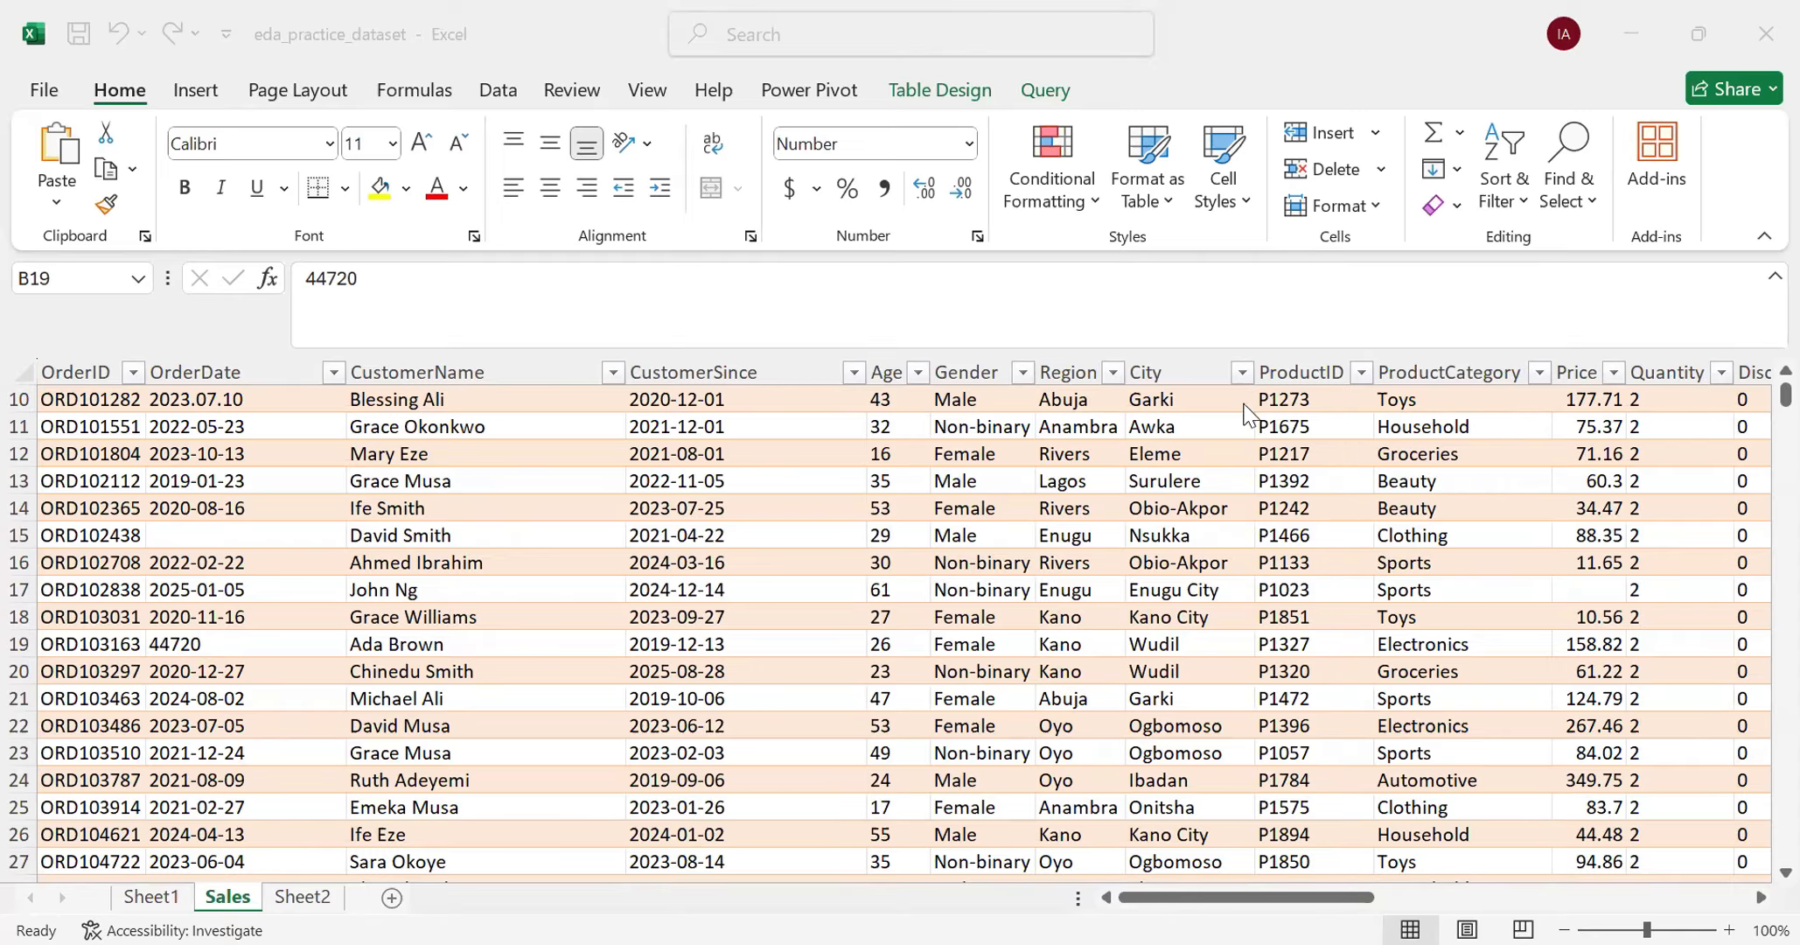
- Select the whole OrderDate column on the Sales sheet and check its number format against the entries further down
{"action": "scroll", "coordinate": [218, 455], "scroll_direction": "up", "scroll_amount": 3}
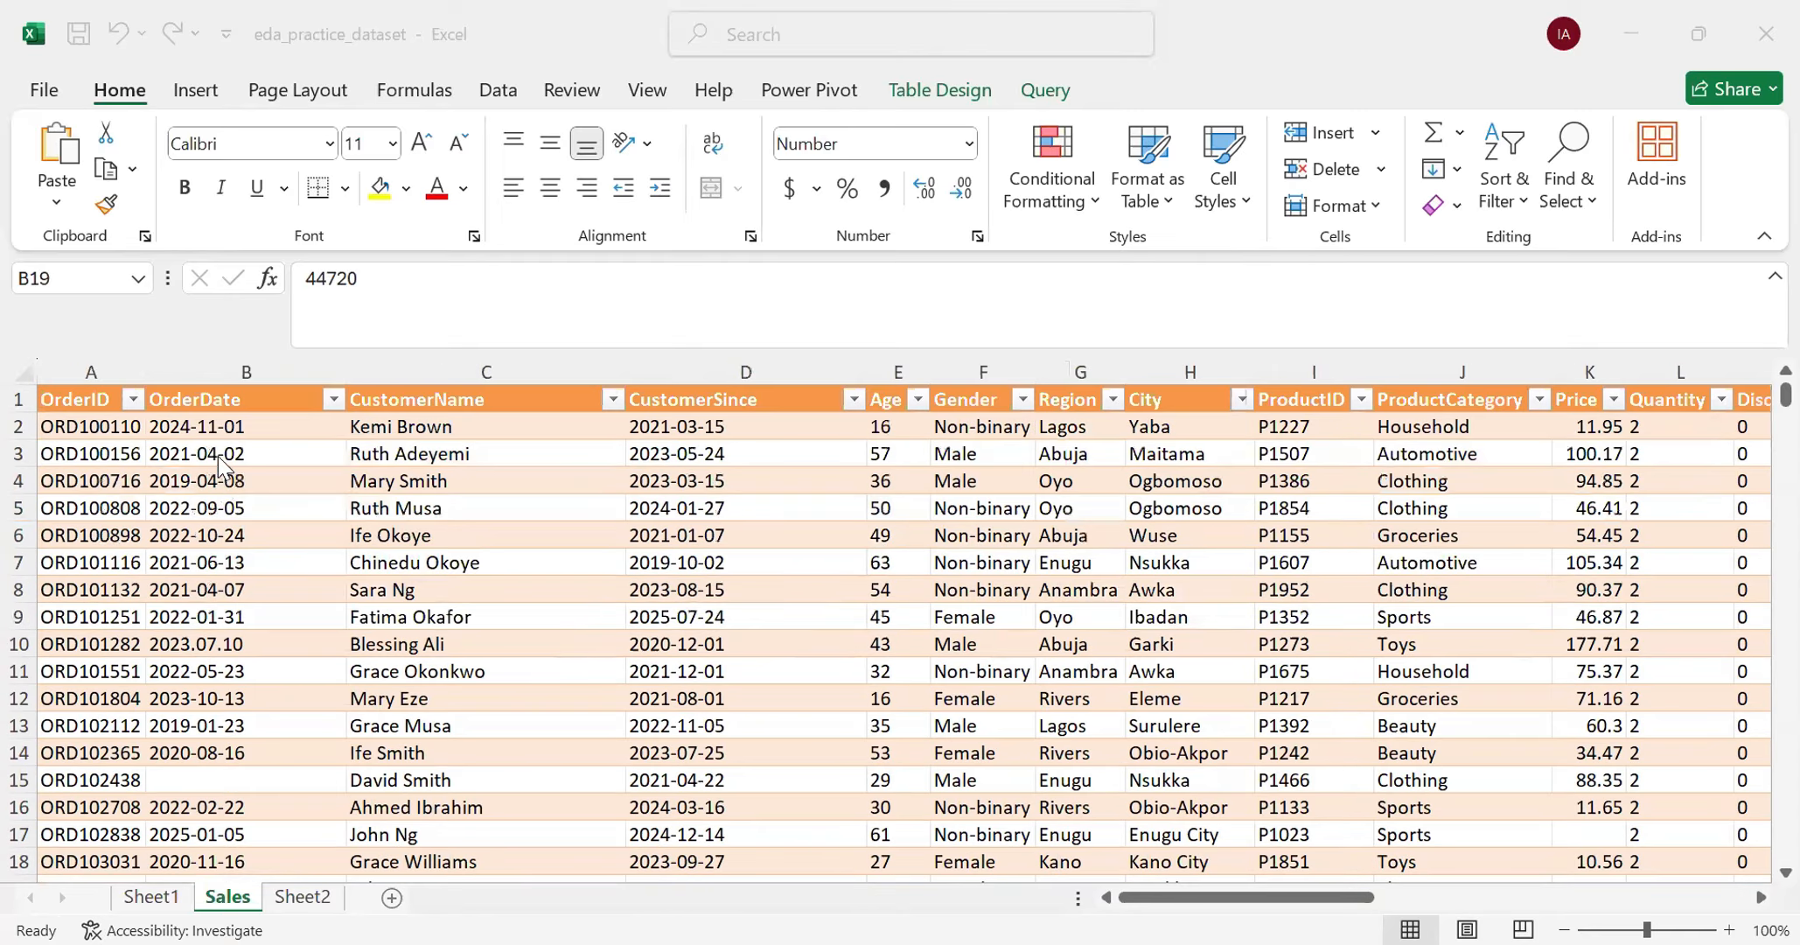
{"action": "left_click", "coordinate": [224, 369]}
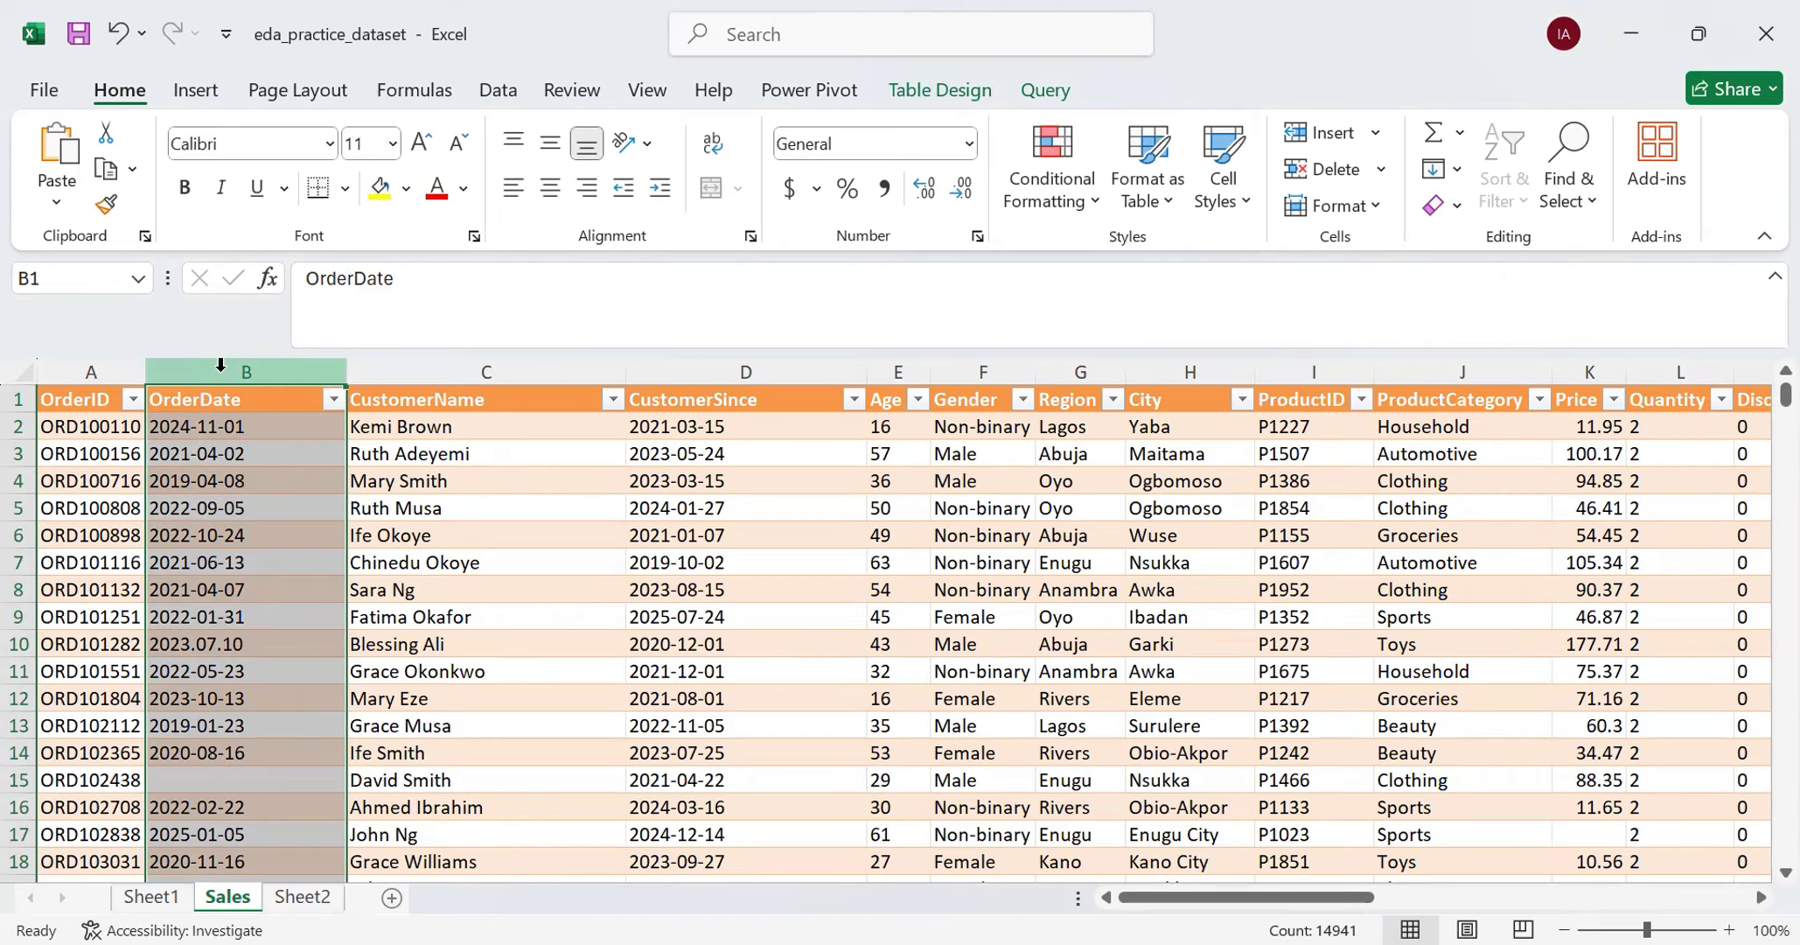
{"action": "left_click", "coordinate": [855, 142]}
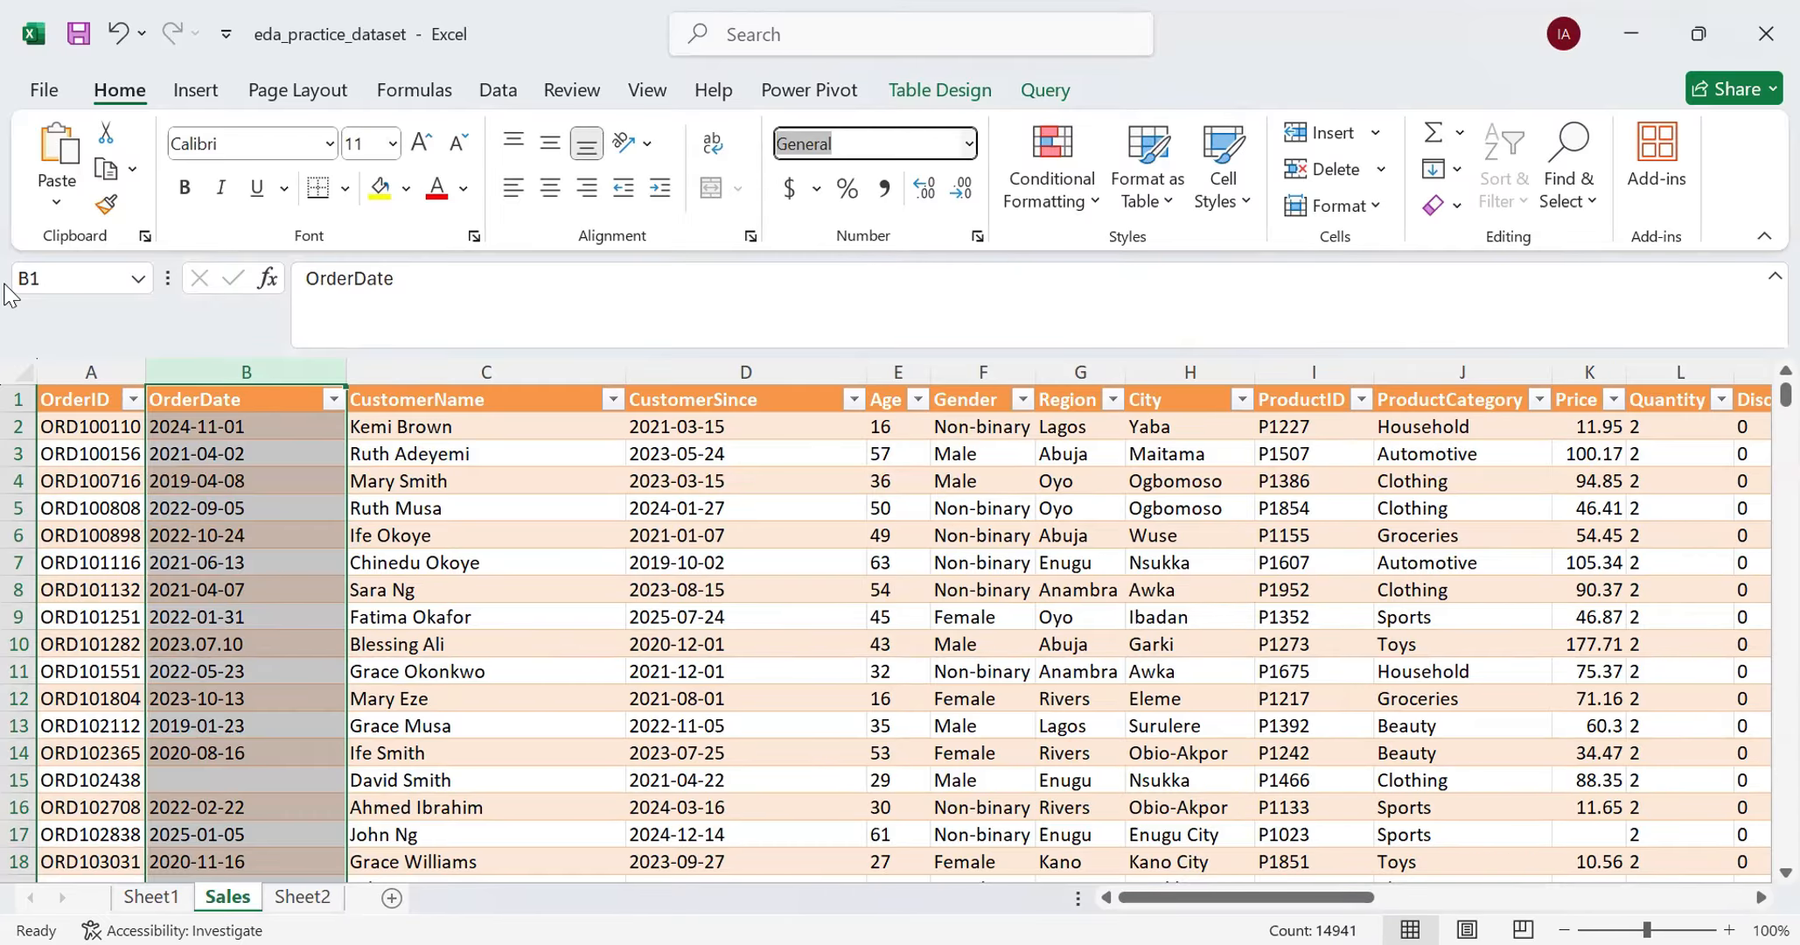
{"action": "scroll", "coordinate": [224, 696], "scroll_direction": "down", "scroll_amount": 1}
{"action": "scroll", "coordinate": [224, 695], "scroll_direction": "down", "scroll_amount": 3}
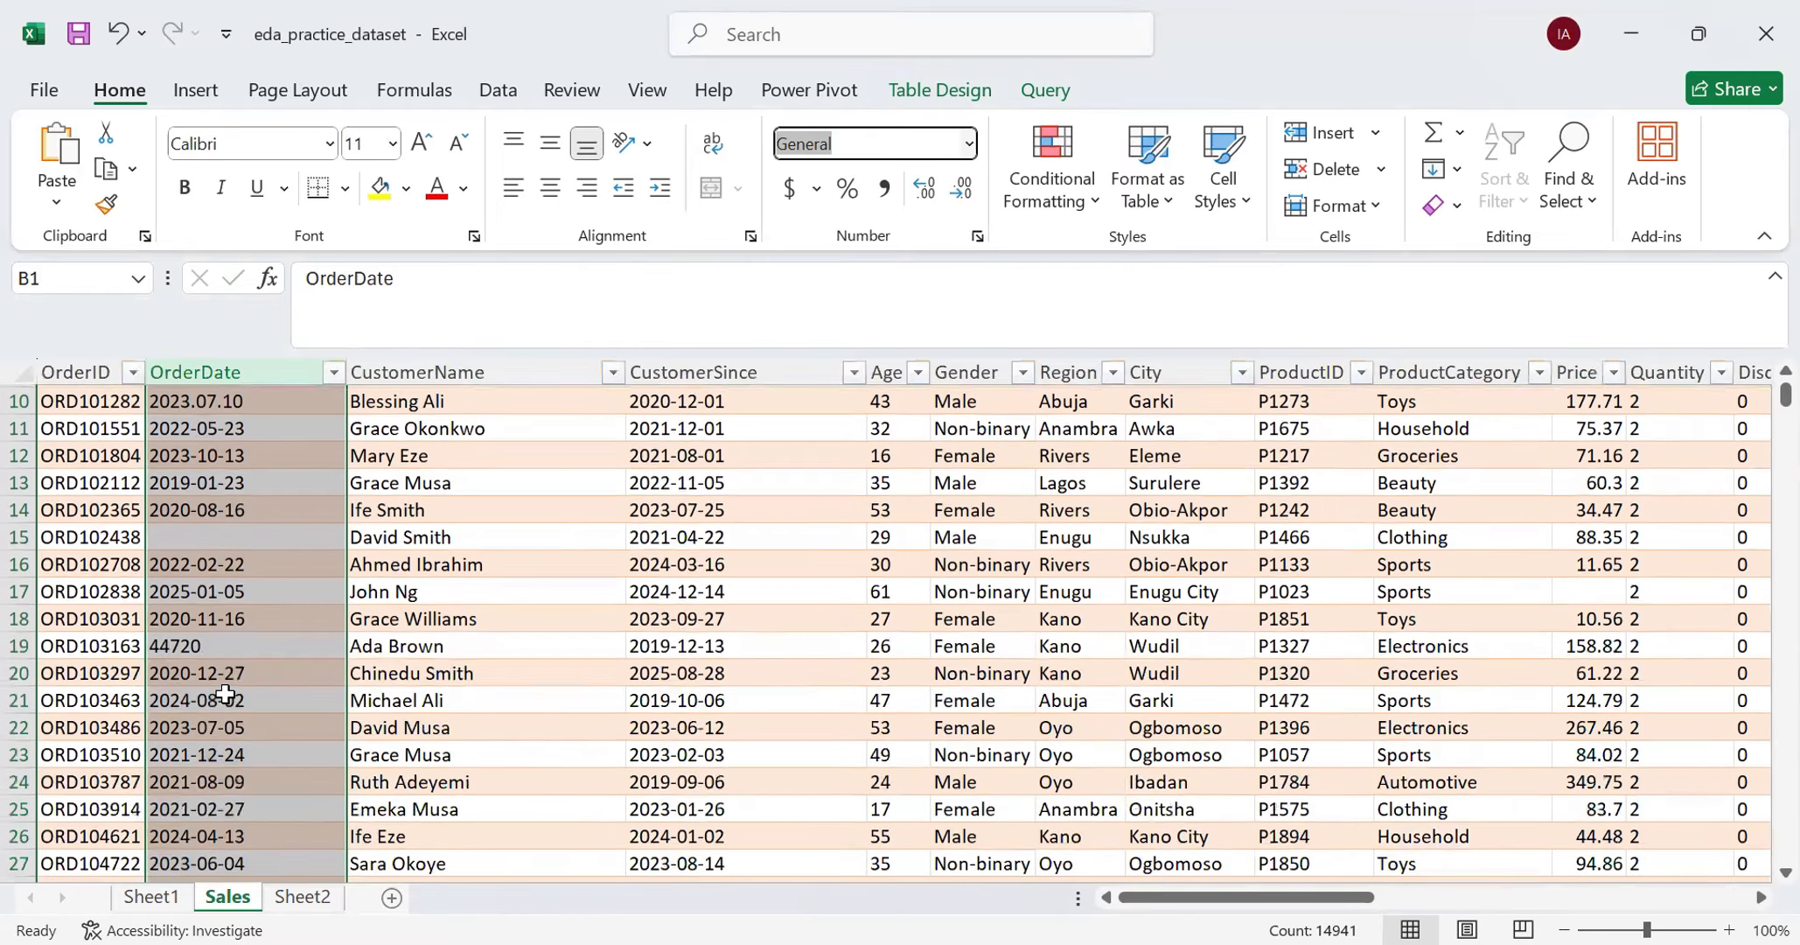
- Compare the OrderDate entries in B19 and B10 with the other dates in the column for inconsistent formats
{"action": "left_click", "coordinate": [210, 646]}
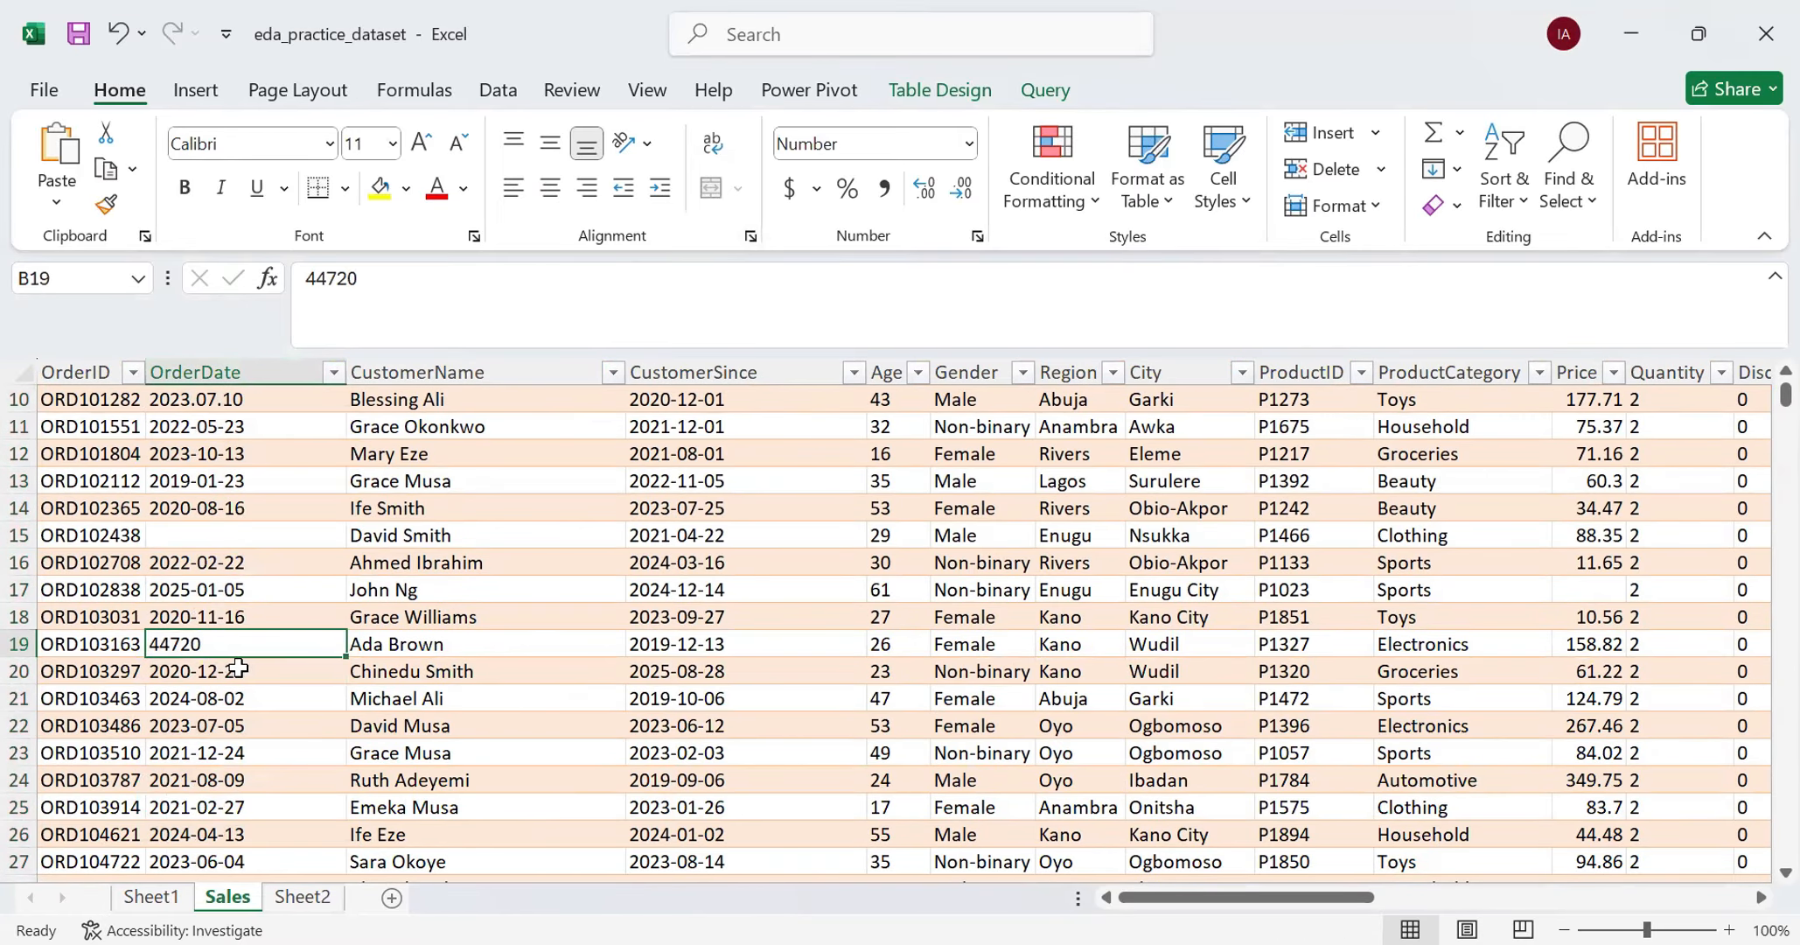
{"action": "scroll", "coordinate": [247, 658], "scroll_direction": "up", "scroll_amount": 1}
{"action": "scroll", "coordinate": [248, 658], "scroll_direction": "up", "scroll_amount": 1}
{"action": "left_click", "coordinate": [248, 567]}
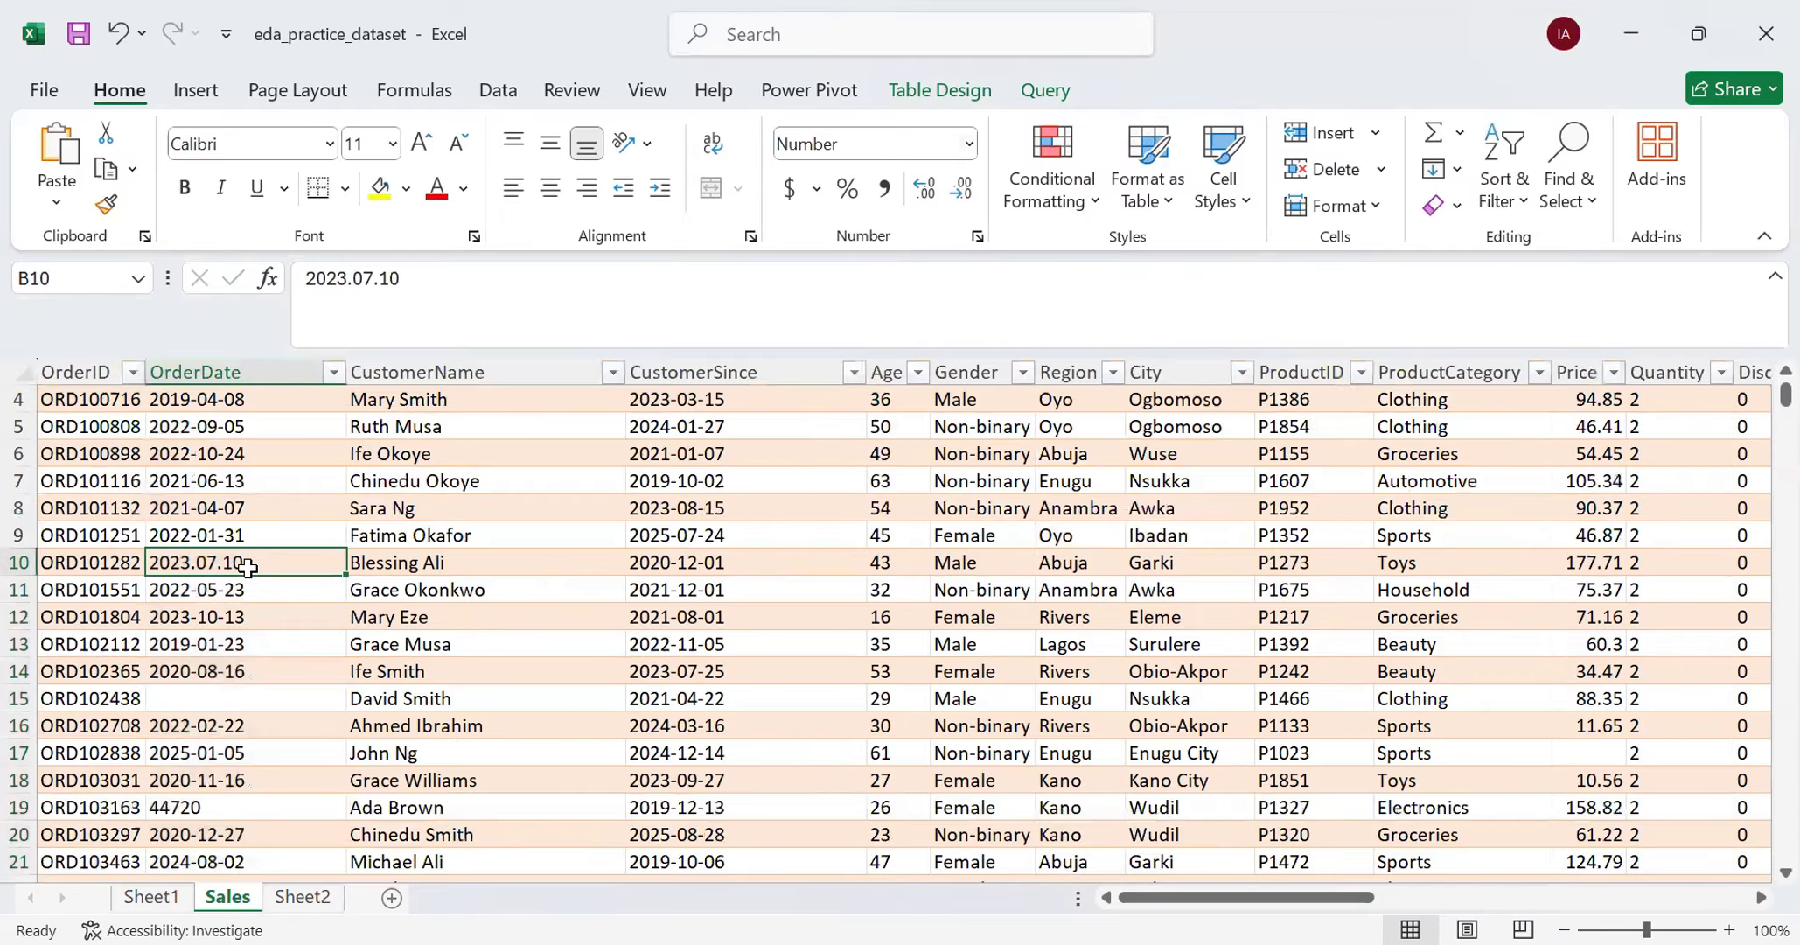
{"action": "scroll", "coordinate": [244, 596], "scroll_direction": "up", "scroll_amount": 1}
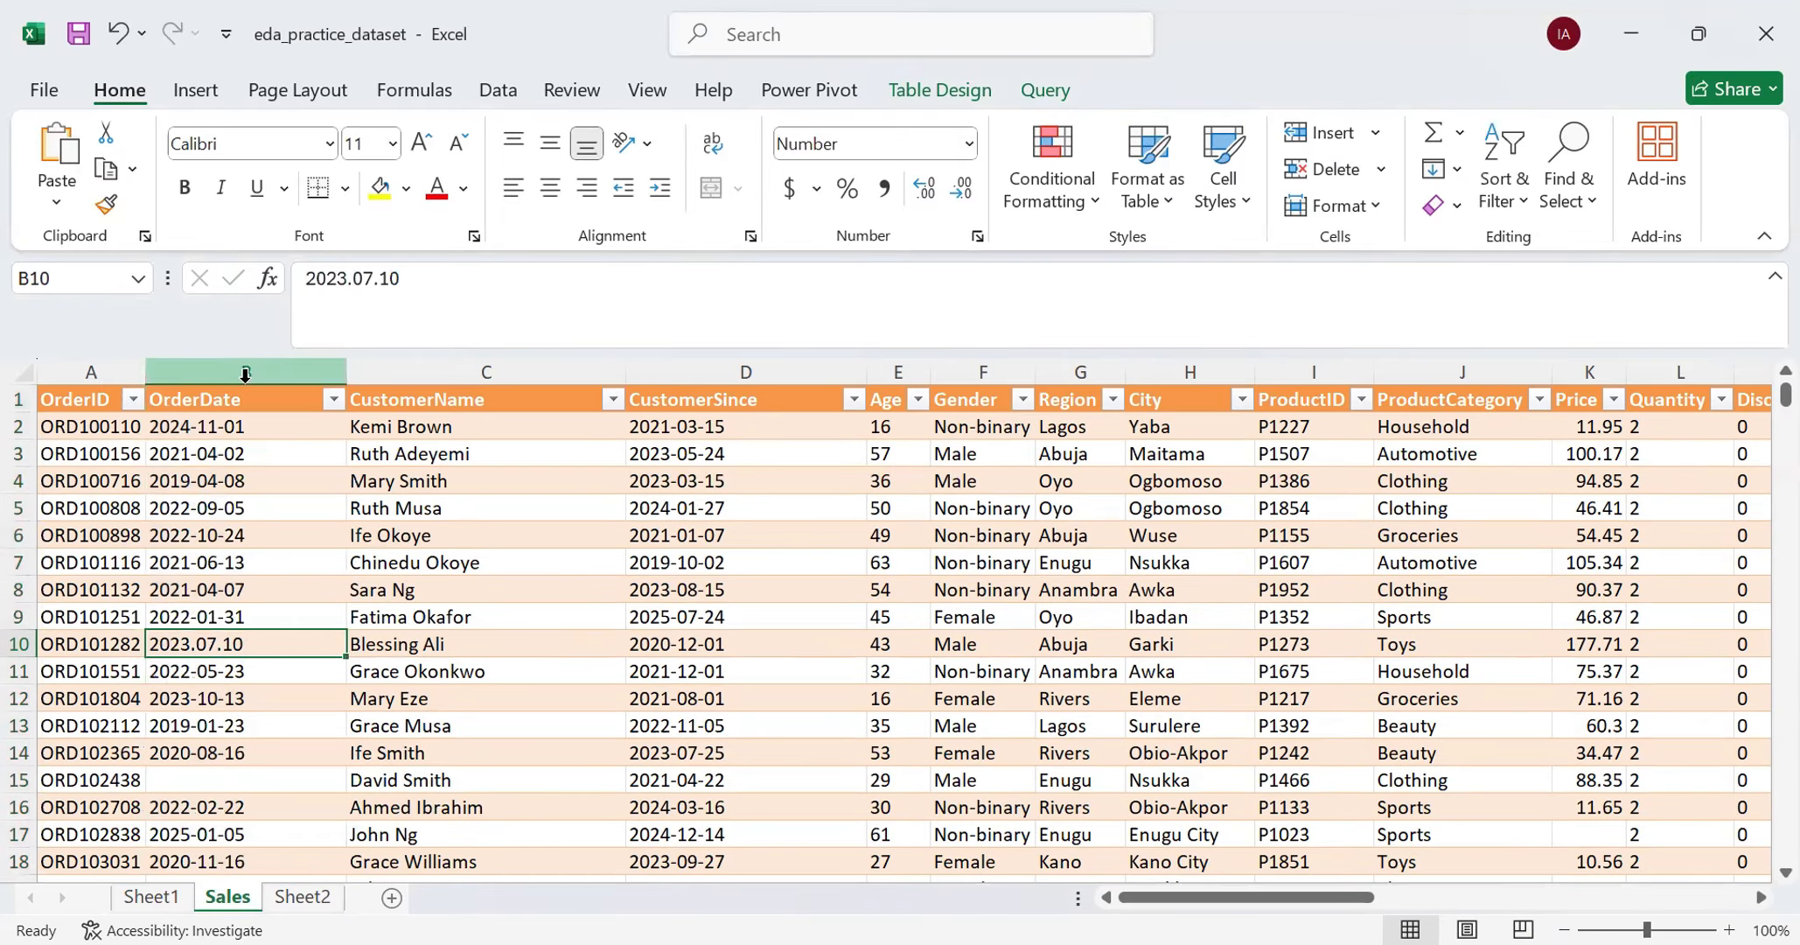
{"action": "scroll", "coordinate": [225, 534], "scroll_direction": "down", "scroll_amount": 3}
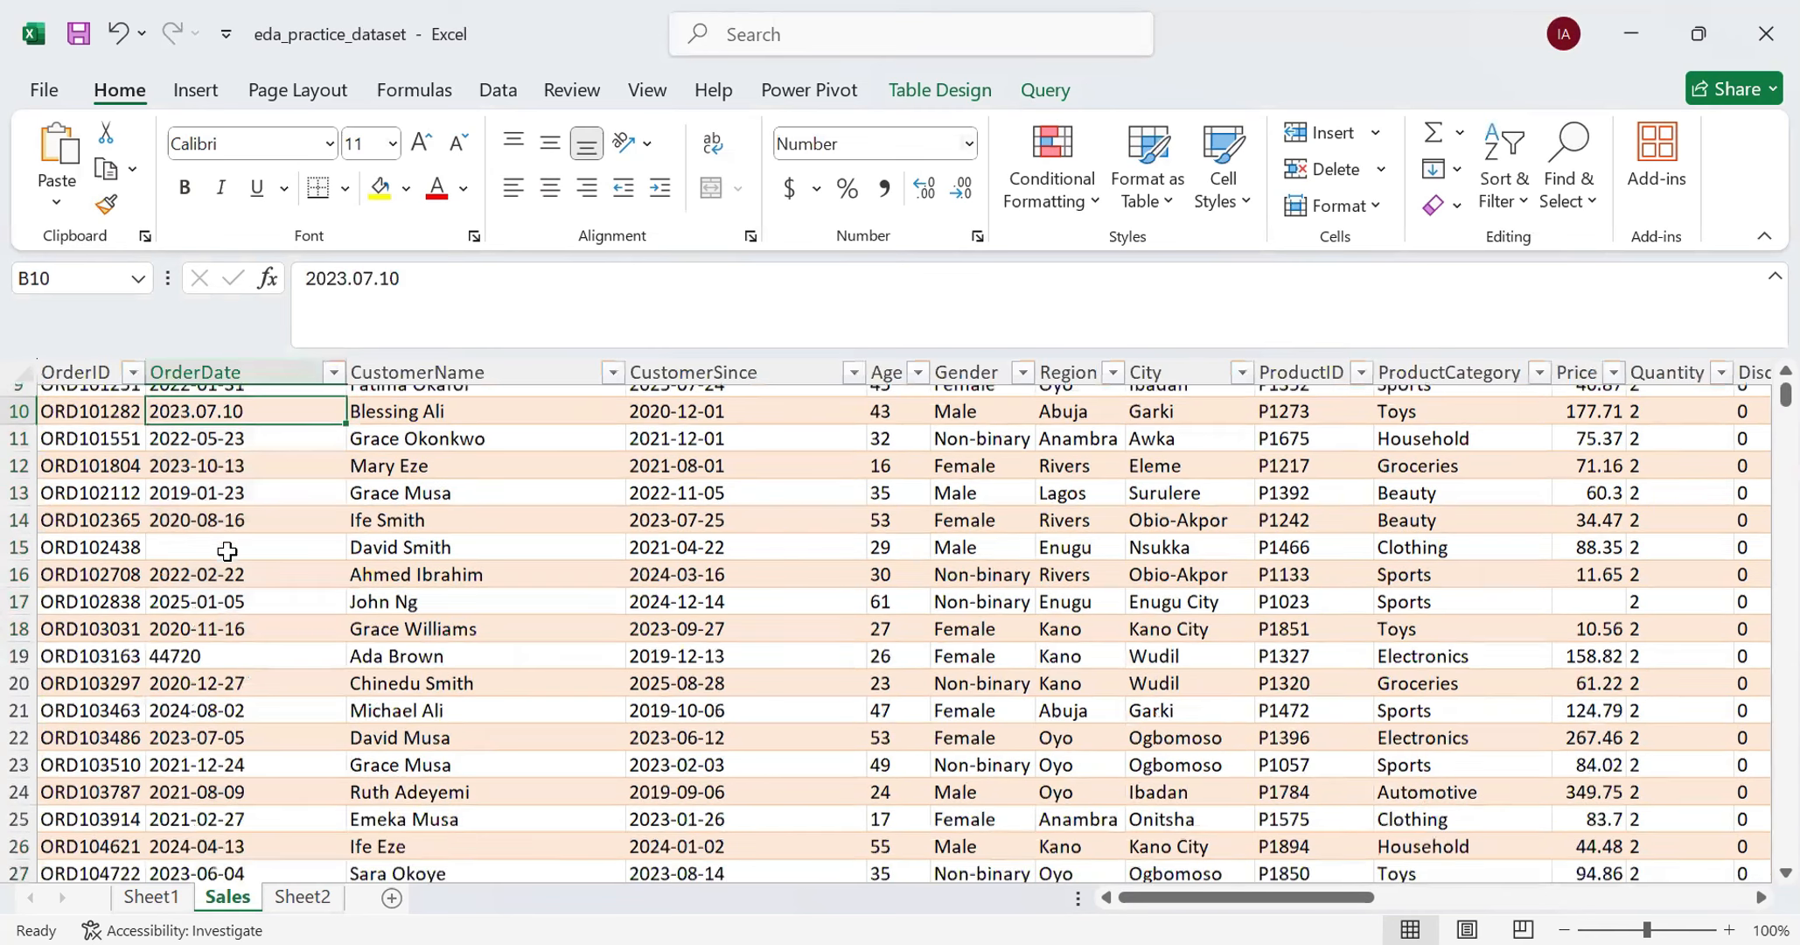
{"action": "left_click", "coordinate": [200, 654]}
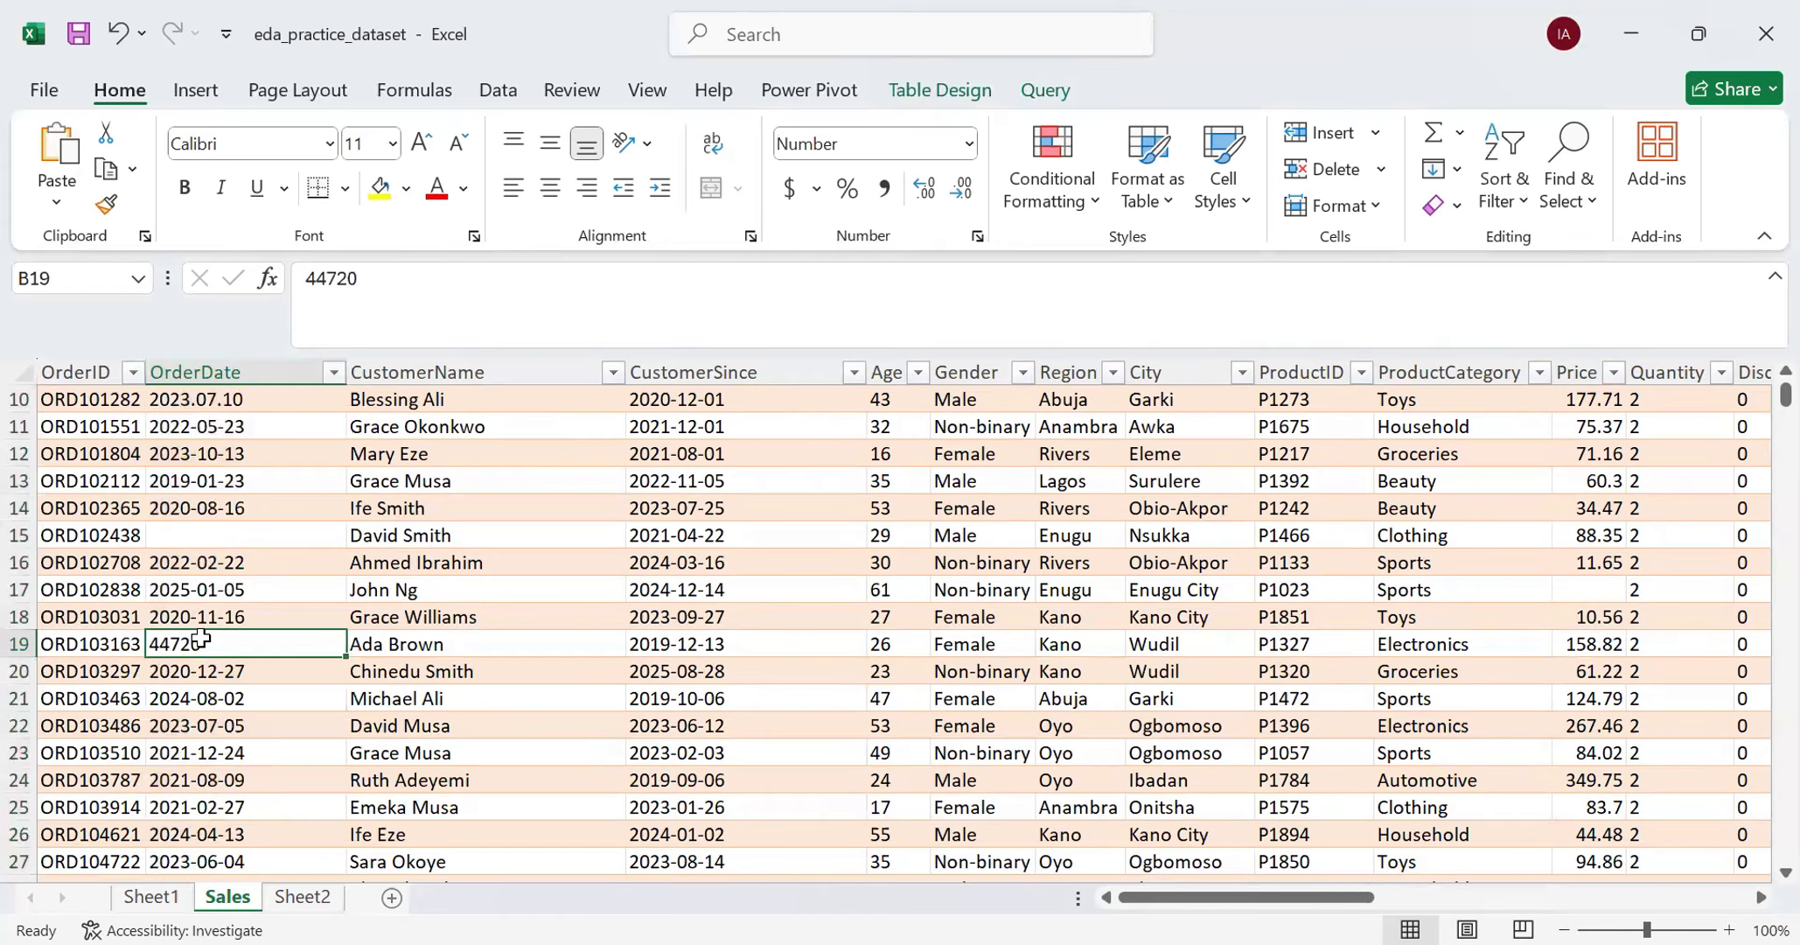
{"action": "scroll", "coordinate": [200, 639], "scroll_direction": "down", "scroll_amount": 1}
{"action": "scroll", "coordinate": [197, 634], "scroll_direction": "up", "scroll_amount": 4}
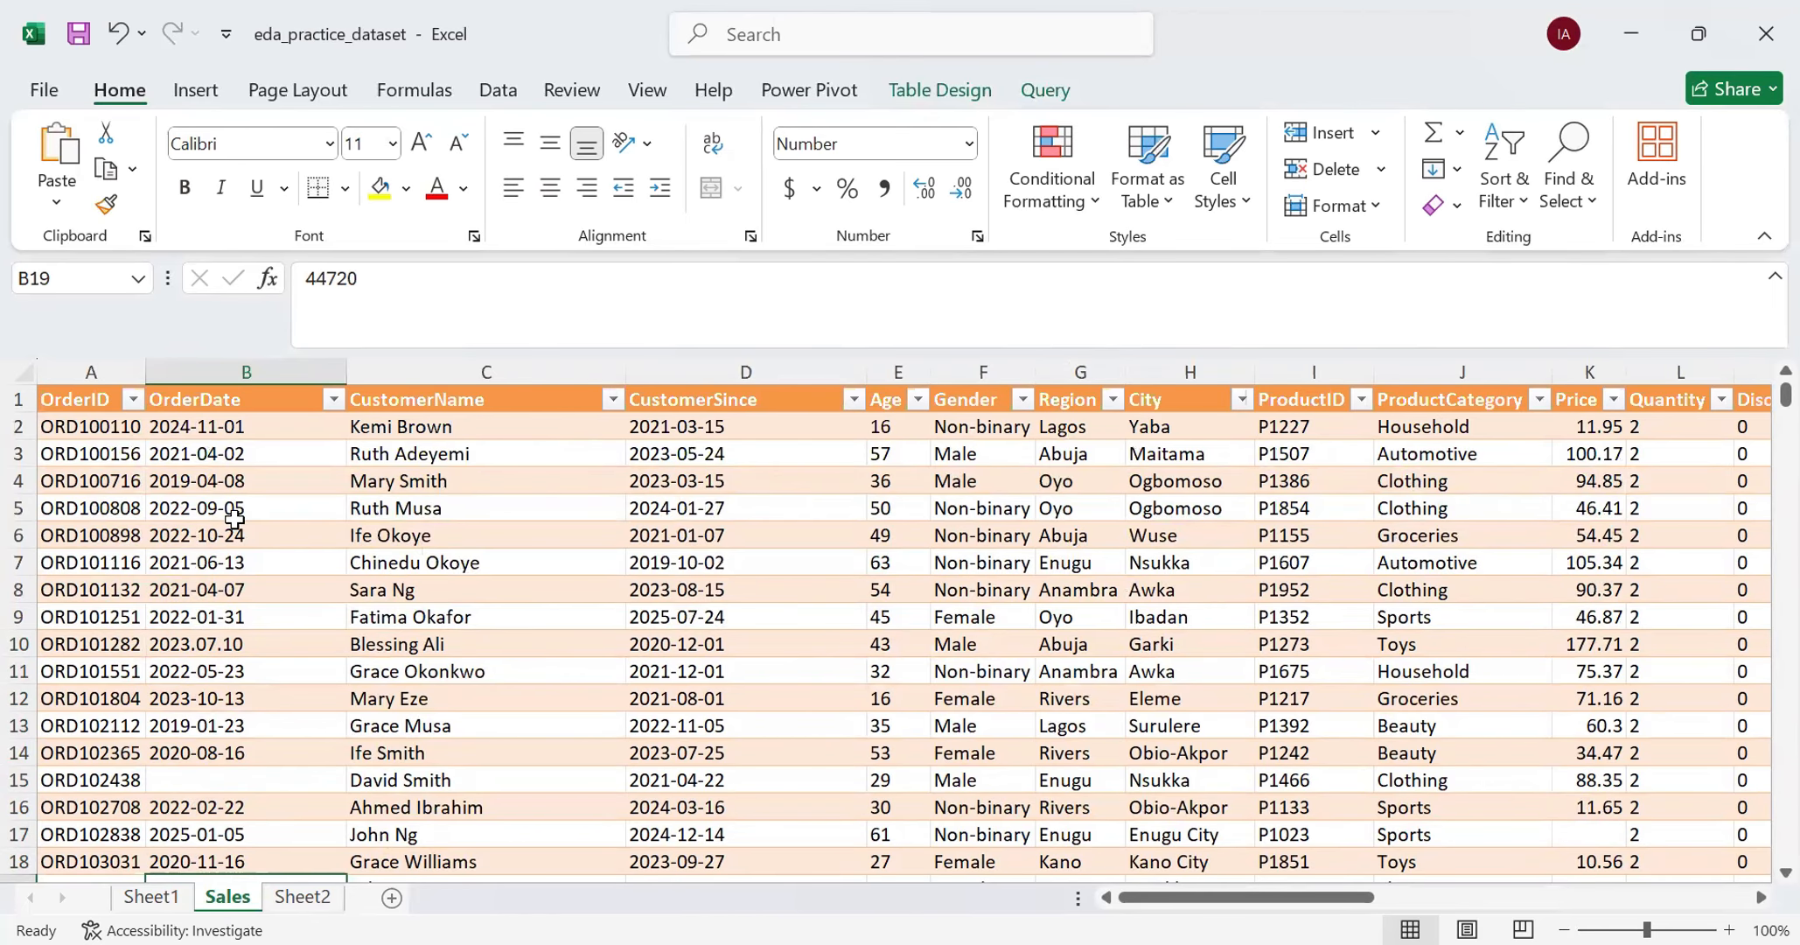
{"action": "scroll", "coordinate": [233, 519], "scroll_direction": "down", "scroll_amount": 2}
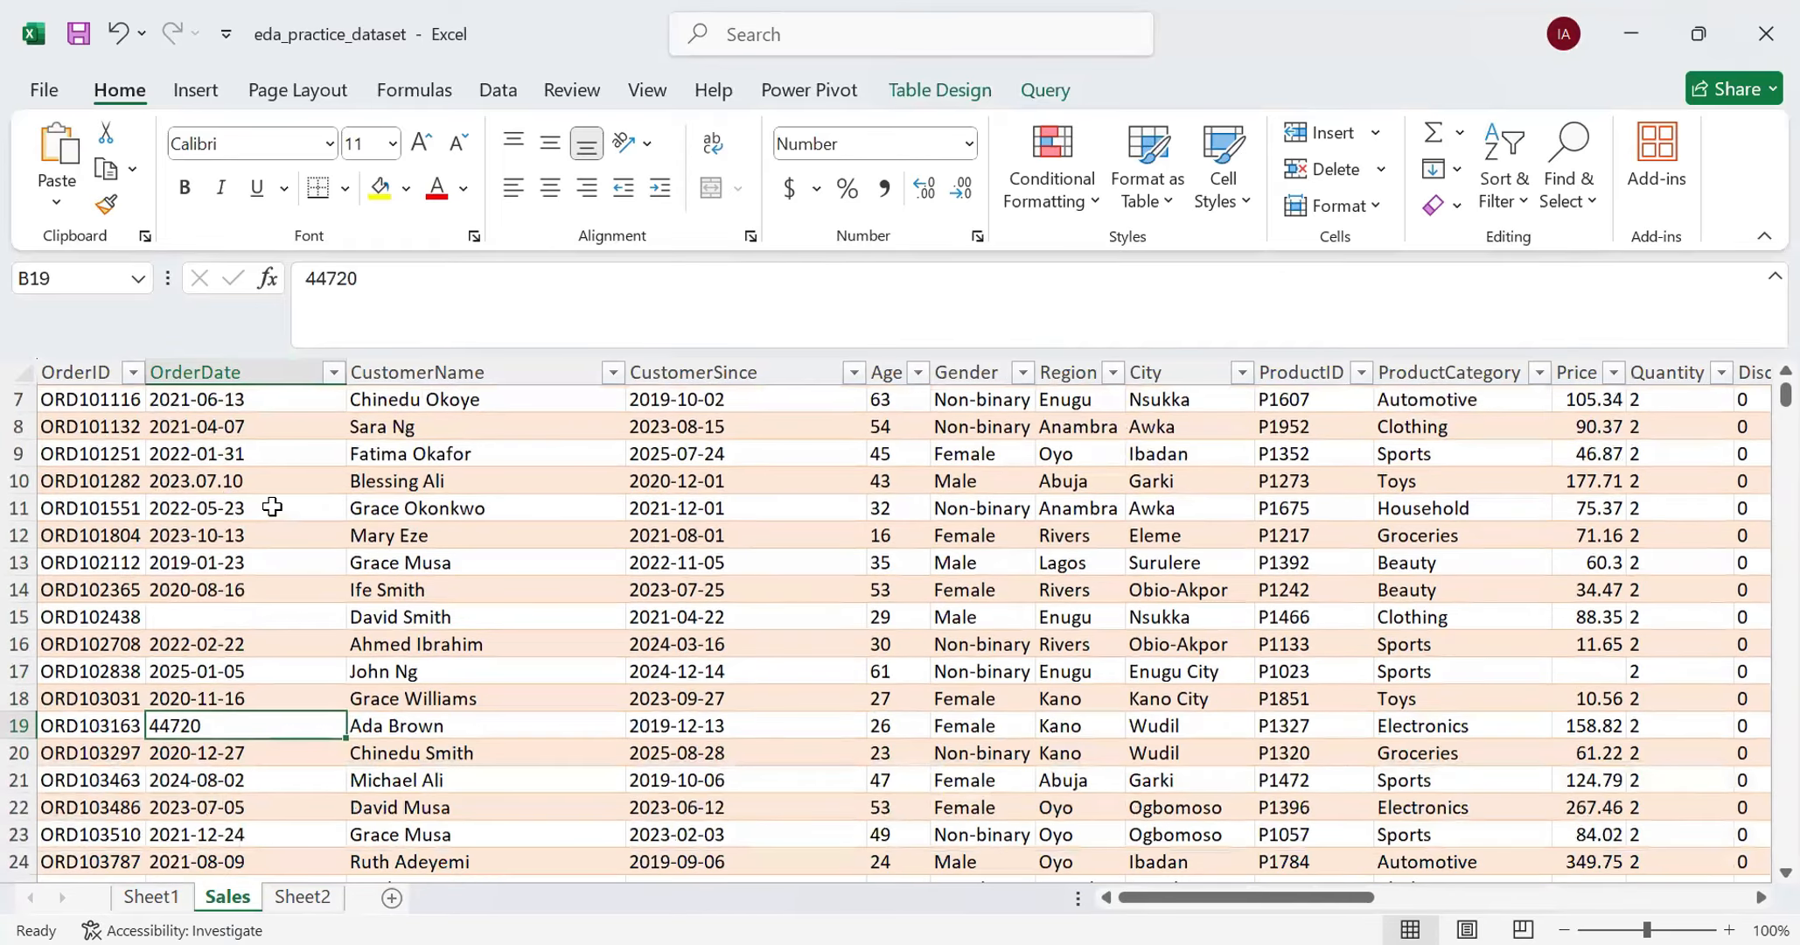
{"action": "scroll", "coordinate": [267, 513], "scroll_direction": "up", "scroll_amount": 2}
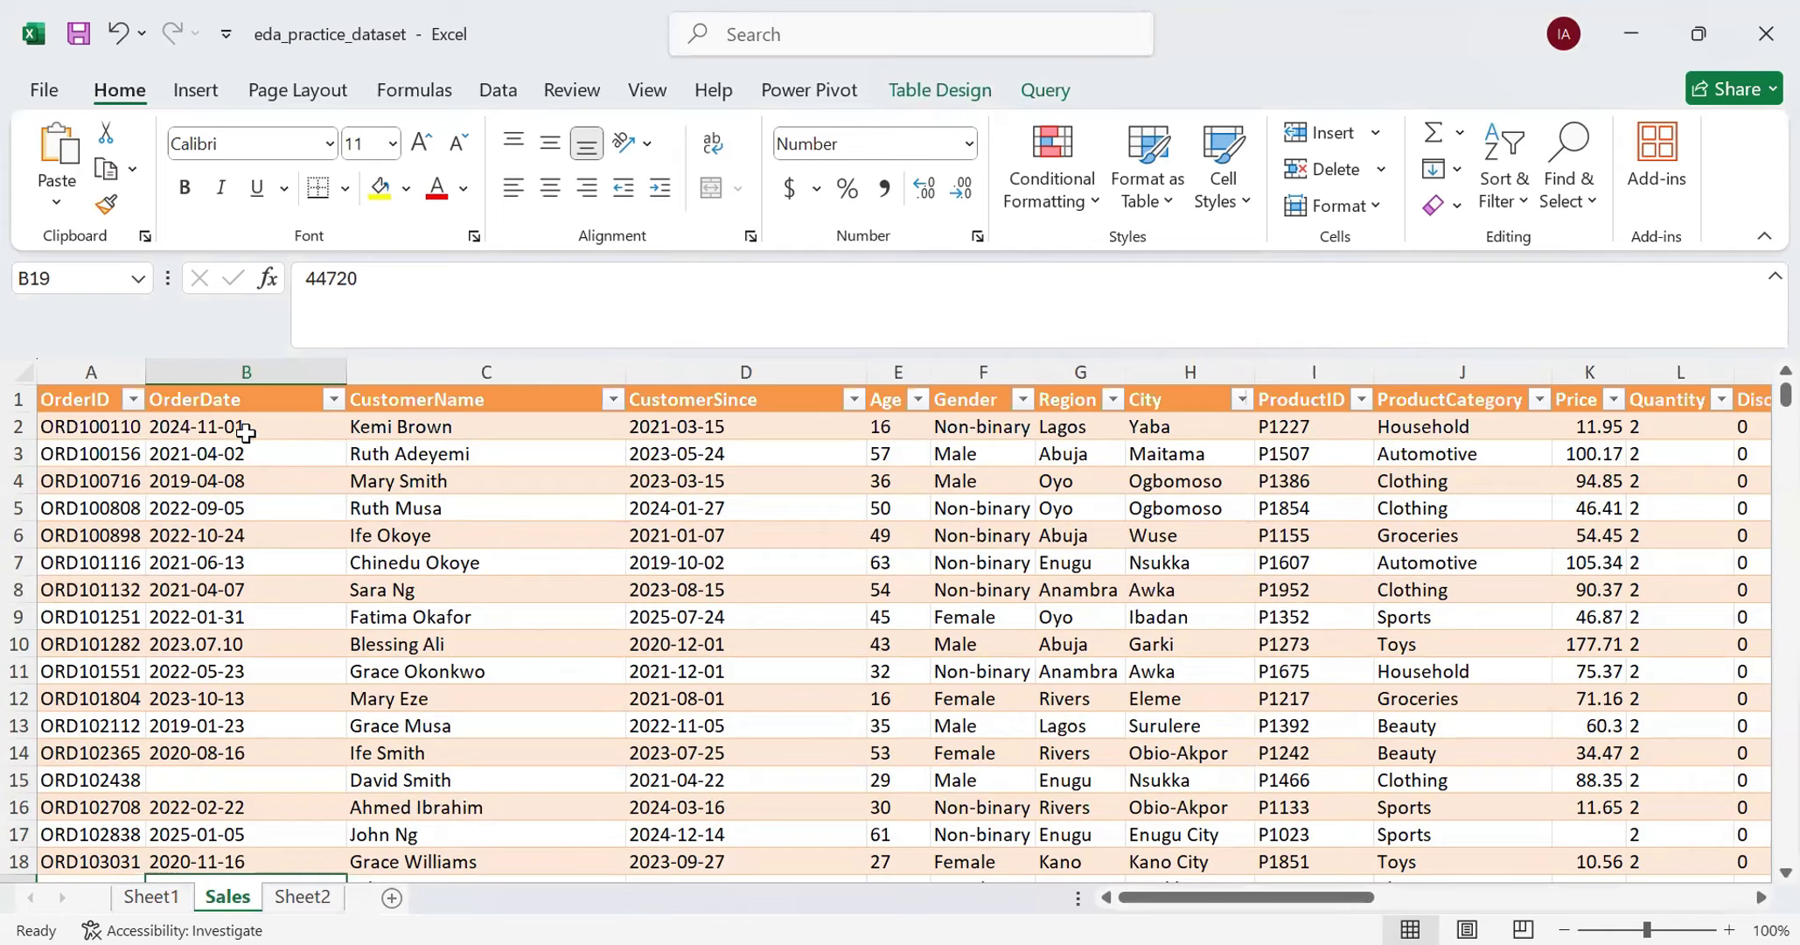
- Convert the whole OrderDate column with Text to Columns, keeping it Delimited and setting the column data format to Date YMD
{"action": "left_click", "coordinate": [267, 372]}
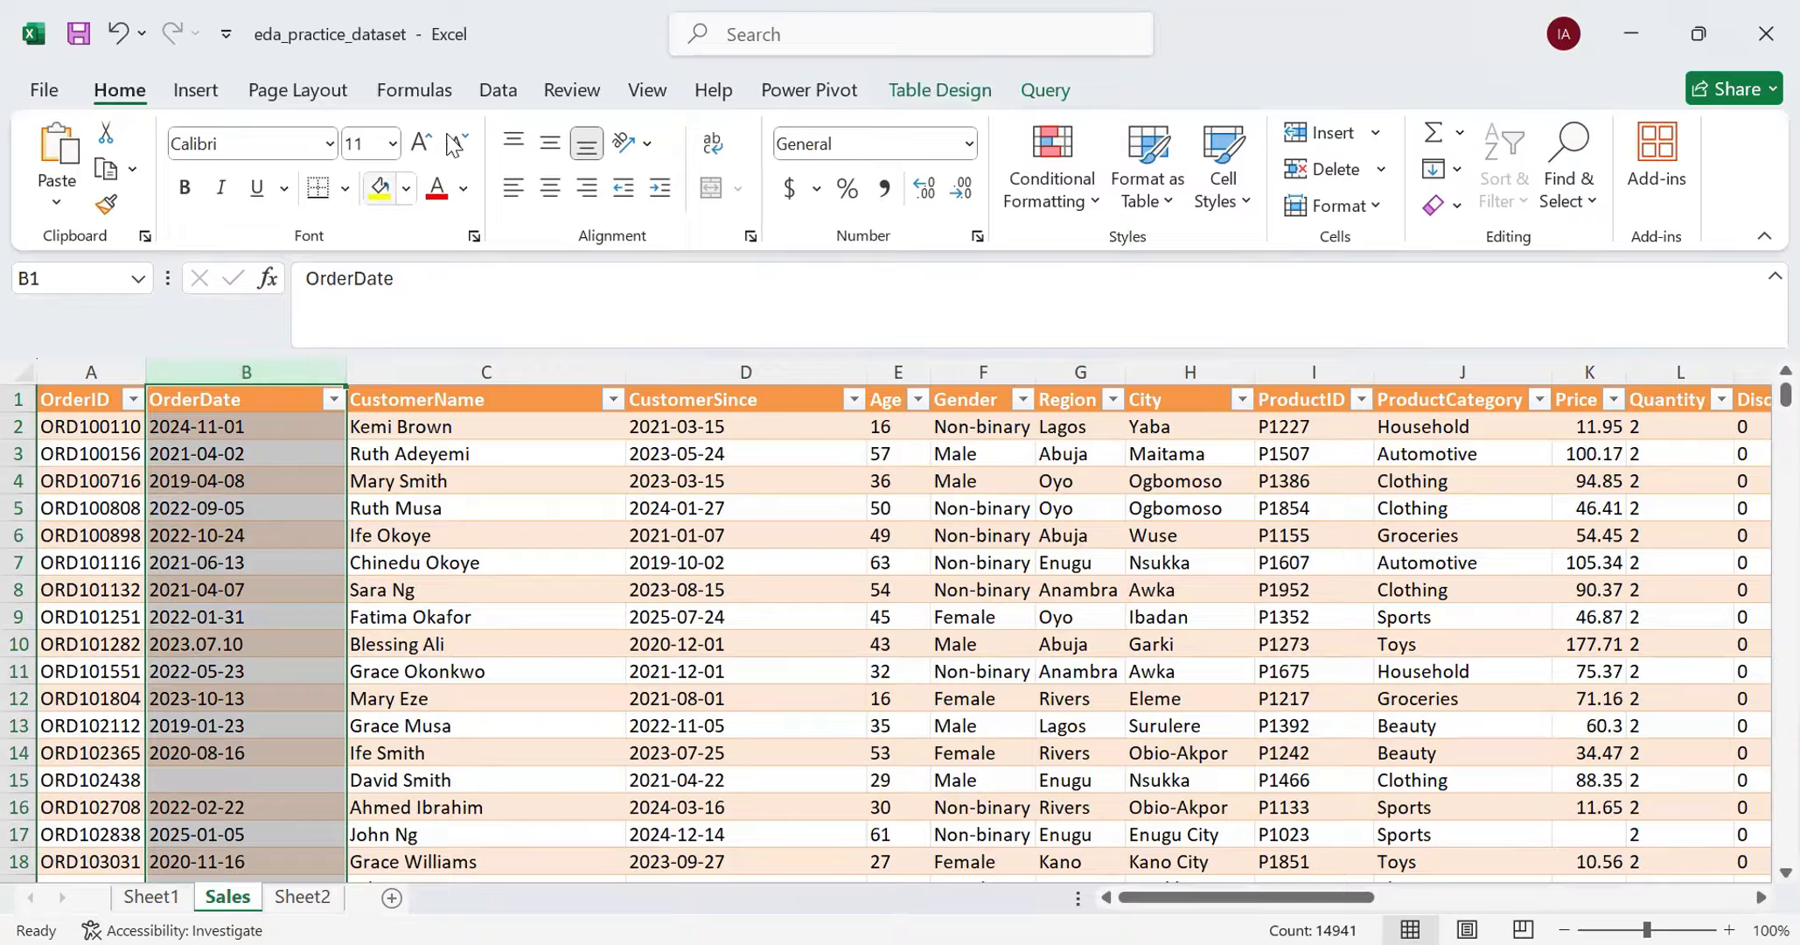
{"action": "left_click", "coordinate": [496, 90]}
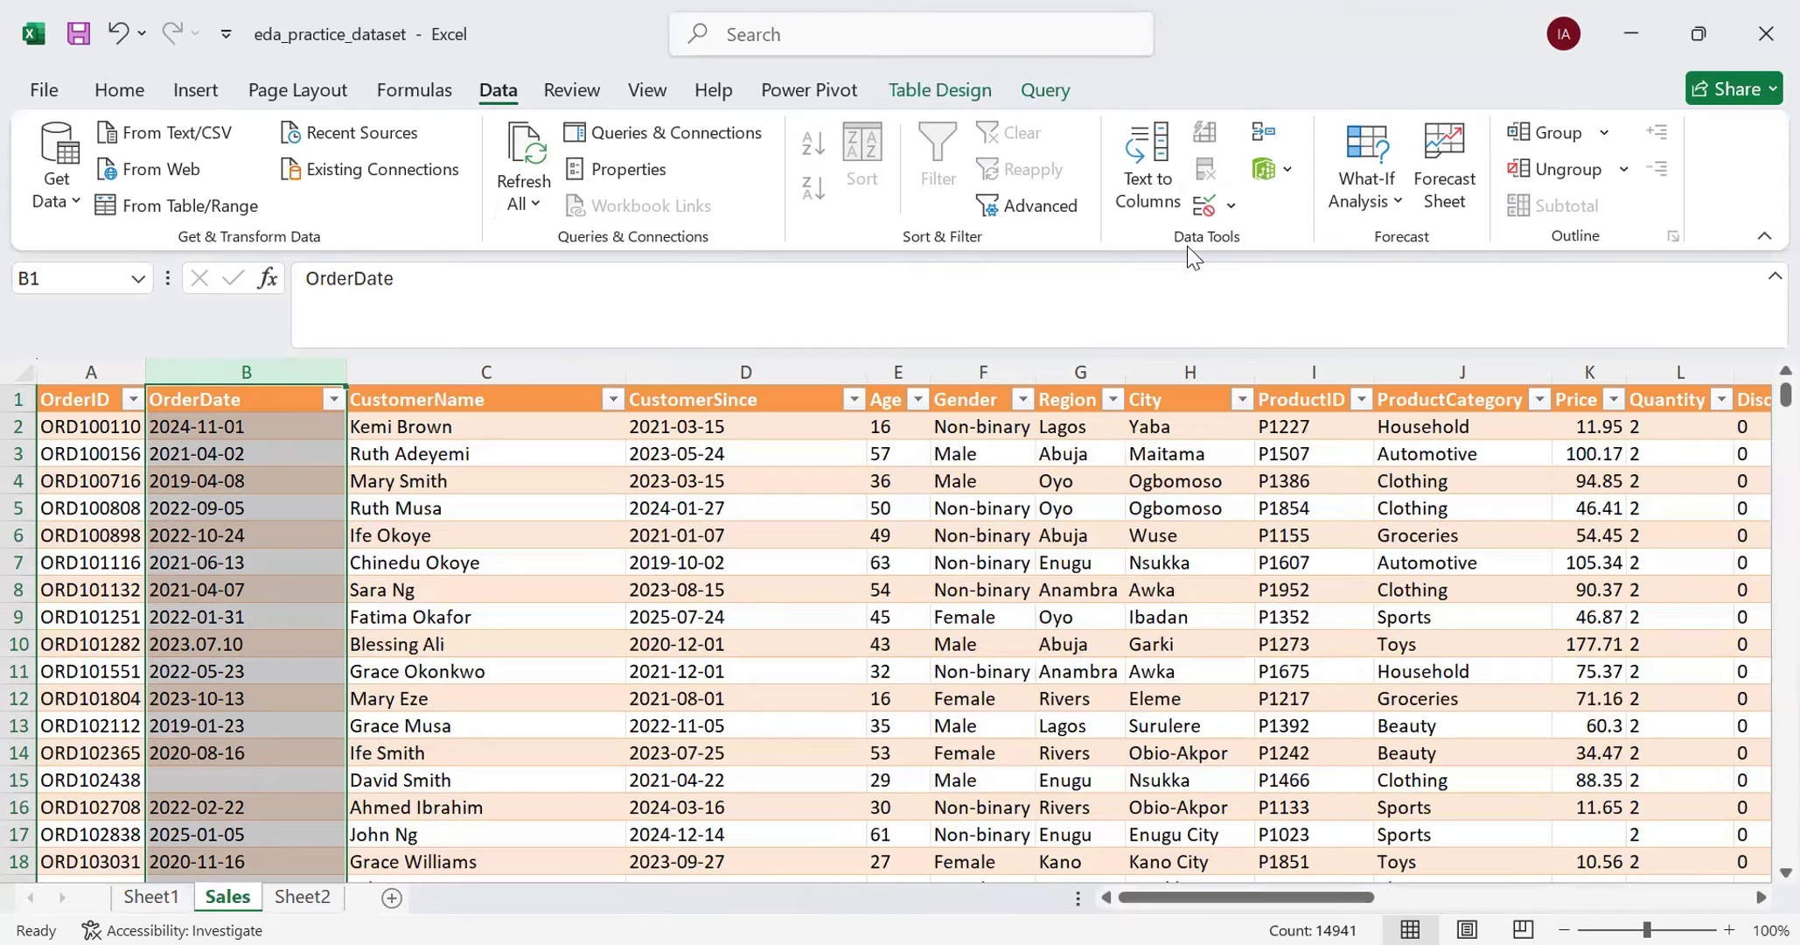
{"action": "left_click", "coordinate": [1151, 201]}
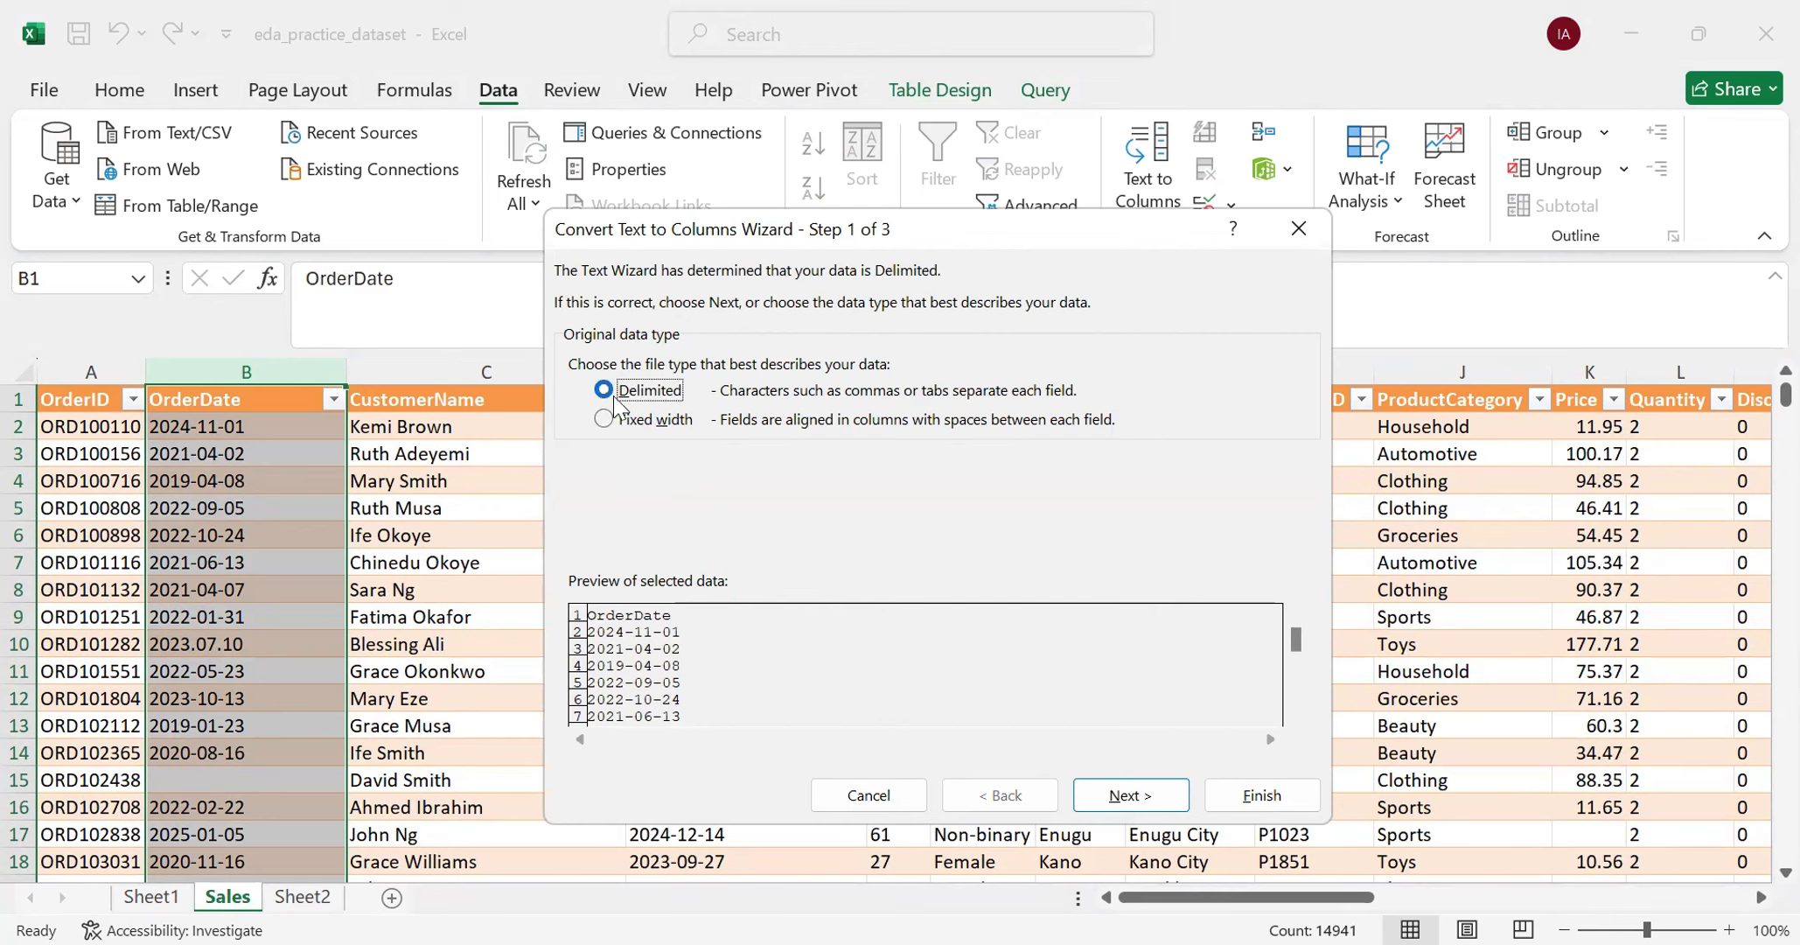
{"action": "left_click", "coordinate": [1124, 794]}
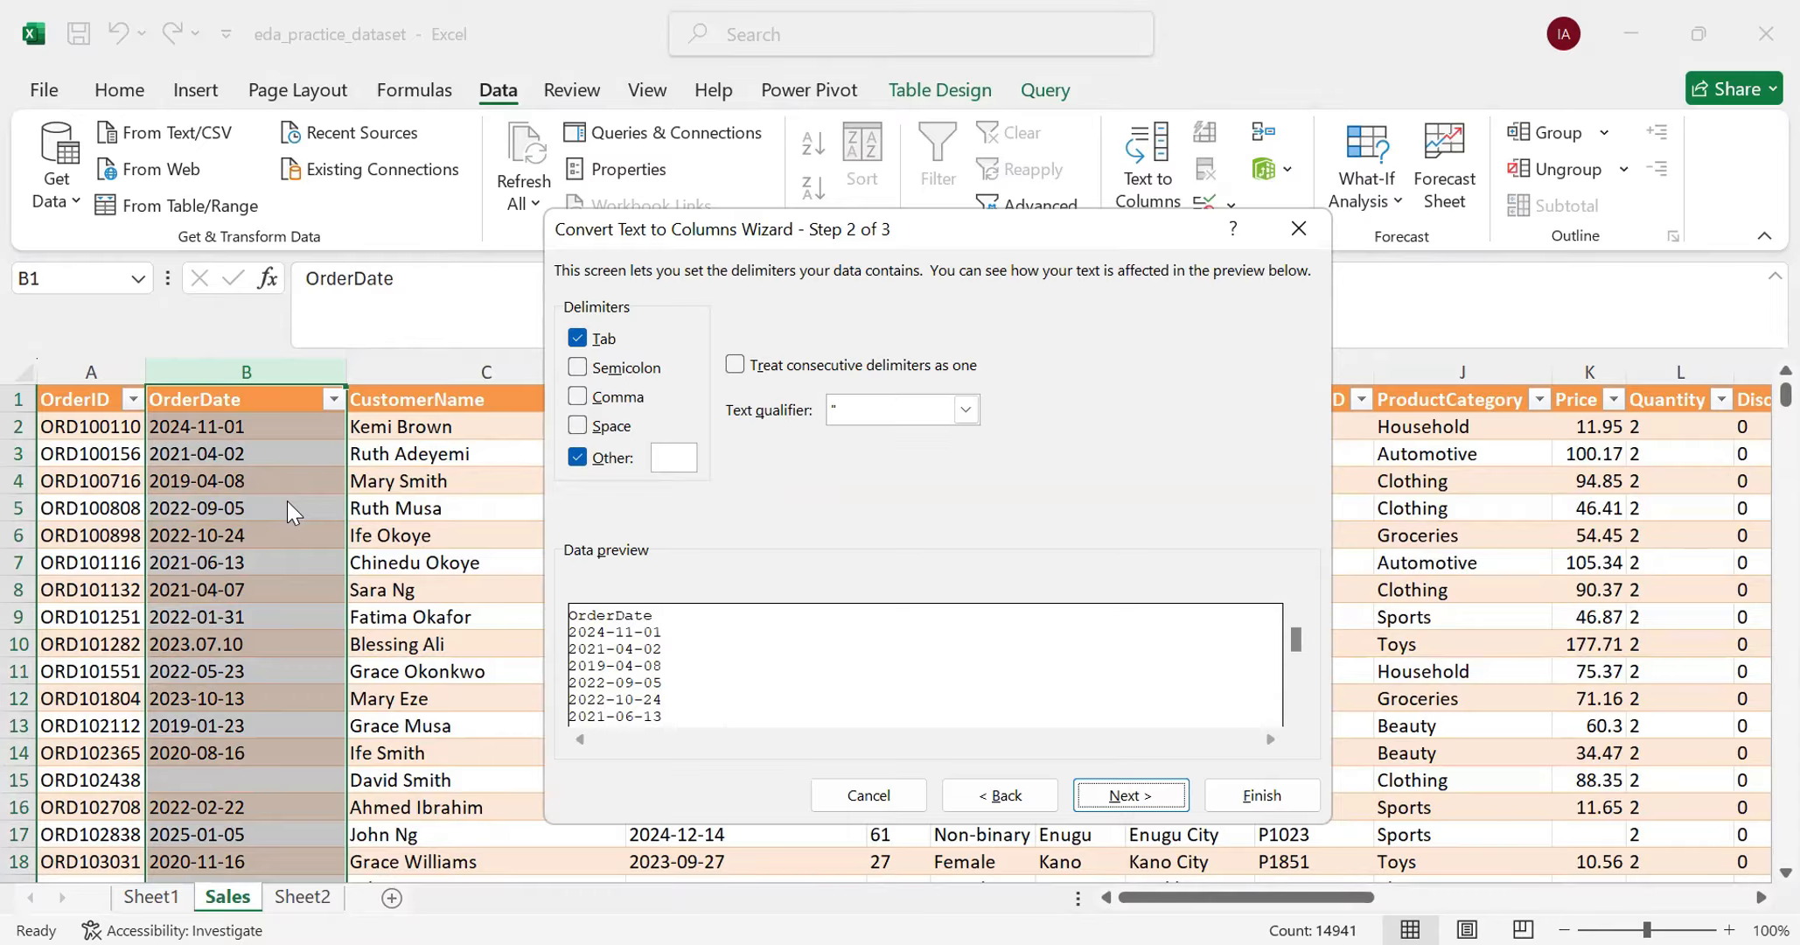
{"action": "left_click", "coordinate": [1128, 796]}
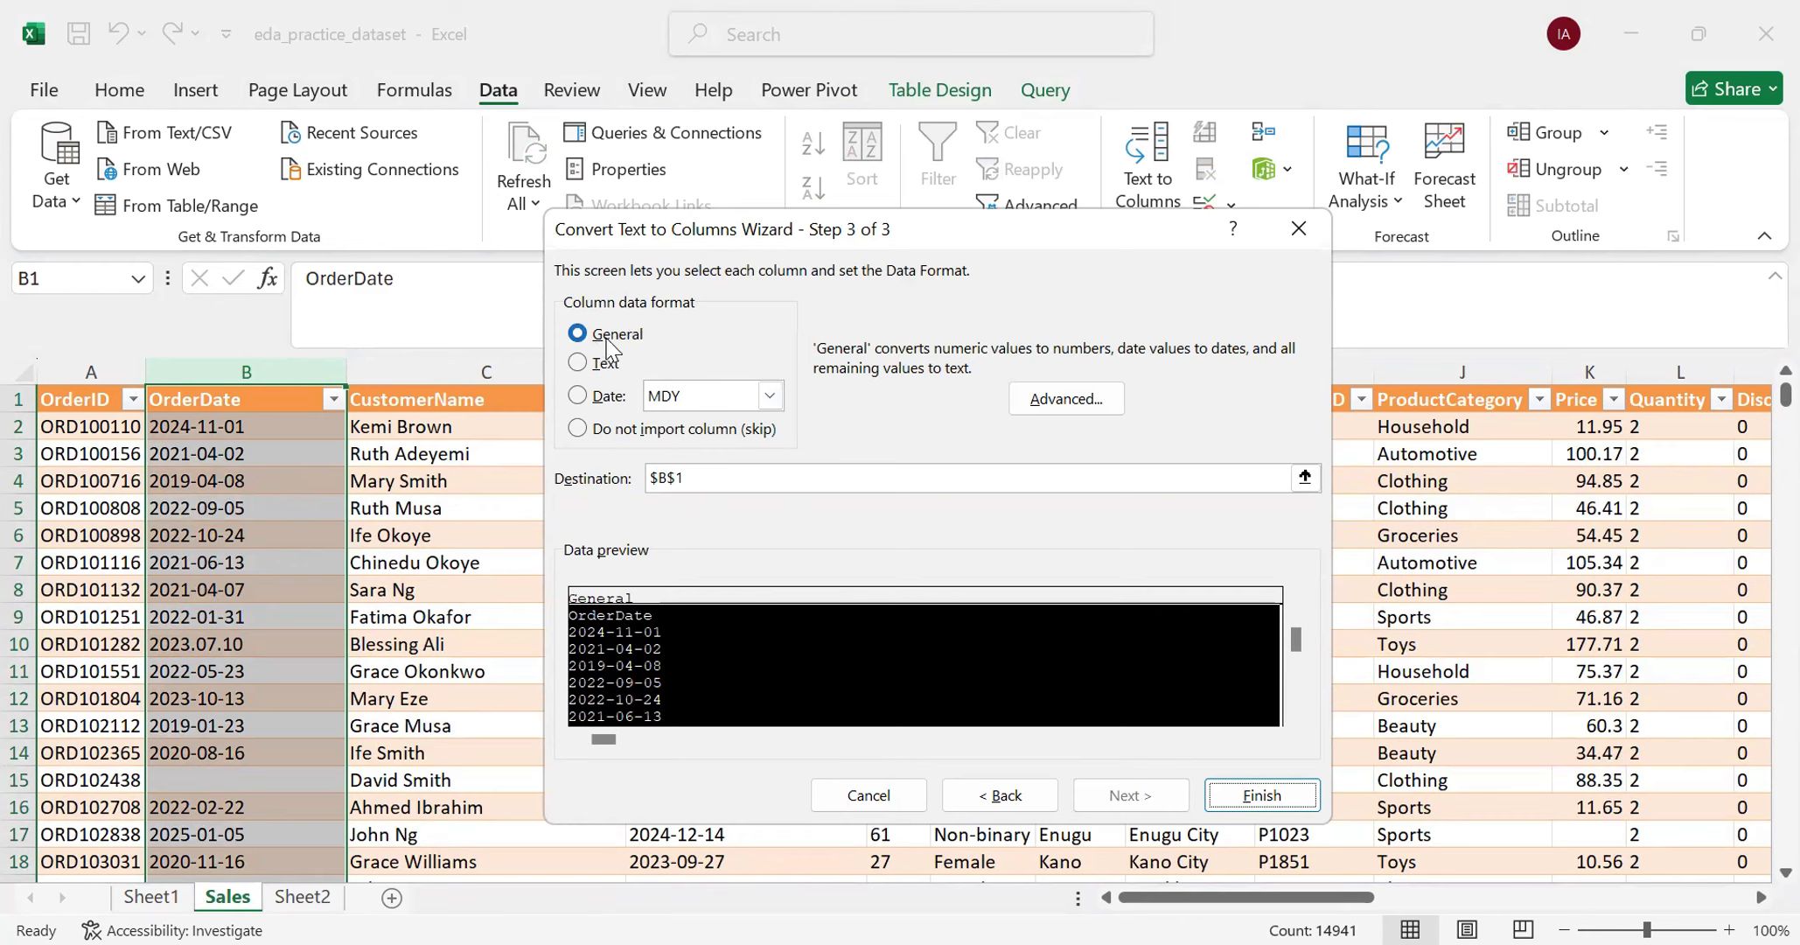
{"action": "left_click", "coordinate": [581, 397]}
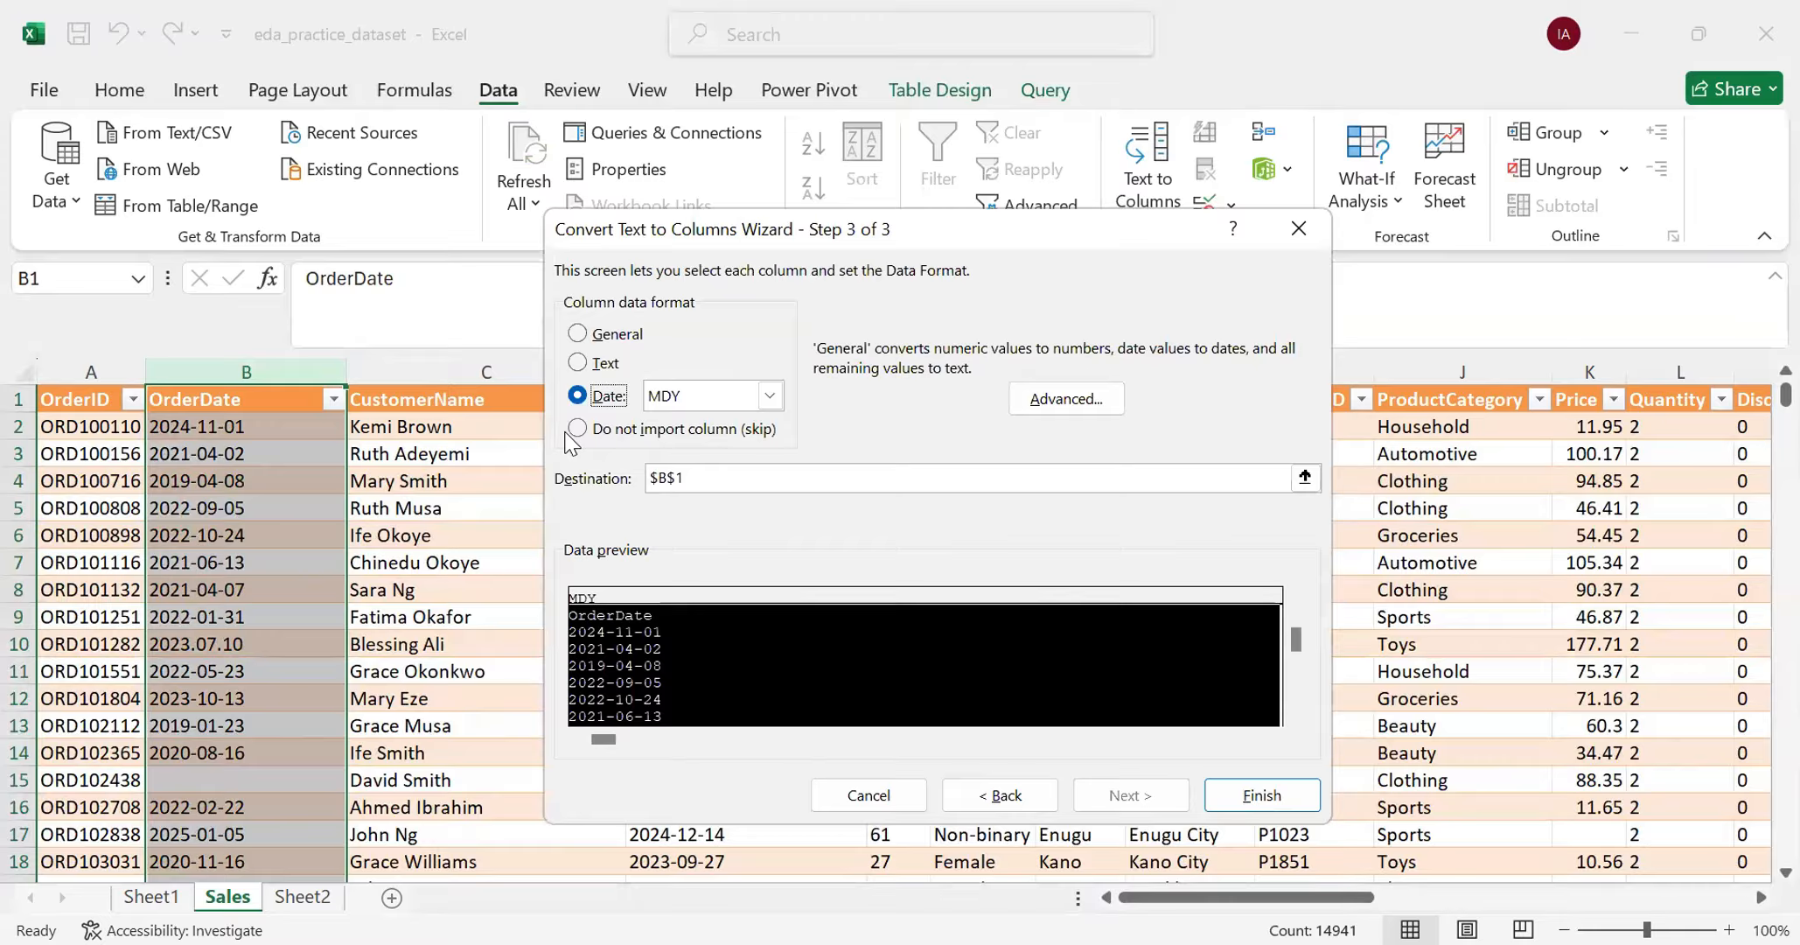
{"action": "left_click", "coordinate": [768, 398]}
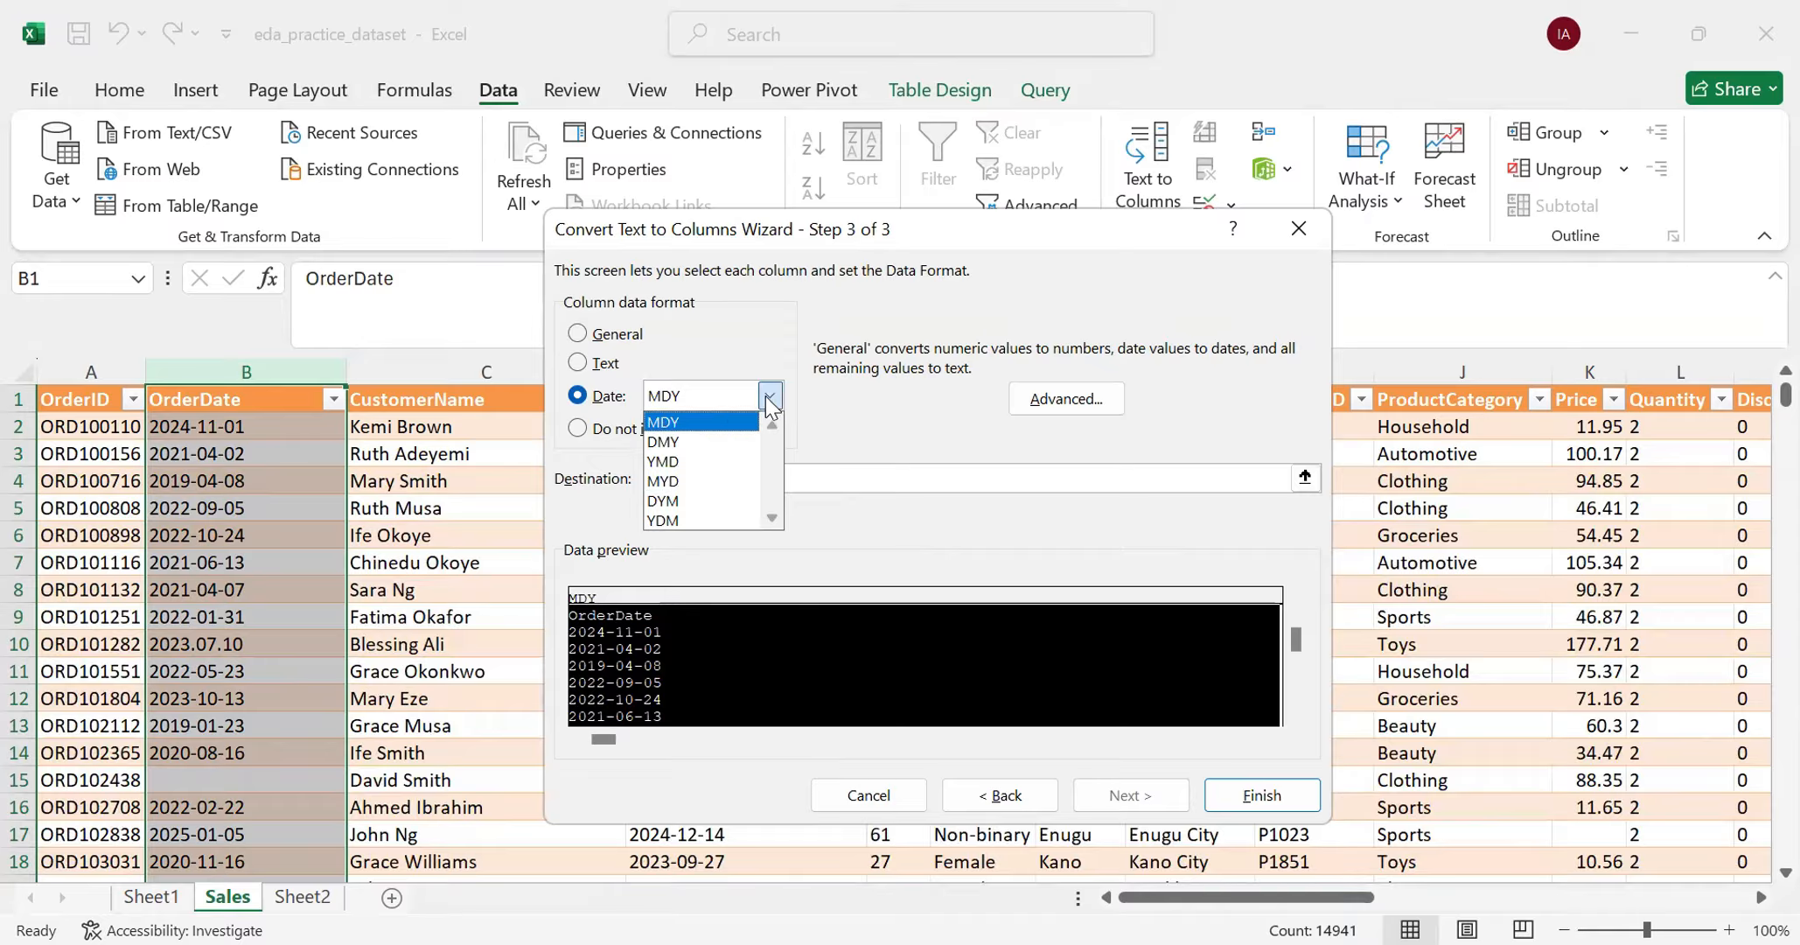
{"action": "left_click", "coordinate": [680, 462]}
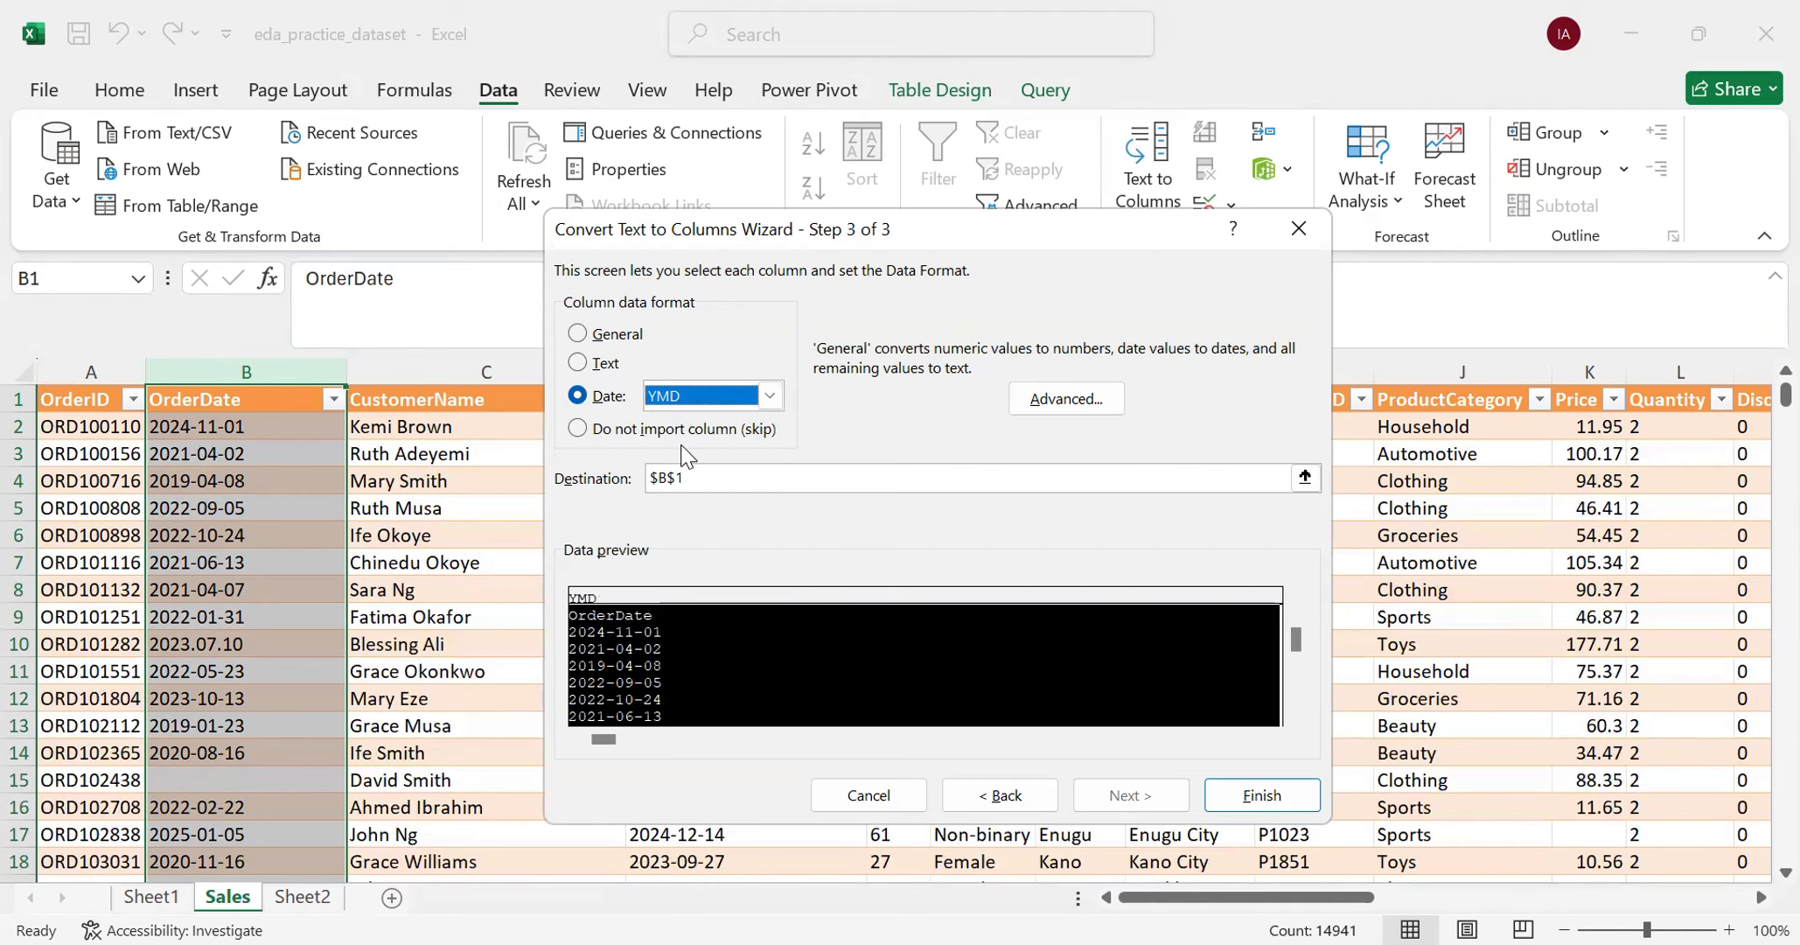
{"action": "left_click", "coordinate": [1257, 792]}
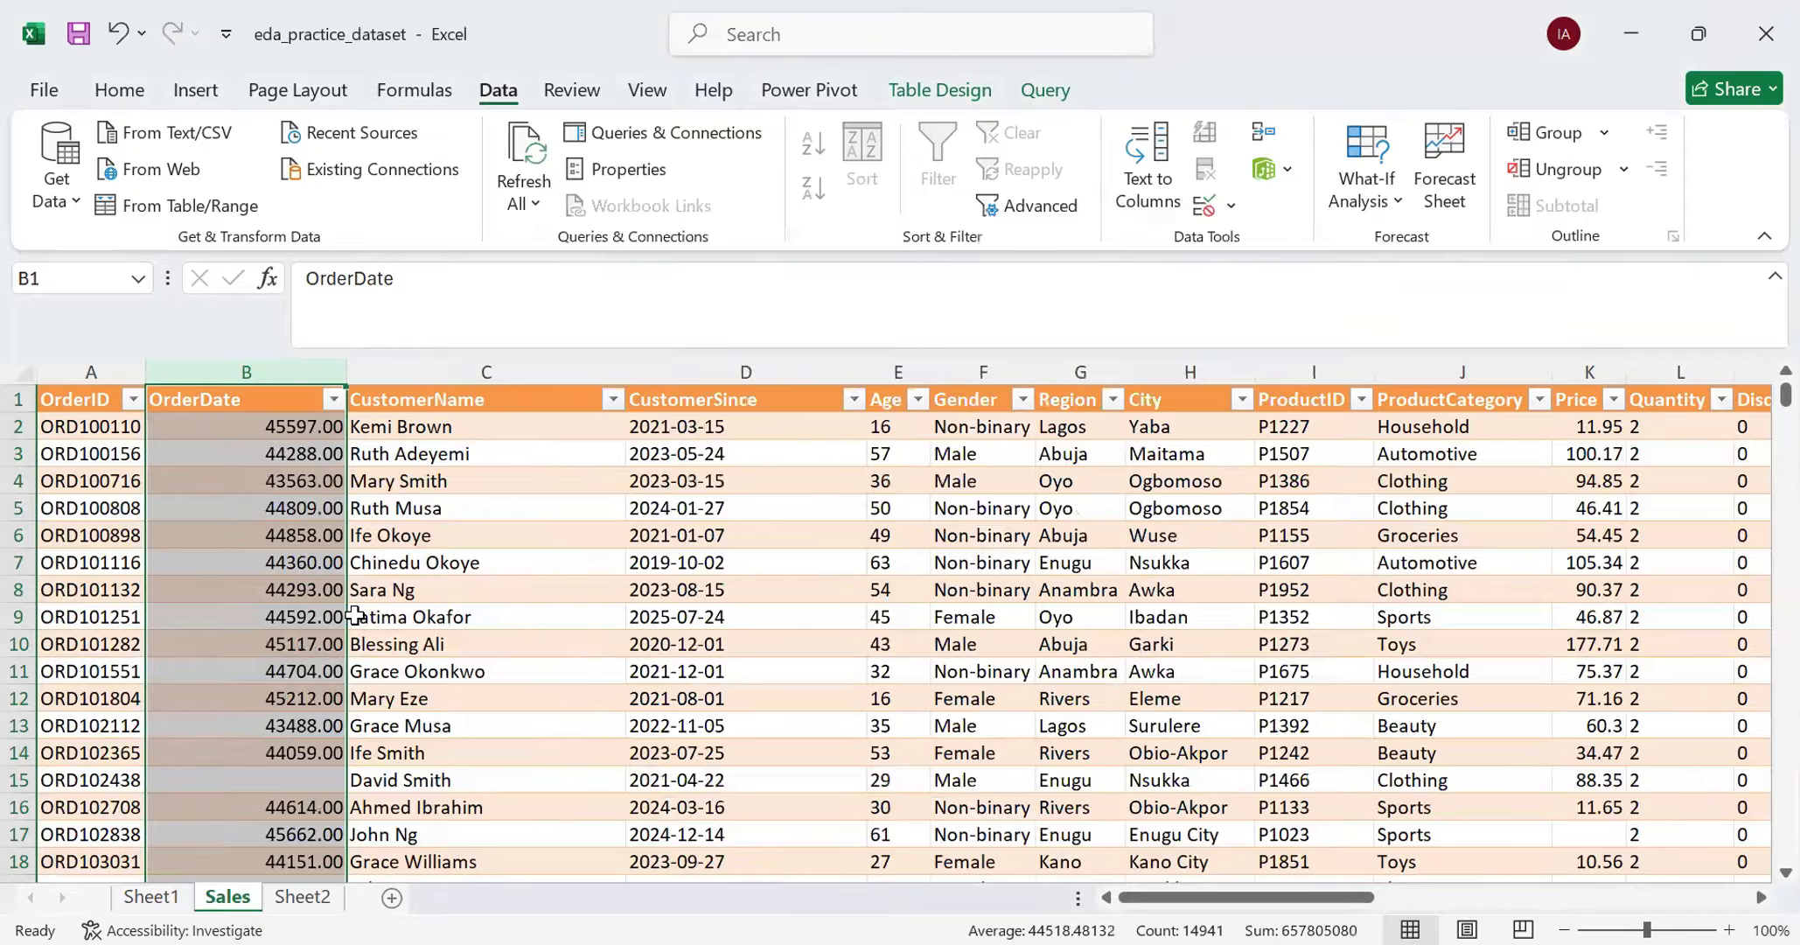
- Find a leftover text date in OrderDate, then run Text to Columns on the column's data as Delimited with date format DMY
{"action": "scroll", "coordinate": [316, 507], "scroll_direction": "down", "scroll_amount": 8}
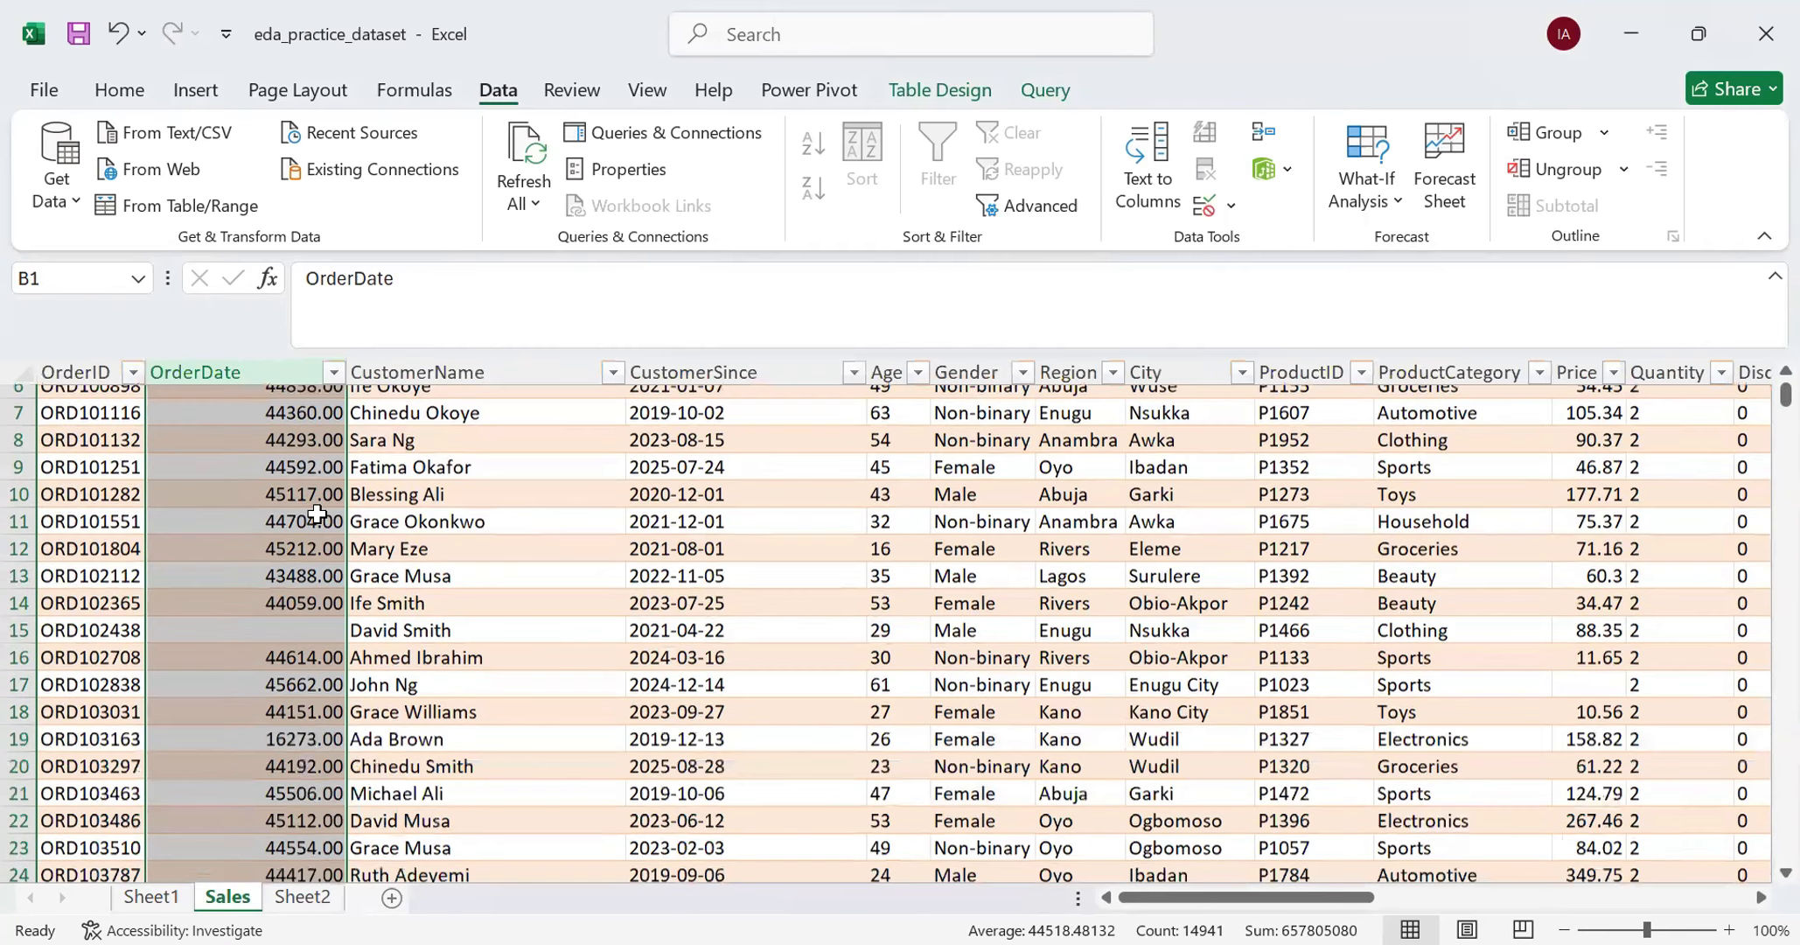
{"action": "scroll", "coordinate": [318, 516], "scroll_direction": "down", "scroll_amount": 10}
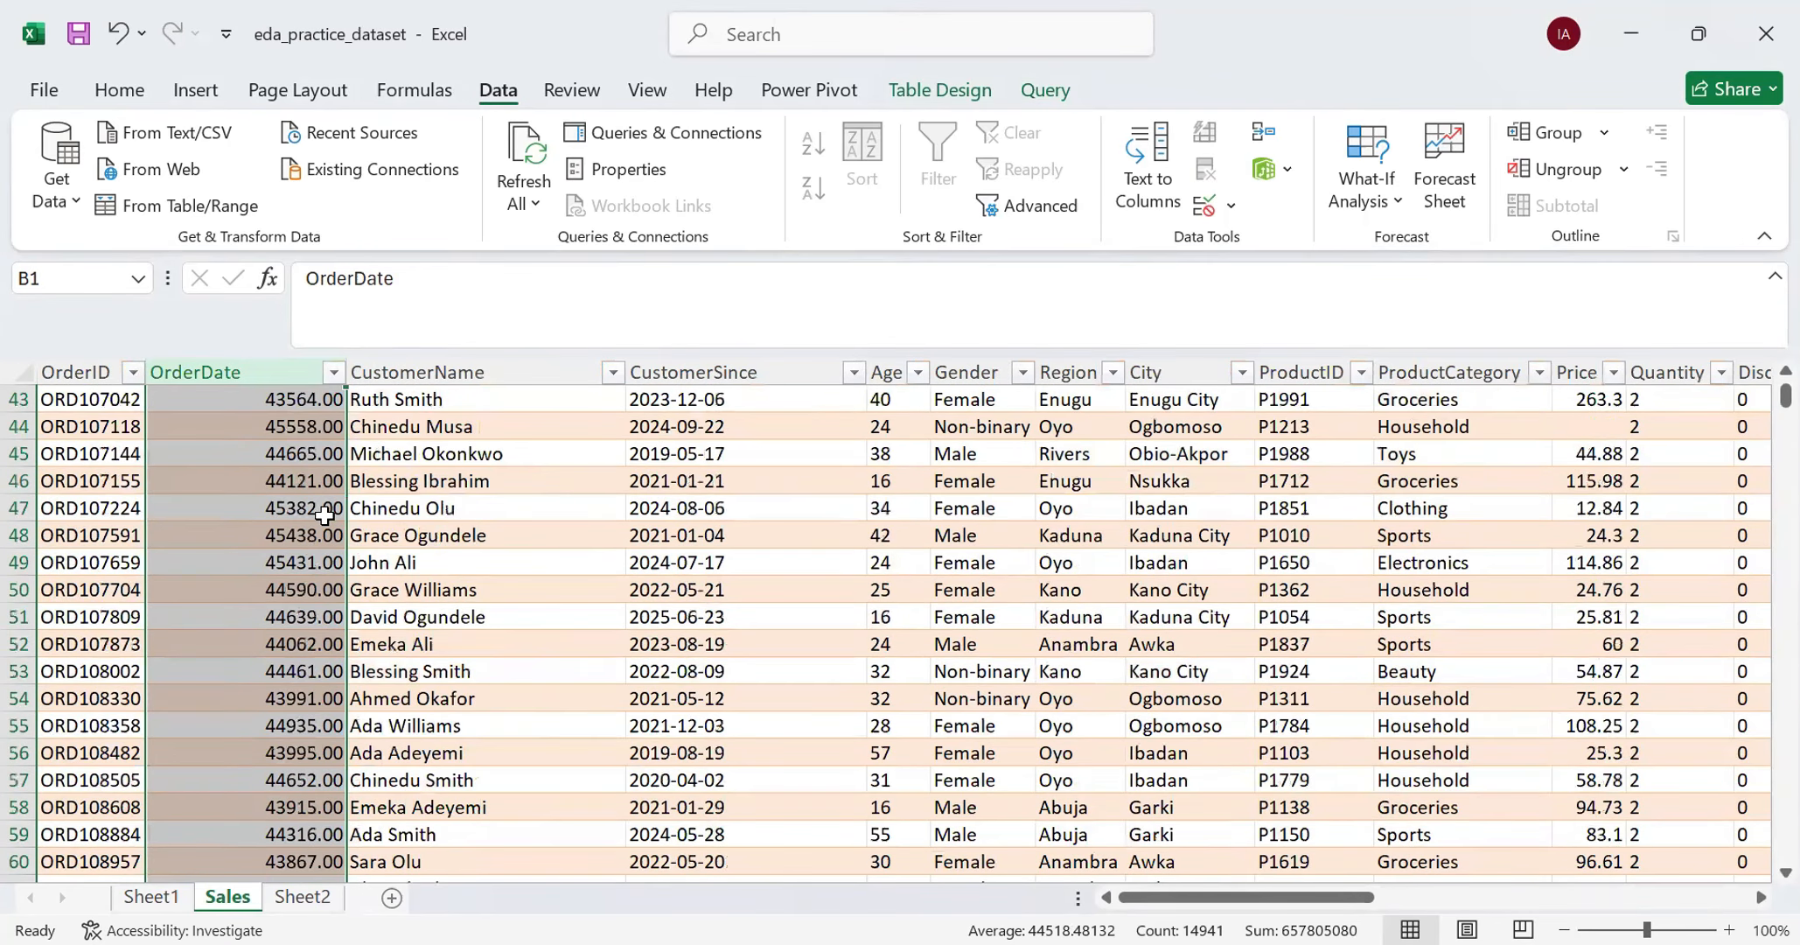
{"action": "scroll", "coordinate": [323, 517], "scroll_direction": "down", "scroll_amount": 3}
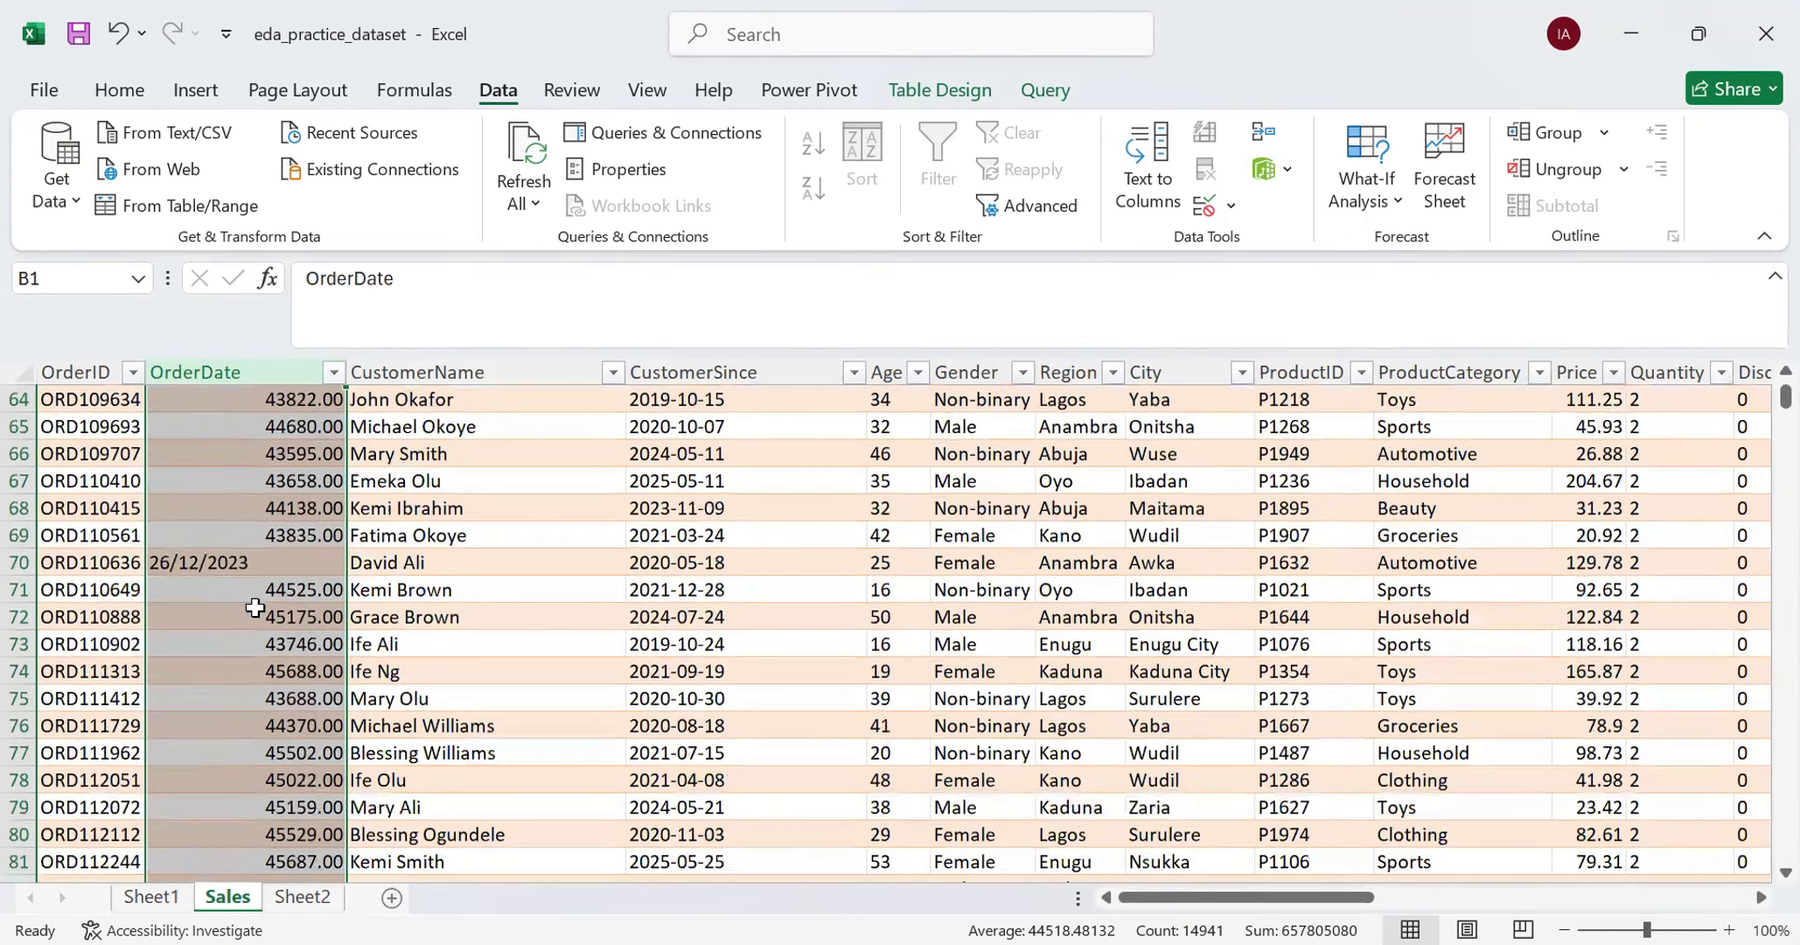
{"action": "left_click", "coordinate": [217, 567]}
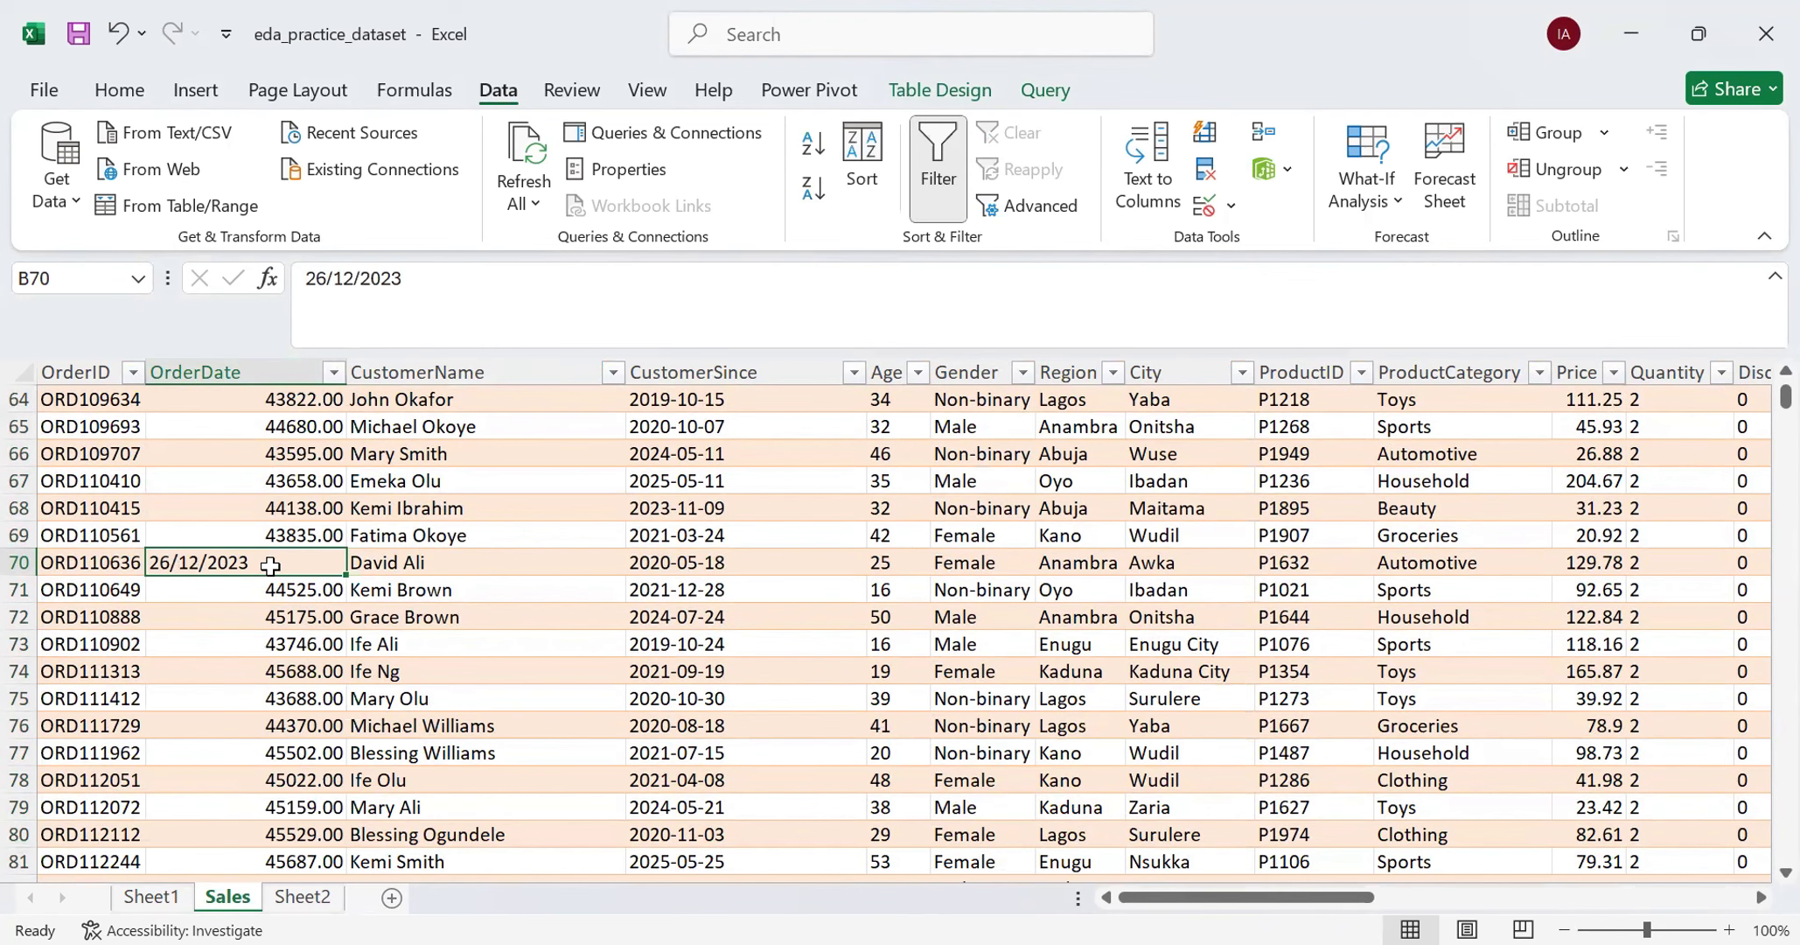
{"action": "left_click", "coordinate": [228, 352]}
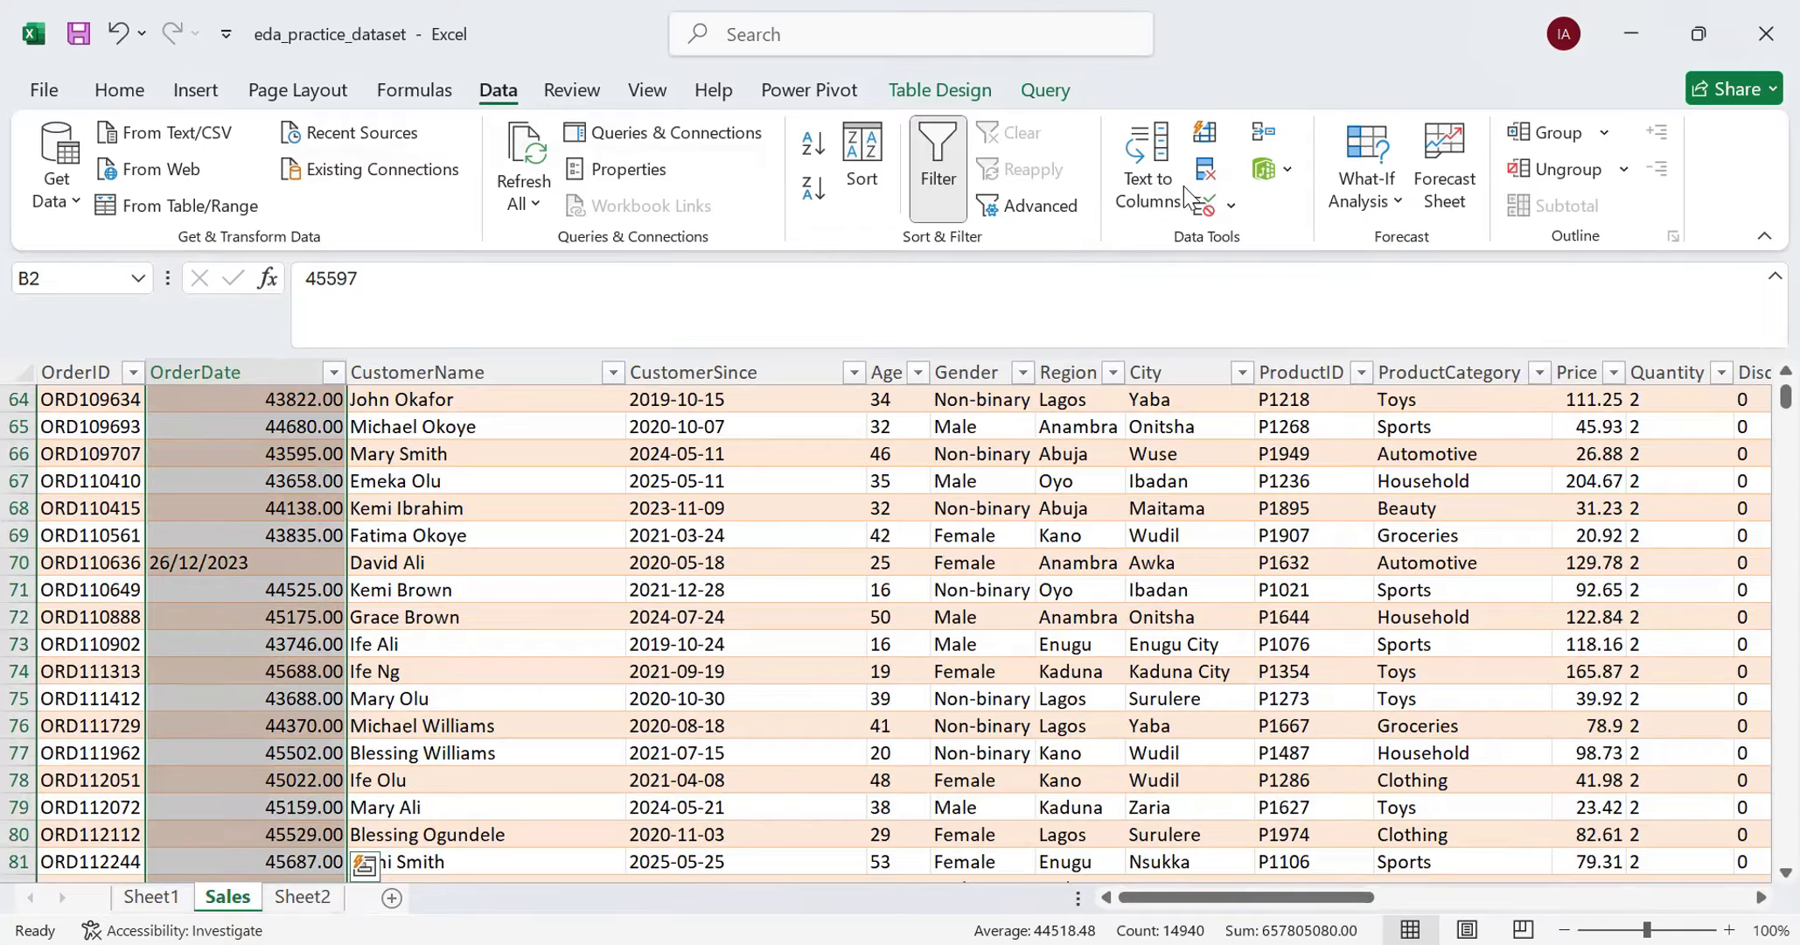
{"action": "left_click", "coordinate": [1161, 196]}
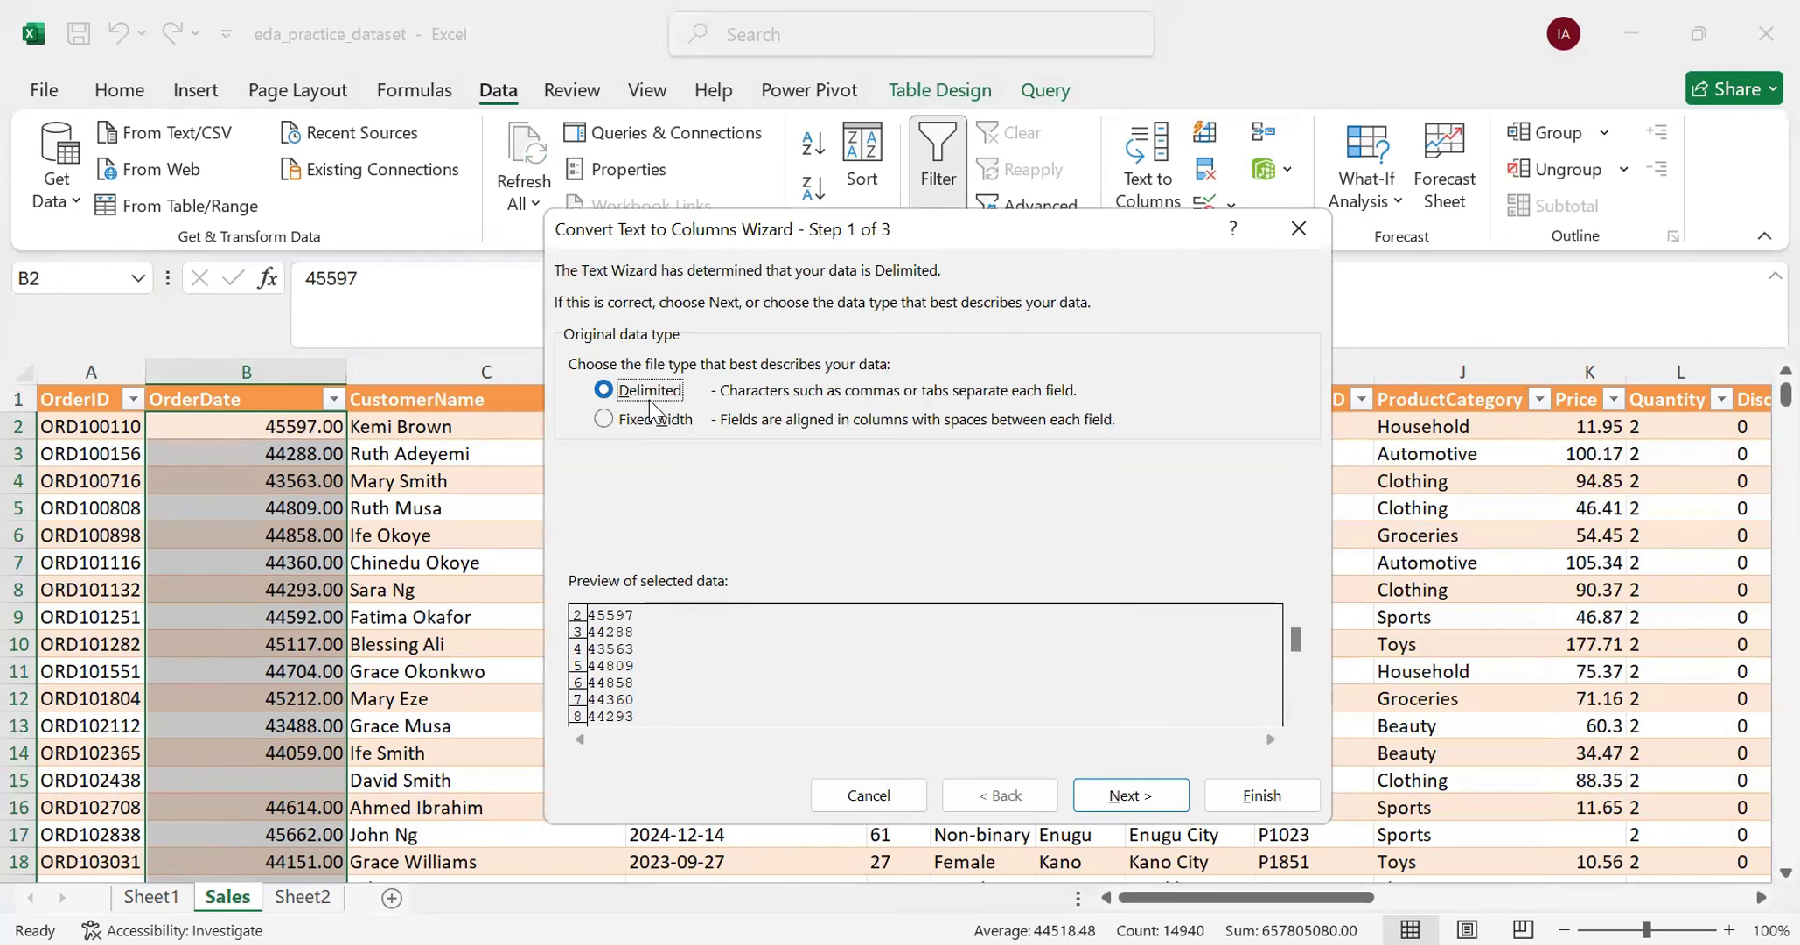
{"action": "left_click", "coordinate": [1114, 793]}
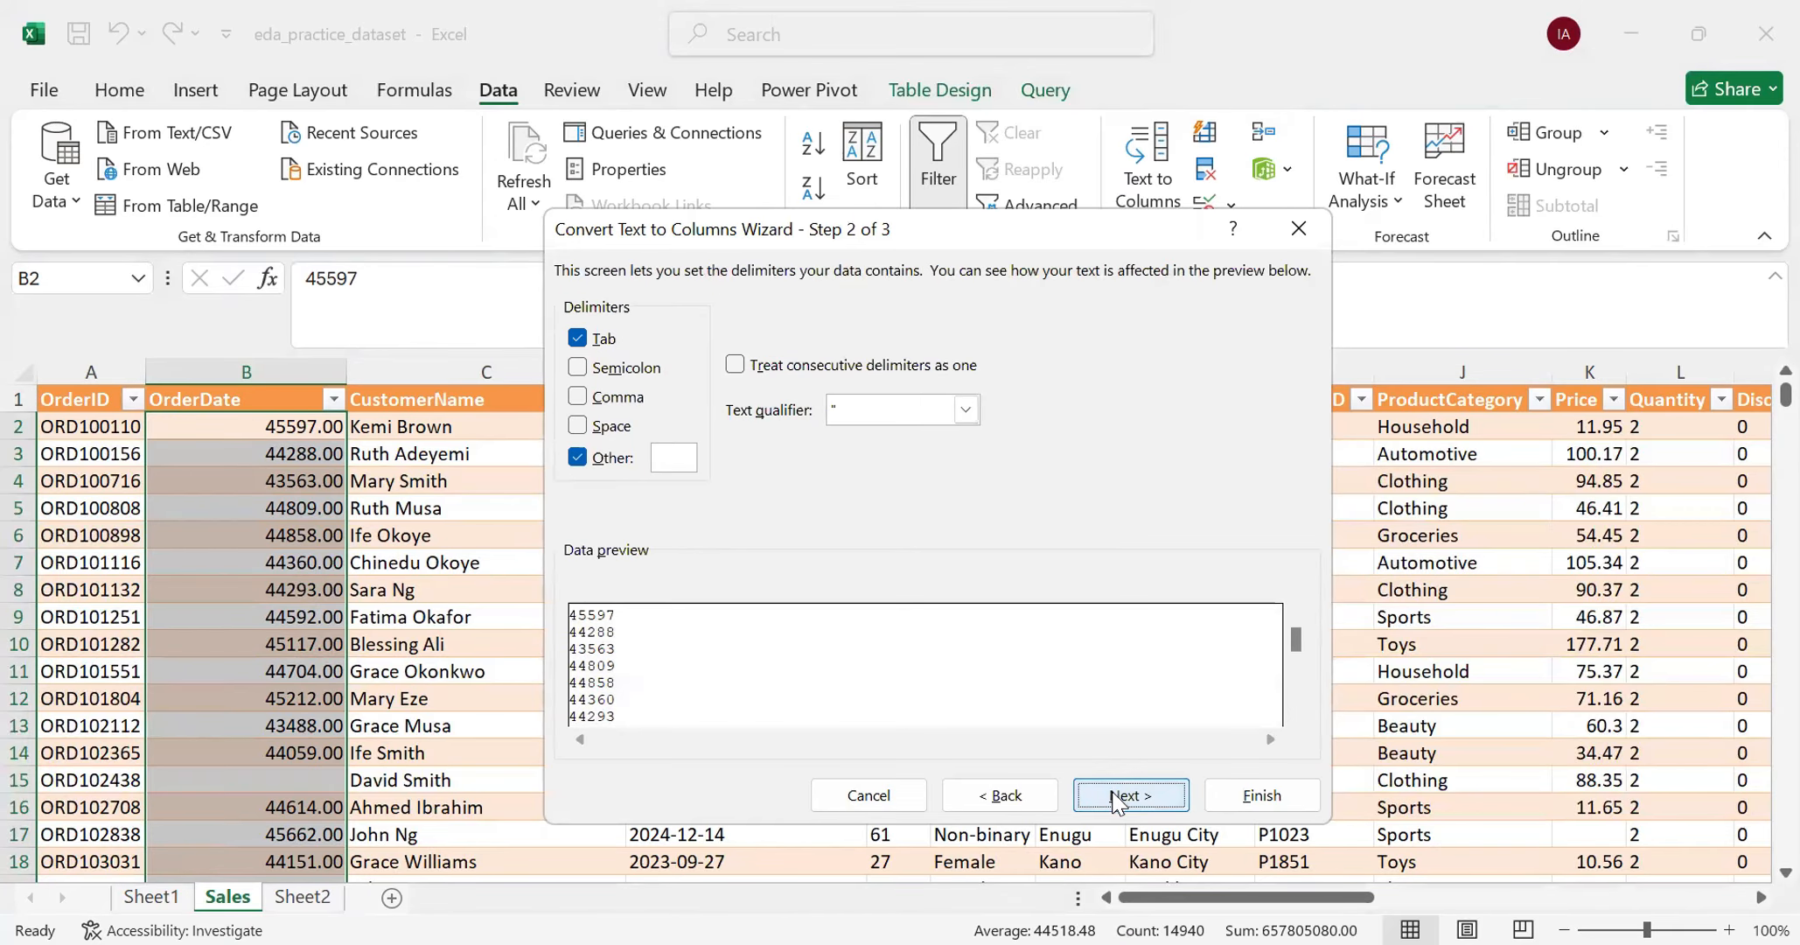
{"action": "left_click", "coordinate": [1116, 797]}
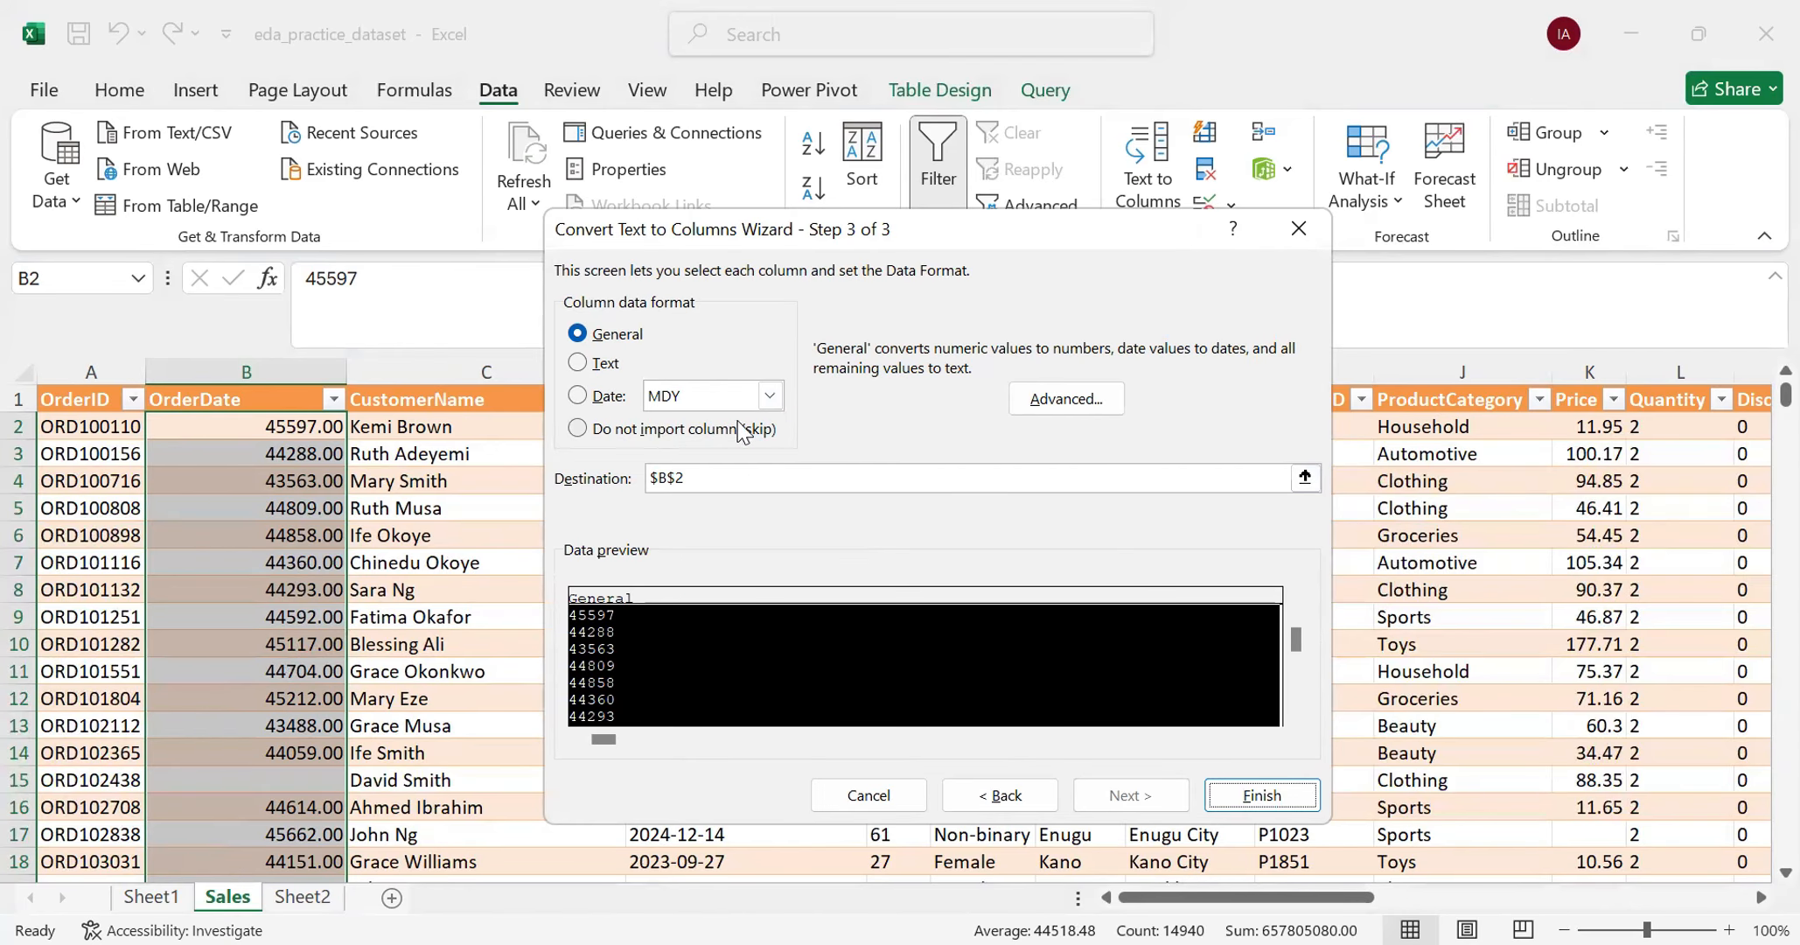
{"action": "left_click", "coordinate": [607, 398]}
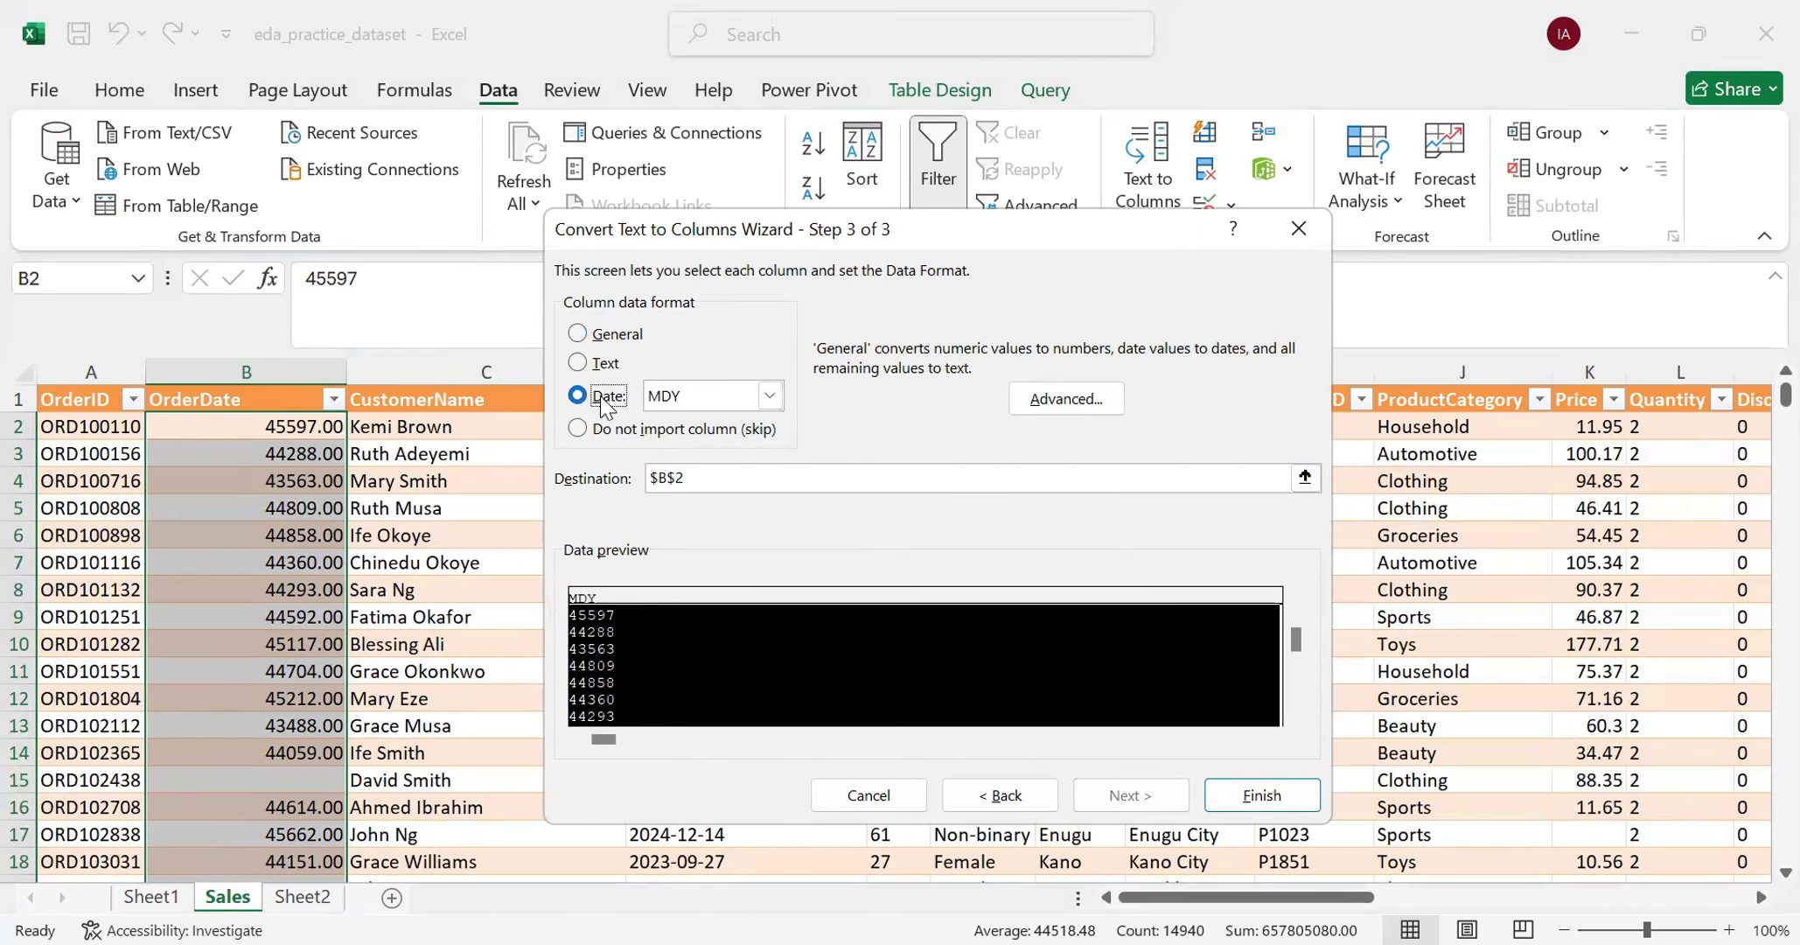
{"action": "left_click", "coordinate": [768, 397]}
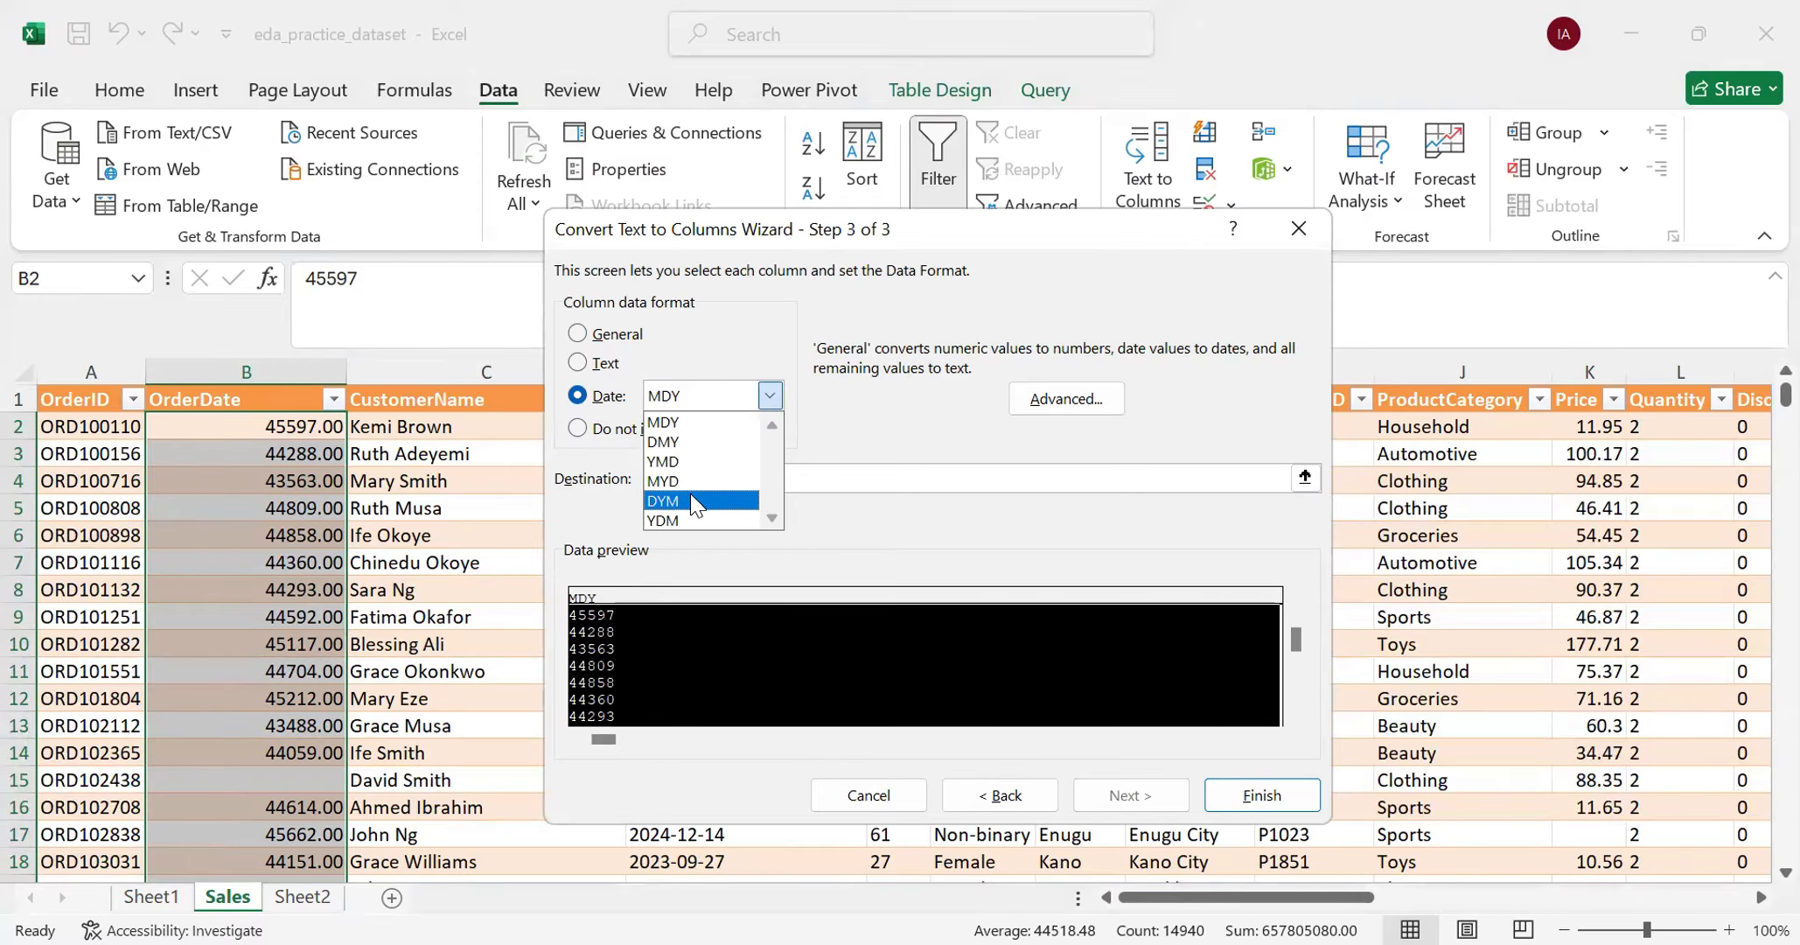
{"action": "left_click", "coordinate": [691, 443]}
{"action": "left_click", "coordinate": [1255, 798]}
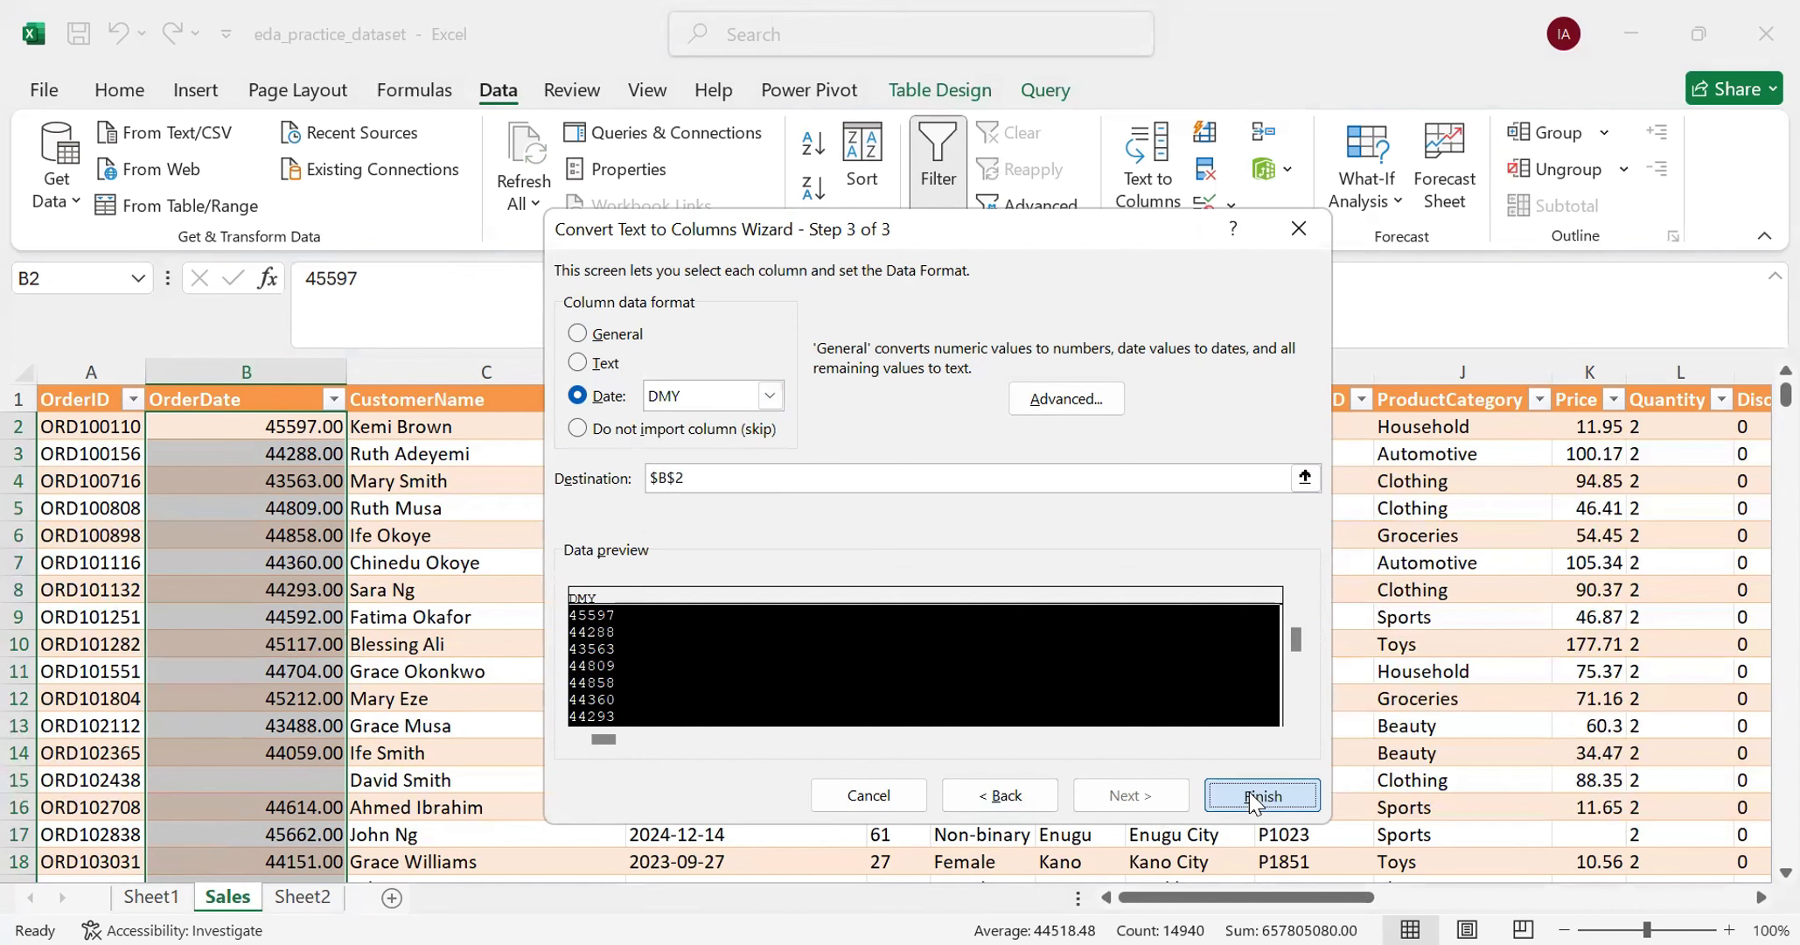
- Check the converted OrderDate column down through the rows for entries still stored as text
{"action": "scroll", "coordinate": [267, 608], "scroll_direction": "down", "scroll_amount": 7}
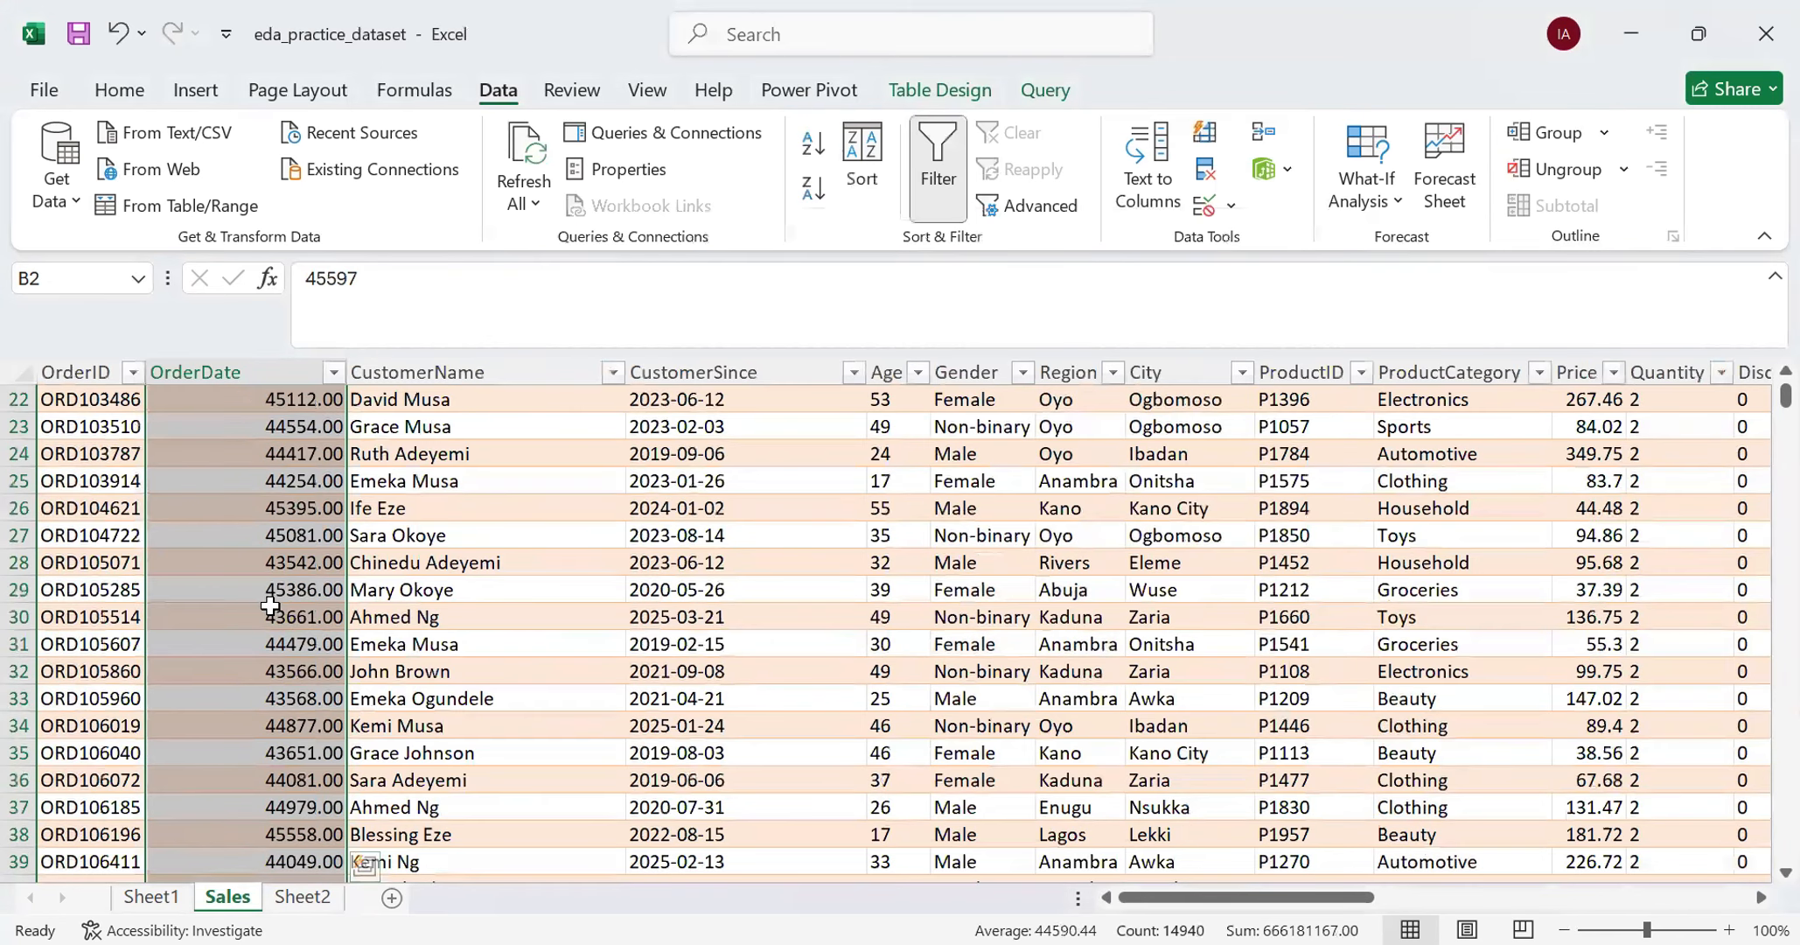
{"action": "scroll", "coordinate": [271, 607], "scroll_direction": "down", "scroll_amount": 16}
{"action": "scroll", "coordinate": [280, 616], "scroll_direction": "down", "scroll_amount": 20}
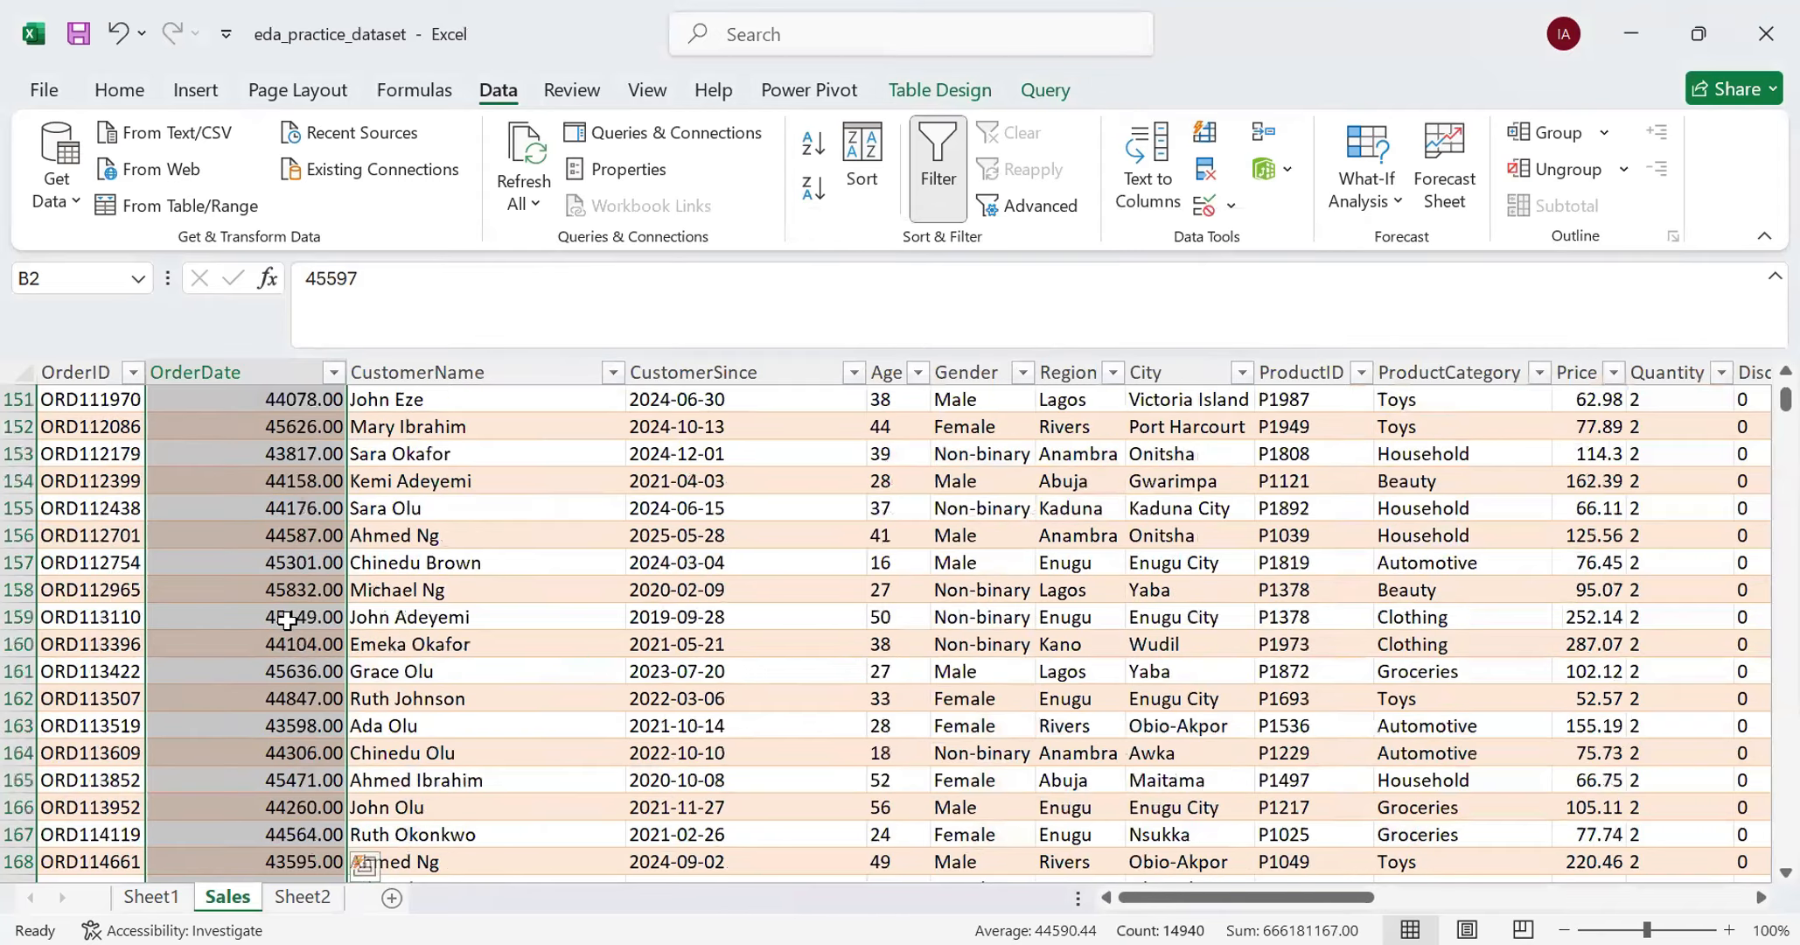
{"action": "scroll", "coordinate": [289, 621], "scroll_direction": "down", "scroll_amount": 7}
{"action": "scroll", "coordinate": [296, 633], "scroll_direction": "down", "scroll_amount": 20}
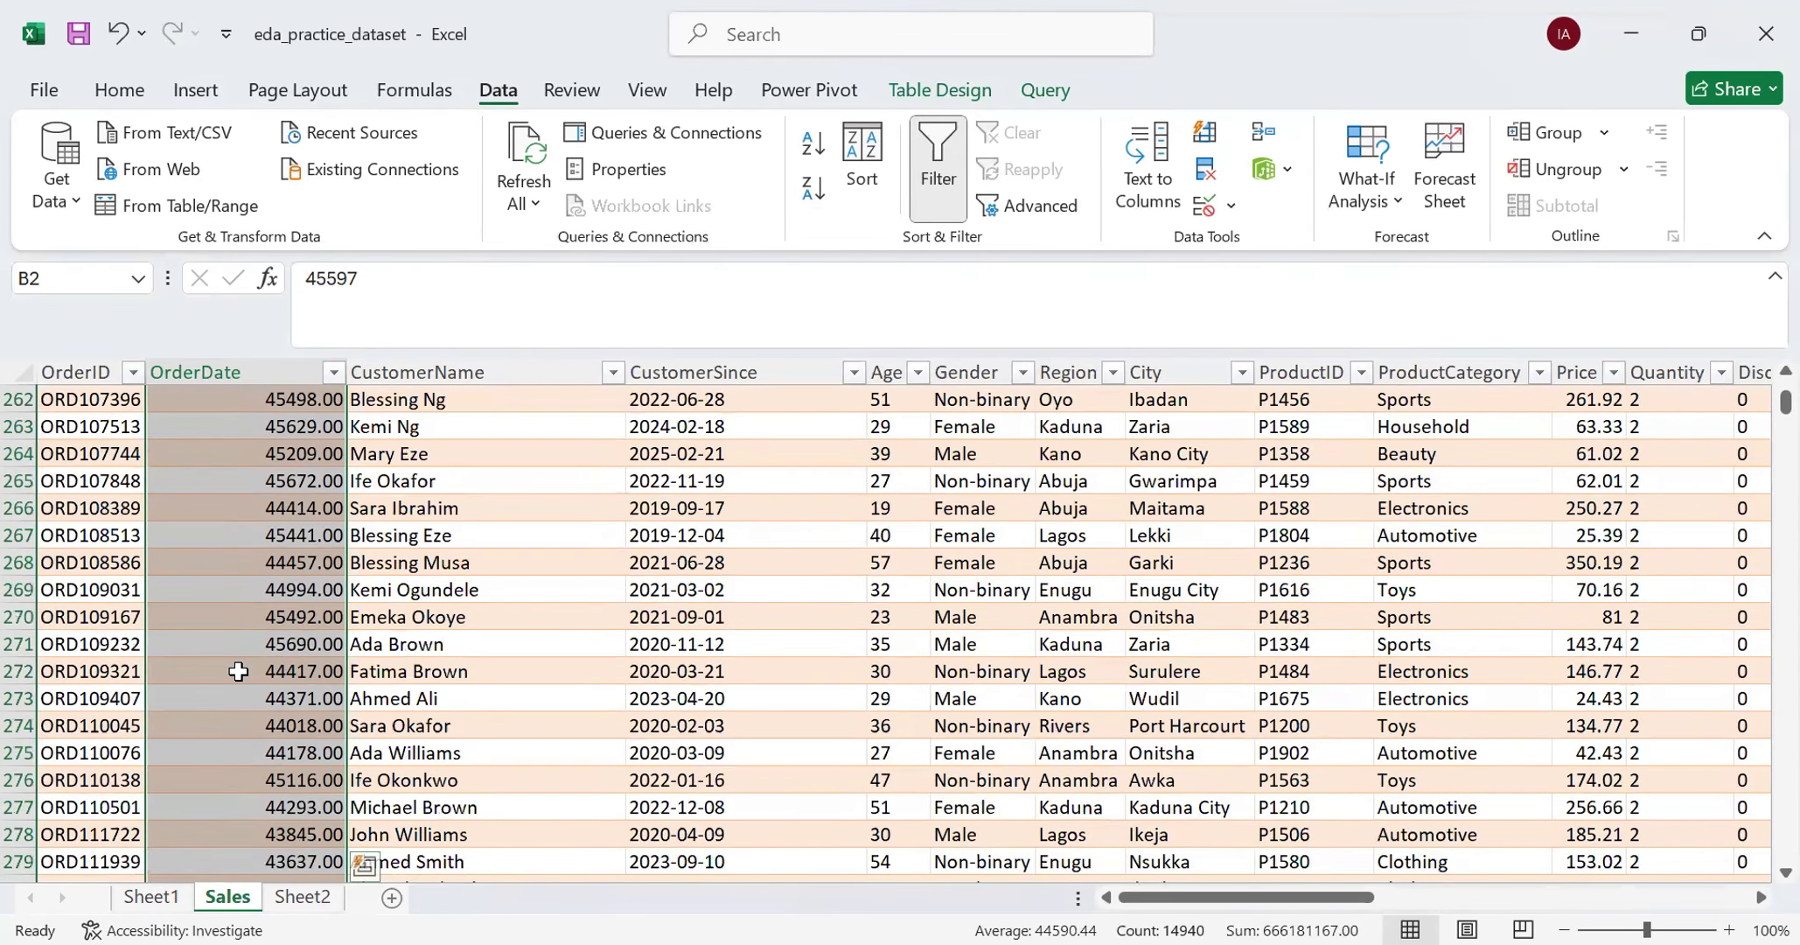
- Set the number format category of the selected OrderDate data to Date in the cell format settings
{"action": "scroll", "coordinate": [241, 636], "scroll_direction": "up", "scroll_amount": 20}
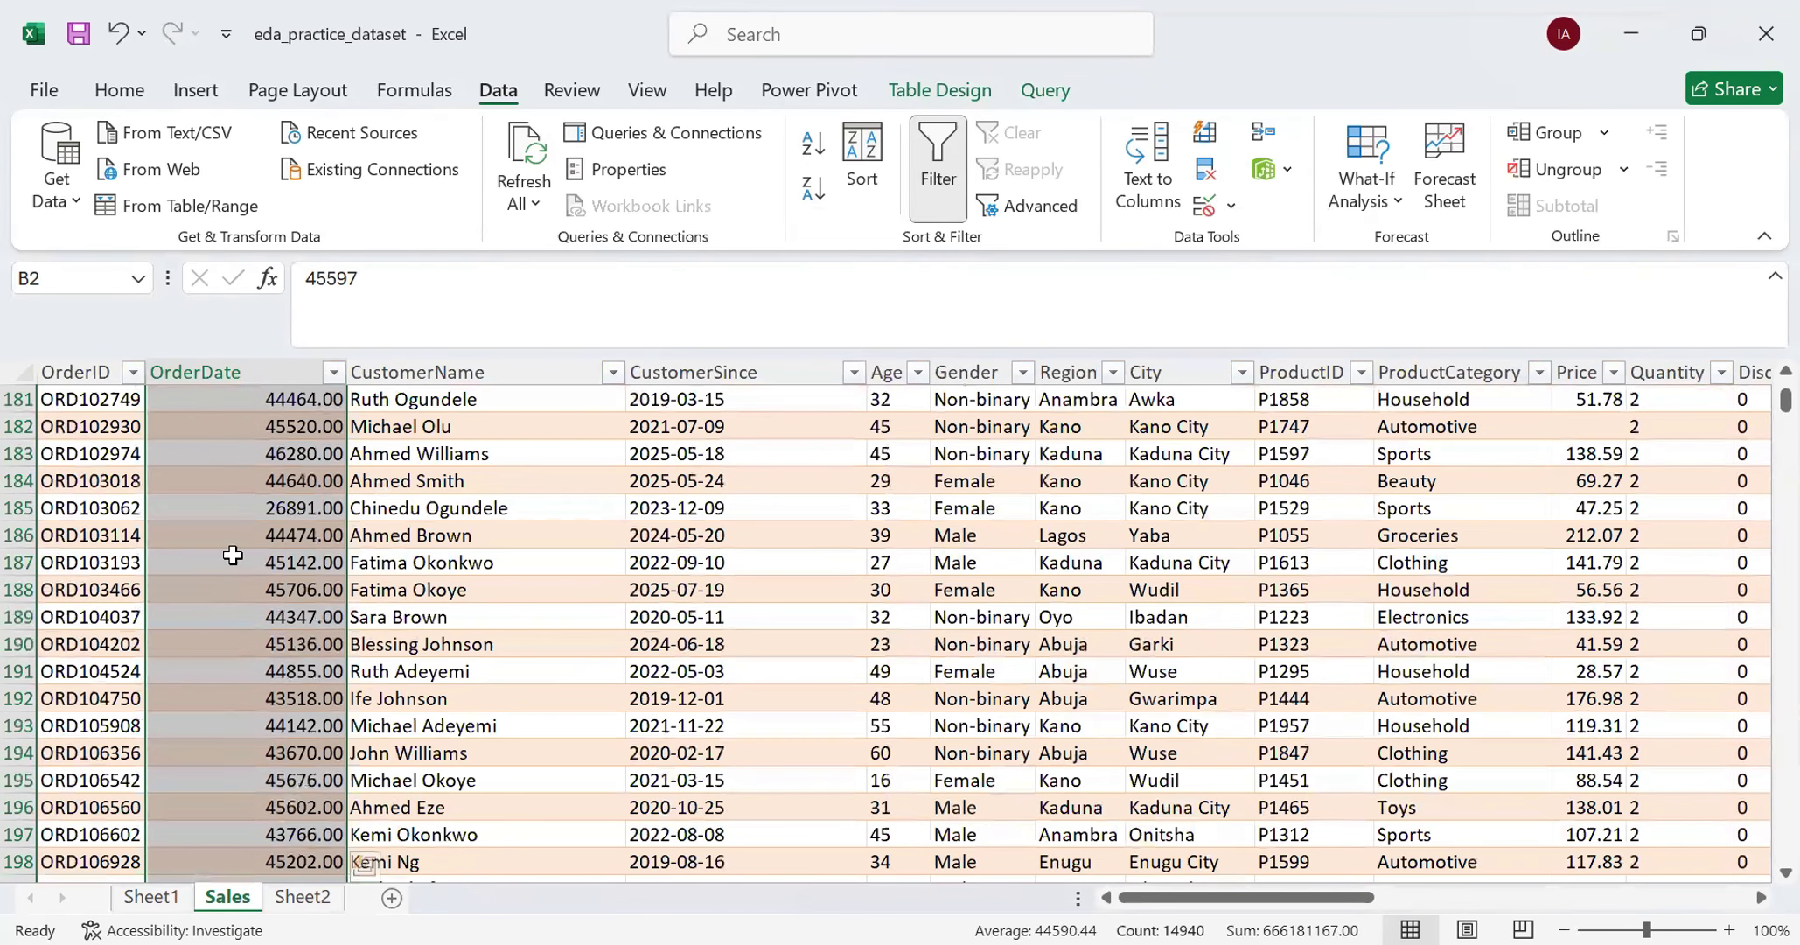
{"action": "scroll", "coordinate": [235, 542], "scroll_direction": "up", "scroll_amount": 20}
{"action": "scroll", "coordinate": [235, 516], "scroll_direction": "up", "scroll_amount": 20}
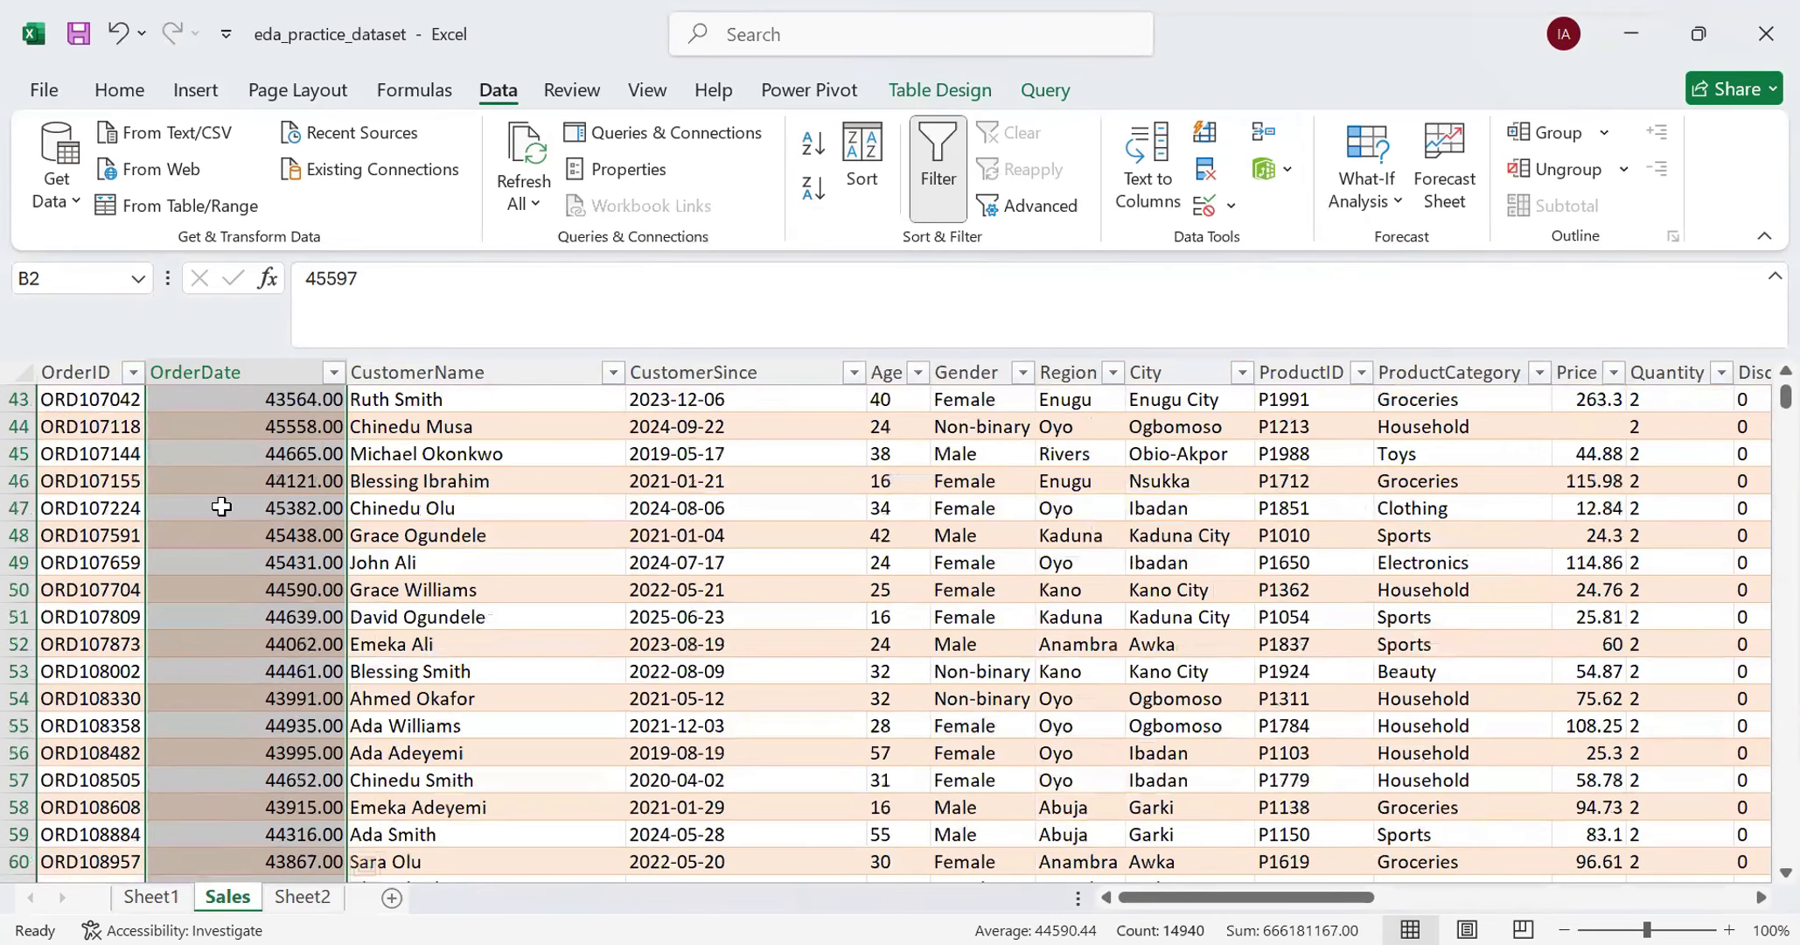
{"action": "scroll", "coordinate": [221, 507], "scroll_direction": "up", "scroll_amount": 2}
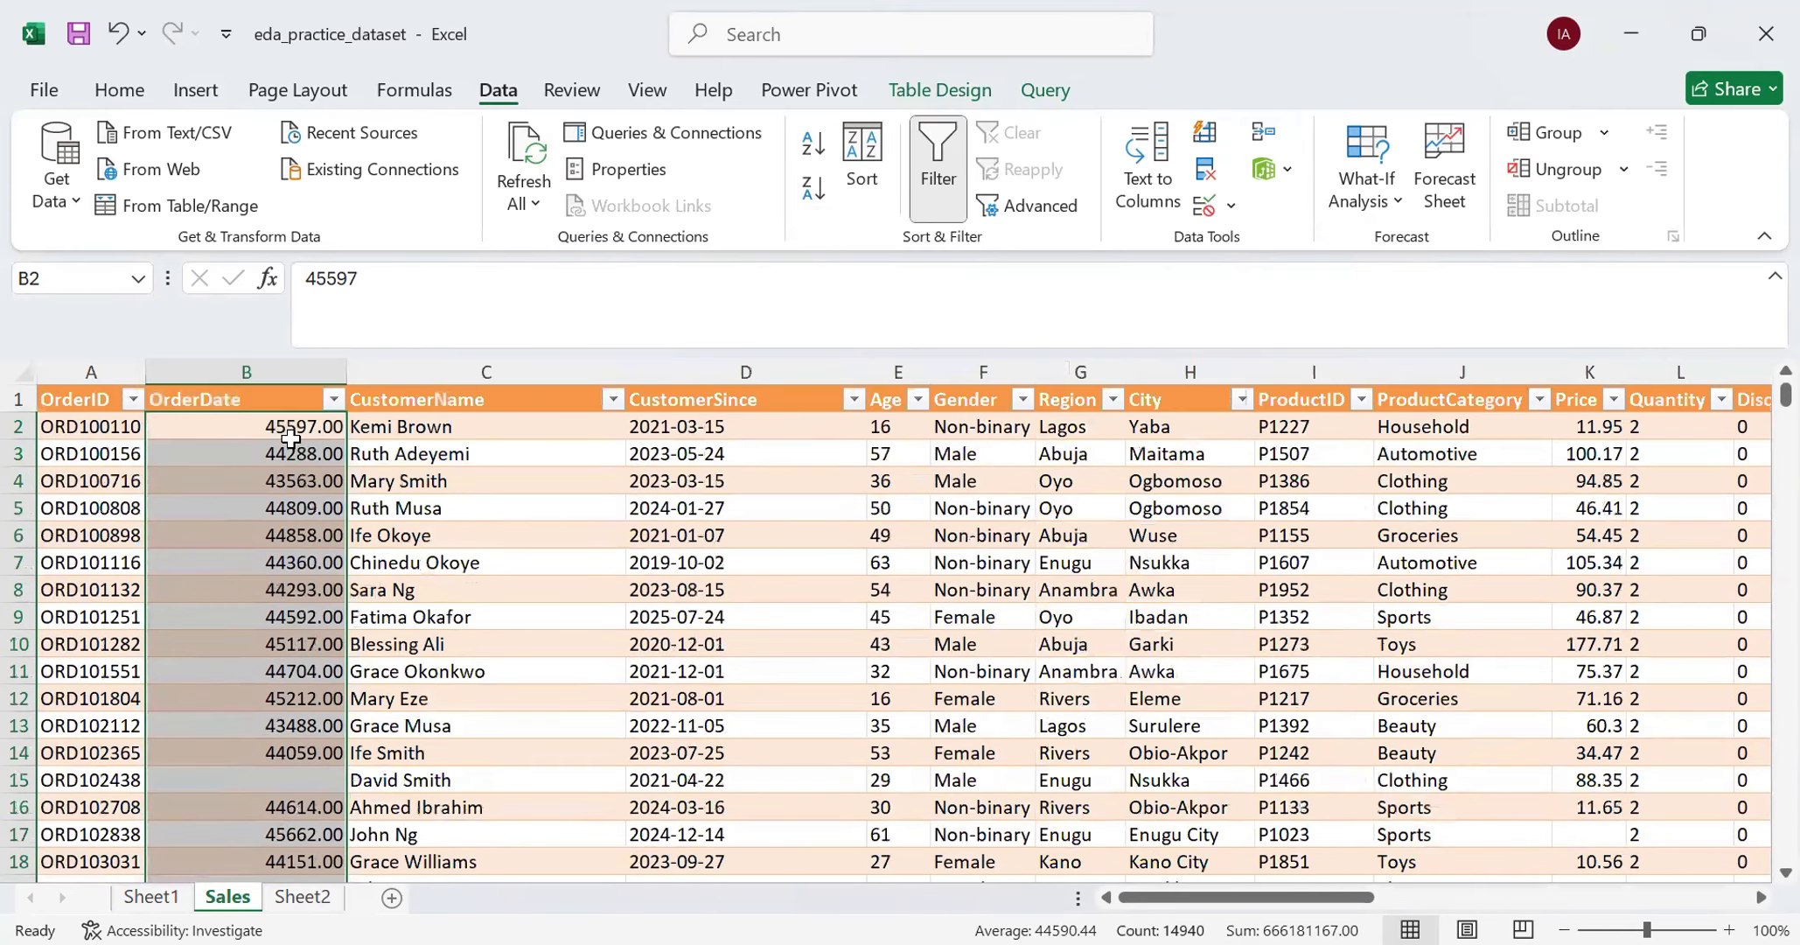
{"action": "left_click", "coordinate": [131, 92]}
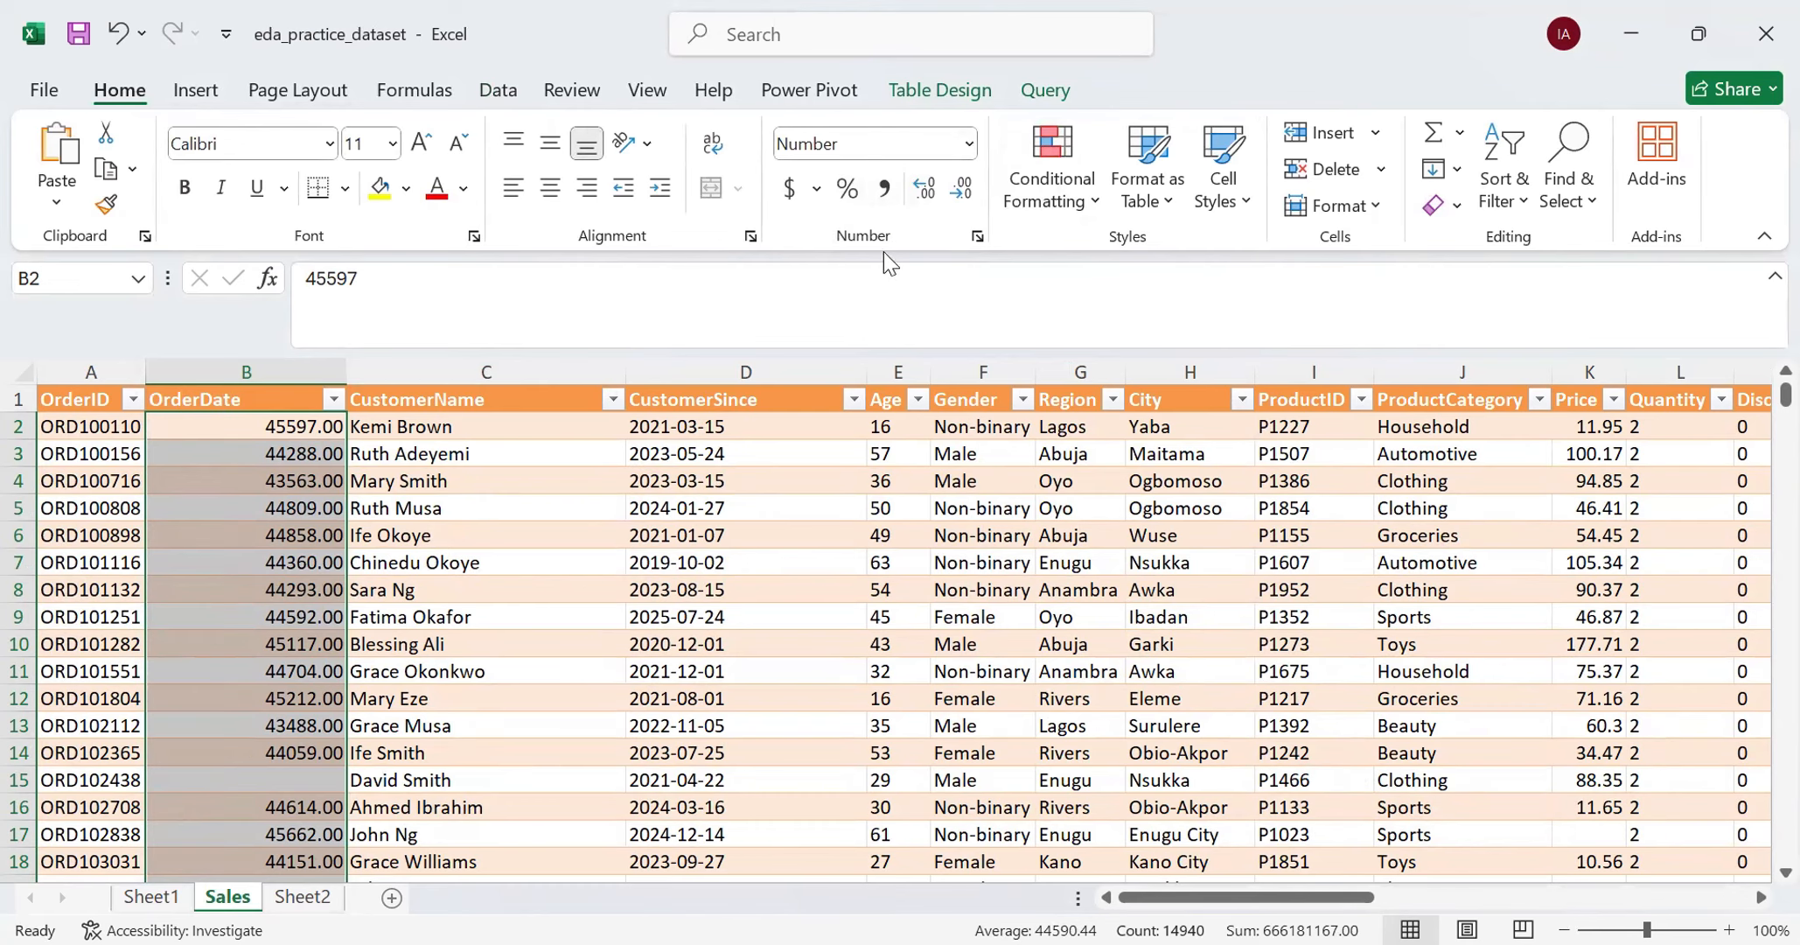
{"action": "left_click", "coordinate": [977, 237]}
{"action": "left_click", "coordinate": [638, 368]}
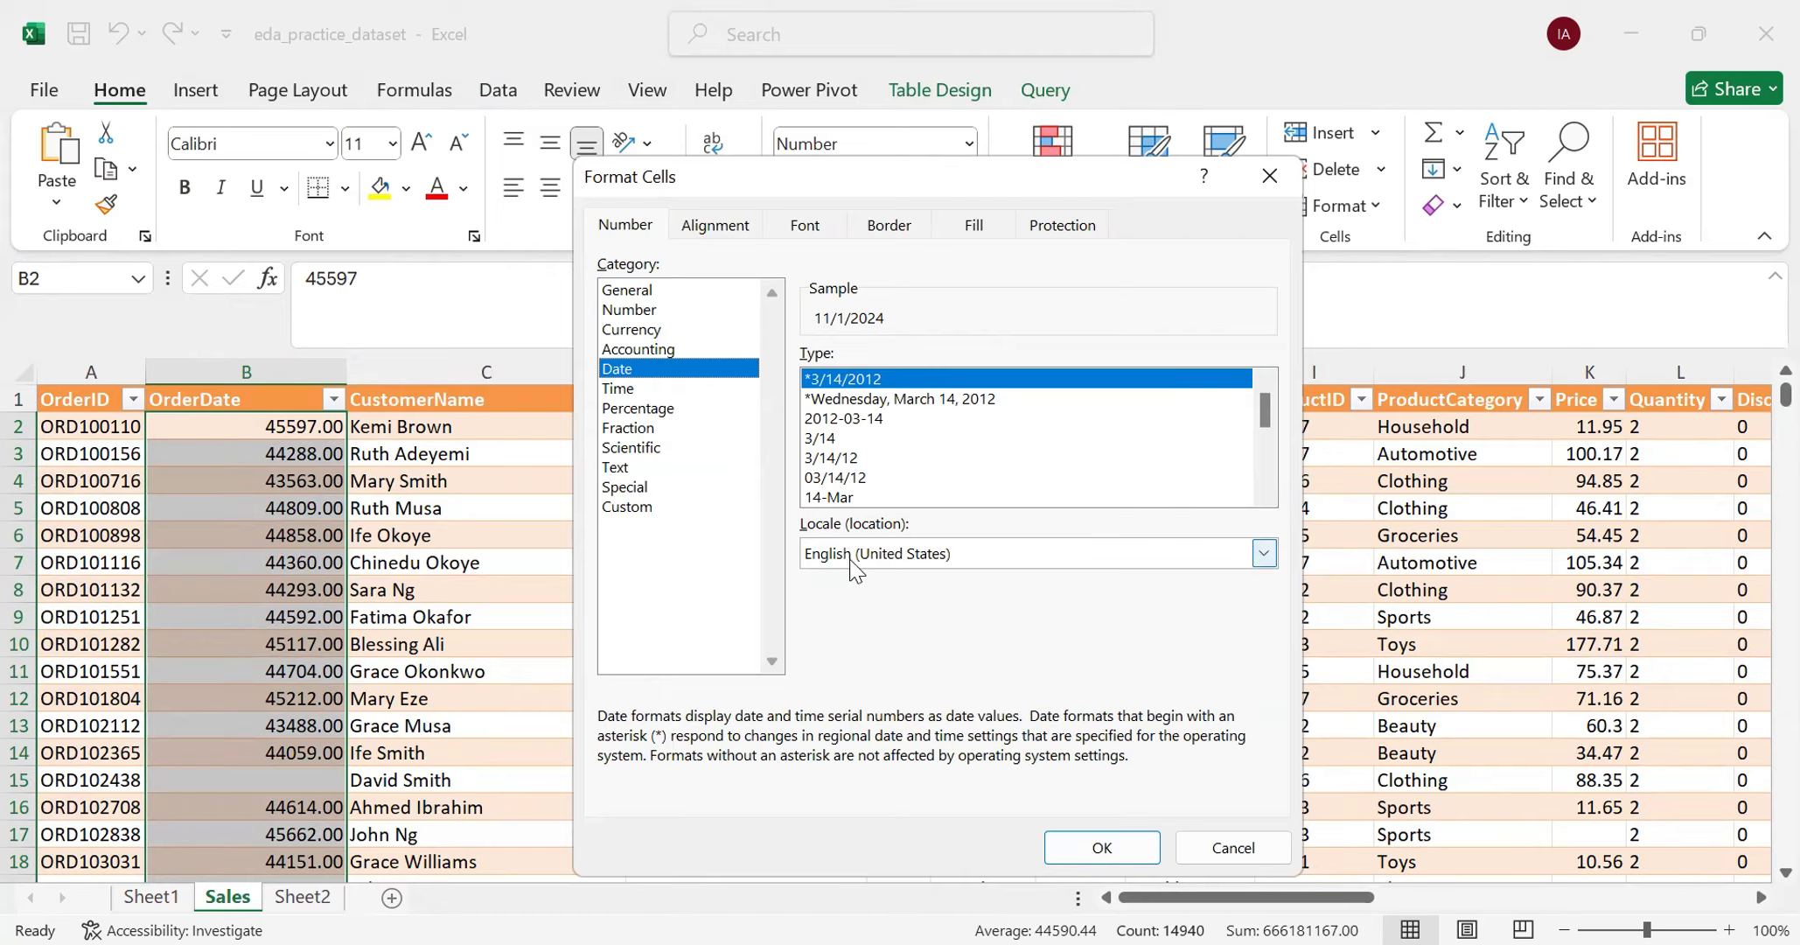
- Review the locale options, keep English (United States), and apply the *3/14/2012 date type to the OrderDate values
{"action": "left_click", "coordinate": [1263, 553]}
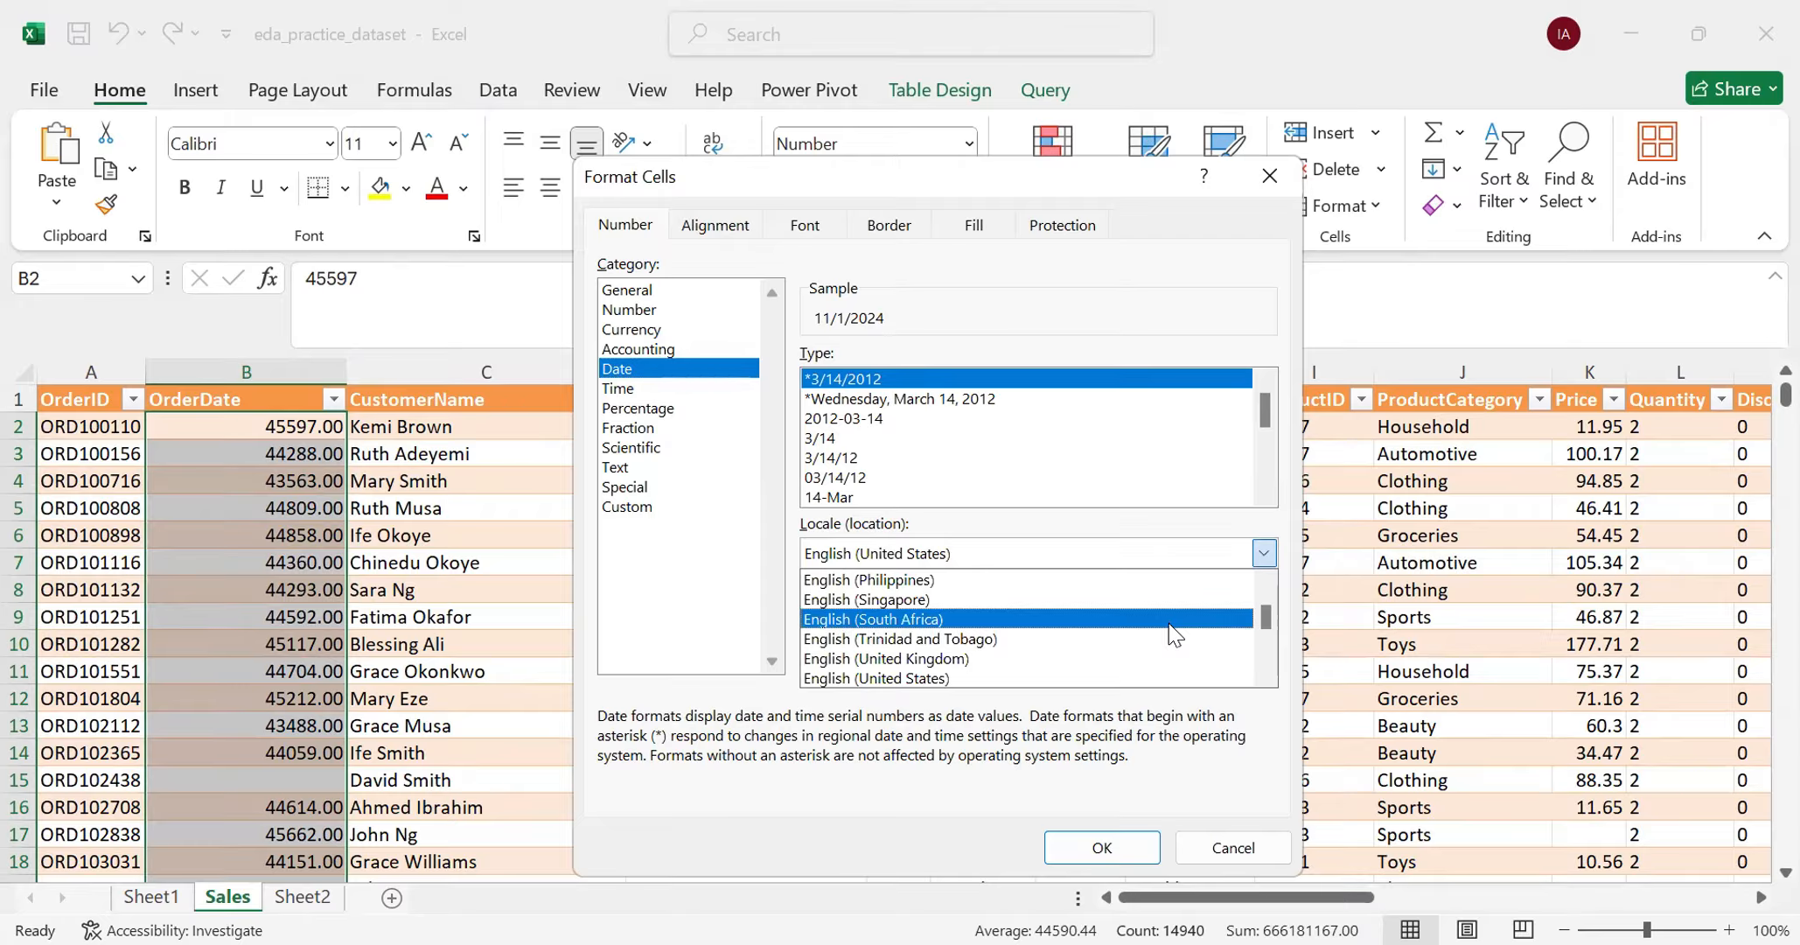
{"action": "scroll", "coordinate": [1176, 630], "scroll_direction": "down", "scroll_amount": 3}
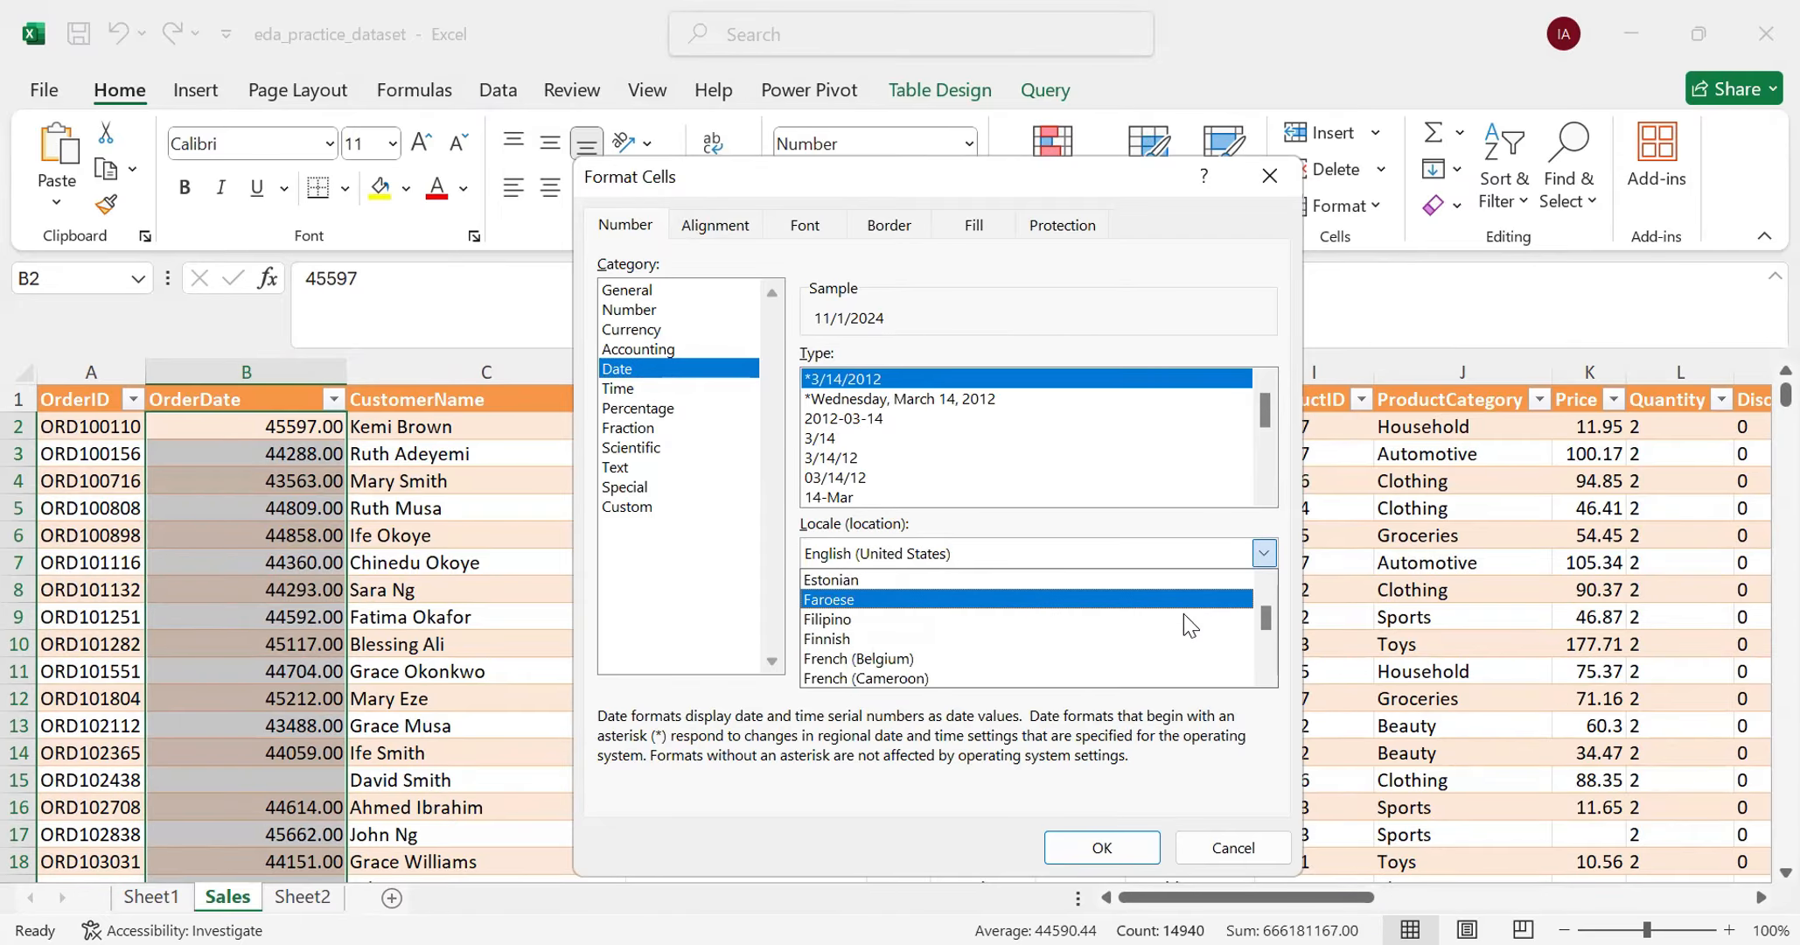
{"action": "scroll", "coordinate": [1186, 616], "scroll_direction": "down", "scroll_amount": 3}
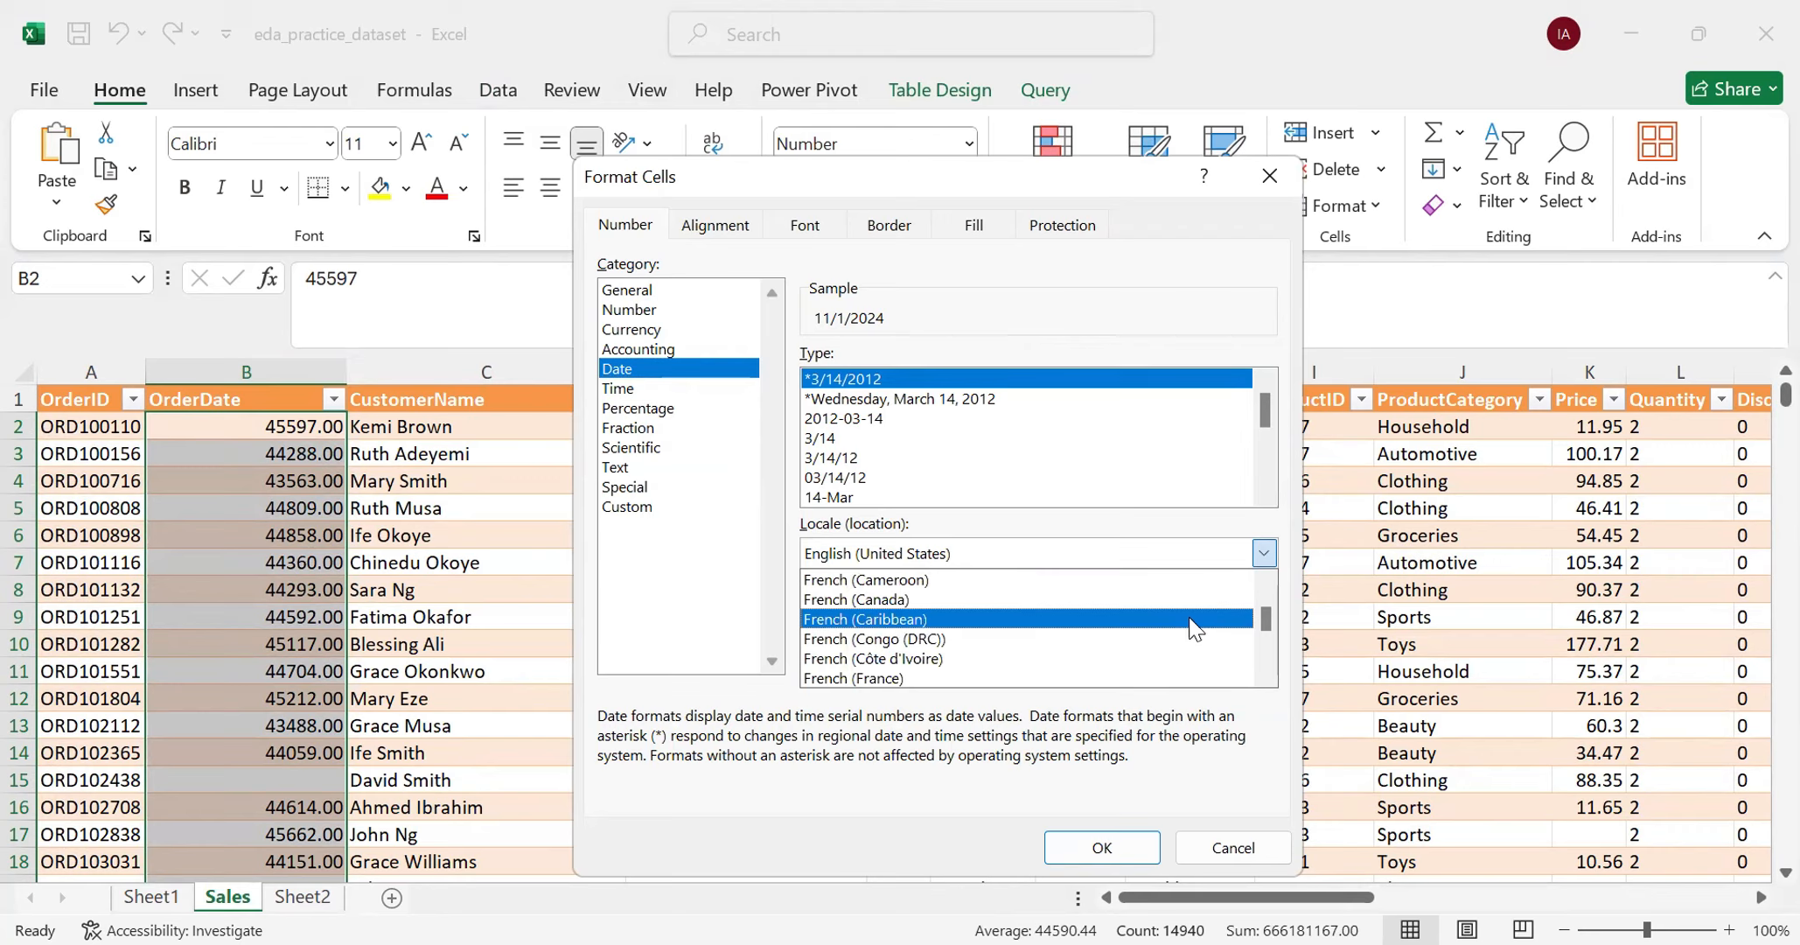
{"action": "scroll", "coordinate": [1194, 628], "scroll_direction": "down", "scroll_amount": 2}
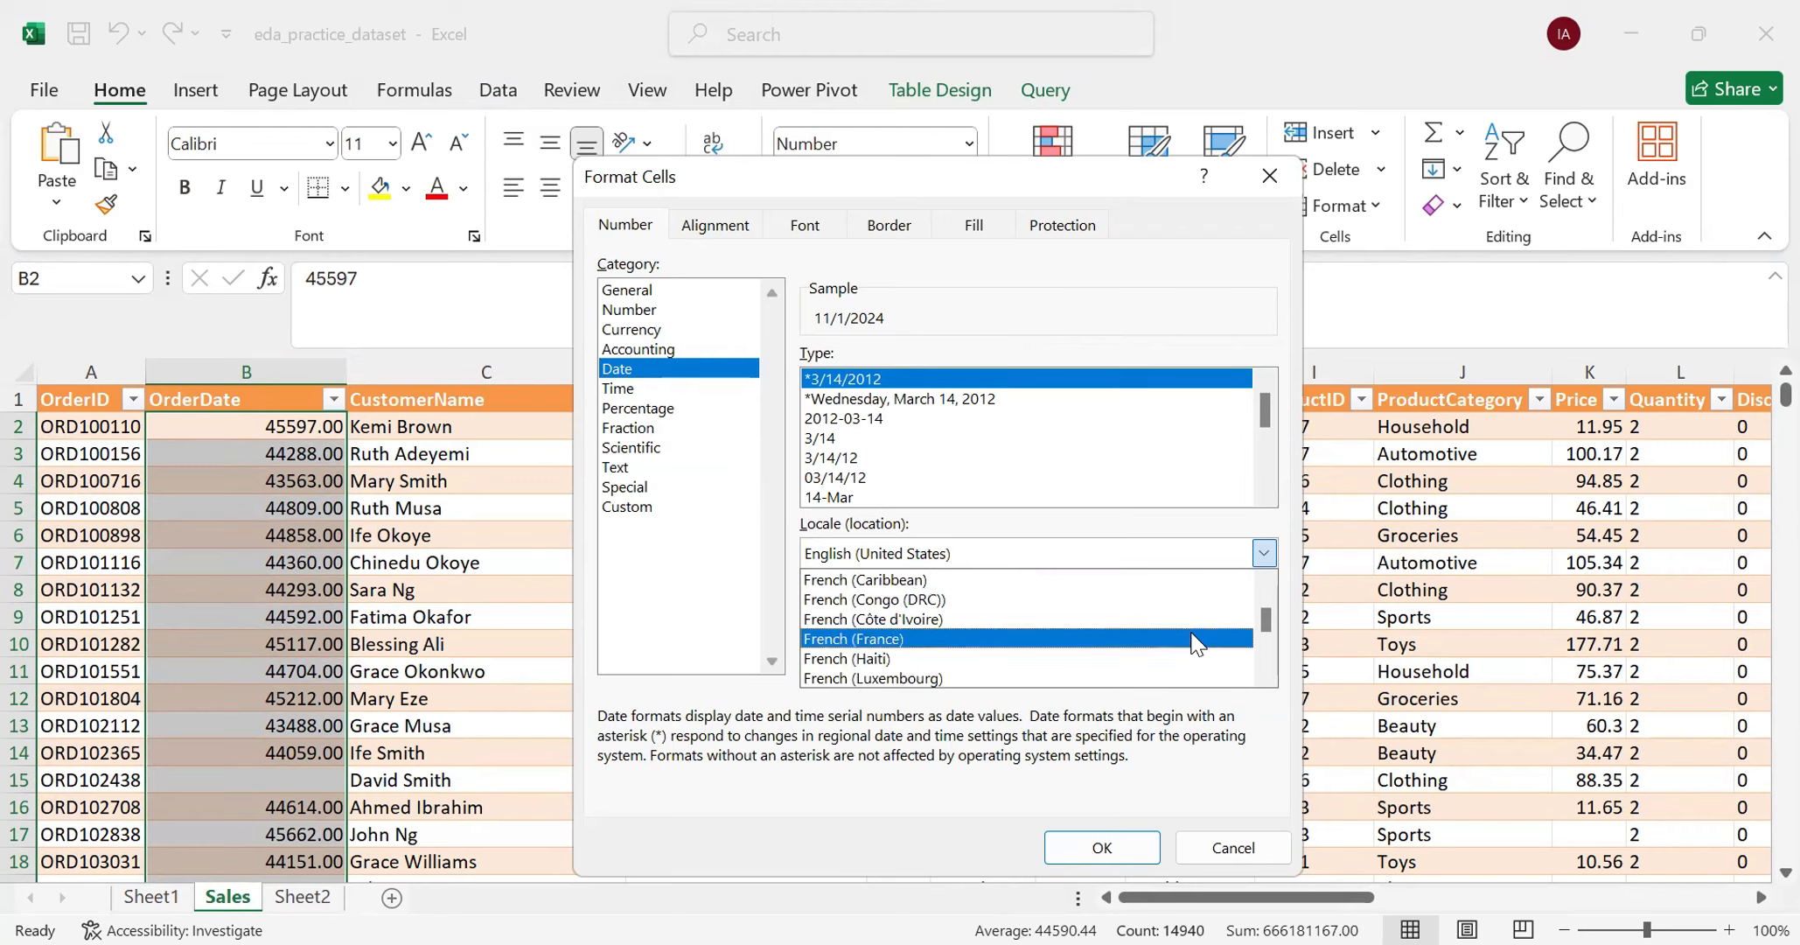
{"action": "scroll", "coordinate": [1176, 630], "scroll_direction": "up", "scroll_amount": 3}
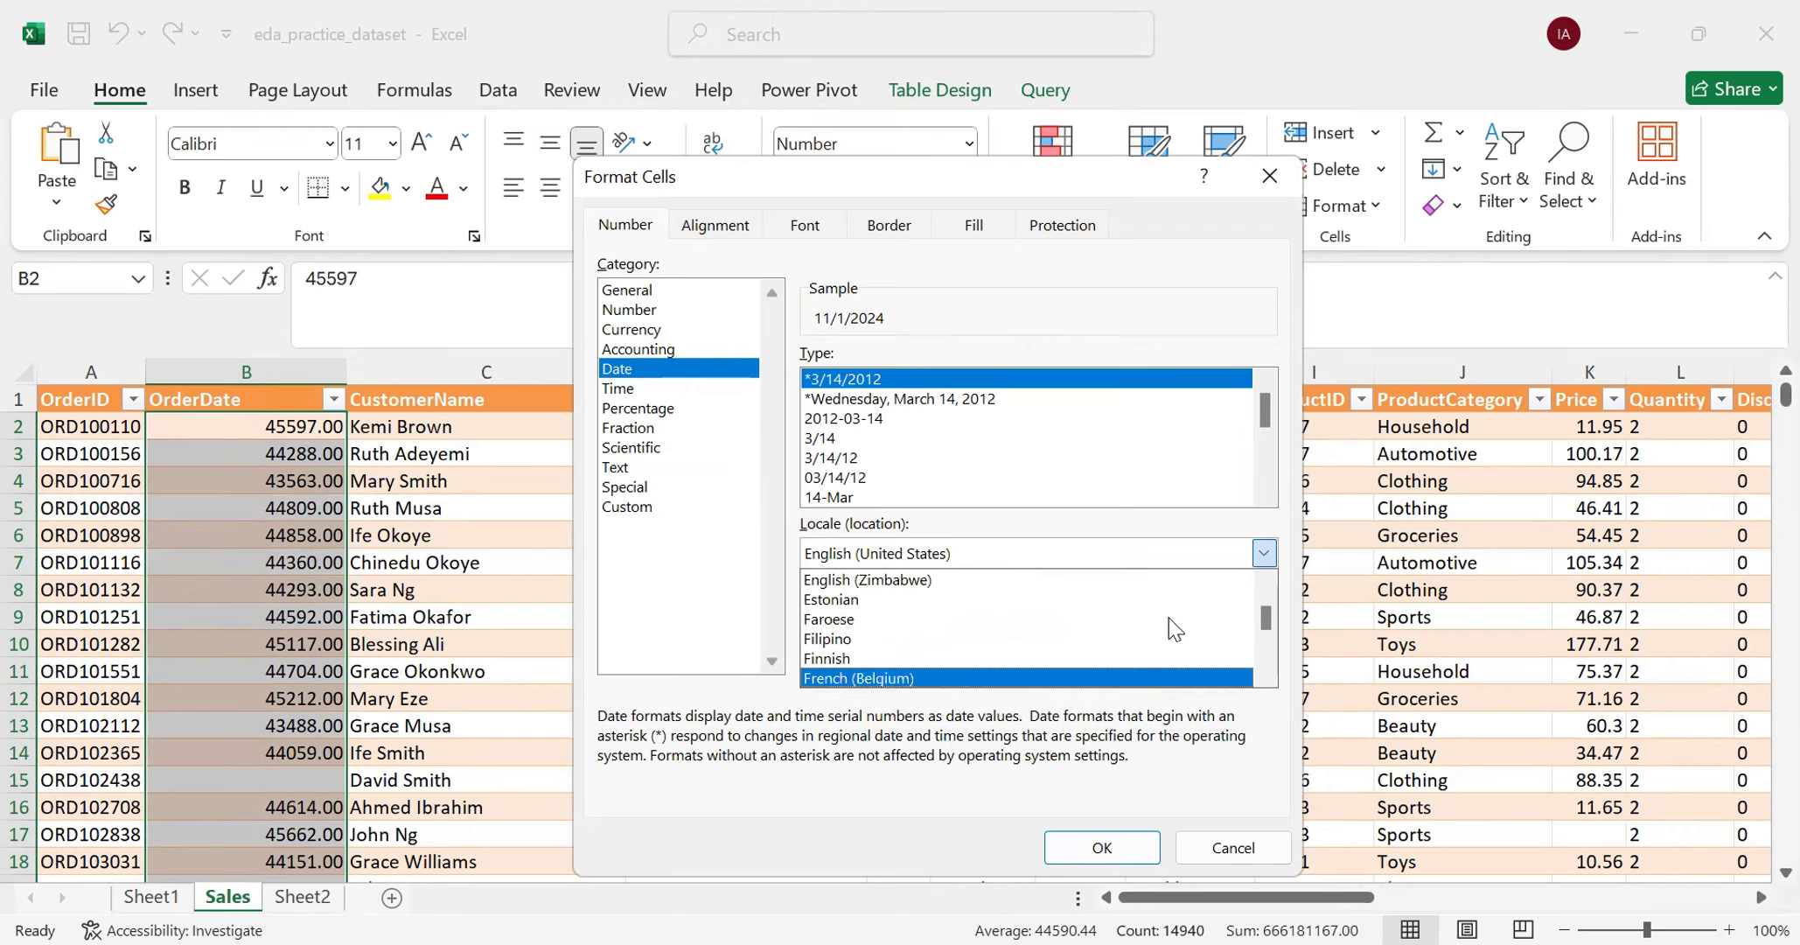
{"action": "scroll", "coordinate": [1169, 618], "scroll_direction": "up", "scroll_amount": 1}
{"action": "left_click", "coordinate": [1088, 554]}
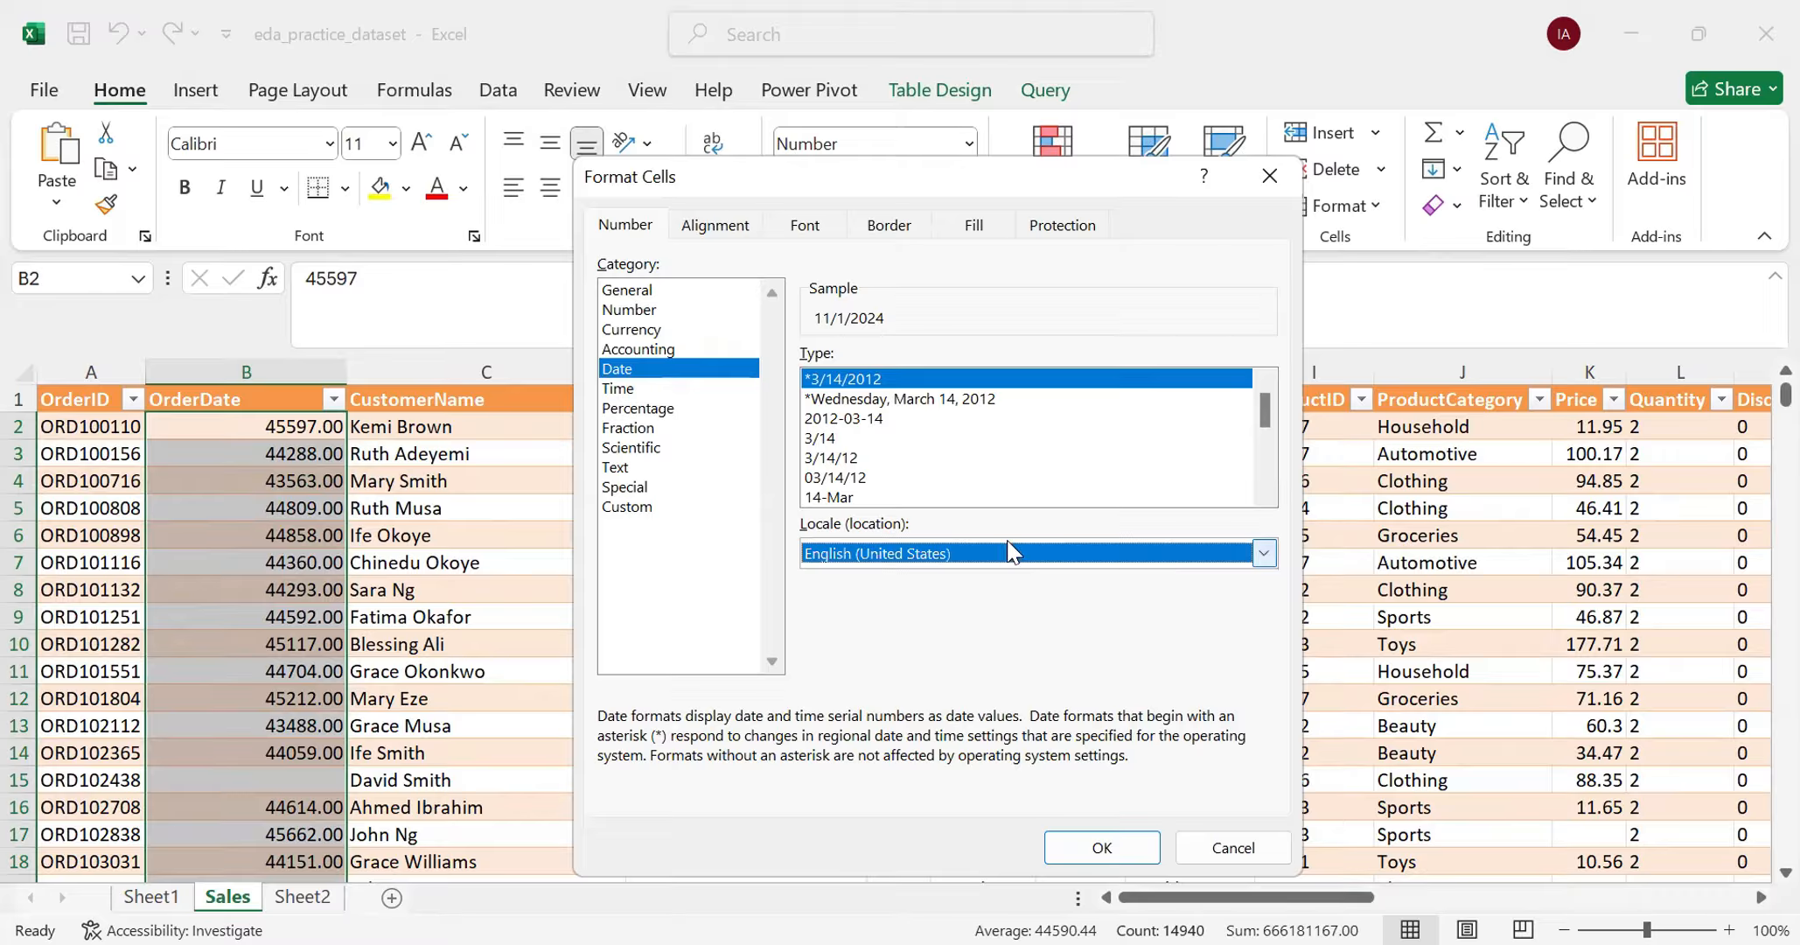
{"action": "left_click", "coordinate": [905, 381]}
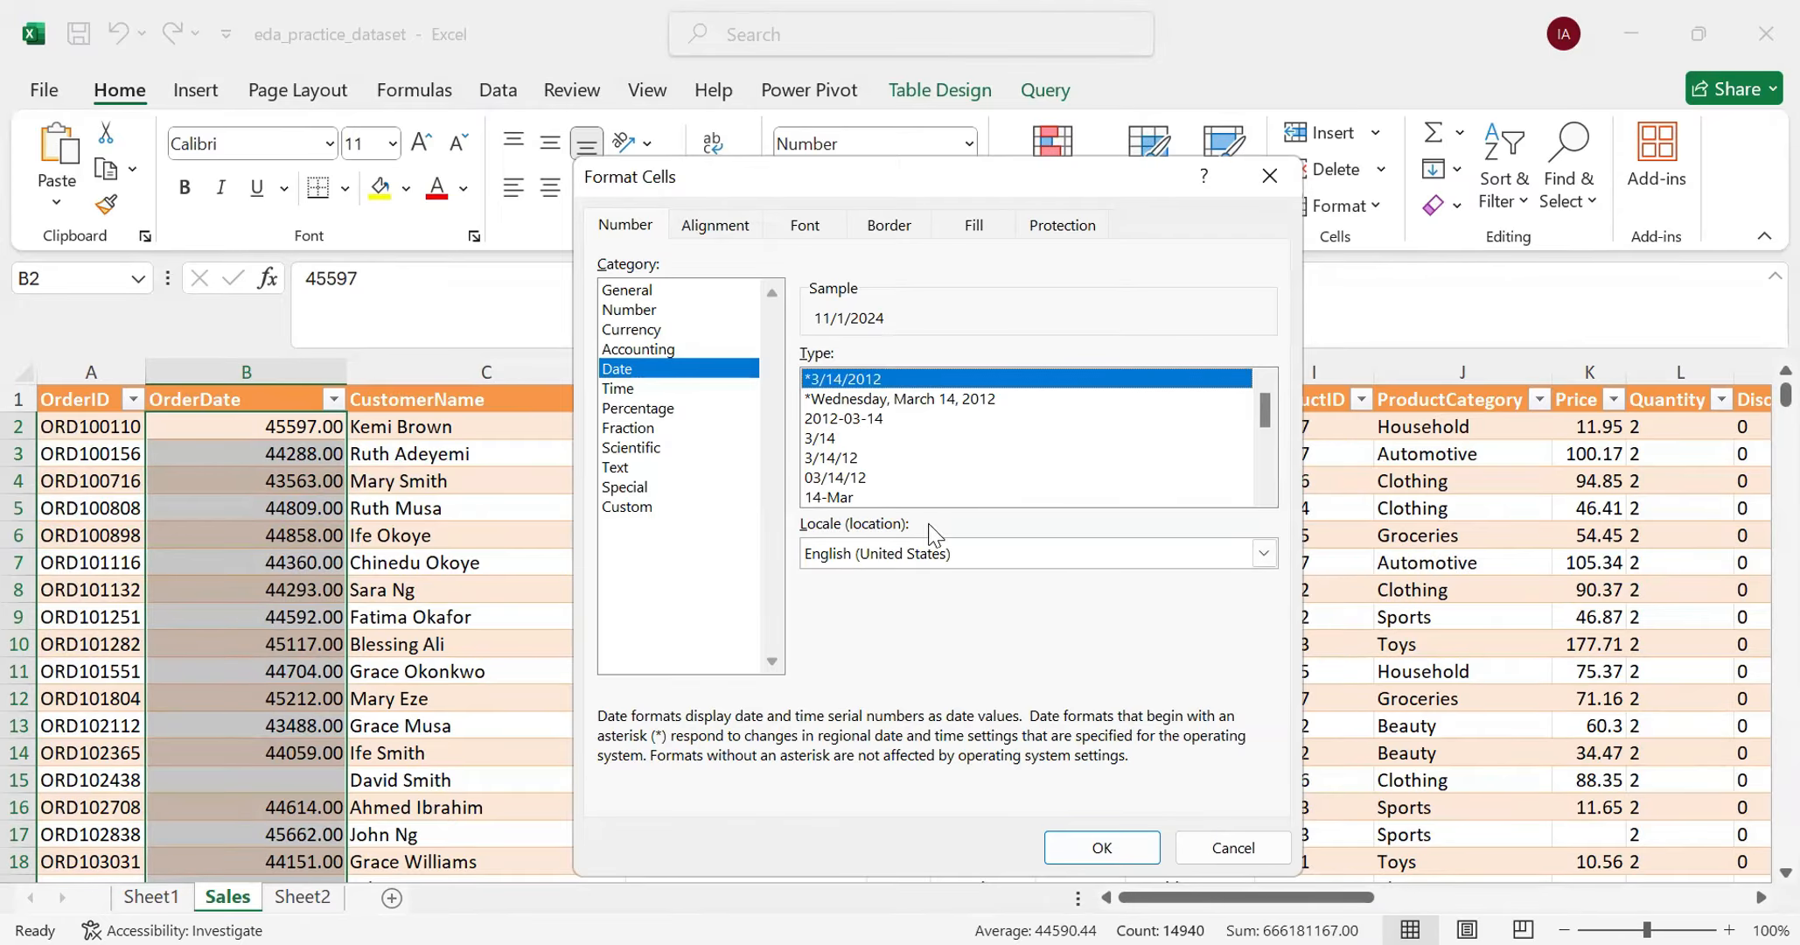
{"action": "left_click", "coordinate": [1142, 848]}
- Check the reformatted OrderDate values down through the rows and view the column's filter list
{"action": "scroll", "coordinate": [316, 623], "scroll_direction": "down", "scroll_amount": 6}
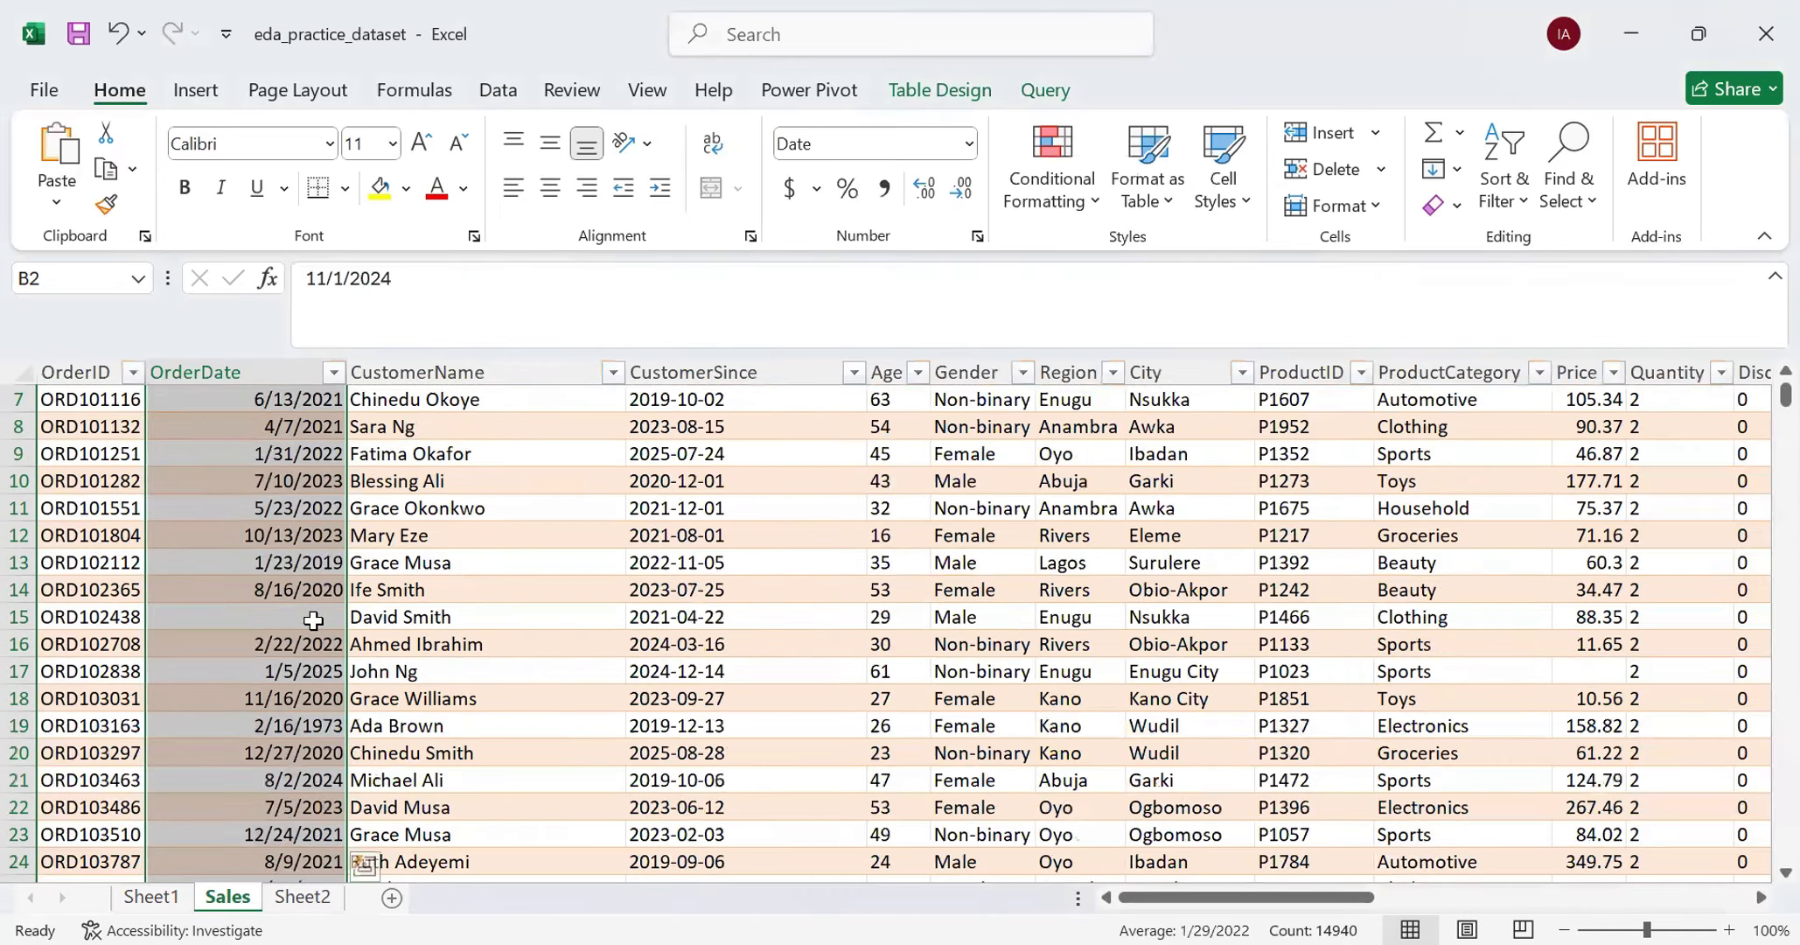
{"action": "scroll", "coordinate": [316, 622], "scroll_direction": "down", "scroll_amount": 12}
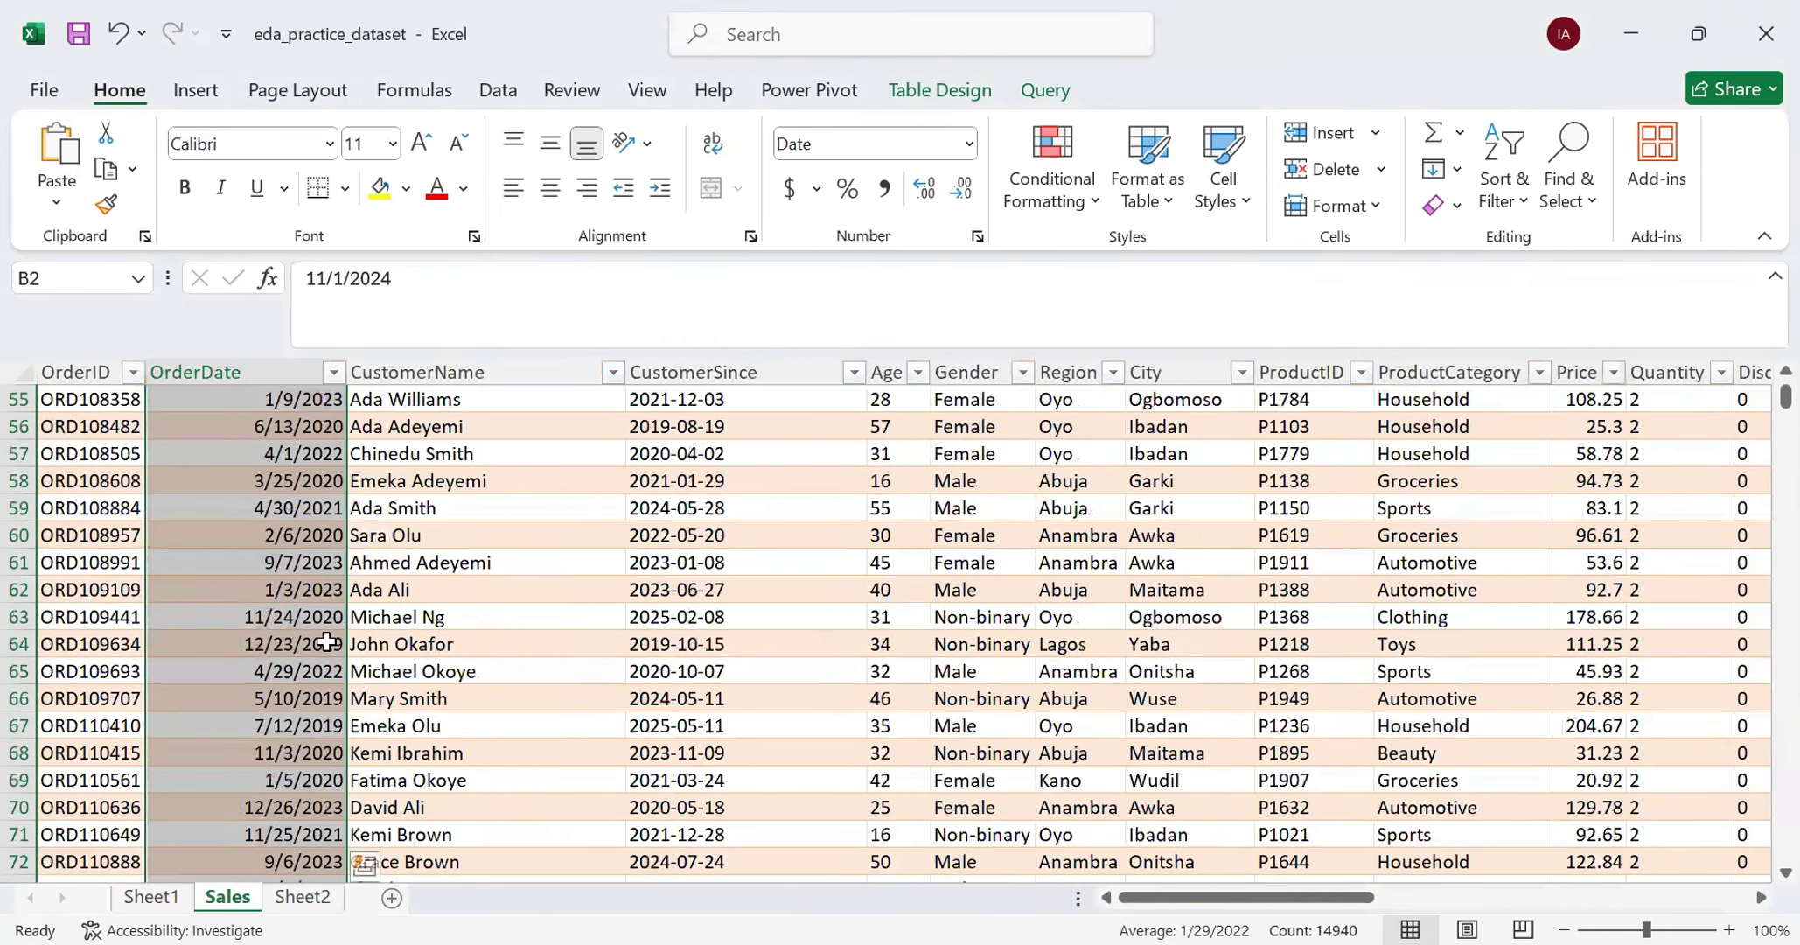
{"action": "scroll", "coordinate": [327, 641], "scroll_direction": "down", "scroll_amount": 7}
{"action": "scroll", "coordinate": [329, 638], "scroll_direction": "up", "scroll_amount": 8}
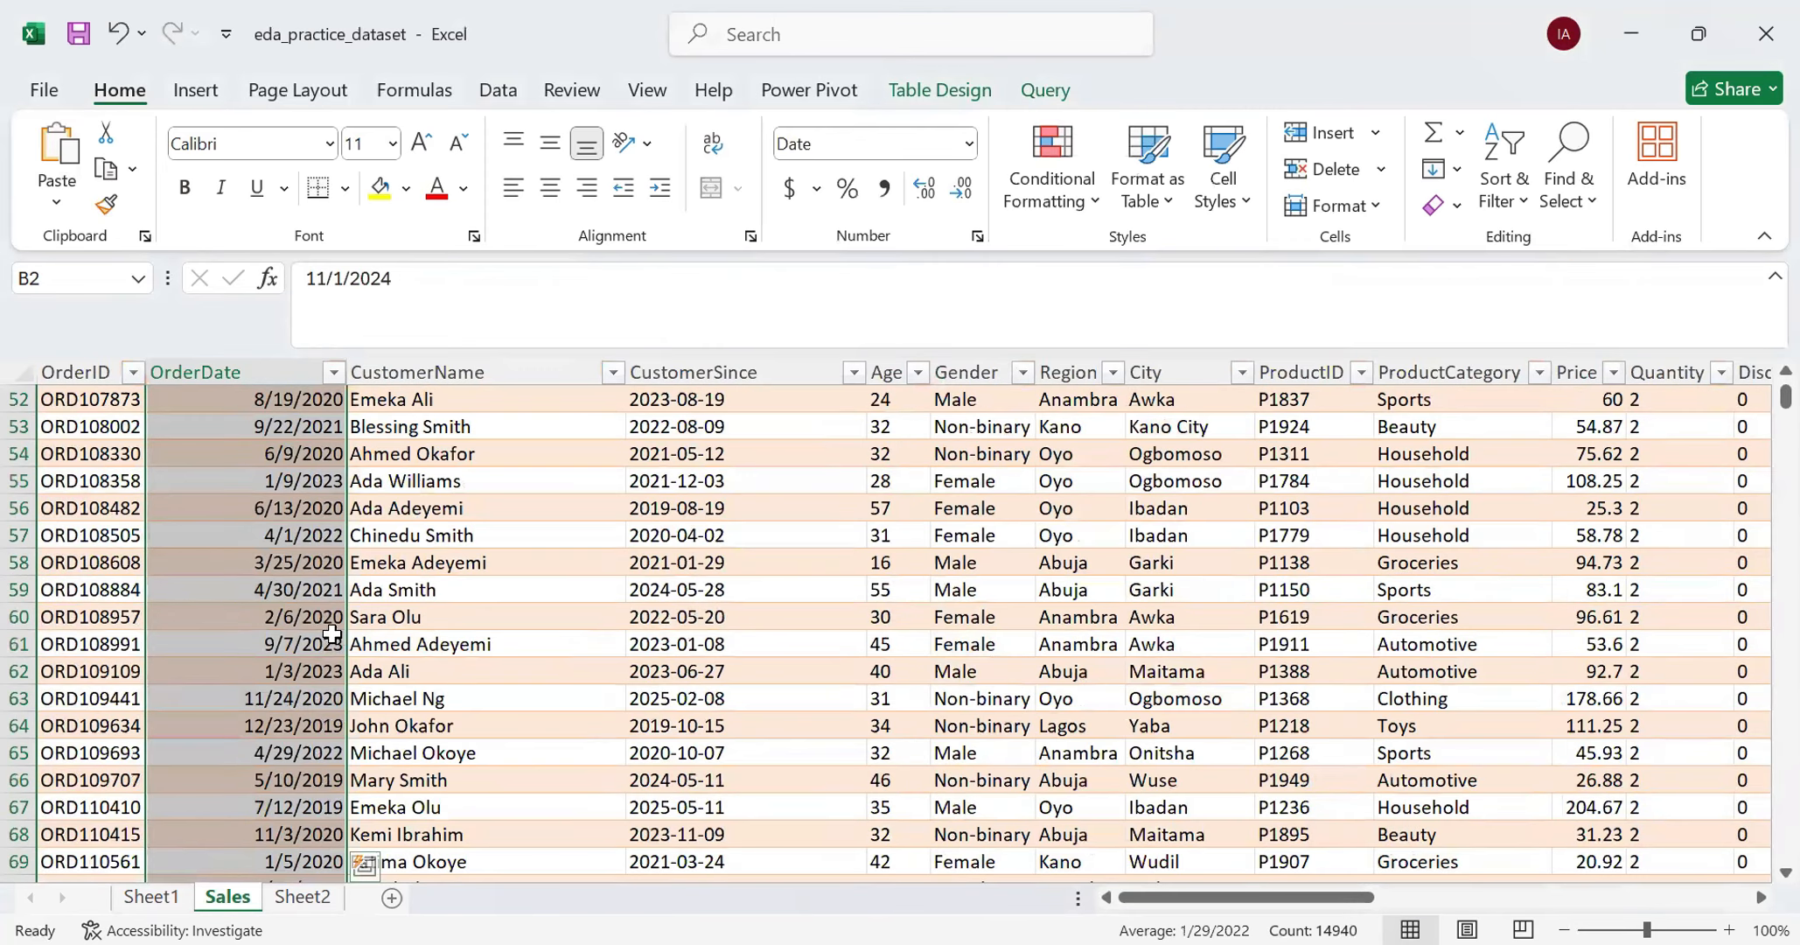
{"action": "scroll", "coordinate": [331, 633], "scroll_direction": "up", "scroll_amount": 8}
{"action": "scroll", "coordinate": [321, 626], "scroll_direction": "up", "scroll_amount": 9}
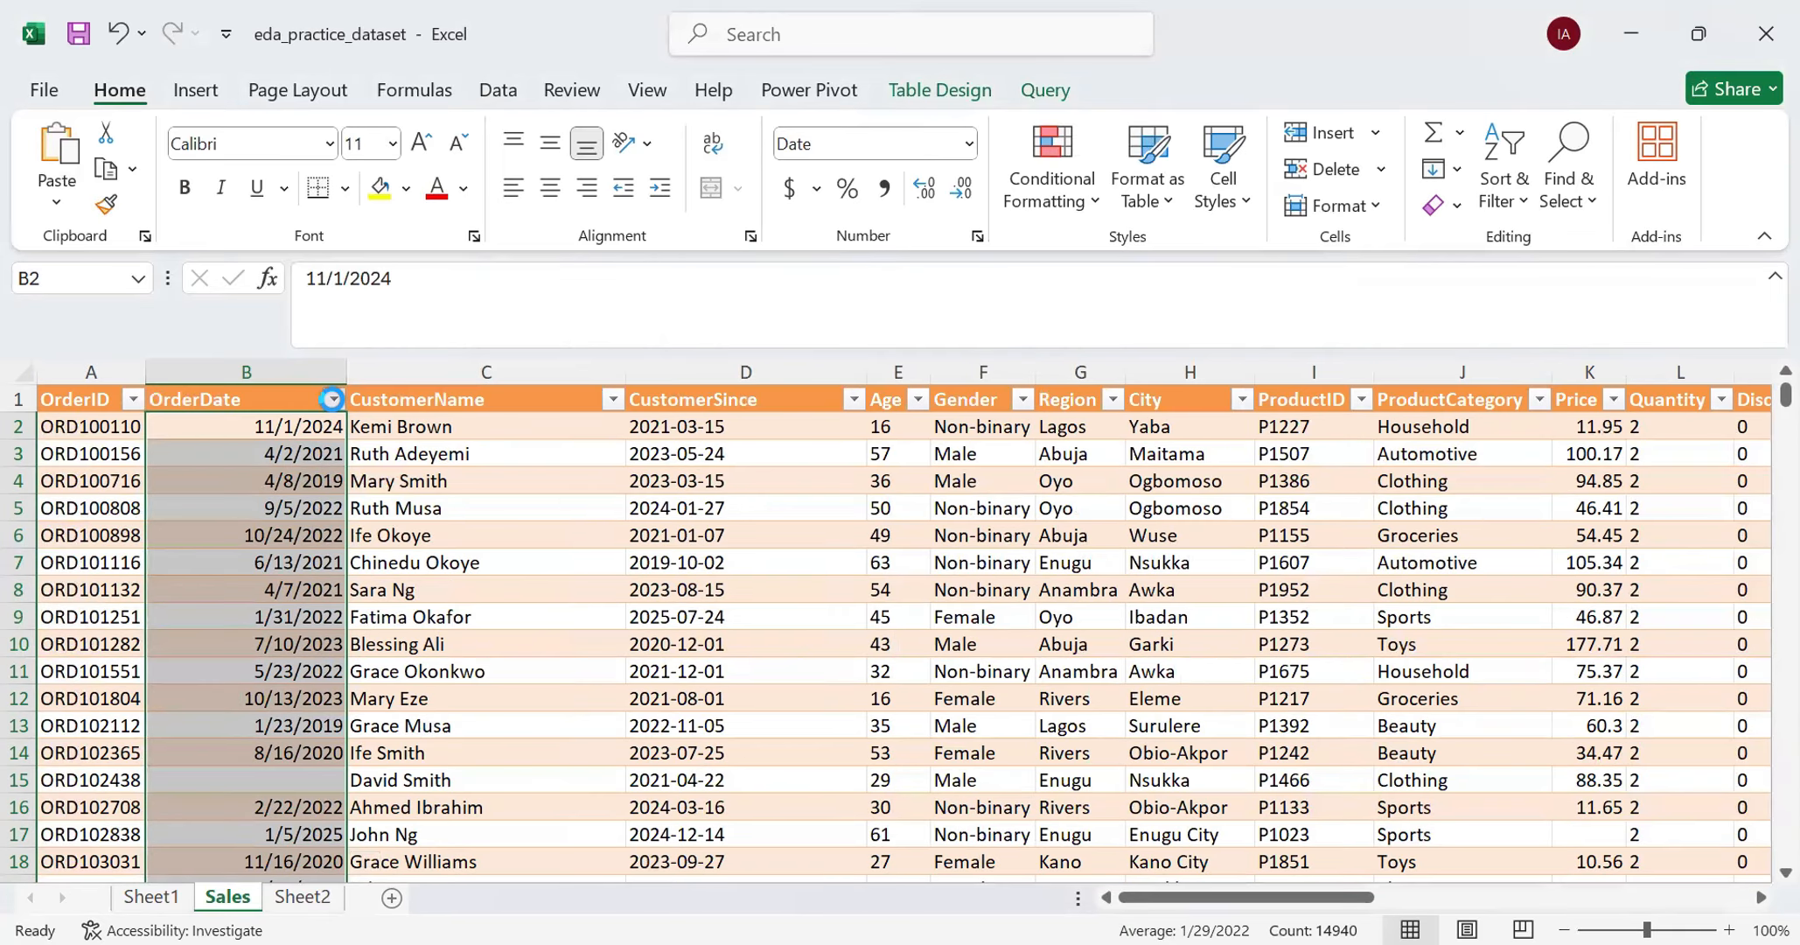
{"action": "left_click", "coordinate": [332, 399]}
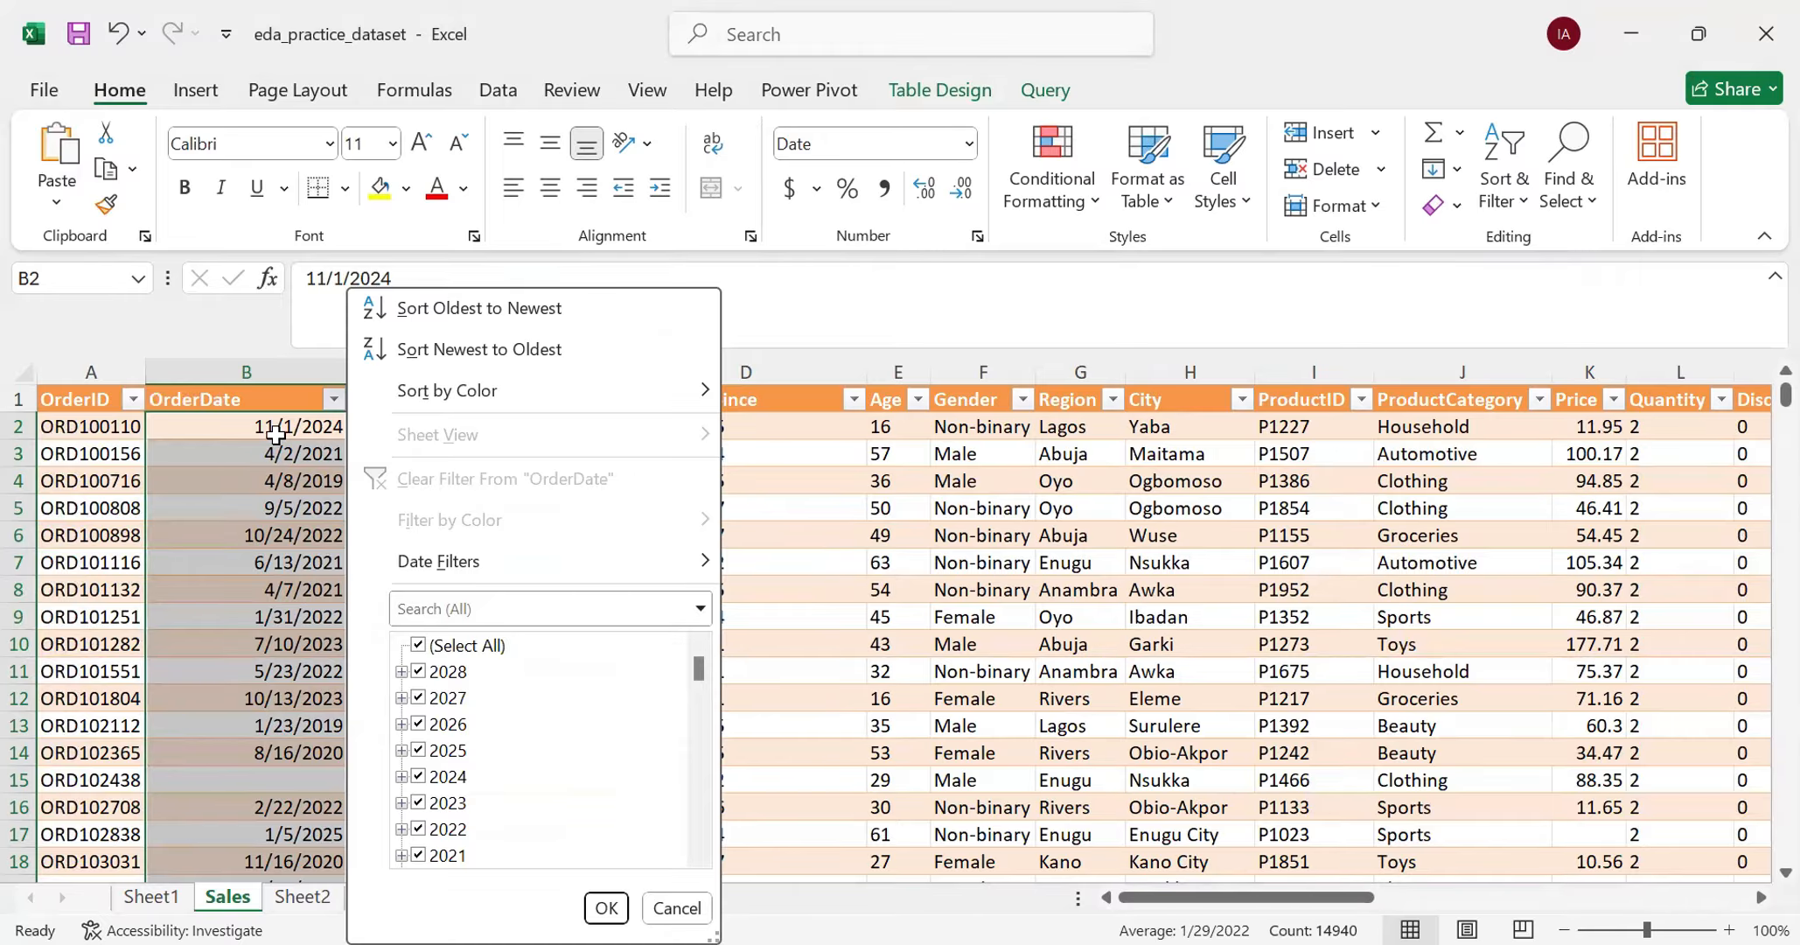
{"action": "key", "text": "Escape"}
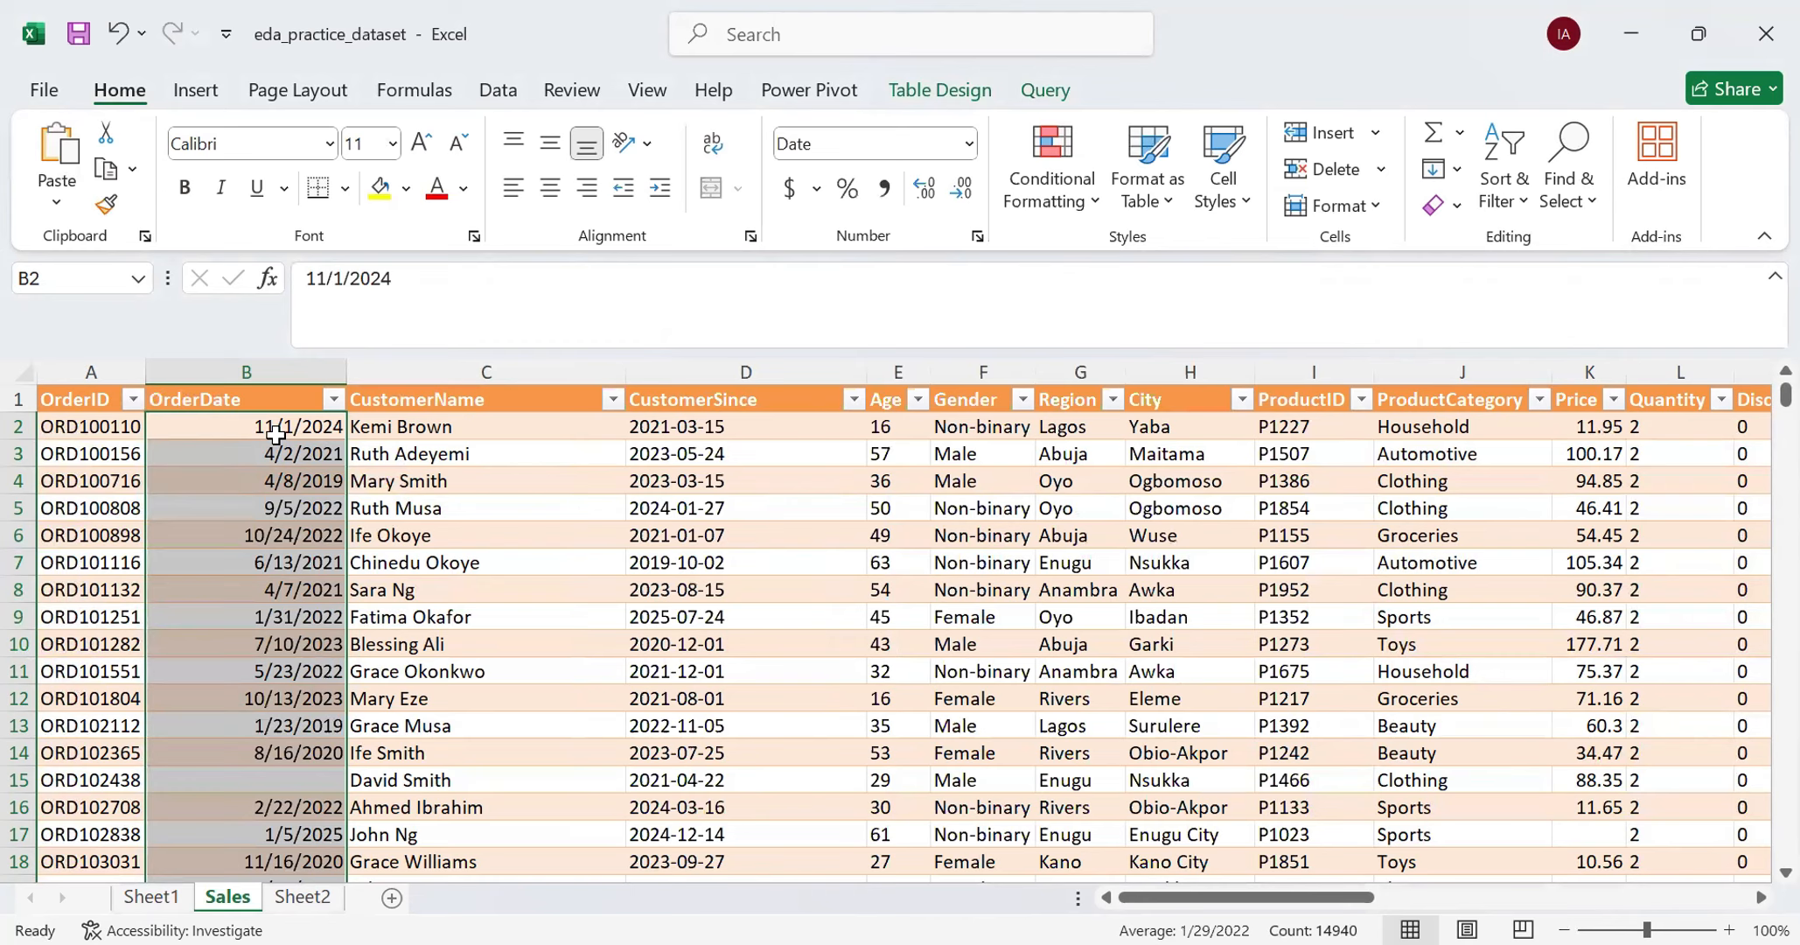
- Examine the years grouped in the OrderDate filter list, including the months under 2028, without applying a filter
{"action": "left_click", "coordinate": [333, 398]}
{"action": "scroll", "coordinate": [546, 791], "scroll_direction": "down", "scroll_amount": 20}
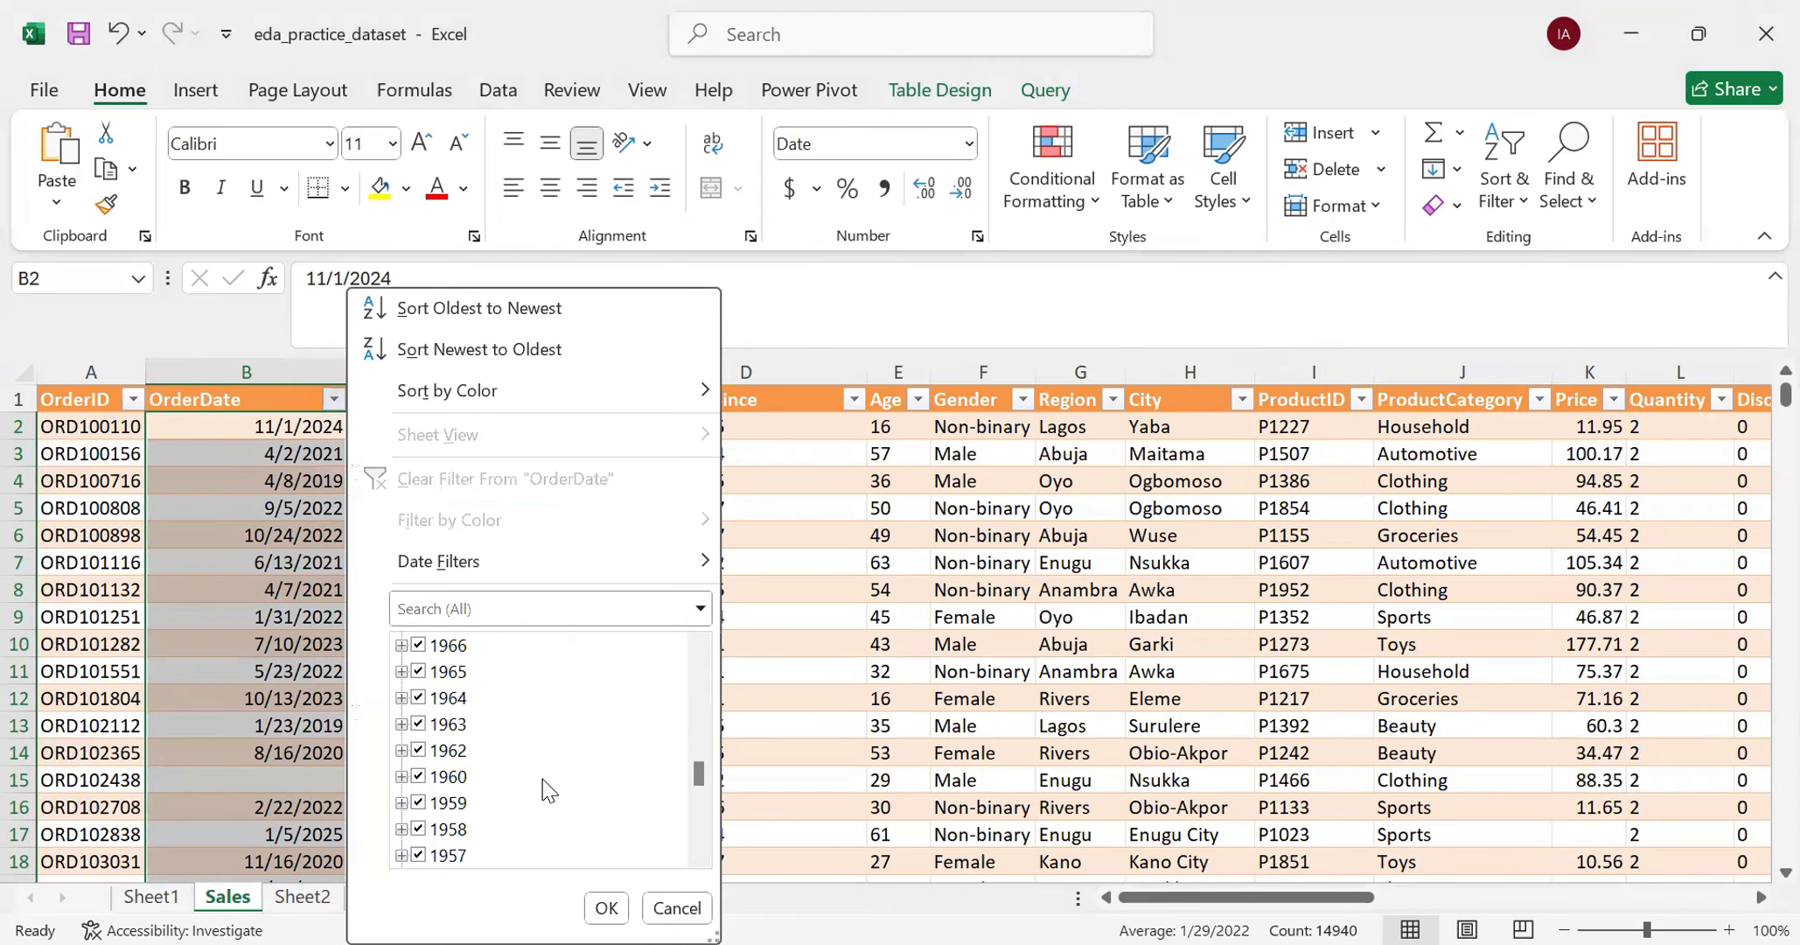
{"action": "scroll", "coordinate": [546, 788], "scroll_direction": "up", "scroll_amount": 15}
{"action": "scroll", "coordinate": [539, 796], "scroll_direction": "up", "scroll_amount": 6}
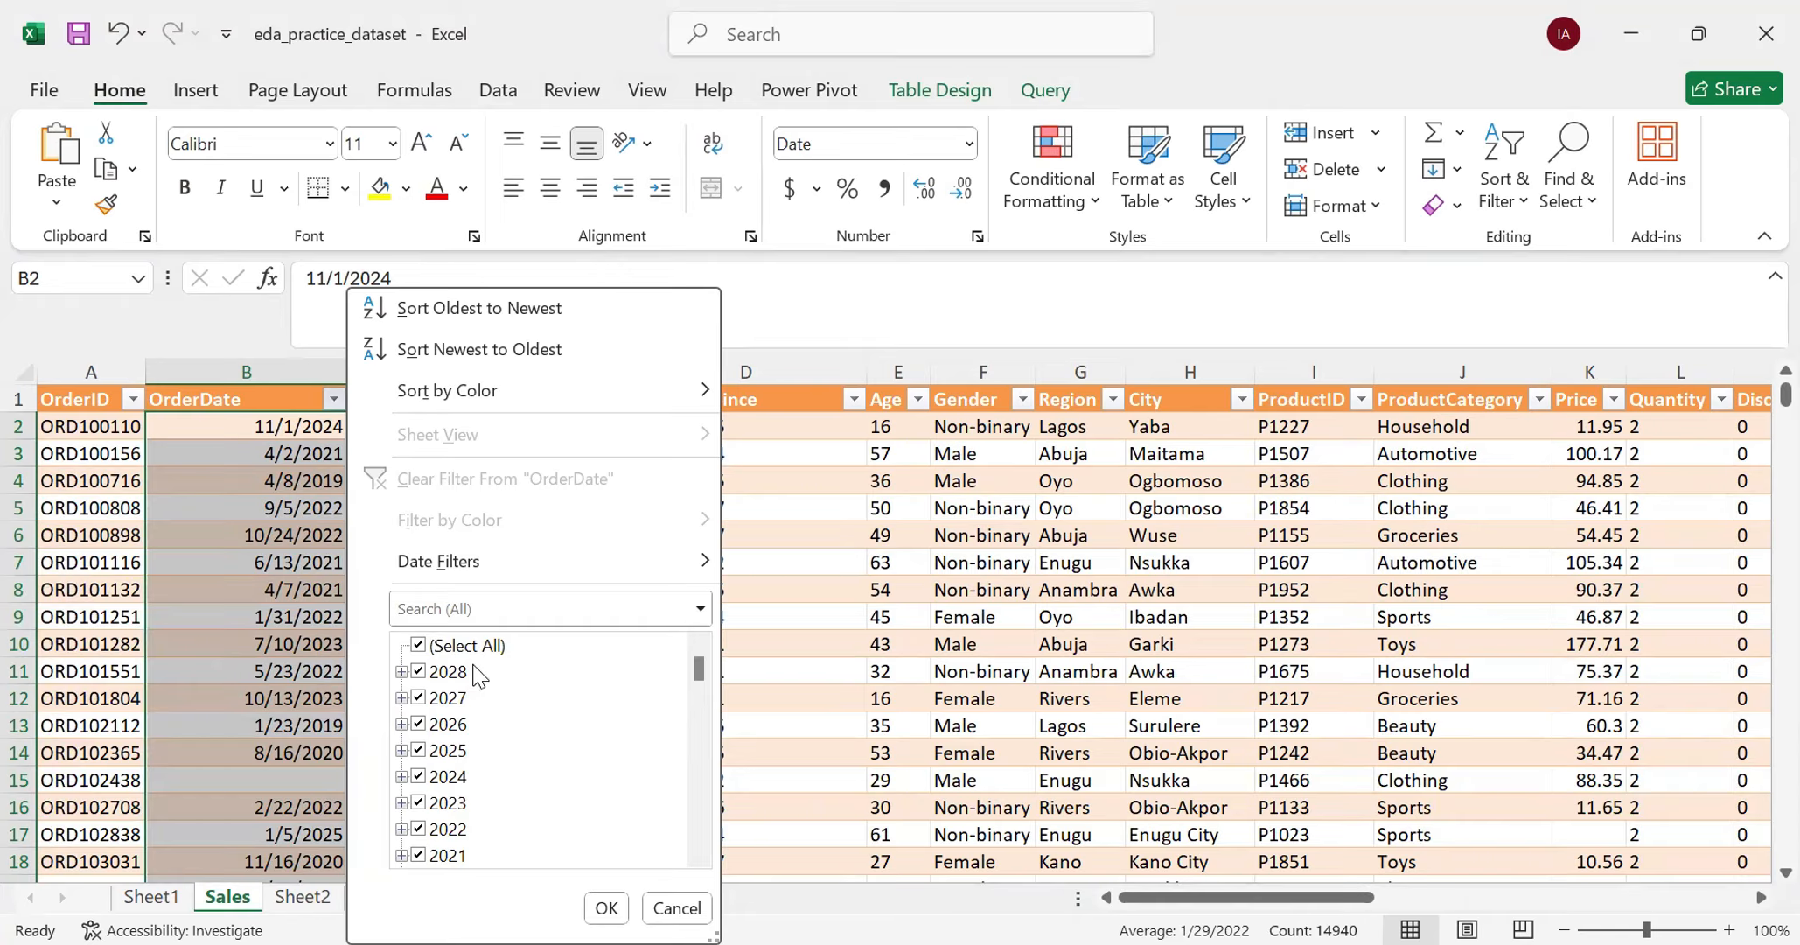
{"action": "scroll", "coordinate": [459, 787], "scroll_direction": "down", "scroll_amount": 8}
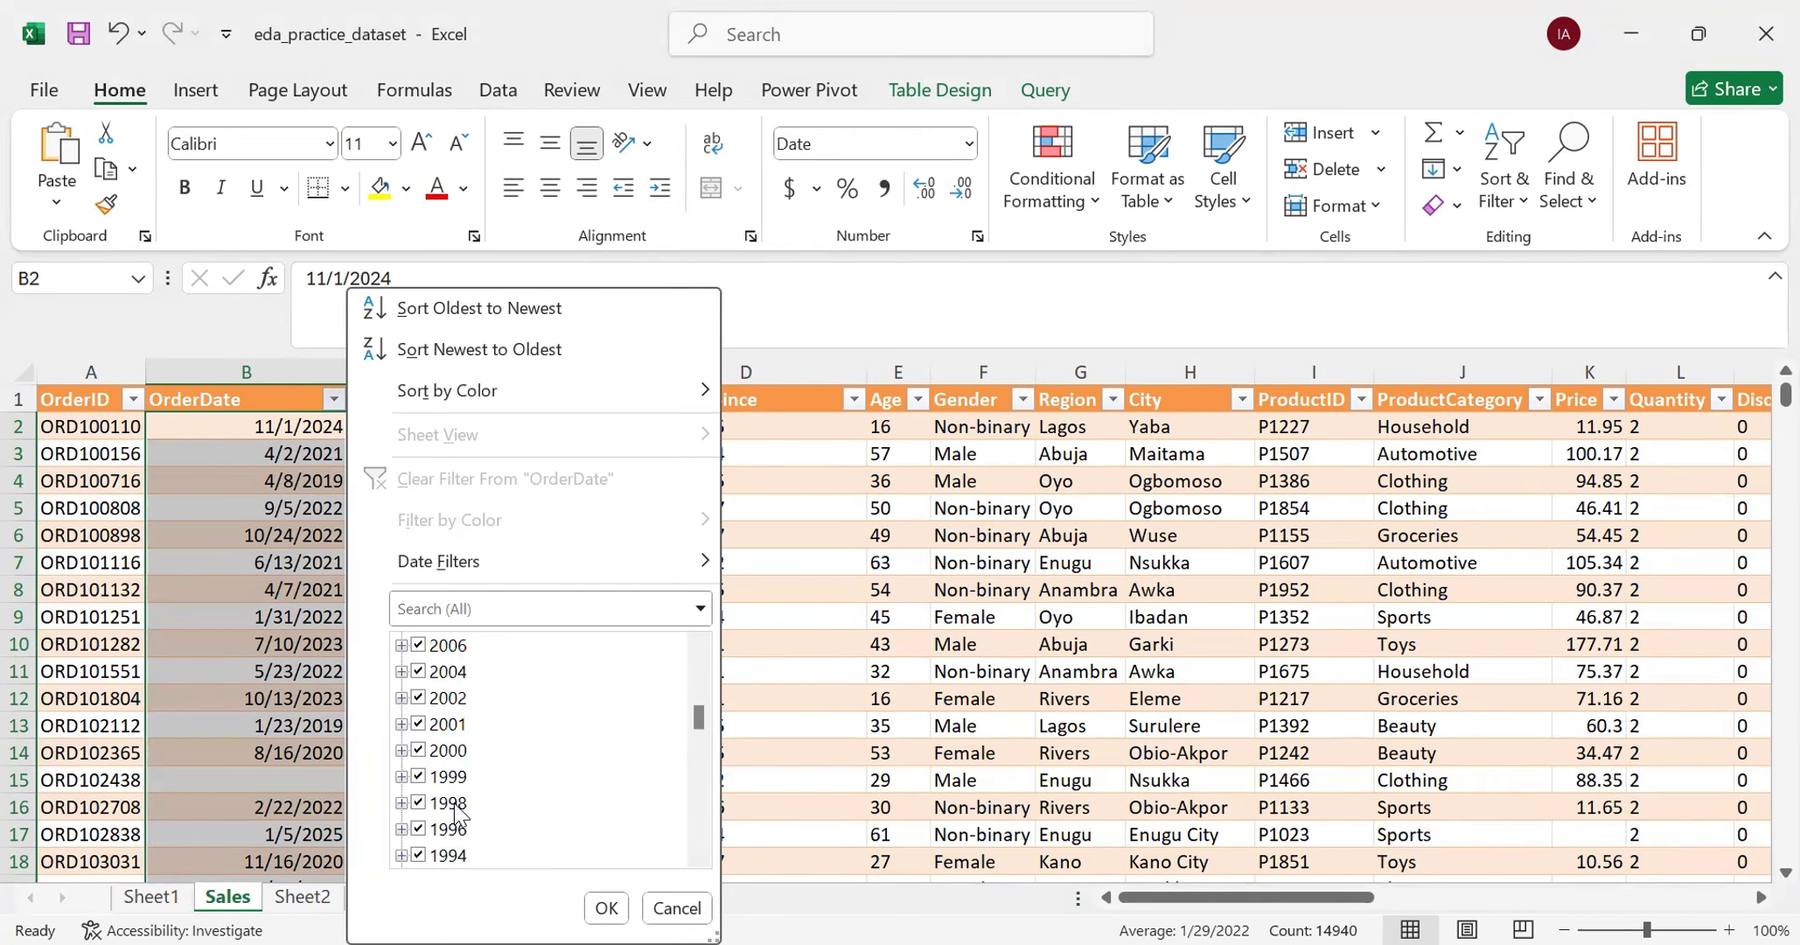
{"action": "scroll", "coordinate": [454, 814], "scroll_direction": "up", "scroll_amount": 8}
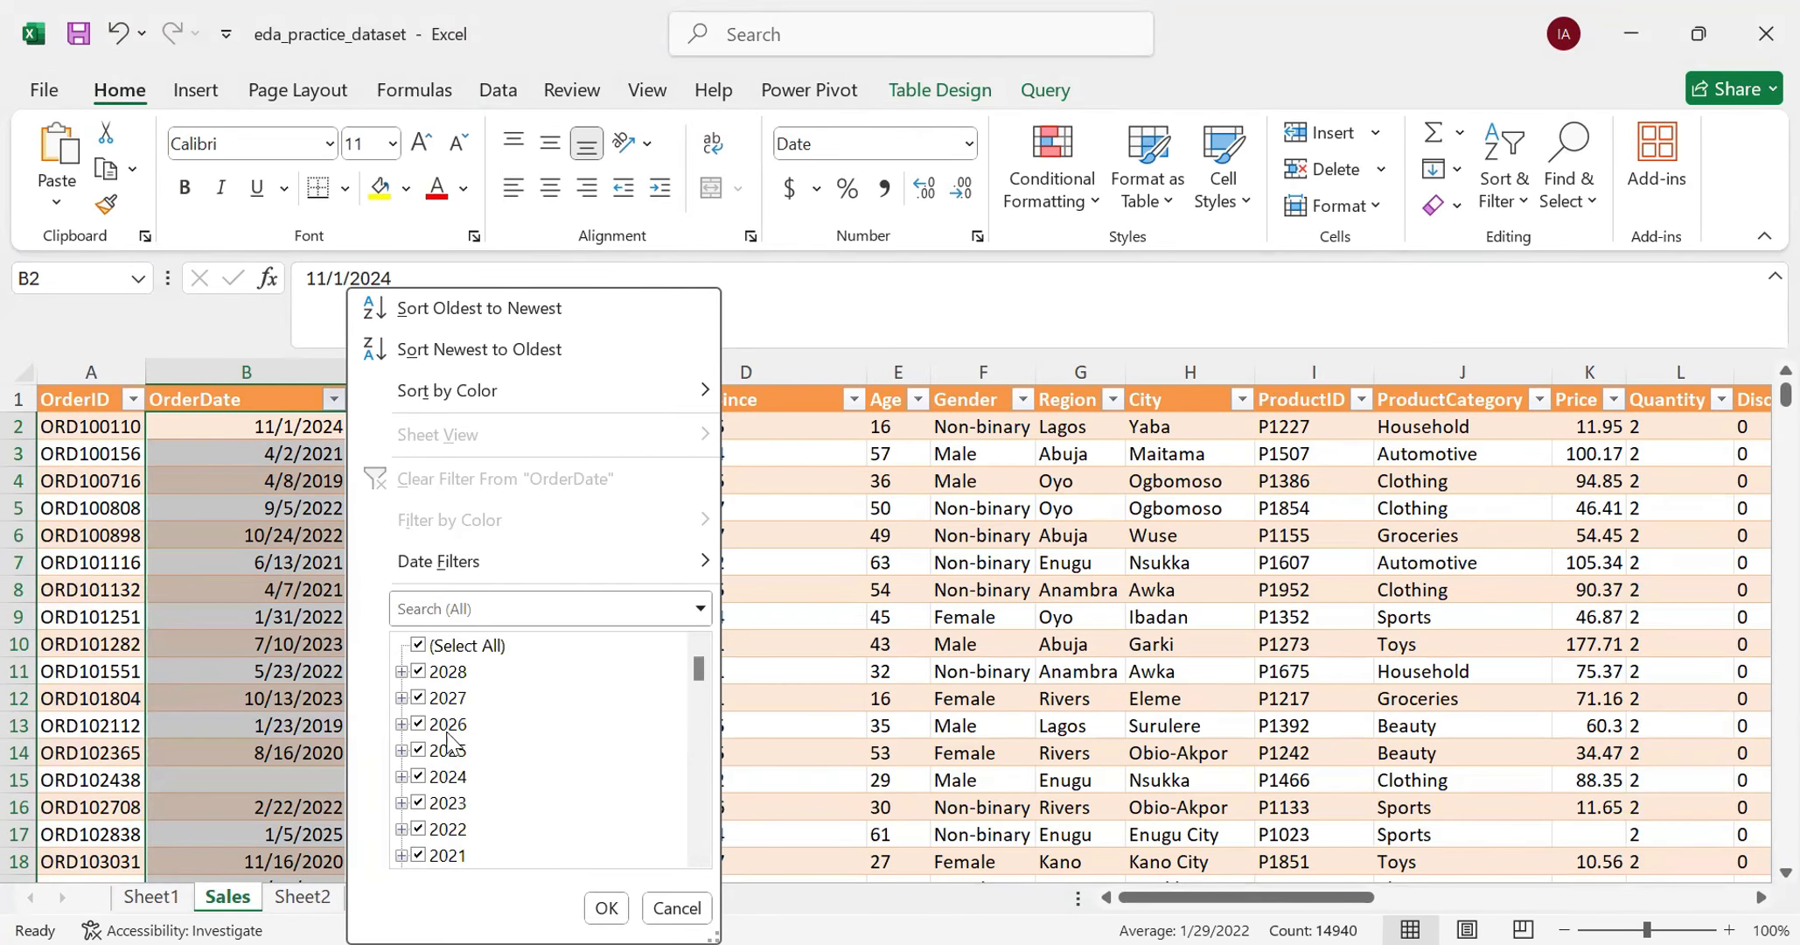
{"action": "left_click", "coordinate": [400, 671]}
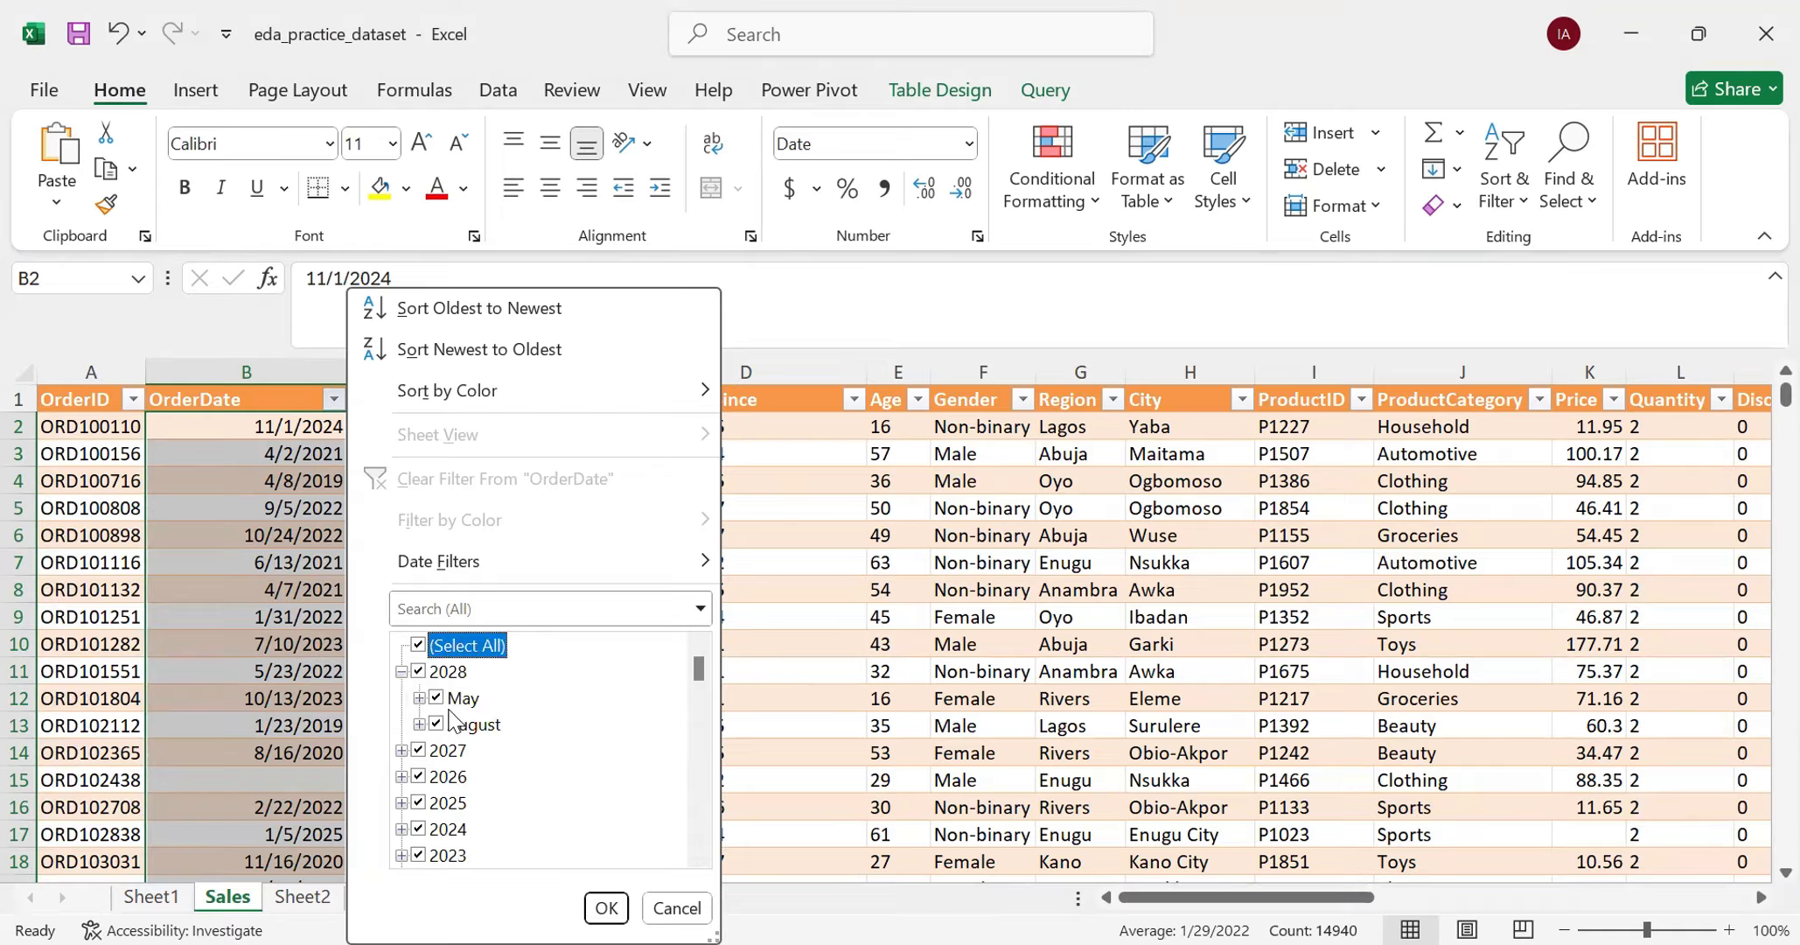
{"action": "left_click", "coordinate": [401, 670]}
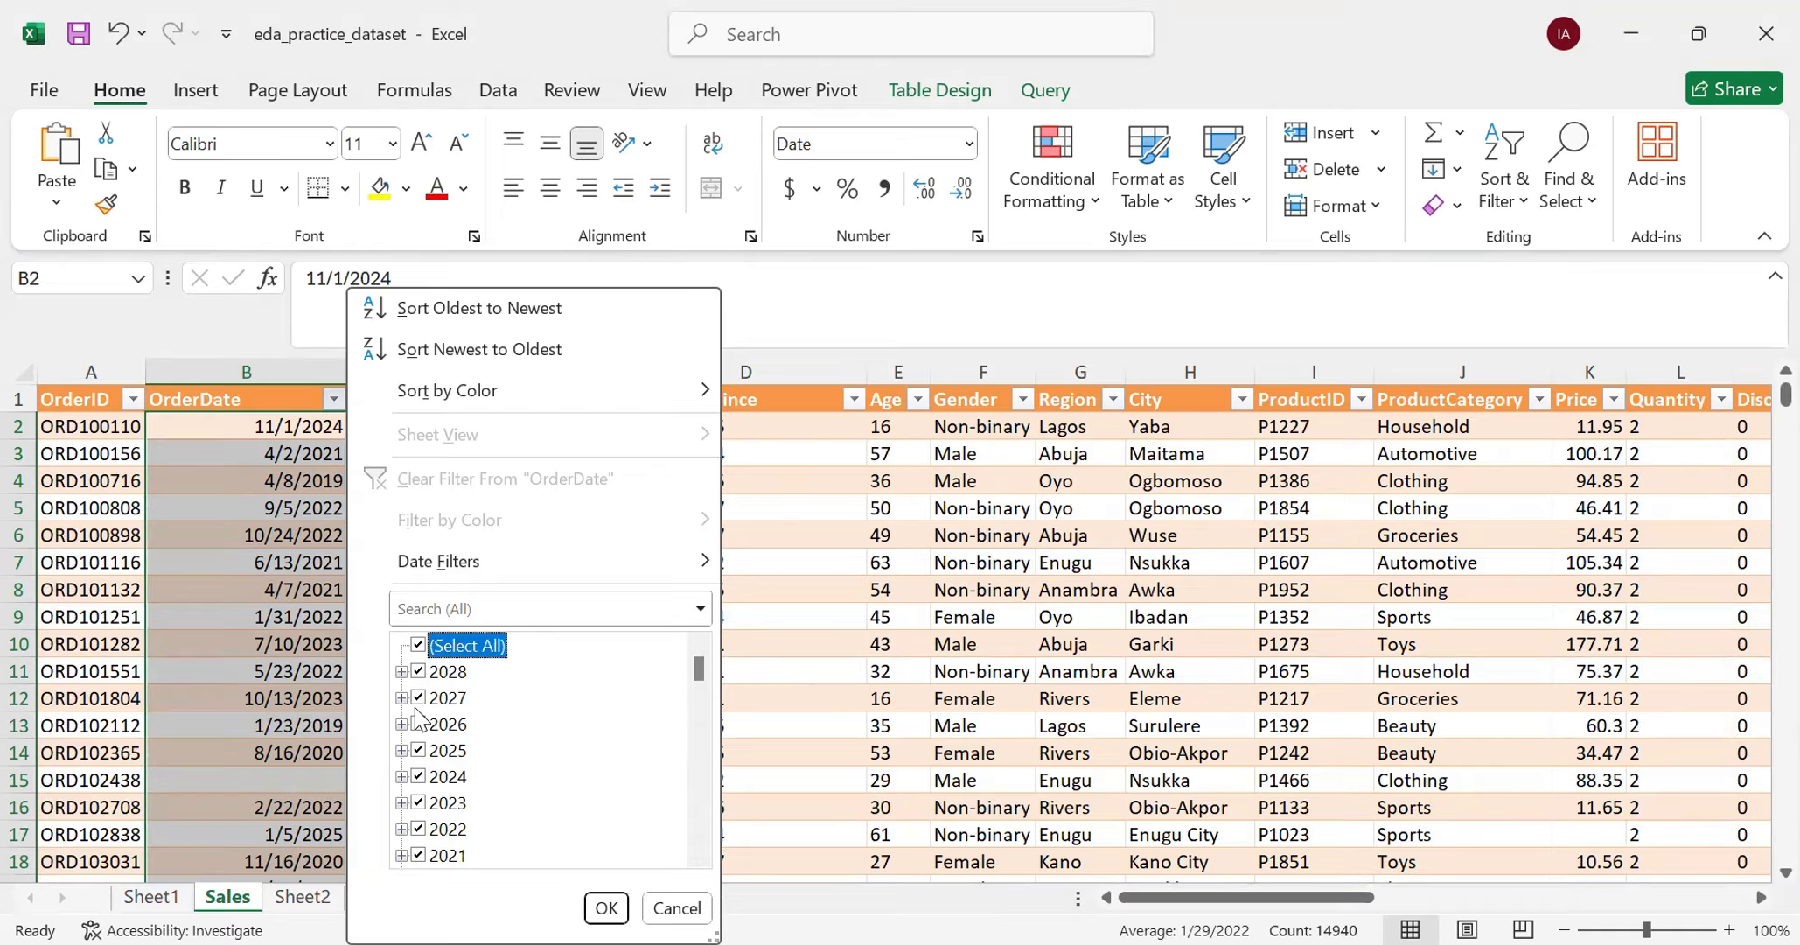
{"action": "left_click", "coordinate": [665, 910]}
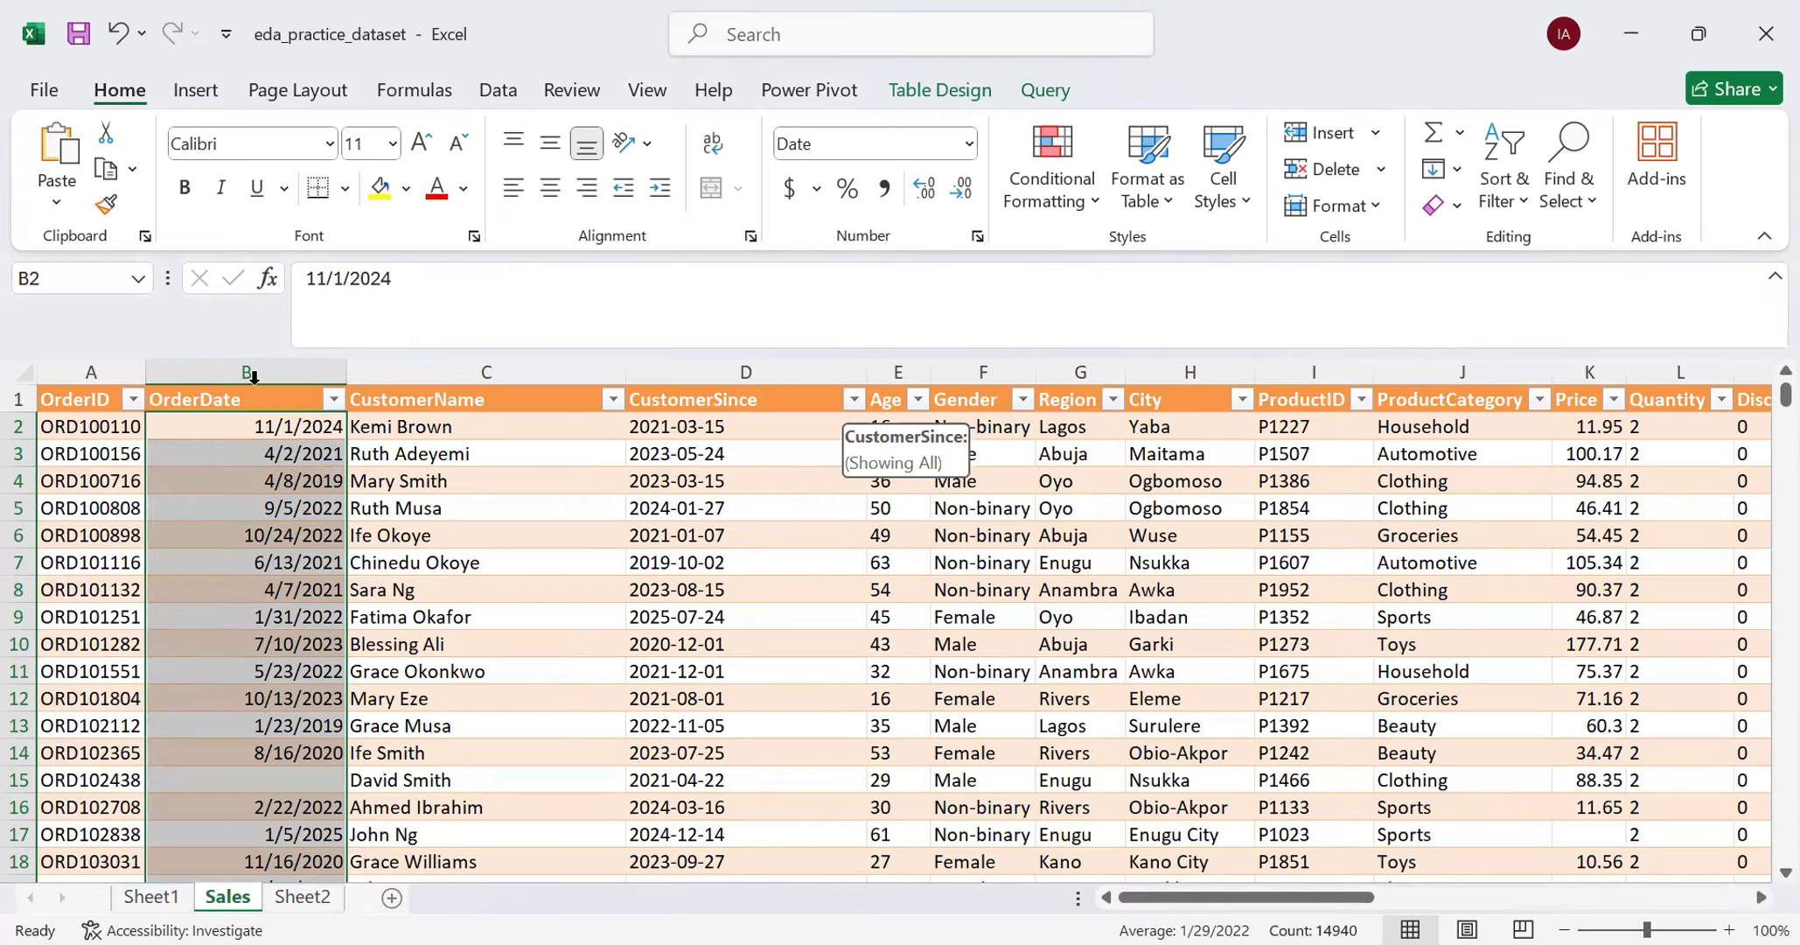
- Compare how dates are listed in the OrderDate filter and the CustomerSince filter, leaving both unfiltered
{"action": "left_click", "coordinate": [332, 400]}
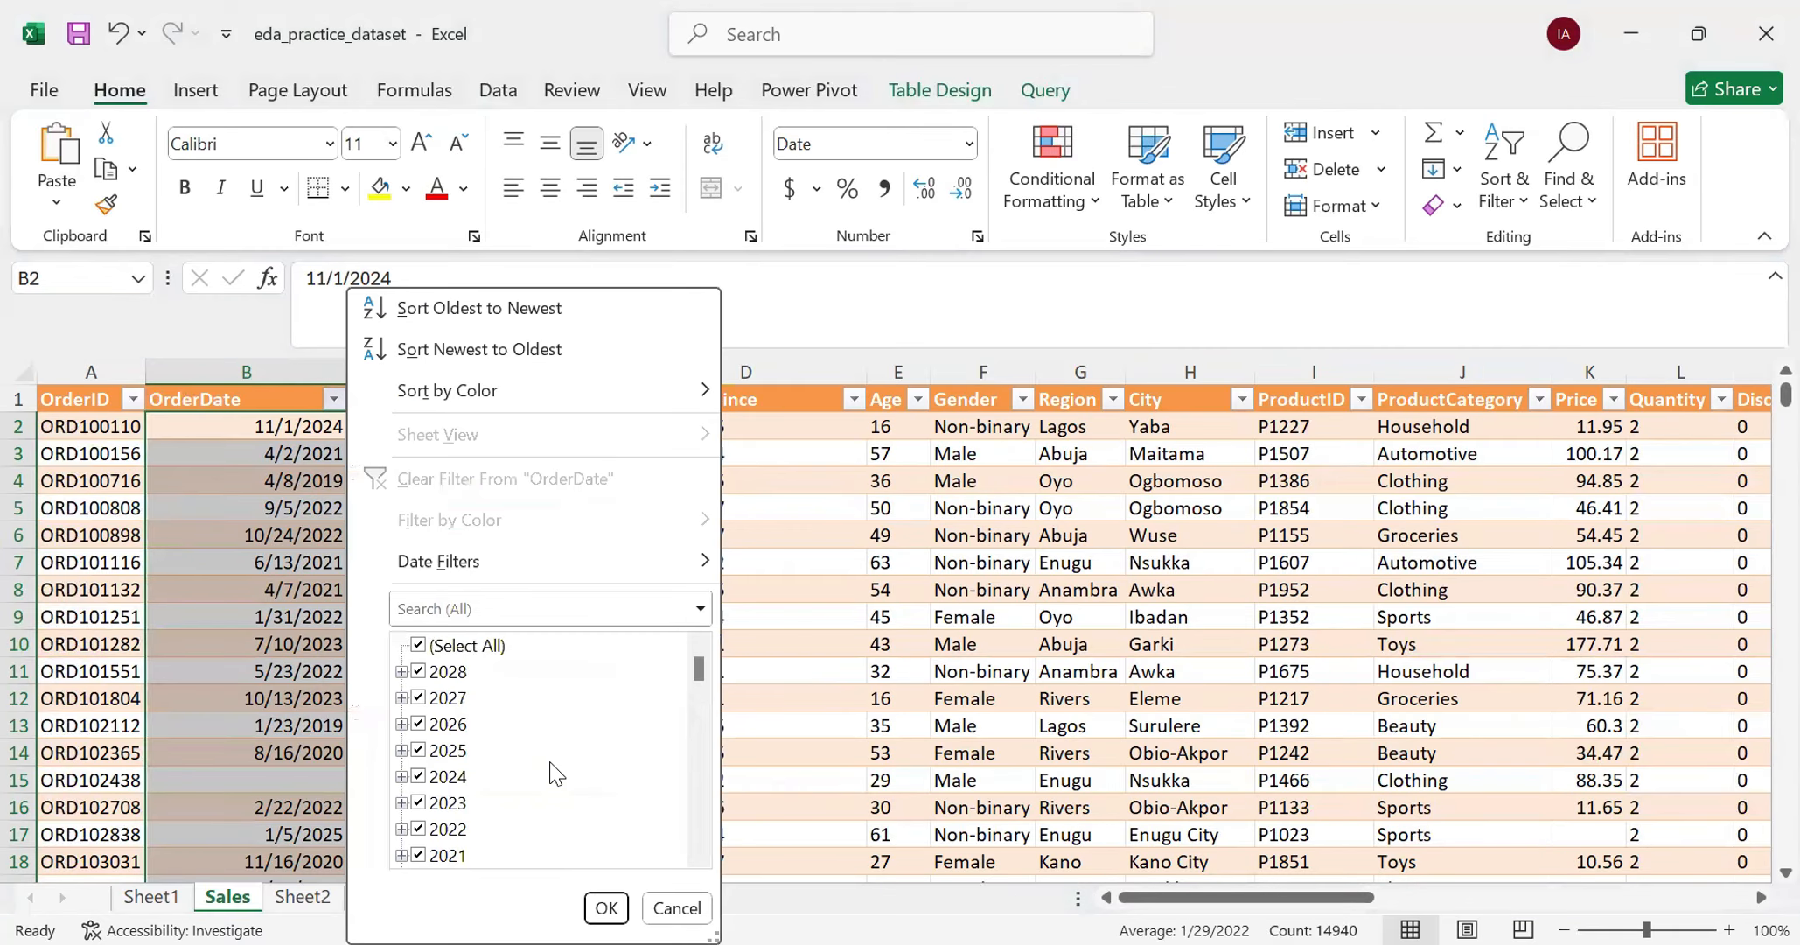
{"action": "scroll", "coordinate": [550, 765], "scroll_direction": "down", "scroll_amount": 1}
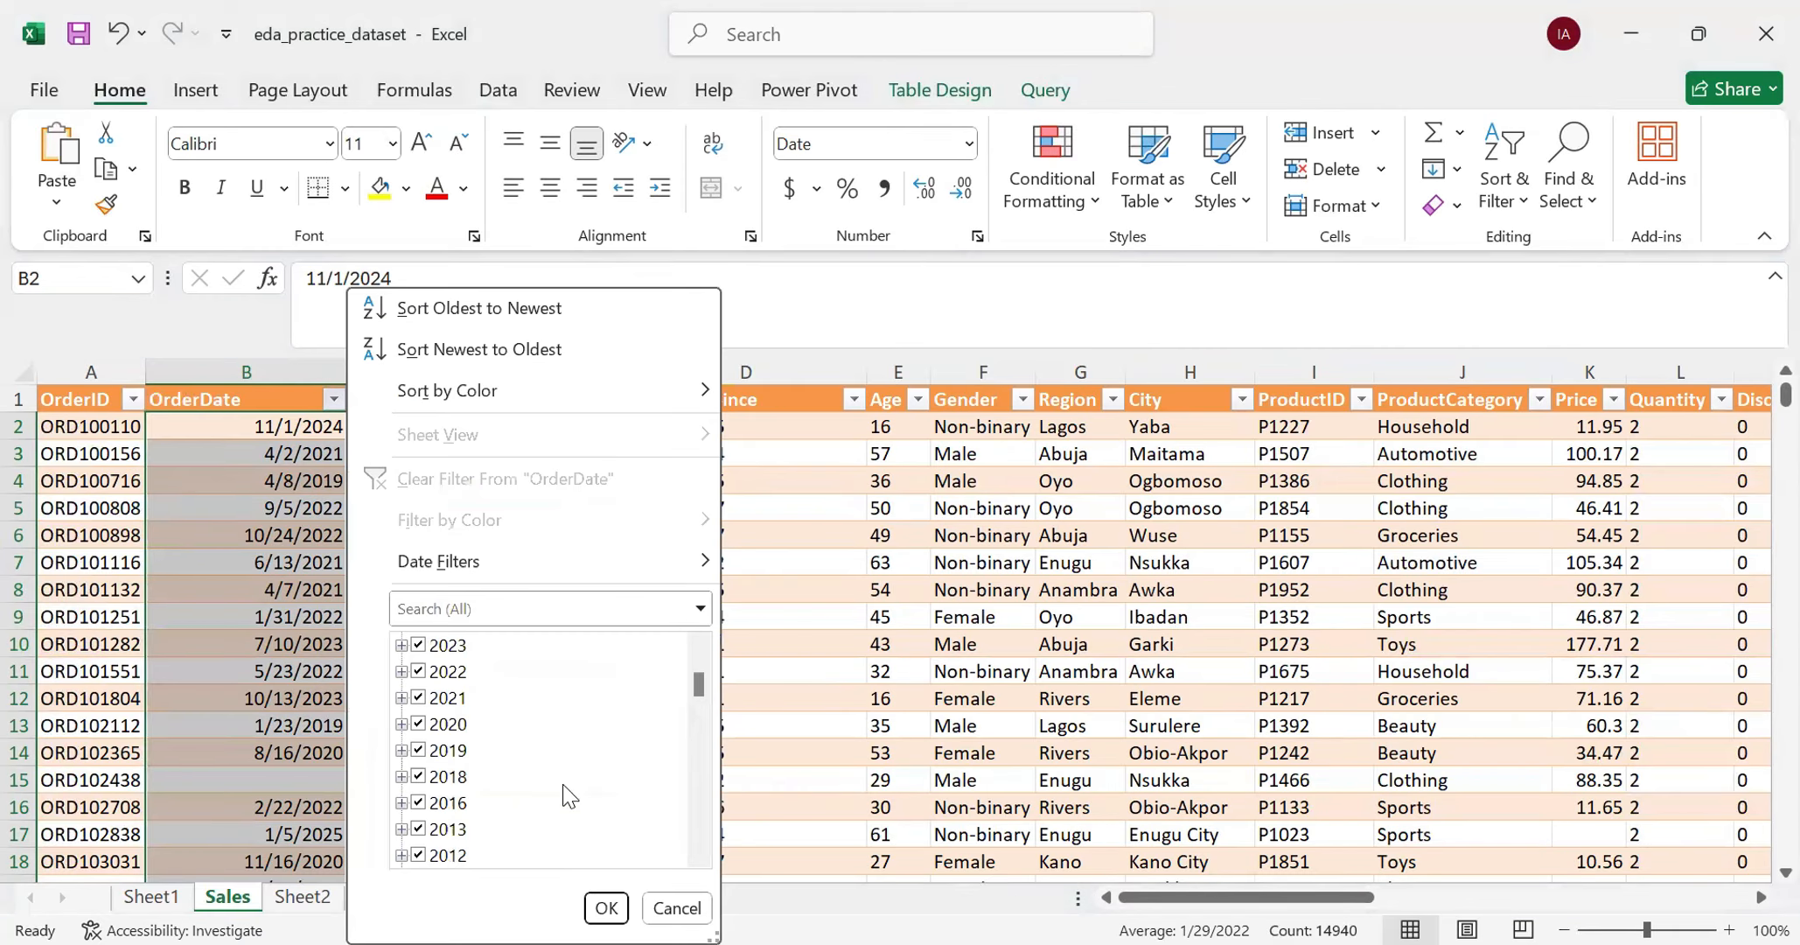
{"action": "left_click", "coordinate": [663, 907]}
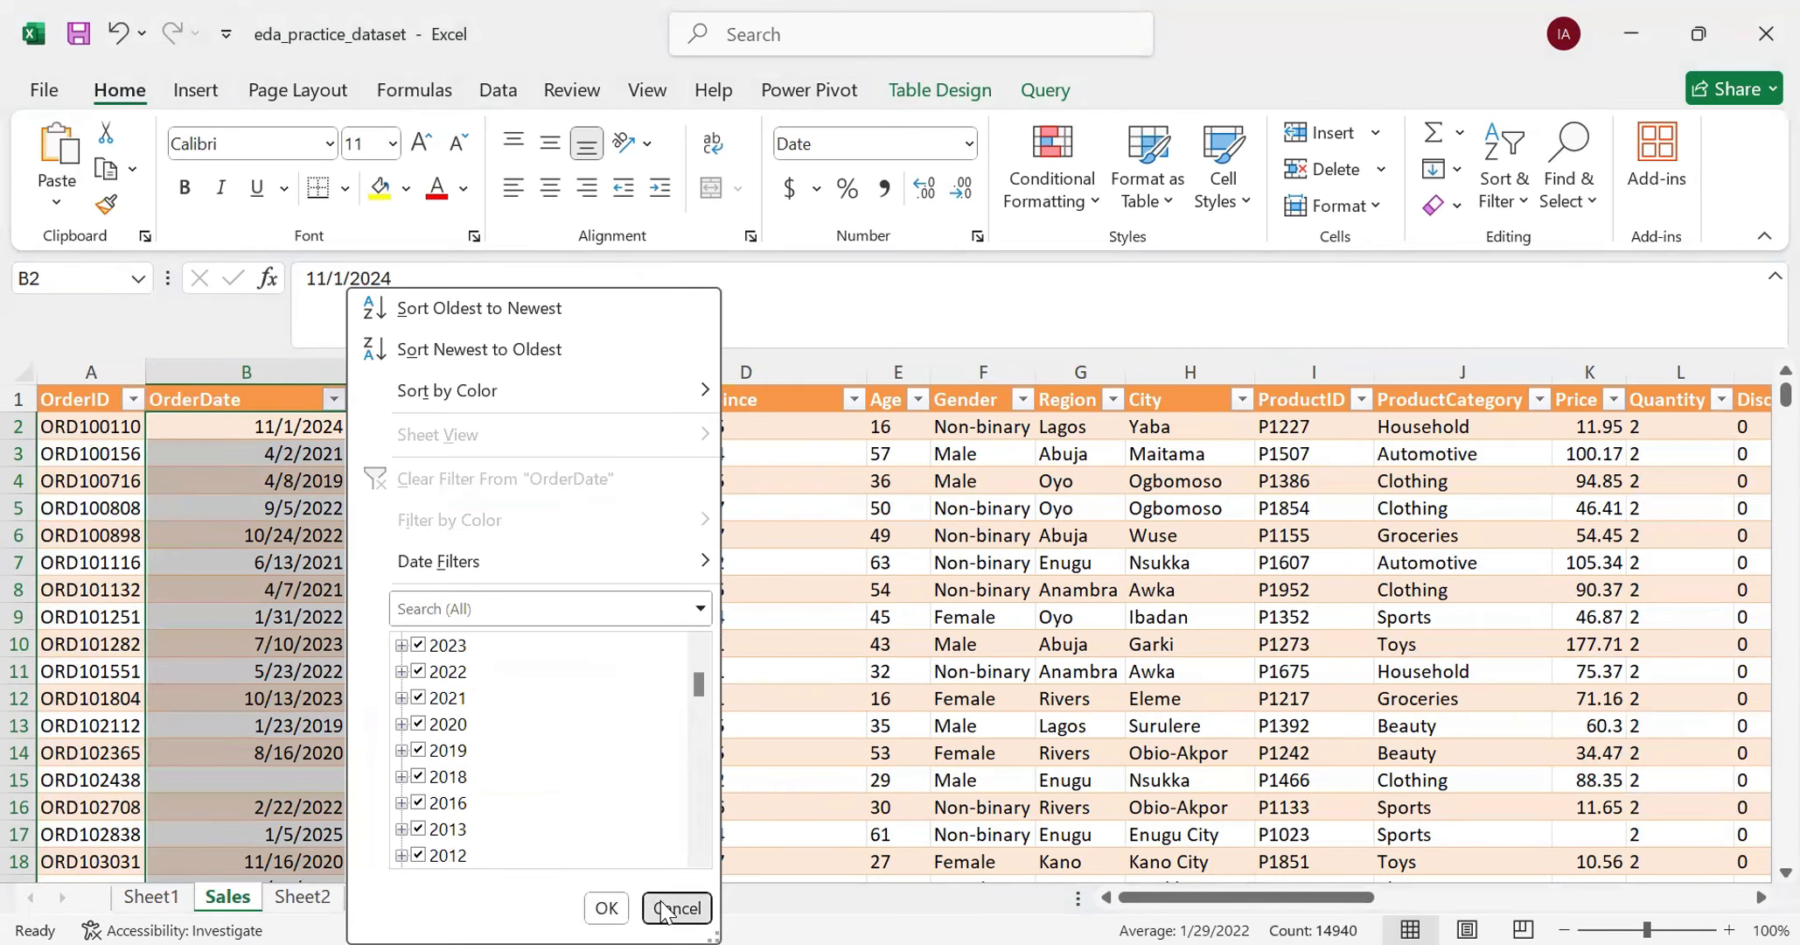
{"action": "left_click", "coordinate": [857, 401]}
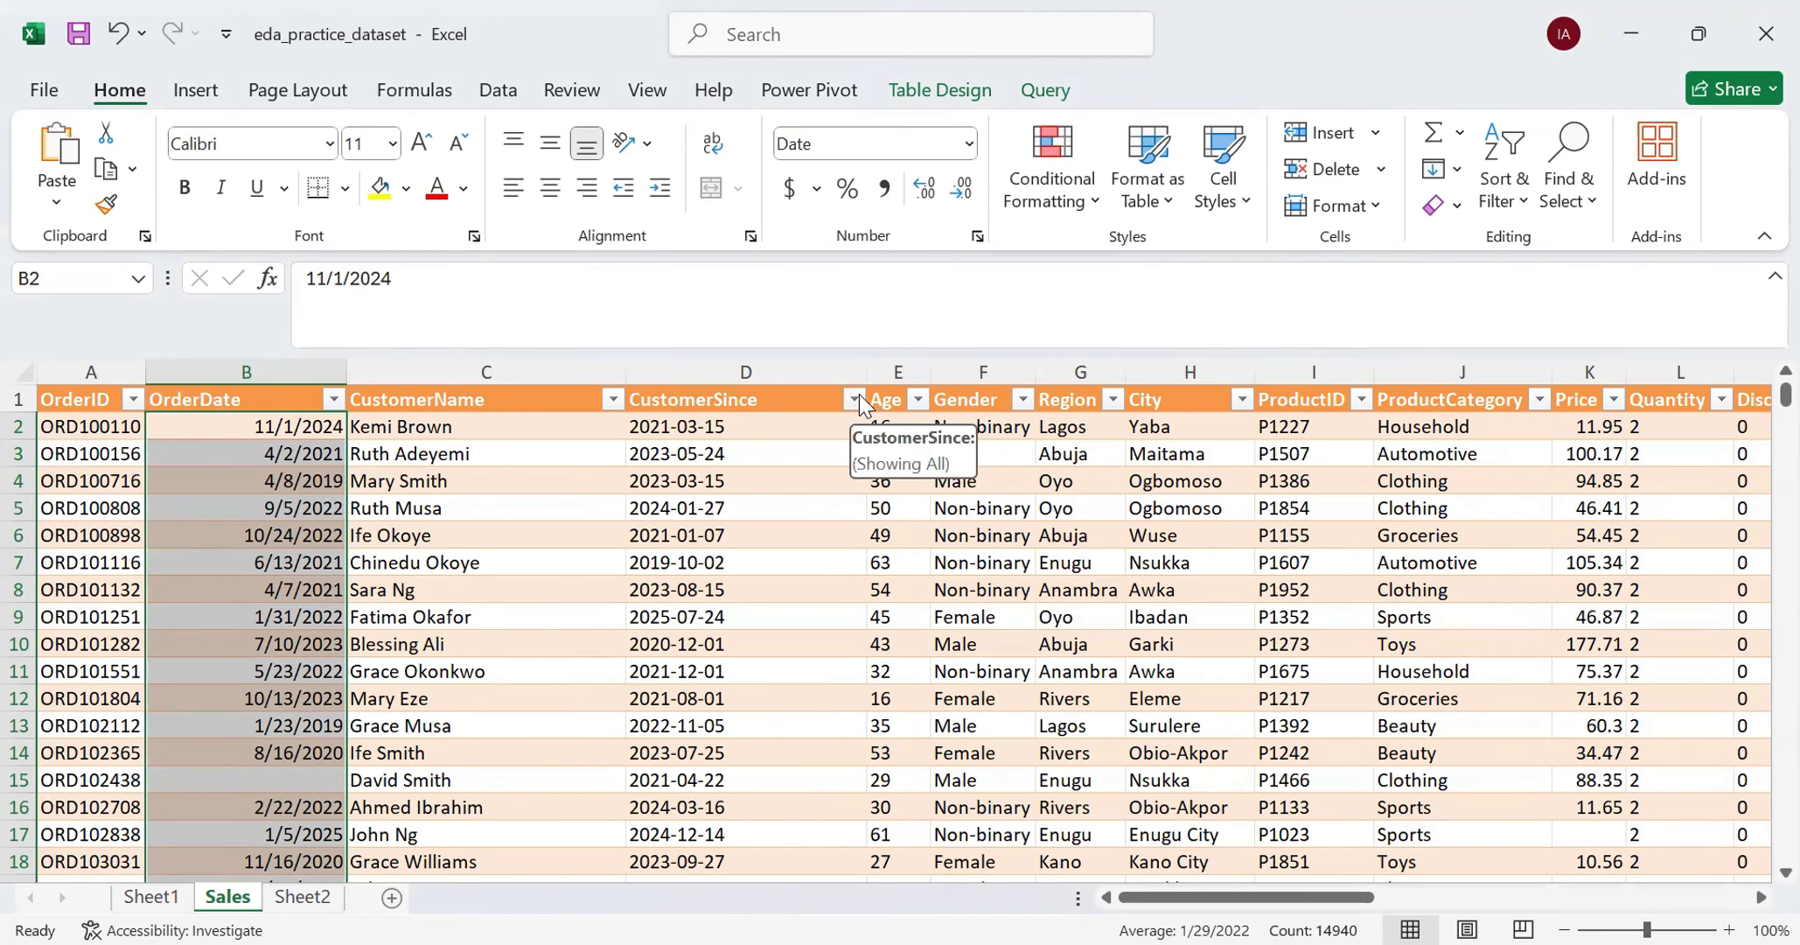
{"action": "left_click", "coordinate": [857, 401]}
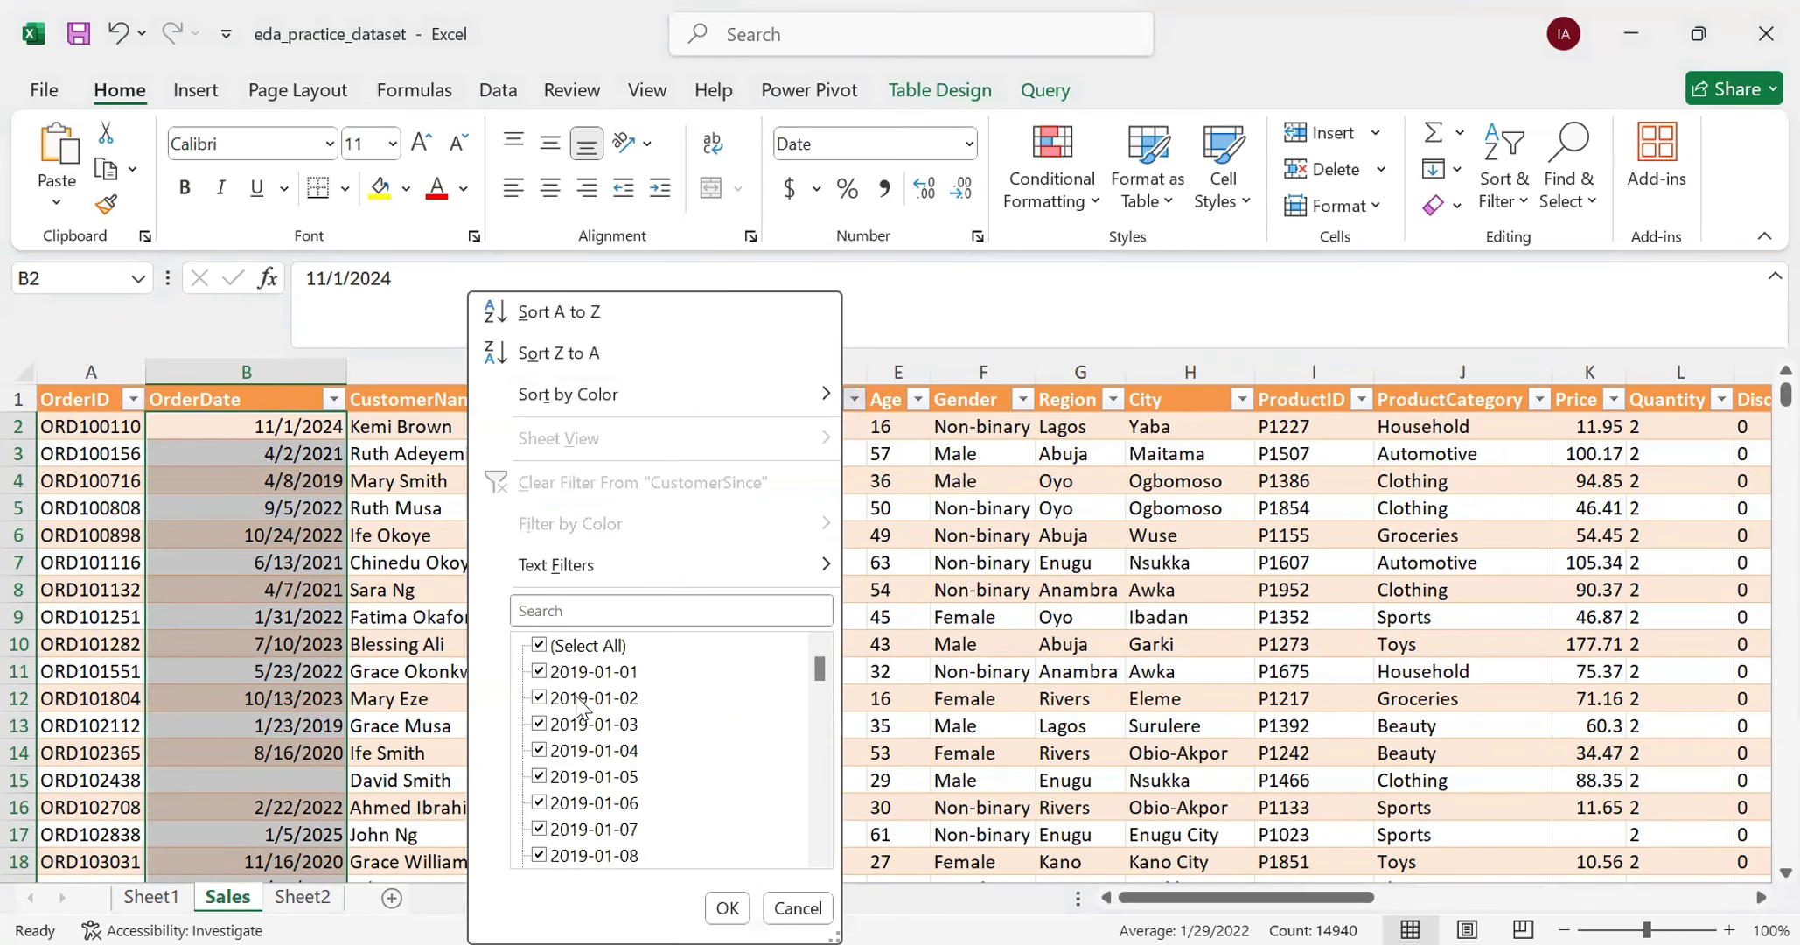
{"action": "scroll", "coordinate": [590, 753], "scroll_direction": "down", "scroll_amount": 19}
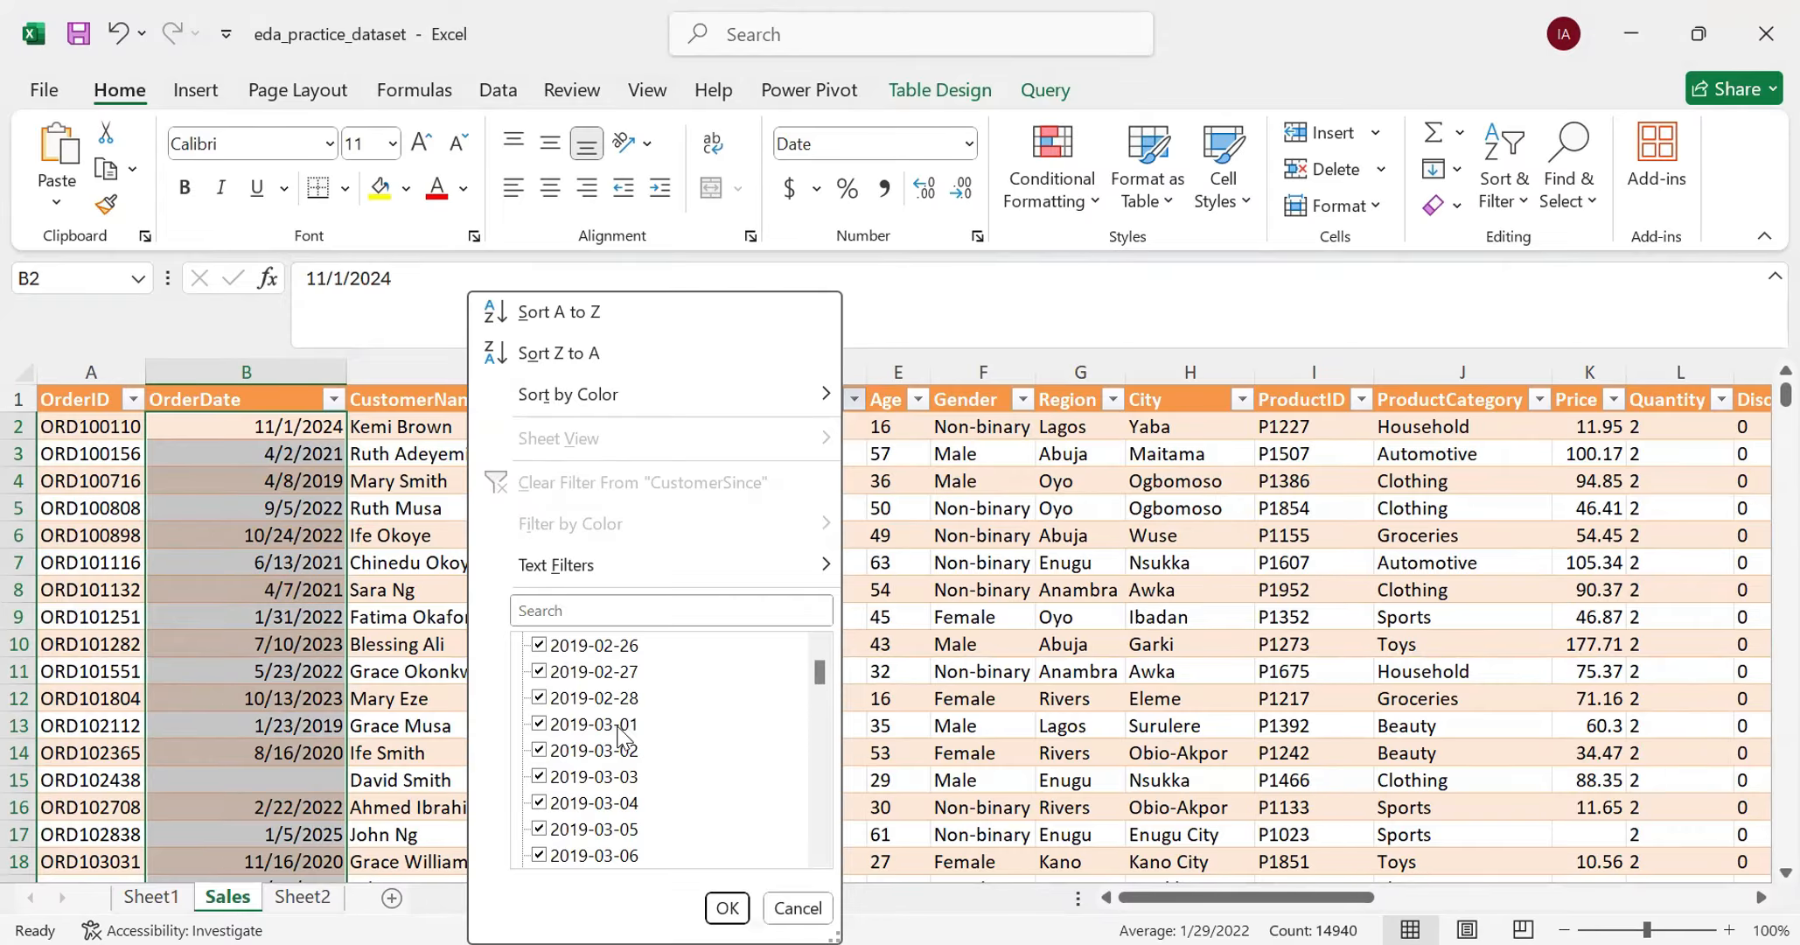
{"action": "left_click", "coordinate": [769, 901]}
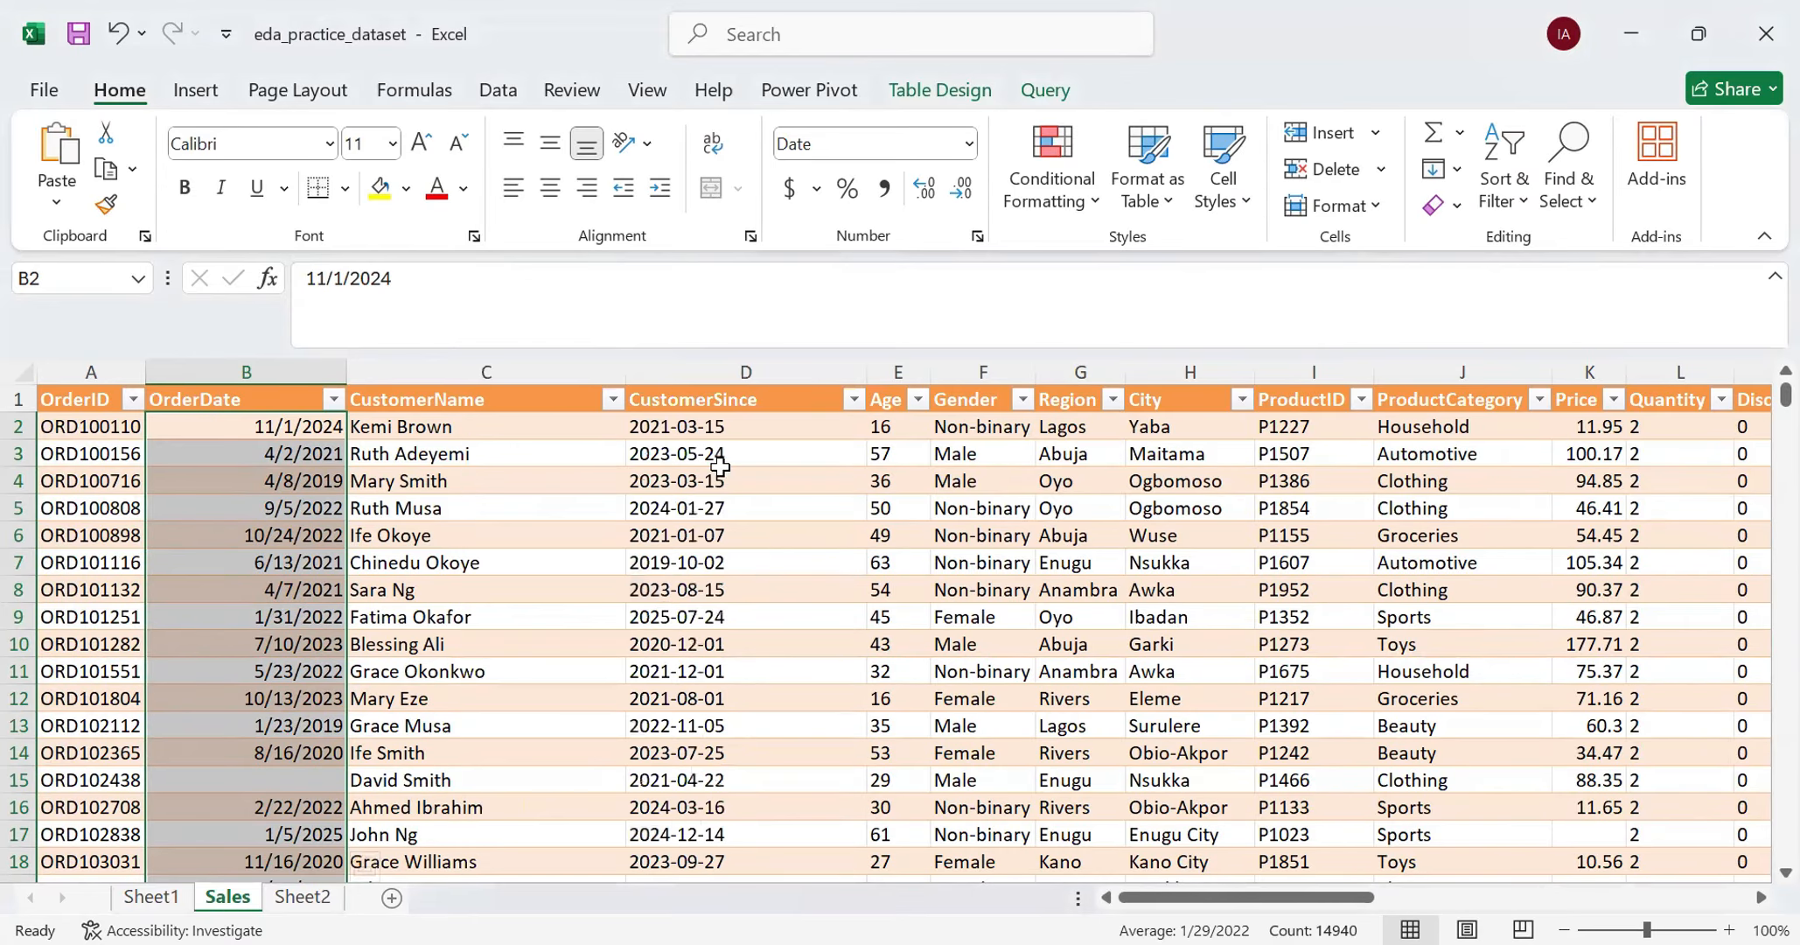
- Select the CustomerSince column and review how its dates are written down through the rows
{"action": "left_click", "coordinate": [721, 372]}
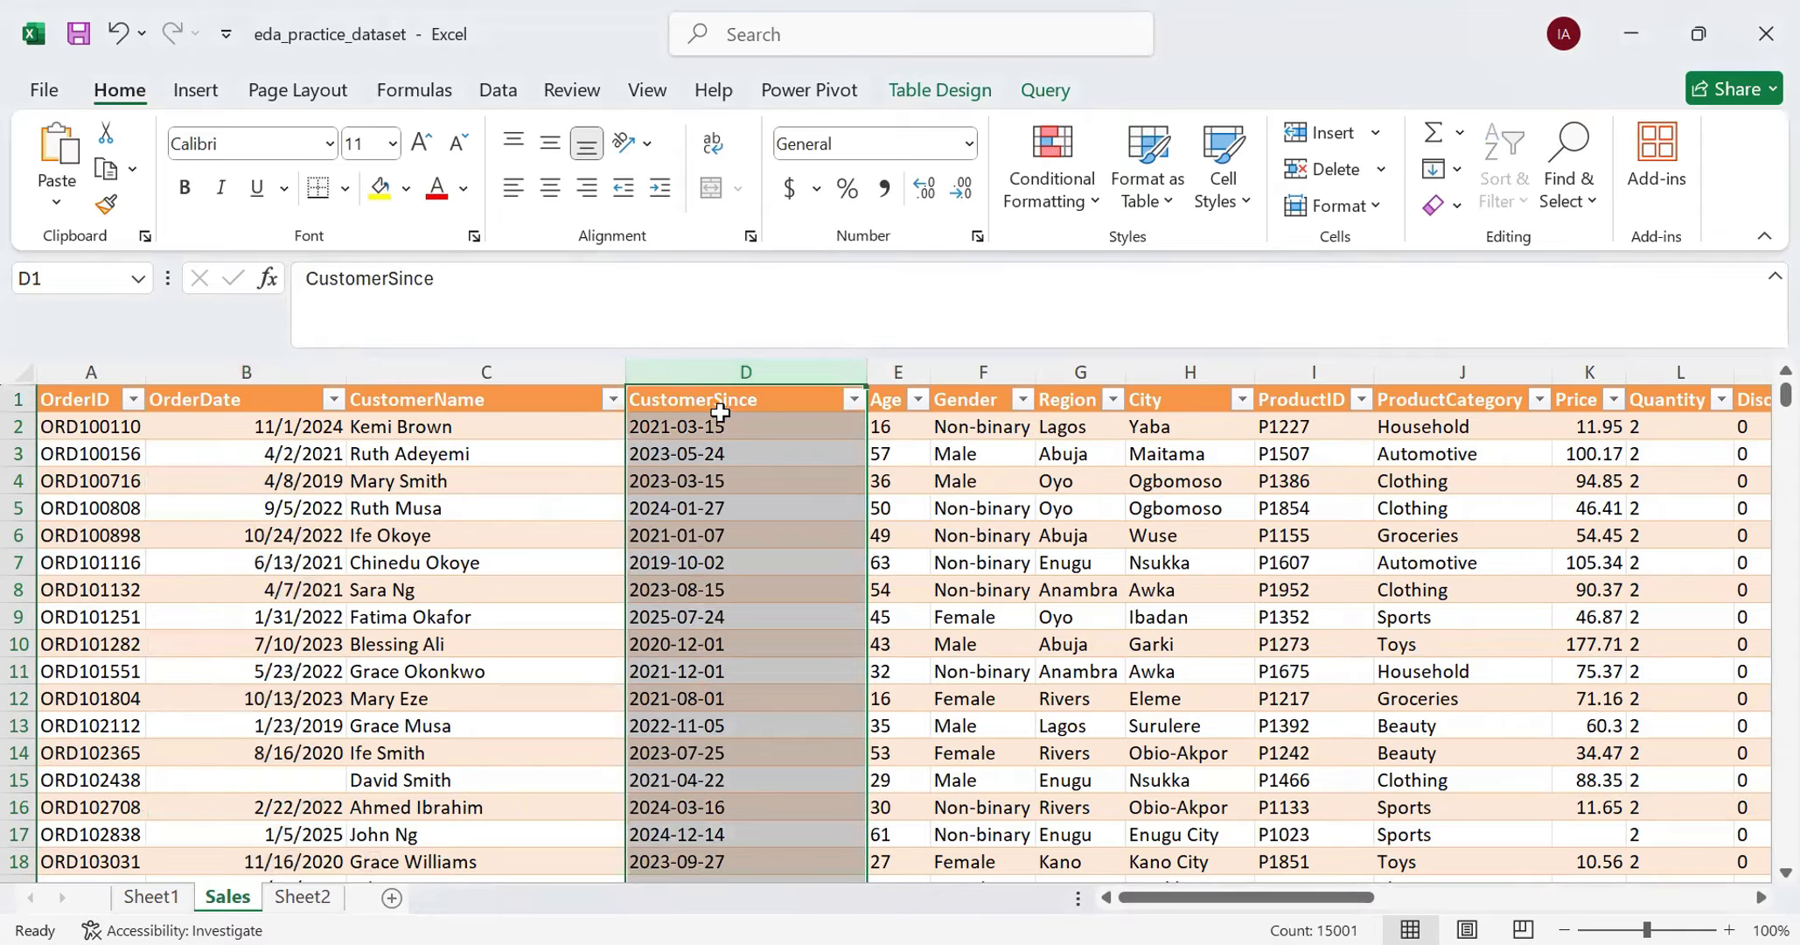
{"action": "scroll", "coordinate": [742, 586], "scroll_direction": "down", "scroll_amount": 5}
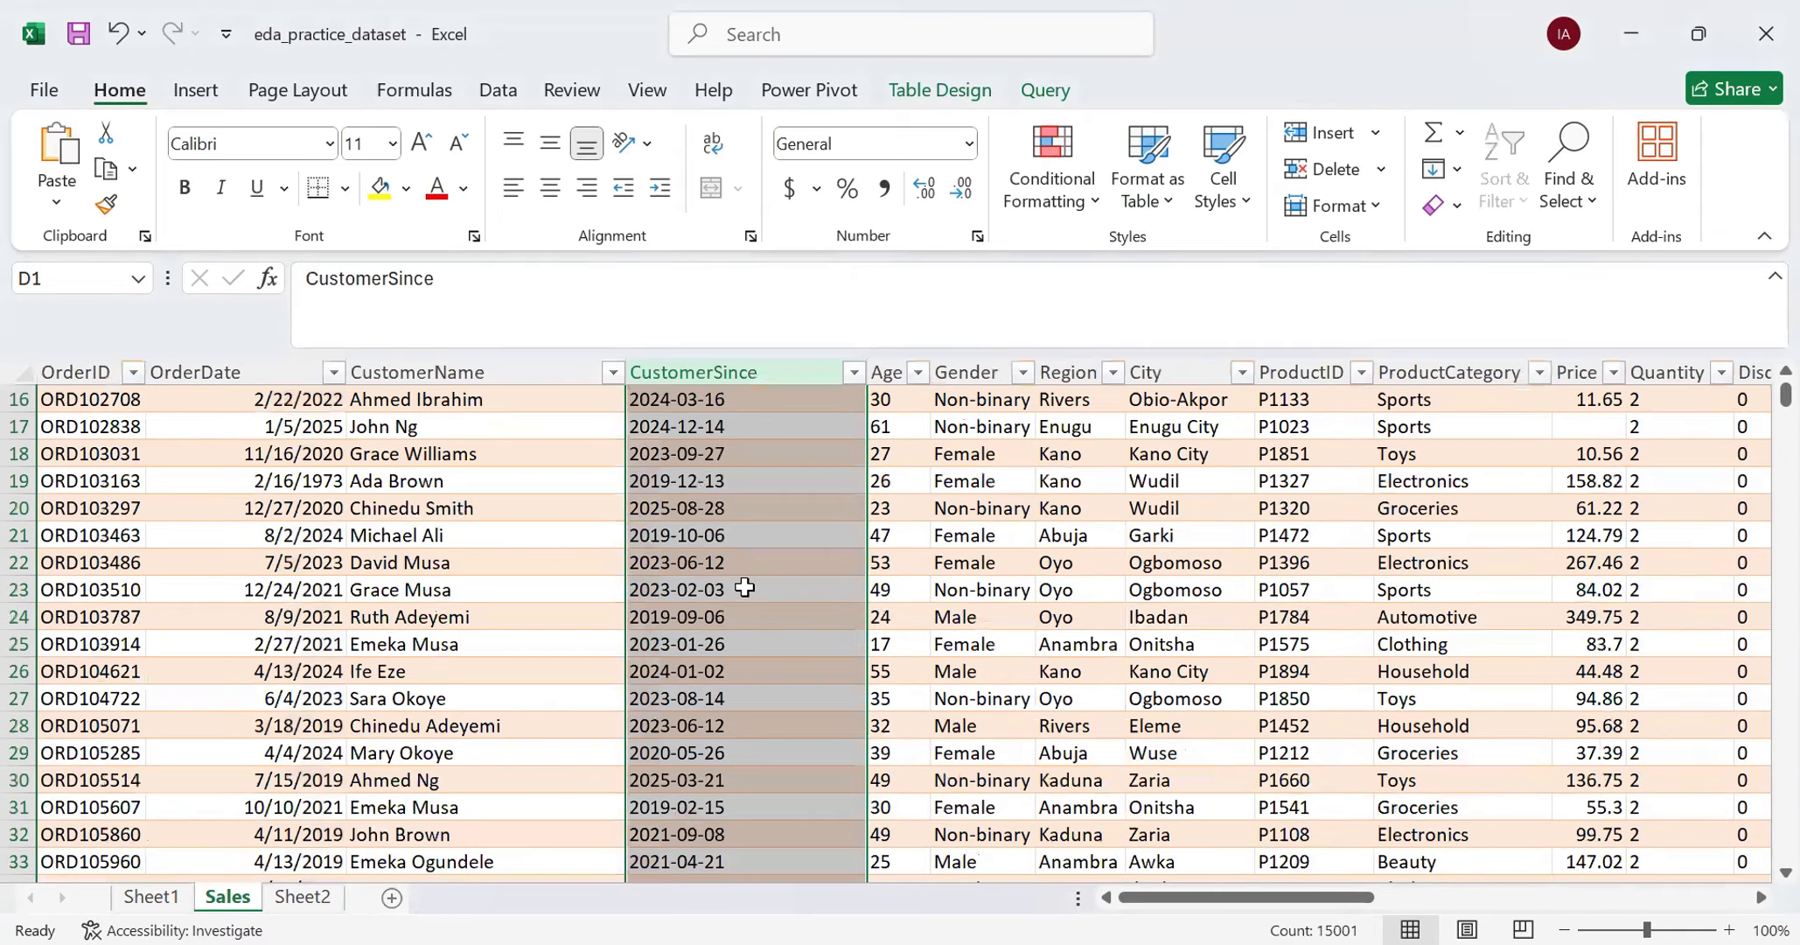
{"action": "scroll", "coordinate": [745, 587], "scroll_direction": "down", "scroll_amount": 13}
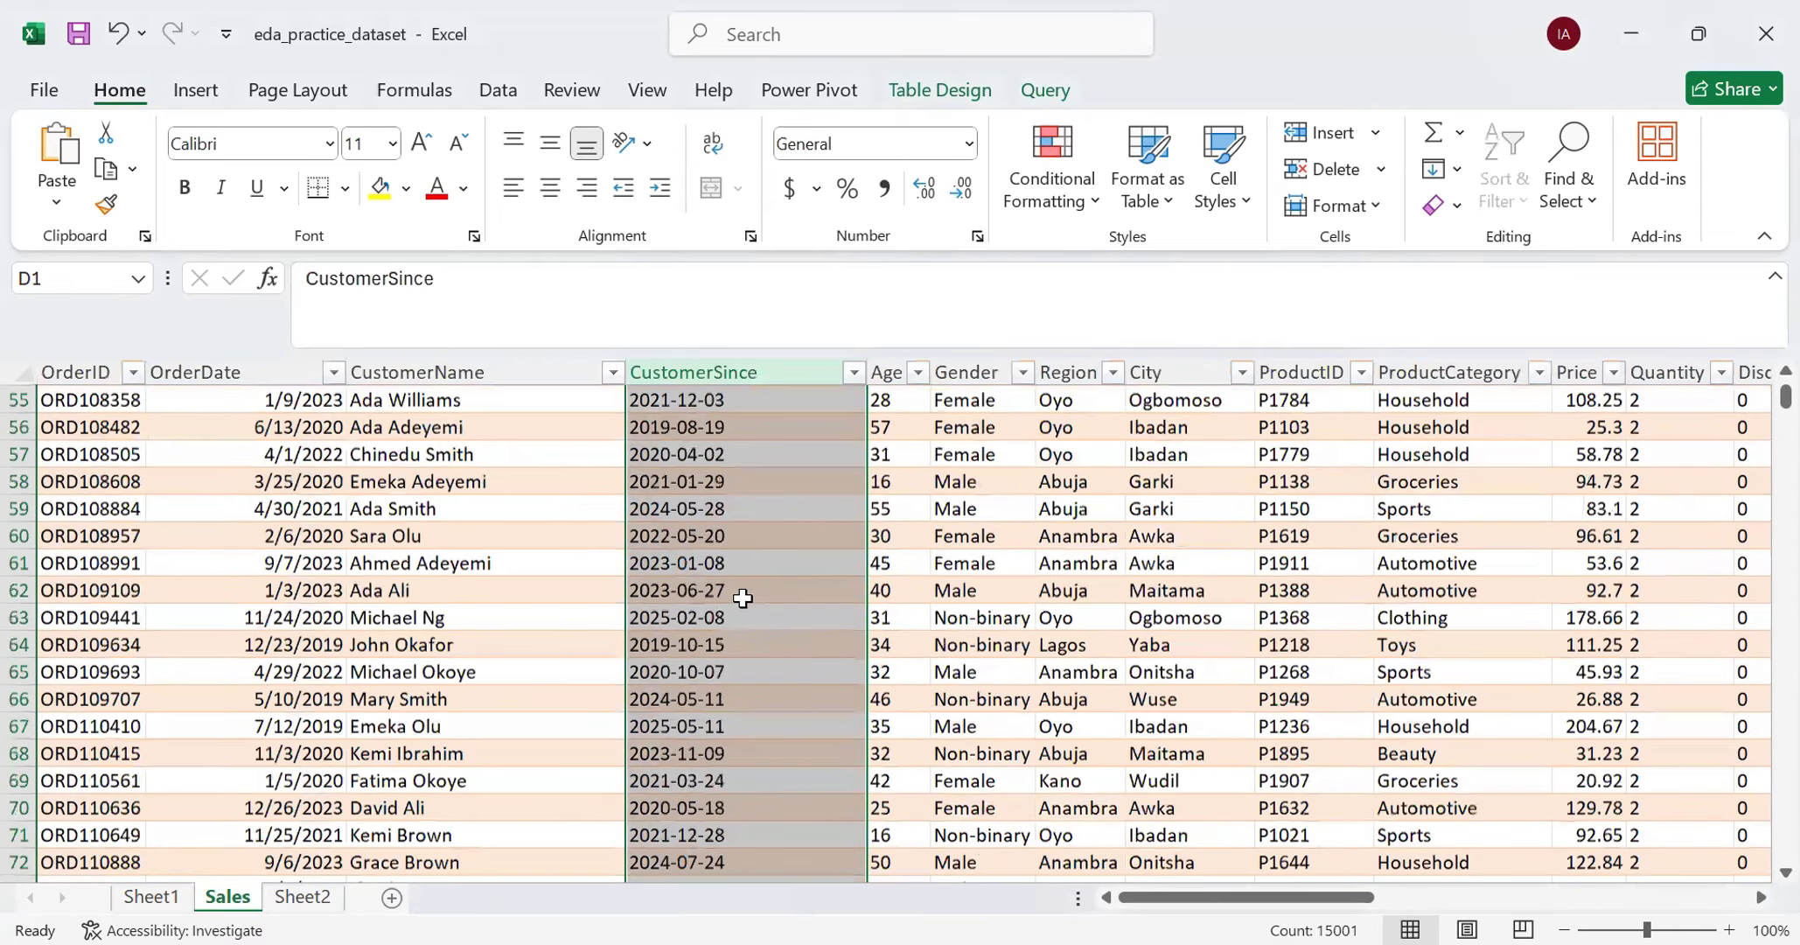
{"action": "scroll", "coordinate": [743, 598], "scroll_direction": "down", "scroll_amount": 18}
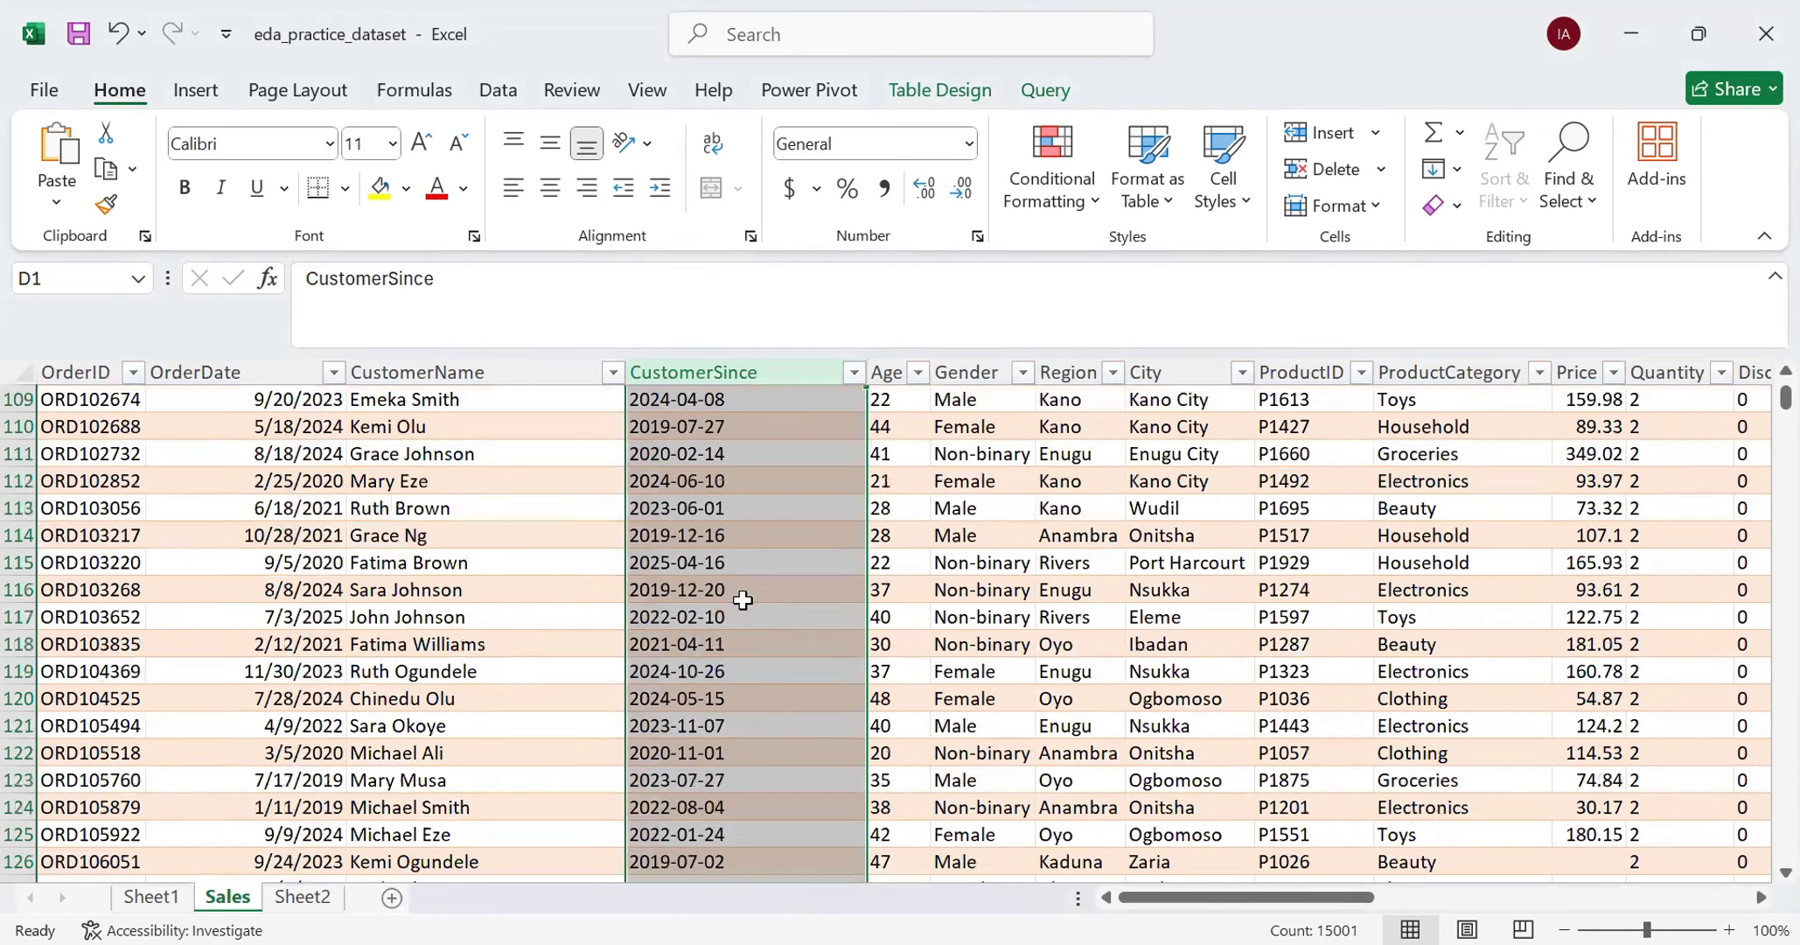
{"action": "scroll", "coordinate": [742, 600], "scroll_direction": "down", "scroll_amount": 8}
{"action": "scroll", "coordinate": [730, 594], "scroll_direction": "up", "scroll_amount": 7}
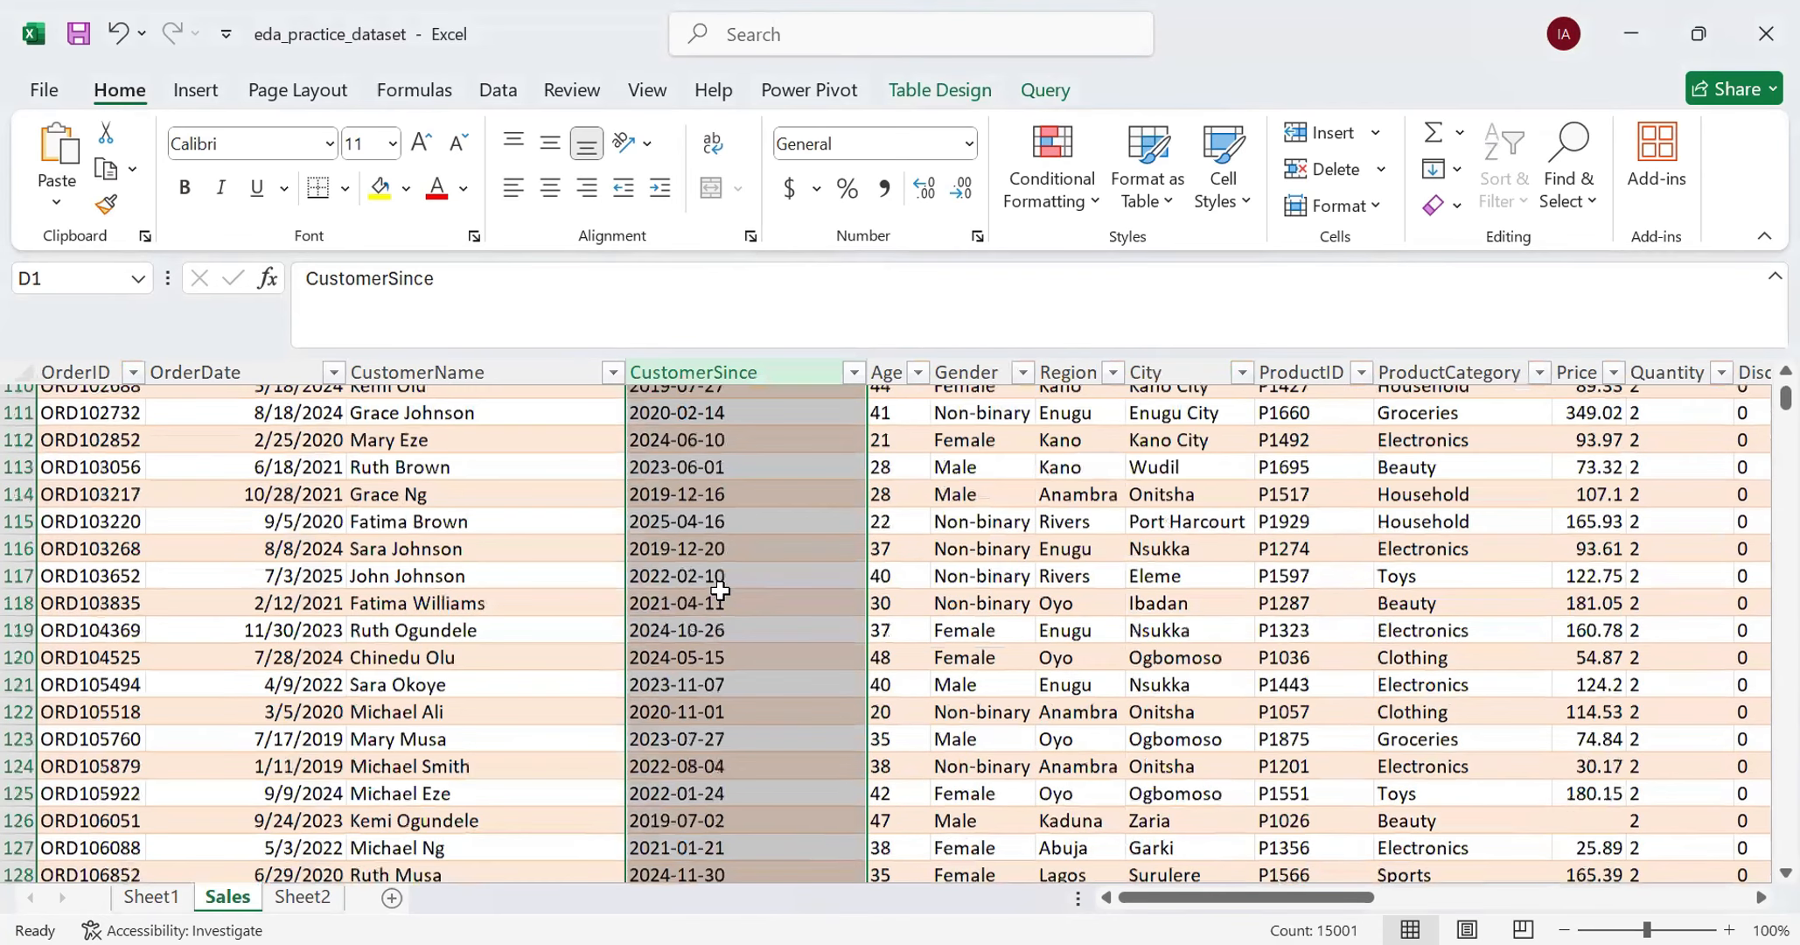
{"action": "scroll", "coordinate": [719, 588], "scroll_direction": "up", "scroll_amount": 15}
{"action": "scroll", "coordinate": [724, 575], "scroll_direction": "up", "scroll_amount": 20}
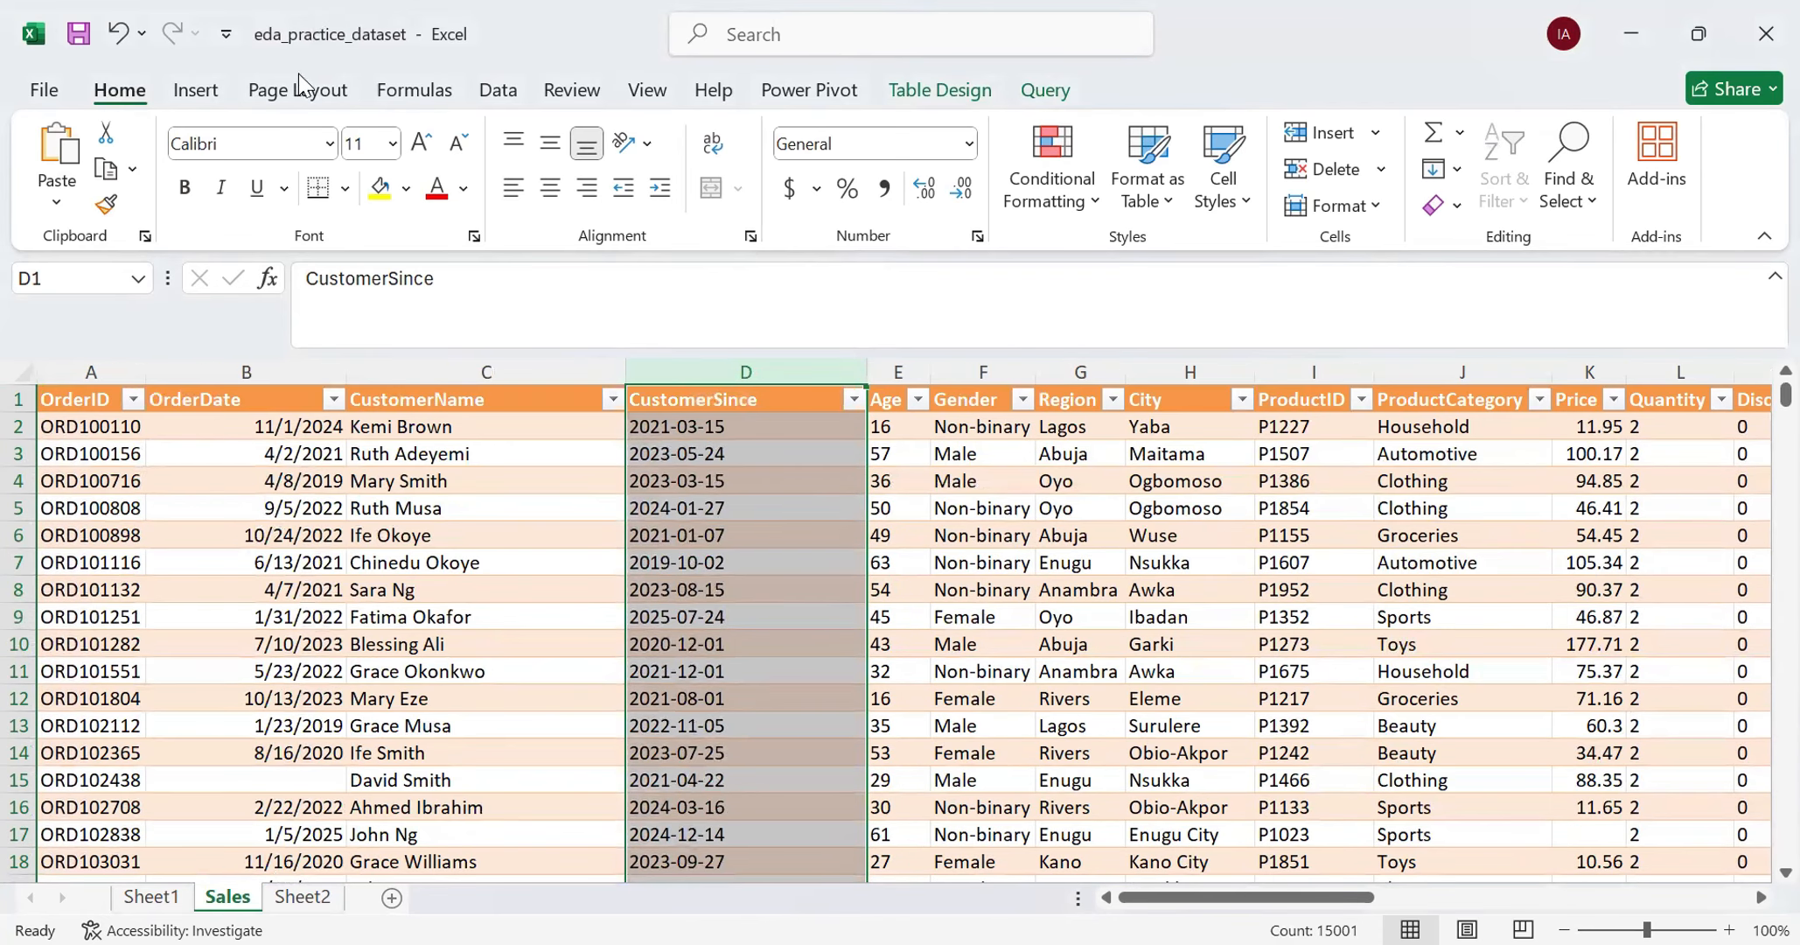
- Convert the CustomerSince column to real dates with Text to Columns, using delimited data and the YMD date format
{"action": "left_click", "coordinate": [516, 96]}
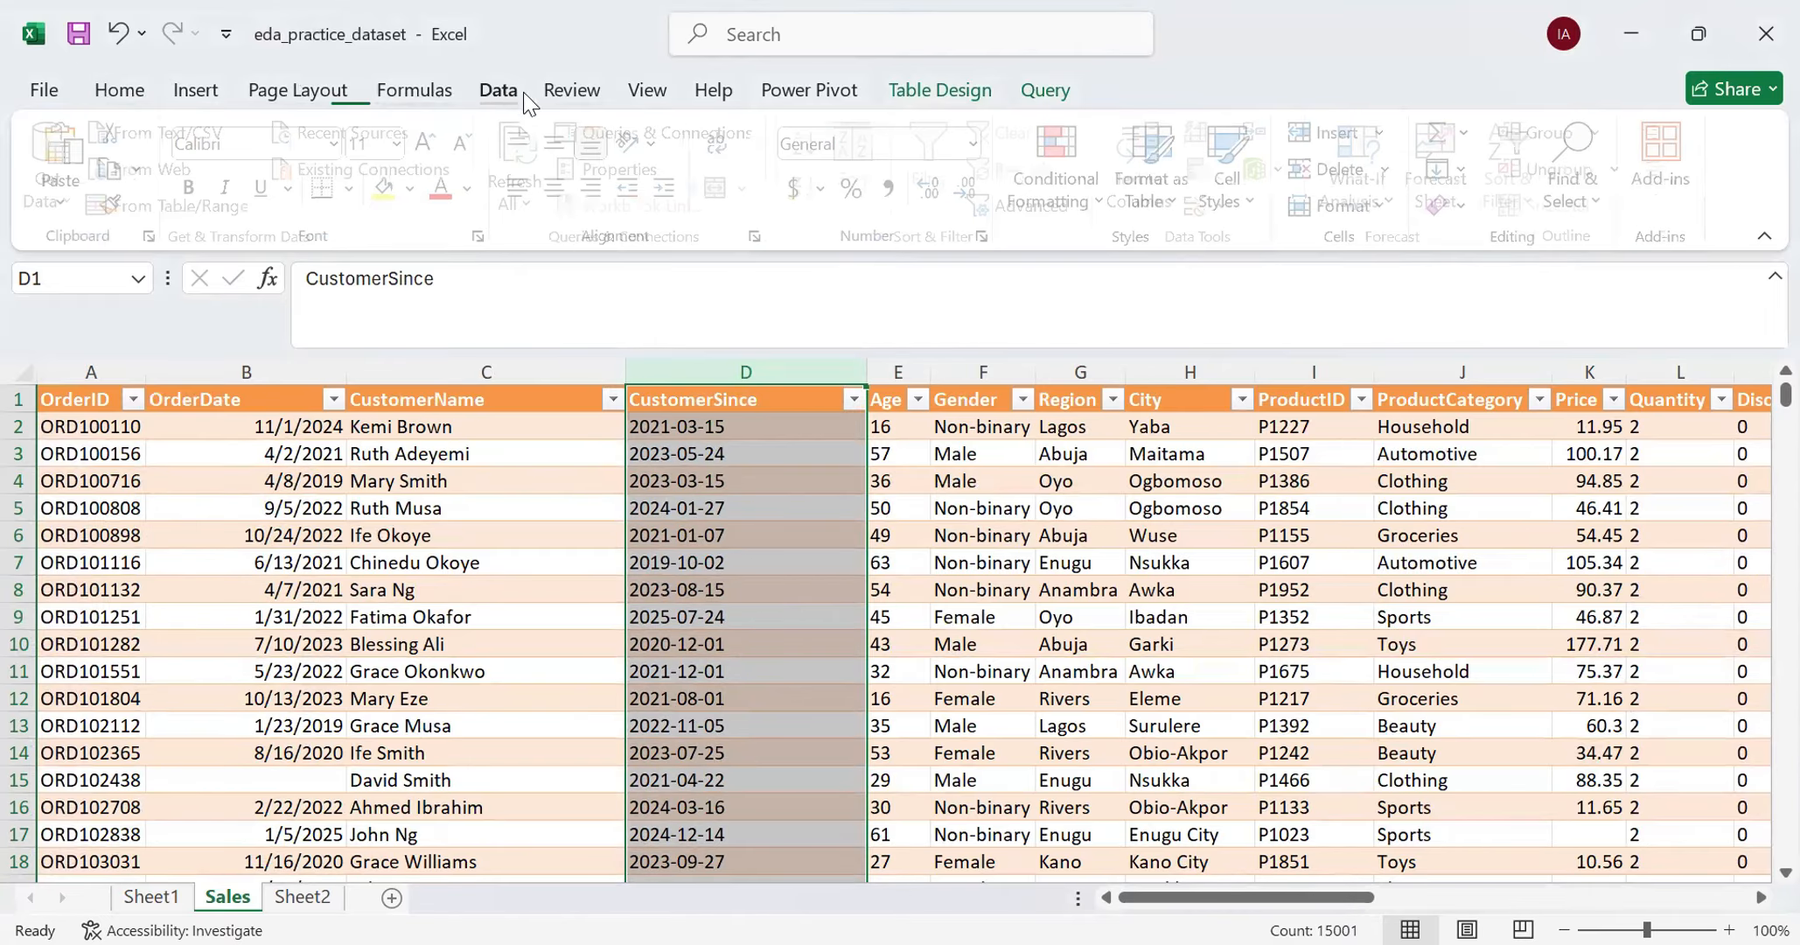
{"action": "left_click", "coordinate": [1137, 184]}
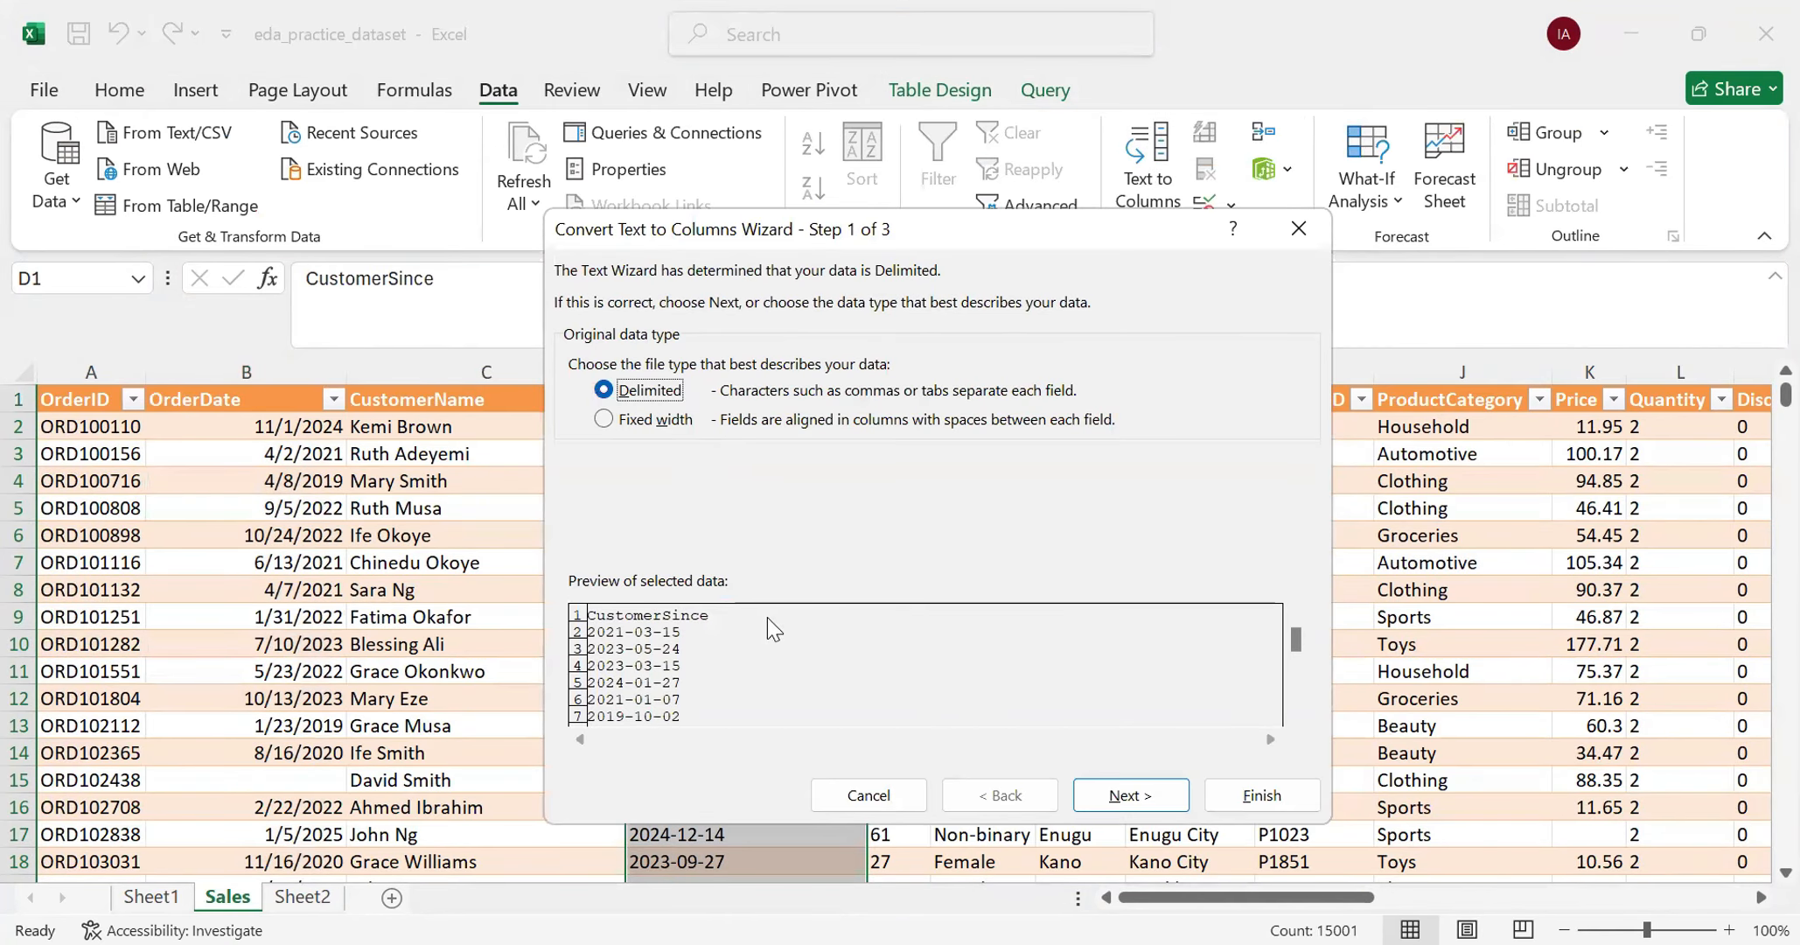
{"action": "left_click", "coordinate": [1114, 794]}
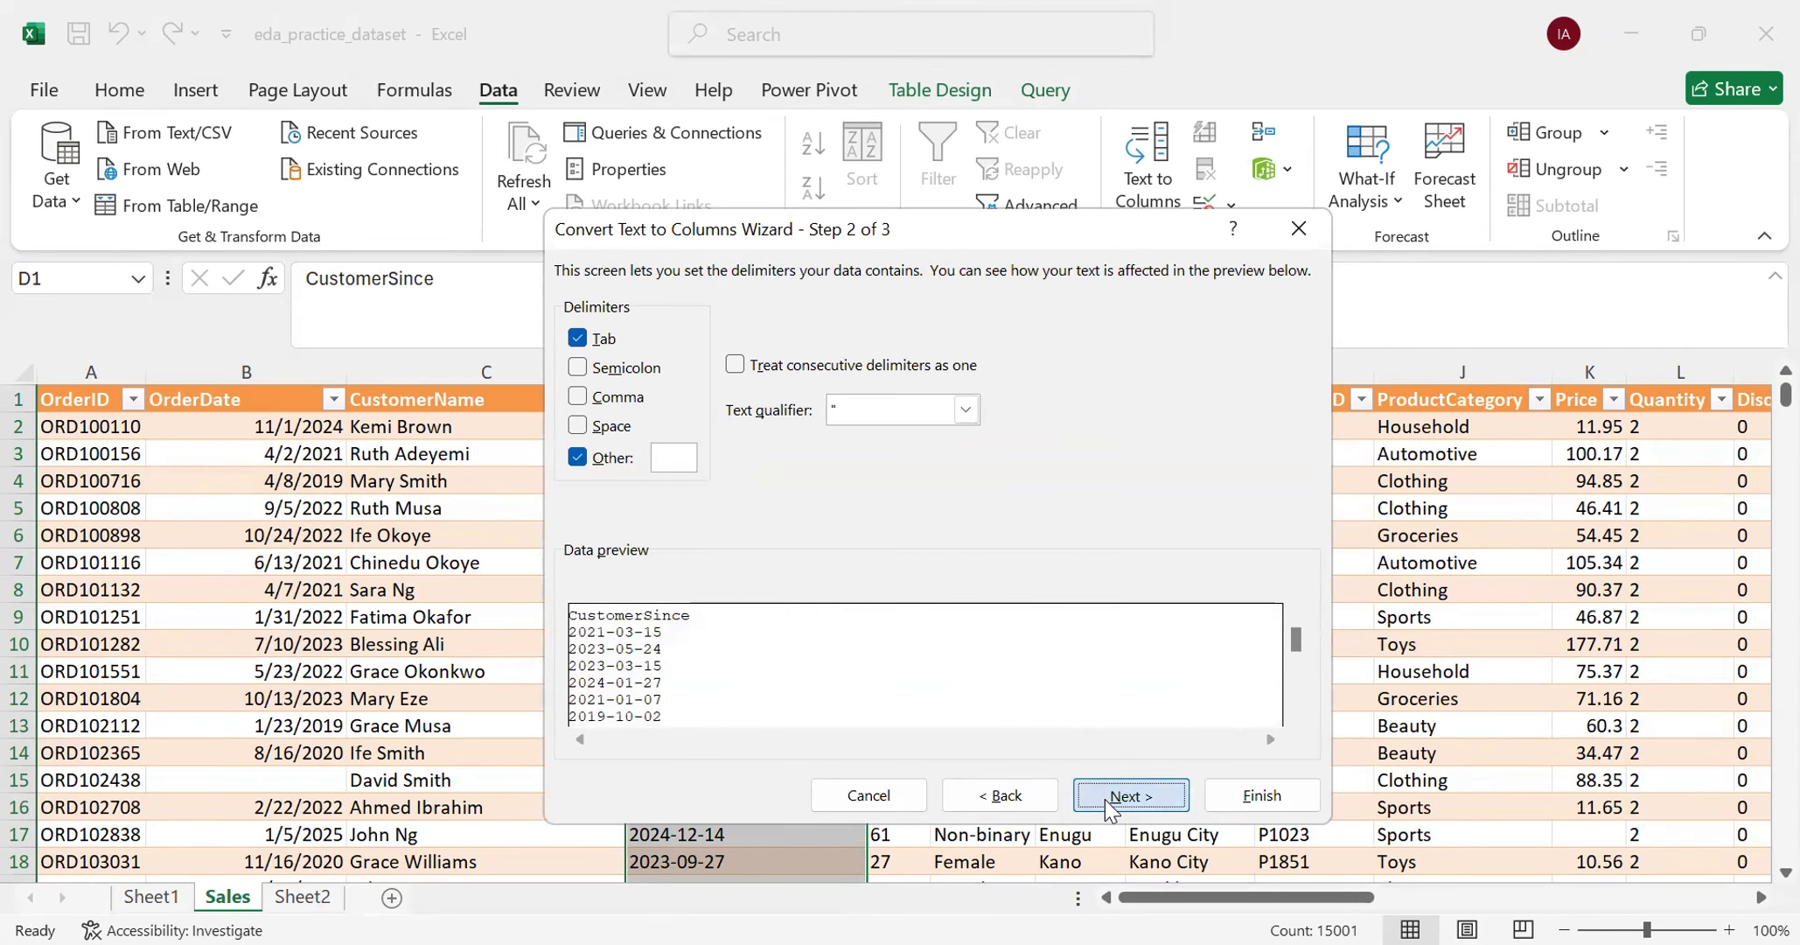
{"action": "left_click", "coordinate": [1105, 798]}
{"action": "left_click", "coordinate": [580, 404]}
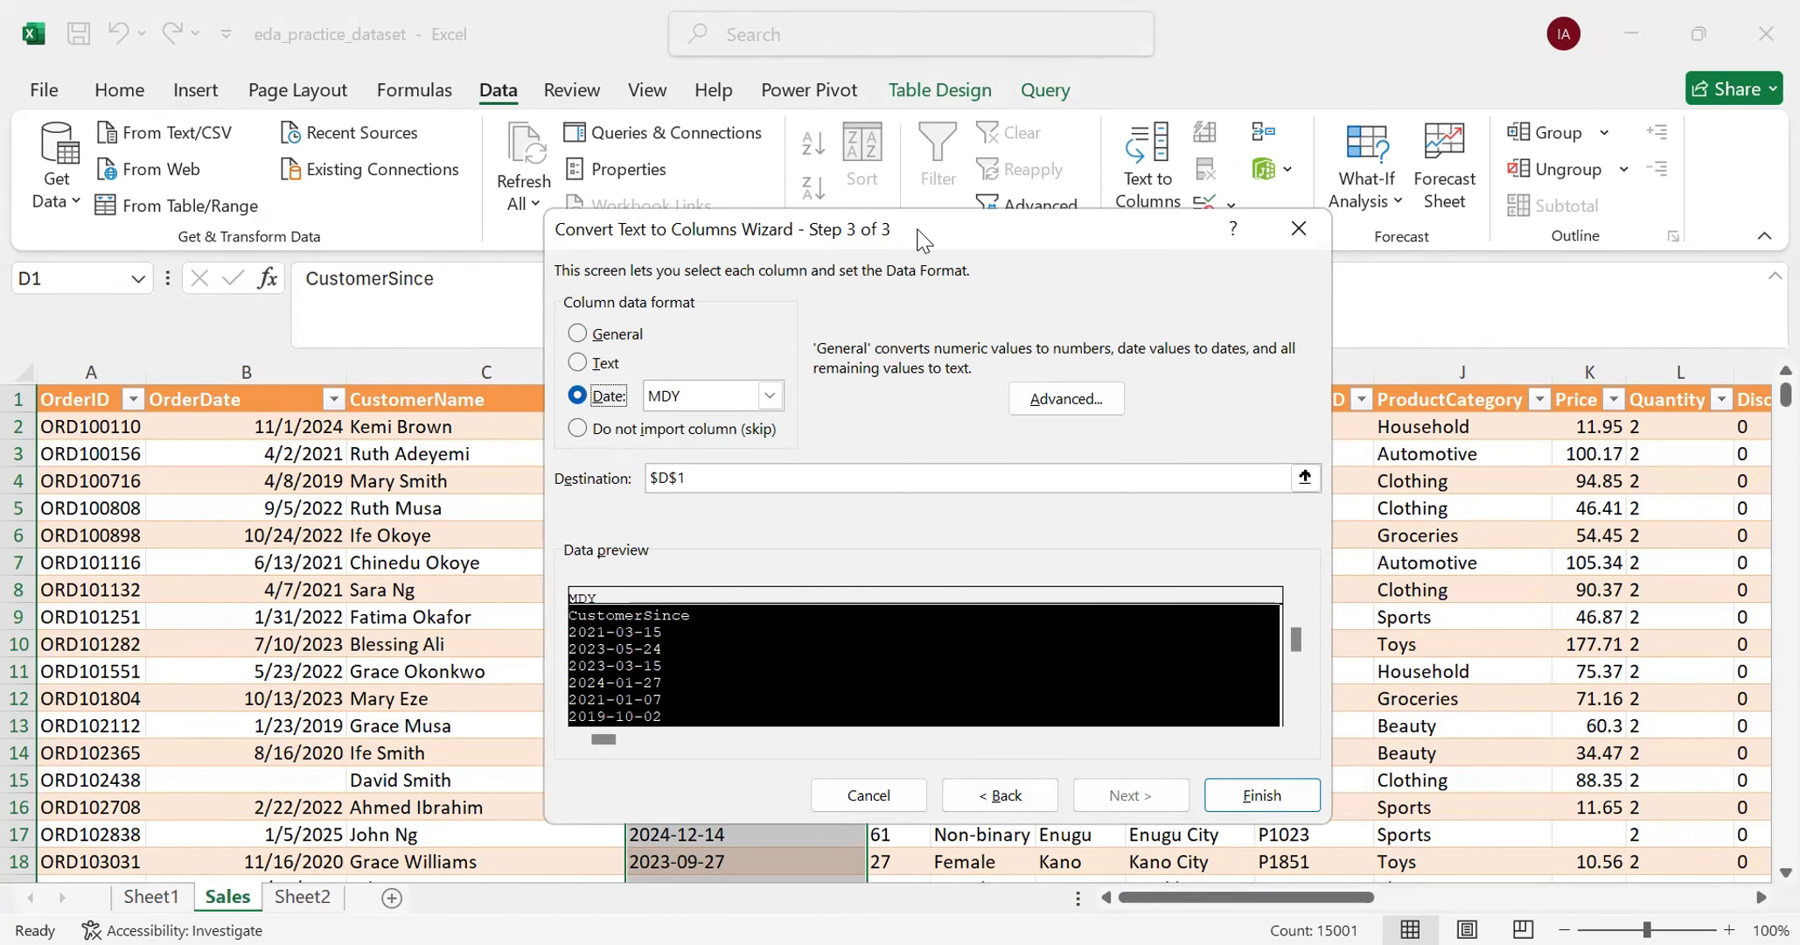
{"action": "left_click_drag", "start_coordinate": [920, 238], "coordinate": [1245, 275]}
{"action": "left_click", "coordinate": [1098, 432]}
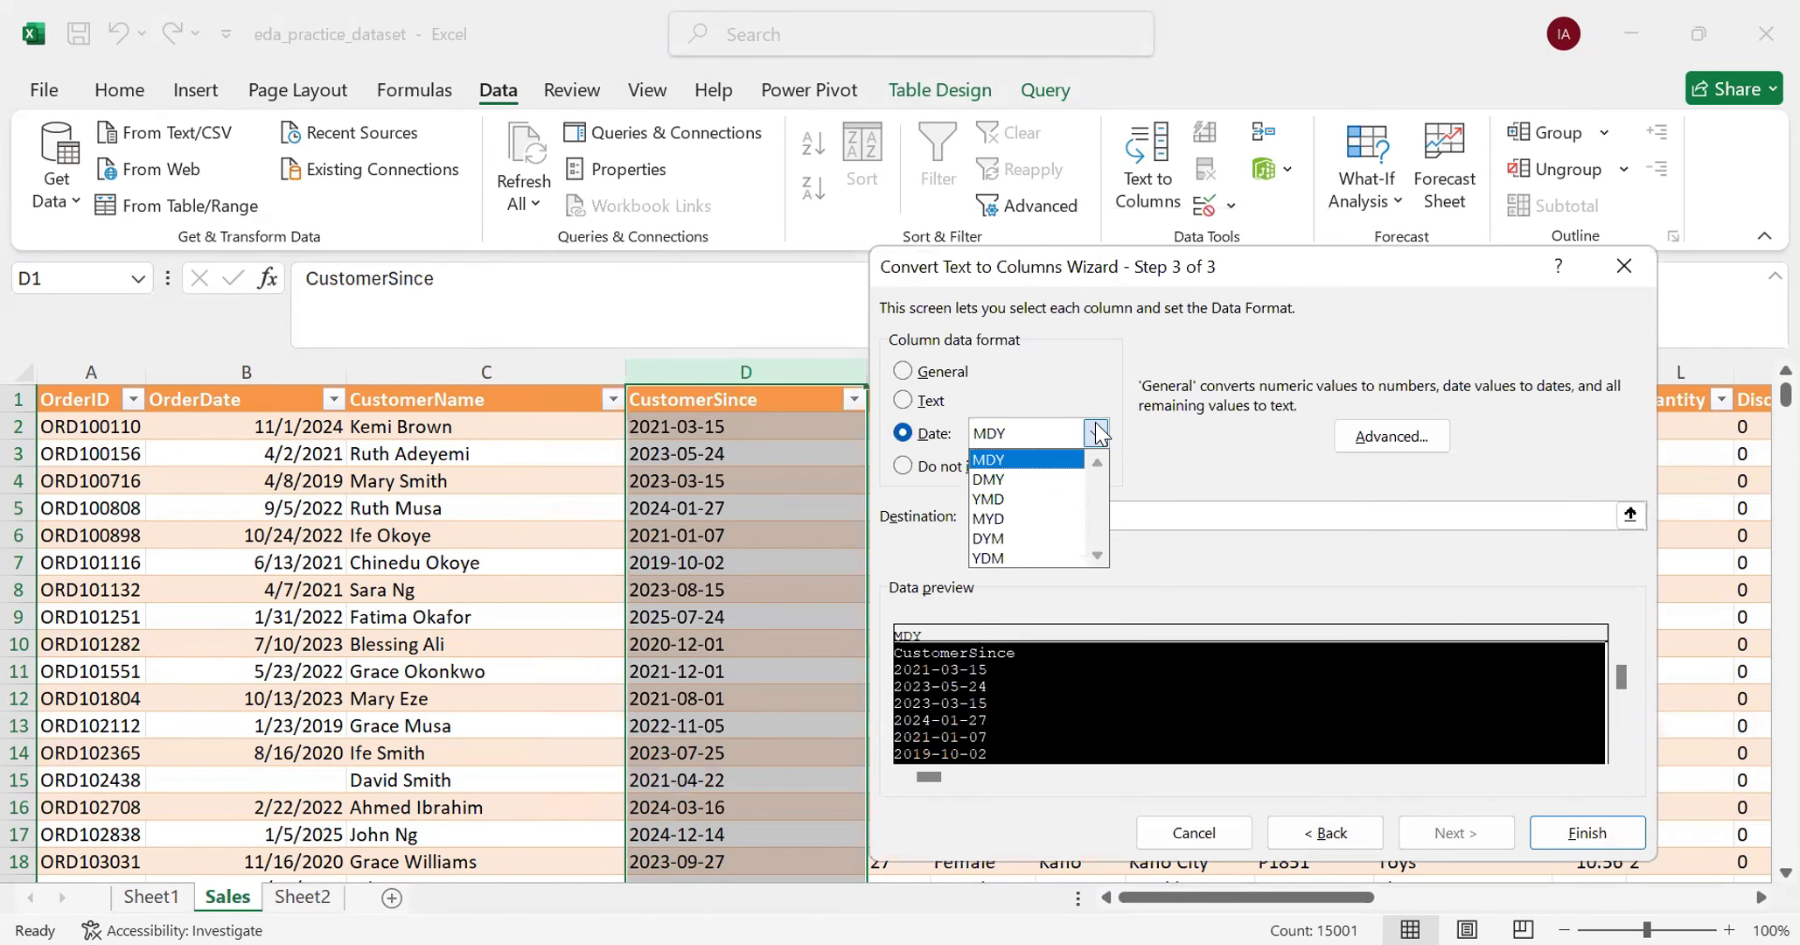
{"action": "left_click", "coordinate": [1028, 498]}
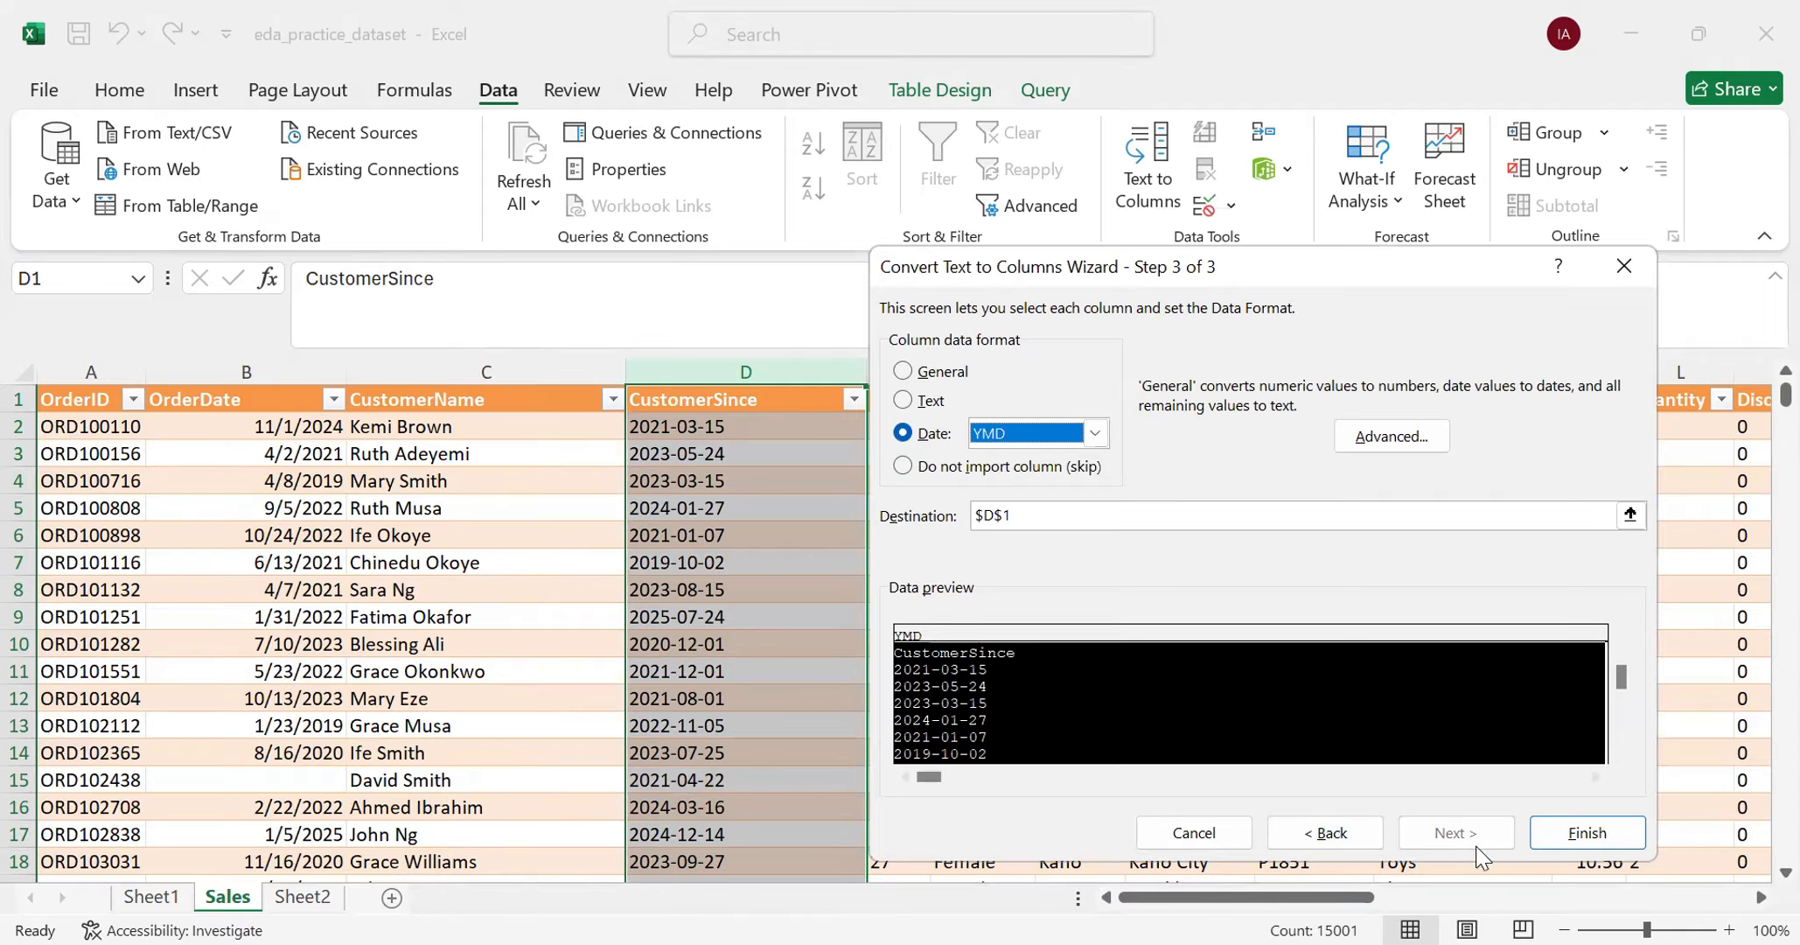
{"action": "left_click", "coordinate": [1543, 838]}
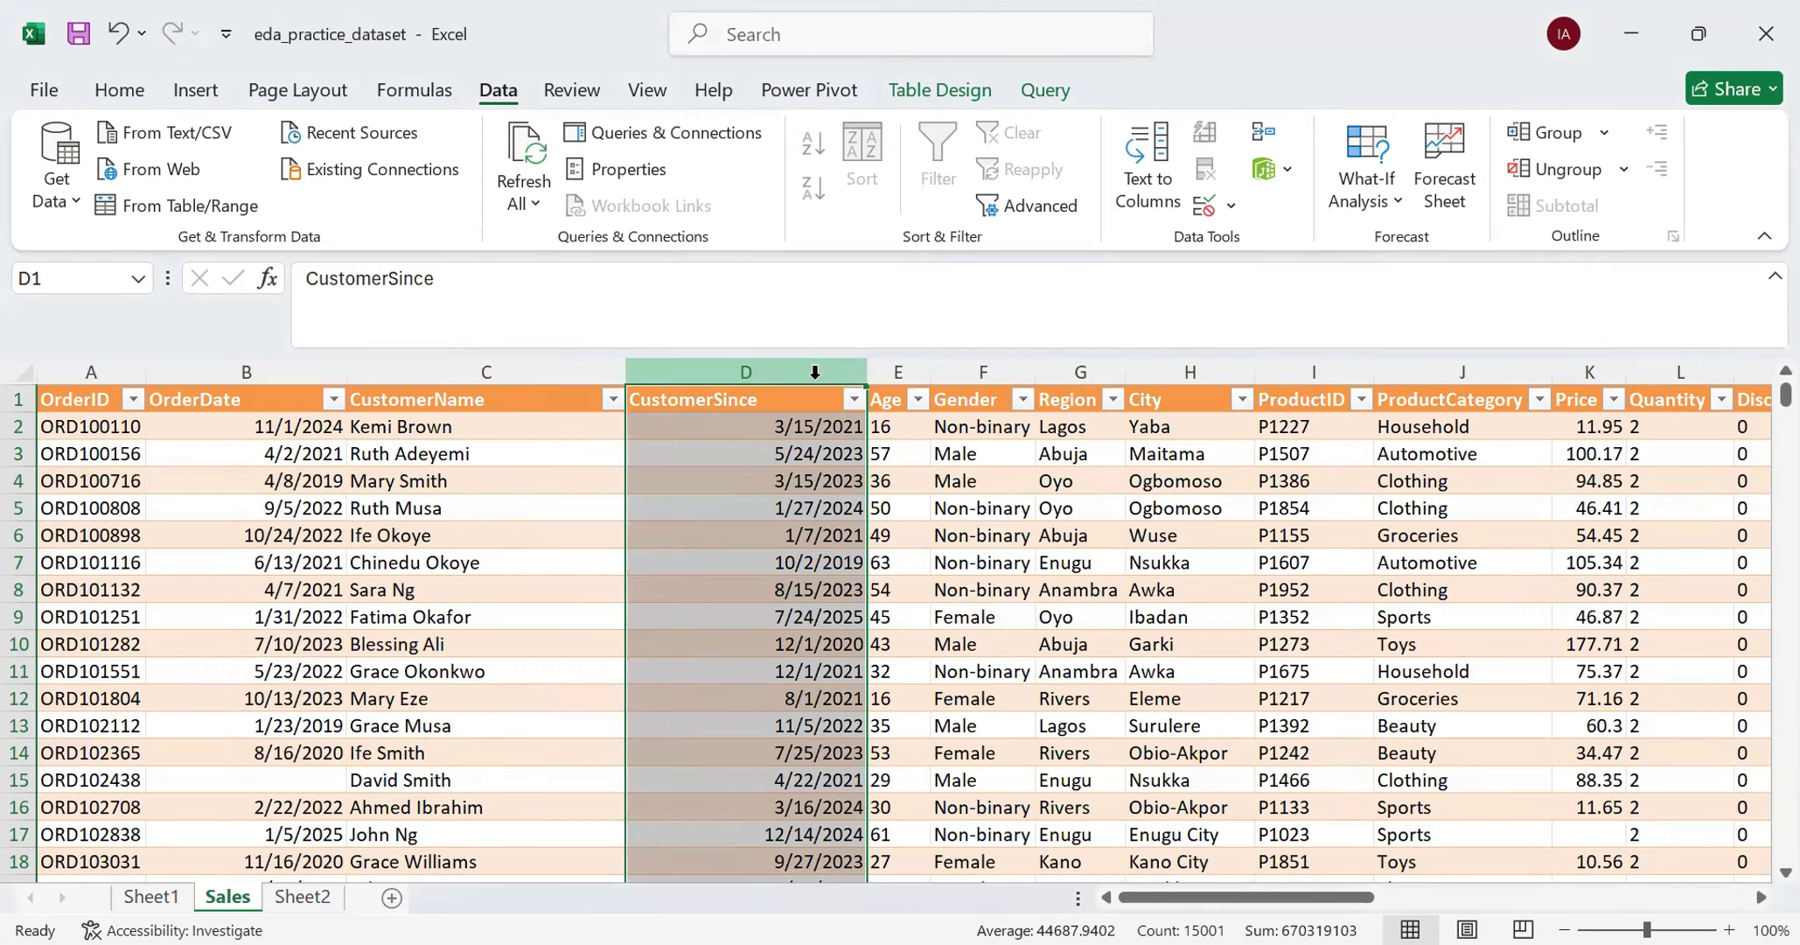
- Check the converted CustomerSince dates down the rows and in the column's filter list, keeping all years selected
{"action": "scroll", "coordinate": [828, 666], "scroll_direction": "down", "scroll_amount": 1}
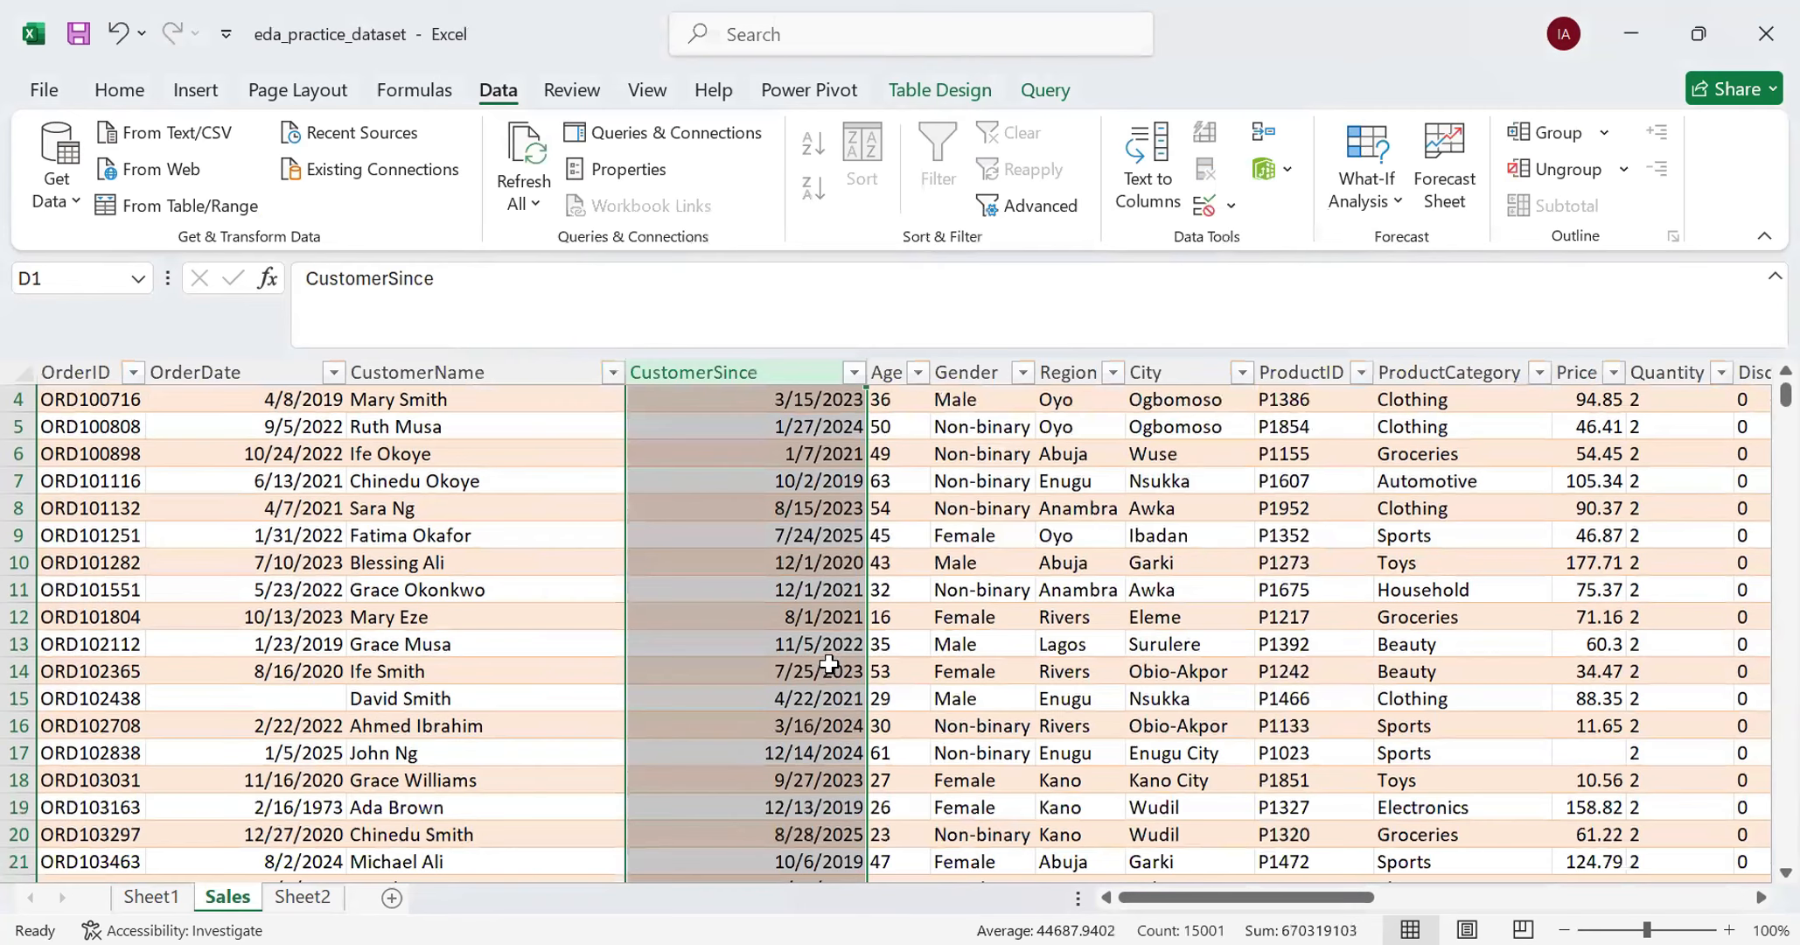
{"action": "scroll", "coordinate": [827, 663], "scroll_direction": "up", "scroll_amount": 1}
{"action": "scroll", "coordinate": [827, 662], "scroll_direction": "down", "scroll_amount": 5}
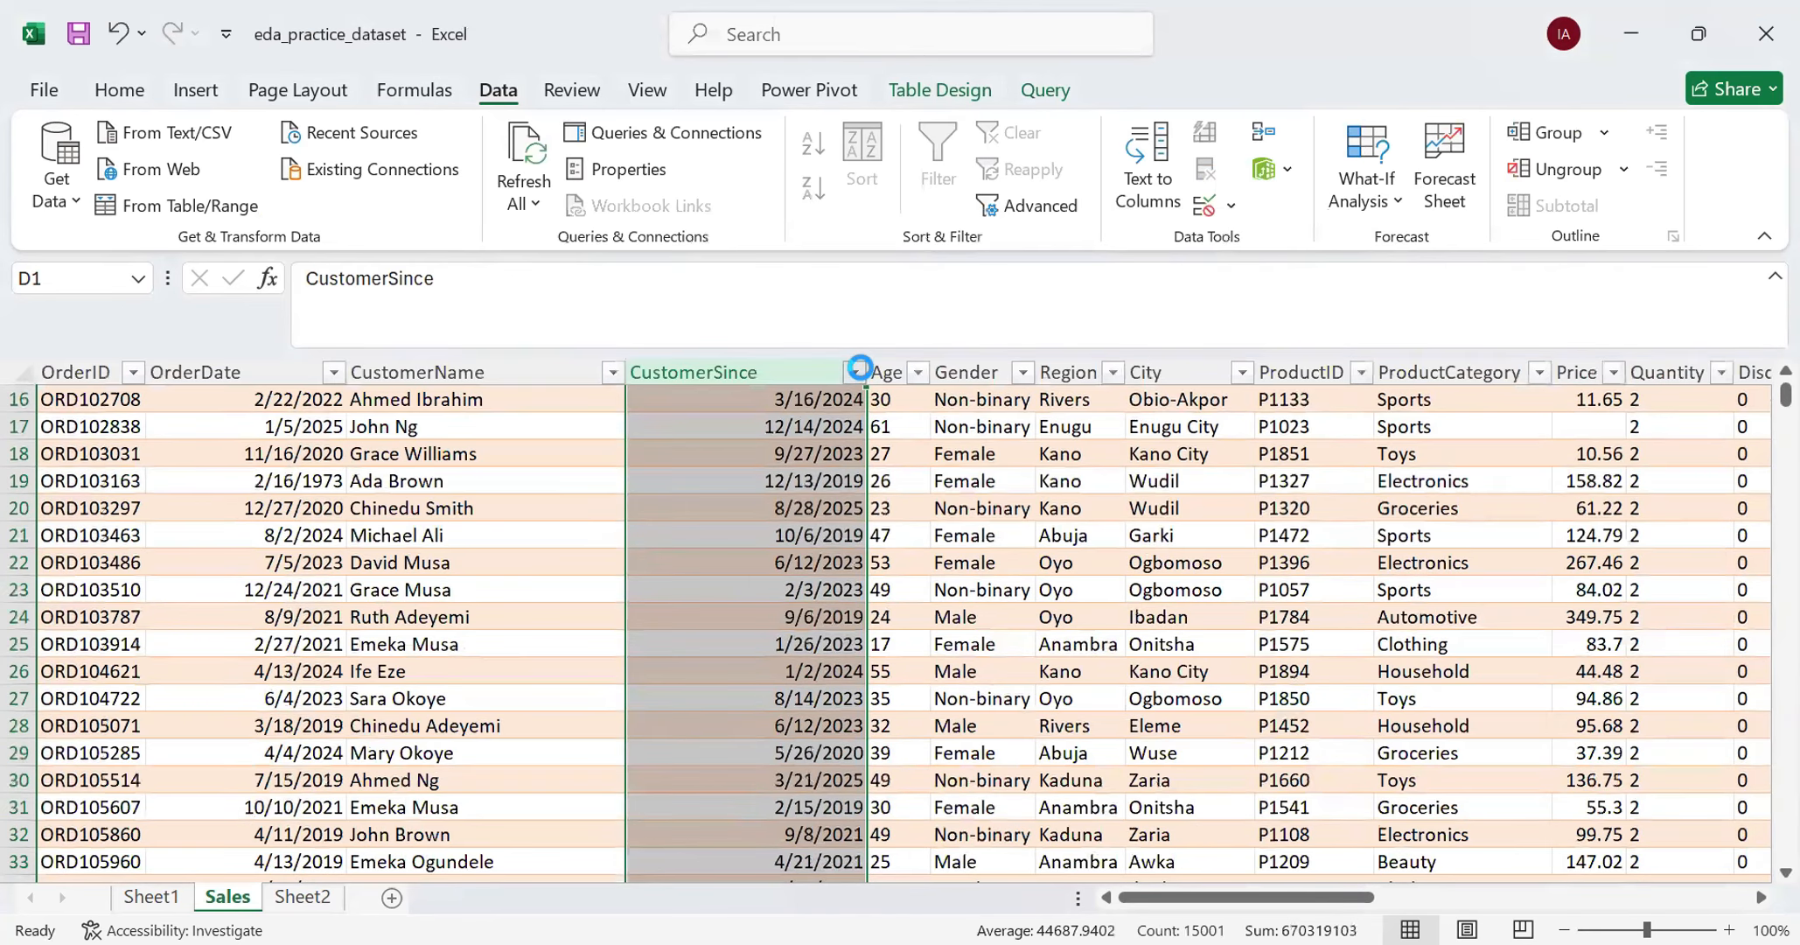
{"action": "left_click", "coordinate": [856, 370]}
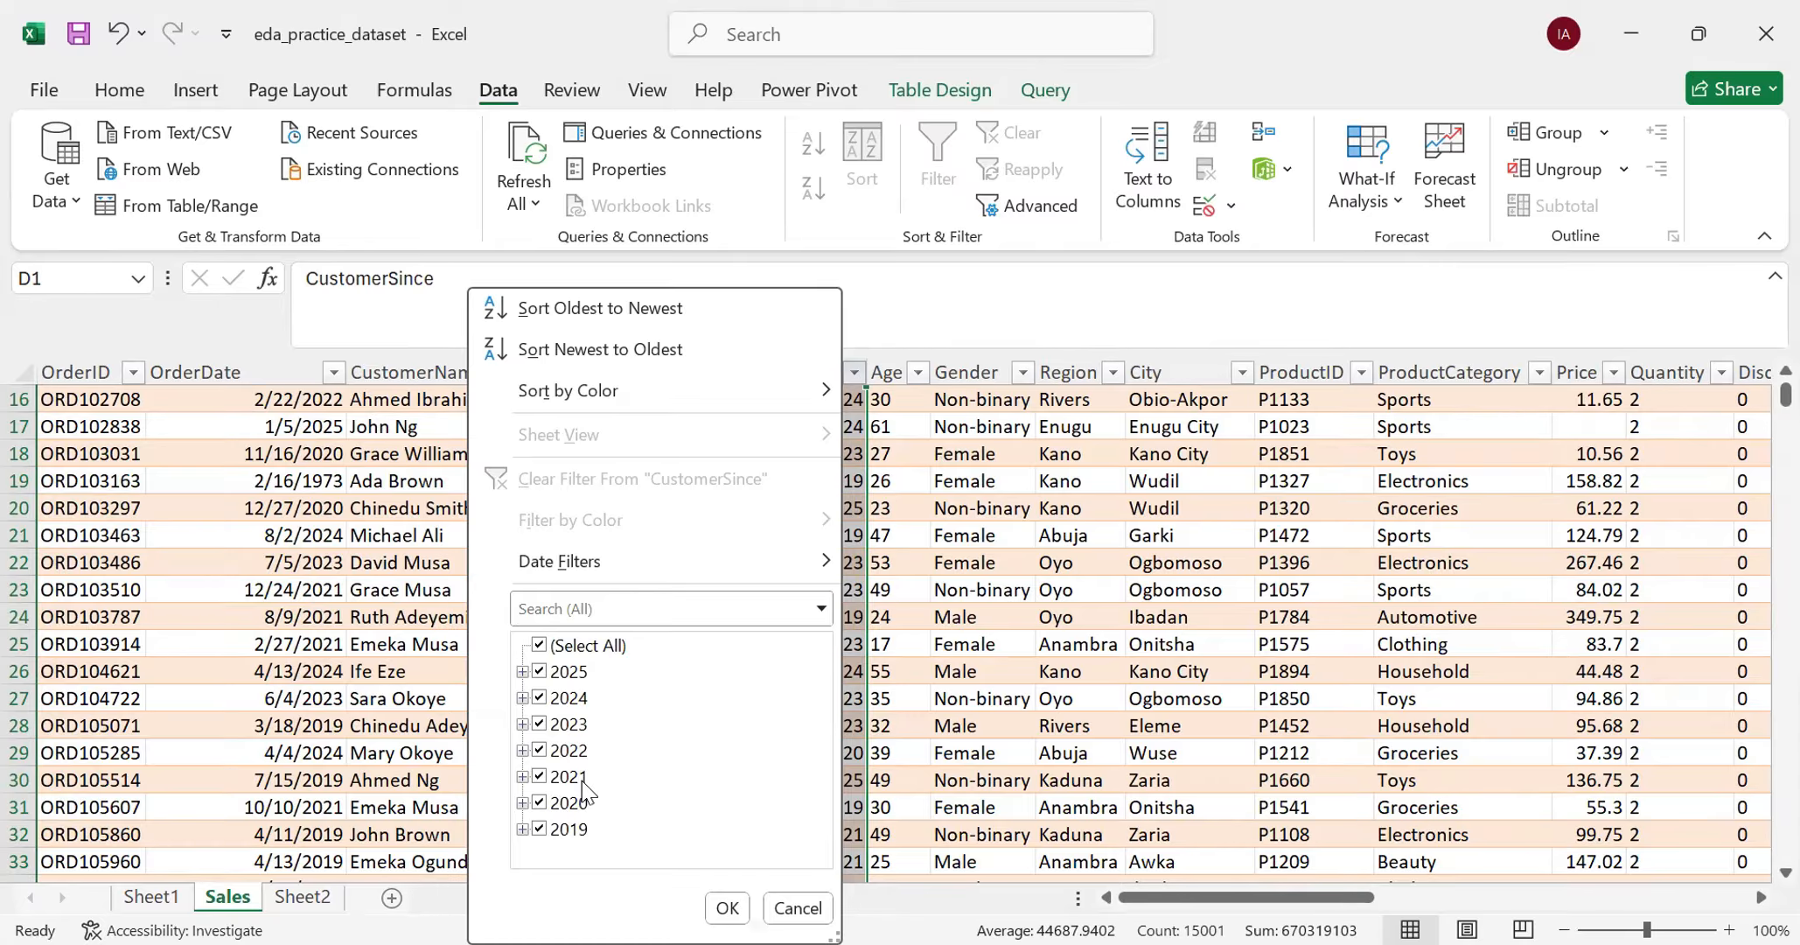
{"action": "scroll", "coordinate": [288, 695], "scroll_direction": "up", "scroll_amount": 5}
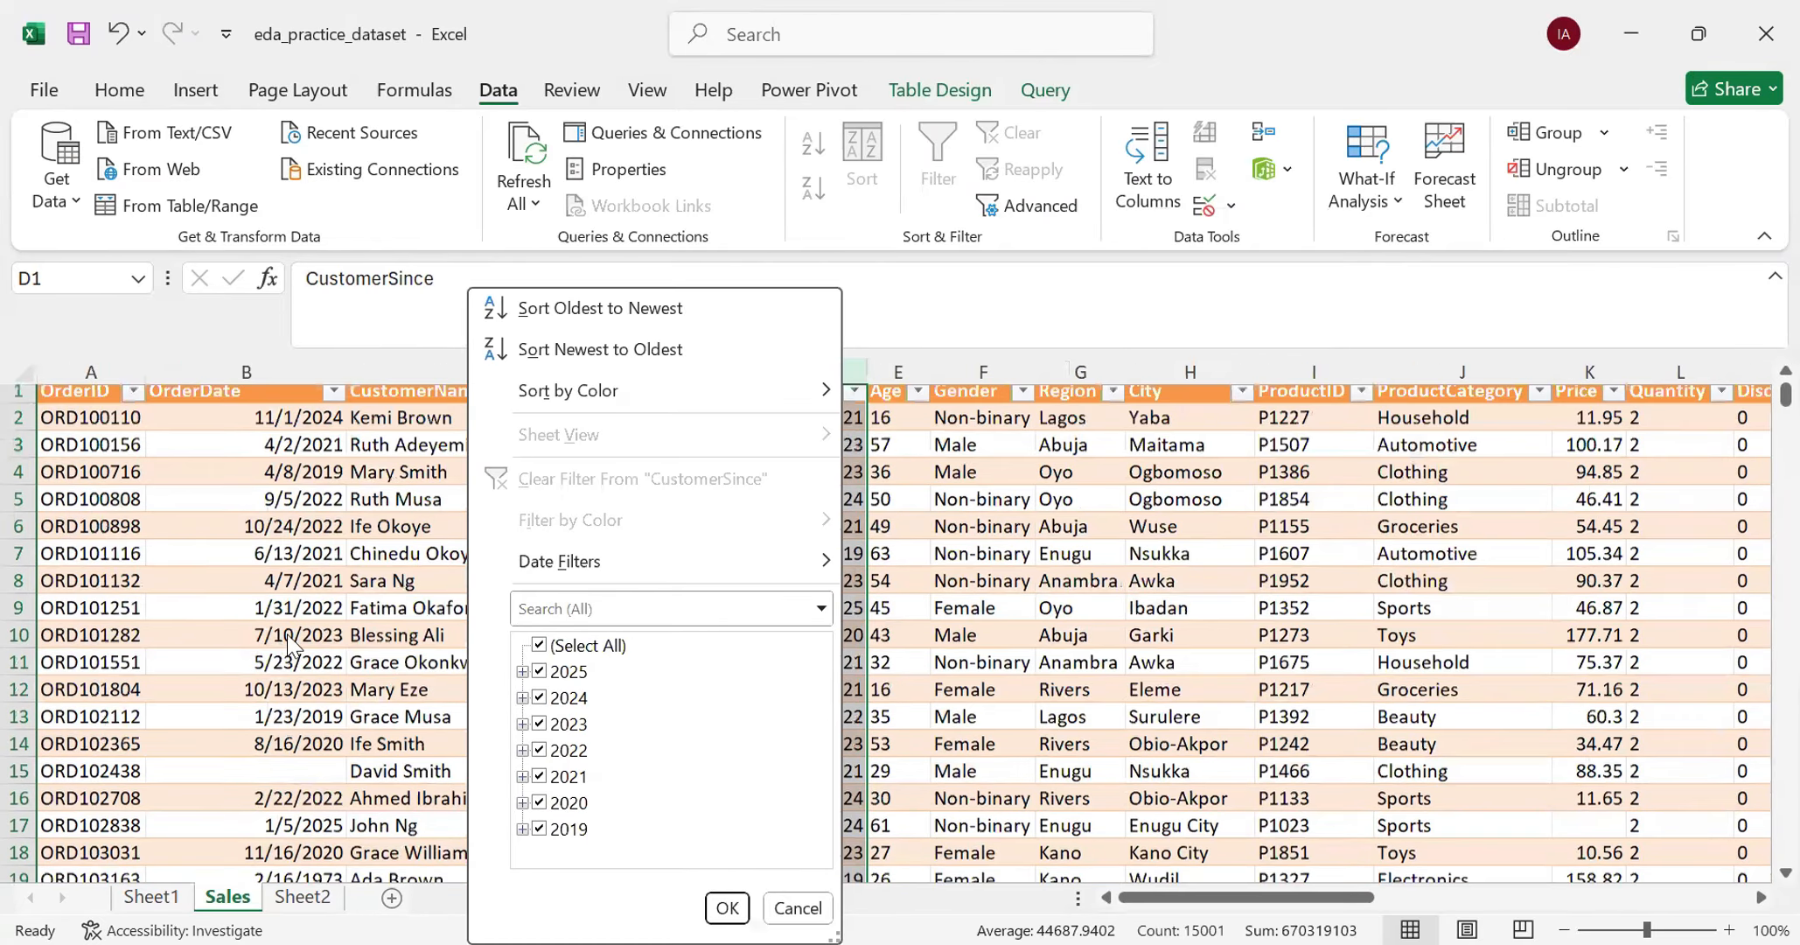
{"action": "left_click", "coordinate": [726, 910]}
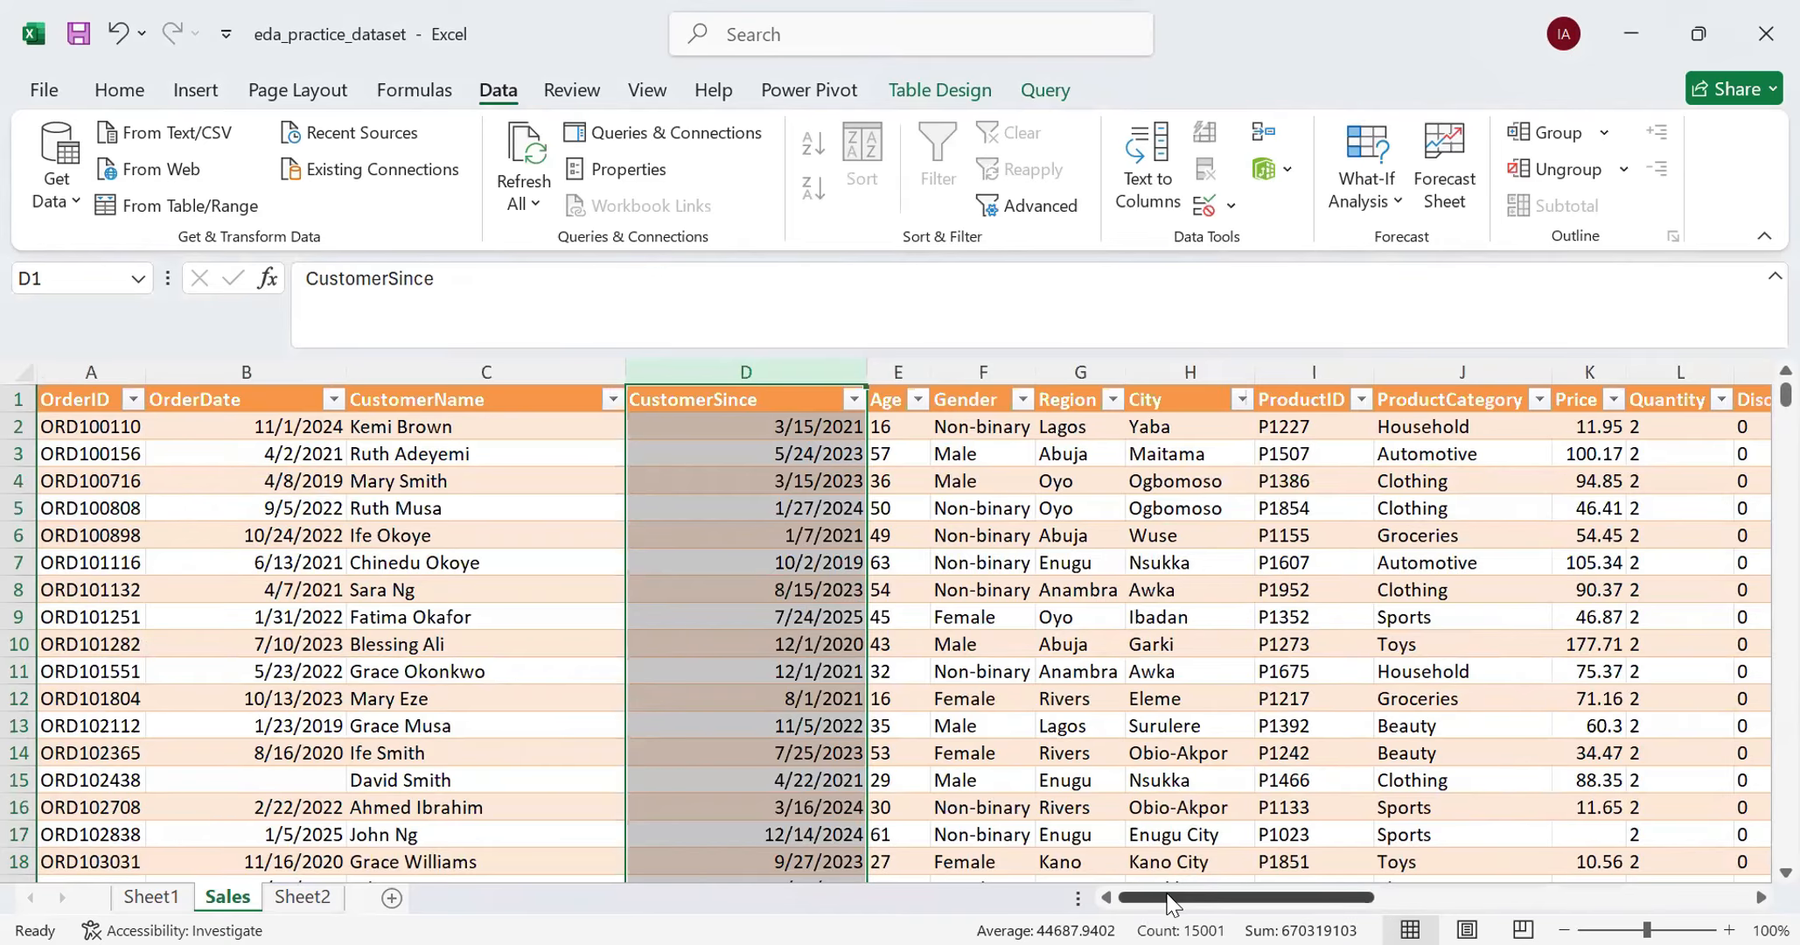
- Widen the Price and TotalSale columns
{"action": "left_click_drag", "start_coordinate": [1171, 910], "coordinate": [804, 466]}
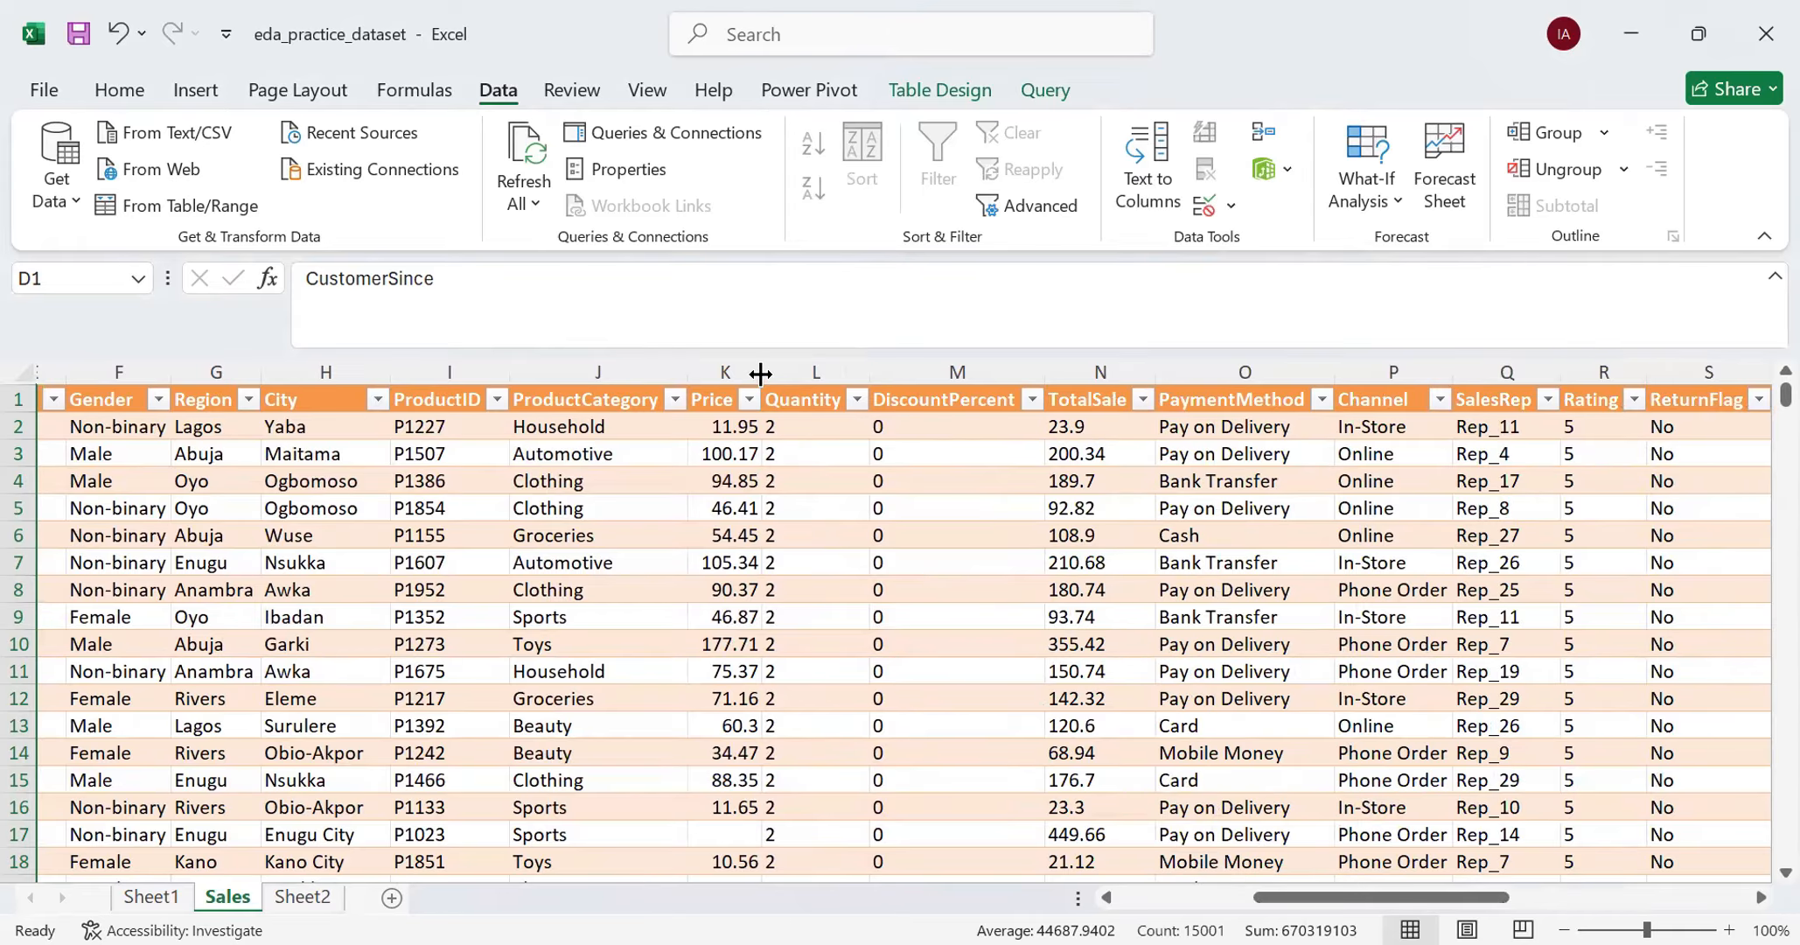
{"action": "double_click", "coordinate": [760, 374]}
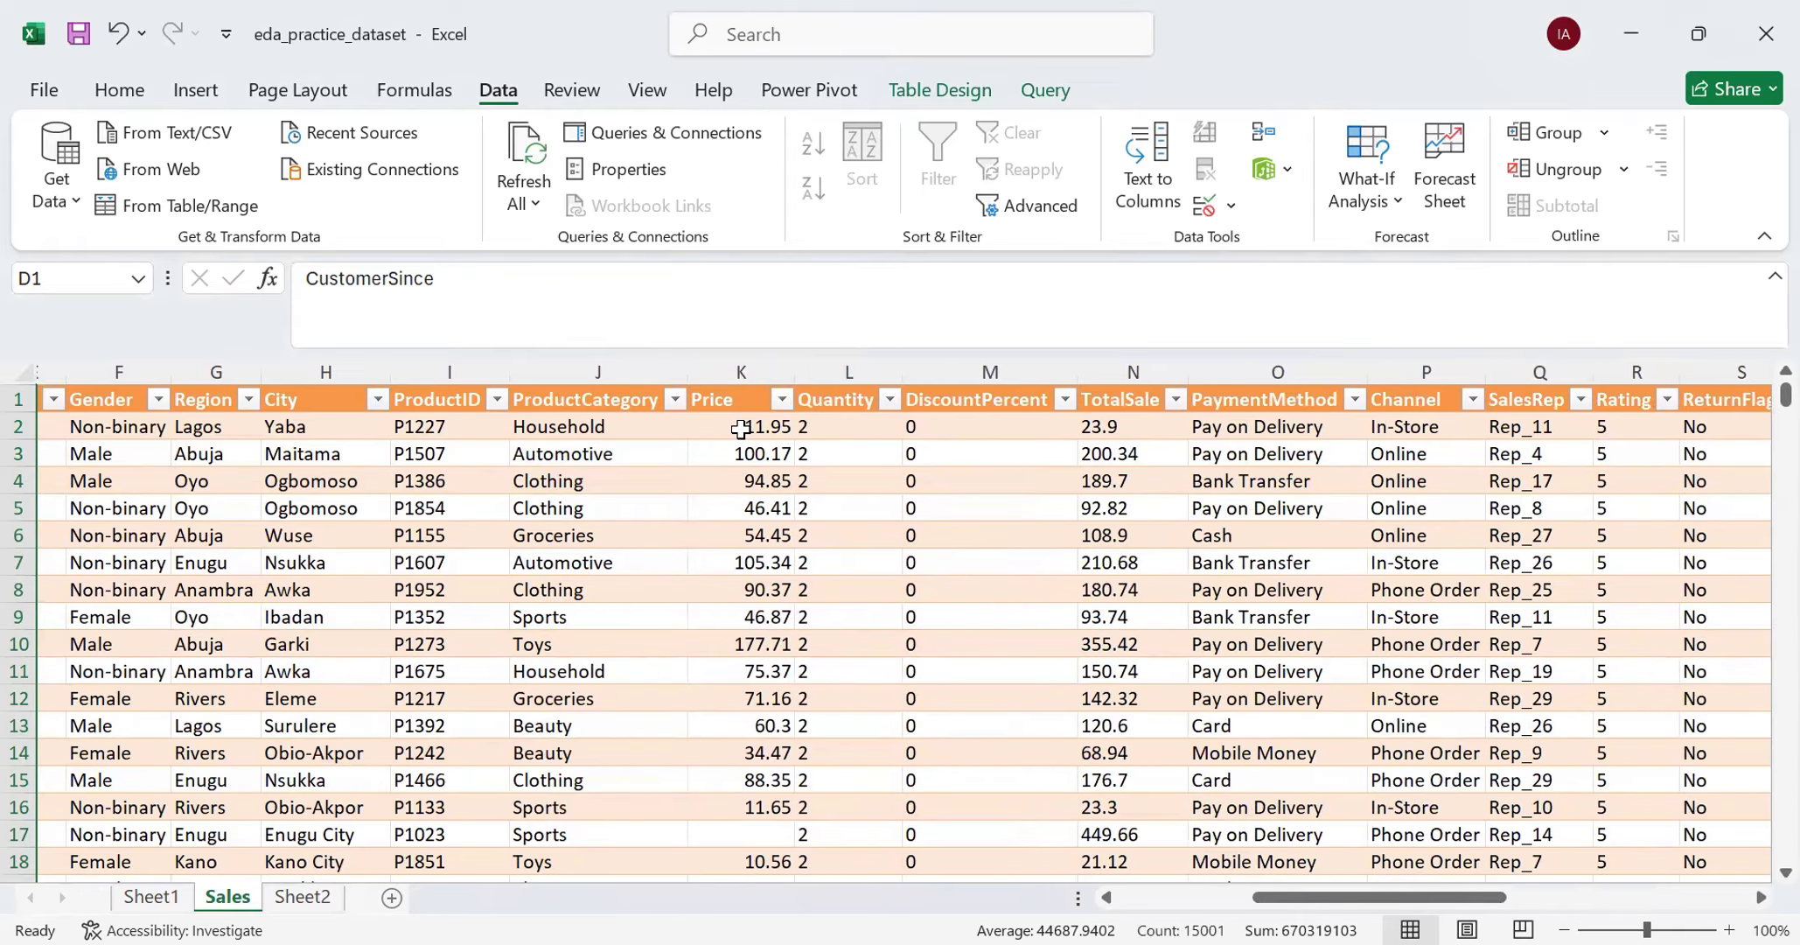
{"action": "double_click", "coordinate": [1188, 378]}
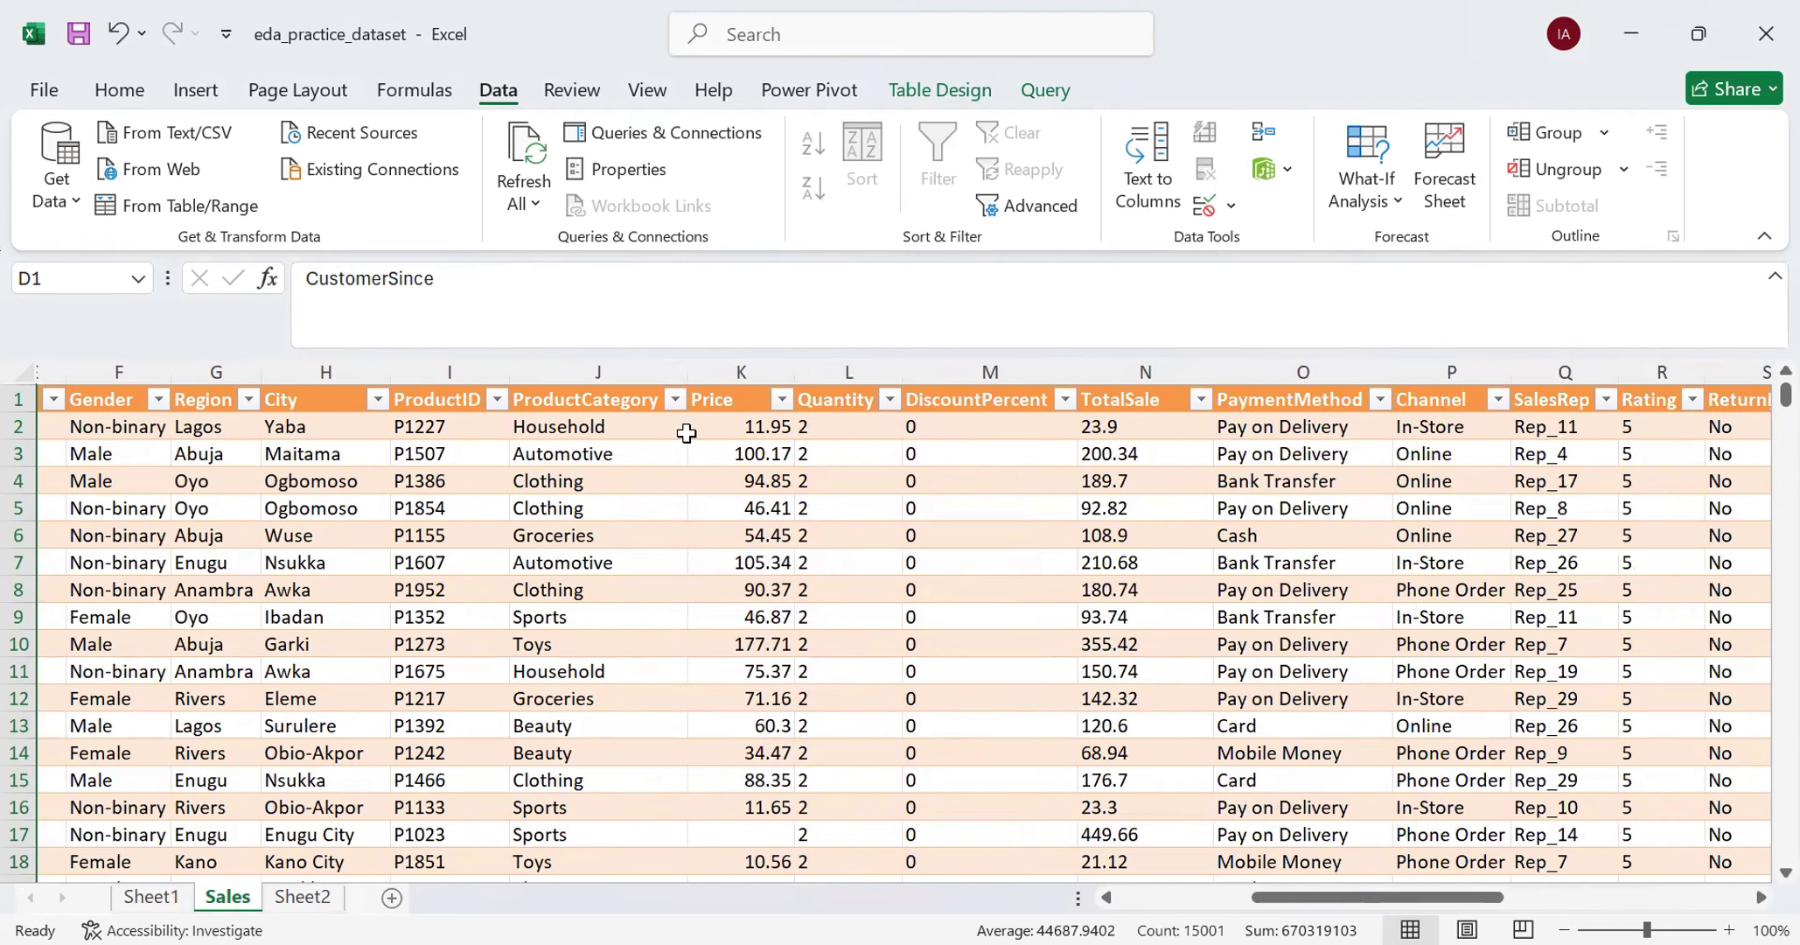
- Apply the Number format to the Price column
{"action": "left_click", "coordinate": [737, 374]}
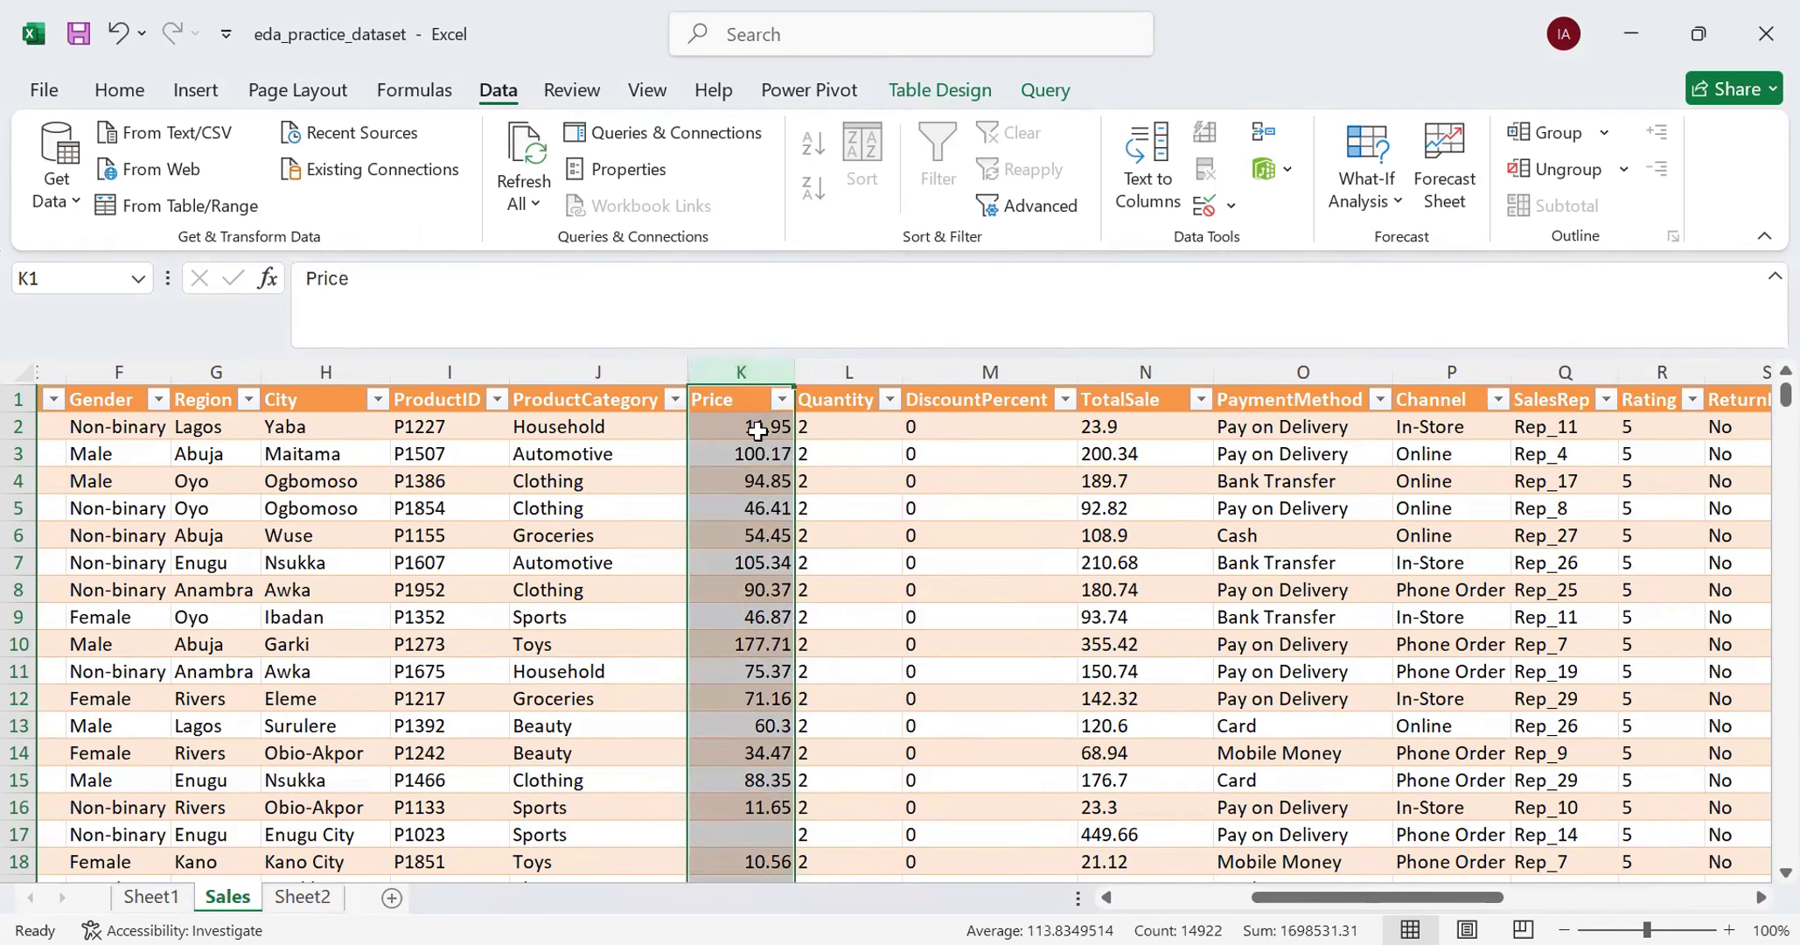
{"action": "left_click", "coordinate": [1130, 373]}
{"action": "left_click", "coordinate": [771, 364]}
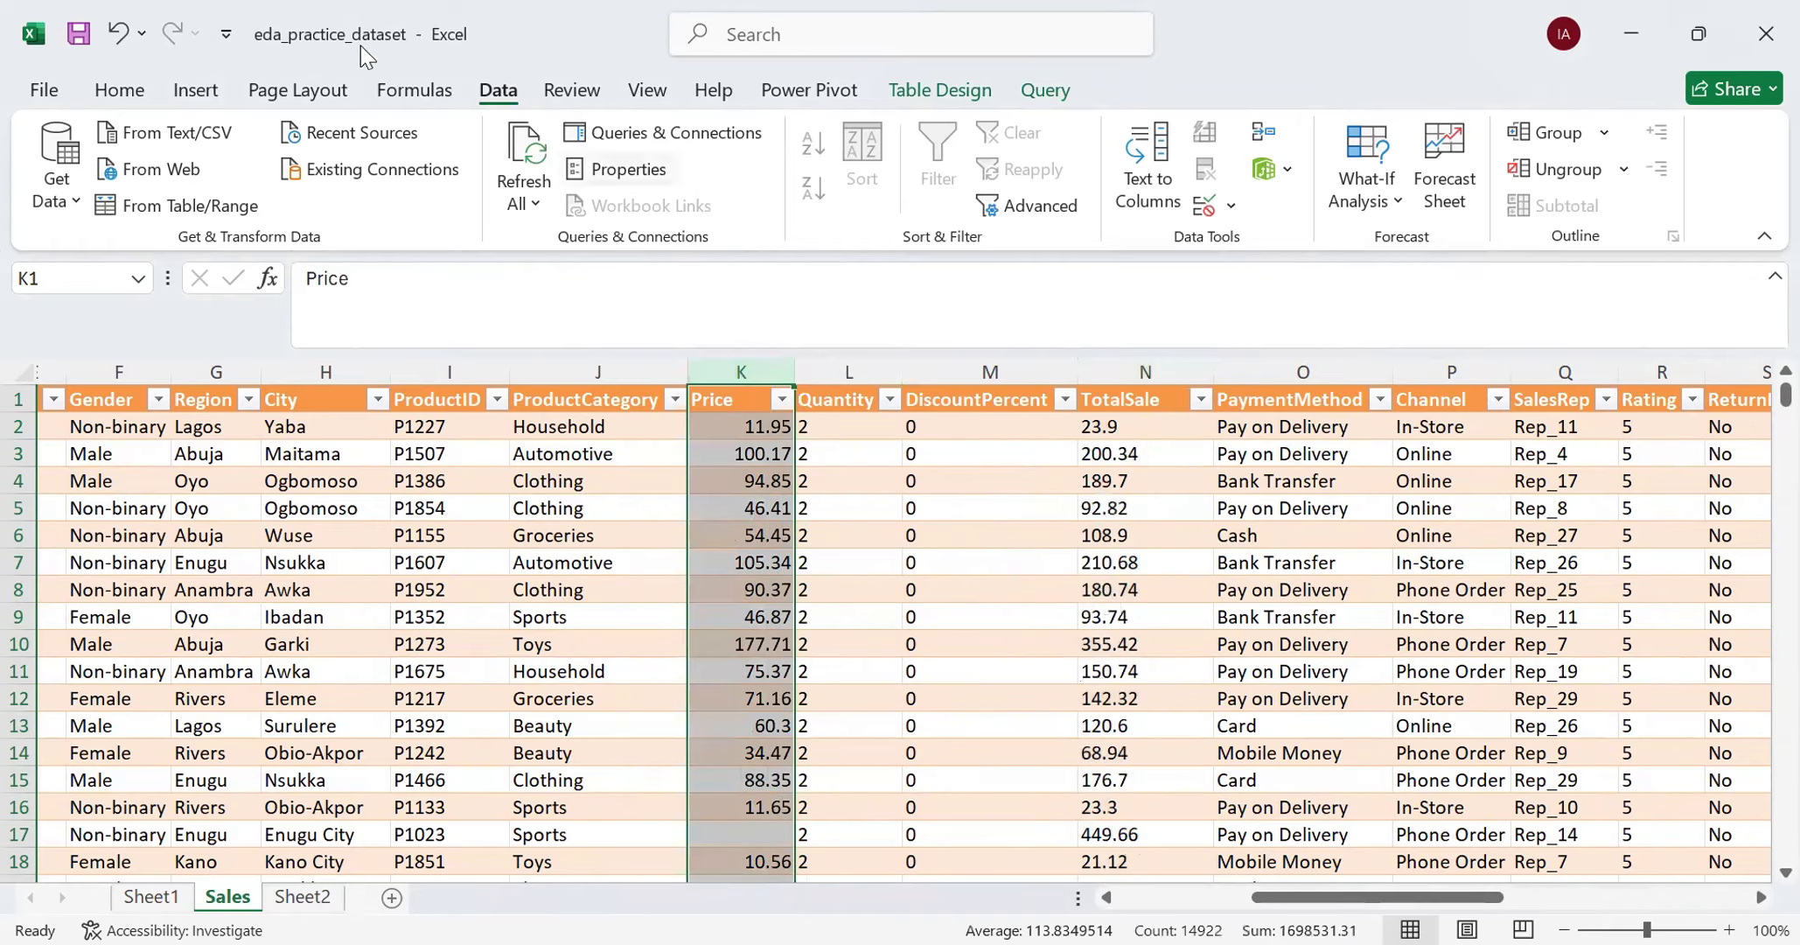
{"action": "left_click", "coordinate": [119, 90]}
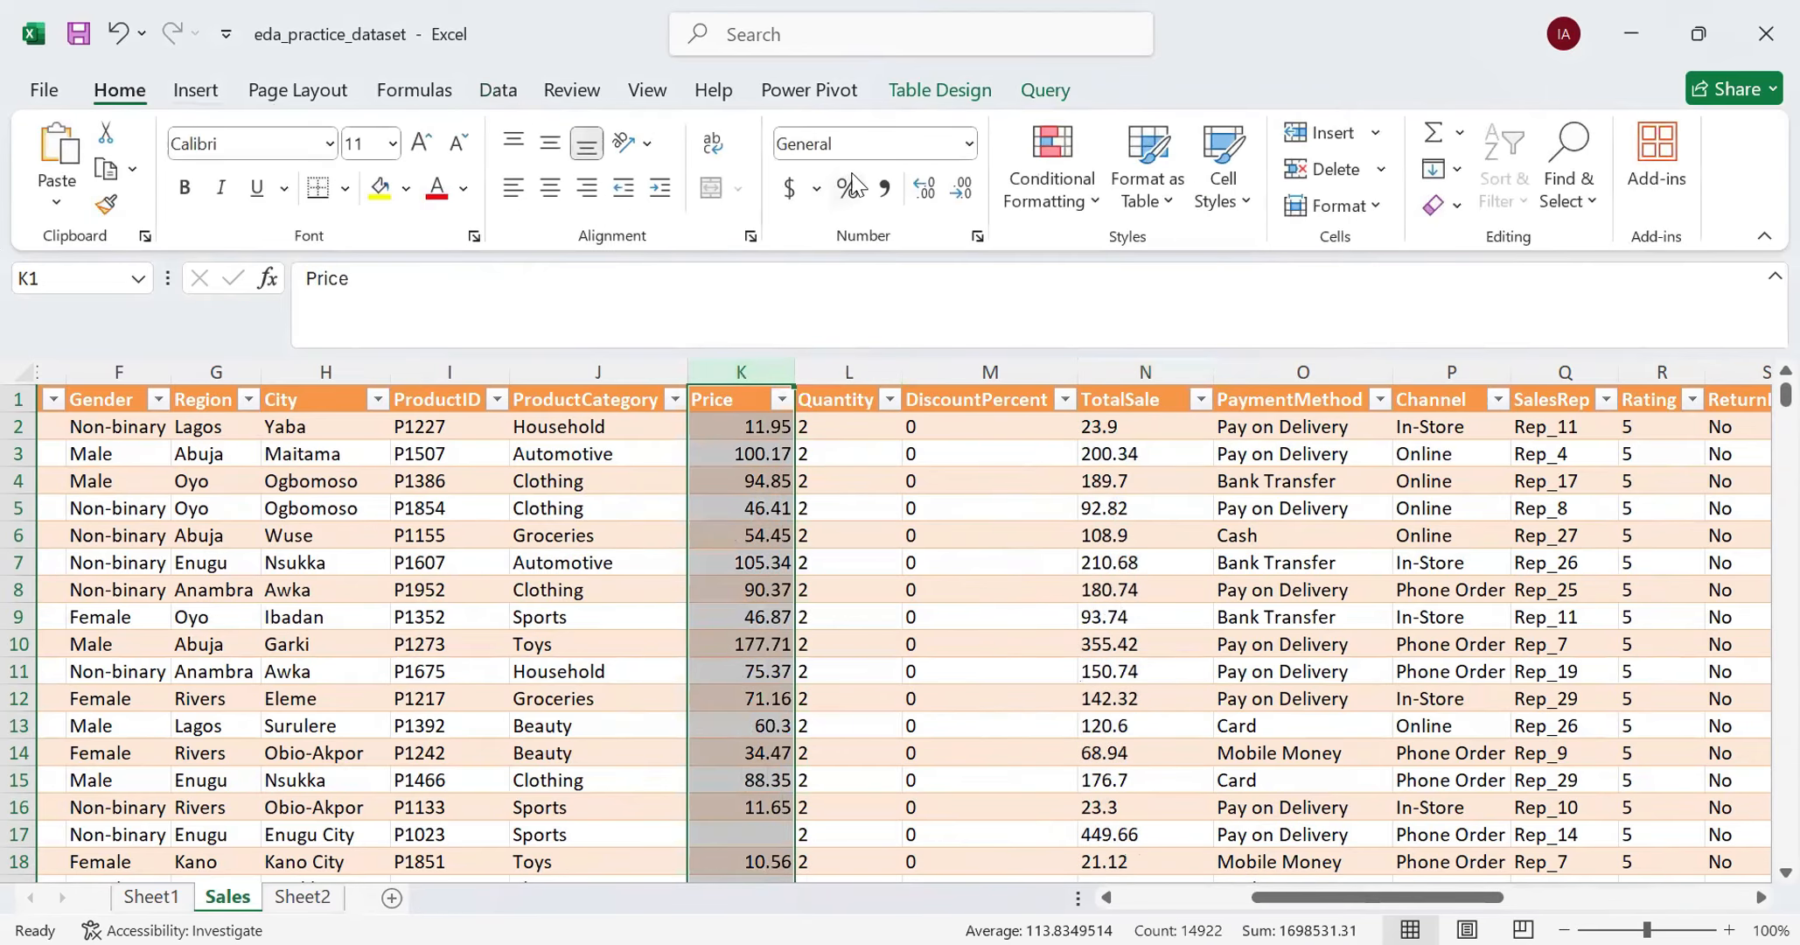
{"action": "left_click", "coordinate": [968, 143]}
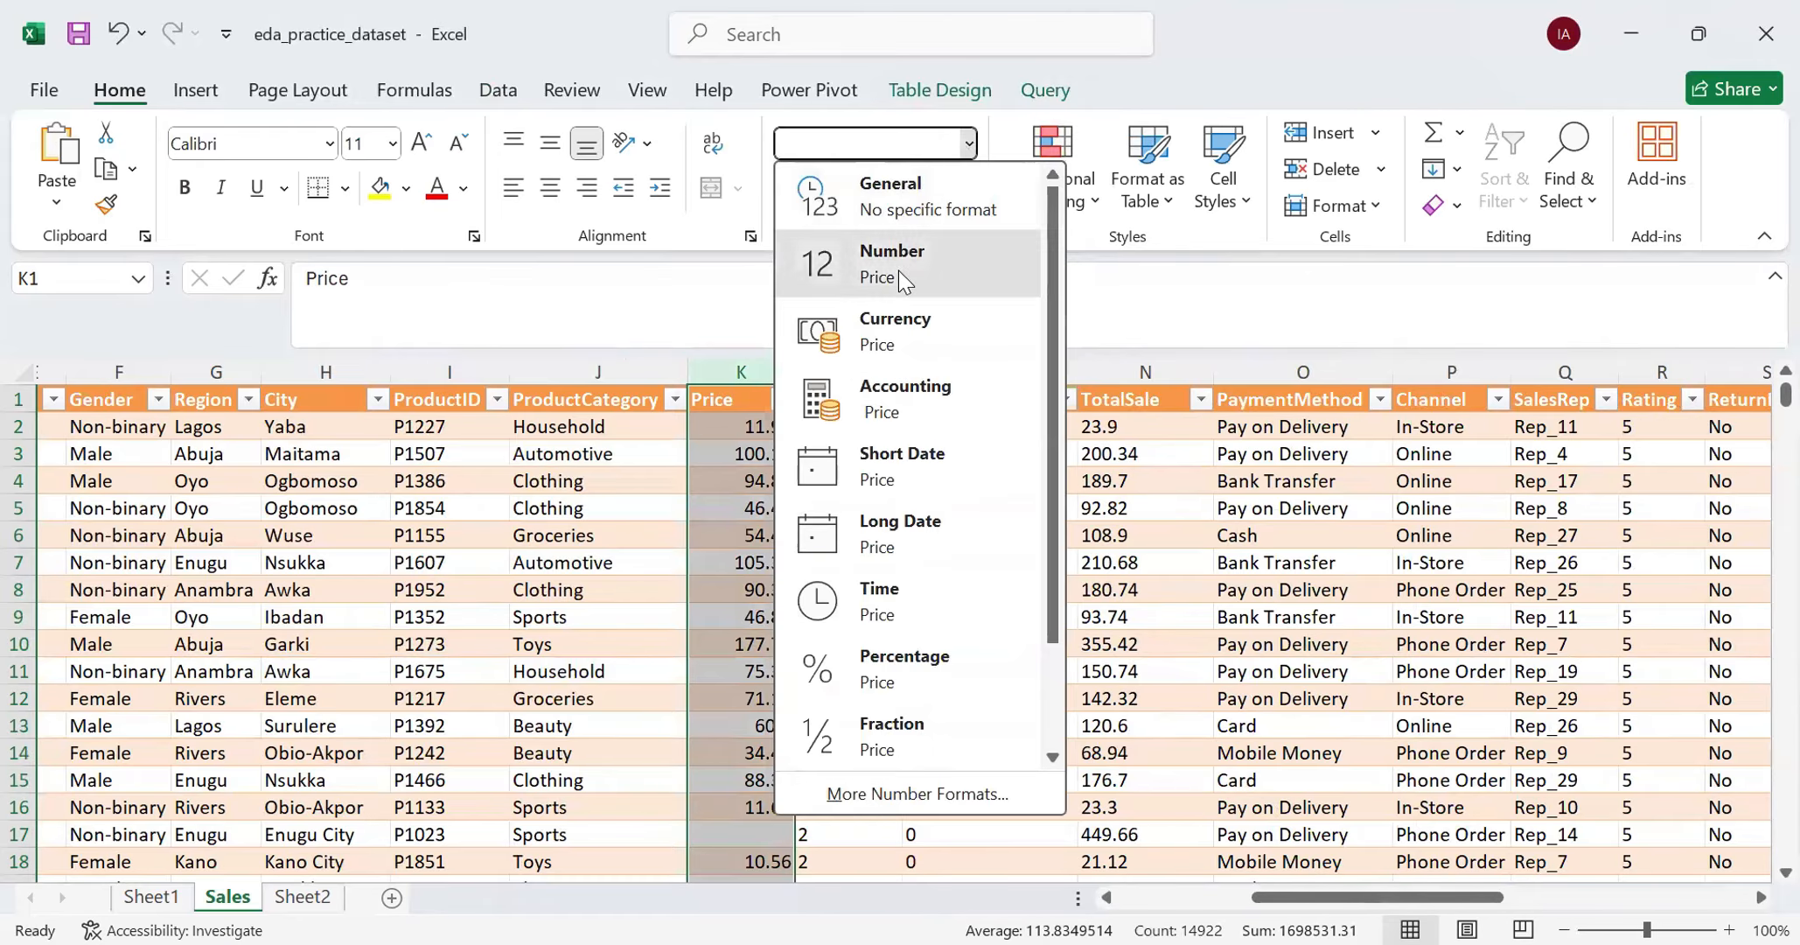
{"action": "left_click", "coordinate": [898, 270]}
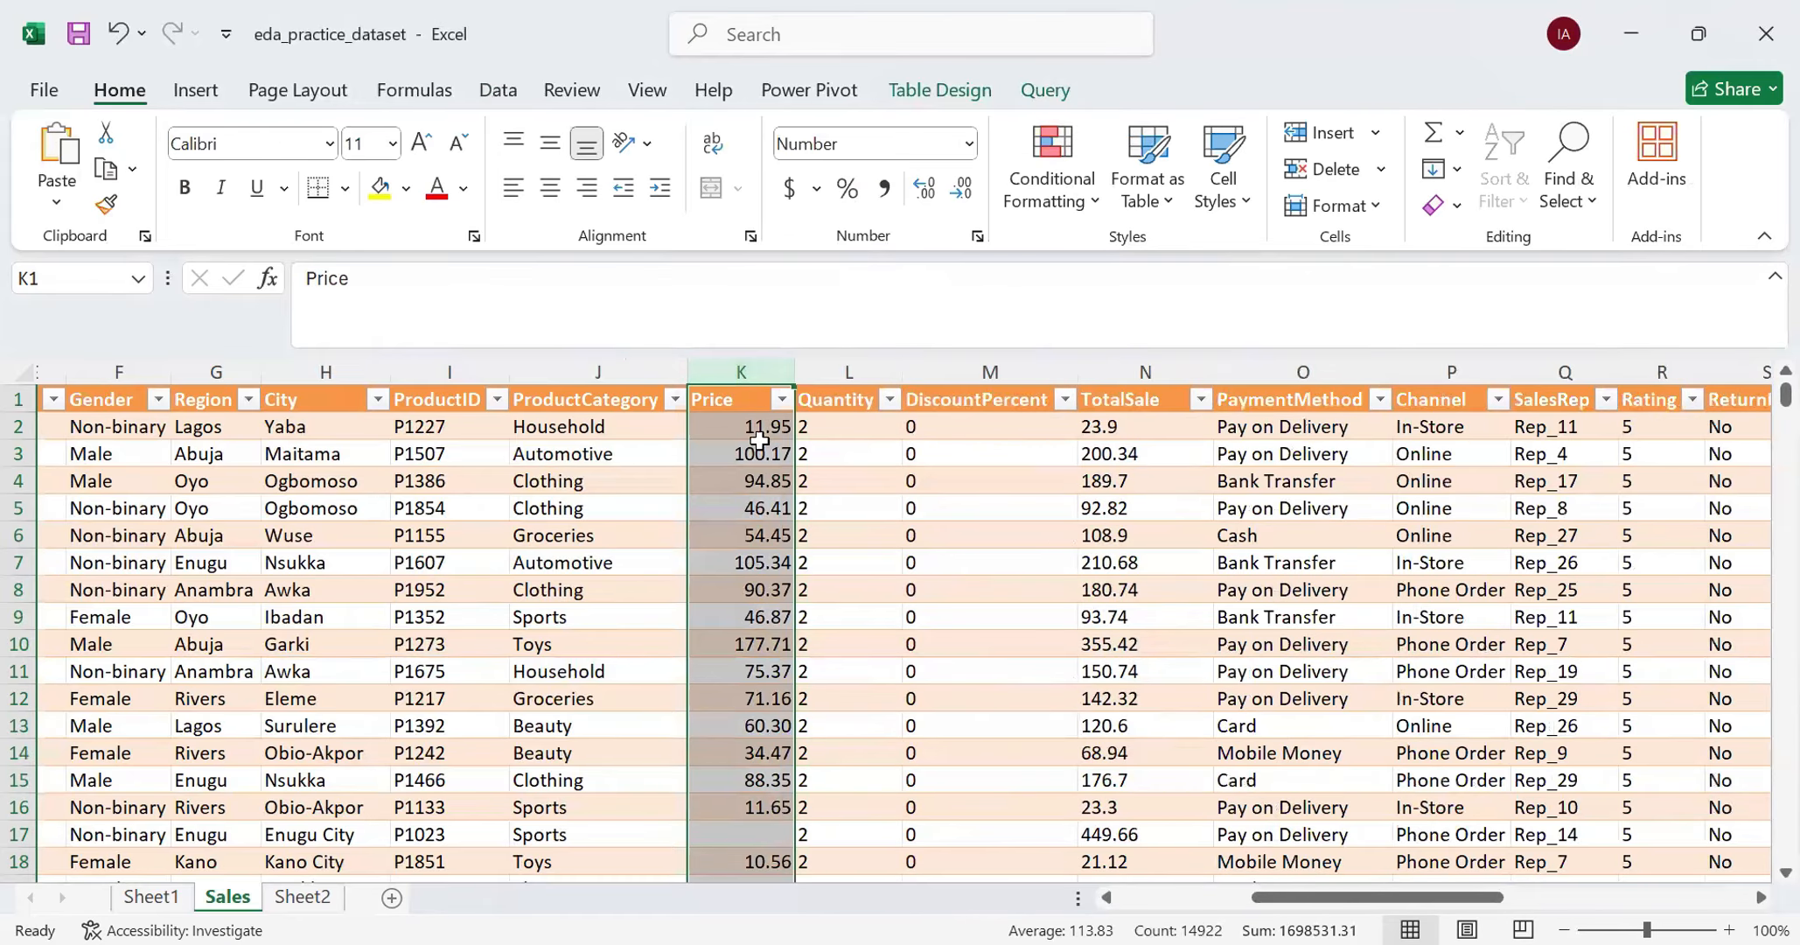
- Apply the Number format to the TotalSale column
{"action": "left_click", "coordinate": [1109, 374]}
{"action": "left_click", "coordinate": [969, 143]}
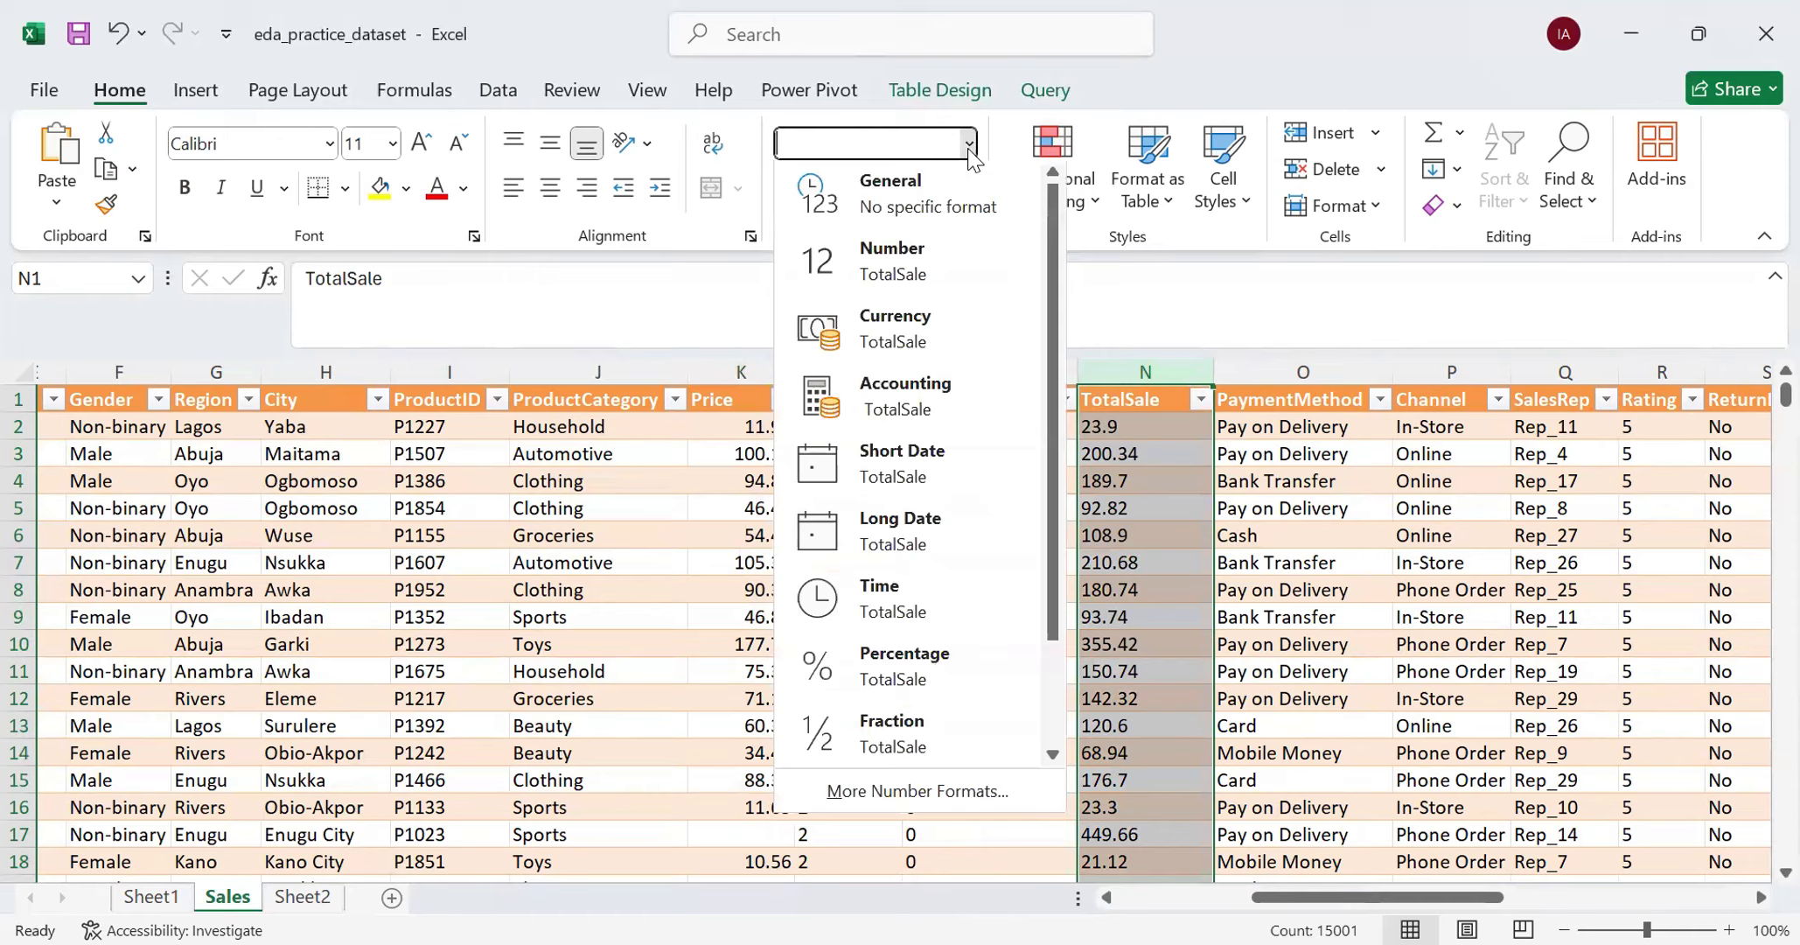
{"action": "left_click", "coordinate": [903, 259]}
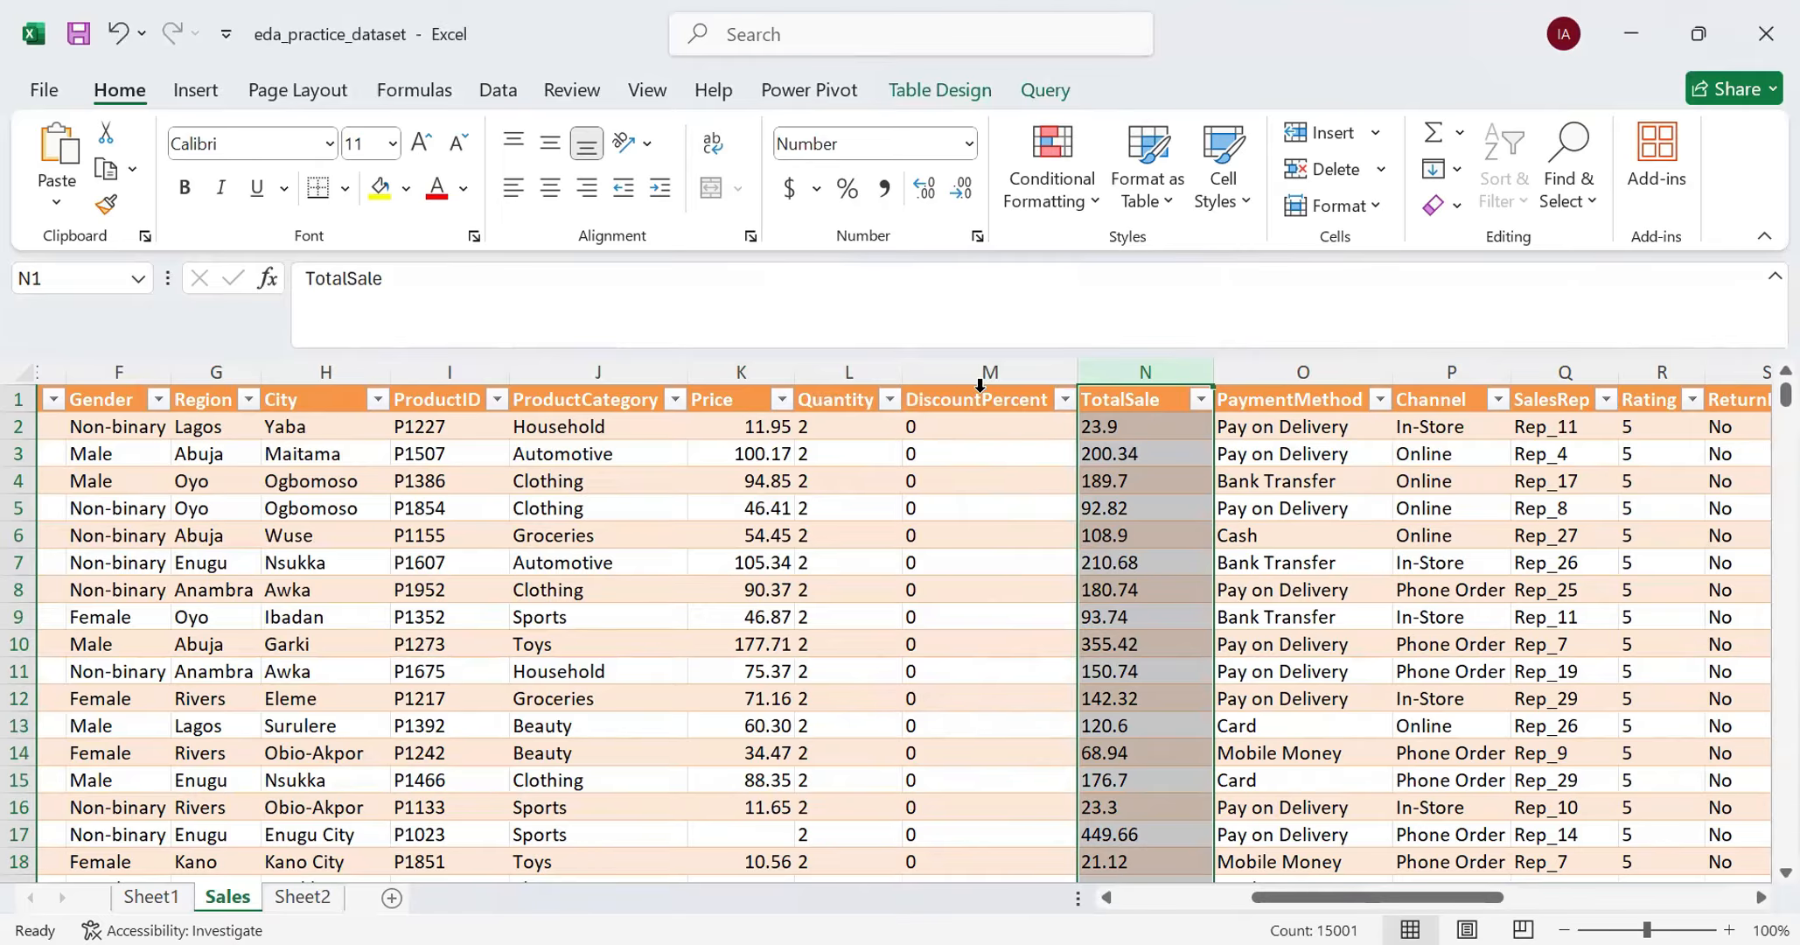
- Format the Price and TotalSale columns together as Currency with two decimal places and the ₦ Igbo symbol
{"action": "left_click", "coordinate": [737, 385]}
{"action": "left_click", "coordinate": [1157, 372], "text": "ctrl"}
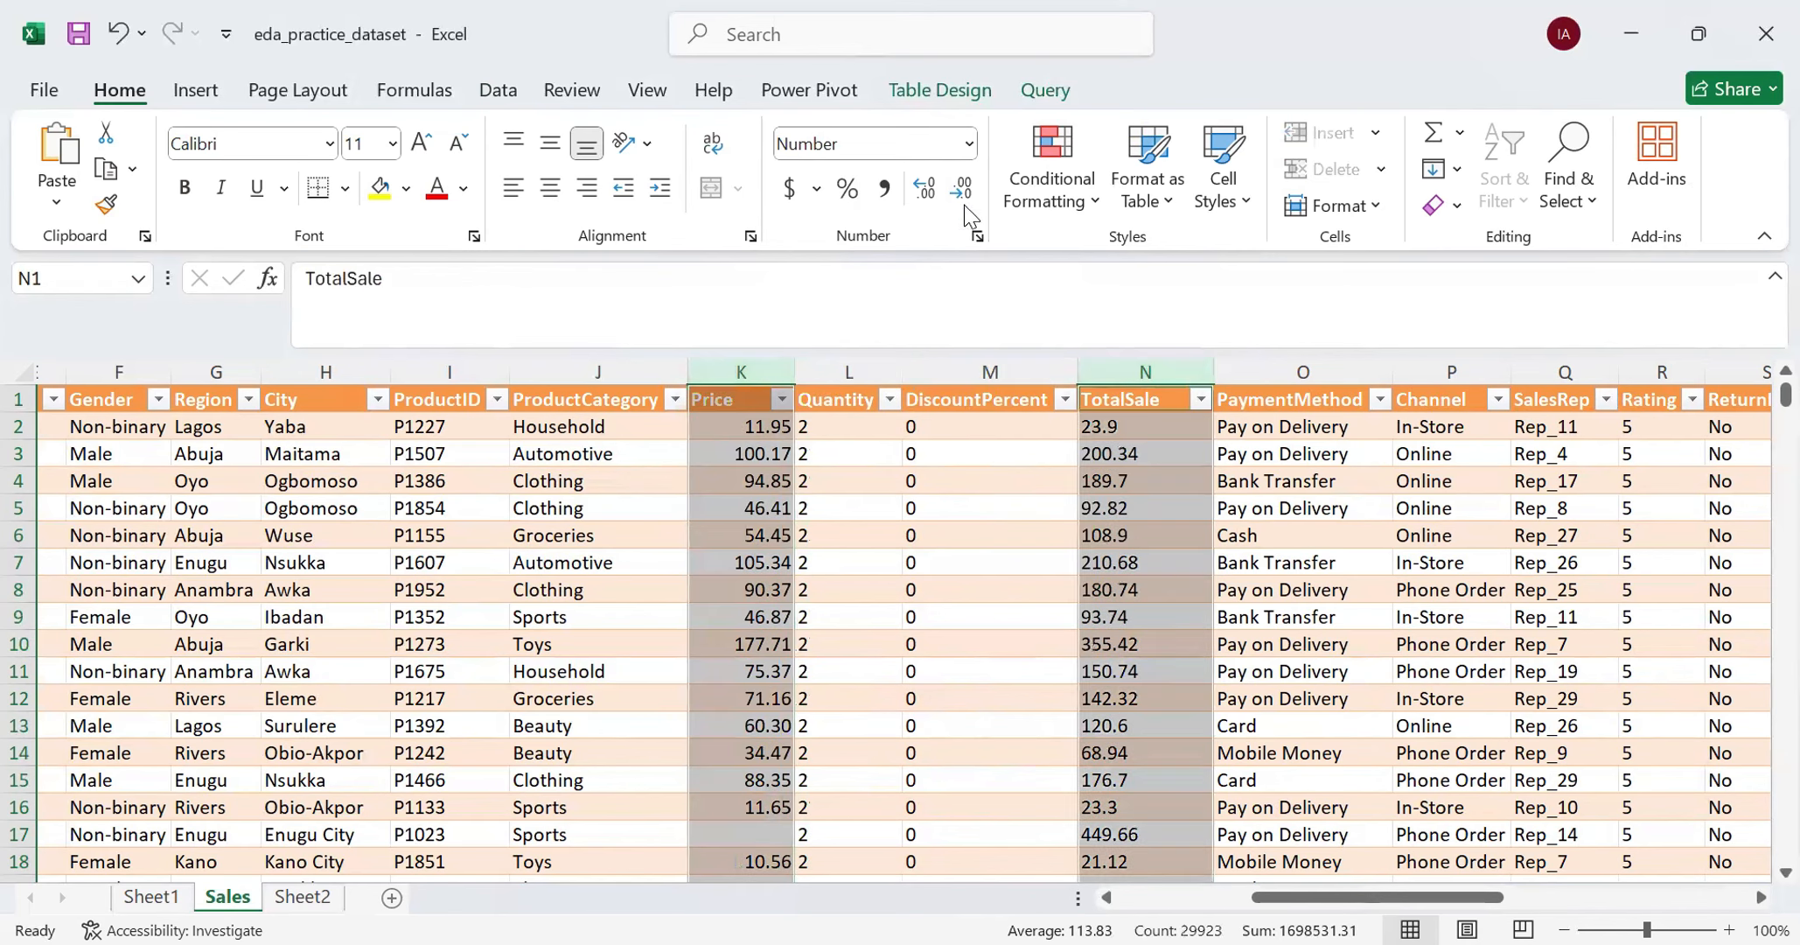
{"action": "left_click", "coordinate": [968, 144]}
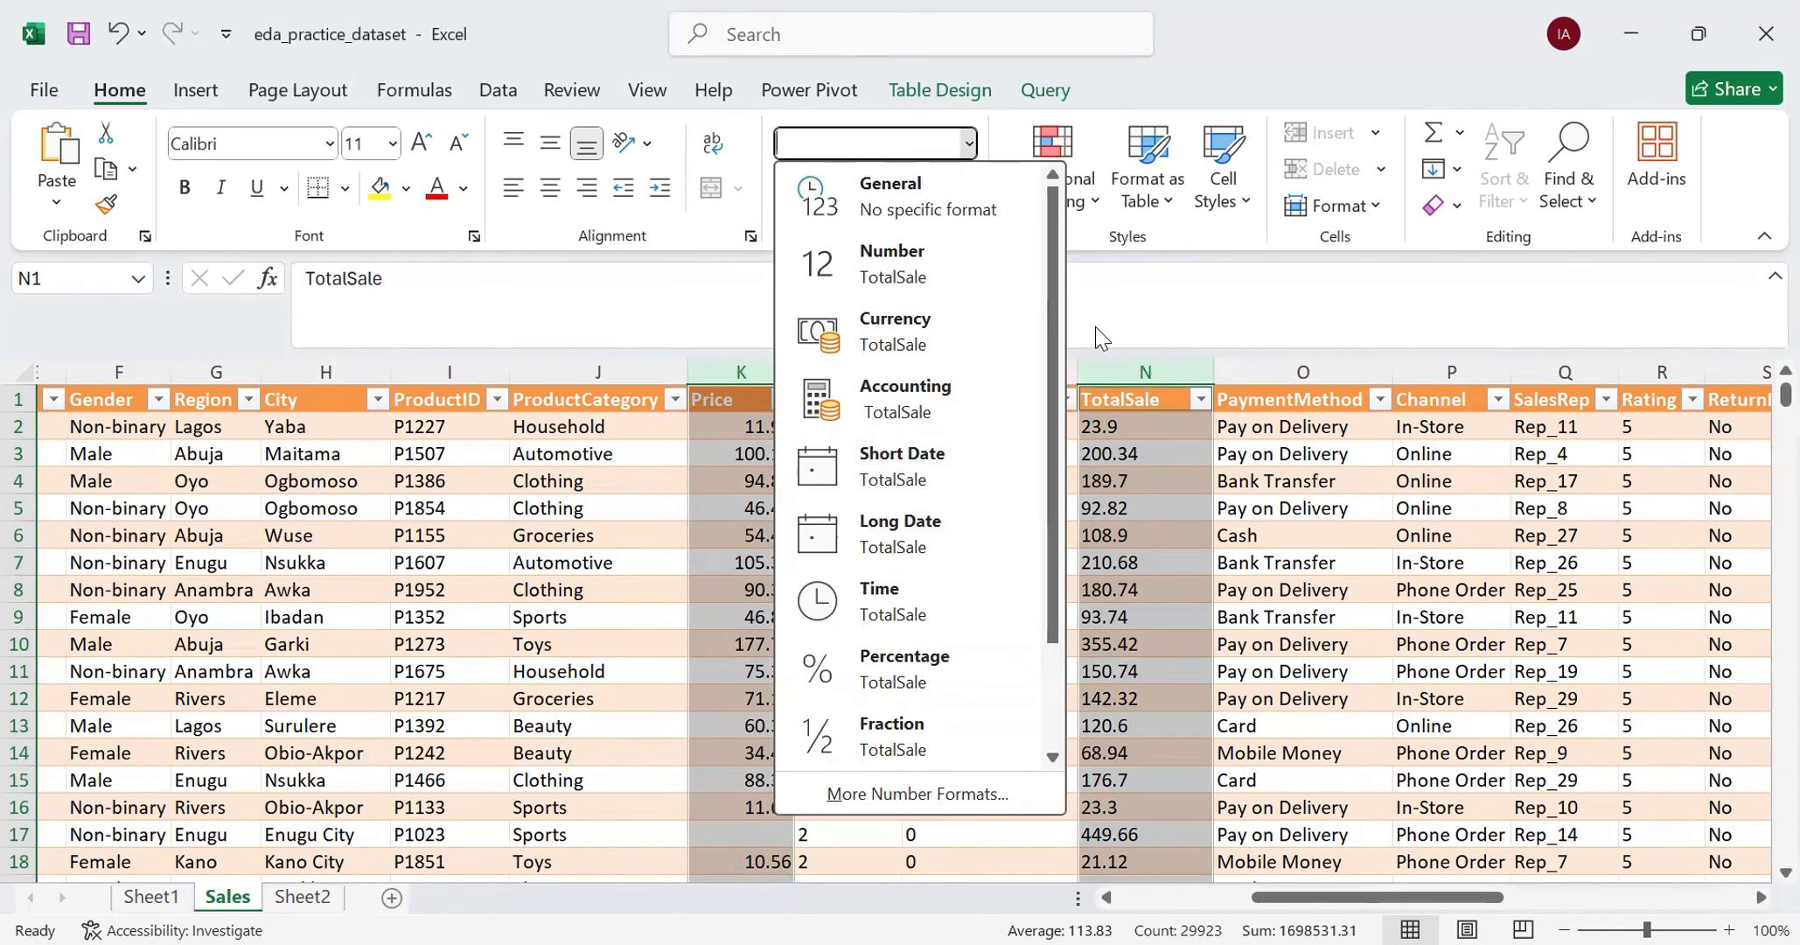
{"action": "key", "text": "Escape"}
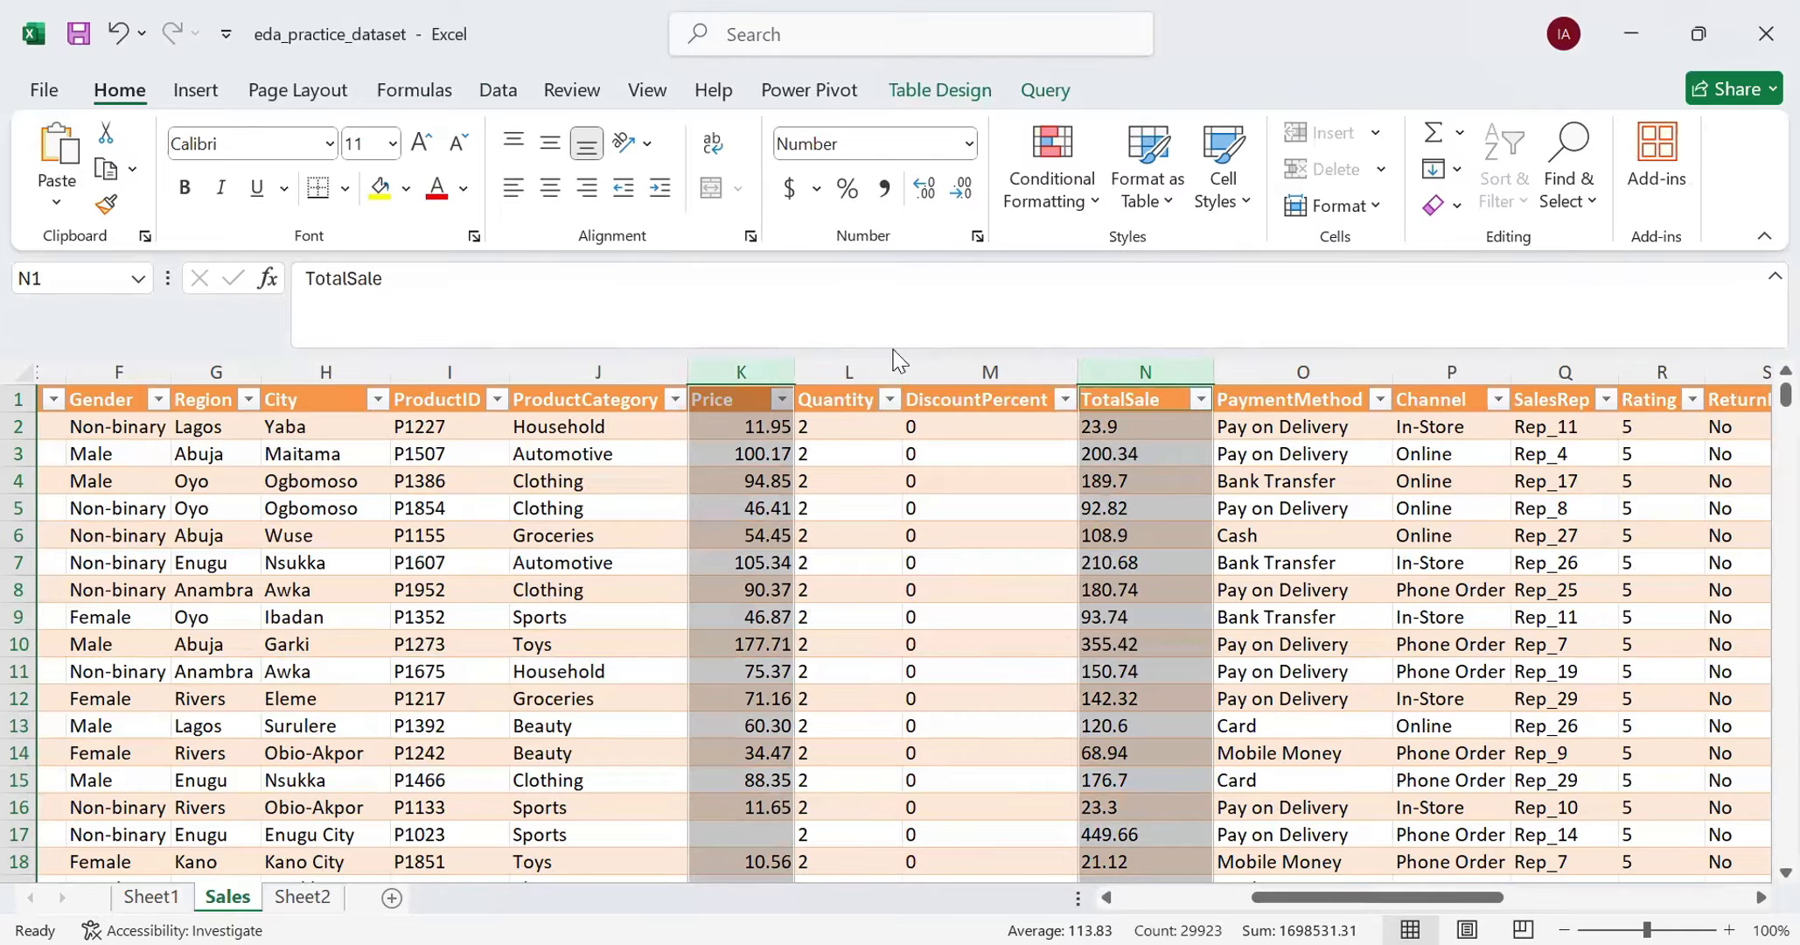
{"action": "left_click", "coordinate": [976, 237]}
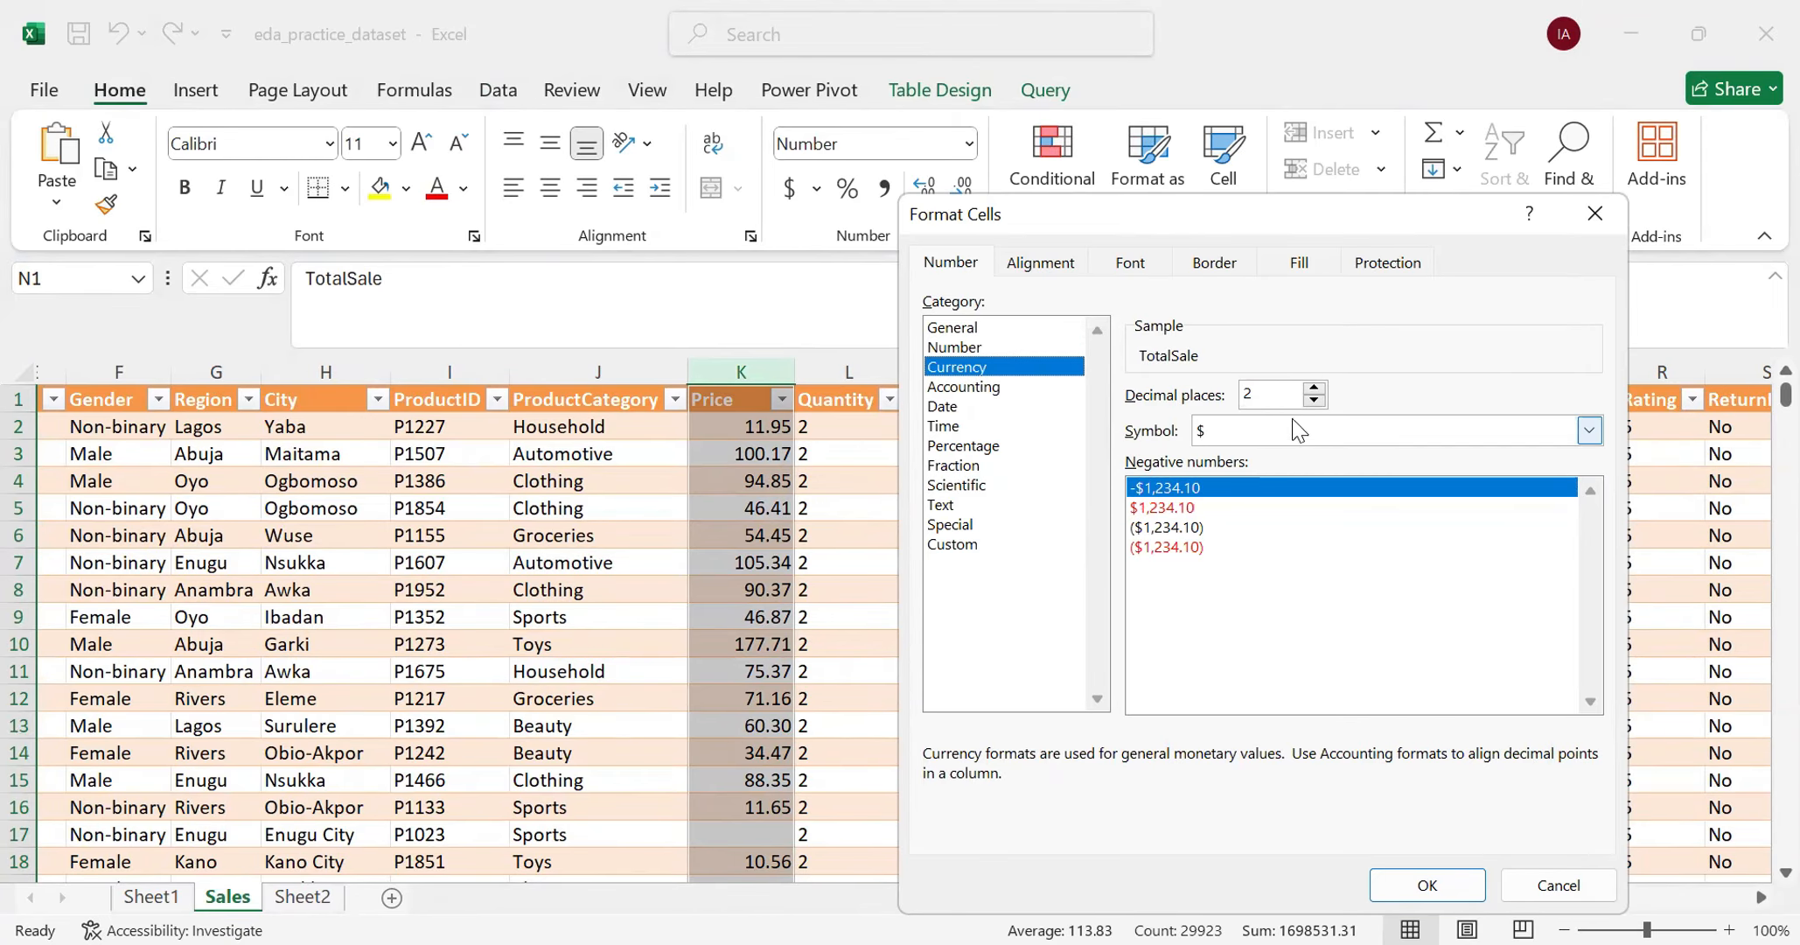
{"action": "left_click", "coordinate": [1589, 431]}
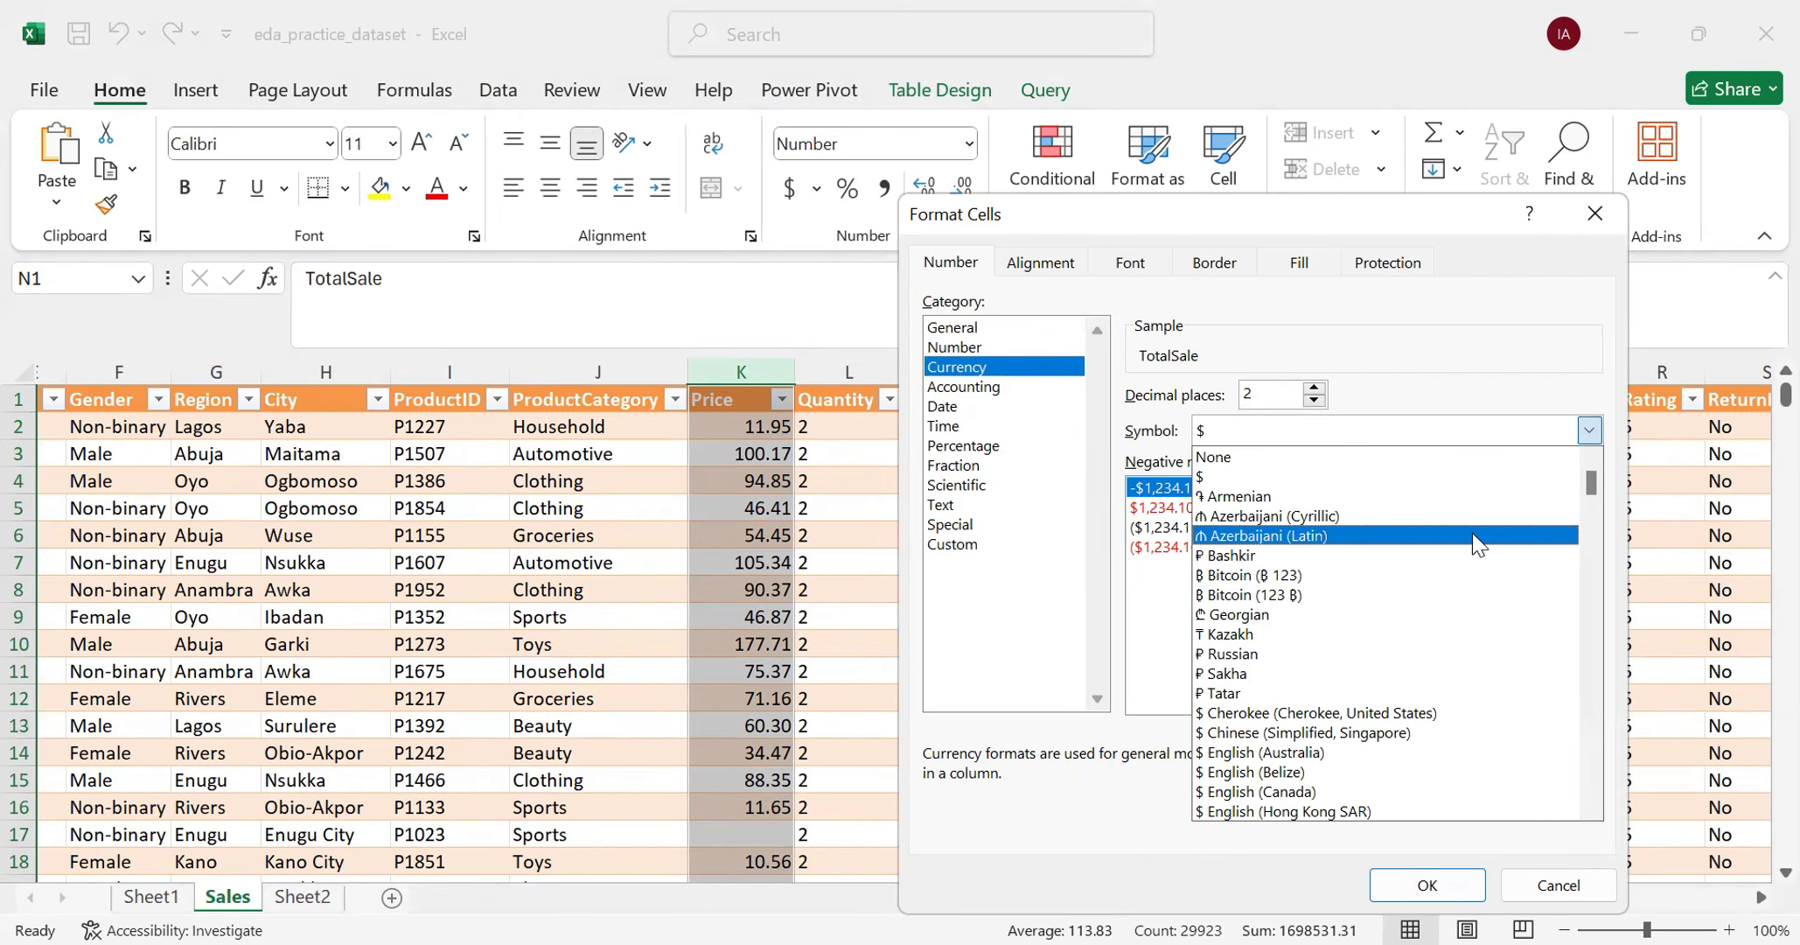
{"action": "scroll", "coordinate": [1472, 544], "scroll_direction": "down", "scroll_amount": 4}
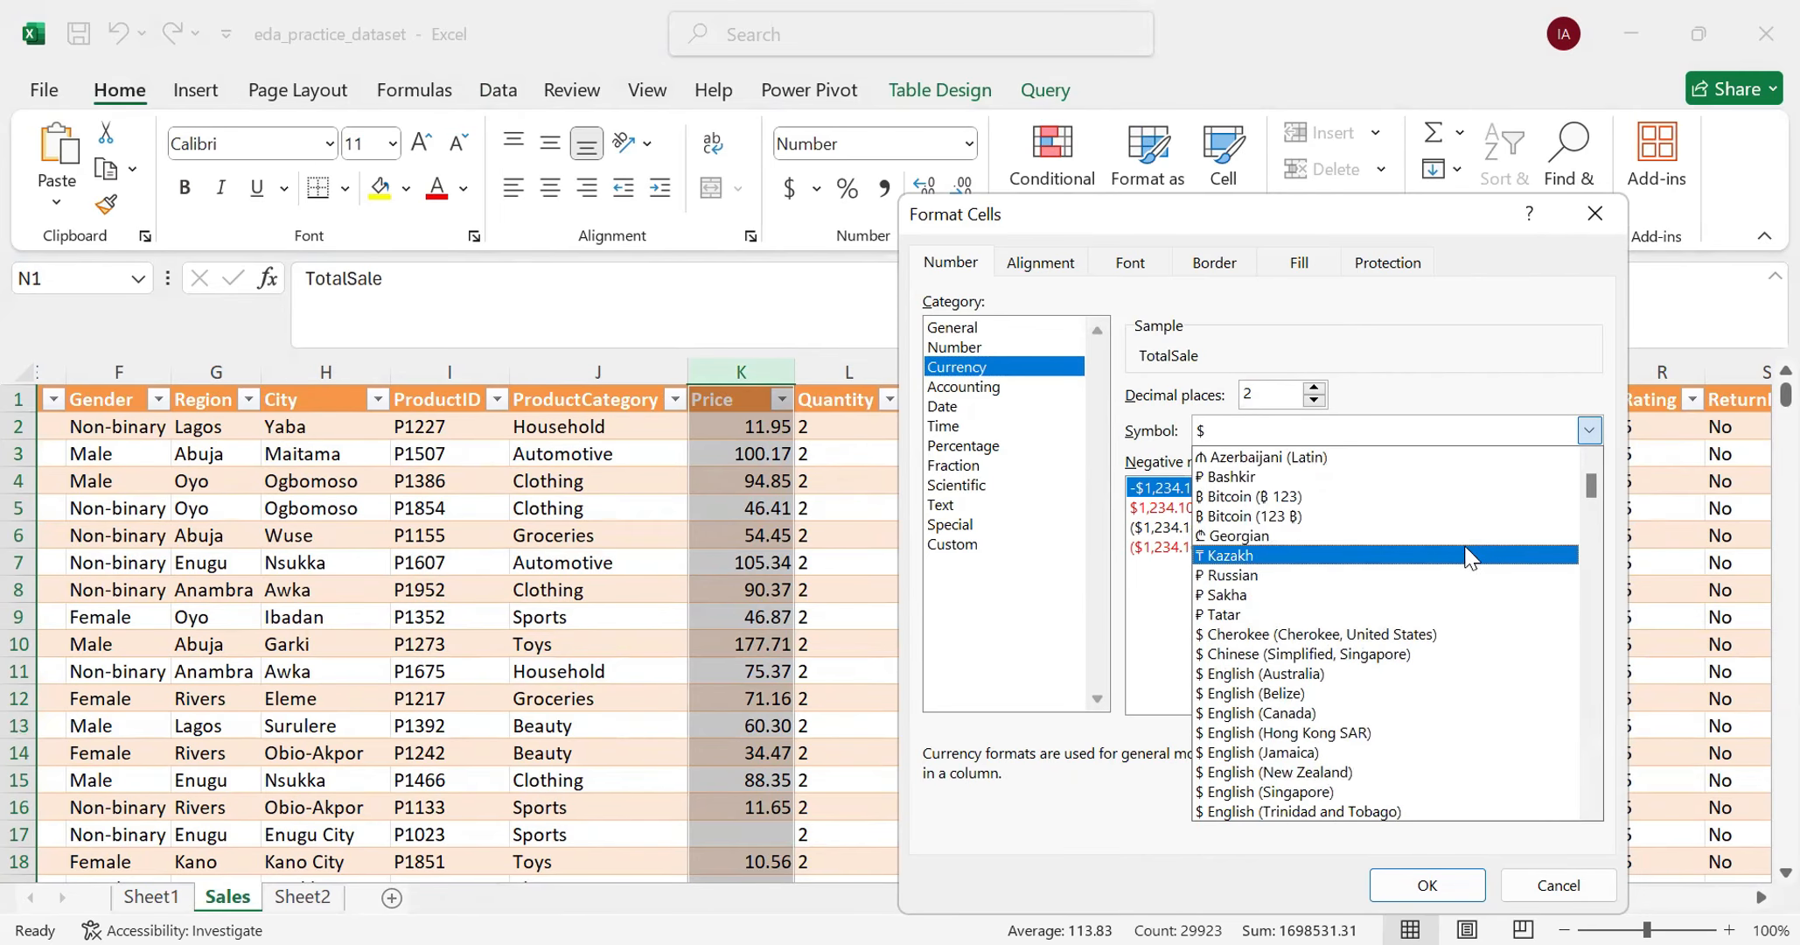
{"action": "scroll", "coordinate": [1471, 573], "scroll_direction": "up", "scroll_amount": 2}
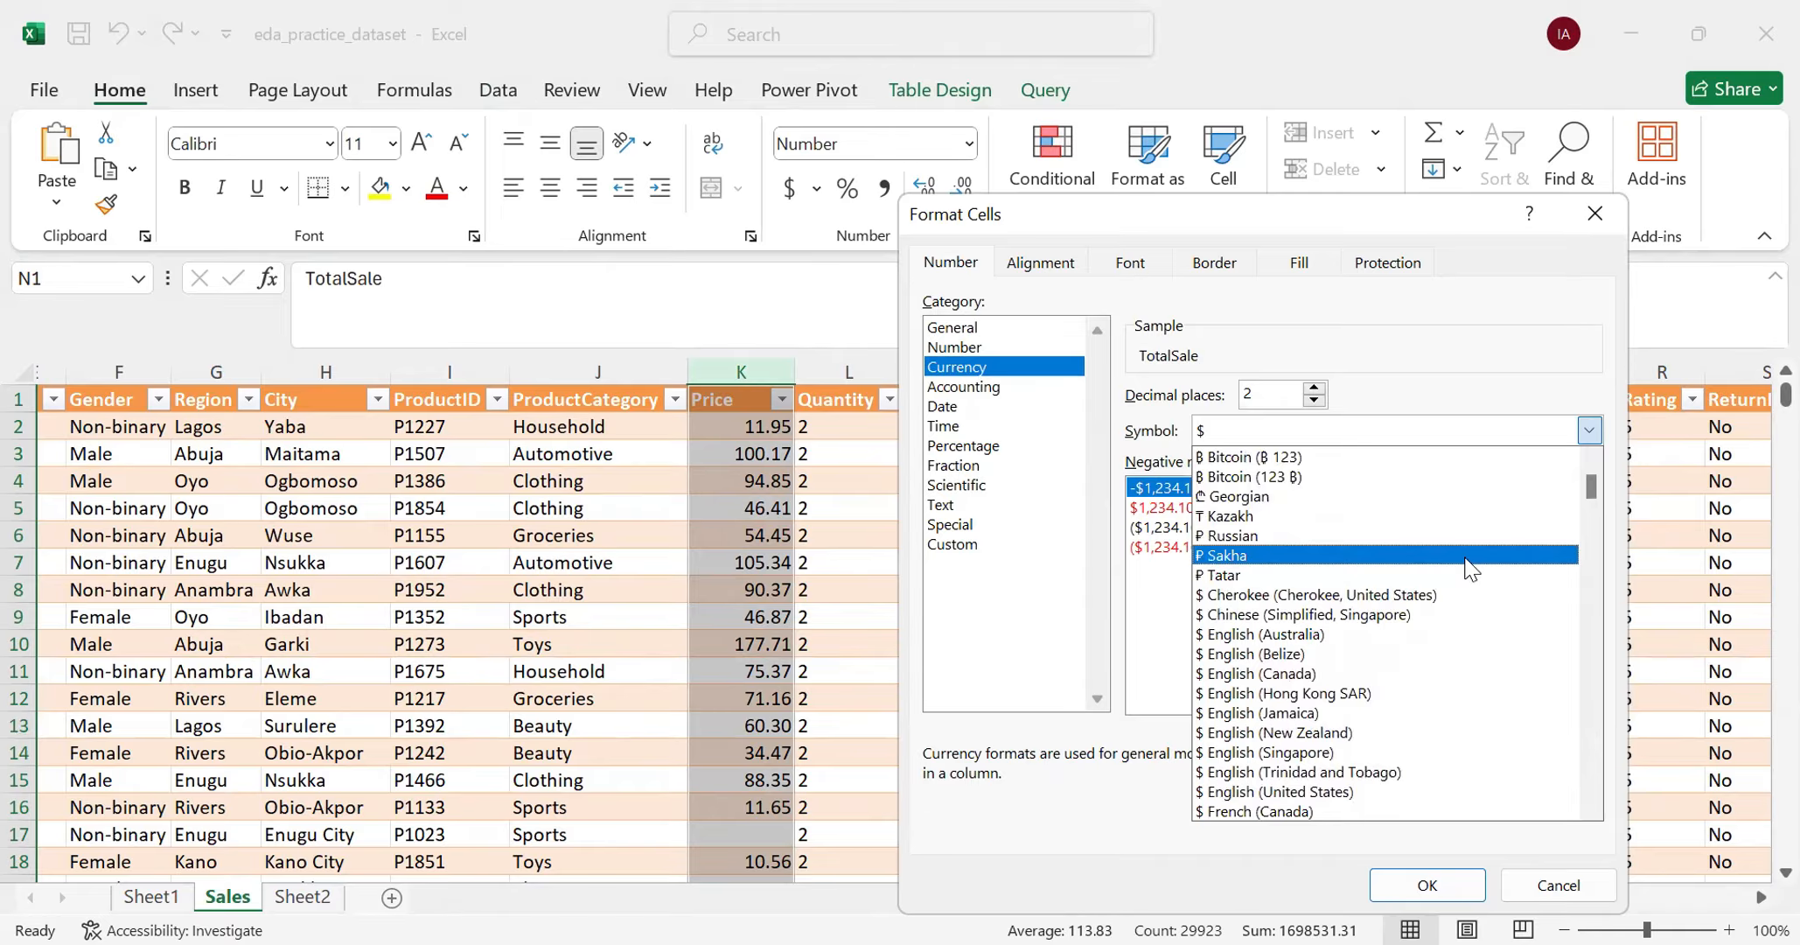
{"action": "scroll", "coordinate": [1472, 586], "scroll_direction": "down", "scroll_amount": 6}
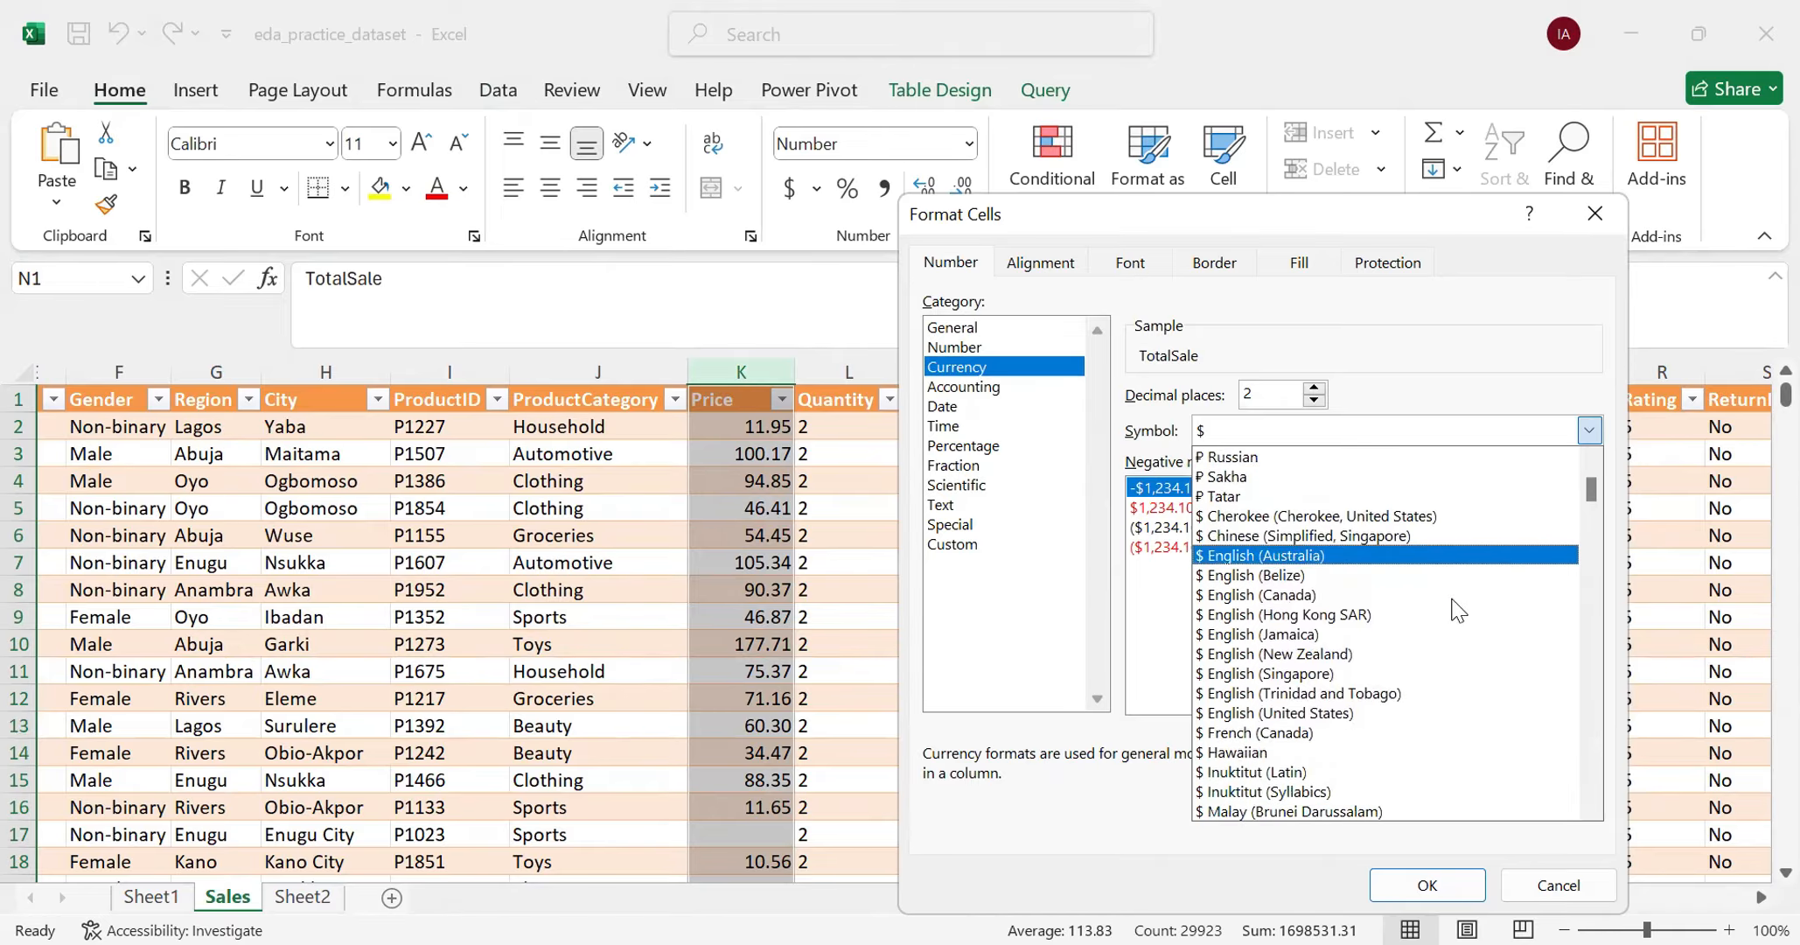
{"action": "scroll", "coordinate": [1478, 621], "scroll_direction": "down", "scroll_amount": 5}
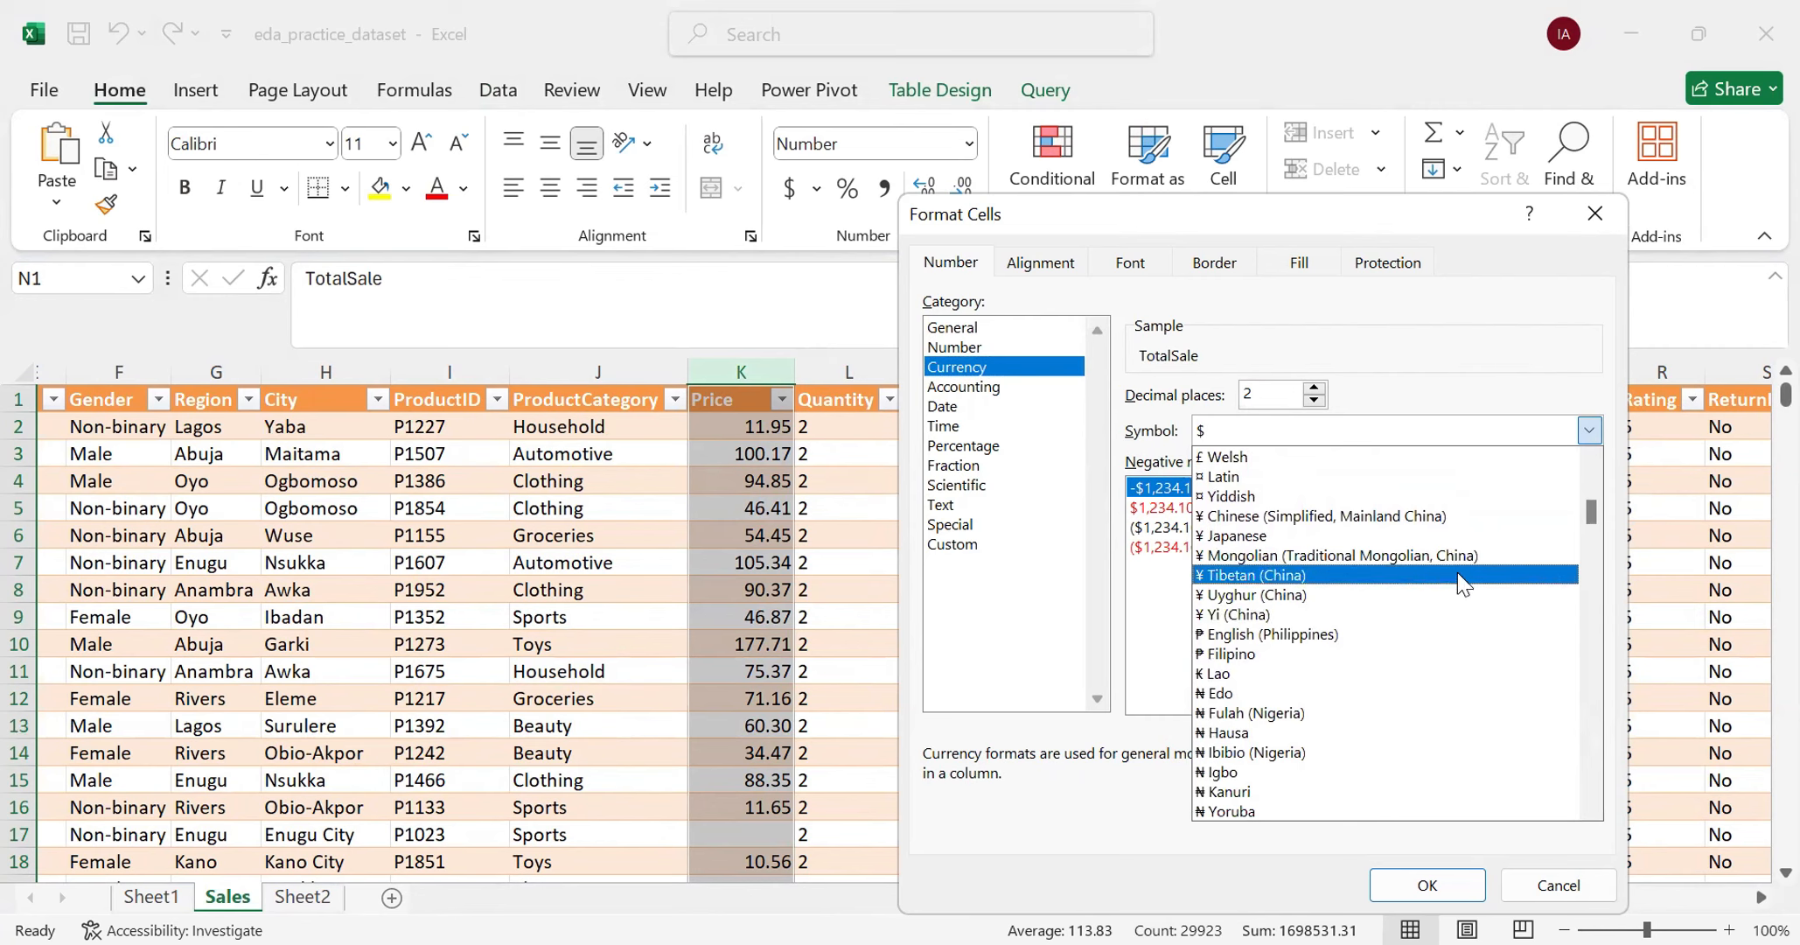
{"action": "left_click", "coordinate": [1281, 774]}
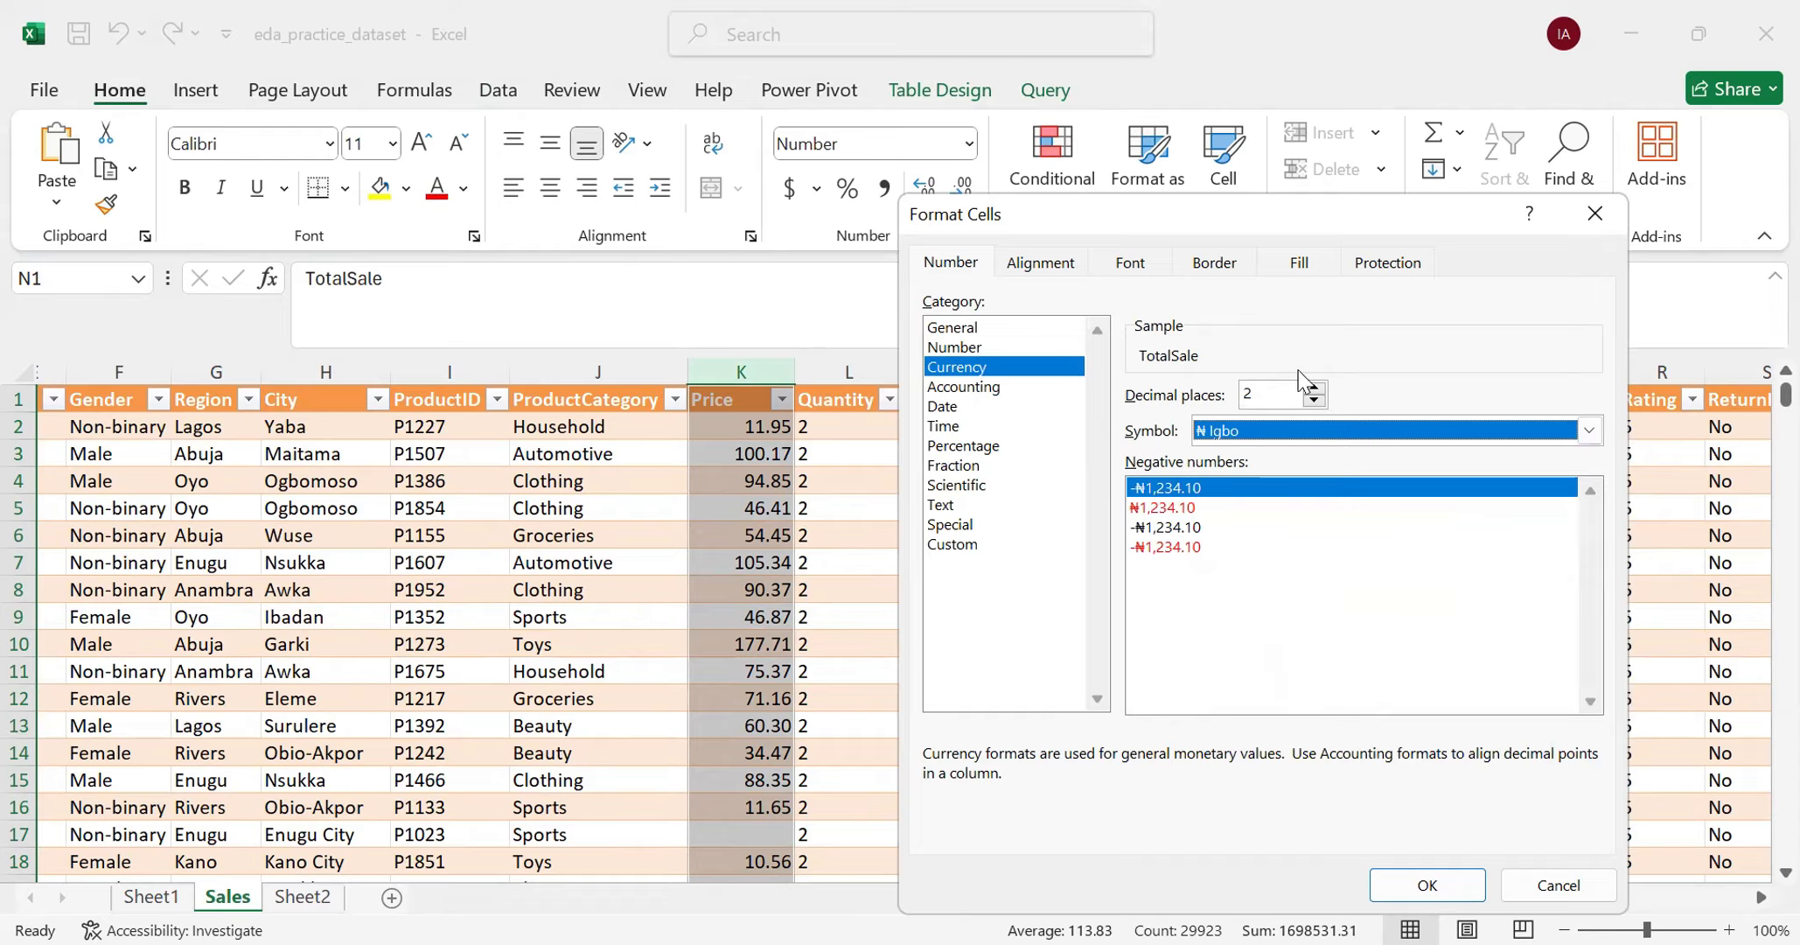
{"action": "left_click", "coordinate": [1268, 396]}
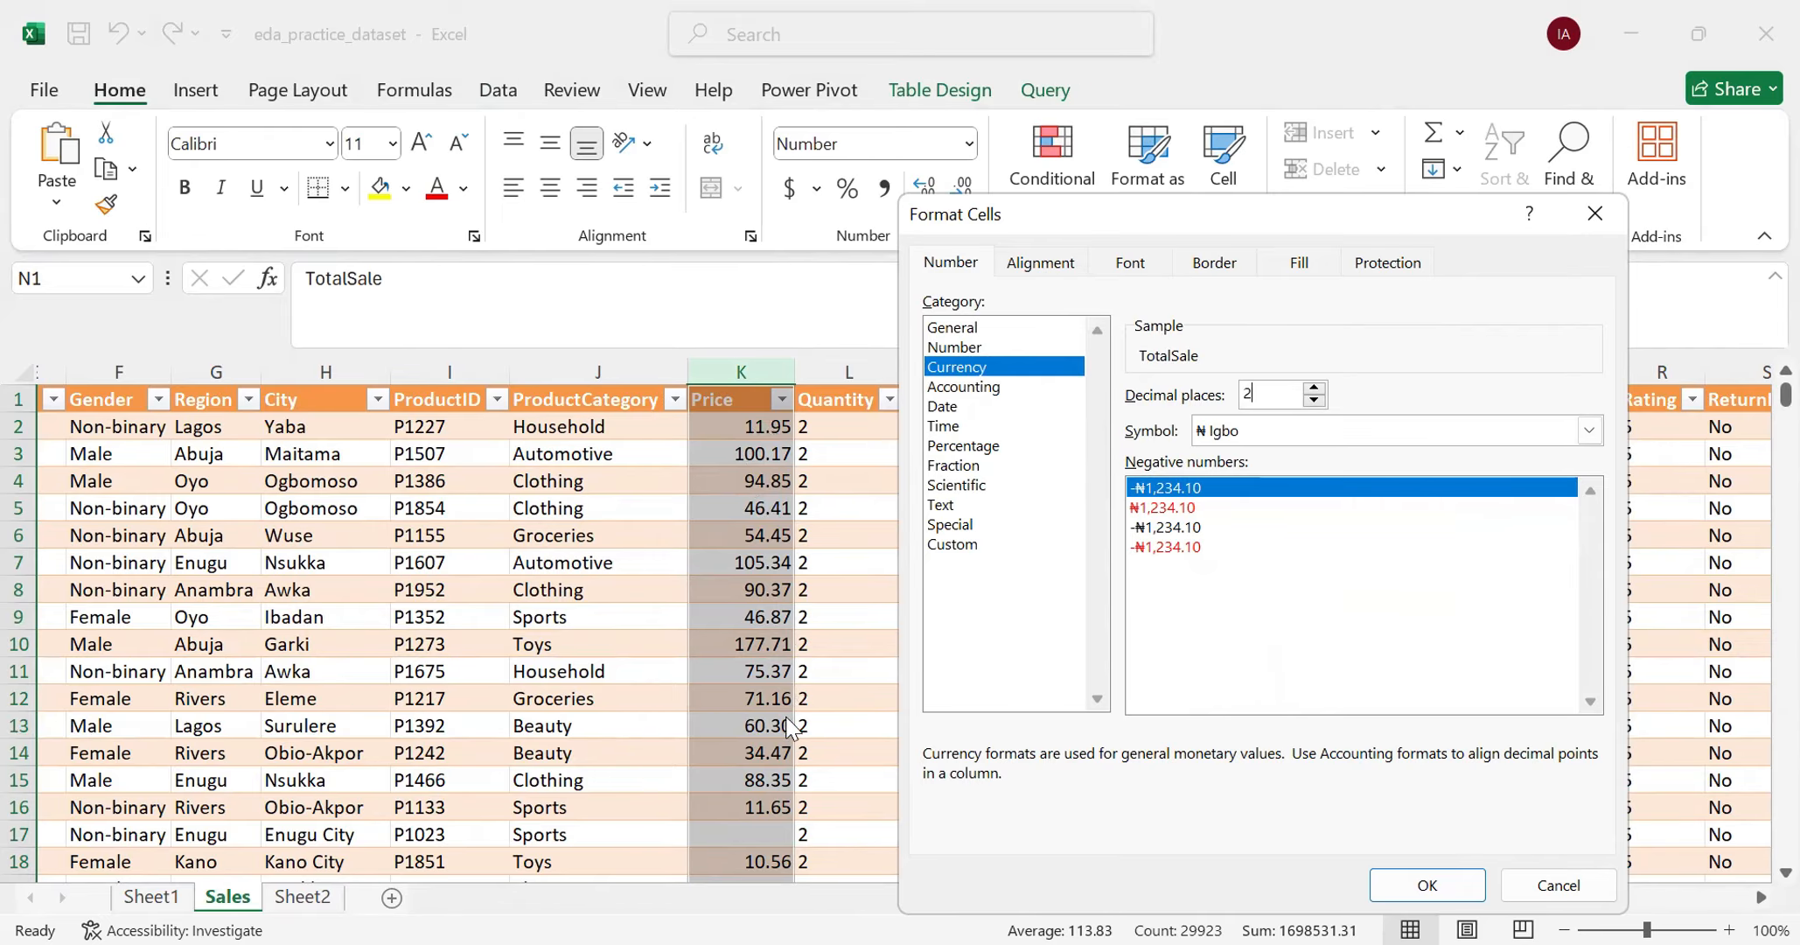
{"action": "left_click", "coordinate": [1427, 884]}
{"action": "left_click", "coordinate": [1172, 506]}
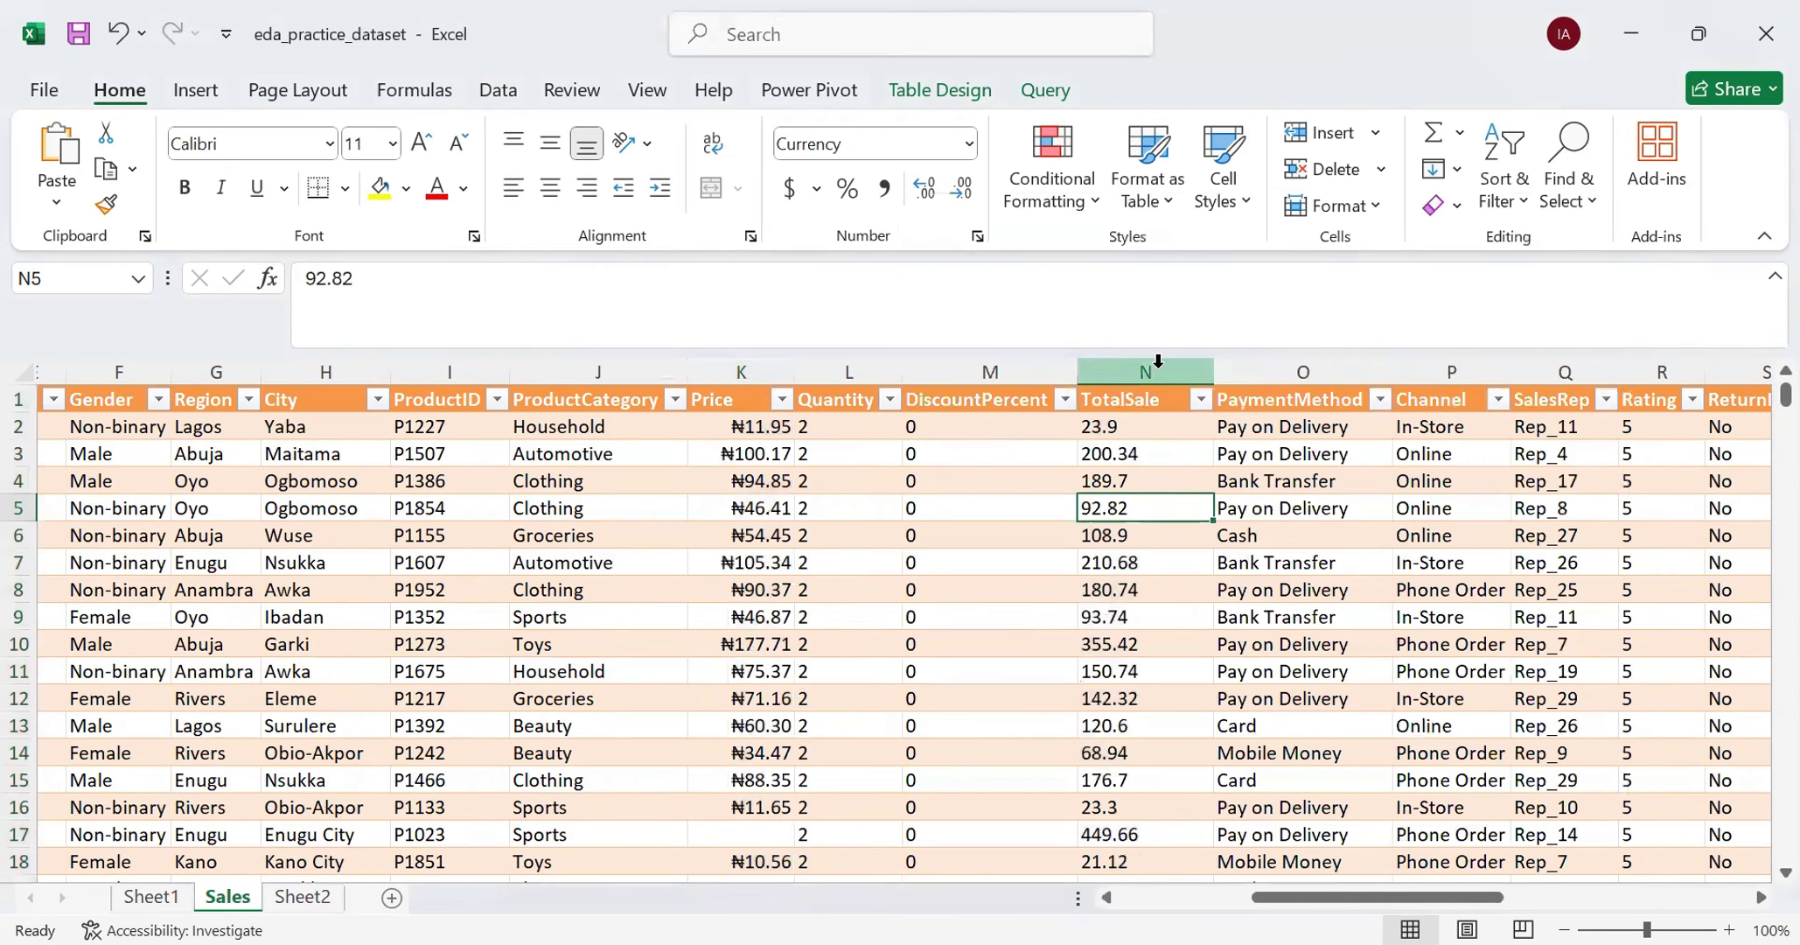
- Try to reapply the two-decimal ₦ Igbo Currency format to the TotalSale column alone
{"action": "left_click", "coordinate": [724, 376]}
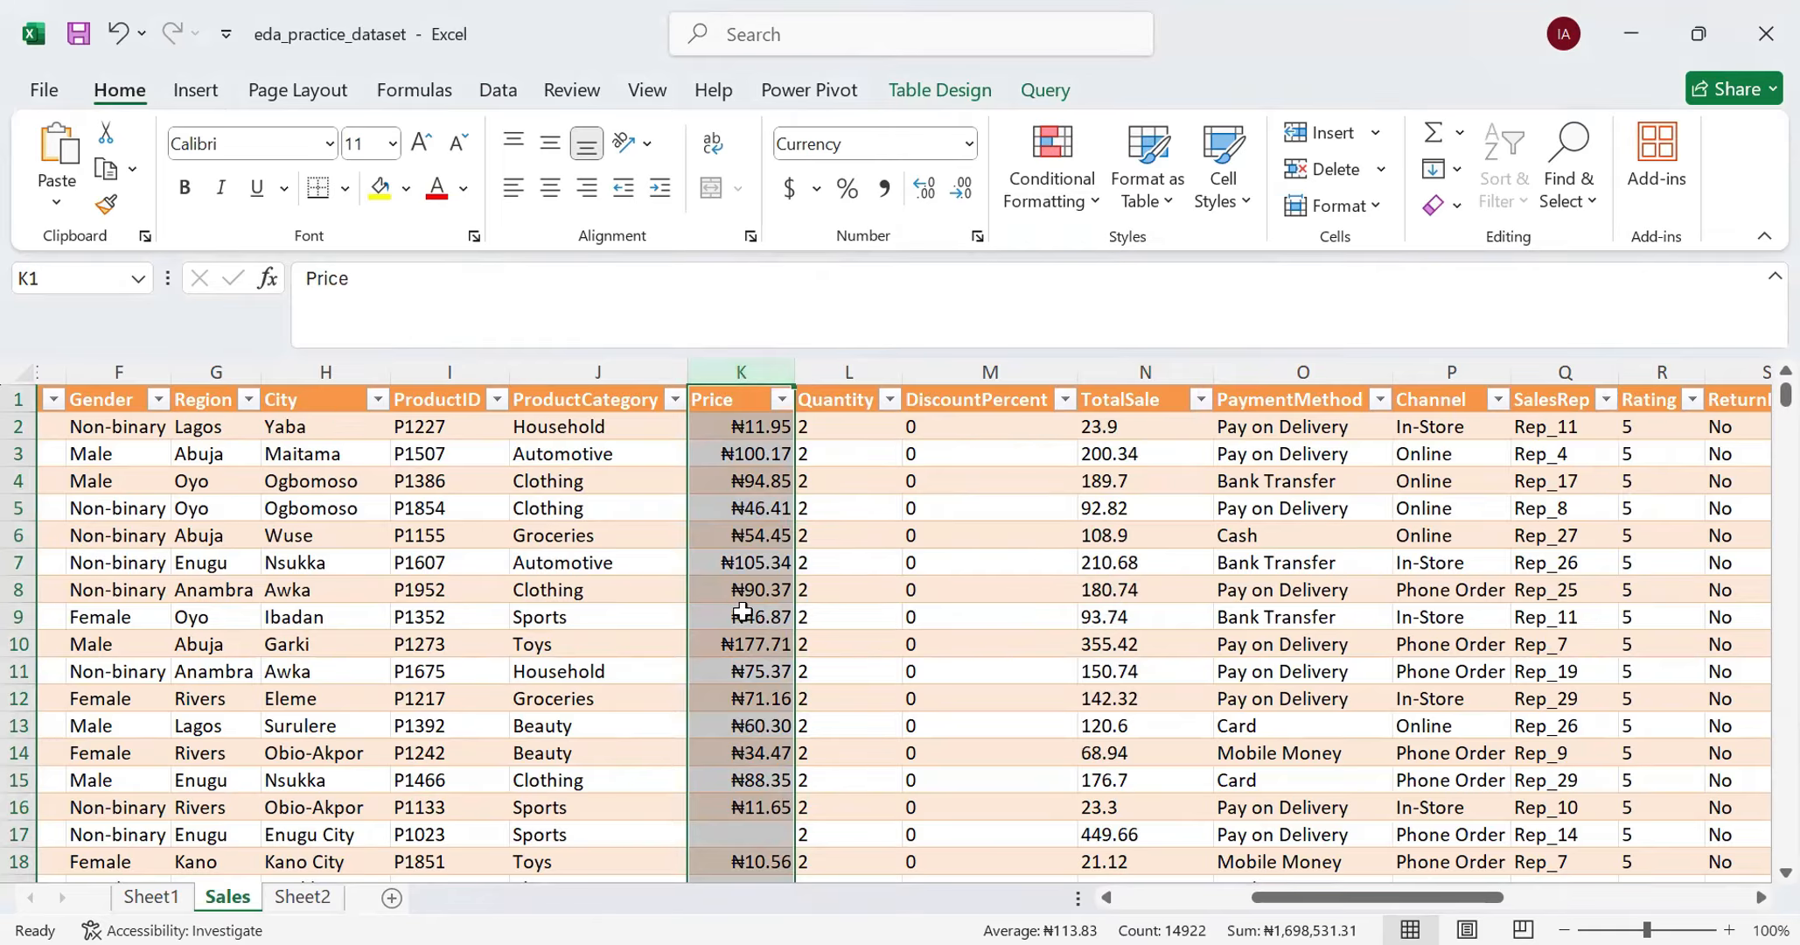
{"action": "left_click", "coordinate": [1147, 371]}
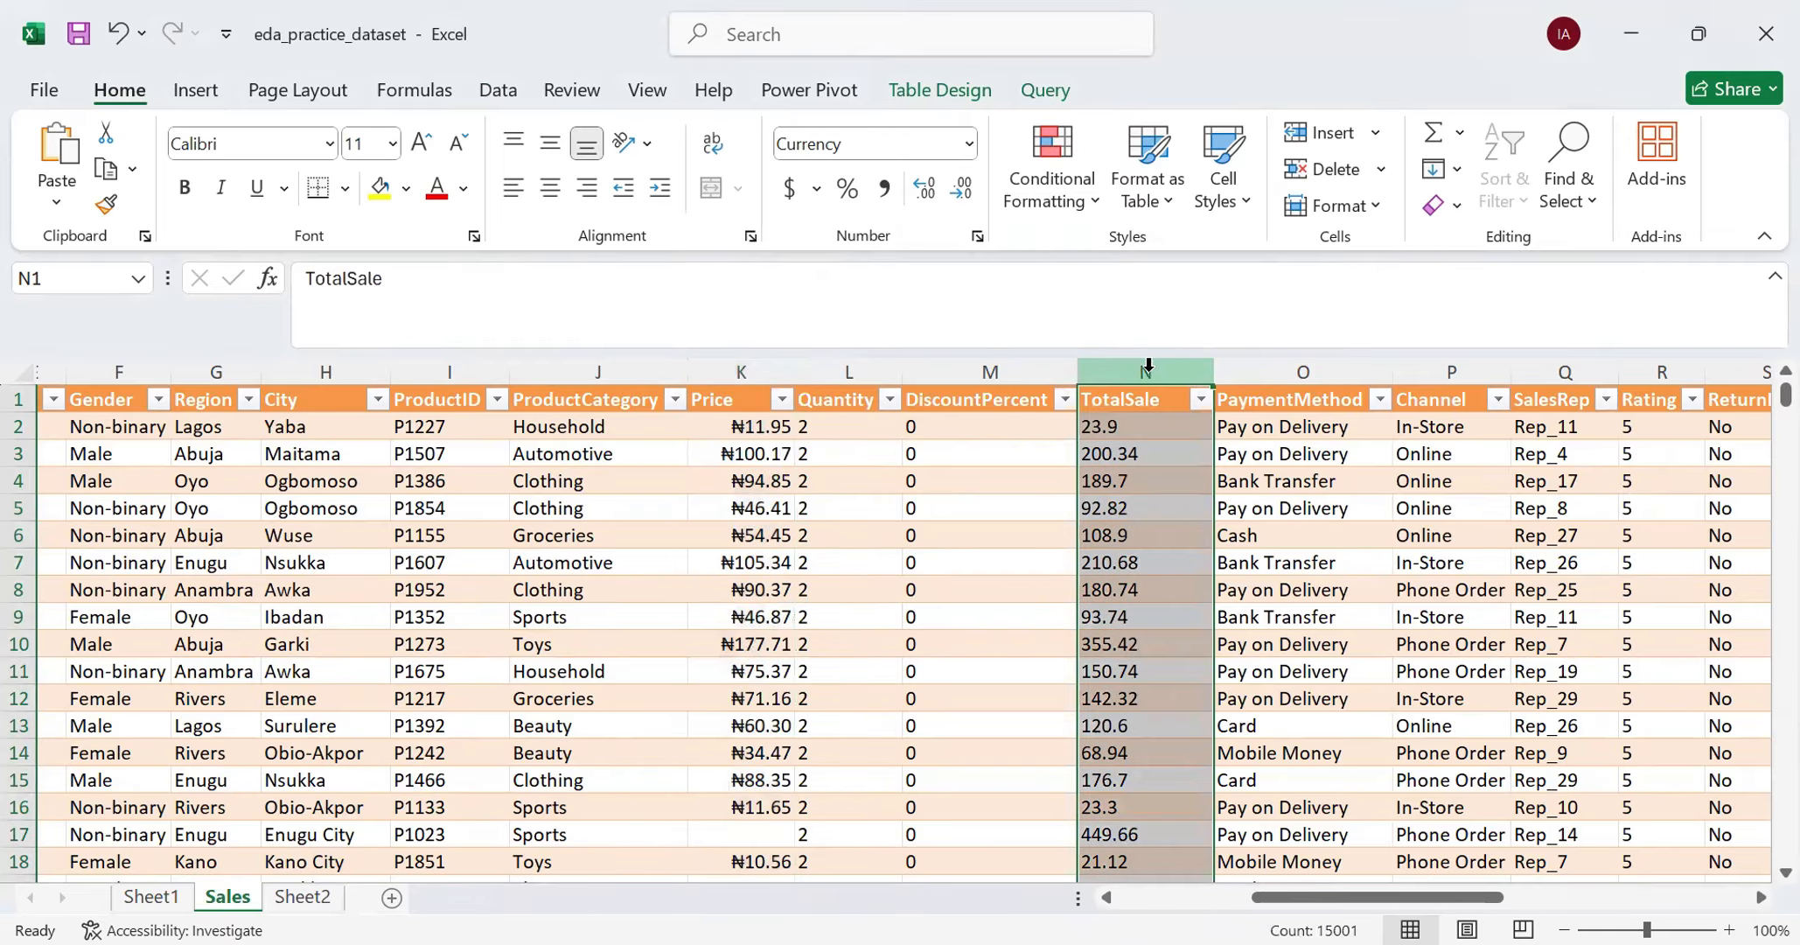
{"action": "left_click", "coordinate": [969, 144]}
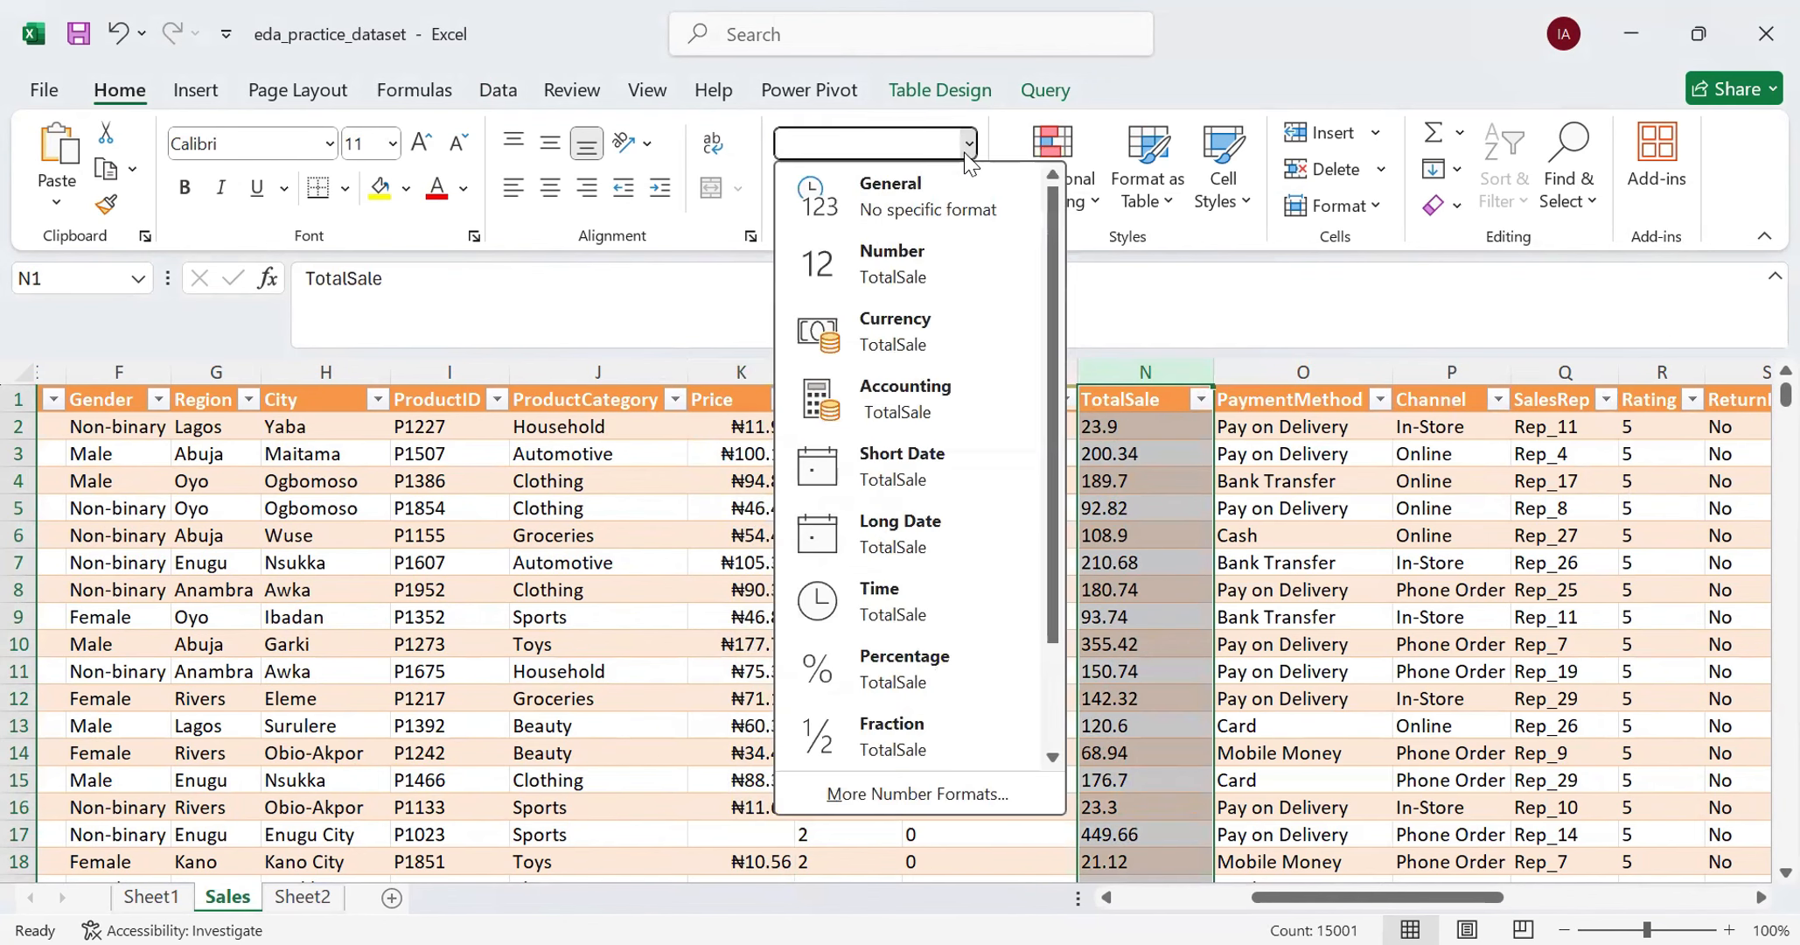
{"action": "left_click", "coordinate": [1085, 276]}
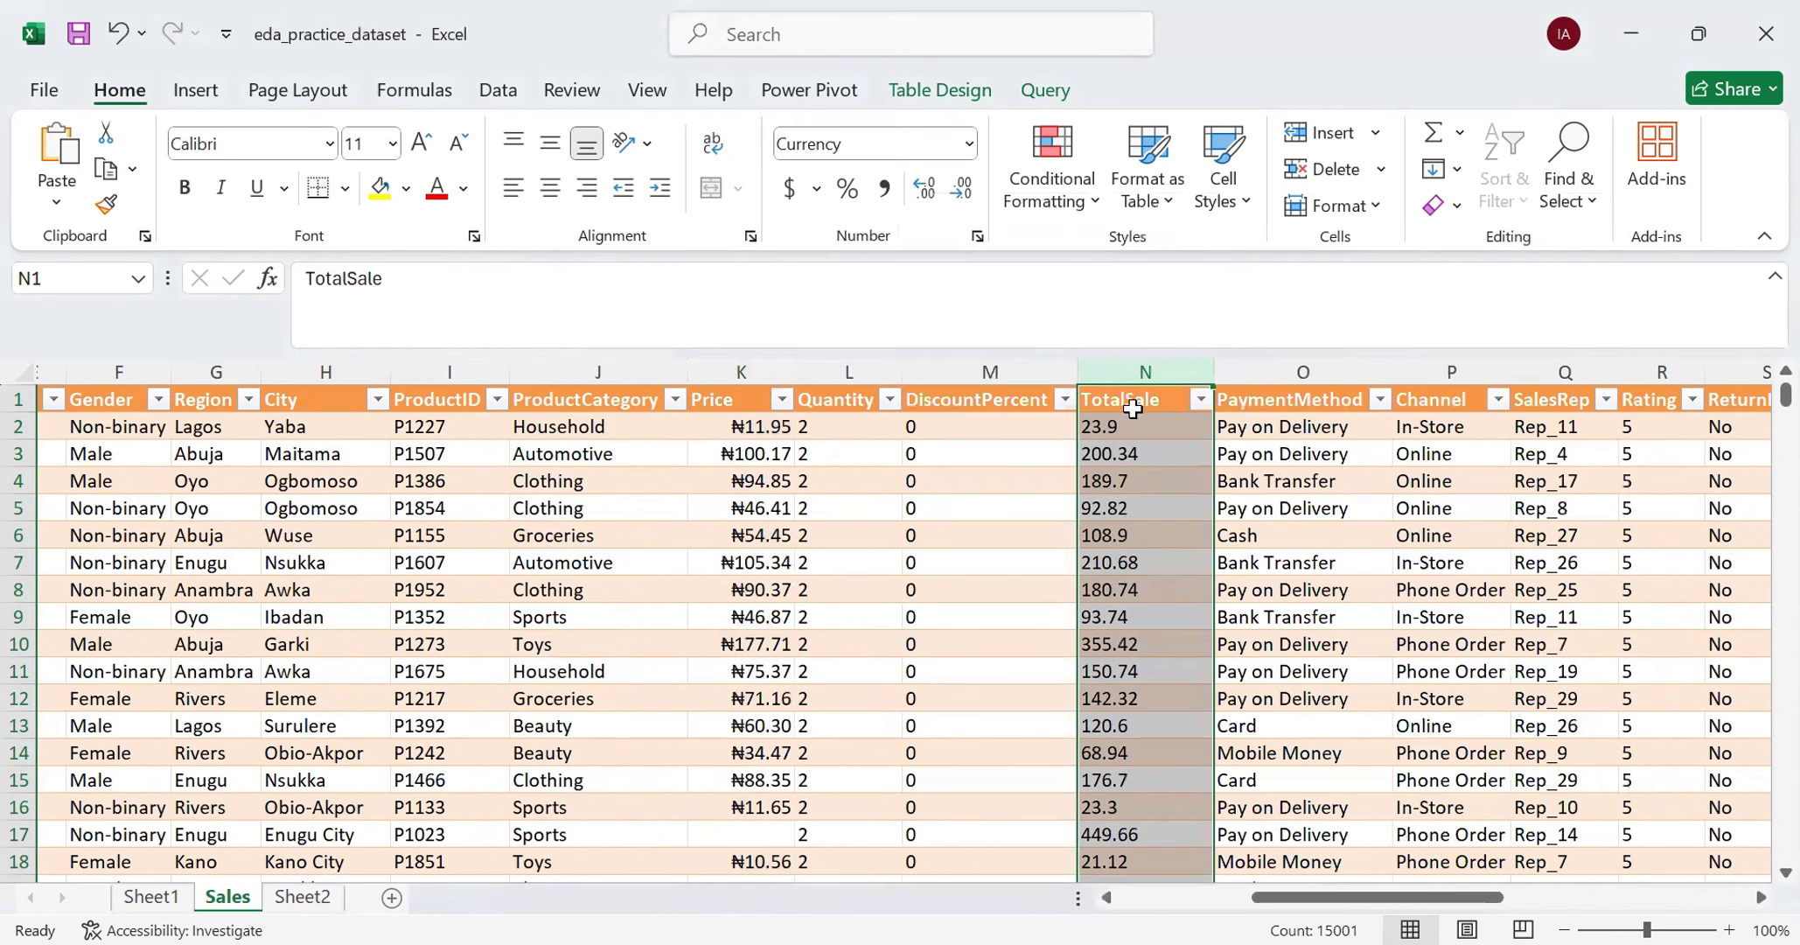
{"action": "left_click", "coordinate": [977, 236]}
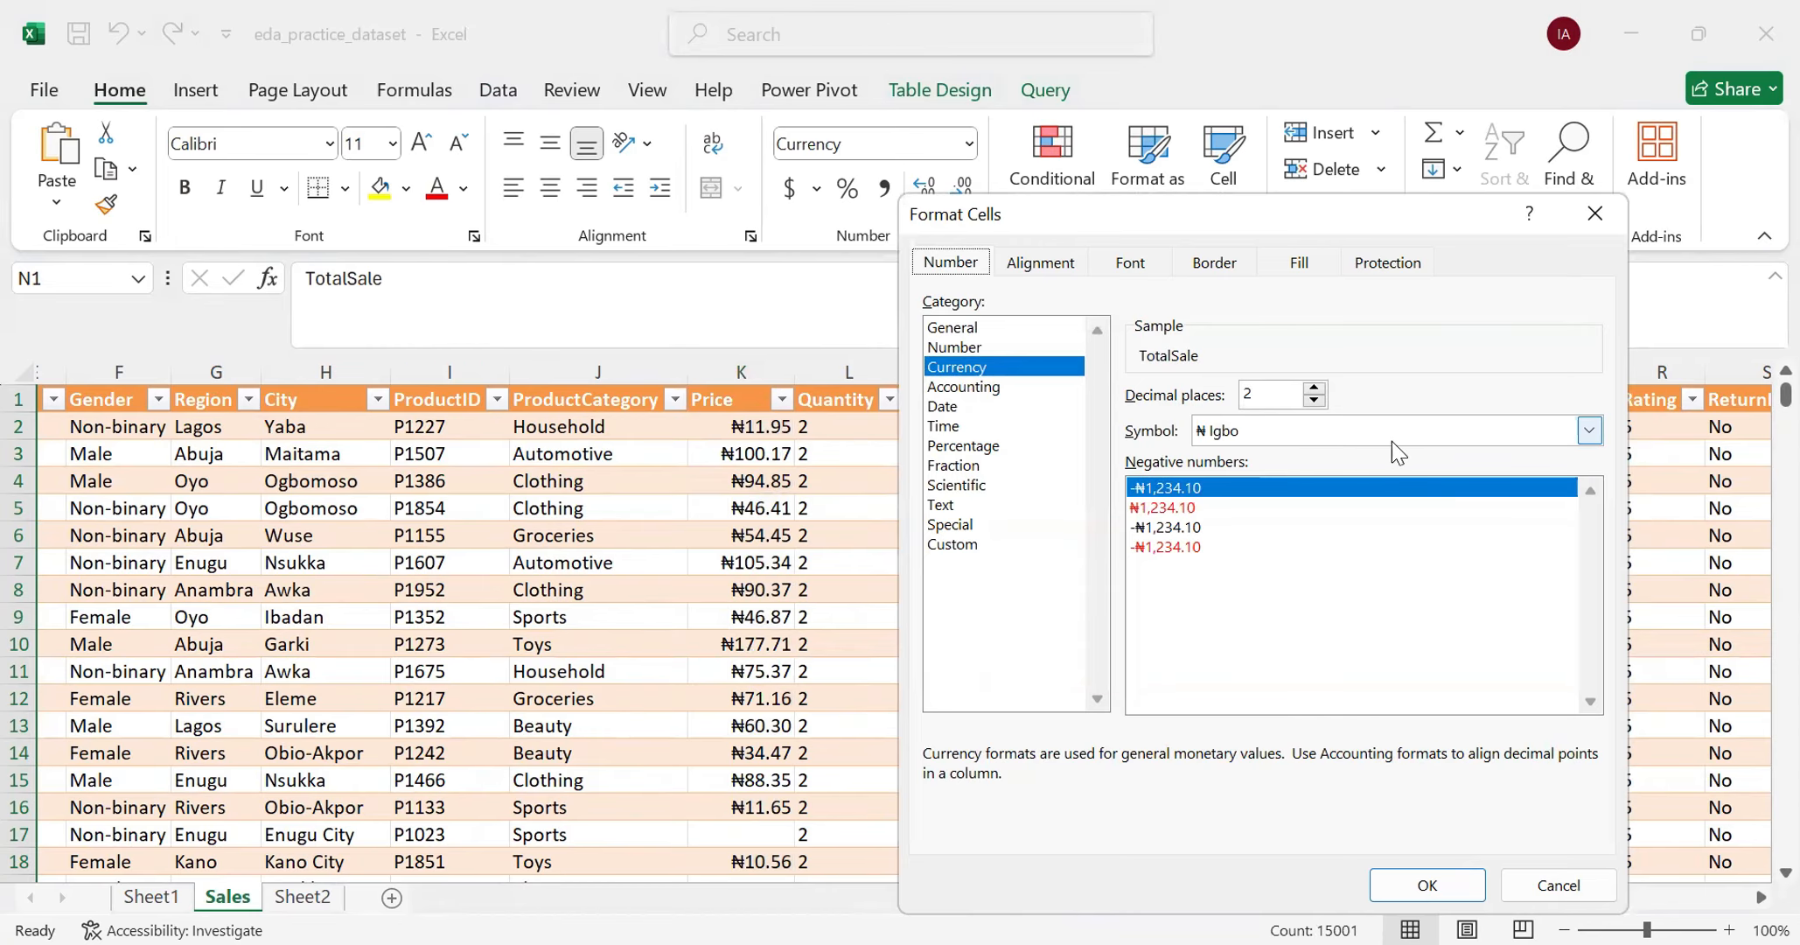
{"action": "left_click", "coordinate": [1432, 882]}
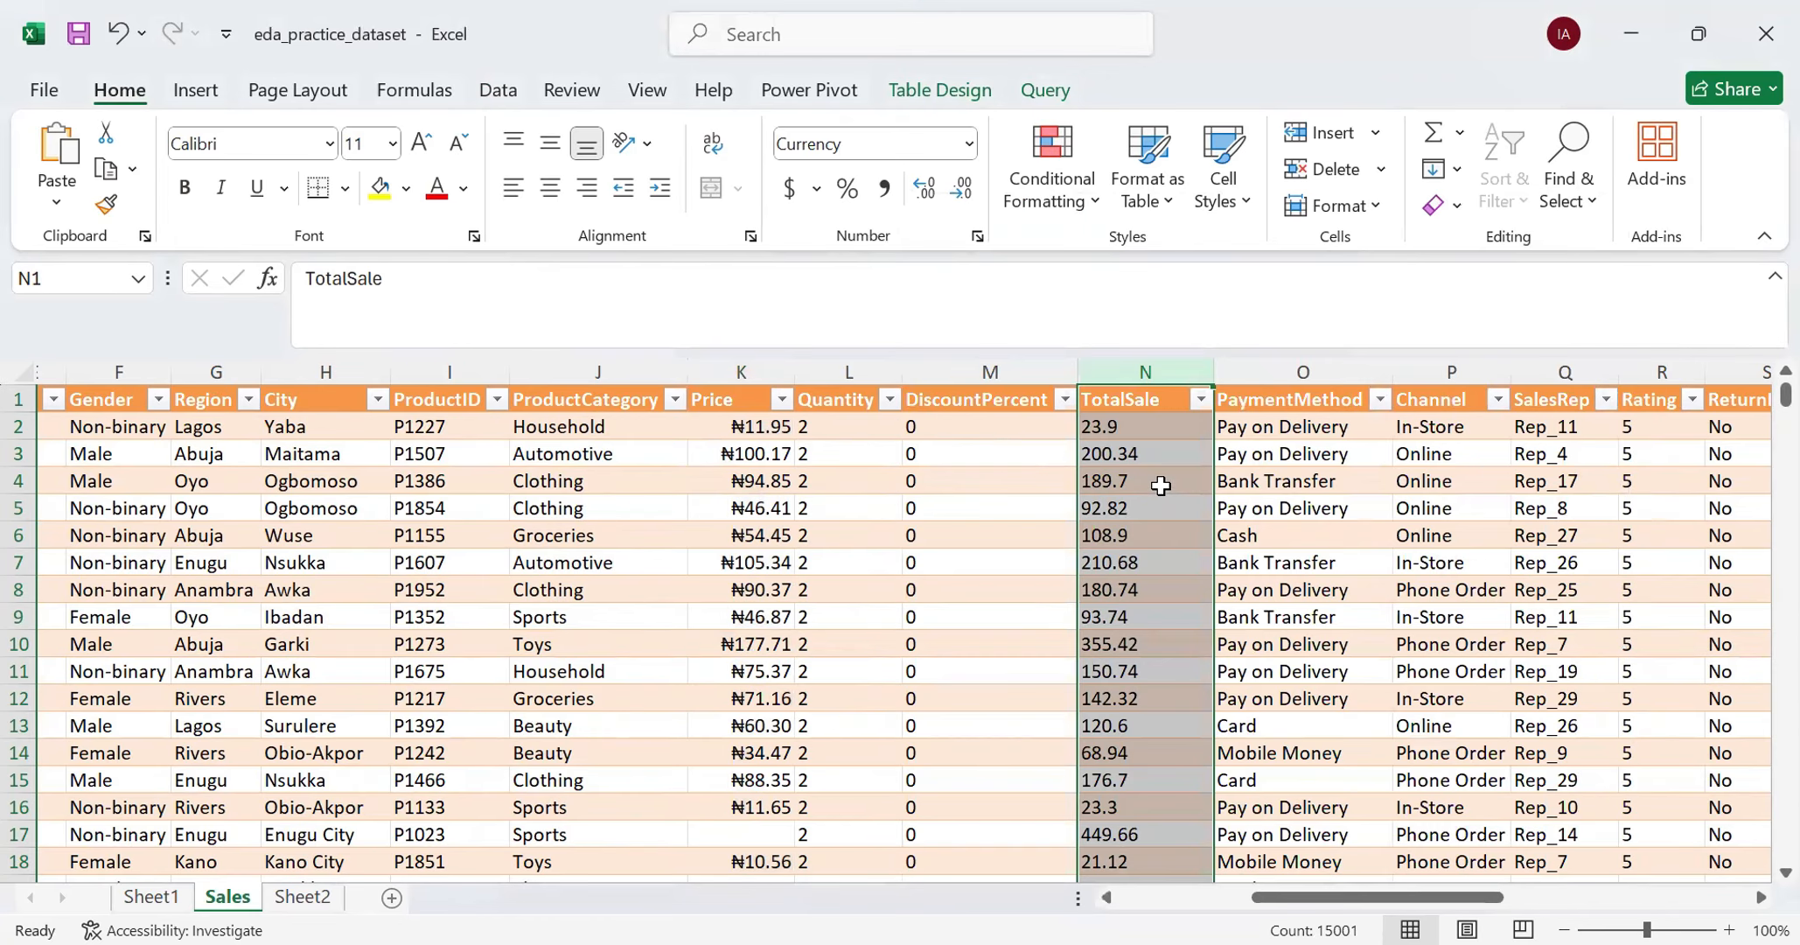
- Right-align the whole TotalSale column
{"action": "left_click", "coordinate": [1161, 485]}
{"action": "left_click", "coordinate": [1130, 391]}
{"action": "left_click", "coordinate": [587, 187]}
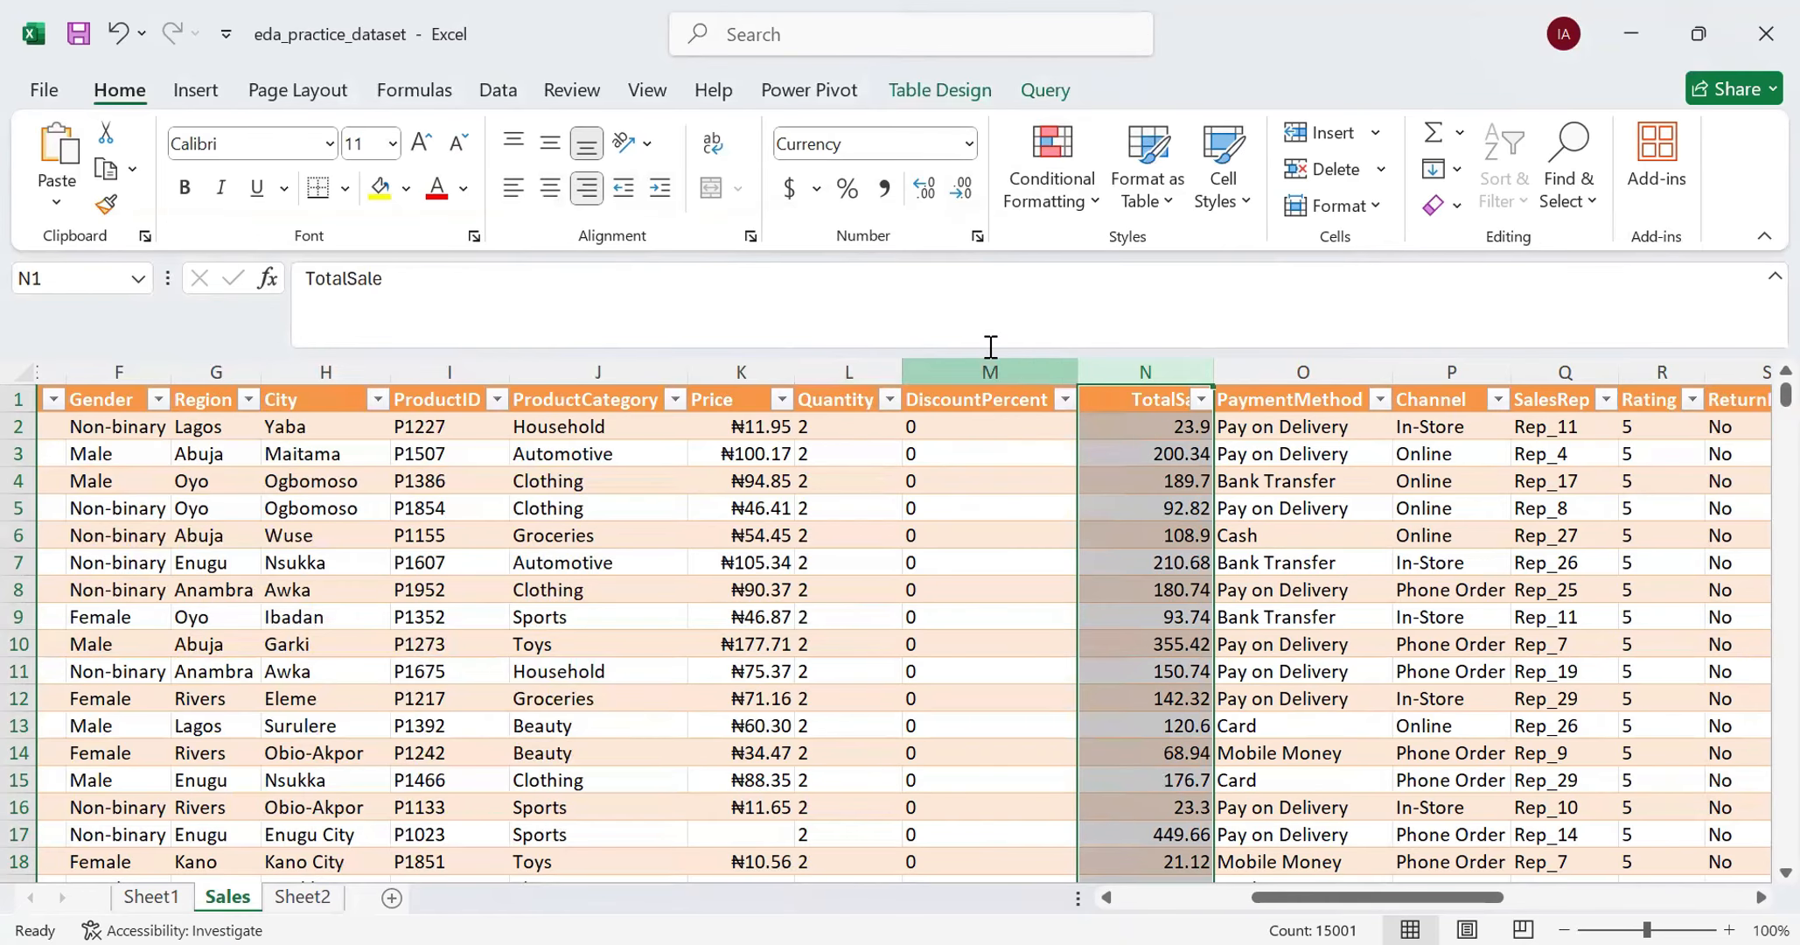
- Reset the TotalSale column to General, then try the Currency format with two decimals and the ₦ Igbo symbol, and check the rows
{"action": "left_click", "coordinate": [965, 144]}
{"action": "left_click", "coordinate": [892, 214]}
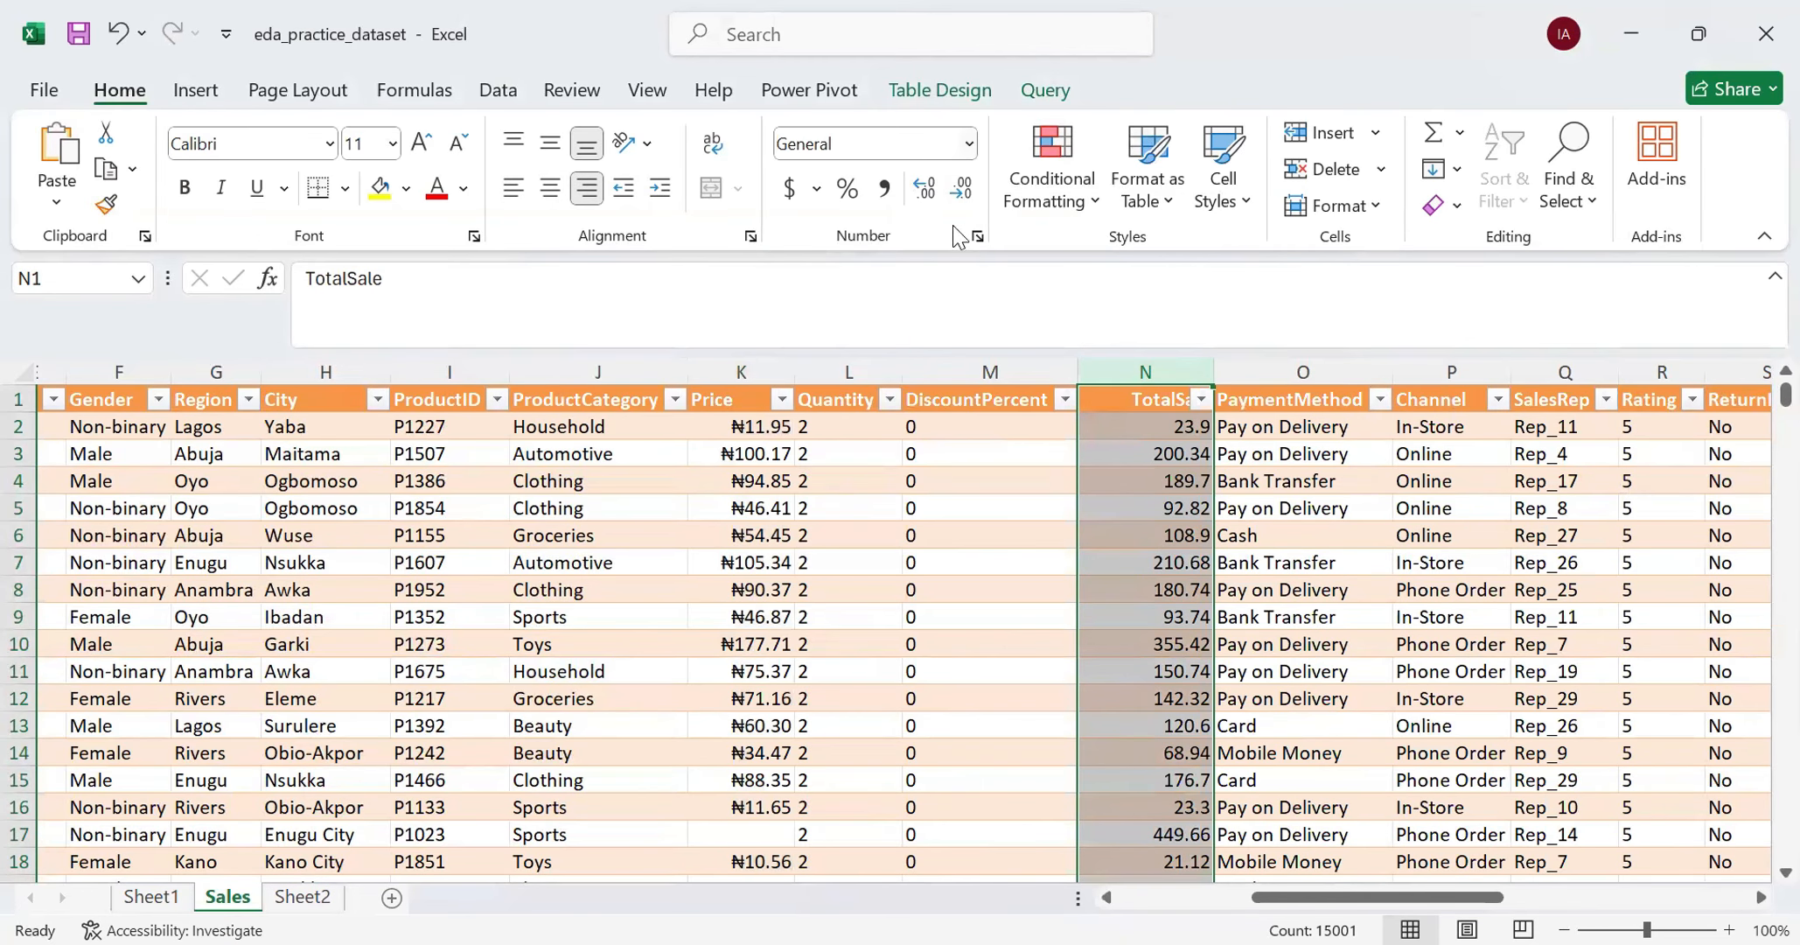
{"action": "left_click", "coordinate": [978, 237]}
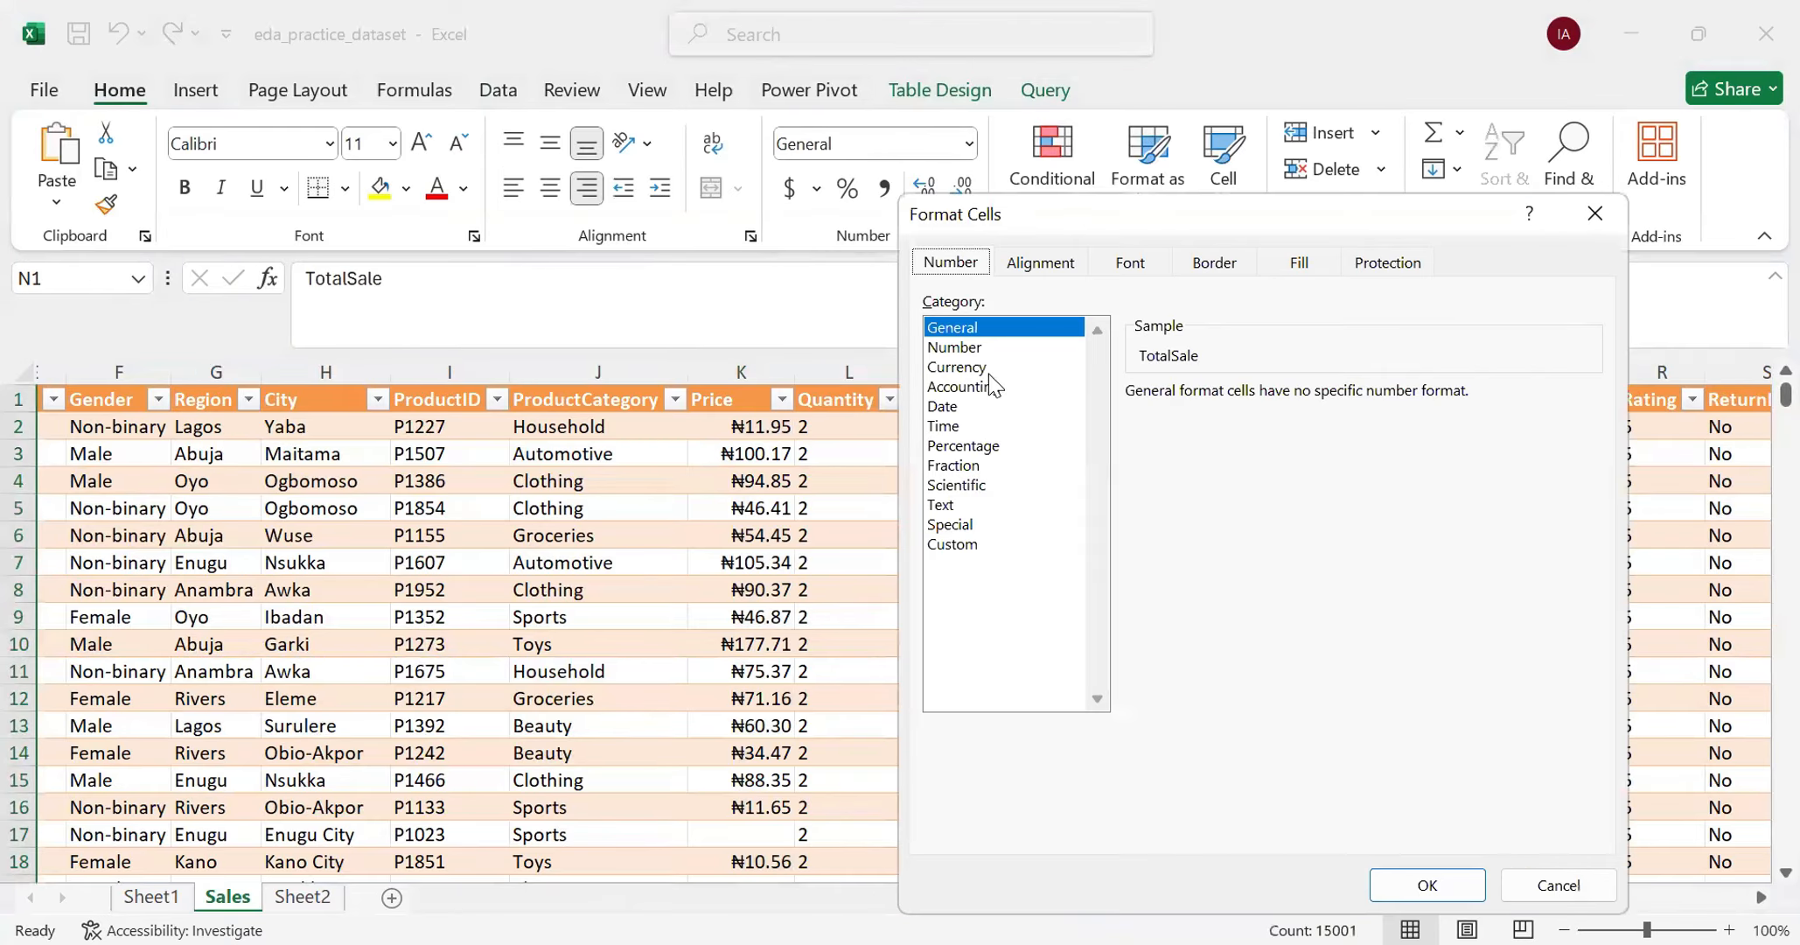
{"action": "left_click", "coordinate": [986, 368]}
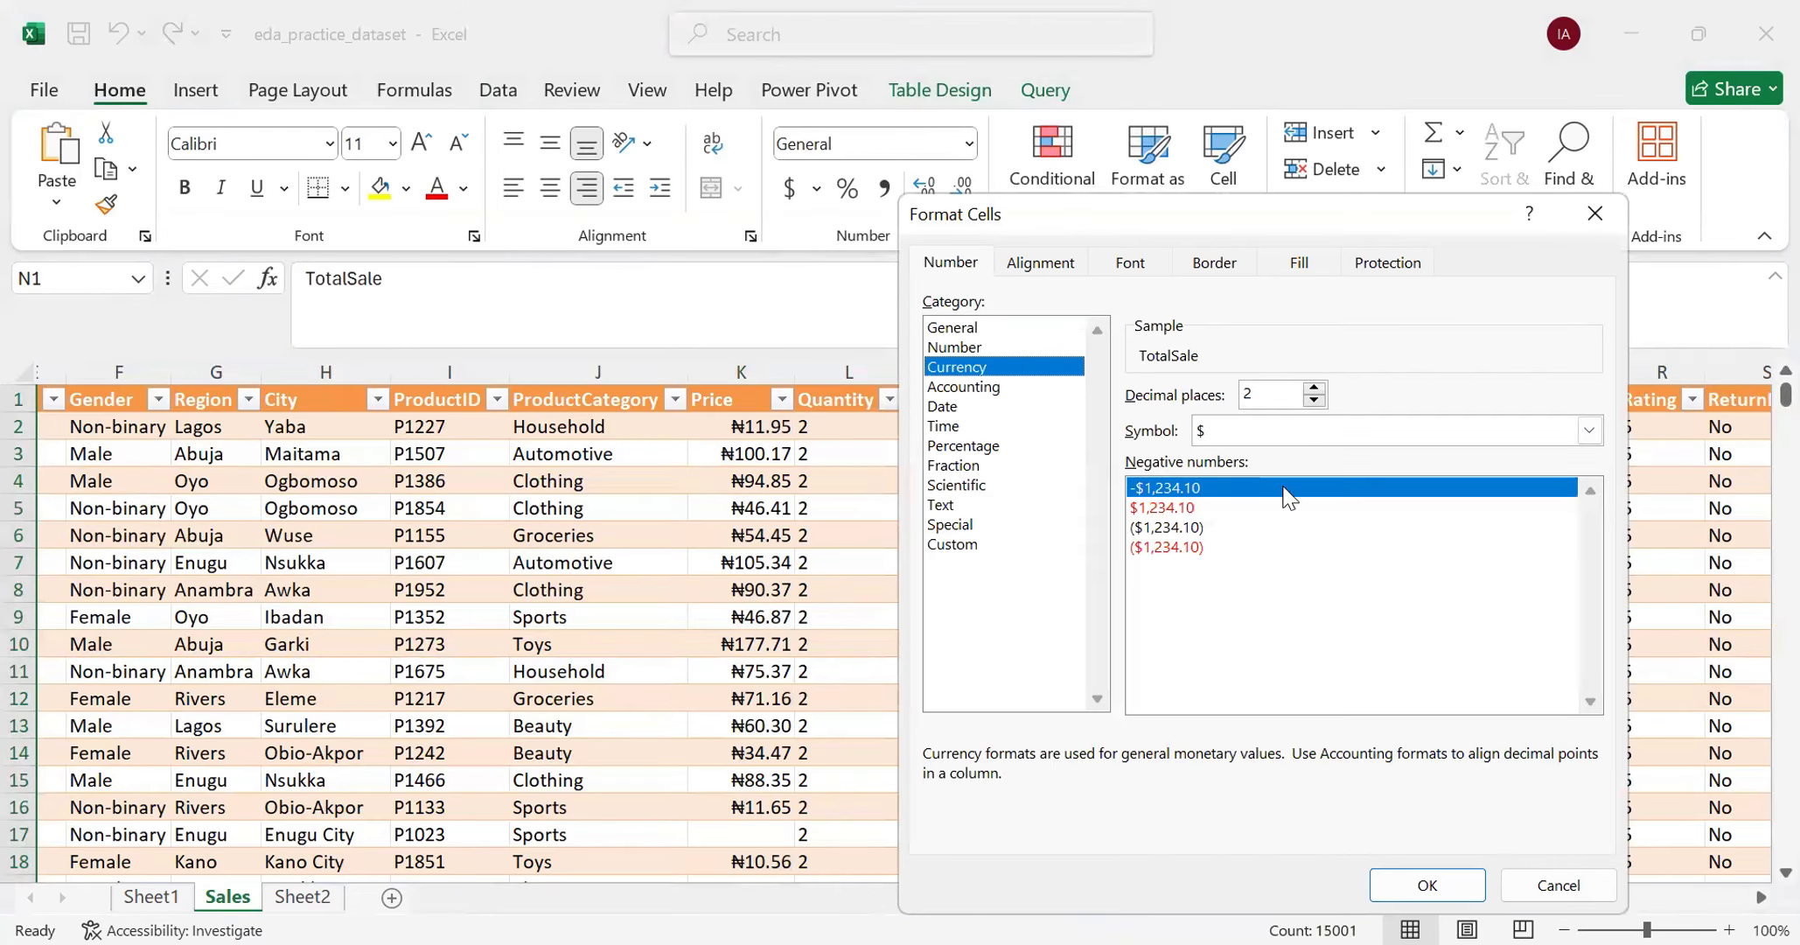
{"action": "left_click", "coordinate": [1590, 431]}
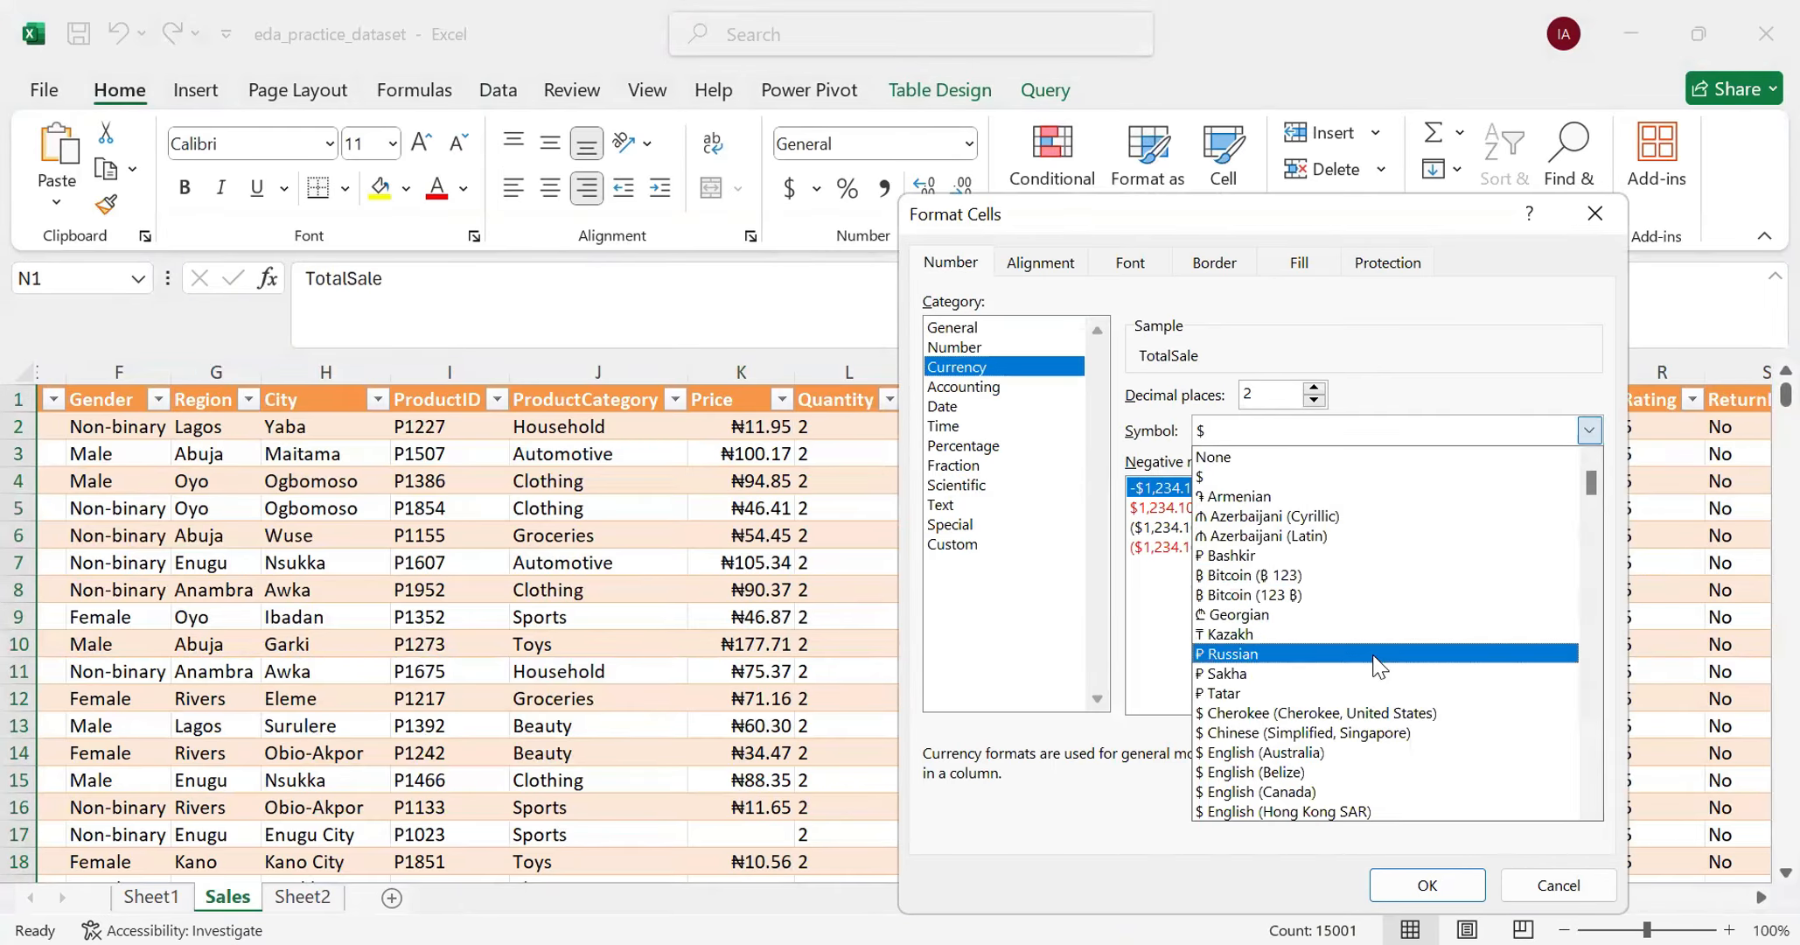
{"action": "scroll", "coordinate": [1391, 669], "scroll_direction": "down", "scroll_amount": 10}
{"action": "scroll", "coordinate": [1408, 677], "scroll_direction": "down", "scroll_amount": 15}
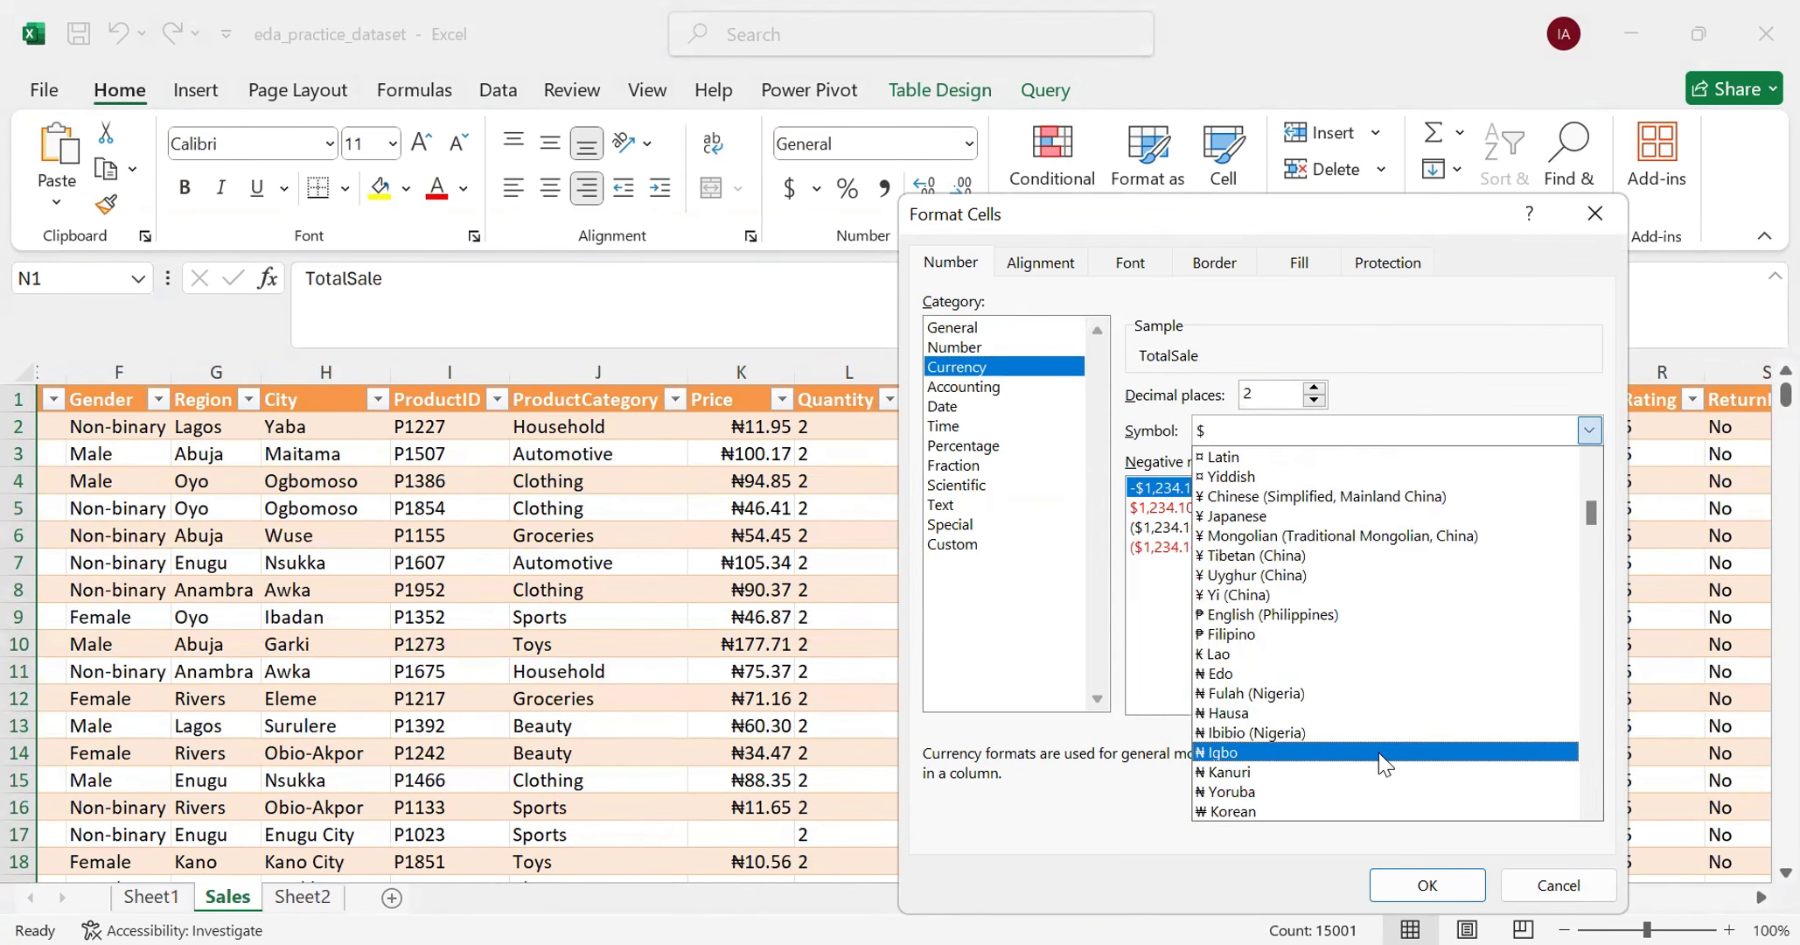
{"action": "left_click", "coordinate": [1382, 752]}
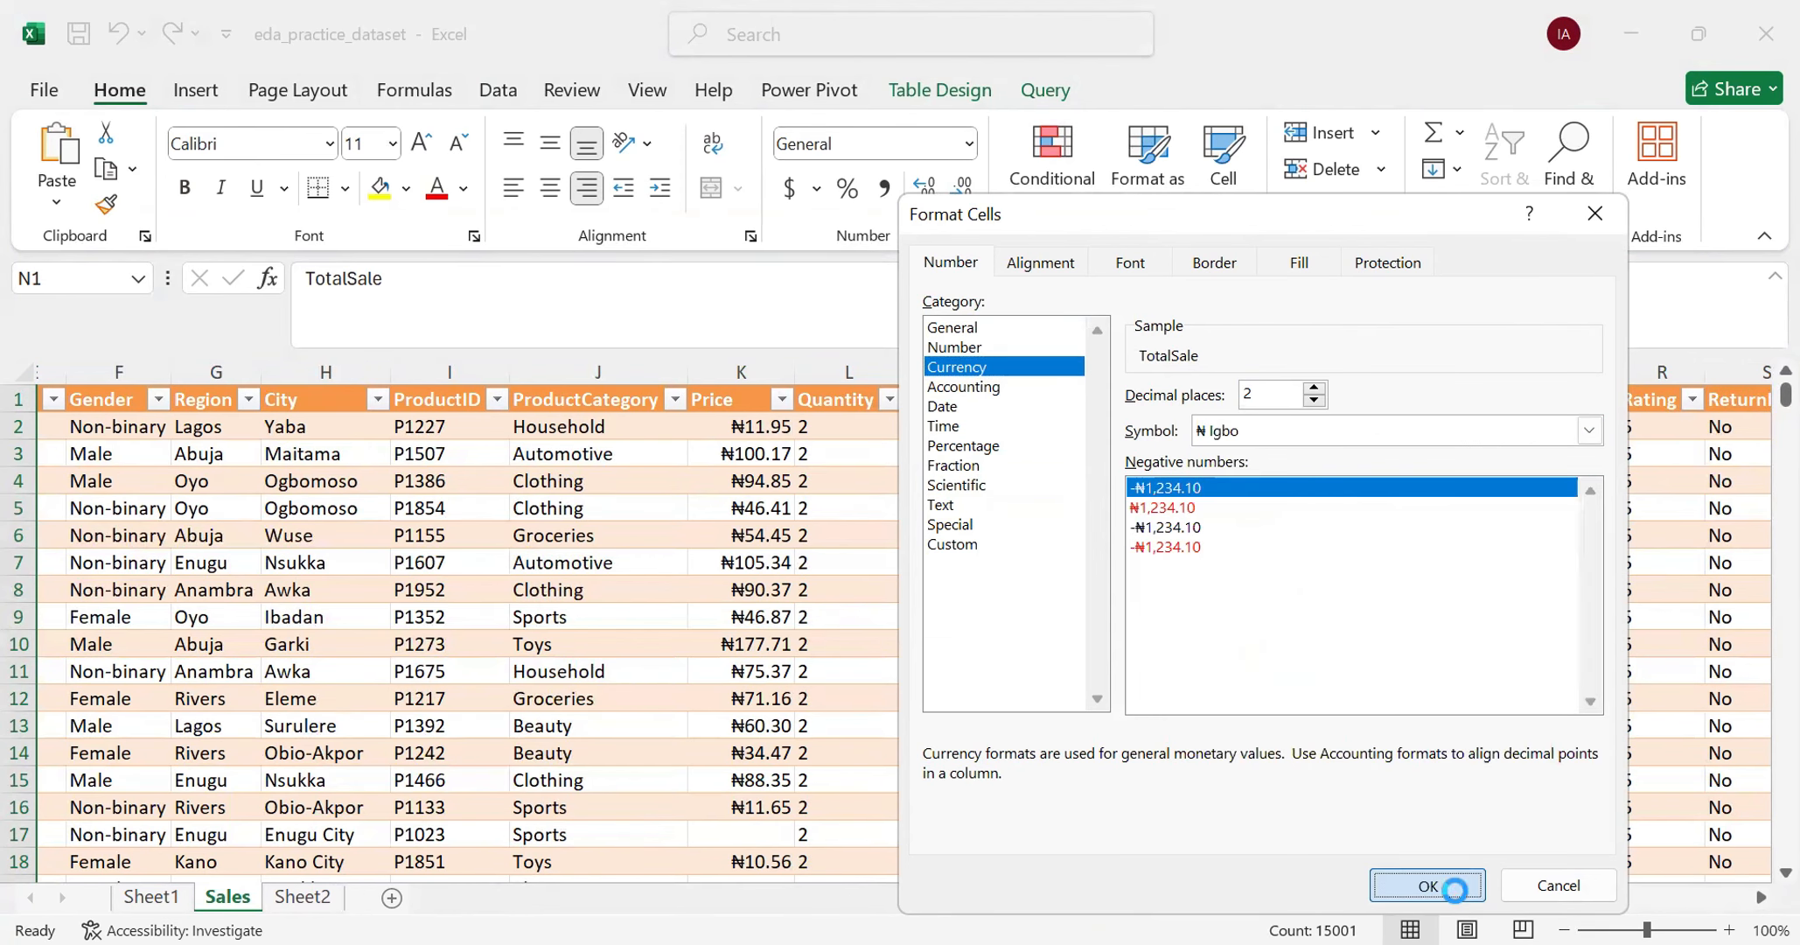
{"action": "left_click", "coordinate": [1427, 885]}
{"action": "scroll", "coordinate": [1168, 603], "scroll_direction": "down", "scroll_amount": 7}
{"action": "scroll", "coordinate": [1169, 604], "scroll_direction": "down", "scroll_amount": 6}
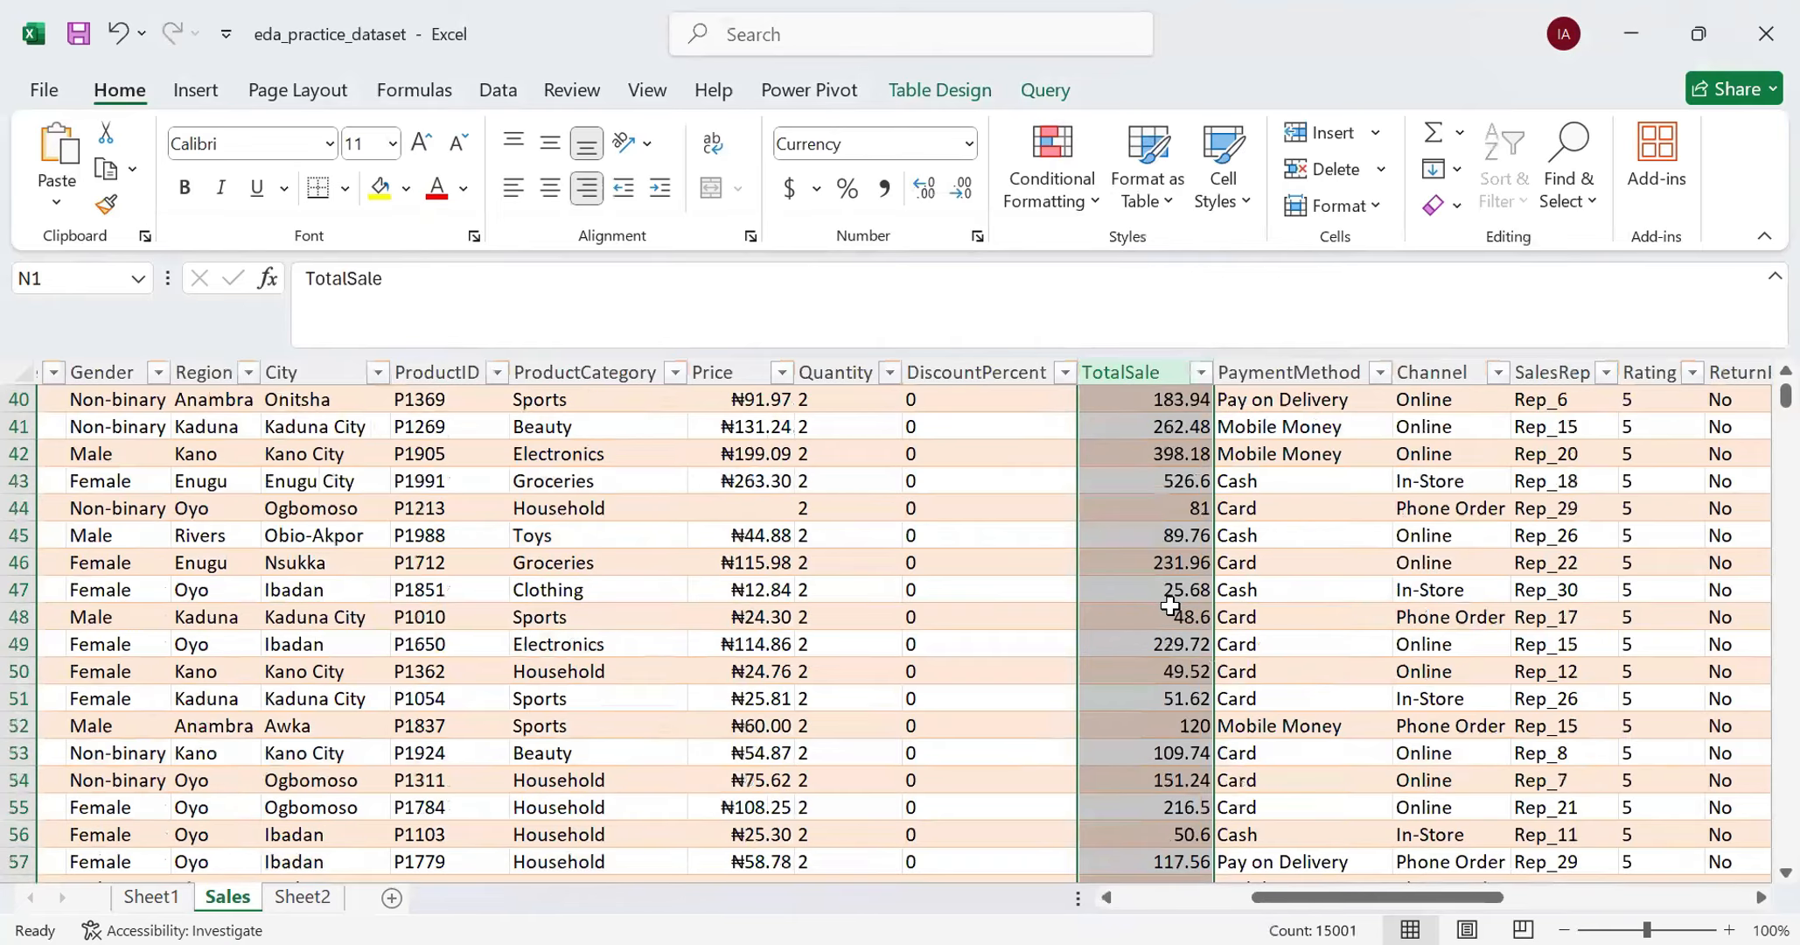
{"action": "scroll", "coordinate": [1169, 603], "scroll_direction": "up", "scroll_amount": 6}
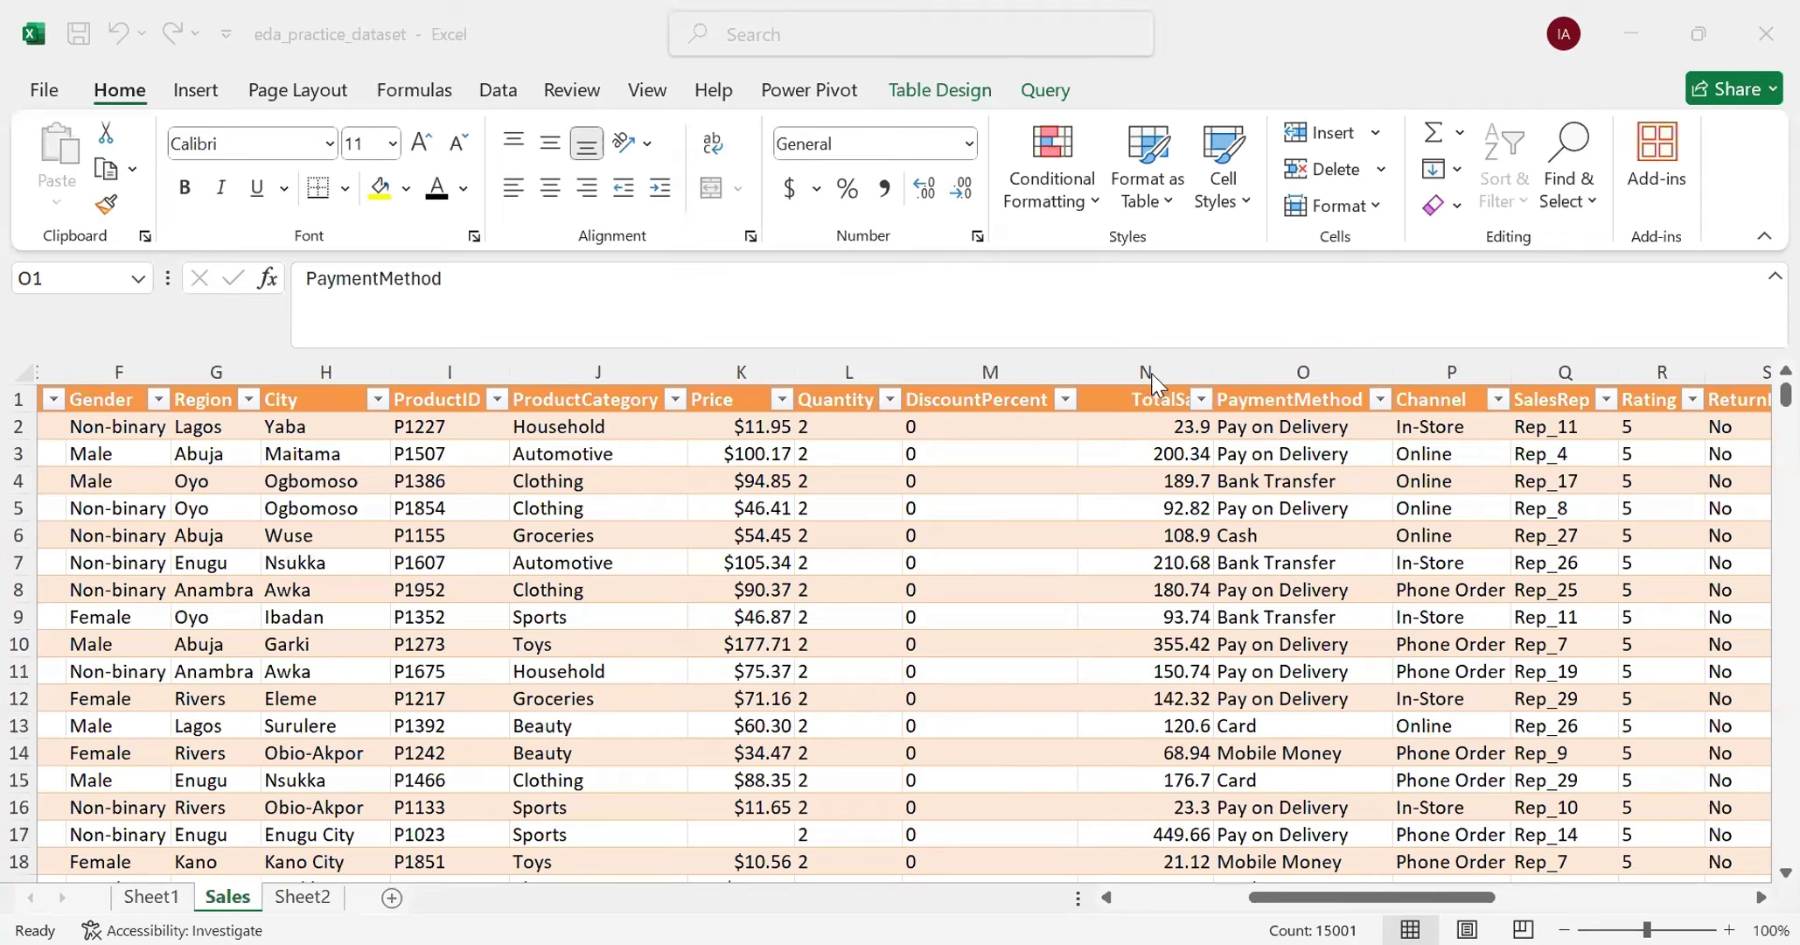
- Examine the TotalSale column's number format and the values stored in N3 and N4
{"action": "left_click", "coordinate": [1152, 384]}
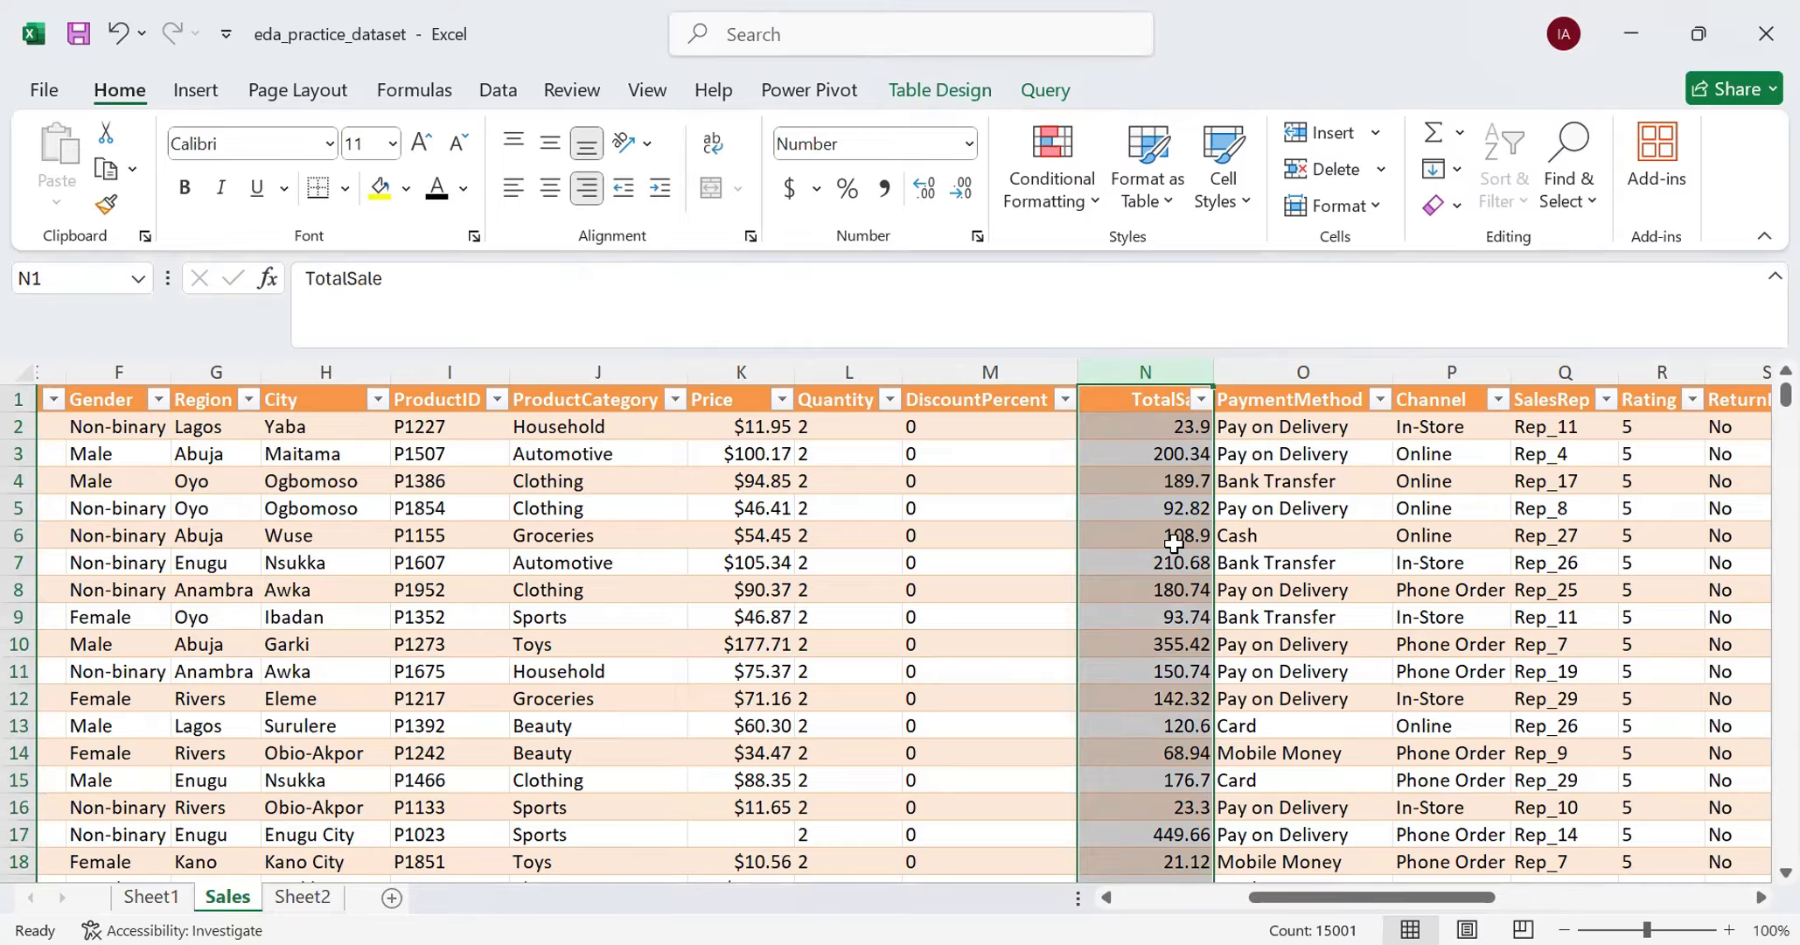
{"action": "left_click", "coordinate": [1154, 453]}
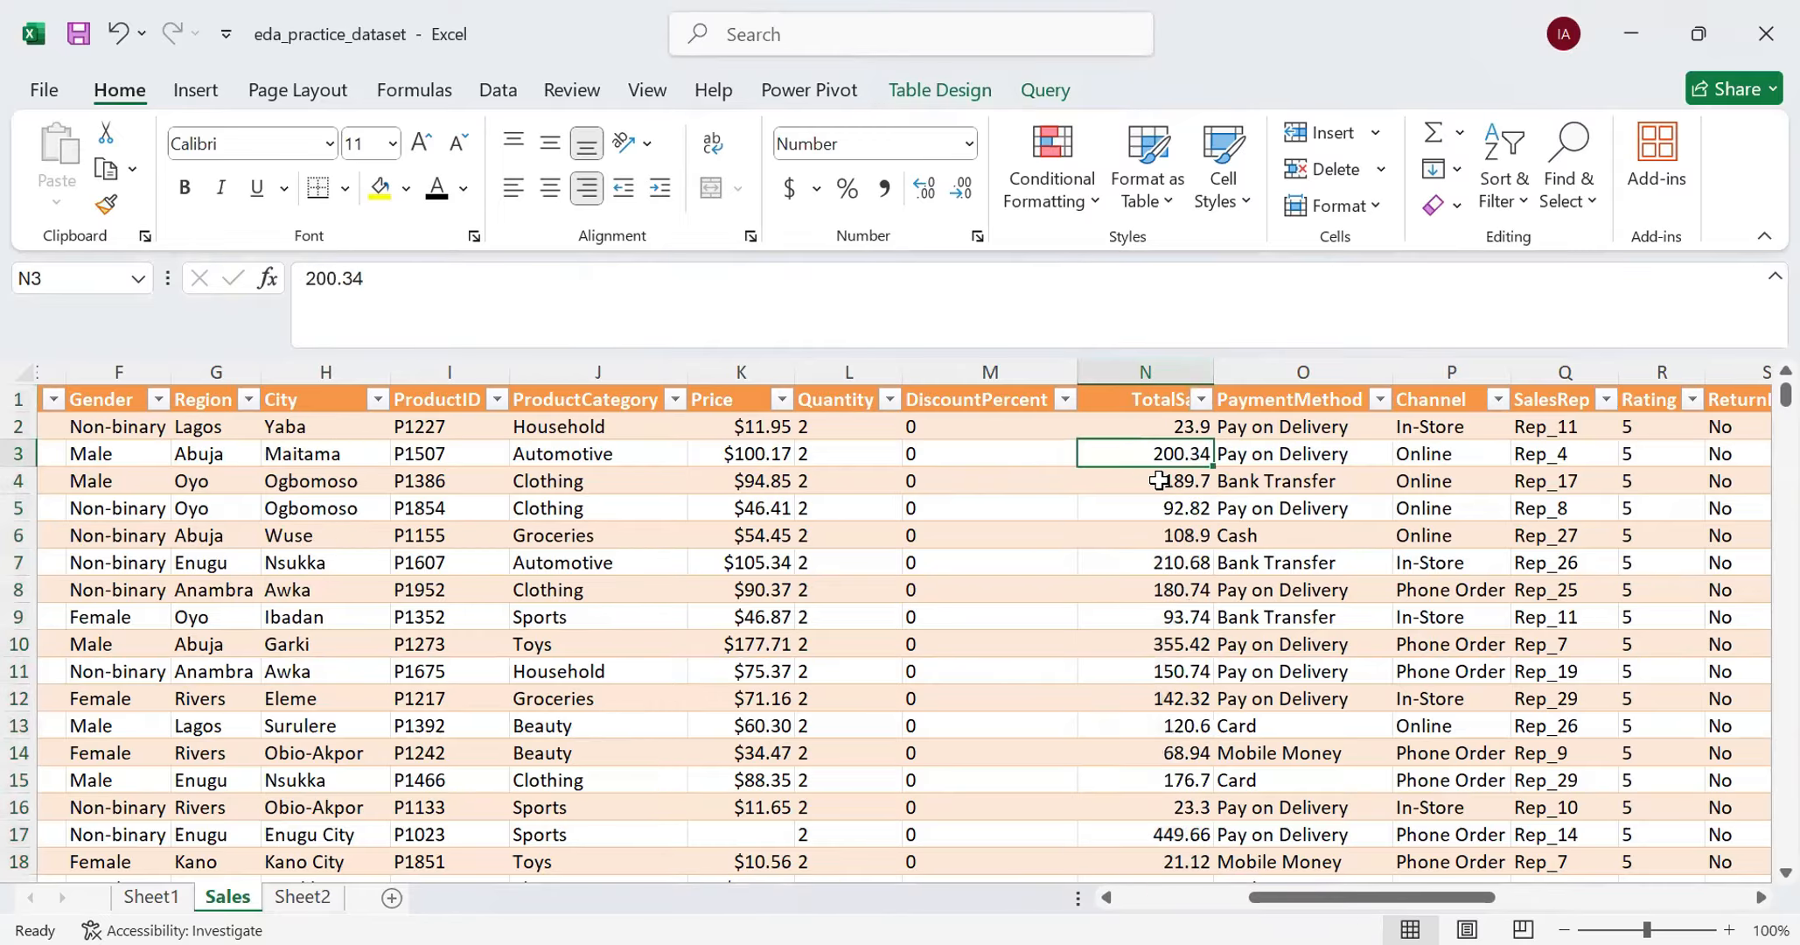
{"action": "left_click", "coordinate": [1157, 480]}
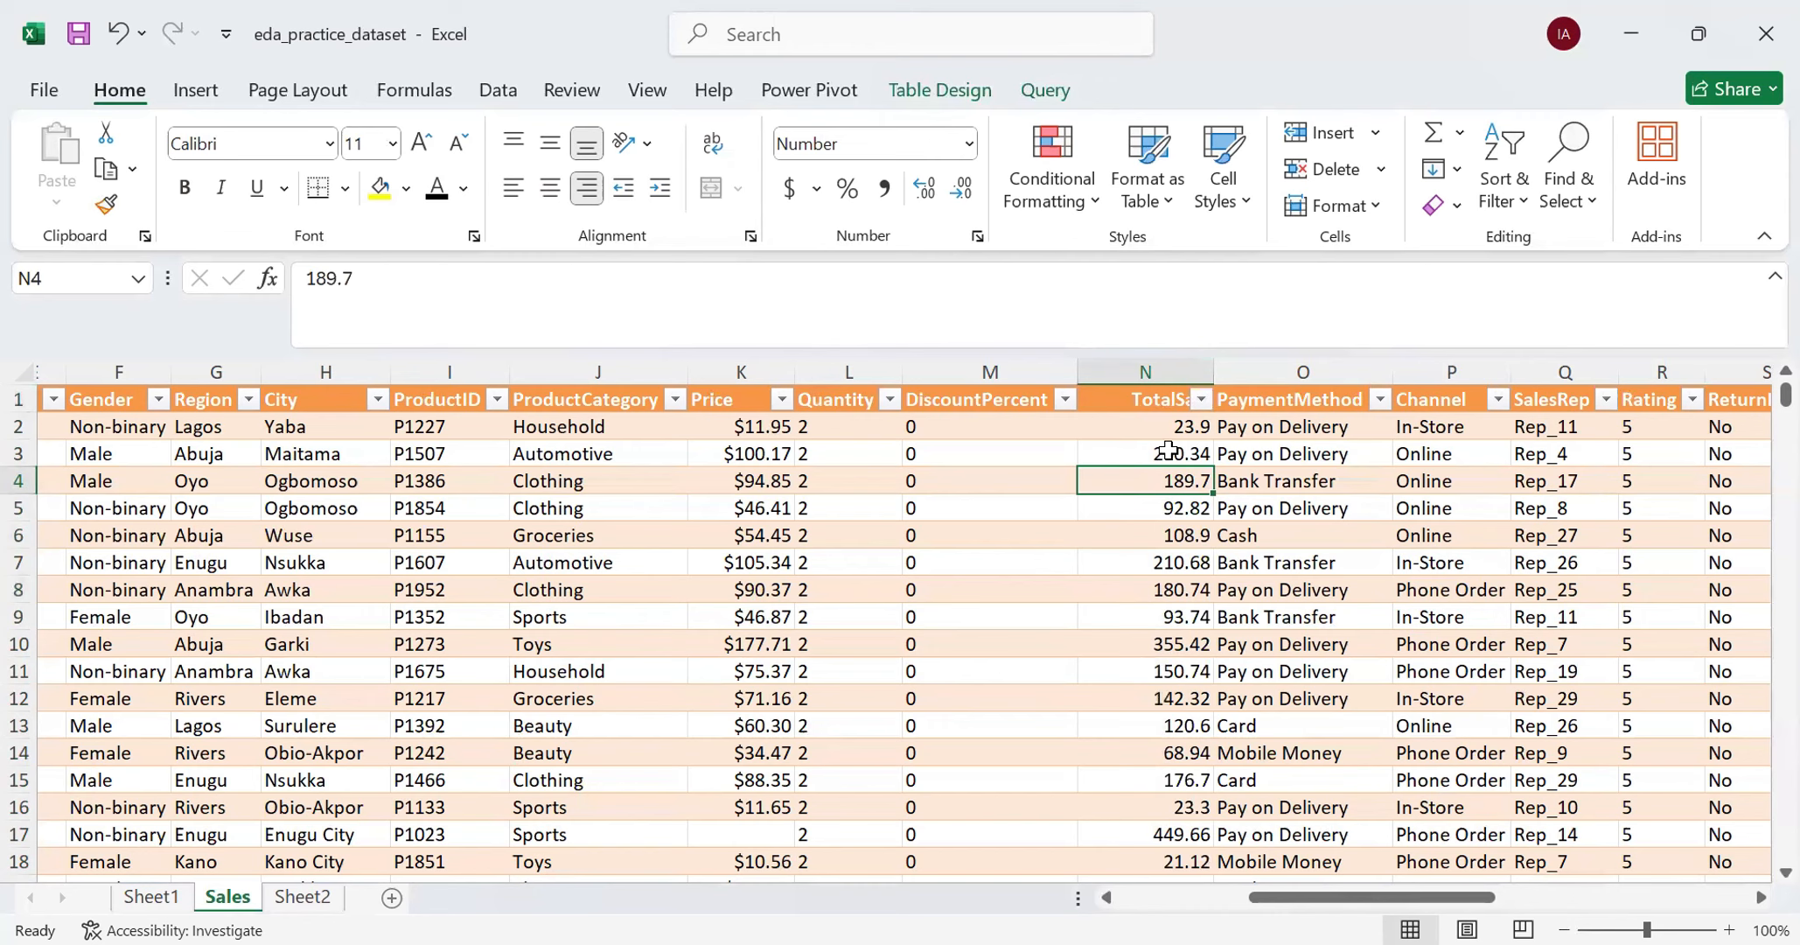
- Insert a new column between TotalSale and PaymentMethod
{"action": "left_click", "coordinate": [1260, 371]}
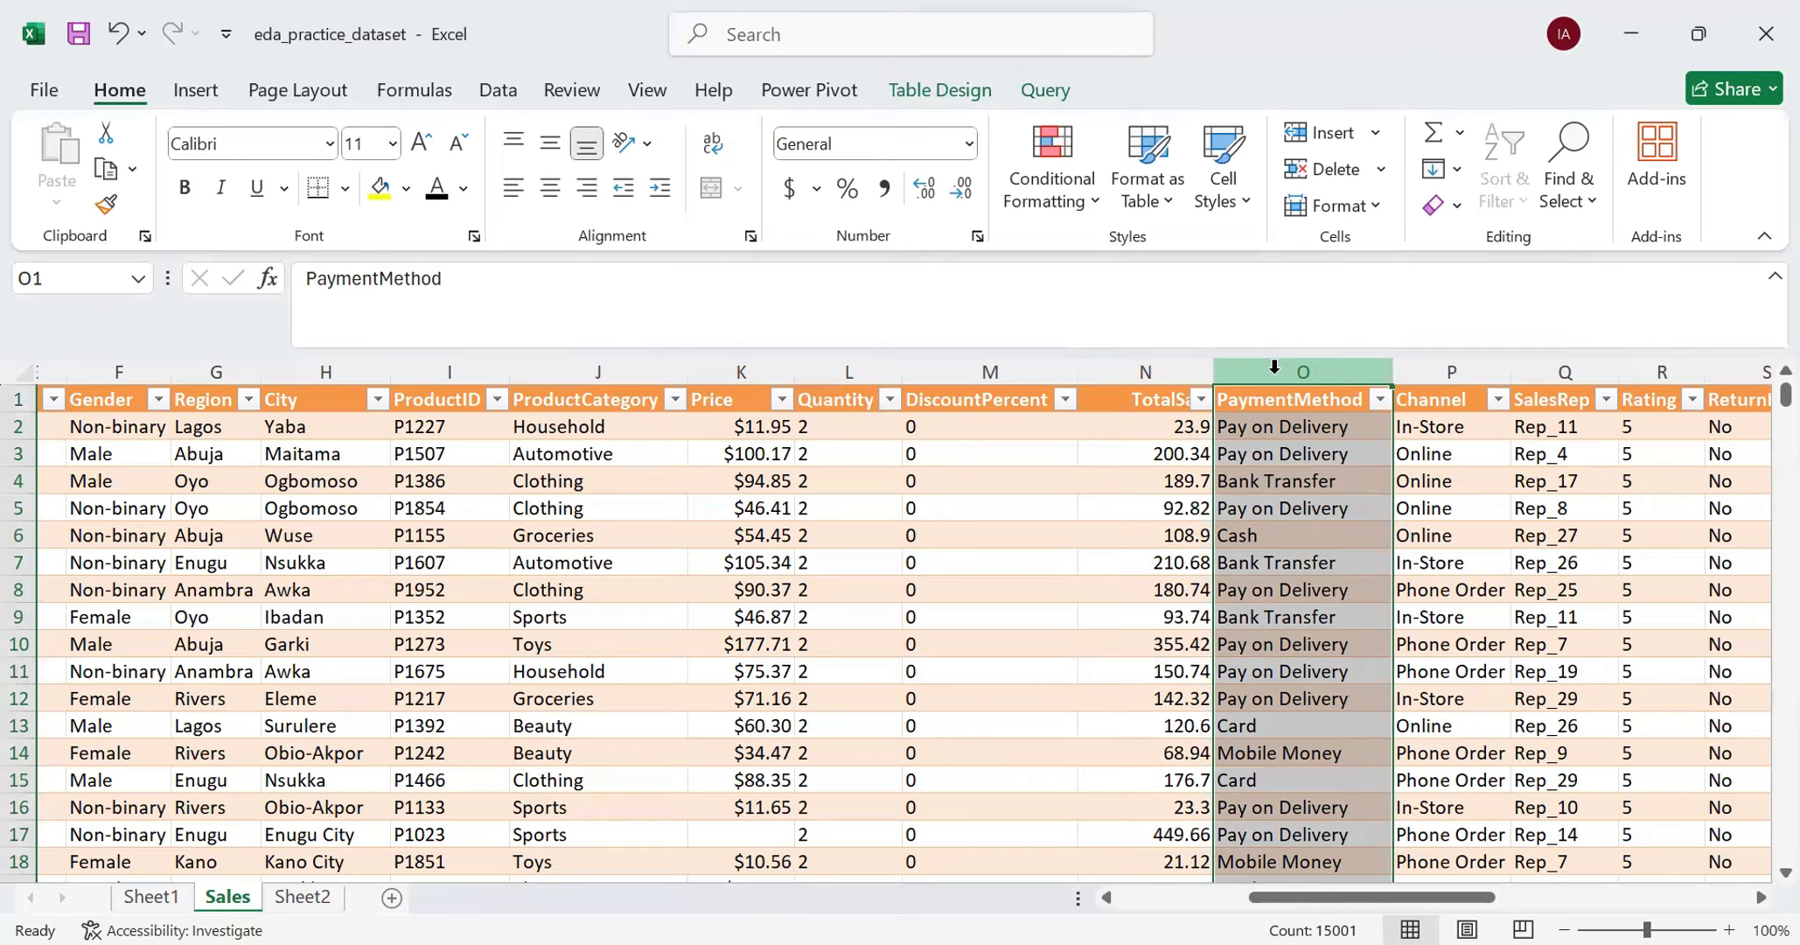
{"action": "left_click", "coordinate": [1267, 367]}
{"action": "right_click", "coordinate": [1274, 368]}
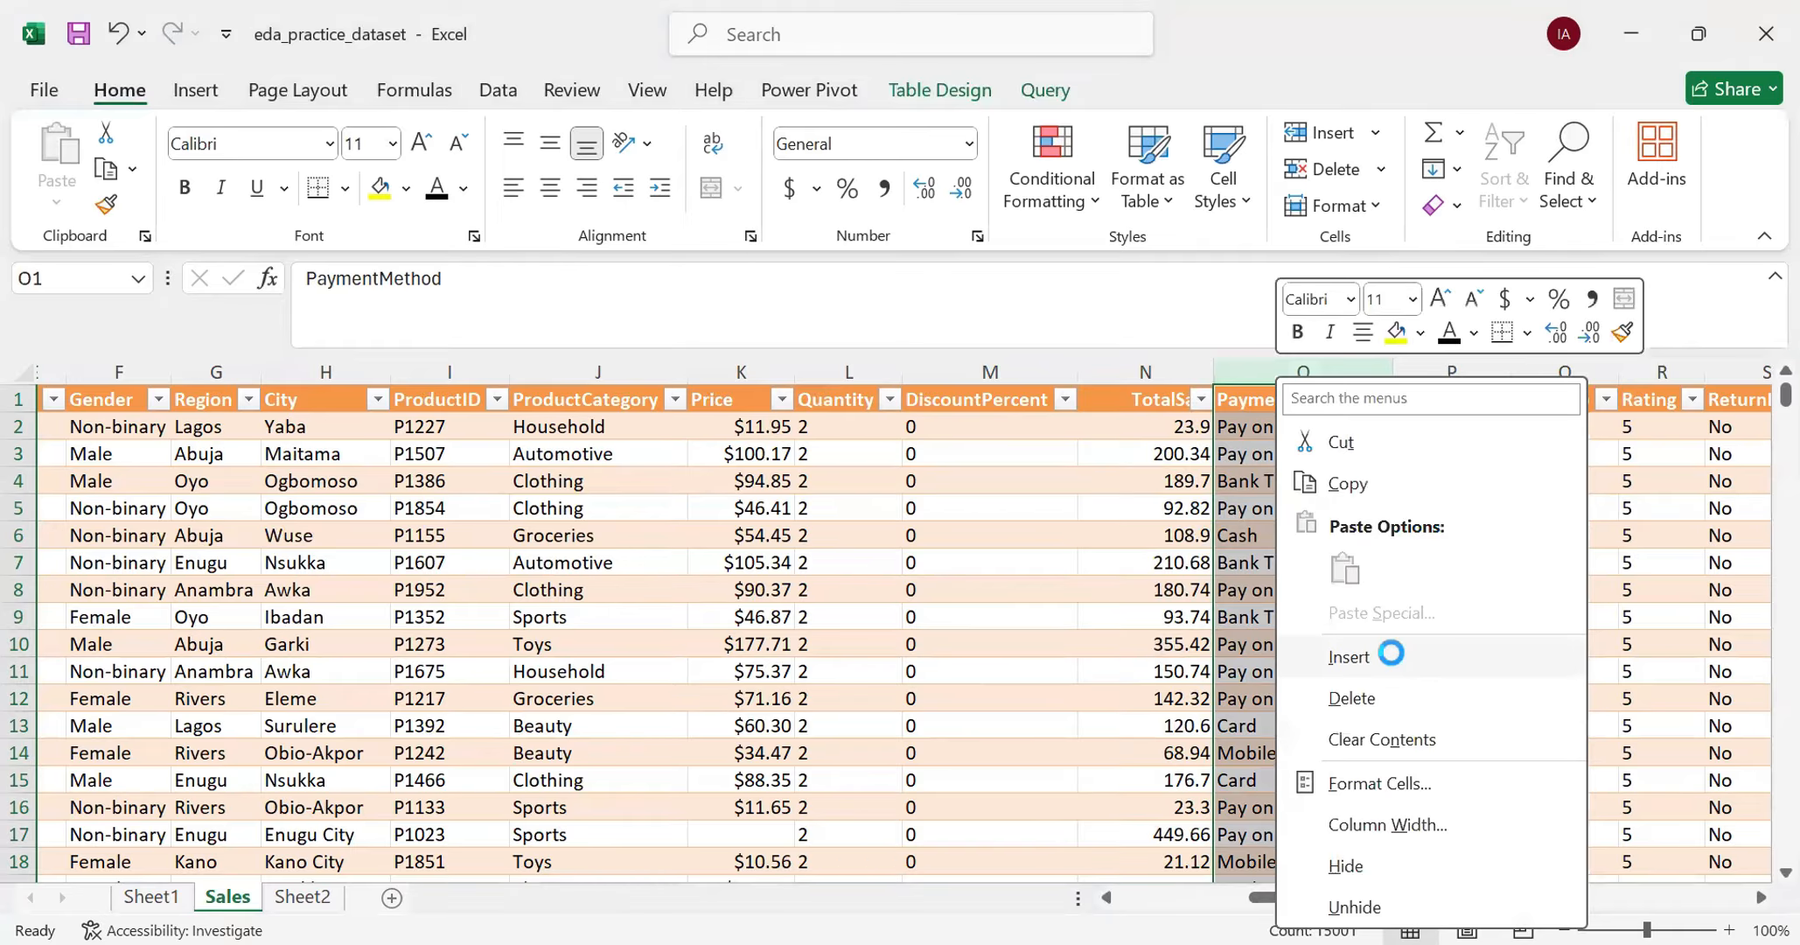
{"action": "left_click", "coordinate": [1390, 652]}
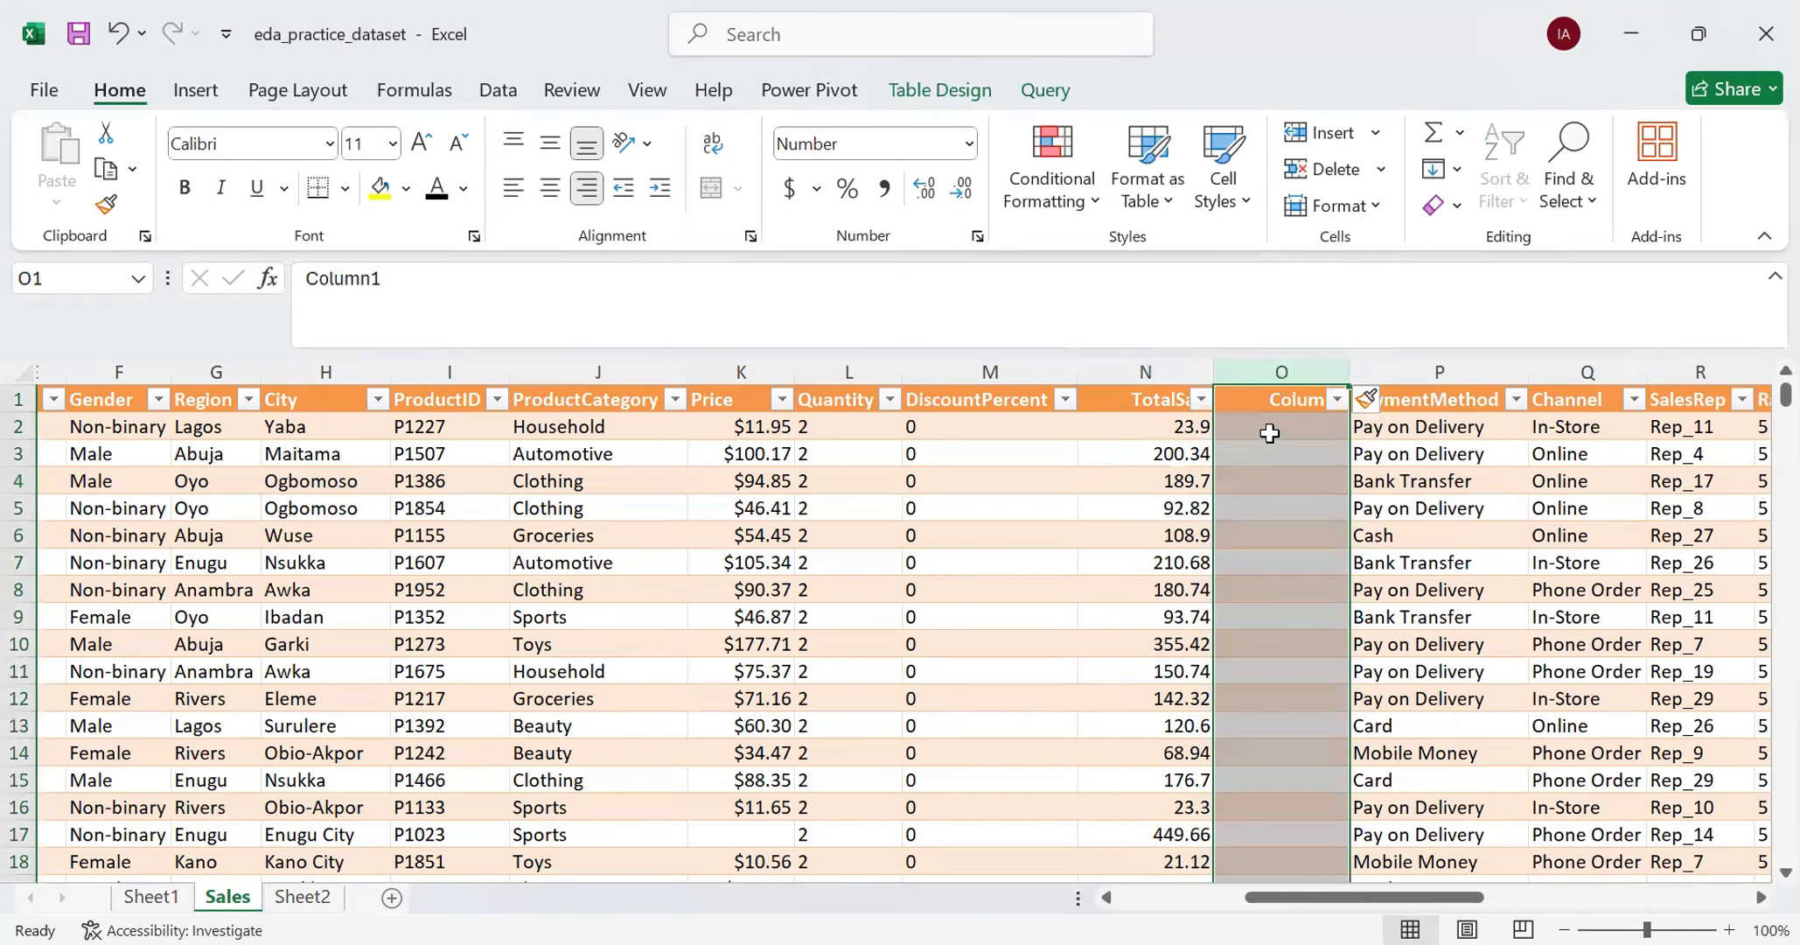
{"action": "left_click", "coordinate": [1269, 431]}
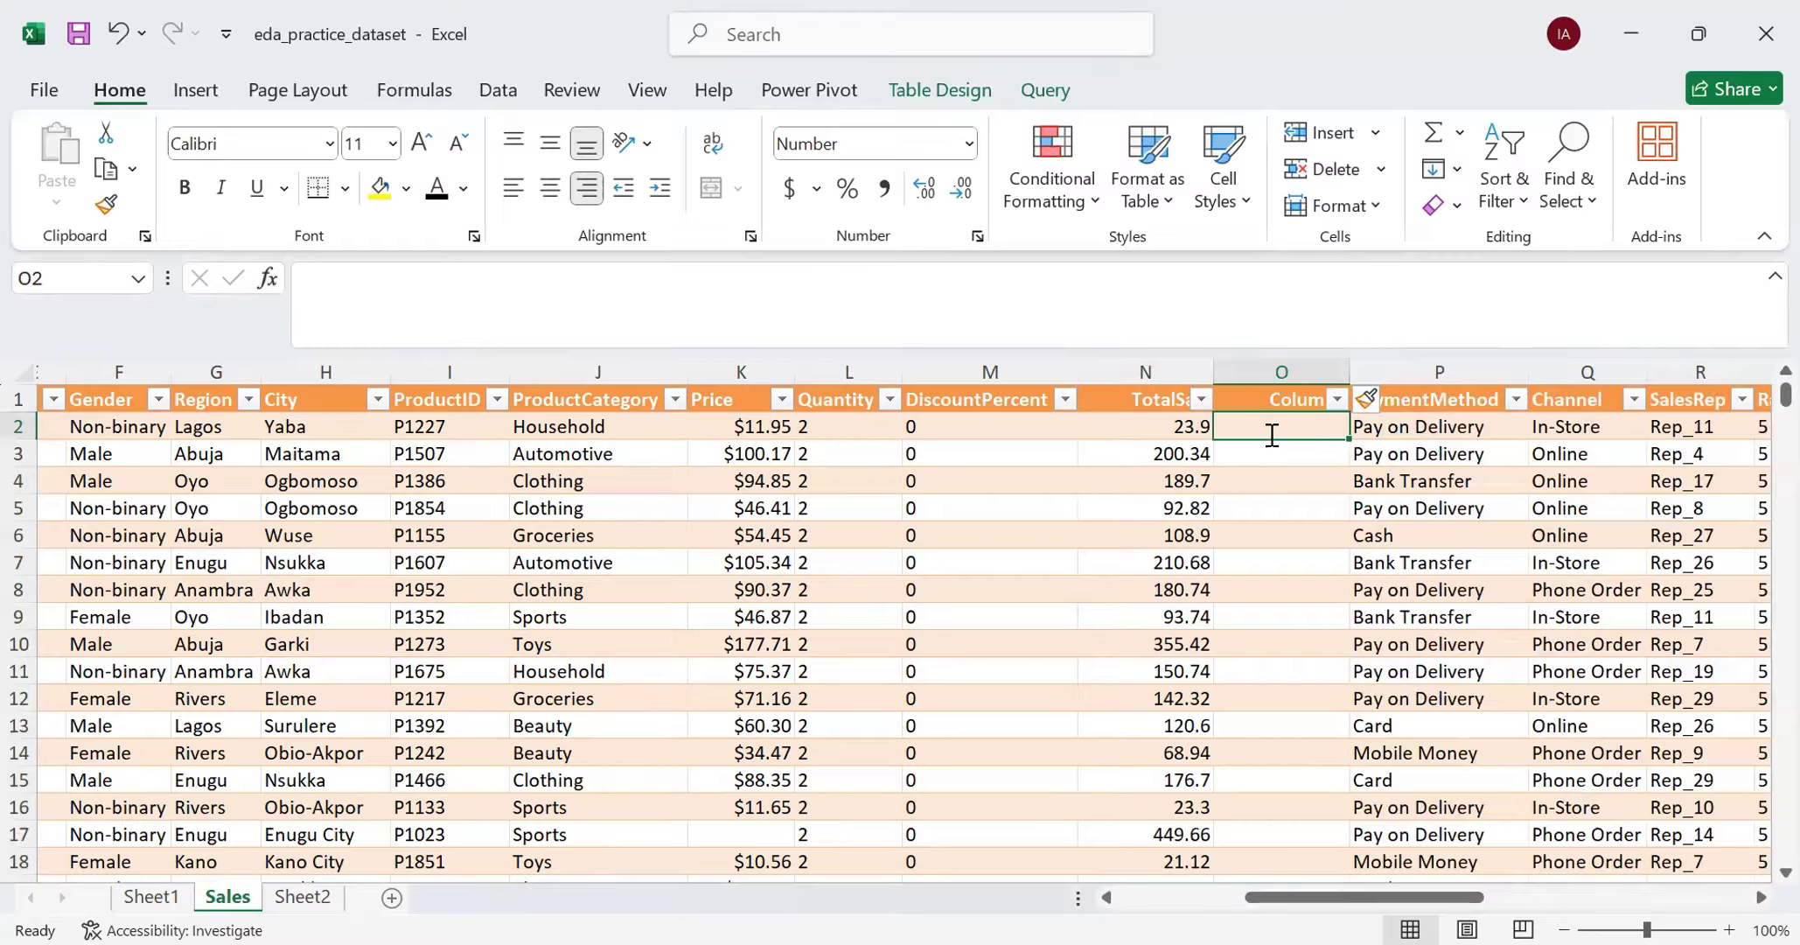
{"action": "type", "text": "="}
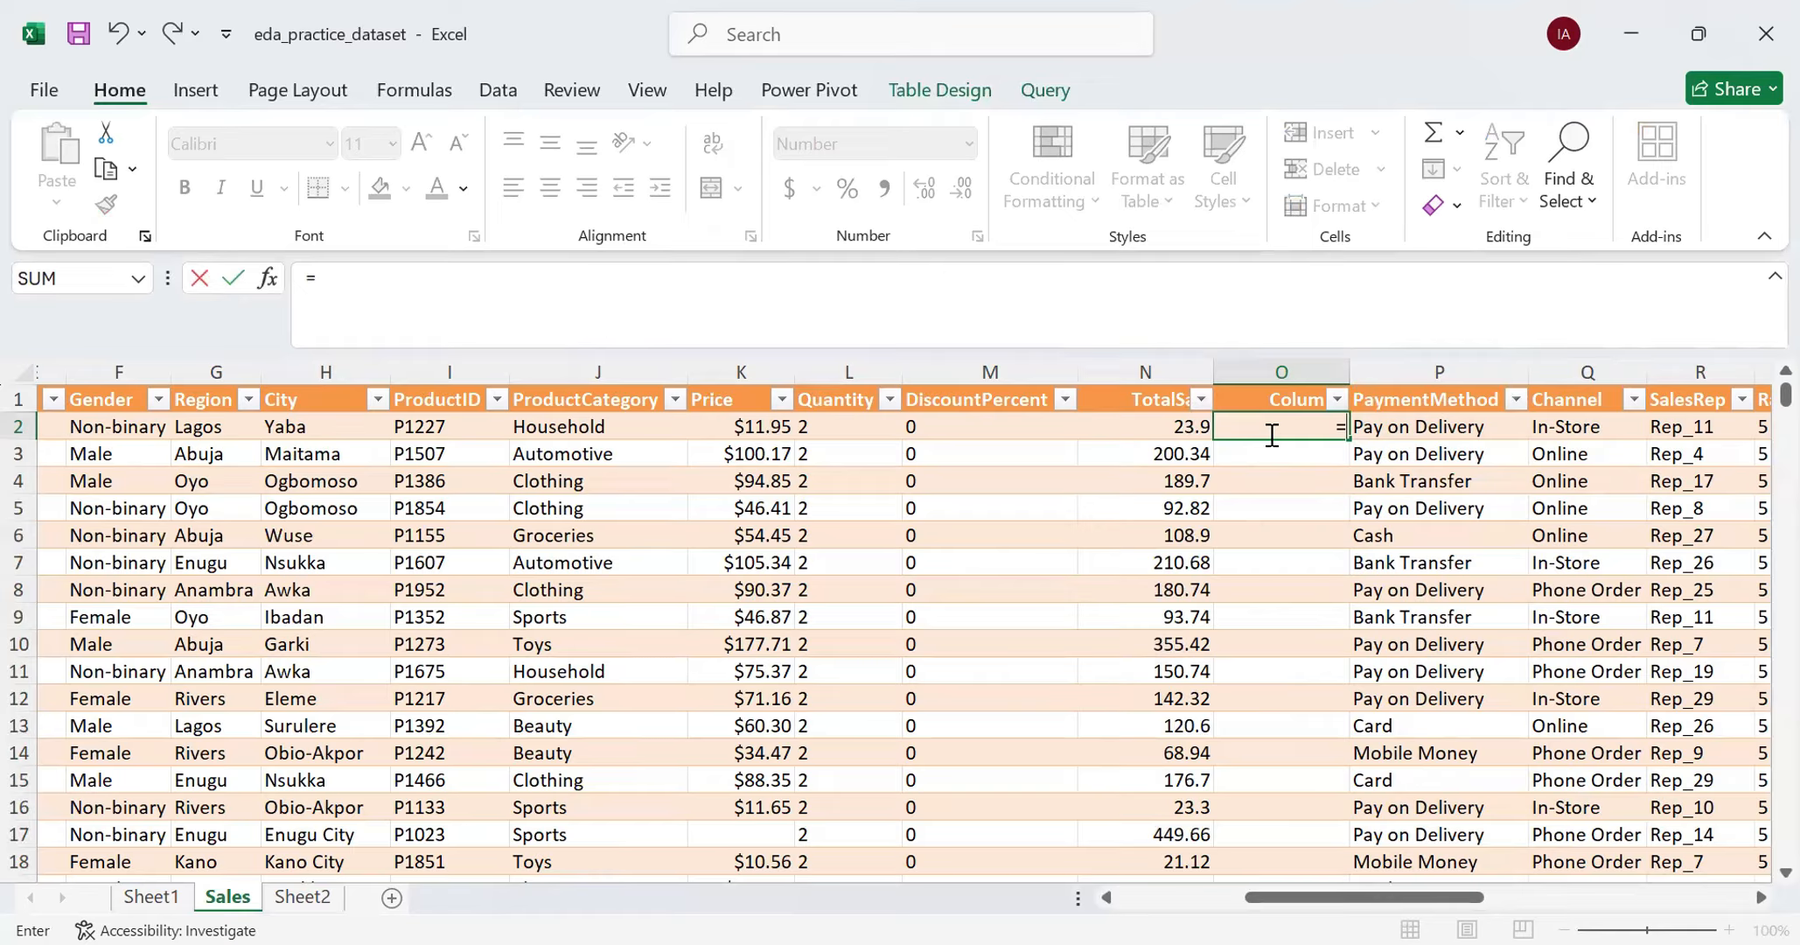
{"action": "type", "text": "TRIM"}
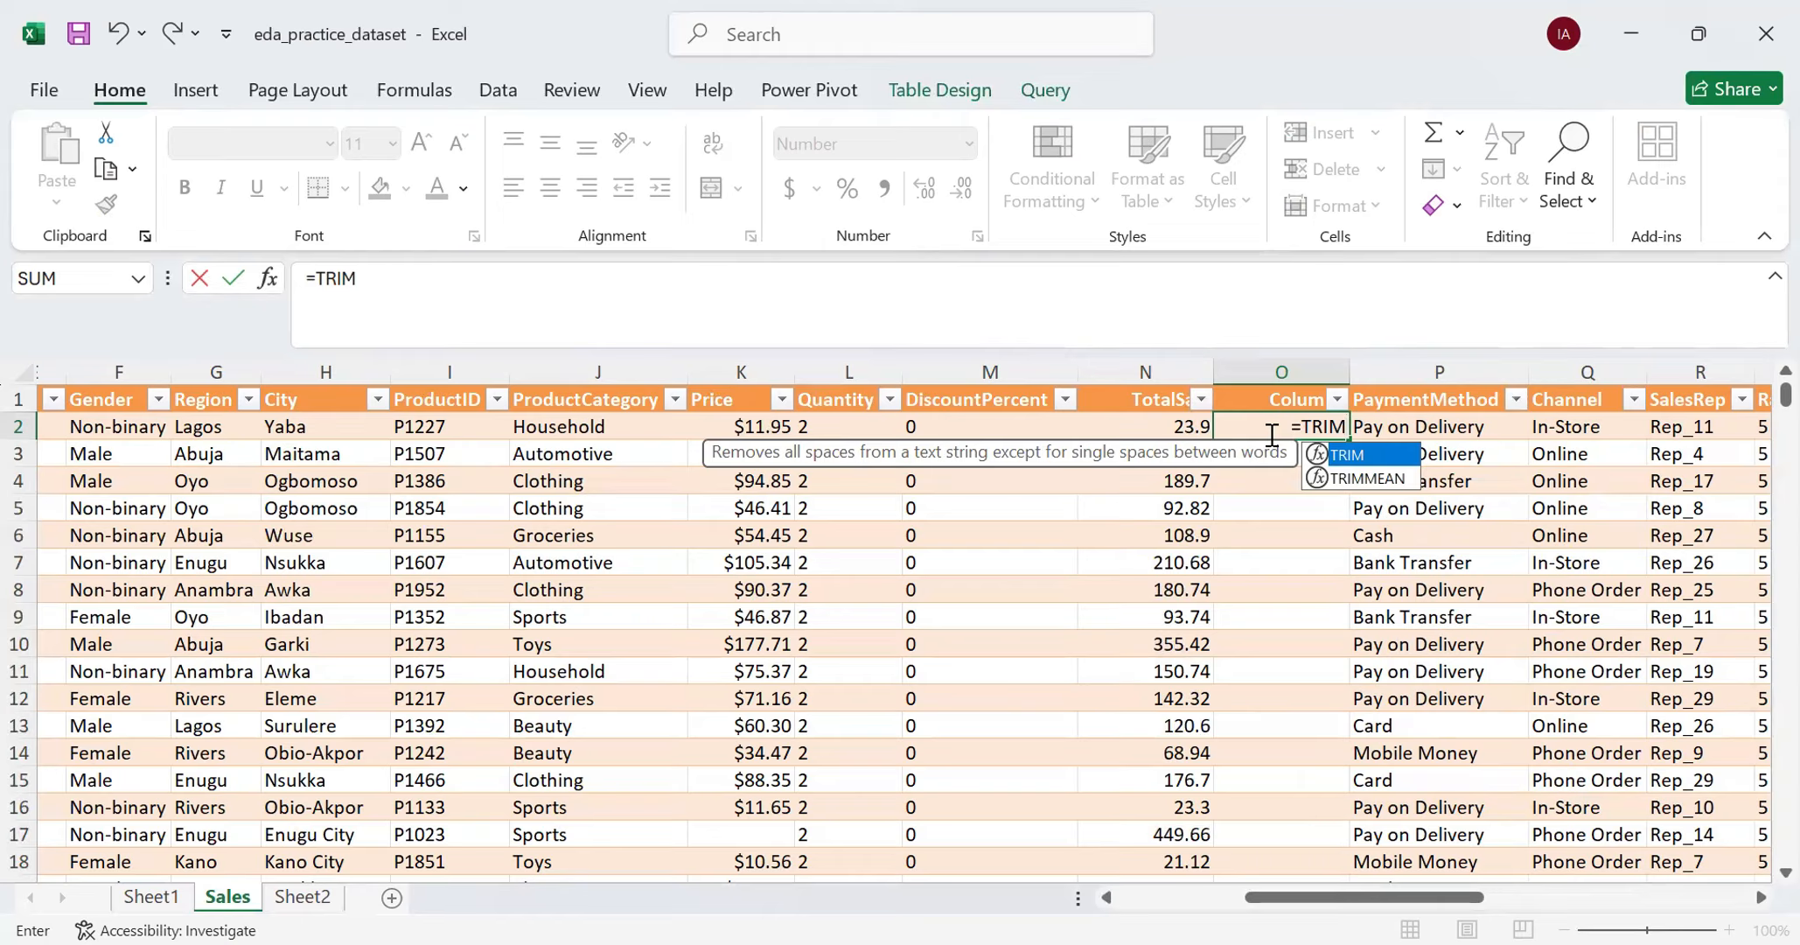
{"action": "type", "text": "("}
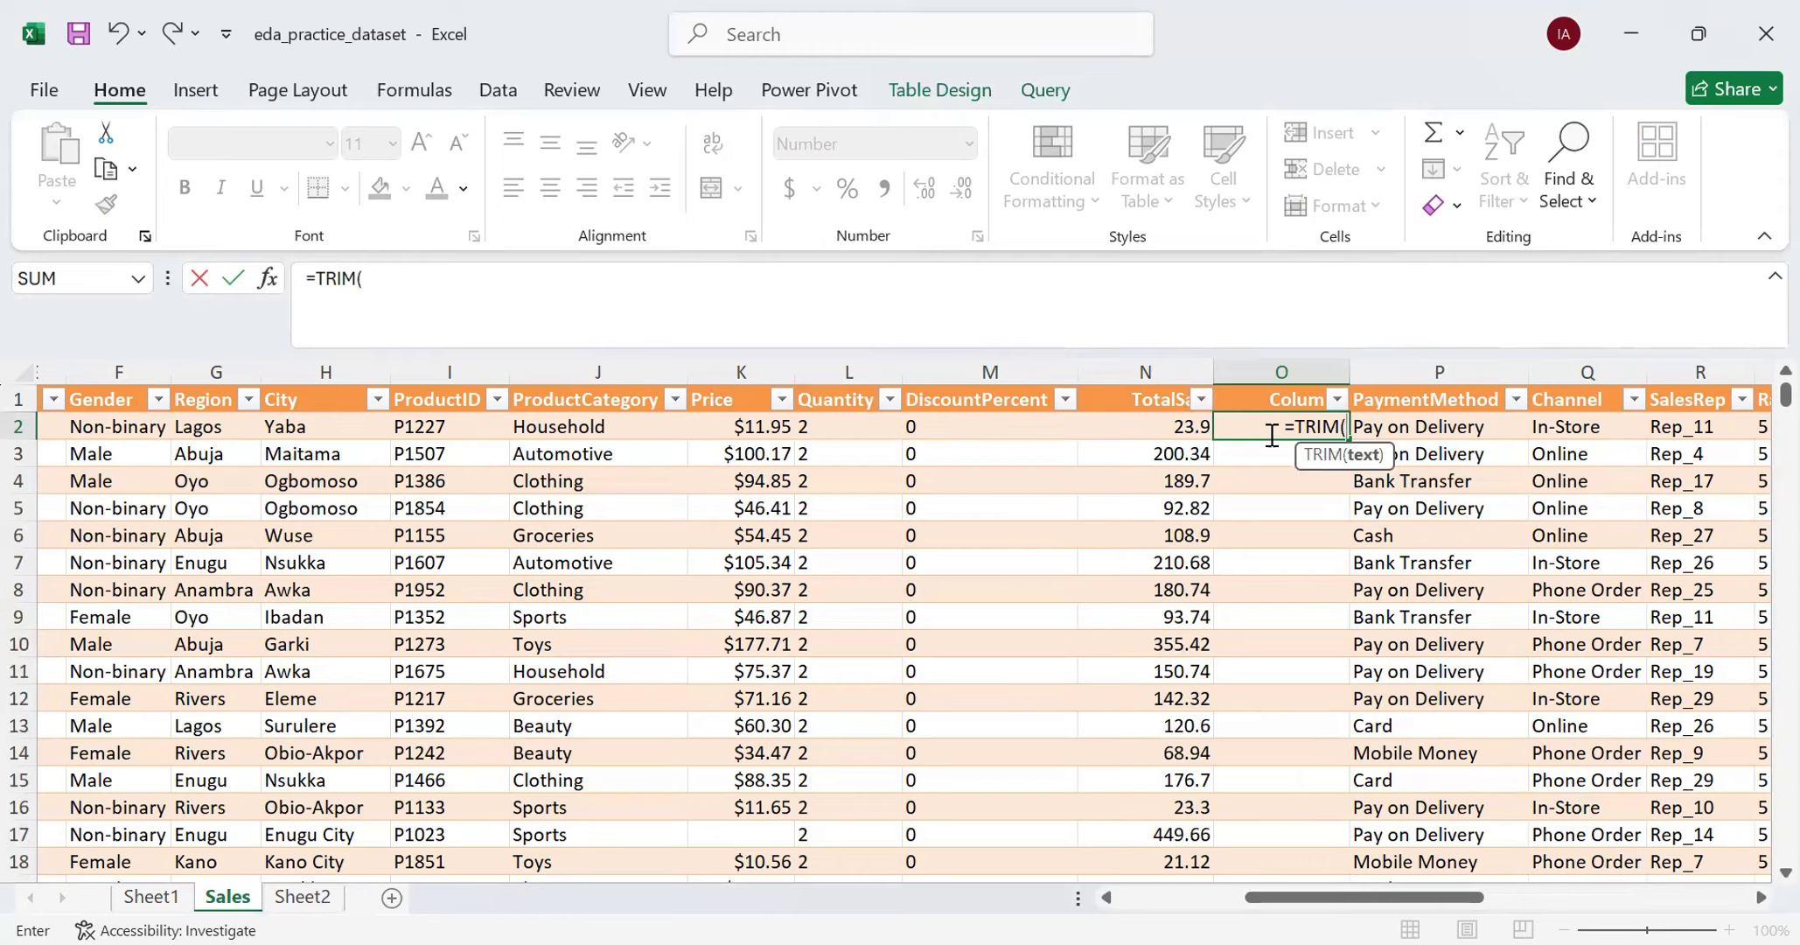
{"action": "left_click", "coordinate": [1147, 417]}
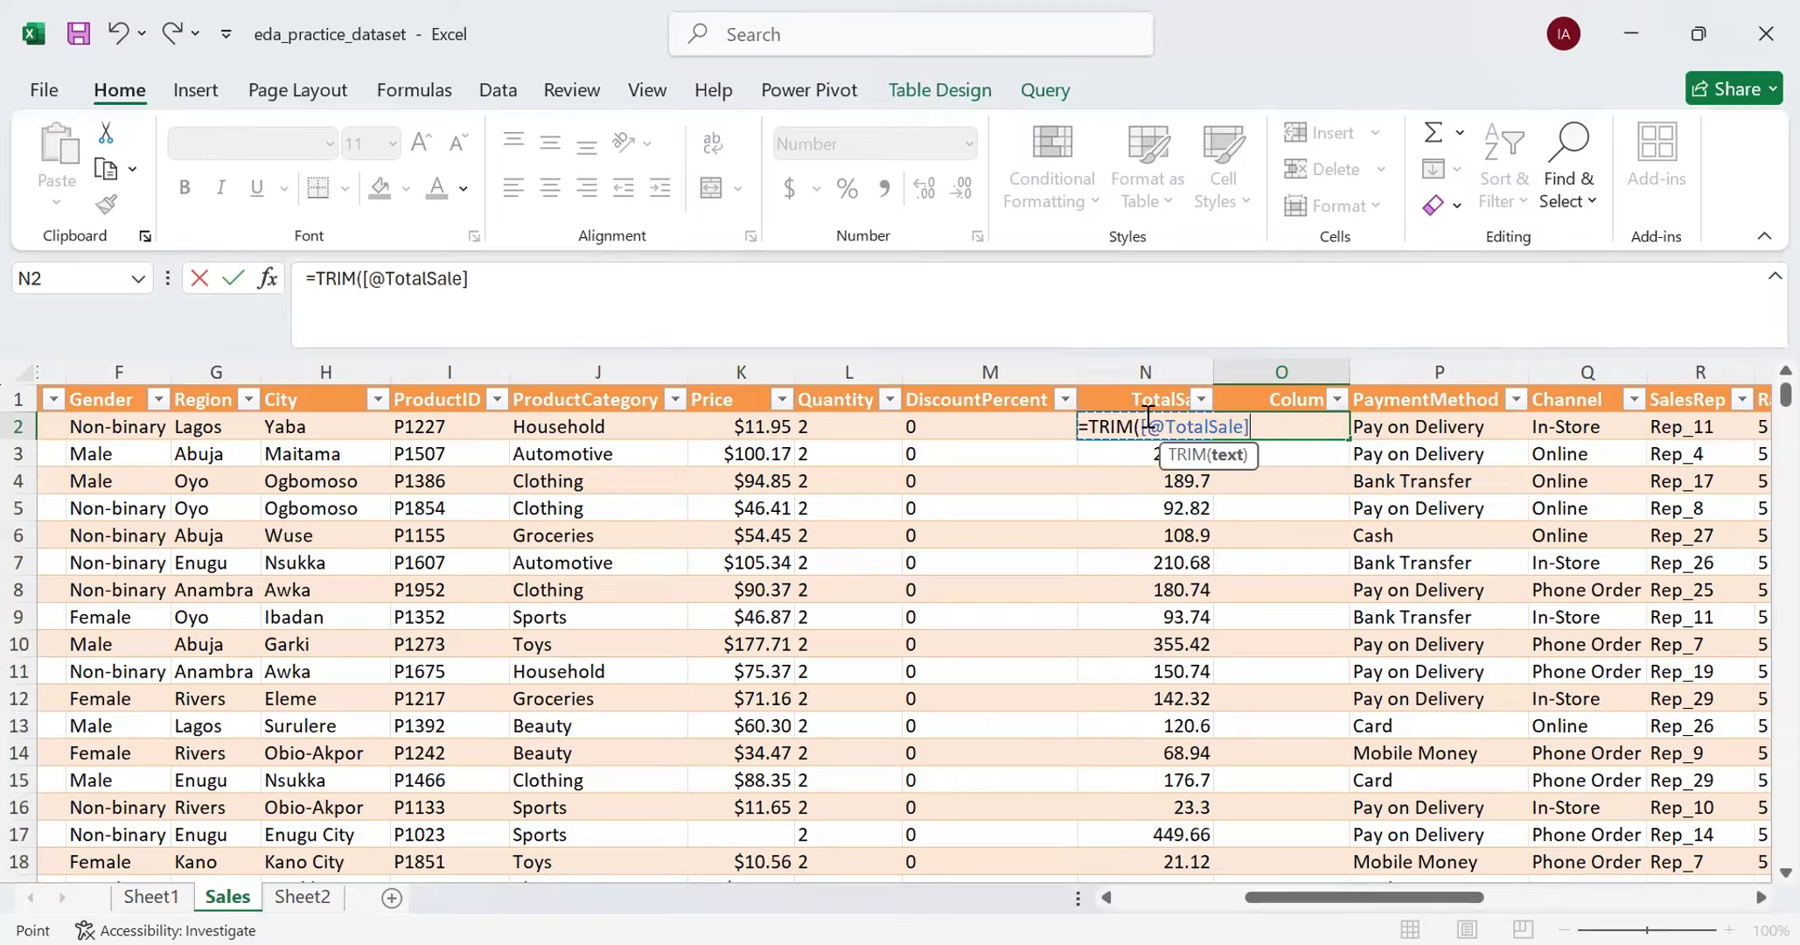
{"action": "key", "text": "Return"}
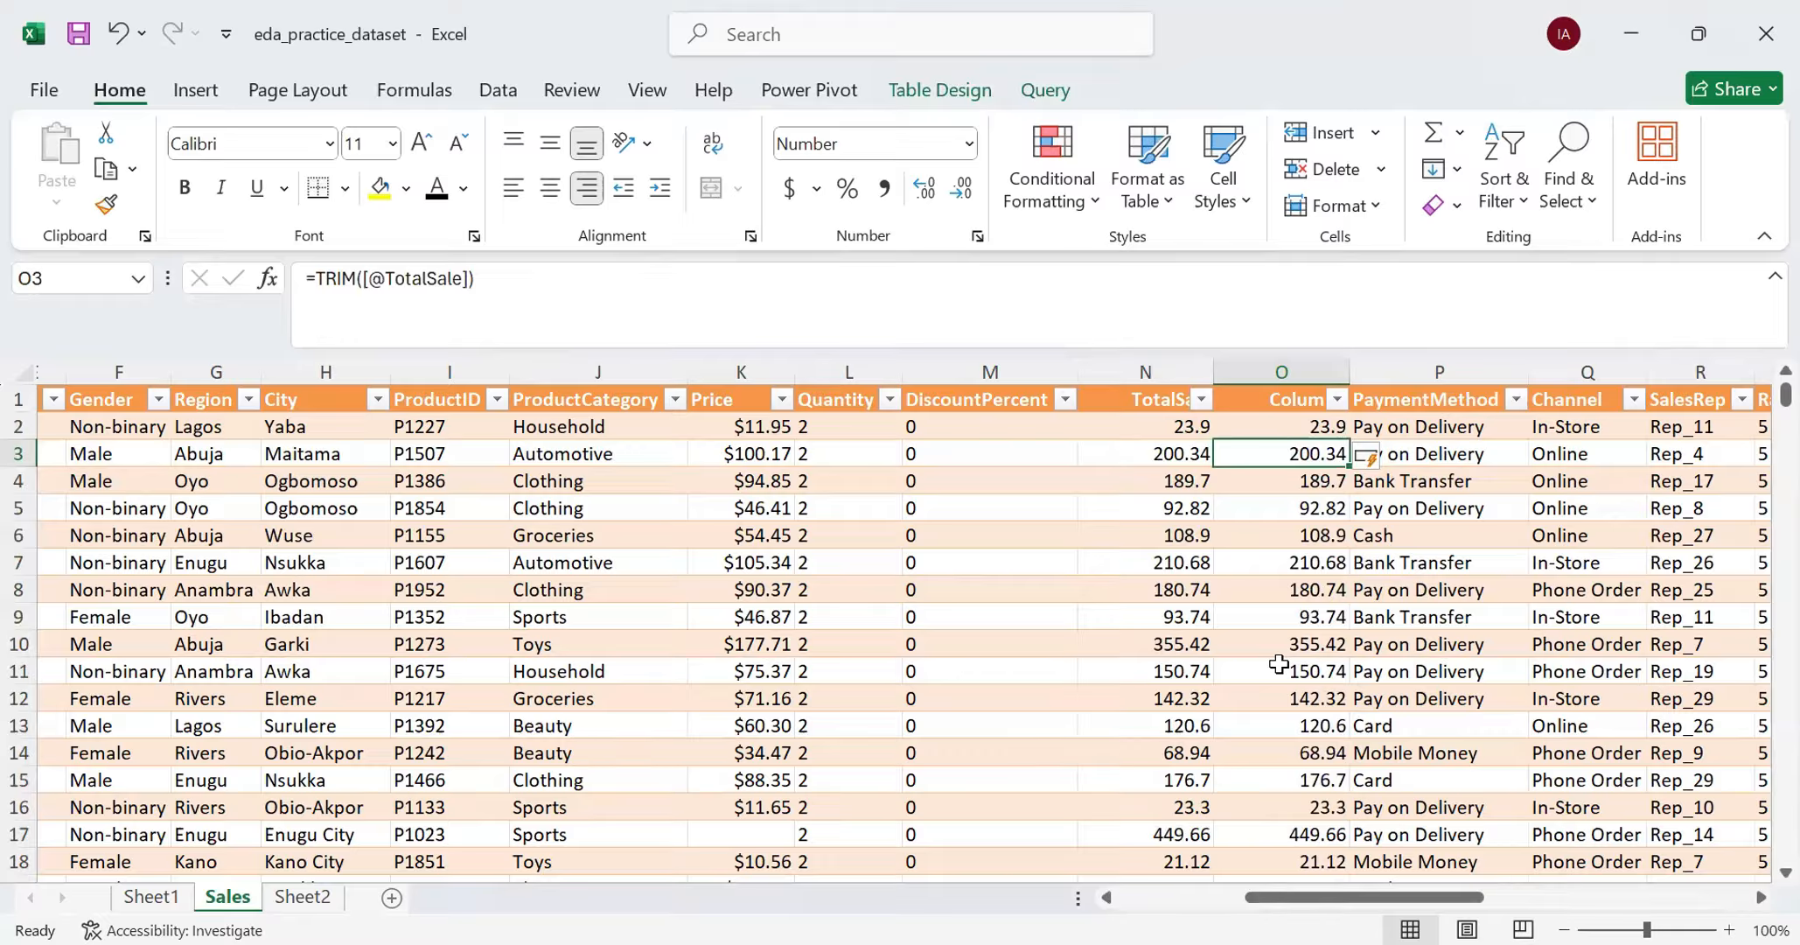
{"action": "left_click", "coordinate": [1282, 370]}
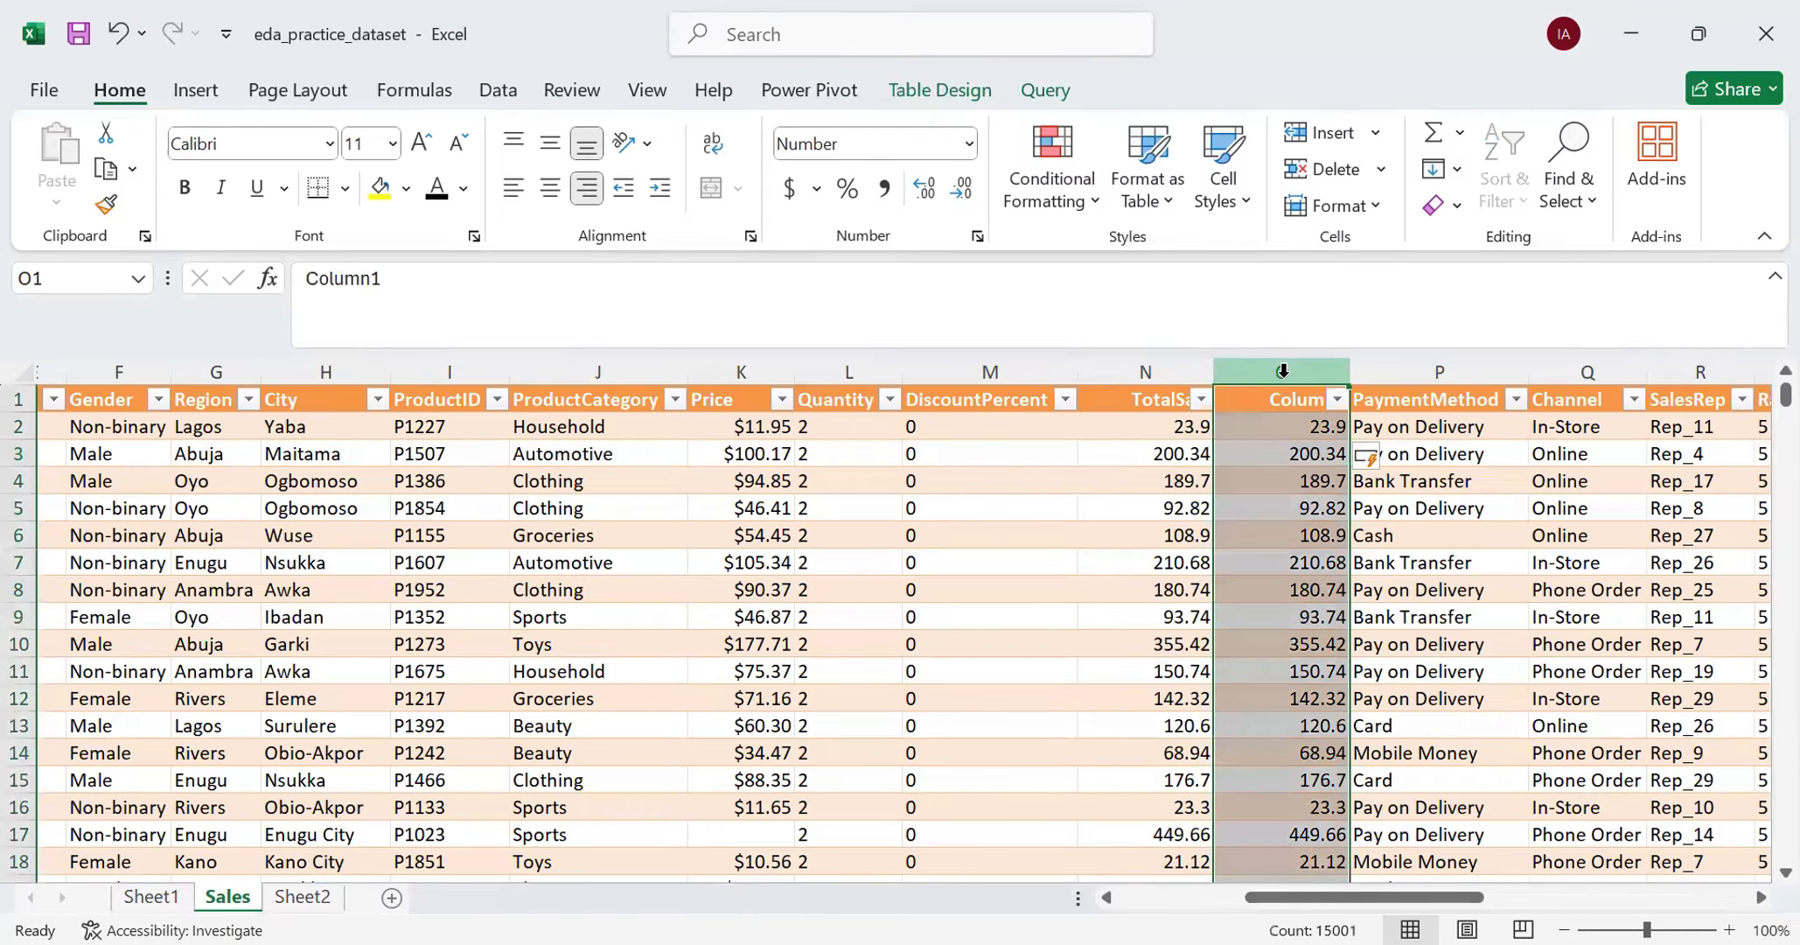
{"action": "key", "text": "Delete"}
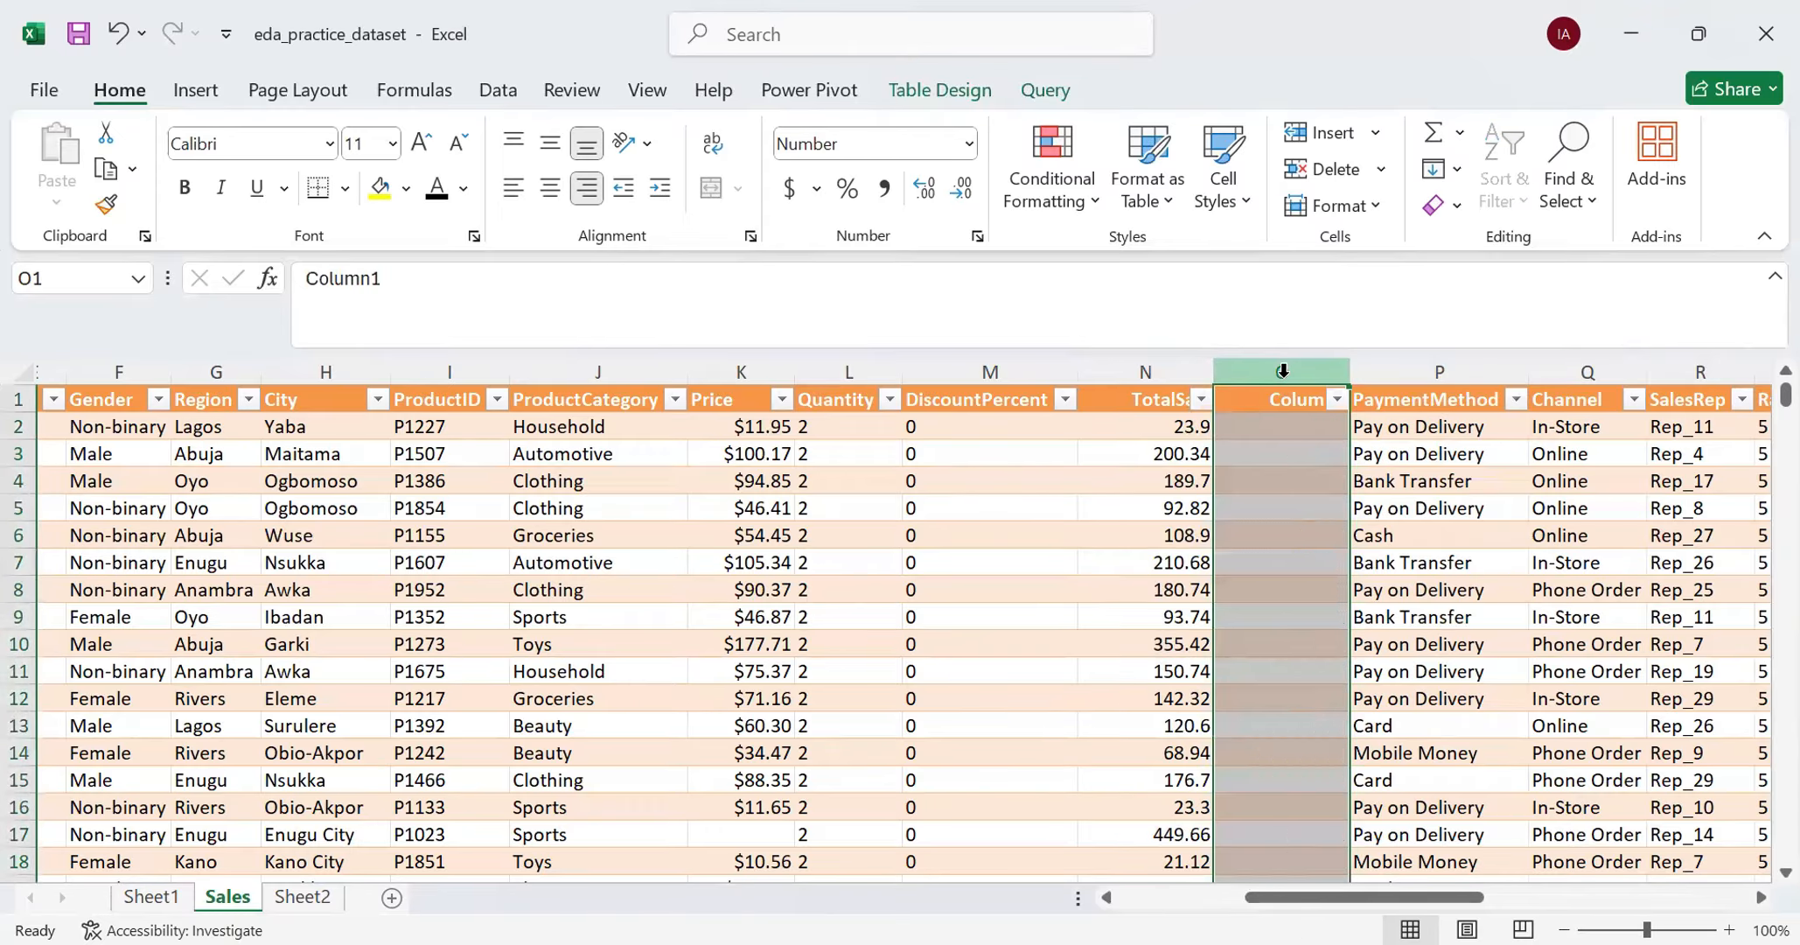
{"action": "left_click", "coordinate": [1301, 437]}
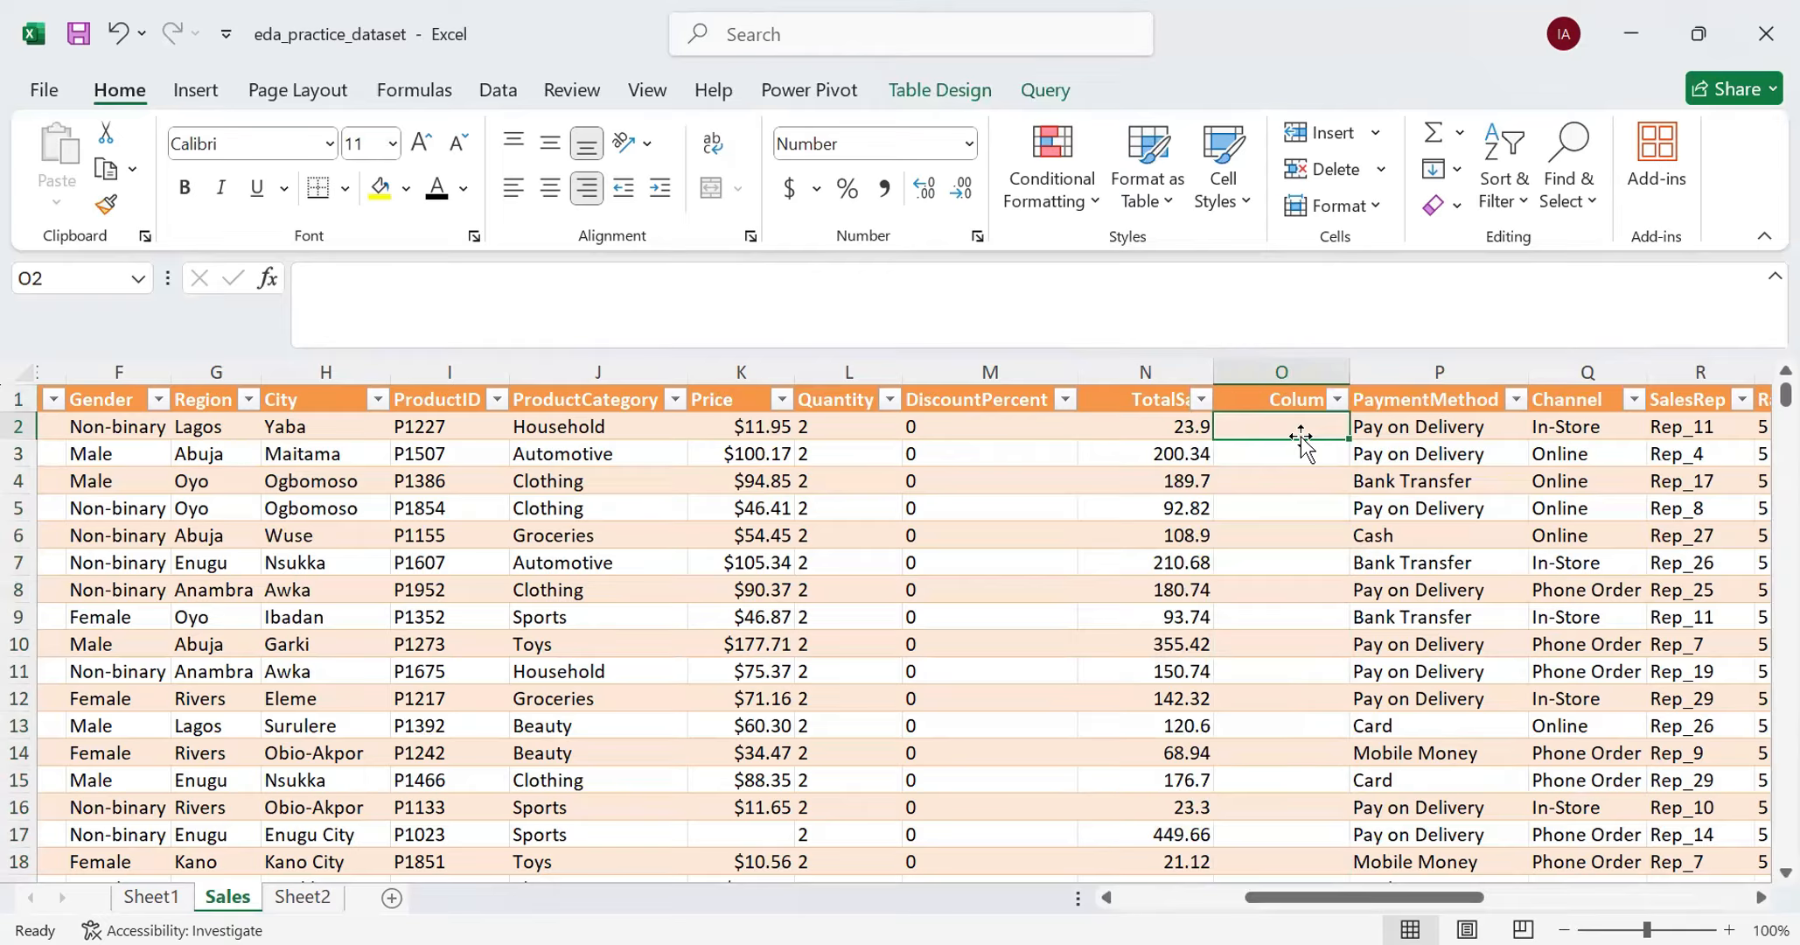
{"action": "type", "text": "="}
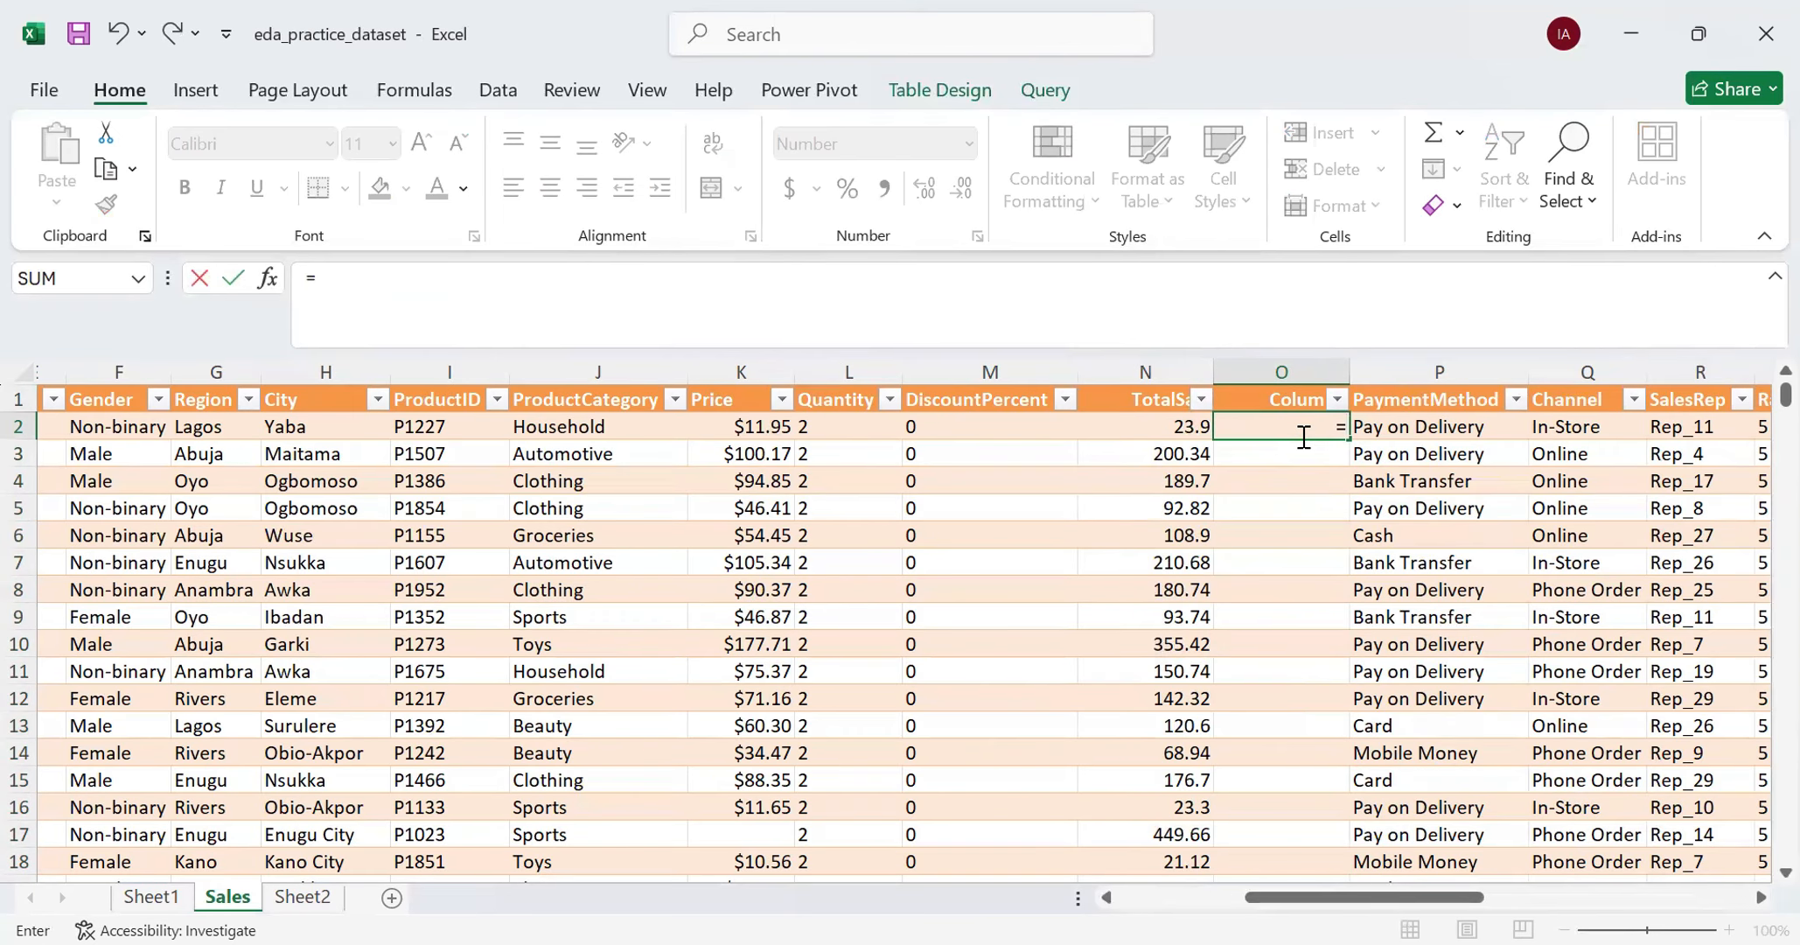
{"action": "type", "text": "CLEAN("}
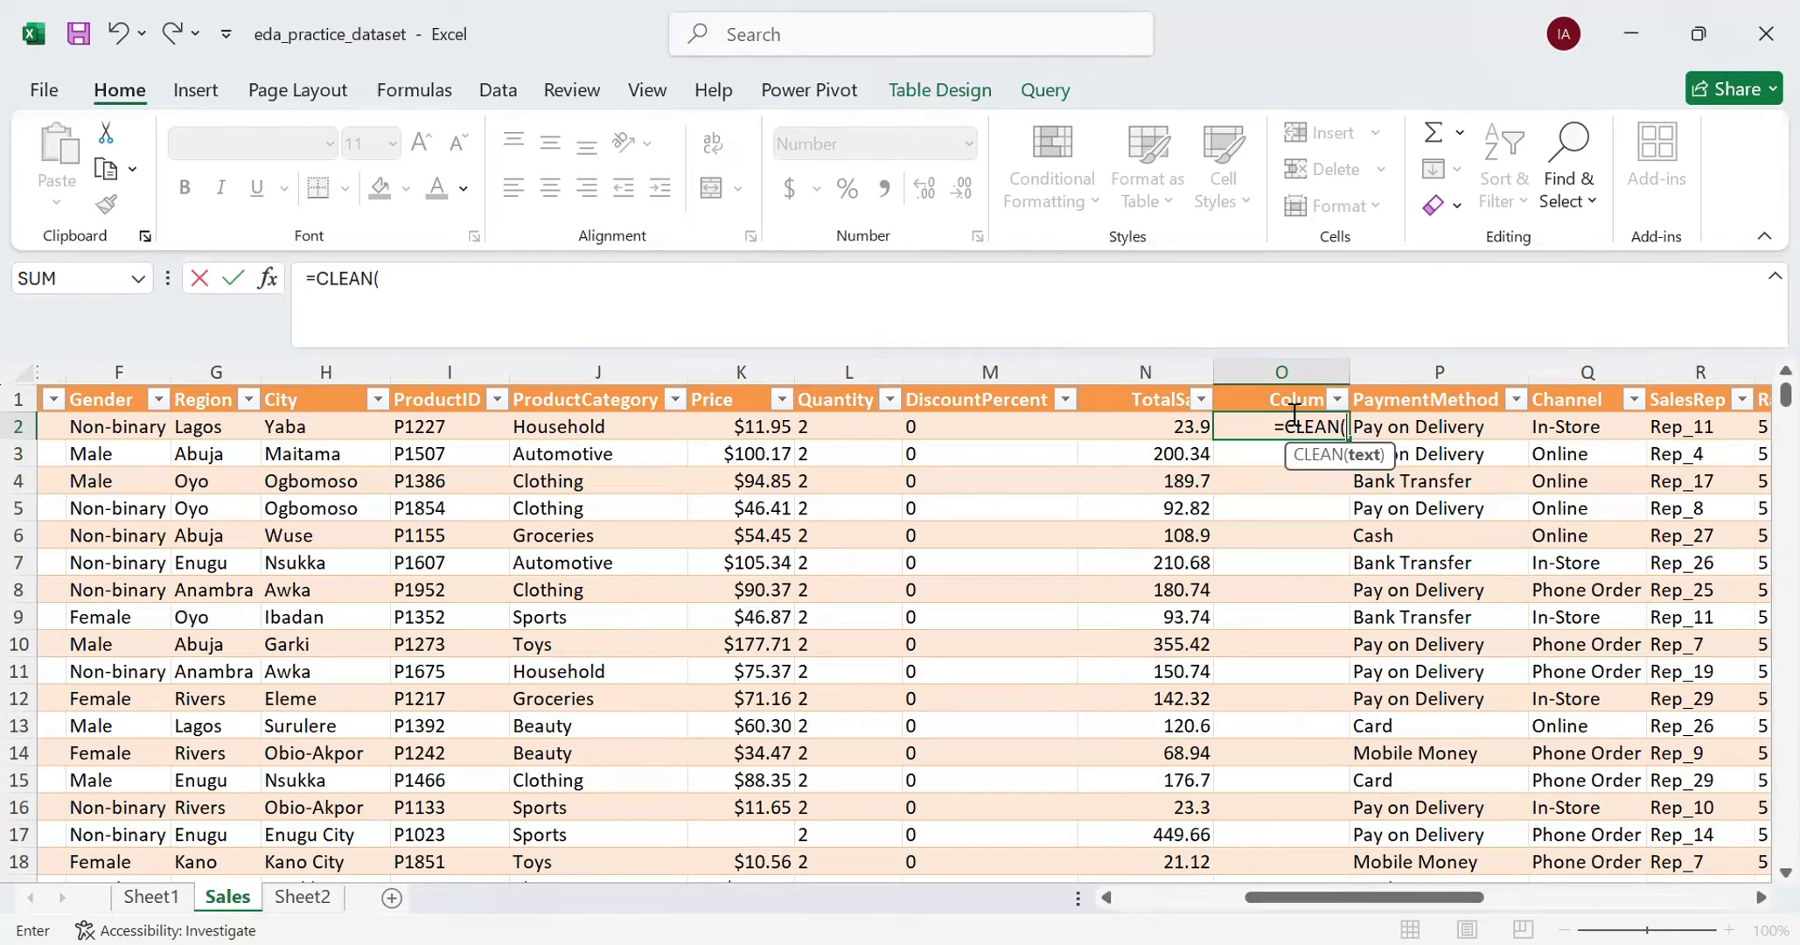
{"action": "left_click", "coordinate": [1160, 428]}
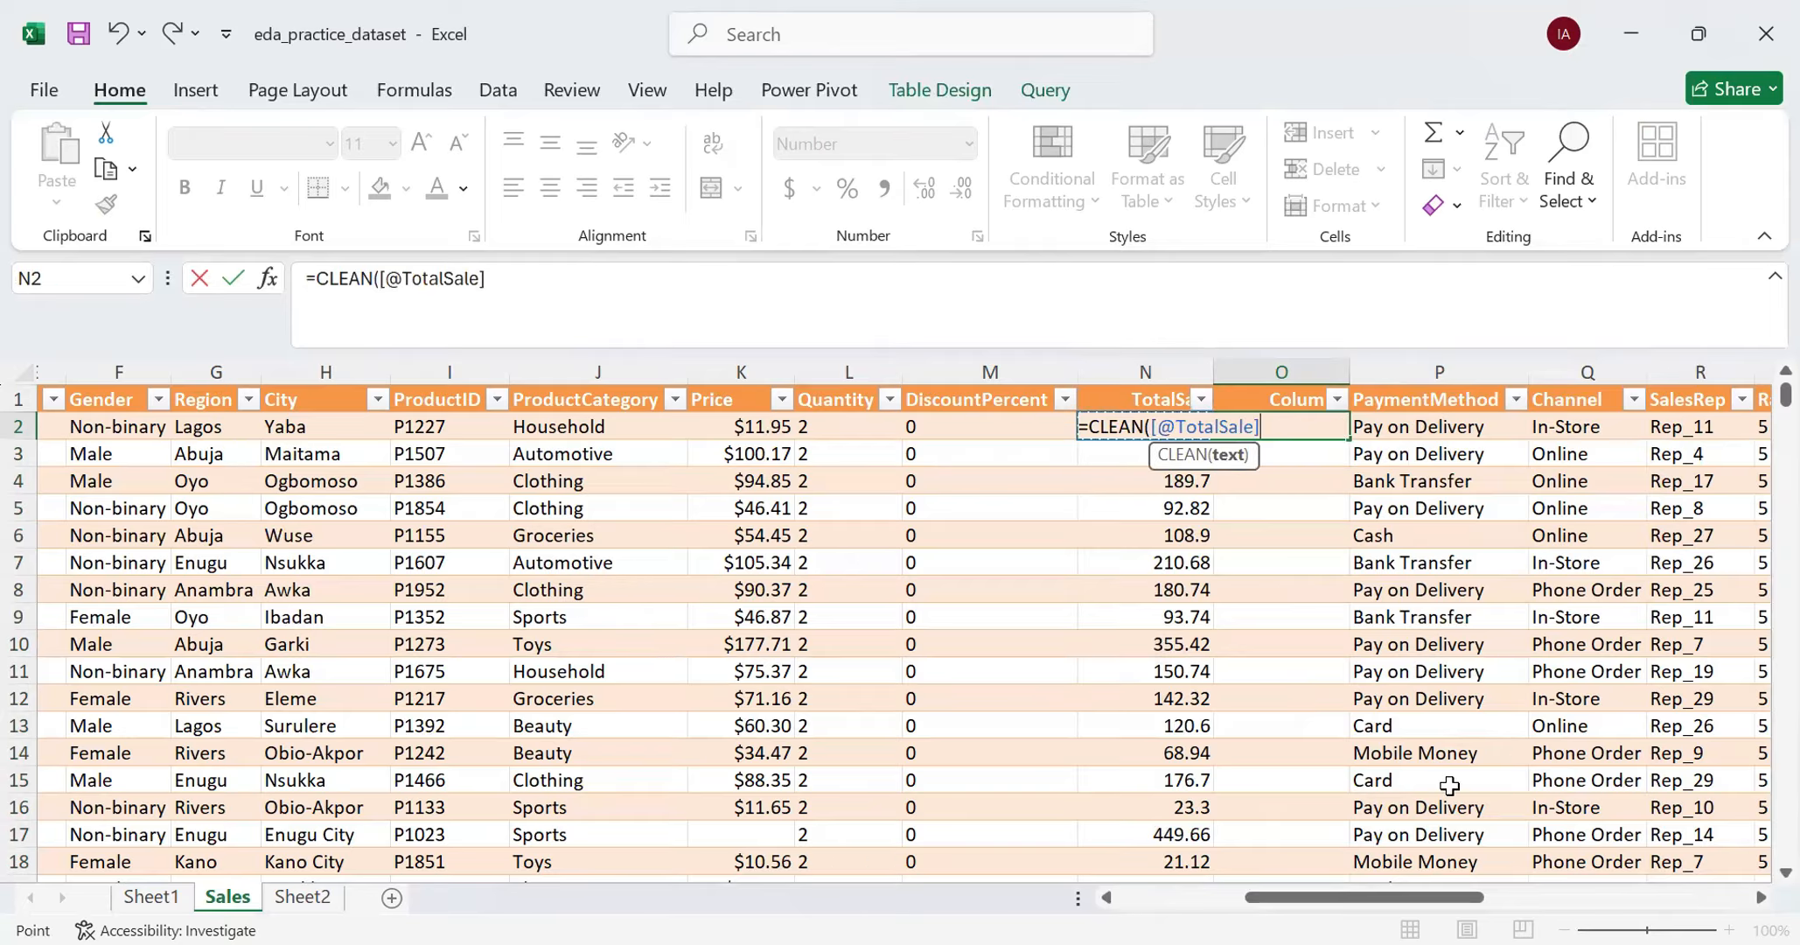
{"action": "type", "text": ")"}
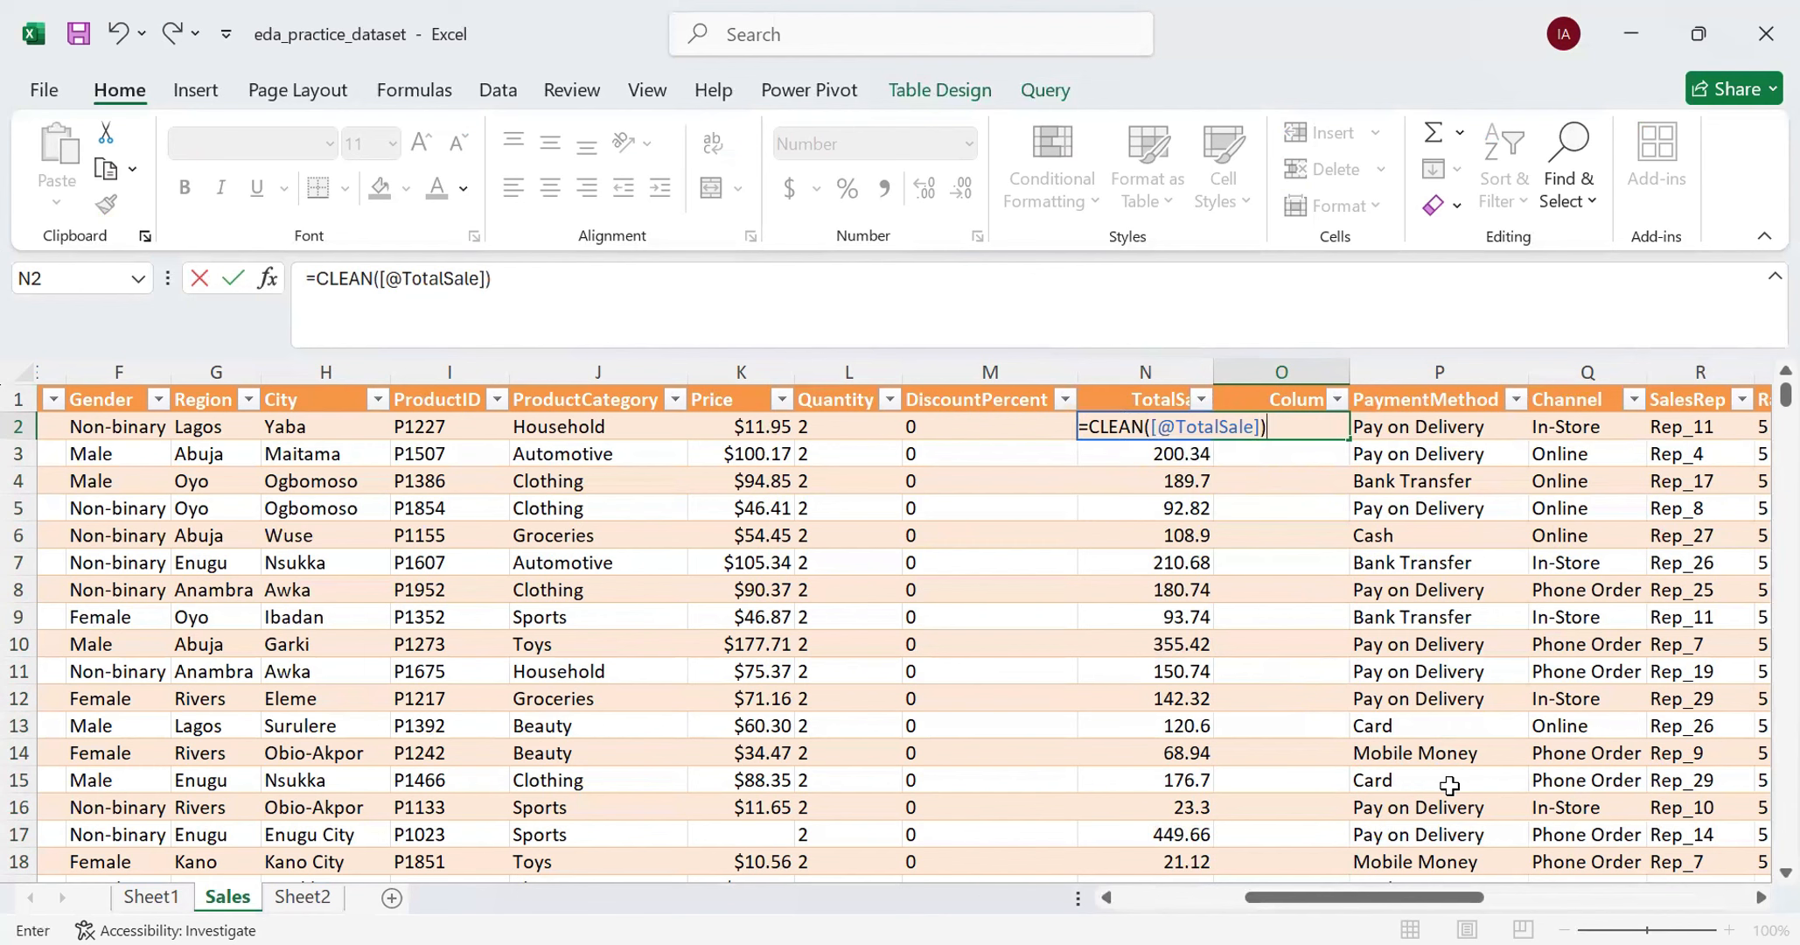
{"action": "key", "text": "Return"}
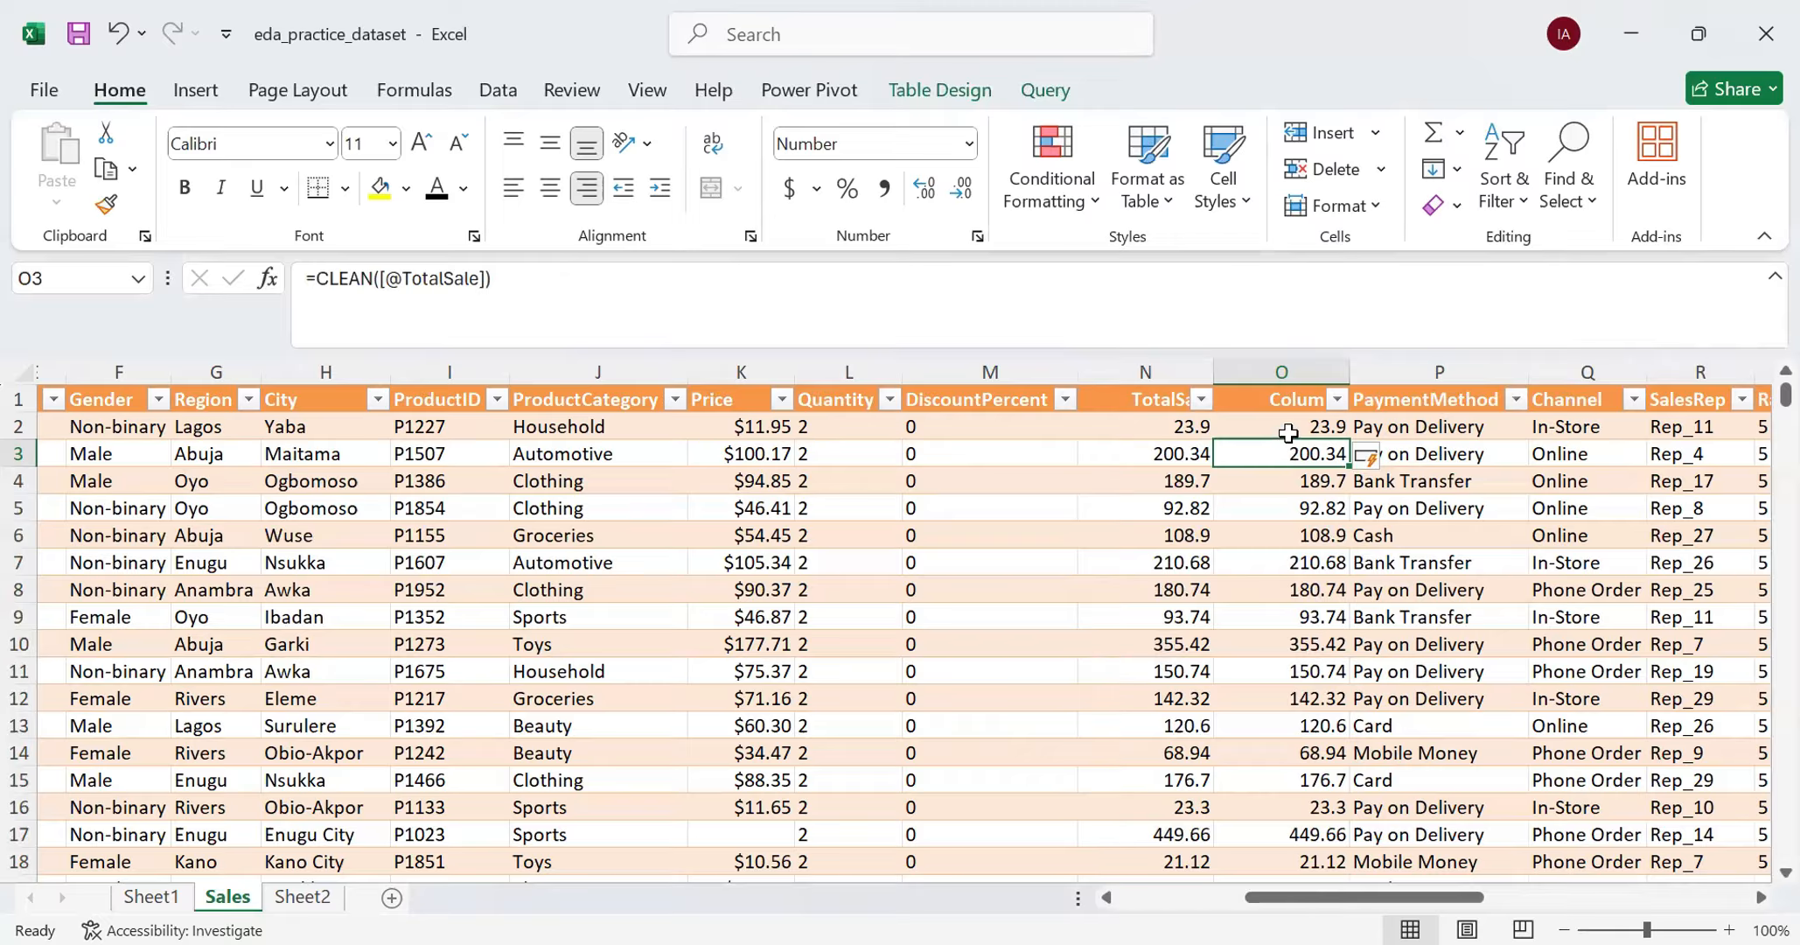
{"action": "left_click", "coordinate": [1288, 433]}
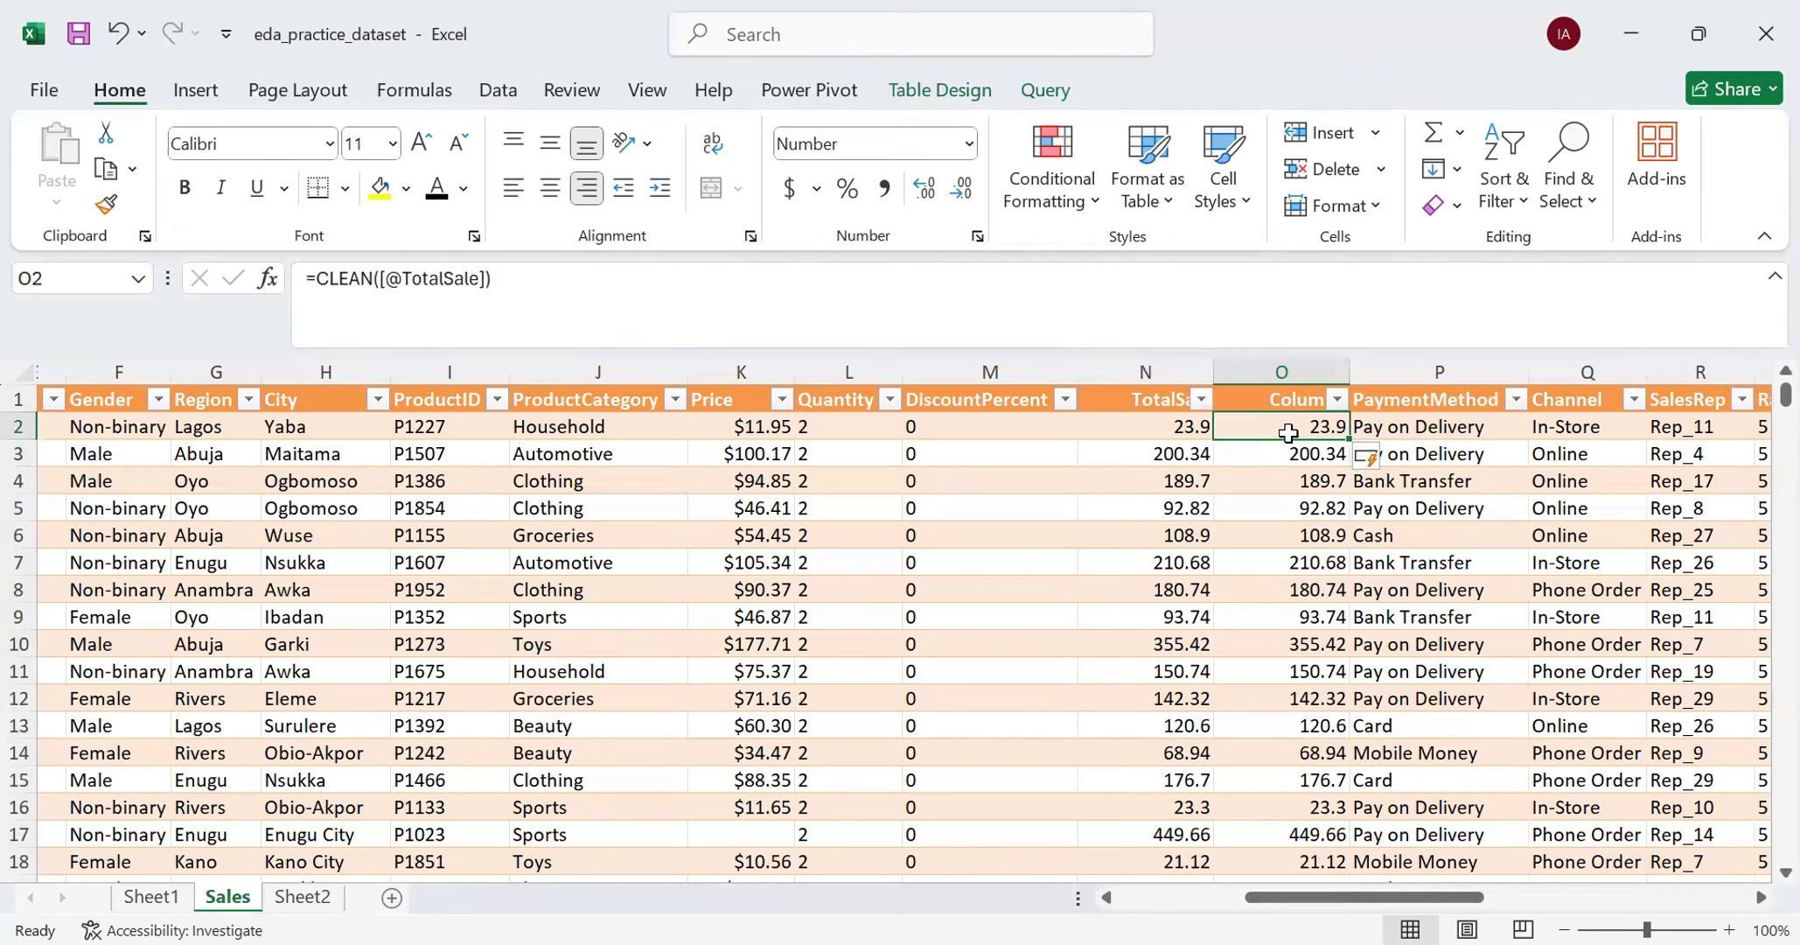
{"action": "left_click", "coordinate": [1293, 373]}
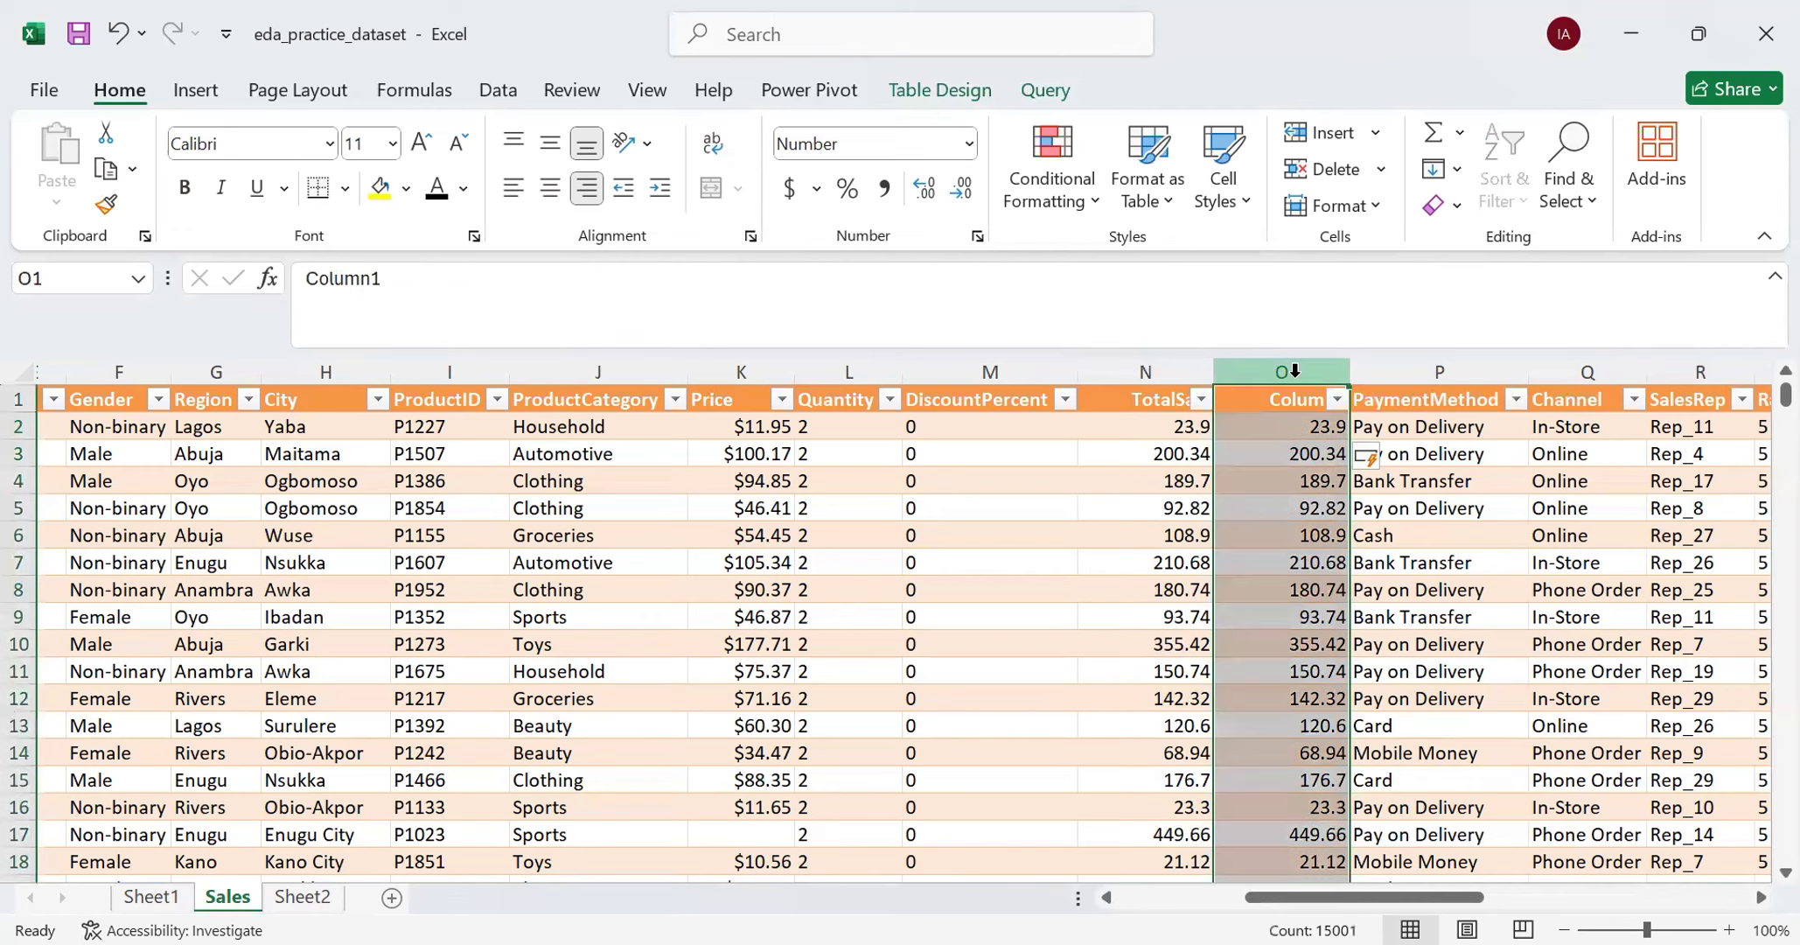
{"action": "key", "text": "Delete"}
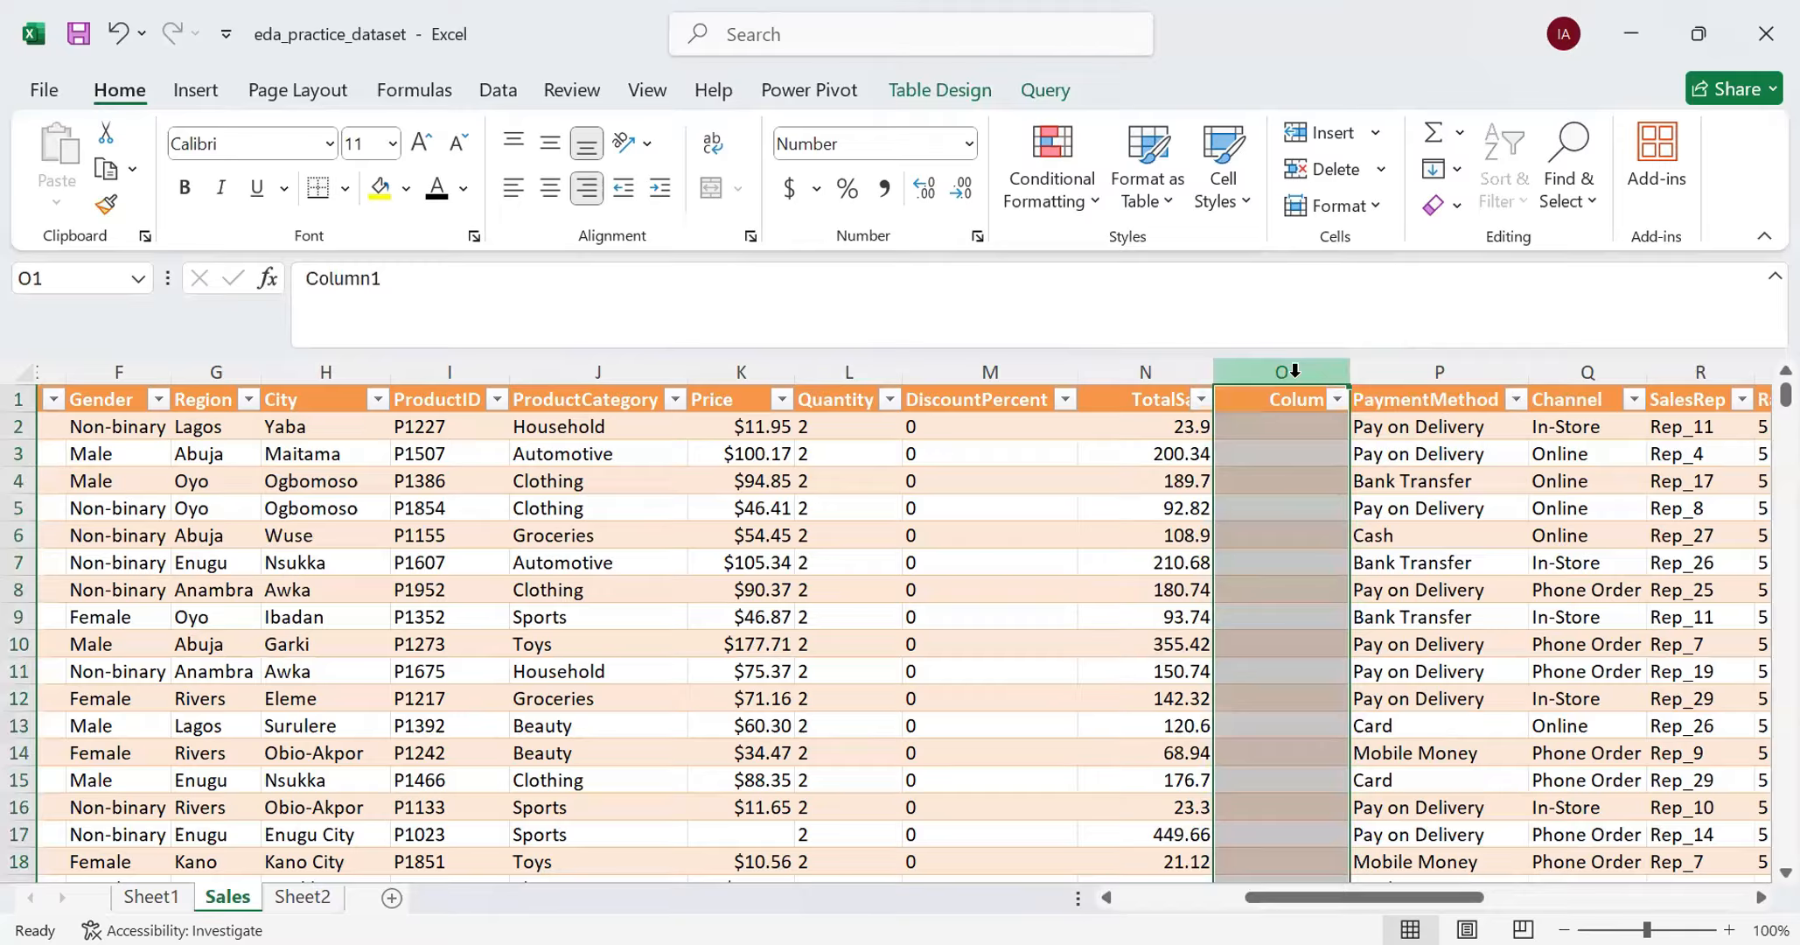
- Compare the number format of the empty helper column with cells in TotalSale, PaymentMethod and Quantity
{"action": "left_click", "coordinate": [1146, 426]}
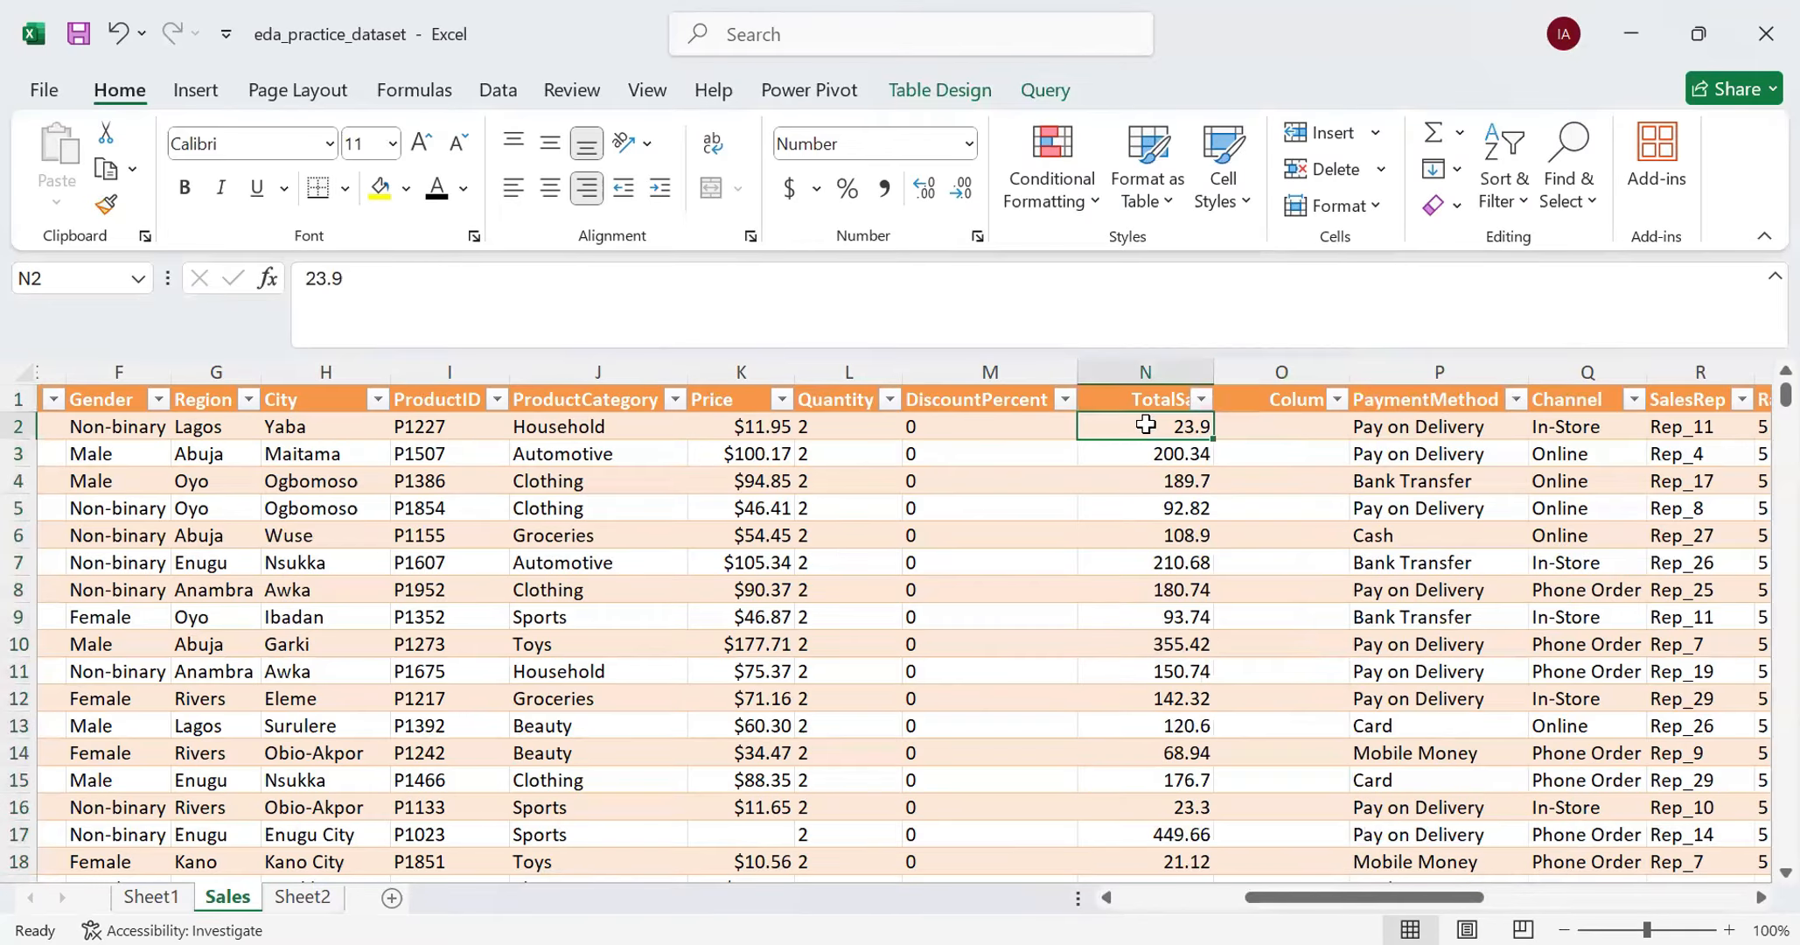
{"action": "left_click", "coordinate": [1281, 430]}
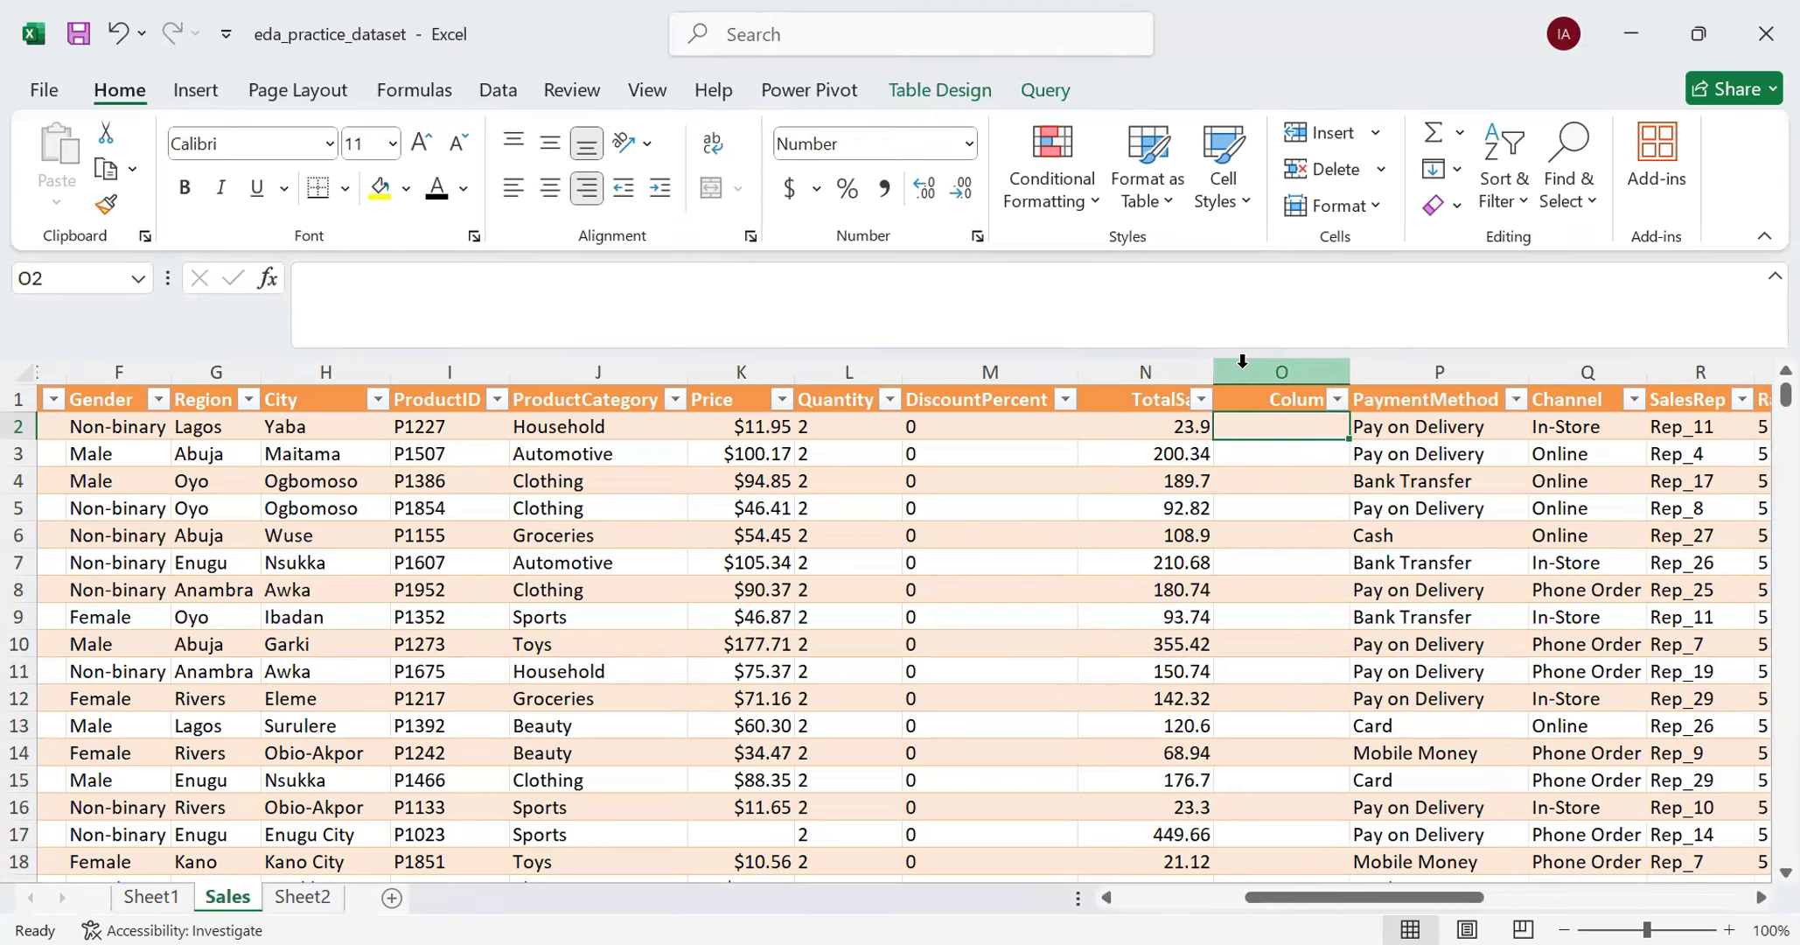
{"action": "left_click", "coordinate": [1271, 450]}
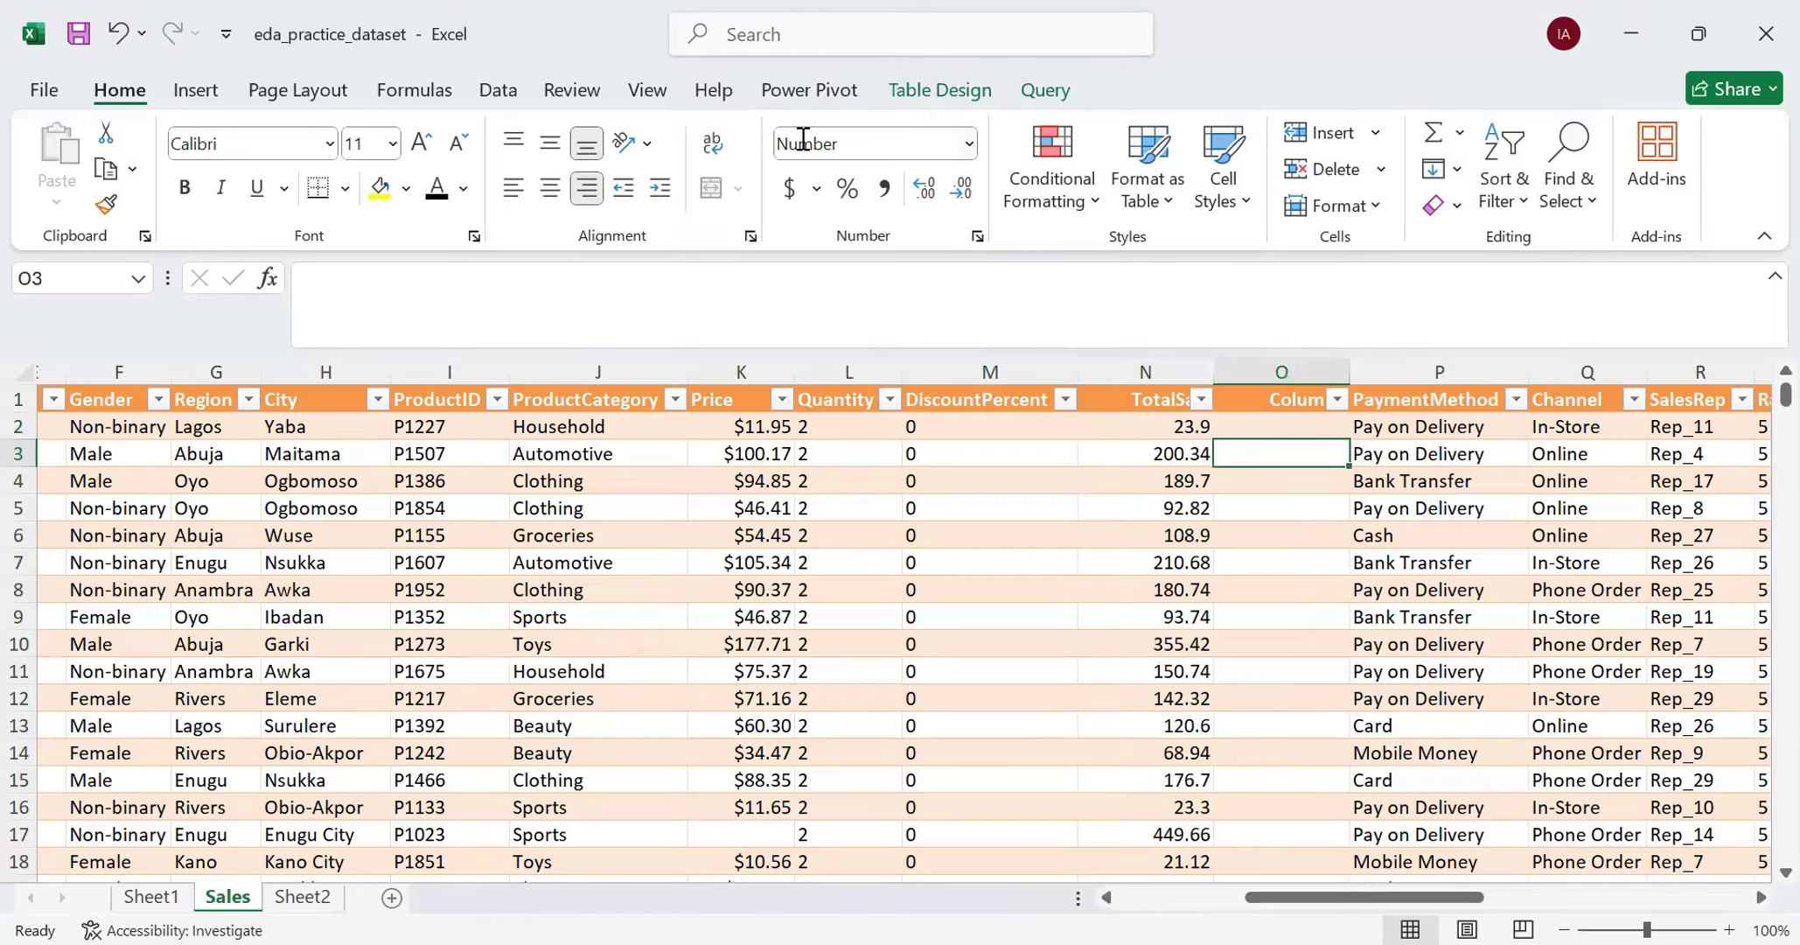
{"action": "left_click", "coordinate": [1352, 507]}
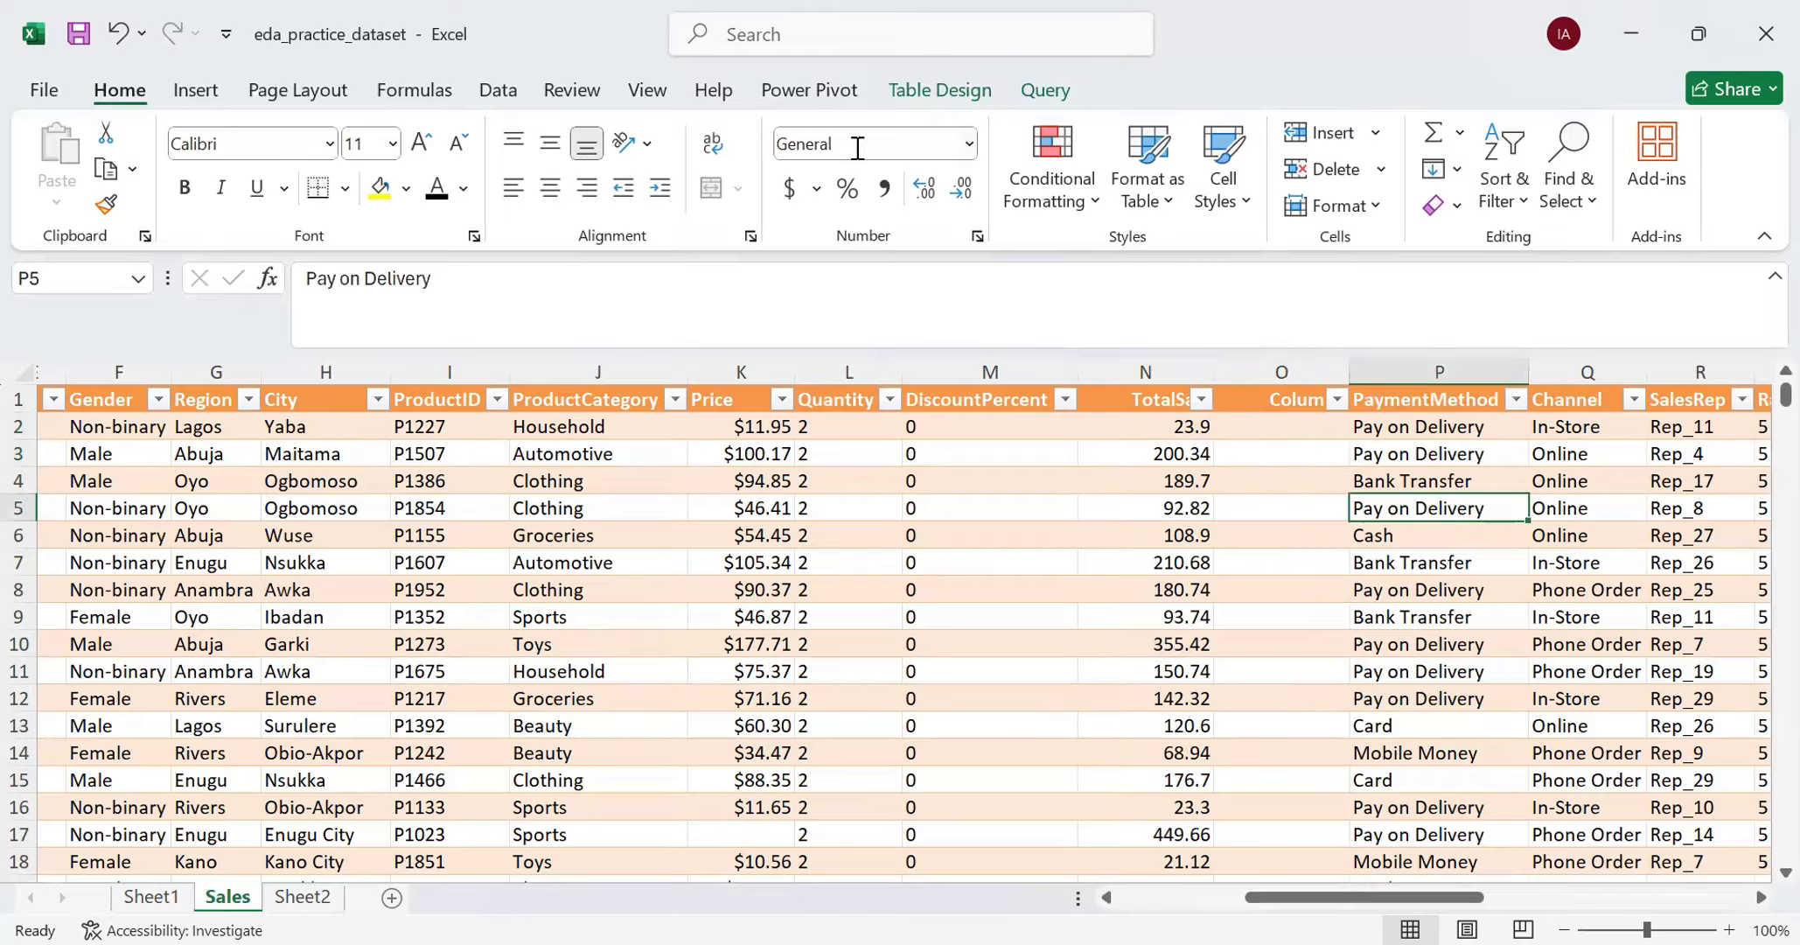
{"action": "left_click", "coordinate": [1307, 483]}
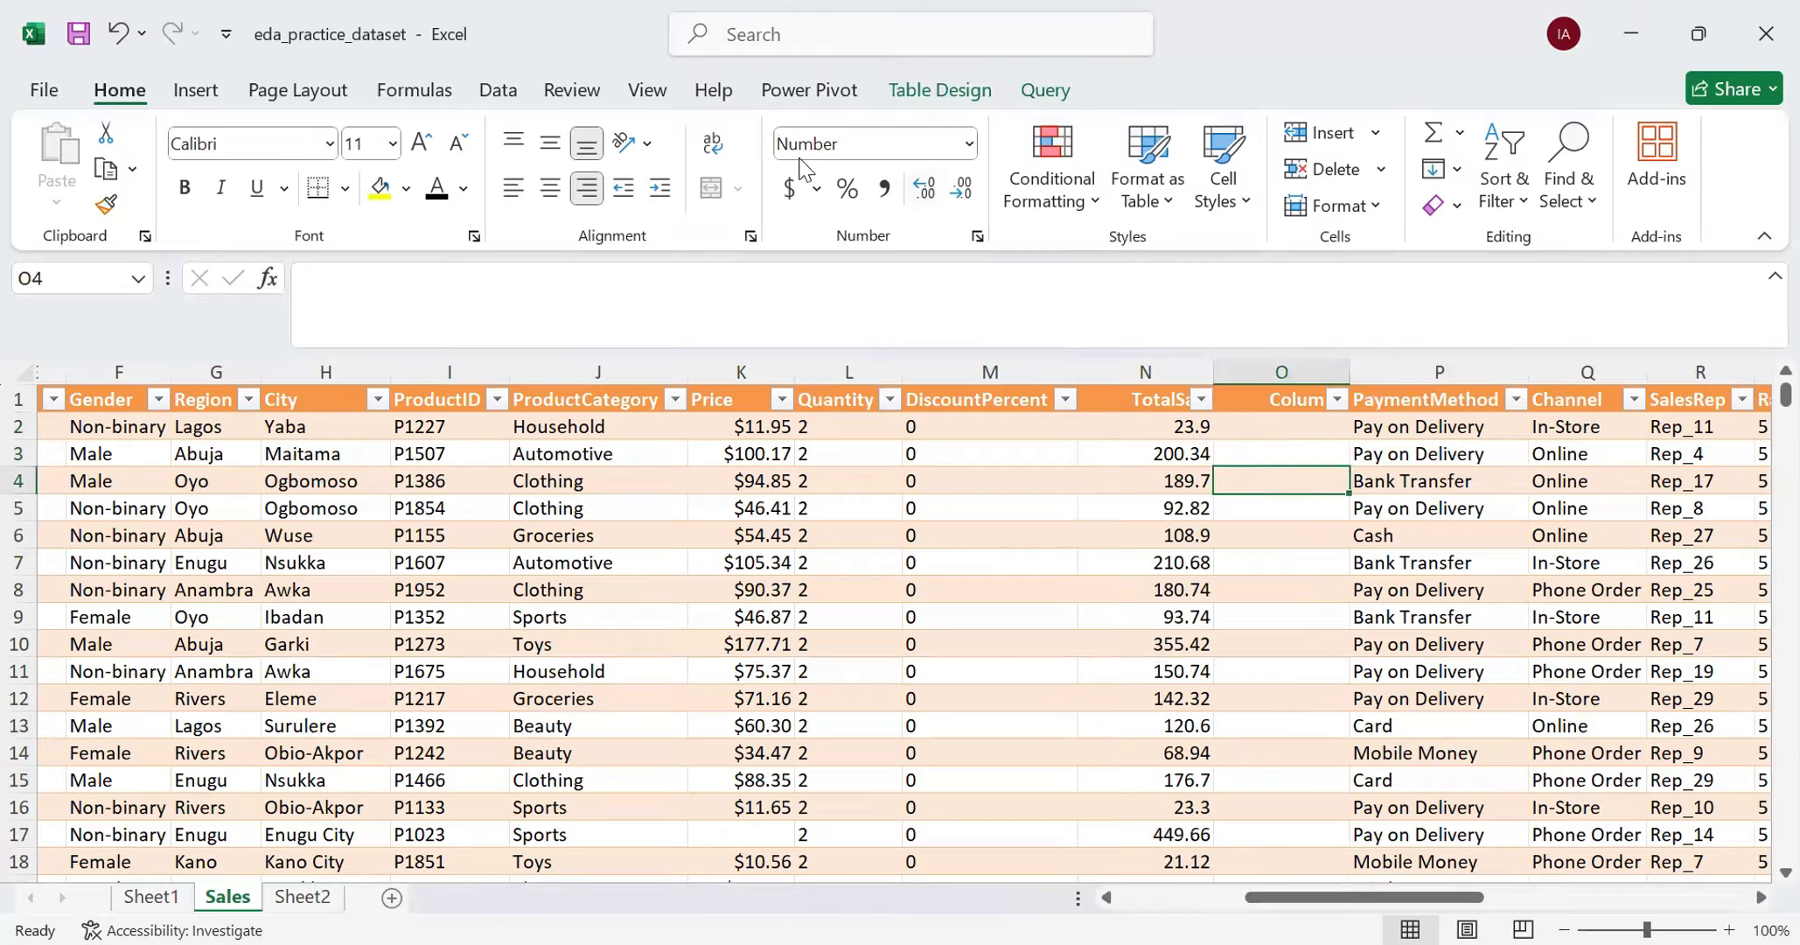
{"action": "left_click", "coordinate": [1007, 612]}
{"action": "left_click", "coordinate": [856, 592]}
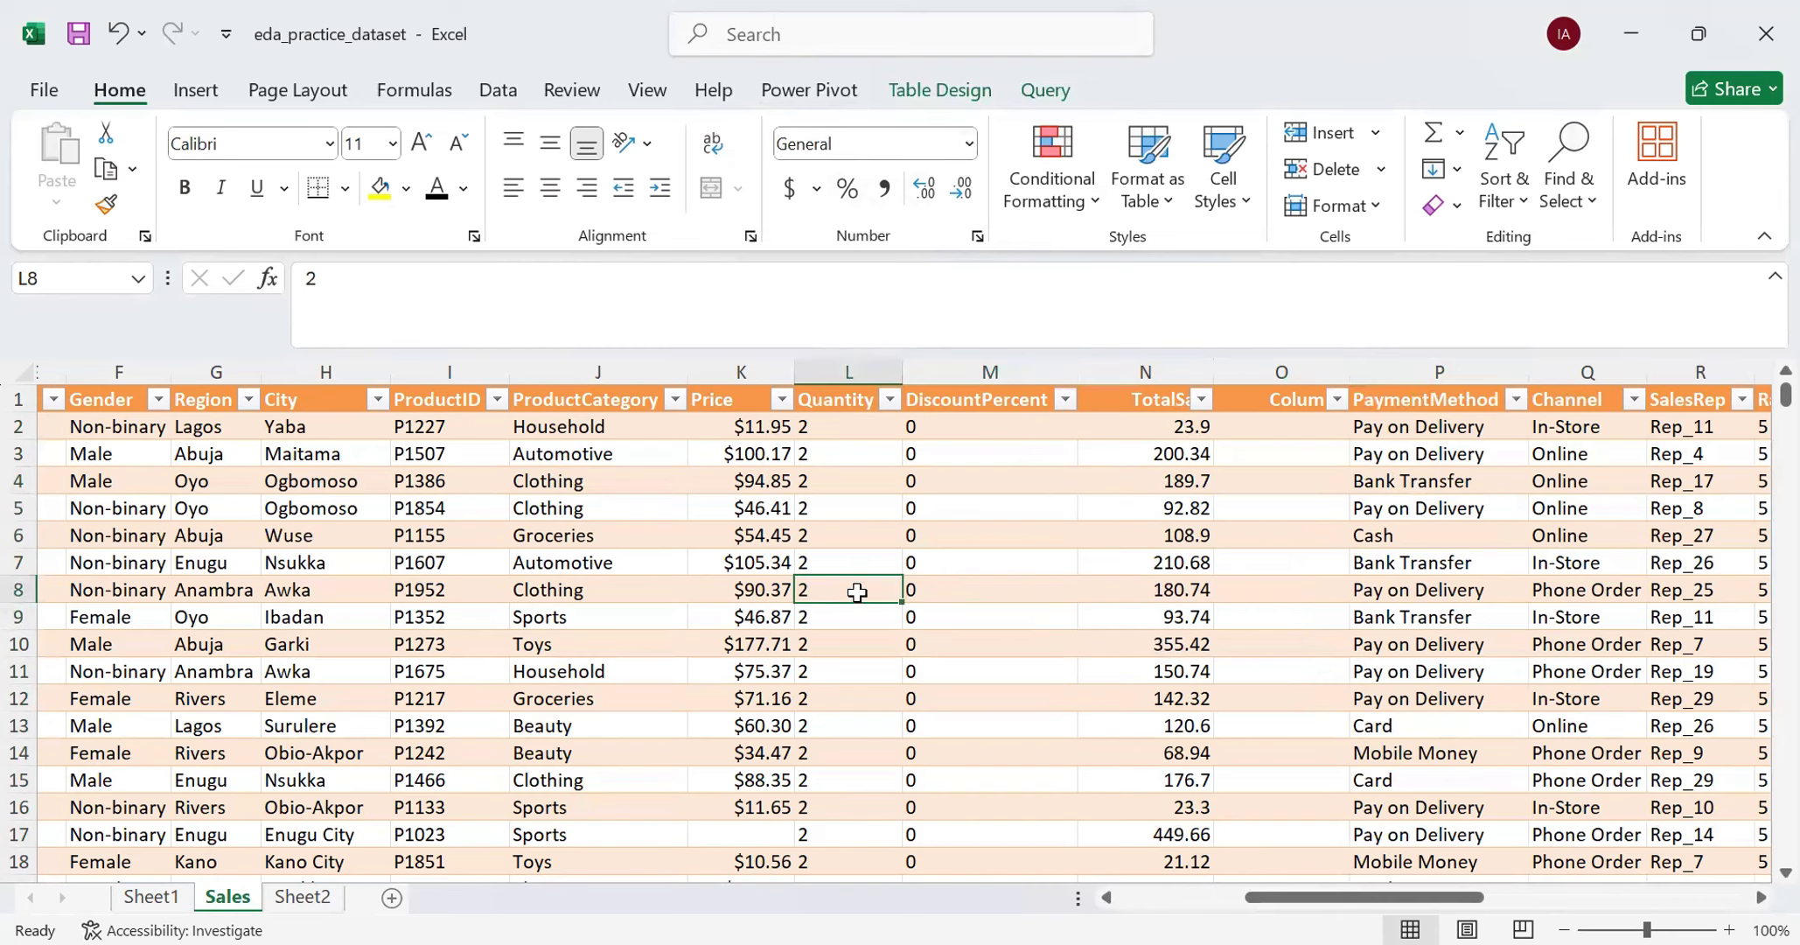
- Set the number format of O2 and the whole helper column O to Text
{"action": "left_click", "coordinate": [1259, 432]}
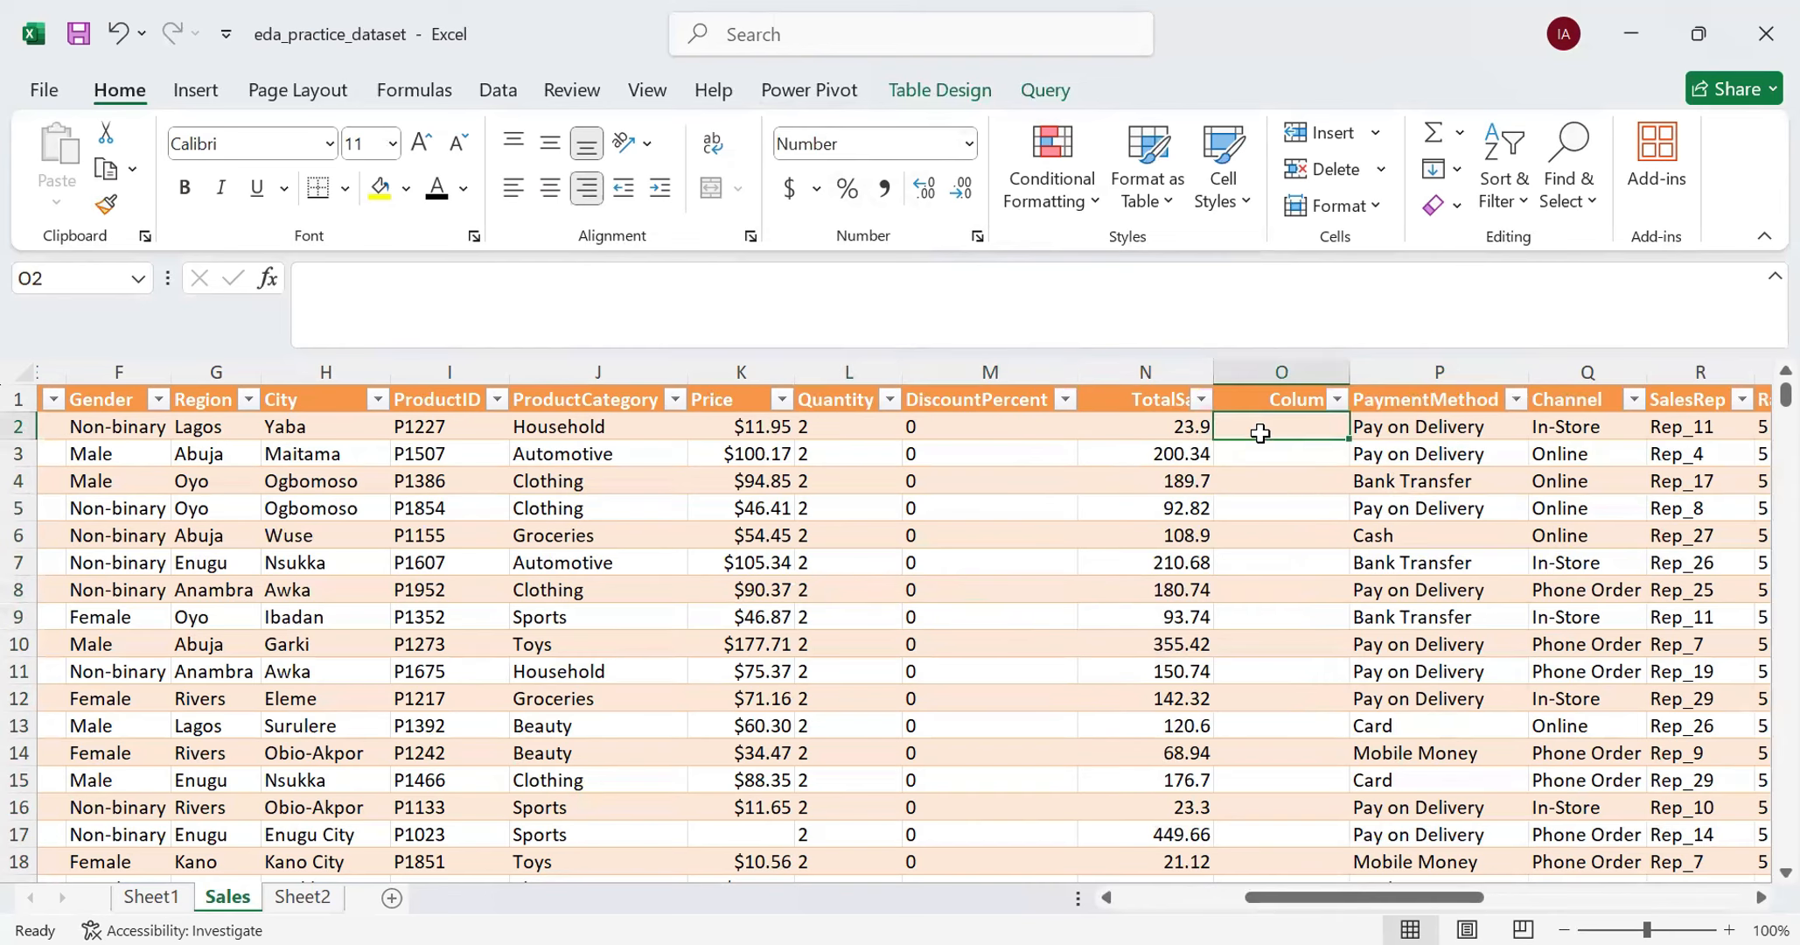
{"action": "left_click", "coordinate": [968, 144]}
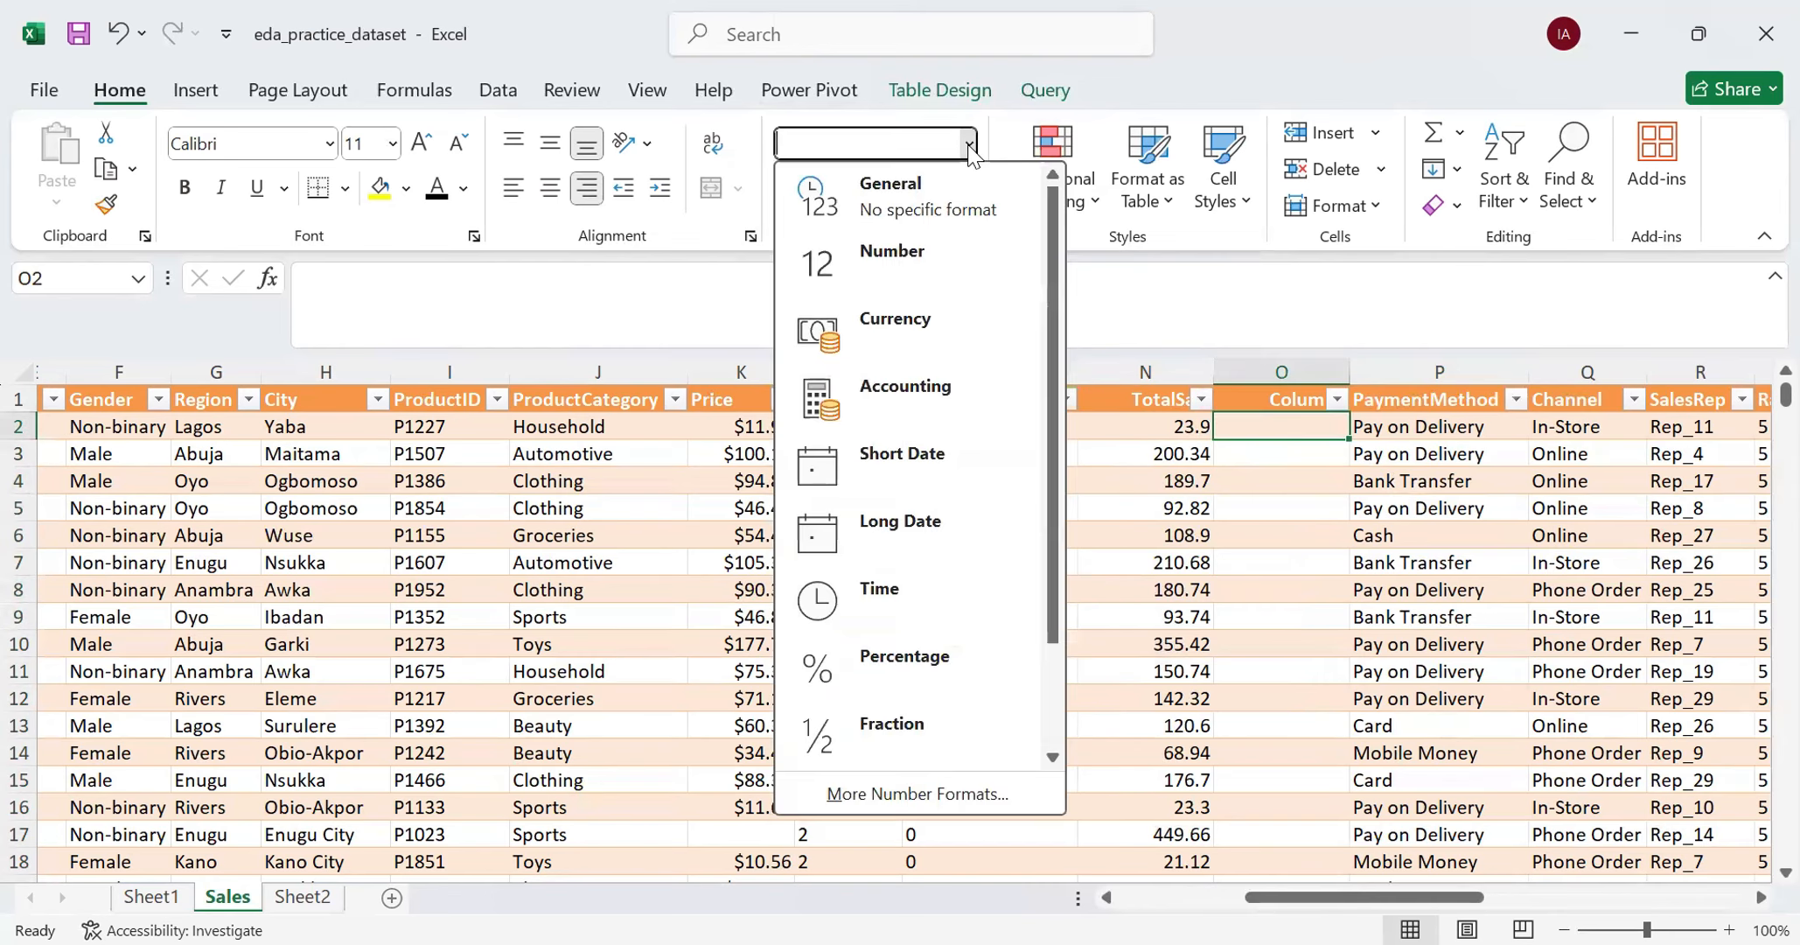
{"action": "scroll", "coordinate": [872, 665], "scroll_direction": "down", "scroll_amount": 2}
{"action": "left_click", "coordinate": [908, 718]}
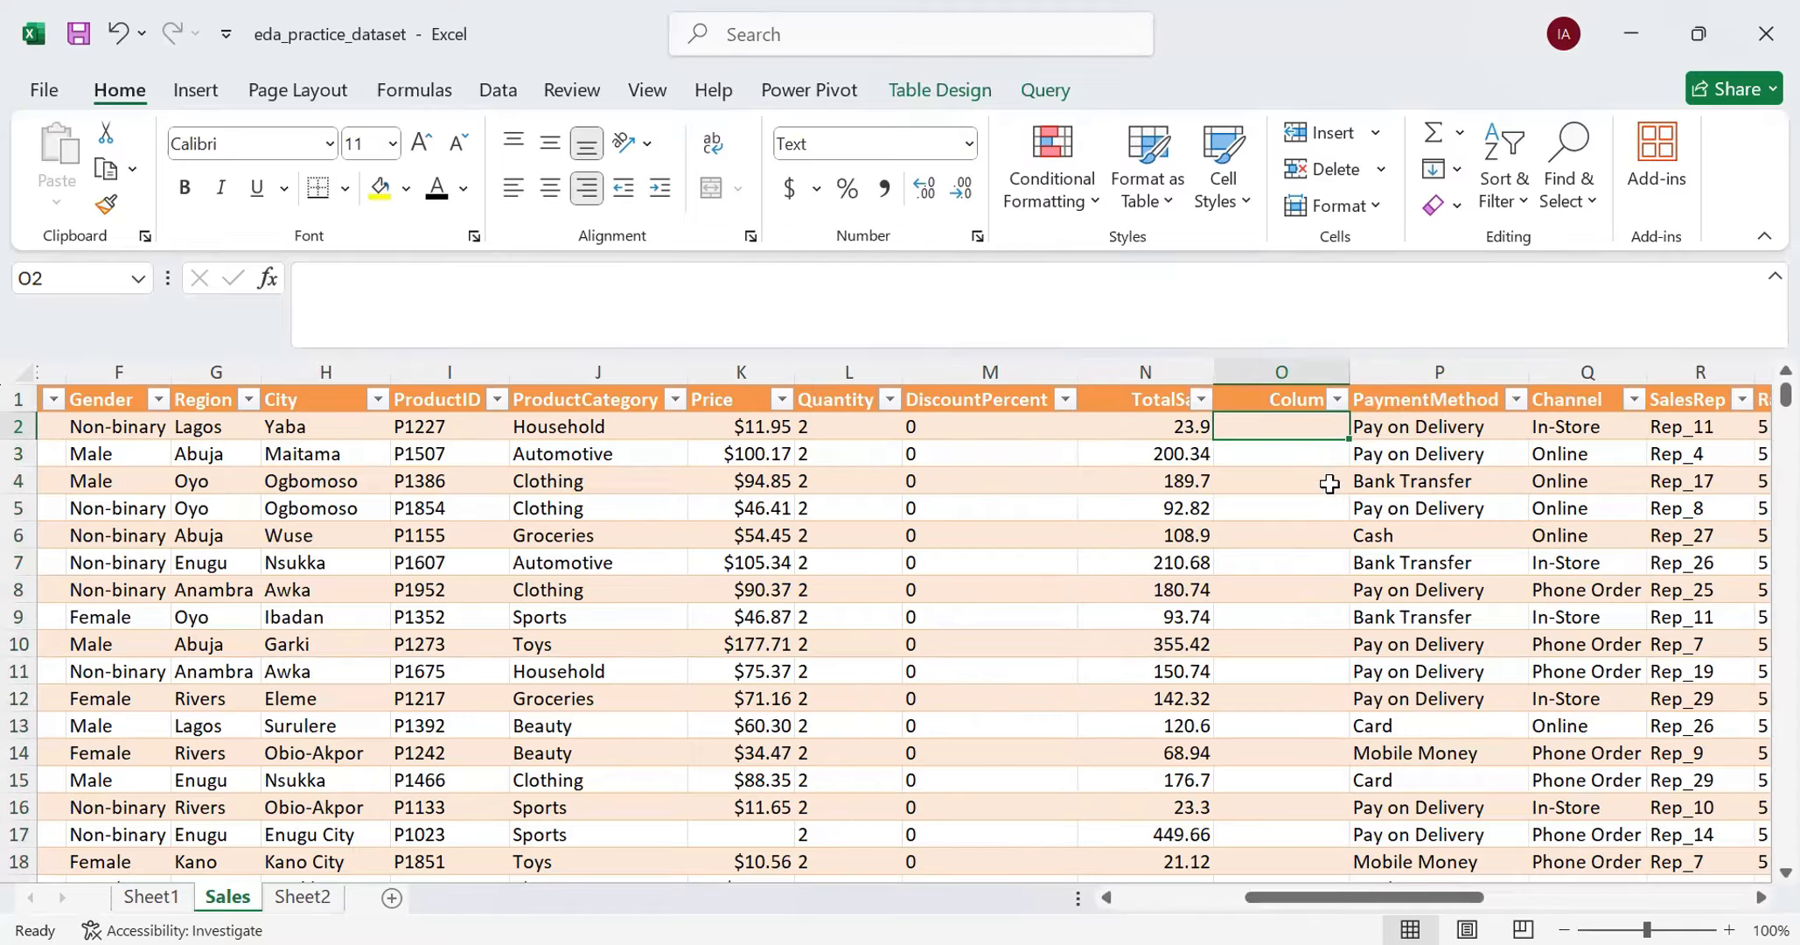
{"action": "left_click", "coordinate": [1260, 372]}
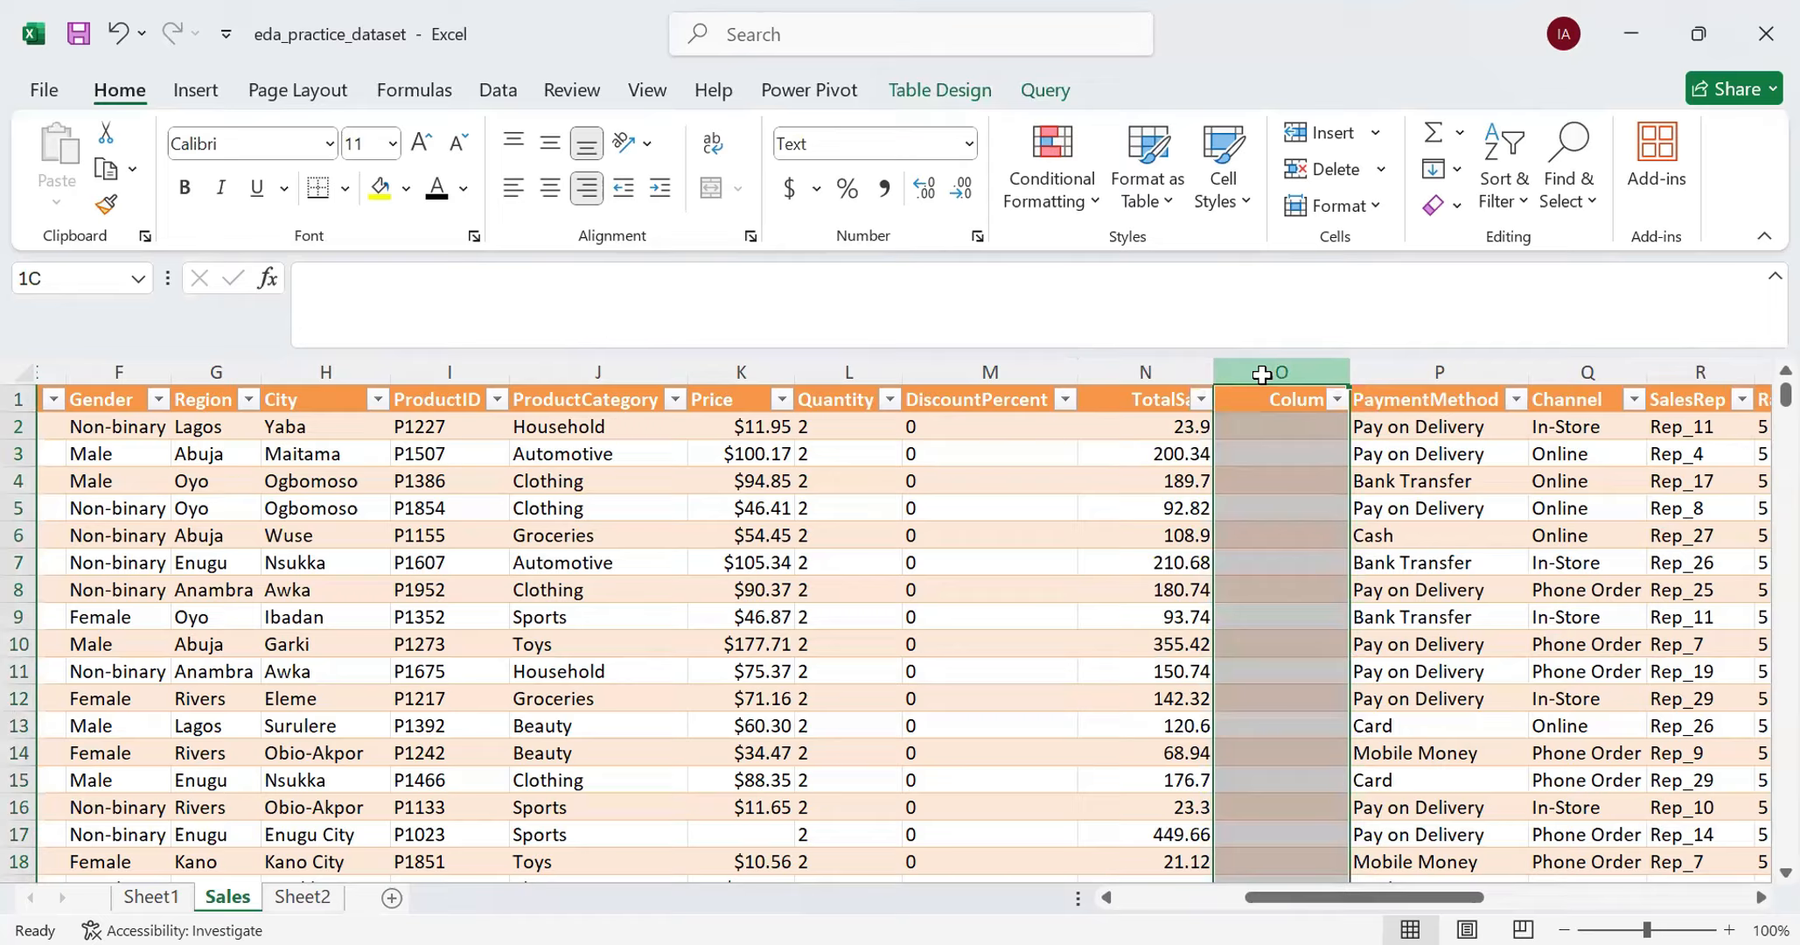
{"action": "left_click", "coordinate": [962, 141]}
{"action": "scroll", "coordinate": [918, 665], "scroll_direction": "down", "scroll_amount": 2}
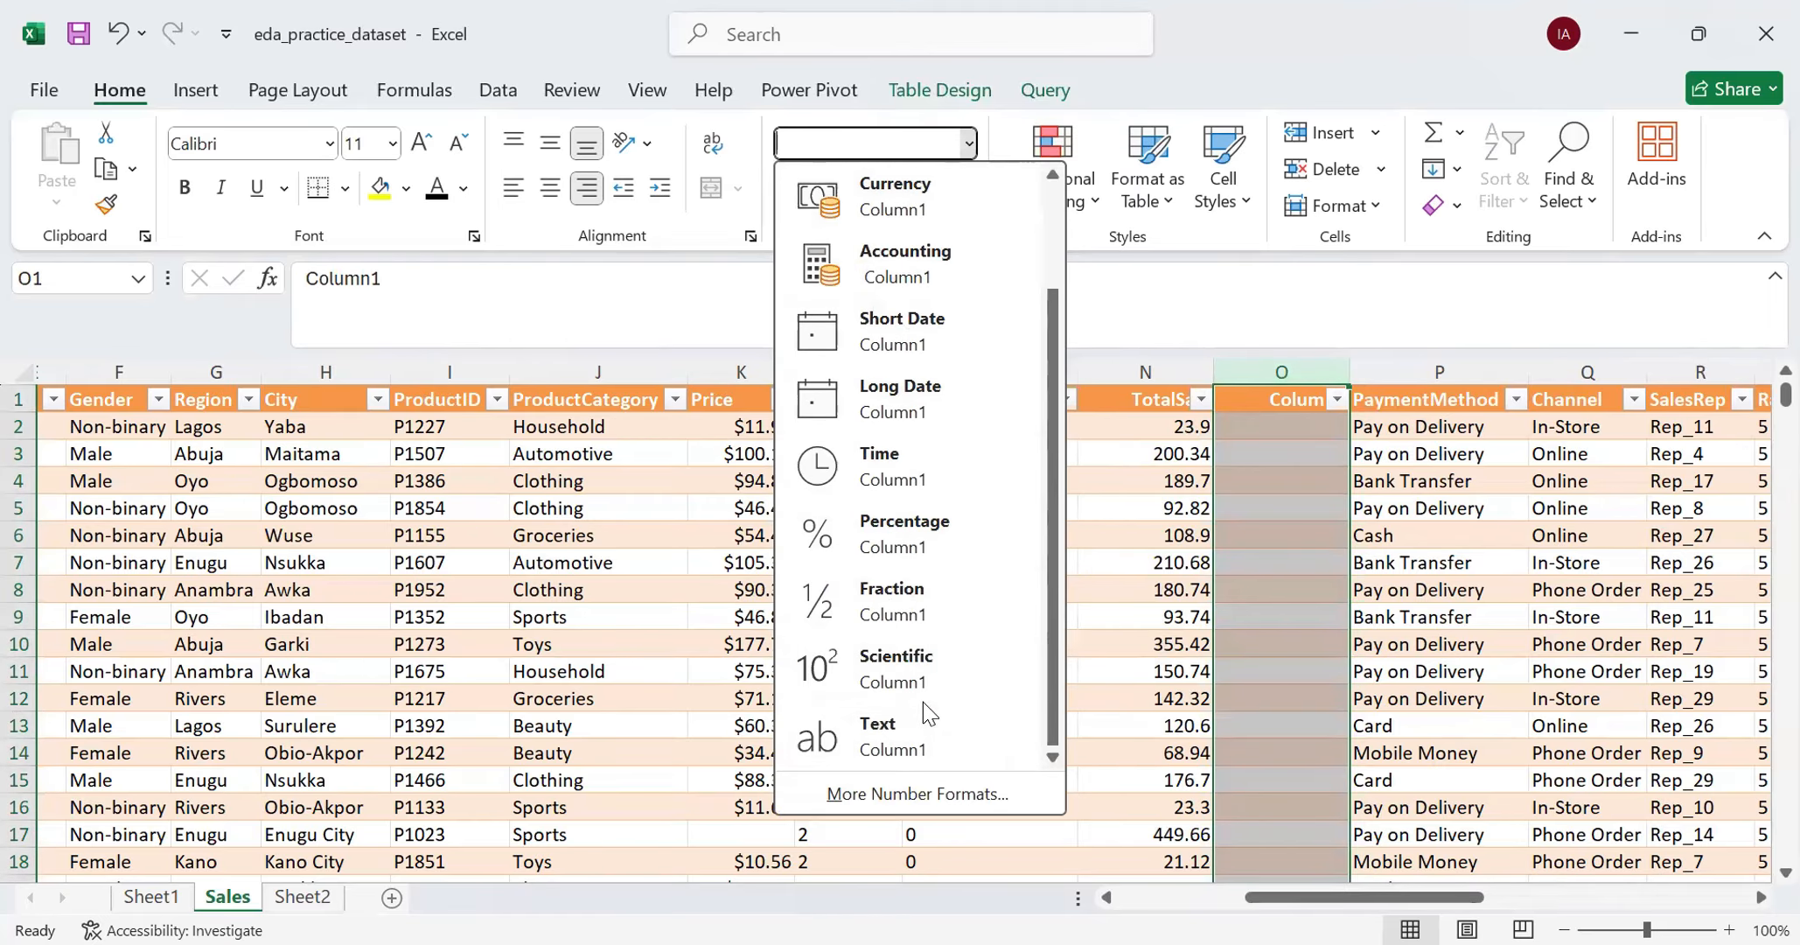
{"action": "left_click", "coordinate": [916, 731]}
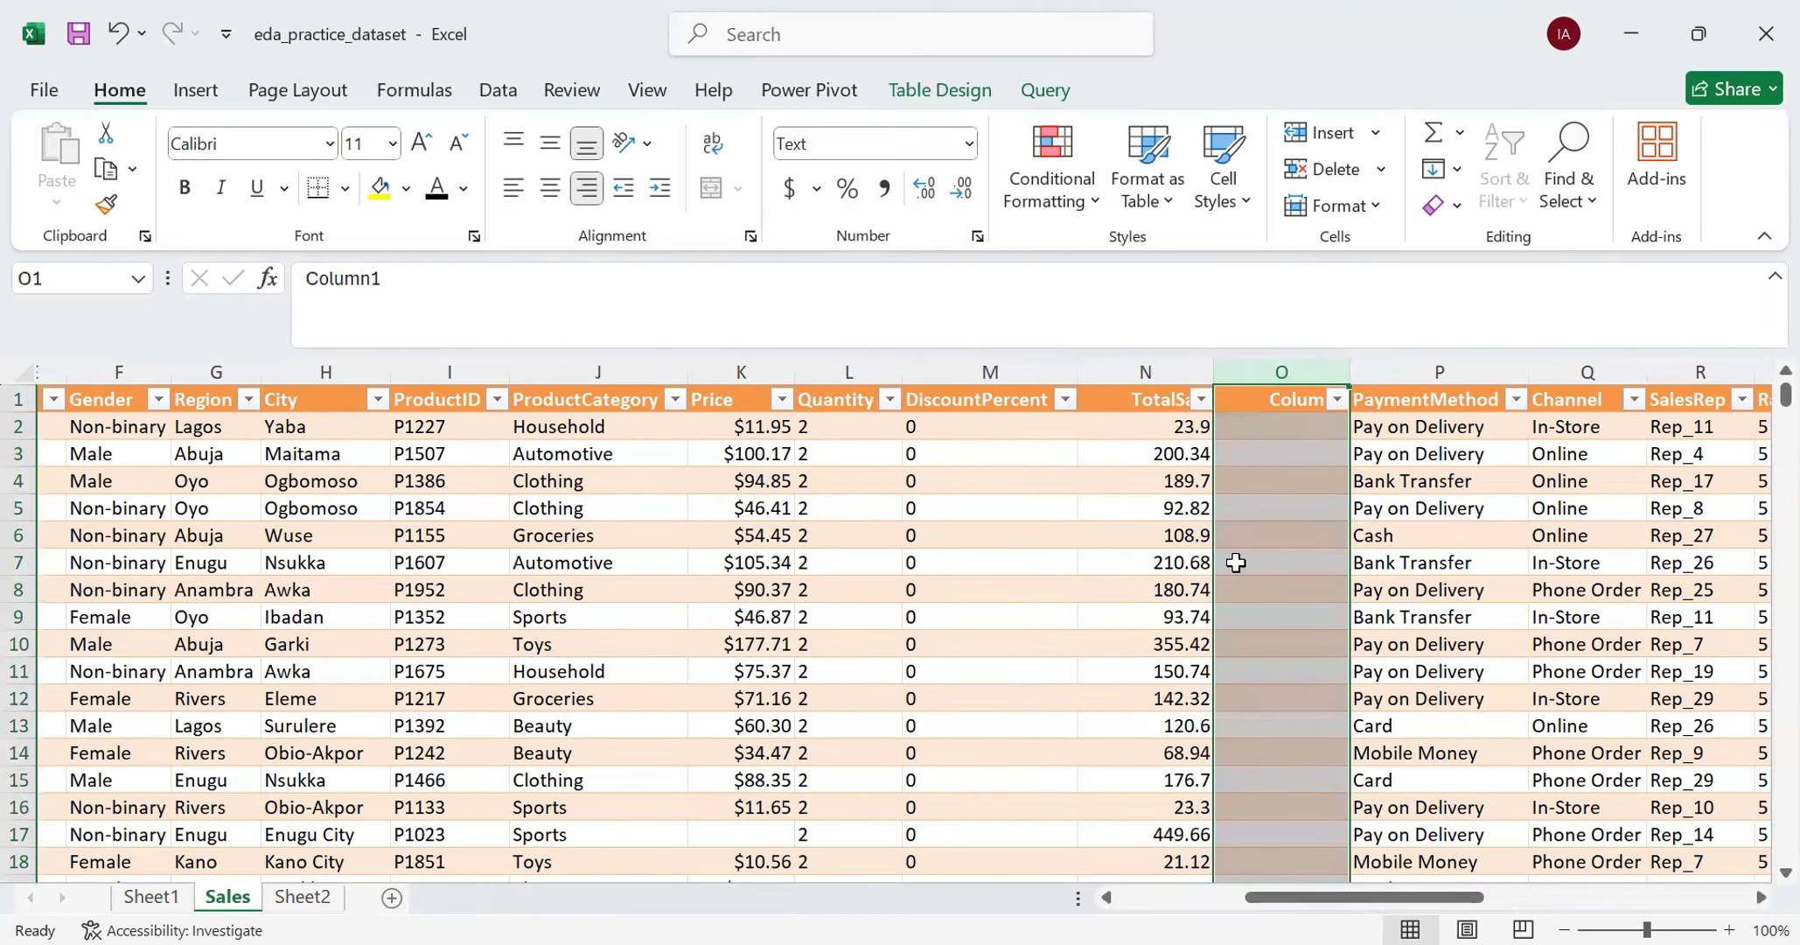
{"action": "left_click", "coordinate": [1274, 454]}
{"action": "left_click", "coordinate": [1278, 422]}
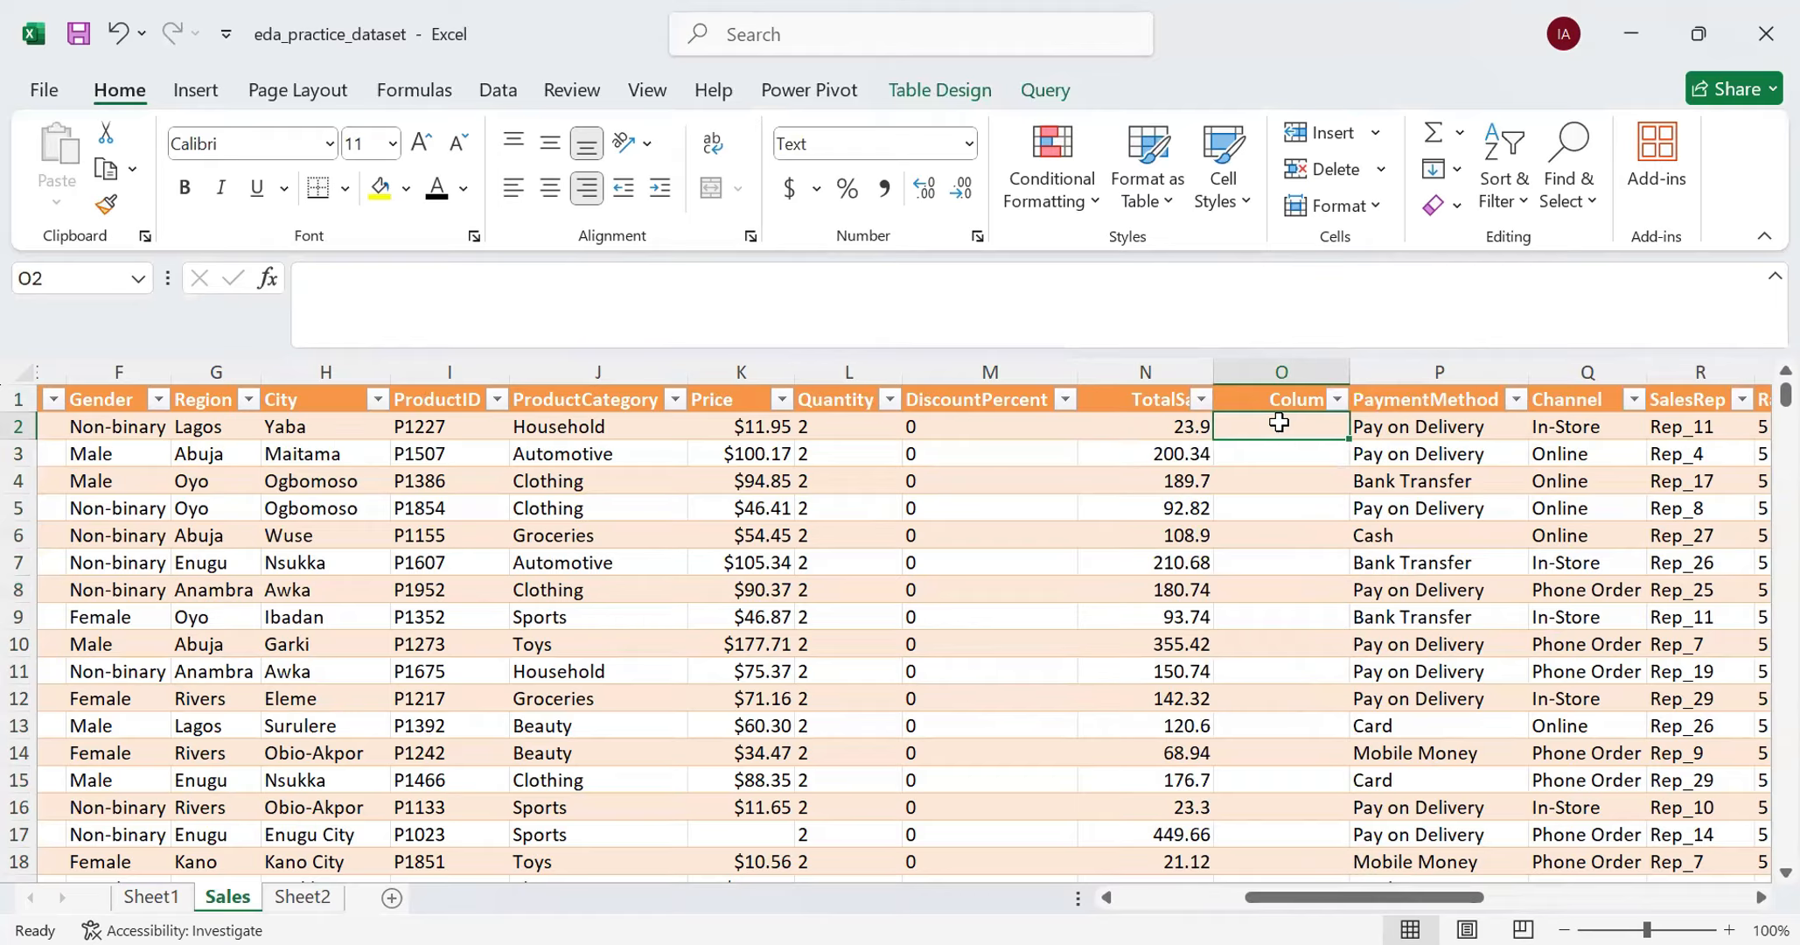
{"action": "type", "text": "="}
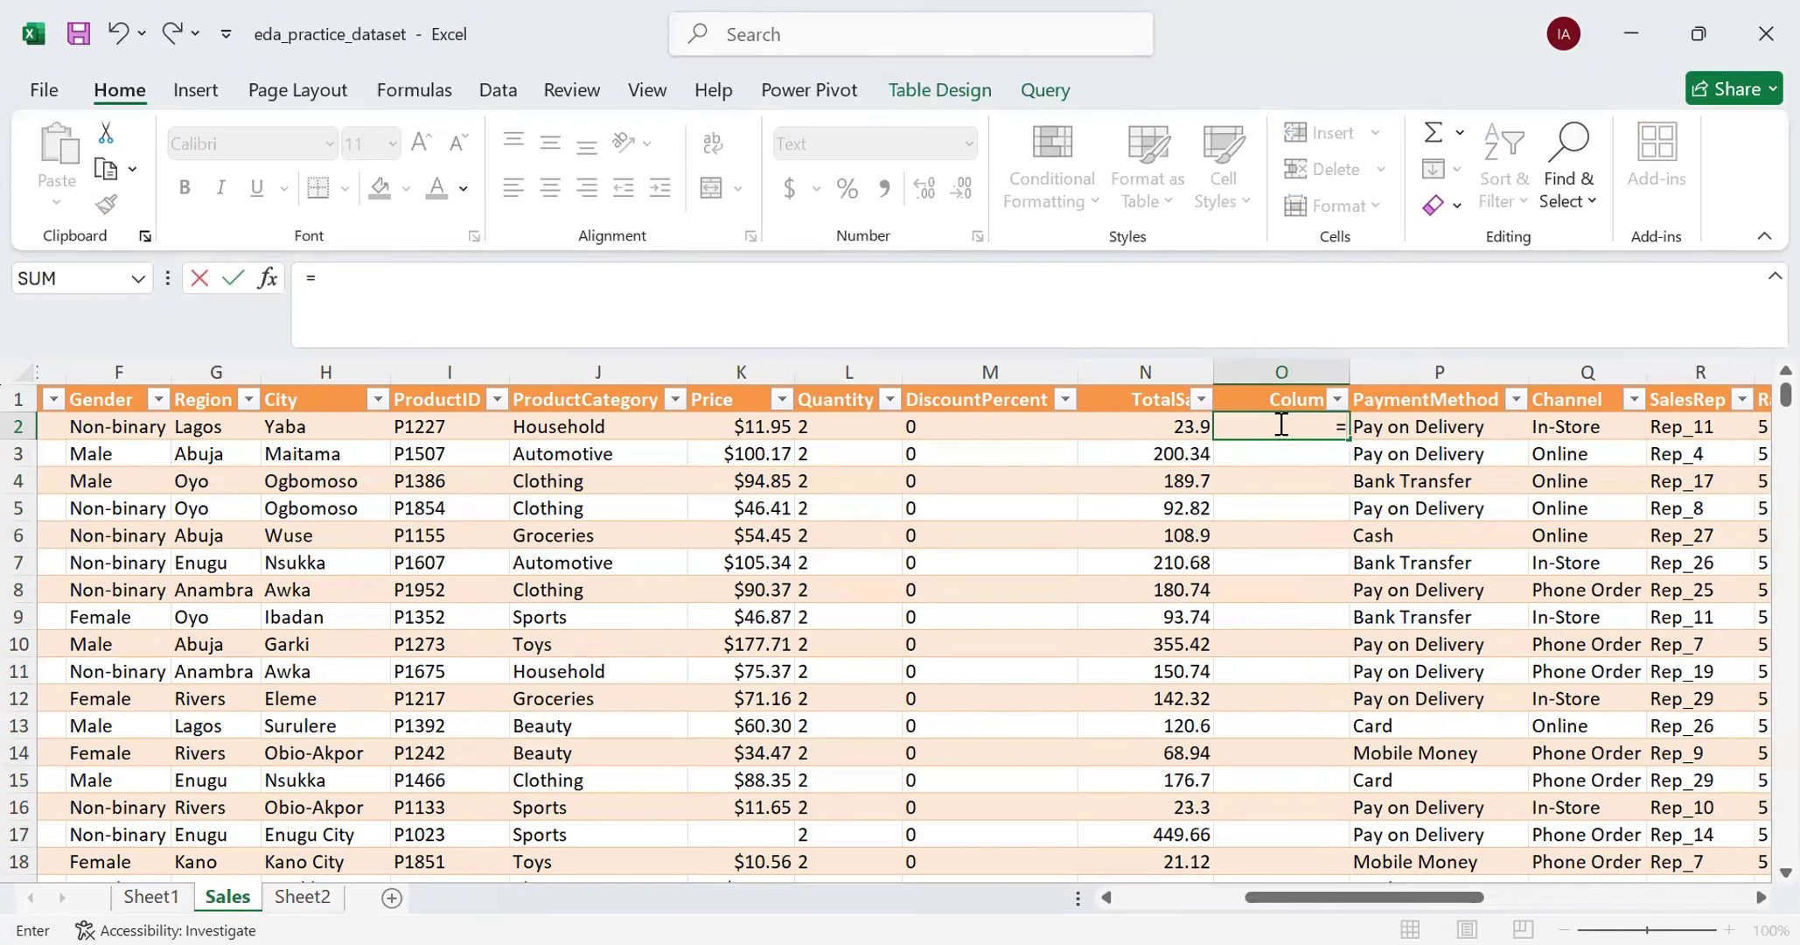
{"action": "left_click", "coordinate": [1163, 427]}
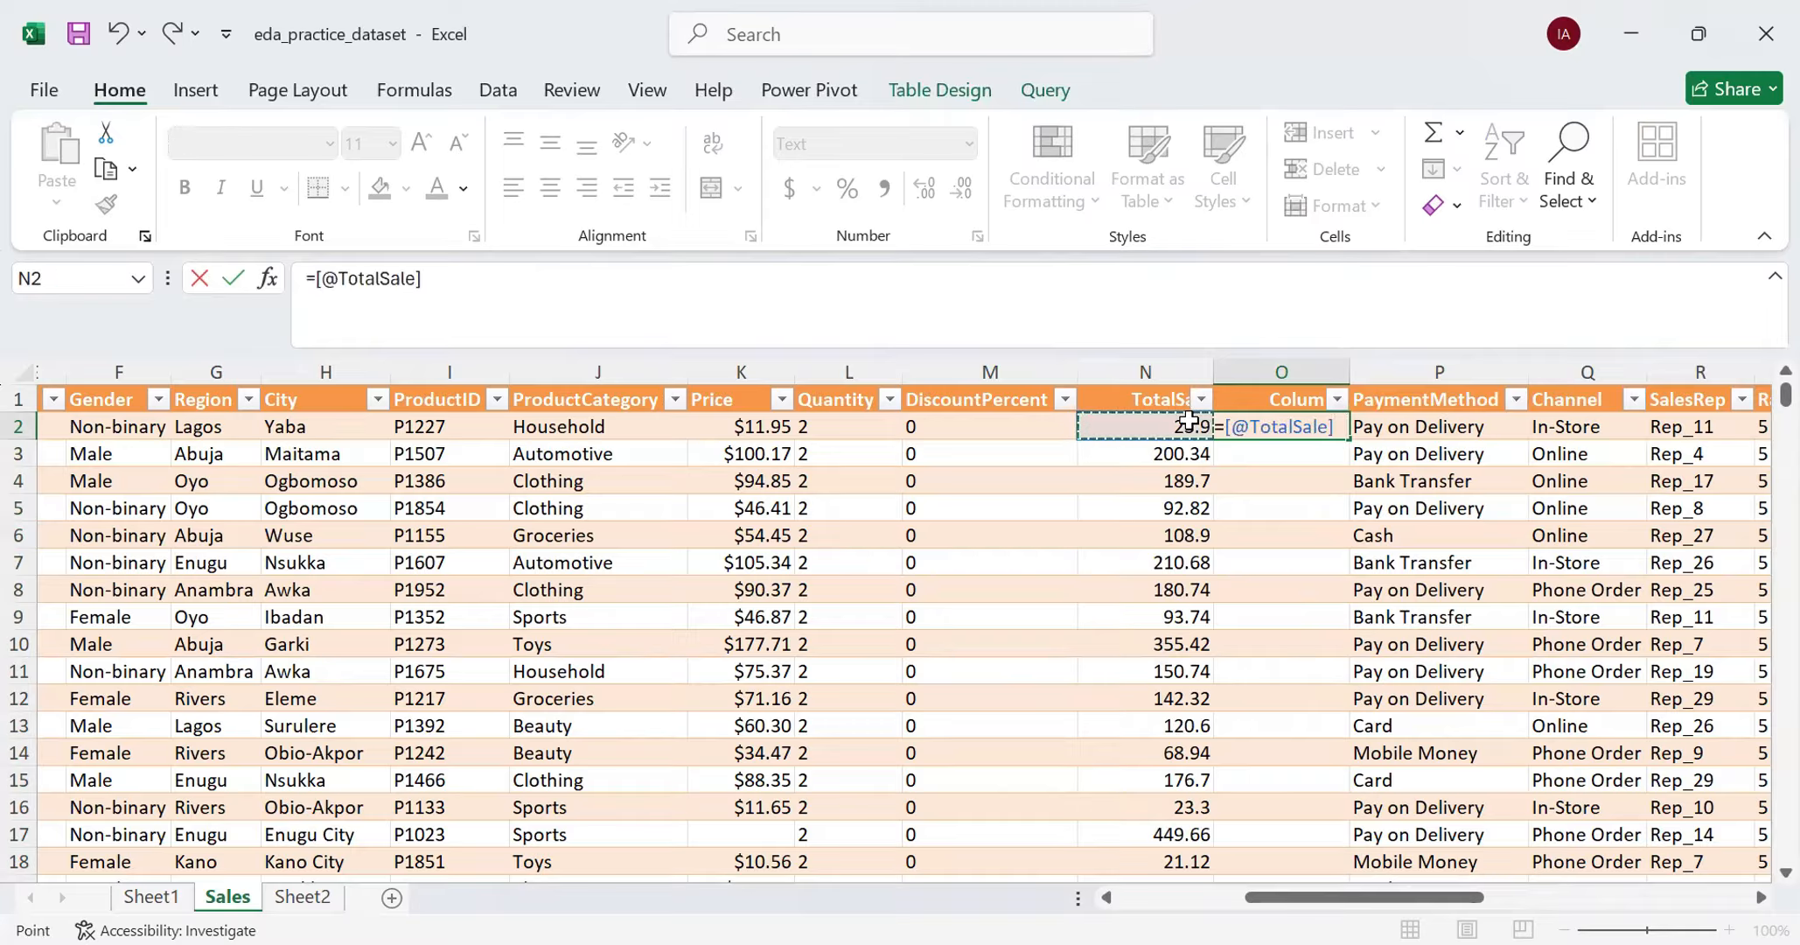
{"action": "type", "text": "*1"}
{"action": "key", "text": "Return"}
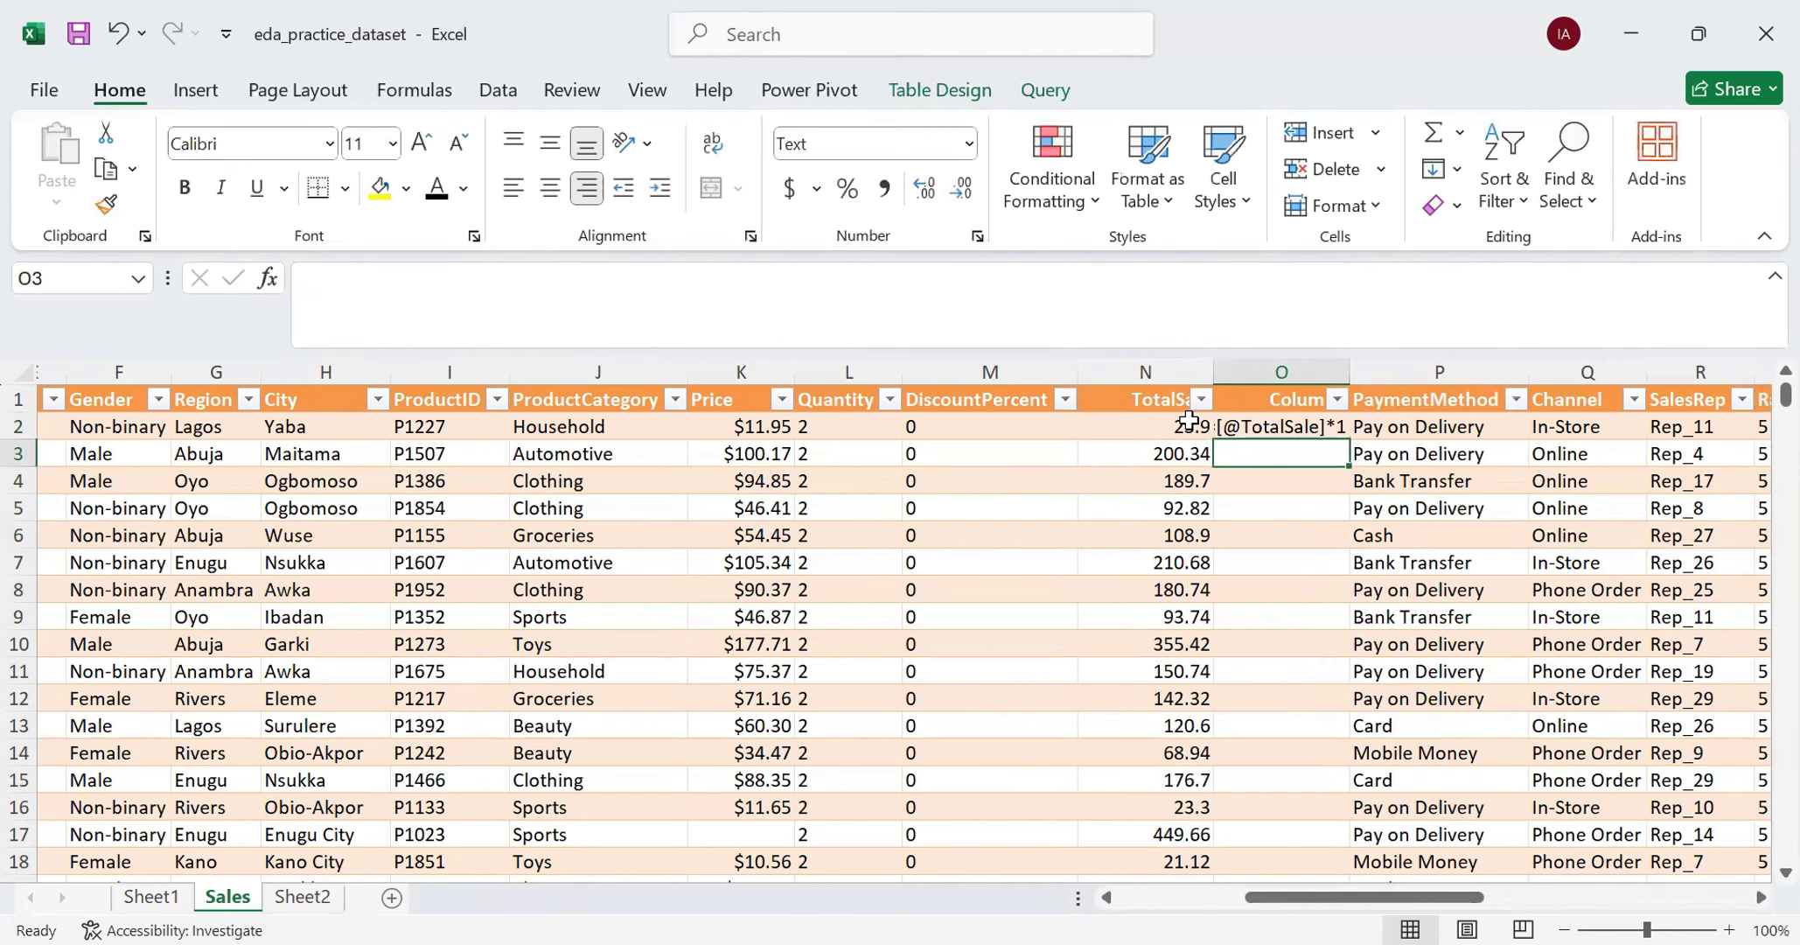
{"action": "left_click", "coordinate": [1270, 428]}
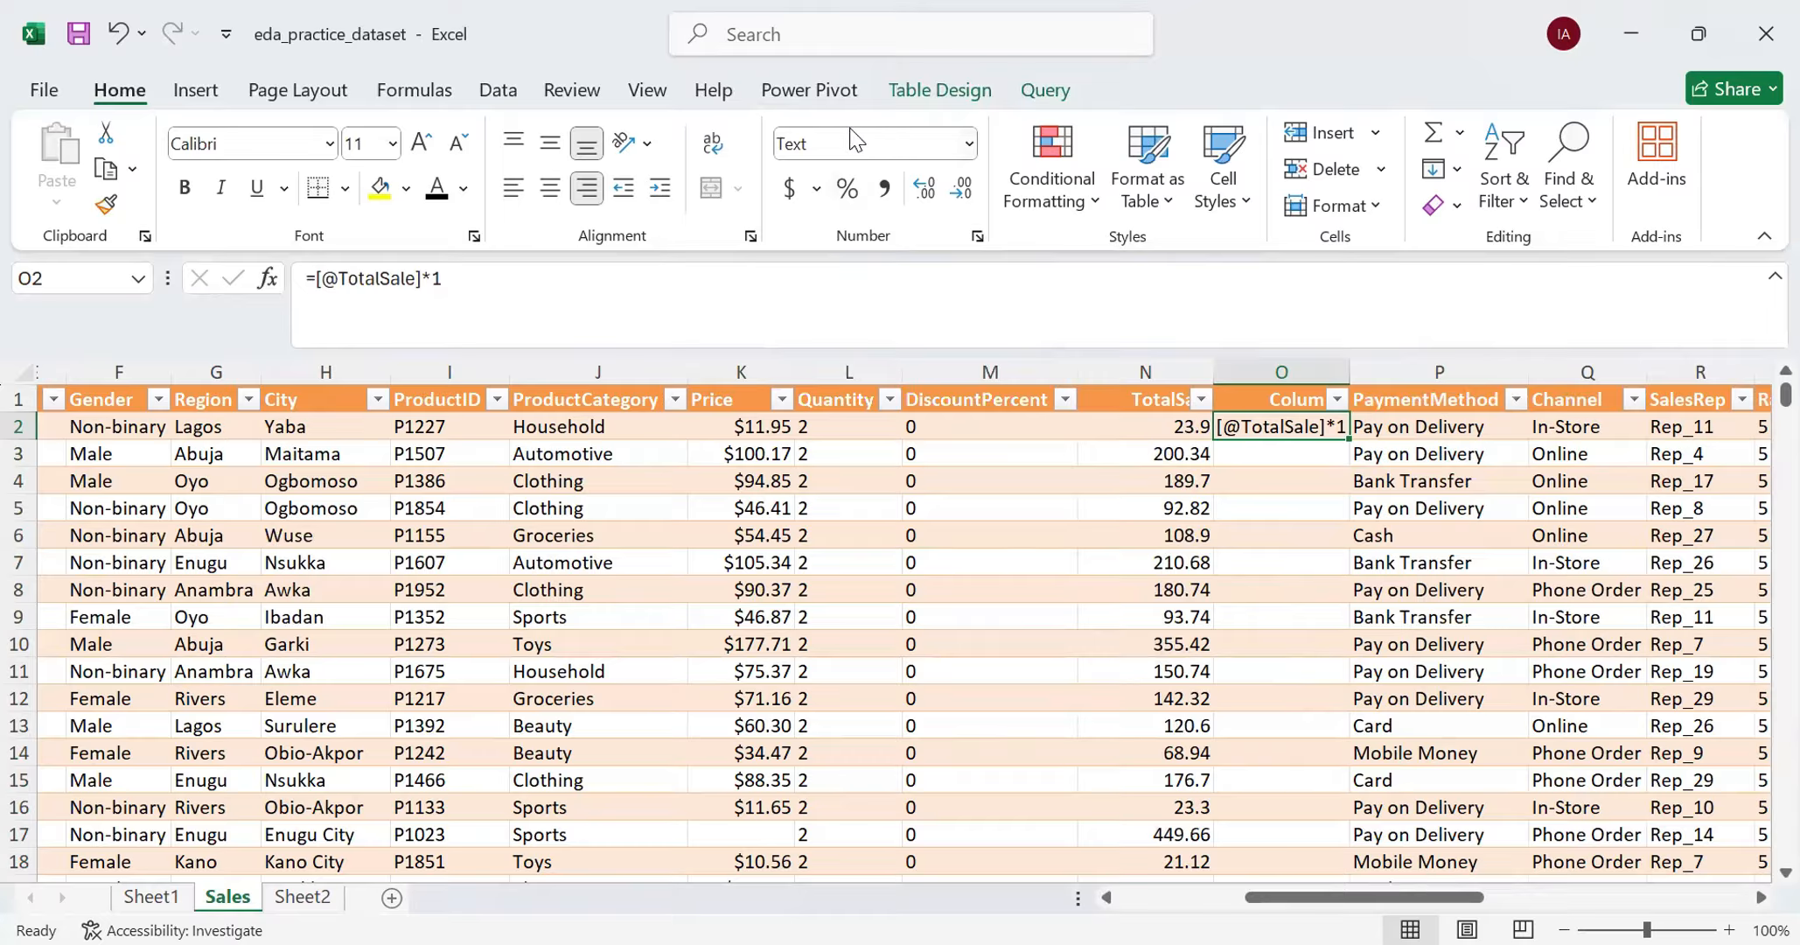
- Set the number format of the whole helper column O to Number
{"action": "left_click", "coordinate": [1225, 367]}
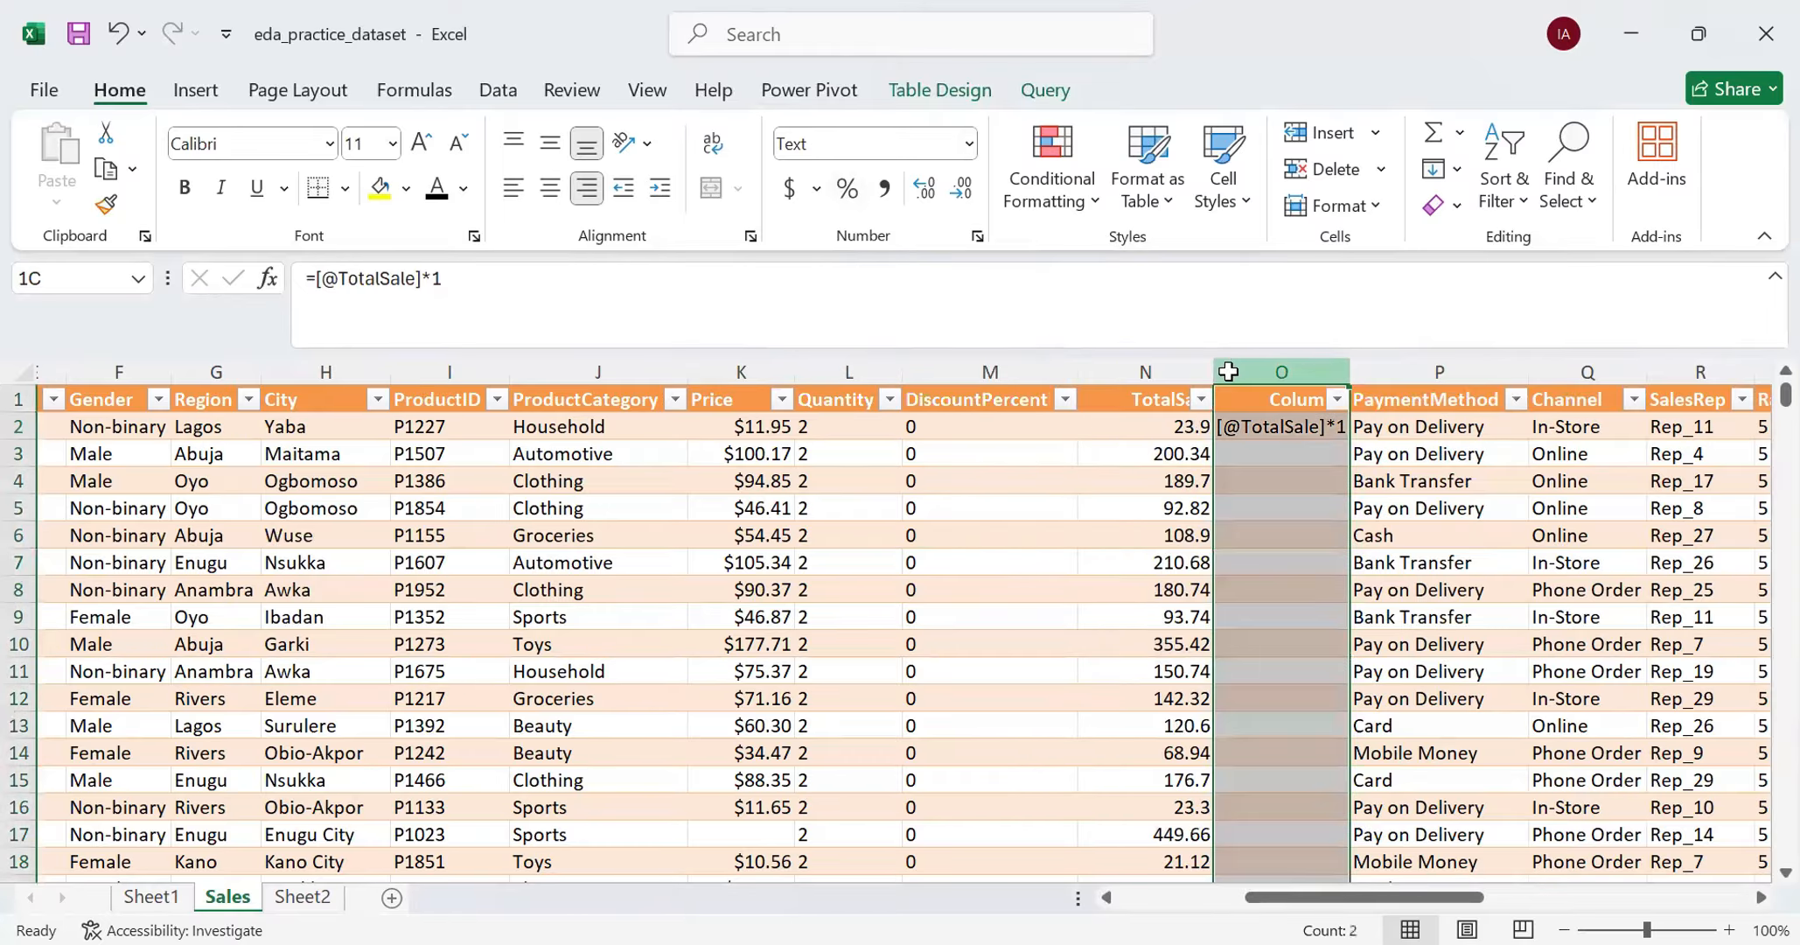
{"action": "left_click", "coordinate": [969, 144]}
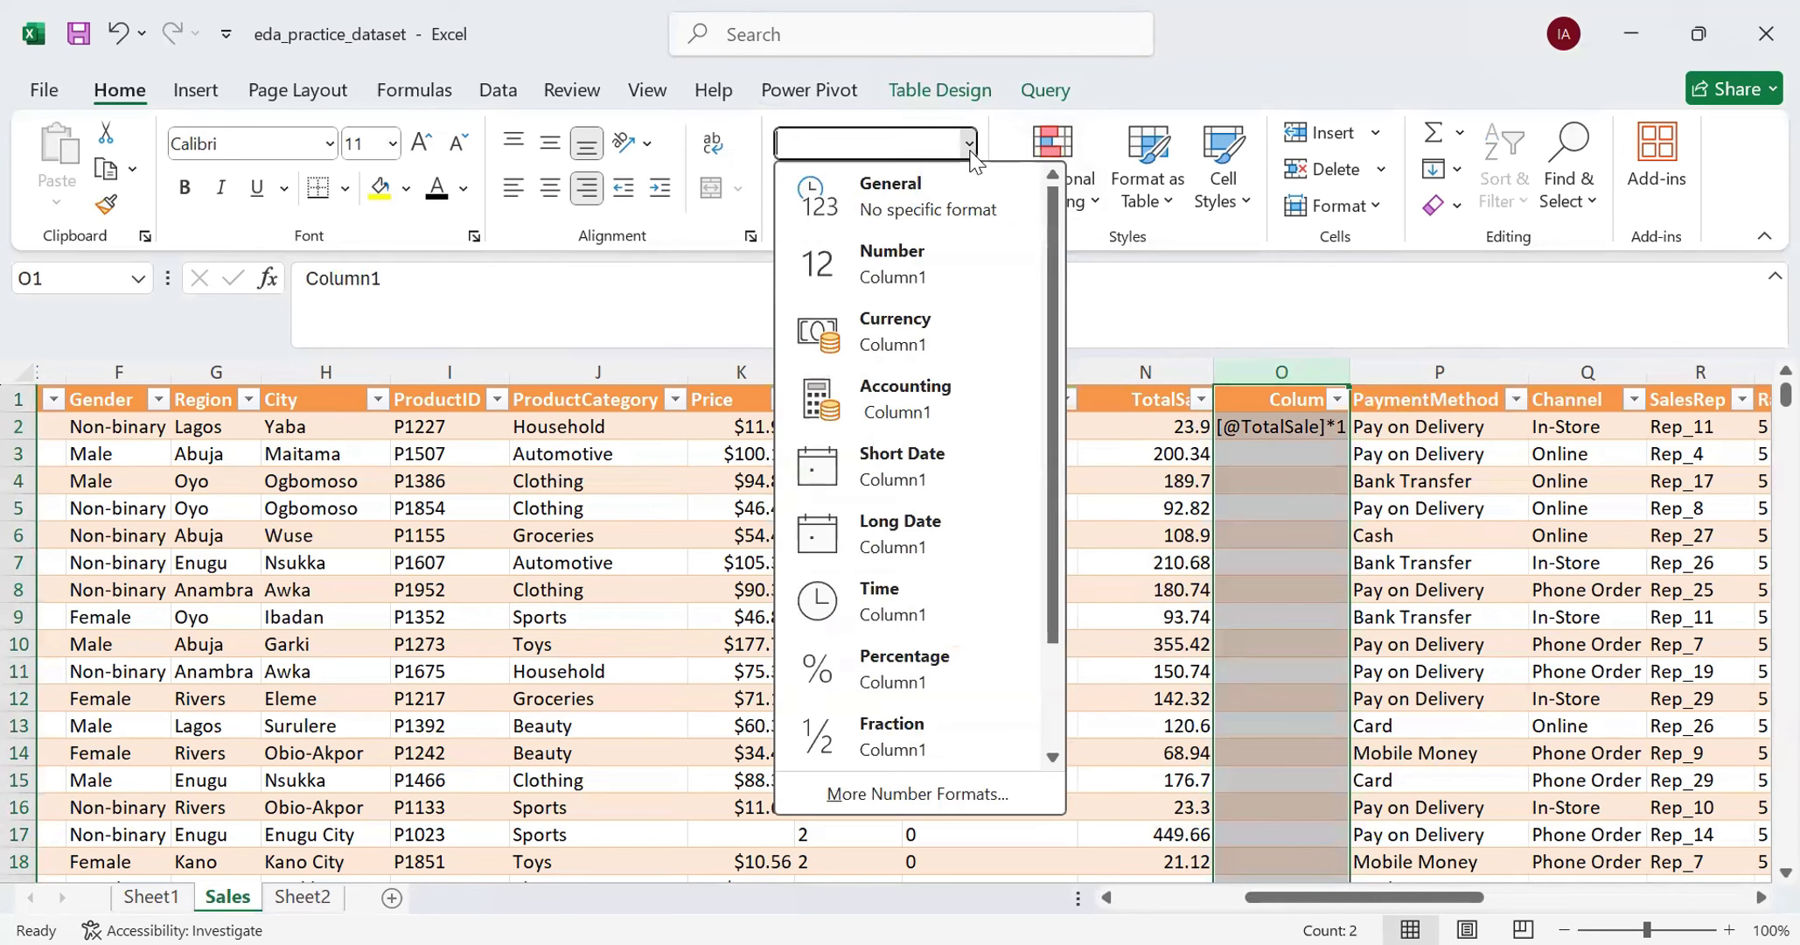
{"action": "left_click", "coordinate": [953, 261]}
{"action": "left_click", "coordinate": [1277, 430]}
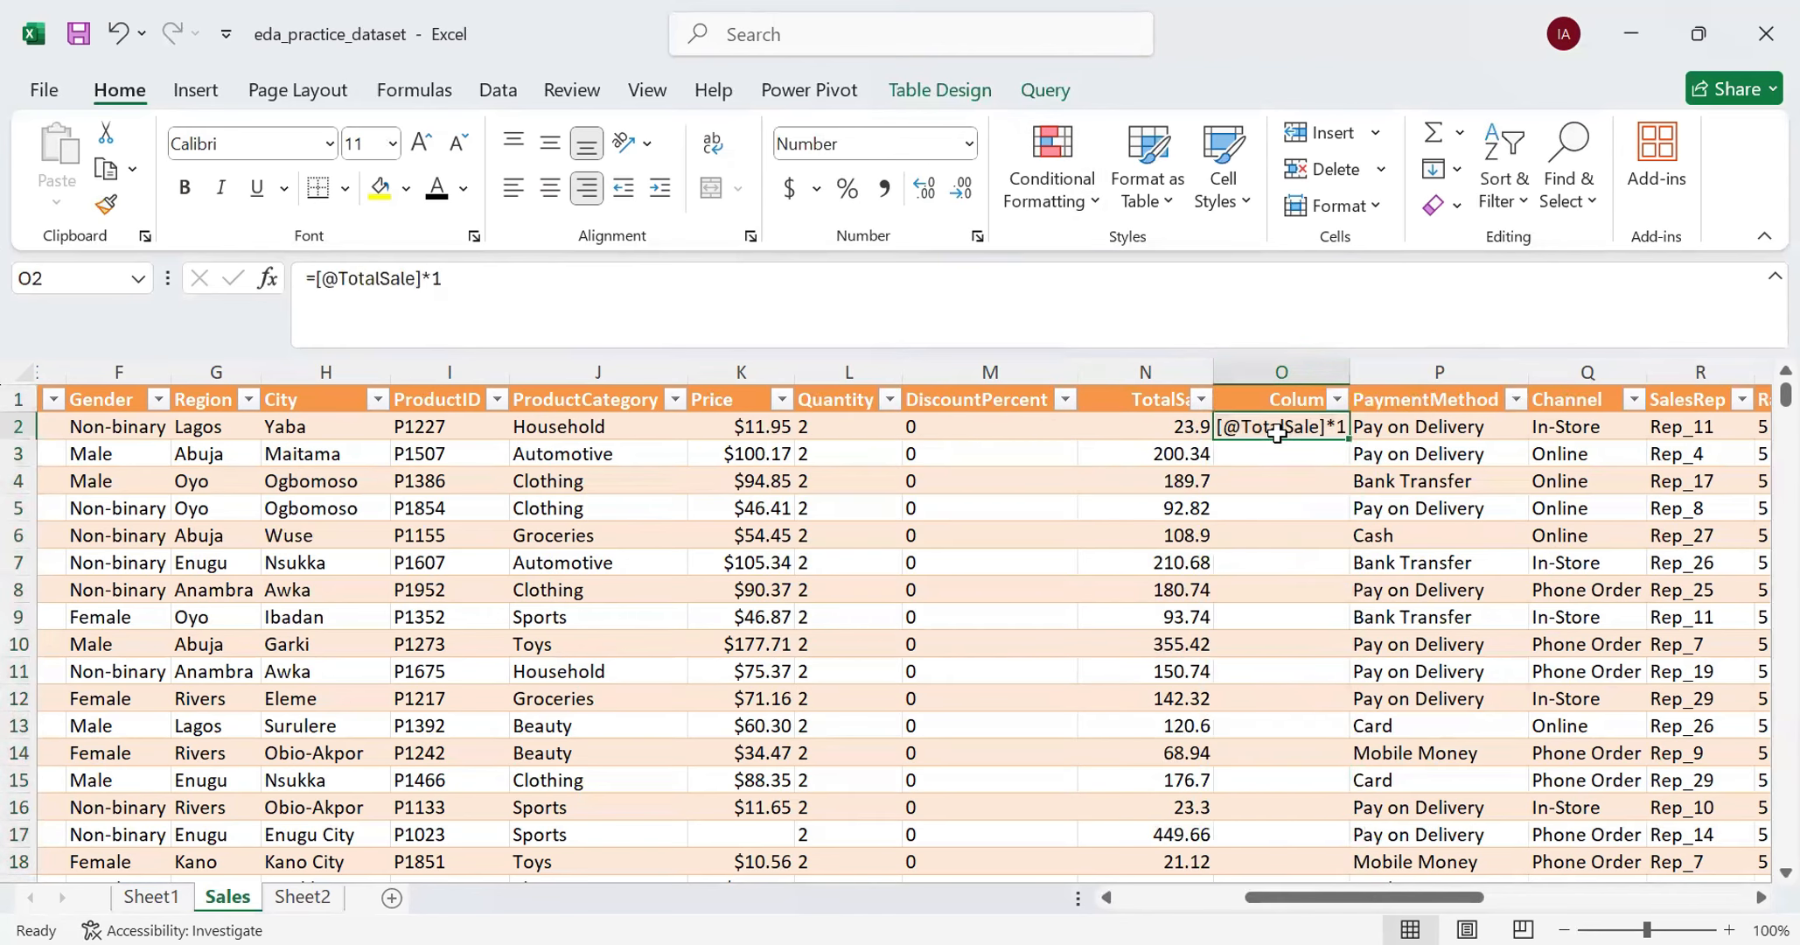
{"action": "key", "text": "Delete"}
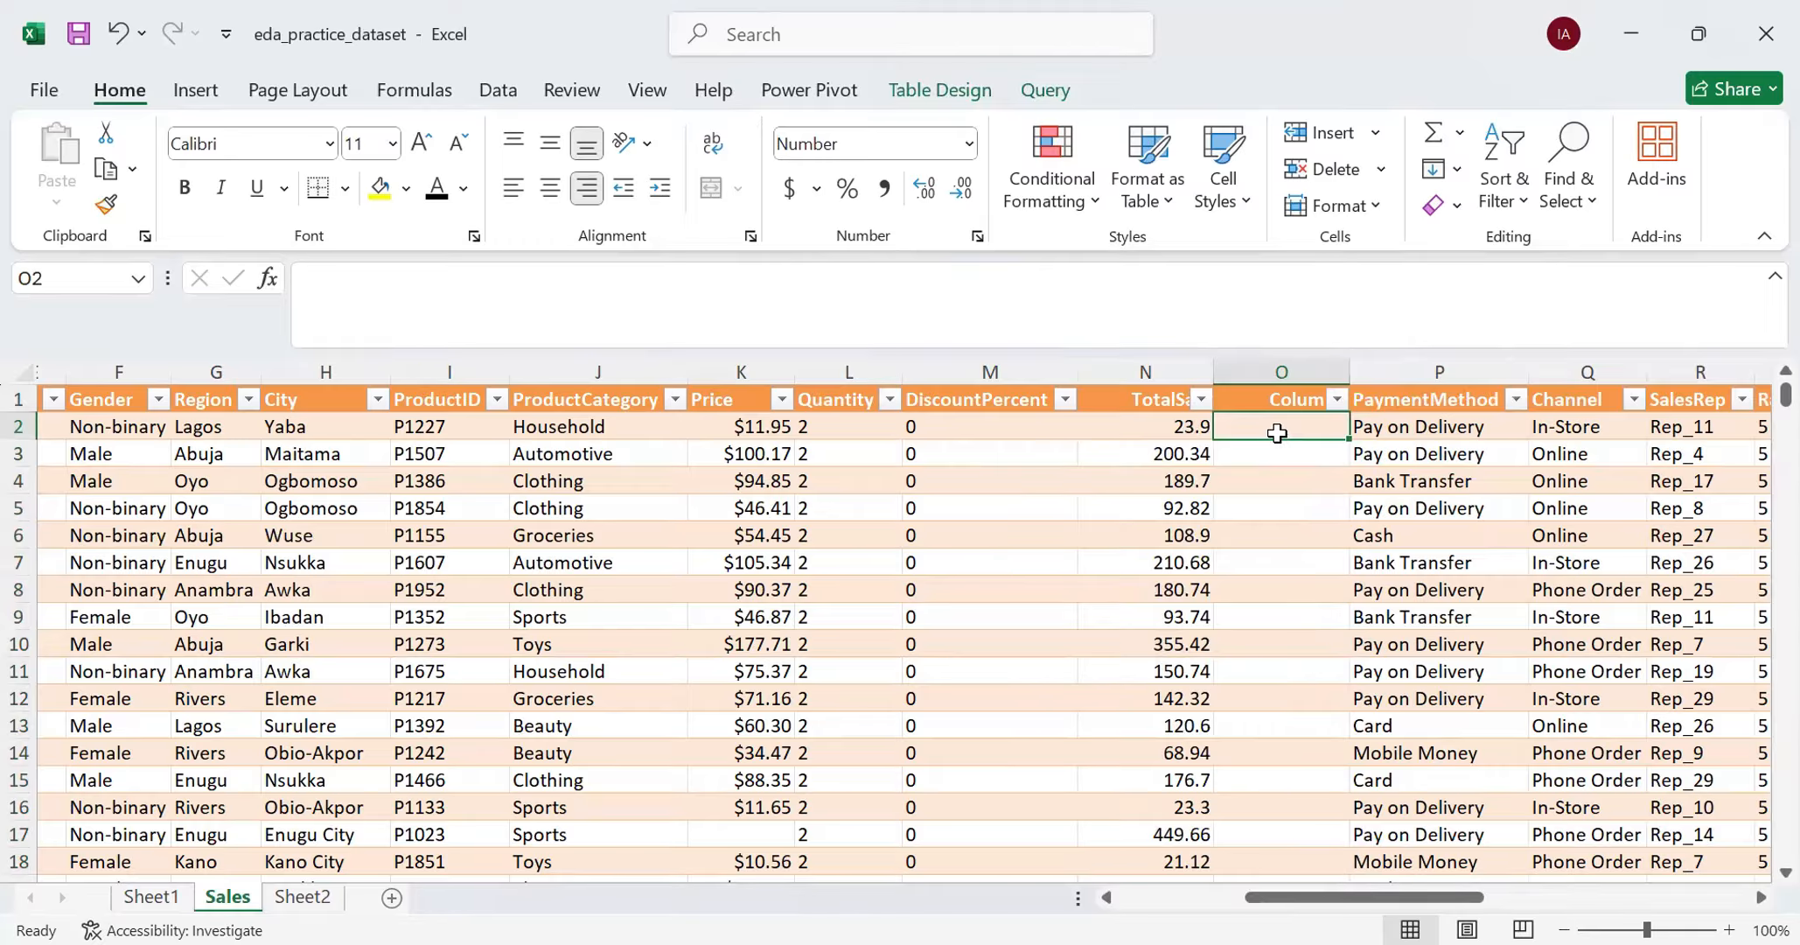
{"action": "type", "text": "="}
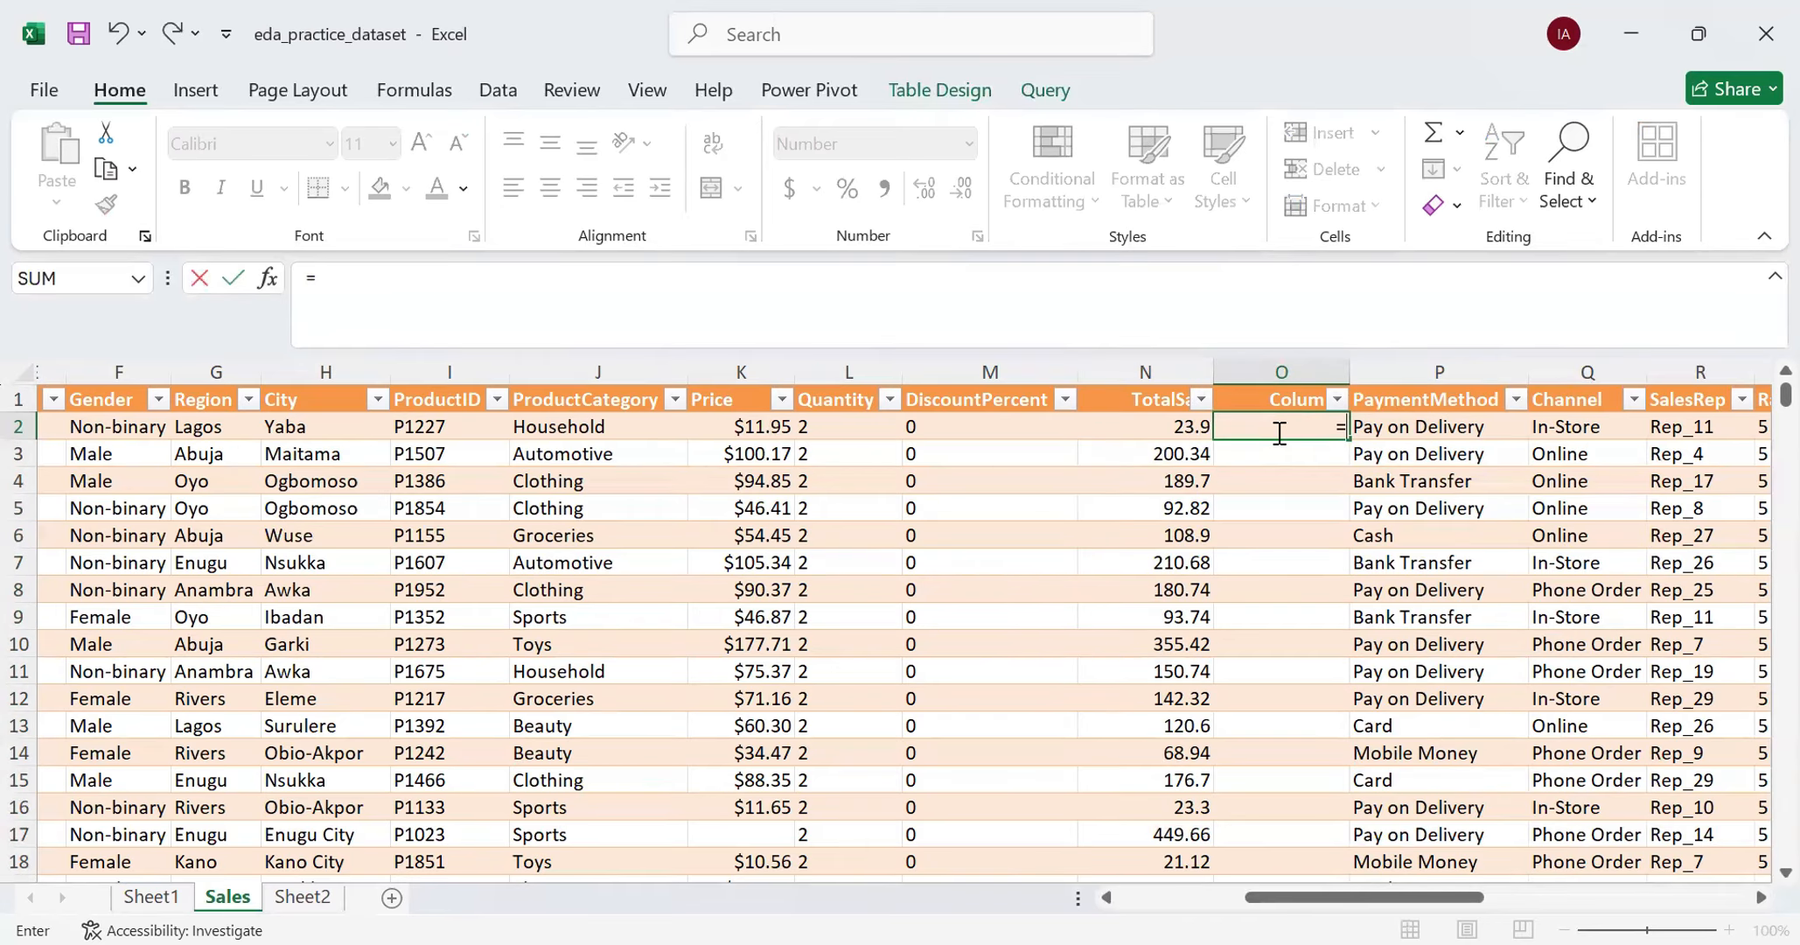
{"action": "left_click", "coordinate": [1172, 422]}
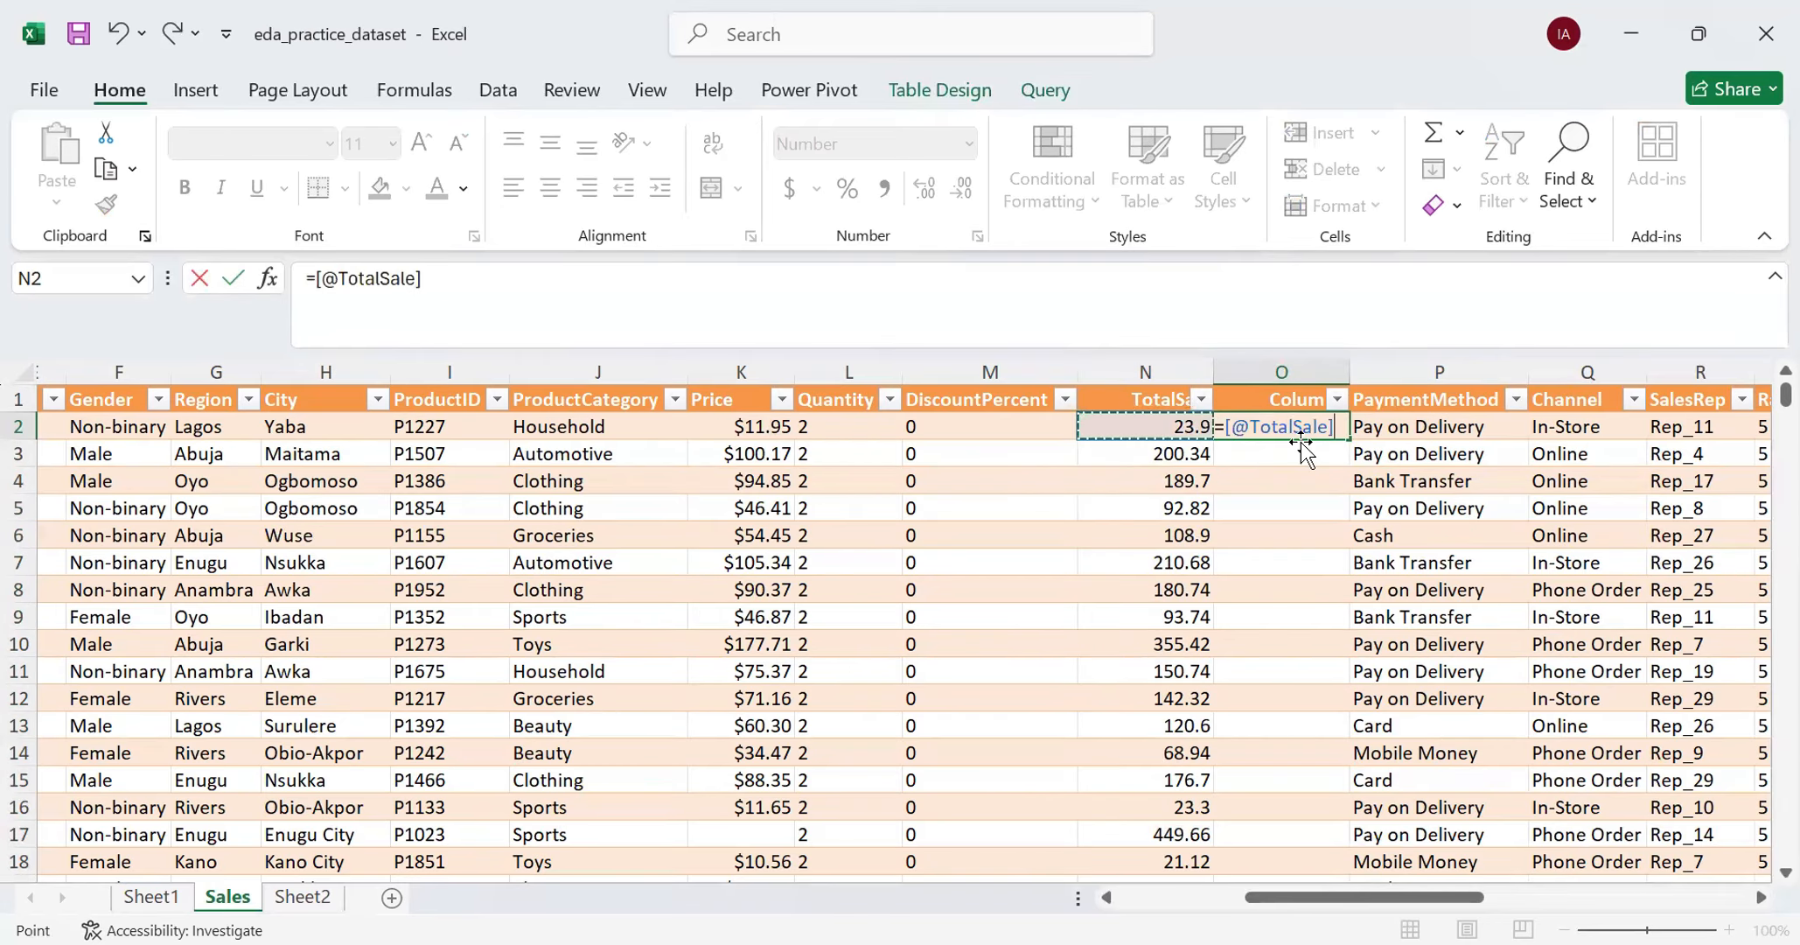
{"action": "type", "text": "*1"}
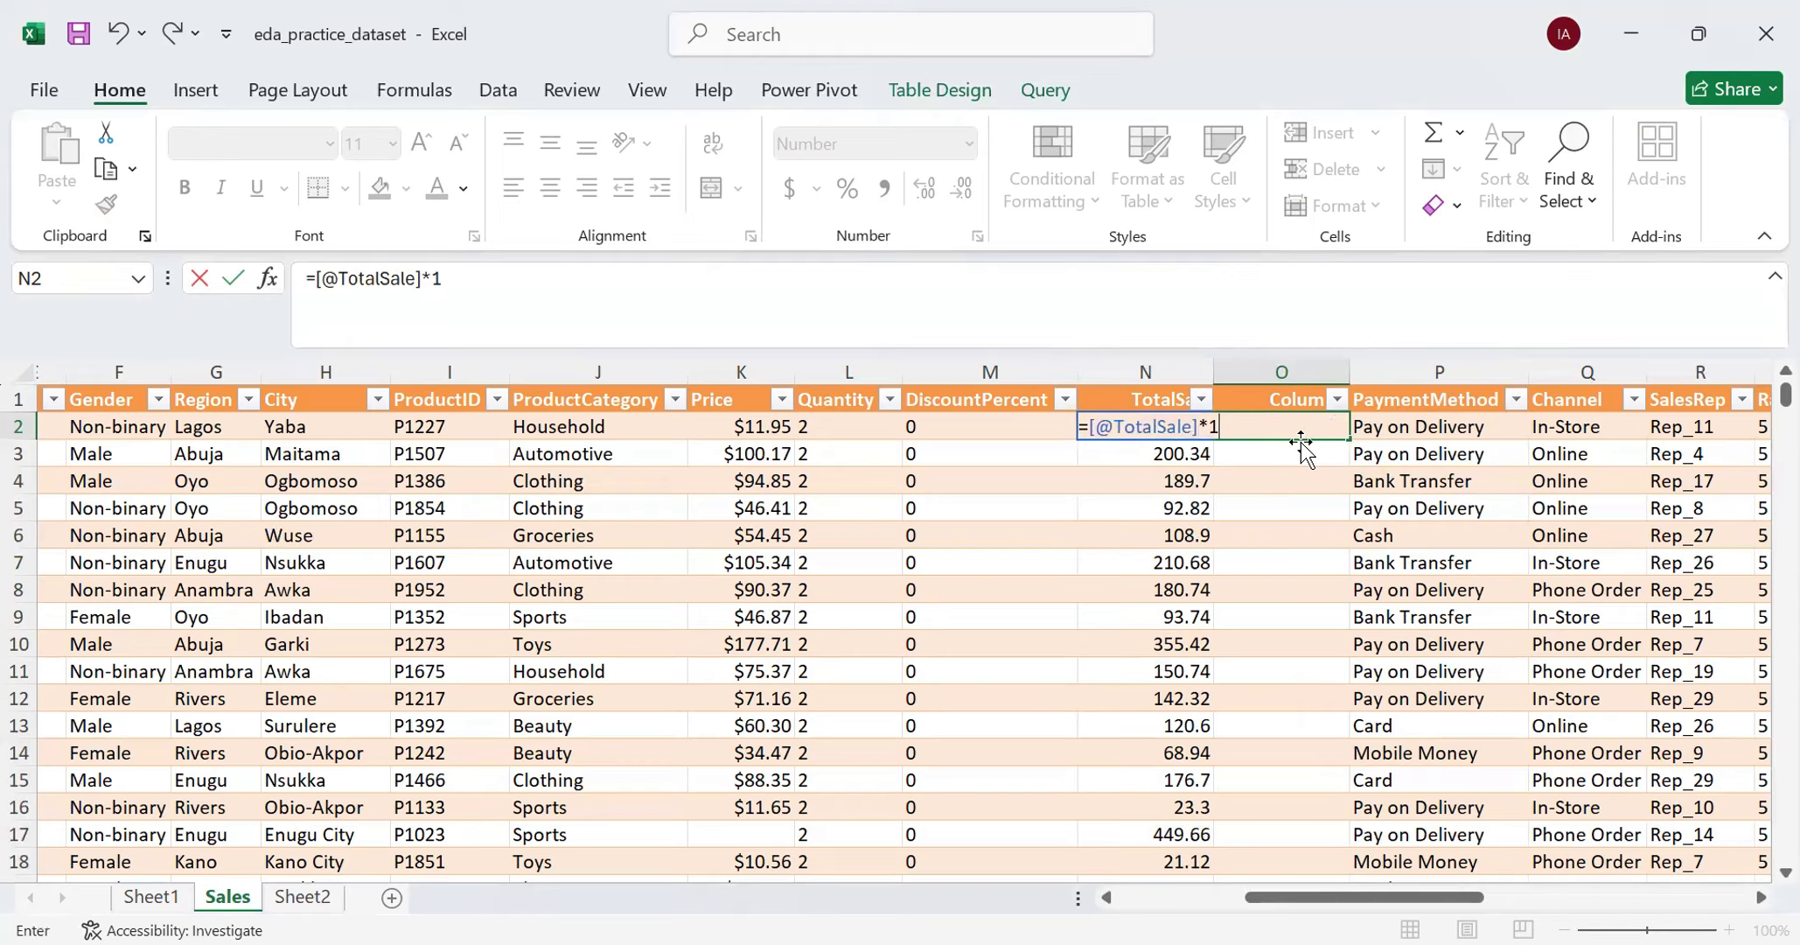
{"action": "key", "text": "Return"}
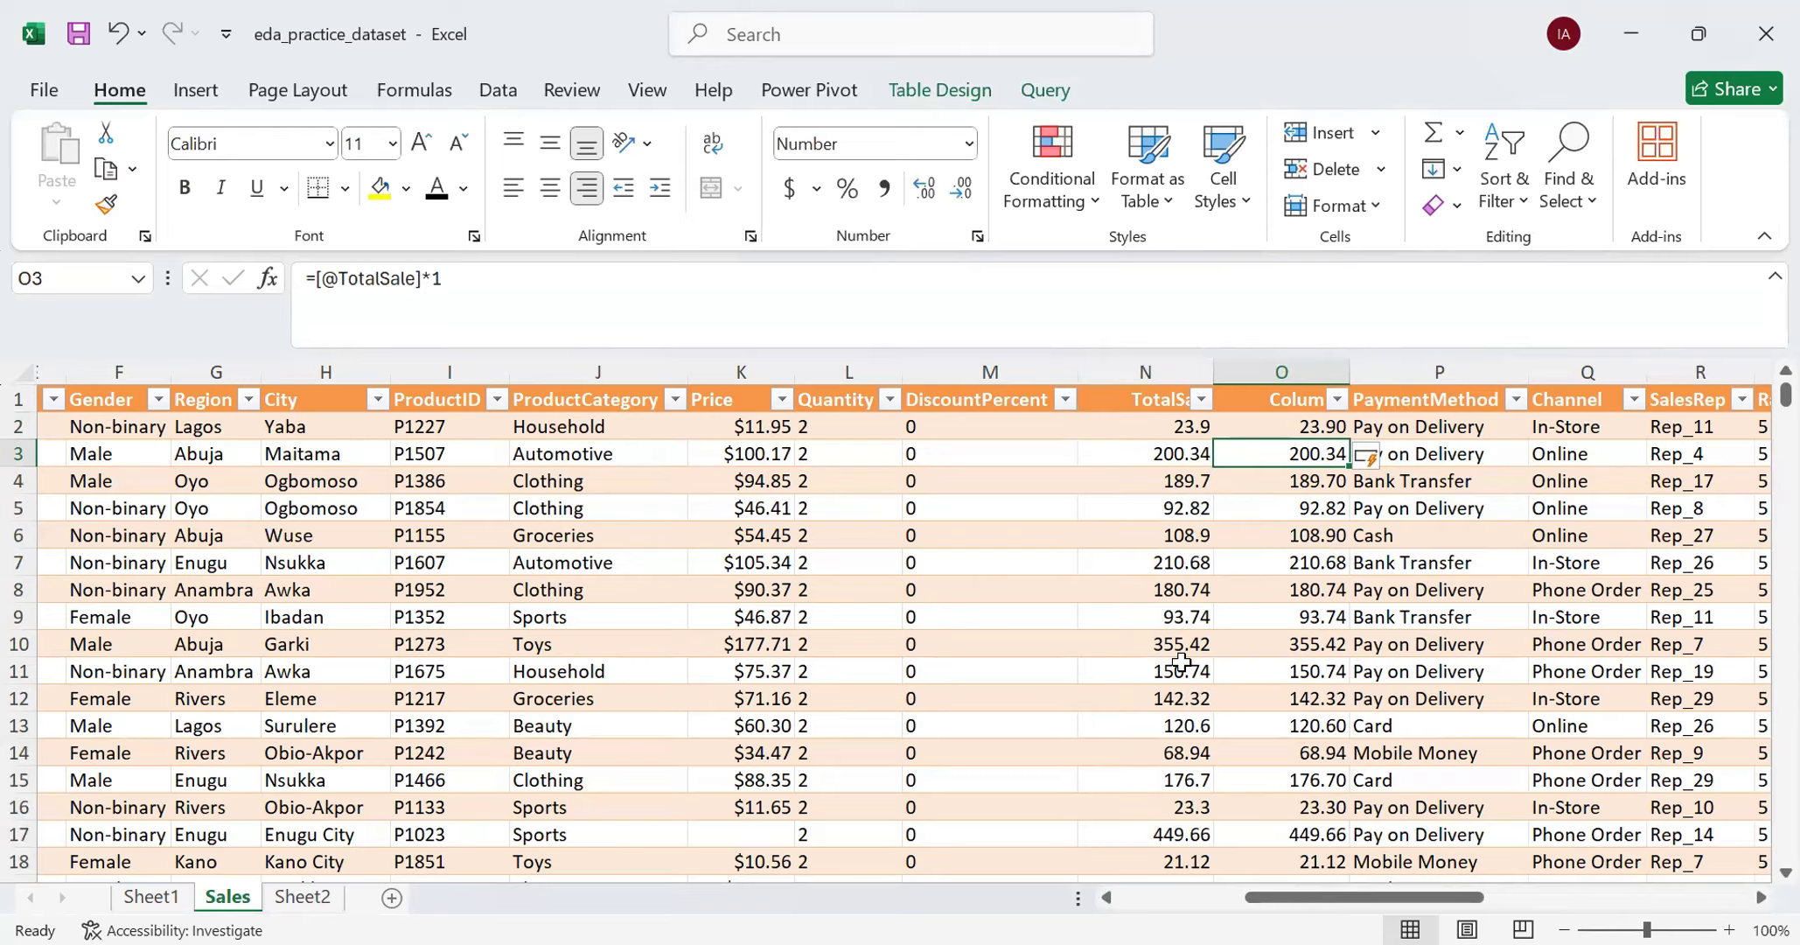
{"action": "left_click", "coordinate": [1171, 564]}
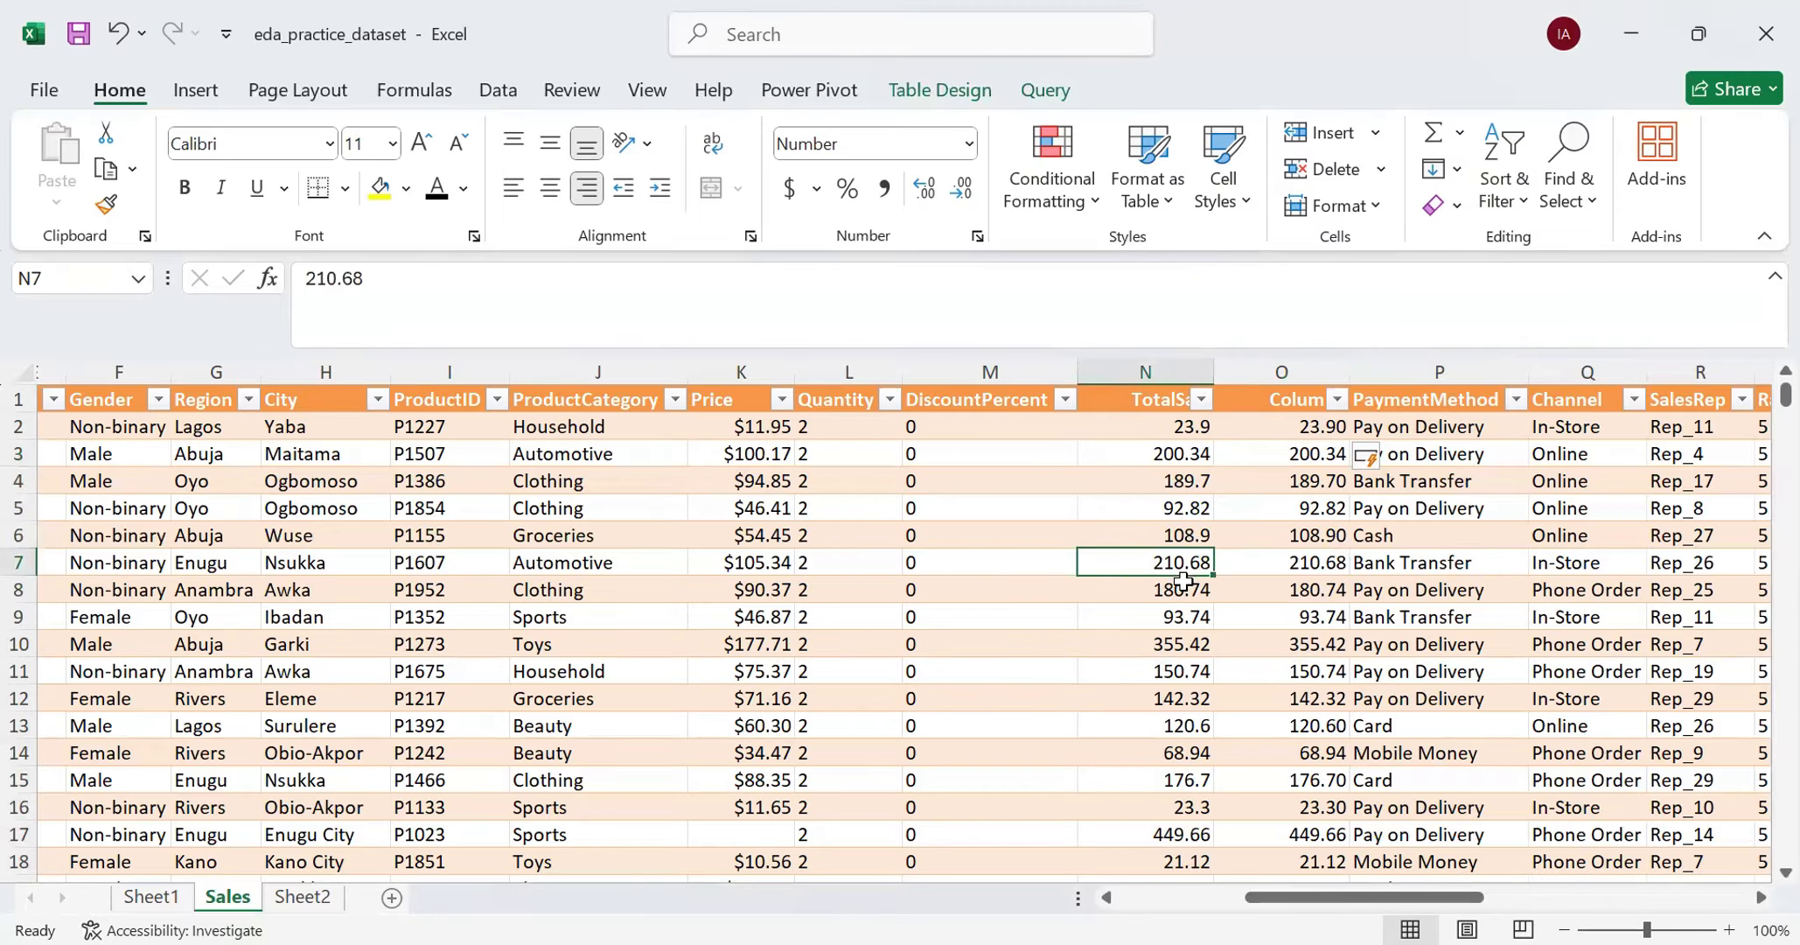
{"action": "left_click", "coordinate": [1185, 525]}
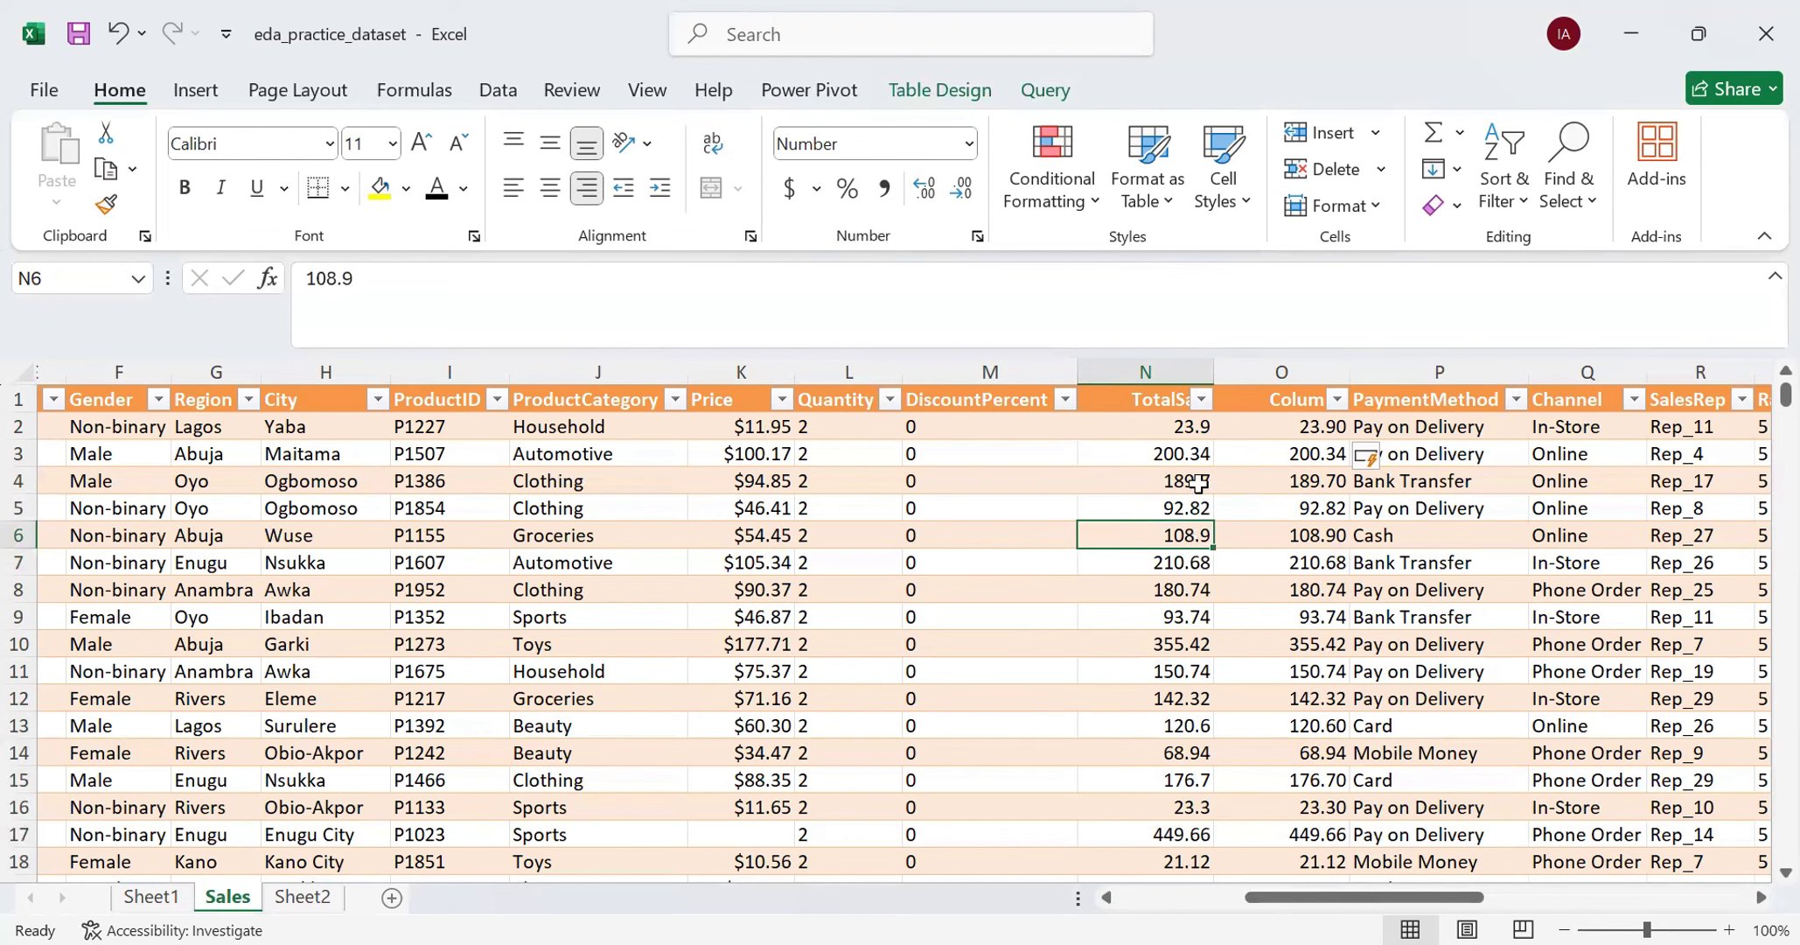
{"action": "left_click", "coordinate": [1190, 508]}
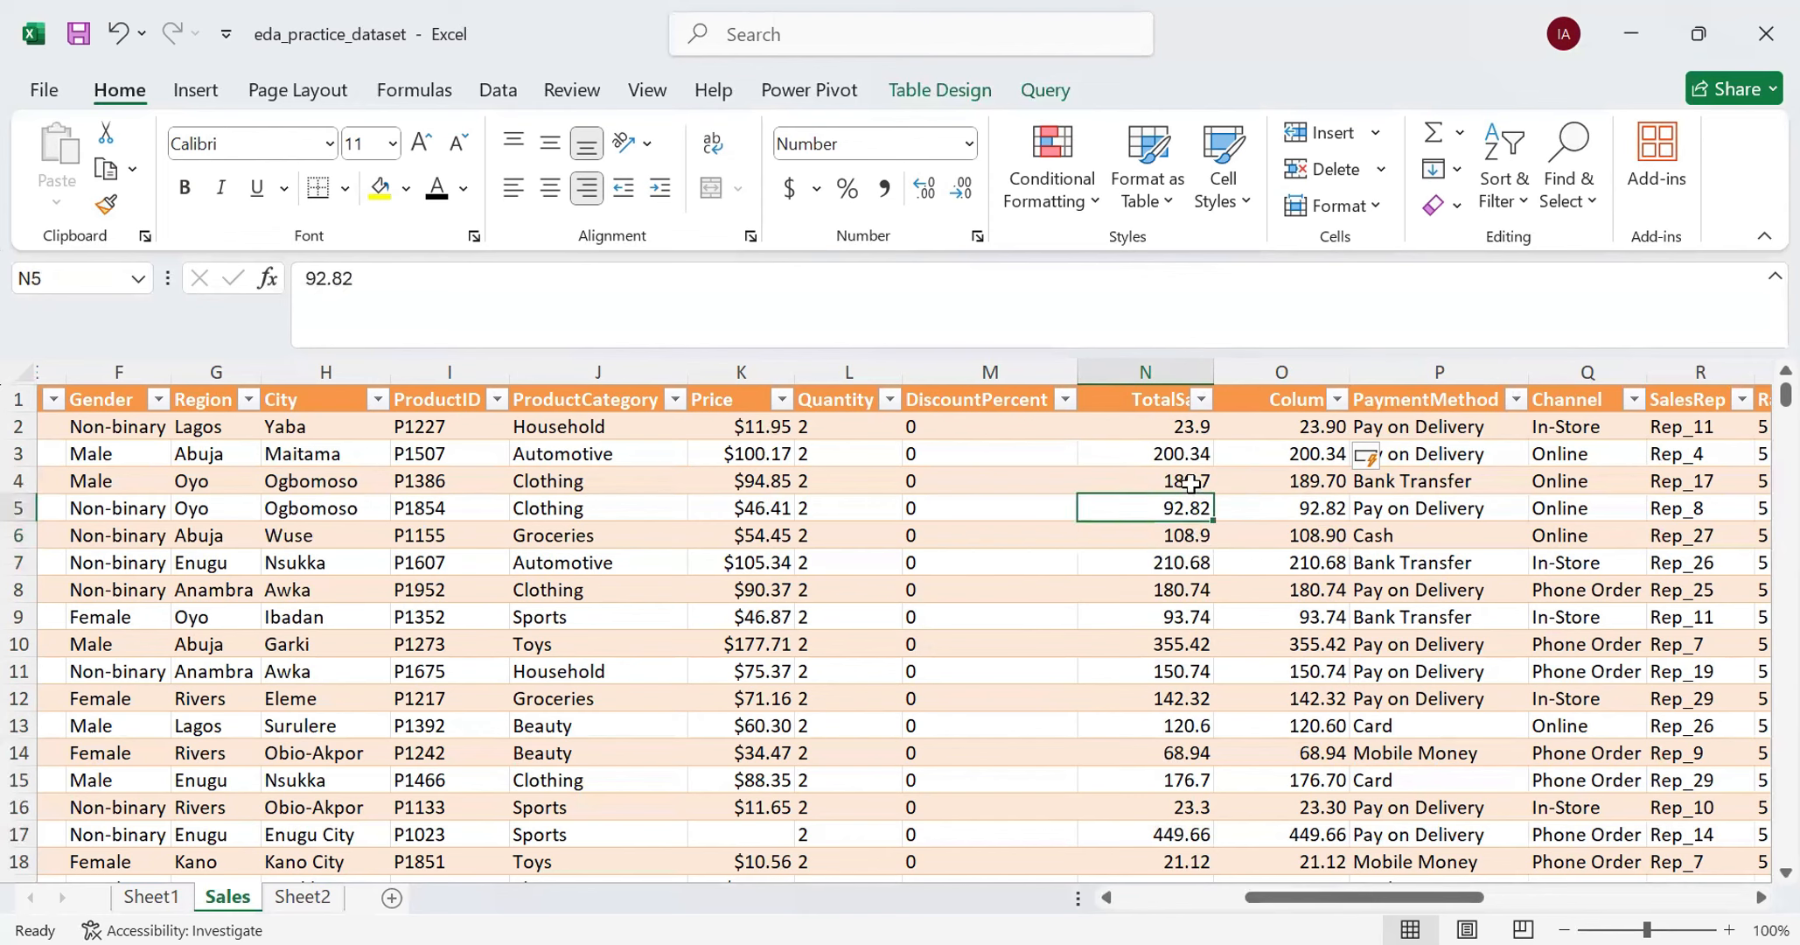
{"action": "left_click", "coordinate": [1191, 484]}
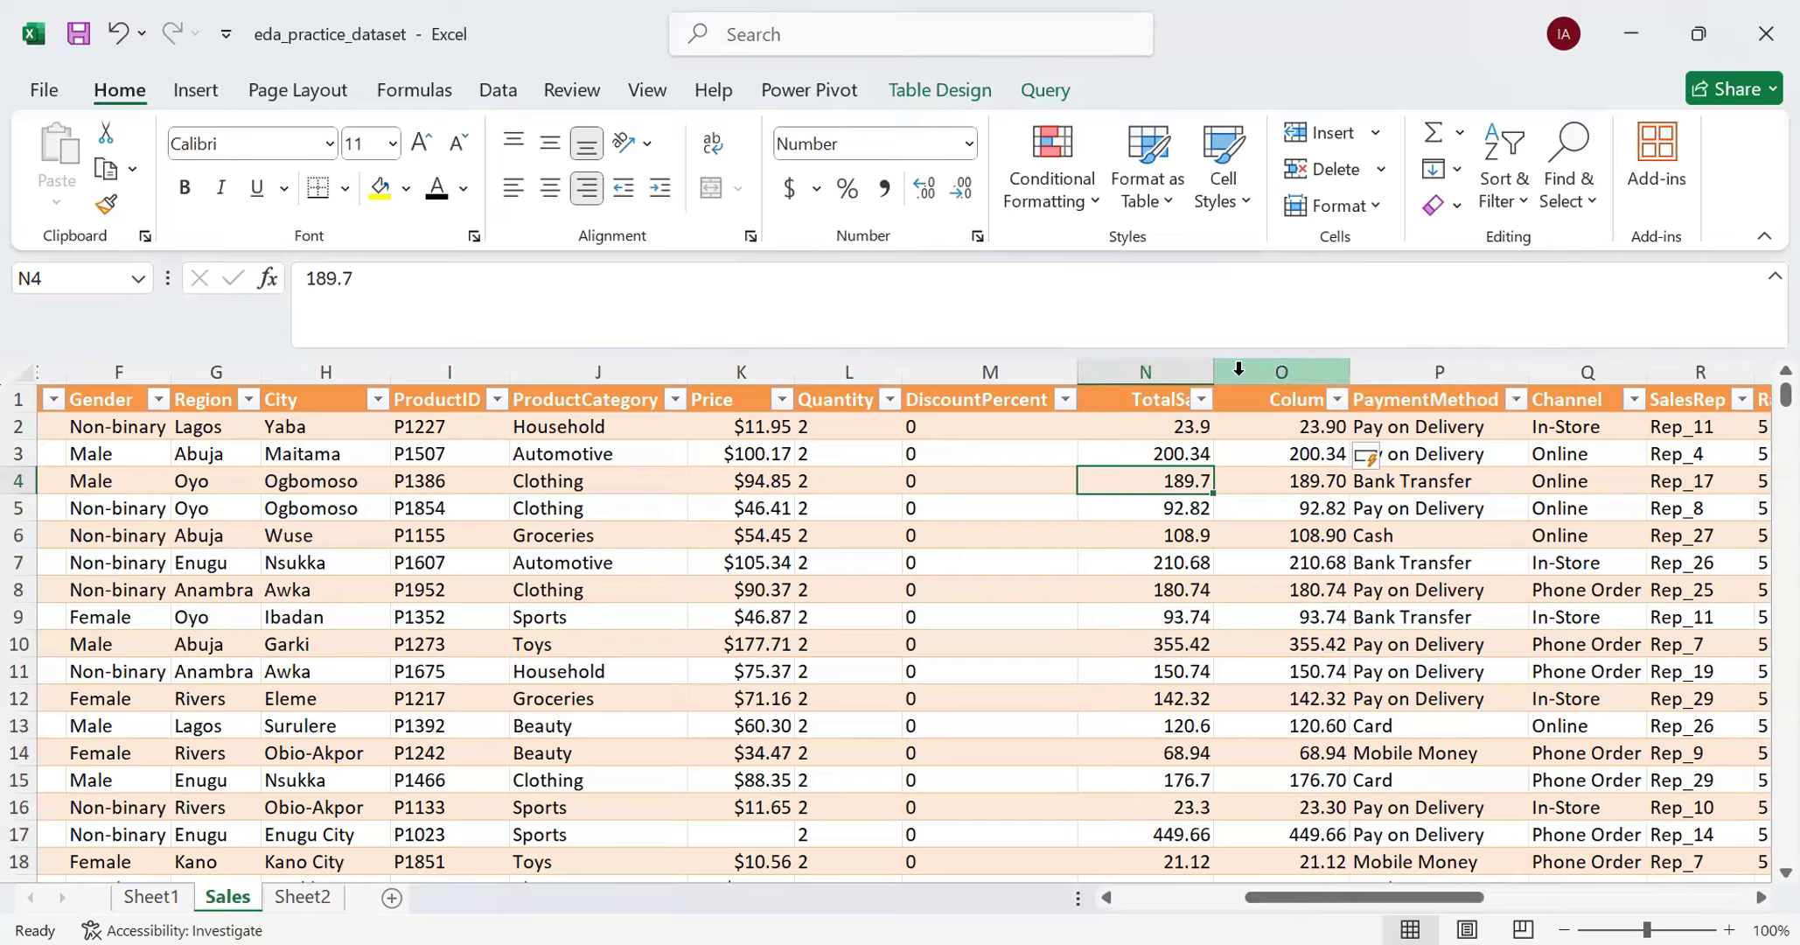
- Clear the formulas from the whole helper column O
{"action": "left_click", "coordinate": [1264, 439]}
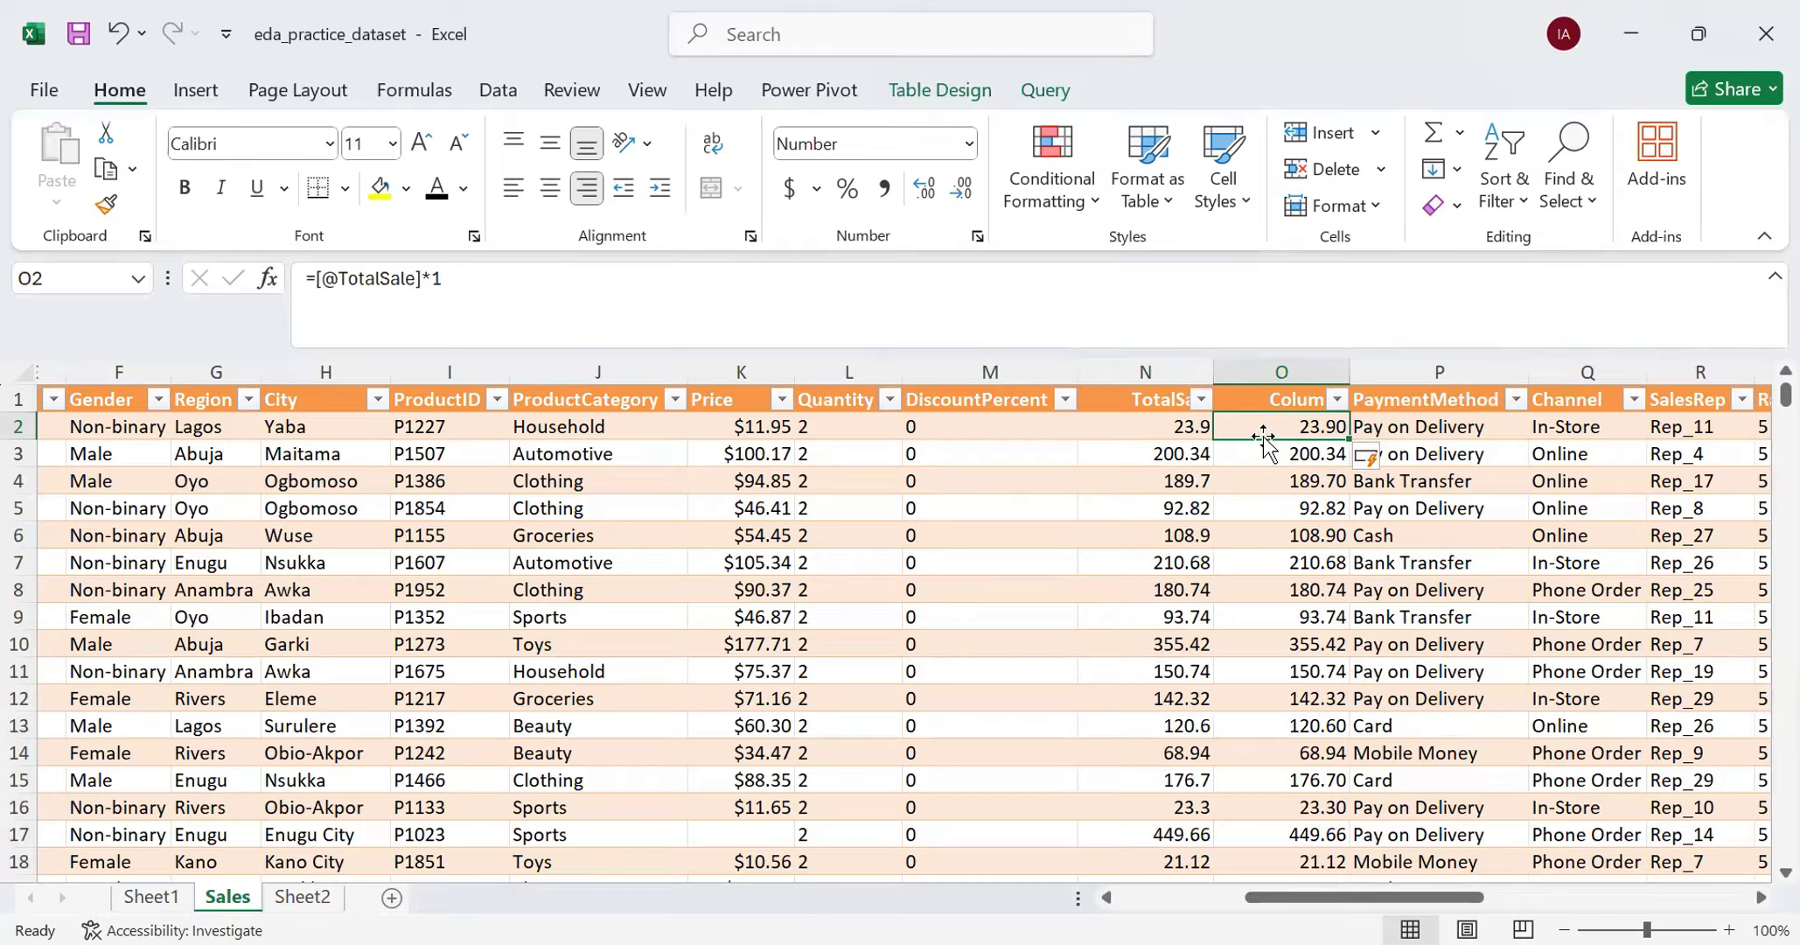
{"action": "left_click", "coordinate": [1282, 367]}
{"action": "key", "text": "Delete"}
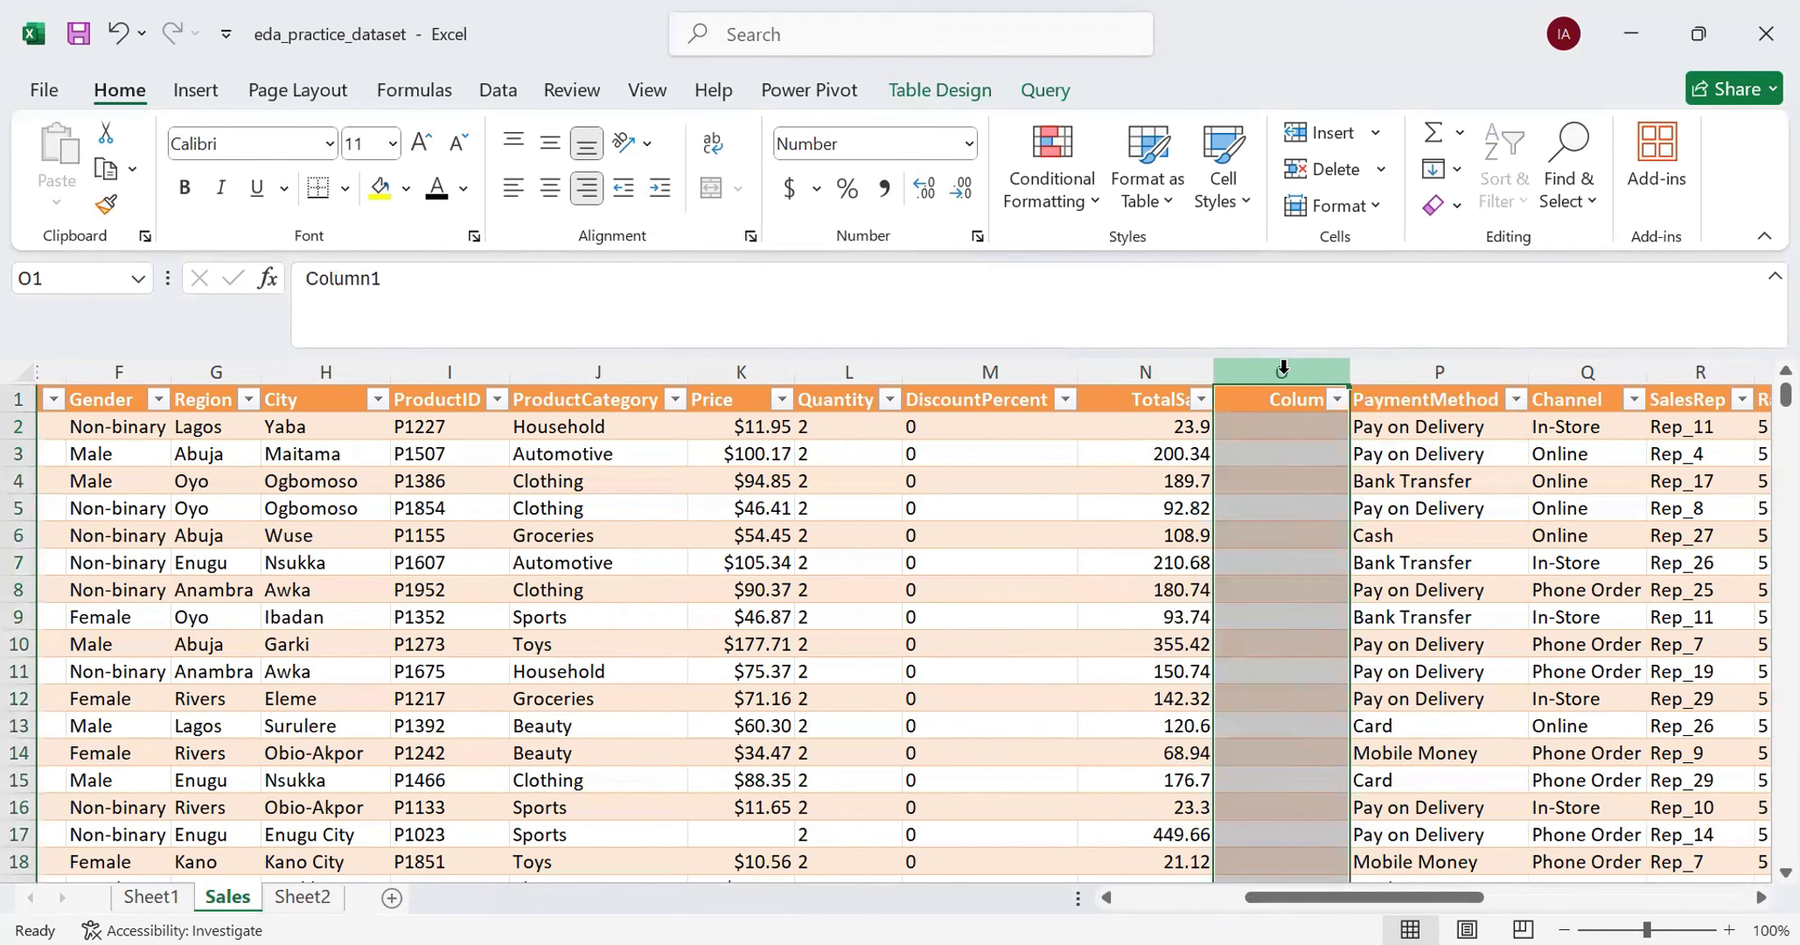
{"action": "left_click", "coordinate": [1304, 432]}
{"action": "type", "text": "="}
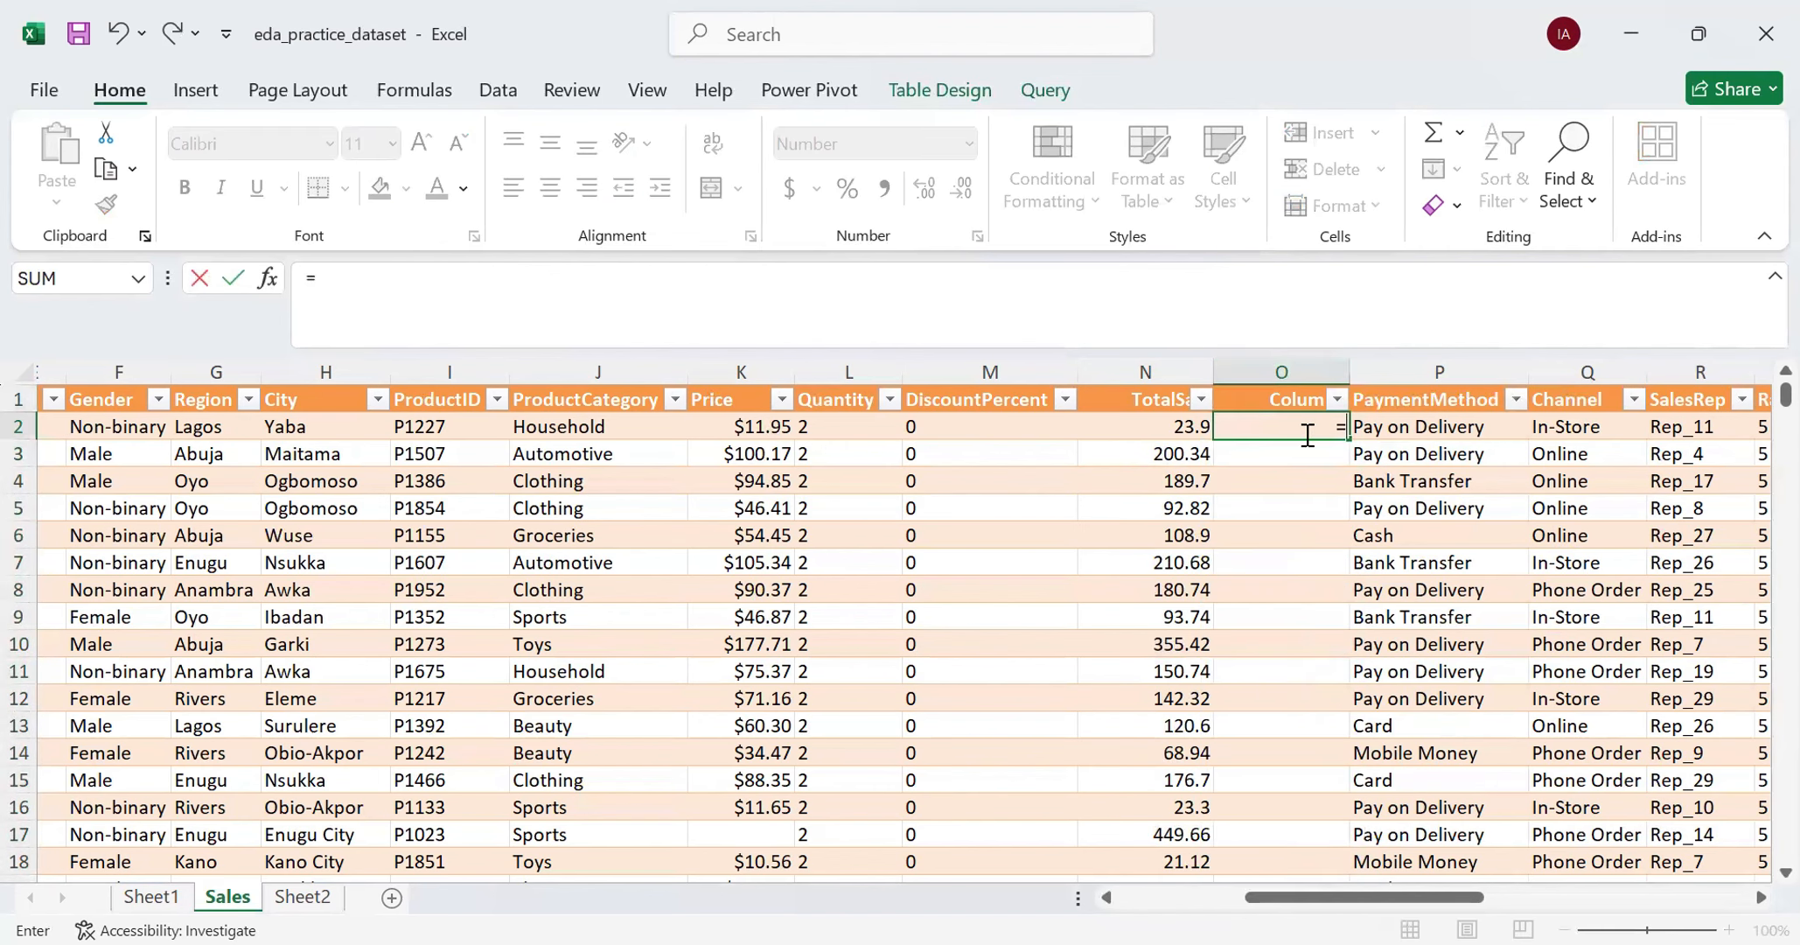
{"action": "type", "text": "VALUE"}
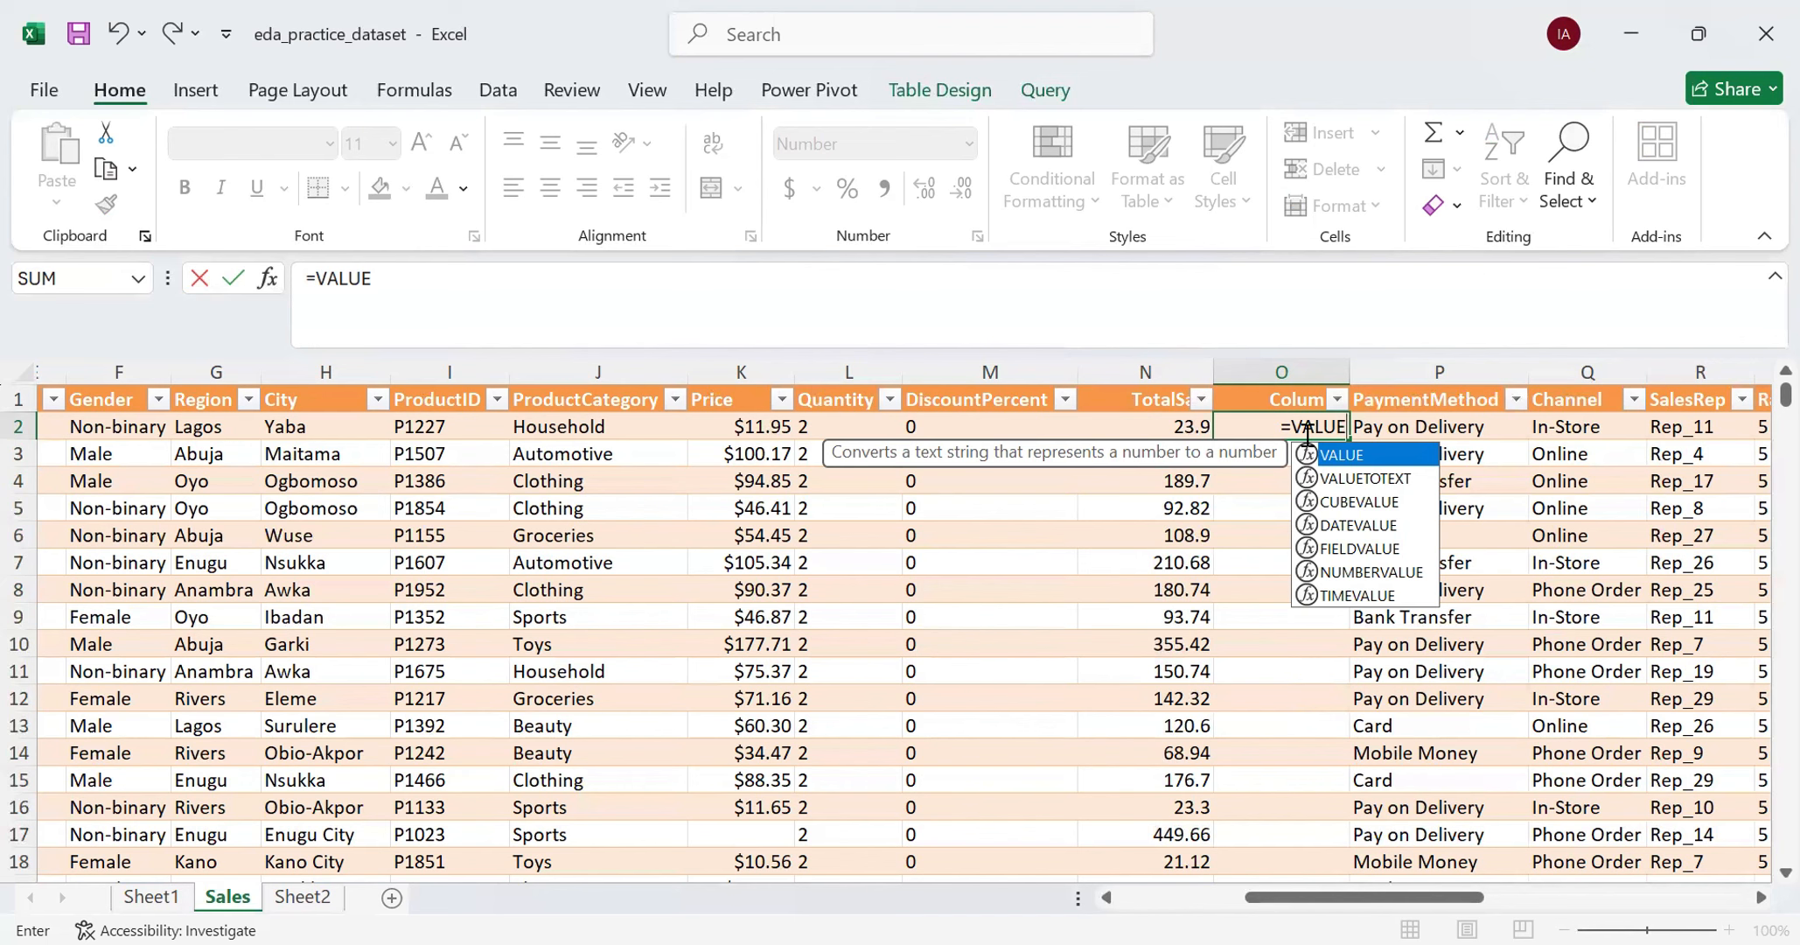
{"action": "key", "text": "Escape"}
{"action": "left_click", "coordinate": [1291, 504]}
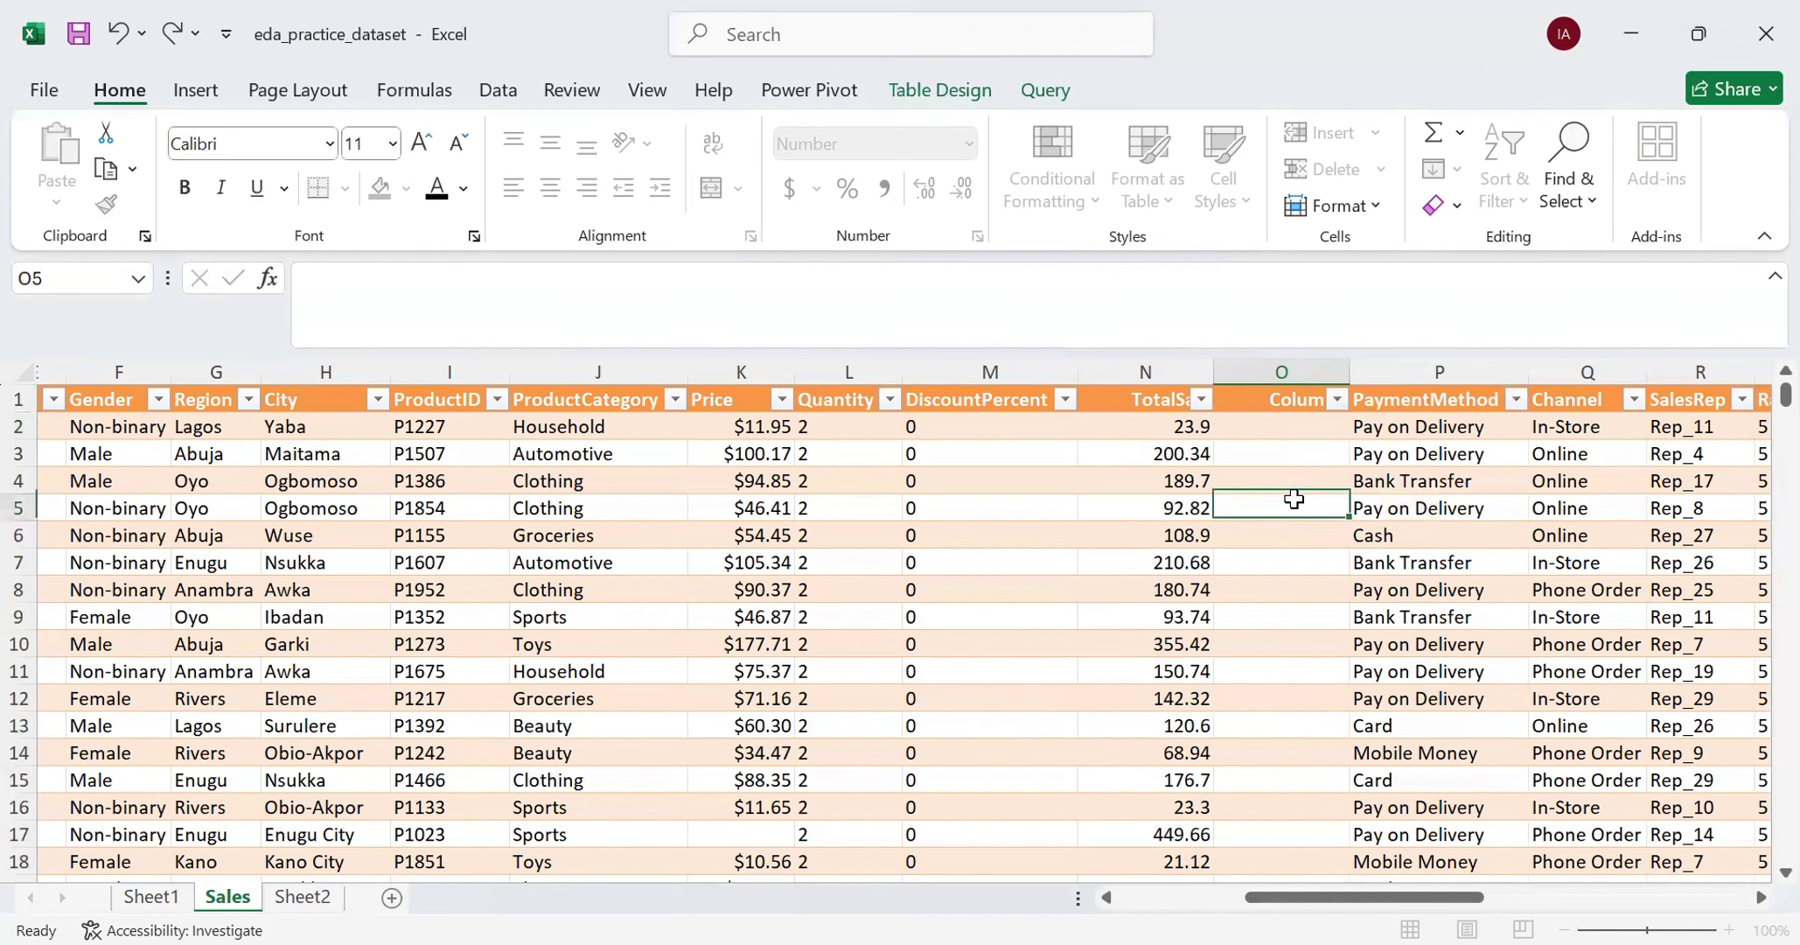
- Left-align the entire TotalSale column, including its header
{"action": "left_click", "coordinate": [1140, 404]}
{"action": "left_click", "coordinate": [1139, 404]}
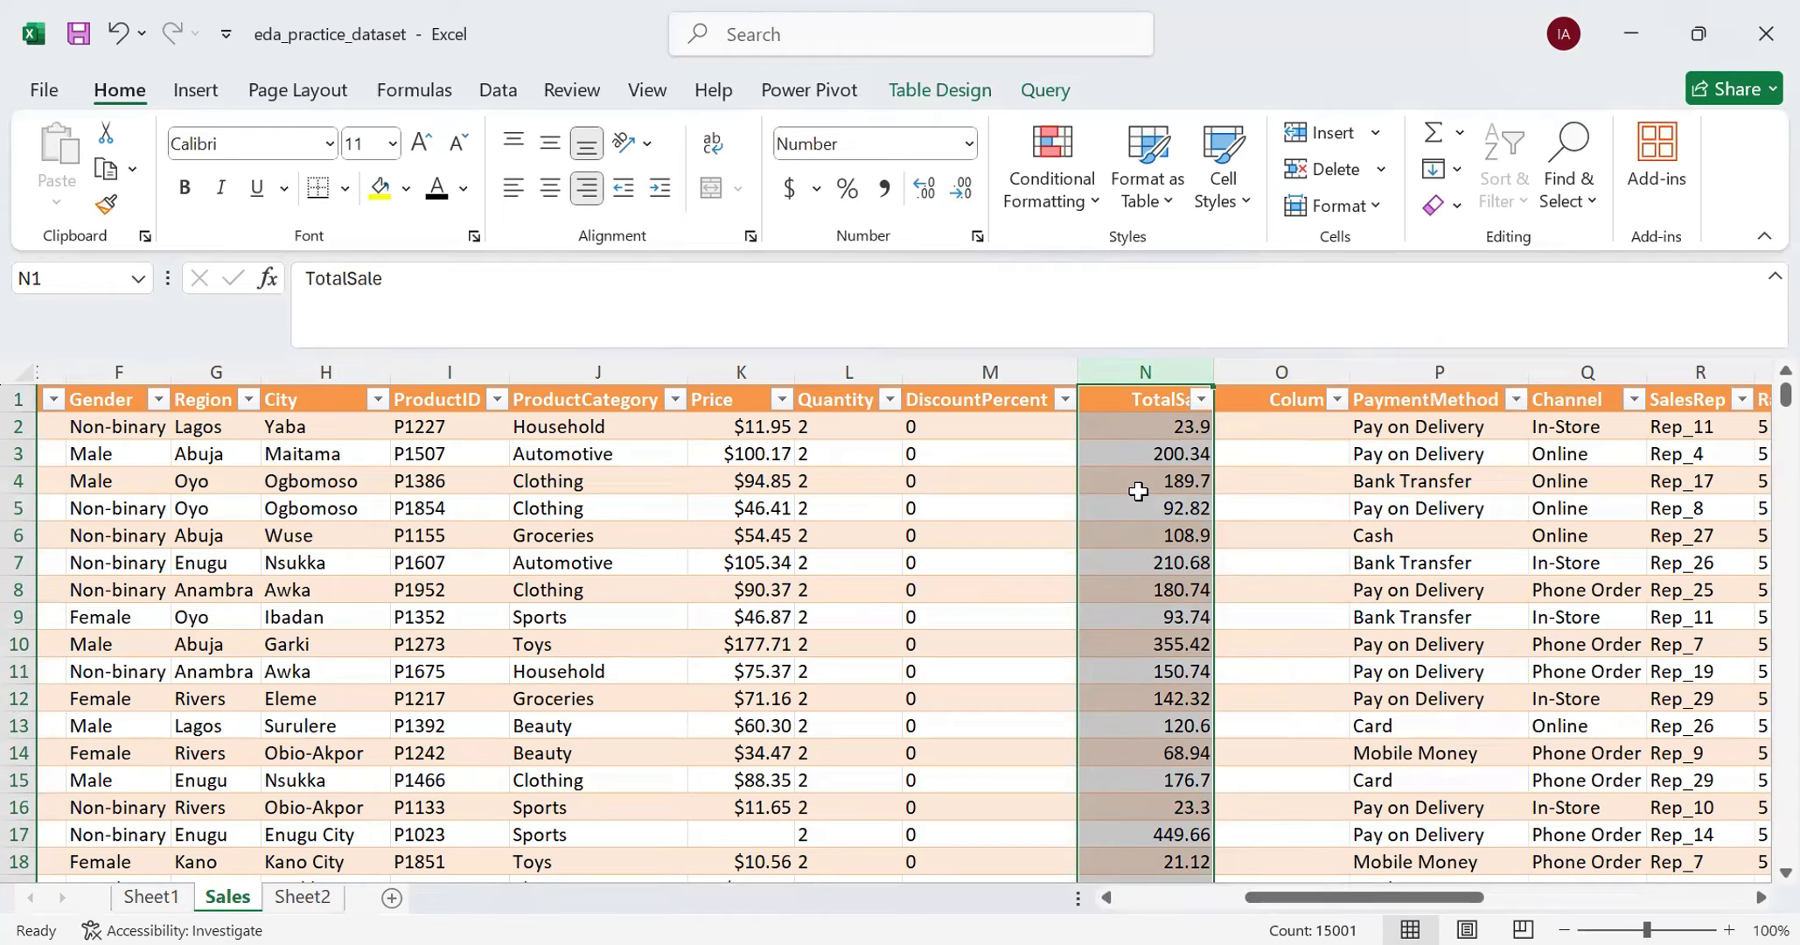
{"action": "left_click", "coordinate": [513, 189]}
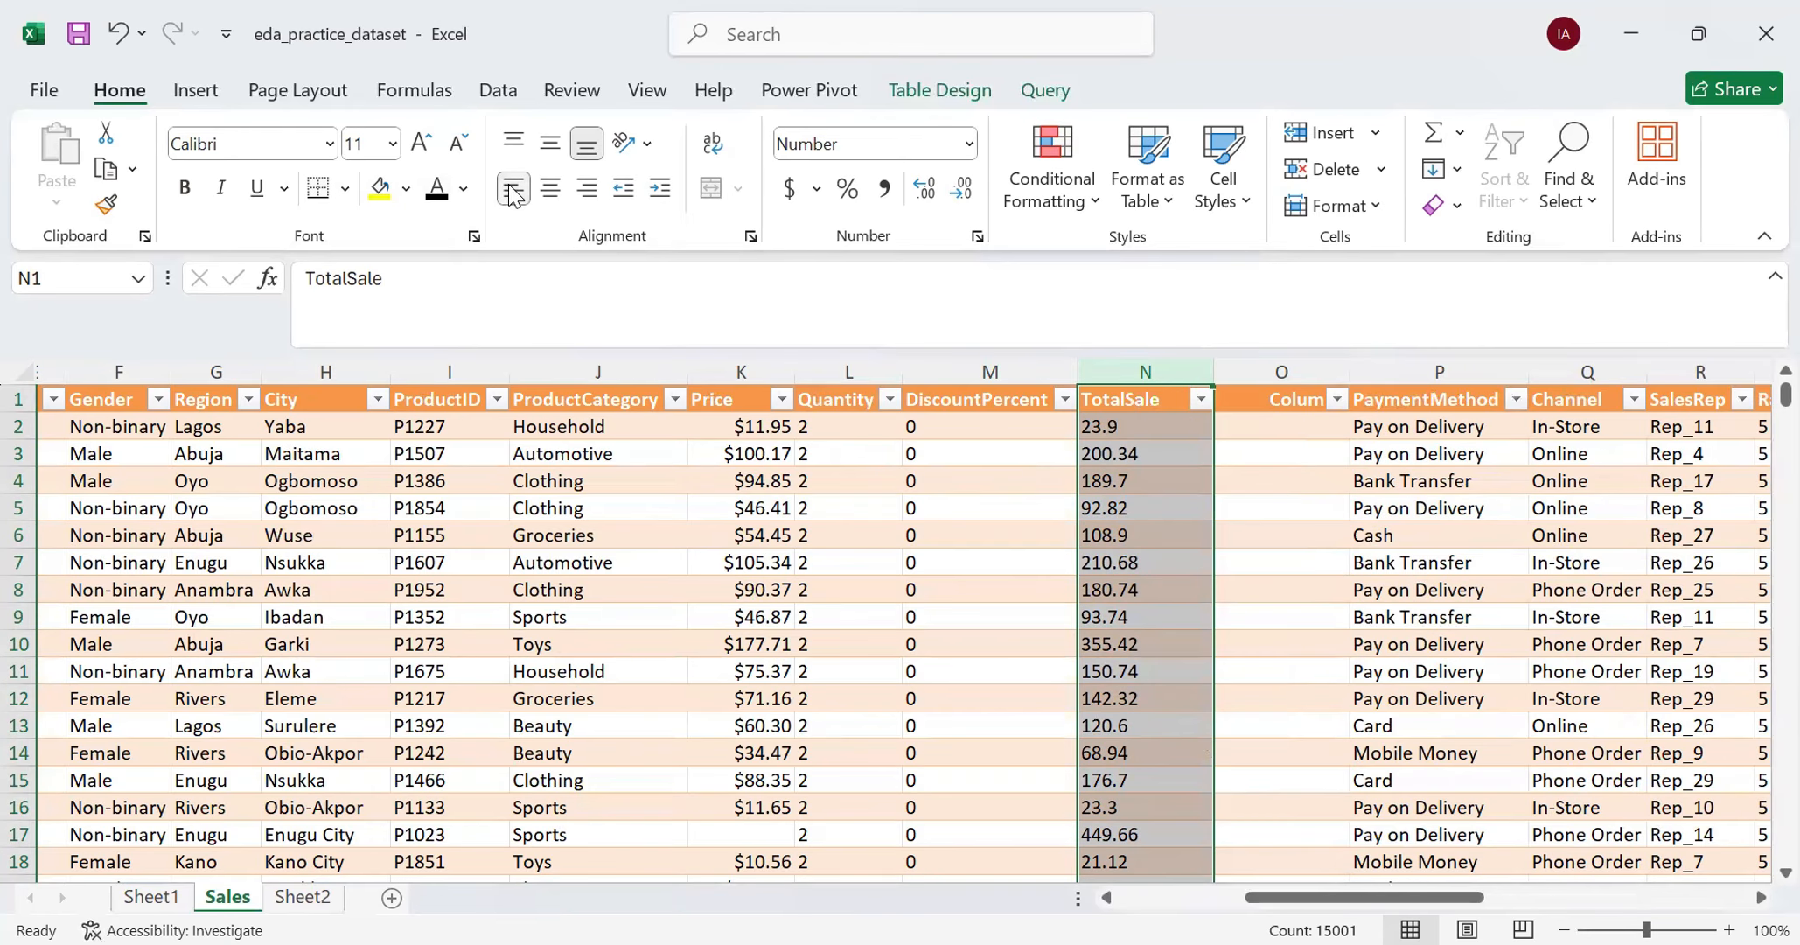
- Change the TotalSale column's number format to Text and back to Number, and check several of its cells
{"action": "left_click", "coordinate": [966, 146]}
{"action": "scroll", "coordinate": [971, 543], "scroll_direction": "down", "scroll_amount": 2}
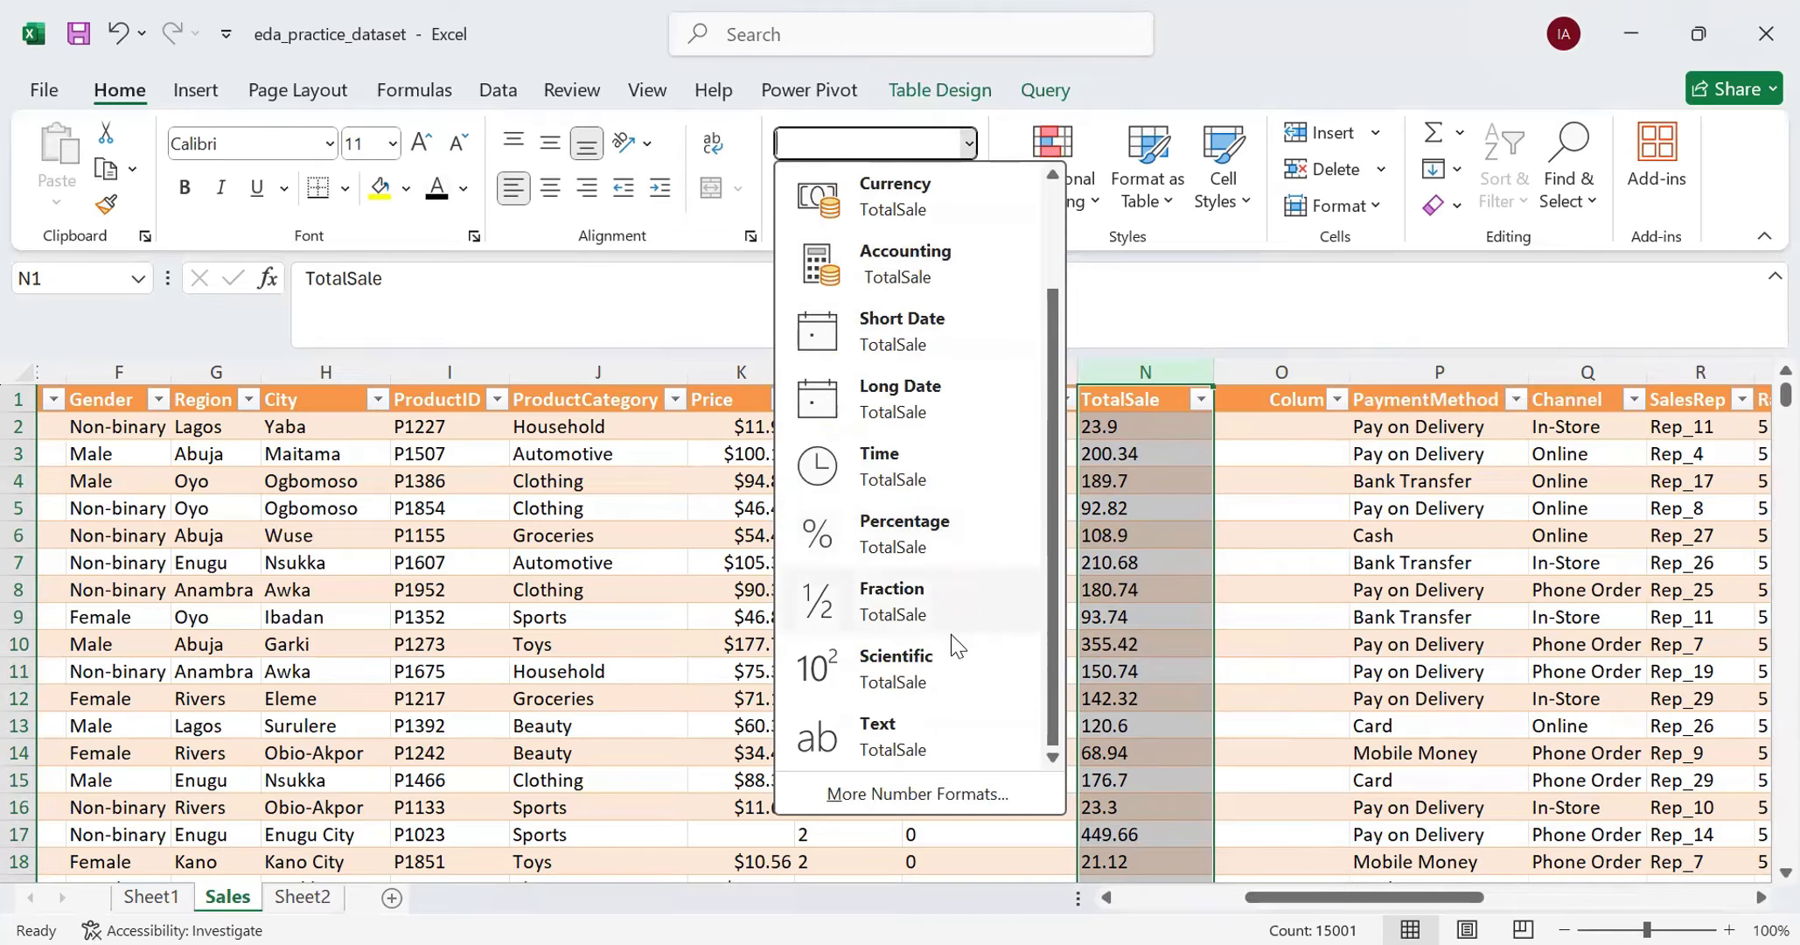
{"action": "left_click", "coordinate": [910, 728]}
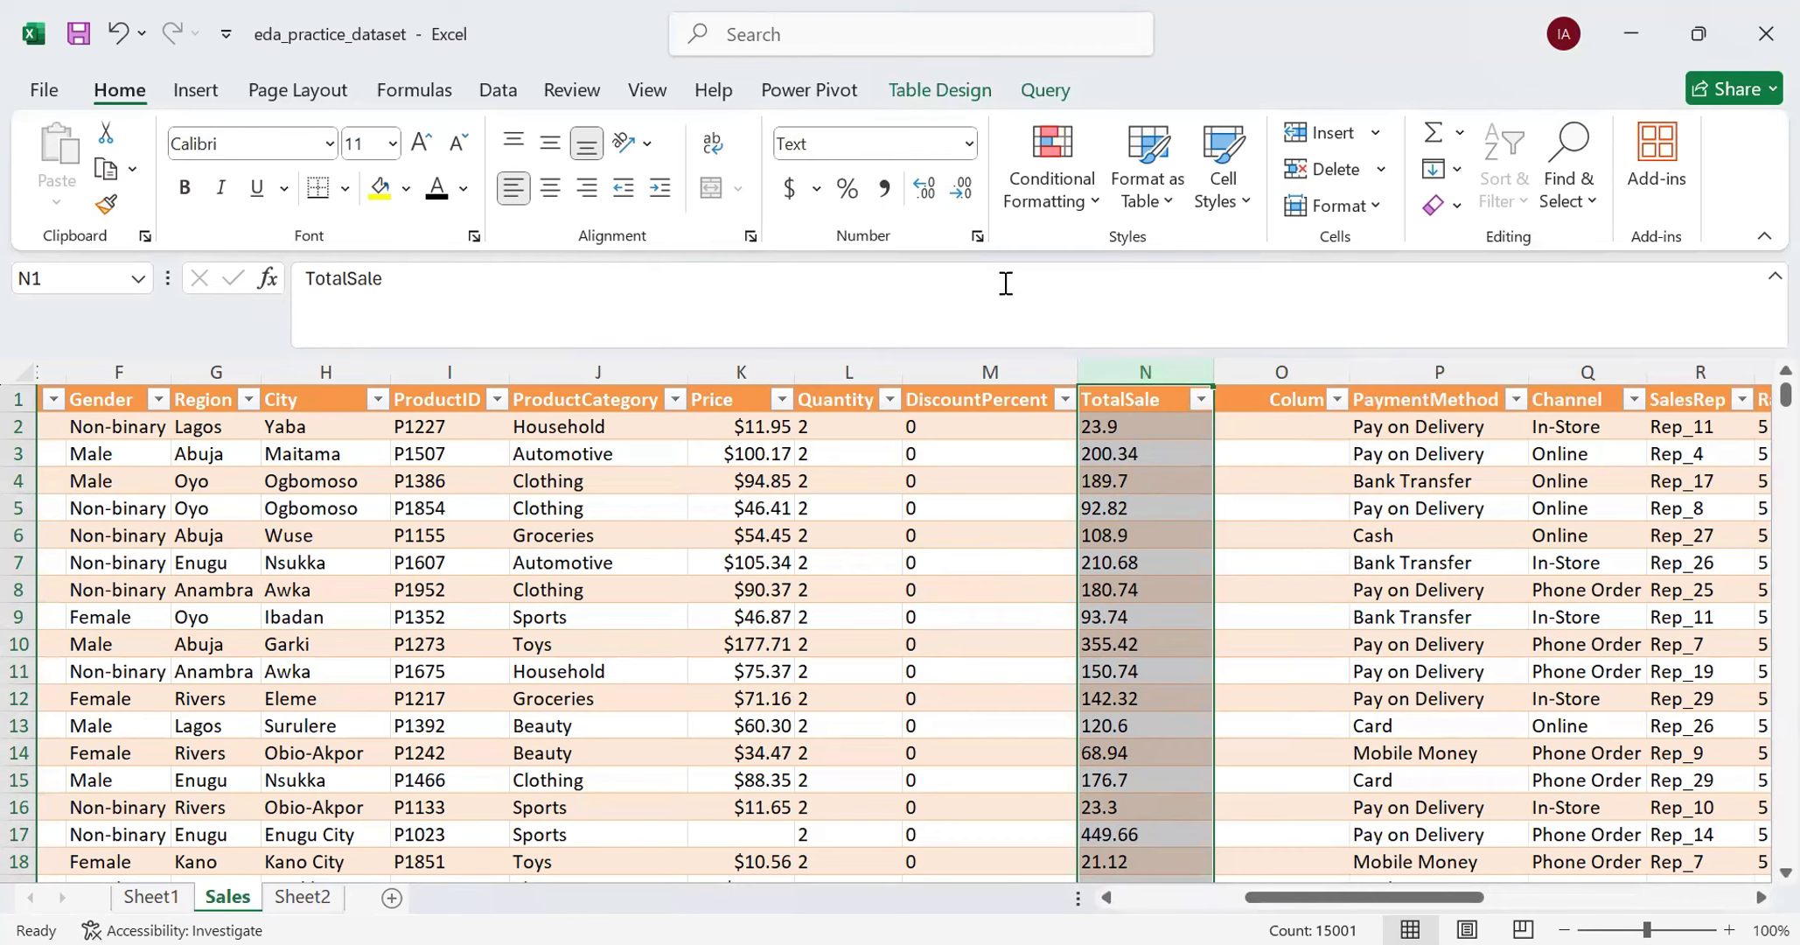
{"action": "left_click", "coordinate": [968, 145]}
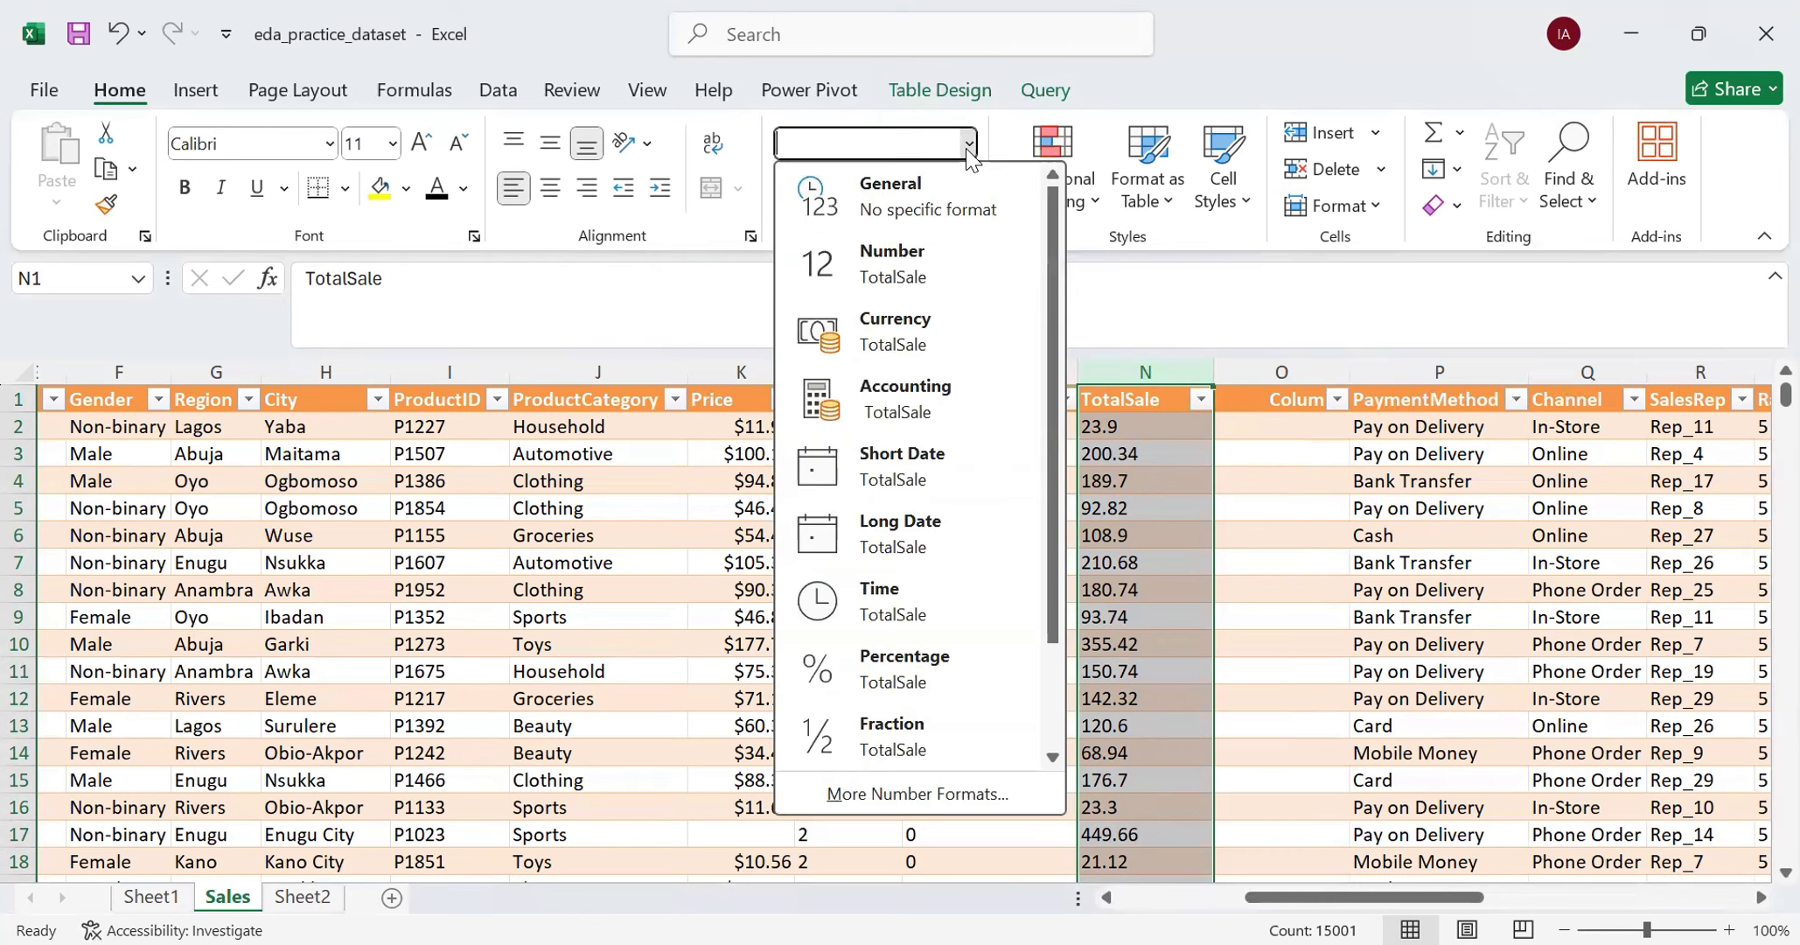
{"action": "left_click", "coordinate": [923, 263]}
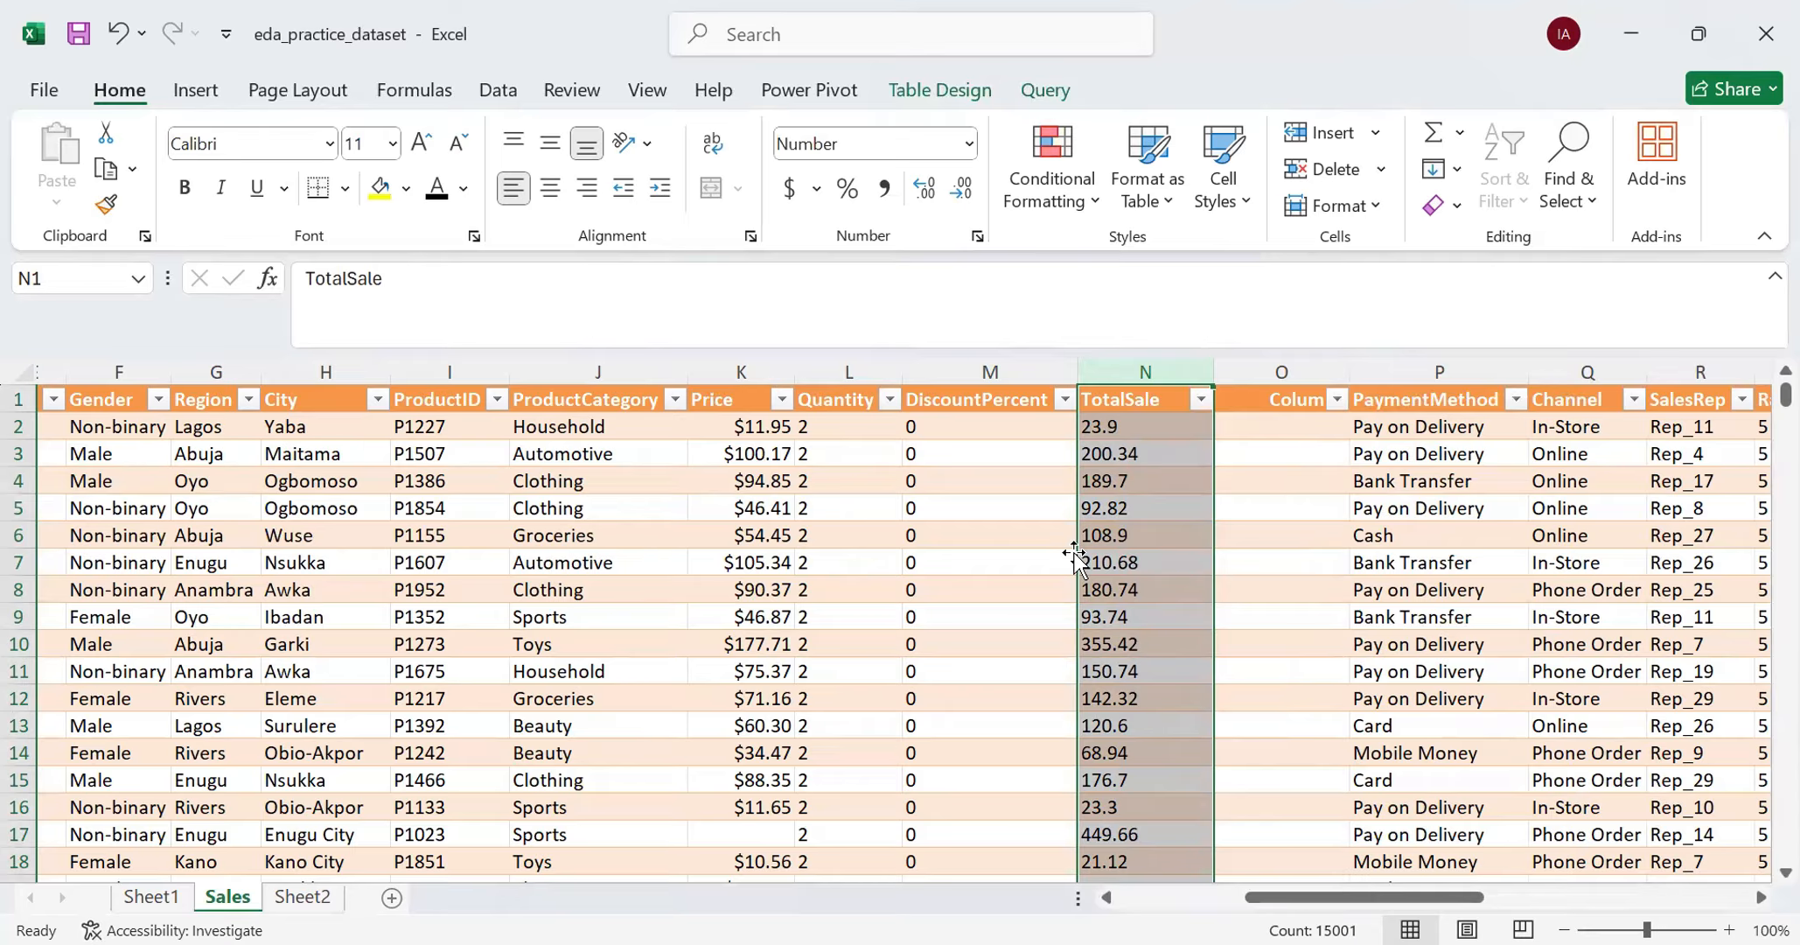
{"action": "left_click", "coordinate": [1116, 481]}
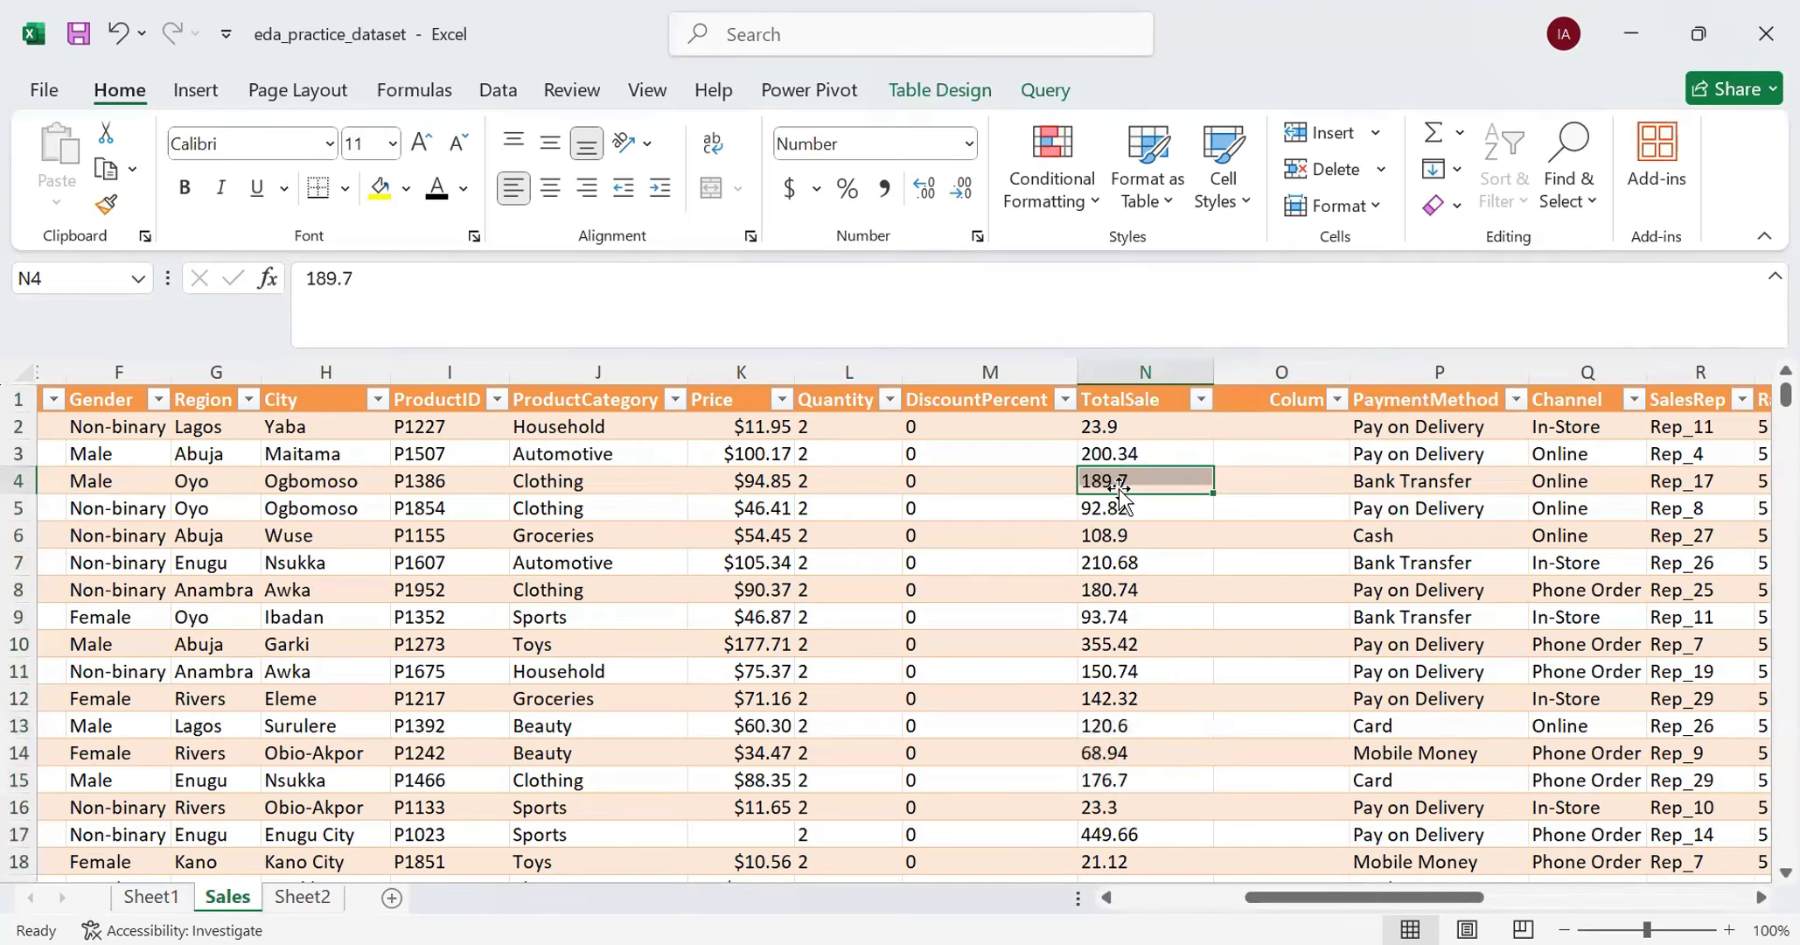
{"action": "left_click", "coordinate": [1134, 535]}
{"action": "left_click", "coordinate": [1163, 654]}
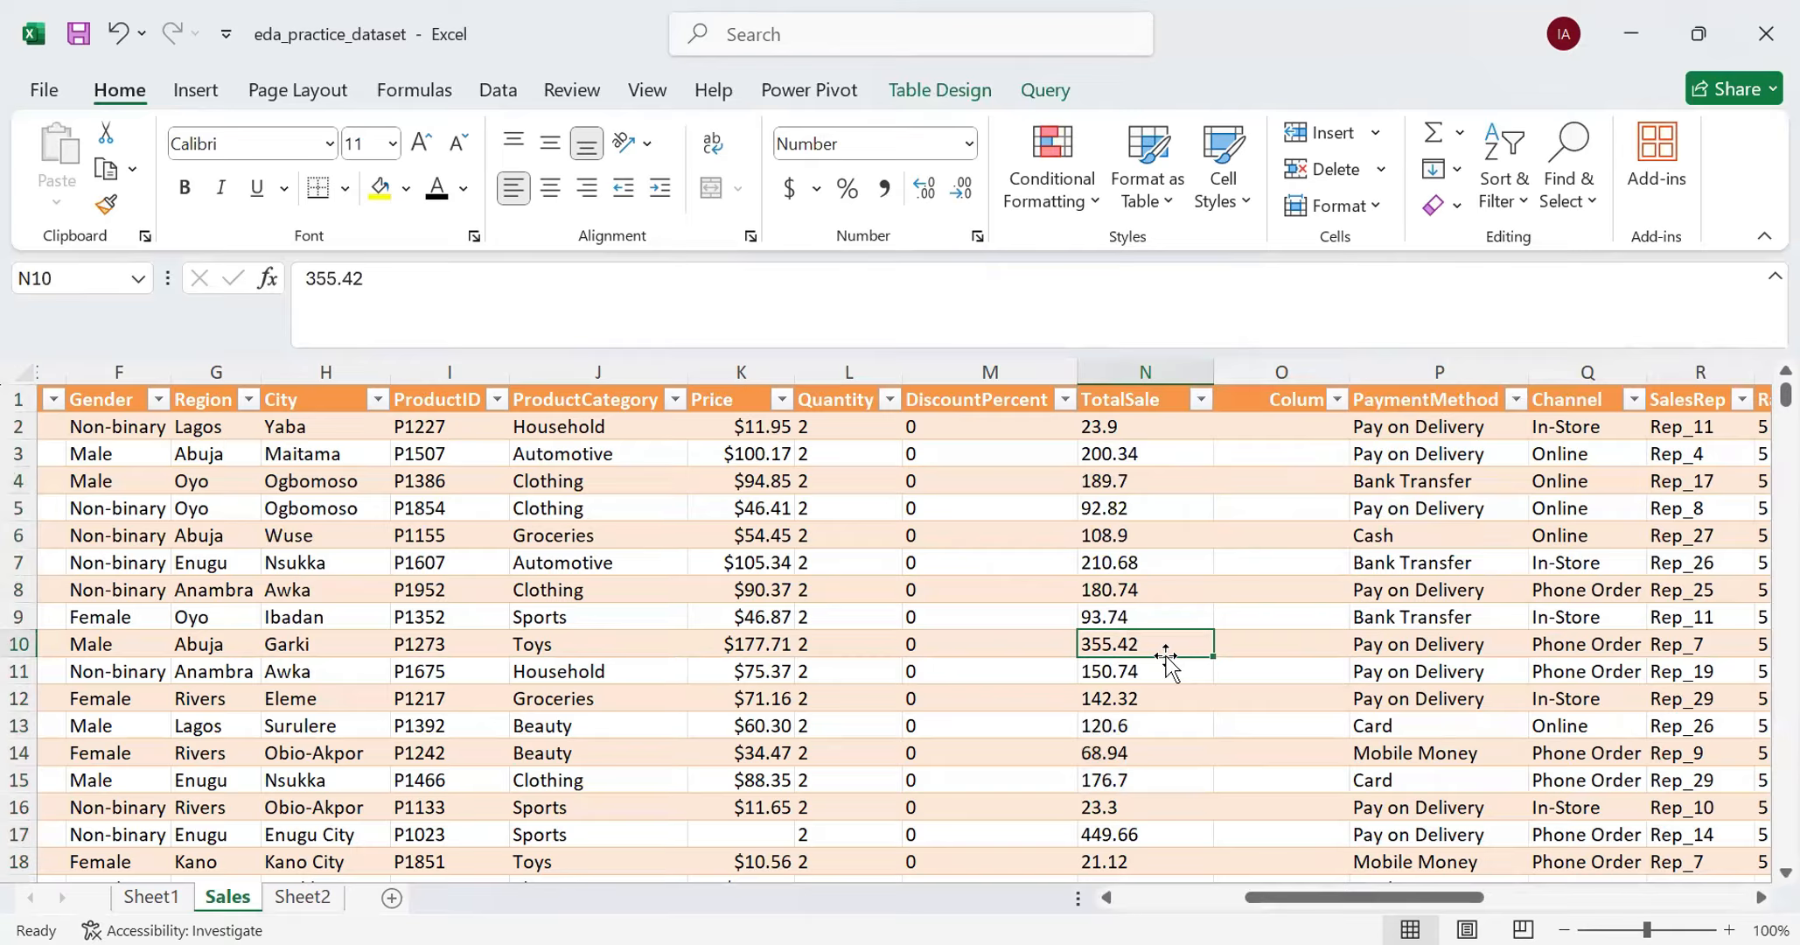
{"action": "left_click", "coordinate": [1148, 374]}
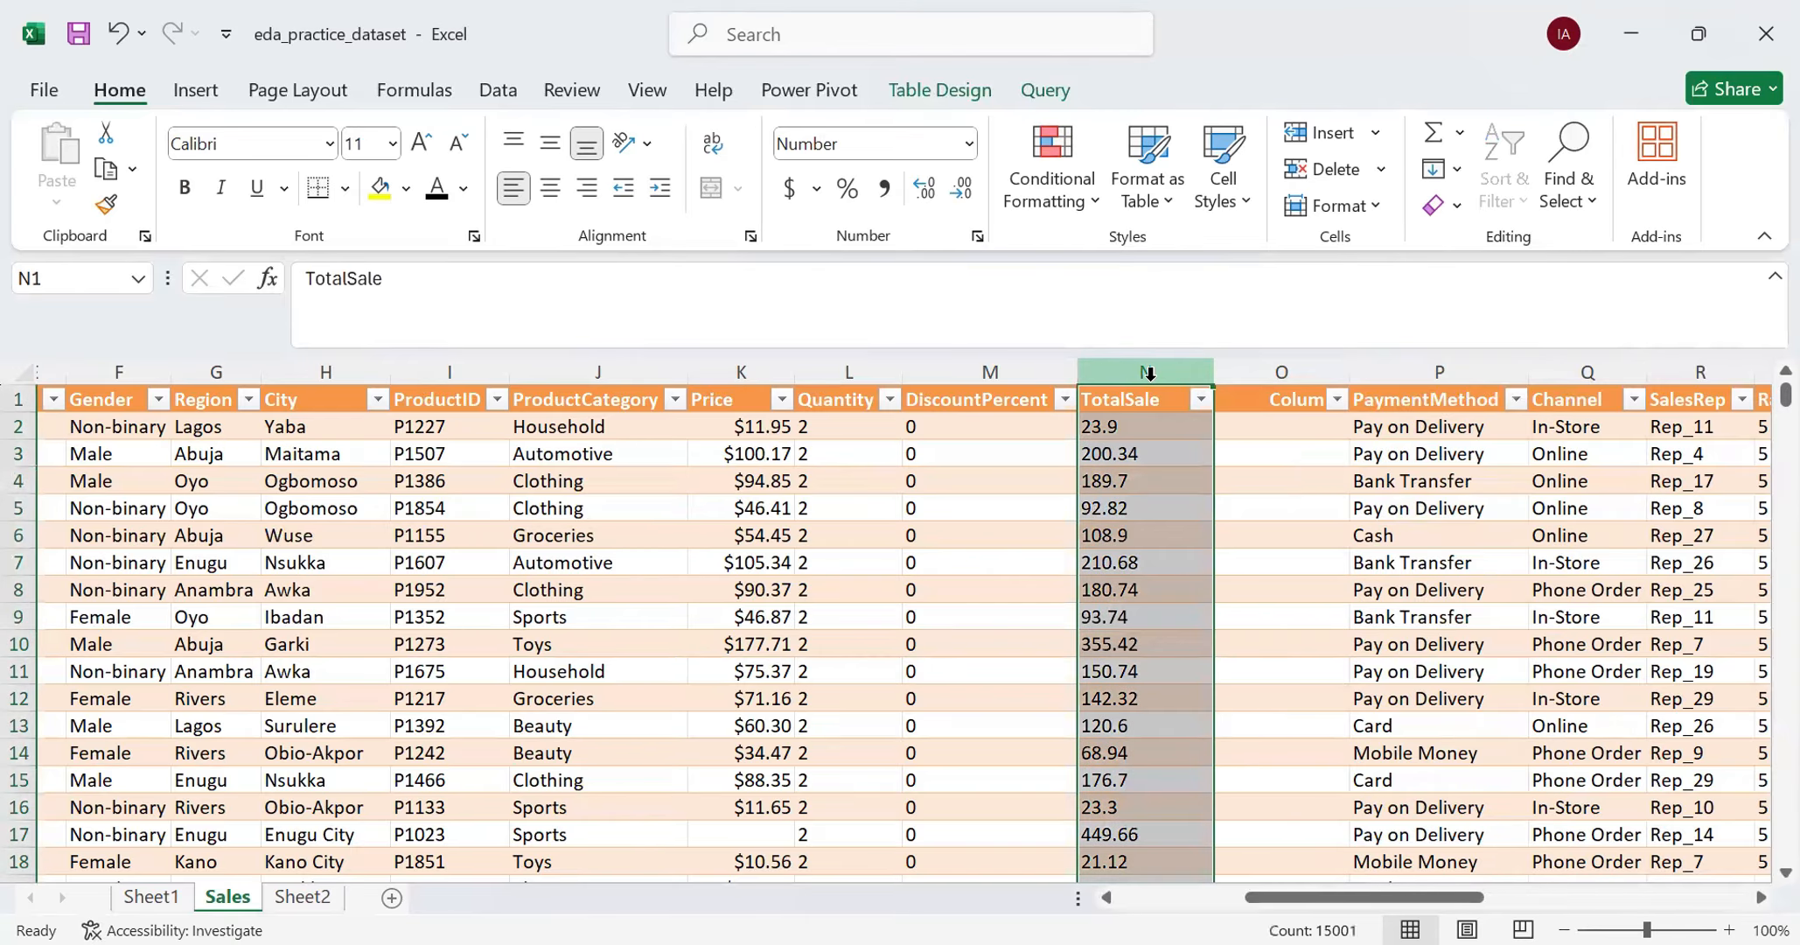
{"action": "left_click", "coordinate": [1270, 428]}
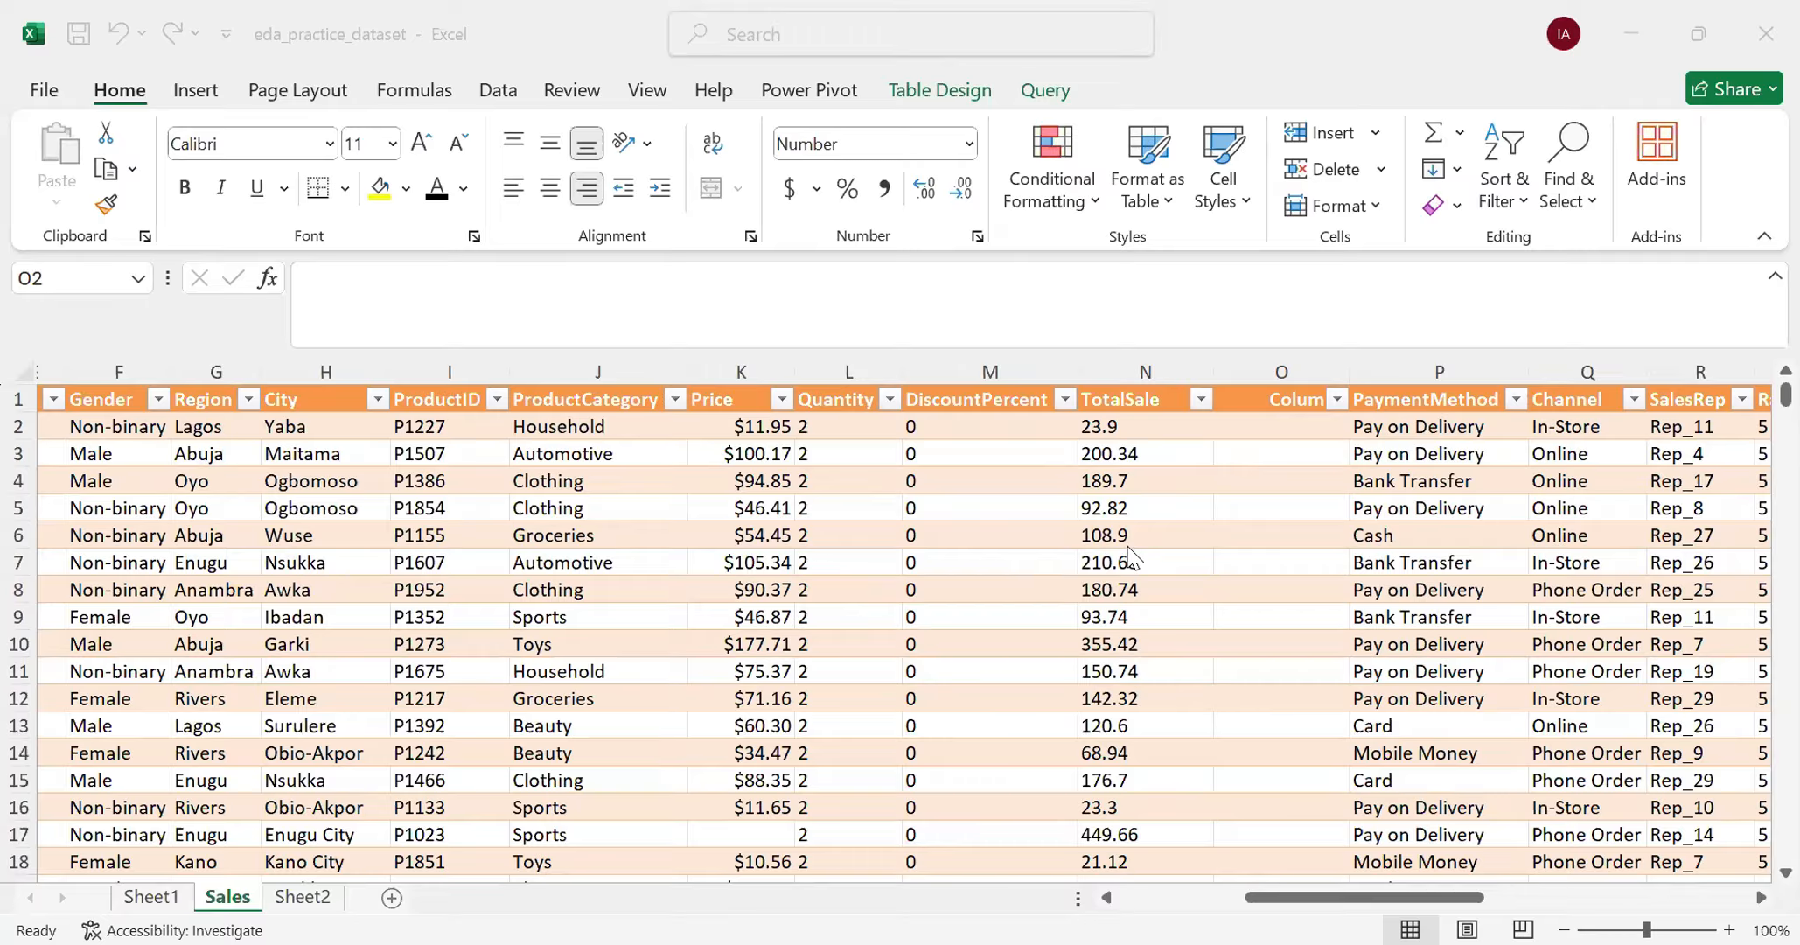
{"action": "left_click", "coordinate": [1141, 427]}
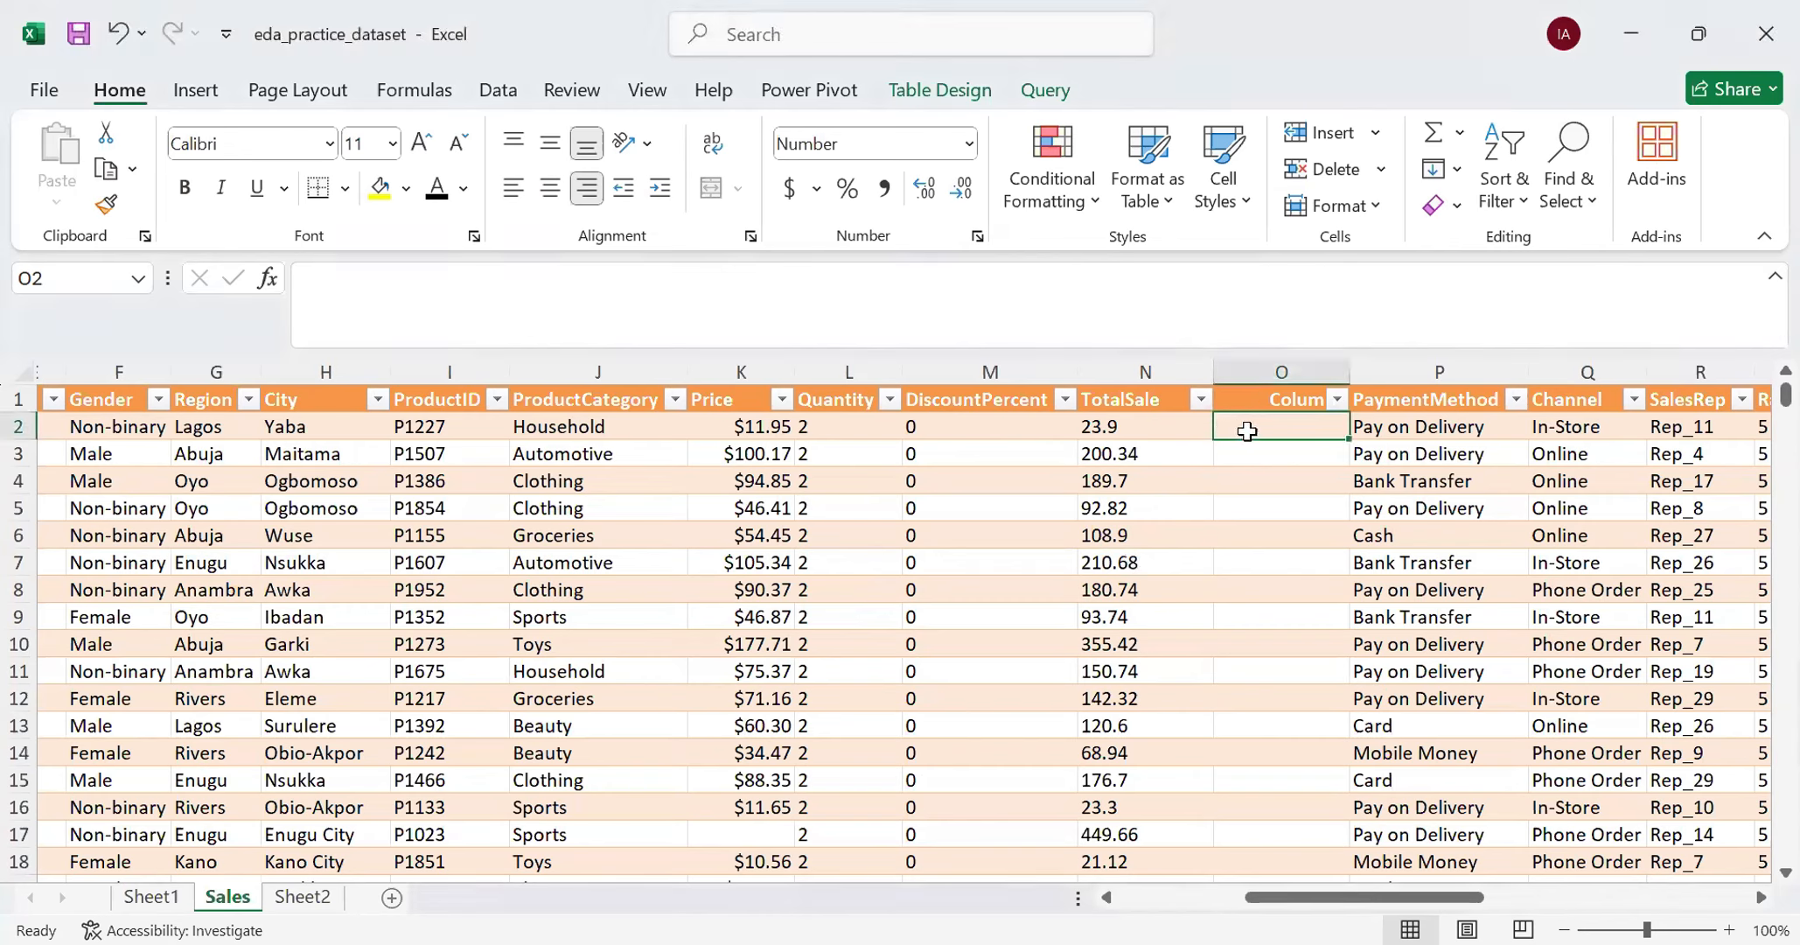
{"action": "type", "text": "="}
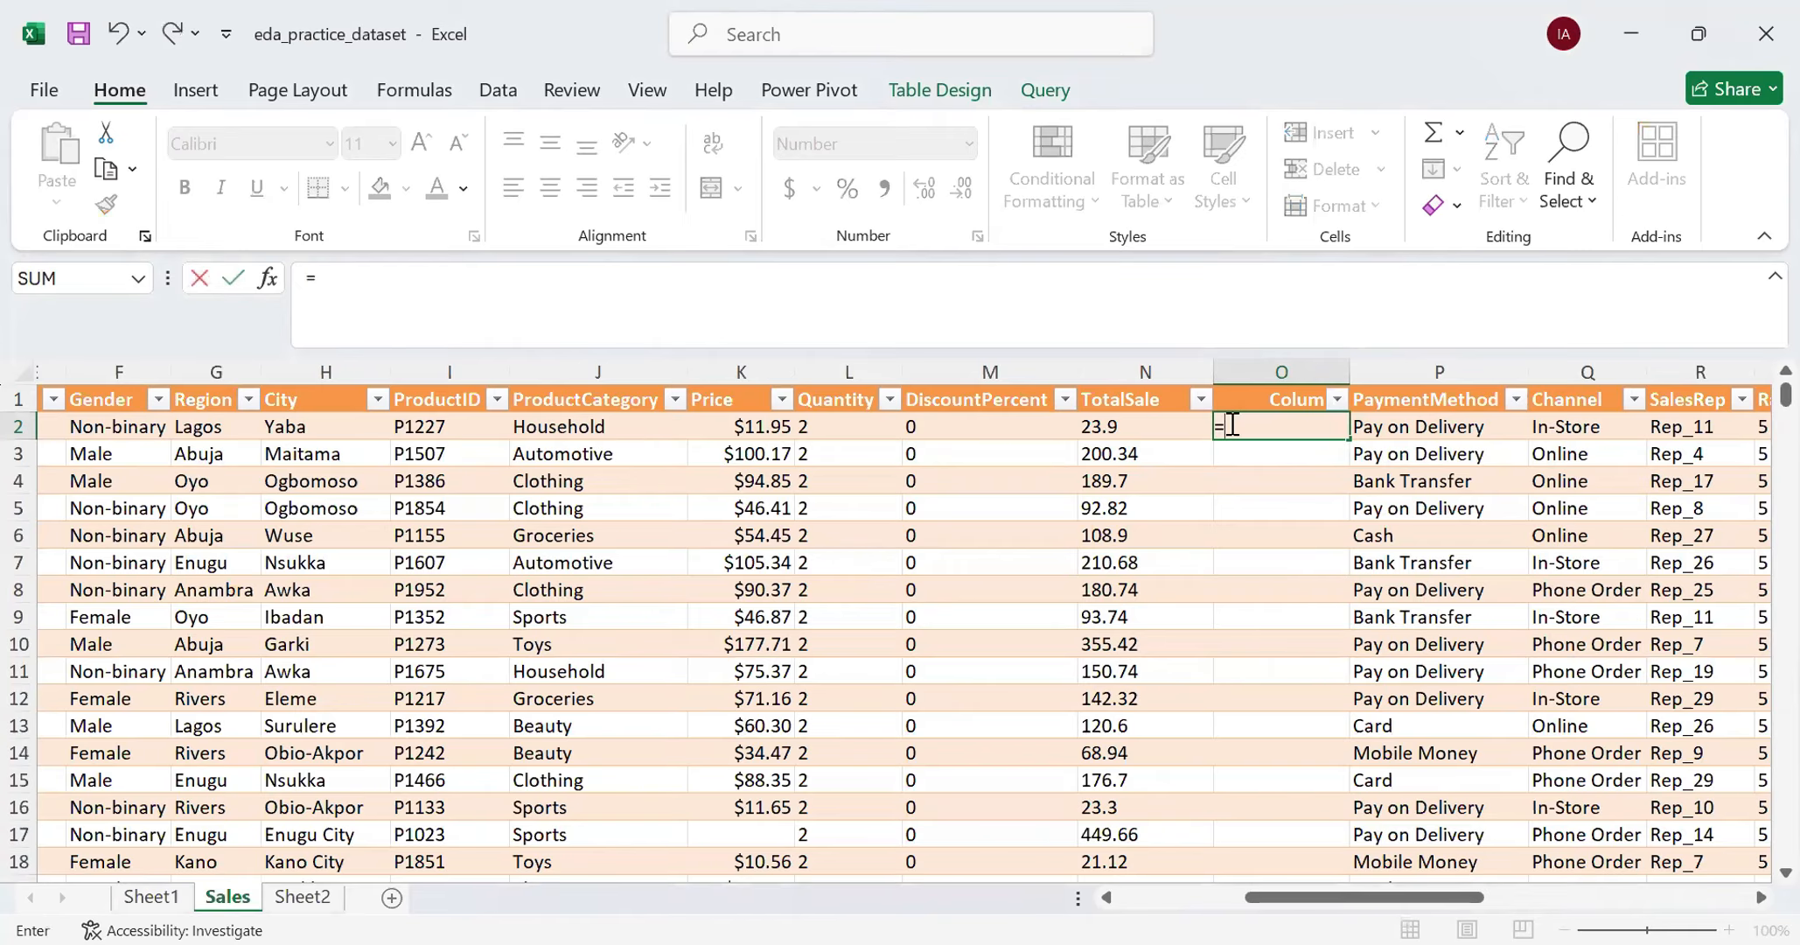
{"action": "type", "text": "VALUE"}
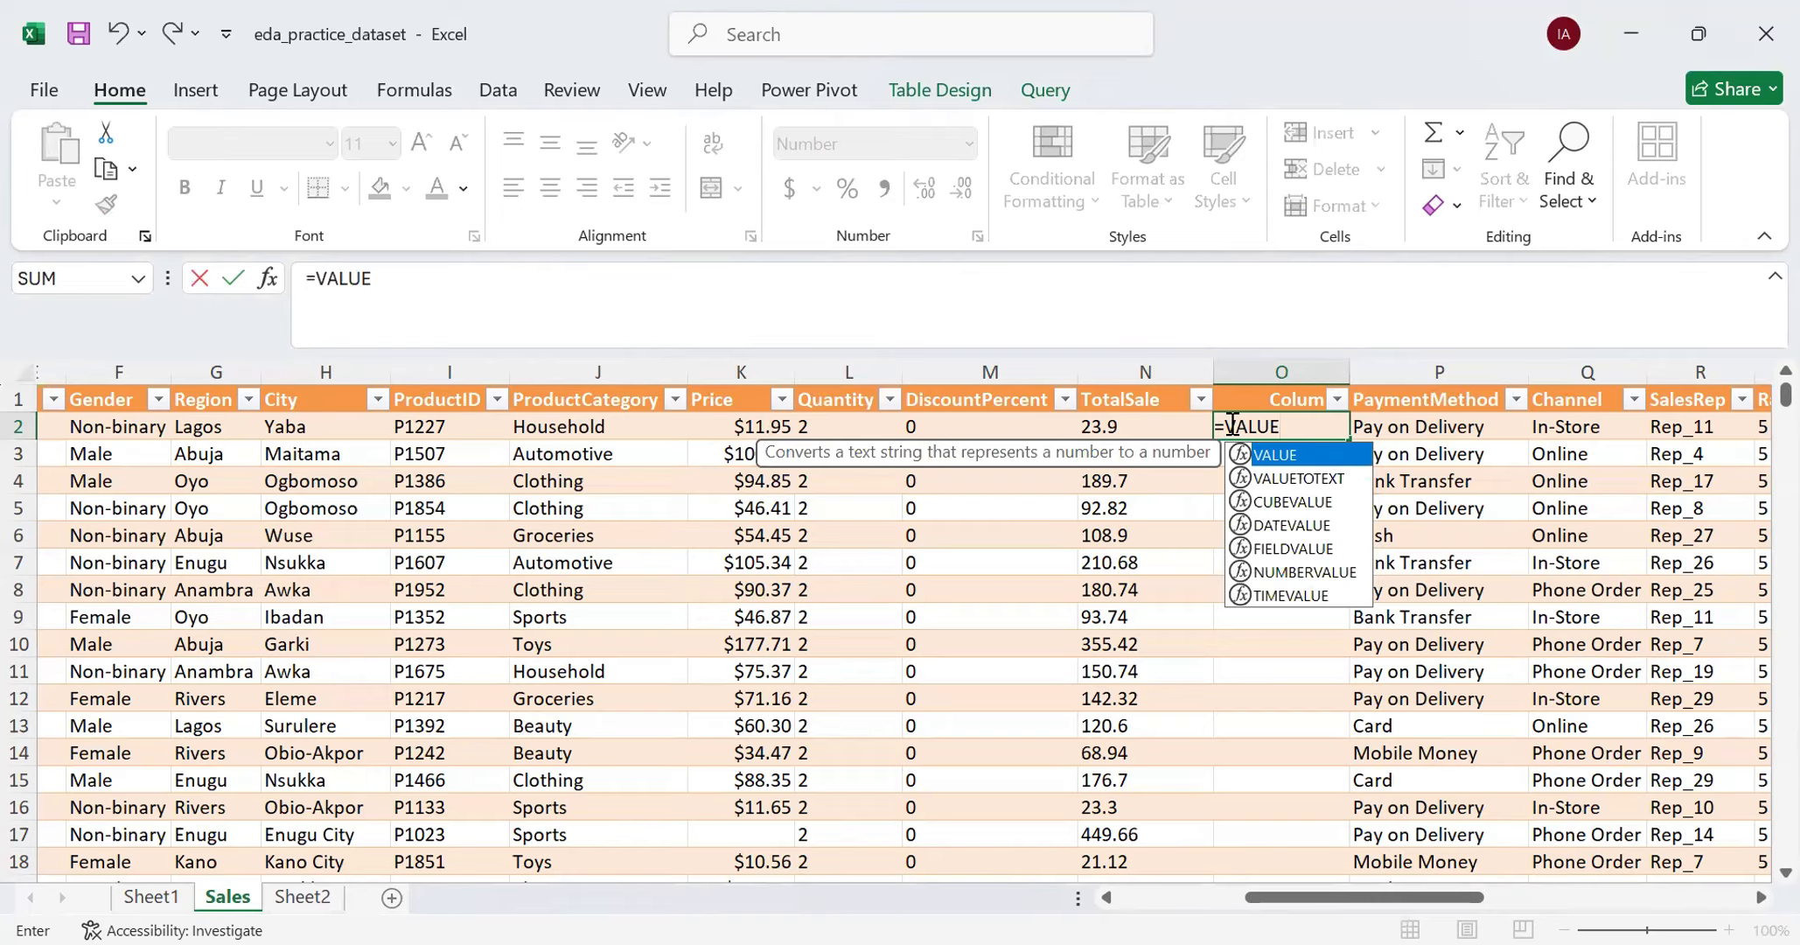
{"action": "type", "text": "("}
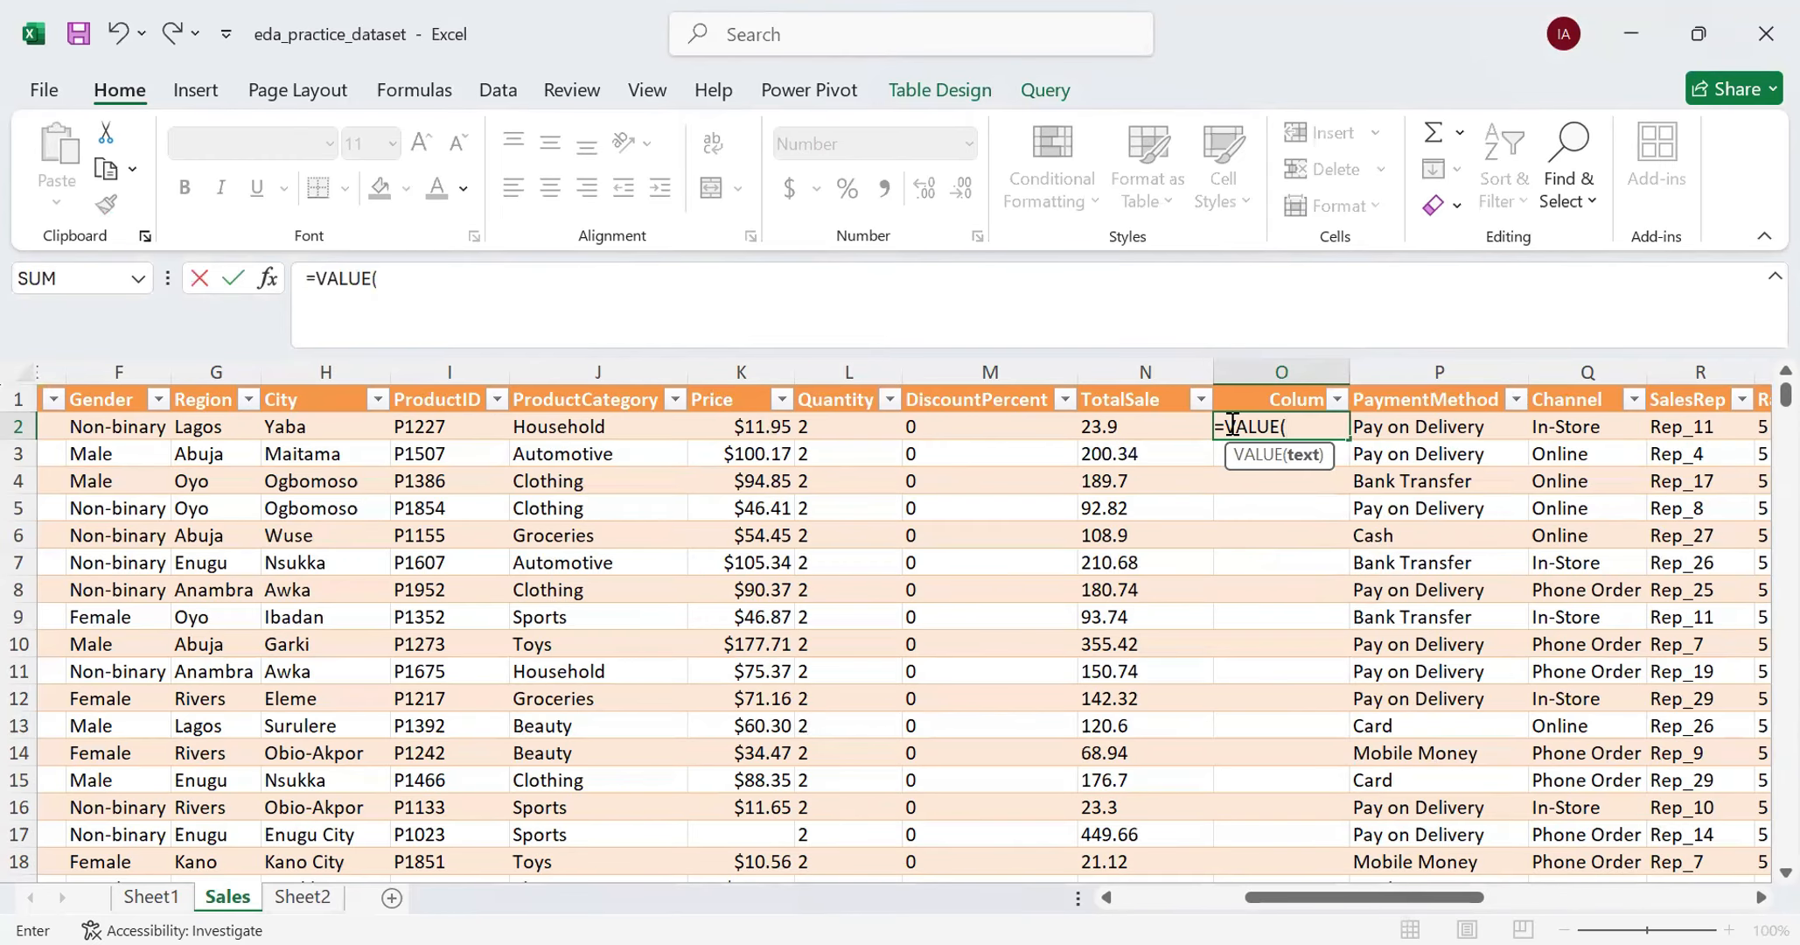
{"action": "left_click", "coordinate": [1120, 426]}
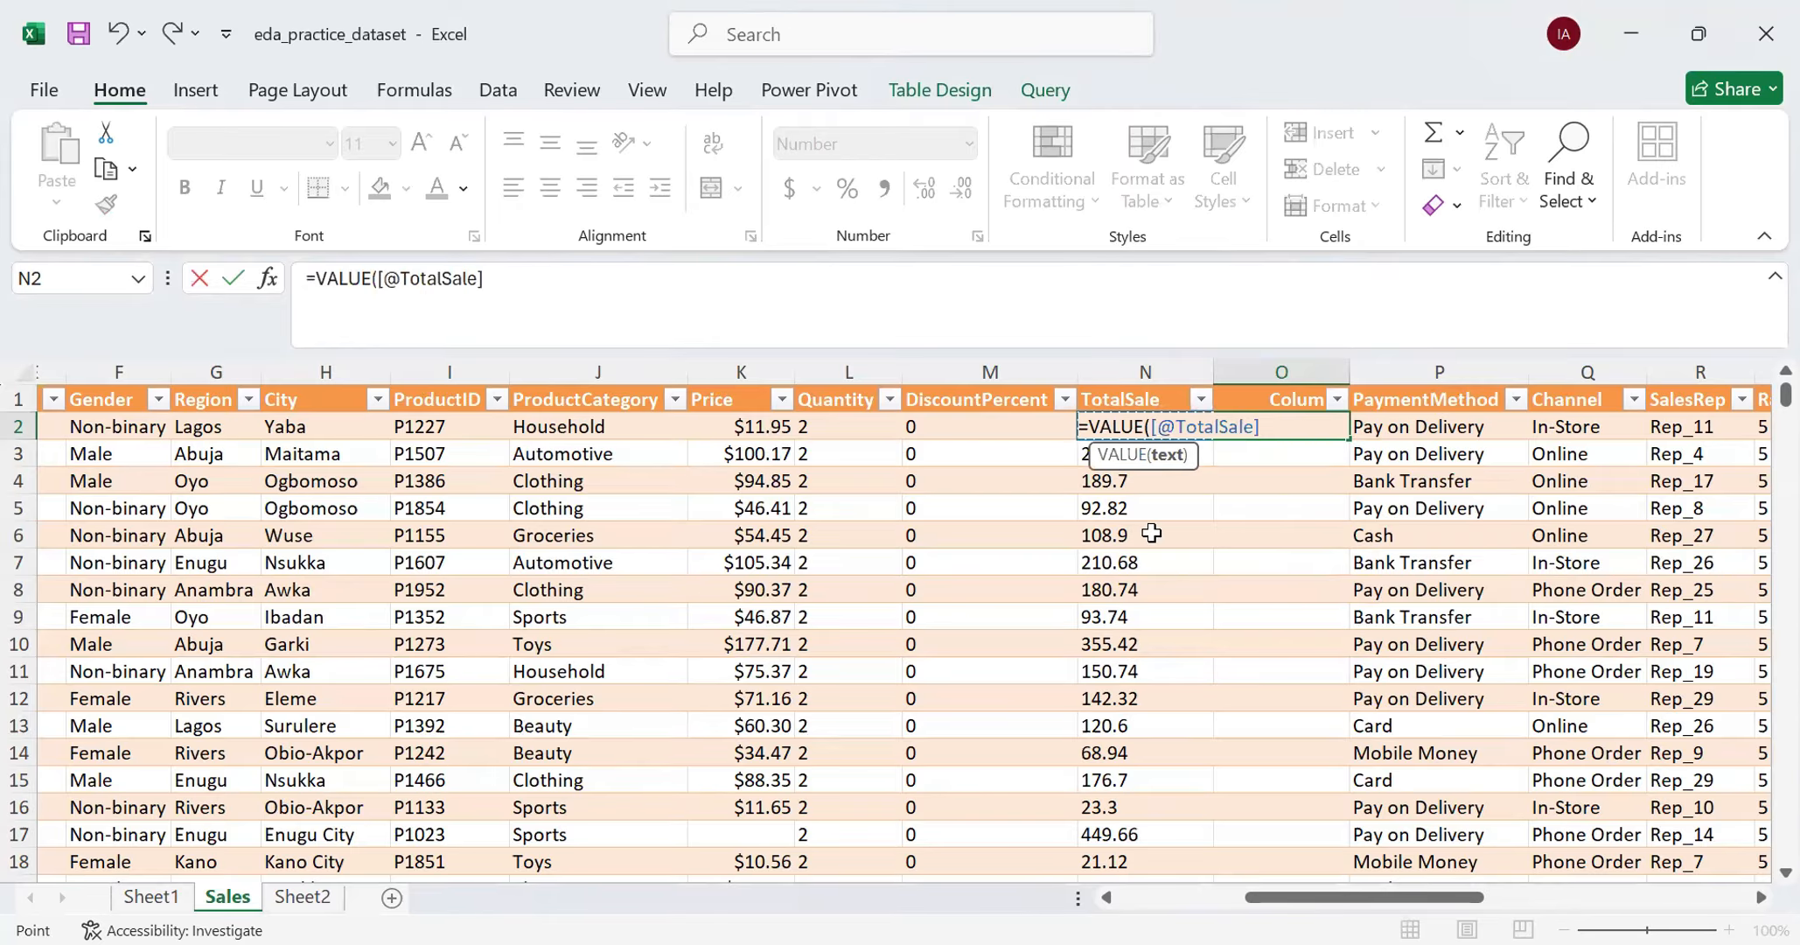
{"action": "type", "text": ")"}
{"action": "key", "text": "Return"}
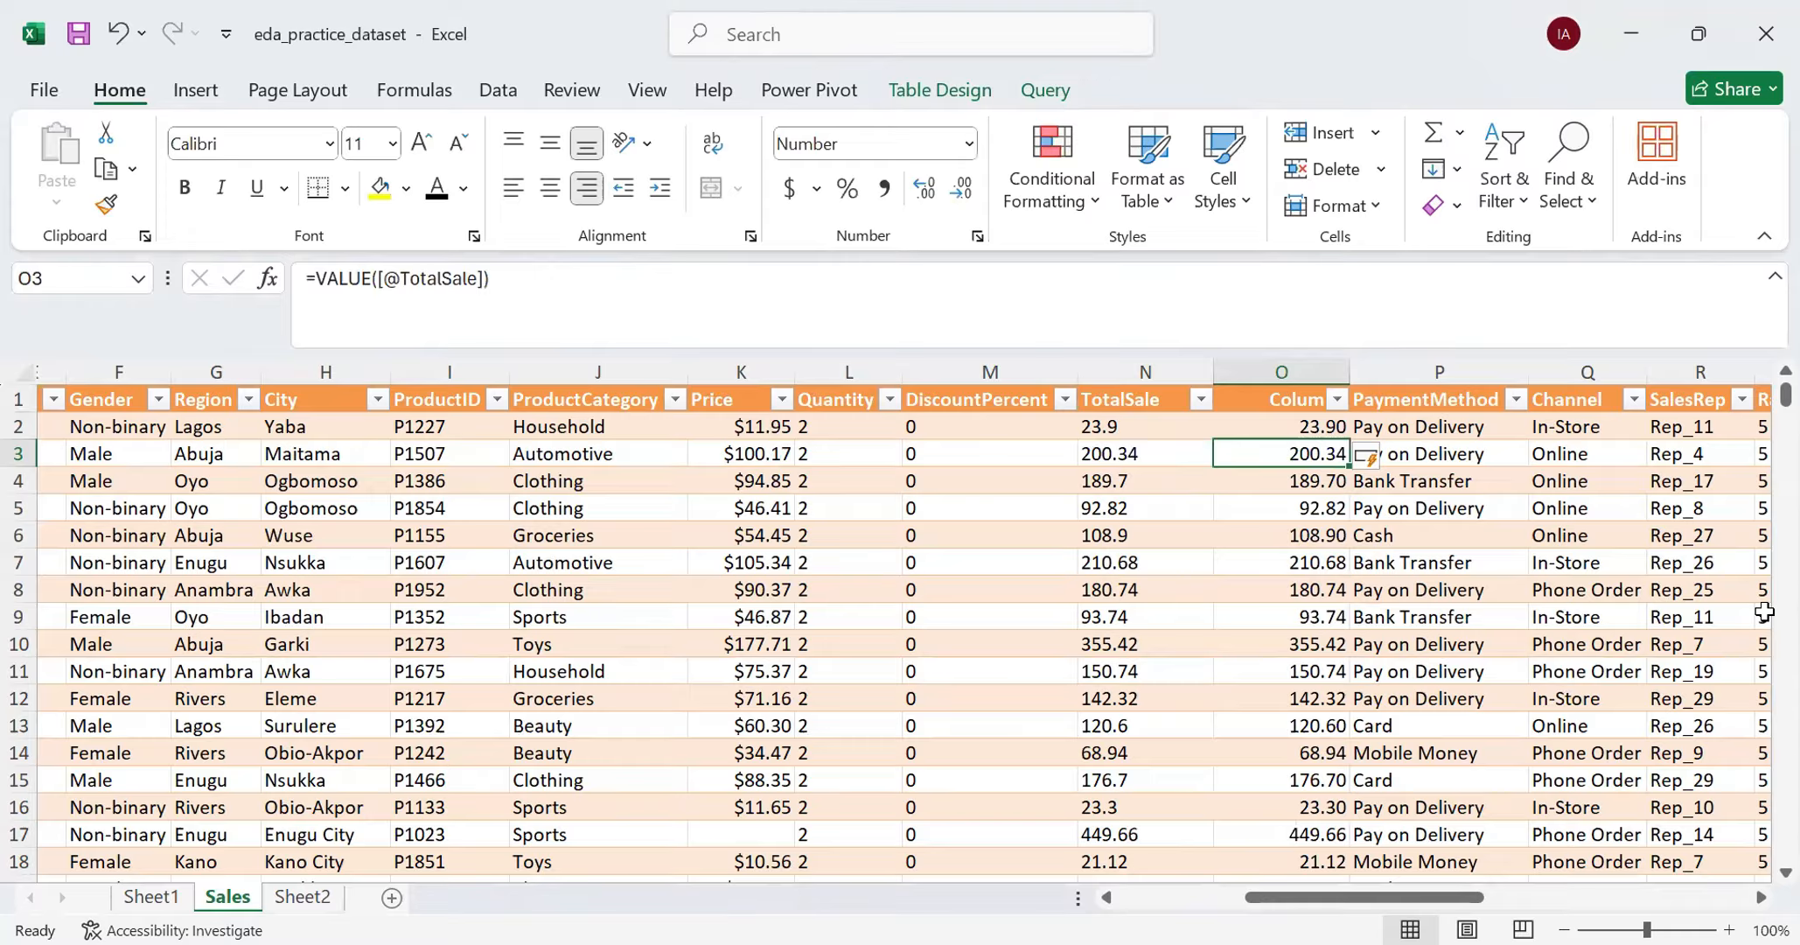
{"action": "left_click", "coordinate": [1139, 425]}
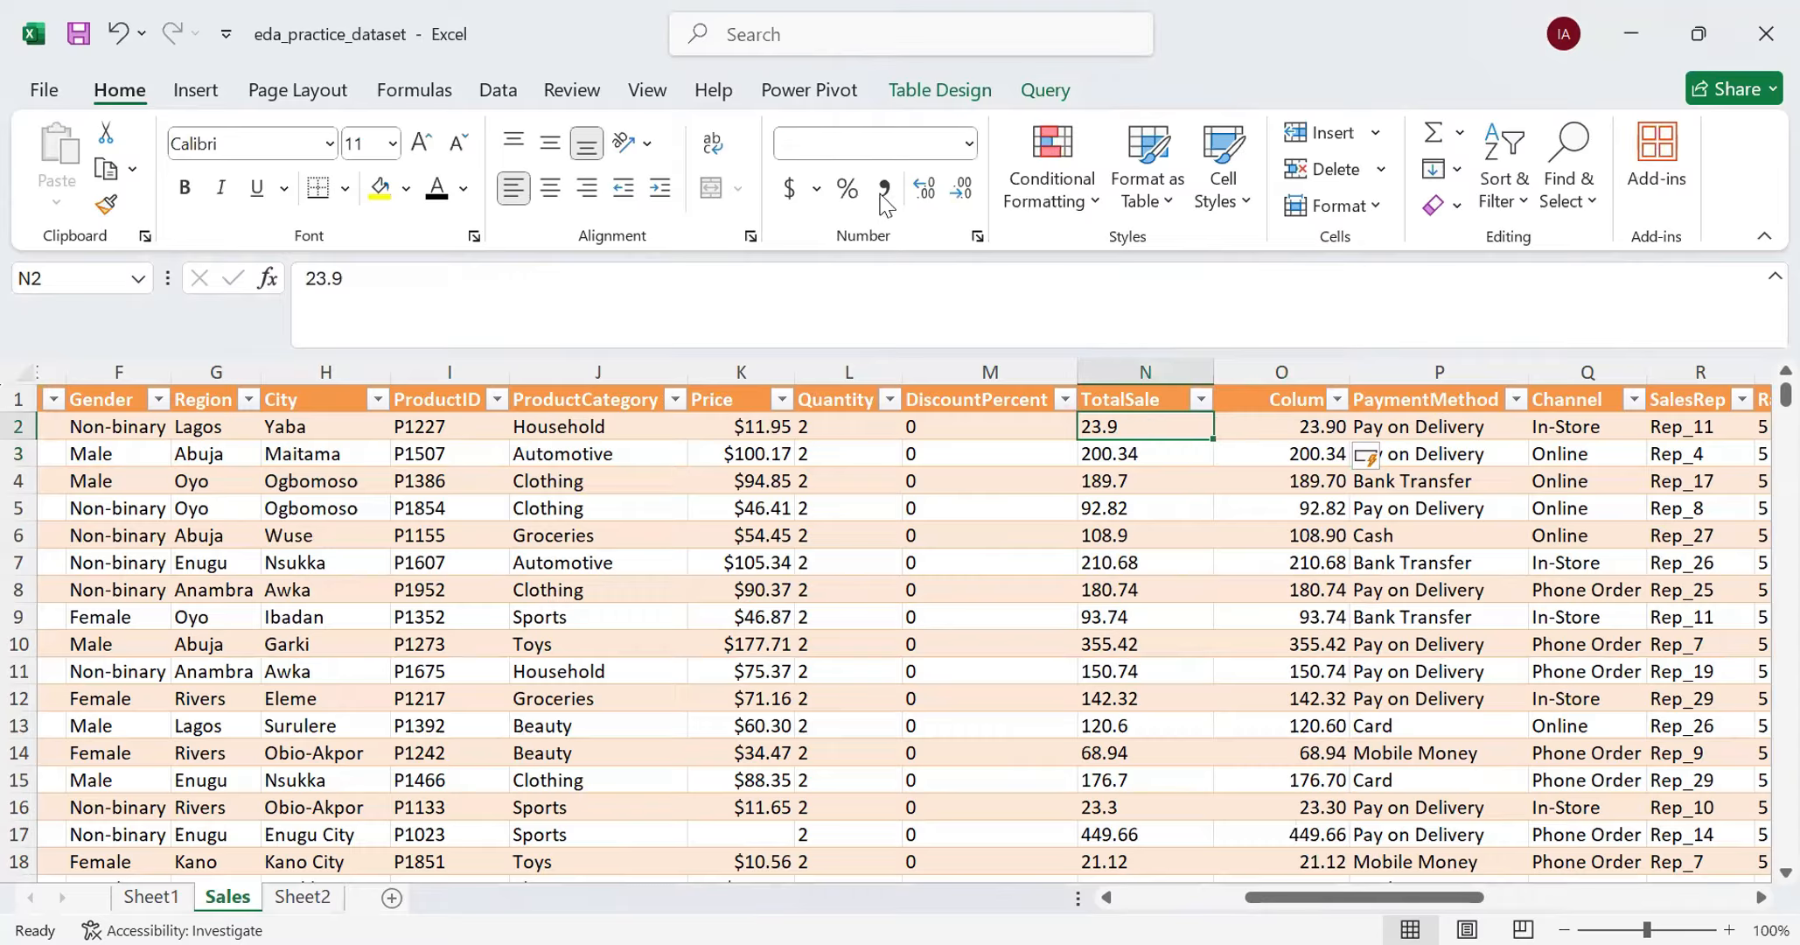
{"action": "left_click", "coordinate": [876, 147]}
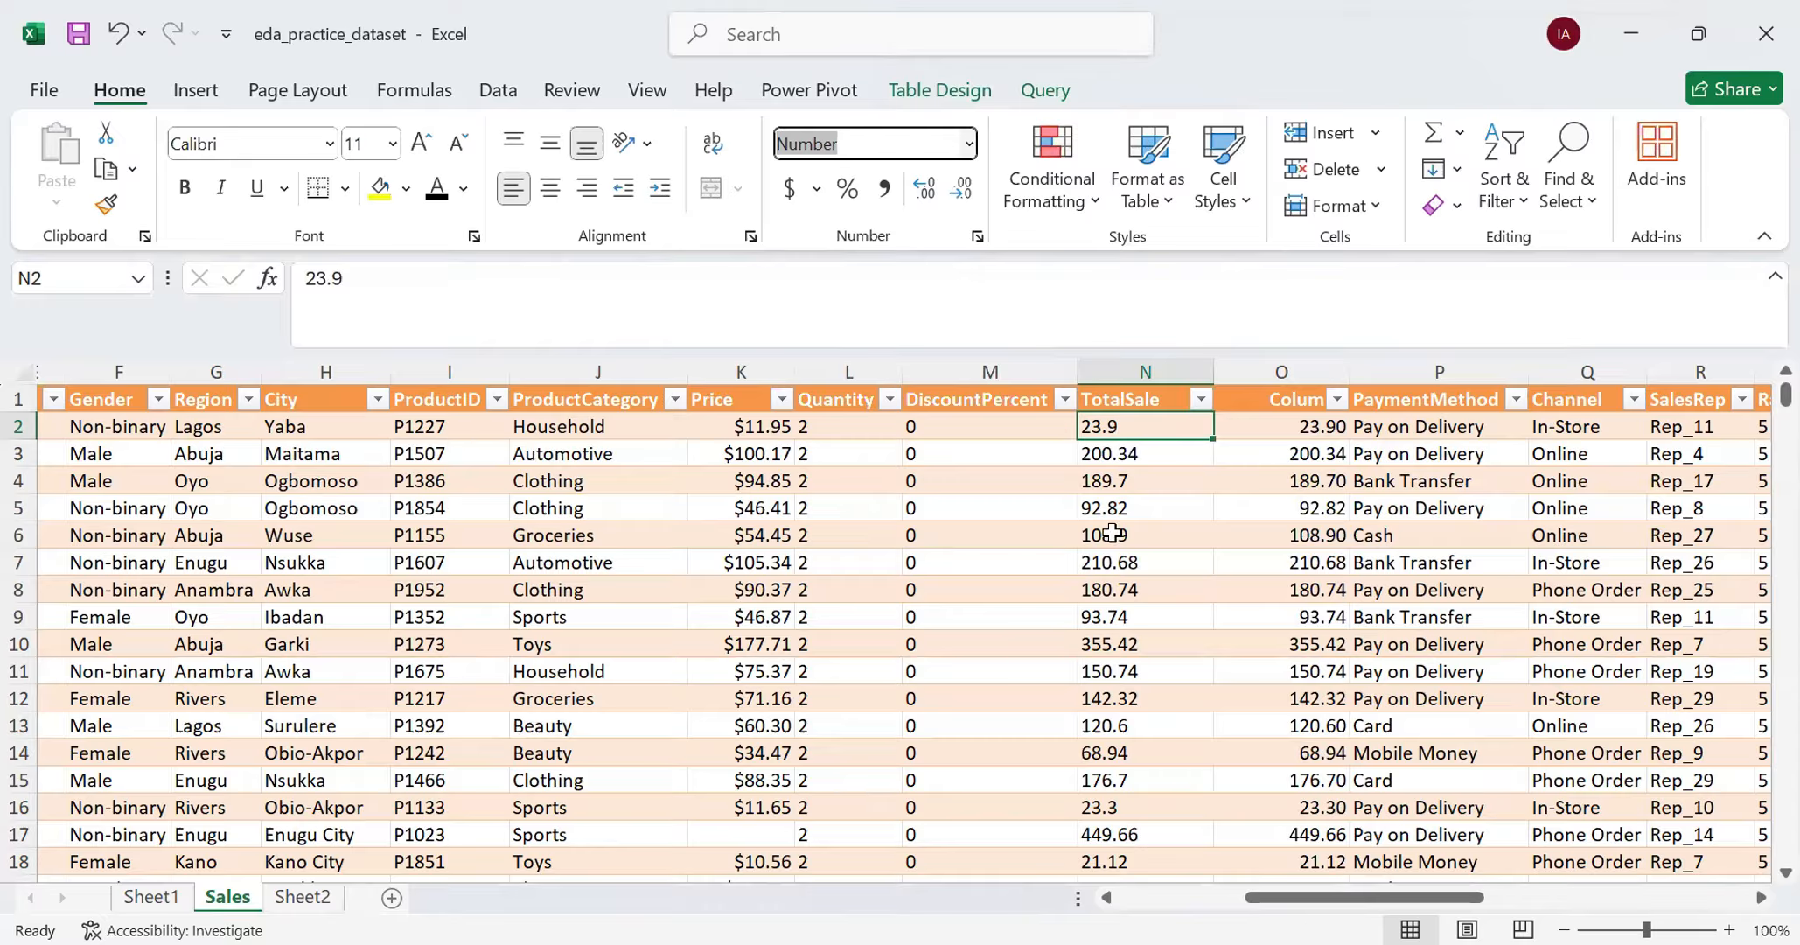
- Compare helper cell O2 with the first few TotalSale cells, N2 to N4
{"action": "left_click", "coordinate": [1269, 426]}
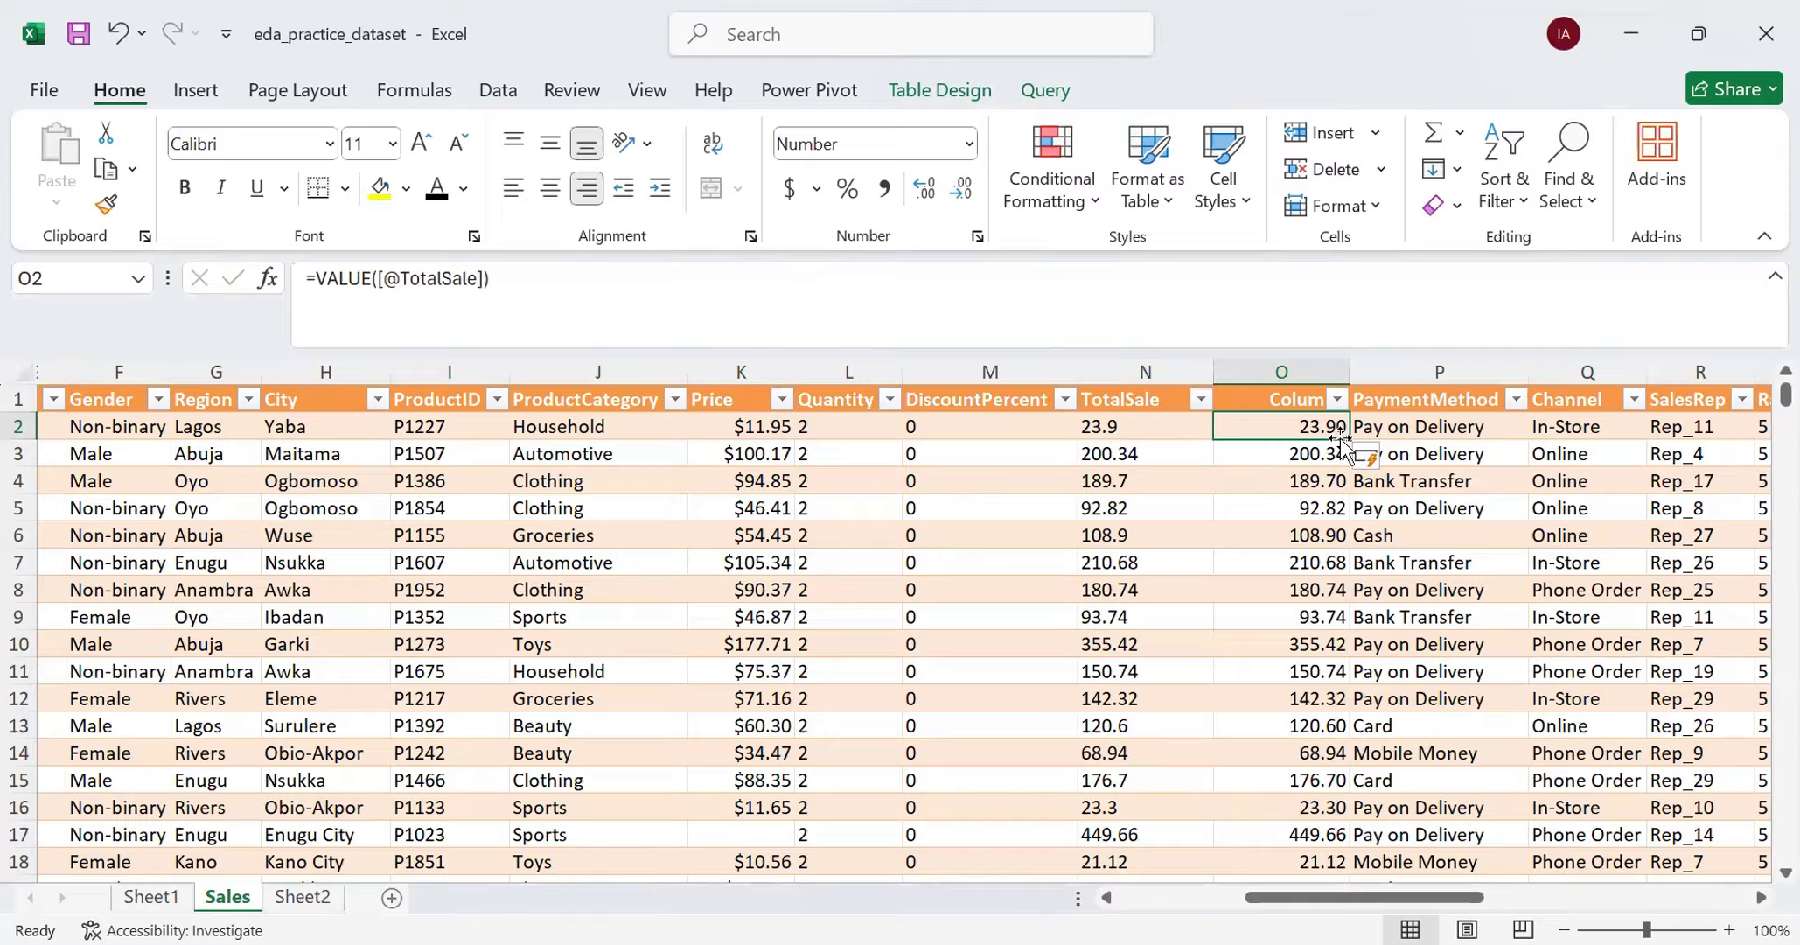
{"action": "left_click", "coordinate": [1128, 428]}
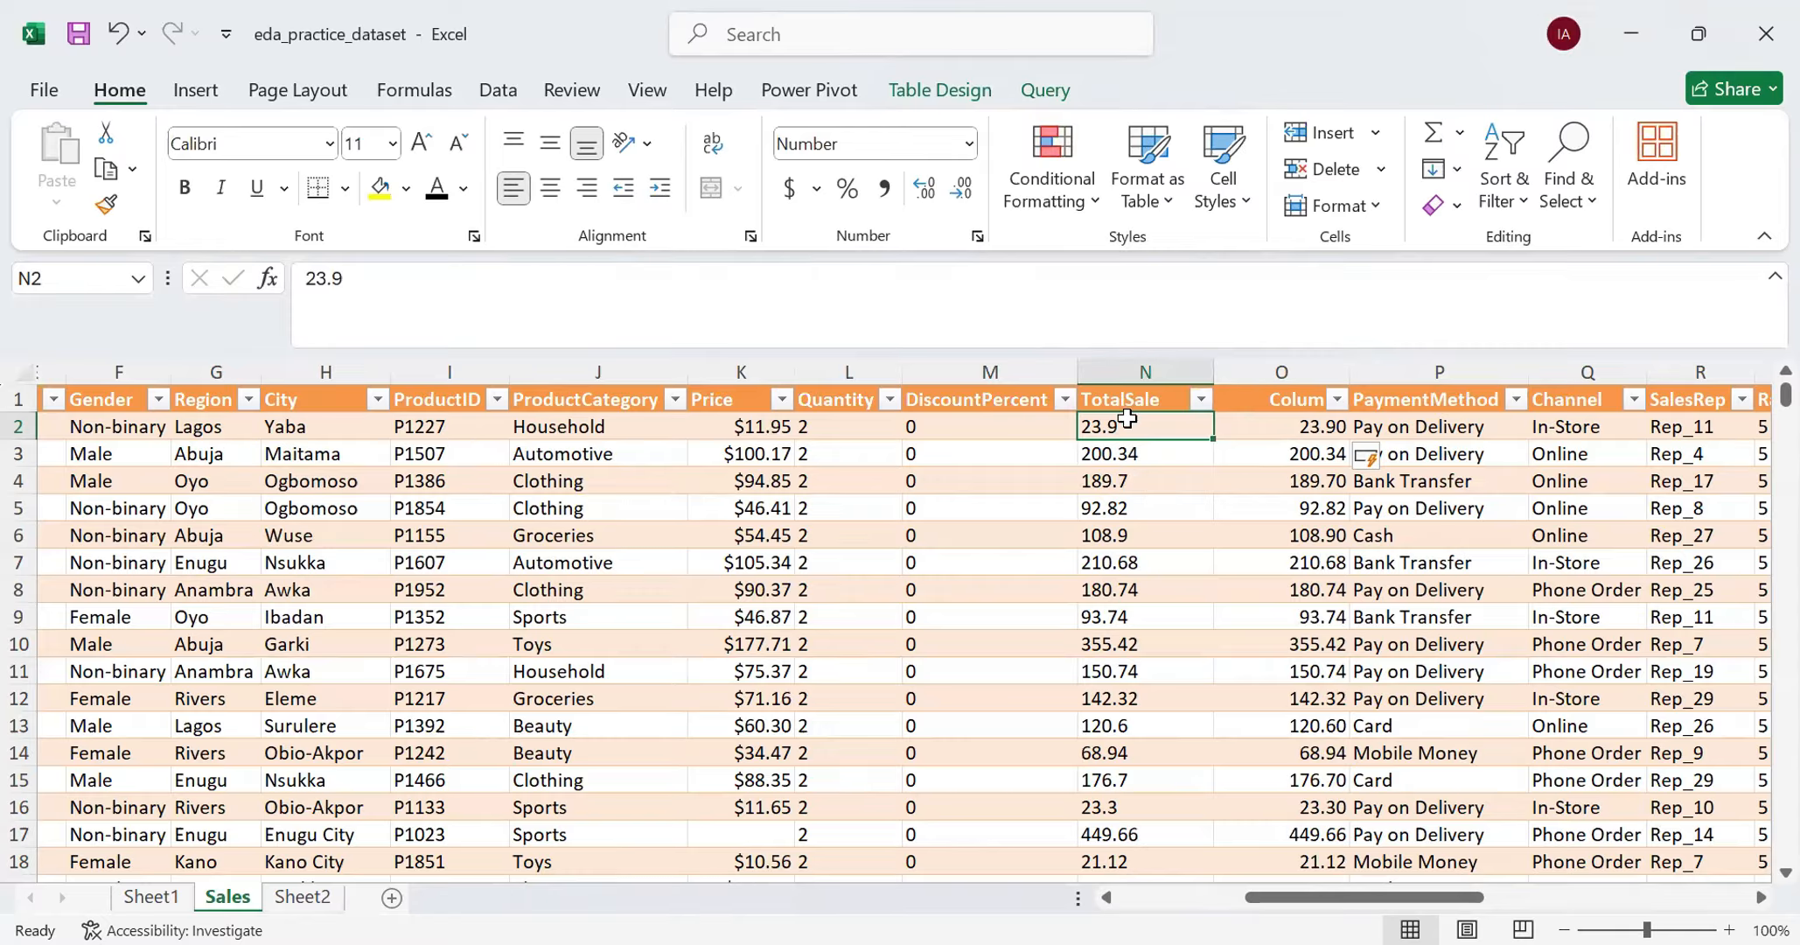
{"action": "left_click", "coordinate": [1129, 456]}
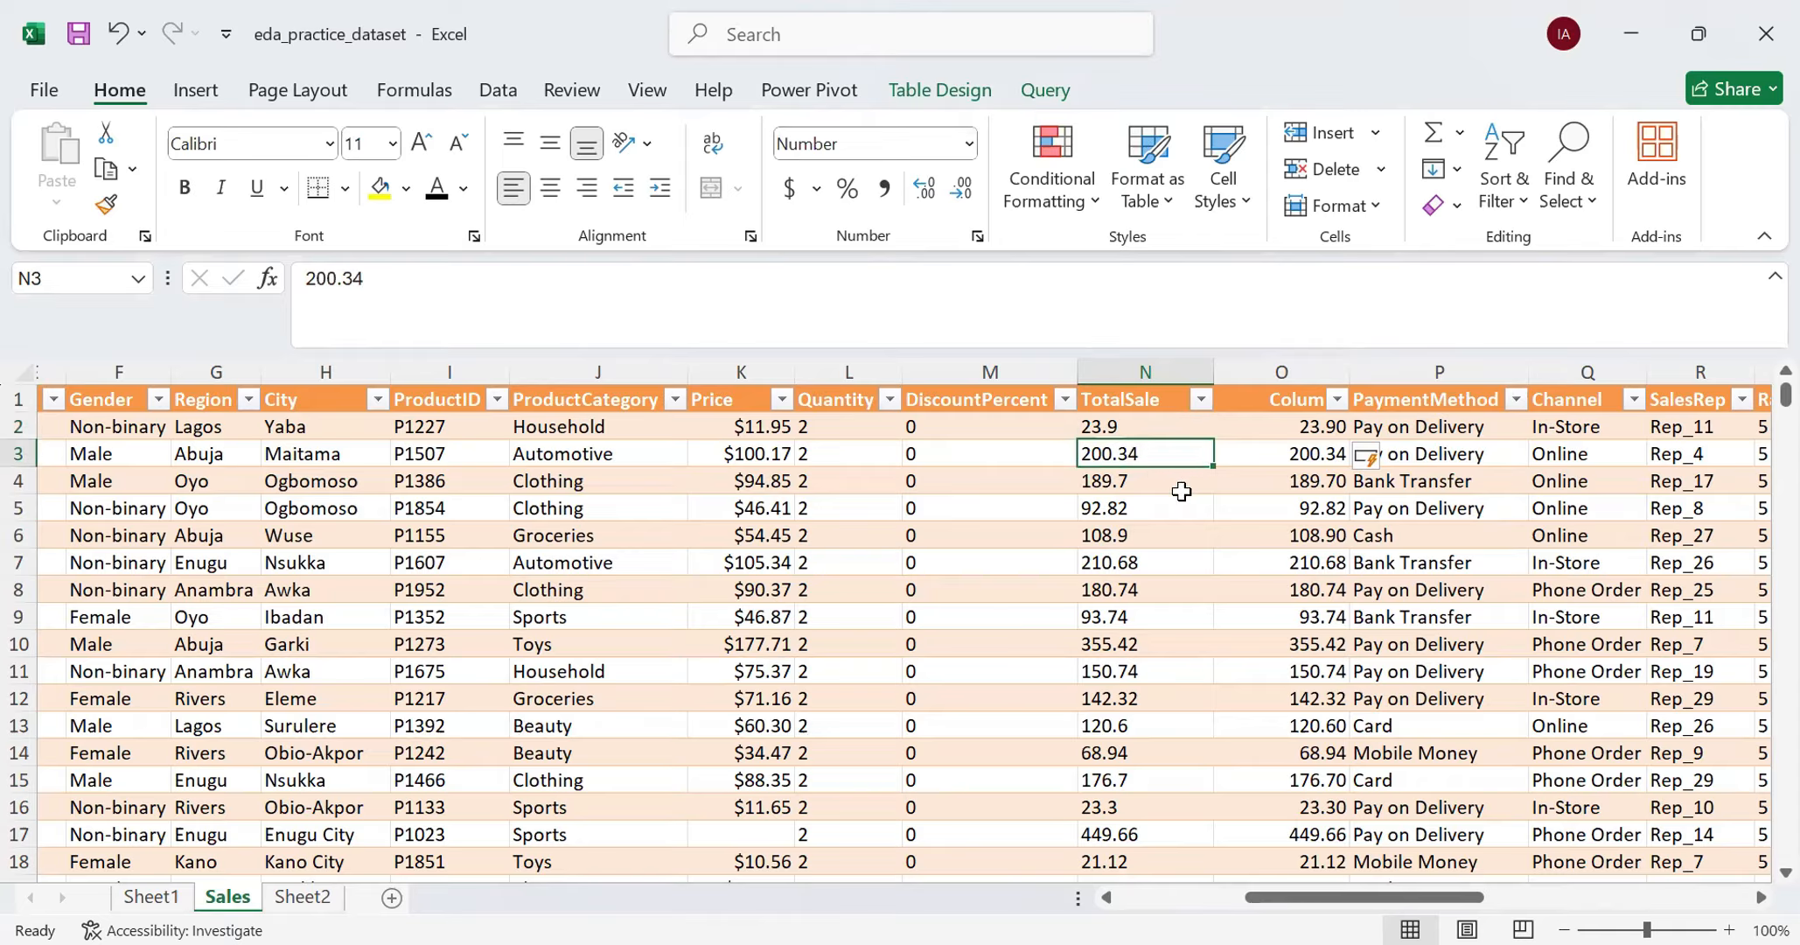
{"action": "left_click", "coordinate": [1147, 483]}
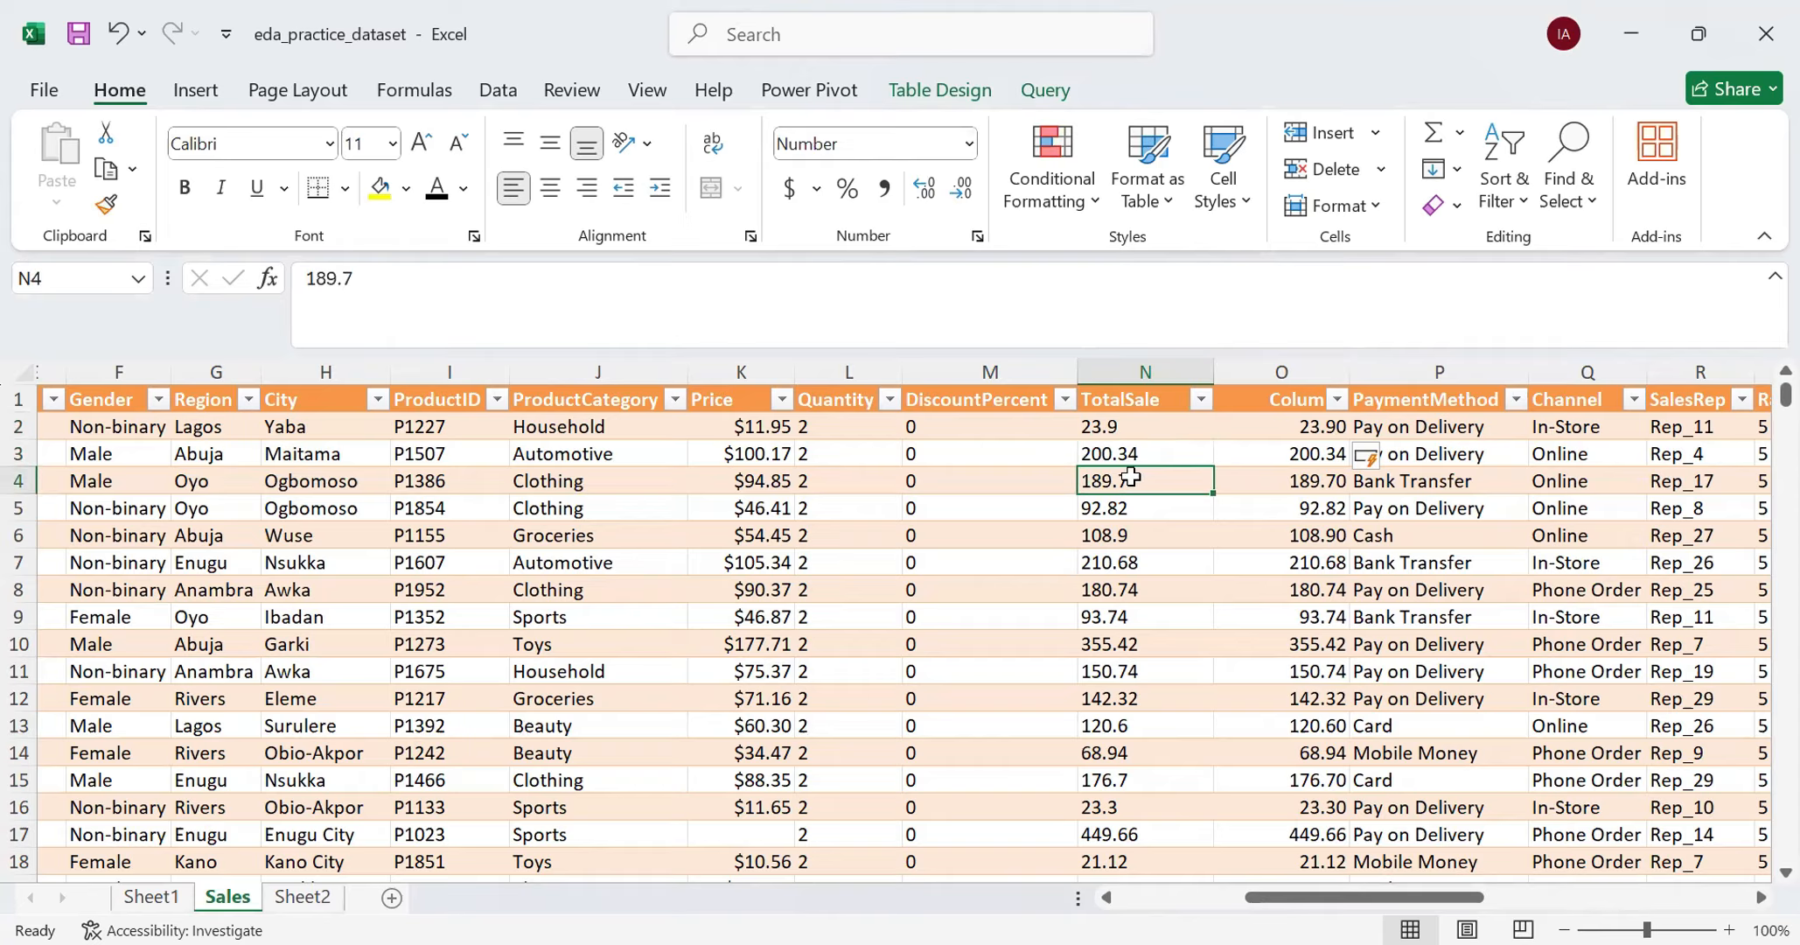
- Try to reduce the decimal places of all the TotalSale values from N2 down
{"action": "left_click", "coordinate": [1145, 372]}
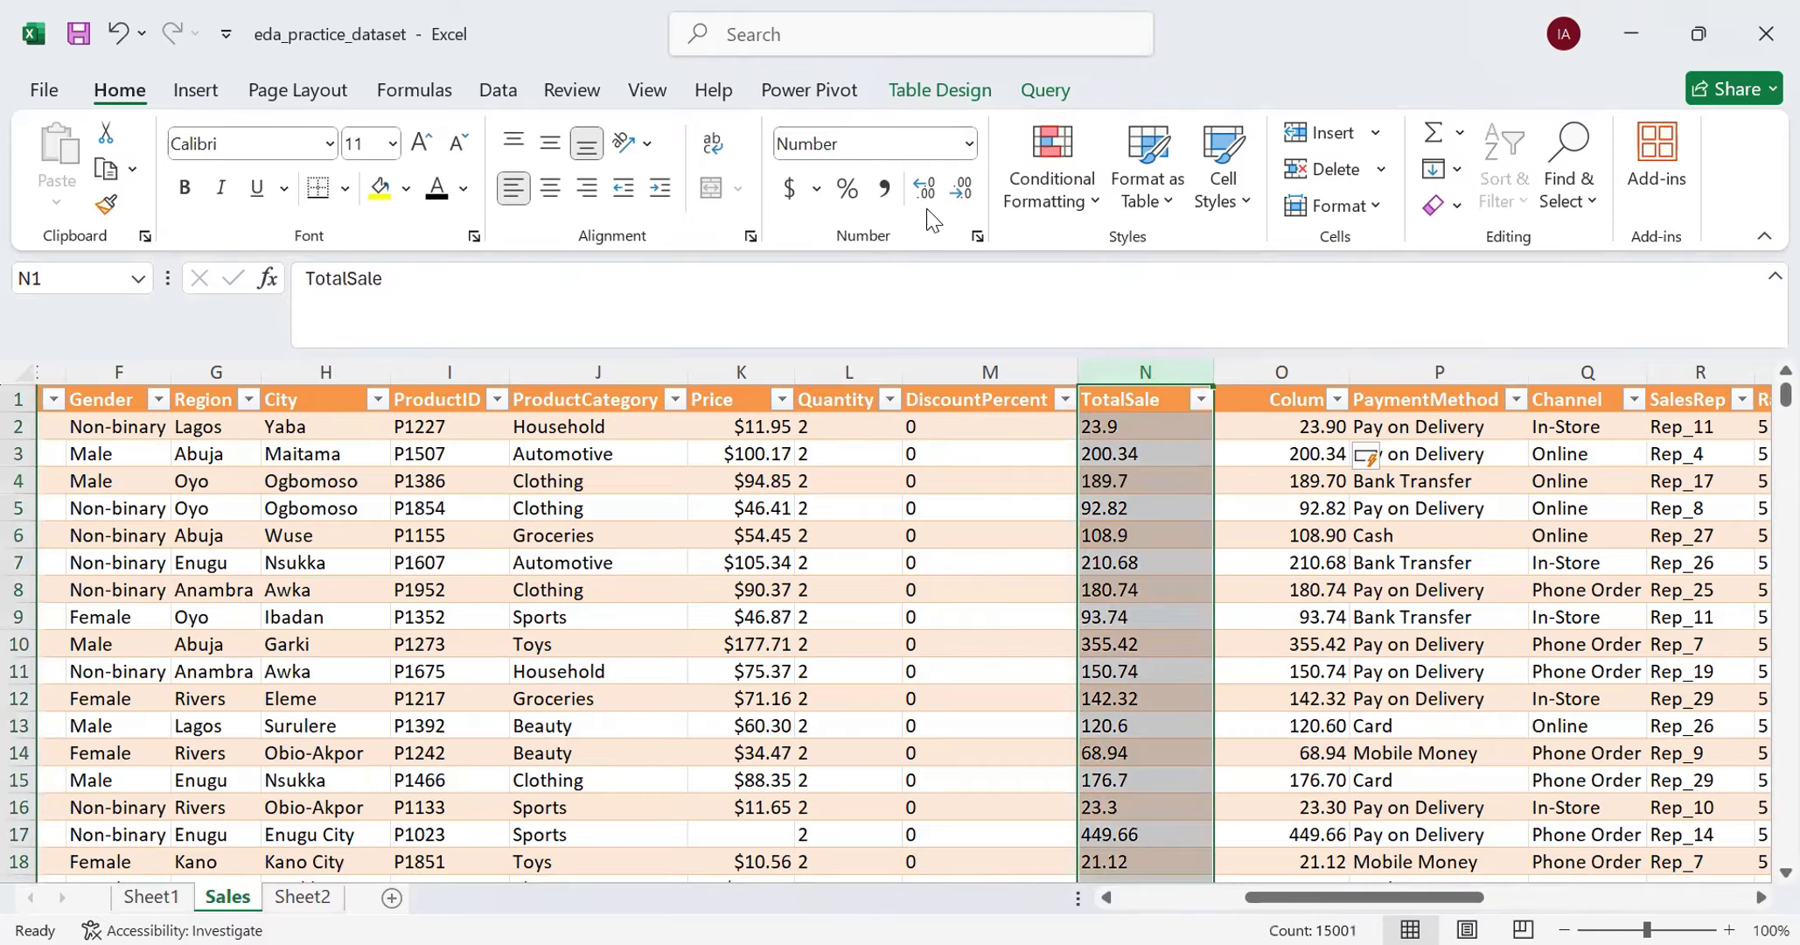
{"action": "left_click", "coordinate": [1121, 429]}
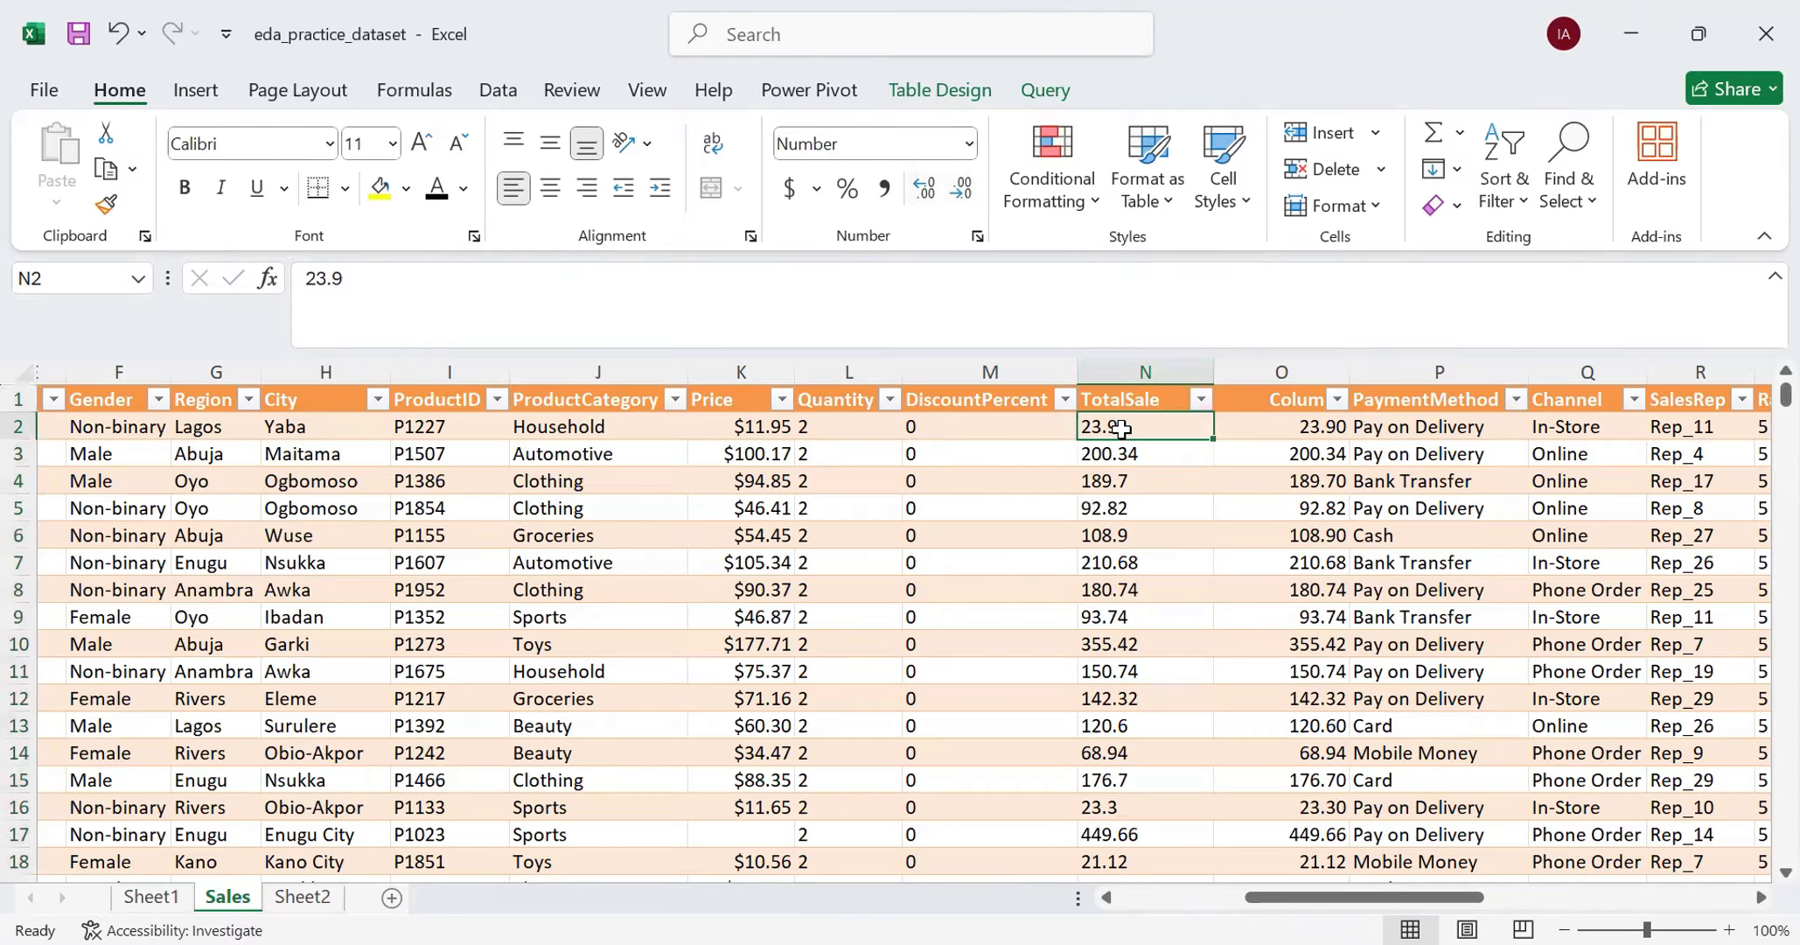
{"action": "key", "text": "ctrl+shift+Down"}
{"action": "key", "text": "ctrl+BackSpace"}
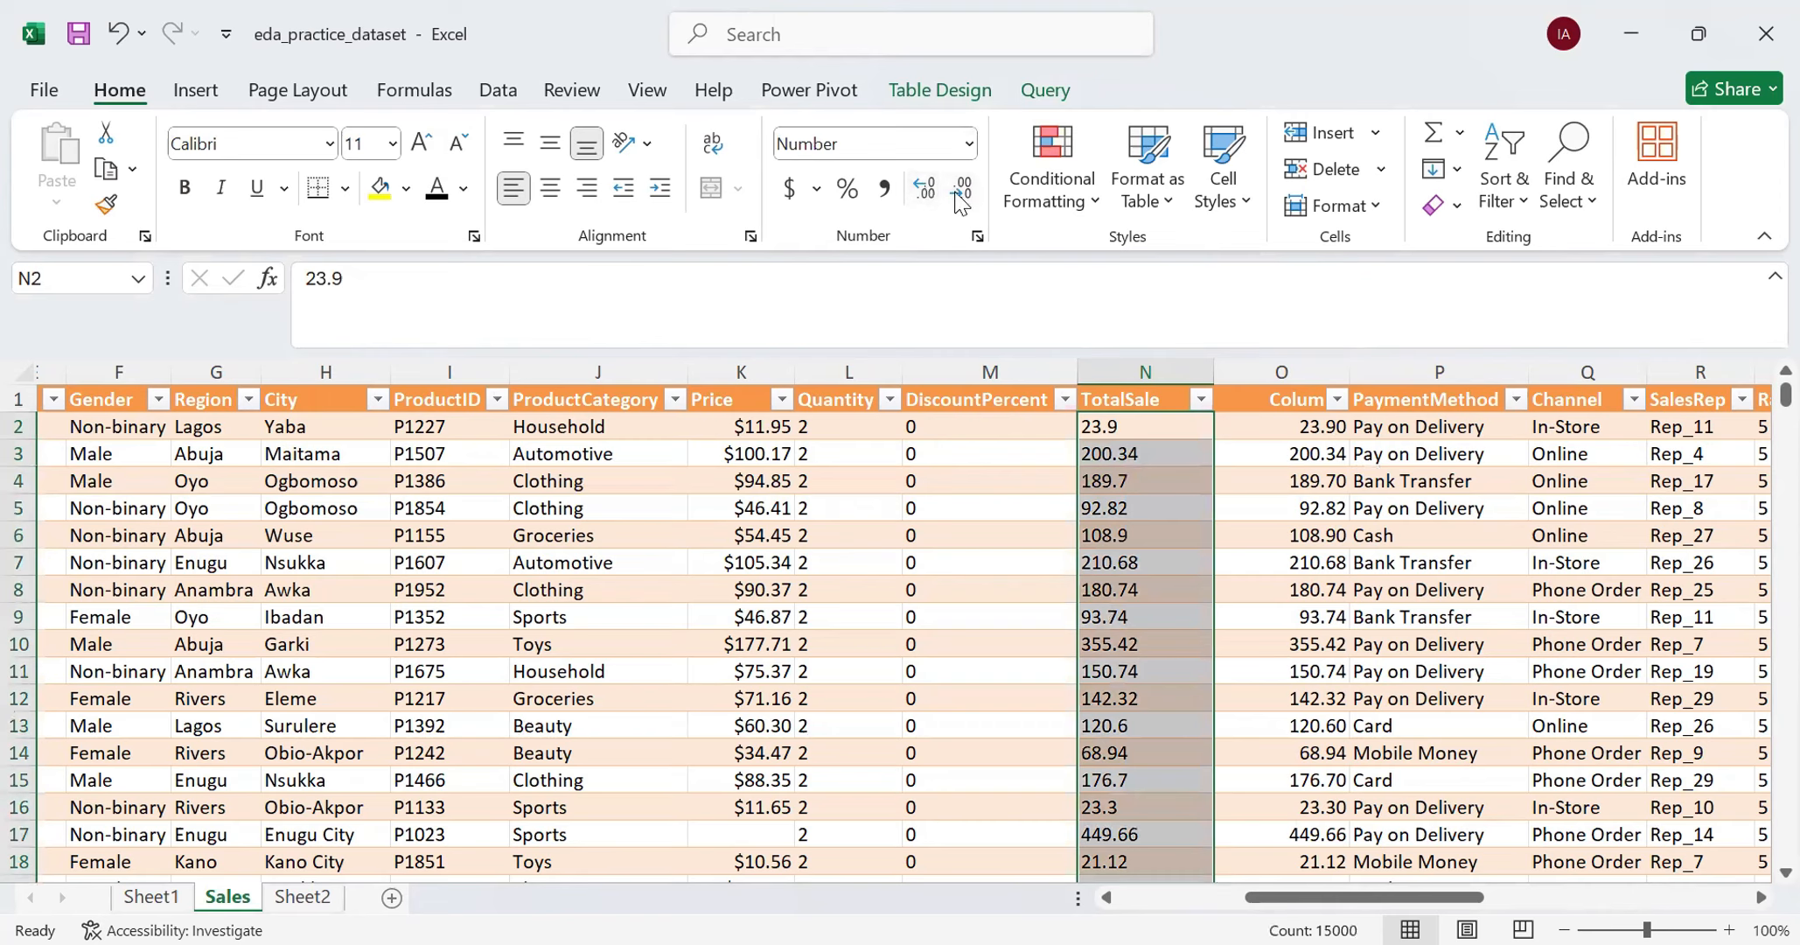
{"action": "left_click", "coordinate": [956, 194]}
{"action": "left_click", "coordinate": [956, 194]}
- Try out one decimal place and five decimal places on all the helper column values, and return them to two decimals
{"action": "left_click", "coordinate": [1284, 434]}
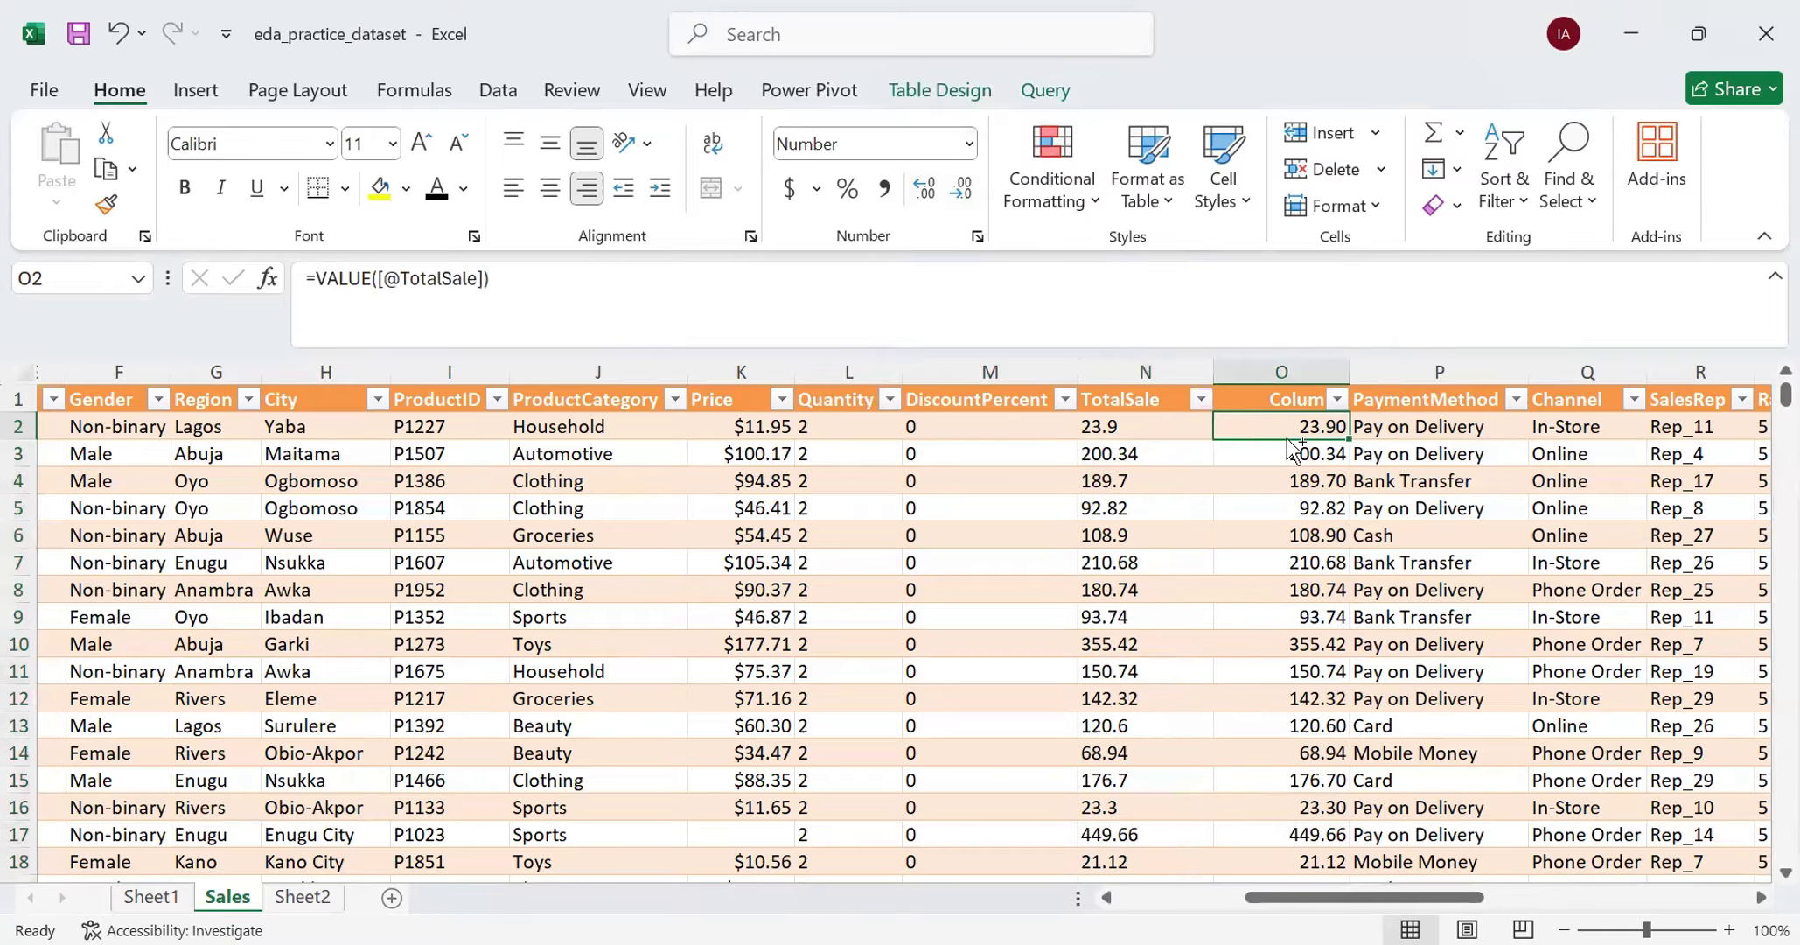
{"action": "key", "text": "ctrl+shift+Down"}
{"action": "scroll", "coordinate": [1286, 439], "scroll_direction": "up", "scroll_amount": 20}
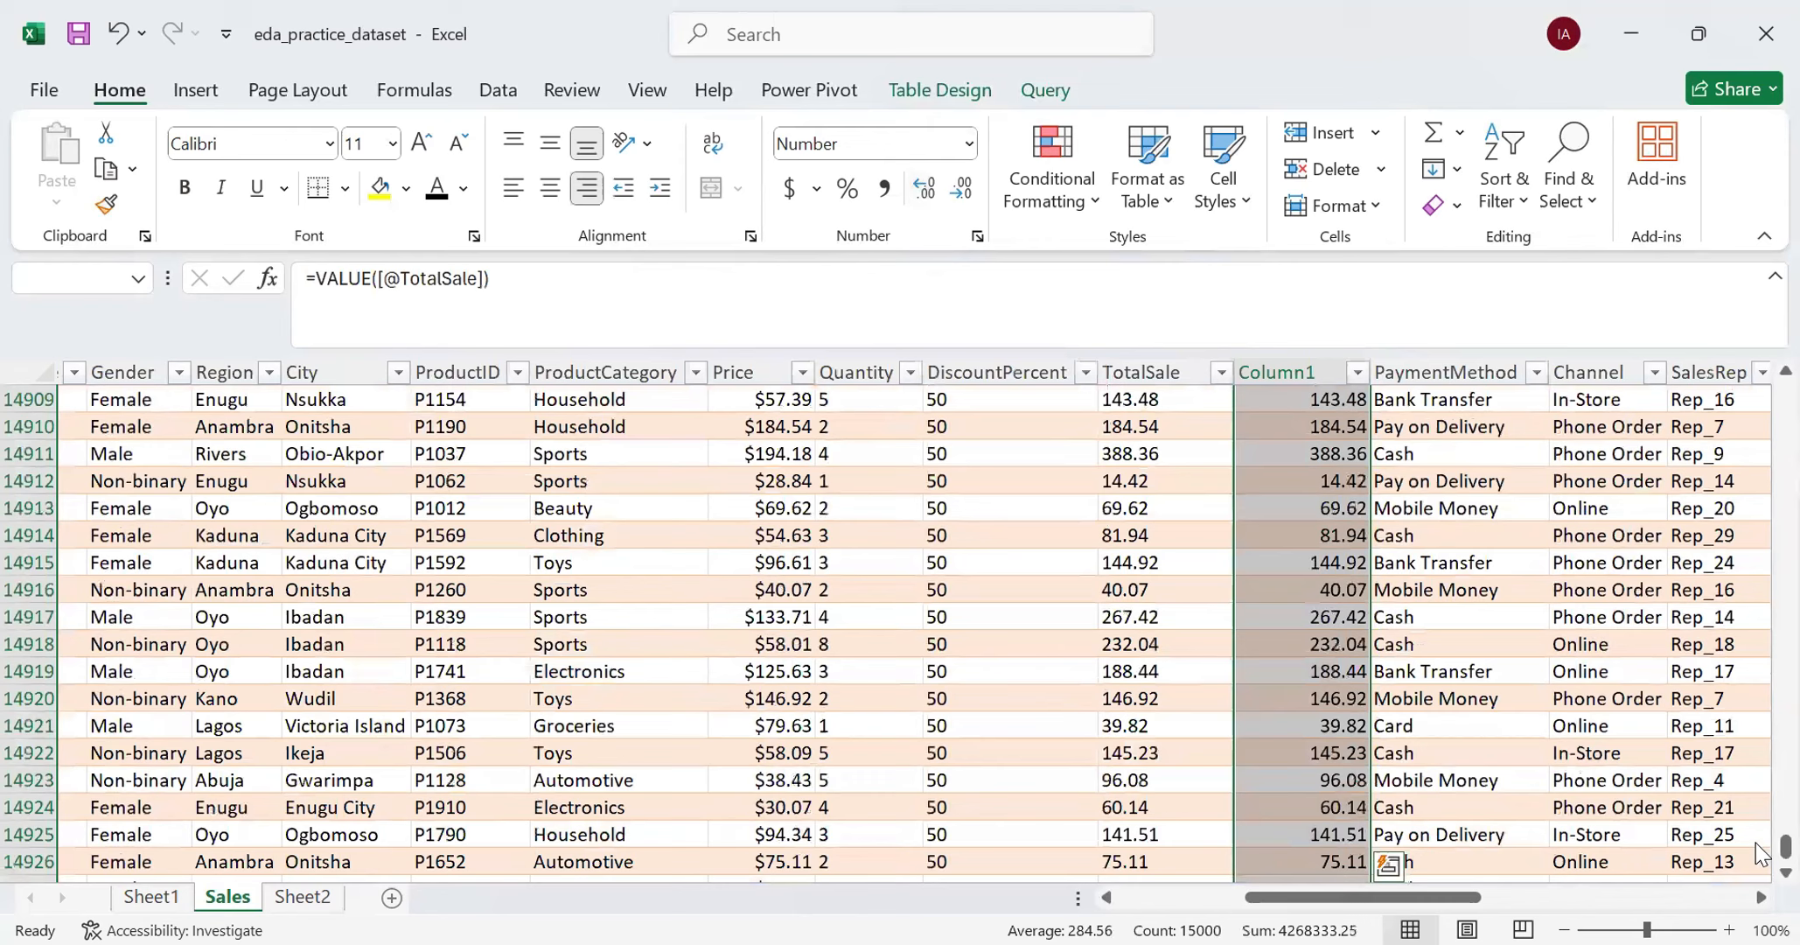
{"action": "left_click_drag", "start_coordinate": [1784, 847], "coordinate": [1785, 382]}
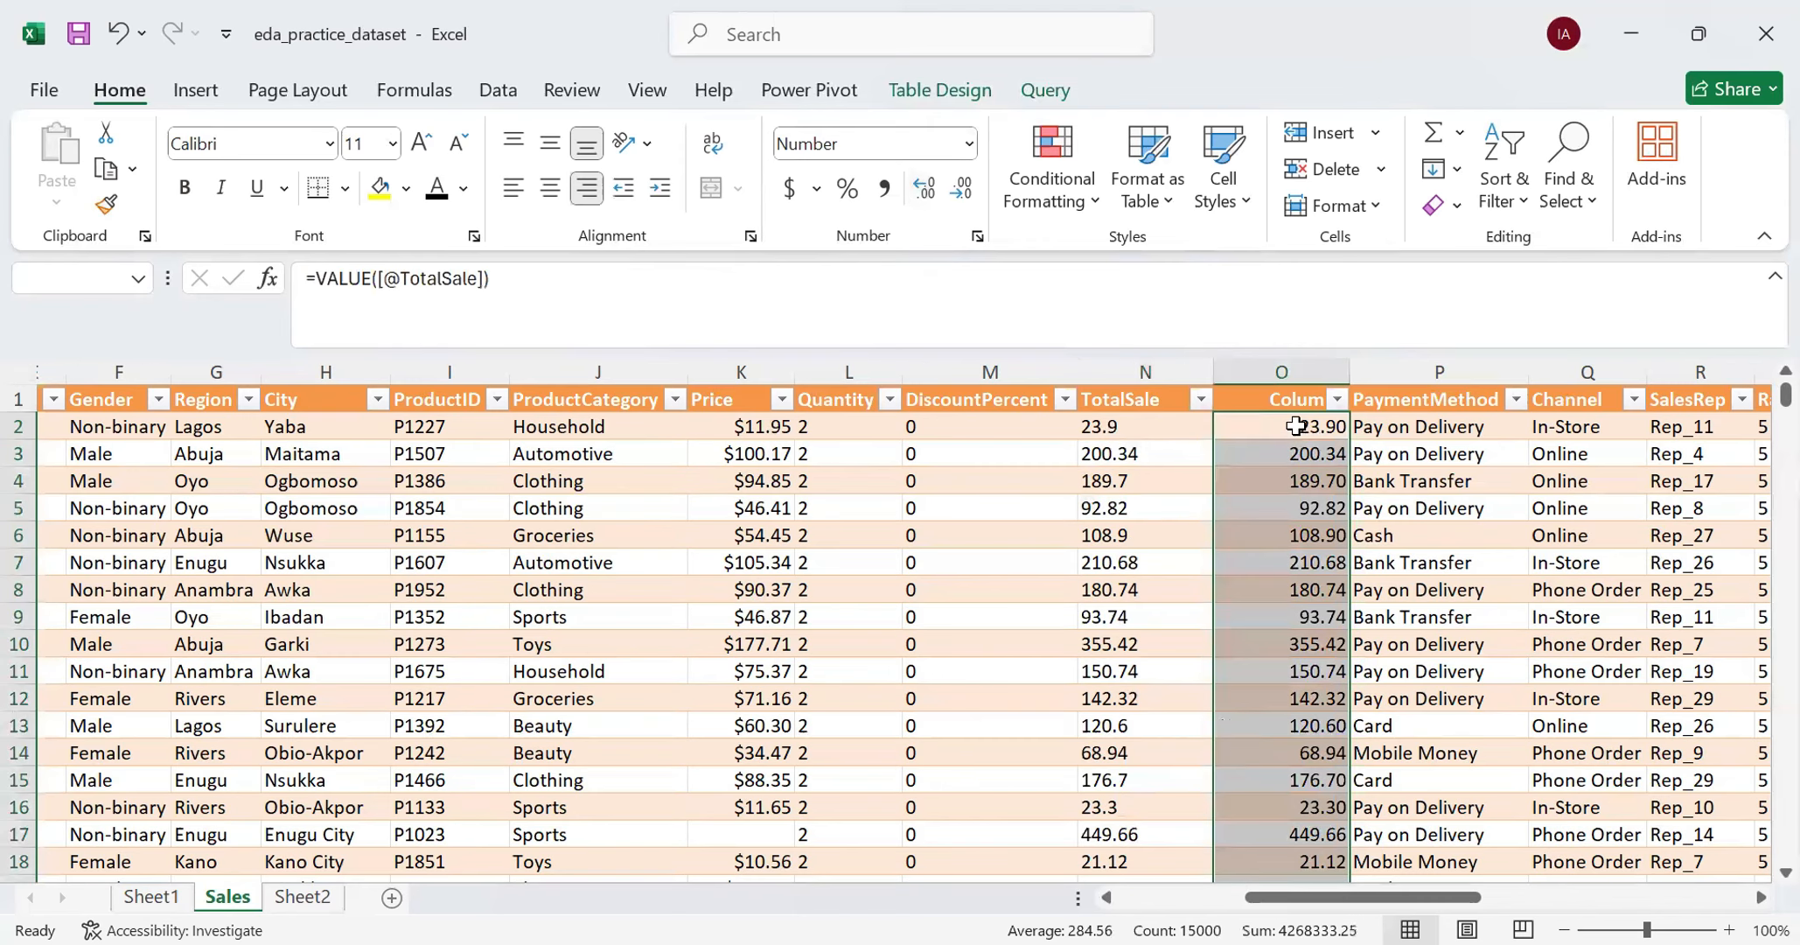
{"action": "left_click", "coordinate": [959, 188]}
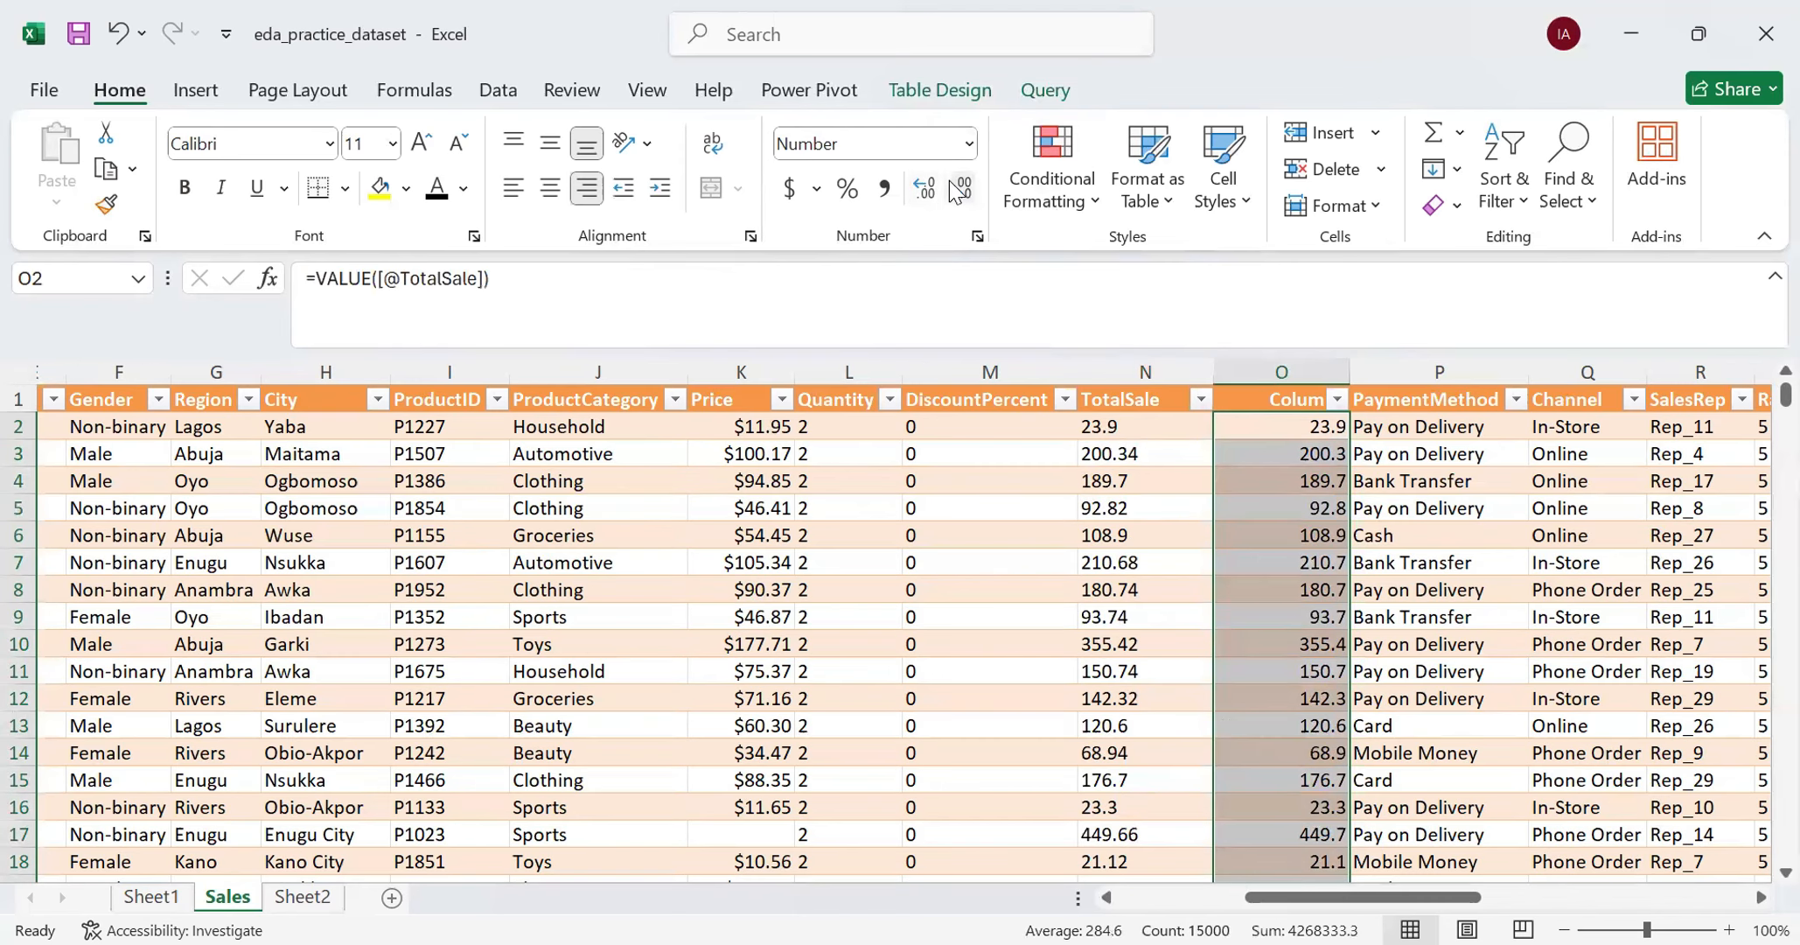
{"action": "left_click", "coordinate": [922, 197]}
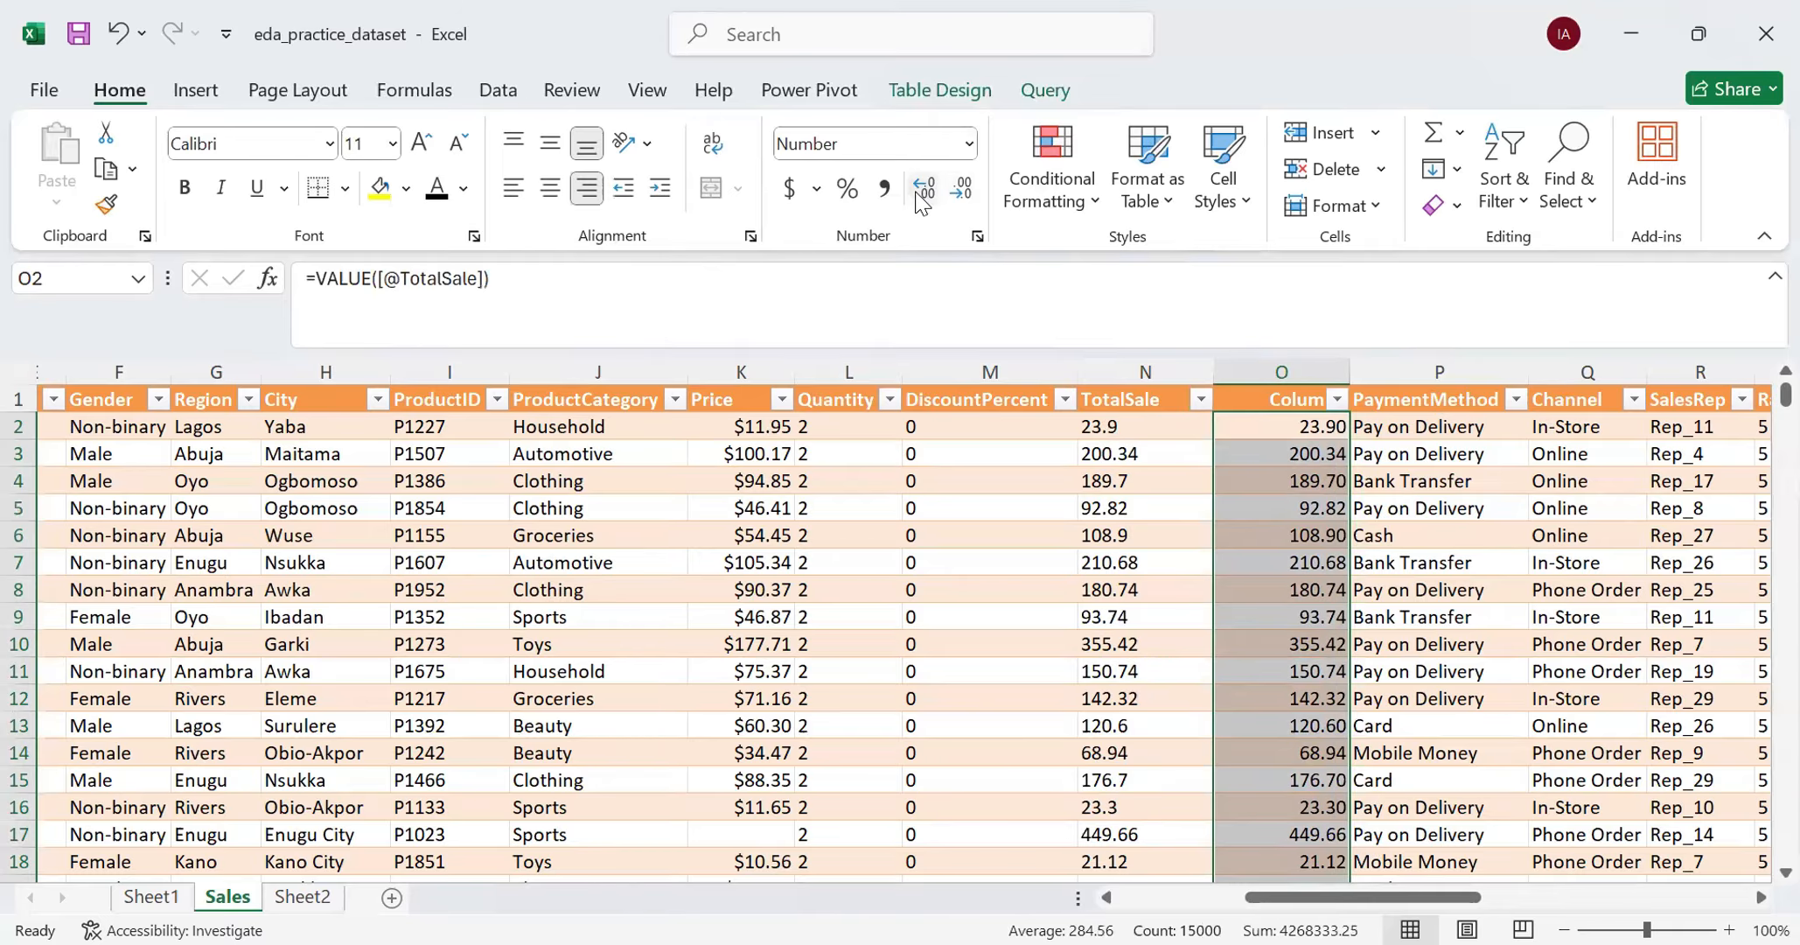
{"action": "left_click", "coordinate": [921, 198]}
{"action": "left_click", "coordinate": [922, 197]}
{"action": "left_click", "coordinate": [921, 198]}
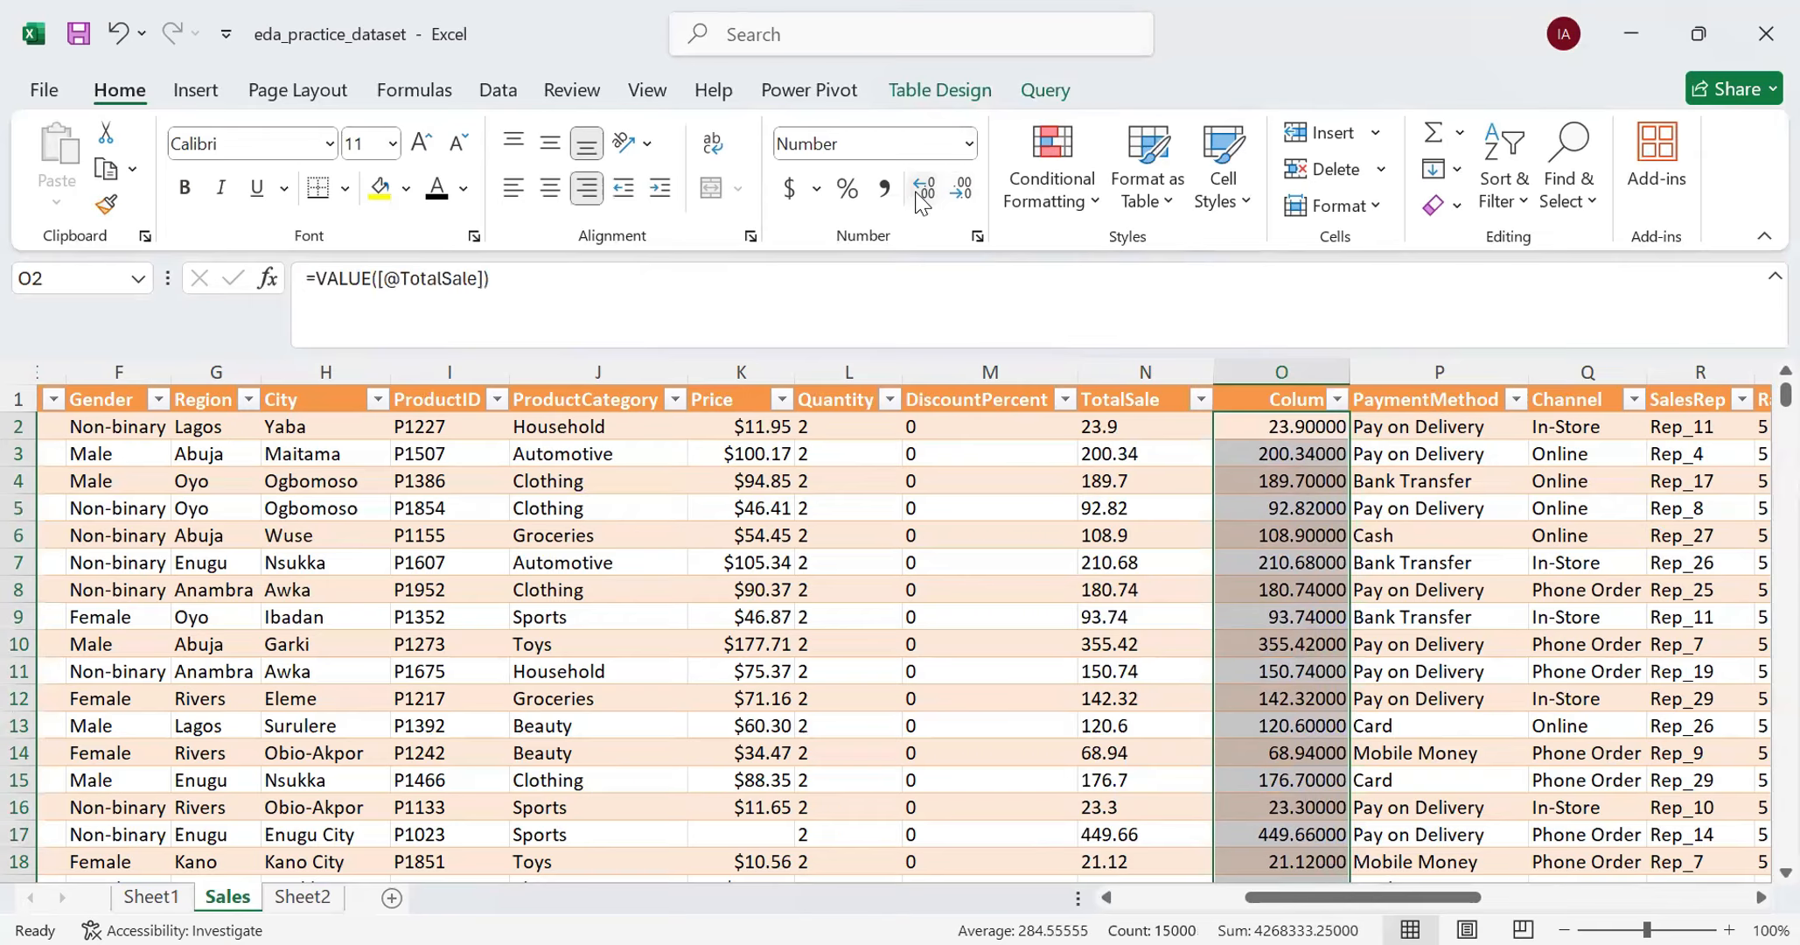
{"action": "left_click", "coordinate": [960, 199]}
{"action": "left_click", "coordinate": [960, 200]}
{"action": "left_click", "coordinate": [960, 199]}
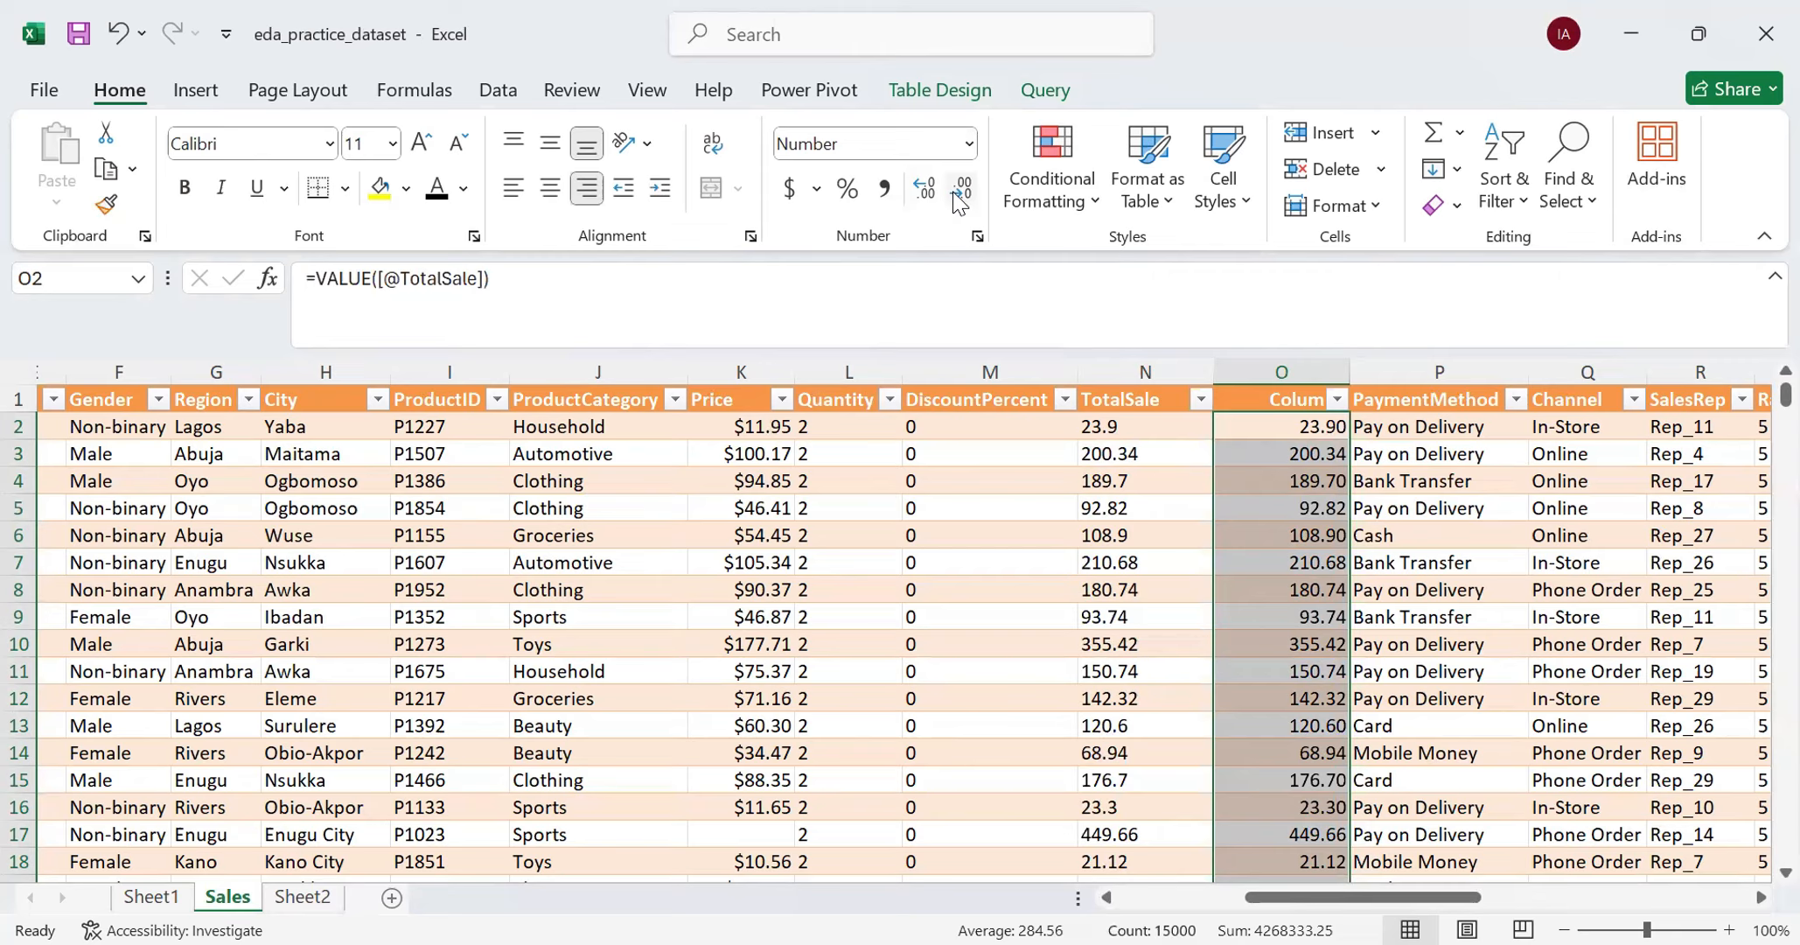
- Clear TotalSale cell N2 to test how helper cell O2 depends on it, and undo the clearing
{"action": "left_click", "coordinate": [1257, 437]}
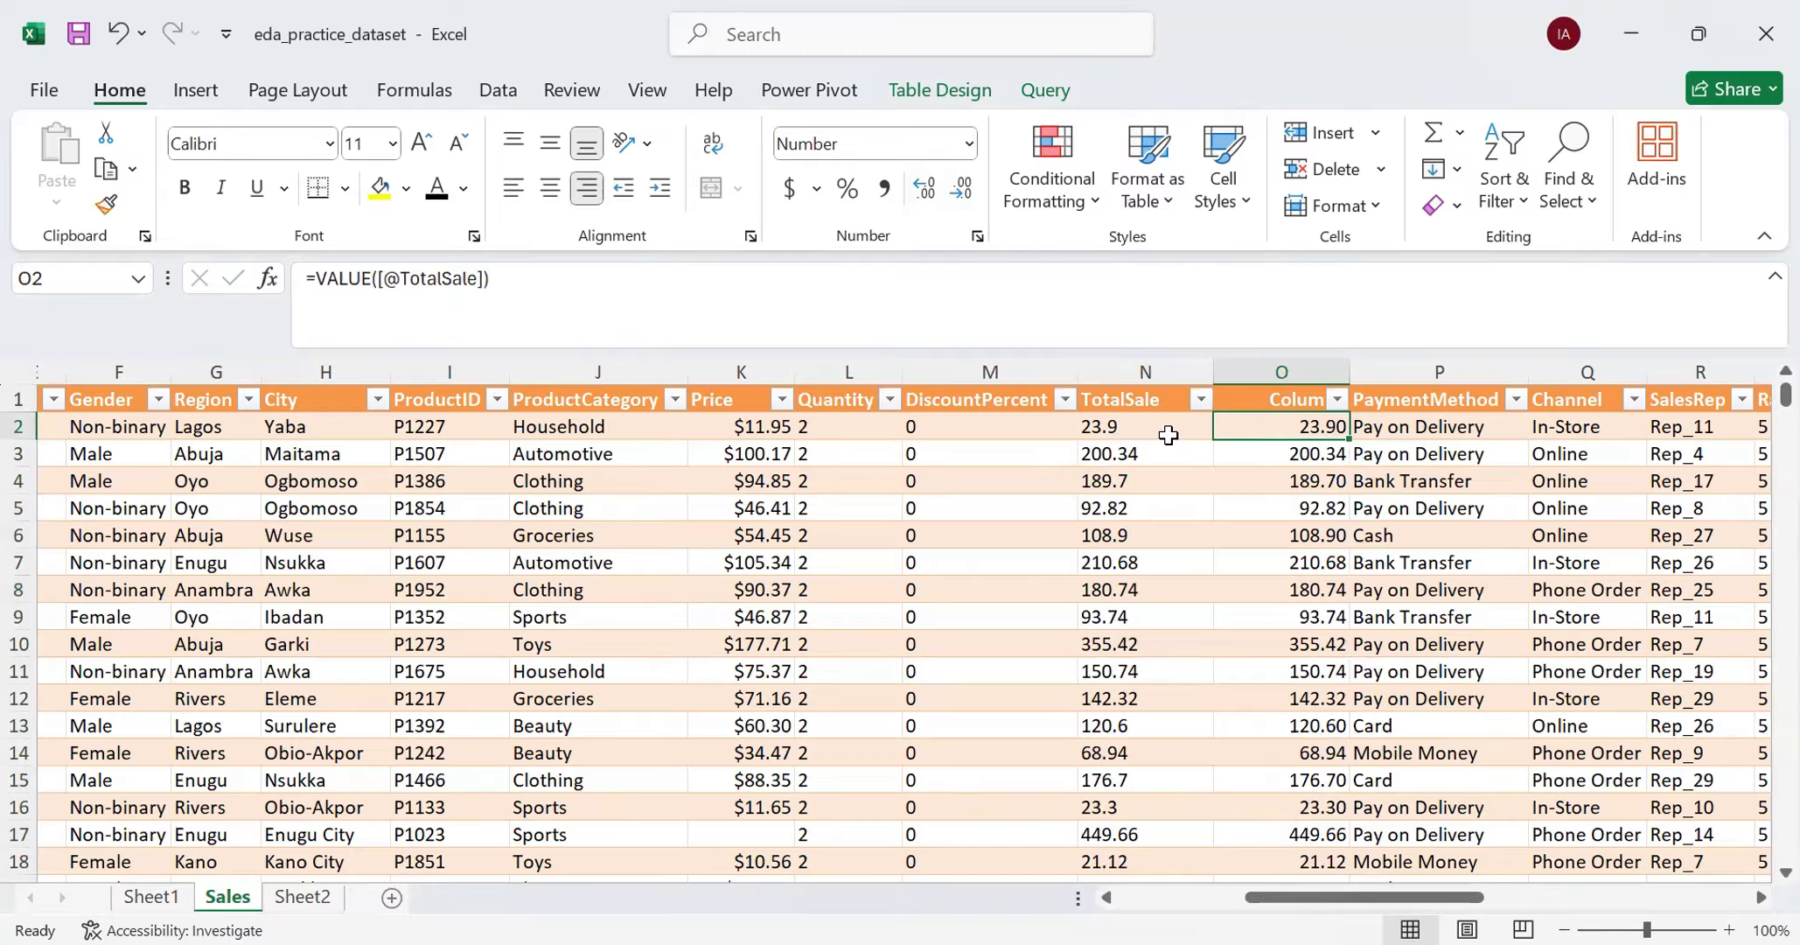
{"action": "left_click", "coordinate": [1167, 427]}
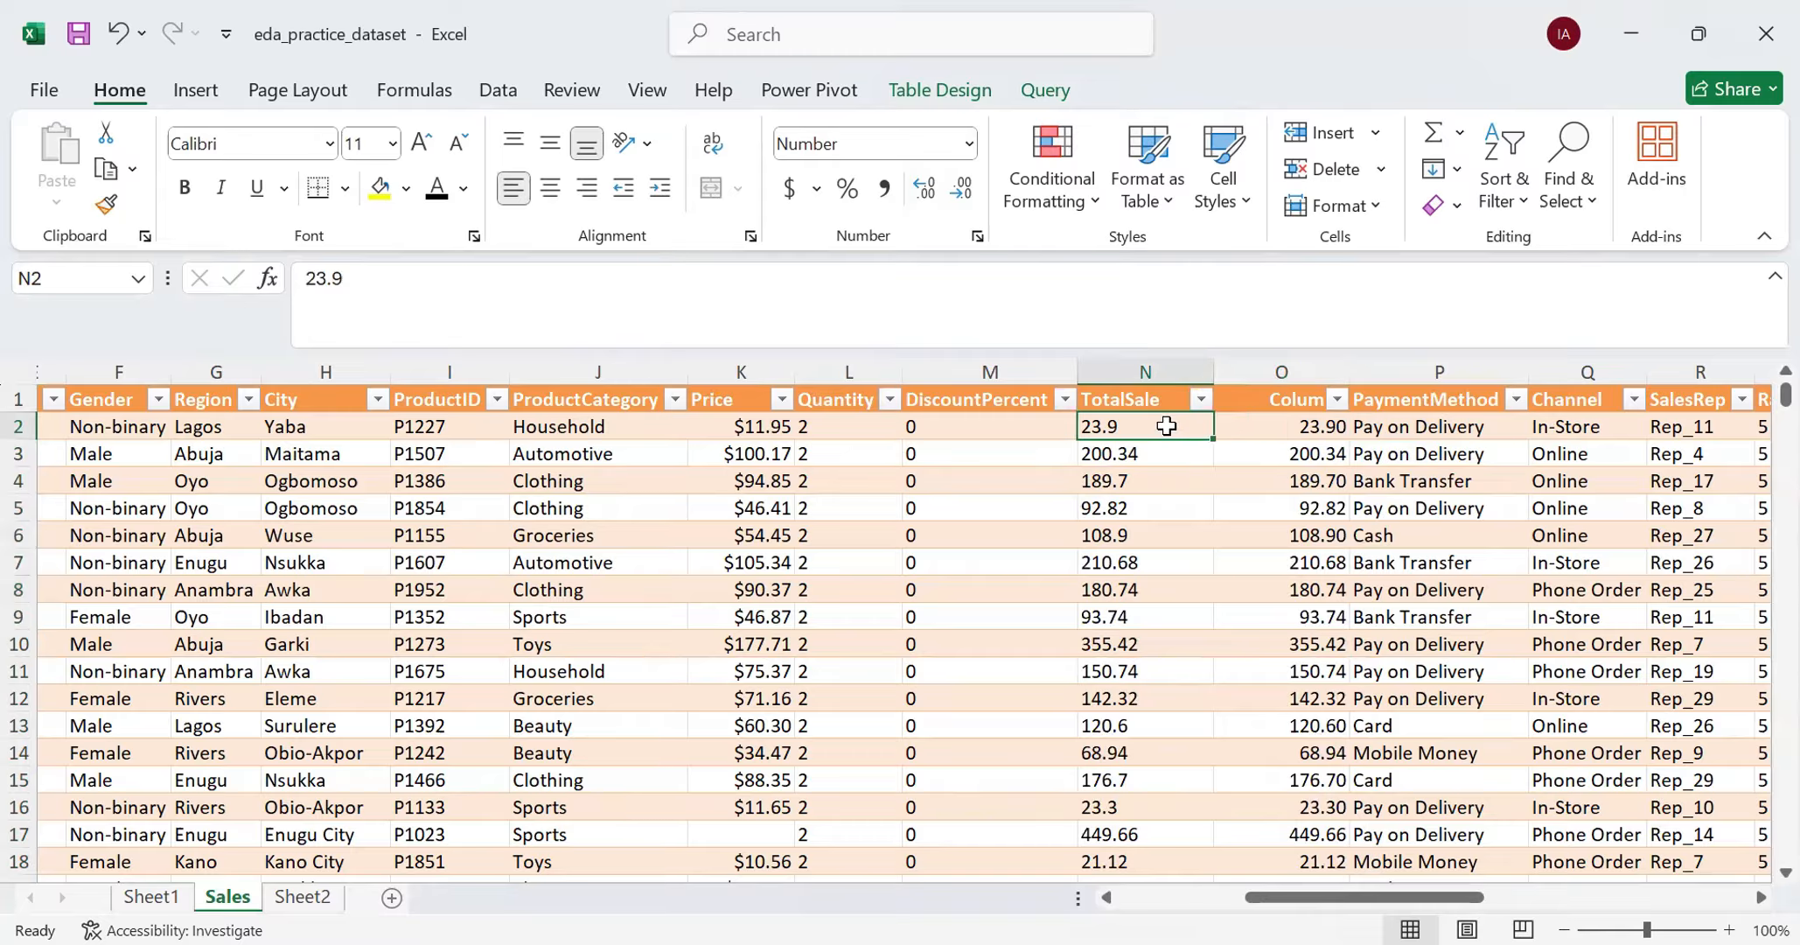
{"action": "key", "text": "Delete"}
{"action": "left_click", "coordinate": [1220, 516]}
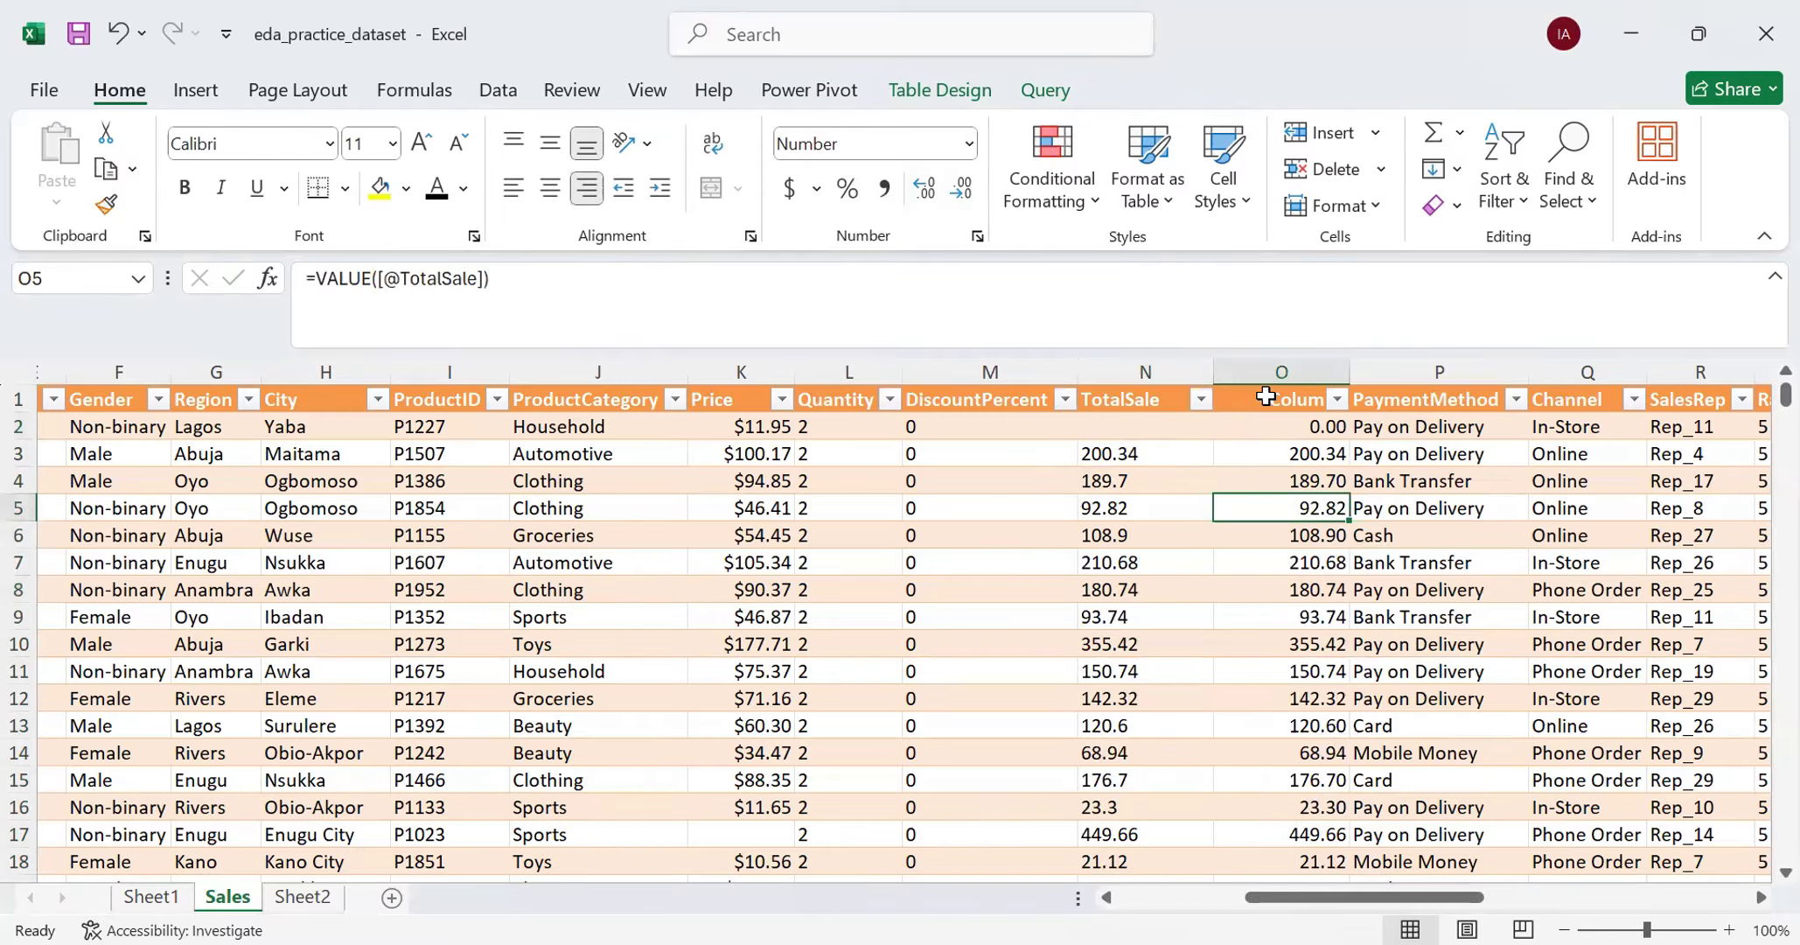
{"action": "left_click", "coordinate": [1280, 426]}
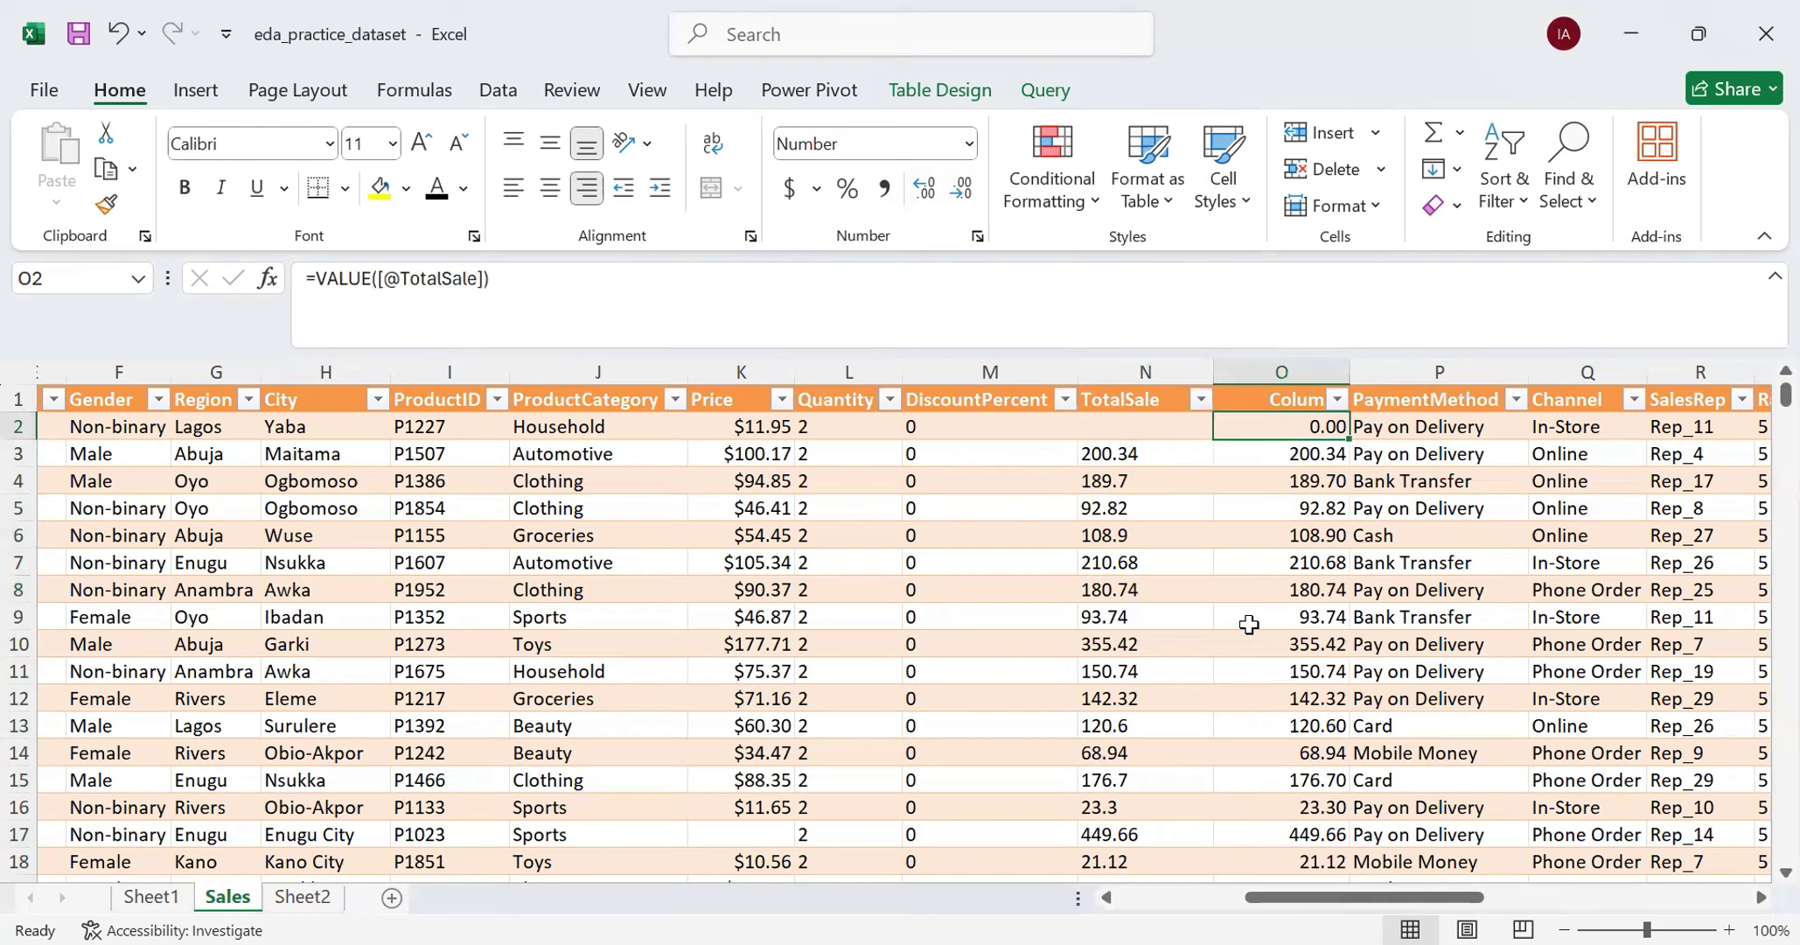
{"action": "key", "text": "ctrl+z"}
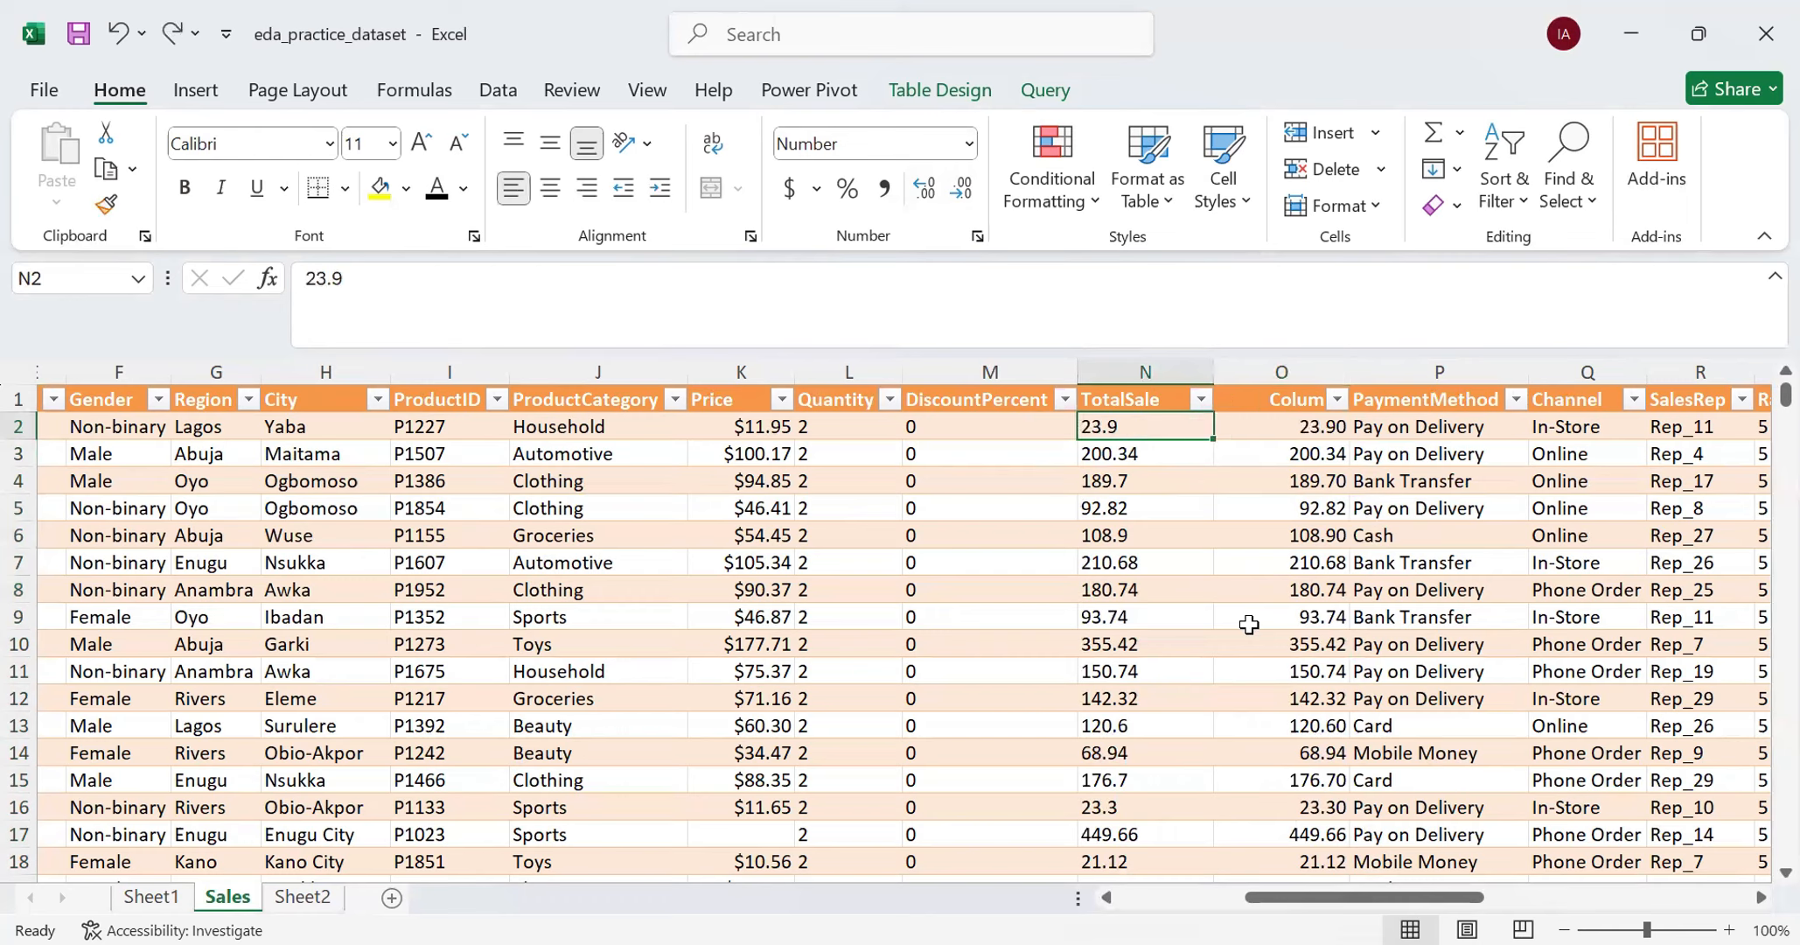
- Insert a blank column between TotalSale and the helper column, and copy all of the helper column's data cells
{"action": "right_click", "coordinate": [1285, 365]}
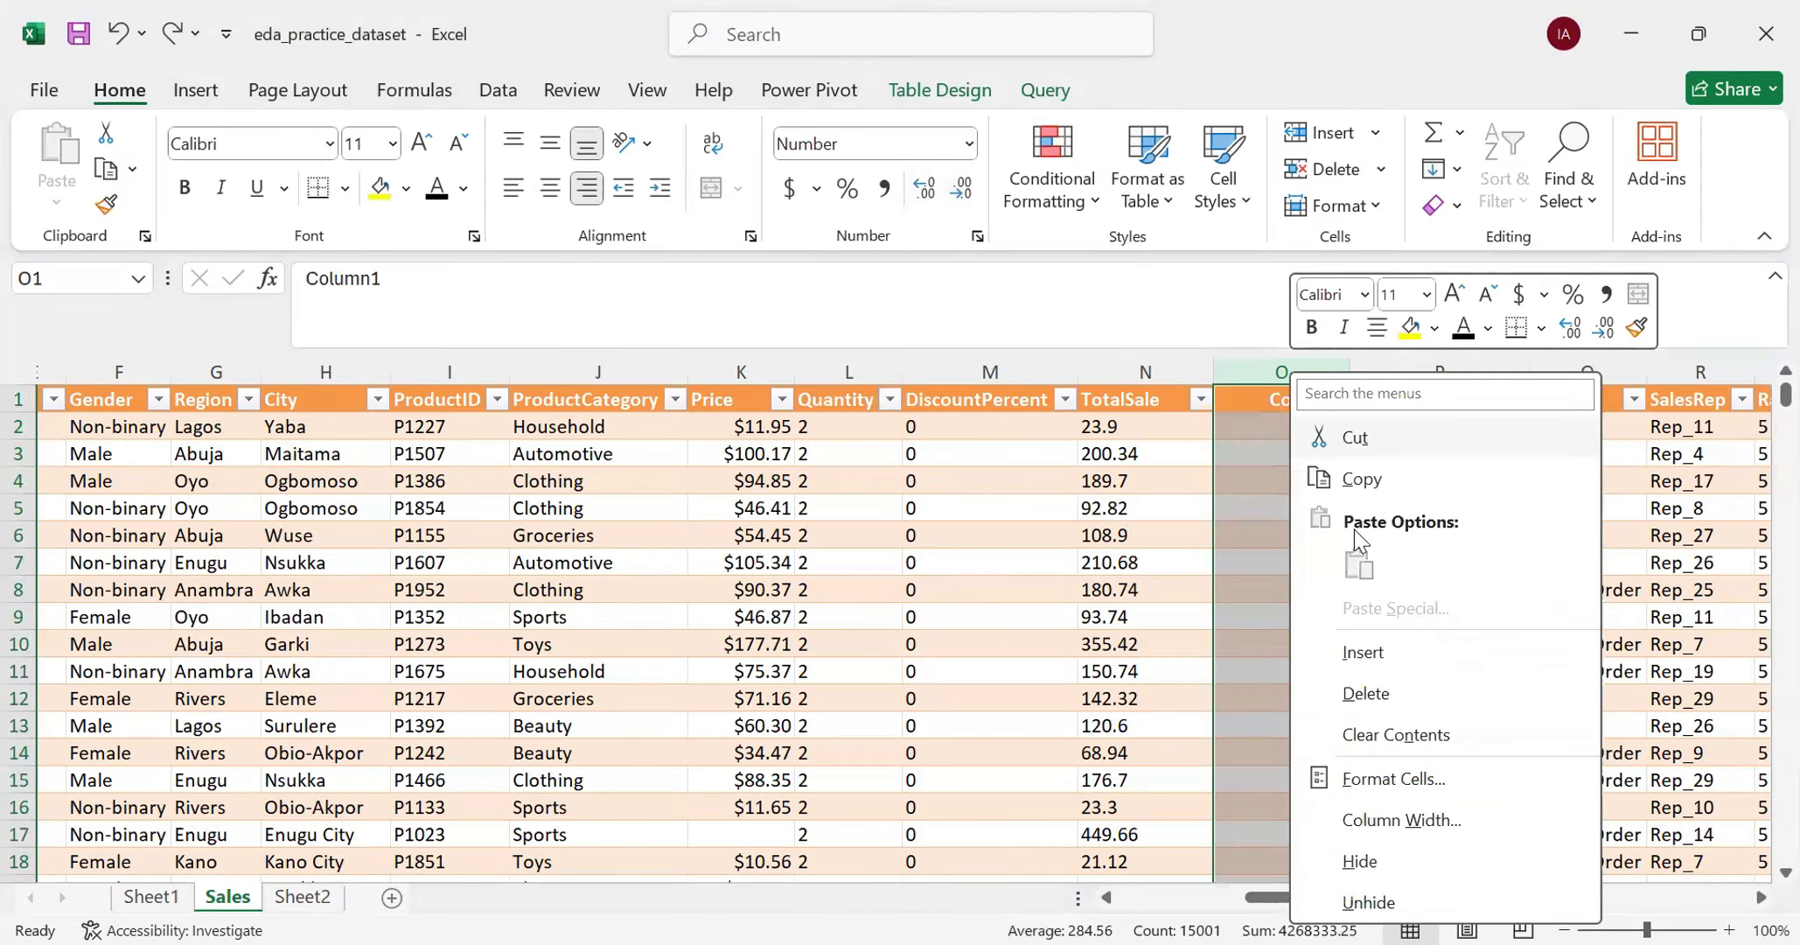
{"action": "left_click", "coordinate": [1366, 654]}
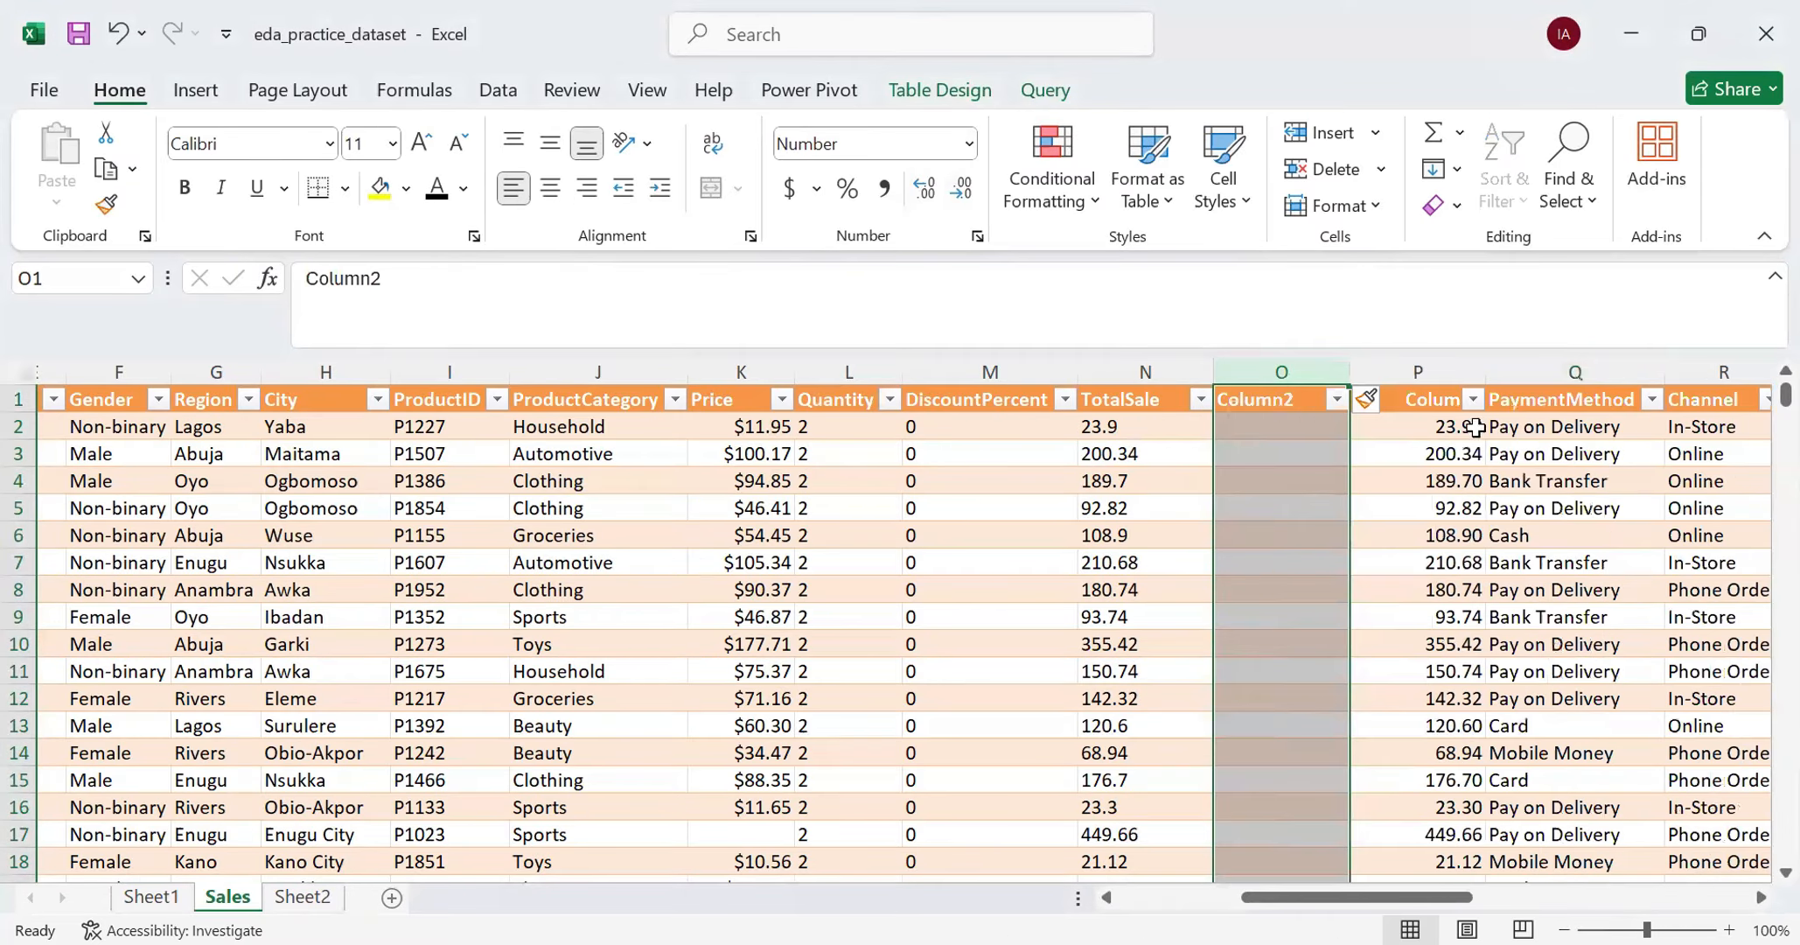
{"action": "left_click", "coordinate": [1426, 426]}
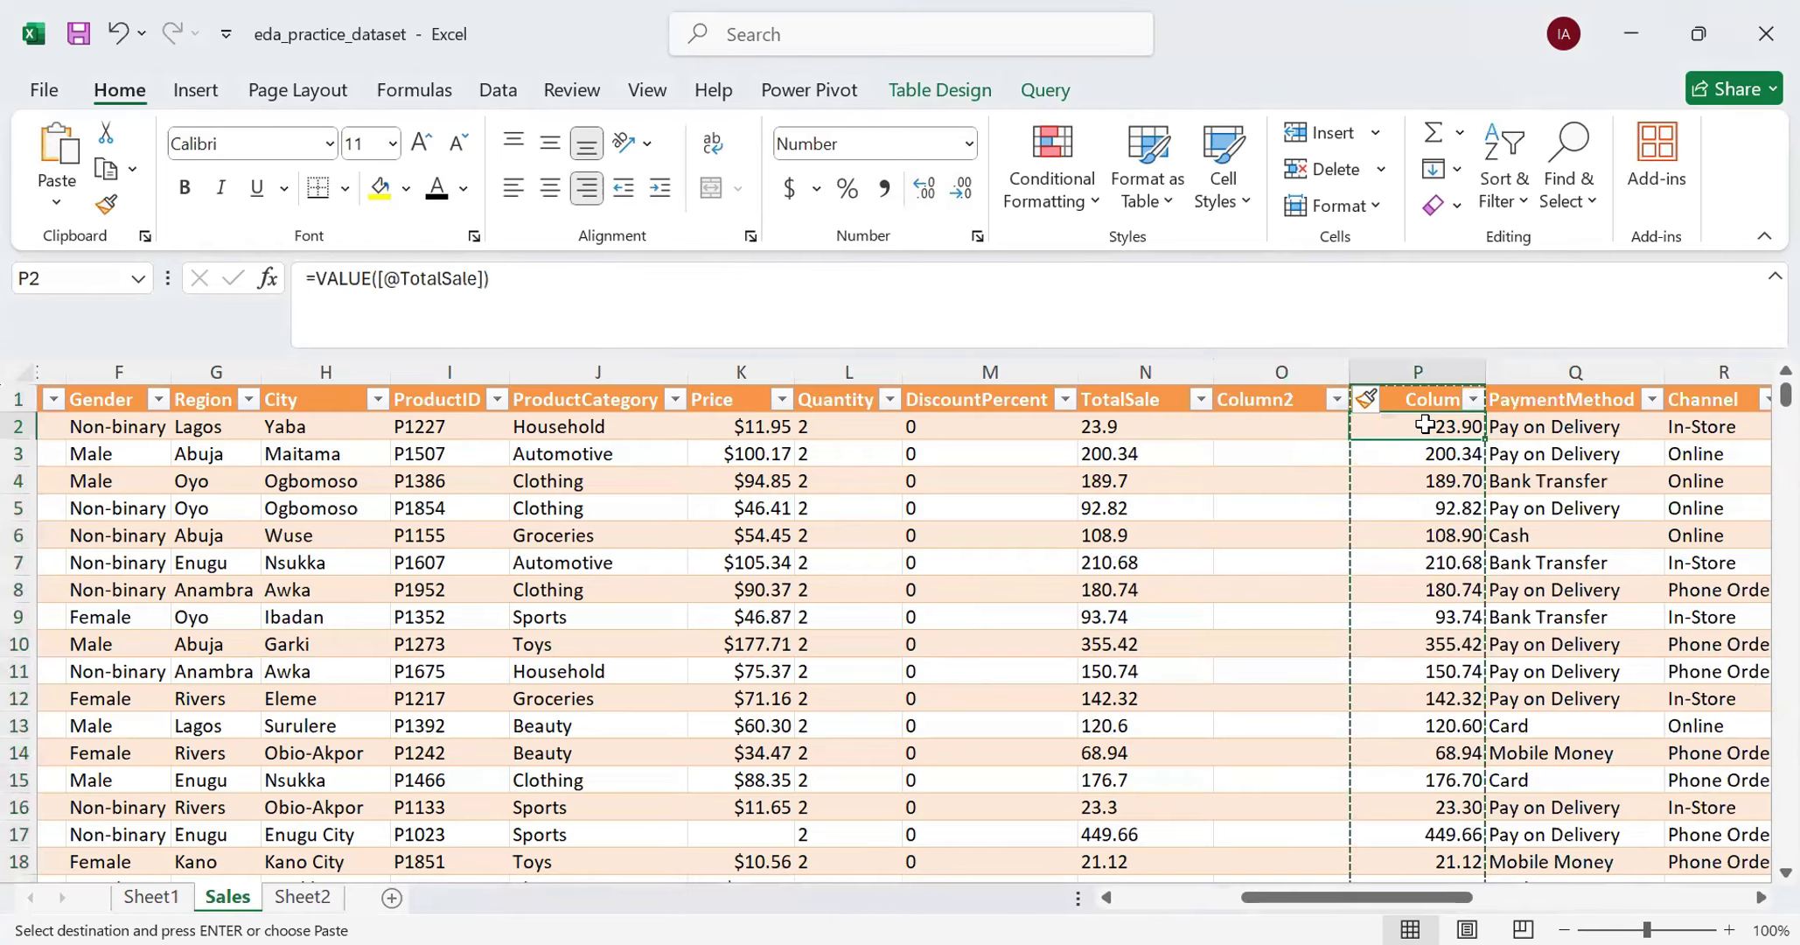
{"action": "key", "text": "ctrl+shift+Down"}
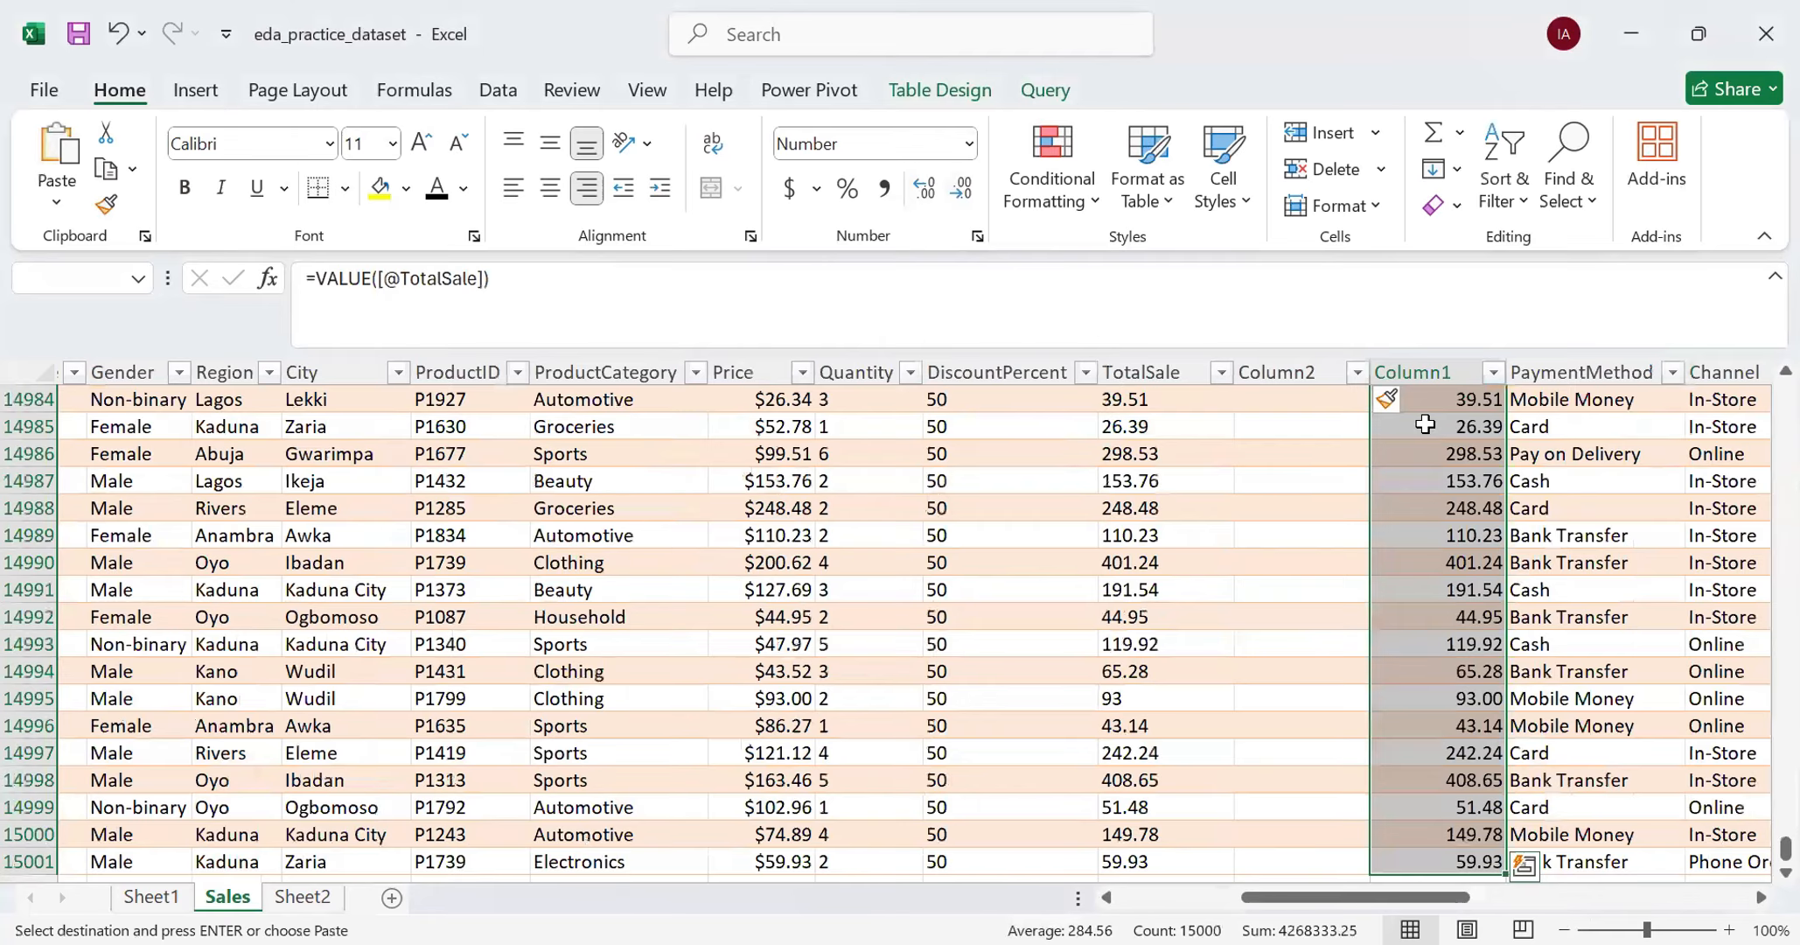
{"action": "scroll", "coordinate": [1531, 857], "scroll_direction": "up", "scroll_amount": 5}
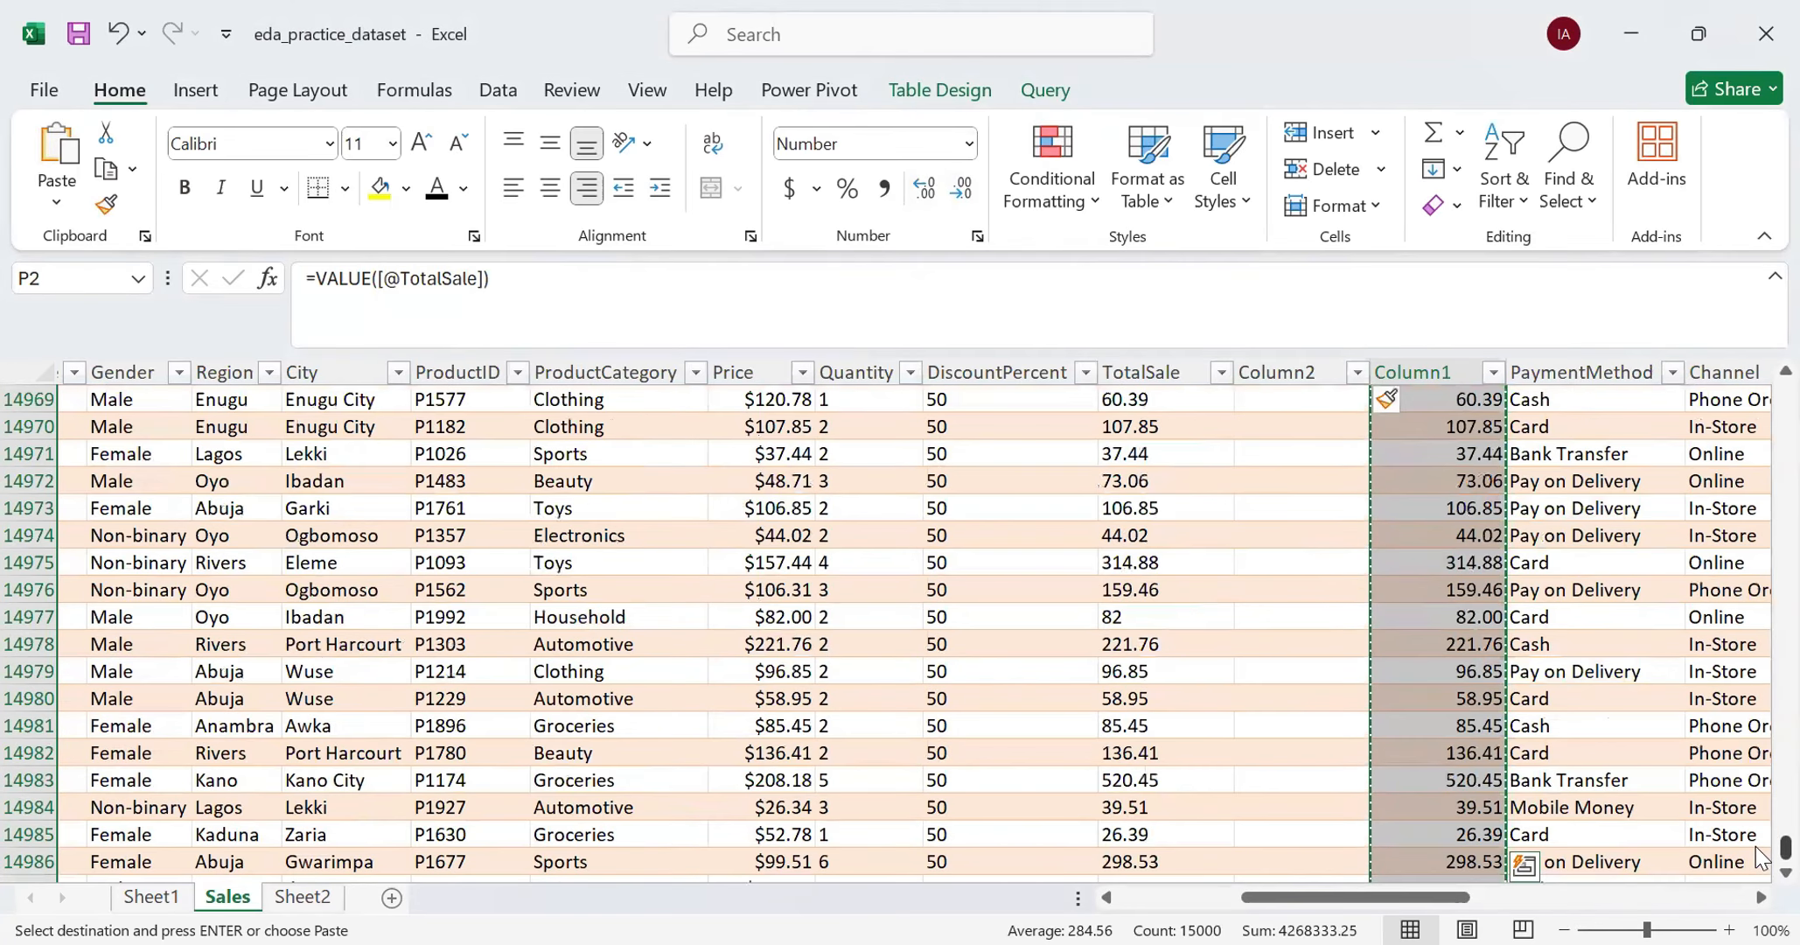
{"action": "left_click_drag", "start_coordinate": [1757, 852], "coordinate": [1760, 329]}
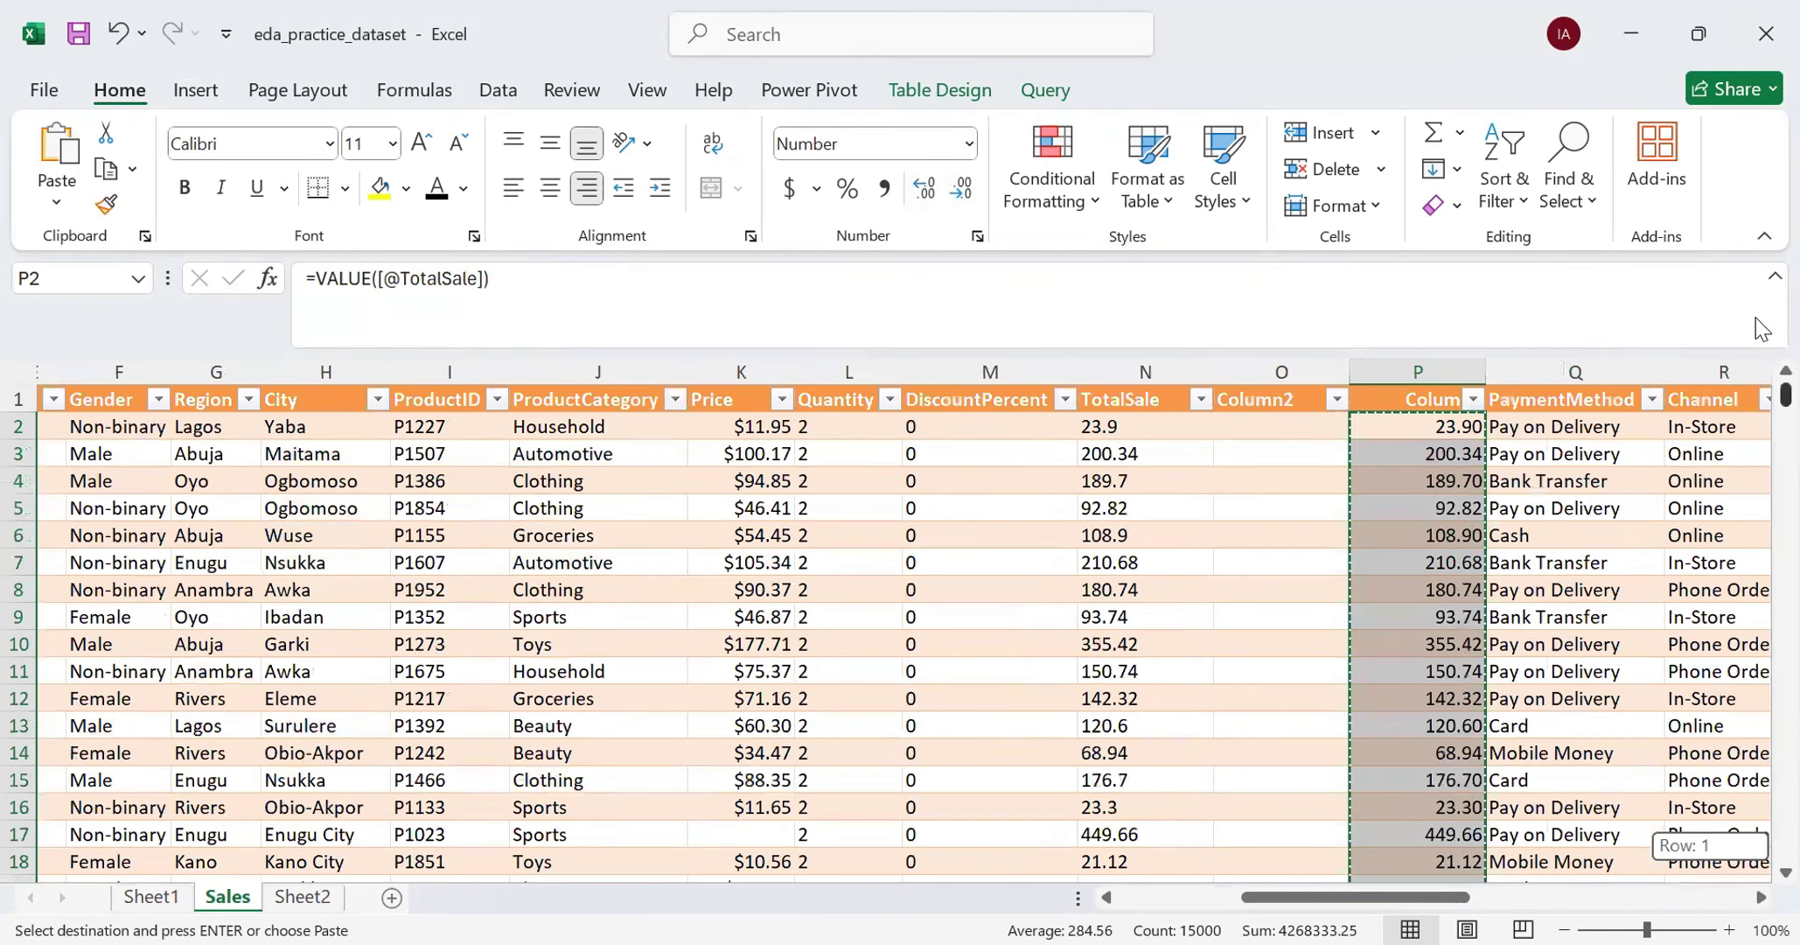
- Paste the copied helper results as values only into the new blank column, starting at O2, and check cell O2
{"action": "left_click", "coordinate": [1286, 426]}
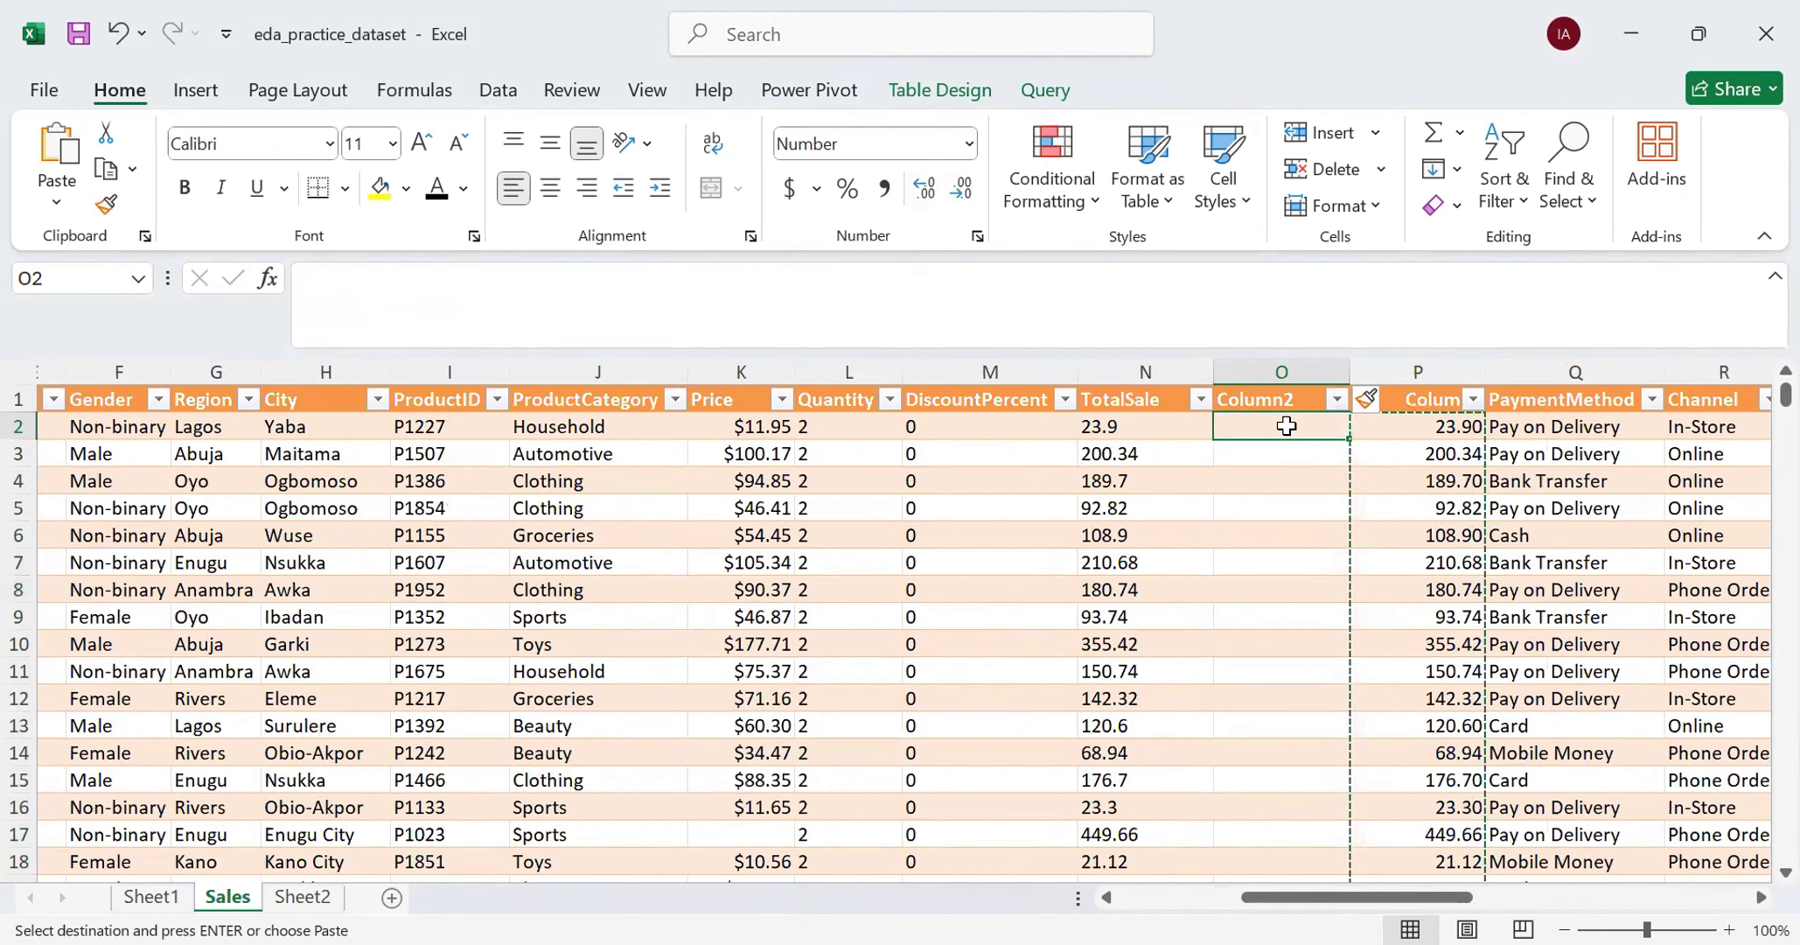
{"action": "right_click", "coordinate": [1286, 426]}
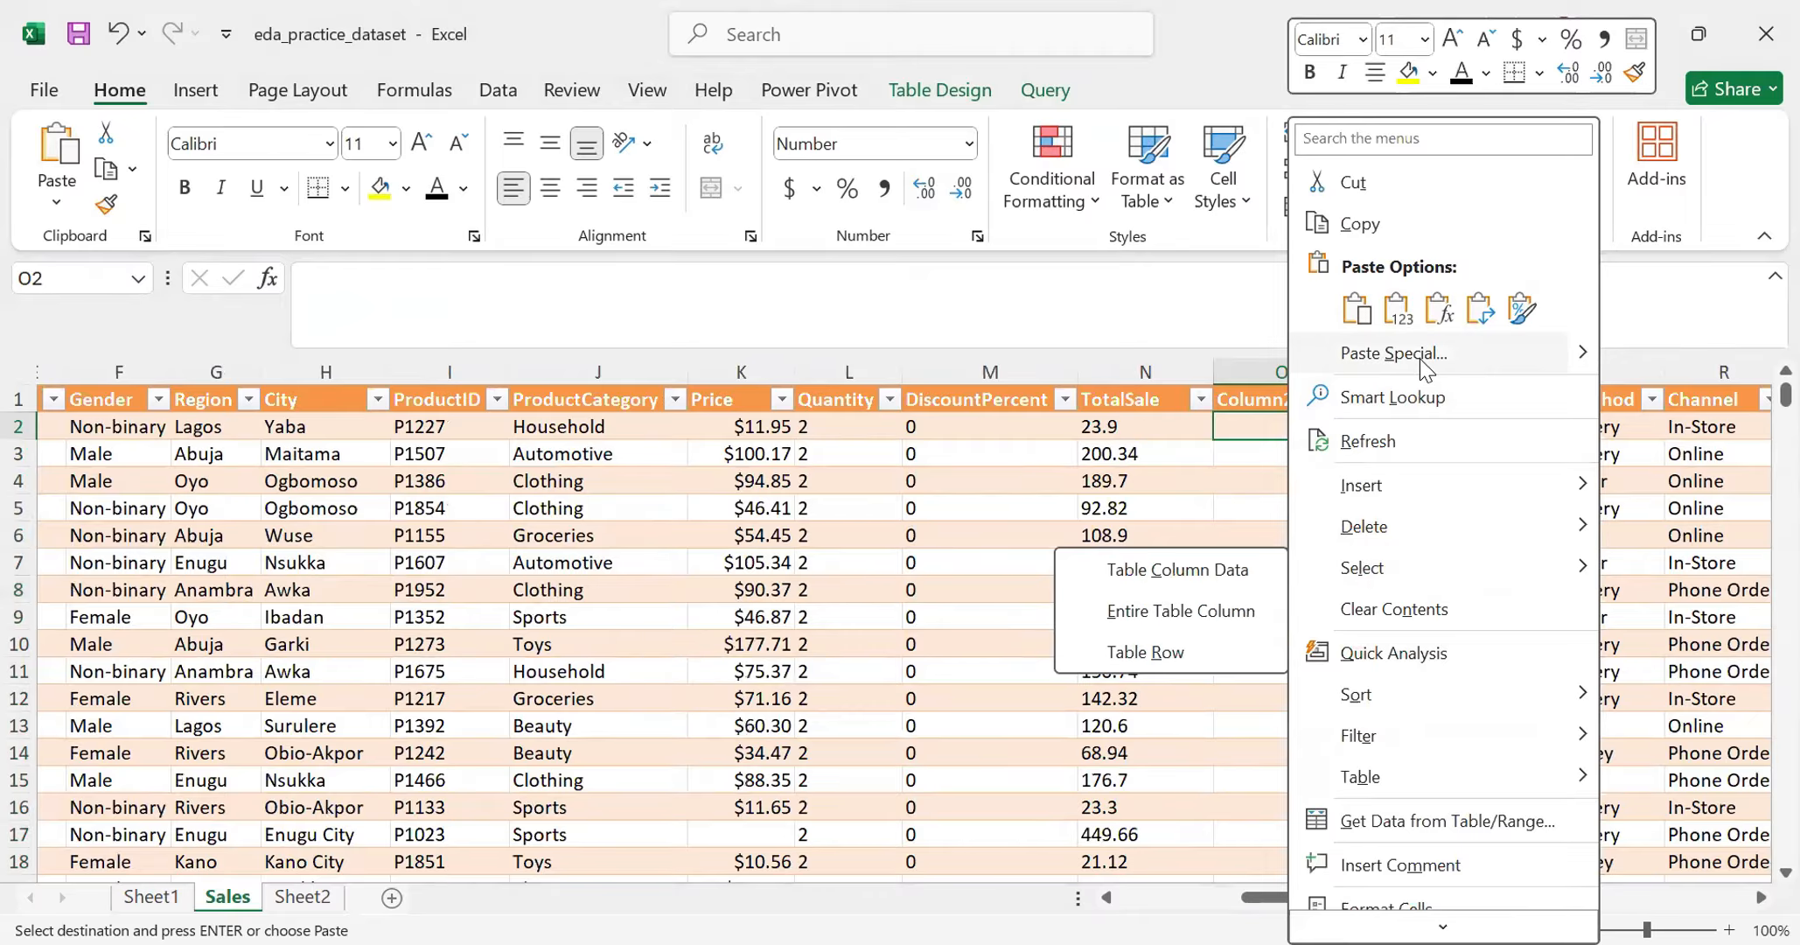
{"action": "mouse_move", "coordinate": [1590, 354]}
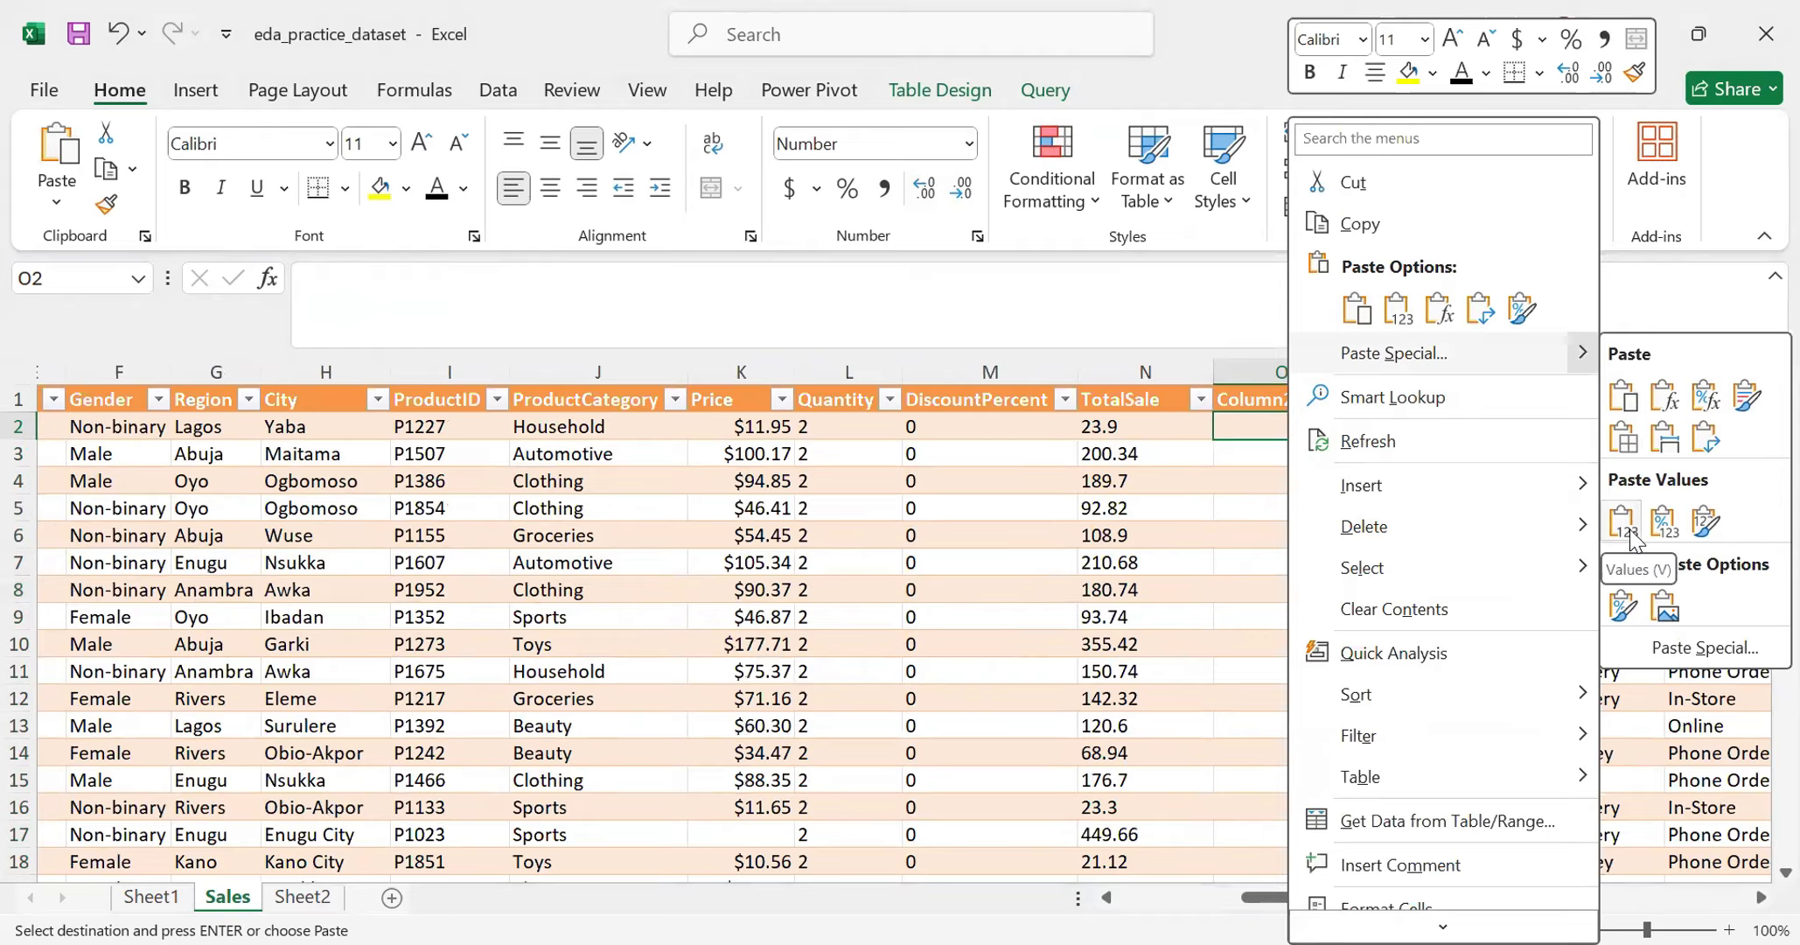
{"action": "left_click", "coordinate": [1626, 529]}
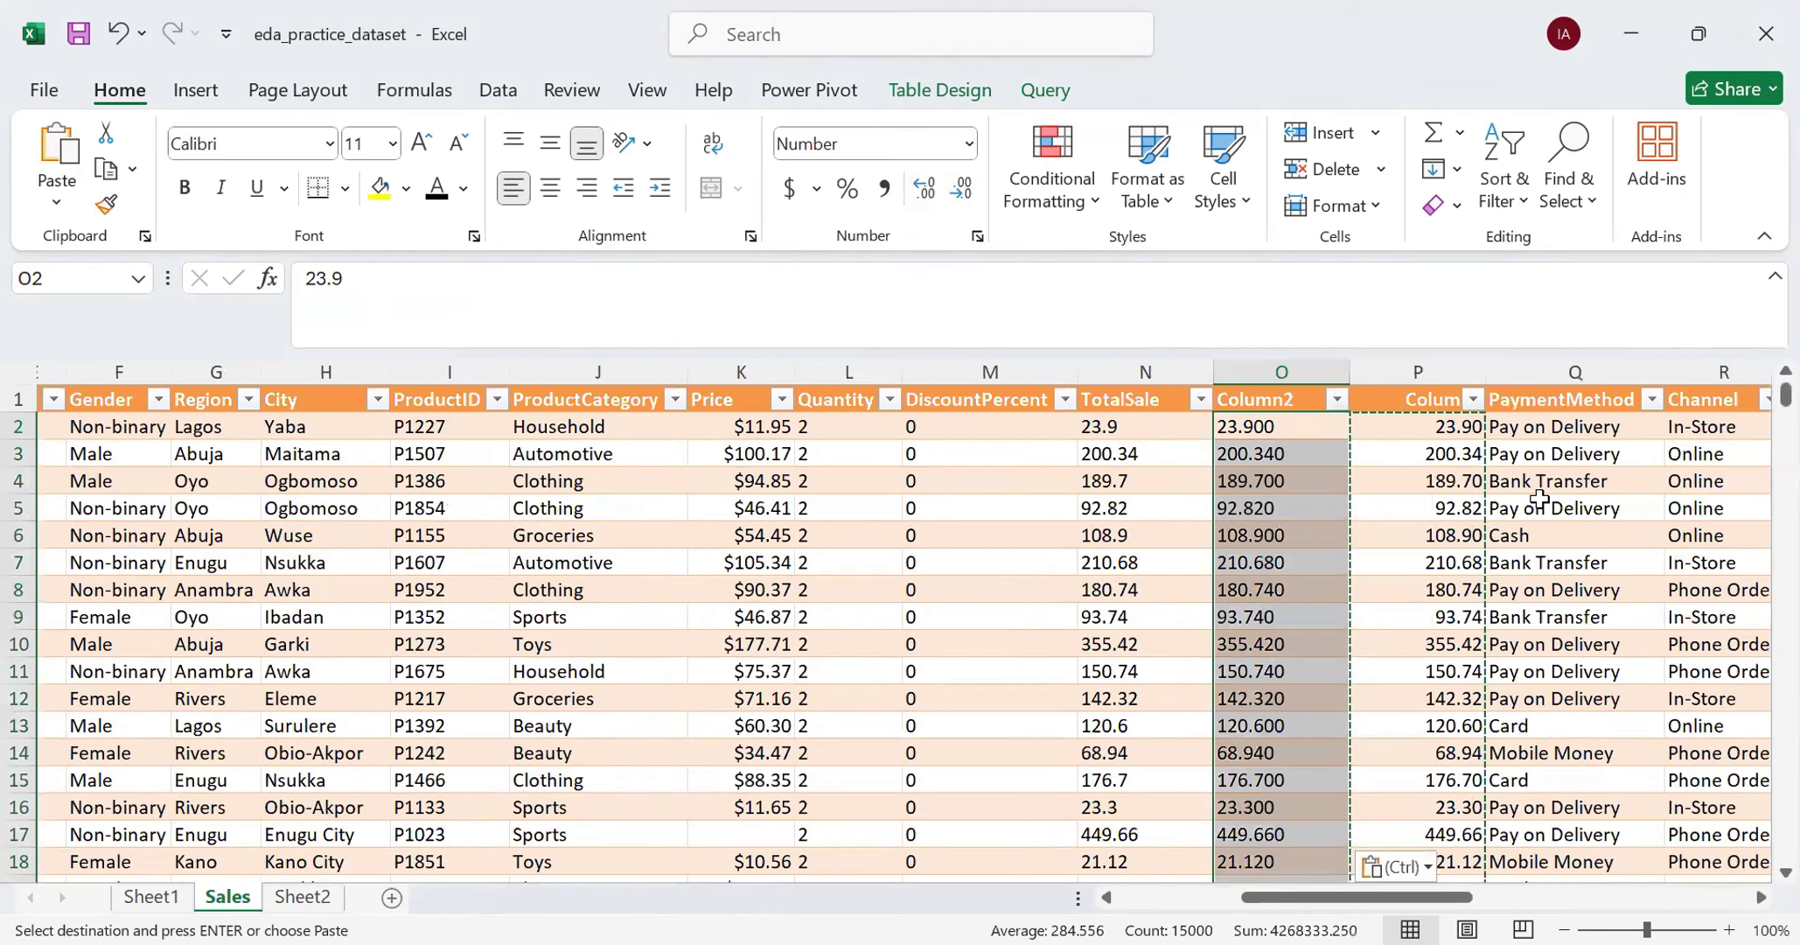
{"action": "left_click", "coordinate": [1282, 429]}
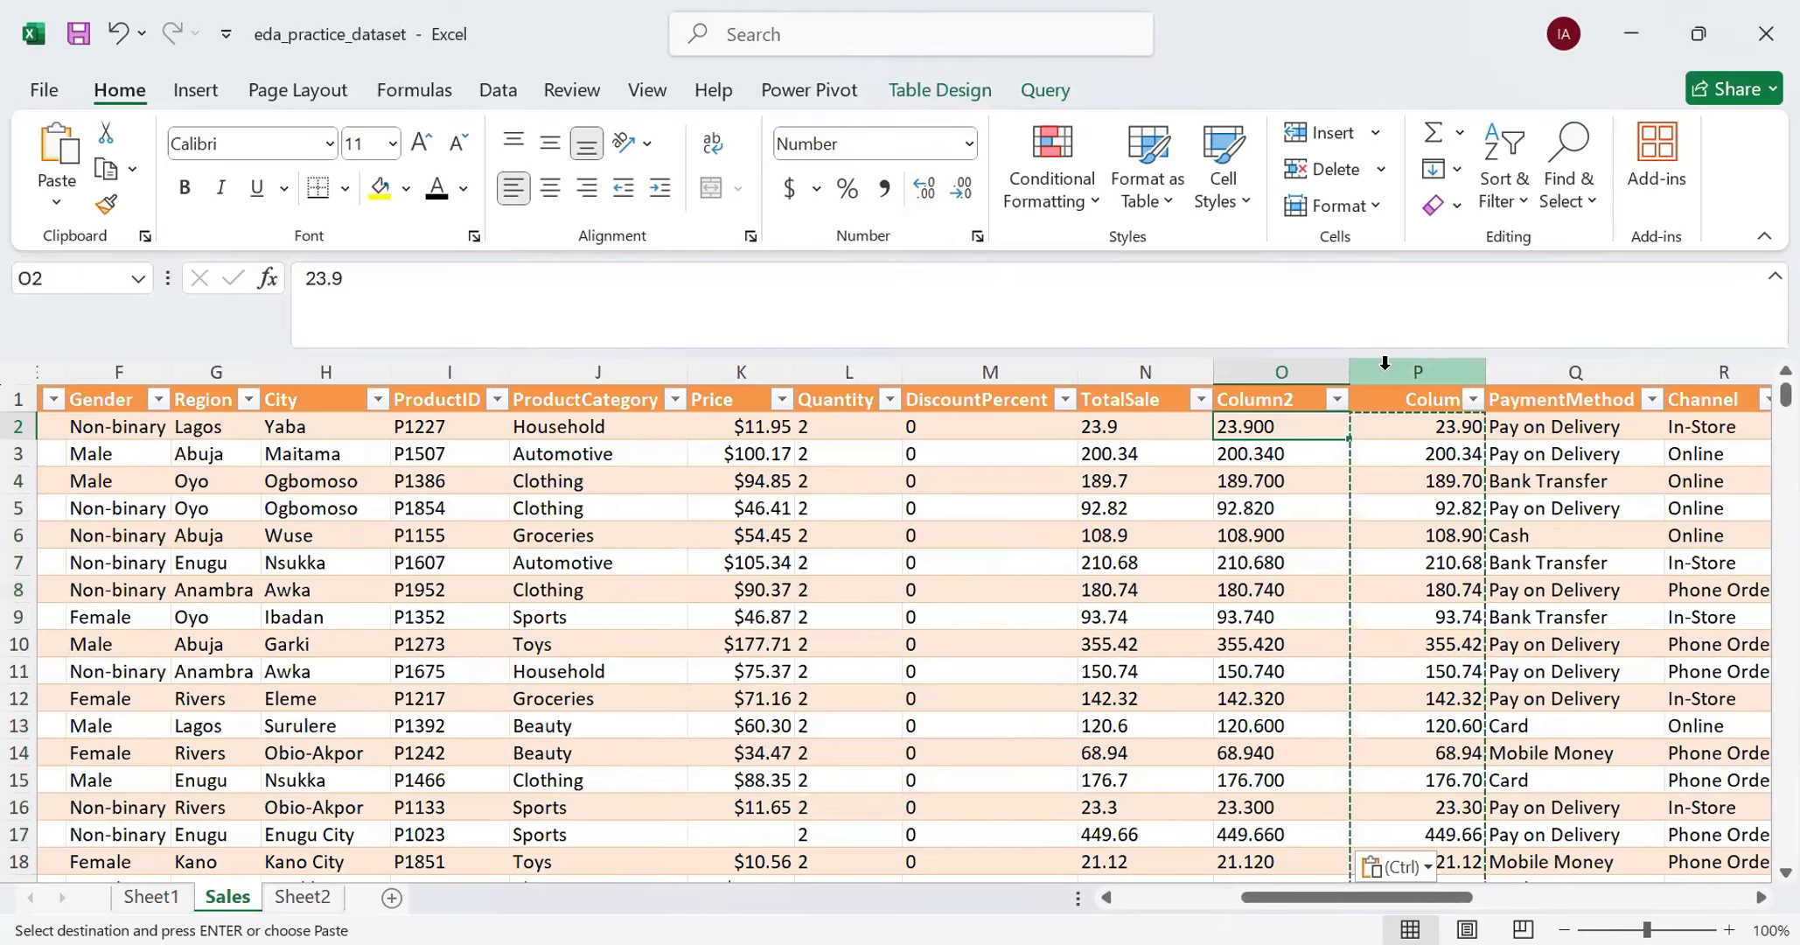
- Delete the original TotalSale column N
{"action": "left_click", "coordinate": [1146, 364]}
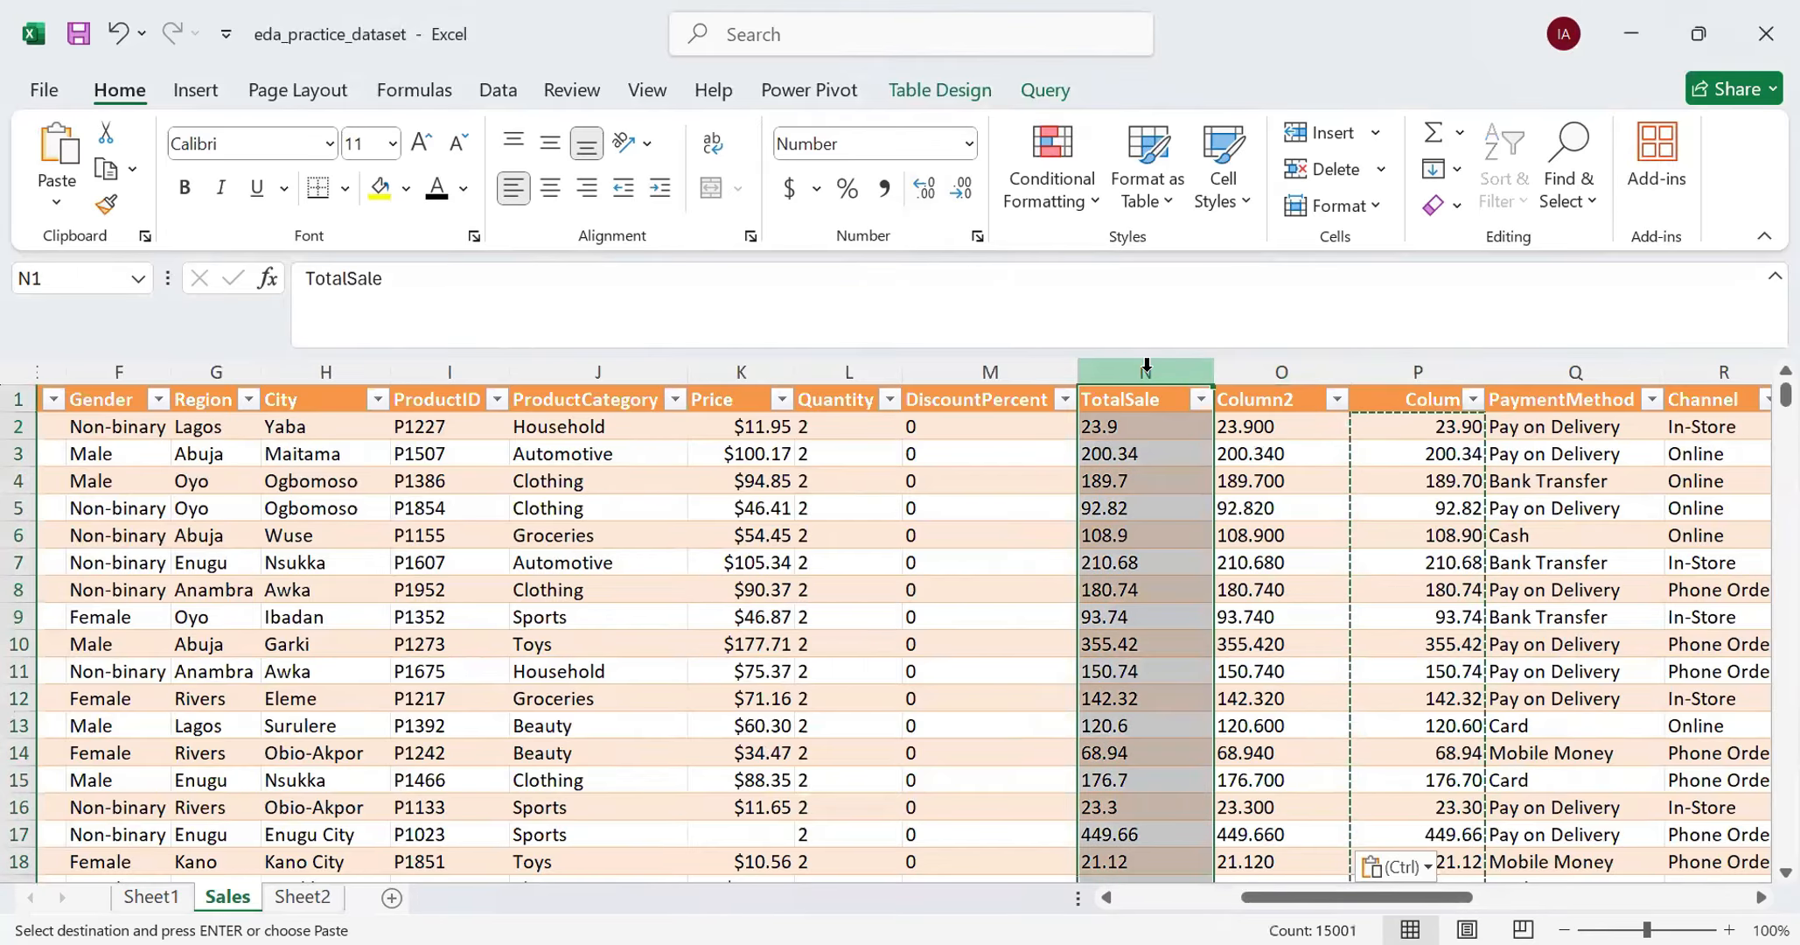
{"action": "right_click", "coordinate": [1151, 373]}
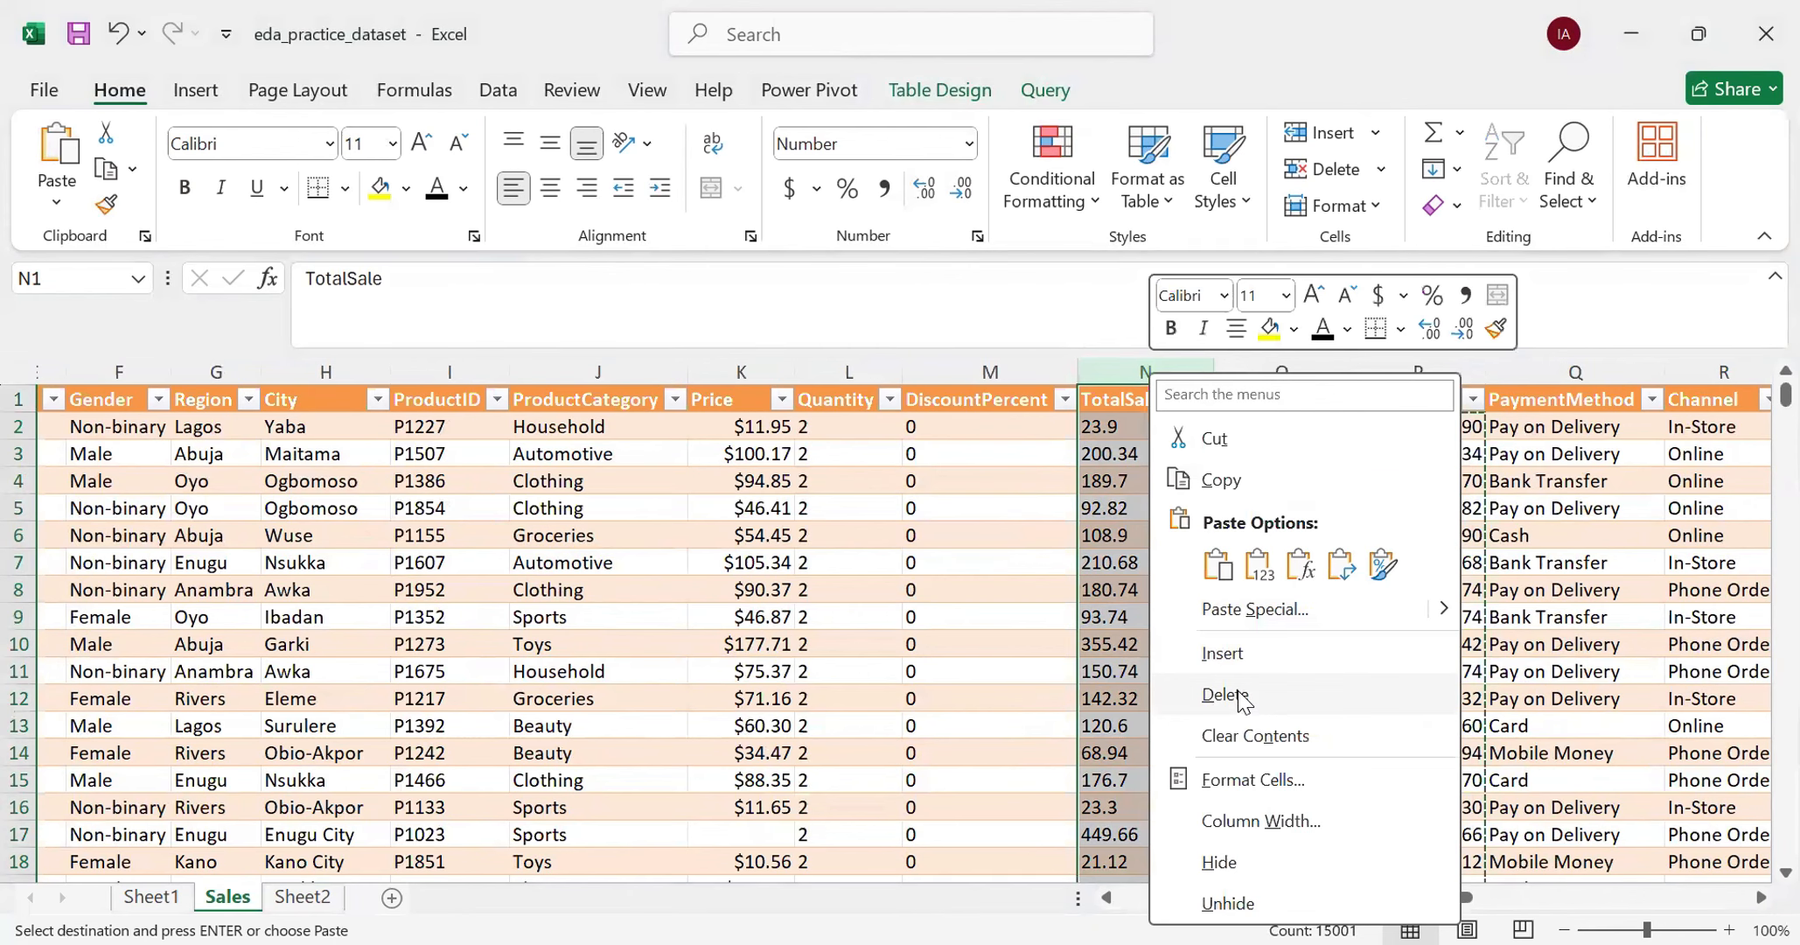
{"action": "left_click", "coordinate": [1240, 696]}
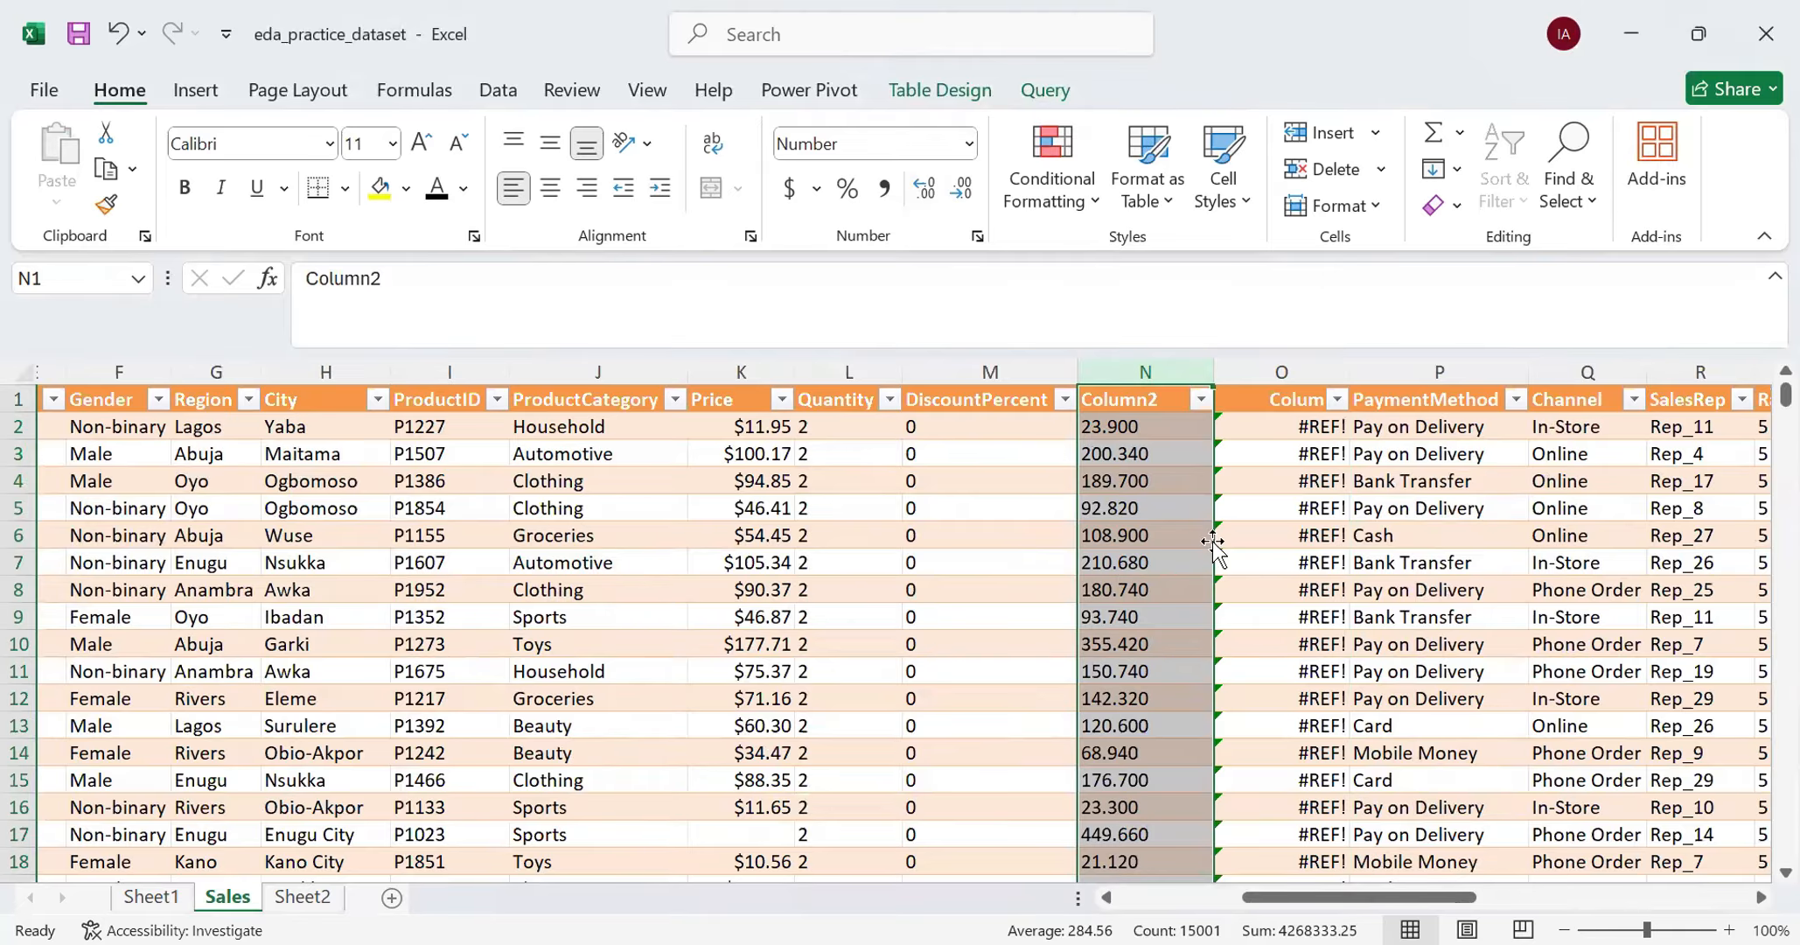
- Check the formula in O2 and delete the helper column O that holds the broken VALUE references
{"action": "left_click", "coordinate": [1286, 434]}
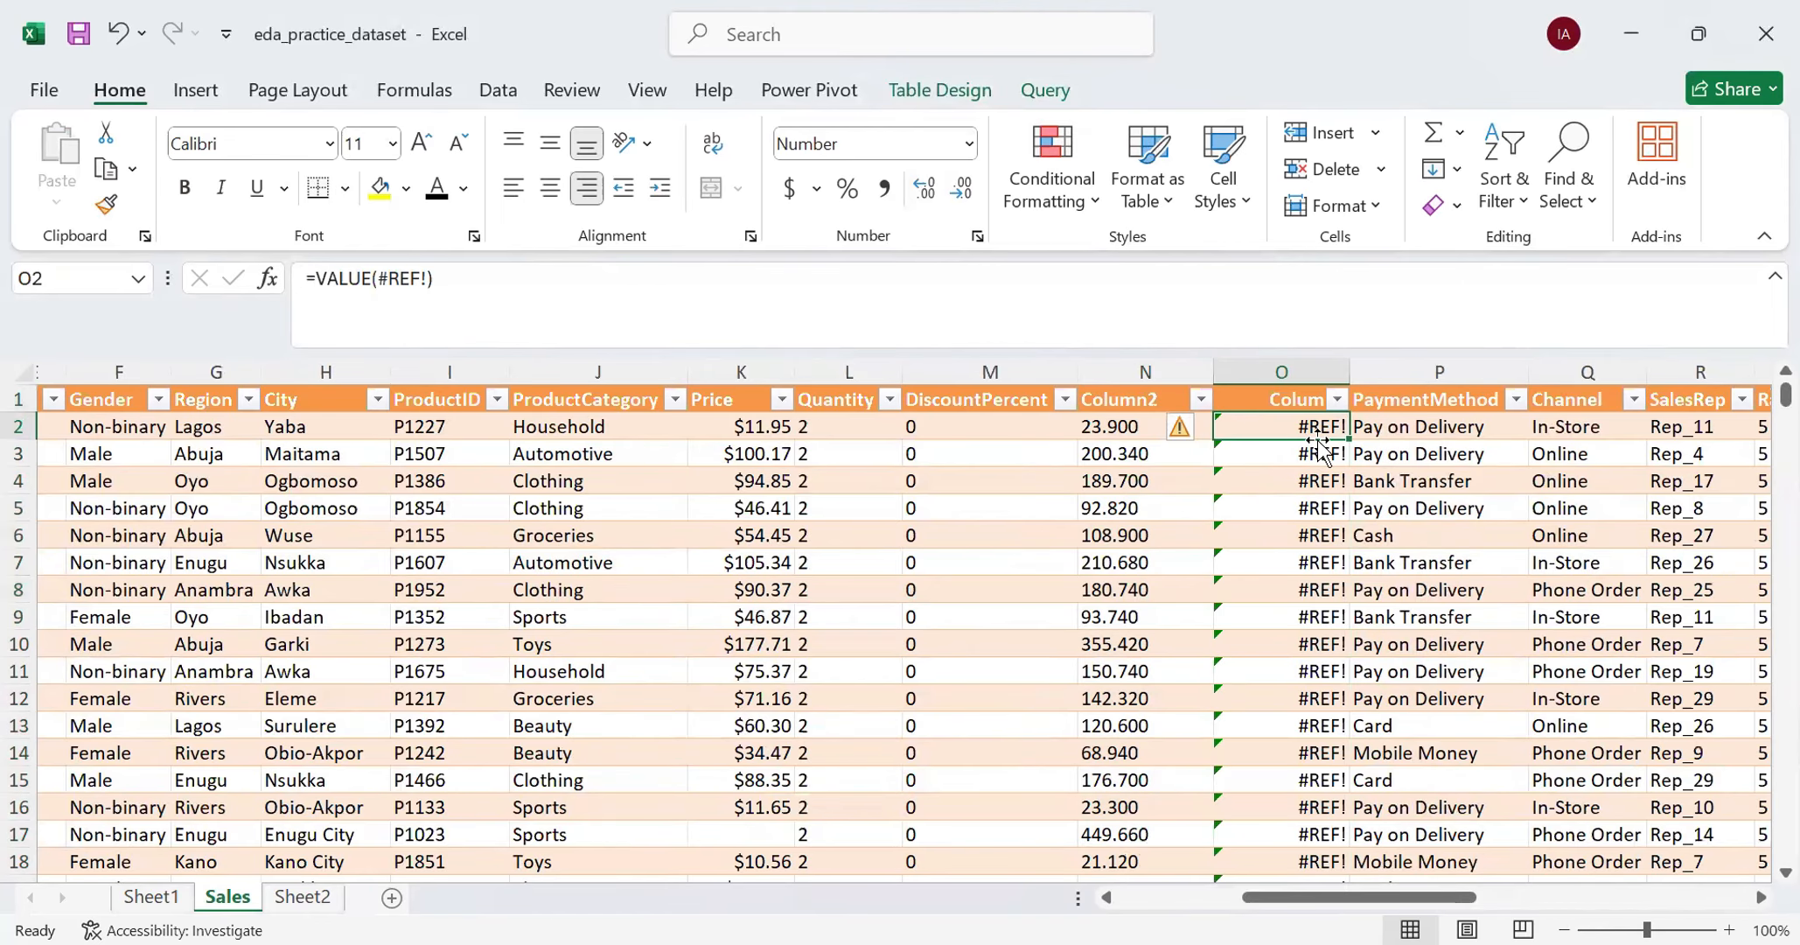
{"action": "left_click", "coordinate": [1294, 365]}
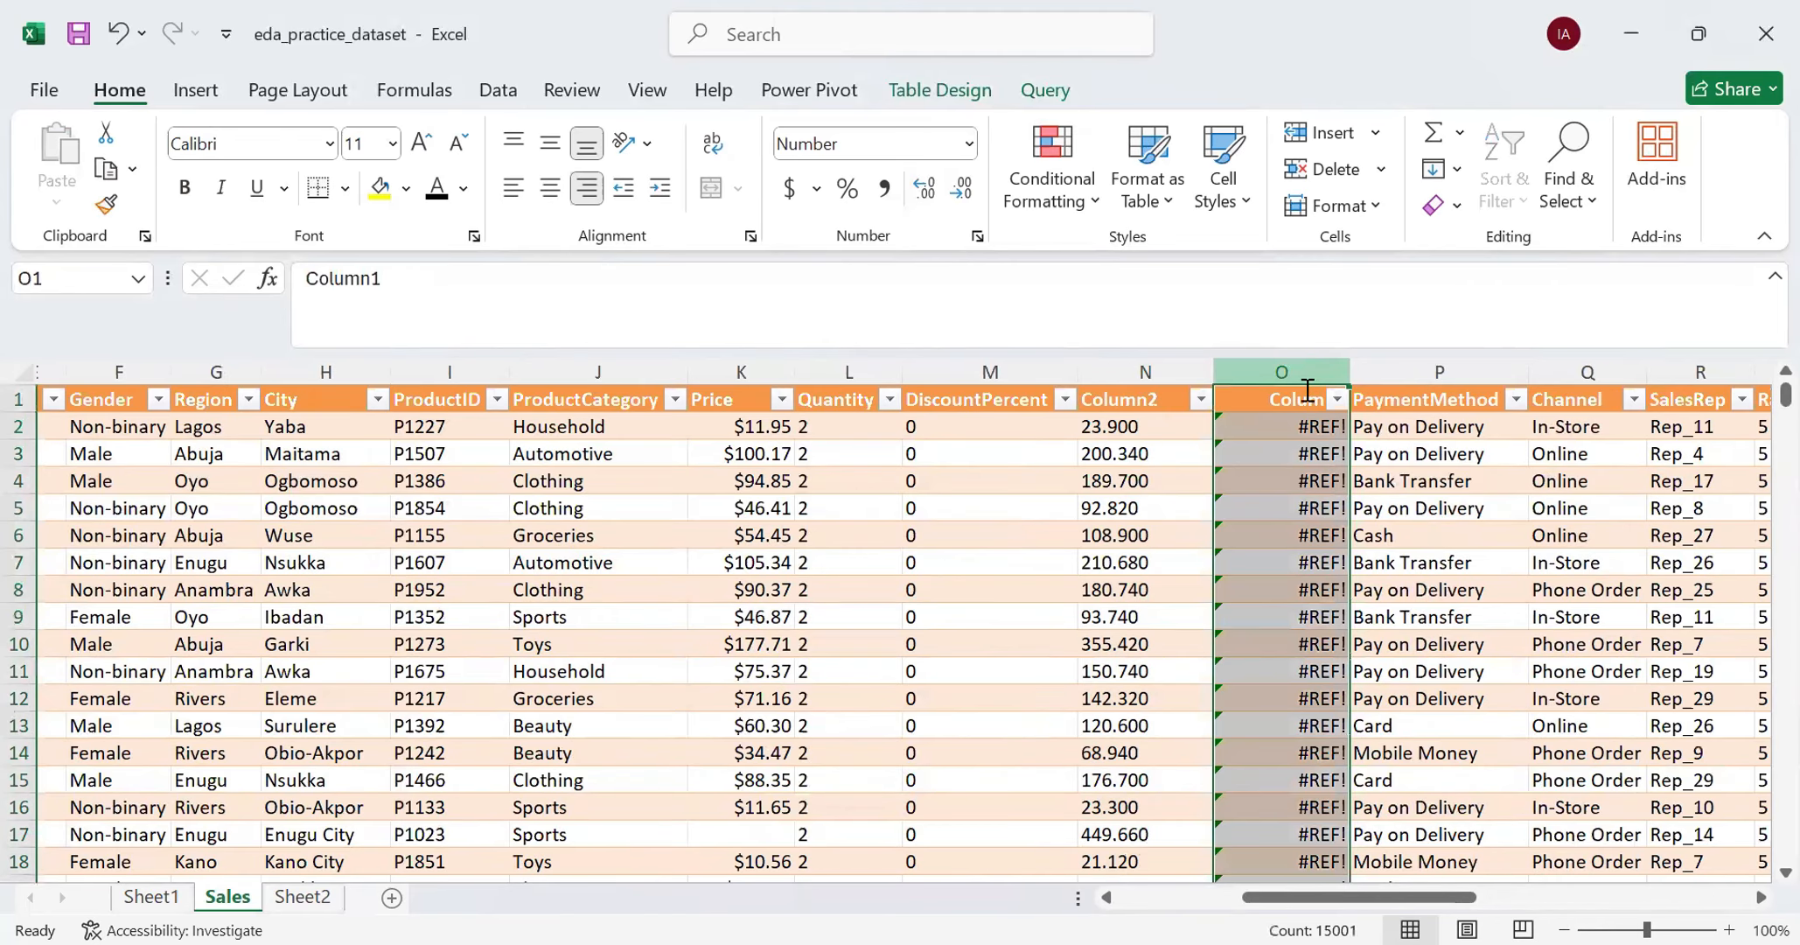
{"action": "right_click", "coordinate": [1299, 375]}
{"action": "left_click", "coordinate": [1370, 693]}
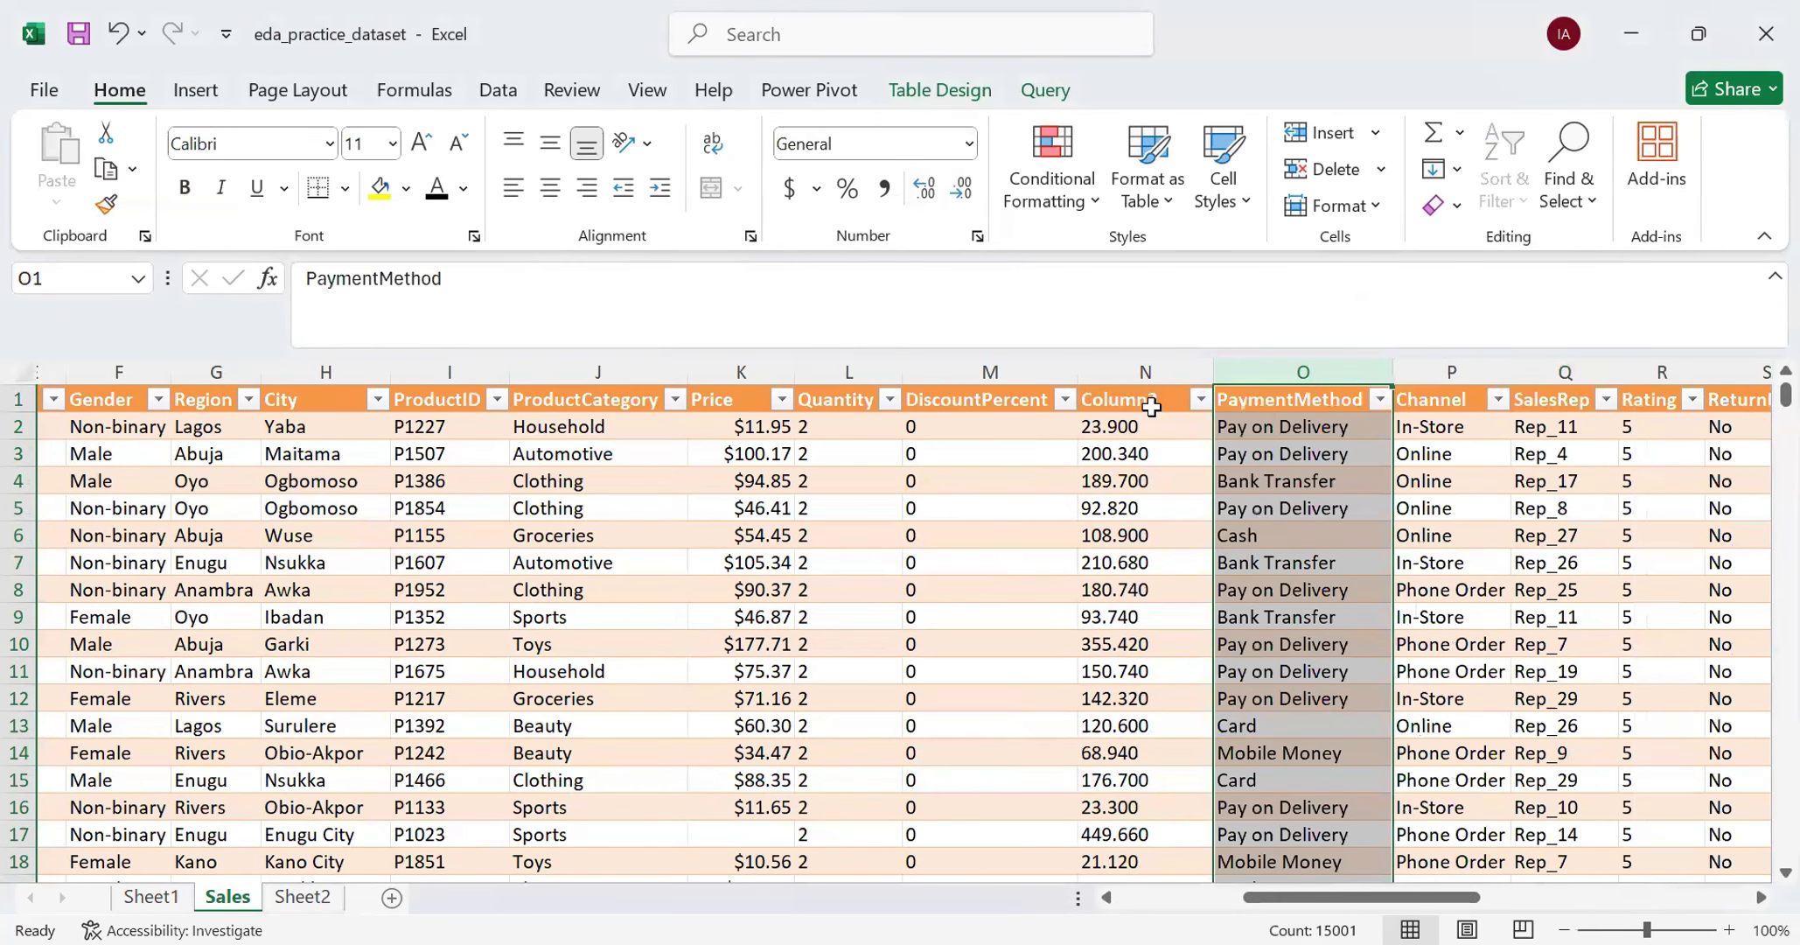
- Rename the pasted values column's header in N1 to TotalSales
{"action": "left_click", "coordinate": [1151, 396]}
{"action": "type", "text": "T"}
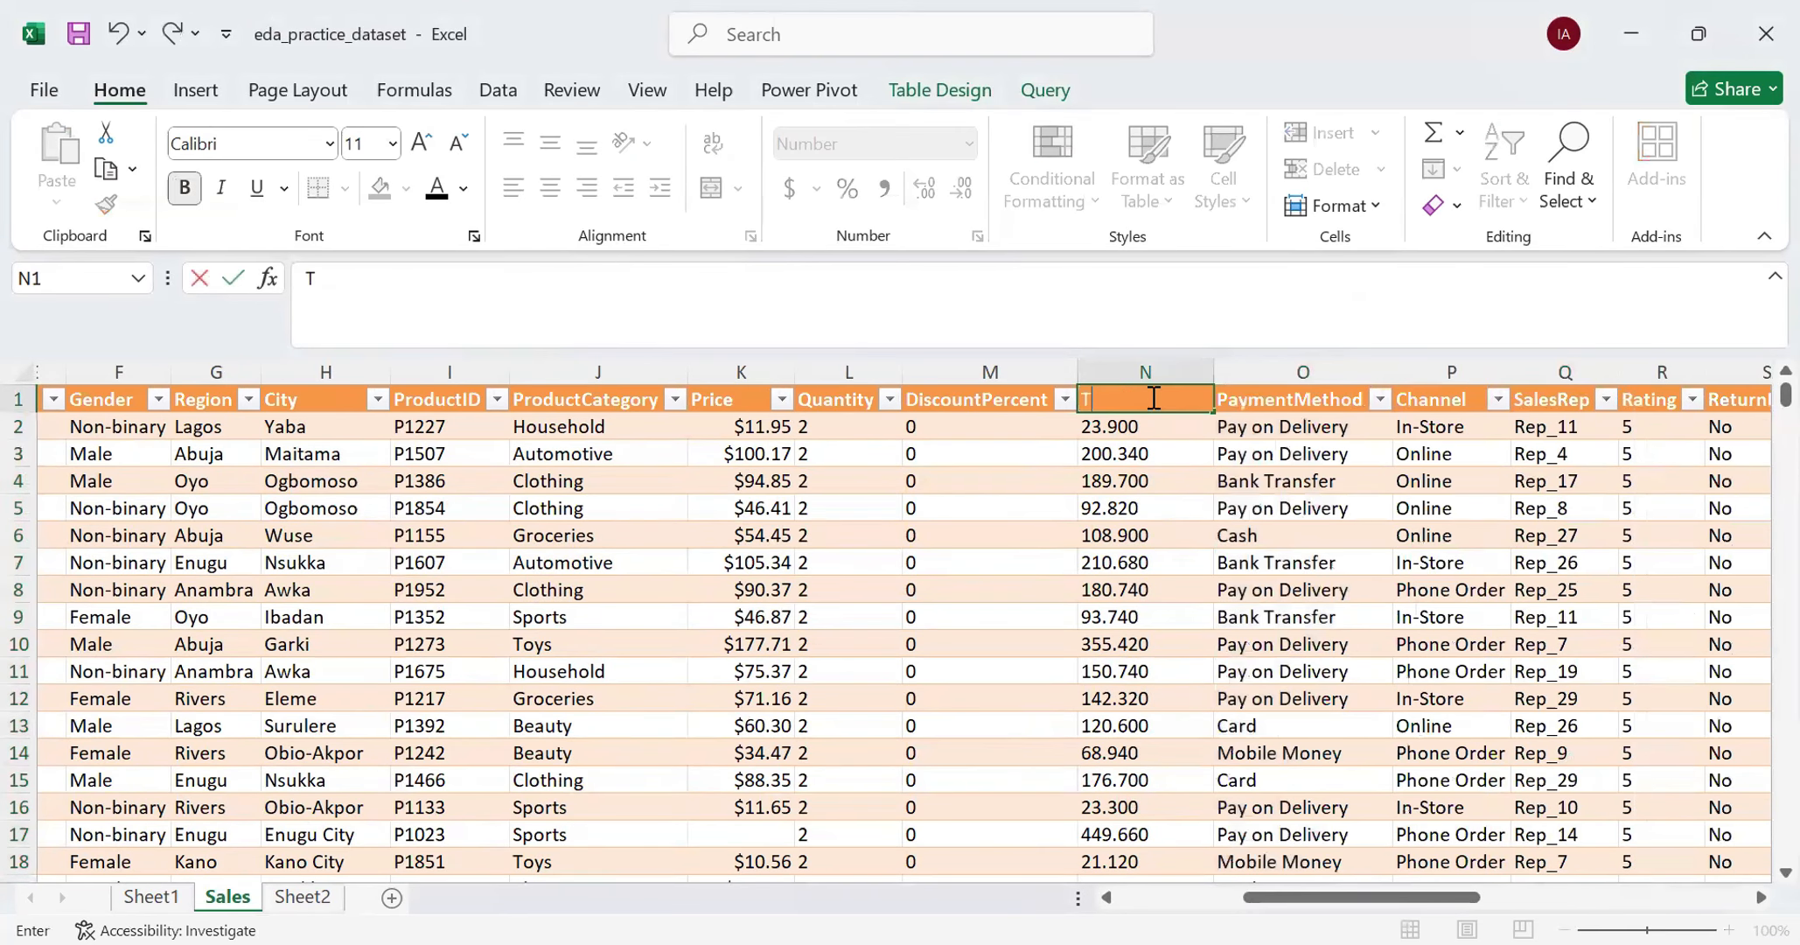
{"action": "type", "text": "otalSales"}
{"action": "key", "text": "Return"}
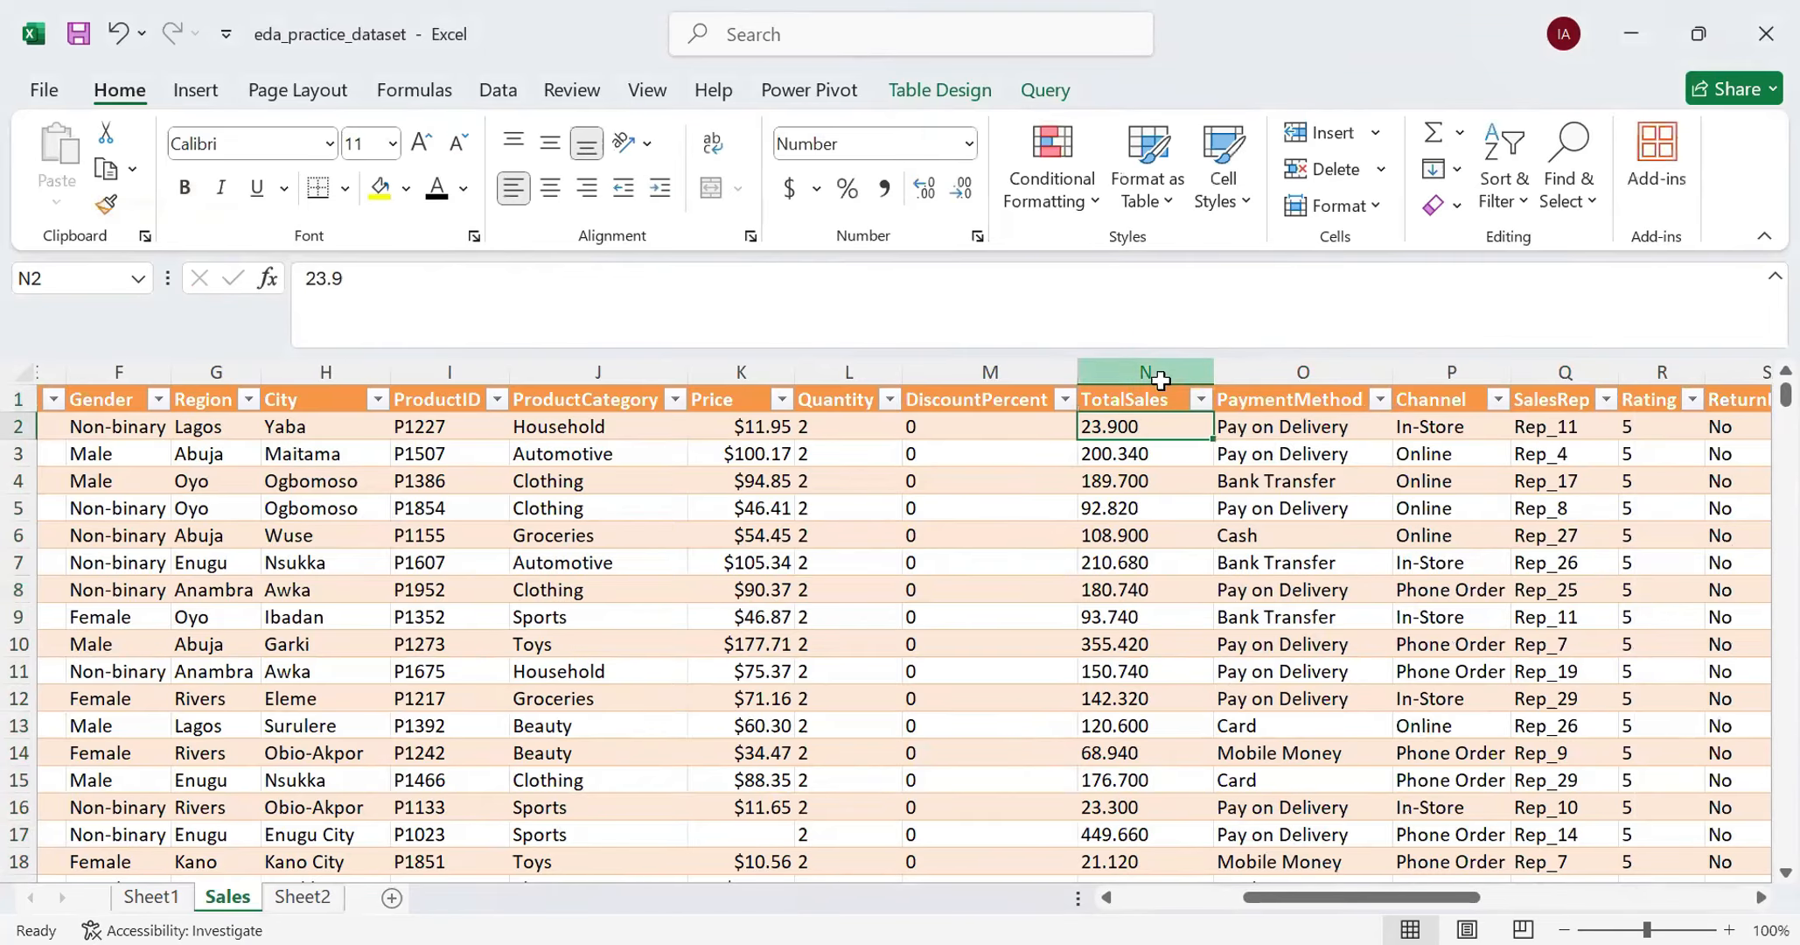
- Format the TotalSales column as Currency with the $ symbol and two decimal places, and align it right
{"action": "left_click", "coordinate": [1153, 372]}
{"action": "left_click", "coordinate": [962, 191]}
{"action": "left_click", "coordinate": [962, 191]}
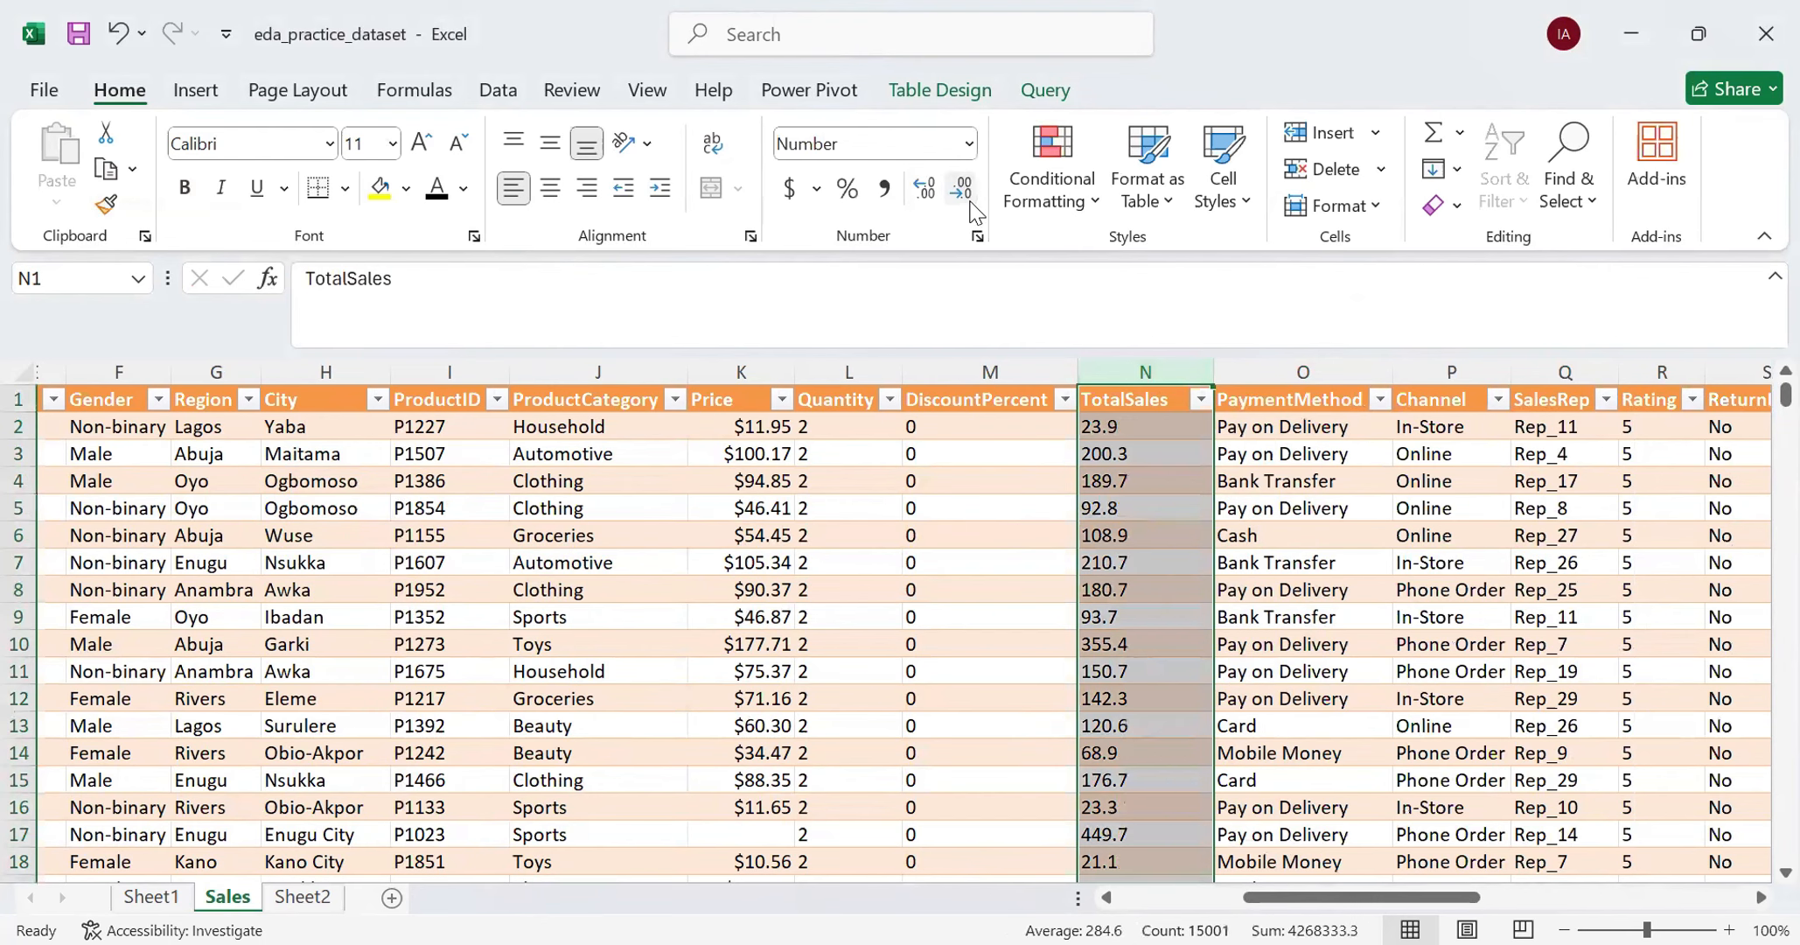
{"action": "left_click", "coordinate": [923, 199]}
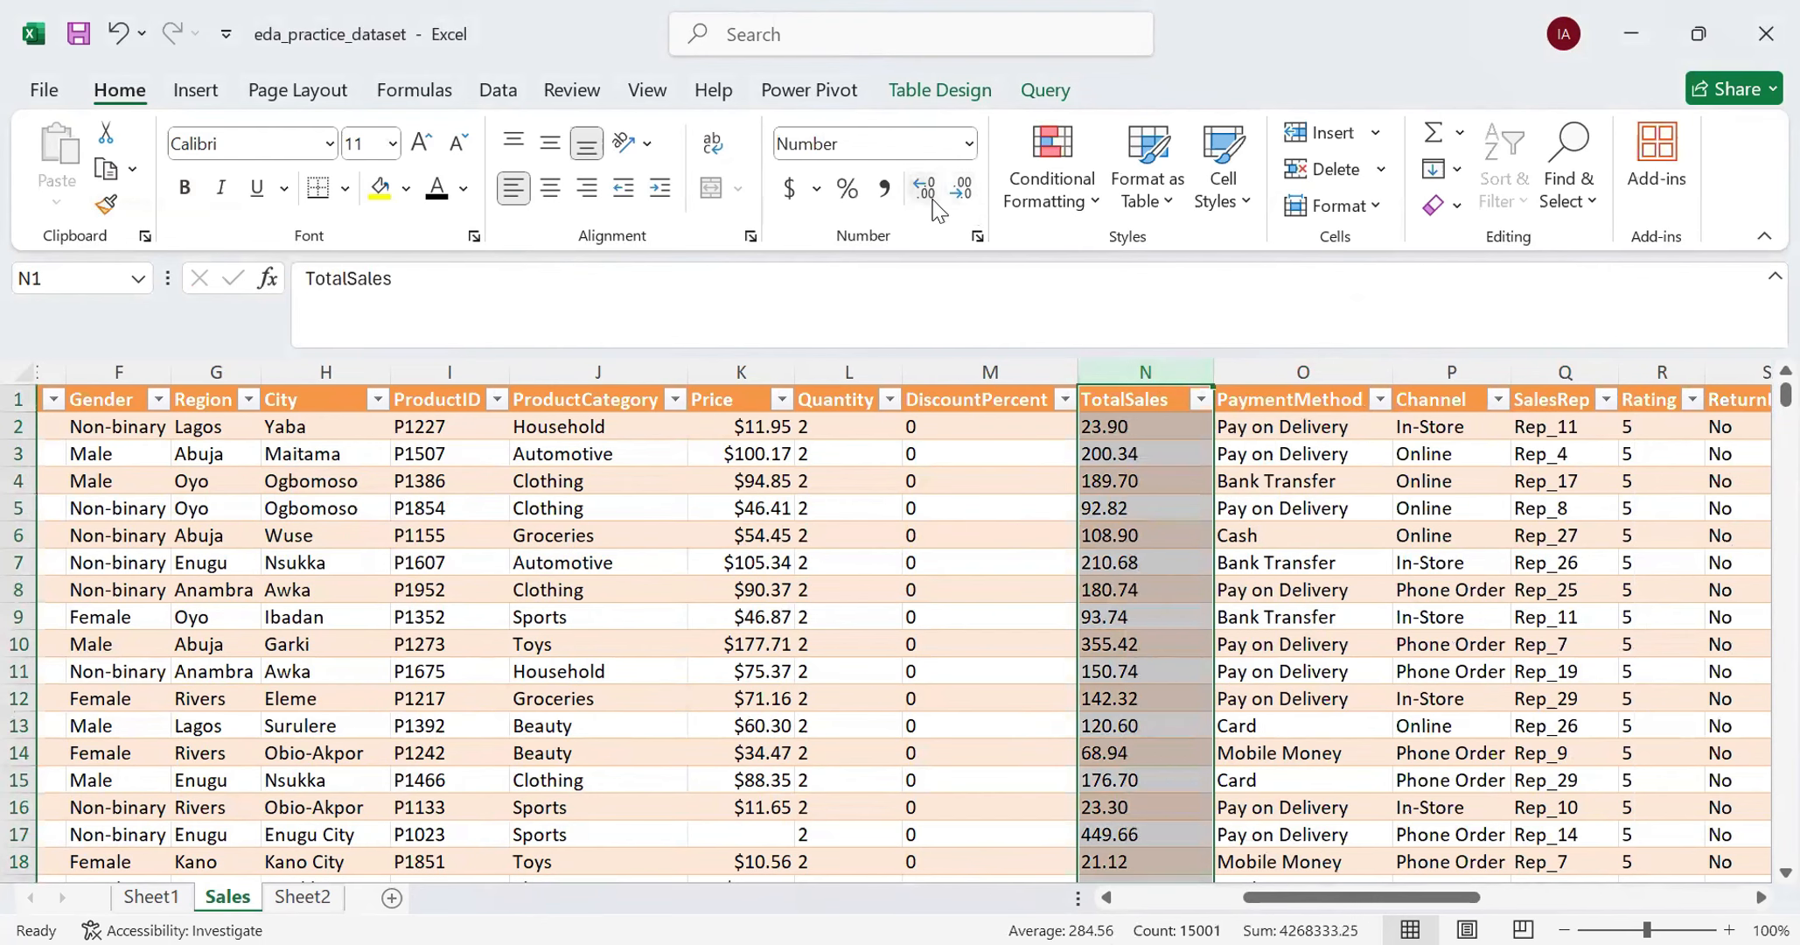
{"action": "left_click", "coordinate": [969, 146]}
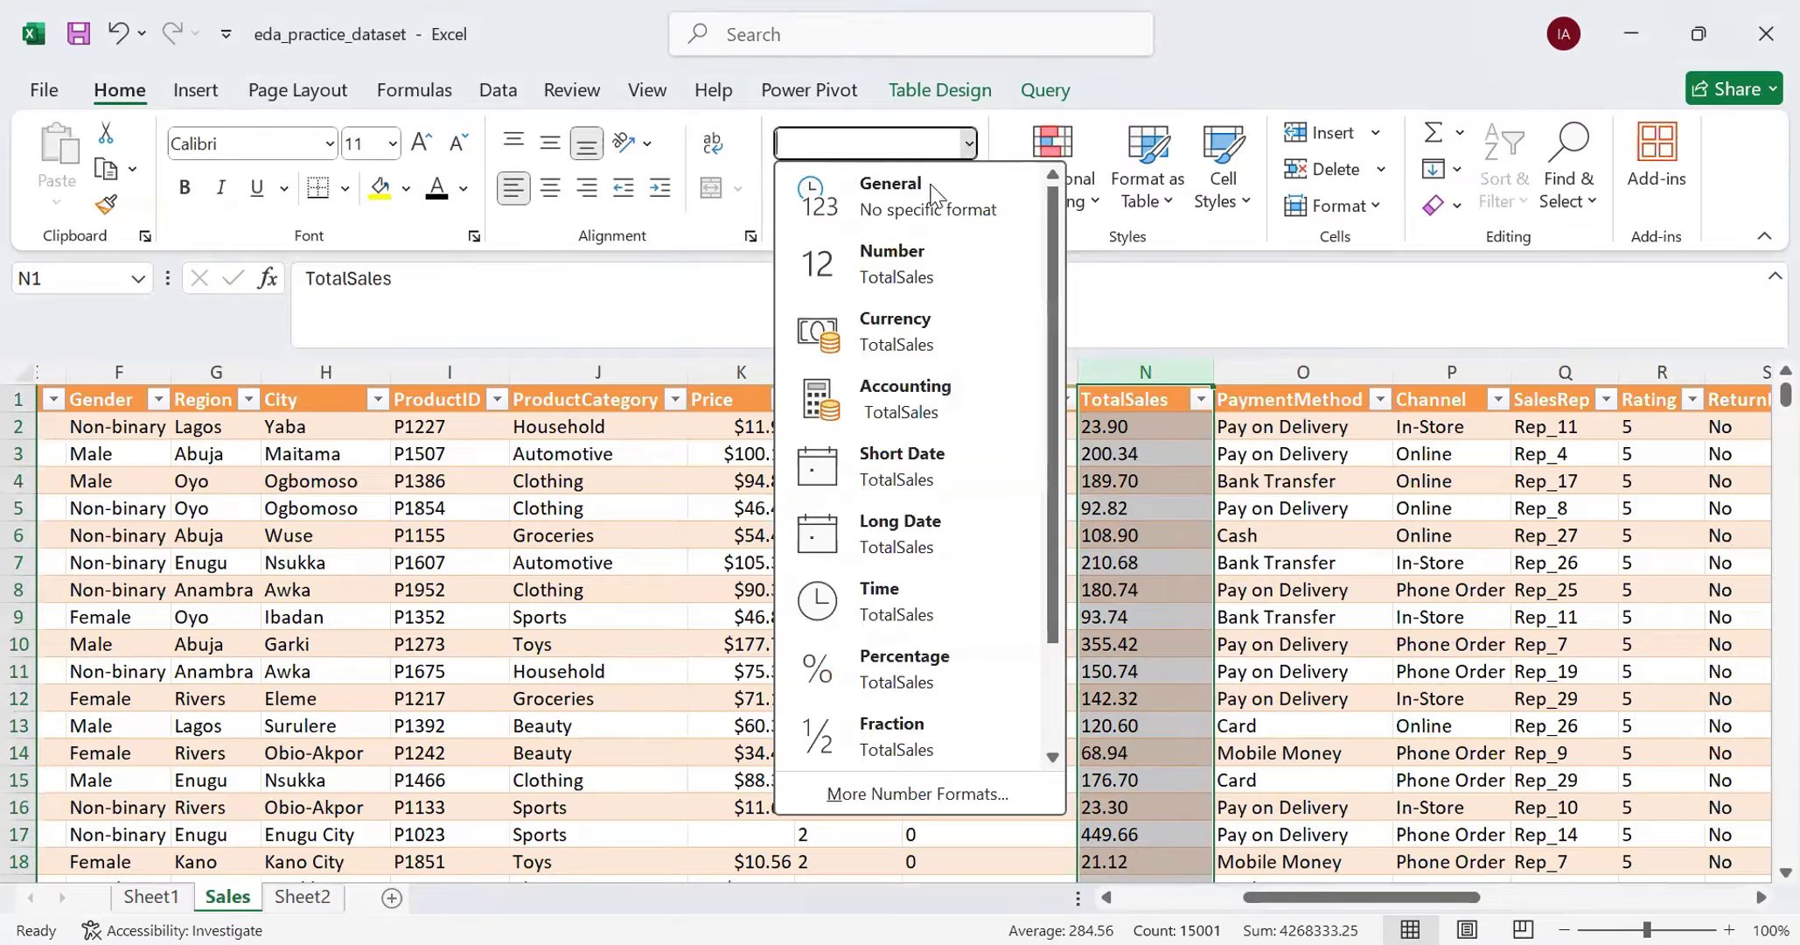
{"action": "left_click", "coordinate": [900, 358]}
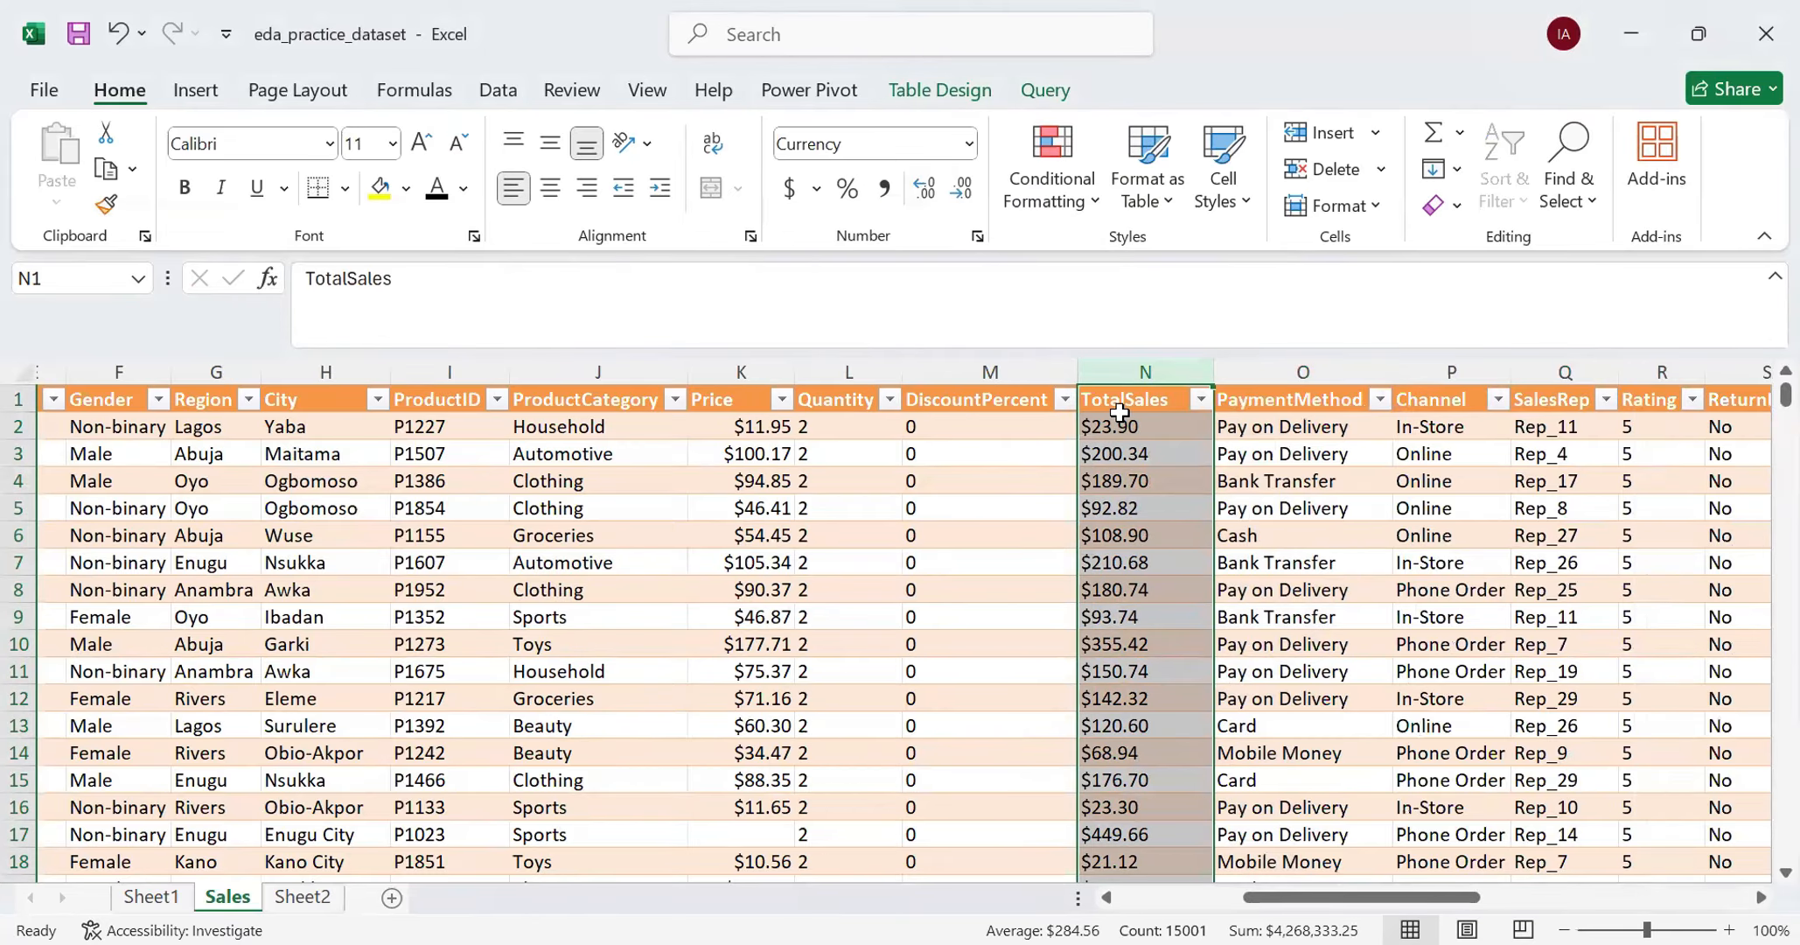
{"action": "left_click", "coordinate": [597, 192]}
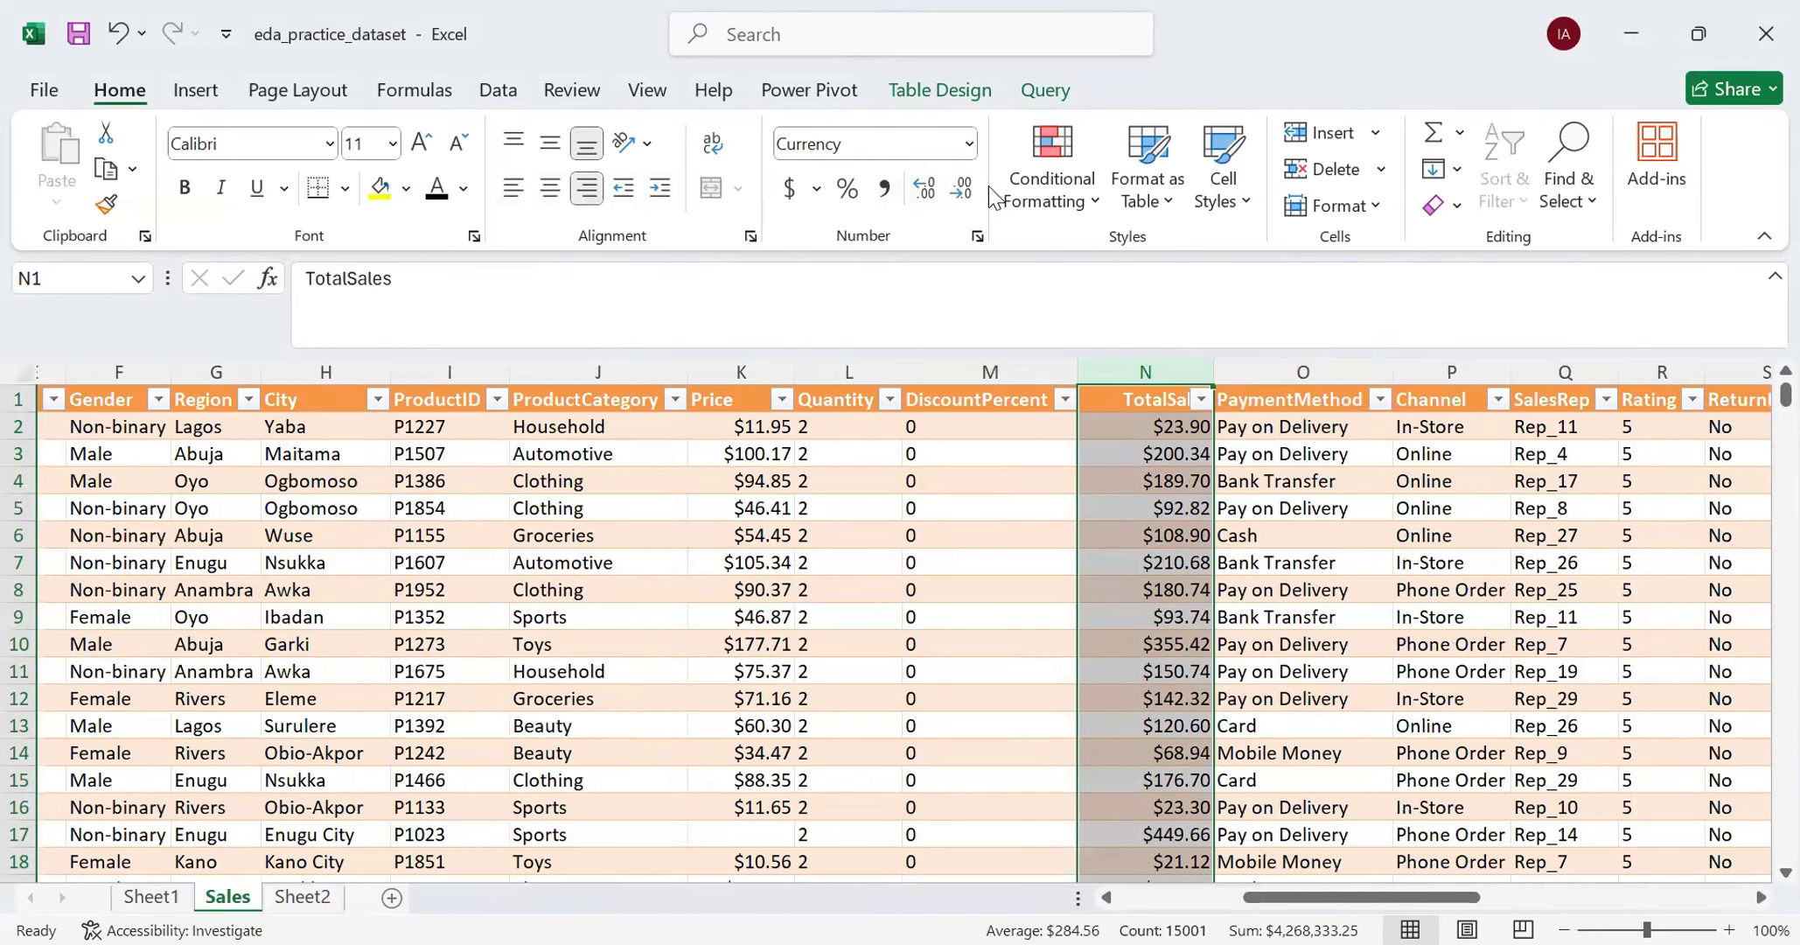
{"action": "left_click", "coordinate": [968, 144]}
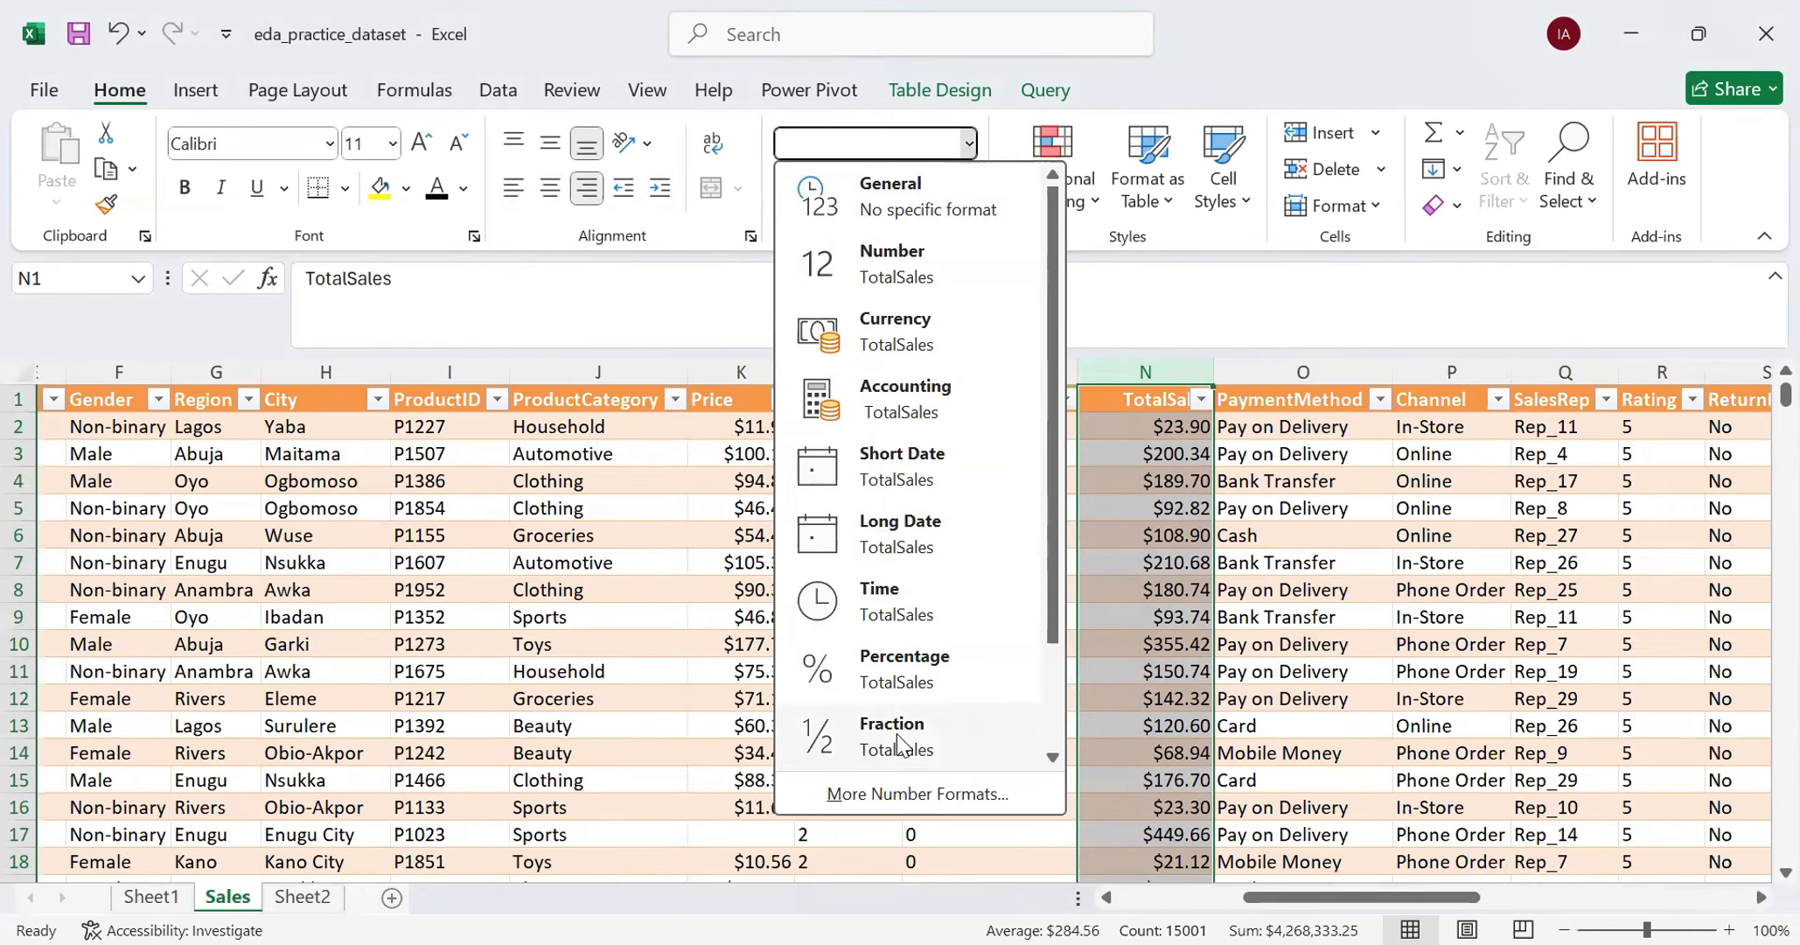
{"action": "left_click", "coordinate": [910, 800]}
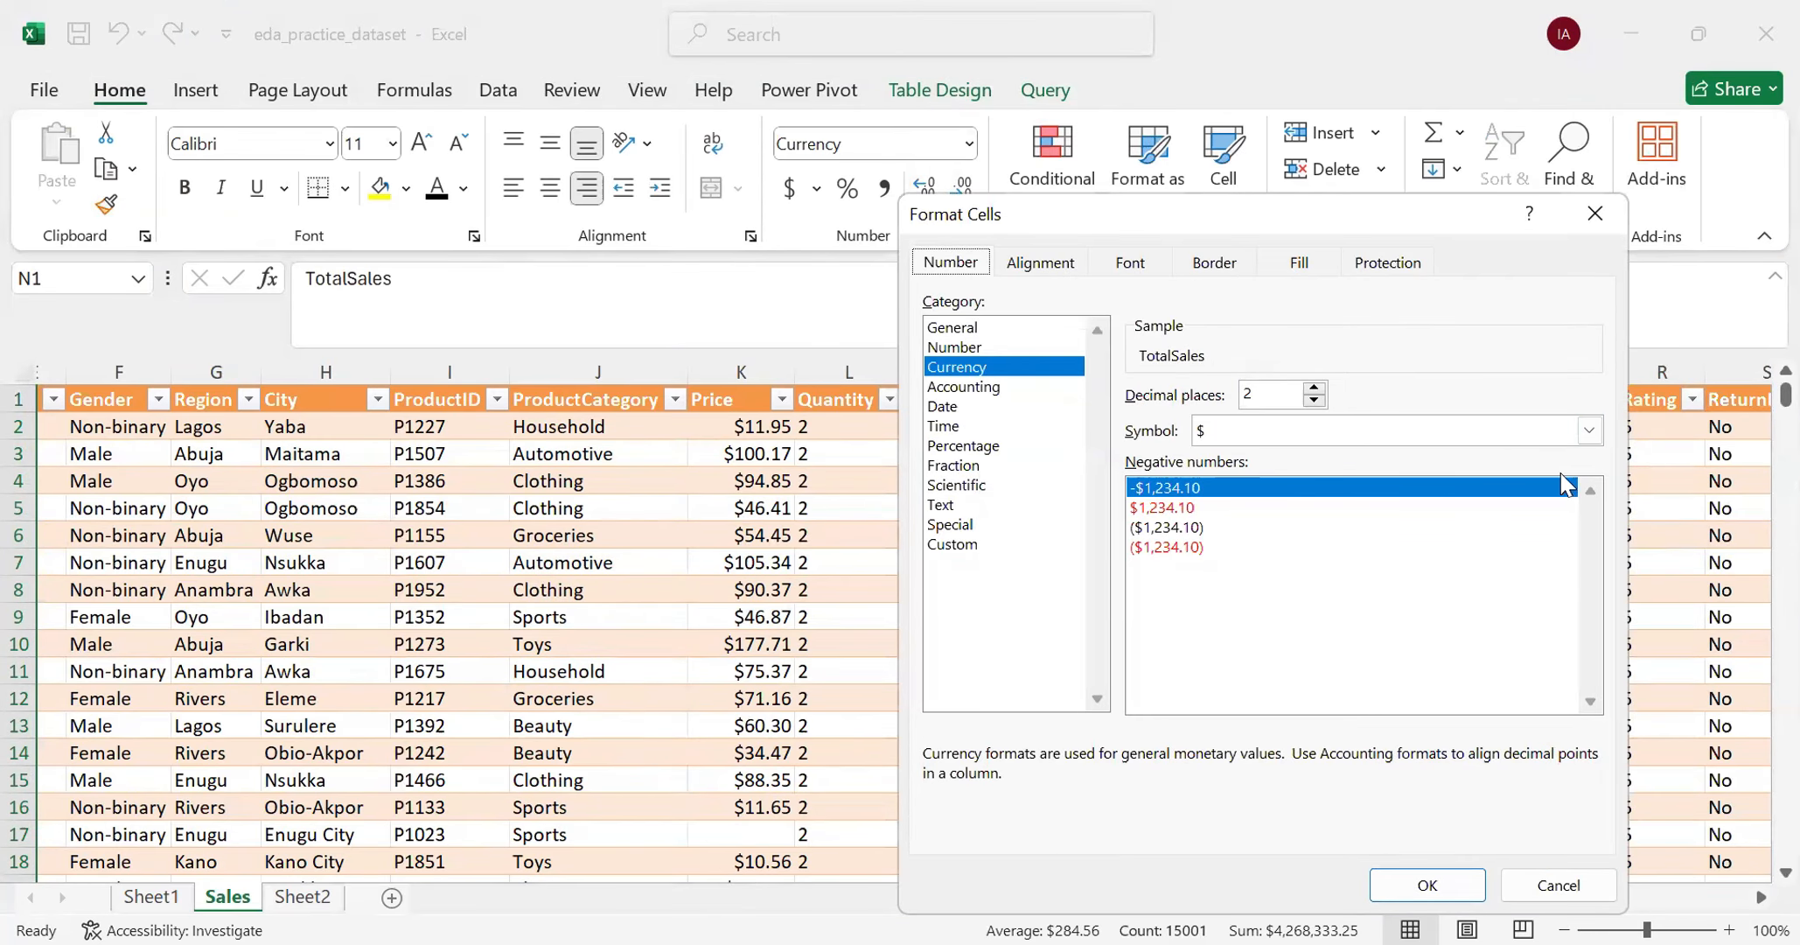
{"action": "left_click", "coordinate": [1427, 884]}
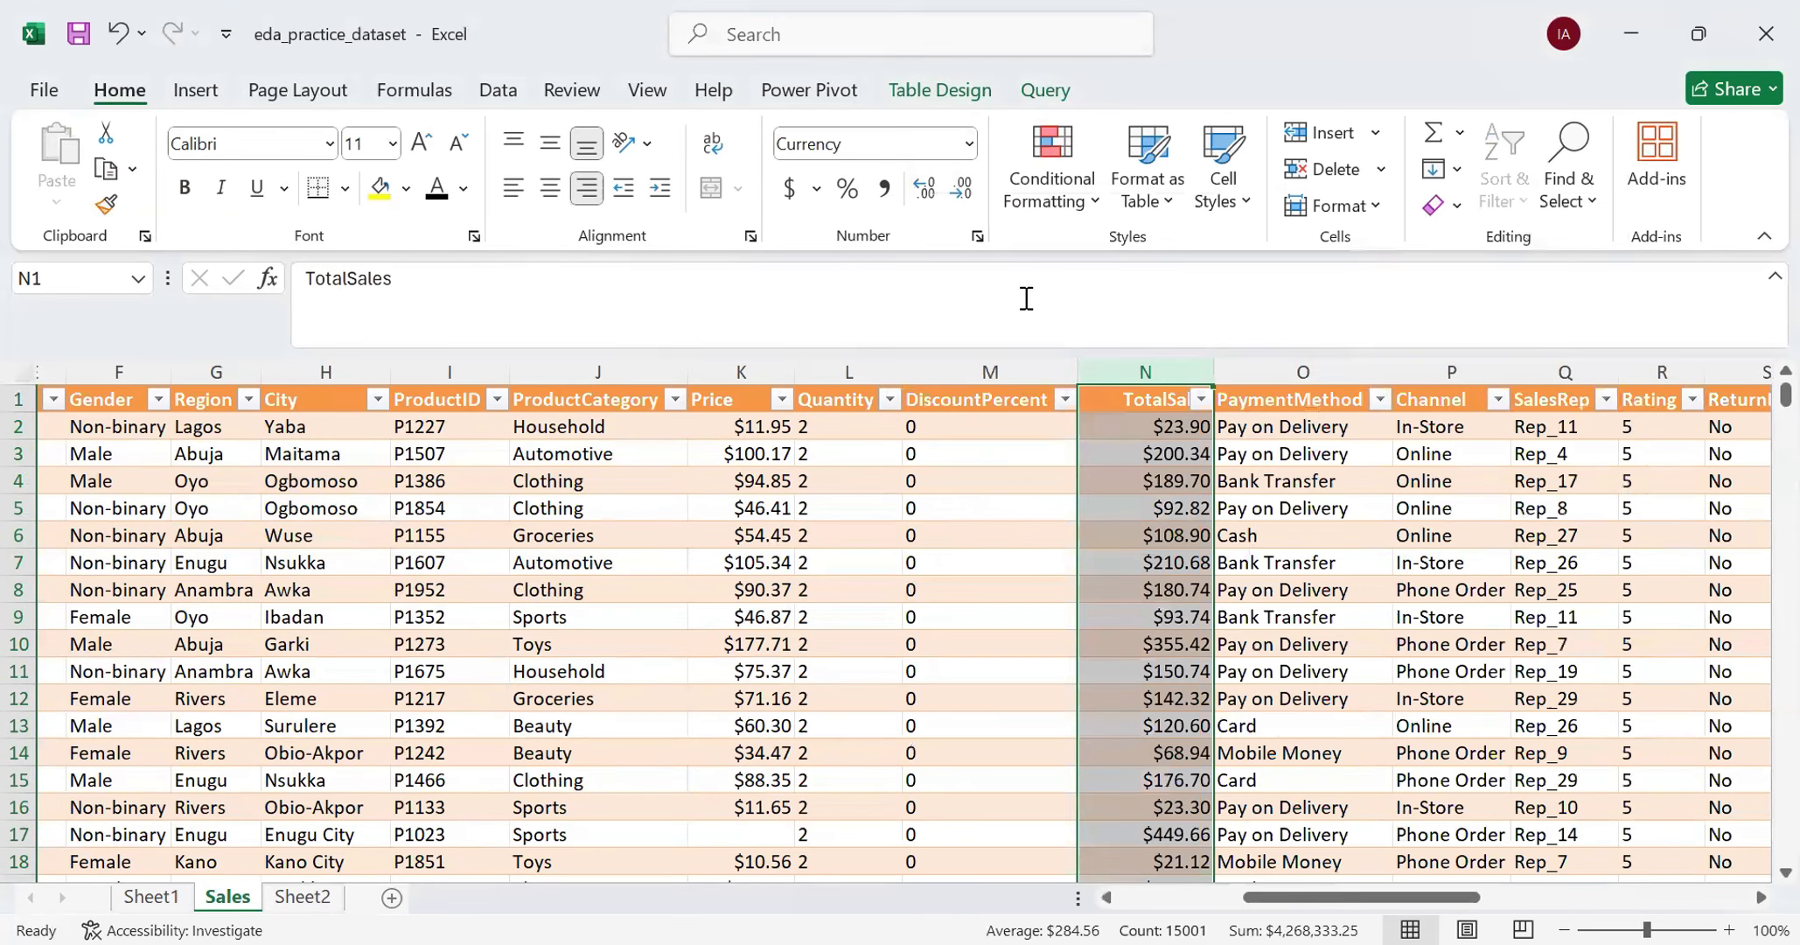
- Compare the currency formatting of the Price and TotalSales columns and look through the TotalSales rows
{"action": "left_click", "coordinate": [715, 397]}
{"action": "key", "text": "ctrl+space"}
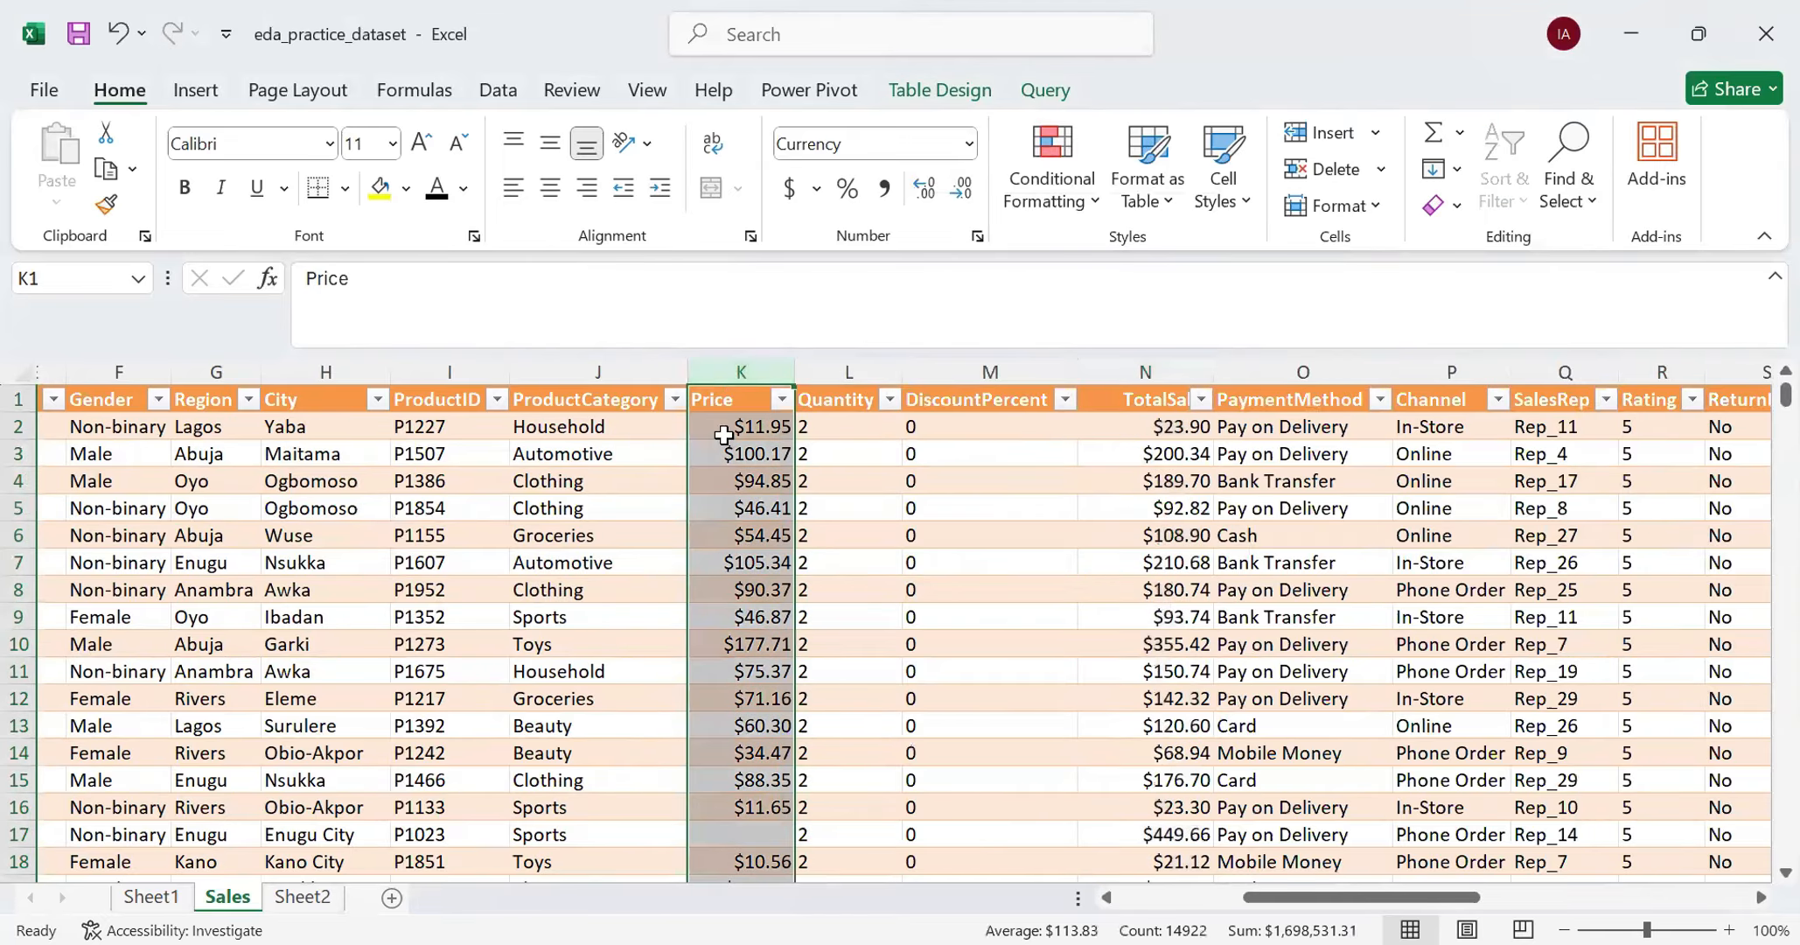
{"action": "left_click", "coordinate": [1137, 362]}
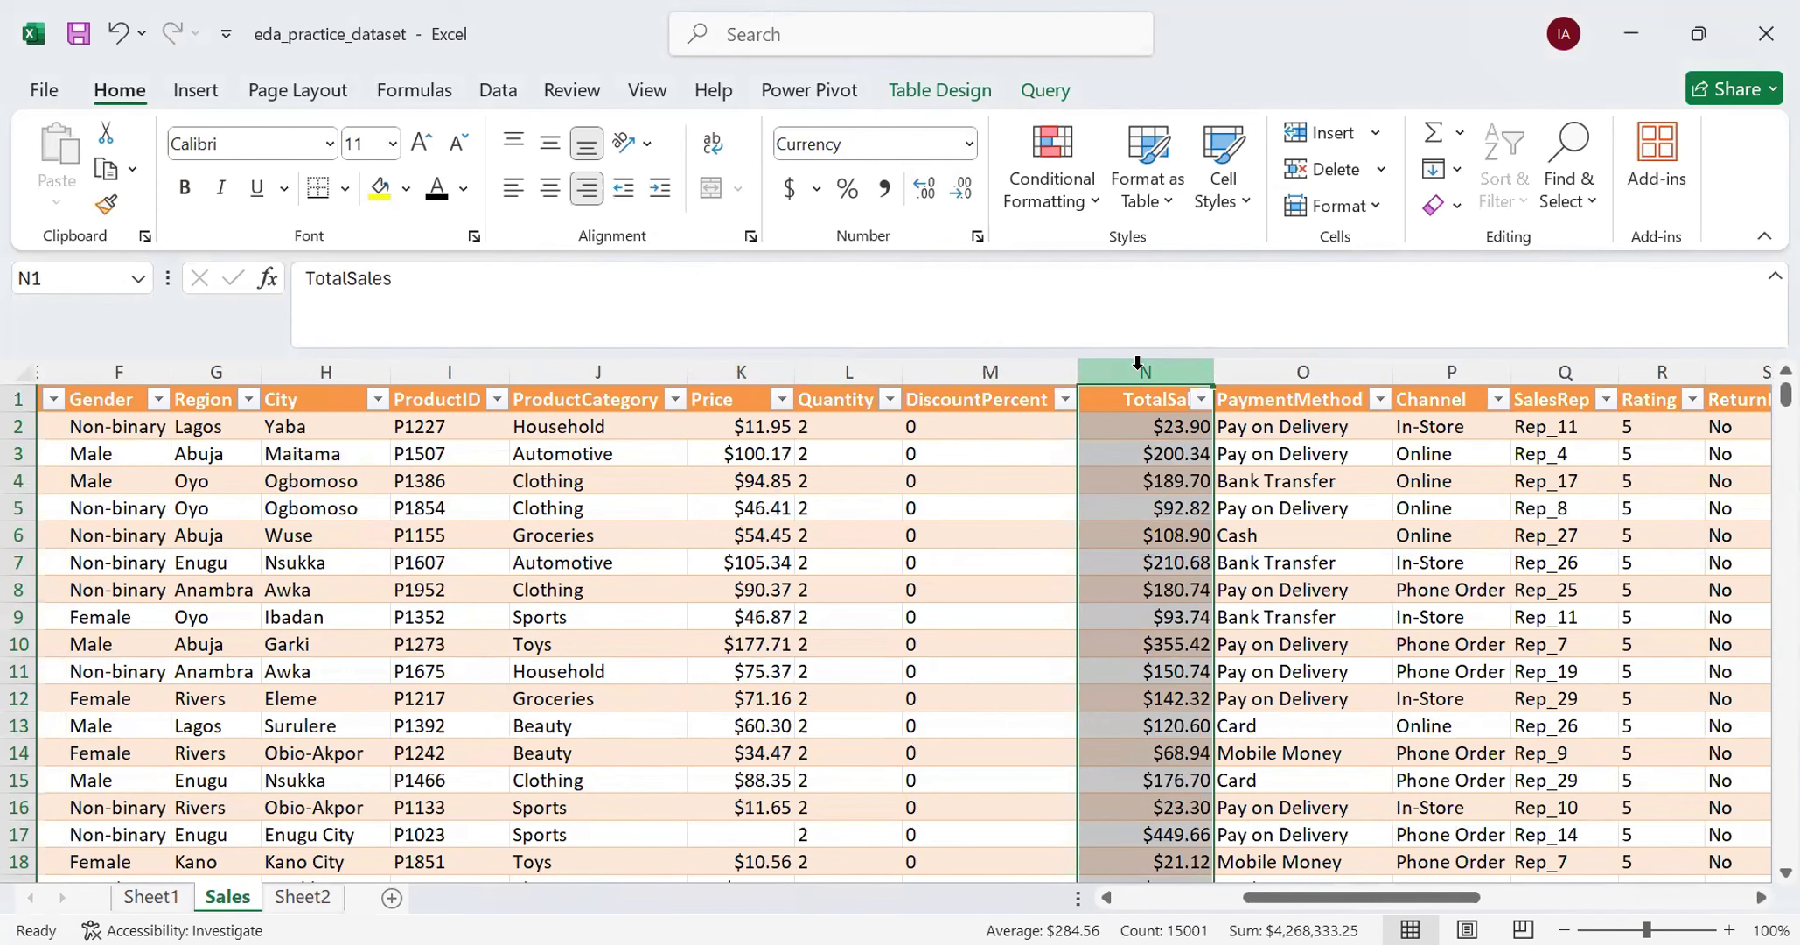
{"action": "scroll", "coordinate": [974, 520], "scroll_direction": "down", "scroll_amount": 7}
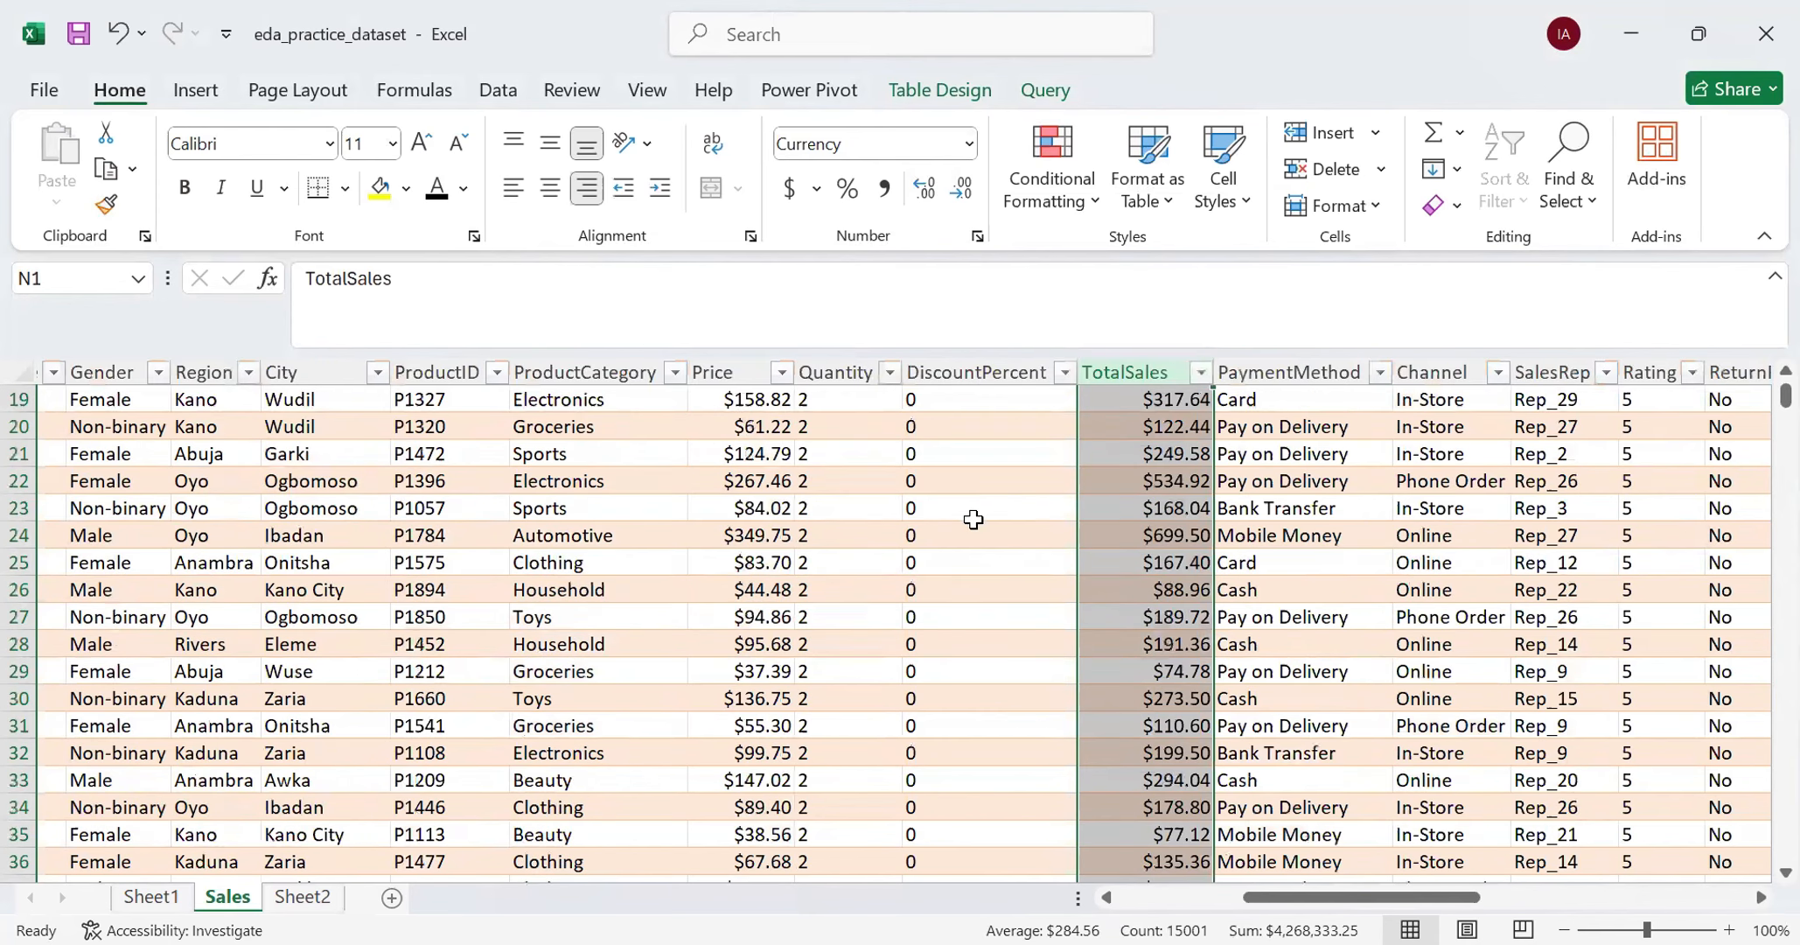
{"action": "scroll", "coordinate": [962, 519], "scroll_direction": "up", "scroll_amount": 7}
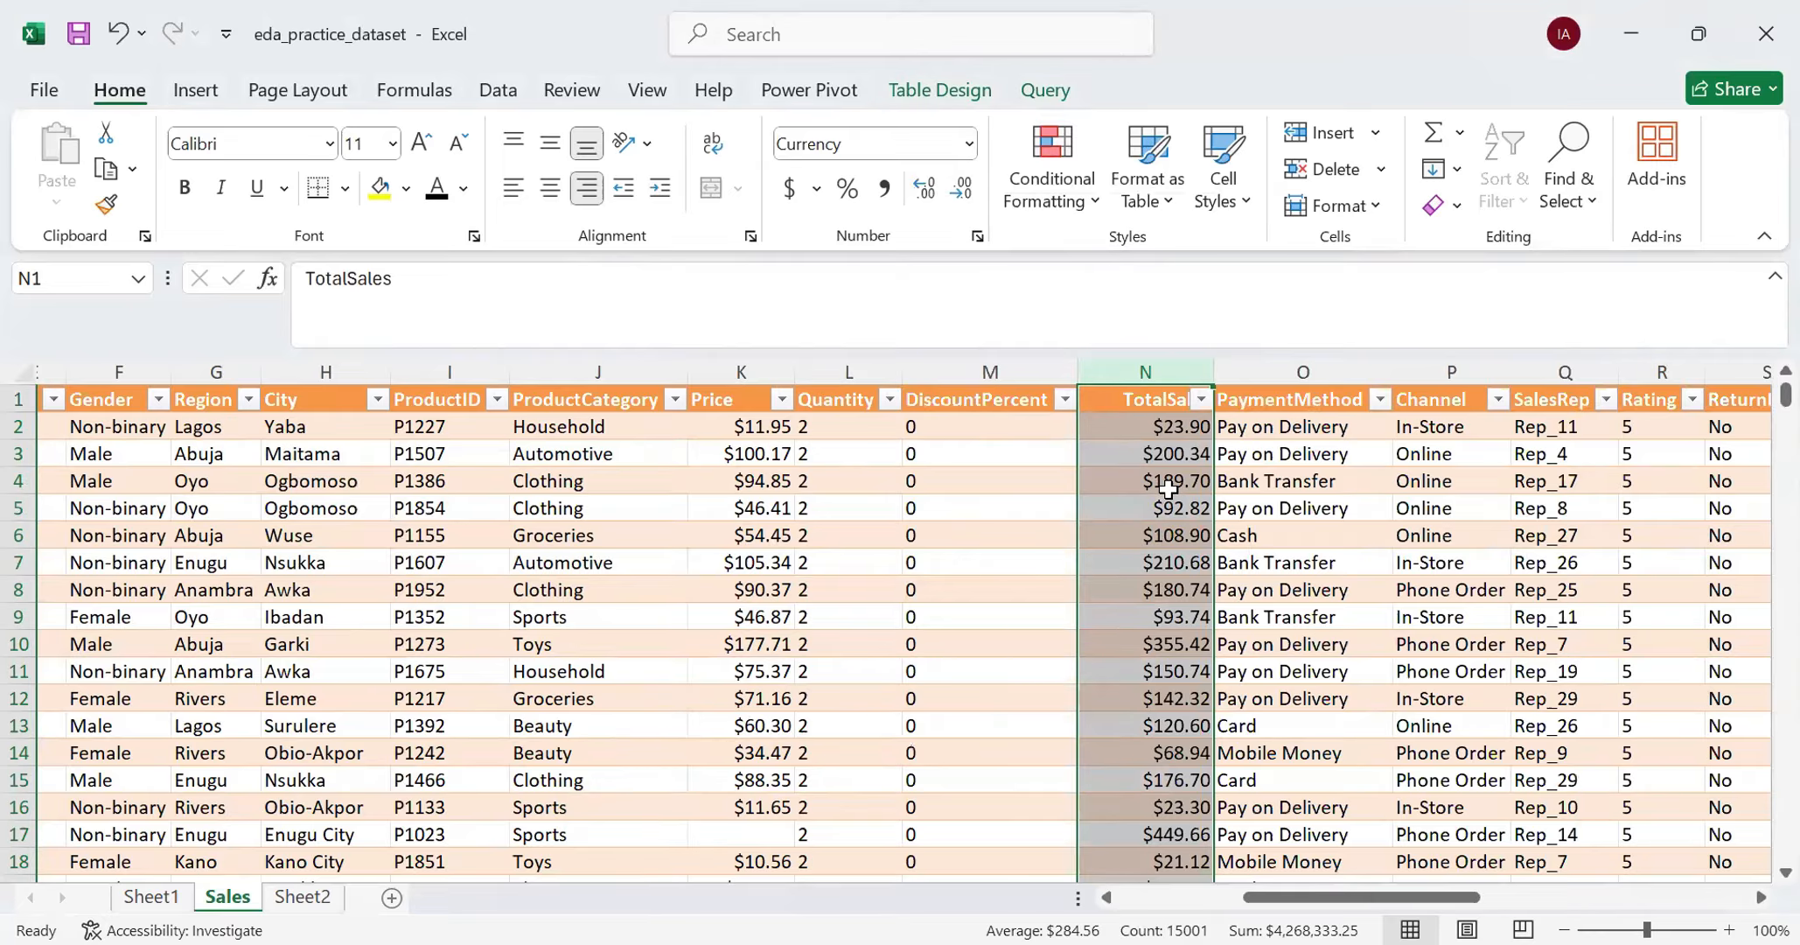
- Review the DiscountPercent filter values and apply the Percentage number format to the whole column
{"action": "left_click", "coordinate": [1065, 400]}
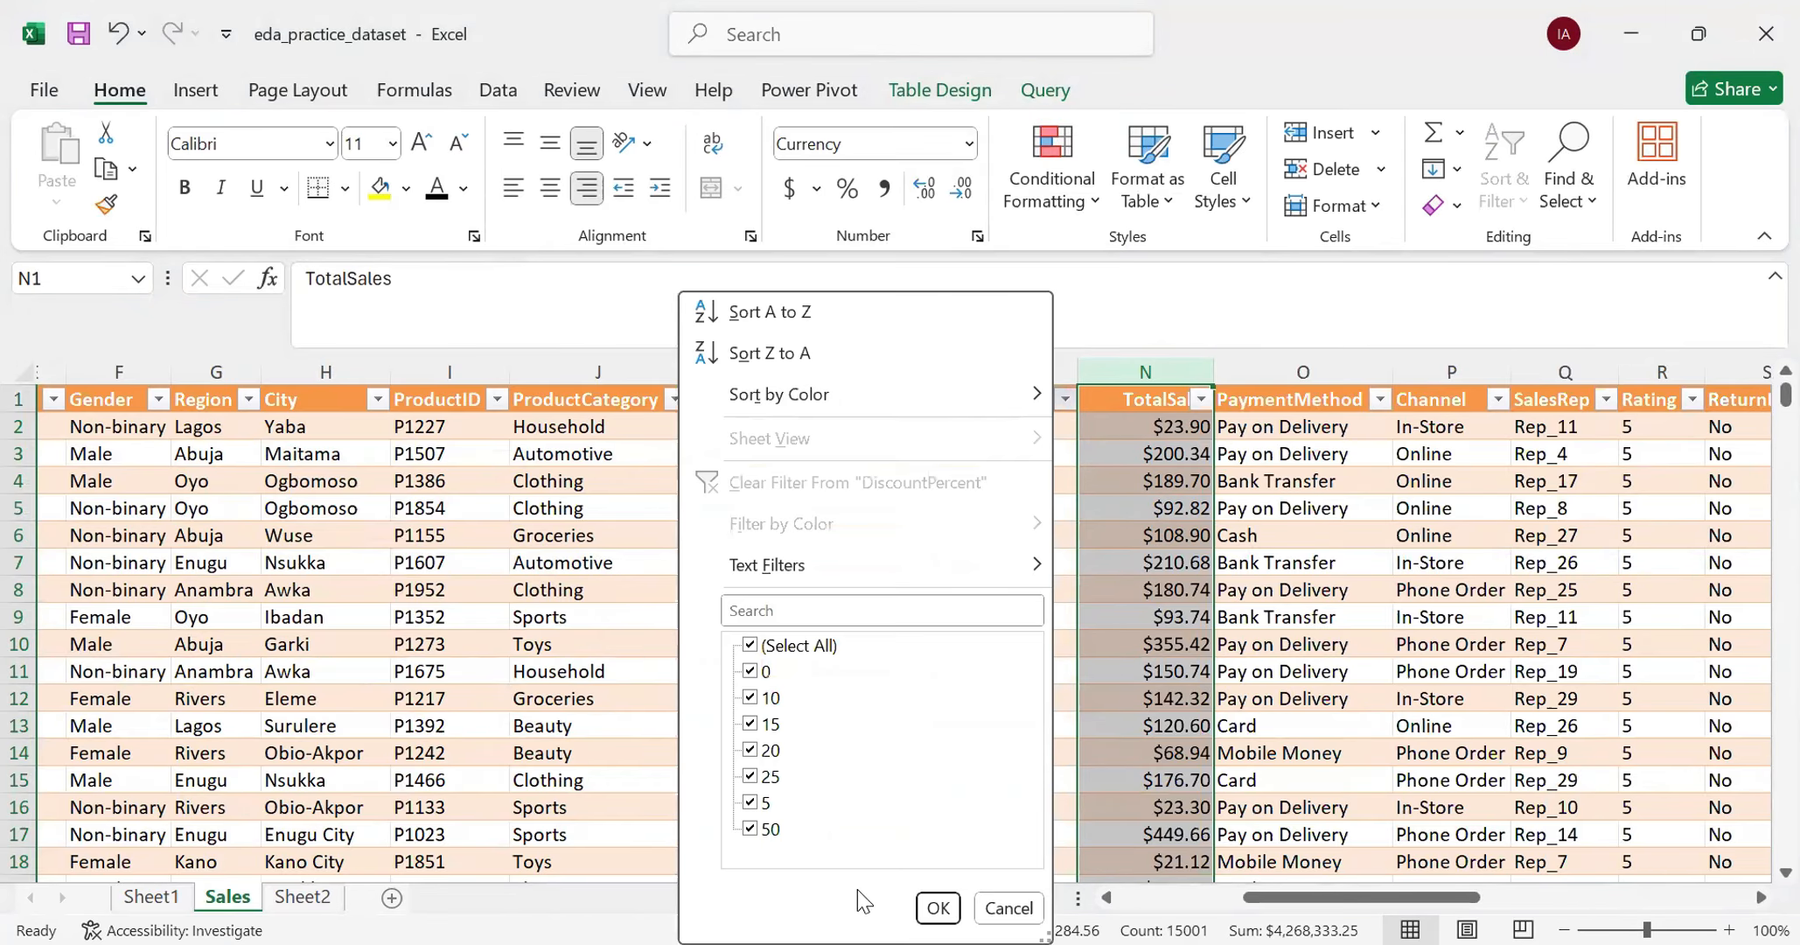
{"action": "left_click", "coordinate": [938, 907]}
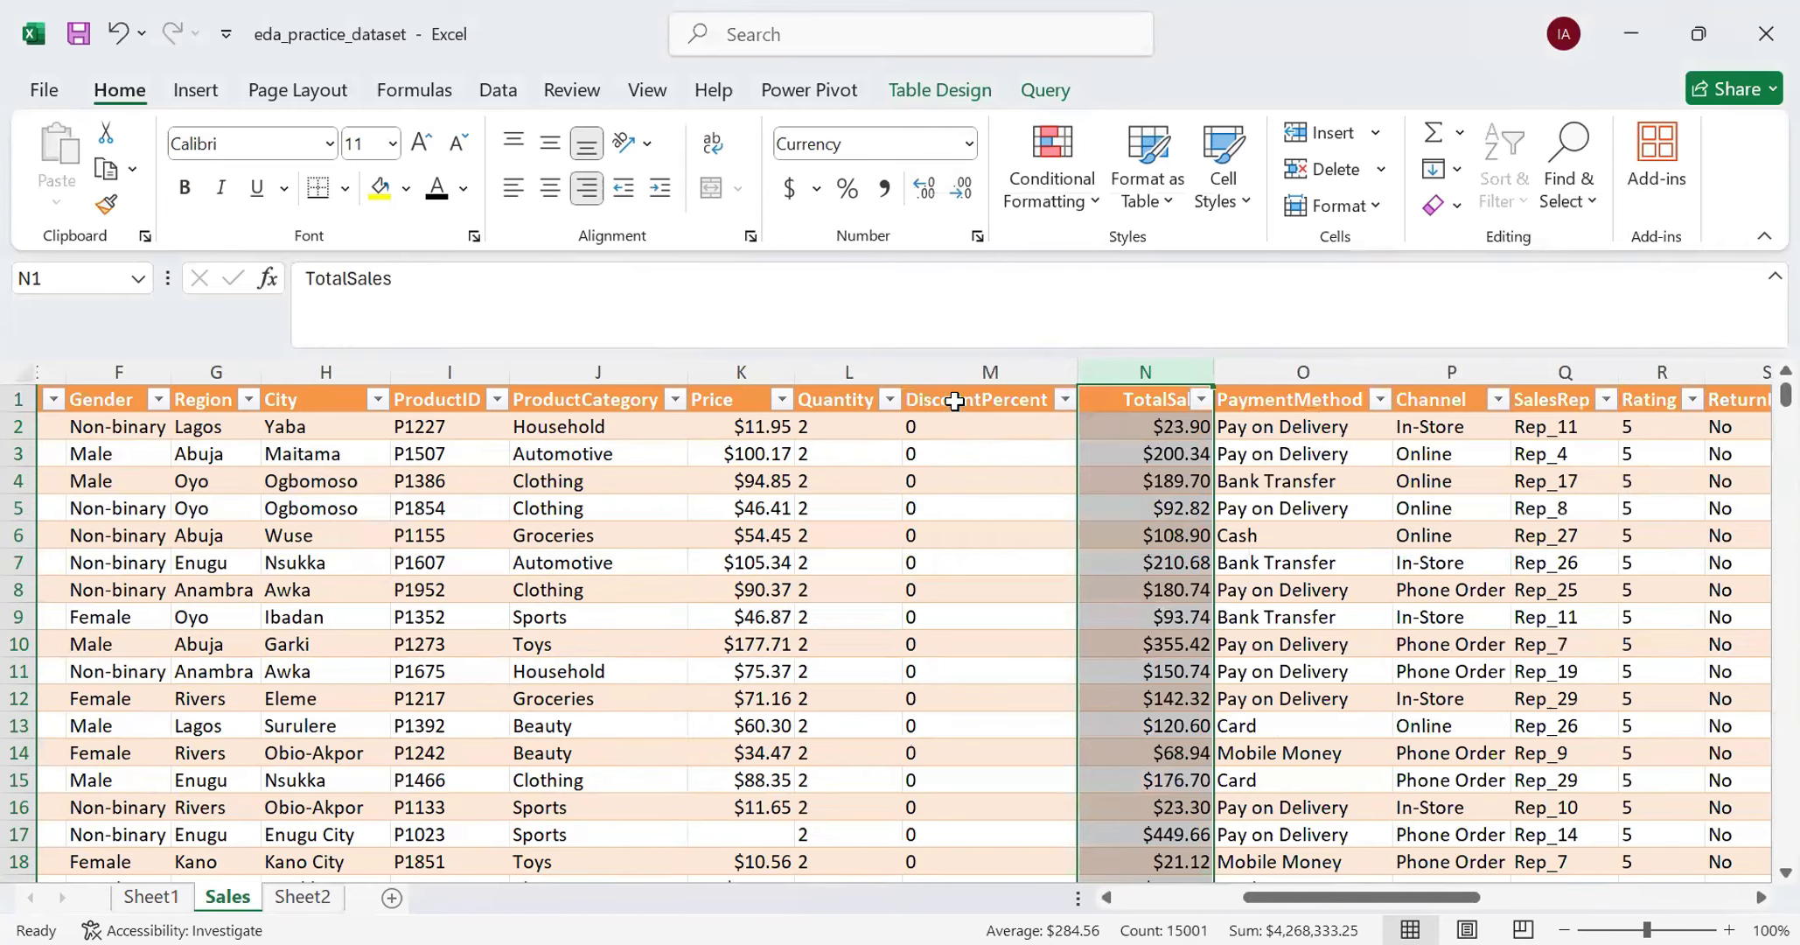
{"action": "left_click", "coordinate": [953, 371]}
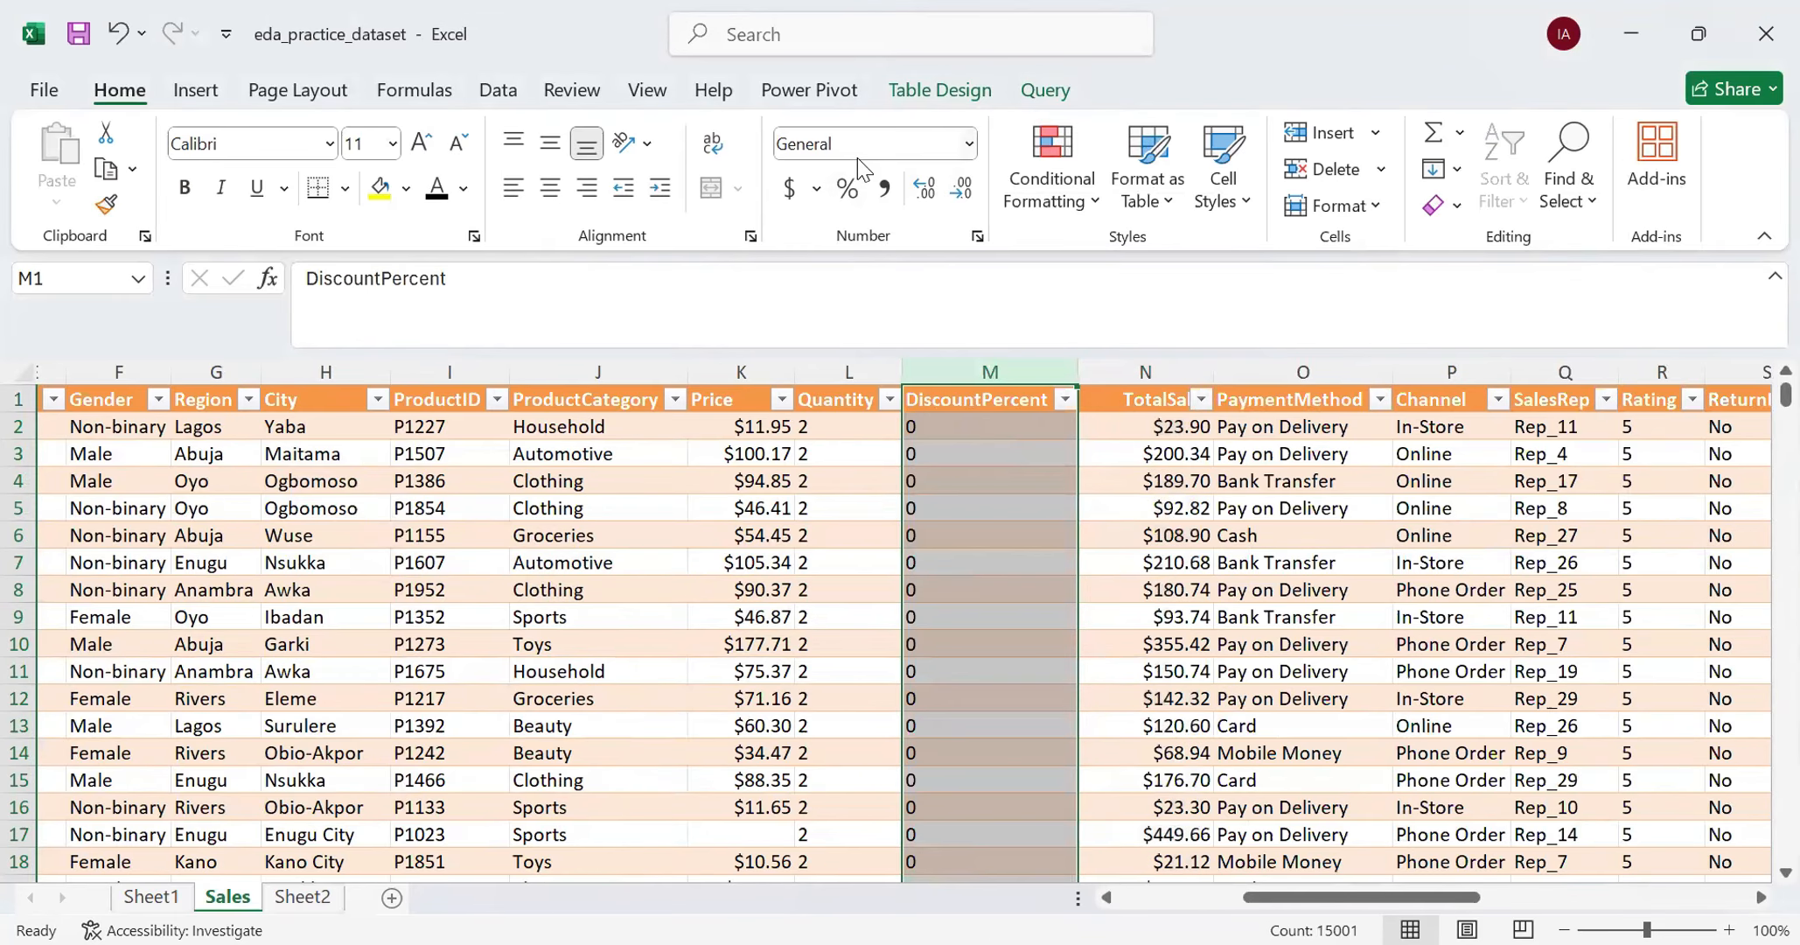
{"action": "left_click", "coordinate": [850, 196]}
{"action": "scroll", "coordinate": [992, 589], "scroll_direction": "down", "scroll_amount": 20}
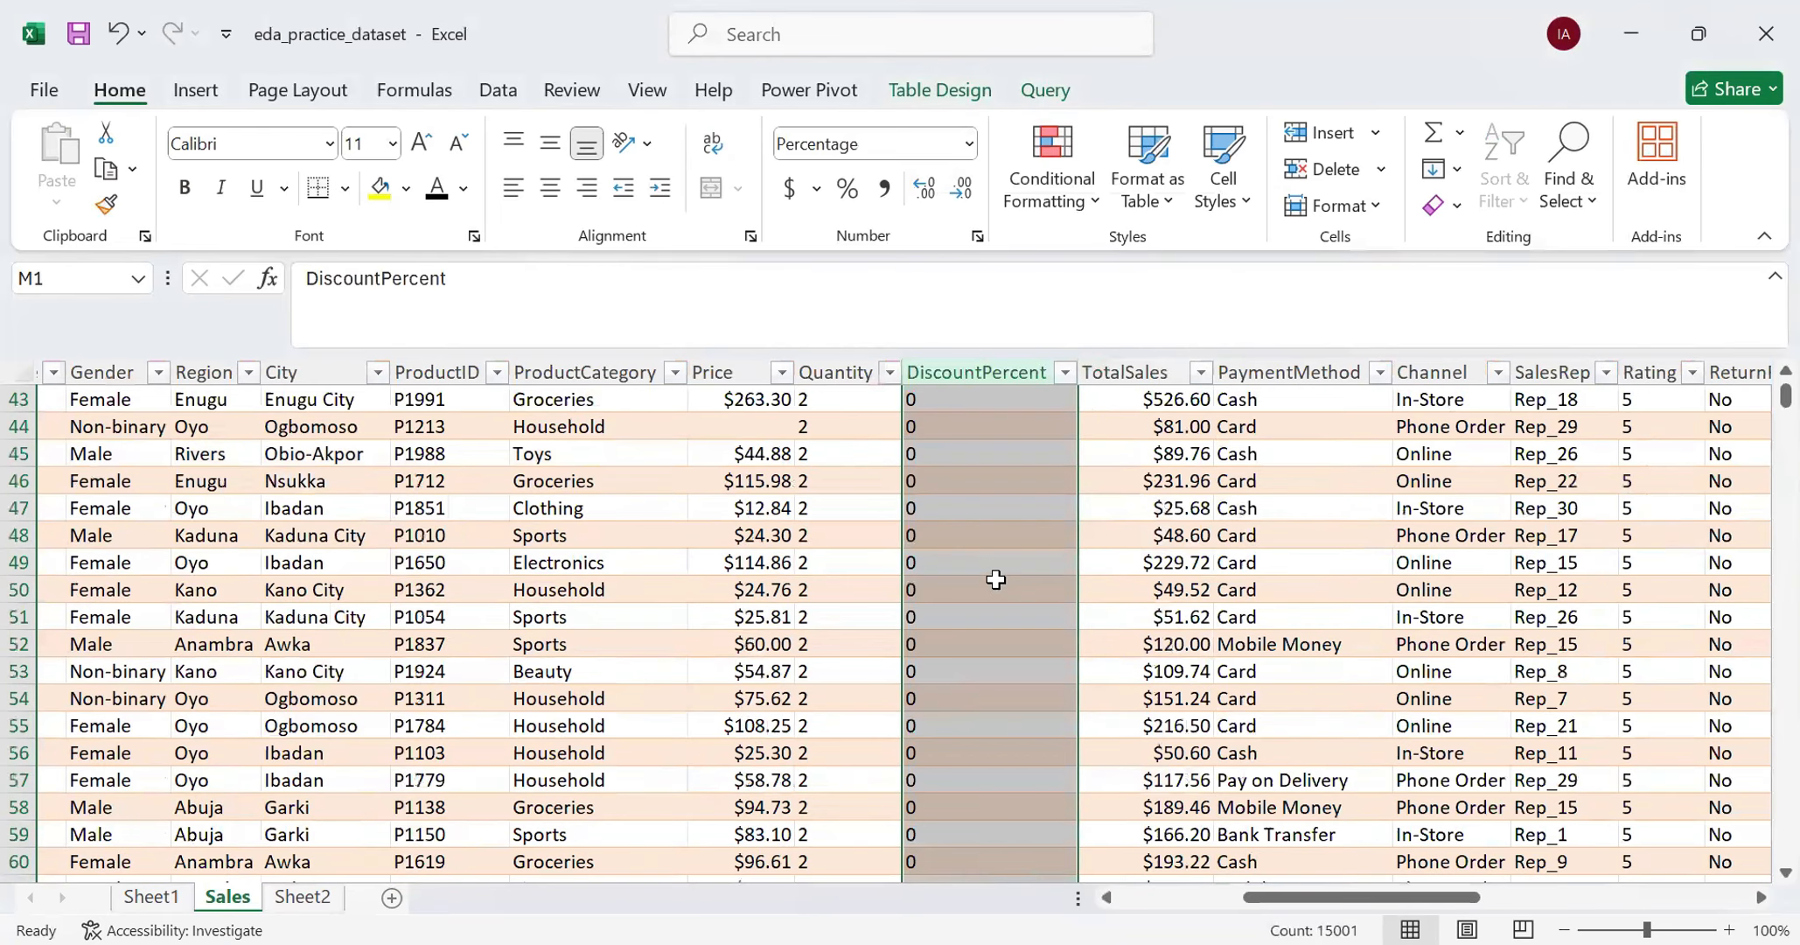
{"action": "scroll", "coordinate": [993, 584], "scroll_direction": "down", "scroll_amount": 20}
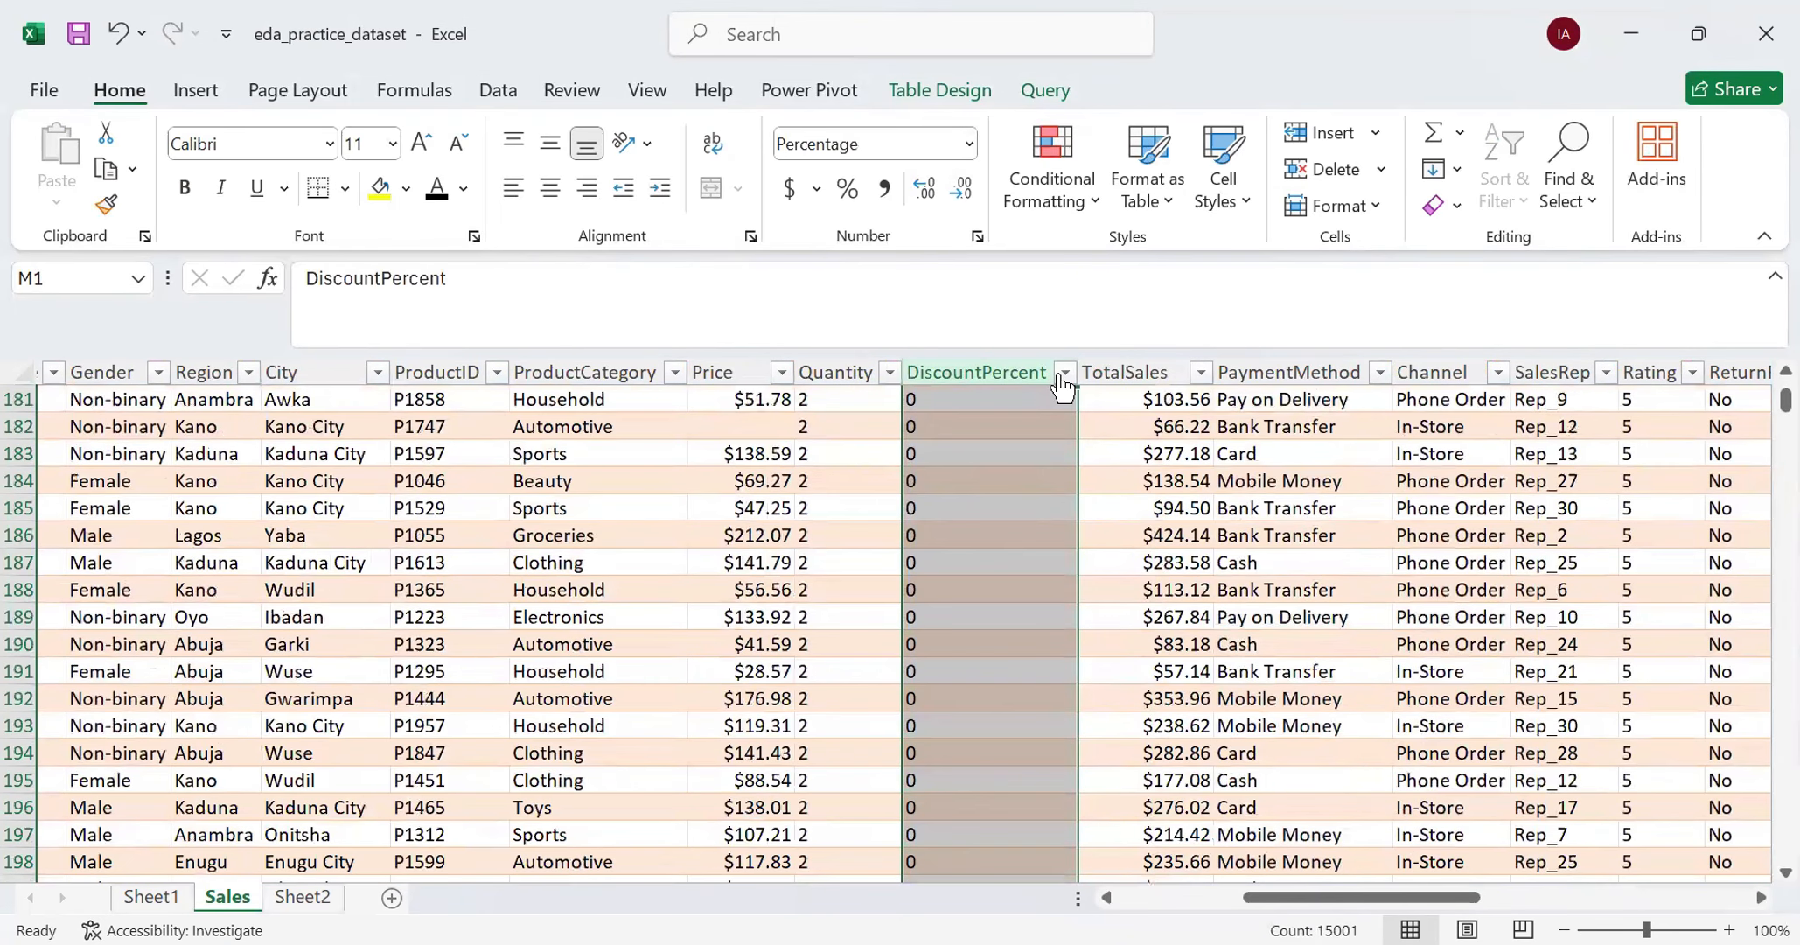
- Check the distinct values in the DiscountPercent filter list, keeping all of them selected
{"action": "left_click", "coordinate": [1060, 373]}
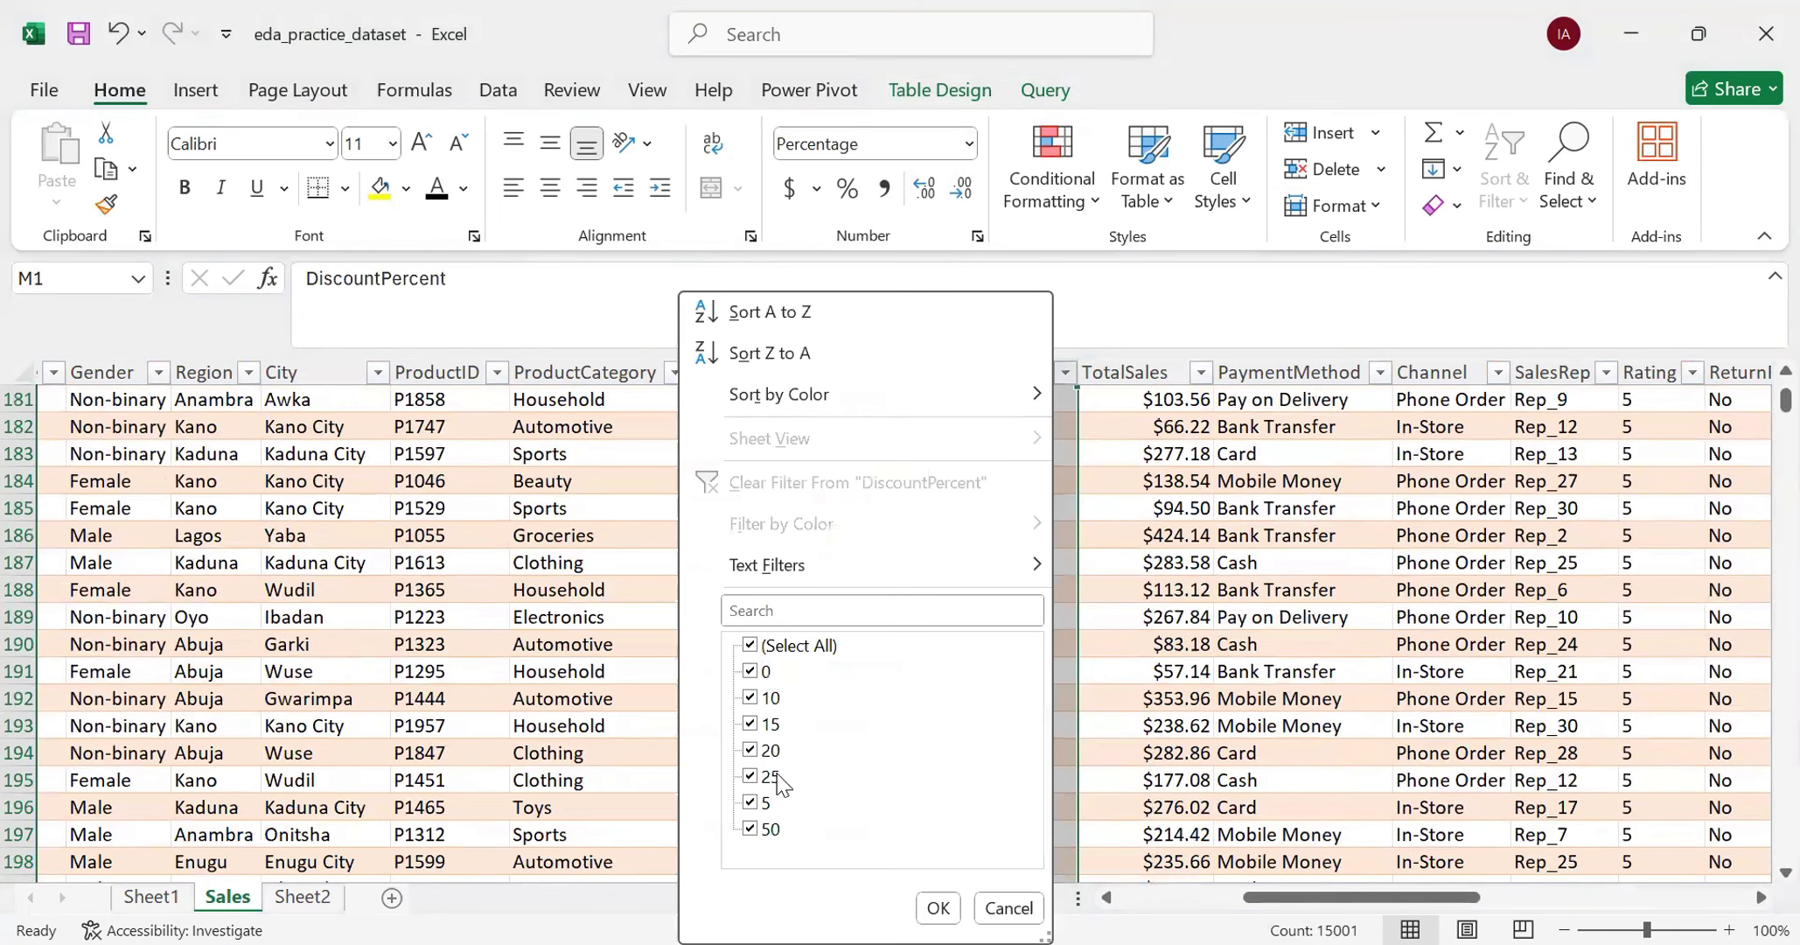
{"action": "left_click", "coordinate": [938, 908]}
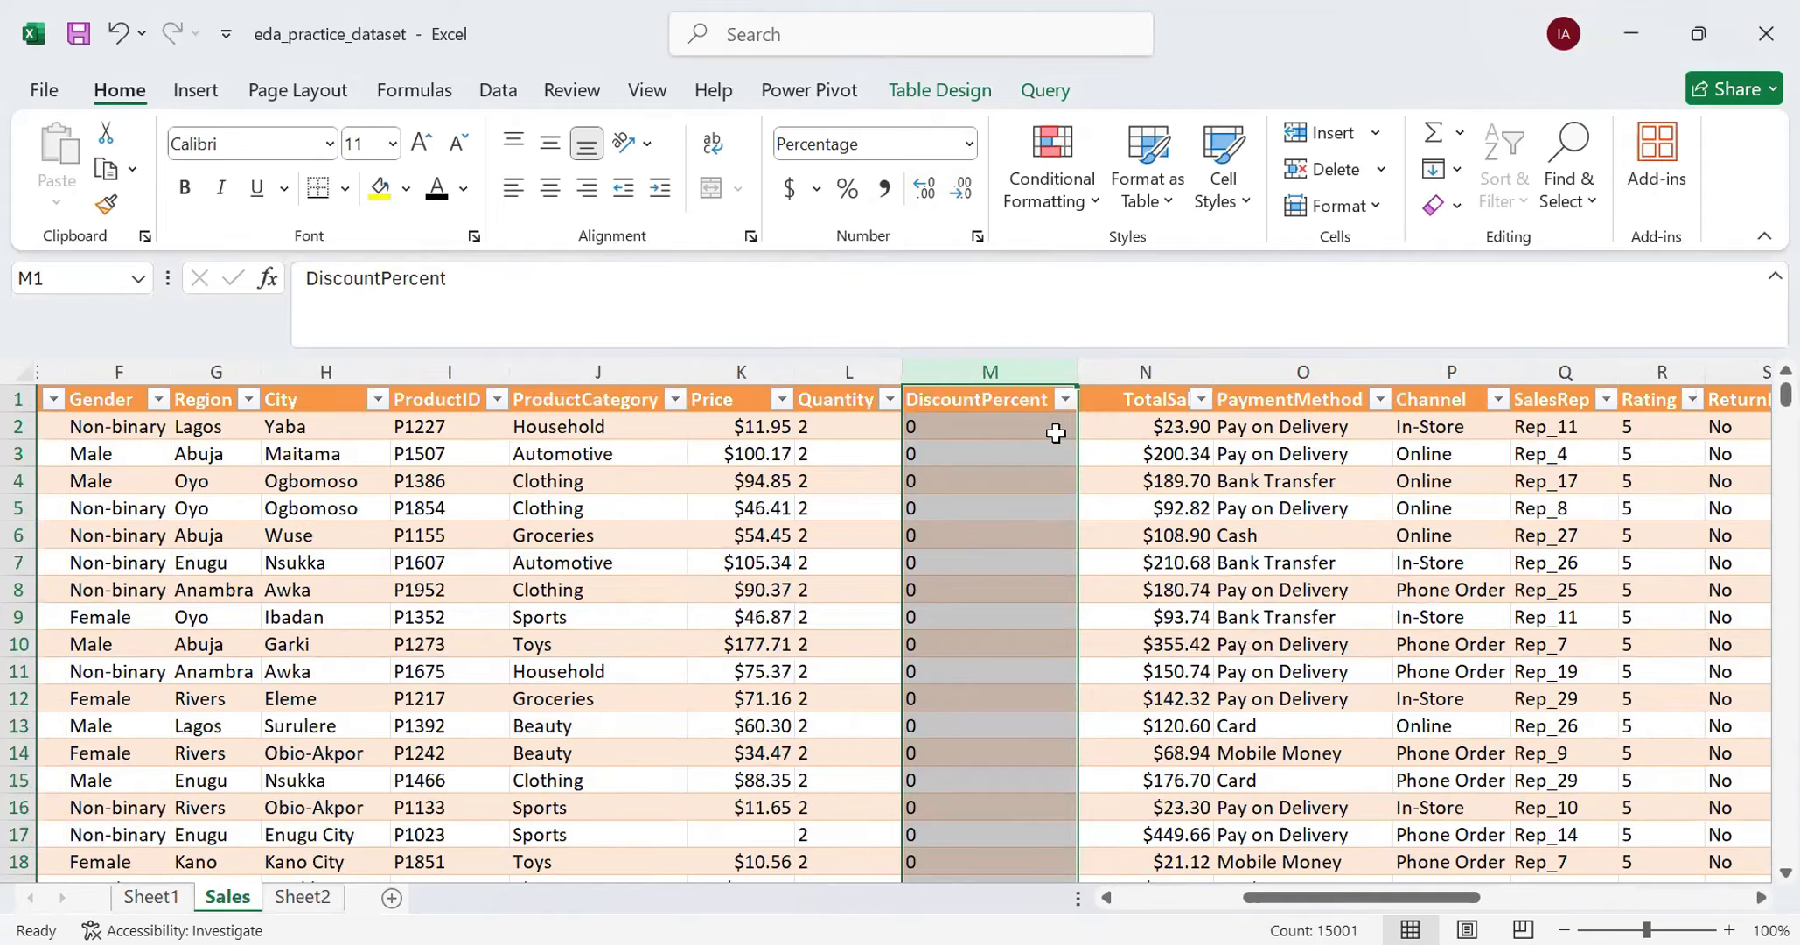
{"action": "left_click", "coordinate": [1064, 399]}
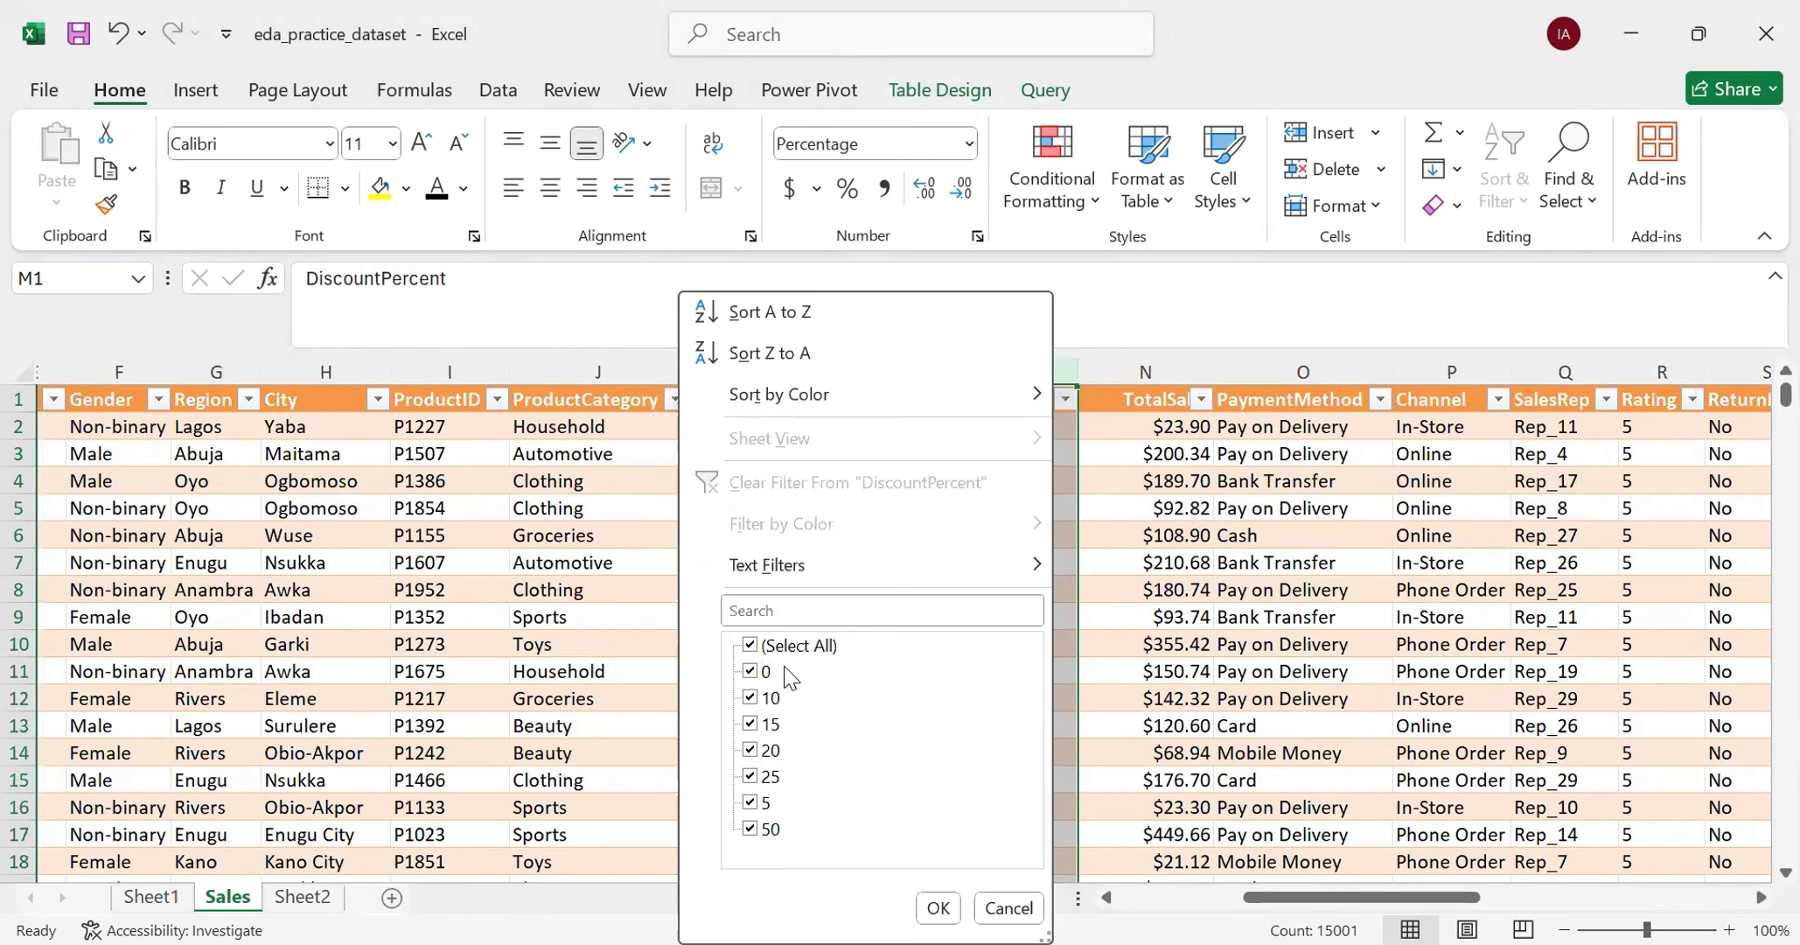
{"action": "left_click", "coordinate": [940, 908]}
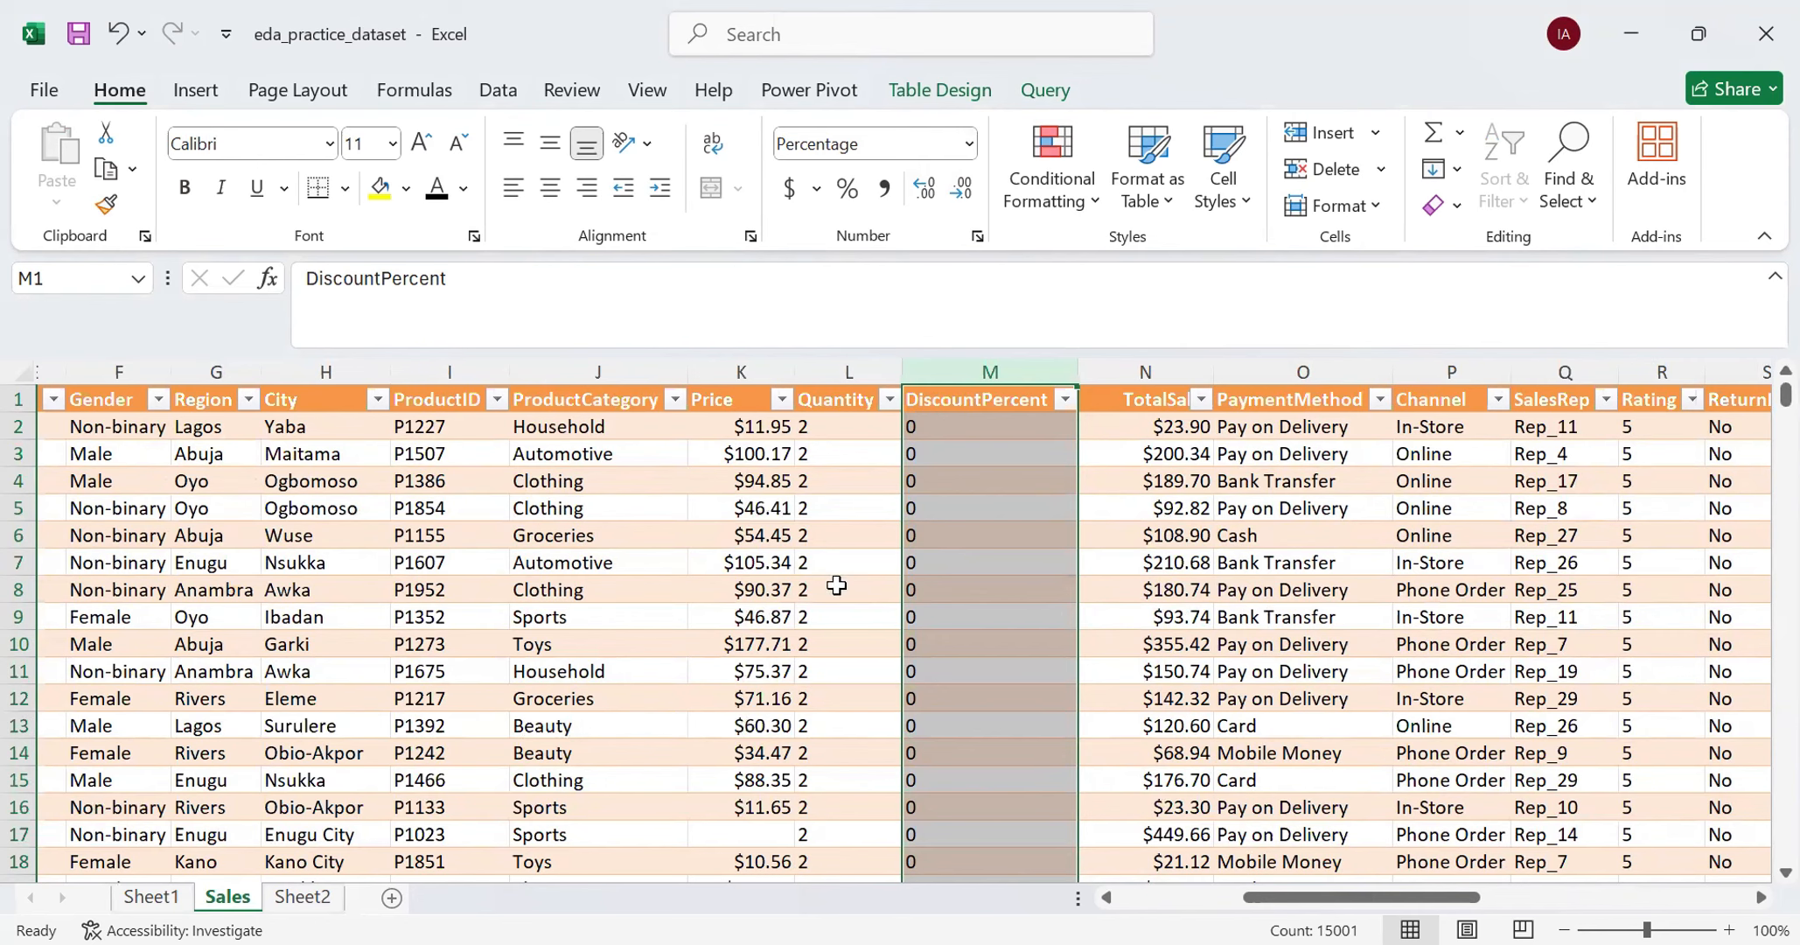
- Load the cleaned Sales table into the Power Query Editor as a new query from the table
{"action": "left_click", "coordinate": [146, 480]}
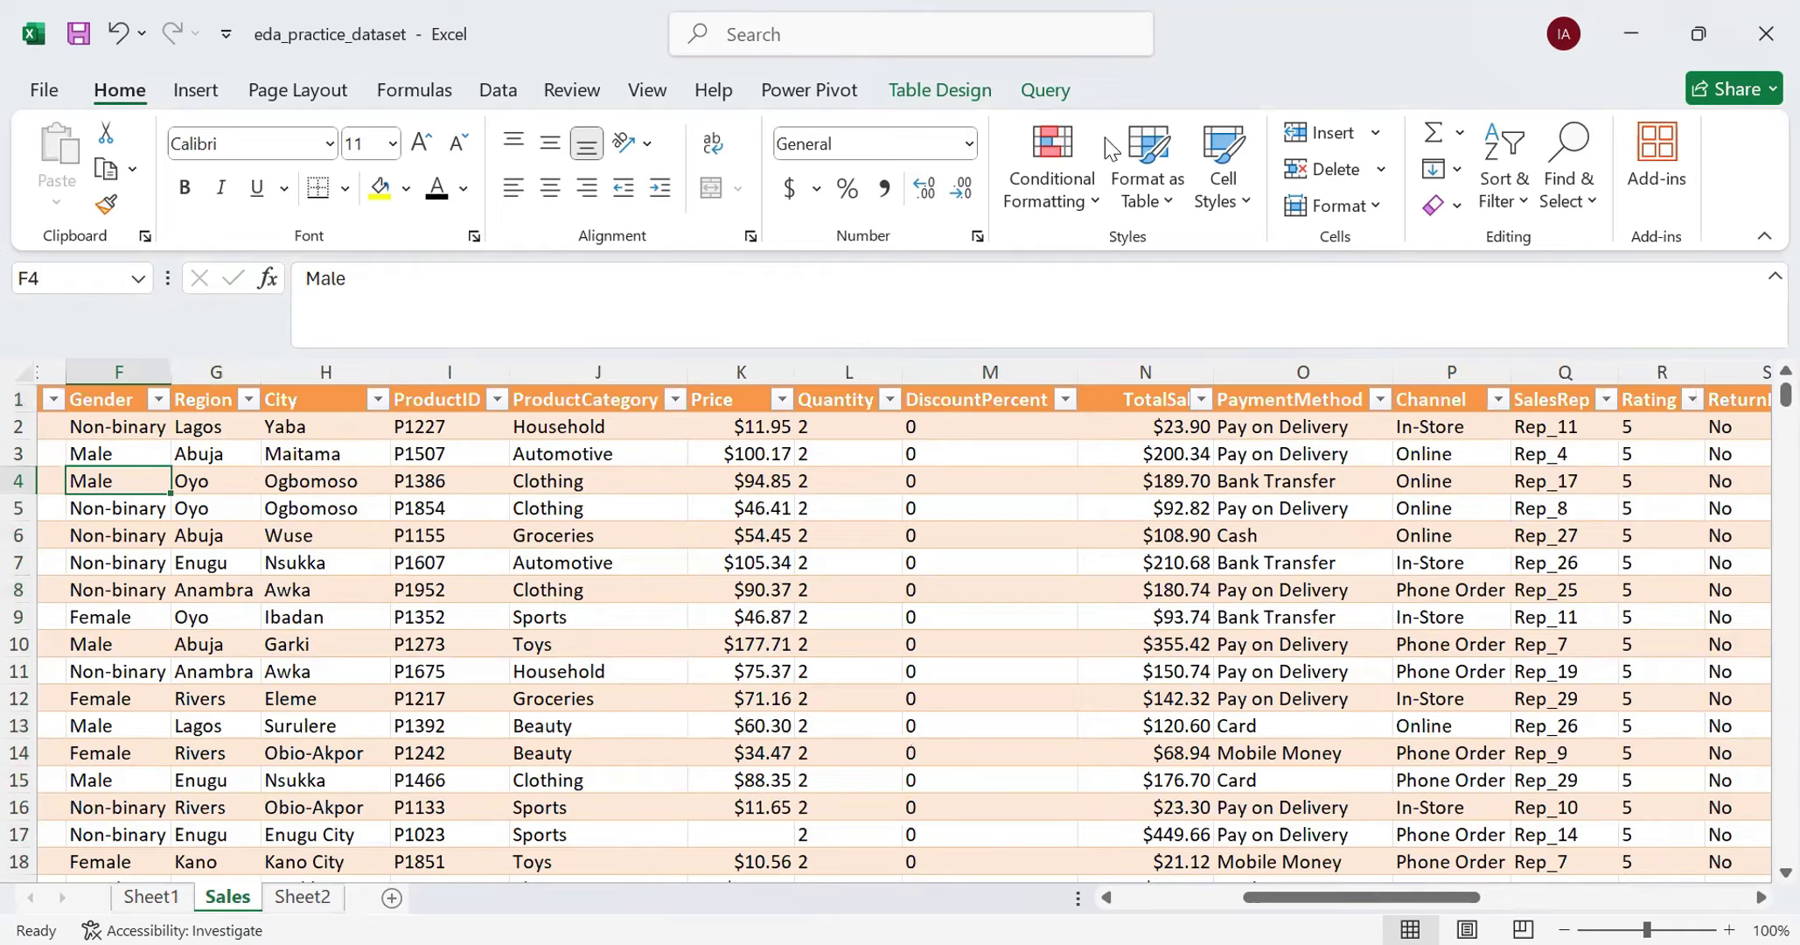
{"action": "left_click", "coordinate": [495, 94]}
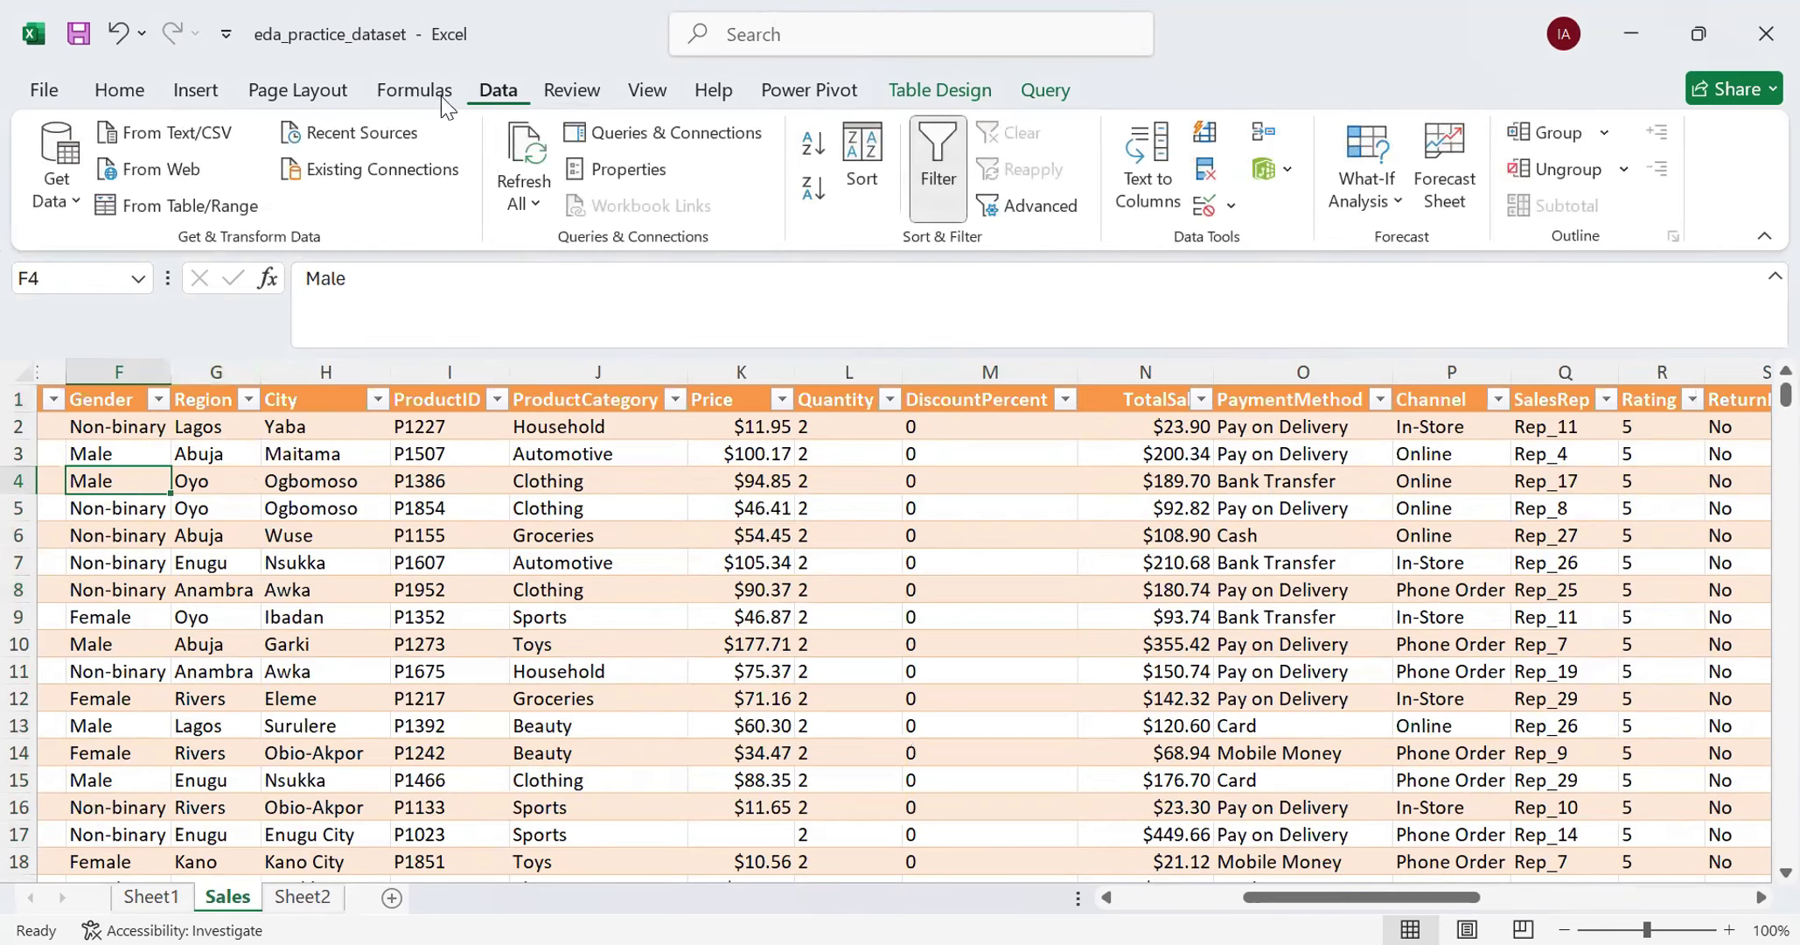
{"action": "left_click", "coordinate": [149, 208]}
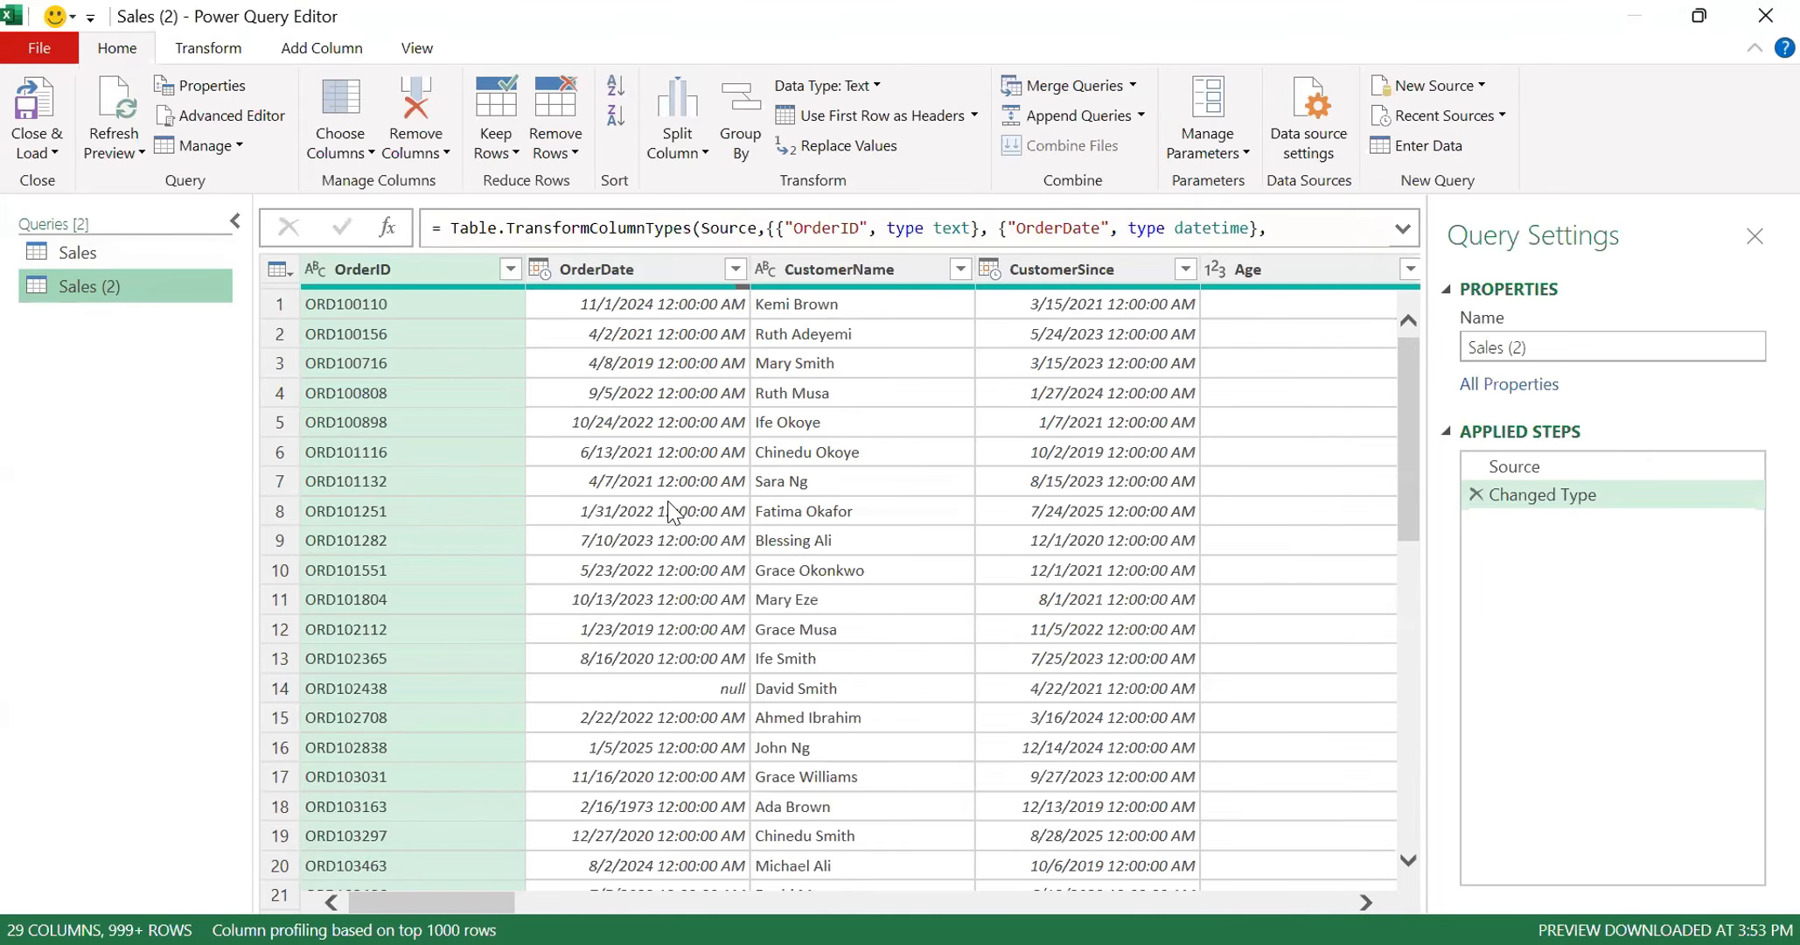
- Examine the OrderDate and CustomerSince columns in the Sales (2) query, and open the original Sales query for comparison
{"action": "scroll", "coordinate": [674, 516], "scroll_direction": "down", "scroll_amount": 5}
{"action": "scroll", "coordinate": [687, 525], "scroll_direction": "up", "scroll_amount": 5}
{"action": "left_click", "coordinate": [641, 272]}
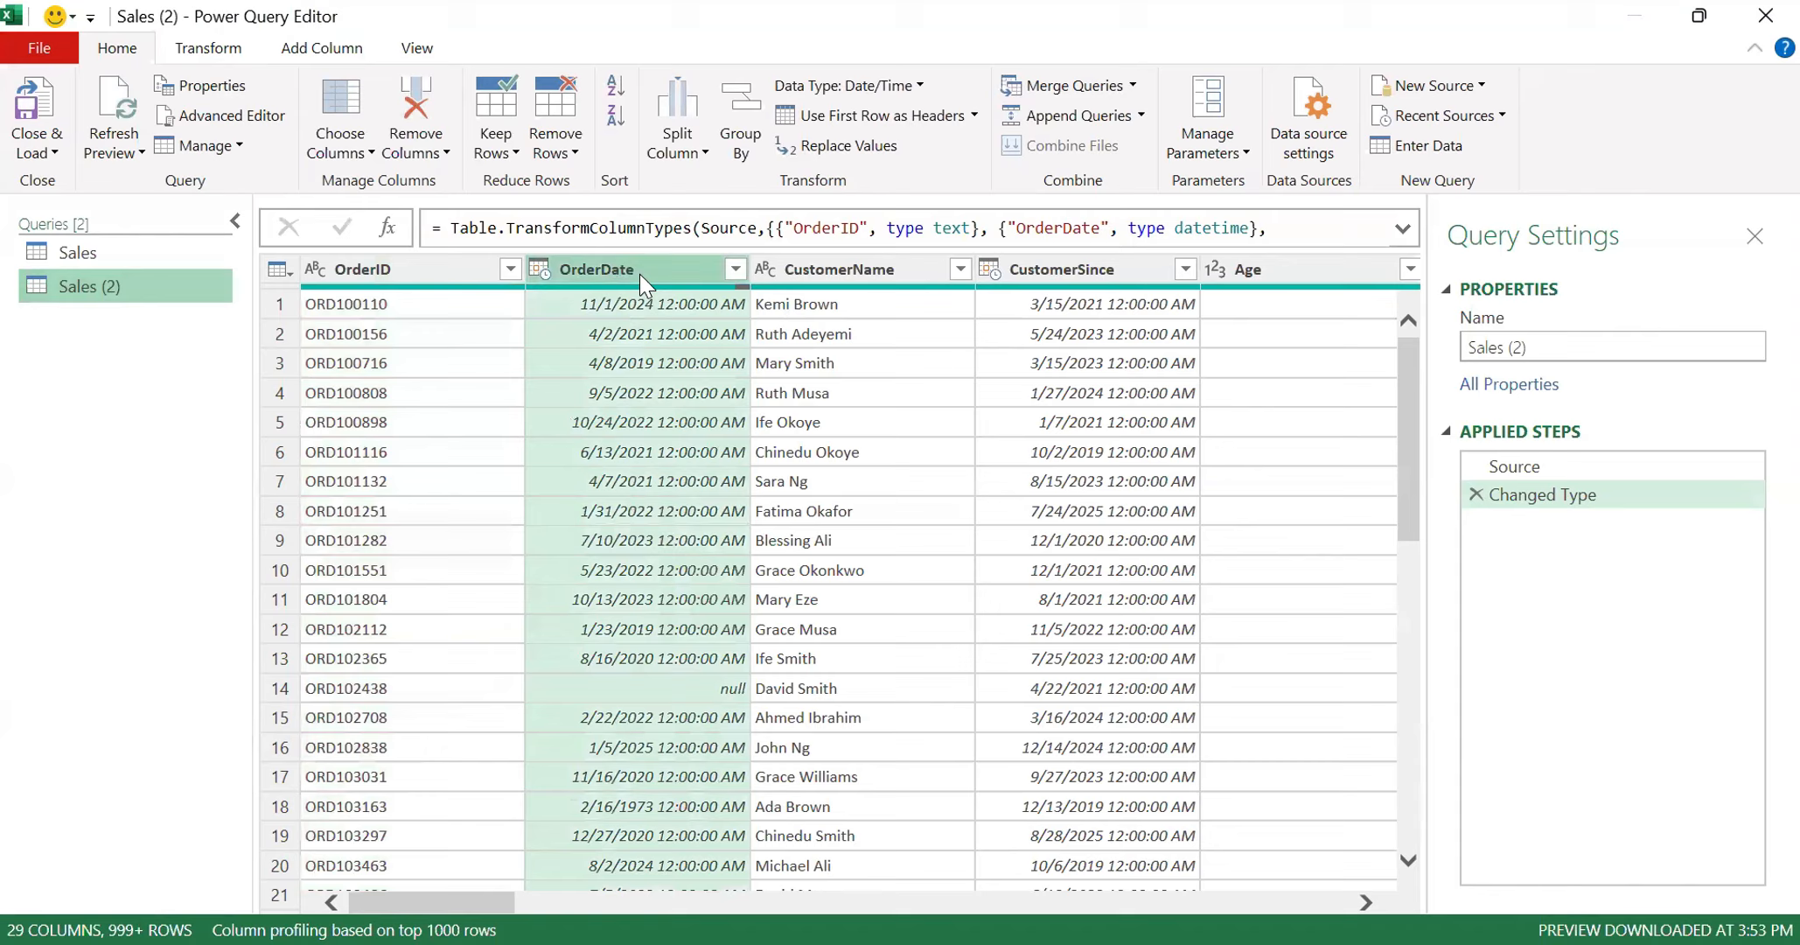
{"action": "left_click", "coordinate": [1066, 271]}
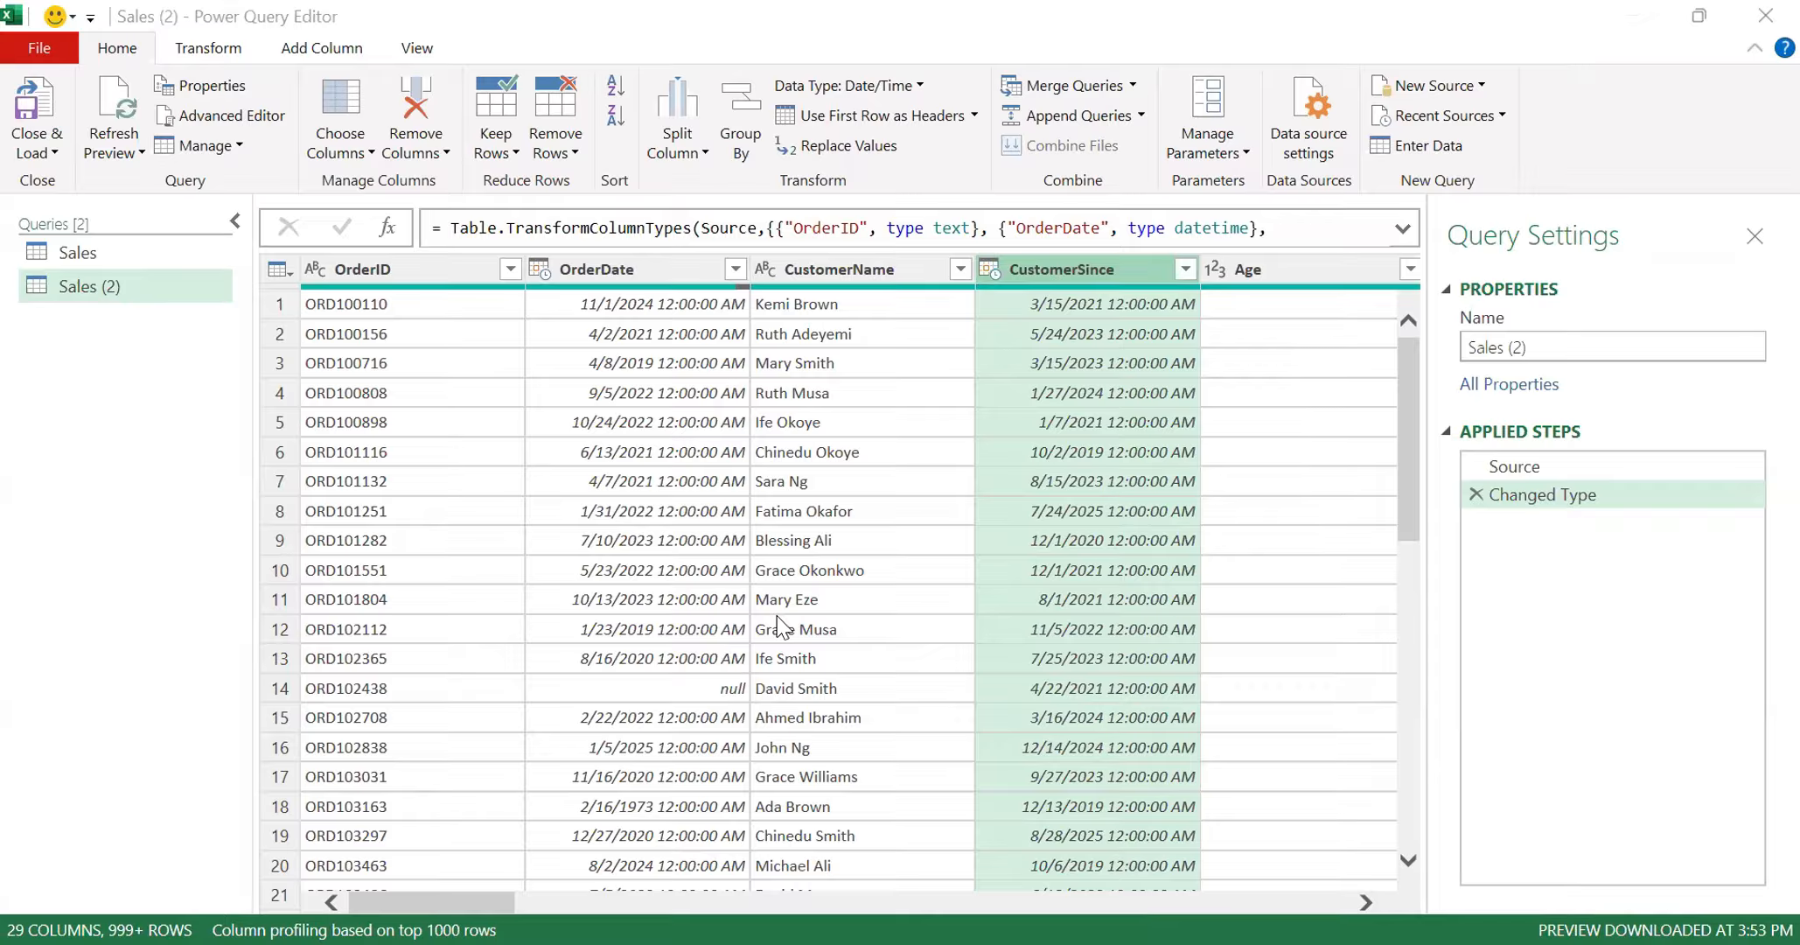
{"action": "left_click", "coordinate": [85, 258]}
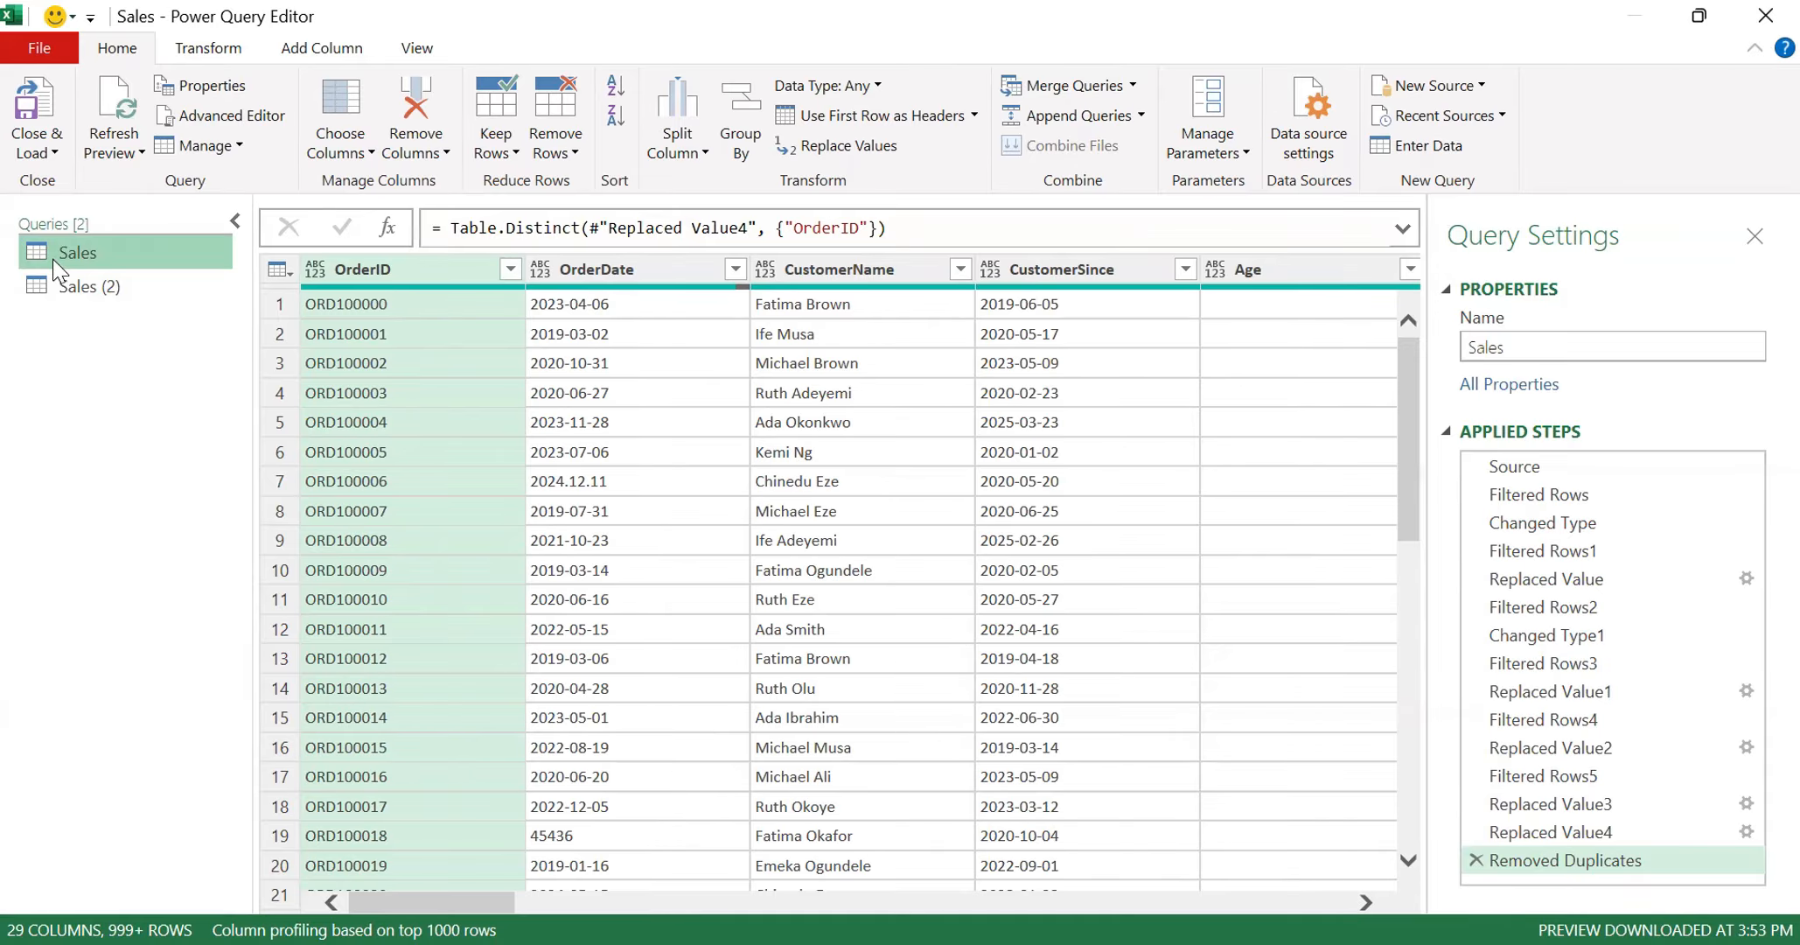
- Rename the Sales (2) query as CleanedSales
{"action": "left_click", "coordinate": [123, 286]}
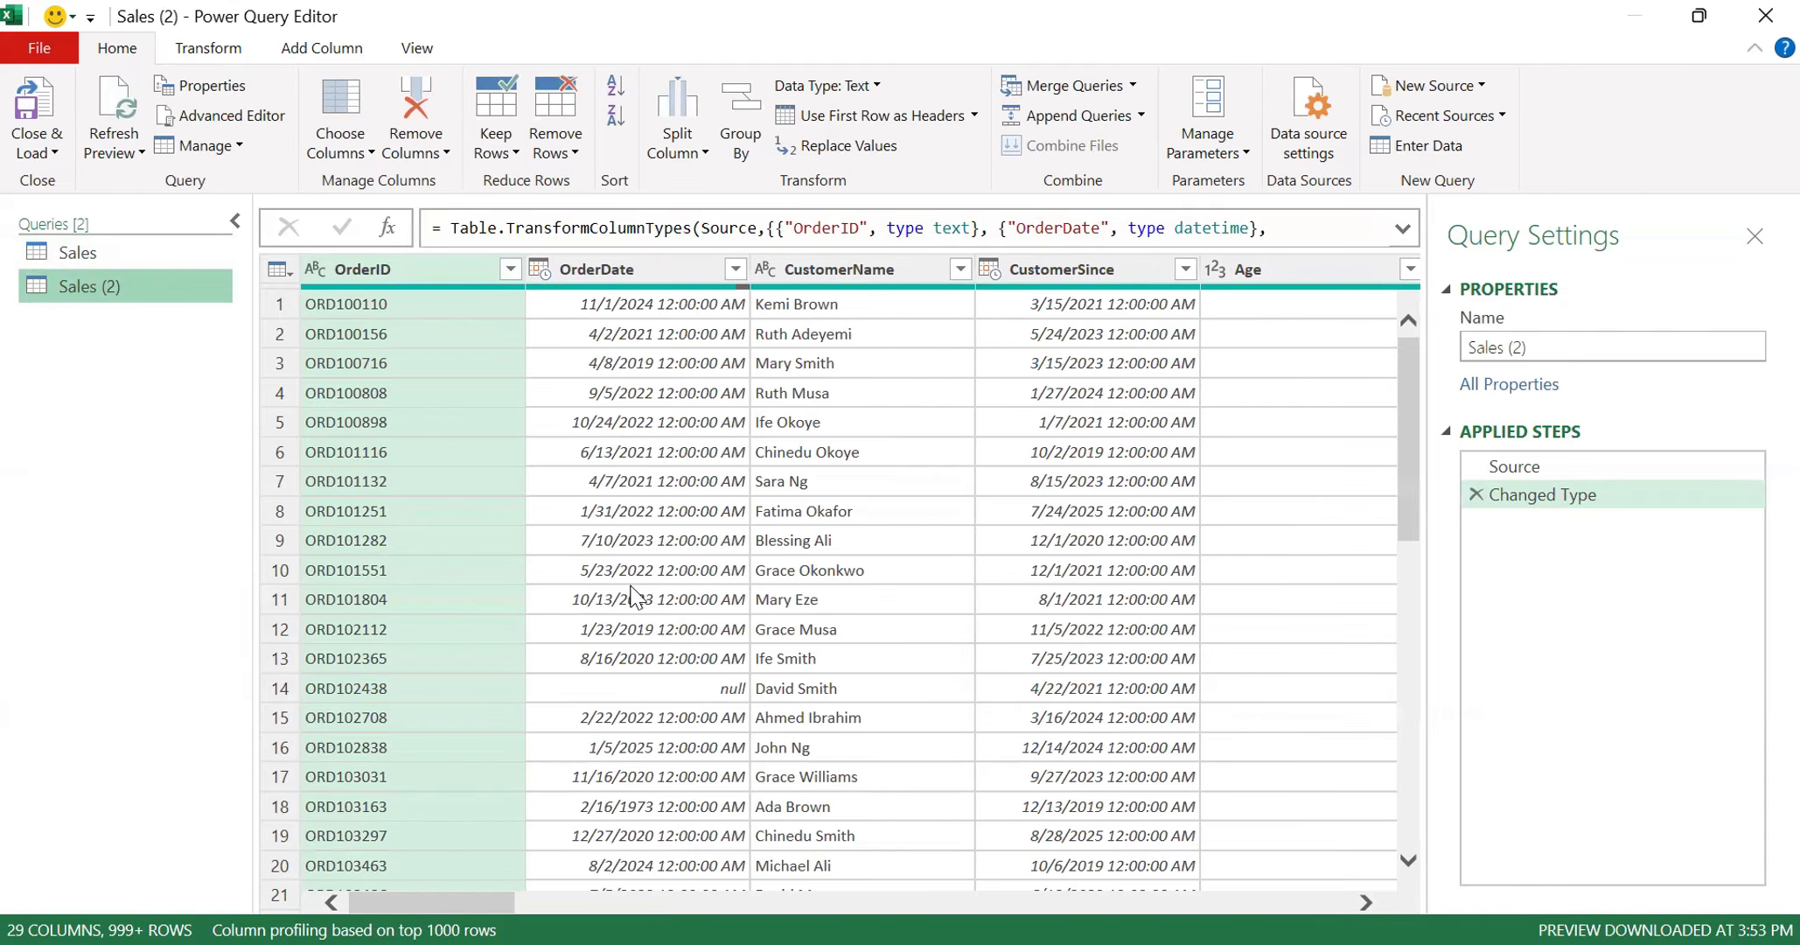
{"action": "double_click", "coordinate": [102, 287]}
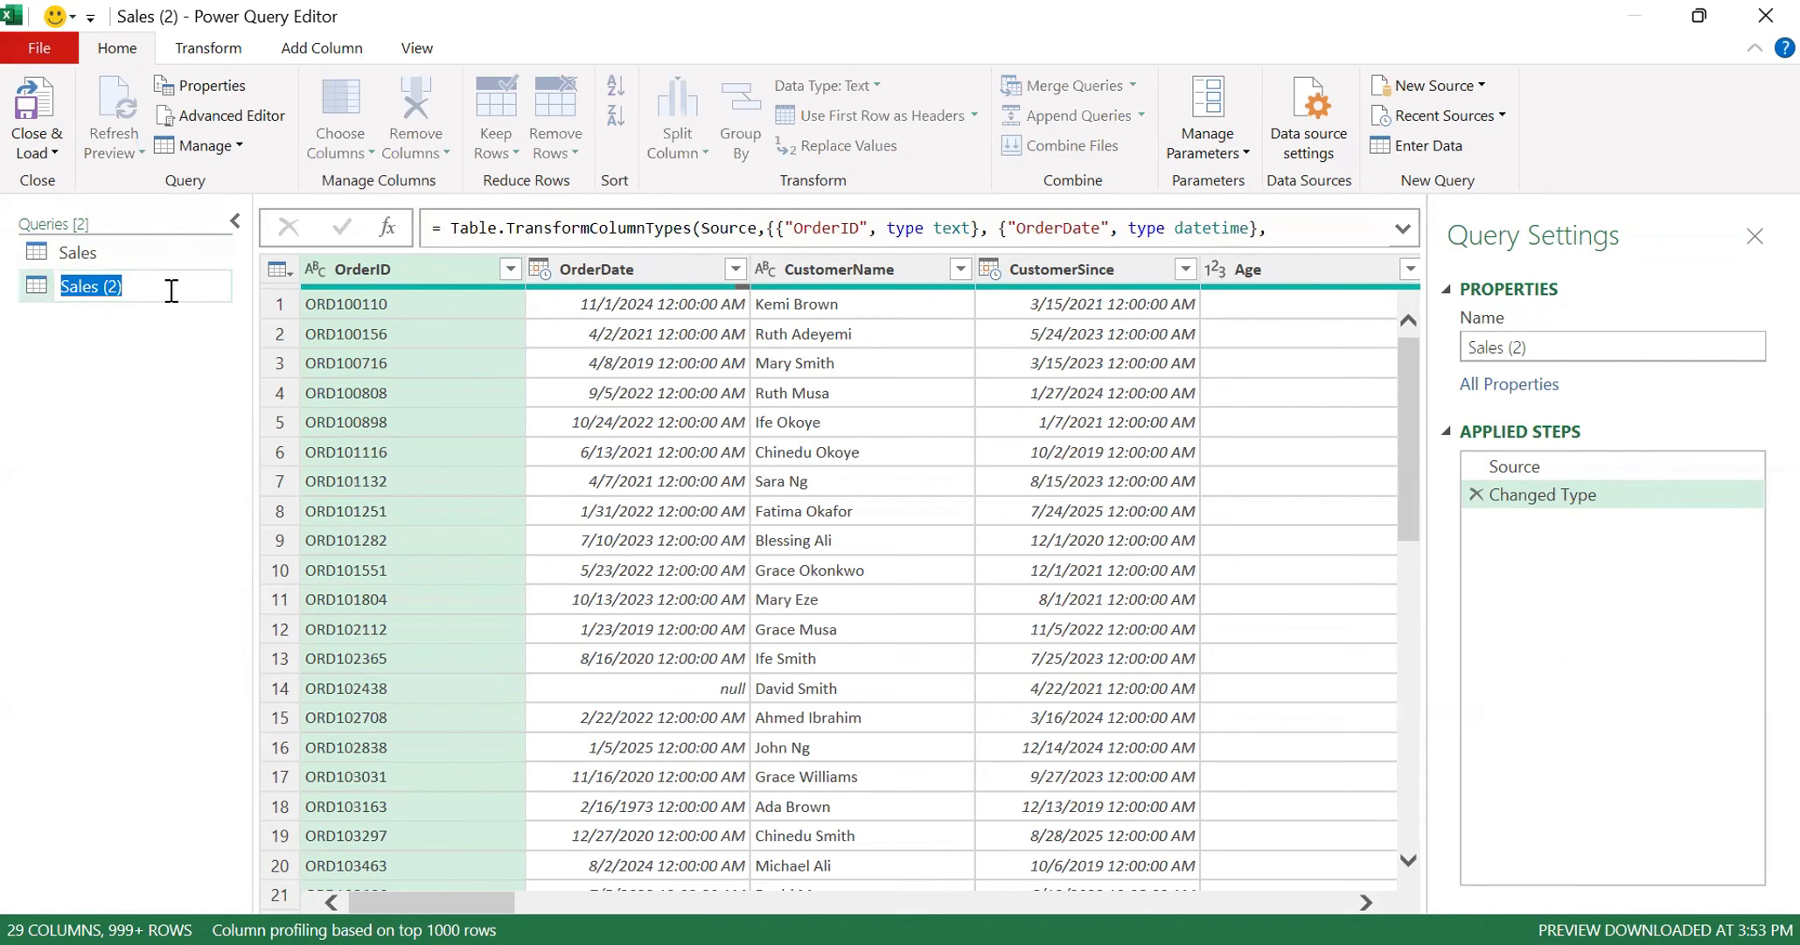
{"action": "type", "text": "Unp"}
{"action": "key", "text": "BackSpace"}
{"action": "key", "text": "BackSpace"}
{"action": "key", "text": "BackSpace"}
{"action": "type", "text": "Cleaned-Sales"}
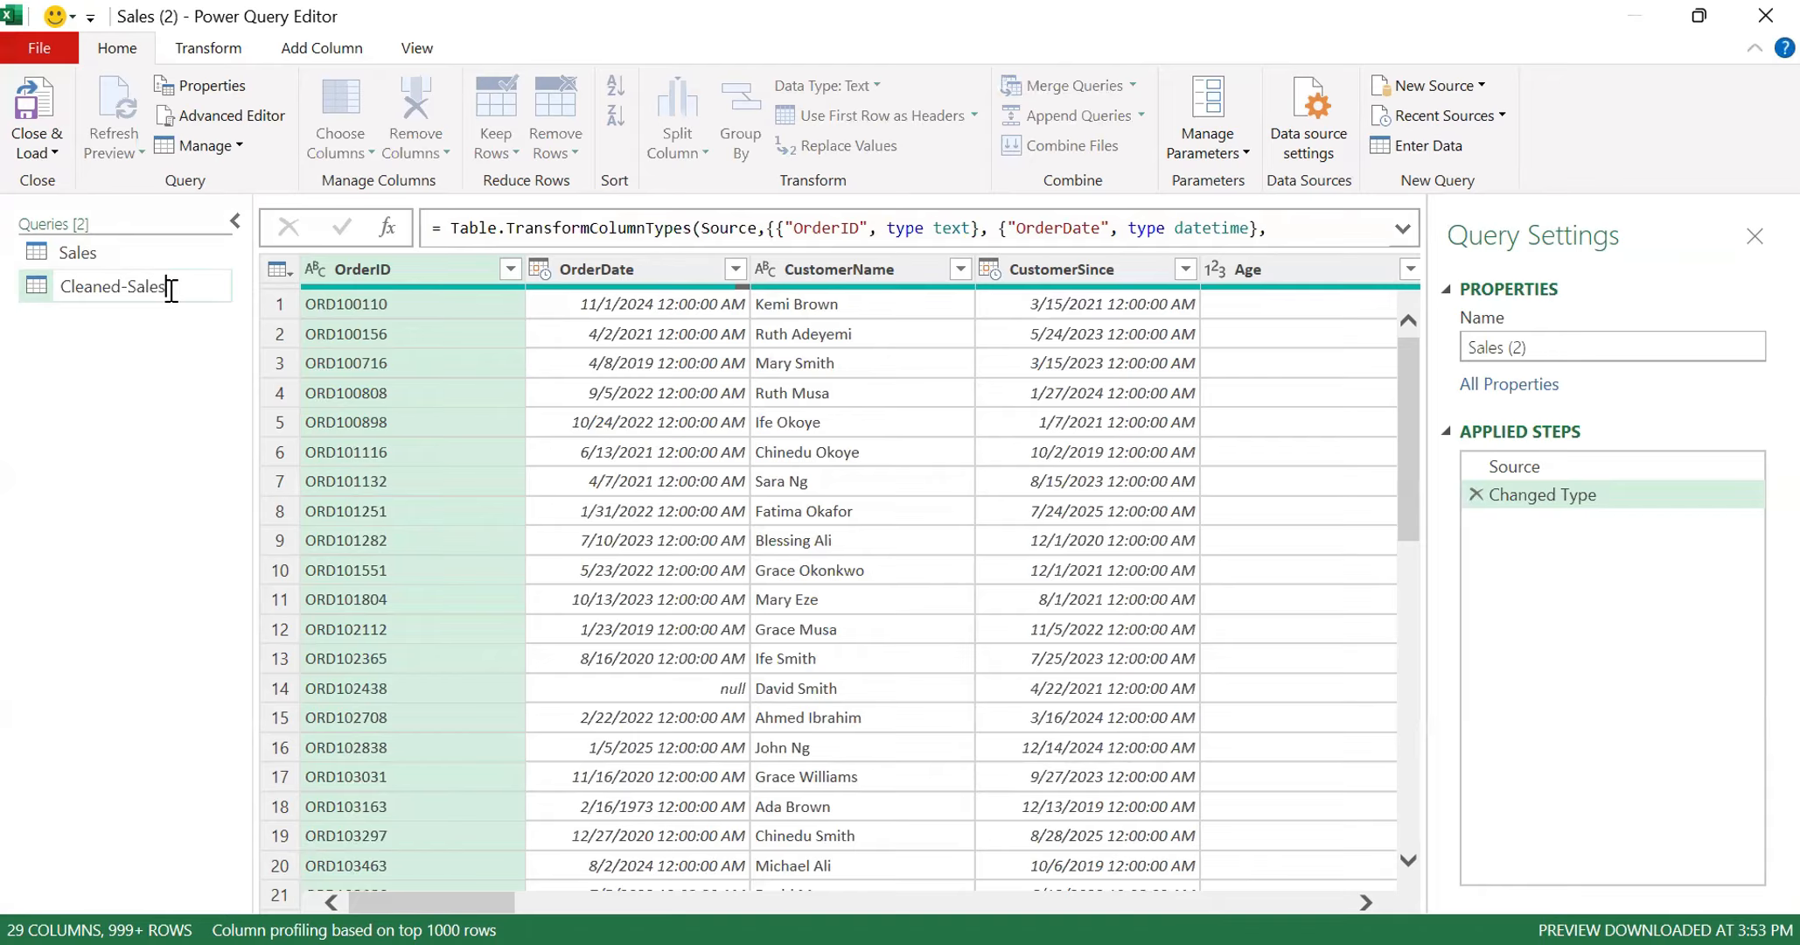
{"action": "key", "text": "BackSpace"}
{"action": "key", "text": "BackSpace"}
{"action": "key", "text": "BackSpace"}
{"action": "key", "text": "BackSpace"}
{"action": "key", "text": "BackSpace"}
{"action": "key", "text": "BackSpace"}
{"action": "type", "text": "_"}
{"action": "type", "text": "Sales"}
{"action": "left_click", "coordinate": [132, 287]}
{"action": "key", "text": "BackSpace"}
{"action": "key", "text": "Return"}
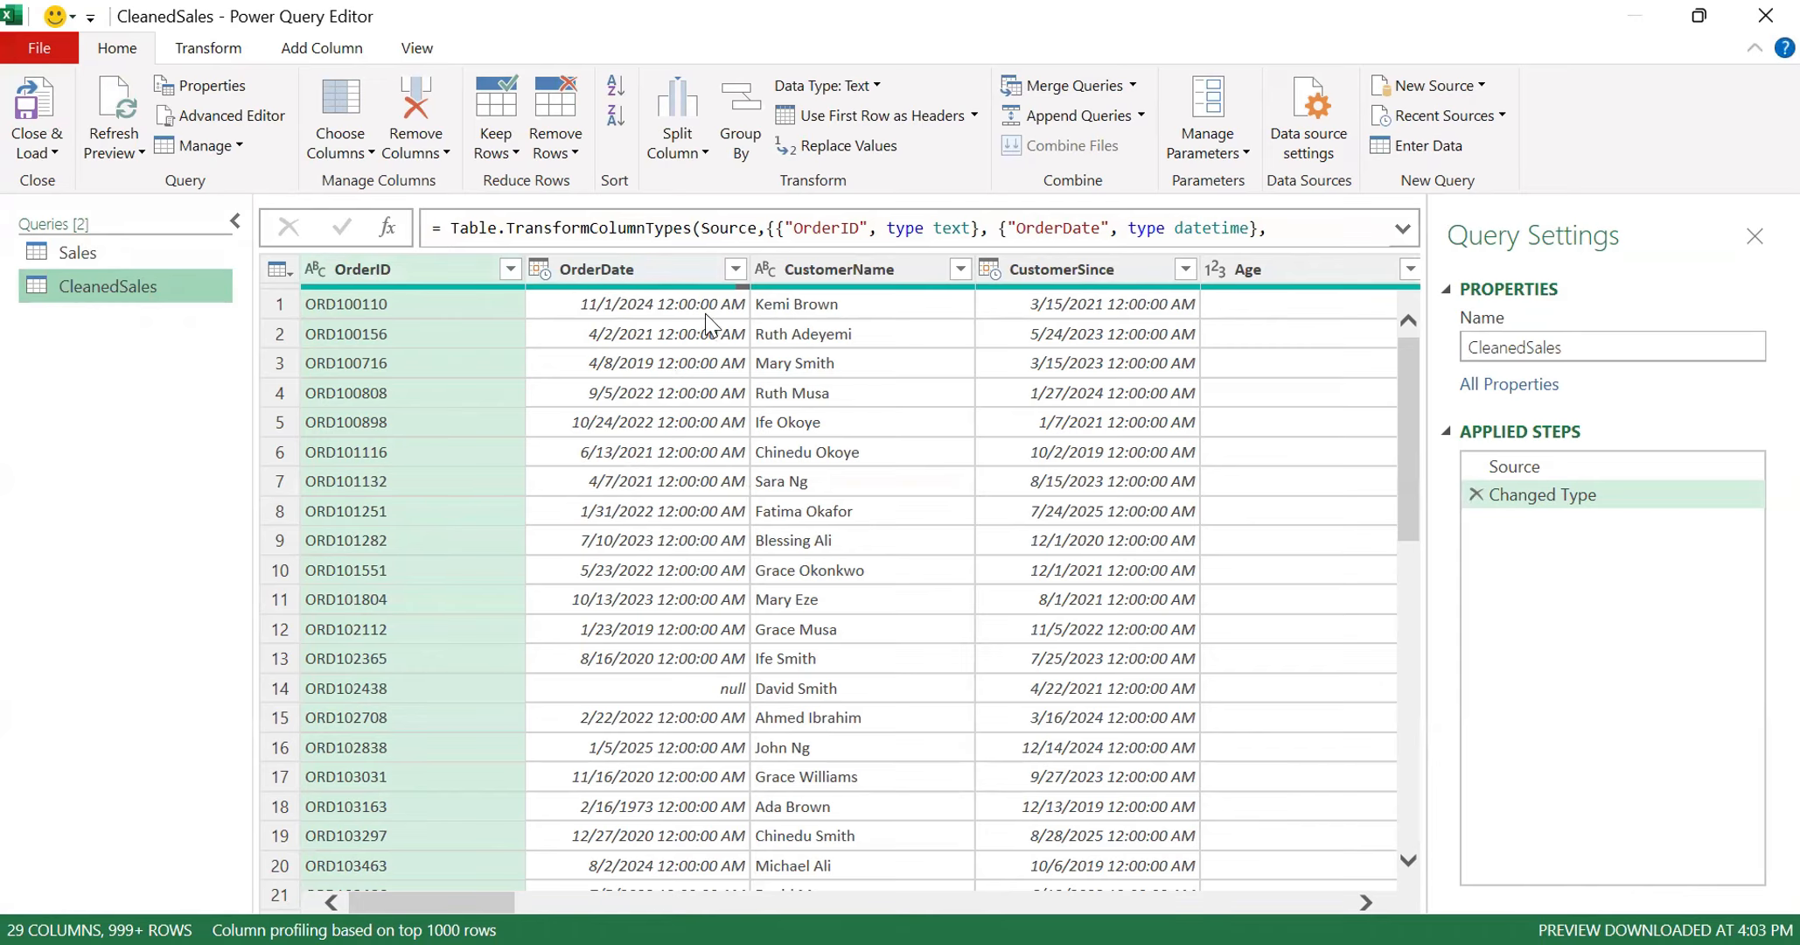
- Change the OrderDate column's data type to Date, adding the conversion as a new applied step
{"action": "left_click", "coordinate": [541, 270]}
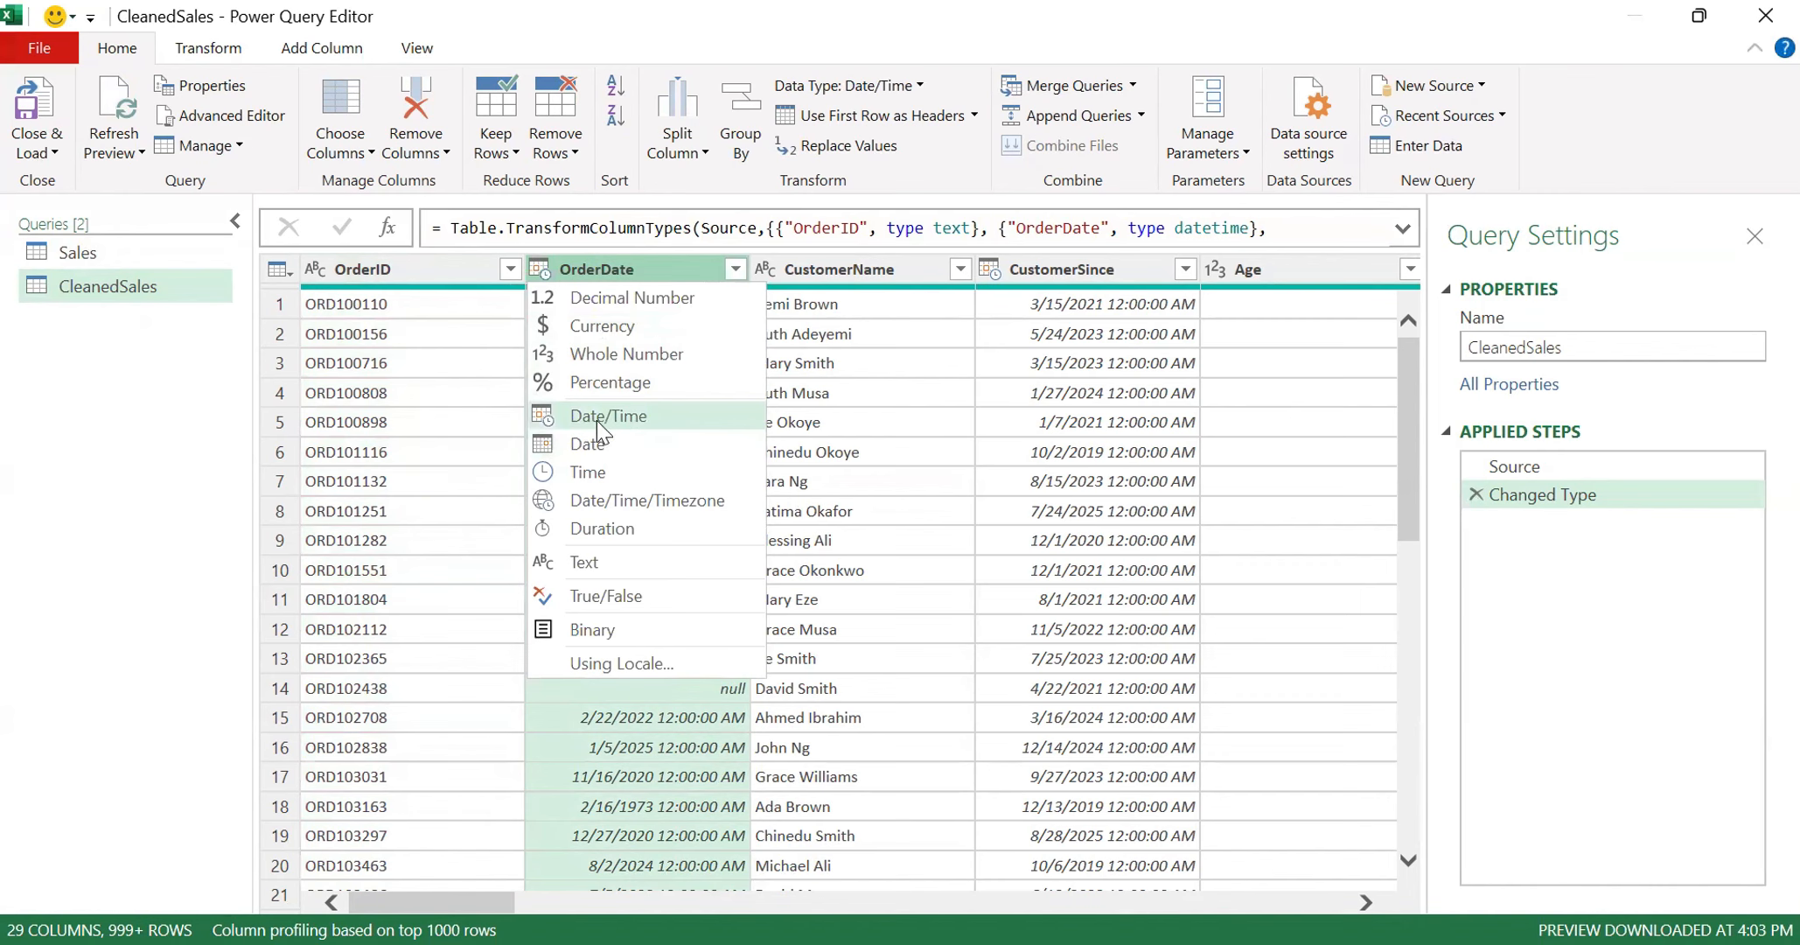
{"action": "left_click", "coordinate": [606, 447]}
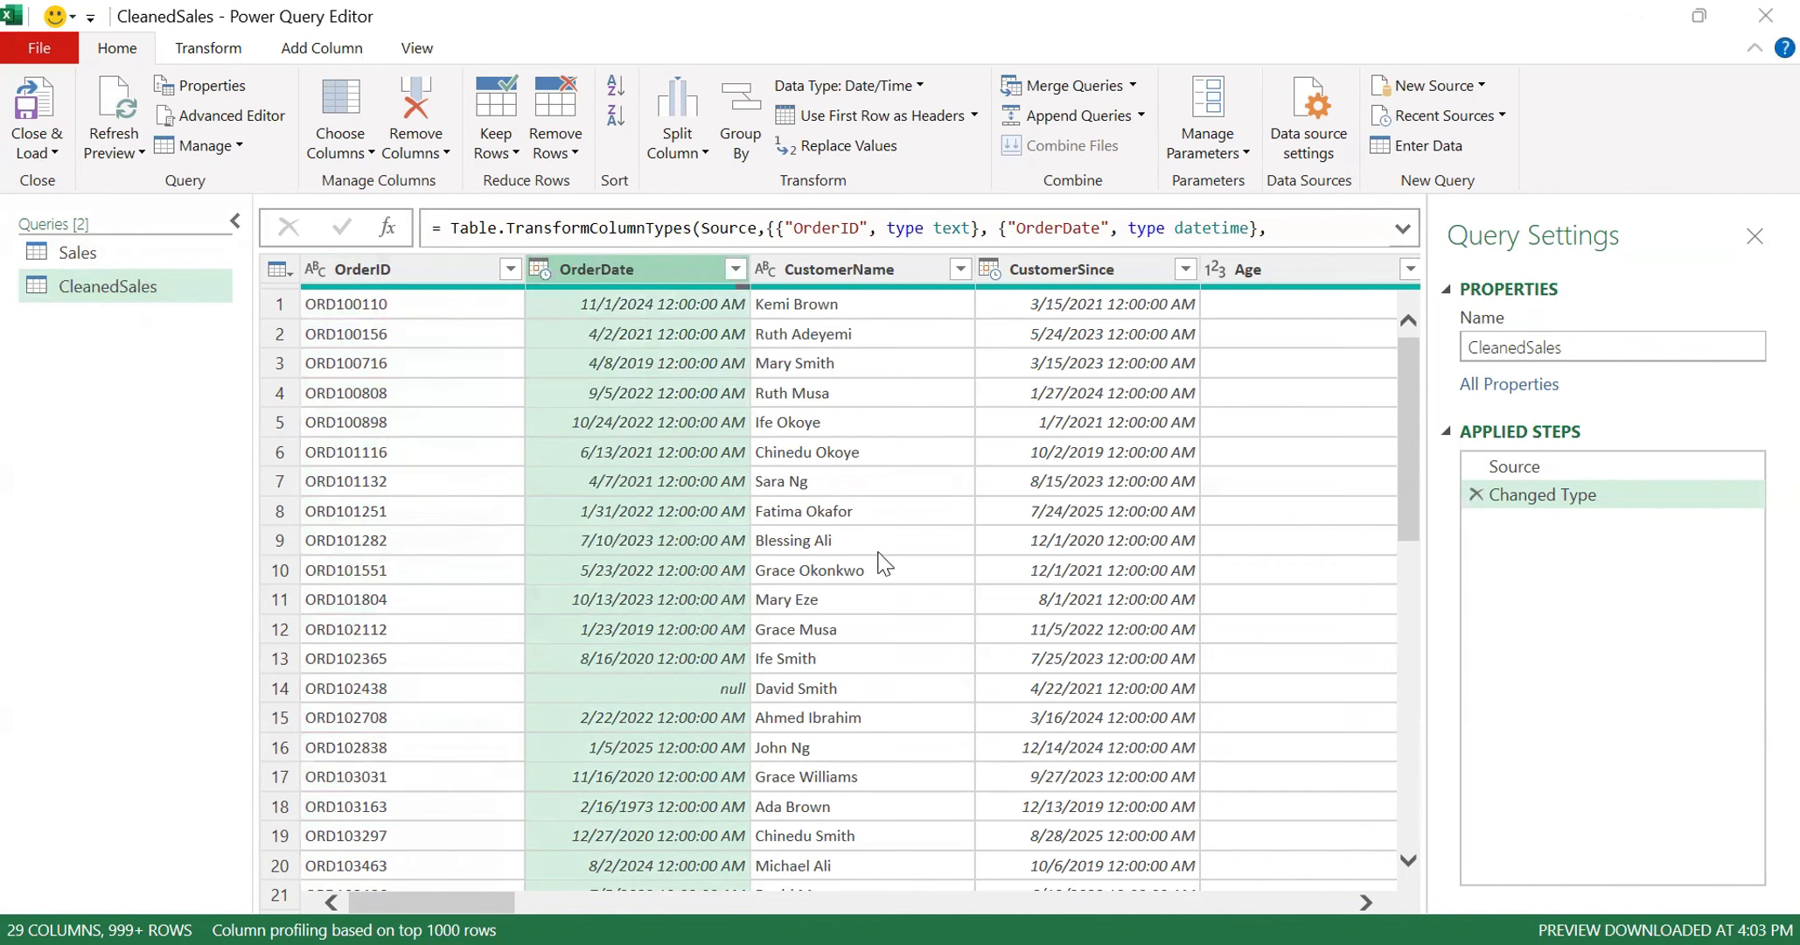
{"action": "left_click", "coordinate": [1026, 561]}
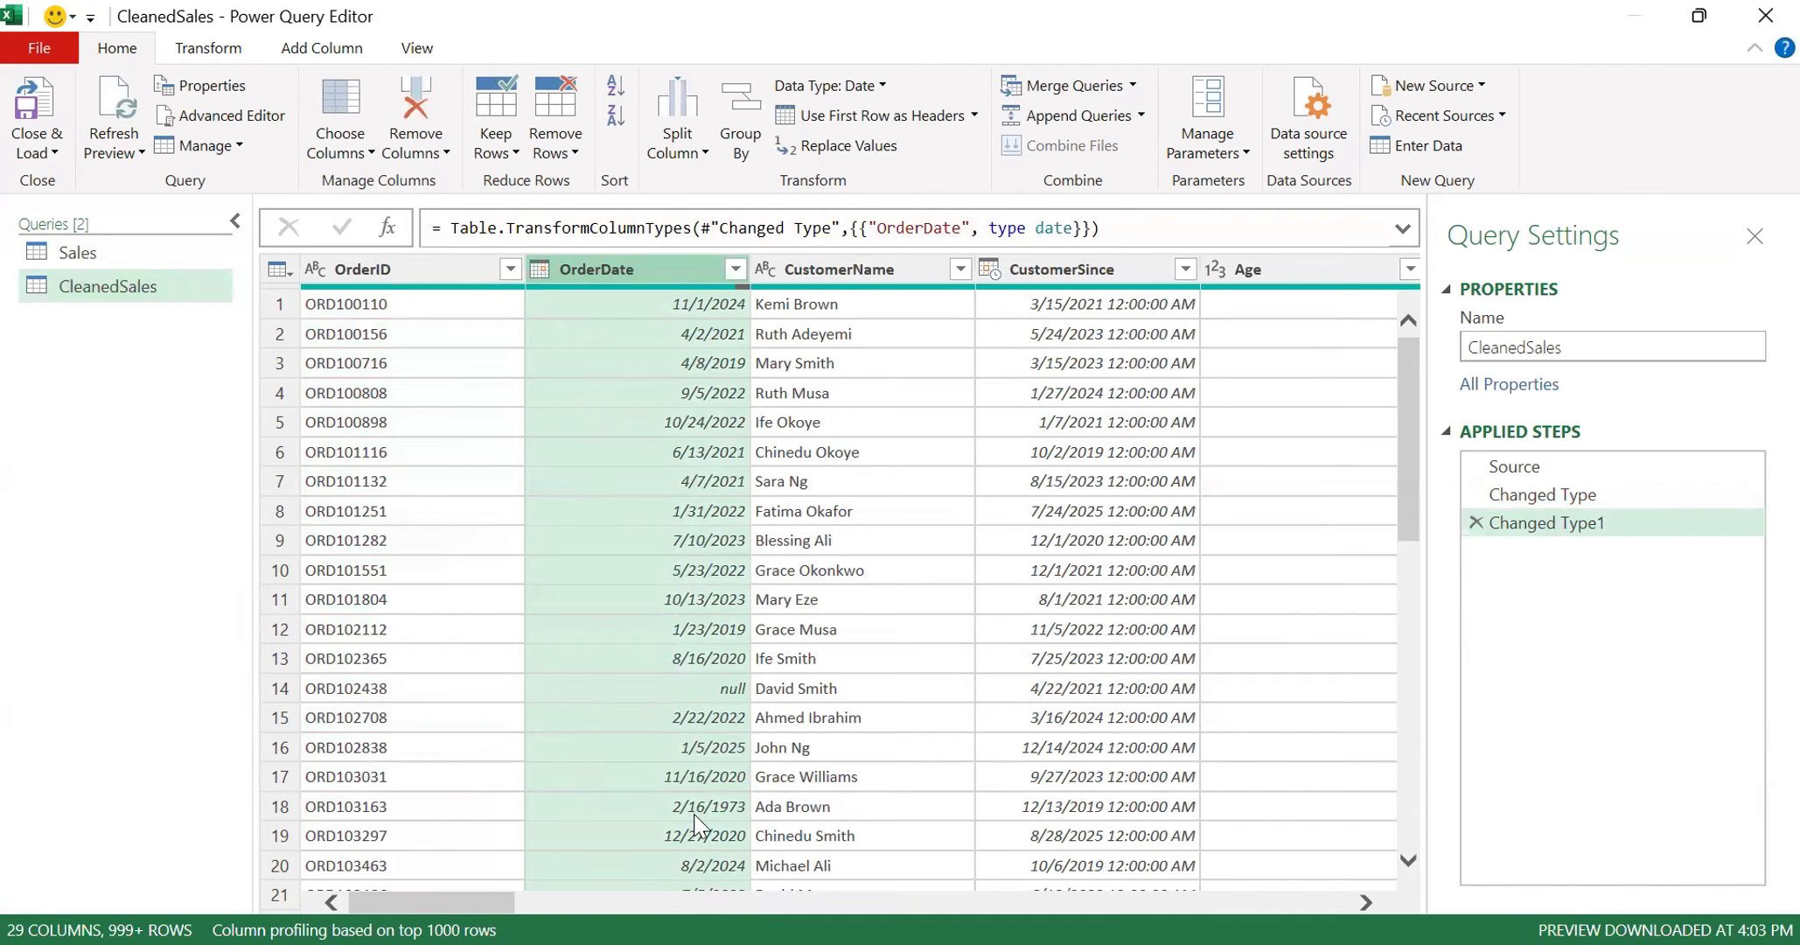
- Change the CustomerSince column's data type from Date/Time to Date
{"action": "left_click", "coordinate": [990, 271]}
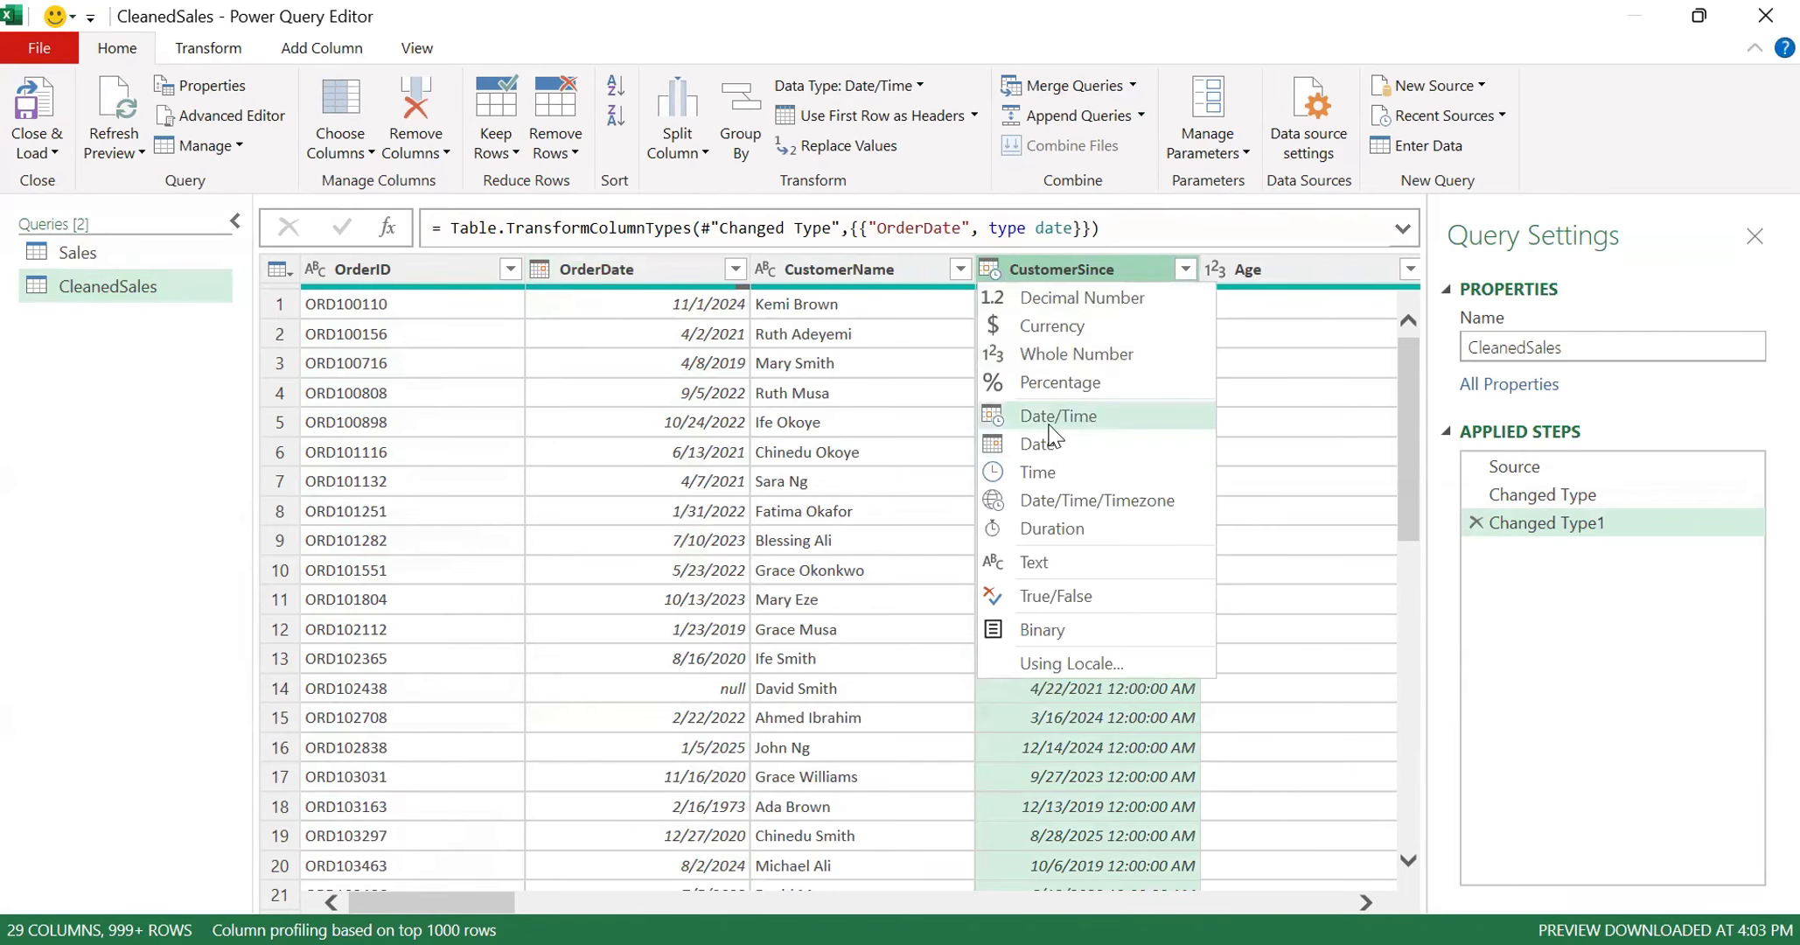
{"action": "left_click", "coordinate": [1267, 482]}
{"action": "left_click", "coordinate": [990, 299]}
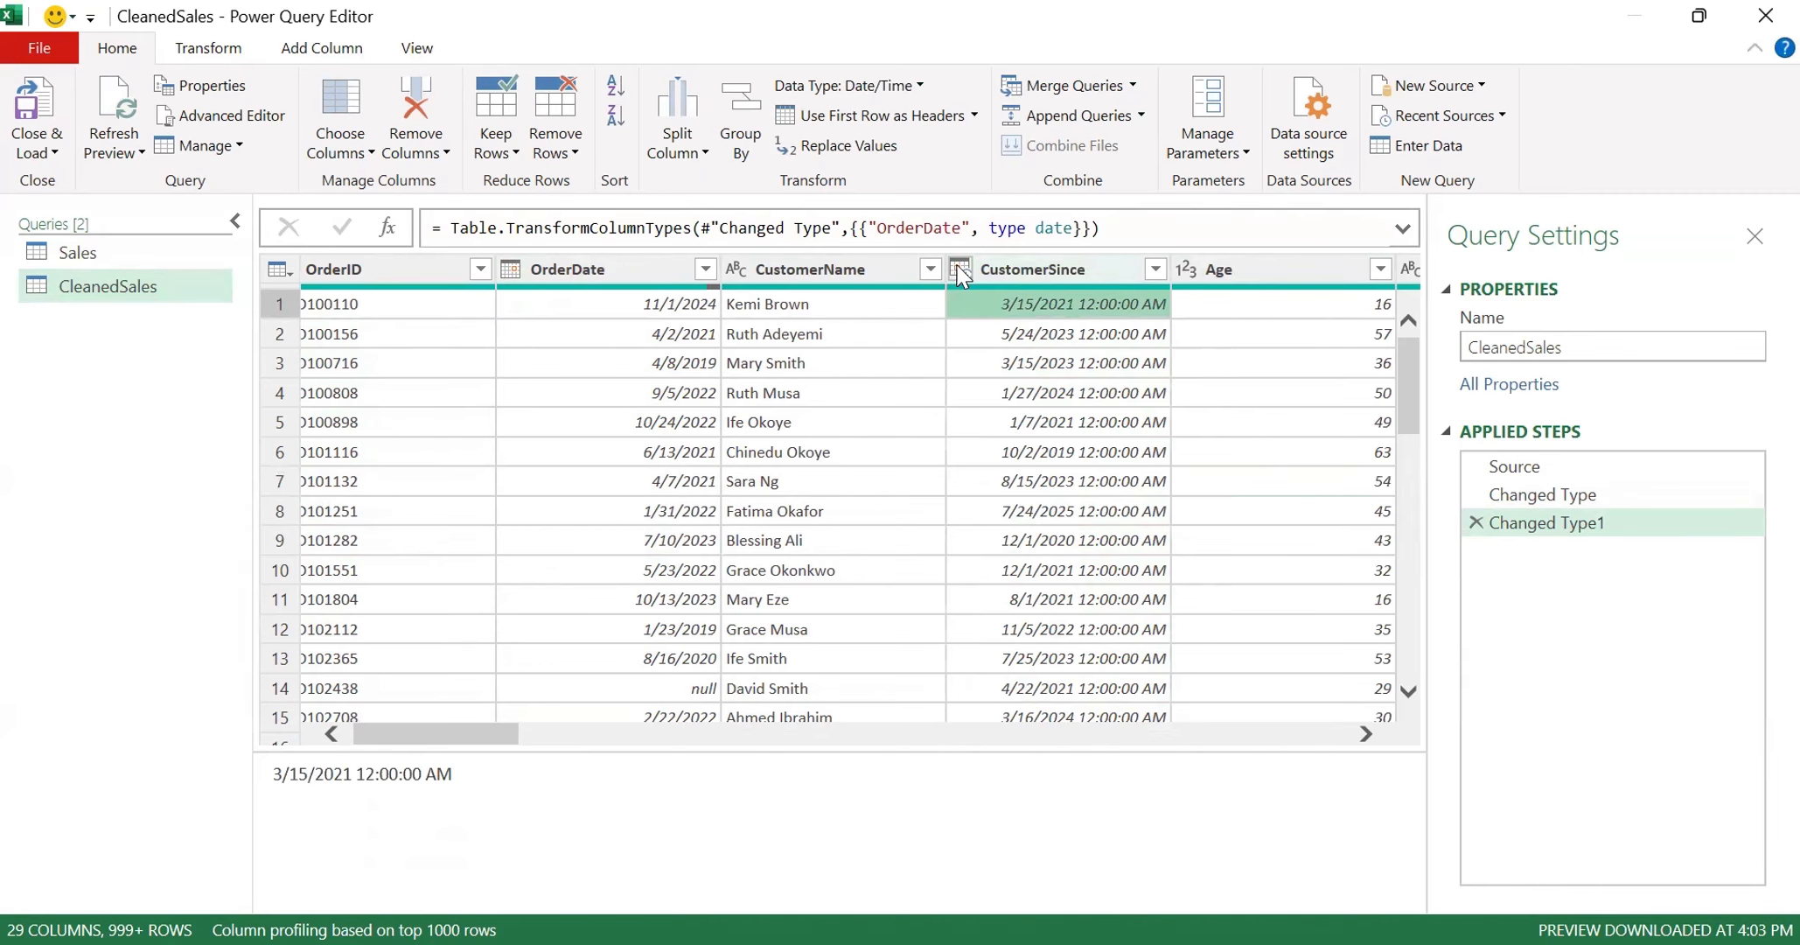
{"action": "left_click", "coordinate": [962, 270]}
{"action": "left_click", "coordinate": [1019, 446]}
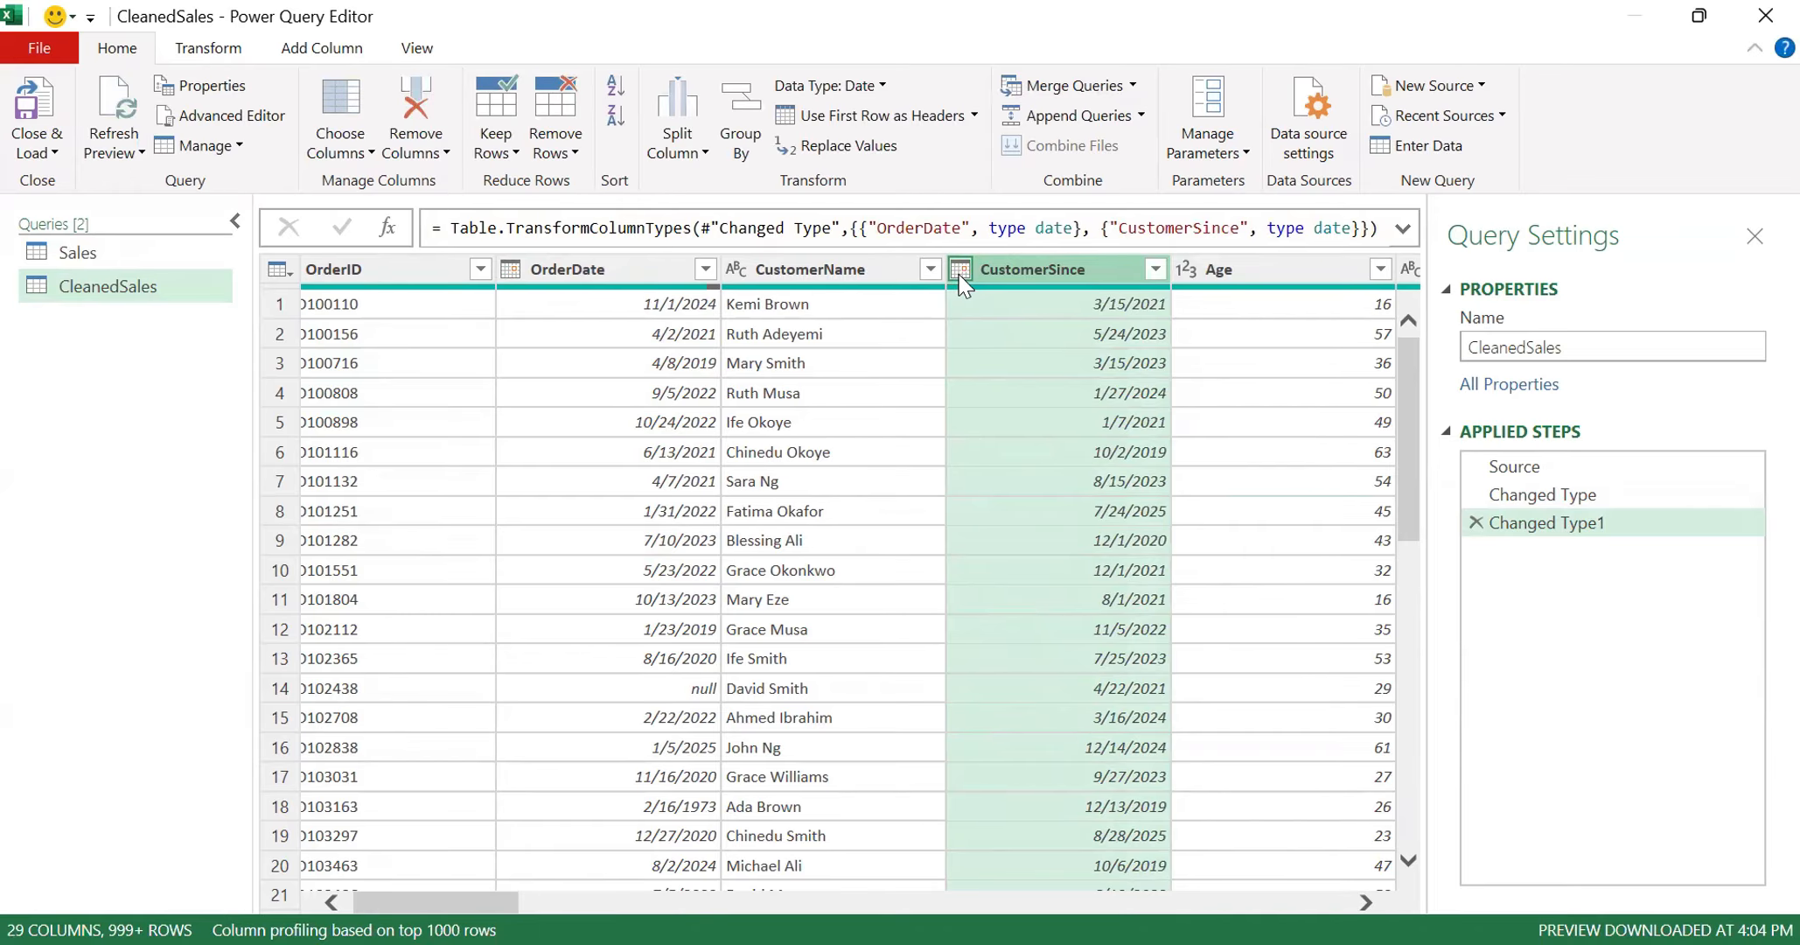
- Check the data types and values of the CleanedSales columns one by one, from Age through LoyaltyScore
{"action": "left_click", "coordinate": [1061, 407]}
{"action": "key", "text": "Right"}
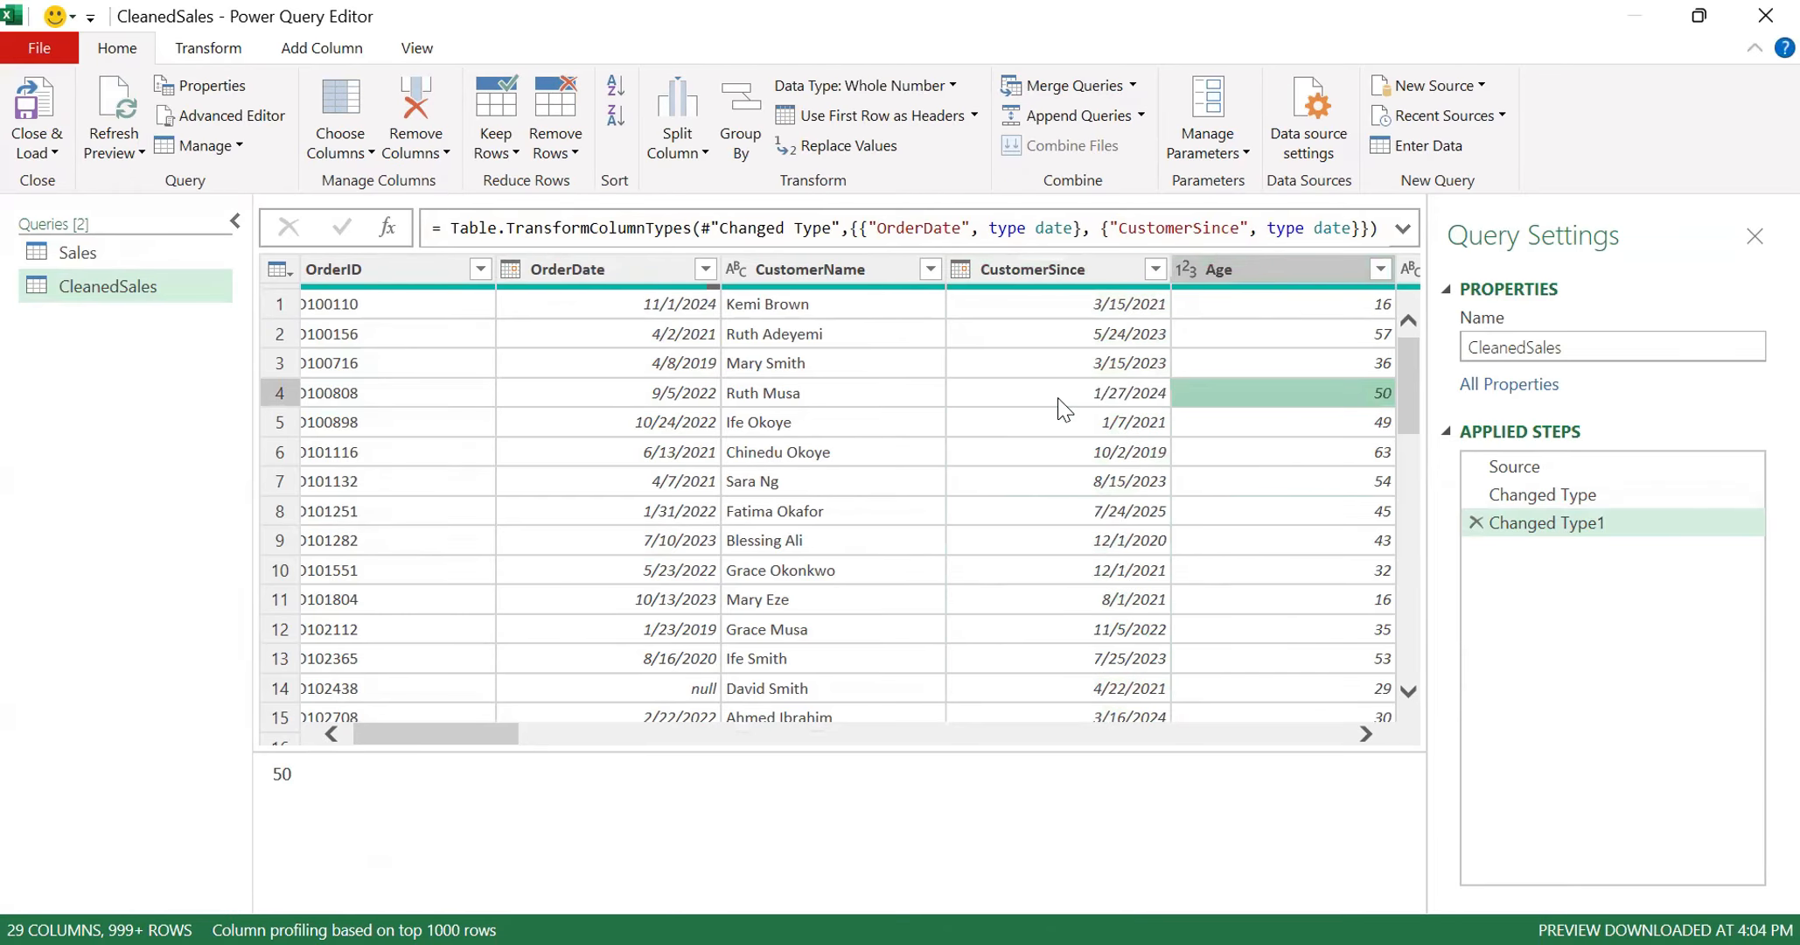
{"action": "key", "text": "Right"}
{"action": "key", "text": "Left"}
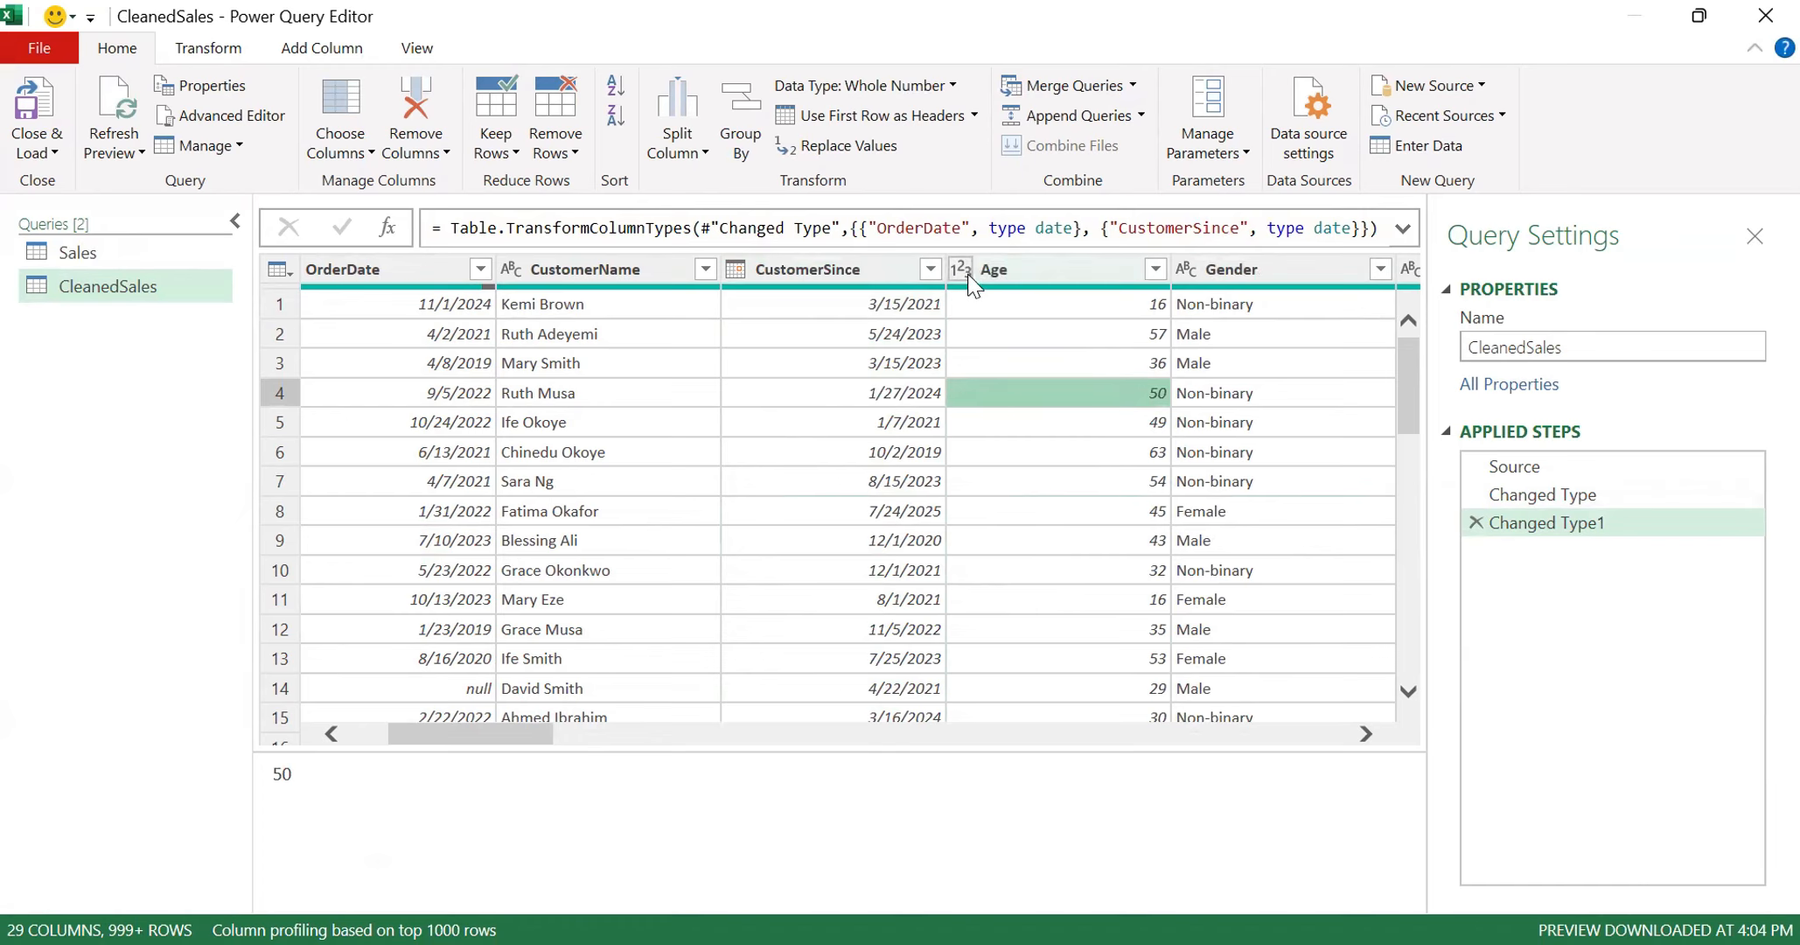
{"action": "key", "text": "Right"}
{"action": "key", "text": "Right"}
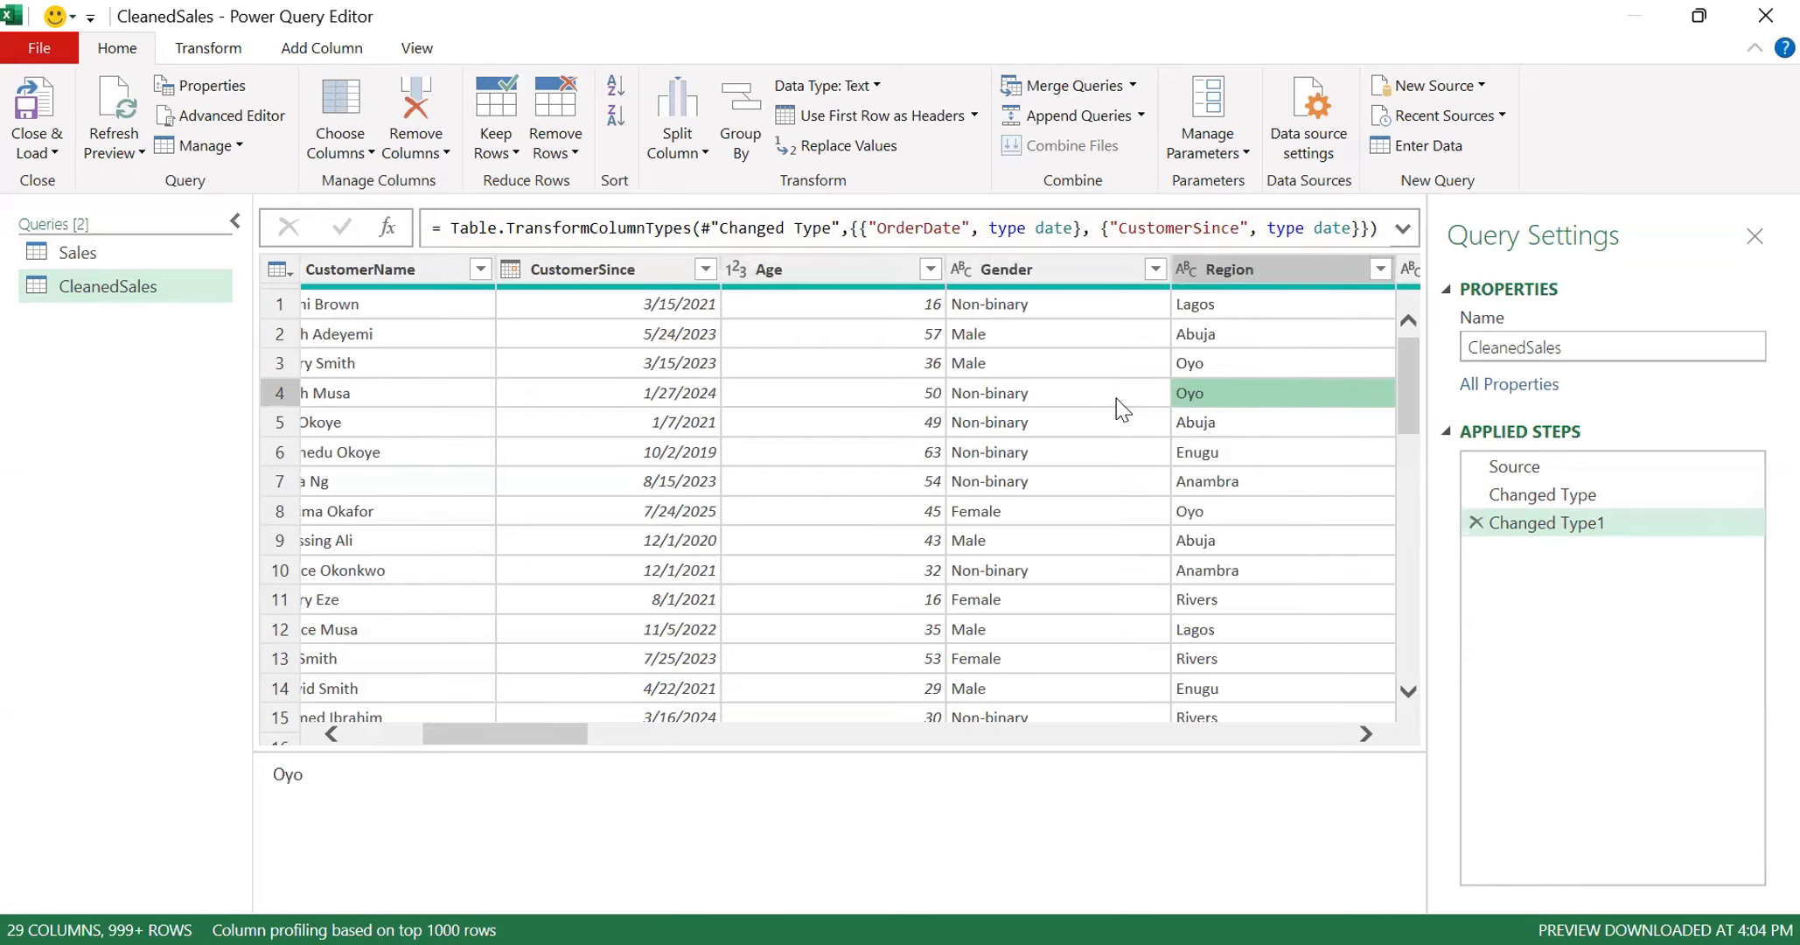
{"action": "key", "text": "Right"}
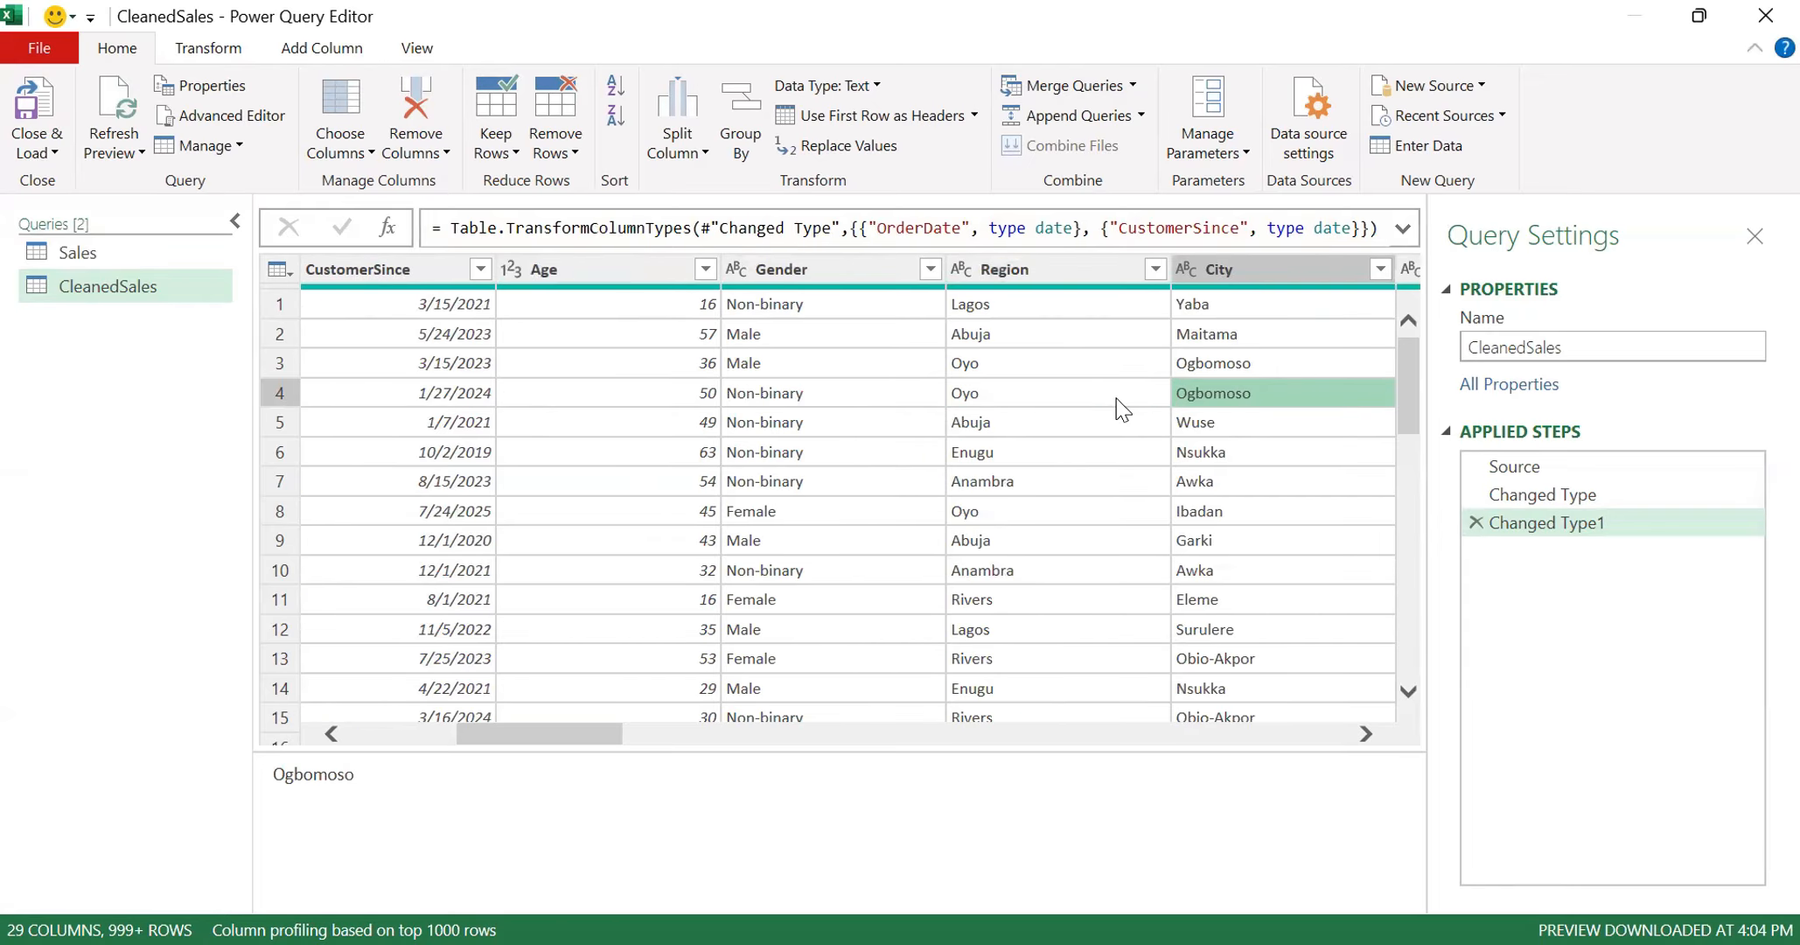
{"action": "key", "text": "Right"}
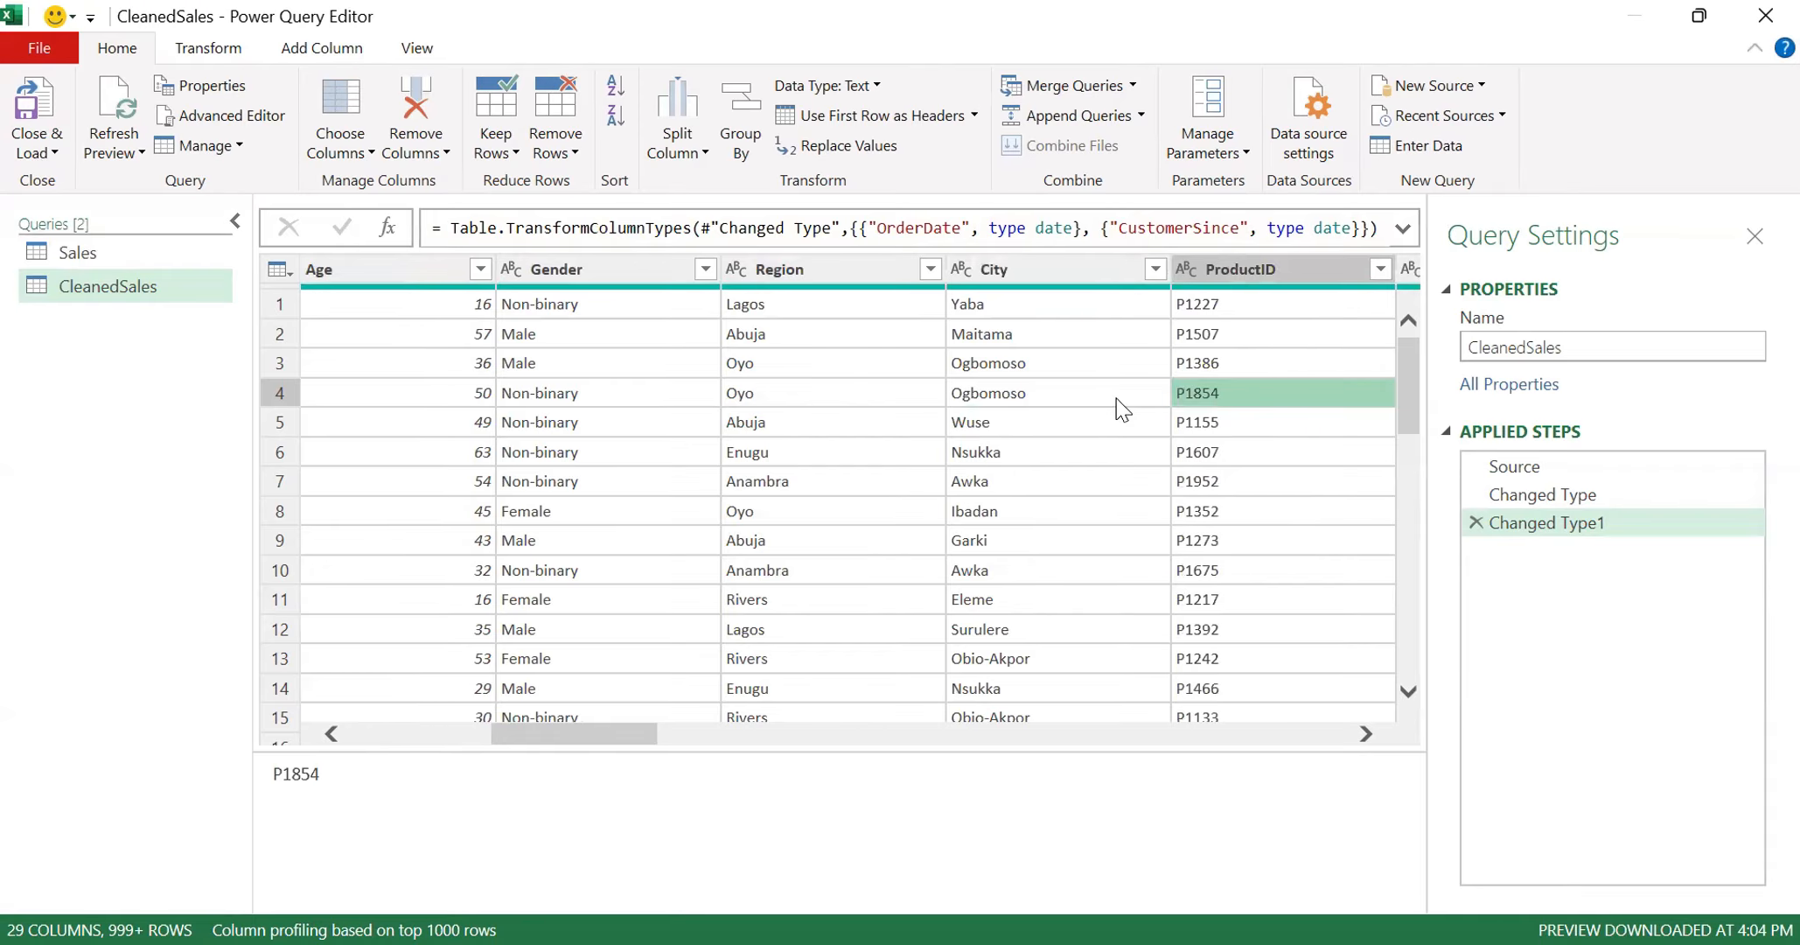
{"action": "key", "text": "Right"}
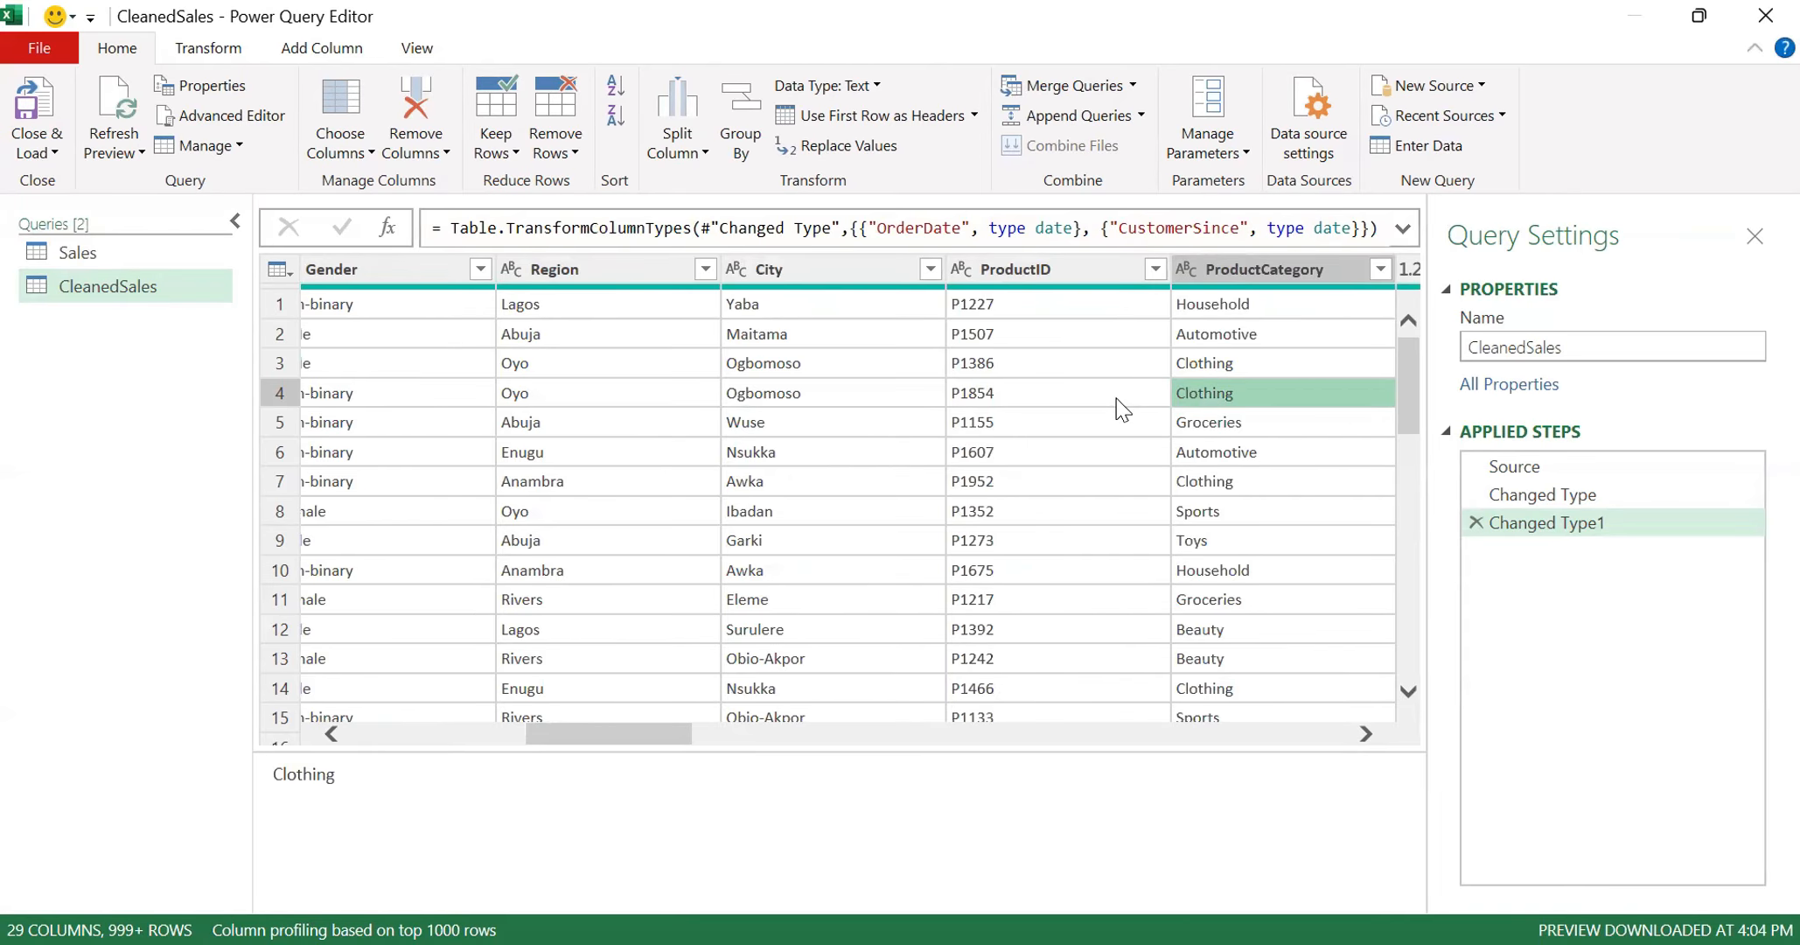
{"action": "key", "text": "Right"}
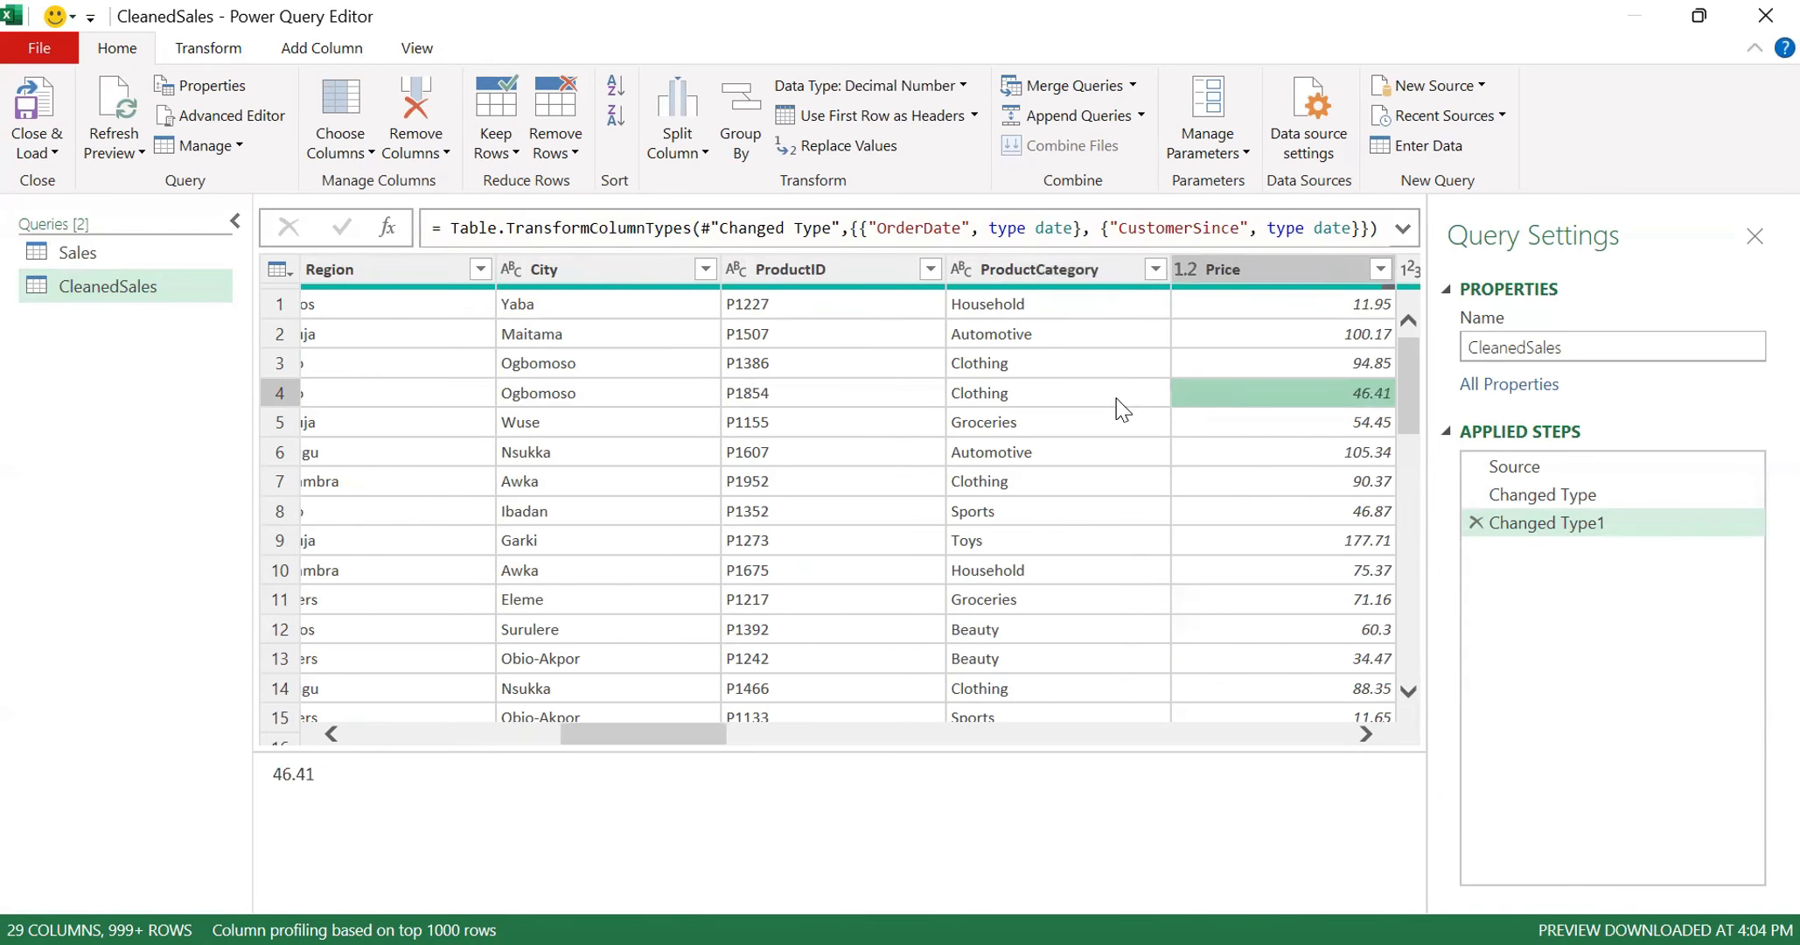
{"action": "key", "text": "Right"}
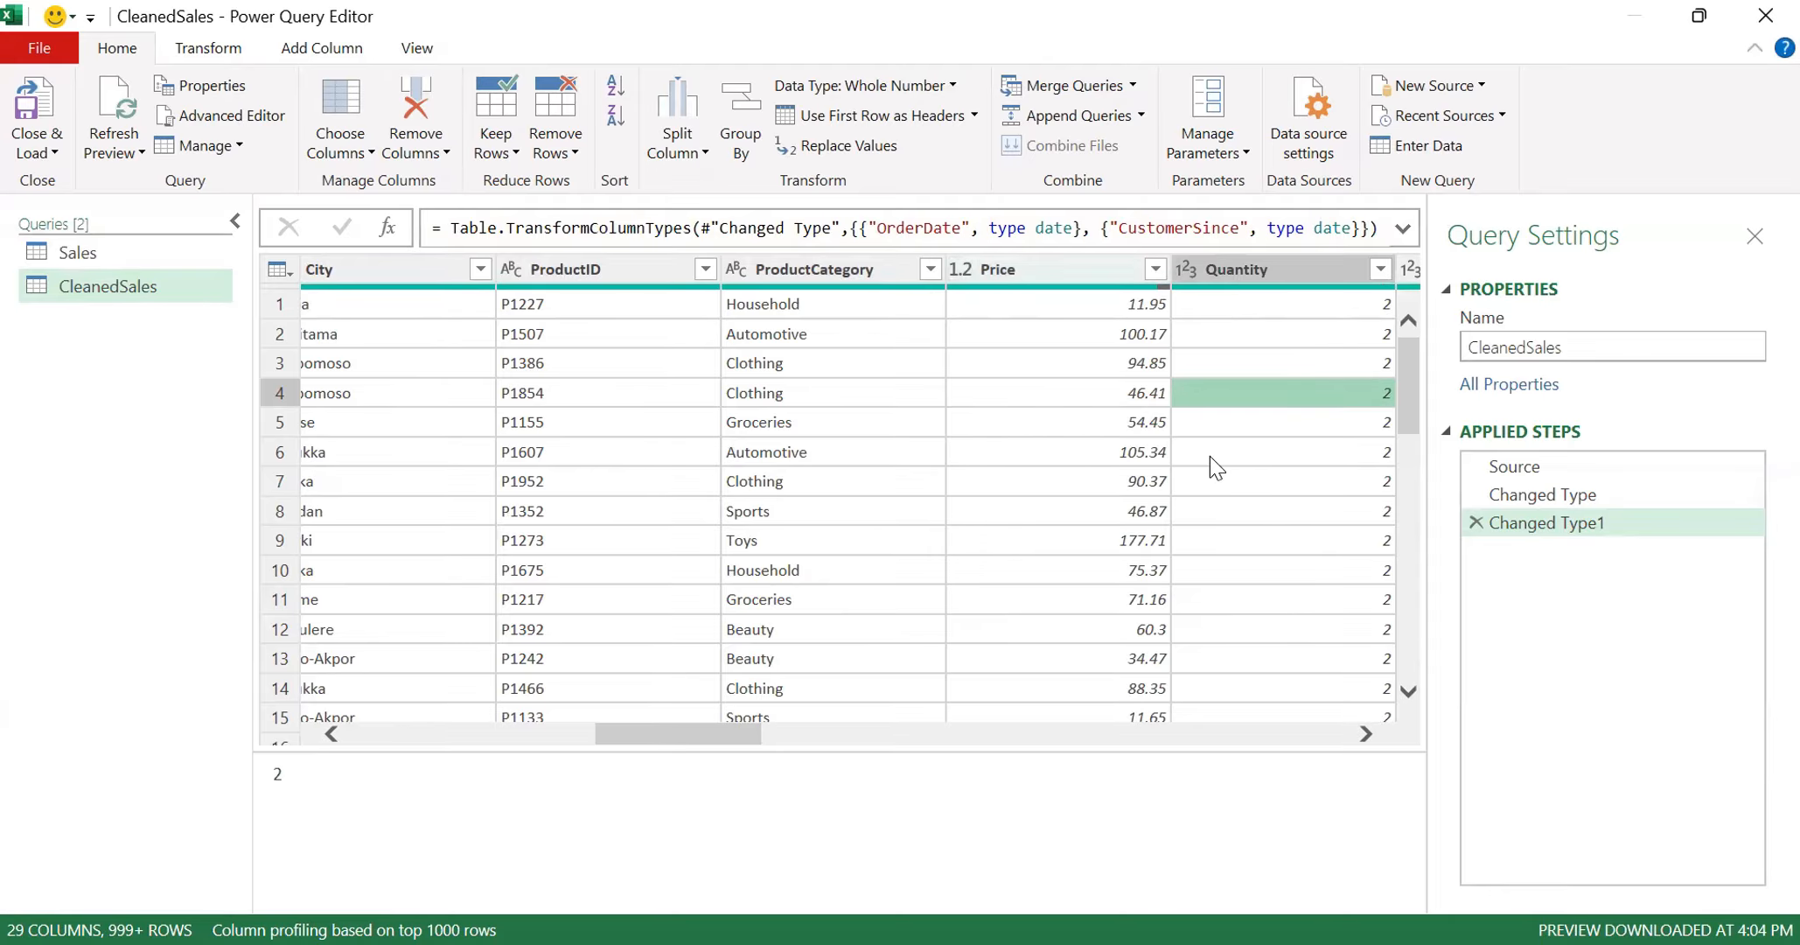
{"action": "key", "text": "Right"}
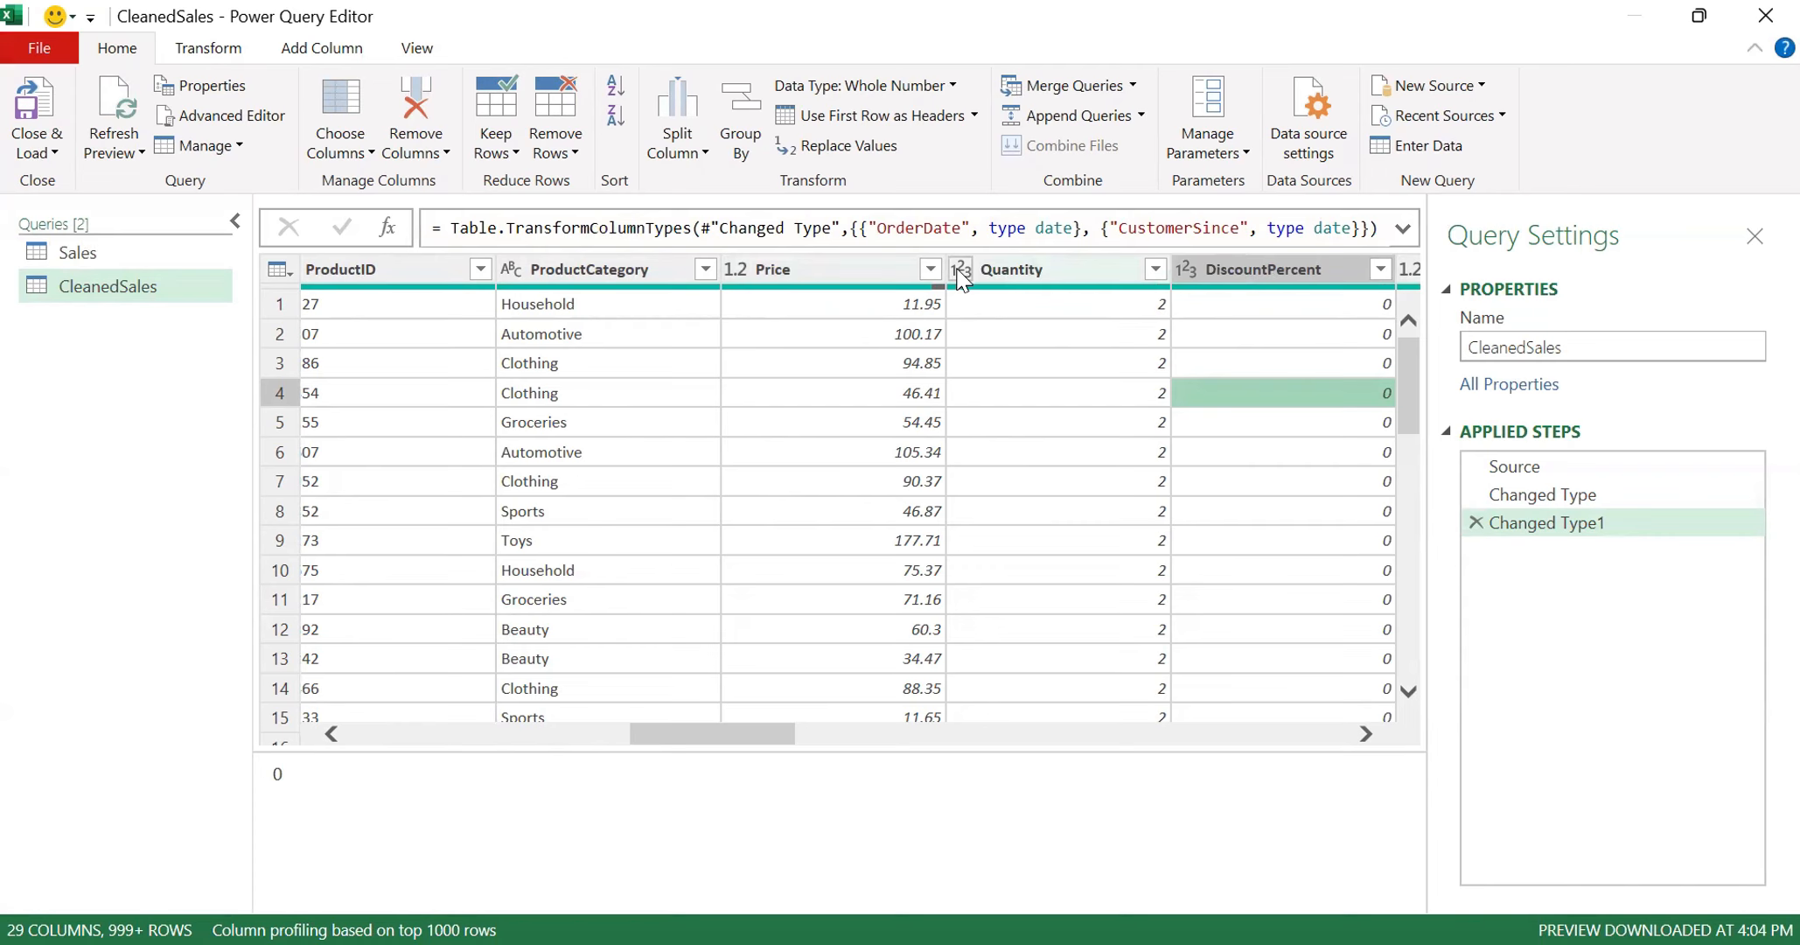
{"action": "key", "text": "Right"}
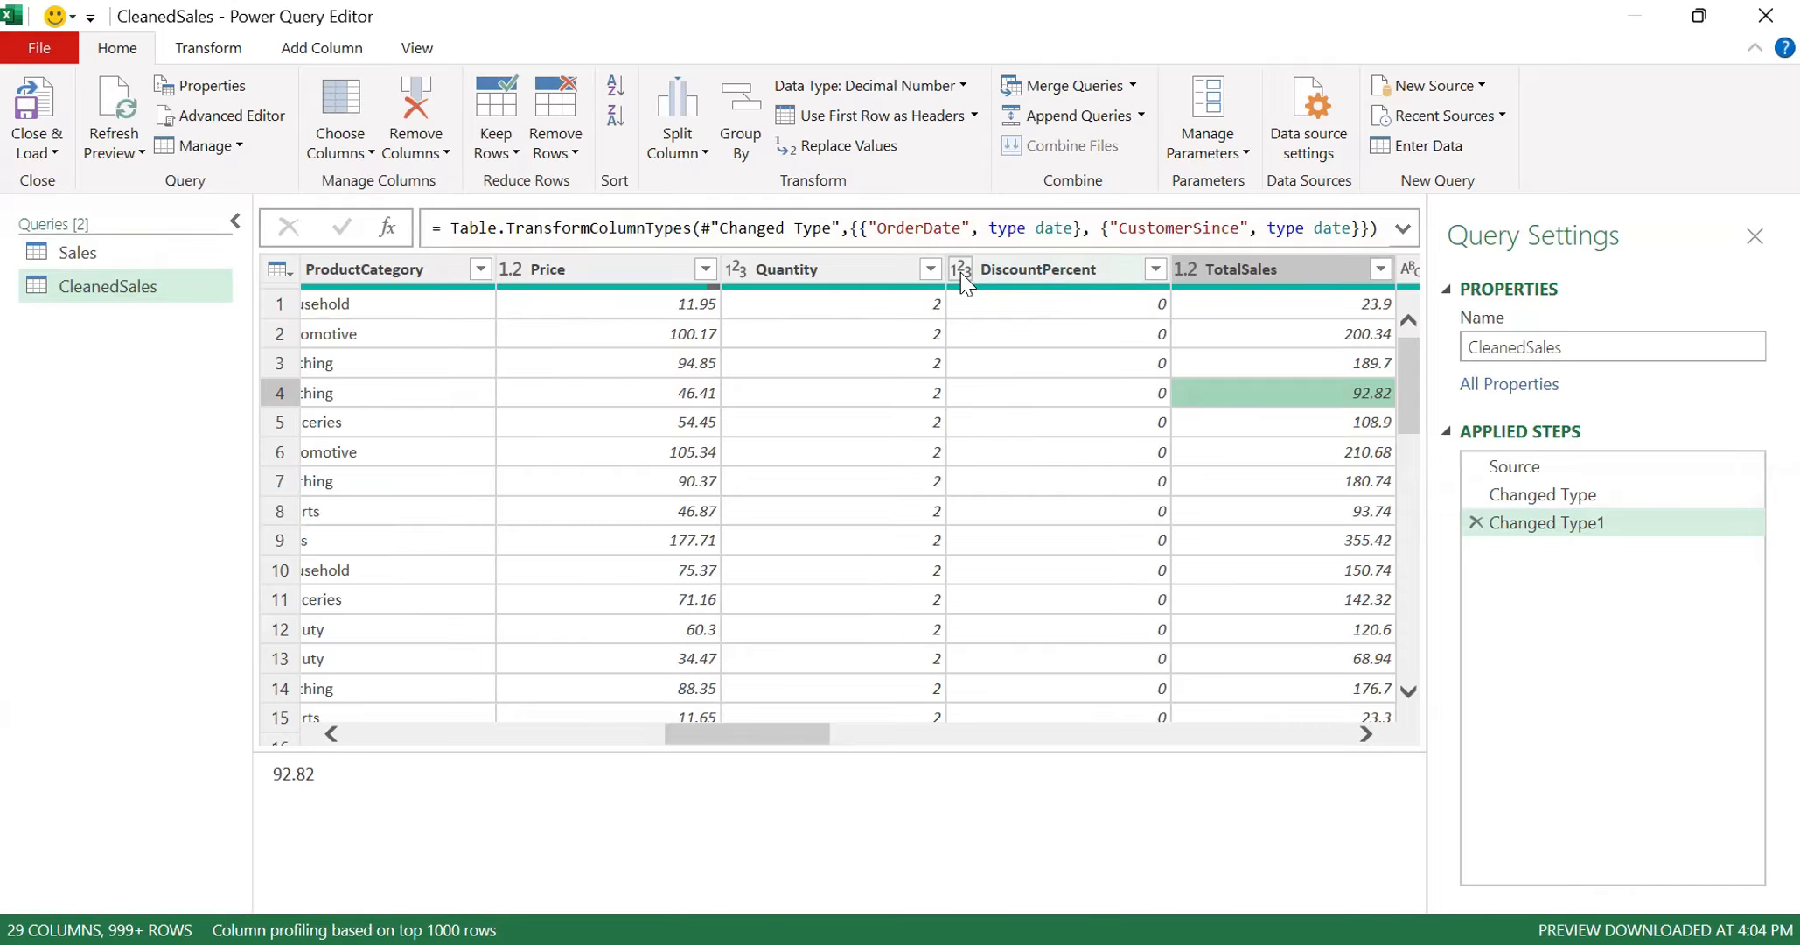
{"action": "key", "text": "Right"}
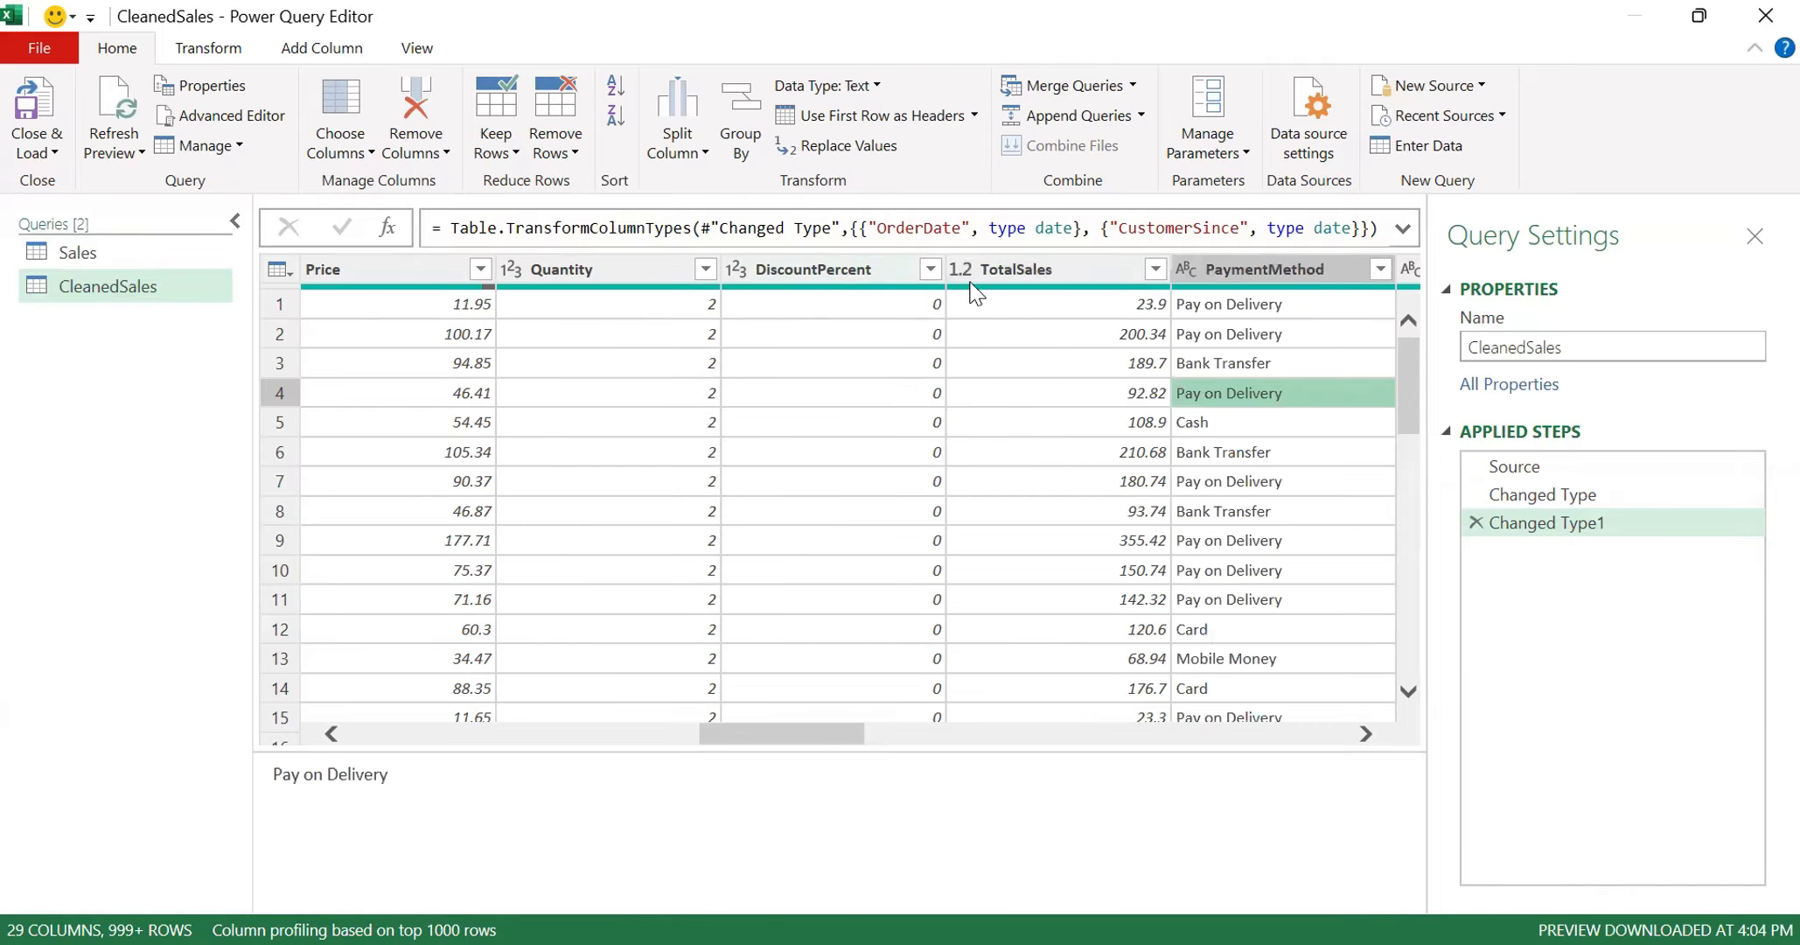
{"action": "key", "text": "Right"}
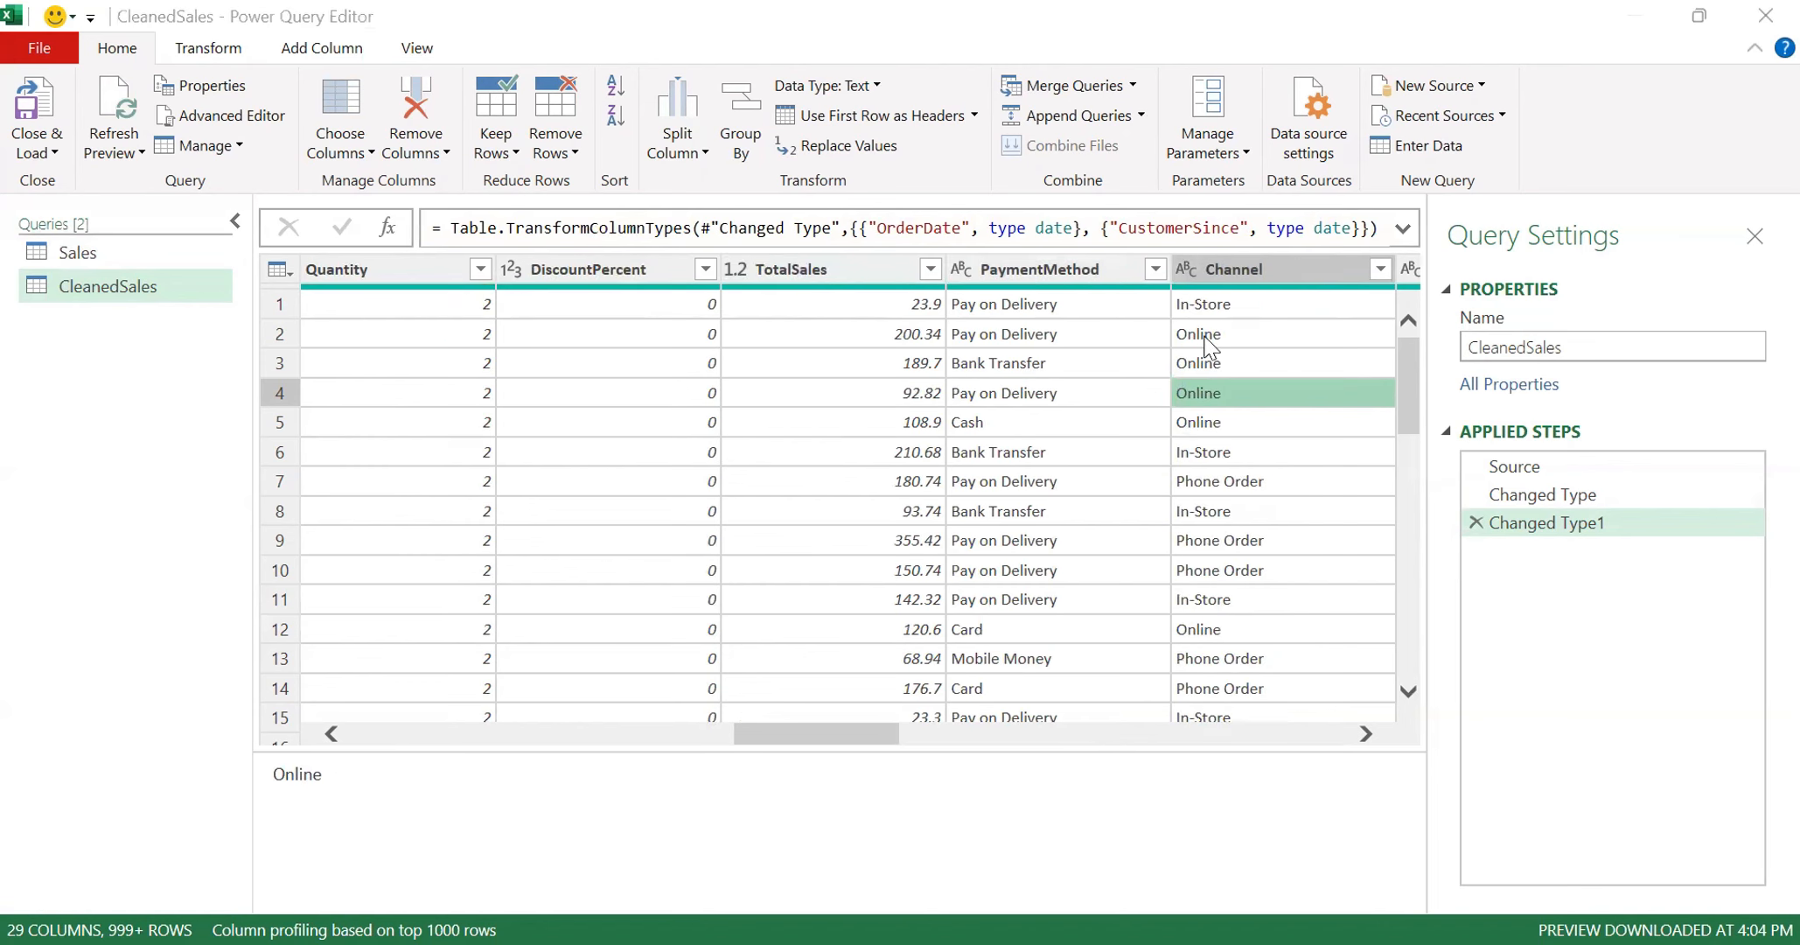
{"action": "key", "text": "Right"}
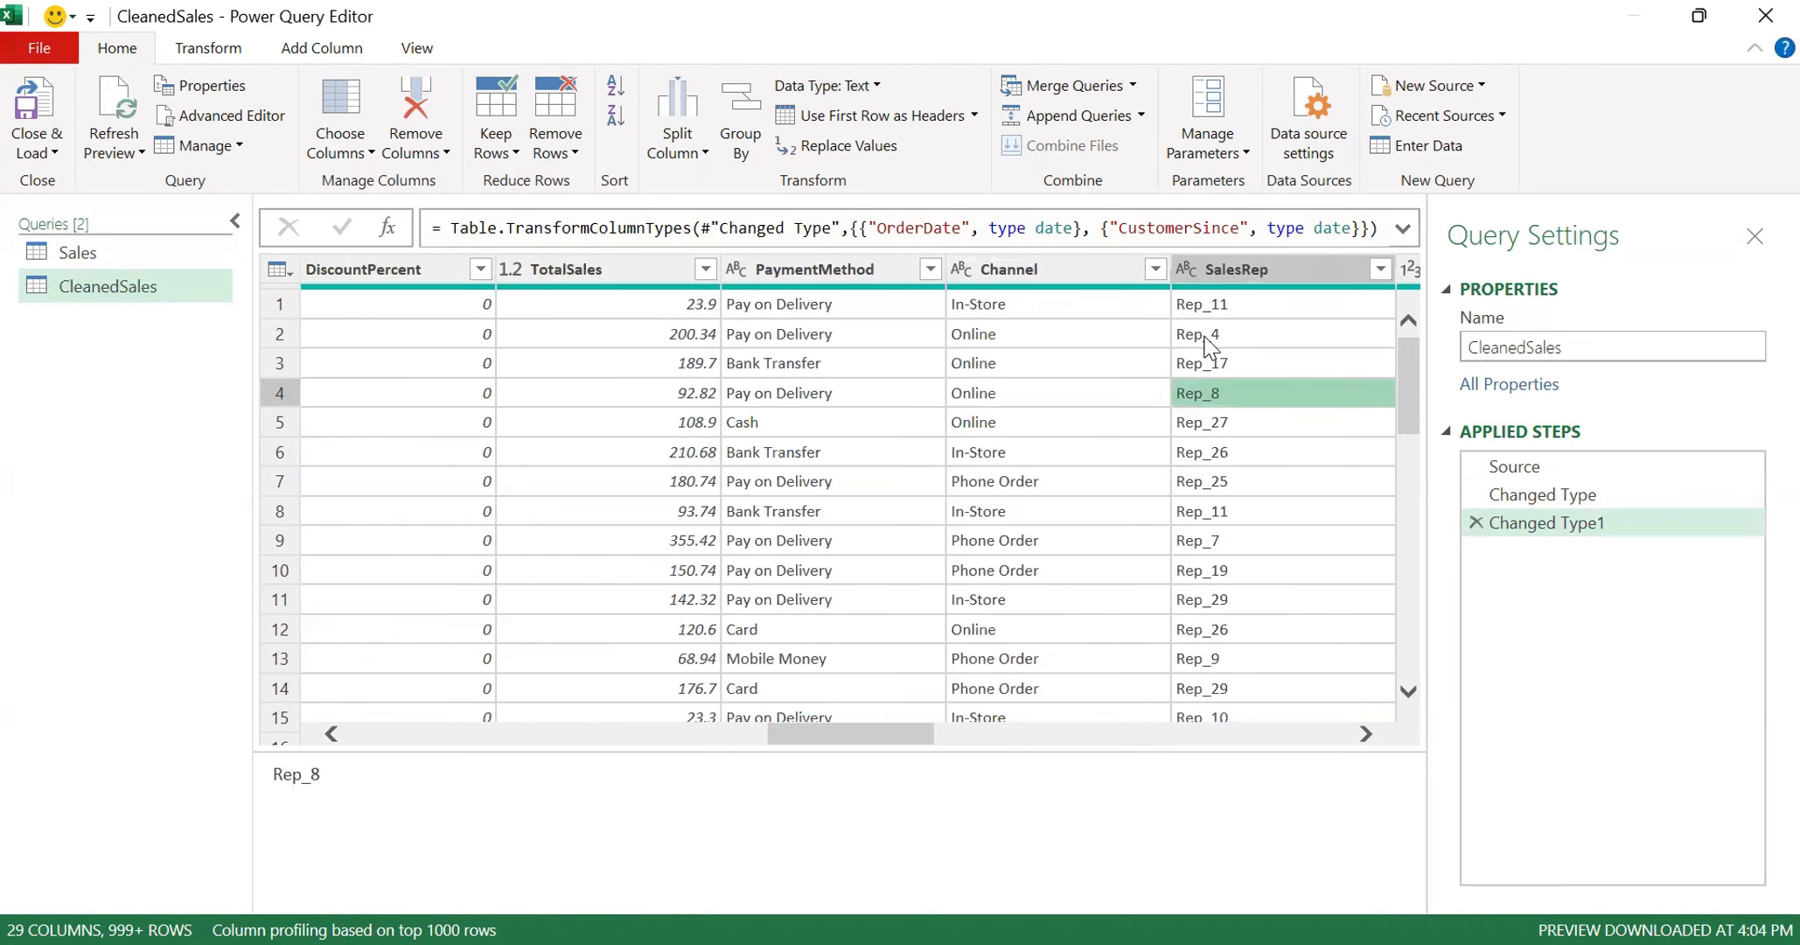
{"action": "key", "text": "Right"}
{"action": "key", "text": "Right"}
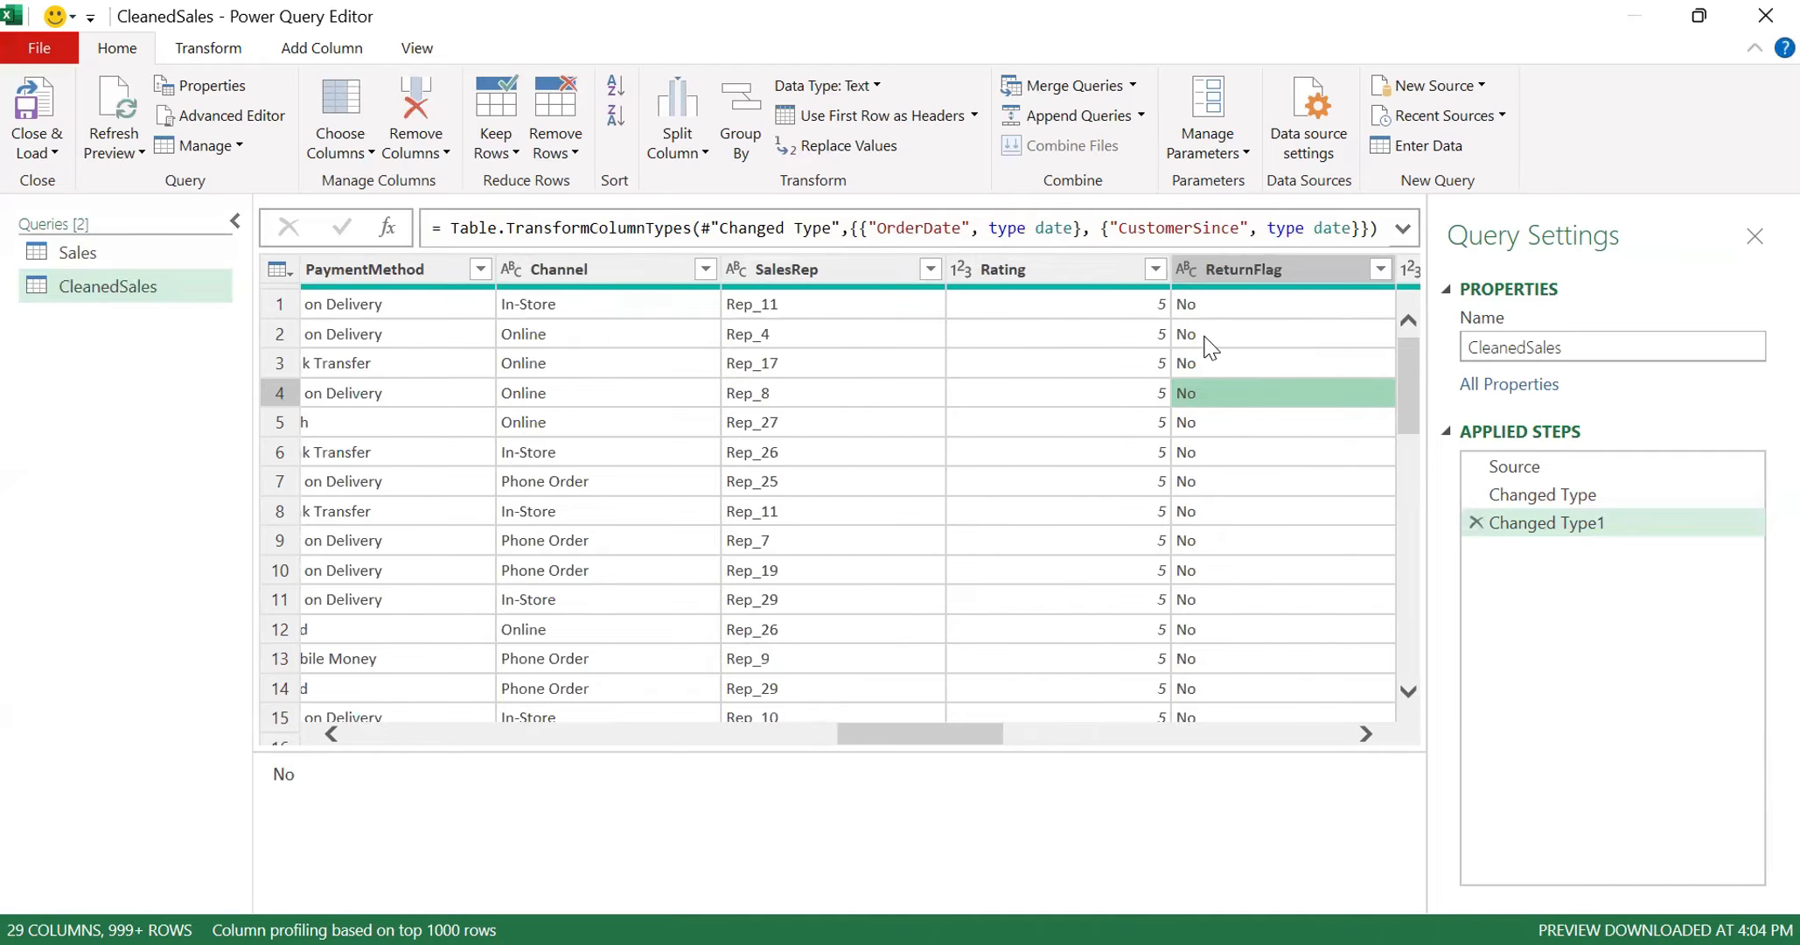
{"action": "key", "text": "Right"}
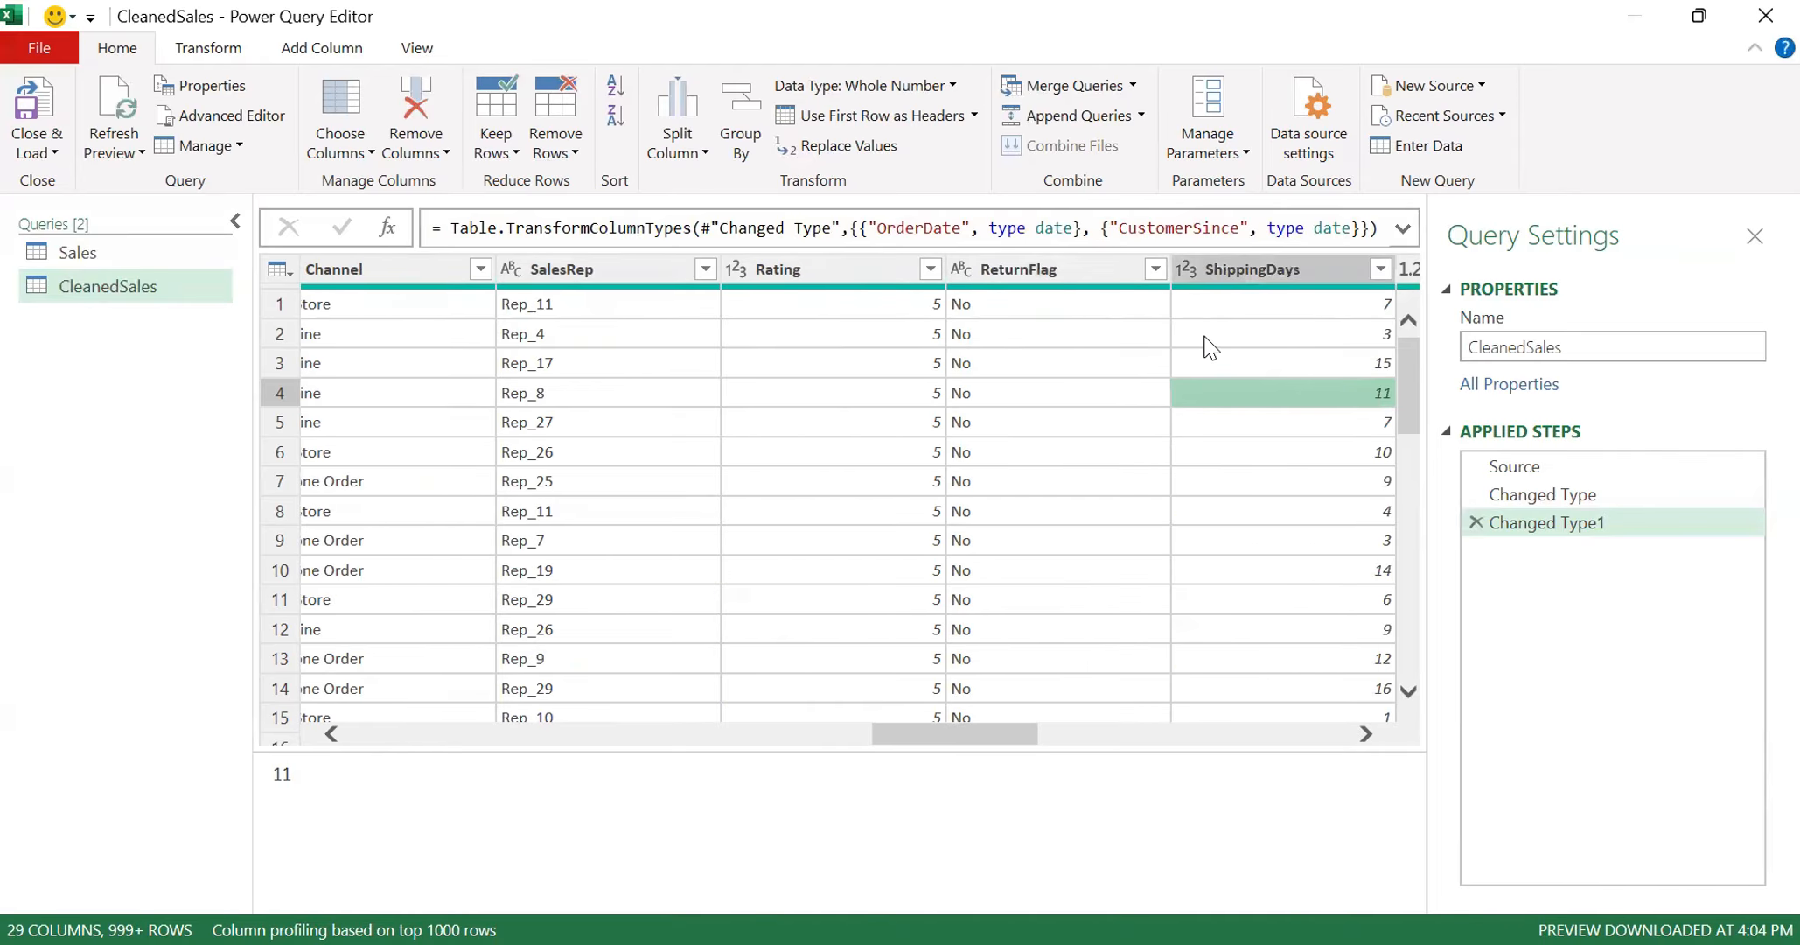
{"action": "key", "text": "Right"}
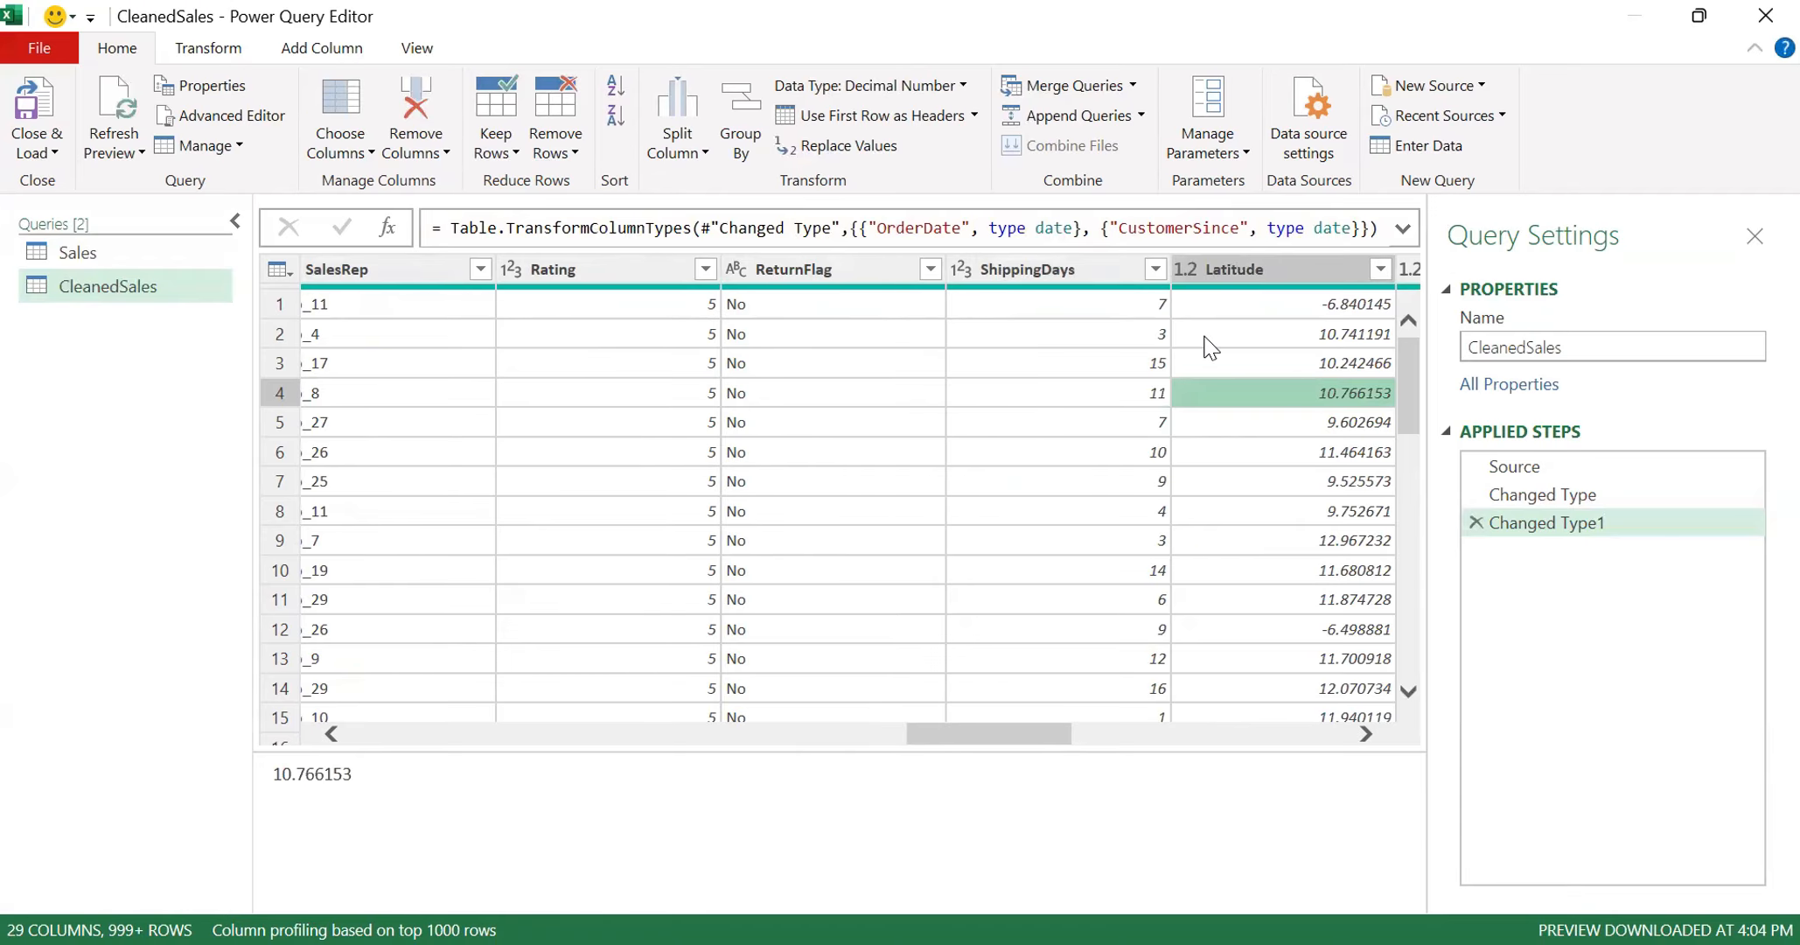
{"action": "key", "text": "Right"}
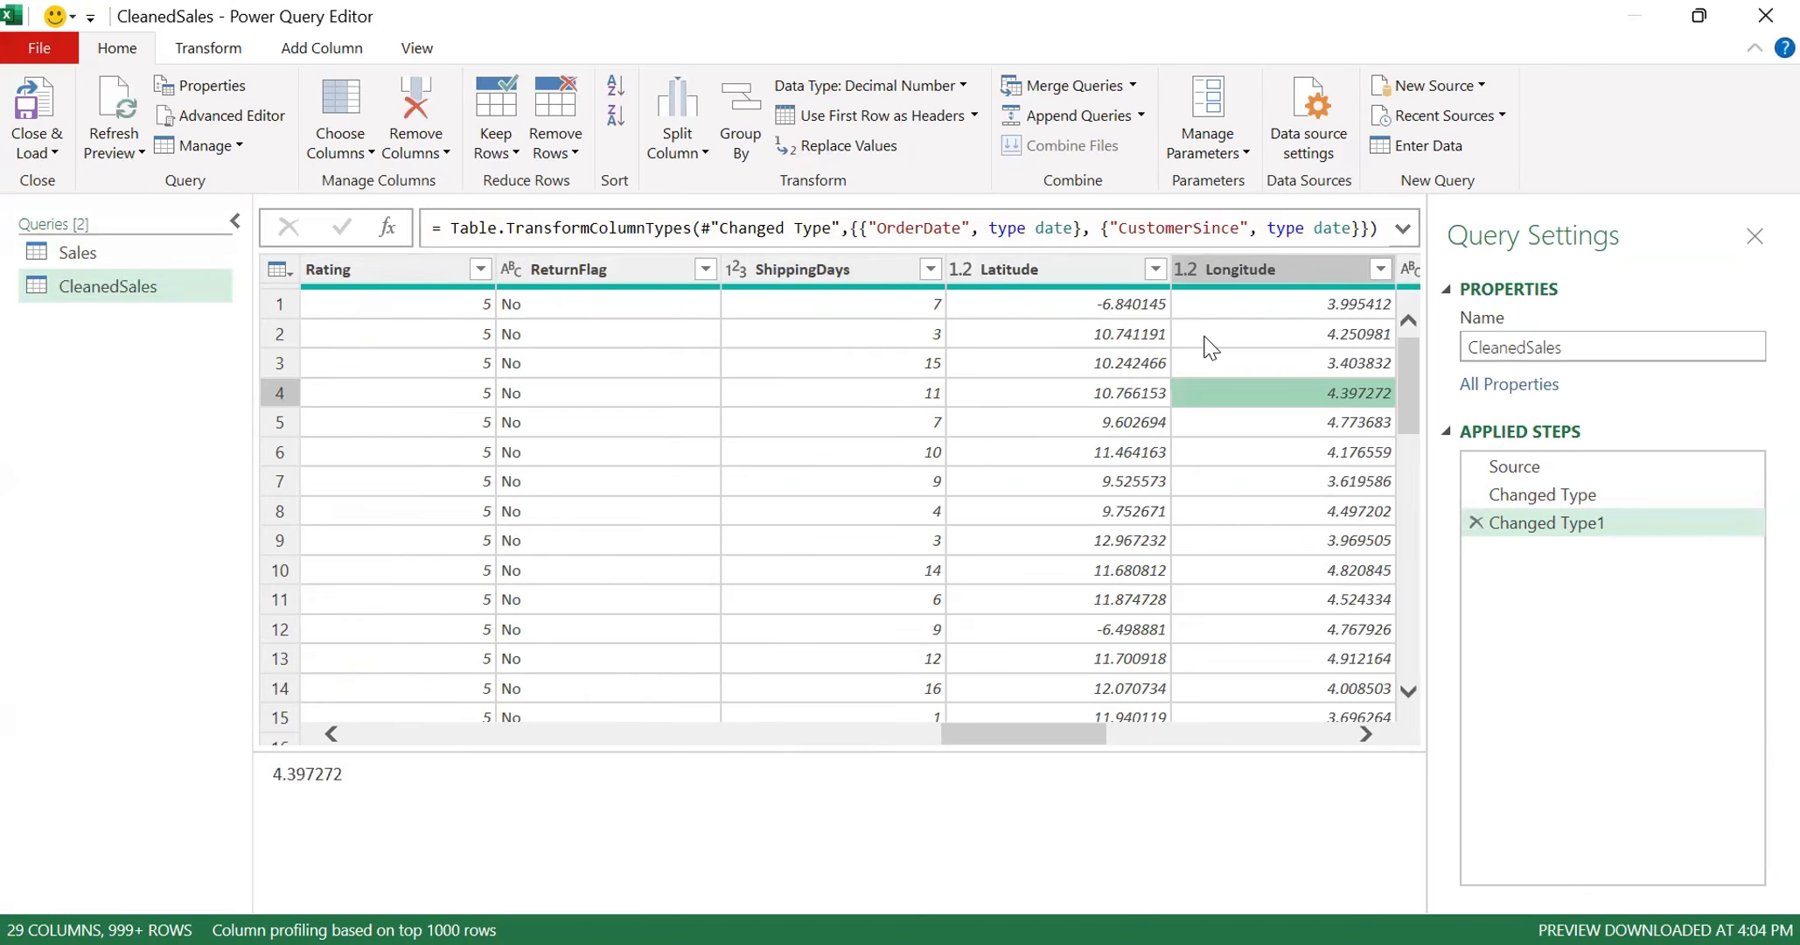
{"action": "key", "text": "Right"}
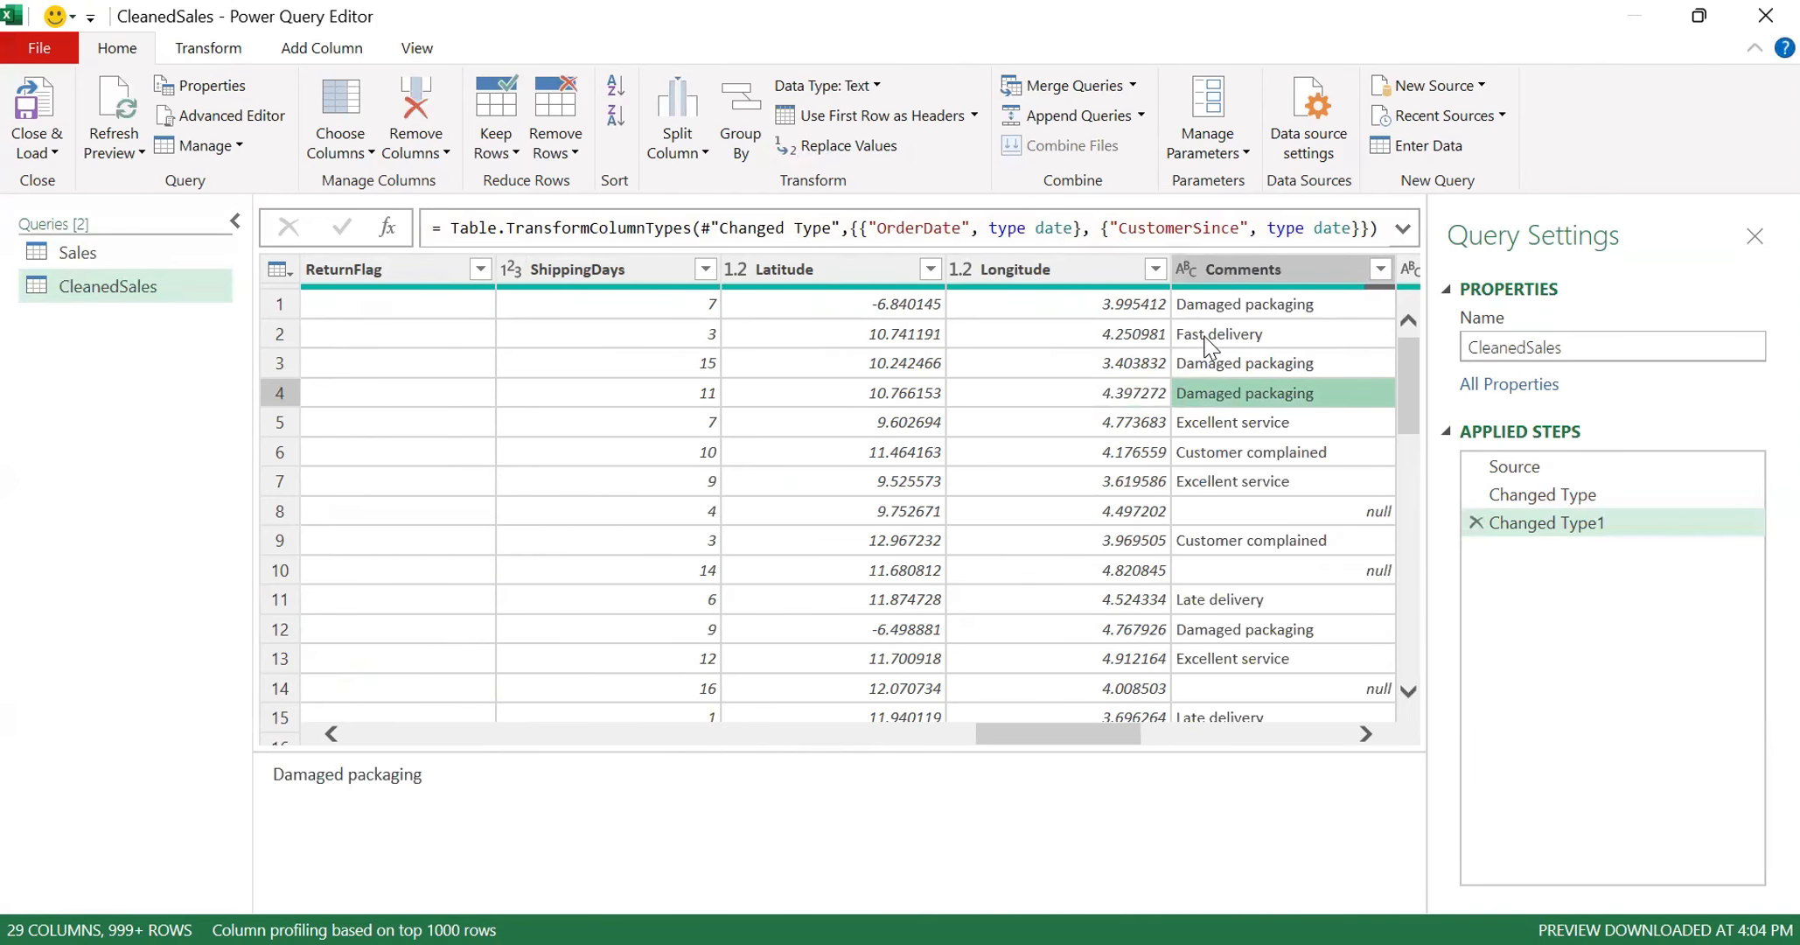
{"action": "key", "text": "Right"}
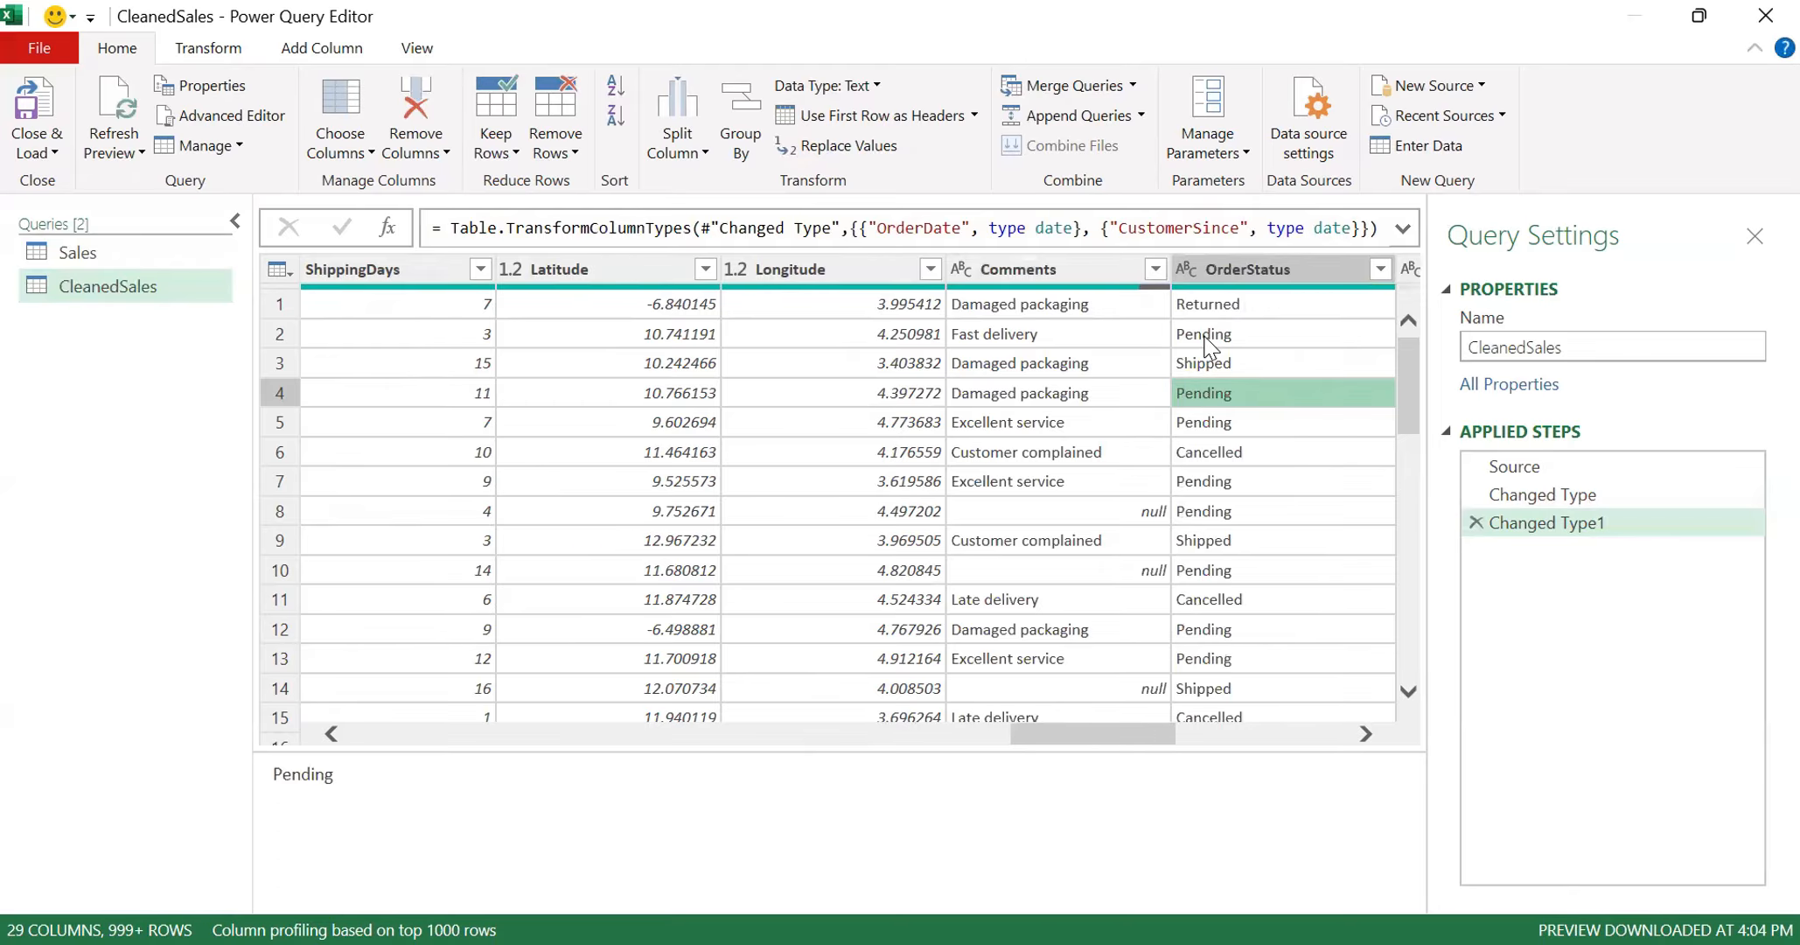
{"action": "key", "text": "Right"}
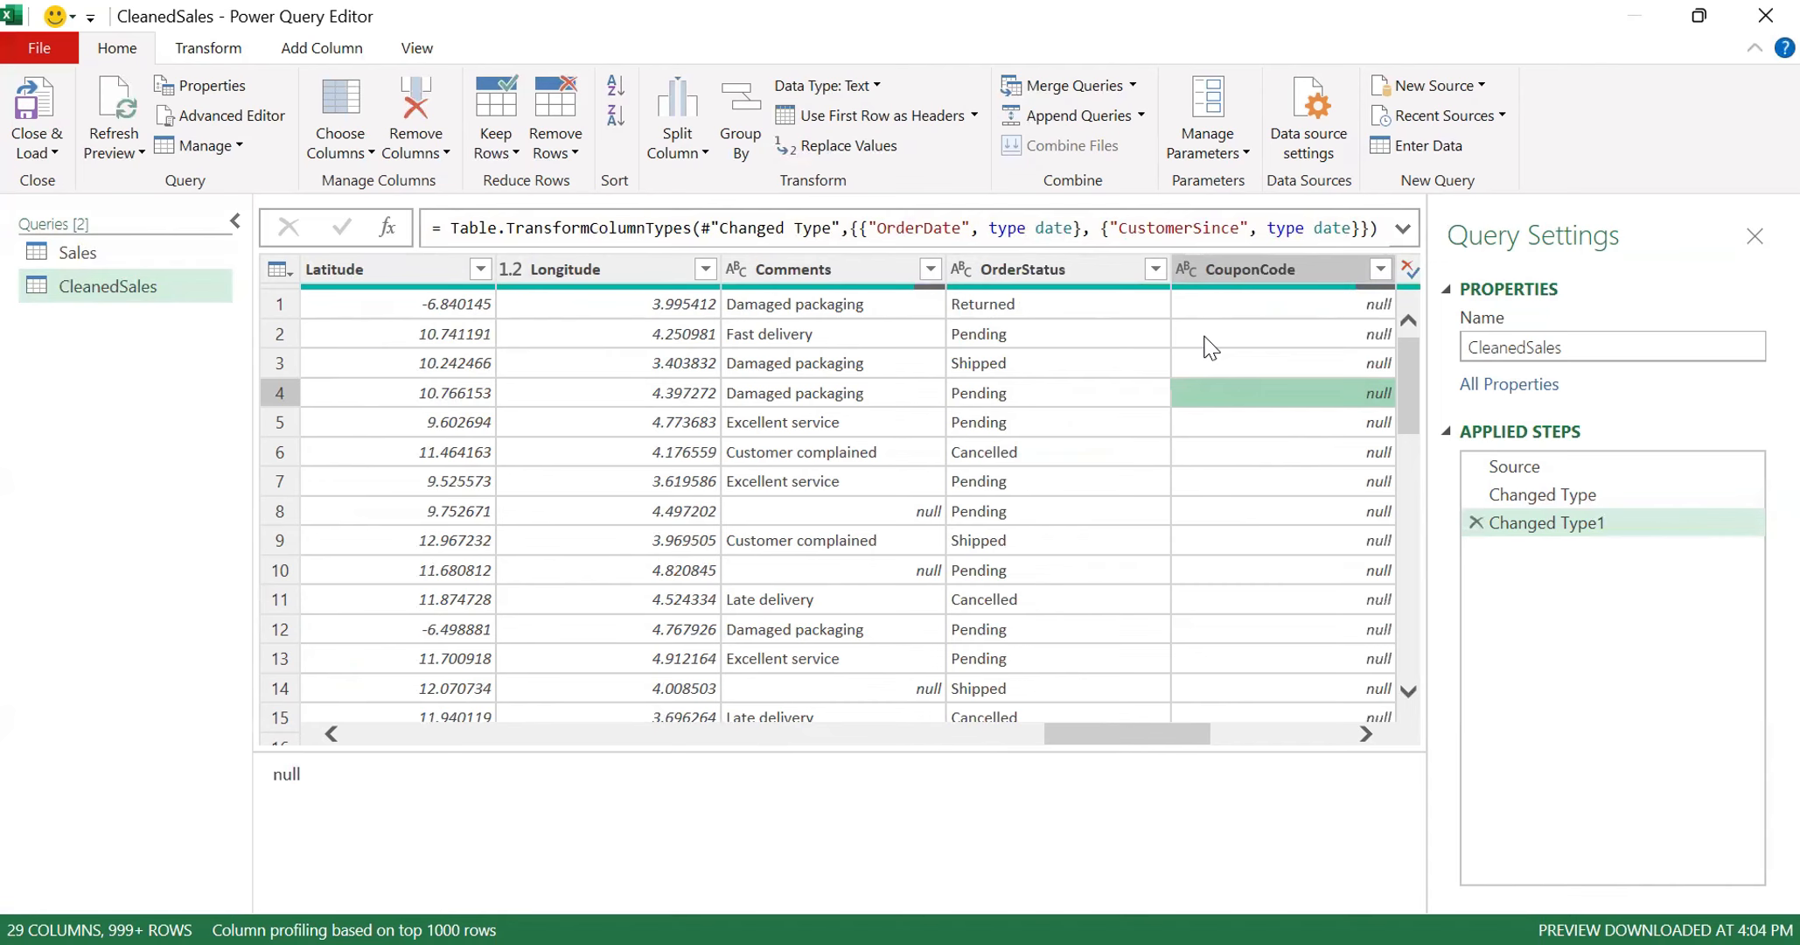
{"action": "key", "text": "Right"}
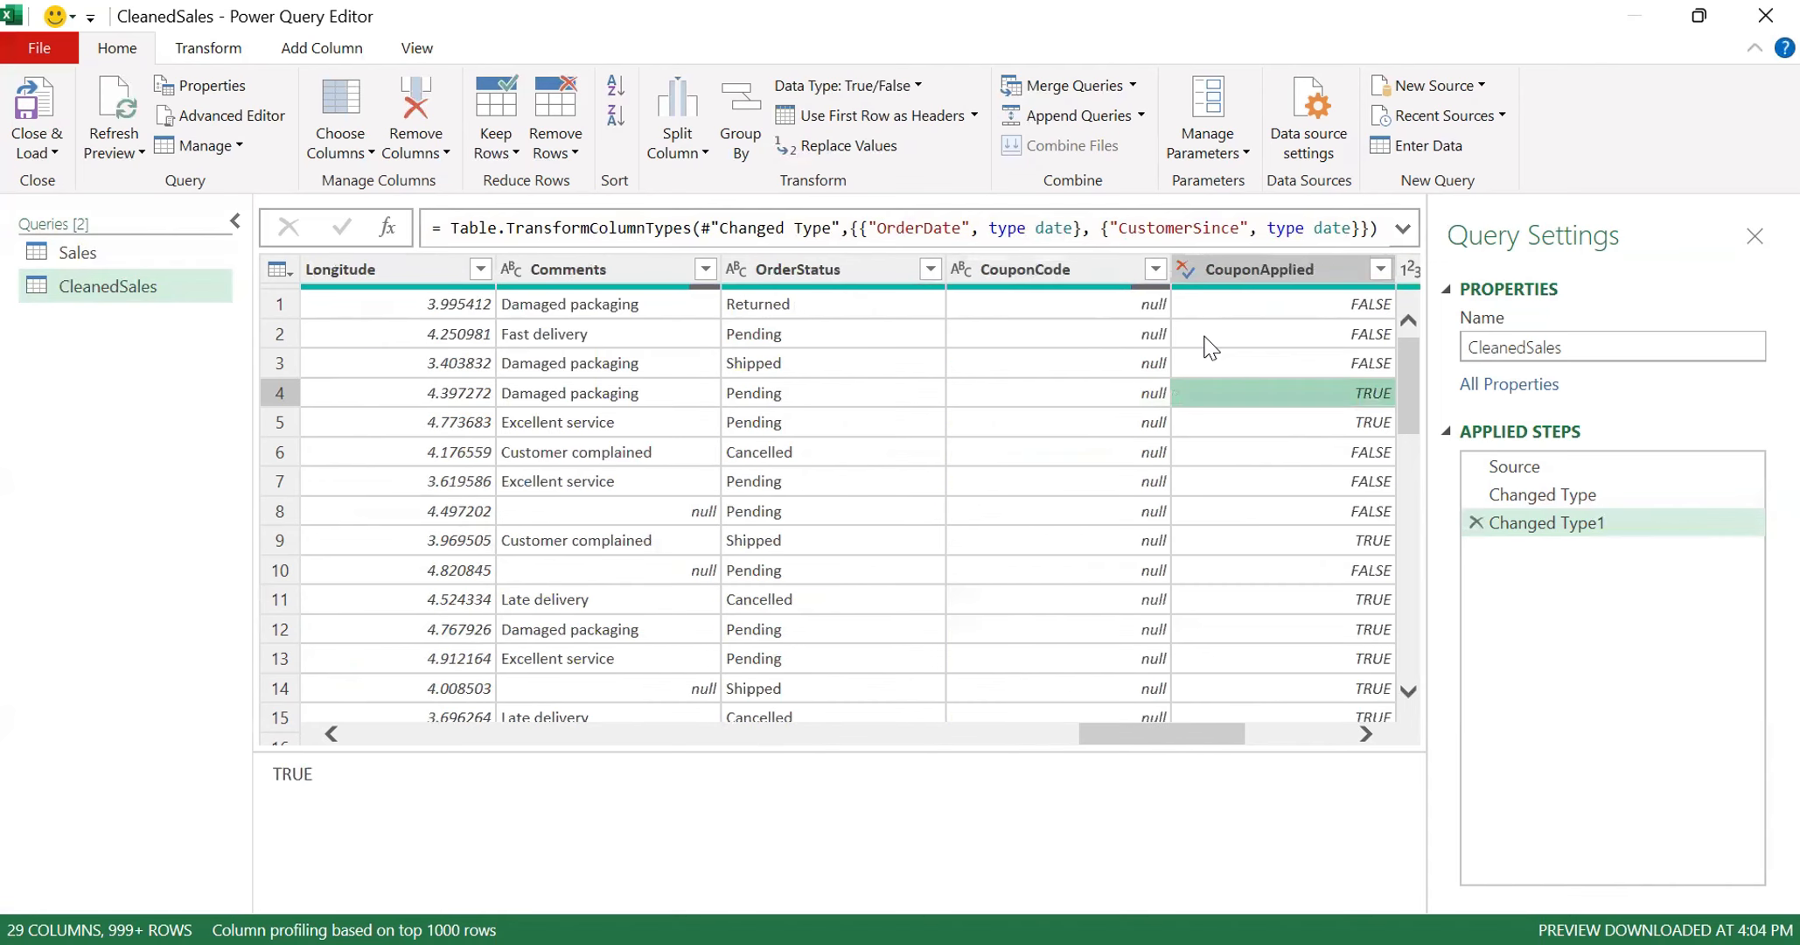
{"action": "key", "text": "Right"}
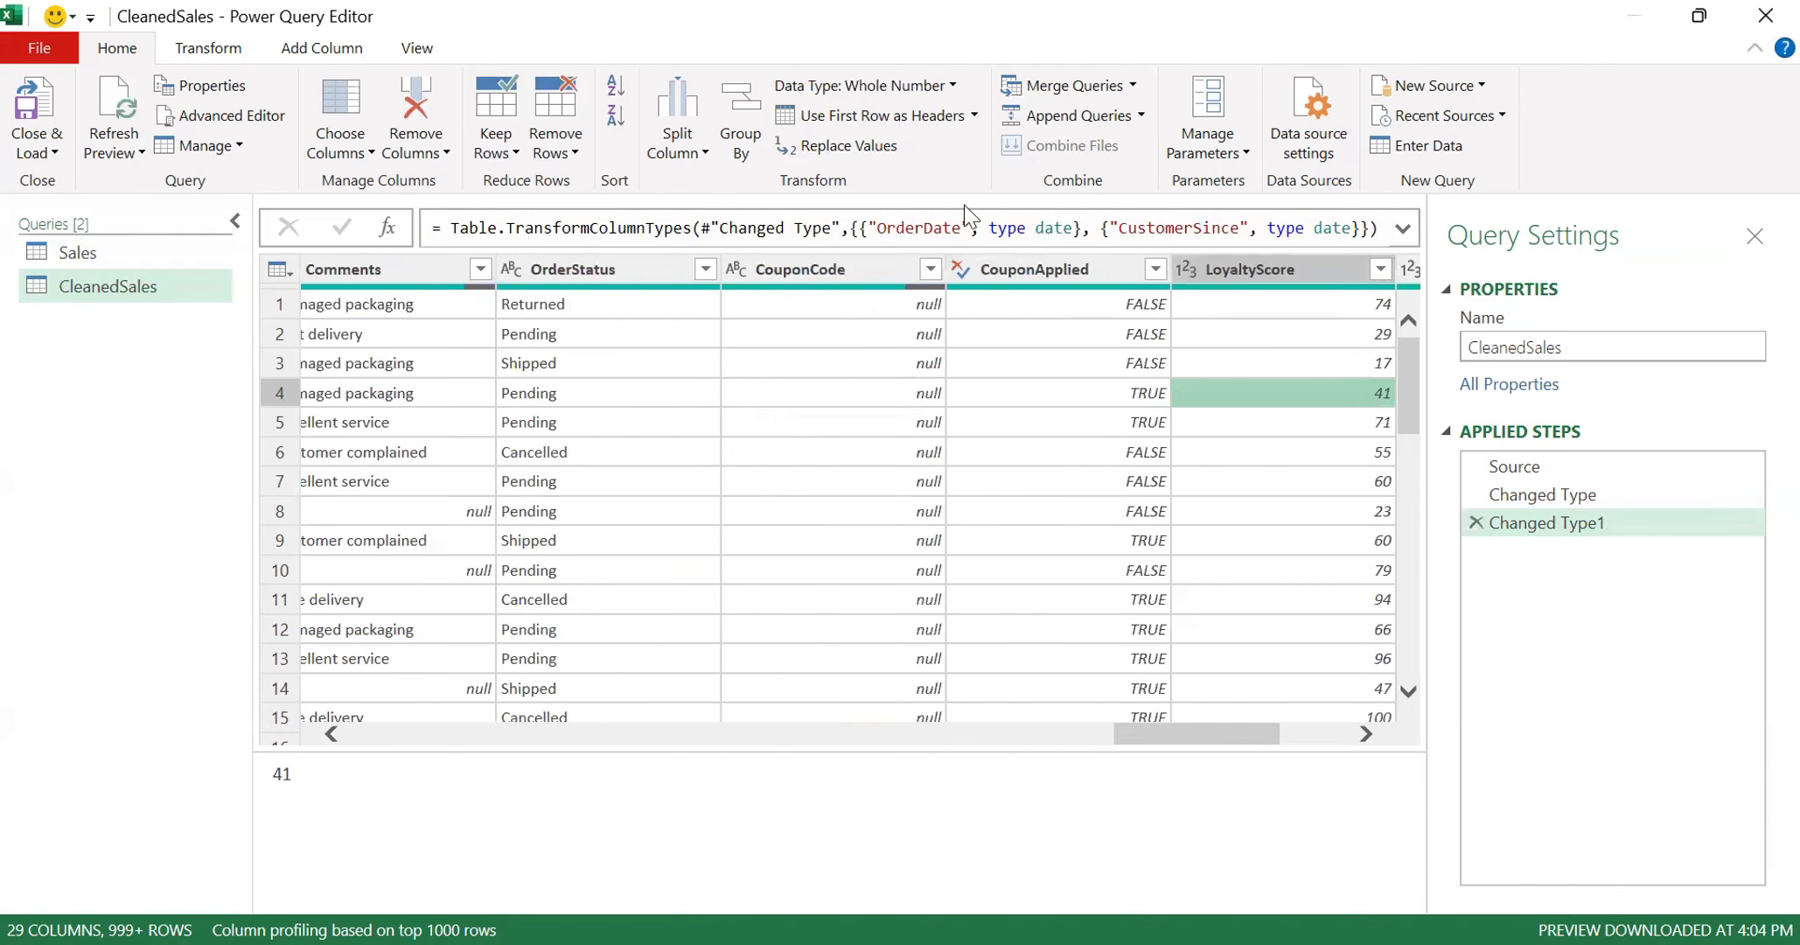
- Apply the True/False data type to the CouponApplied column and select the LoyaltyScore column
{"action": "left_click", "coordinate": [961, 273]}
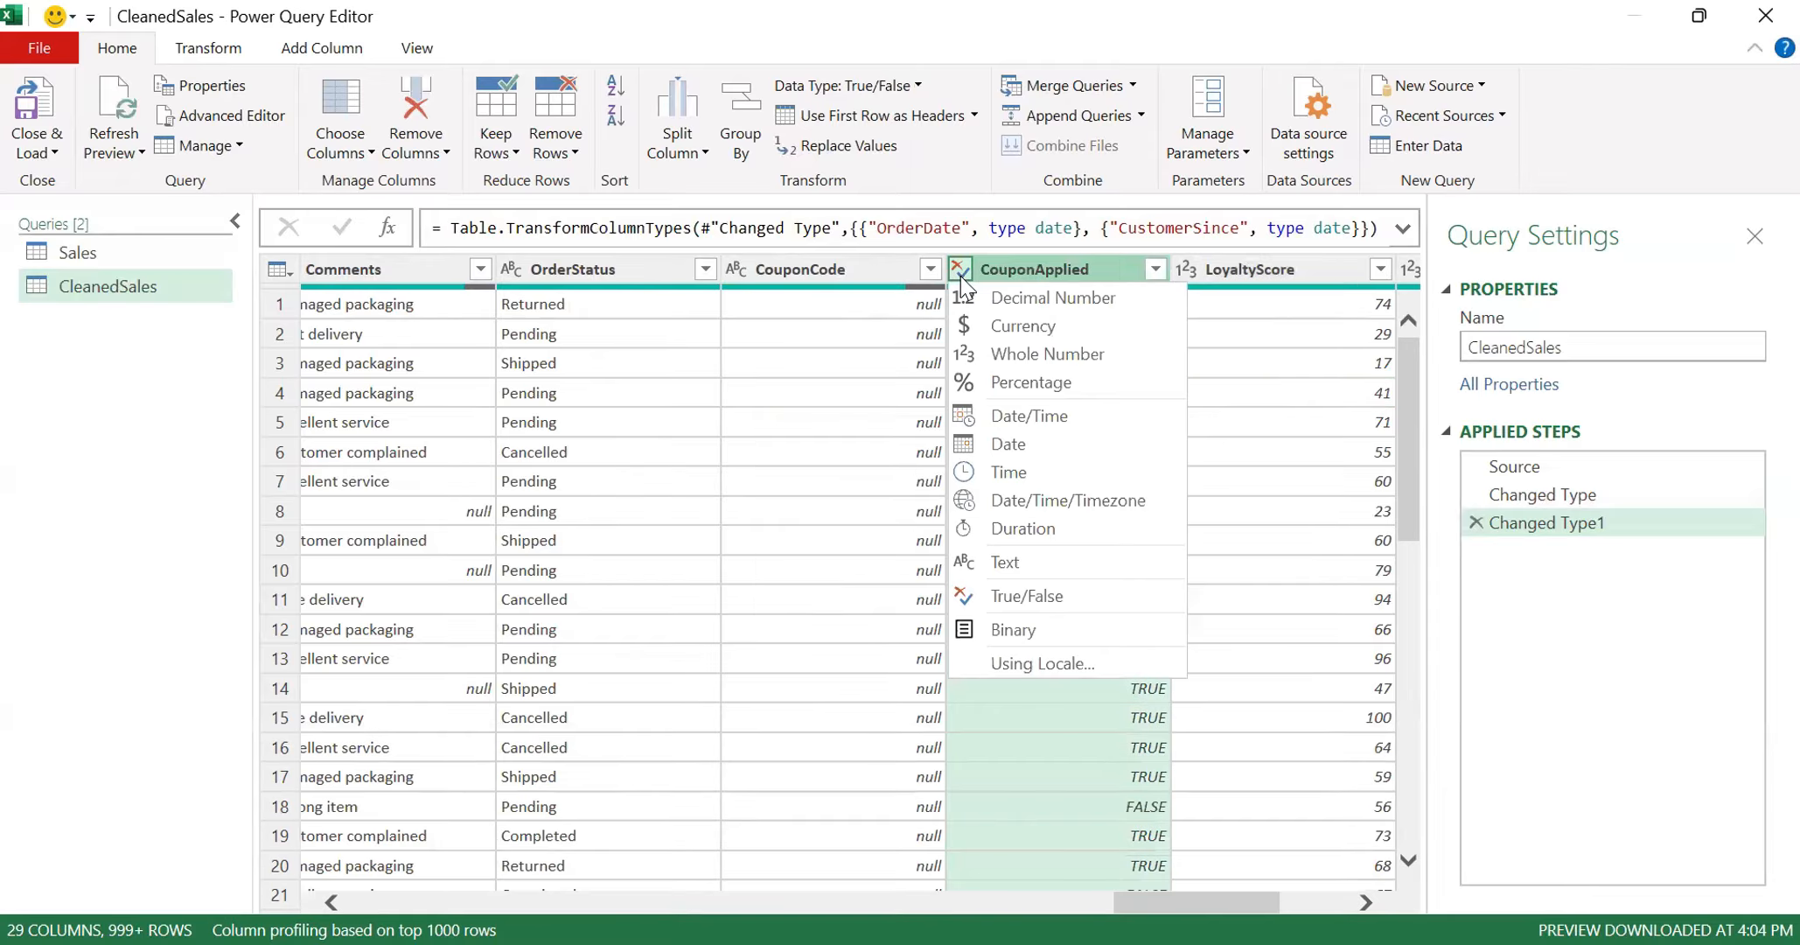
{"action": "left_click", "coordinate": [1014, 599]}
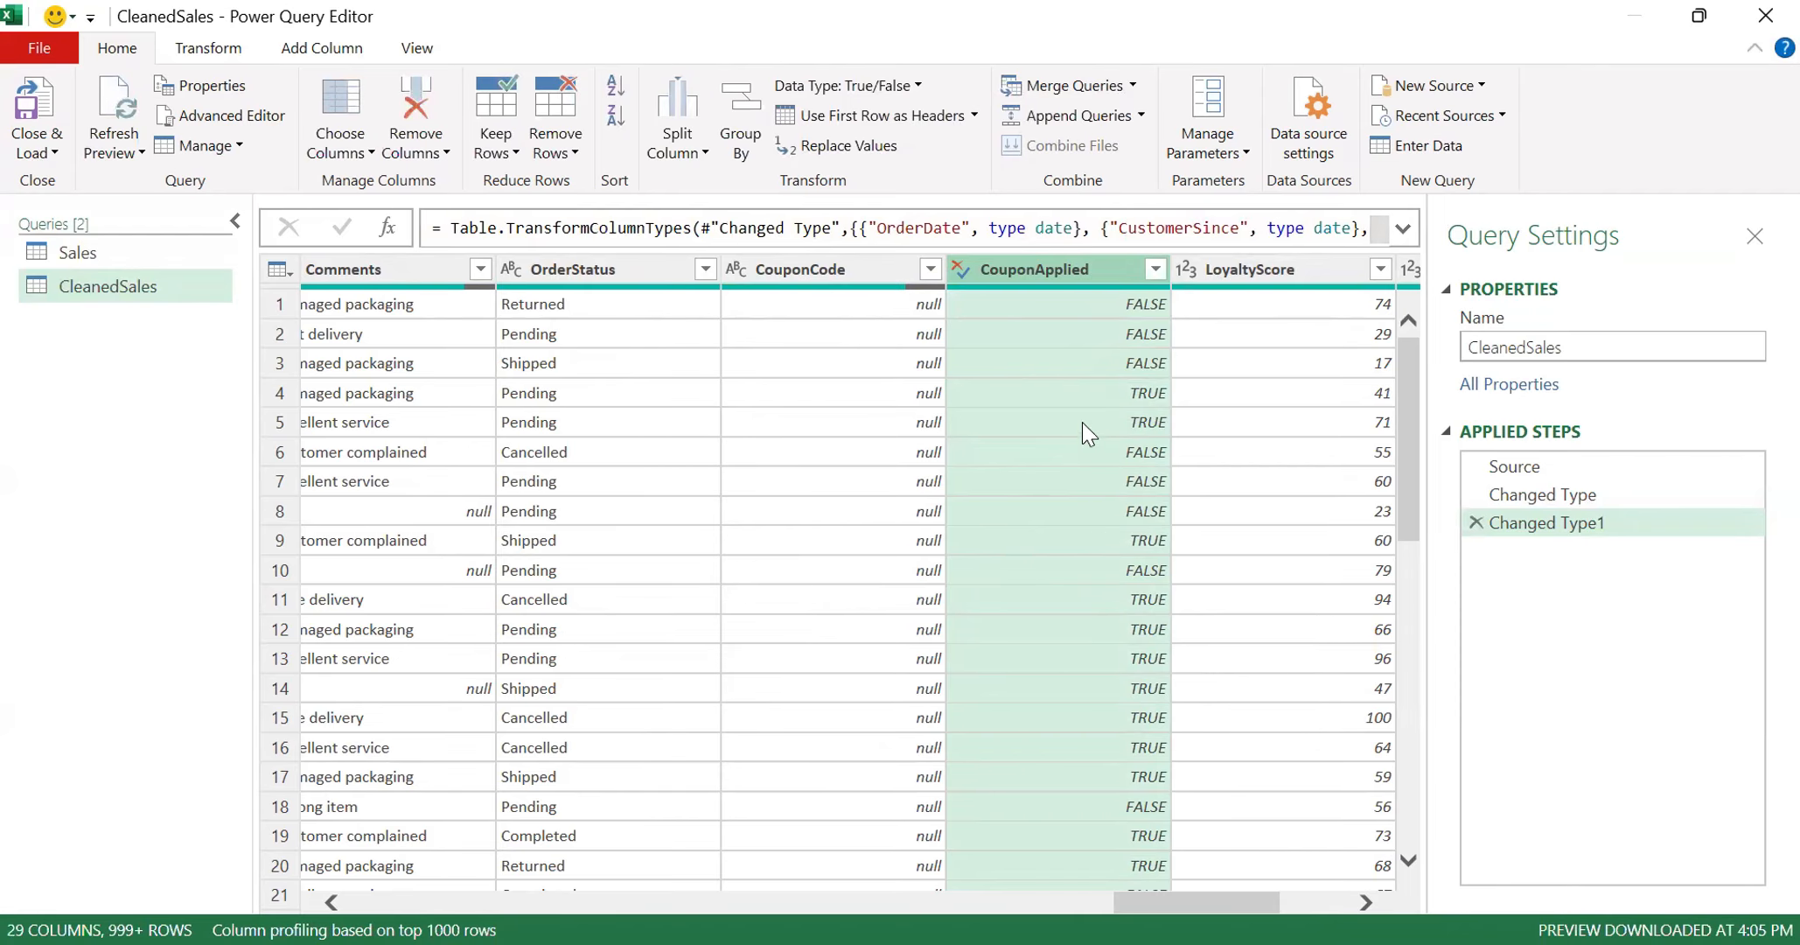
{"action": "left_click", "coordinate": [1282, 267]}
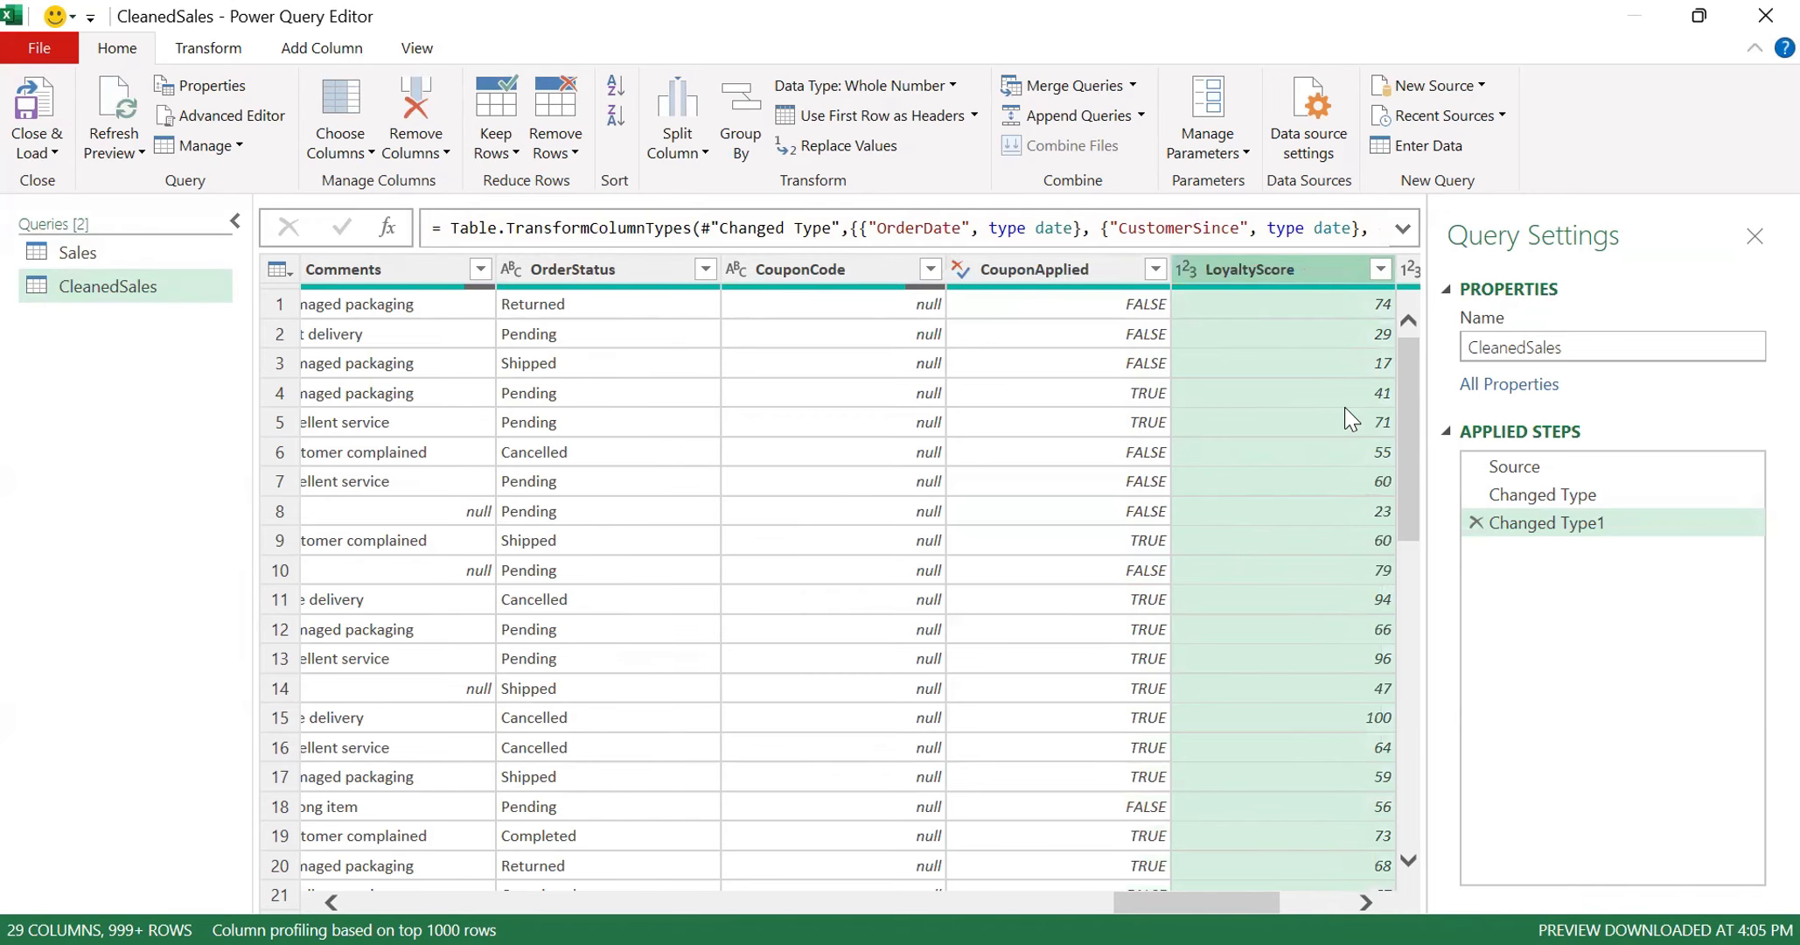
- Check the ChurnFlag and ShippingMethod columns and load CleanedSales as a table on a new worksheet, adding it to the Data Model
{"action": "key", "text": "Right"}
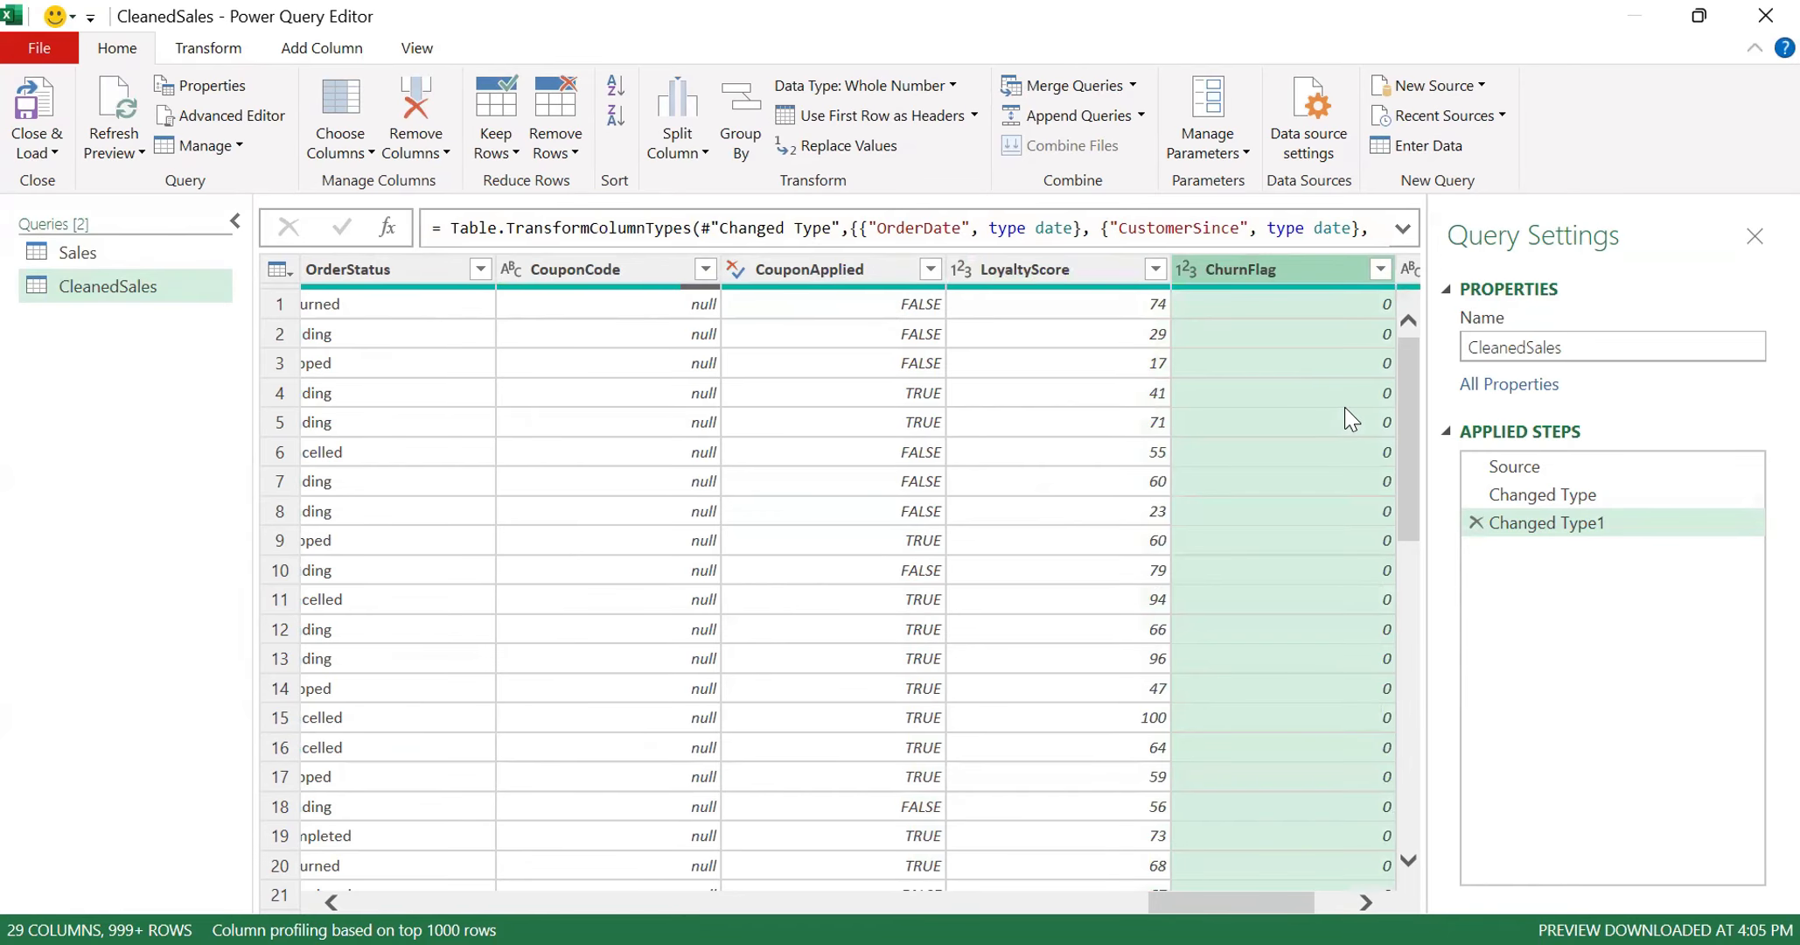
{"action": "key", "text": "Right"}
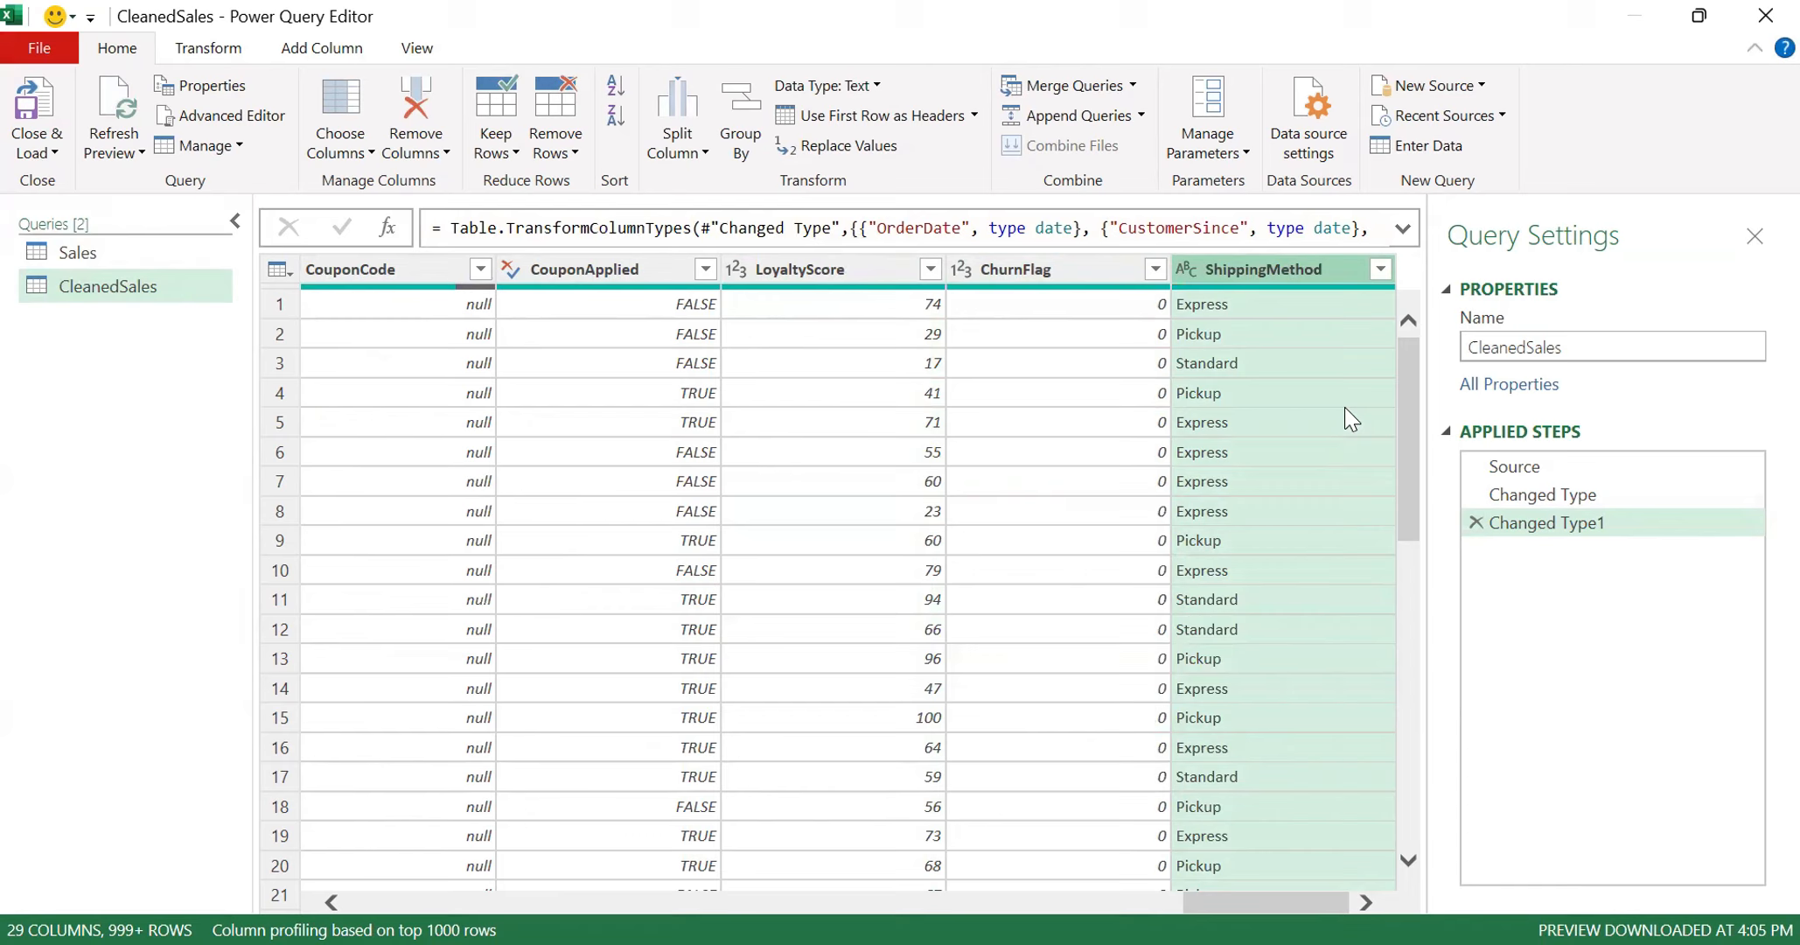
{"action": "left_click", "coordinate": [32, 156]}
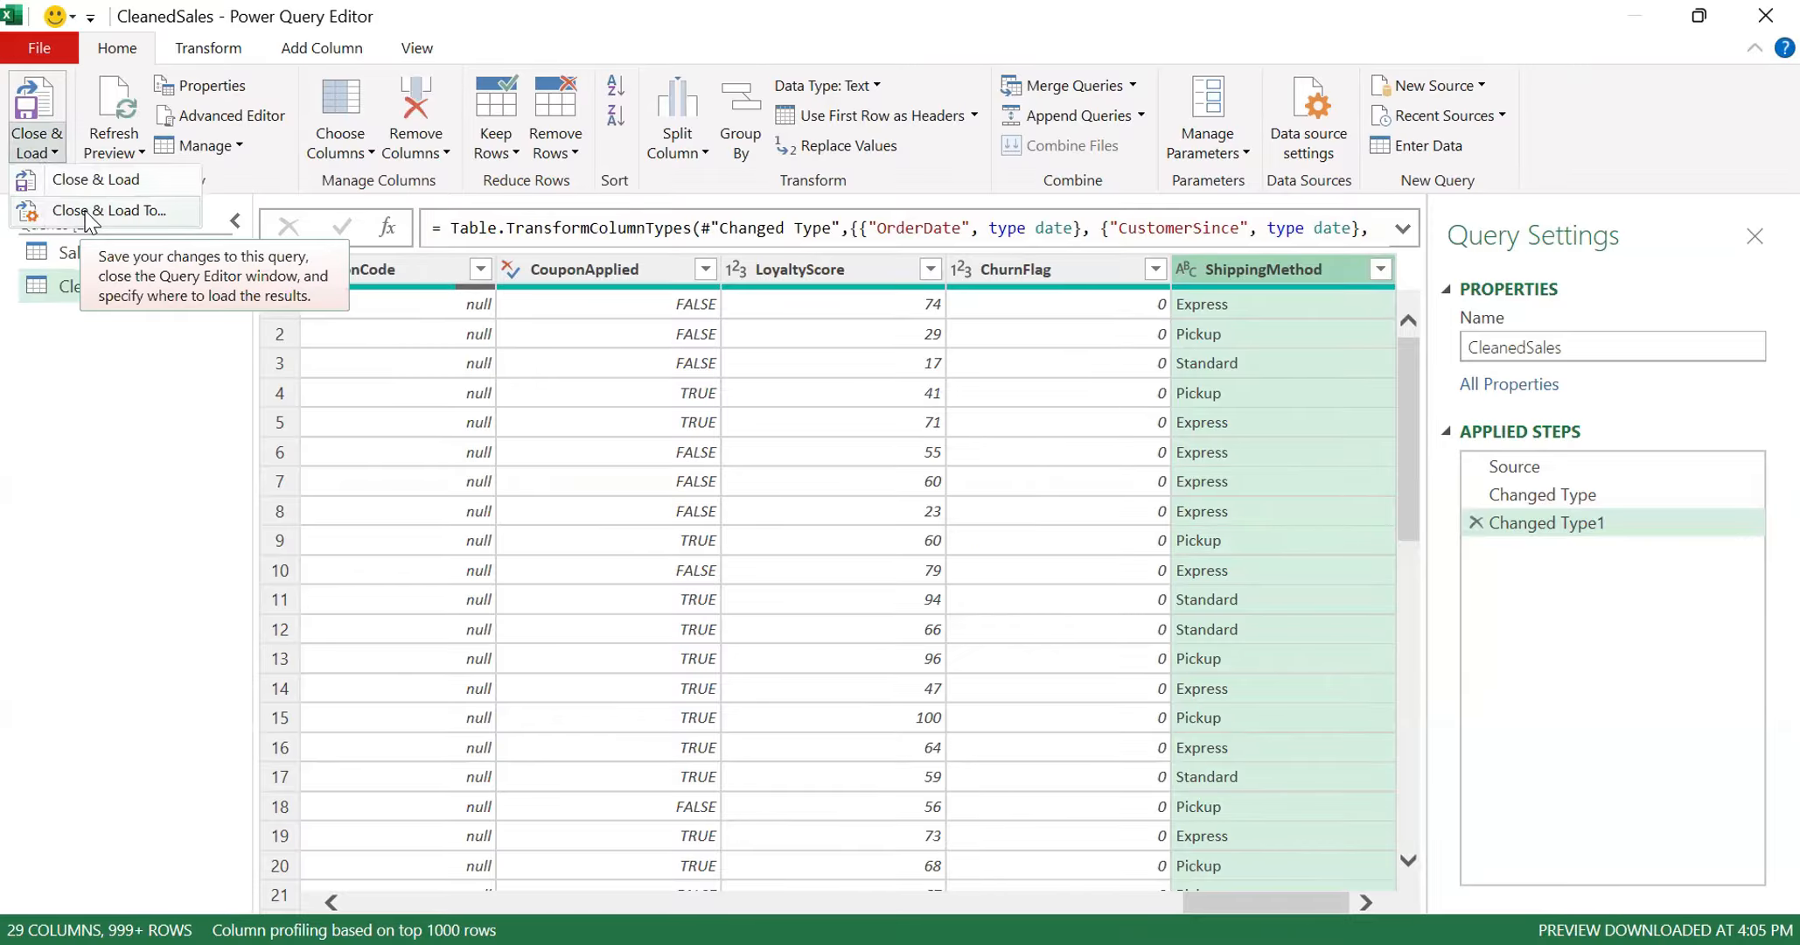
{"action": "left_click", "coordinate": [45, 156]}
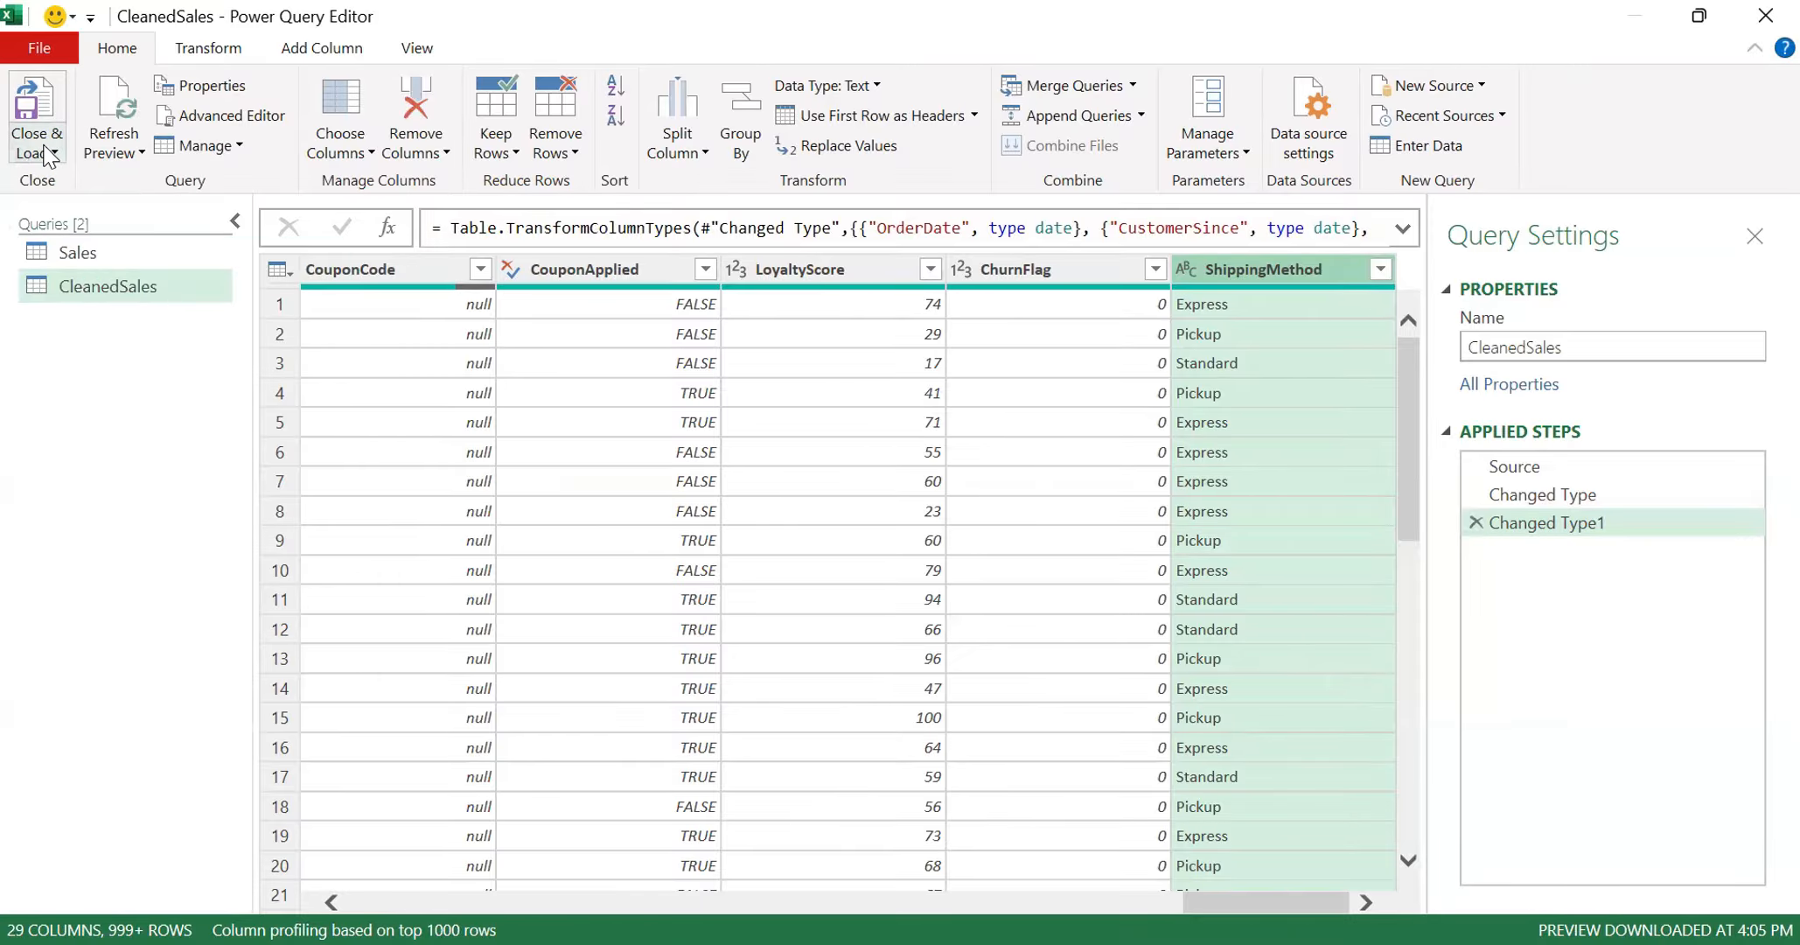
{"action": "left_click", "coordinate": [46, 156]}
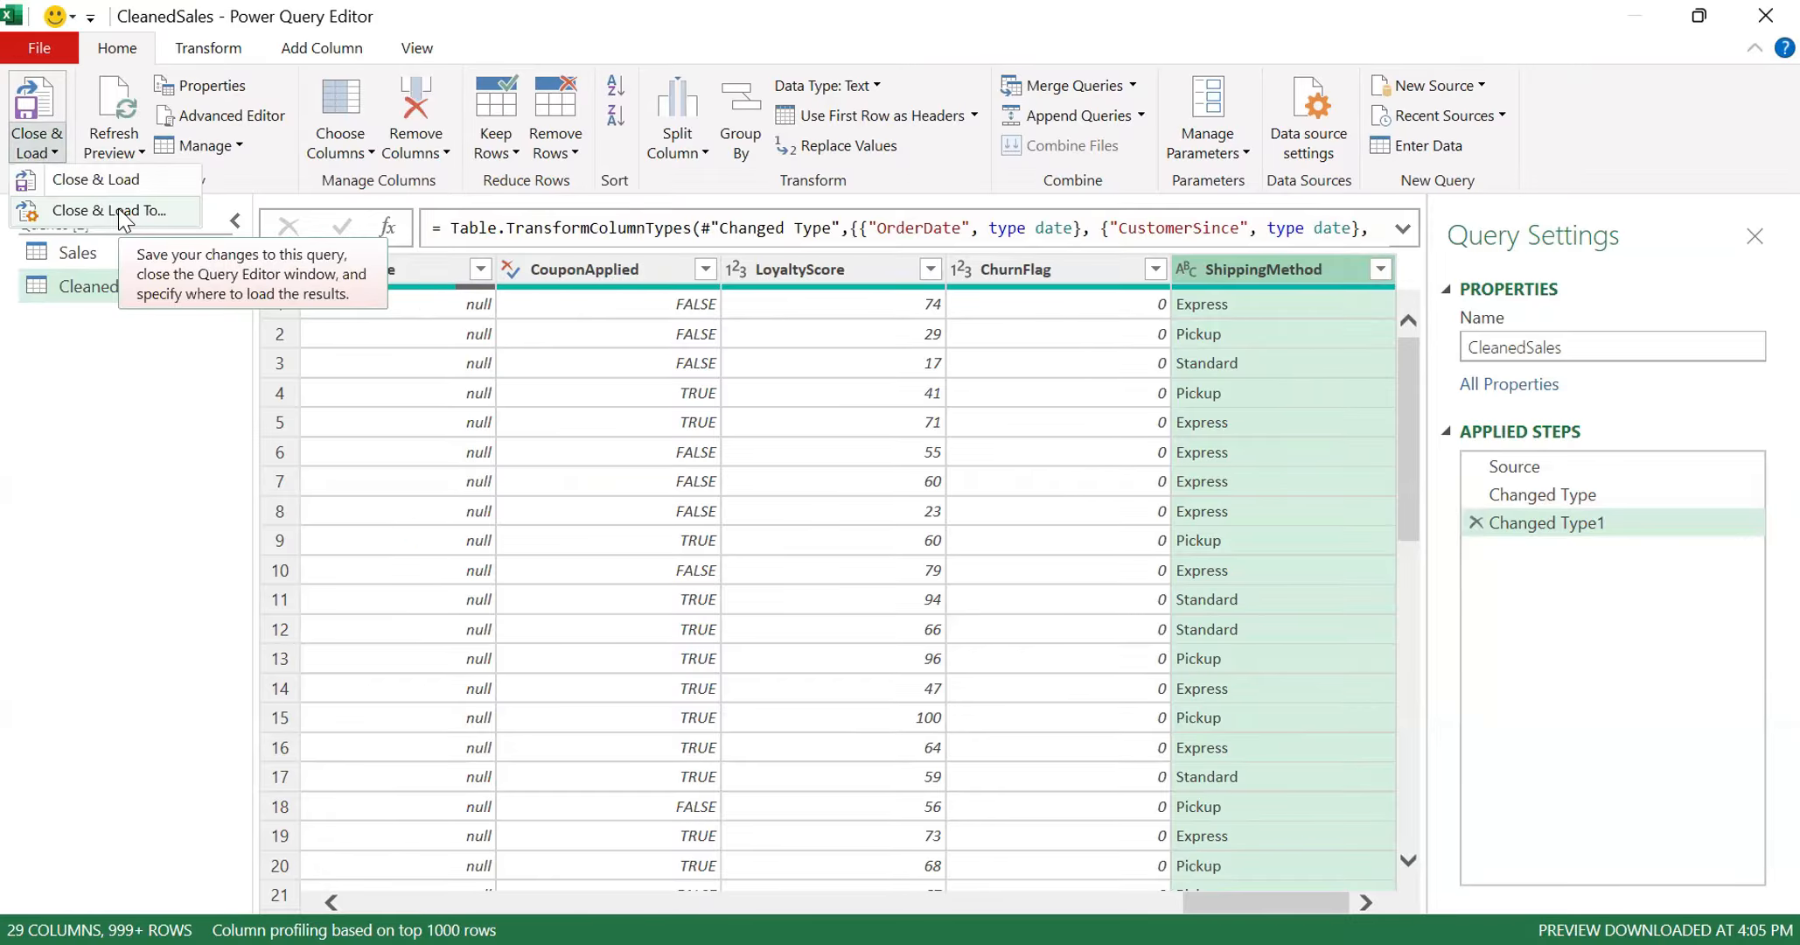
{"action": "left_click", "coordinate": [125, 218]}
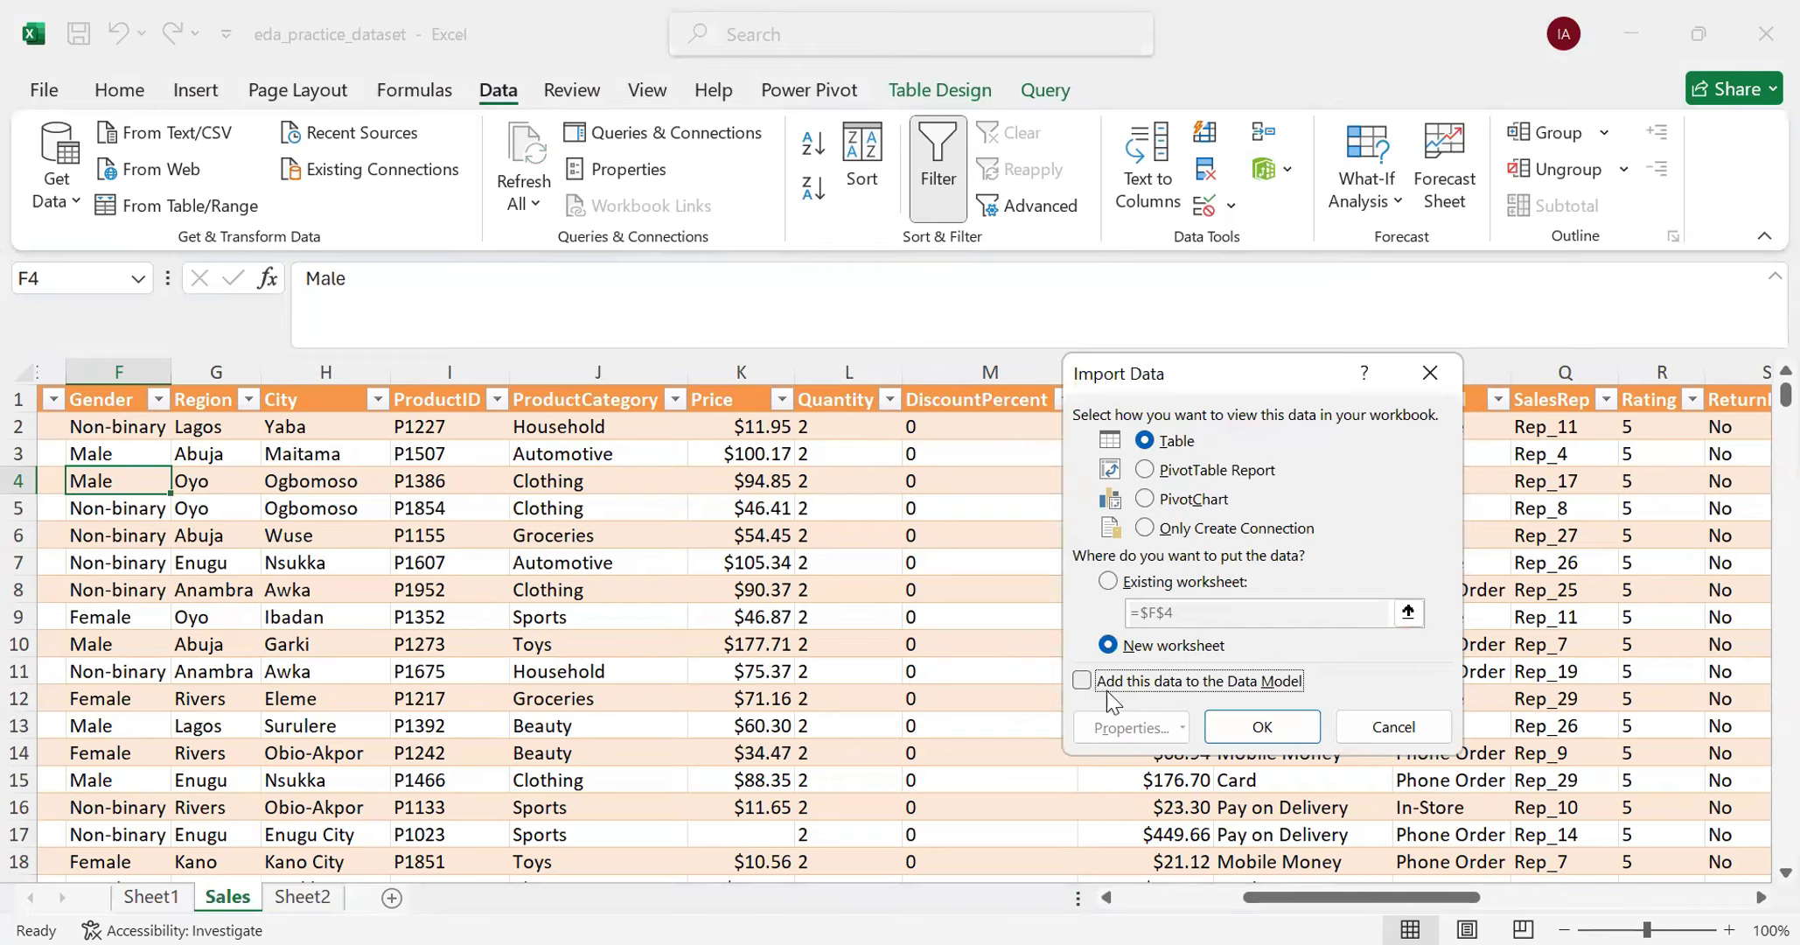
{"action": "left_click", "coordinate": [1083, 682]}
{"action": "left_click", "coordinate": [1259, 726]}
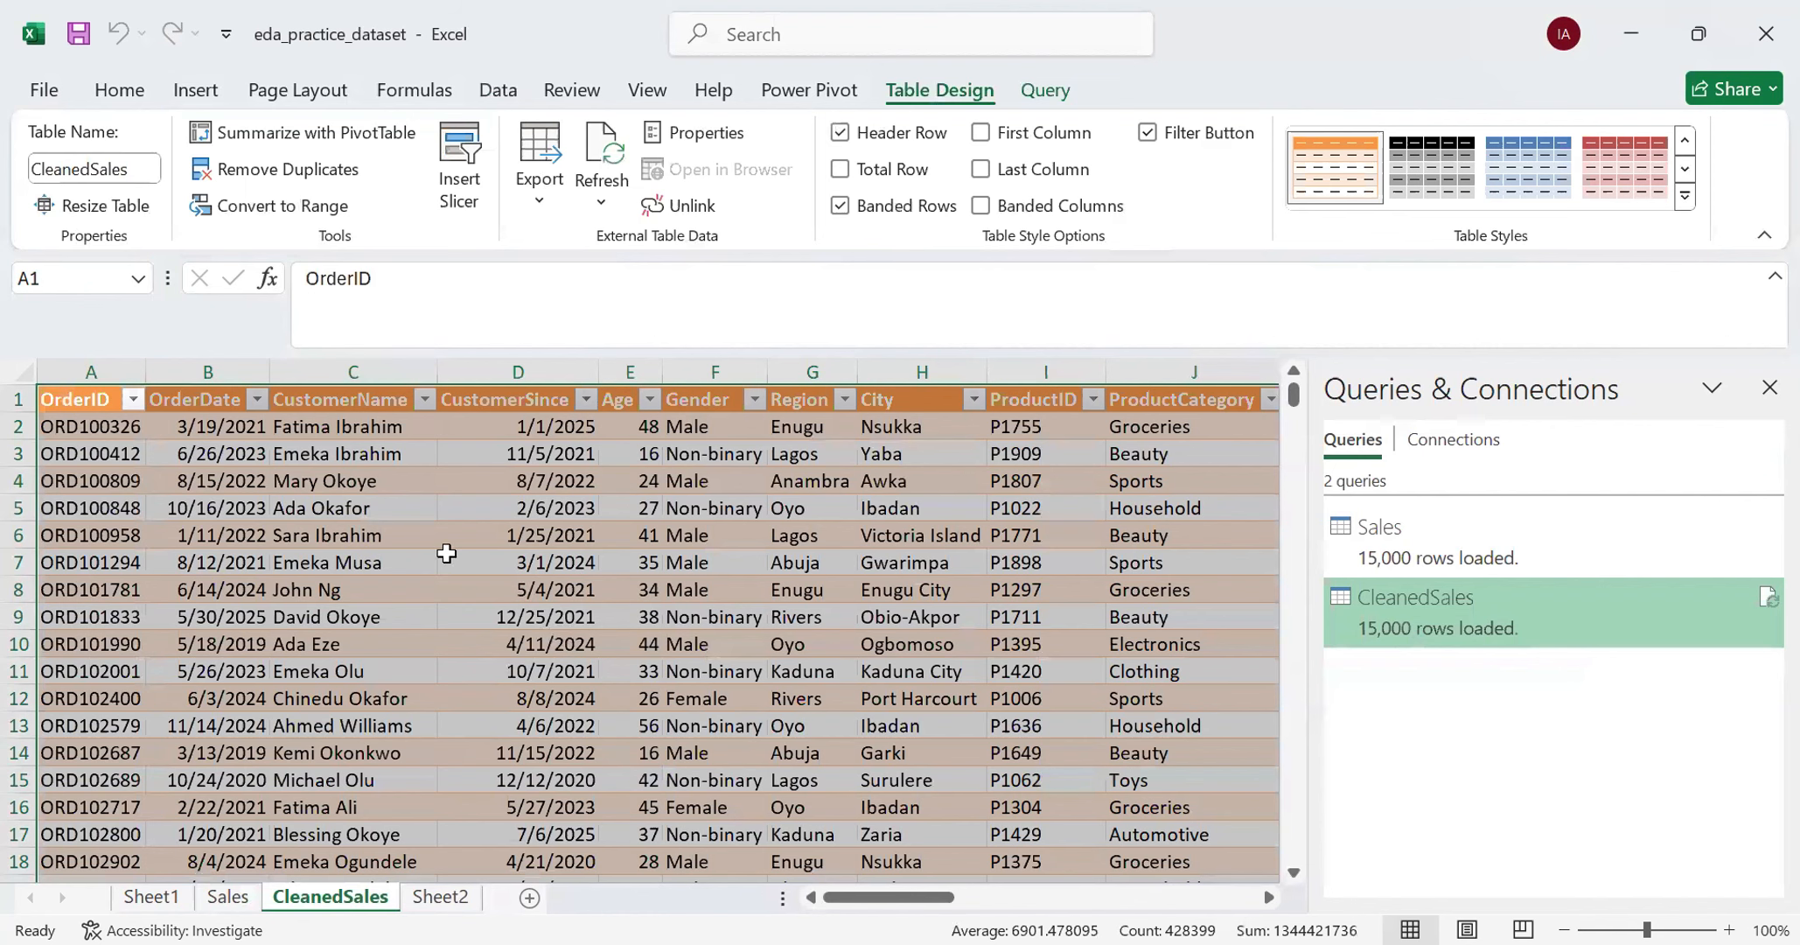
- Format the Price column of the CleanedSales table as Currency with the $ symbol and two decimal places
{"action": "left_click", "coordinate": [617, 401]}
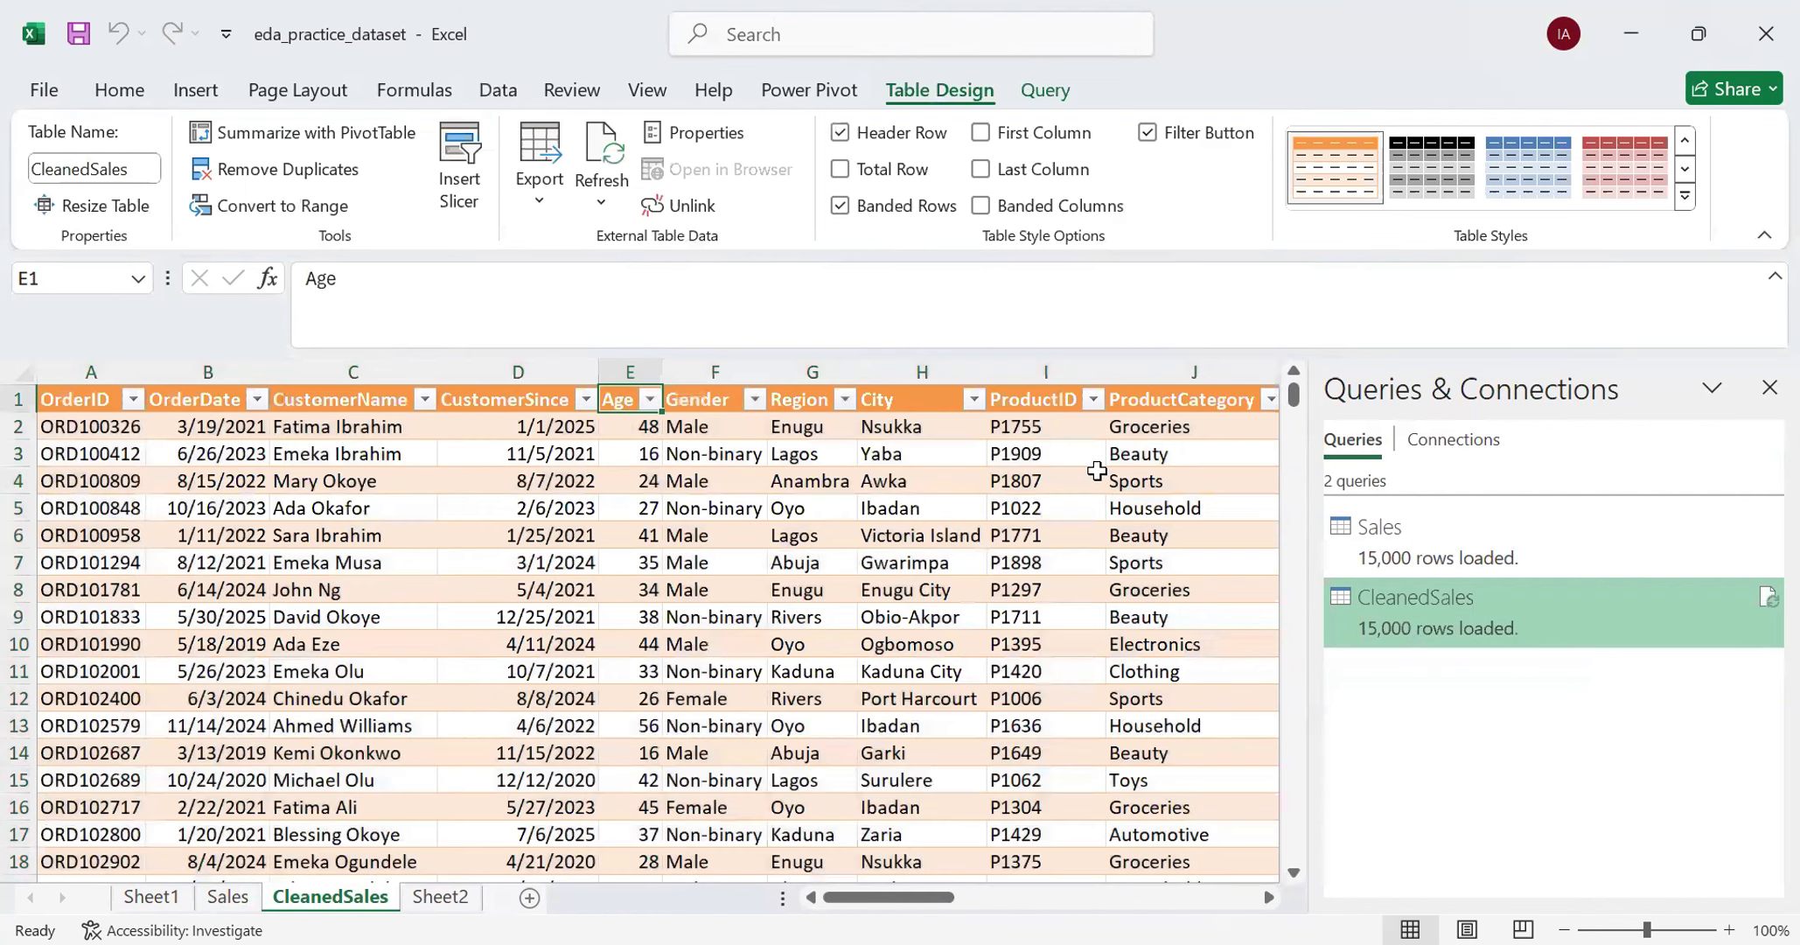
{"action": "key", "text": "Right"}
{"action": "key", "text": "Right"}
{"action": "key", "text": "Right"}
{"action": "key", "text": "Right"}
{"action": "key", "text": "Right"}
{"action": "key", "text": "Right"}
{"action": "key", "text": "Right"}
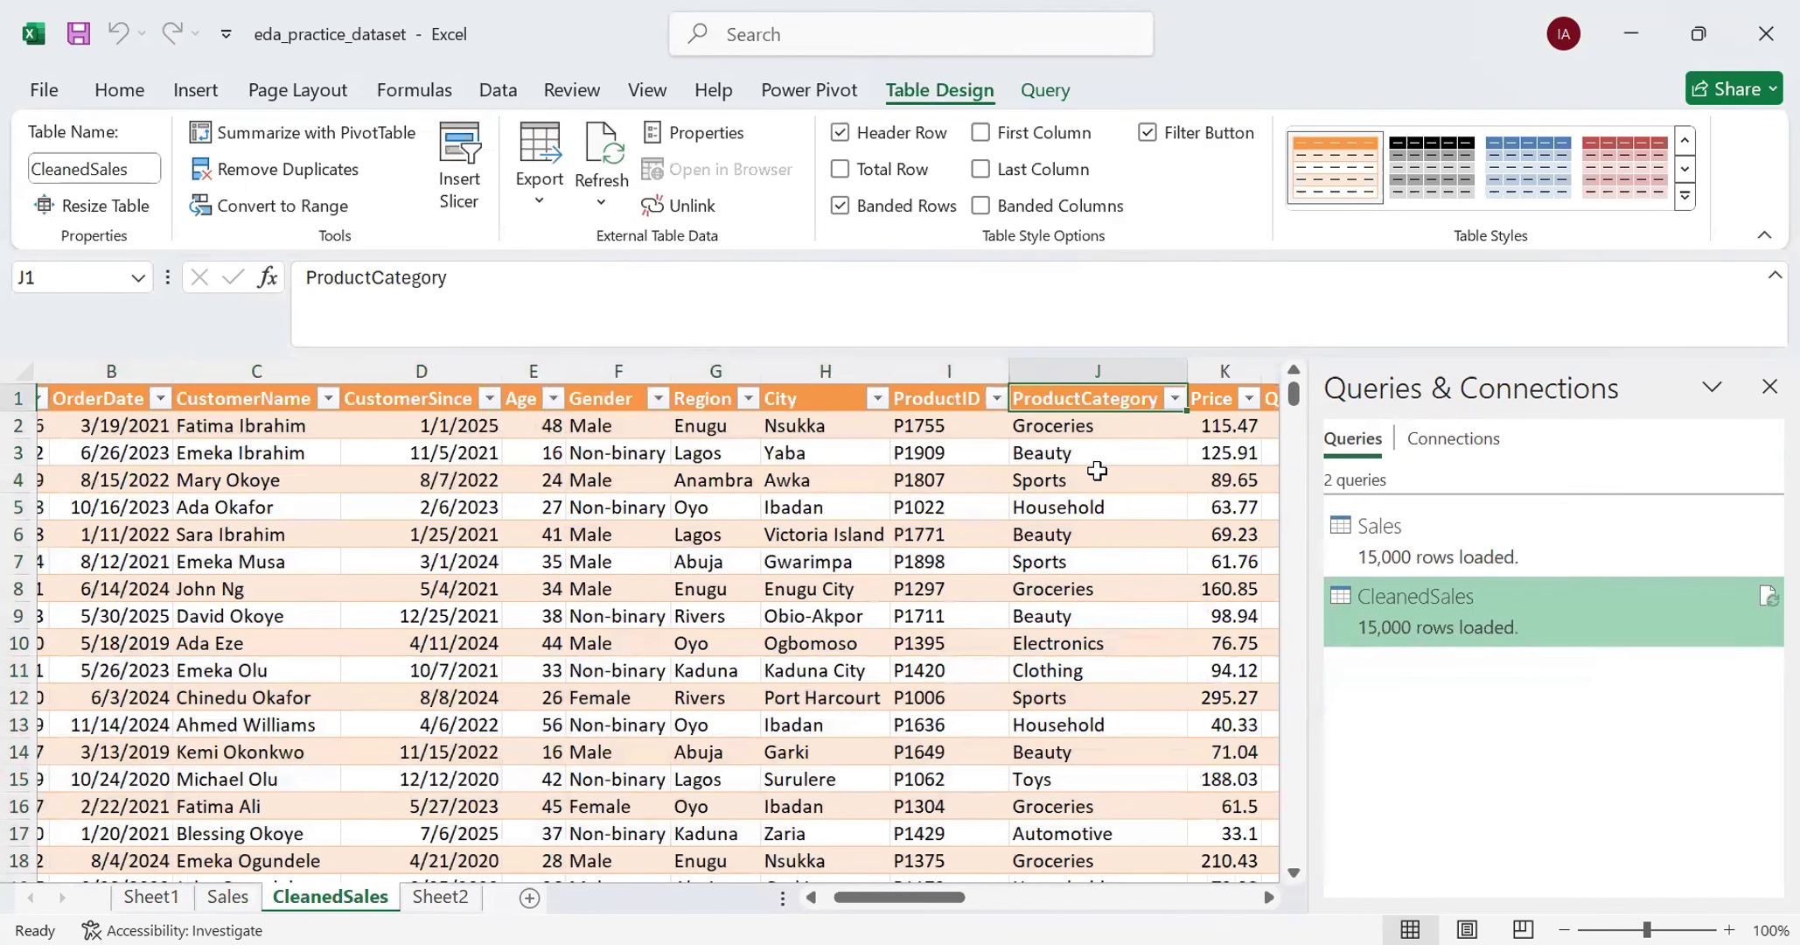
{"action": "key", "text": "Right"}
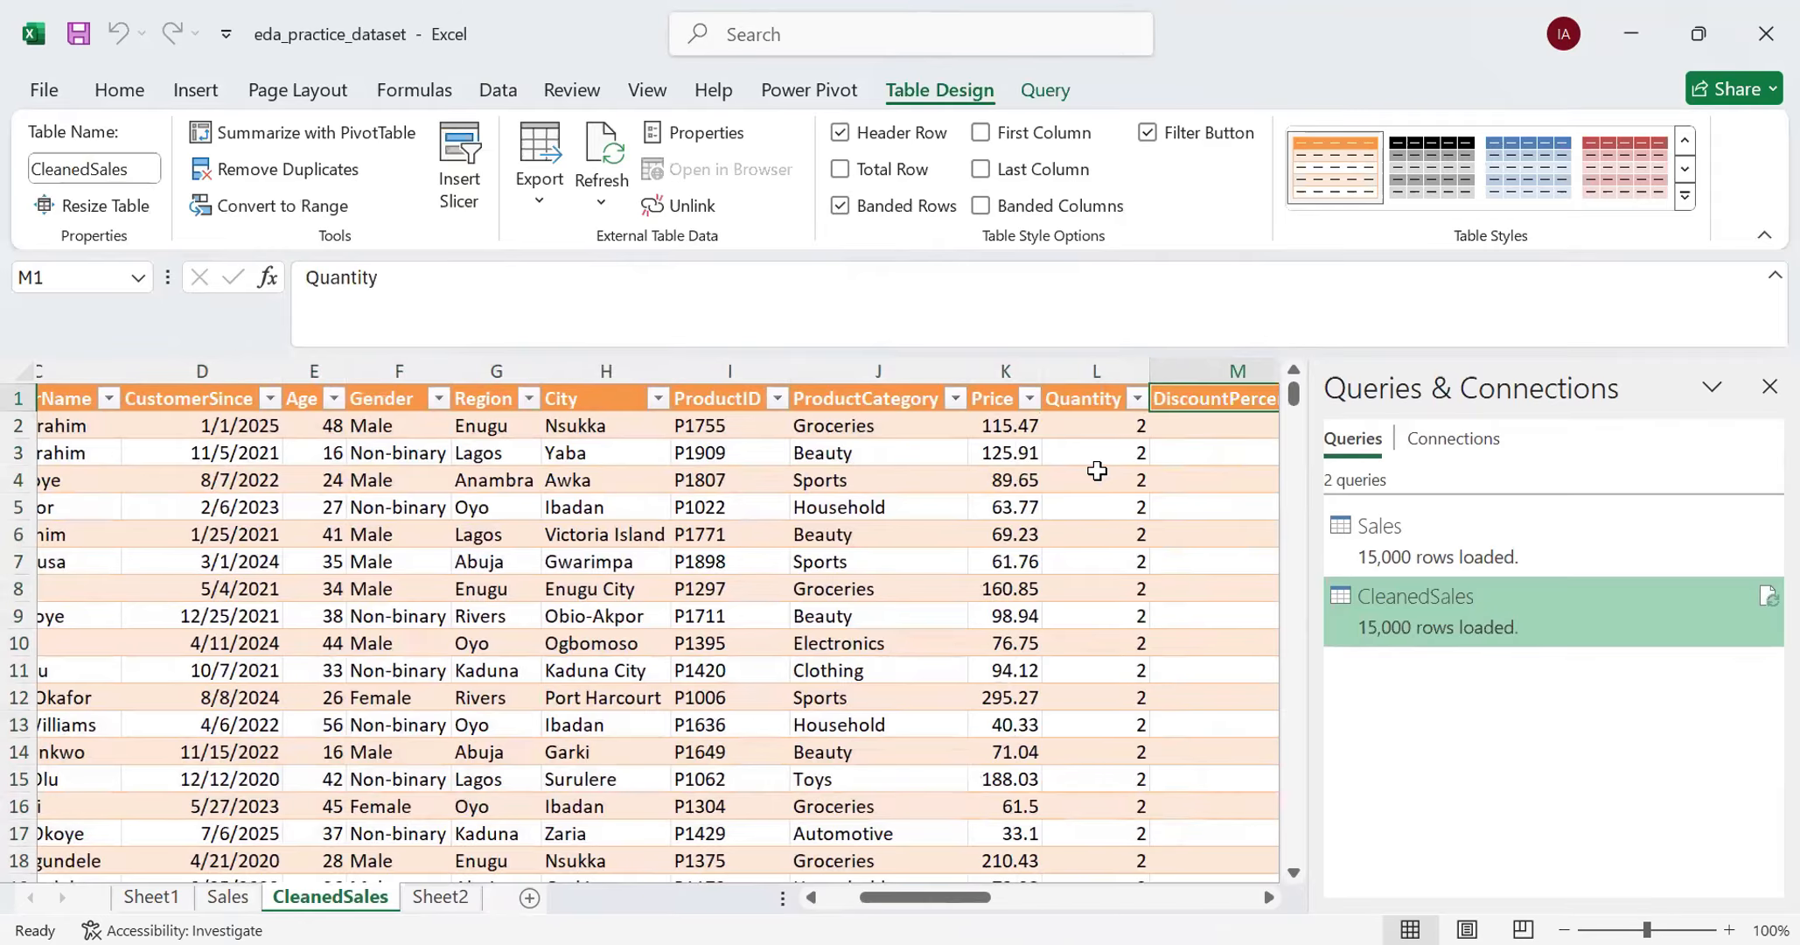
{"action": "key", "text": "Right"}
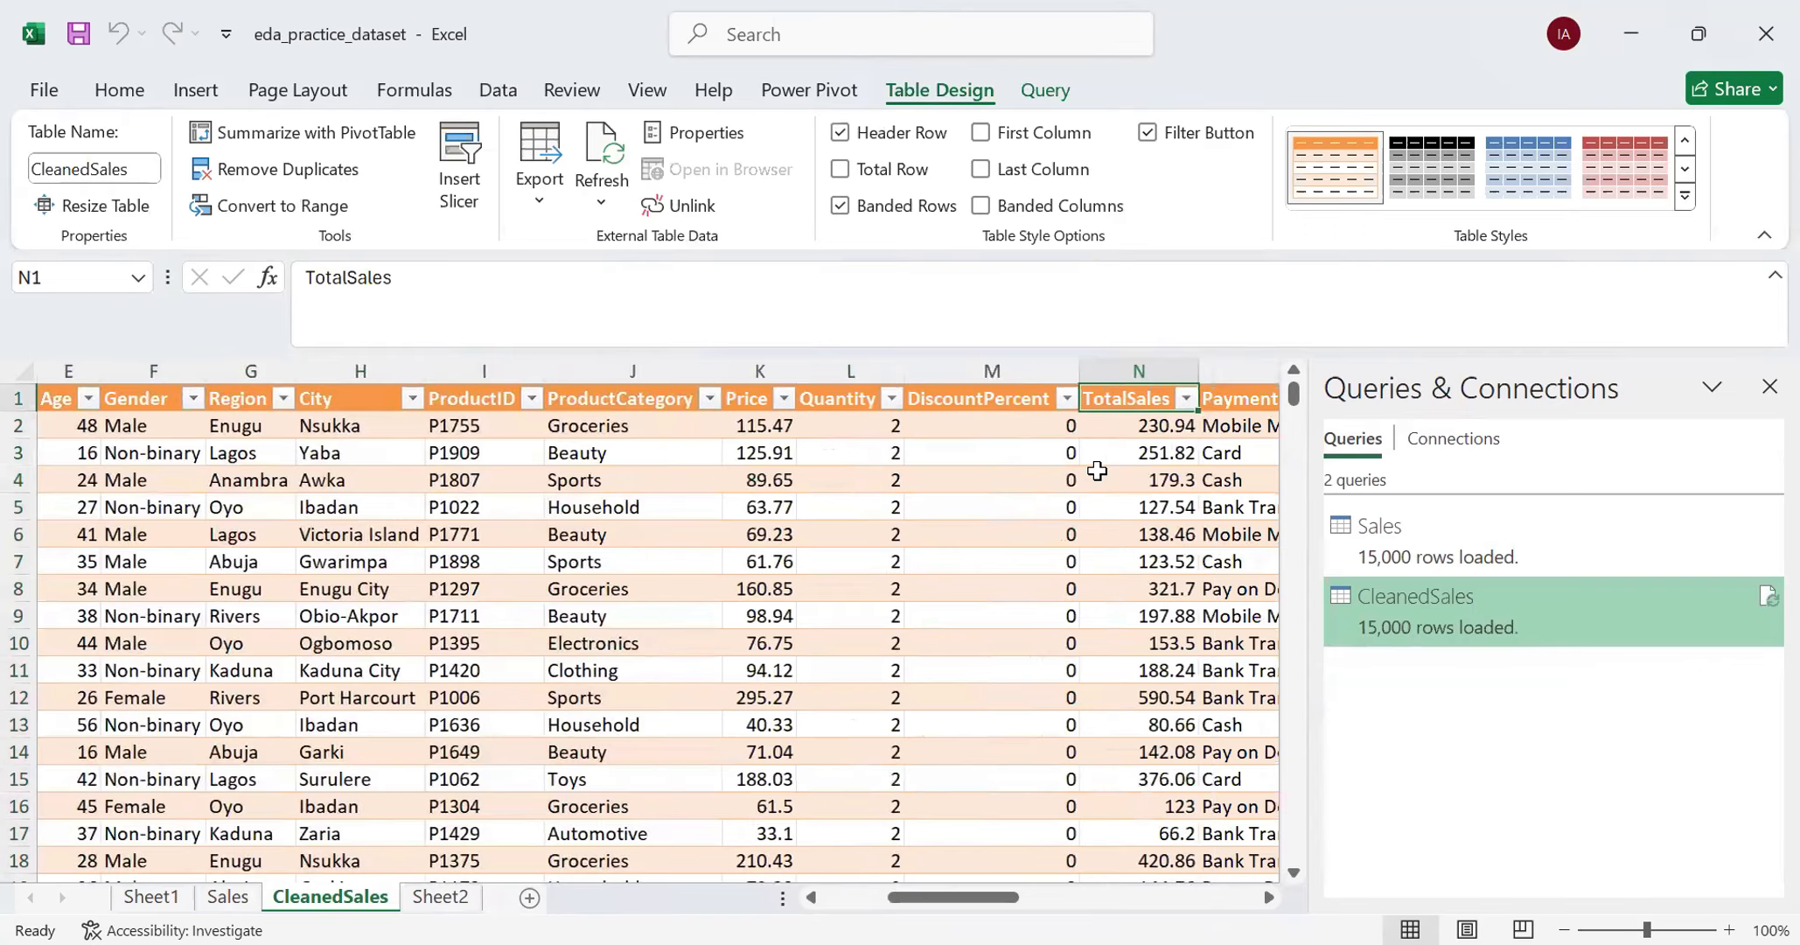
{"action": "left_click", "coordinate": [762, 371]}
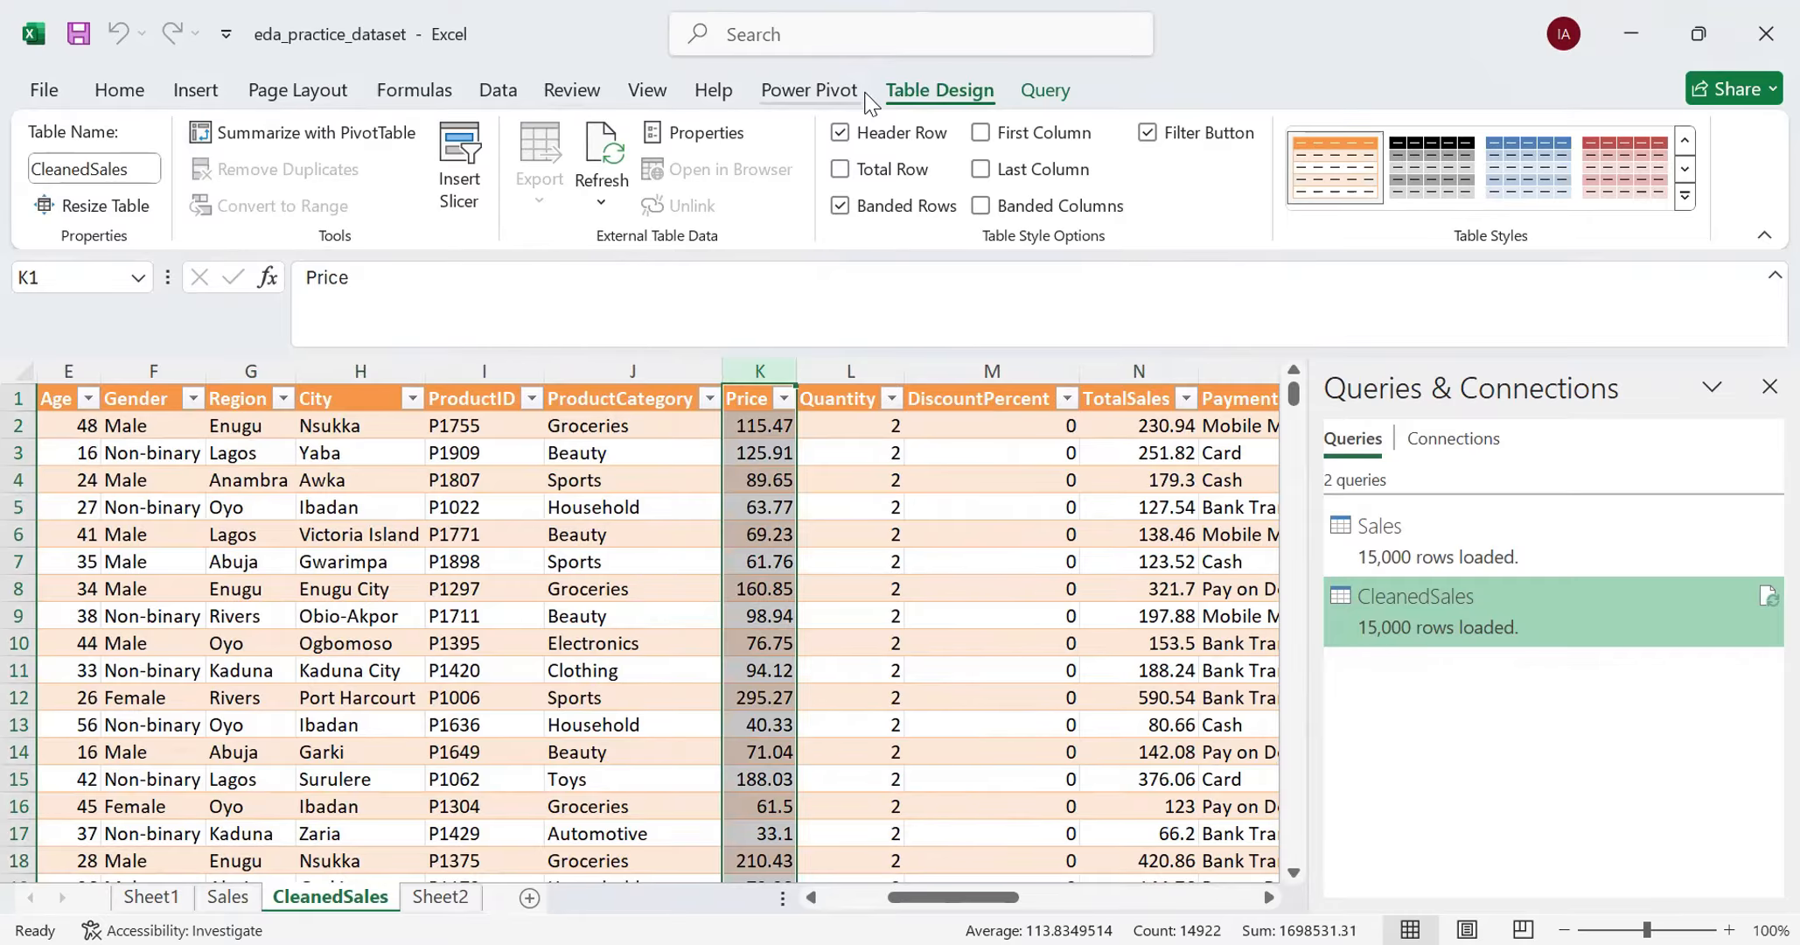
{"action": "left_click", "coordinate": [120, 91]}
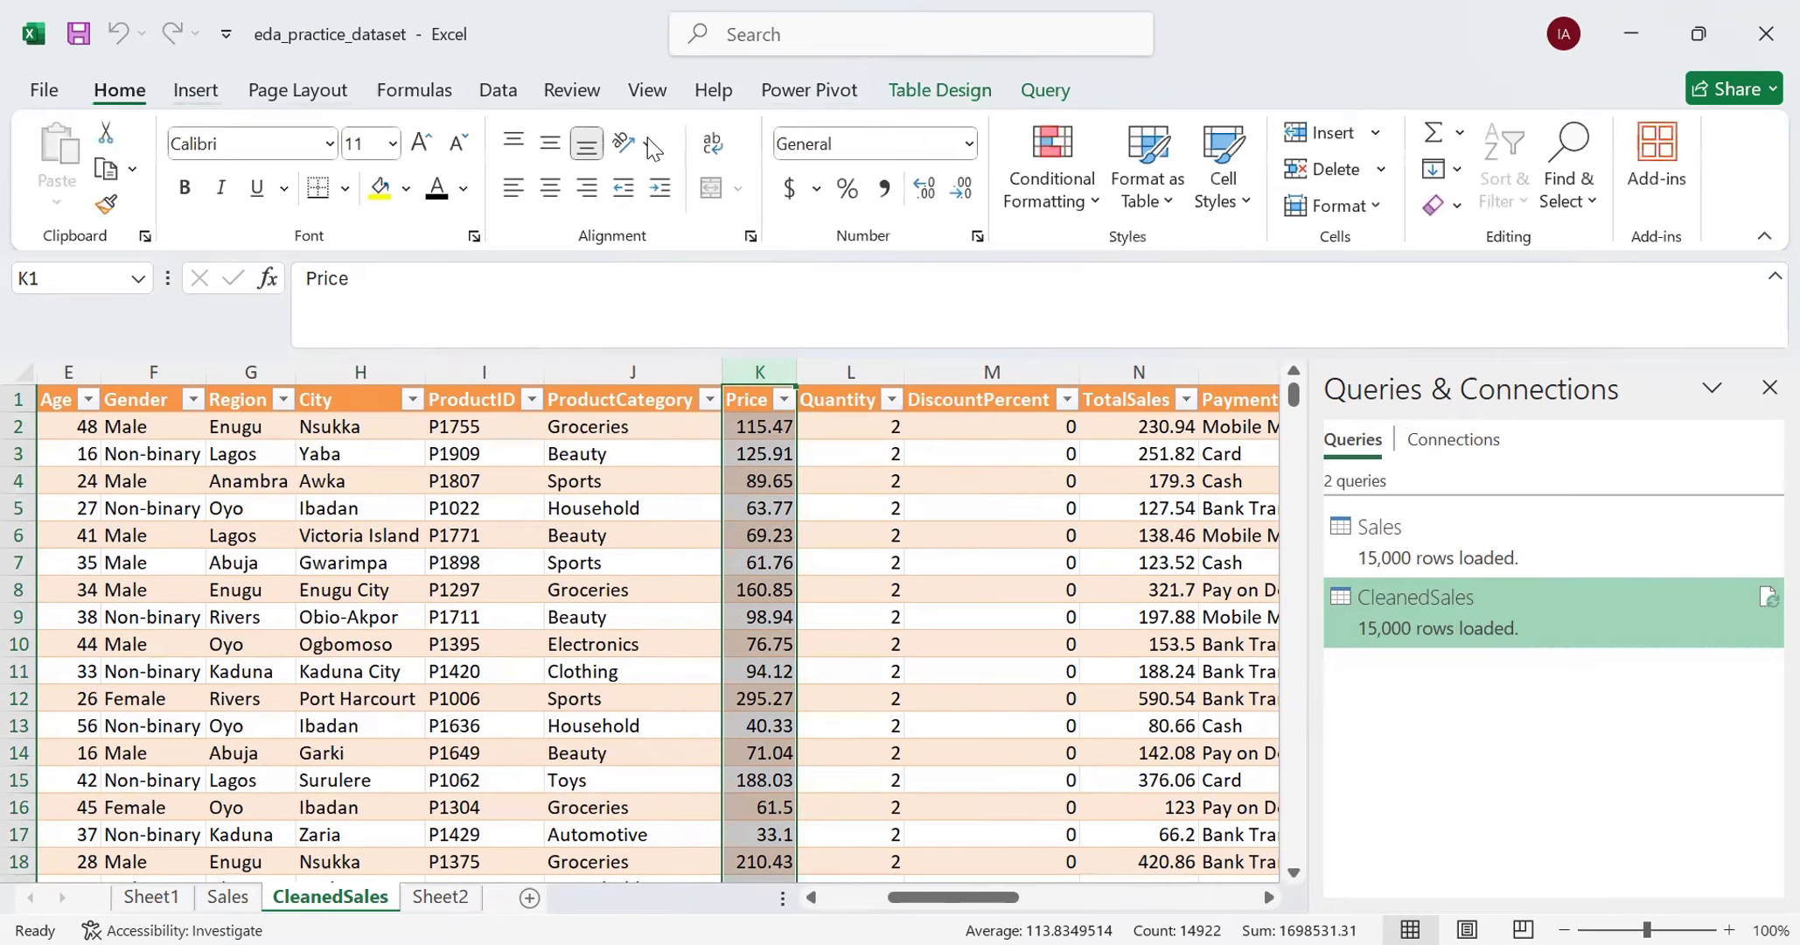
{"action": "left_click", "coordinate": [968, 143]}
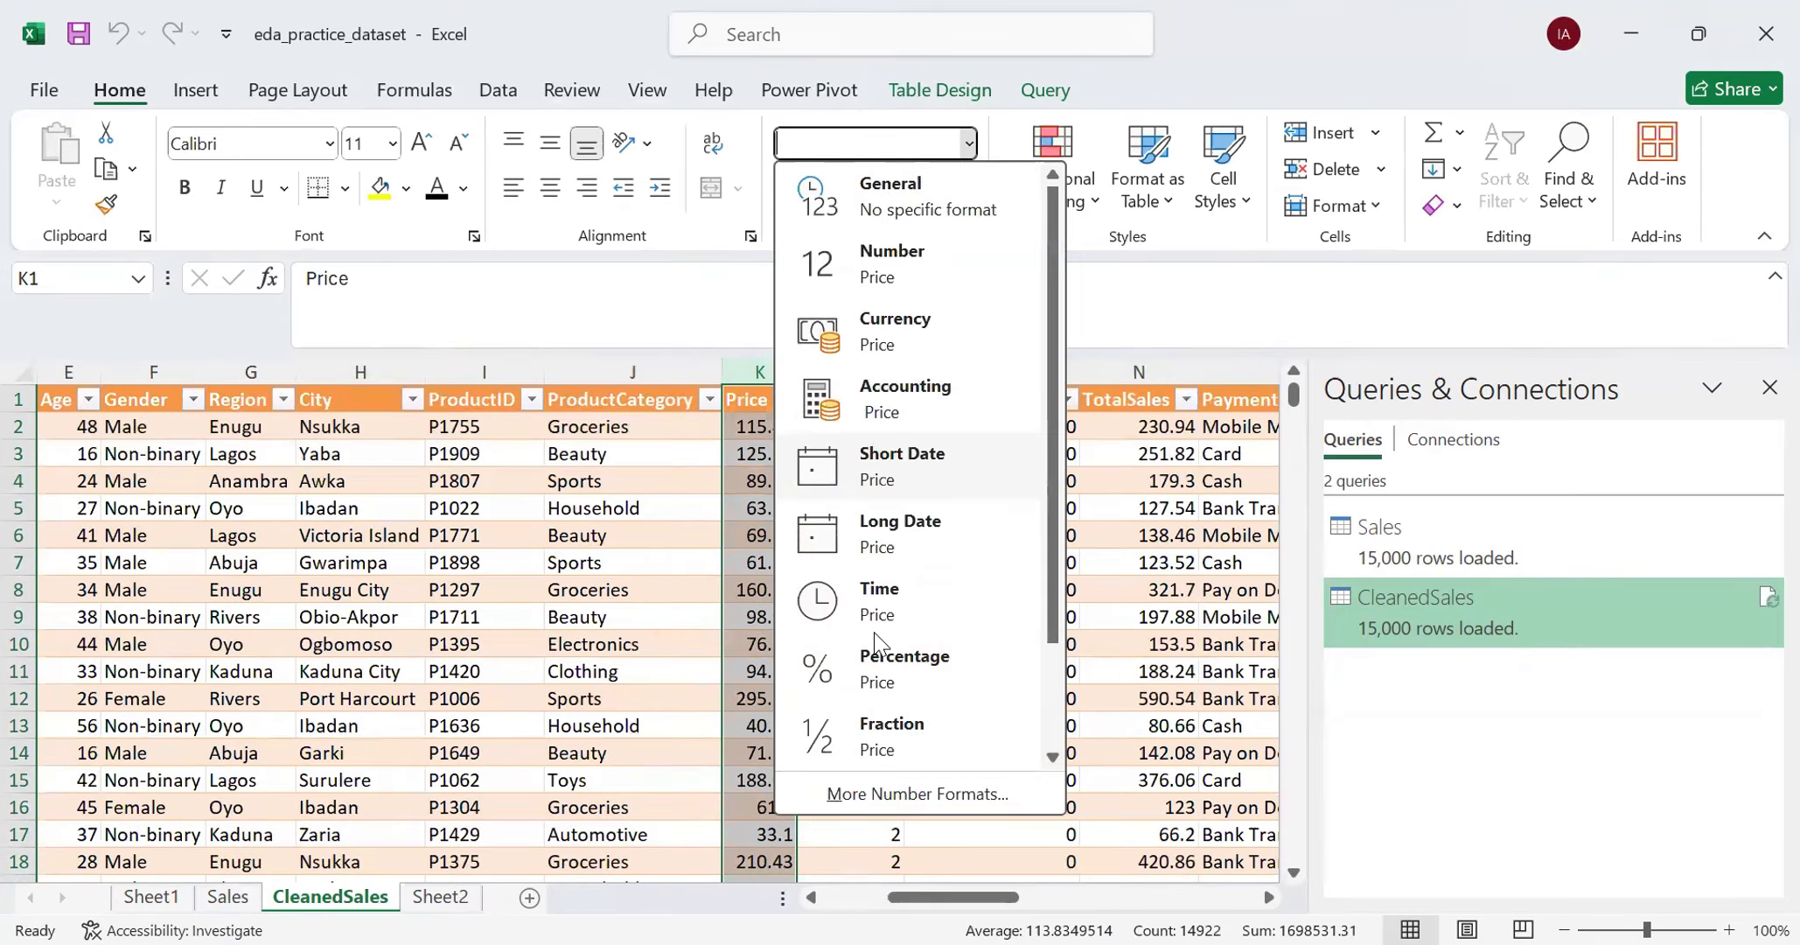
{"action": "left_click", "coordinate": [901, 791]}
{"action": "left_click", "coordinate": [962, 367]}
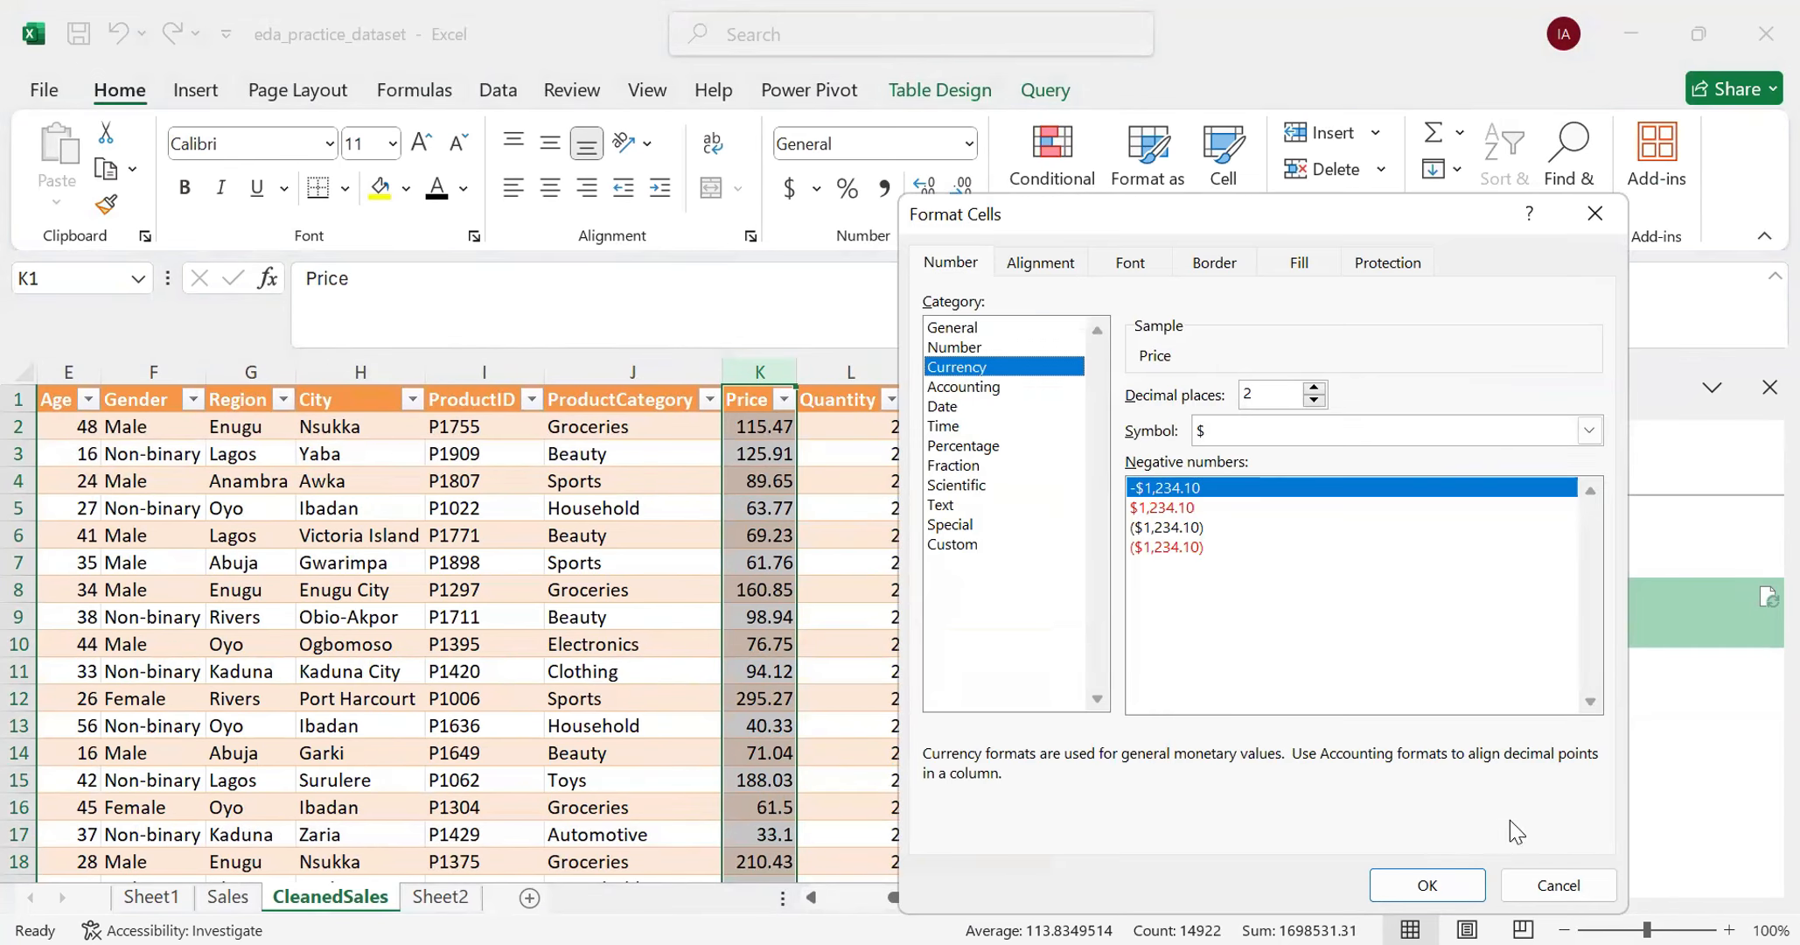
{"action": "left_click", "coordinate": [1453, 892]}
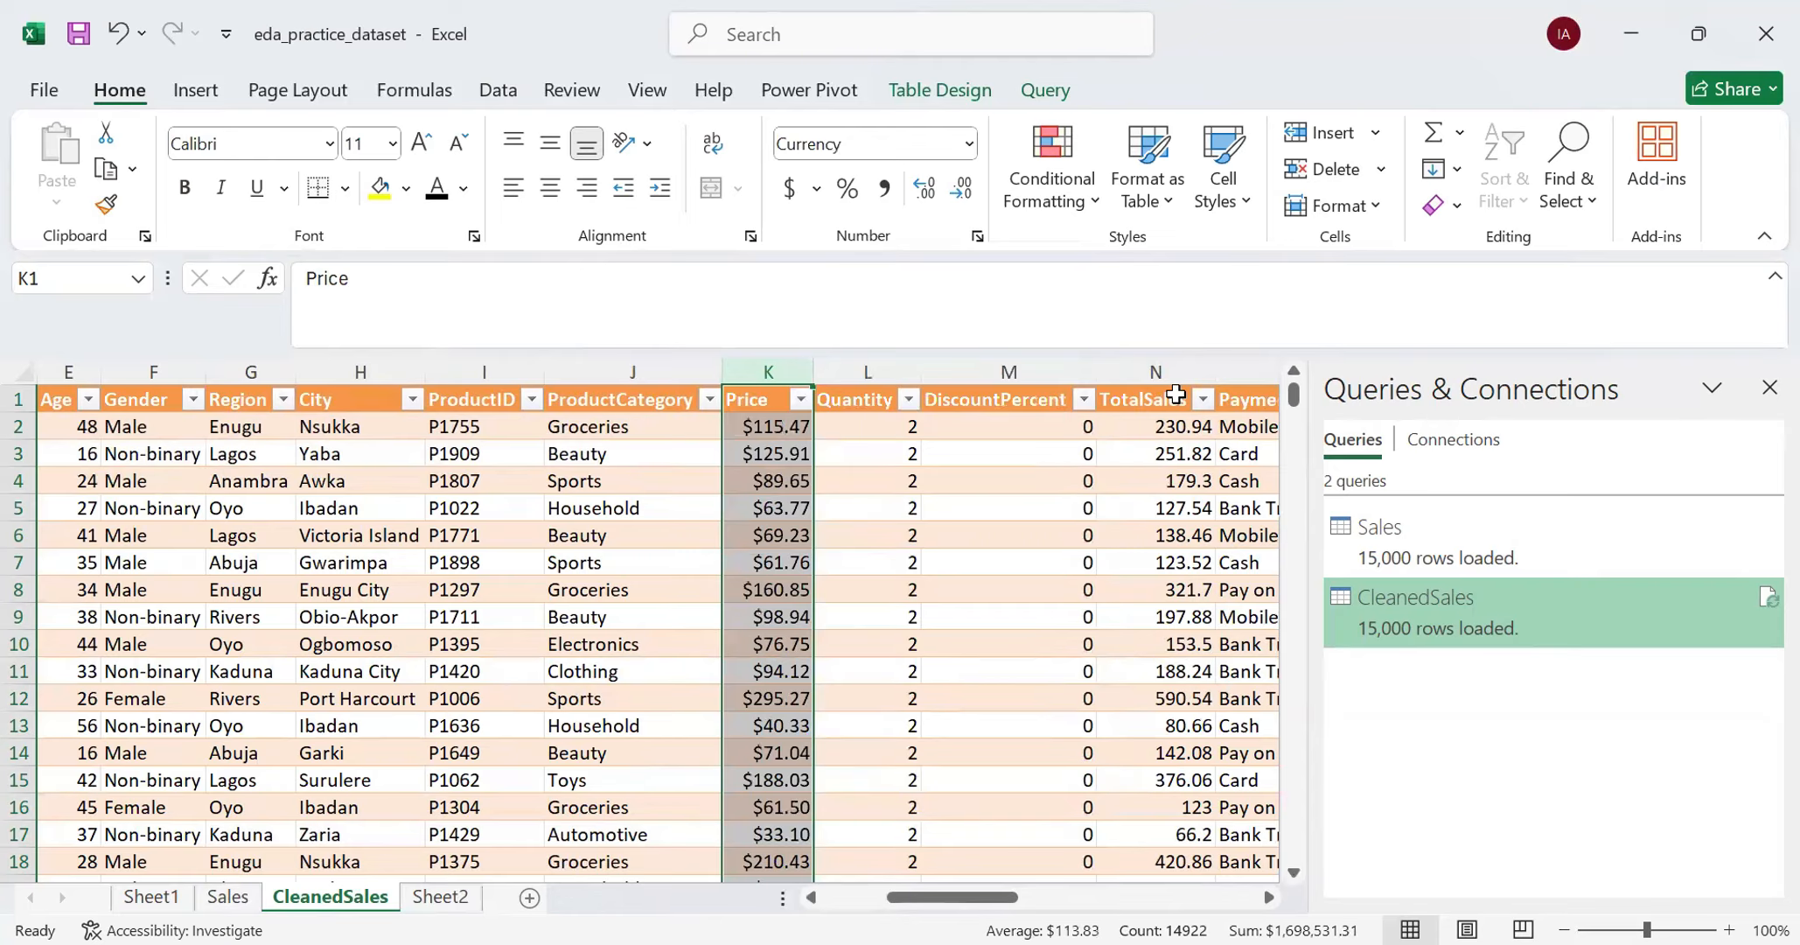
- Format the TotalSales column of the CleanedSales table as Currency
{"action": "left_click", "coordinate": [1164, 371]}
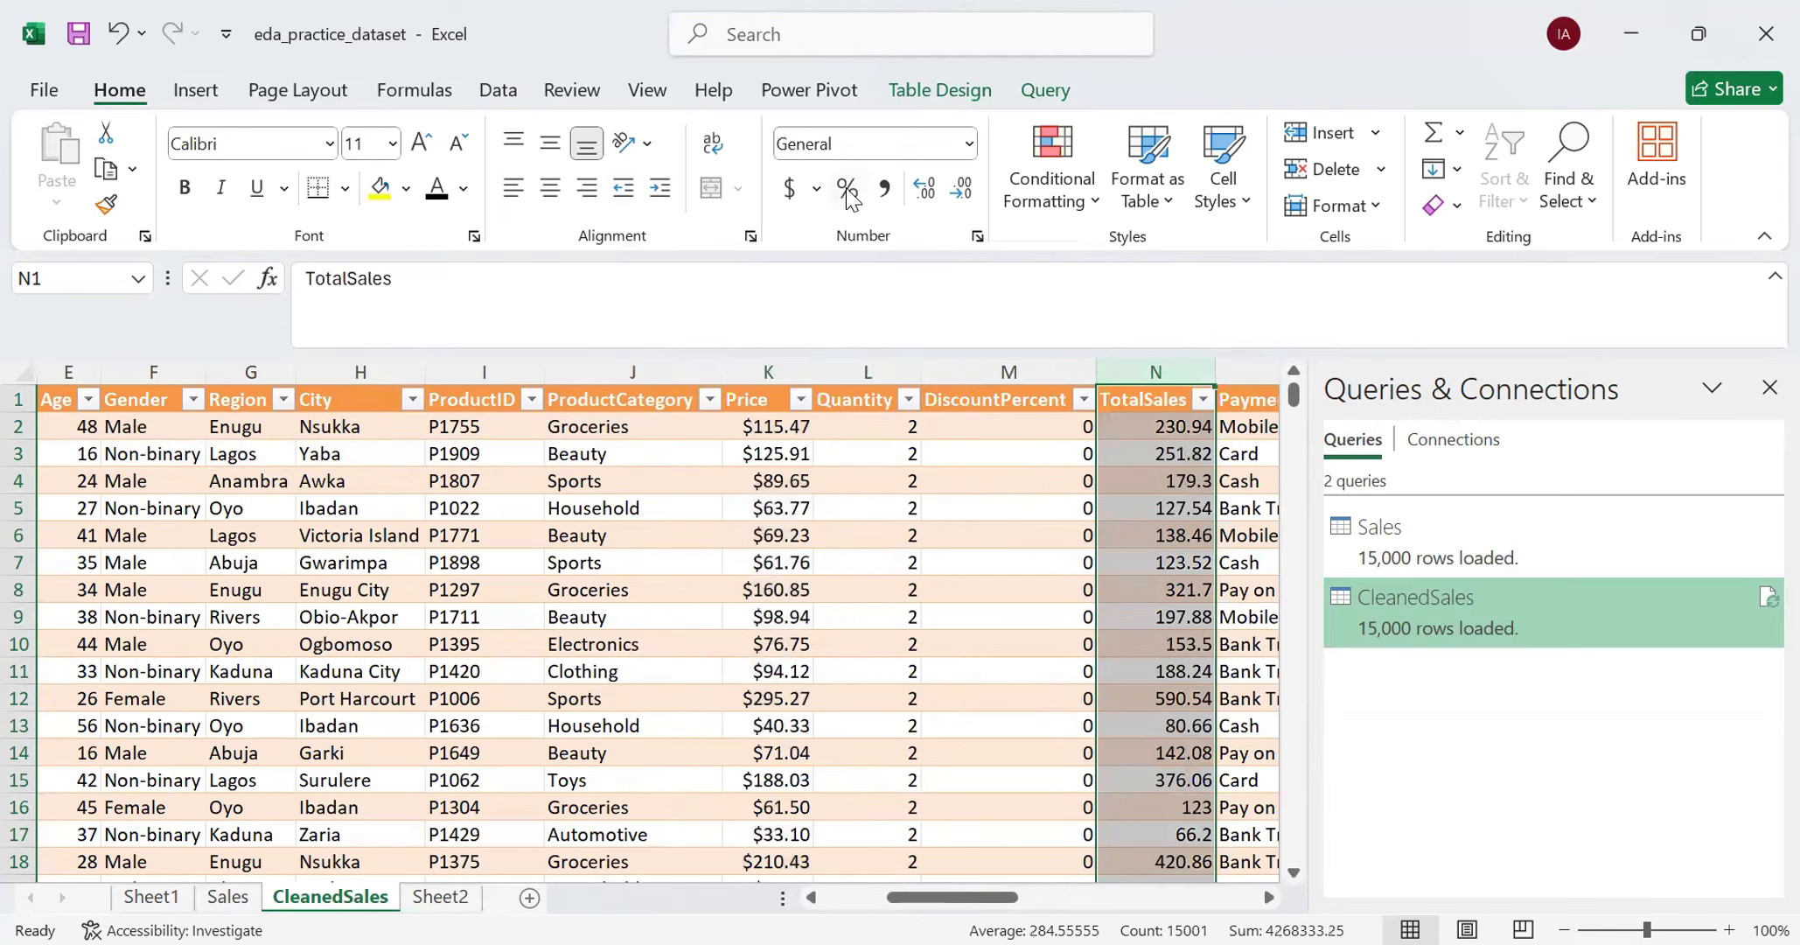
{"action": "left_click", "coordinate": [967, 145]}
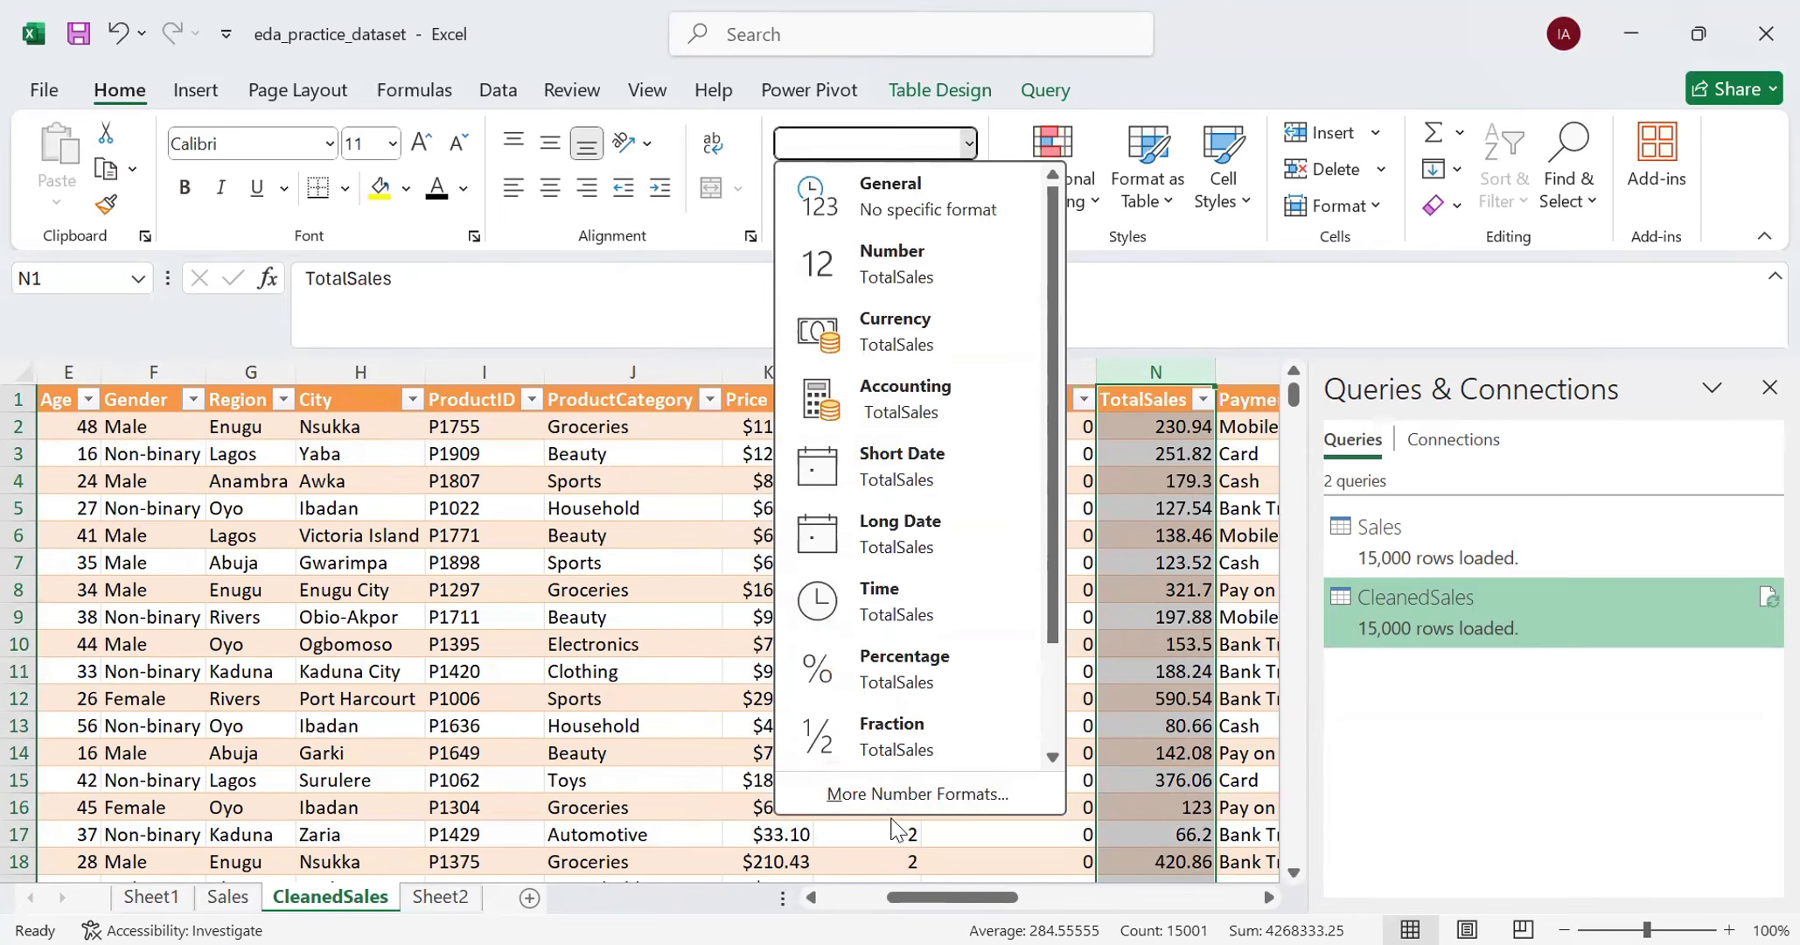
{"action": "key", "text": "Escape"}
{"action": "key", "text": "ctrl+1"}
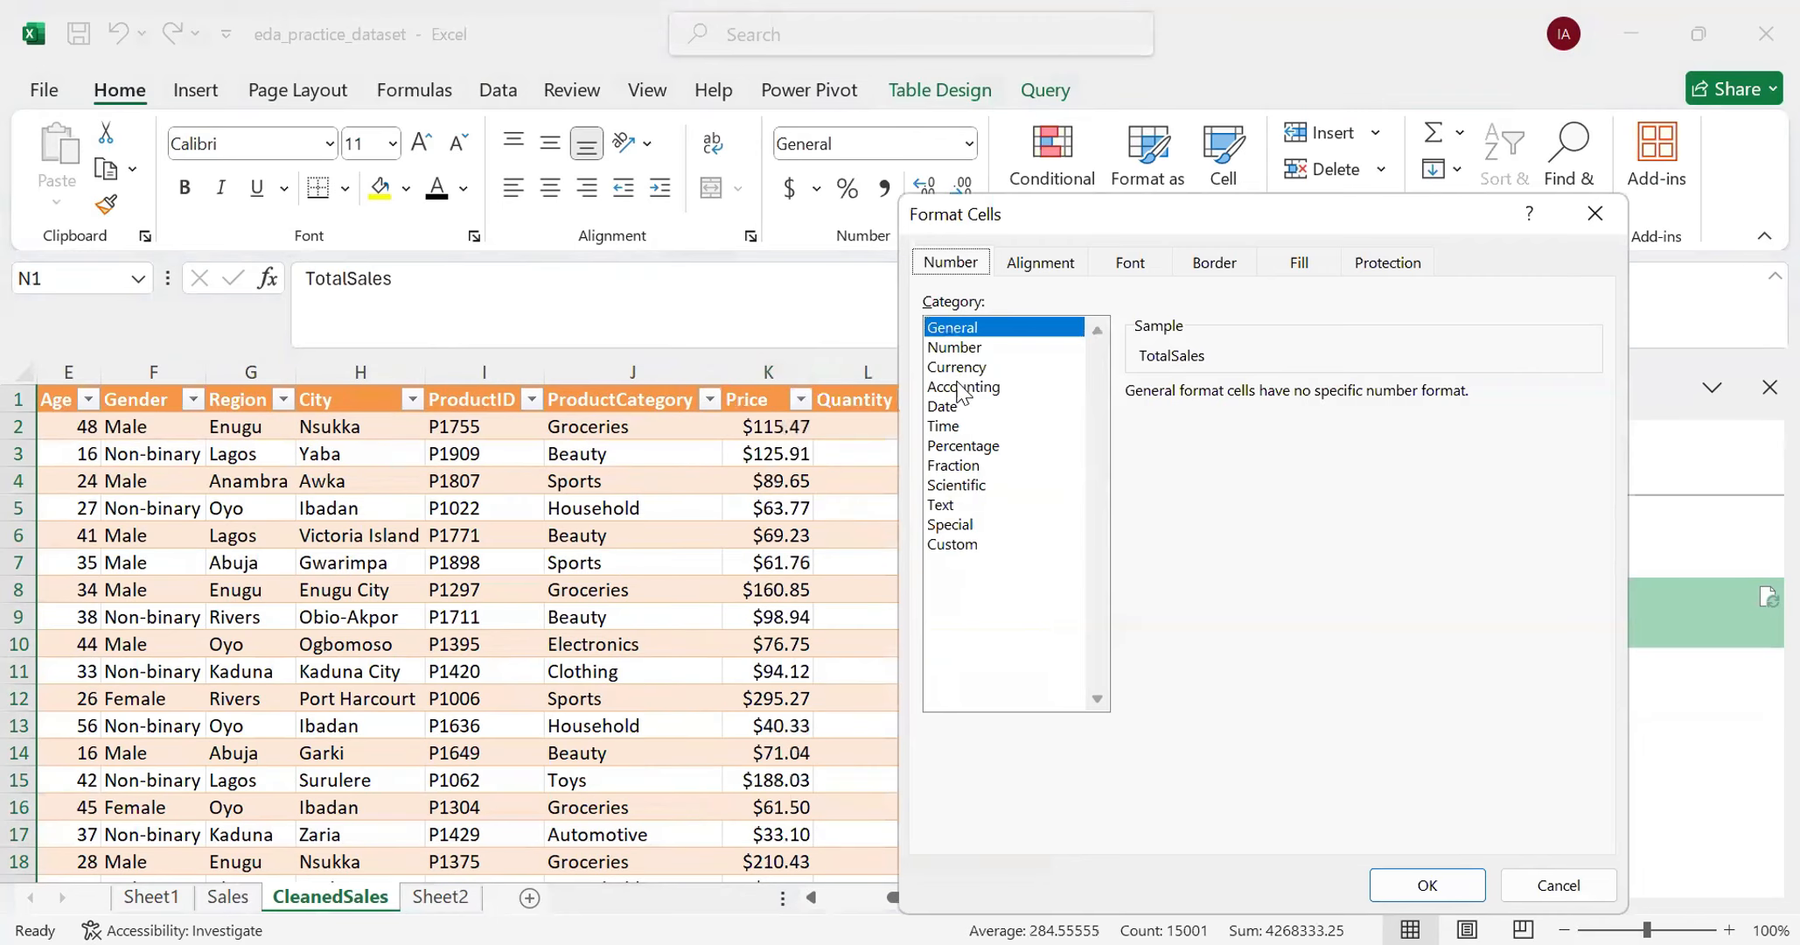
{"action": "left_click", "coordinate": [960, 367]}
{"action": "left_click", "coordinate": [1445, 899]}
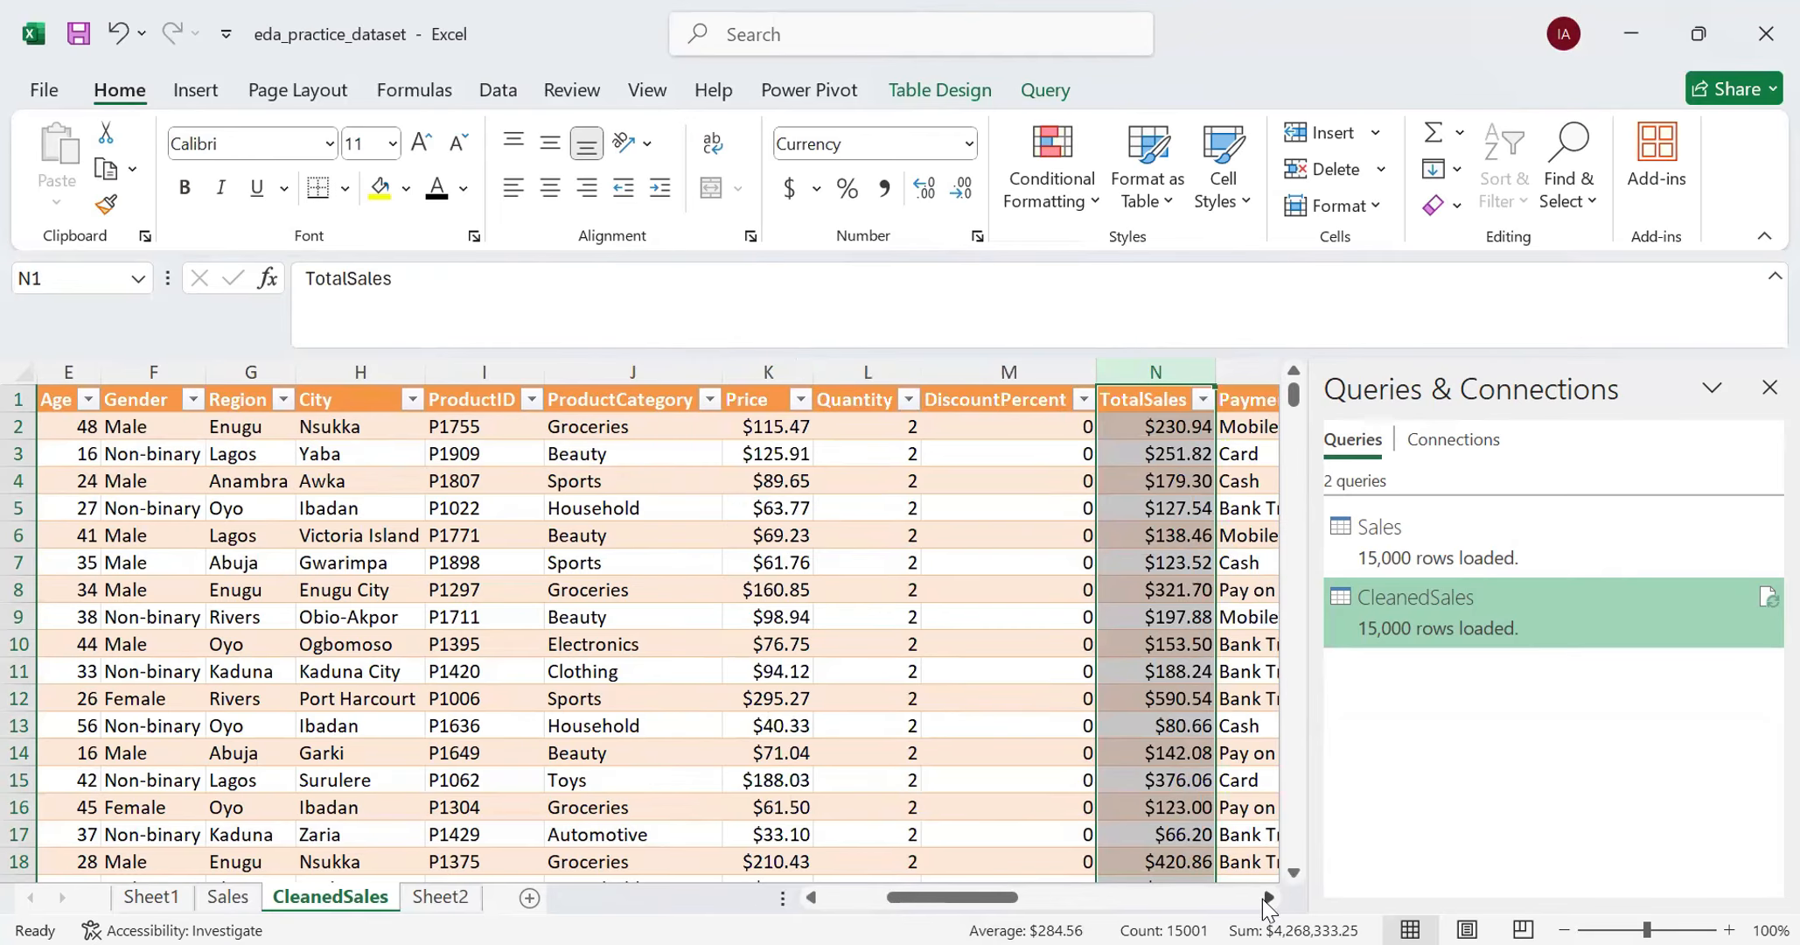
- Look through the columns up to Longitude and apply the Percentage format to the DiscountPercent column
{"action": "left_click", "coordinate": [1268, 898]}
{"action": "left_click", "coordinate": [1268, 898]}
{"action": "left_click", "coordinate": [1268, 897]}
{"action": "left_click", "coordinate": [1268, 897]}
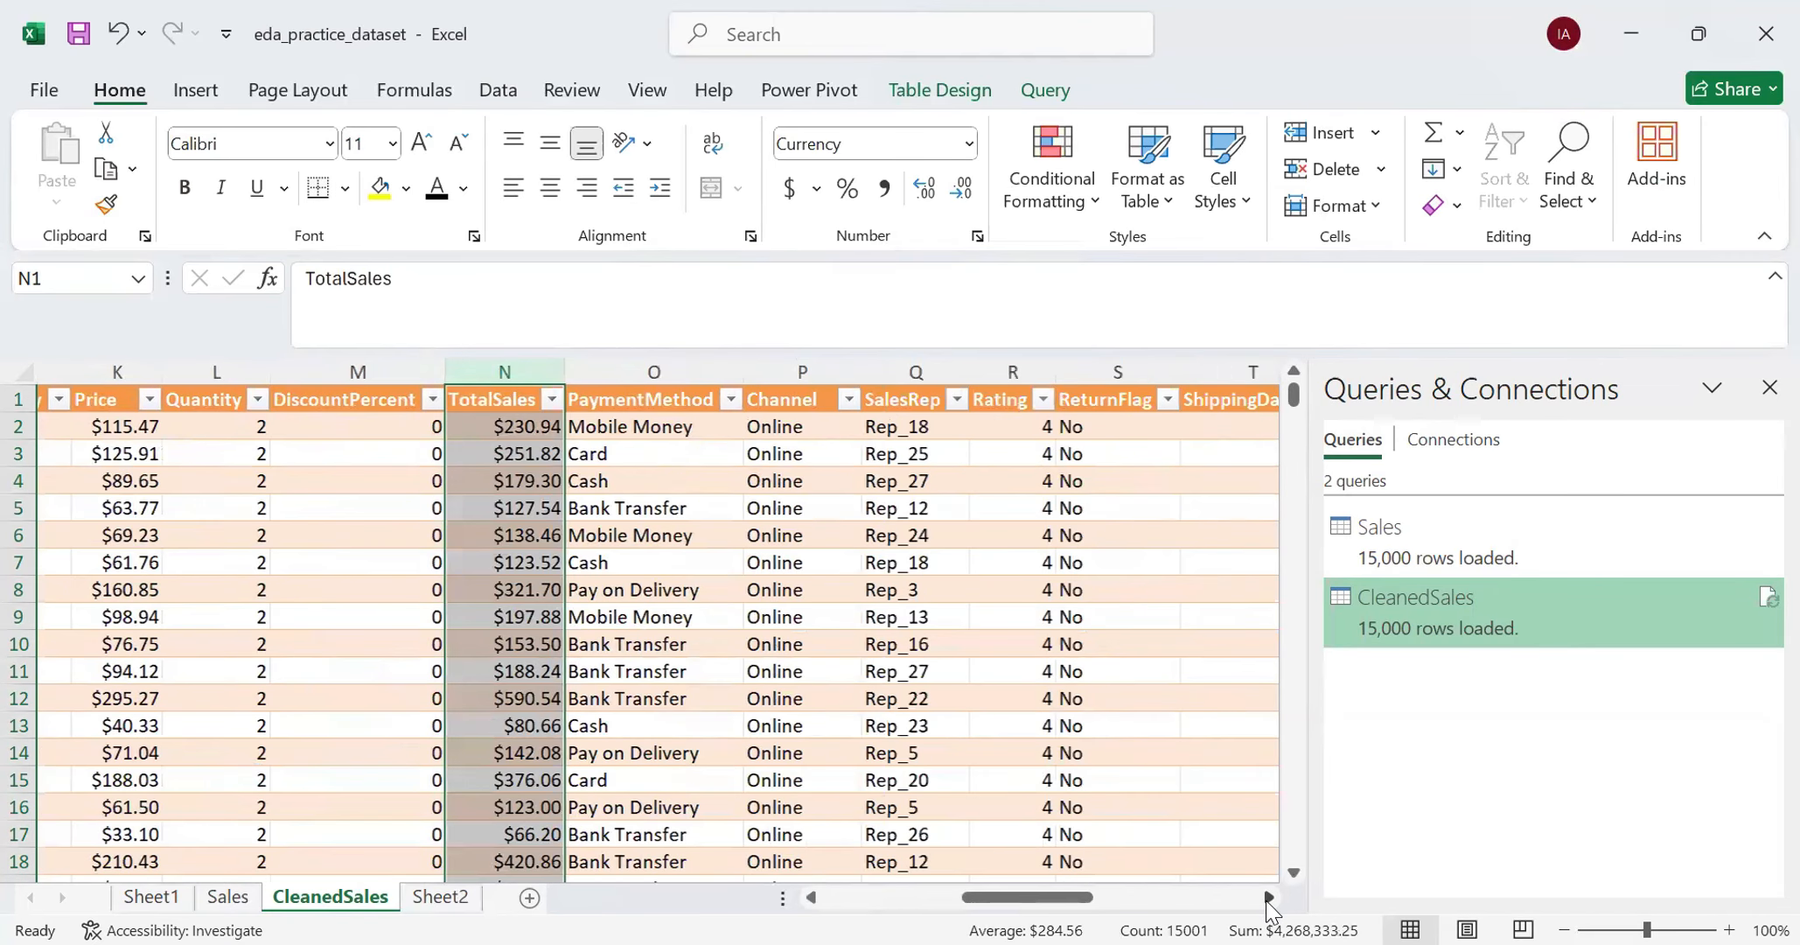
{"action": "left_click", "coordinate": [1268, 898]}
{"action": "left_click", "coordinate": [1268, 898]}
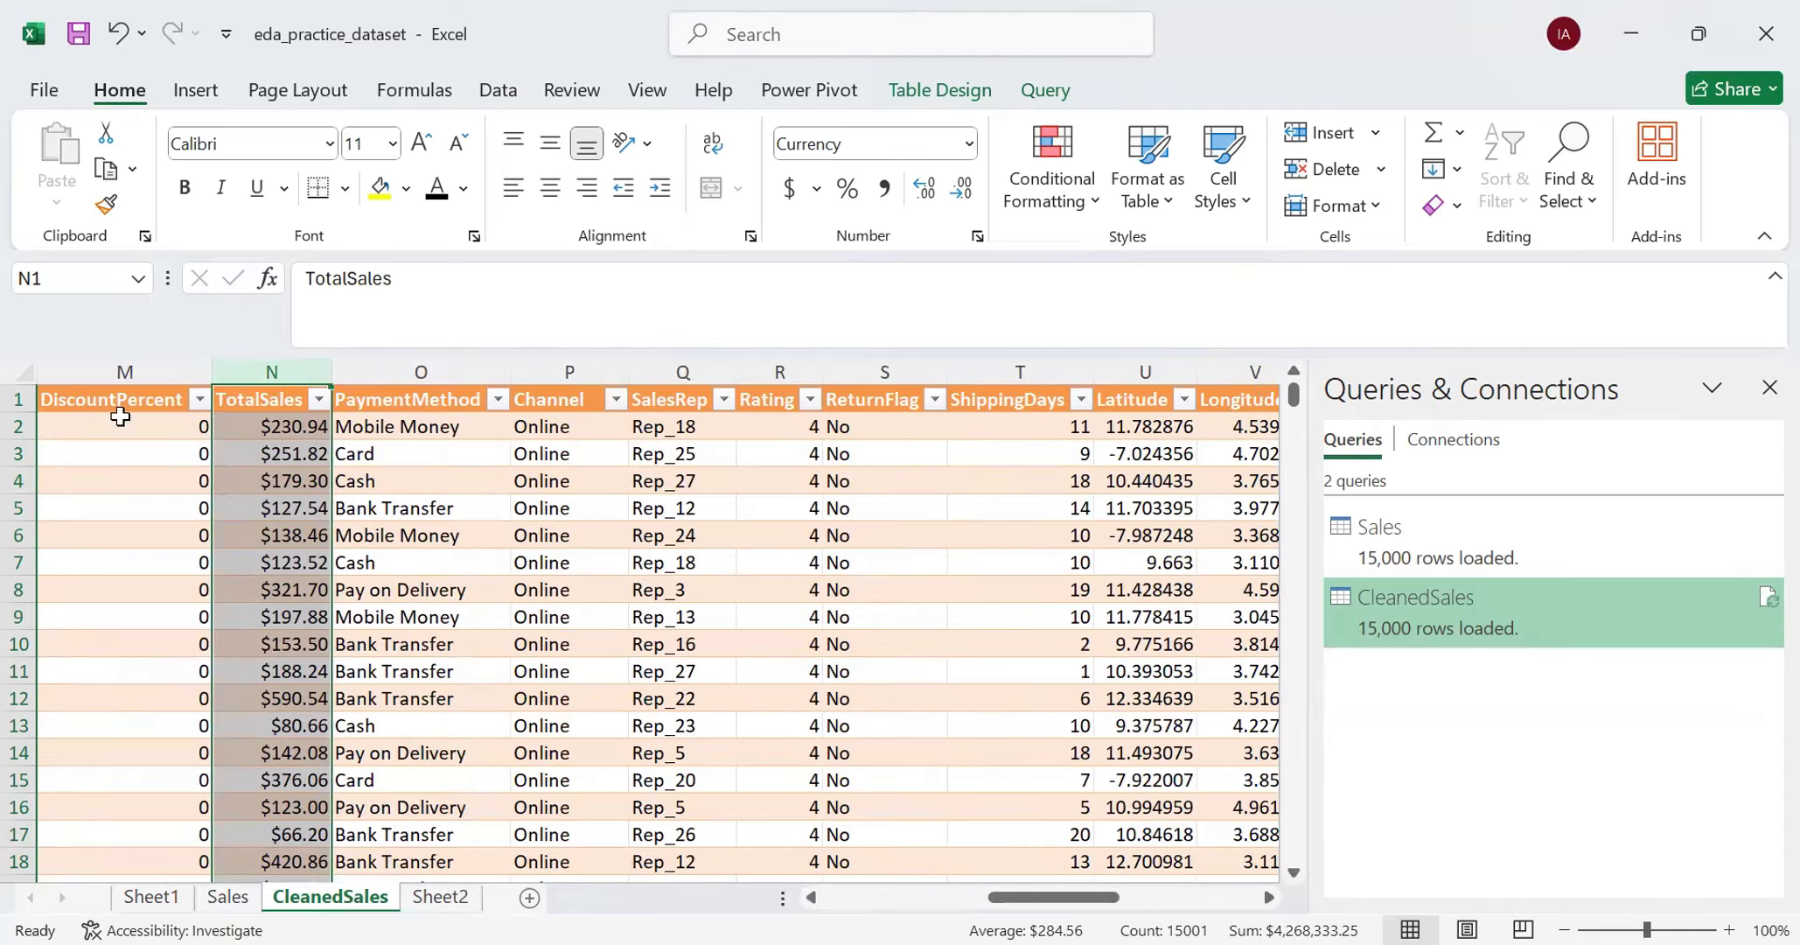
{"action": "left_click_drag", "start_coordinate": [1013, 901], "coordinate": [914, 902]}
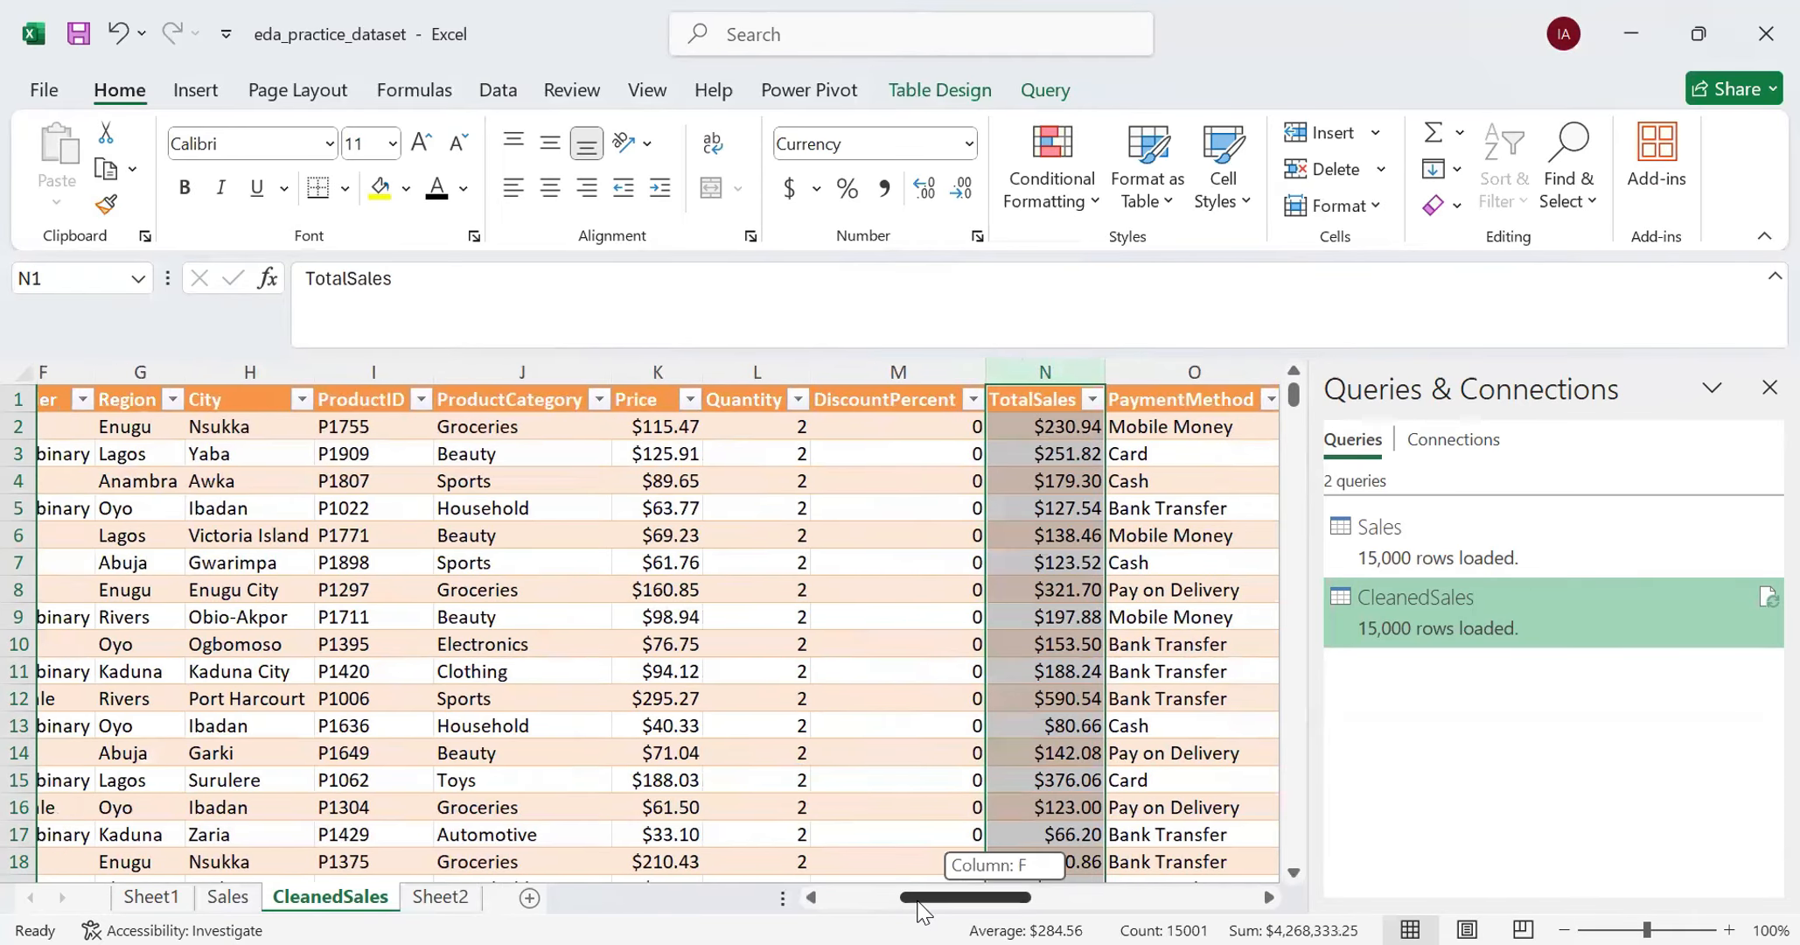
{"action": "left_click", "coordinate": [849, 371]}
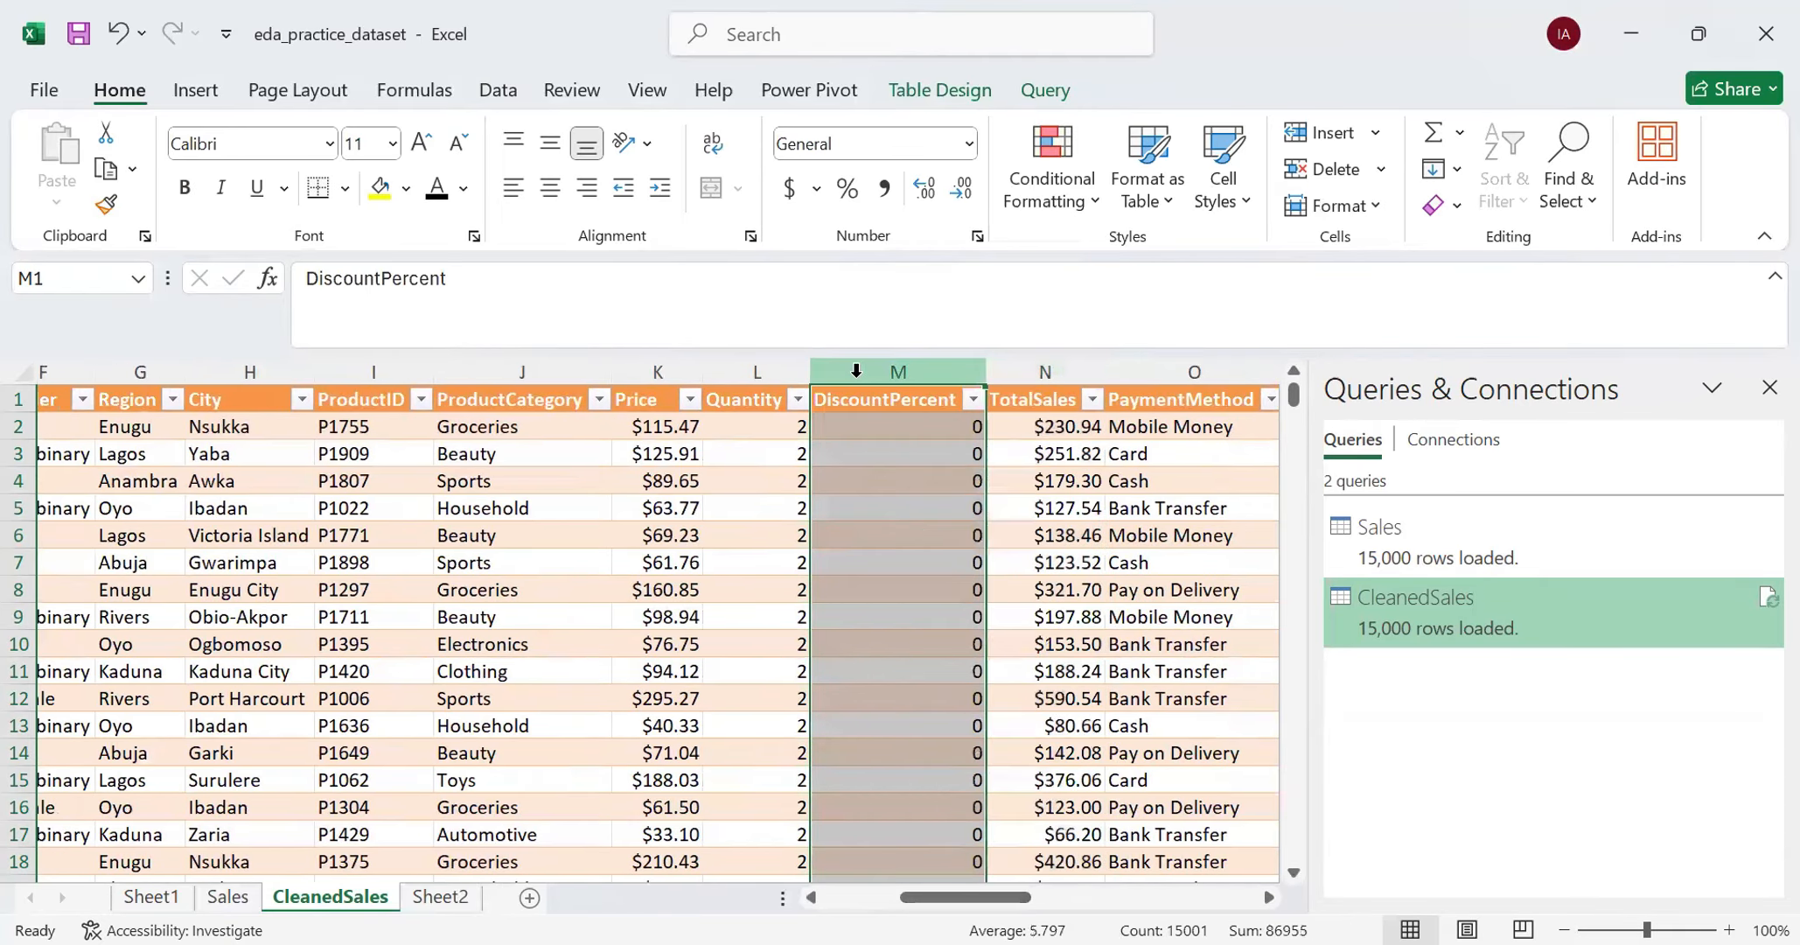
{"action": "left_click", "coordinate": [847, 188]}
- Examine the DiscountPercent column's values down the rows and in its filter list, leaving all values included
{"action": "scroll", "coordinate": [935, 710], "scroll_direction": "down", "scroll_amount": 4}
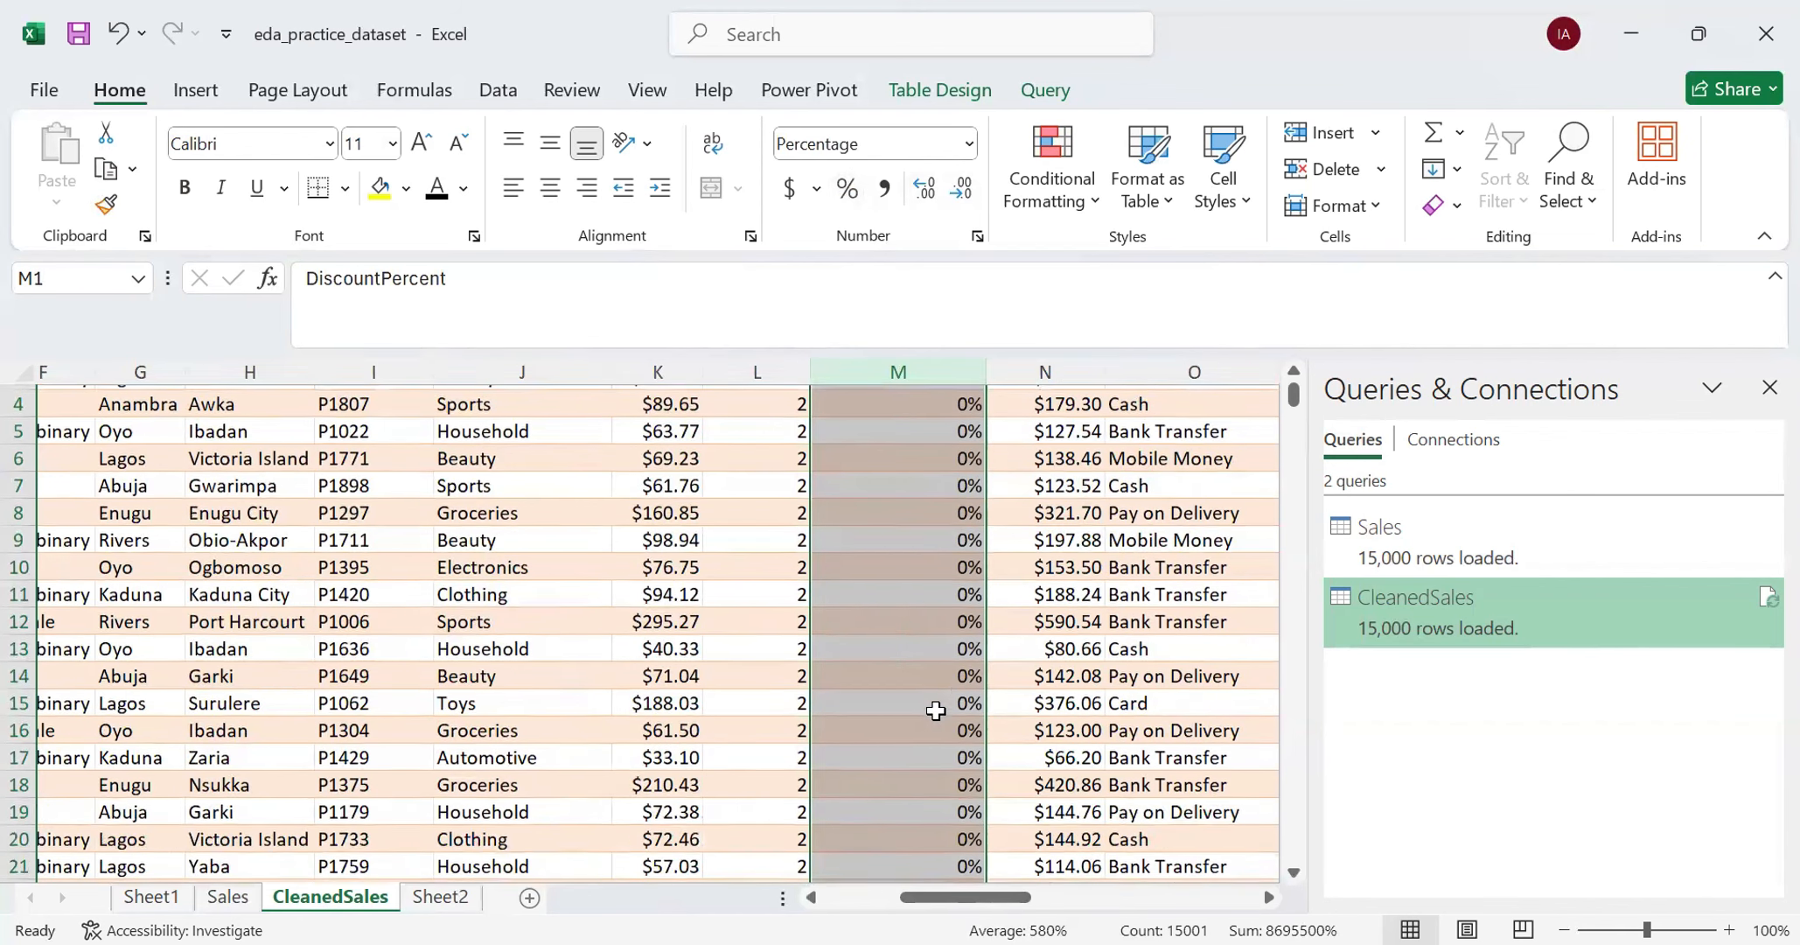
{"action": "scroll", "coordinate": [936, 710], "scroll_direction": "up", "scroll_amount": 5}
{"action": "left_click", "coordinate": [973, 392]}
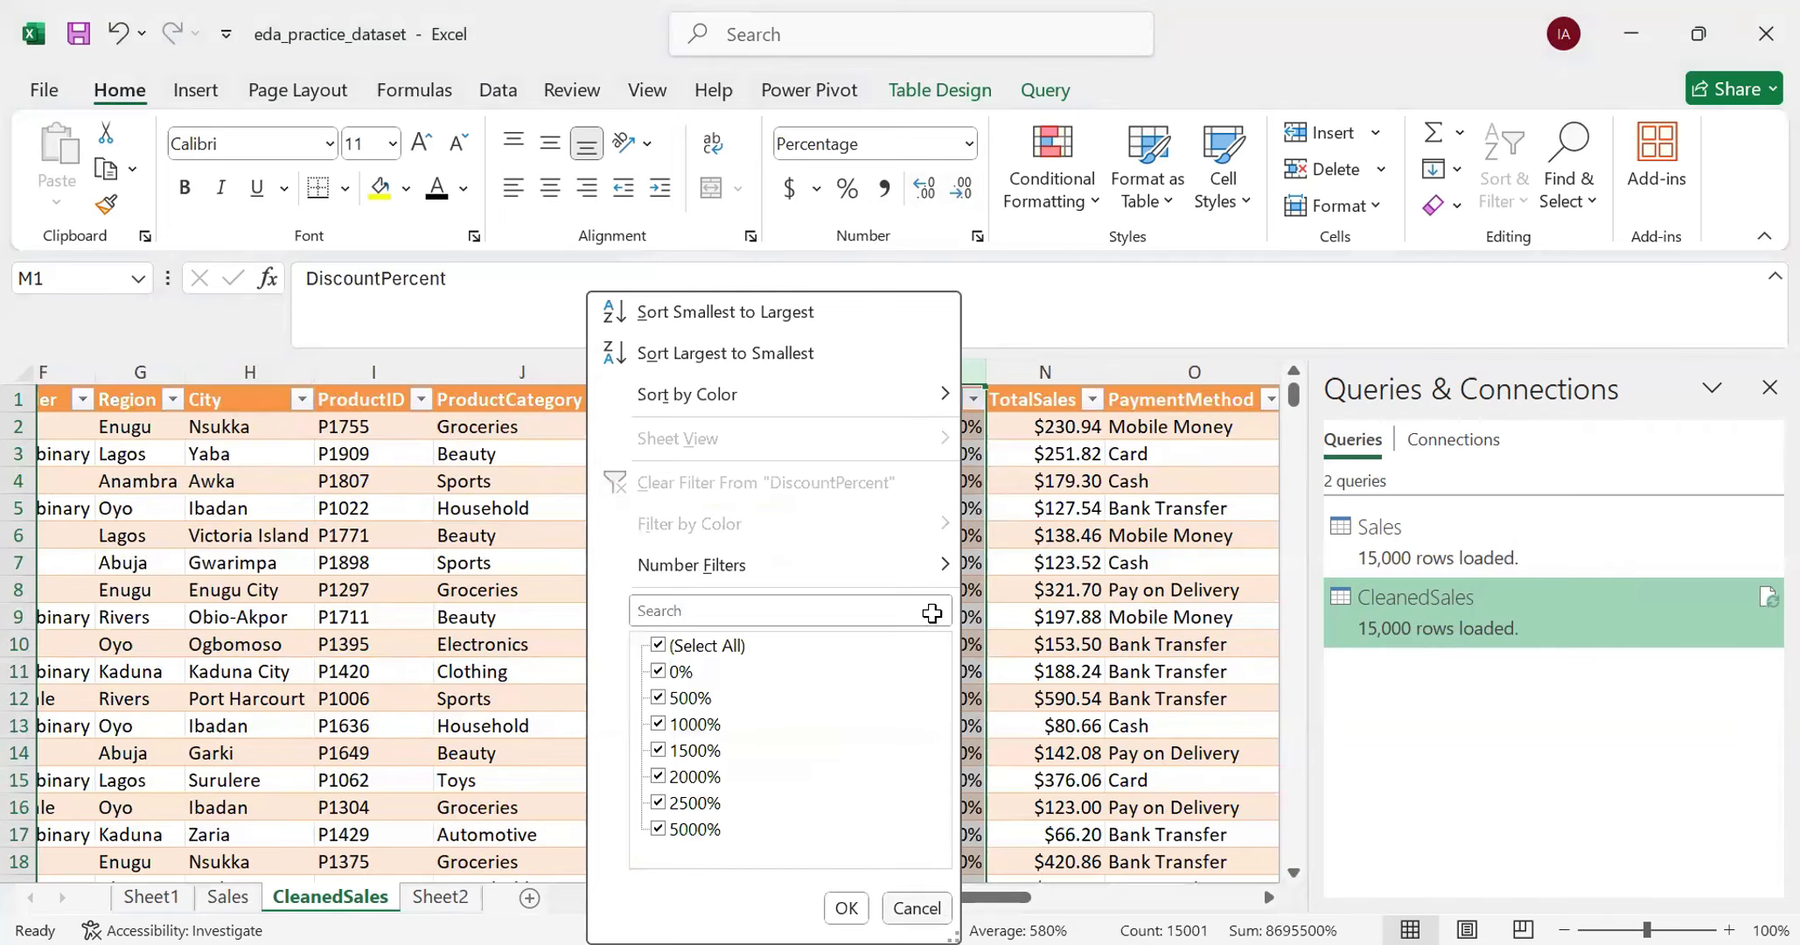
{"action": "key", "text": "Escape"}
{"action": "scroll", "coordinate": [930, 615], "scroll_direction": "down", "scroll_amount": 19}
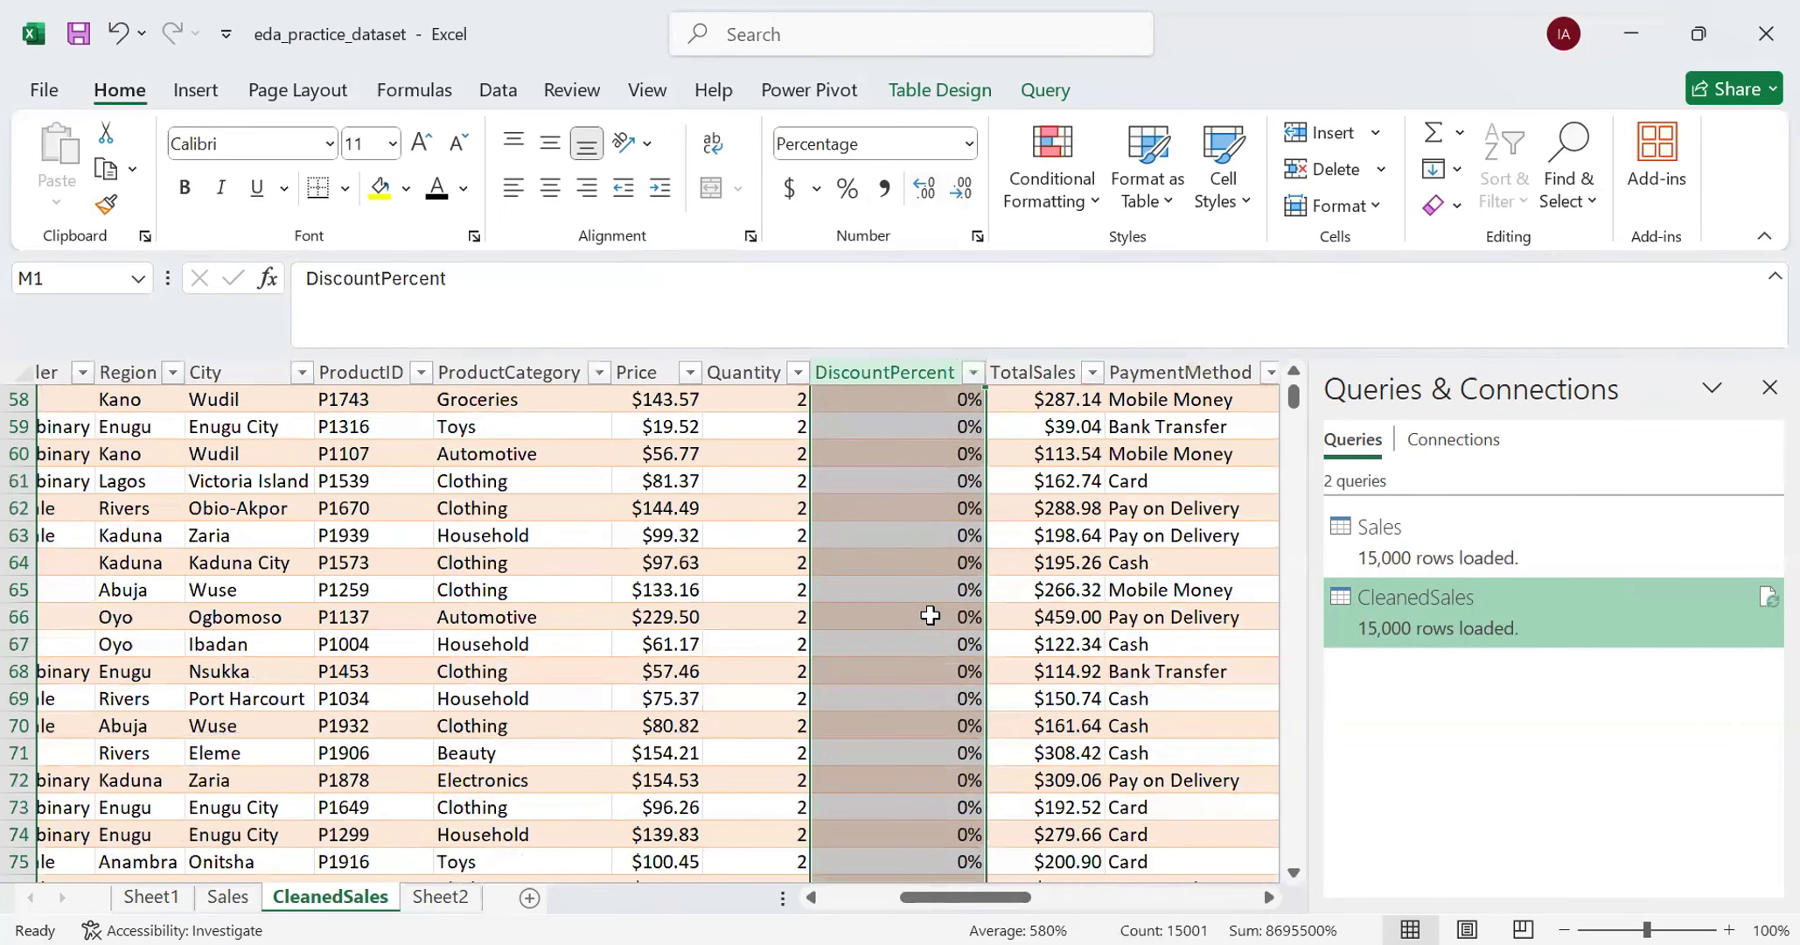
{"action": "scroll", "coordinate": [930, 616], "scroll_direction": "down", "scroll_amount": 14}
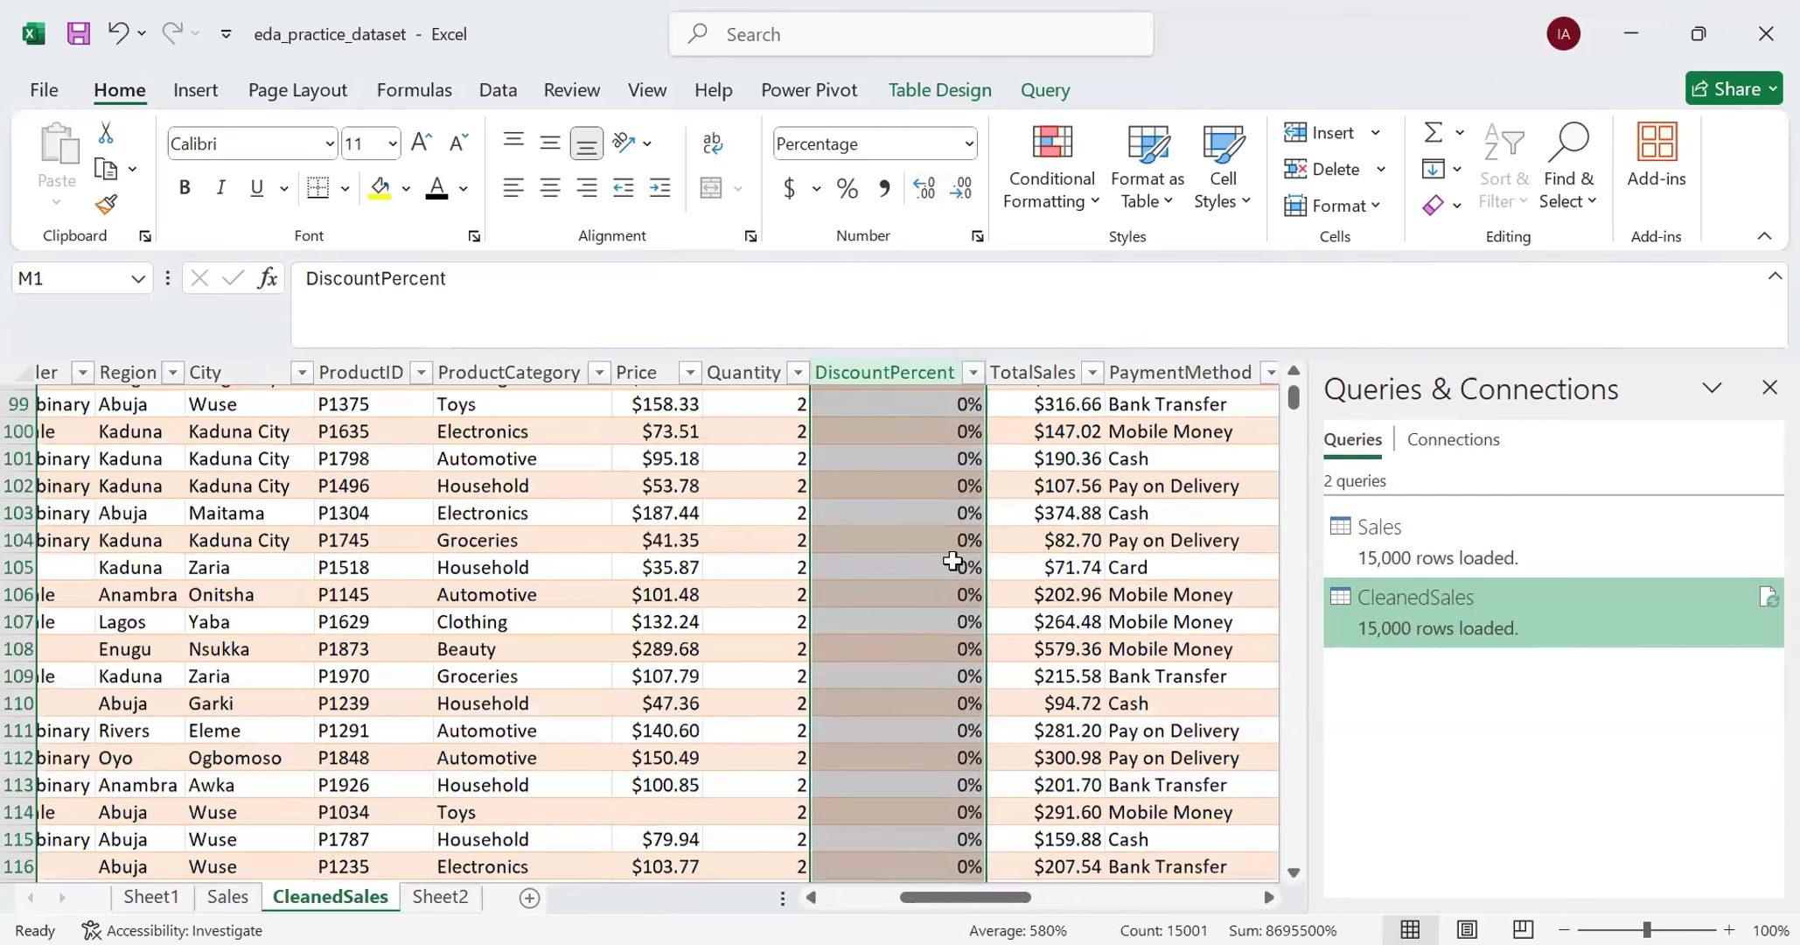
{"action": "scroll", "coordinate": [971, 374], "scroll_direction": "down", "scroll_amount": 12}
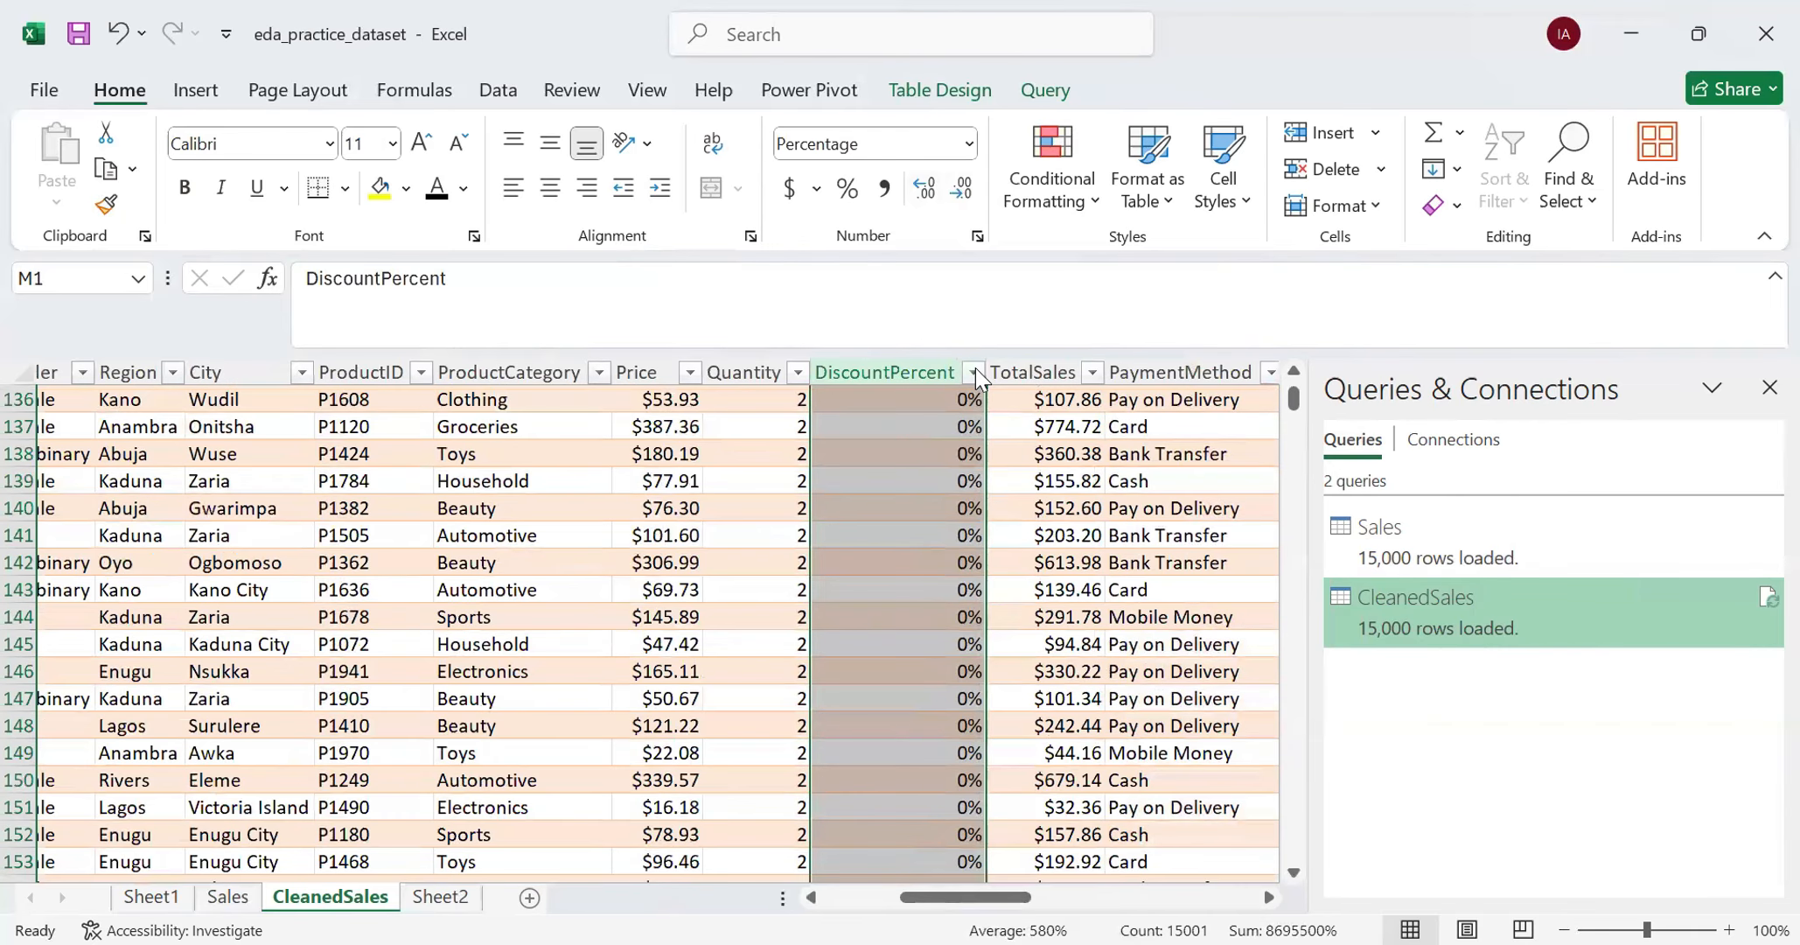
{"action": "left_click", "coordinate": [974, 372]}
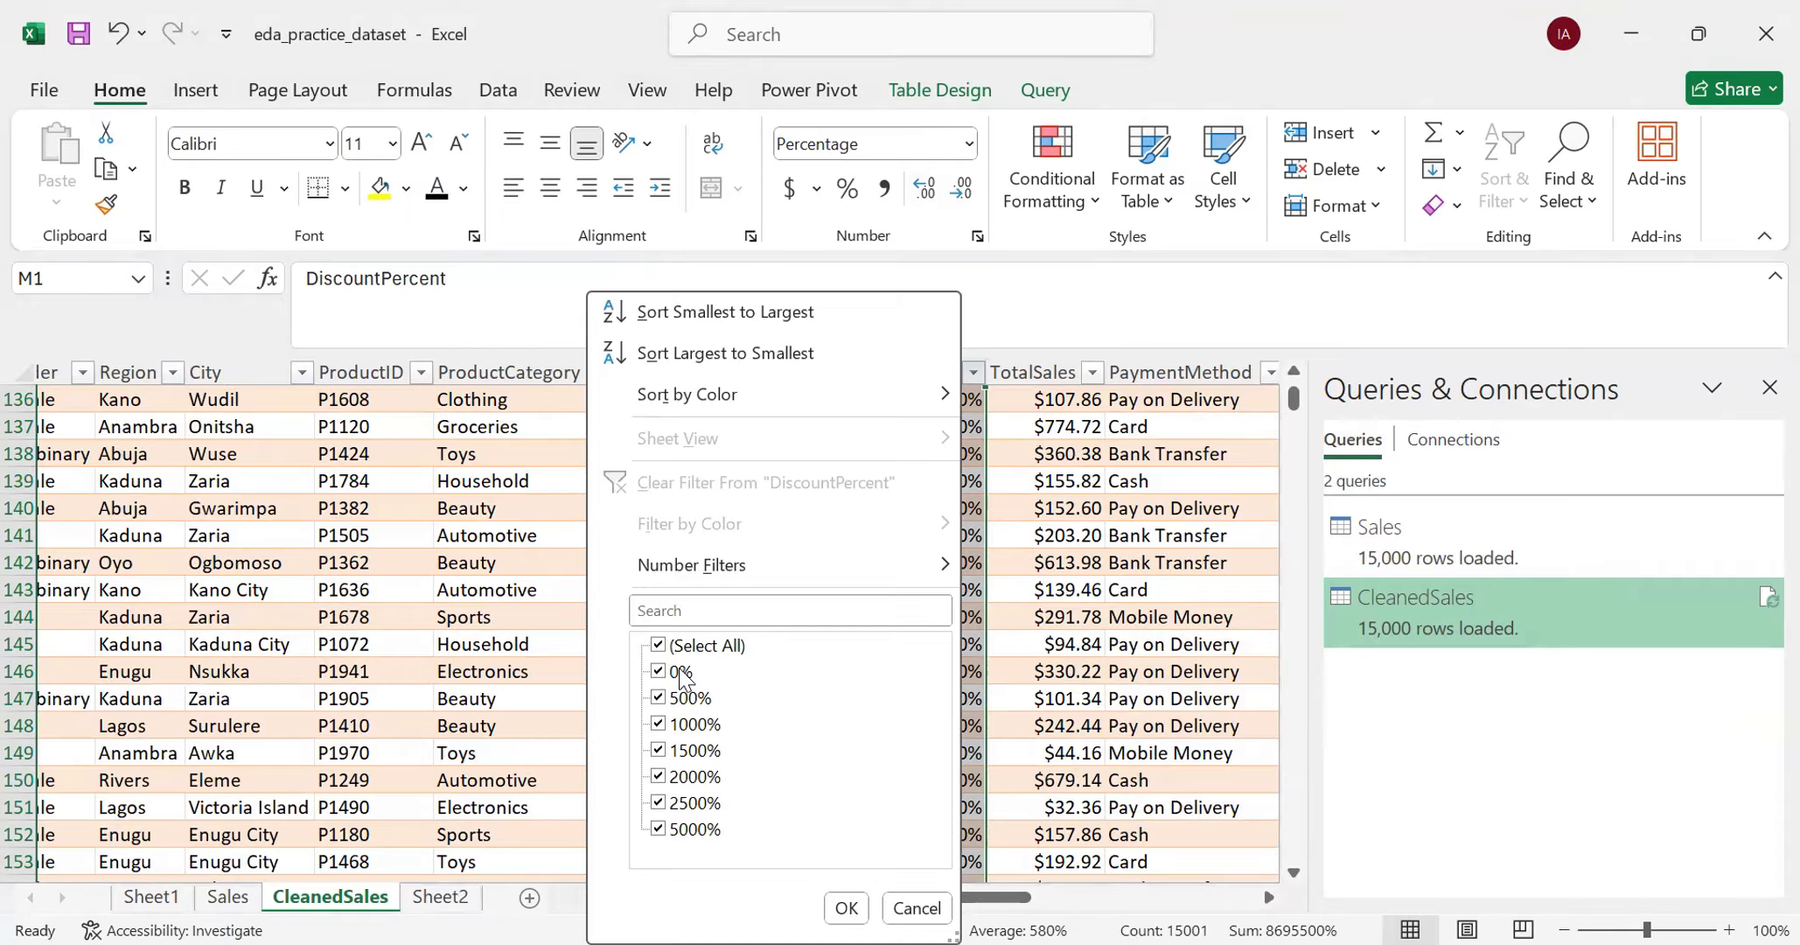
{"action": "left_click", "coordinate": [837, 909]}
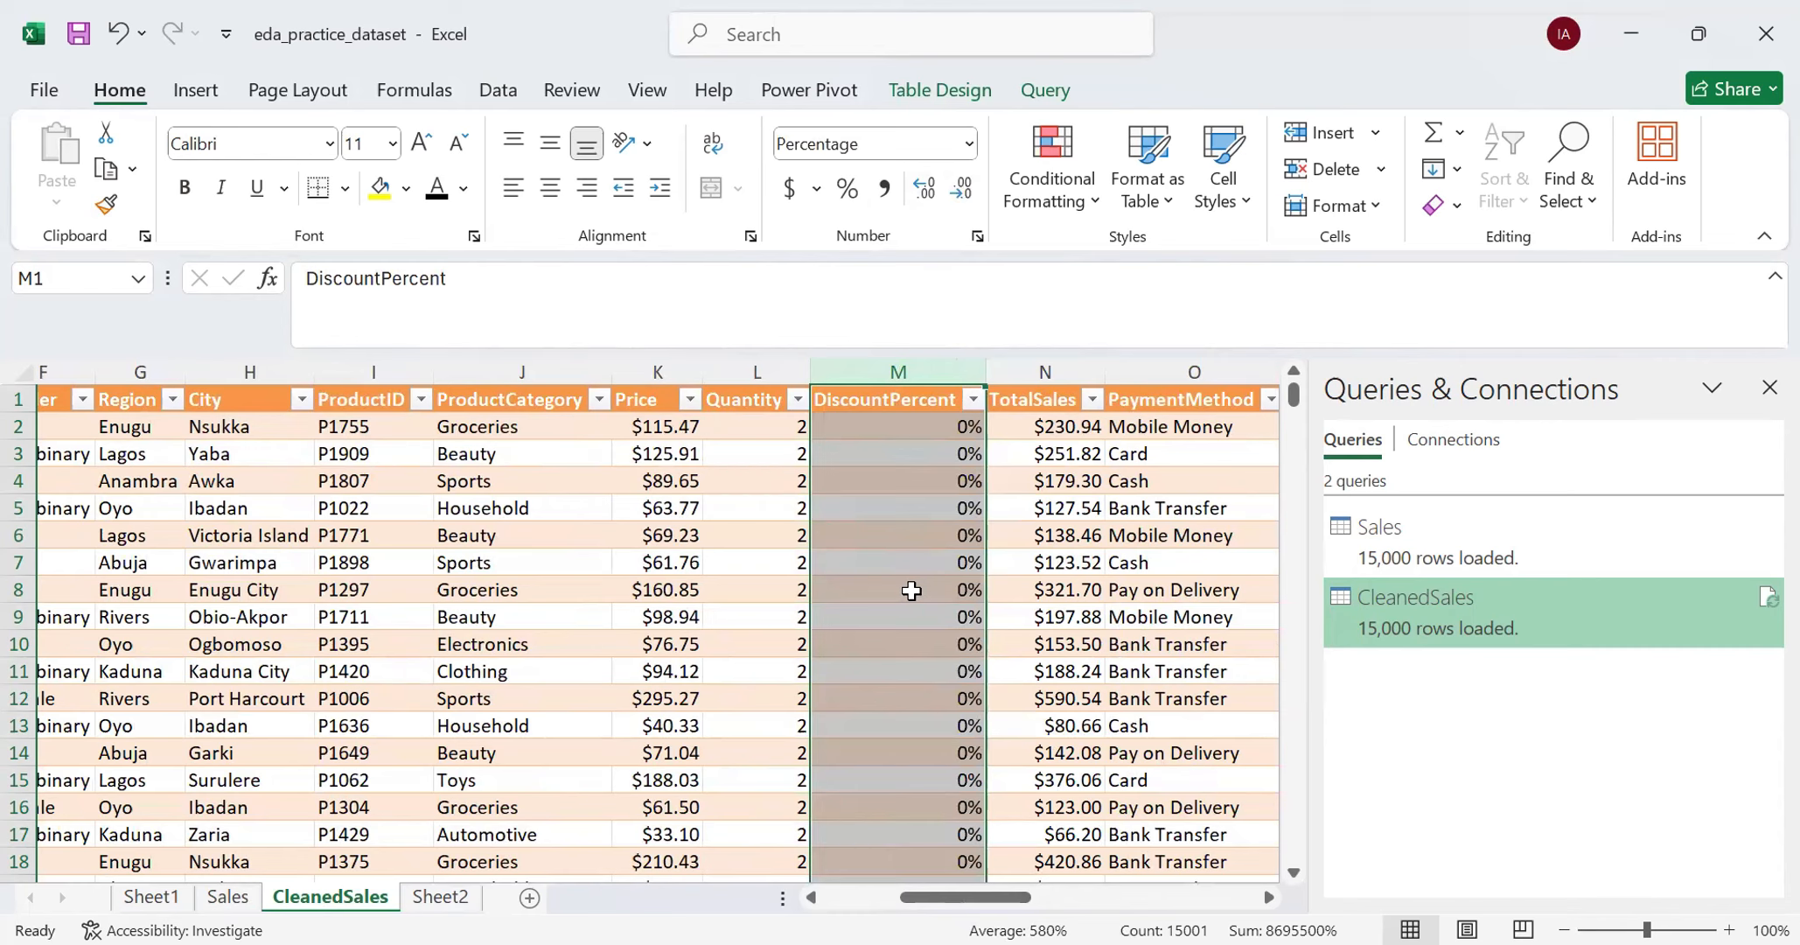
- Format the DiscountPercent column as Number with no decimal places and check its values down the rows
{"action": "left_click", "coordinate": [969, 143]}
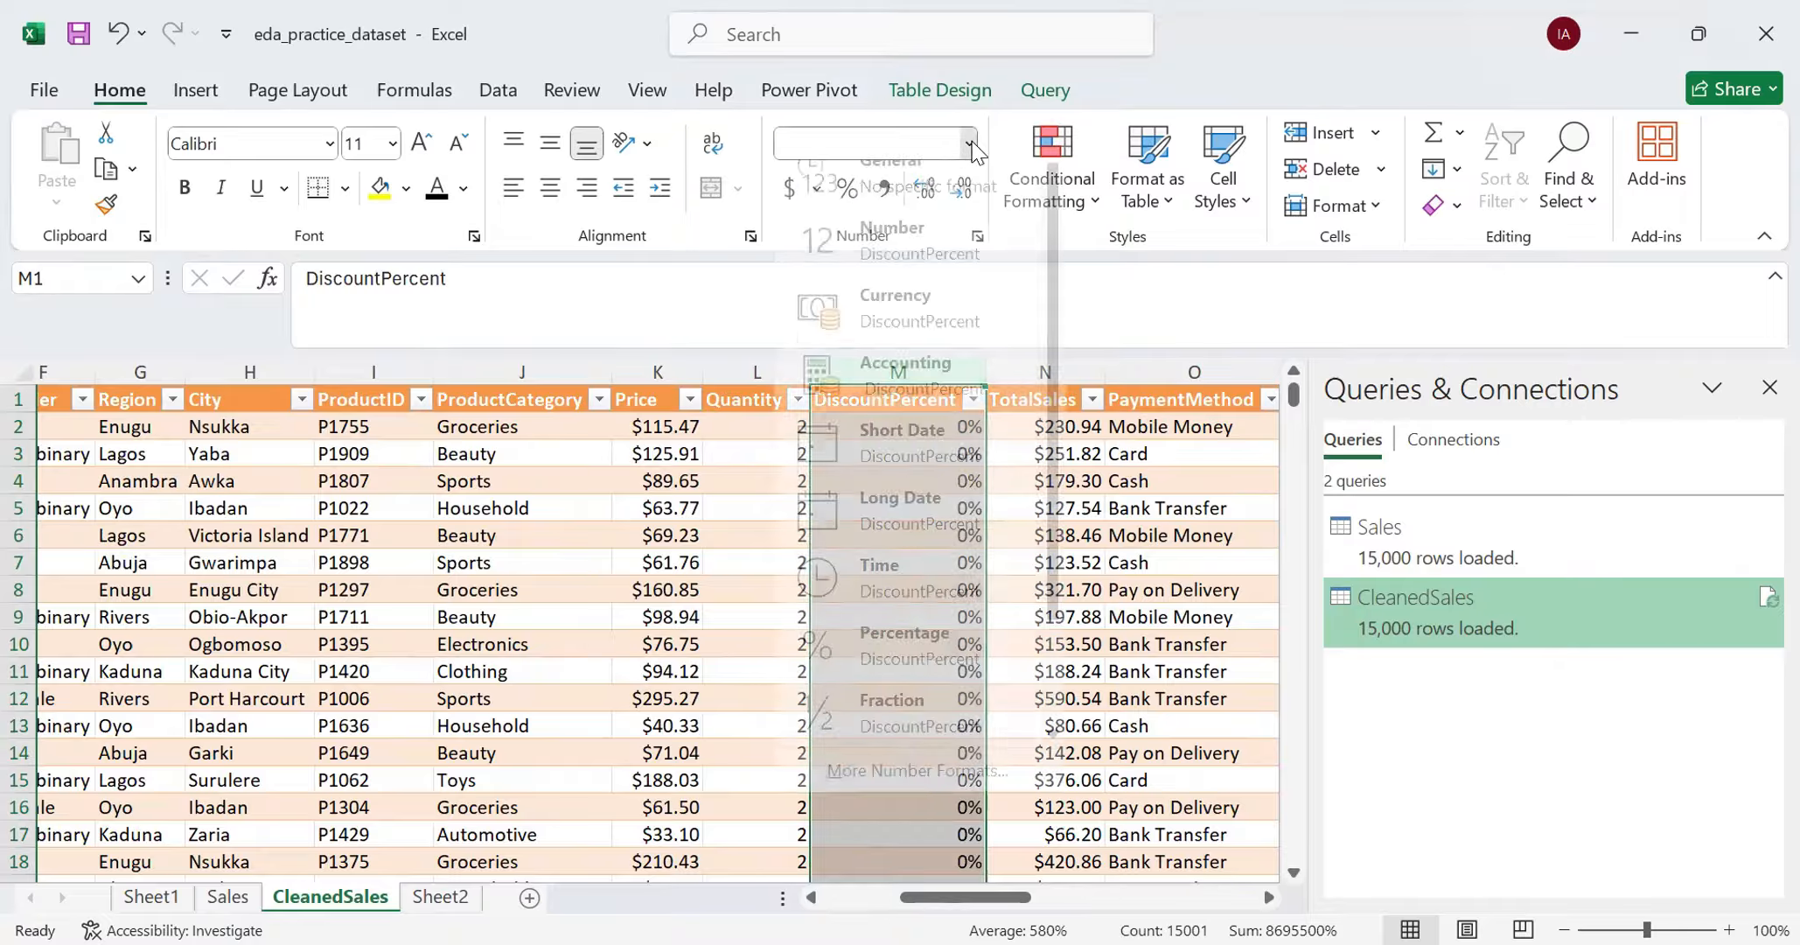
{"action": "left_click", "coordinate": [905, 250]}
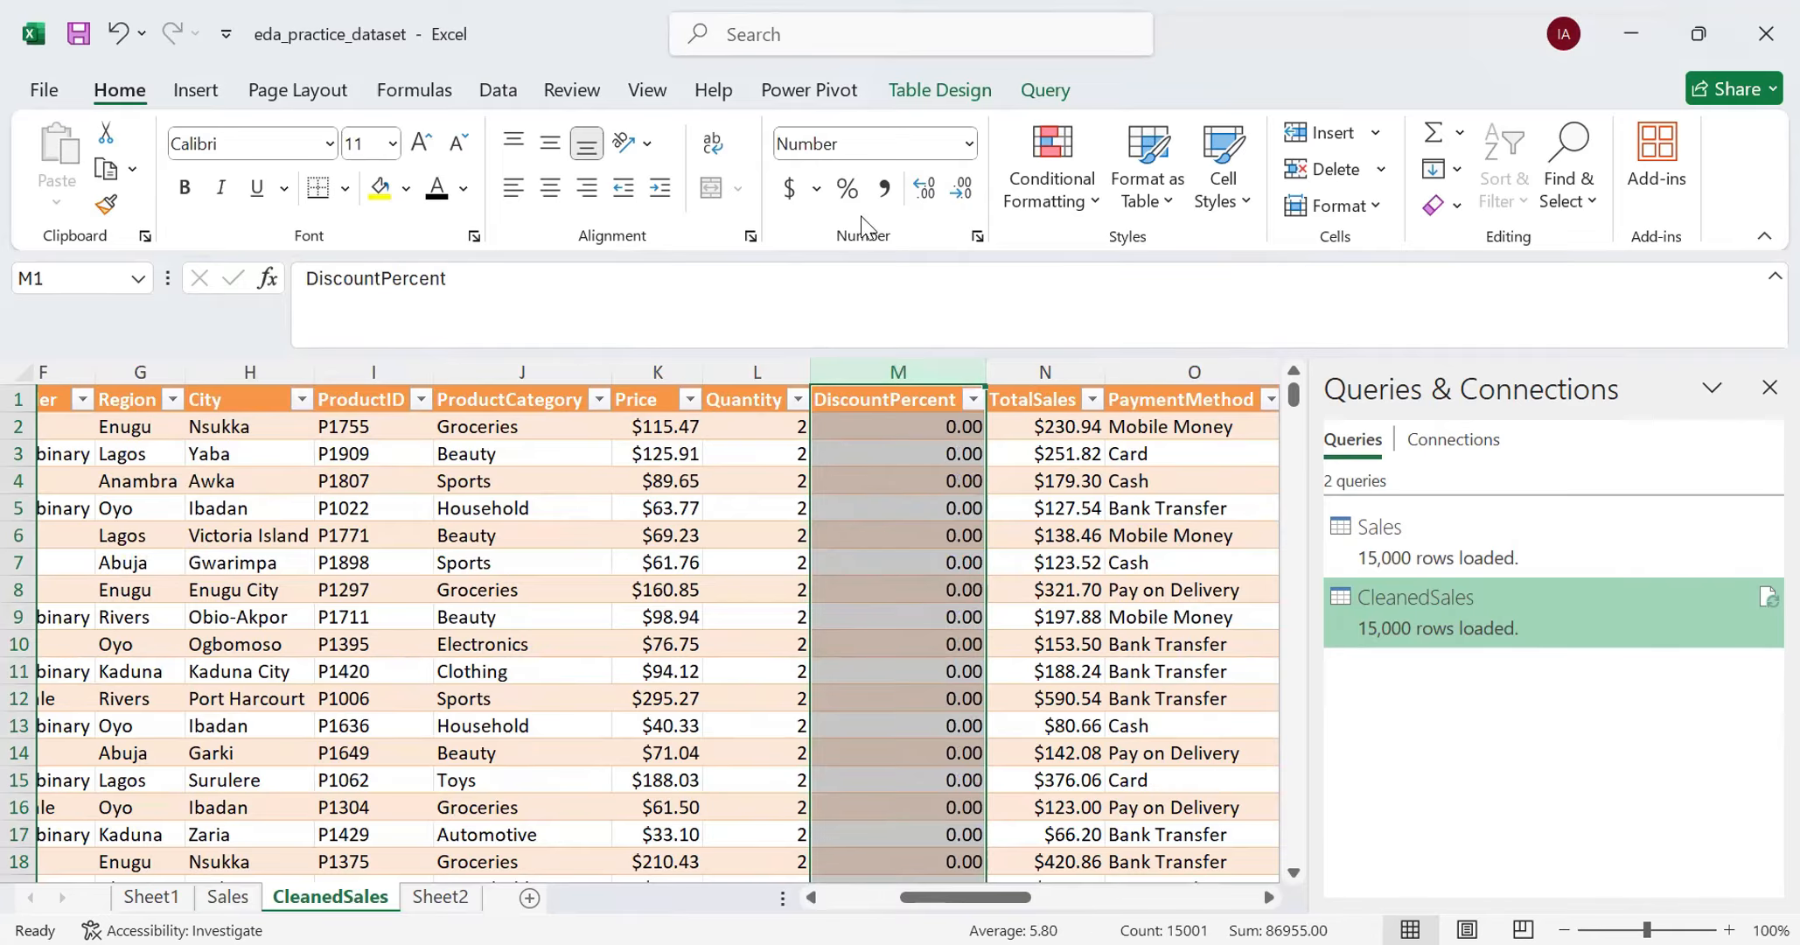
{"action": "left_click", "coordinate": [925, 189]}
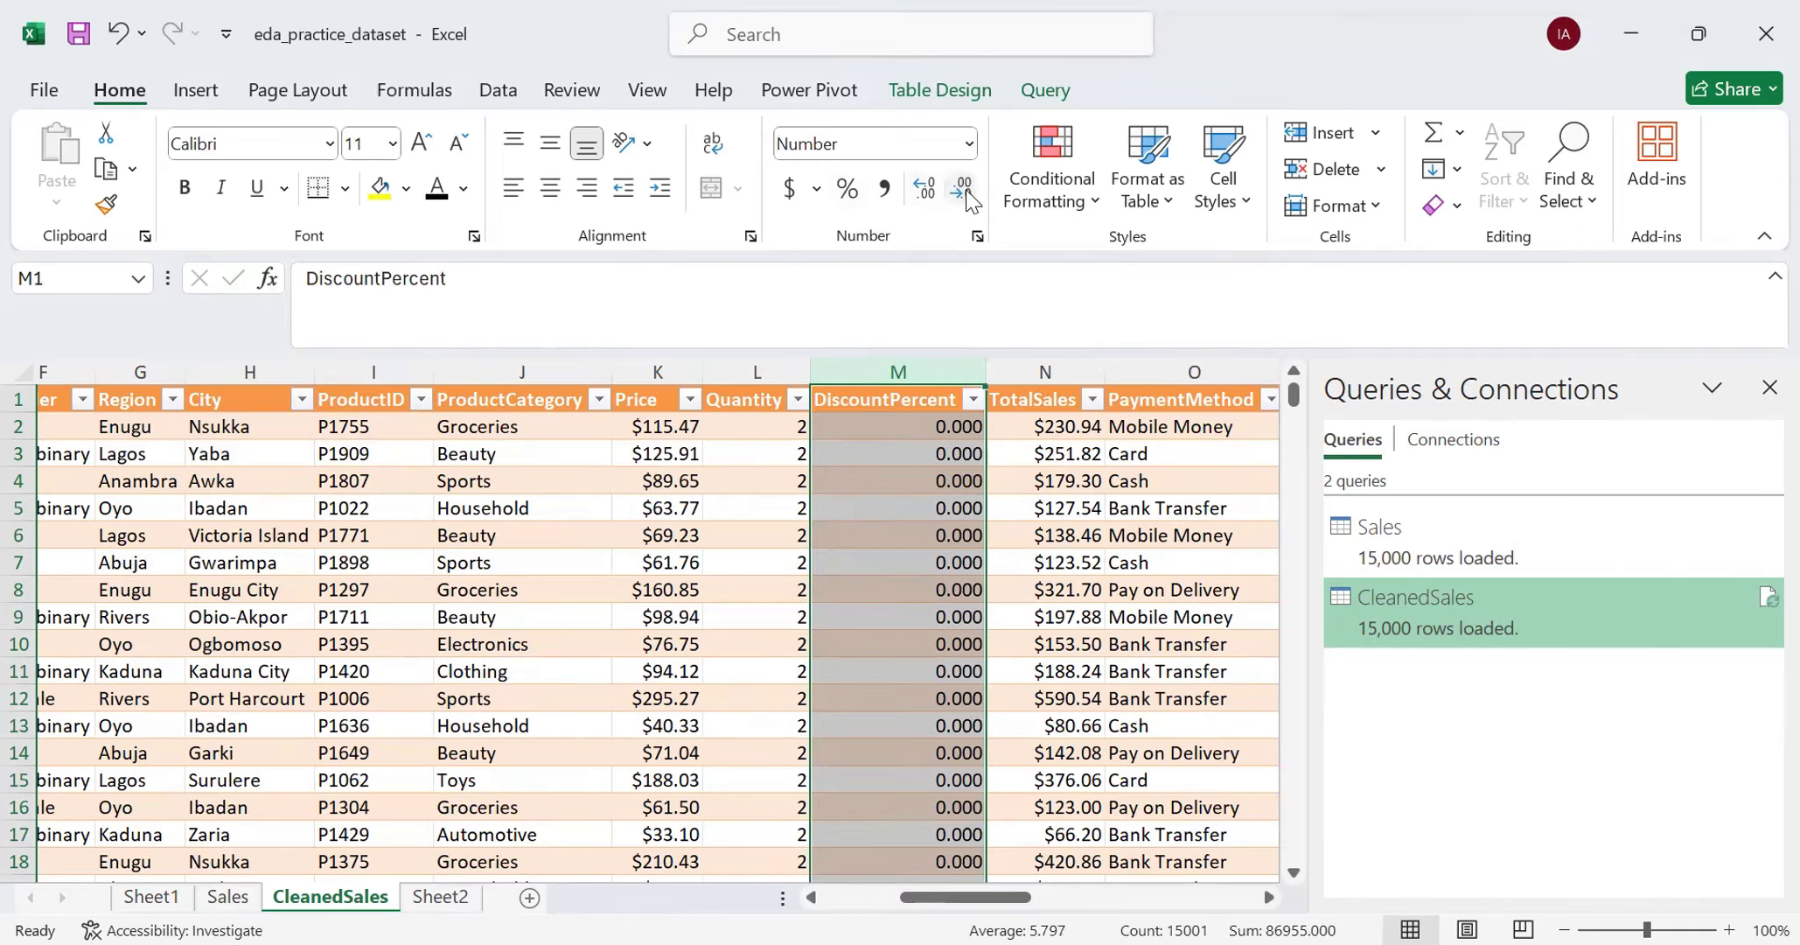
{"action": "left_click", "coordinate": [966, 194]}
{"action": "left_click", "coordinate": [966, 194]}
{"action": "left_click", "coordinate": [965, 194]}
{"action": "scroll", "coordinate": [896, 662], "scroll_direction": "down", "scroll_amount": 7}
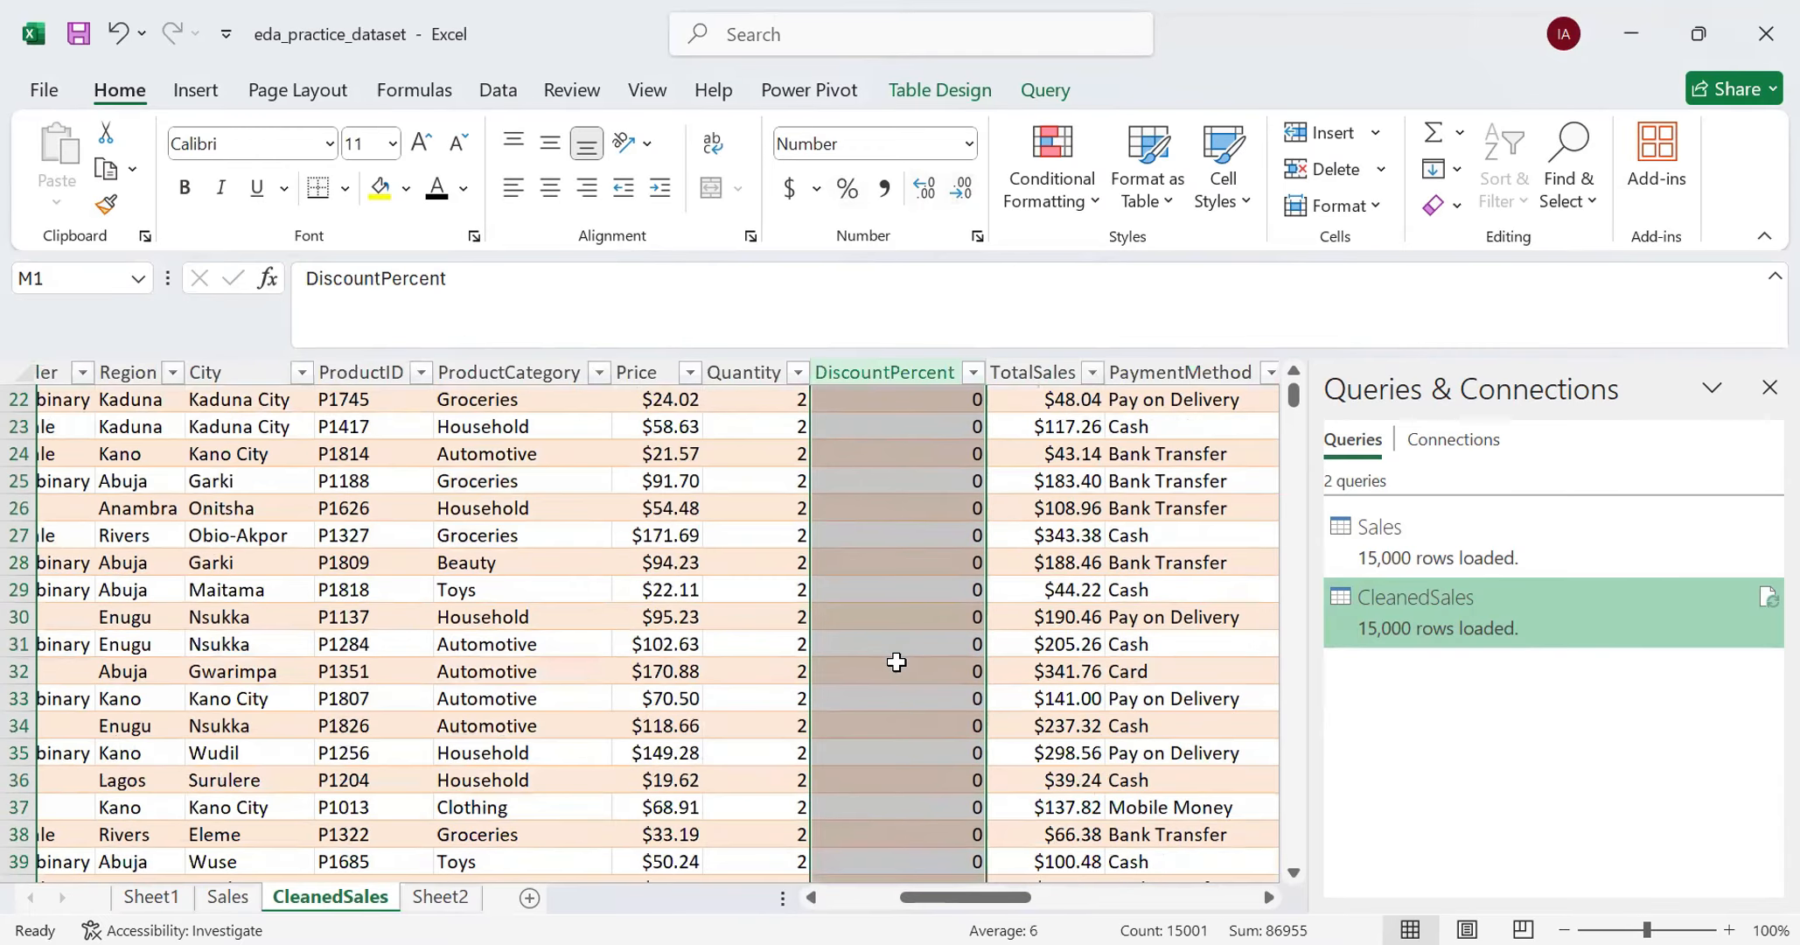
{"action": "scroll", "coordinate": [897, 662], "scroll_direction": "down", "scroll_amount": 20}
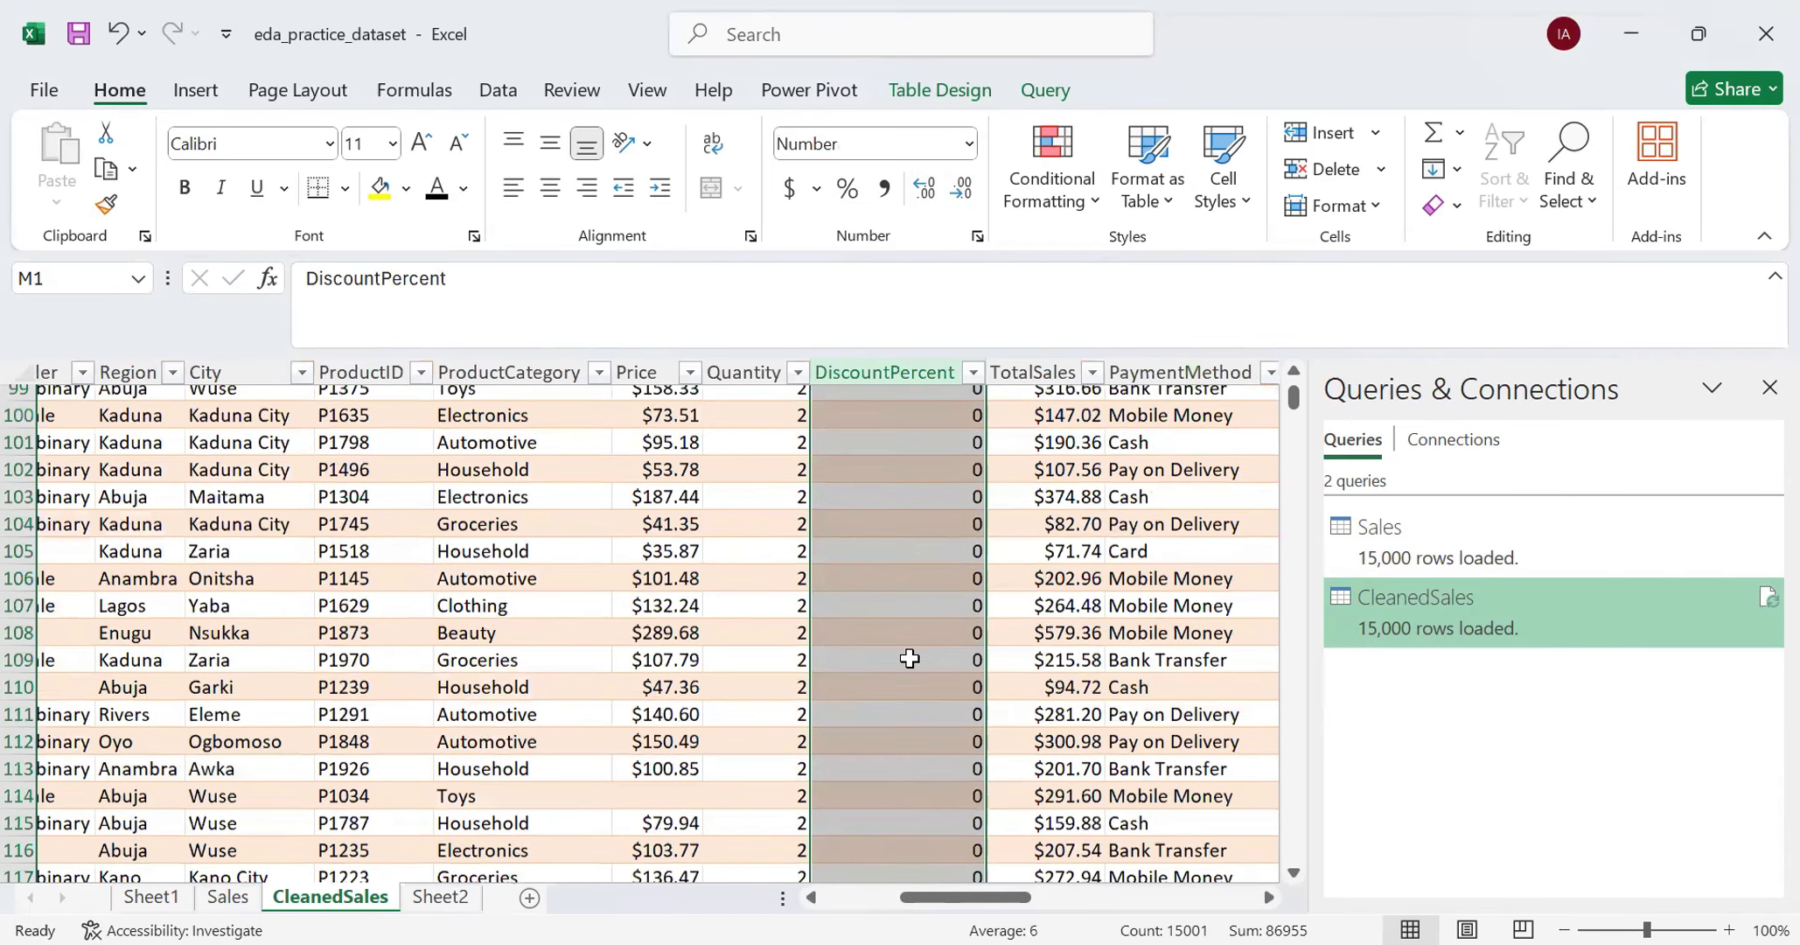
{"action": "scroll", "coordinate": [909, 658], "scroll_direction": "up", "scroll_amount": 14}
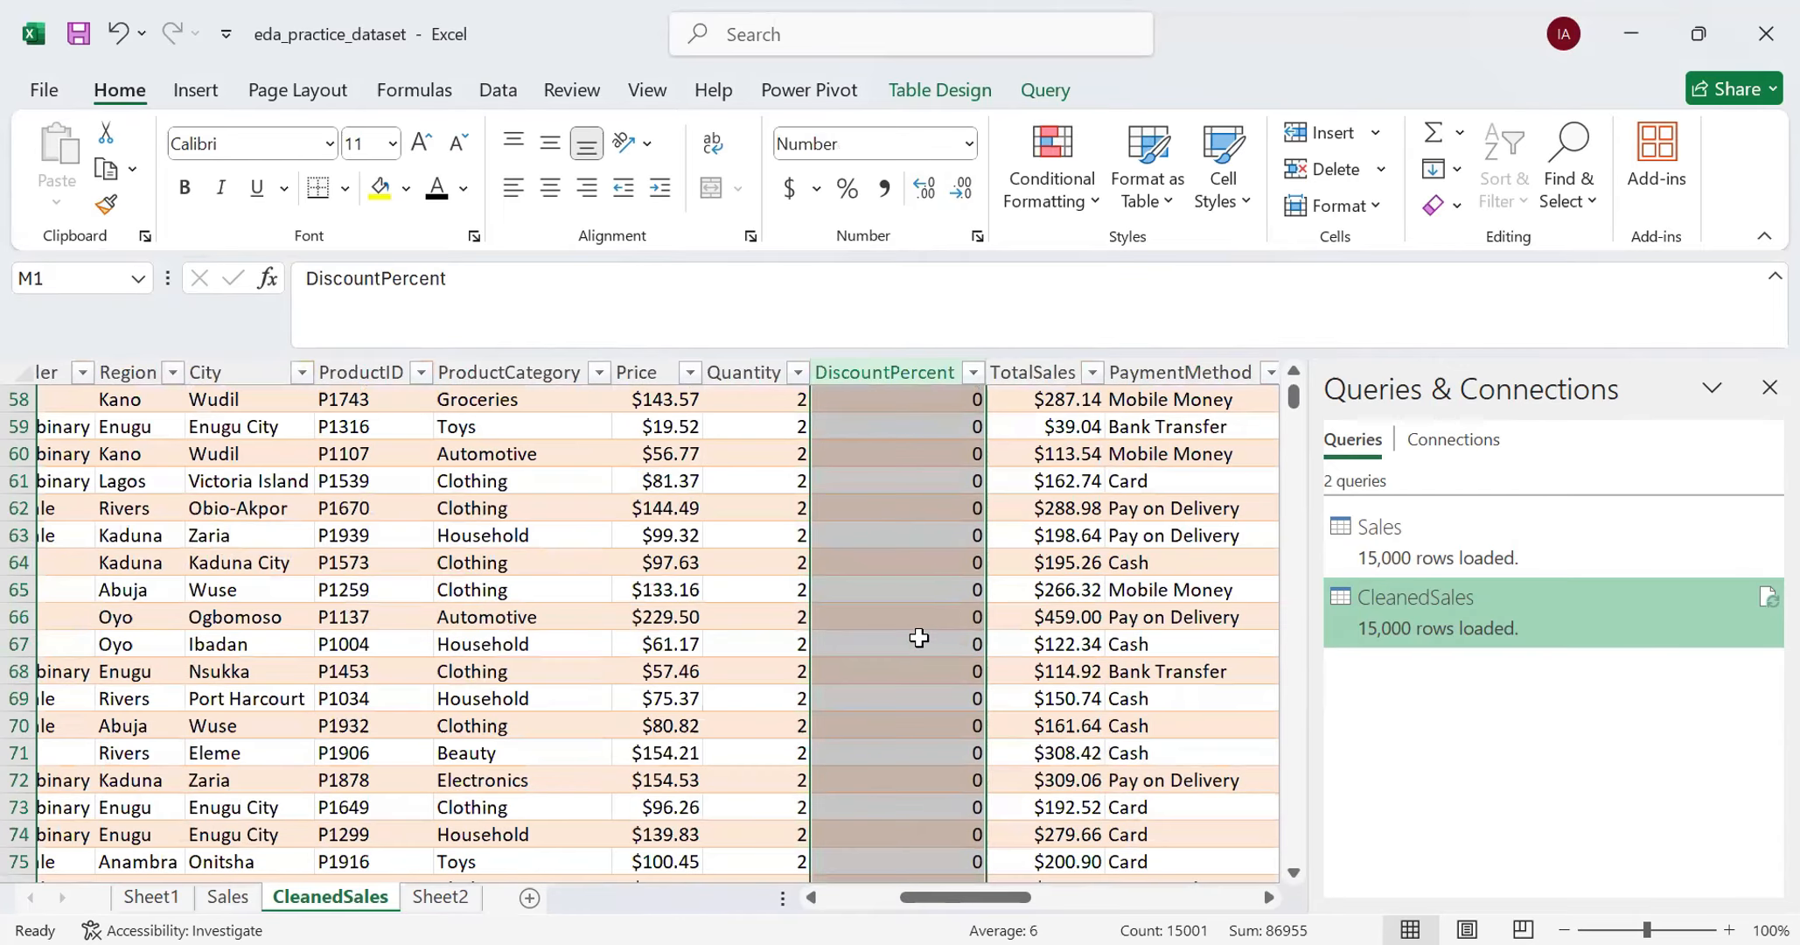
{"action": "scroll", "coordinate": [892, 455], "scroll_direction": "up", "scroll_amount": 13}
{"action": "scroll", "coordinate": [916, 495], "scroll_direction": "up", "scroll_amount": 1}
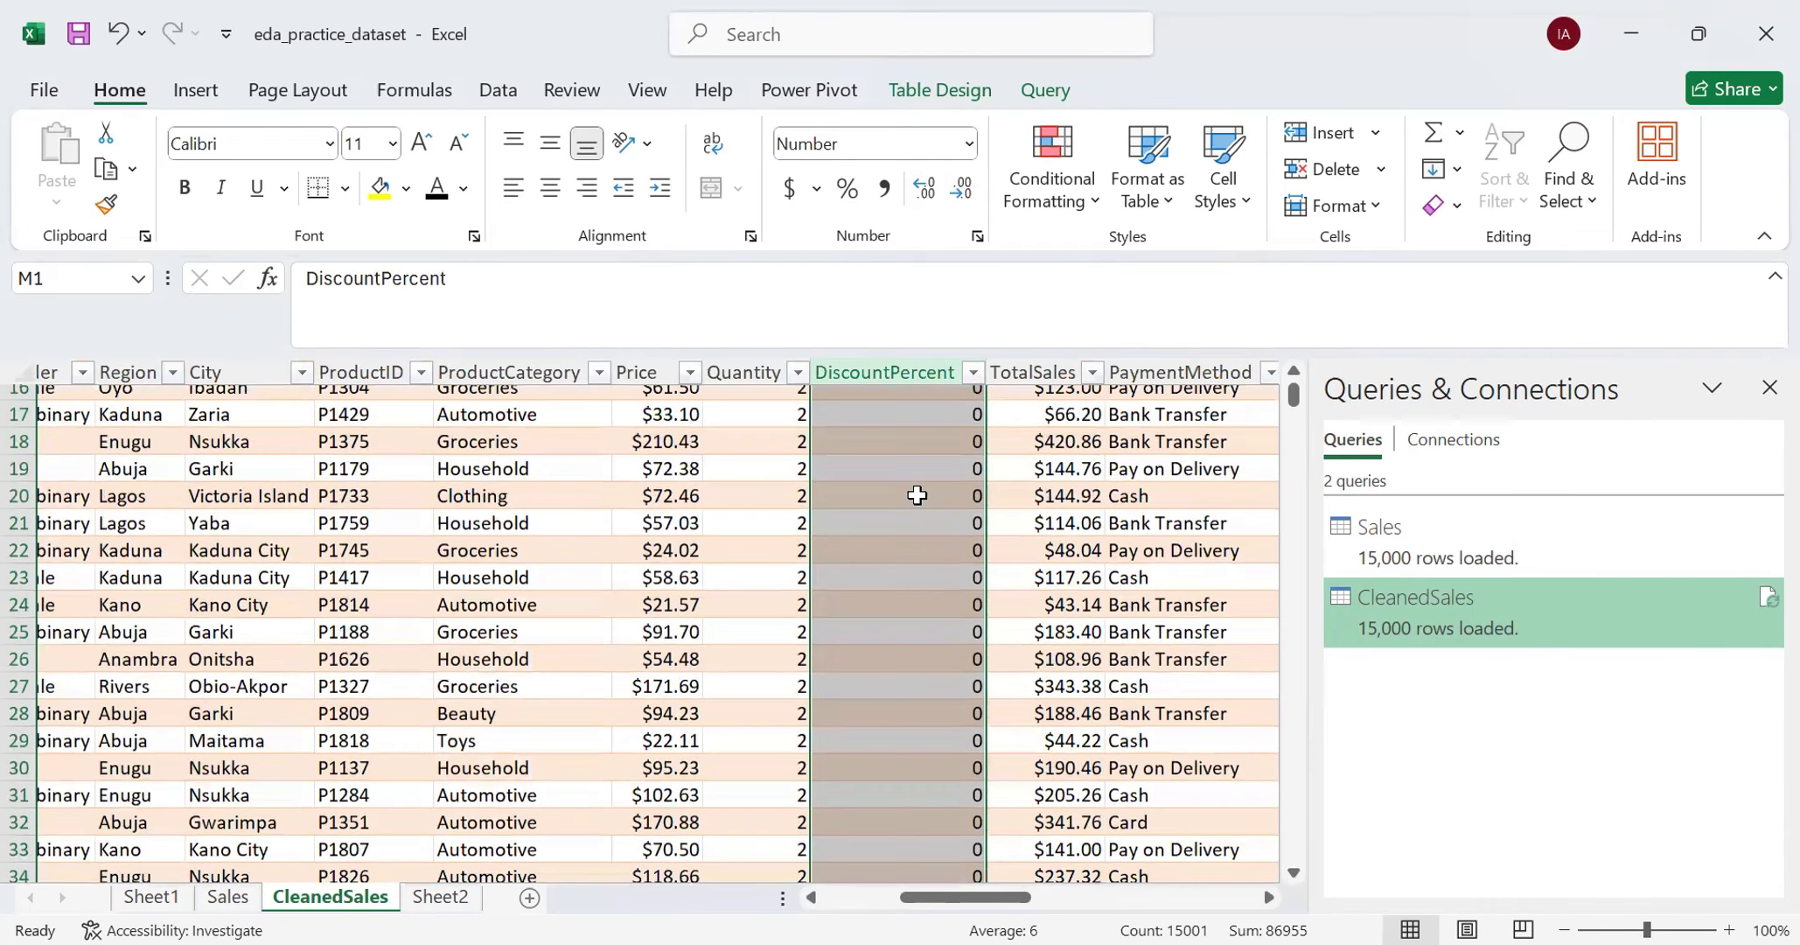
{"action": "scroll", "coordinate": [915, 495], "scroll_direction": "up", "scroll_amount": 5}
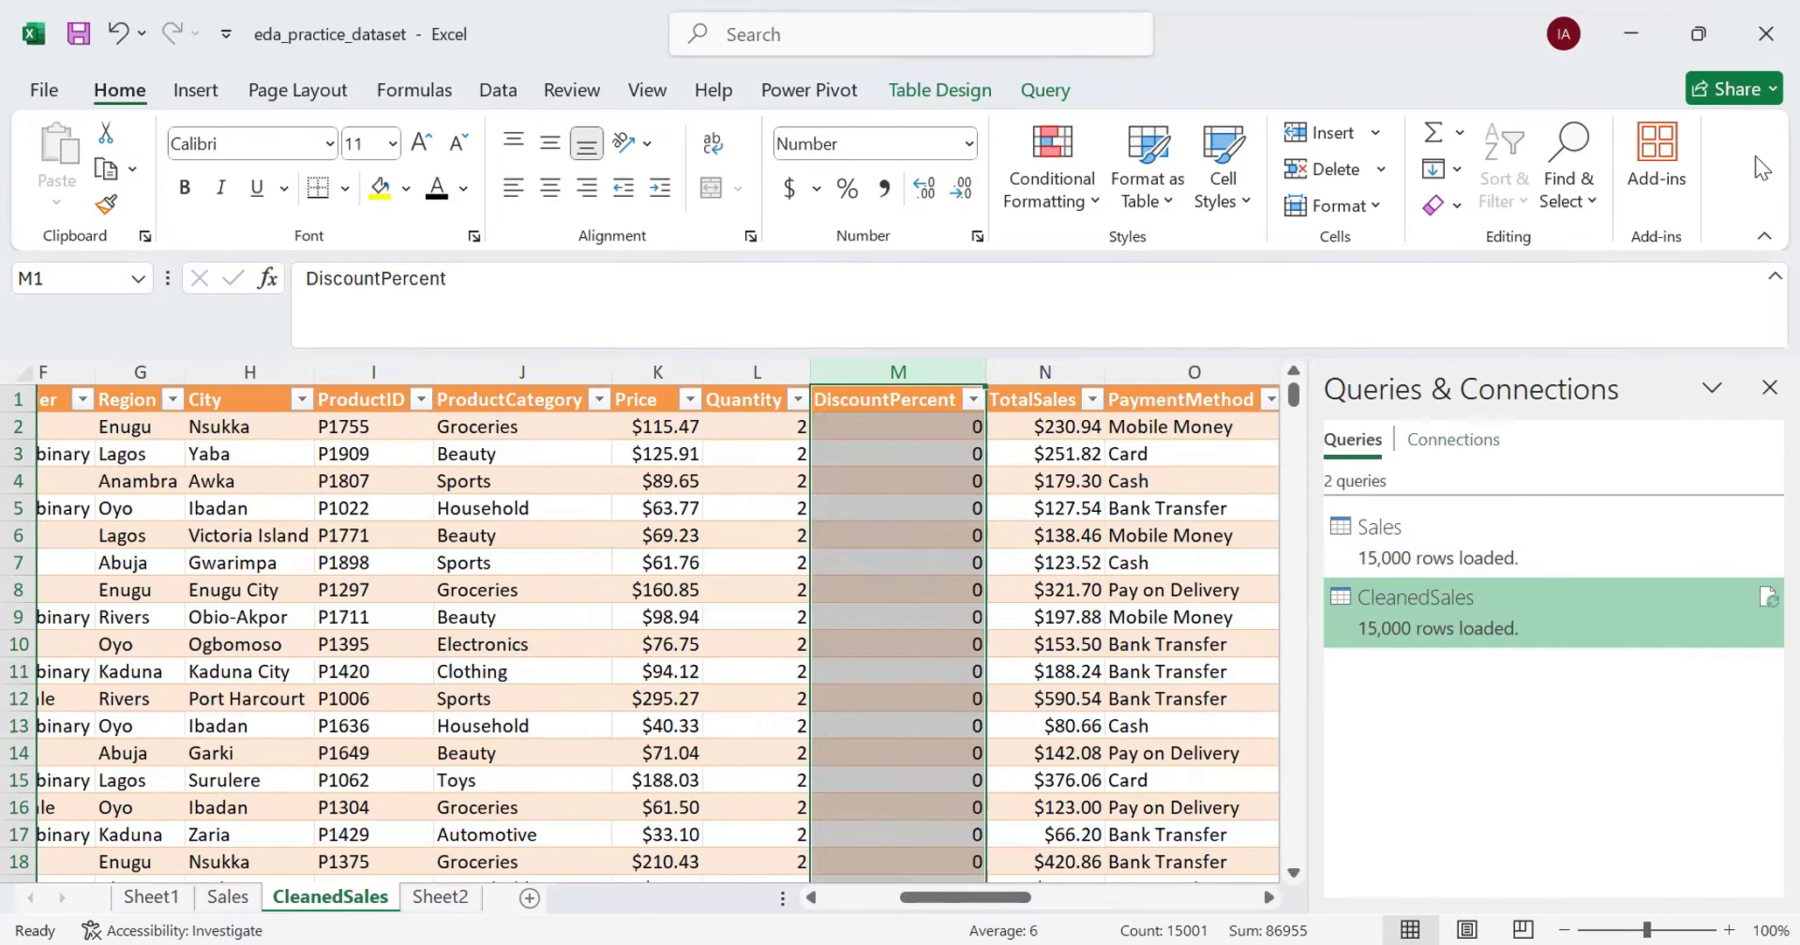
- Close the Queries & Connections pane and review the CleanedSales rows from OrderID across to TotalSales
{"action": "left_click", "coordinate": [1770, 387]}
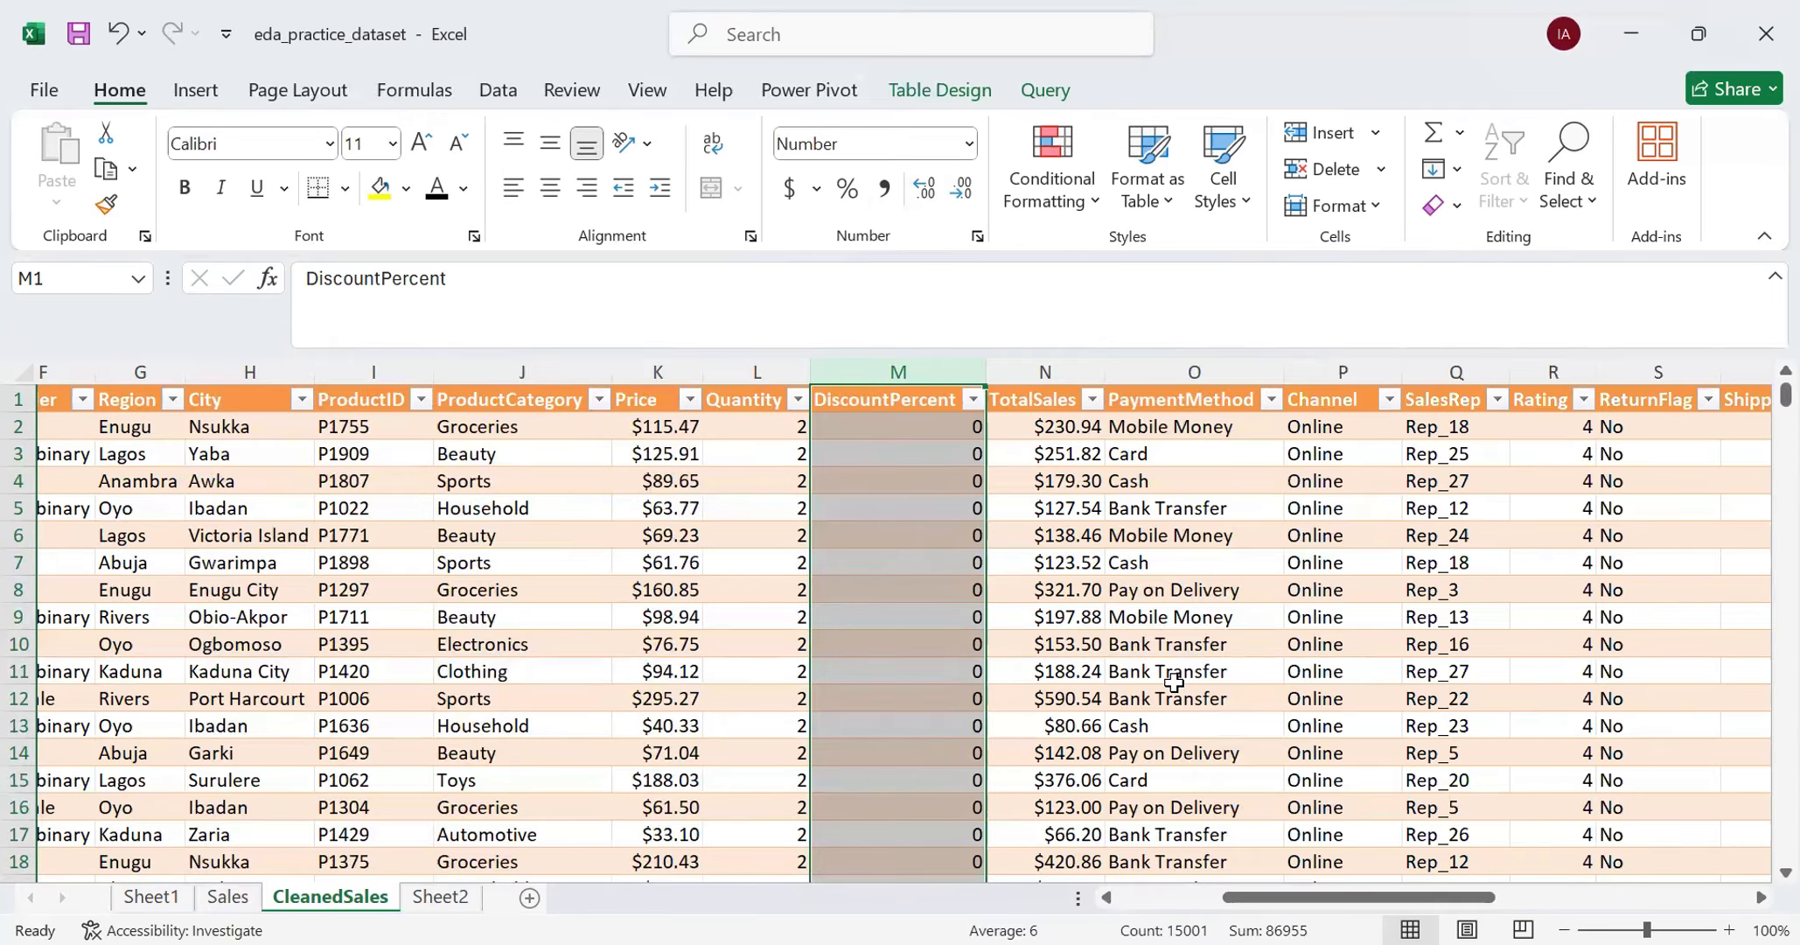
{"action": "scroll", "coordinate": [1172, 682], "scroll_direction": "left", "scroll_amount": 5}
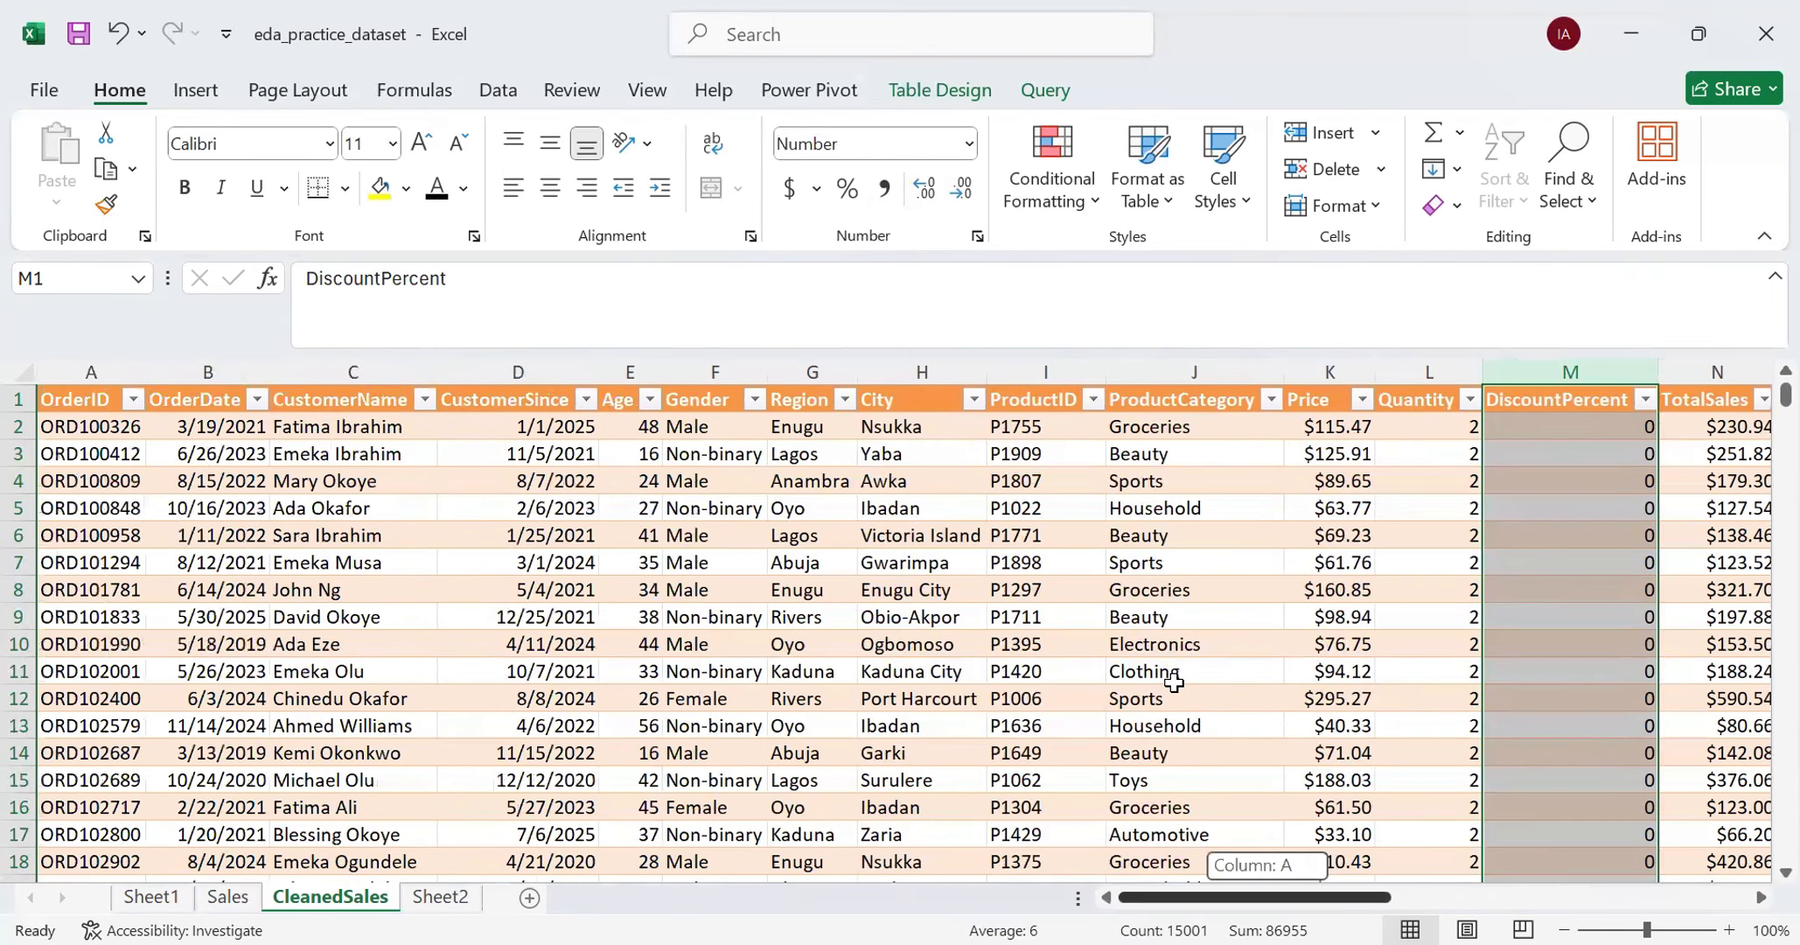
{"action": "scroll", "coordinate": [570, 598], "scroll_direction": "down", "scroll_amount": 1}
{"action": "scroll", "coordinate": [571, 597], "scroll_direction": "down", "scroll_amount": 10}
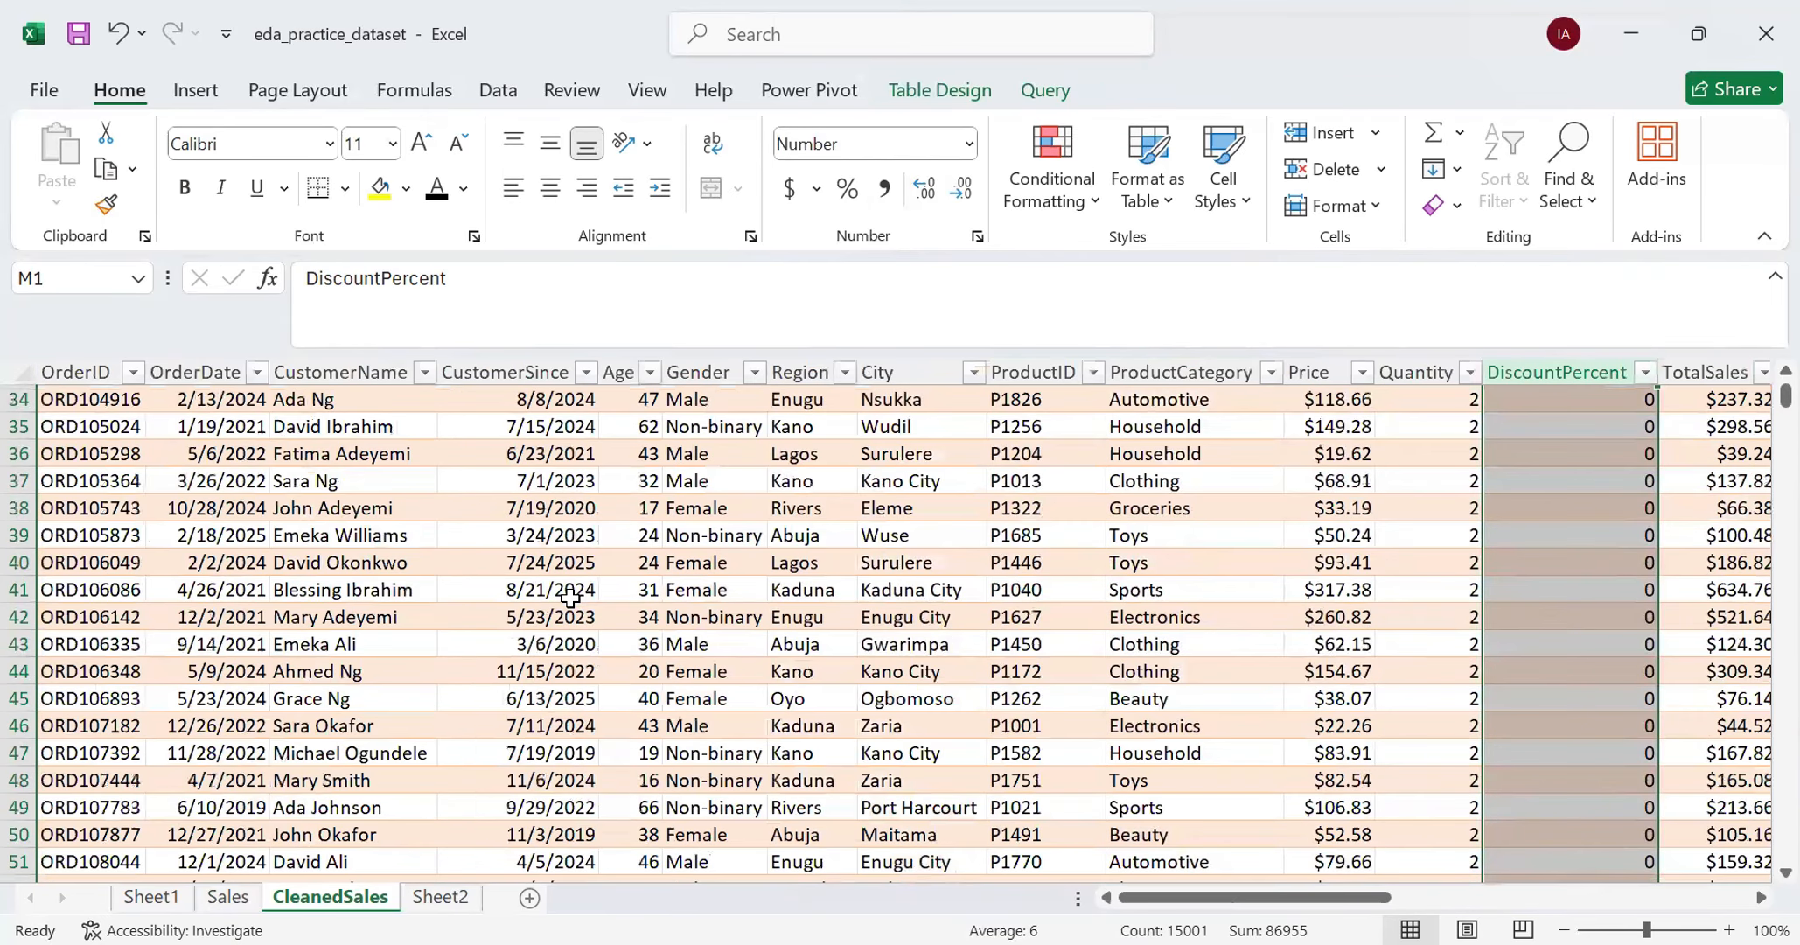
{"action": "scroll", "coordinate": [571, 598], "scroll_direction": "down", "scroll_amount": 3}
{"action": "scroll", "coordinate": [572, 595], "scroll_direction": "up", "scroll_amount": 2}
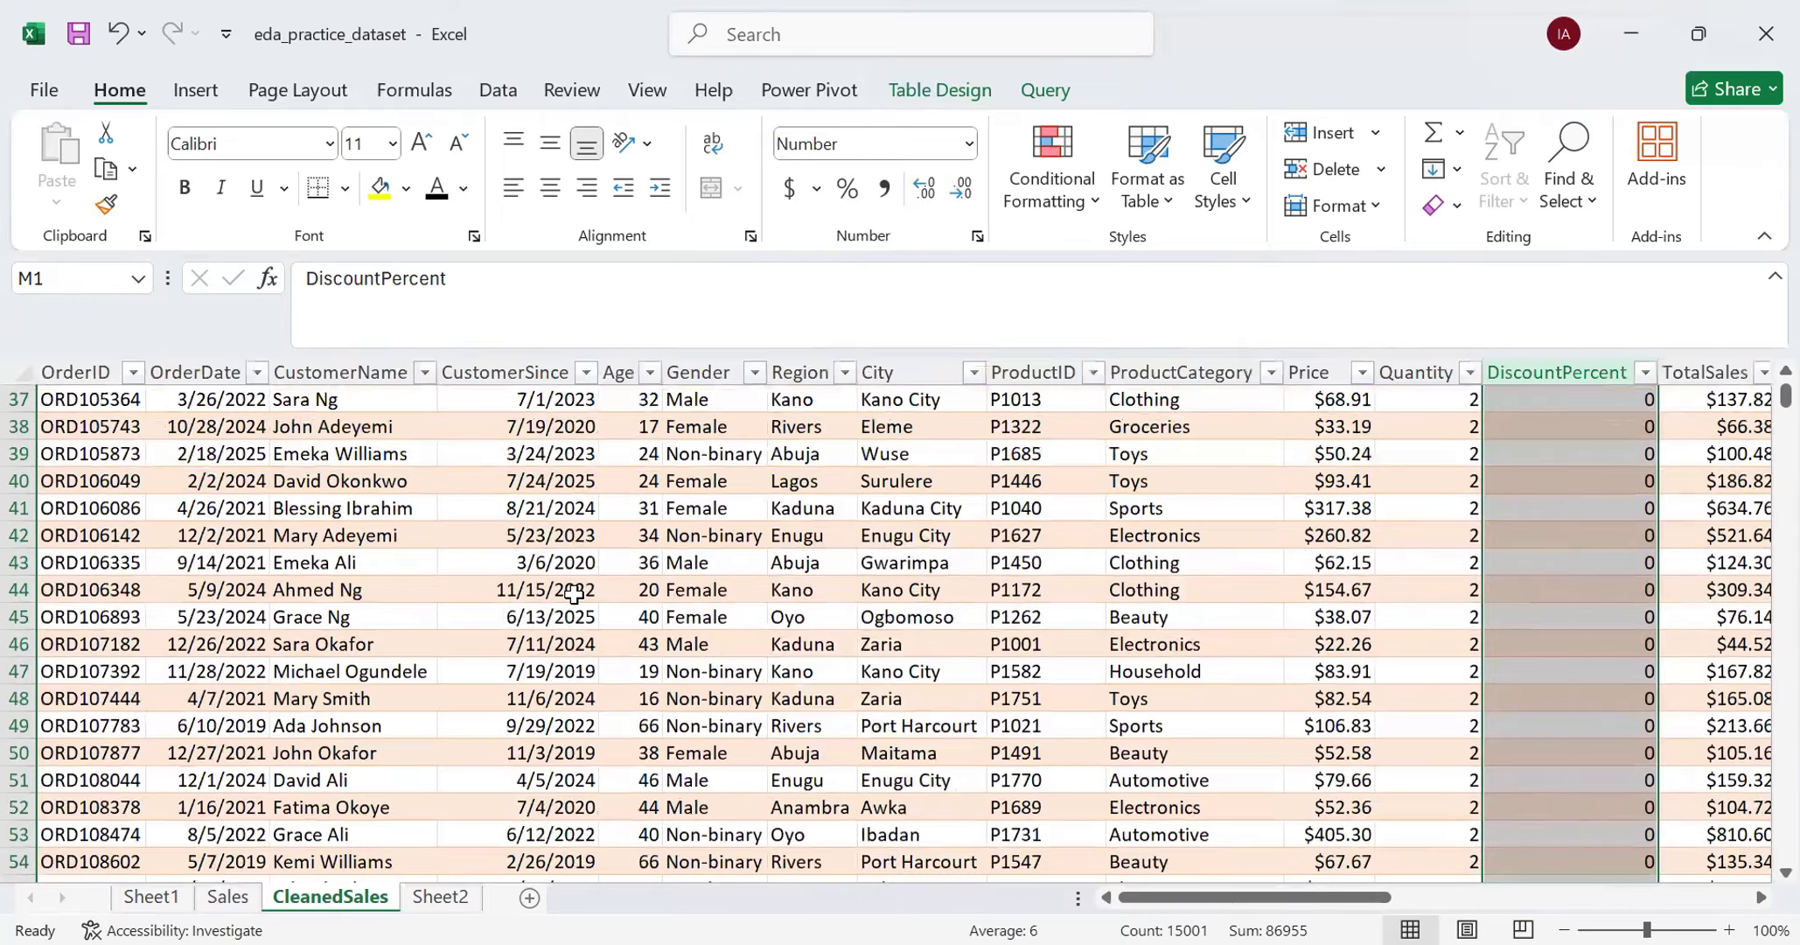
{"action": "left_click", "coordinate": [1338, 448]}
{"action": "key", "text": "Right"}
{"action": "key", "text": "Right"}
{"action": "key", "text": "Right"}
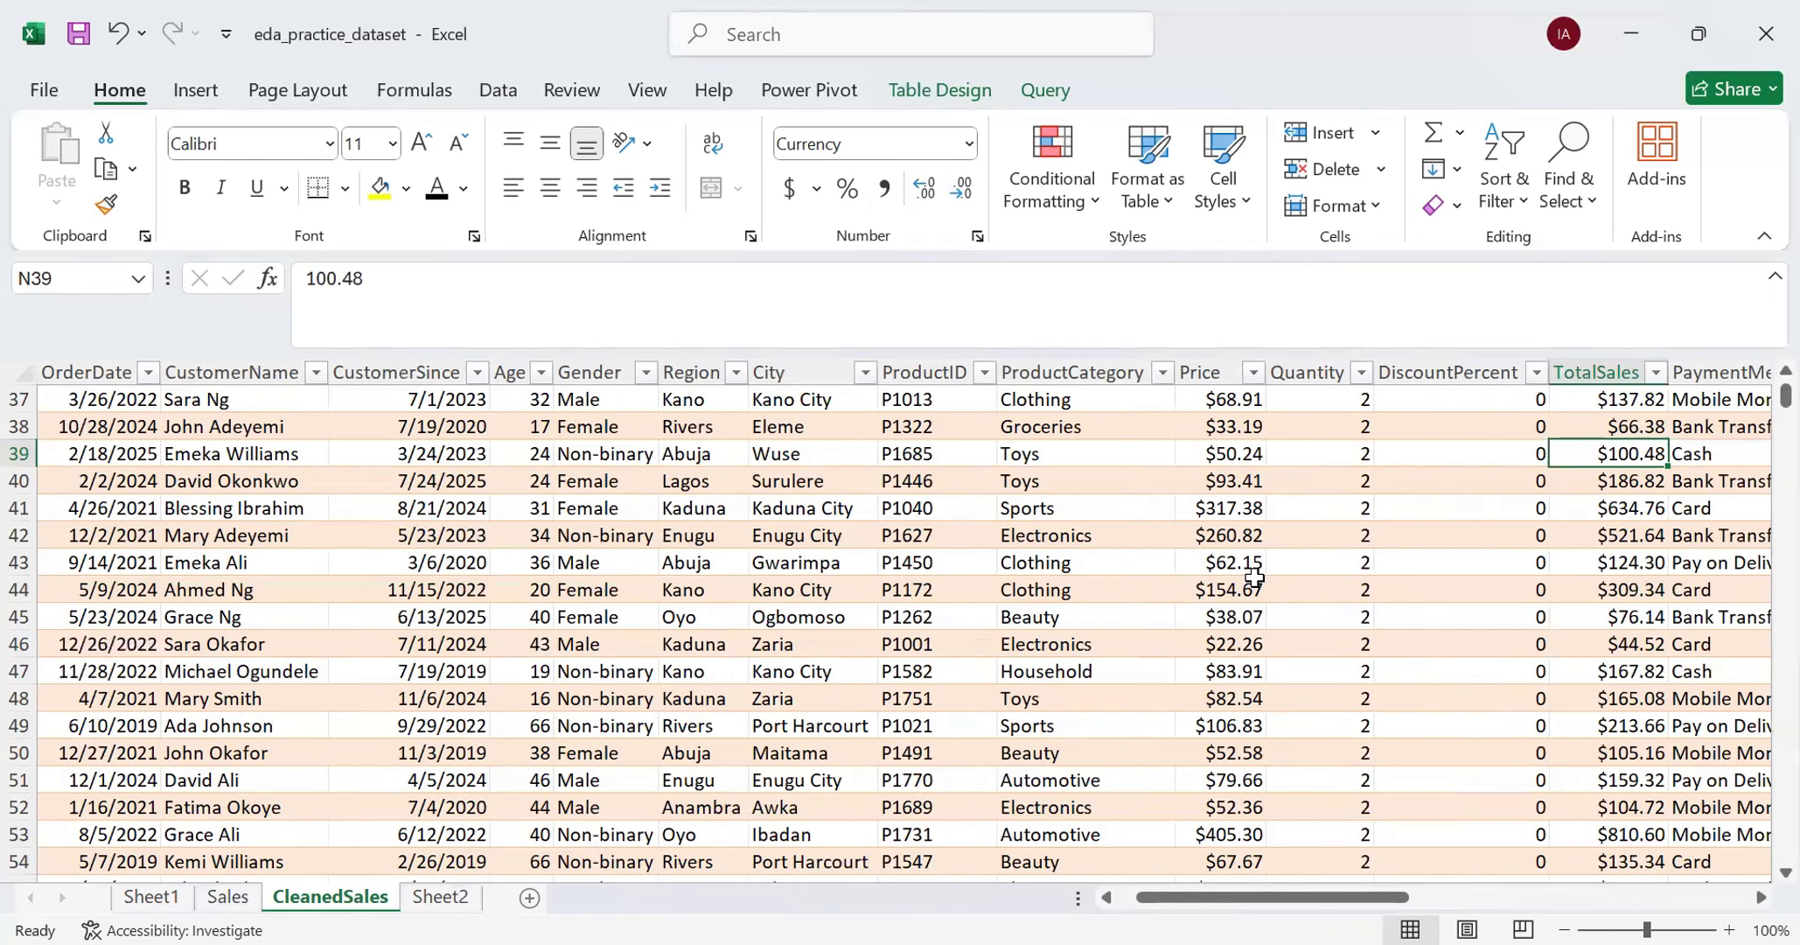
- Examine the TotalSales values down the rows and through the end of the column's filter list, keeping all values included
{"action": "scroll", "coordinate": [1256, 569], "scroll_direction": "down", "scroll_amount": 2}
{"action": "scroll", "coordinate": [1254, 577], "scroll_direction": "down", "scroll_amount": 1}
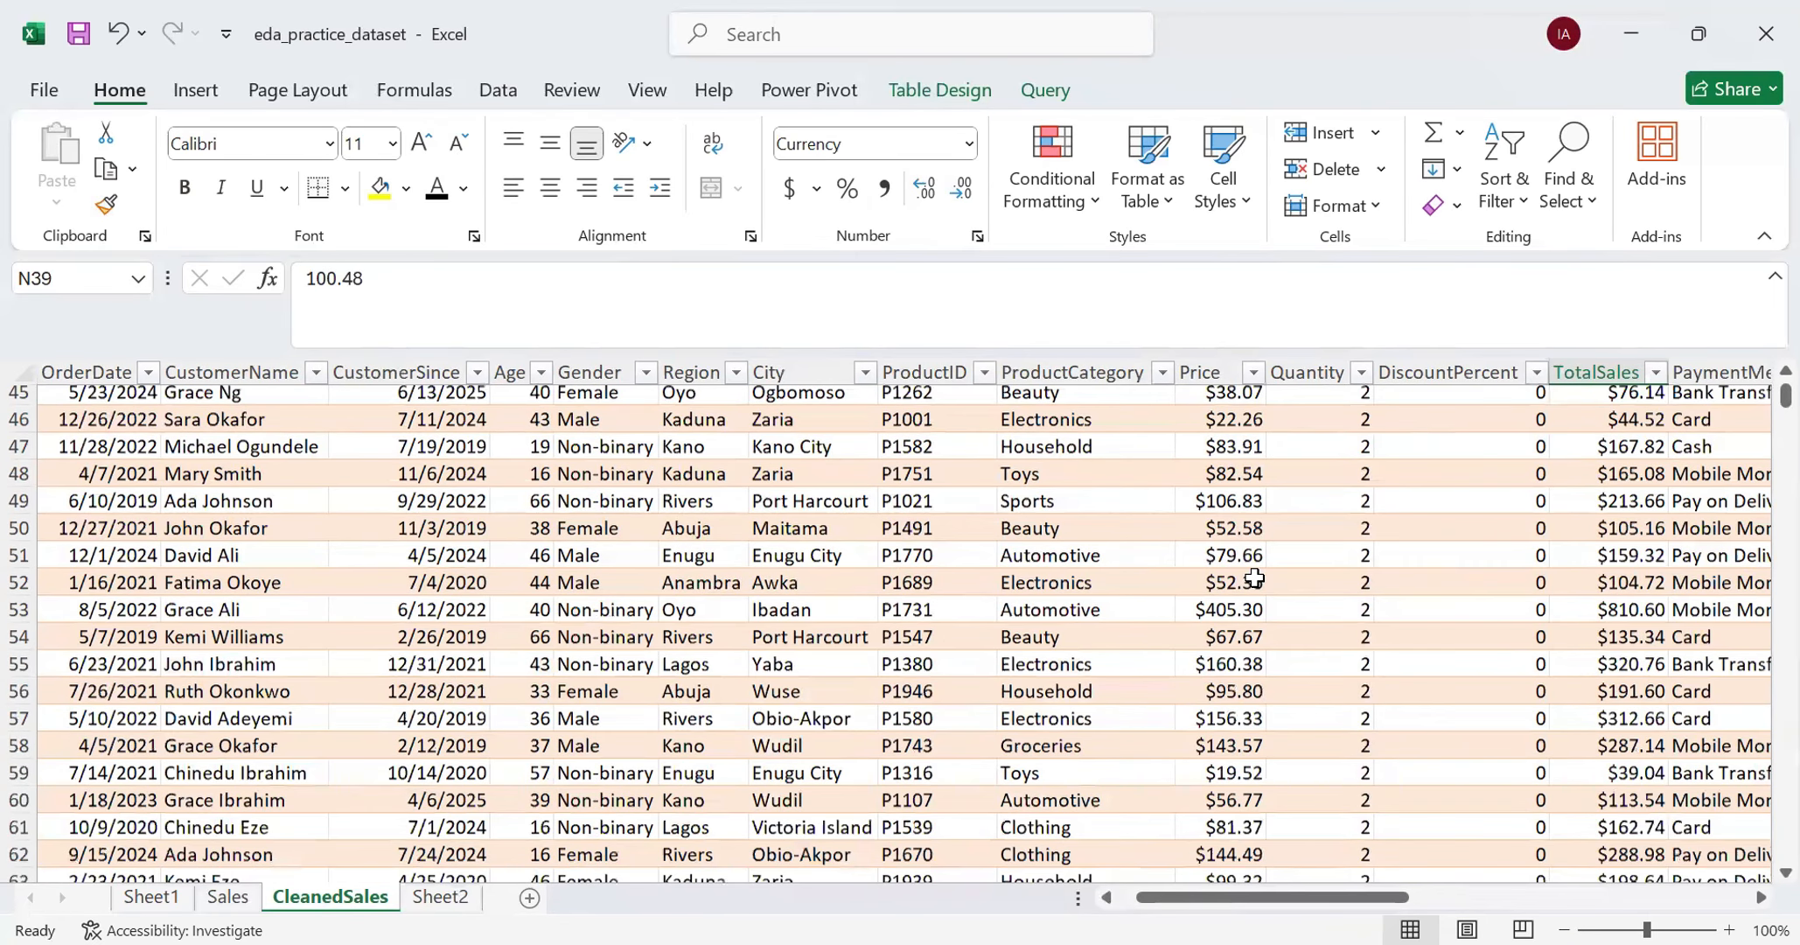
{"action": "scroll", "coordinate": [1254, 577], "scroll_direction": "down", "scroll_amount": 6}
{"action": "scroll", "coordinate": [1254, 582], "scroll_direction": "up", "scroll_amount": 14}
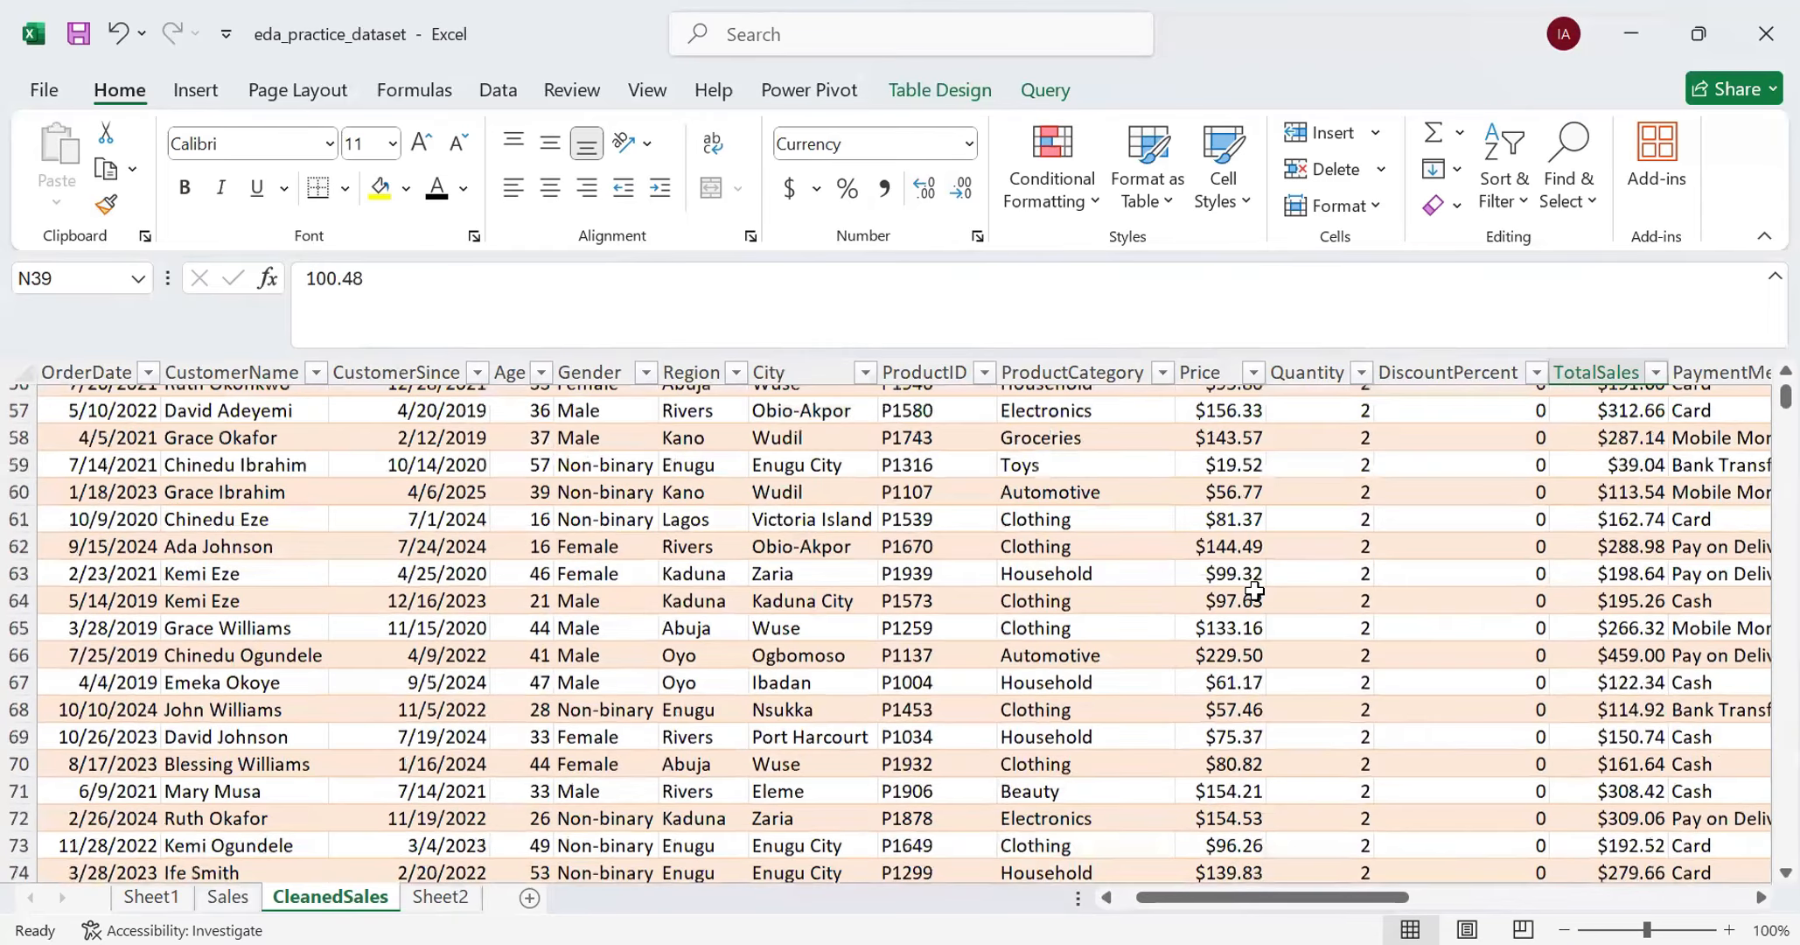
{"action": "scroll", "coordinate": [1254, 589], "scroll_direction": "up", "scroll_amount": 5}
{"action": "scroll", "coordinate": [1653, 401], "scroll_direction": "up", "scroll_amount": 1}
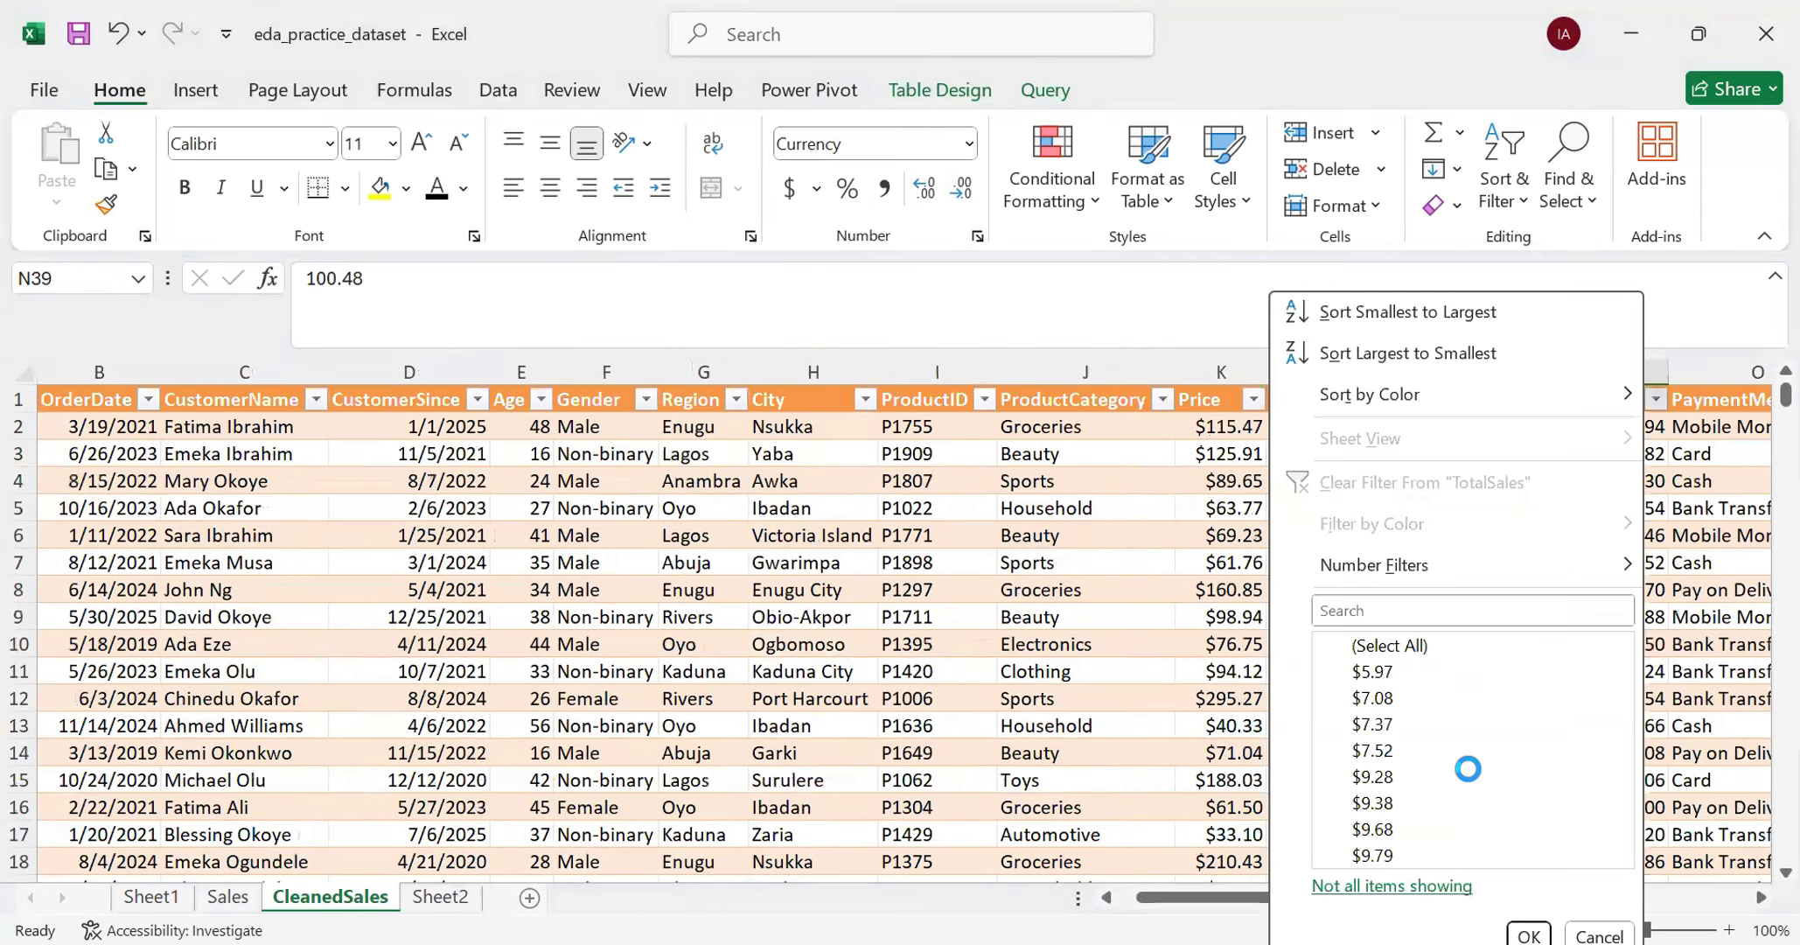
{"action": "scroll", "coordinate": [1553, 733], "scroll_direction": "down", "scroll_amount": 5}
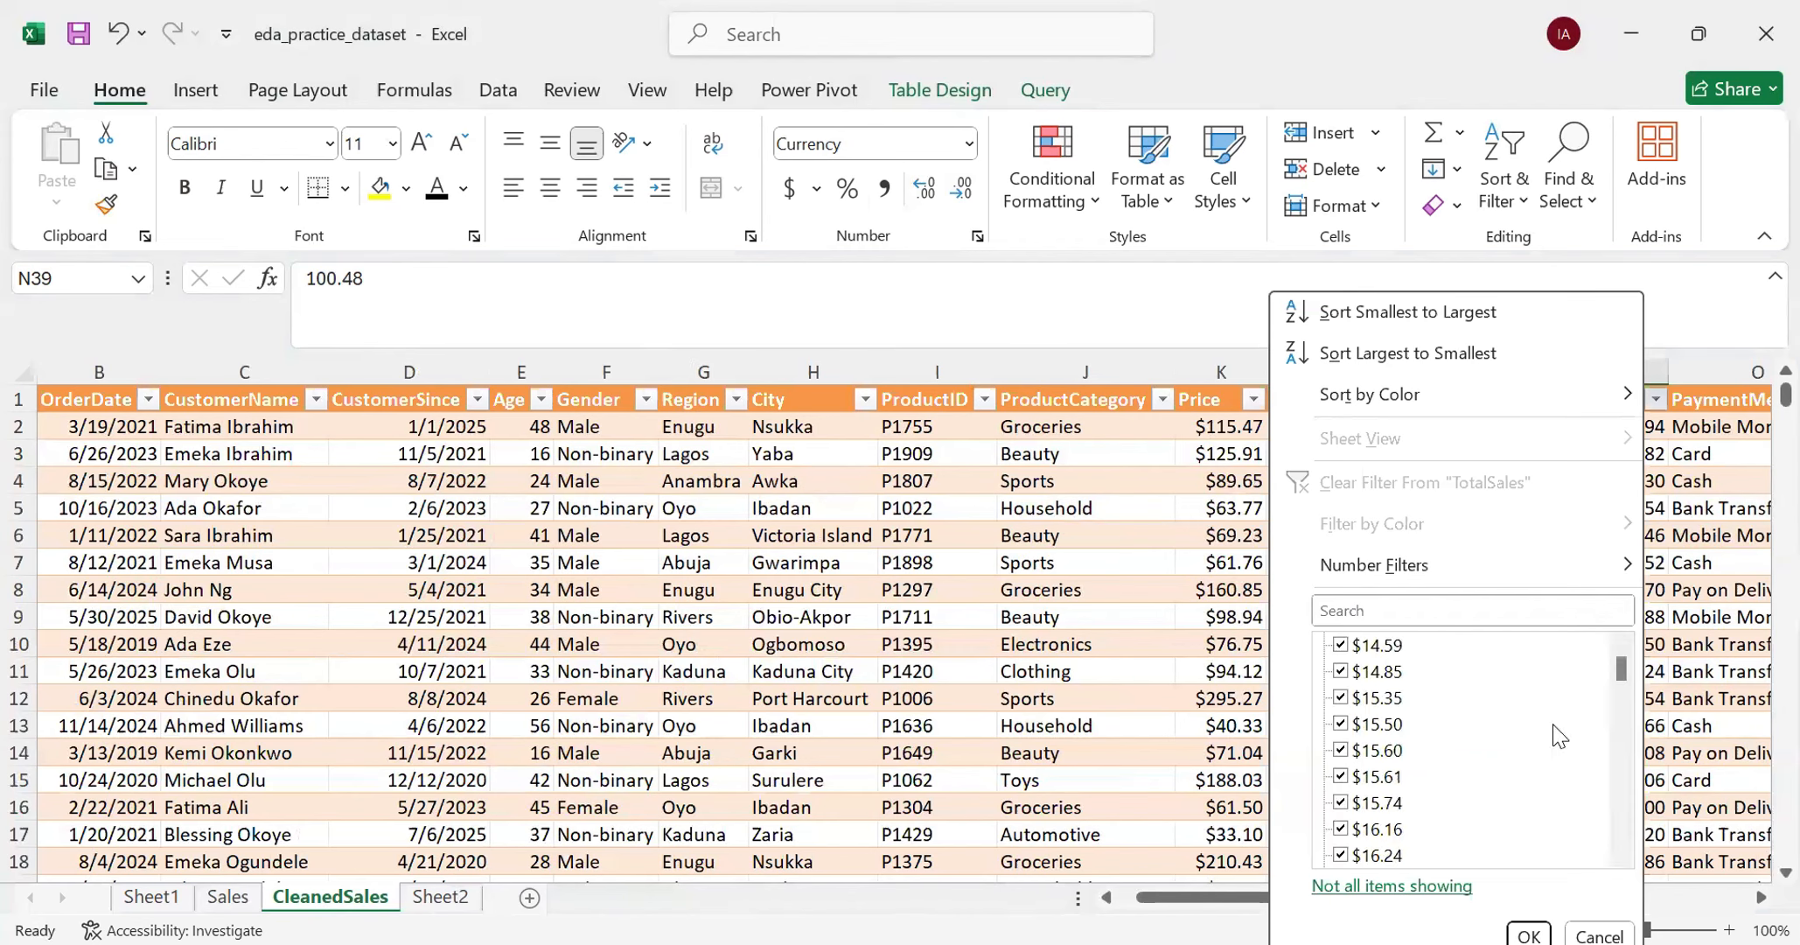
{"action": "scroll", "coordinate": [1627, 669], "scroll_direction": "up", "scroll_amount": 2}
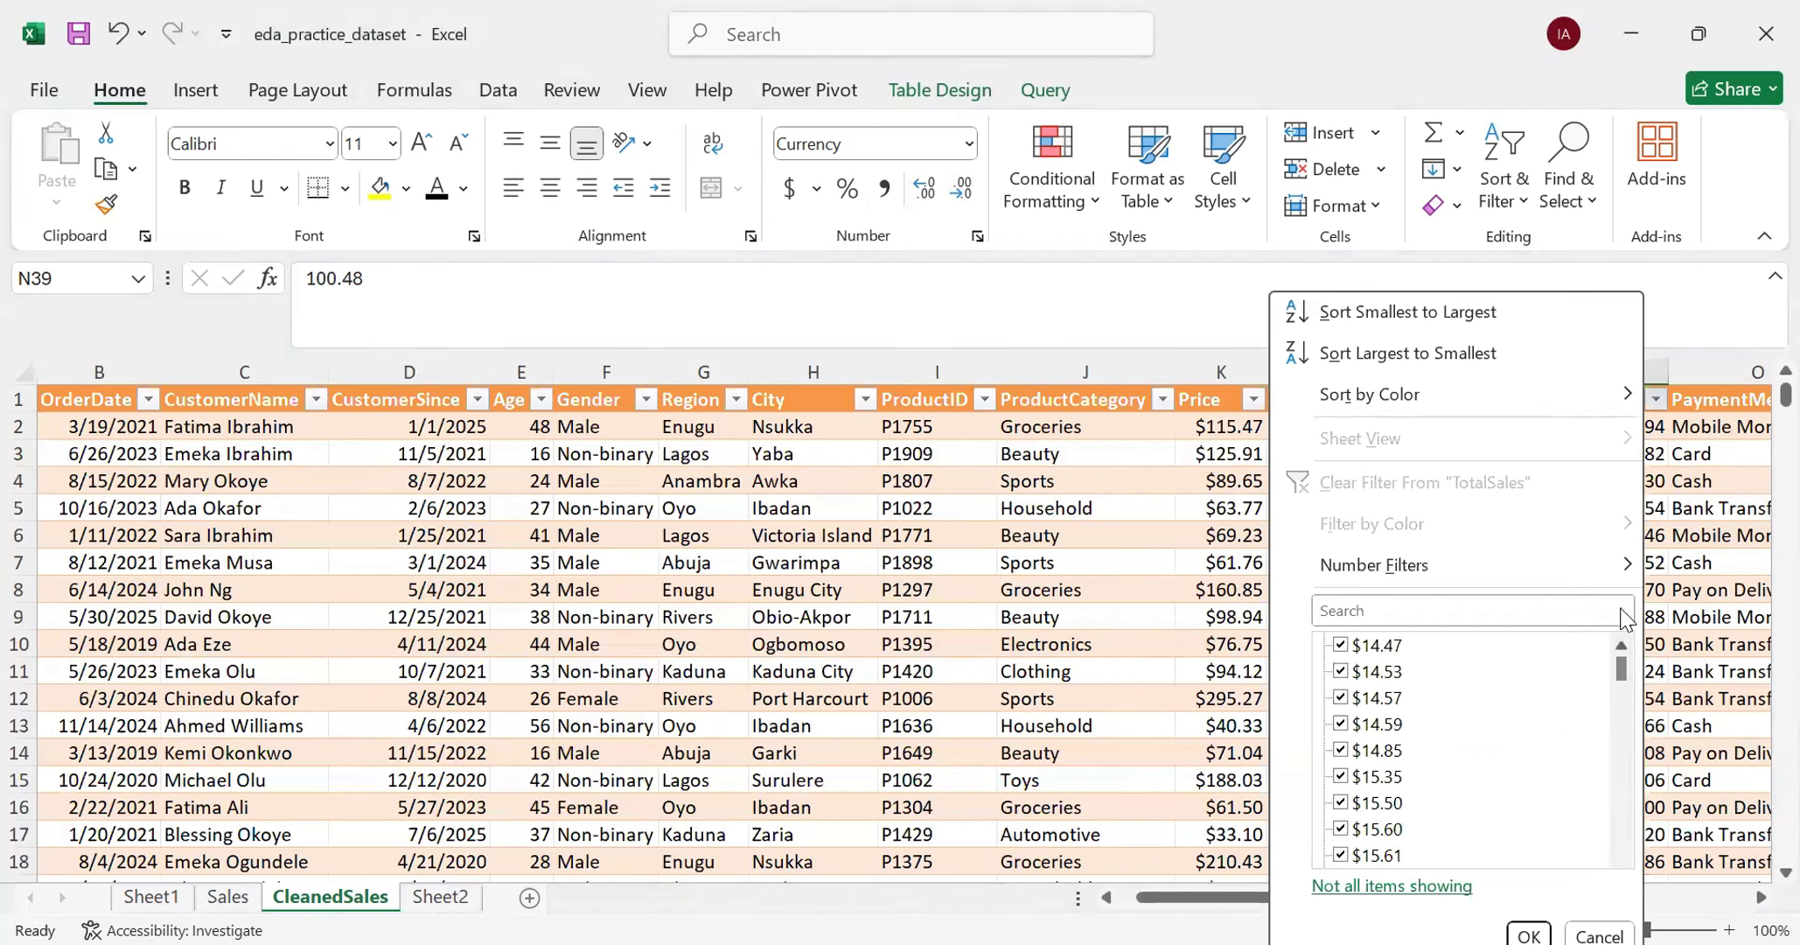
{"action": "scroll", "coordinate": [1618, 667], "scroll_direction": "up", "scroll_amount": 4}
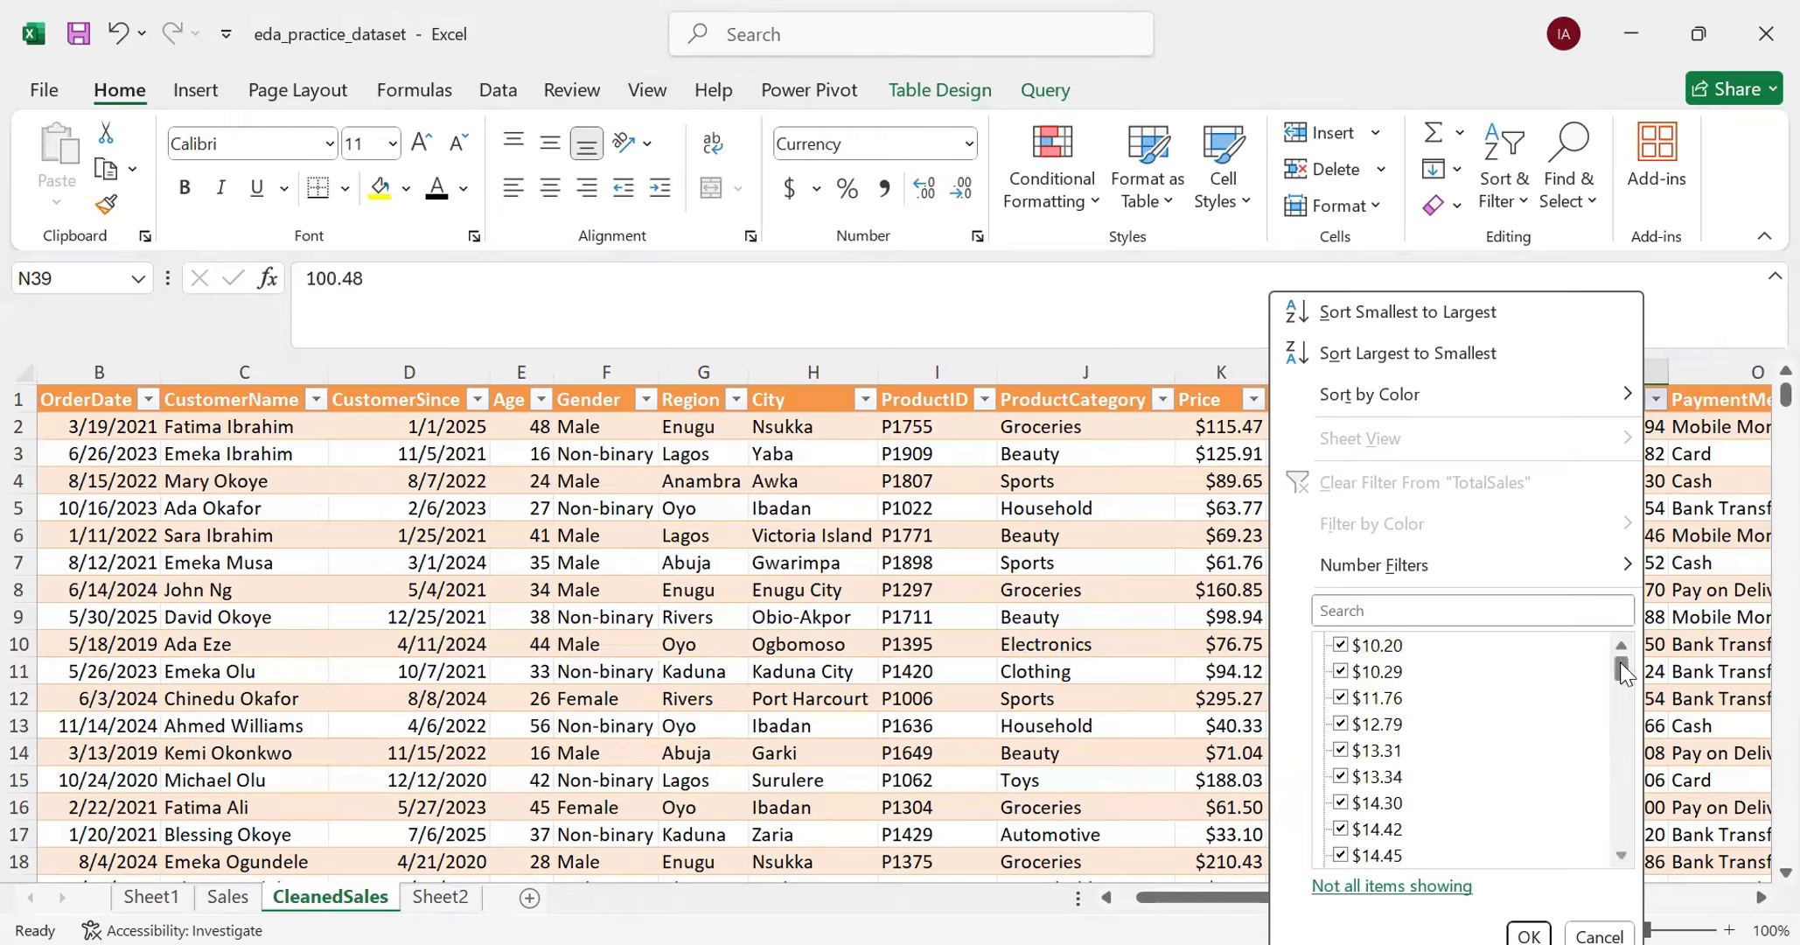
{"action": "left_click_drag", "start_coordinate": [1622, 667], "coordinate": [1622, 835]}
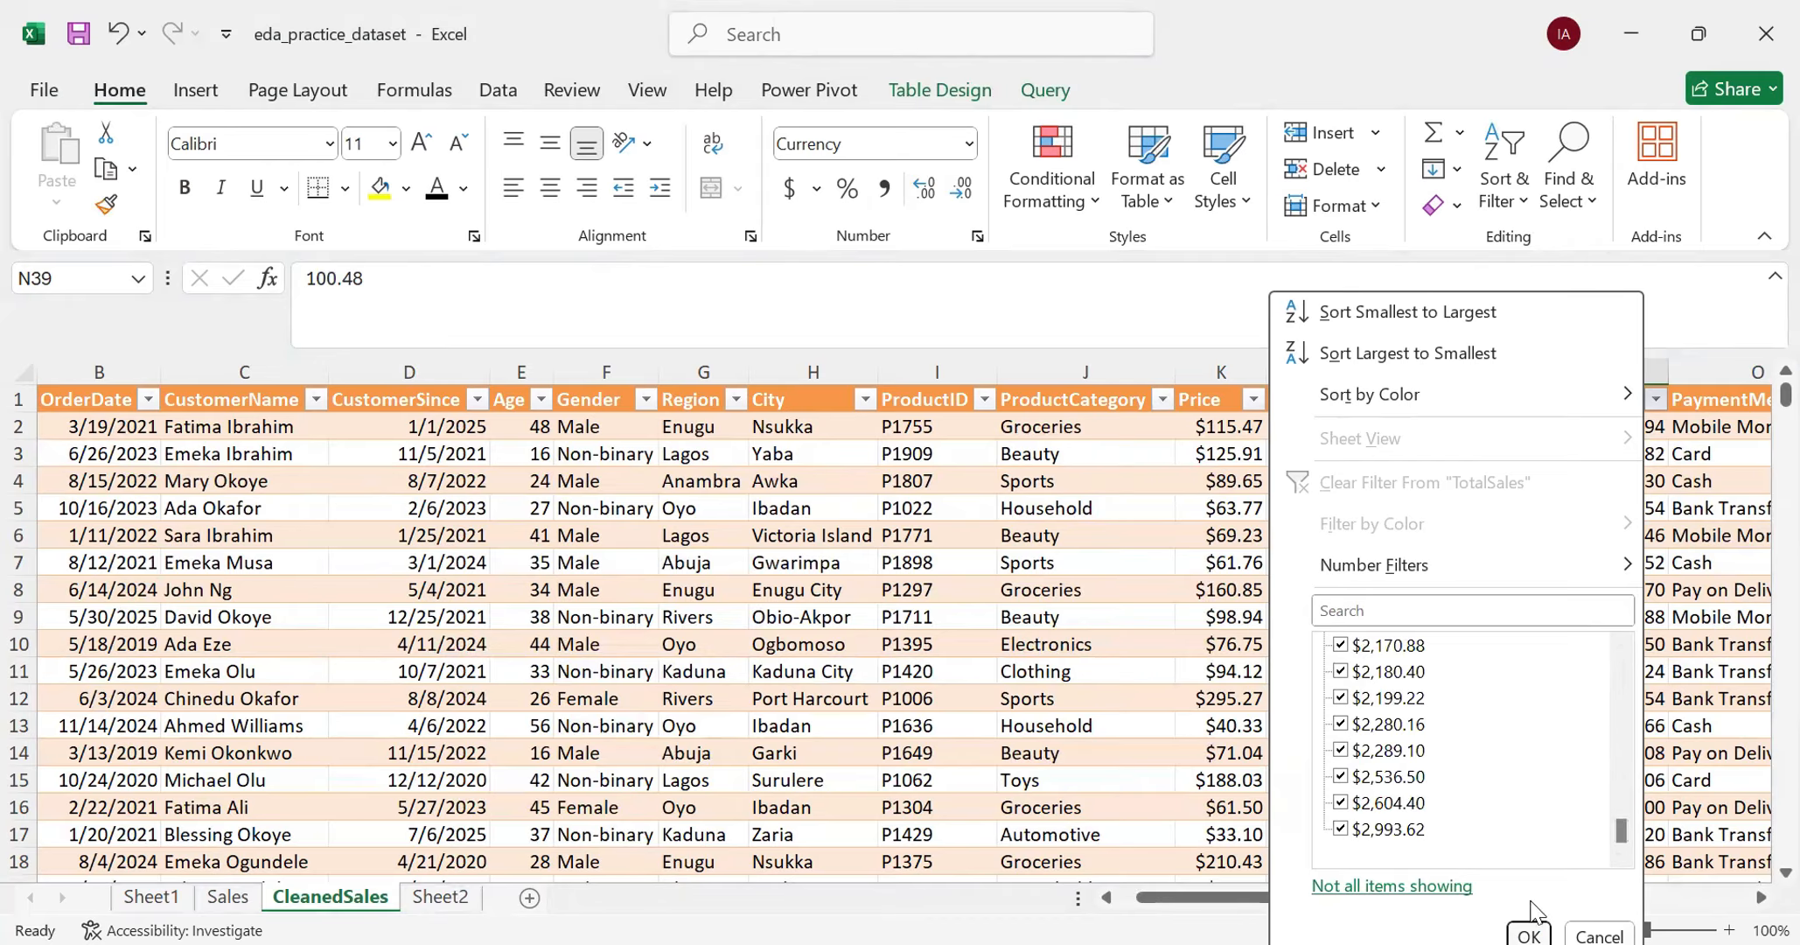
{"action": "left_click", "coordinate": [1529, 932]}
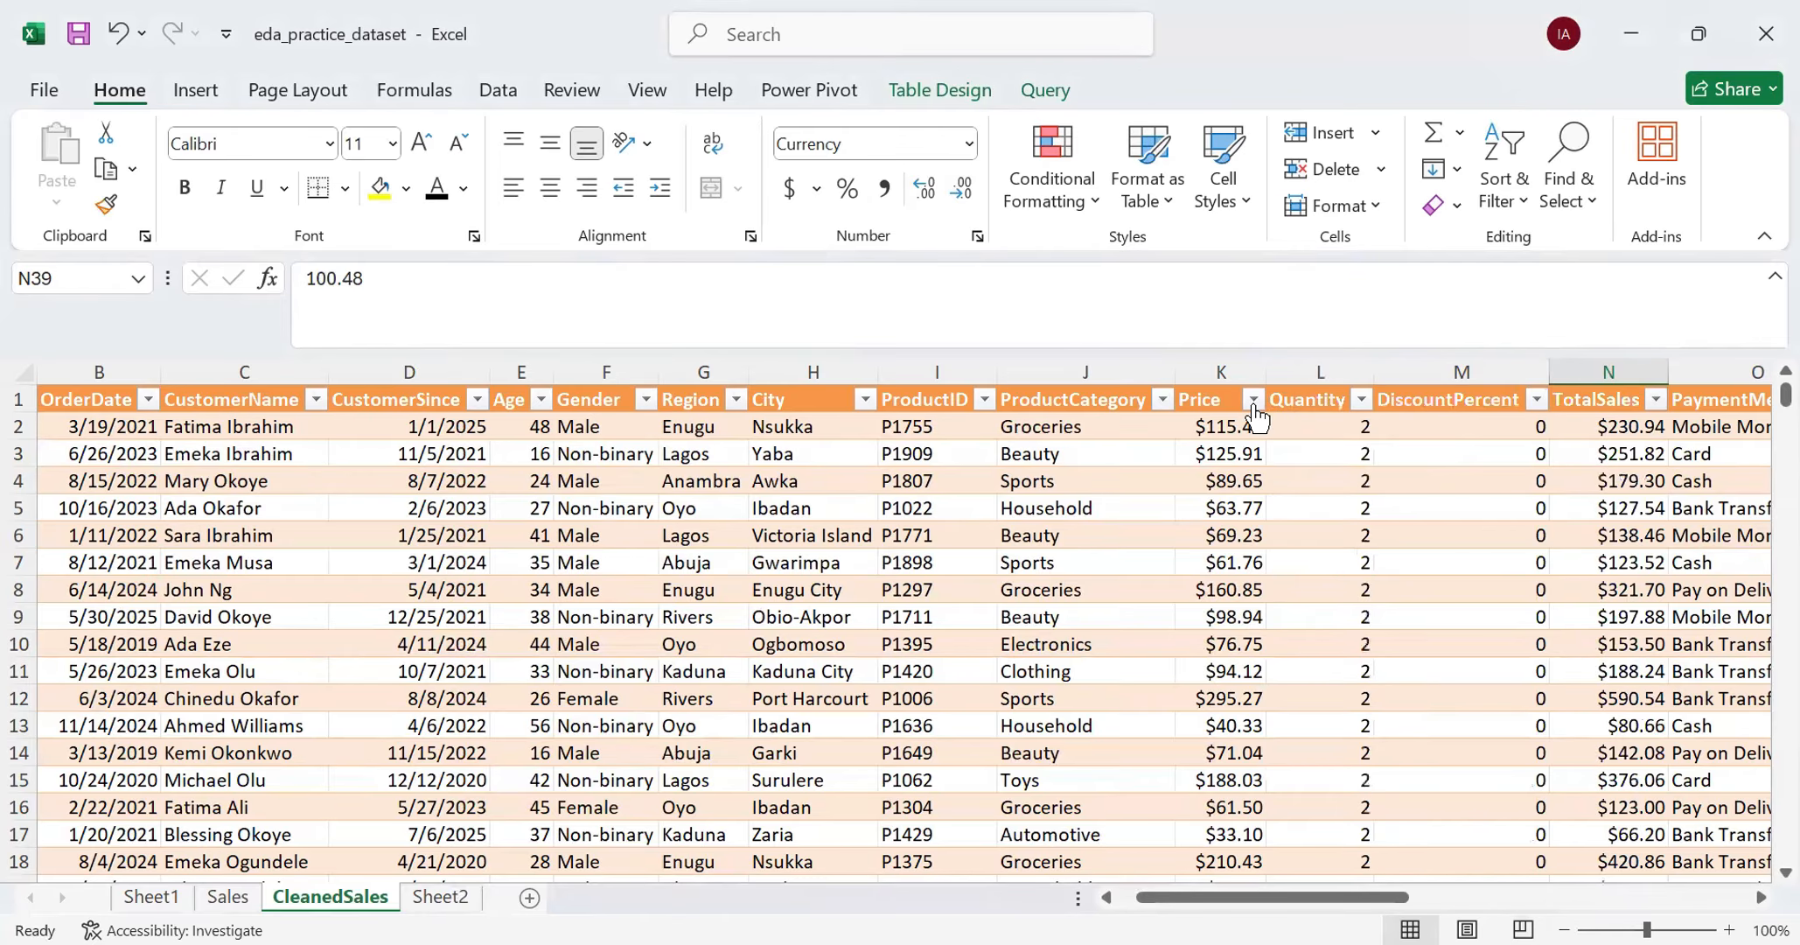
- Look through the Price column's filter list and filter the table to only the rows with a blank price
{"action": "left_click", "coordinate": [1252, 402]}
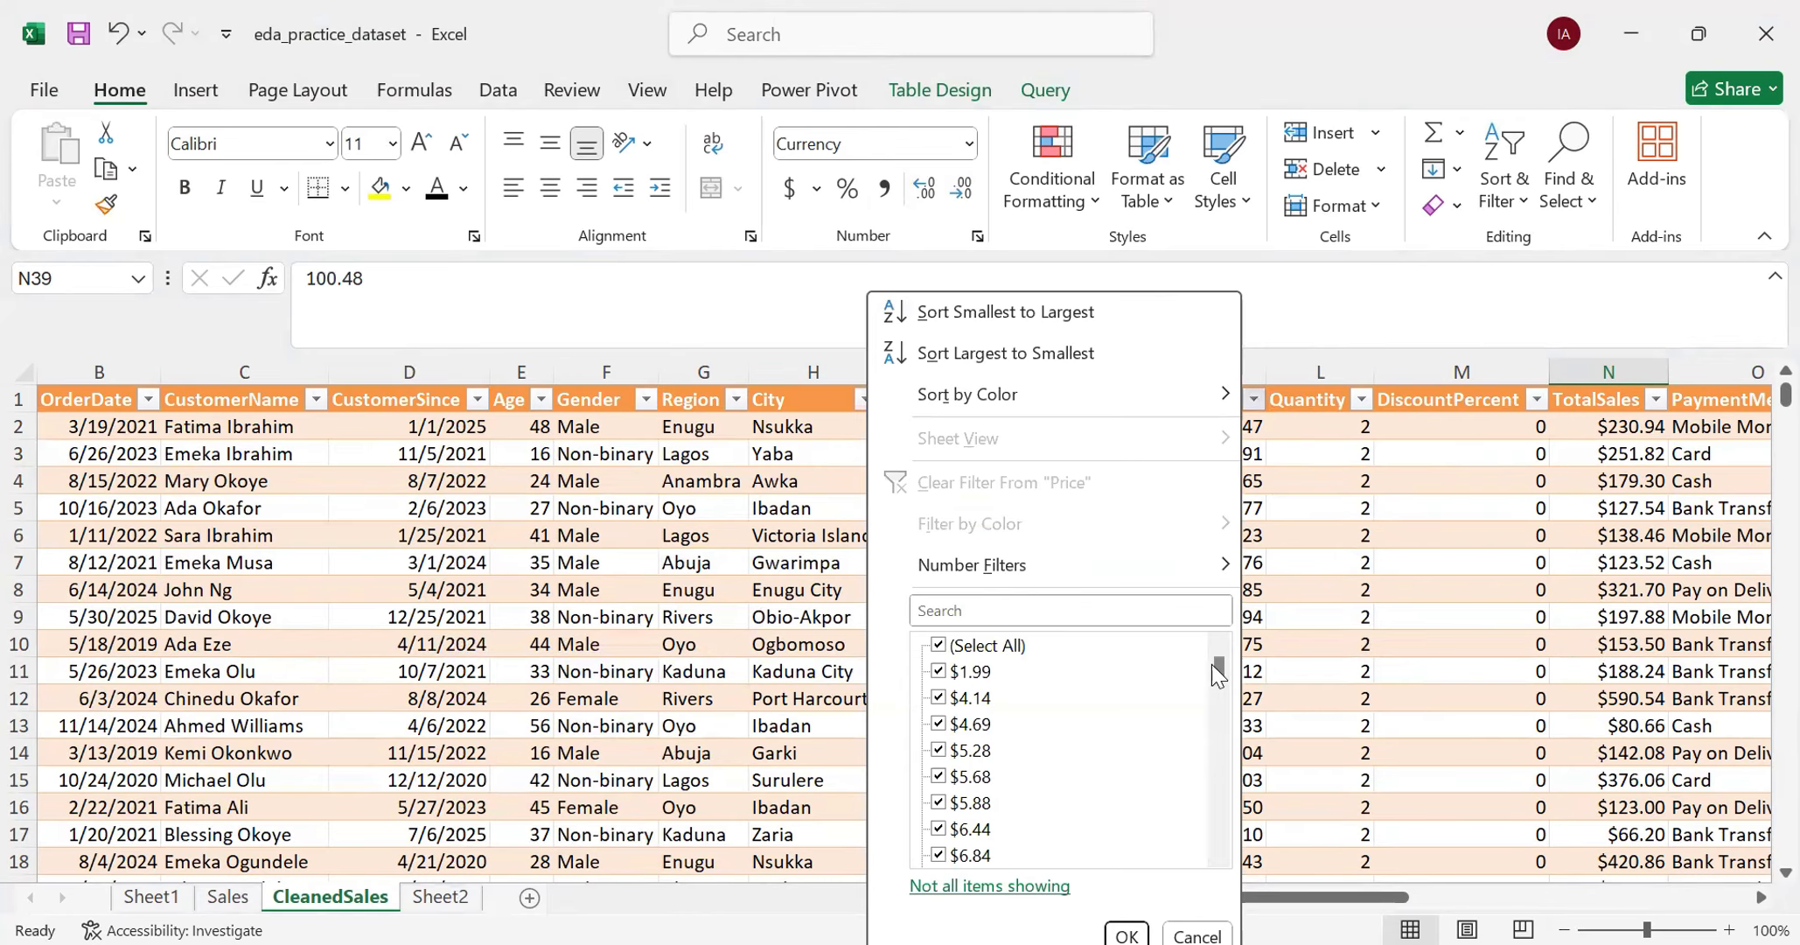
{"action": "left_click_drag", "start_coordinate": [1218, 666], "coordinate": [1237, 779]}
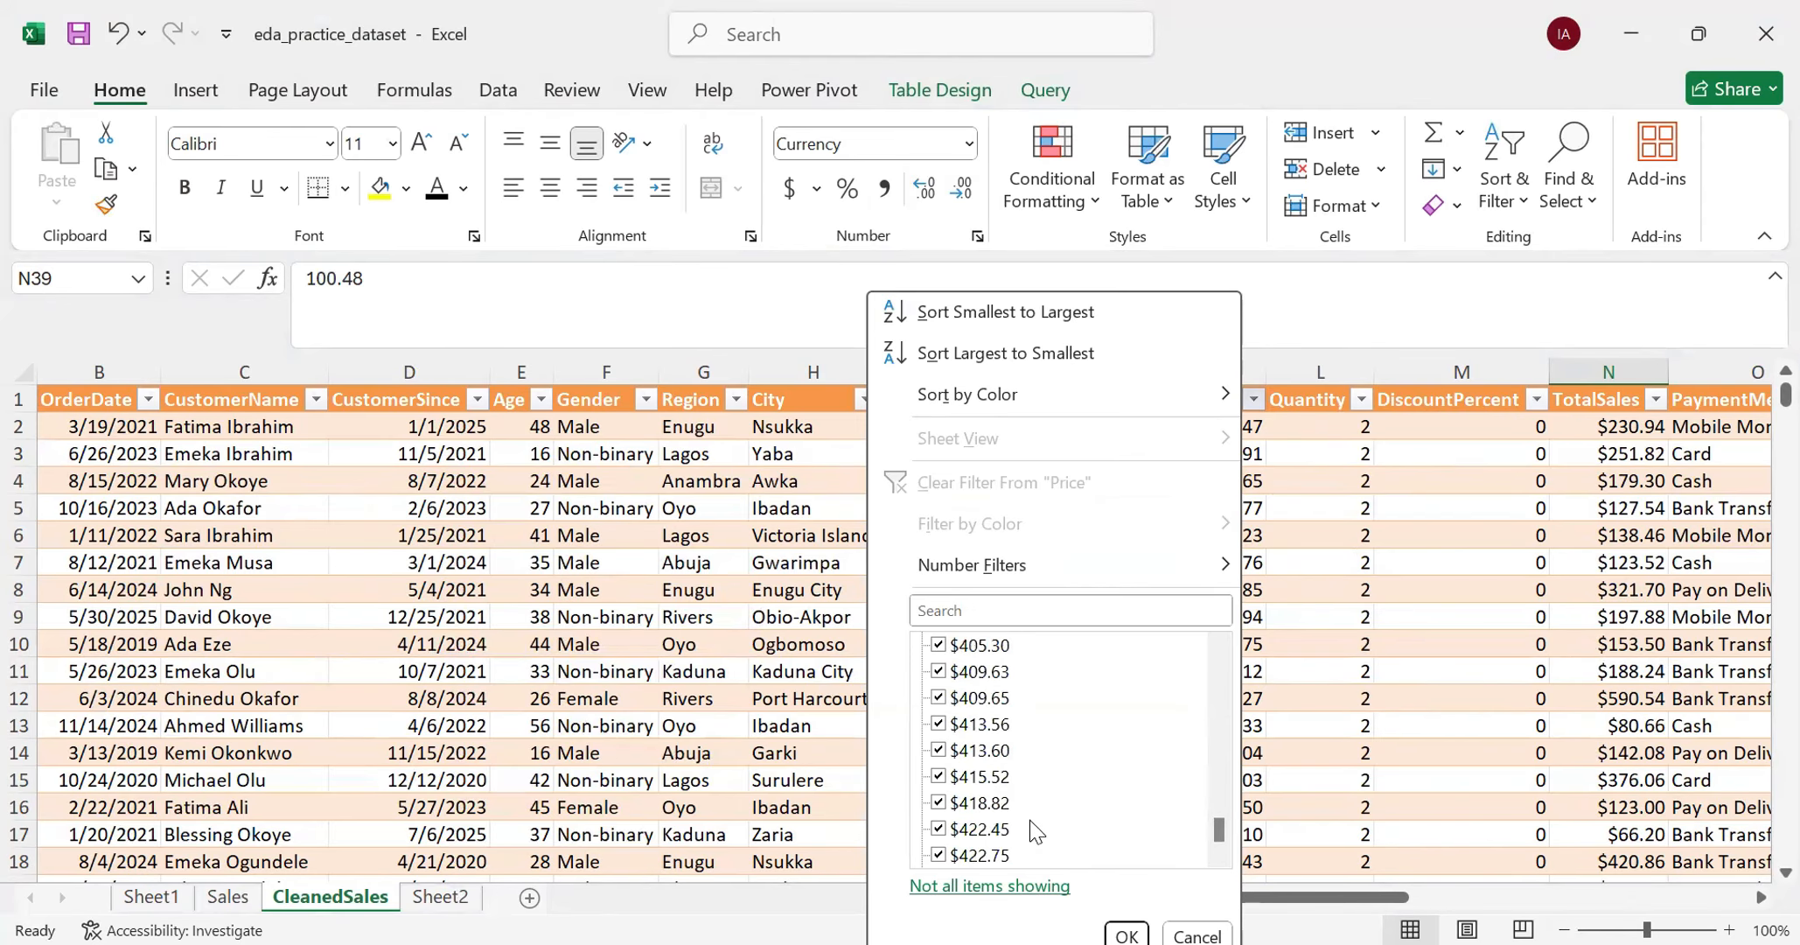
{"action": "scroll", "coordinate": [1030, 821], "scroll_direction": "up", "scroll_amount": 20}
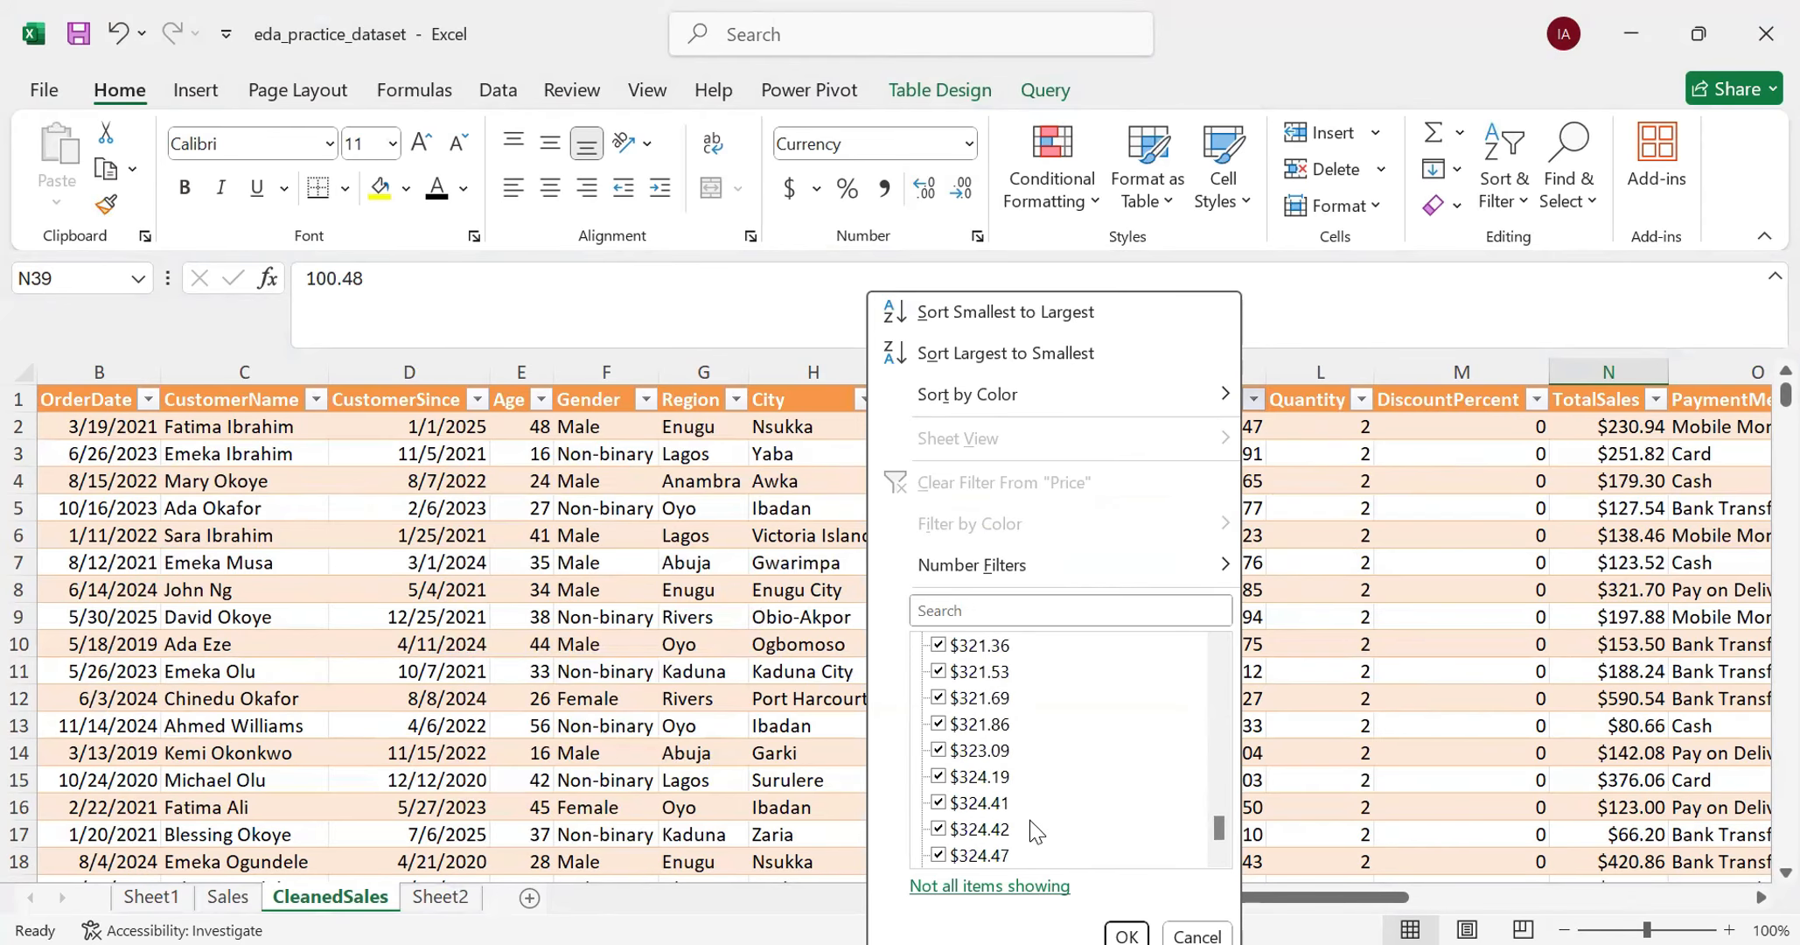
{"action": "left_click_drag", "start_coordinate": [1216, 827], "coordinate": [1220, 651]}
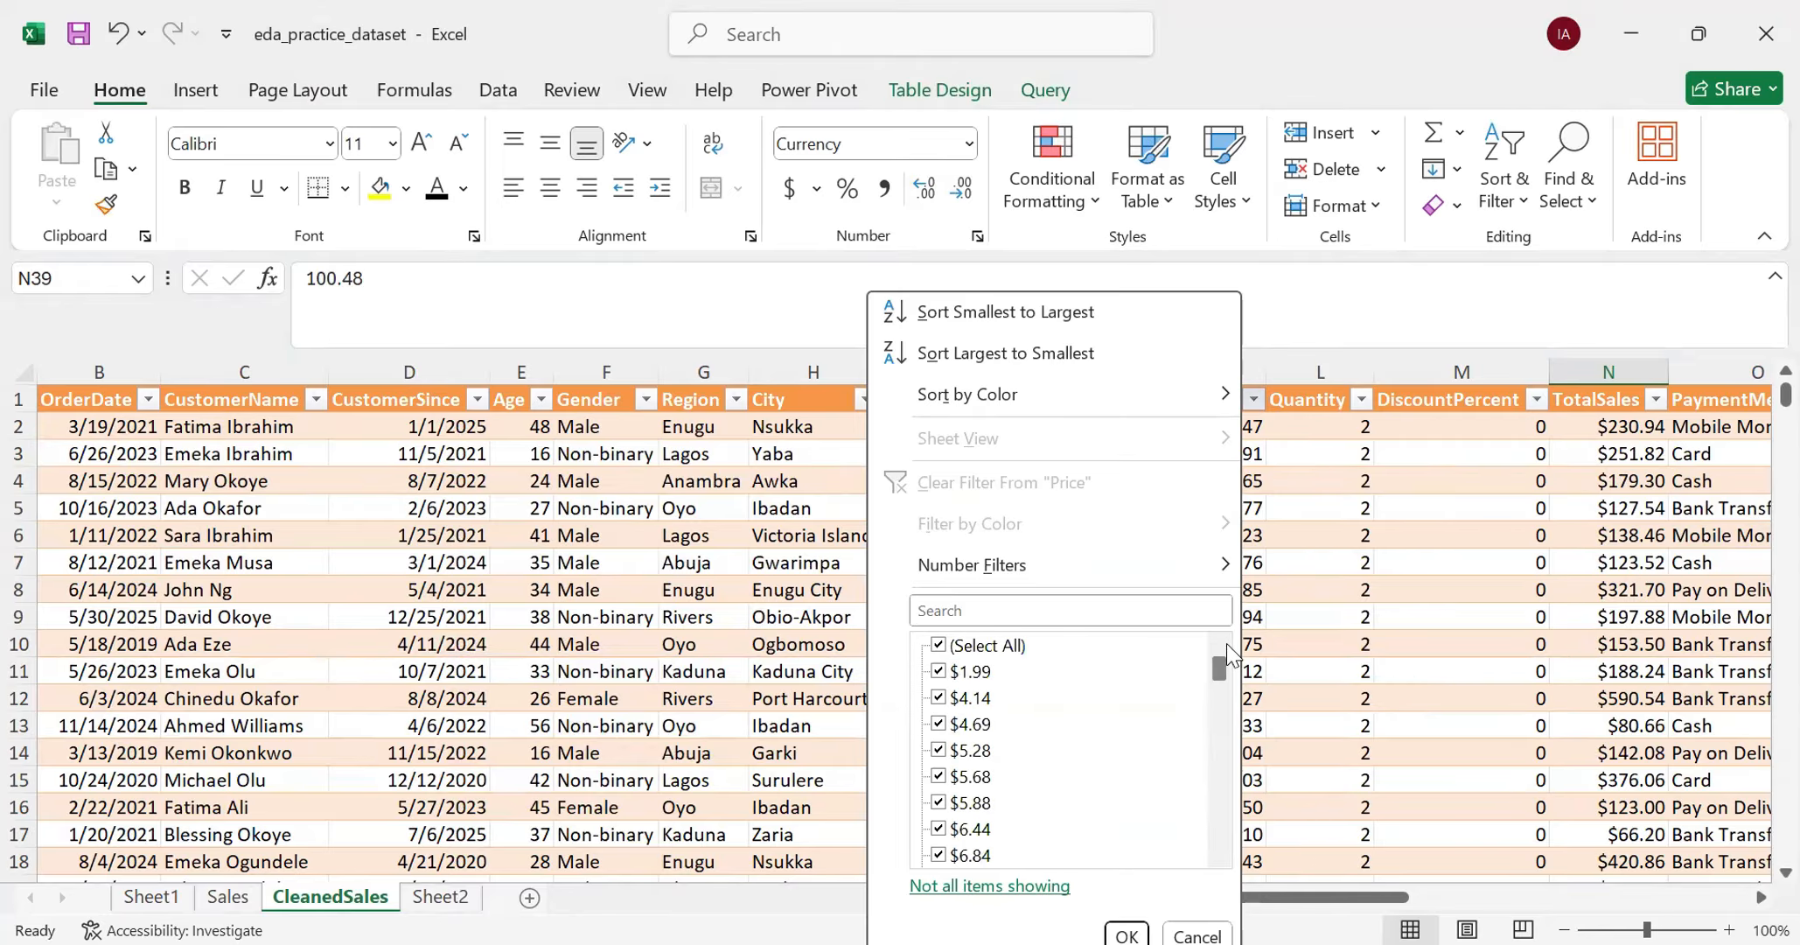
{"action": "left_click", "coordinate": [941, 644]}
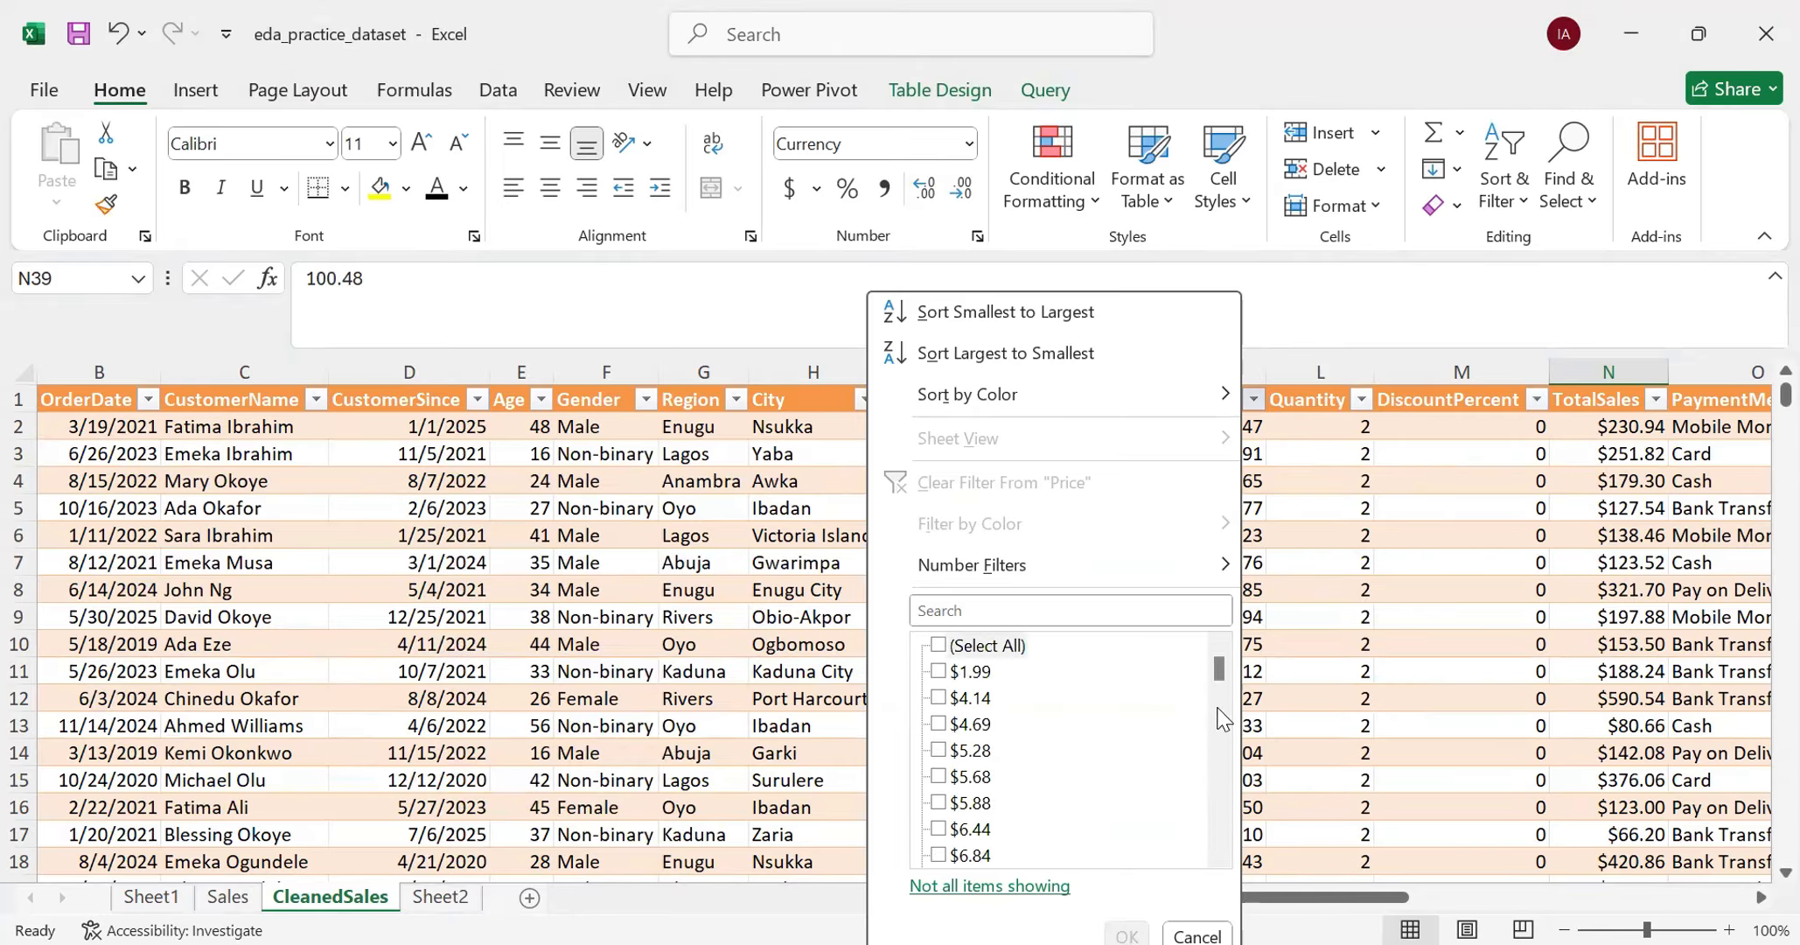
{"action": "left_click_drag", "start_coordinate": [1220, 713], "coordinate": [1220, 827]}
{"action": "left_click", "coordinate": [938, 828]}
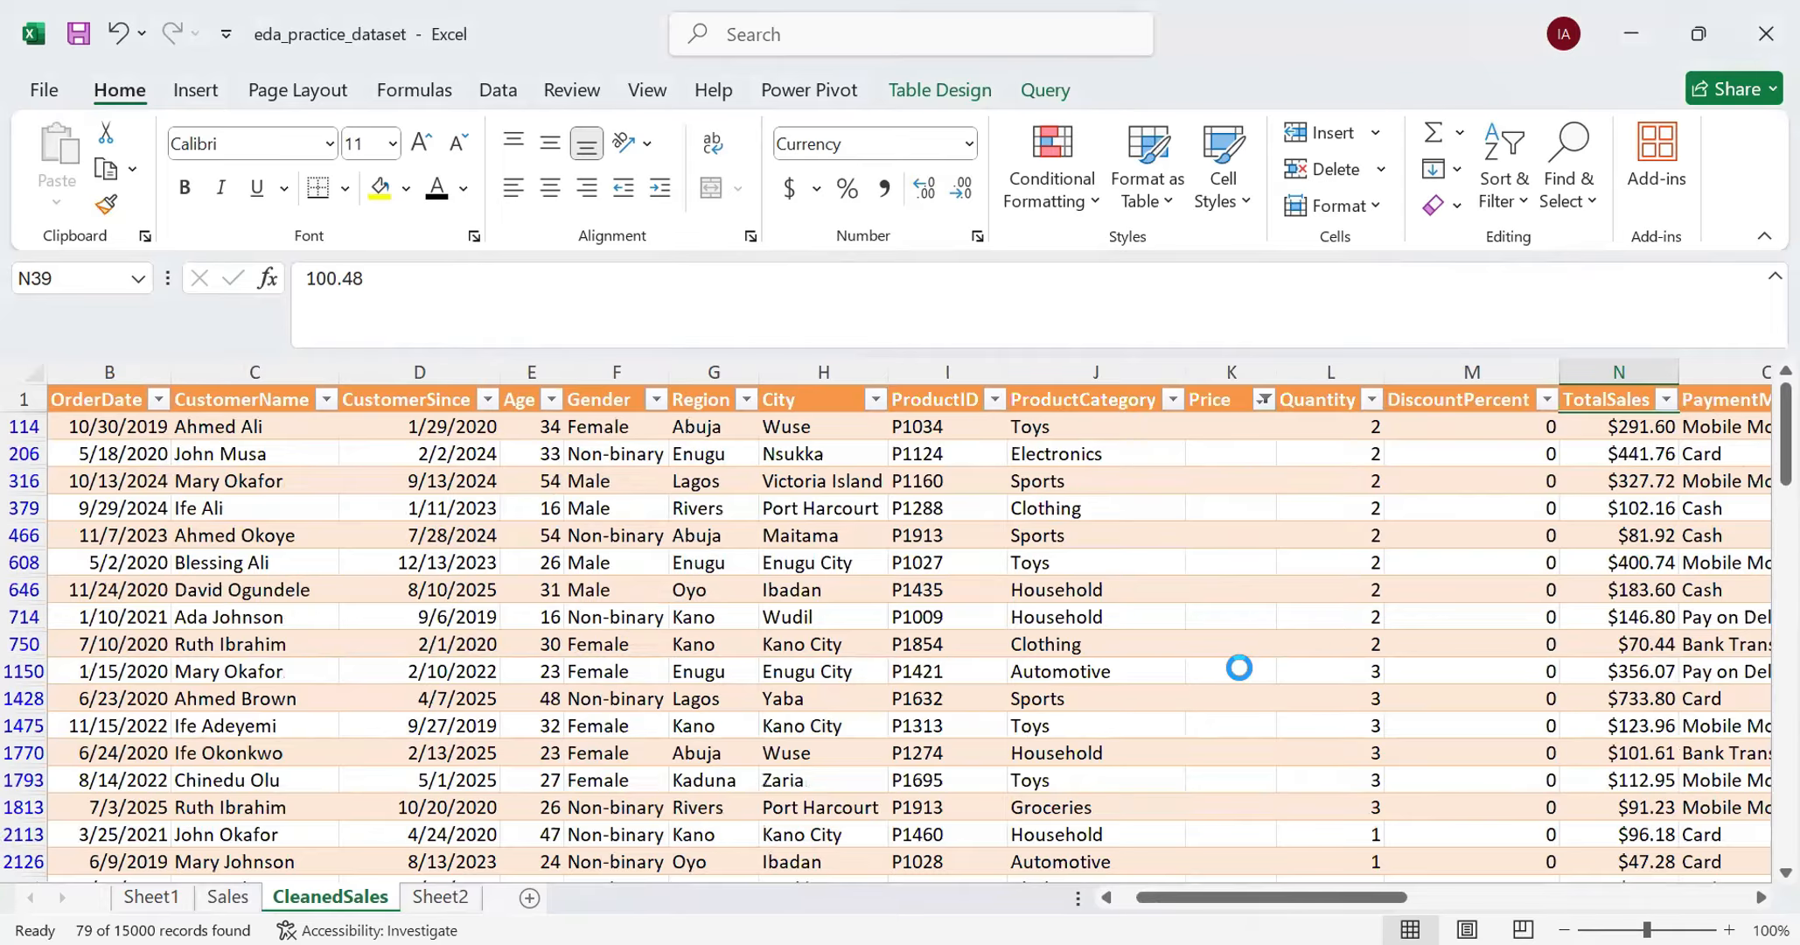
- Examine the rows with blank prices, comparing the Price column with Quantity, DiscountPercent and TotalSales
{"action": "scroll", "coordinate": [1238, 668], "scroll_direction": "down", "scroll_amount": 8}
{"action": "scroll", "coordinate": [1240, 667], "scroll_direction": "up", "scroll_amount": 5}
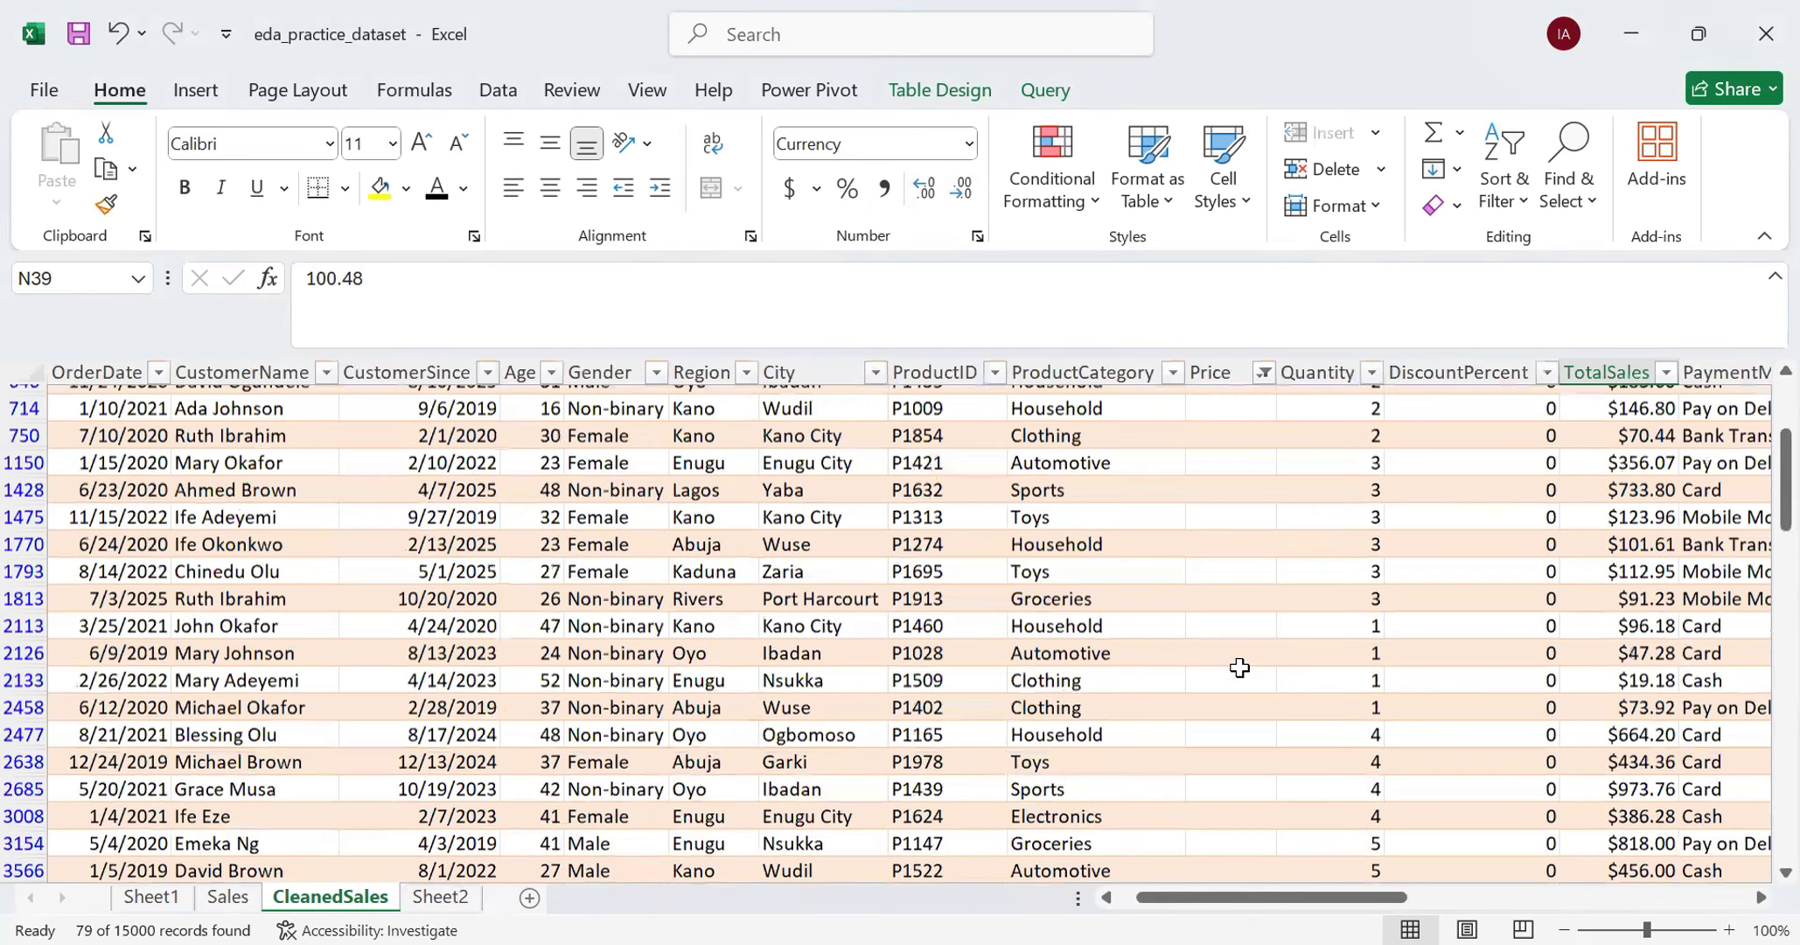
{"action": "scroll", "coordinate": [1240, 667], "scroll_direction": "up", "scroll_amount": 3}
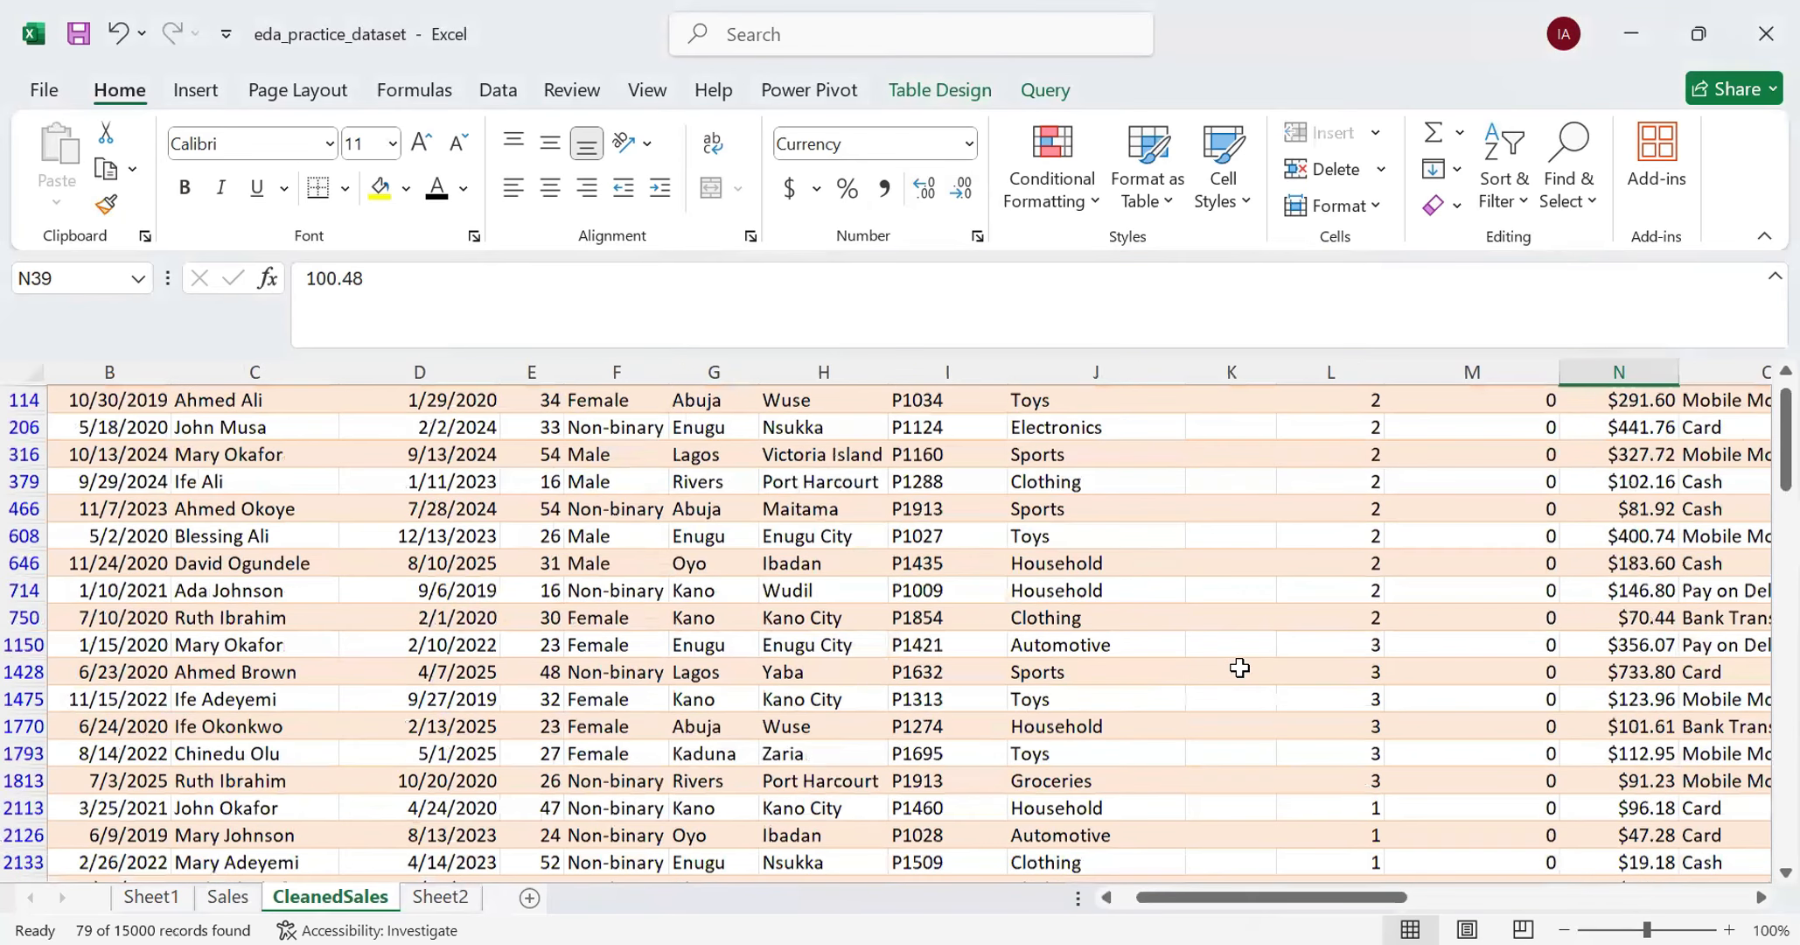
{"action": "scroll", "coordinate": [1239, 667], "scroll_direction": "up", "scroll_amount": 1}
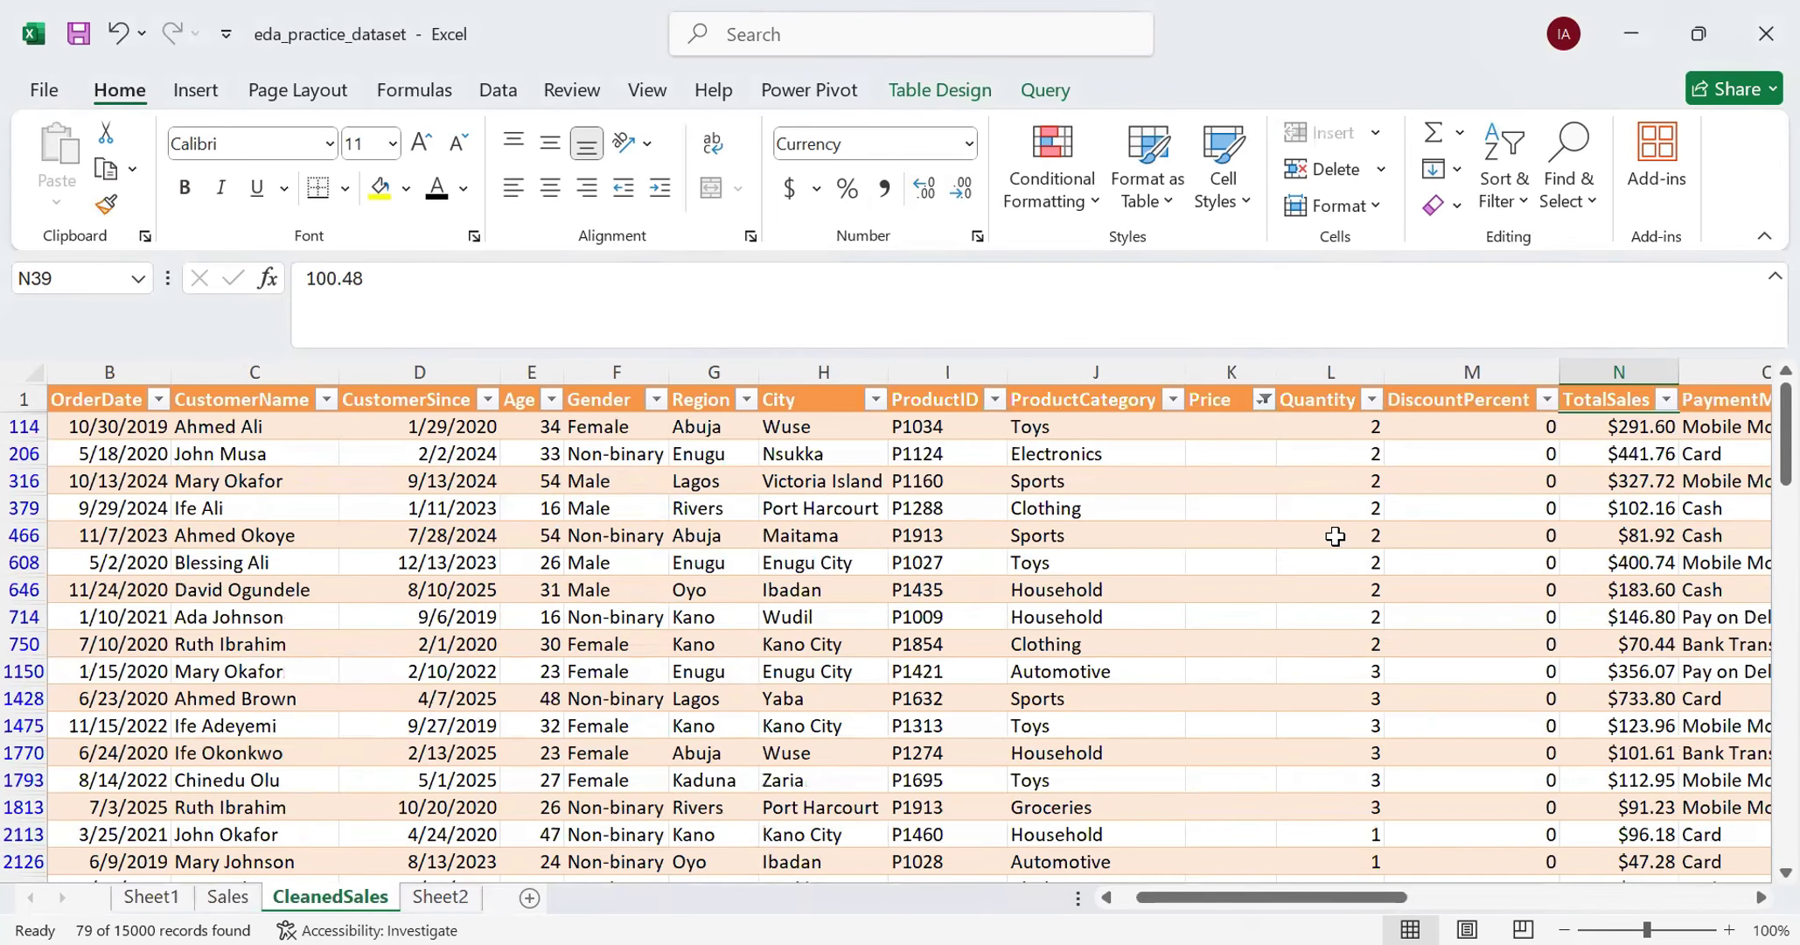
{"action": "scroll", "coordinate": [1334, 535], "scroll_direction": "down", "scroll_amount": 3}
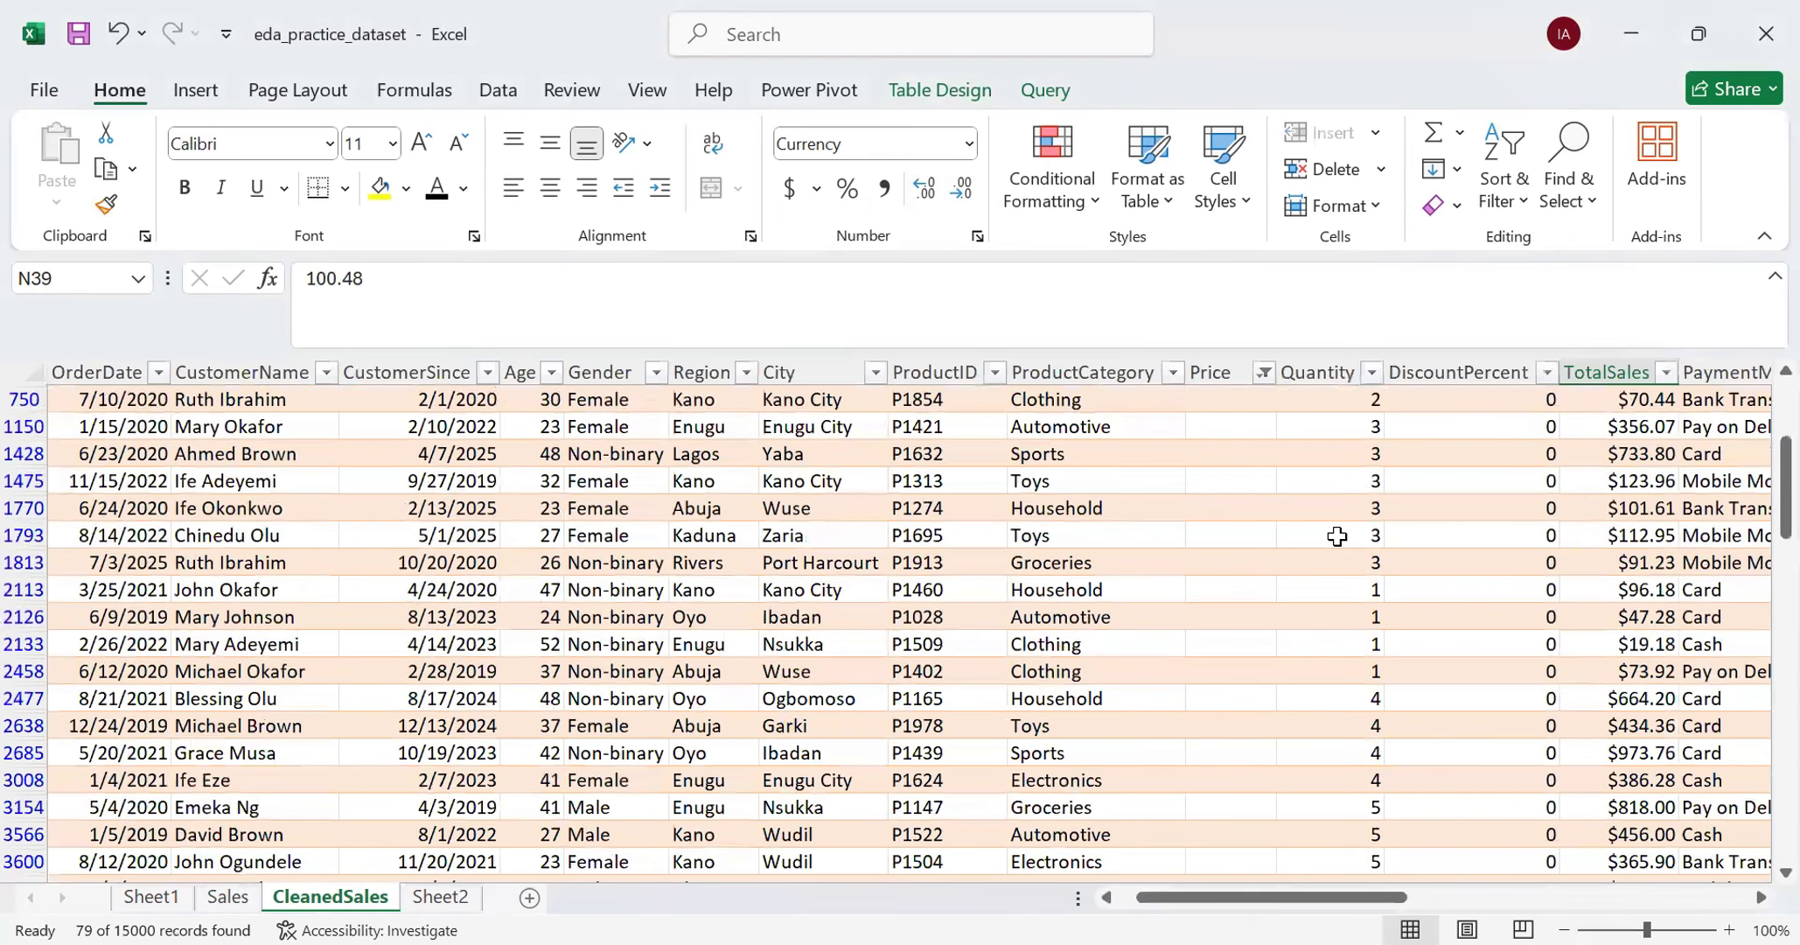
{"action": "scroll", "coordinate": [1337, 535], "scroll_direction": "up", "scroll_amount": 3}
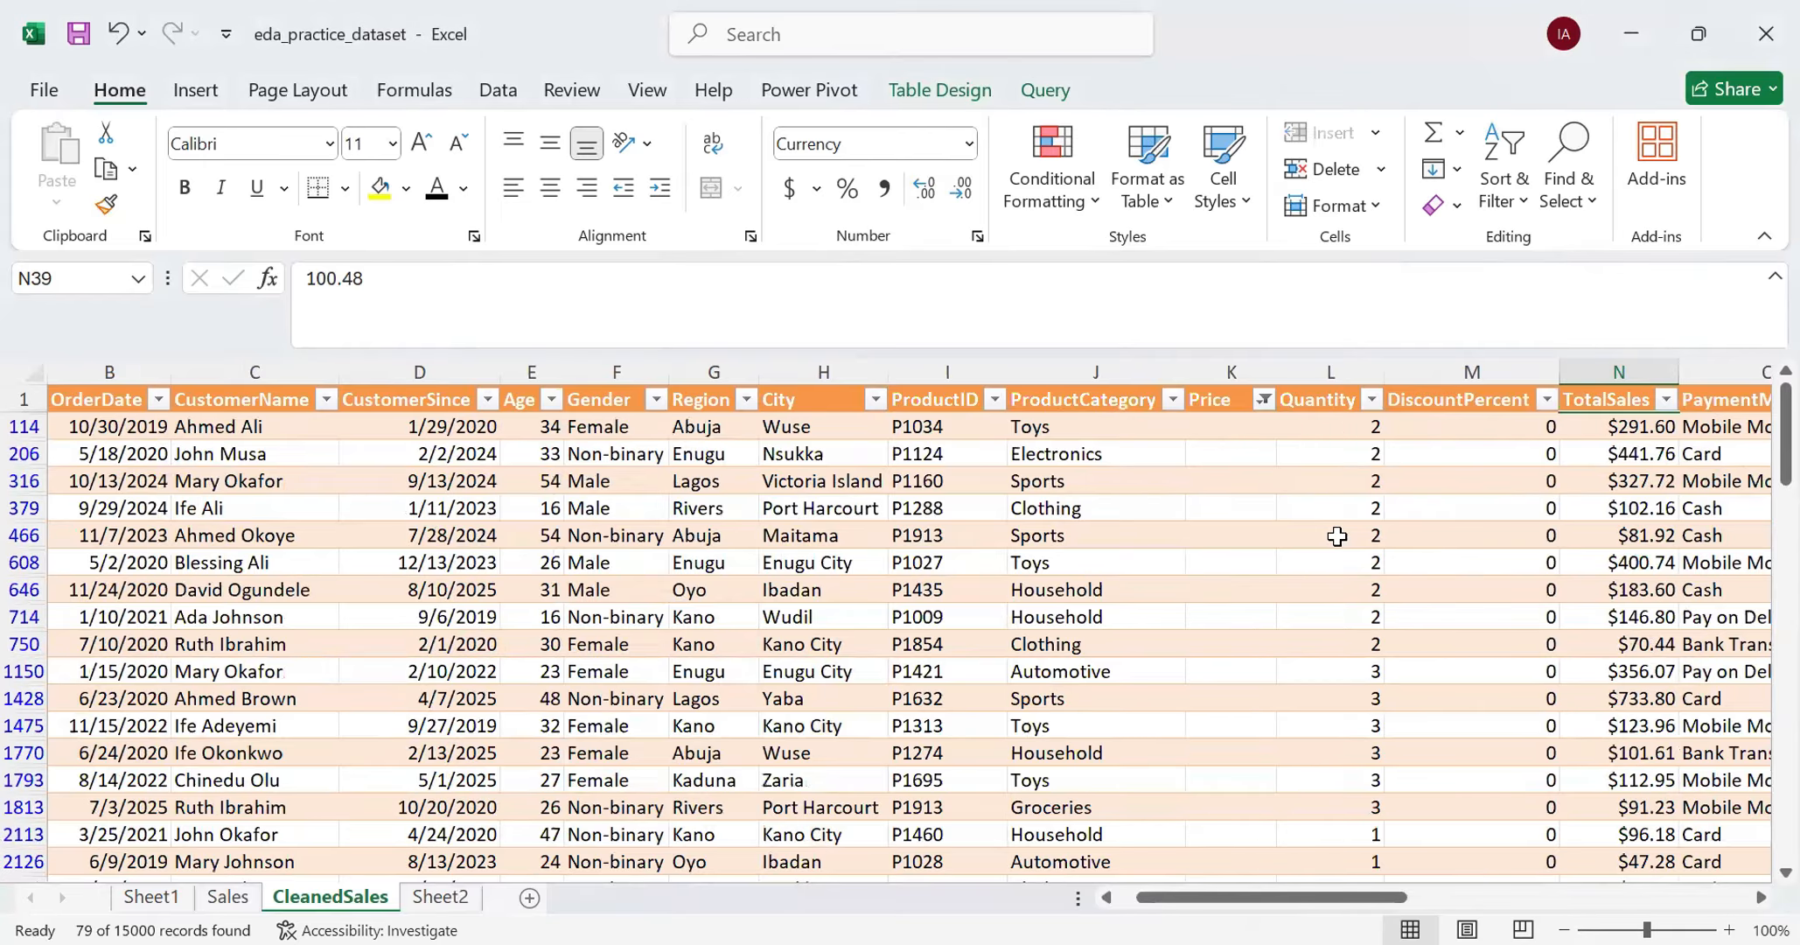
{"action": "left_click", "coordinate": [1248, 369]}
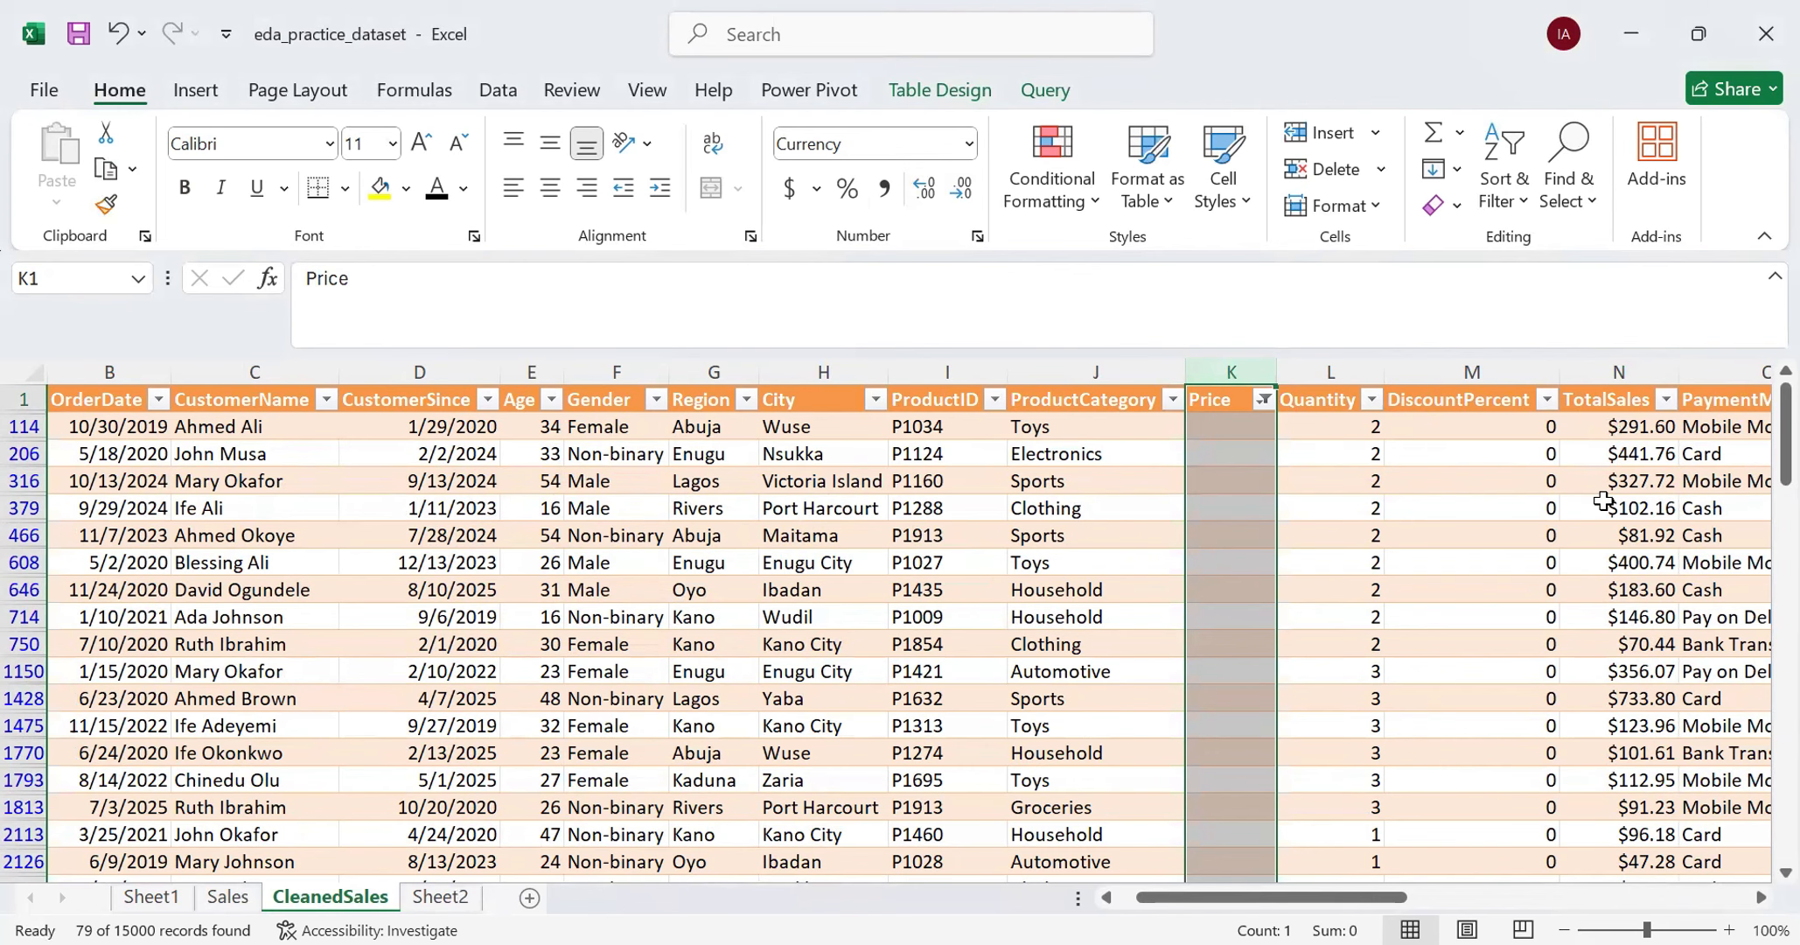
{"action": "scroll", "coordinate": [1603, 500], "scroll_direction": "down", "scroll_amount": 6}
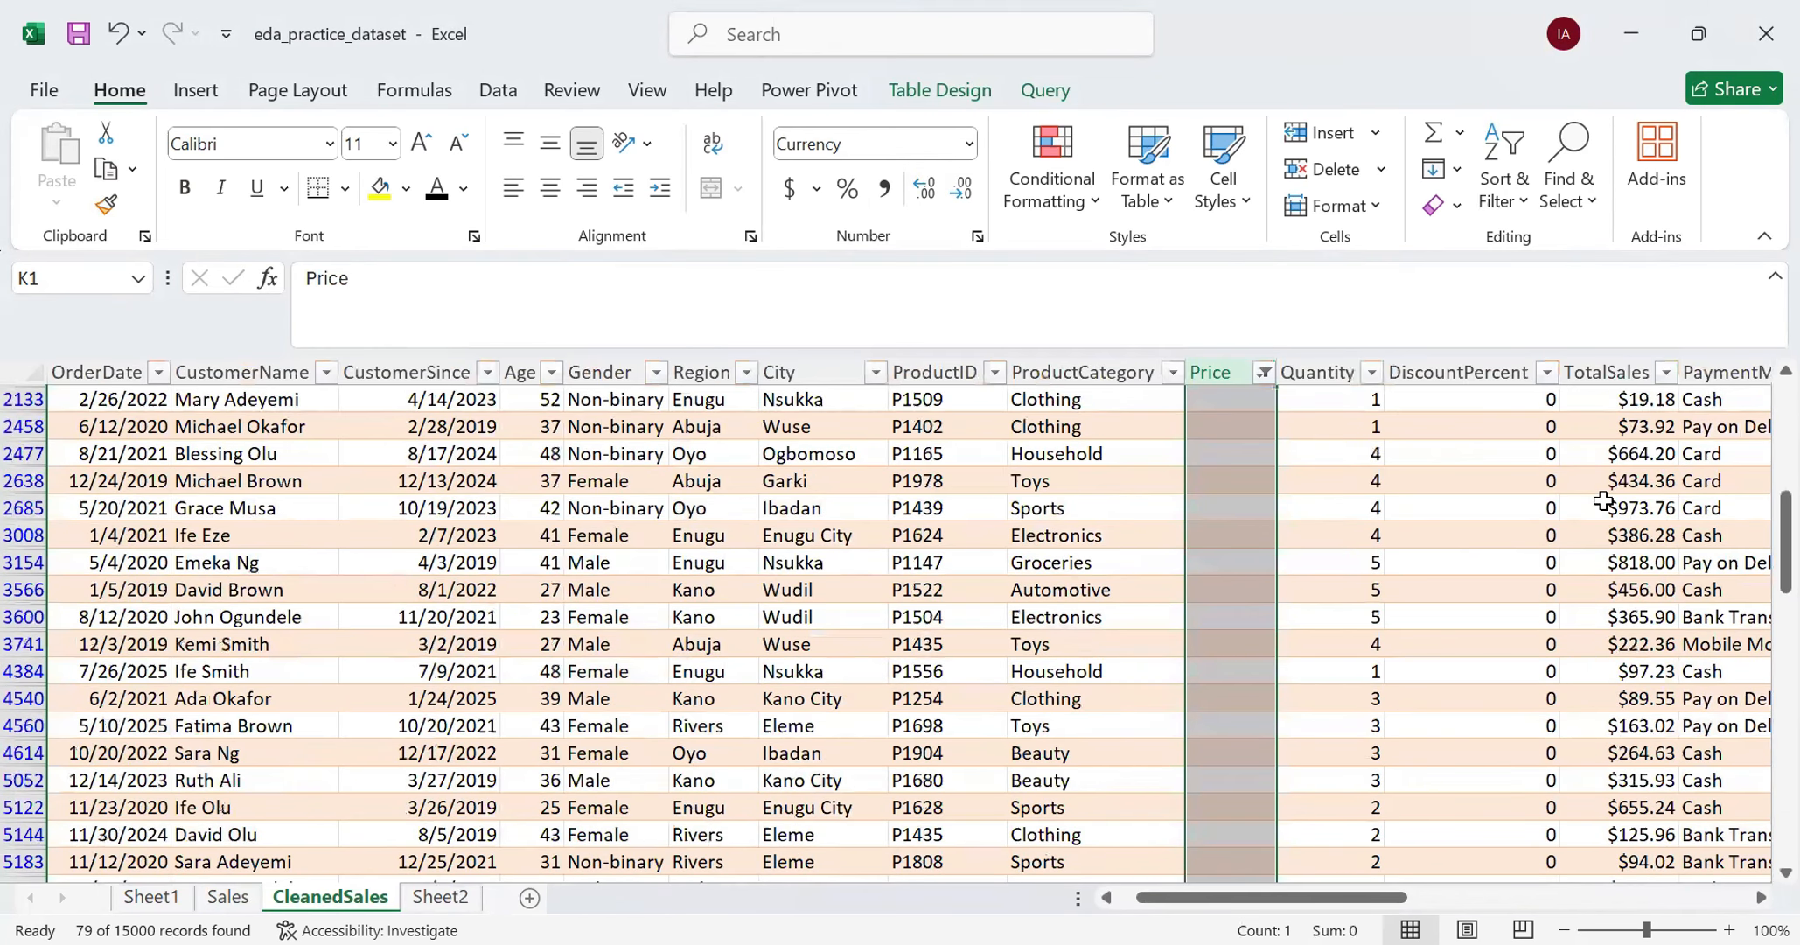
{"action": "scroll", "coordinate": [1603, 500], "scroll_direction": "up", "scroll_amount": 6}
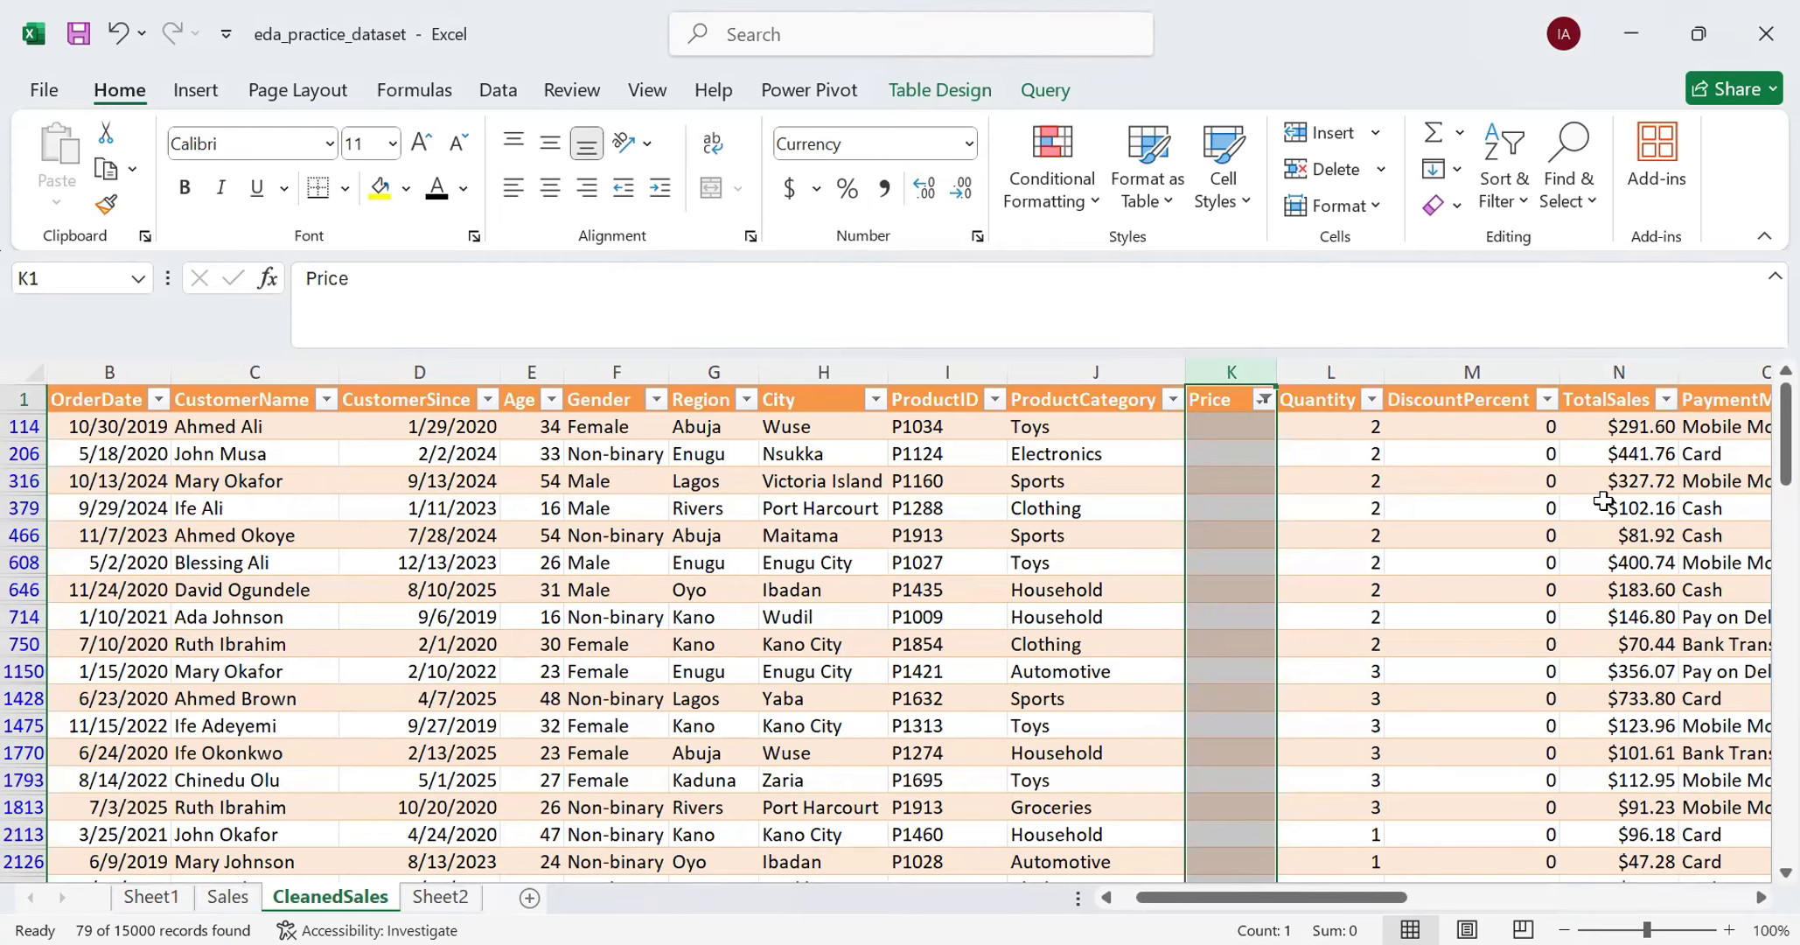
- Check the Quantity values of the rows with blank prices, and include all values in the Price filter again
{"action": "left_click", "coordinate": [1230, 446]}
{"action": "left_click", "coordinate": [1229, 425]}
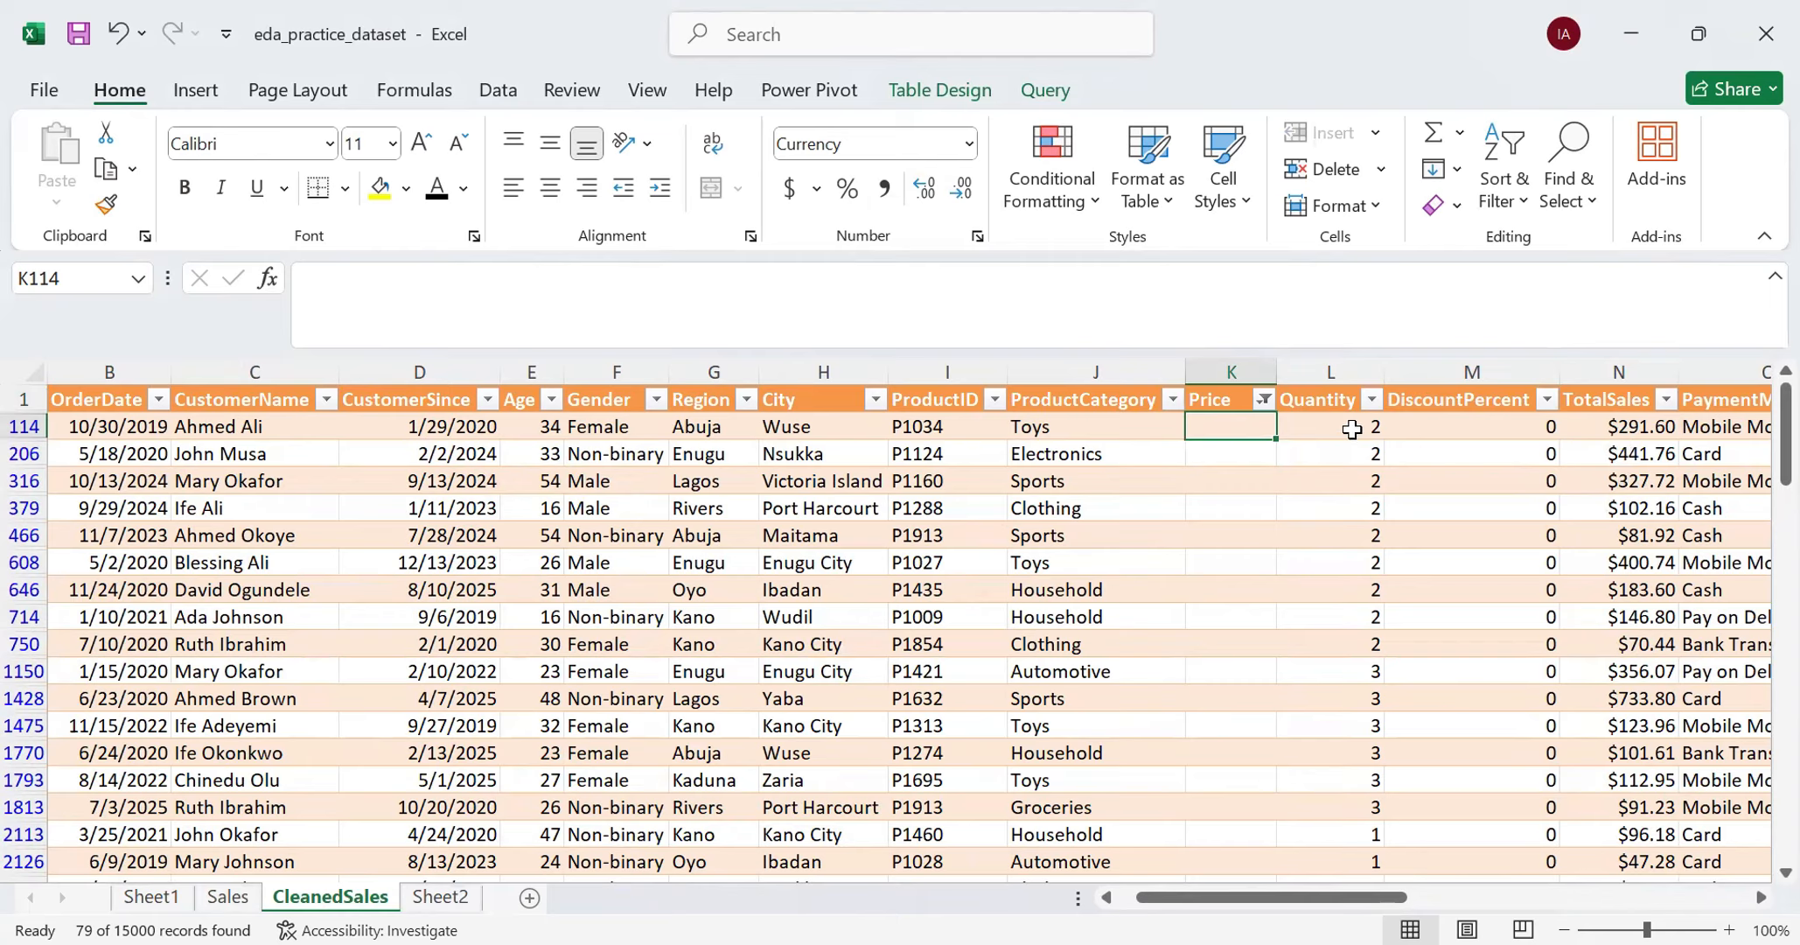
{"action": "left_click_drag", "start_coordinate": [1347, 429], "coordinate": [1344, 873]}
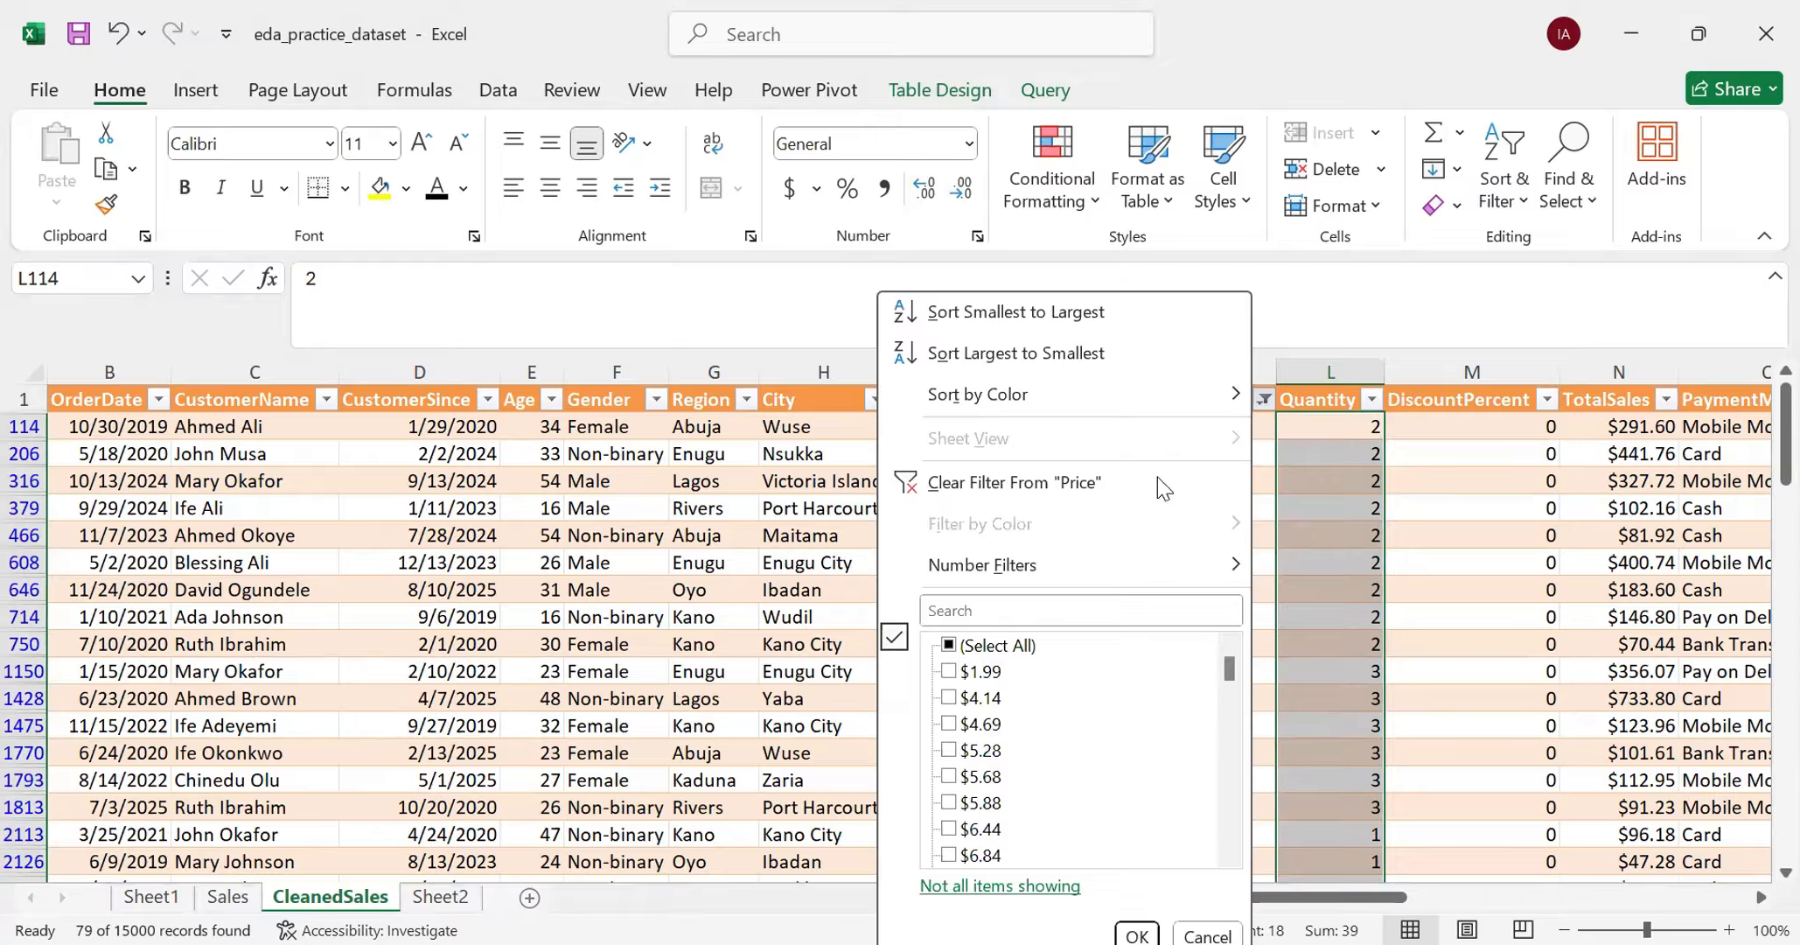
{"action": "left_click", "coordinate": [958, 647]}
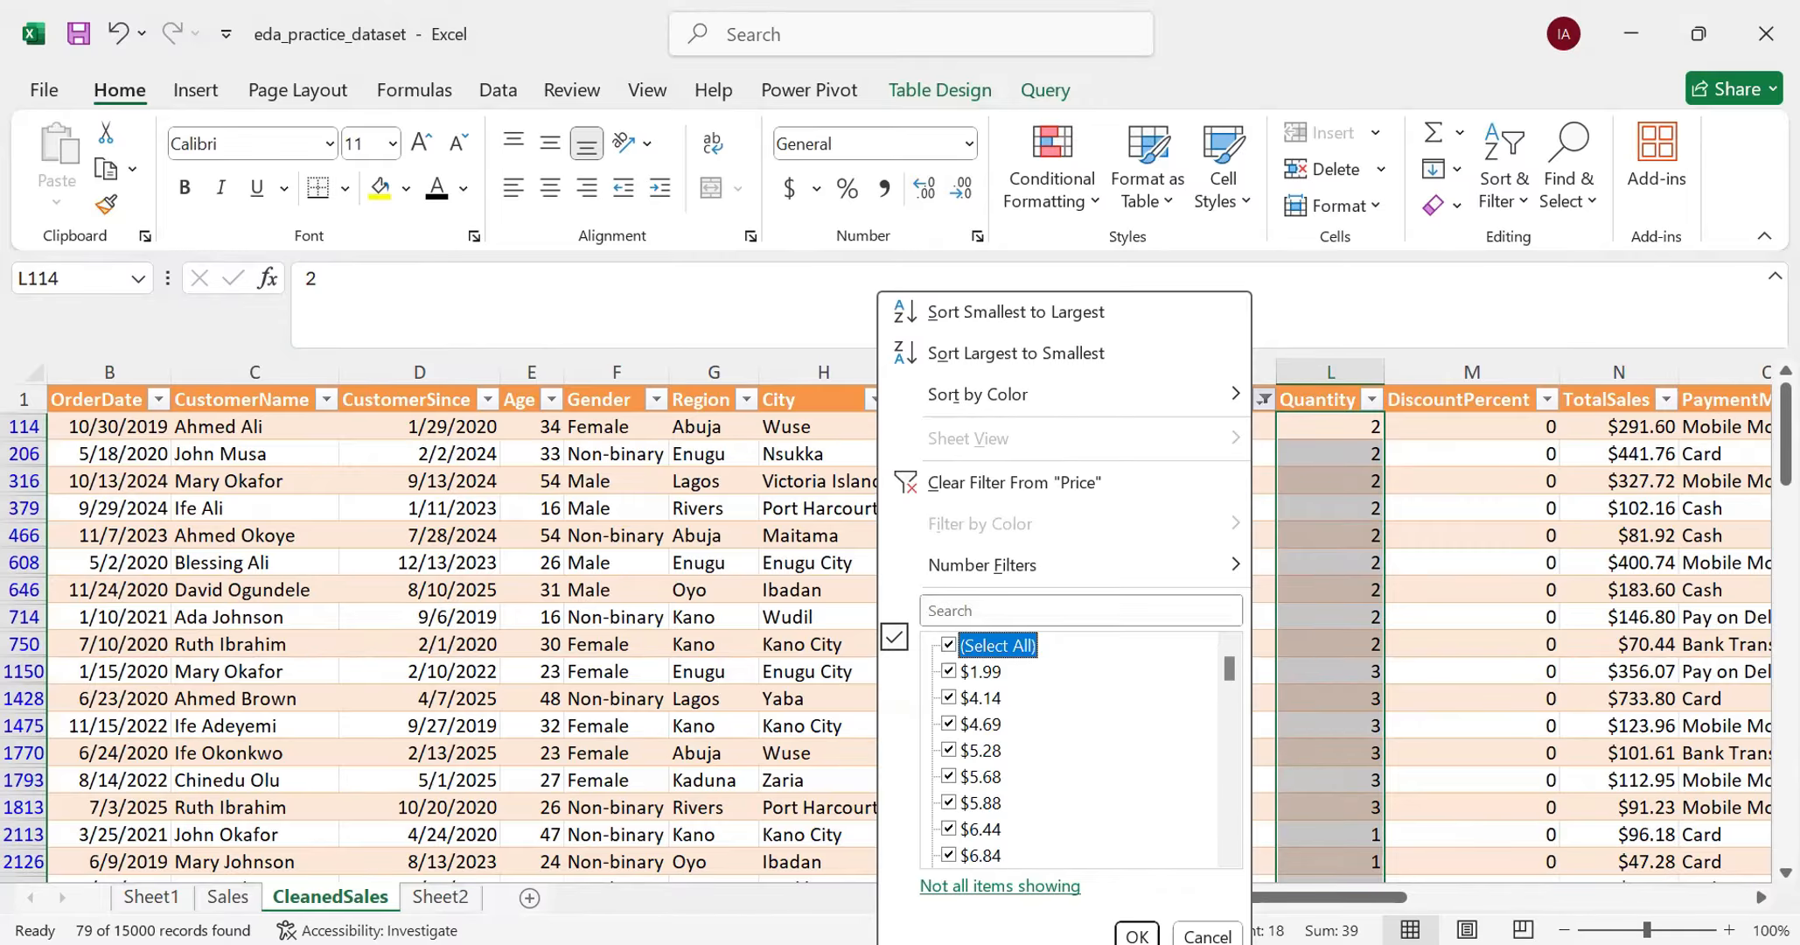
{"action": "key", "text": "Return"}
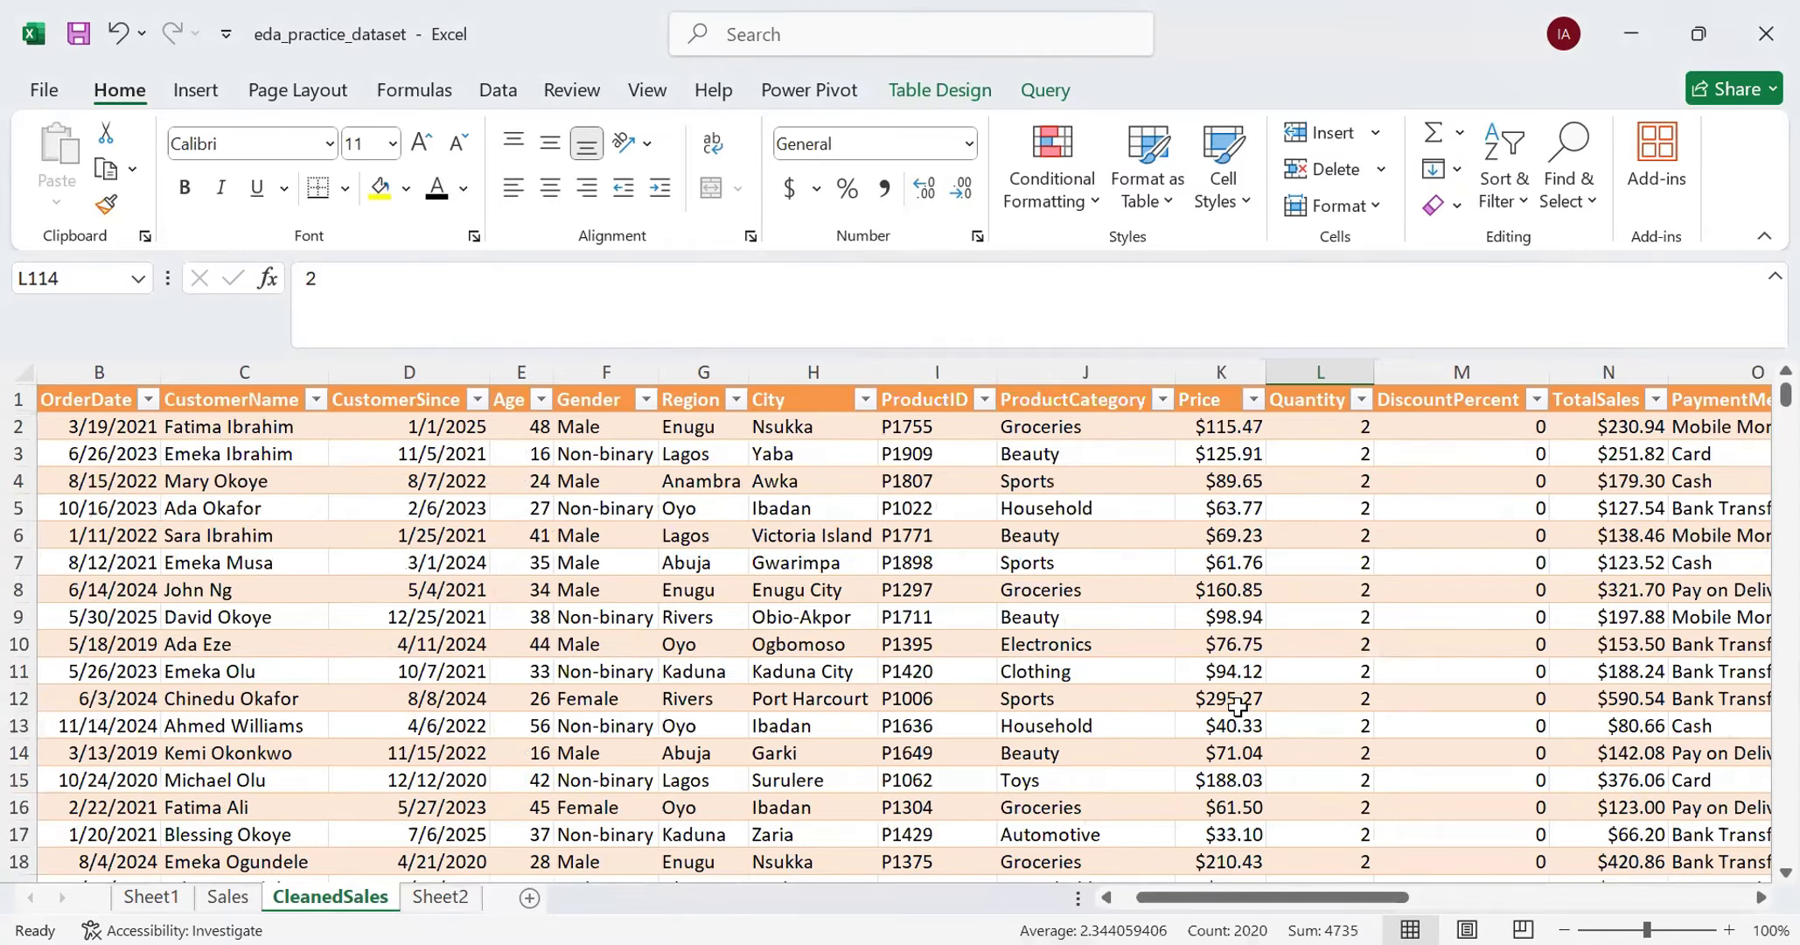
- Look down the unfiltered Price column to the blank in row 316 and compare it with the price directly above
{"action": "scroll", "coordinate": [1236, 707], "scroll_direction": "down", "scroll_amount": 3}
{"action": "scroll", "coordinate": [1237, 706], "scroll_direction": "down", "scroll_amount": 5}
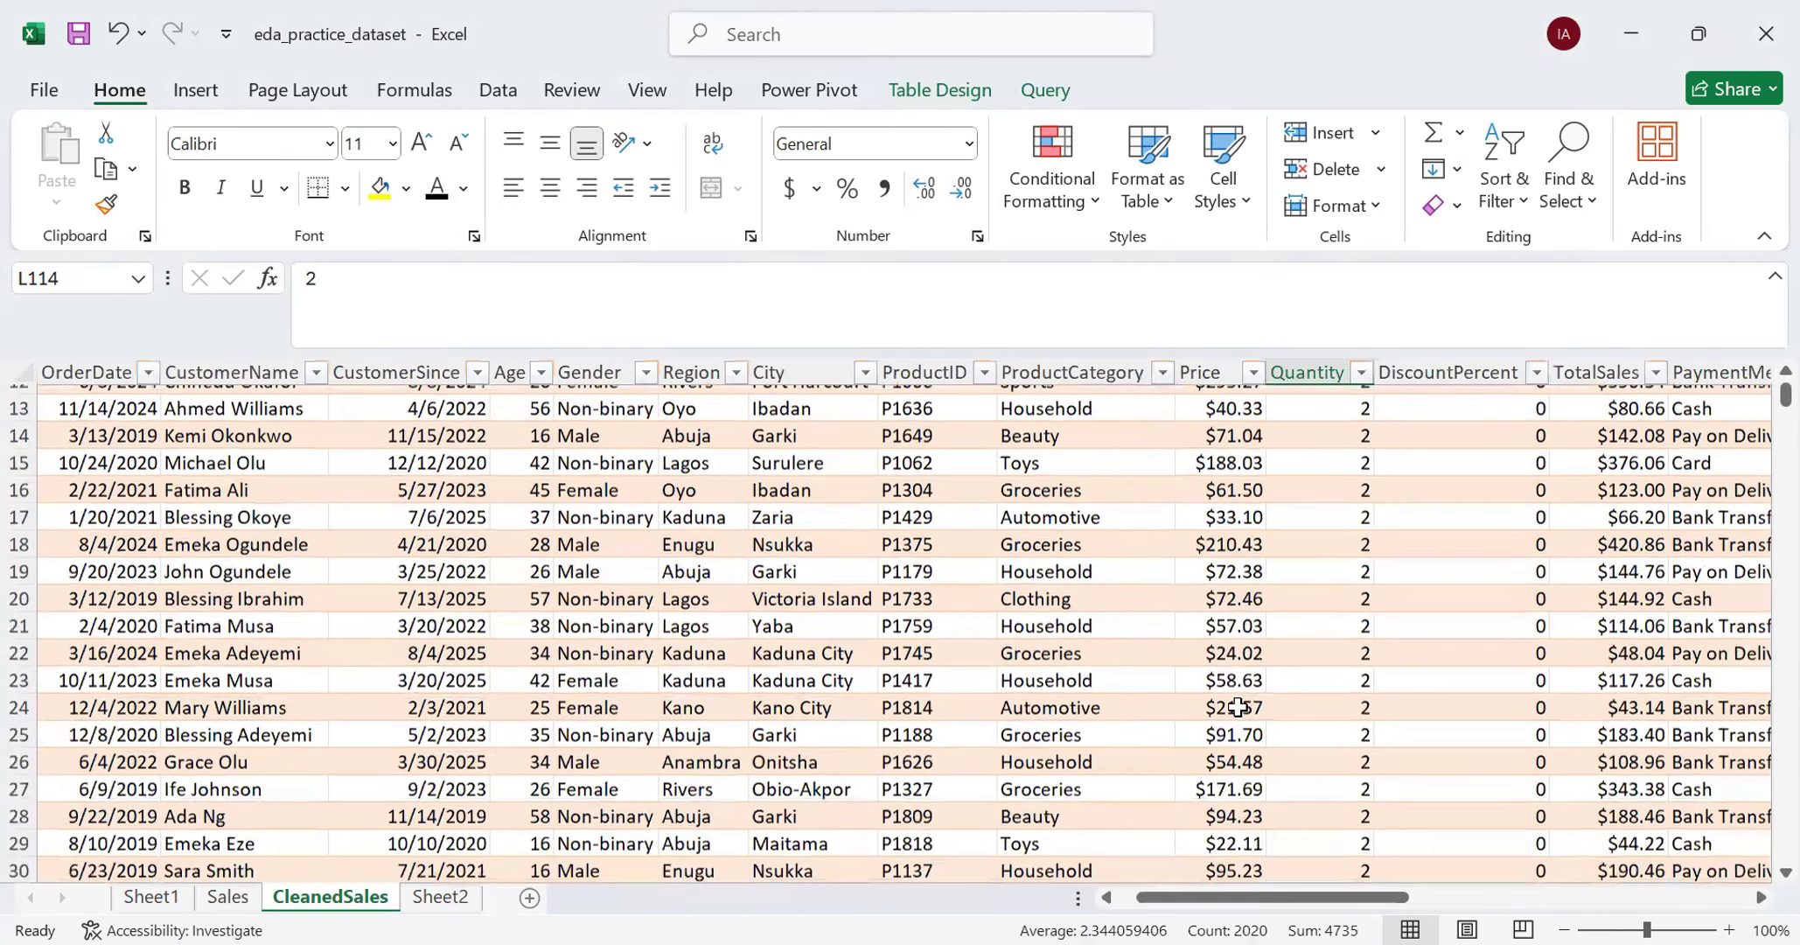
{"action": "scroll", "coordinate": [1236, 707], "scroll_direction": "down", "scroll_amount": 20}
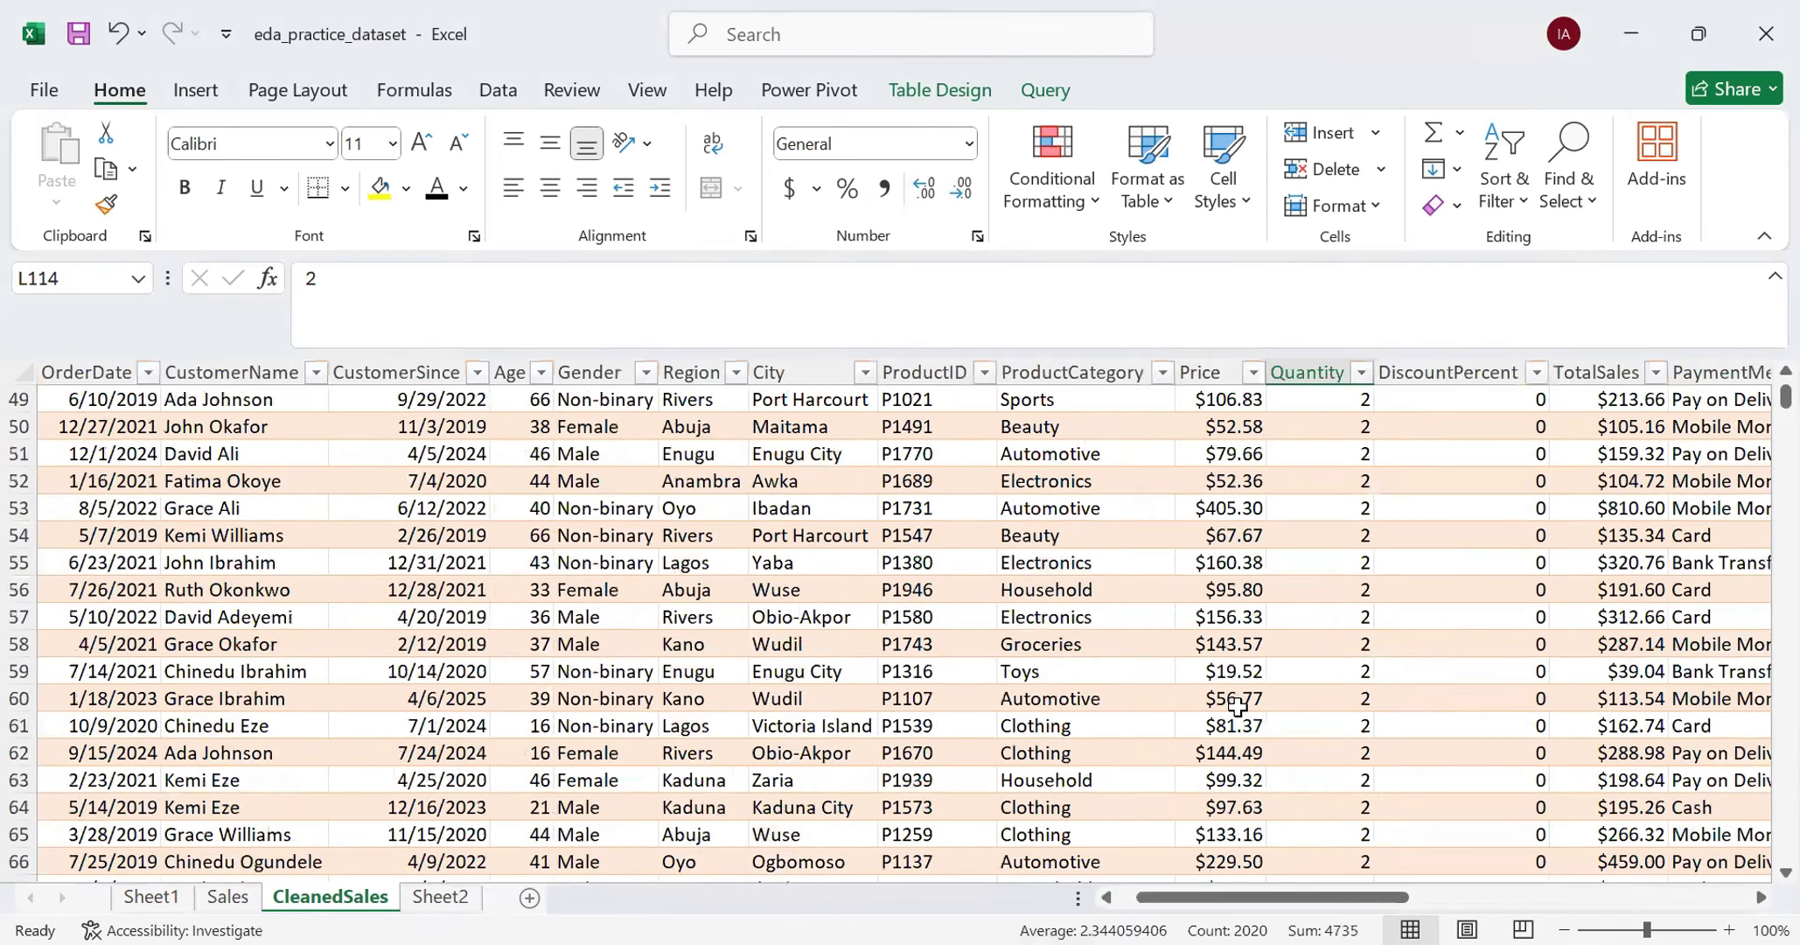
{"action": "scroll", "coordinate": [1237, 707], "scroll_direction": "down", "scroll_amount": 20}
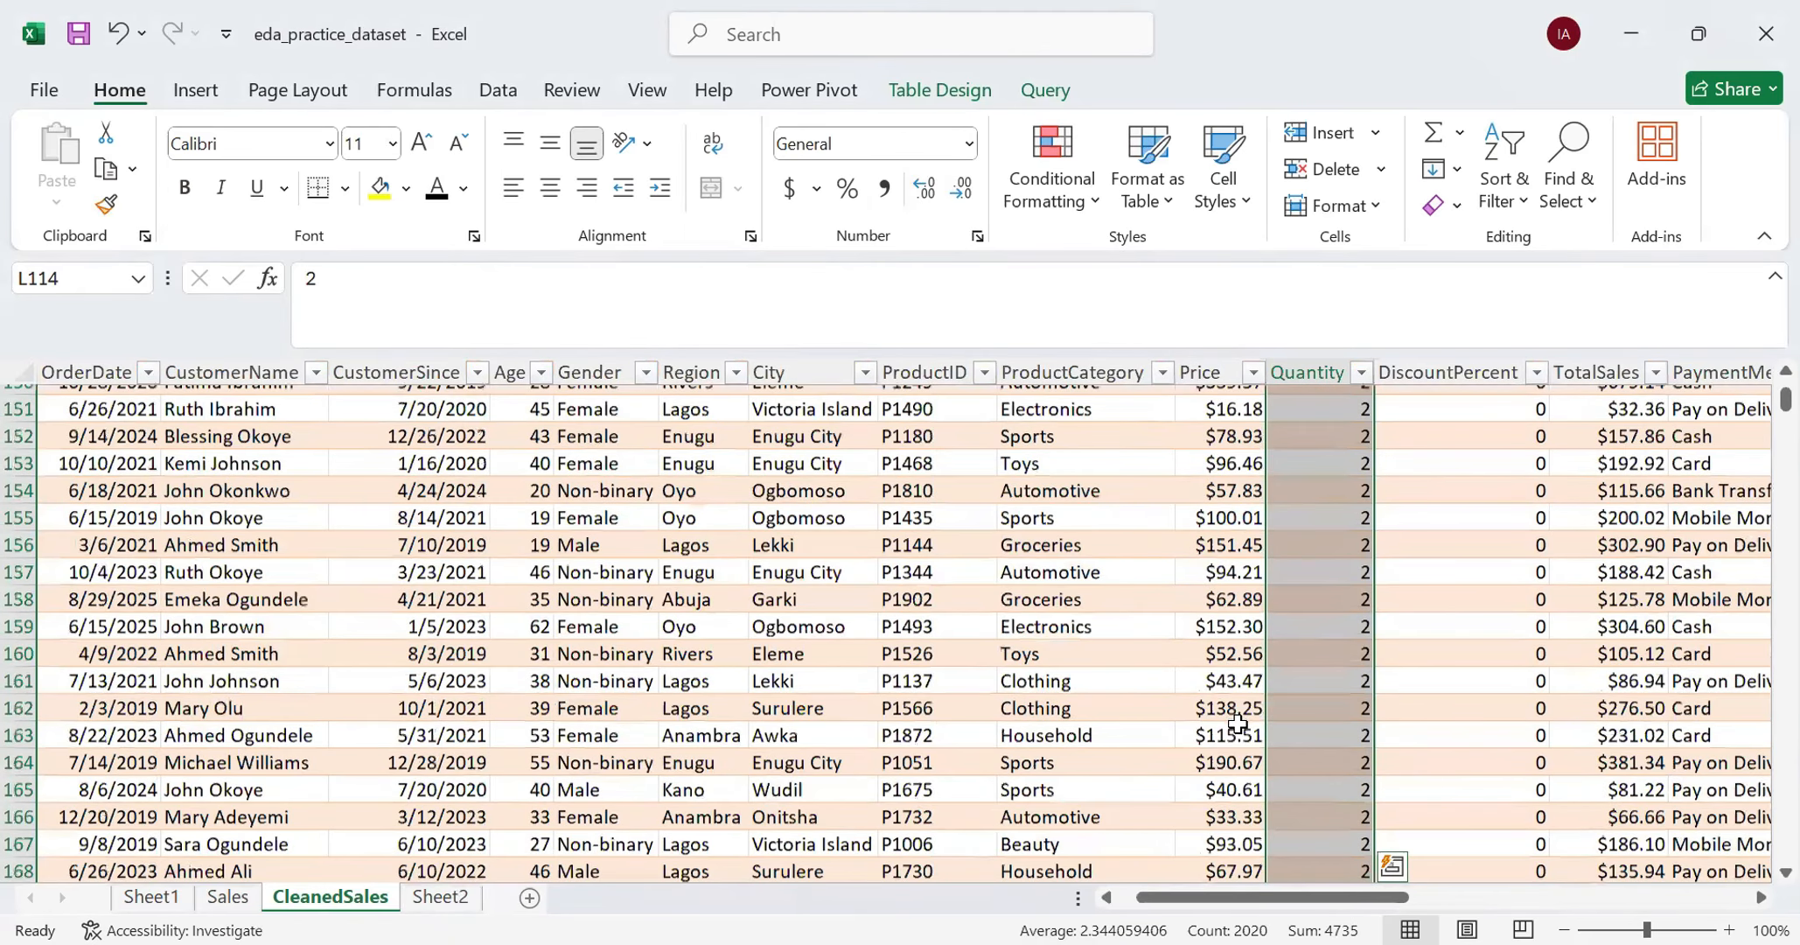
{"action": "scroll", "coordinate": [1237, 719], "scroll_direction": "down", "scroll_amount": 20}
{"action": "scroll", "coordinate": [1237, 725], "scroll_direction": "down", "scroll_amount": 7}
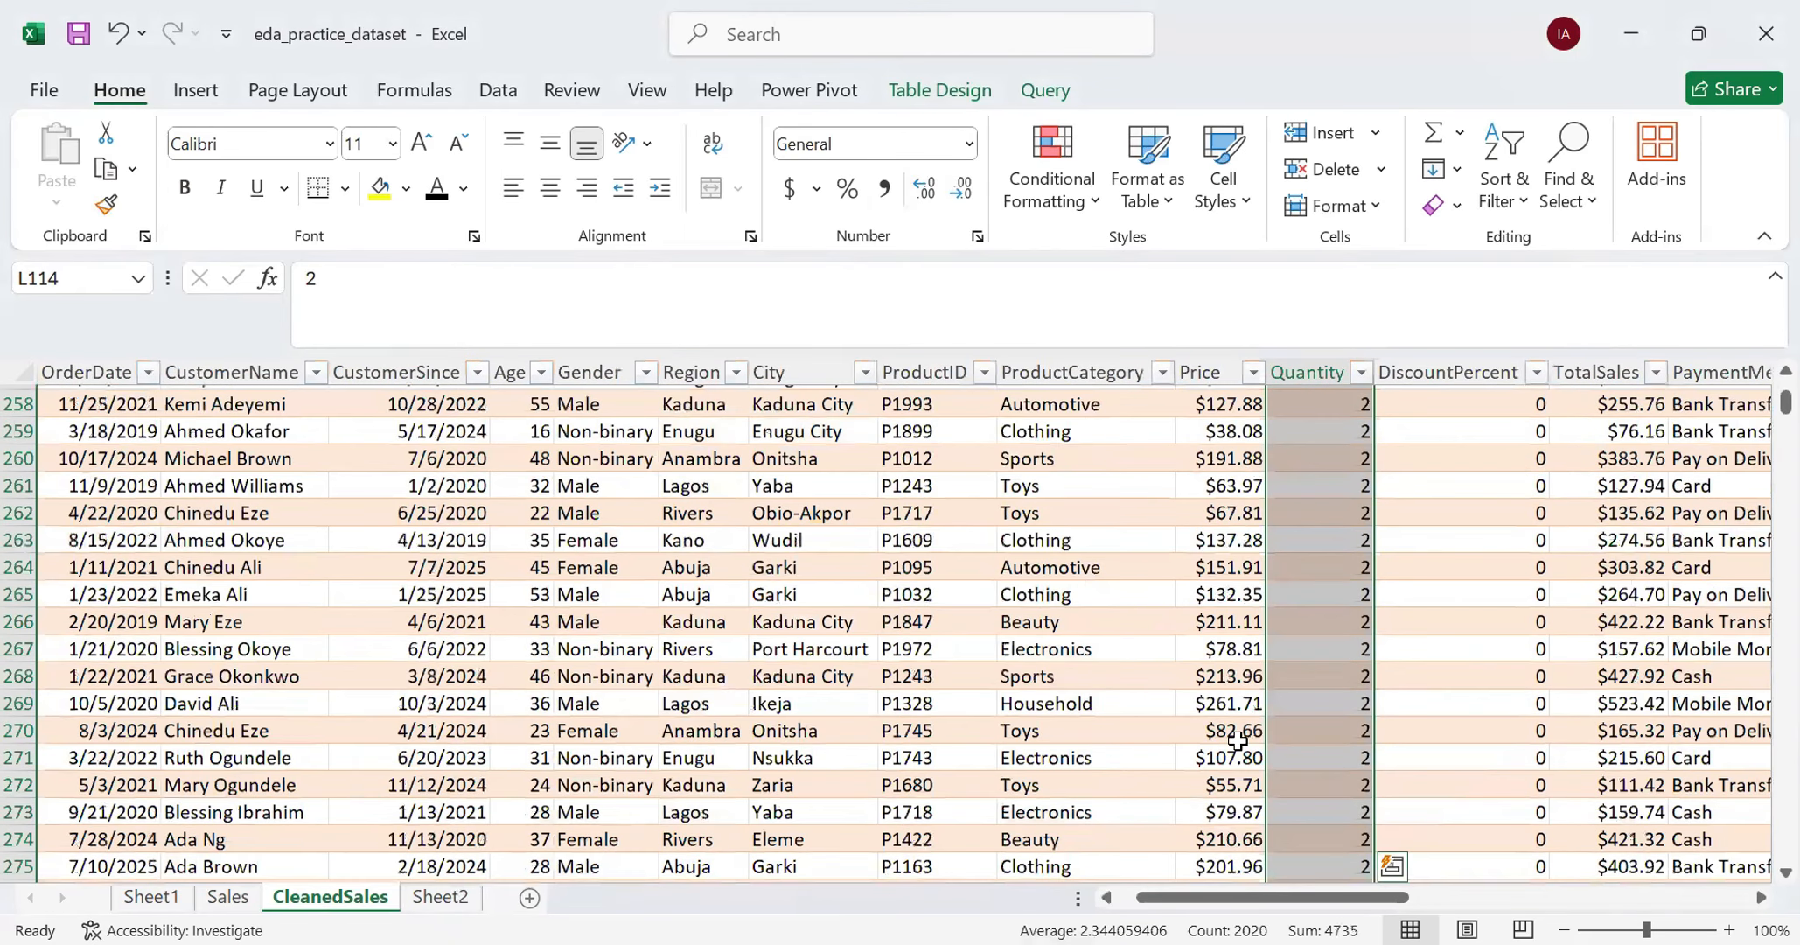
{"action": "scroll", "coordinate": [1237, 740], "scroll_direction": "down", "scroll_amount": 14}
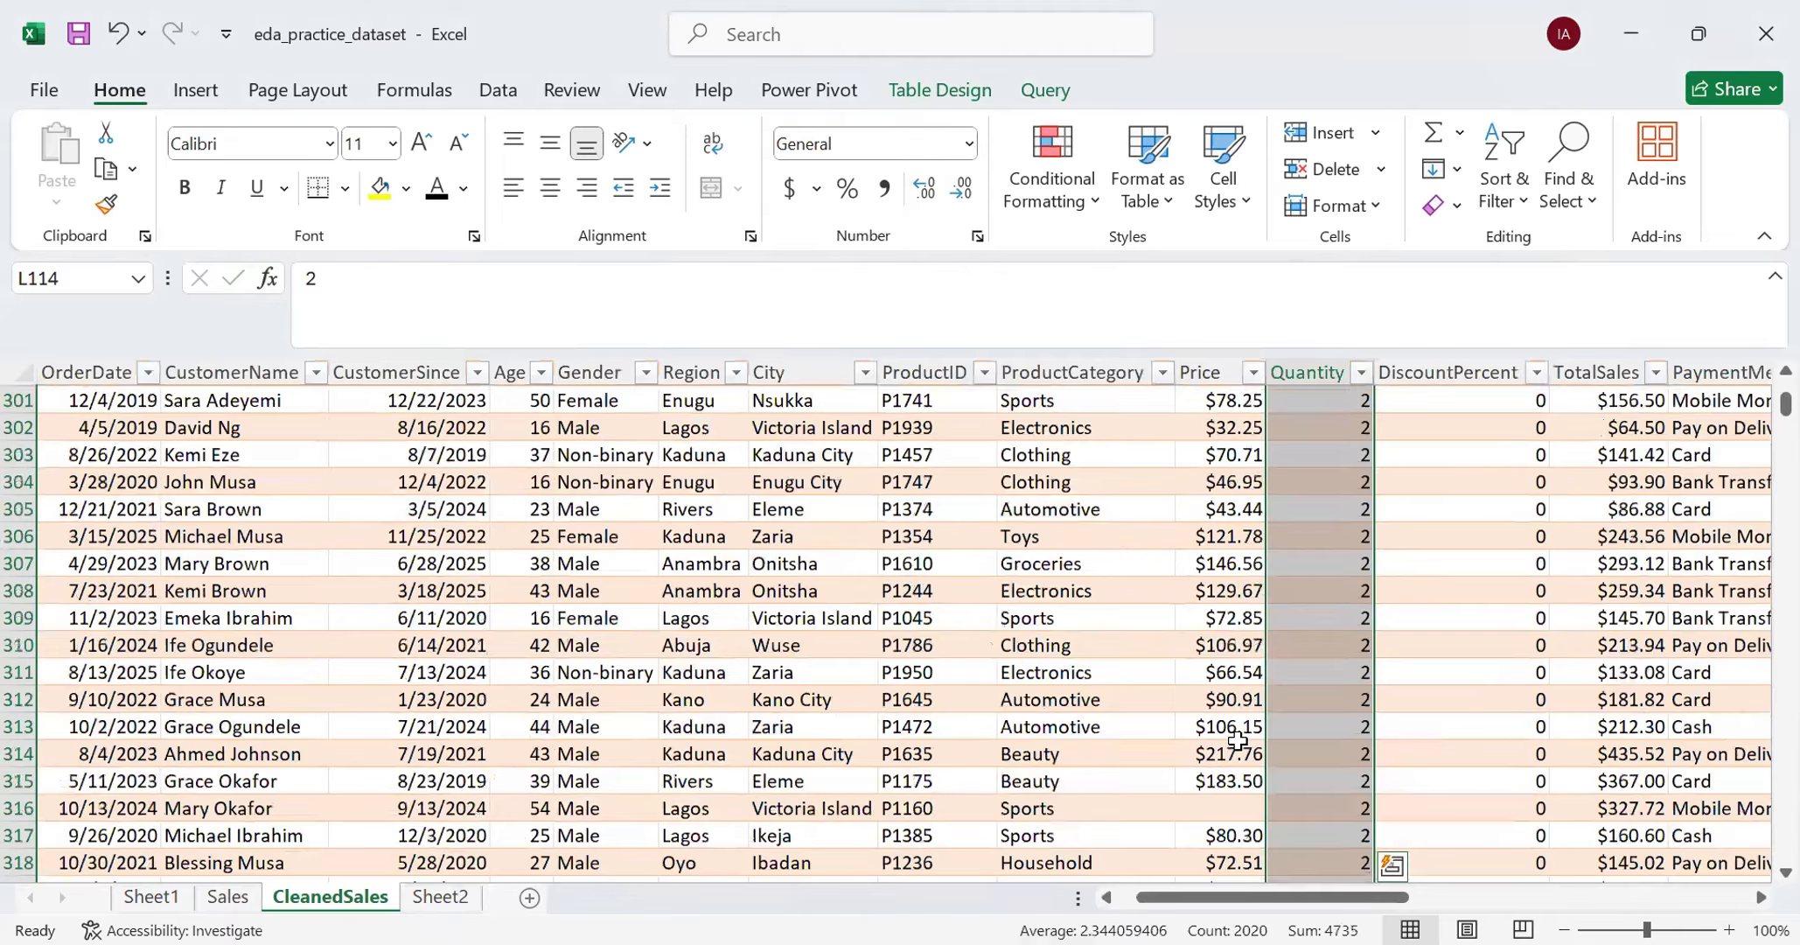
{"action": "scroll", "coordinate": [1236, 740], "scroll_direction": "down", "scroll_amount": 2}
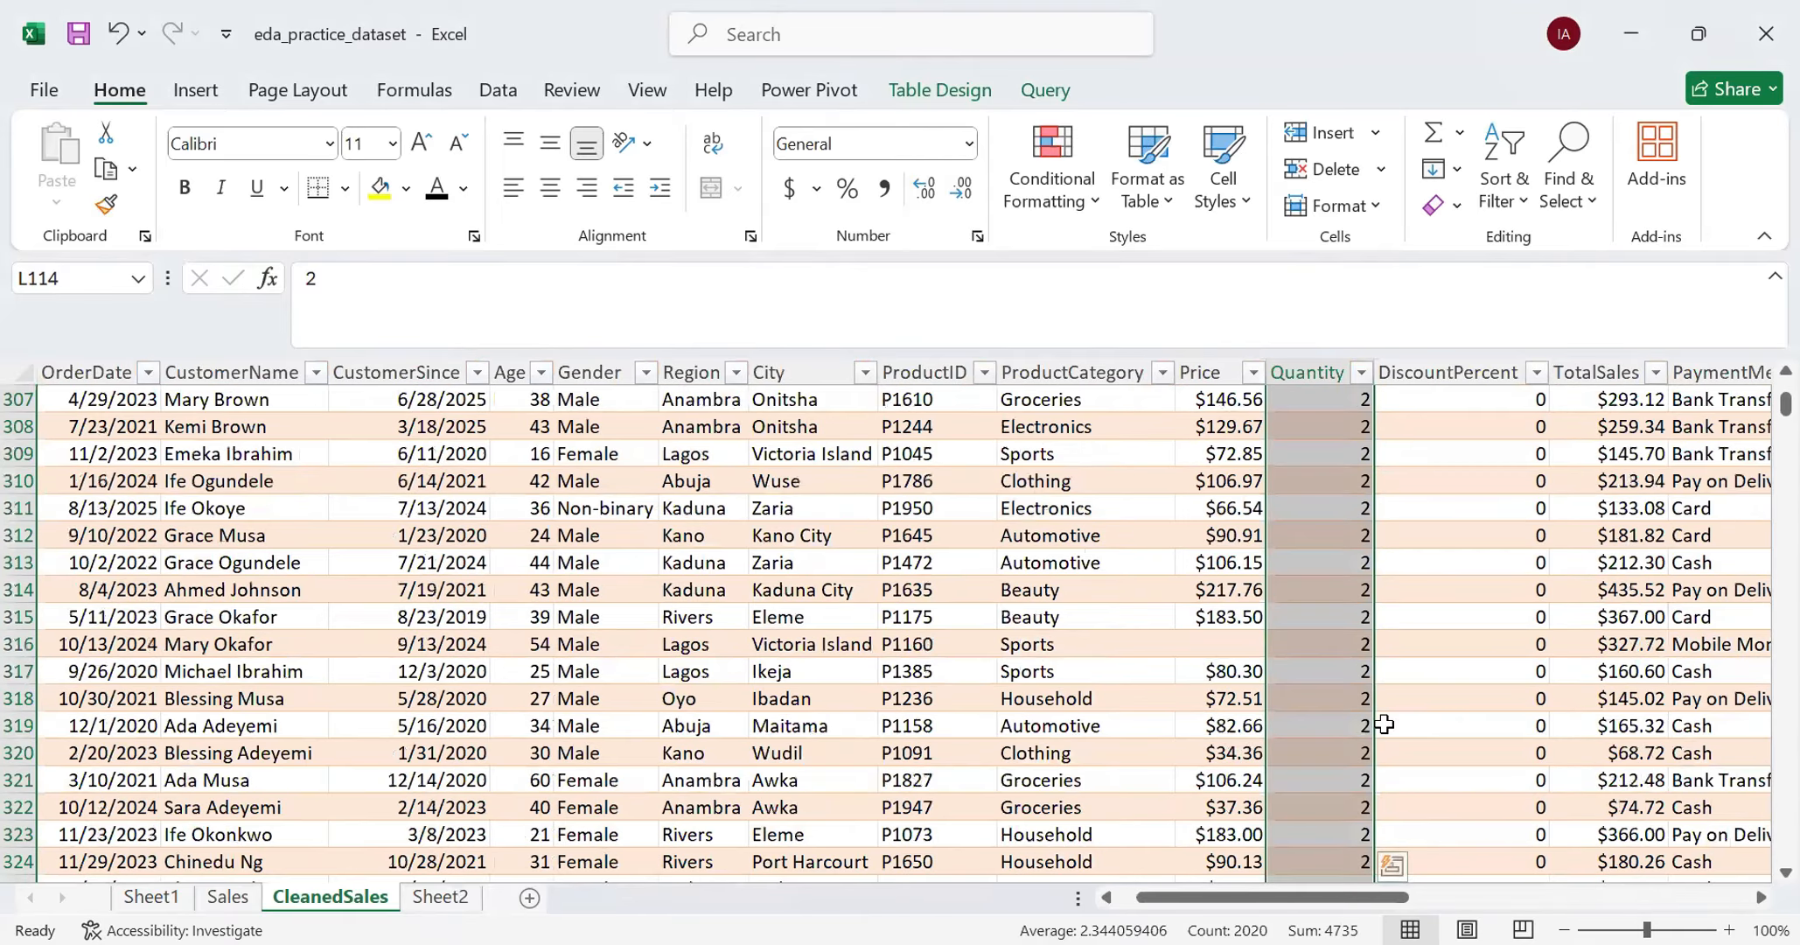
{"action": "left_click", "coordinate": [1229, 621]}
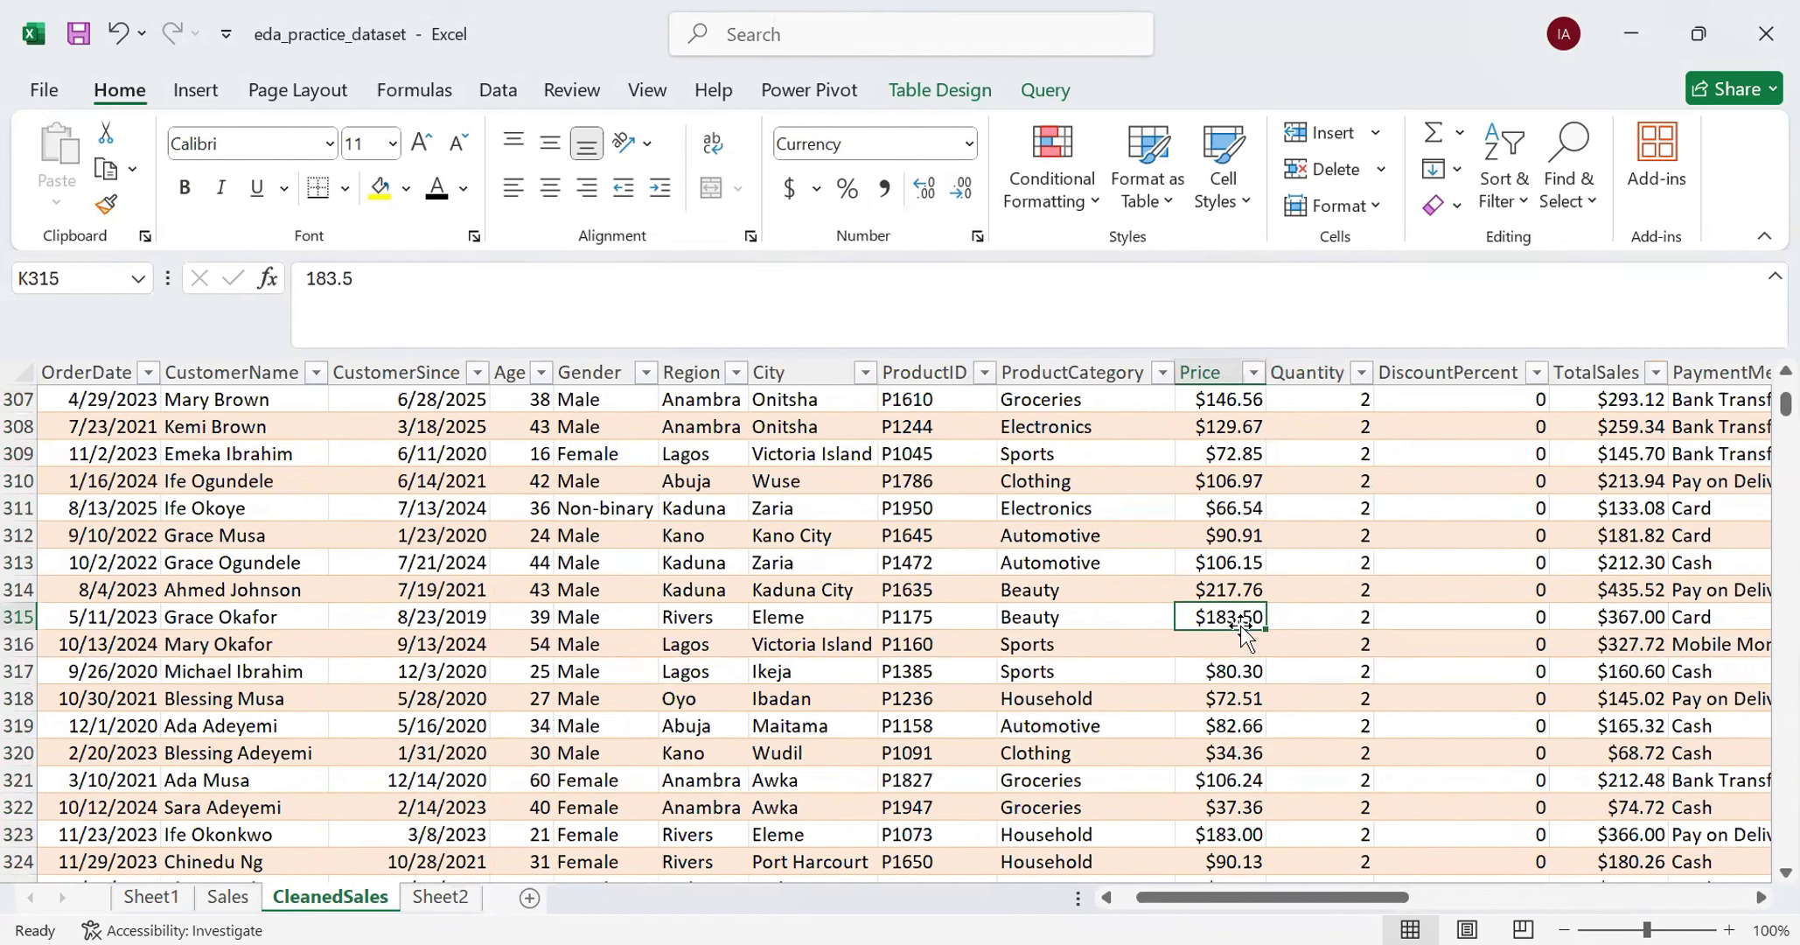
{"action": "left_click", "coordinate": [1223, 640]}
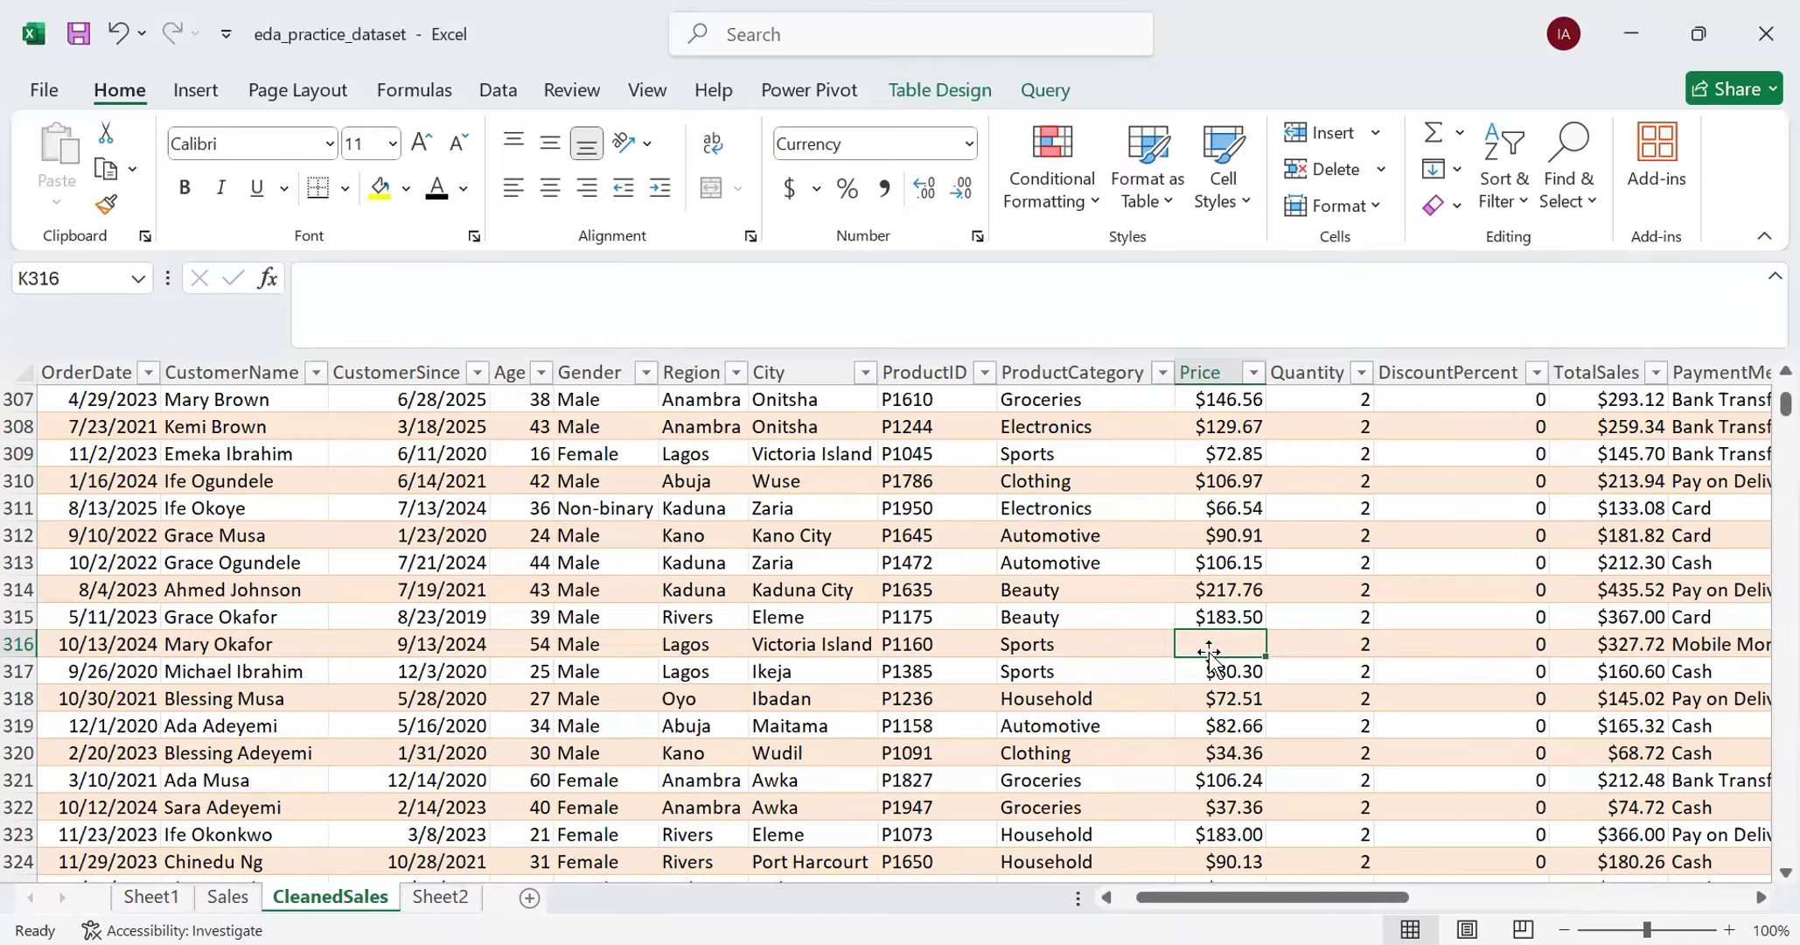
- Examine row 316 across from Quantity to Comments, and view the remaining columns through ShippingMethod
{"action": "key", "text": "Right"}
{"action": "key", "text": "Right"}
{"action": "key", "text": "Right"}
{"action": "key", "text": "Right"}
{"action": "key", "text": "Right"}
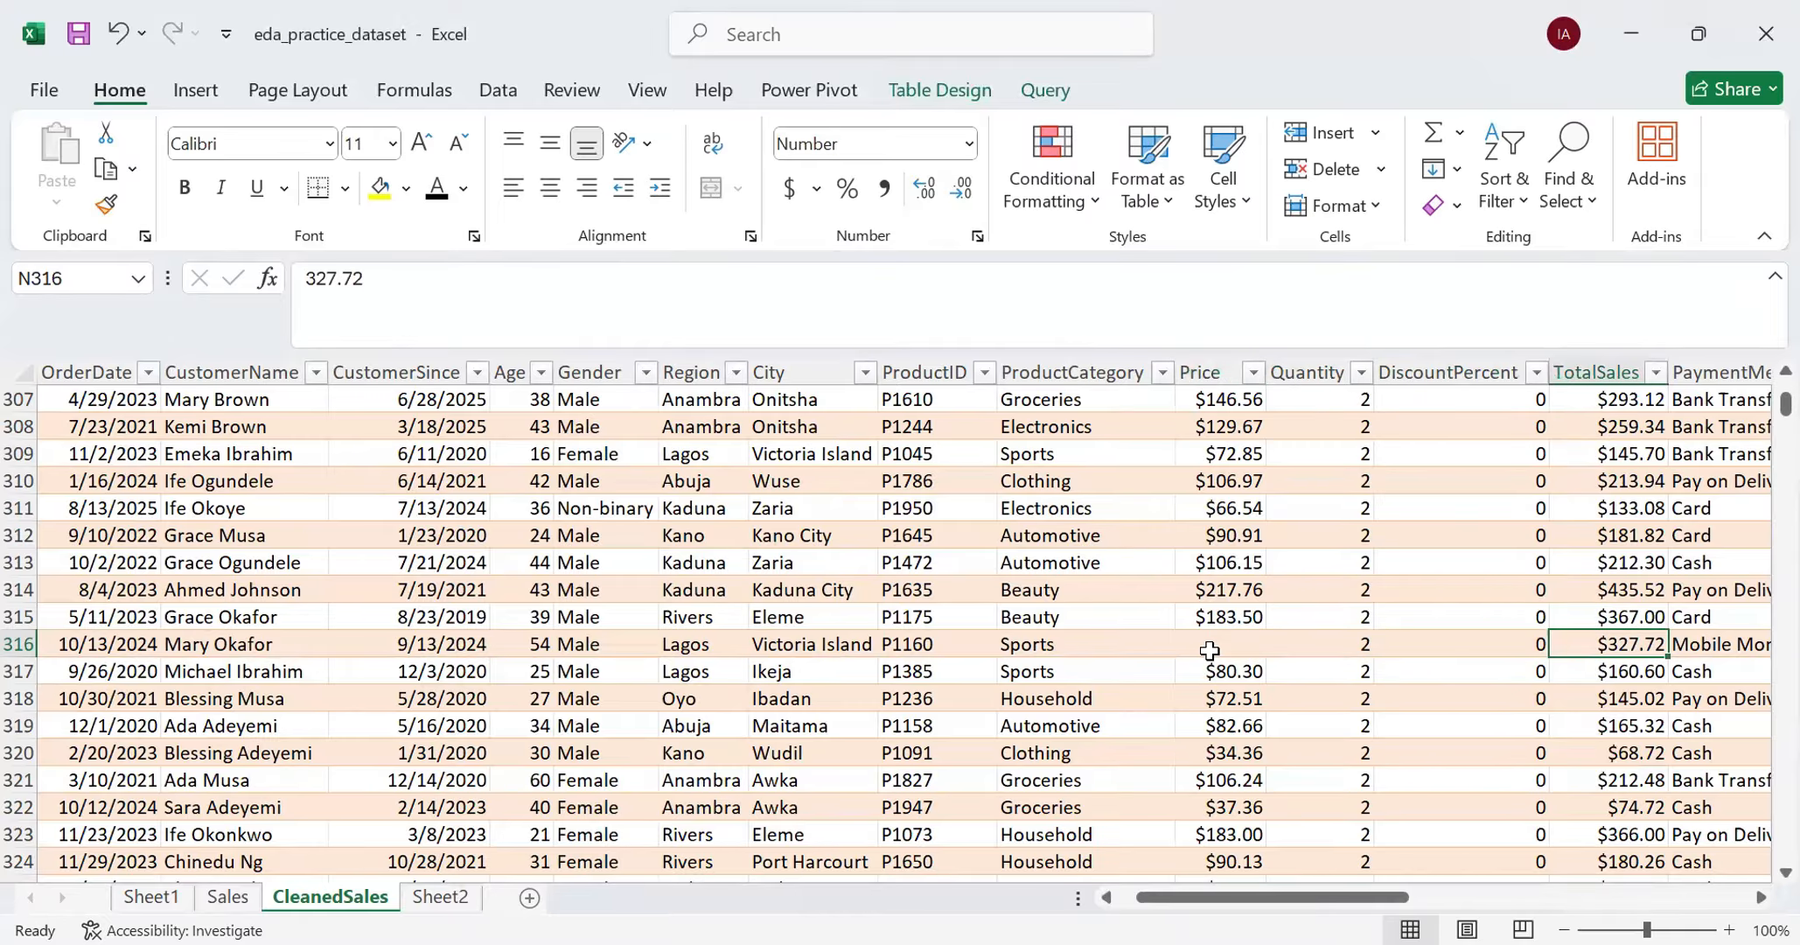
{"action": "key", "text": "Right"}
{"action": "key", "text": "Right"}
{"action": "key", "text": "Right"}
{"action": "key", "text": "Right"}
{"action": "key", "text": "Right"}
{"action": "key", "text": "Right"}
{"action": "key", "text": "Right"}
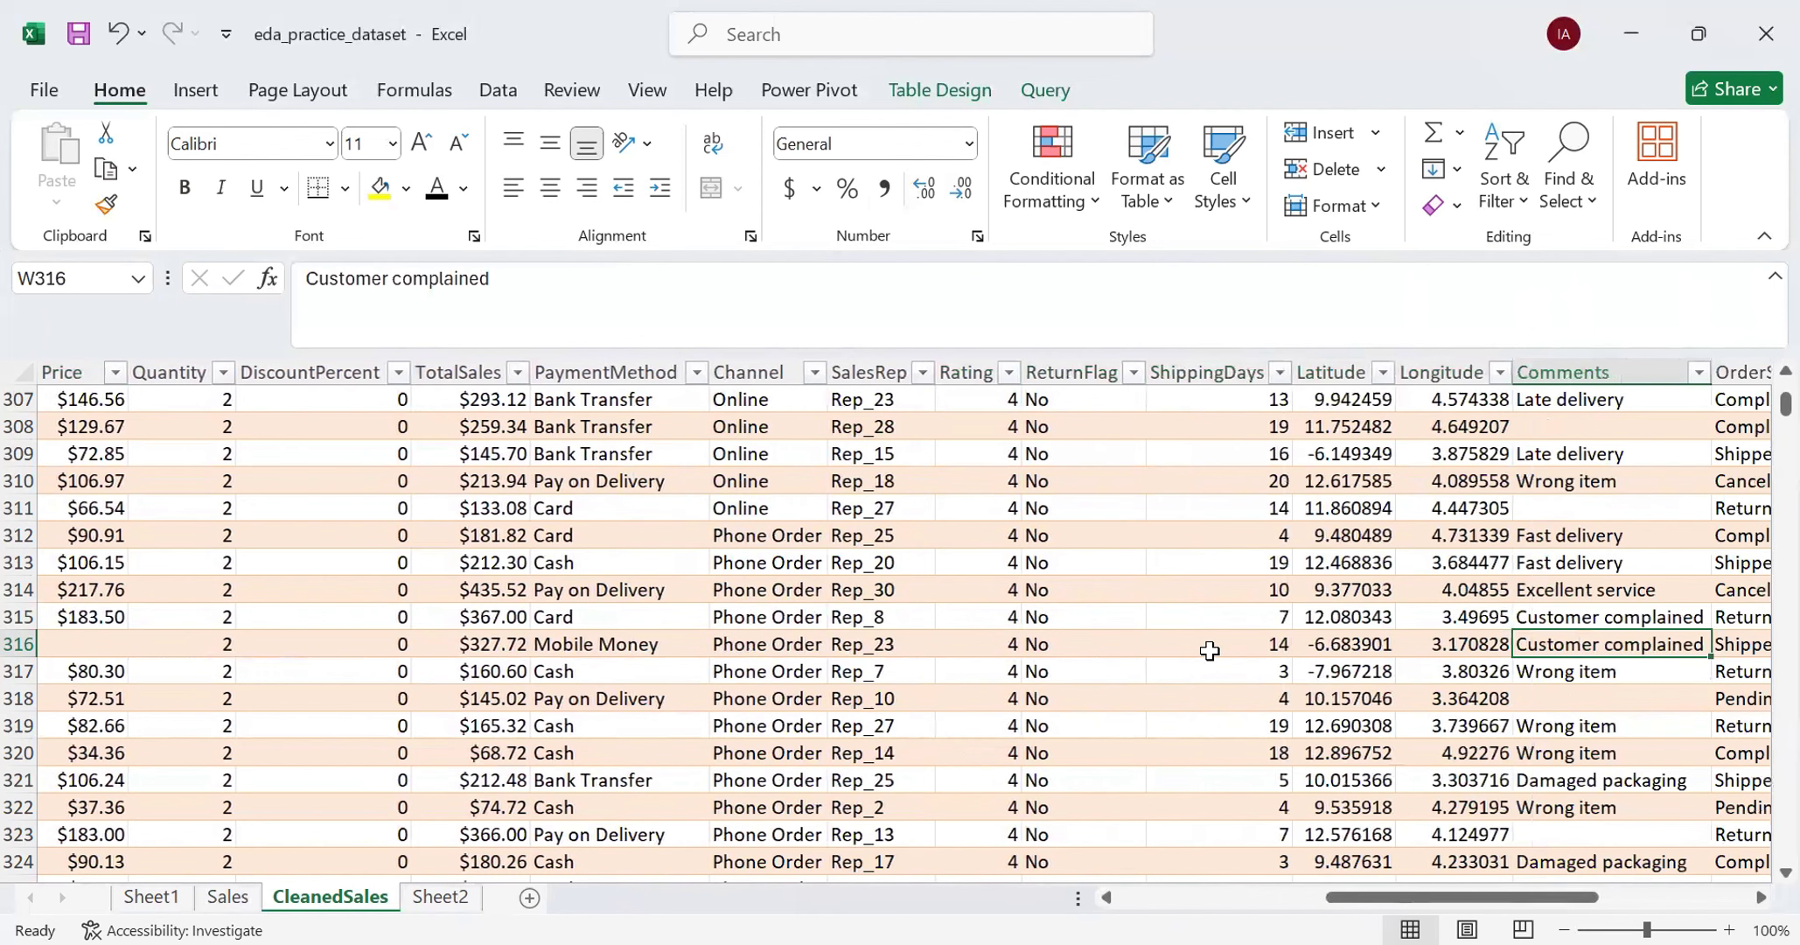
{"action": "key", "text": "Left"}
{"action": "key", "text": "Left"}
{"action": "key", "text": "Left"}
{"action": "key", "text": "Left"}
{"action": "key", "text": "Left"}
{"action": "key", "text": "Left"}
{"action": "key", "text": "Left"}
{"action": "key", "text": "Left"}
{"action": "key", "text": "Left"}
{"action": "key", "text": "Left"}
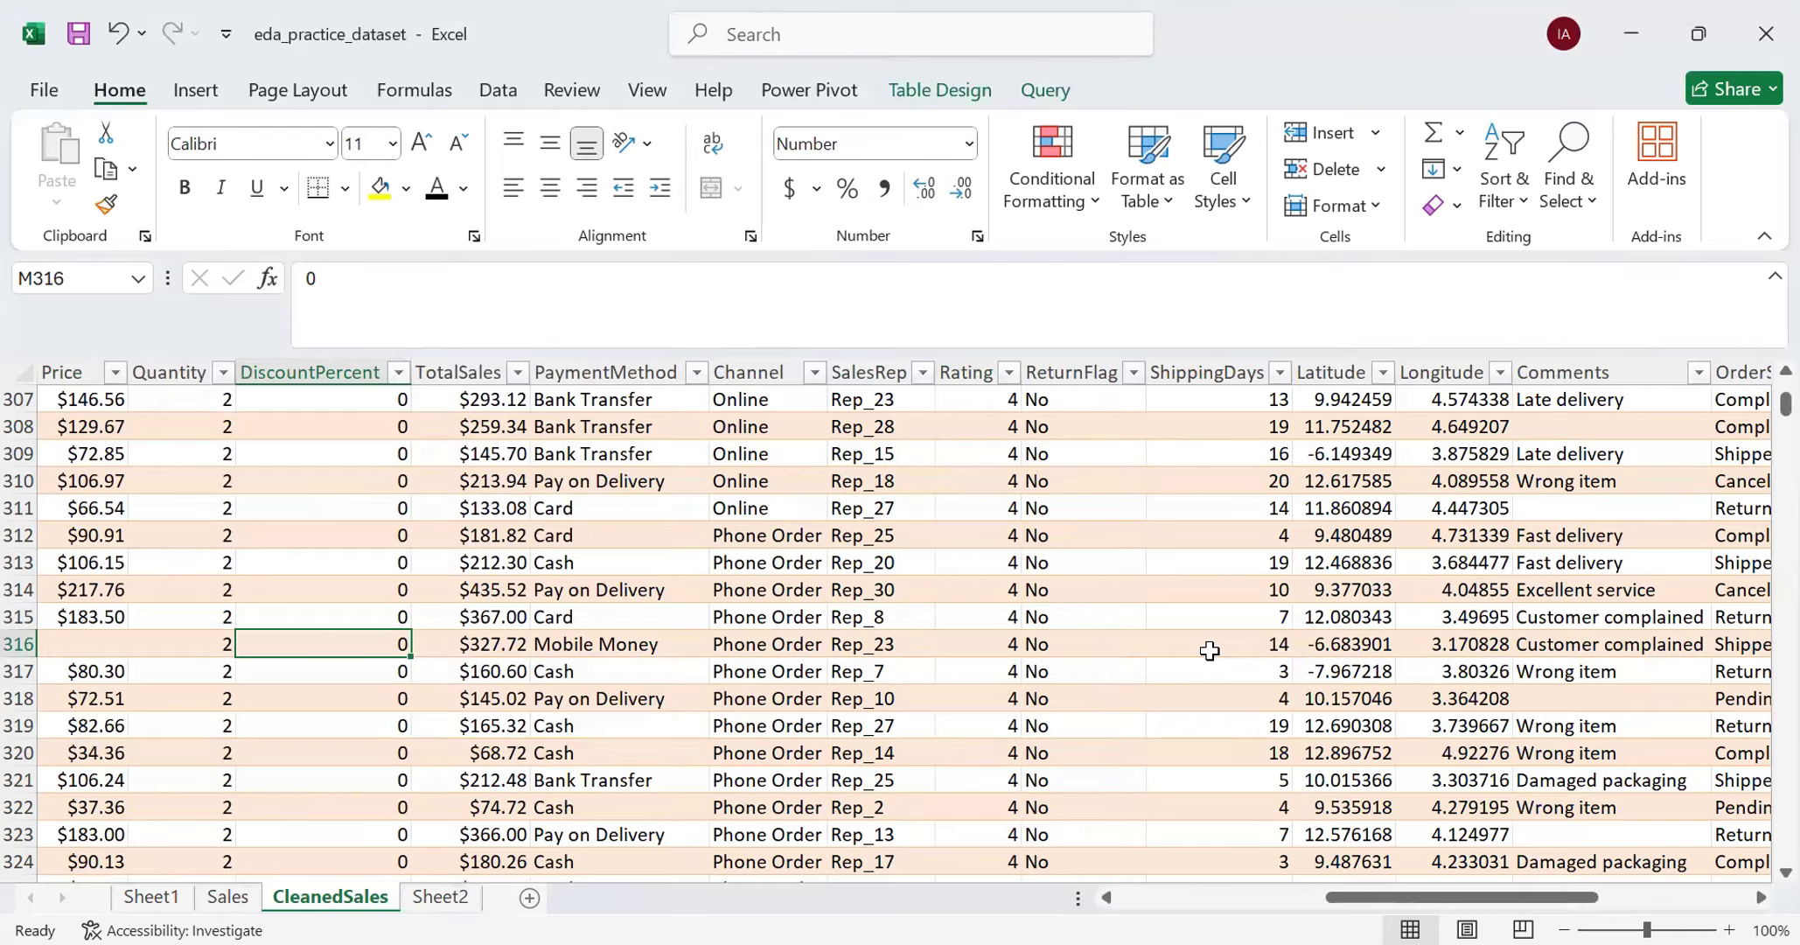
{"action": "key", "text": "alt+Tab"}
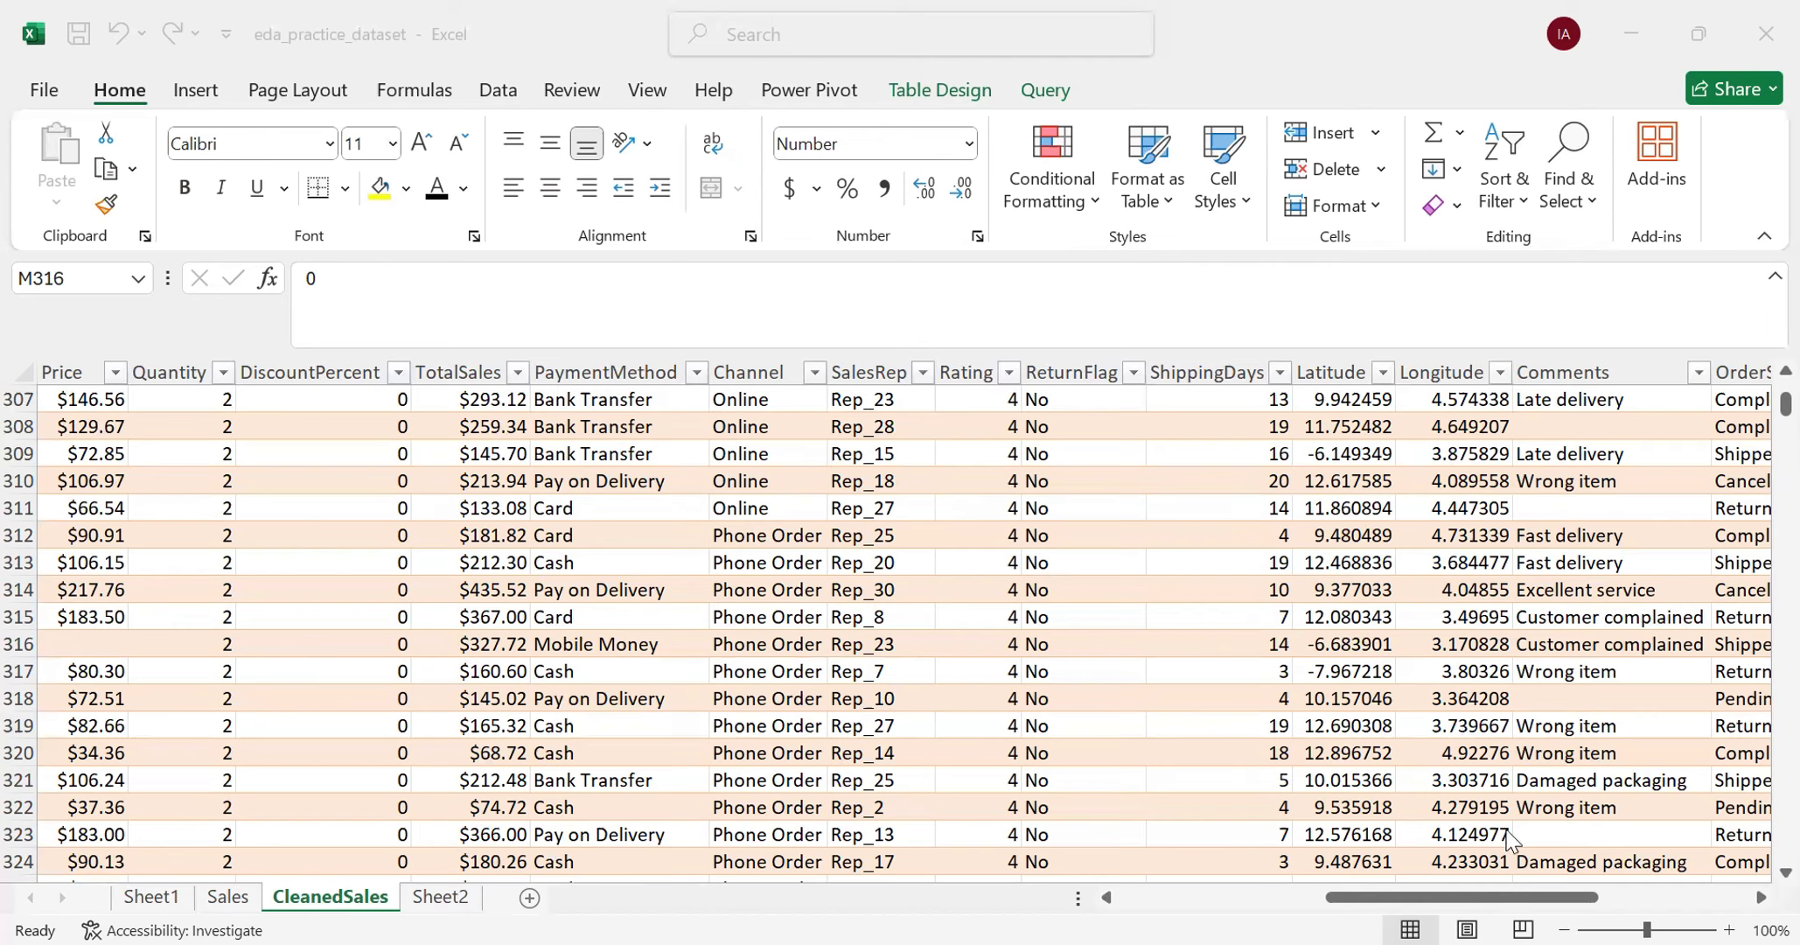
{"action": "left_click", "coordinate": [1428, 905]}
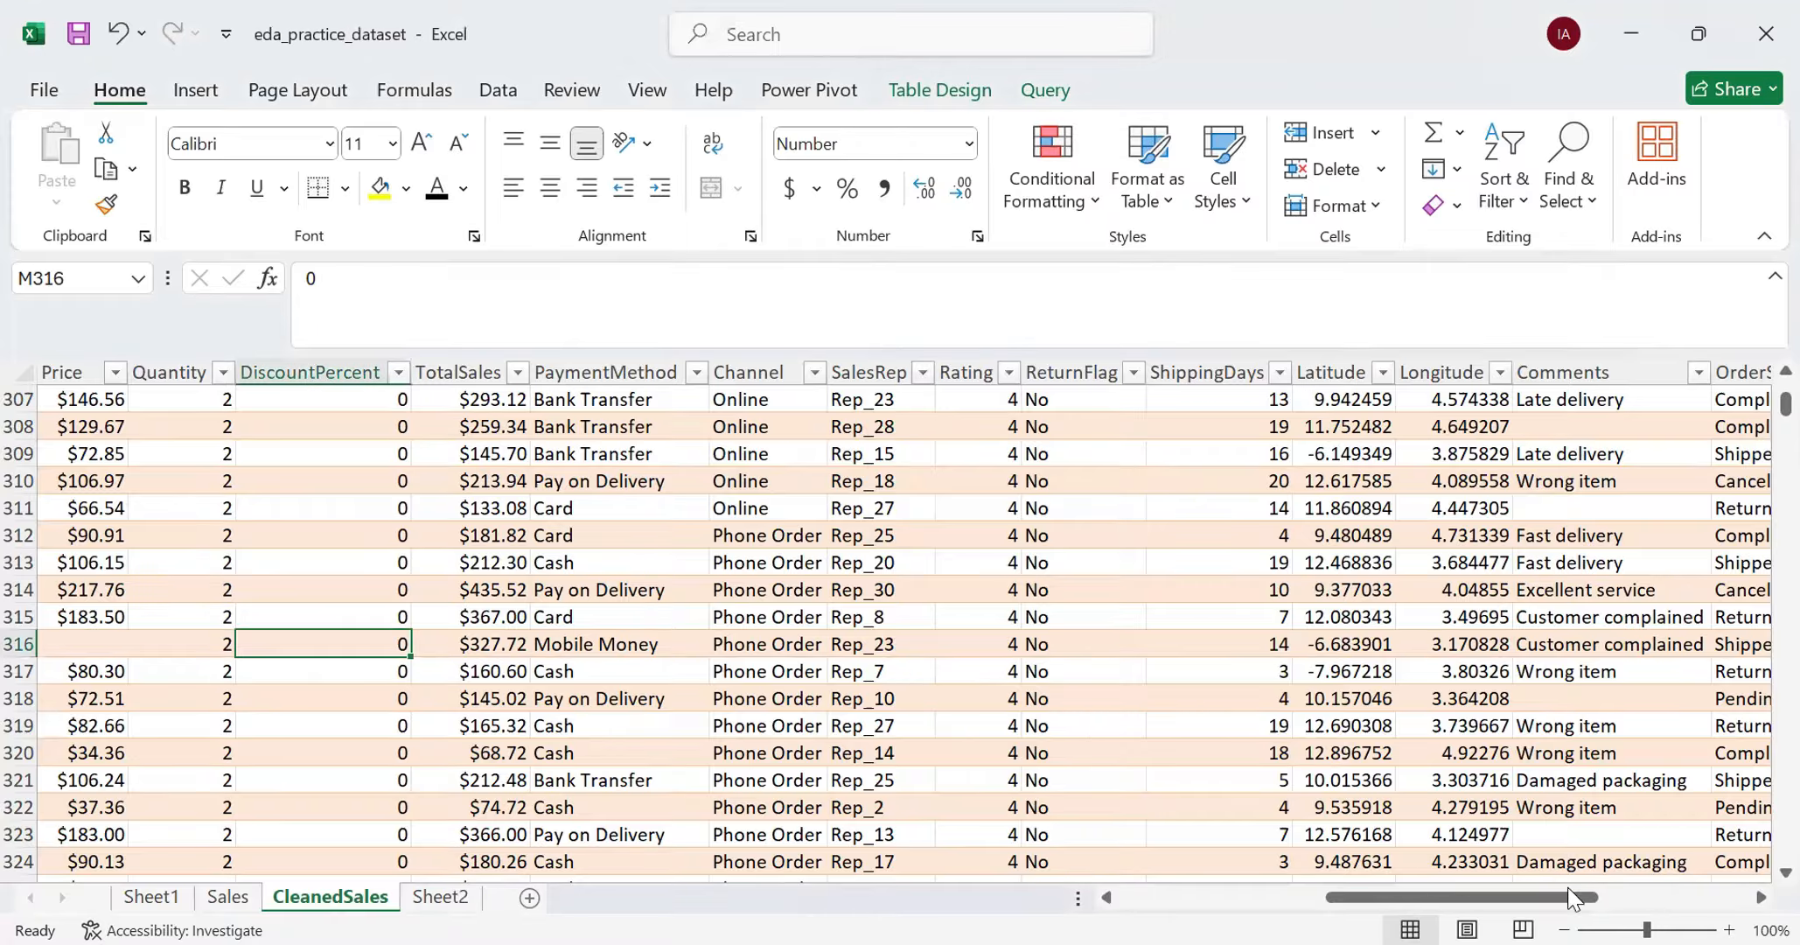
{"action": "left_click_drag", "start_coordinate": [1548, 901], "coordinate": [1699, 901]}
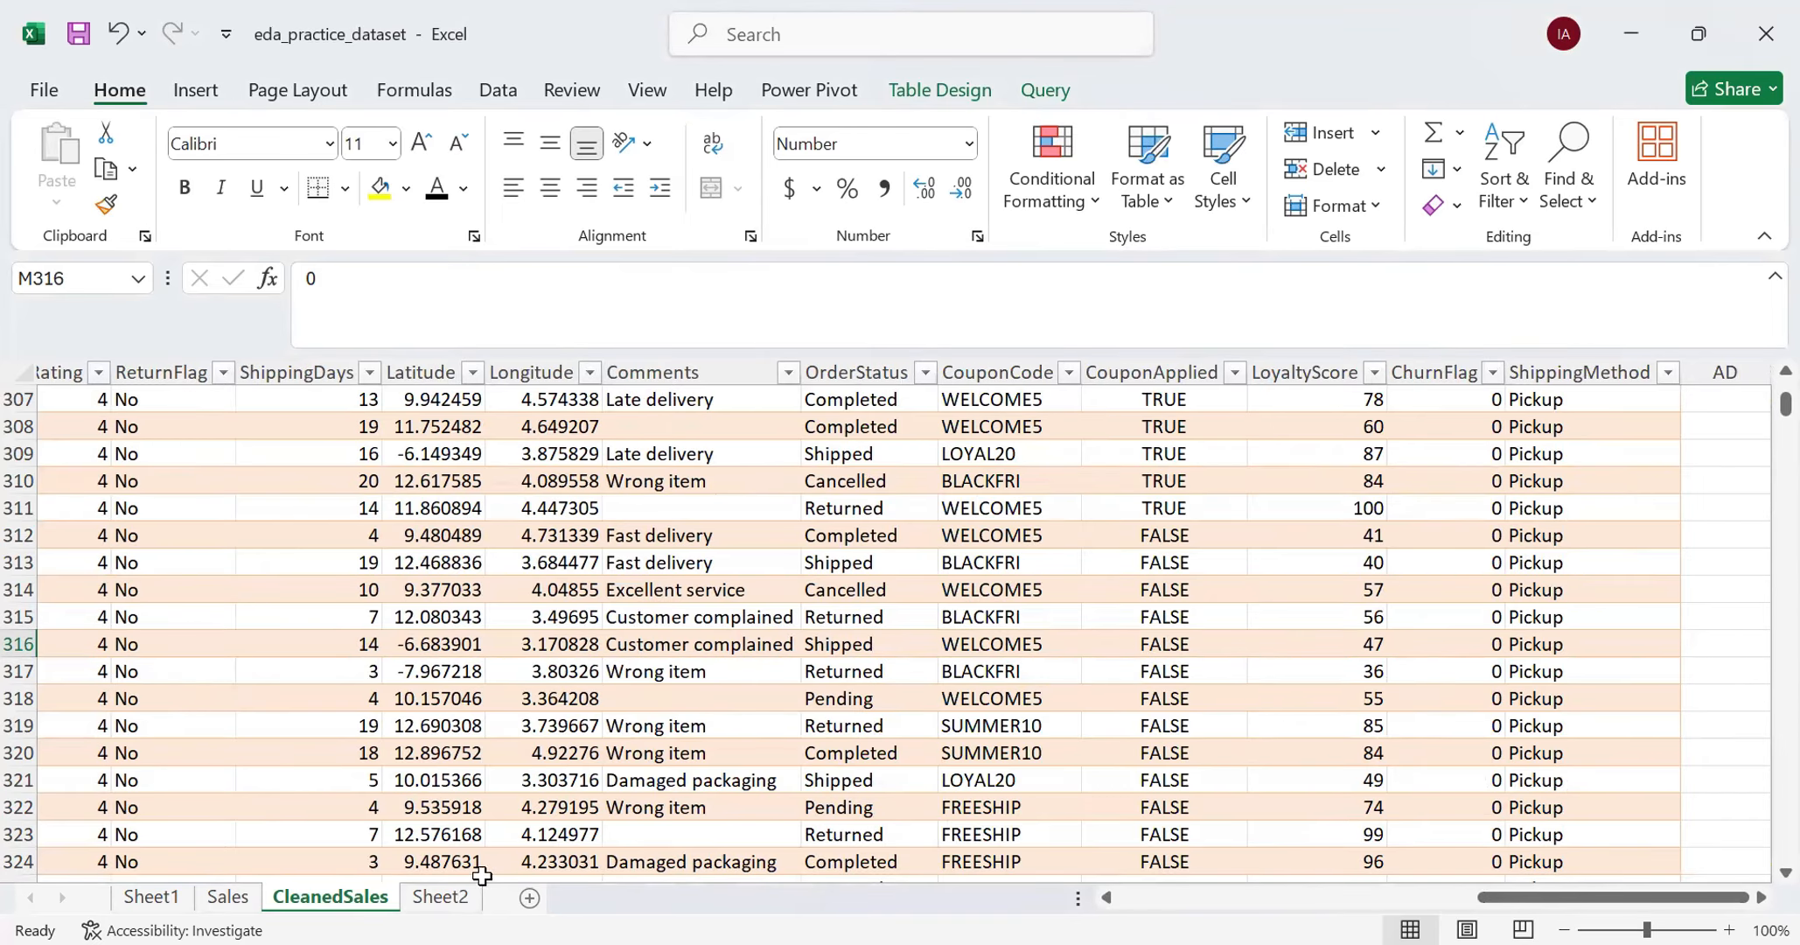
- Enter the label COUNT in cell A3 of Sheet2, below the Descriptive Statistics heading
{"action": "left_click", "coordinate": [459, 896]}
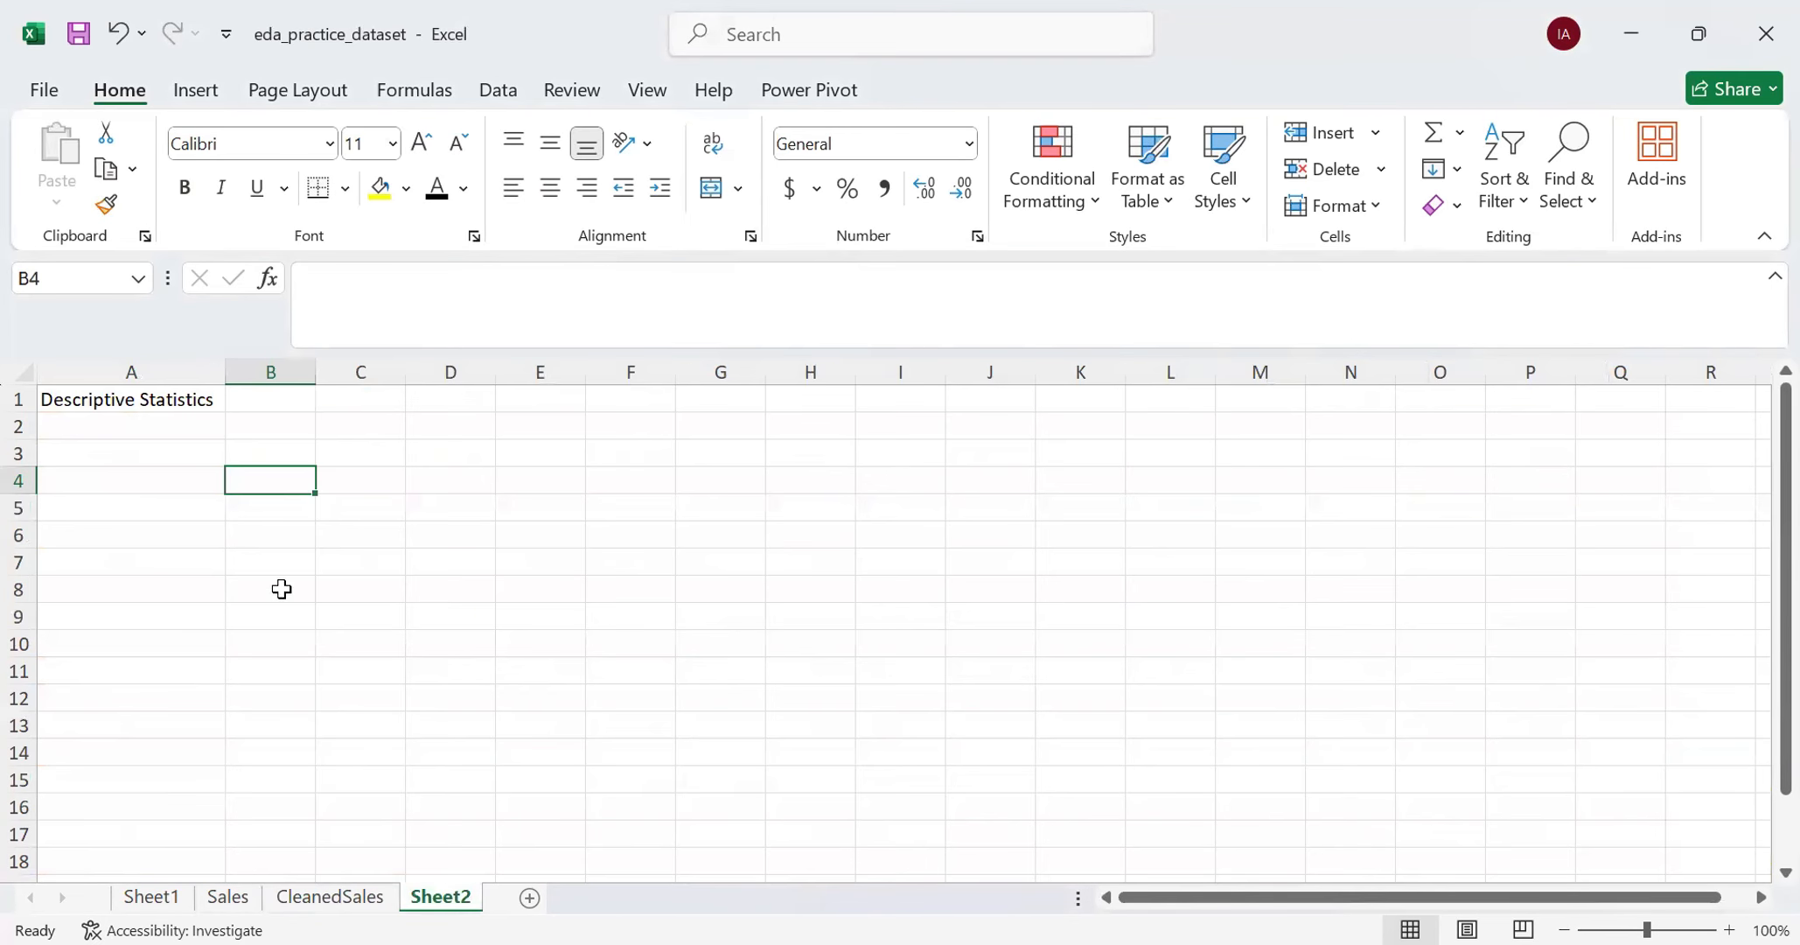
{"action": "left_click", "coordinate": [95, 458]}
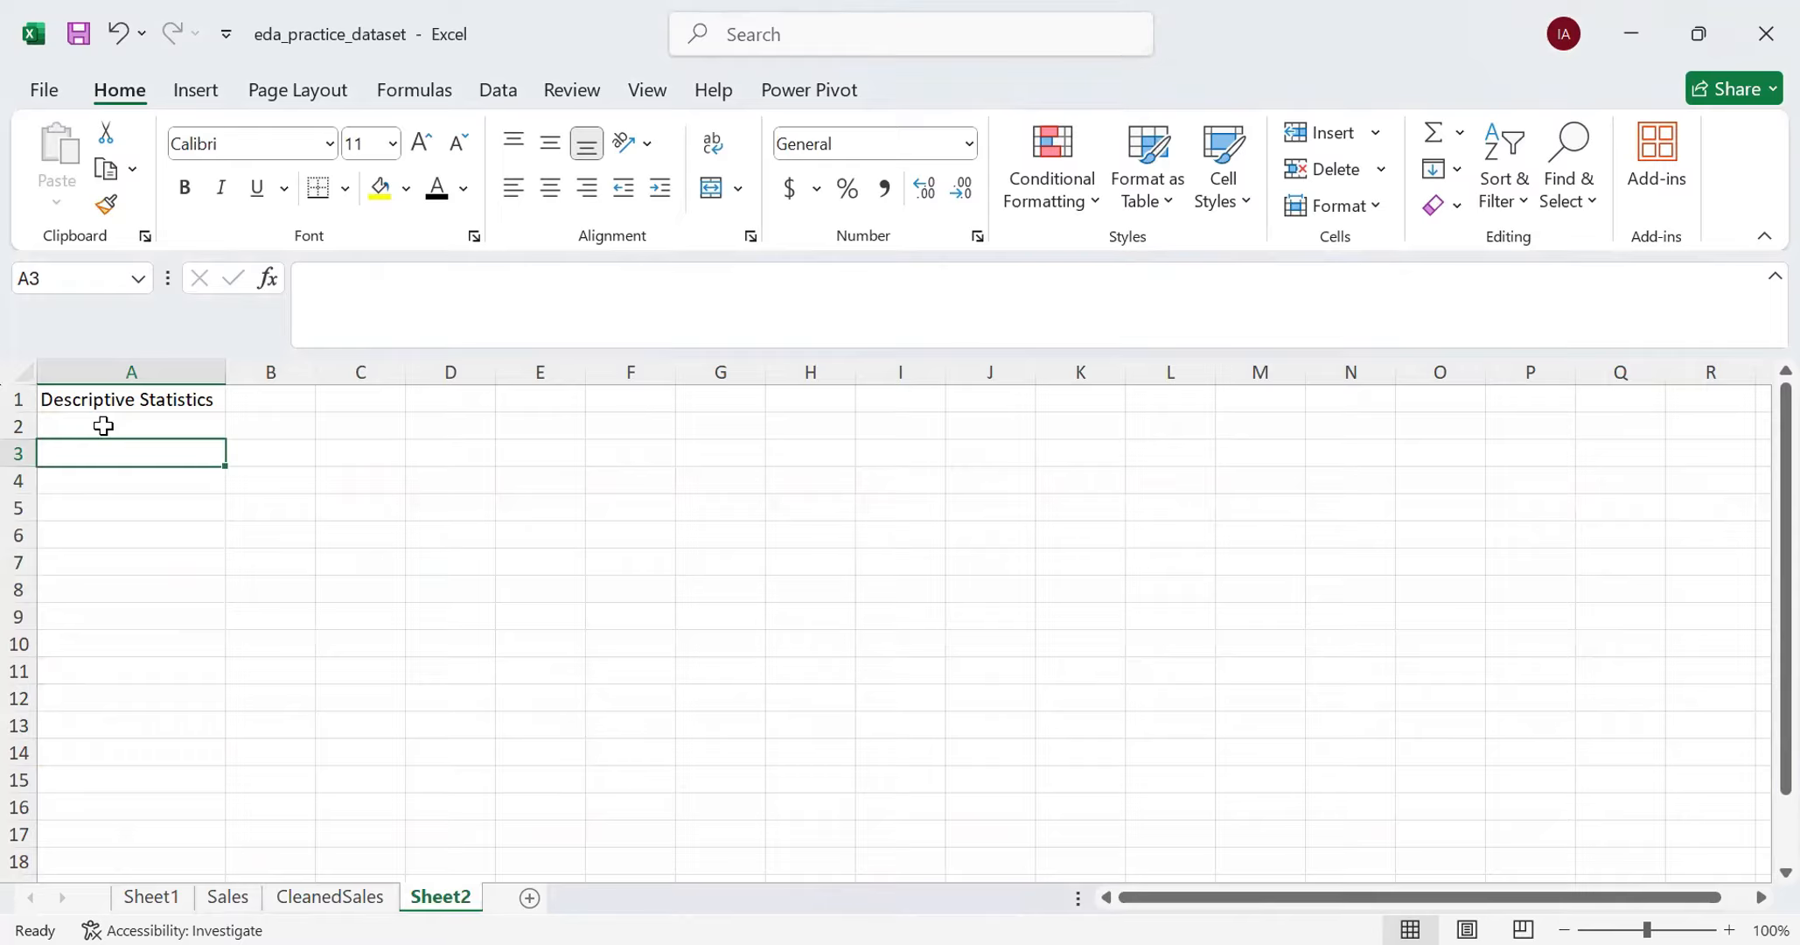
{"action": "type", "text": "COUNT"}
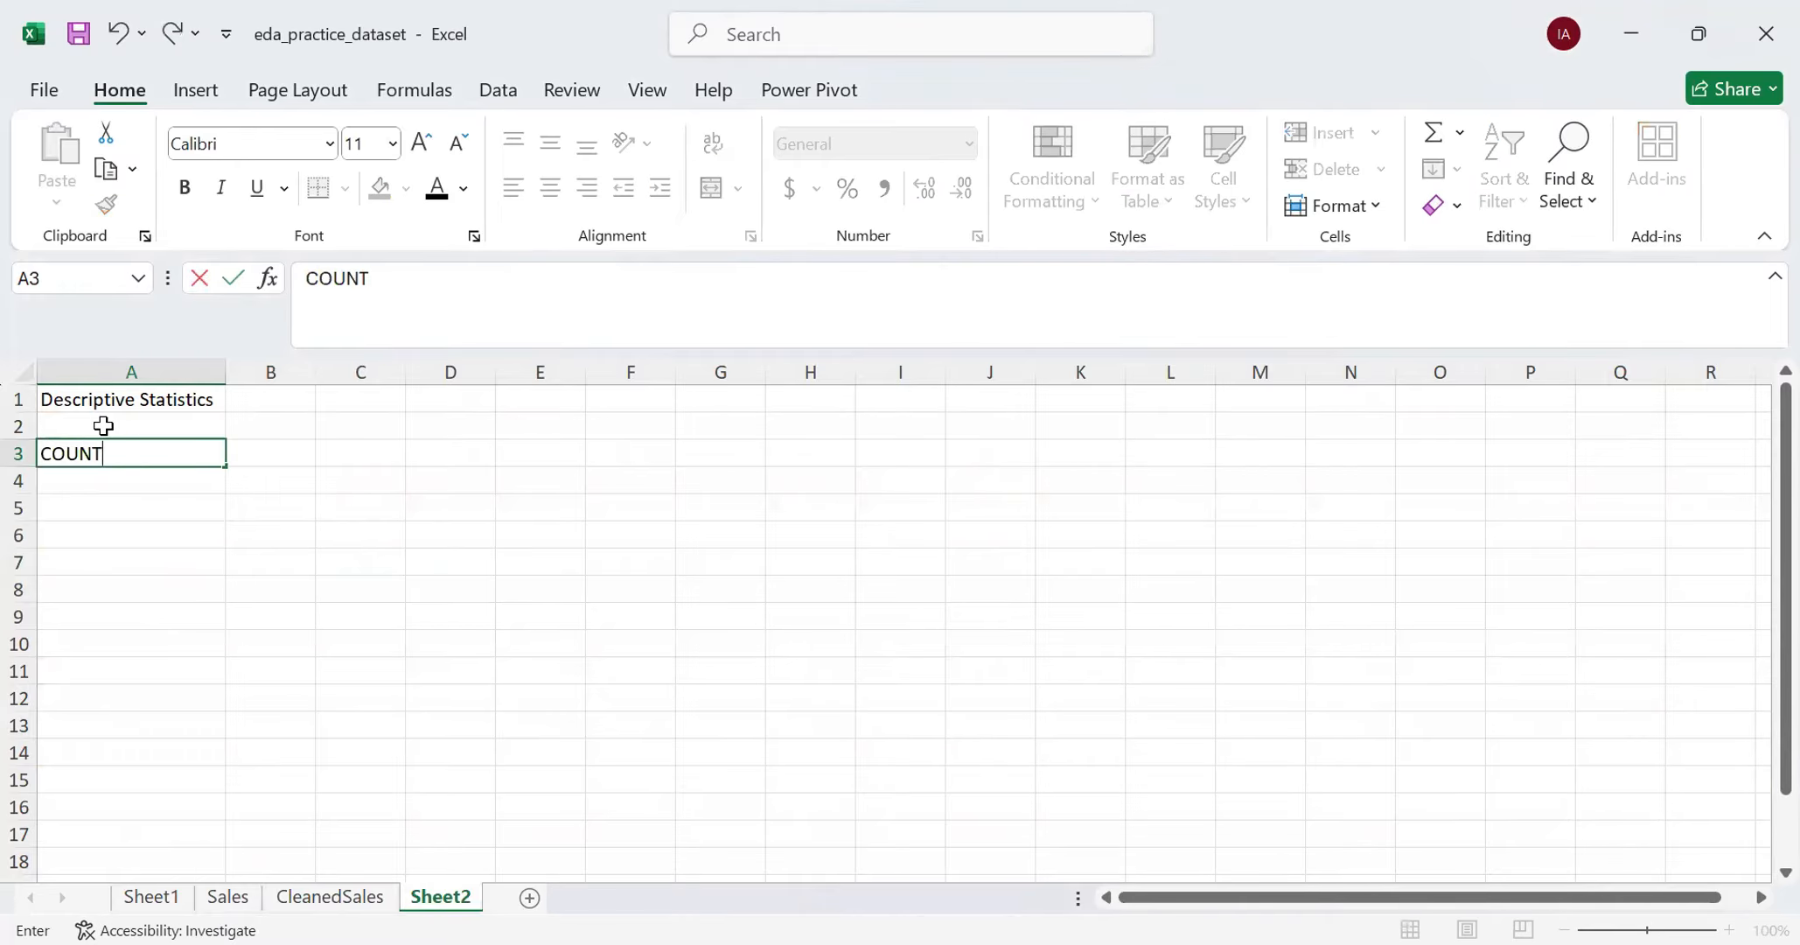
{"action": "key", "text": "Tab"}
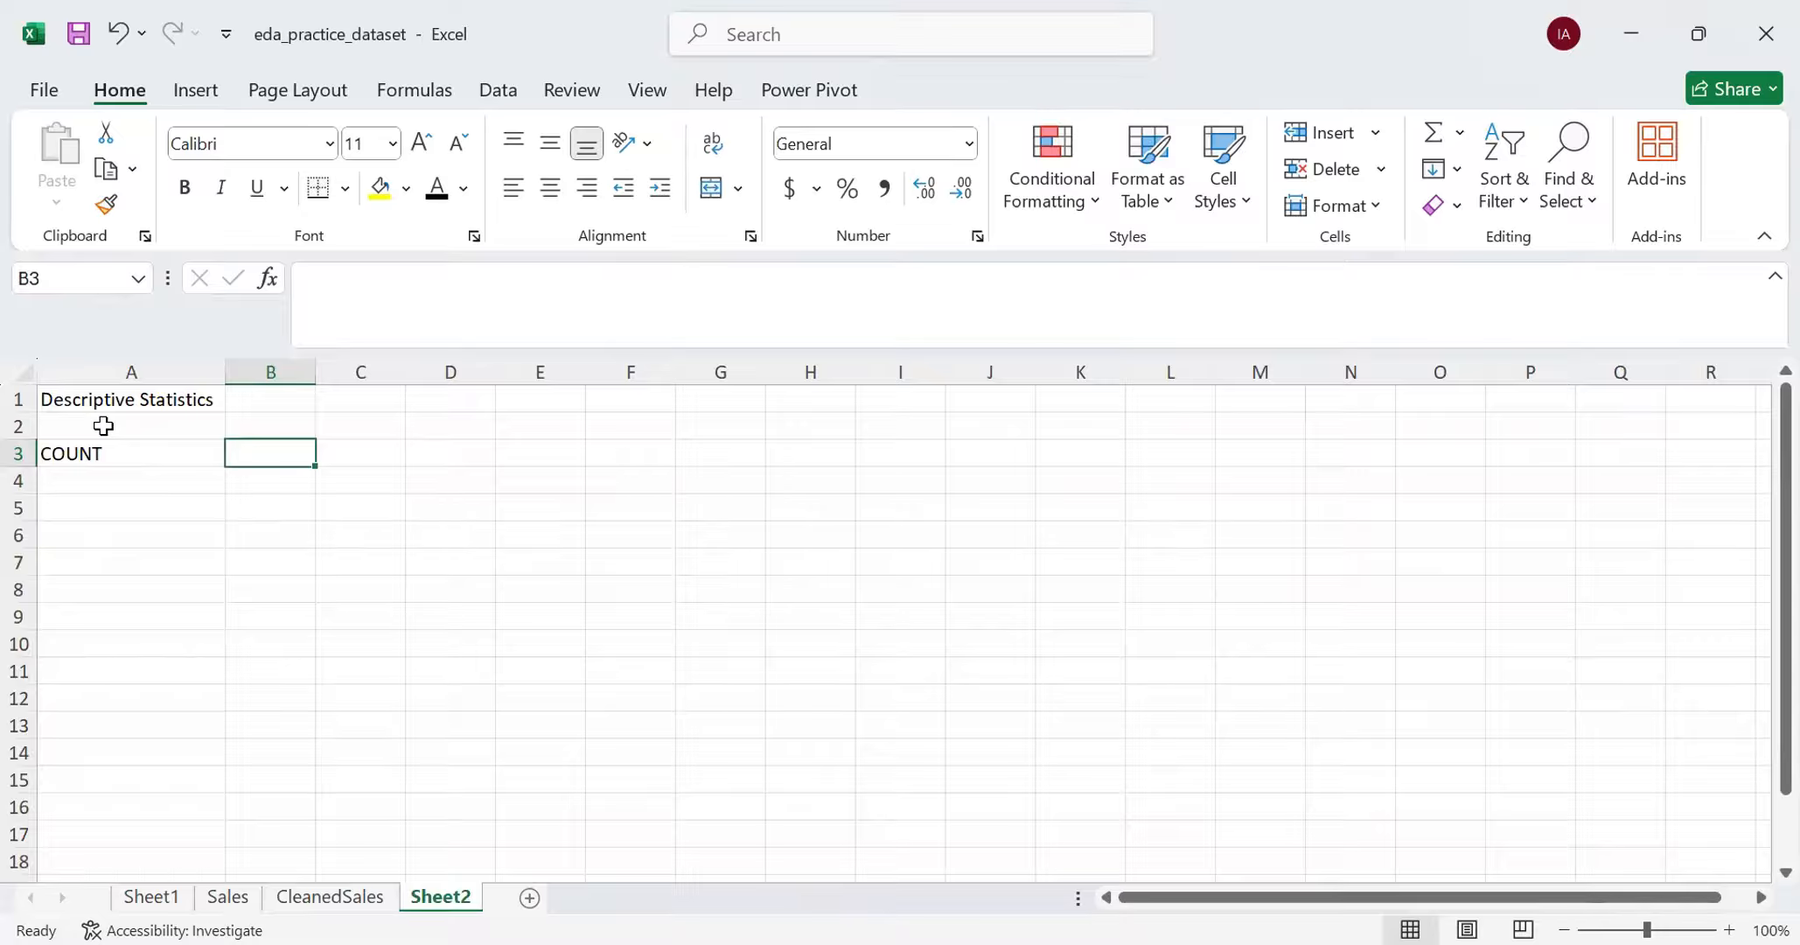
- Start a COUNT formula in cell B3 of Sheet2 with a reference to the CleanedSales sheet
{"action": "type", "text": "="}
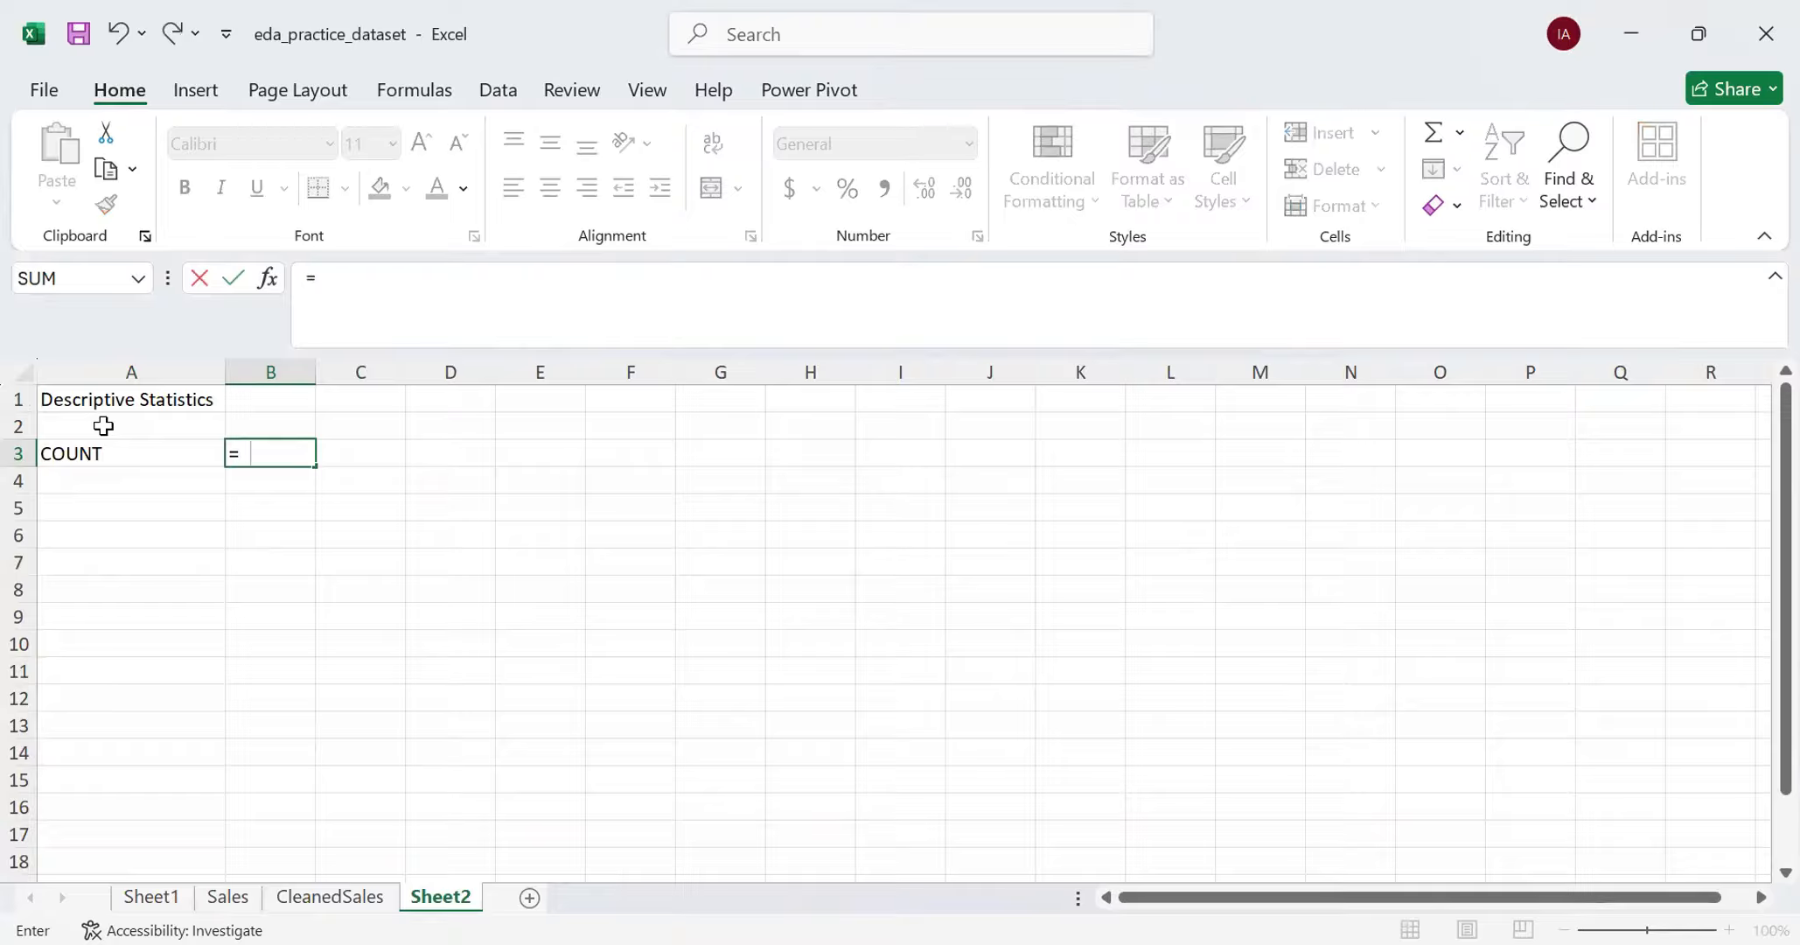
{"action": "type", "text": "COUNT"}
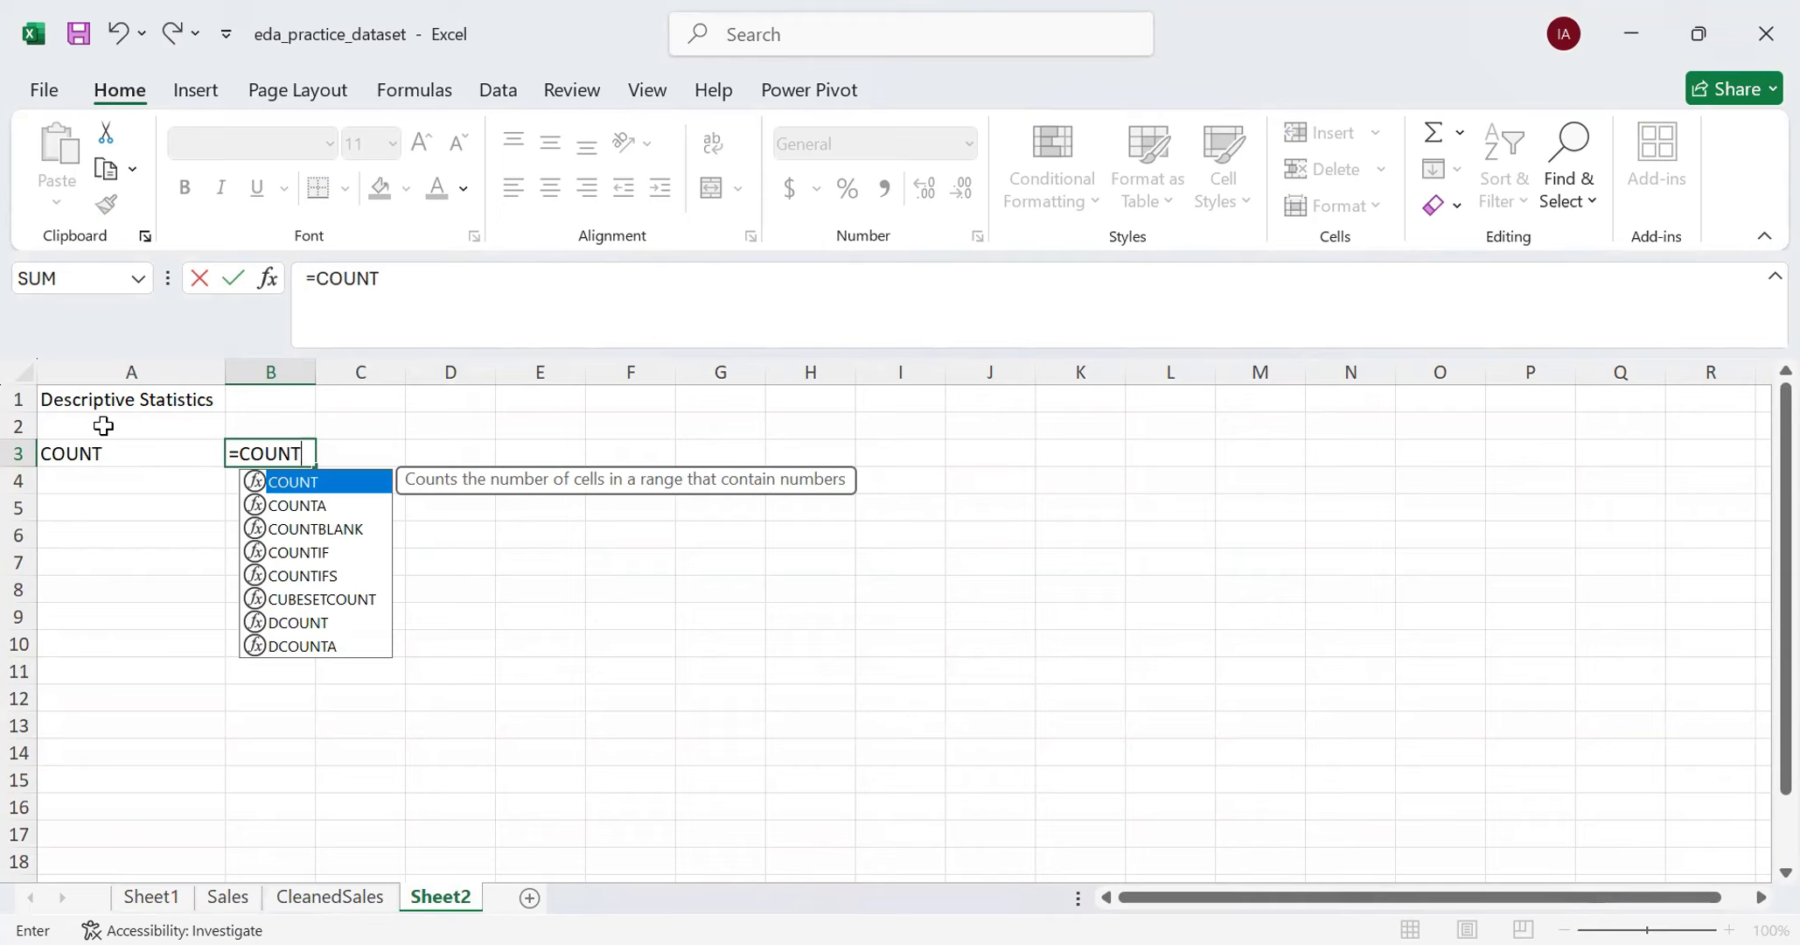
{"action": "type", "text": "("}
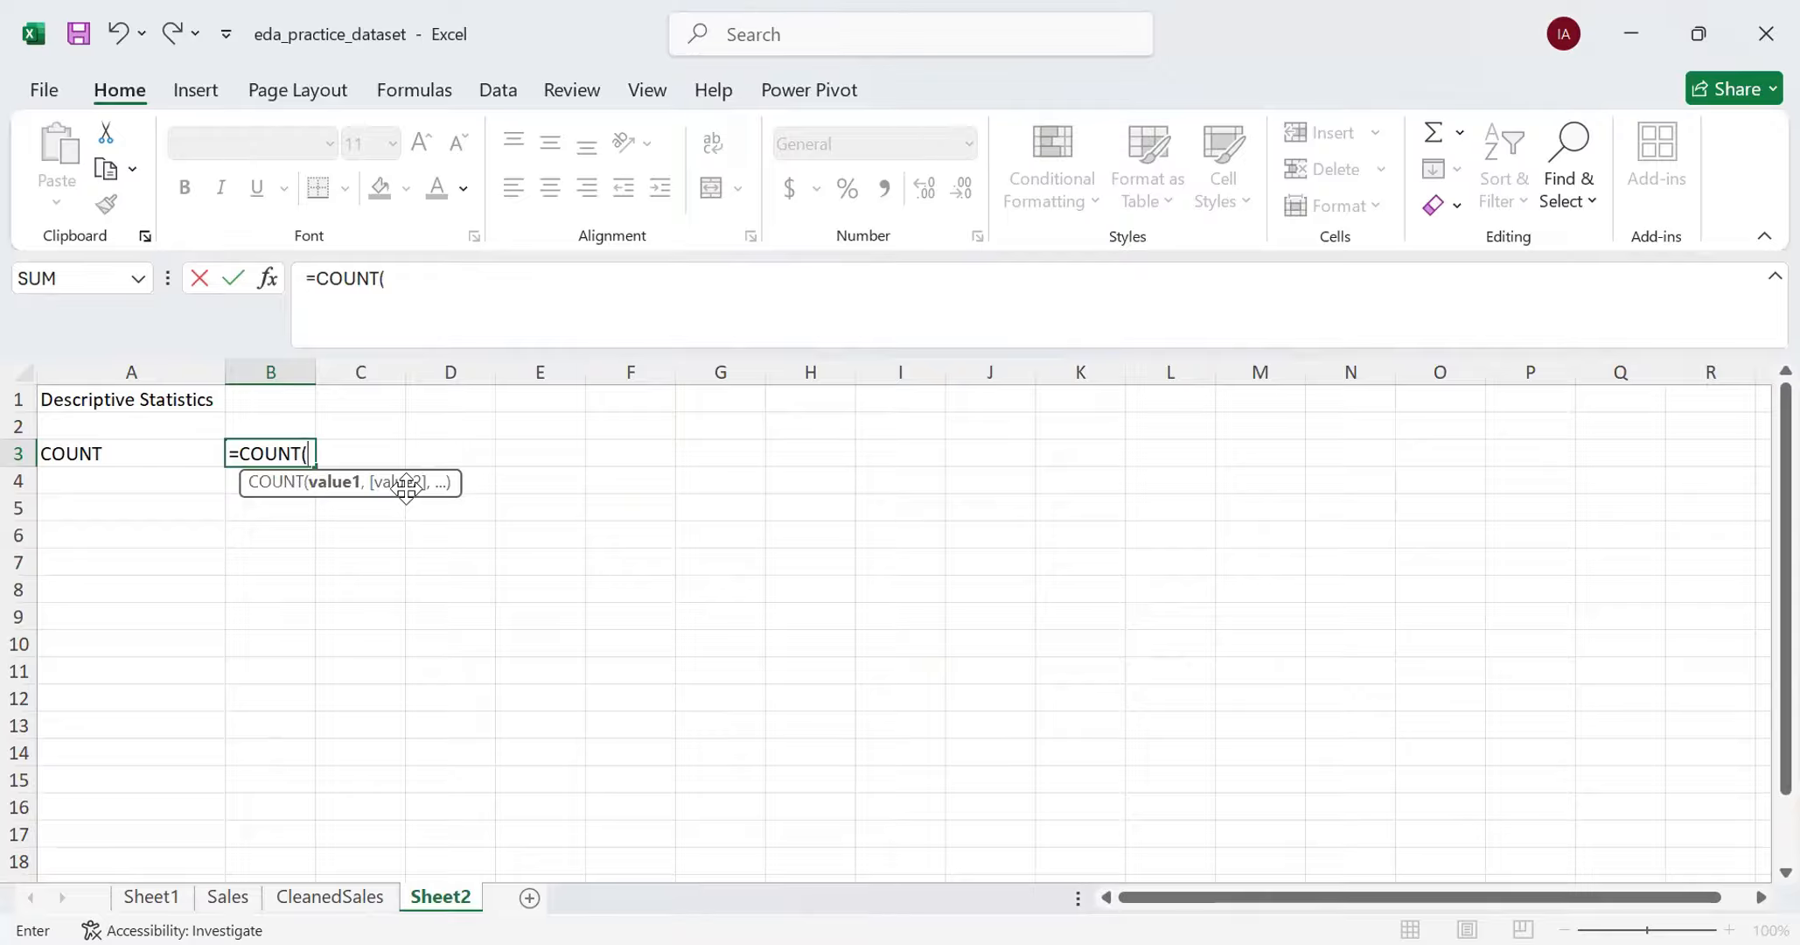
{"action": "left_click", "coordinate": [415, 297]}
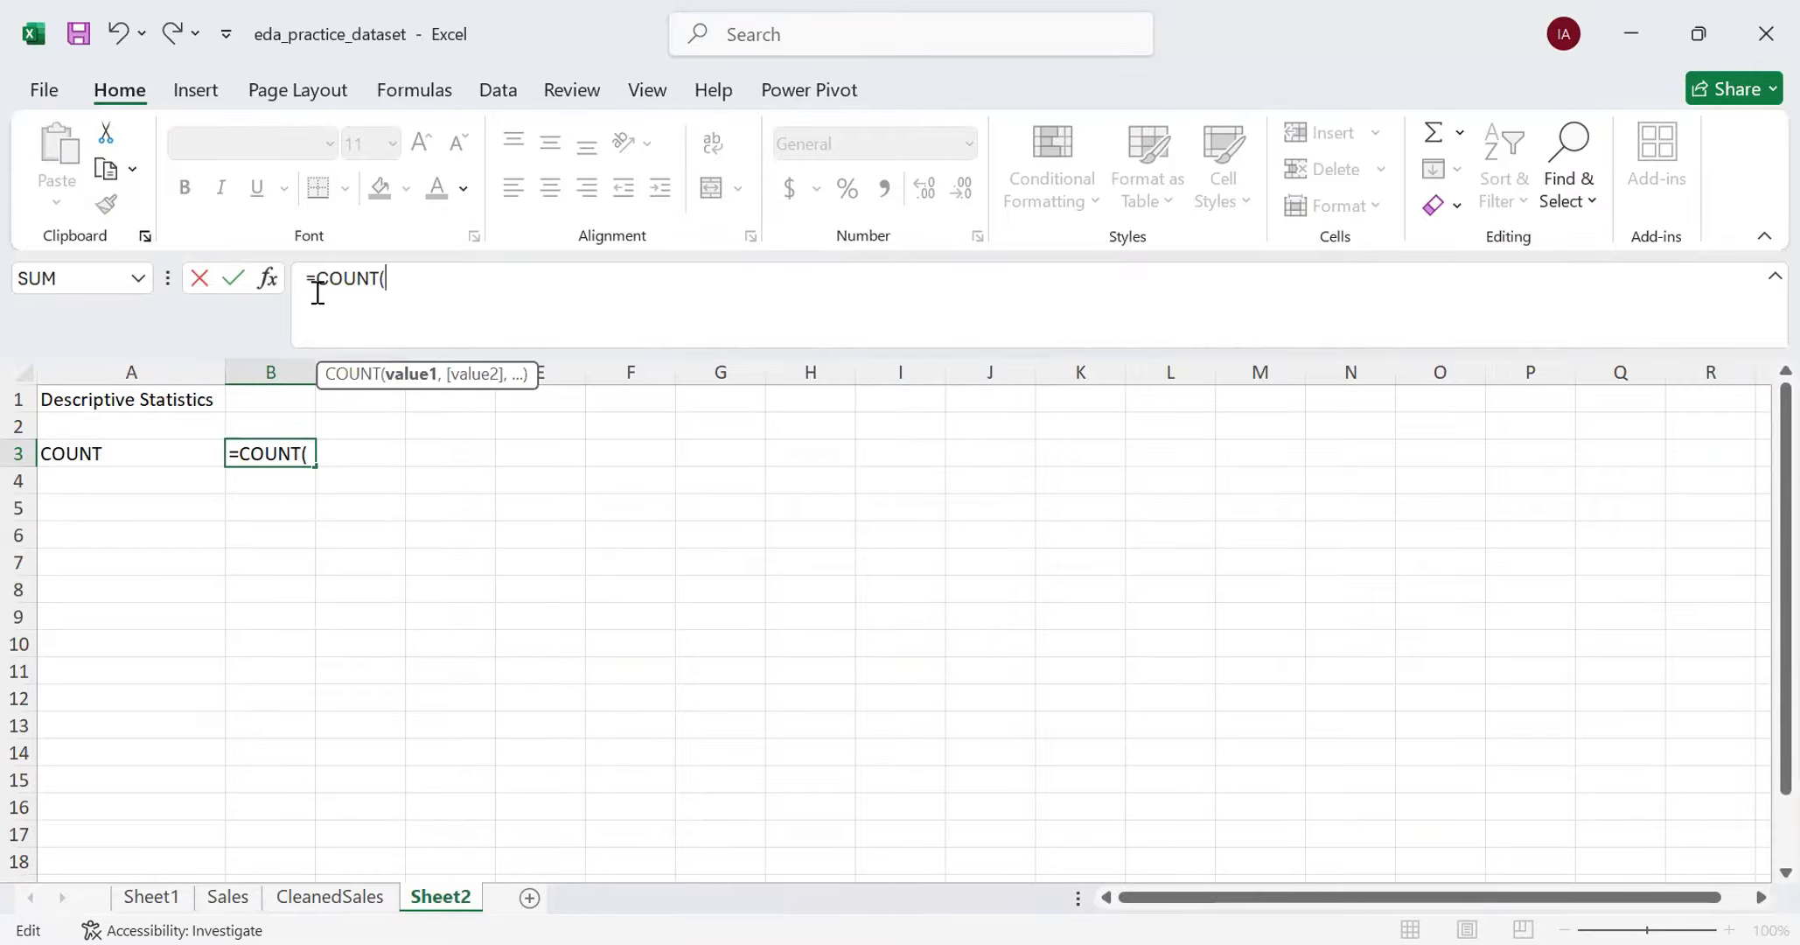
{"action": "left_click", "coordinate": [370, 302]}
{"action": "left_click", "coordinate": [348, 898]}
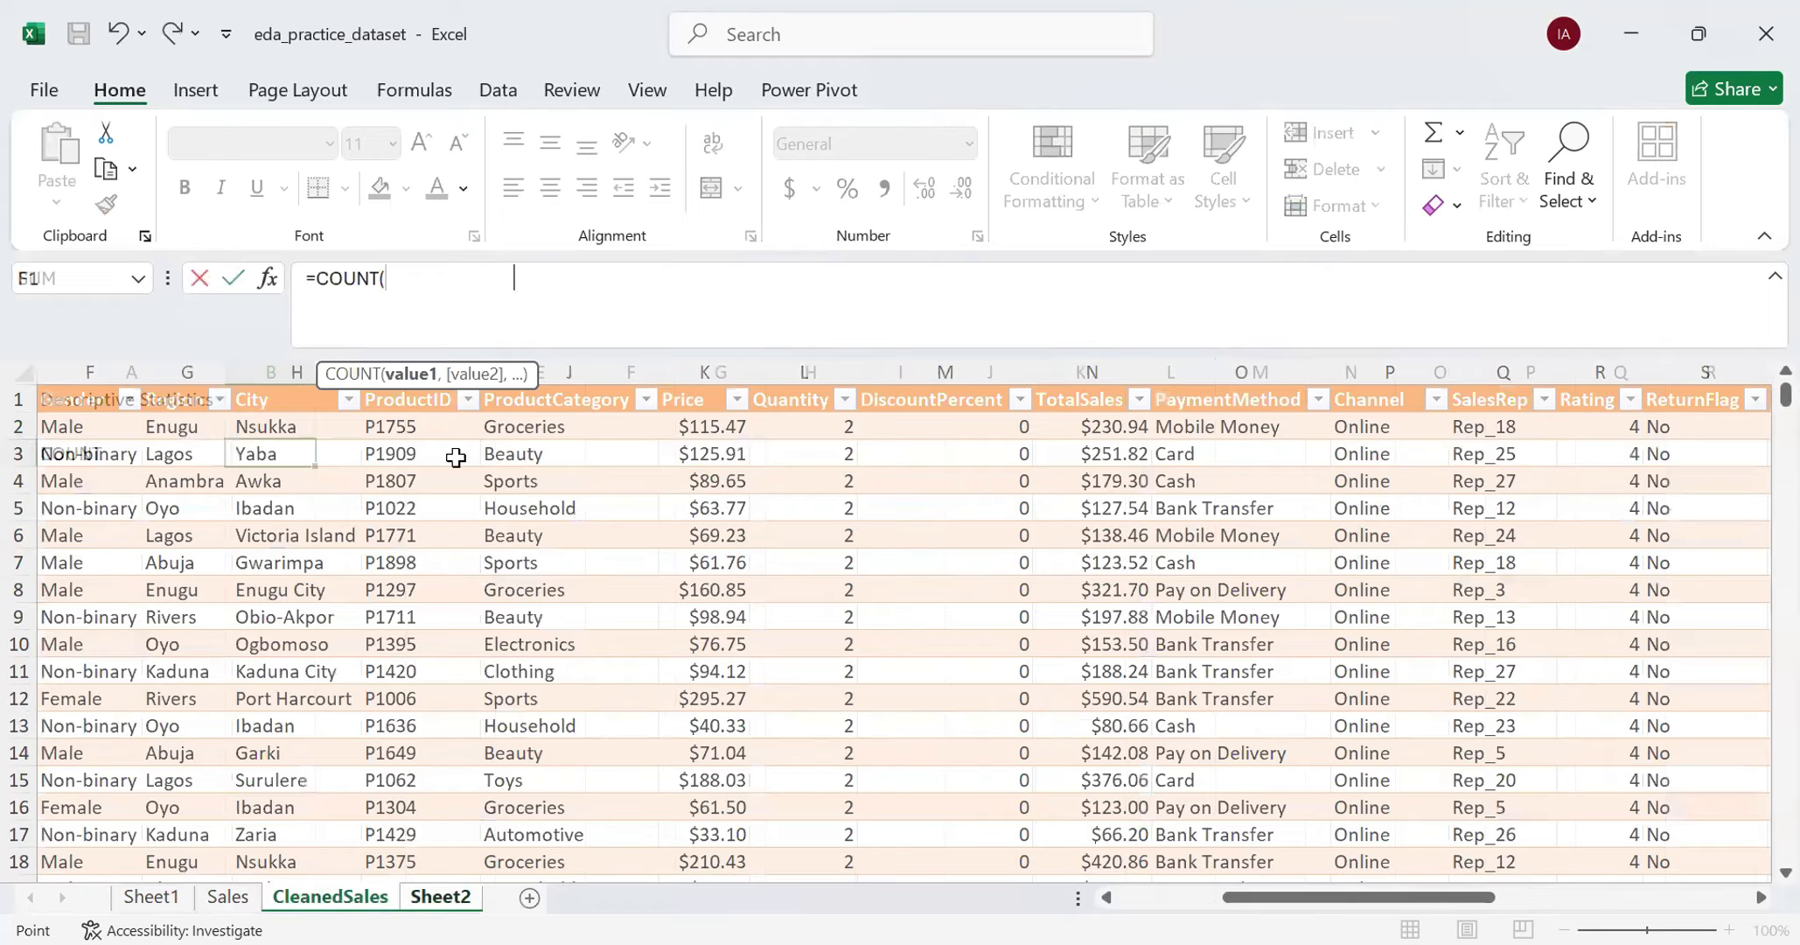
{"action": "left_click", "coordinate": [531, 294]}
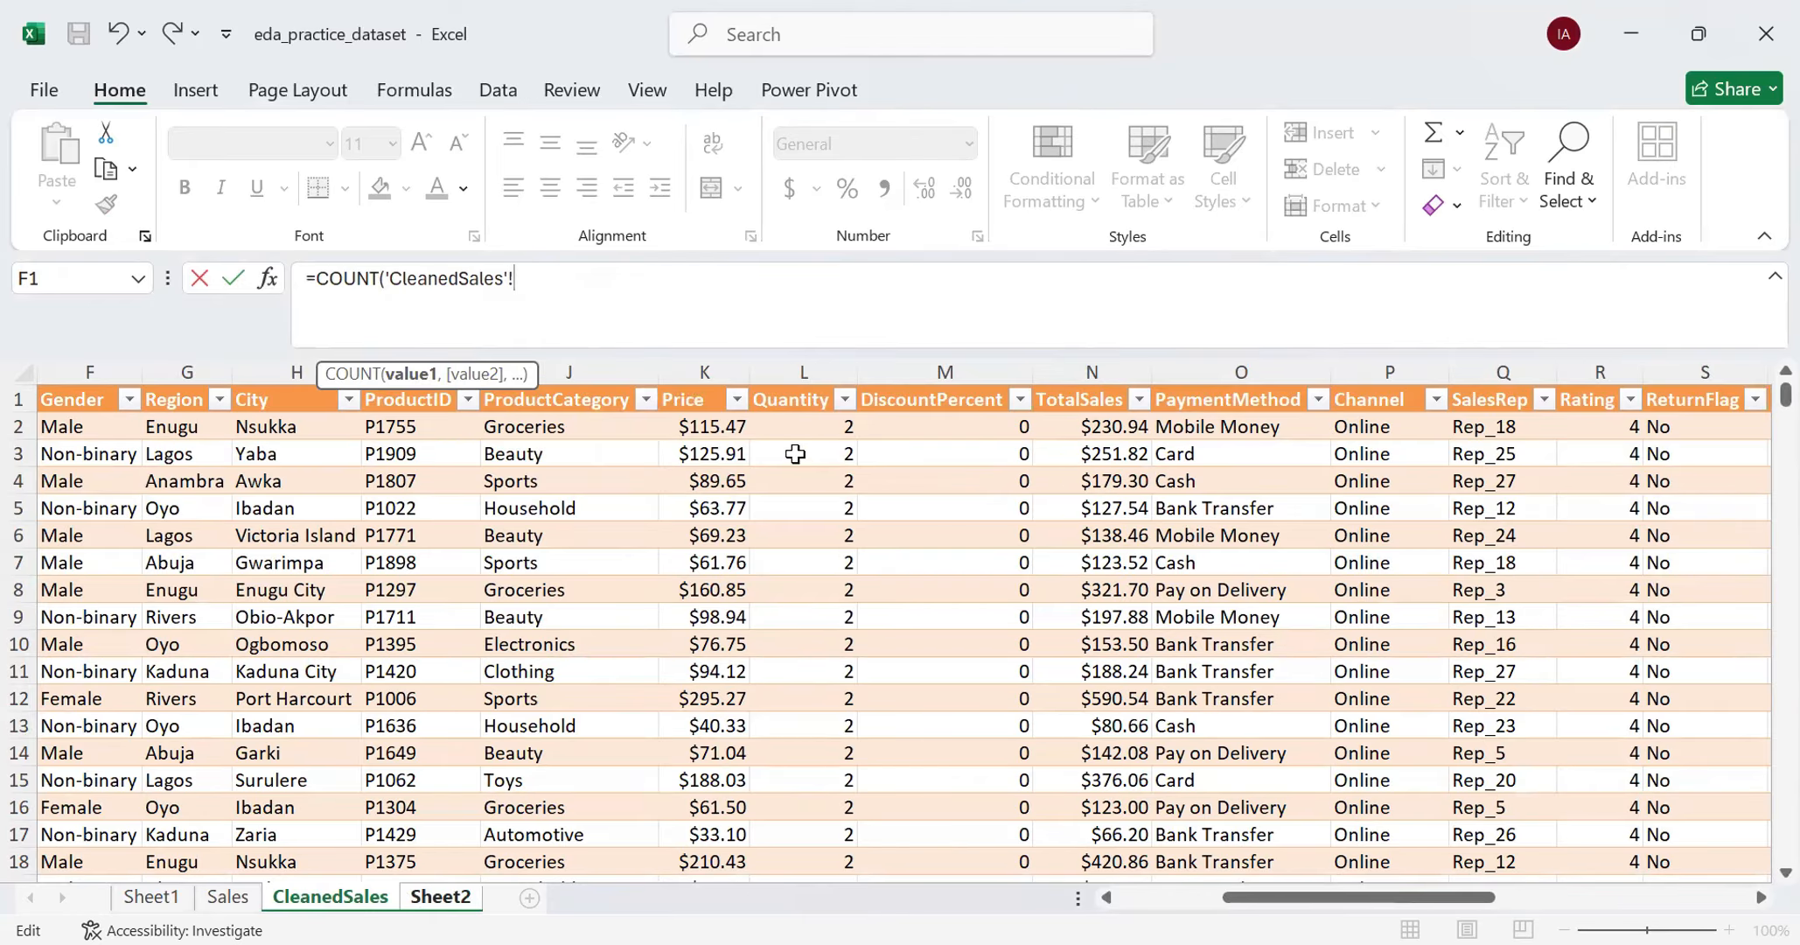
{"action": "left_click", "coordinate": [805, 425]}
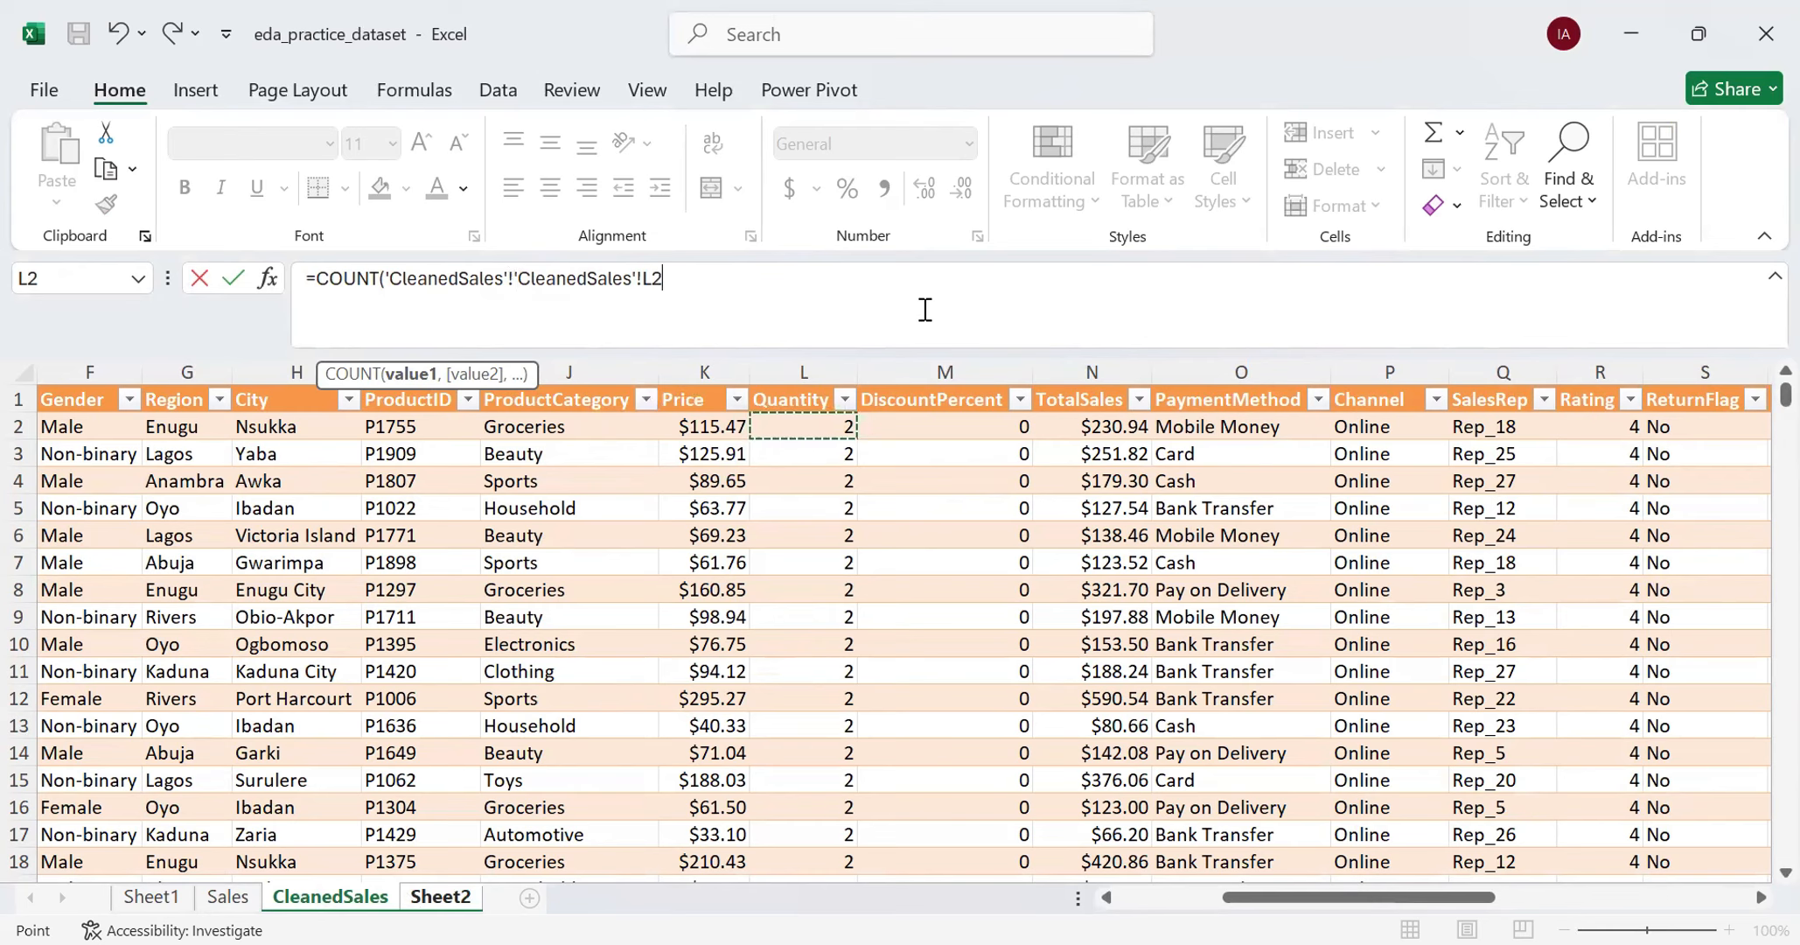
{"action": "key", "text": "BackSpace"}
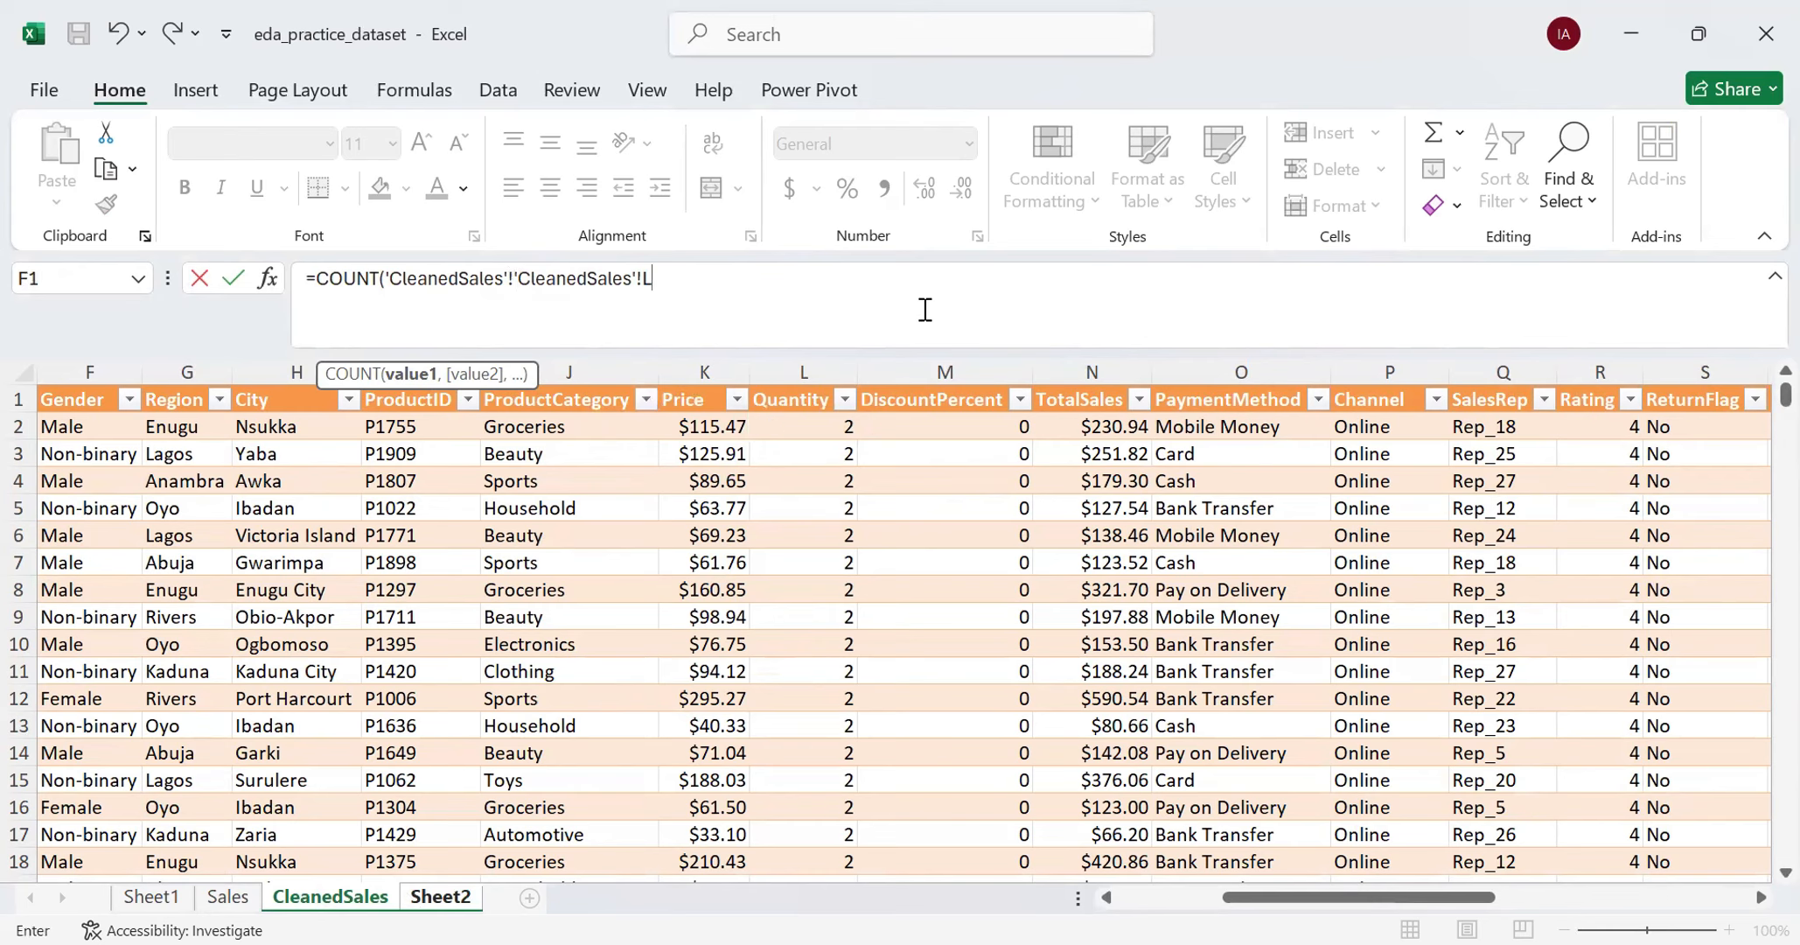
{"action": "key", "text": "BackSpace"}
{"action": "key", "text": "BackSpace"}
{"action": "key", "text": "BackSpace"}
{"action": "key", "text": "BackSpace"}
{"action": "key", "text": "BackSpace"}
{"action": "key", "text": "BackSpace"}
{"action": "key", "text": "BackSpace"}
{"action": "key", "text": "BackSpace"}
{"action": "key", "text": "BackSpace"}
{"action": "key", "text": "BackSpace"}
{"action": "key", "text": "BackSpace"}
{"action": "key", "text": "BackSpace"}
{"action": "key", "text": "BackSpace"}
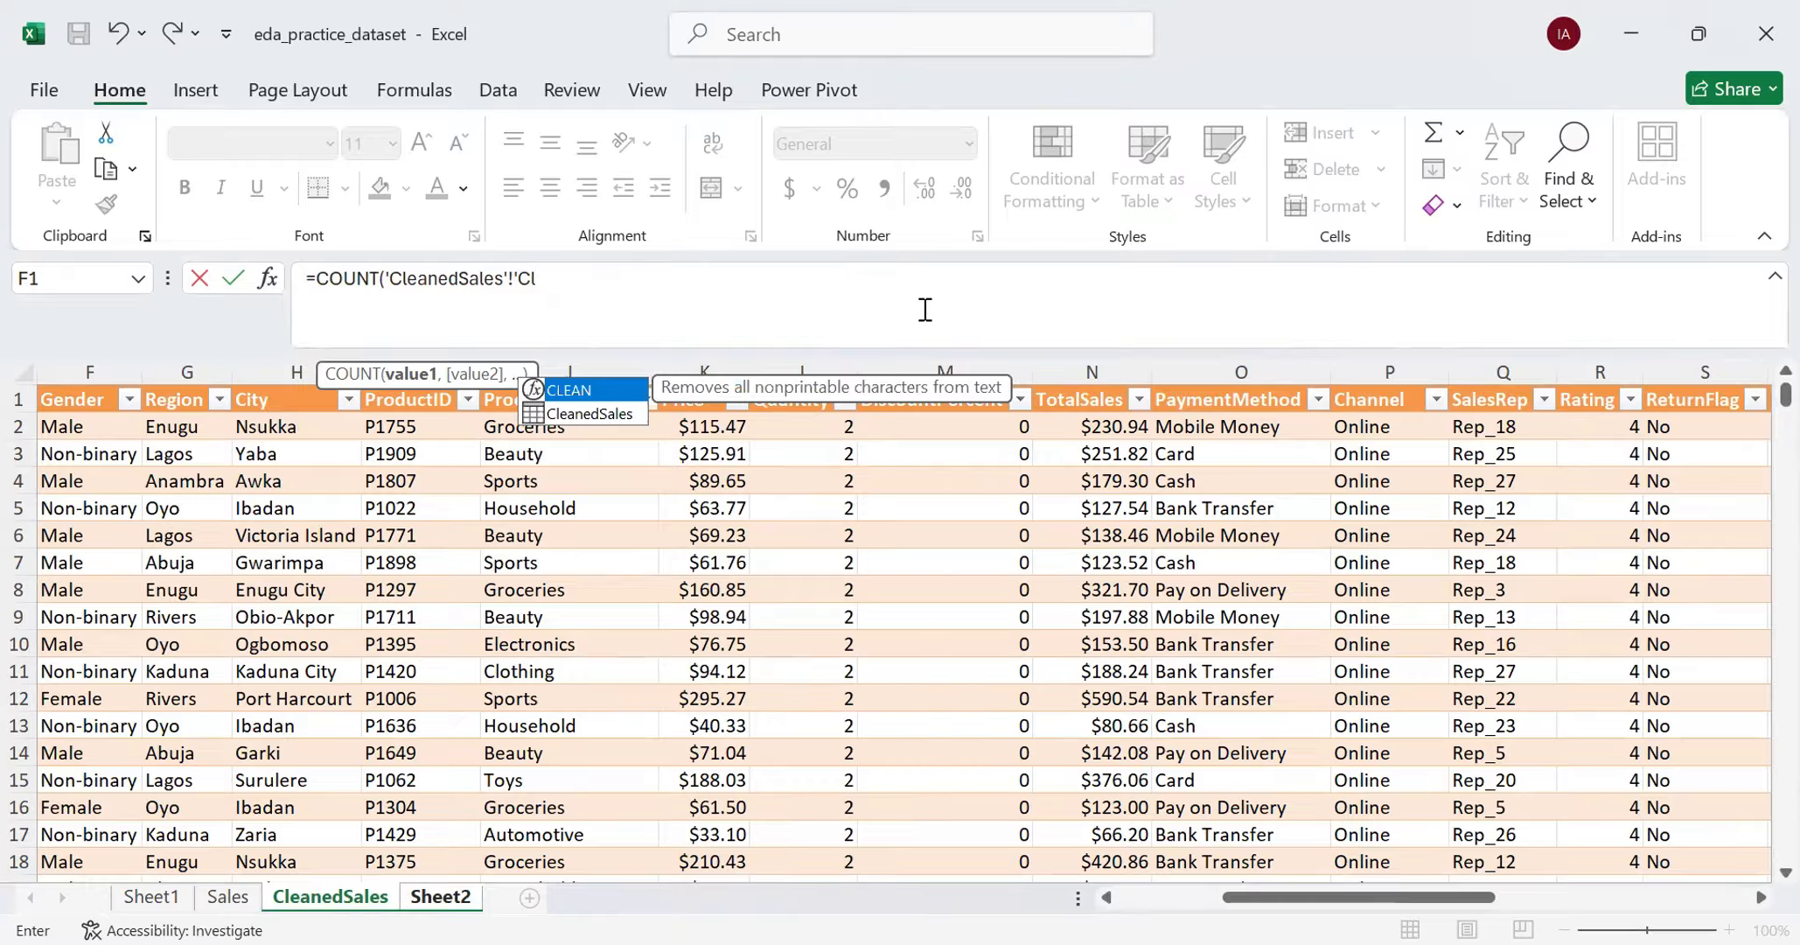
{"action": "key", "text": "BackSpace"}
{"action": "key", "text": "BackSpace"}
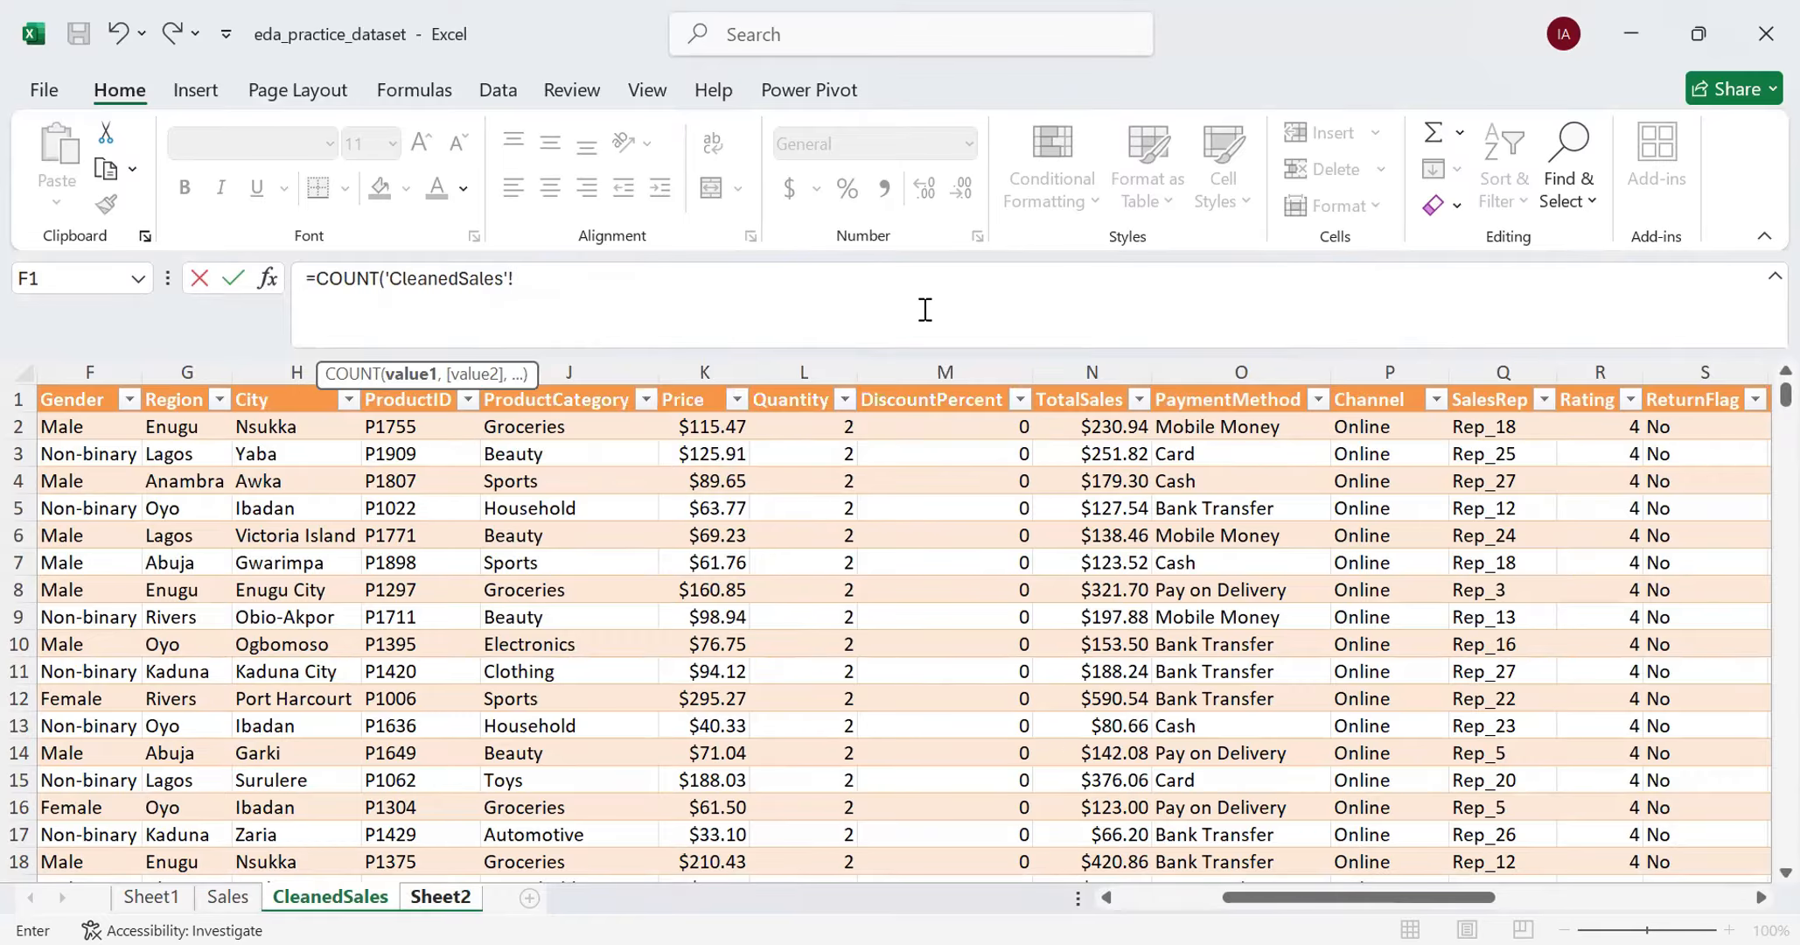
- Reference the Quantity column of CleanedSales from cell L2 downward in the COUNT formula
{"action": "left_click", "coordinate": [825, 429]}
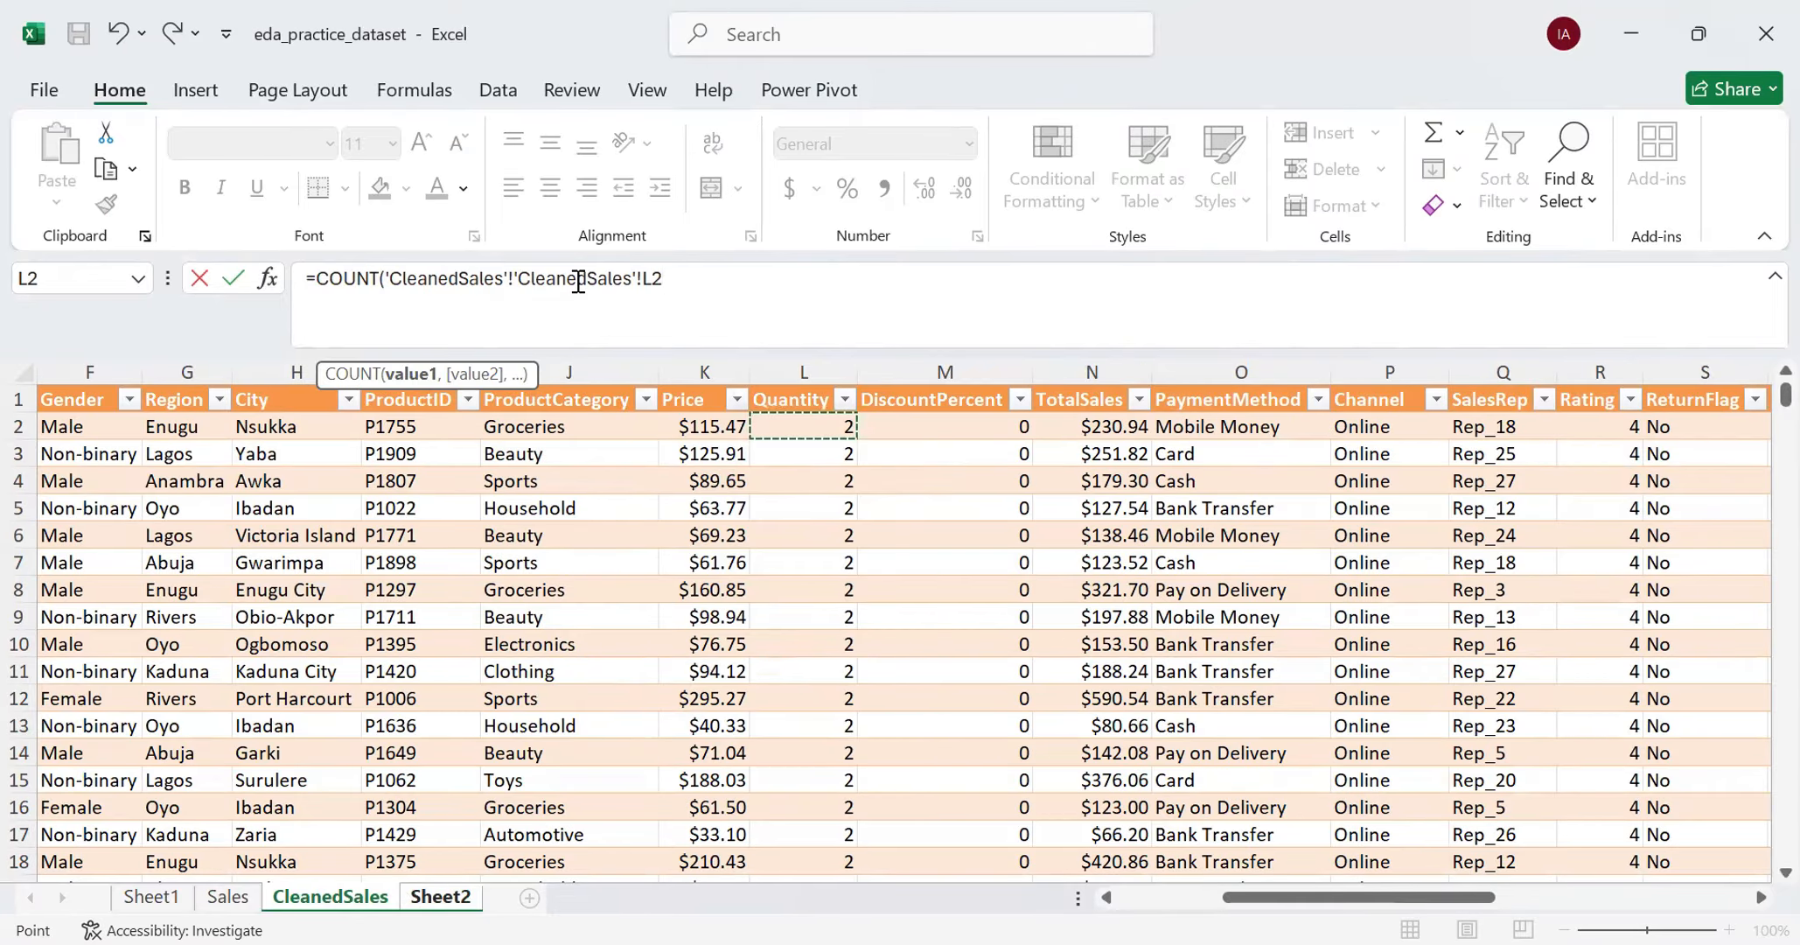
{"action": "key", "text": "ctrl+shift+Down"}
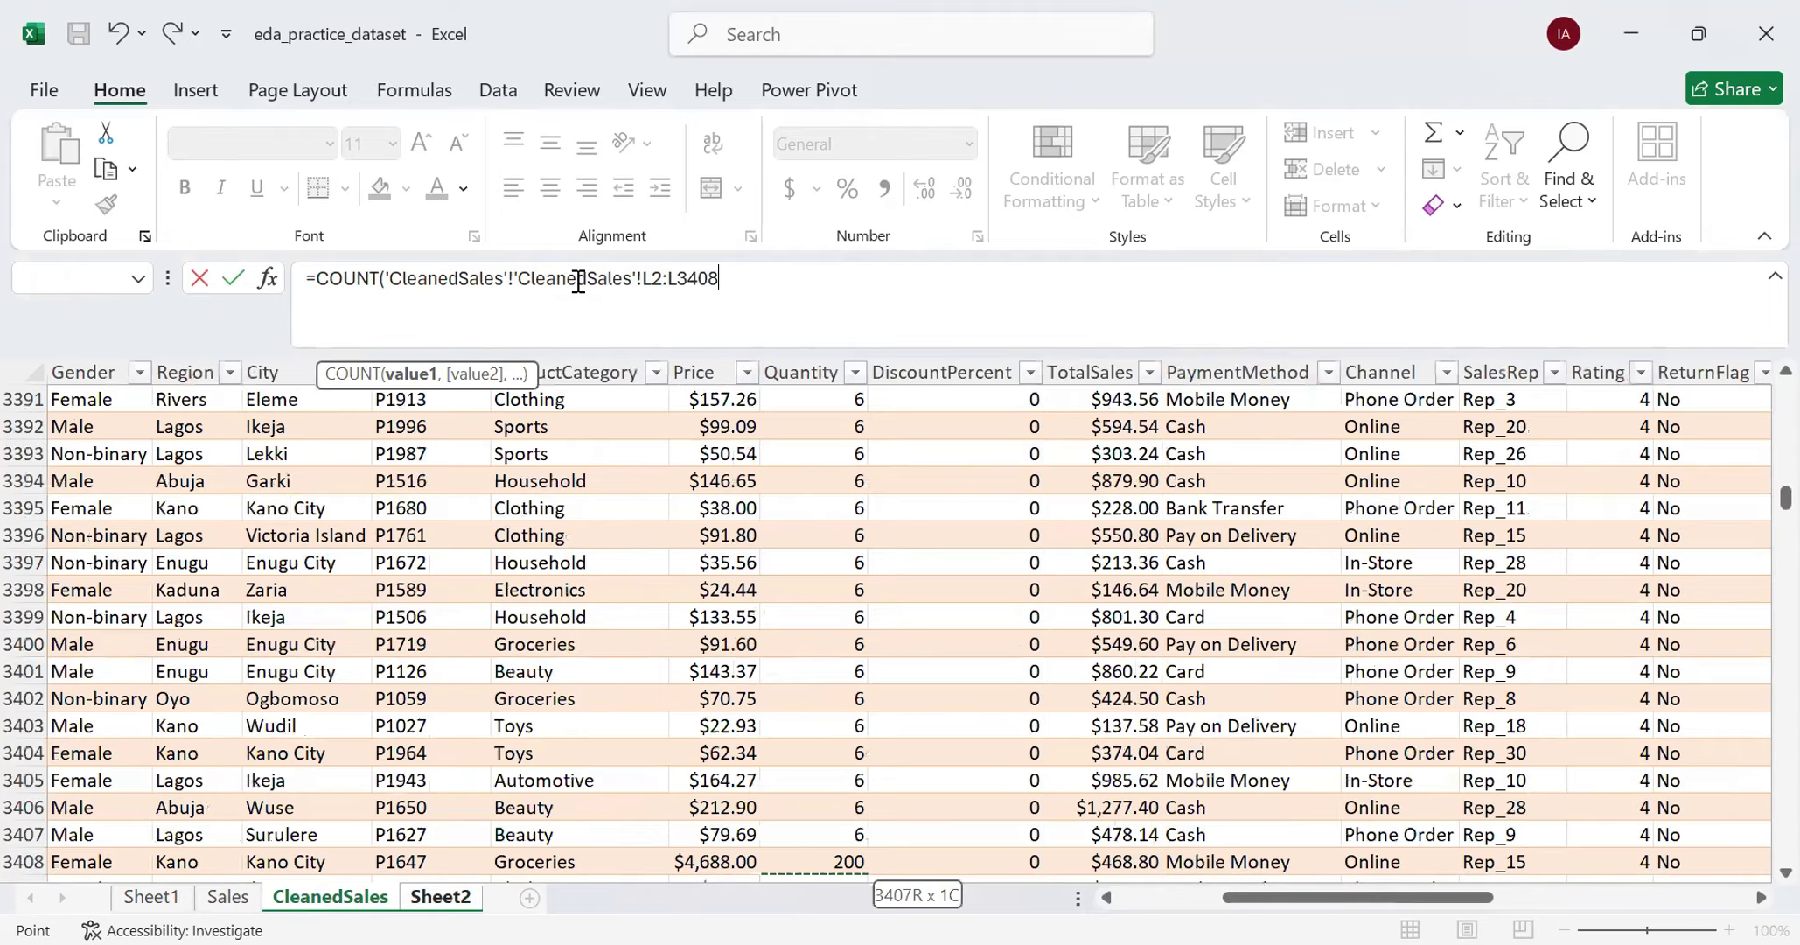
{"action": "key", "text": "ctrl+shift+Up"}
{"action": "key", "text": "shift+Down"}
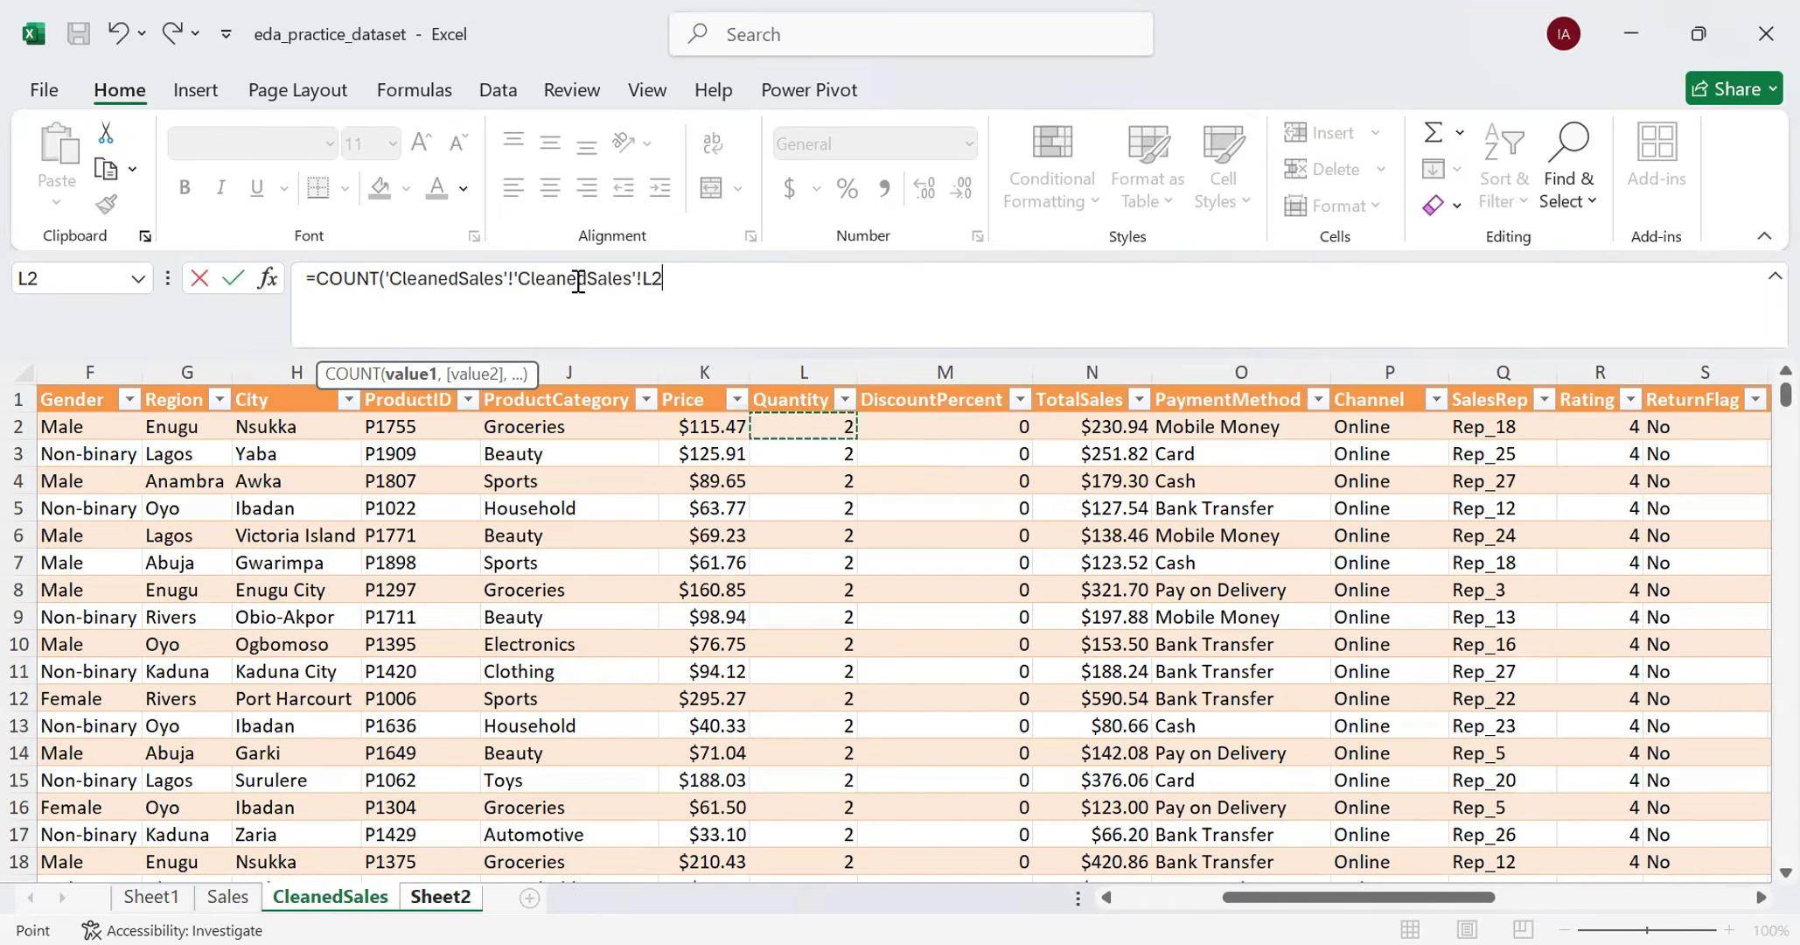
{"action": "key", "text": "ctrl+shift+Down"}
{"action": "key", "text": "ctrl+shift+Up"}
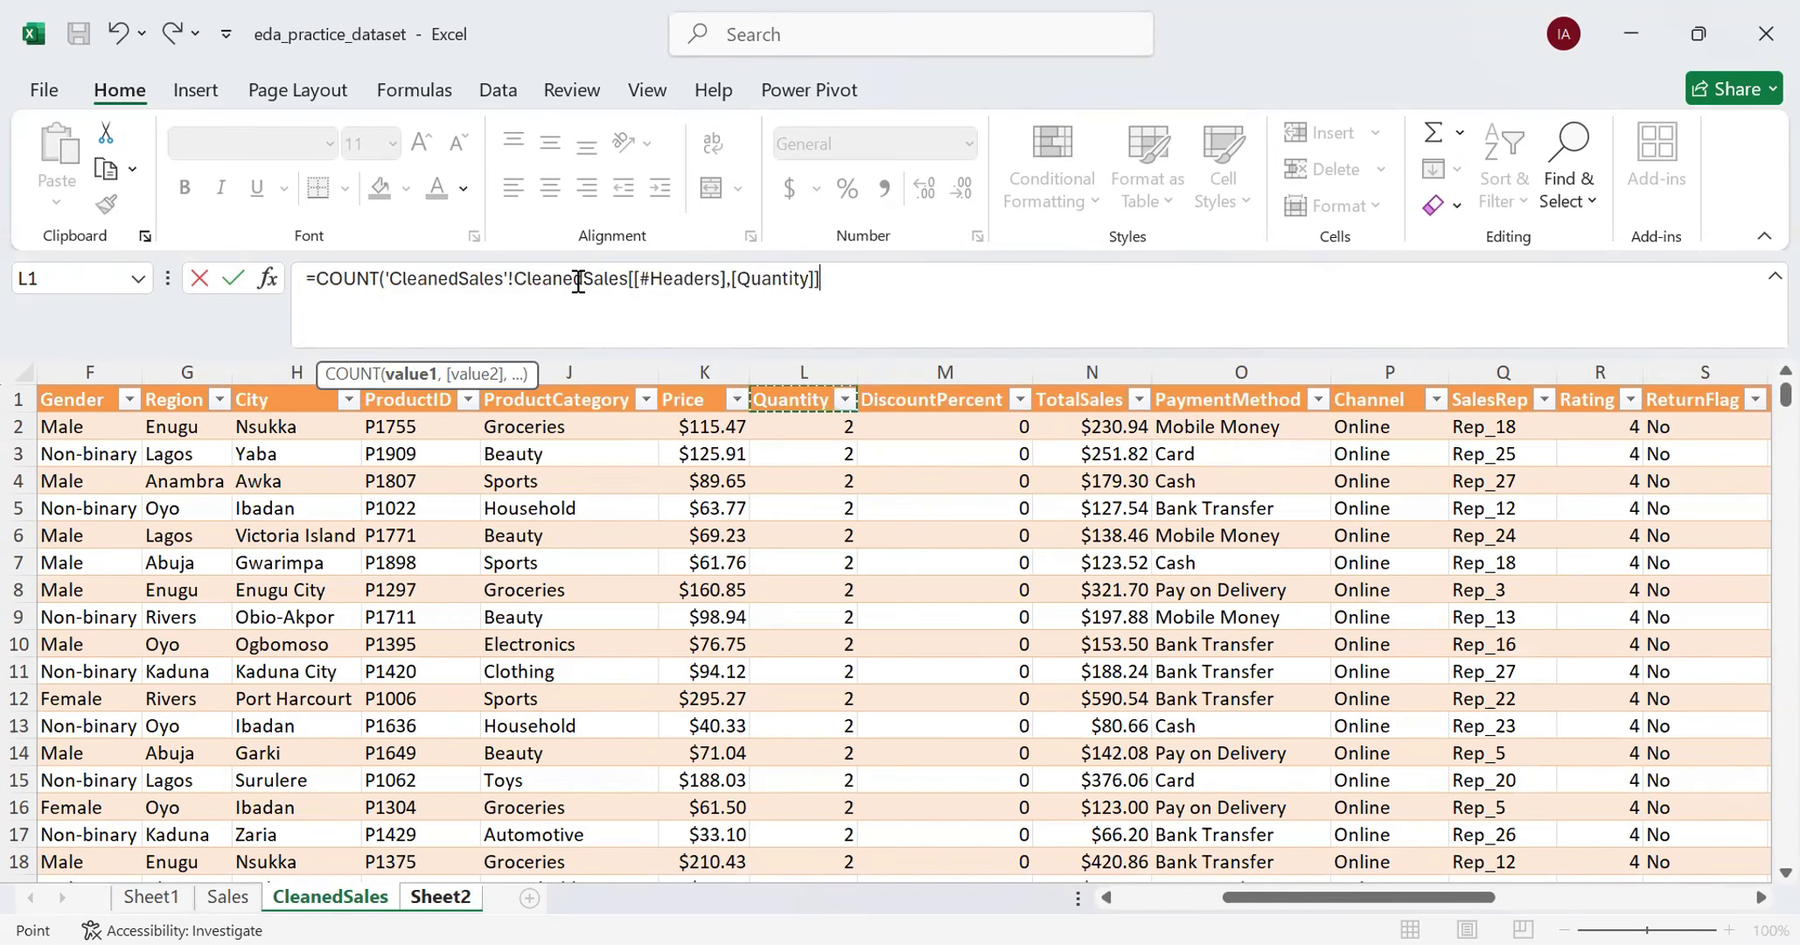
{"action": "key", "text": "shift+Down"}
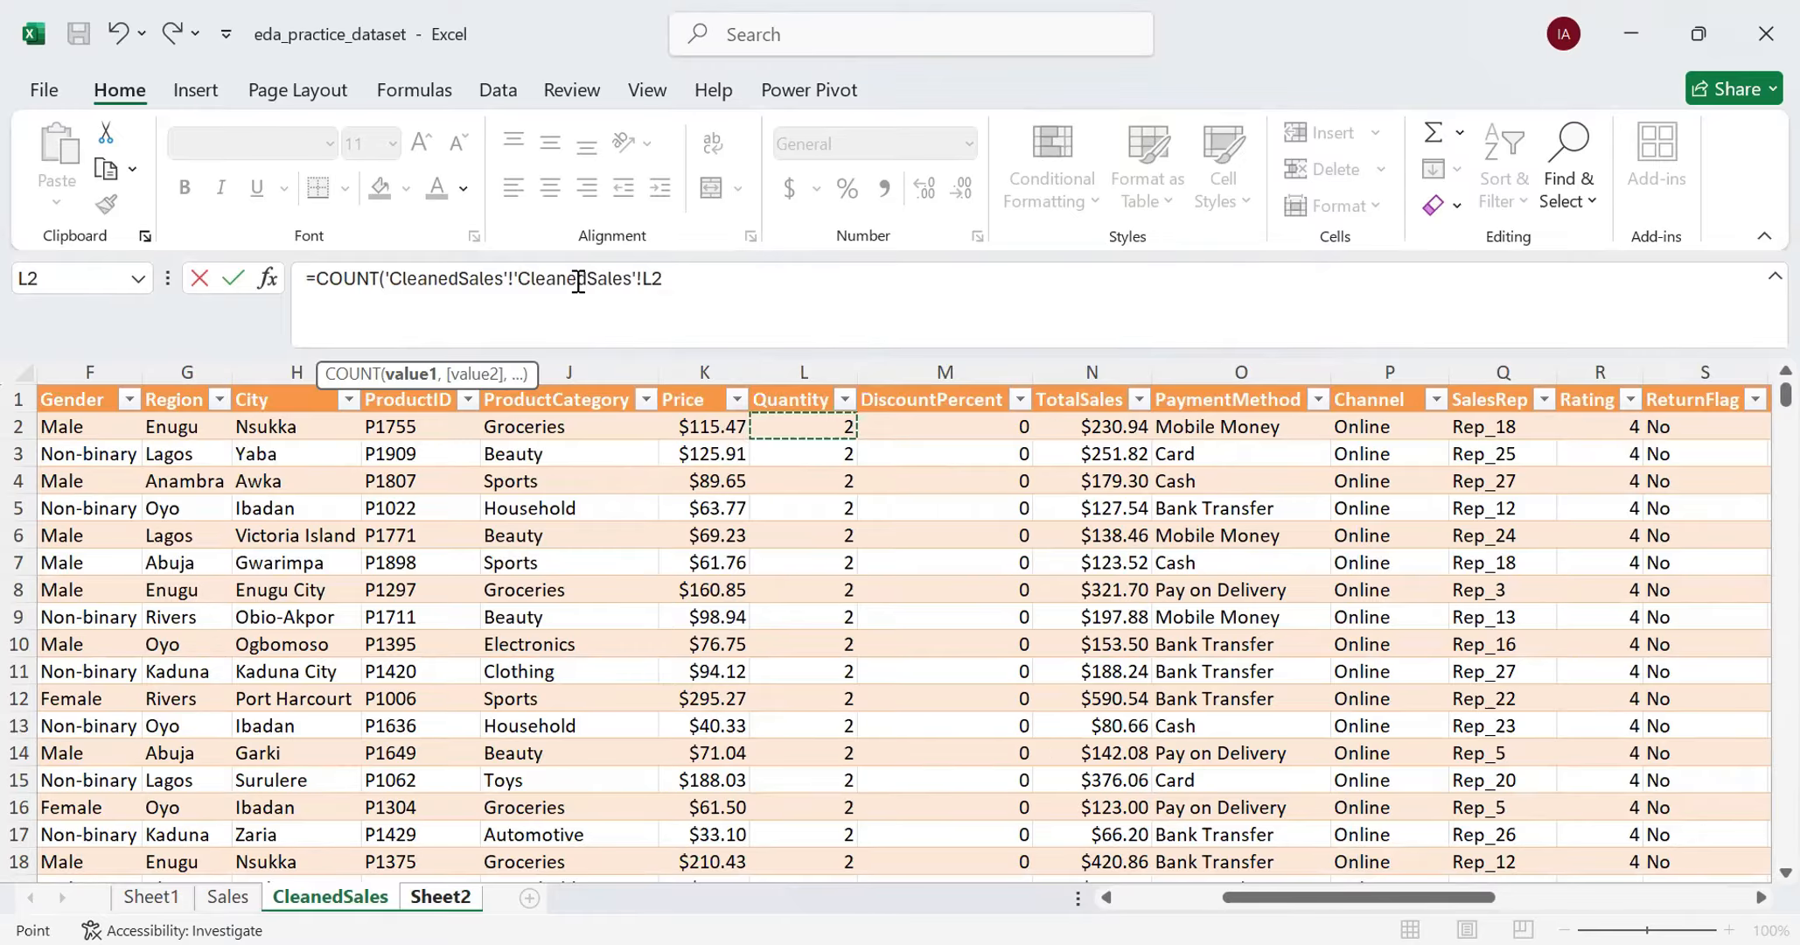
{"action": "key", "text": "shift+Down"}
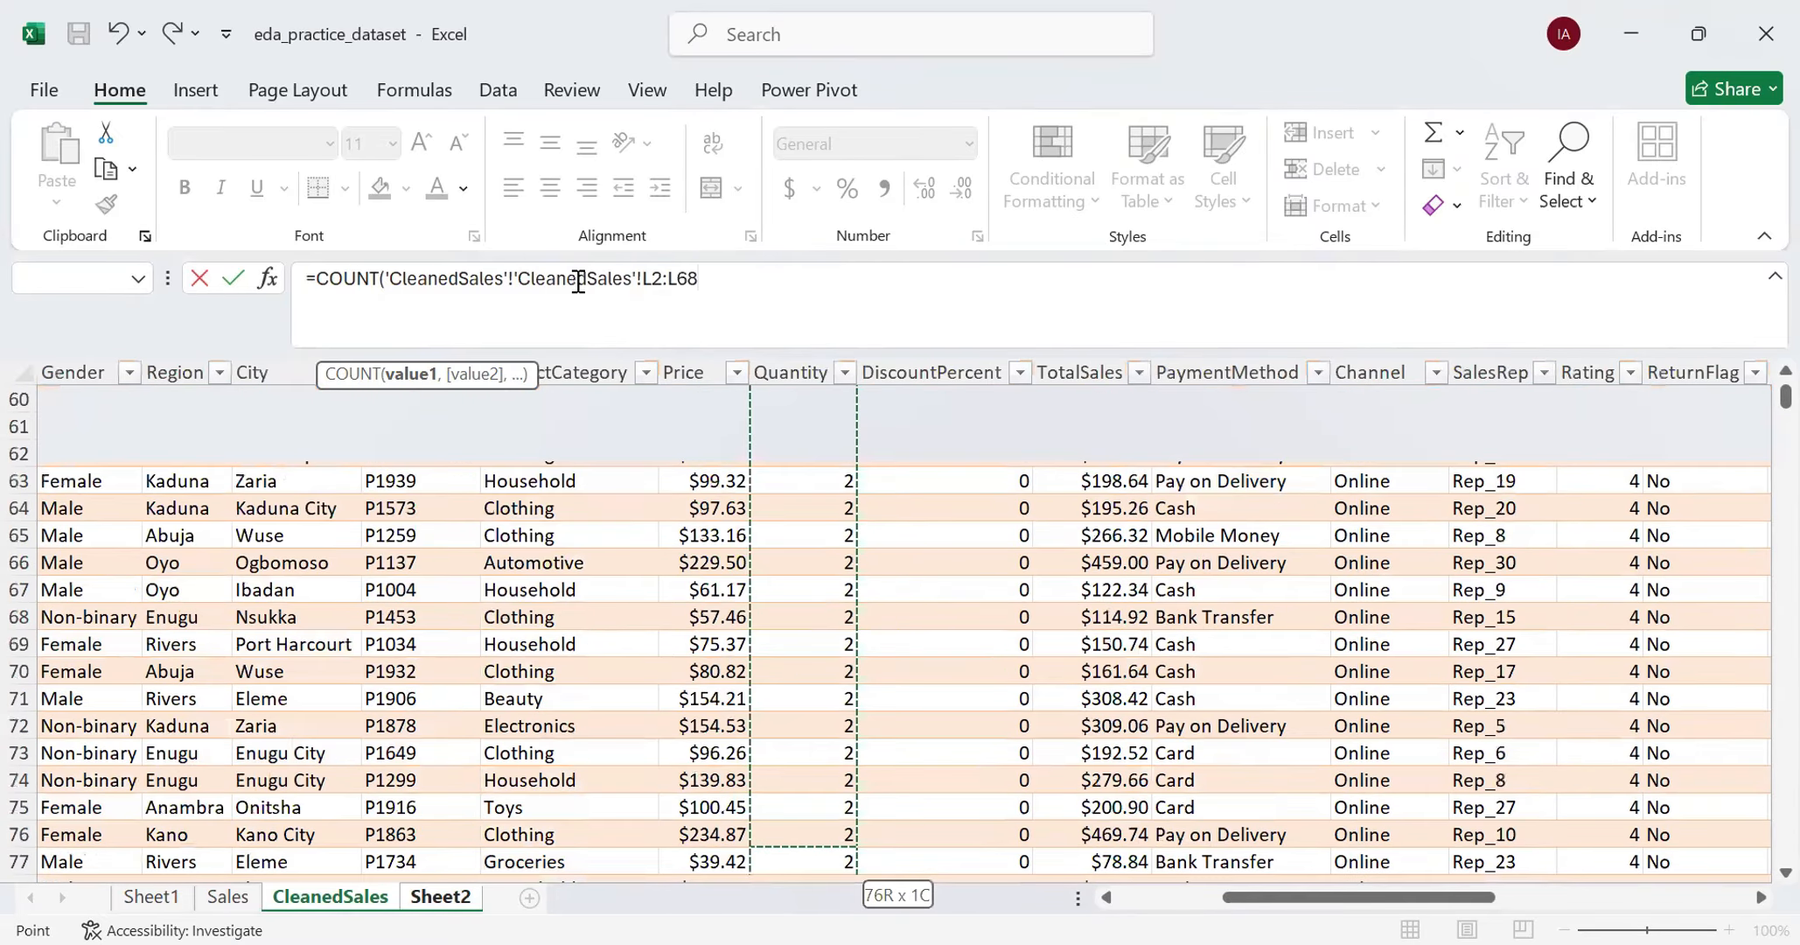
{"action": "key", "text": "shift+Down"}
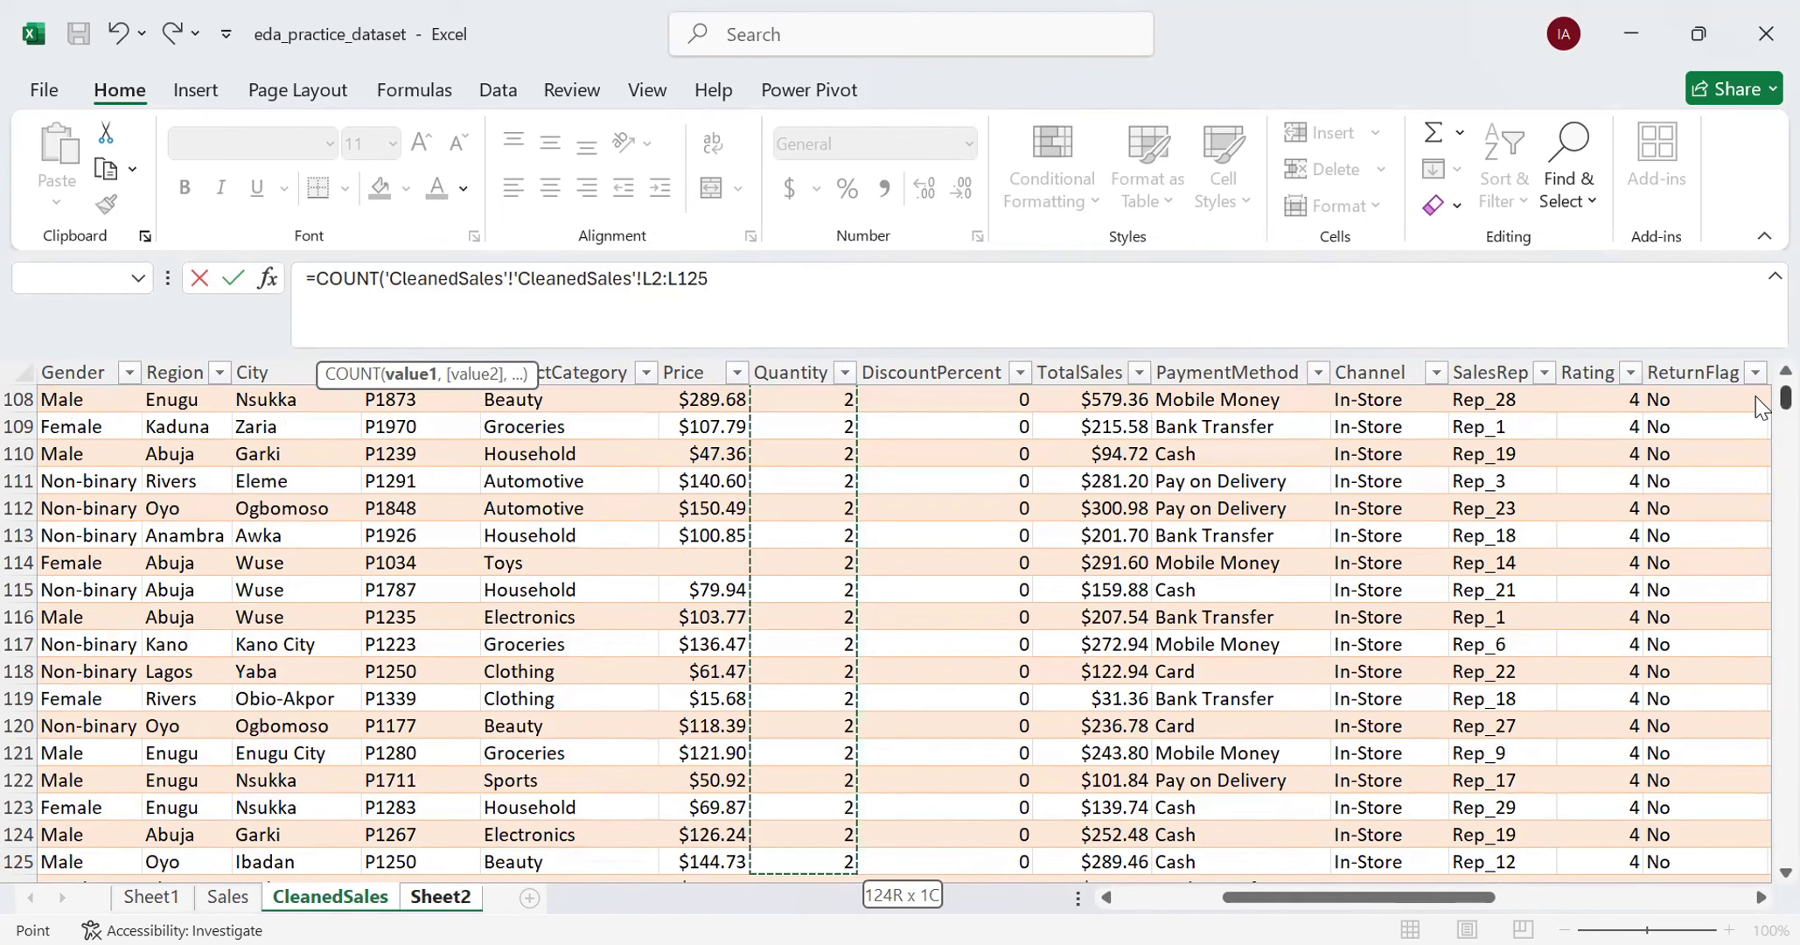
- Locate the last data row of CleanedSales and extend the counted Quantity range to L2:L15001
{"action": "scroll", "coordinate": [1760, 490], "scroll_direction": "up", "scroll_amount": 5}
{"action": "left_click_drag", "start_coordinate": [1760, 490], "coordinate": [1761, 888]}
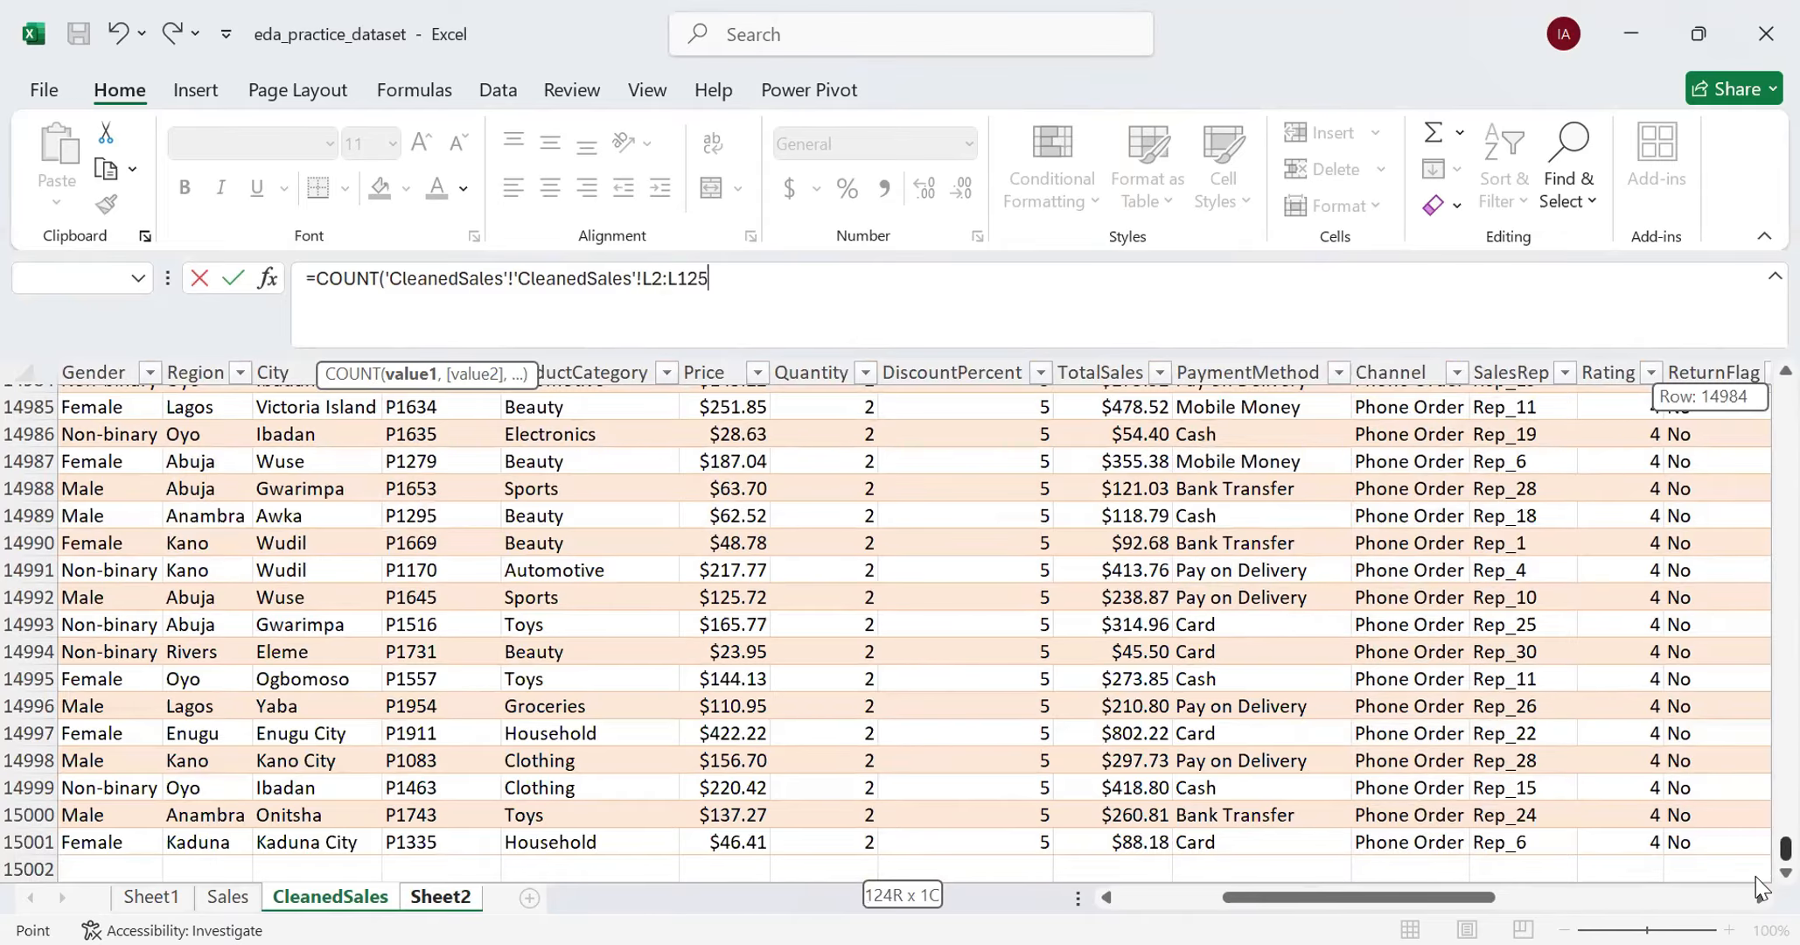
{"action": "left_click_drag", "start_coordinate": [1755, 877], "coordinate": [1756, 757]}
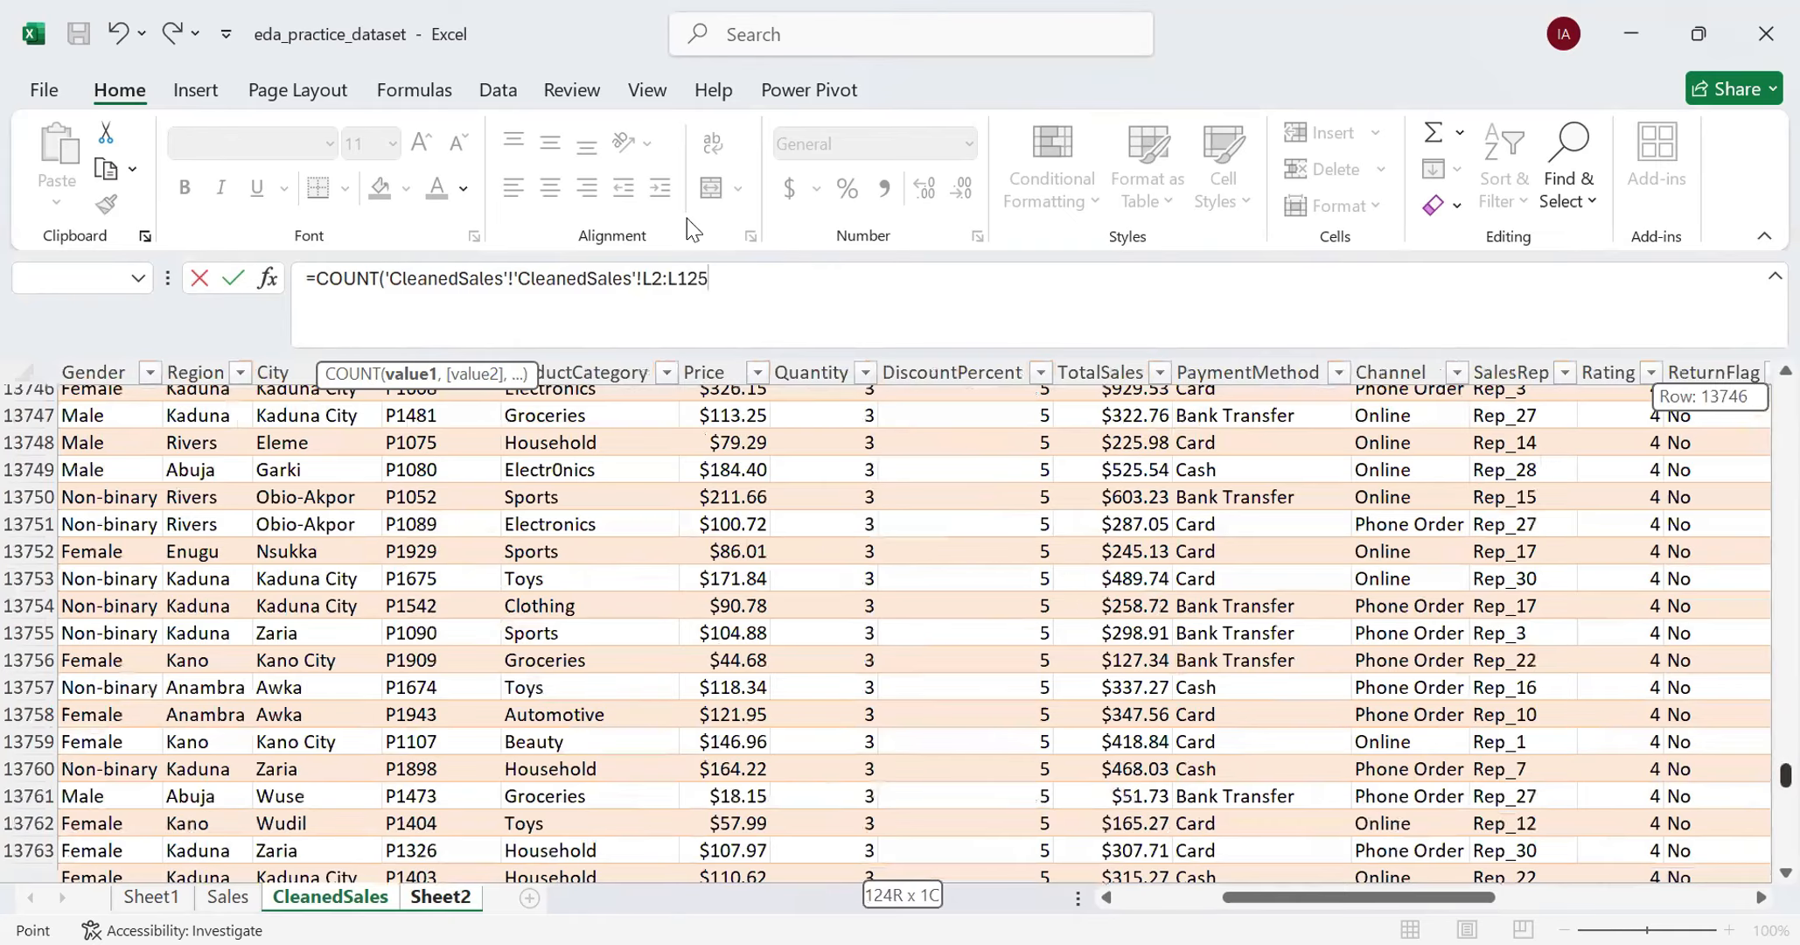
{"action": "left_click_drag", "start_coordinate": [686, 218], "coordinate": [686, 218]}
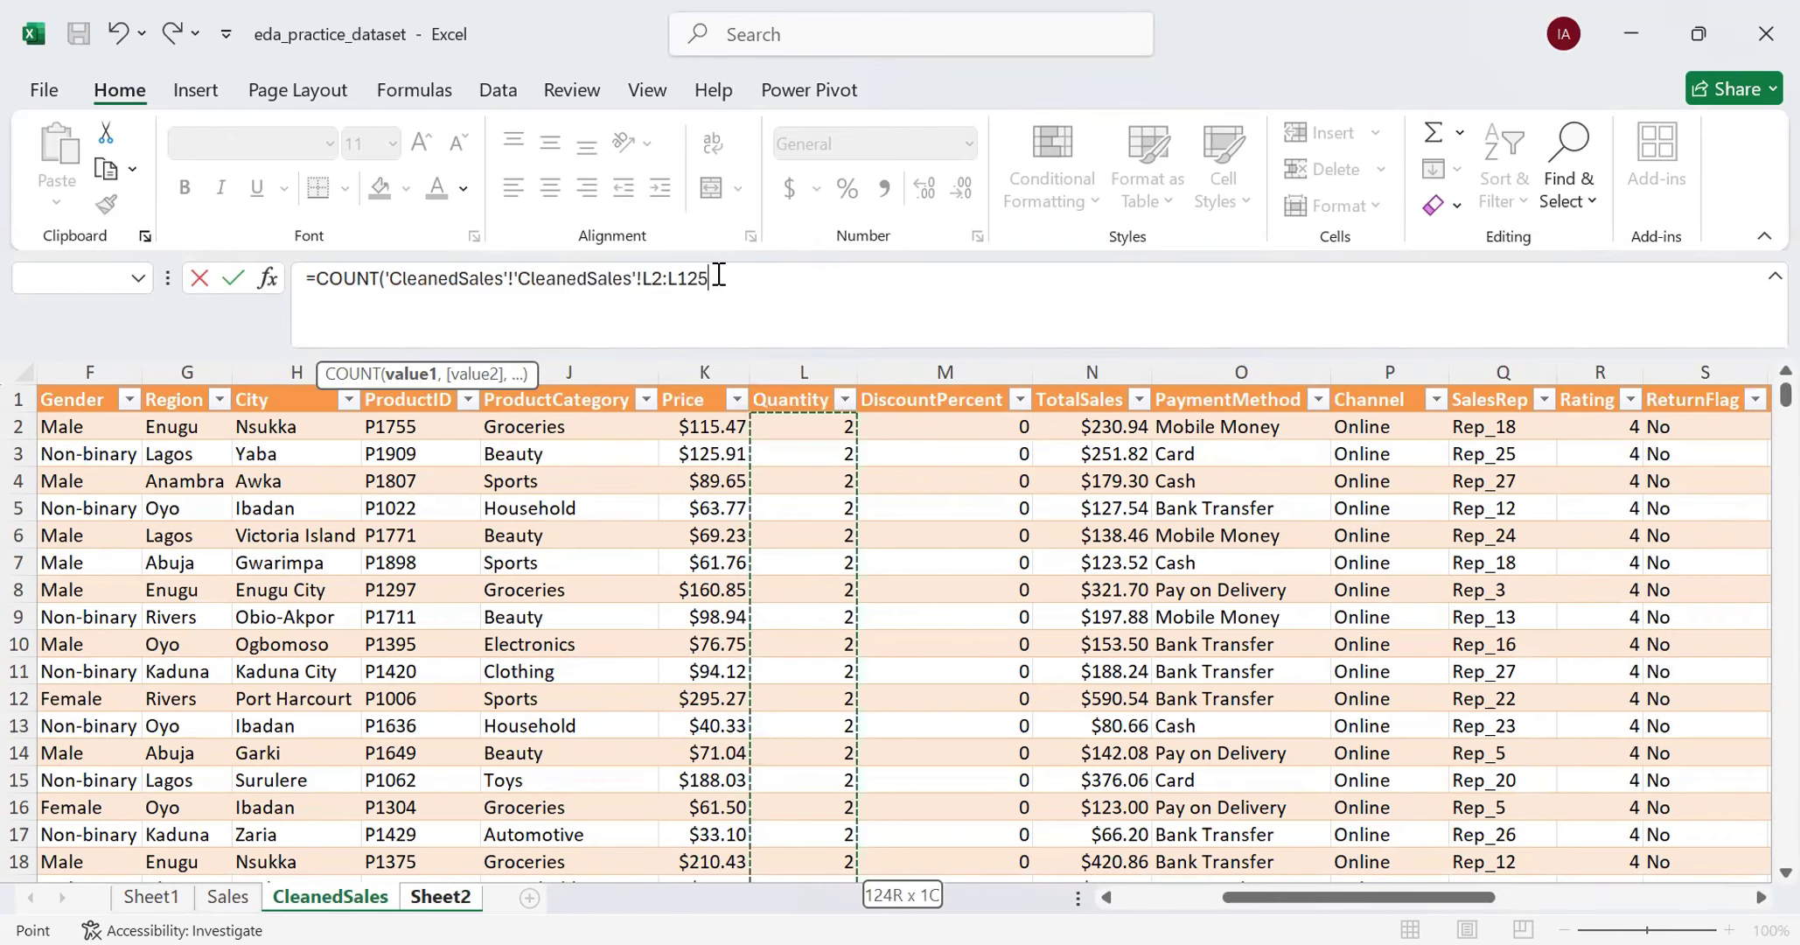
{"action": "key", "text": "BackSpace"}
{"action": "key", "text": "BackSpace"}
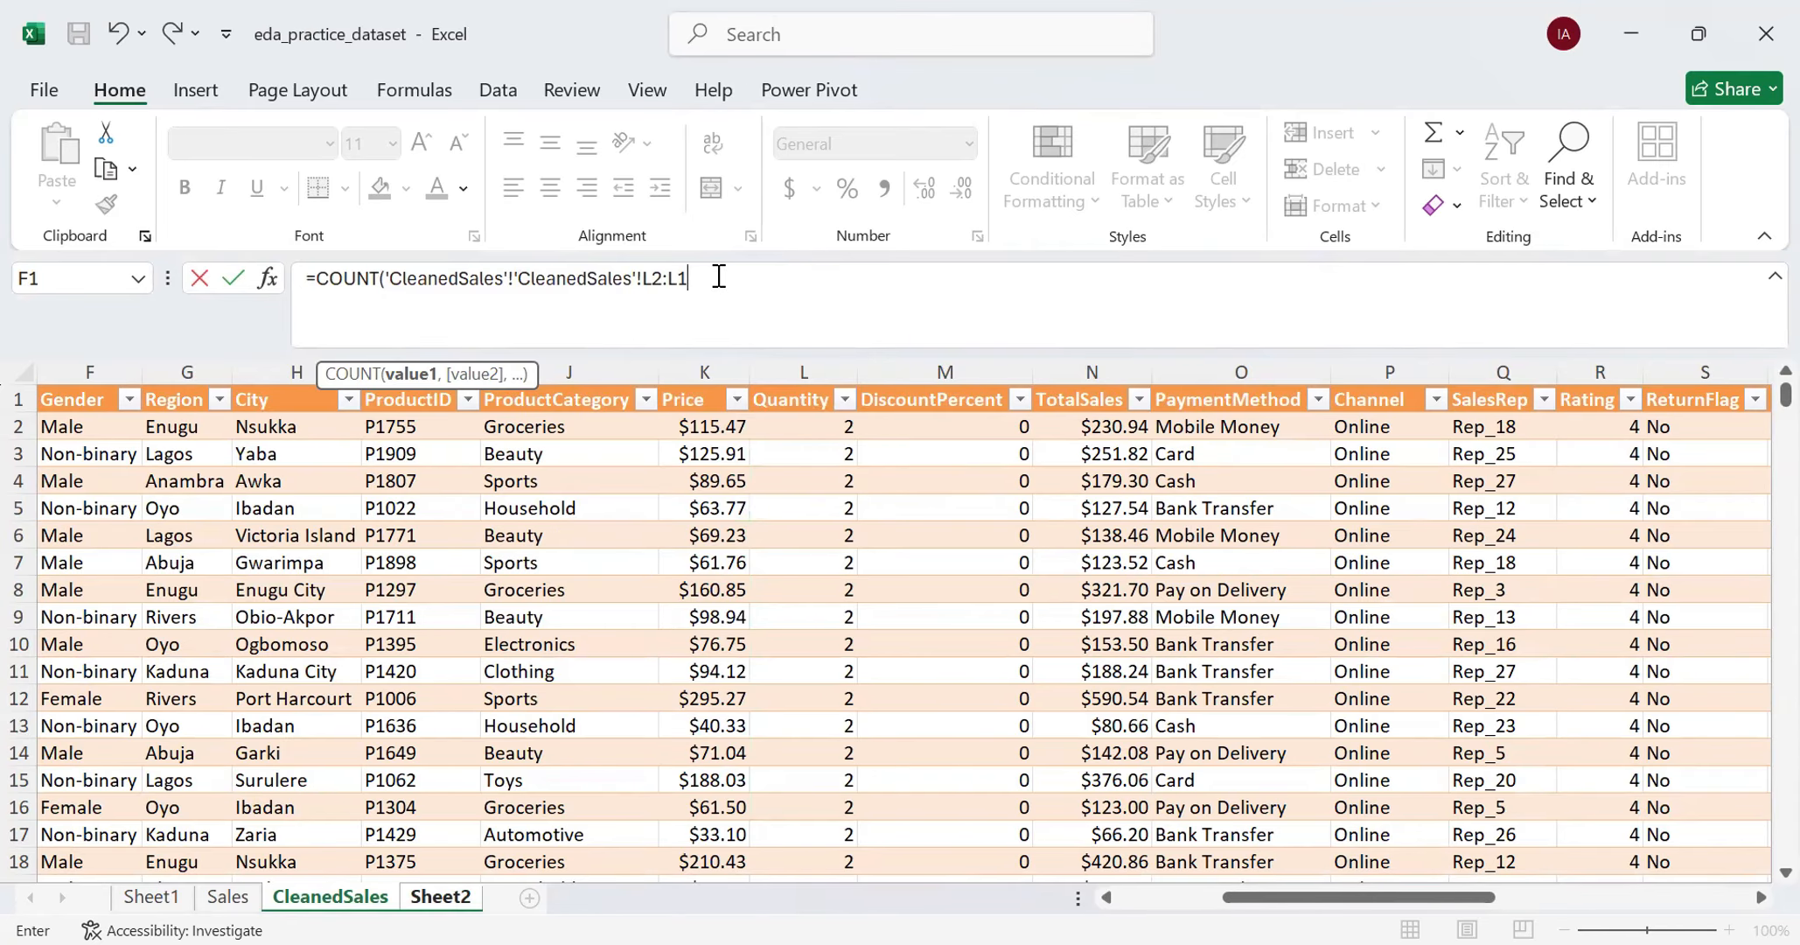
{"action": "type", "text": "5001"}
- Remove the duplicated sheet name and enter the formula as =COUNT('CleanedSales'!L2:L15001) in cell B3 of Sheet2
{"action": "left_click", "coordinate": [516, 278]}
{"action": "key", "text": "BackSpace"}
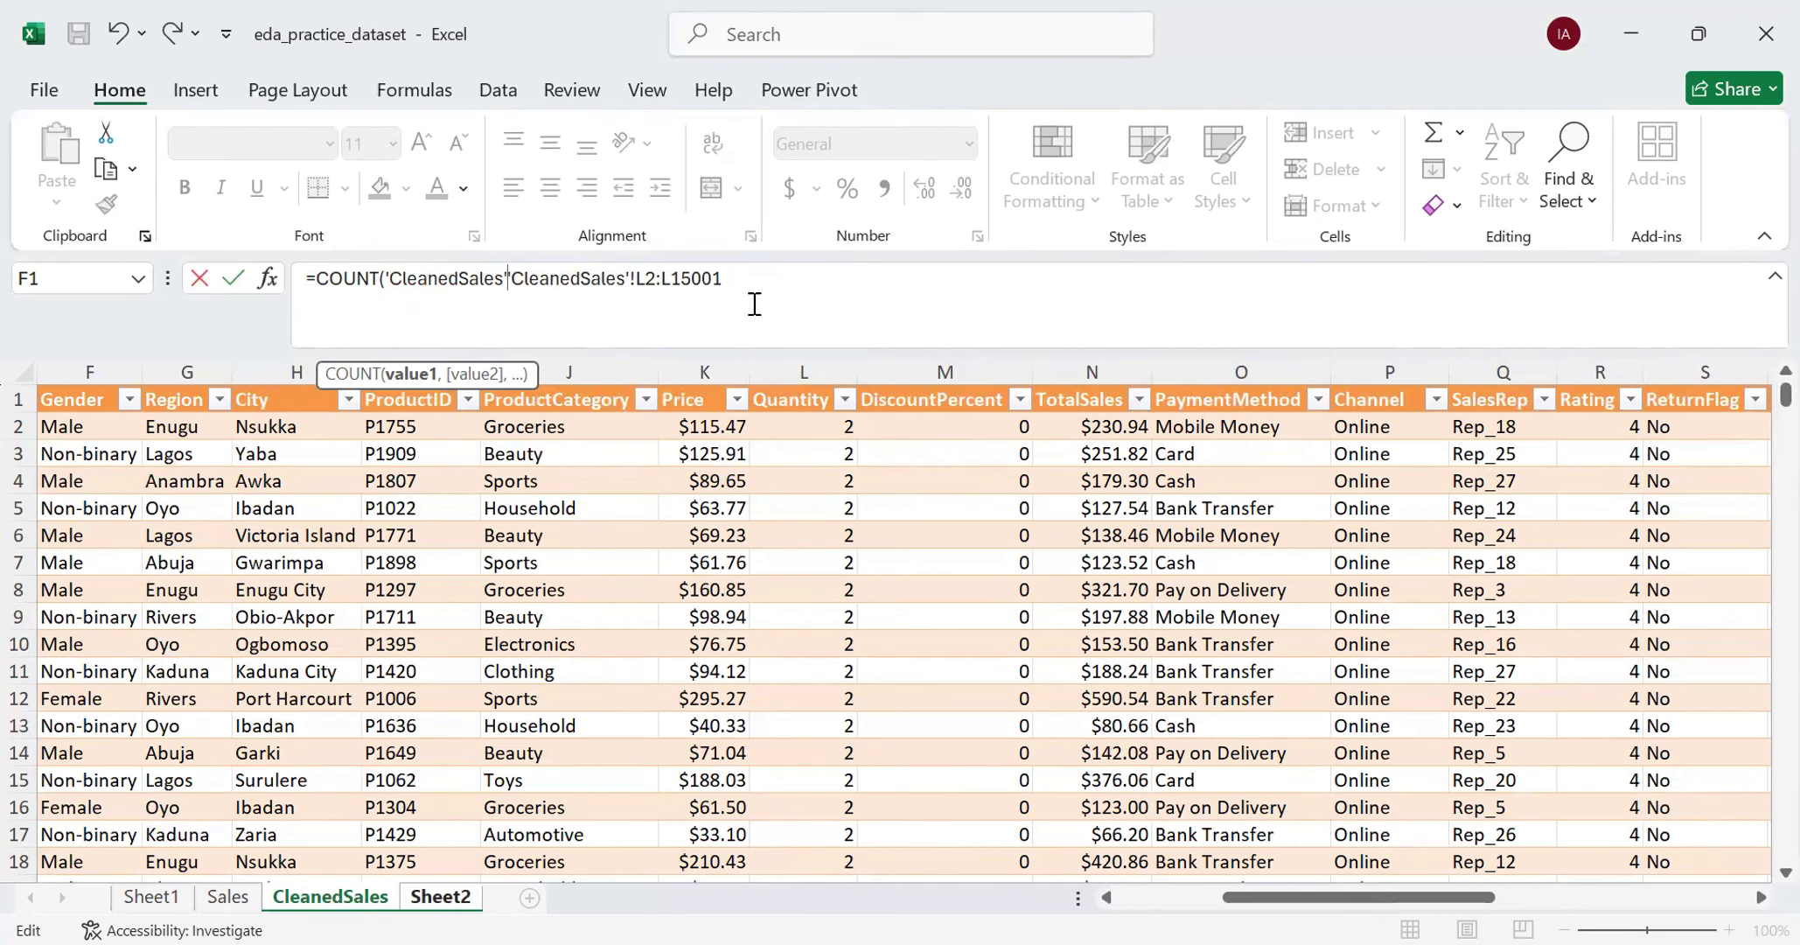
{"action": "key", "text": "BackSpace"}
{"action": "key", "text": "BackSpace"}
{"action": "key", "text": "BackSpace"}
{"action": "key", "text": "BackSpace"}
{"action": "key", "text": "BackSpace"}
{"action": "key", "text": "BackSpace"}
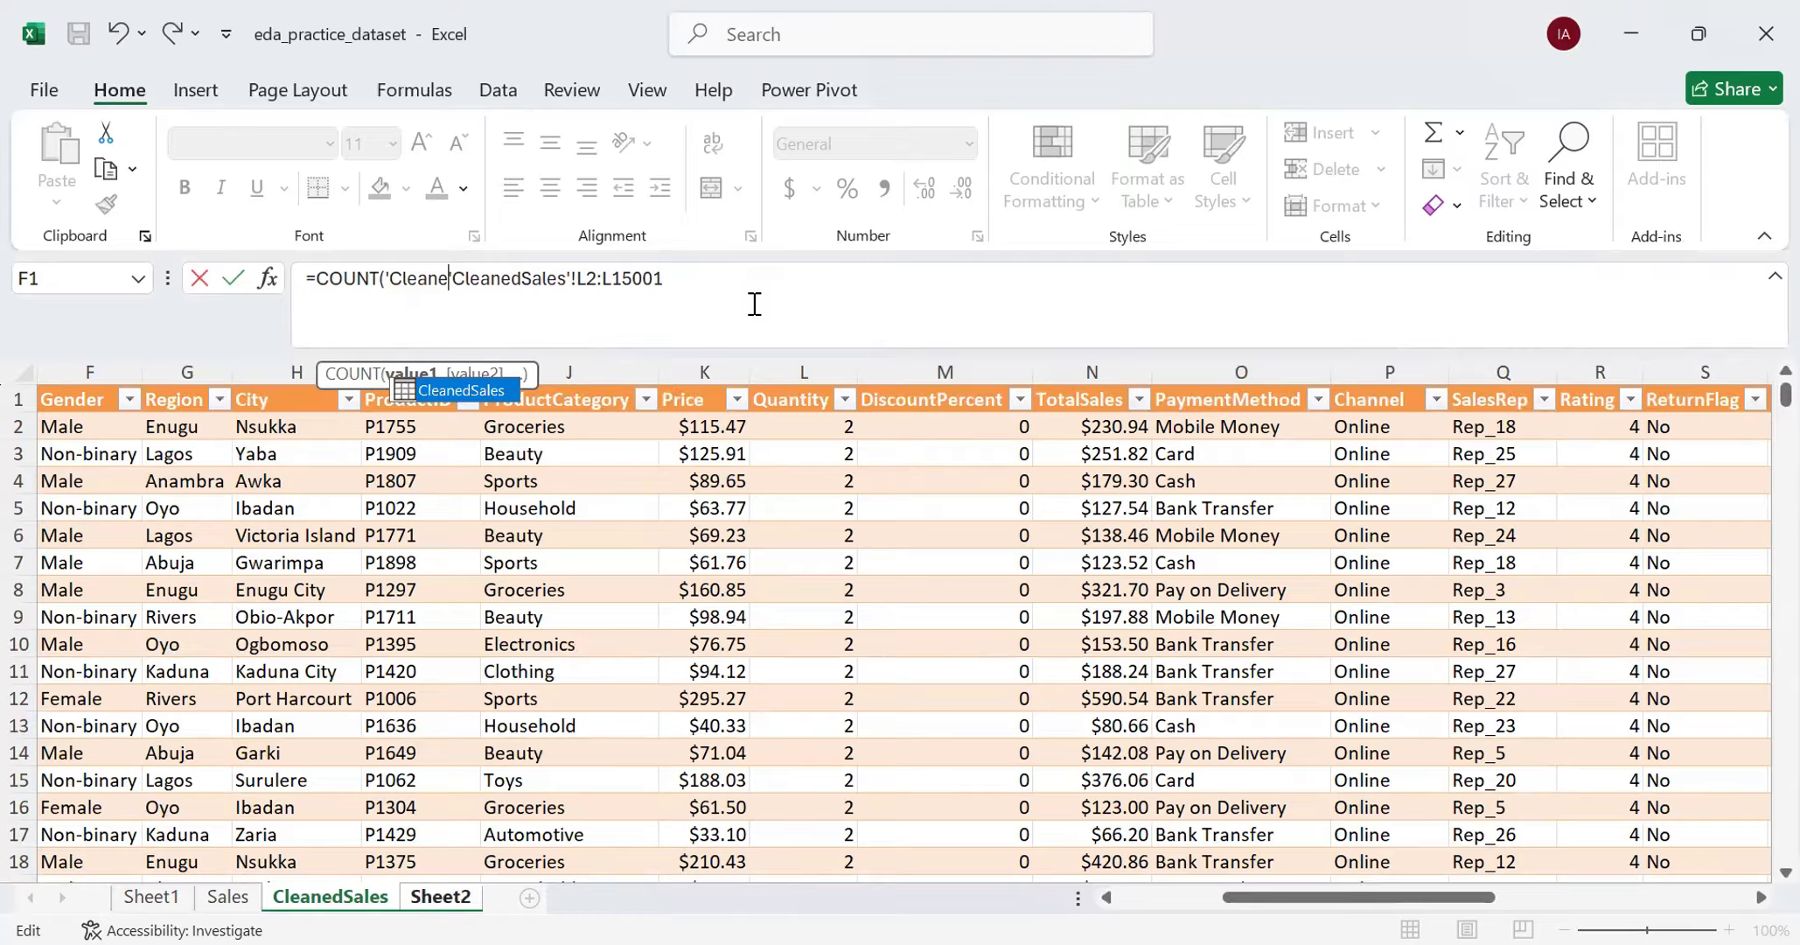
{"action": "key", "text": "BackSpace"}
{"action": "key", "text": "BackSpace"}
{"action": "key", "text": "BackSpace"}
{"action": "key", "text": "BackSpace"}
{"action": "key", "text": "BackSpace"}
{"action": "key", "text": "BackSpace"}
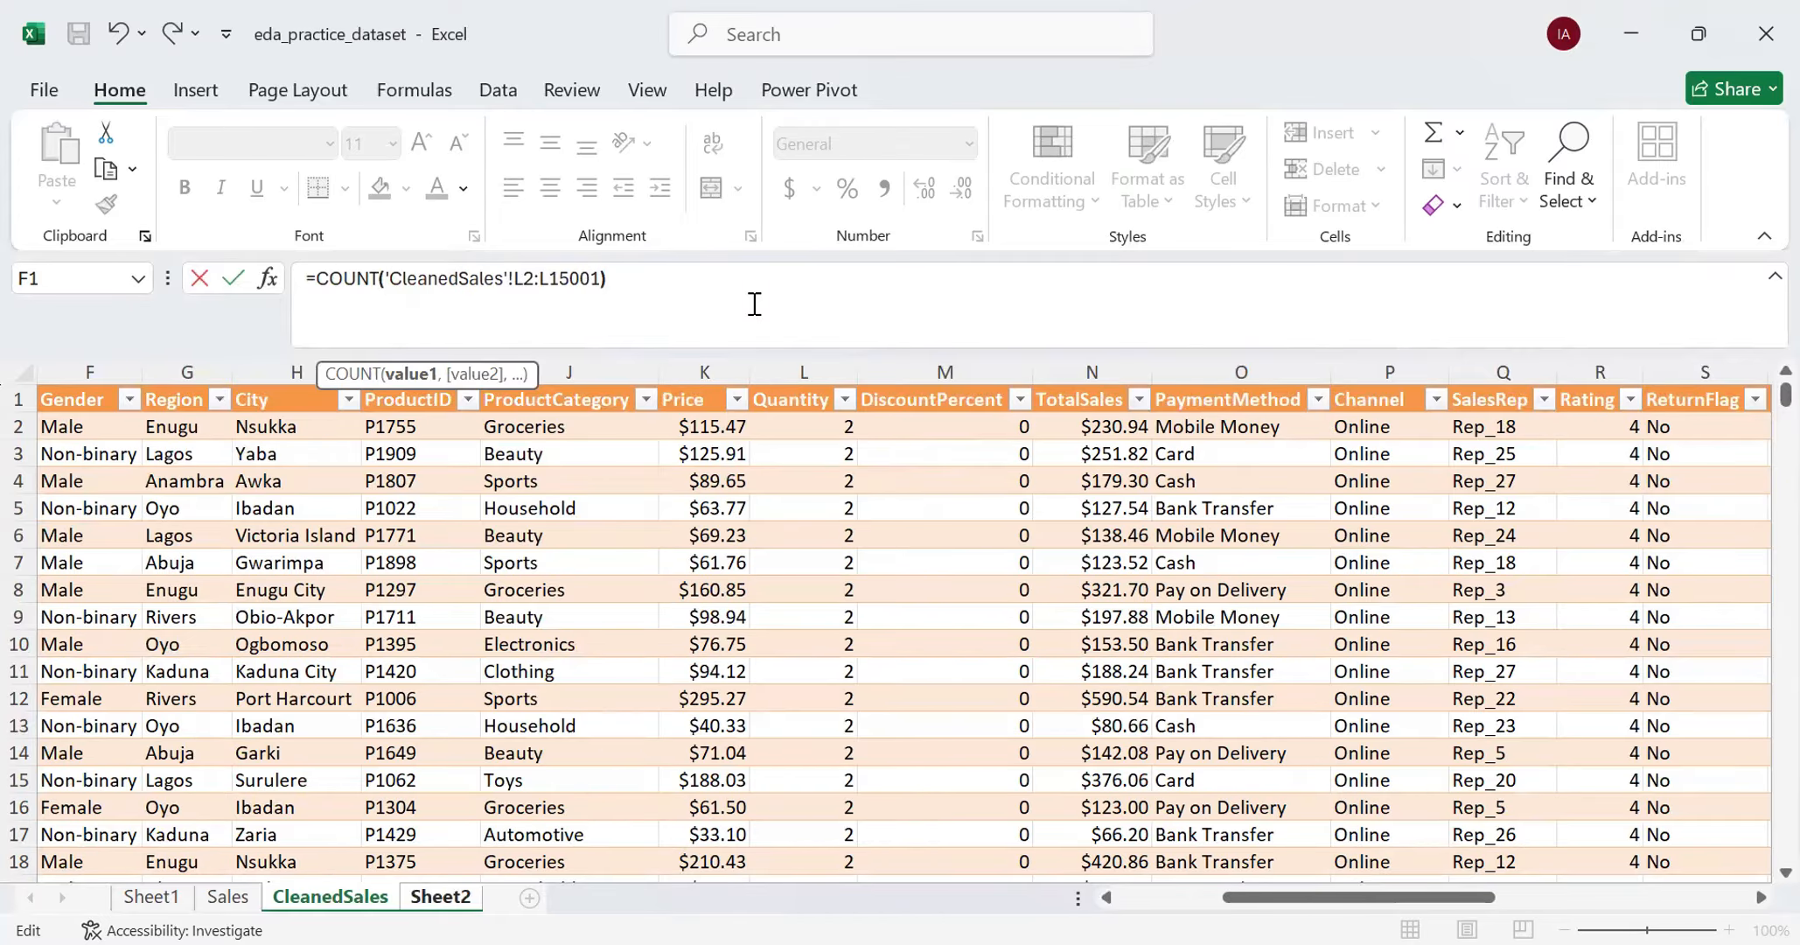
{"action": "key", "text": "Return"}
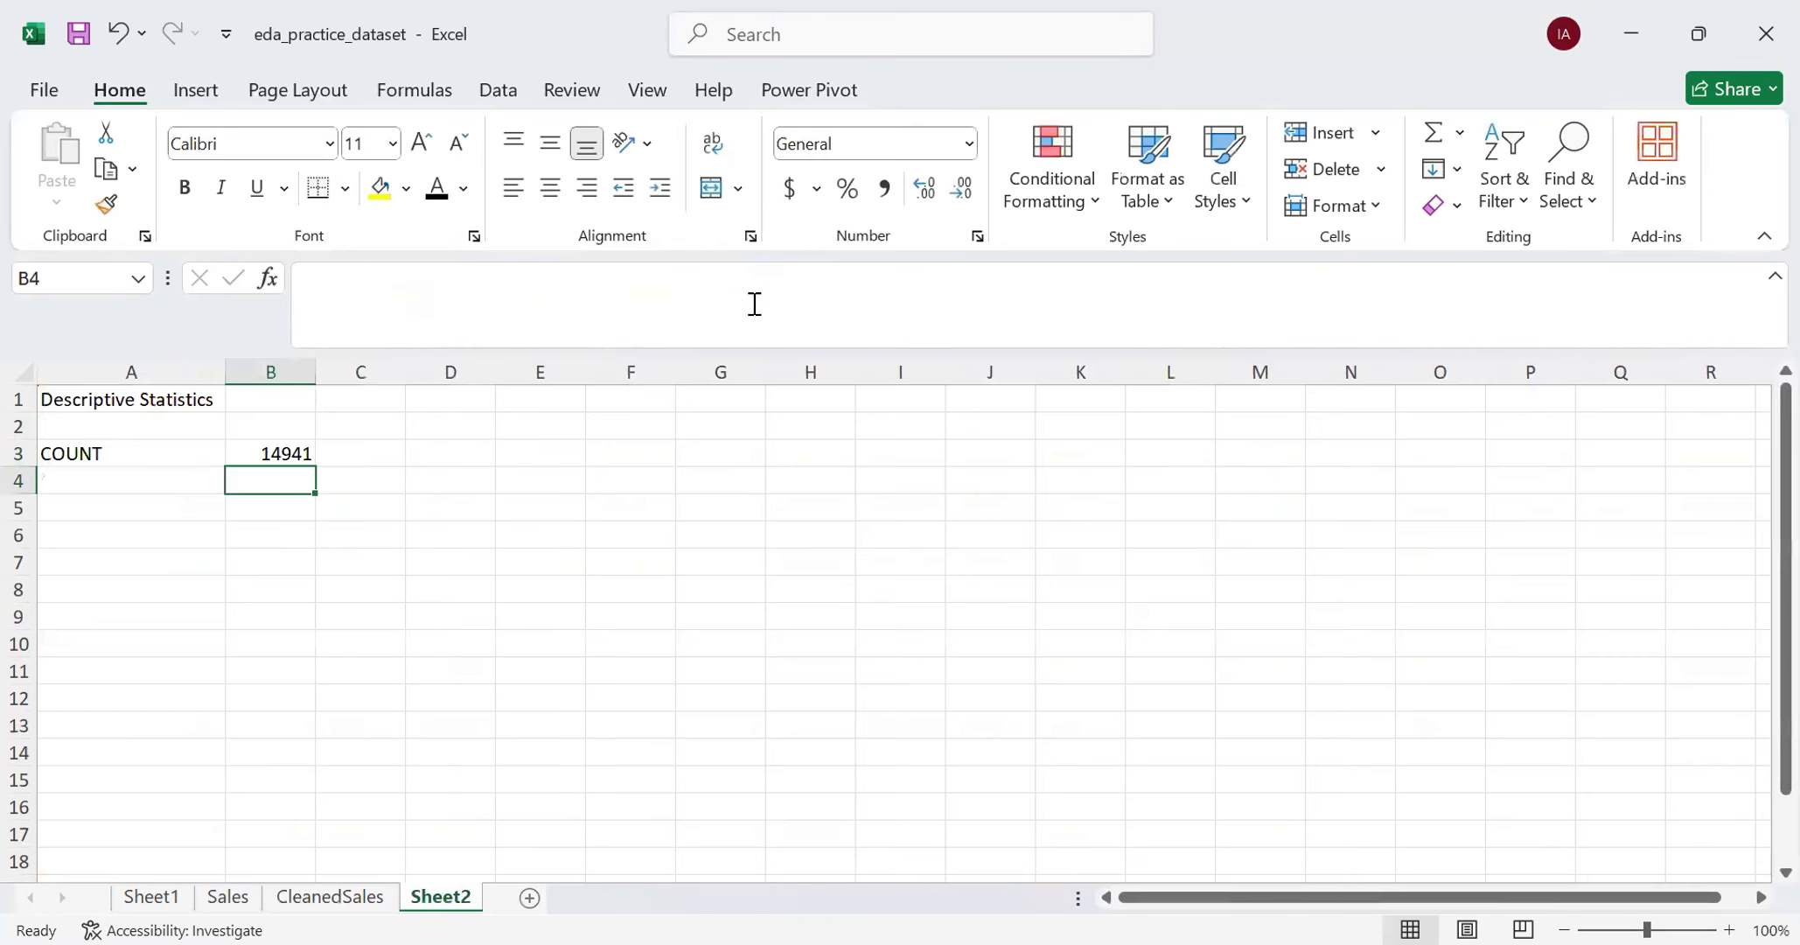
{"action": "left_click", "coordinate": [270, 453]}
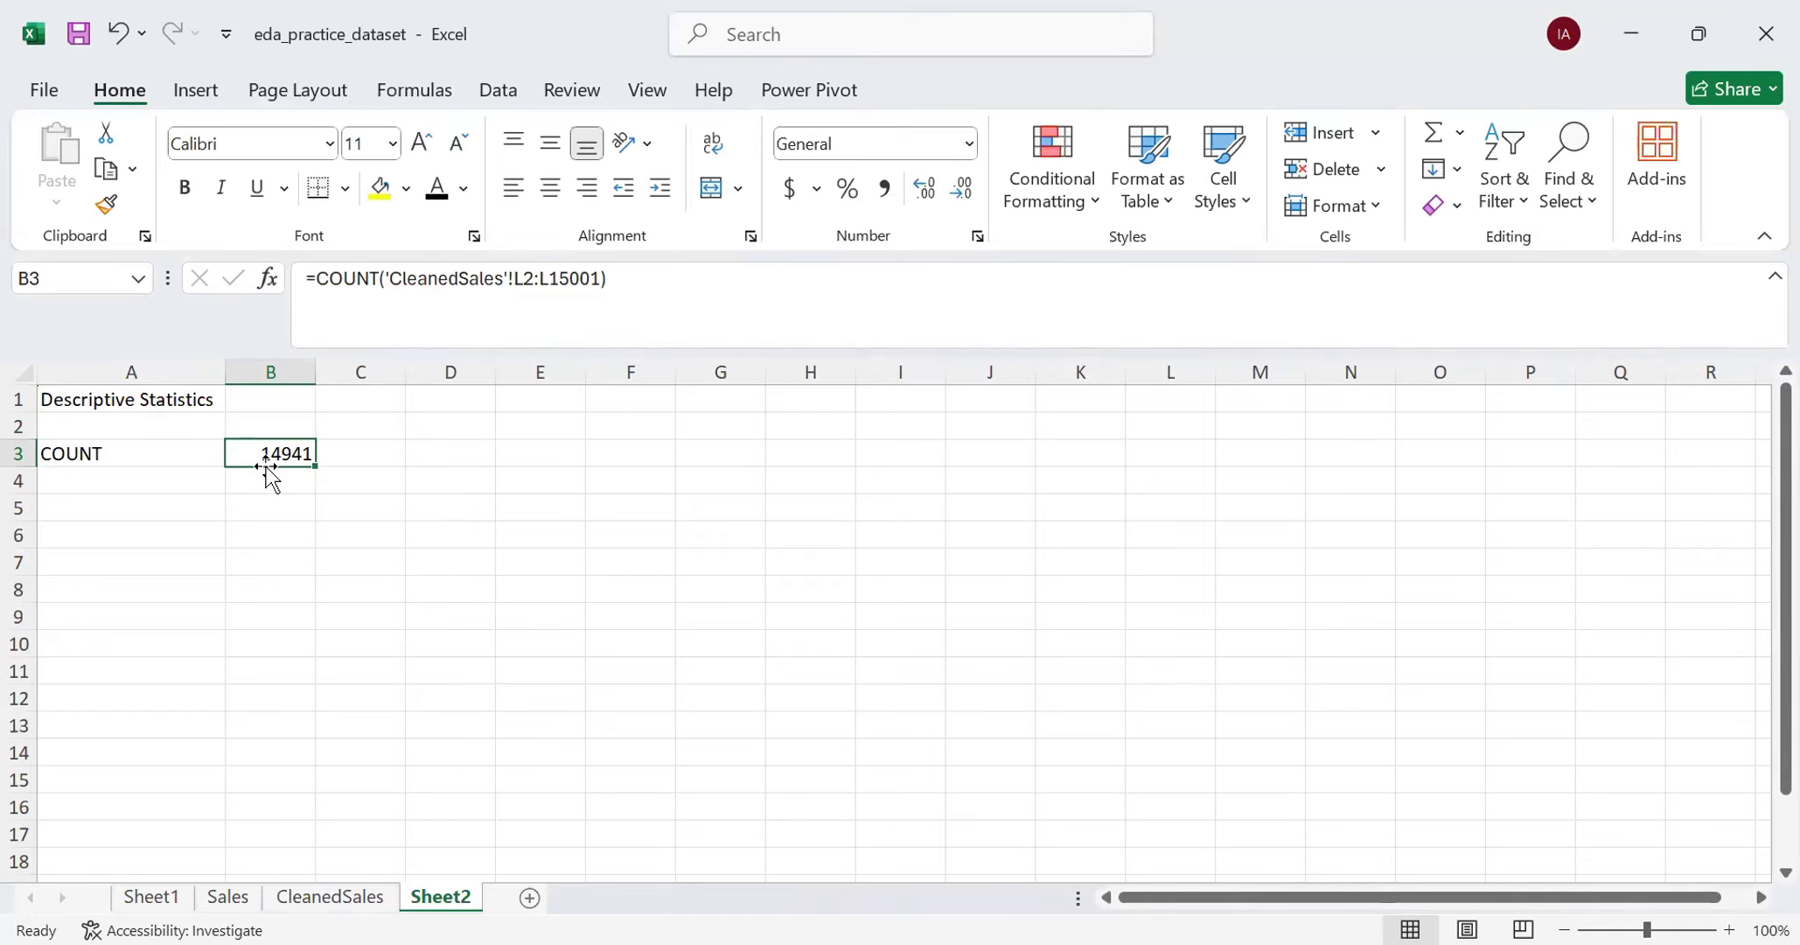
- Check the Quantity filter list in CleanedSales for blank entries without changing the filter, and return to Sheet2
{"action": "left_click", "coordinate": [345, 897]}
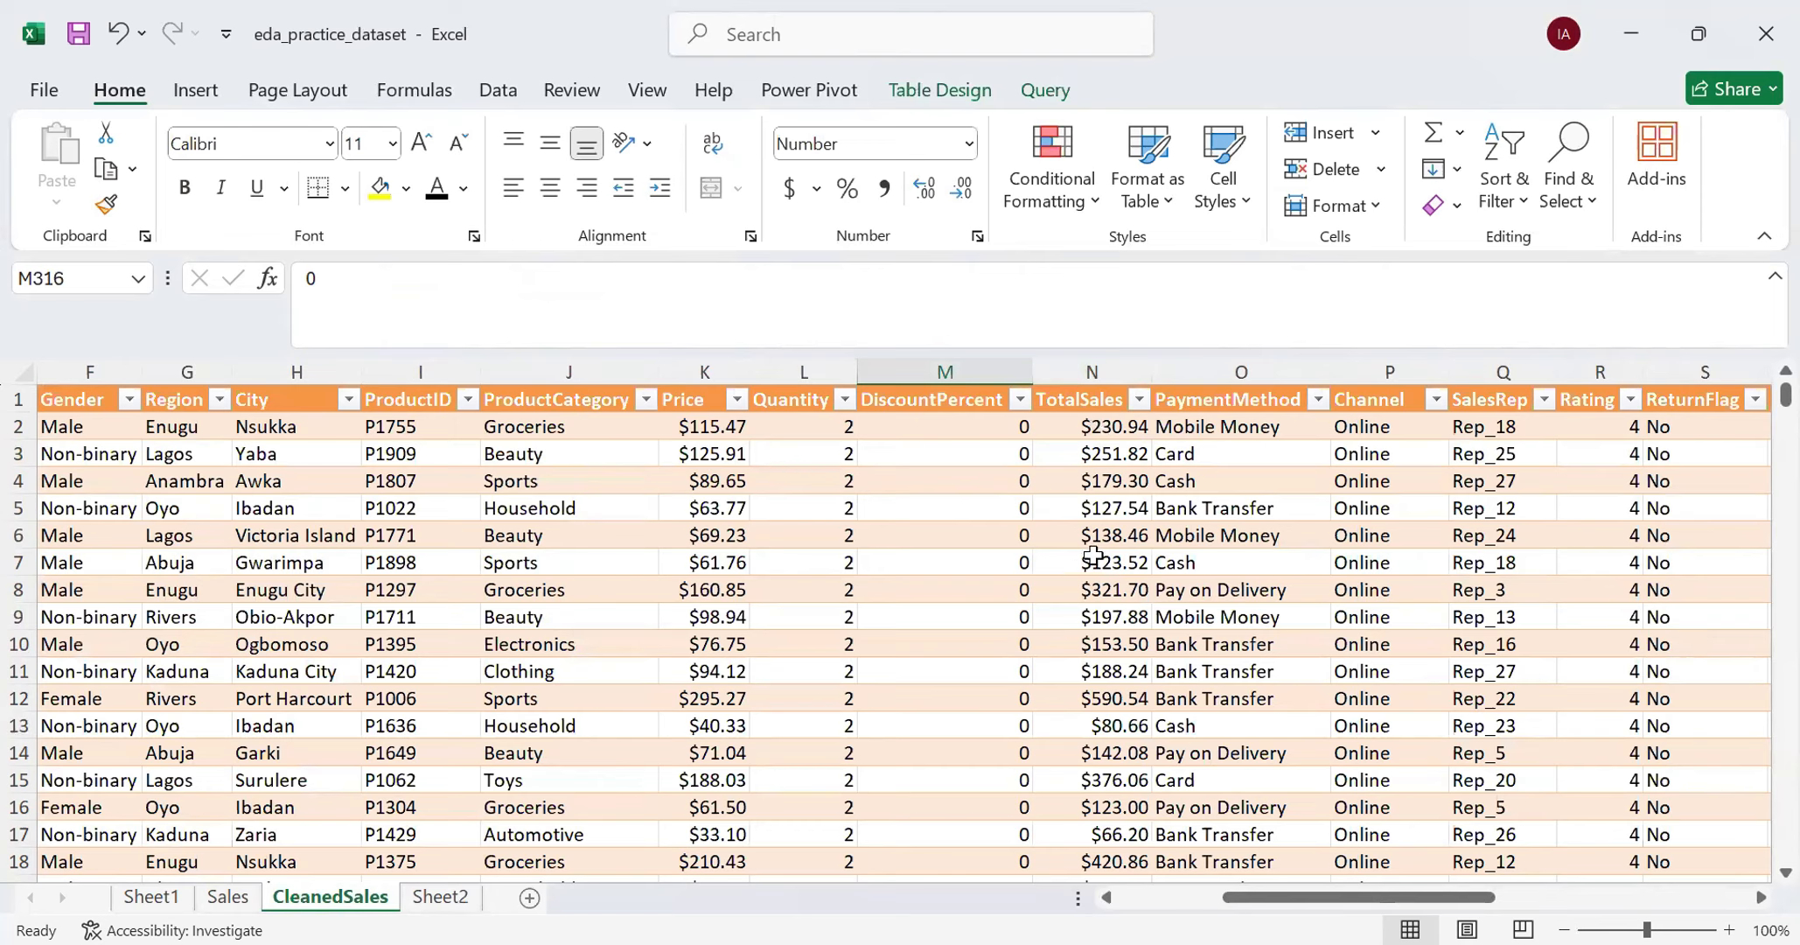
{"action": "left_click", "coordinate": [843, 400]}
{"action": "left_click_drag", "start_coordinate": [804, 708], "coordinate": [792, 792]}
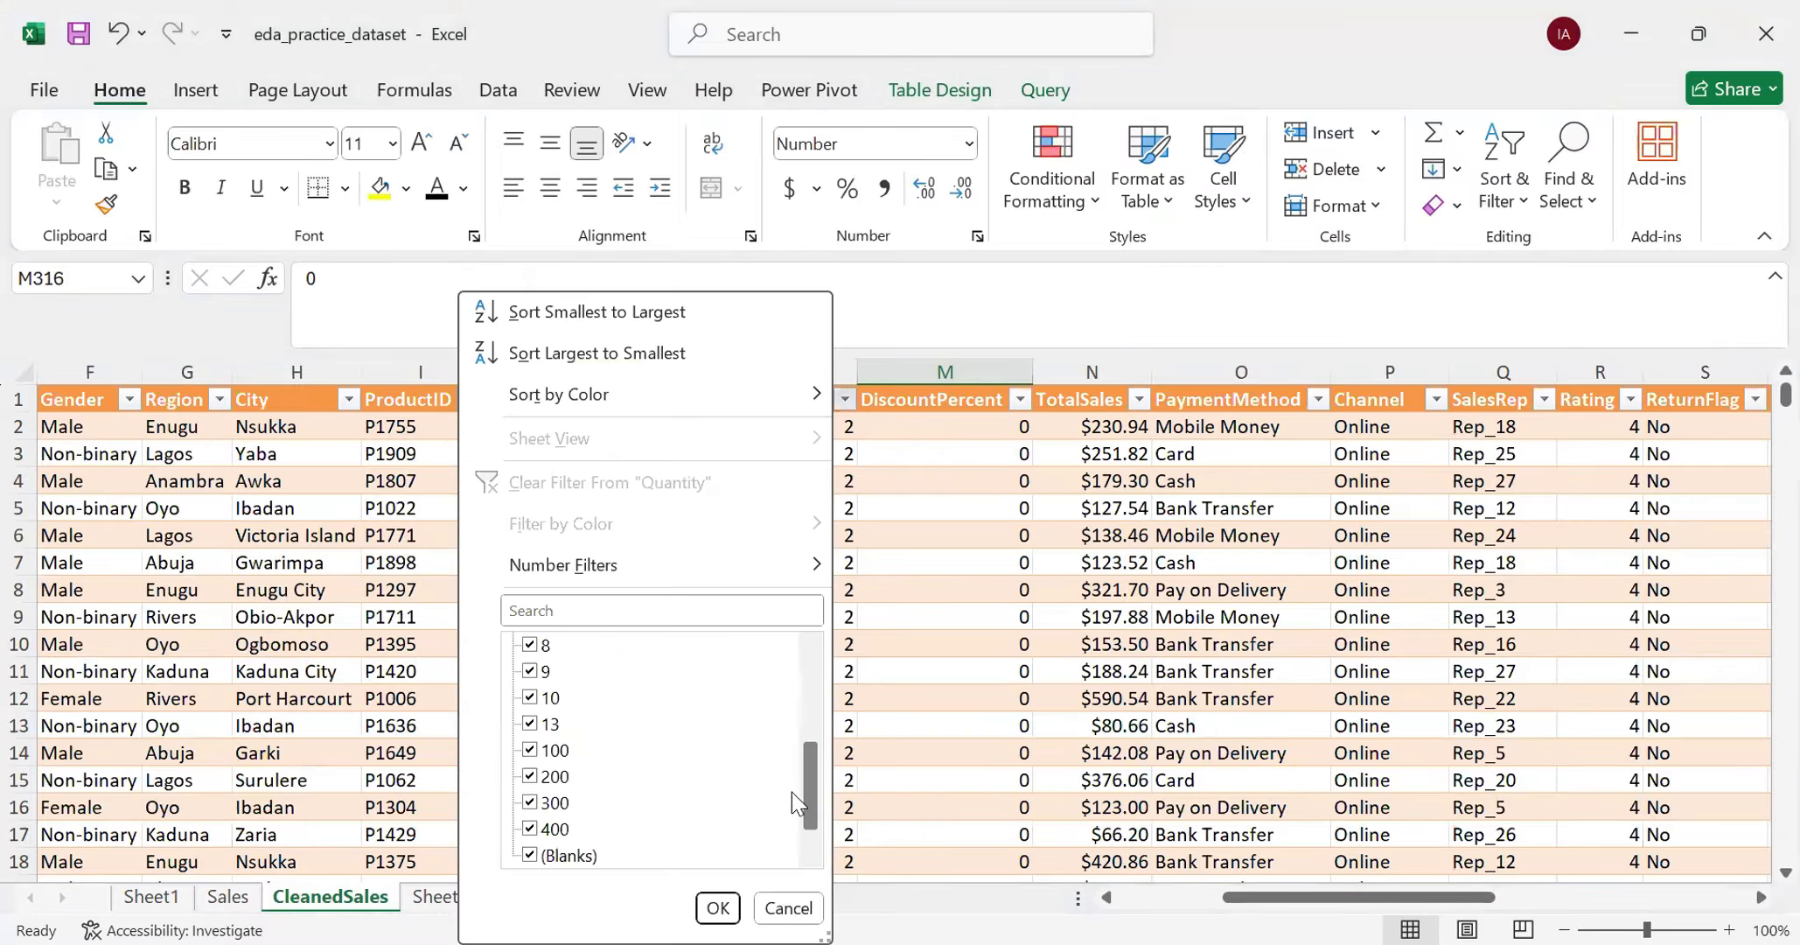
{"action": "scroll", "coordinate": [594, 813], "scroll_direction": "down", "scroll_amount": 1}
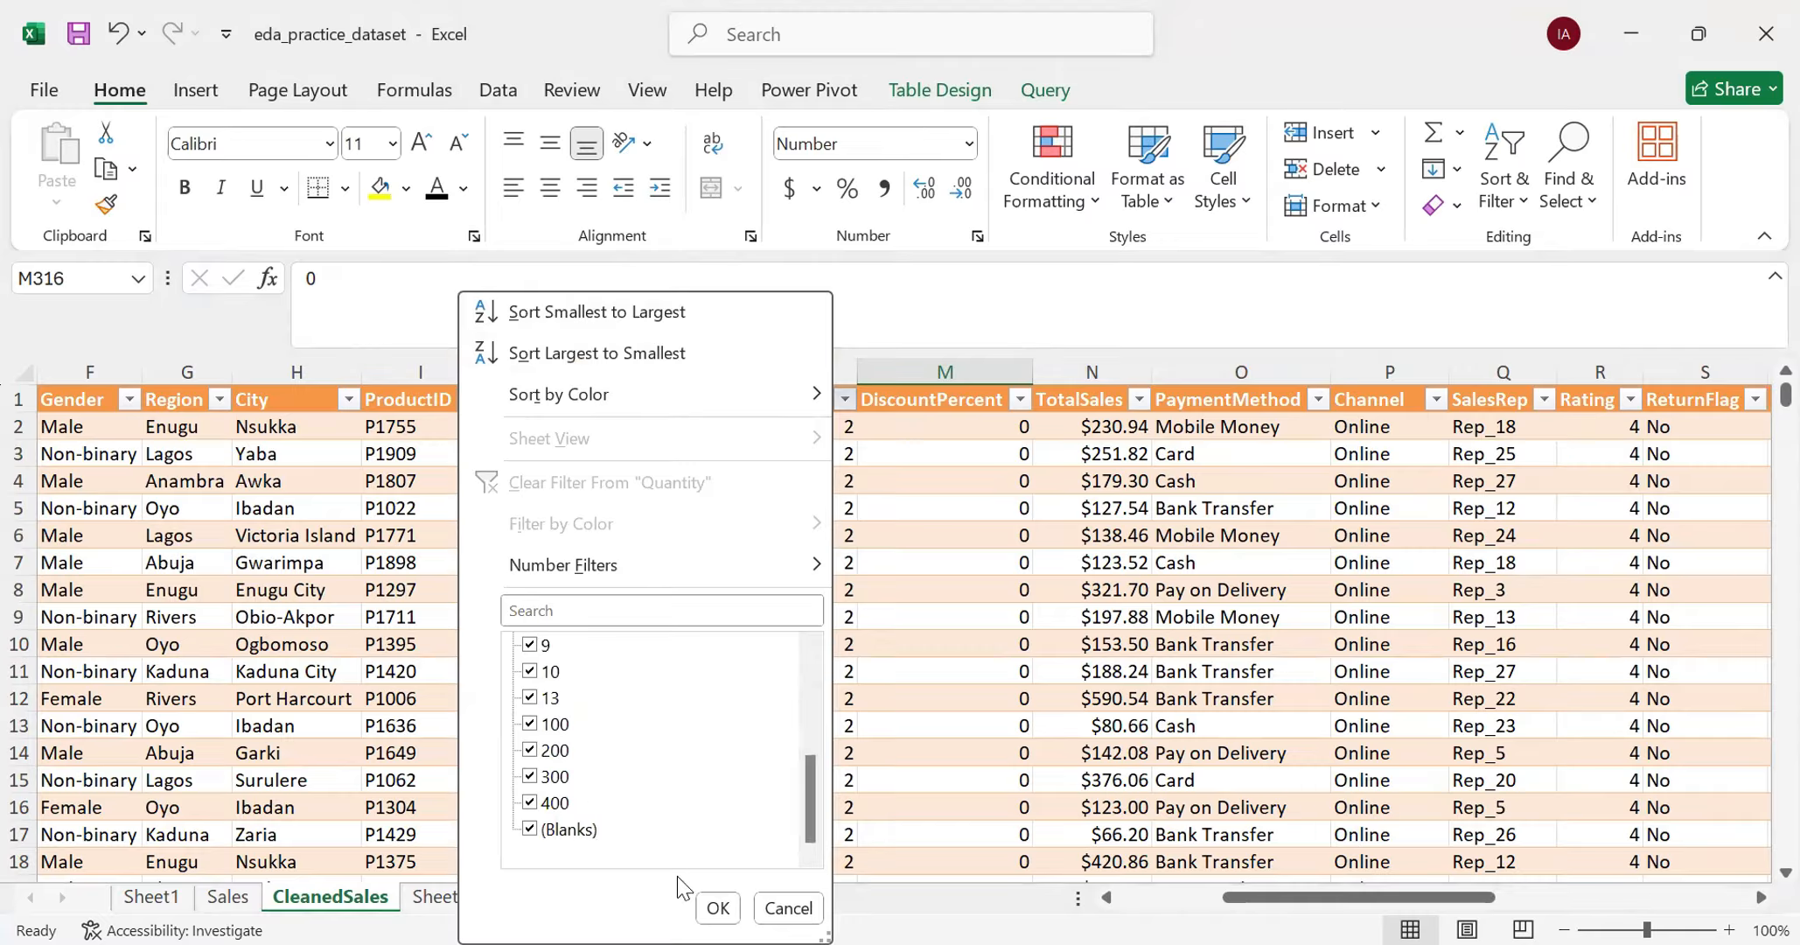
{"action": "left_click", "coordinate": [724, 908]}
{"action": "left_click", "coordinate": [457, 898]}
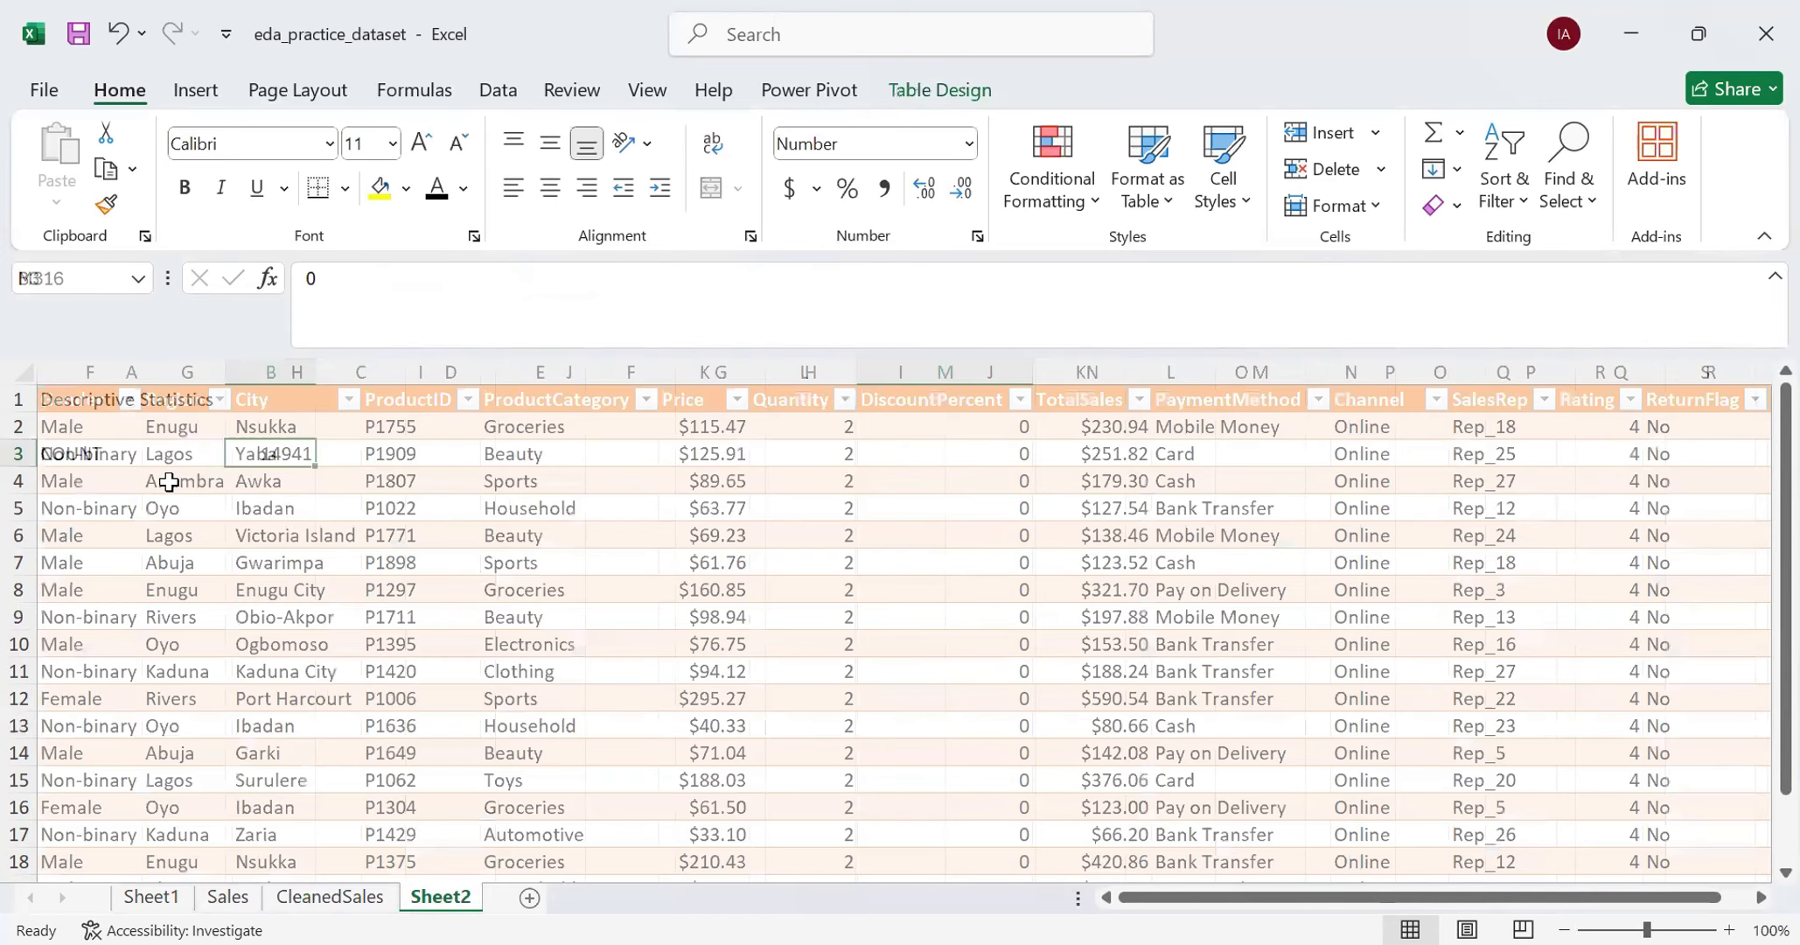
- Change the label in cell A3 of Sheet2 to COUNT of Quantity
{"action": "left_click", "coordinate": [145, 453]}
{"action": "double_click", "coordinate": [144, 453]}
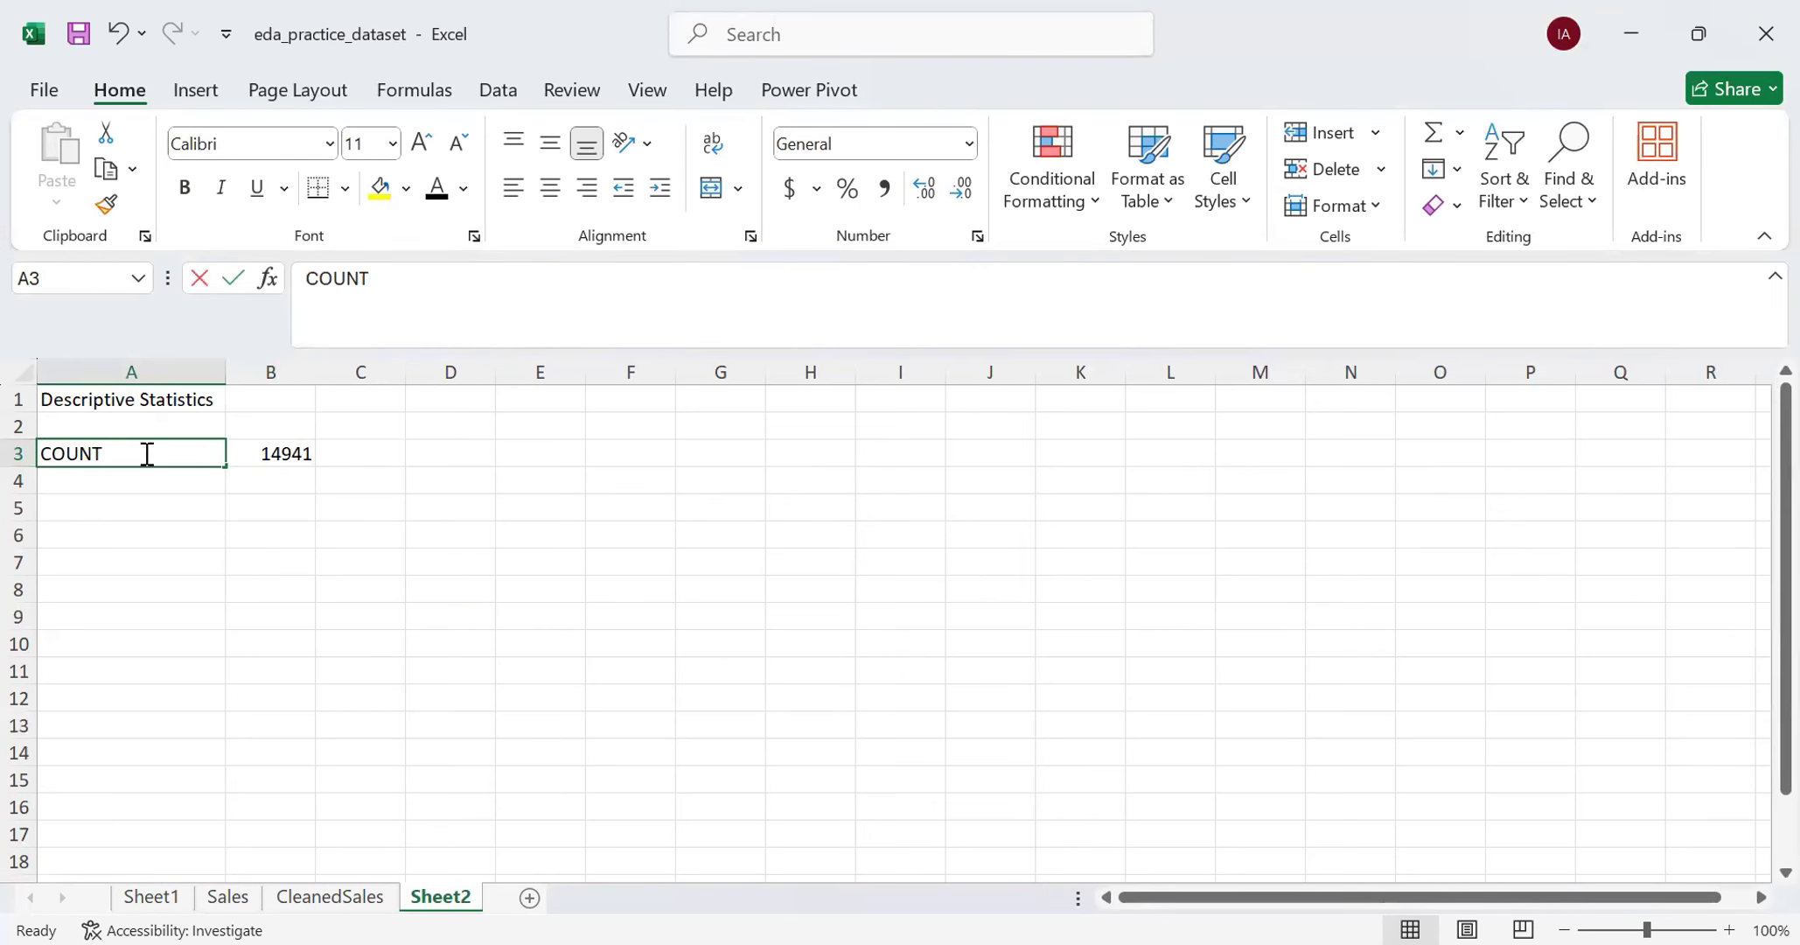
{"action": "type", "text": "of"}
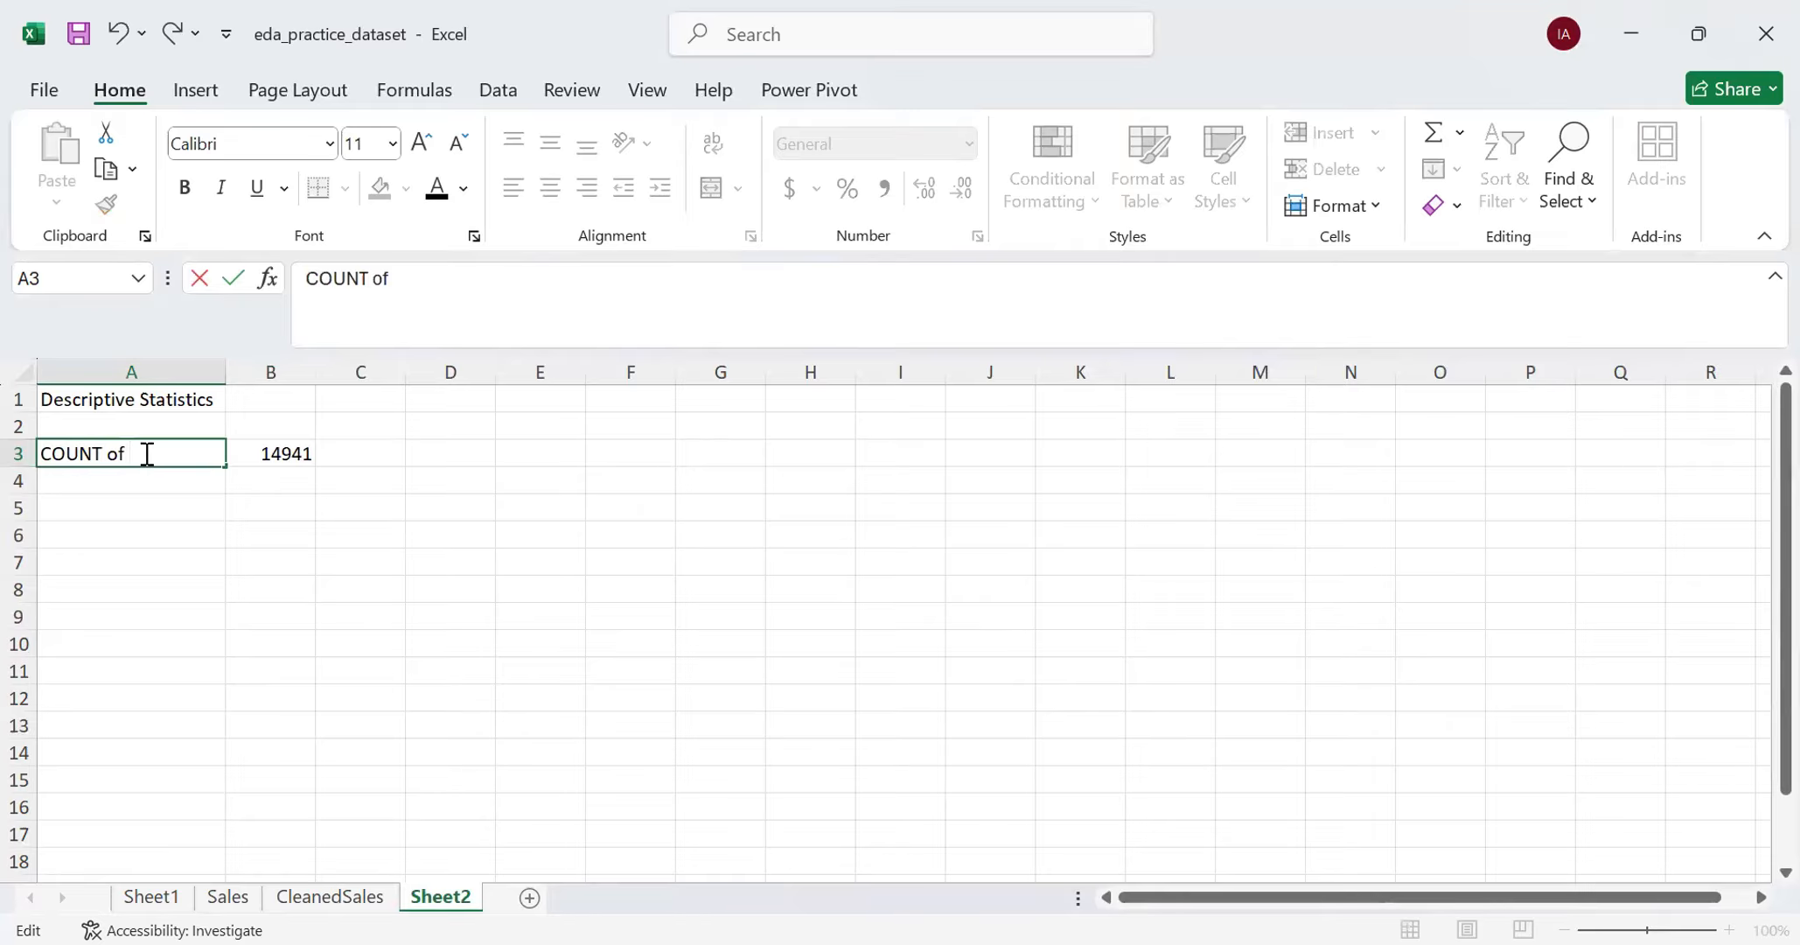
{"action": "type", "text": " Quantity"}
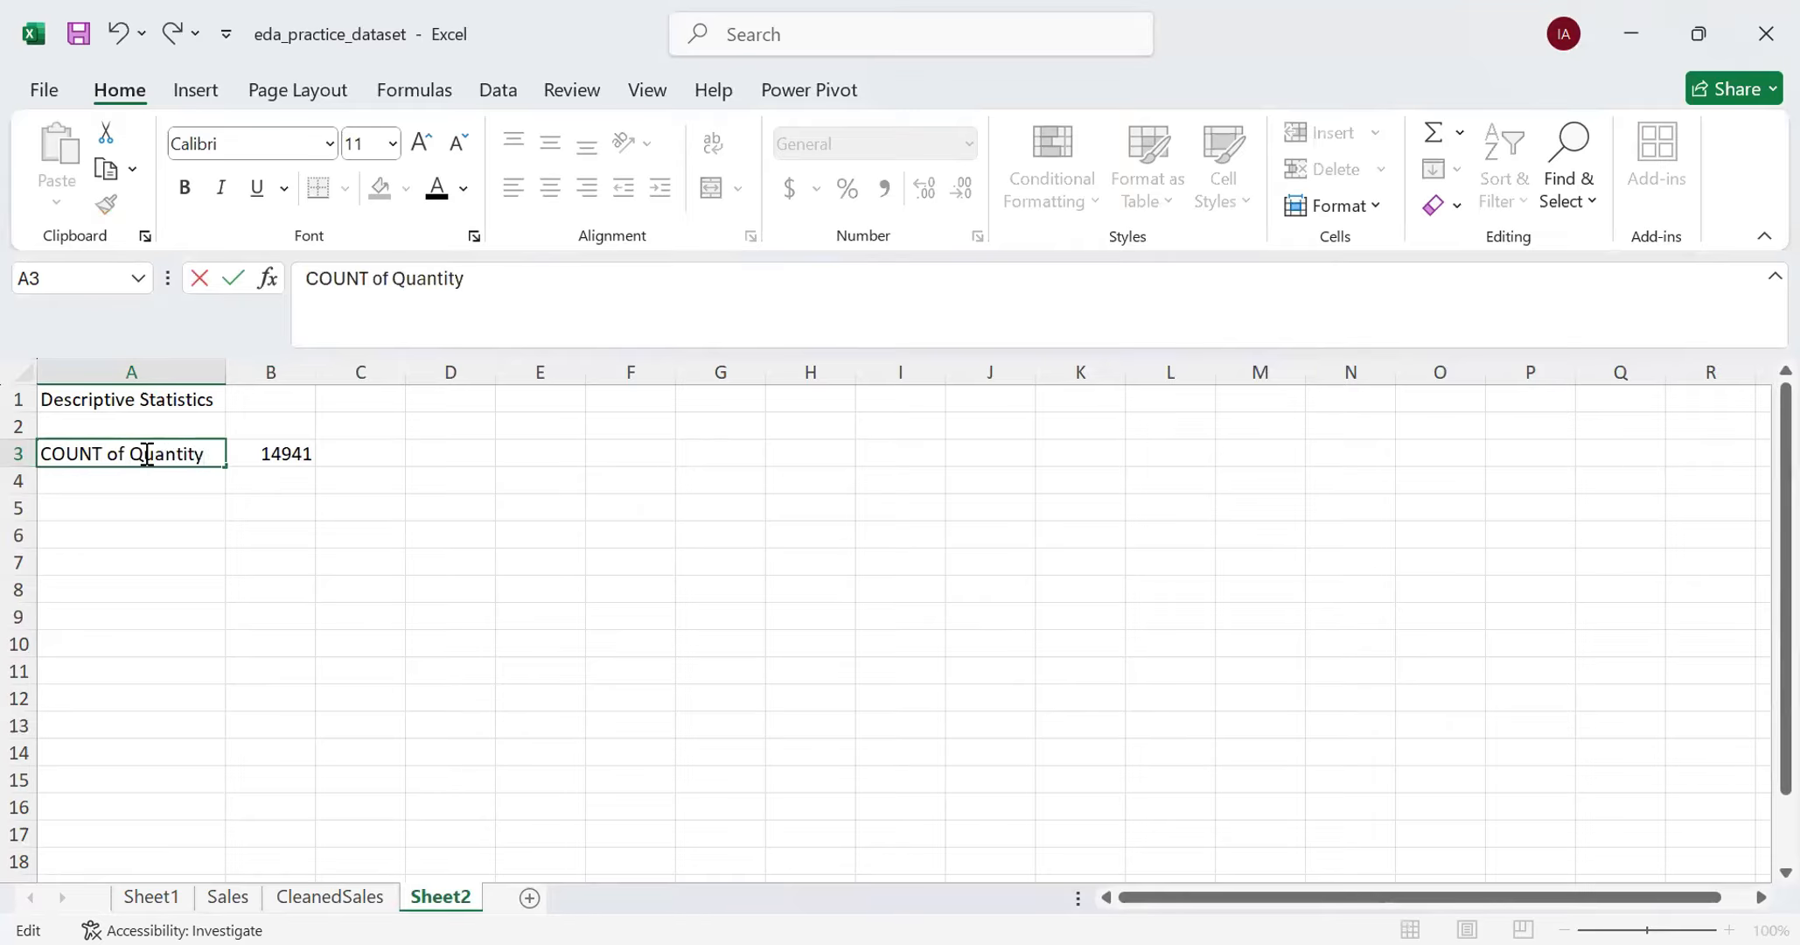
{"action": "key", "text": "Return"}
- Enter the label COUNT of Tsales in cell A4
{"action": "type", "text": "COU"}
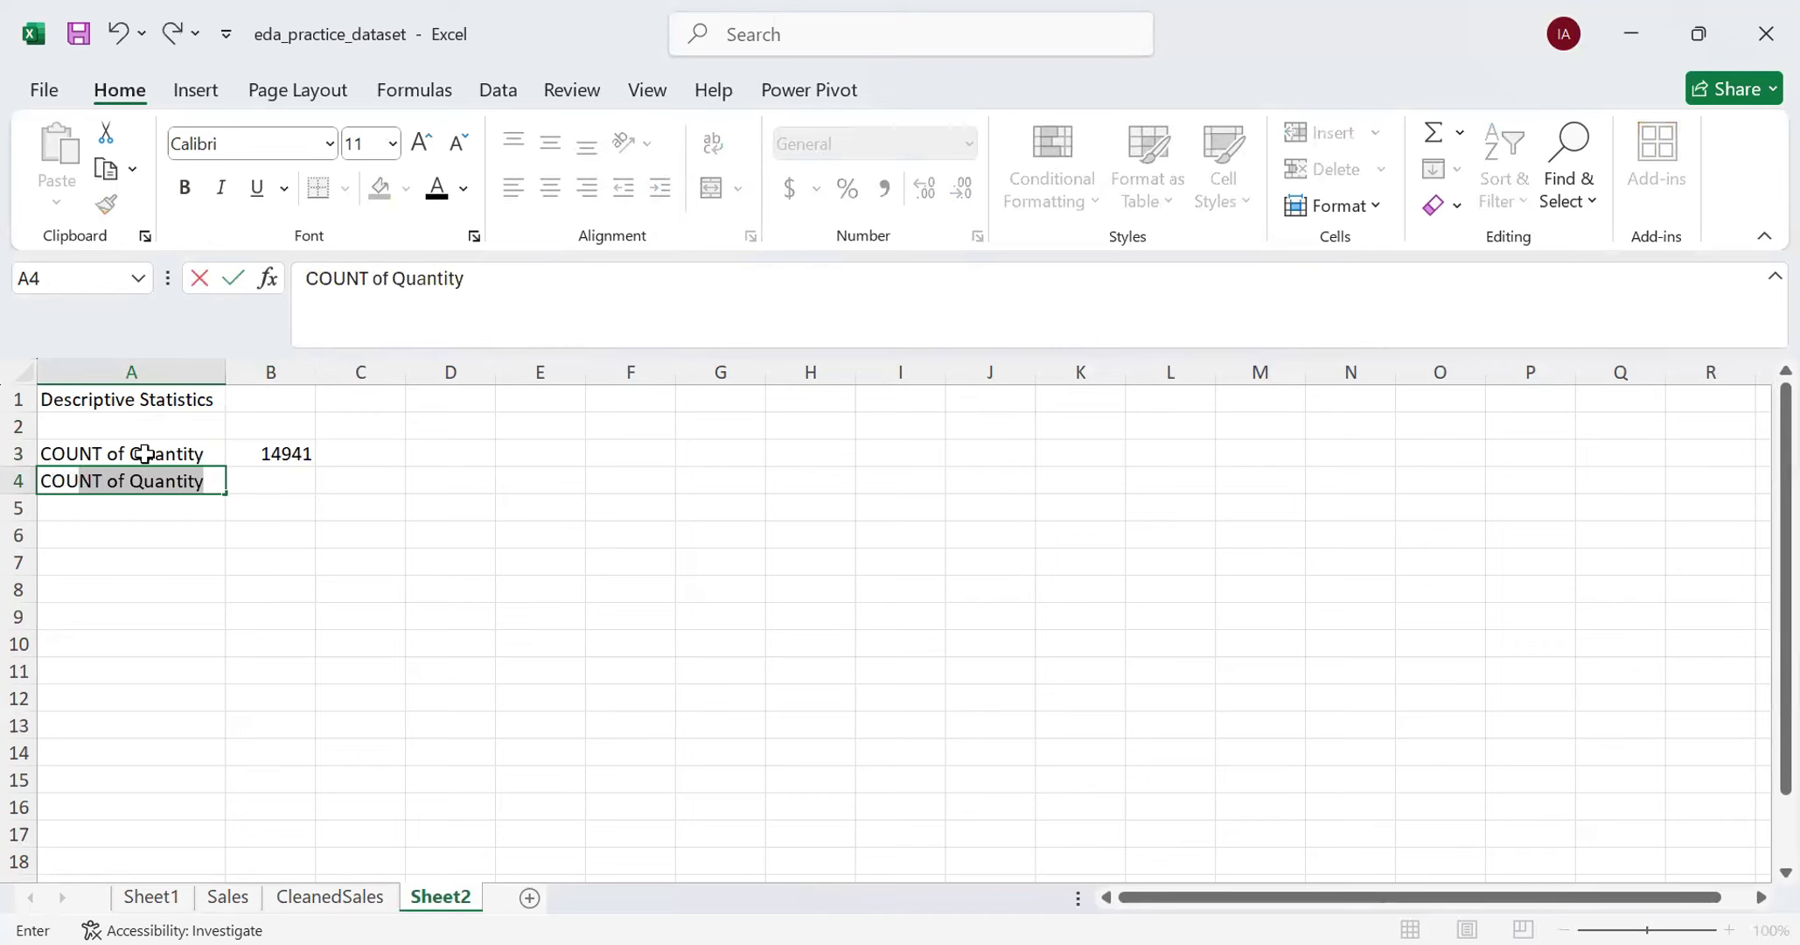
{"action": "type", "text": "NT of TSA"}
{"action": "key", "text": "BackSpace"}
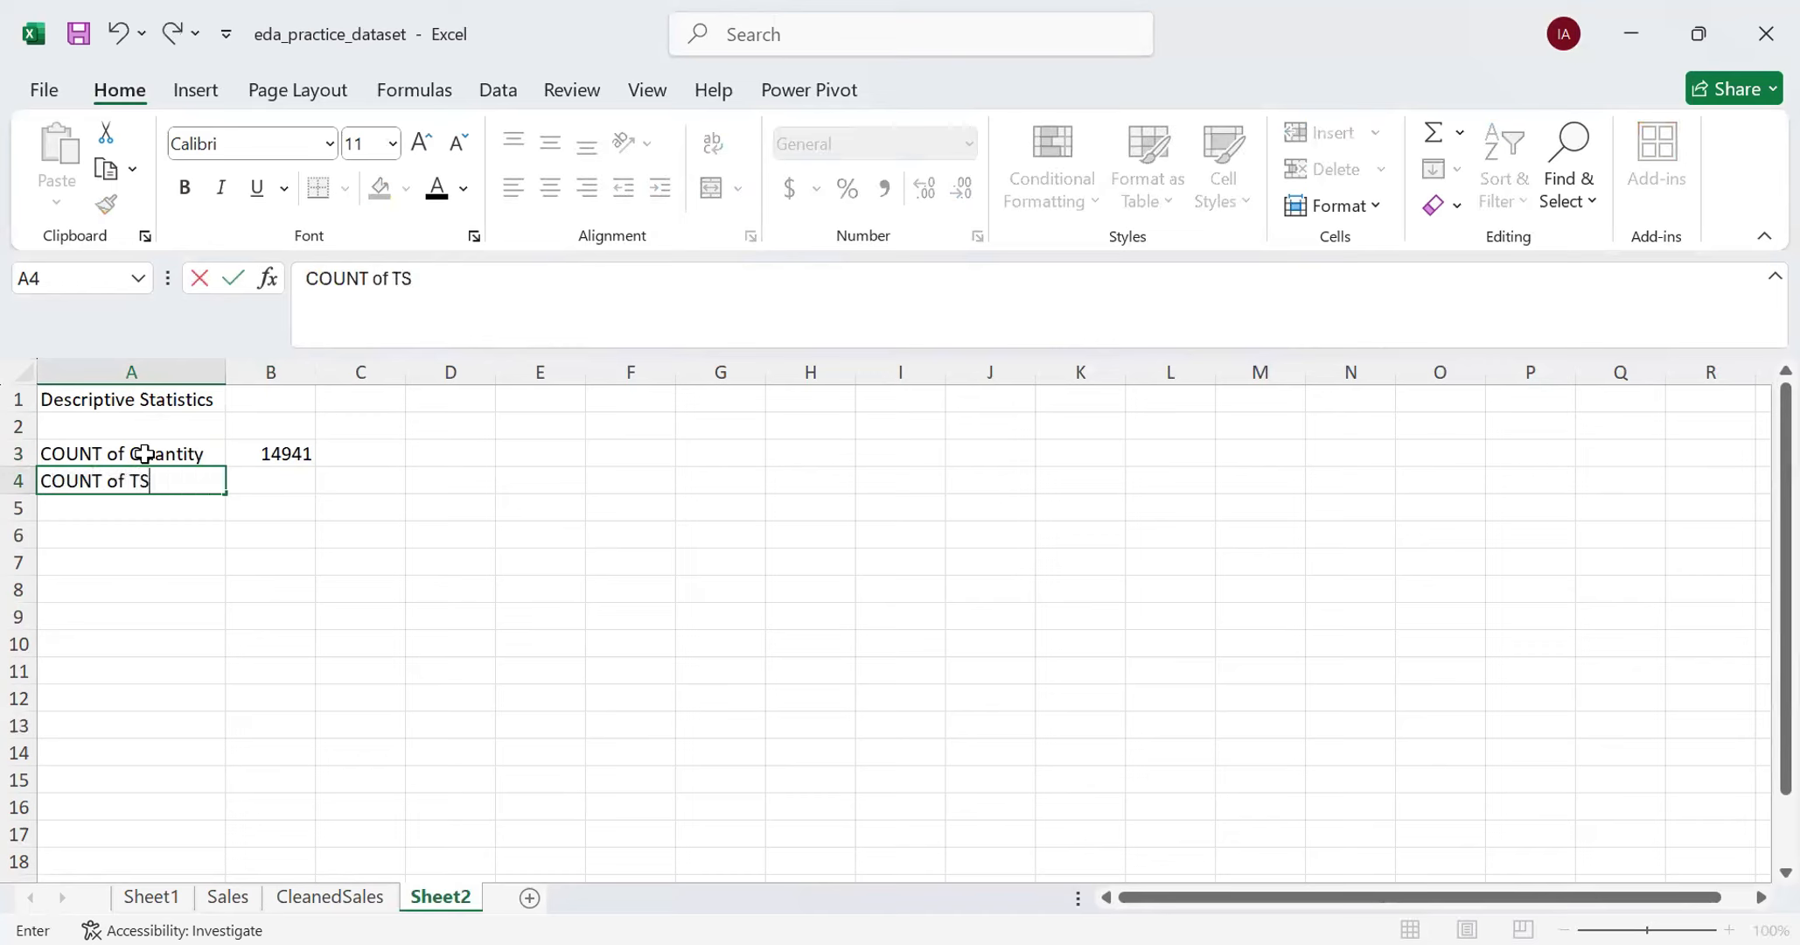
{"action": "type", "text": "ales"}
{"action": "key", "text": "Tab"}
- Start a COUNT formula in cell B4, switch to the CleanedSales sheet, and clear the automatically inserted sheet reference
{"action": "type", "text": "="}
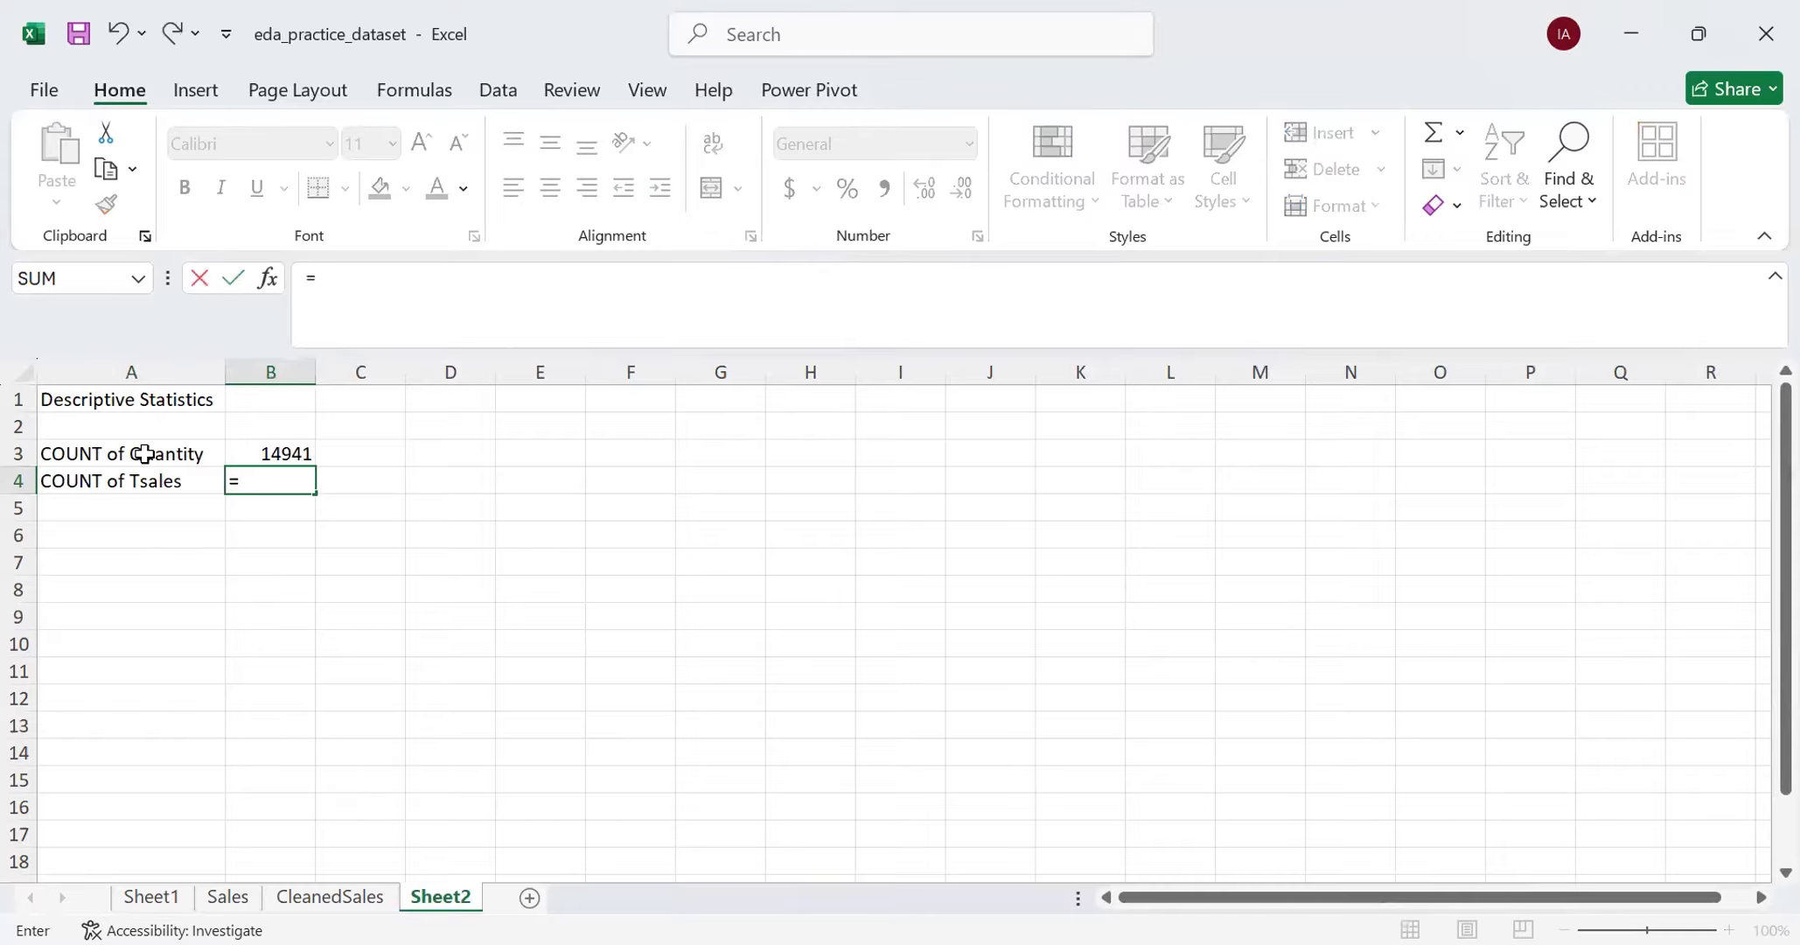
{"action": "type", "text": "COUNT("}
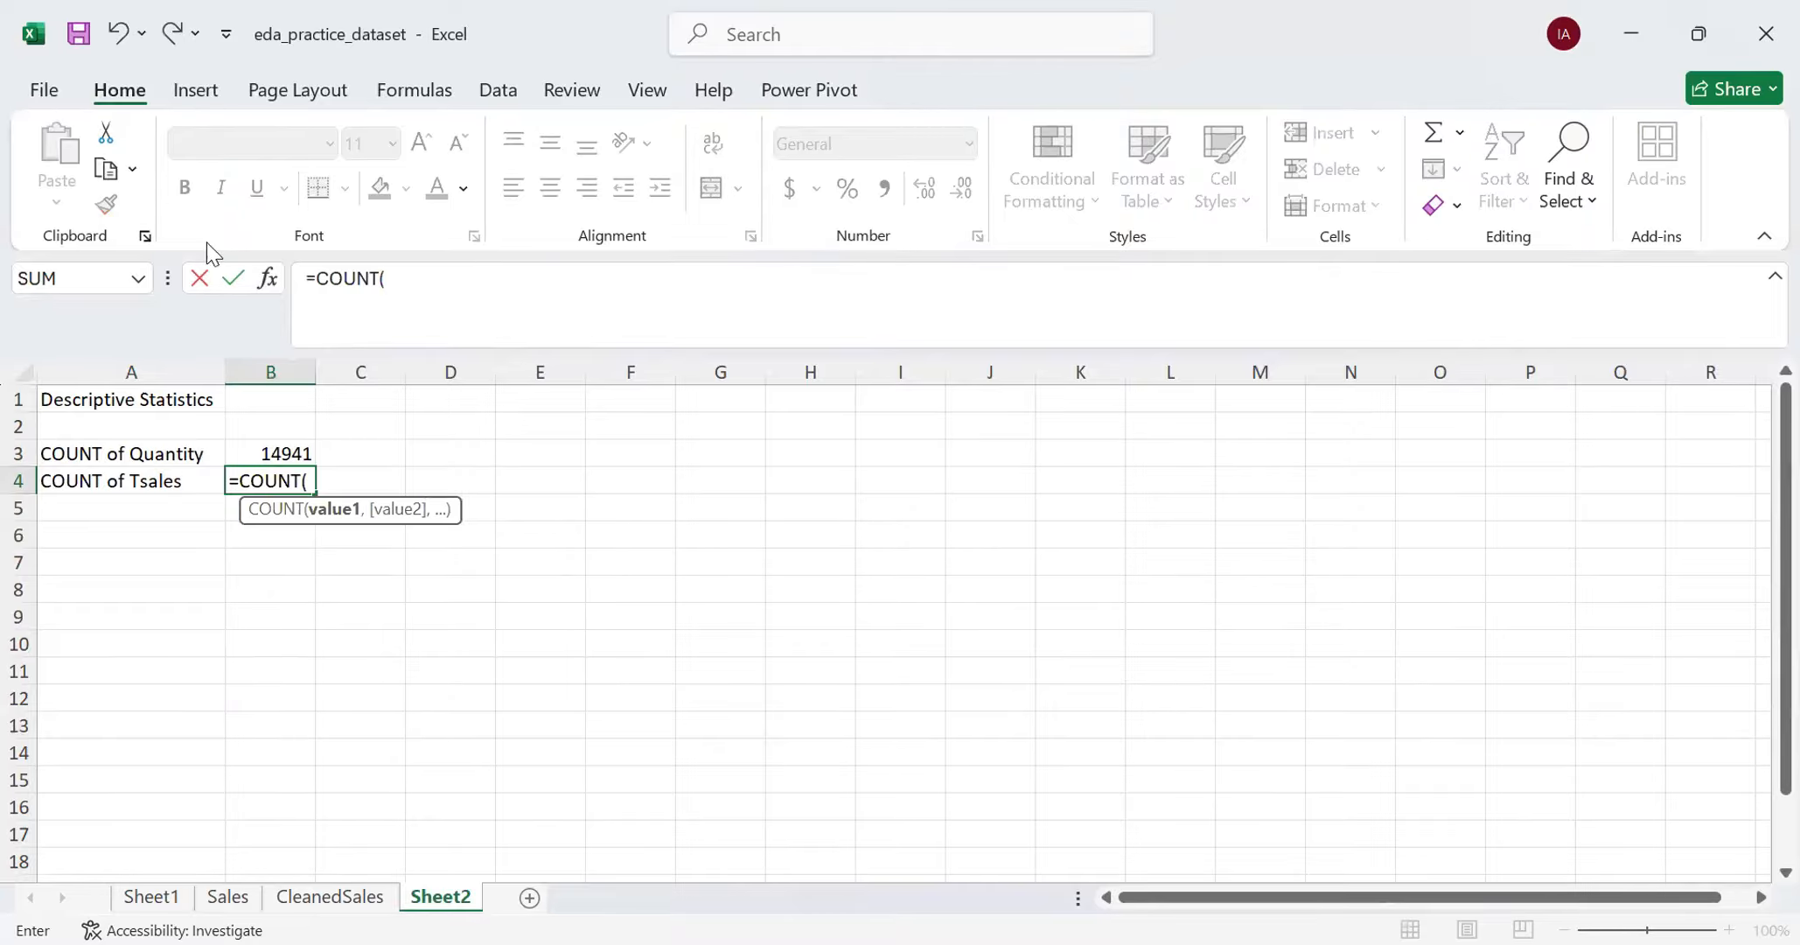
{"action": "left_click", "coordinate": [330, 897]}
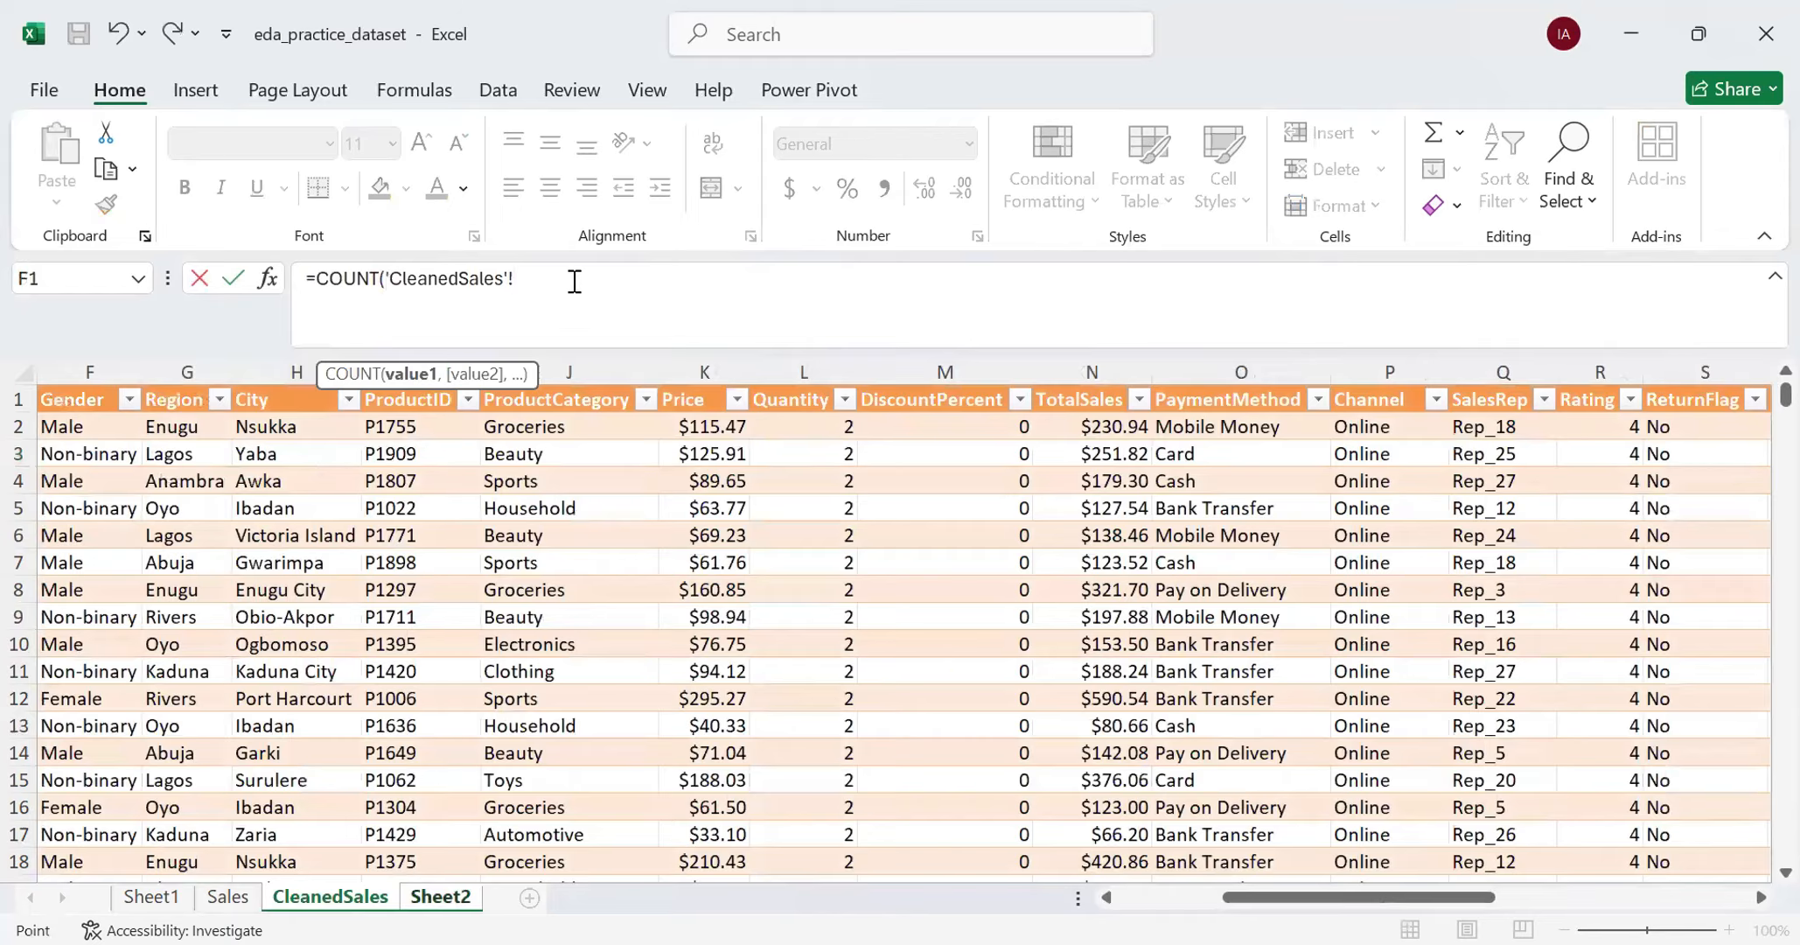
{"action": "key", "text": "BackSpace"}
{"action": "key", "text": "BackSpace"}
{"action": "key", "text": "BackSpace"}
{"action": "key", "text": "BackSpace"}
{"action": "key", "text": "BackSpace"}
{"action": "key", "text": "BackSpace"}
{"action": "key", "text": "BackSpace"}
{"action": "key", "text": "BackSpace"}
{"action": "key", "text": "BackSpace"}
{"action": "key", "text": "BackSpace"}
{"action": "key", "text": "BackSpace"}
{"action": "key", "text": "BackSpace"}
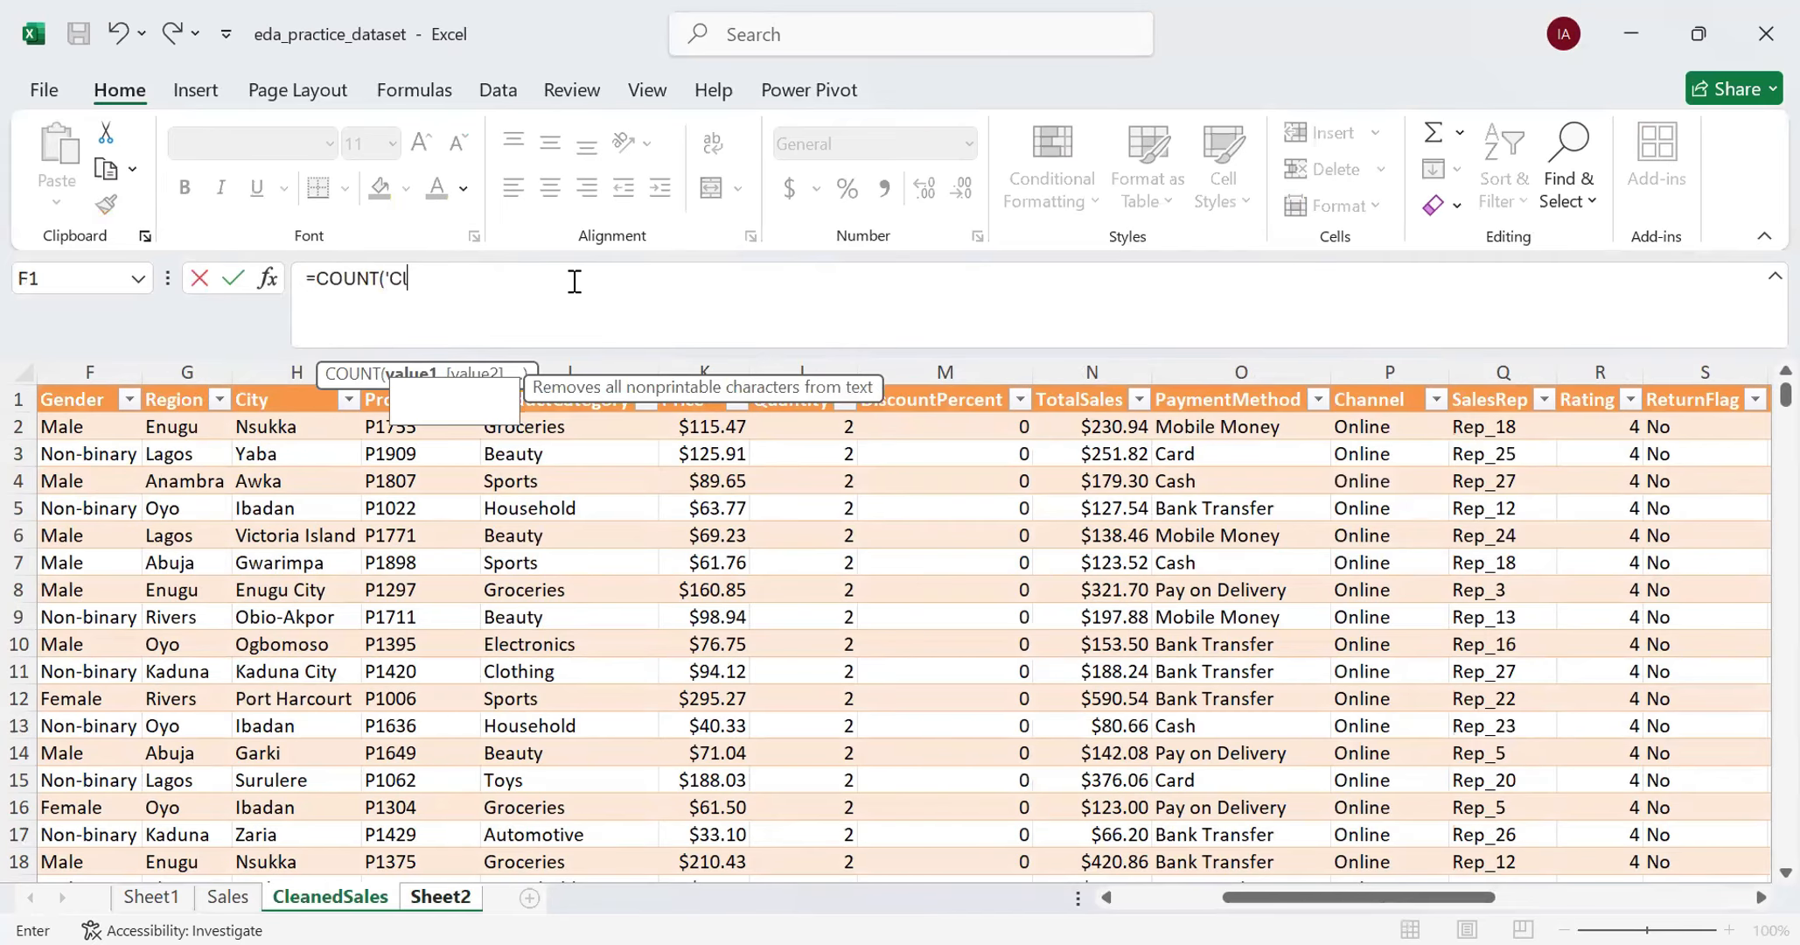
{"action": "key", "text": "BackSpace"}
{"action": "key", "text": "BackSpace"}
{"action": "key", "text": "BackSpace"}
- Complete the B4 formula with the TotalSales range as =COUNT('CleanedSales'!N2:N15001)
{"action": "left_click", "coordinate": [1115, 429]}
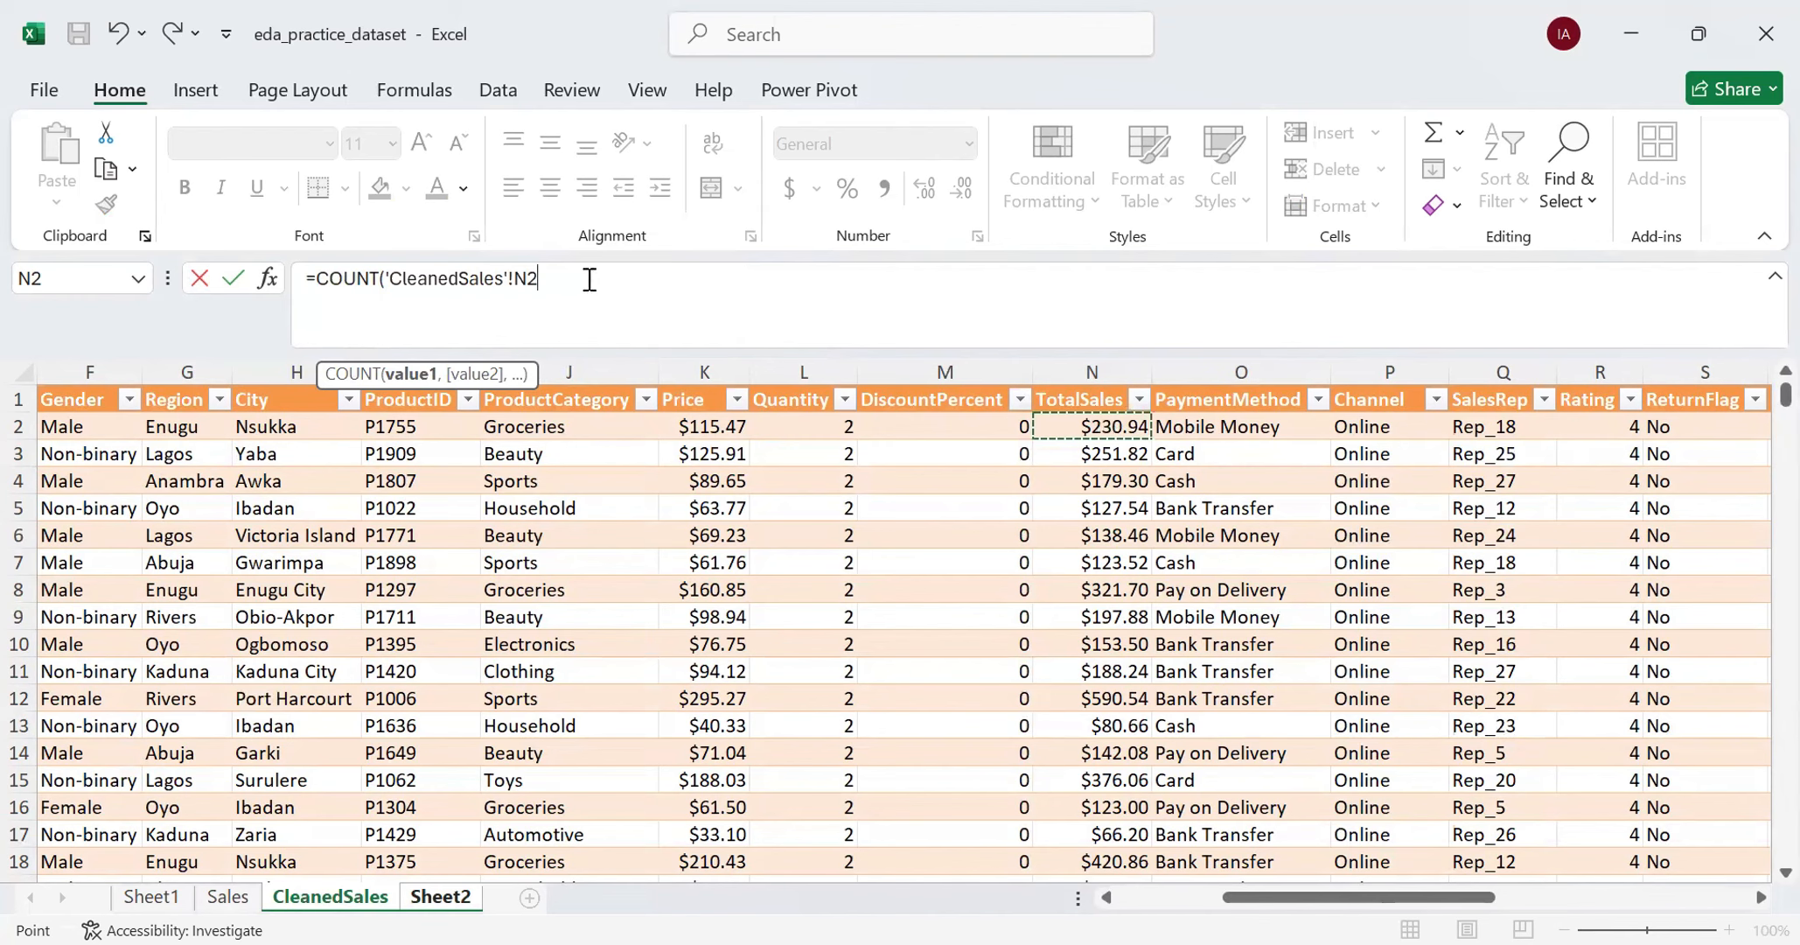
{"action": "key", "text": "F8"}
{"action": "key", "text": "BackSpace"}
{"action": "type", "text": "1"}
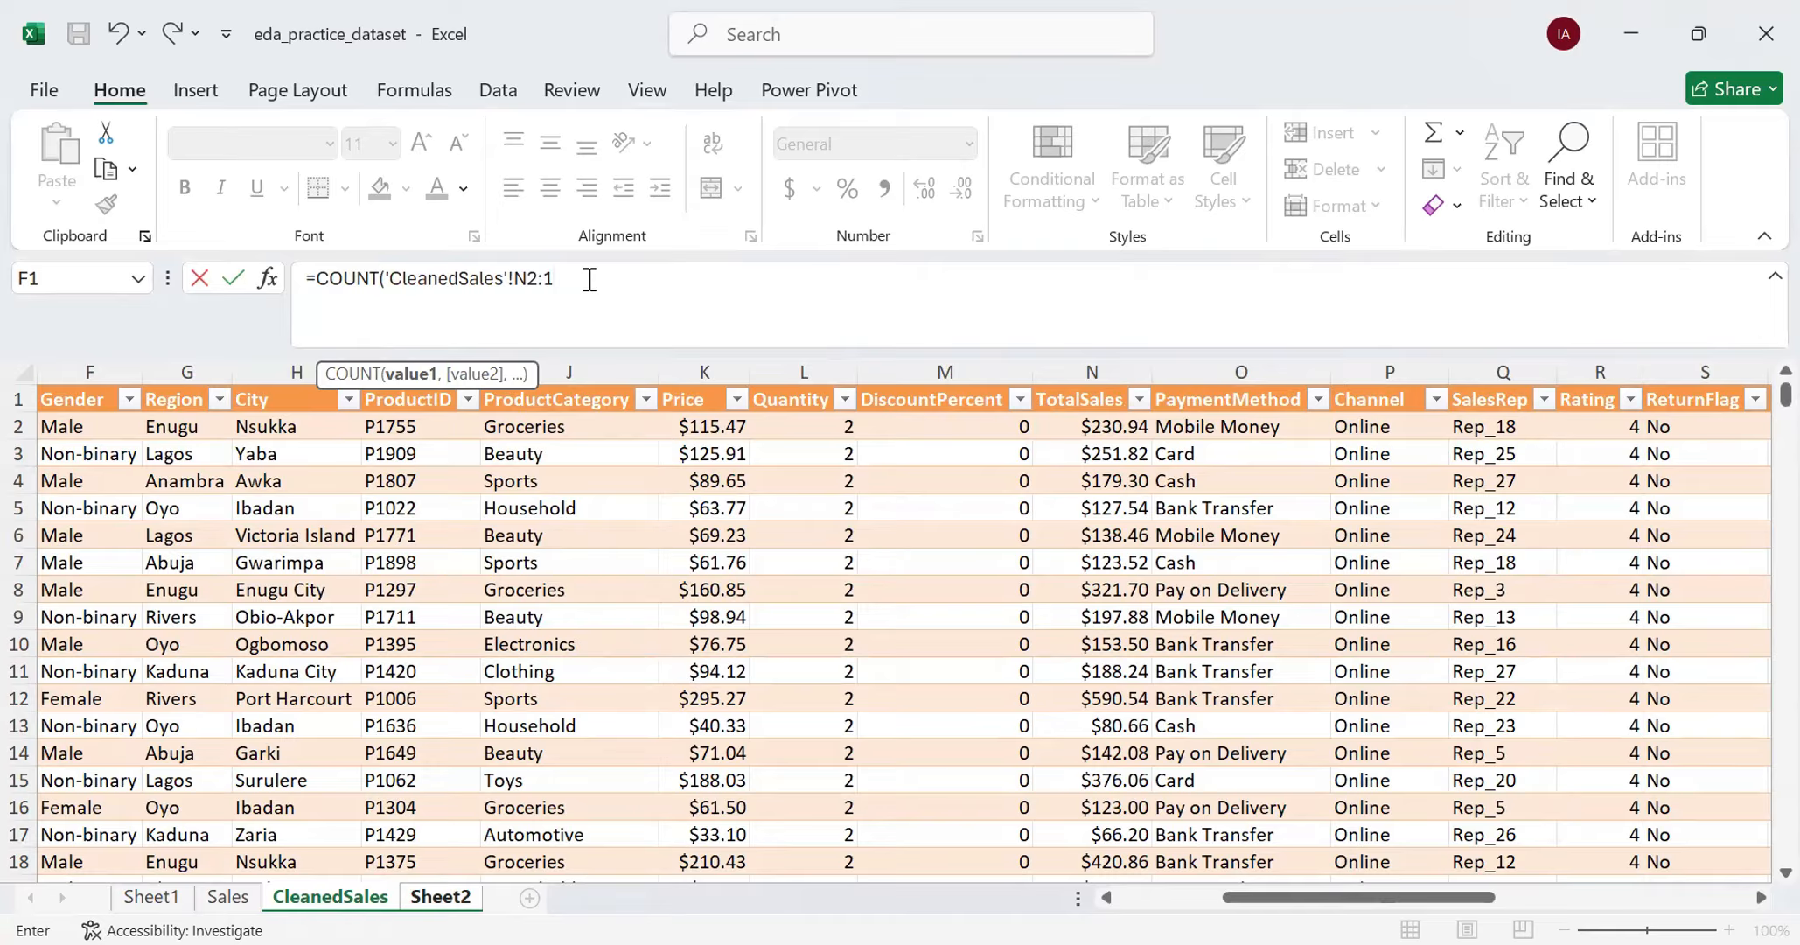
{"action": "key", "text": "BackSpace"}
{"action": "type", "text": "N"}
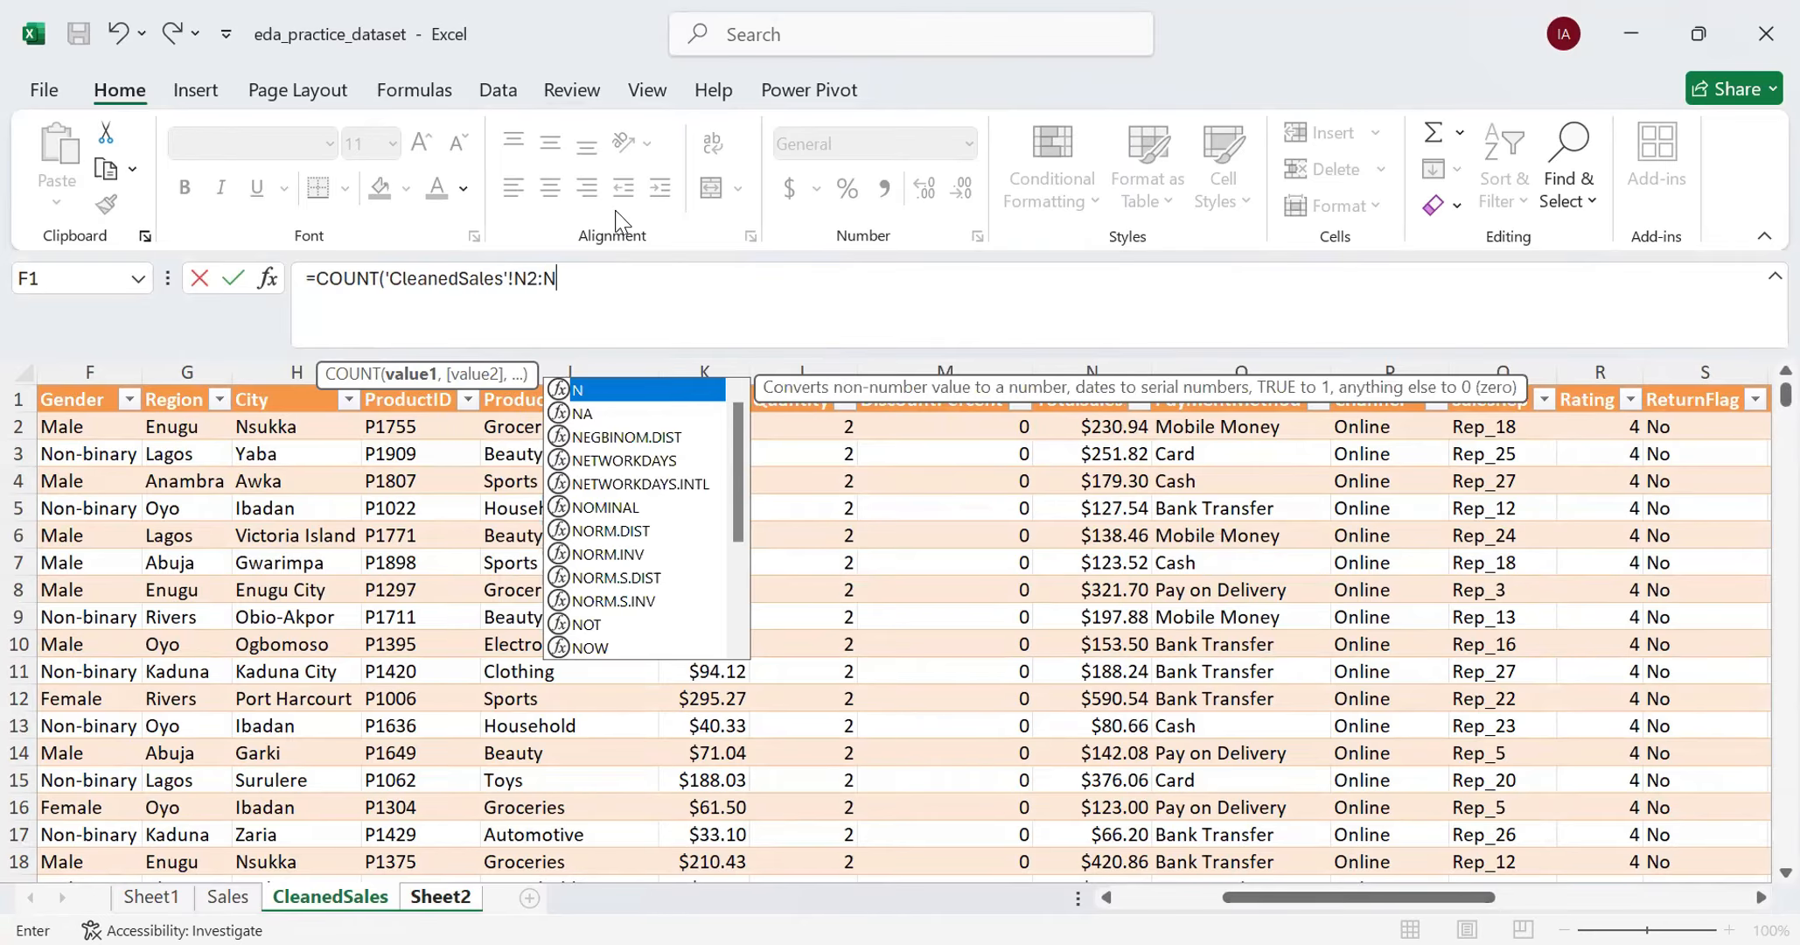
{"action": "type", "text": "15"}
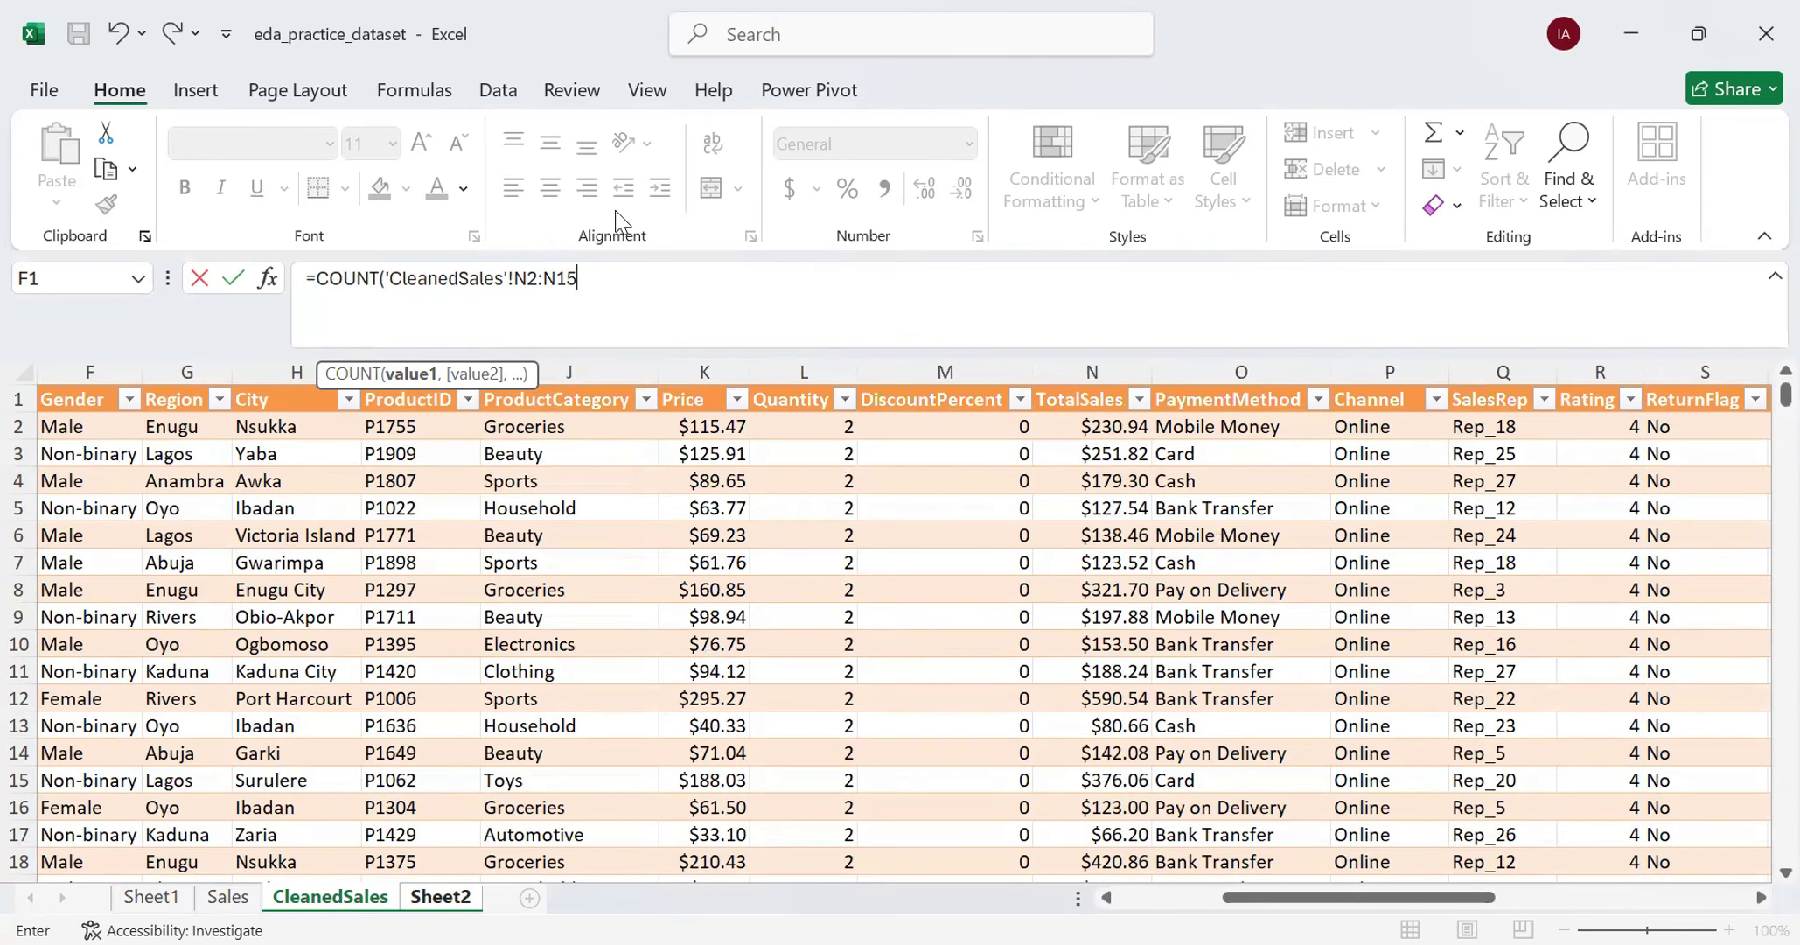
{"action": "type", "text": "001"}
{"action": "key", "text": "Return"}
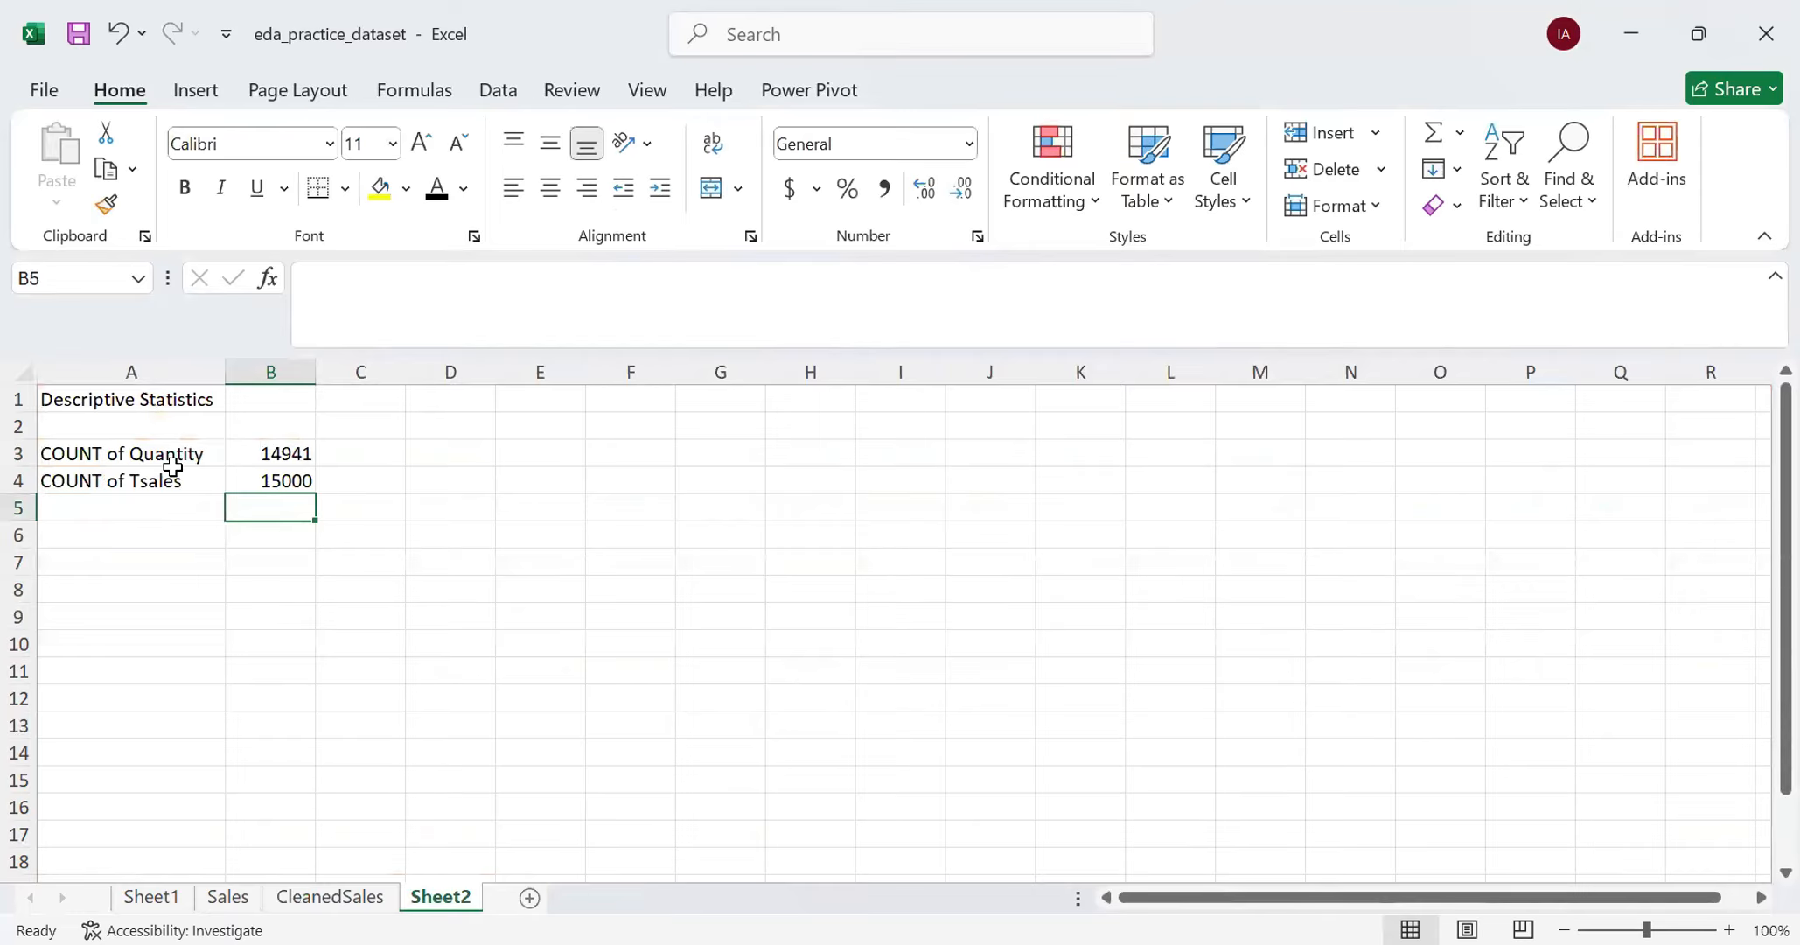
{"action": "left_click", "coordinate": [250, 481]}
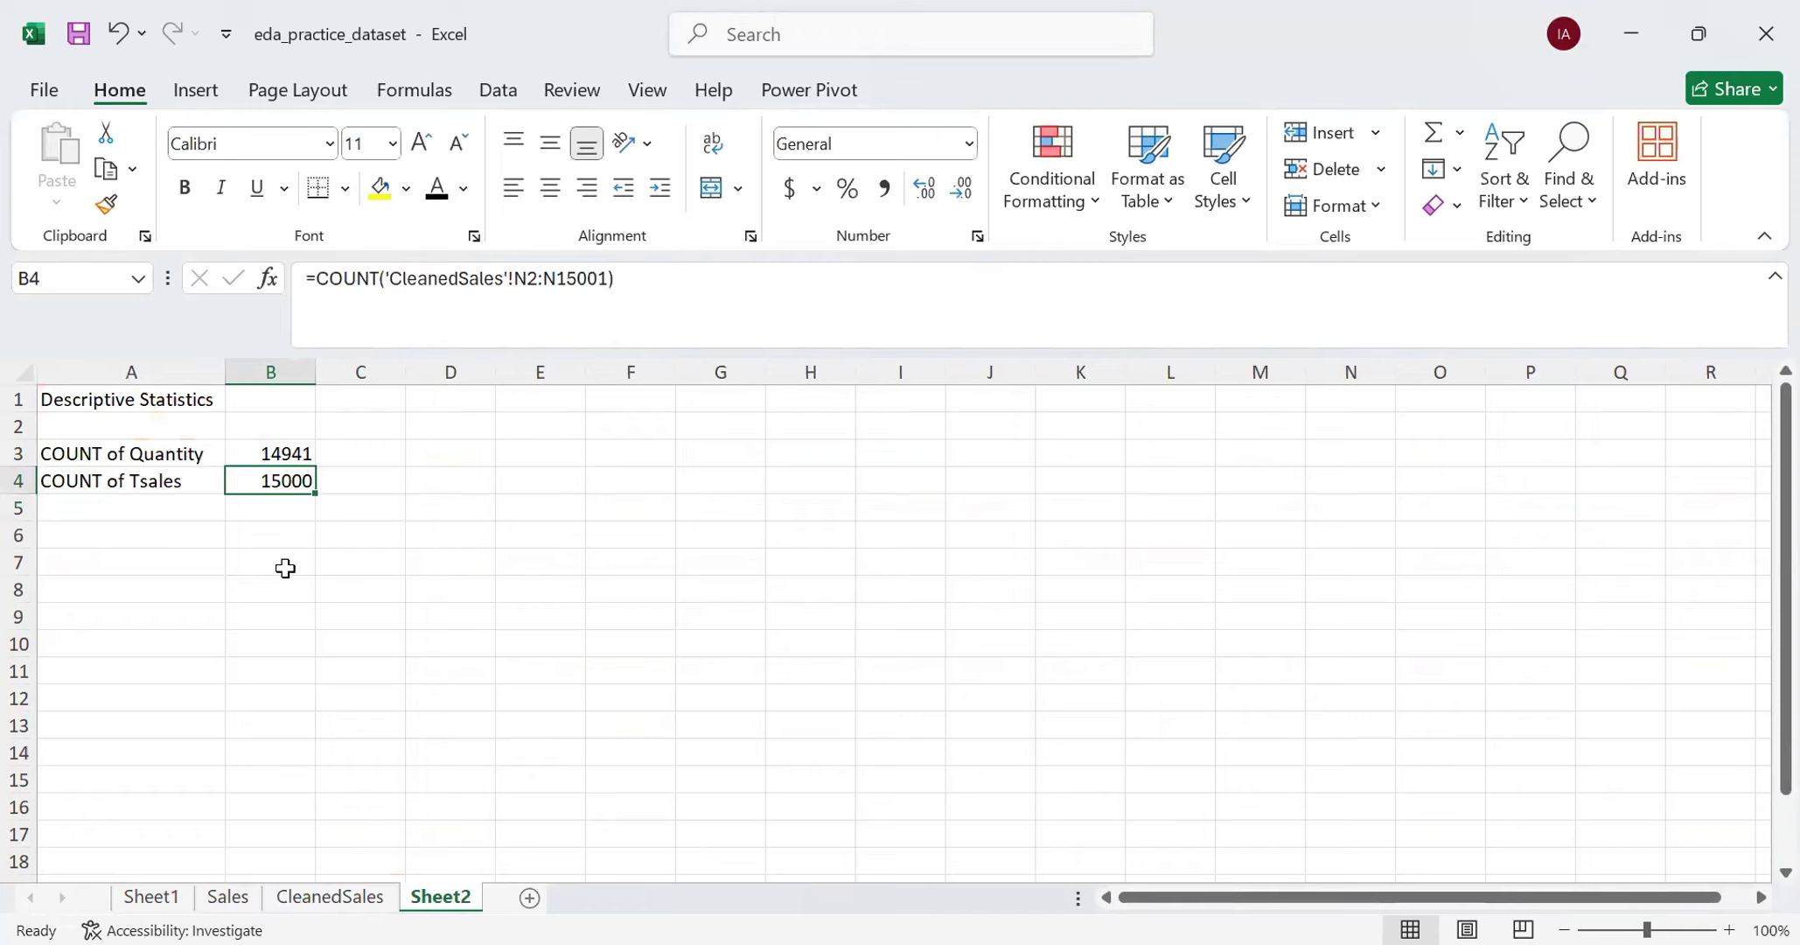
- Review the two COUNT formulas in cells B3 and B4 and examine the header row of the CleanedSales sheet
{"action": "left_click", "coordinate": [270, 452]}
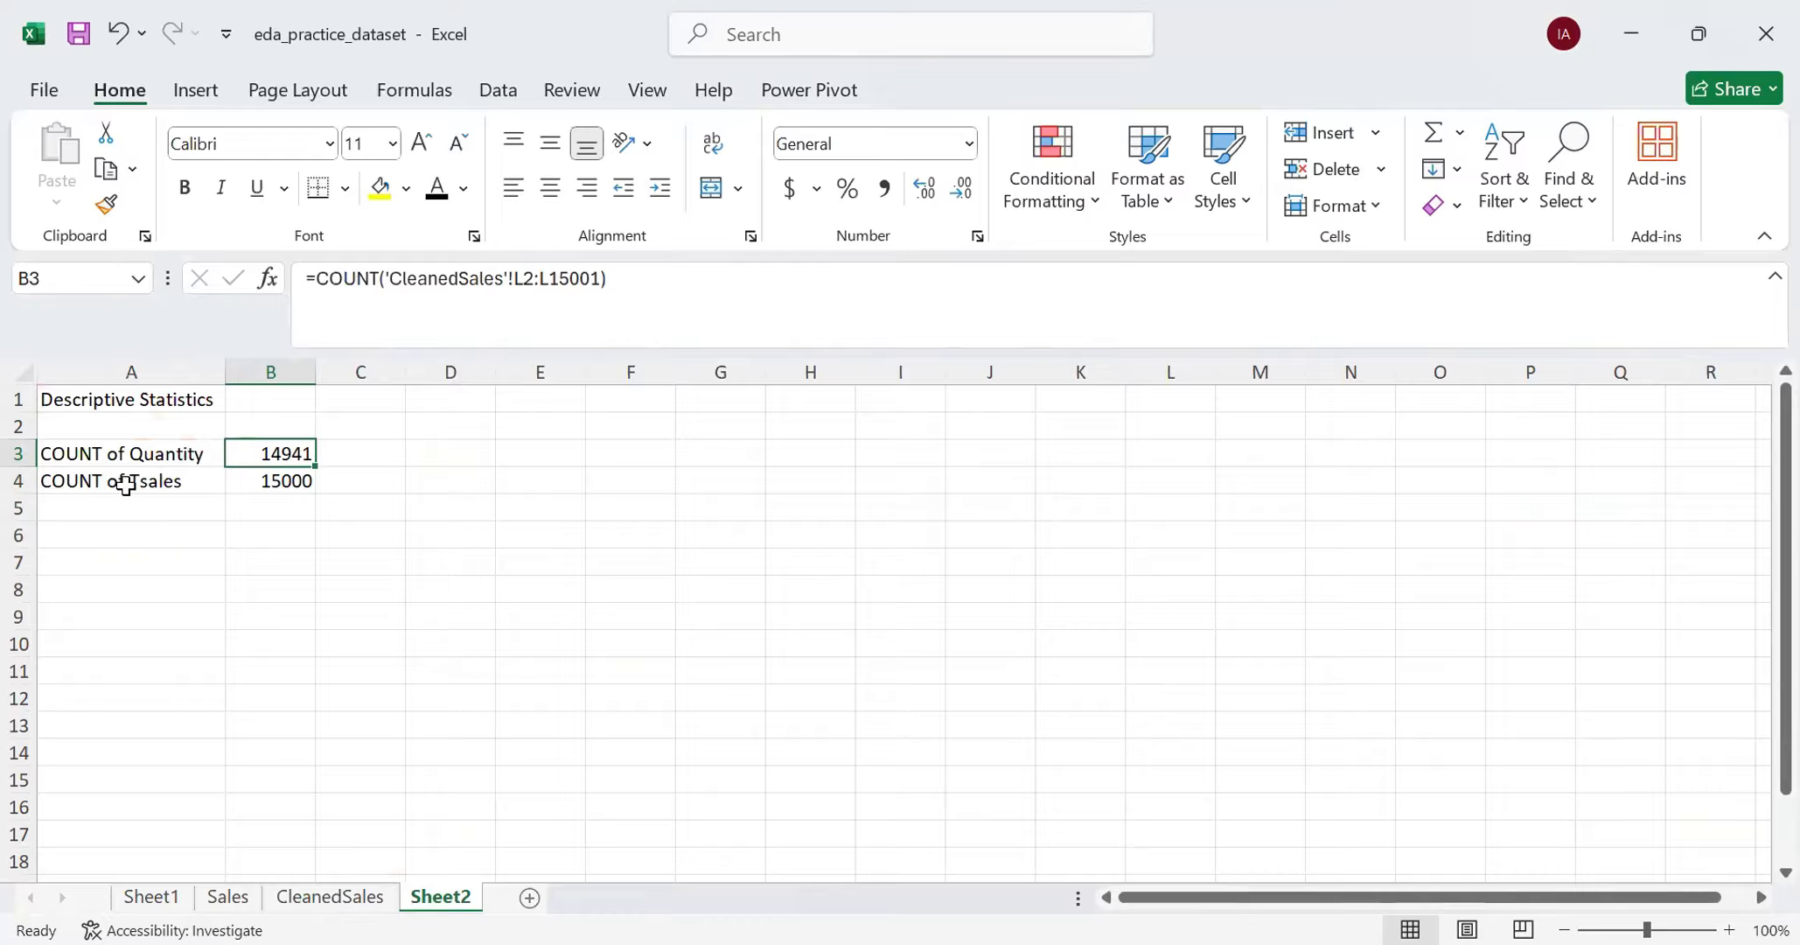
{"action": "left_click", "coordinate": [251, 486]}
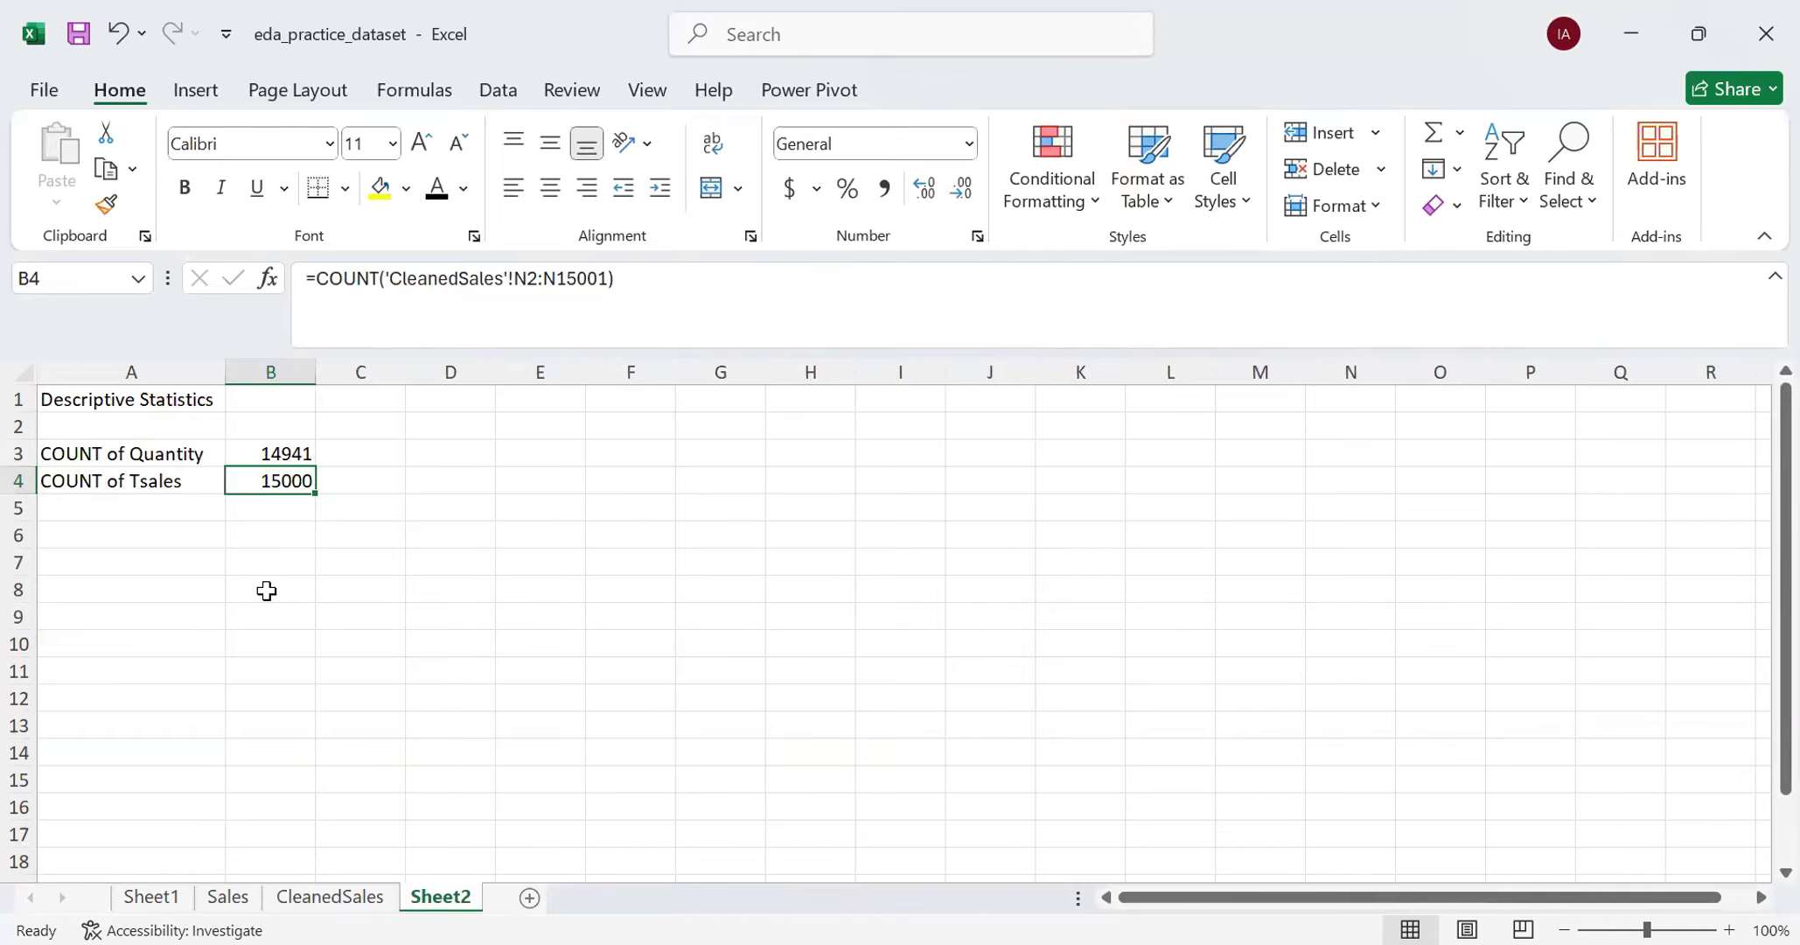
{"action": "left_click", "coordinate": [303, 896]}
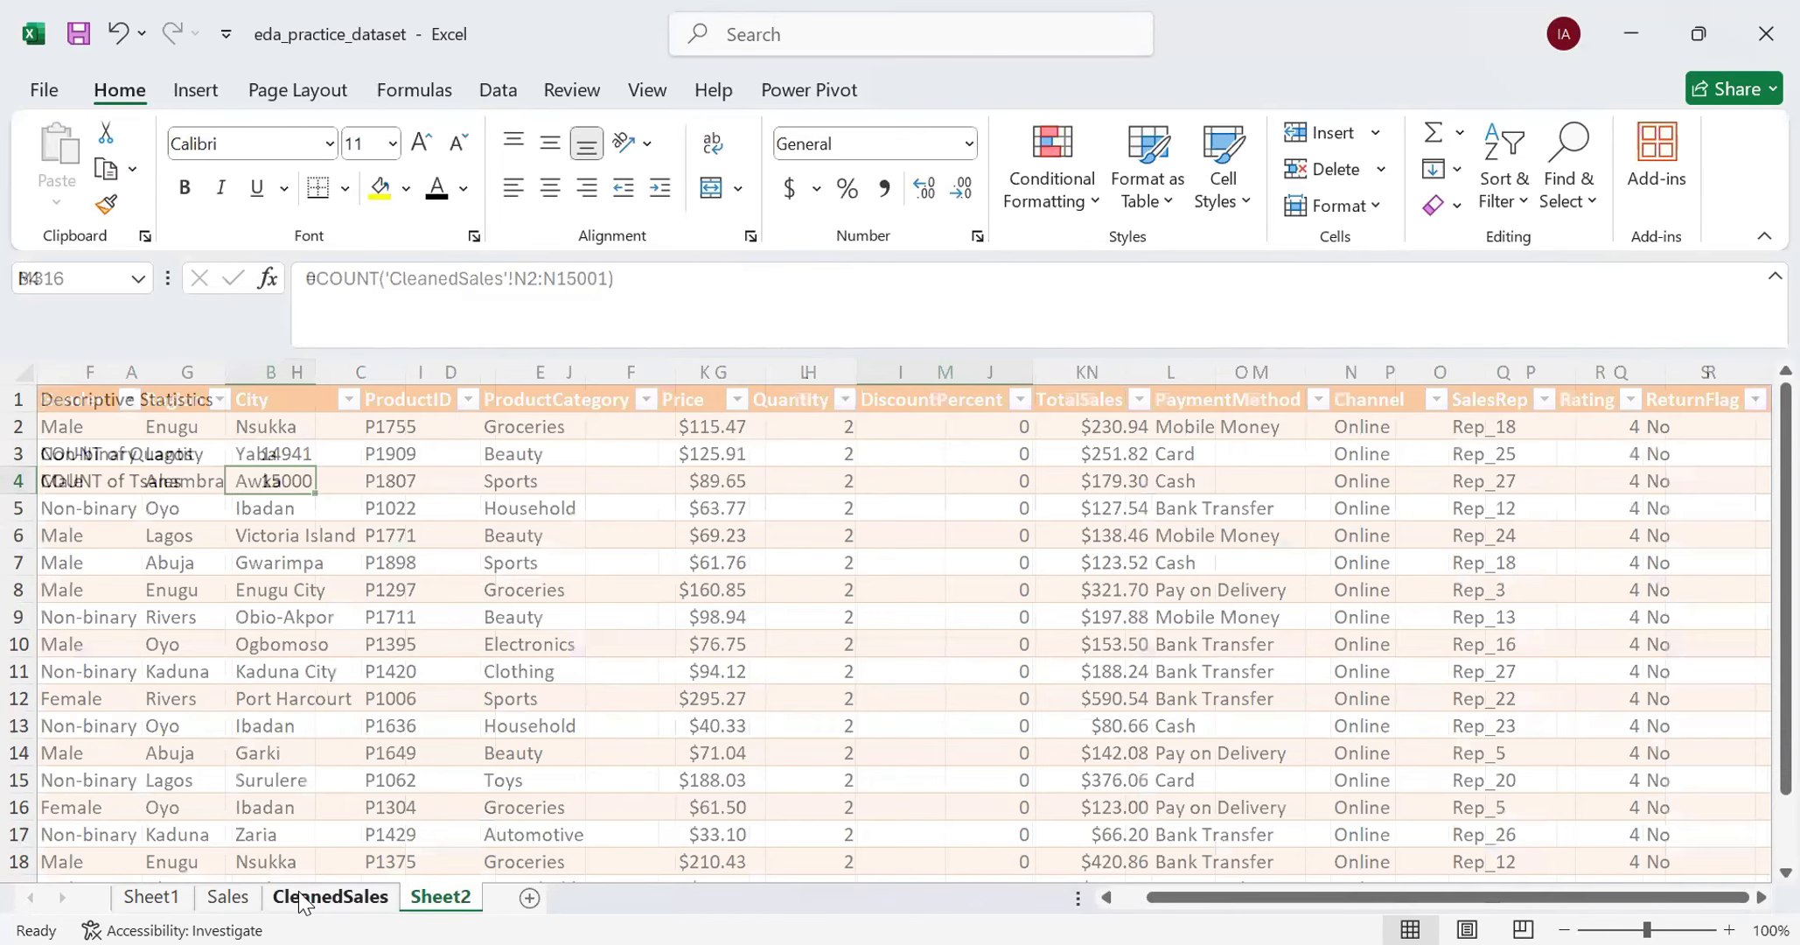
{"action": "left_click", "coordinate": [19, 399]}
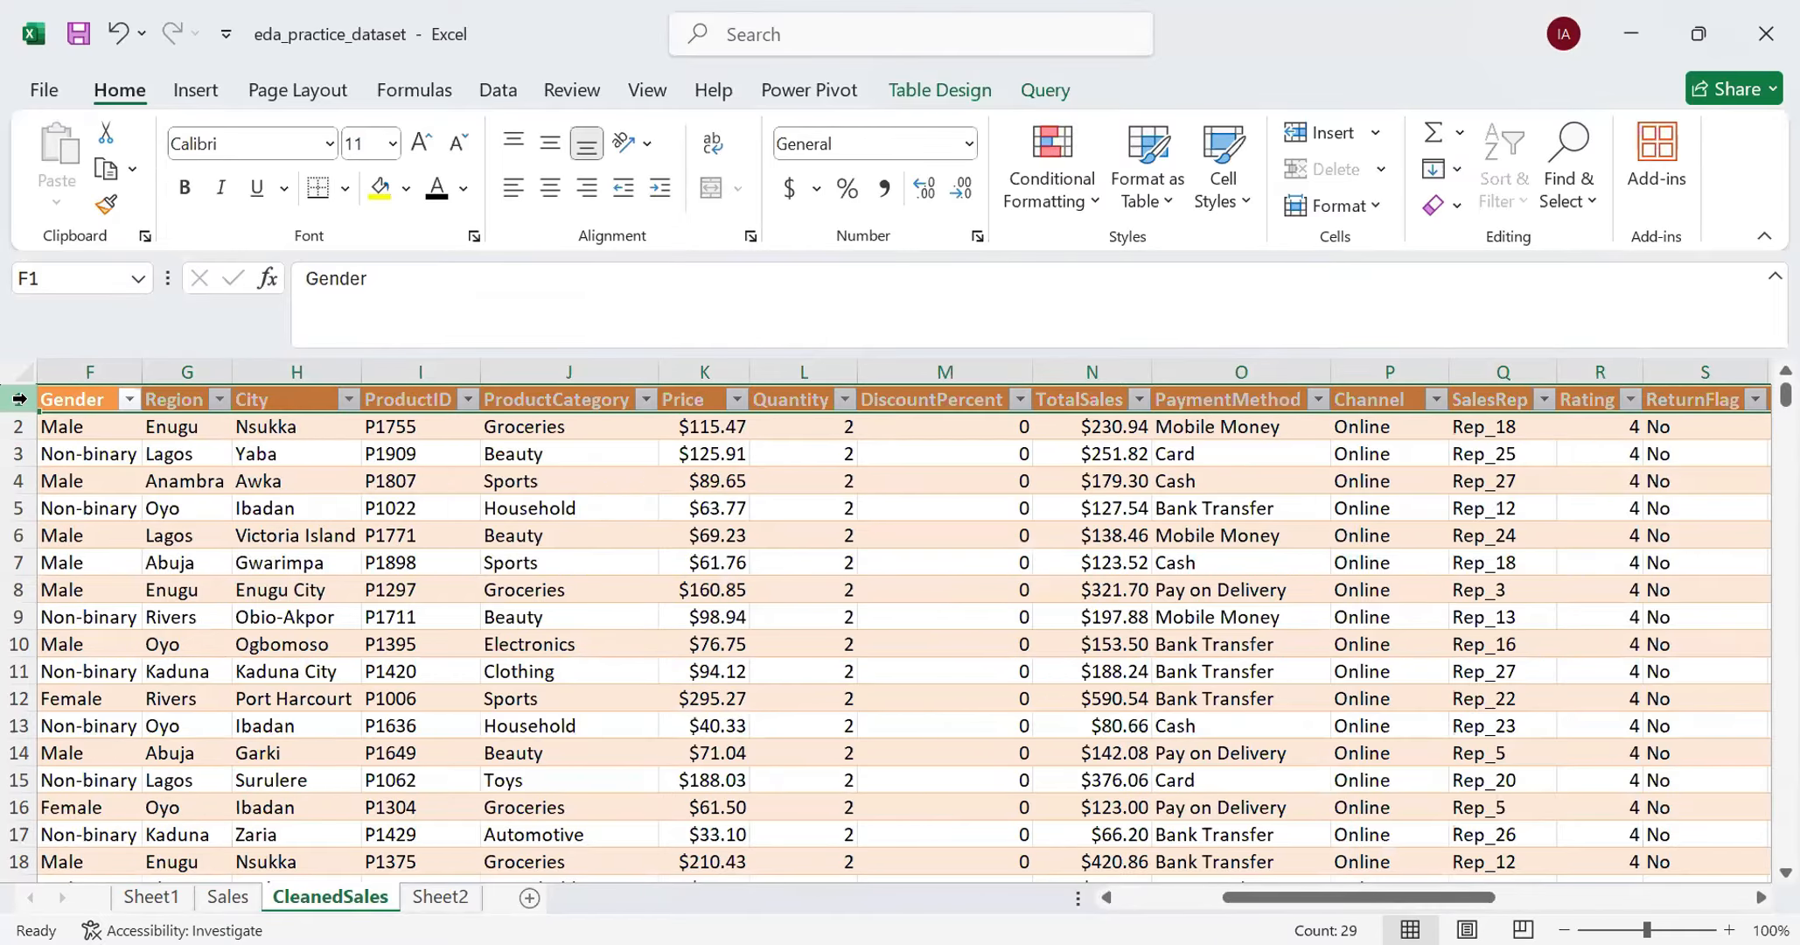
- Return to Sheet2 and start a new formula in cell B6
{"action": "left_click", "coordinate": [438, 897]}
{"action": "left_click", "coordinate": [97, 533]}
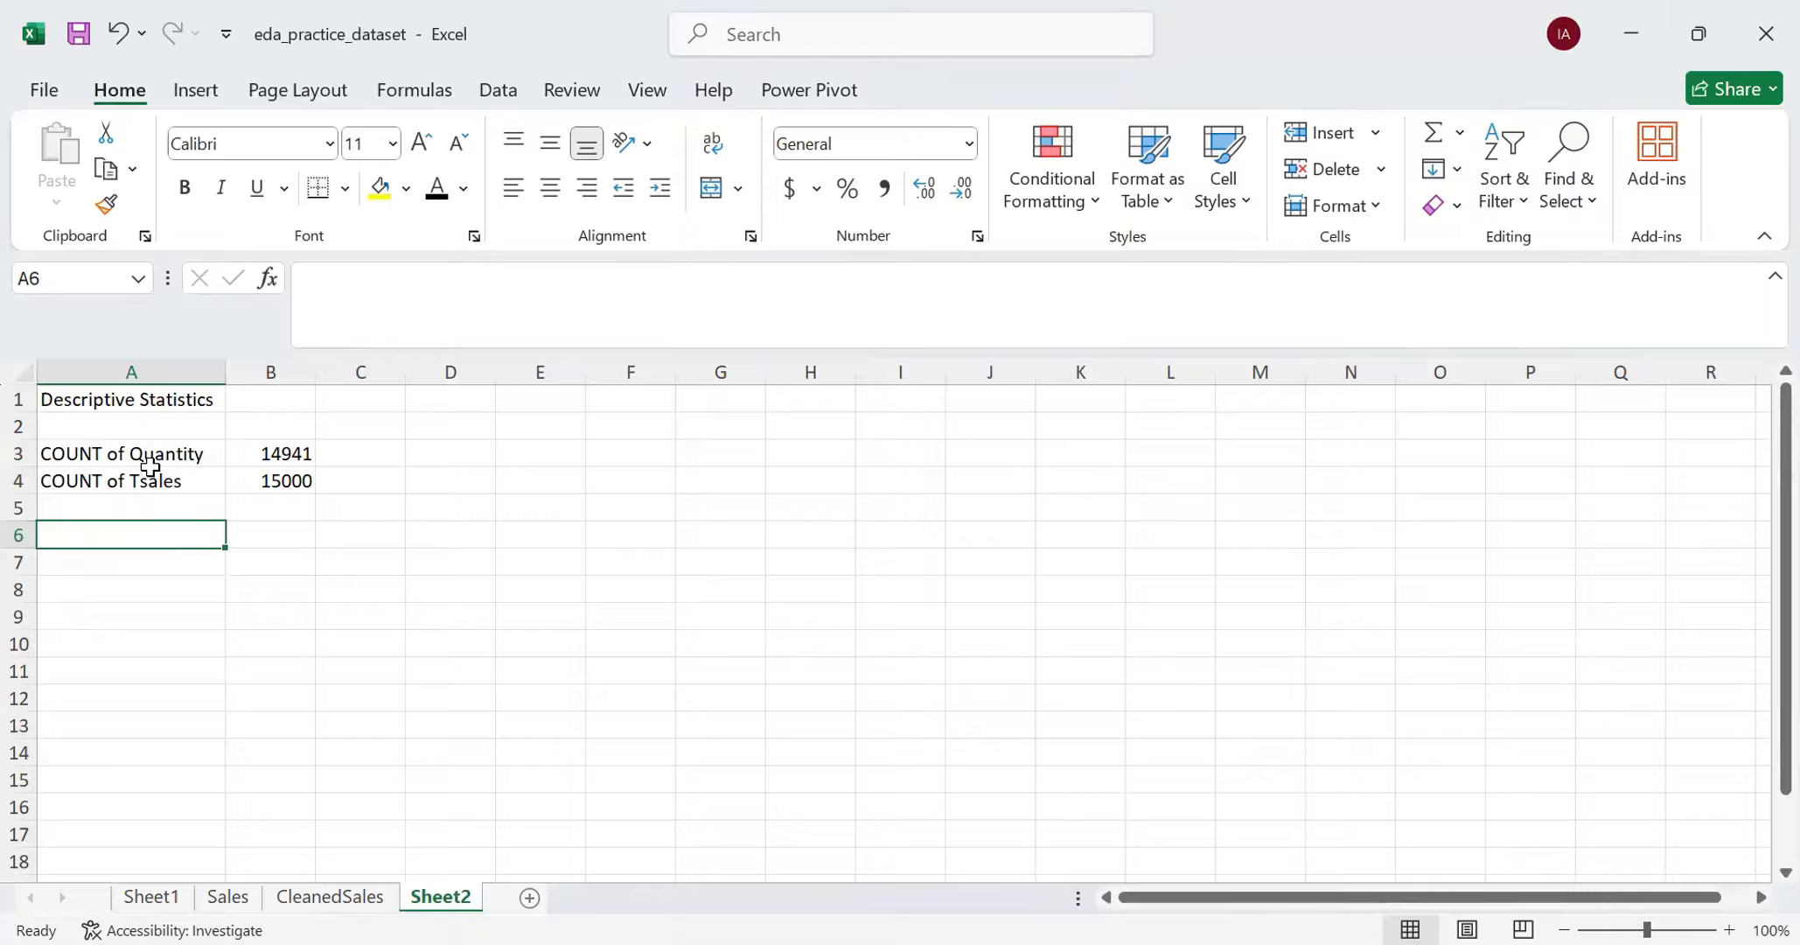
{"action": "left_click", "coordinate": [238, 534]}
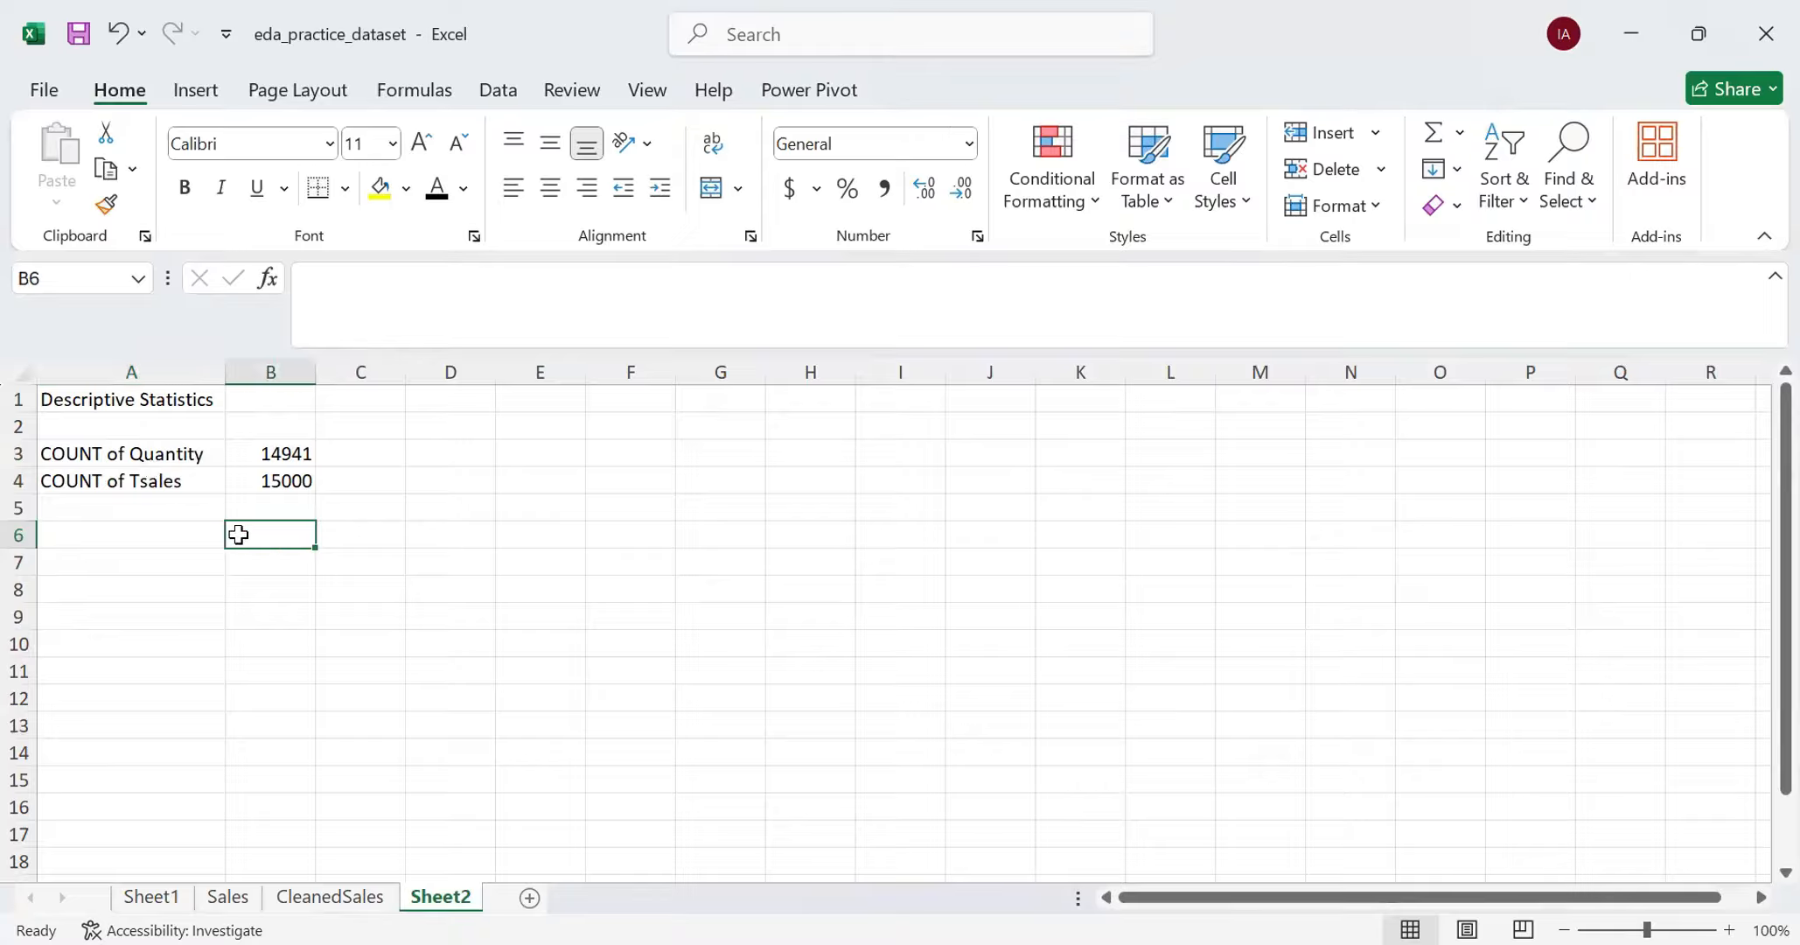
{"action": "type", "text": "="}
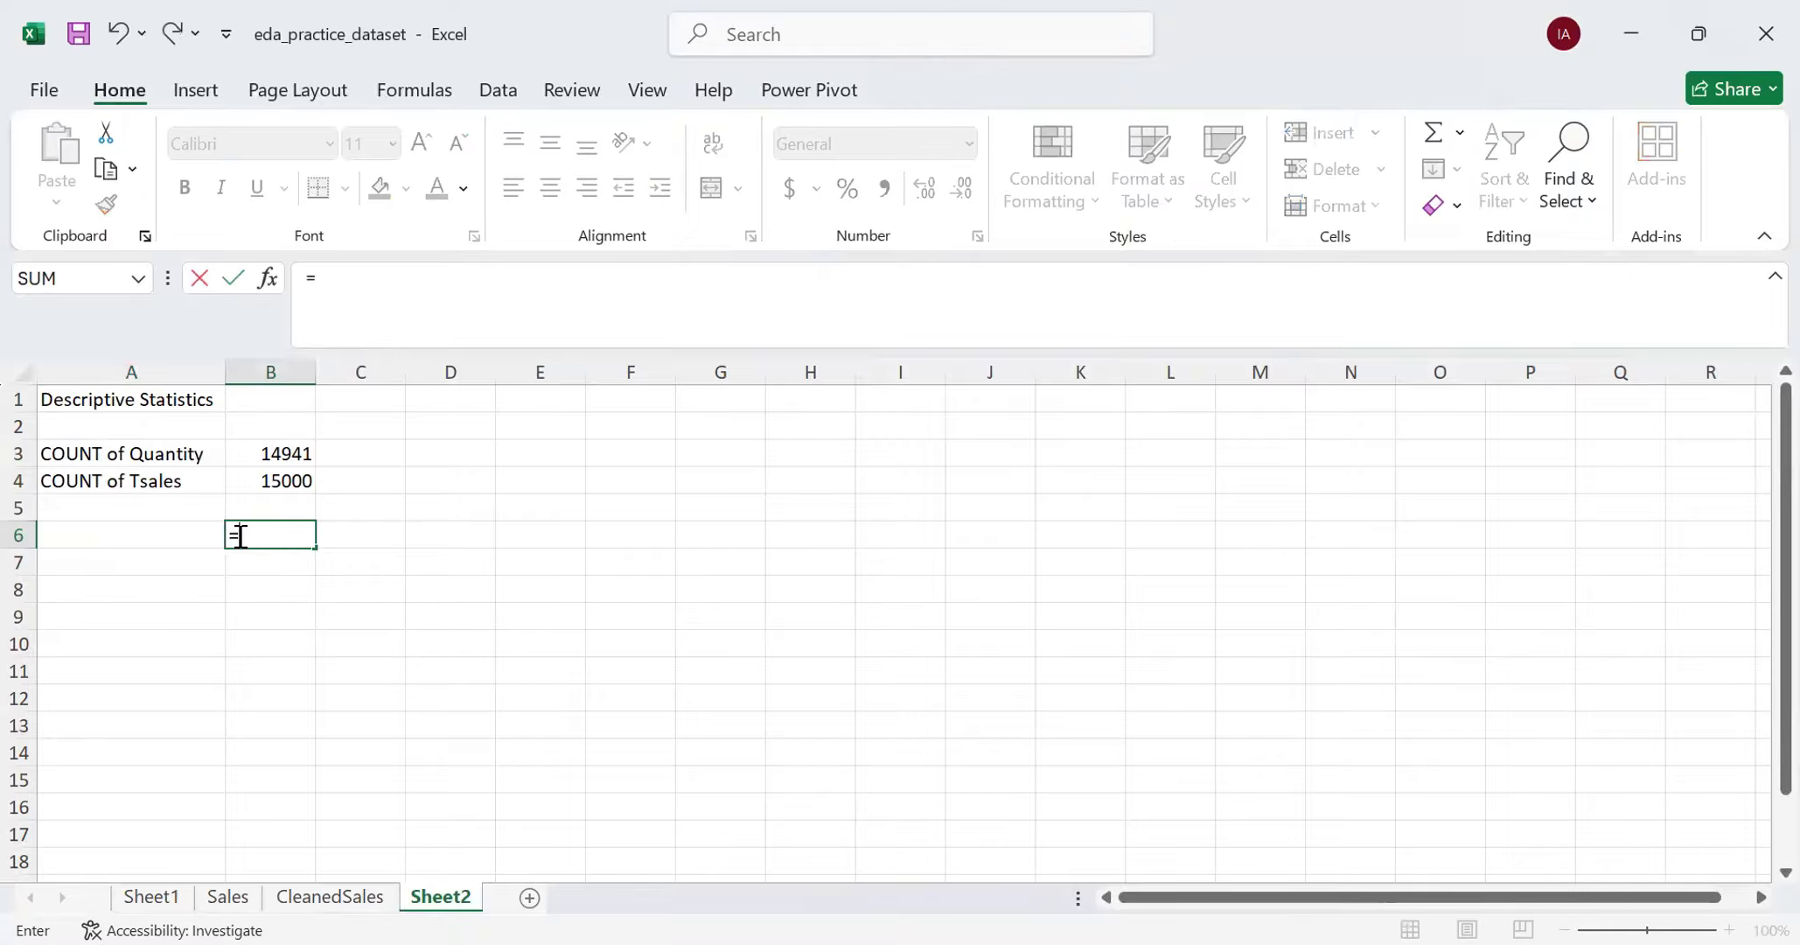
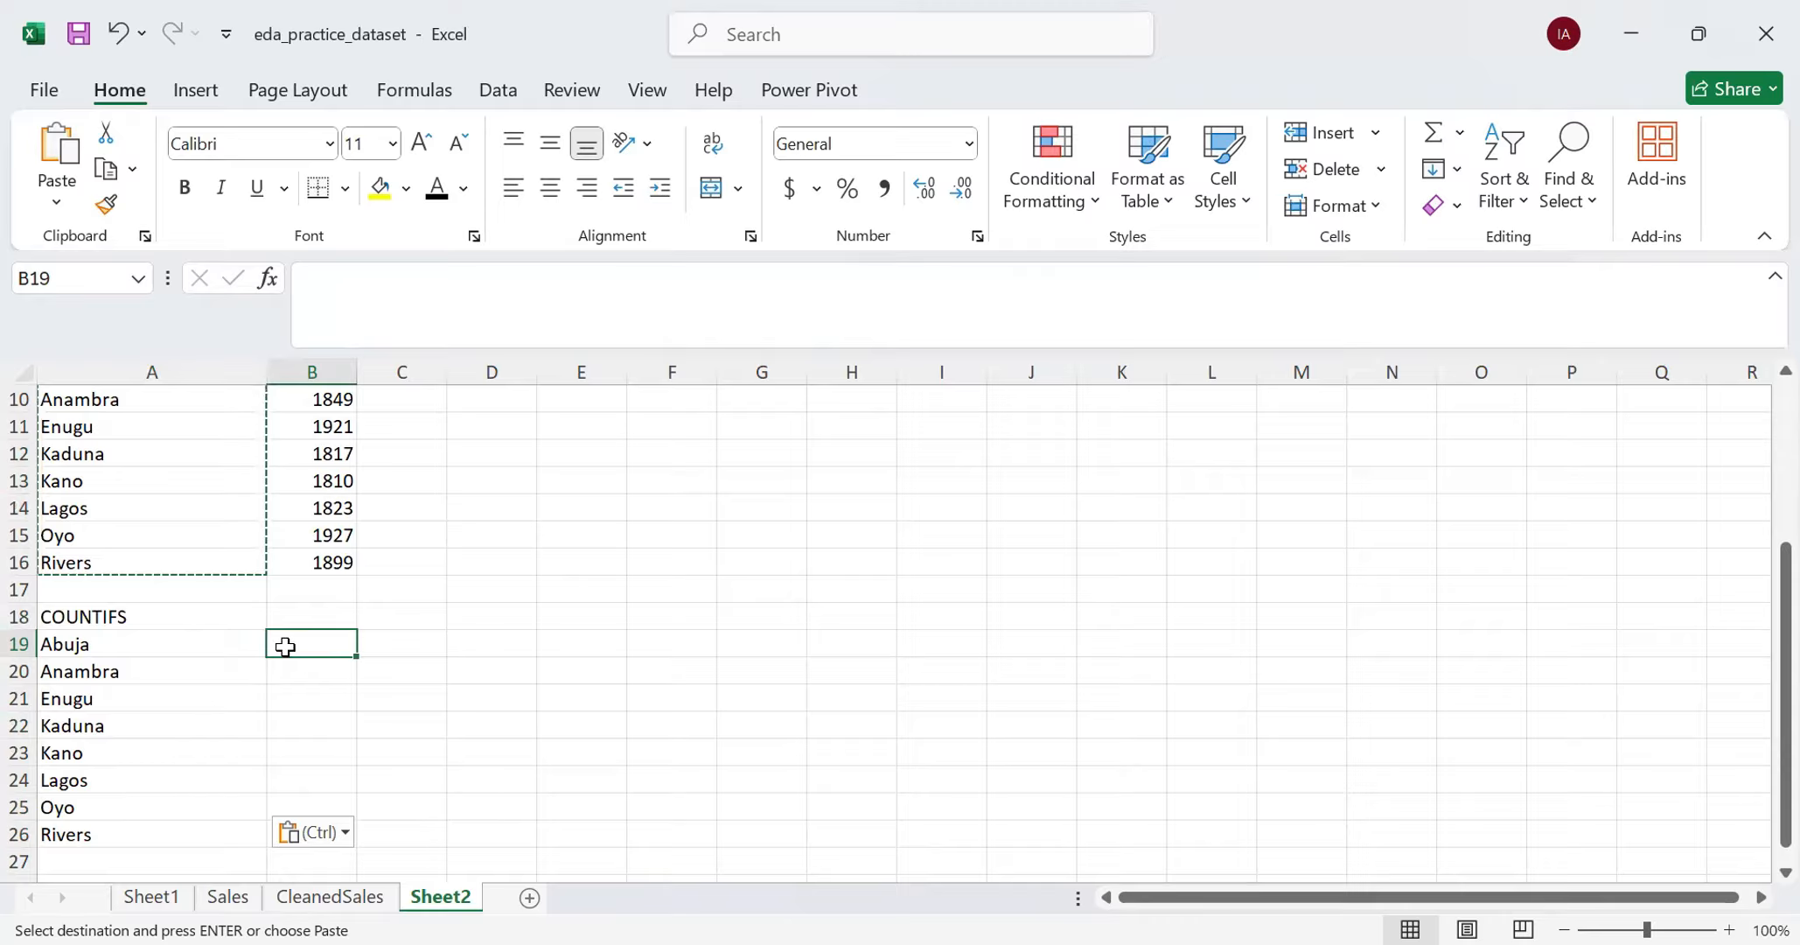
- Start a COUNTIFS formula in cell B19 with the CleanedSales Region column as the first criteria range
{"action": "type", "text": "="}
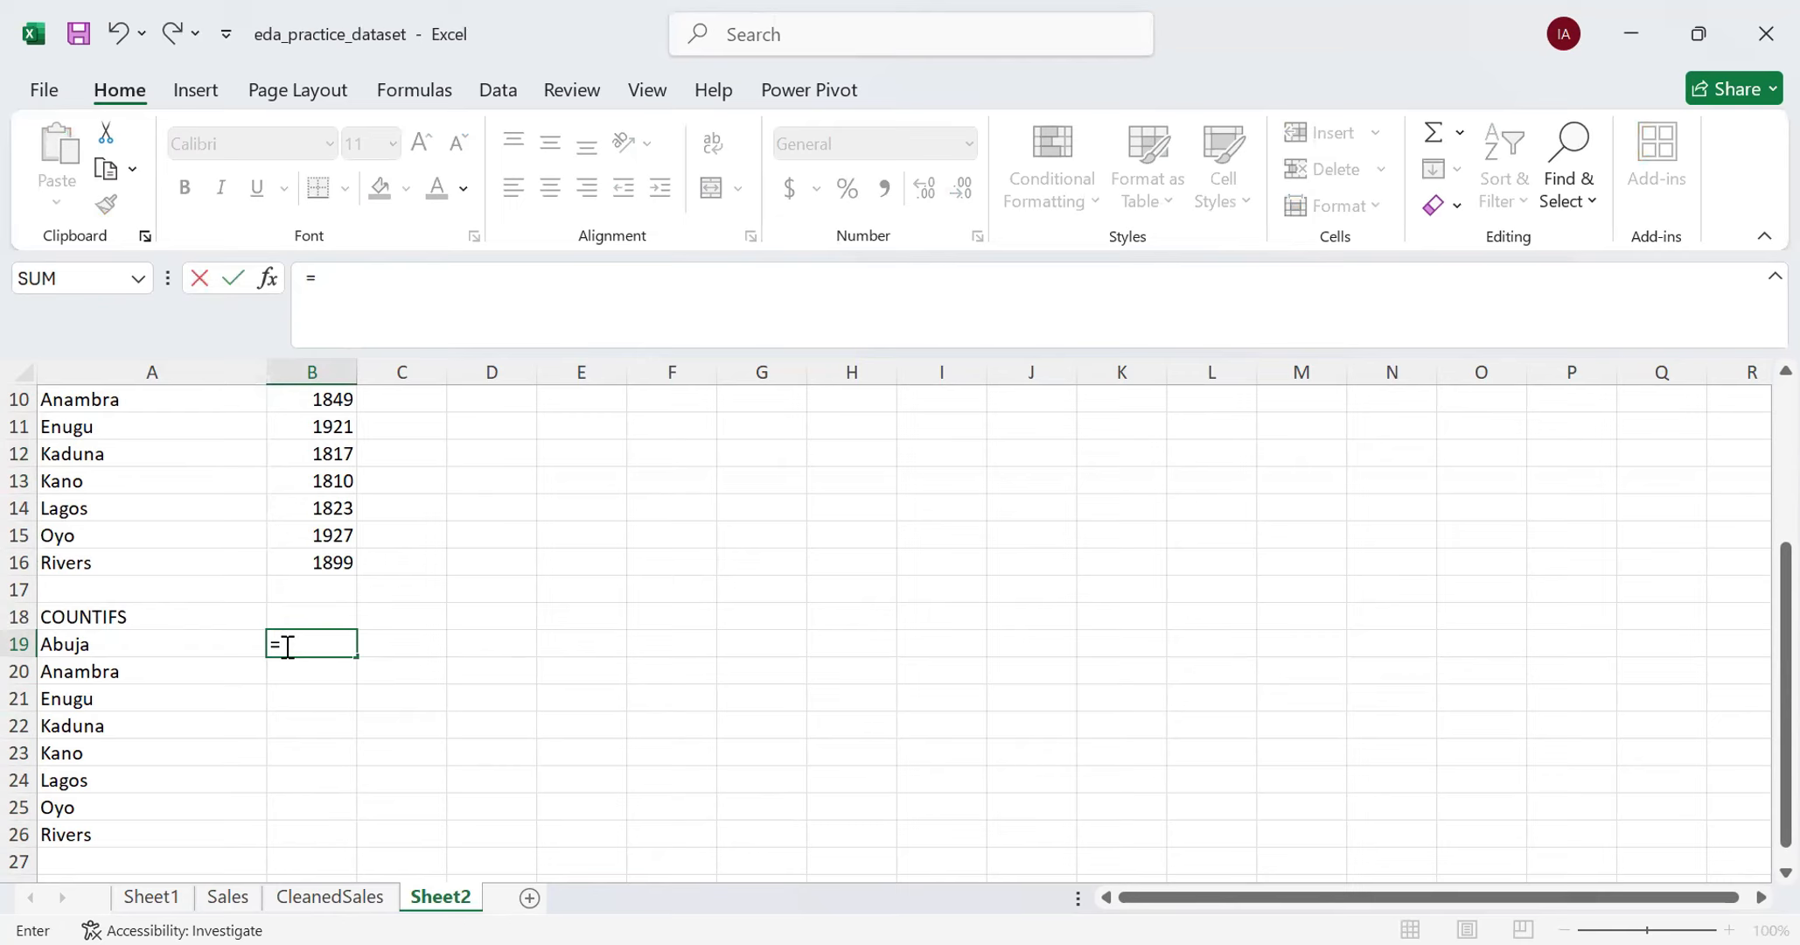
{"action": "type", "text": "COUNTIFS"}
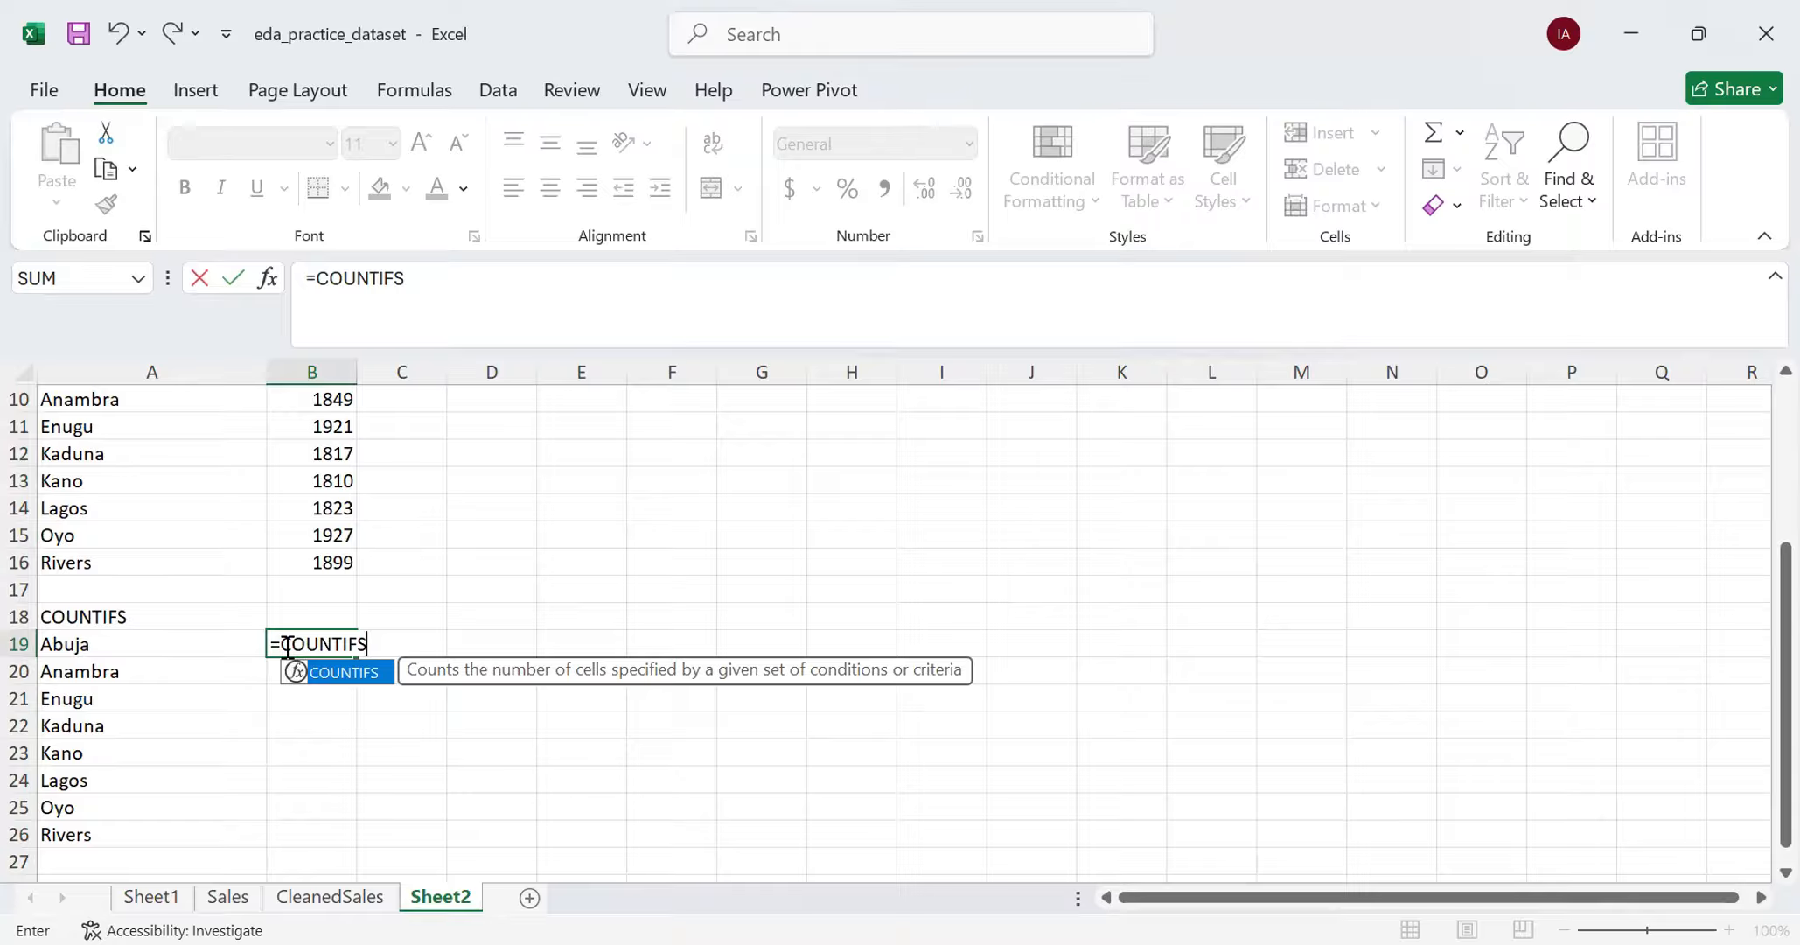
{"action": "type", "text": "("}
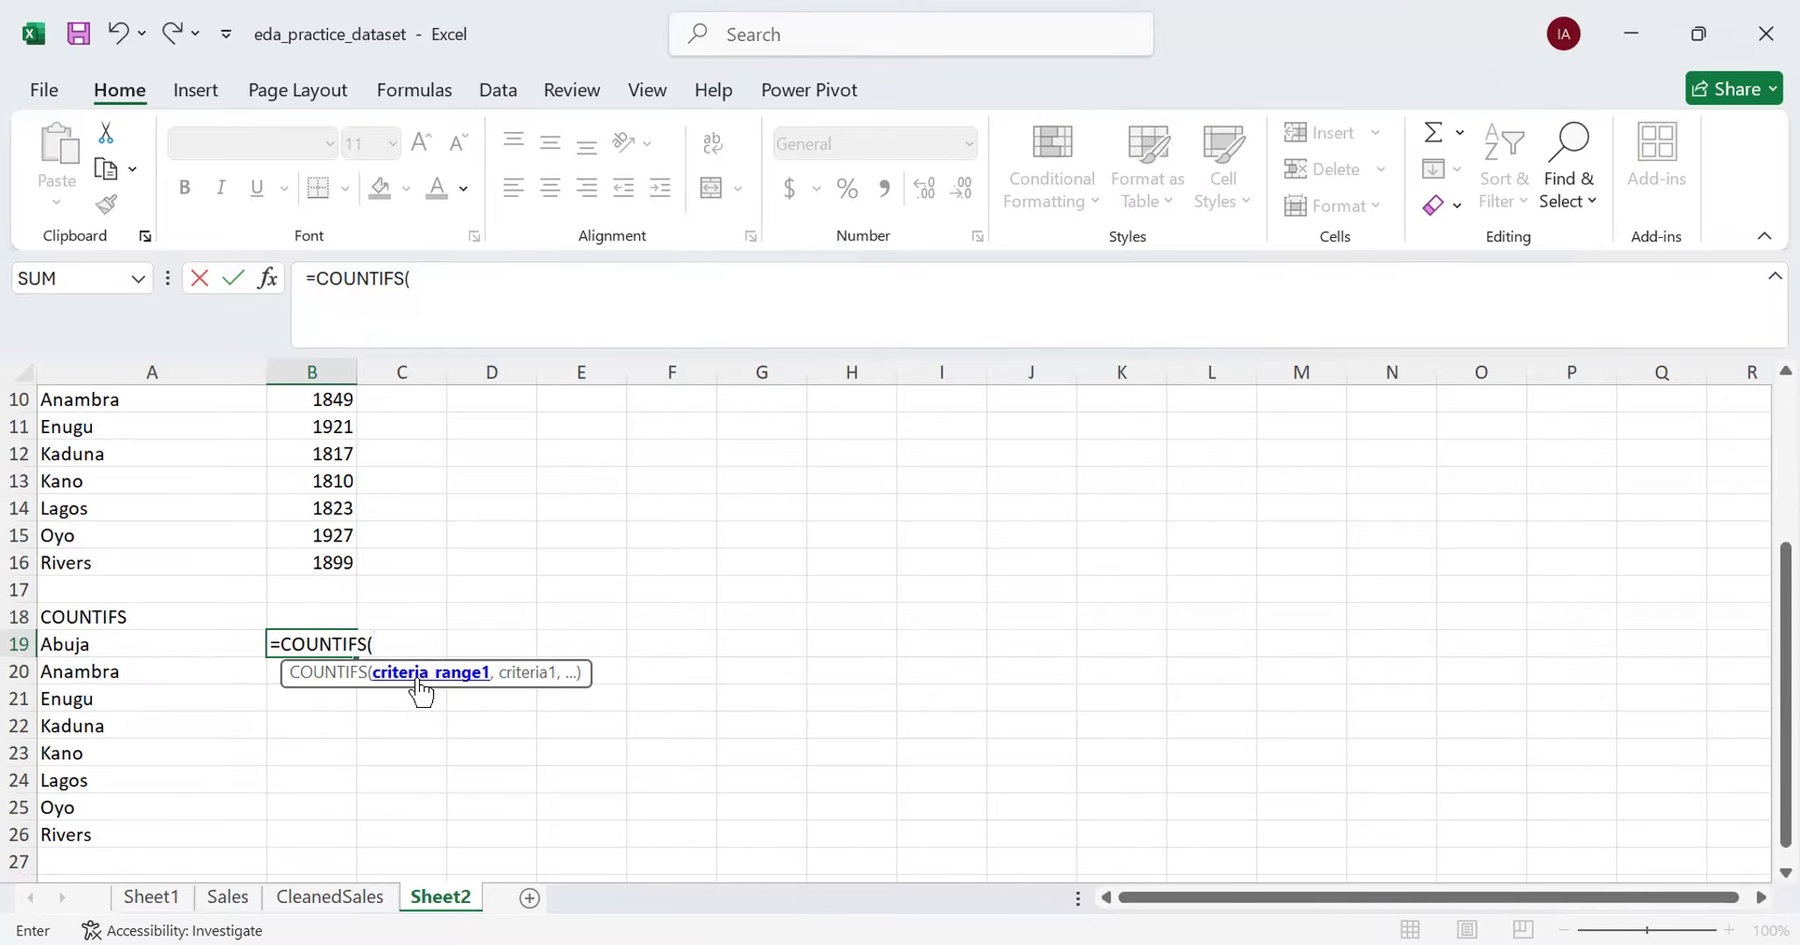
{"action": "left_click", "coordinate": [325, 899]}
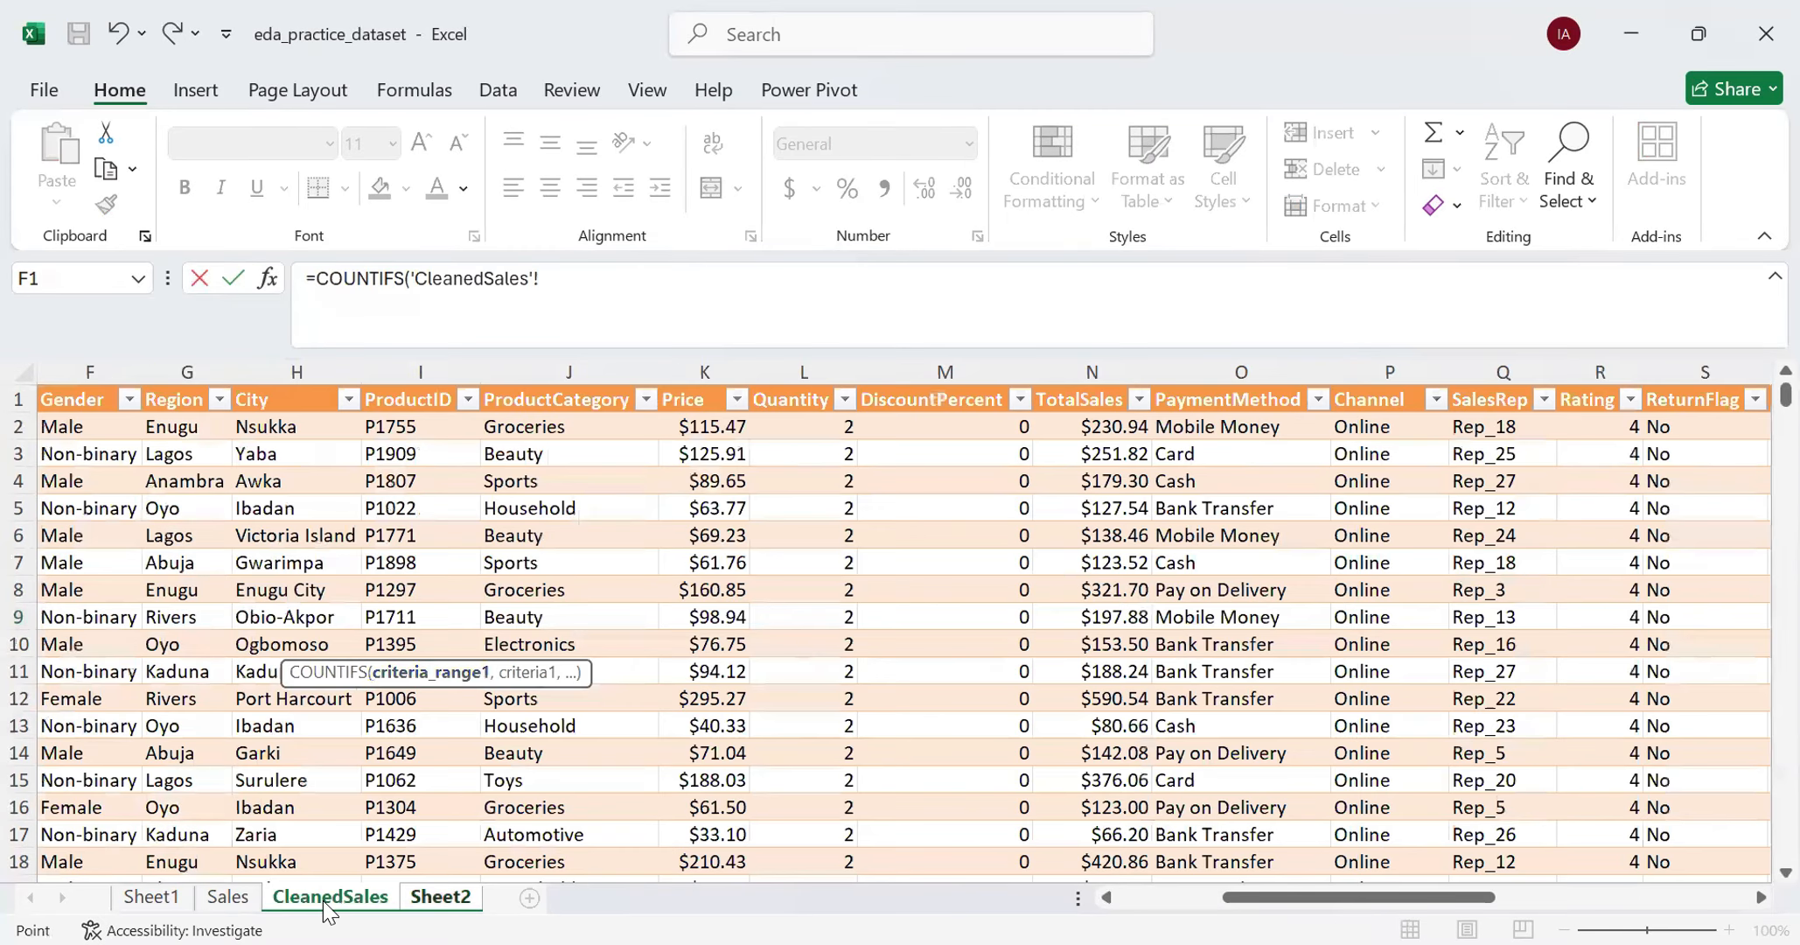
{"action": "left_click", "coordinate": [186, 426]}
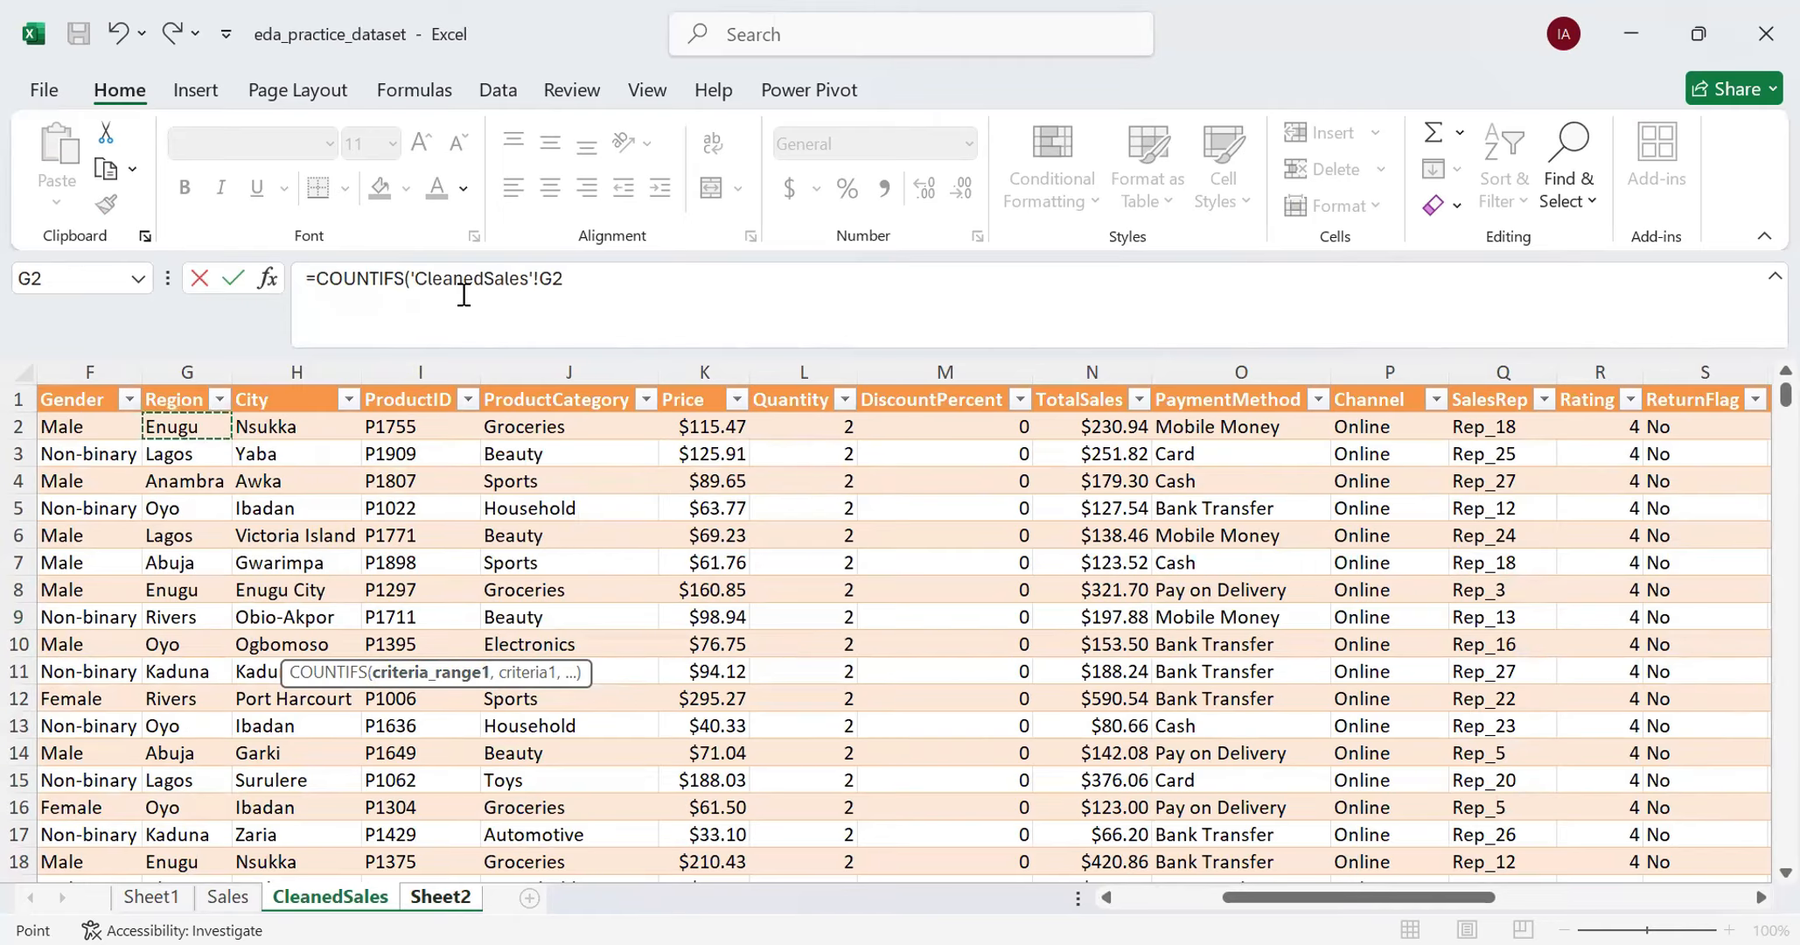
{"action": "key", "text": "ctrl+shift+Down"}
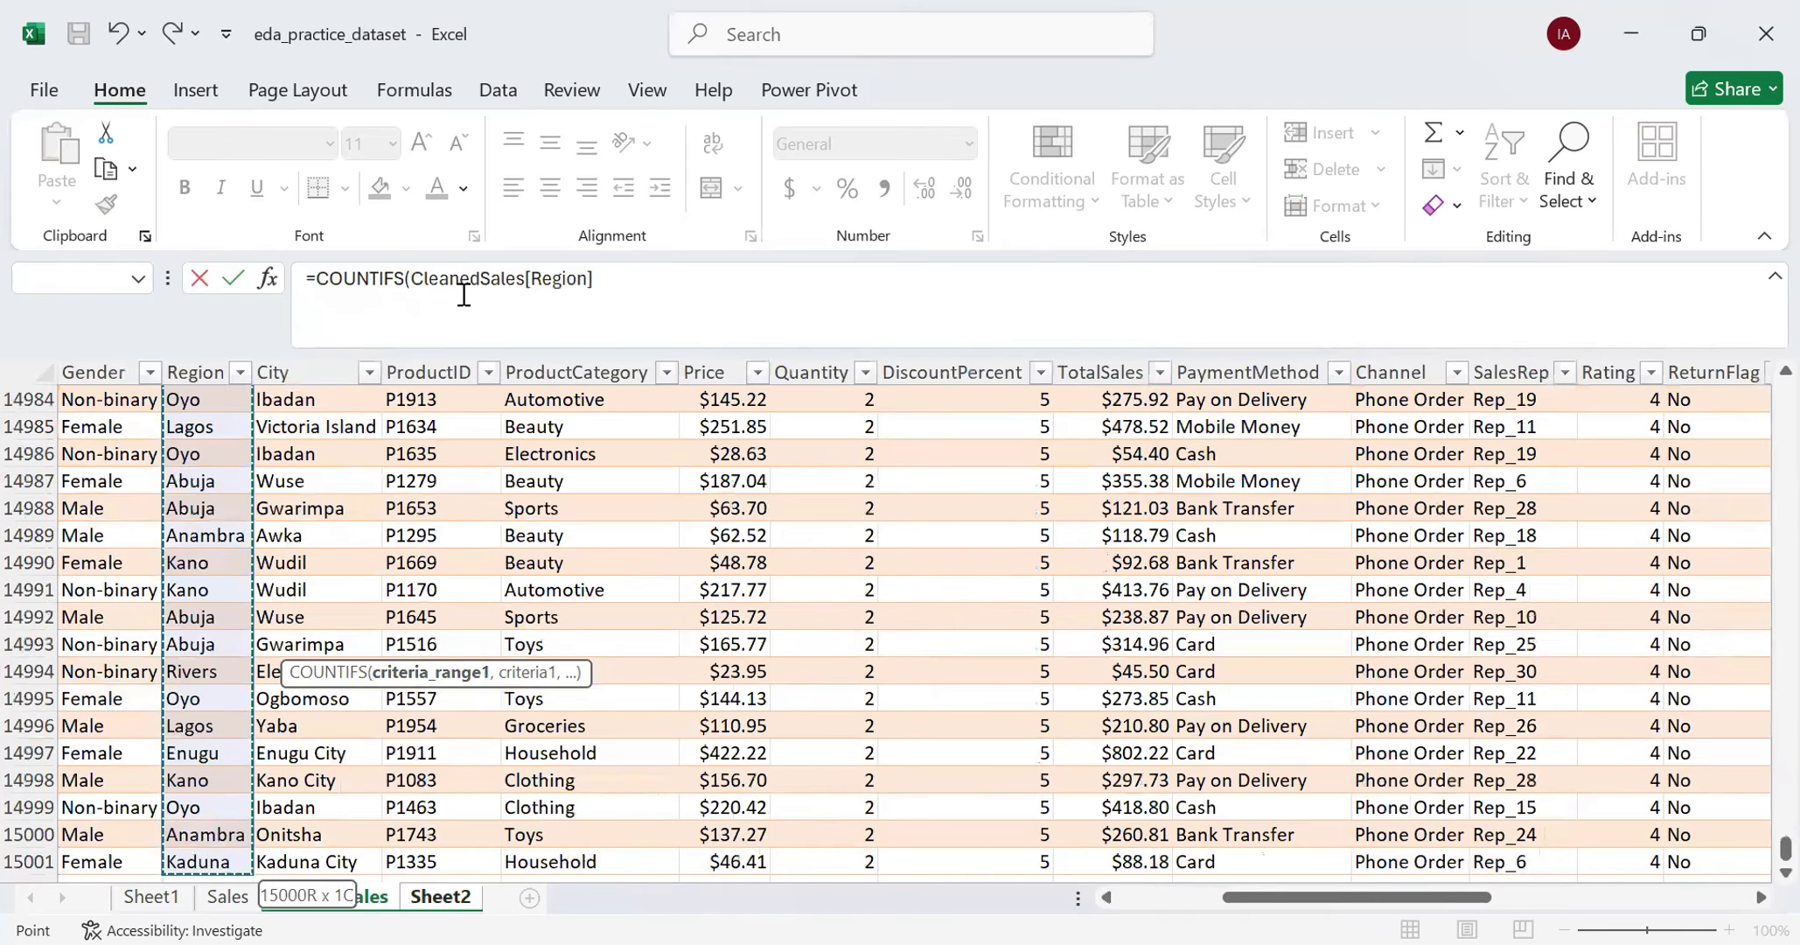
{"action": "left_click", "coordinate": [676, 292]}
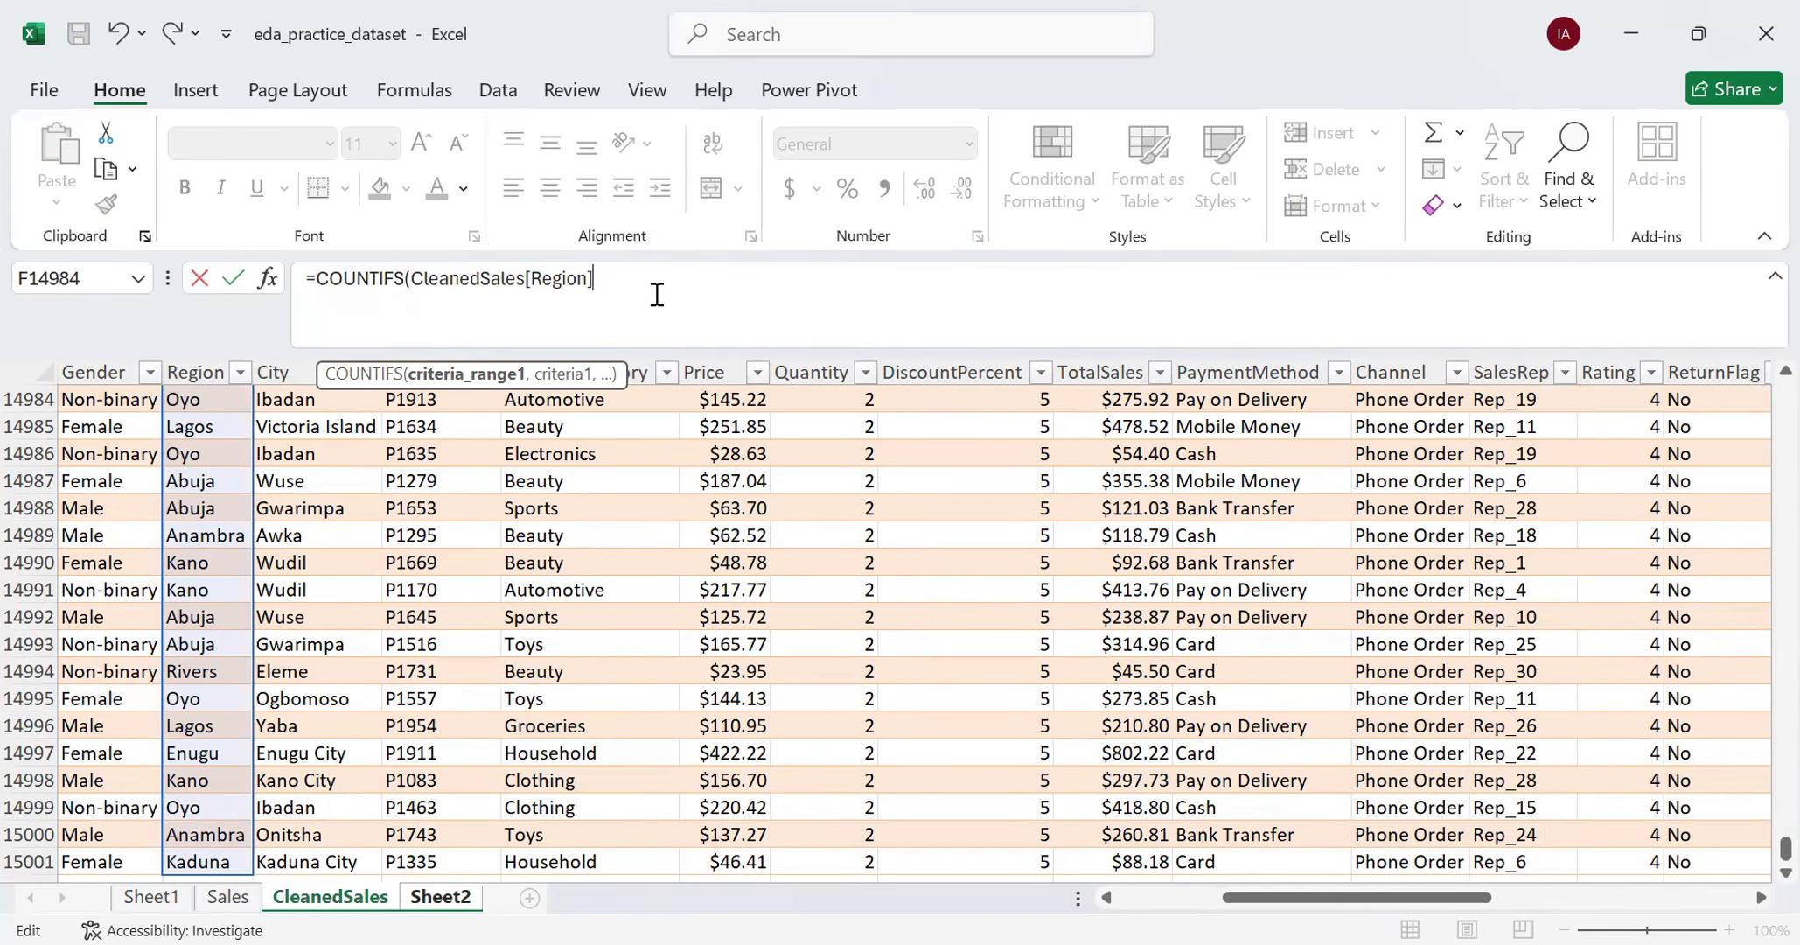
- Add "Abuja" as the first criterion of the COUNTIFS formula
{"action": "type", "text": ","}
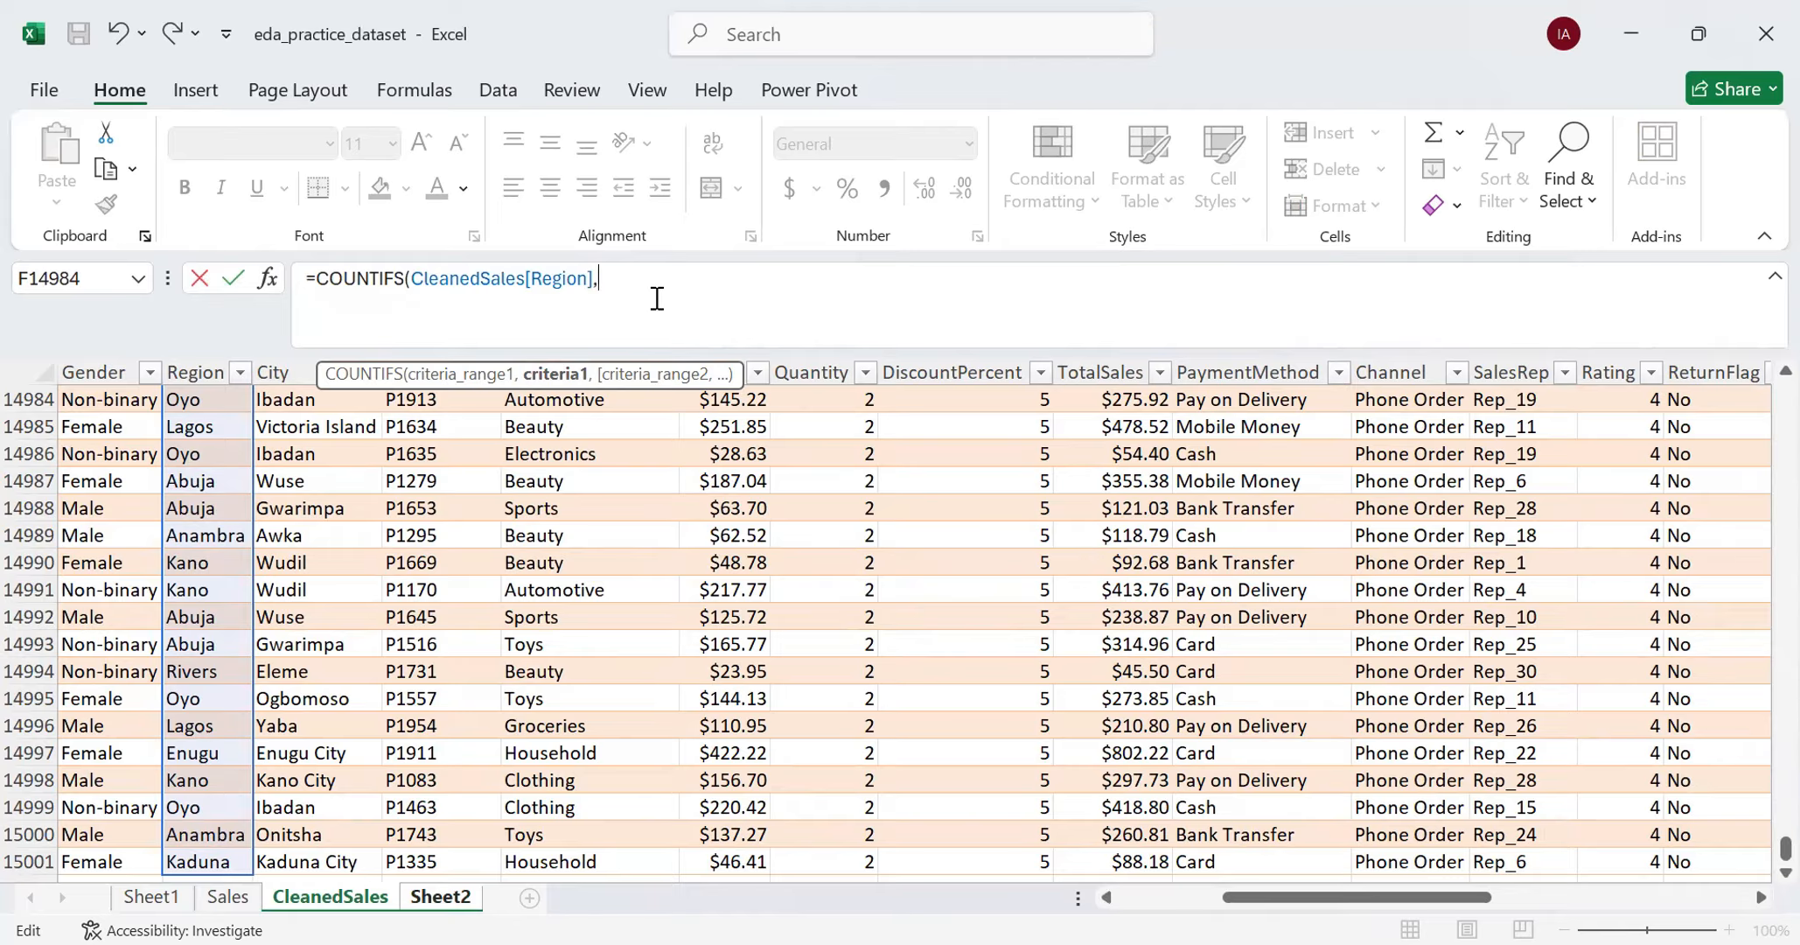
{"action": "type", "text": "\"Abuja\","}
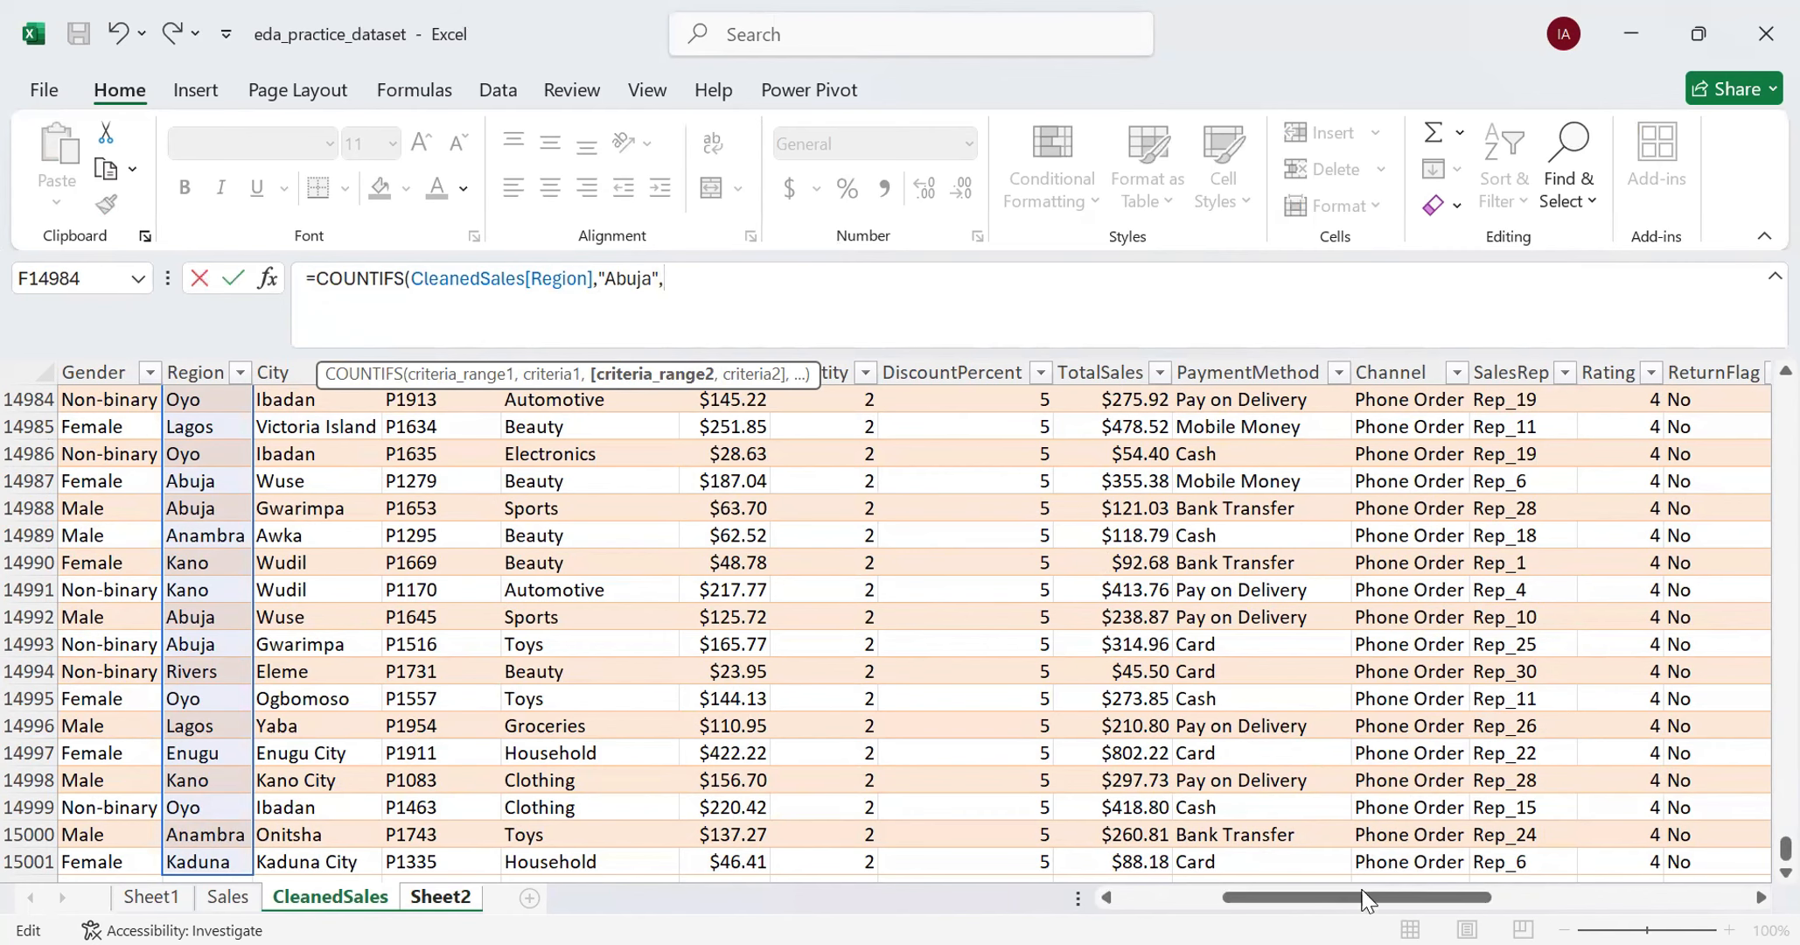
- Add the CleanedSales ProductCategory column to the COUNTIFS formula as the second criteria range
{"action": "left_click_drag", "start_coordinate": [1356, 908], "coordinate": [1215, 908]}
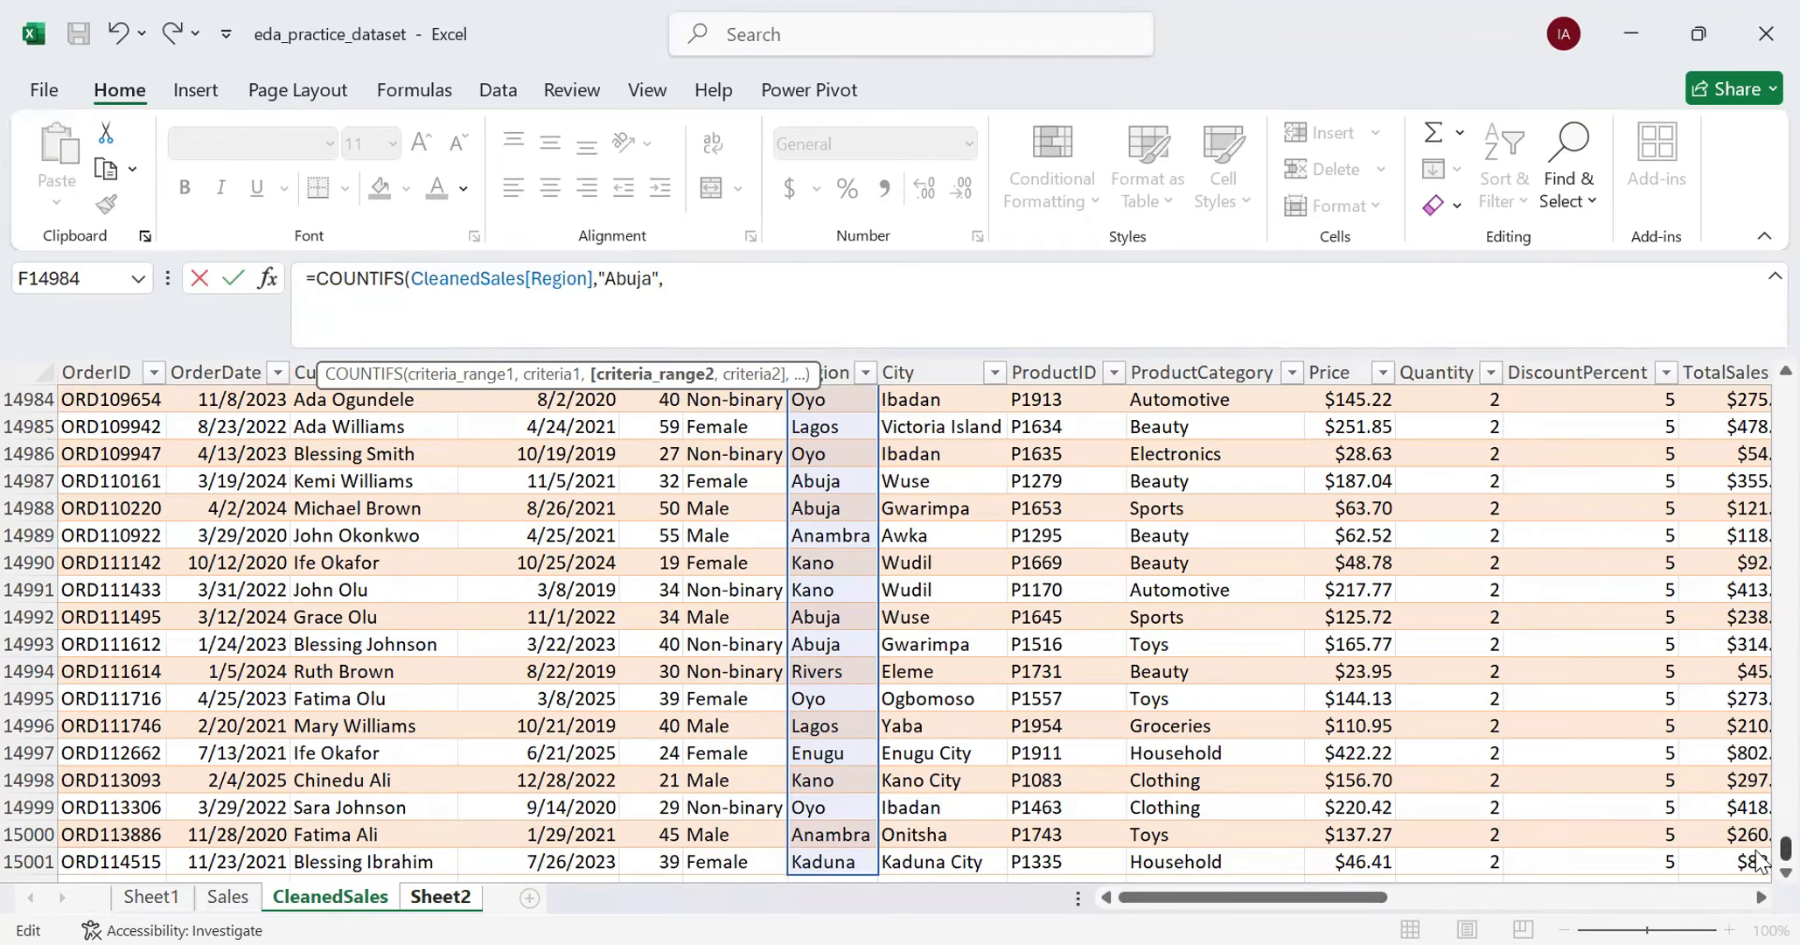
{"action": "left_click_drag", "start_coordinate": [1759, 861], "coordinate": [1760, 385]}
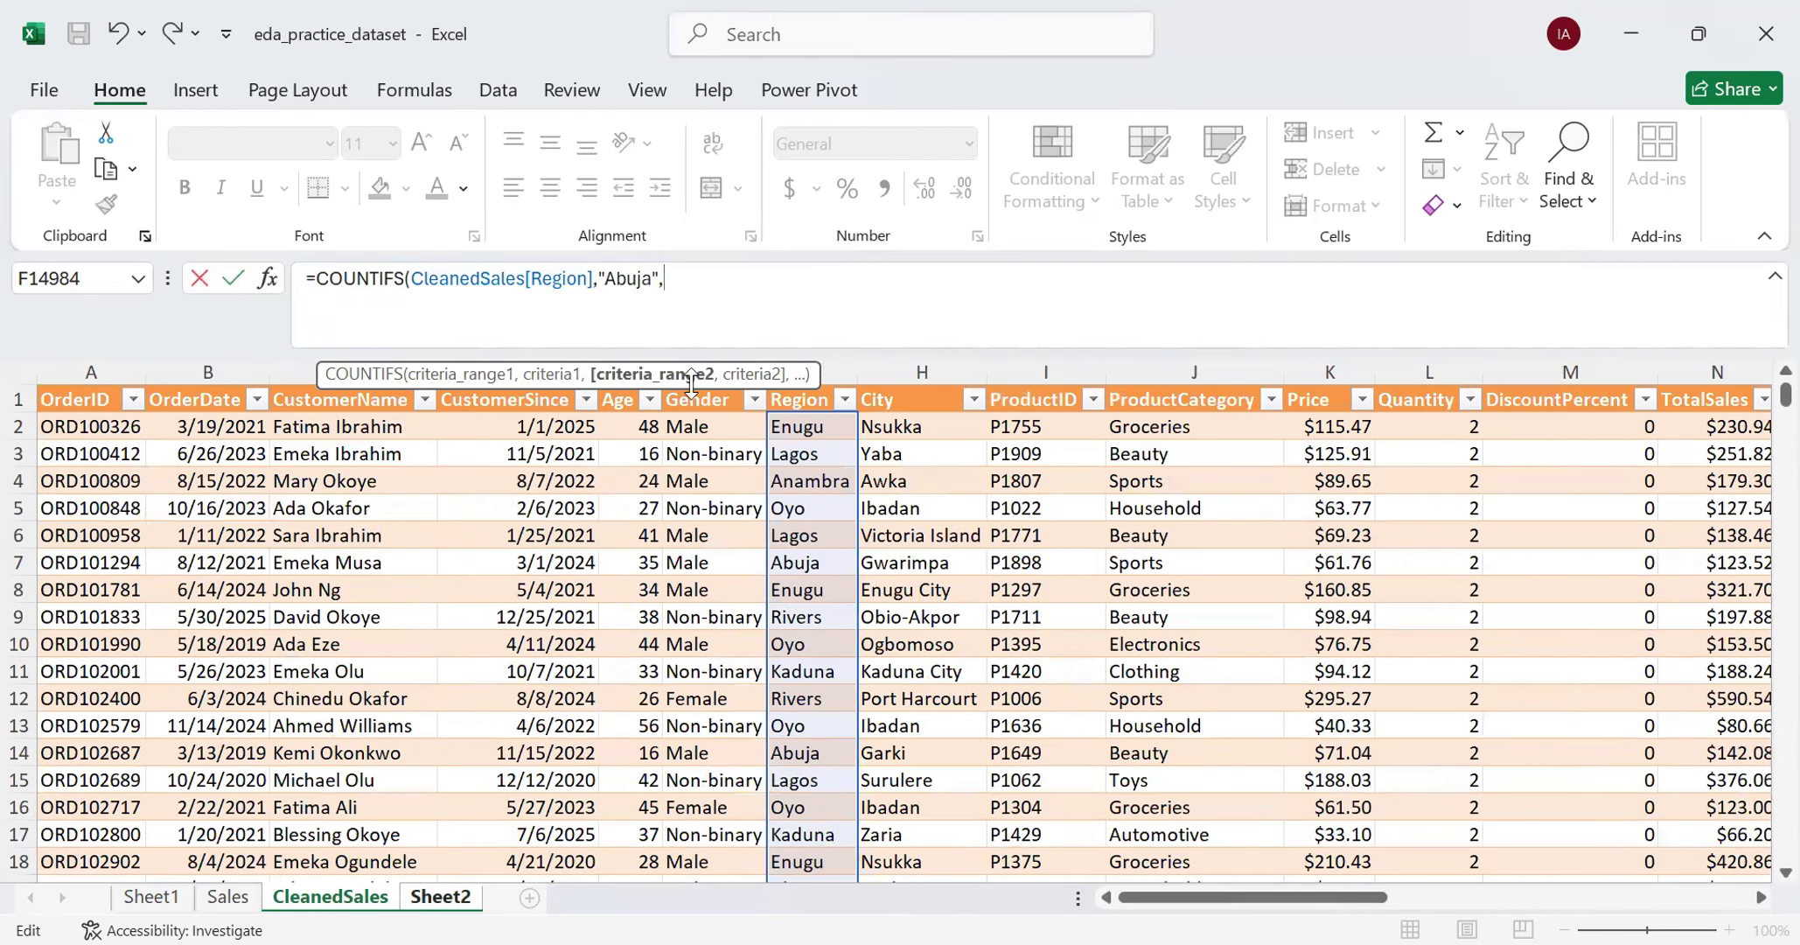
{"action": "left_click", "coordinate": [1178, 430]}
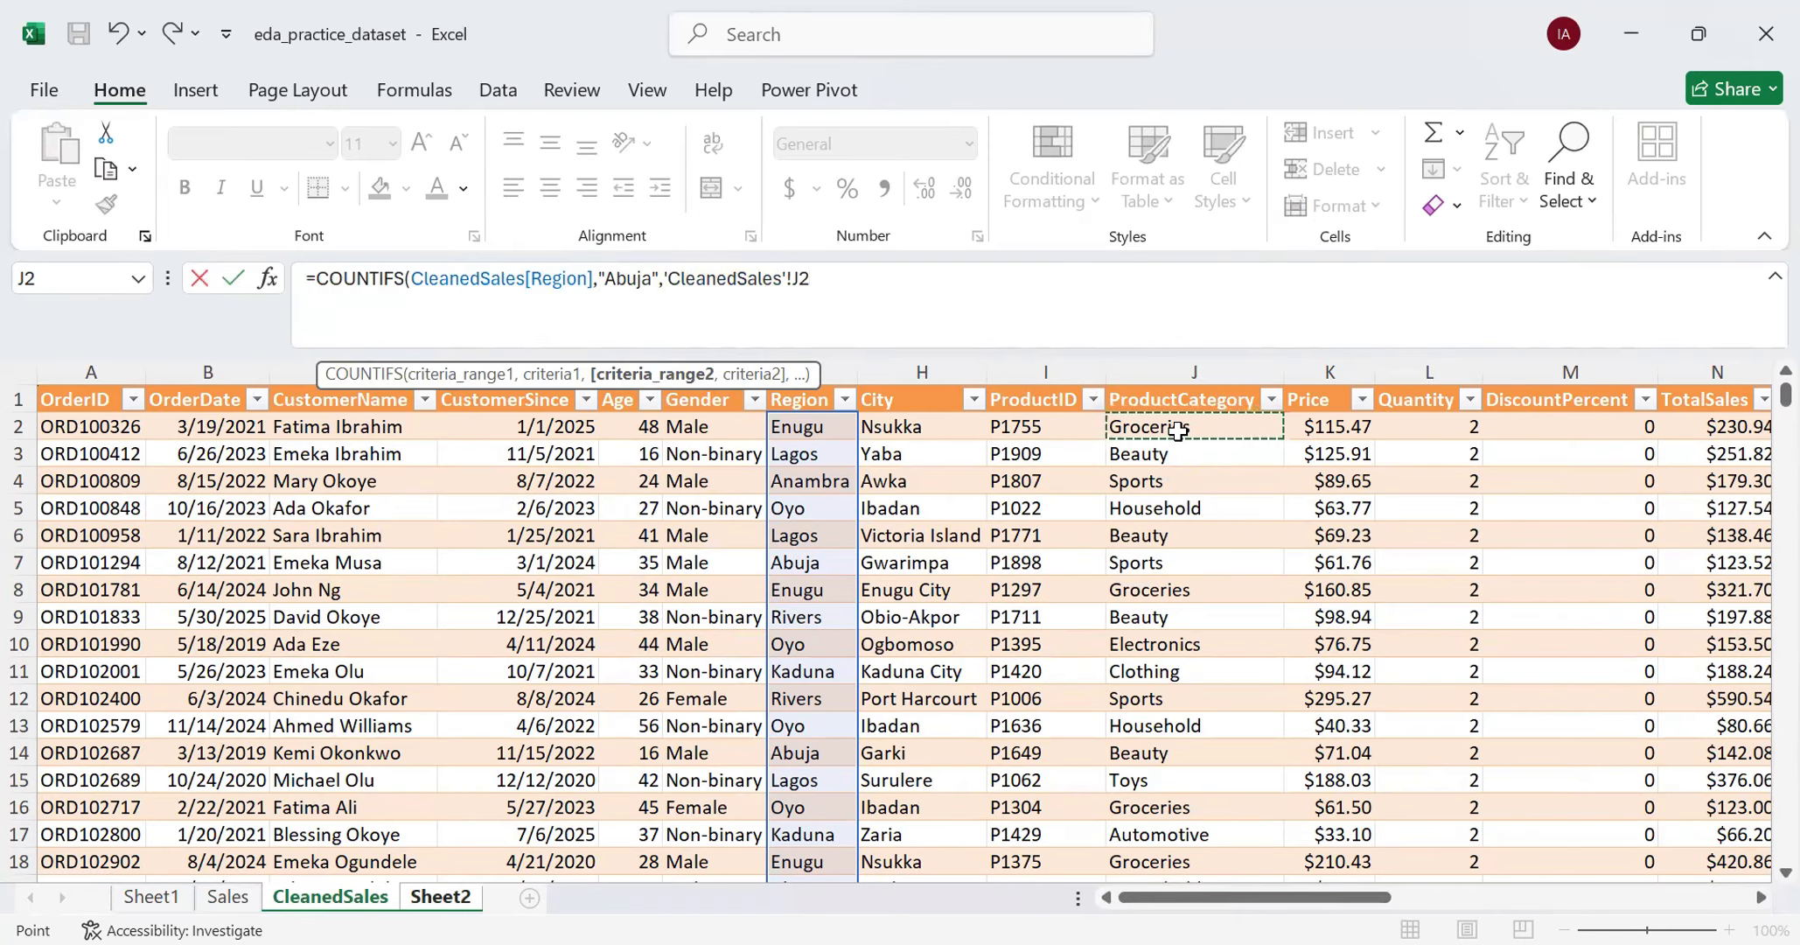
{"action": "key", "text": "ctrl+shift+Down"}
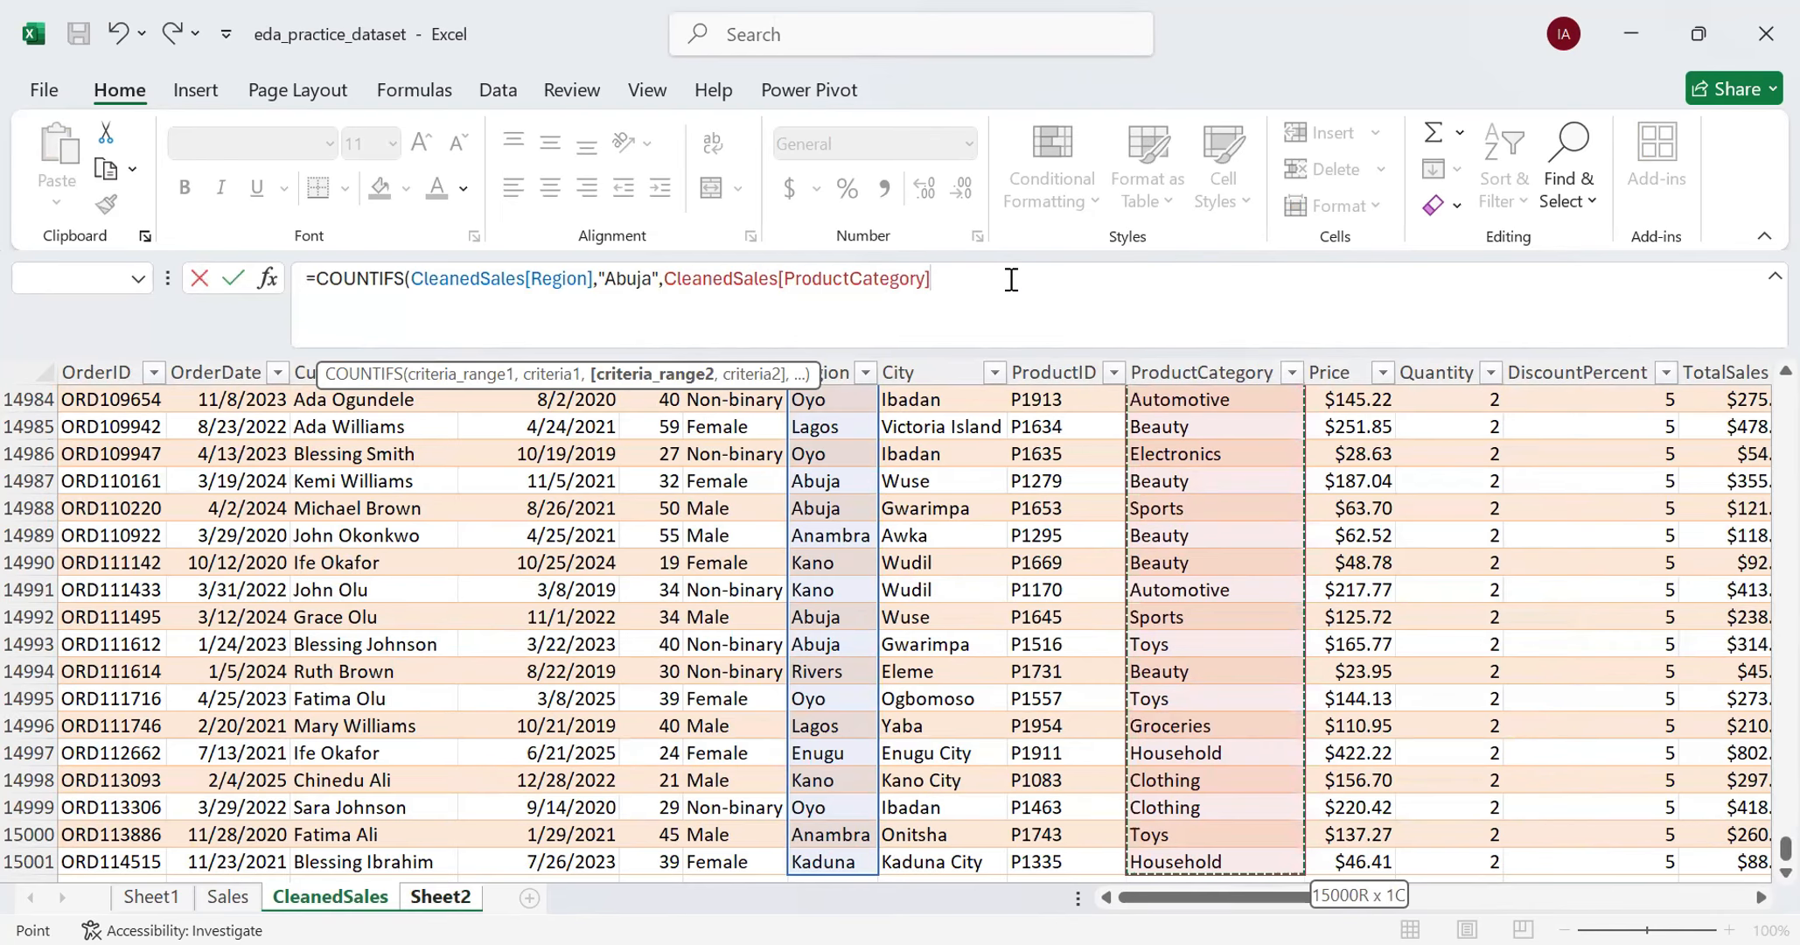
- Set the second criterion to "Electronics" and complete the COUNTIFS formula in B19
{"action": "type", "text": ","}
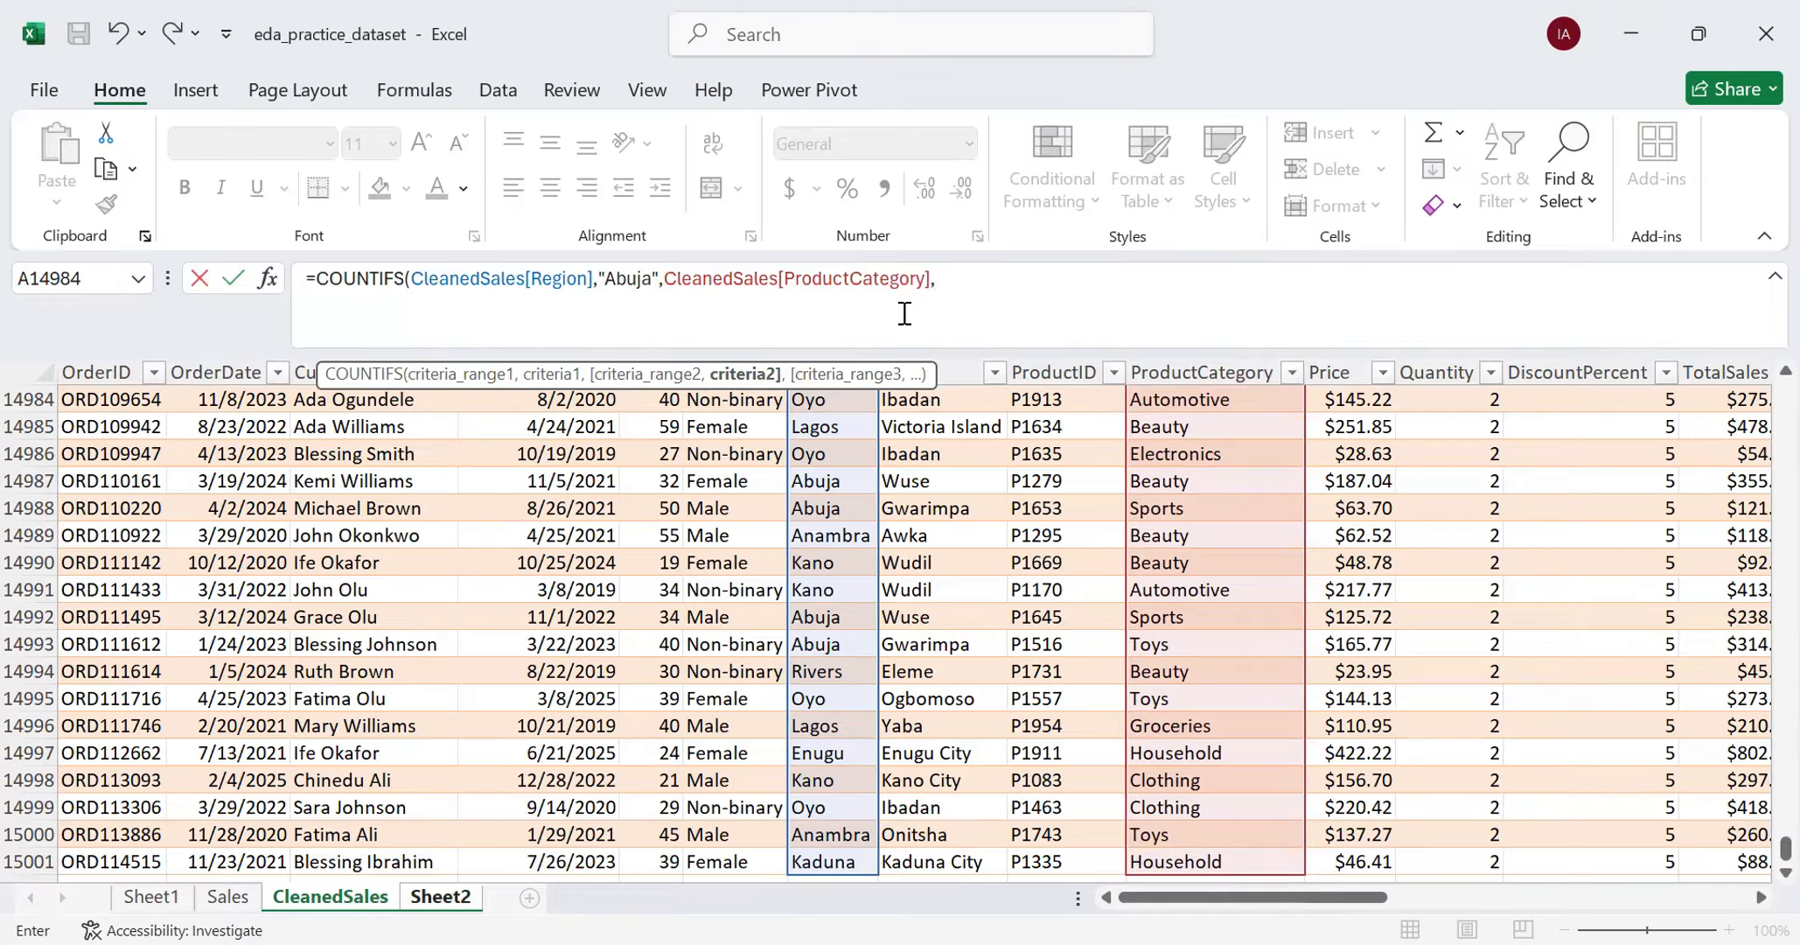
{"action": "type", "text": "\"Electronics\""}
{"action": "type", "text": ","}
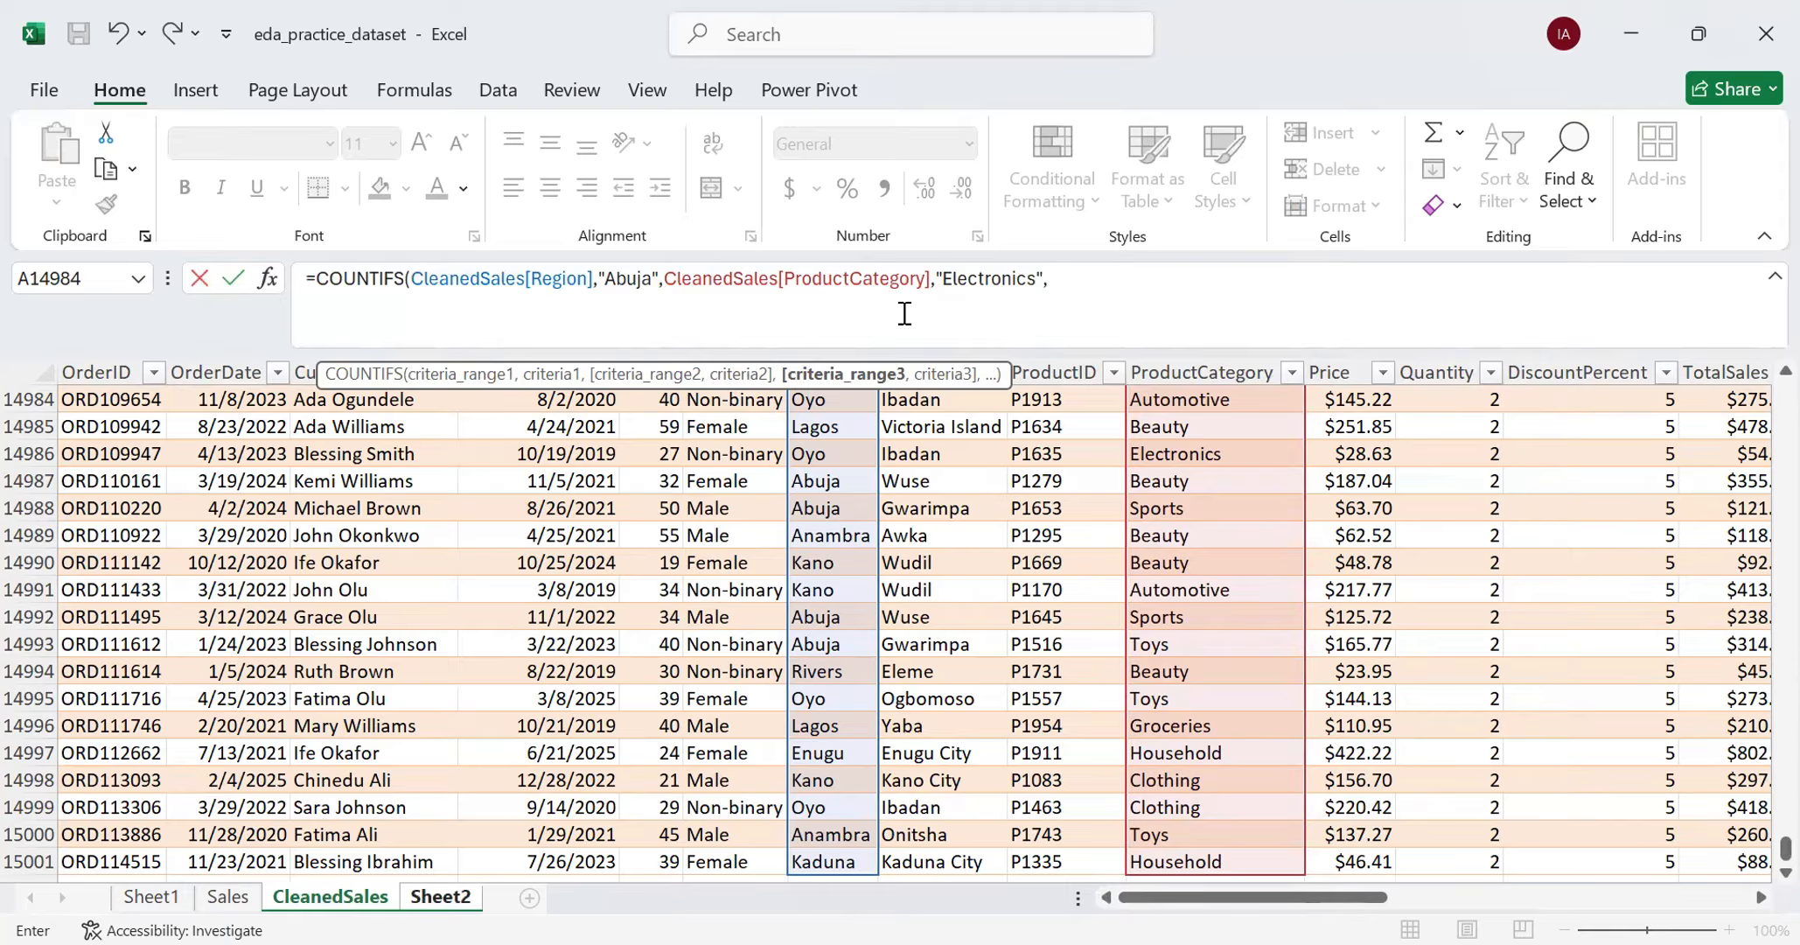
{"action": "key", "text": "BackSpace"}
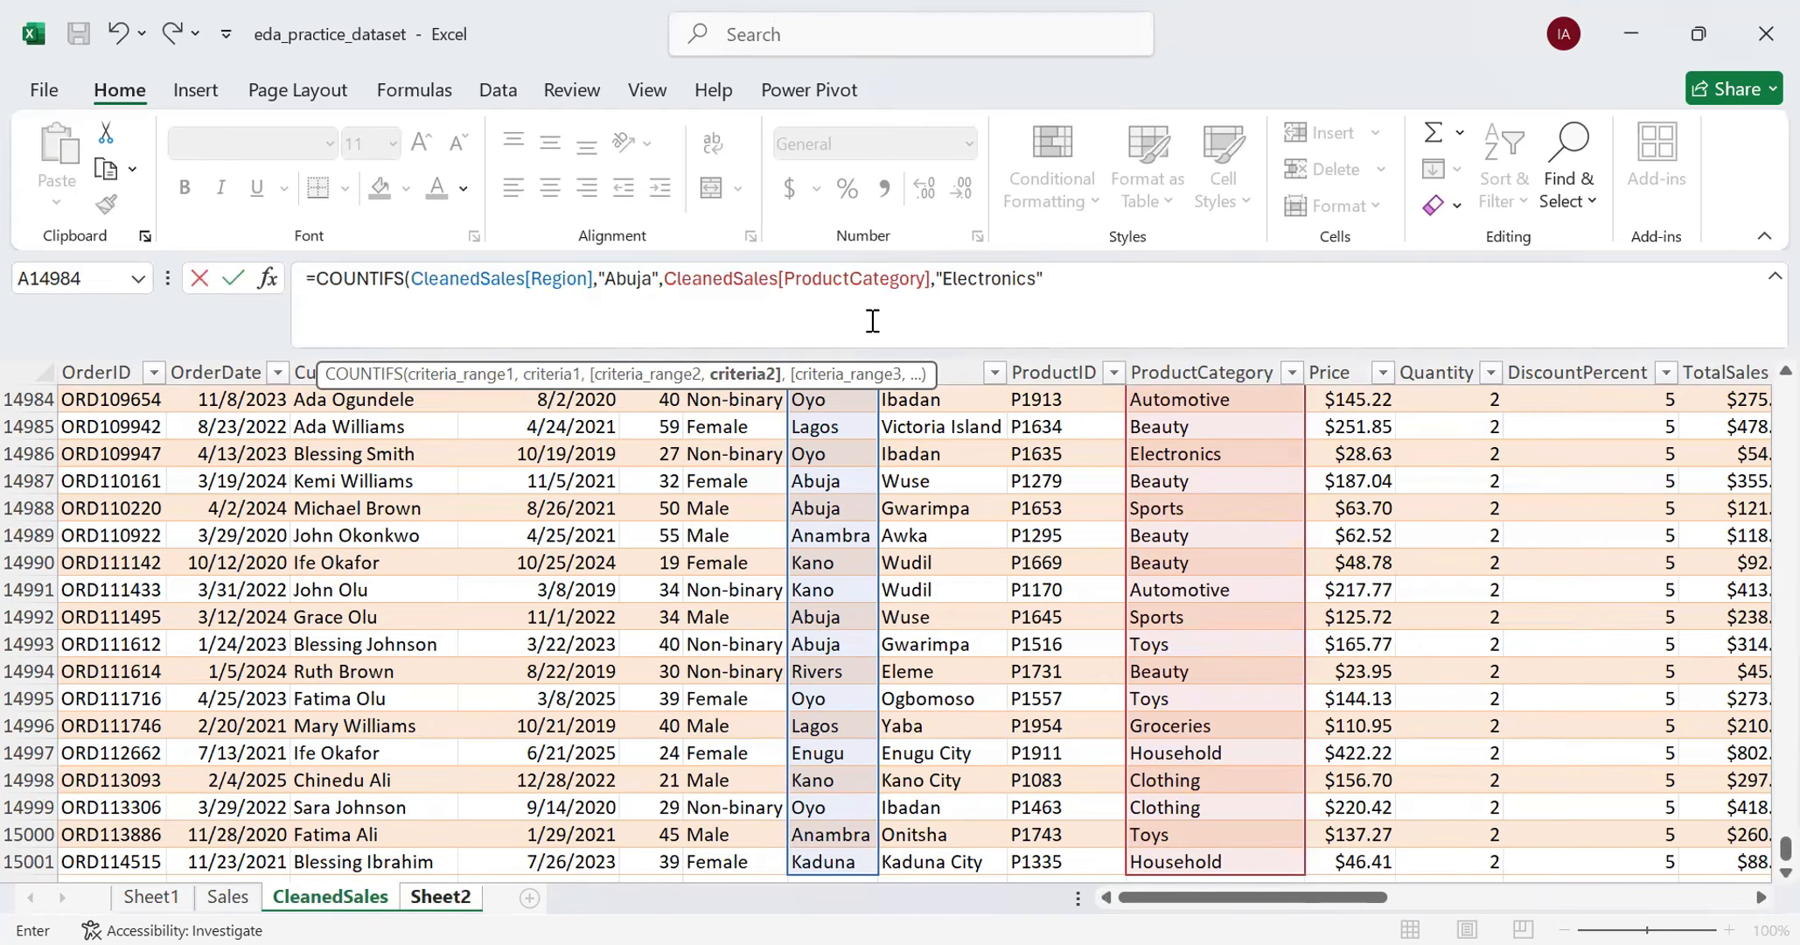
{"action": "type", "text": ")"}
{"action": "key", "text": "Return"}
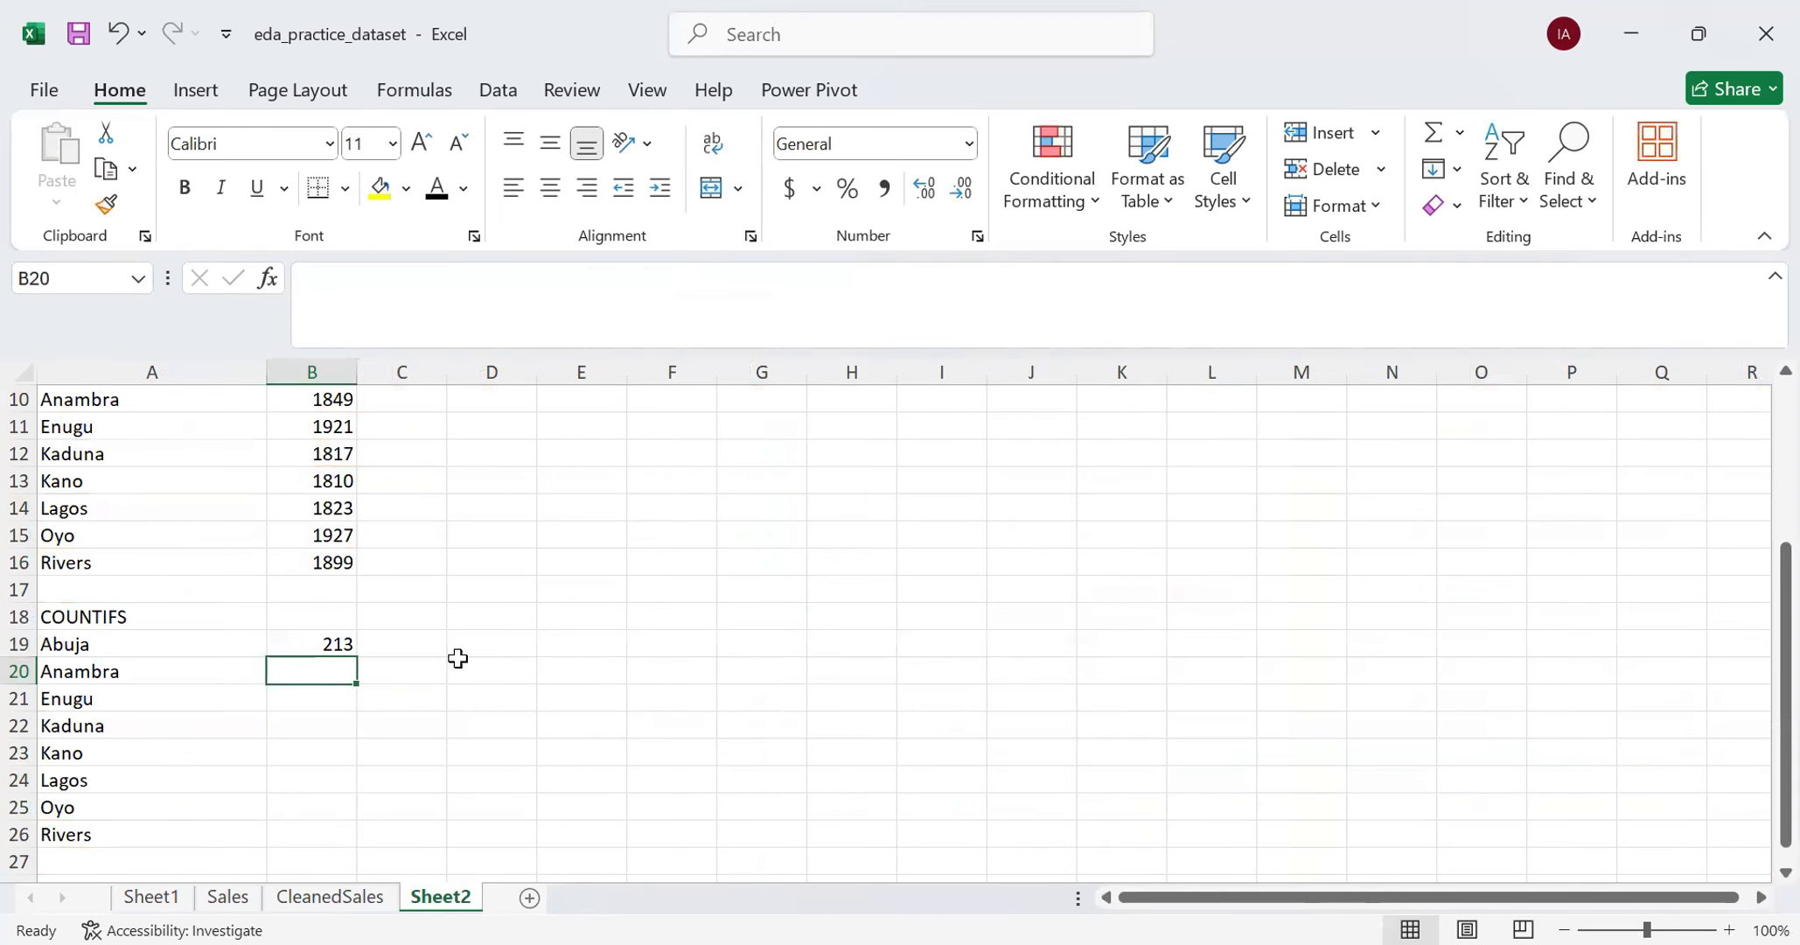
- Replace the "Abuja" criterion in the B19 COUNTIFS formula with a reference to cell A19
{"action": "left_click", "coordinate": [328, 645]}
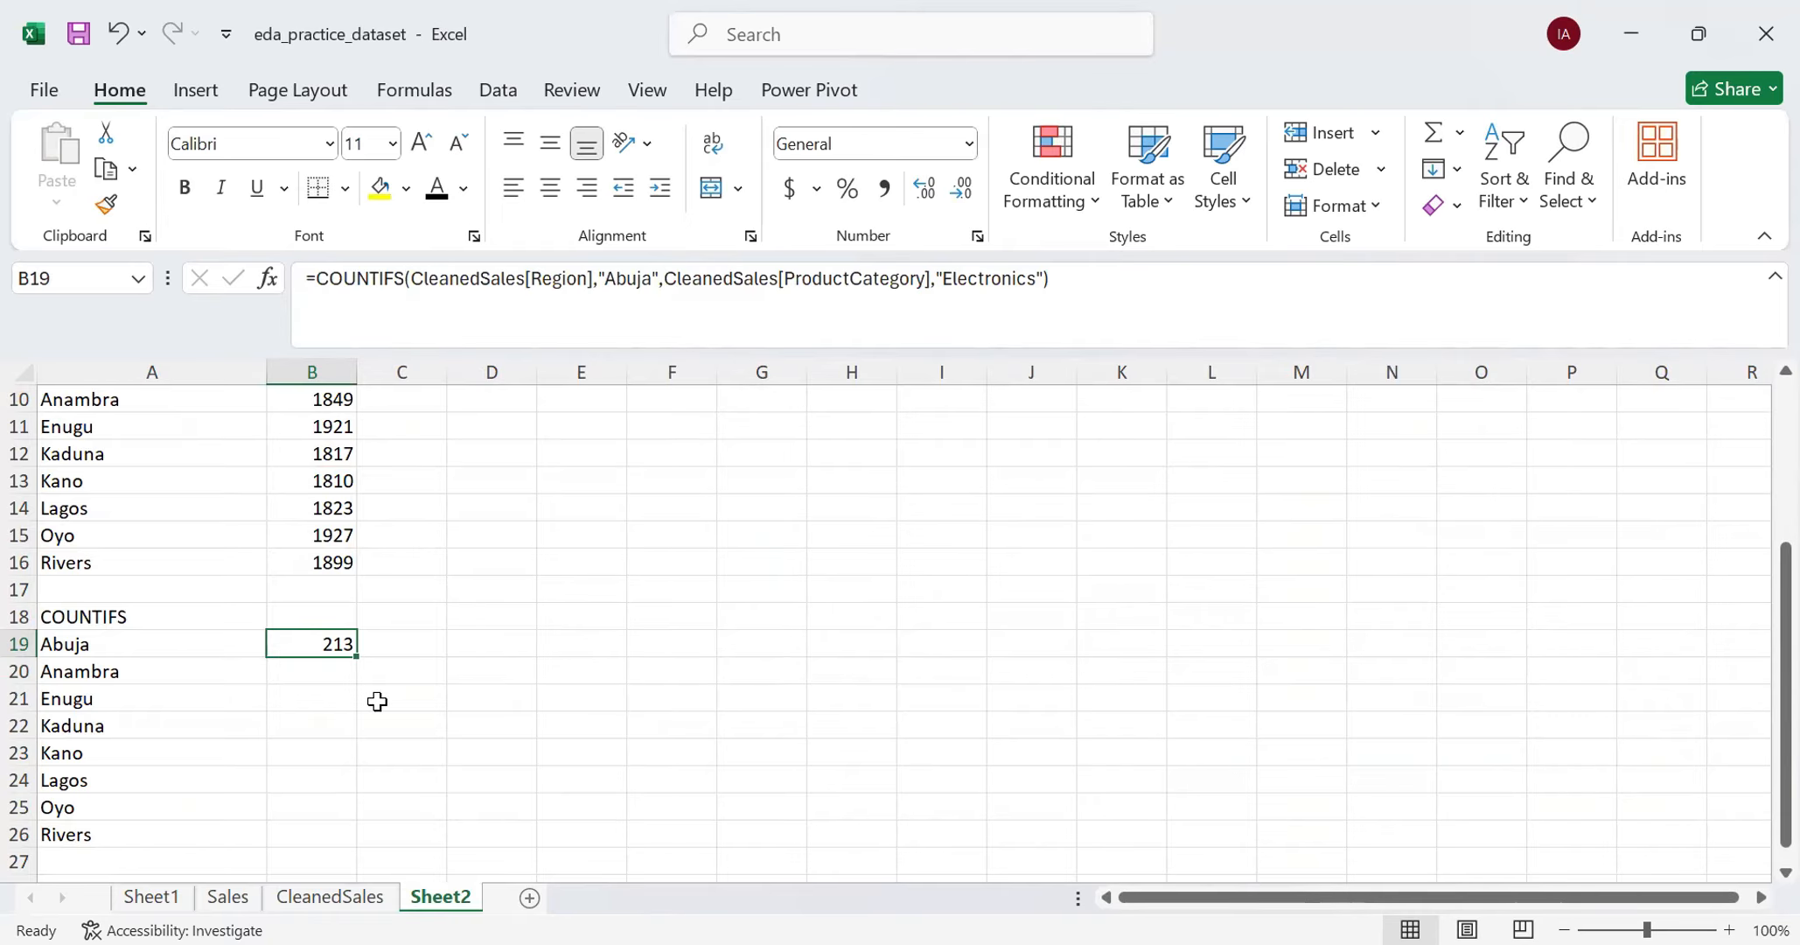
{"action": "left_click", "coordinate": [659, 282]}
{"action": "key", "text": "BackSpace"}
{"action": "key", "text": "BackSpace"}
{"action": "key", "text": "BackSpace"}
{"action": "key", "text": "BackSpace"}
{"action": "key", "text": "BackSpace"}
{"action": "key", "text": "BackSpace"}
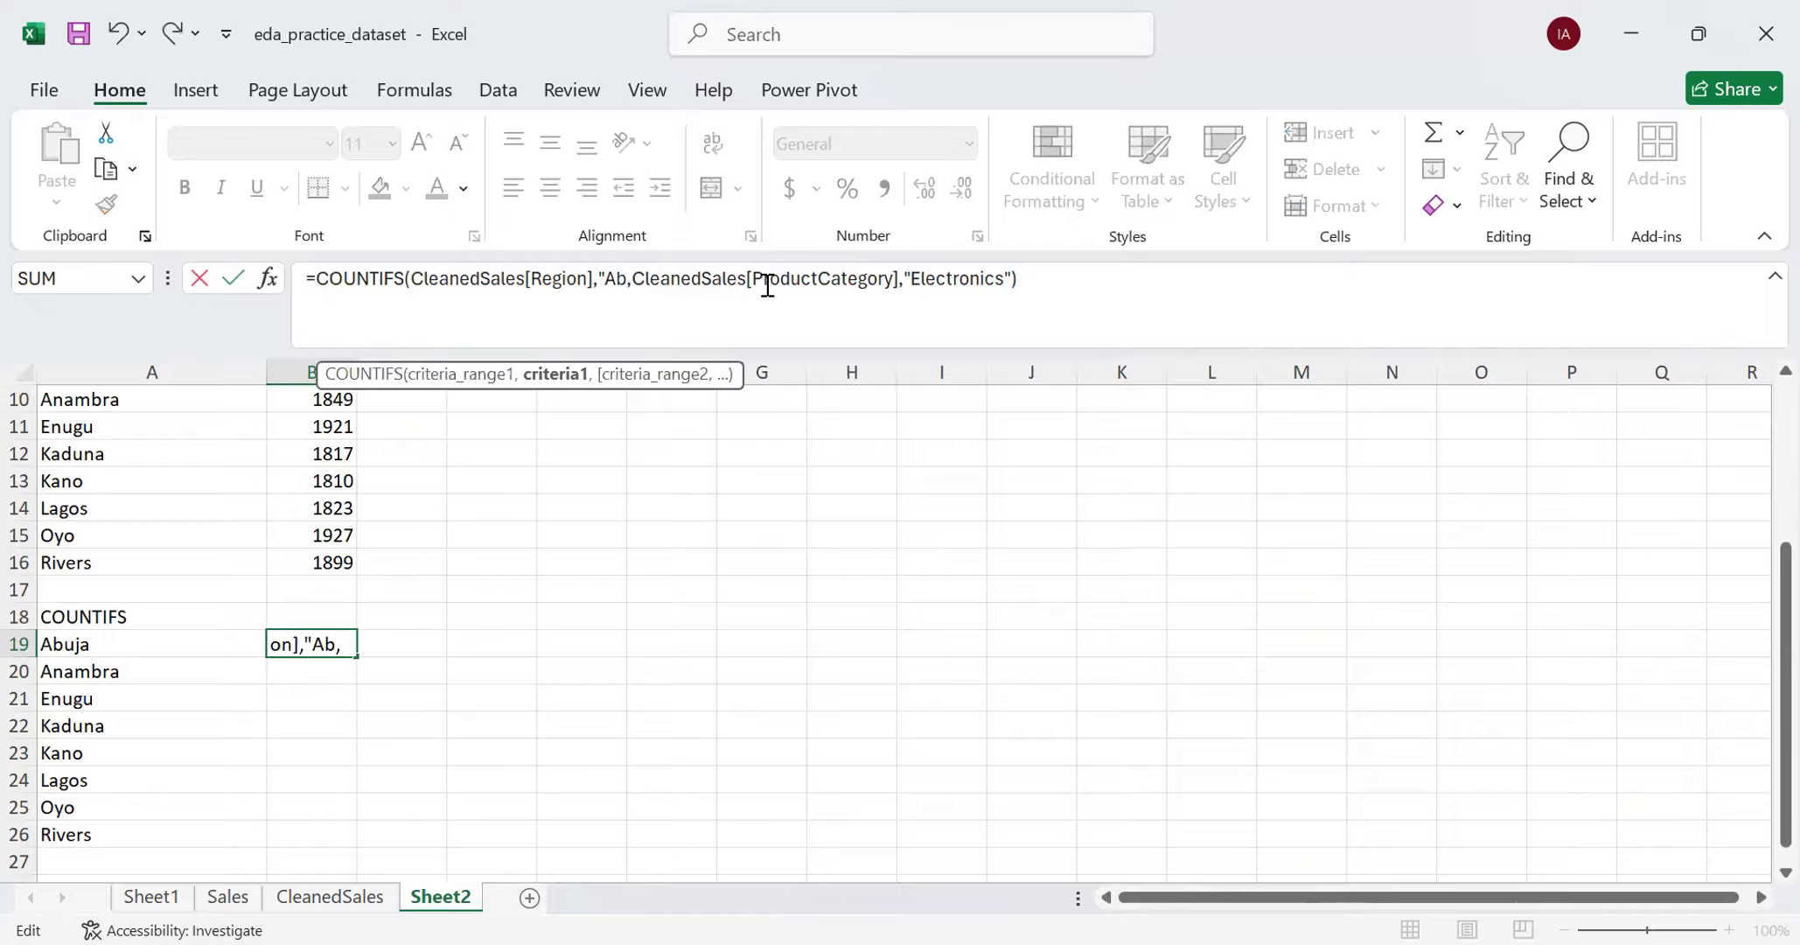
{"action": "key", "text": "BackSpace"}
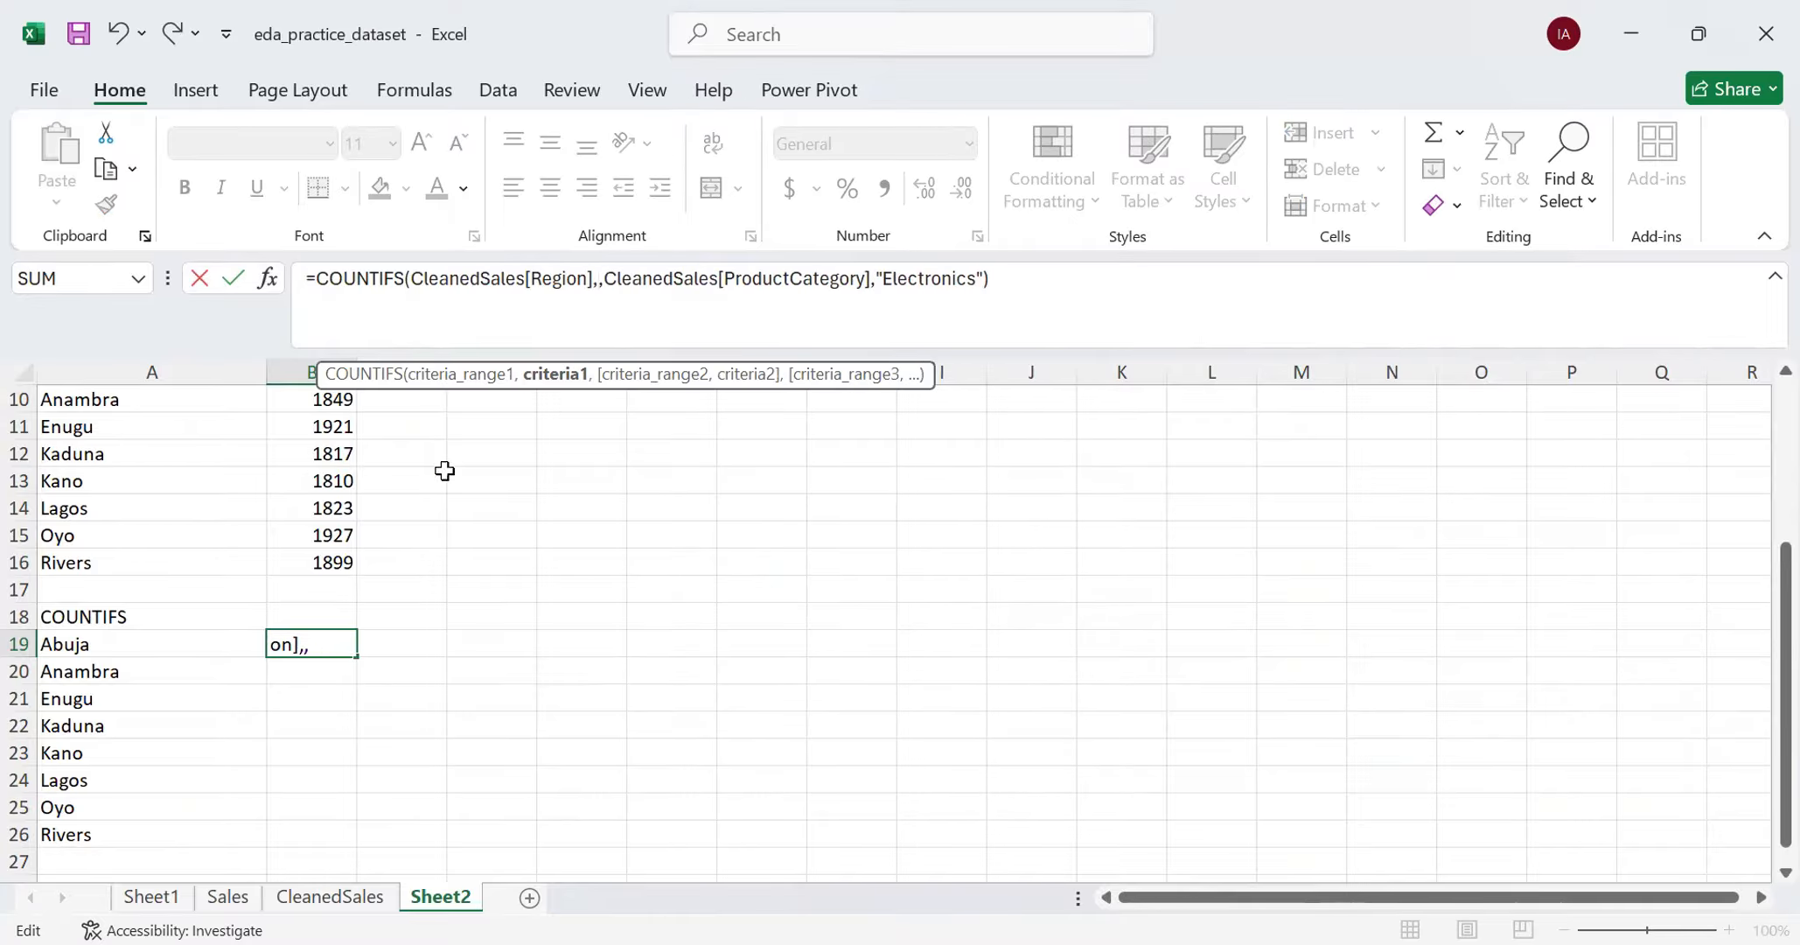
{"action": "left_click", "coordinate": [141, 644]}
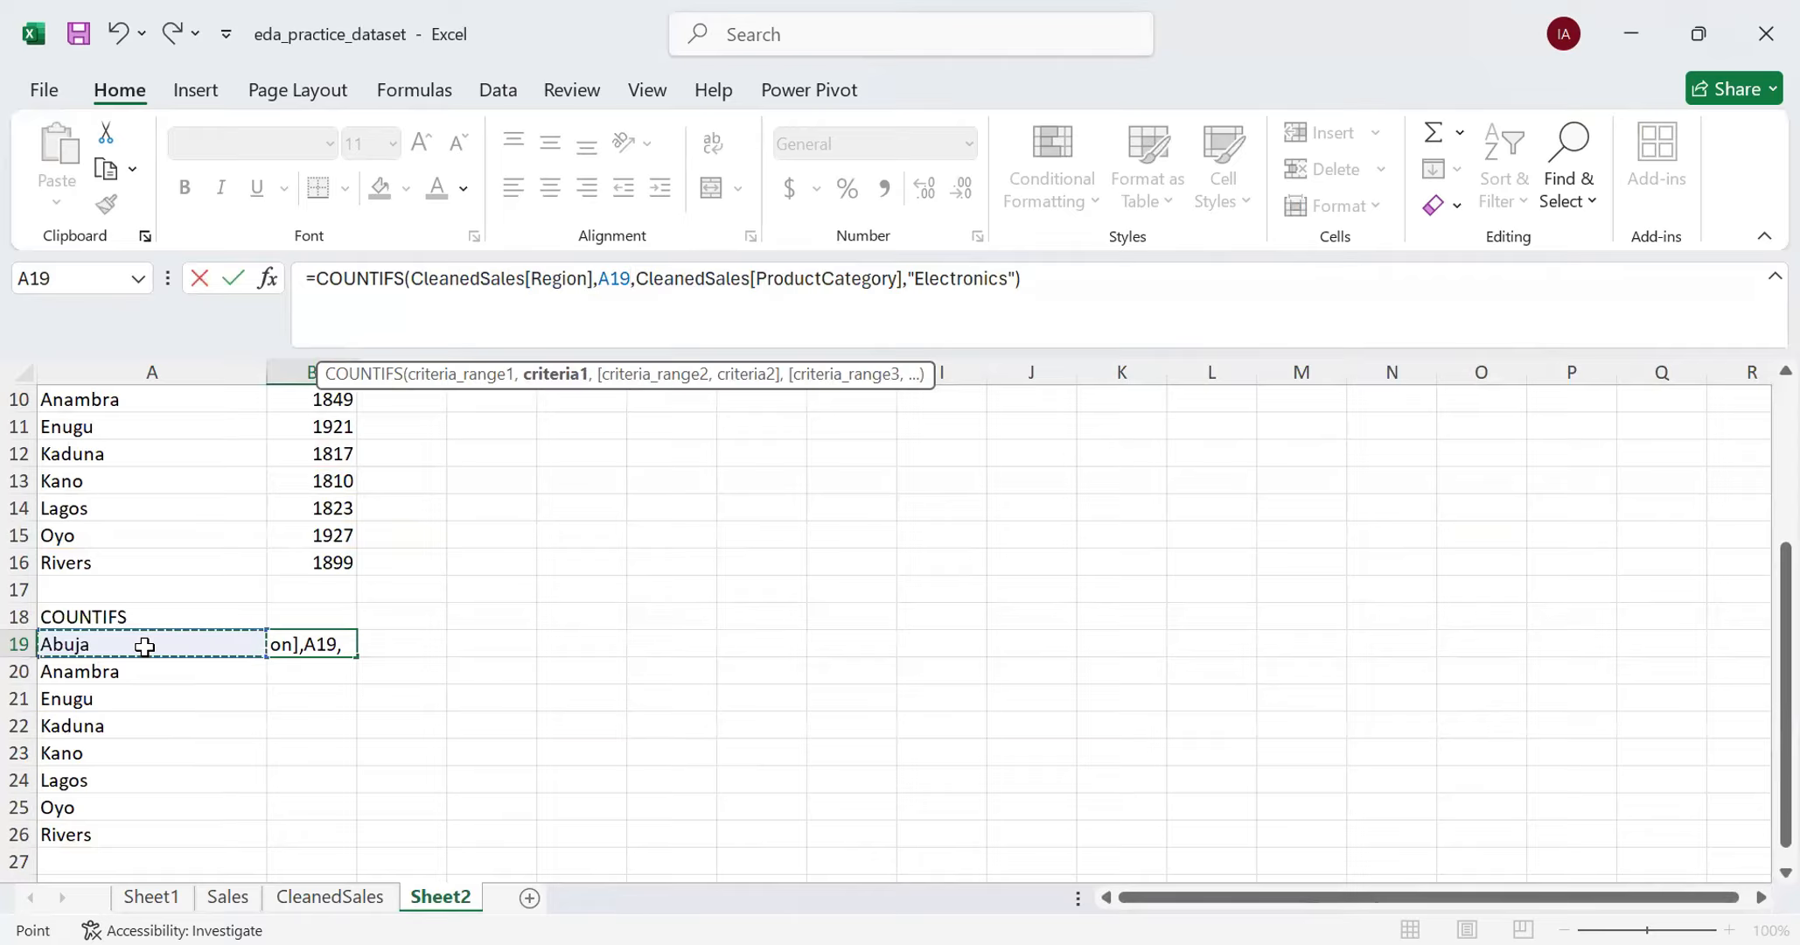
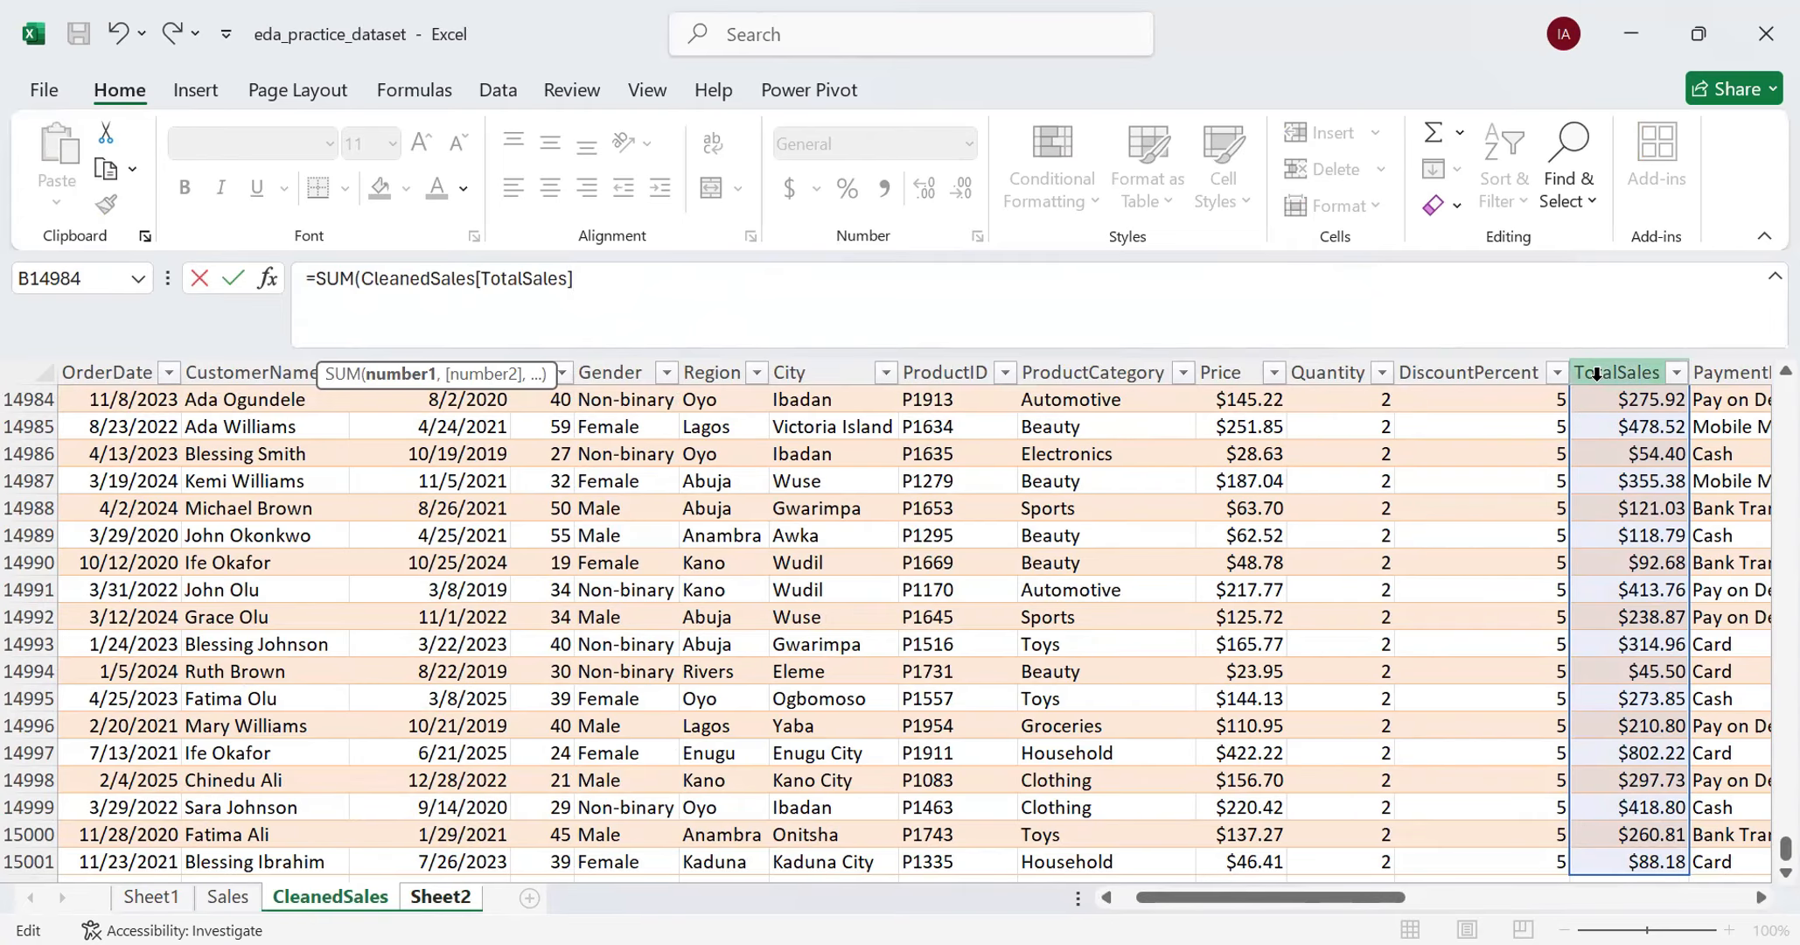
- Clear the CleanedSales[TotalSales] argument from the SUM formula
{"action": "left_click_drag", "start_coordinate": [1758, 857], "coordinate": [1758, 372]}
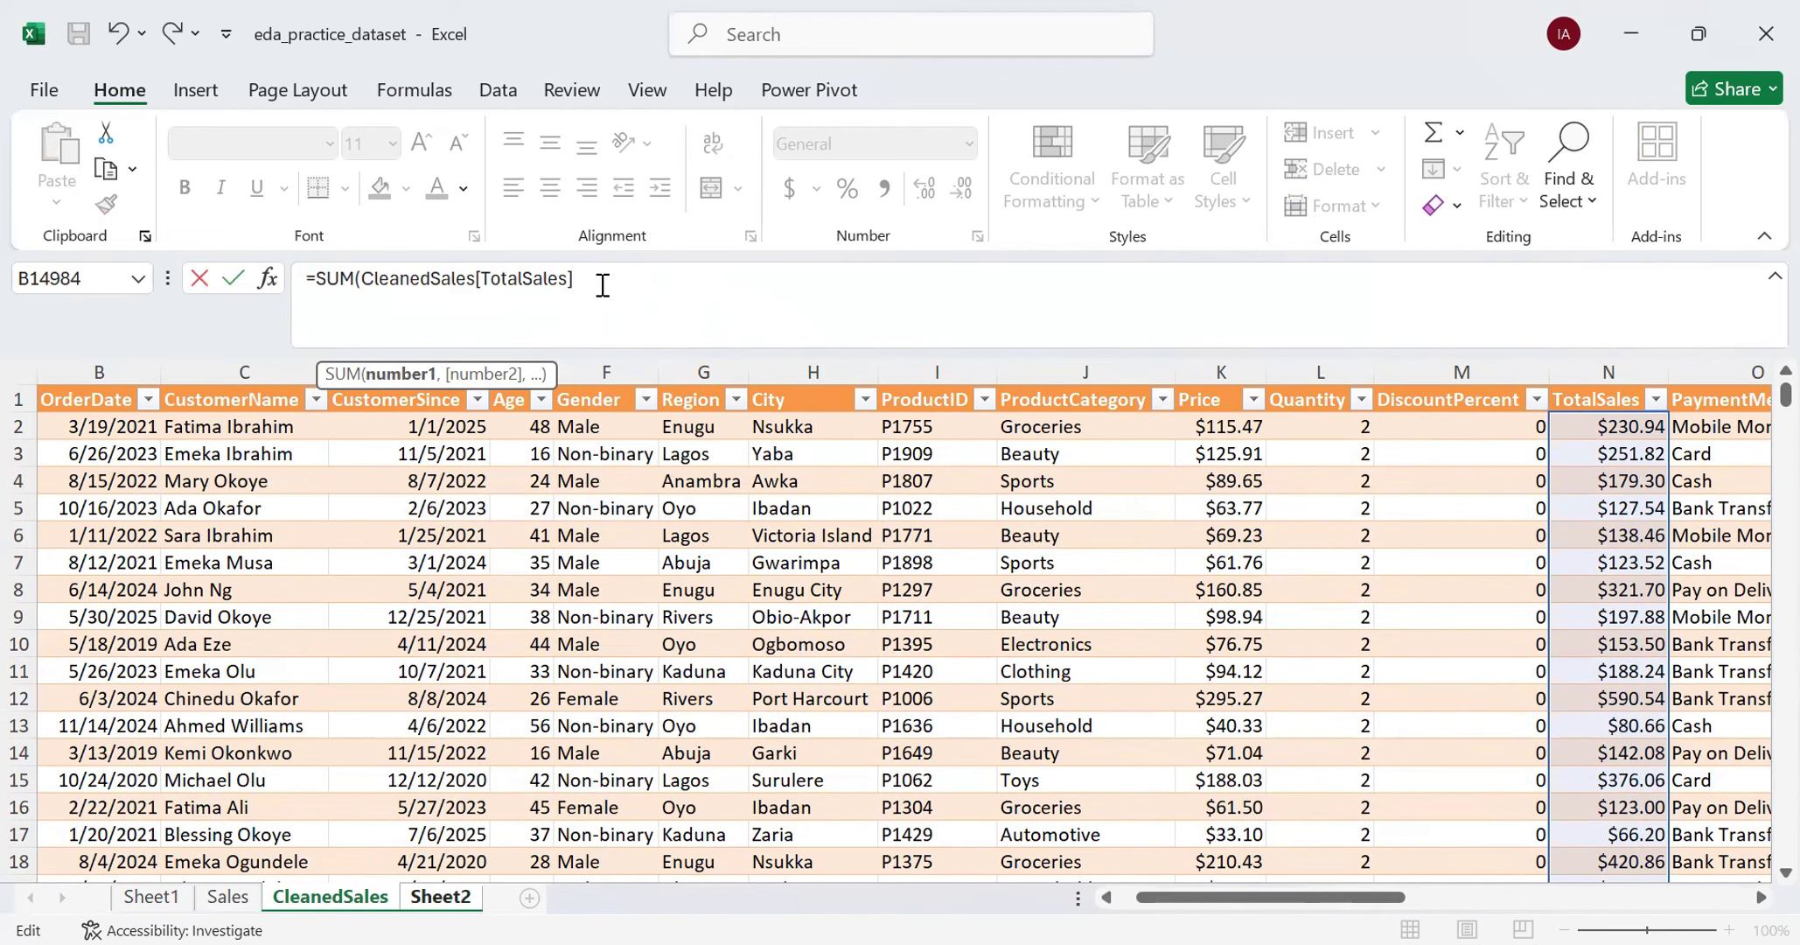
{"action": "key", "text": "BackSpace"}
{"action": "key", "text": "BackSpace"}
{"action": "key", "text": "BackSpace"}
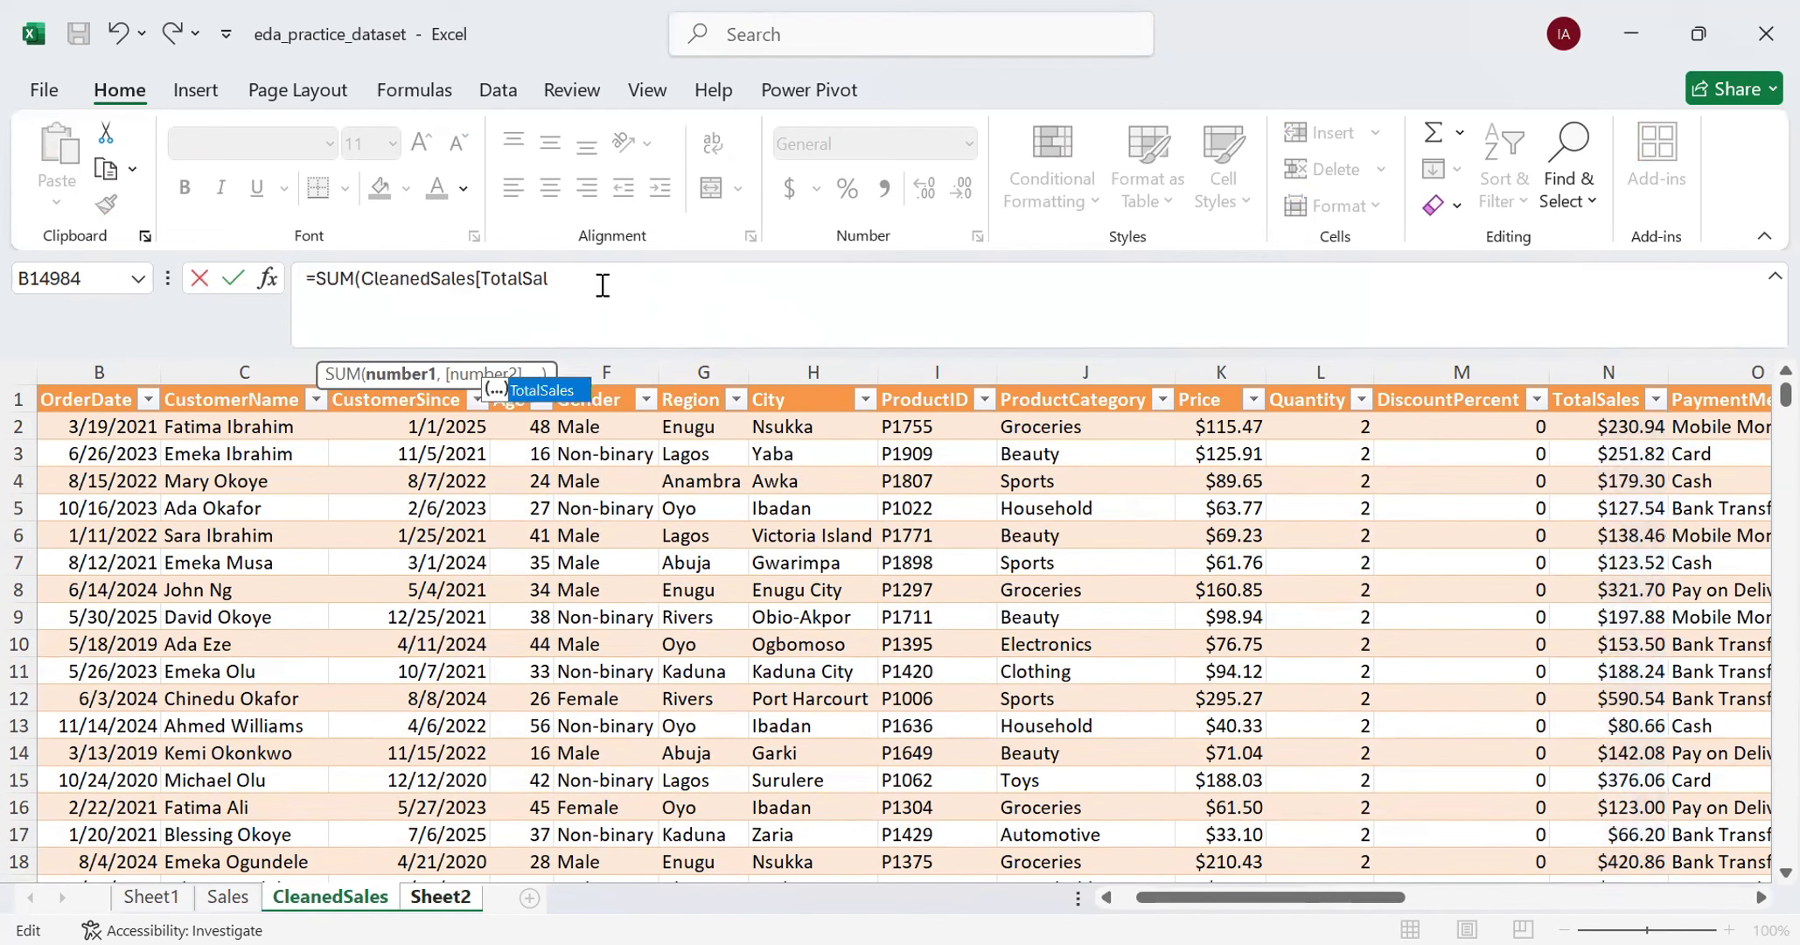
{"action": "key", "text": "BackSpace"}
{"action": "key", "text": "BackSpace"}
{"action": "key", "text": "BackSpace"}
{"action": "key", "text": "BackSpace"}
{"action": "key", "text": "BackSpace"}
{"action": "key", "text": "BackSpace"}
{"action": "key", "text": "BackSpace"}
{"action": "key", "text": "BackSpace"}
{"action": "key", "text": "BackSpace"}
{"action": "key", "text": "BackSpace"}
{"action": "key", "text": "BackSpace"}
{"action": "key", "text": "BackSpace"}
{"action": "key", "text": "BackSpace"}
{"action": "key", "text": "BackSpace"}
{"action": "key", "text": "BackSpace"}
{"action": "key", "text": "BackSpace"}
{"action": "key", "text": "BackSpace"}
{"action": "key", "text": "BackSpace"}
{"action": "key", "text": "BackSpace"}
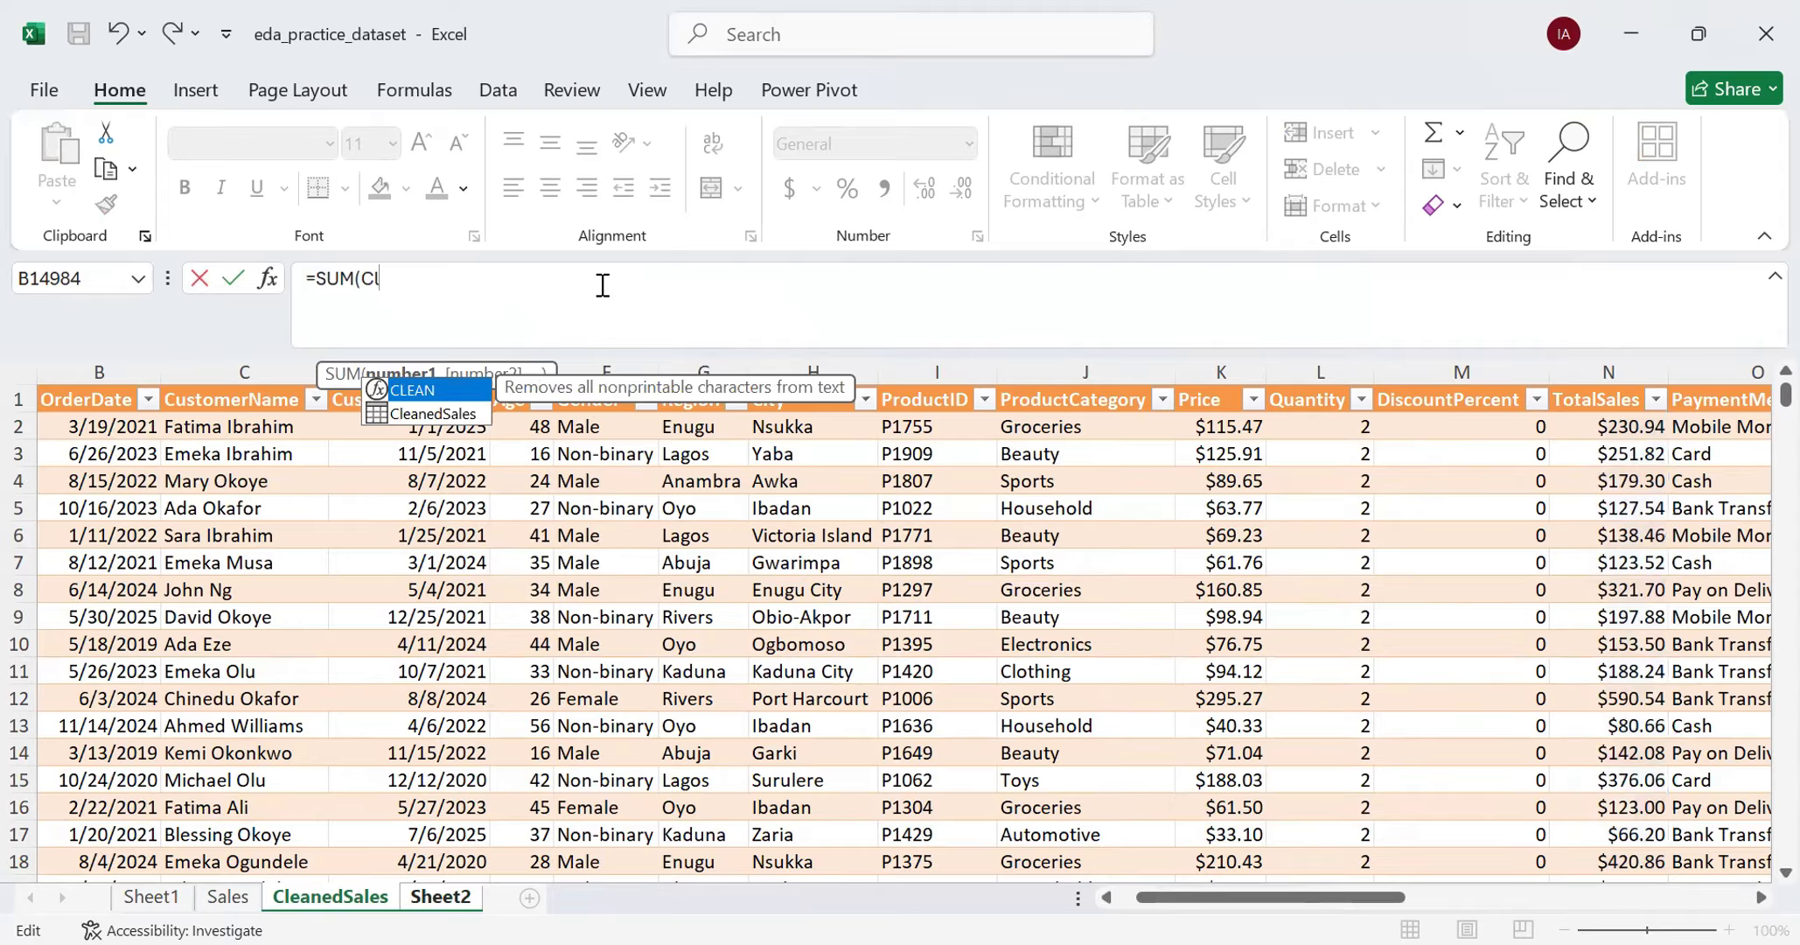
{"action": "key", "text": "BackSpace"}
{"action": "key", "text": "BackSpace"}
- Try the CleanedSales cell range N2:N15001 as the argument of the SUM formula
{"action": "type", "text": "N"}
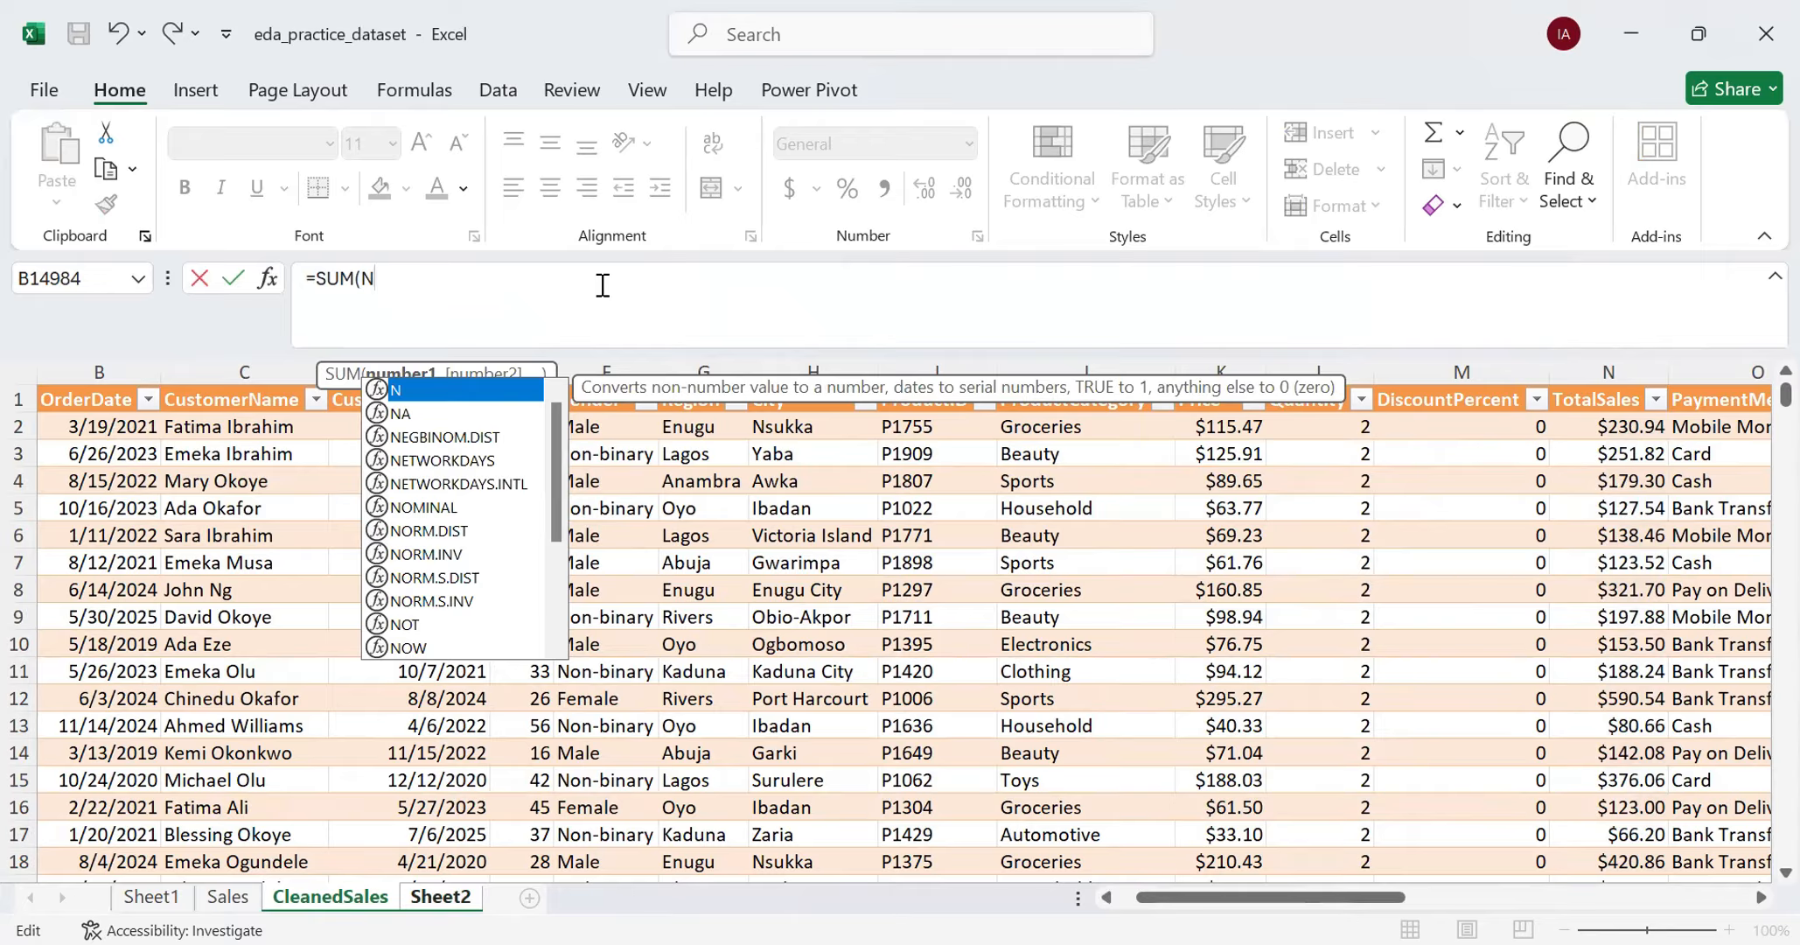
{"action": "type", "text": "2"}
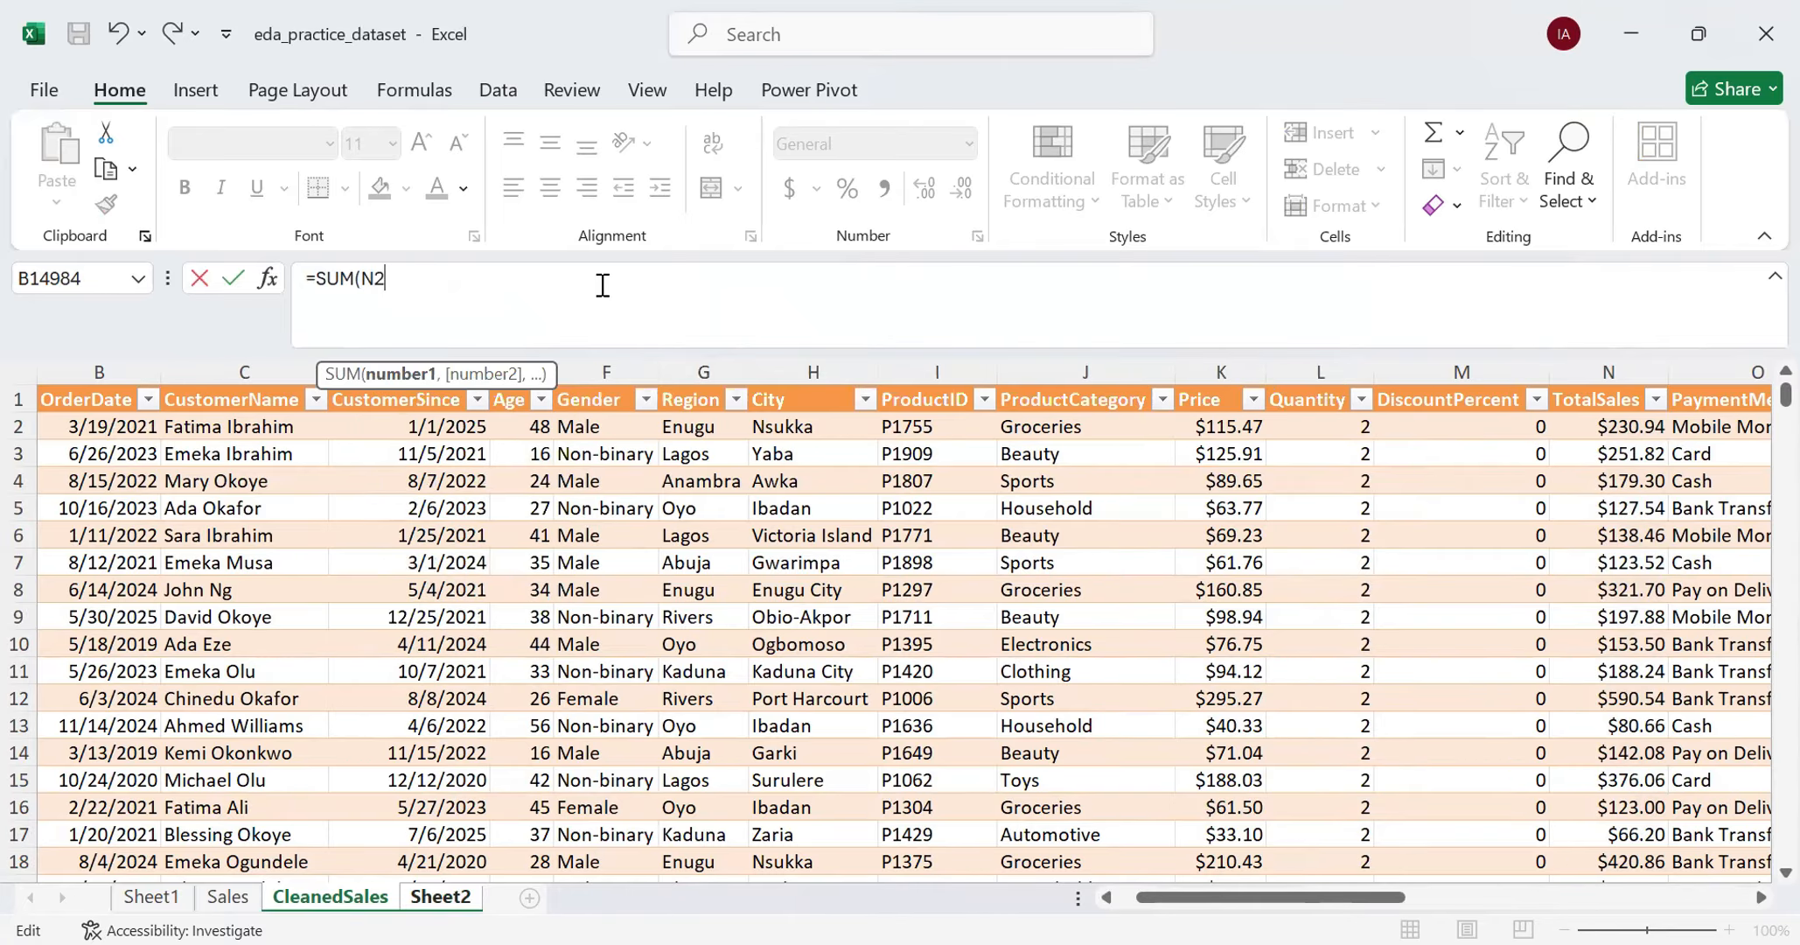
{"action": "key", "text": "BackSpace"}
{"action": "key", "text": "BackSpace"}
{"action": "left_click", "coordinate": [1598, 432]}
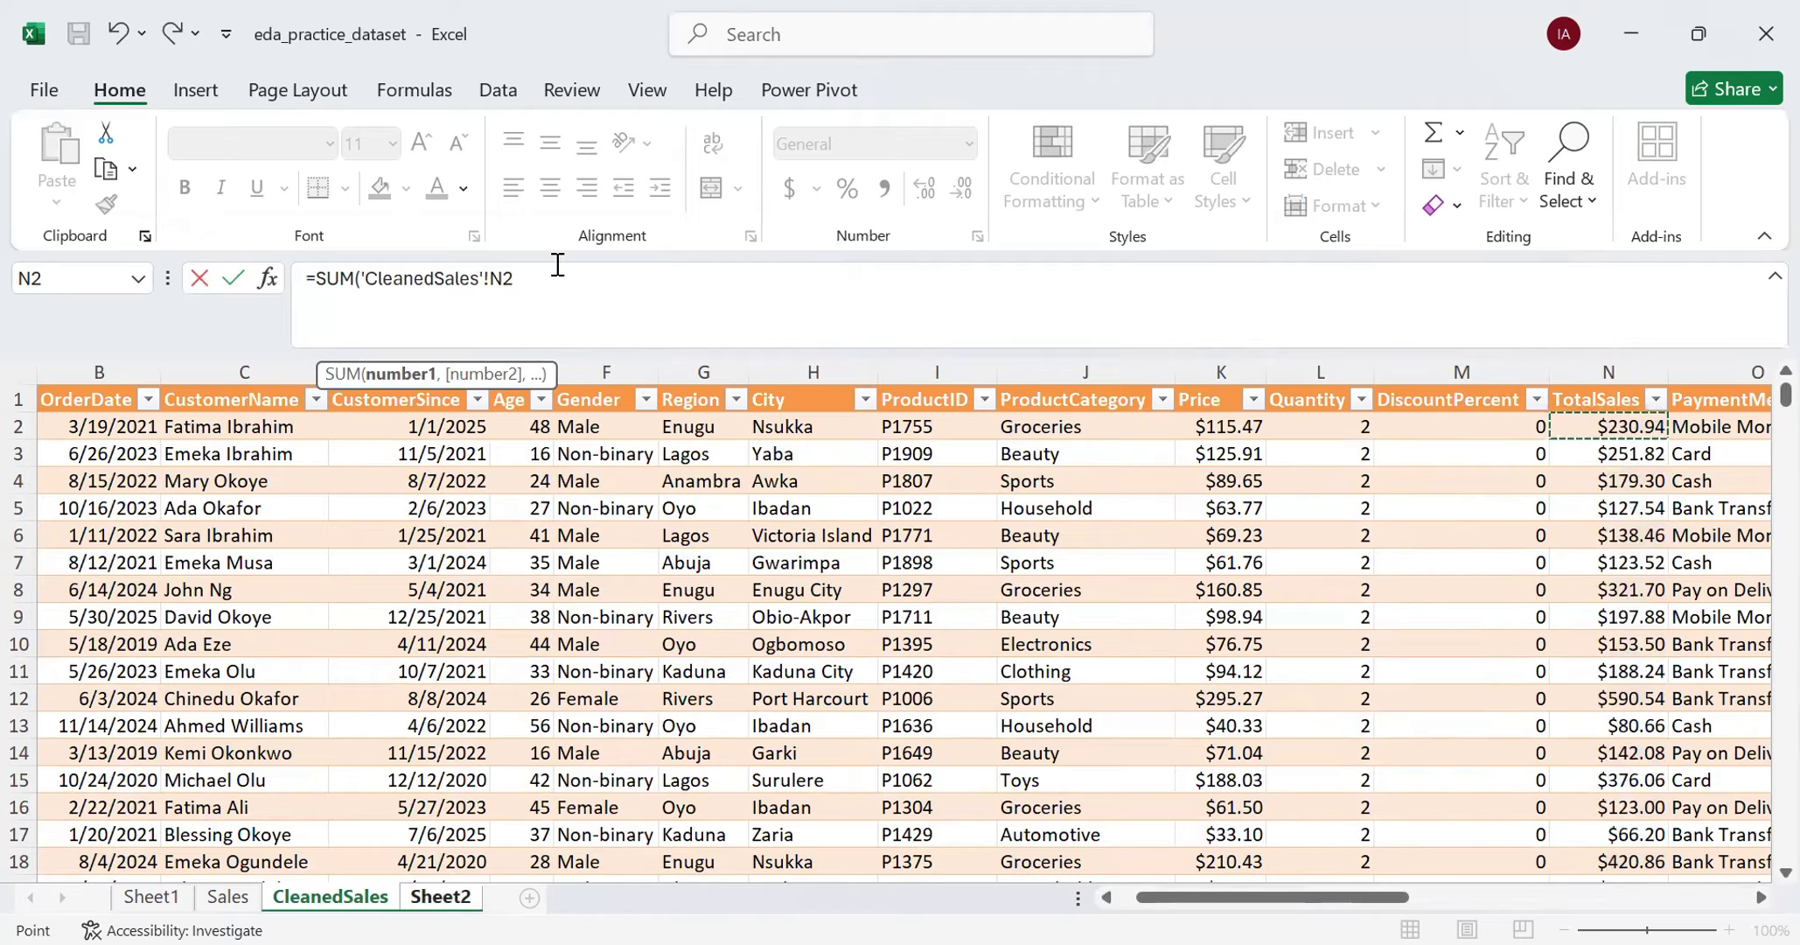
{"action": "type", "text": ":N15001"}
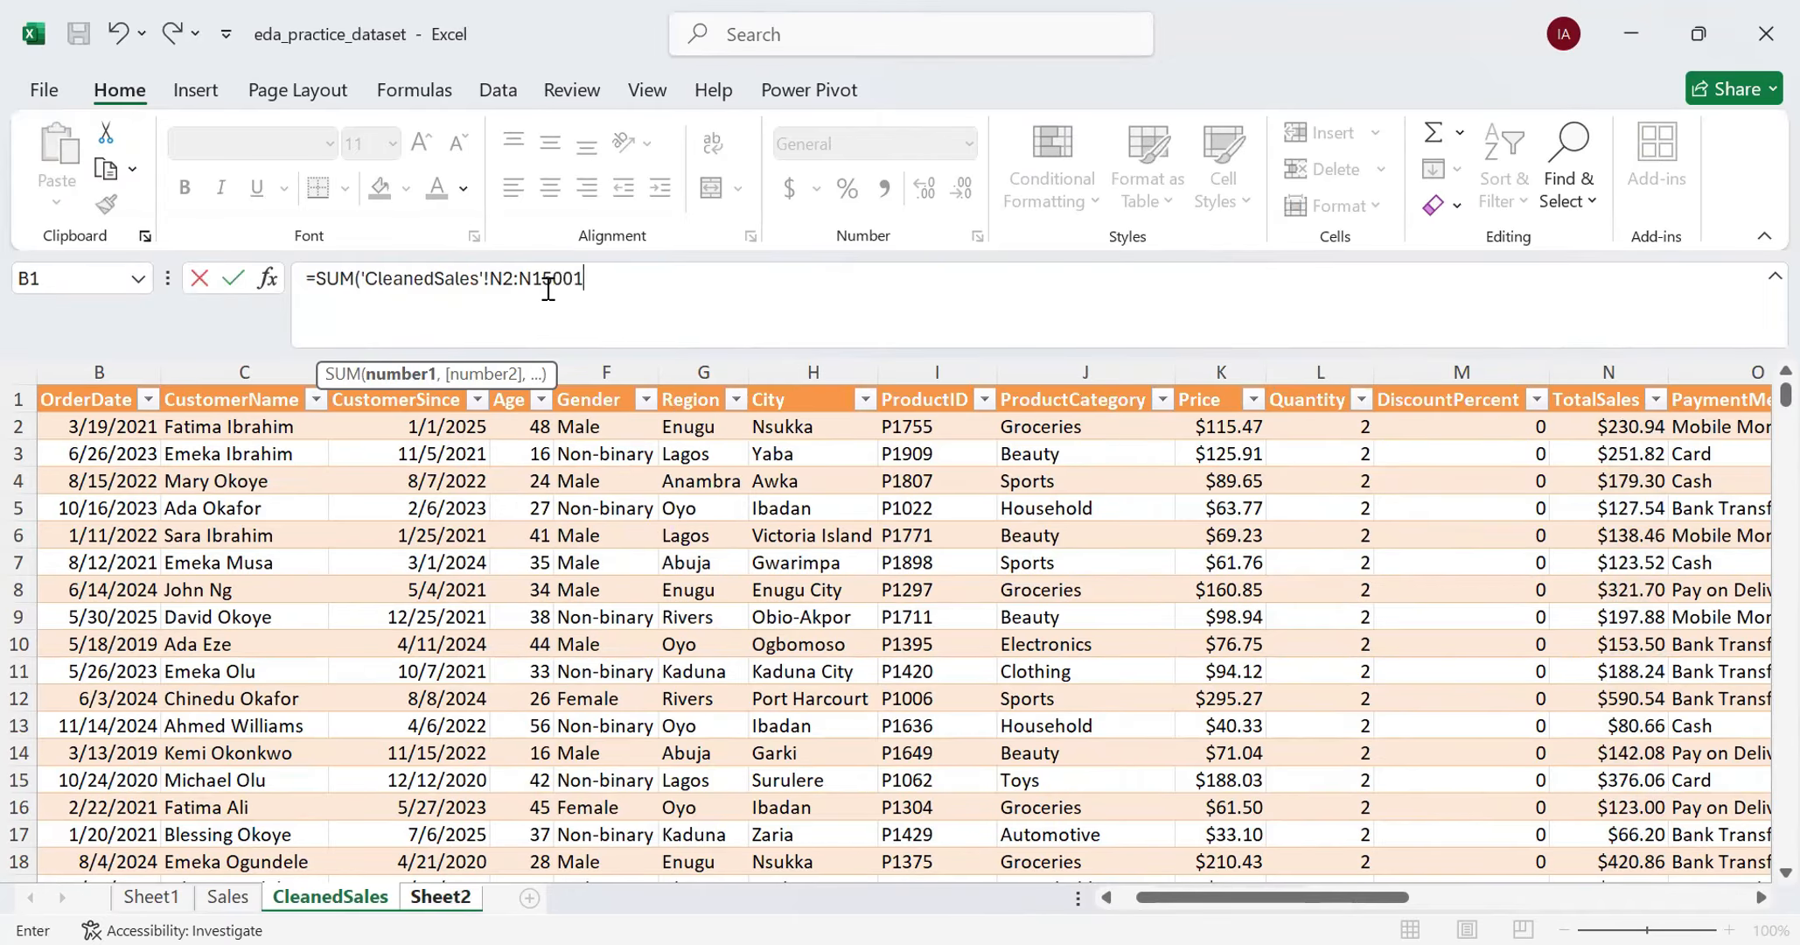
{"action": "type", "text": ")"}
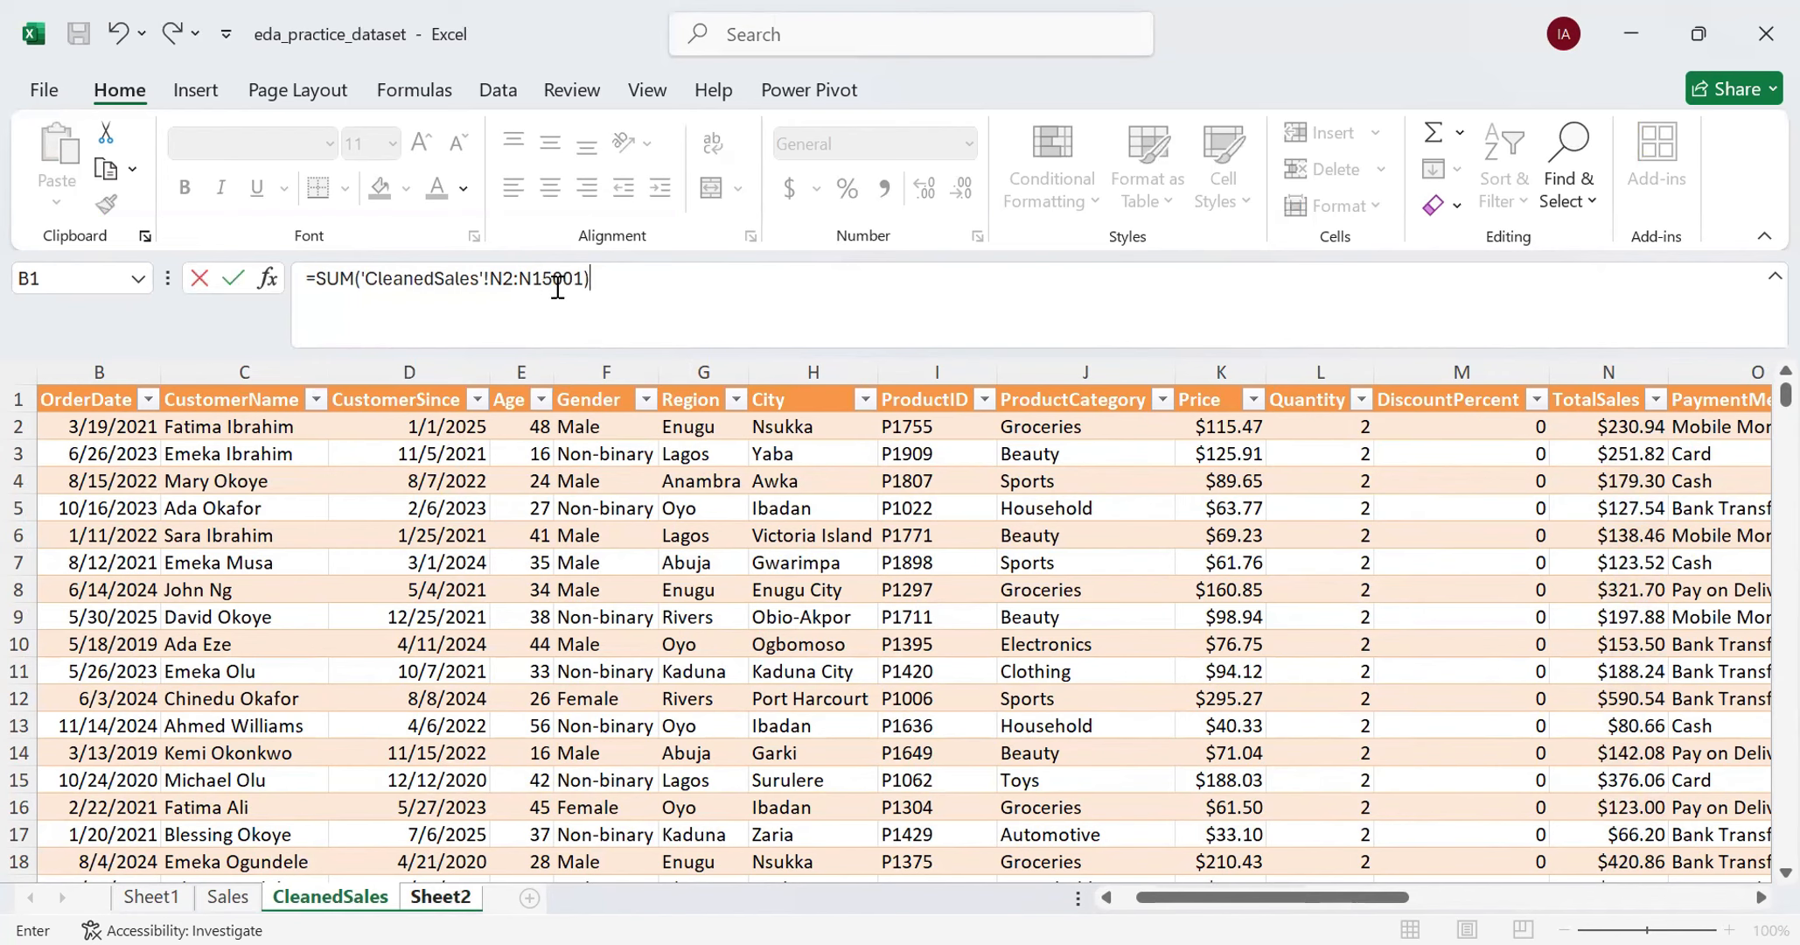
- Remove the N2:N15001 range from the SUM formula, leaving its argument empty
{"action": "key", "text": "BackSpace"}
{"action": "key", "text": "BackSpace"}
{"action": "key", "text": "BackSpace"}
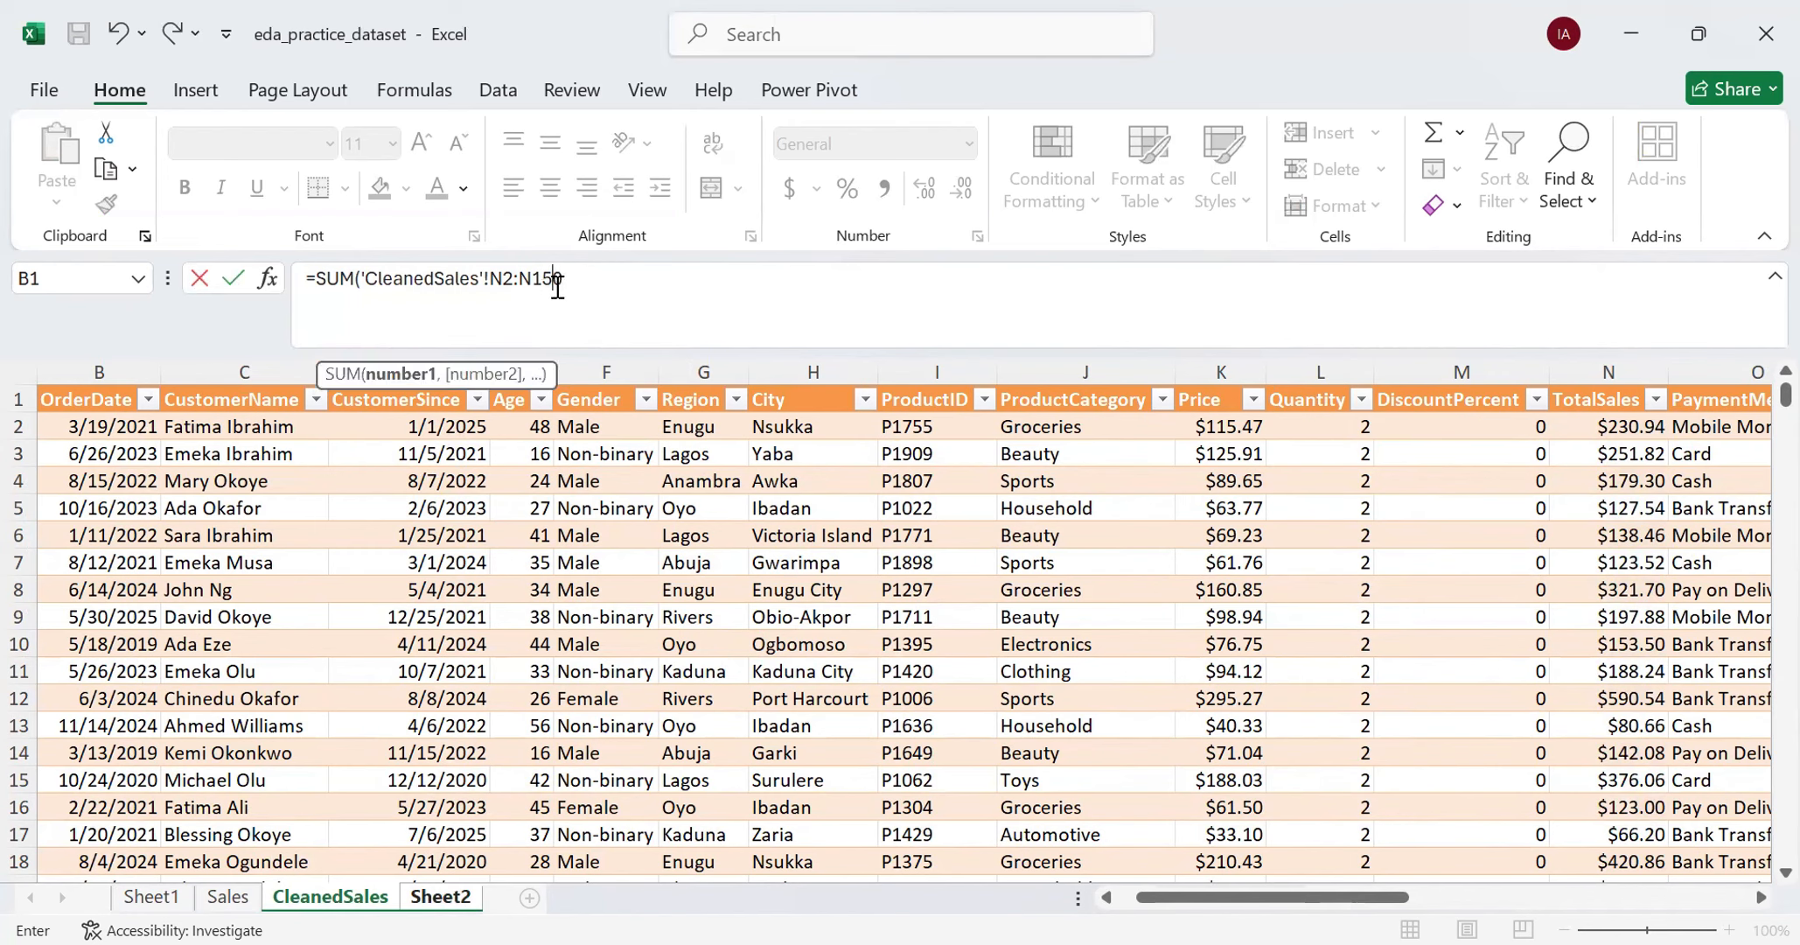
{"action": "key", "text": "BackSpace"}
{"action": "key", "text": "BackSpace"}
{"action": "key", "text": "BackSpace"}
{"action": "key", "text": "BackSpace"}
{"action": "key", "text": "BackSpace"}
{"action": "key", "text": "BackSpace"}
{"action": "key", "text": "BackSpace"}
{"action": "key", "text": "BackSpace"}
{"action": "key", "text": "BackSpace"}
{"action": "key", "text": "BackSpace"}
{"action": "key", "text": "BackSpace"}
{"action": "key", "text": "BackSpace"}
{"action": "key", "text": "BackSpace"}
{"action": "key", "text": "BackSpace"}
{"action": "key", "text": "BackSpace"}
{"action": "key", "text": "BackSpace"}
{"action": "key", "text": "BackSpace"}
{"action": "key", "text": "BackSpace"}
{"action": "key", "text": "BackSpace"}
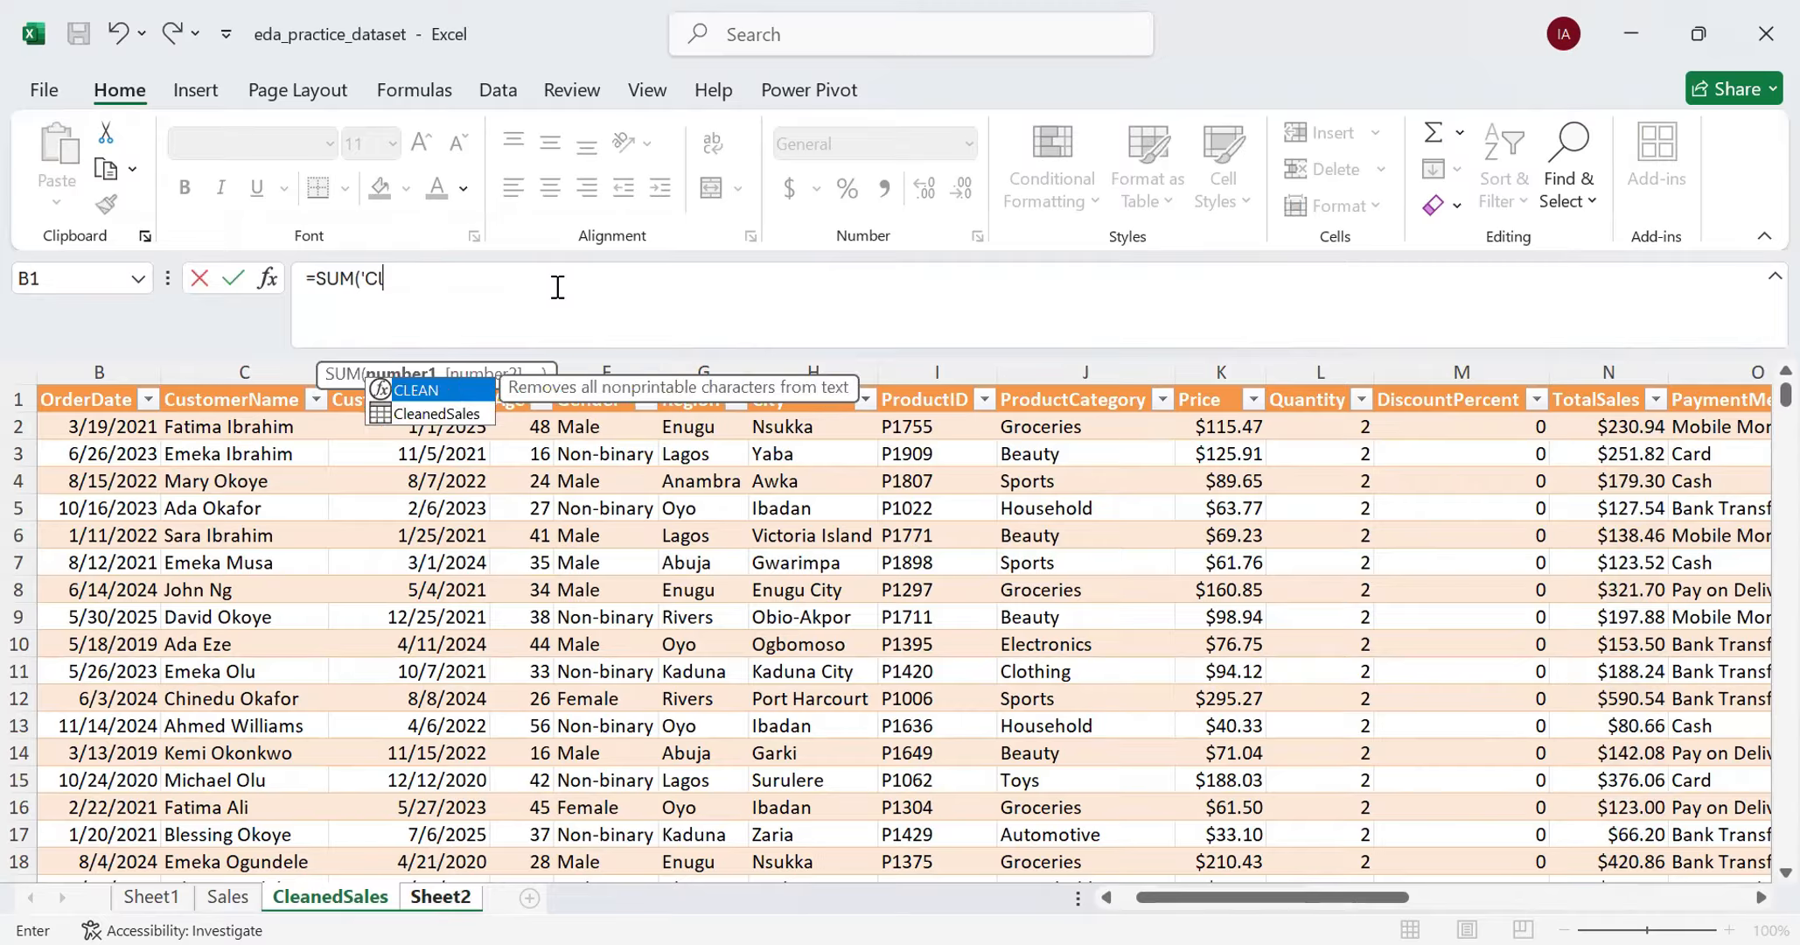
{"action": "key", "text": "BackSpace"}
{"action": "key", "text": "BackSpace"}
{"action": "key", "text": "BackSpace"}
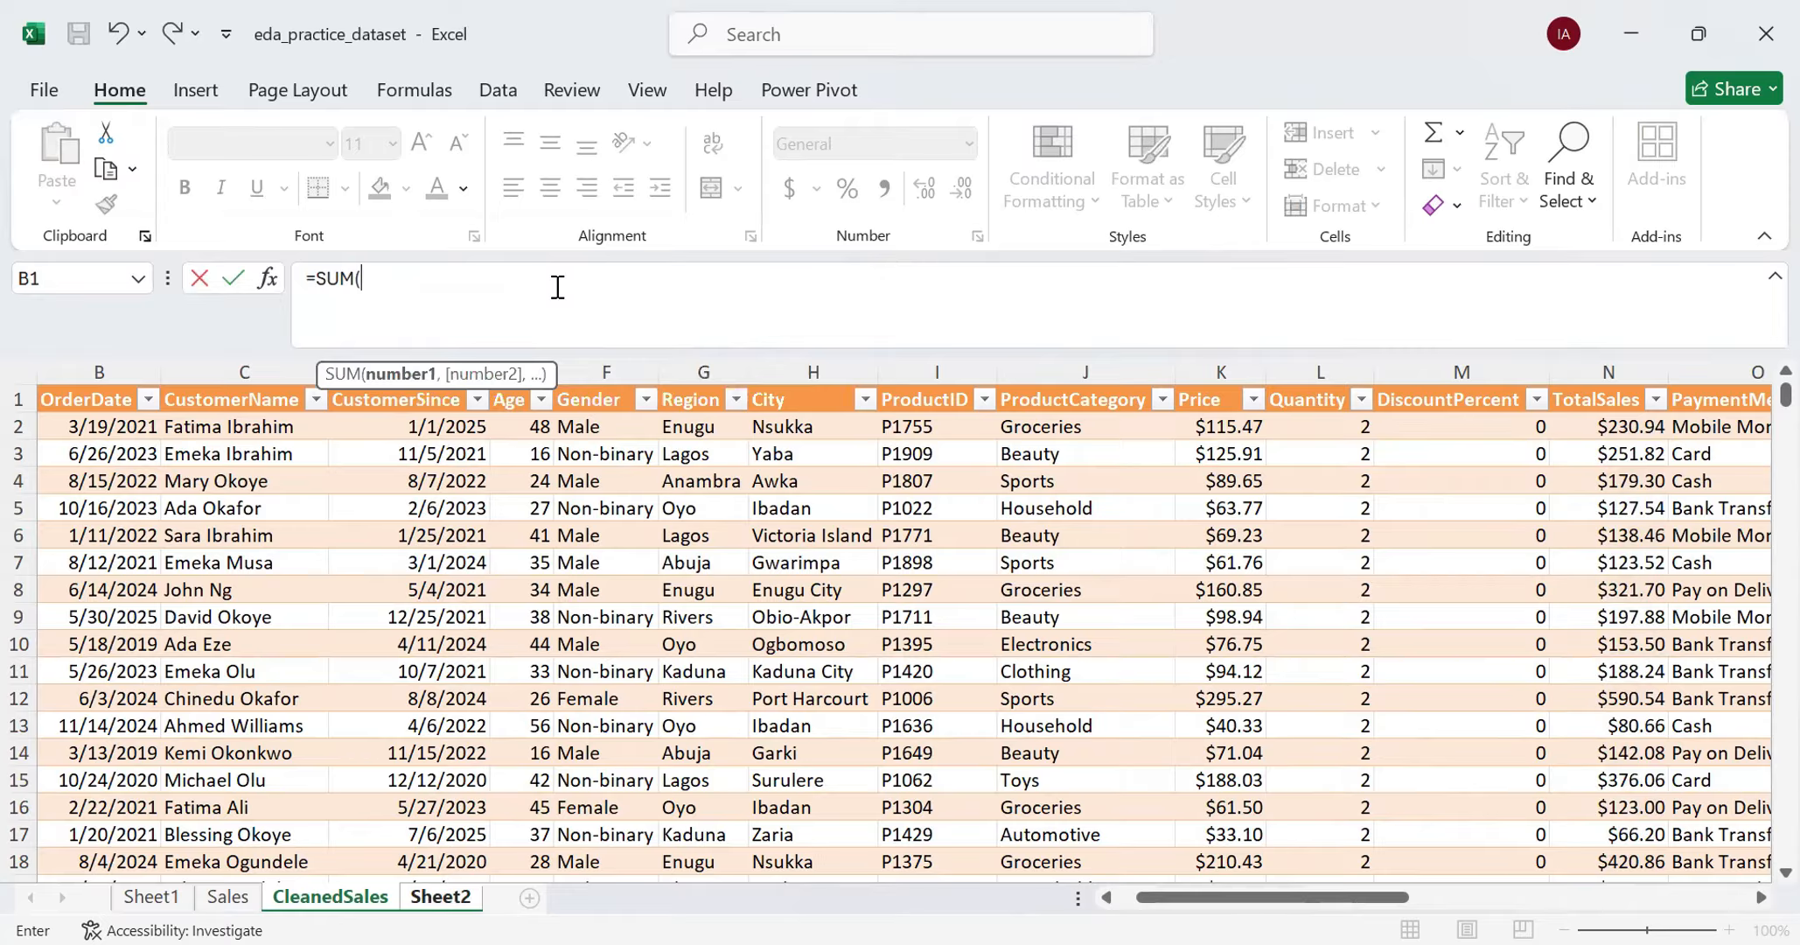
{"action": "key", "text": "ctrl+z"}
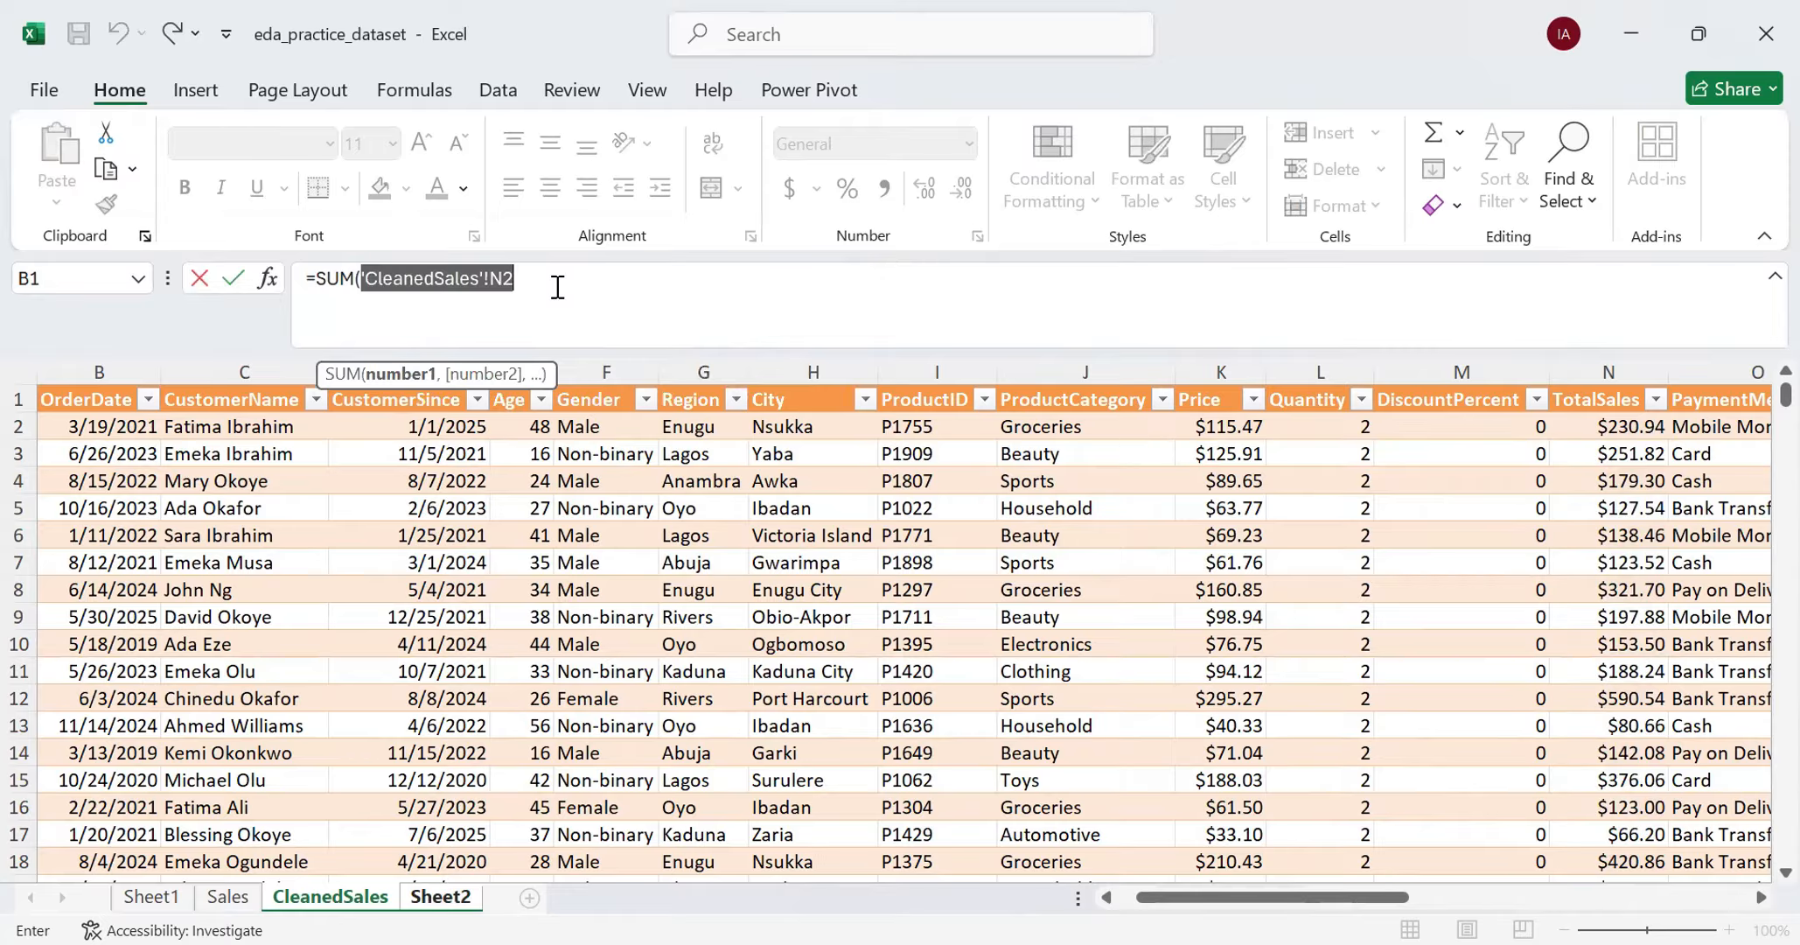
{"action": "key", "text": "BackSpace"}
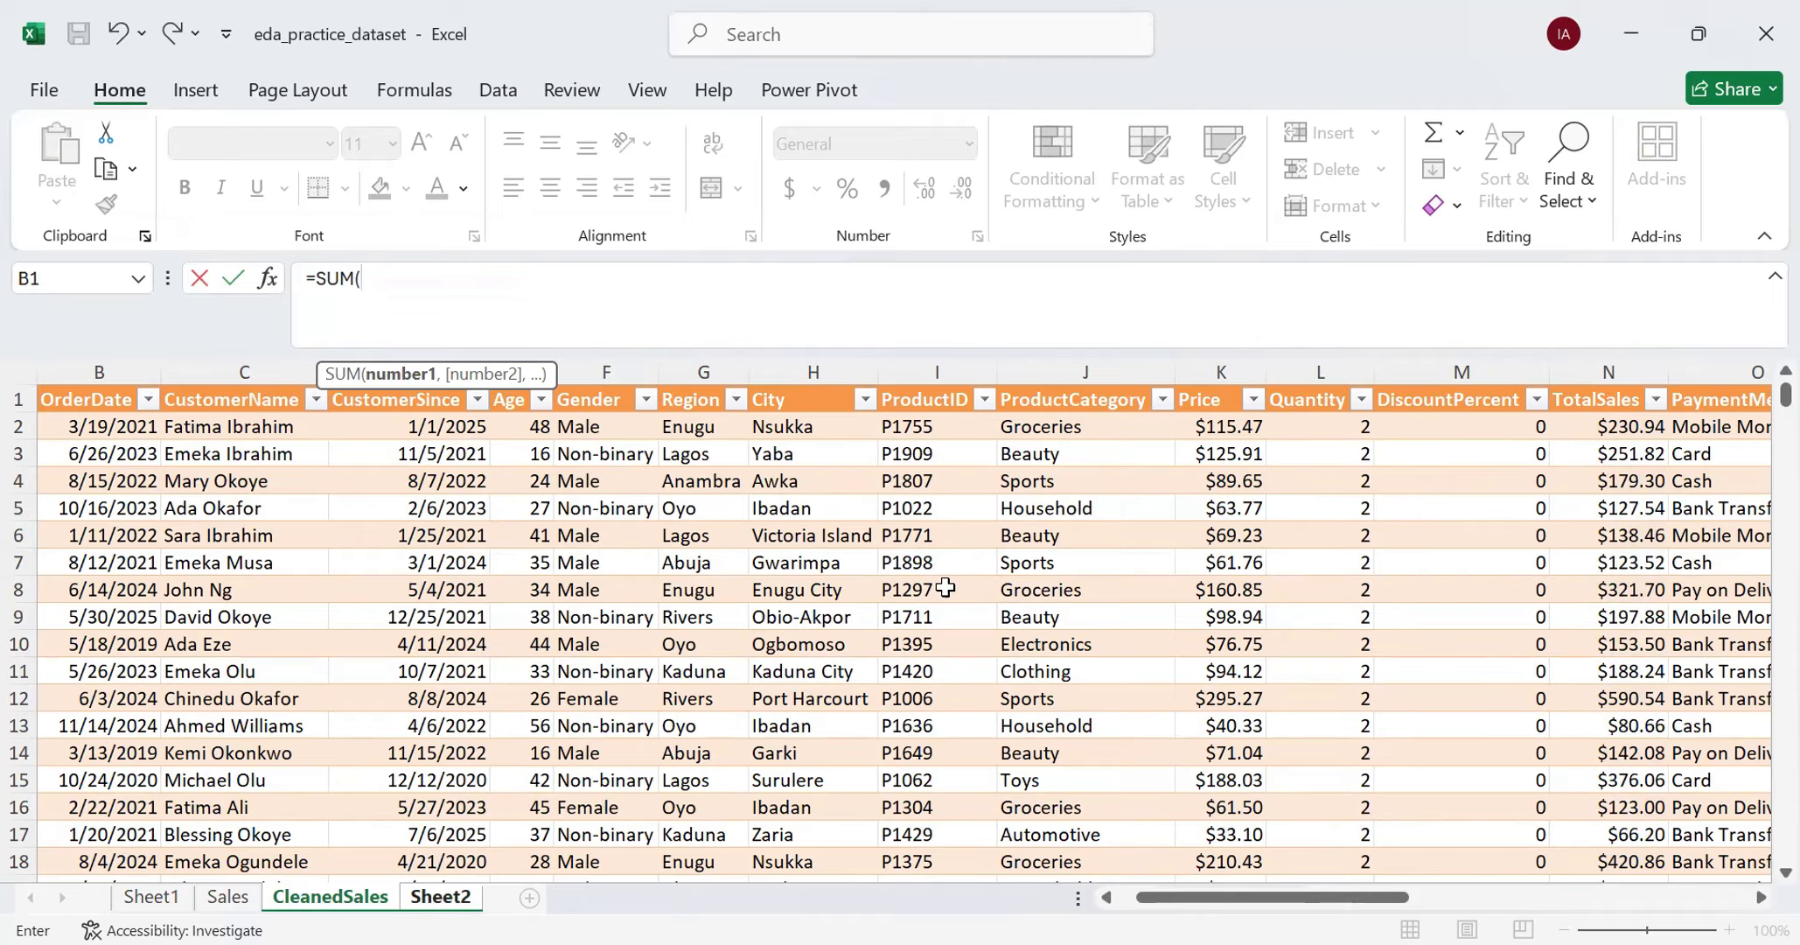
- Use the whole CleanedSales TotalSales column as the SUM argument and complete the formula in B30
{"action": "left_click", "coordinate": [1623, 434]}
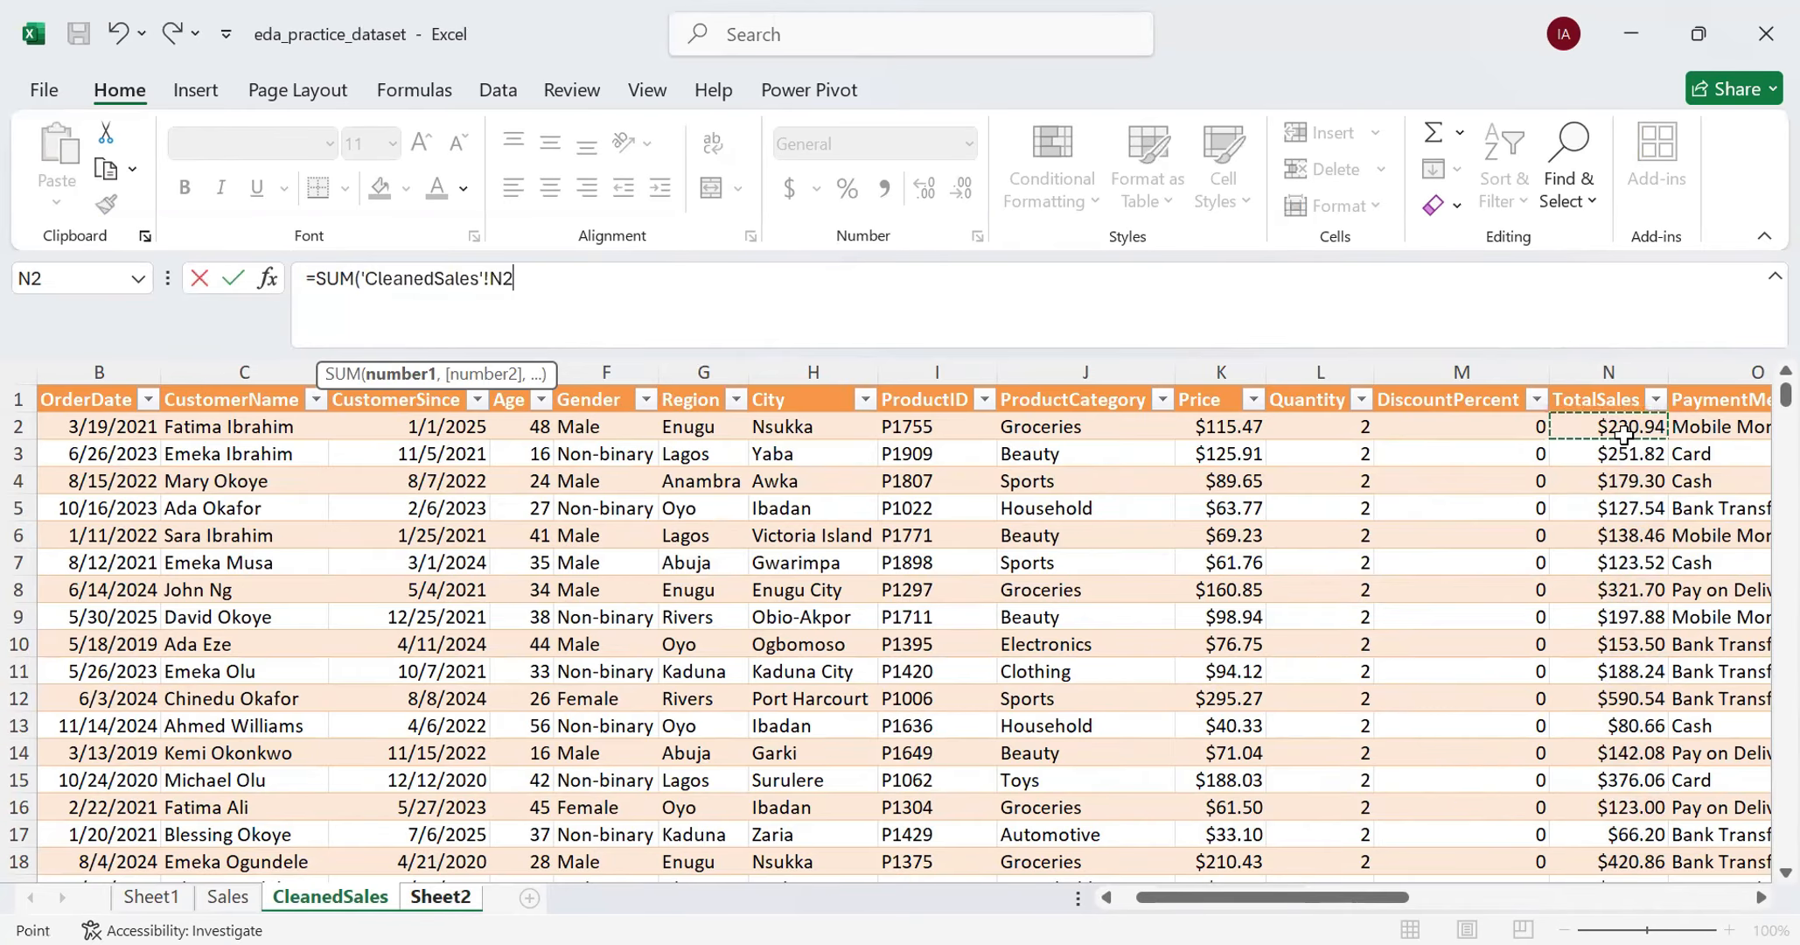
{"action": "key", "text": "ctrl+shift+Down"}
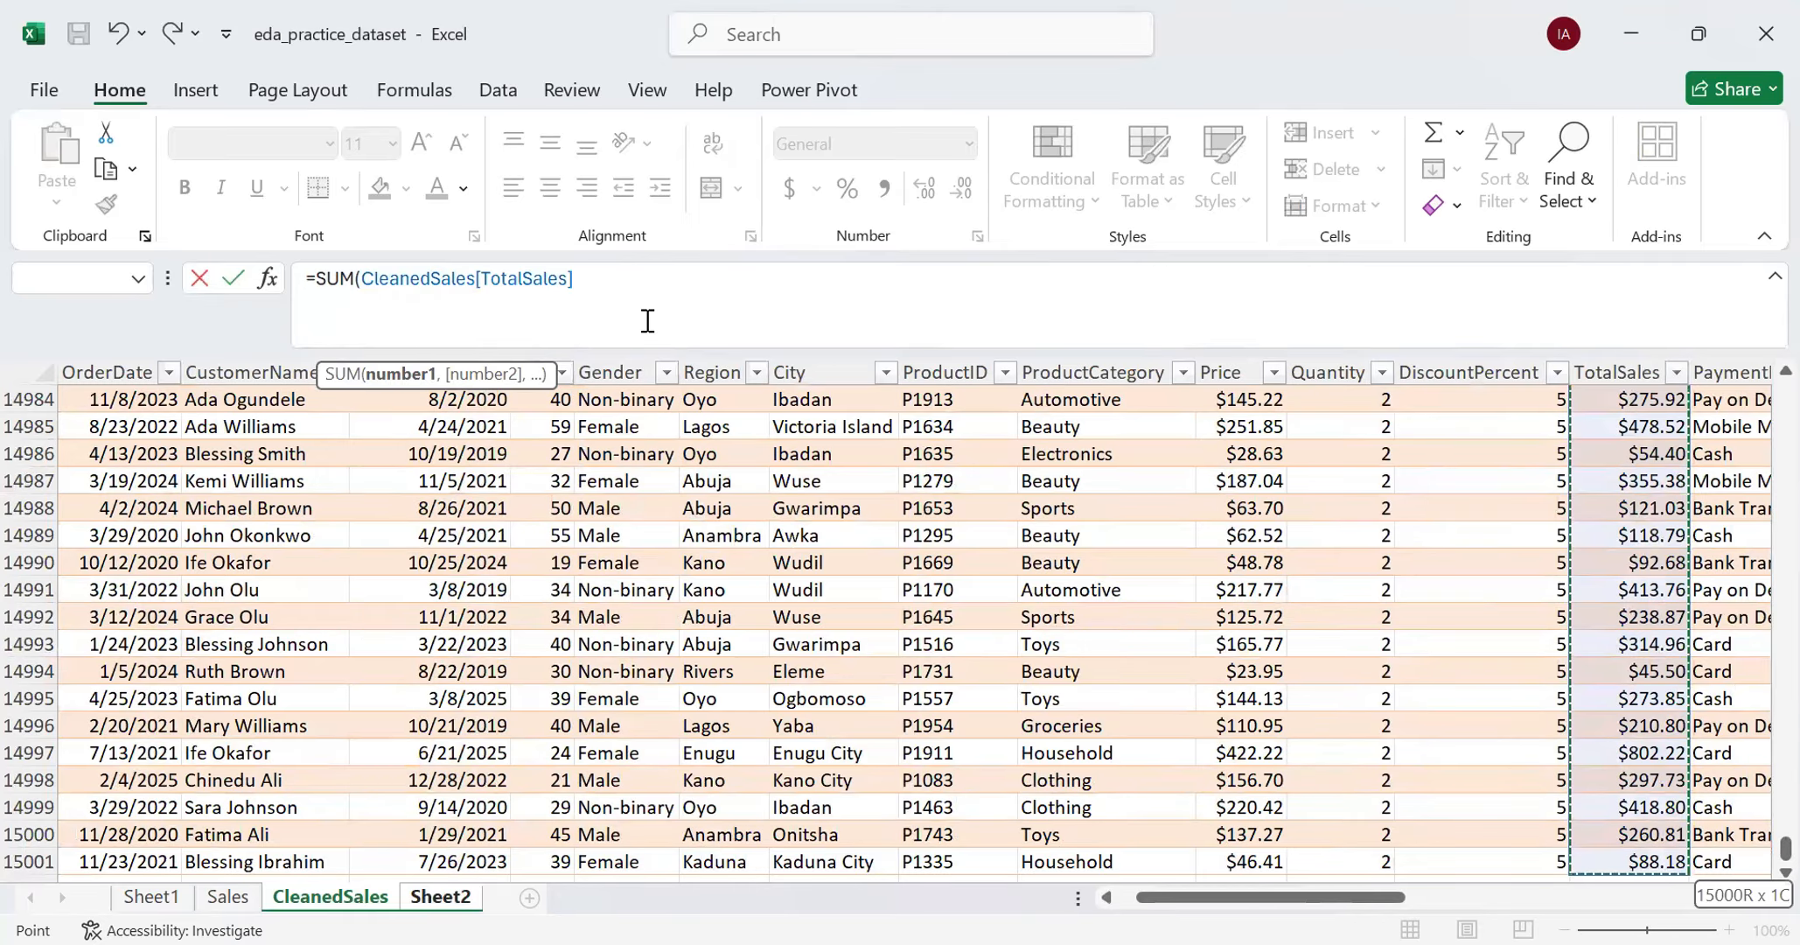
{"action": "type", "text": ")"}
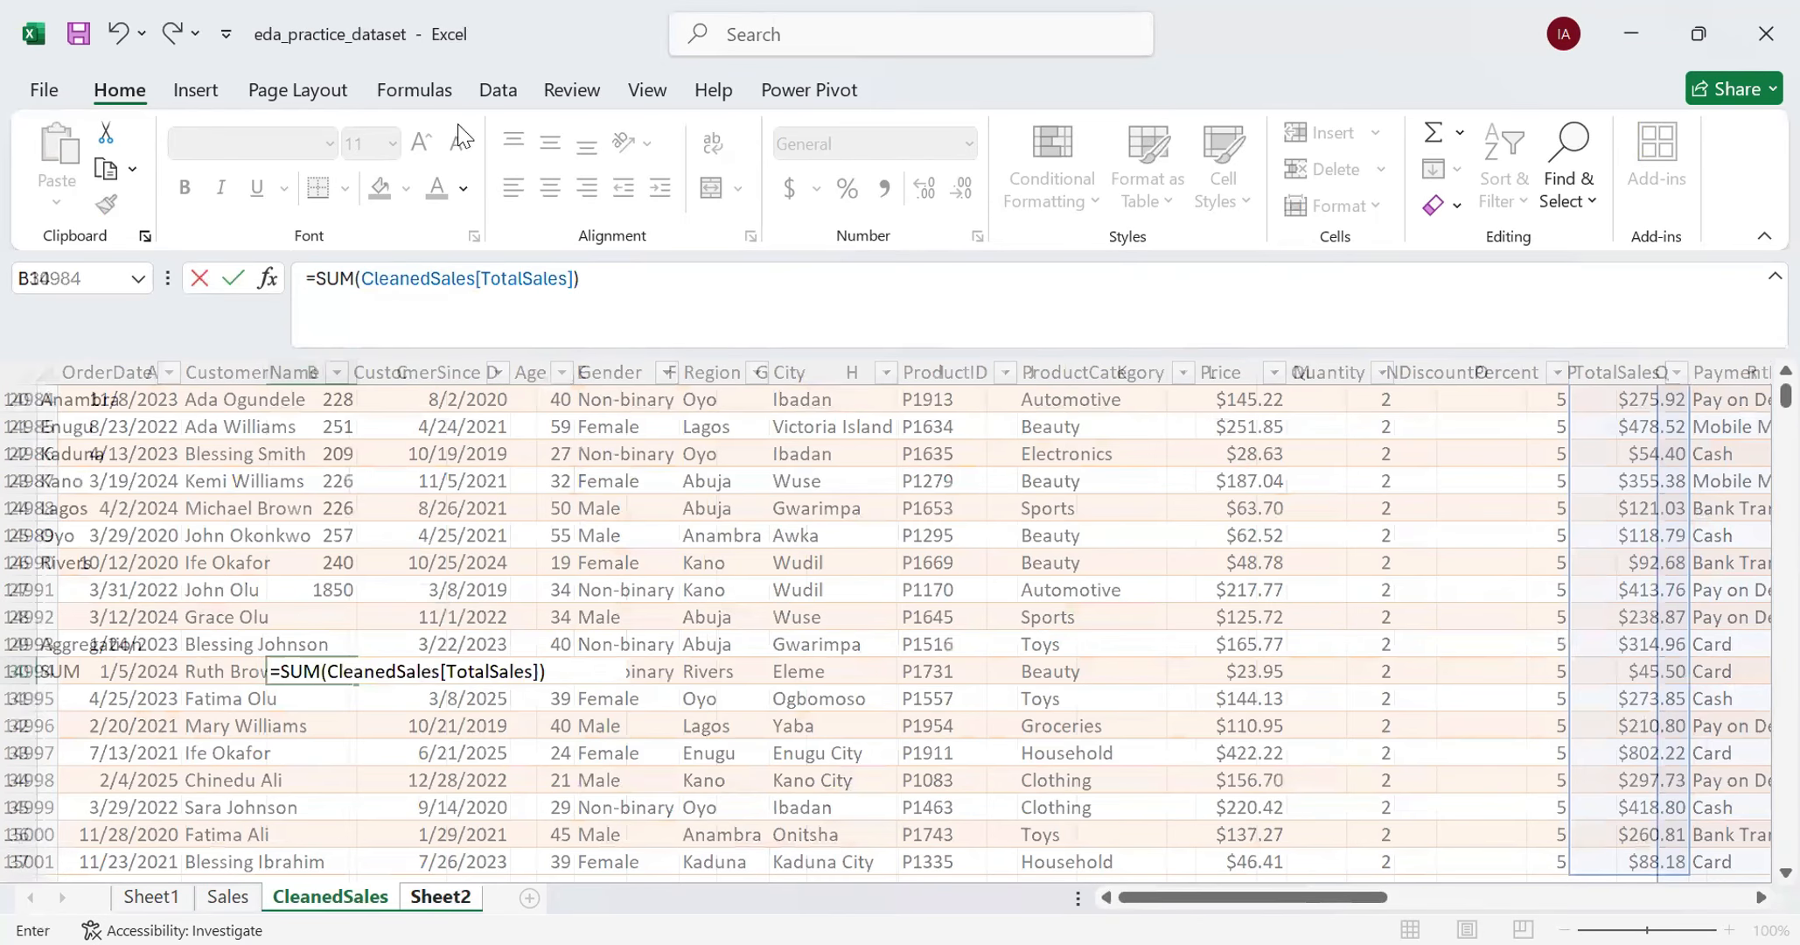
{"action": "key", "text": "Return"}
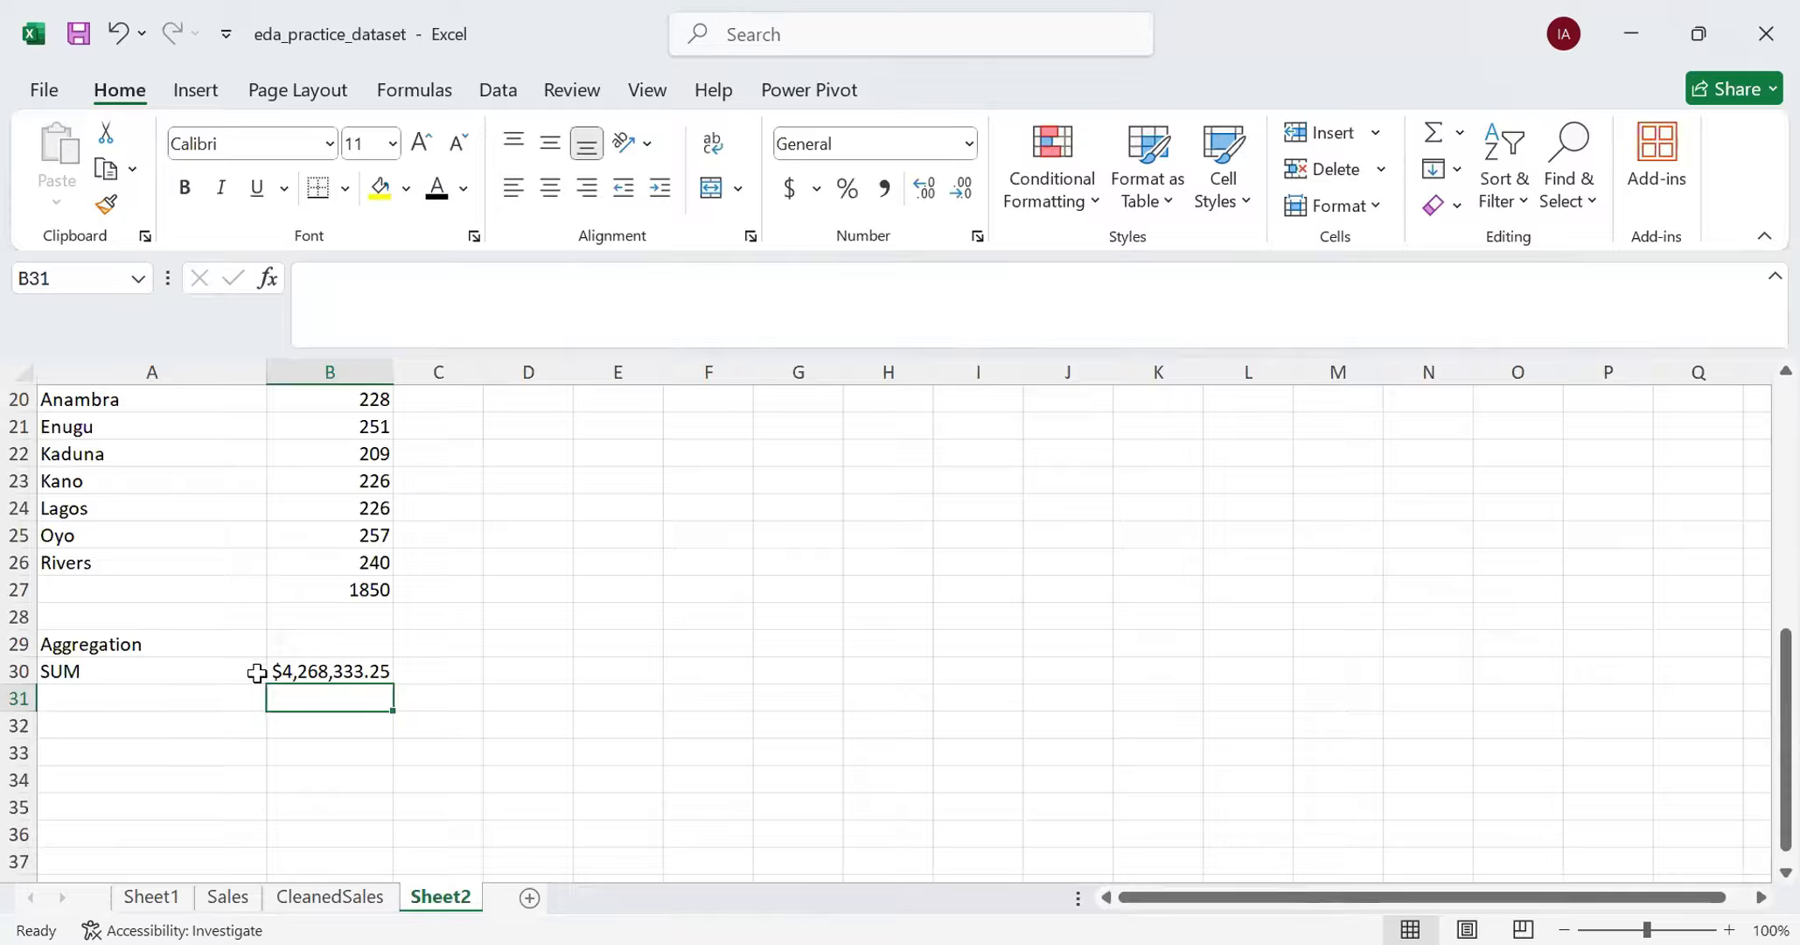
- Enter the heading "SUMIF" in A31 below the SUM label
{"action": "left_click", "coordinate": [197, 699]}
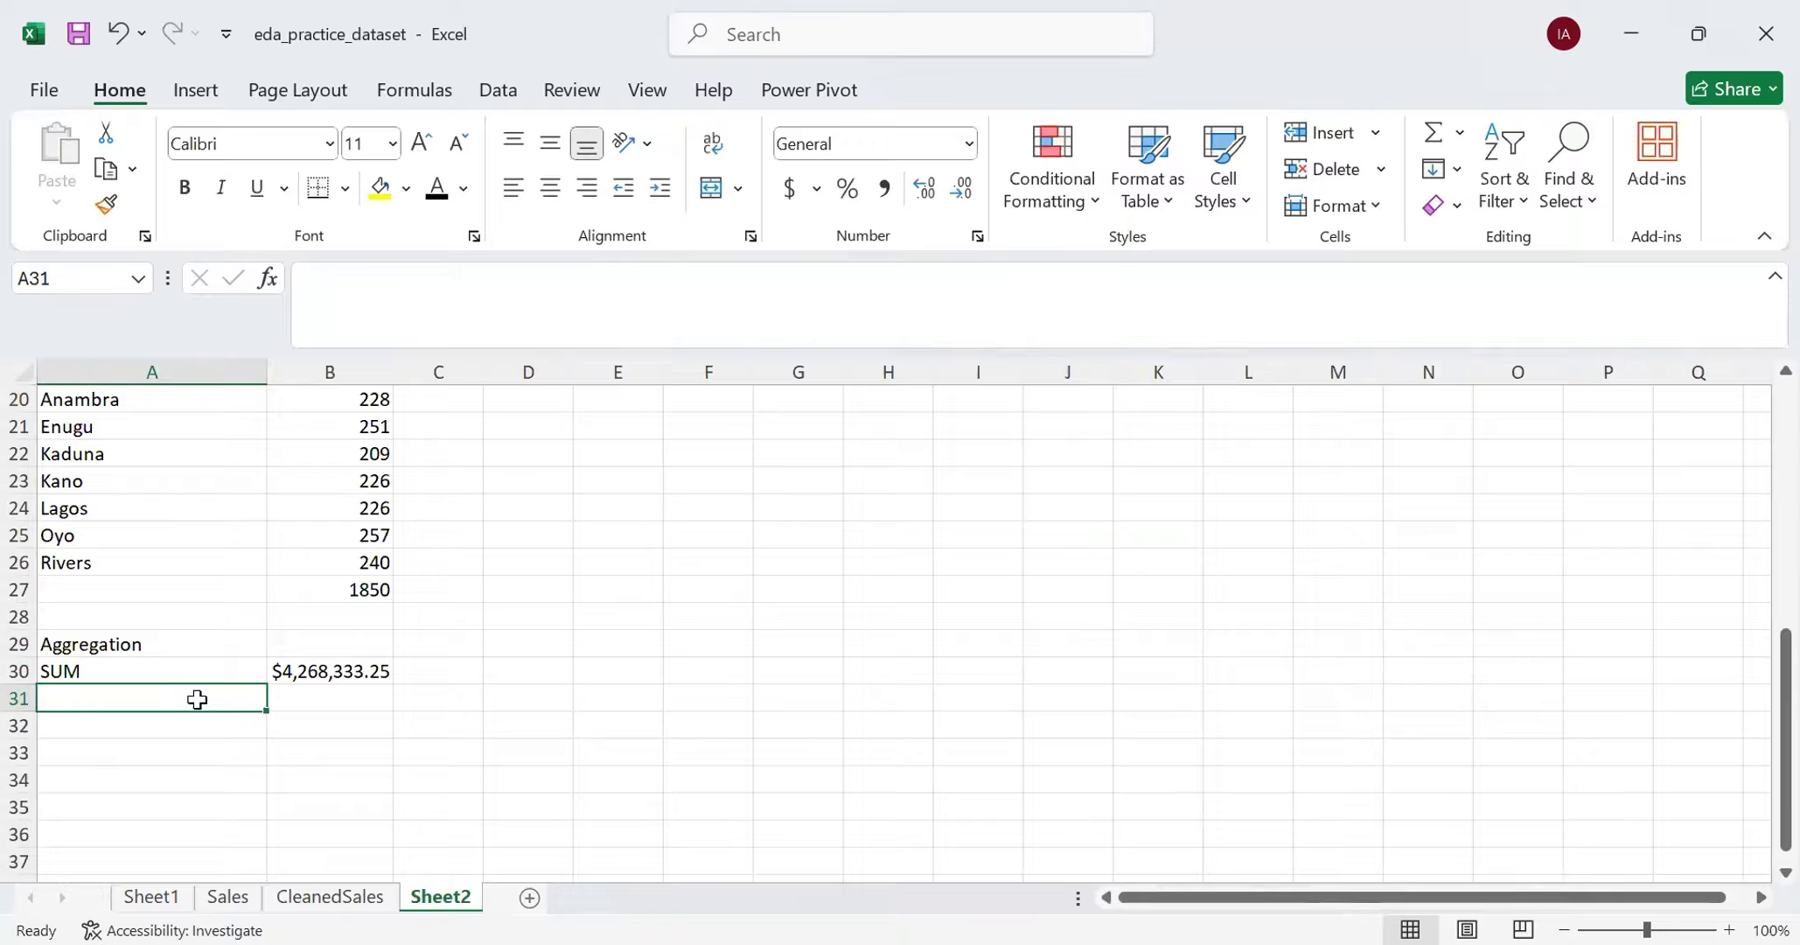
{"action": "type", "text": "SUMIF"}
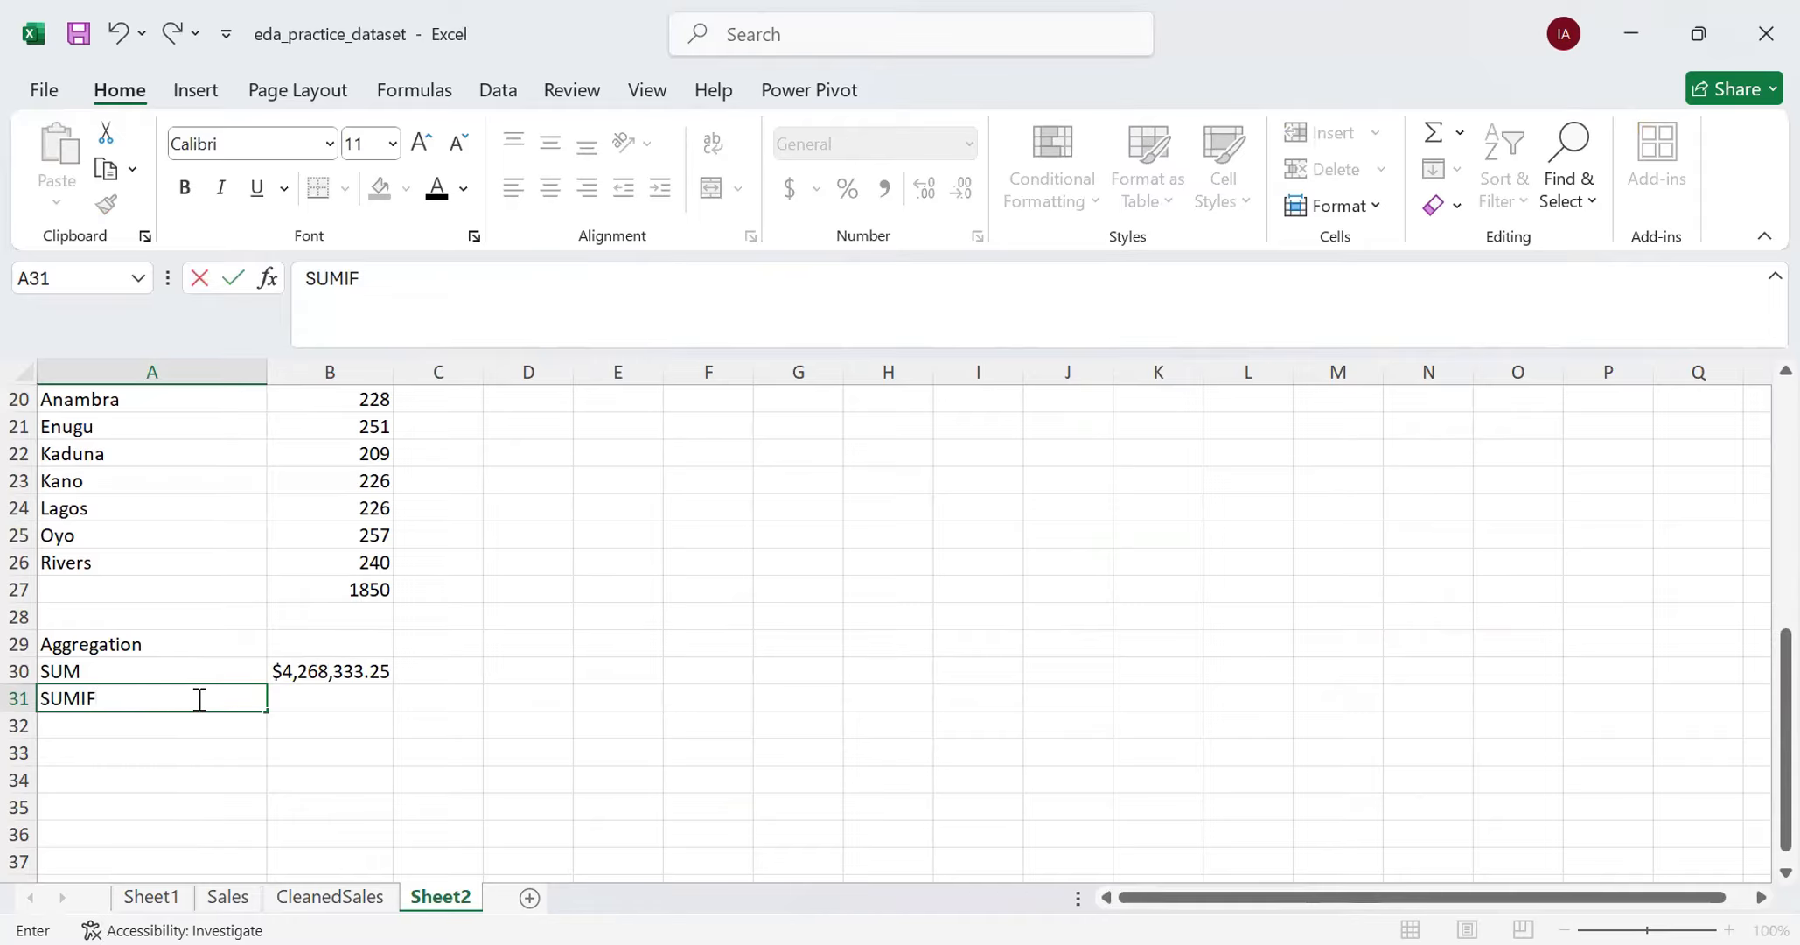
{"action": "key", "text": "Return"}
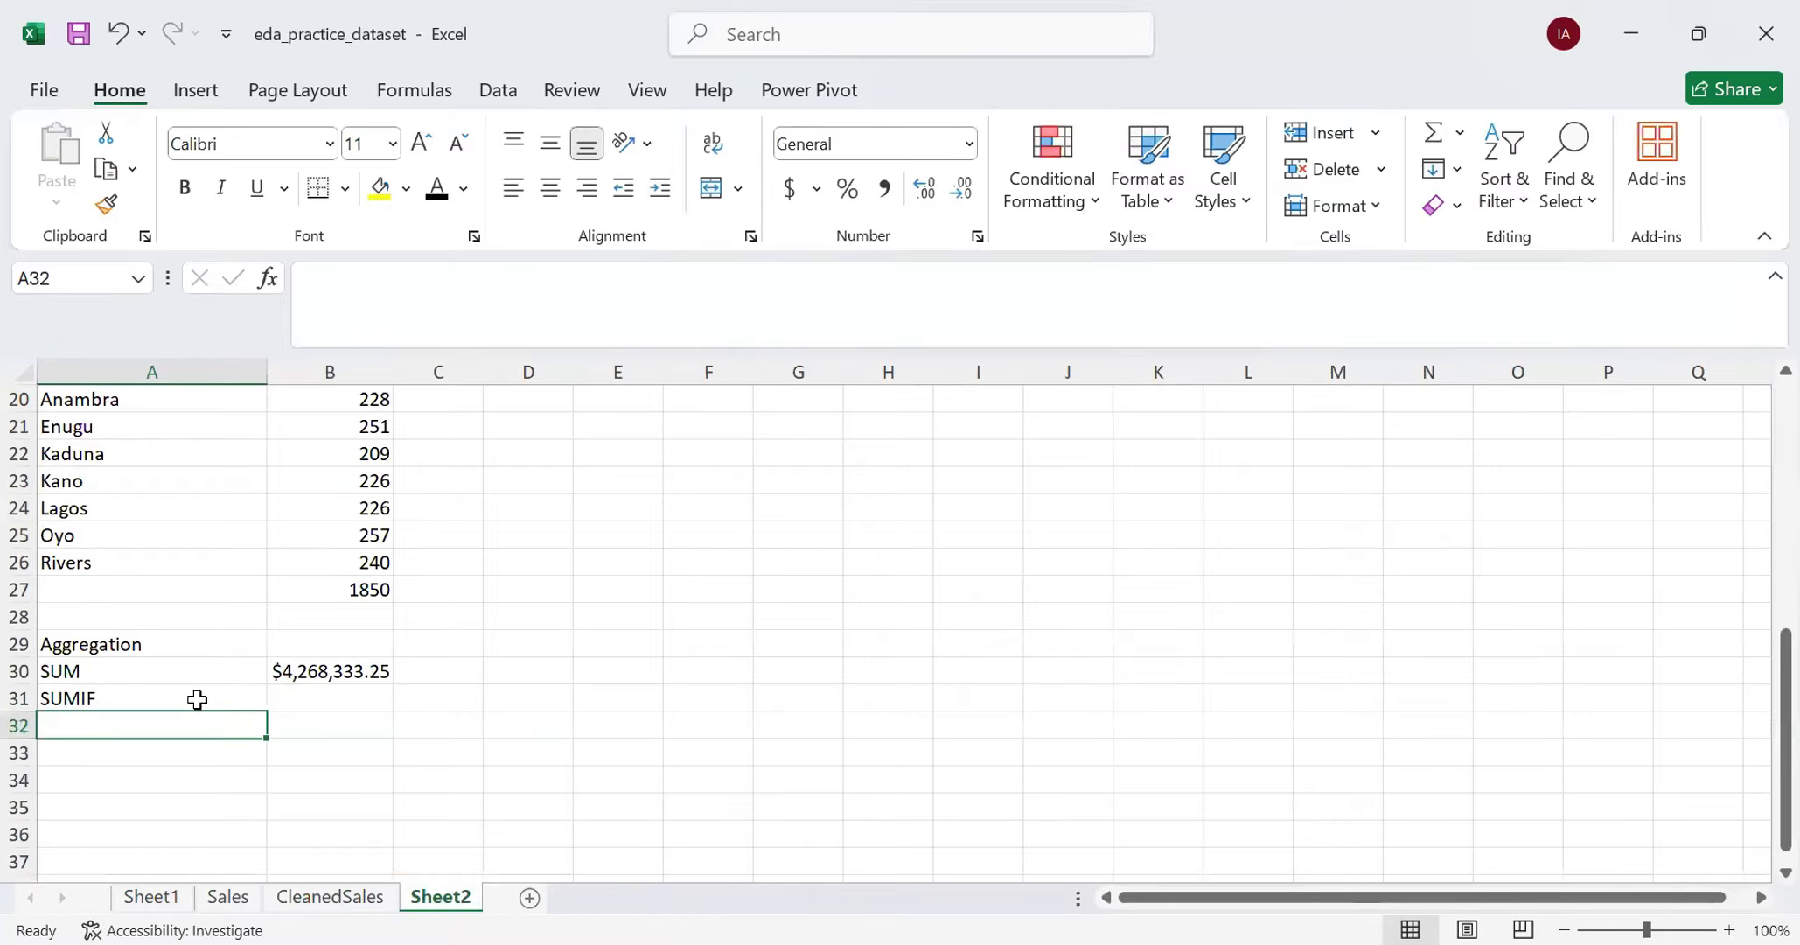
- Copy the region names from A9:A16 into the cells starting at A32 and make the SUMIF heading bold
{"action": "scroll", "coordinate": [96, 588], "scroll_direction": "up", "scroll_amount": 5}
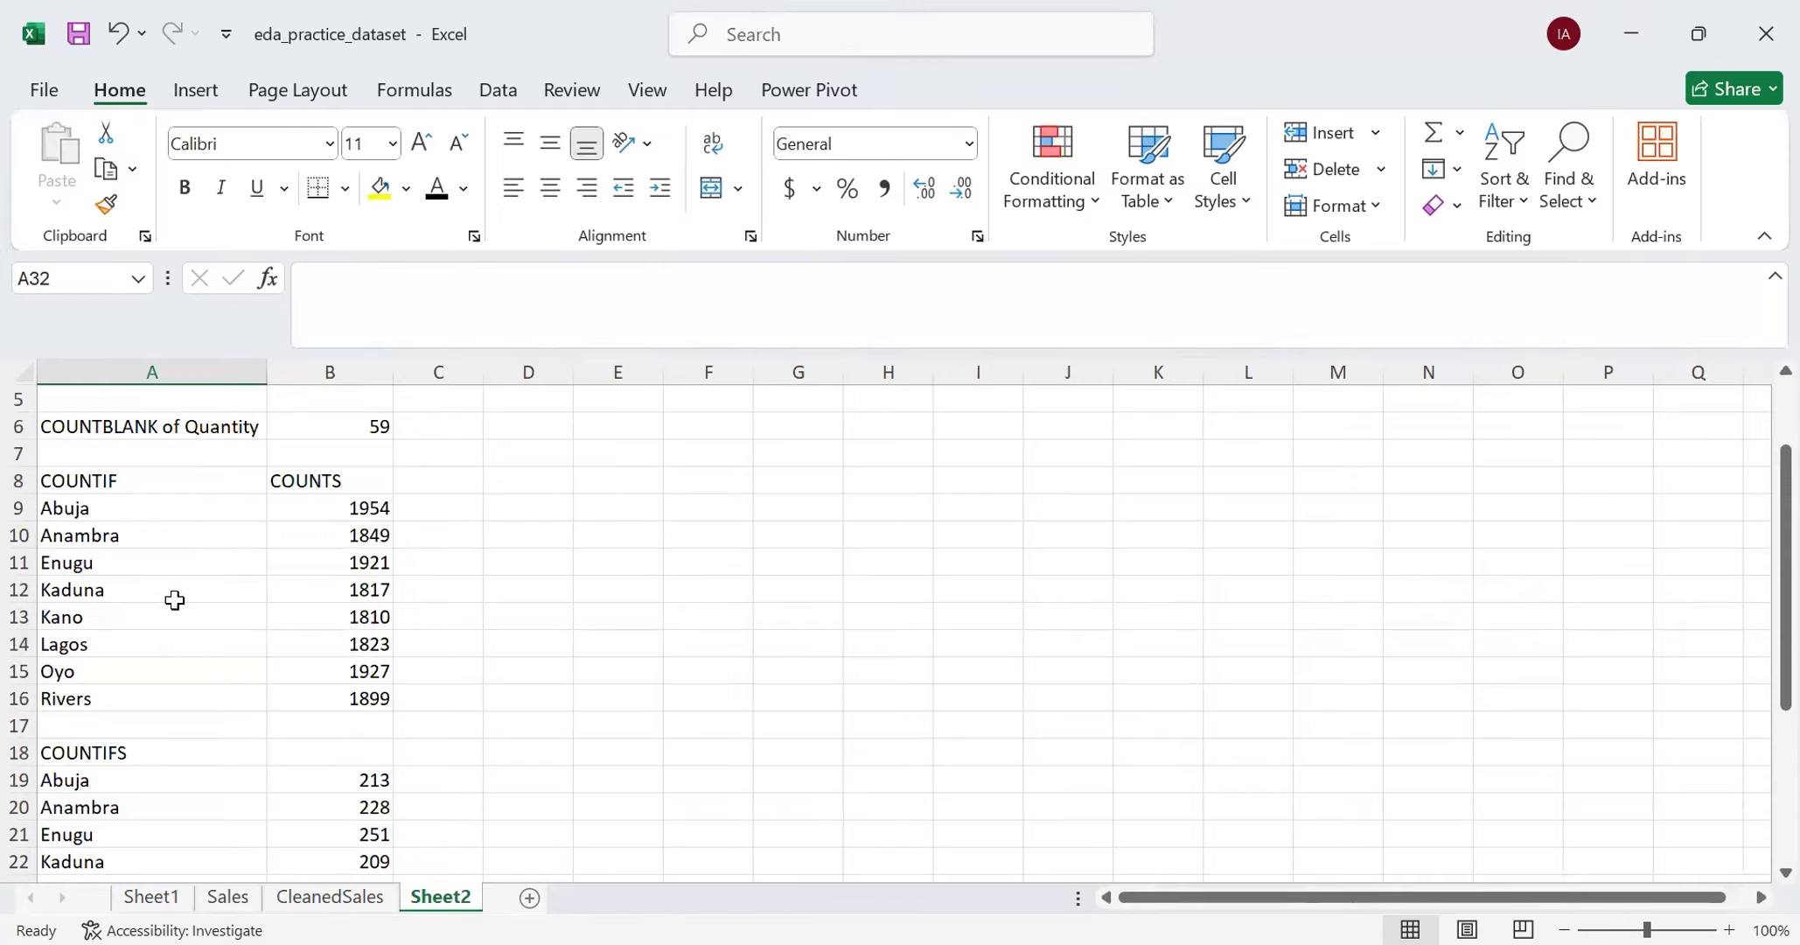
{"action": "left_click_drag", "start_coordinate": [79, 507], "coordinate": [97, 684]}
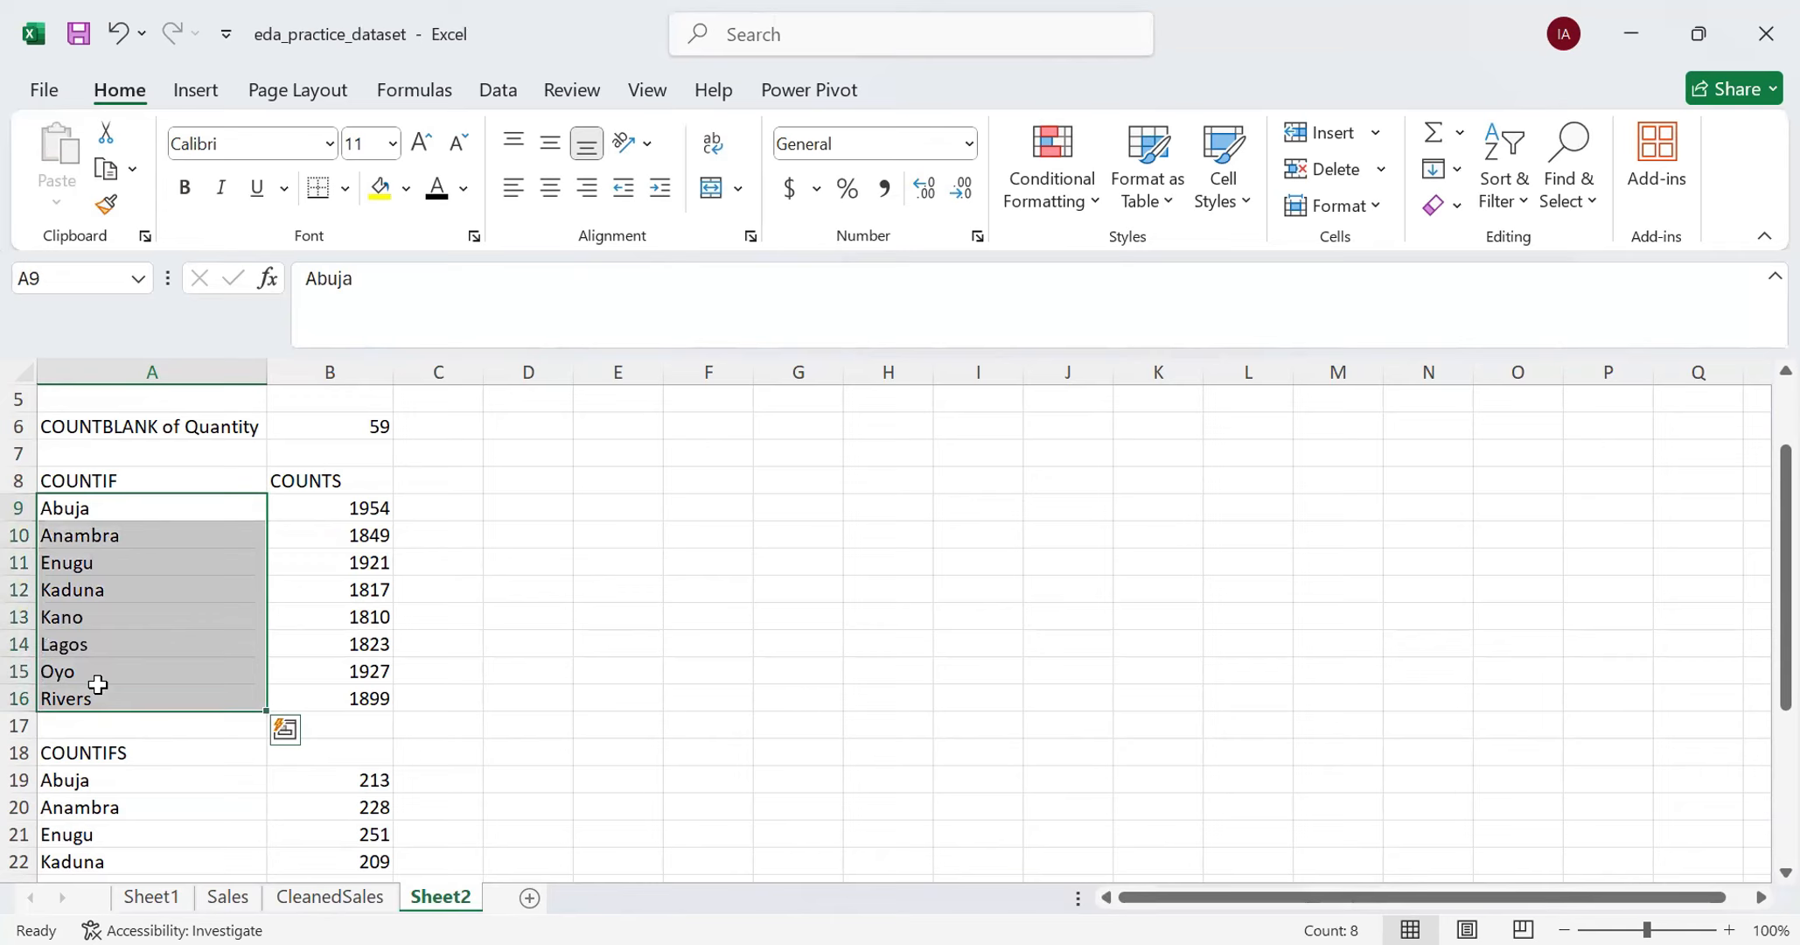
{"action": "key", "text": "ctrl+c"}
{"action": "scroll", "coordinate": [102, 687], "scroll_direction": "down", "scroll_amount": 6}
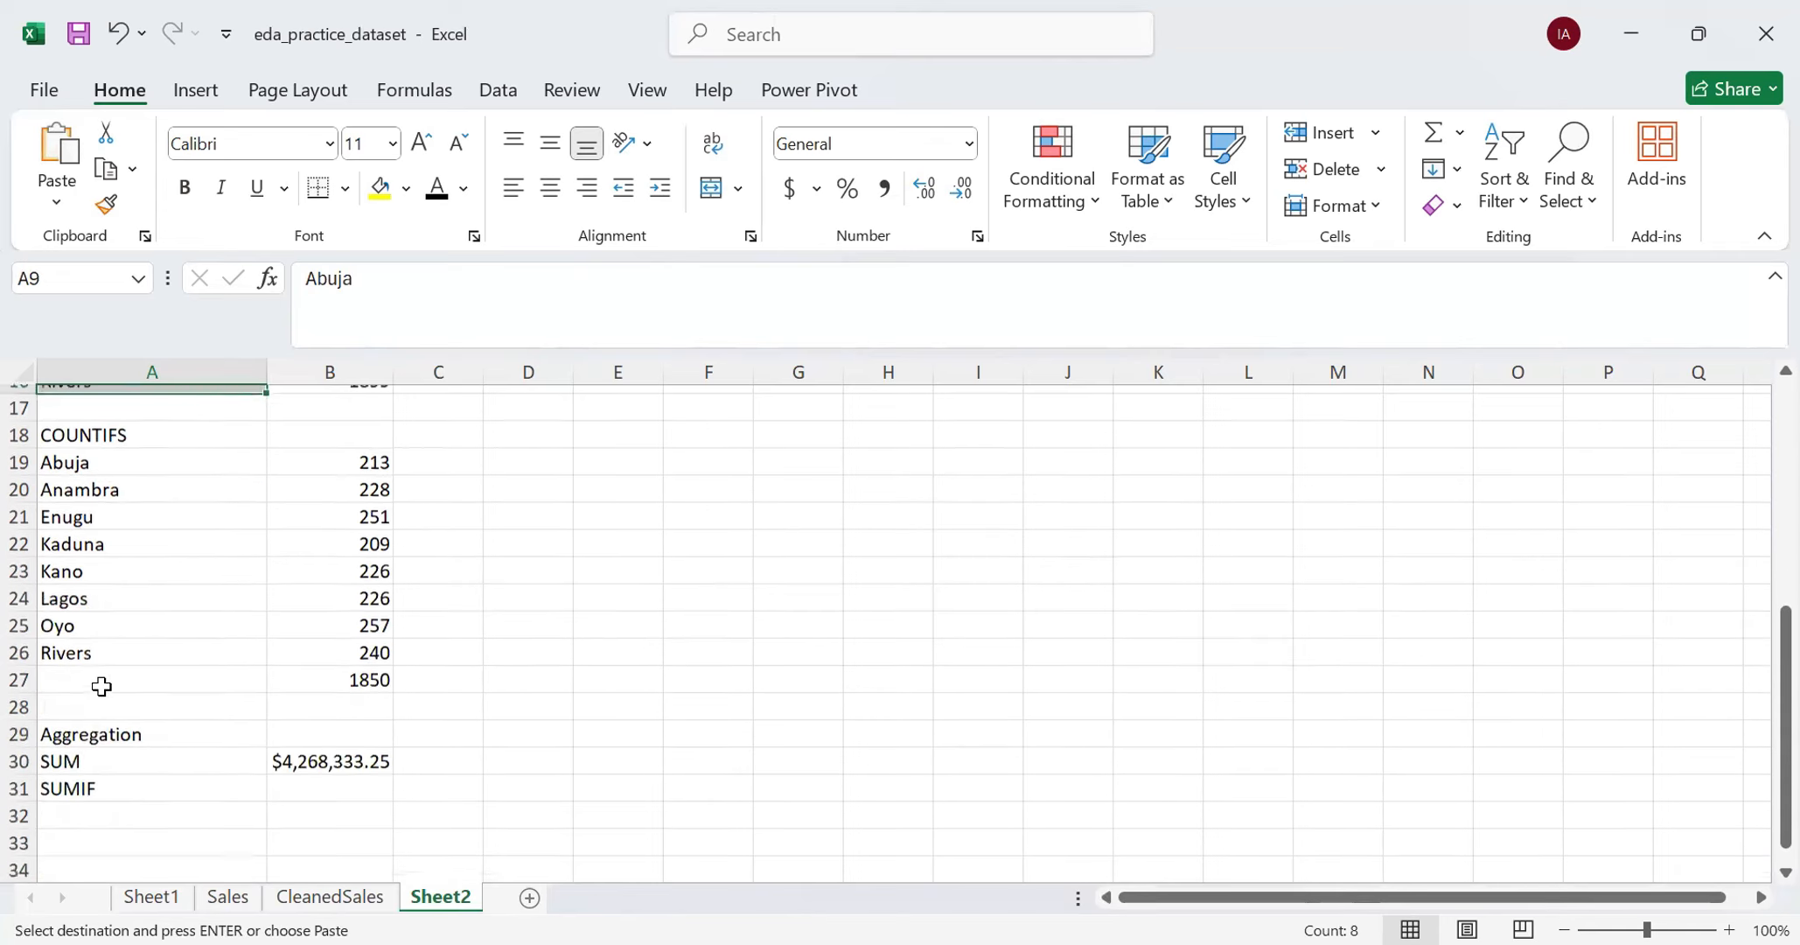
{"action": "left_click", "coordinate": [96, 645]}
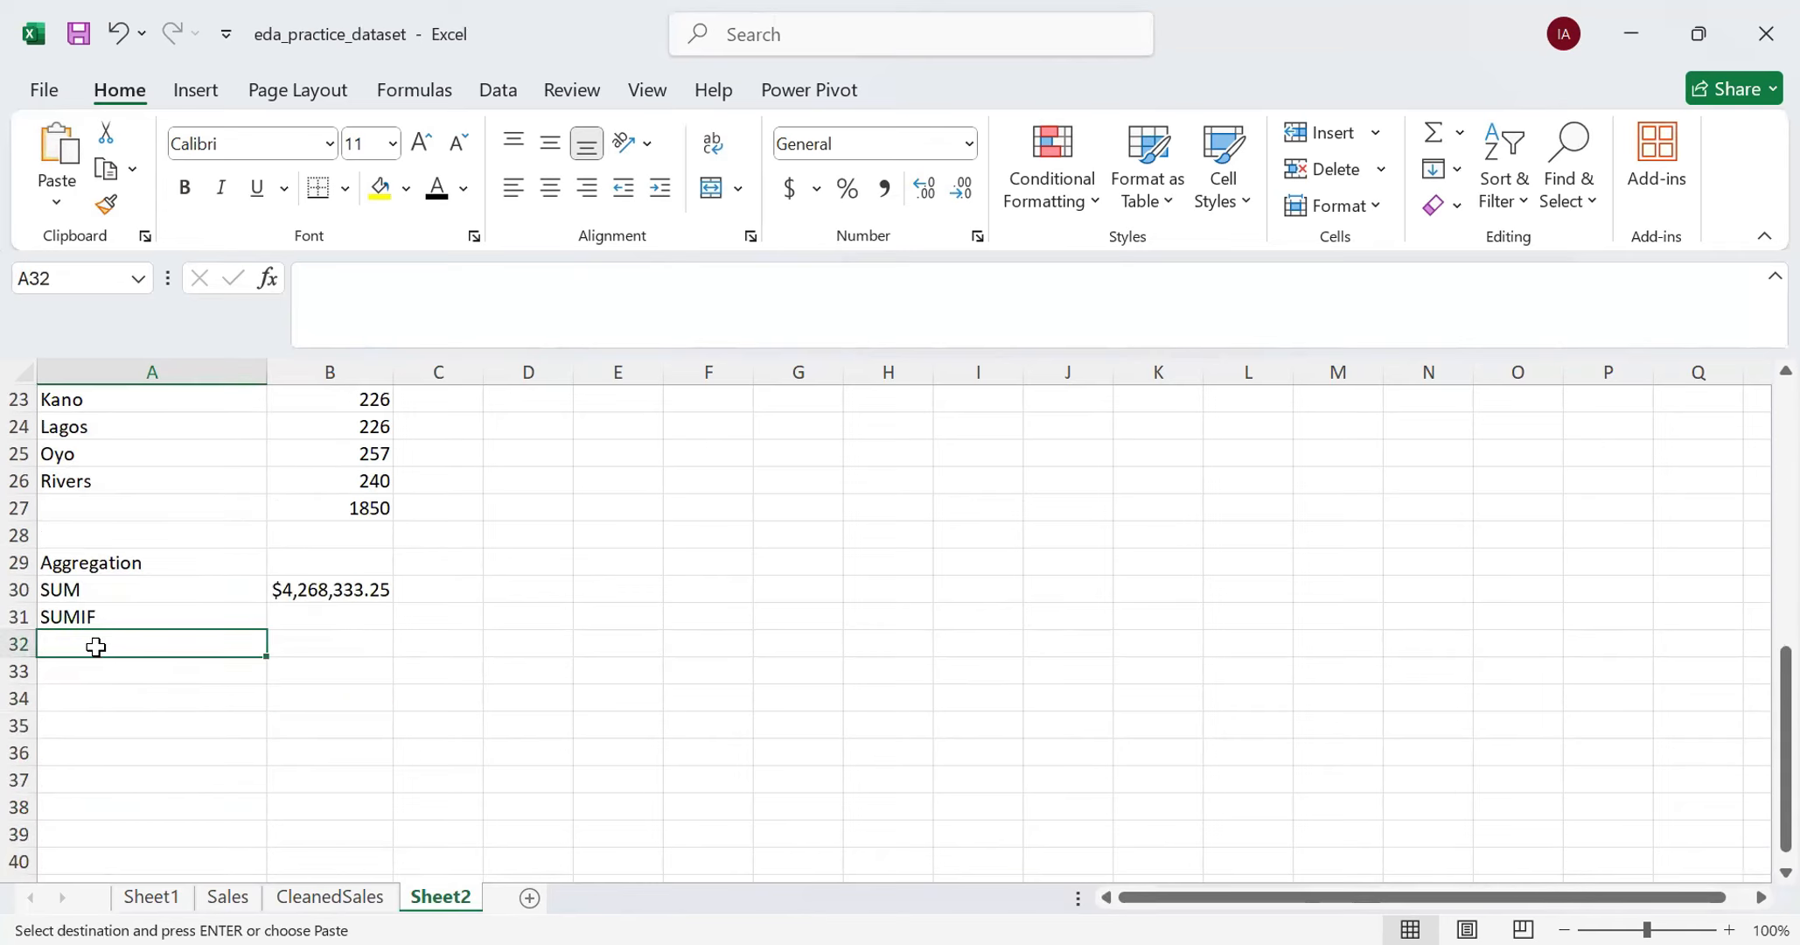
{"action": "key", "text": "ctrl+v"}
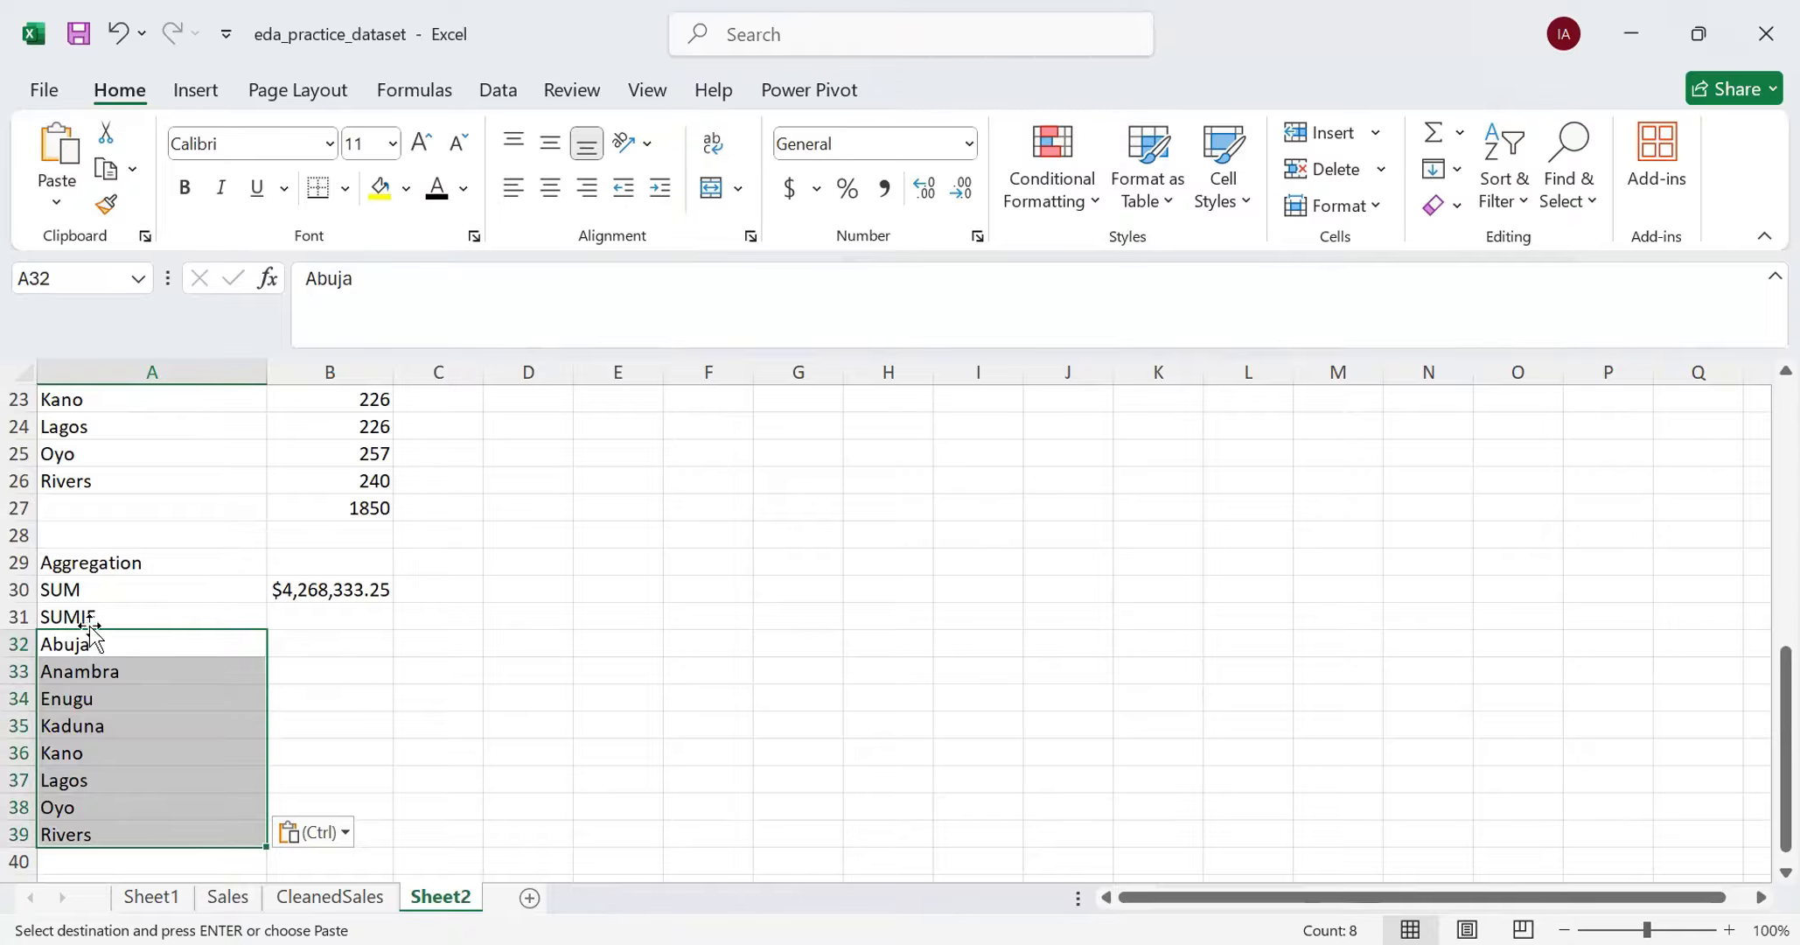
{"action": "left_click", "coordinate": [87, 616]}
{"action": "key", "text": "ctrl+b"}
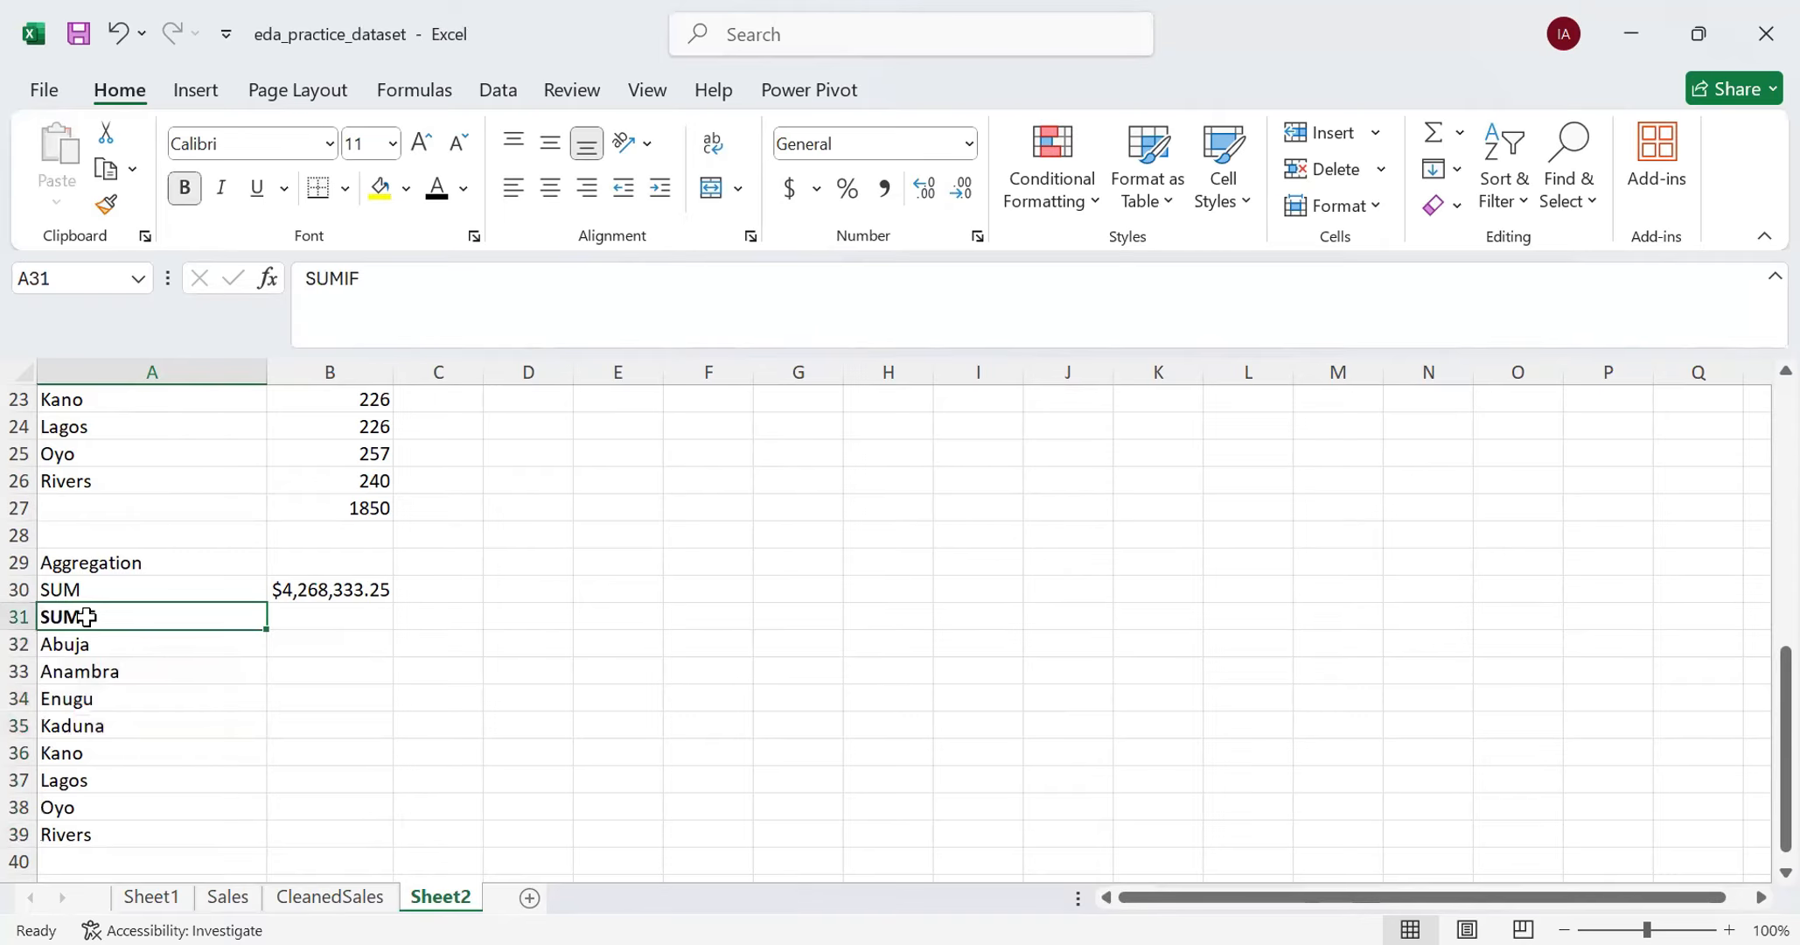
- Examine the CleanedSales columns through to Comments, then return to Sheet2
{"action": "left_click", "coordinate": [370, 906]}
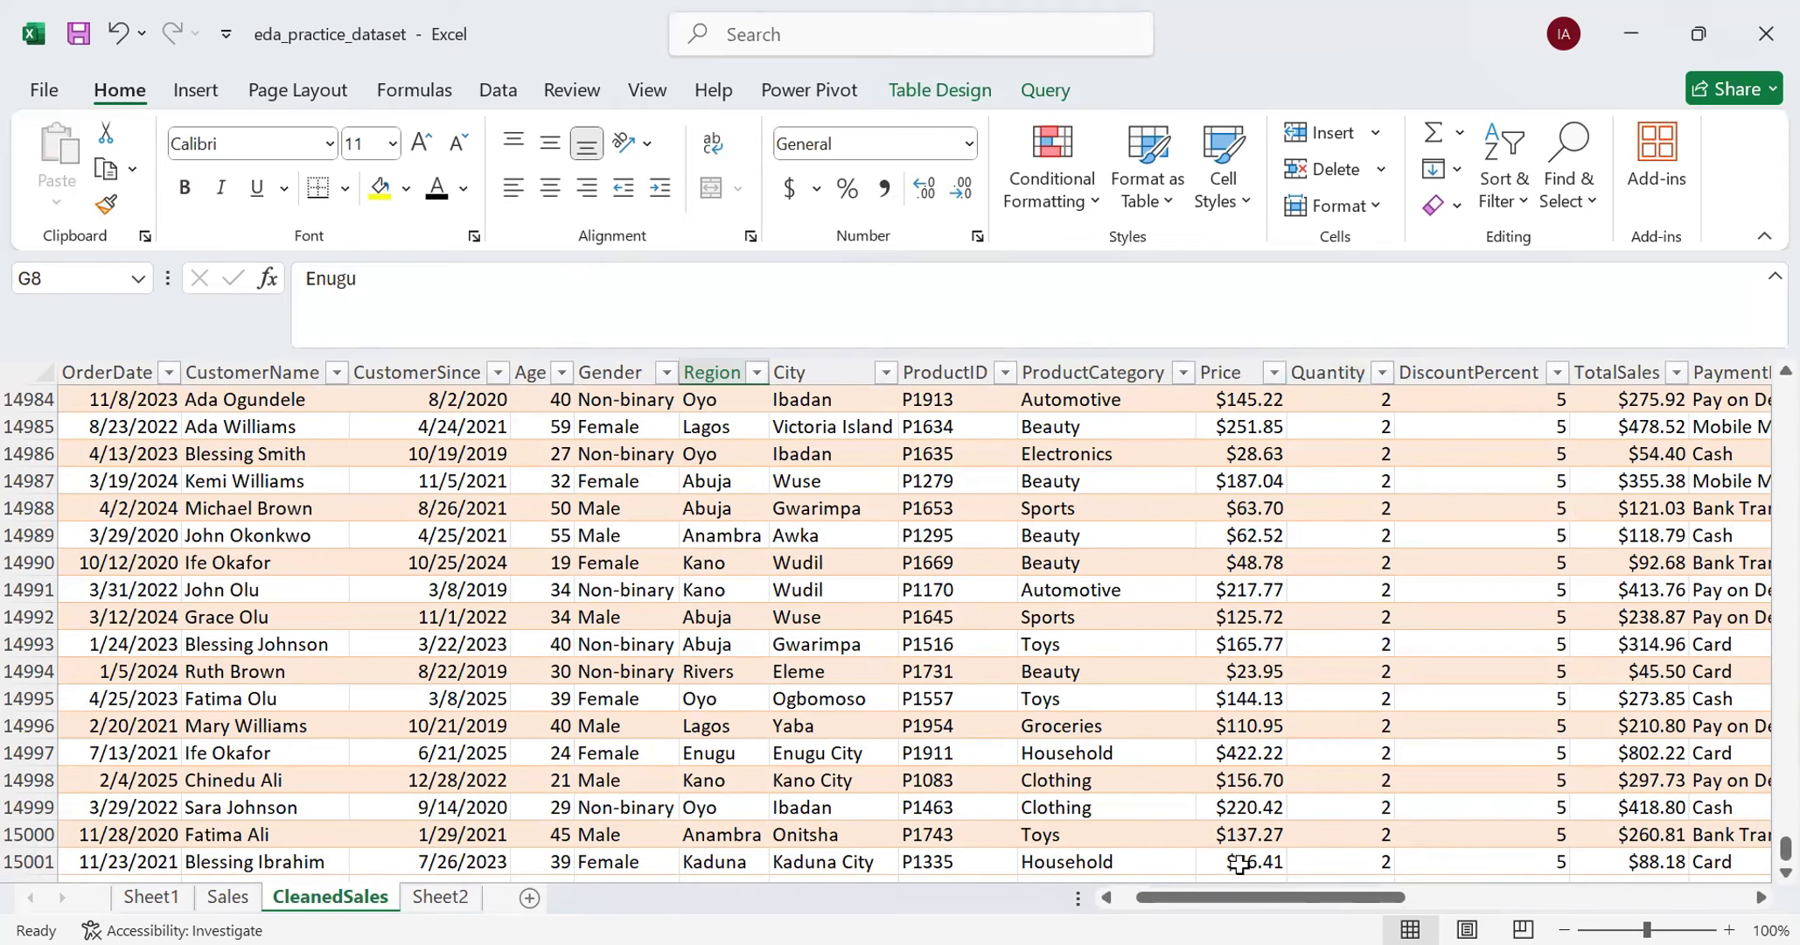
{"action": "left_click_drag", "start_coordinate": [1257, 906], "coordinate": [1369, 905]}
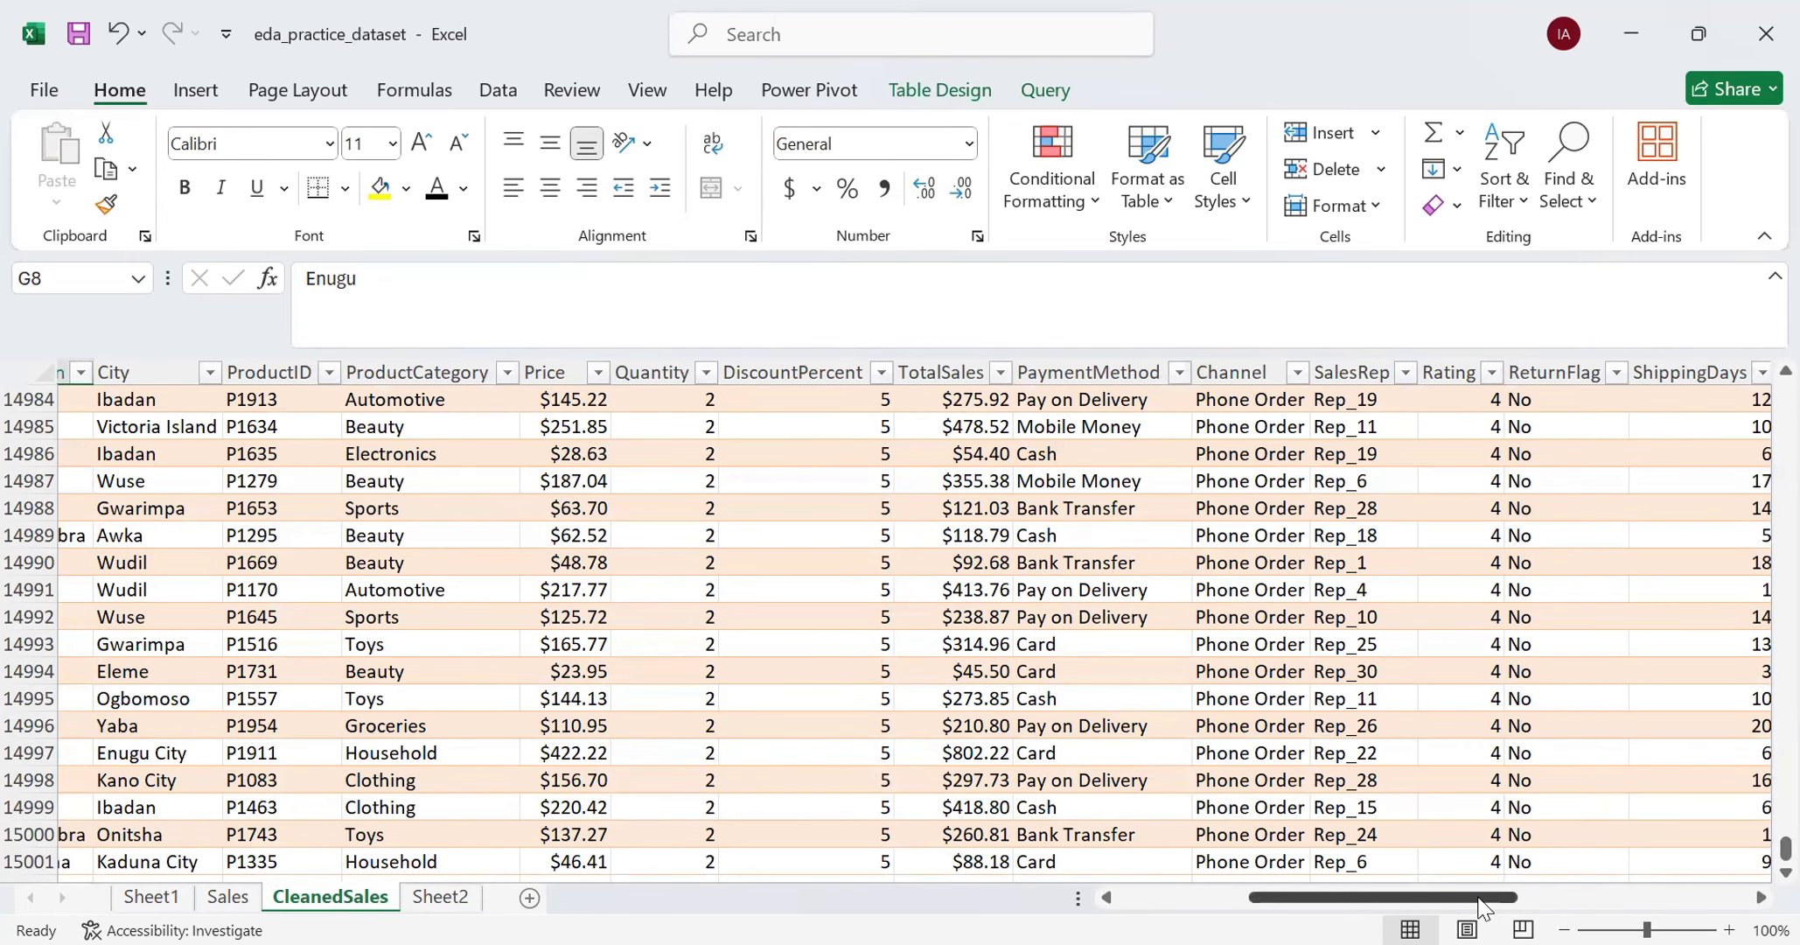
{"action": "left_click_drag", "start_coordinate": [1478, 896], "coordinate": [1534, 893]}
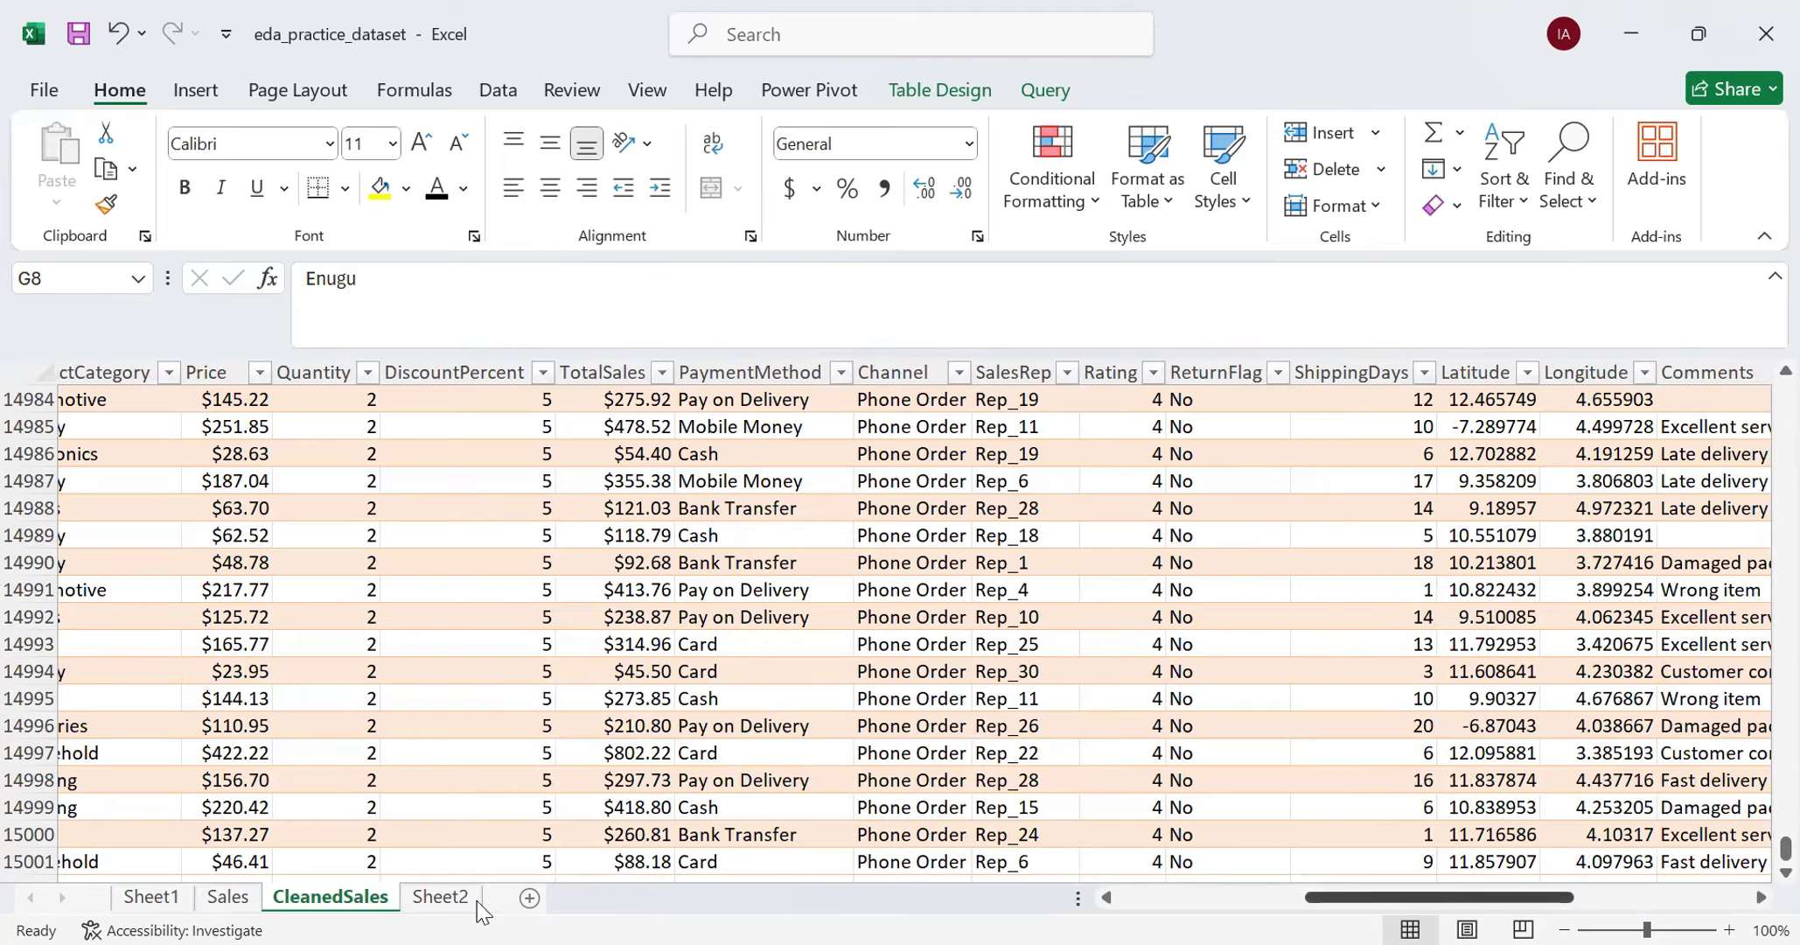
{"action": "left_click", "coordinate": [442, 898]}
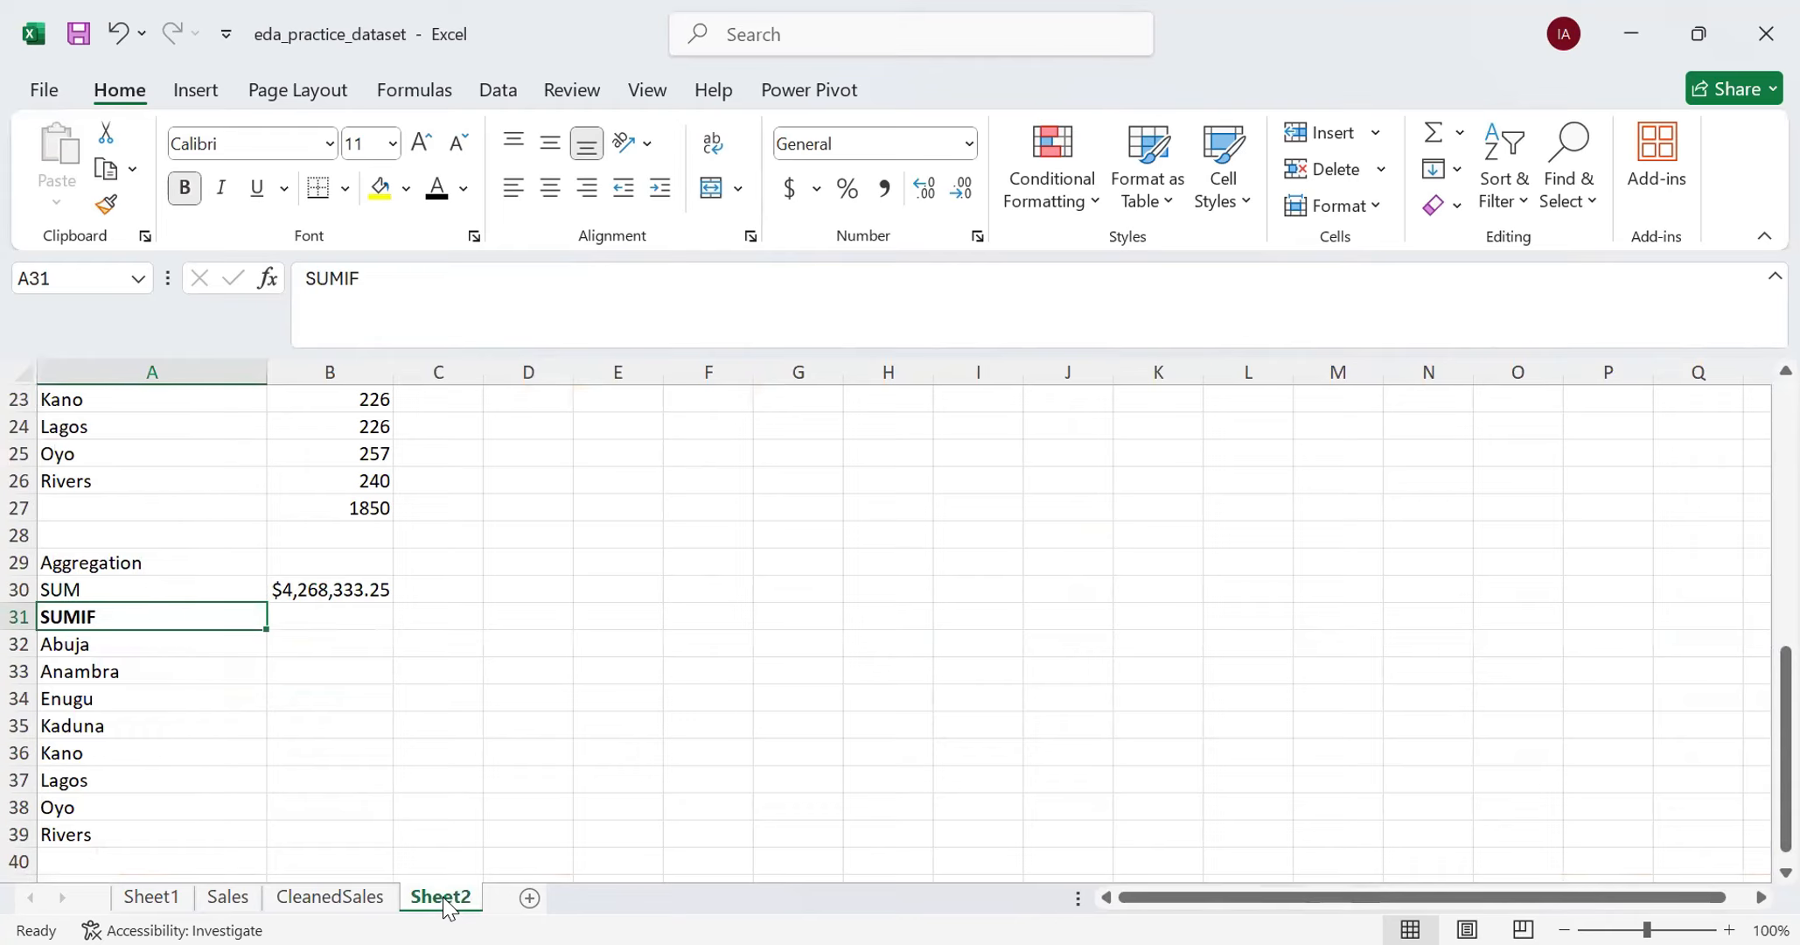
- Insert a blank row above the SUMIF heading to separate it from the SUM row
{"action": "right_click", "coordinate": [20, 588]}
{"action": "key", "text": "Escape"}
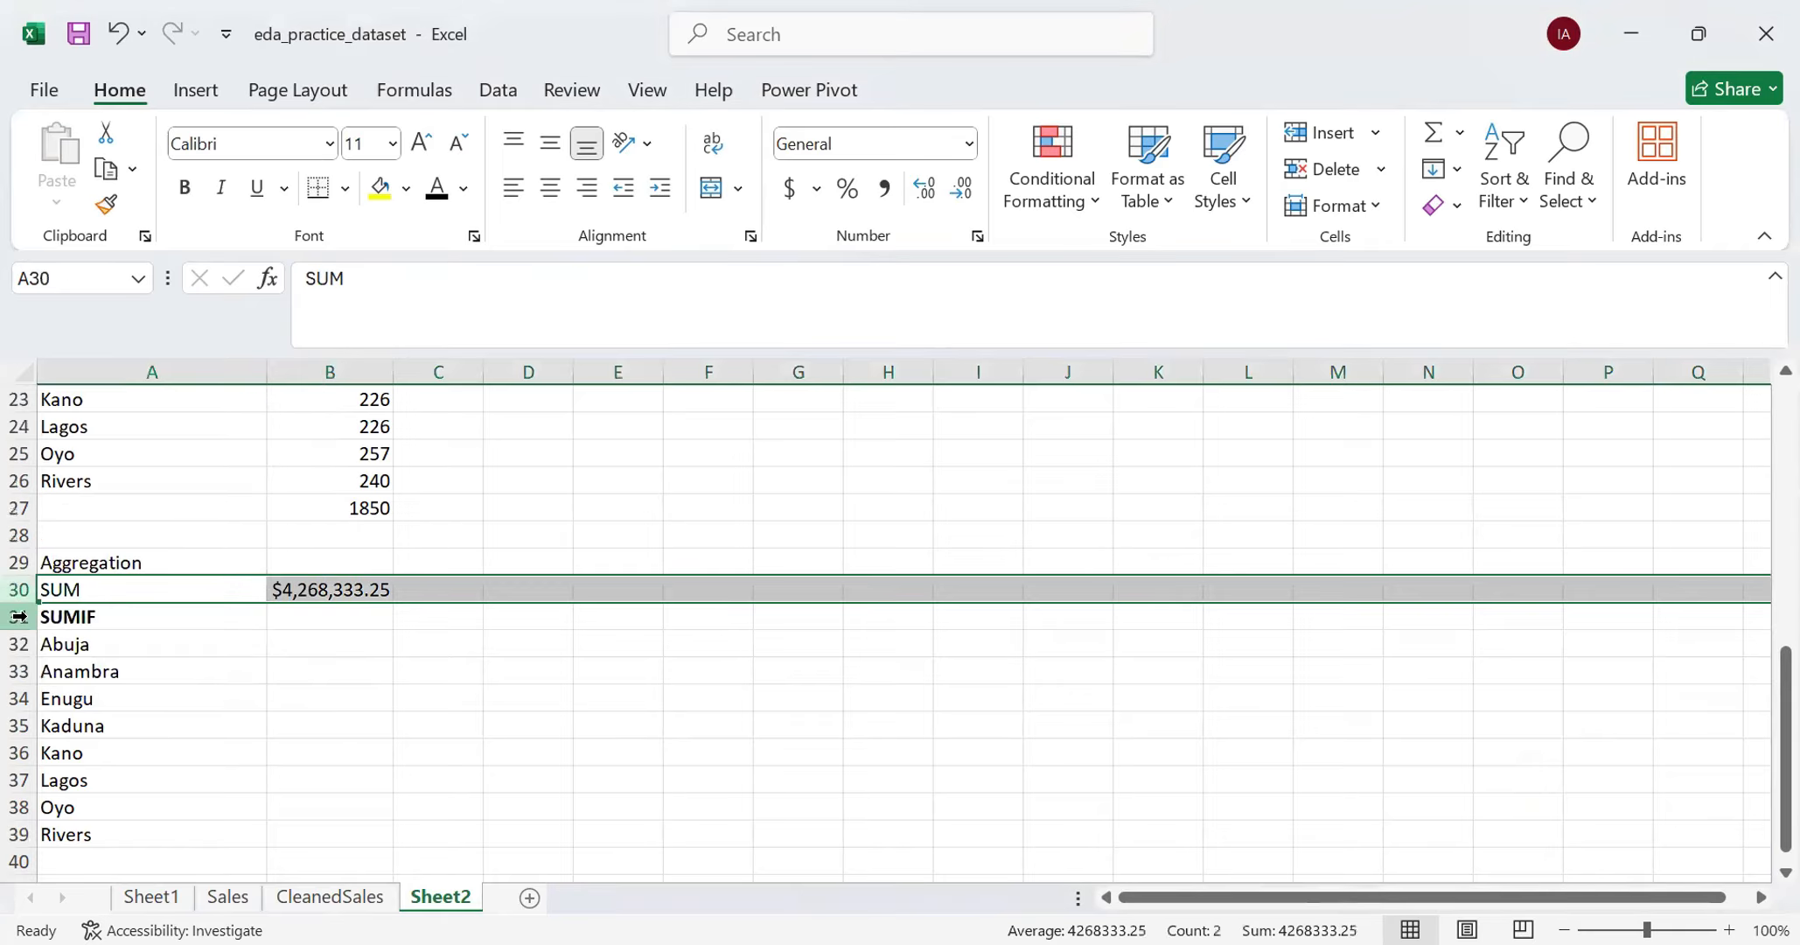
{"action": "right_click", "coordinate": [16, 616]}
{"action": "left_click", "coordinate": [75, 348]}
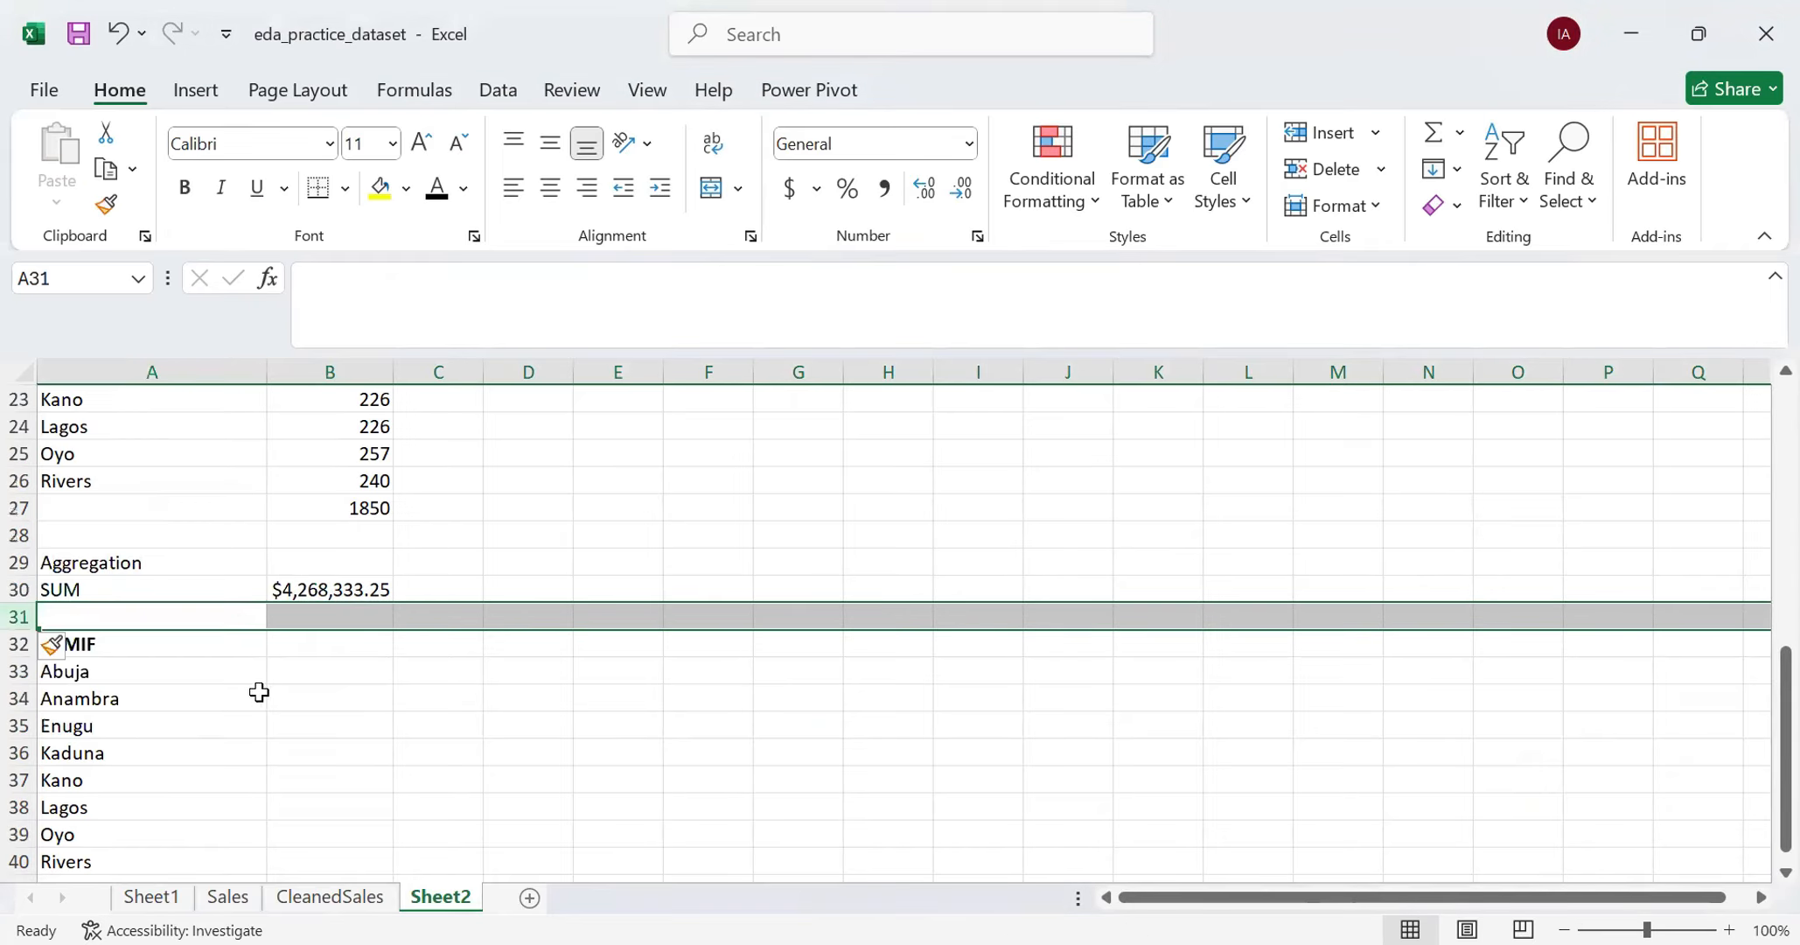
- Enter "Sales" in B32 as the column heading next to SUMIF
{"action": "left_click", "coordinate": [295, 649]}
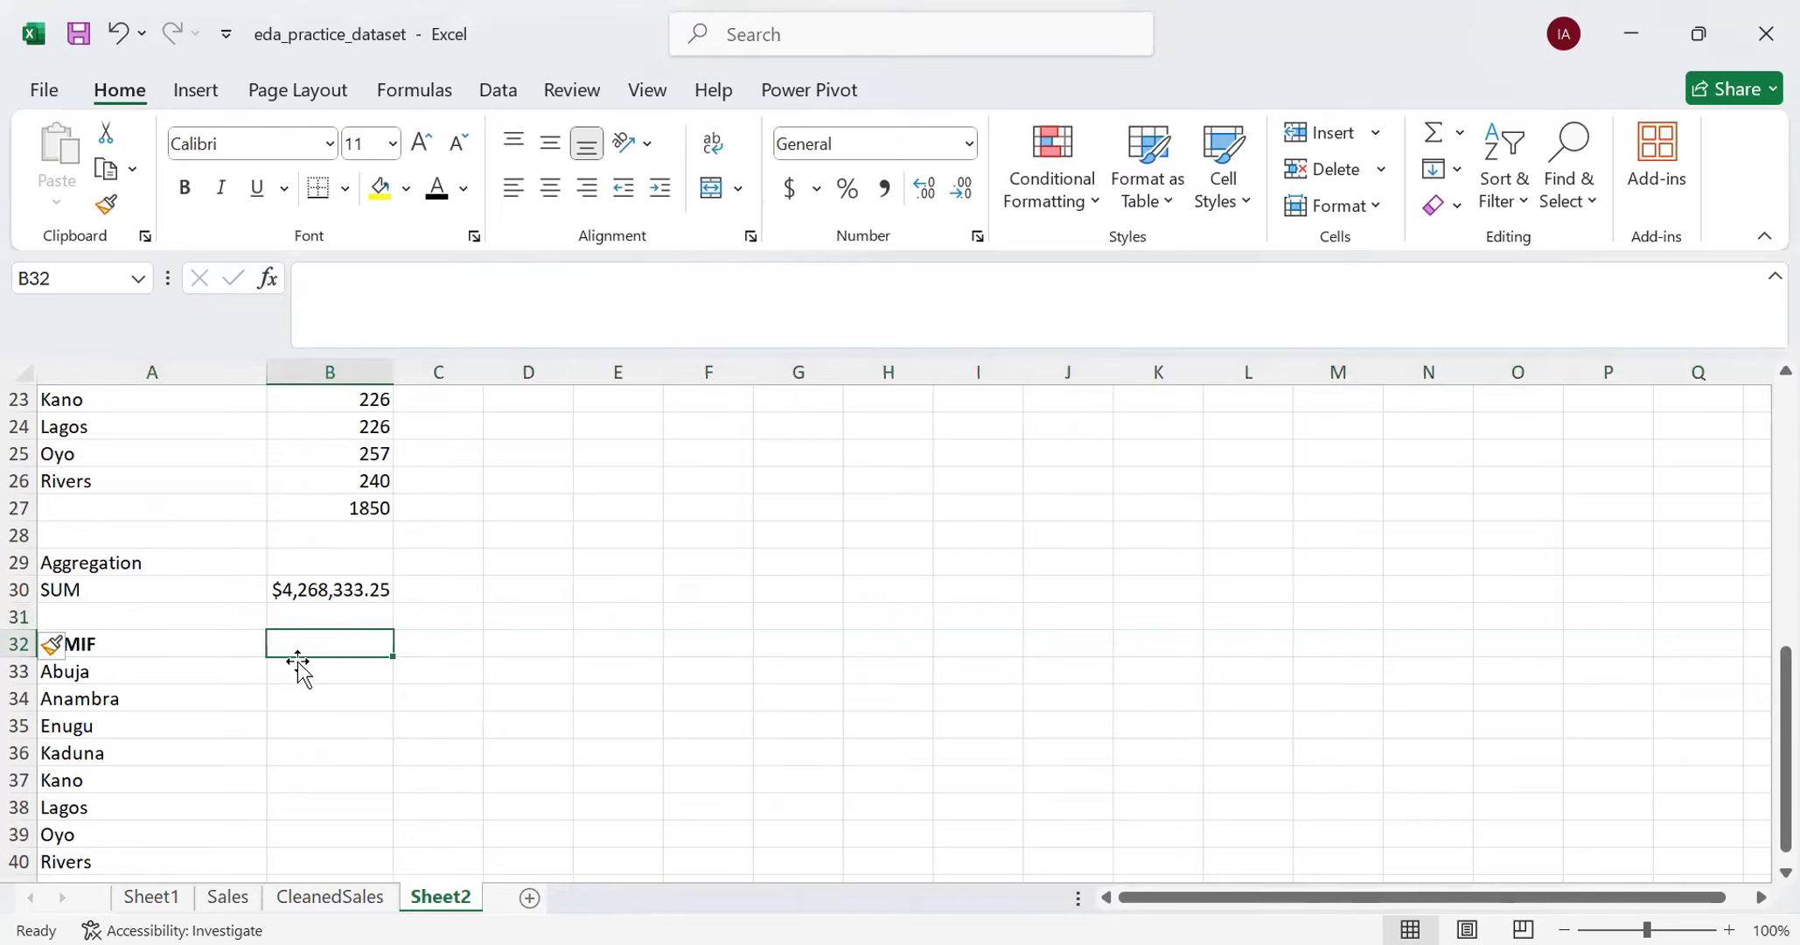
{"action": "type", "text": "T"}
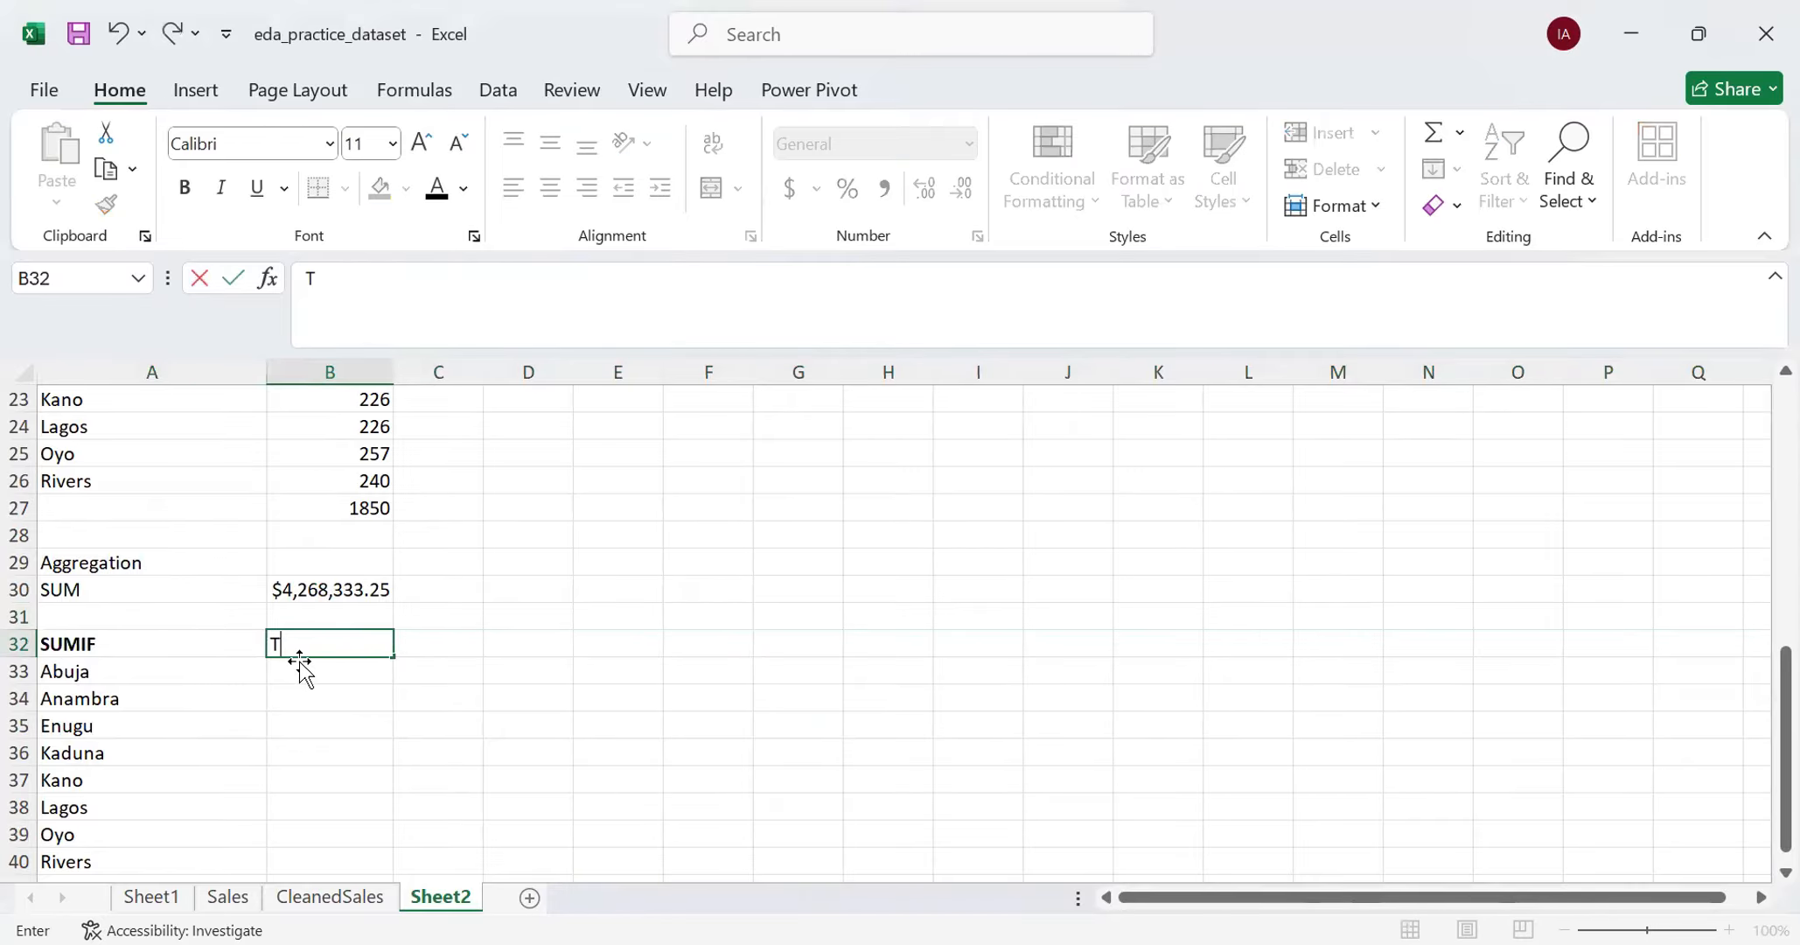
{"action": "key", "text": "BackSpace"}
{"action": "type", "text": "Sales"}
{"action": "left_click", "coordinate": [352, 756]}
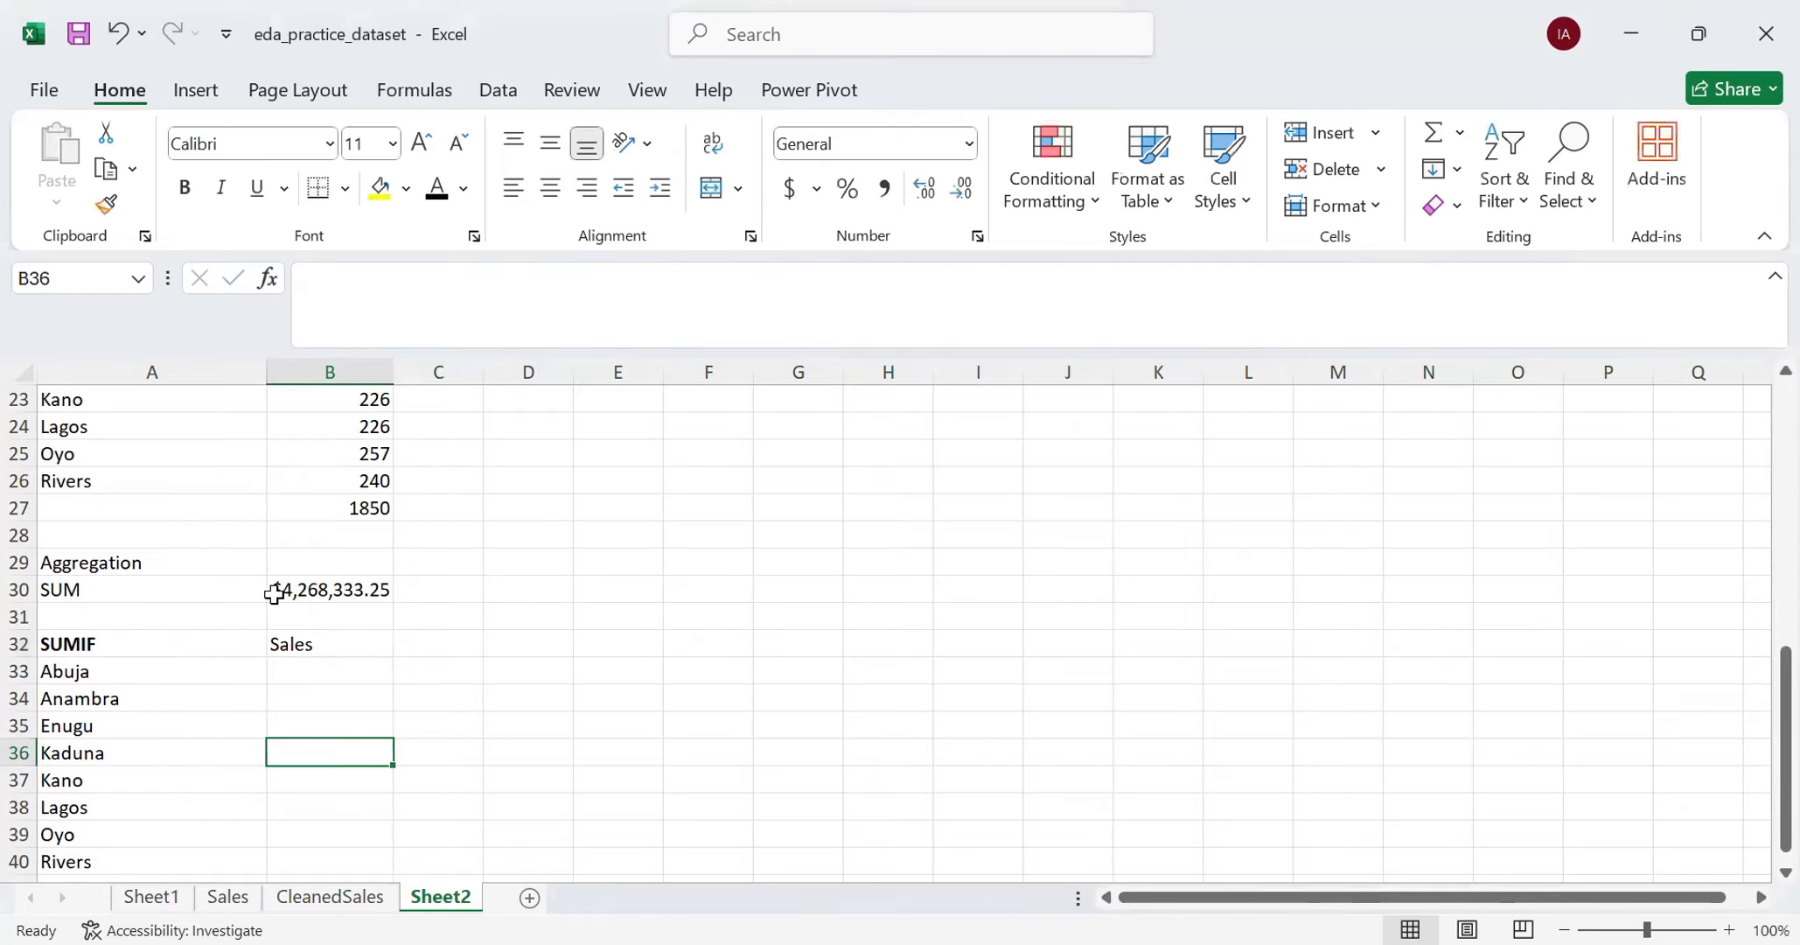
- Start the SUMIF formula for Abuja's sales in B33
{"action": "left_click", "coordinate": [301, 593]}
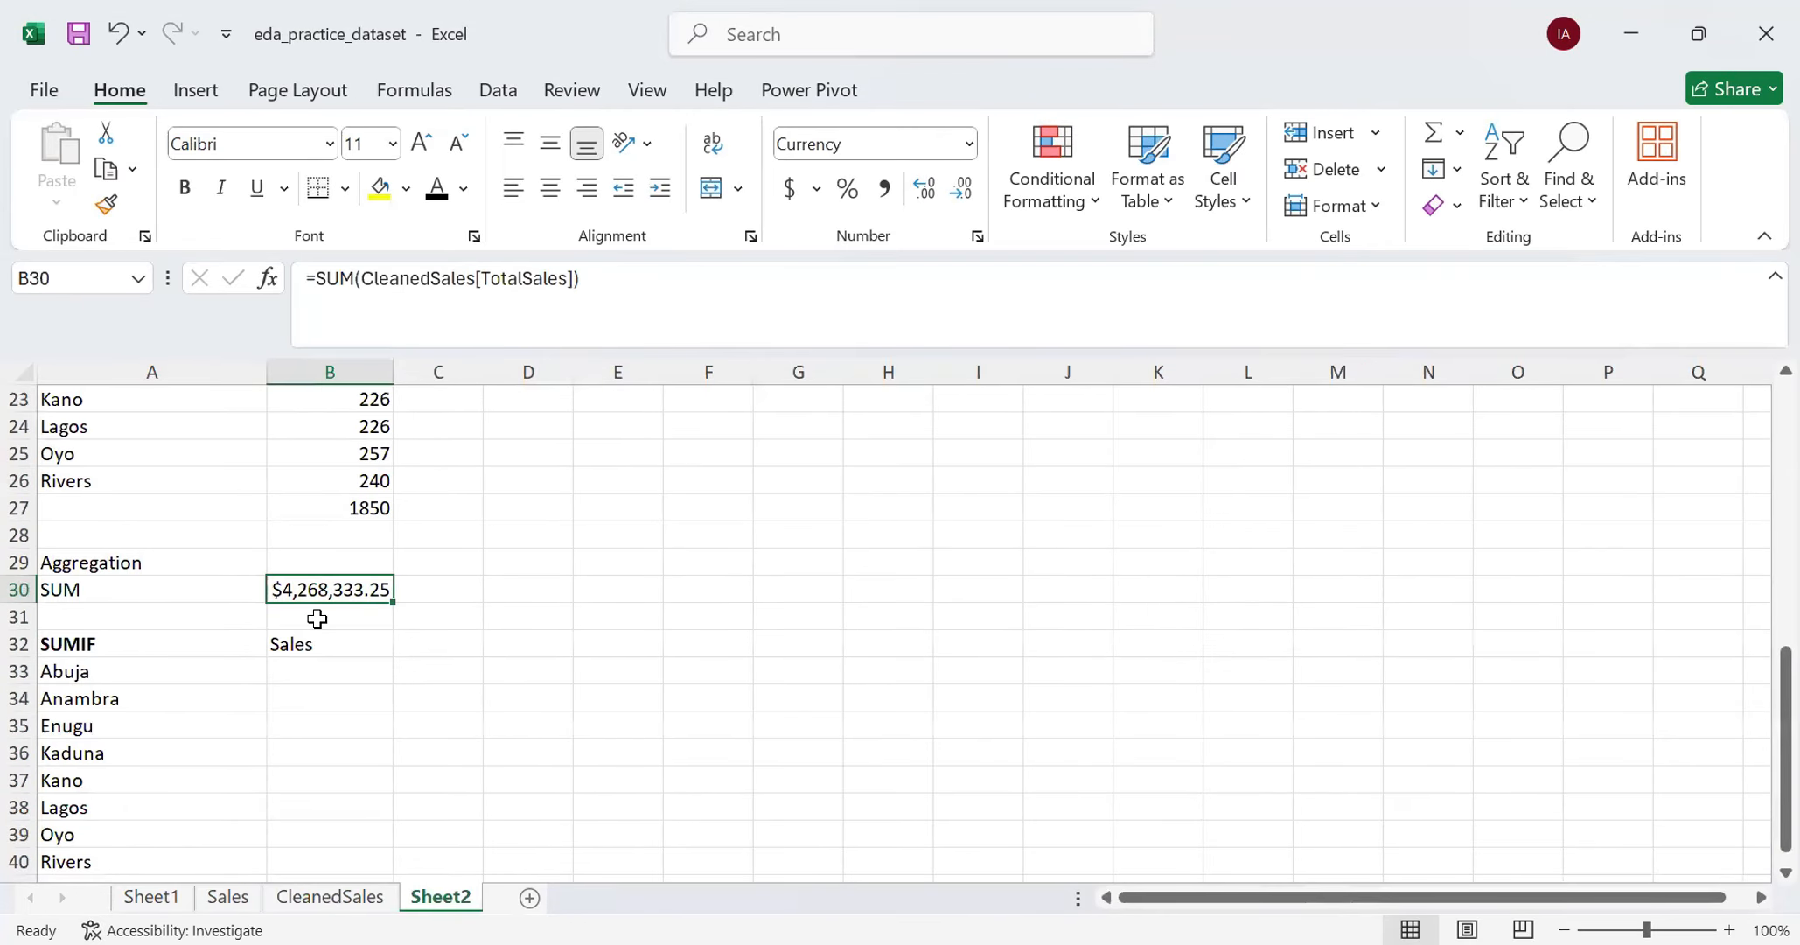
{"action": "scroll", "coordinate": [316, 619], "scroll_direction": "down", "scroll_amount": 1}
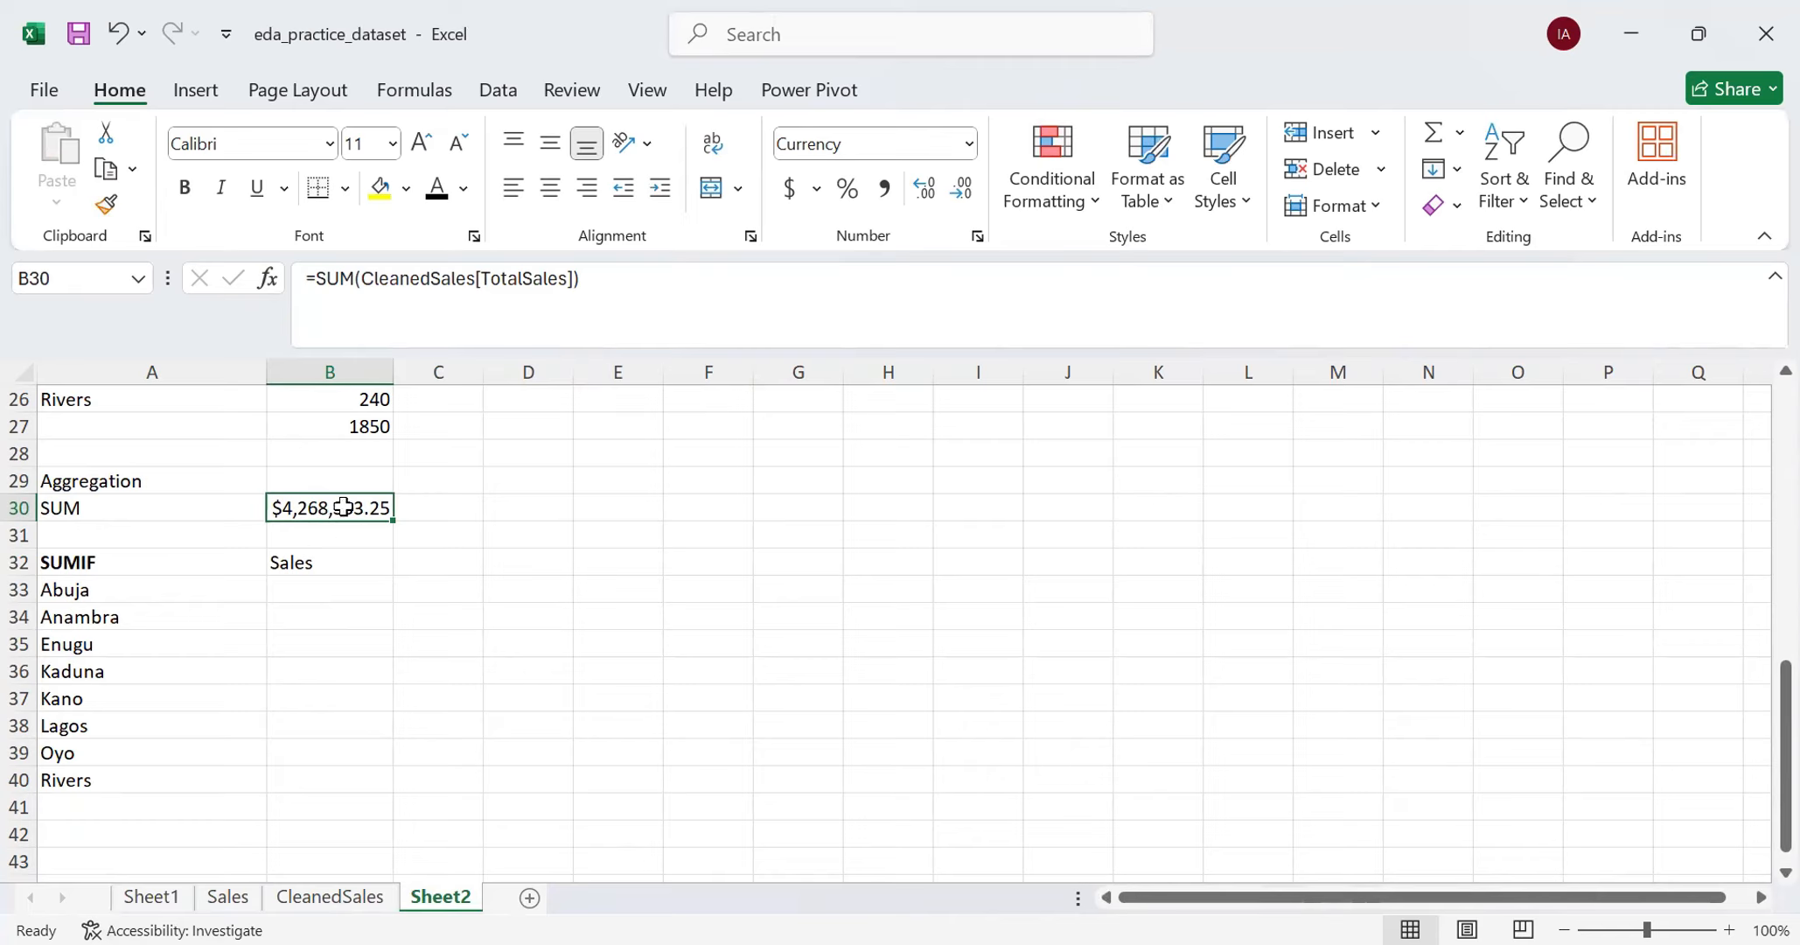
{"action": "left_click", "coordinate": [316, 591]}
{"action": "type", "text": "="}
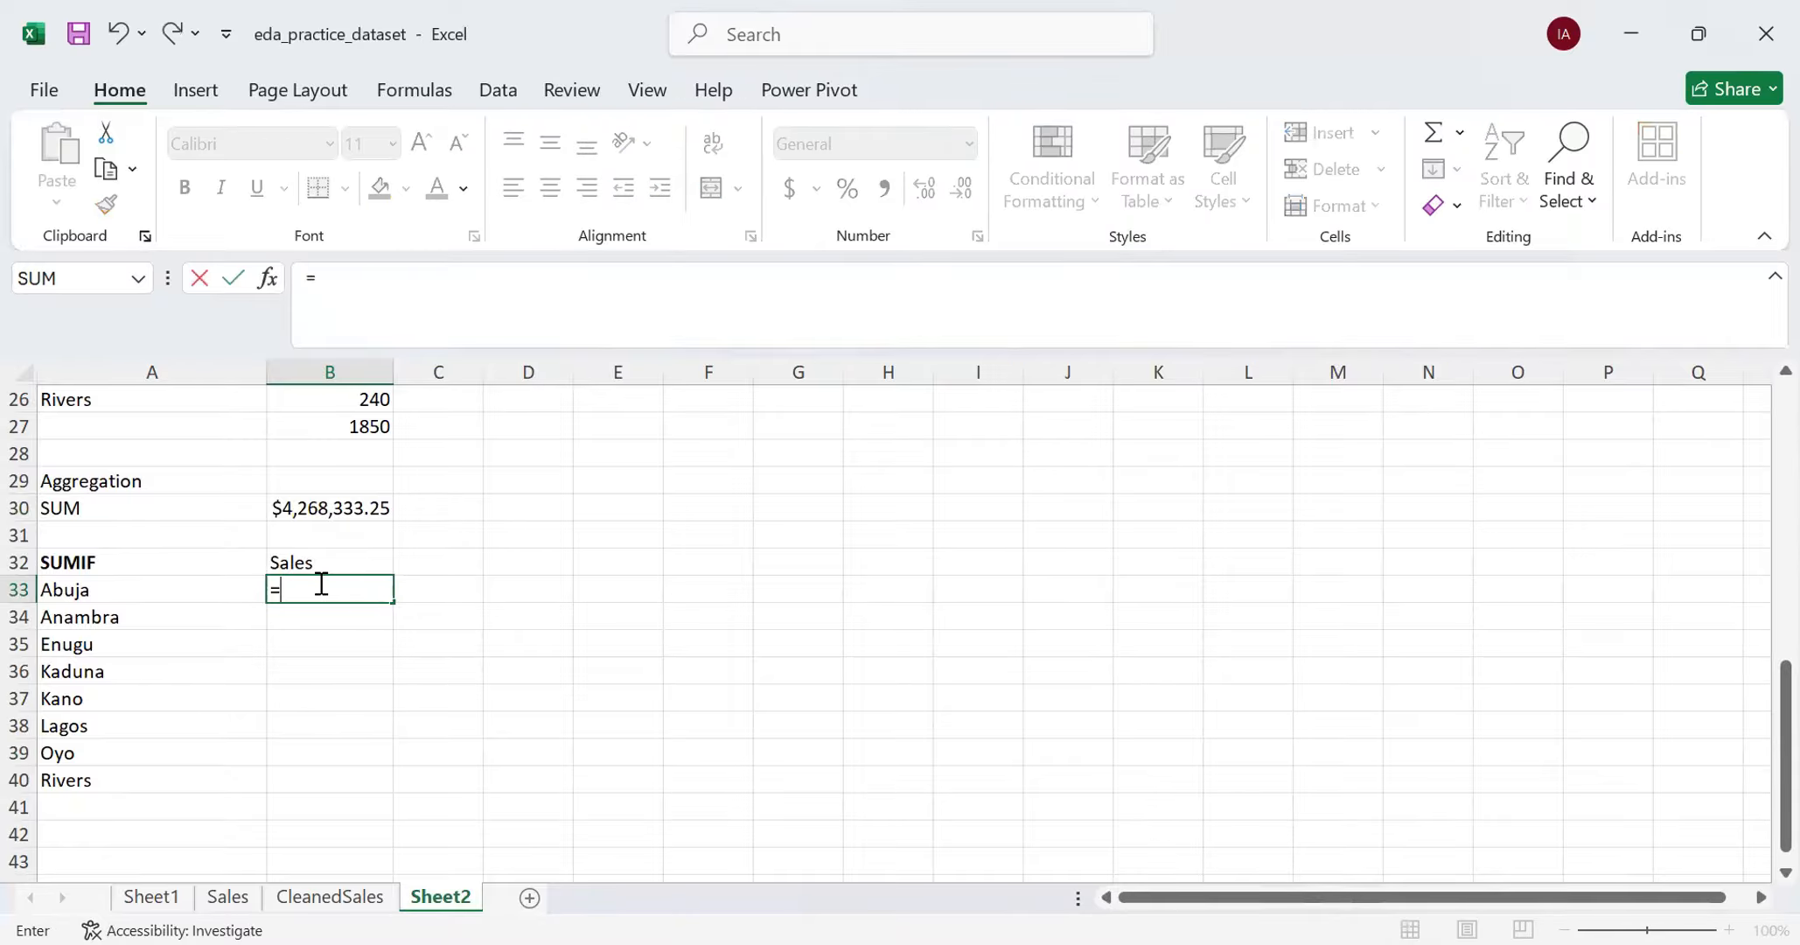
{"action": "type", "text": "SUM"}
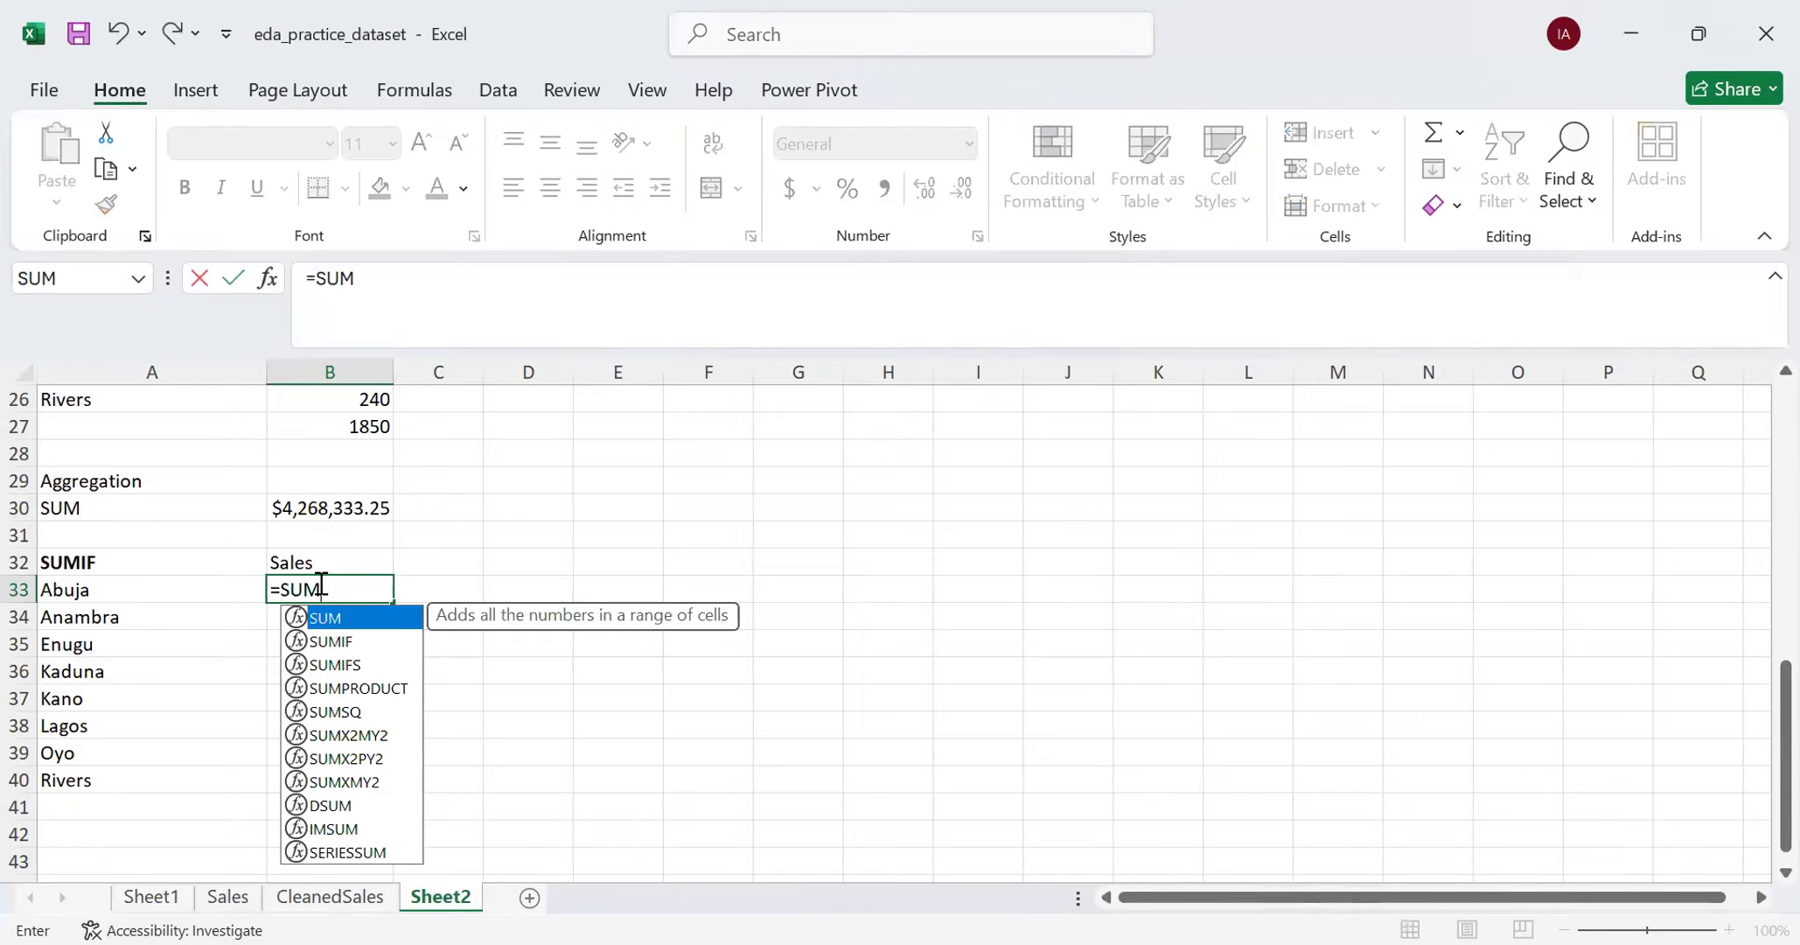
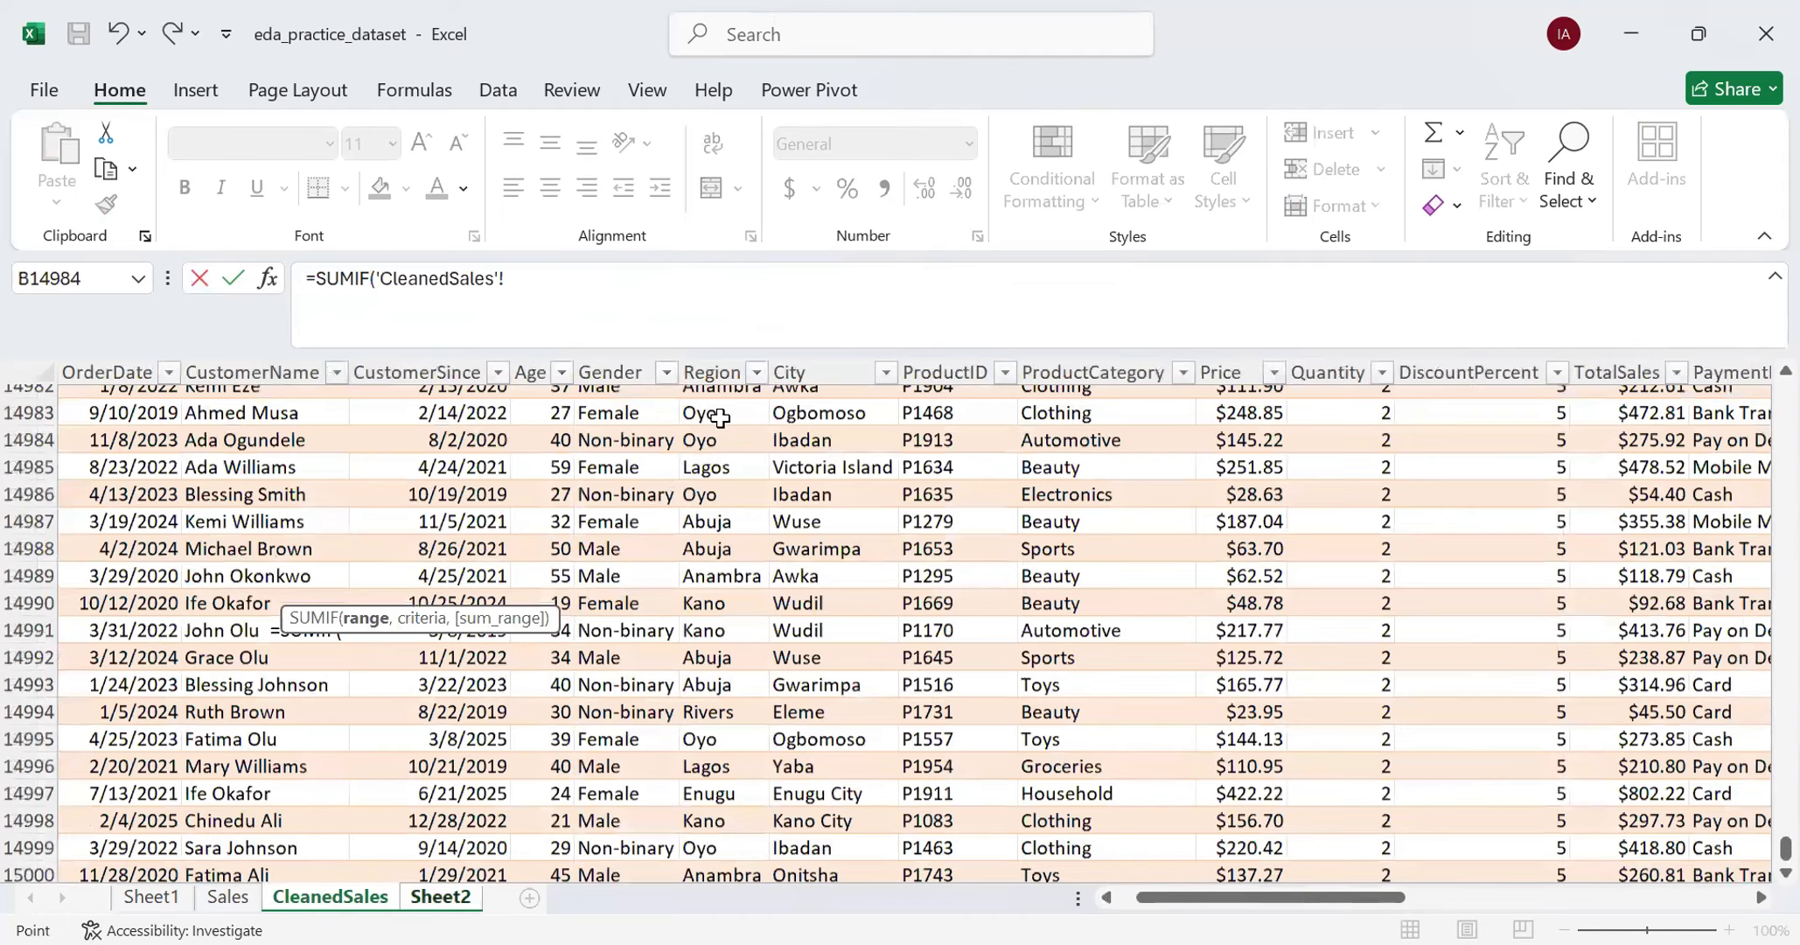
- Set the SUMIF range to the full CleanedSales Region column and the criterion to "Abuja"
{"action": "scroll", "coordinate": [753, 414], "scroll_direction": "up", "scroll_amount": 9}
{"action": "left_click_drag", "start_coordinate": [1785, 846], "coordinate": [1761, 372]}
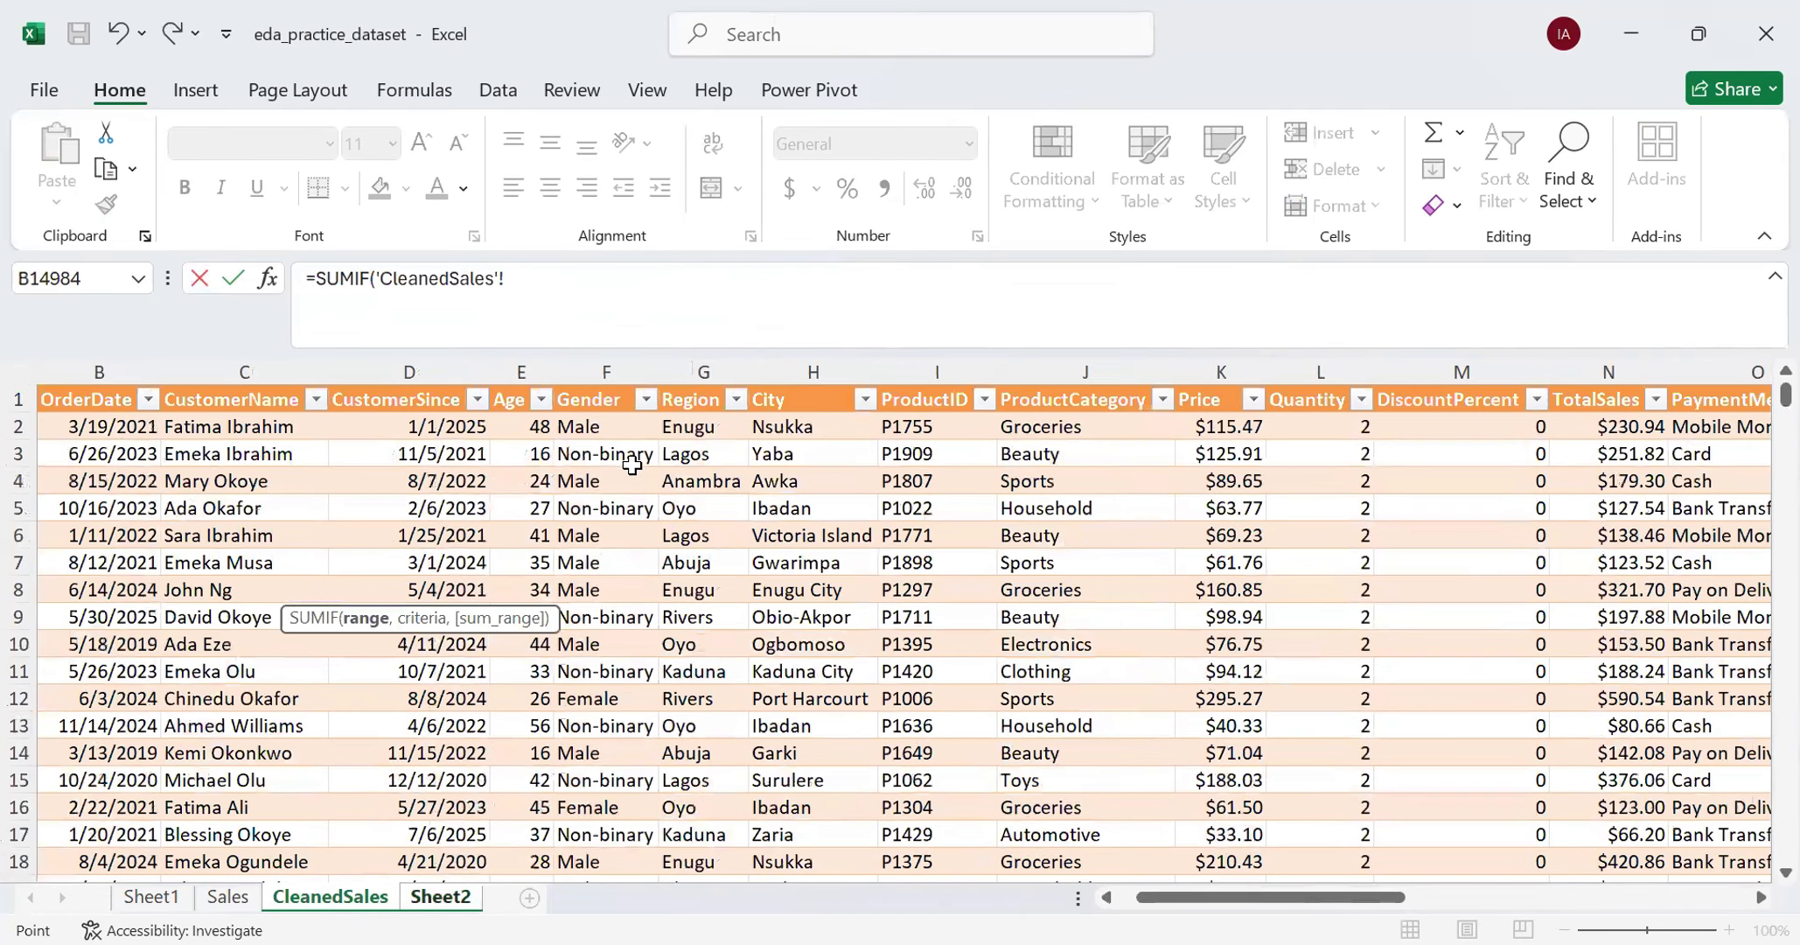
{"action": "left_click", "coordinate": [675, 428]}
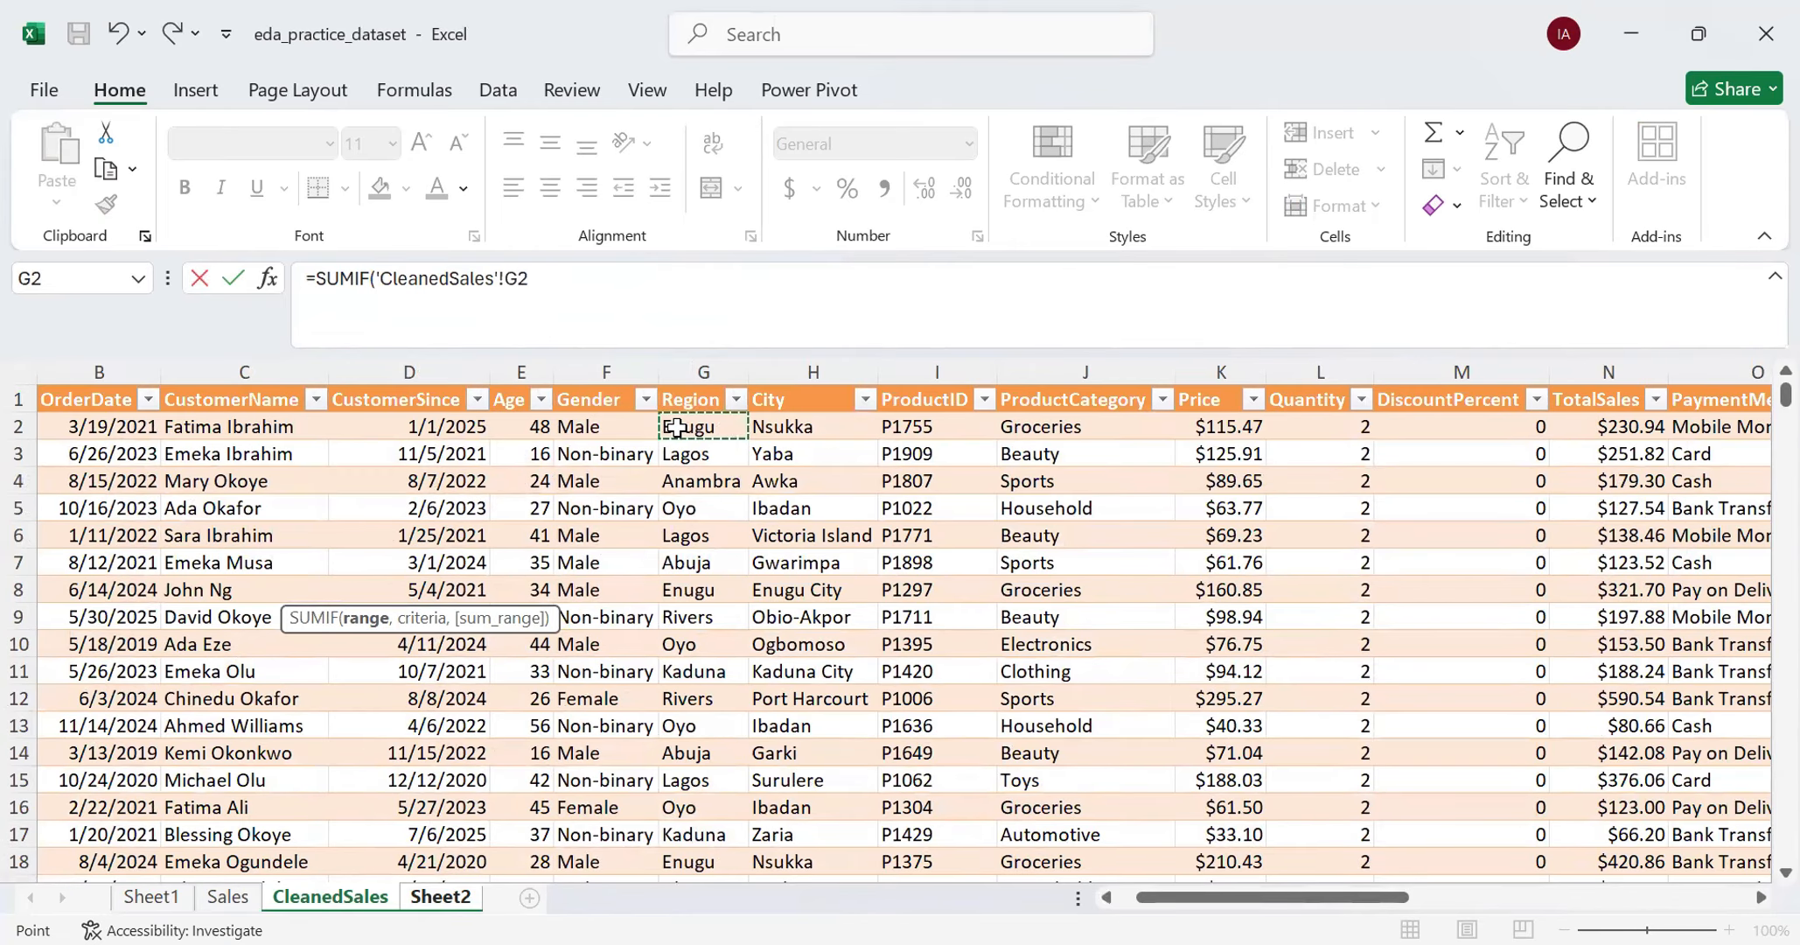
{"action": "key", "text": "ctrl+shift+Down"}
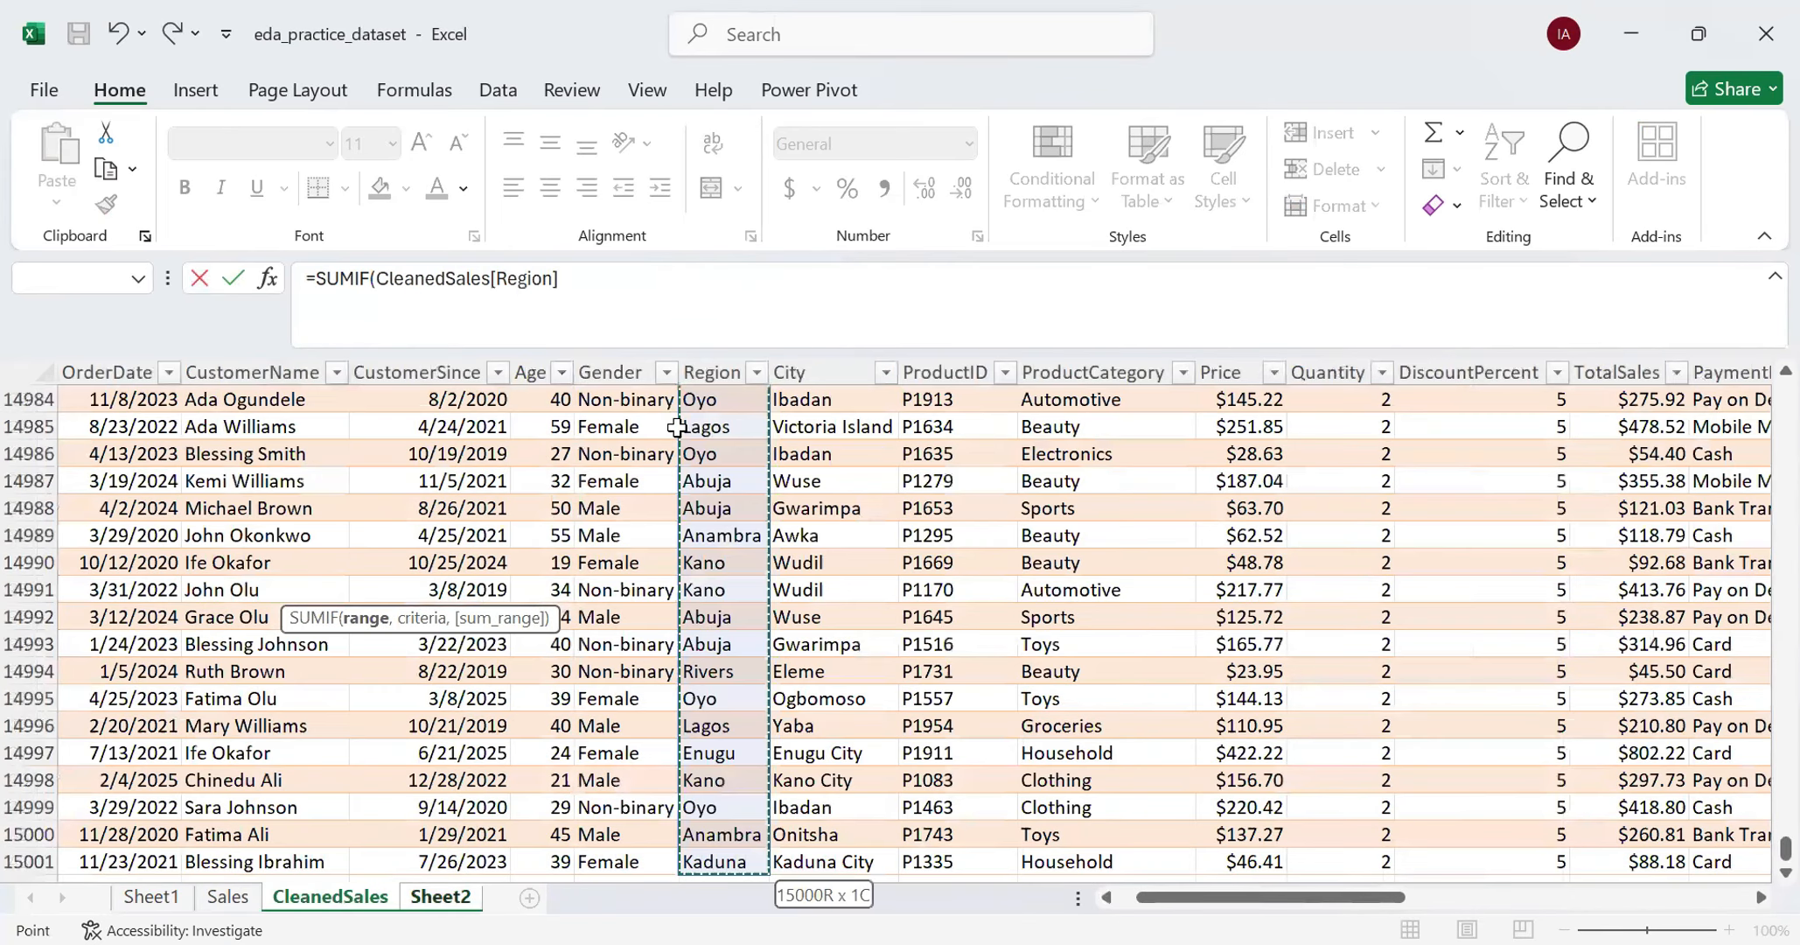
{"action": "left_click", "coordinate": [589, 279]}
{"action": "type", "text": ","}
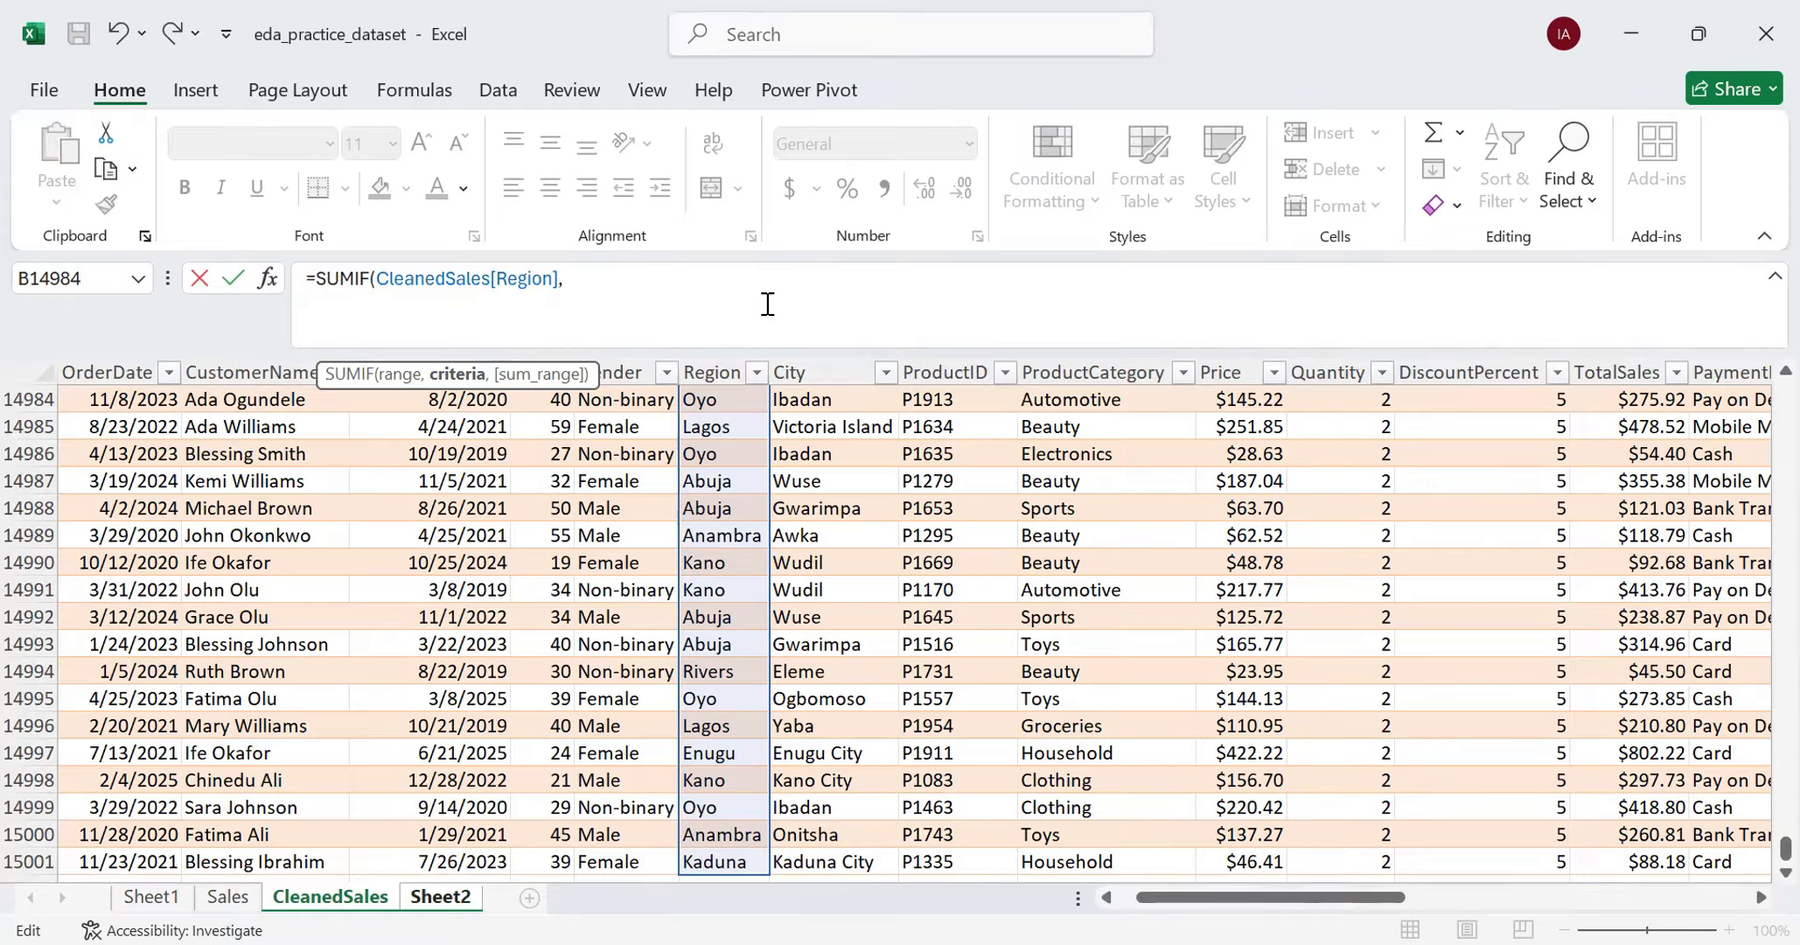
{"action": "type", "text": "\"Abuja\","}
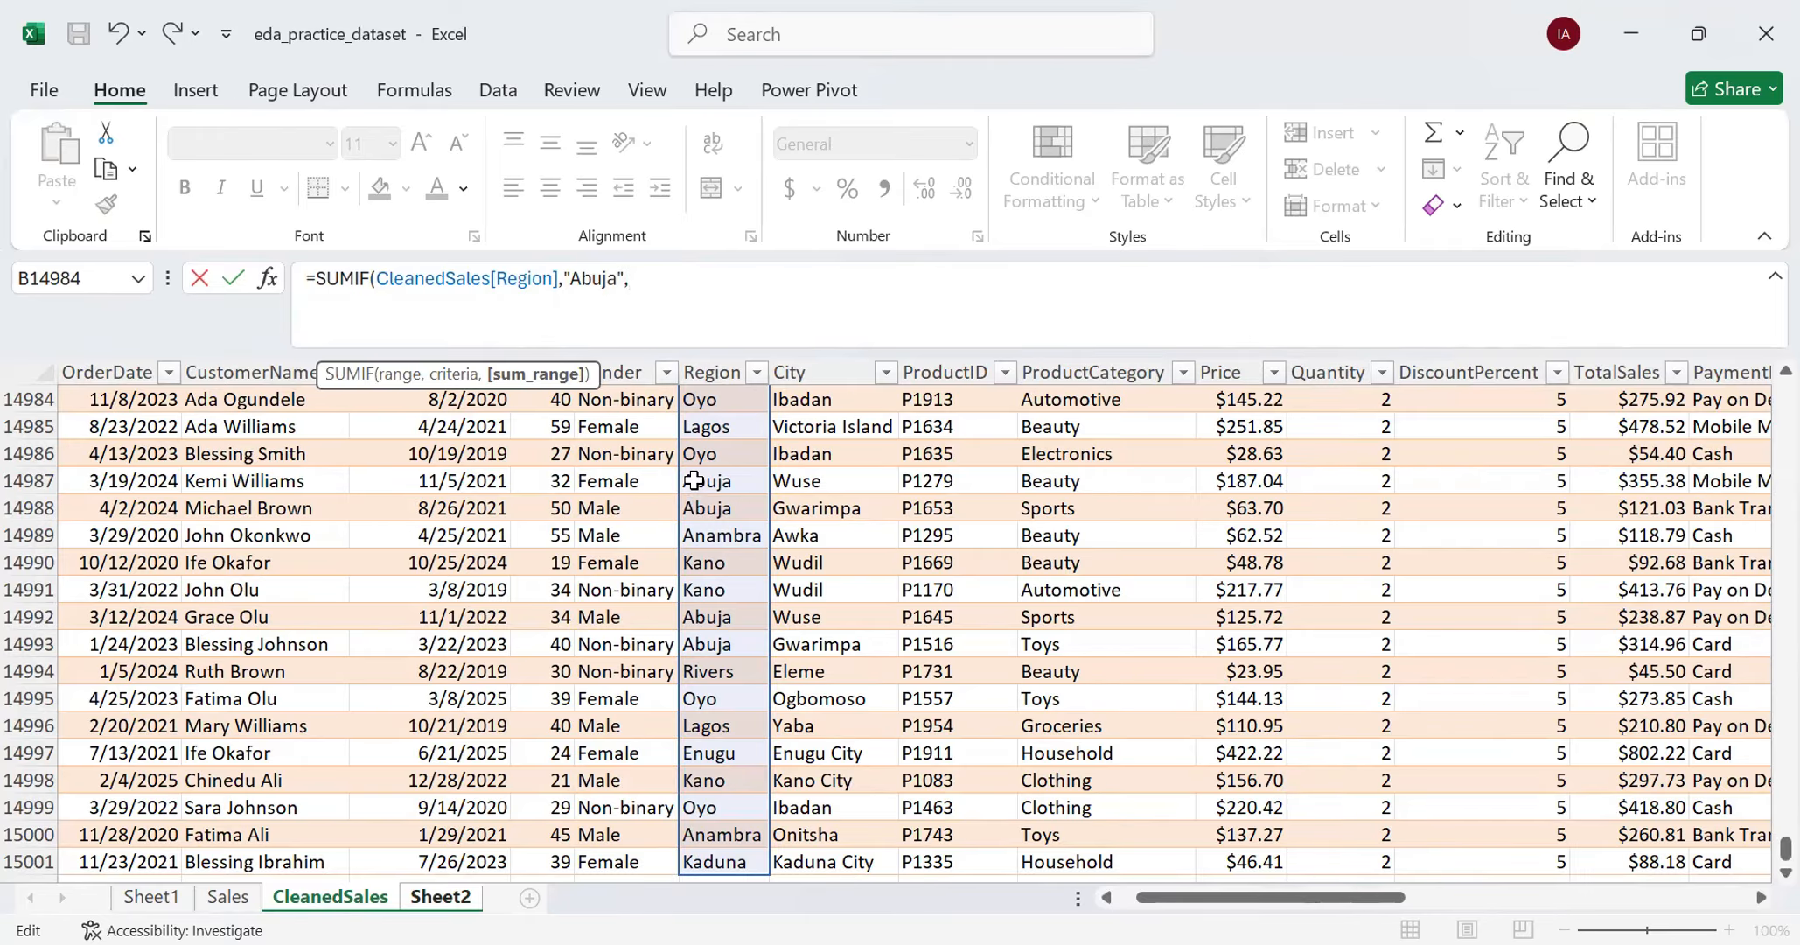
- Add the full CleanedSales TotalSales column as the sum range and complete the SUMIF formula for Abuja
{"action": "left_click_drag", "start_coordinate": [1264, 900], "coordinate": [1472, 900]}
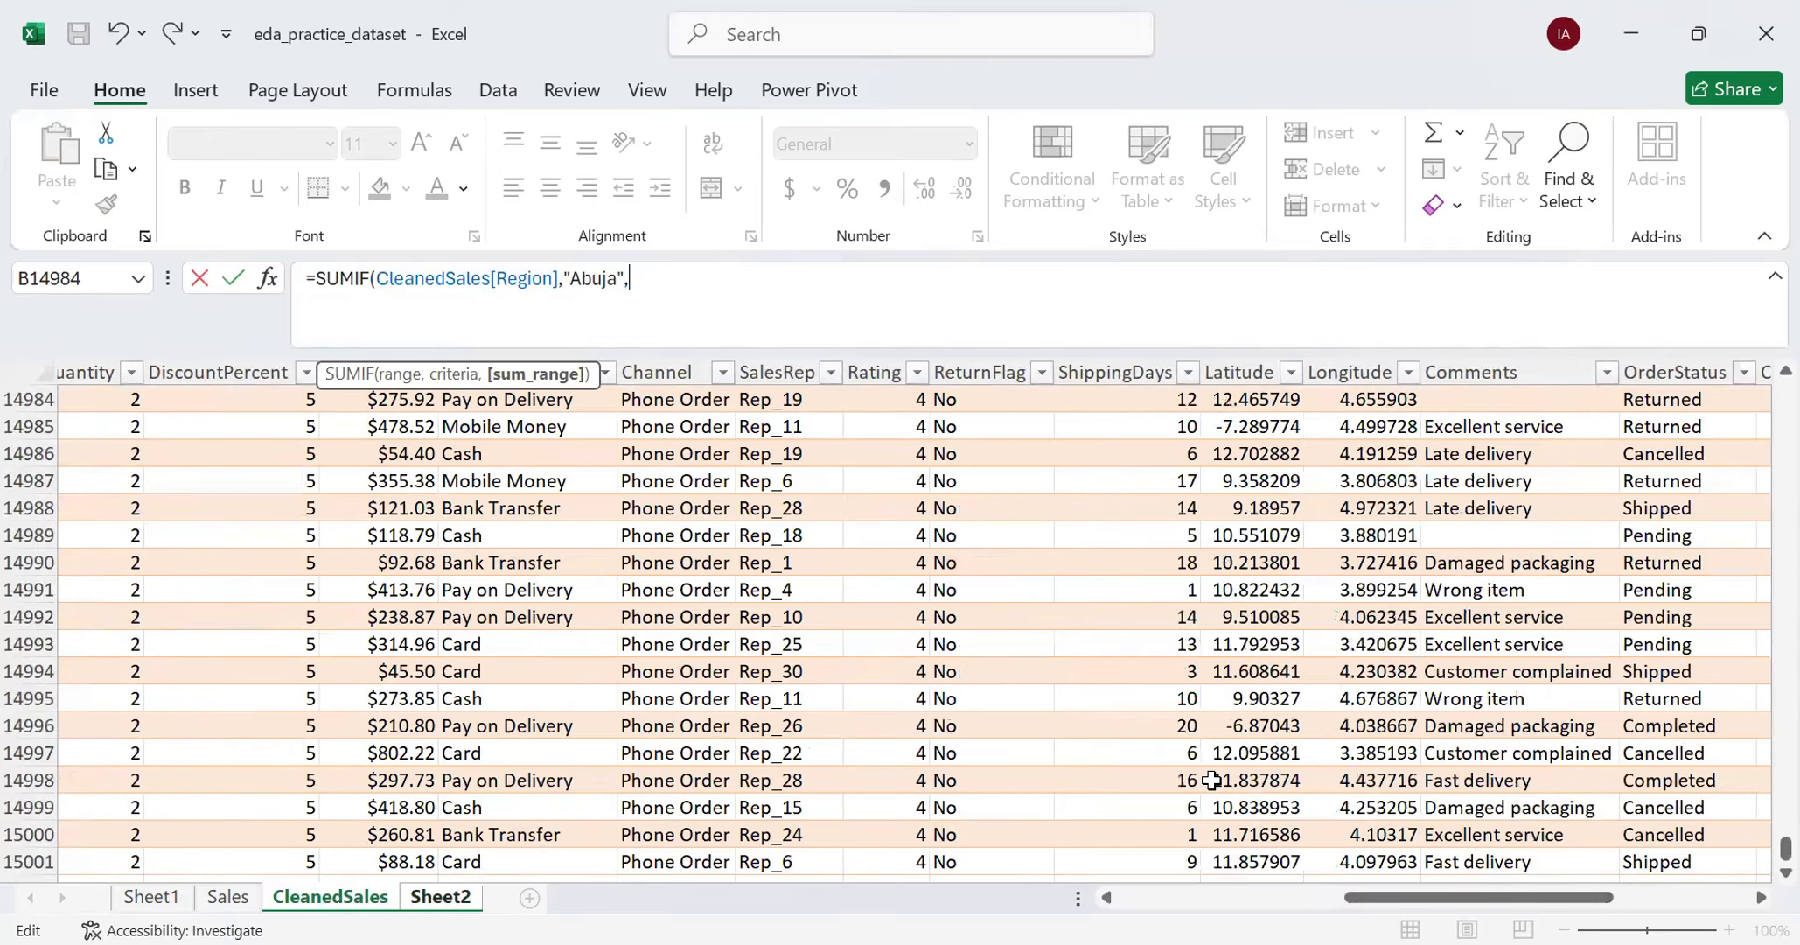
{"action": "scroll", "coordinate": [851, 785], "scroll_direction": "up", "scroll_amount": 3}
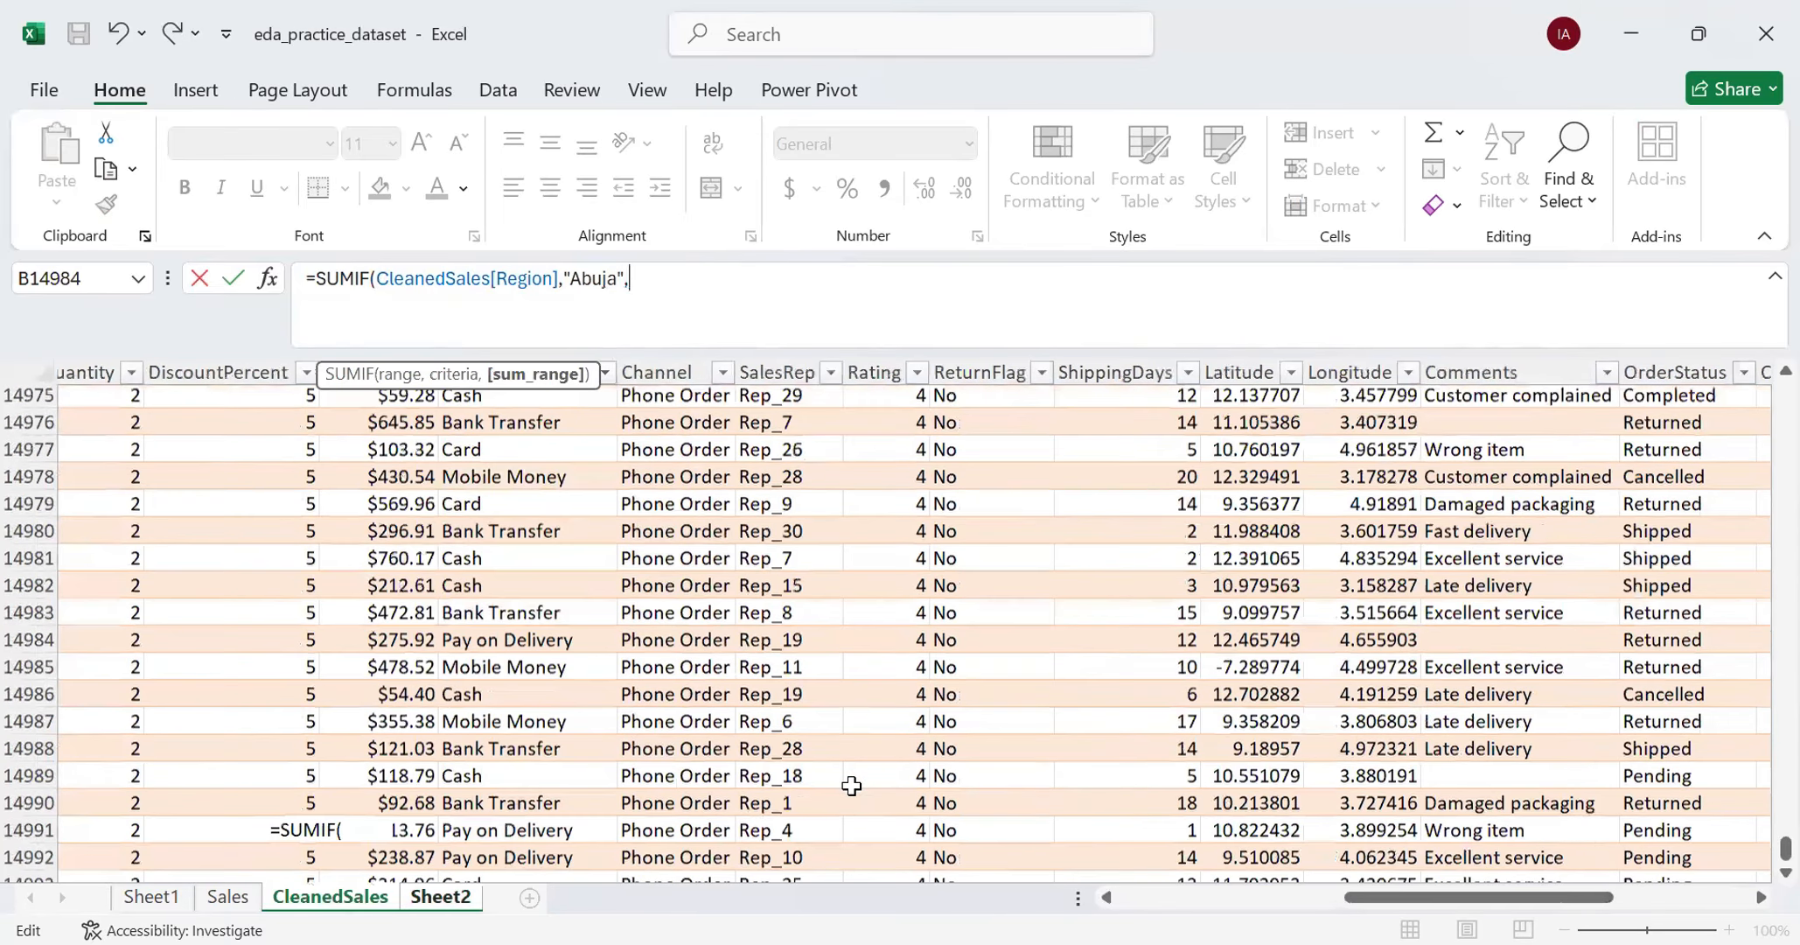
{"action": "scroll", "coordinate": [851, 786], "scroll_direction": "up", "scroll_amount": 1}
{"action": "left_click_drag", "start_coordinate": [1376, 900], "coordinate": [1322, 900]}
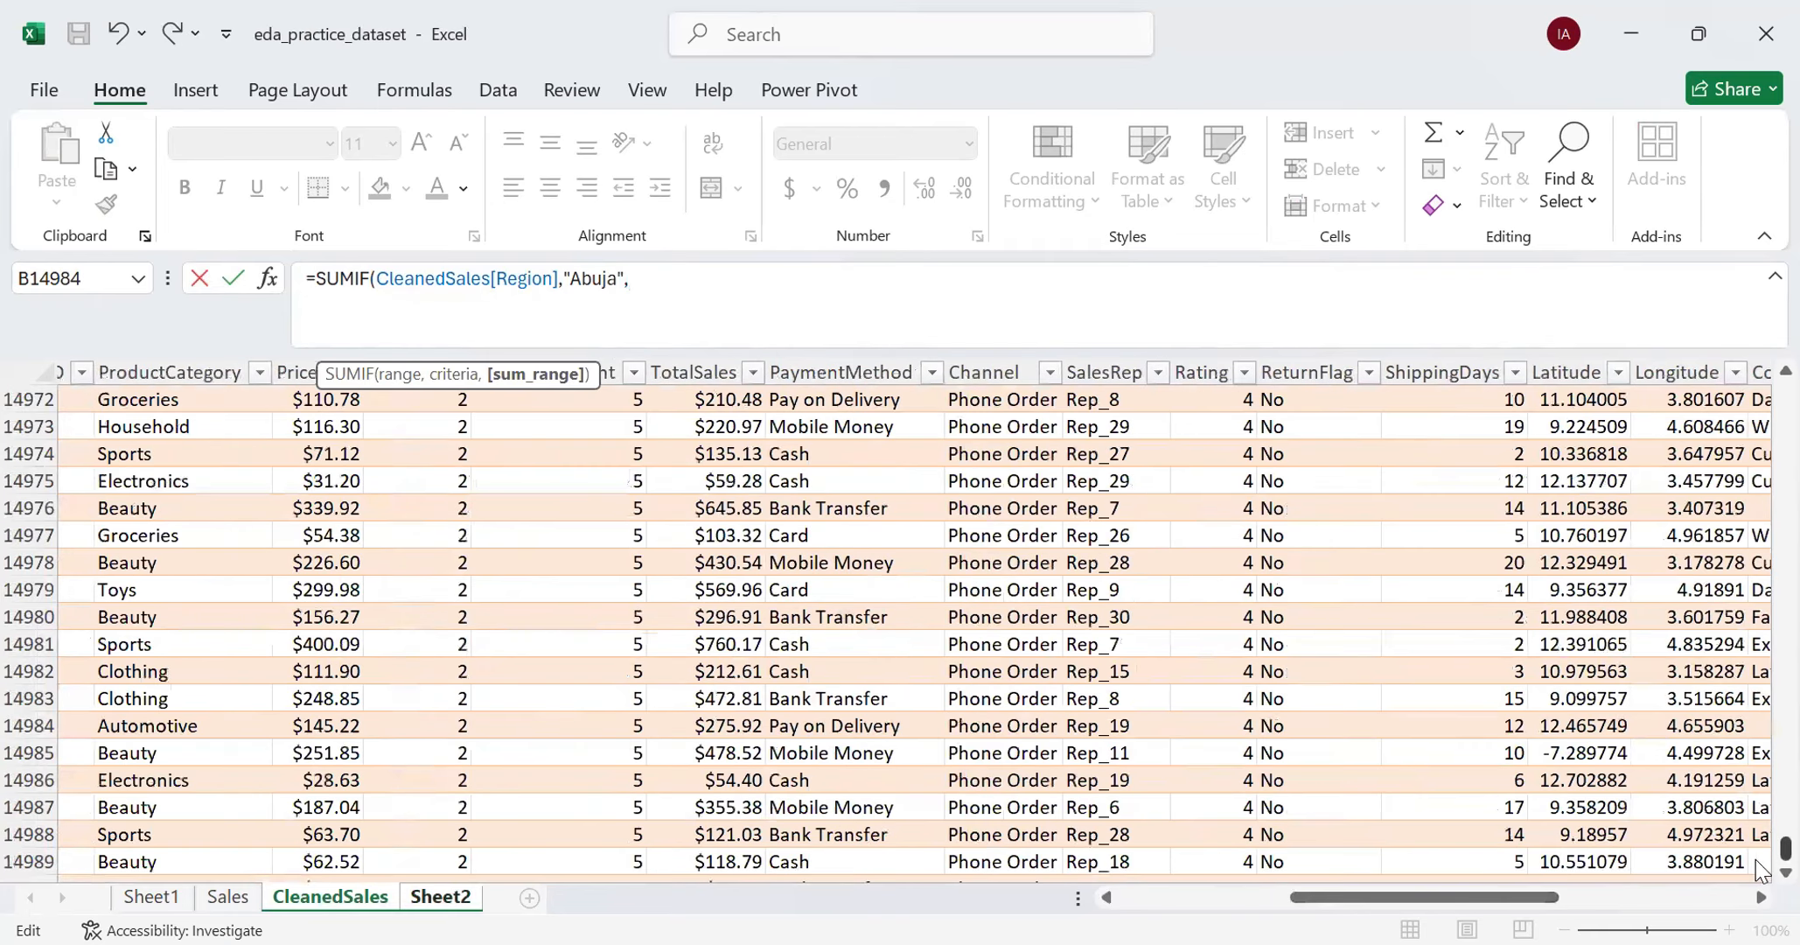
{"action": "left_click_drag", "start_coordinate": [1782, 850], "coordinate": [704, 427]}
{"action": "left_click", "coordinate": [704, 427]}
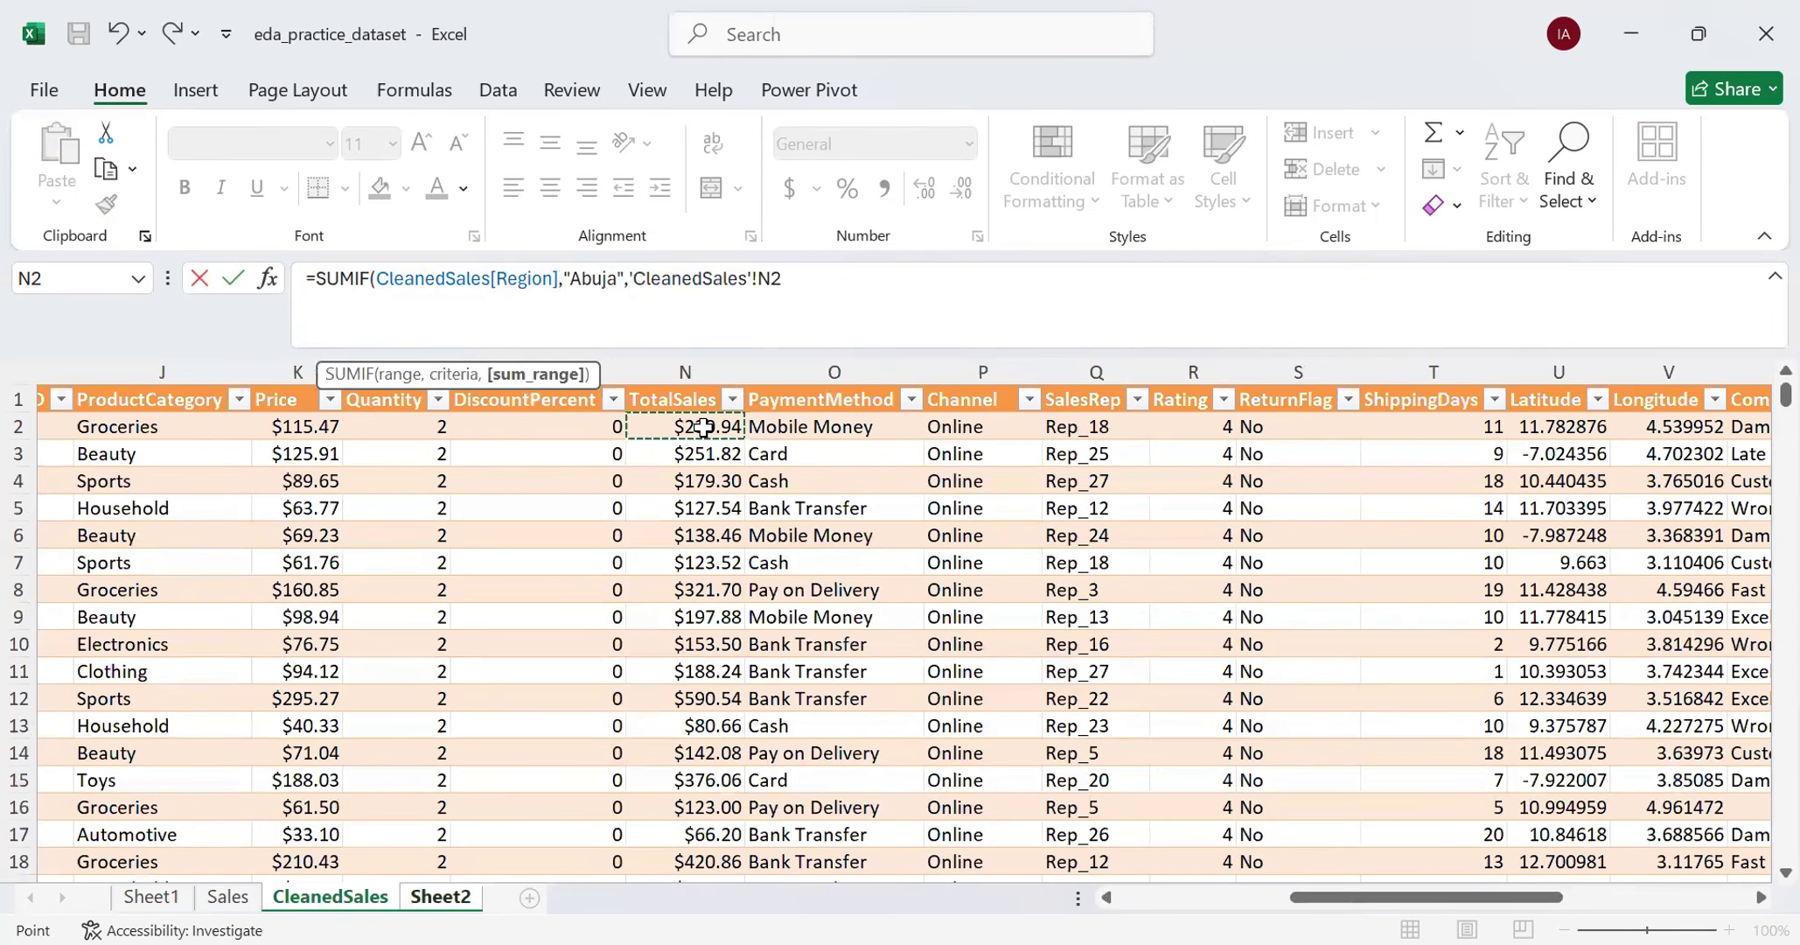
{"action": "key", "text": "ctrl+shift+Down"}
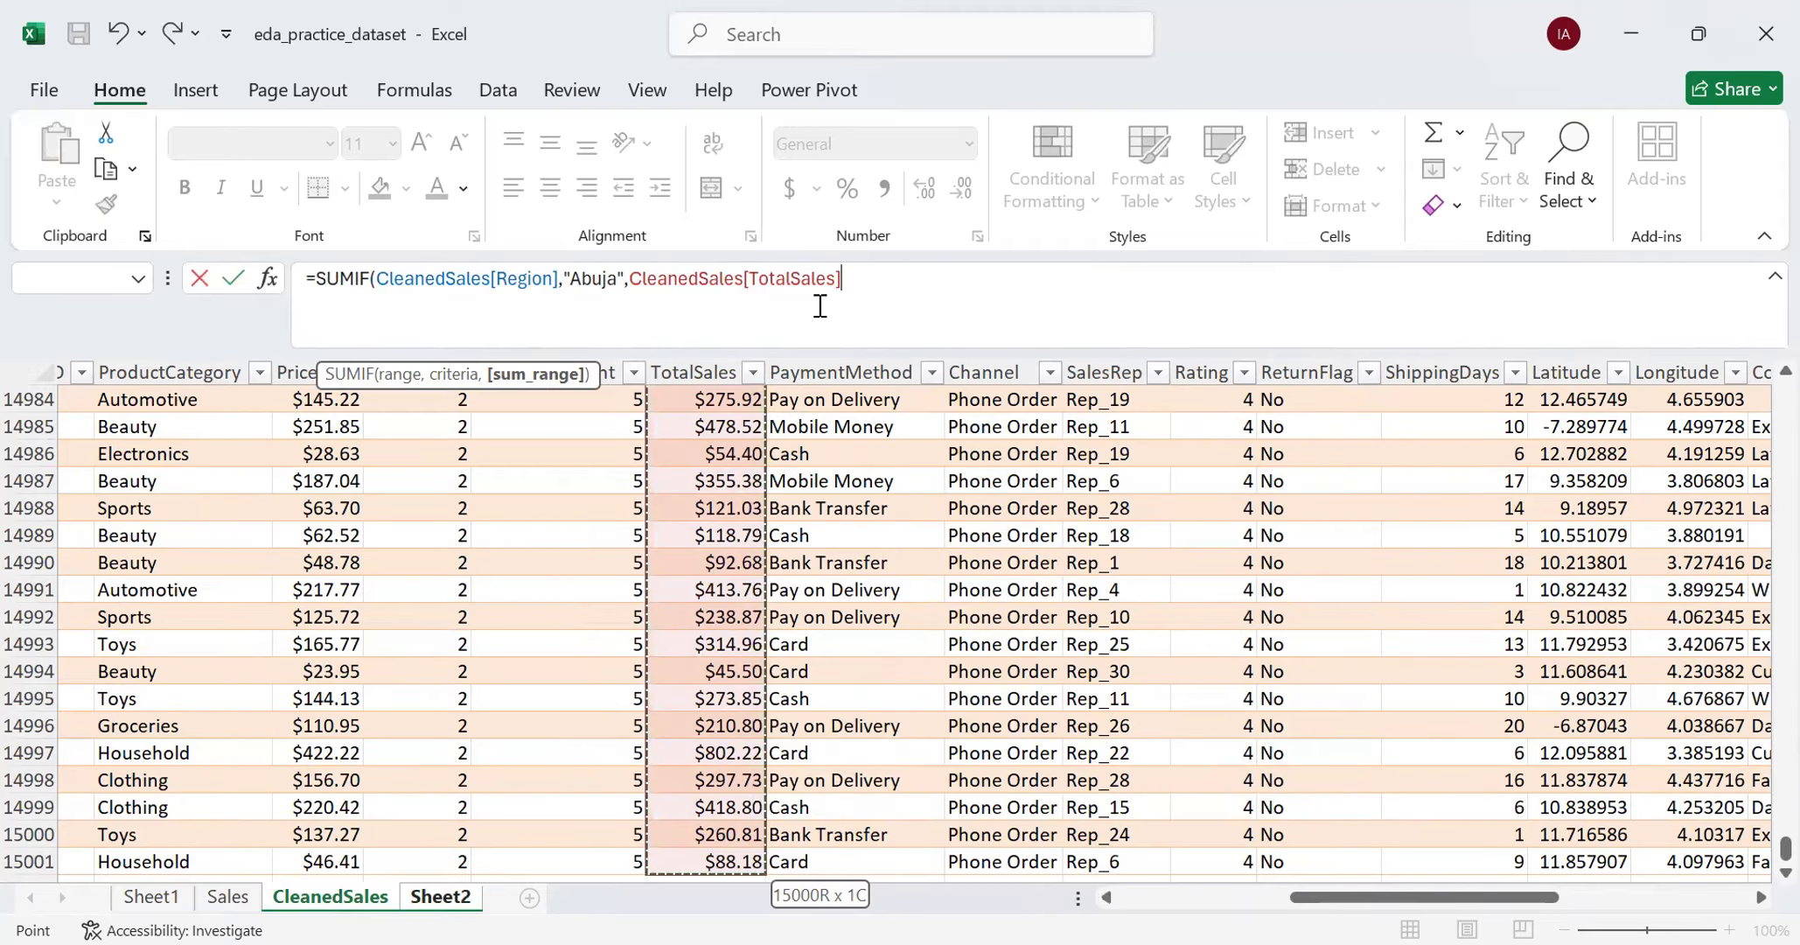
{"action": "type", "text": ")"}
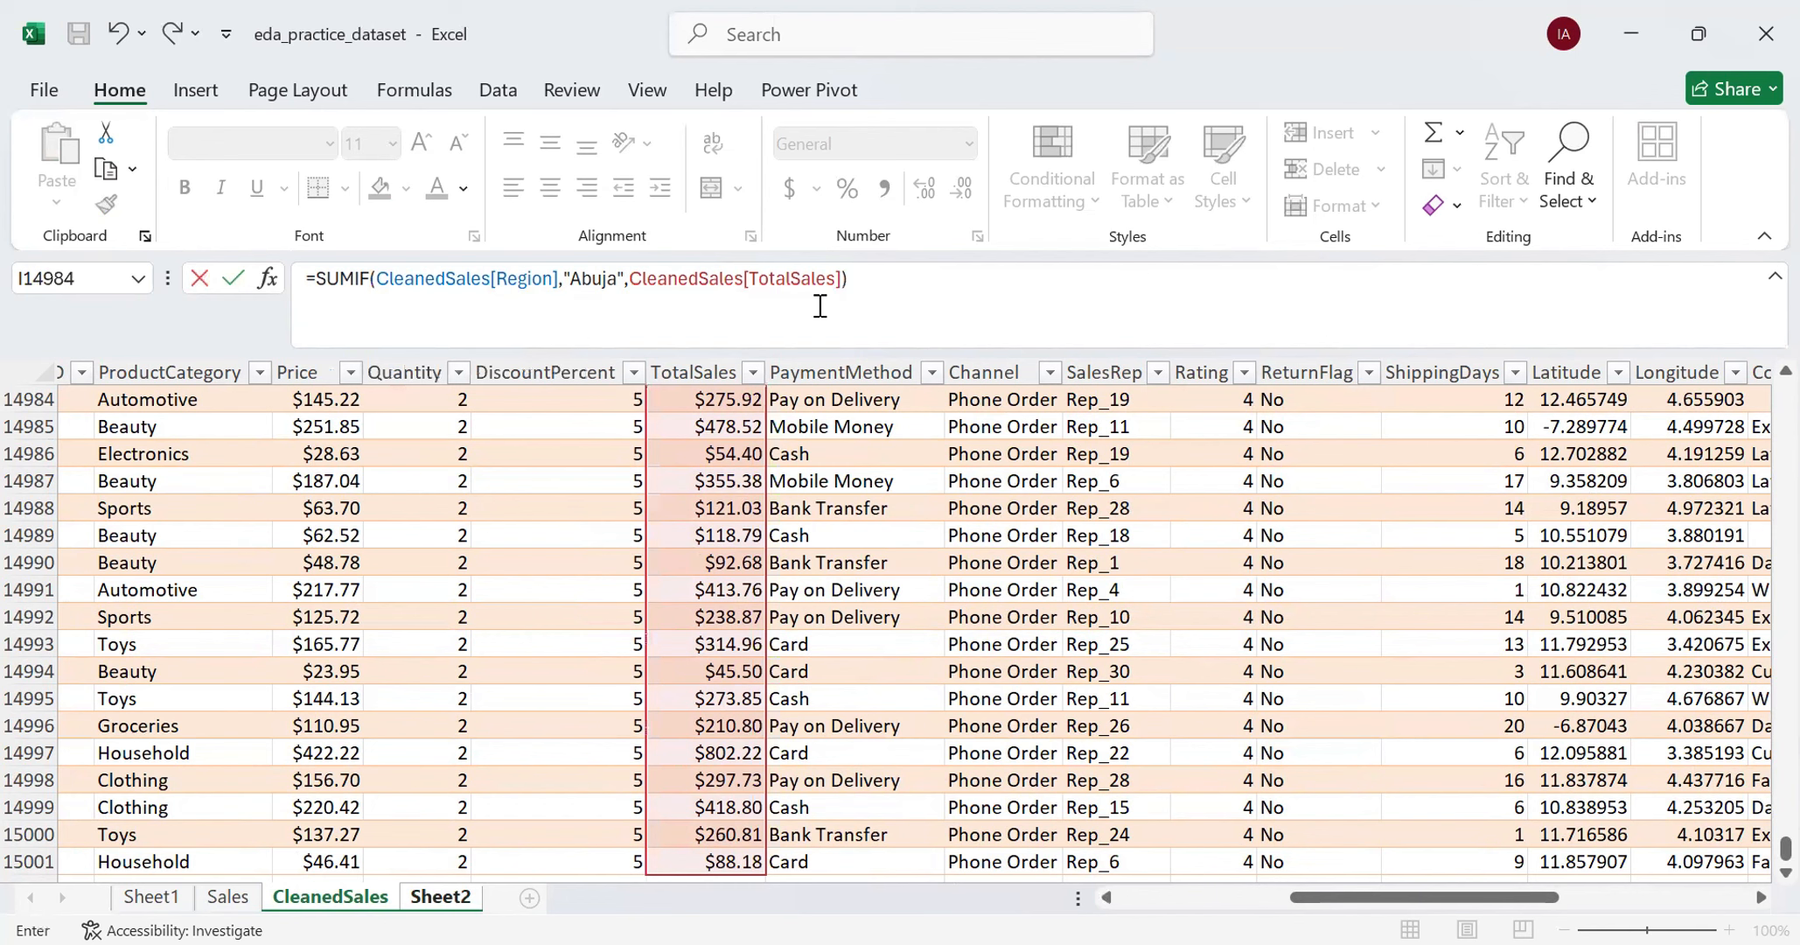
{"action": "key", "text": "Return"}
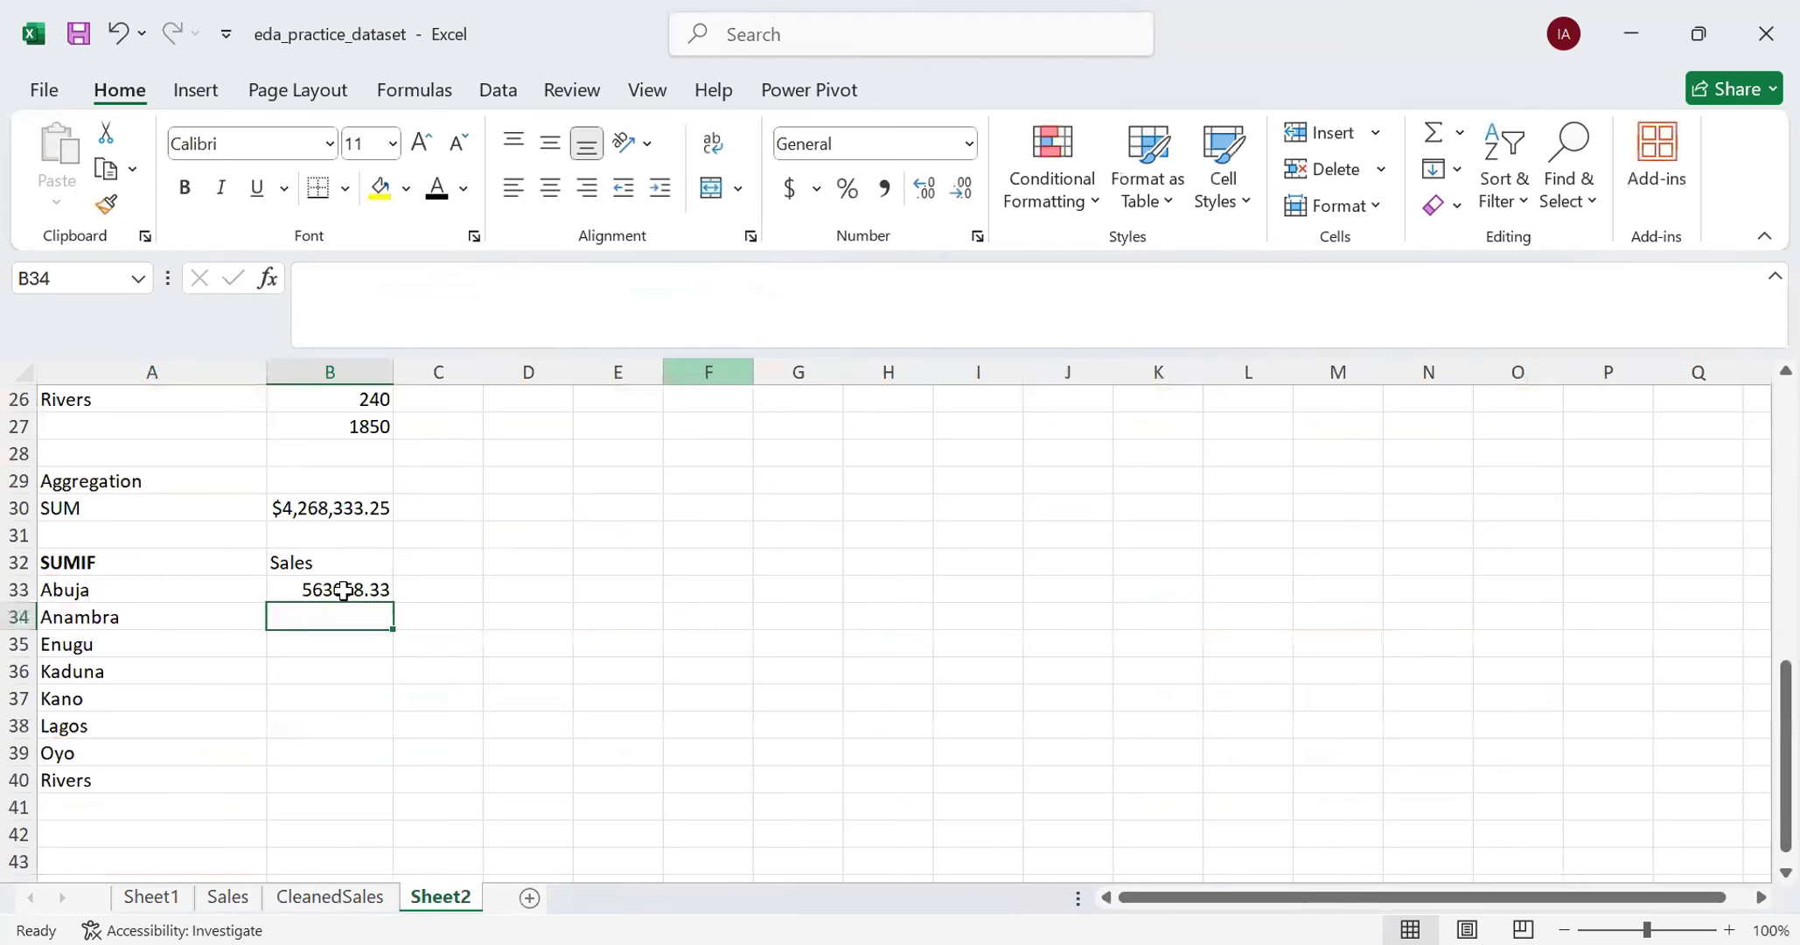
- Replace the "Abuja" text criterion in B33's SUMIF formula with a reference to cell A33
{"action": "left_click", "coordinate": [343, 591]}
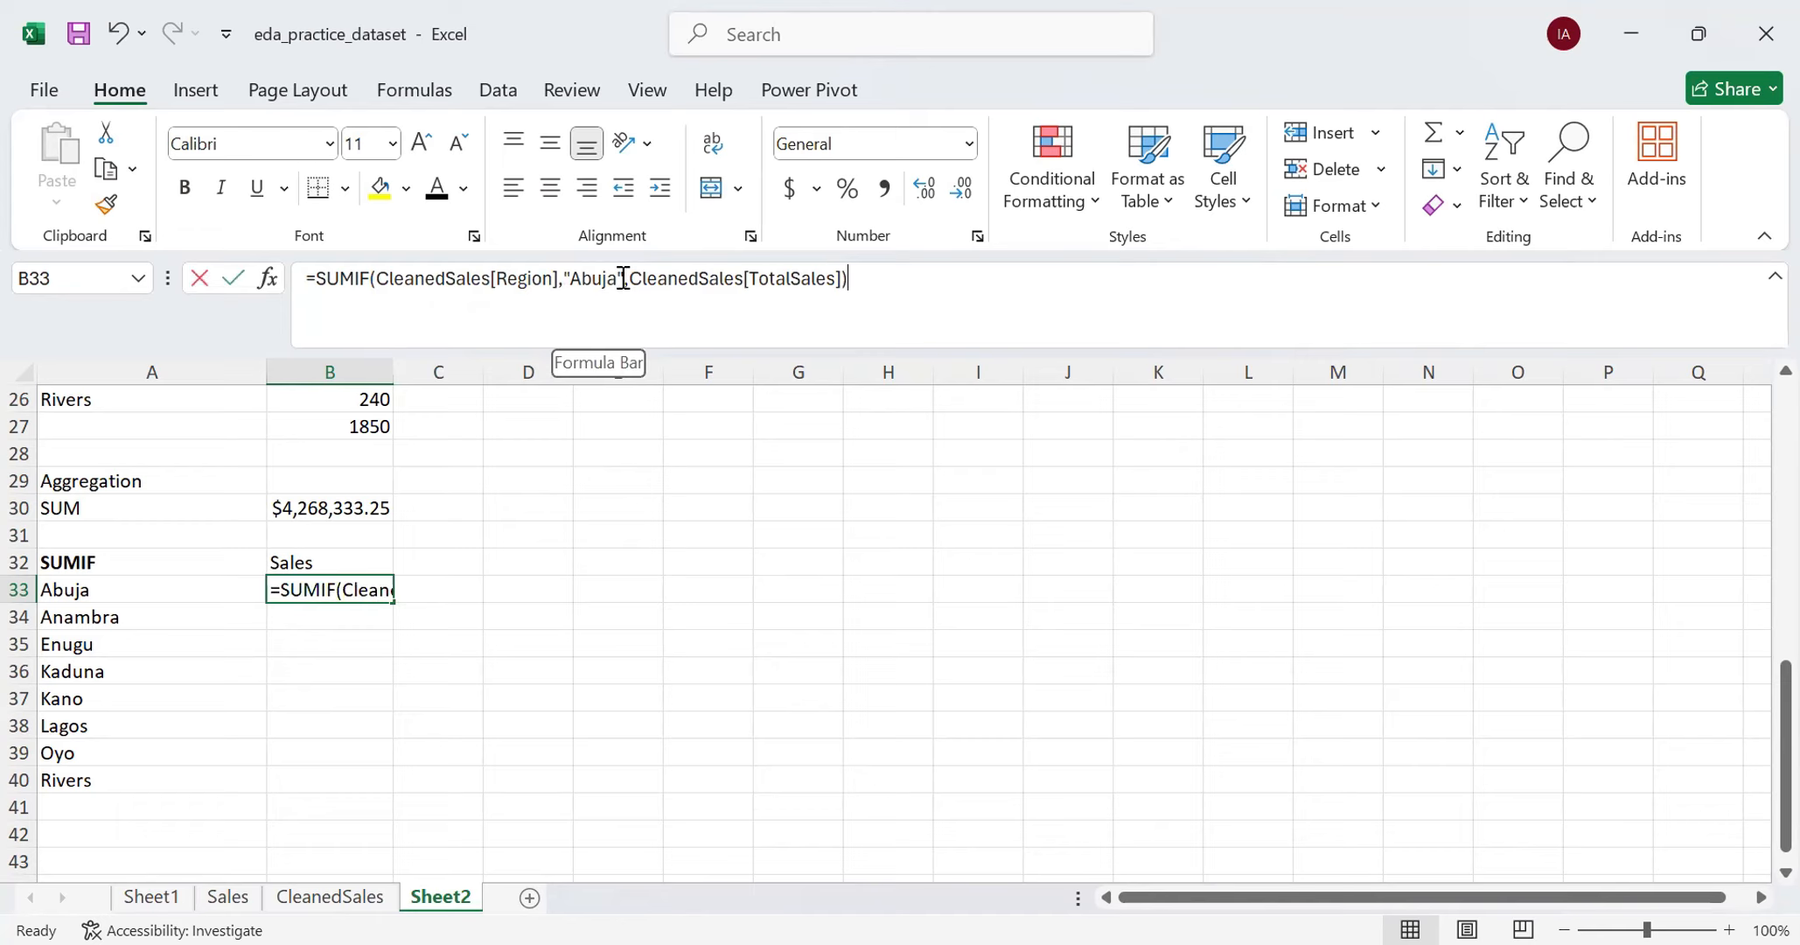
{"action": "left_click", "coordinate": [623, 278]}
{"action": "key", "text": "BackSpace"}
{"action": "key", "text": "BackSpace"}
{"action": "key", "text": "BackSpace"}
{"action": "key", "text": "BackSpace"}
{"action": "key", "text": "BackSpace"}
{"action": "key", "text": "BackSpace"}
{"action": "key", "text": "BackSpace"}
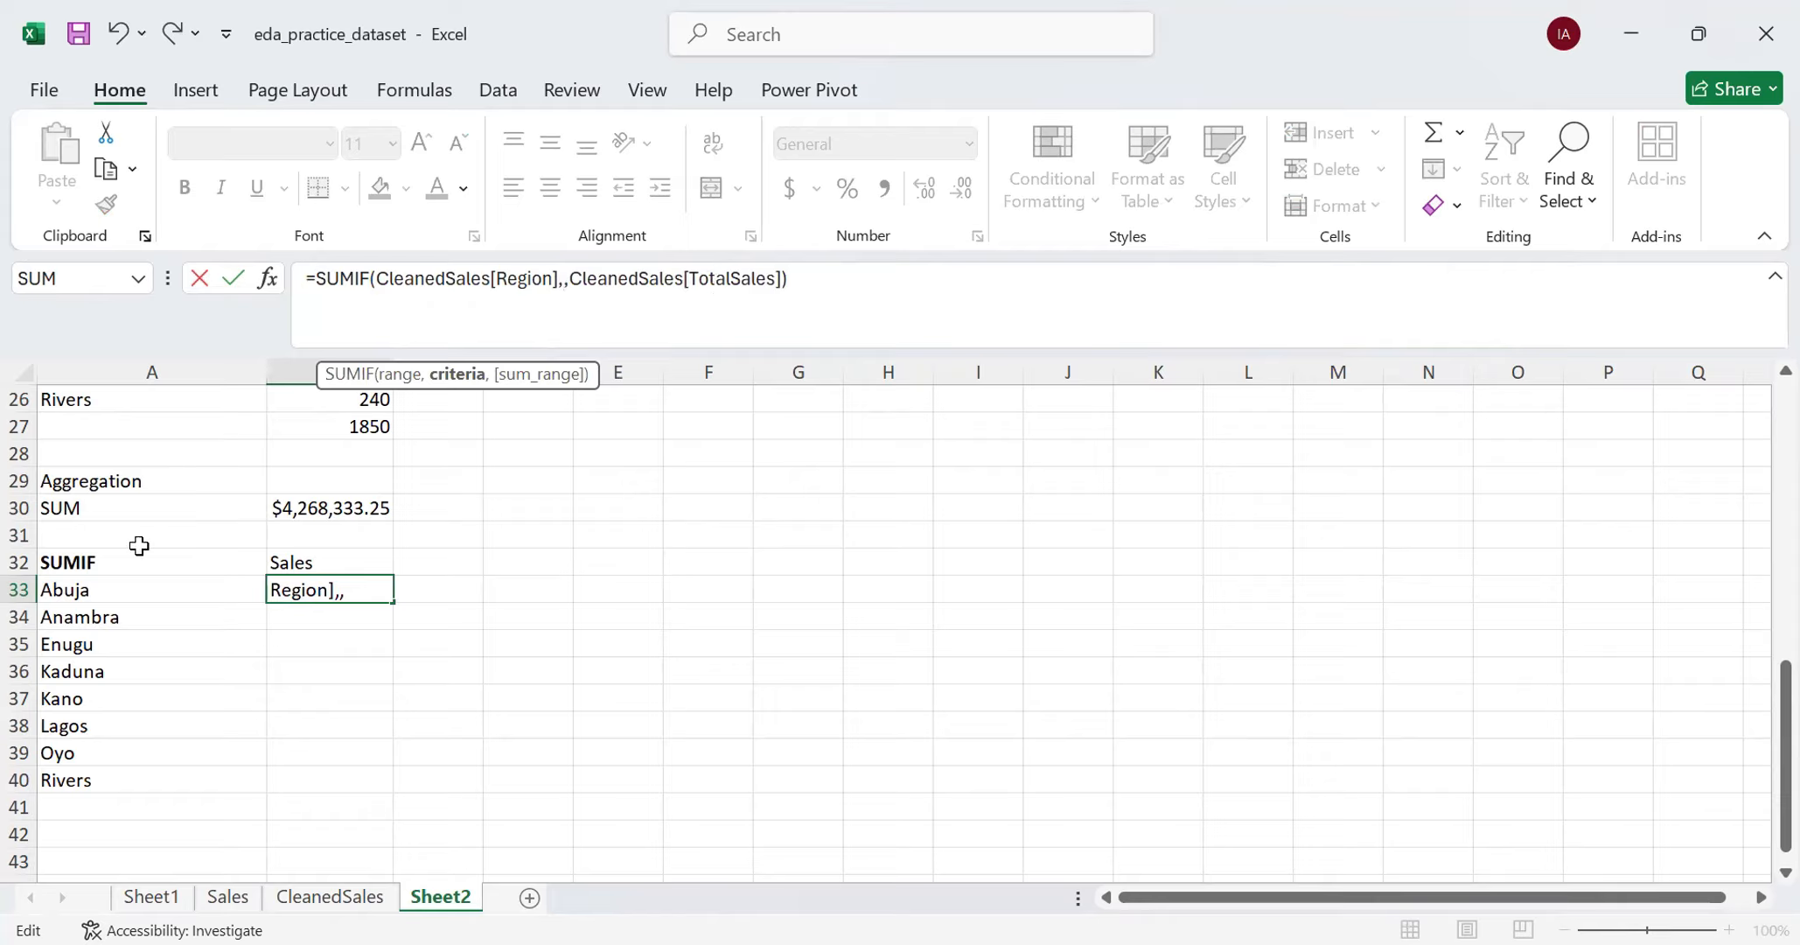
{"action": "left_click", "coordinate": [123, 590]}
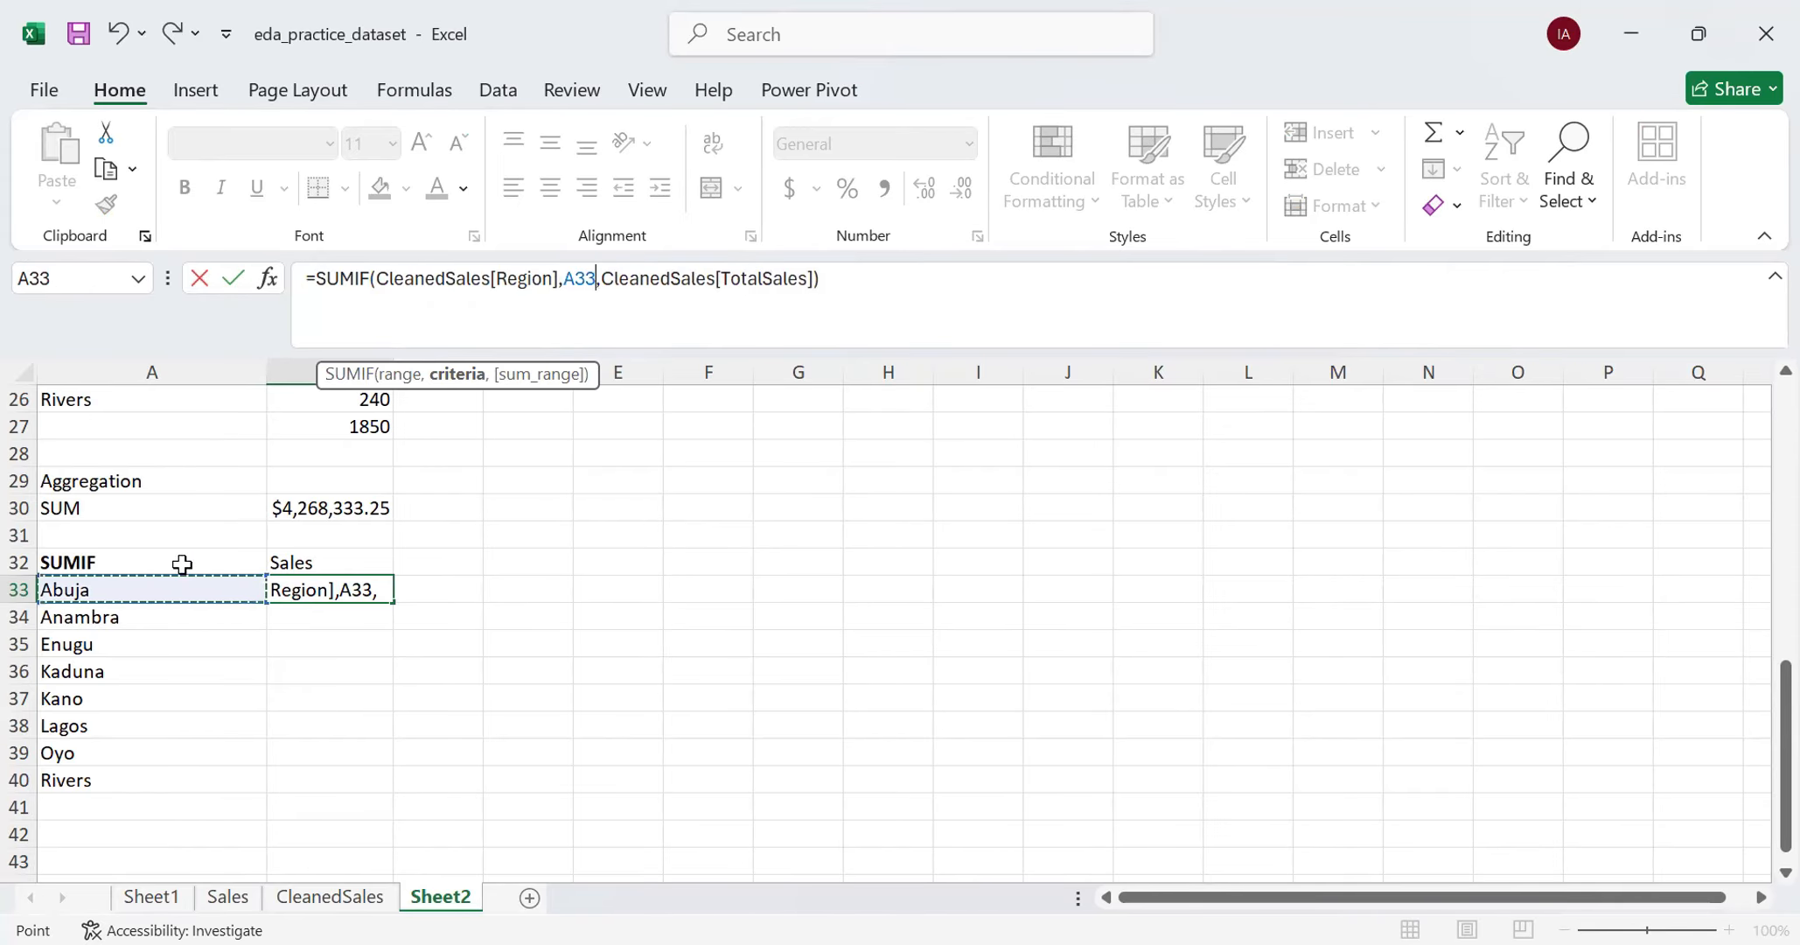
{"action": "key", "text": "Return"}
- Fill the SUMIF formula from B33 down to B40 for all regions and format the results as Currency
{"action": "left_click", "coordinate": [325, 590]}
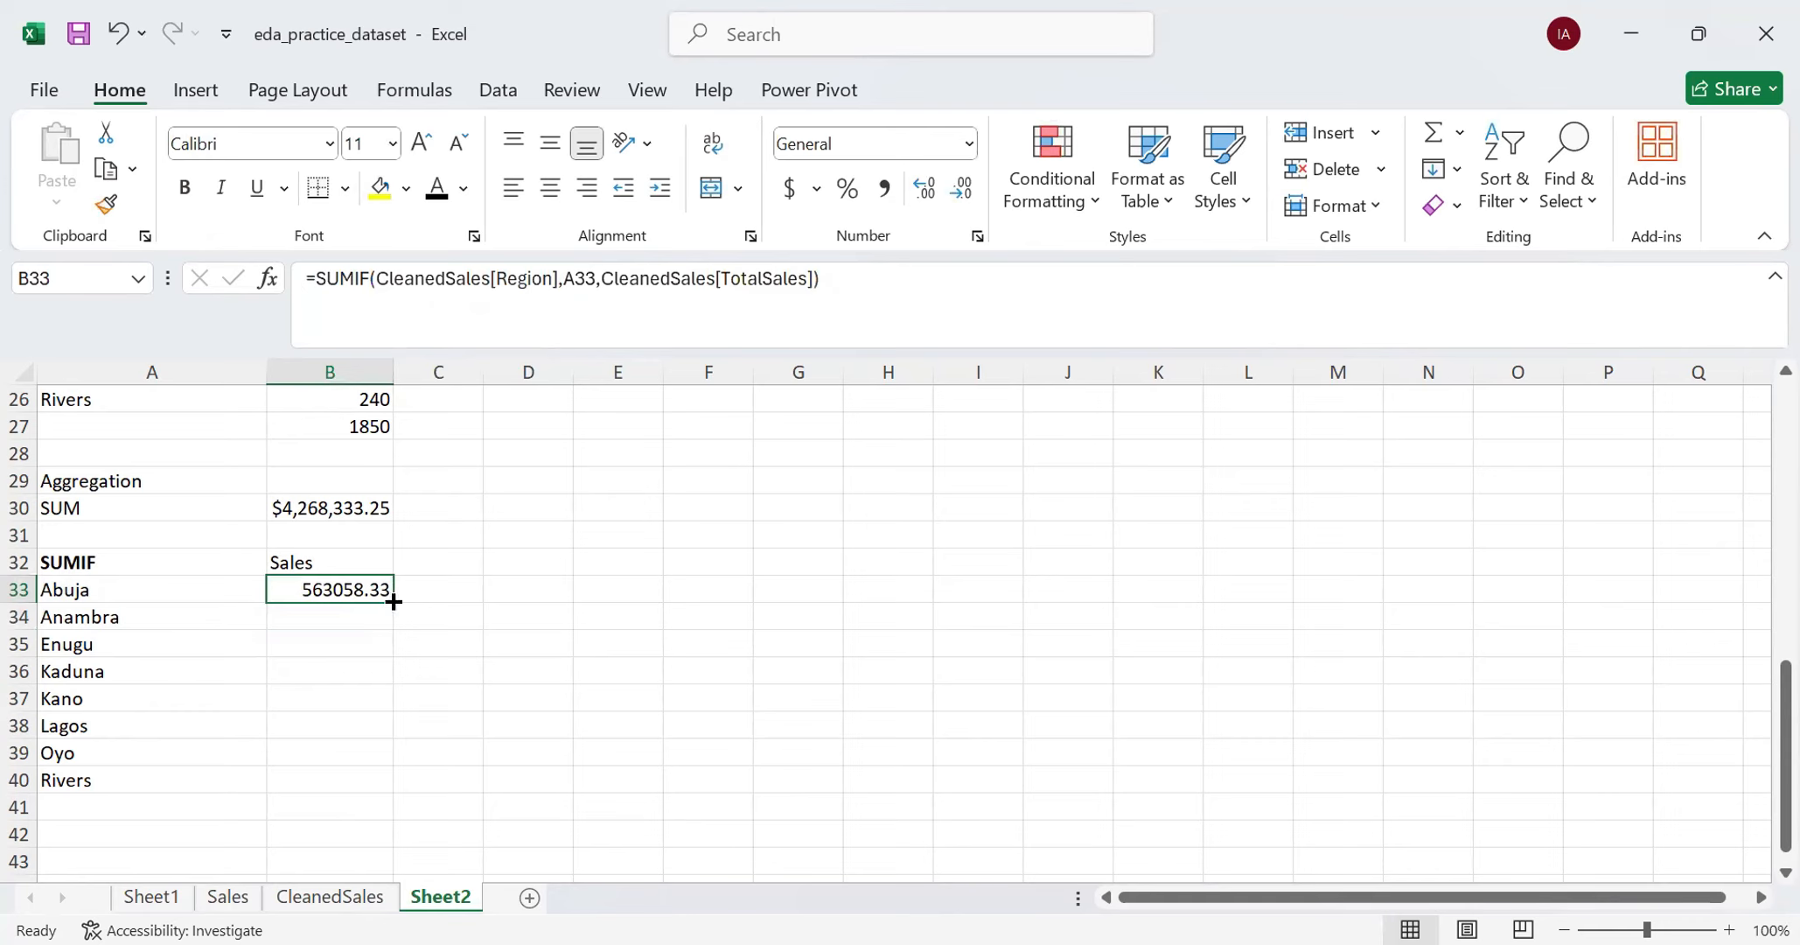
{"action": "double_click", "coordinate": [393, 601]}
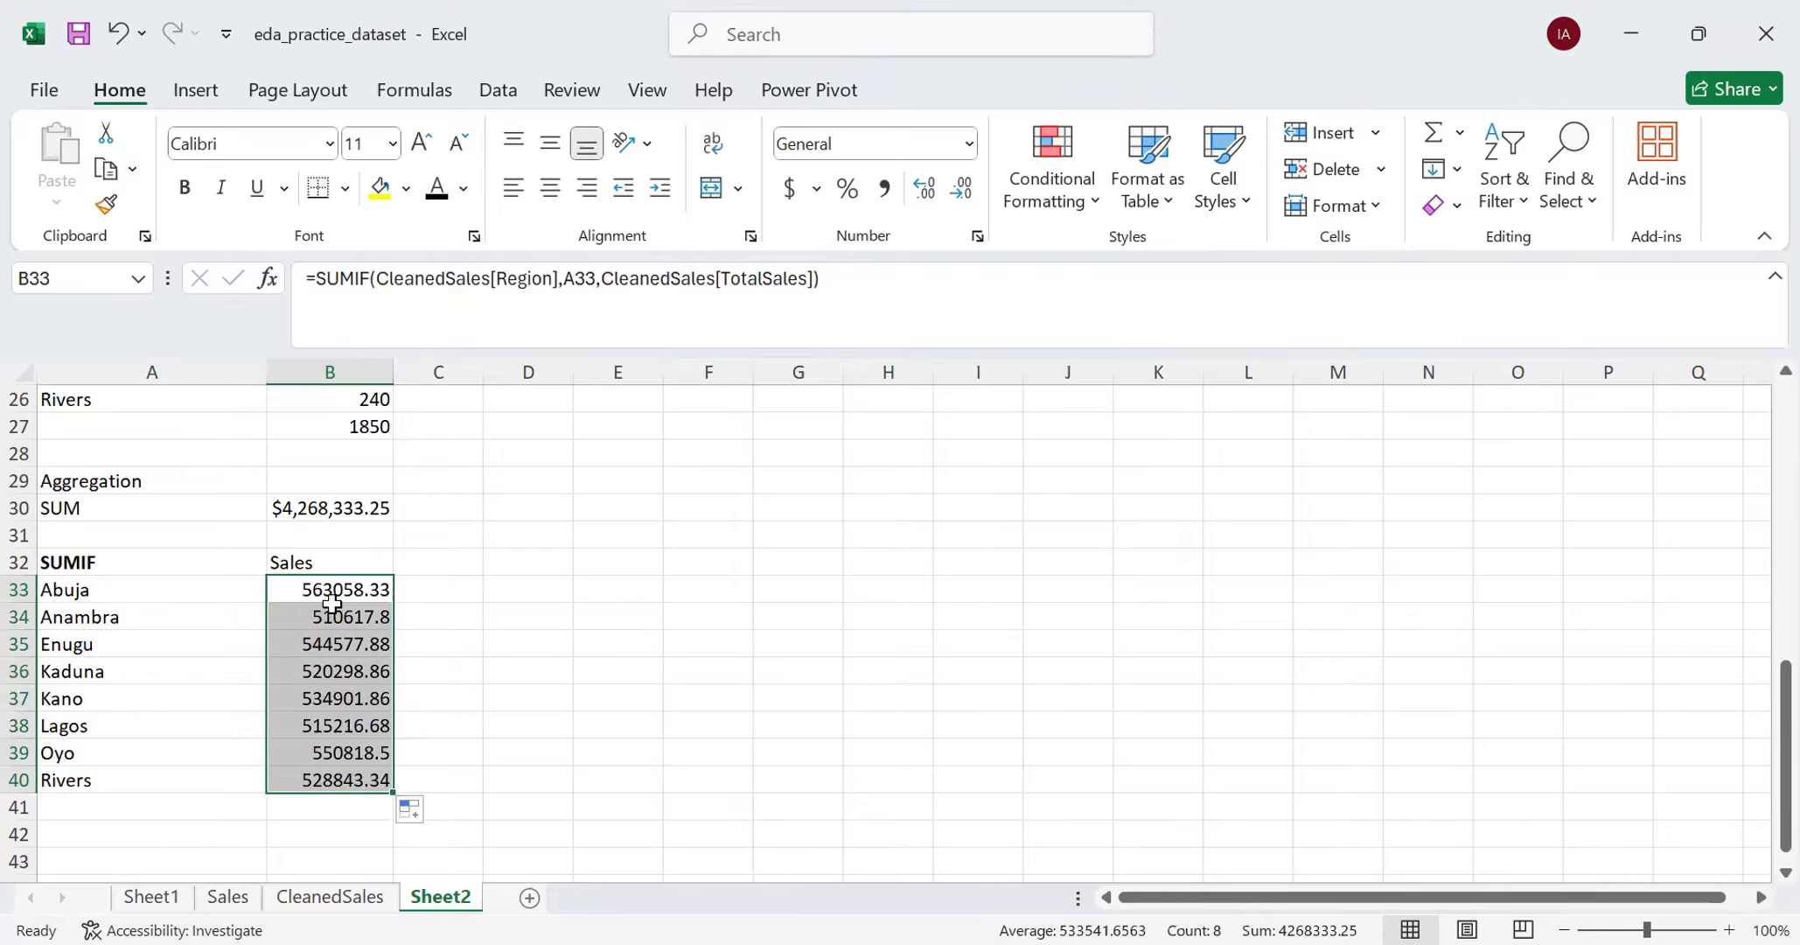
{"action": "left_click", "coordinate": [968, 143]}
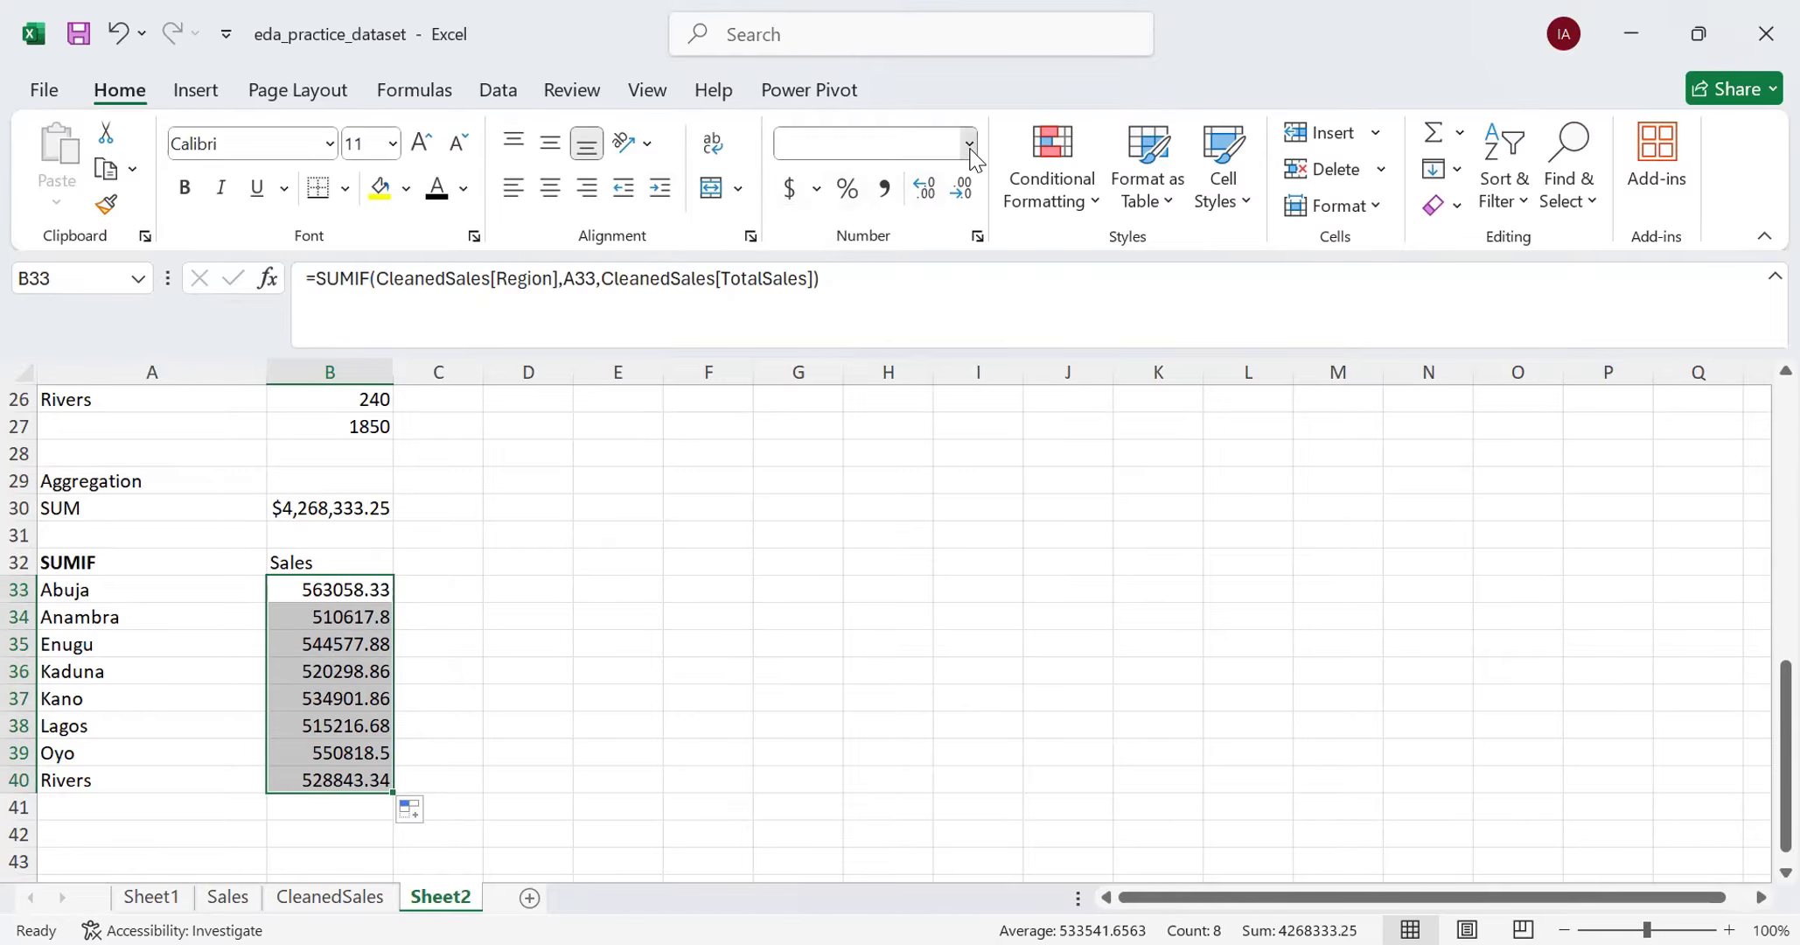
{"action": "left_click", "coordinate": [939, 348]}
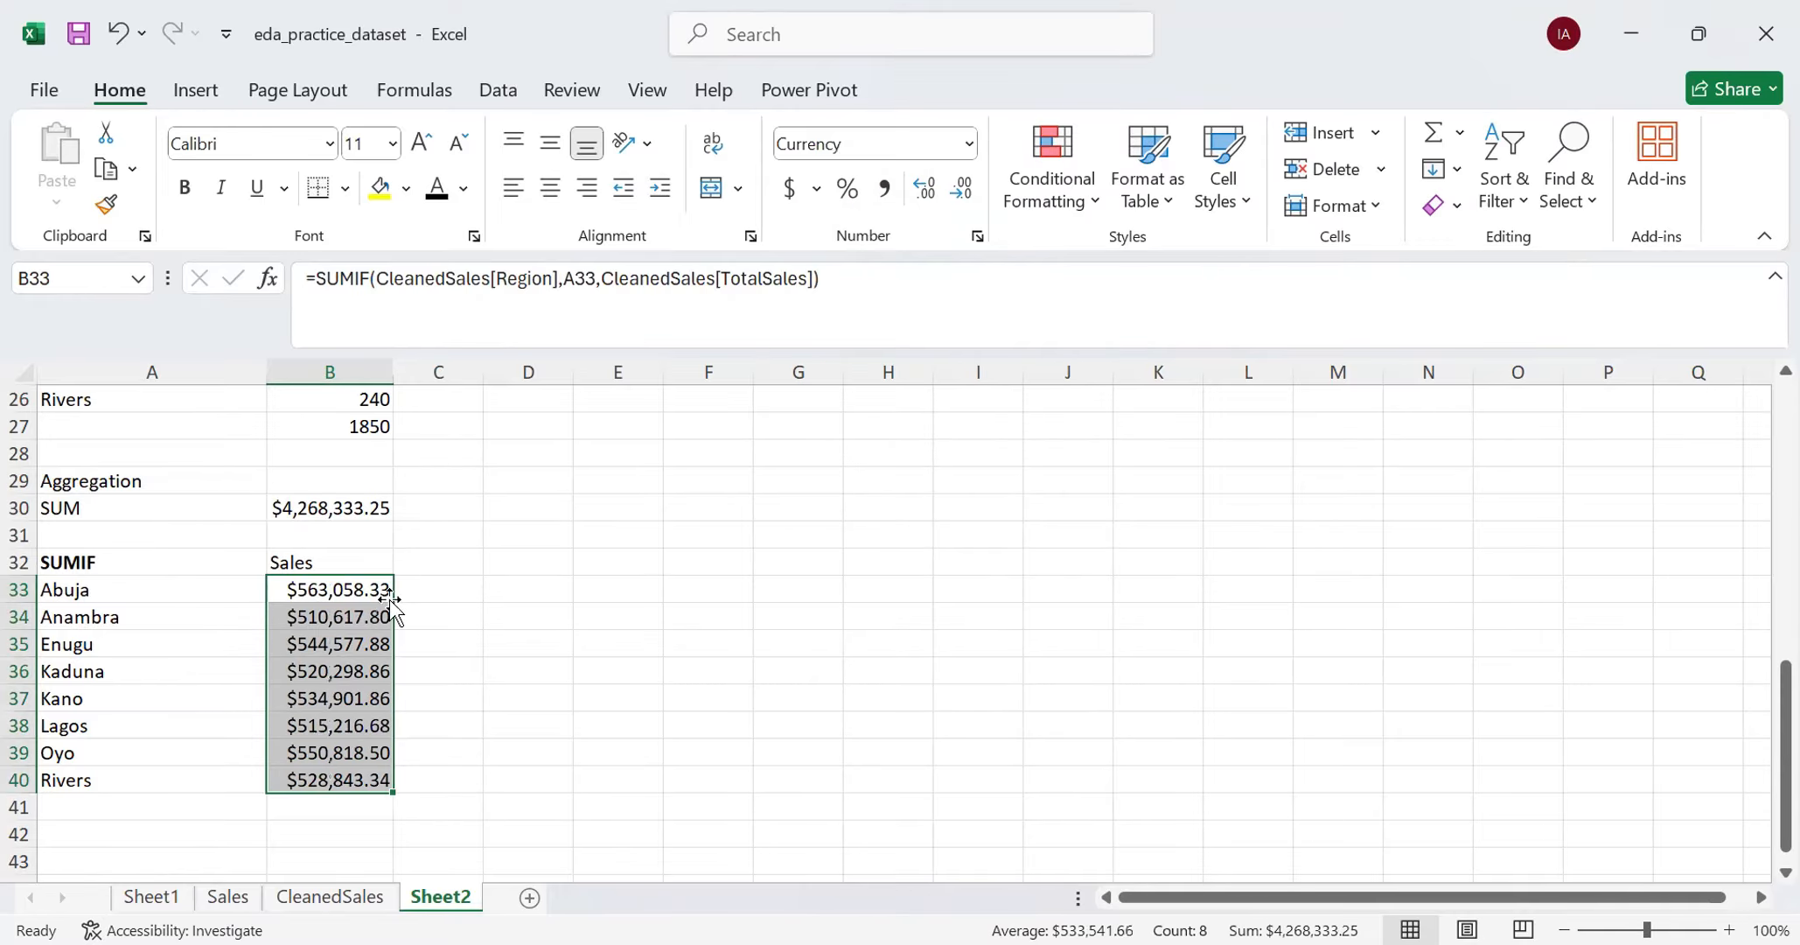
{"action": "left_click", "coordinate": [434, 752]}
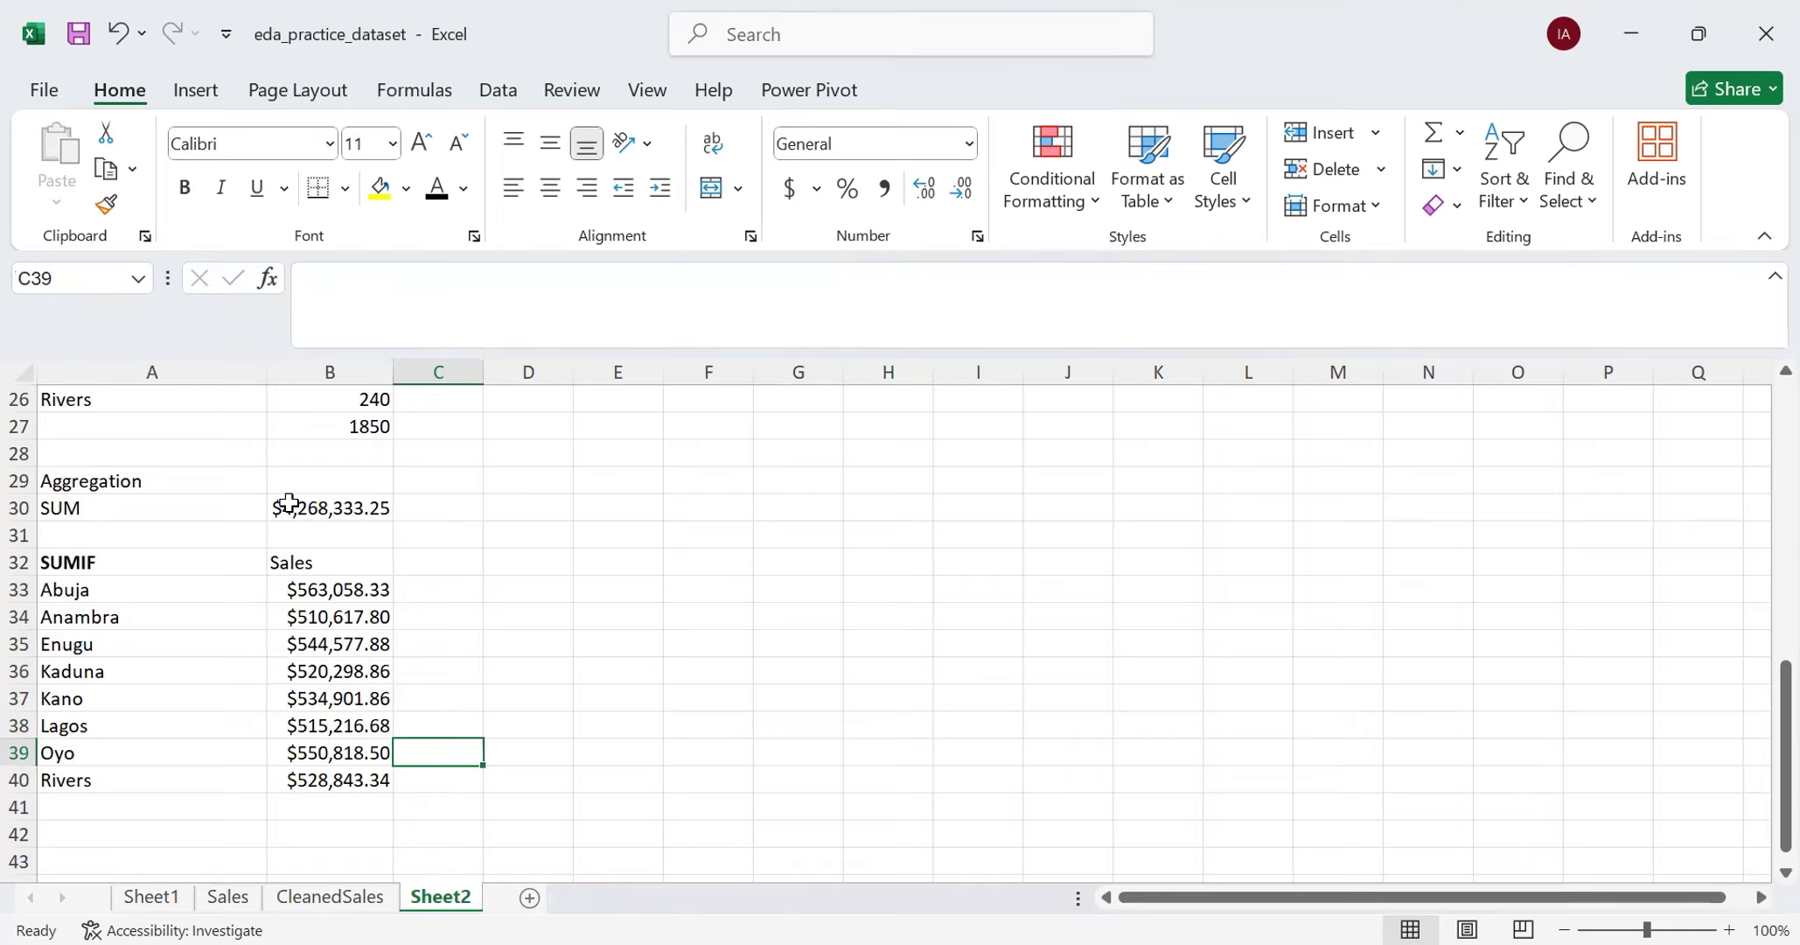
- Check the regional sales against the overall SUM by totalling B33:B40 in B42, and clear that check cell
{"action": "left_click", "coordinate": [317, 828]}
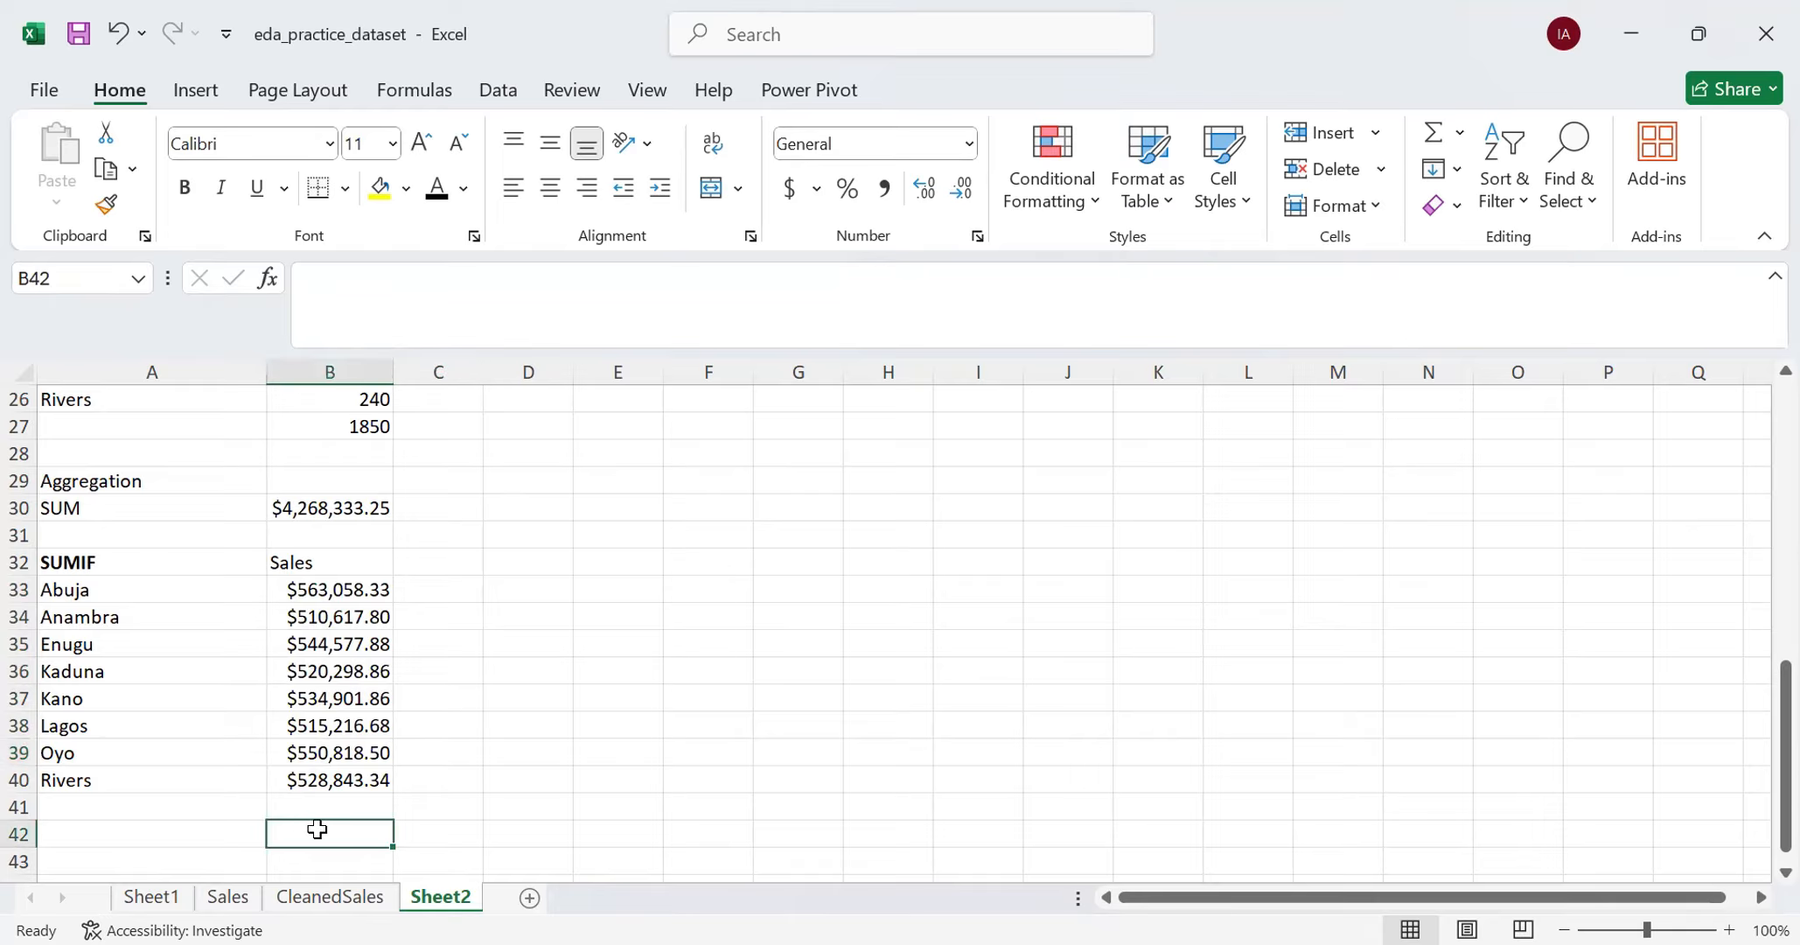
{"action": "type", "text": "="}
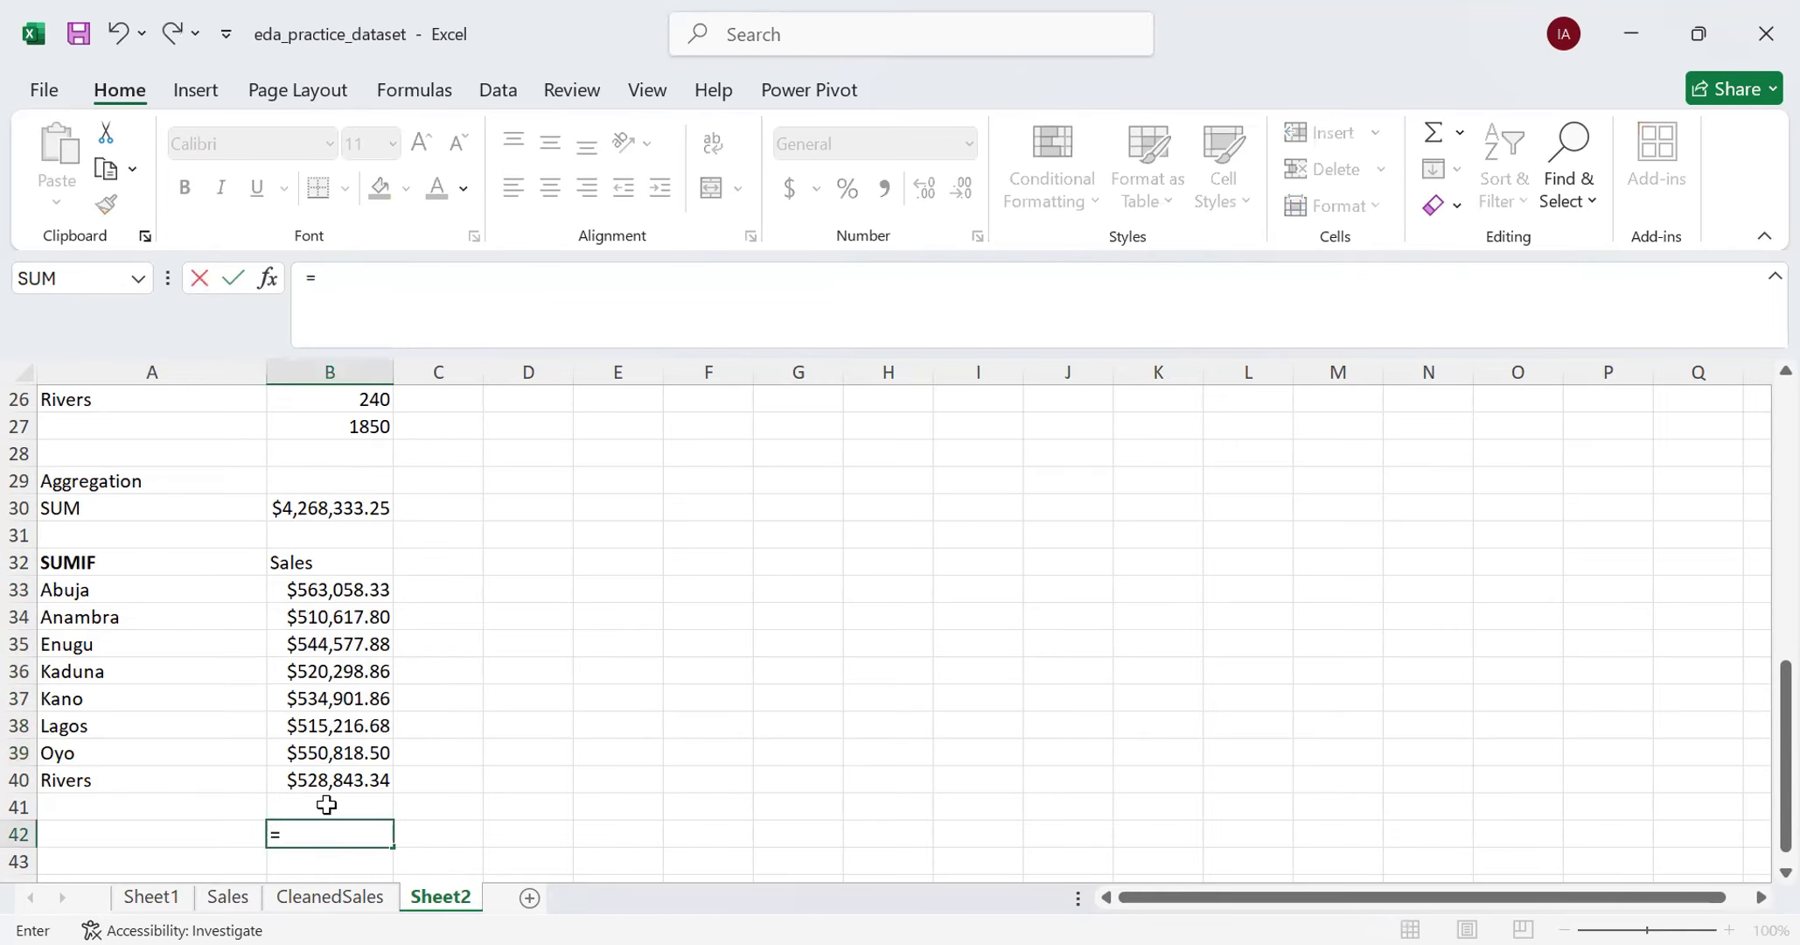
{"action": "type", "text": "SUM("}
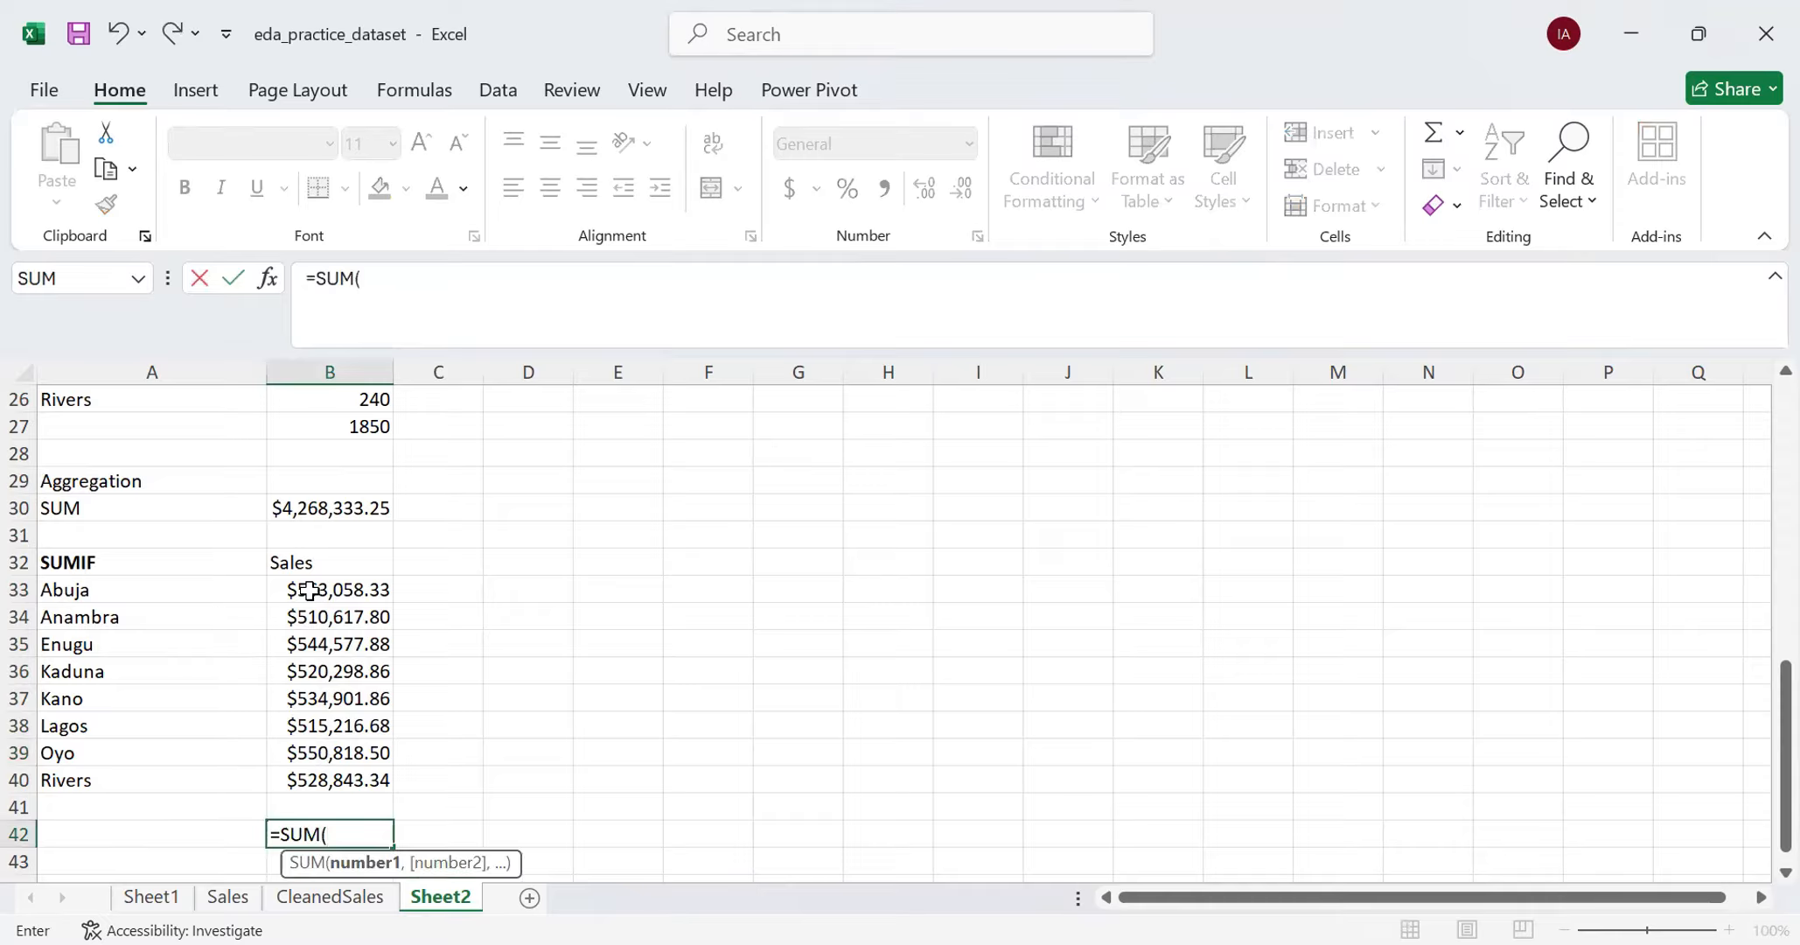
{"action": "left_click", "coordinate": [305, 589]}
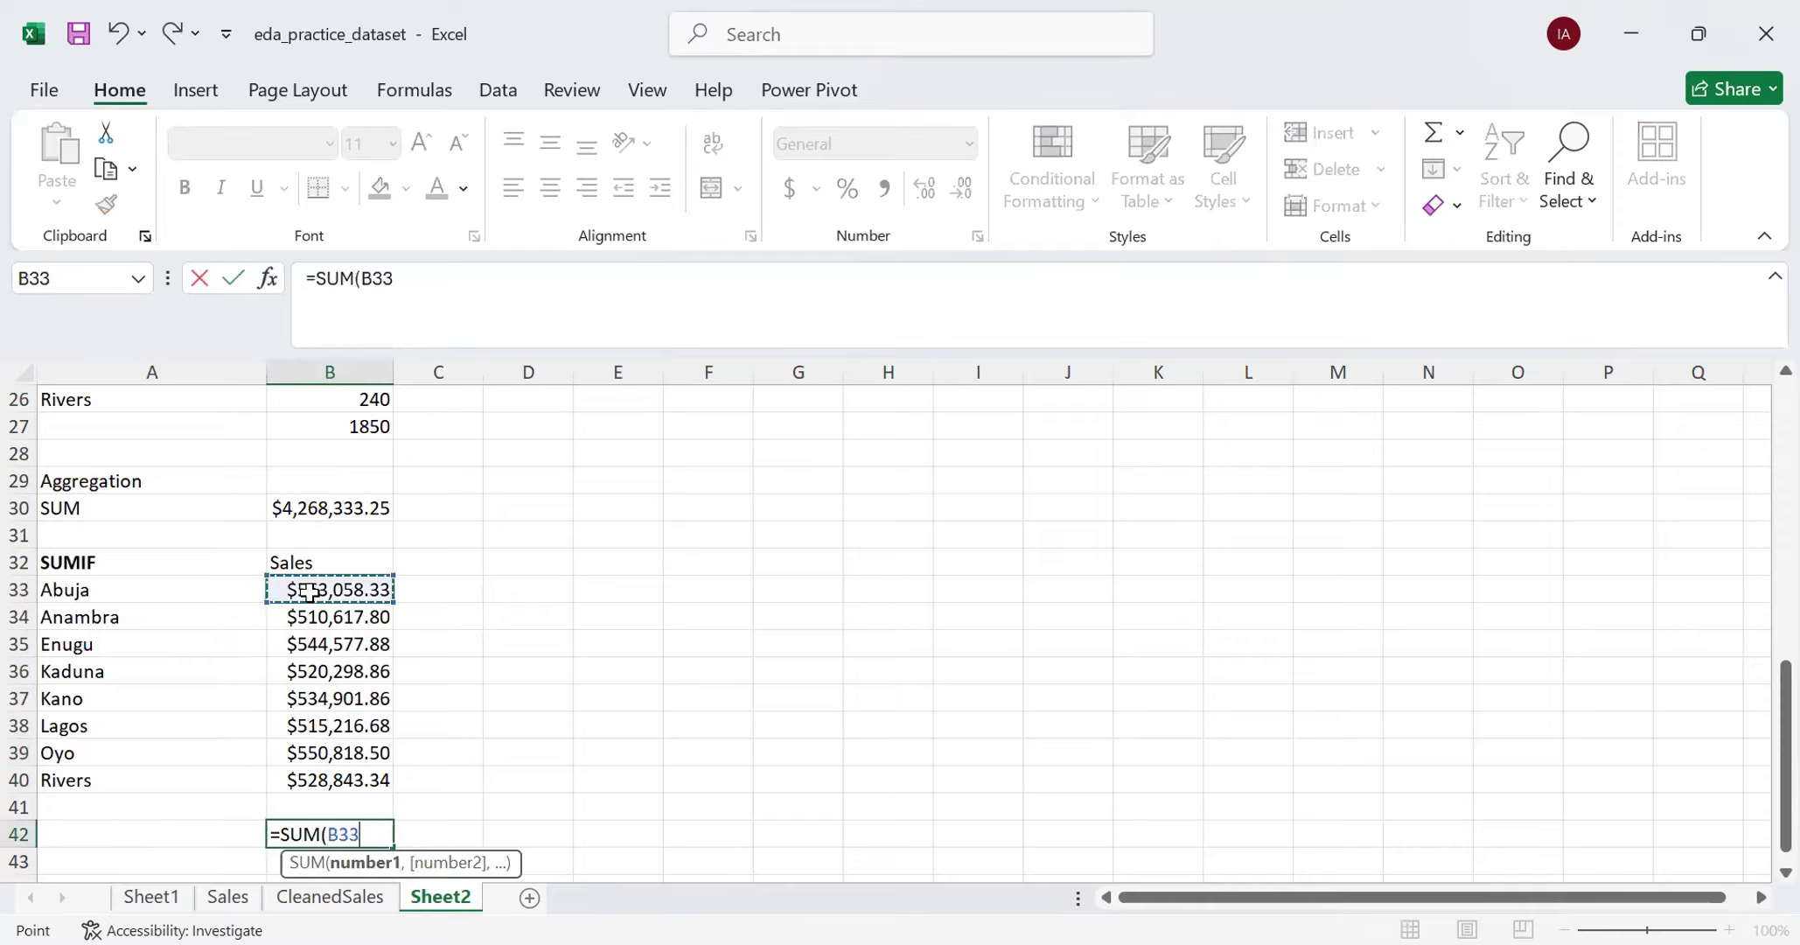
{"action": "left_click", "coordinate": [294, 771], "text": "shift"}
{"action": "key", "text": "Return"}
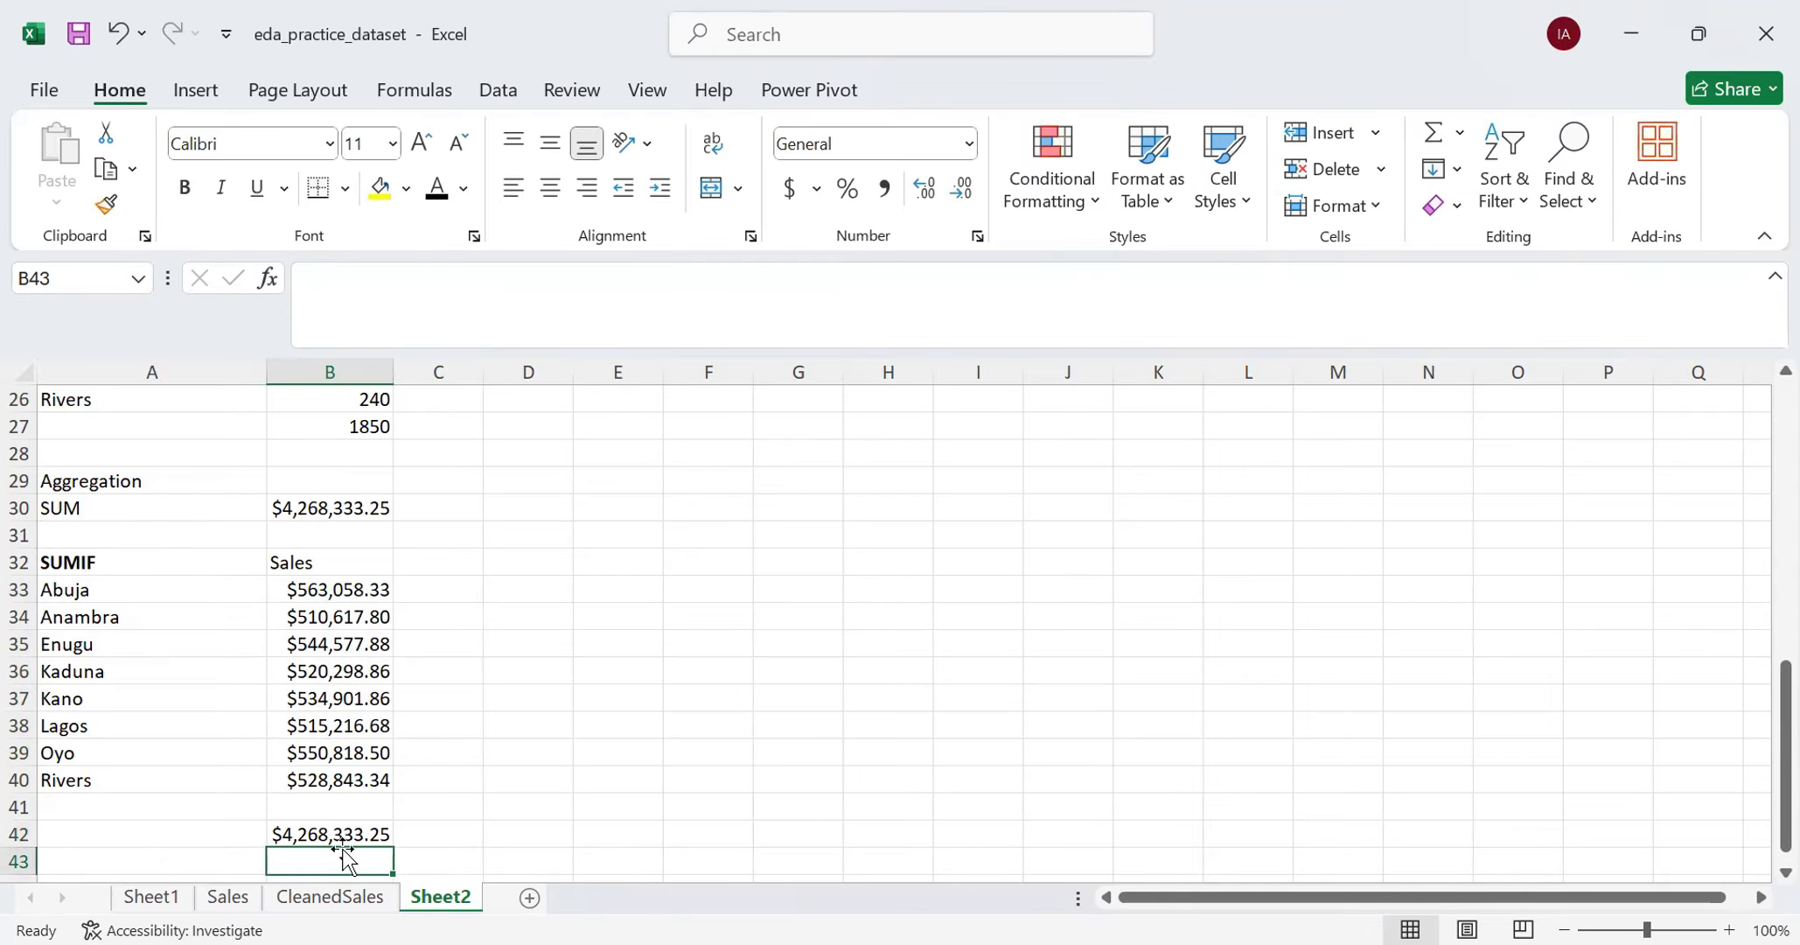
{"action": "left_click", "coordinate": [297, 833]}
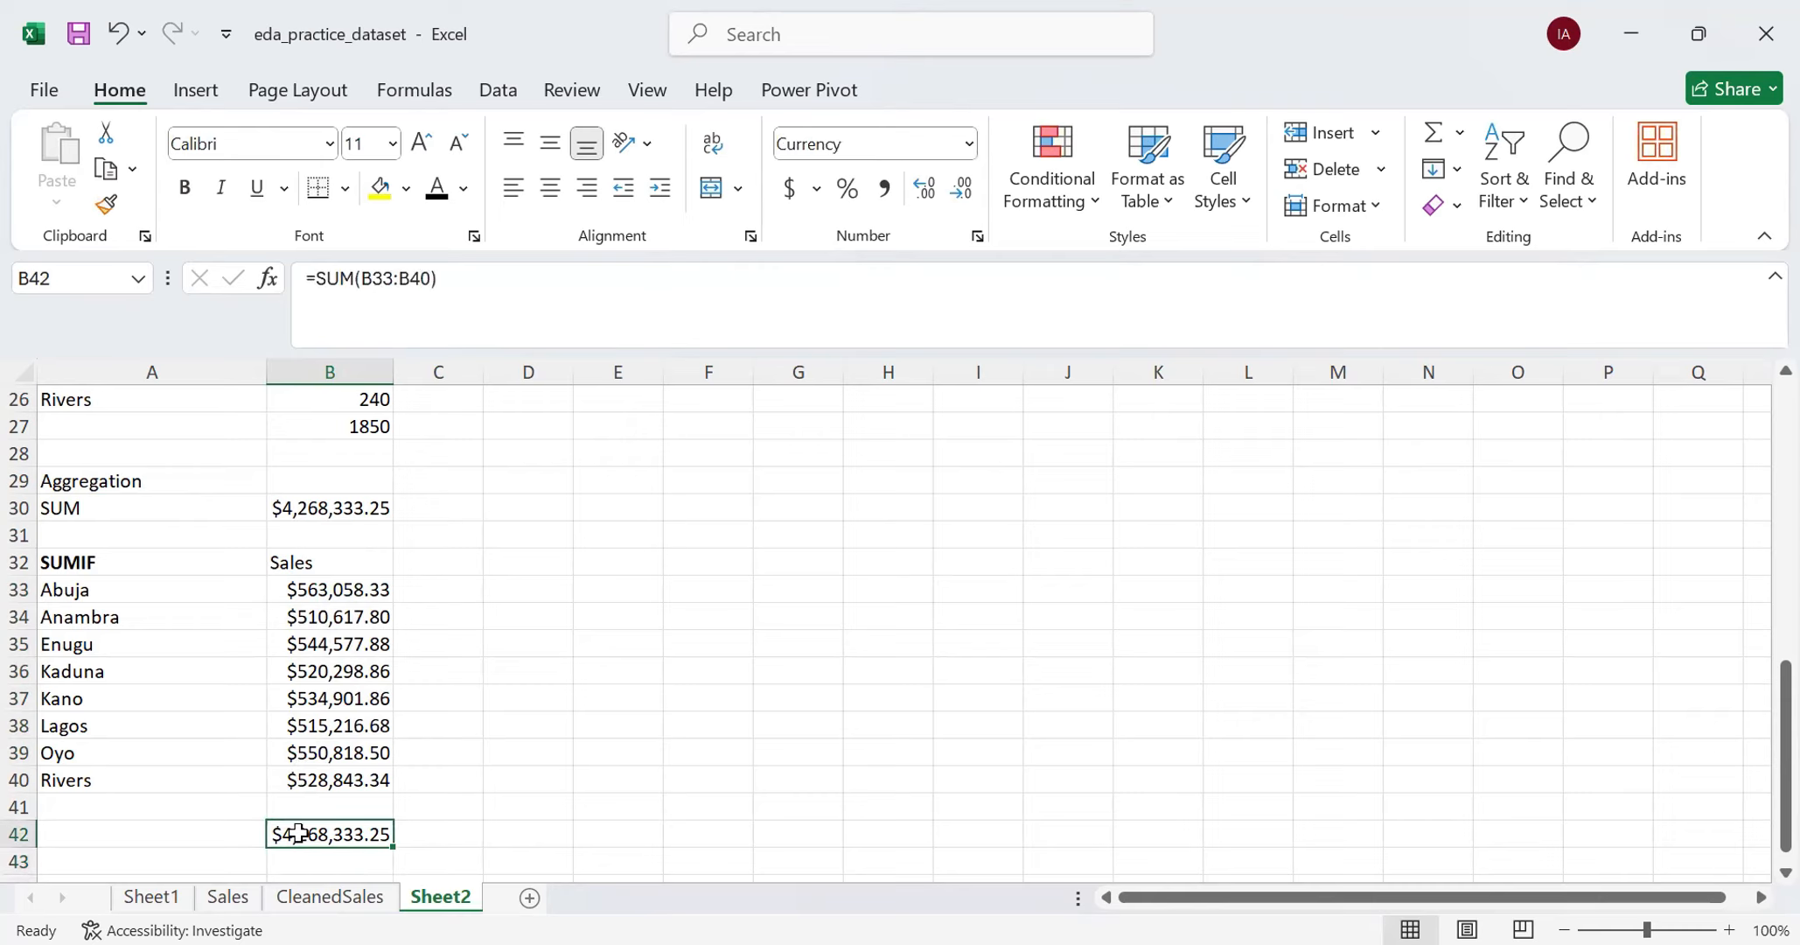
{"action": "key", "text": "Delete"}
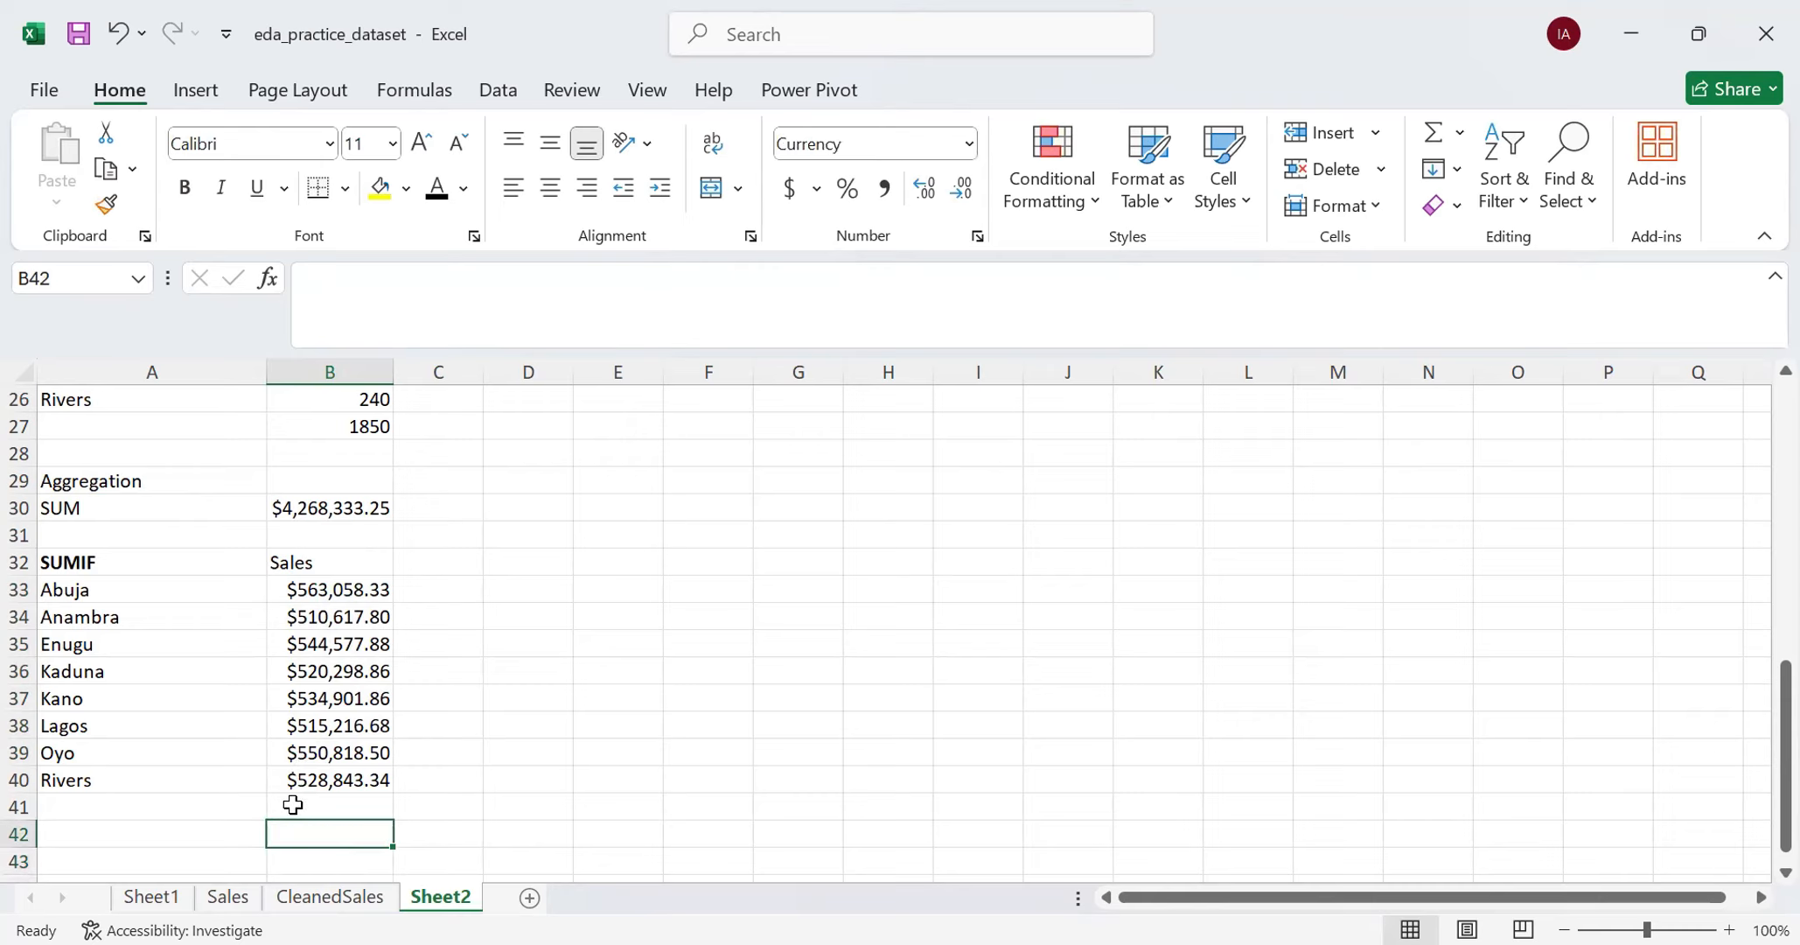
- Enter "SUMIFS" as a bold heading in A42, below the SUMIF table
{"action": "key", "text": "Down"}
{"action": "key", "text": "Down"}
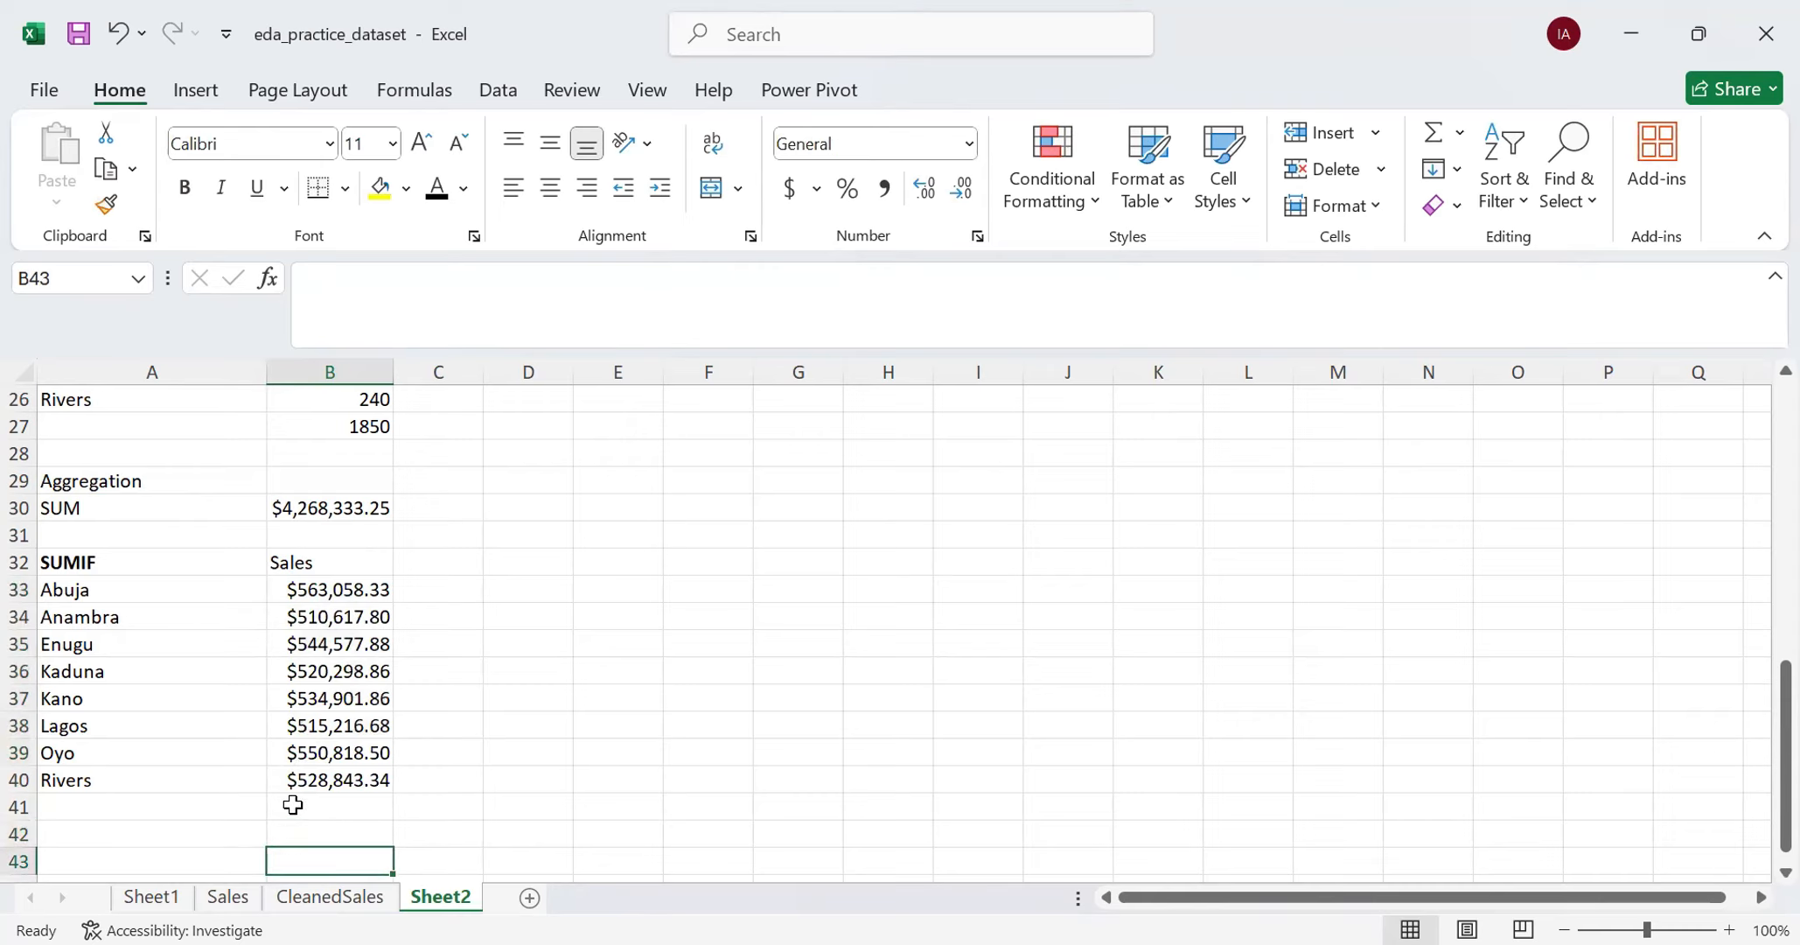
{"action": "key", "text": "Up"}
{"action": "key", "text": "Up"}
{"action": "key", "text": "Left"}
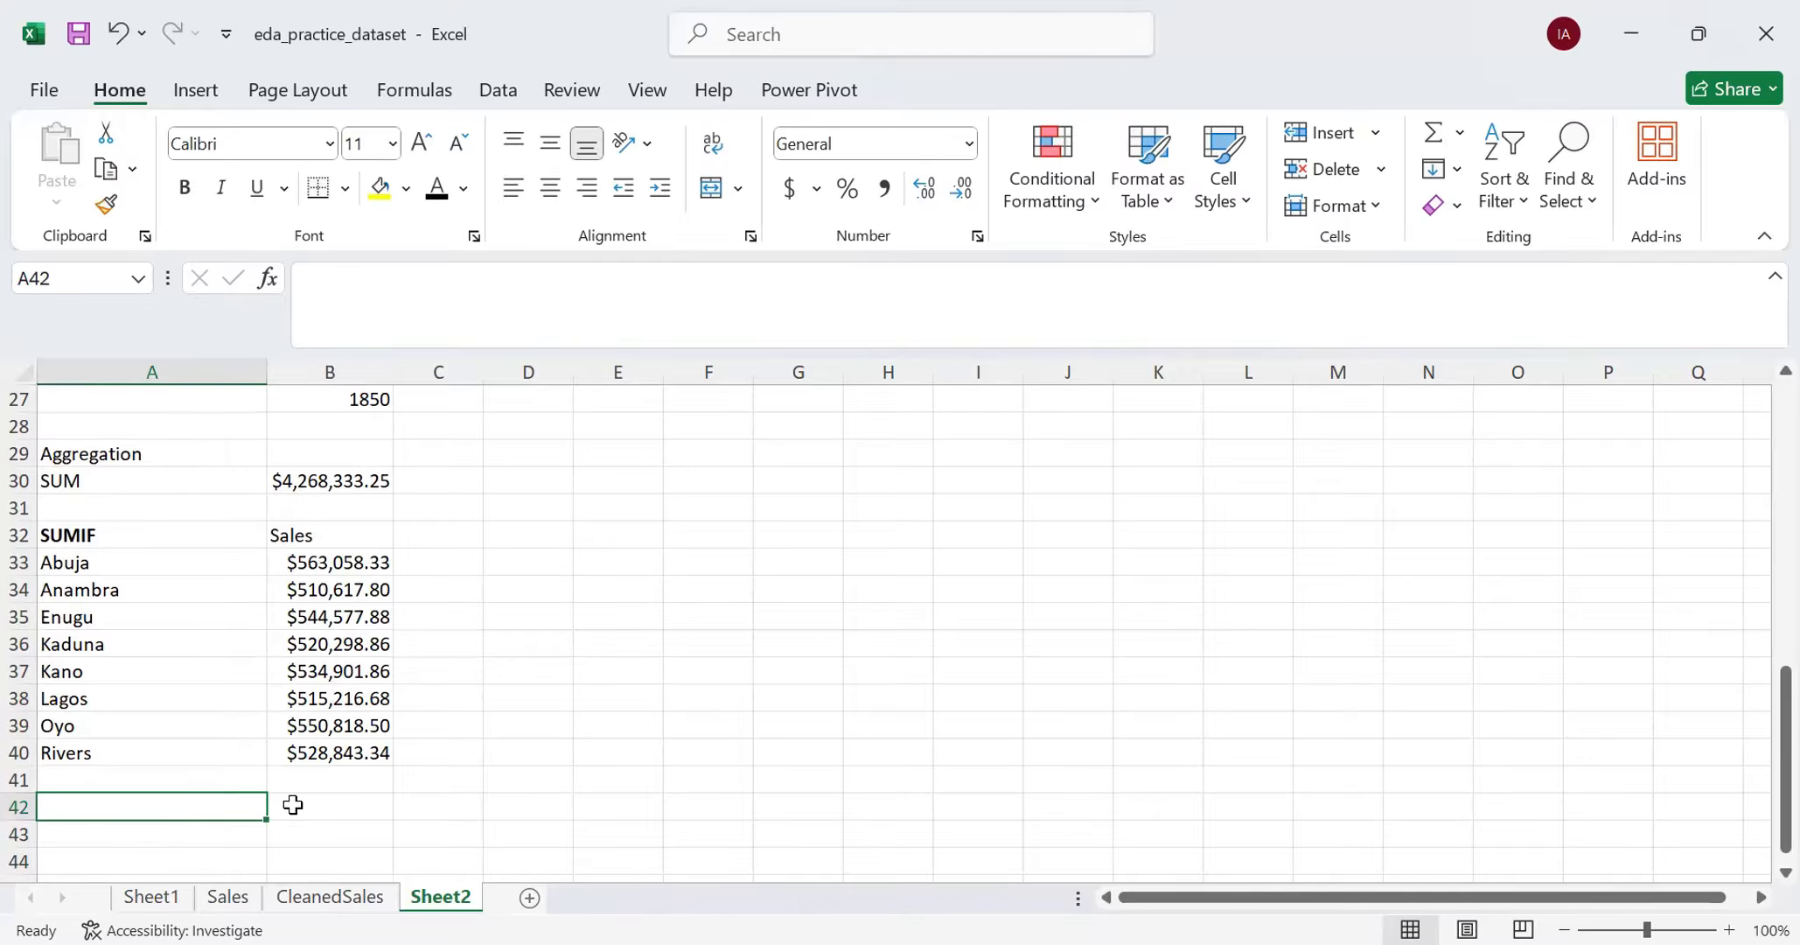
{"action": "scroll", "coordinate": [362, 752], "scroll_direction": "up", "scroll_amount": 4}
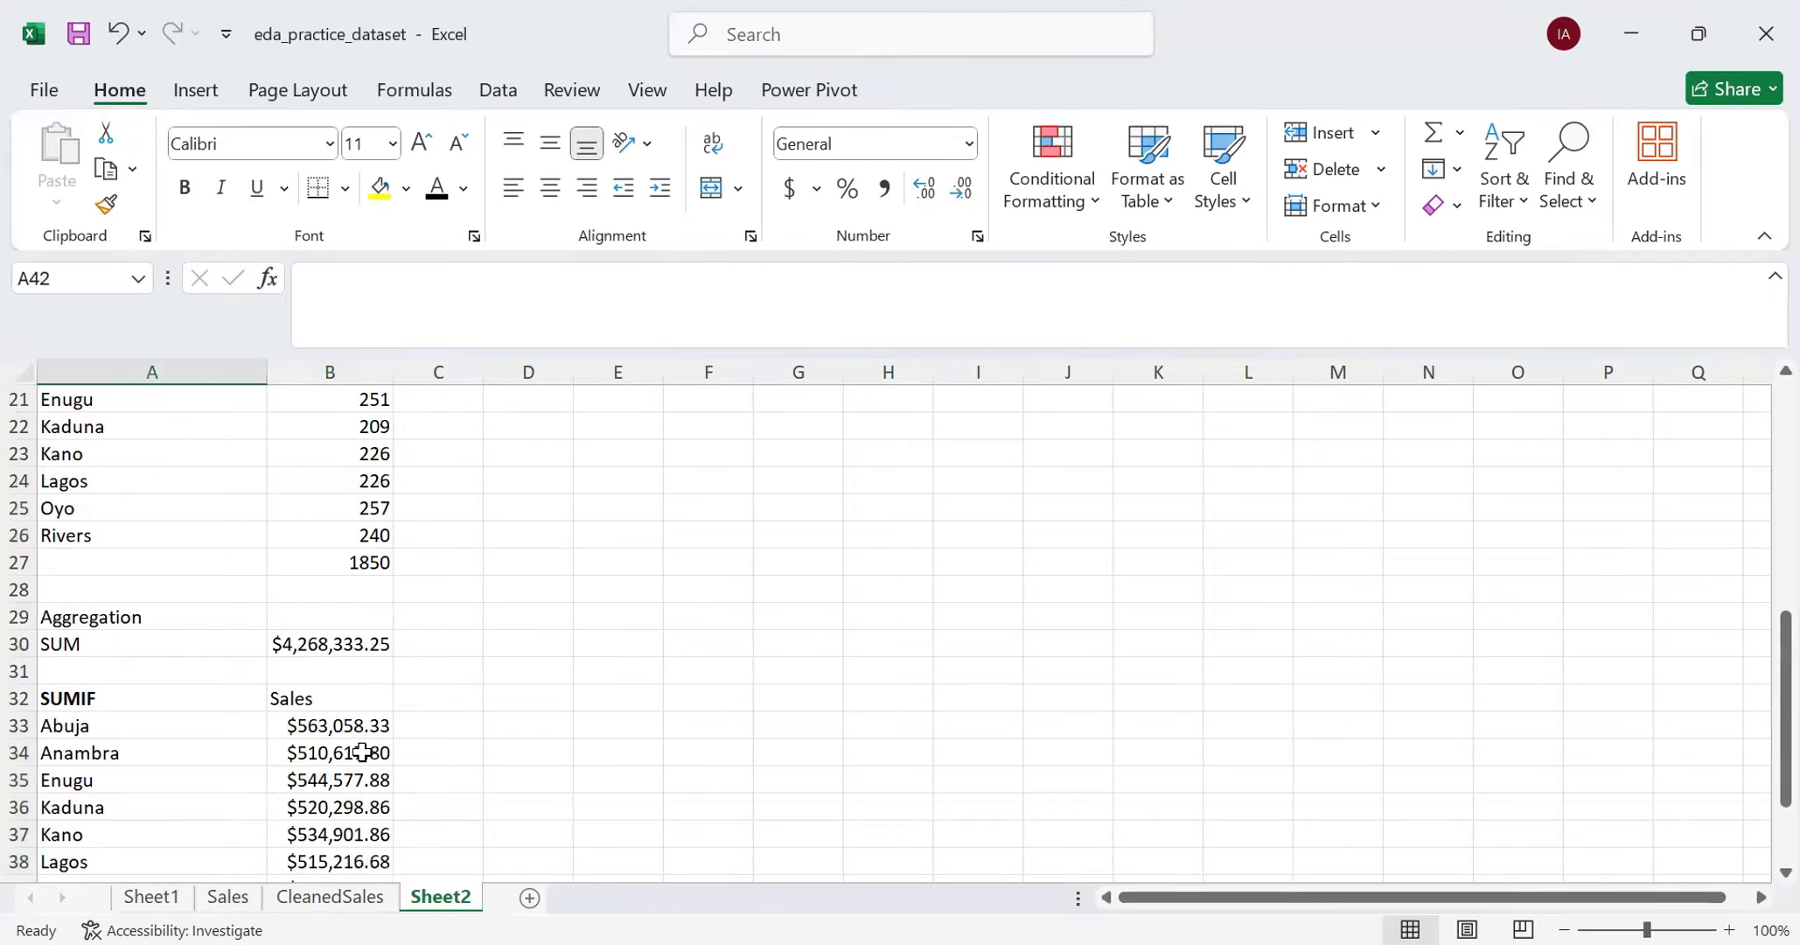
{"action": "scroll", "coordinate": [362, 752], "scroll_direction": "up", "scroll_amount": 1}
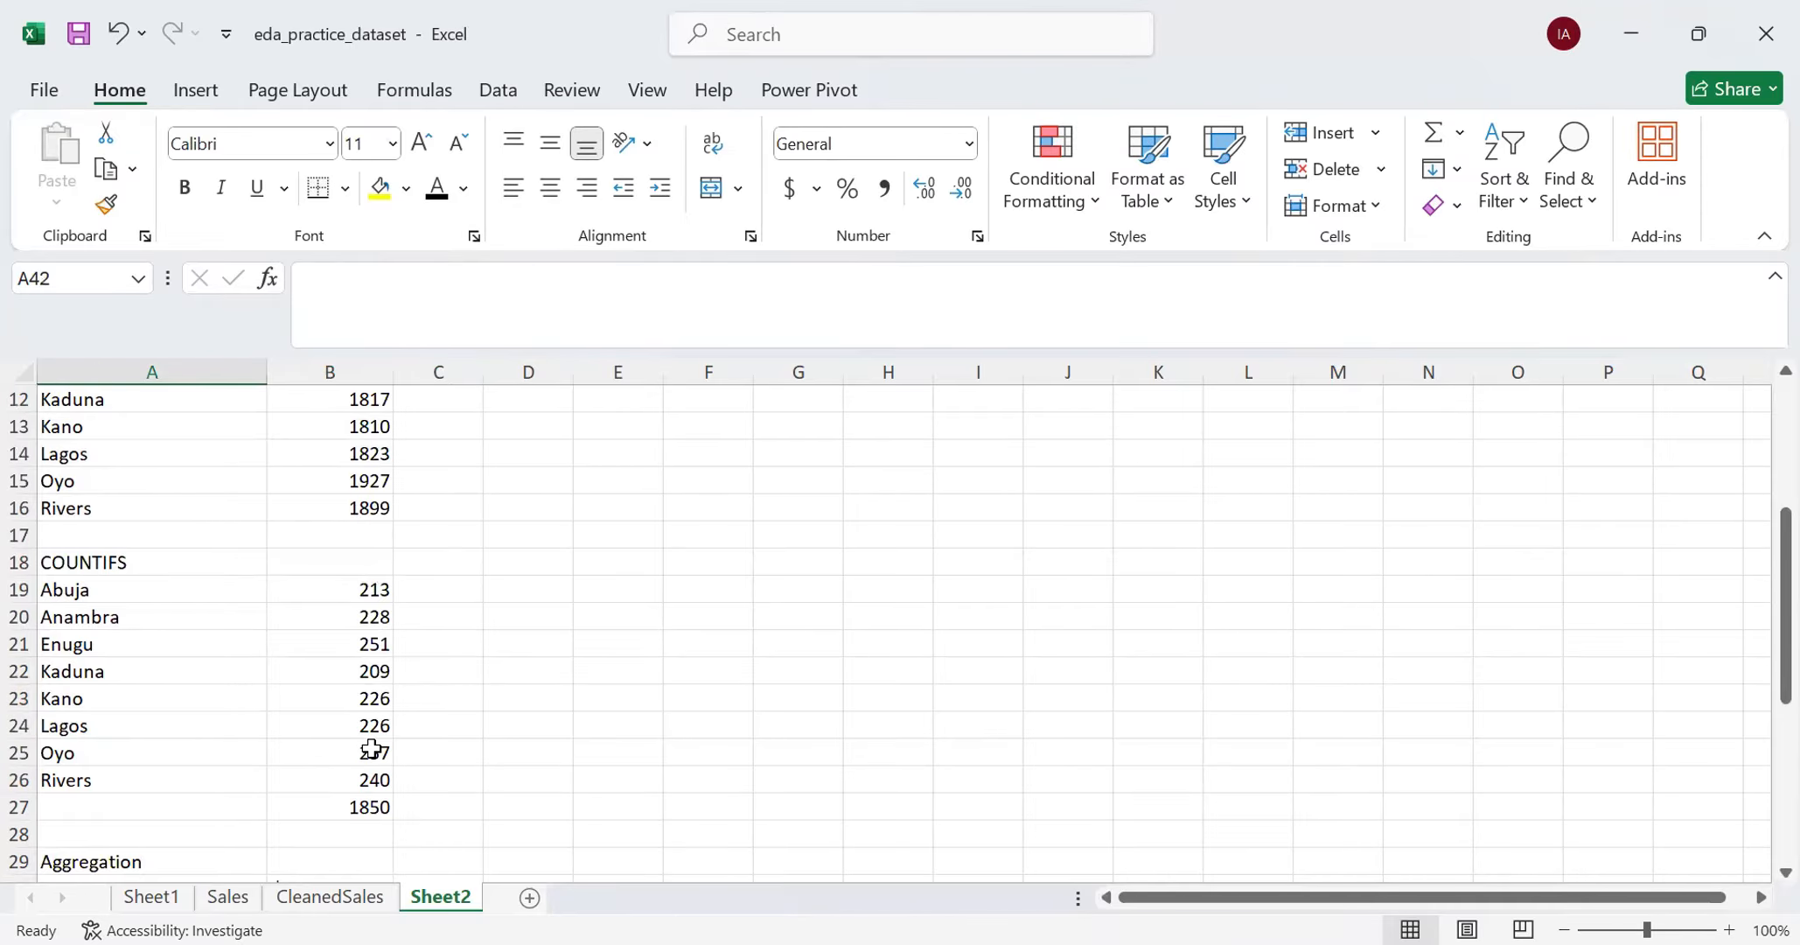
{"action": "scroll", "coordinate": [314, 656], "scroll_direction": "down", "scroll_amount": 6}
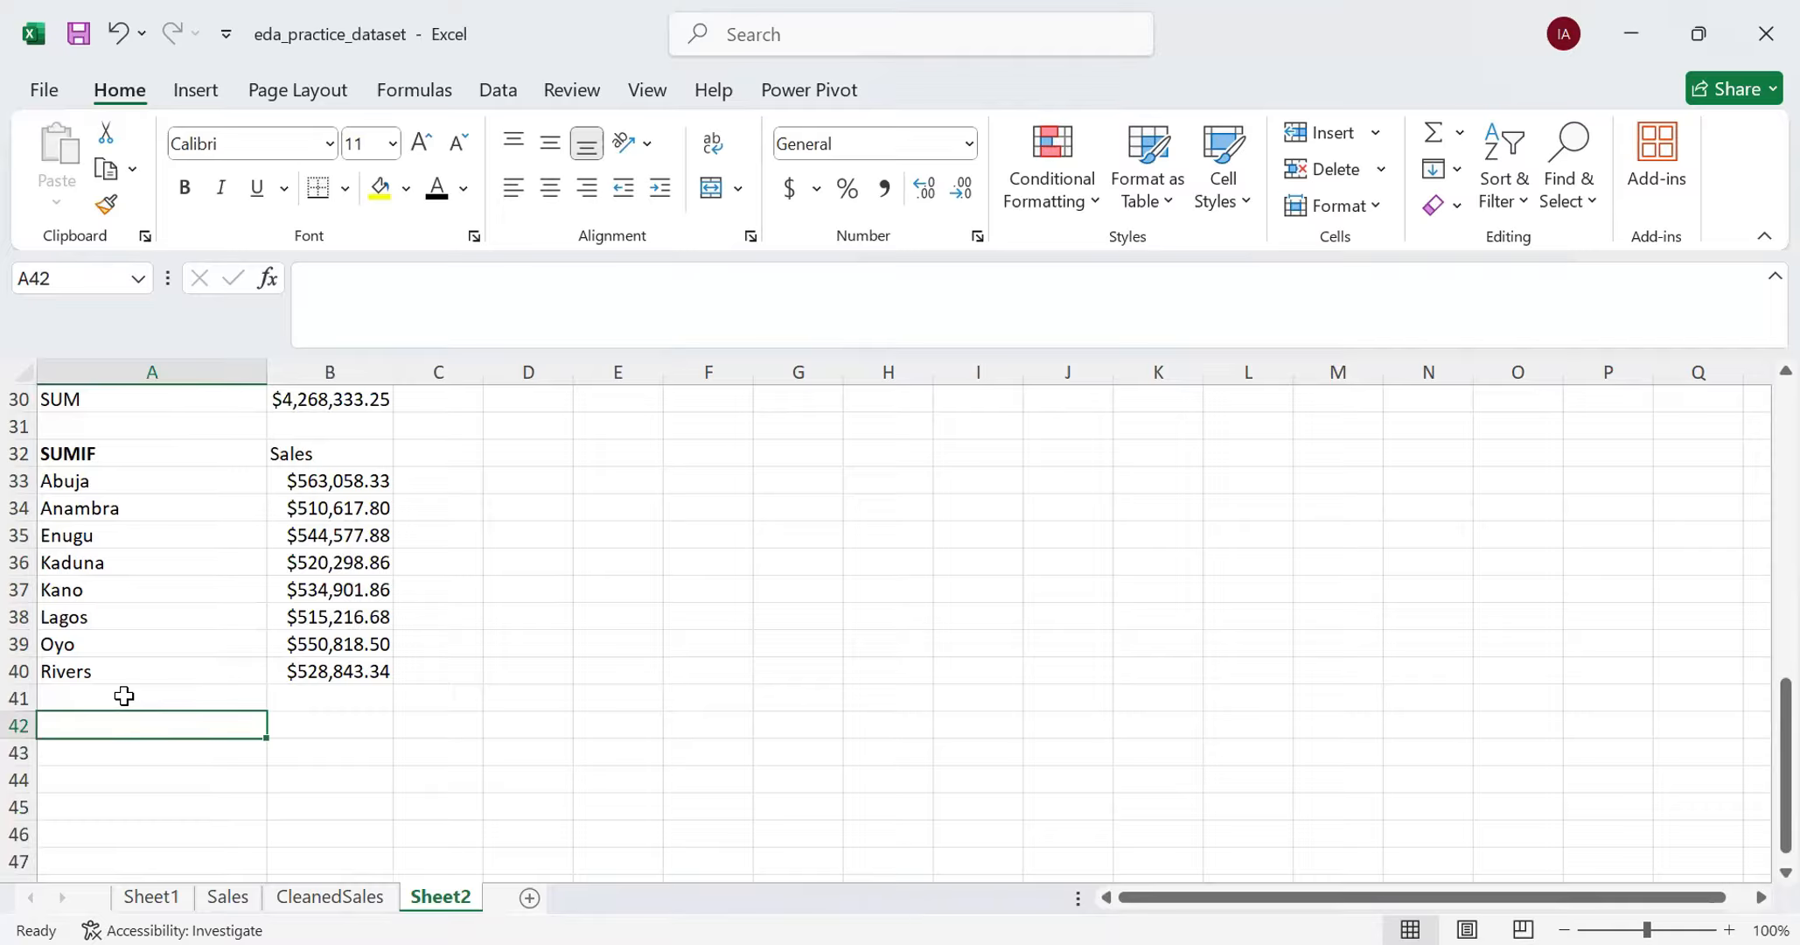
{"action": "type", "text": "SUMIFS"}
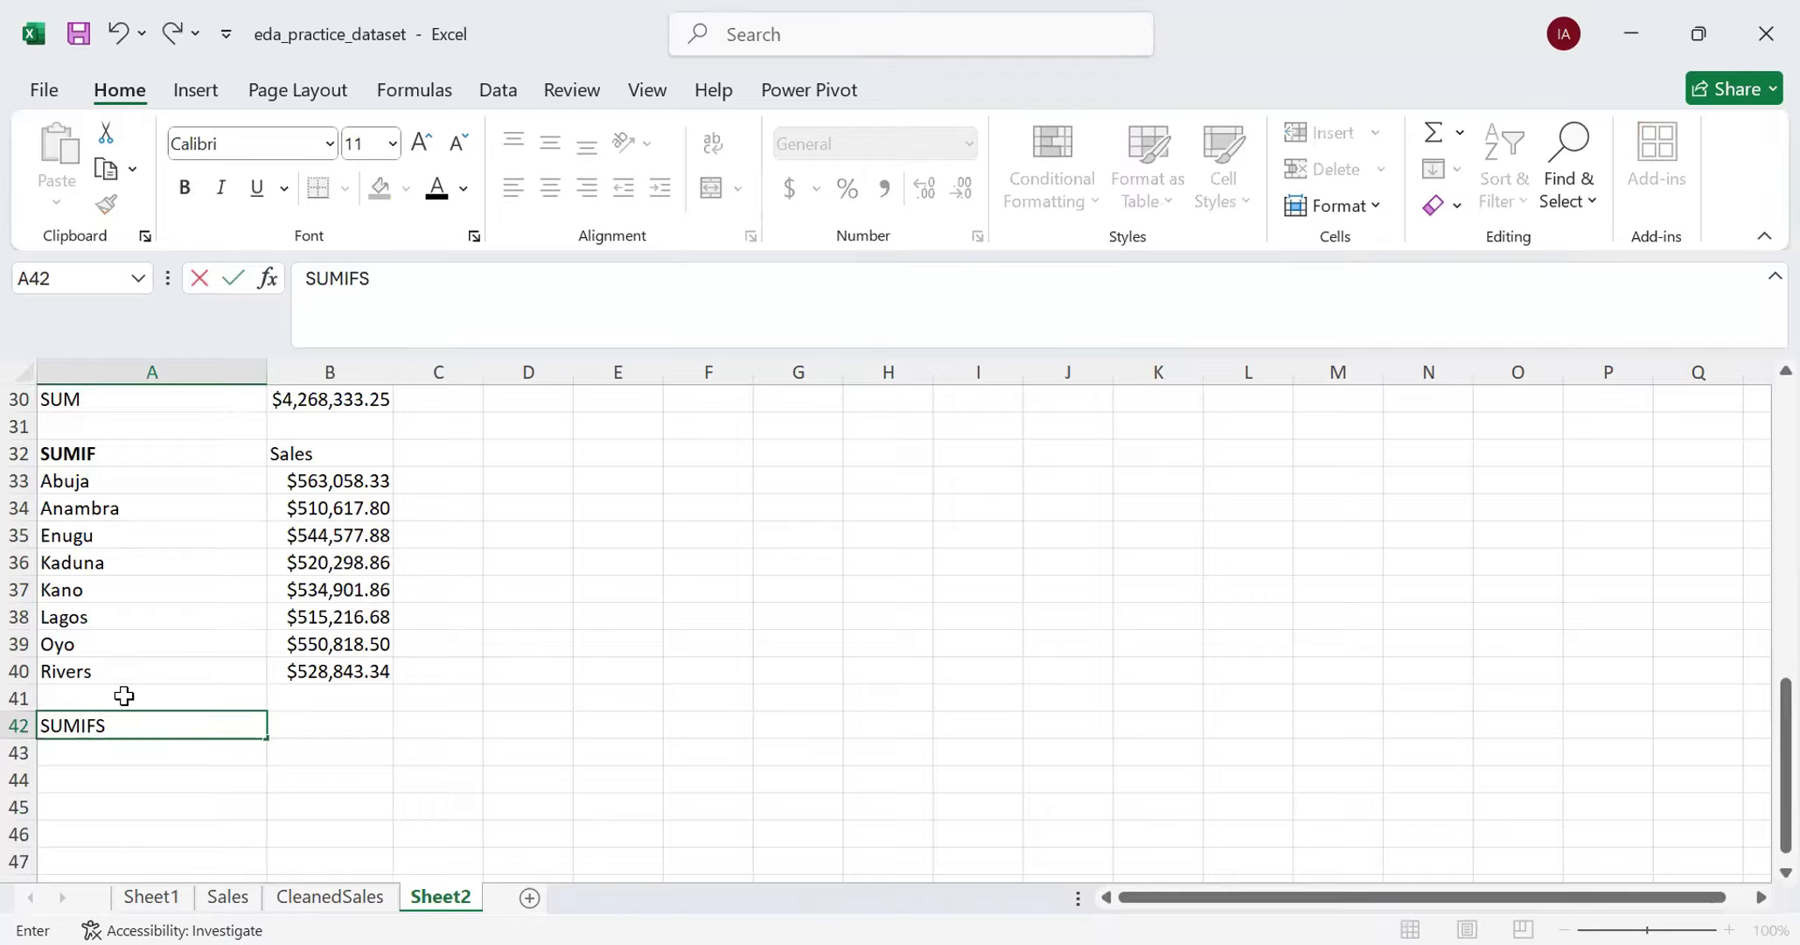
{"action": "key", "text": "ctrl+Return"}
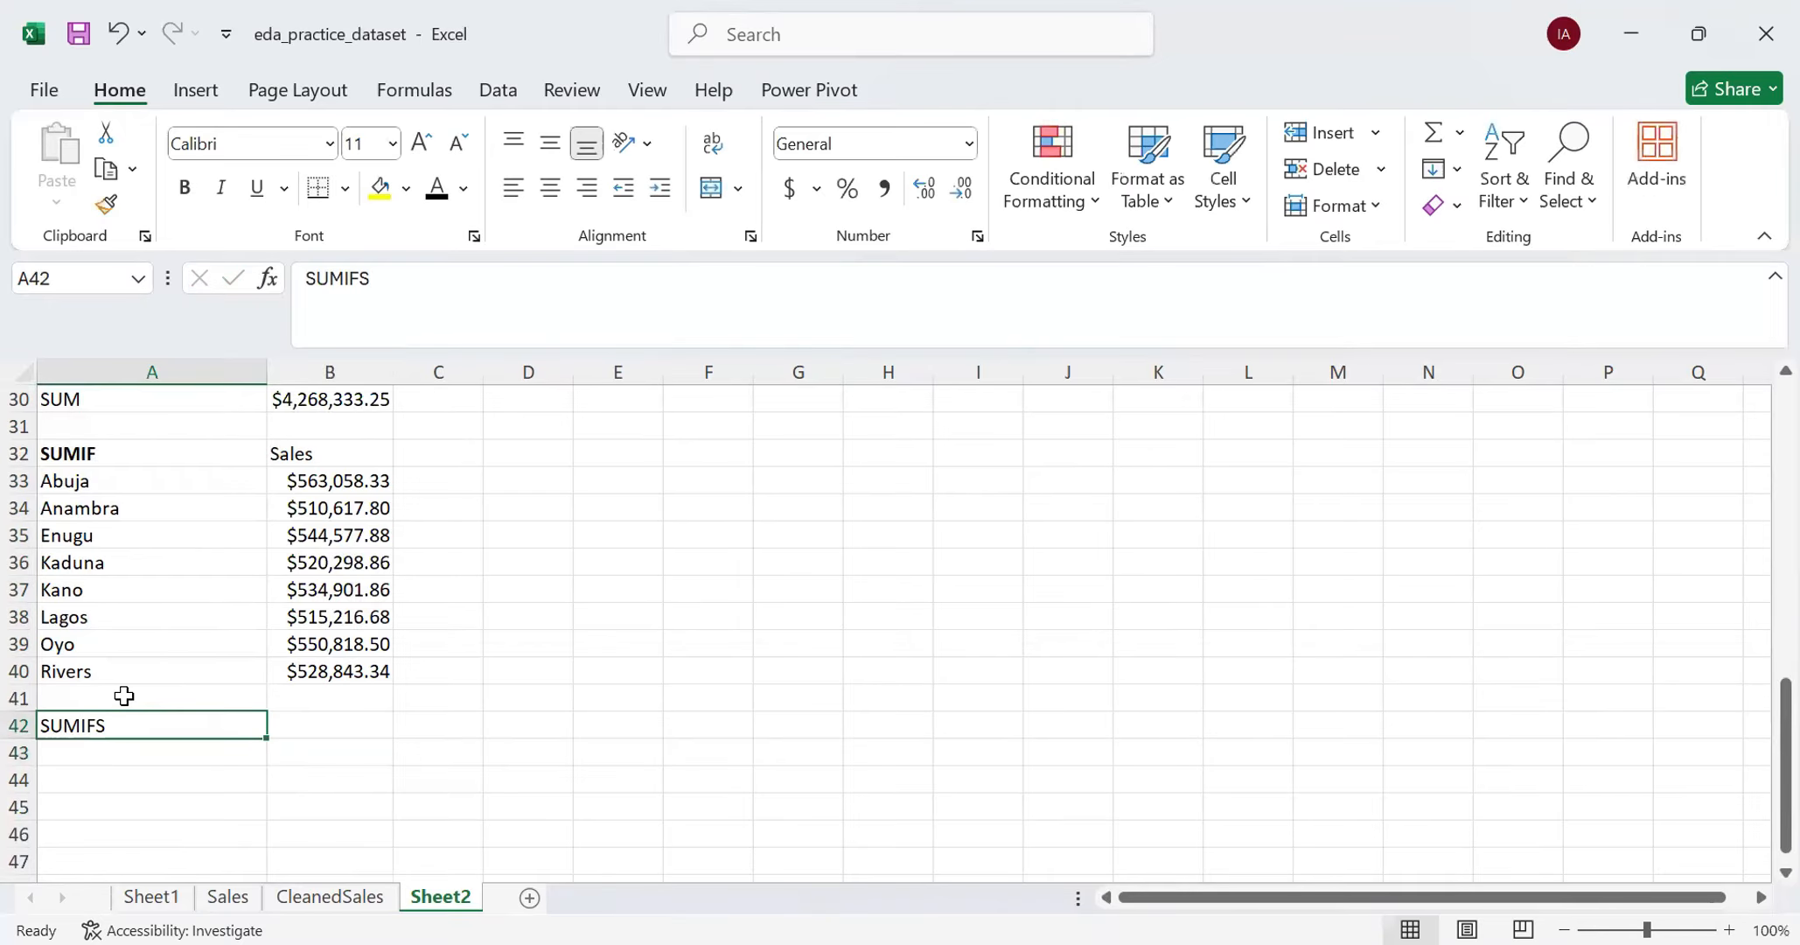
{"action": "key", "text": "ctrl+b"}
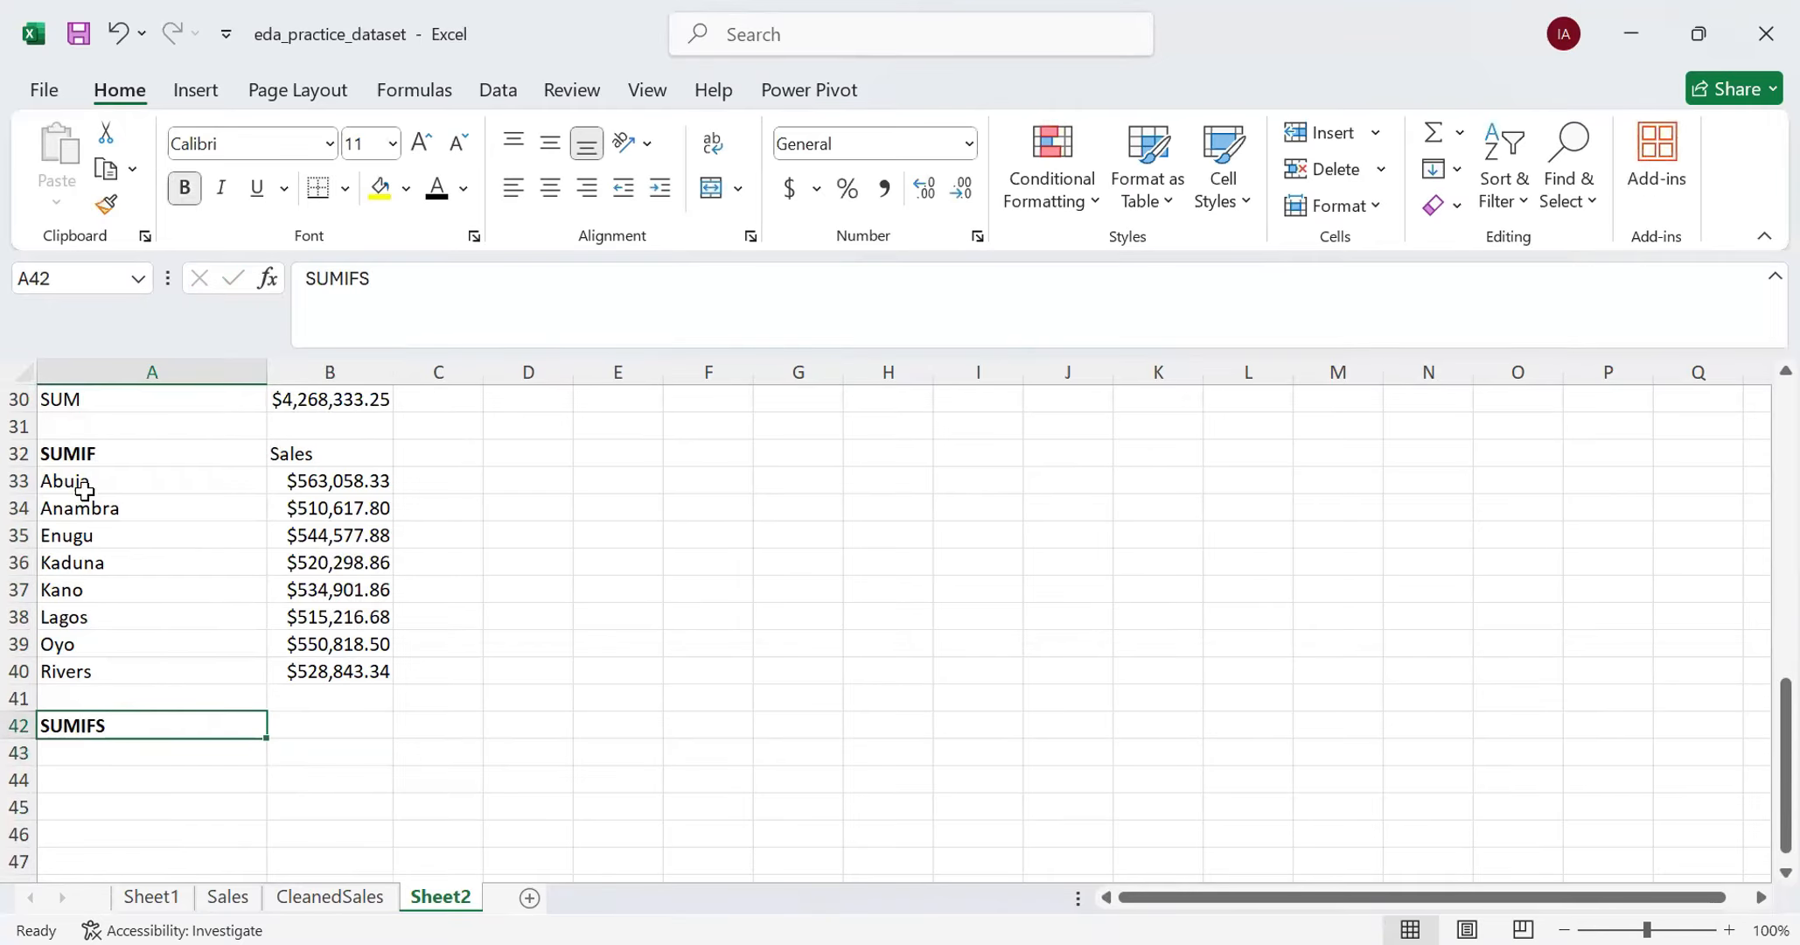
- Copy the region names from A33:A40 into A43:A50 below the SUMIFS heading
{"action": "left_click_drag", "start_coordinate": [86, 483], "coordinate": [88, 672]}
{"action": "key", "text": "ctrl+c"}
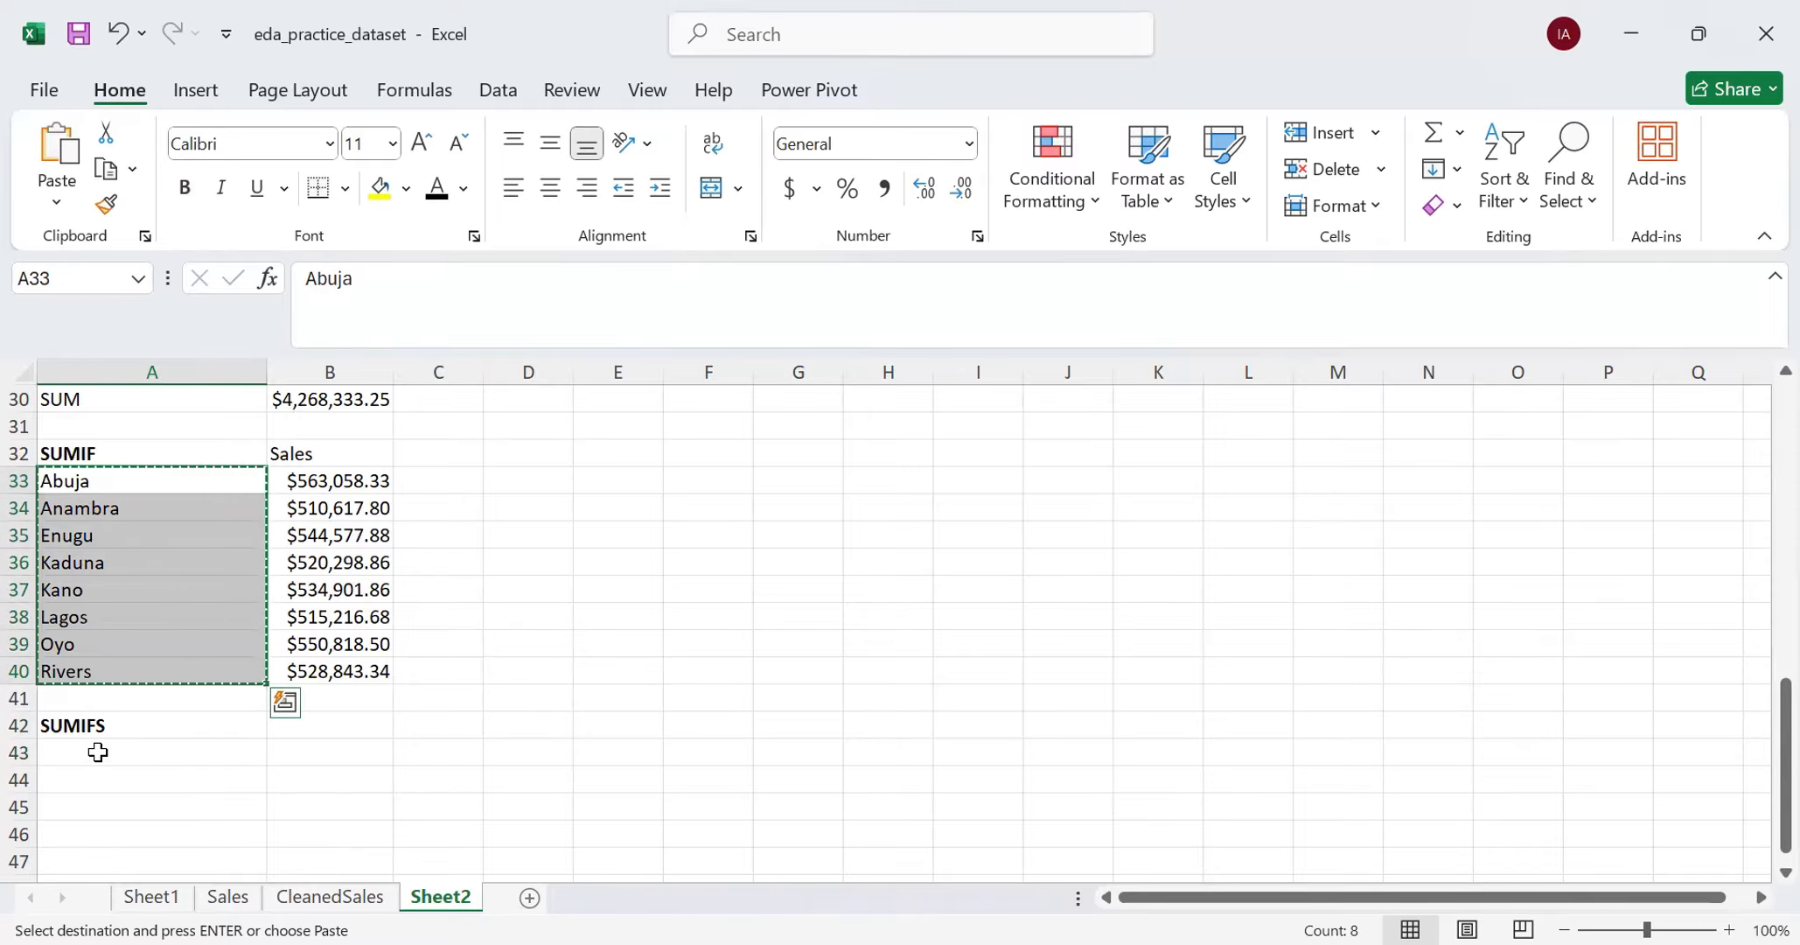
{"action": "left_click", "coordinate": [97, 752]}
{"action": "scroll", "coordinate": [192, 615], "scroll_direction": "up", "scroll_amount": 2}
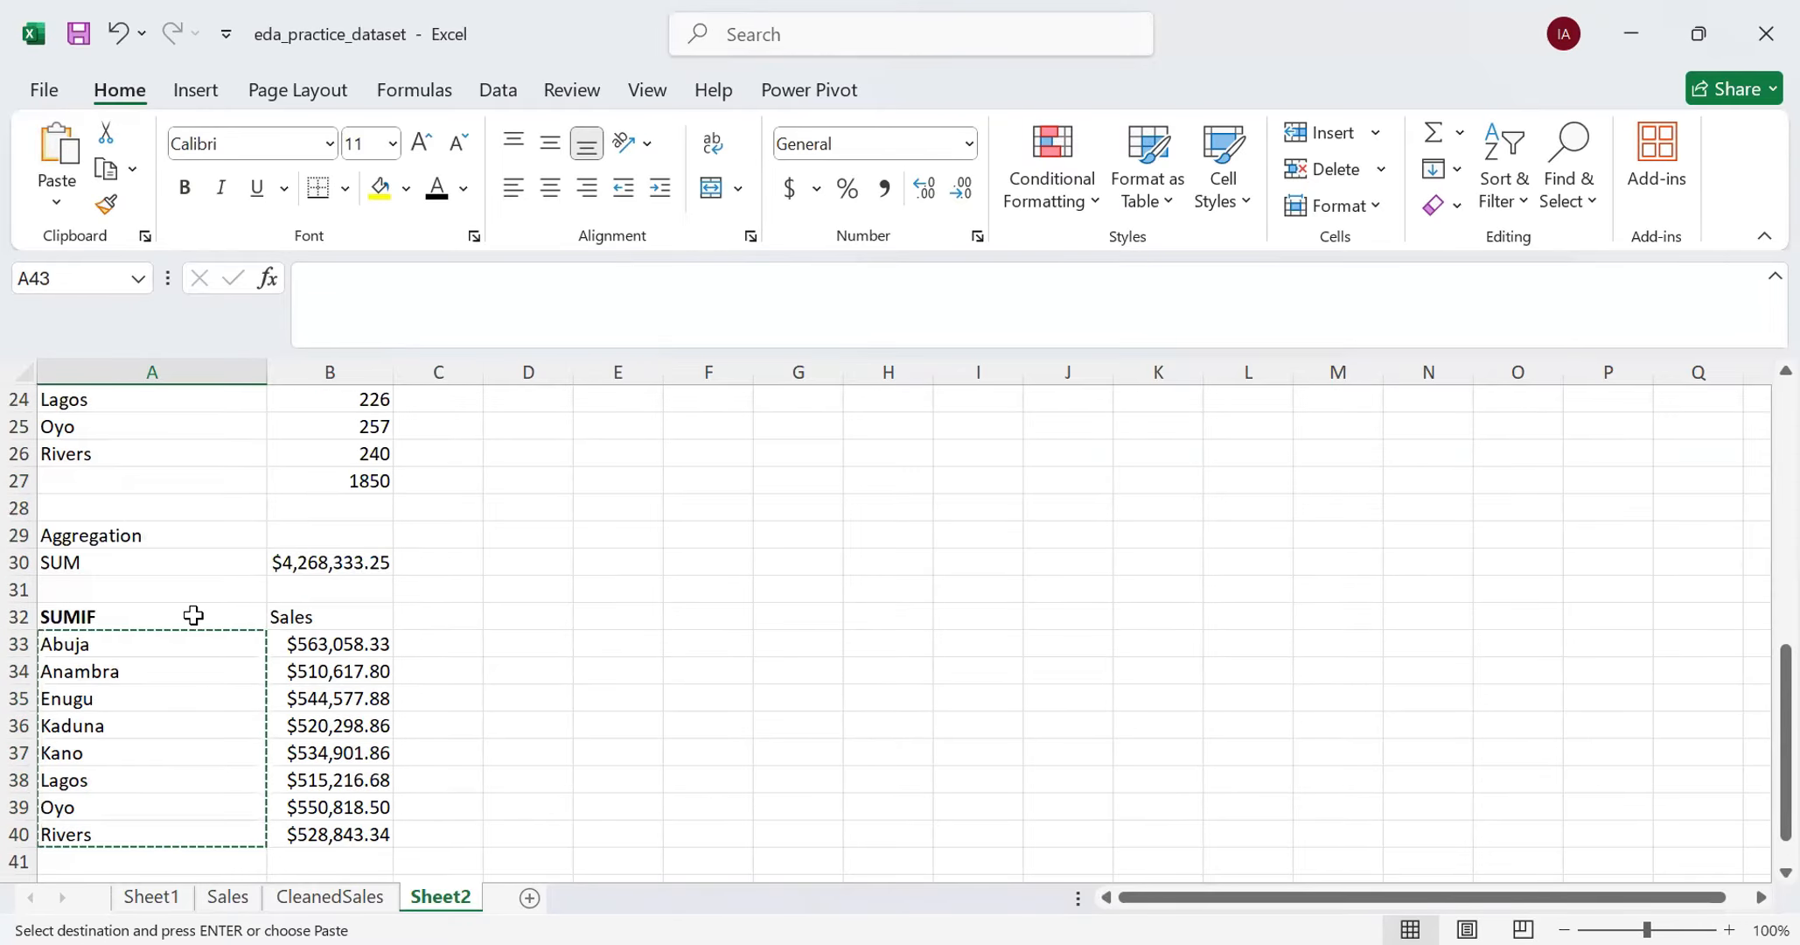
{"action": "scroll", "coordinate": [192, 615], "scroll_direction": "down", "scroll_amount": 2}
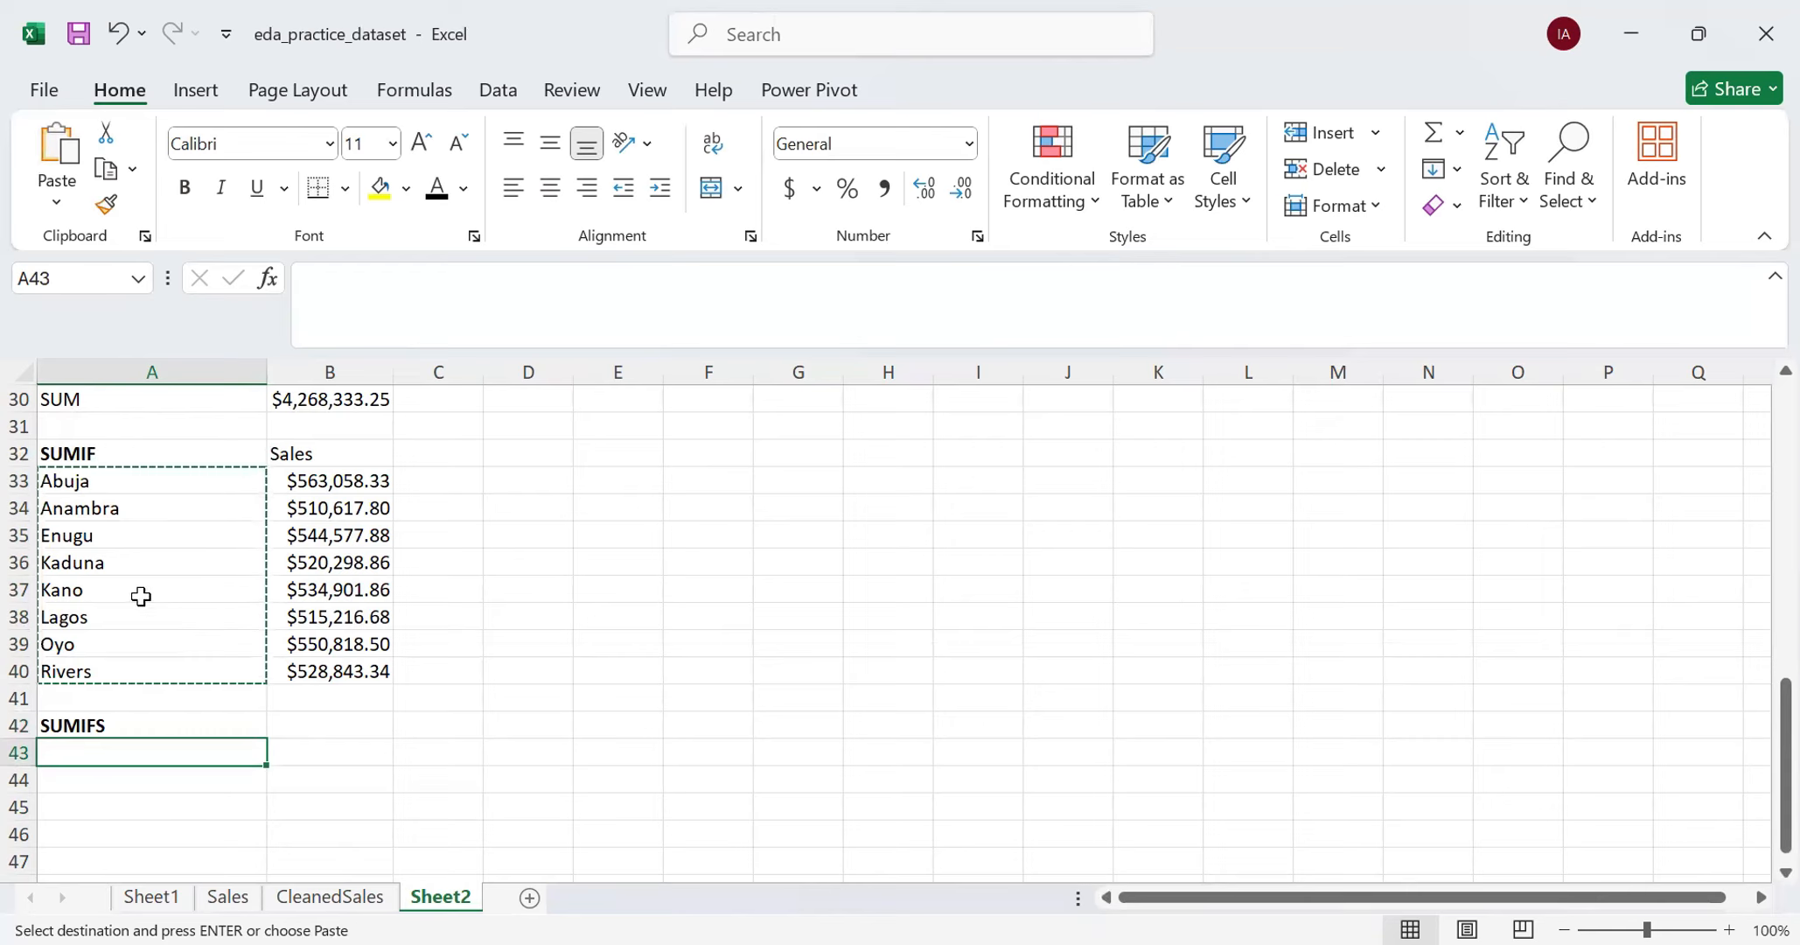
{"action": "key", "text": "ctrl+v"}
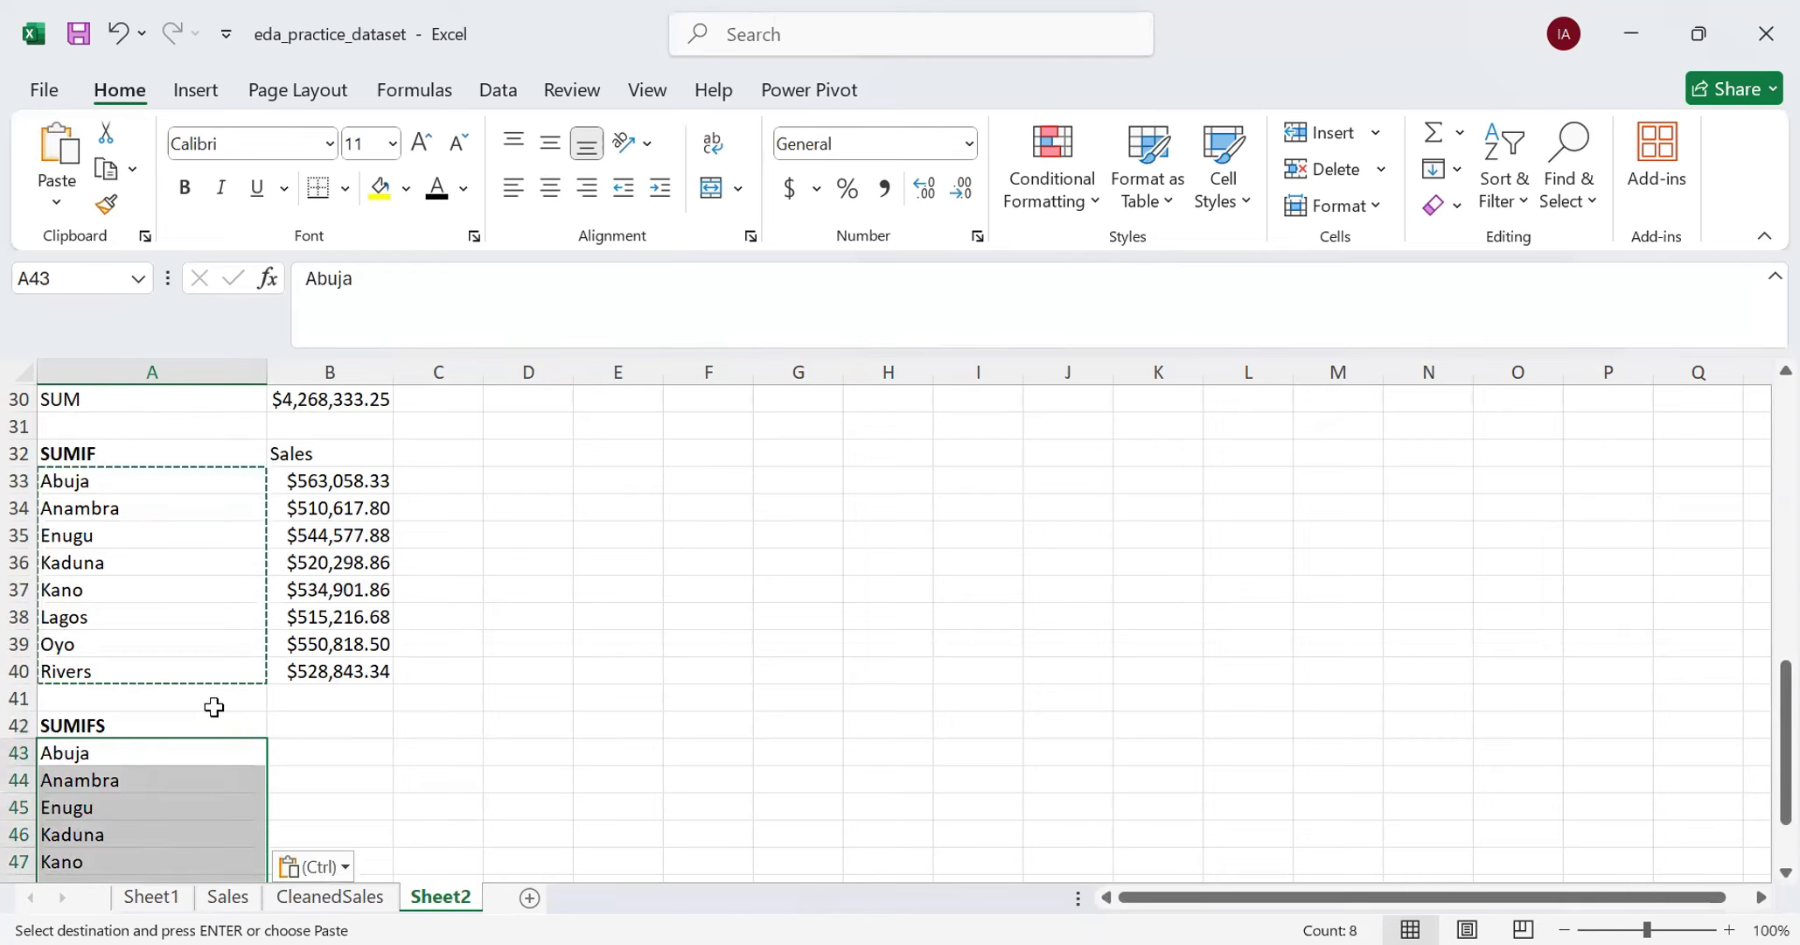
{"action": "scroll", "coordinate": [236, 691], "scroll_direction": "down", "scroll_amount": 1}
- Begin a SUMIFS formula in B43 with the TotalSales column of CleanedSales as its sum range
{"action": "left_click", "coordinate": [316, 676]}
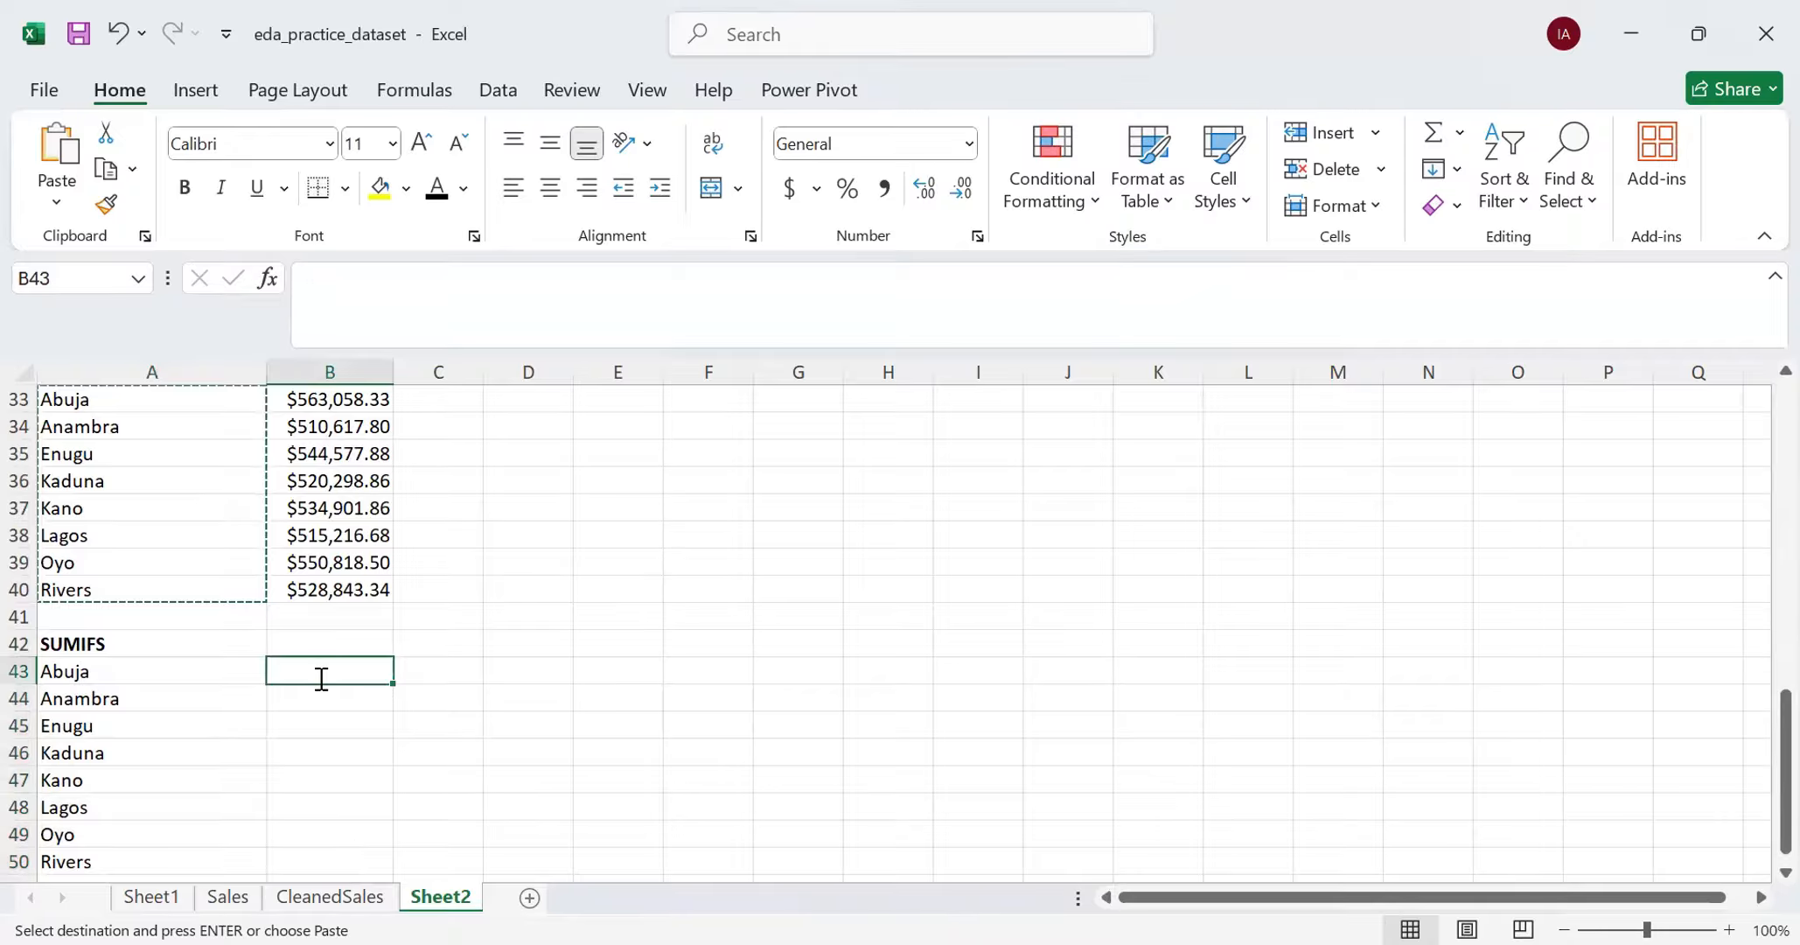
{"action": "type", "text": "="}
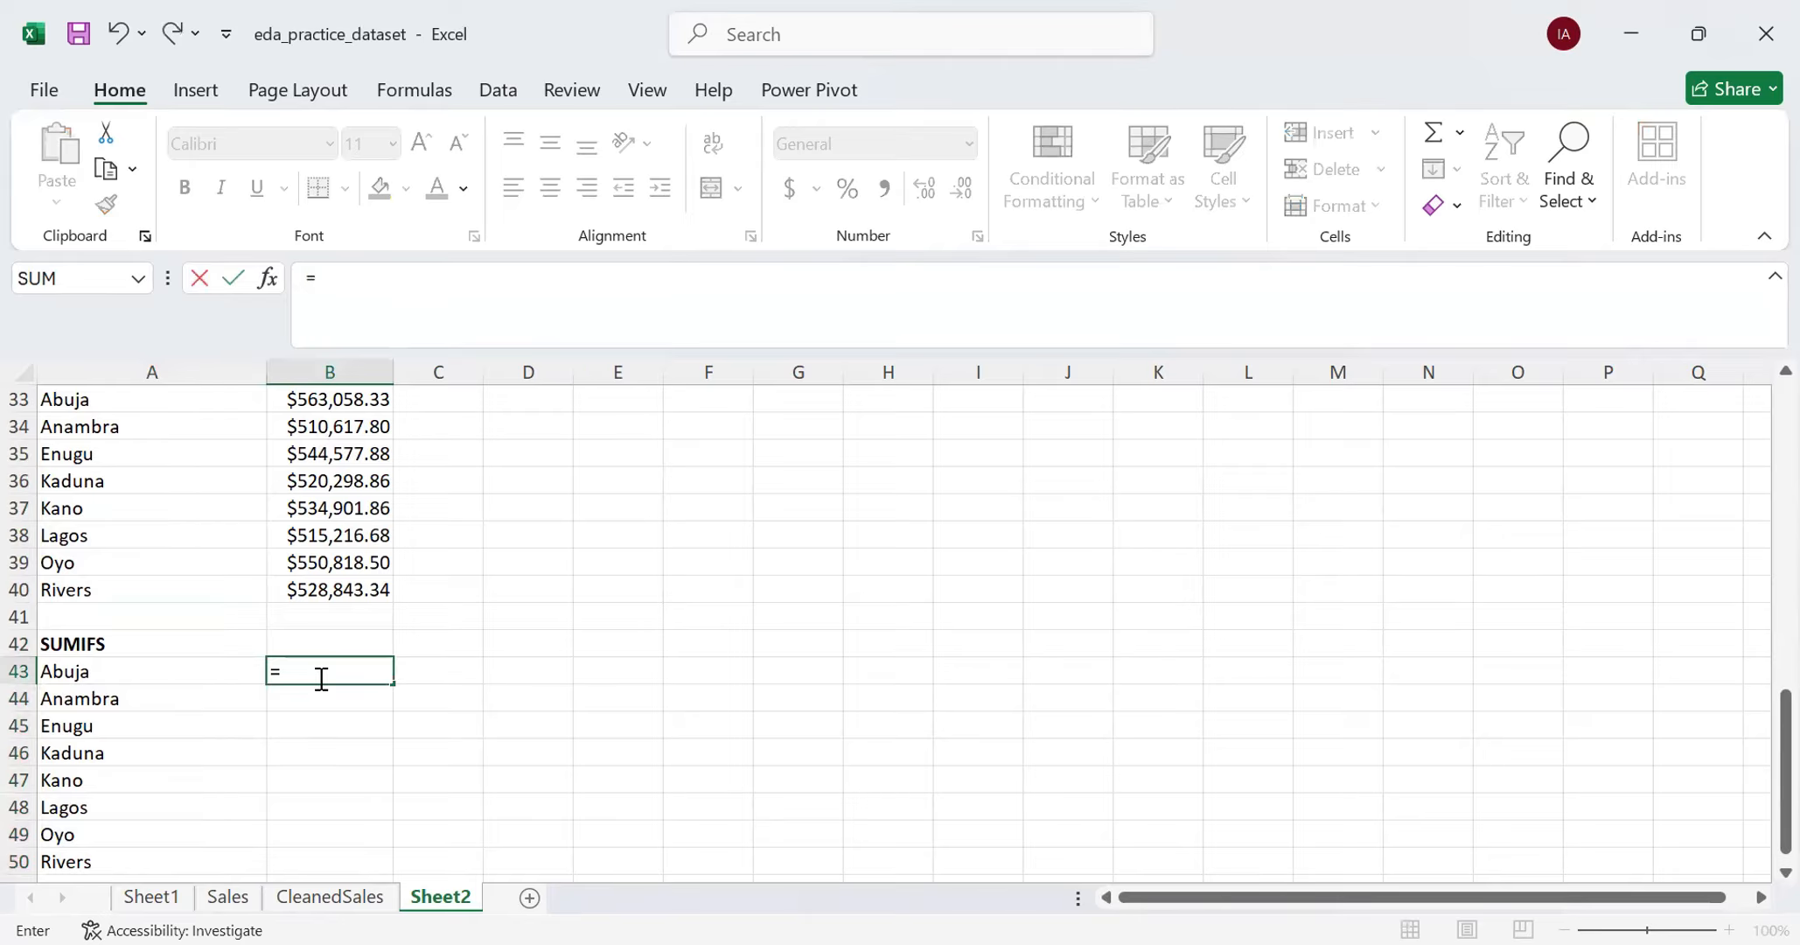
{"action": "type", "text": "SUMIFS"}
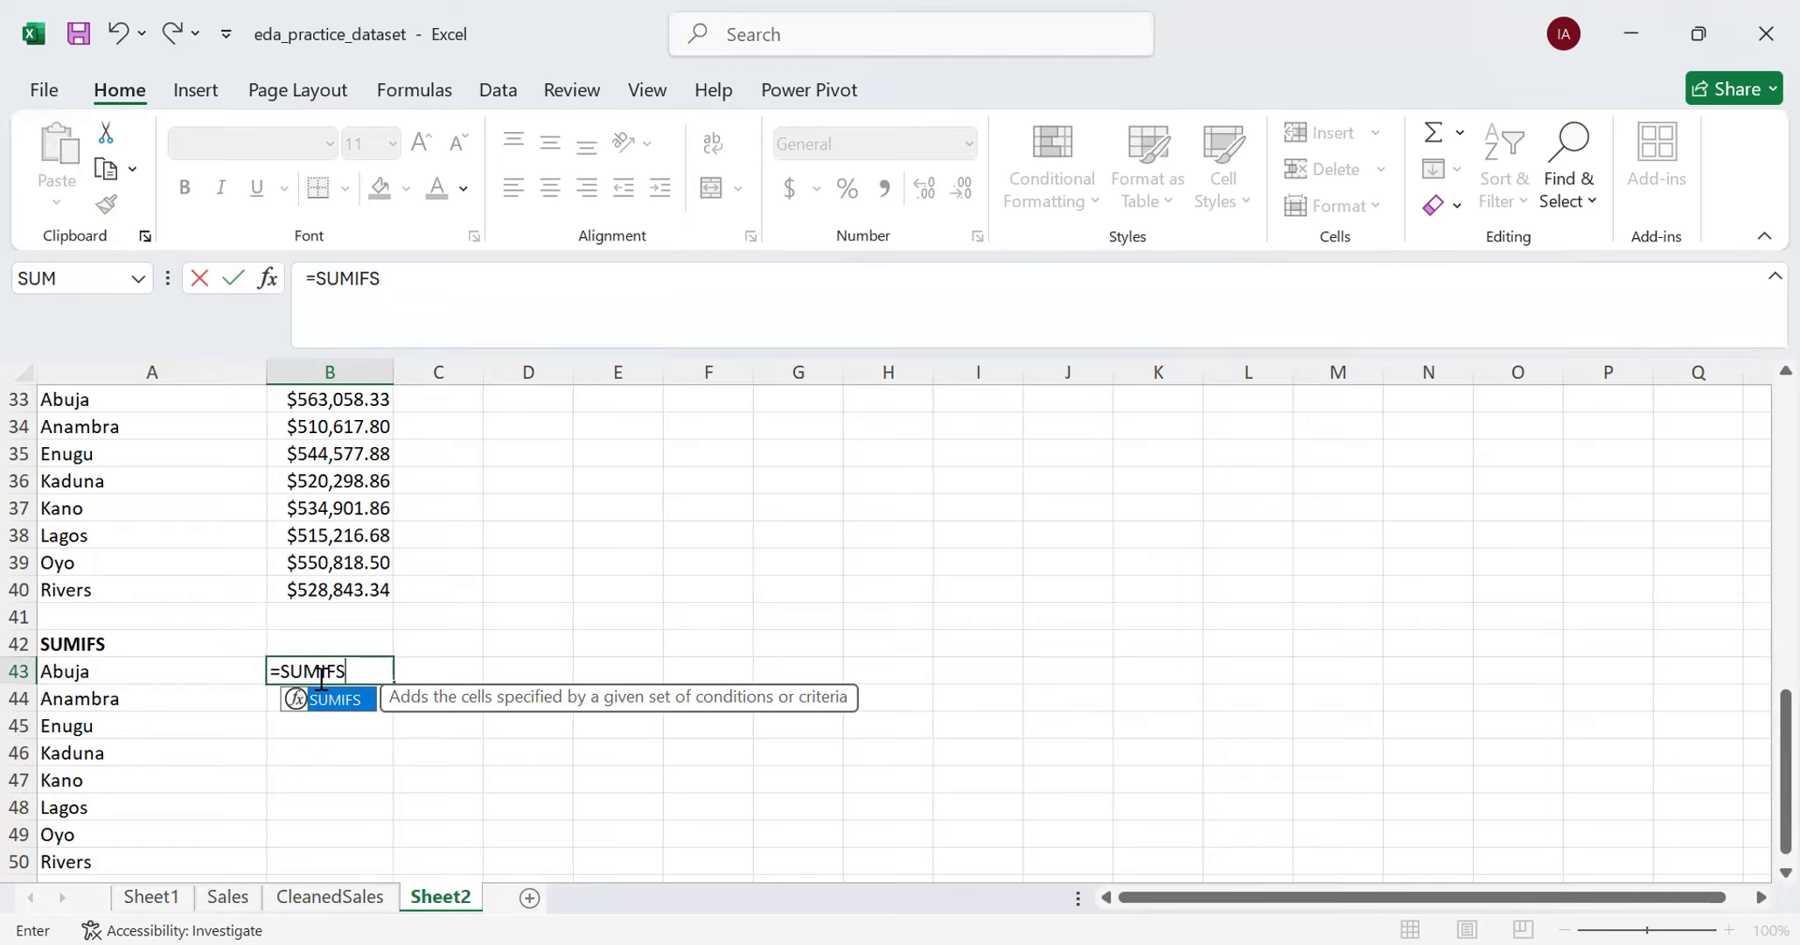
{"action": "type", "text": "("}
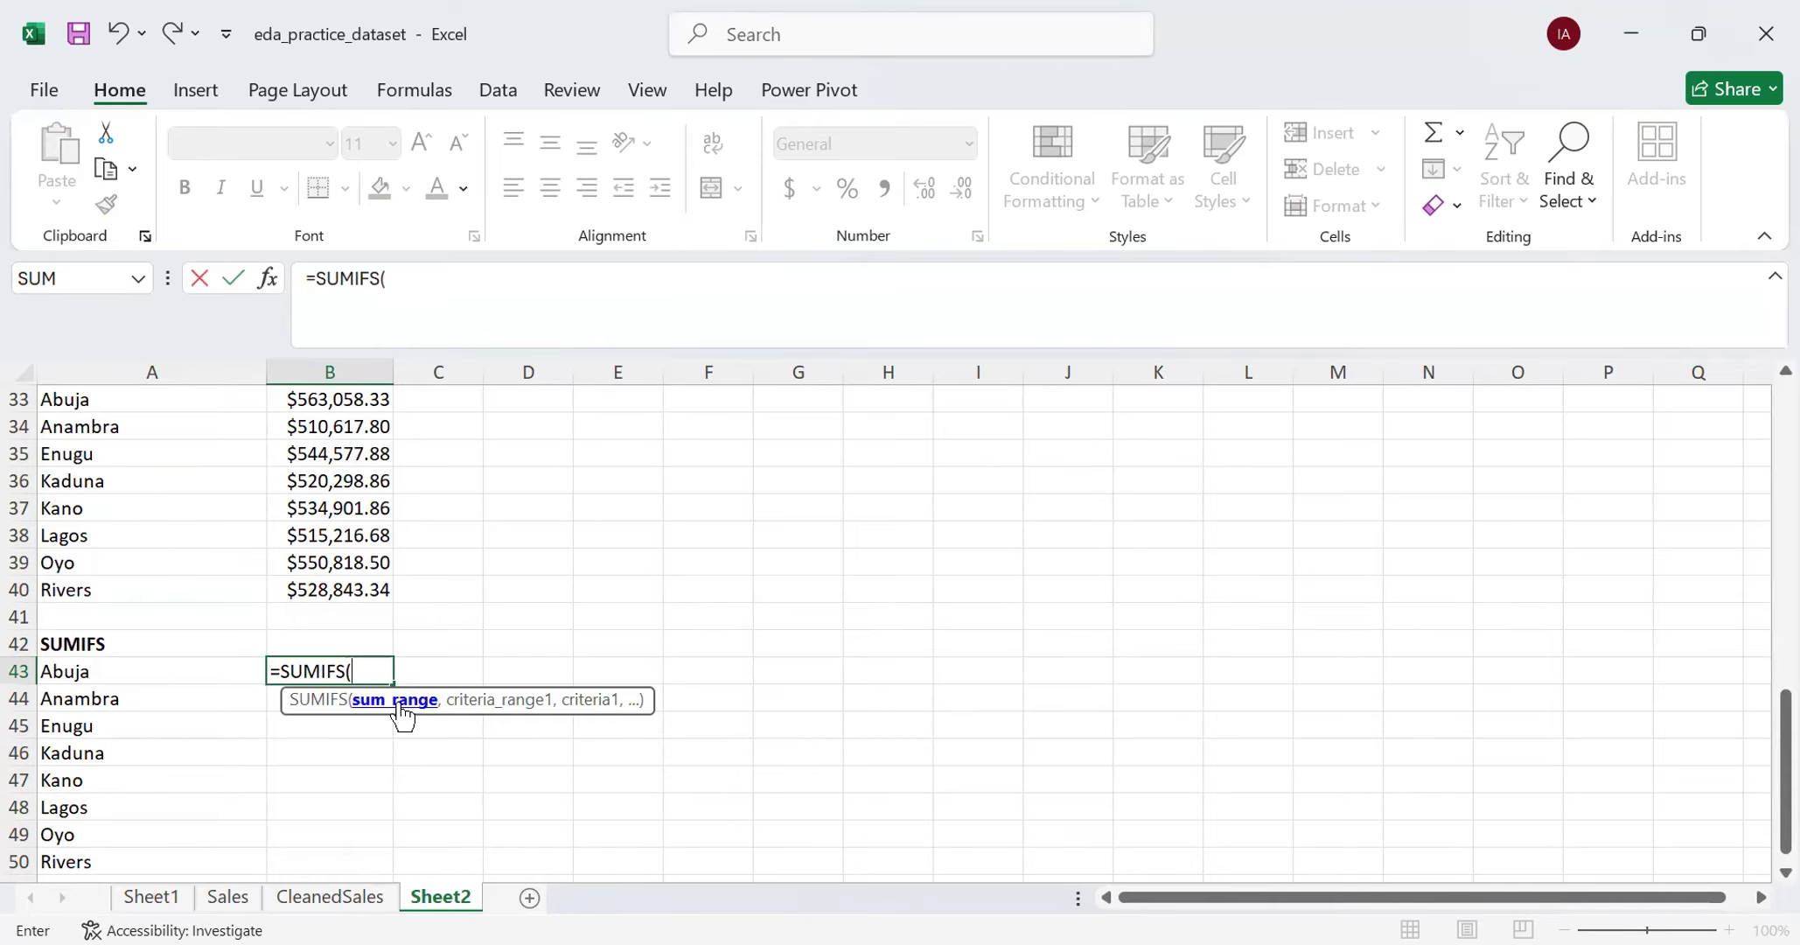
{"action": "left_click", "coordinate": [351, 906]}
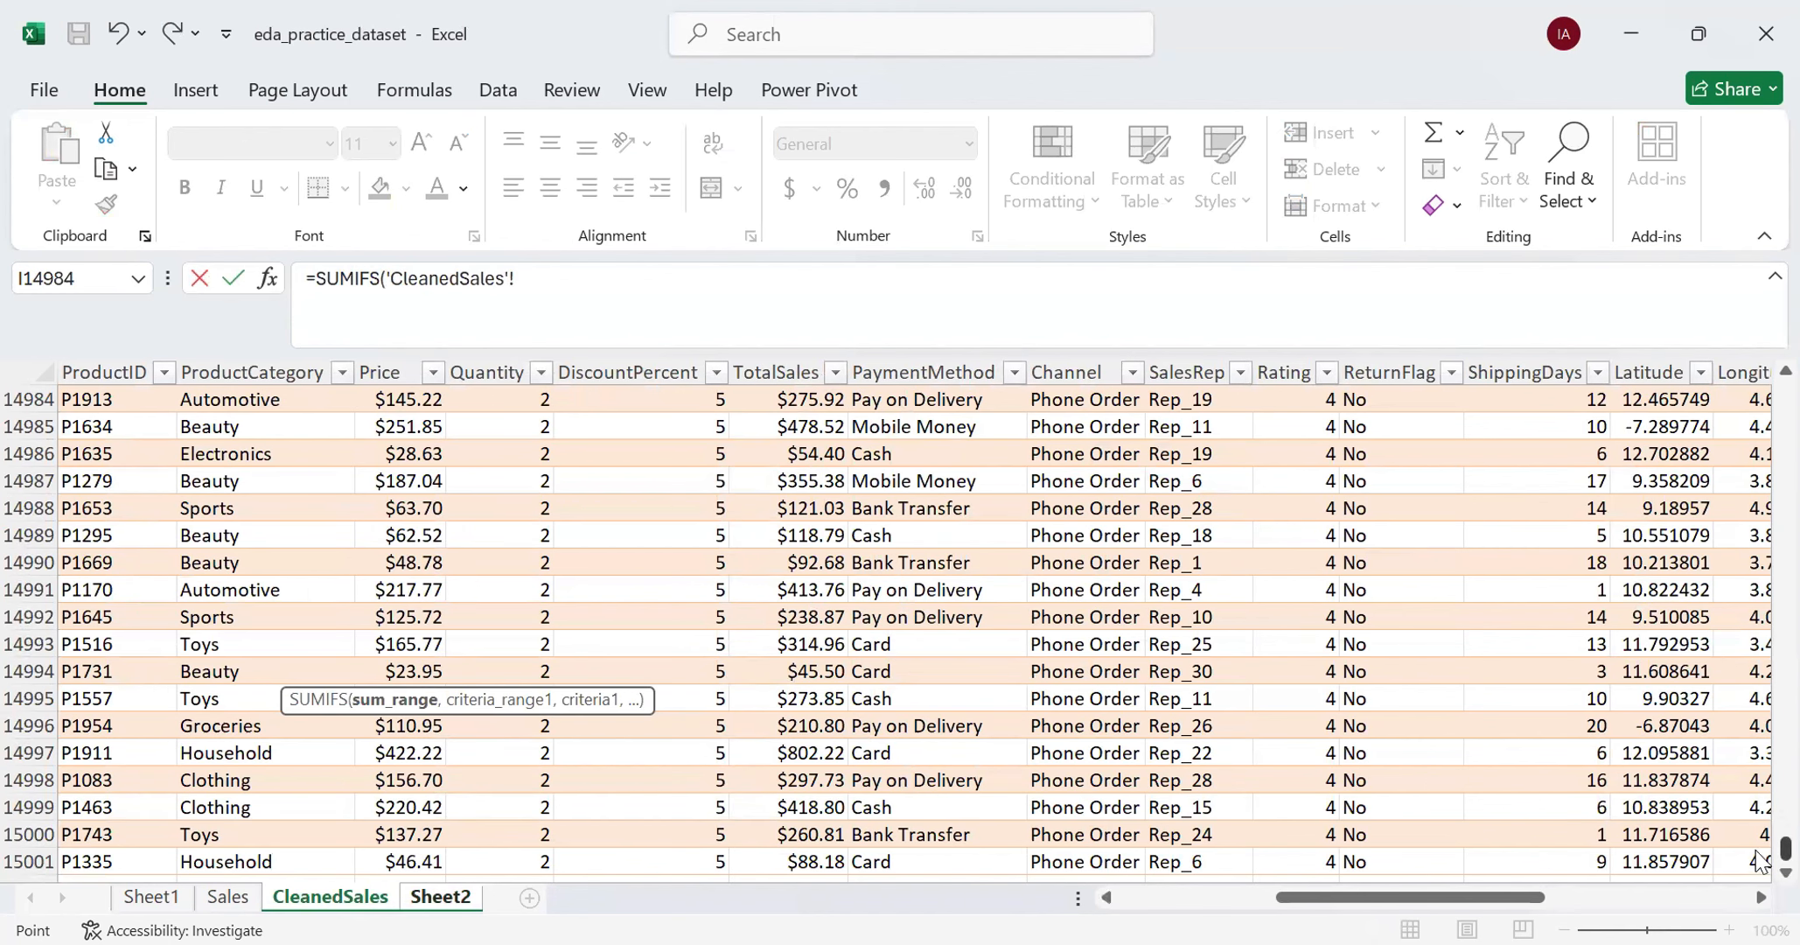
{"action": "left_click_drag", "start_coordinate": [1759, 860], "coordinate": [1759, 373]}
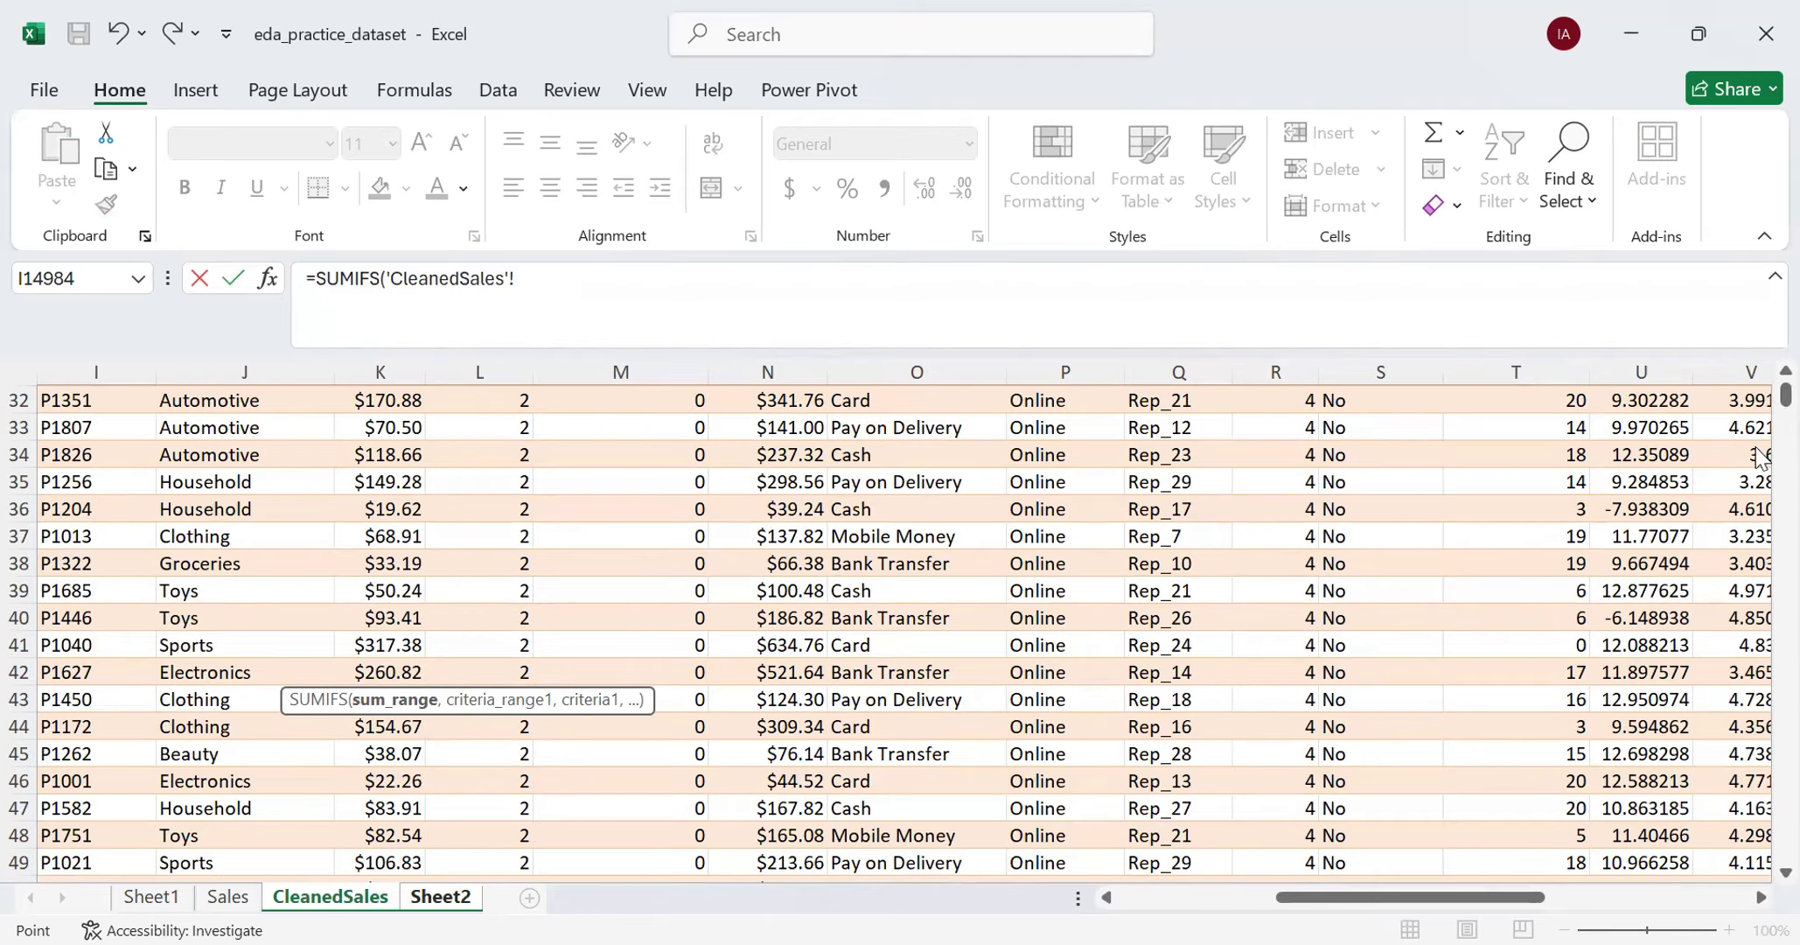
{"action": "left_click_drag", "start_coordinate": [1785, 396], "coordinate": [1761, 341]}
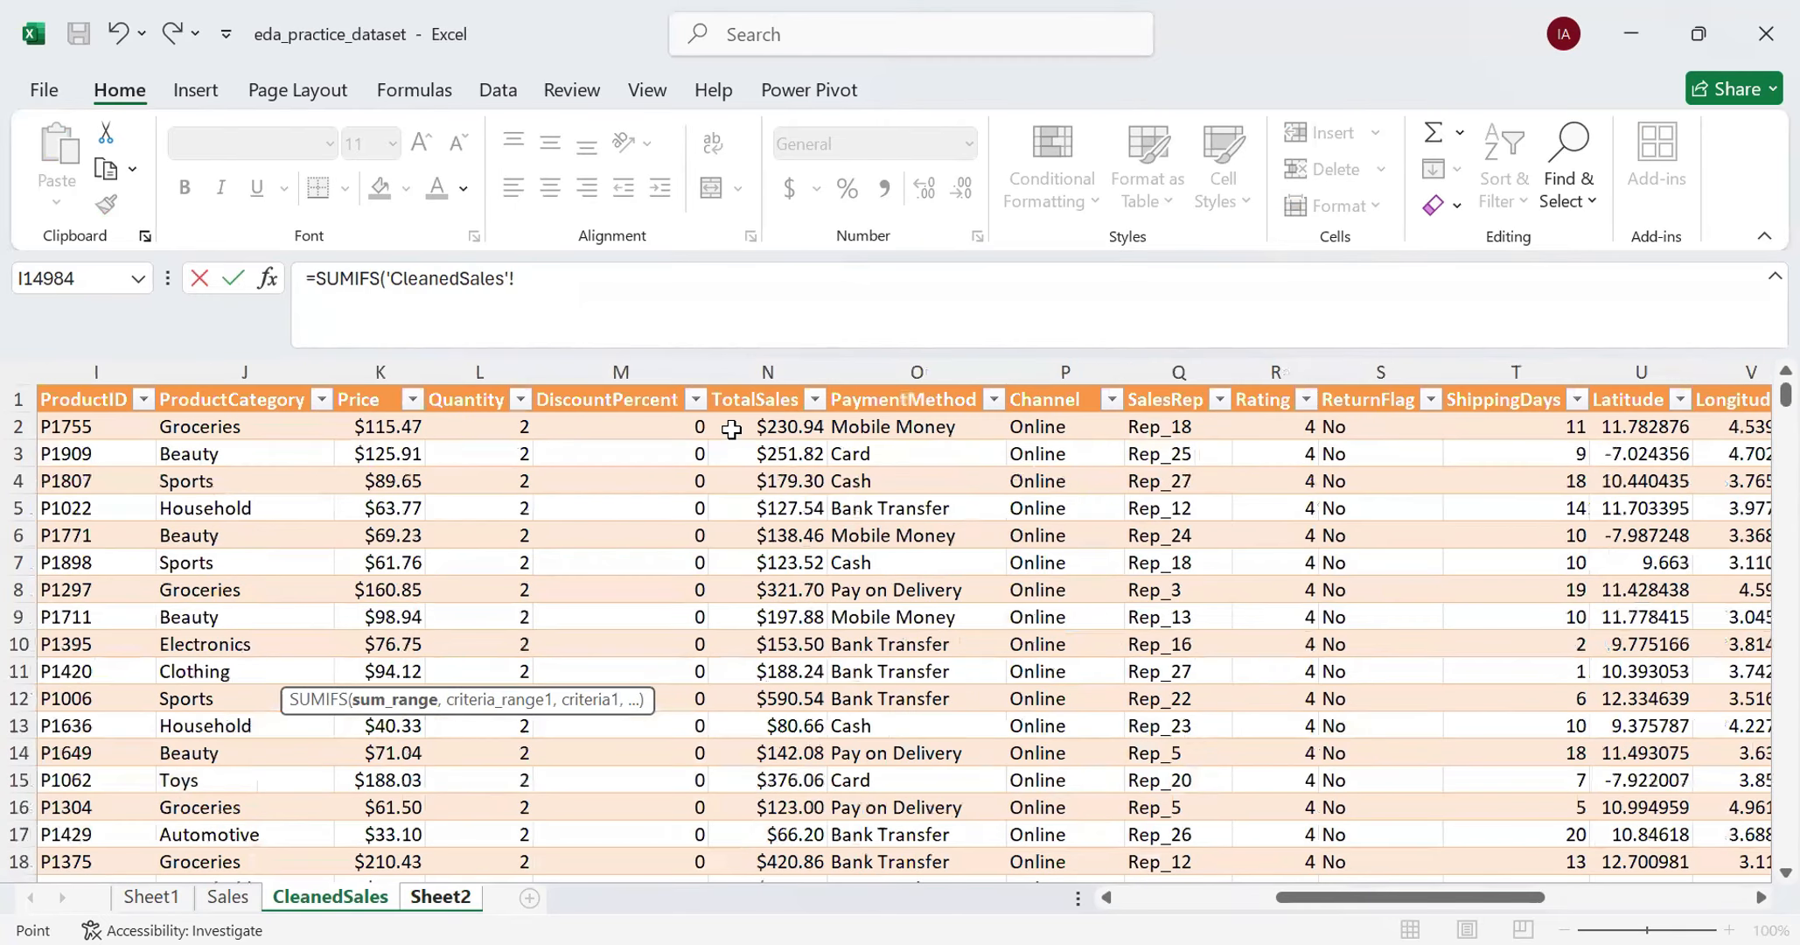
{"action": "left_click", "coordinate": [731, 429]}
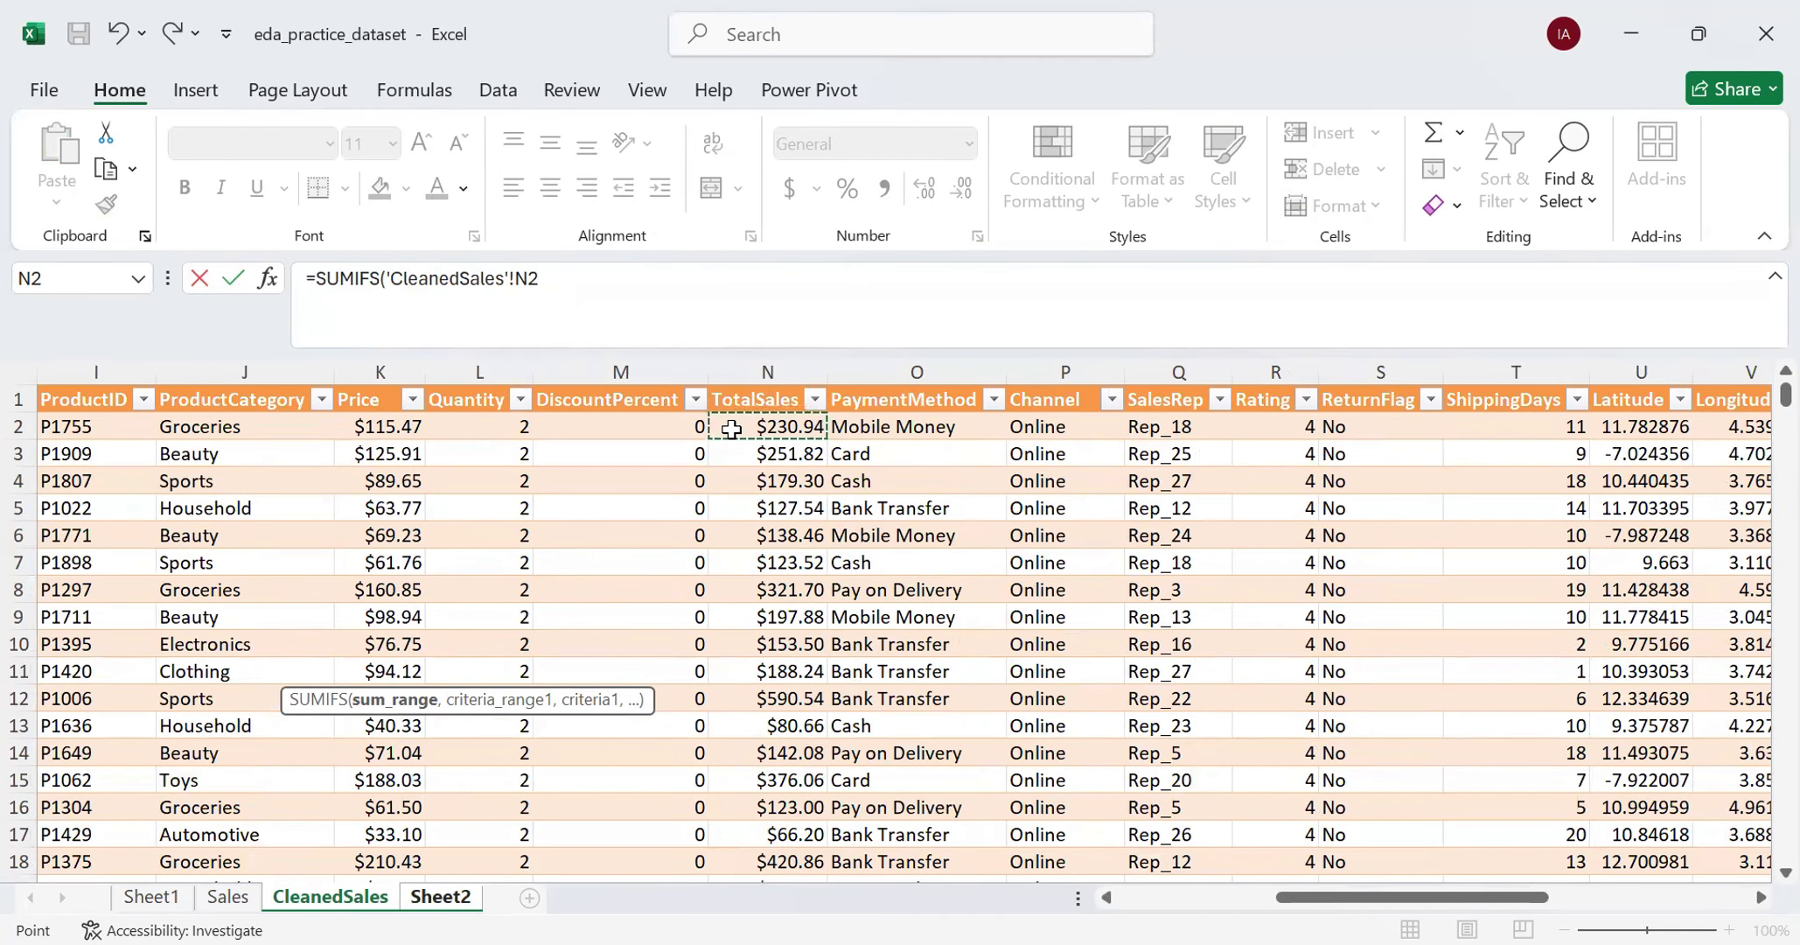
{"action": "key", "text": "ctrl+shift+Down"}
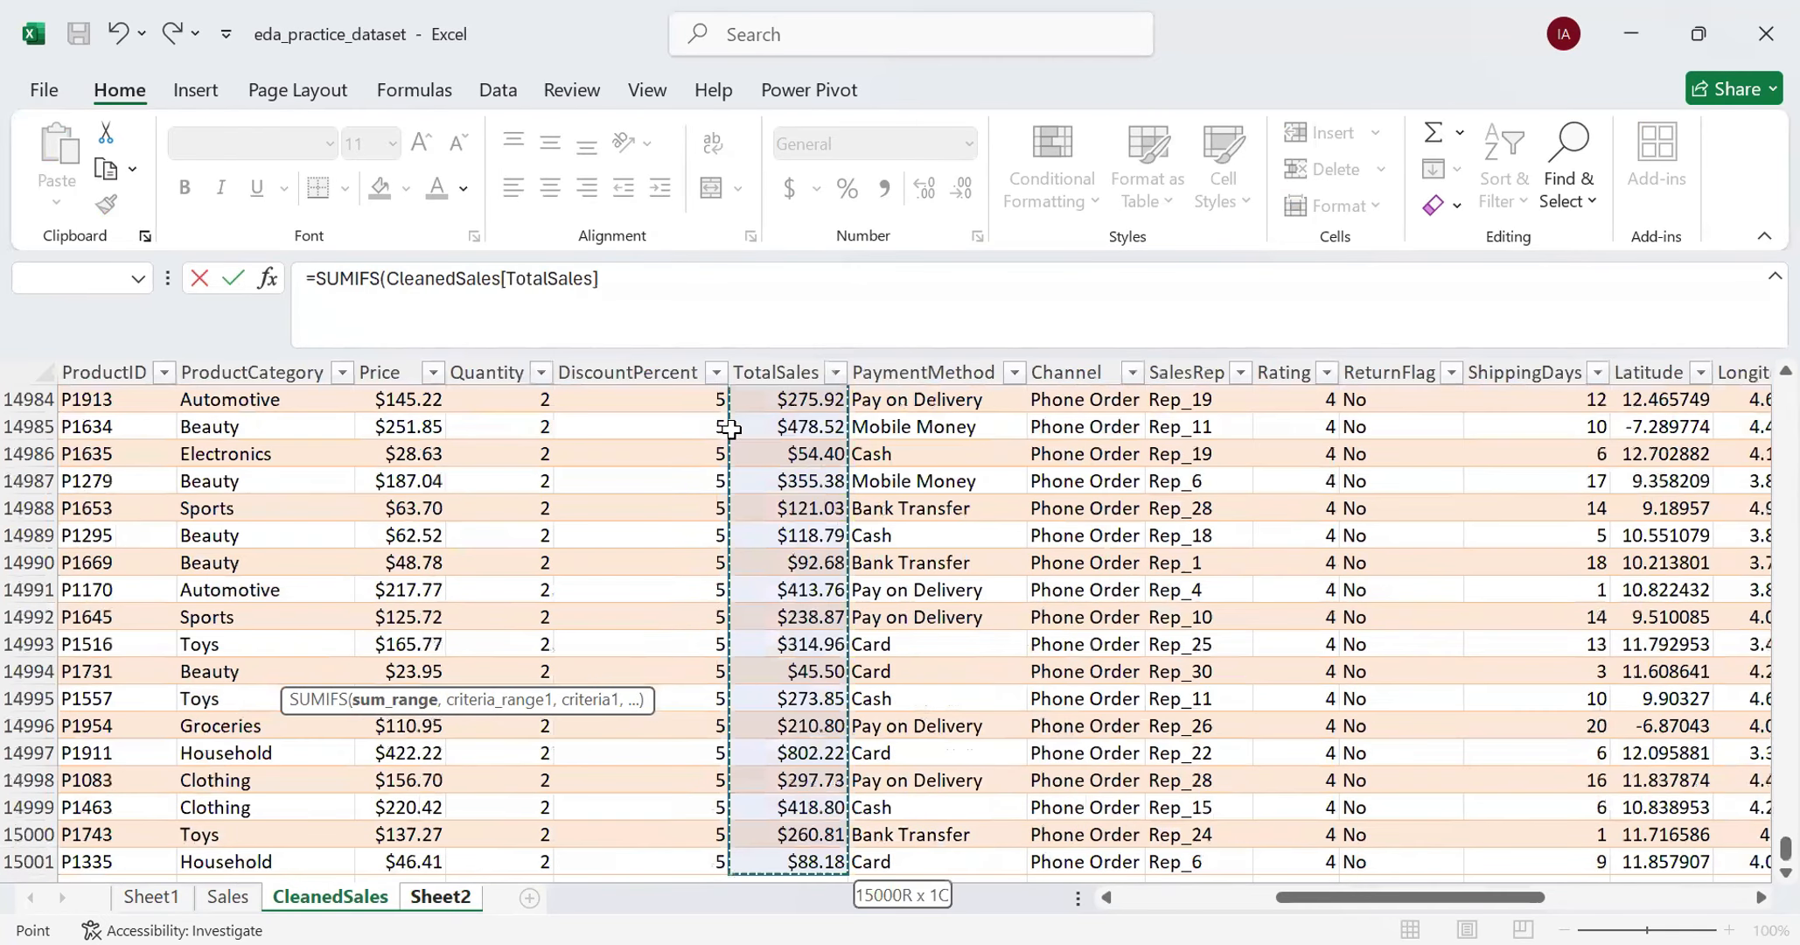
{"action": "left_click", "coordinate": [630, 295]}
{"action": "type", "text": ","}
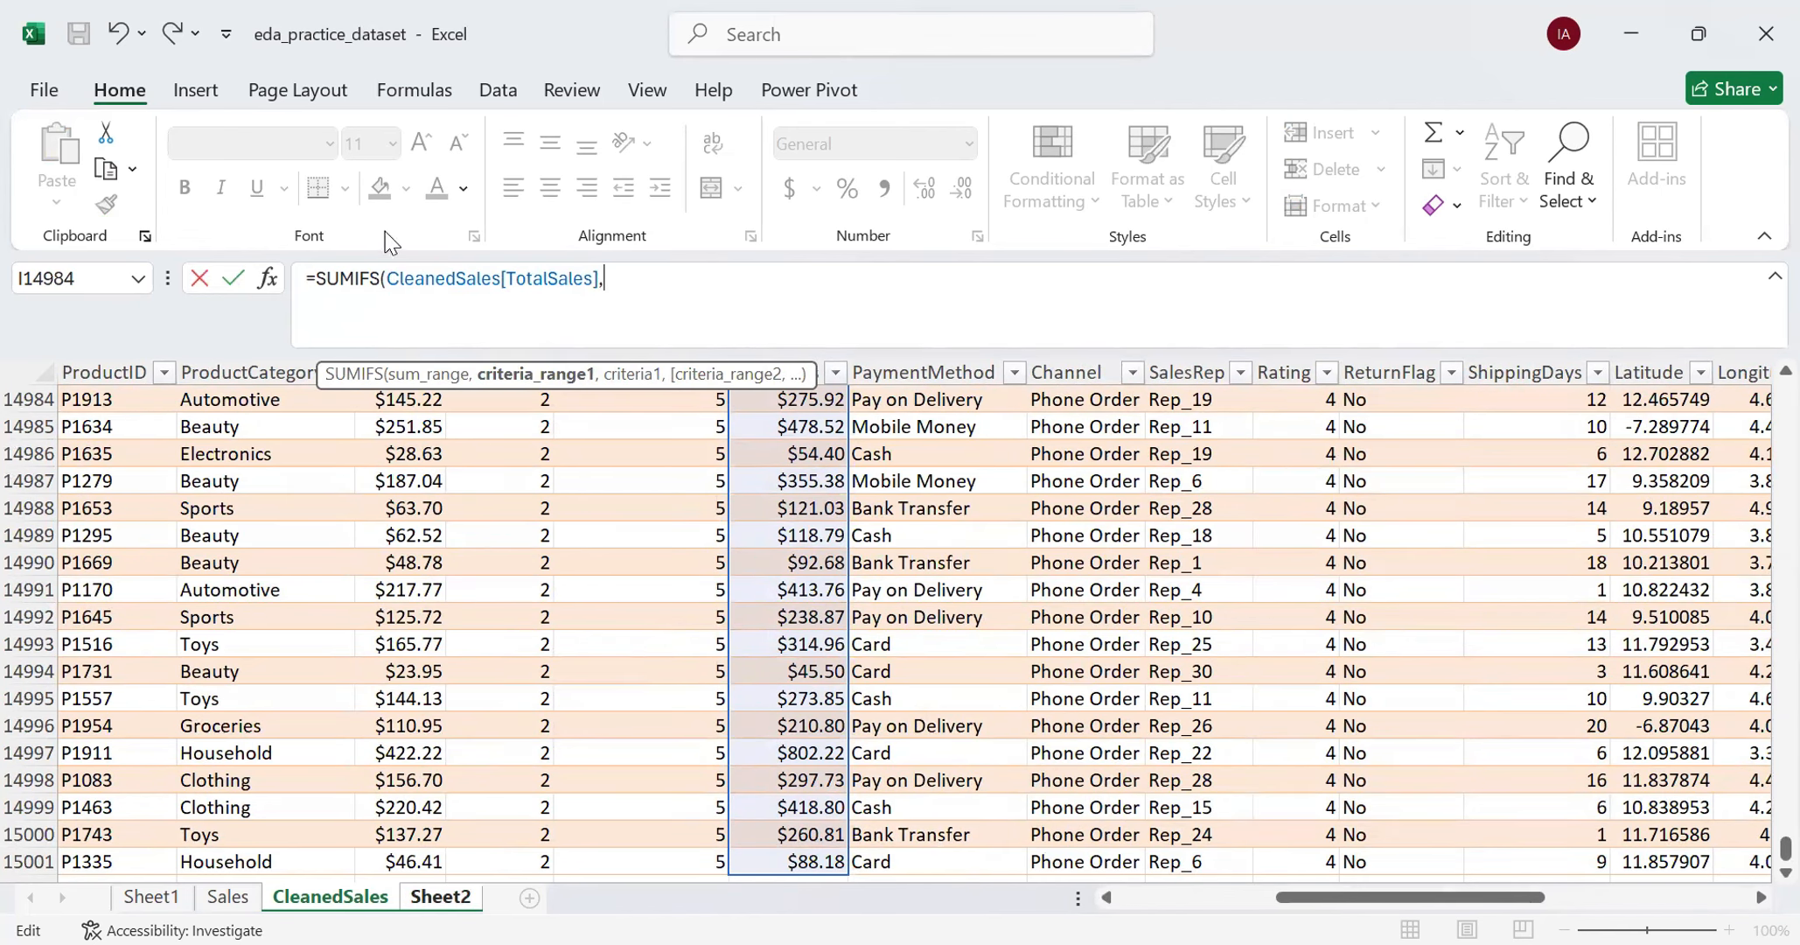
- Add the CleanedSales Region column as the formula's first criteria range, with "Abuja" as its criterion
{"action": "scroll", "coordinate": [644, 514], "scroll_direction": "up", "scroll_amount": 2}
{"action": "scroll", "coordinate": [644, 514], "scroll_direction": "up", "scroll_amount": 4}
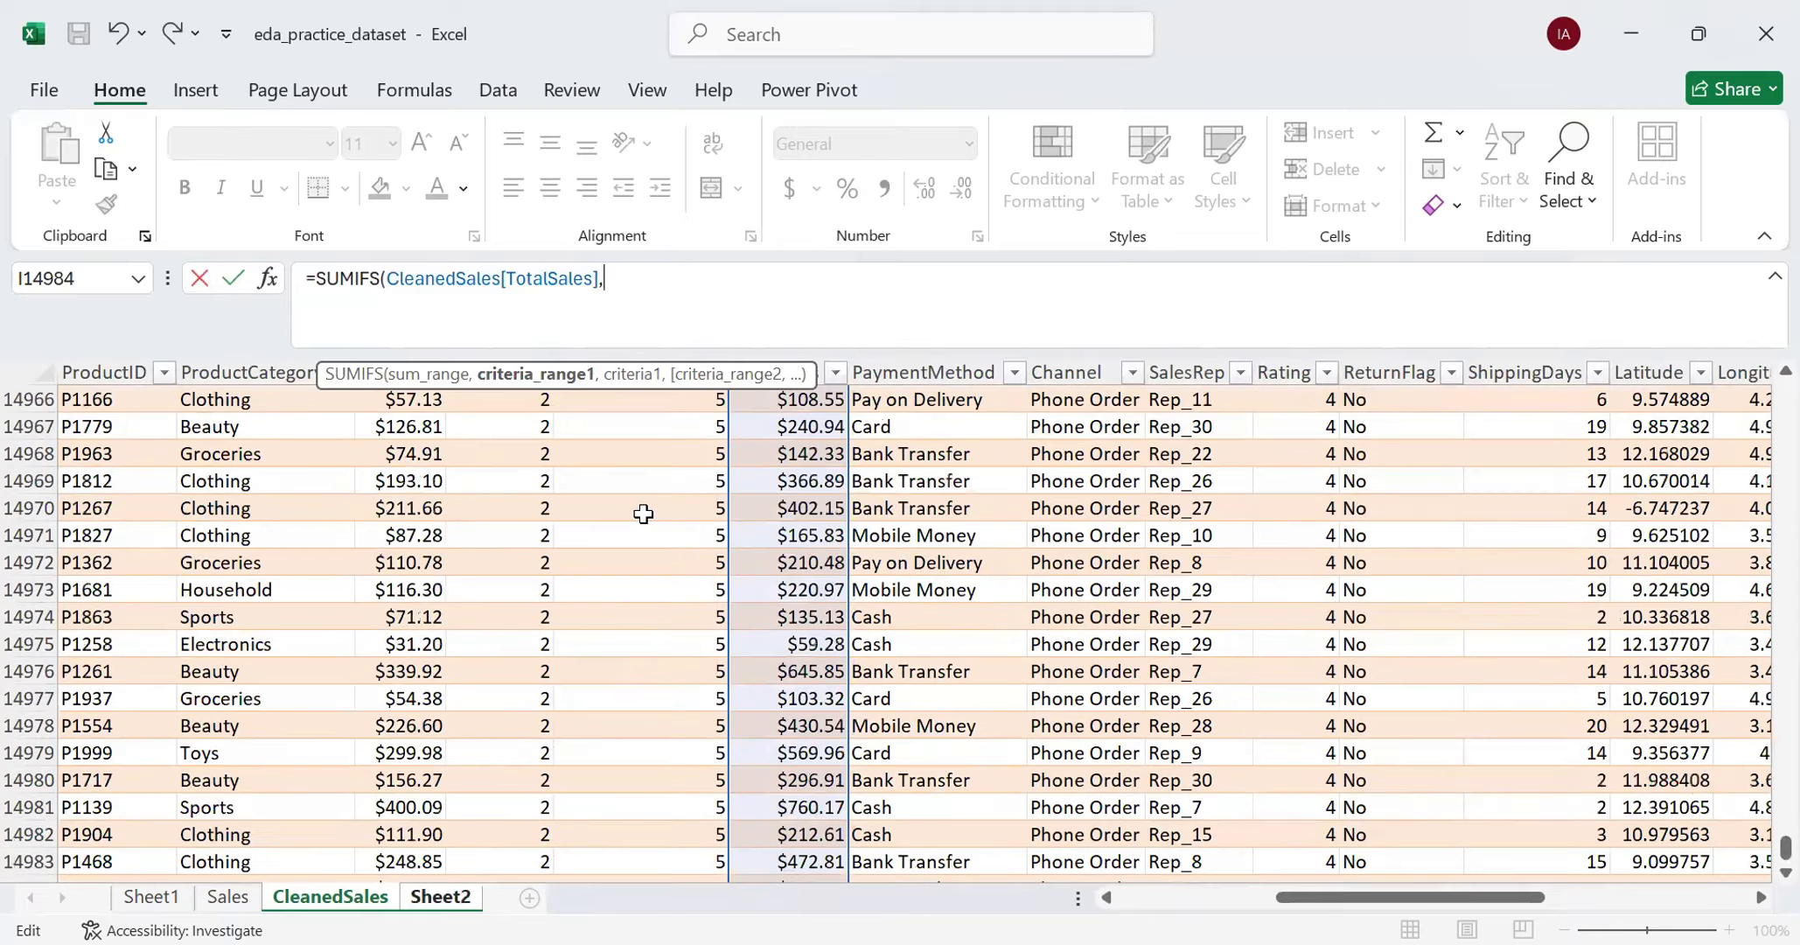
{"action": "scroll", "coordinate": [643, 514], "scroll_direction": "up", "scroll_amount": 11}
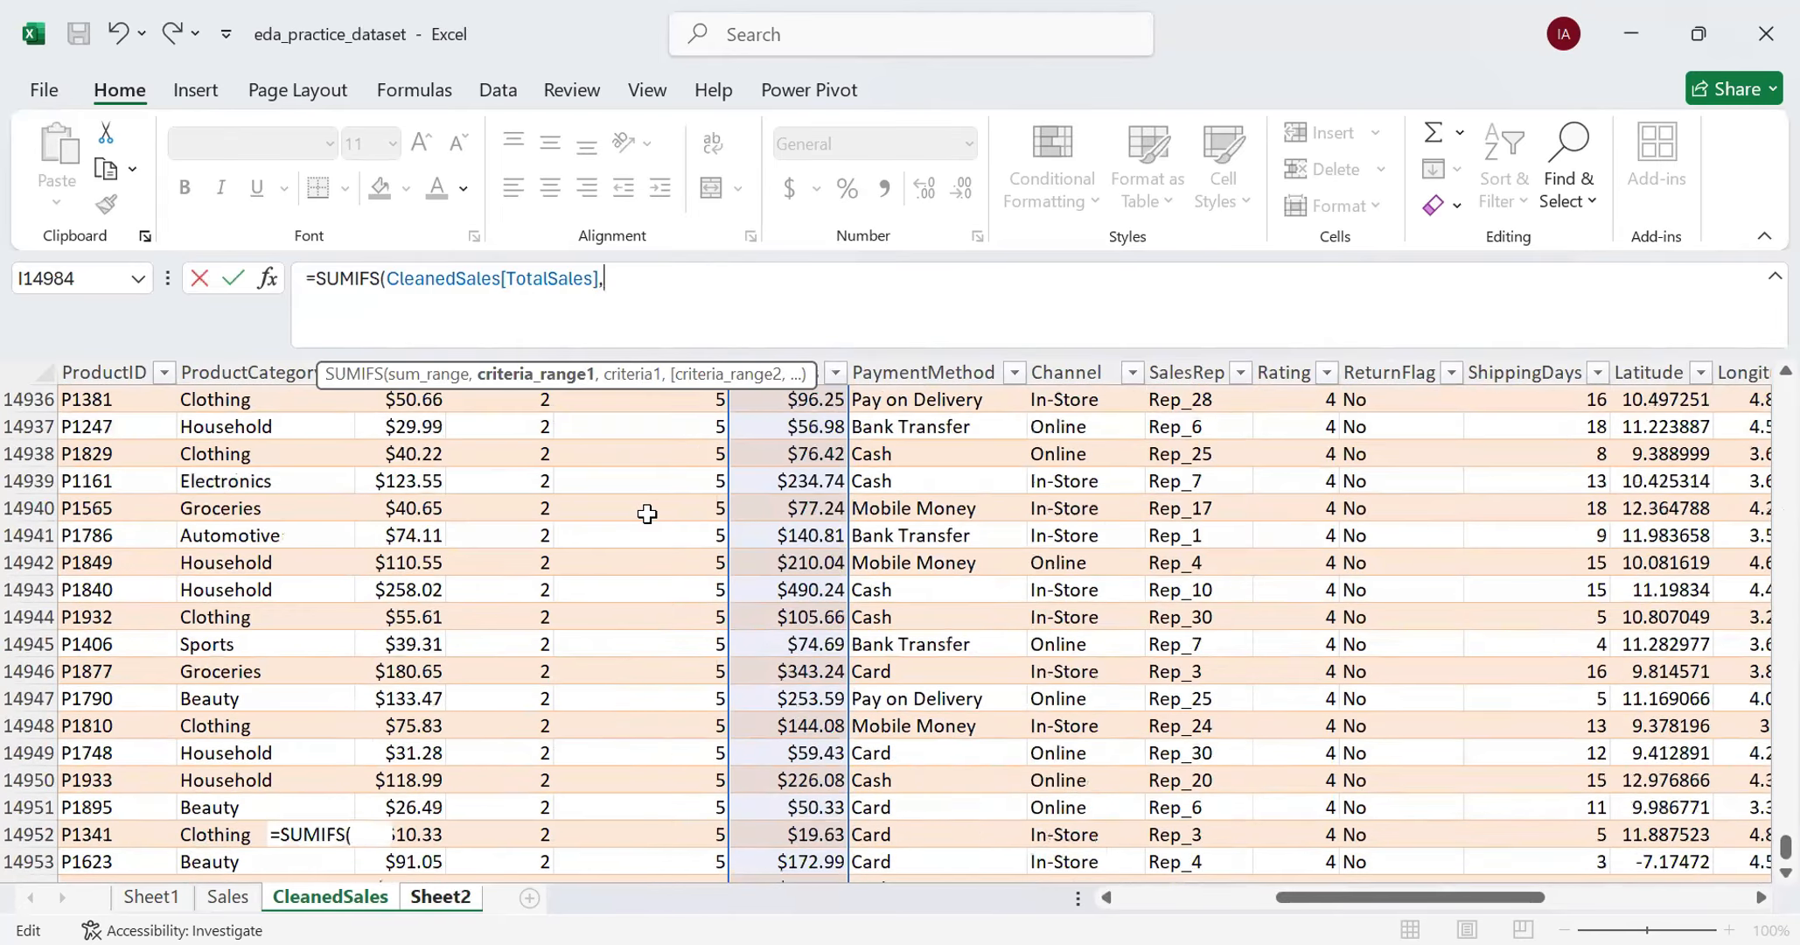
{"action": "scroll", "coordinate": [648, 516], "scroll_direction": "up", "scroll_amount": 6}
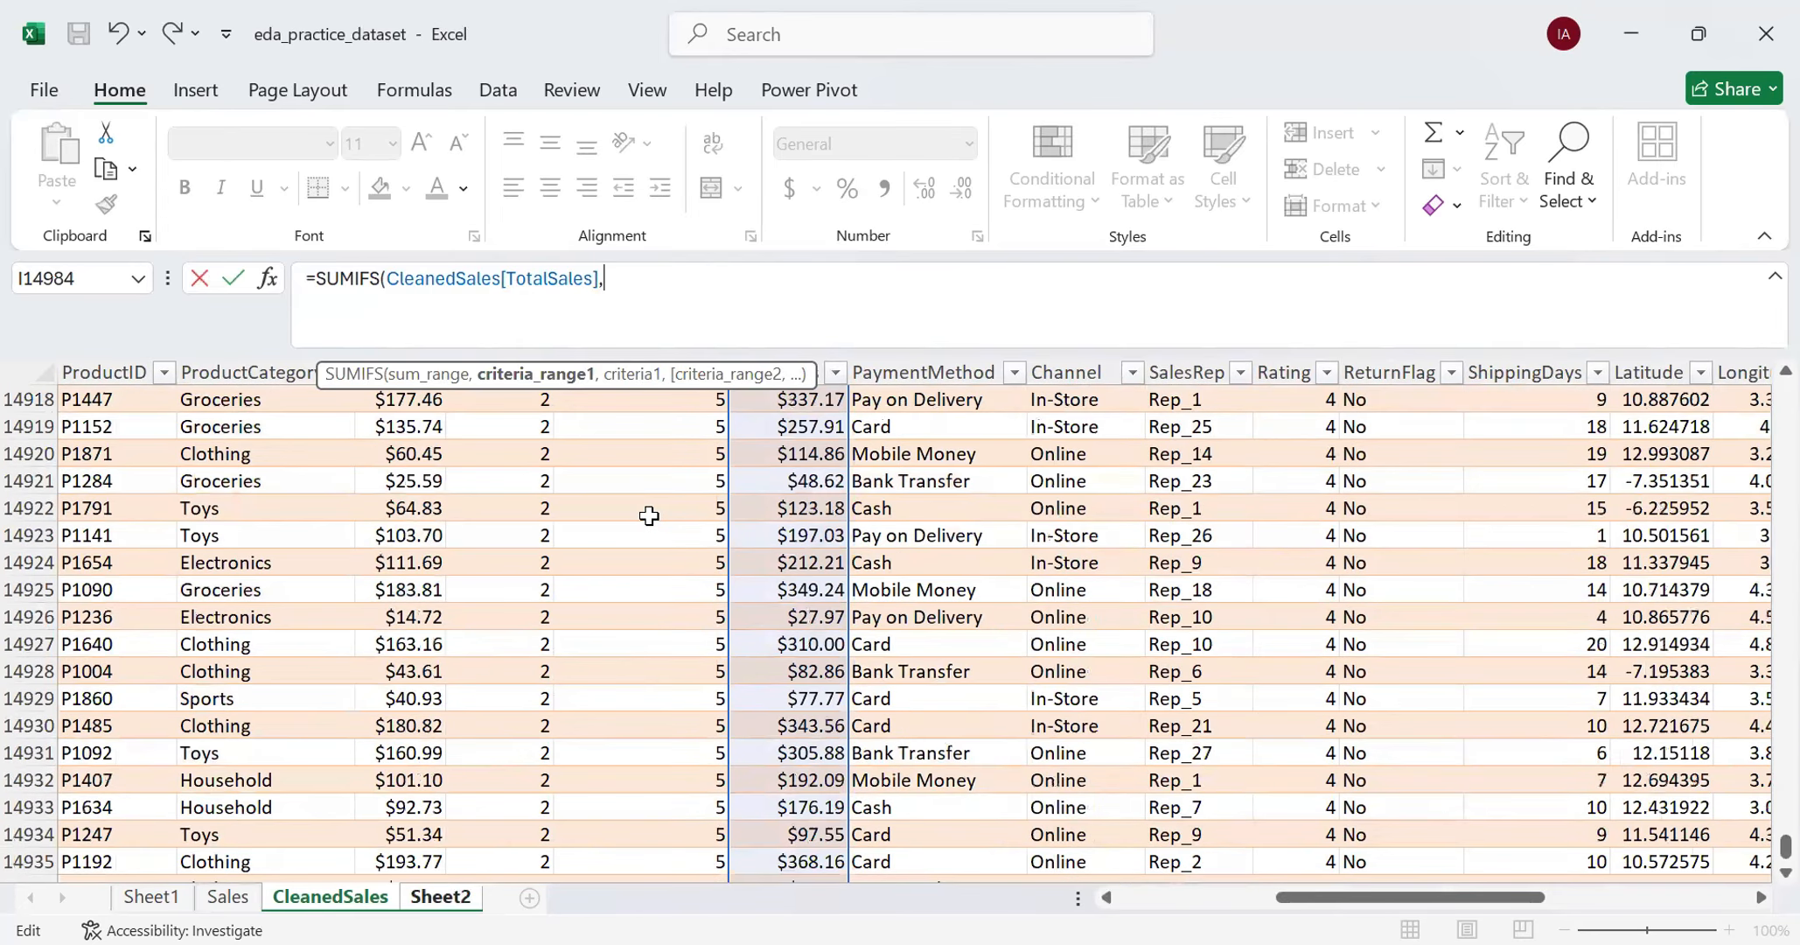
{"action": "scroll", "coordinate": [648, 516], "scroll_direction": "up", "scroll_amount": 3}
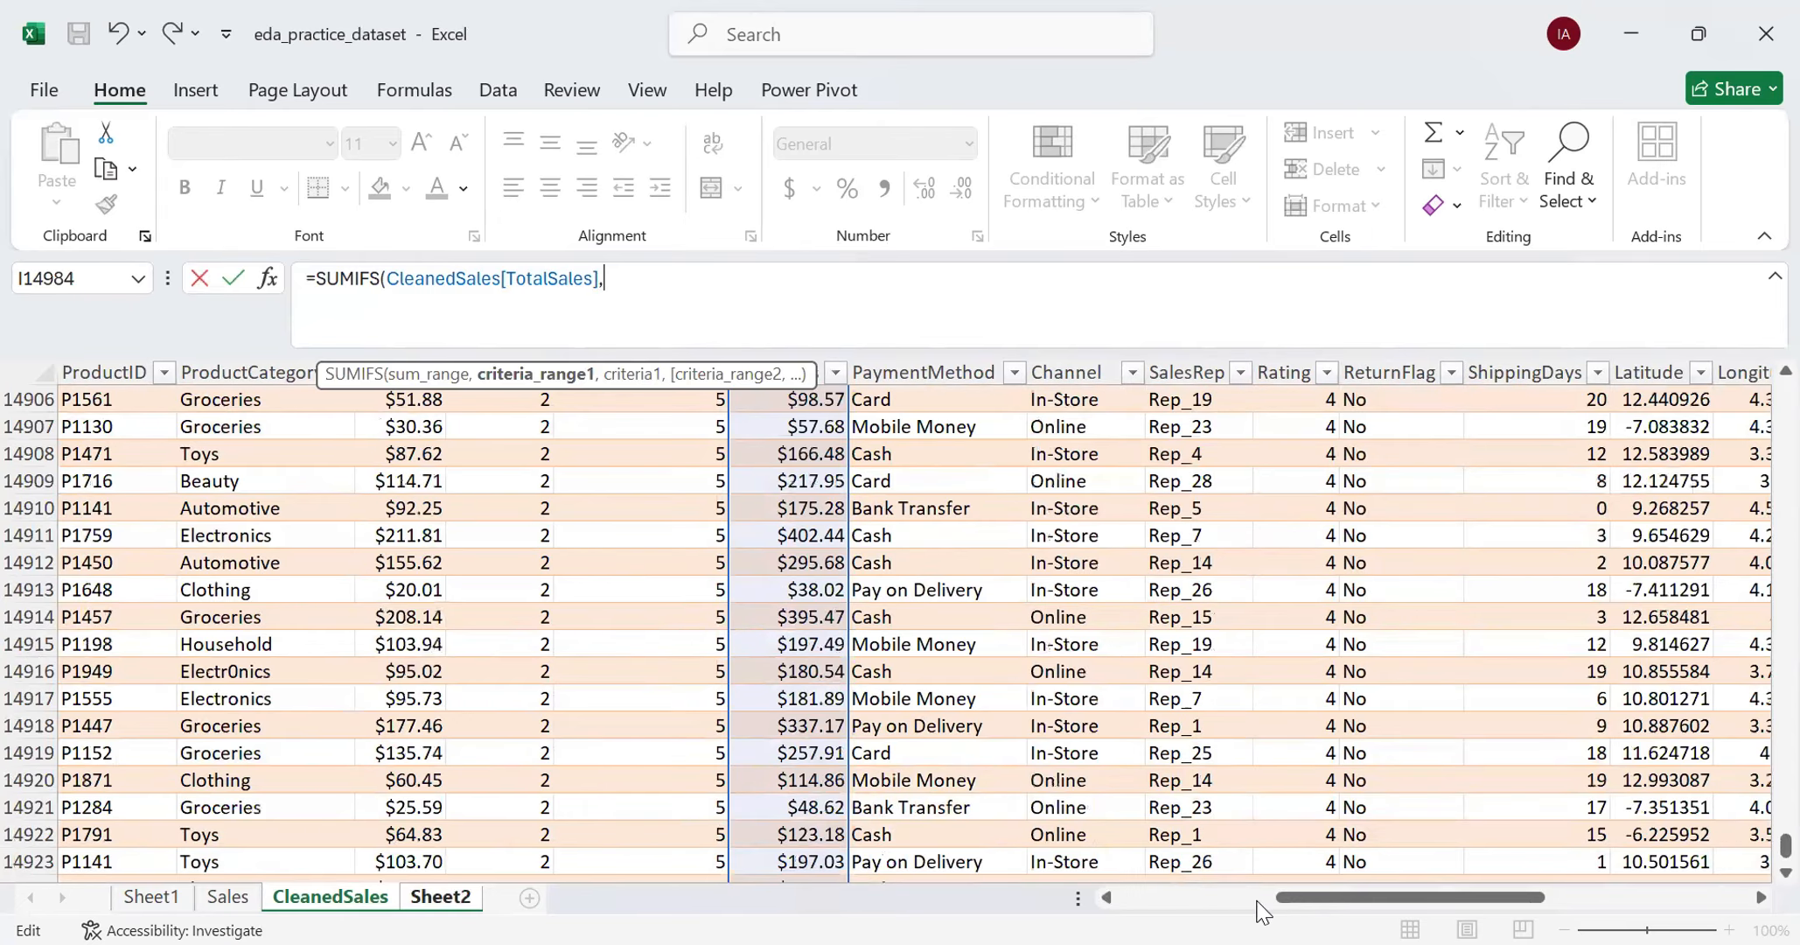
{"action": "left_click_drag", "start_coordinate": [1260, 909], "coordinate": [1215, 912]}
{"action": "left_click_drag", "start_coordinate": [1785, 845], "coordinate": [1785, 360]}
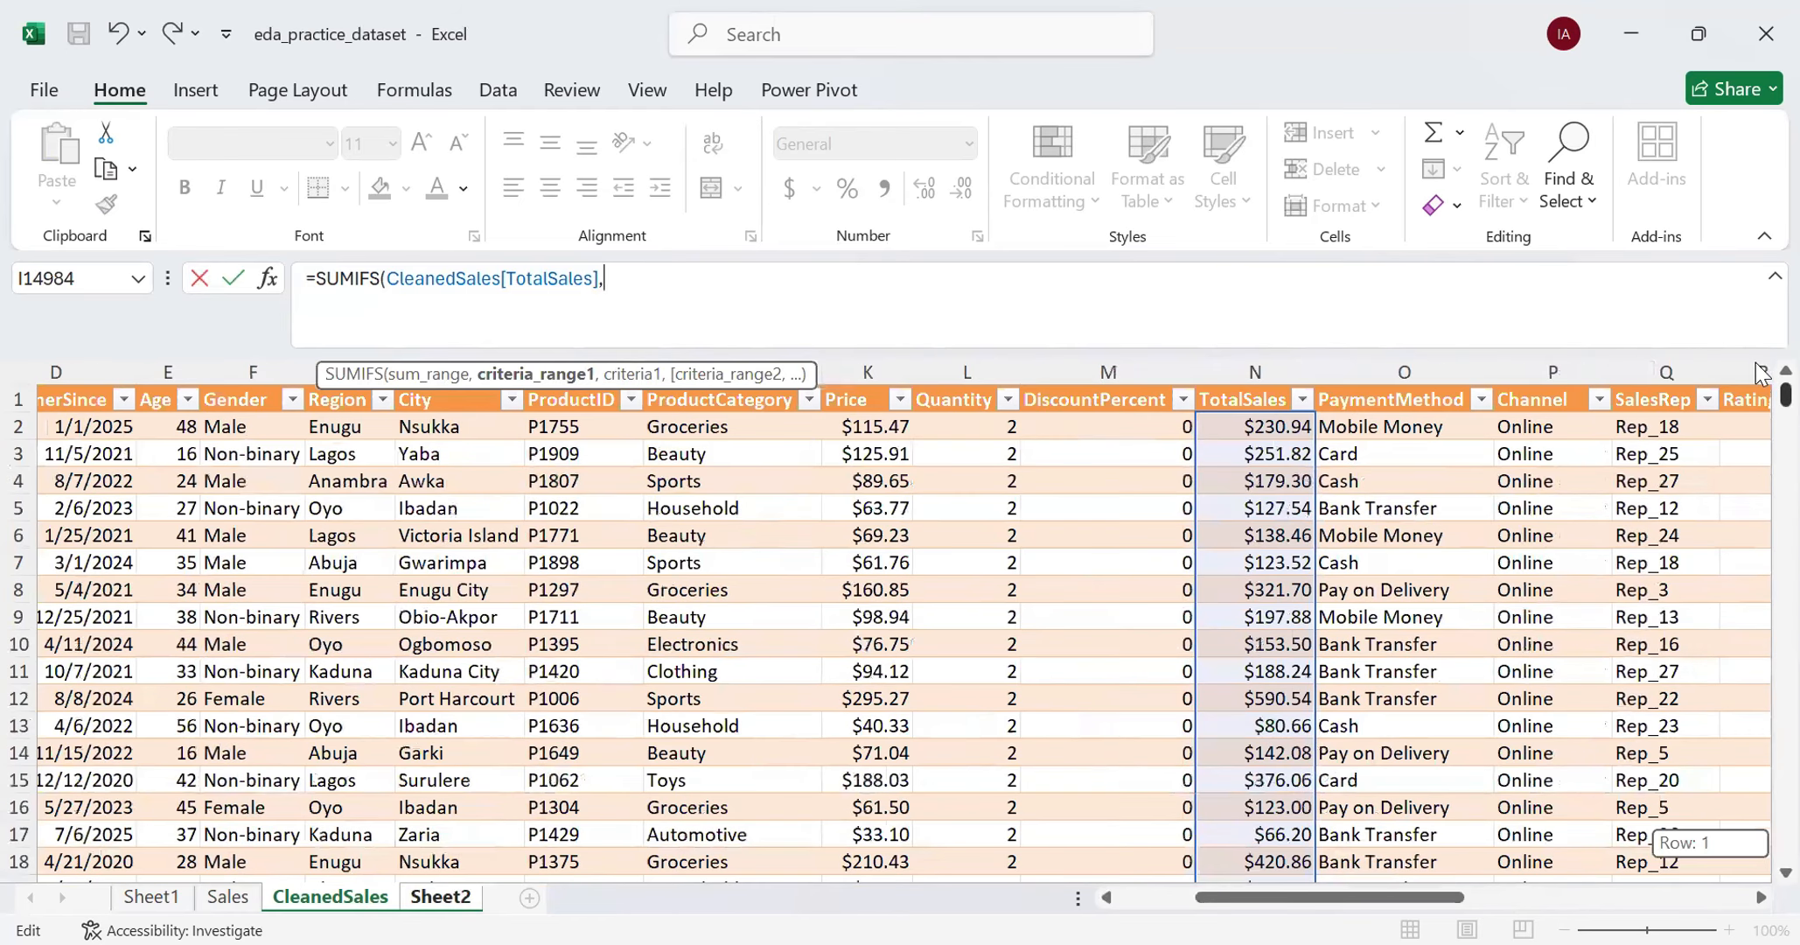
{"action": "left_click", "coordinate": [345, 428]}
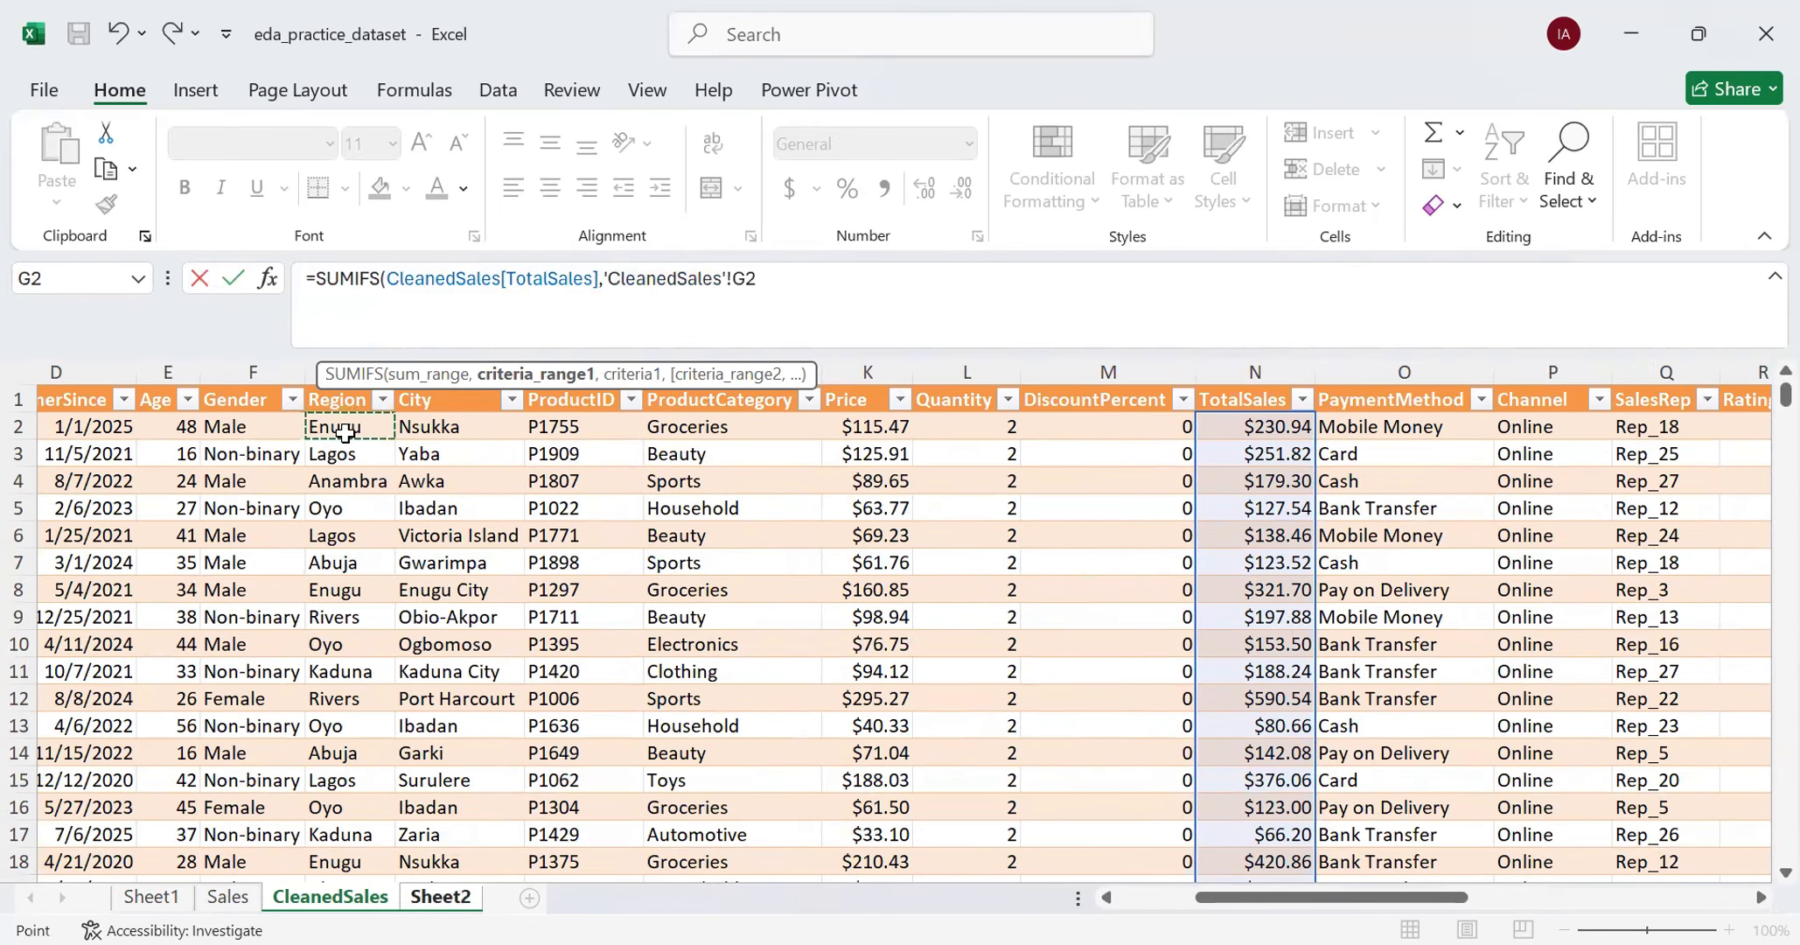
{"action": "key", "text": "ctrl+shift+Down"}
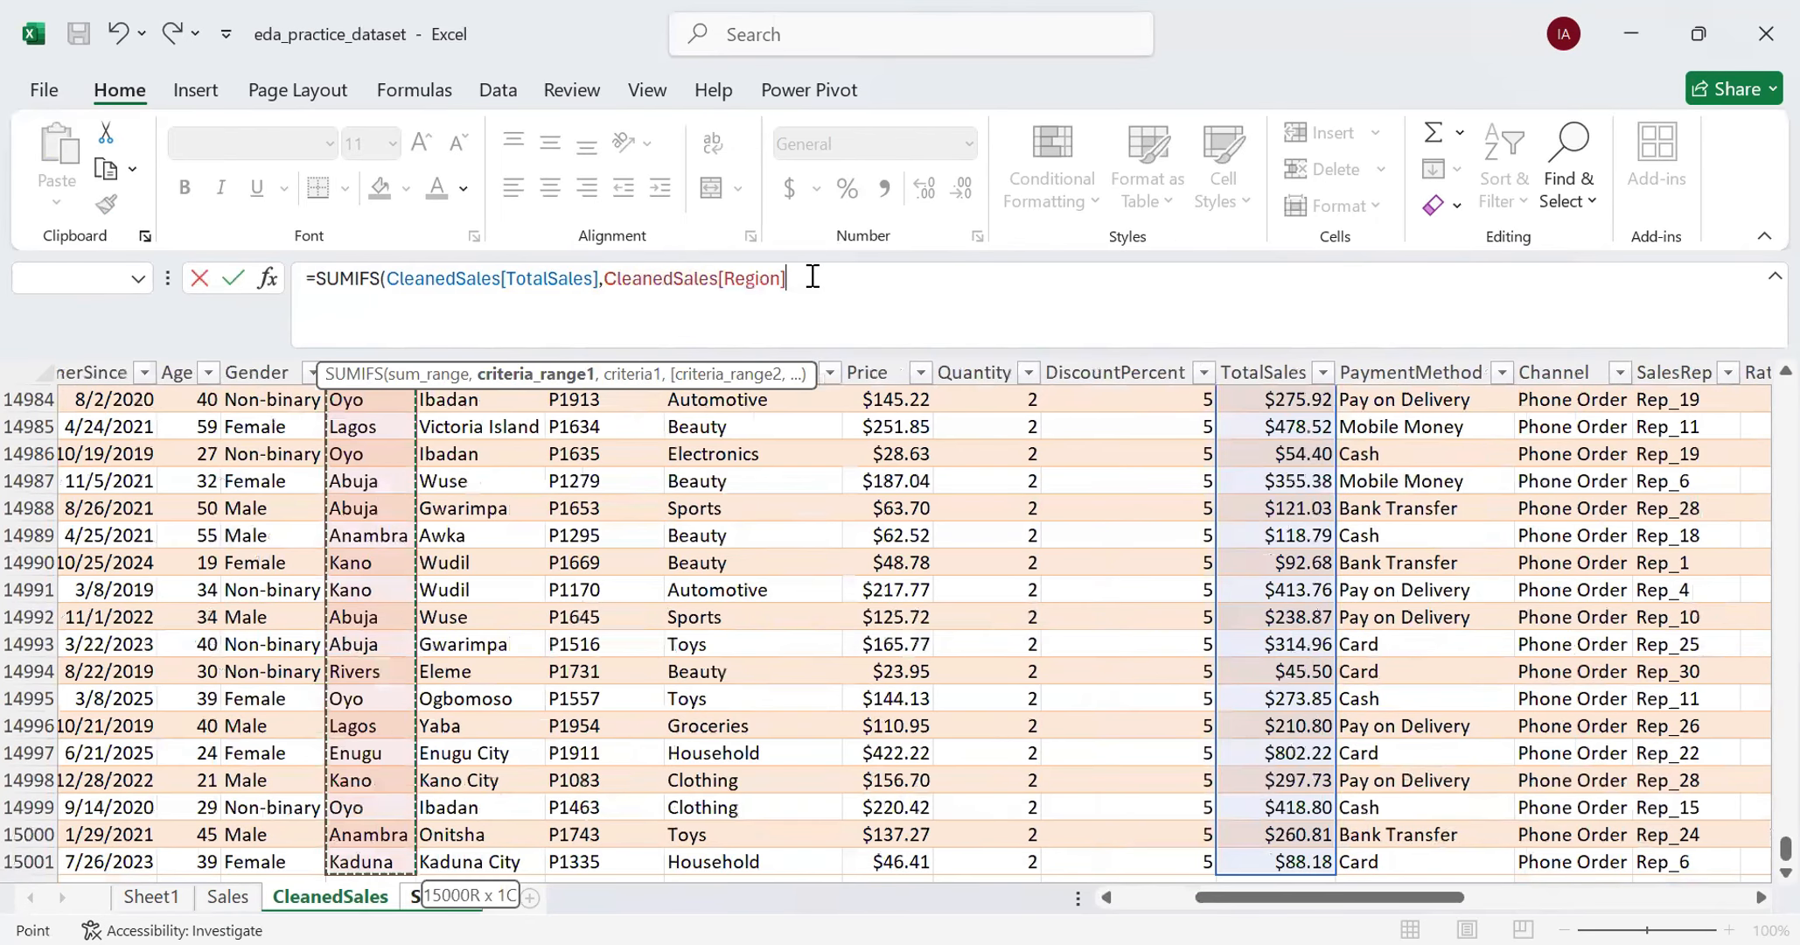
{"action": "type", "text": ","}
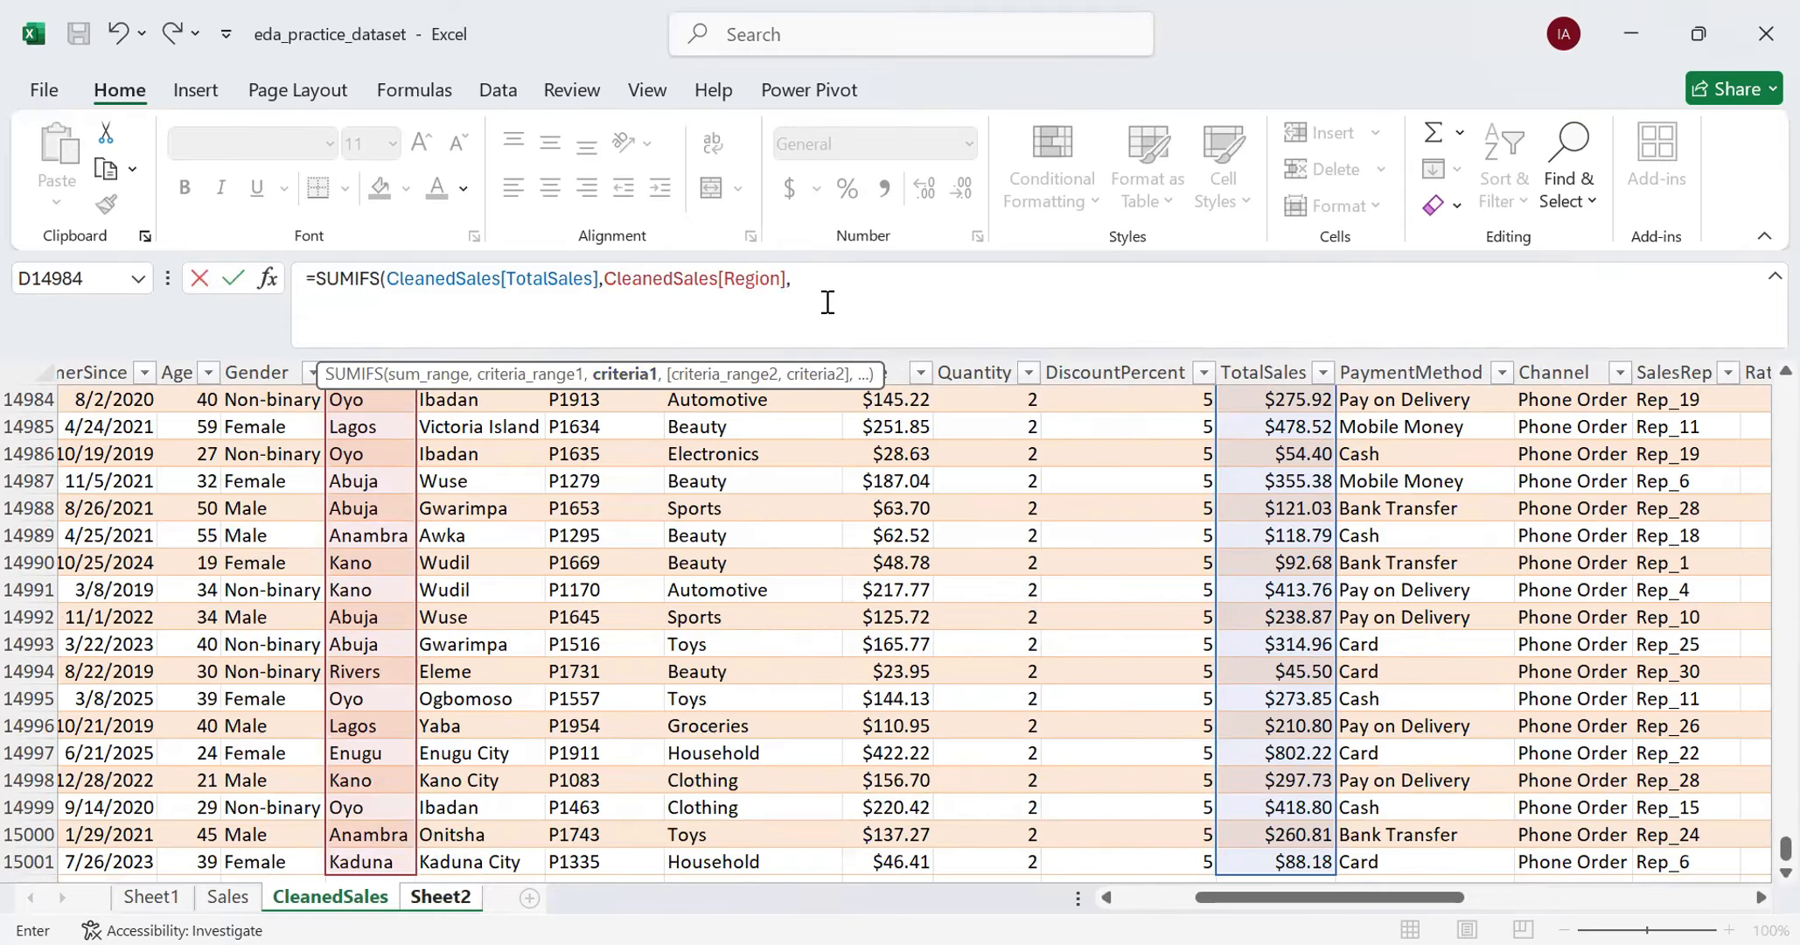
{"action": "type", "text": "\"Abuja"}
{"action": "type", "text": ","}
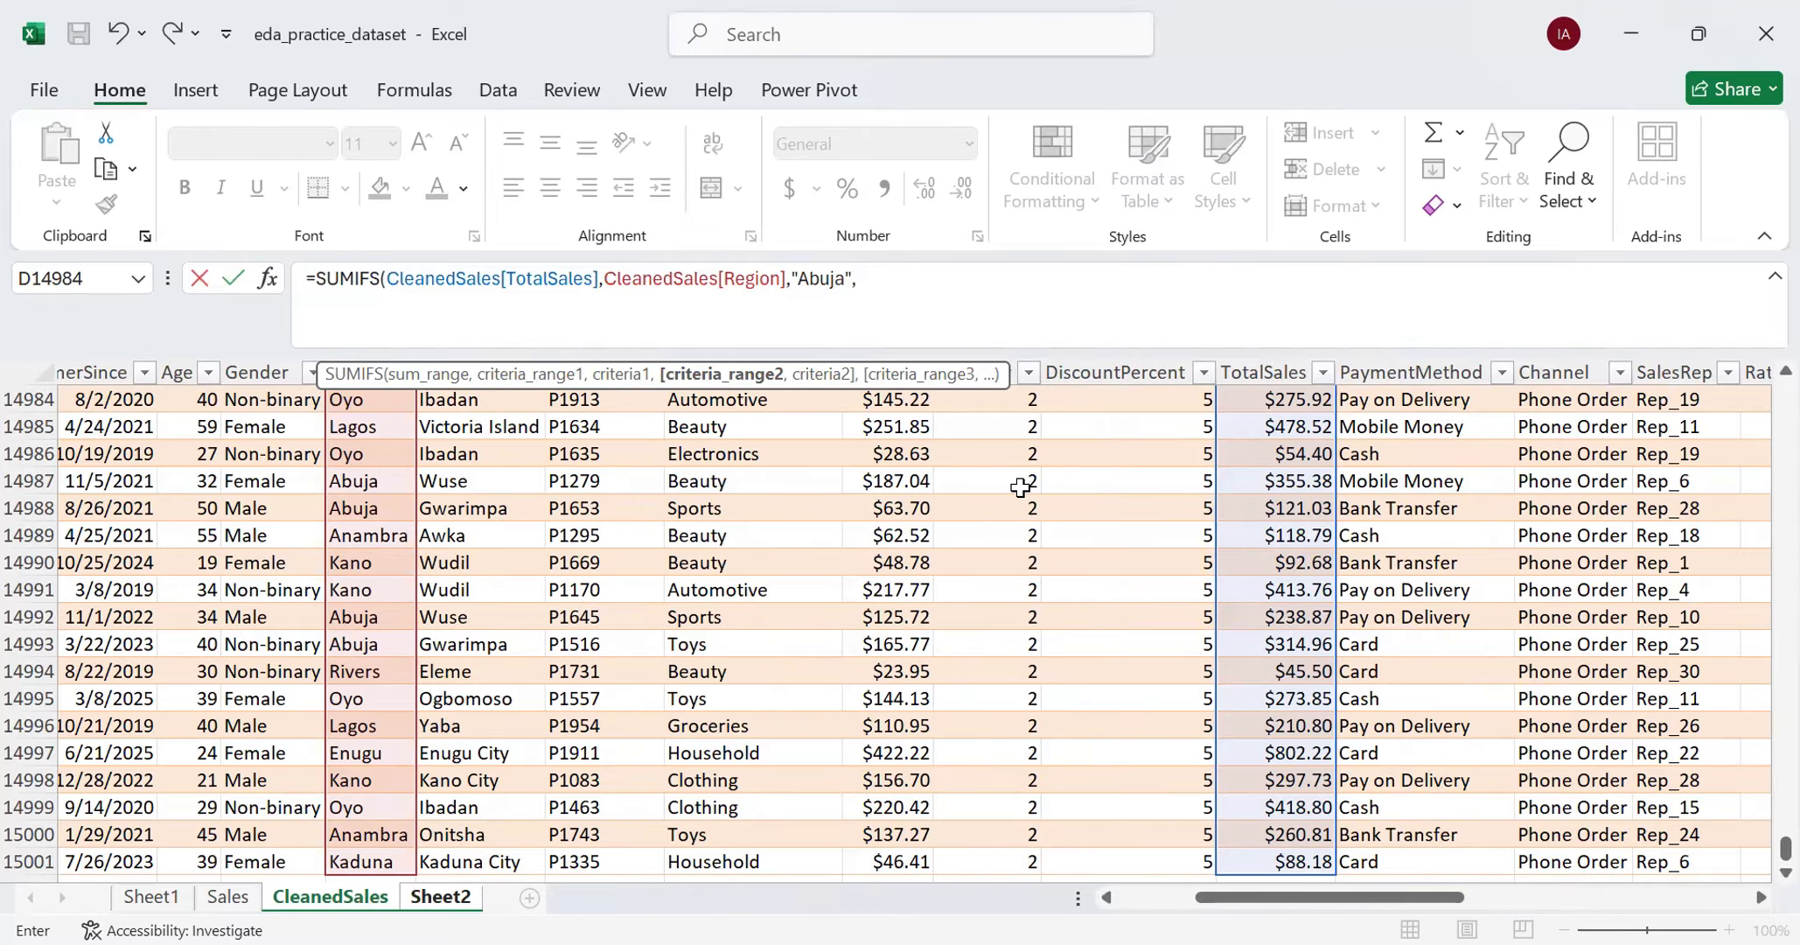
- Add the CleanedSales ProductCategory column as the SUMIFS formula's second criteria range
{"action": "scroll", "coordinate": [787, 542], "scroll_direction": "up", "scroll_amount": 5}
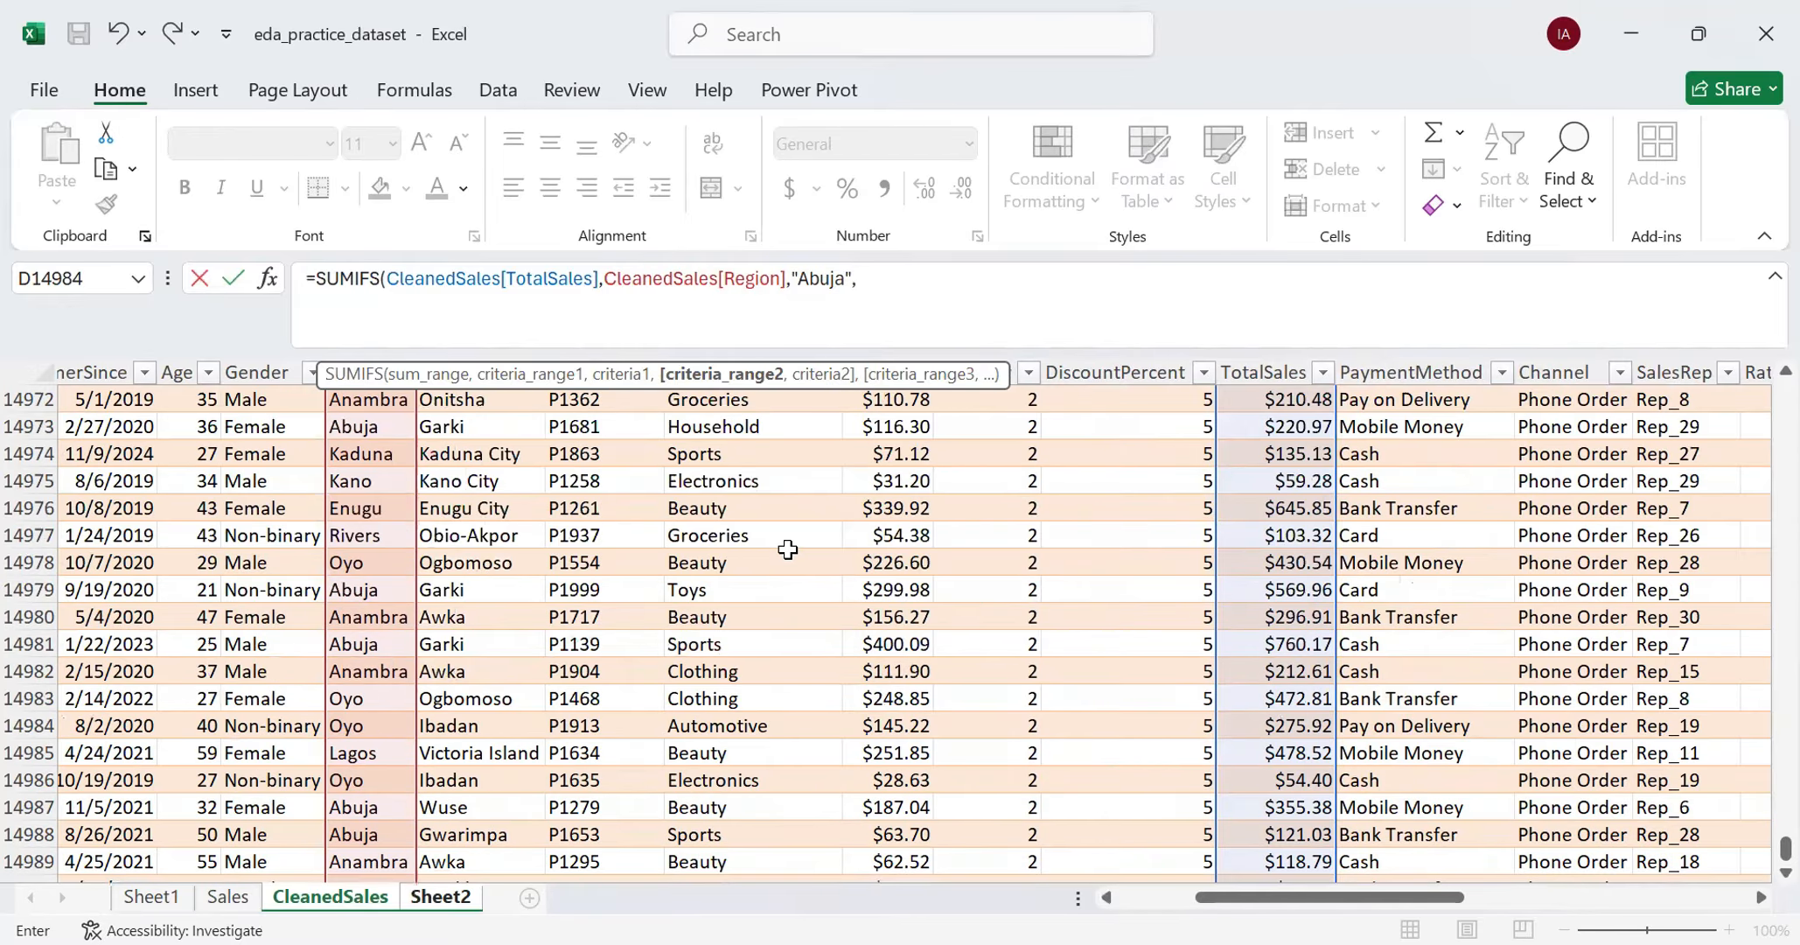
{"action": "scroll", "coordinate": [793, 544], "scroll_direction": "up", "scroll_amount": 6}
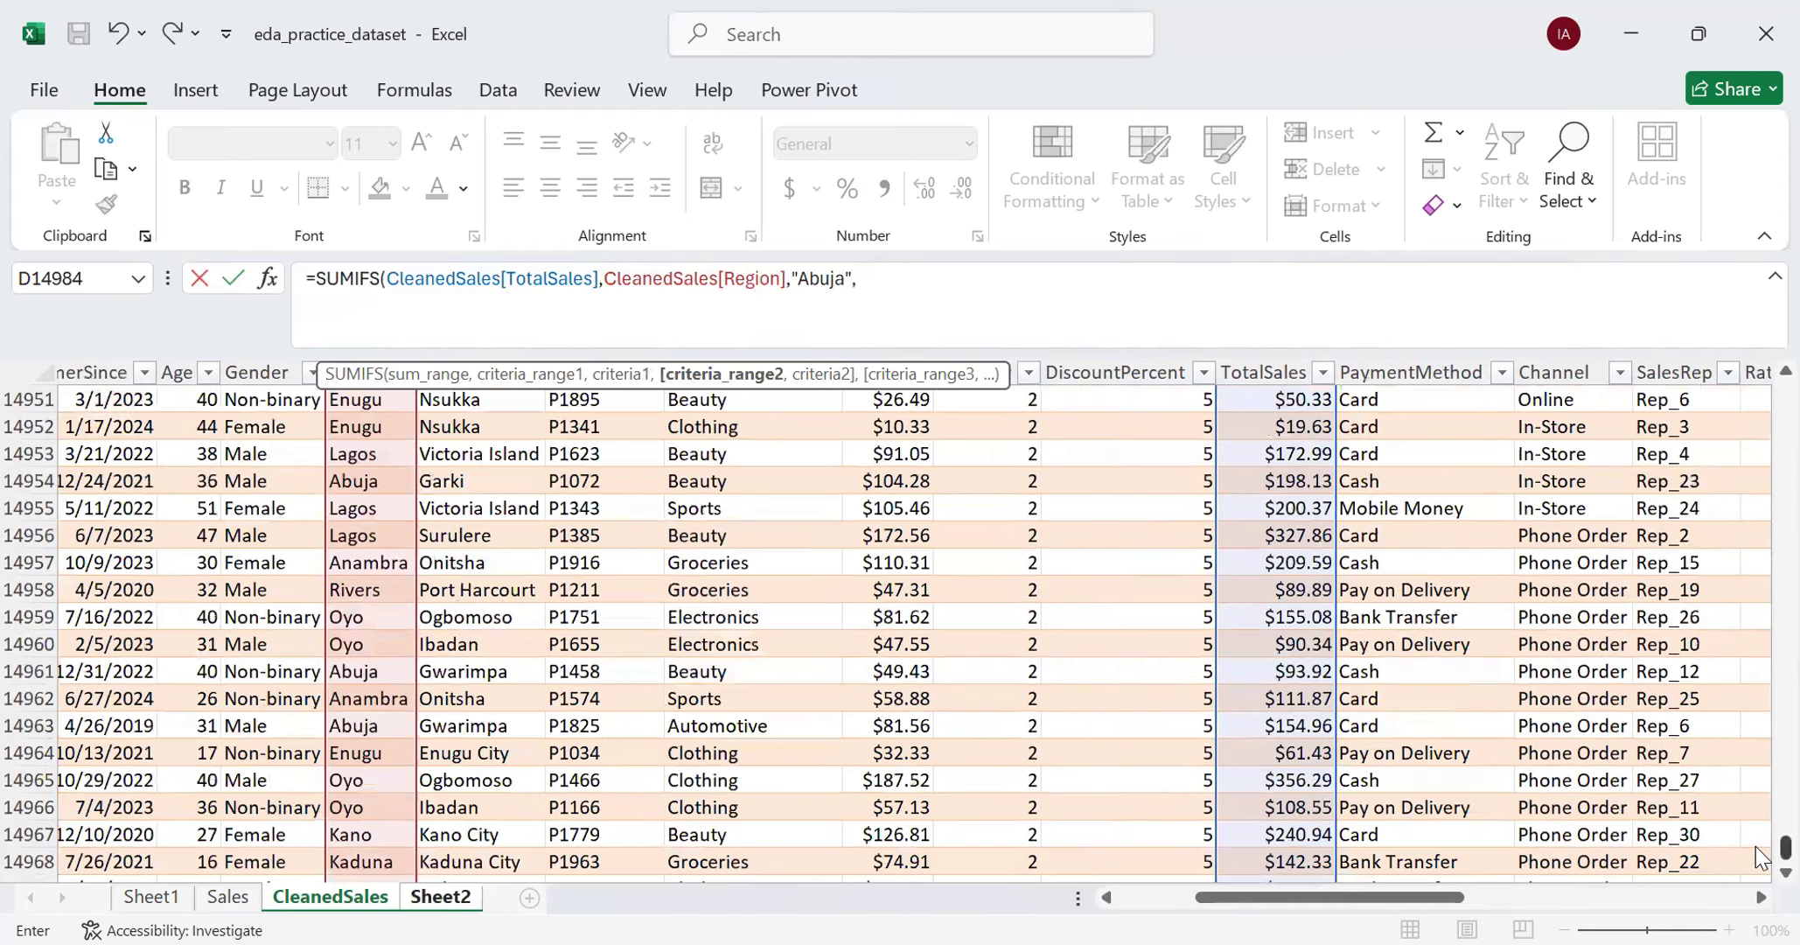
{"action": "left_click_drag", "start_coordinate": [1784, 847], "coordinate": [1755, 346]}
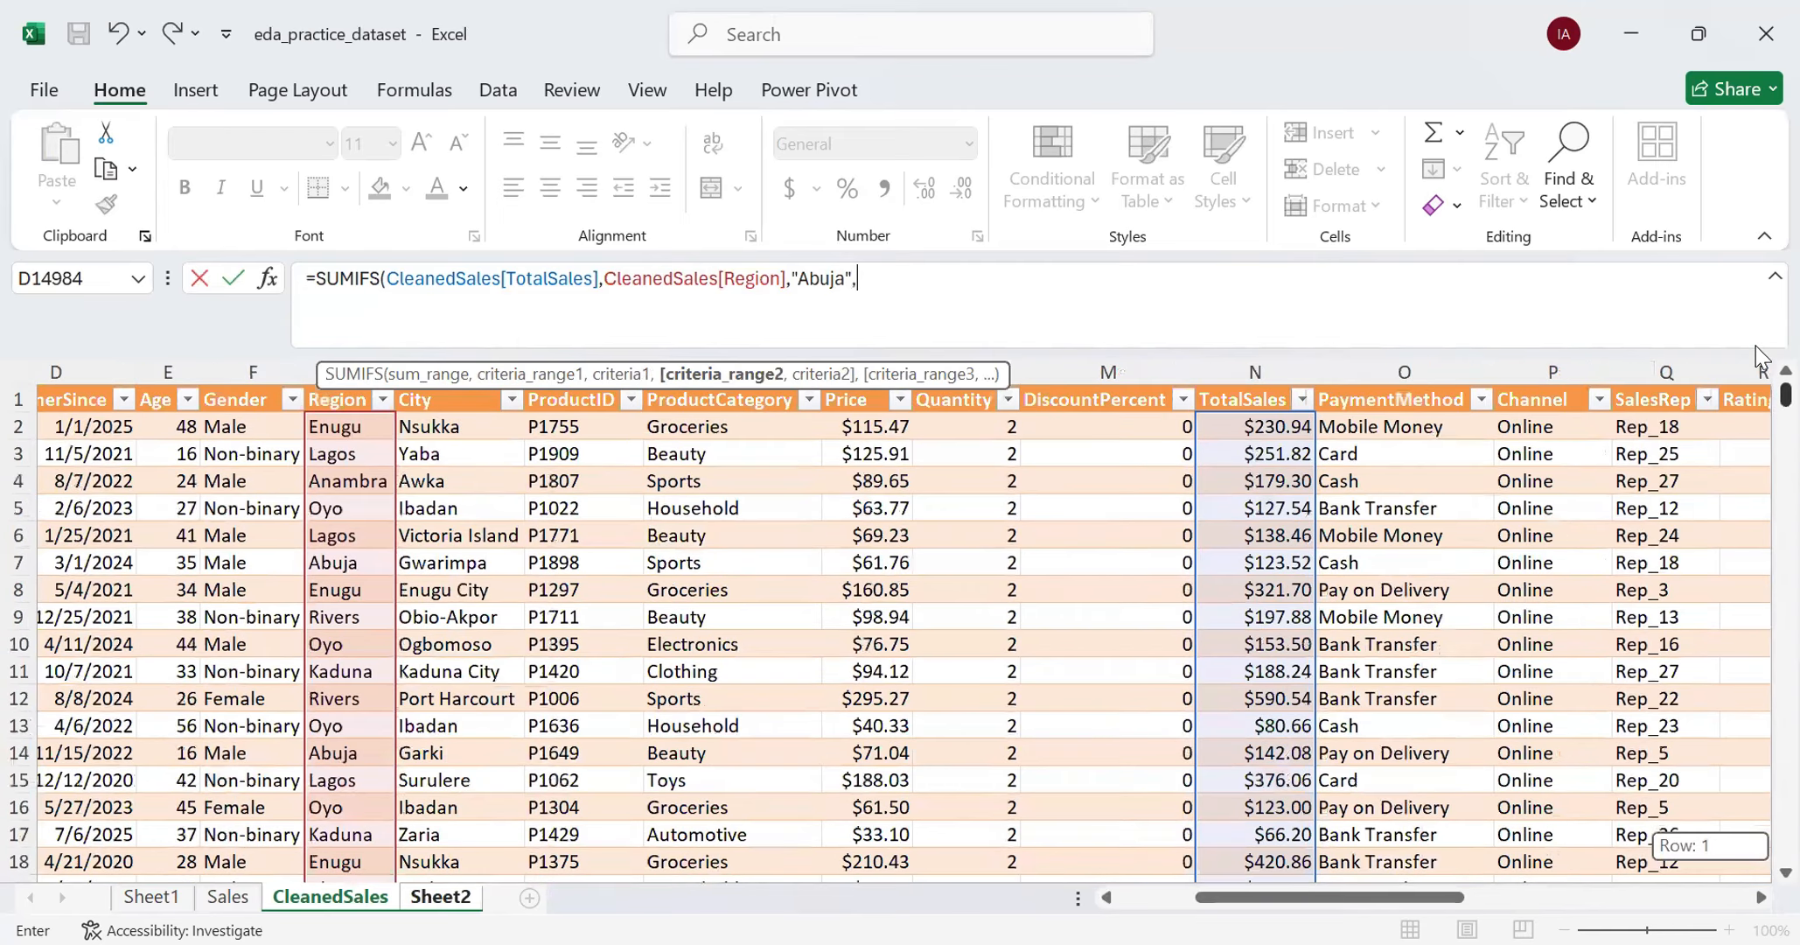
{"action": "left_click", "coordinate": [729, 426]}
{"action": "key", "text": "ctrl+shift+Down"}
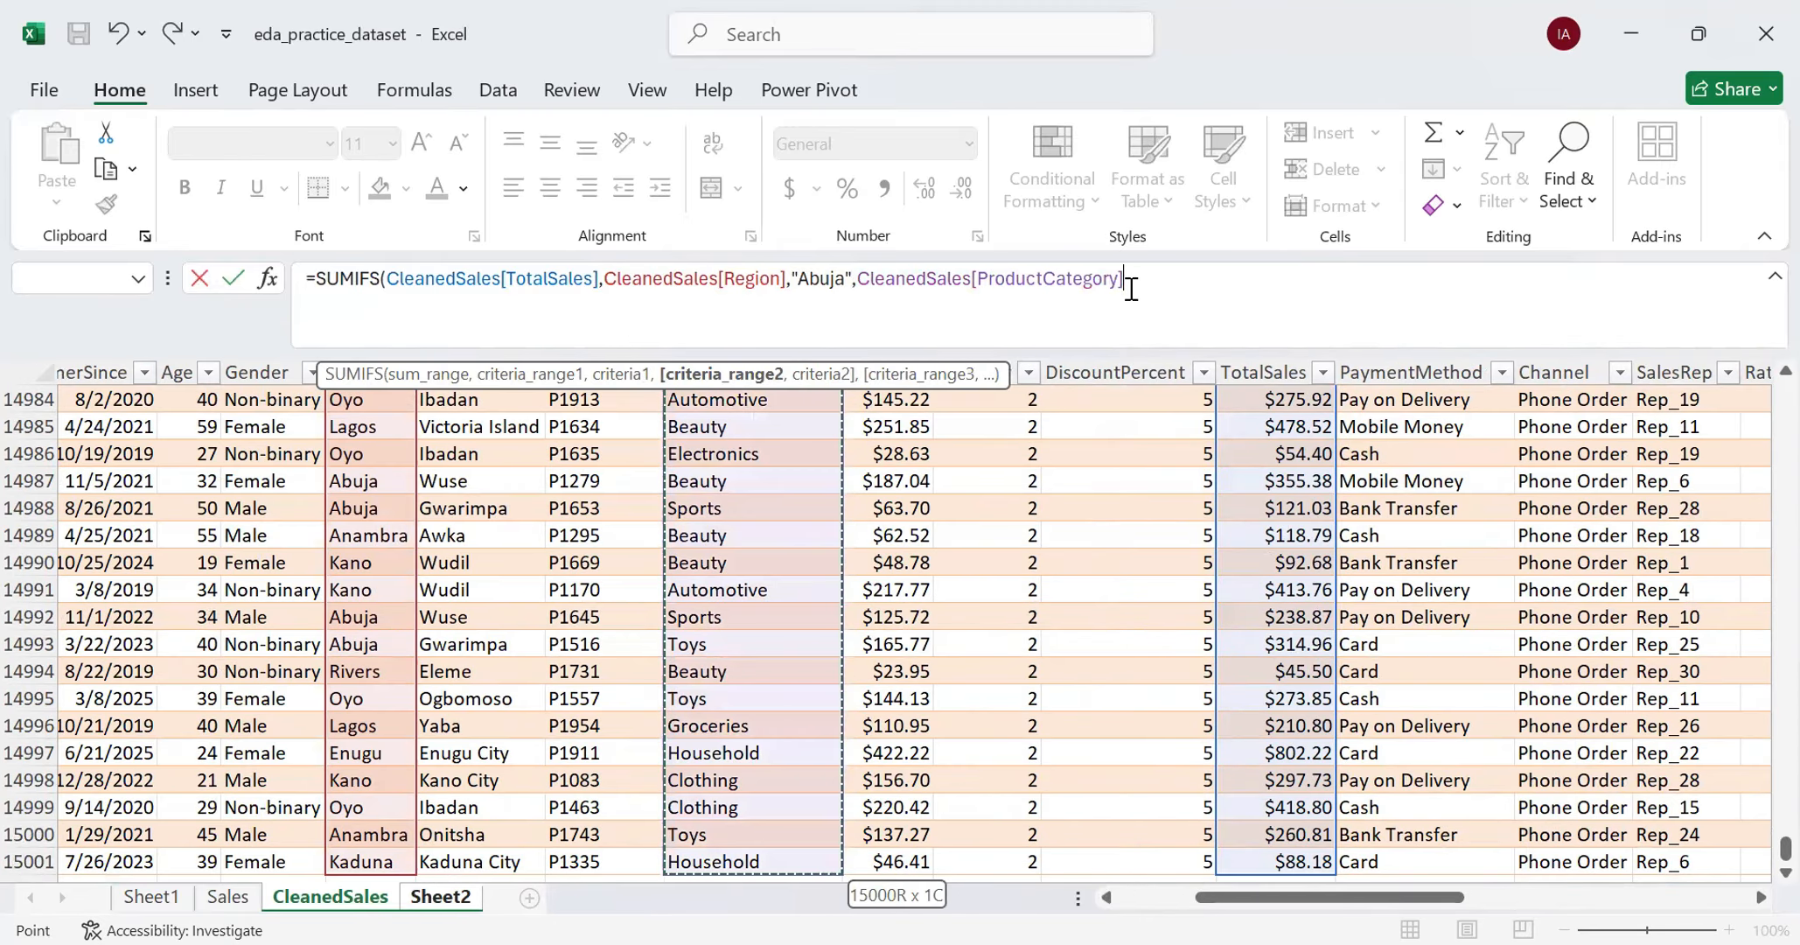
{"action": "type", "text": ","}
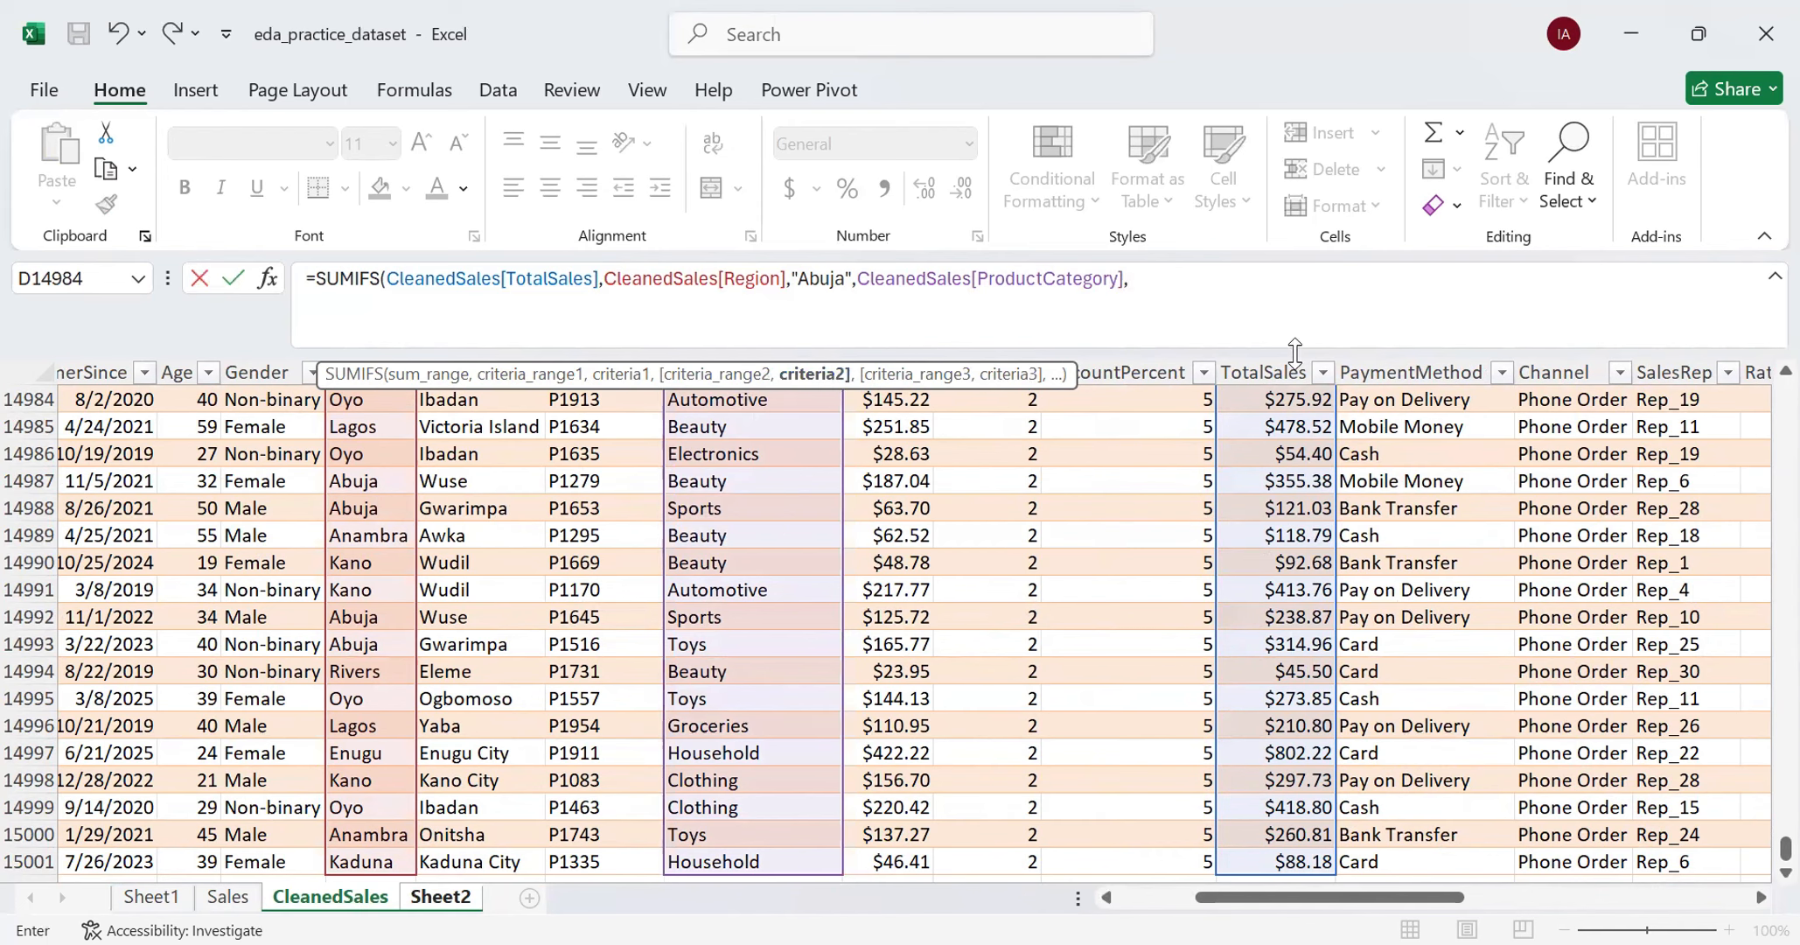
{"action": "type", "text": "\""}
{"action": "type", "text": "E;e"}
- Set the second criterion to "Electronics" and complete the SUMIFS formula in B43
{"action": "key", "text": "BackSpace"}
{"action": "type", "text": "lectronics\")"}
{"action": "key", "text": "BackSpace"}
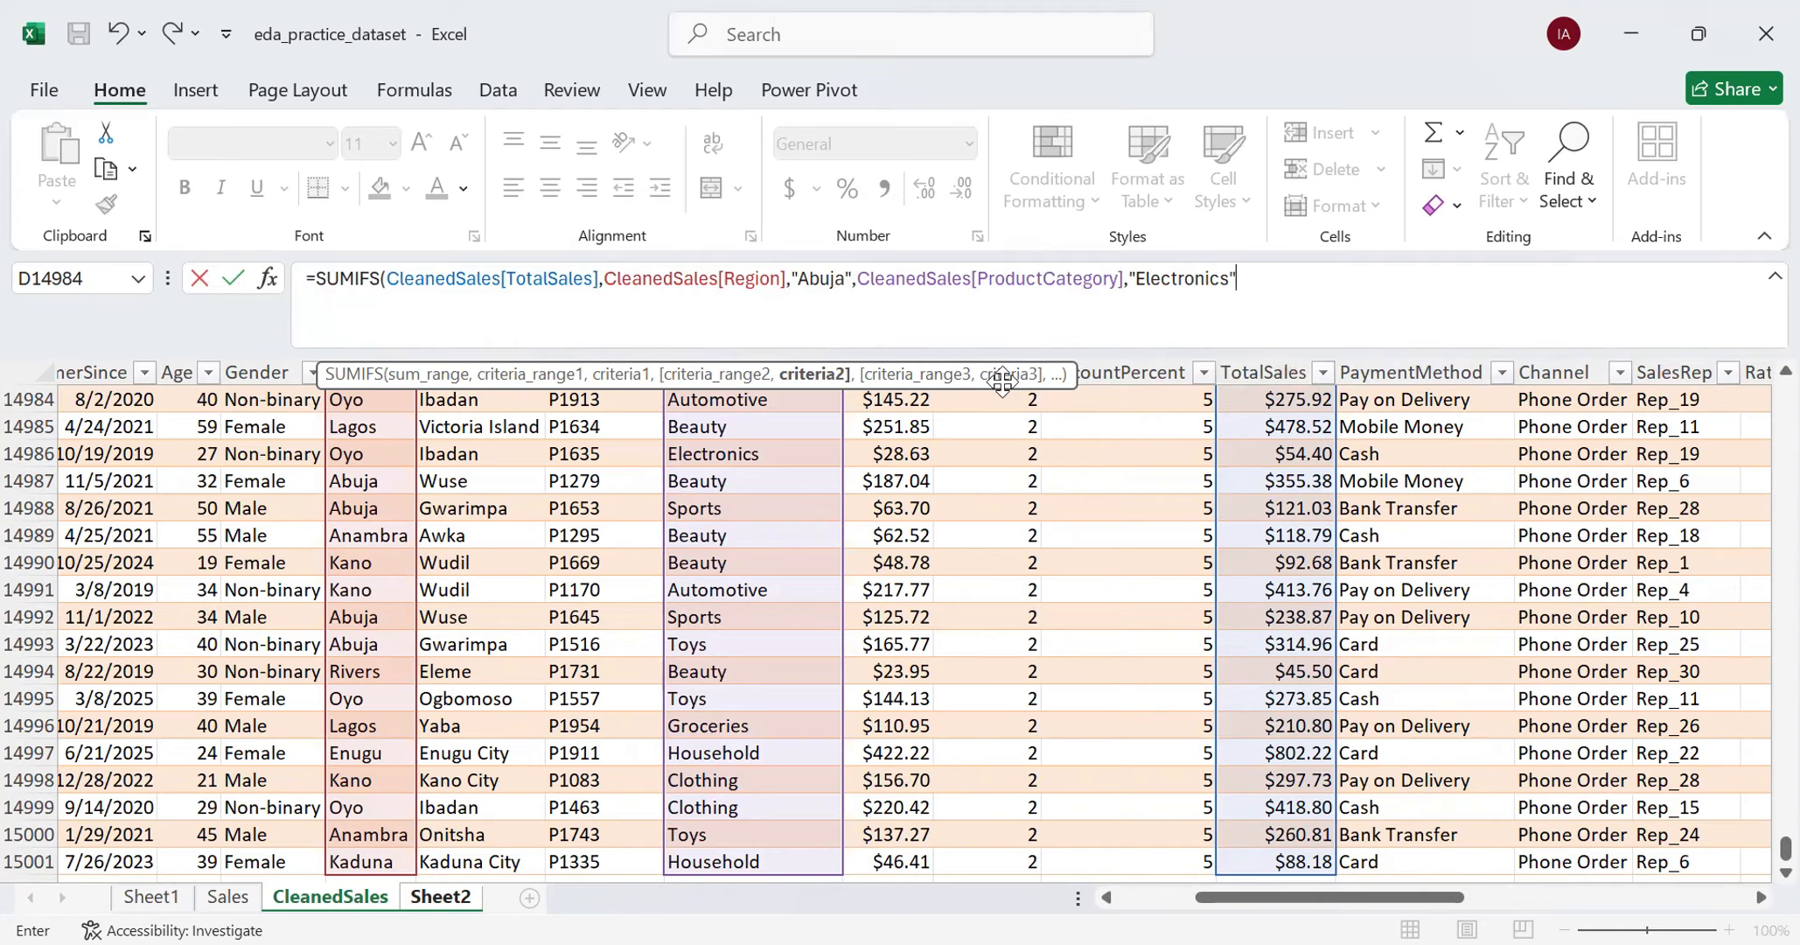
{"action": "left_click", "coordinate": [1221, 316]}
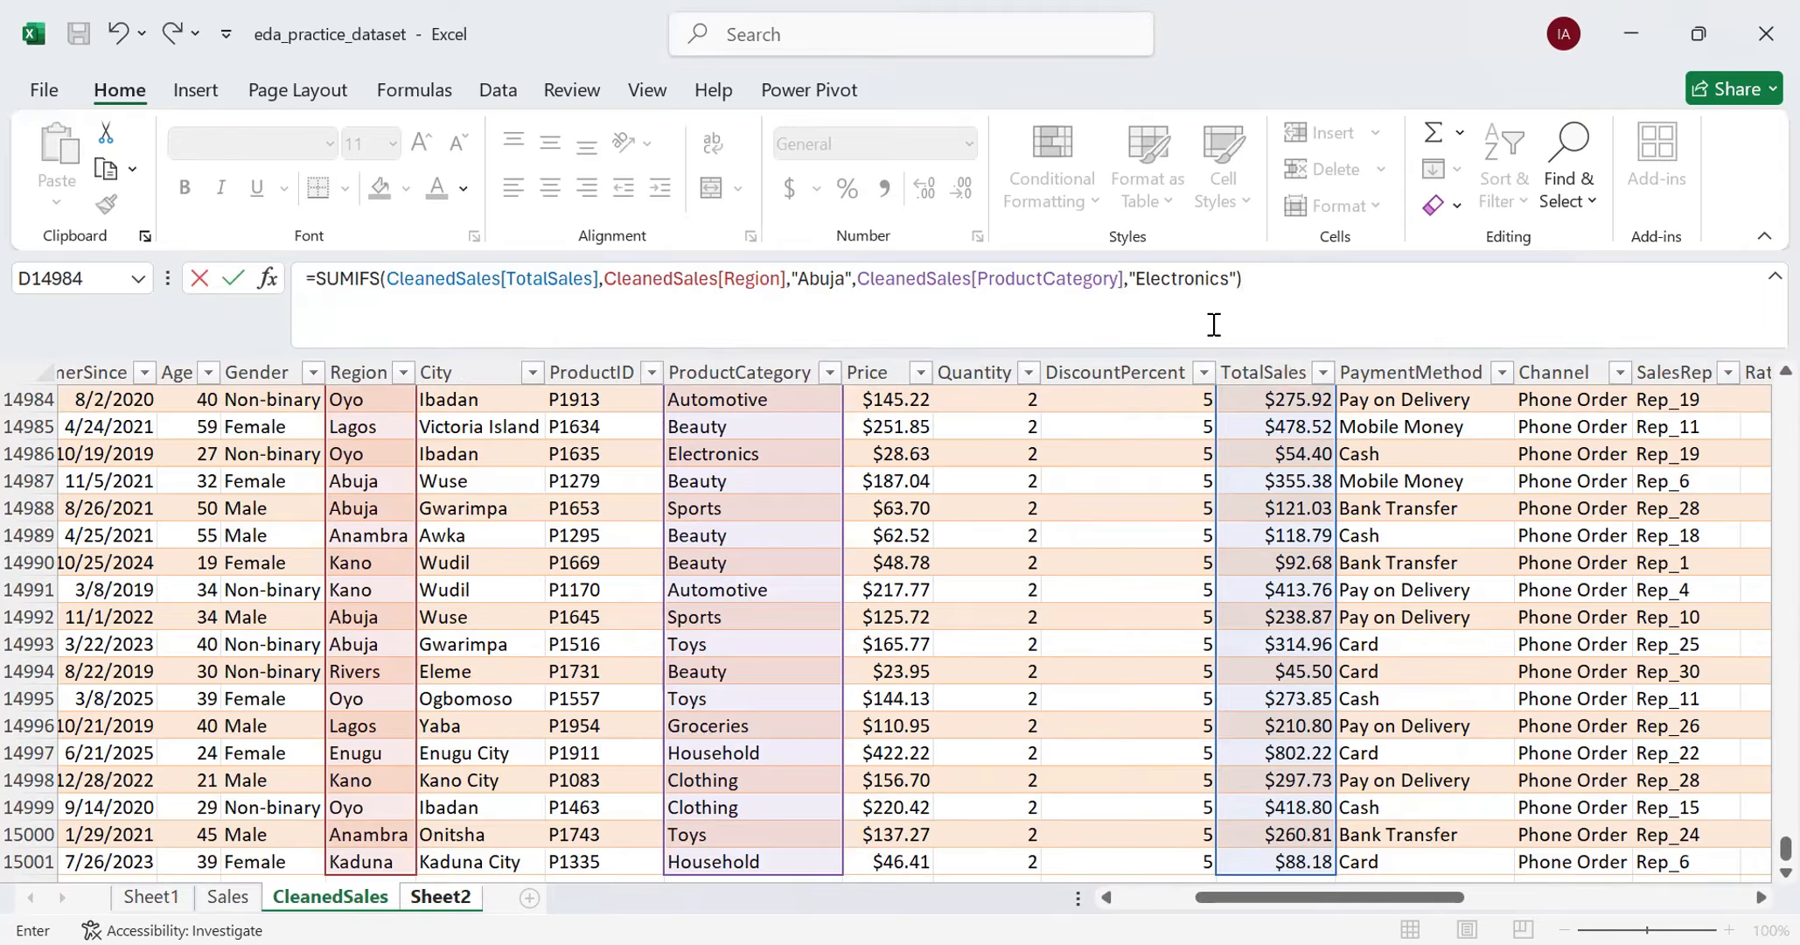
{"action": "key", "text": "Return"}
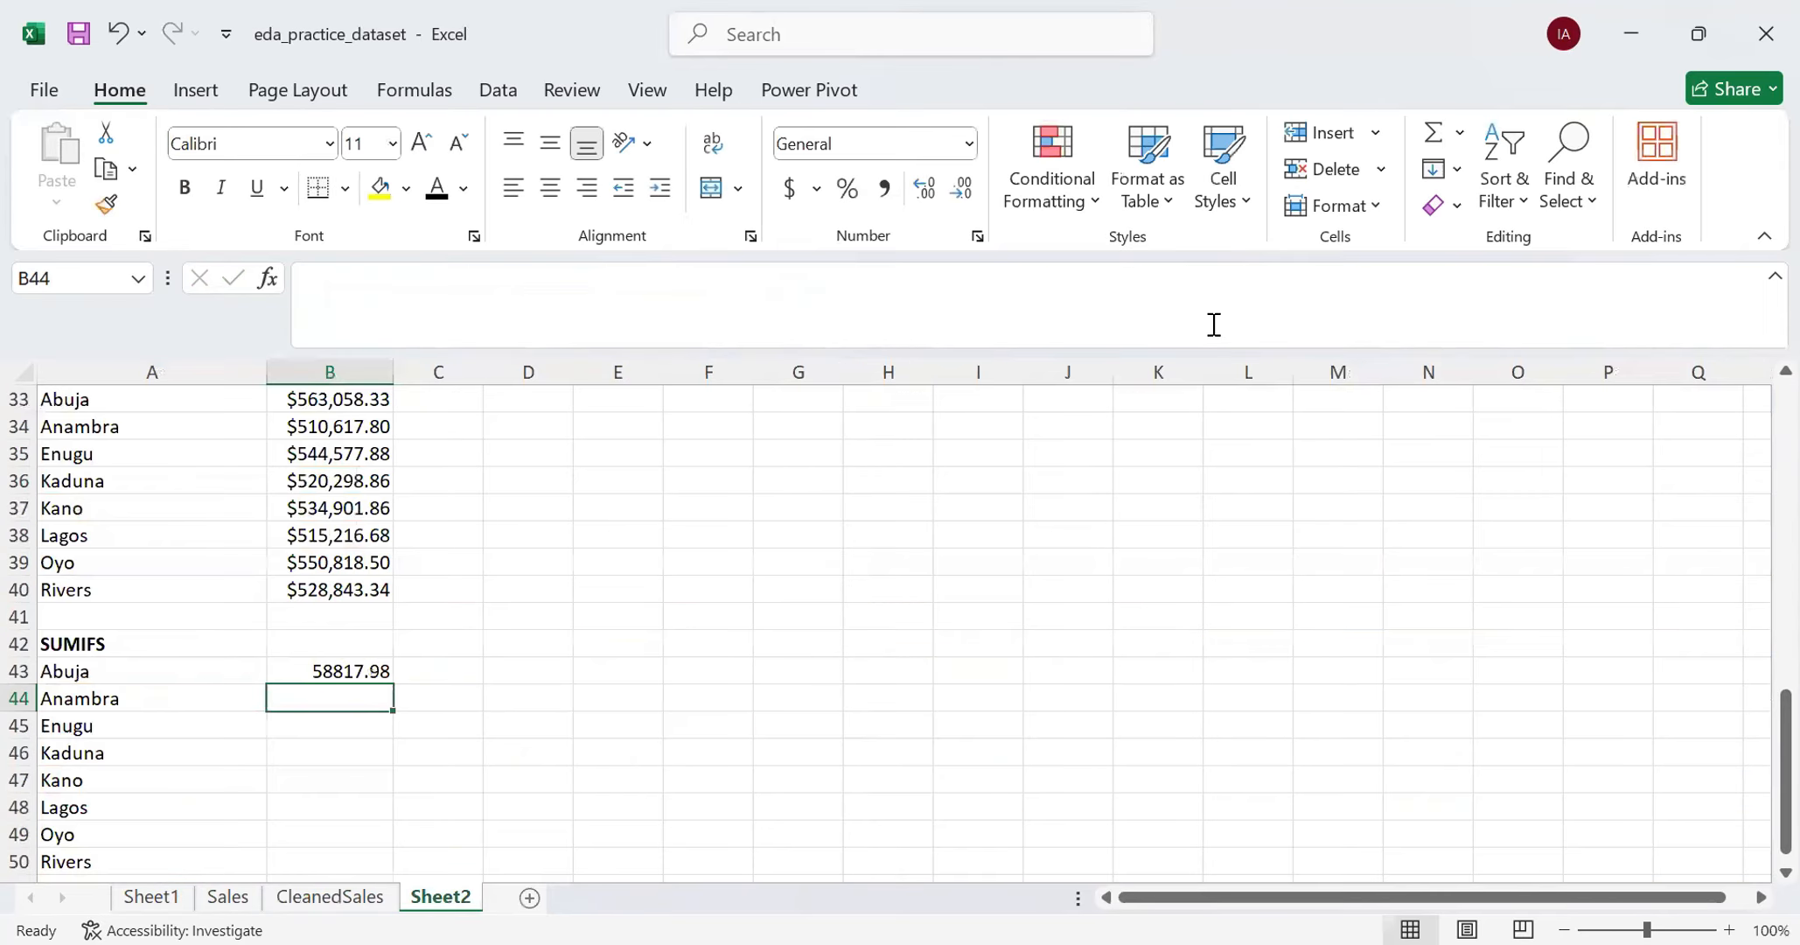
- Review the SUMIFS formula in B43 and compare its "Abuja" criterion with the region name in A43
{"action": "left_click", "coordinate": [363, 671]}
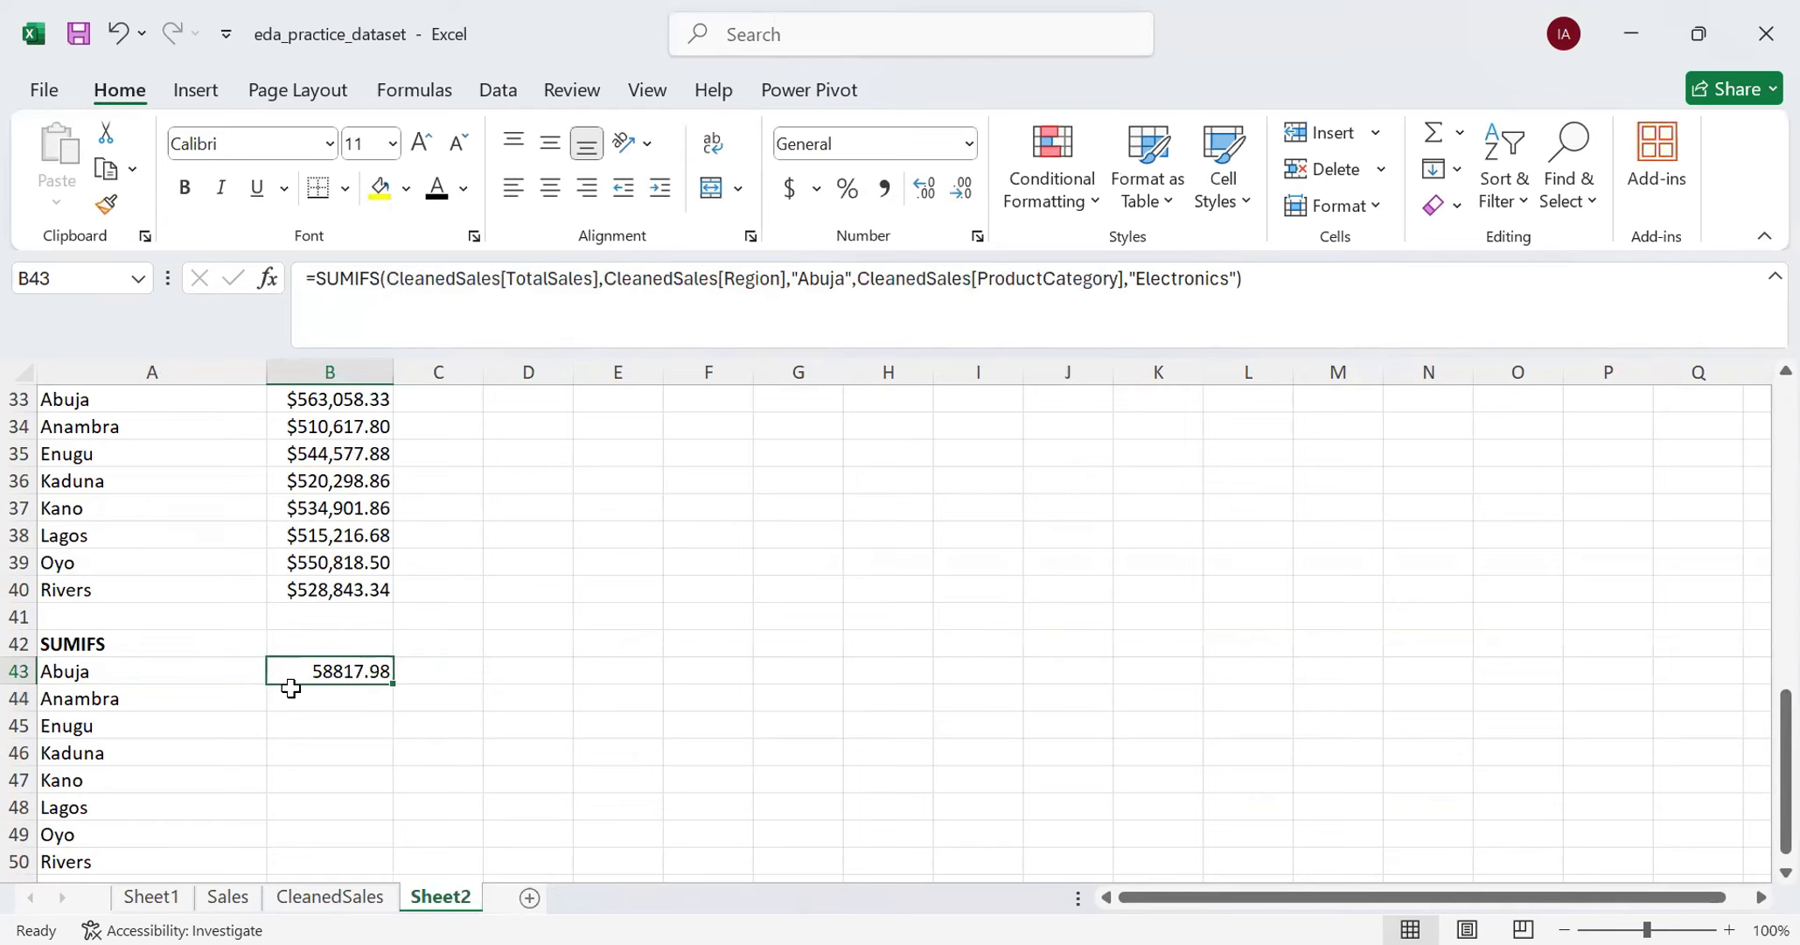
{"action": "scroll", "coordinate": [266, 638], "scroll_direction": "down", "scroll_amount": 1}
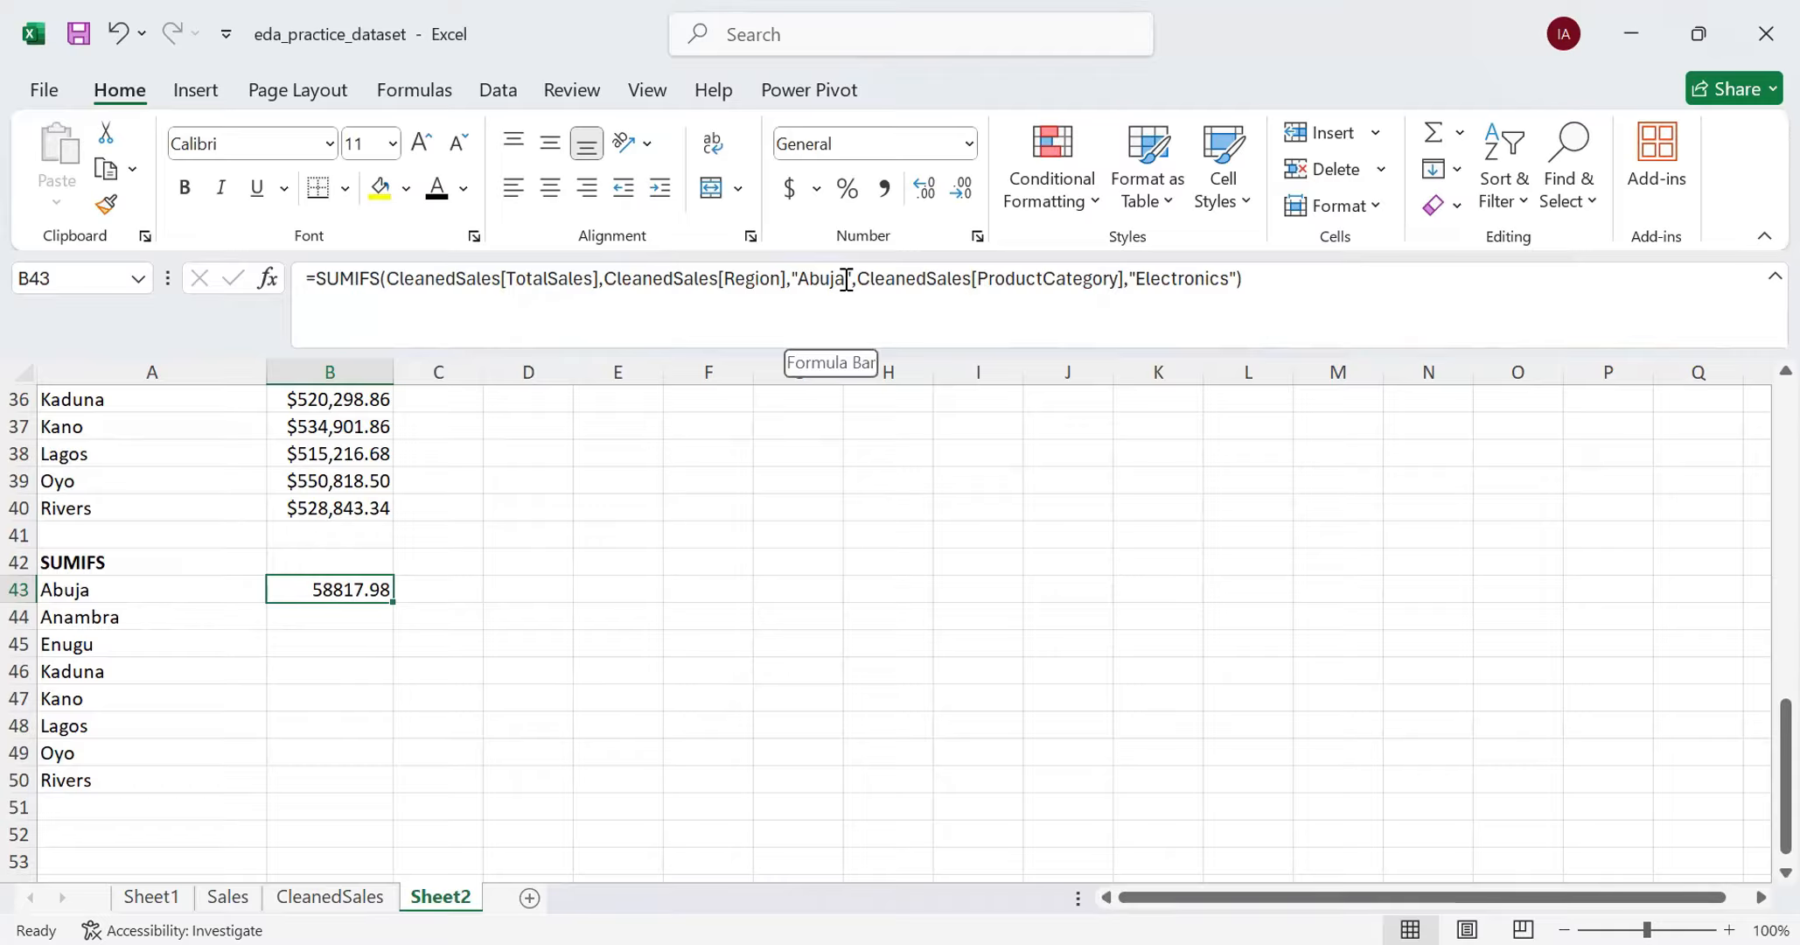
{"action": "left_click", "coordinate": [90, 592]}
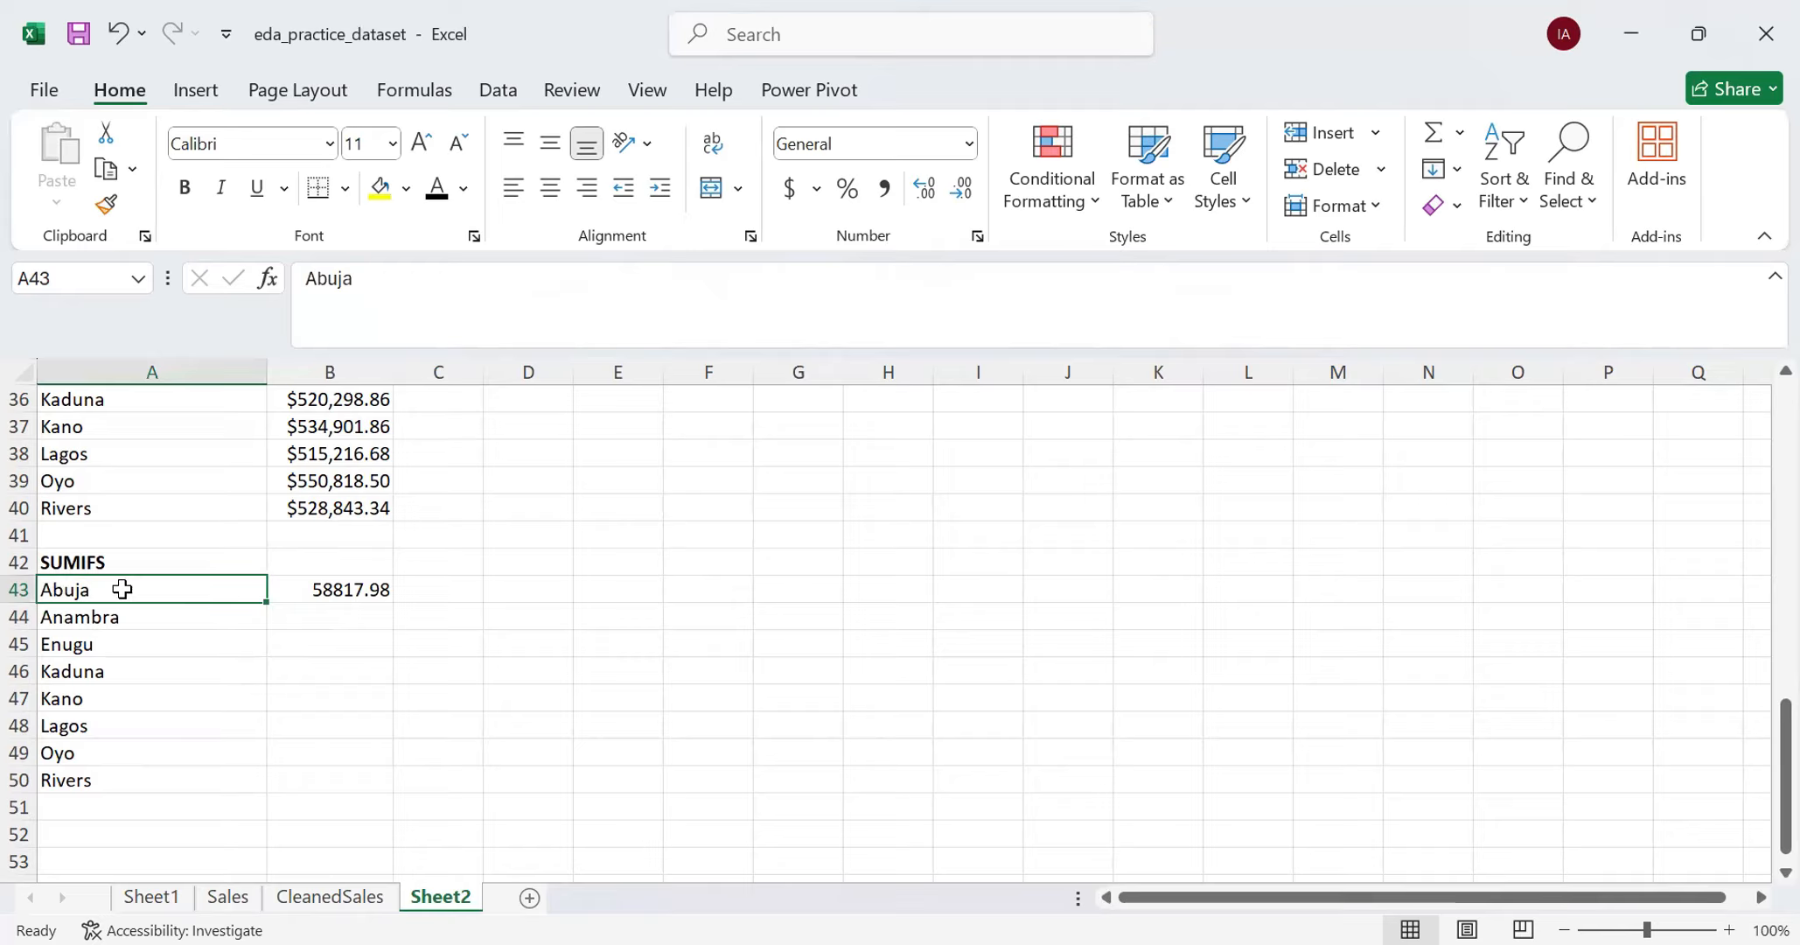
{"action": "left_click", "coordinate": [282, 595]}
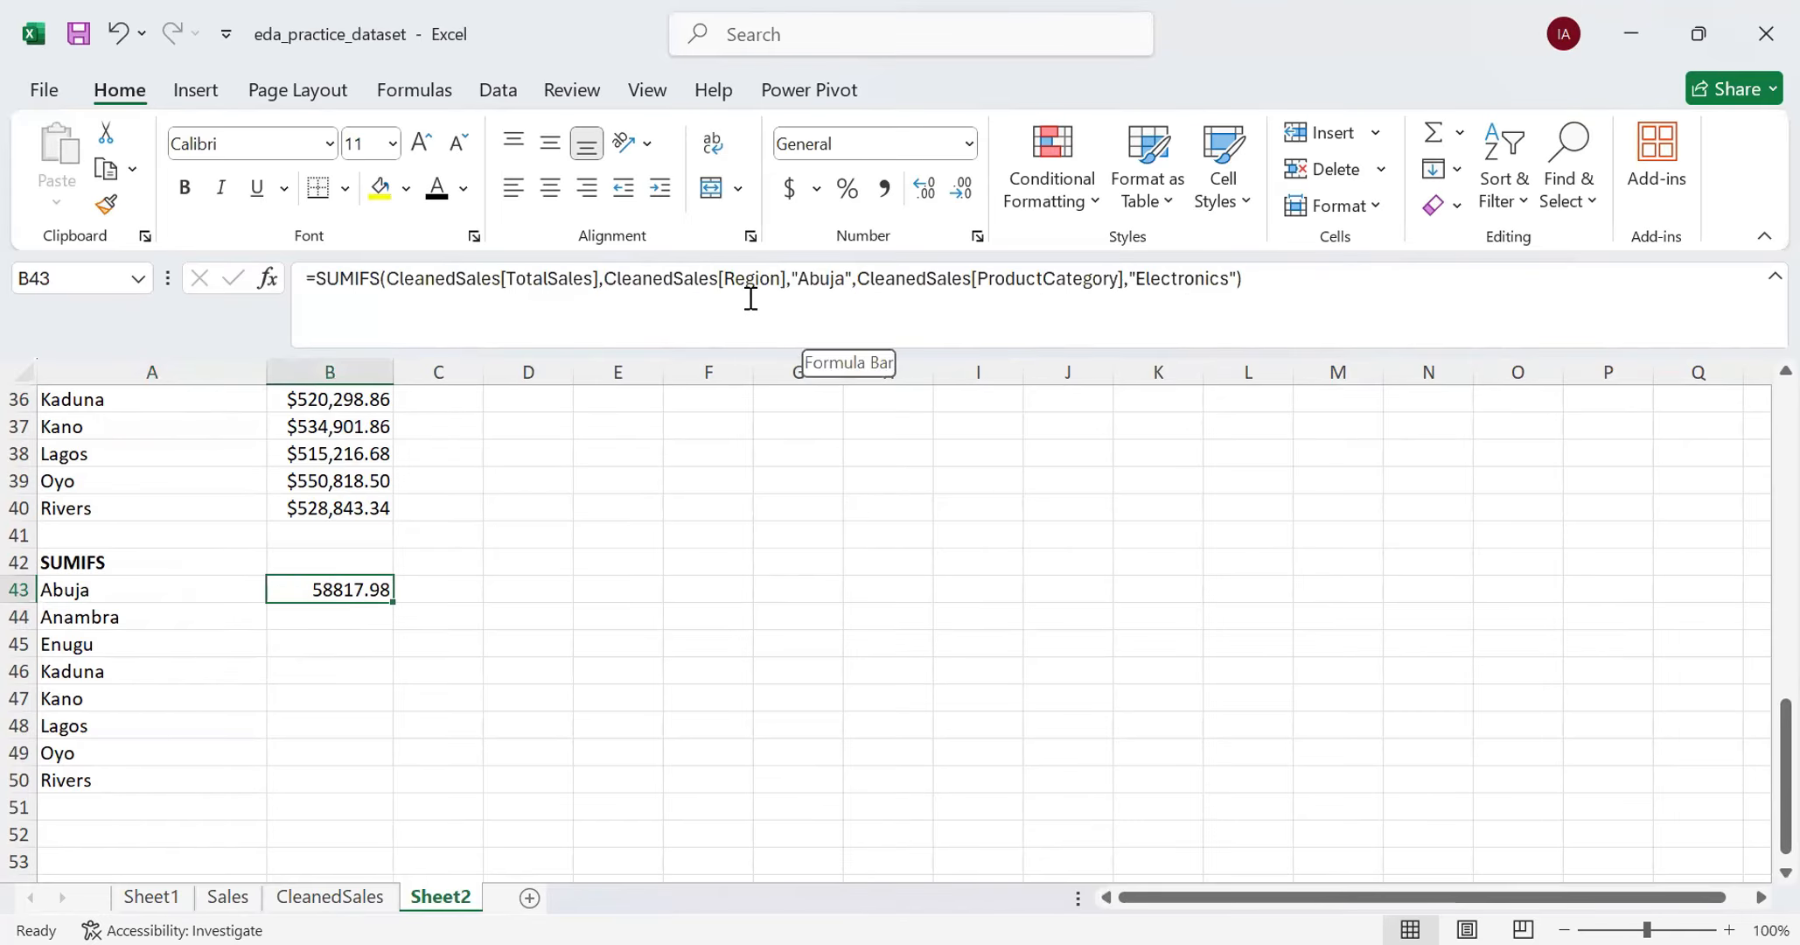
{"action": "left_click", "coordinate": [295, 675]}
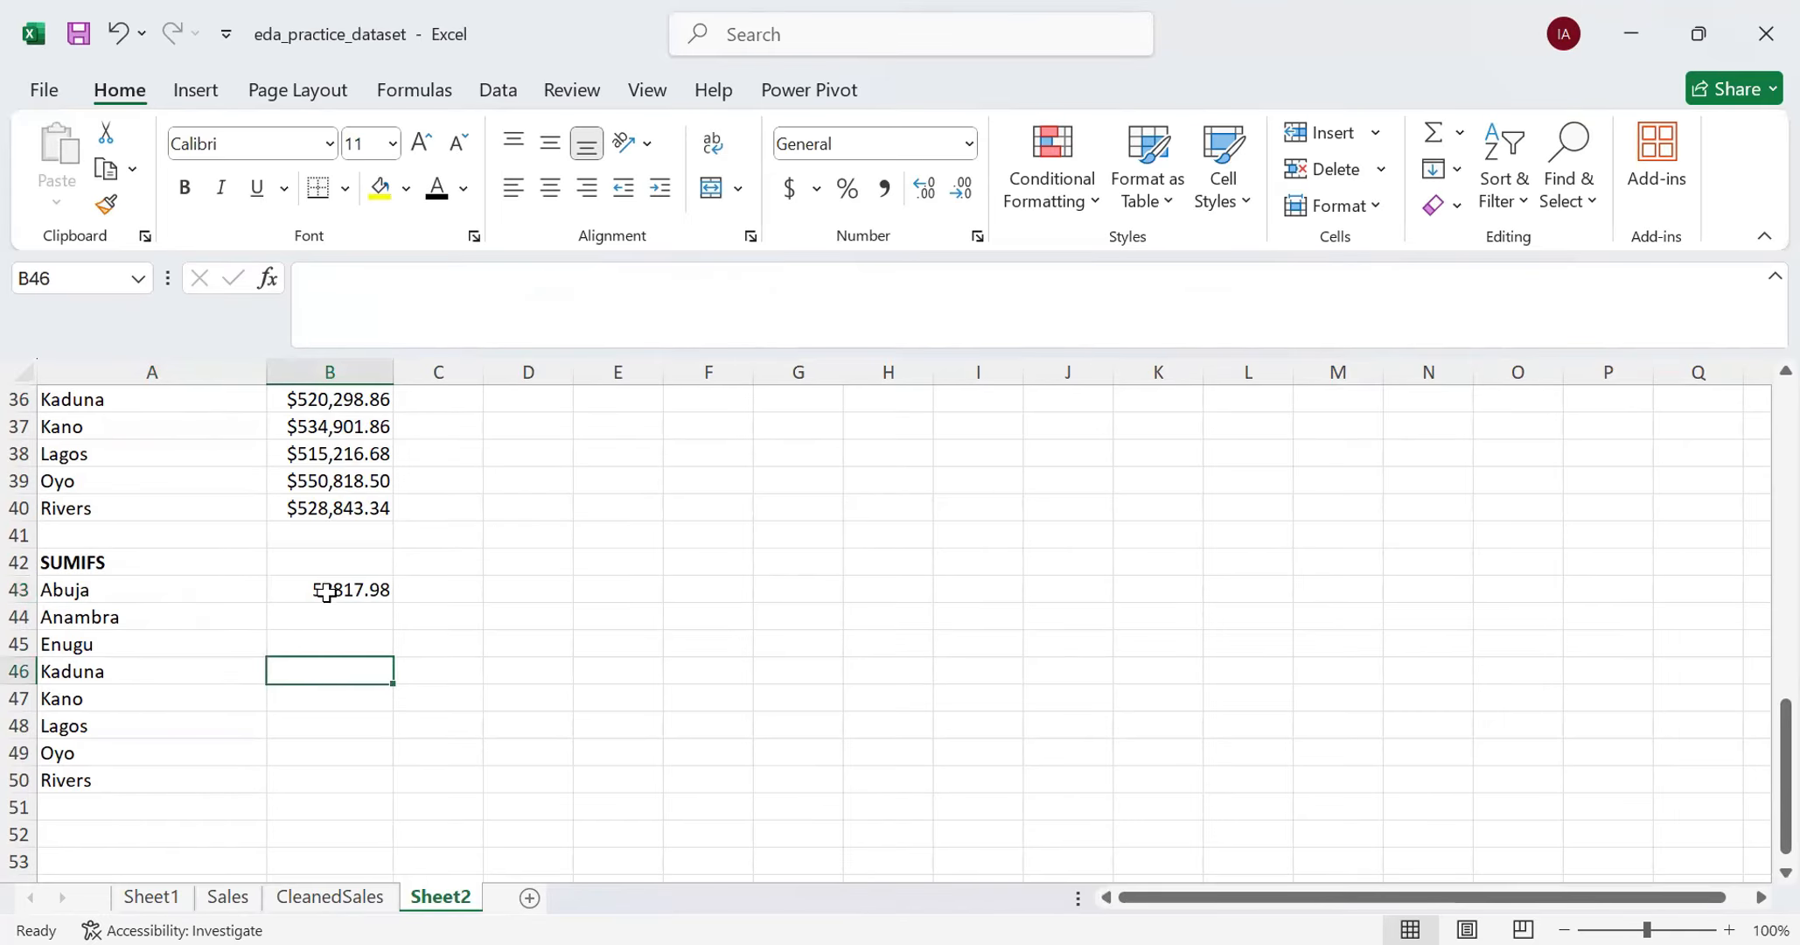
{"action": "left_click", "coordinate": [326, 593]}
{"action": "left_click", "coordinate": [329, 666]}
- Replace the "Abuja" criterion in the B43 SUMIFS formula with a reference to cell A43
{"action": "left_click", "coordinate": [330, 588]}
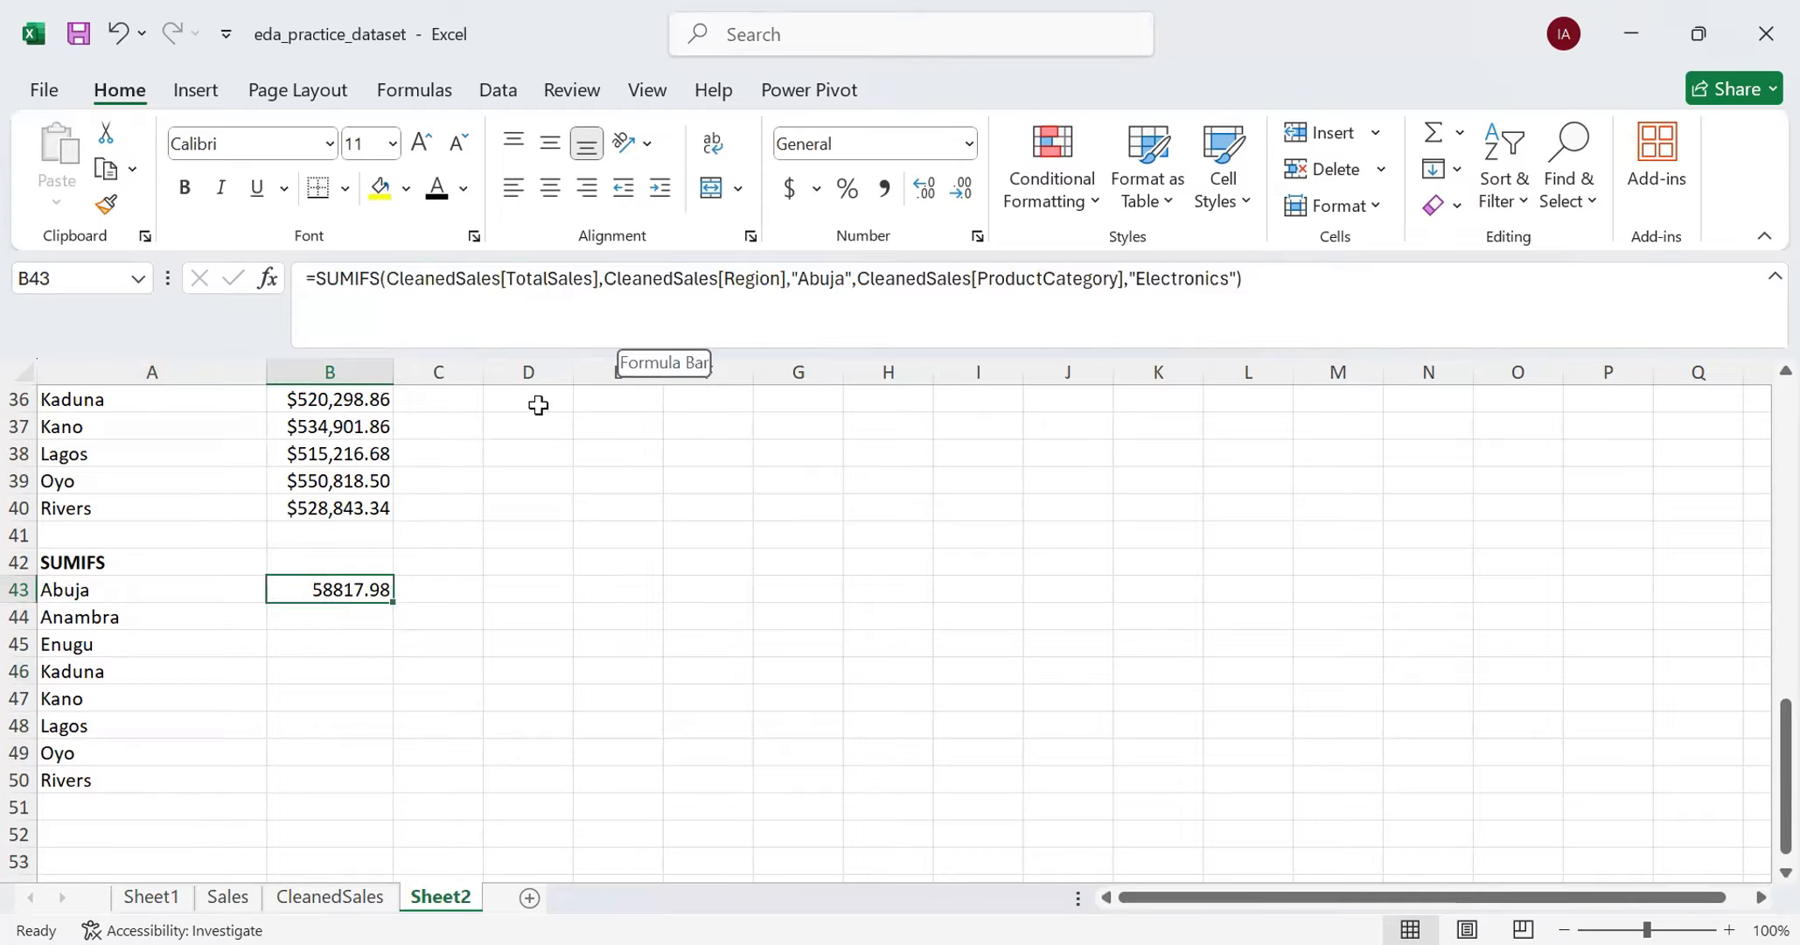
{"action": "left_click", "coordinate": [855, 278]}
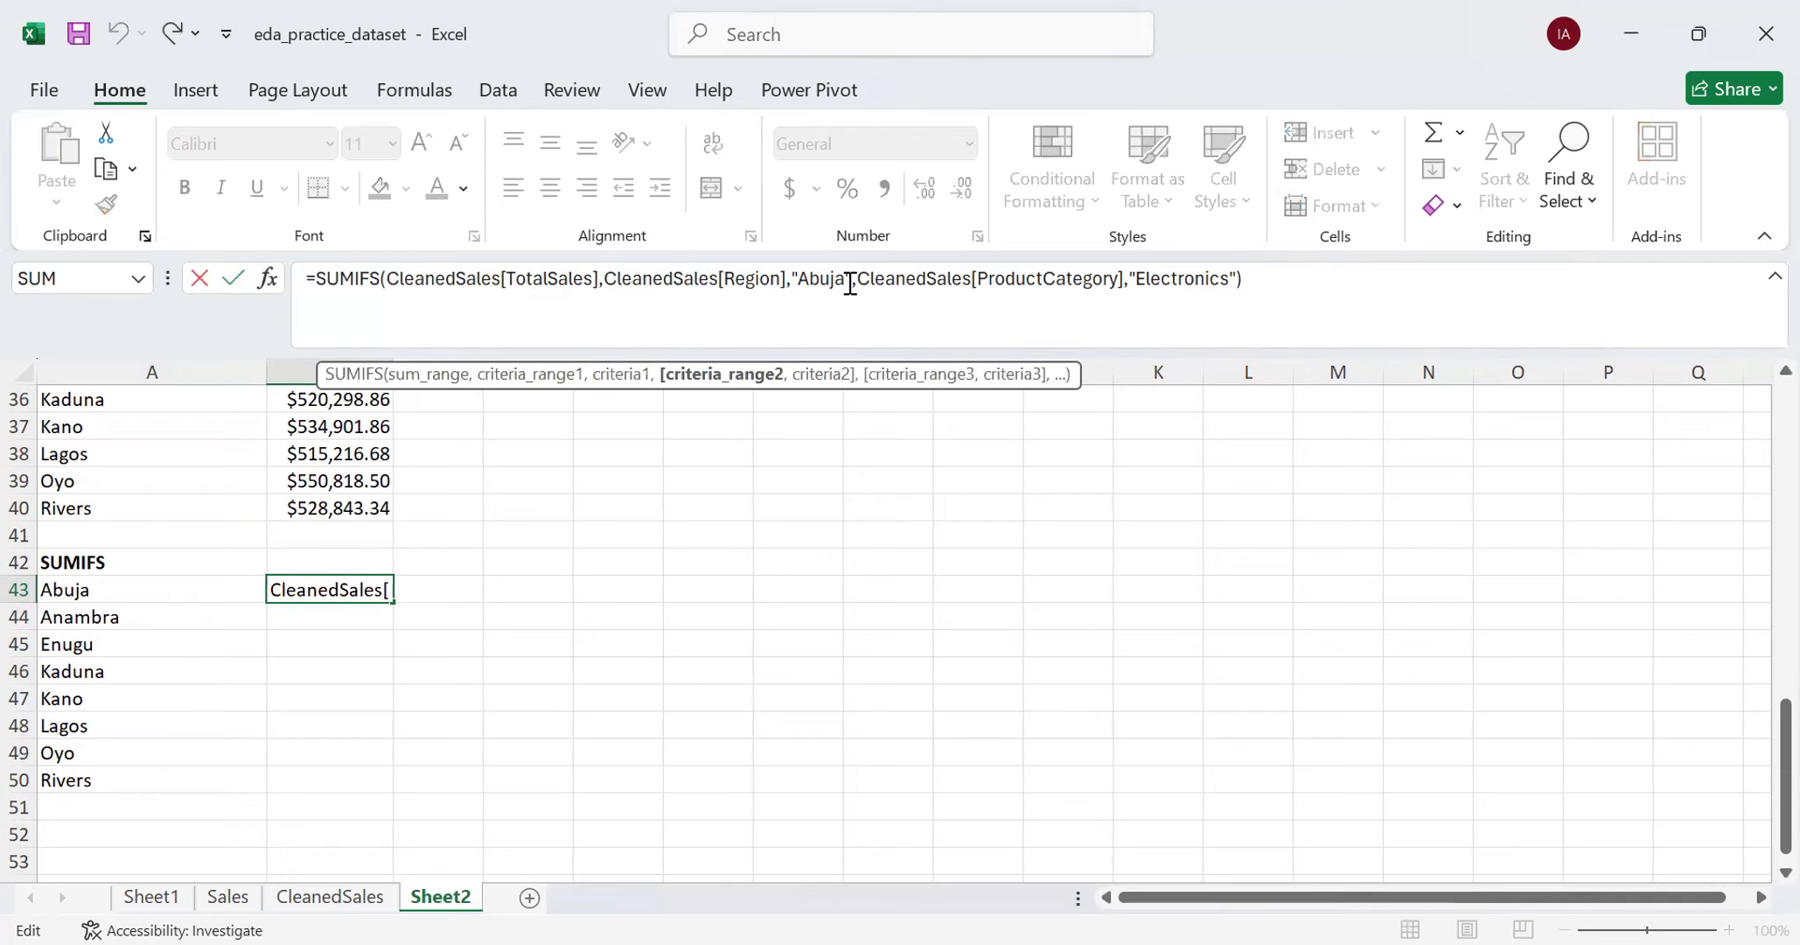
{"action": "key", "text": "Left"}
{"action": "key", "text": "BackSpace"}
{"action": "key", "text": "BackSpace"}
{"action": "key", "text": "BackSpace"}
{"action": "key", "text": "BackSpace"}
{"action": "key", "text": "BackSpace"}
{"action": "key", "text": "BackSpace"}
{"action": "key", "text": "BackSpace"}
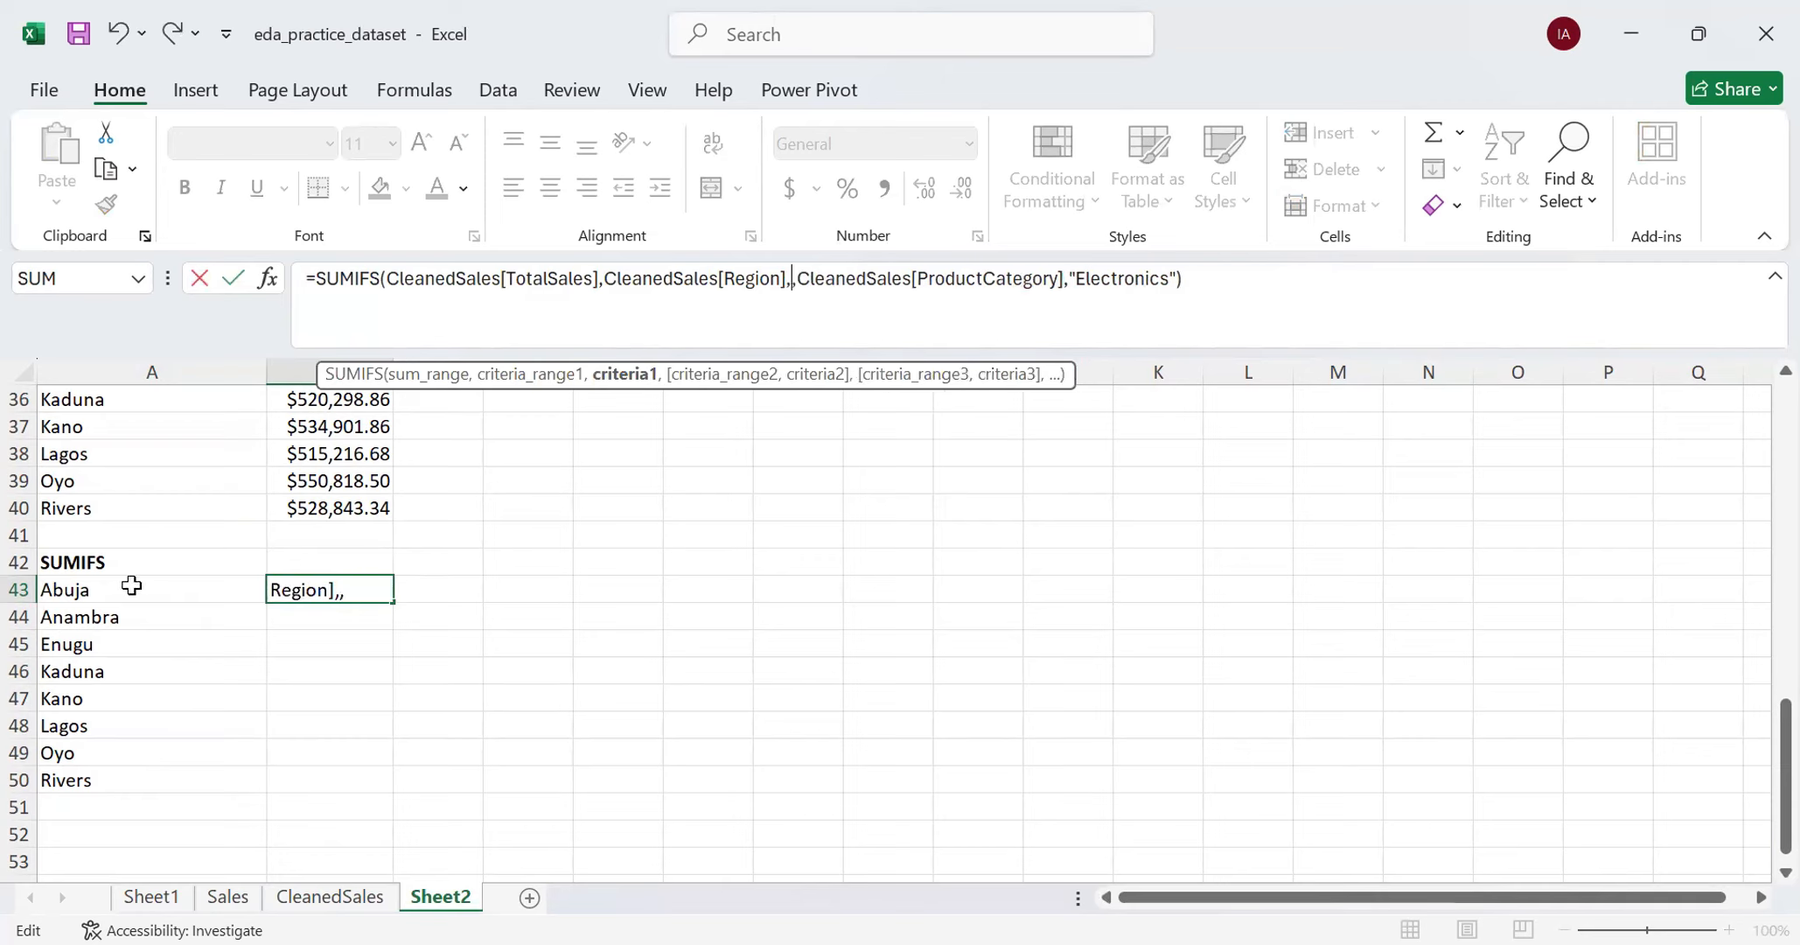
{"action": "left_click", "coordinate": [131, 587]}
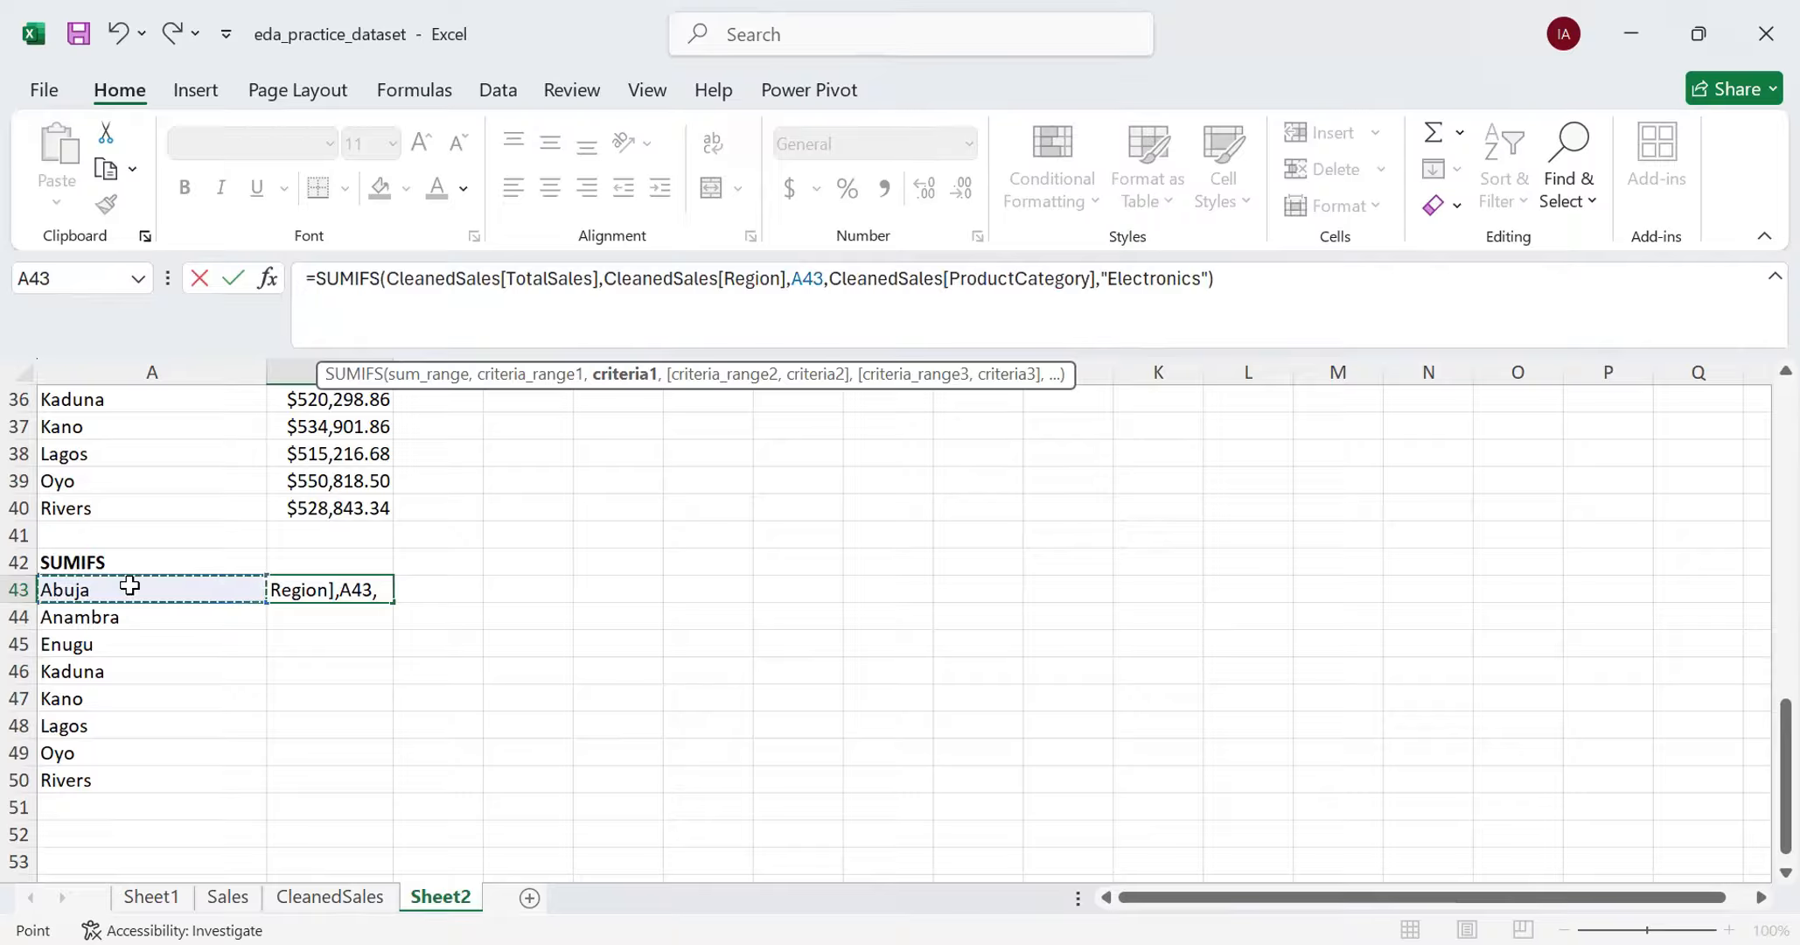
{"action": "key", "text": "Return"}
- Fill the B43 SUMIFS formula down through B50 and check the region criterion reference in B50
{"action": "left_click", "coordinate": [385, 598]}
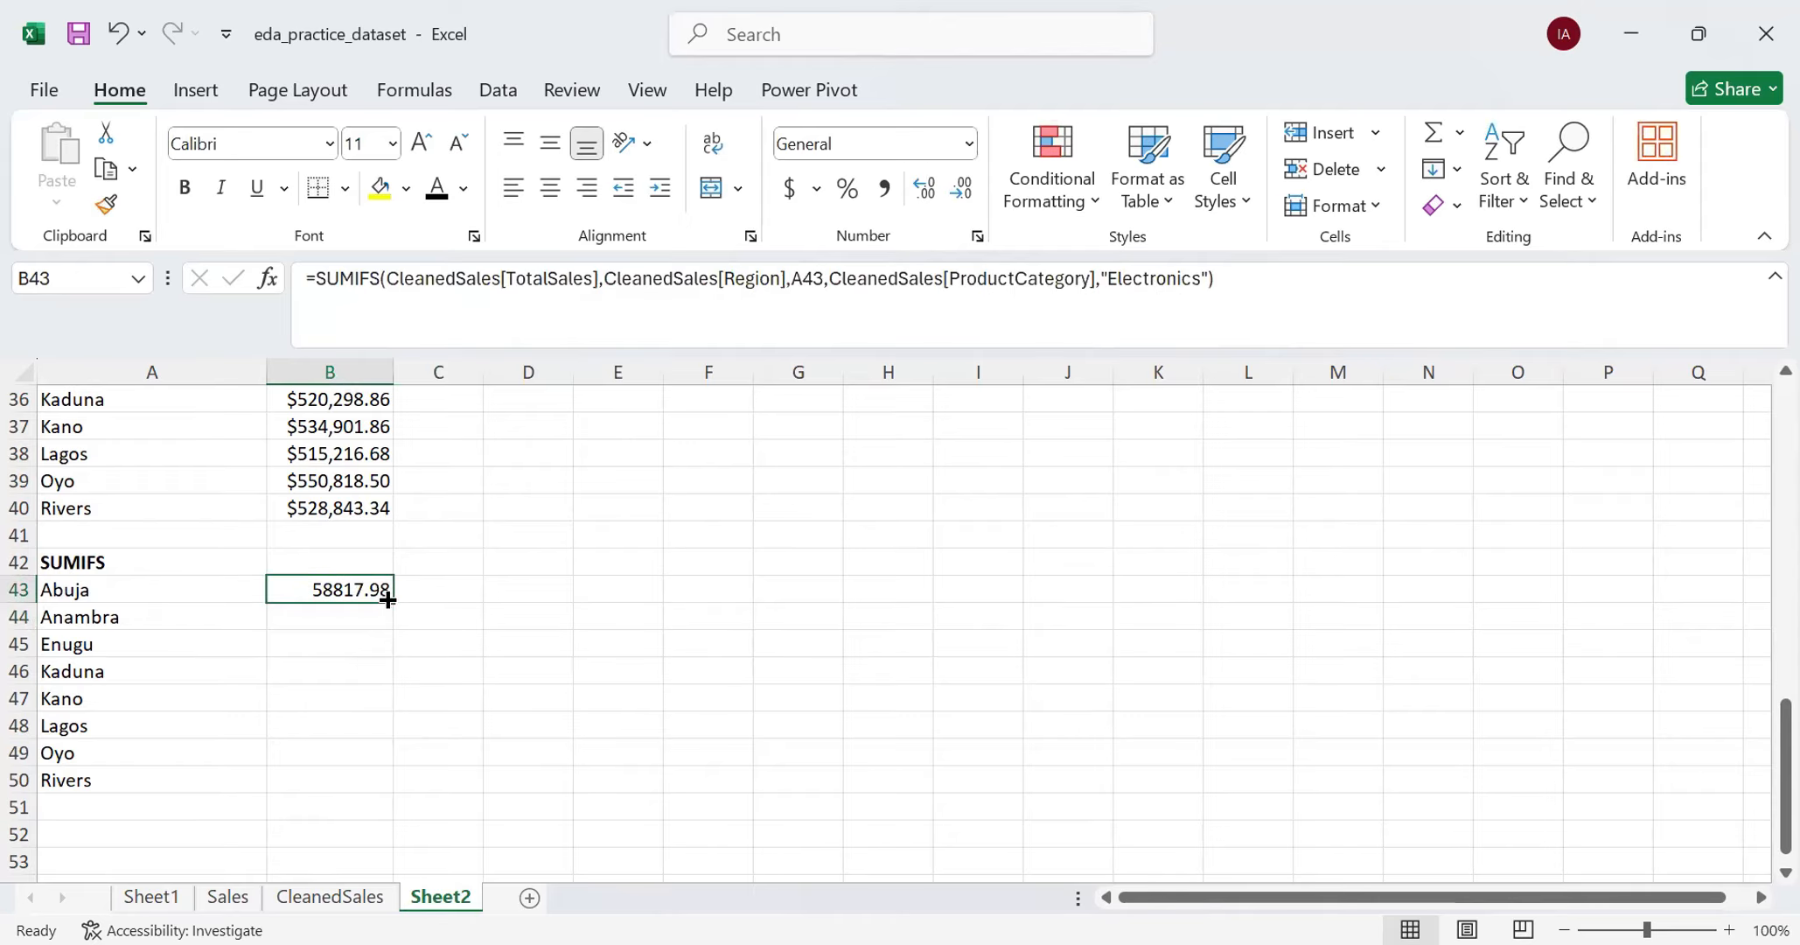
{"action": "double_click", "coordinate": [391, 602]}
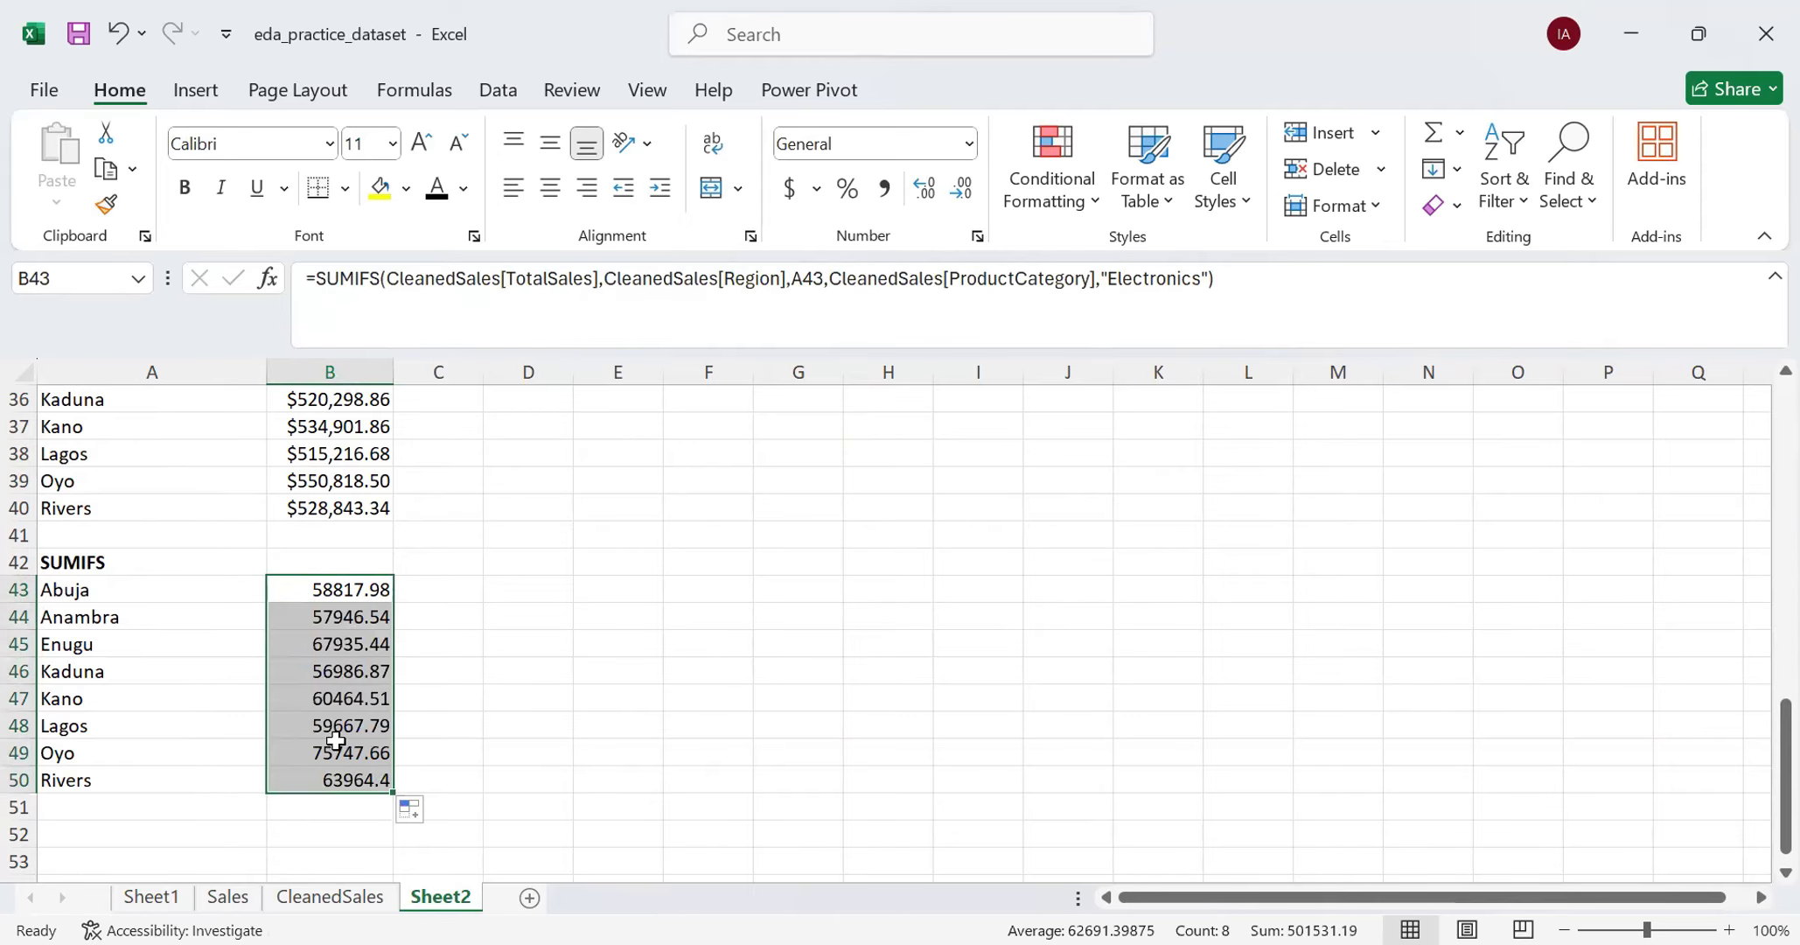
{"action": "left_click", "coordinate": [338, 781]}
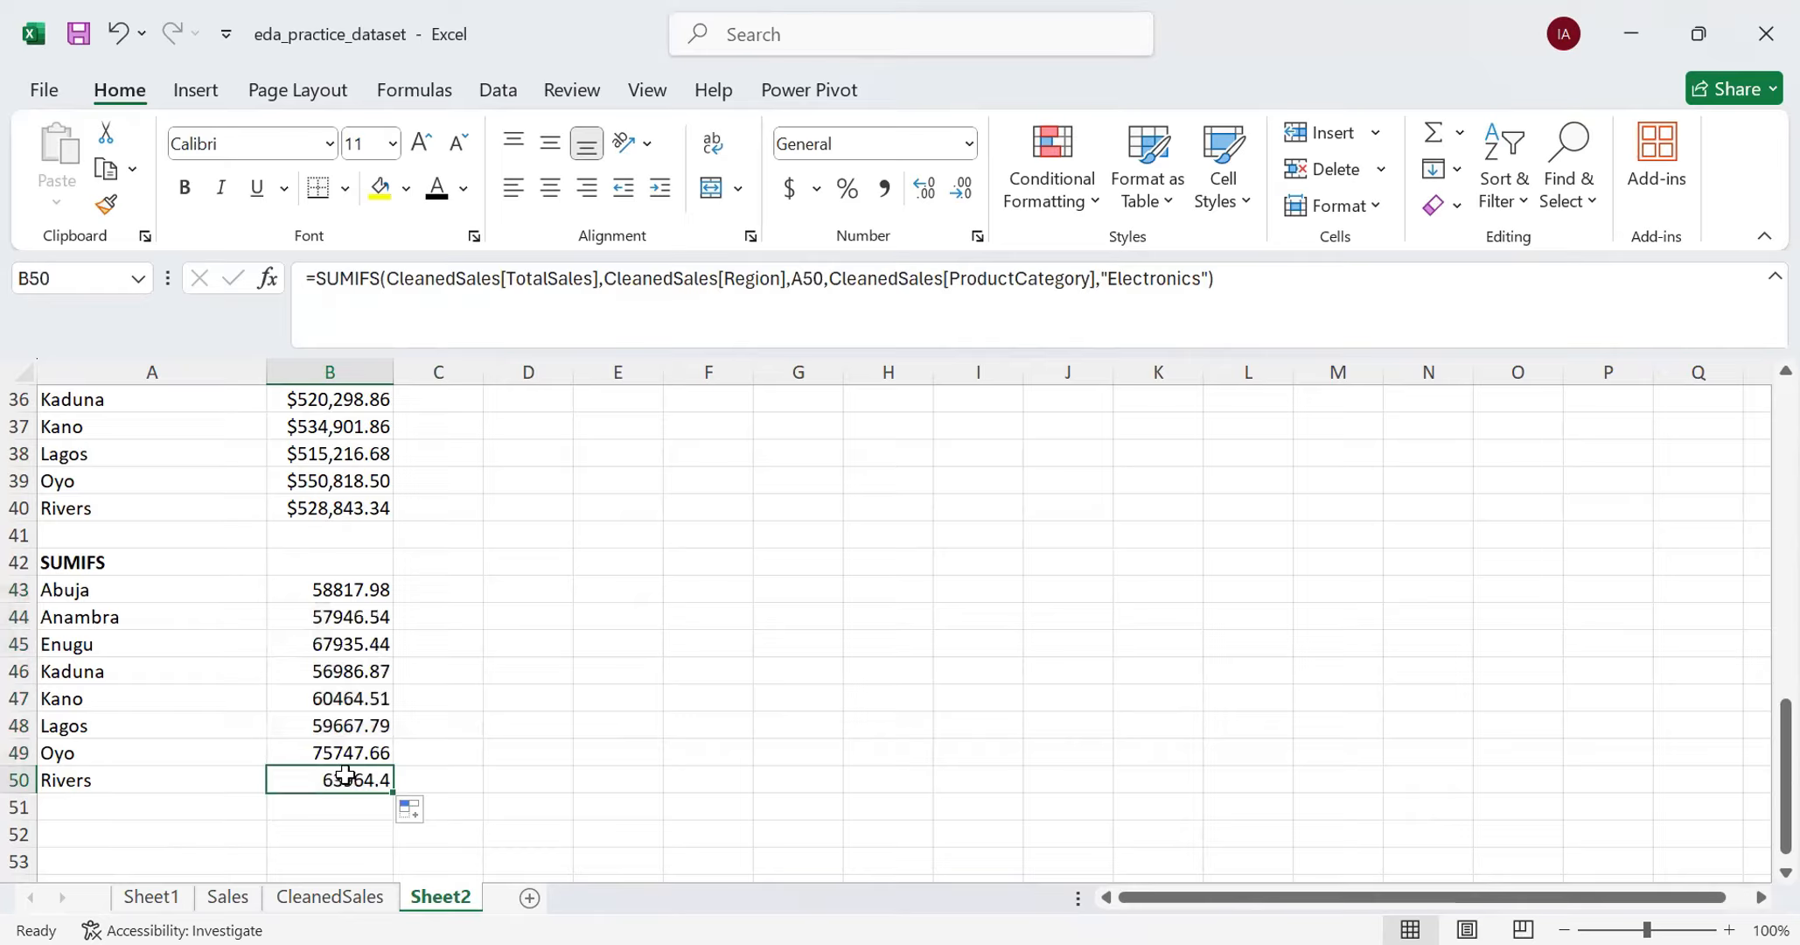
{"action": "left_click", "coordinate": [802, 278]}
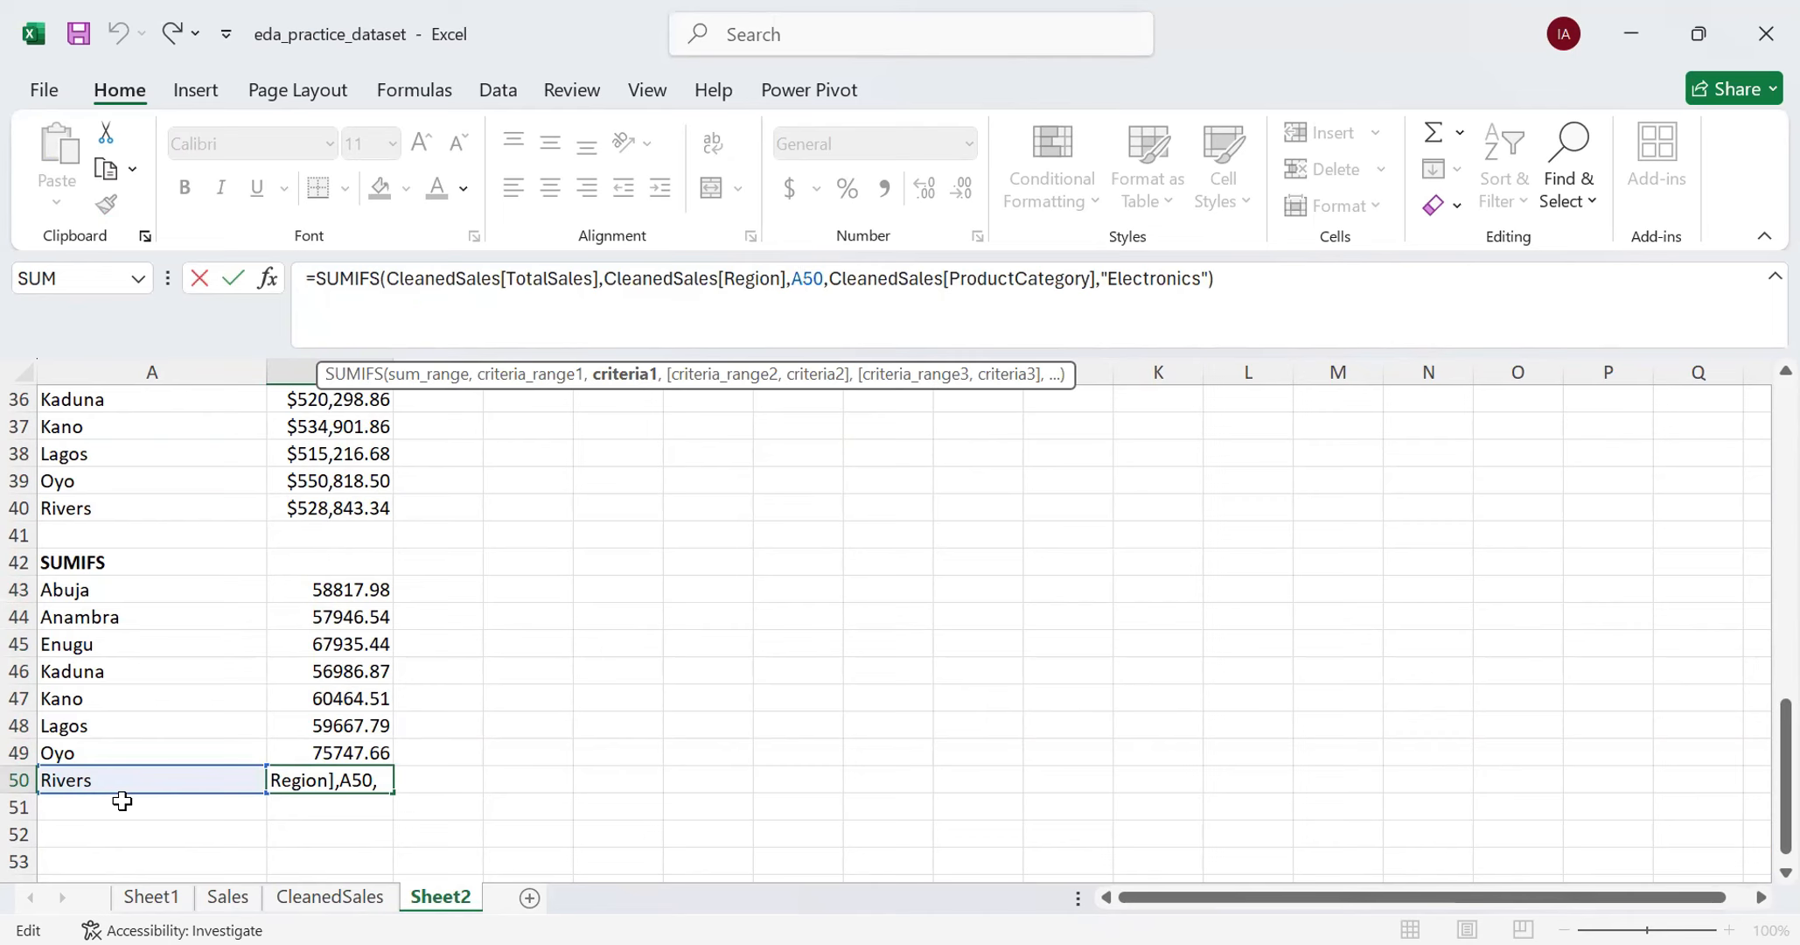
{"action": "left_click", "coordinate": [450, 662]}
- Format the SUMIFS results in B43:B50 as Currency
{"action": "left_click_drag", "start_coordinate": [346, 594], "coordinate": [350, 783]}
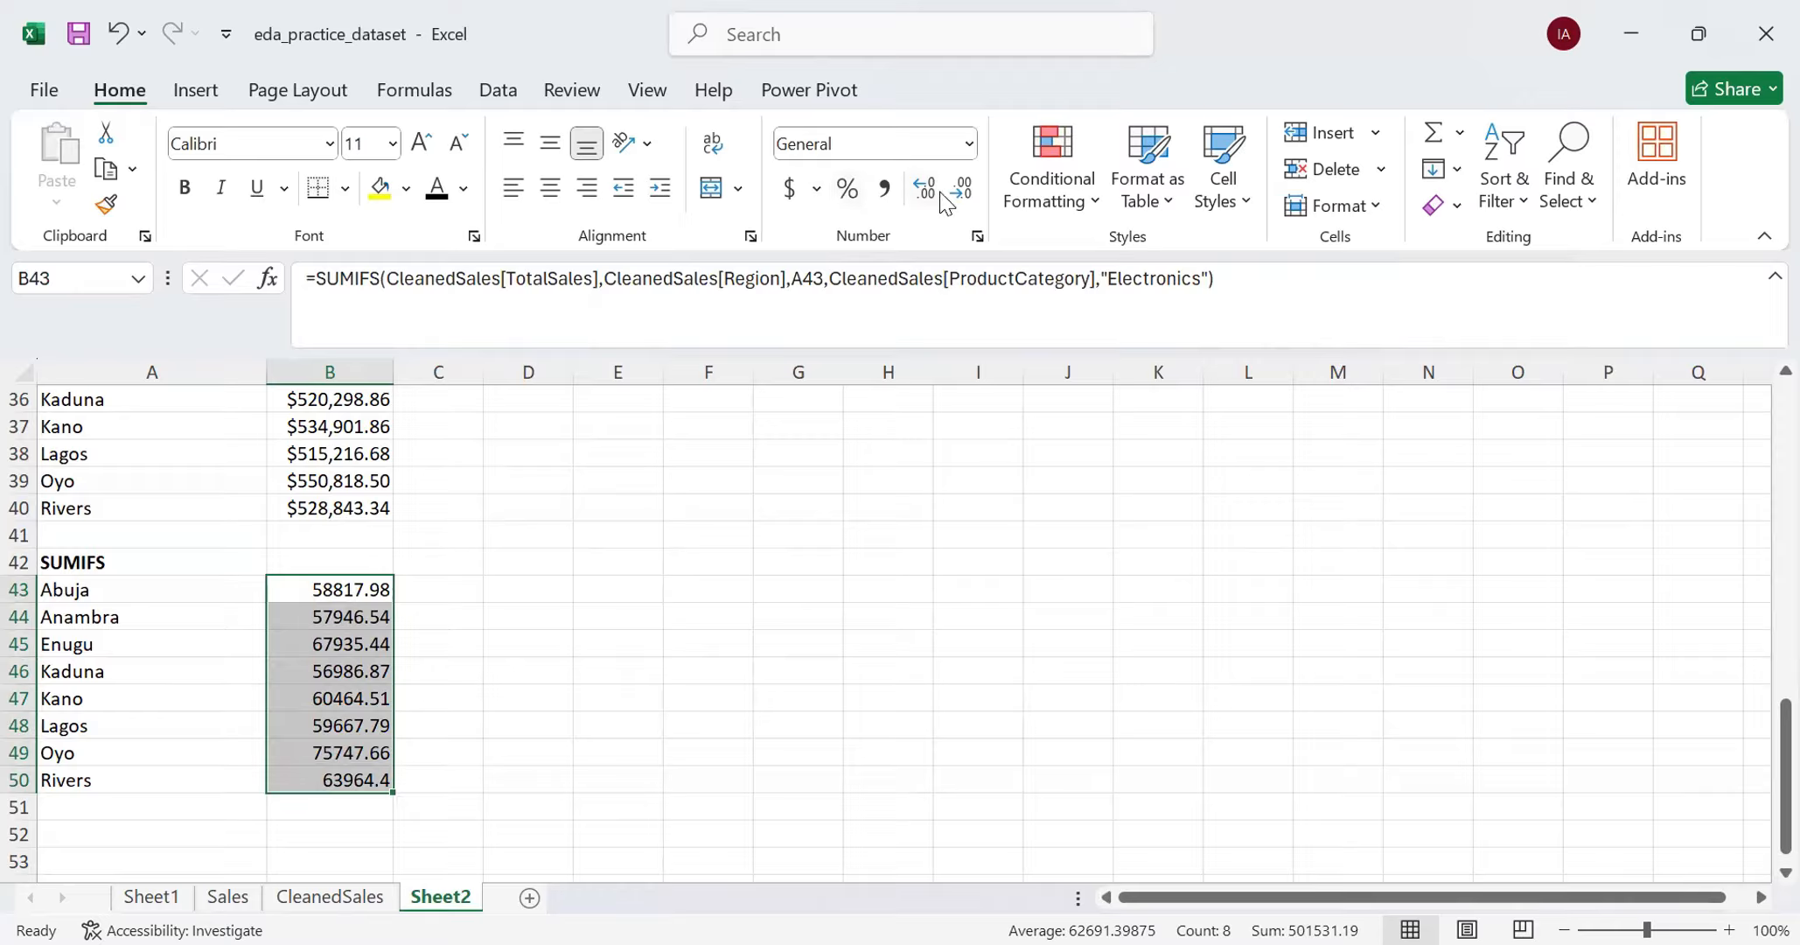
{"action": "left_click", "coordinate": [967, 147]}
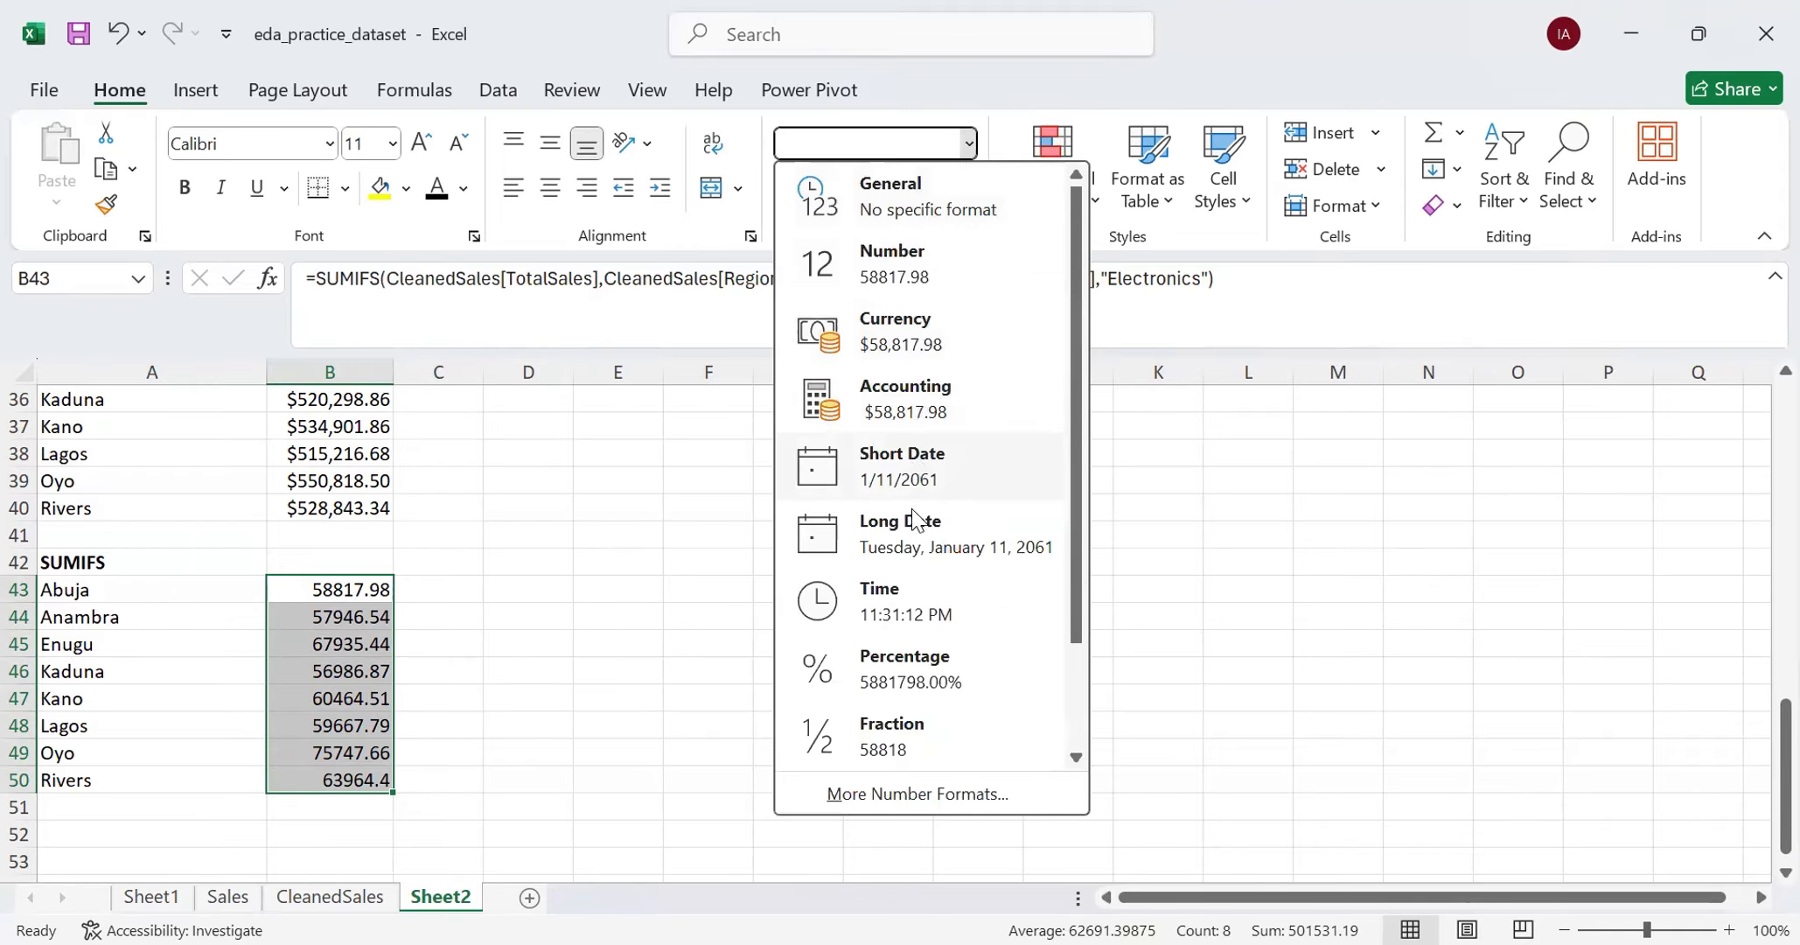
{"action": "left_click", "coordinate": [899, 343]}
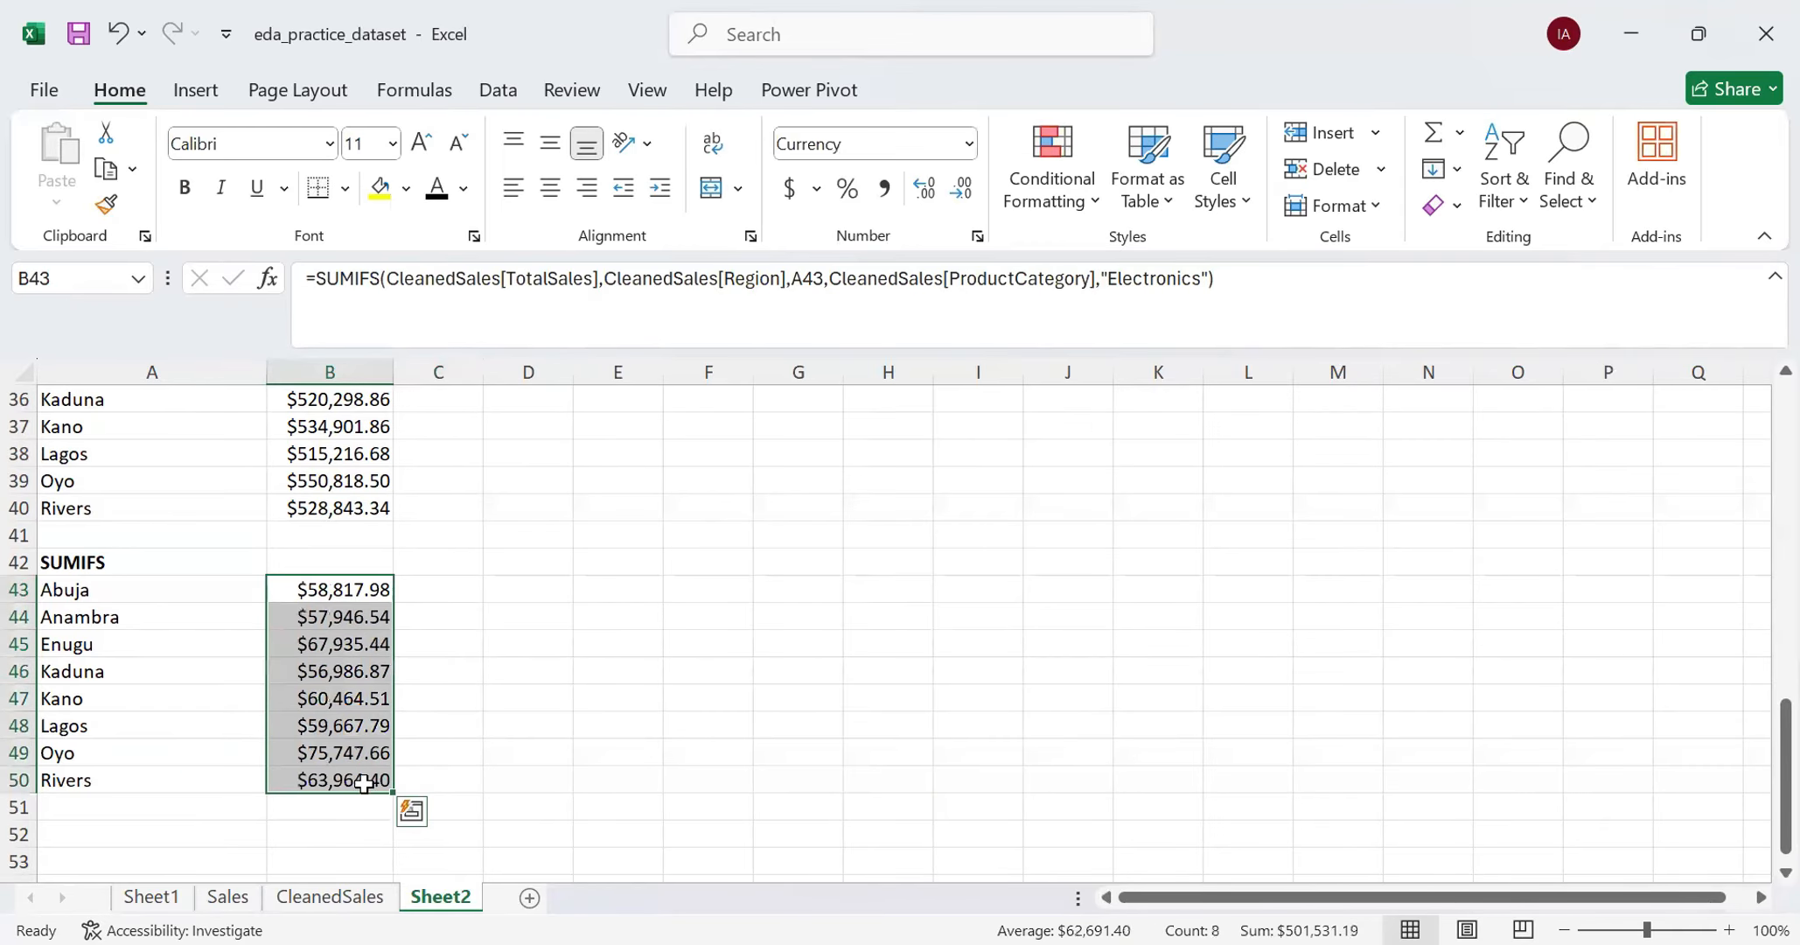
{"action": "left_click", "coordinate": [329, 829]}
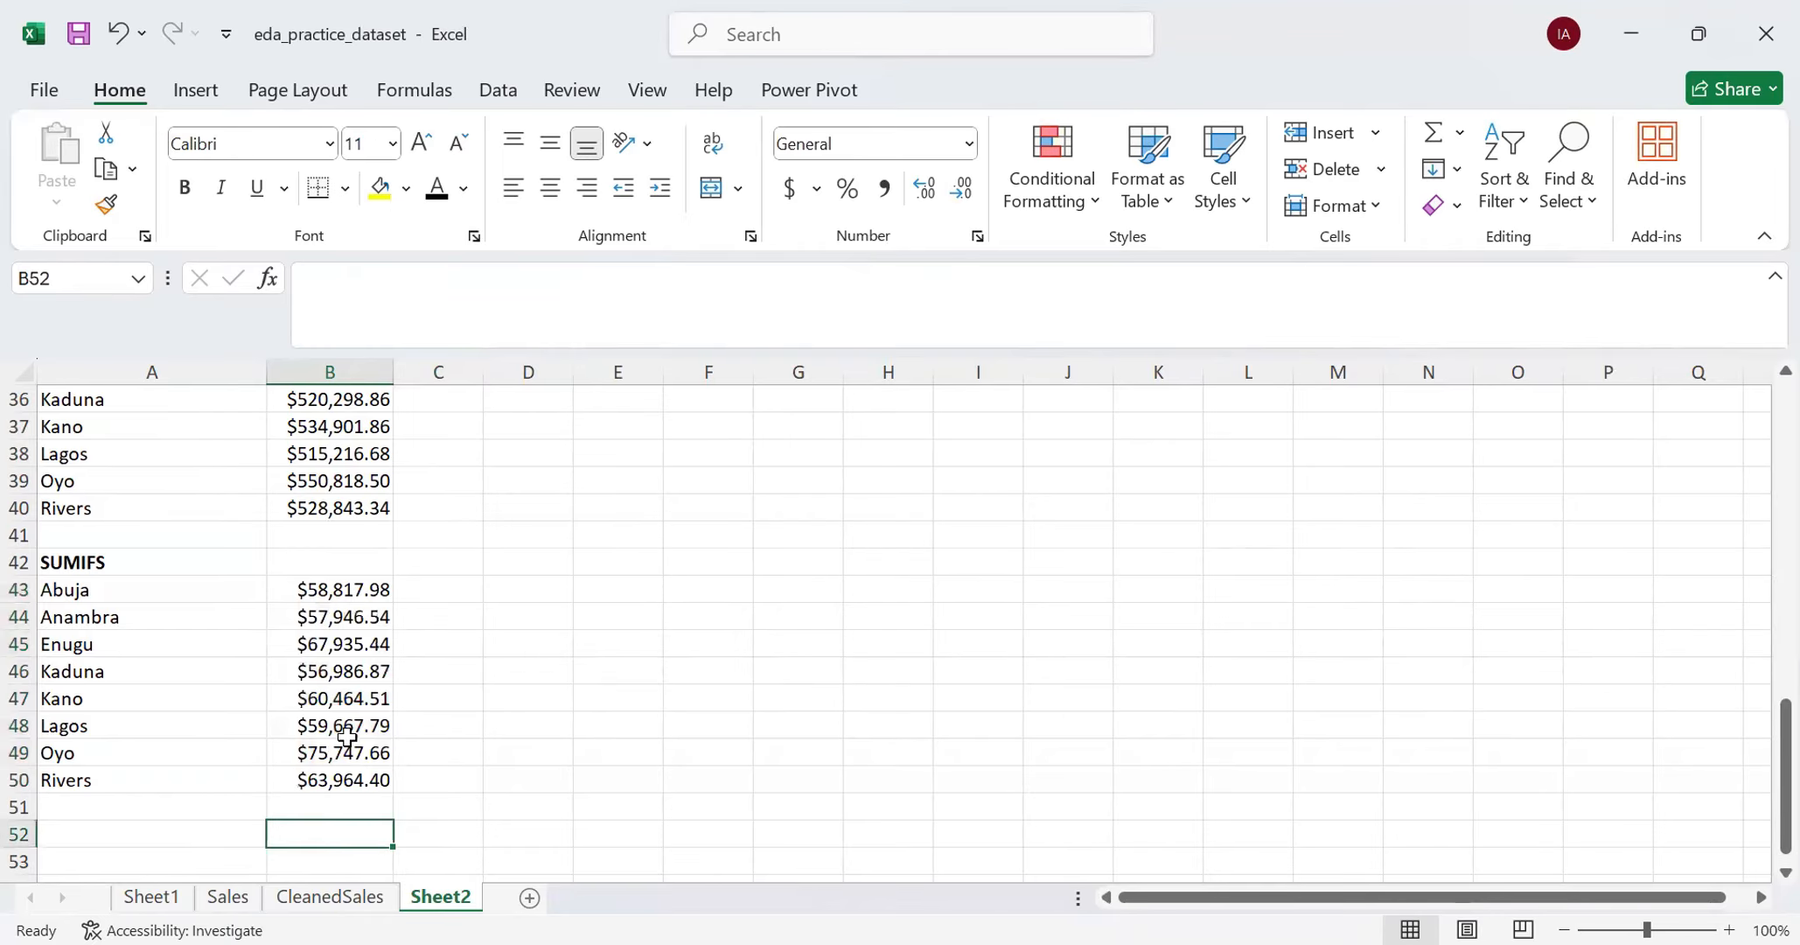
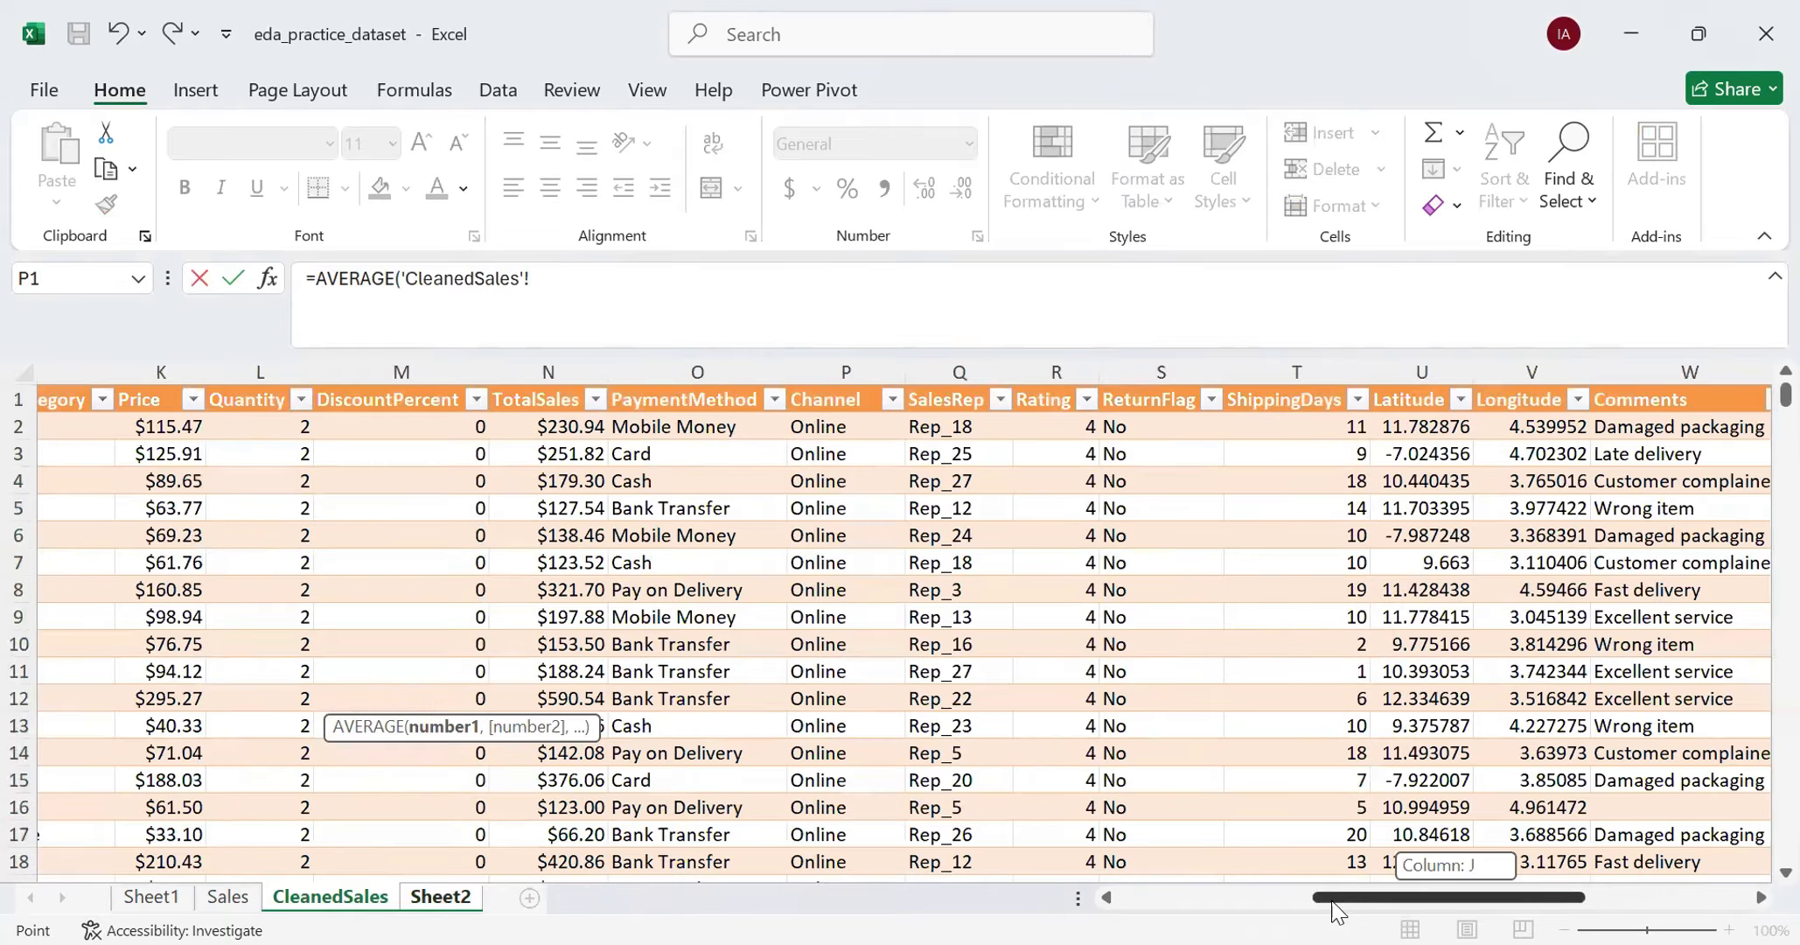
- Select the CleanedSales Quantity data from L2 down through the contiguous cells as the AVERAGE formula's range
{"action": "left_click_drag", "start_coordinate": [1327, 910], "coordinate": [1233, 910]}
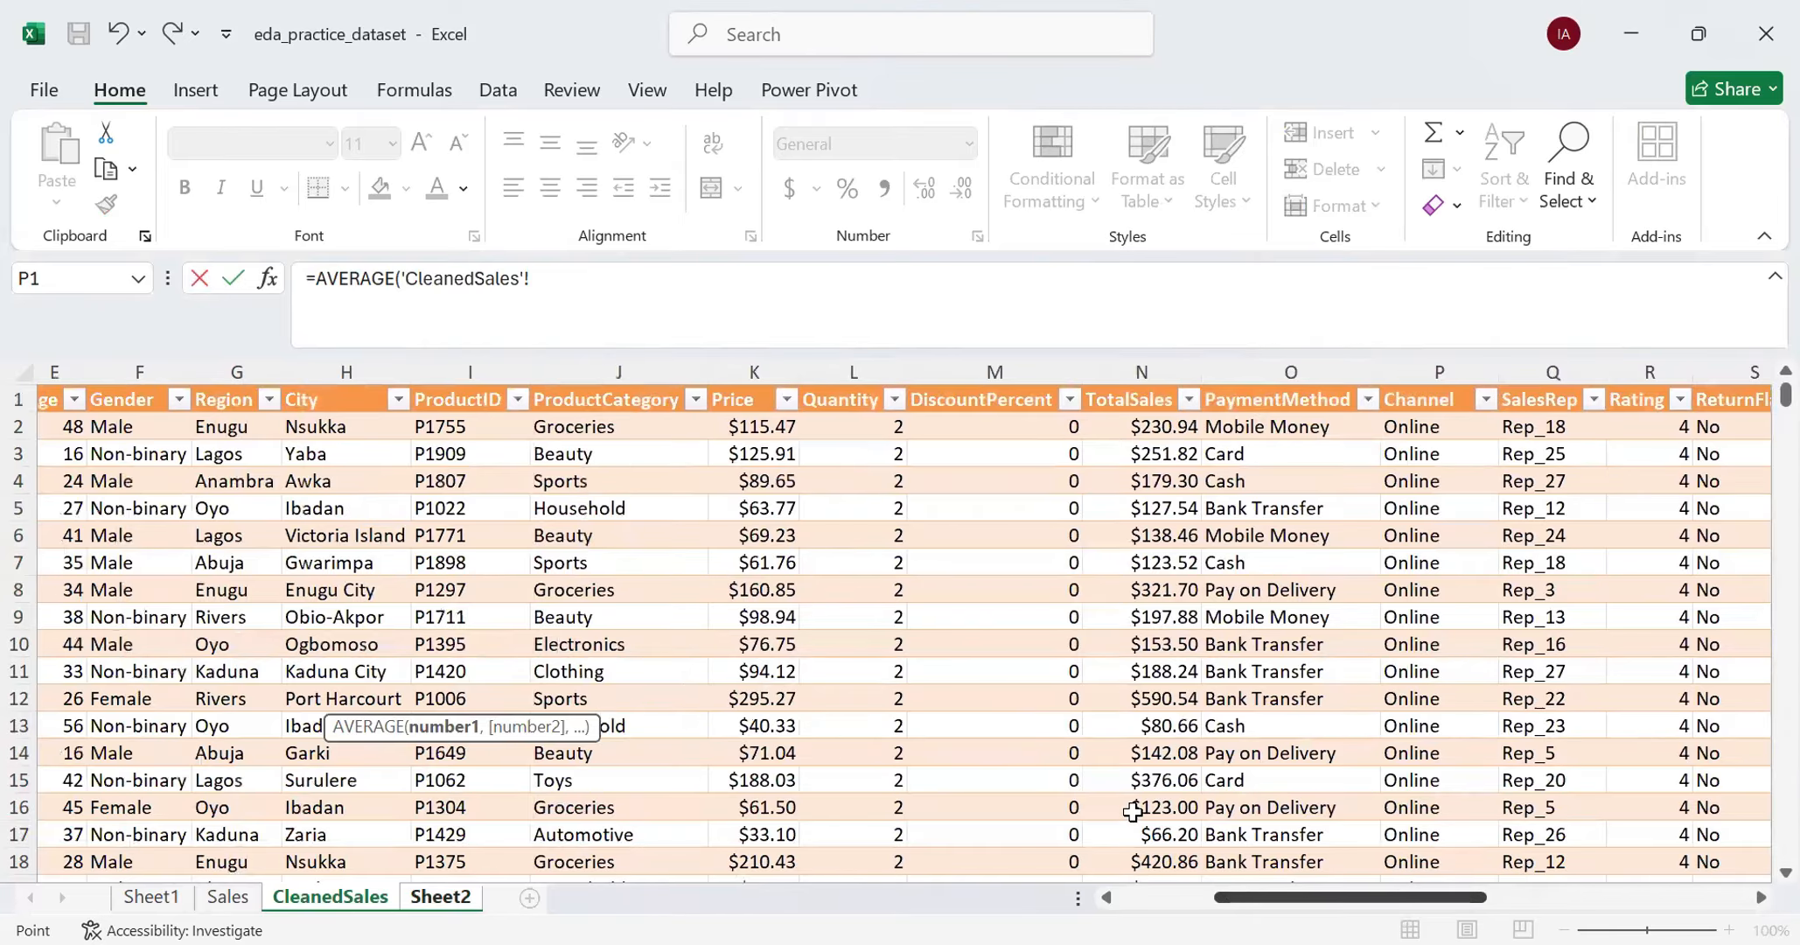
{"action": "left_click", "coordinate": [862, 424]}
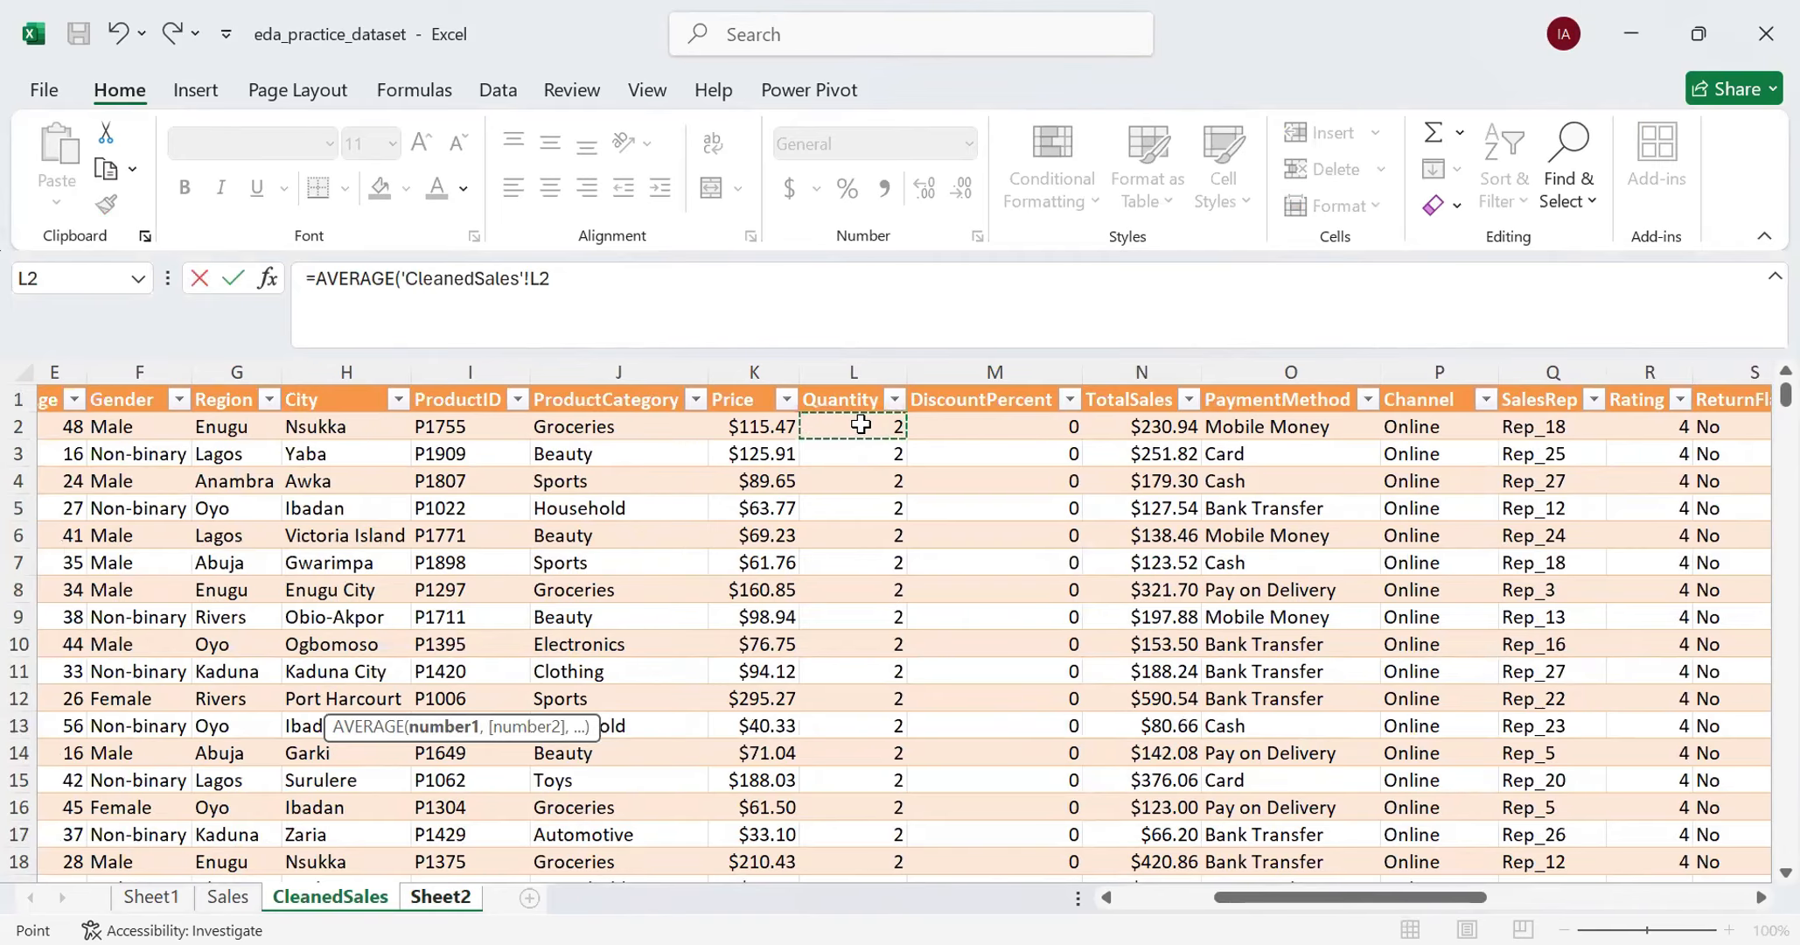
{"action": "key", "text": "ctrl+shift+Down"}
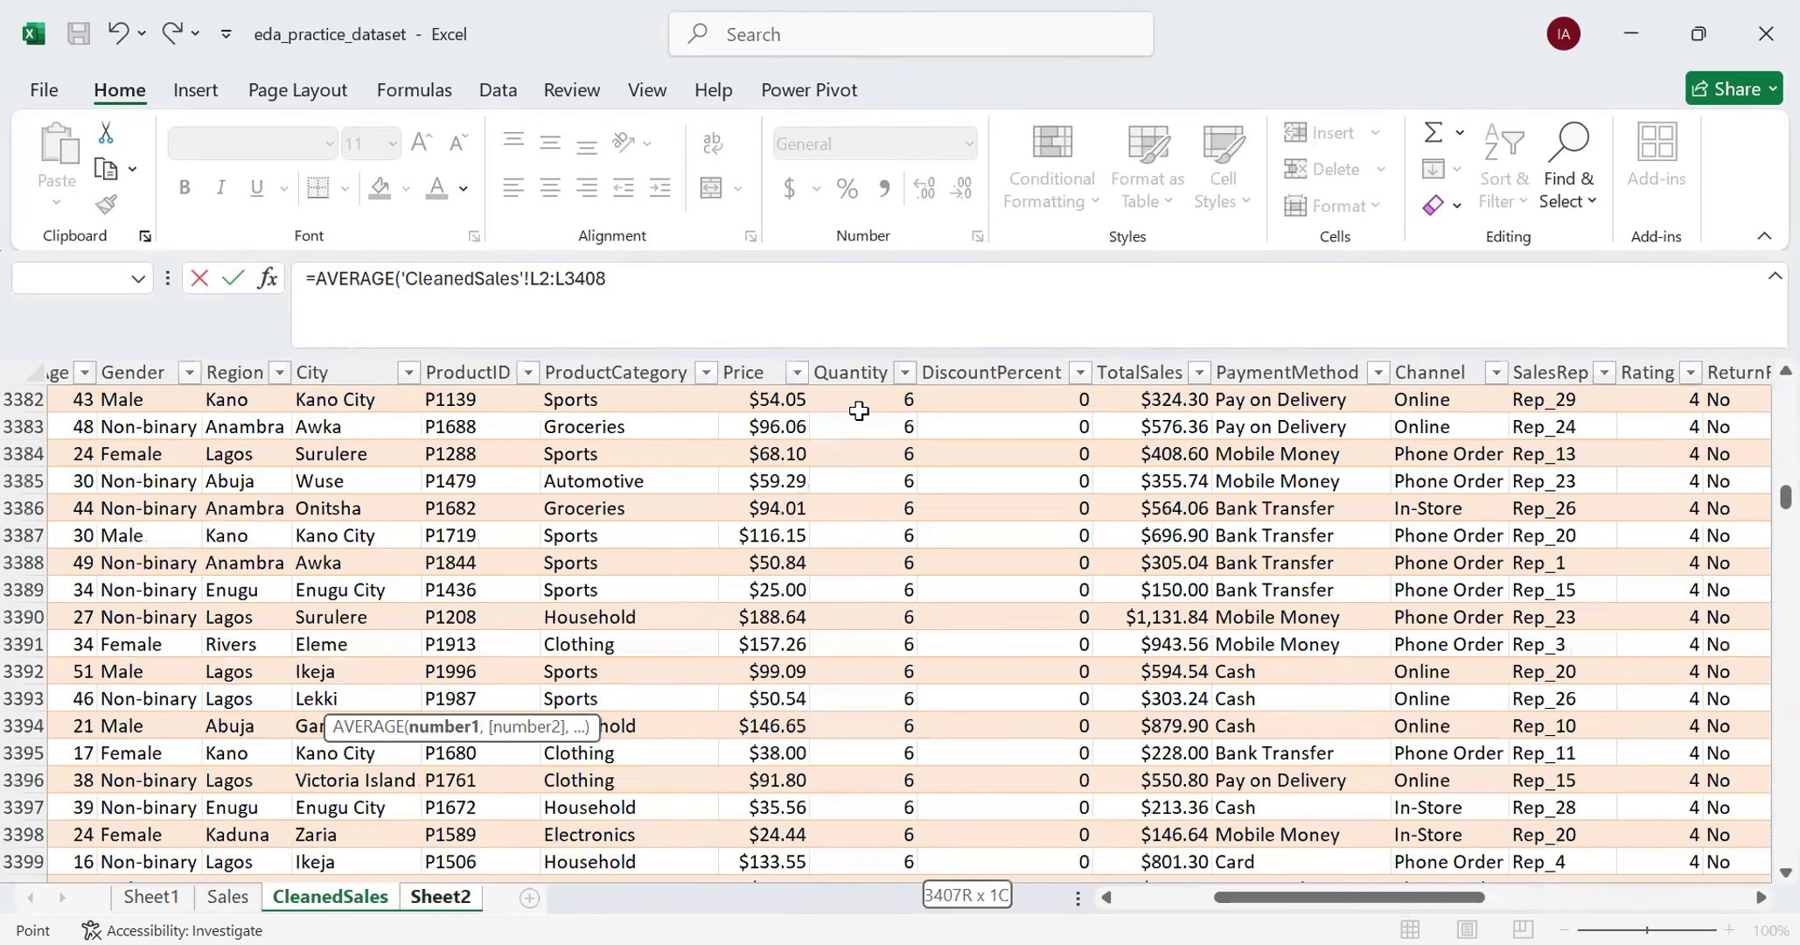
{"action": "scroll", "coordinate": [859, 411], "scroll_direction": "up", "scroll_amount": 13}
{"action": "scroll", "coordinate": [859, 410], "scroll_direction": "up", "scroll_amount": 6}
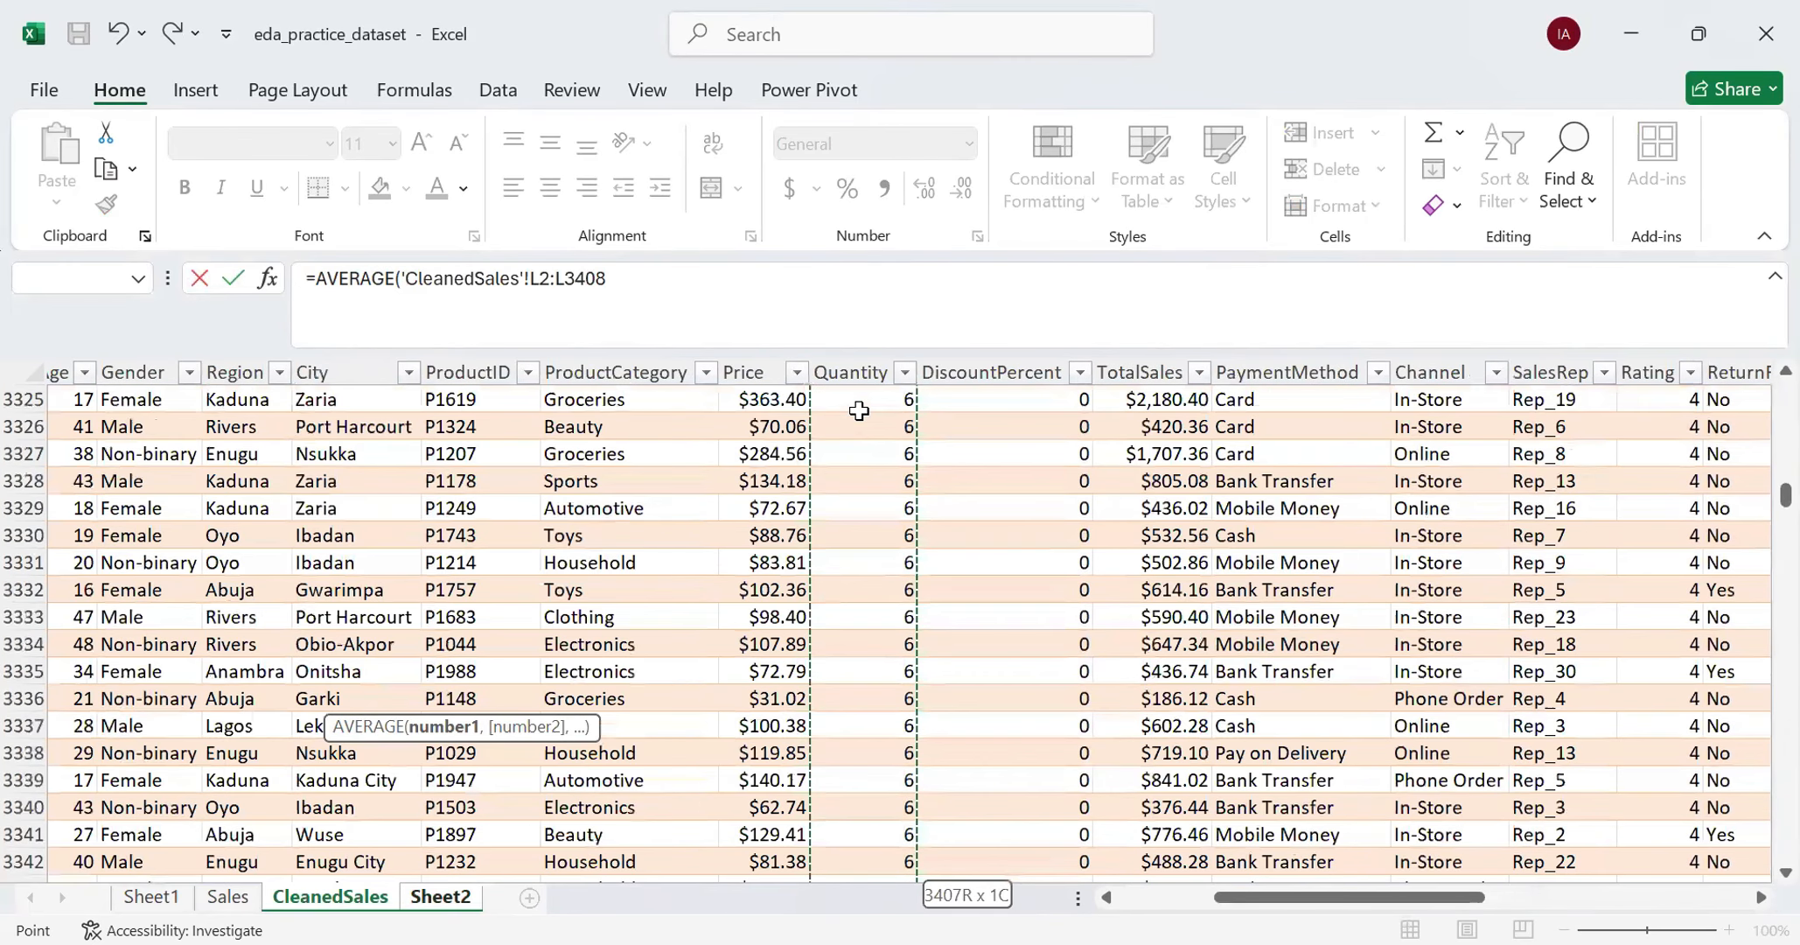
{"action": "scroll", "coordinate": [859, 410], "scroll_direction": "up", "scroll_amount": 19}
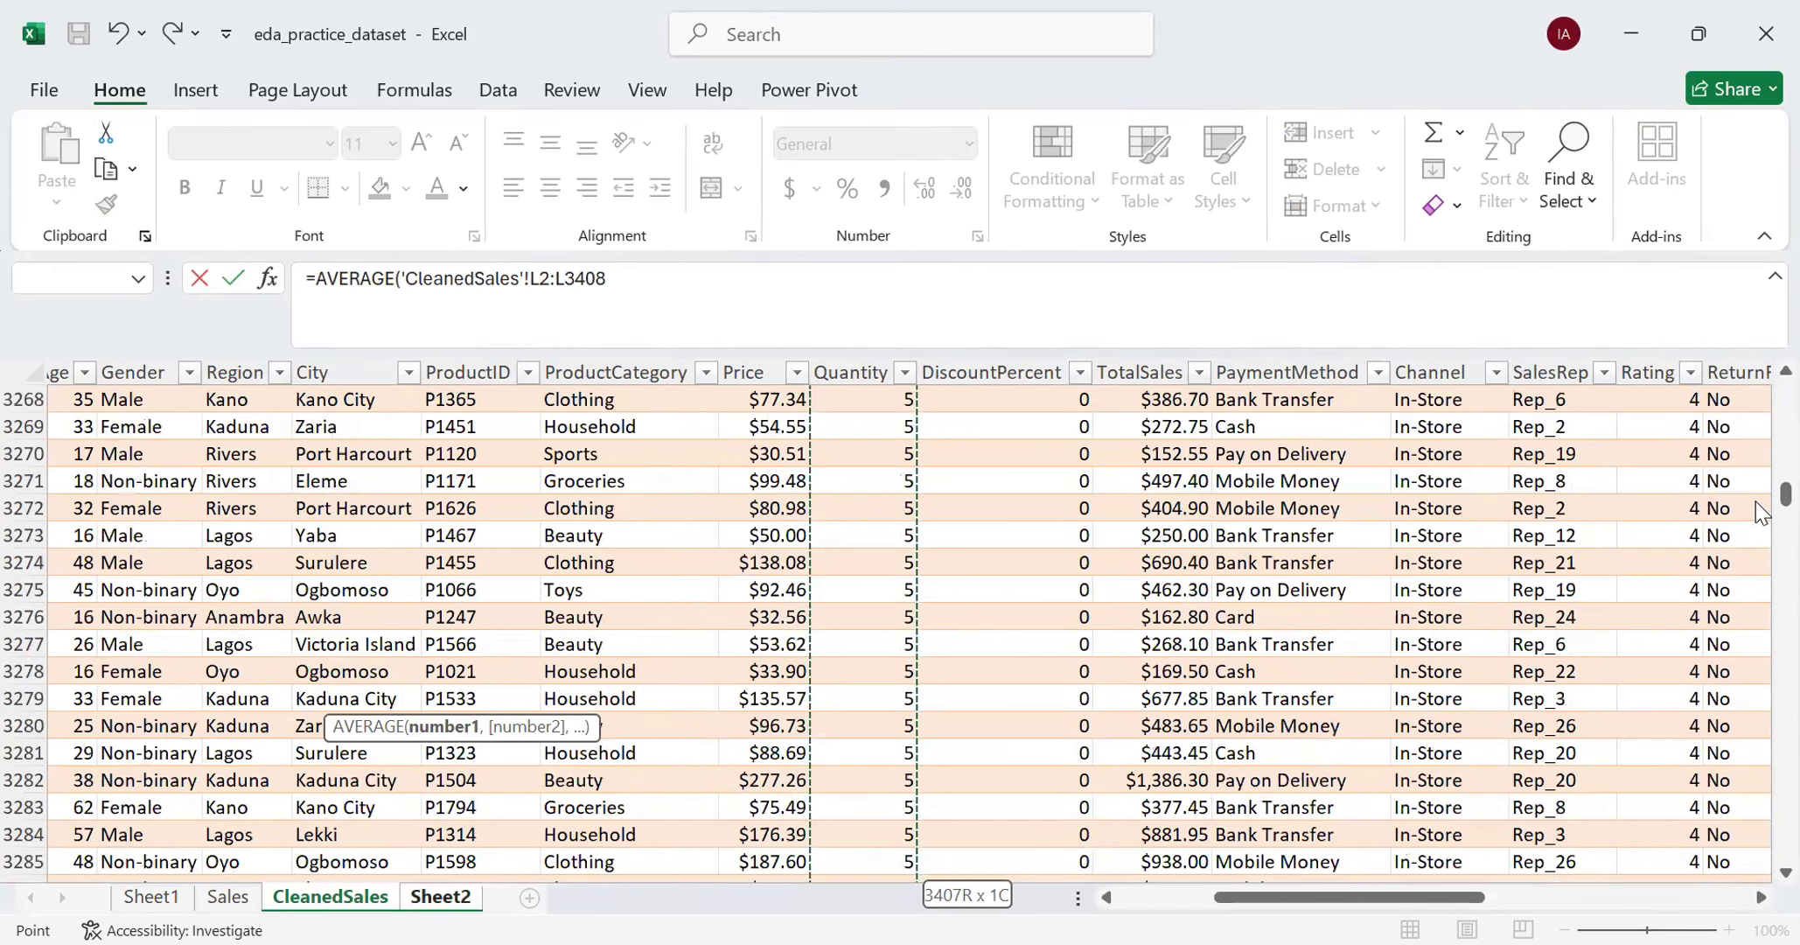
{"action": "left_click_drag", "start_coordinate": [1784, 495], "coordinate": [1784, 390]}
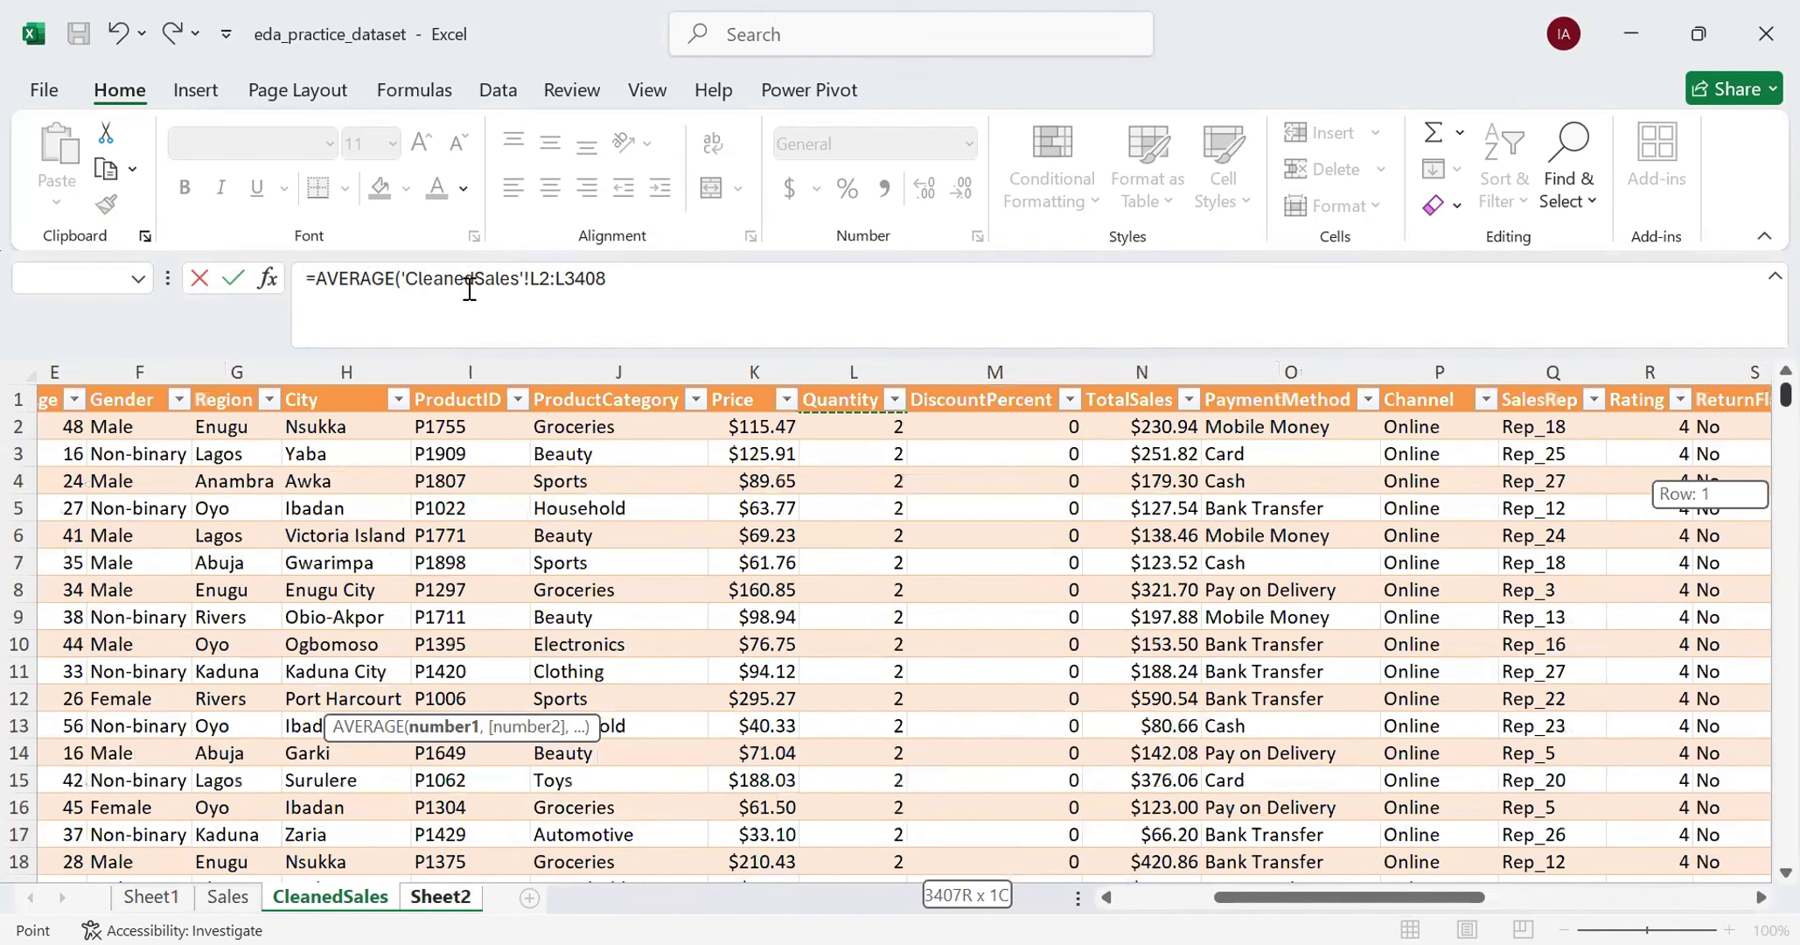
- Change the end of the AVERAGE range to L15001, complete the formula, and check it in B53 on Sheet2
{"action": "left_click", "coordinate": [674, 280]}
{"action": "key", "text": "BackSpace"}
{"action": "key", "text": "BackSpace"}
{"action": "key", "text": "BackSpace"}
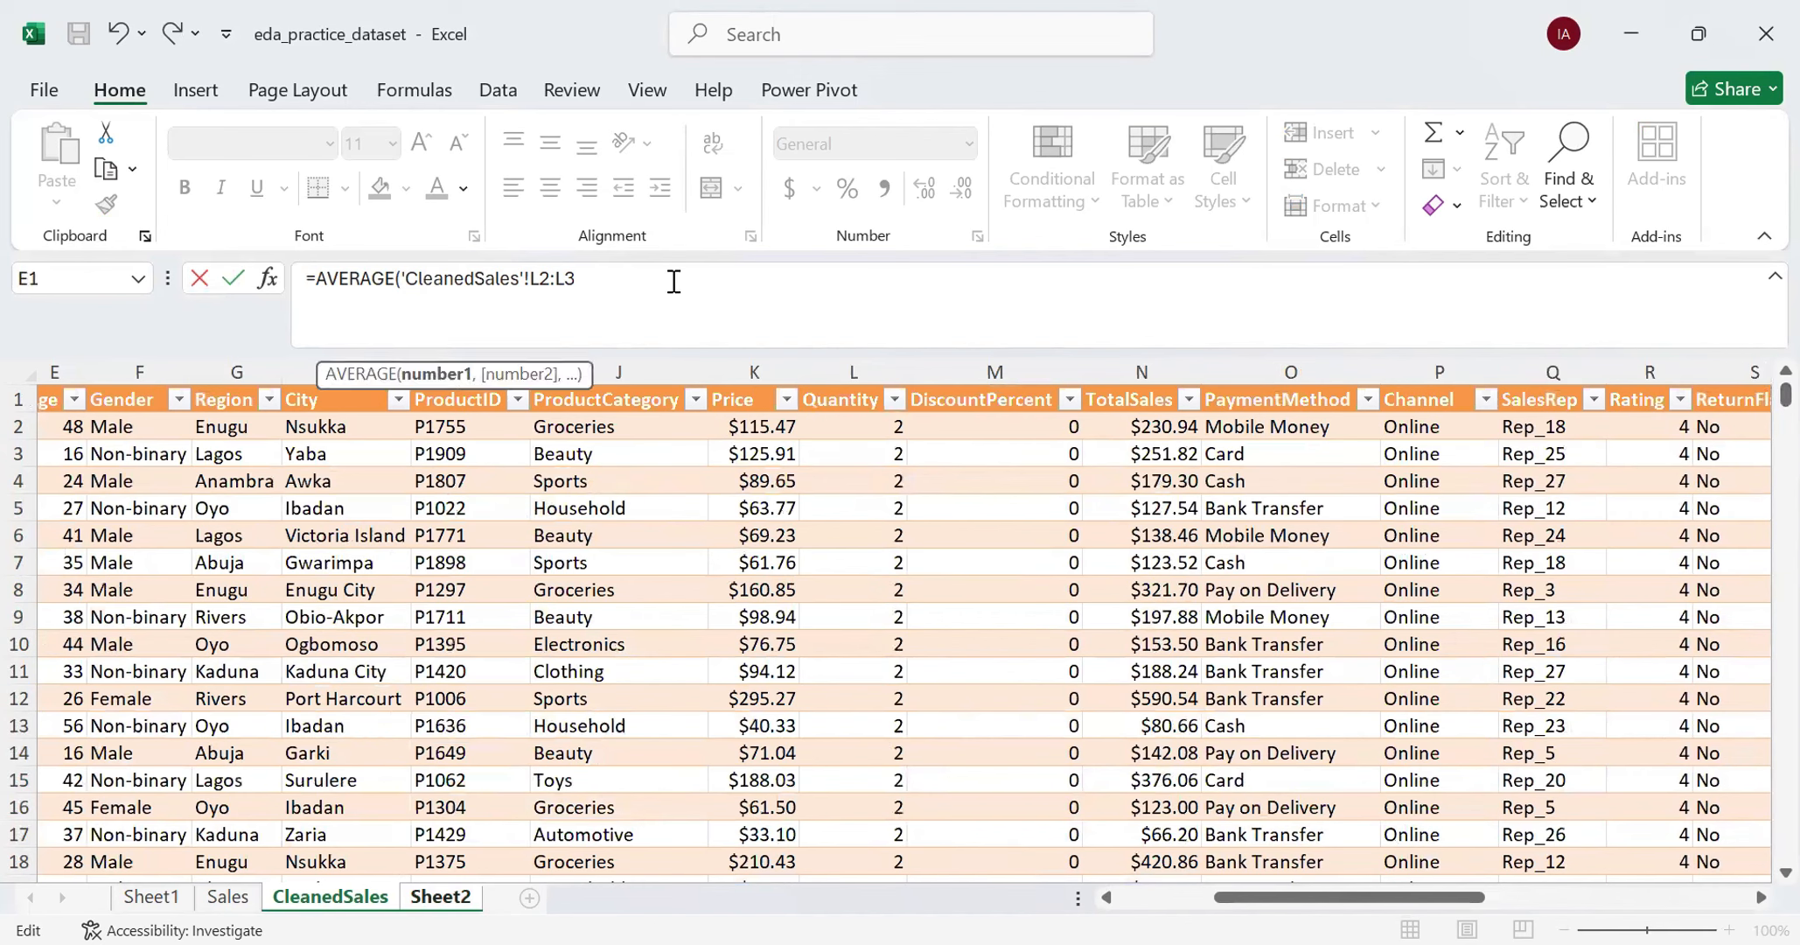
{"action": "key", "text": "BackSpace"}
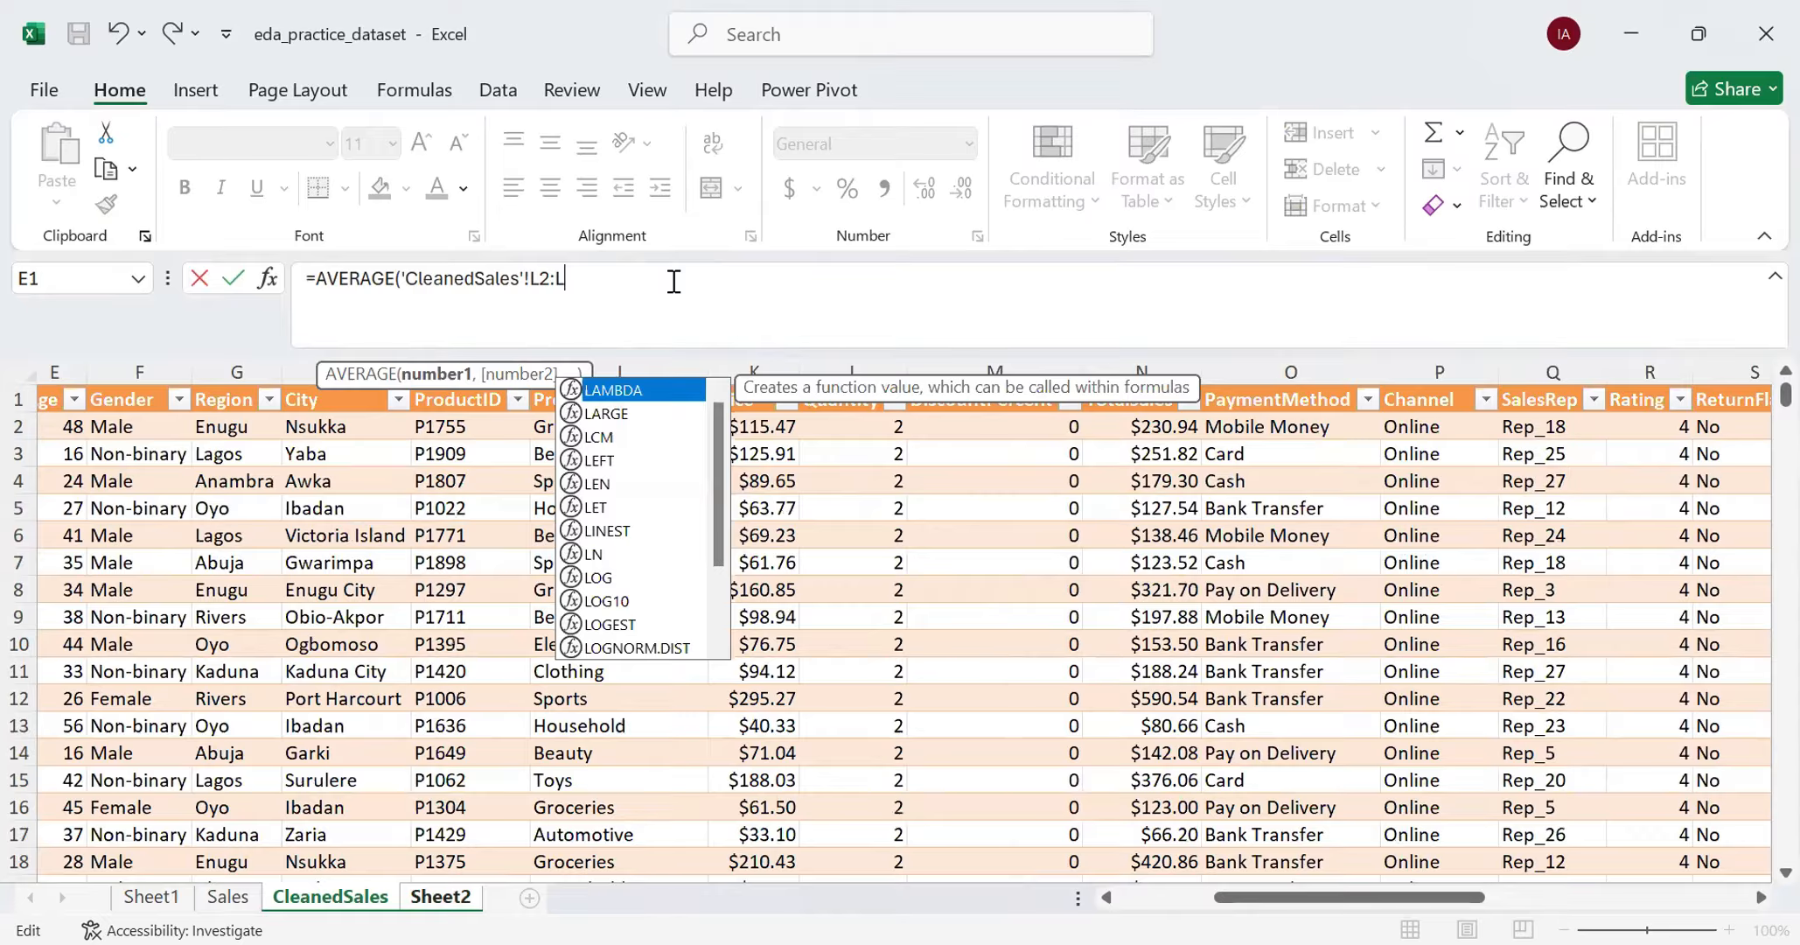
{"action": "type", "text": "15001"}
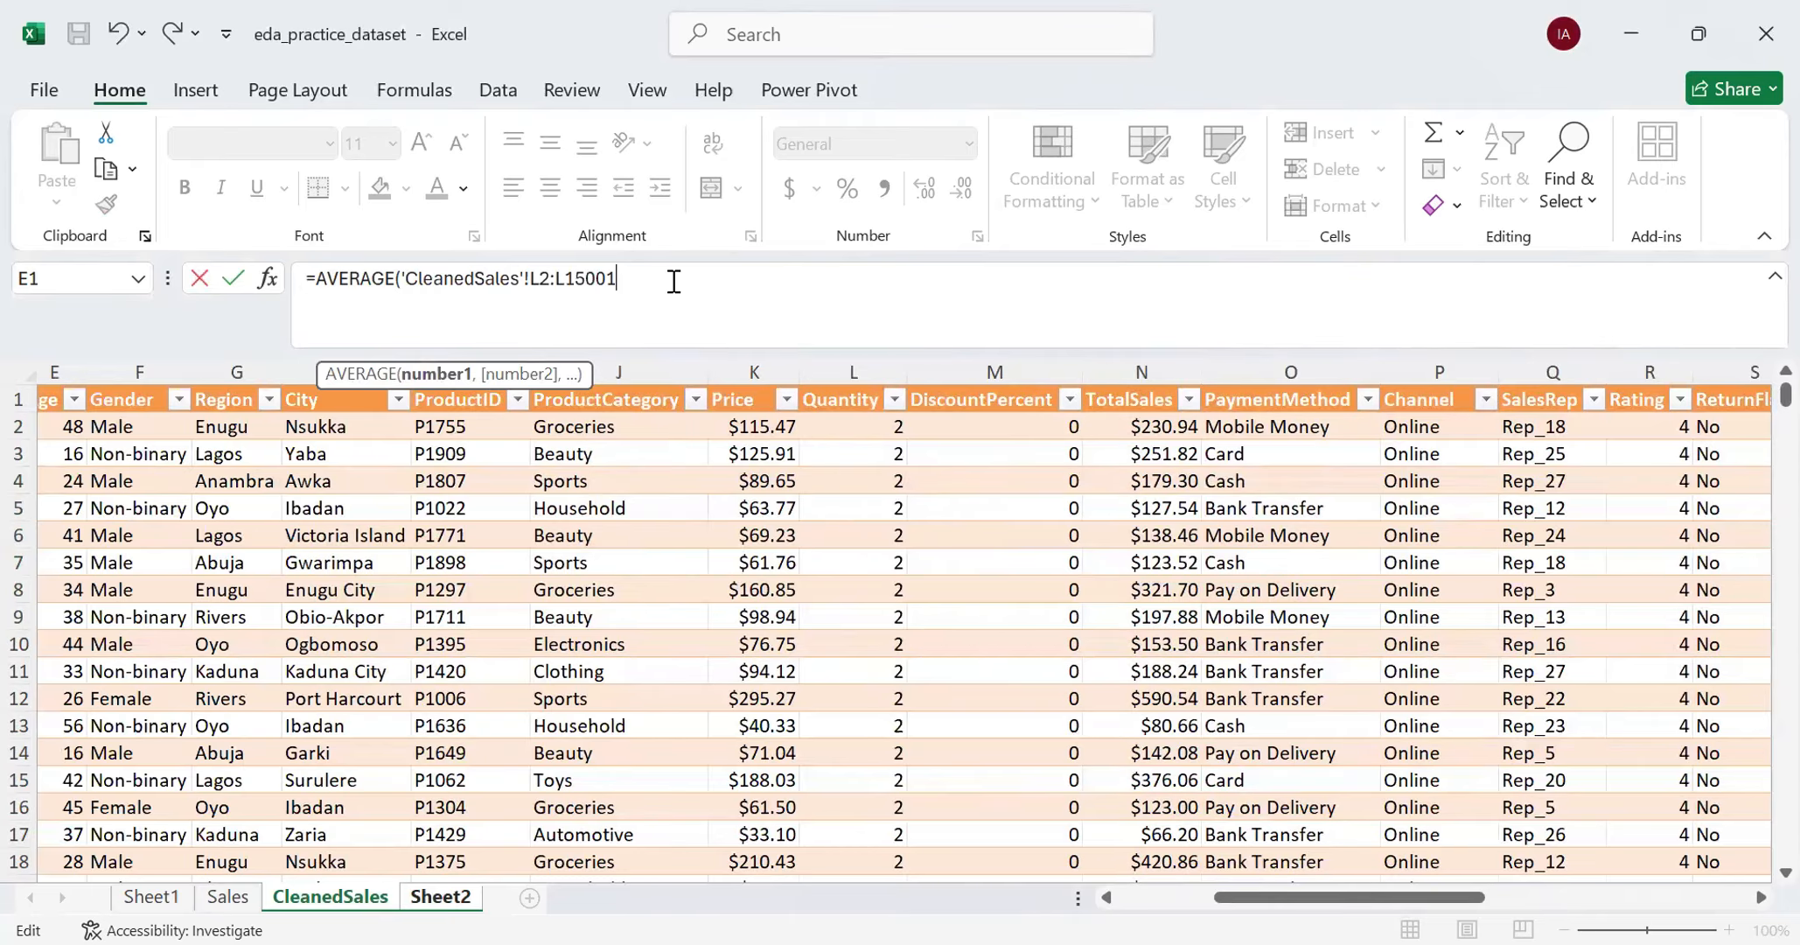
{"action": "type", "text": ")"}
{"action": "key", "text": "Return"}
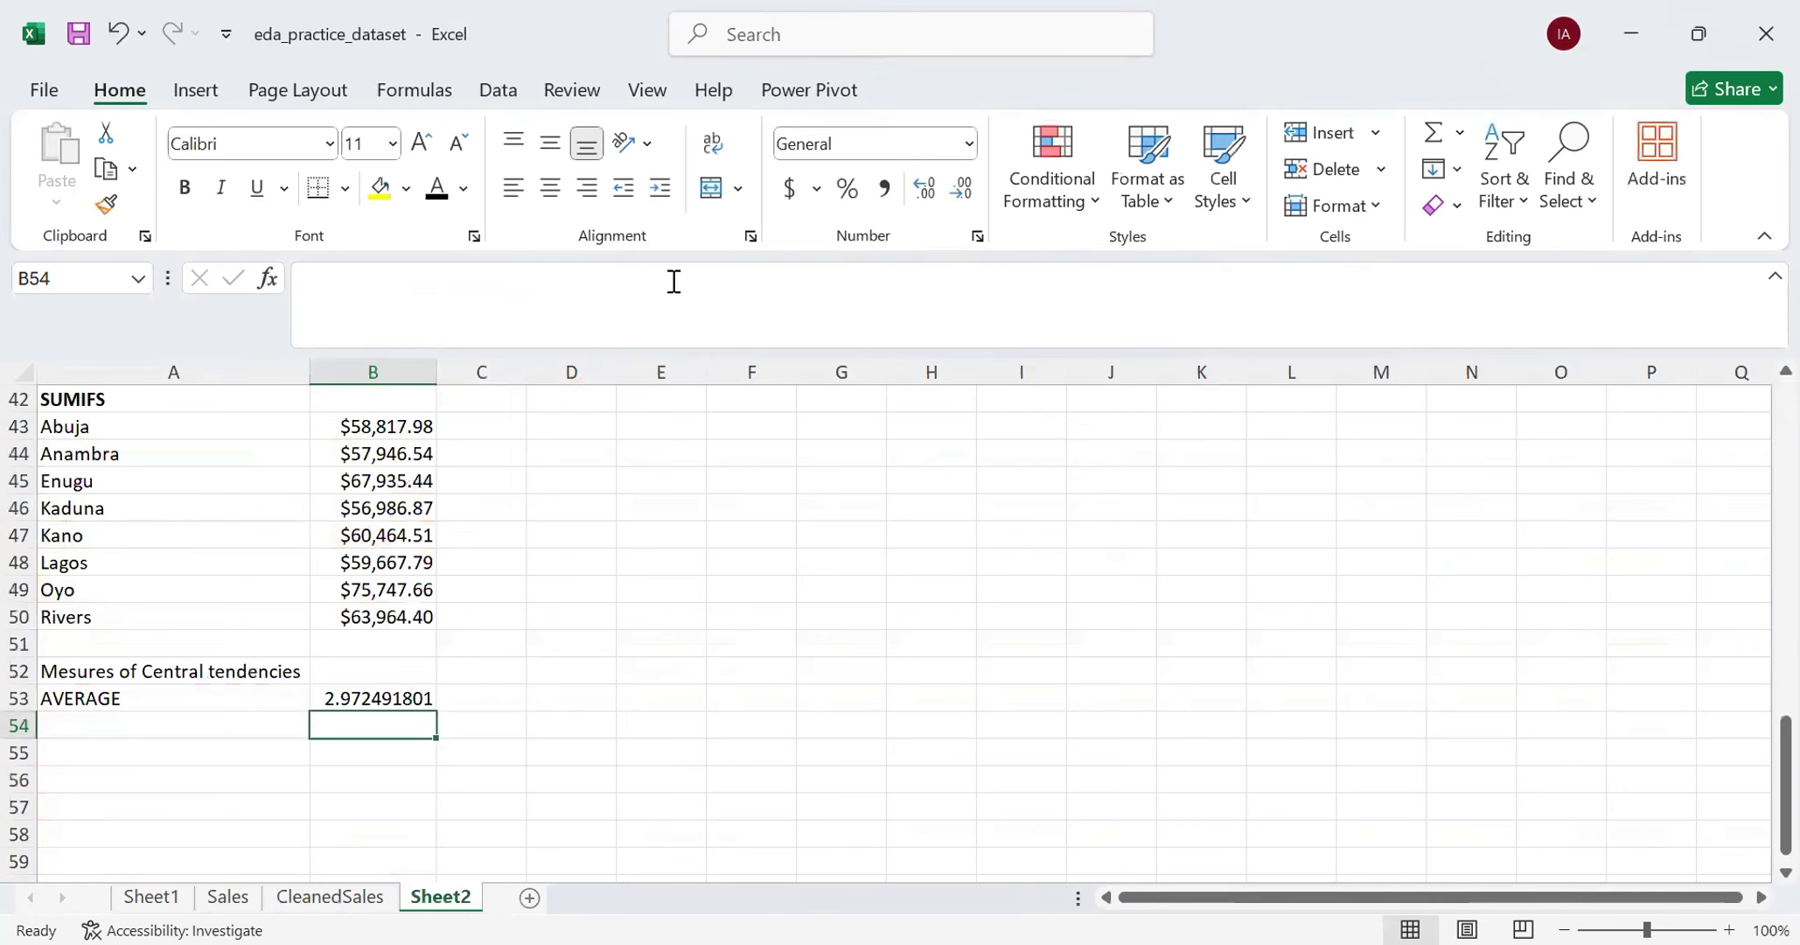
{"action": "left_click", "coordinate": [381, 700]}
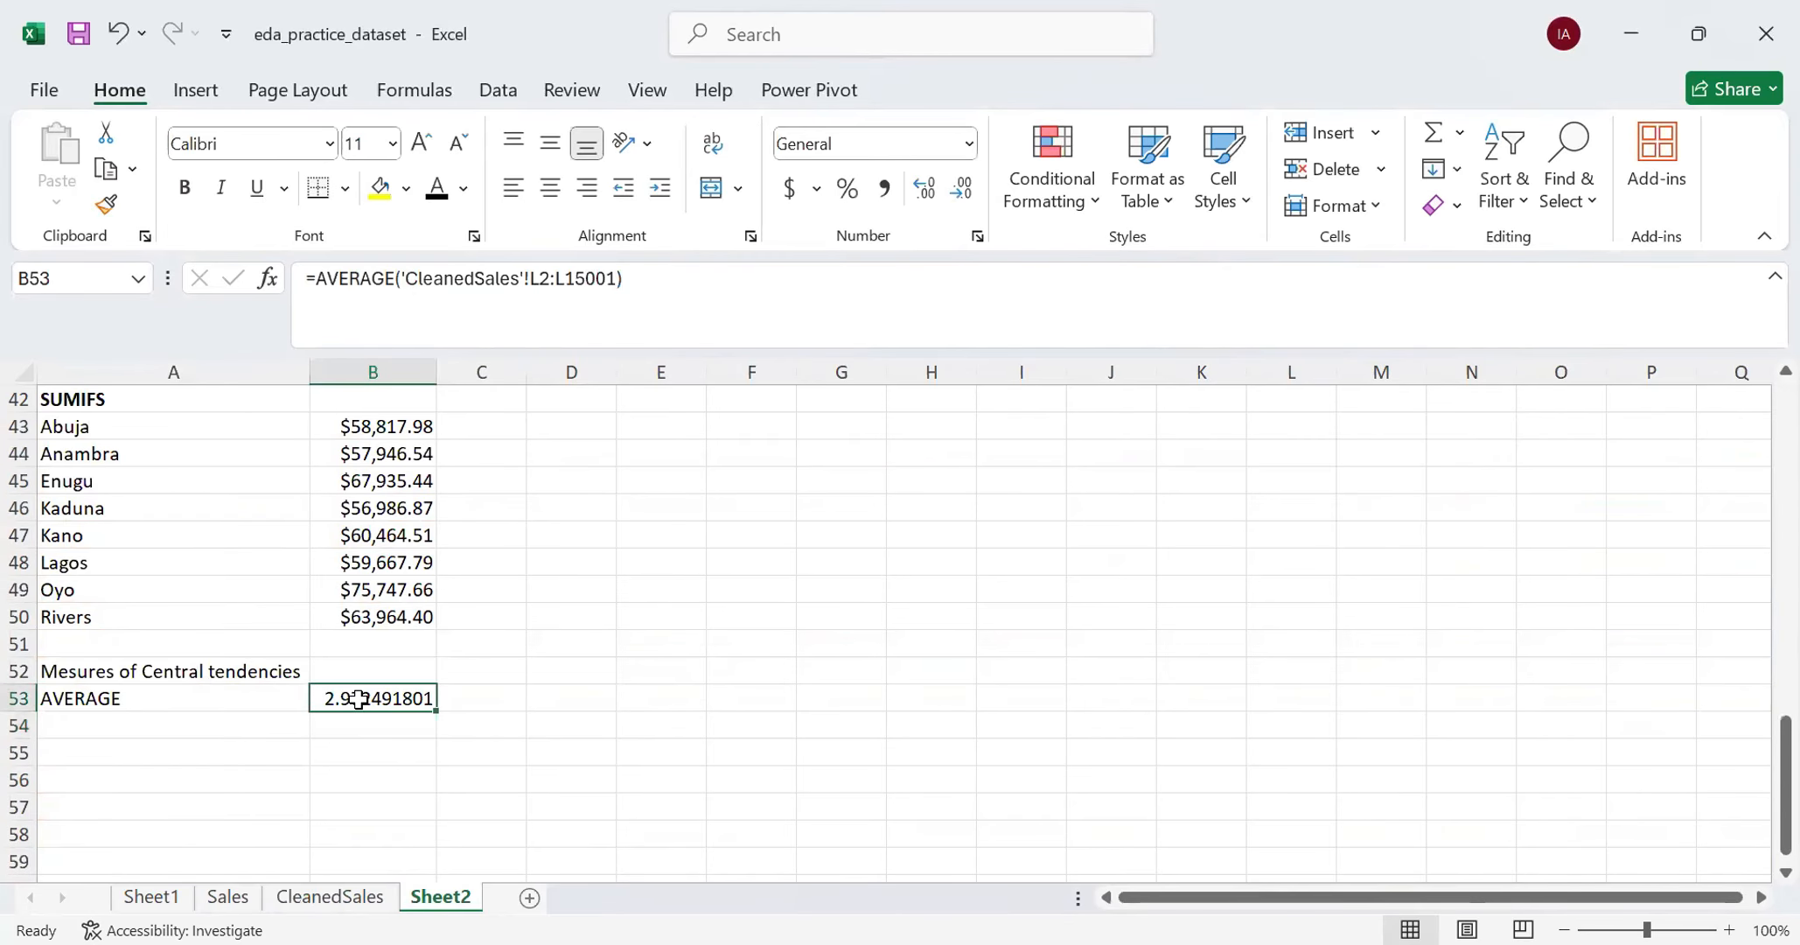
- Label cell A54 as MEDIAN below the AVERAGE row
{"action": "left_click", "coordinate": [226, 736]}
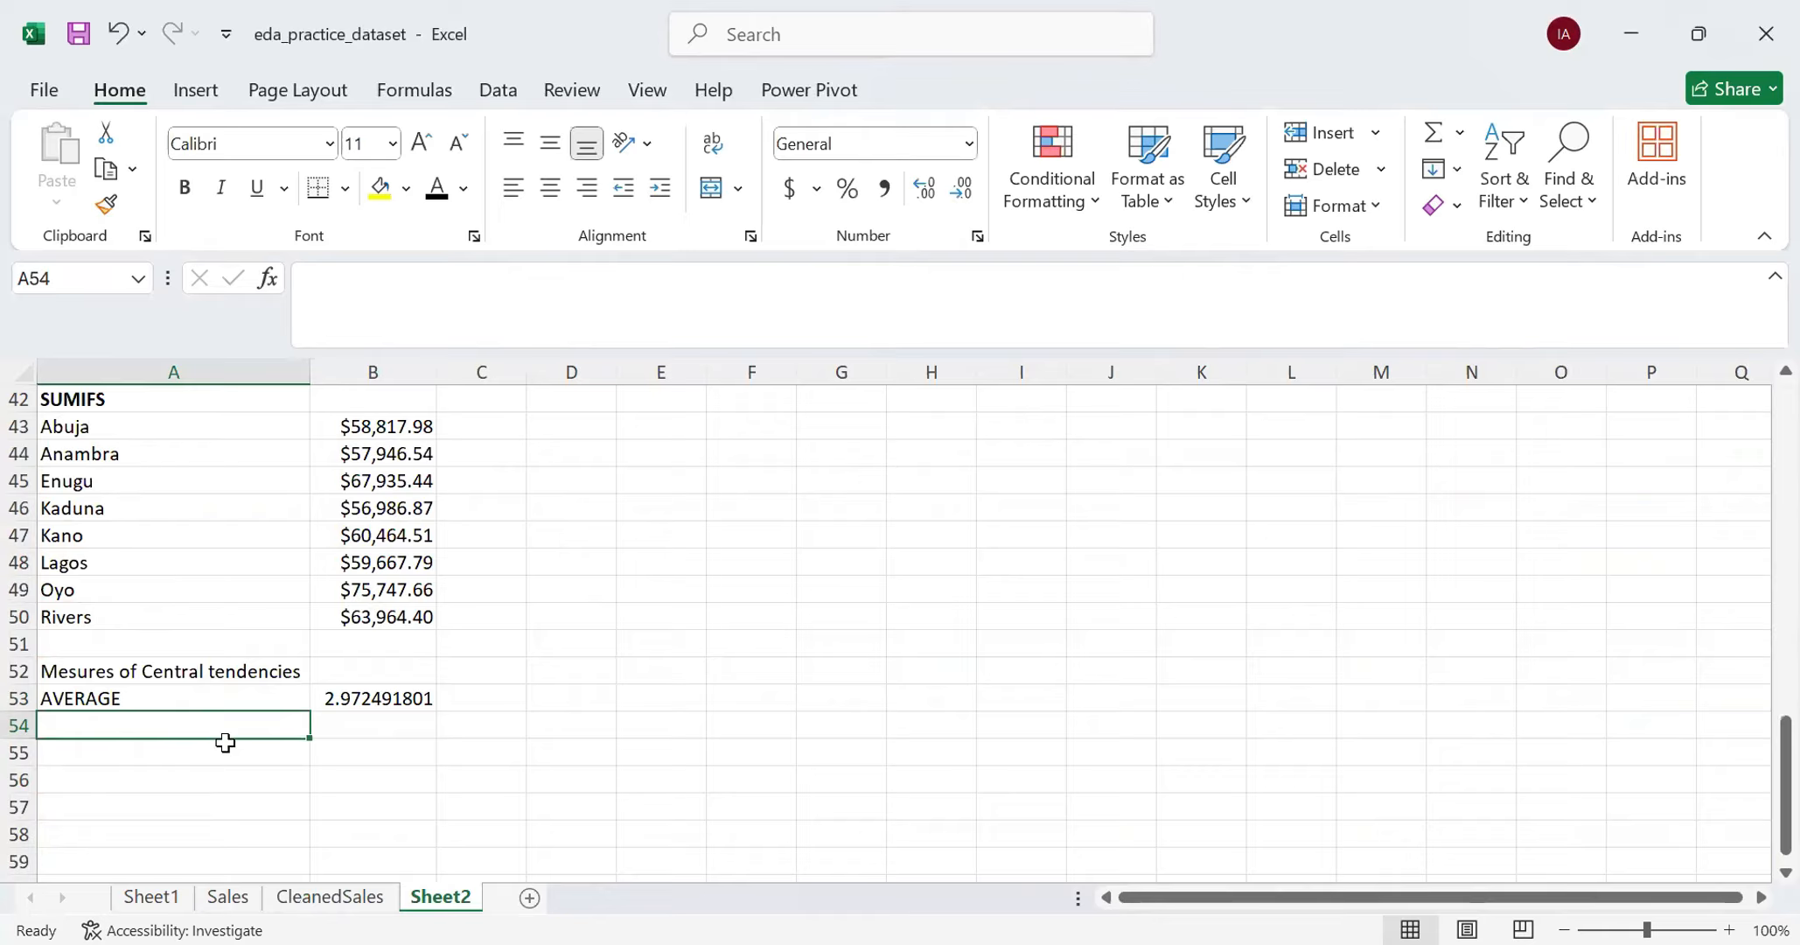
{"action": "type", "text": "MEDIAN"}
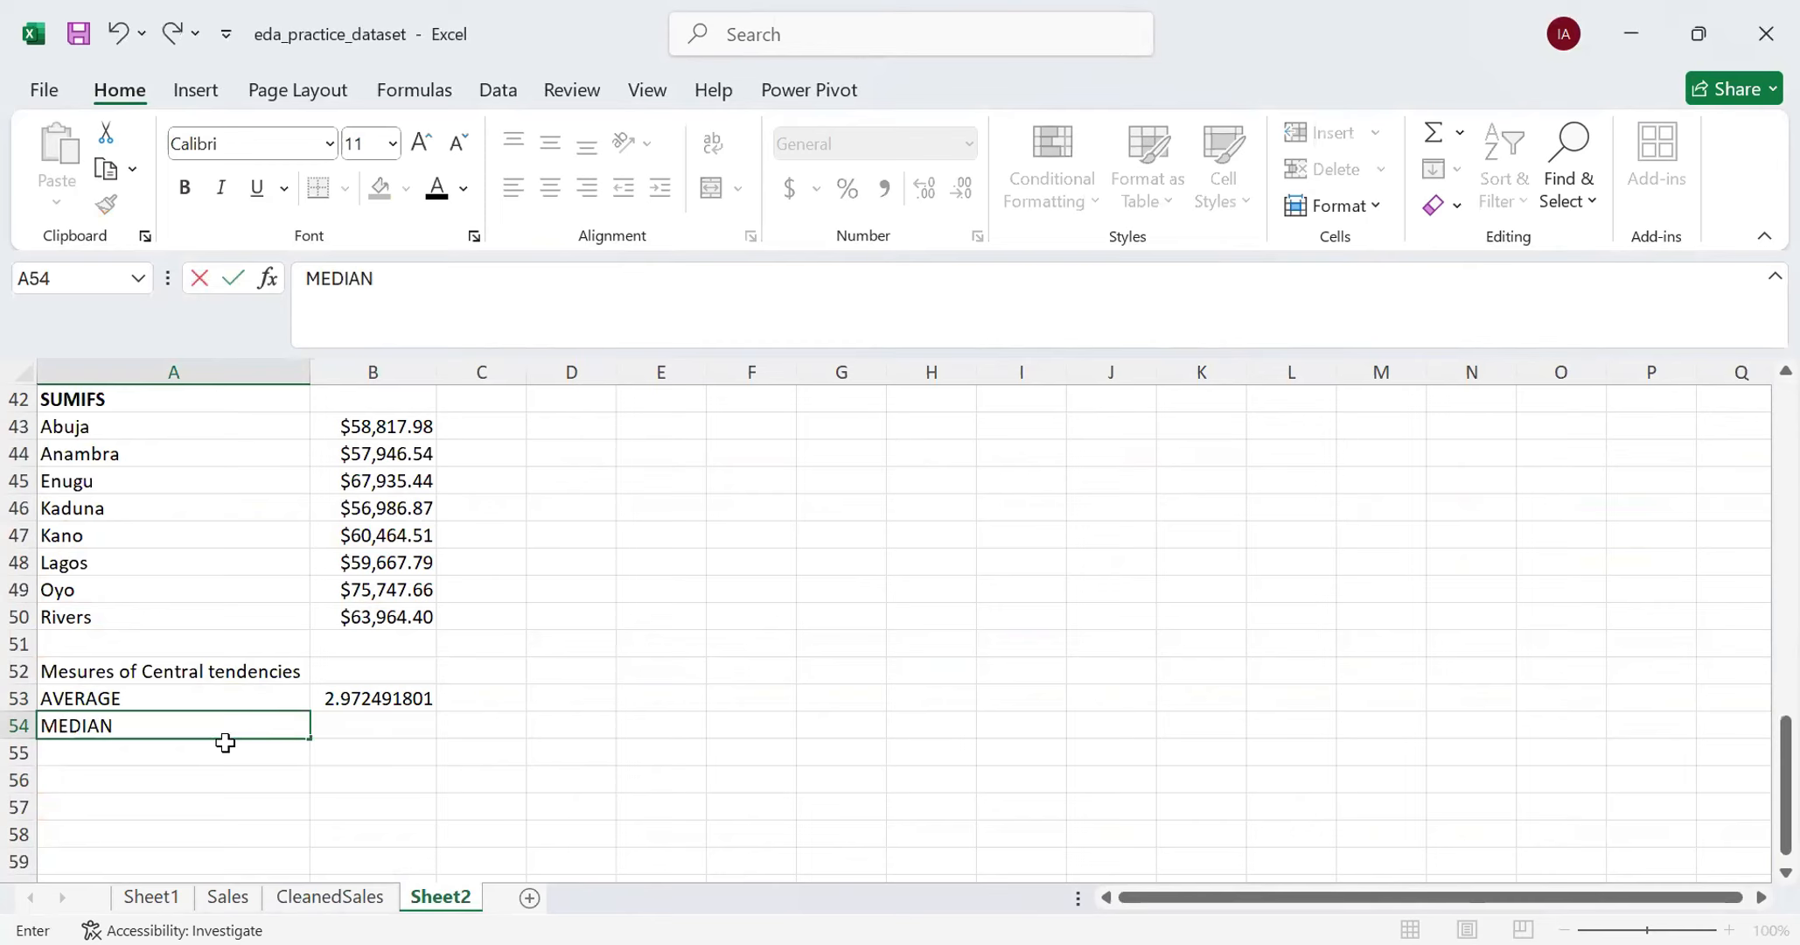
{"action": "key", "text": "Tab"}
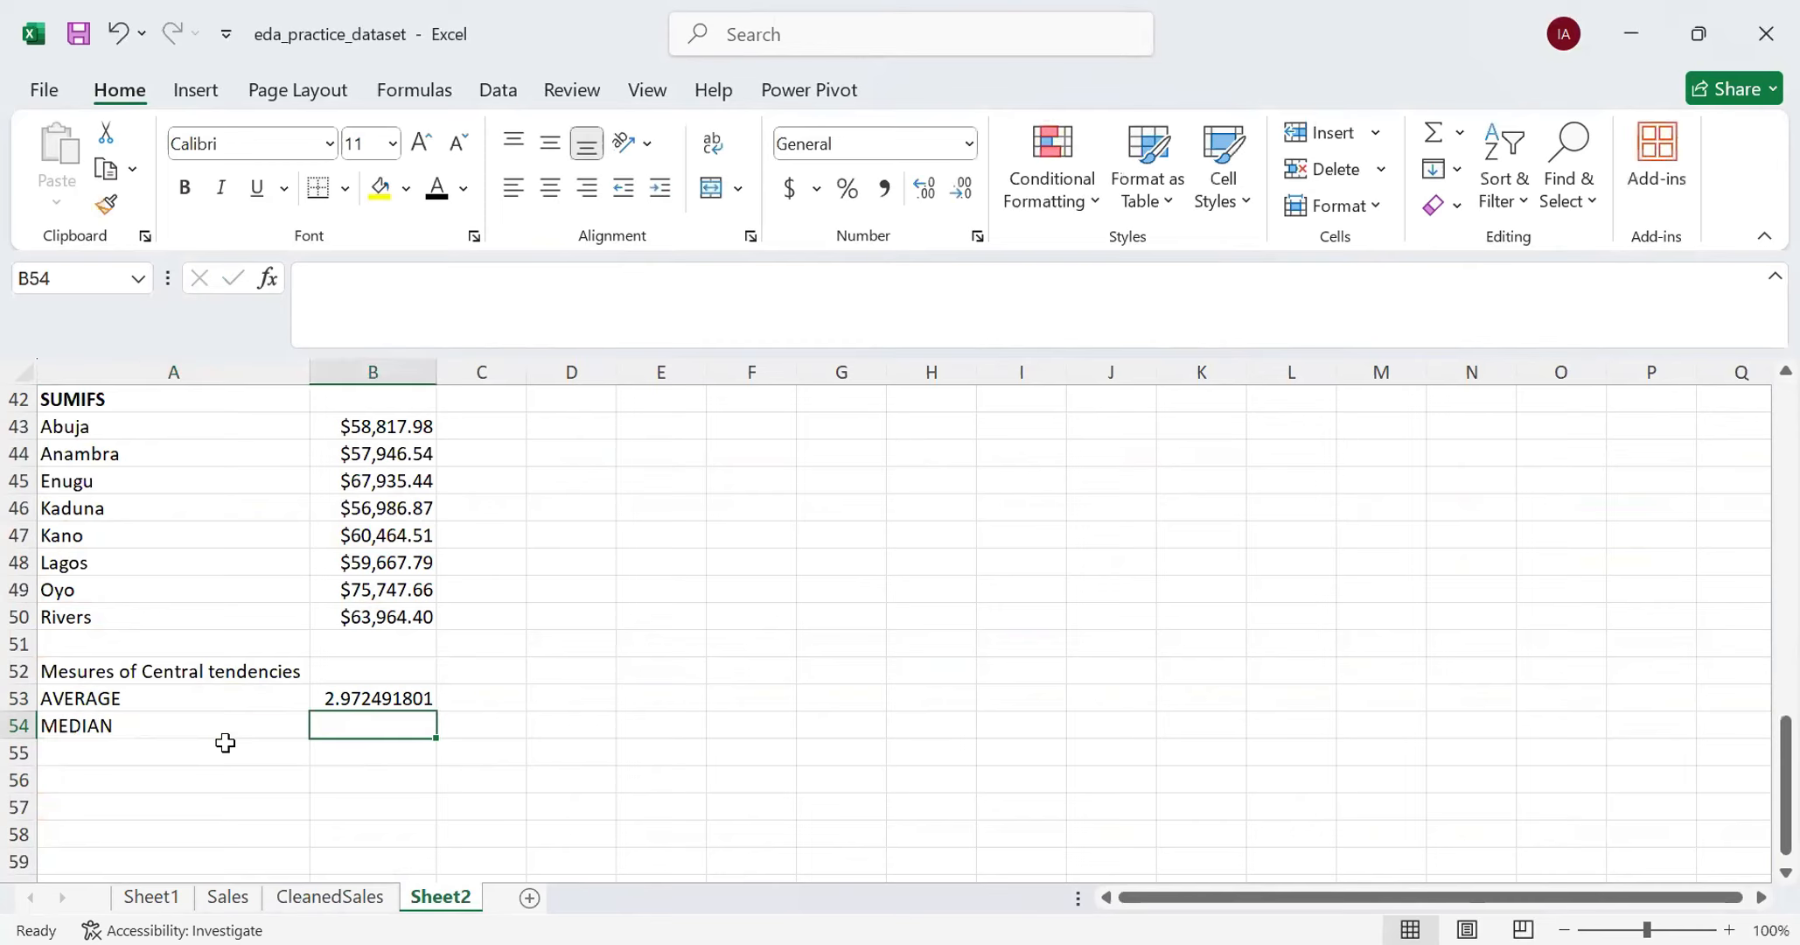
- Start a MEDIAN formula in B54 that references the CleanedSales Quantity data from L2 down through the contiguous cells
{"action": "type", "text": "=MEDIAN"}
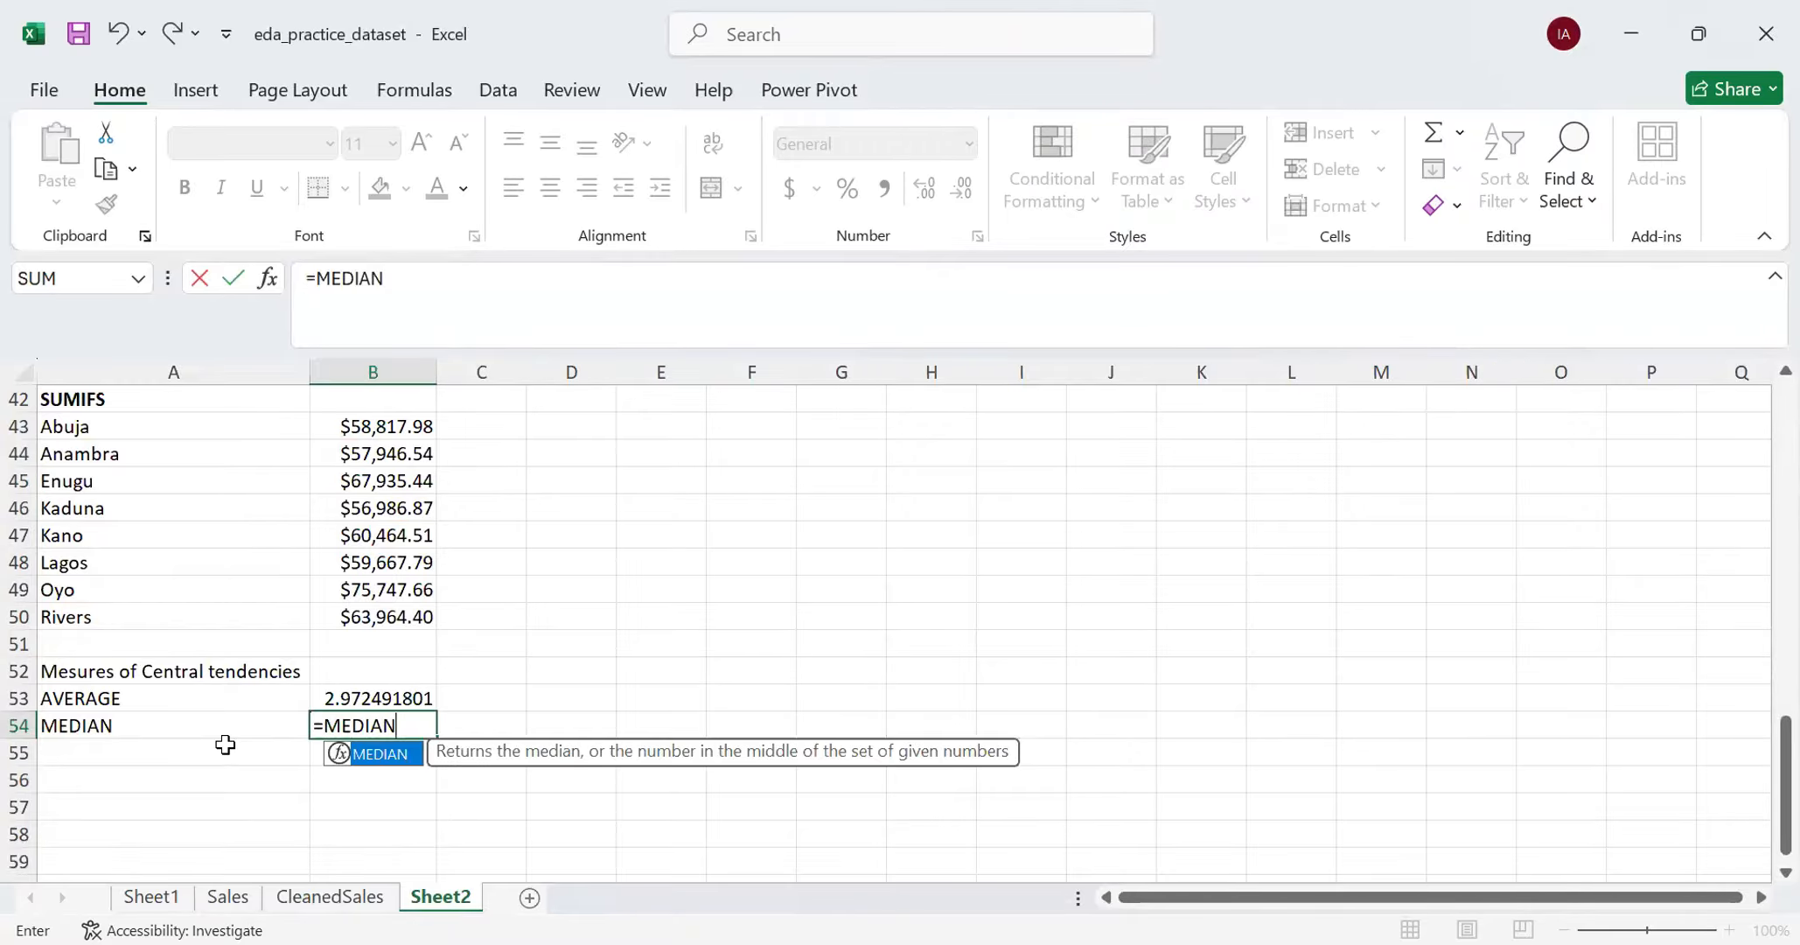
{"action": "type", "text": "("}
{"action": "left_click", "coordinate": [322, 897]}
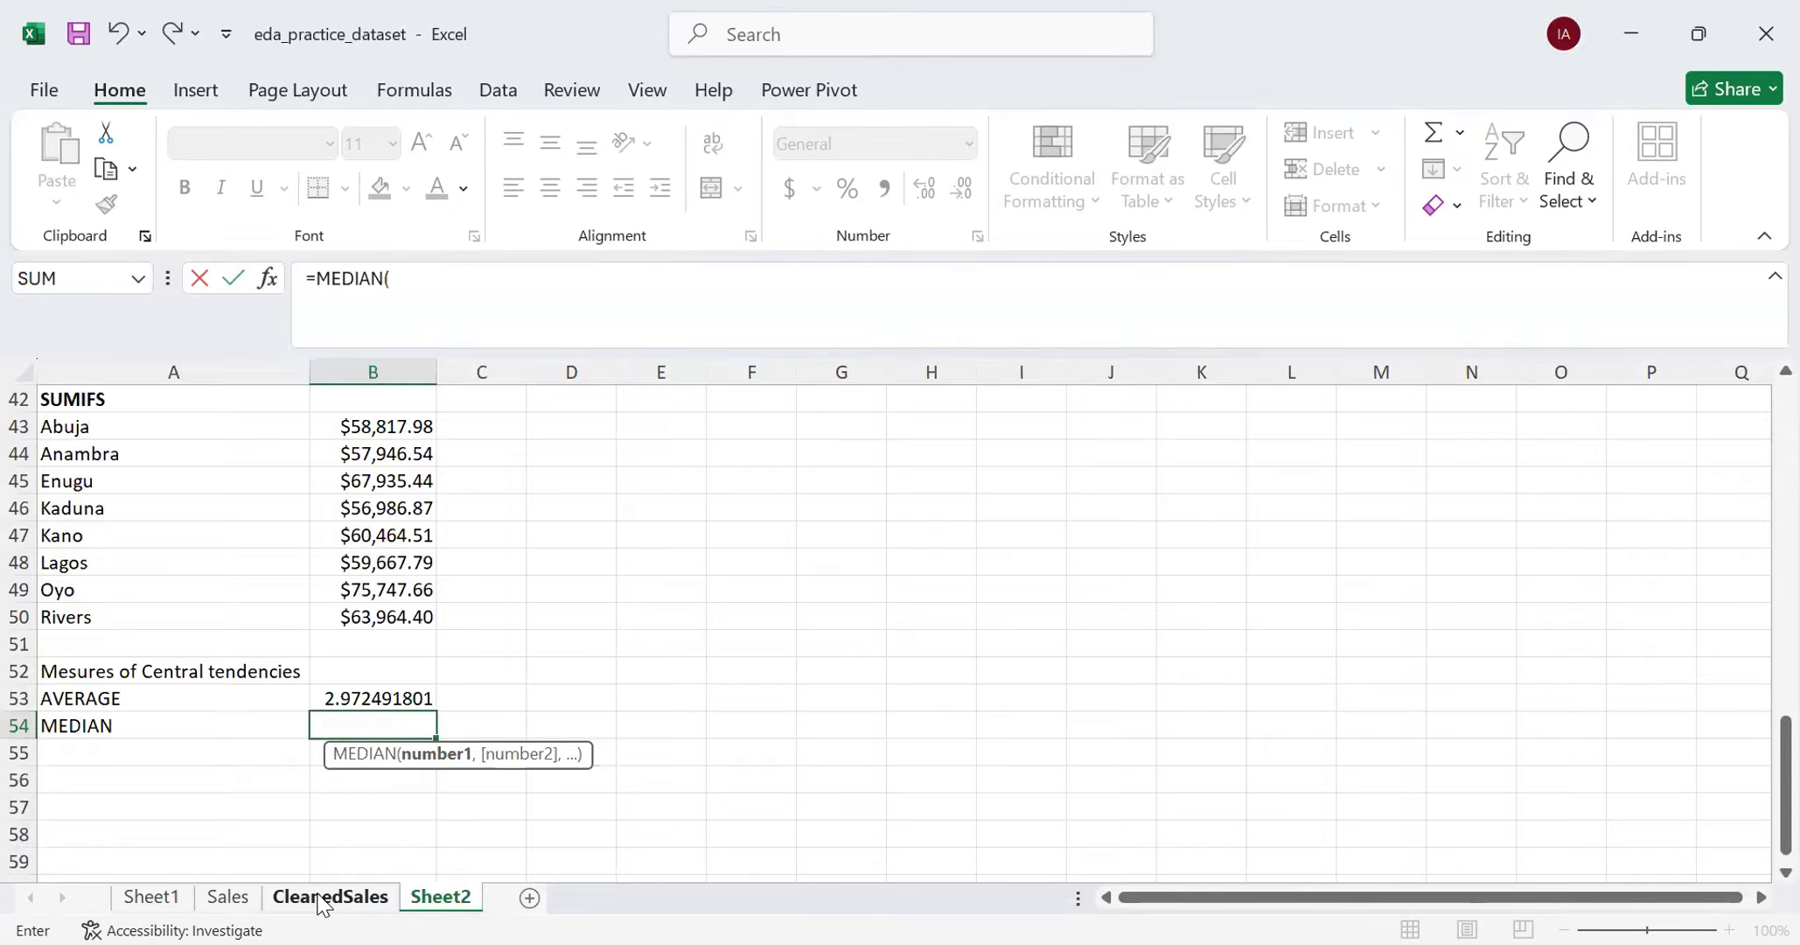
{"action": "left_click", "coordinate": [322, 897]}
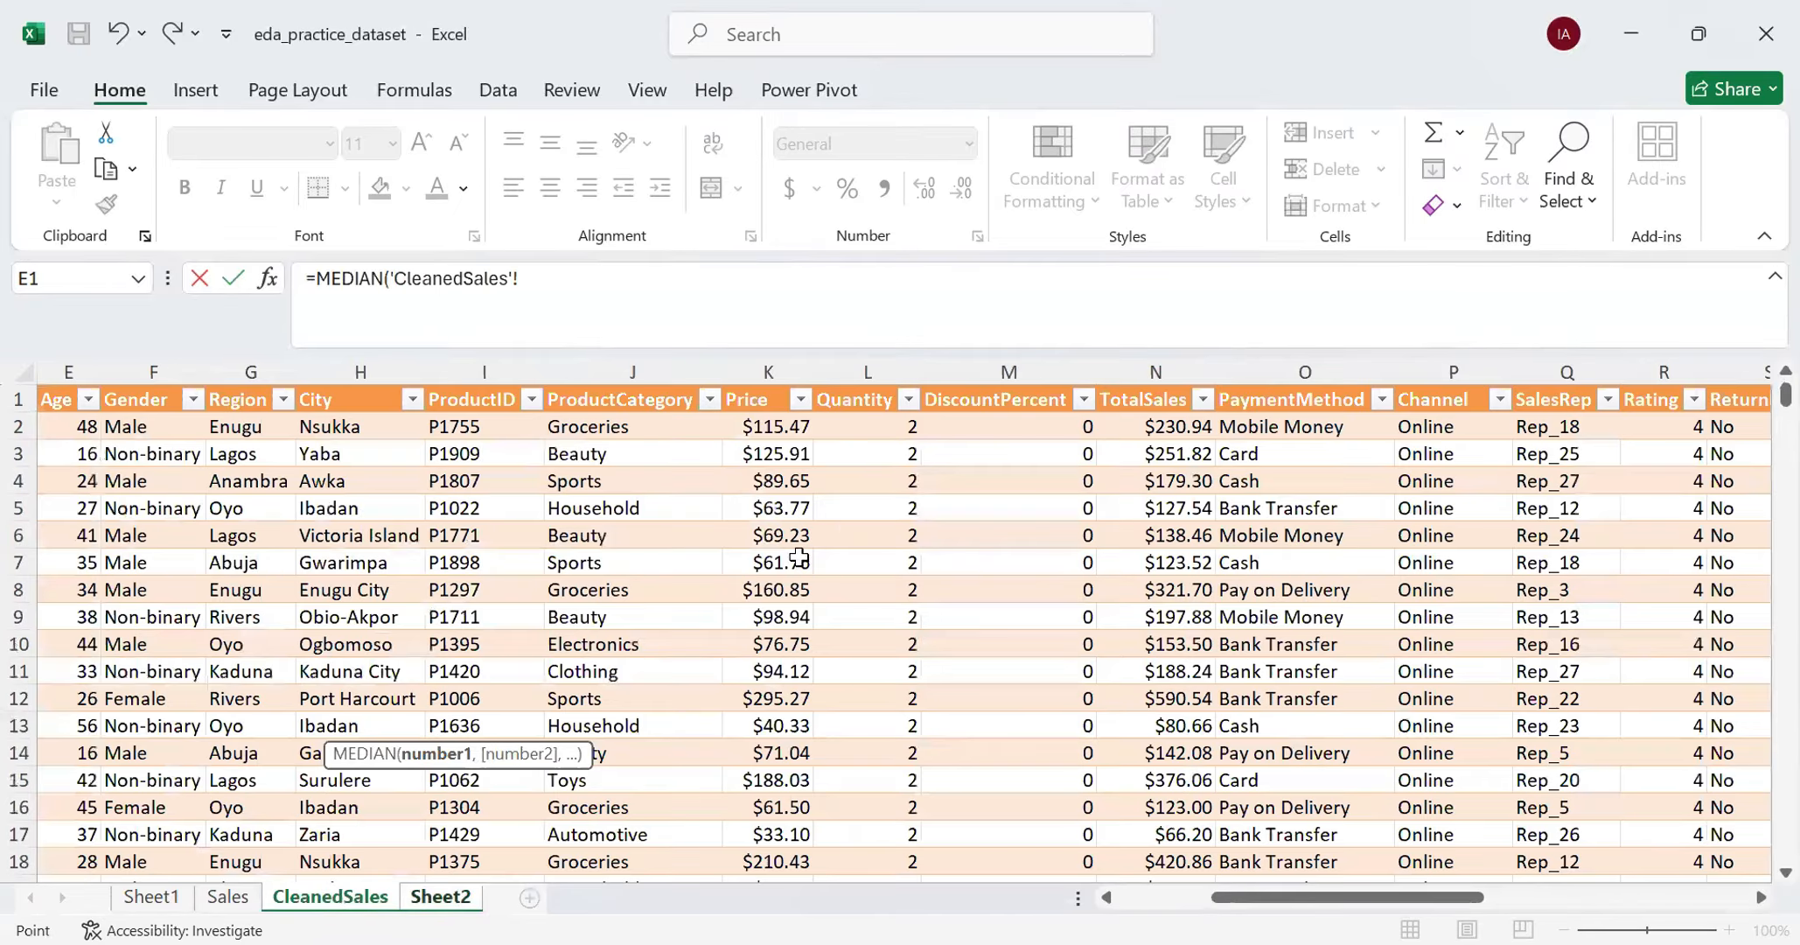
{"action": "left_click", "coordinate": [867, 426]}
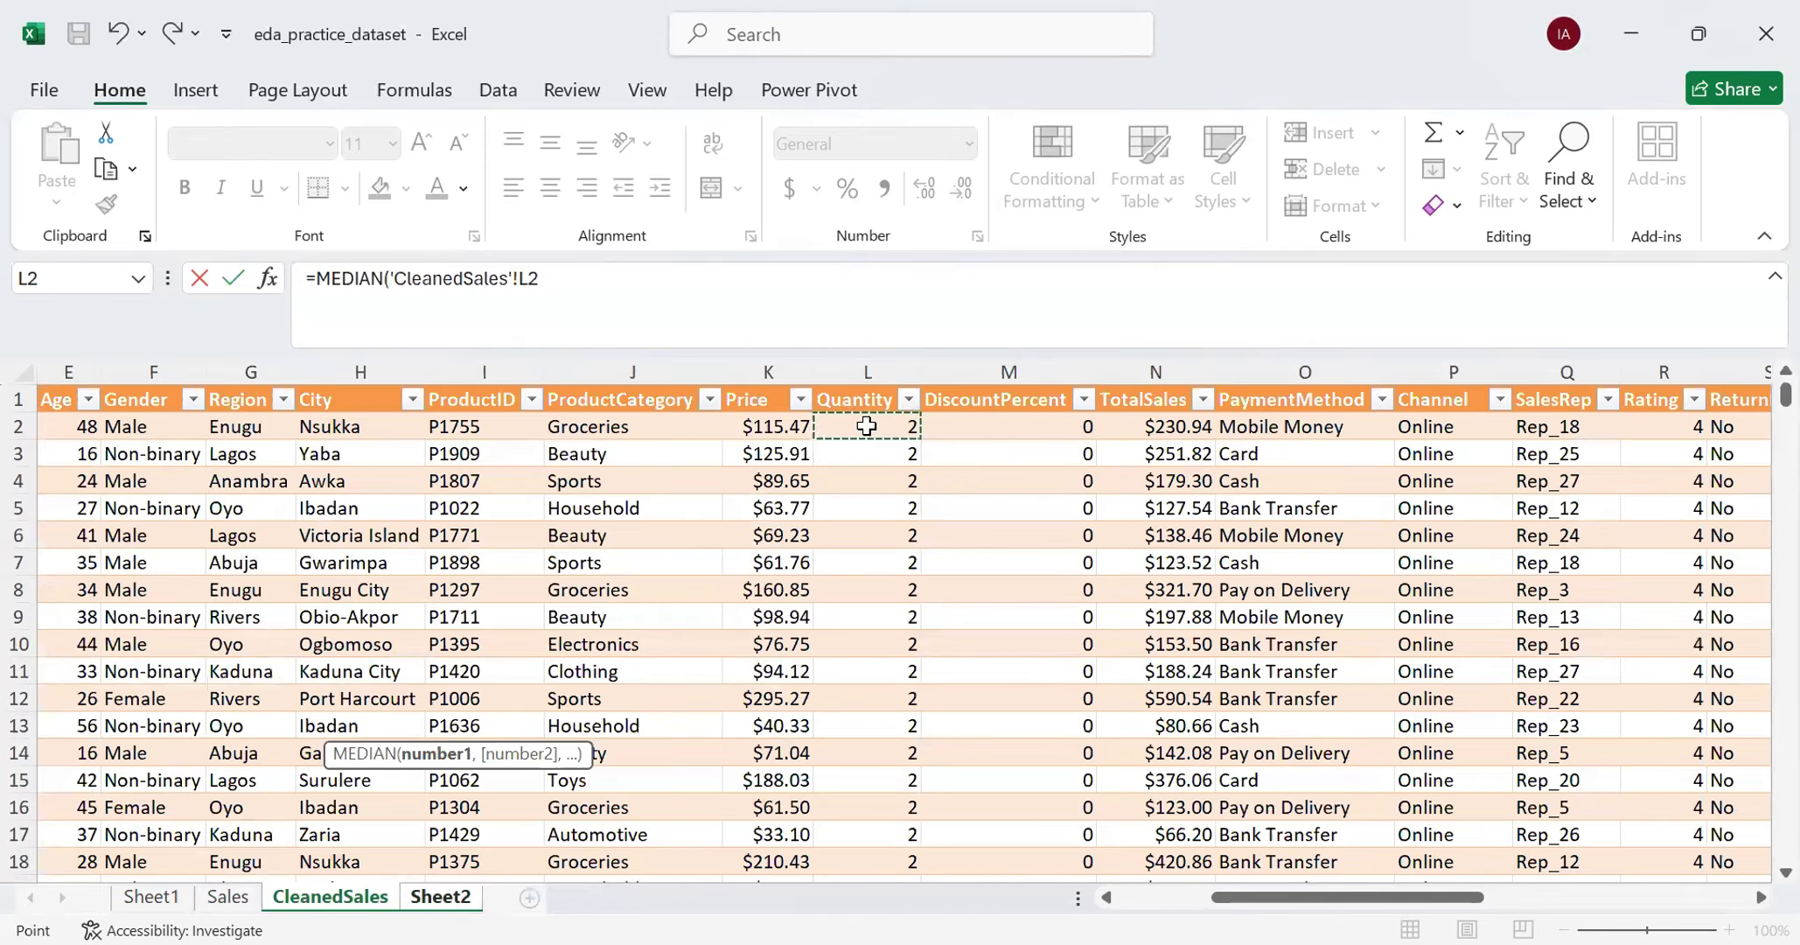
{"action": "key", "text": "ctrl+shift+Down"}
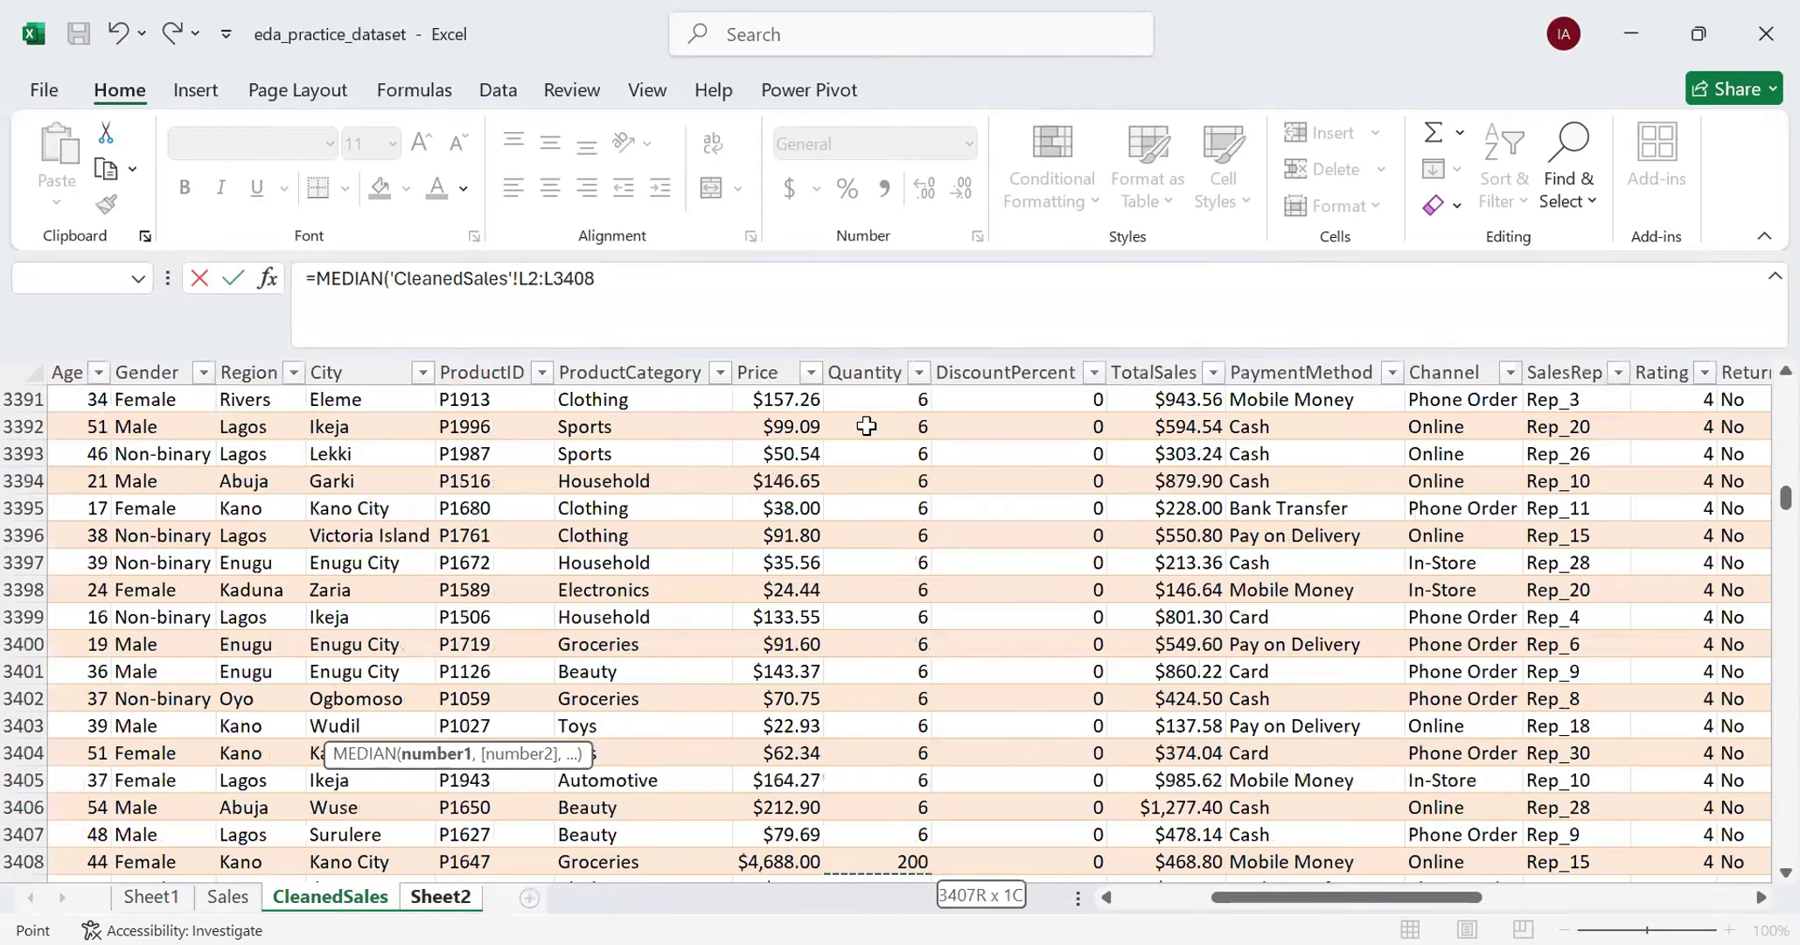
- Complete the MEDIAN formula in B54 with its range ending at L15001 and compare it with the average in B53
{"action": "left_click", "coordinate": [670, 283]}
{"action": "key", "text": "BackSpace"}
{"action": "key", "text": "BackSpace"}
{"action": "key", "text": "BackSpace"}
{"action": "key", "text": "BackSpace"}
{"action": "key", "text": "BackSpace"}
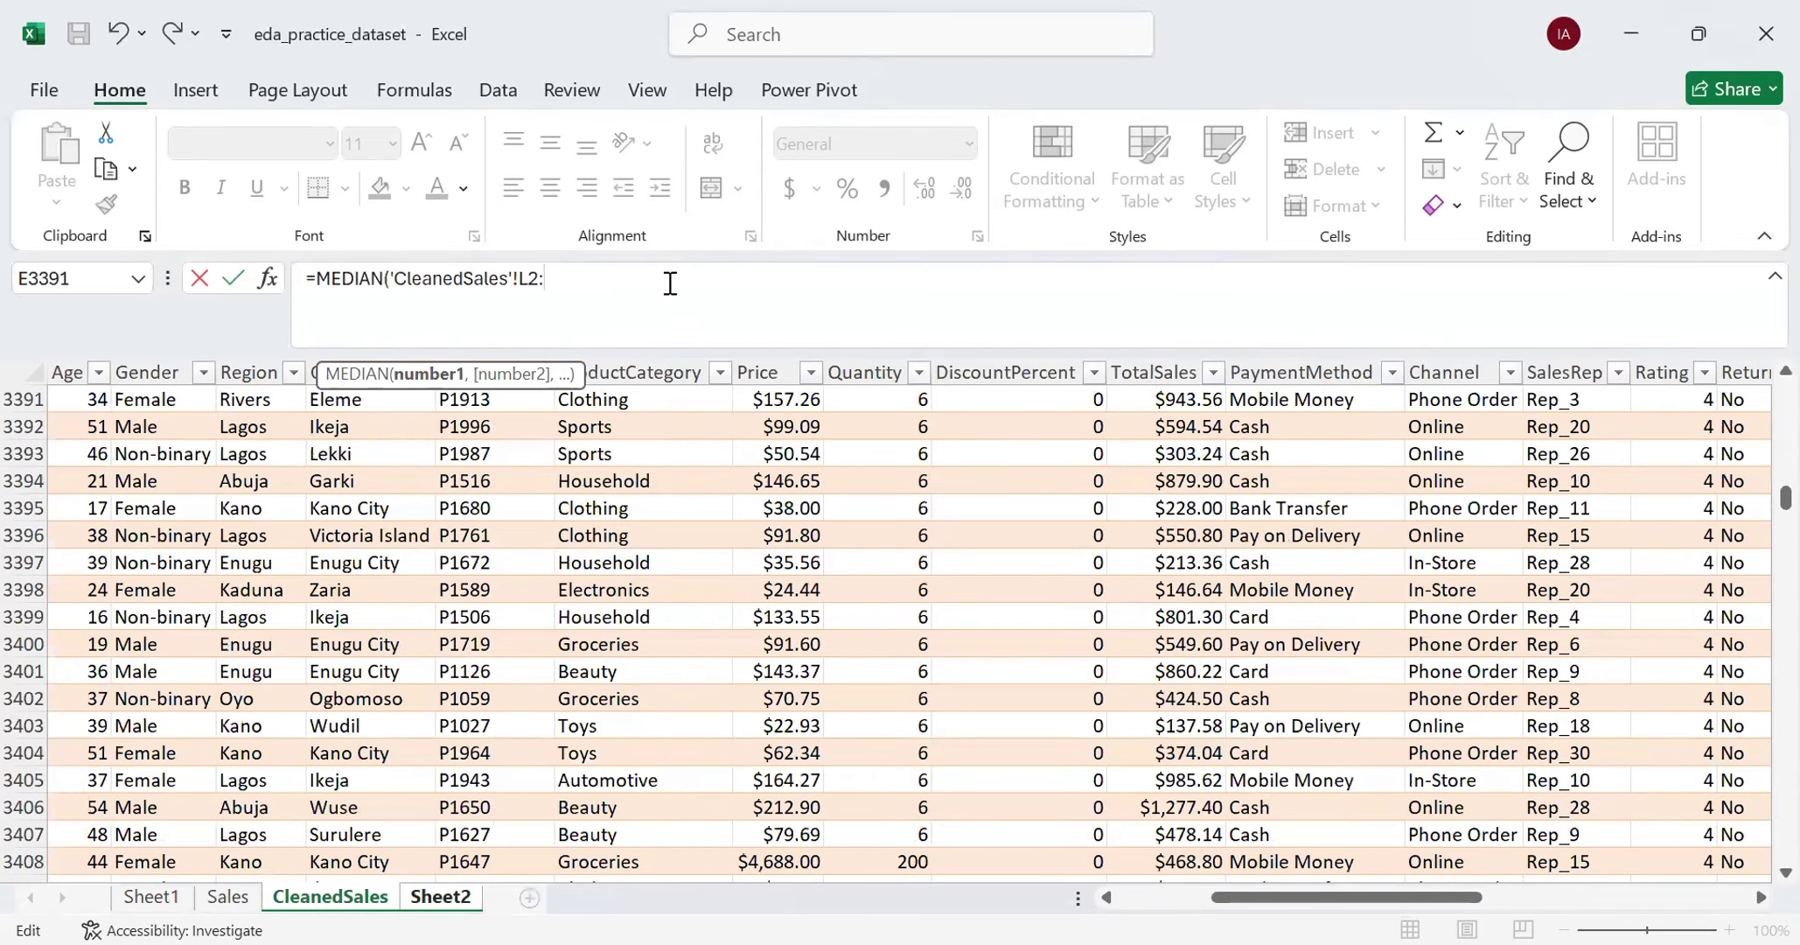
{"action": "type", "text": "L15001)"}
{"action": "key", "text": "Return"}
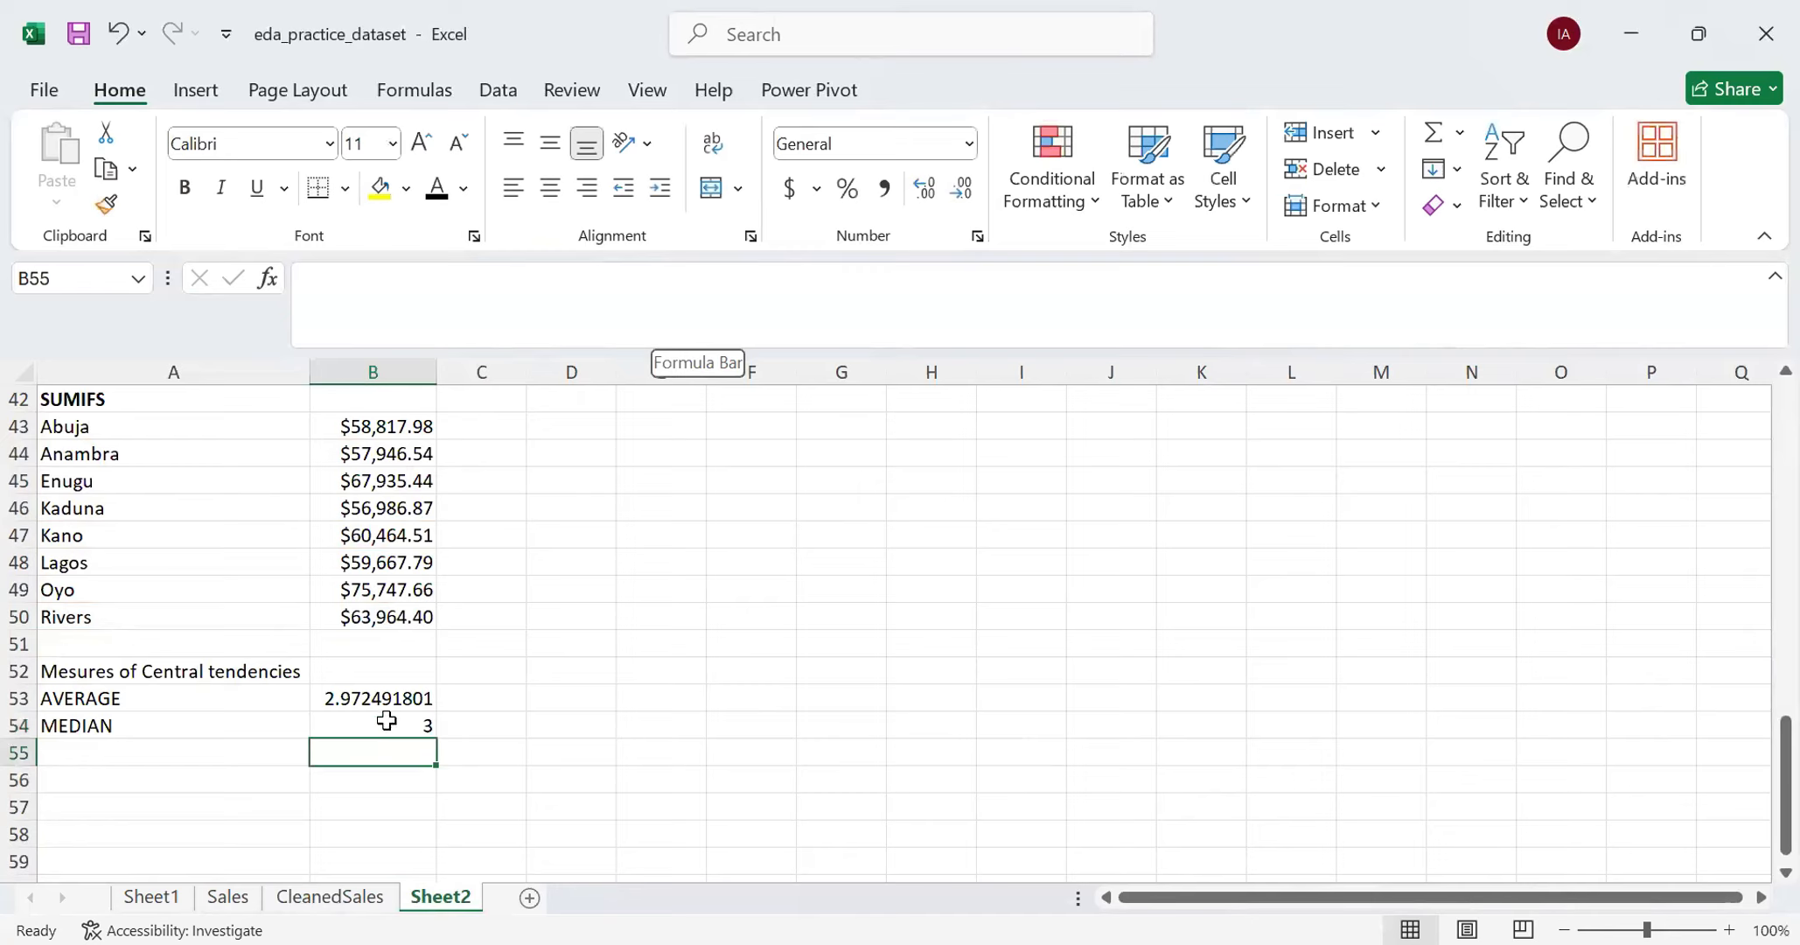
{"action": "left_click", "coordinate": [390, 718]}
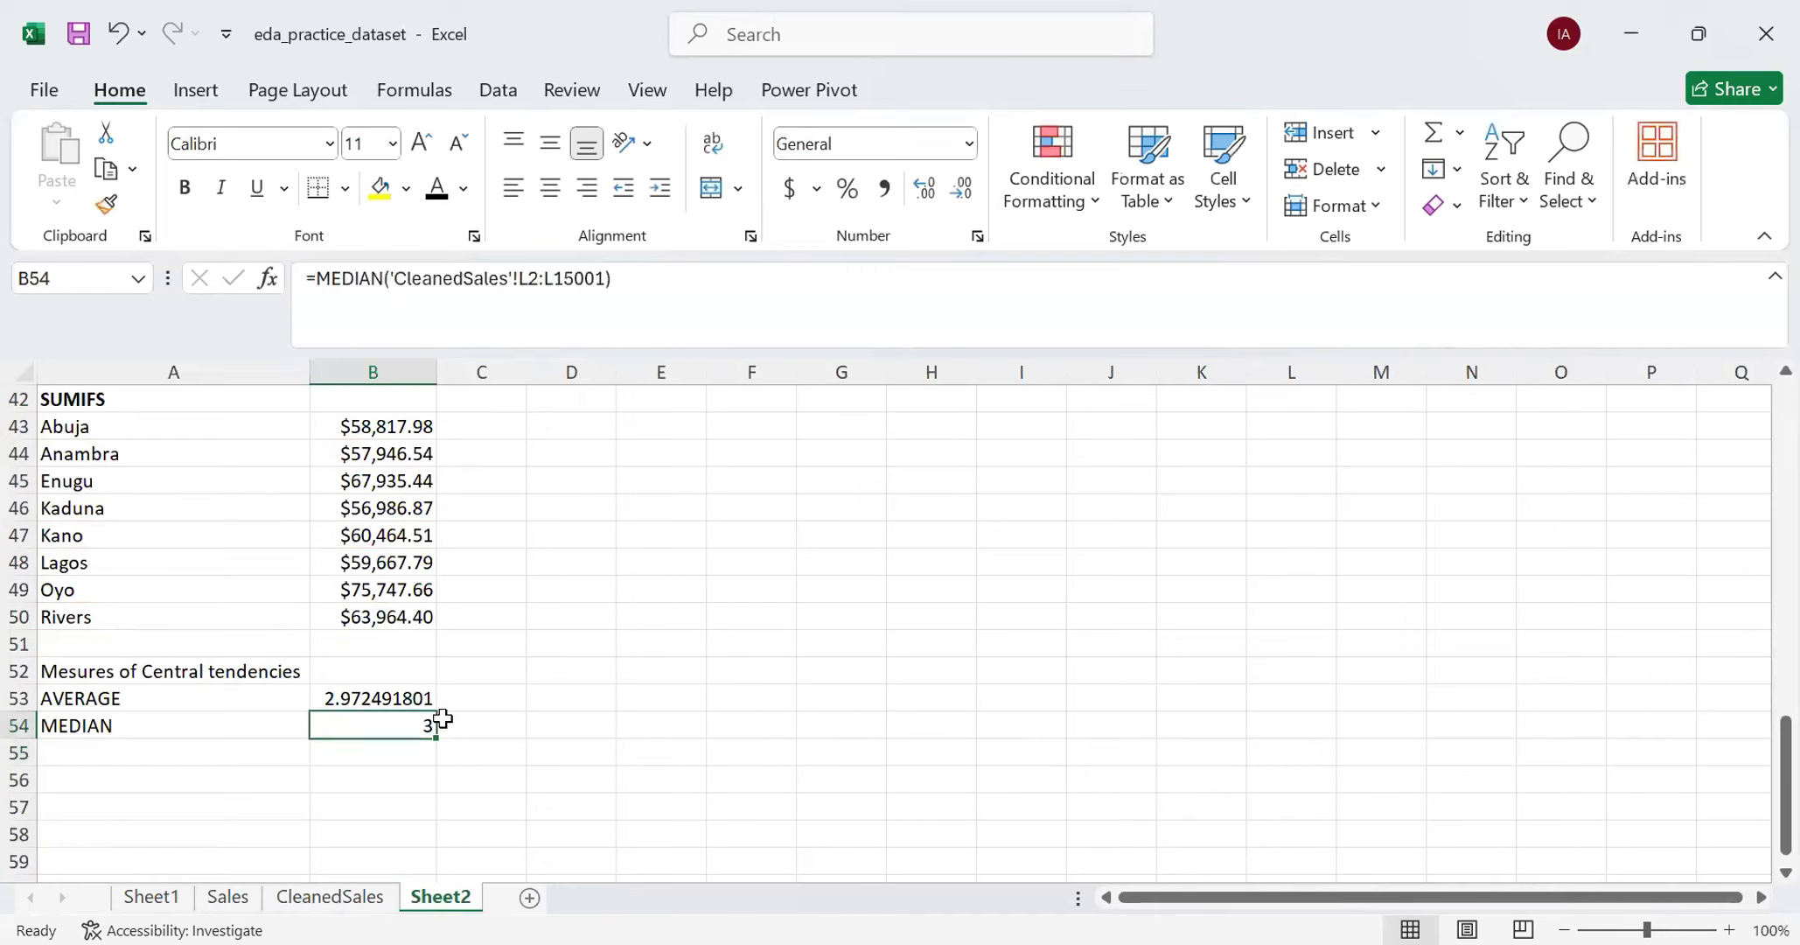
{"action": "left_click", "coordinate": [362, 697]}
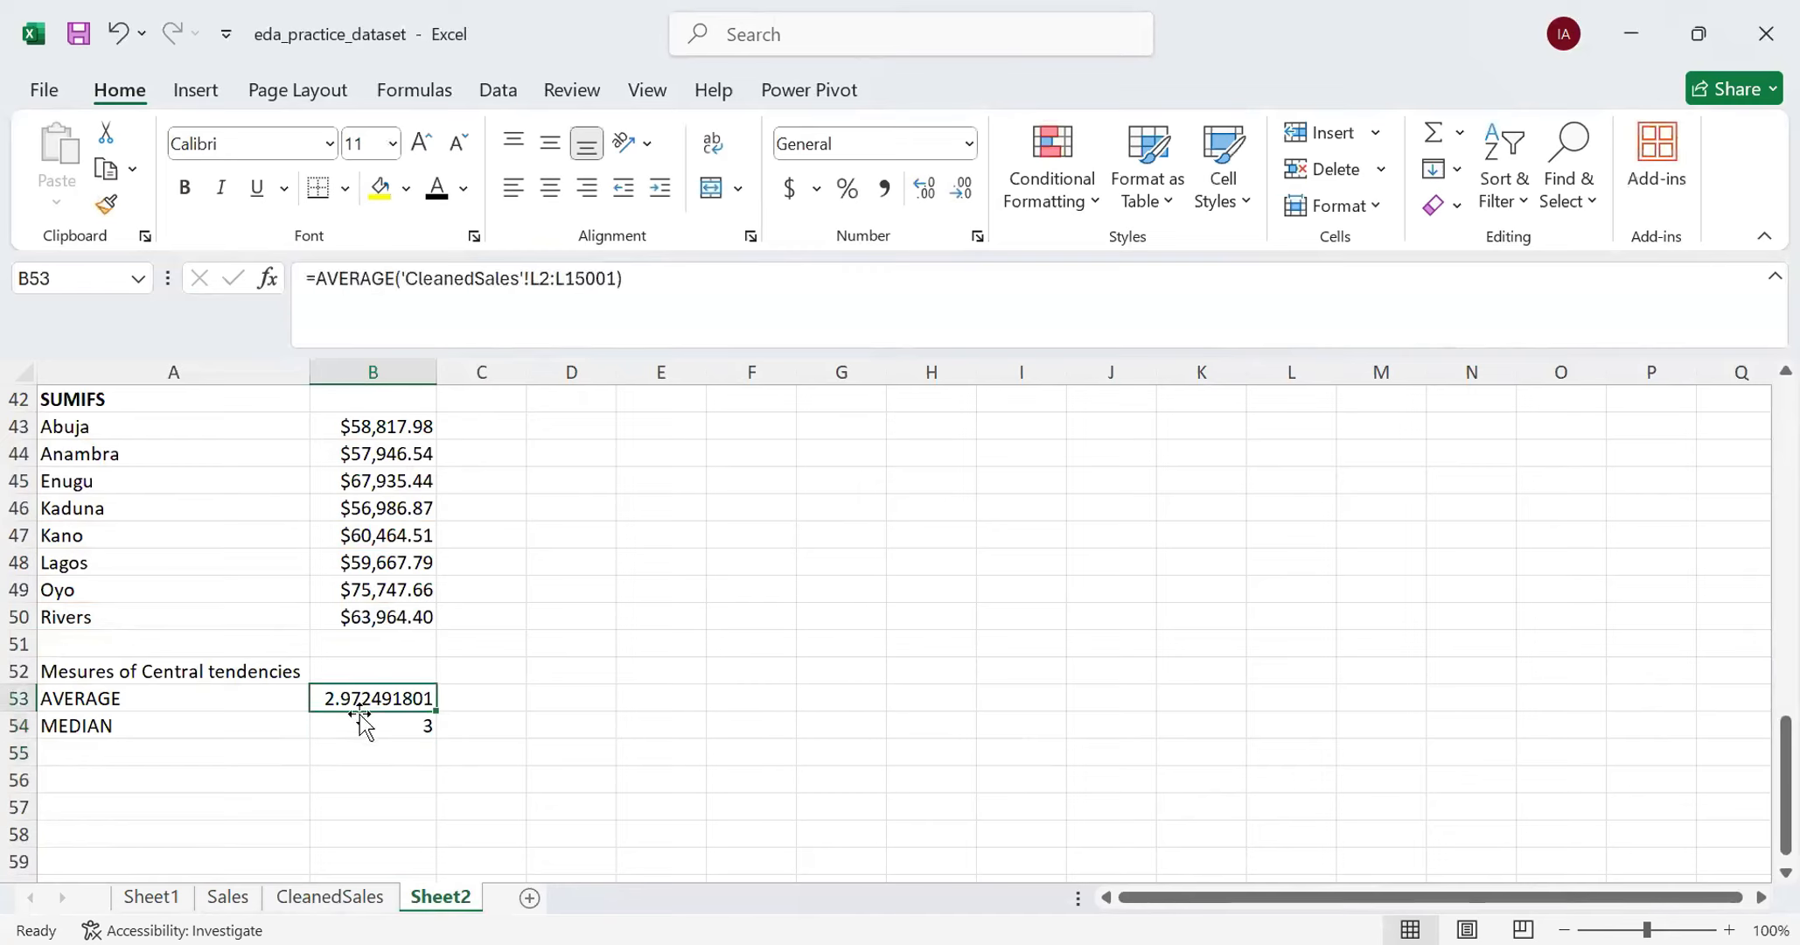
{"action": "left_click", "coordinate": [358, 718]}
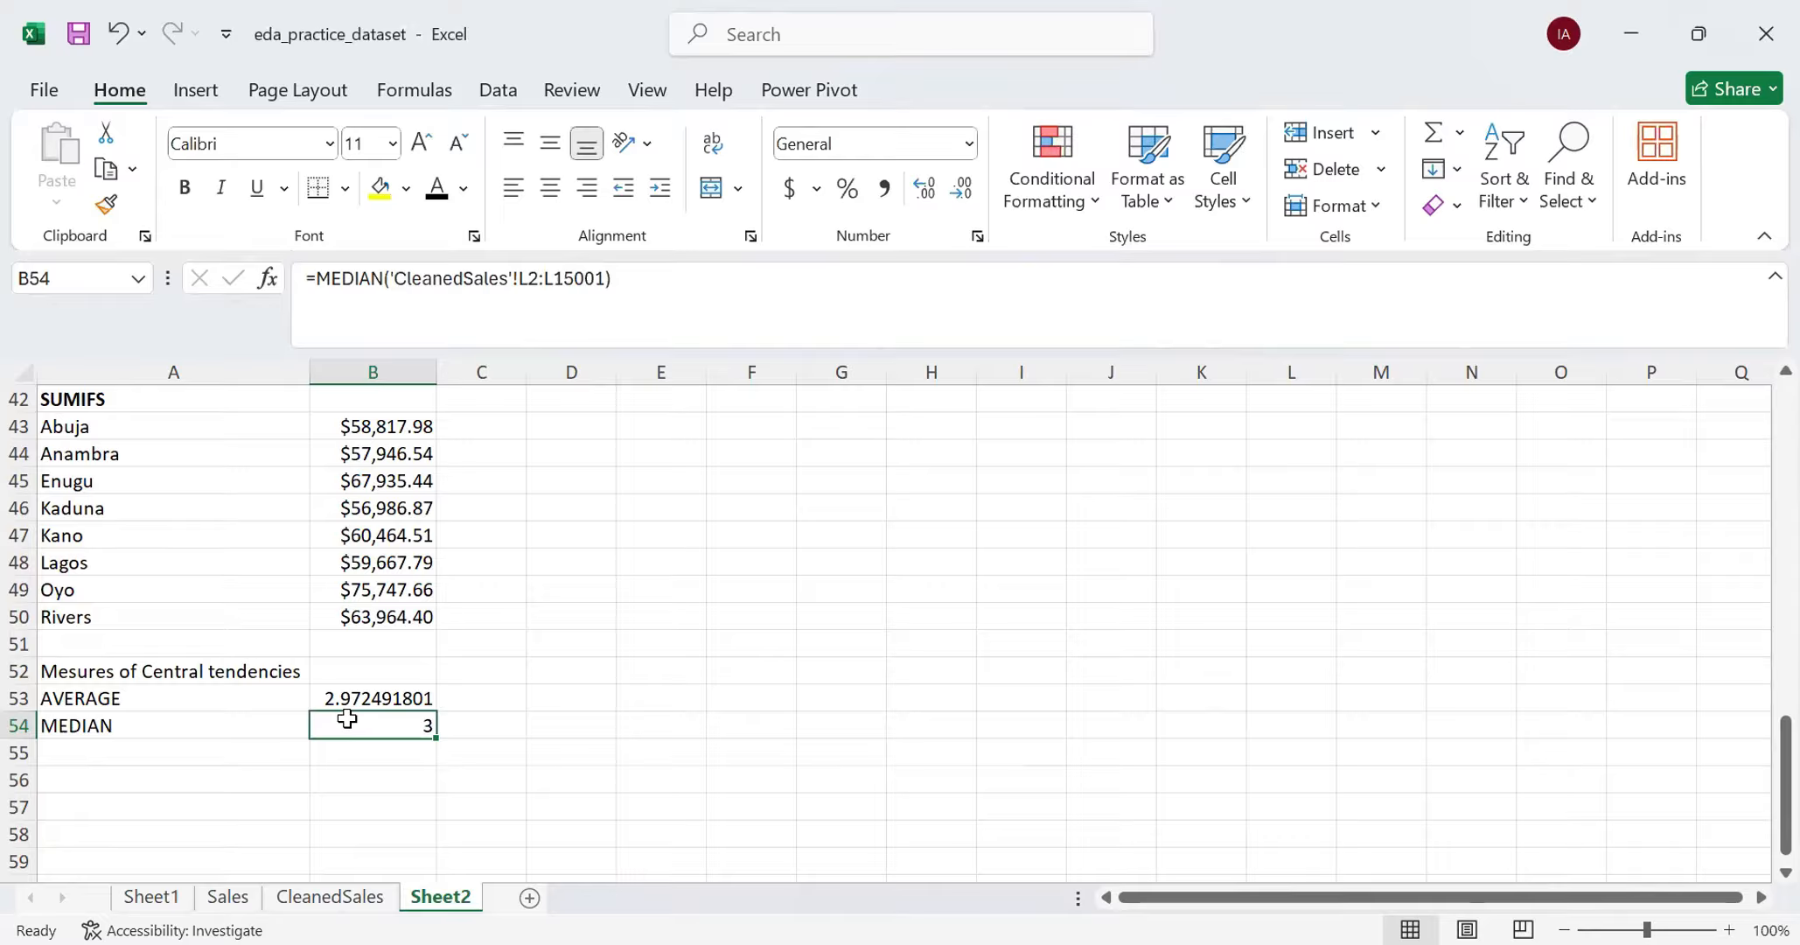
- Label cell A55 as "MODE _ SINGLE" below the MEDIAN row
{"action": "left_click", "coordinate": [139, 753]}
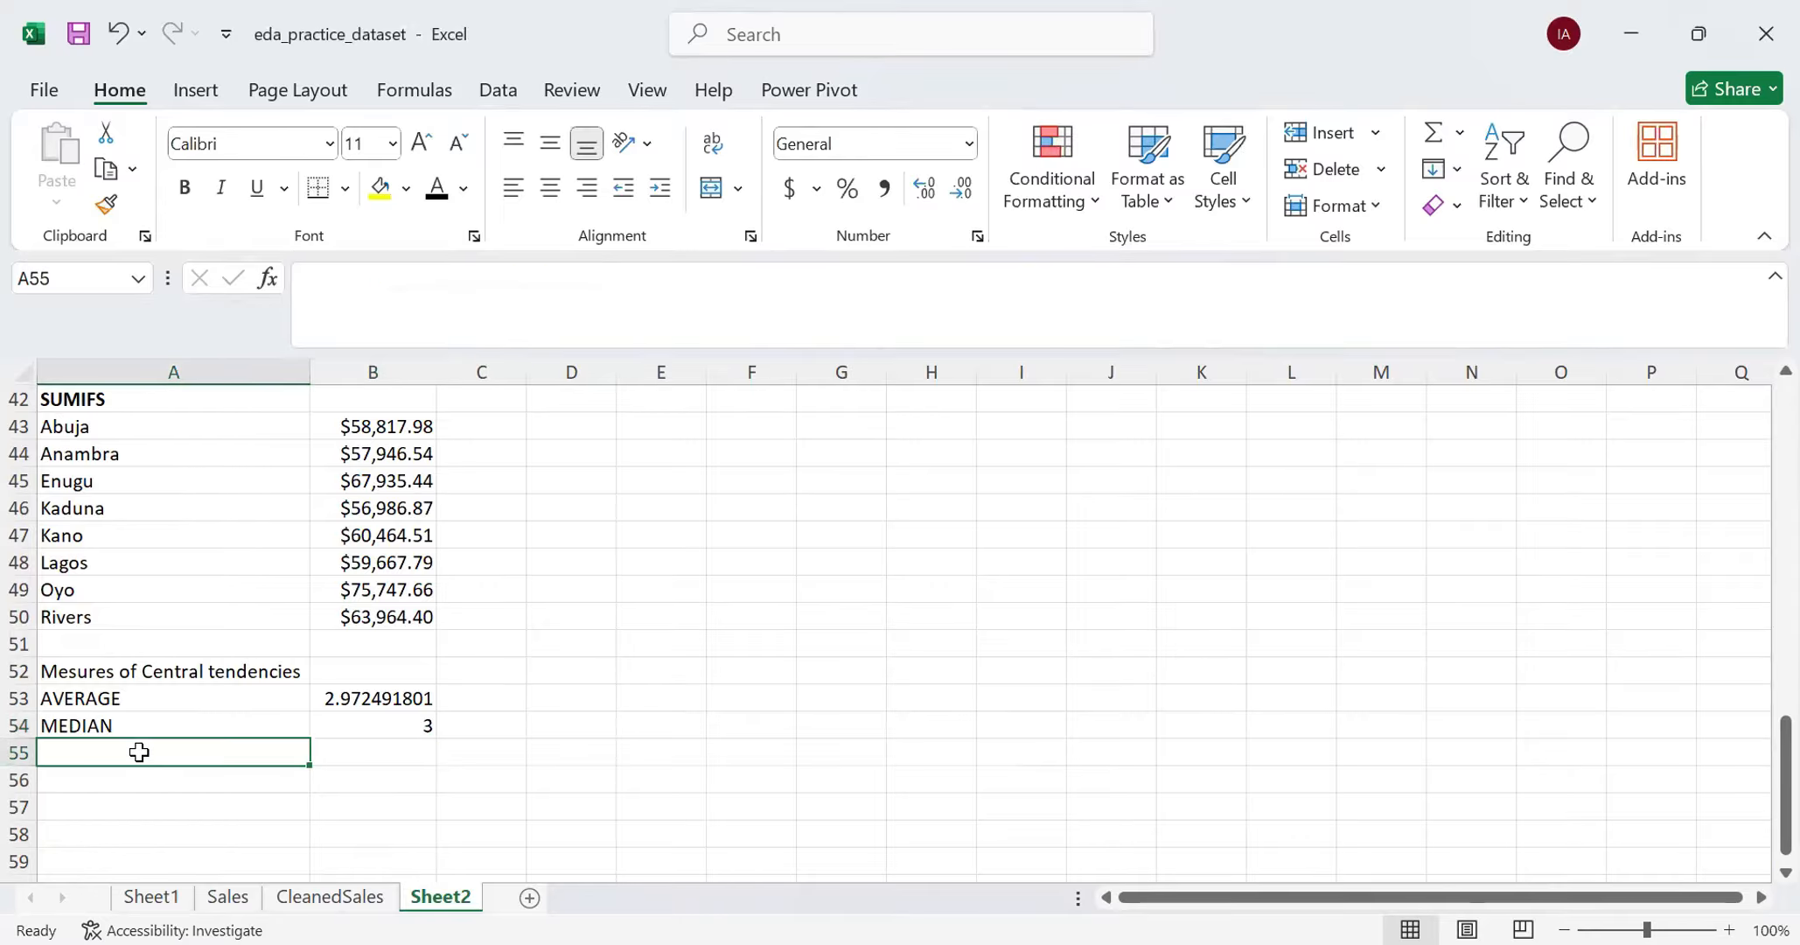
{"action": "type", "text": "MODE"}
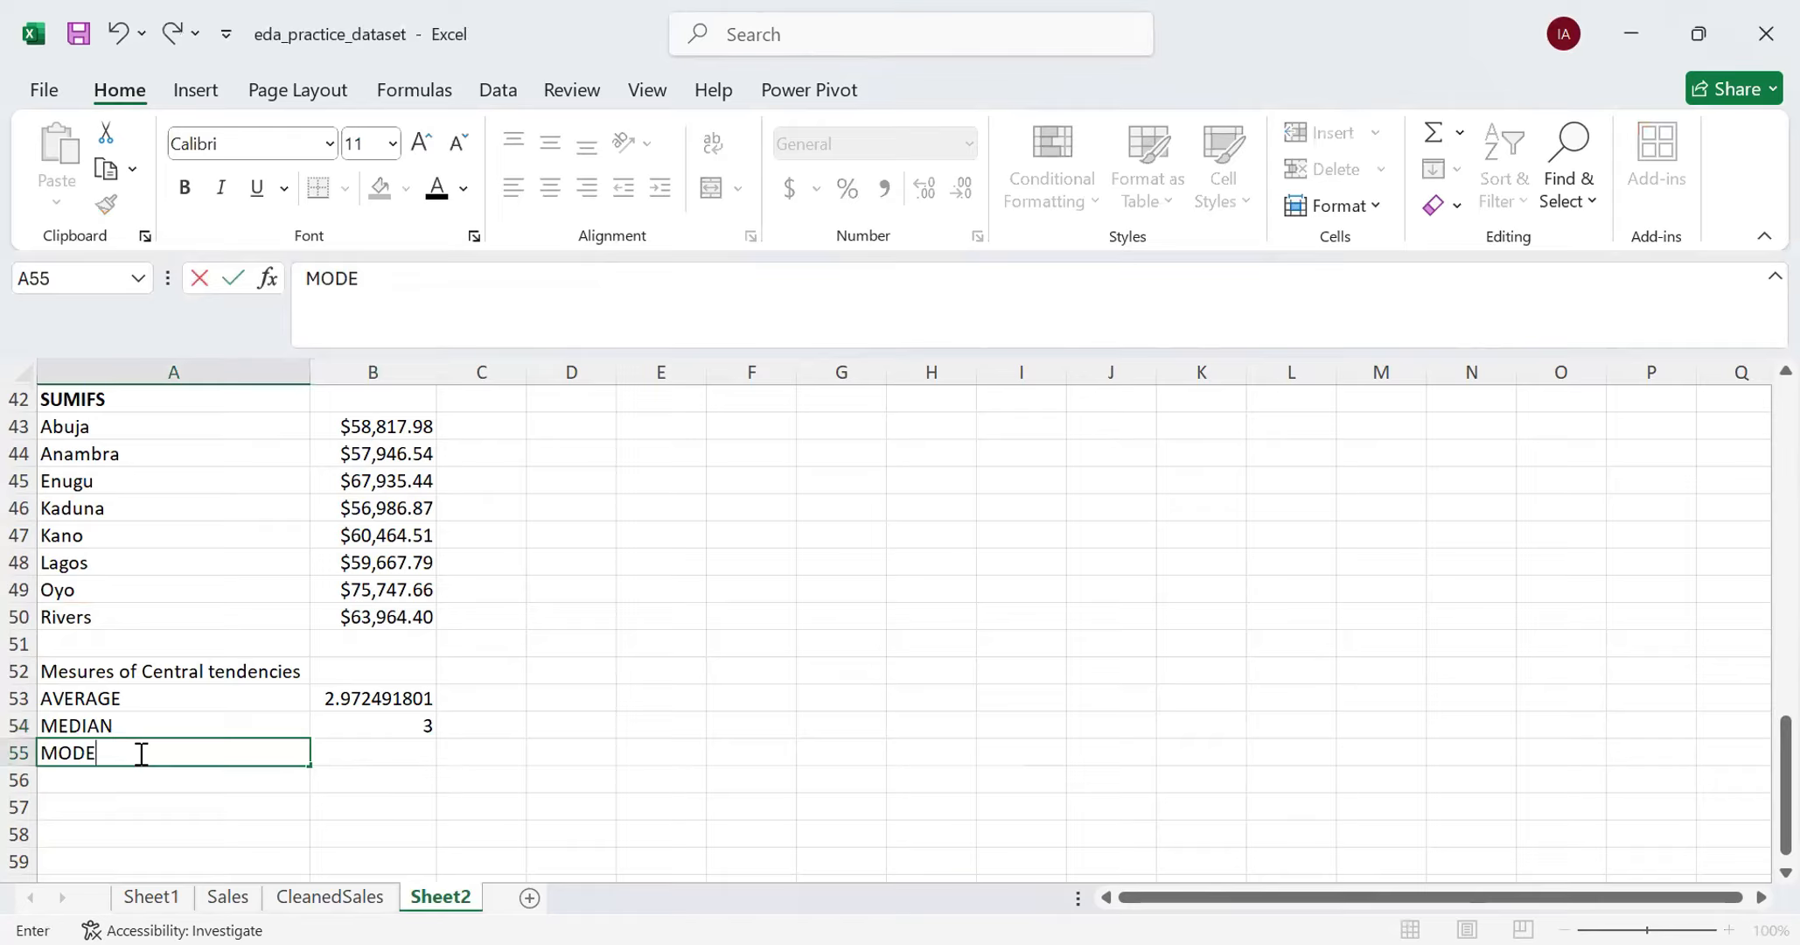
{"action": "type", "text": " _ SINGLE"}
{"action": "key", "text": "Tab"}
- Start a MODE.SNGL formula in B55 and remove the stray B57 reference from its argument
{"action": "type", "text": "="}
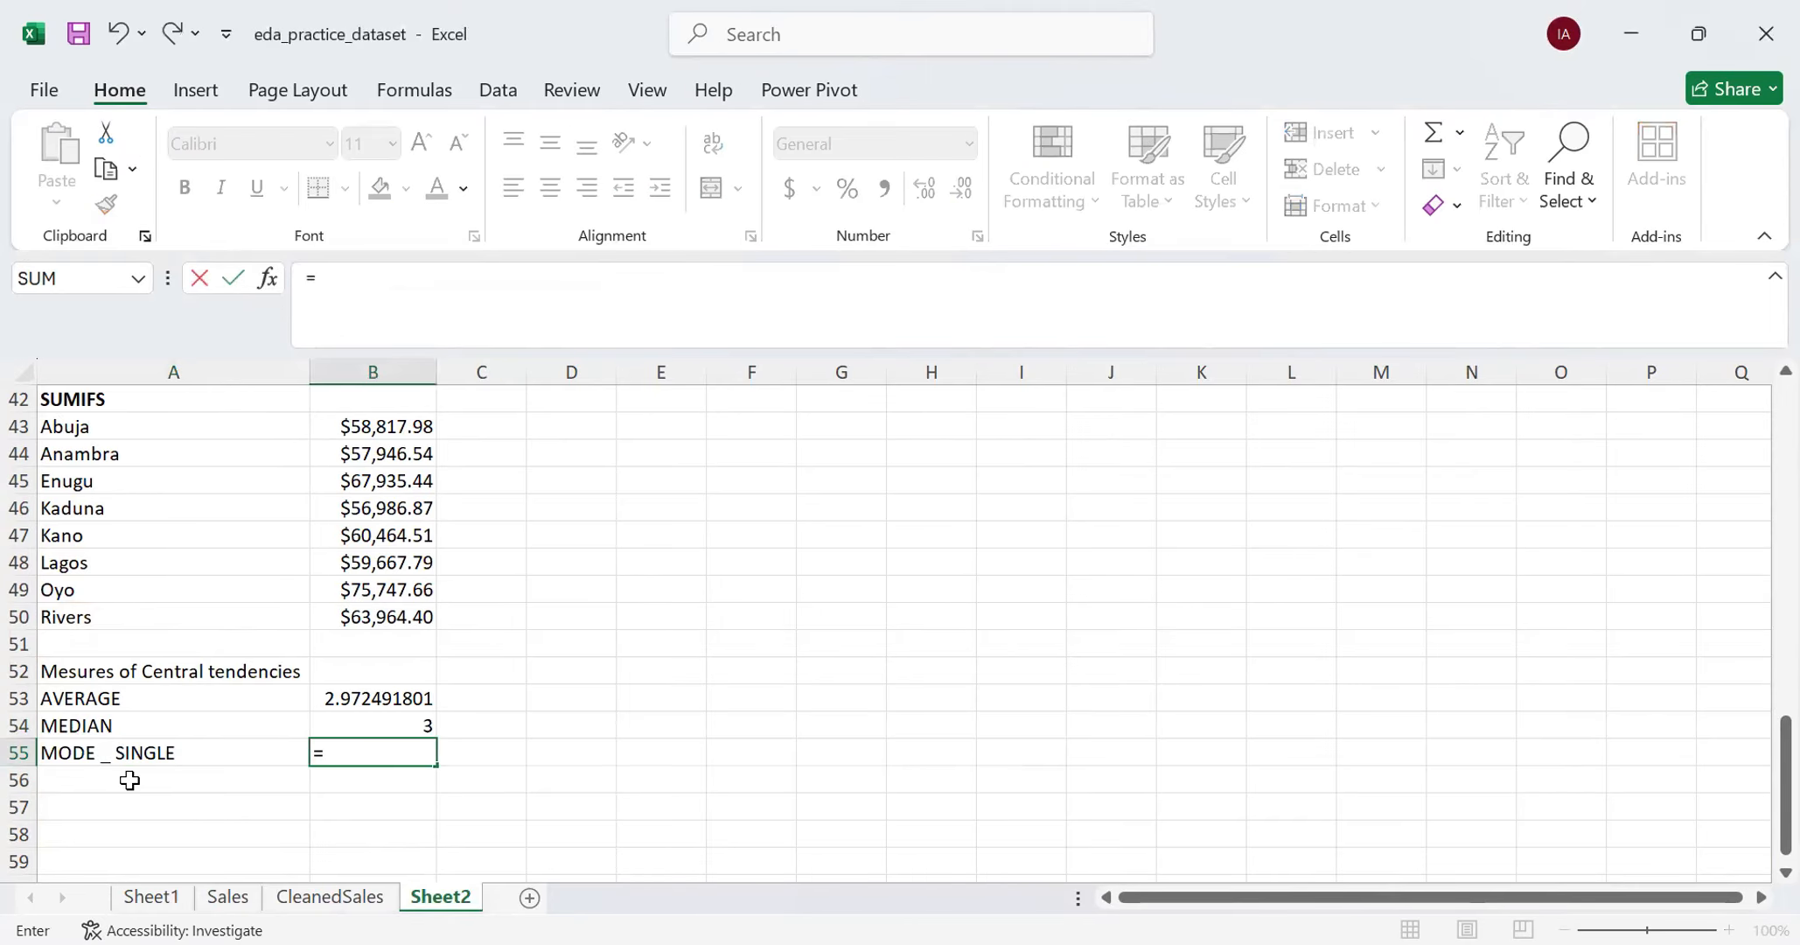
{"action": "type", "text": "MODE"}
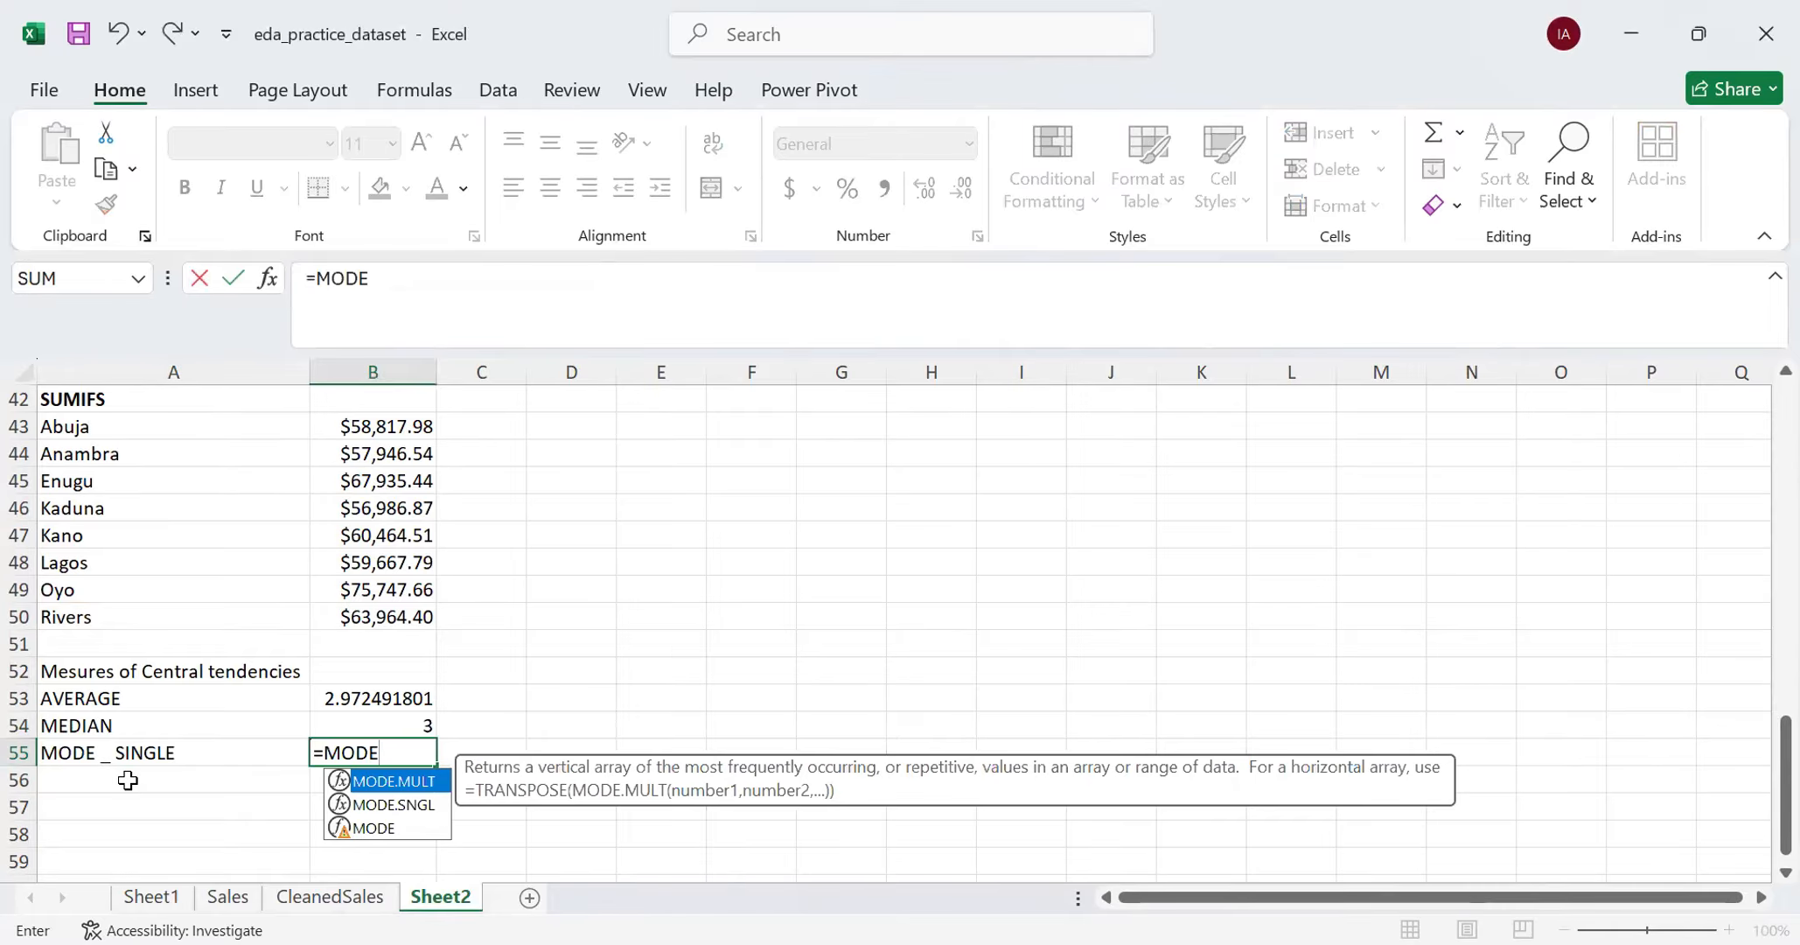
{"action": "left_click", "coordinate": [401, 811]}
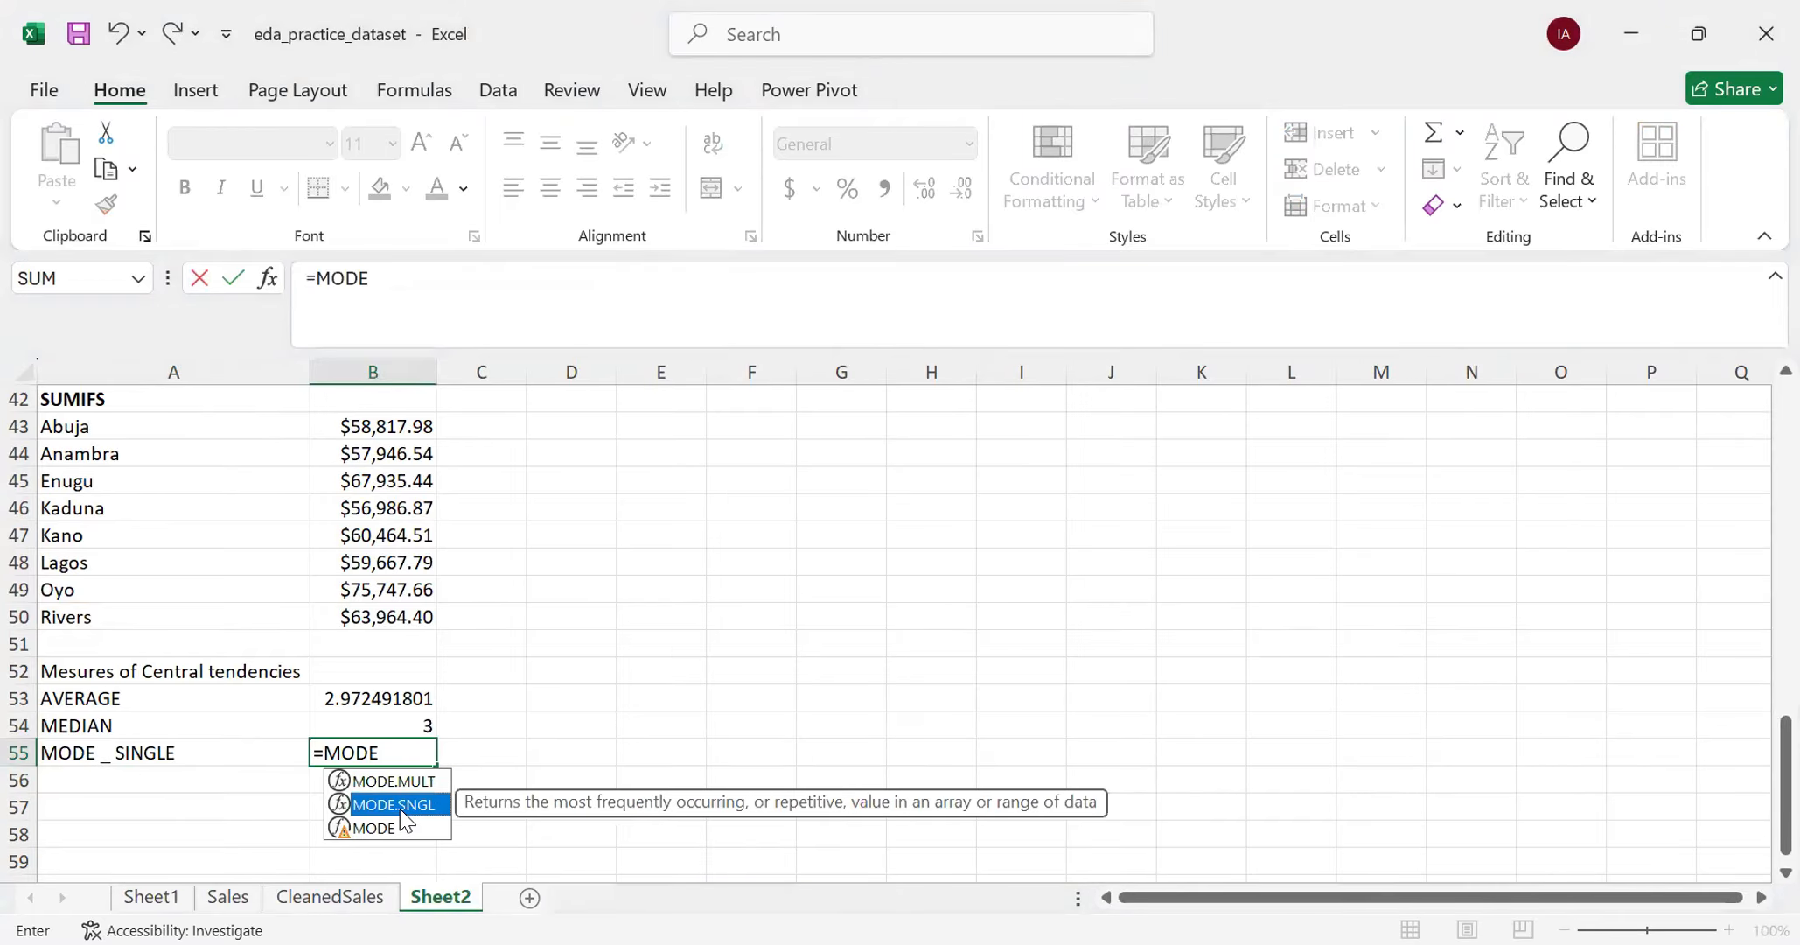
{"action": "double_click", "coordinate": [402, 806]}
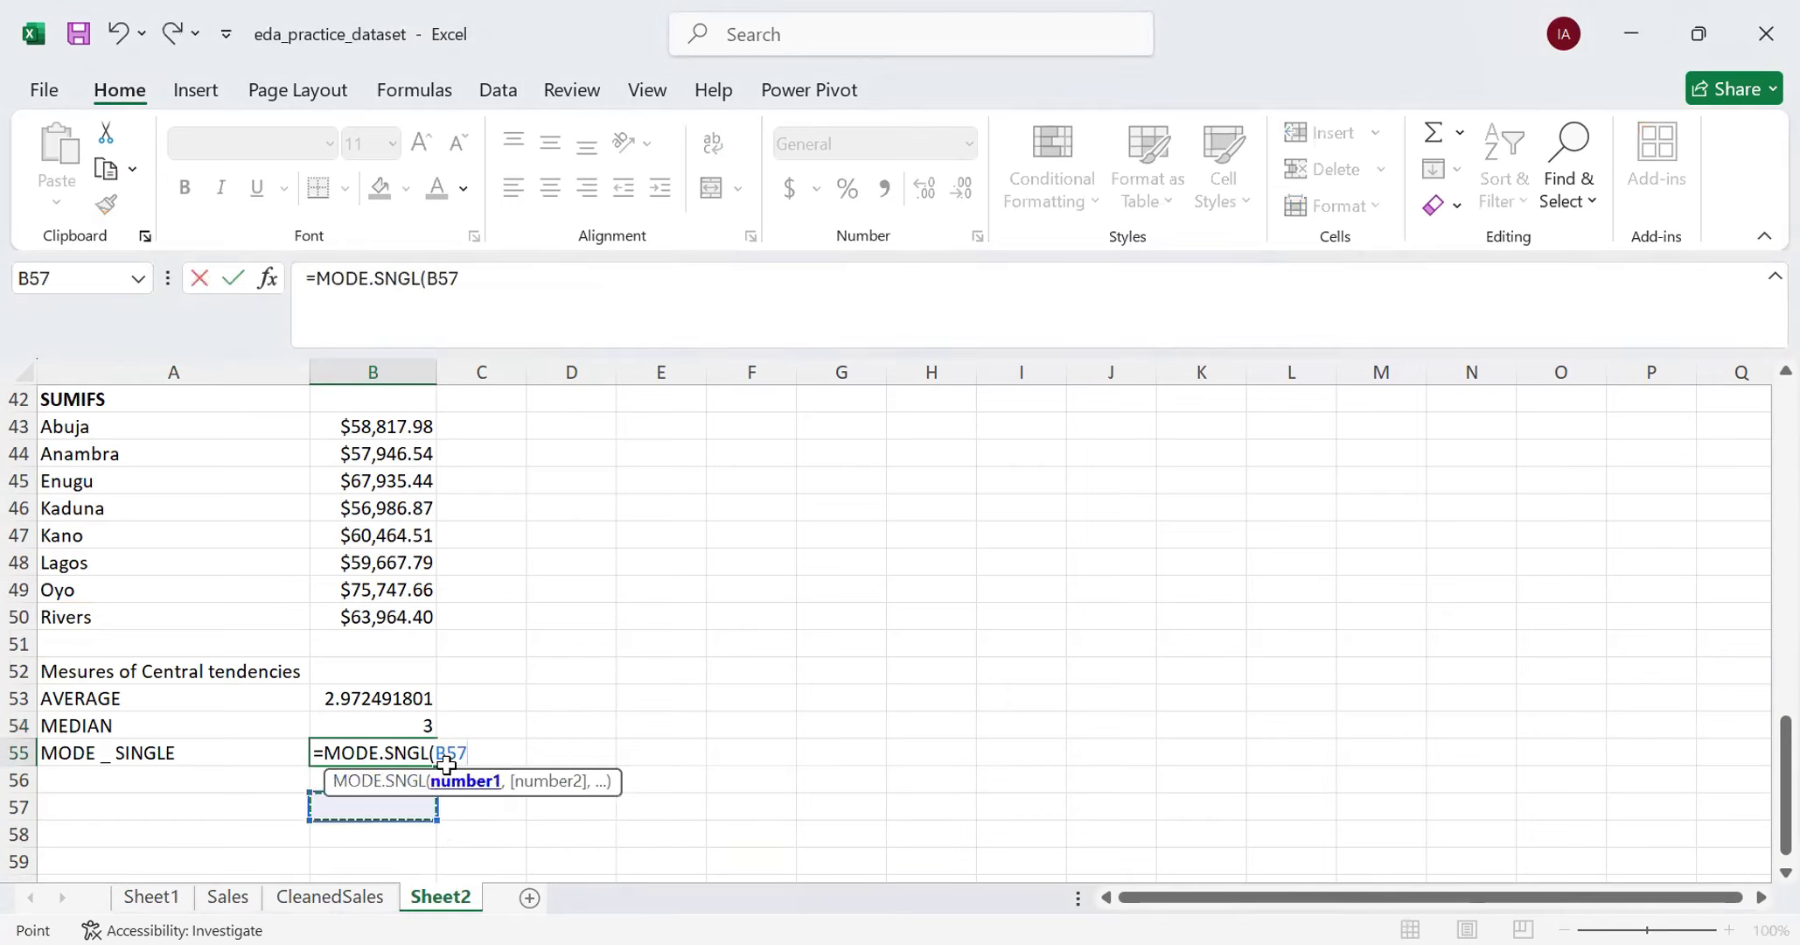
{"action": "key", "text": "BackSpace"}
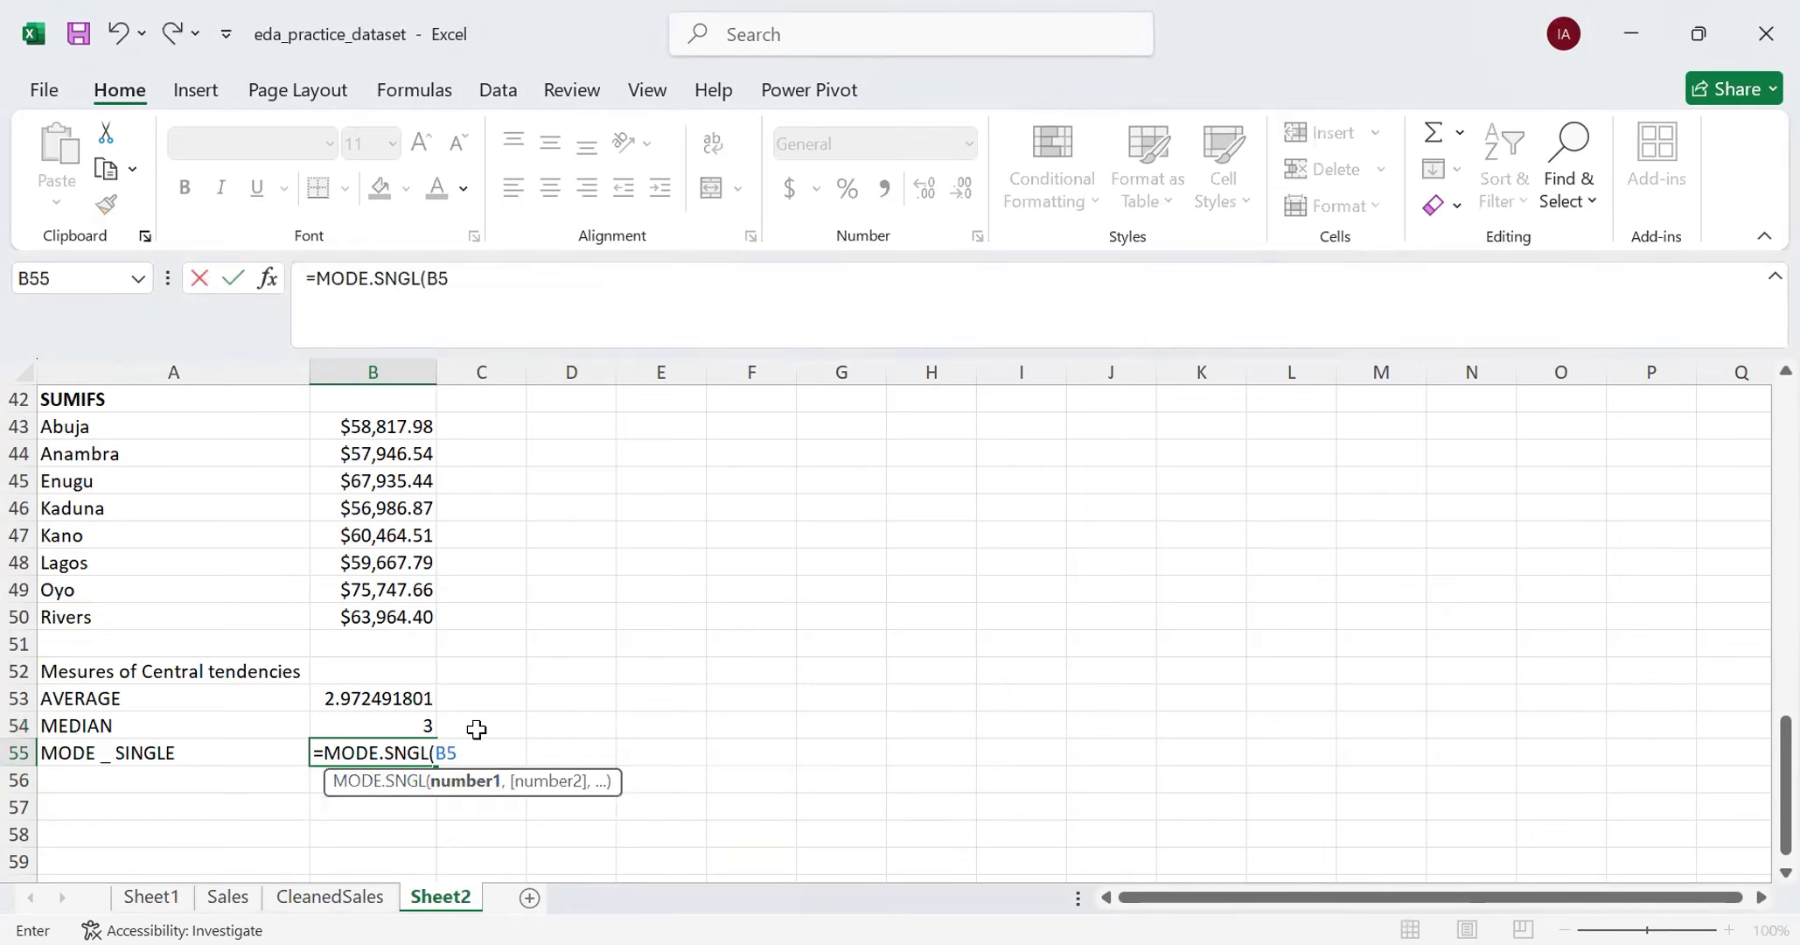
{"action": "key", "text": "BackSpace"}
{"action": "key", "text": "BackSpace"}
{"action": "key", "text": "BackSpace"}
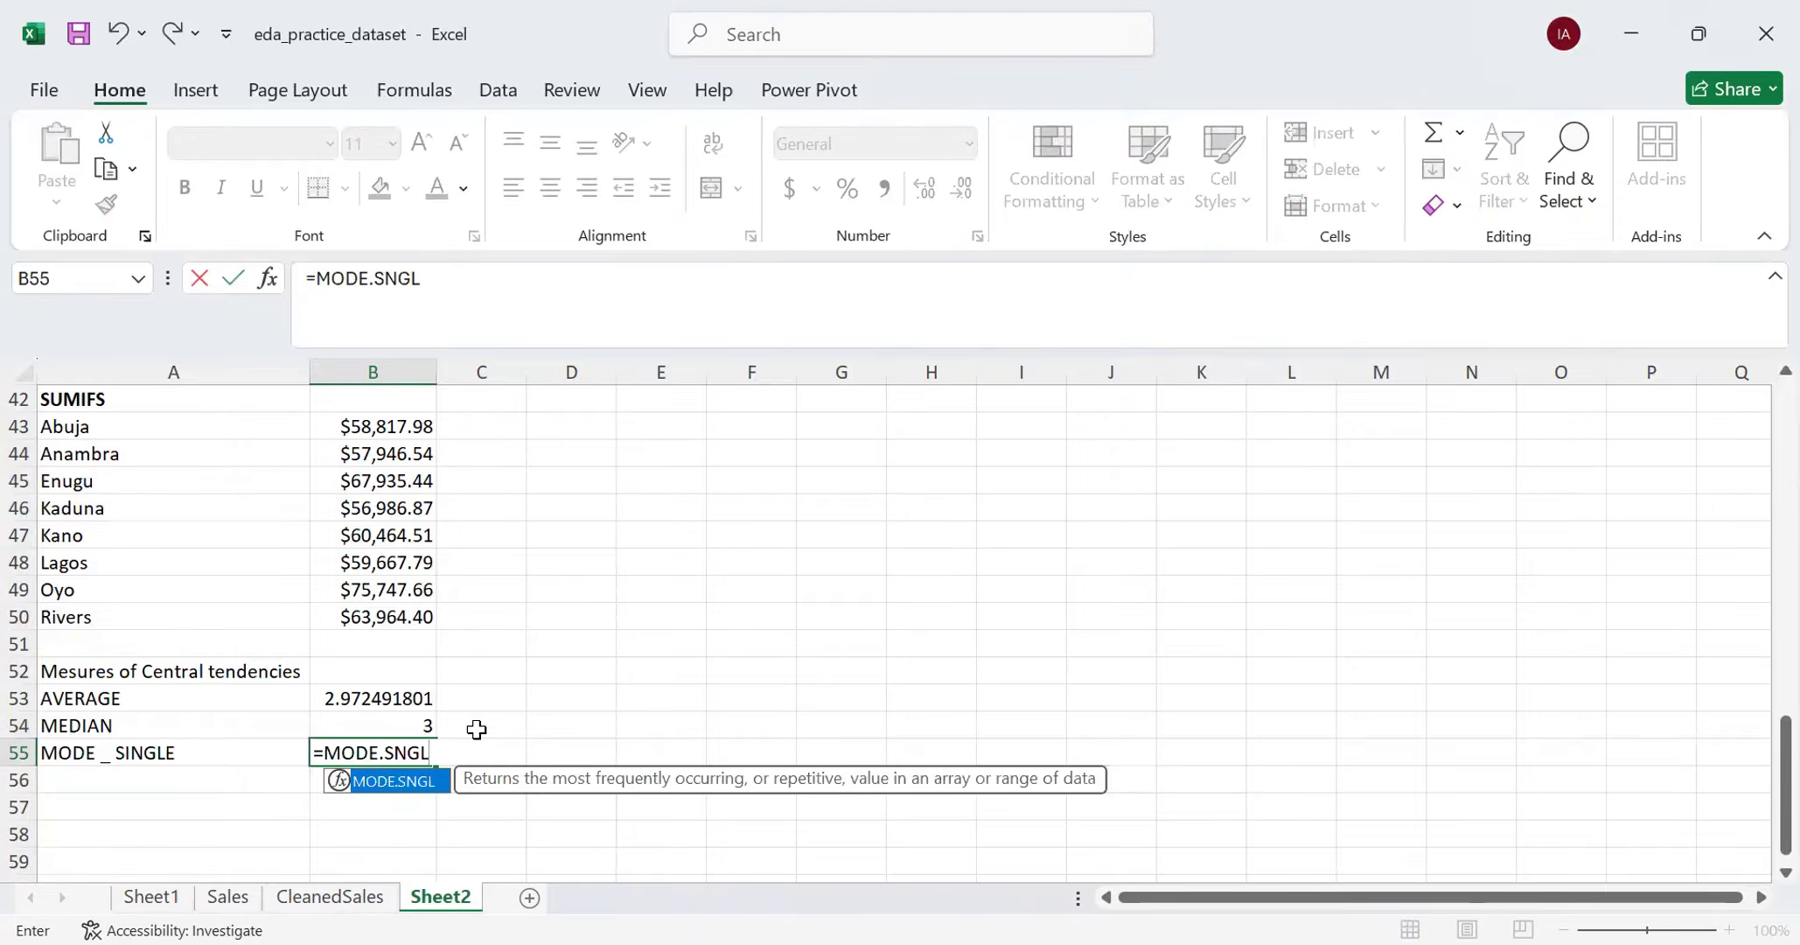
{"action": "type", "text": "("}
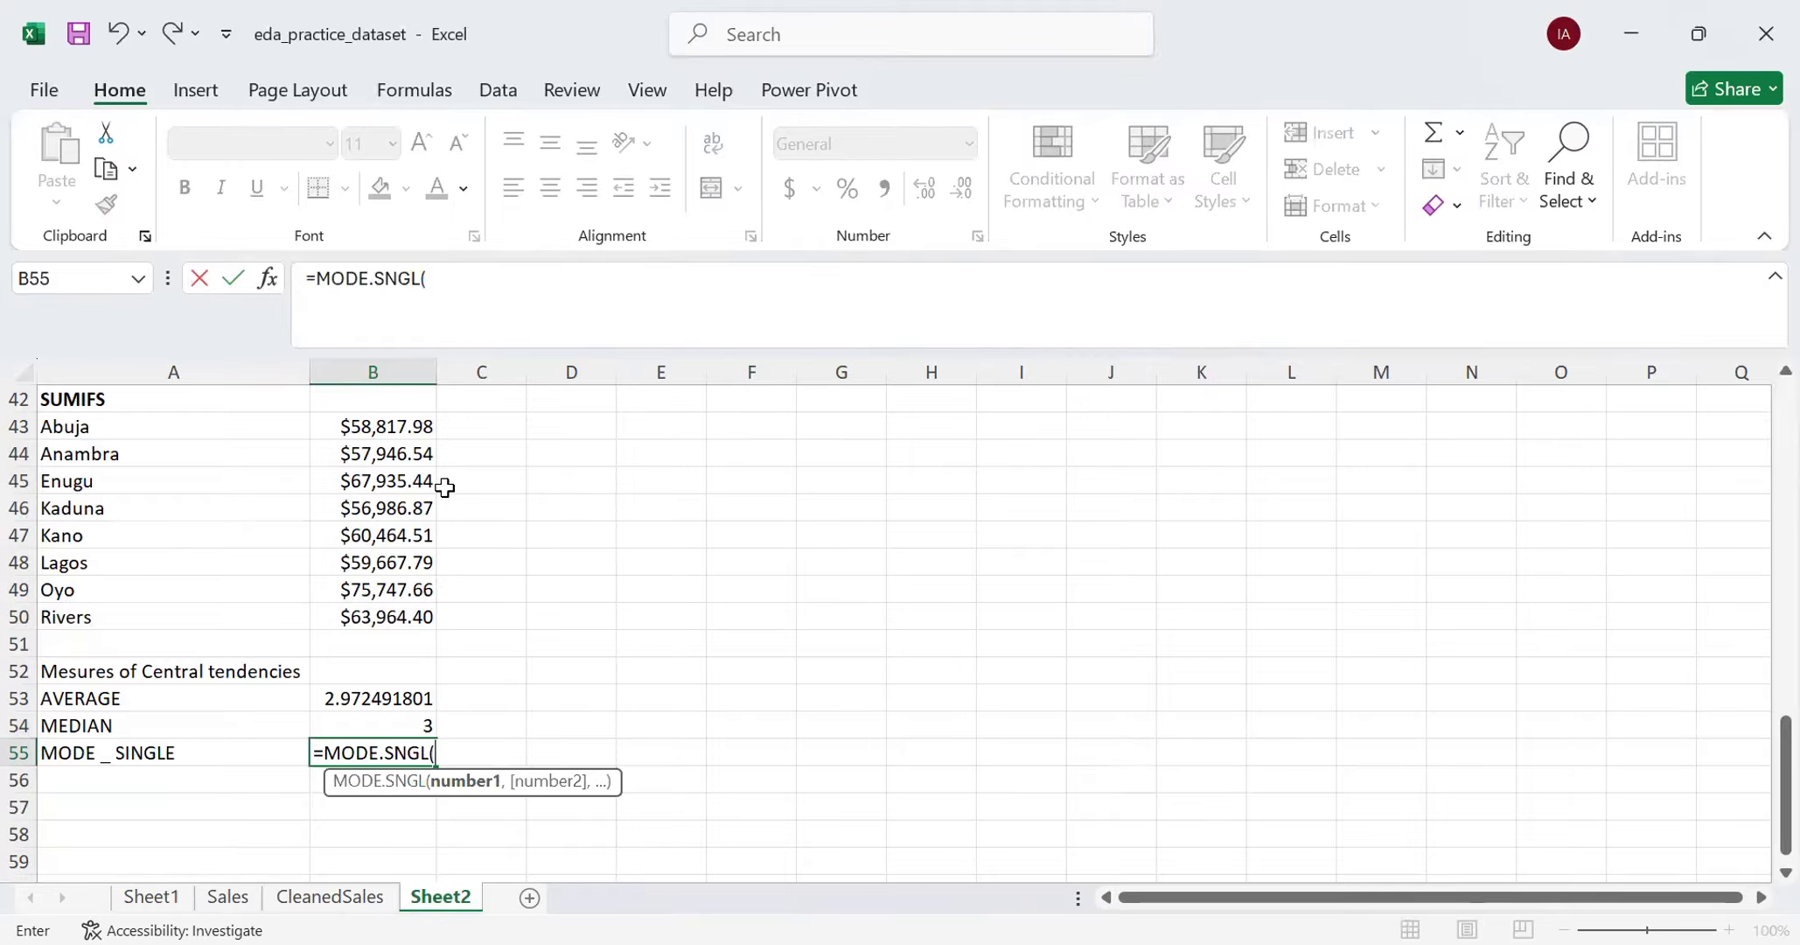
- Reference the CleanedSales Quantity data from L2 down through the contiguous cells in the MODE.SNGL formula
{"action": "left_click", "coordinate": [339, 899]}
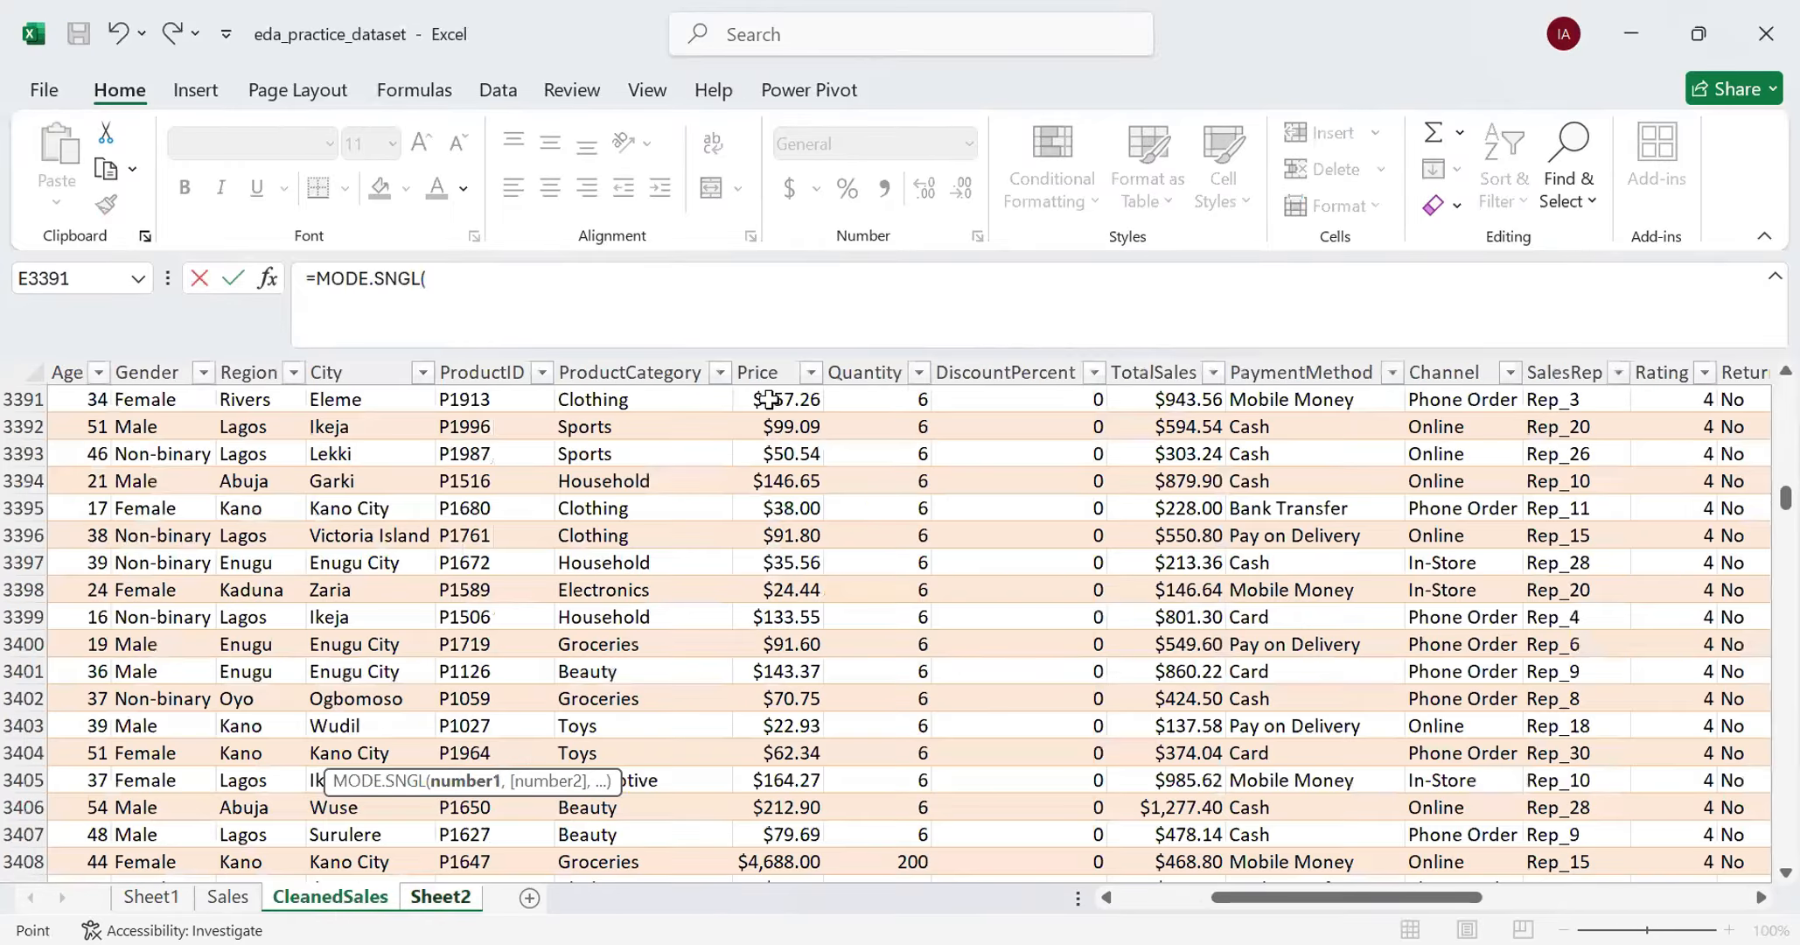
{"action": "scroll", "coordinate": [995, 470], "scroll_direction": "up", "scroll_amount": 16}
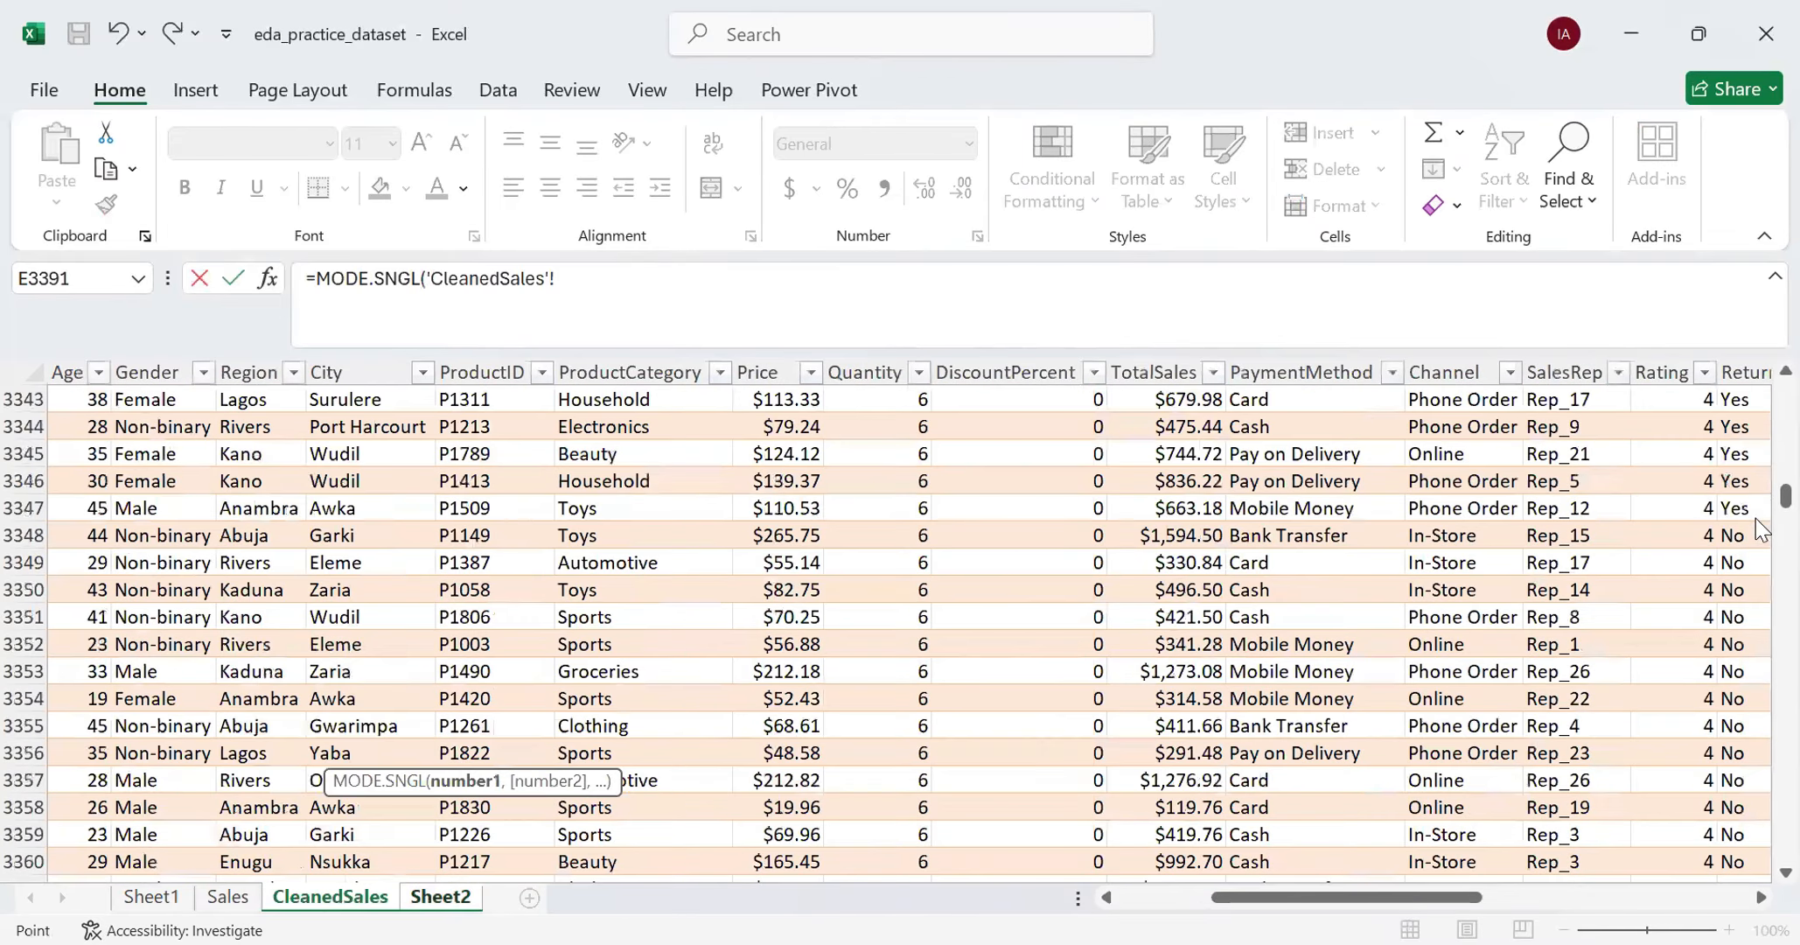
{"action": "left_click_drag", "start_coordinate": [1785, 496], "coordinate": [1785, 363]}
{"action": "left_click", "coordinate": [833, 427]}
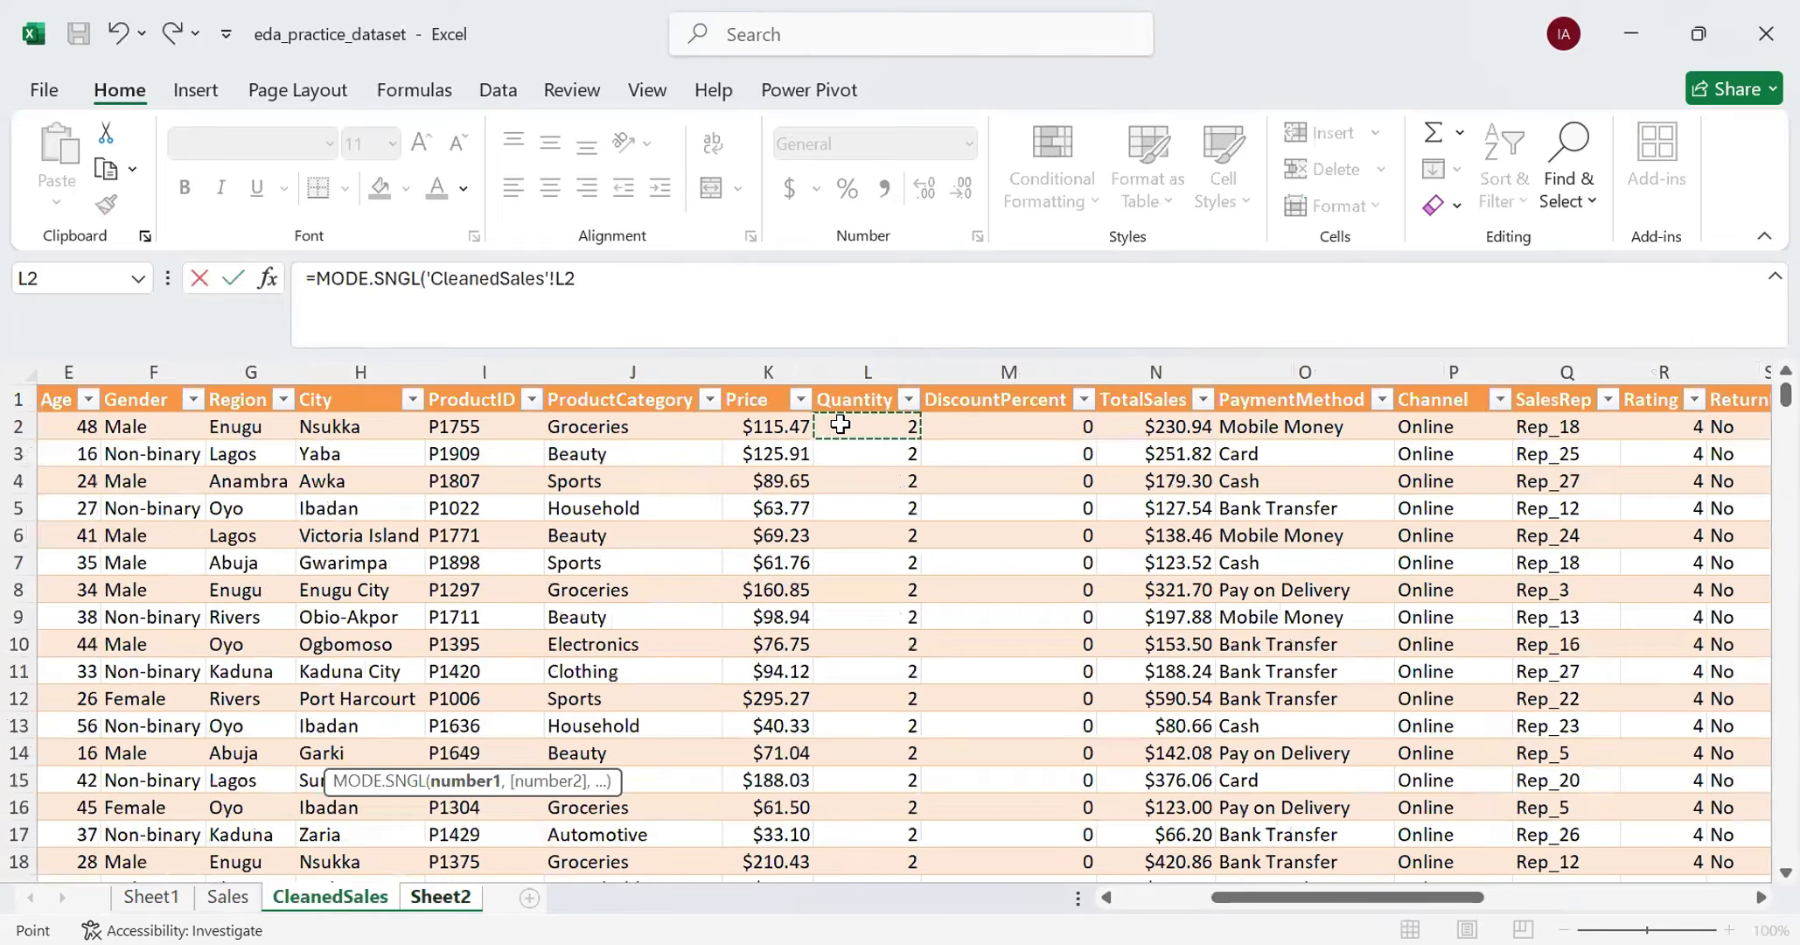
{"action": "key", "text": "ctrl+shift+Down"}
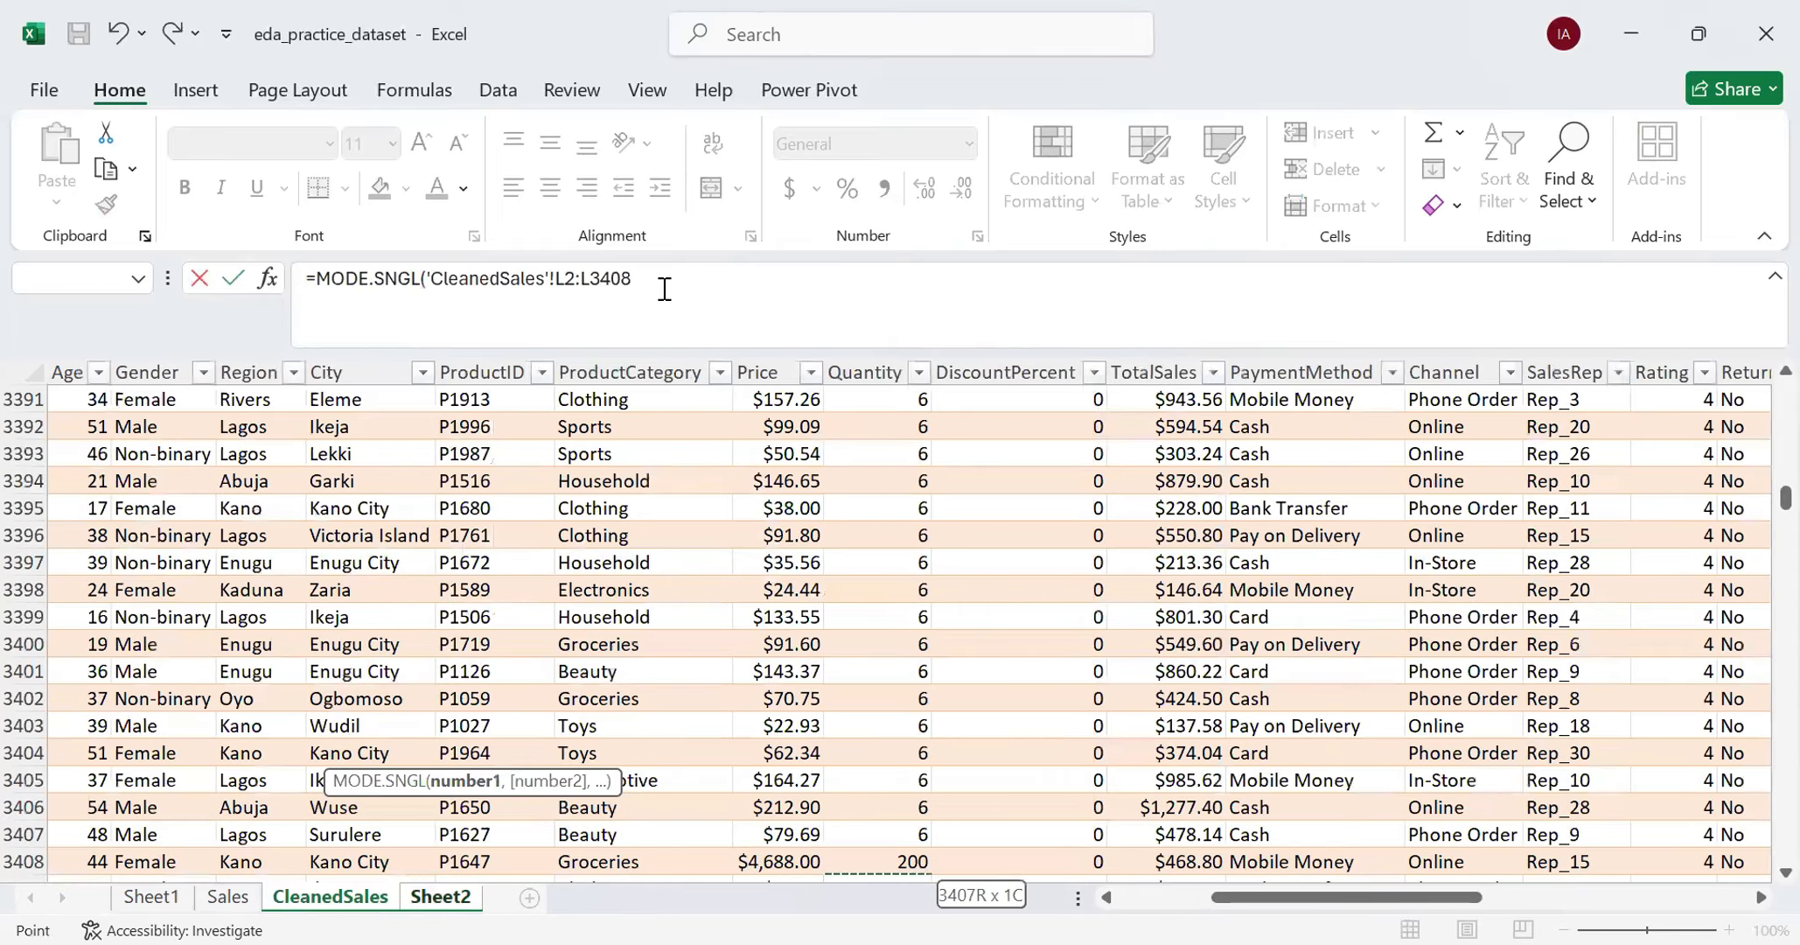
- Change the end of the MODE.SNGL range to L15001, complete the formula in B55 and check it
{"action": "key", "text": "BackSpace"}
{"action": "key", "text": "BackSpace"}
{"action": "key", "text": "BackSpace"}
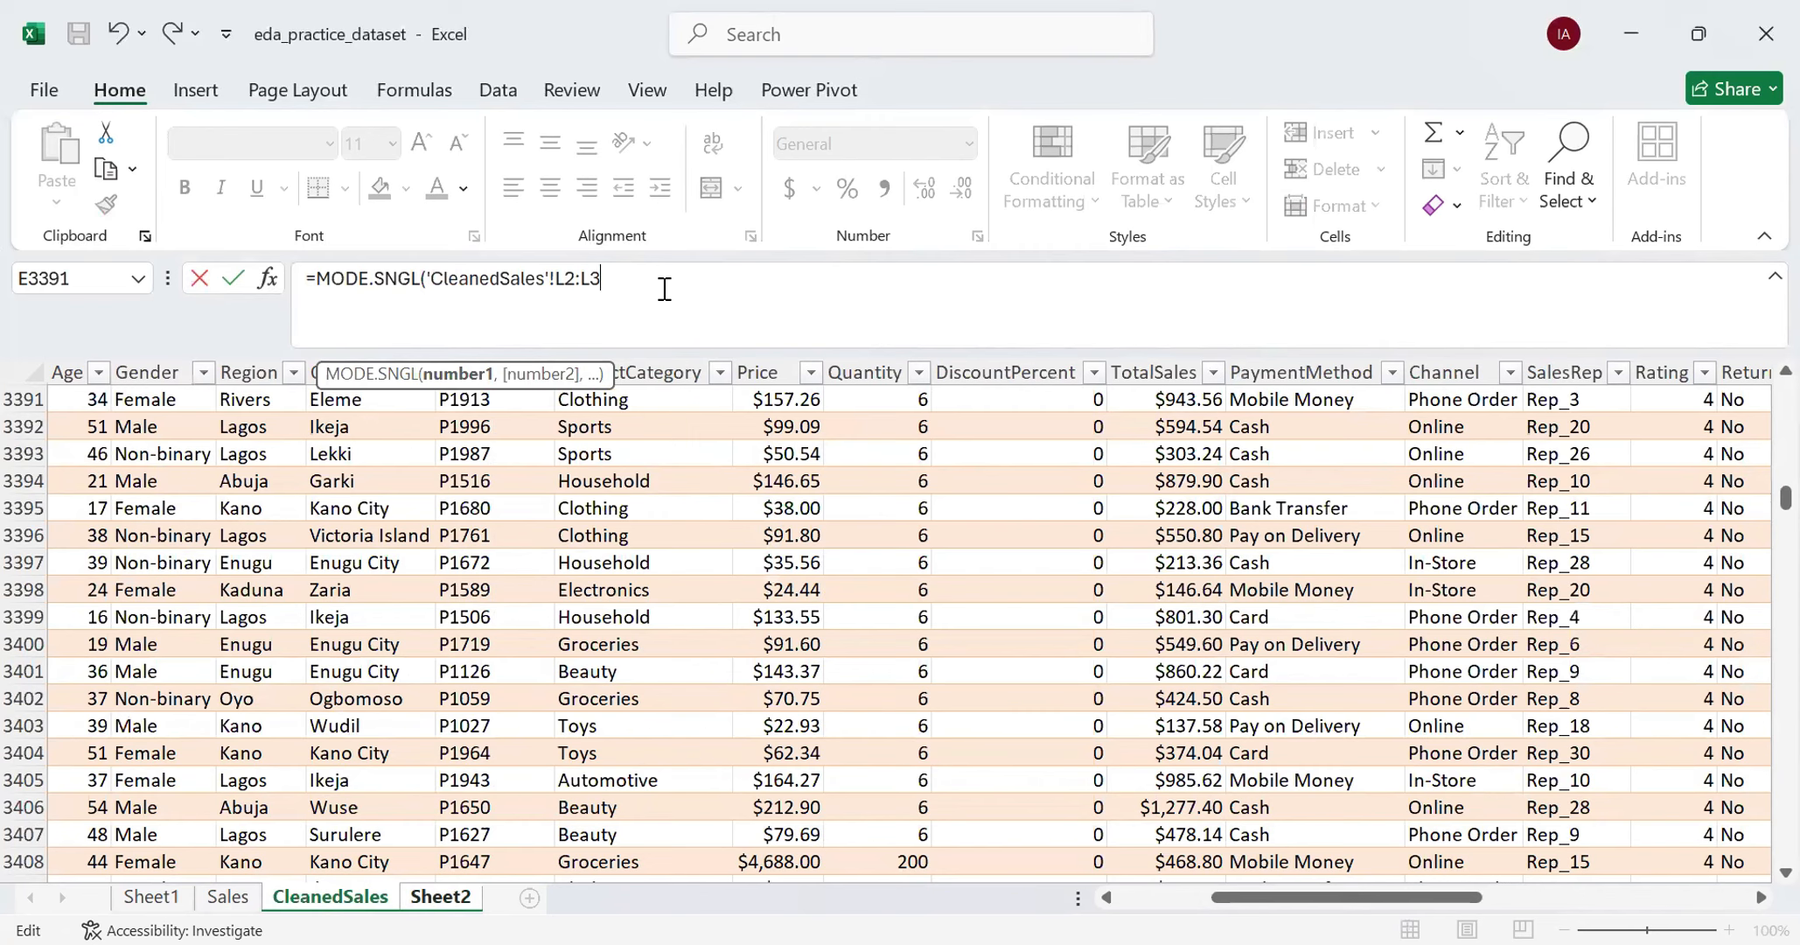
{"action": "key", "text": "BackSpace"}
{"action": "key", "text": "BackSpace"}
{"action": "type", "text": "L15001)"}
{"action": "key", "text": "Return"}
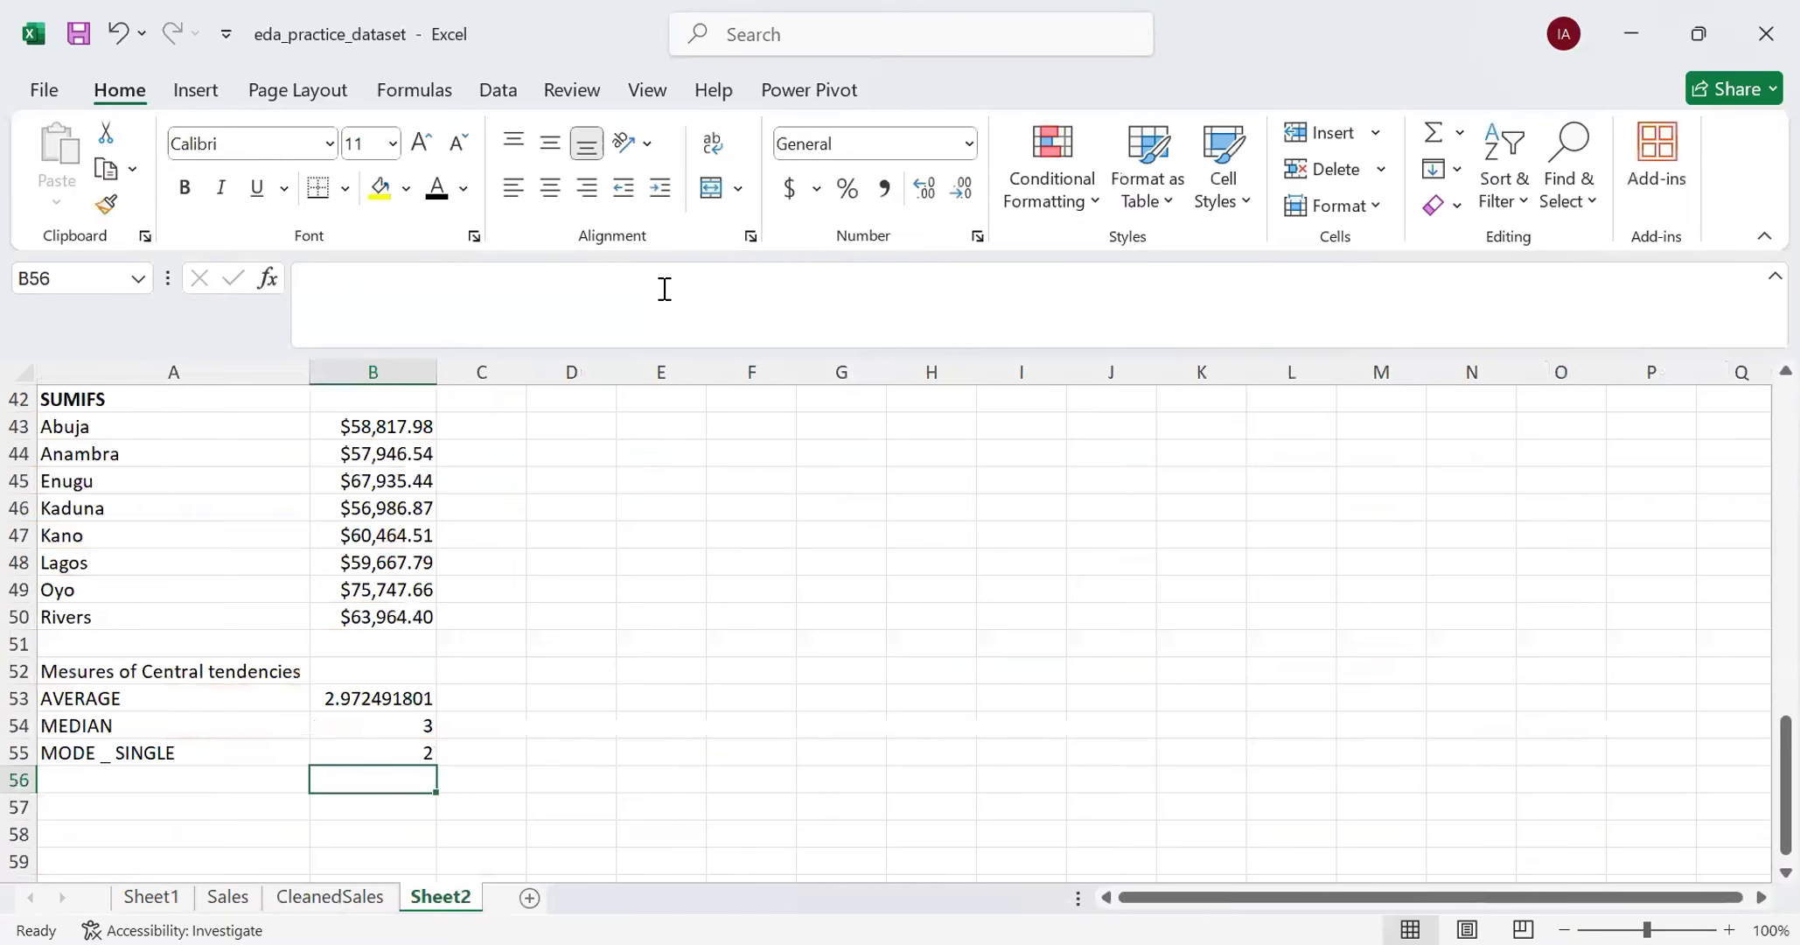
{"action": "left_click", "coordinate": [413, 755]}
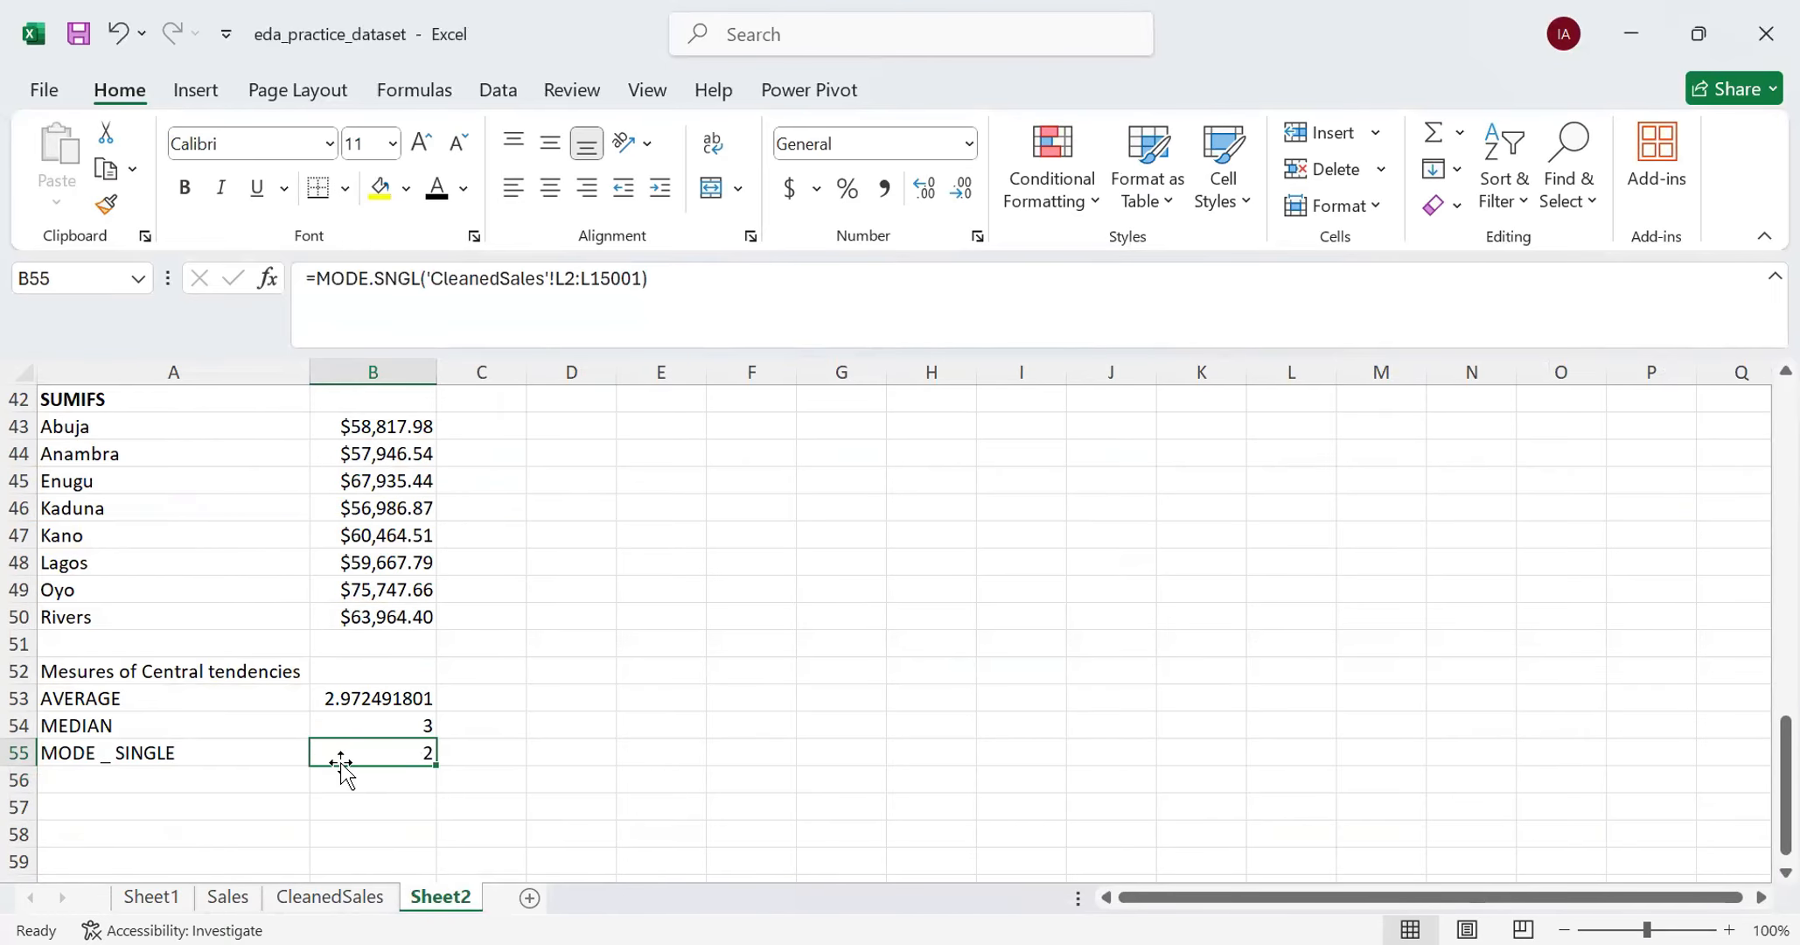
- Label cell A56 as "MODE _ MULTIPLE" below the MODE _ SINGLE row
{"action": "left_click", "coordinate": [240, 781]}
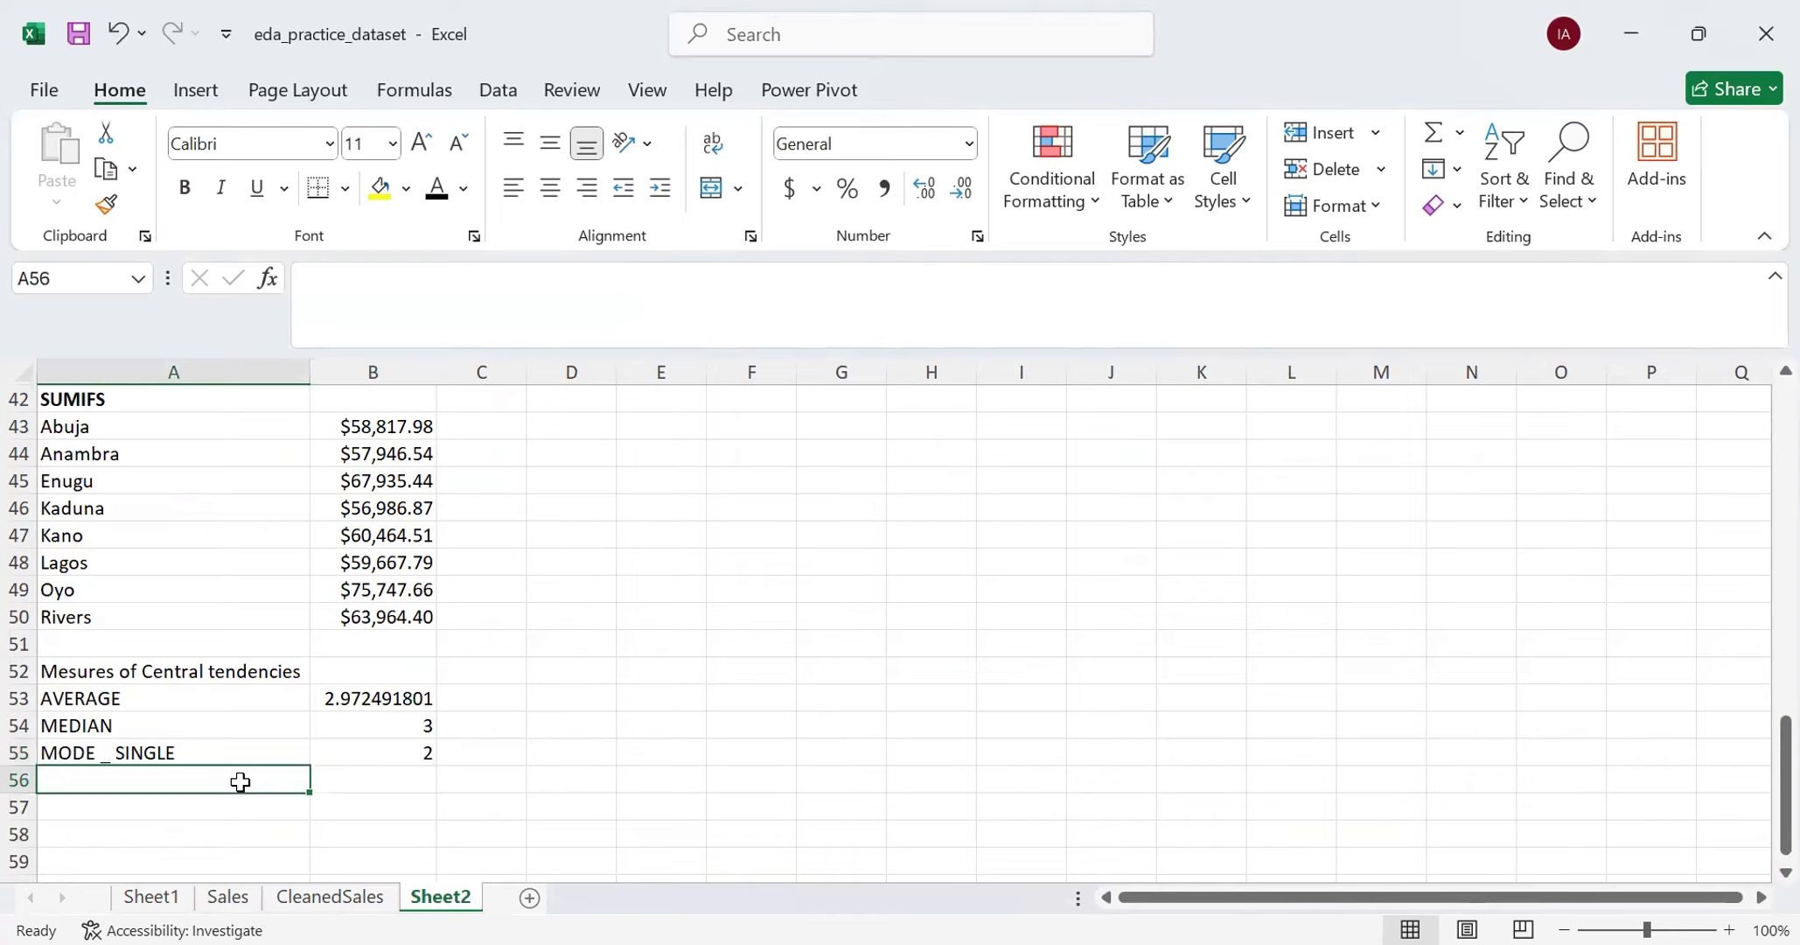
{"action": "type", "text": "MODE"}
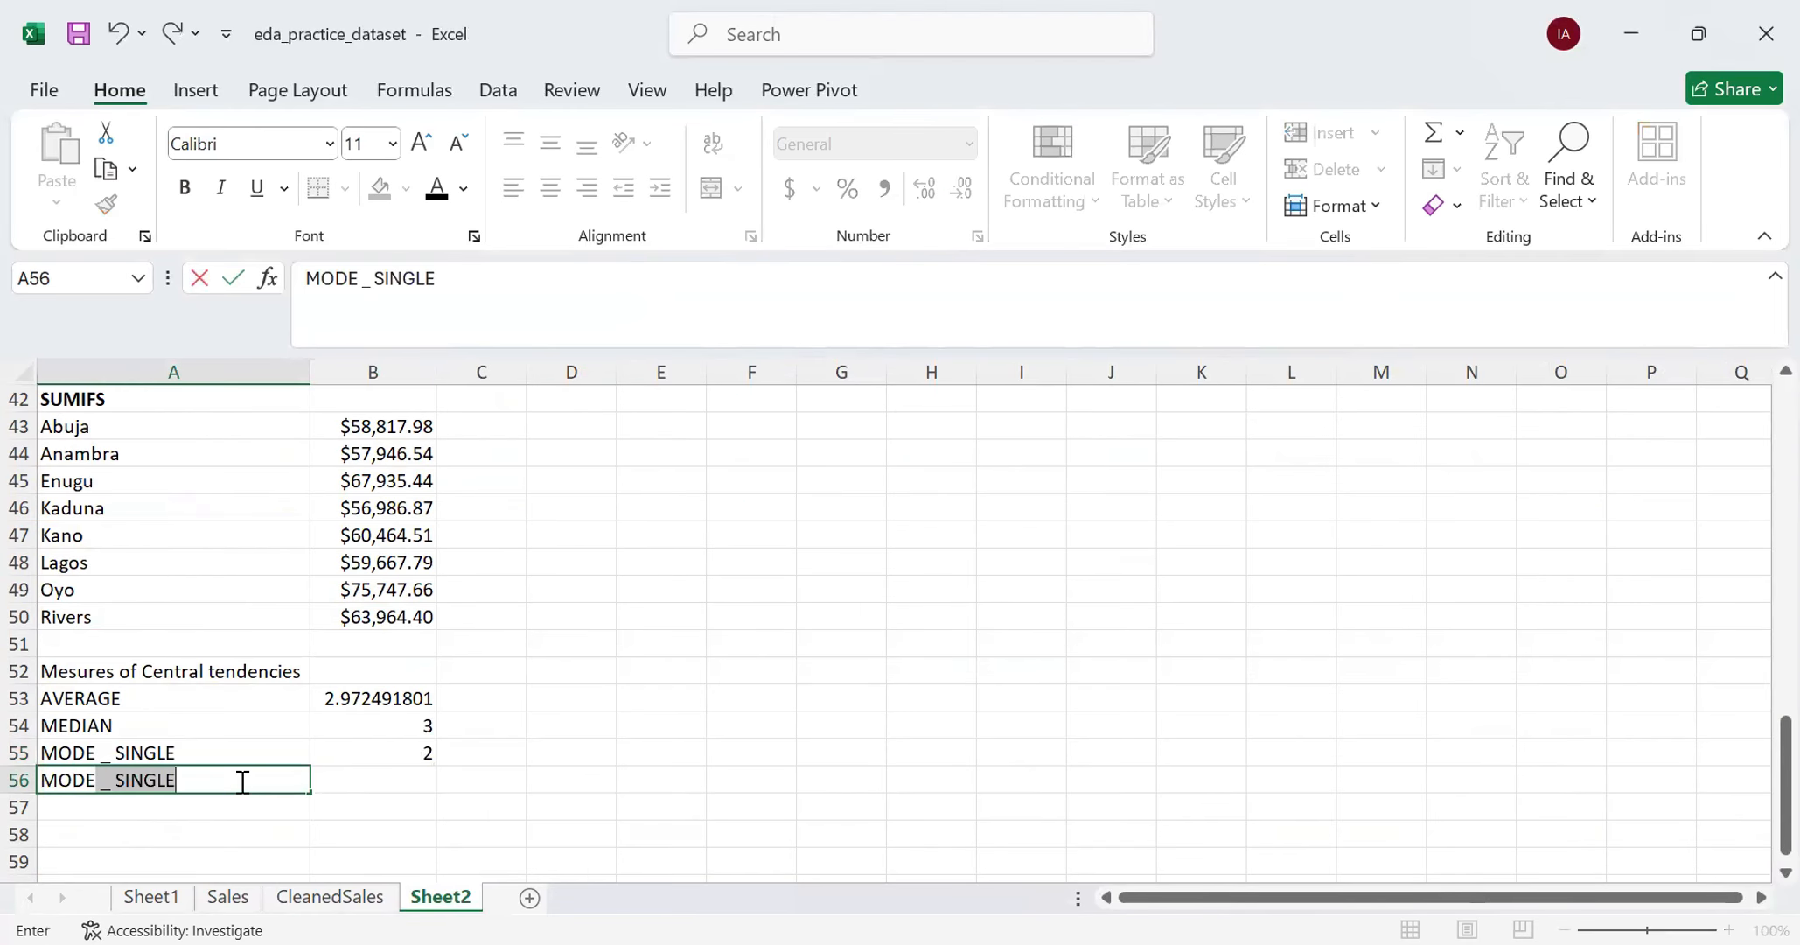
{"action": "key", "text": "Tab"}
{"action": "left_click", "coordinate": [241, 781]}
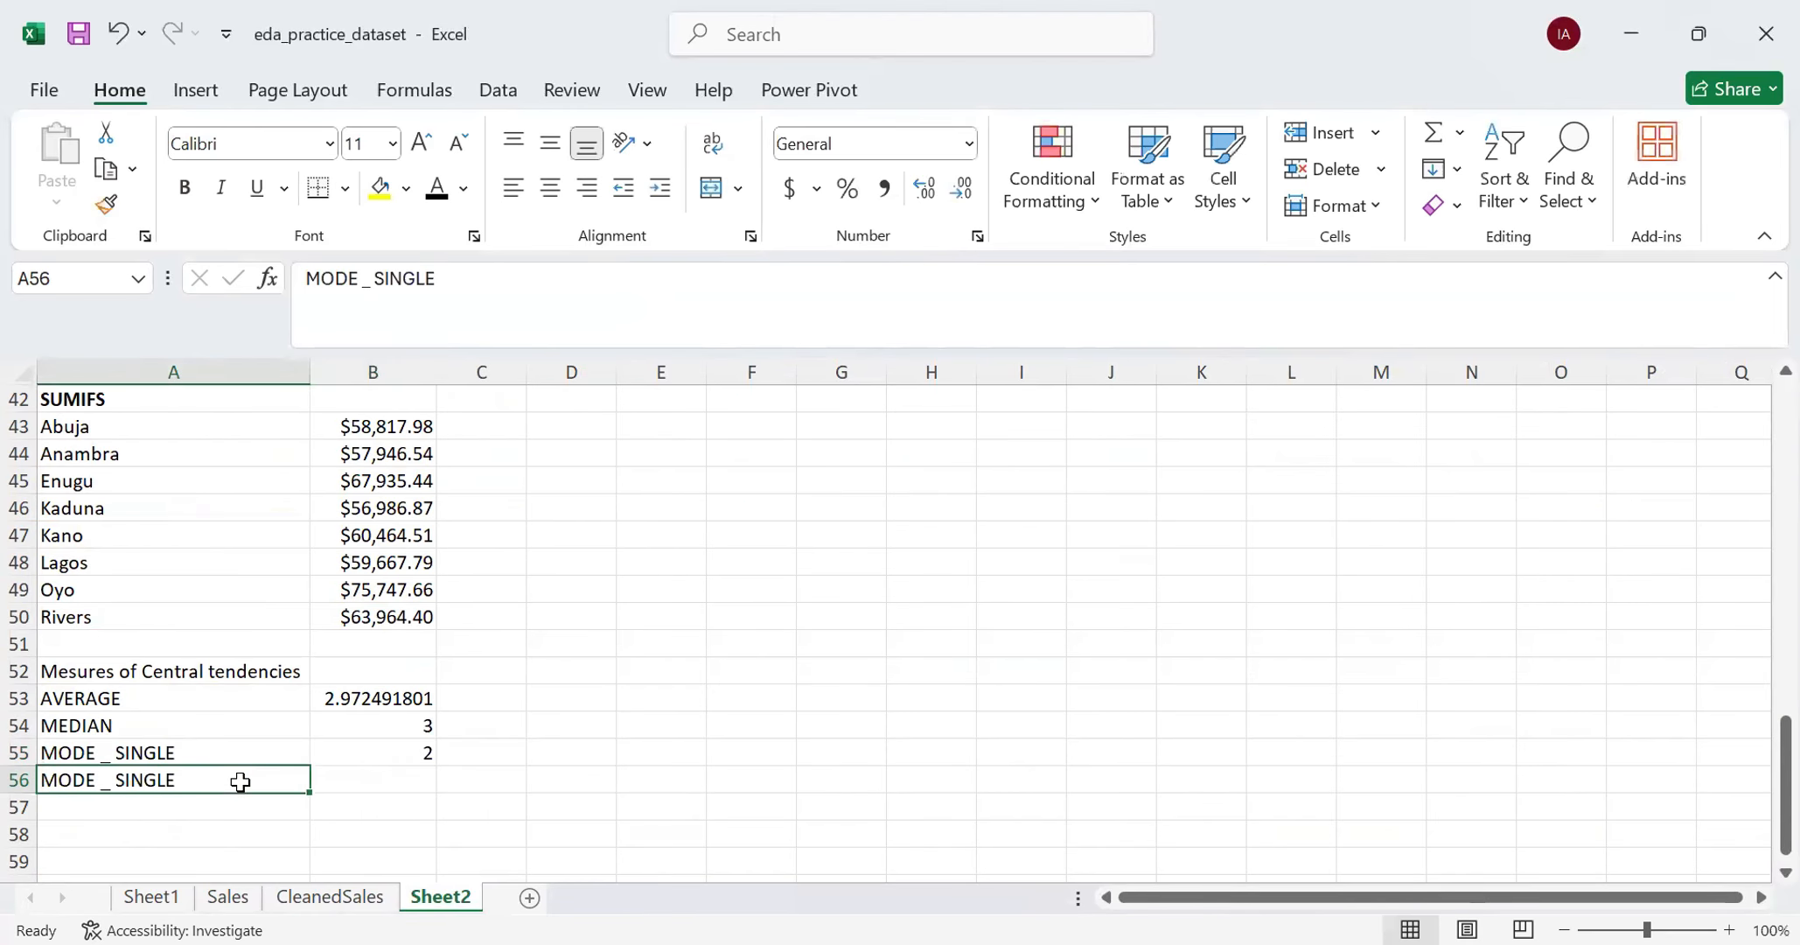
{"action": "double_click", "coordinate": [241, 781]}
{"action": "key", "text": "BackSpace"}
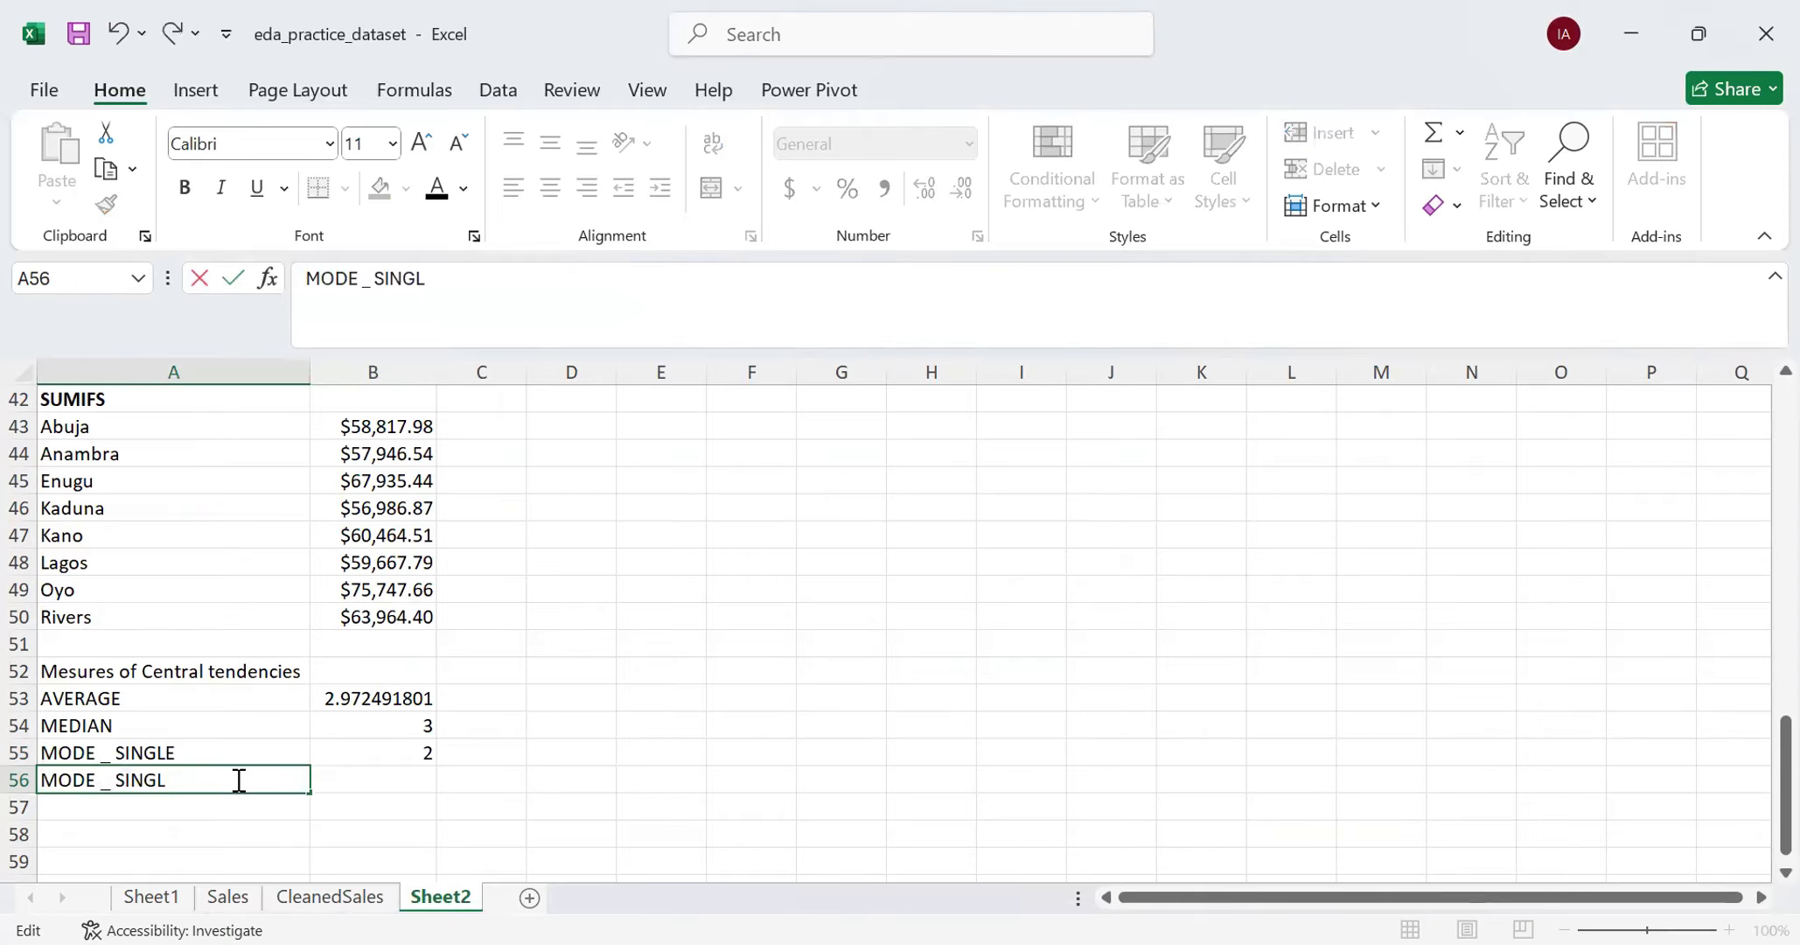
{"action": "key", "text": "BackSpace"}
{"action": "key", "text": "BackSpace"}
{"action": "key", "text": "BackSpace"}
{"action": "key", "text": "BackSpace"}
{"action": "key", "text": "BackSpace"}
{"action": "type", "text": "MULTIPLE"}
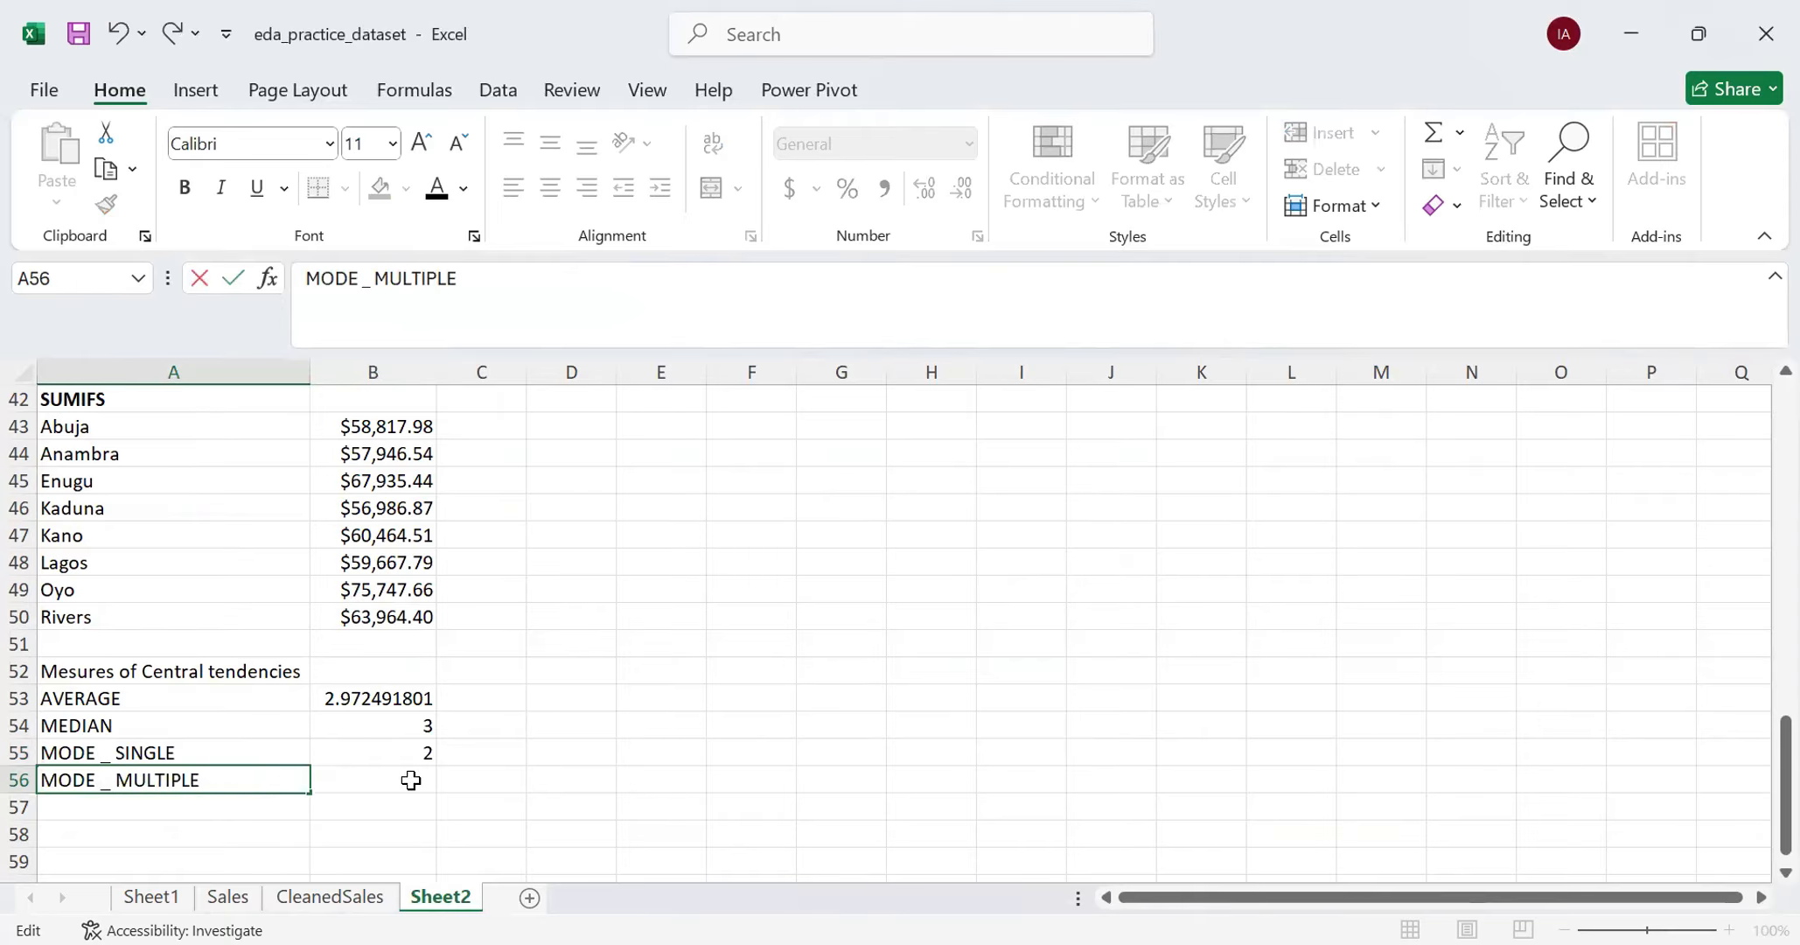
- Start a MODE.MULT formula in B56, beside the MODE _ MULTIPLE label
{"action": "left_click", "coordinate": [411, 780]}
{"action": "type", "text": "="}
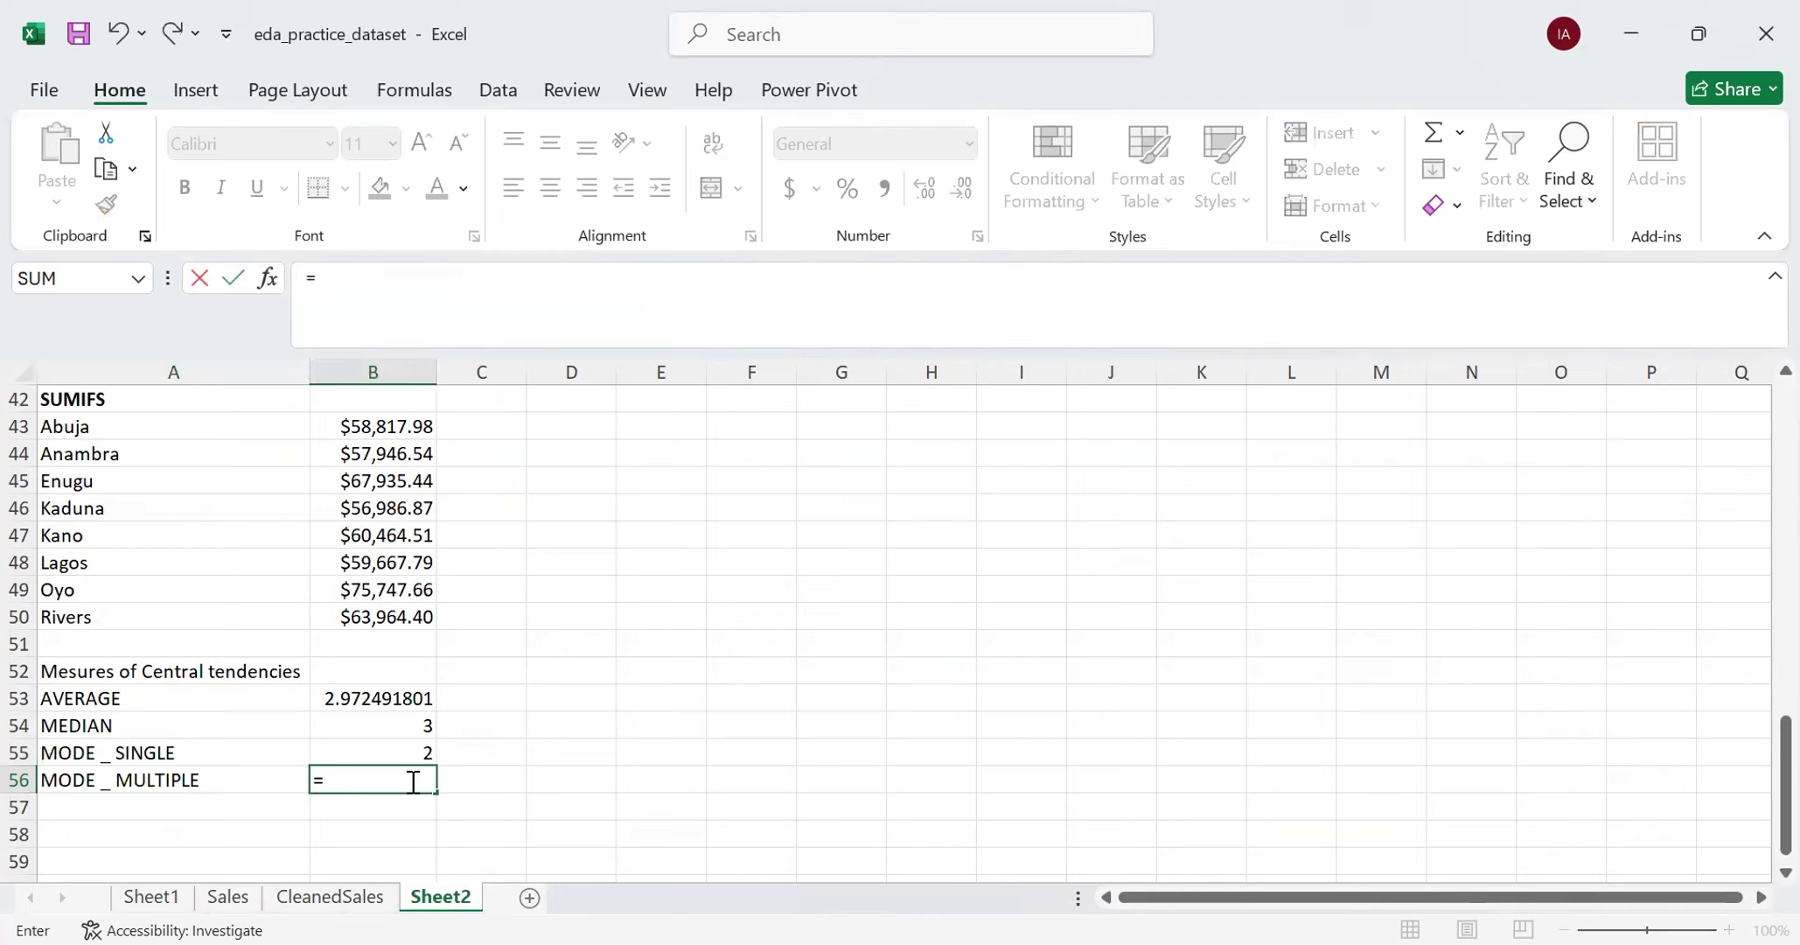
{"action": "type", "text": "MODE"}
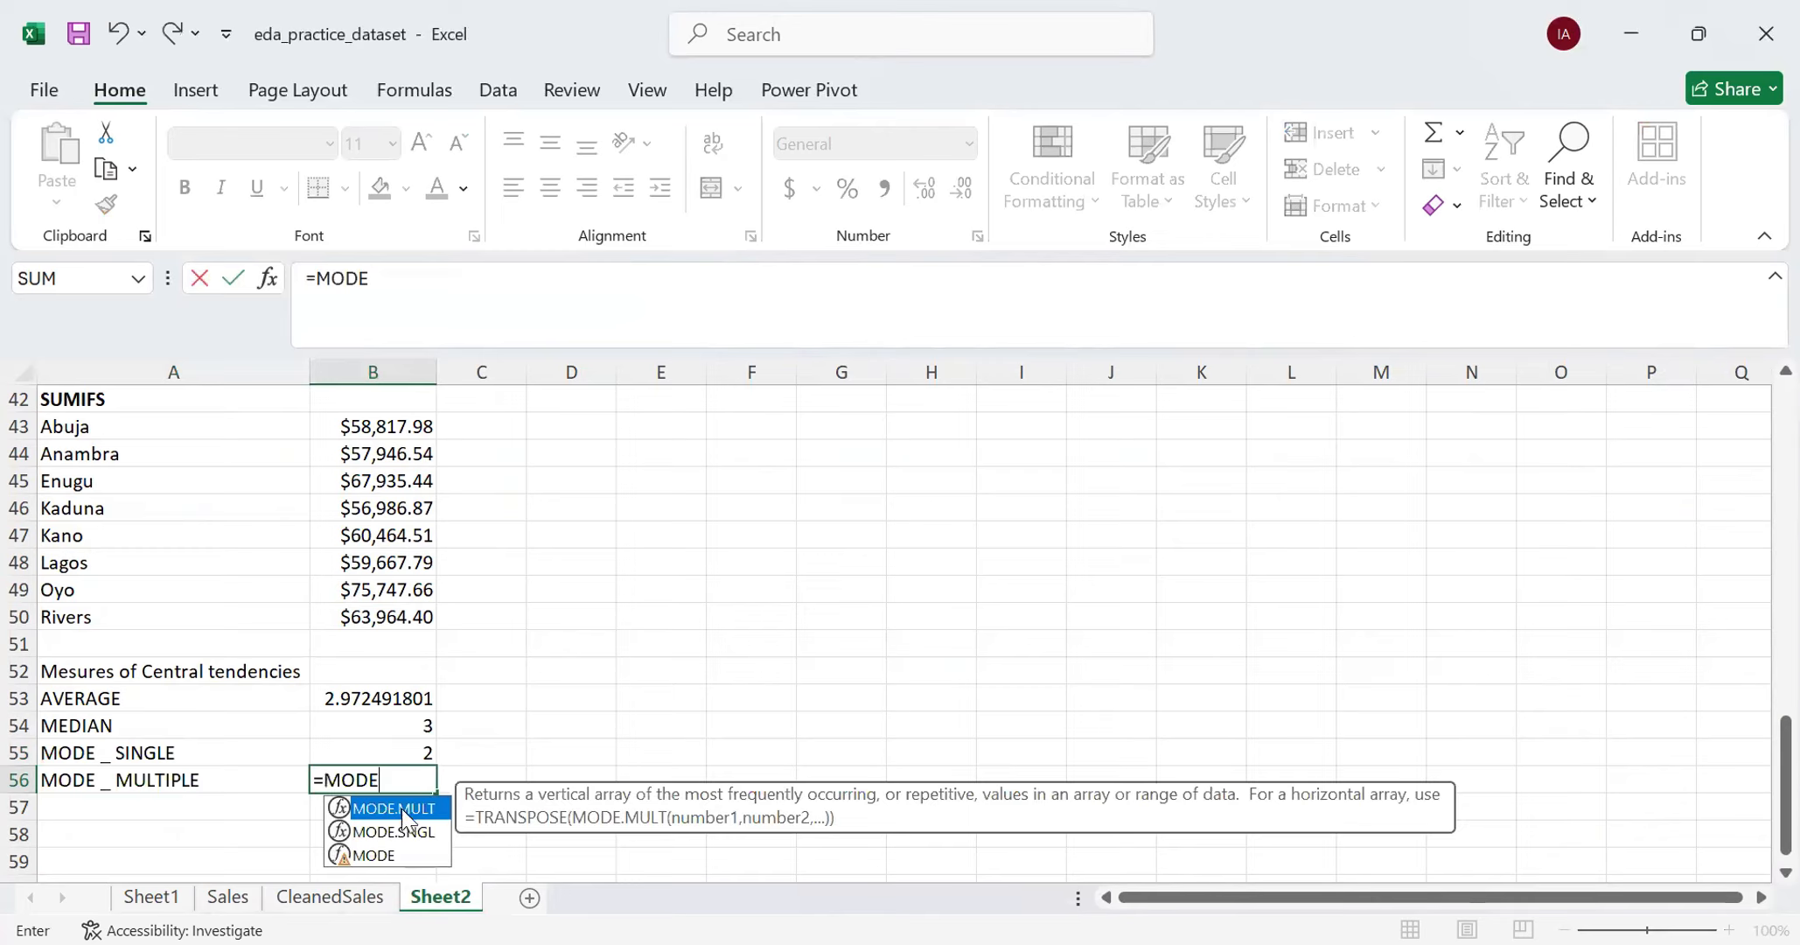
{"action": "double_click", "coordinate": [415, 809]}
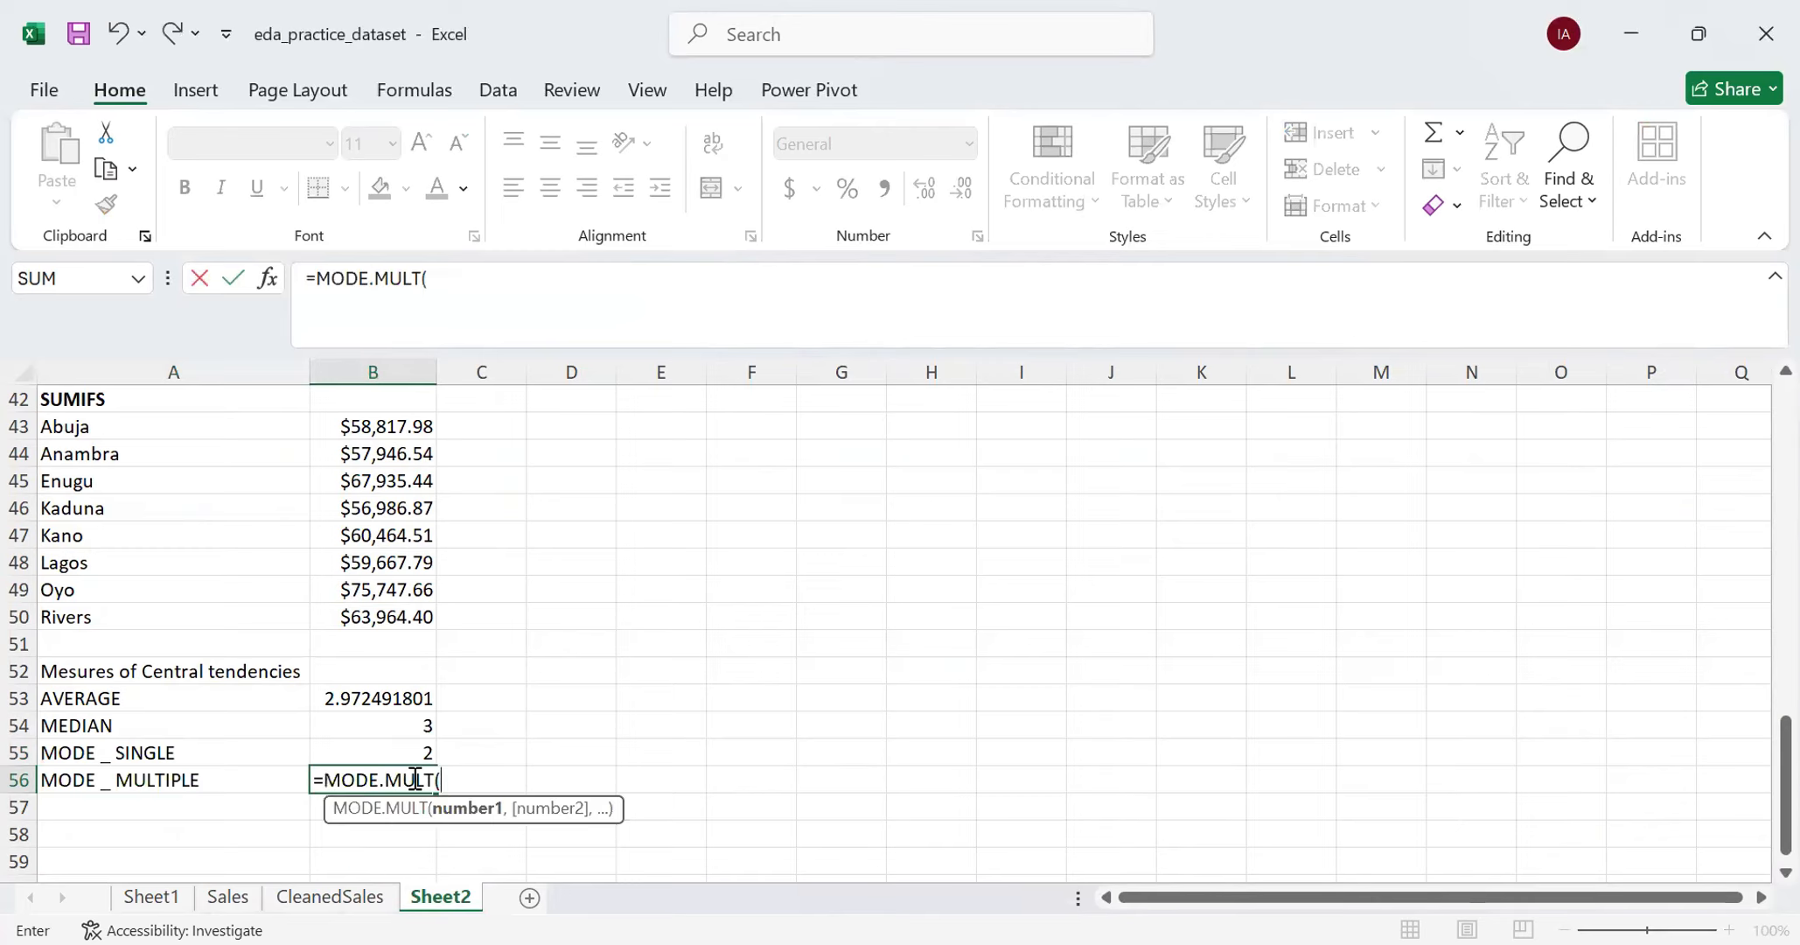
{"action": "key", "text": "BackSpace"}
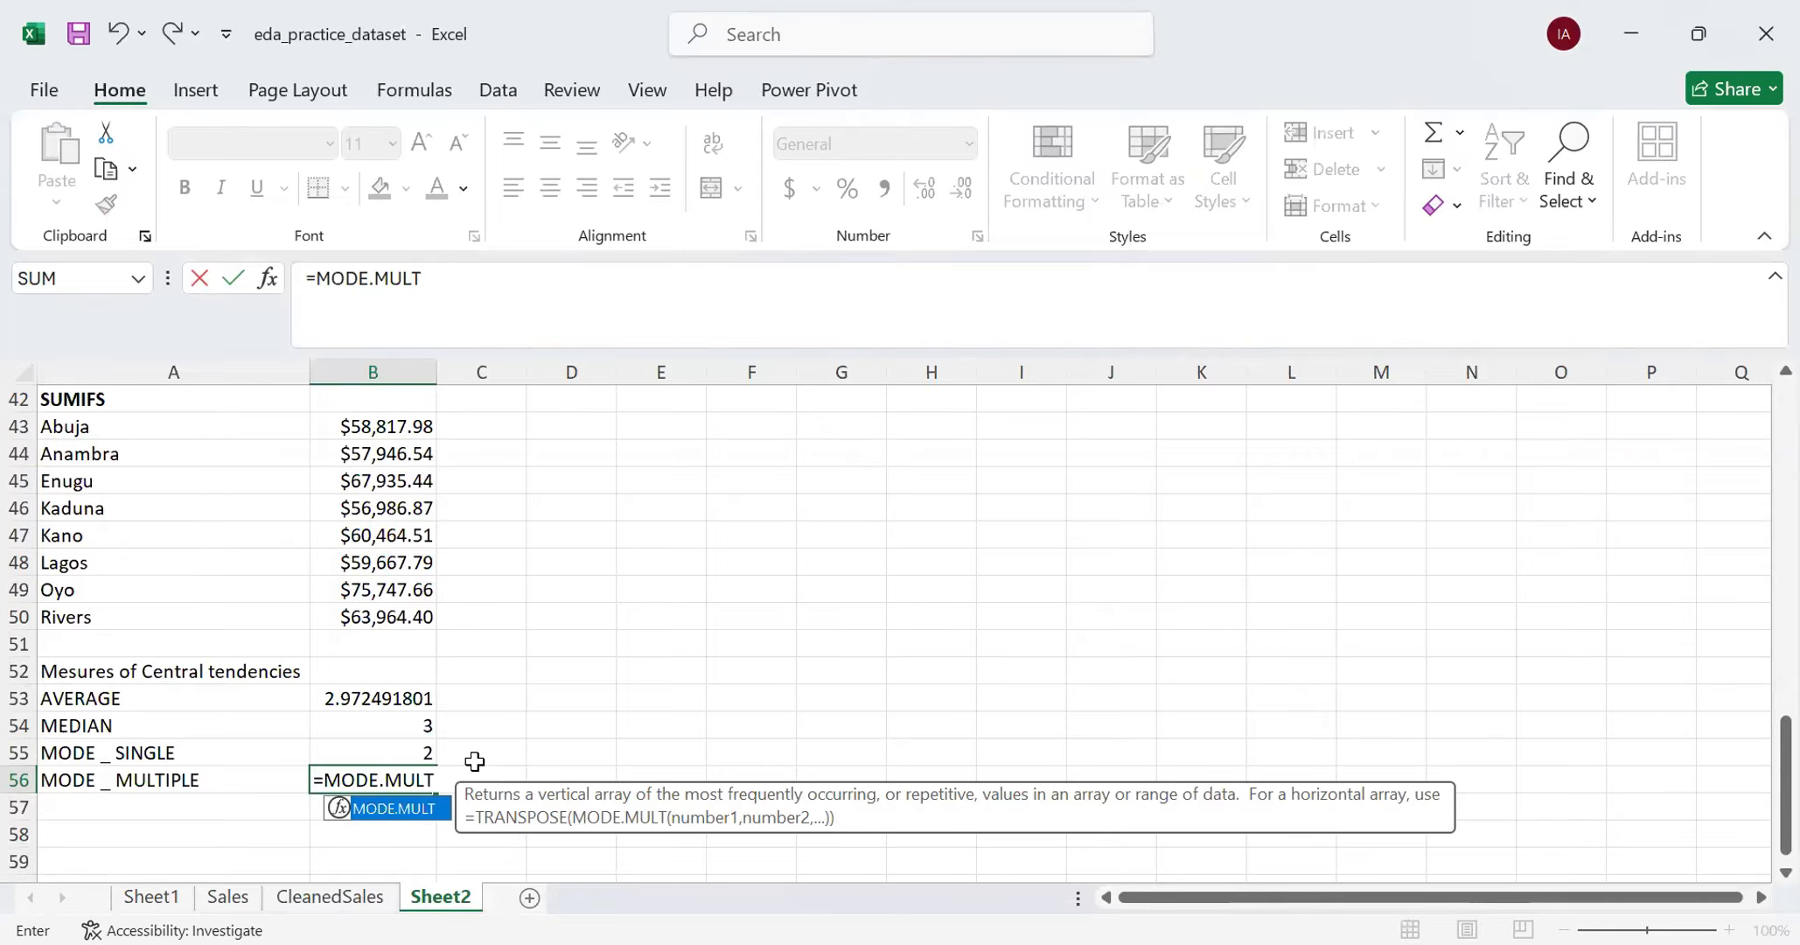
{"action": "type", "text": "("}
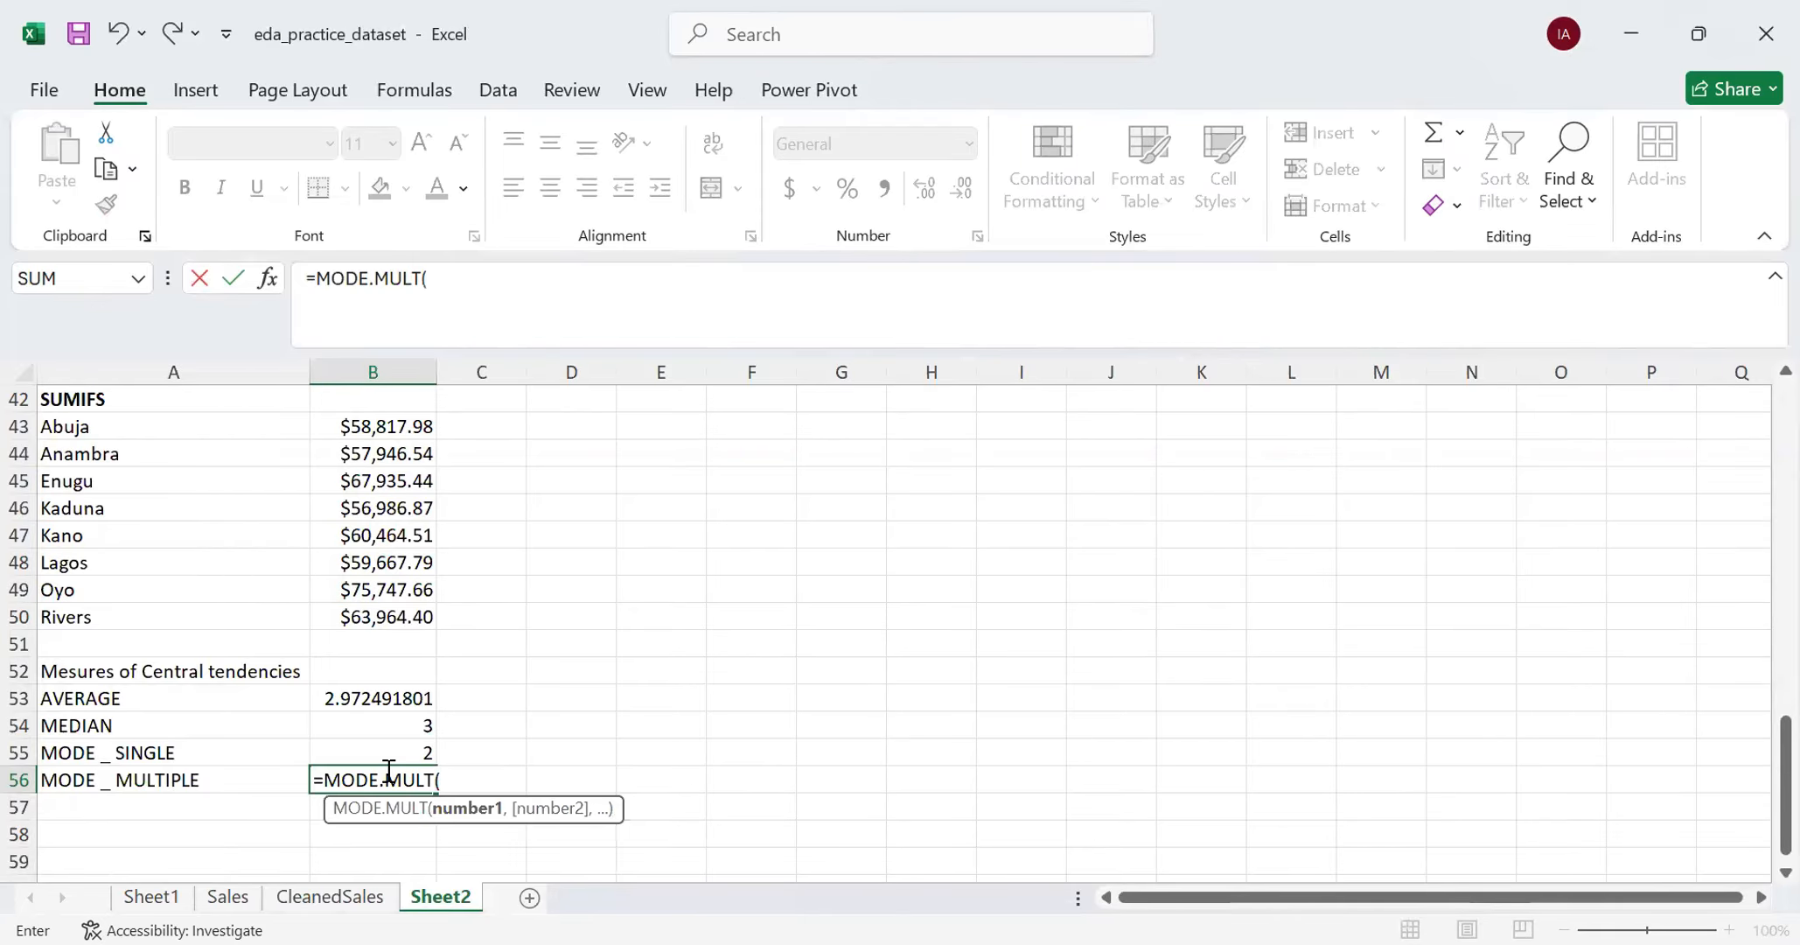
- Add the CleanedSales Quantity cells from L2 down to the end of the contiguous block as the MODE.MULT argument
{"action": "left_click", "coordinate": [330, 896]}
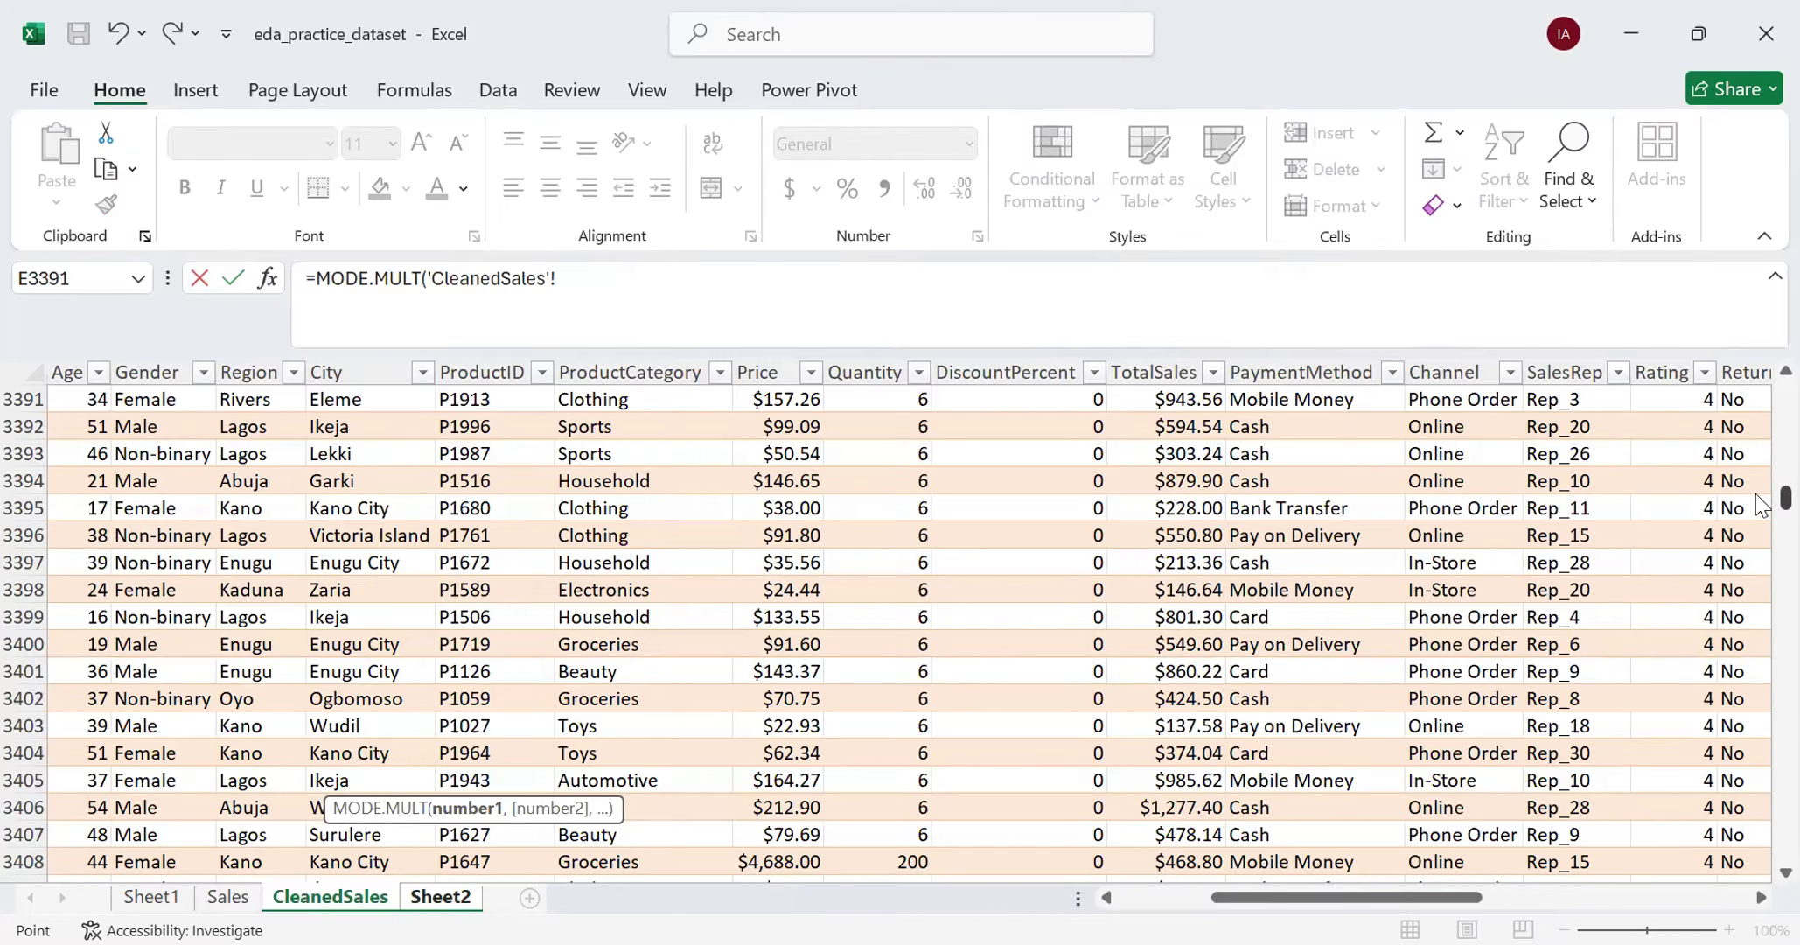
{"action": "left_click_drag", "start_coordinate": [1784, 498], "coordinate": [1760, 395]}
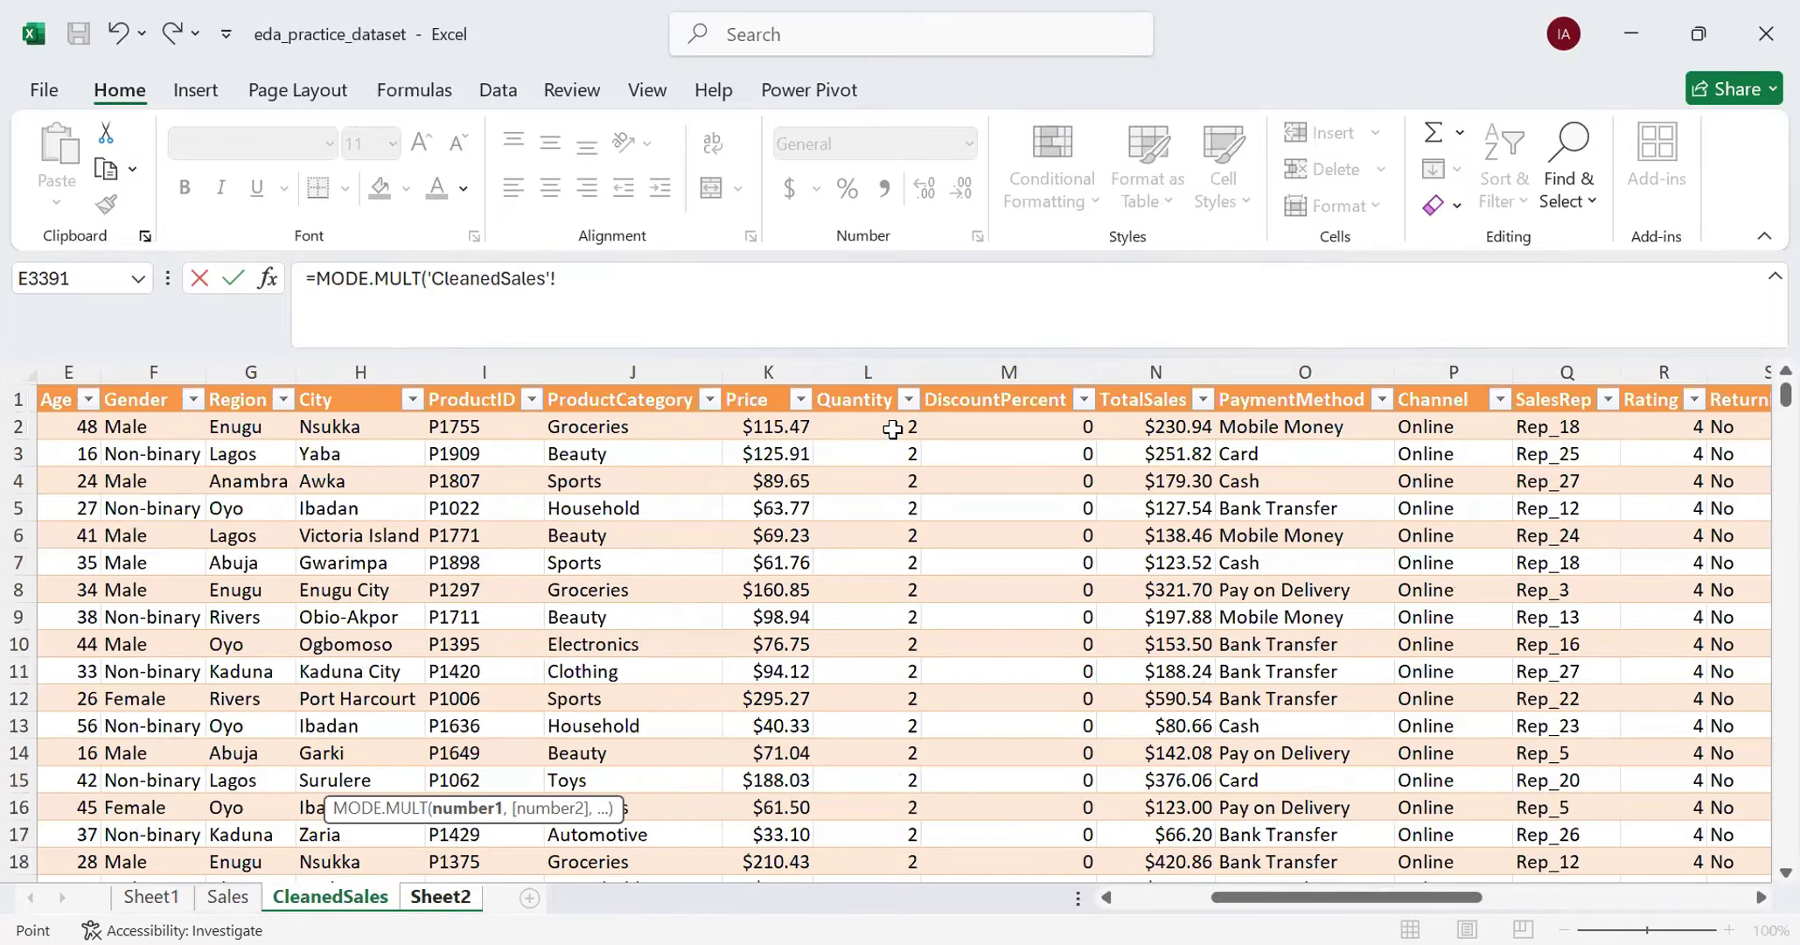
{"action": "left_click", "coordinate": [892, 429]}
{"action": "key", "text": "ctrl+shift+Down"}
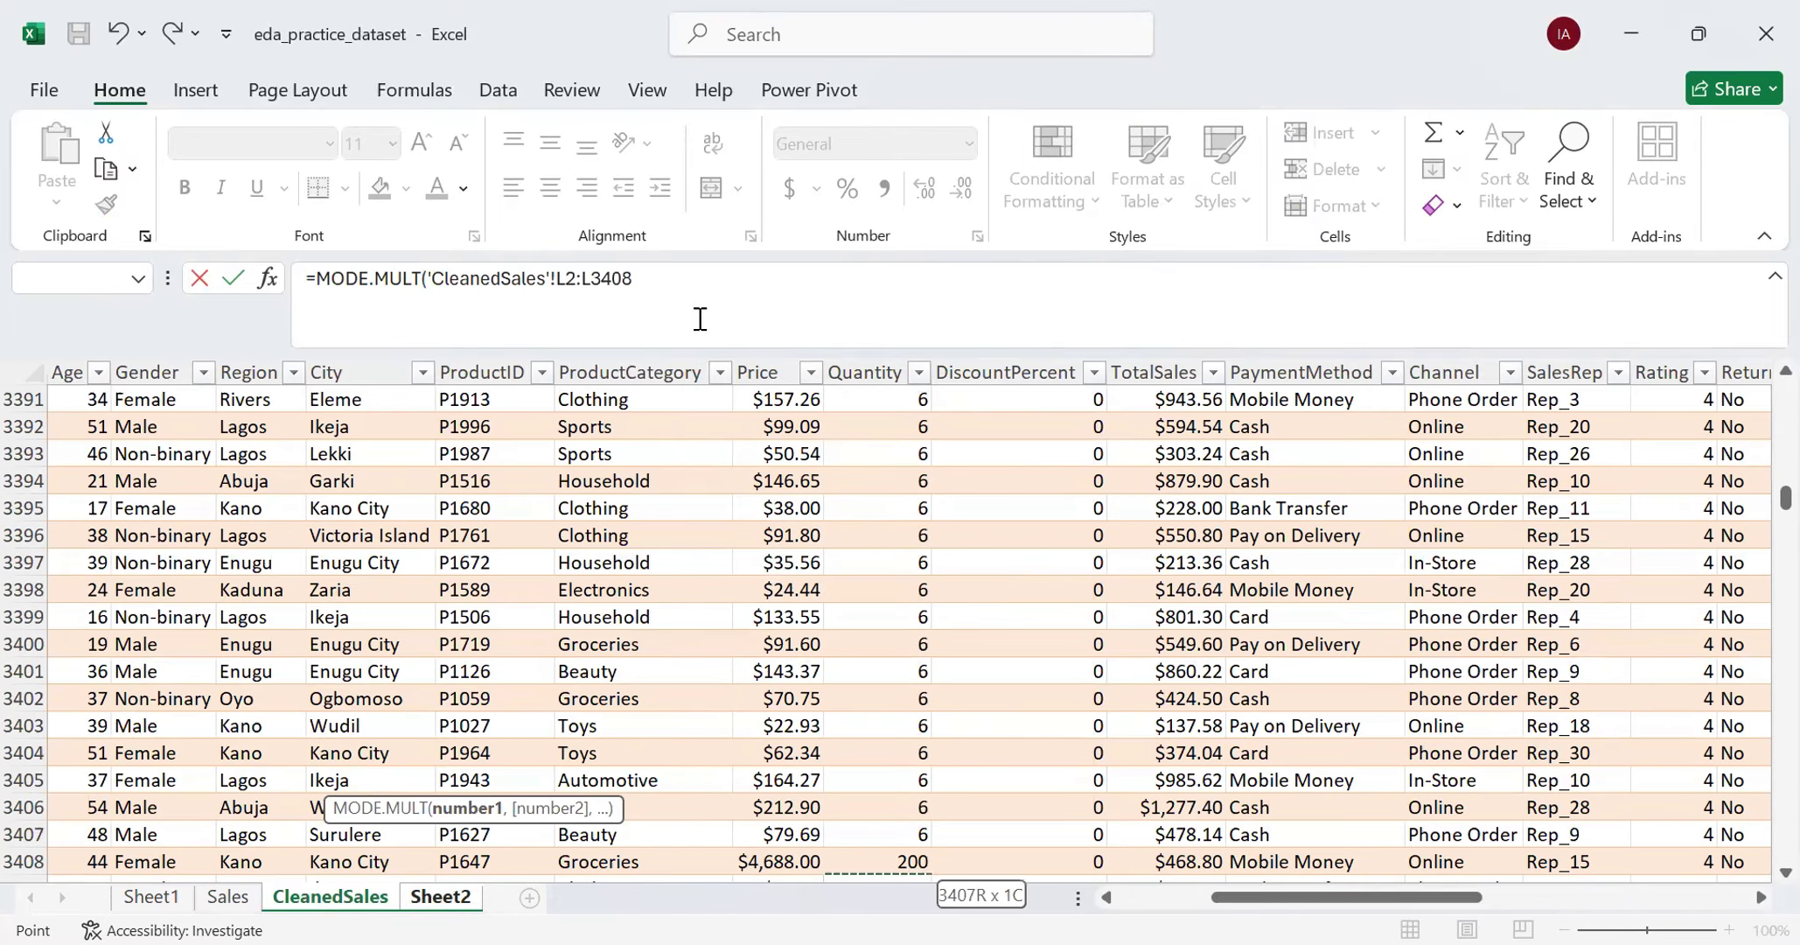
- Extend the MODE.MULT range to end at L15001, complete the formula in B56 and check it
{"action": "key", "text": "BackSpace"}
{"action": "key", "text": "BackSpace"}
{"action": "key", "text": "BackSpace"}
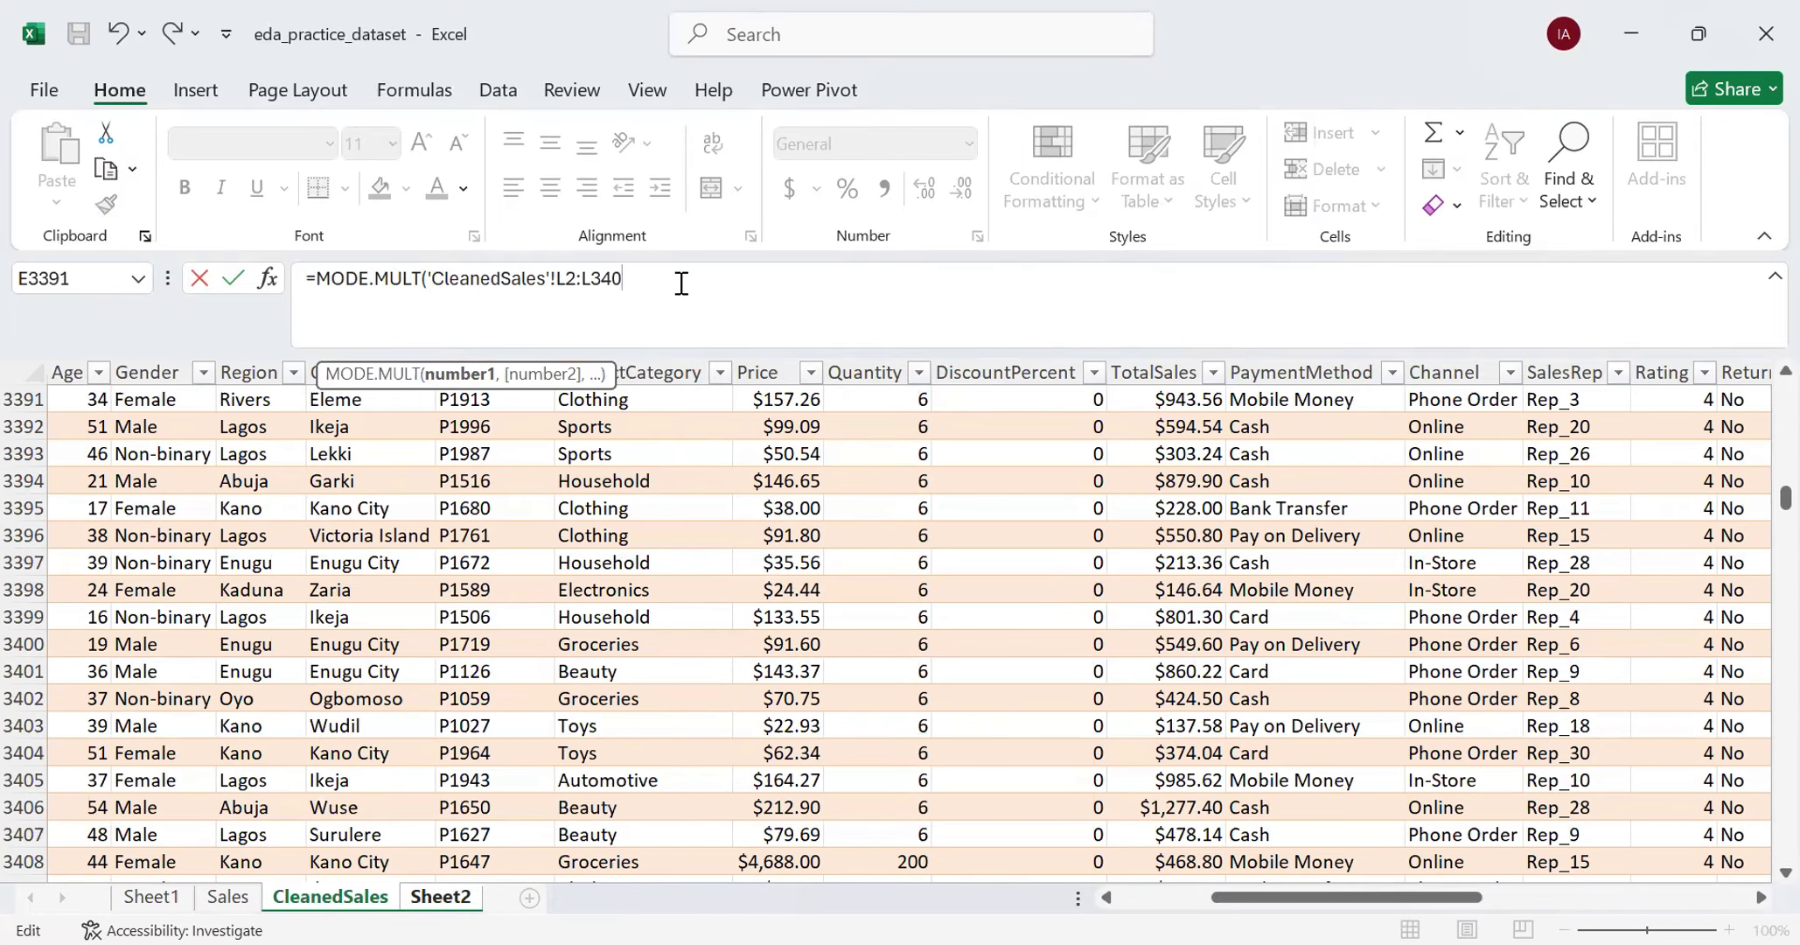
{"action": "key", "text": "BackSpace"}
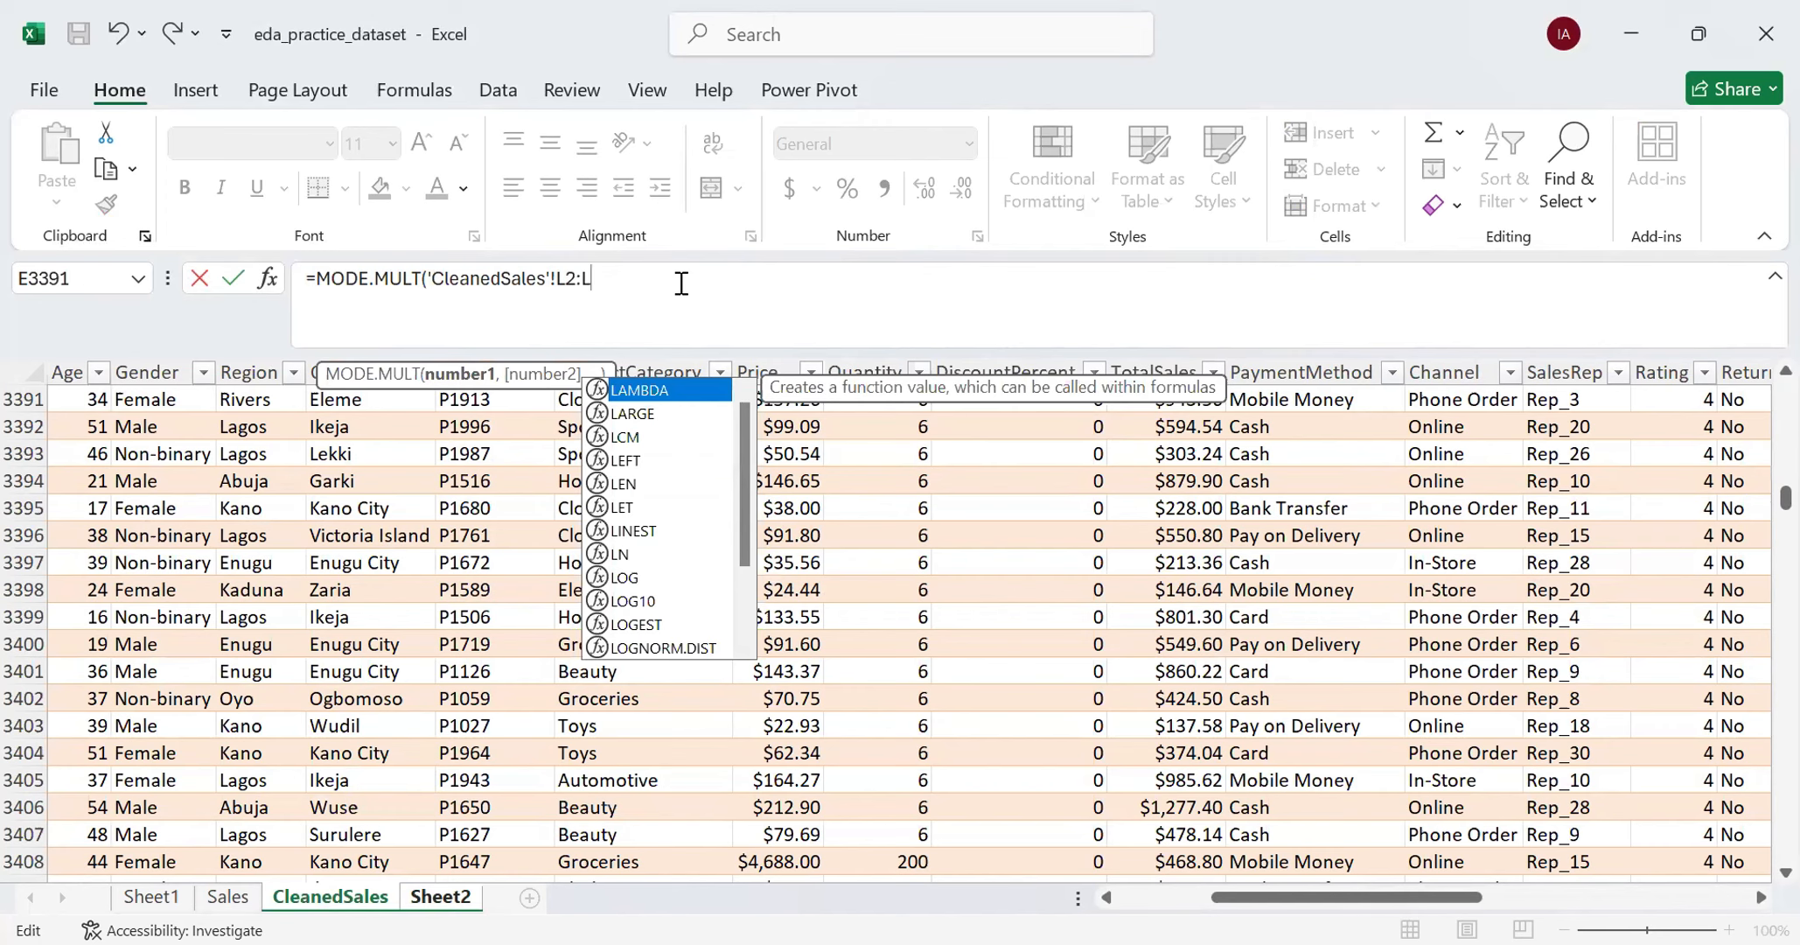
{"action": "type", "text": "15001)"}
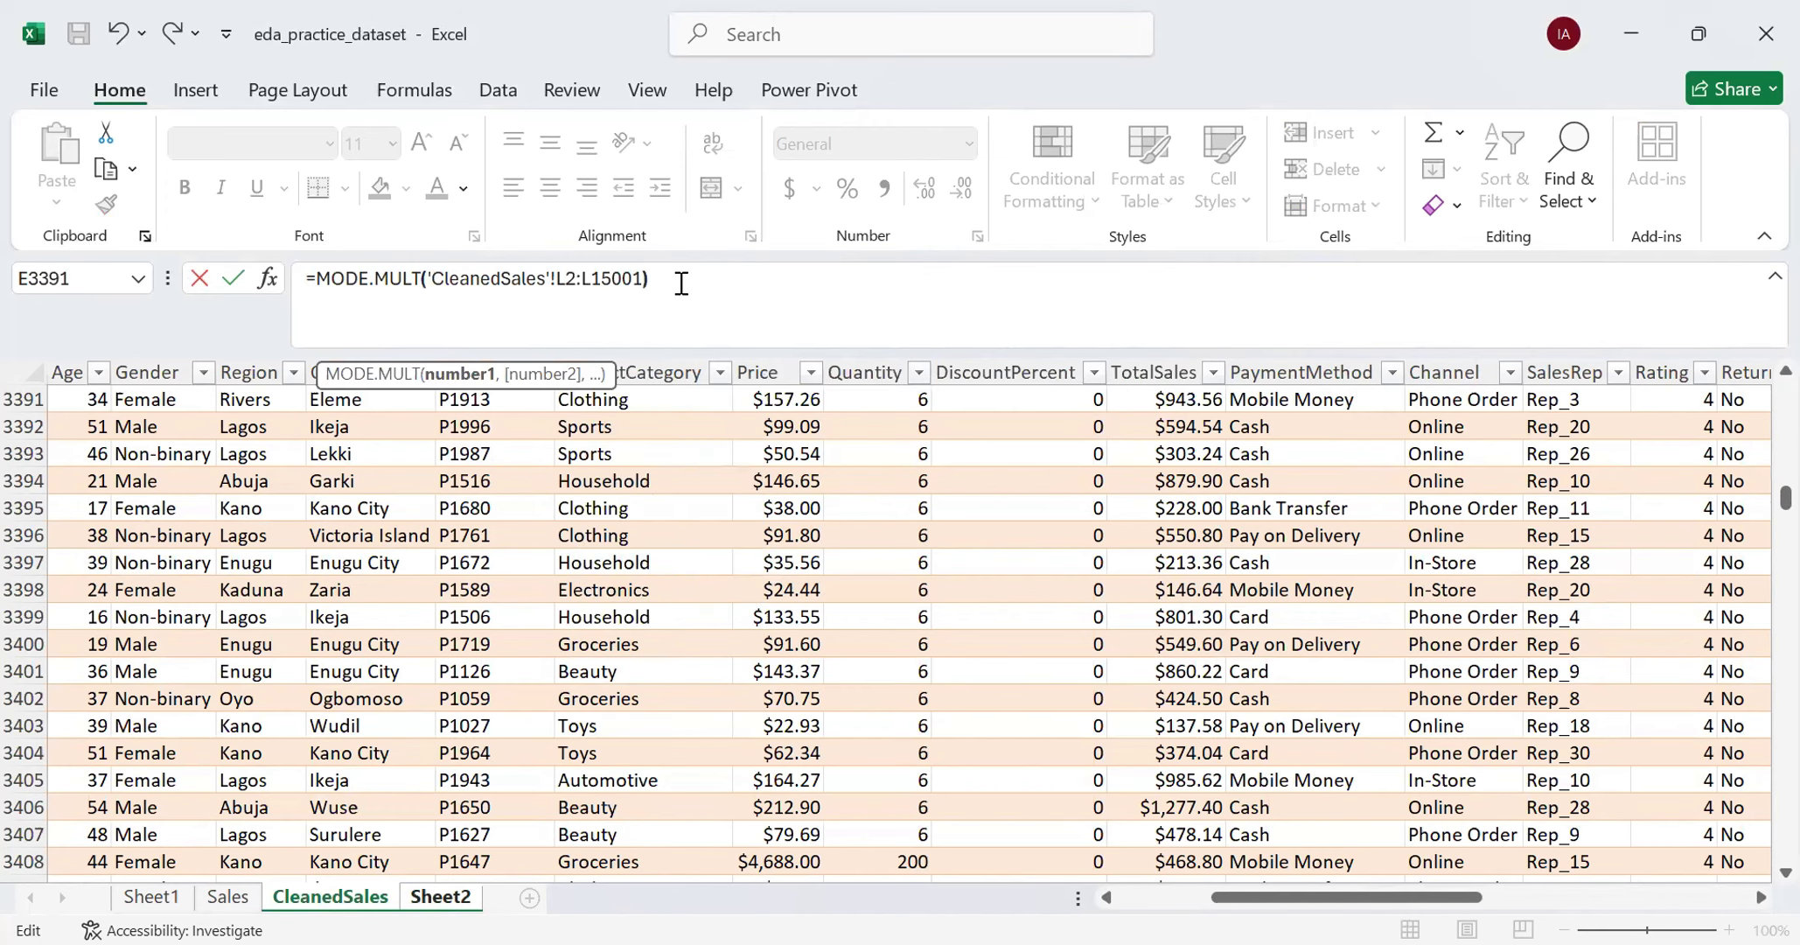
{"action": "key", "text": "Return"}
{"action": "left_click", "coordinate": [377, 779]}
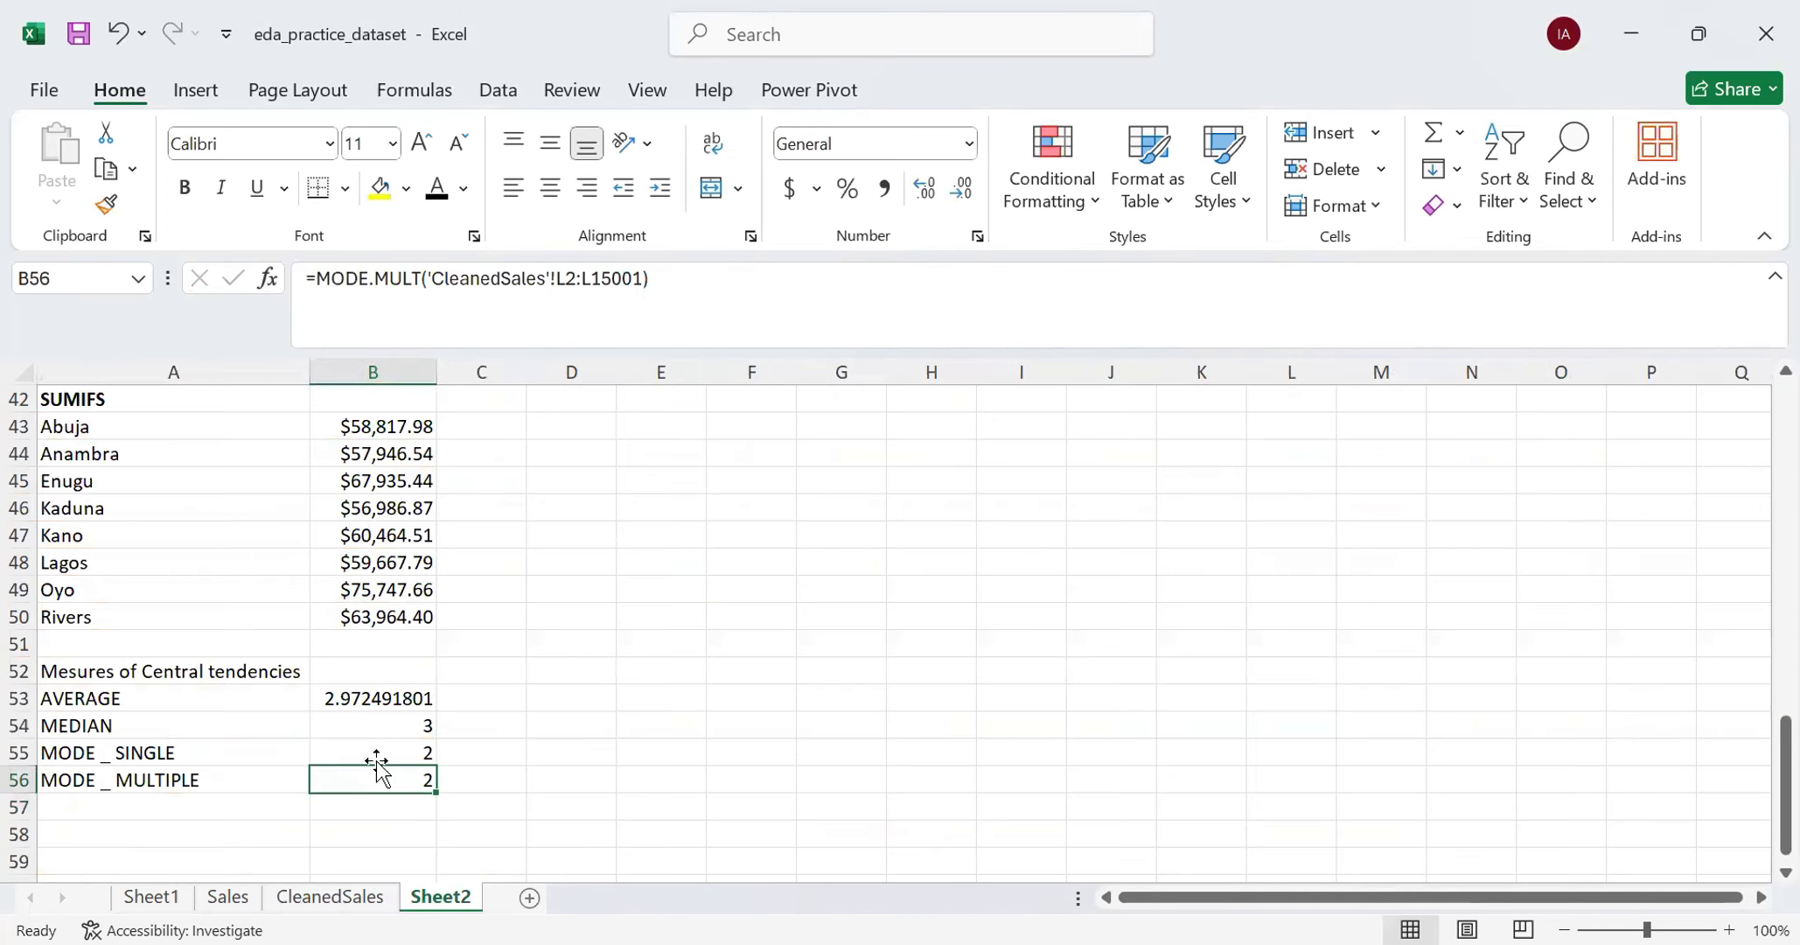
- Compare the single and multiple mode formulas in B55 and B56 and look over the CleanedSales and Sales data
{"action": "left_click", "coordinate": [378, 750]}
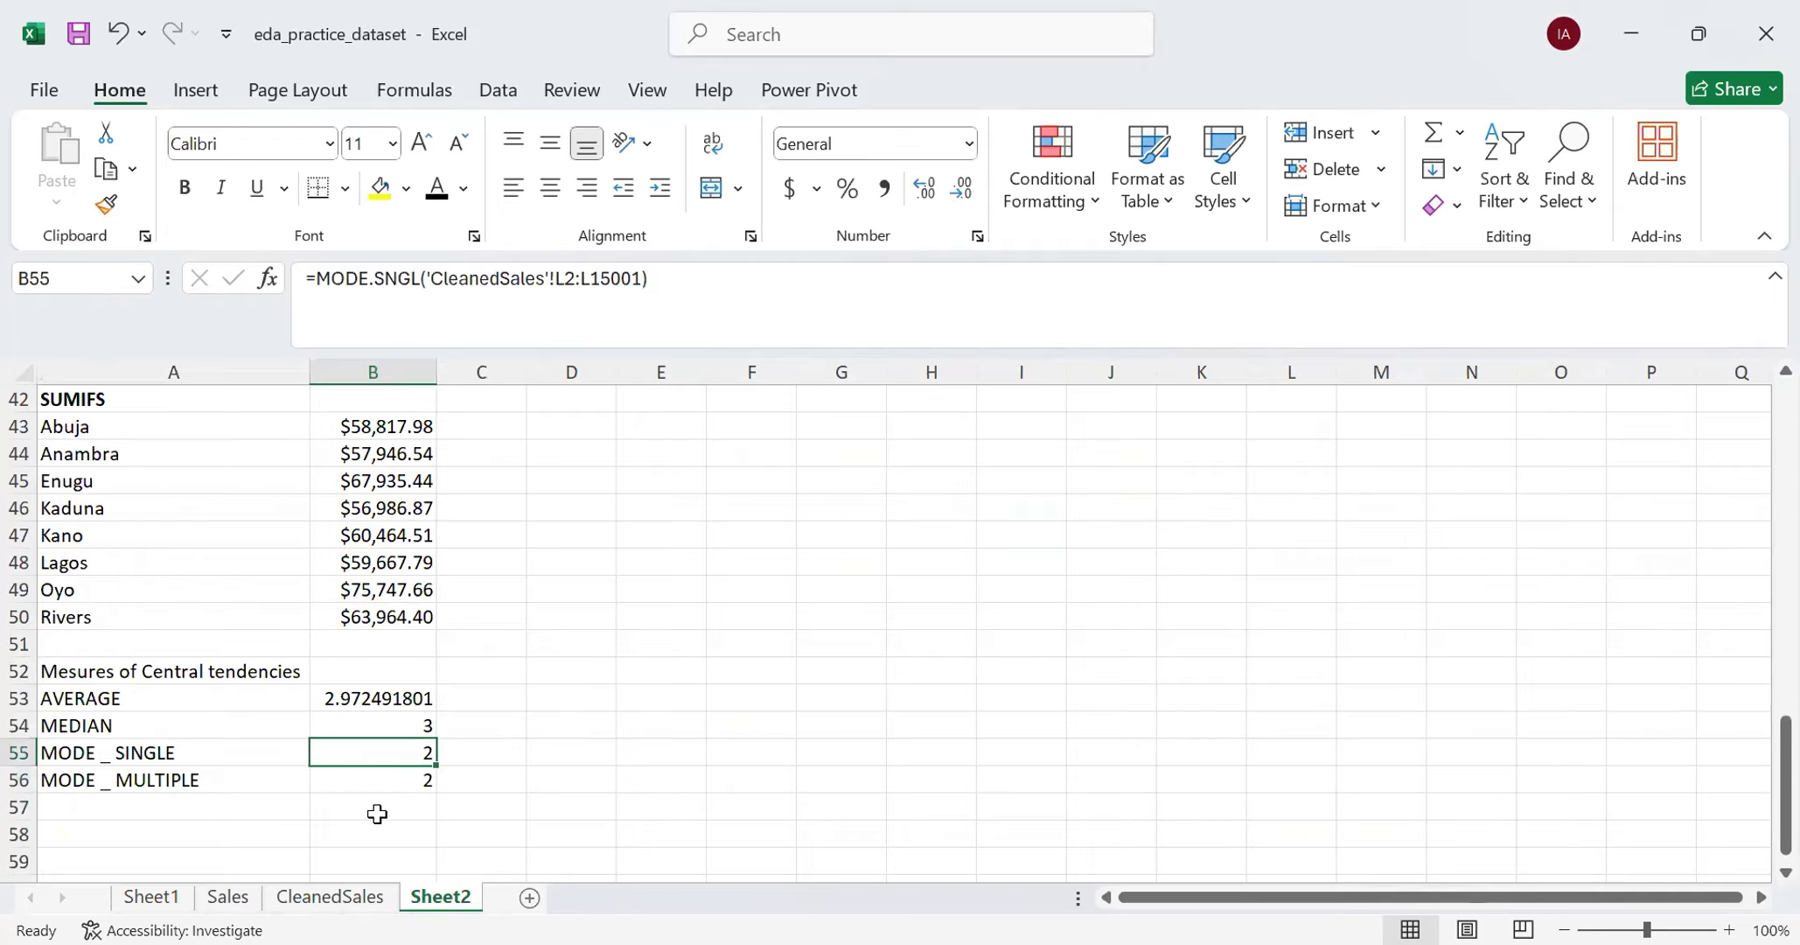
{"action": "left_click", "coordinate": [376, 807]}
{"action": "left_click", "coordinate": [335, 901]}
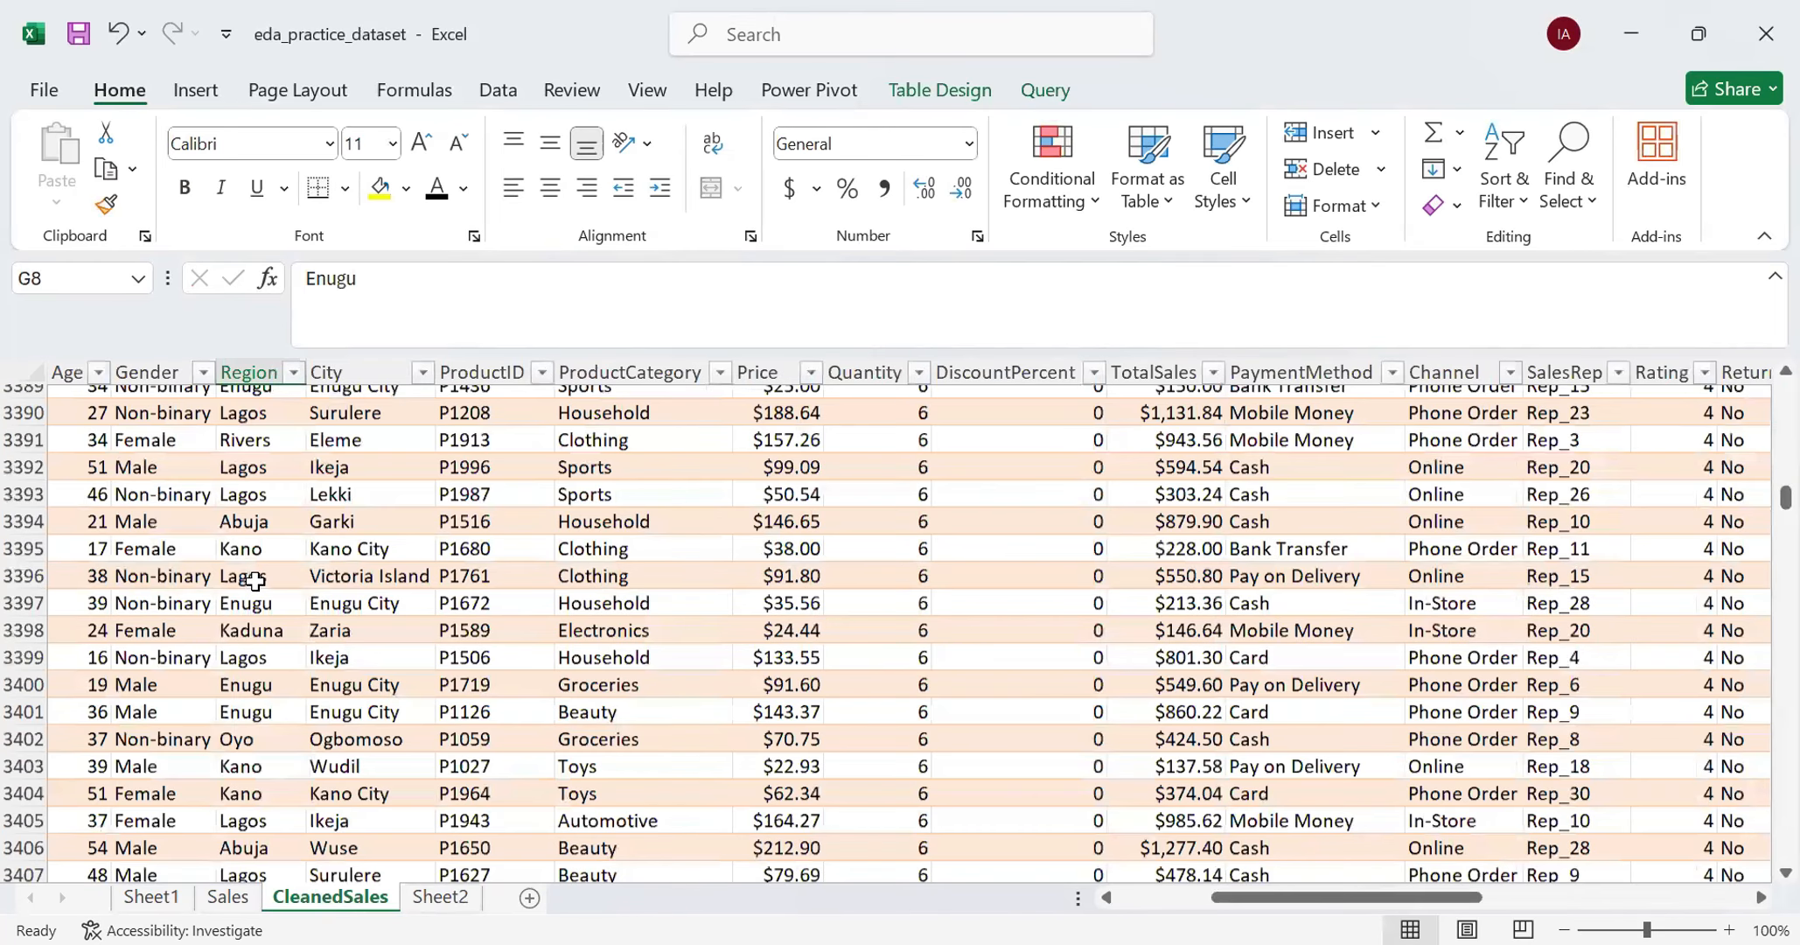
{"action": "scroll", "coordinate": [254, 579], "scroll_direction": "up", "scroll_amount": 20}
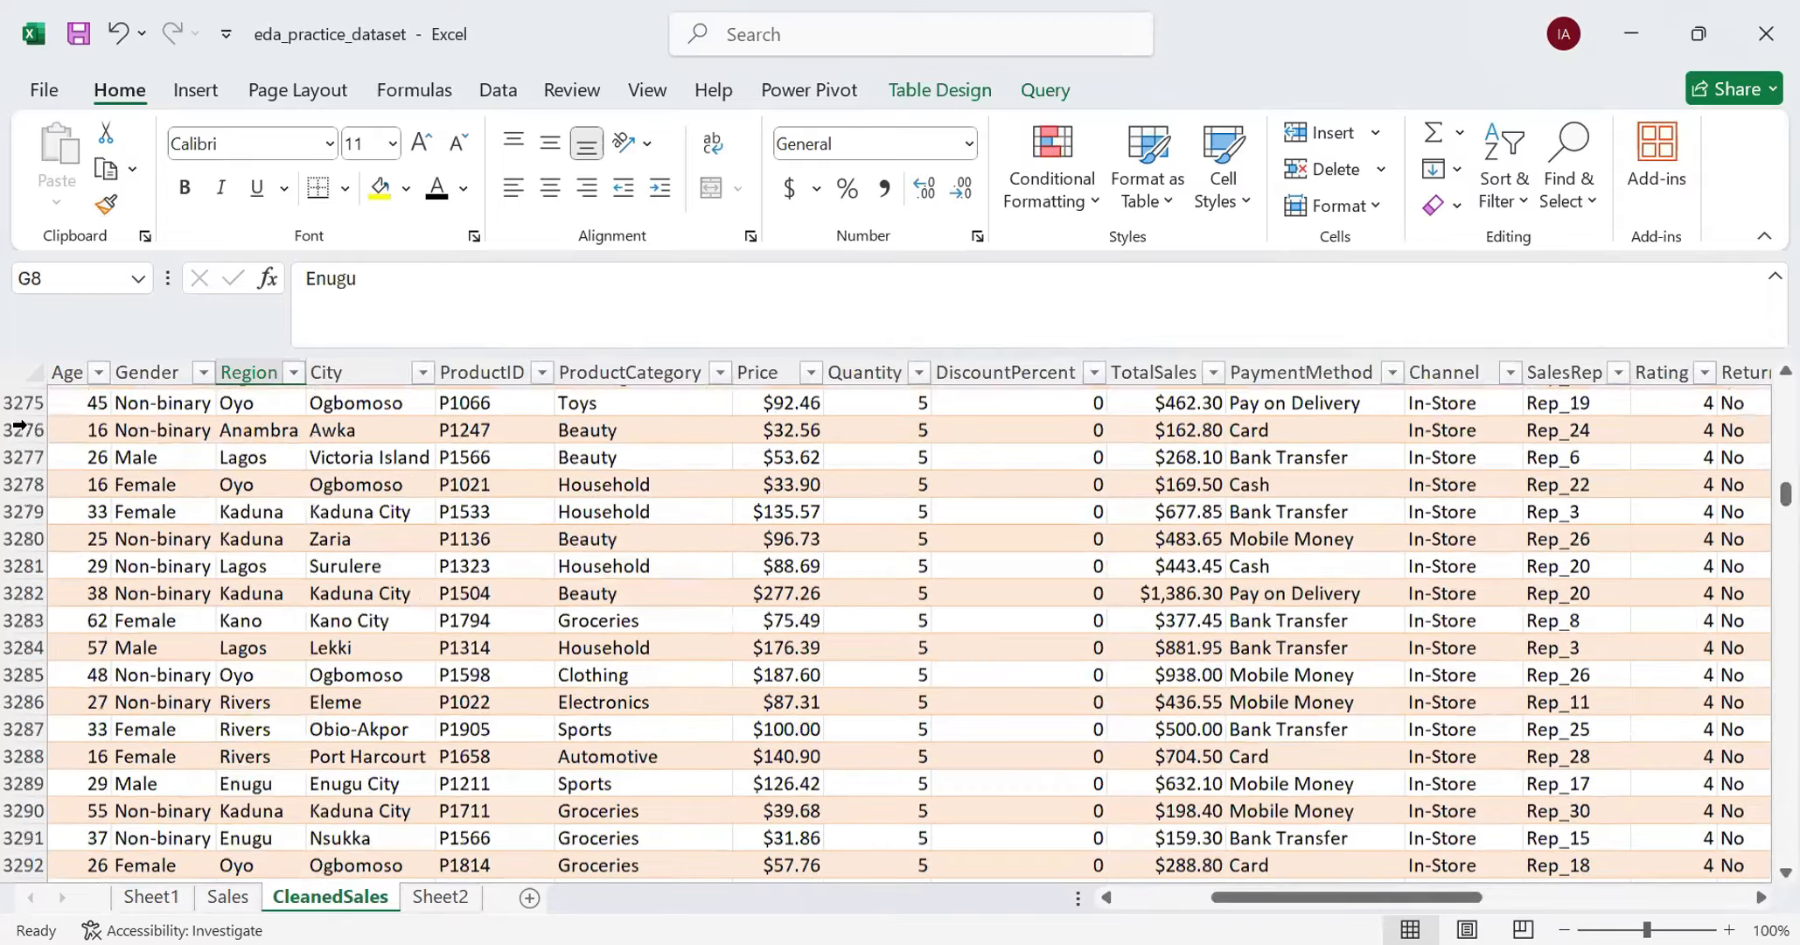
{"action": "scroll", "coordinate": [19, 426], "scroll_direction": "up", "scroll_amount": 1}
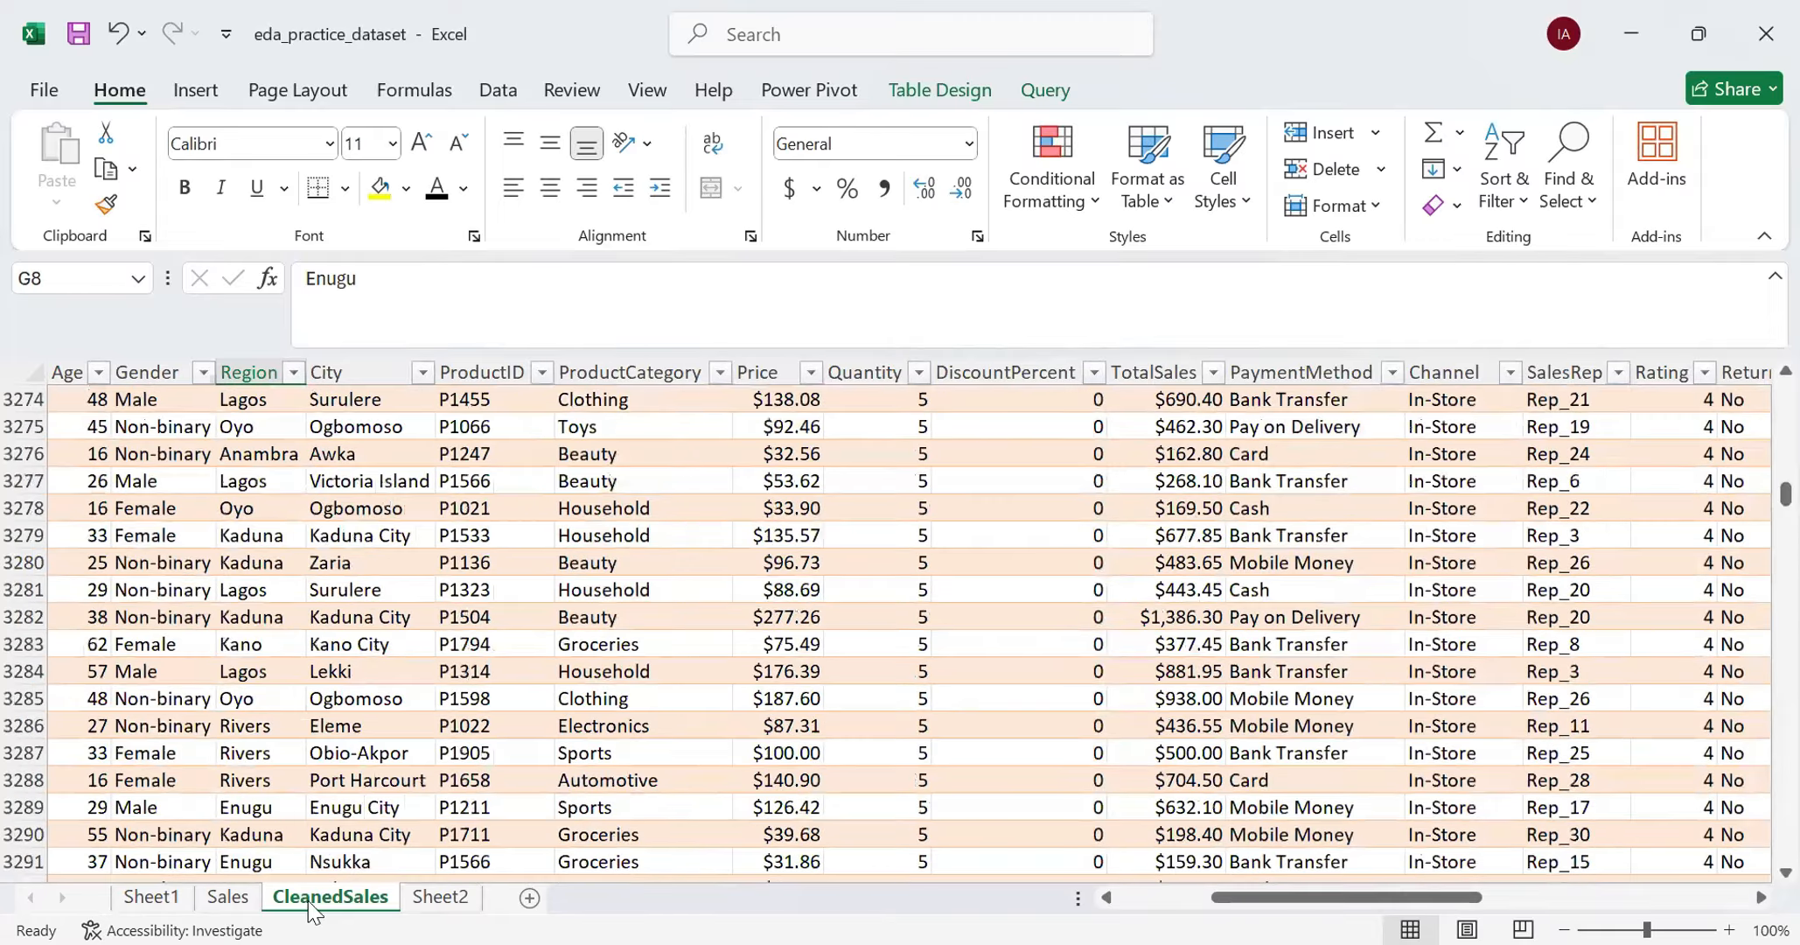
{"action": "left_click", "coordinate": [240, 903]}
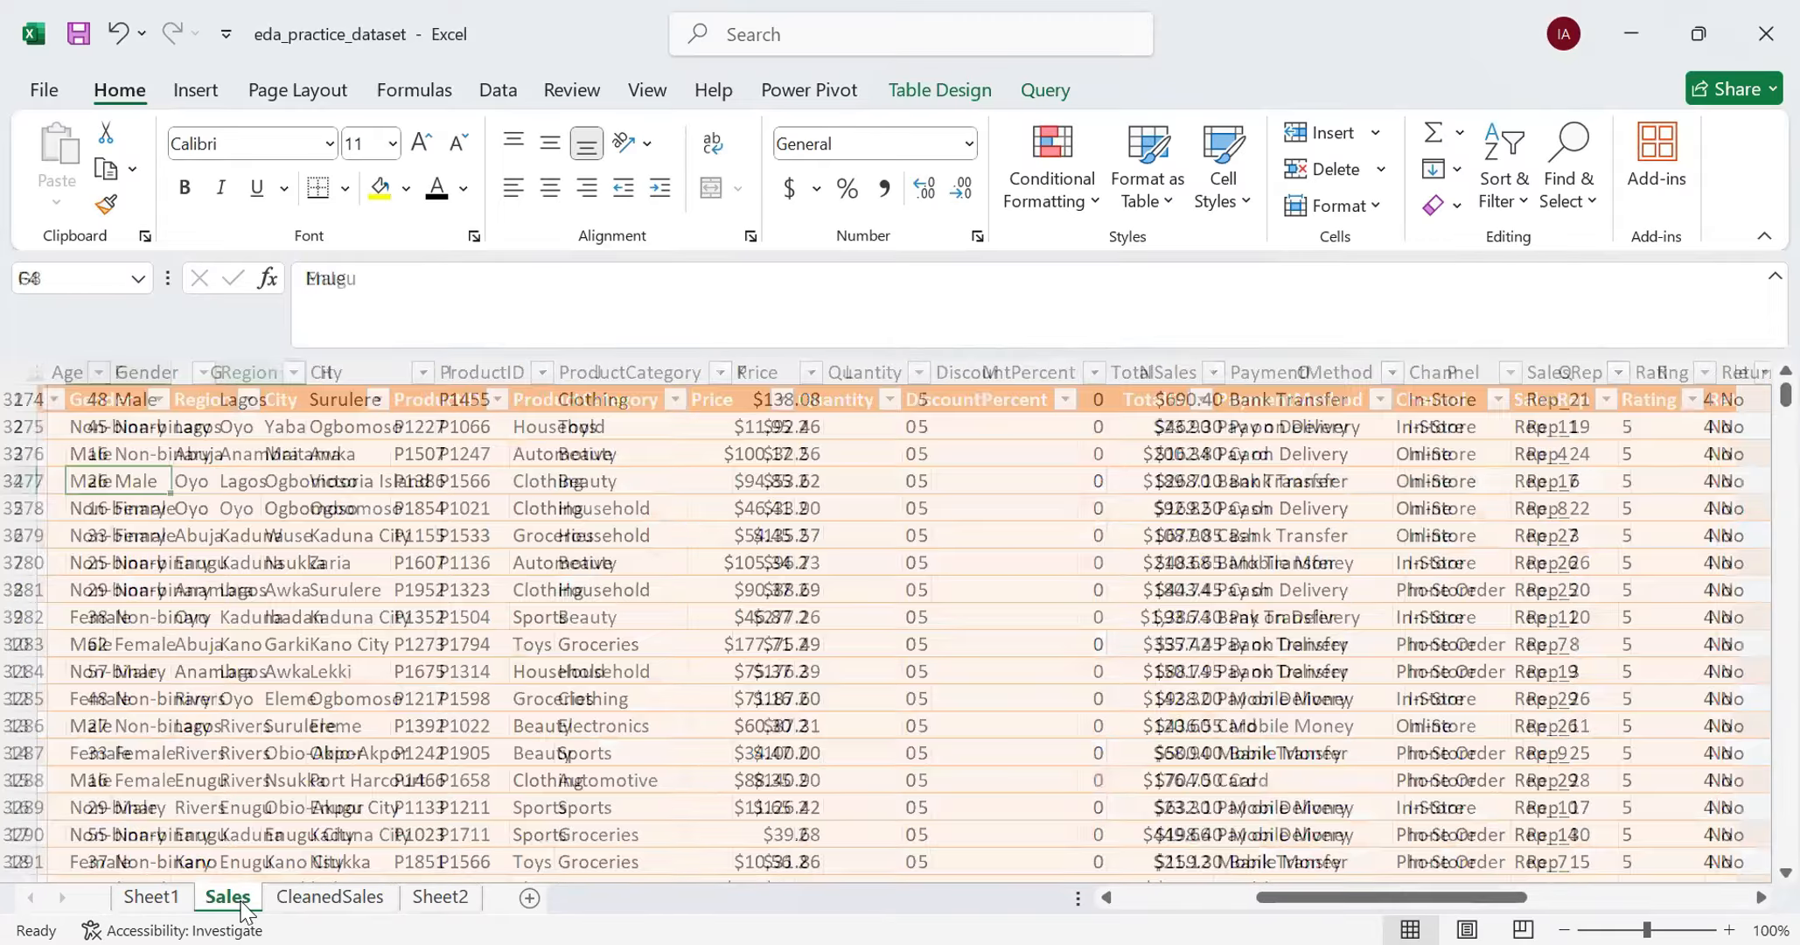
{"action": "left_click", "coordinate": [442, 901]}
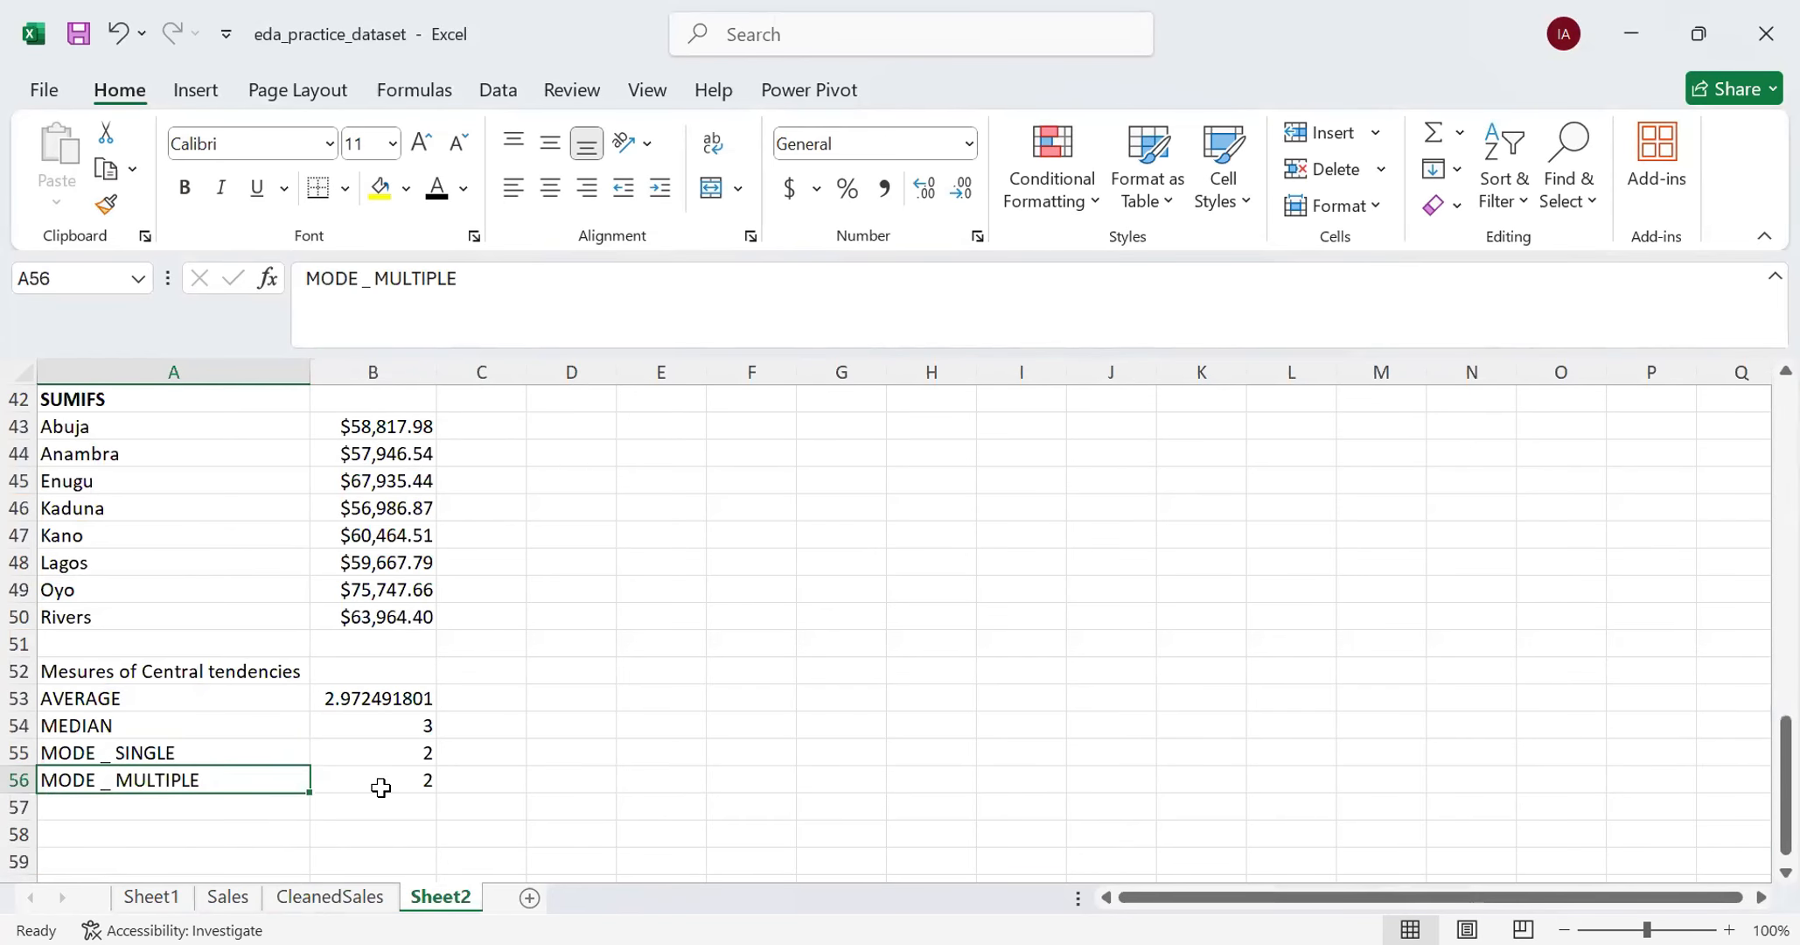
{"action": "left_click", "coordinate": [404, 754]}
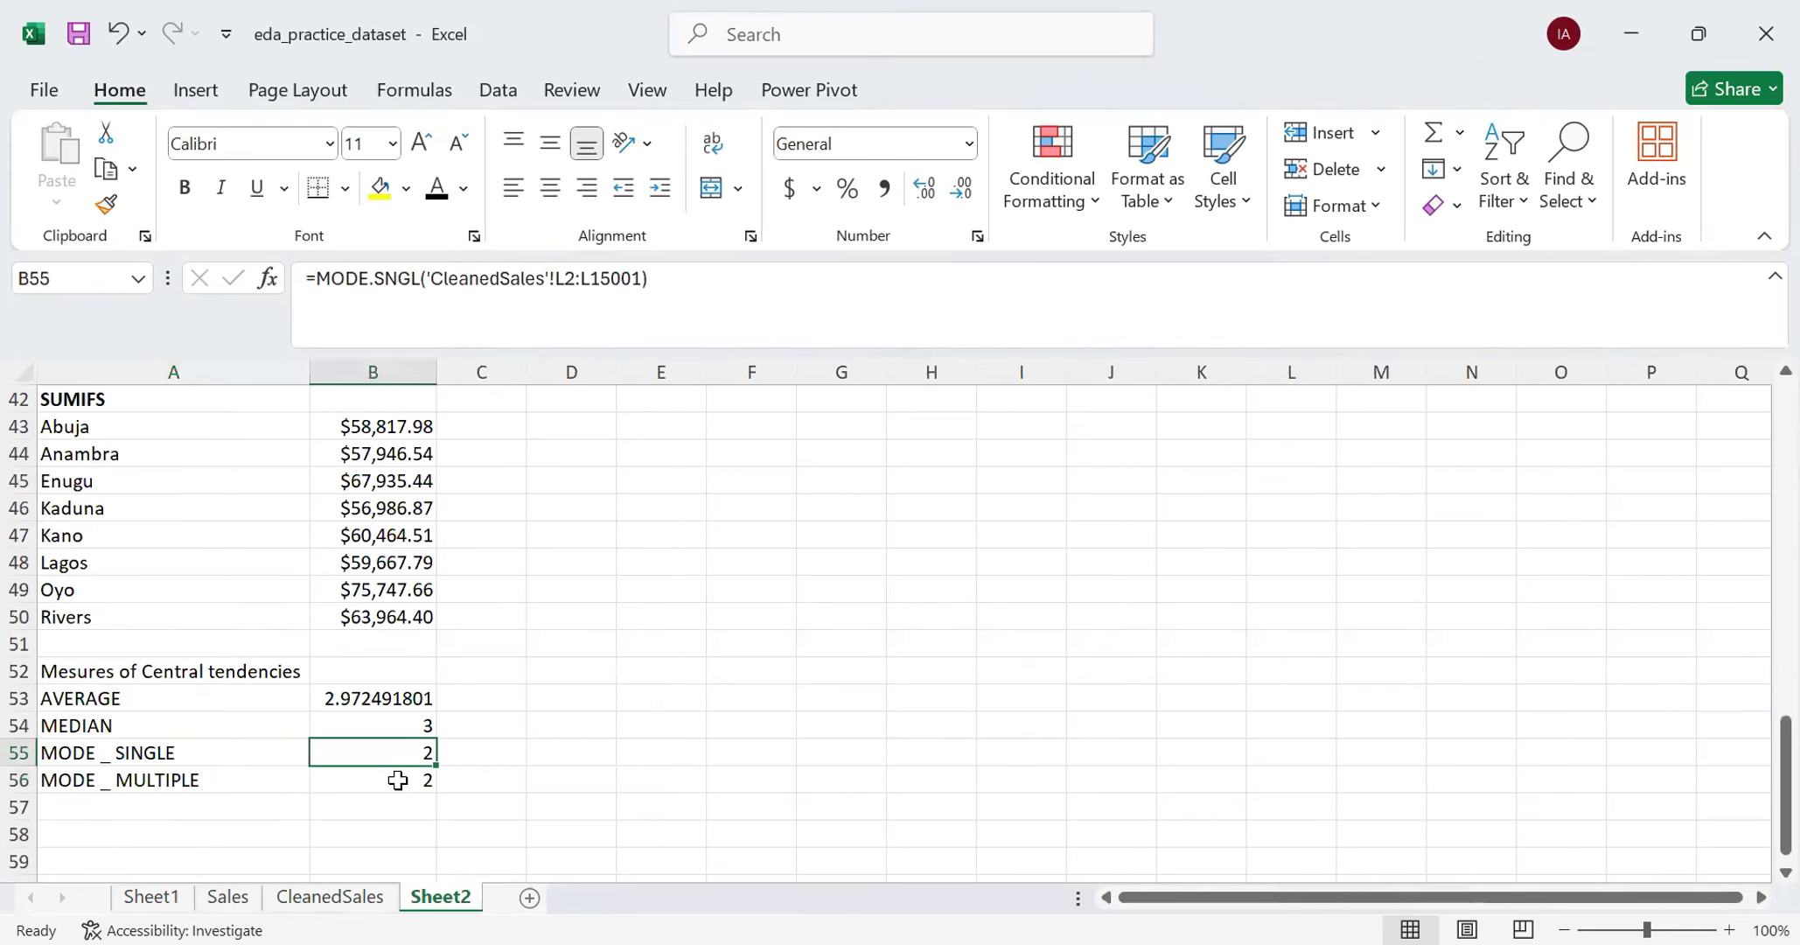
{"action": "left_click", "coordinate": [398, 780]}
{"action": "left_click", "coordinate": [396, 757]}
- Label A58 MIN and start a MIN formula beside it in B58
{"action": "left_click", "coordinate": [213, 836]}
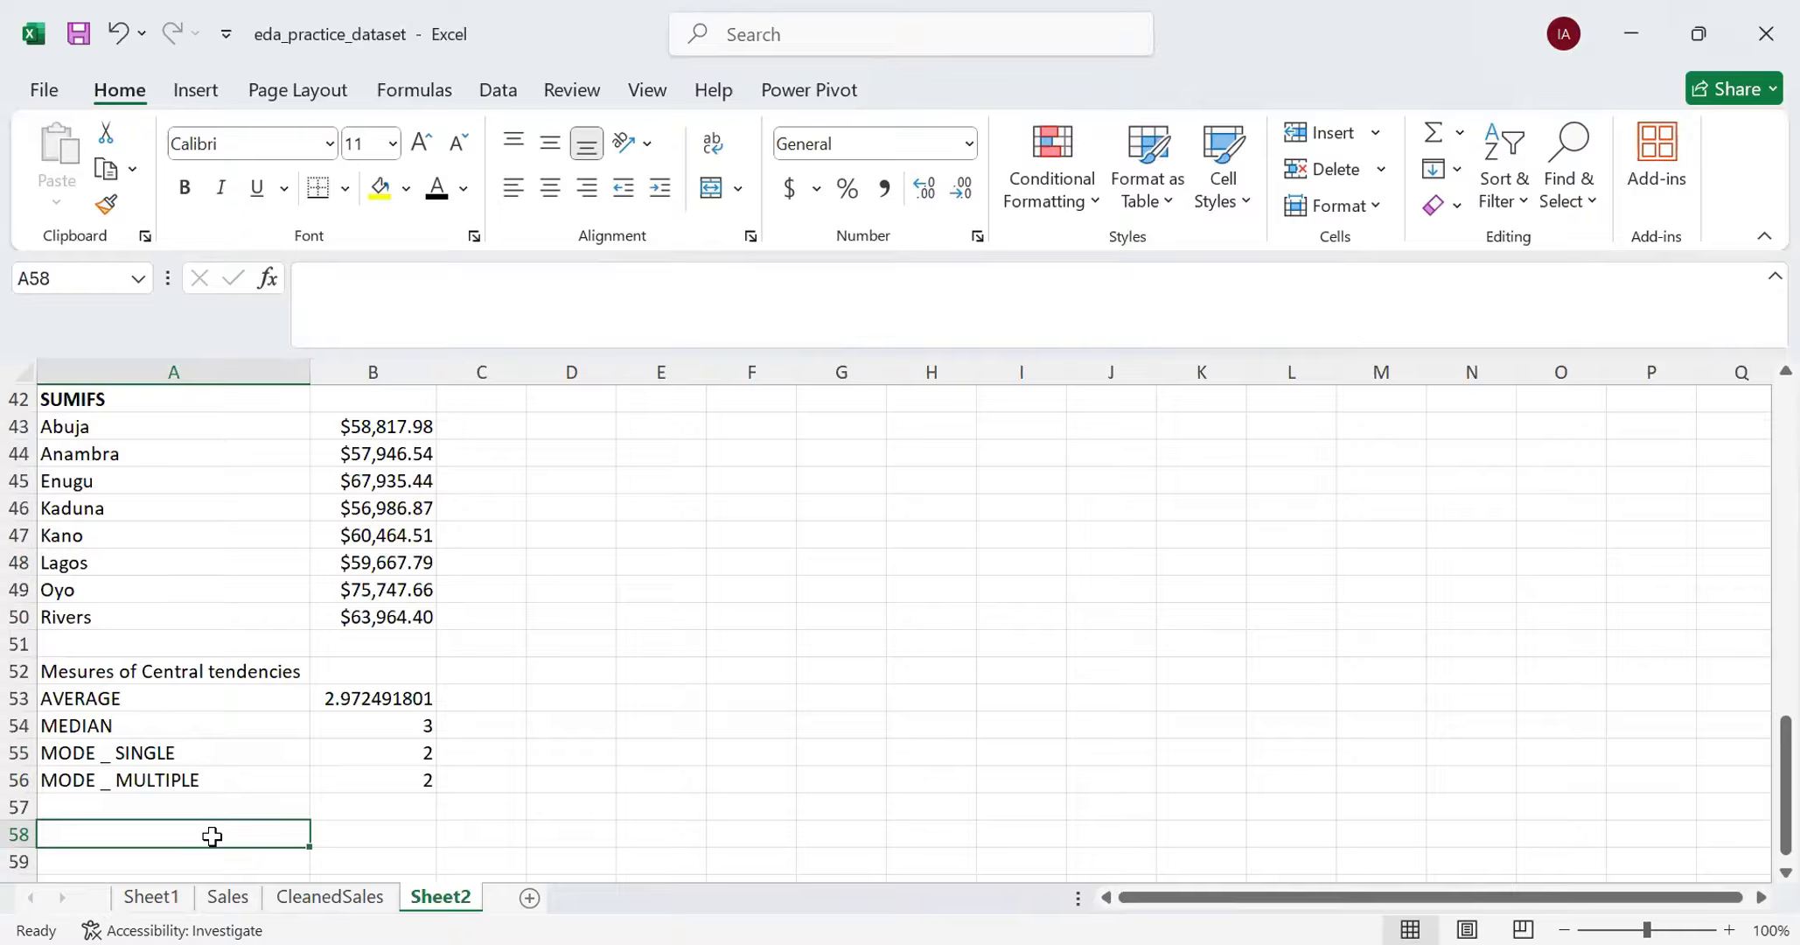
{"action": "type", "text": "MIN"}
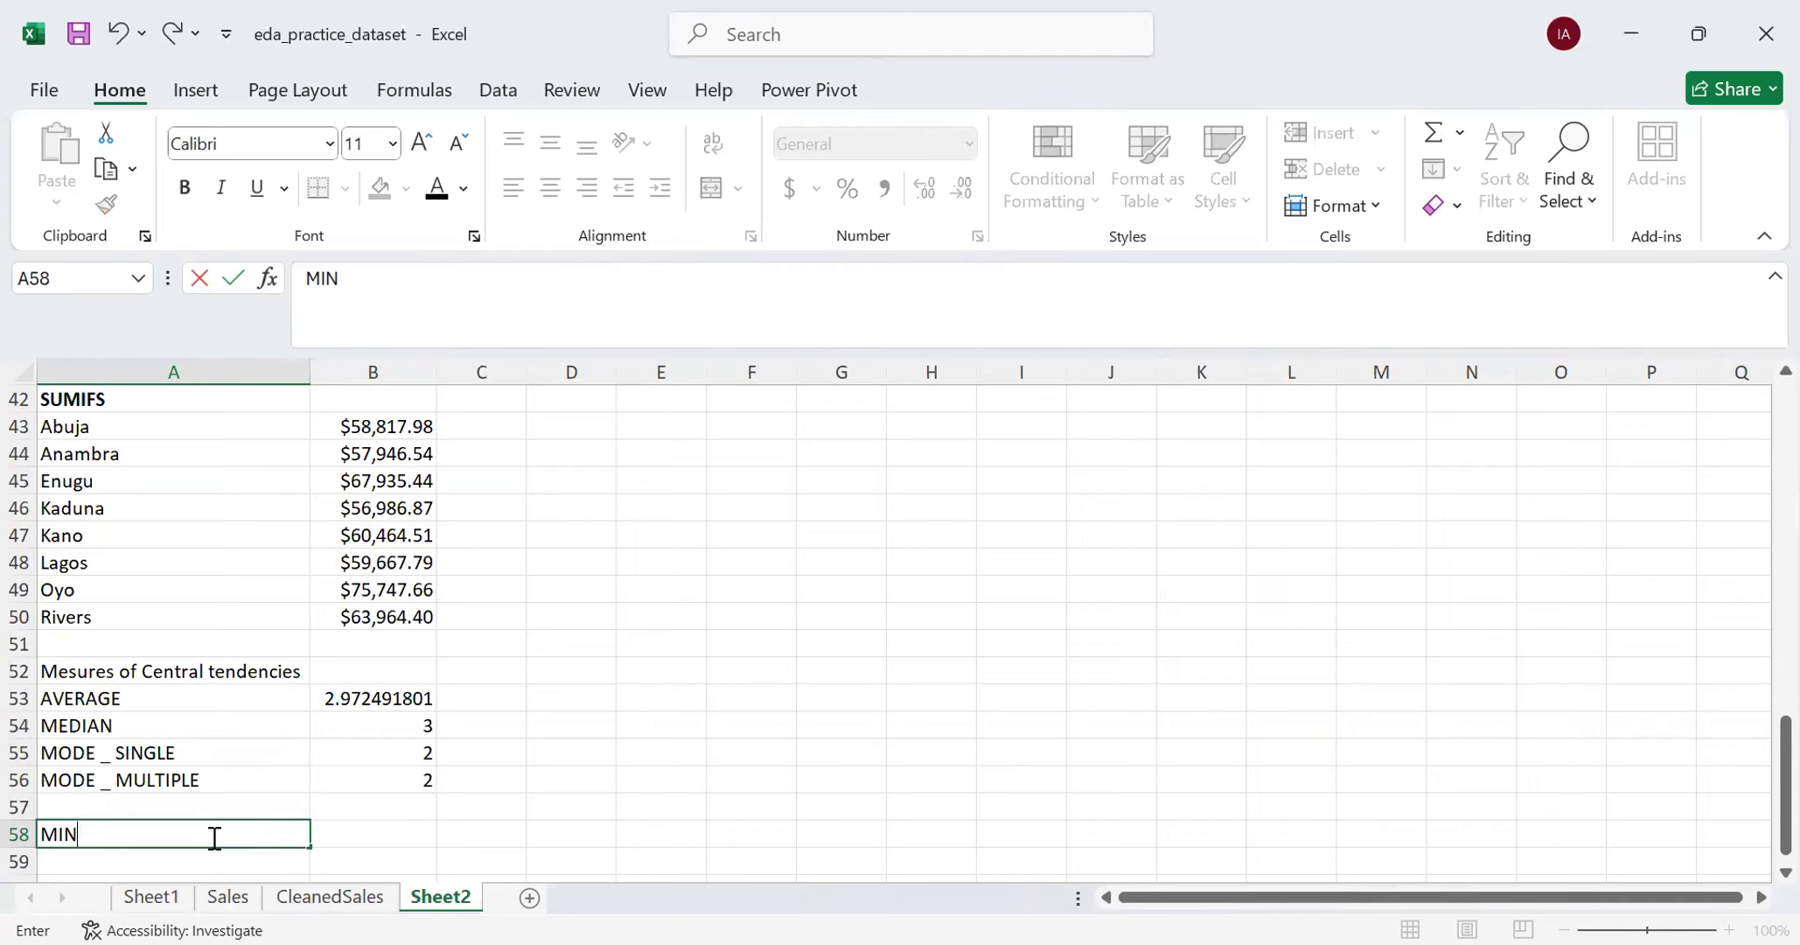
{"action": "key", "text": "Tab"}
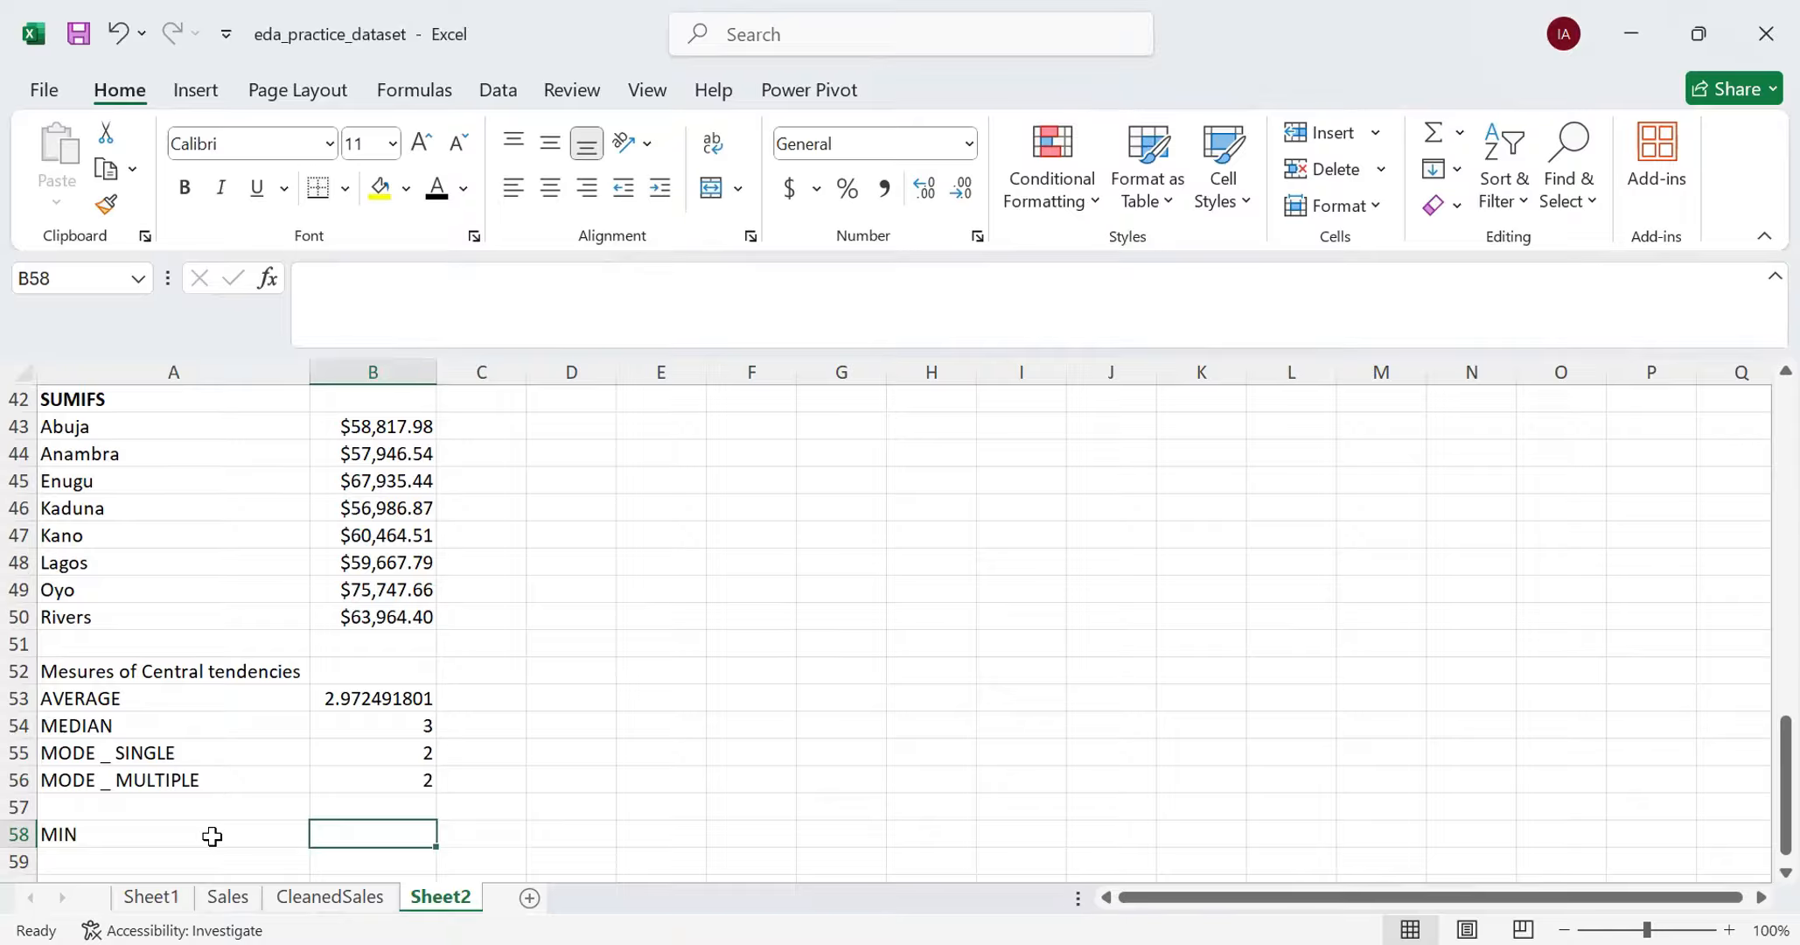
{"action": "type", "text": "="}
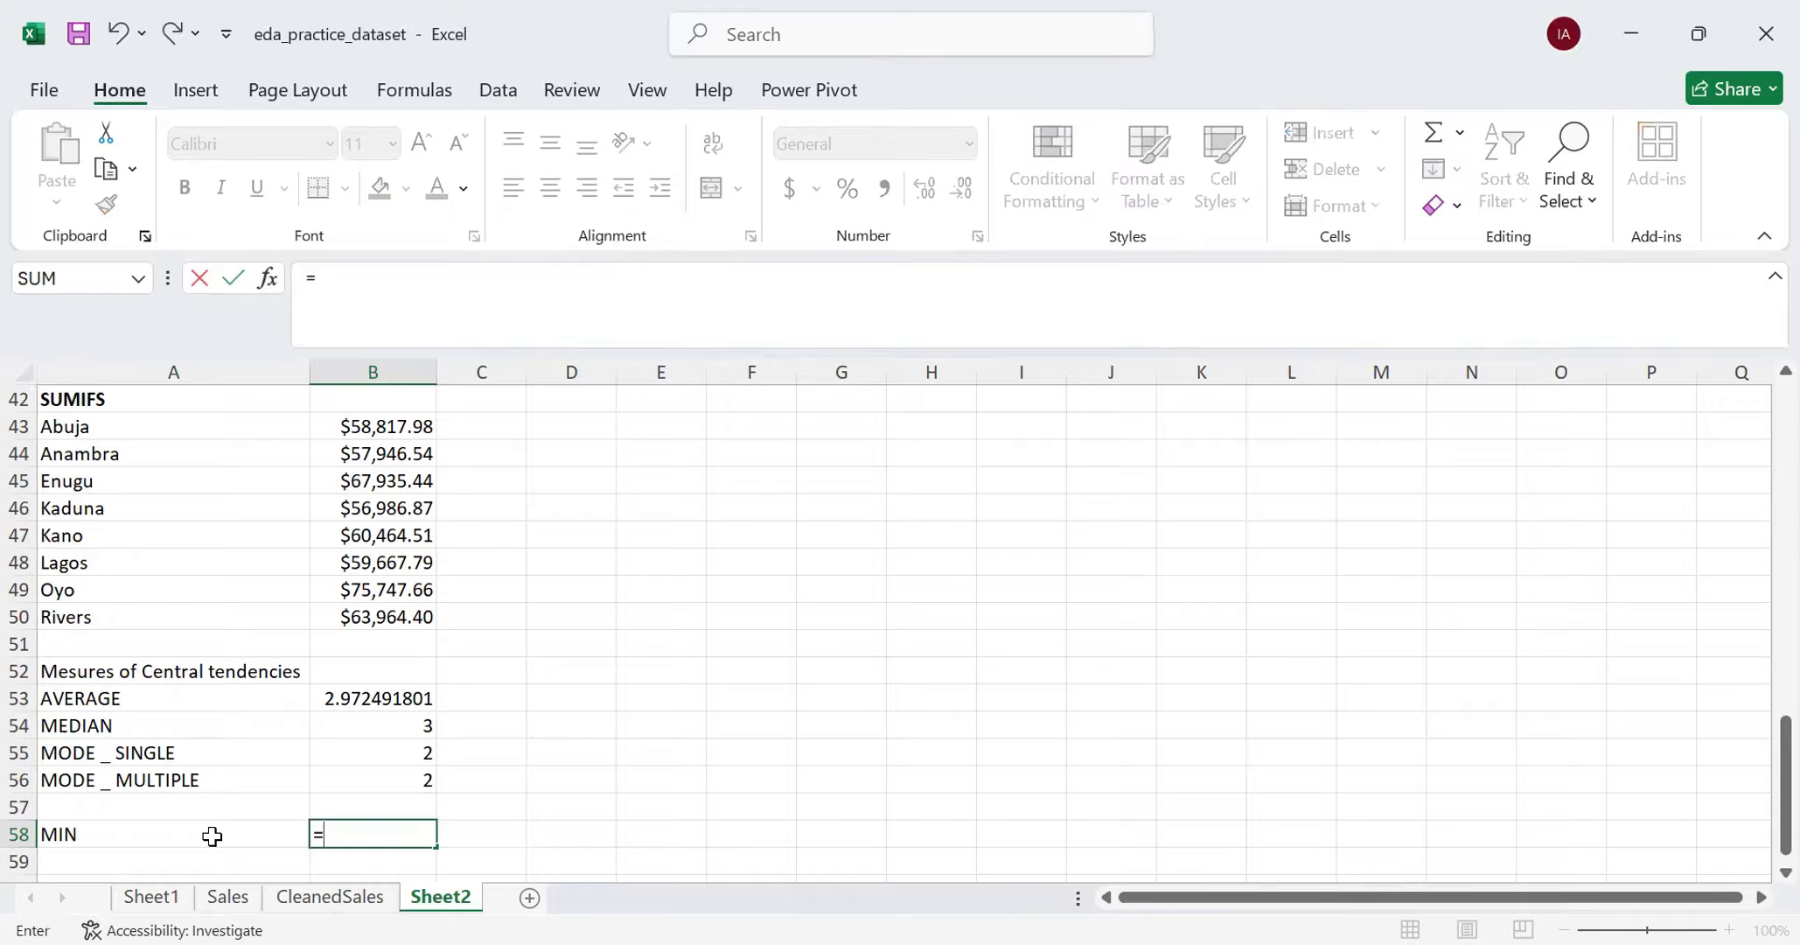
{"action": "type", "text": "MIN"}
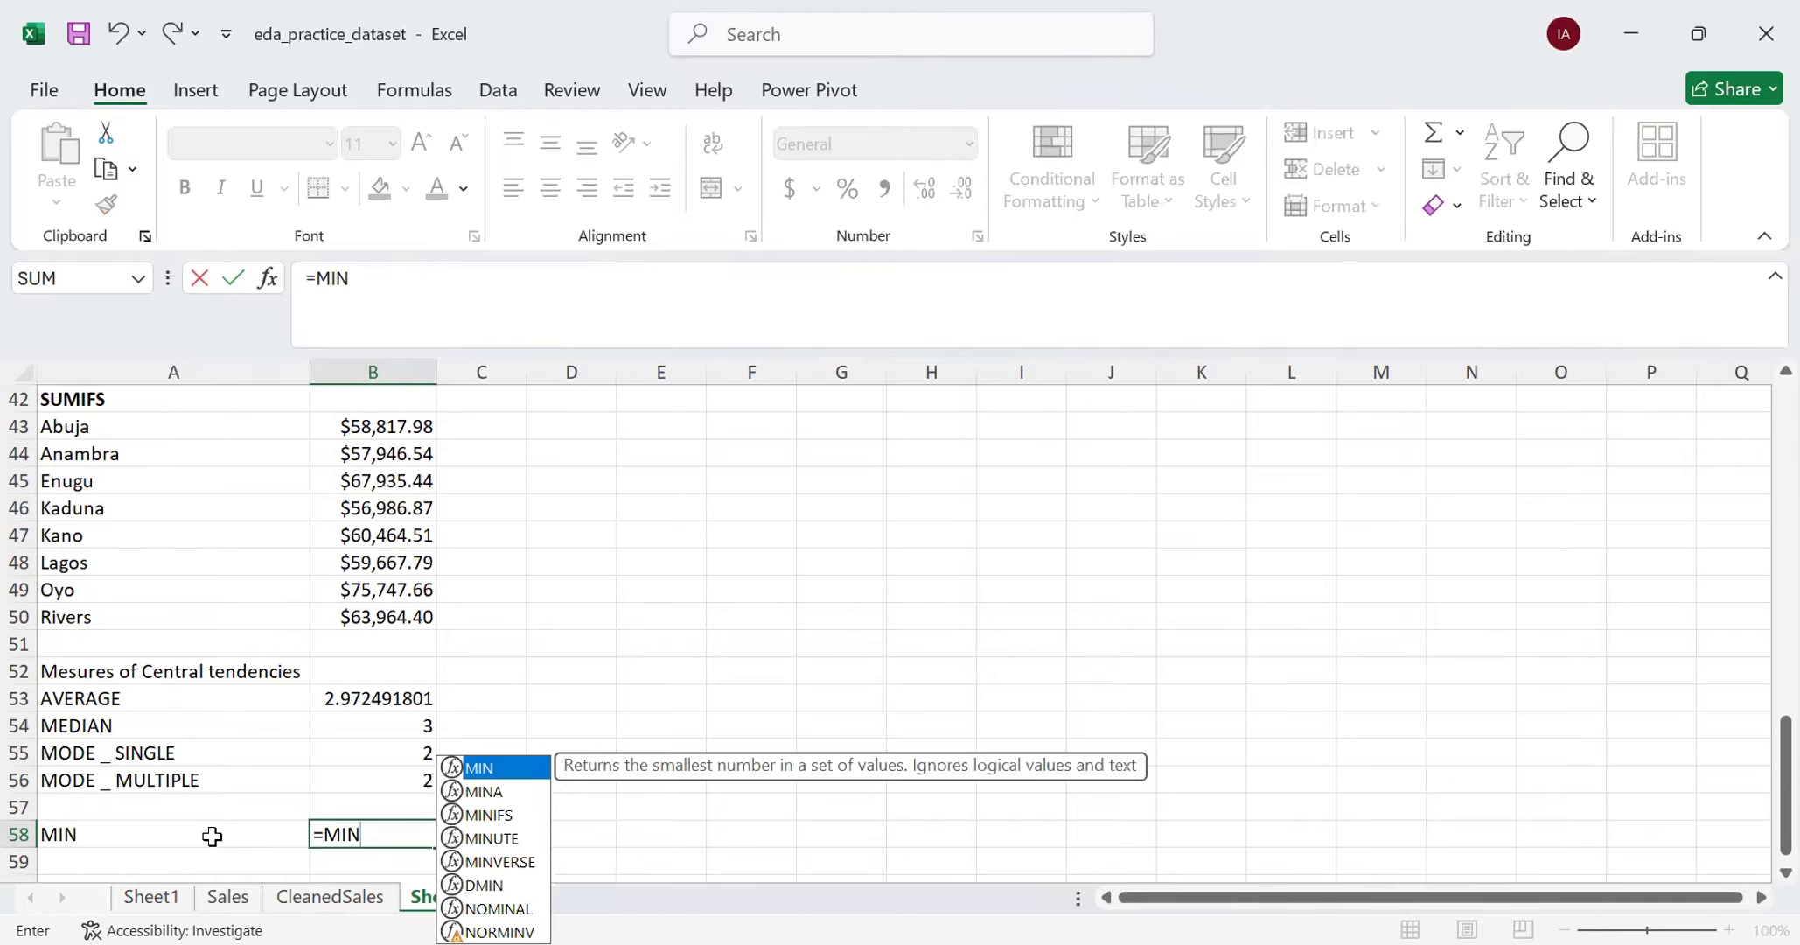
{"action": "type", "text": "("}
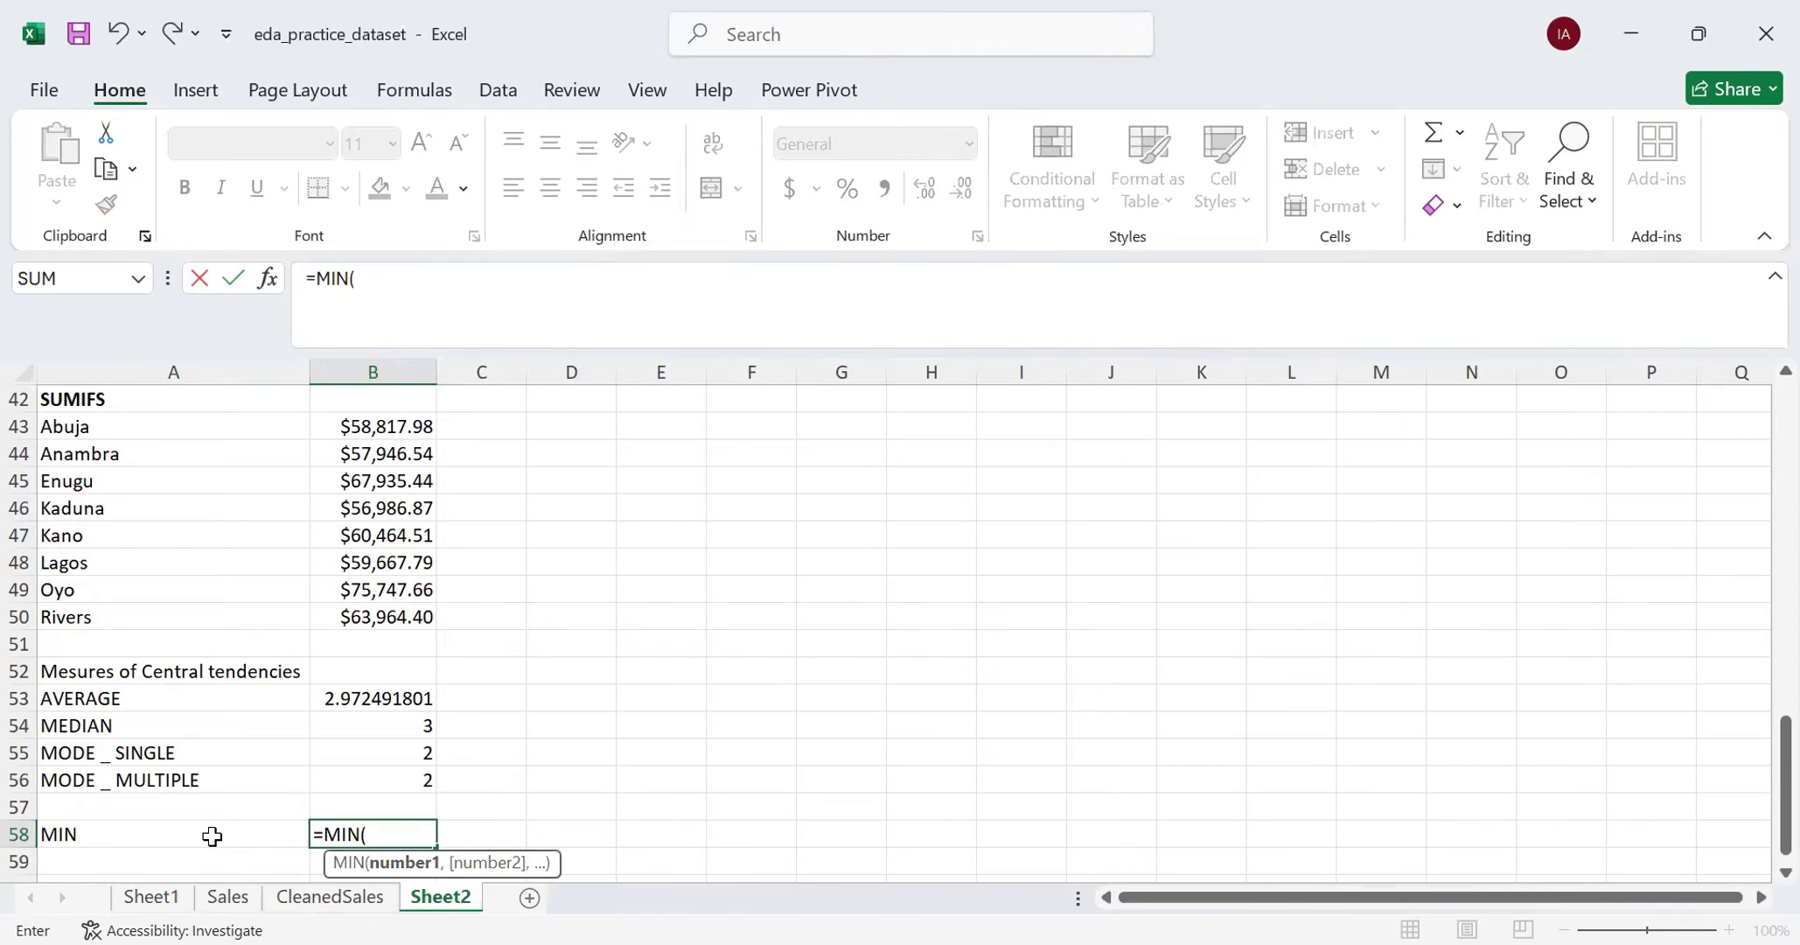
- Use all data cells of the CleanedSales TotalSales column as the MIN argument and complete the formula
{"action": "left_click", "coordinate": [287, 896]}
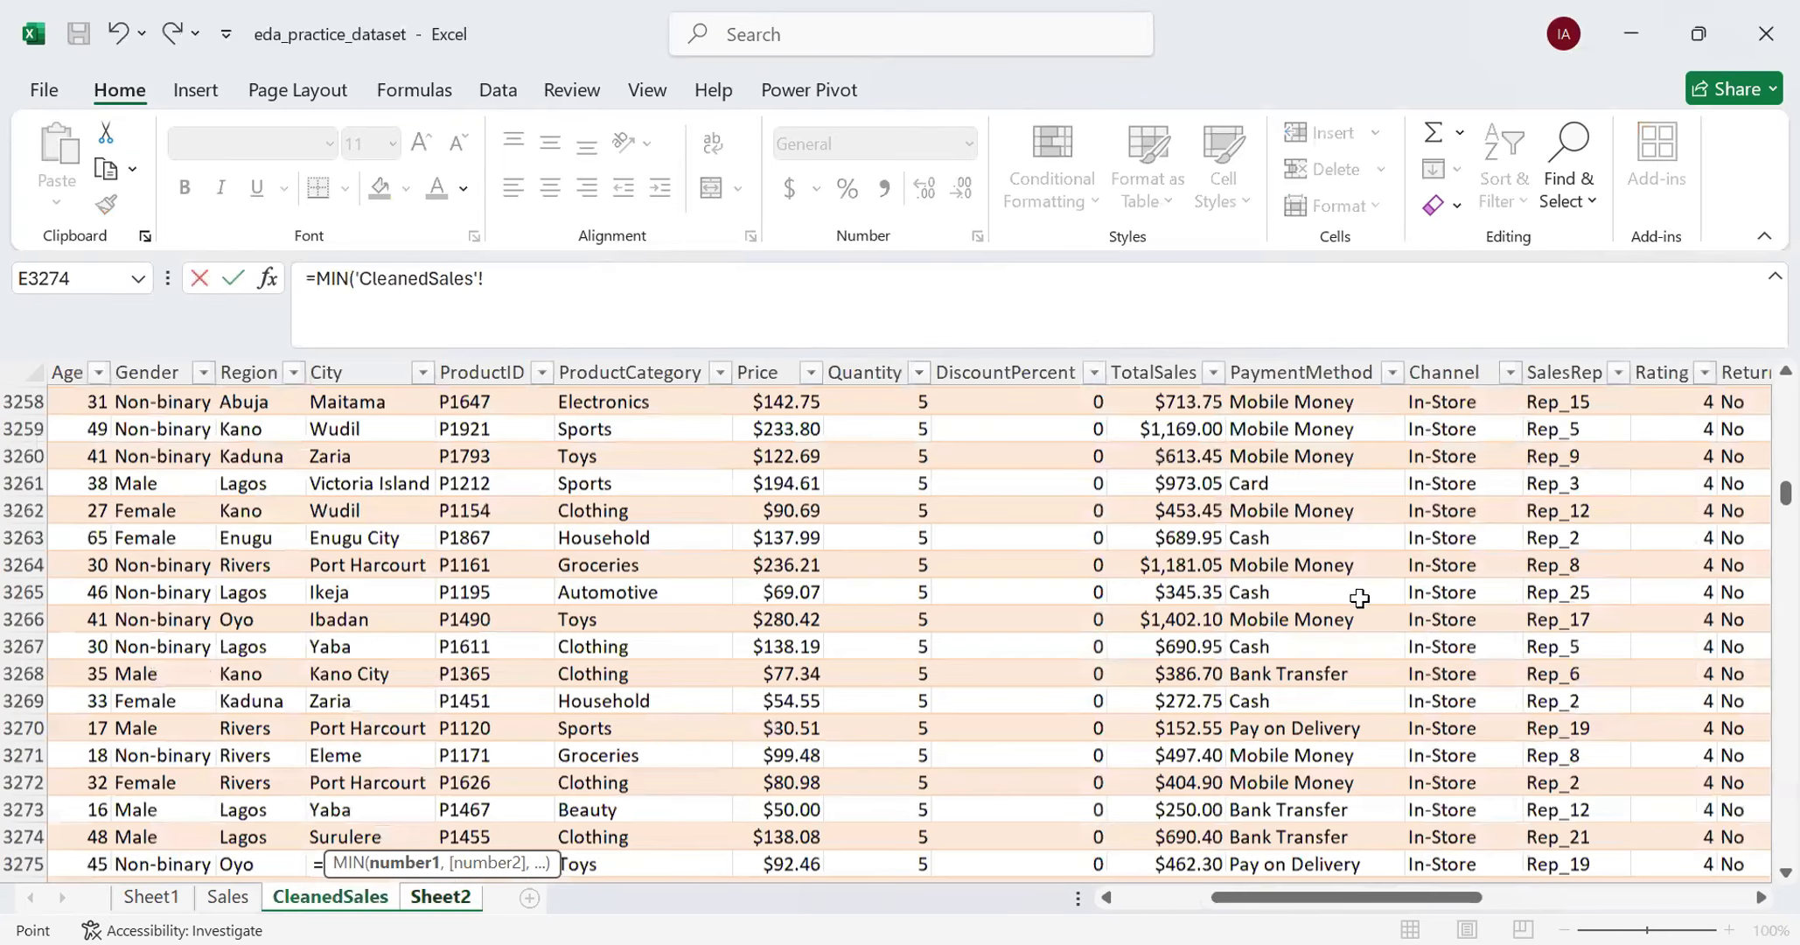
{"action": "left_click_drag", "start_coordinate": [1785, 494], "coordinate": [1146, 424]}
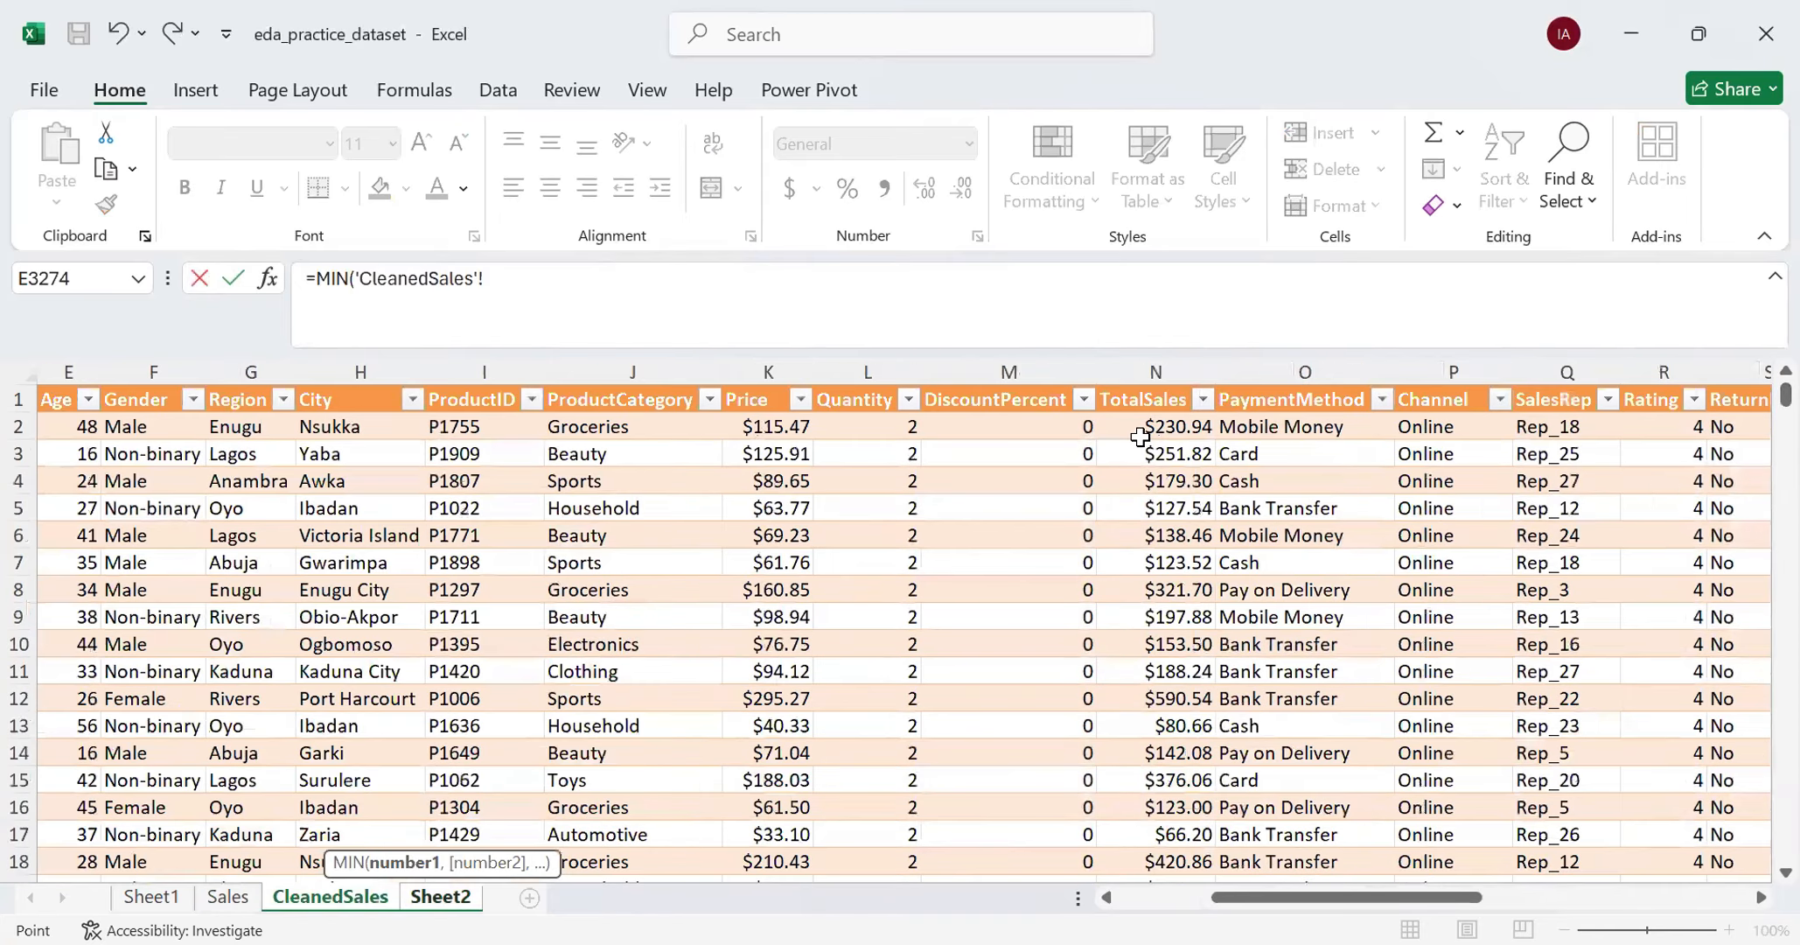
{"action": "left_click", "coordinate": [1139, 429]}
{"action": "key", "text": "ctrl+shift+Down"}
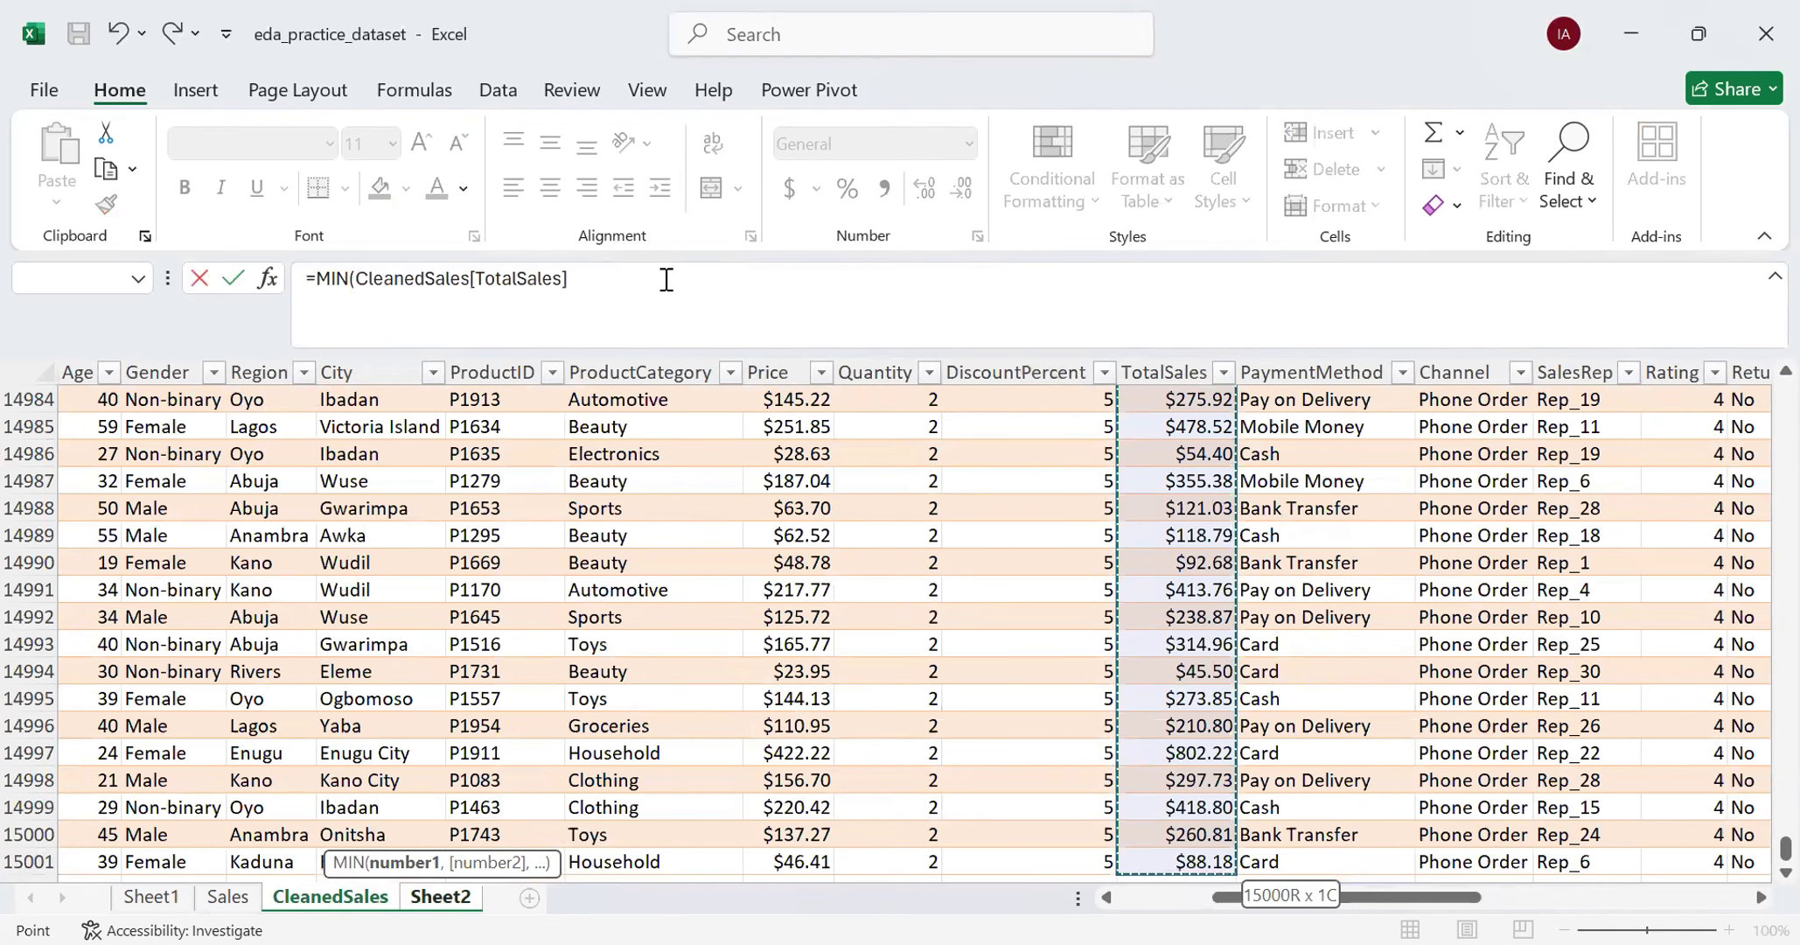
{"action": "key", "text": "Return"}
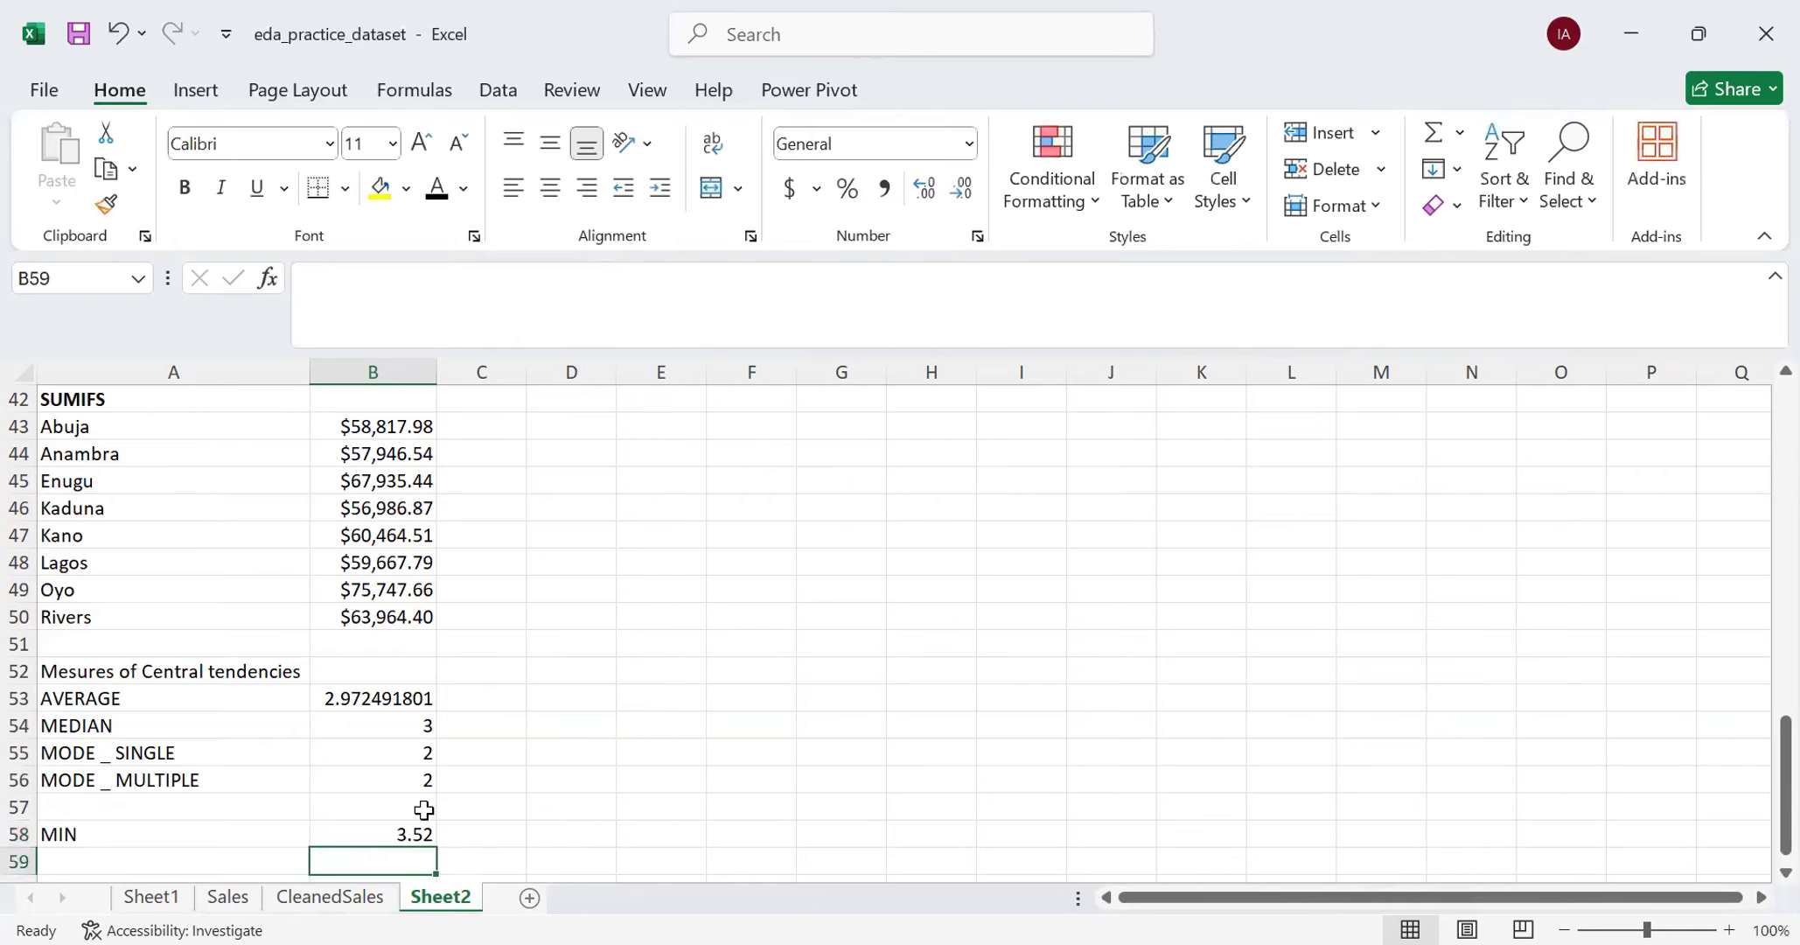
- Label A59 MAX and start a MAX formula beside it in B59
{"action": "scroll", "coordinate": [423, 810], "scroll_direction": "down", "scroll_amount": 1}
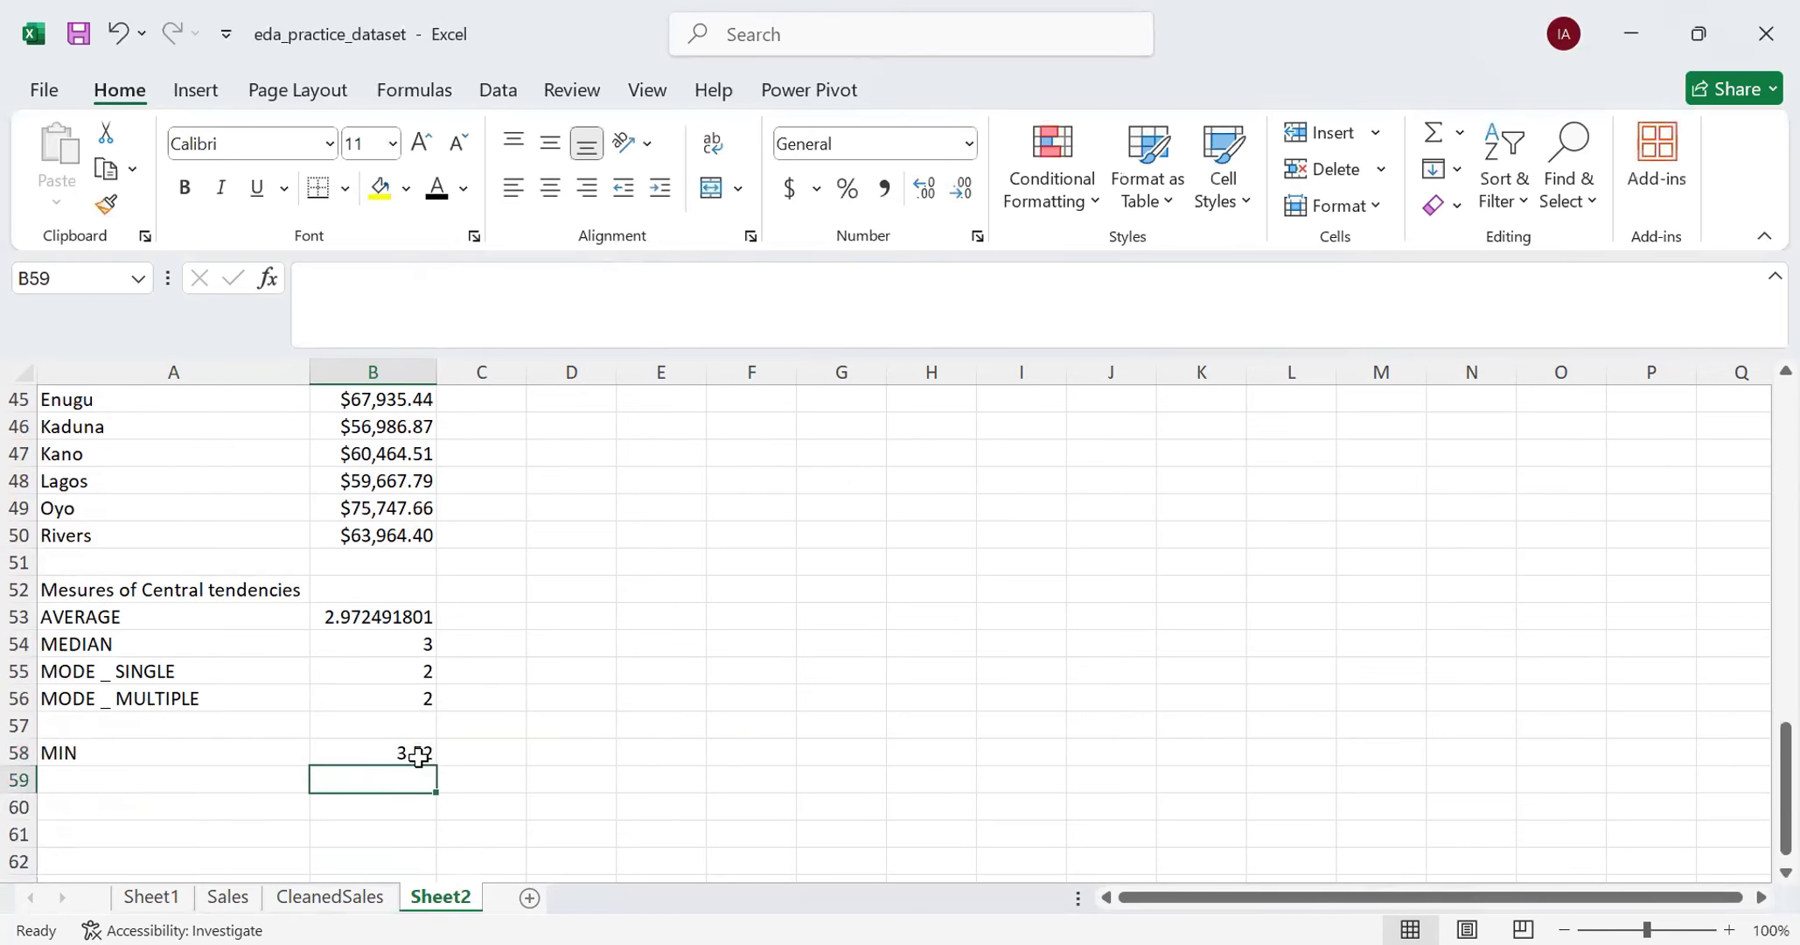
{"action": "left_click", "coordinate": [192, 774]}
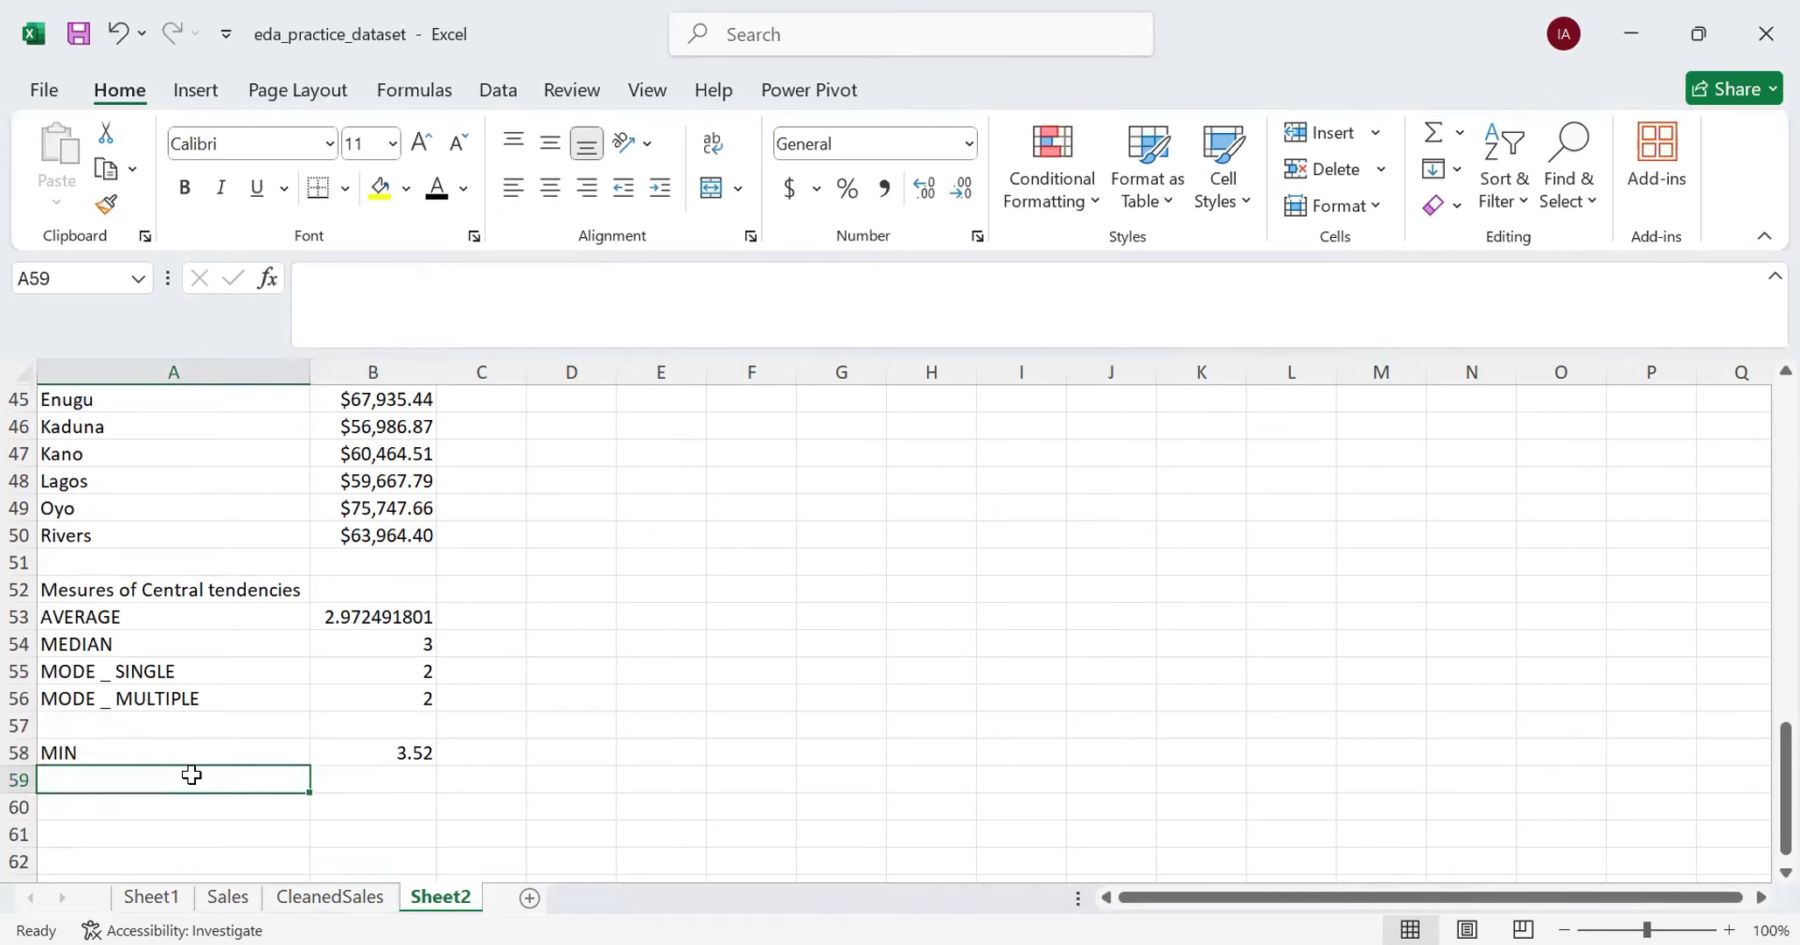
{"action": "type", "text": "MAX"}
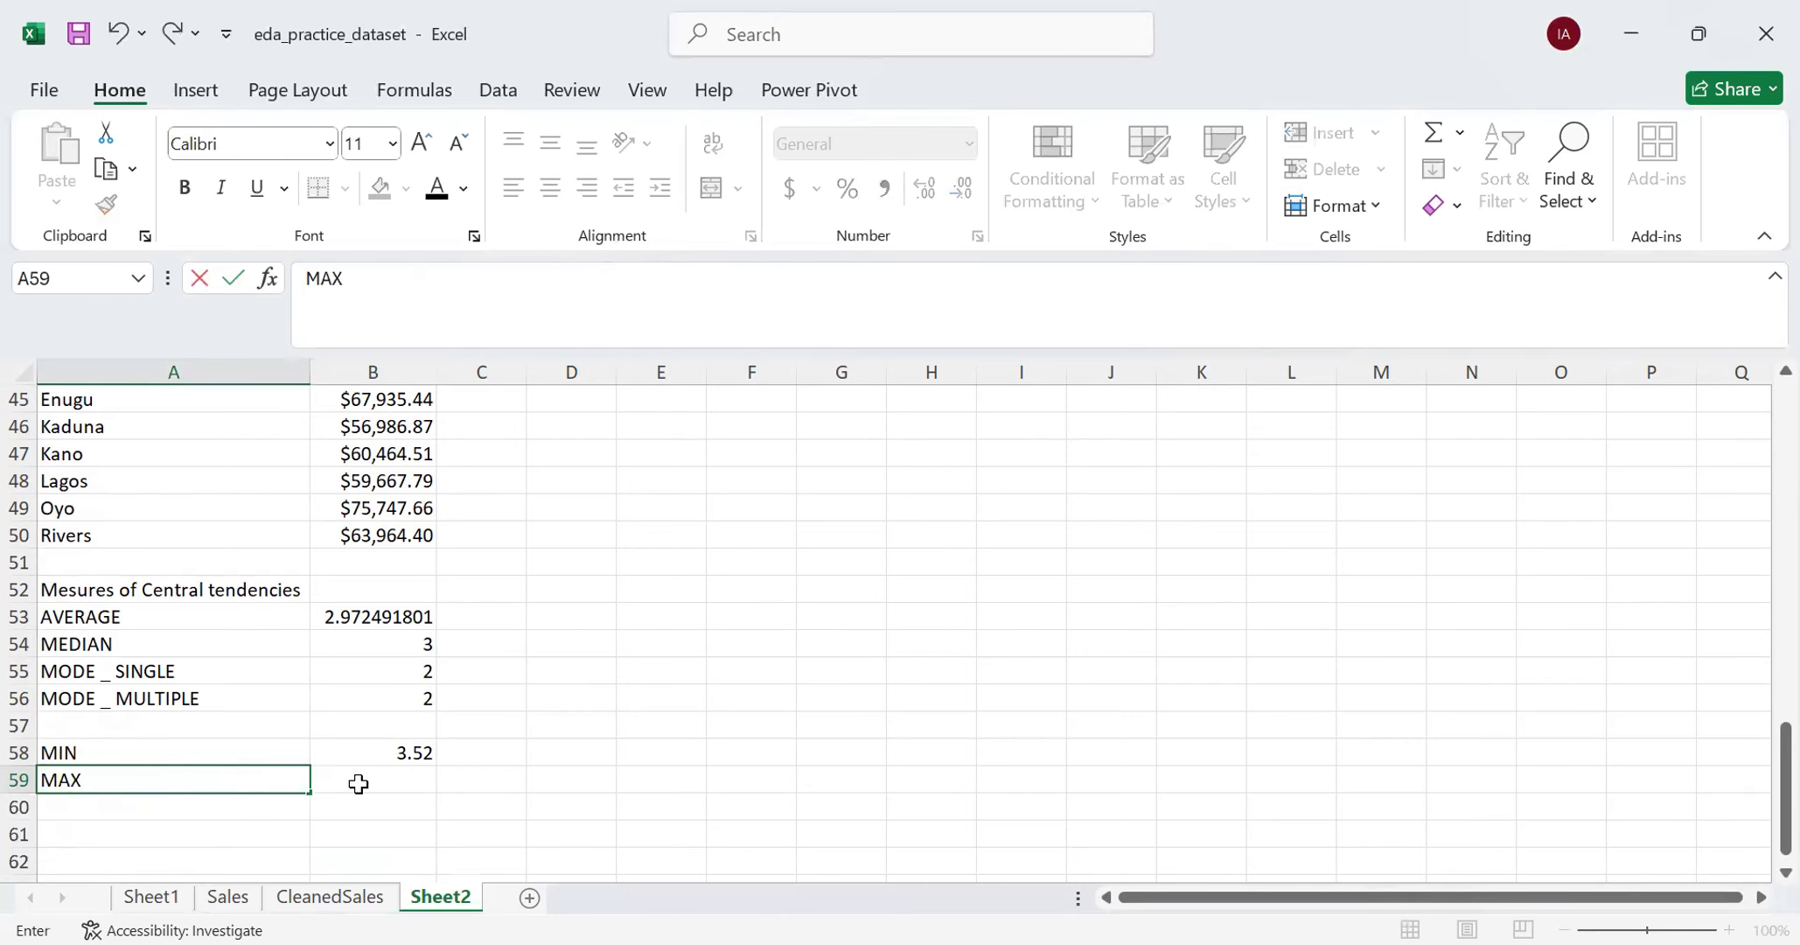
{"action": "left_click", "coordinate": [360, 781]}
{"action": "type", "text": "="}
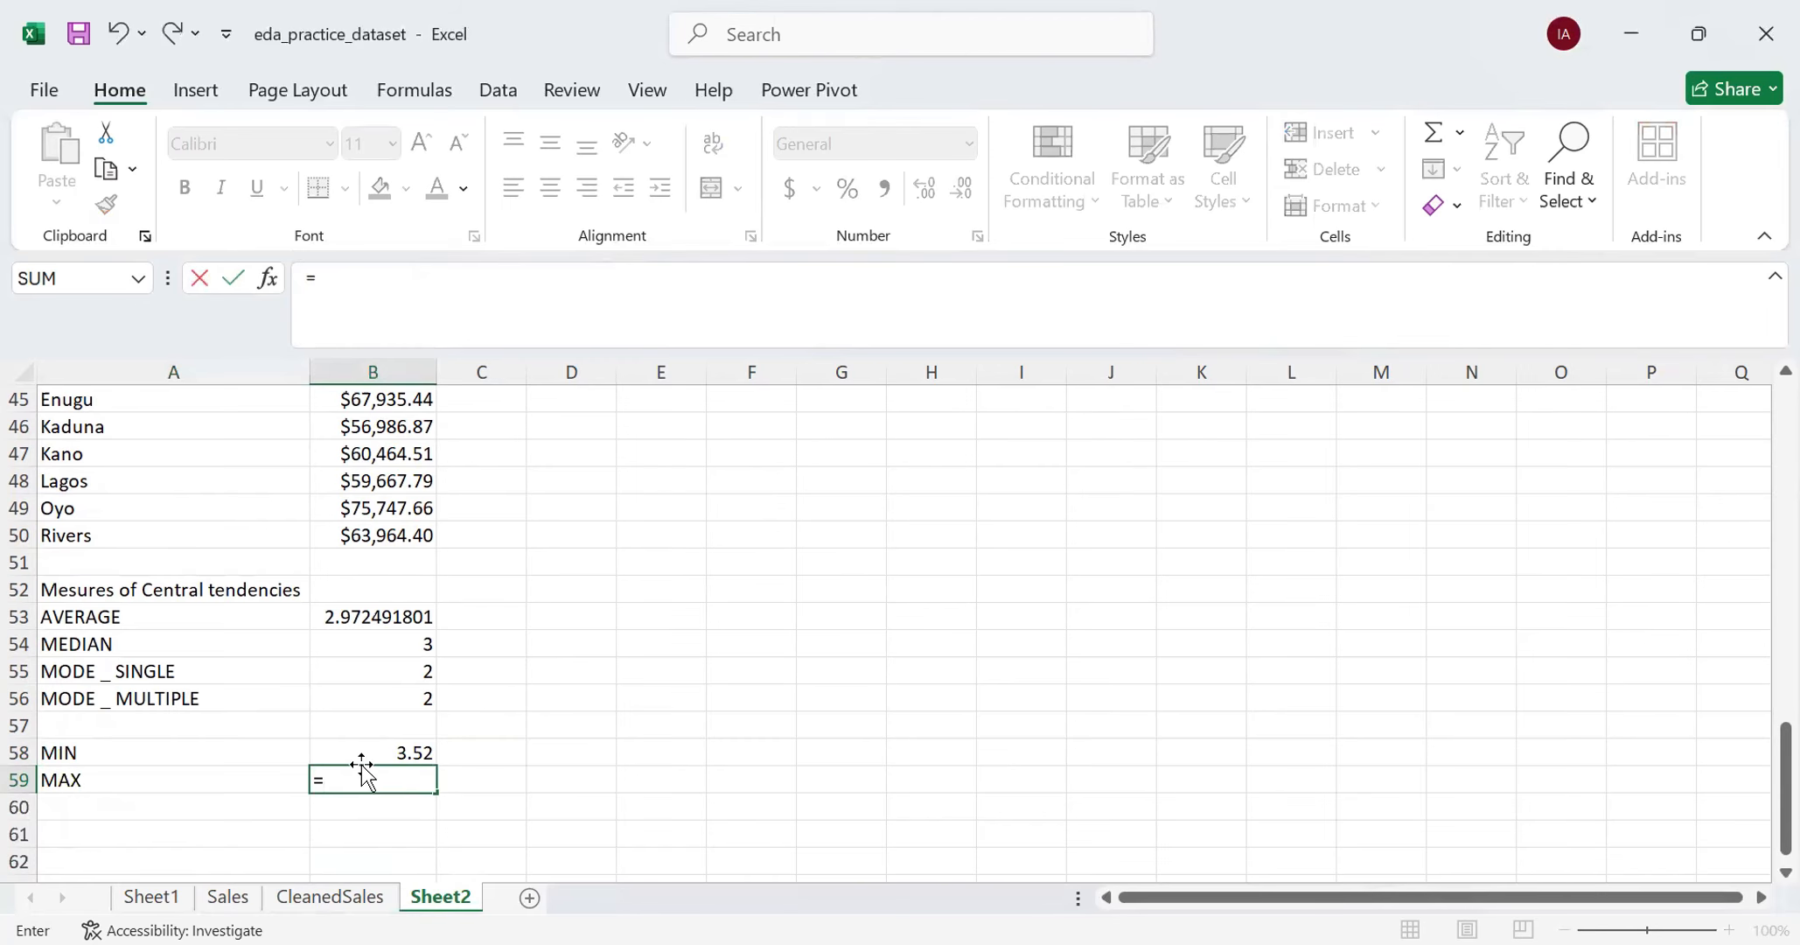
{"action": "type", "text": "MAX"}
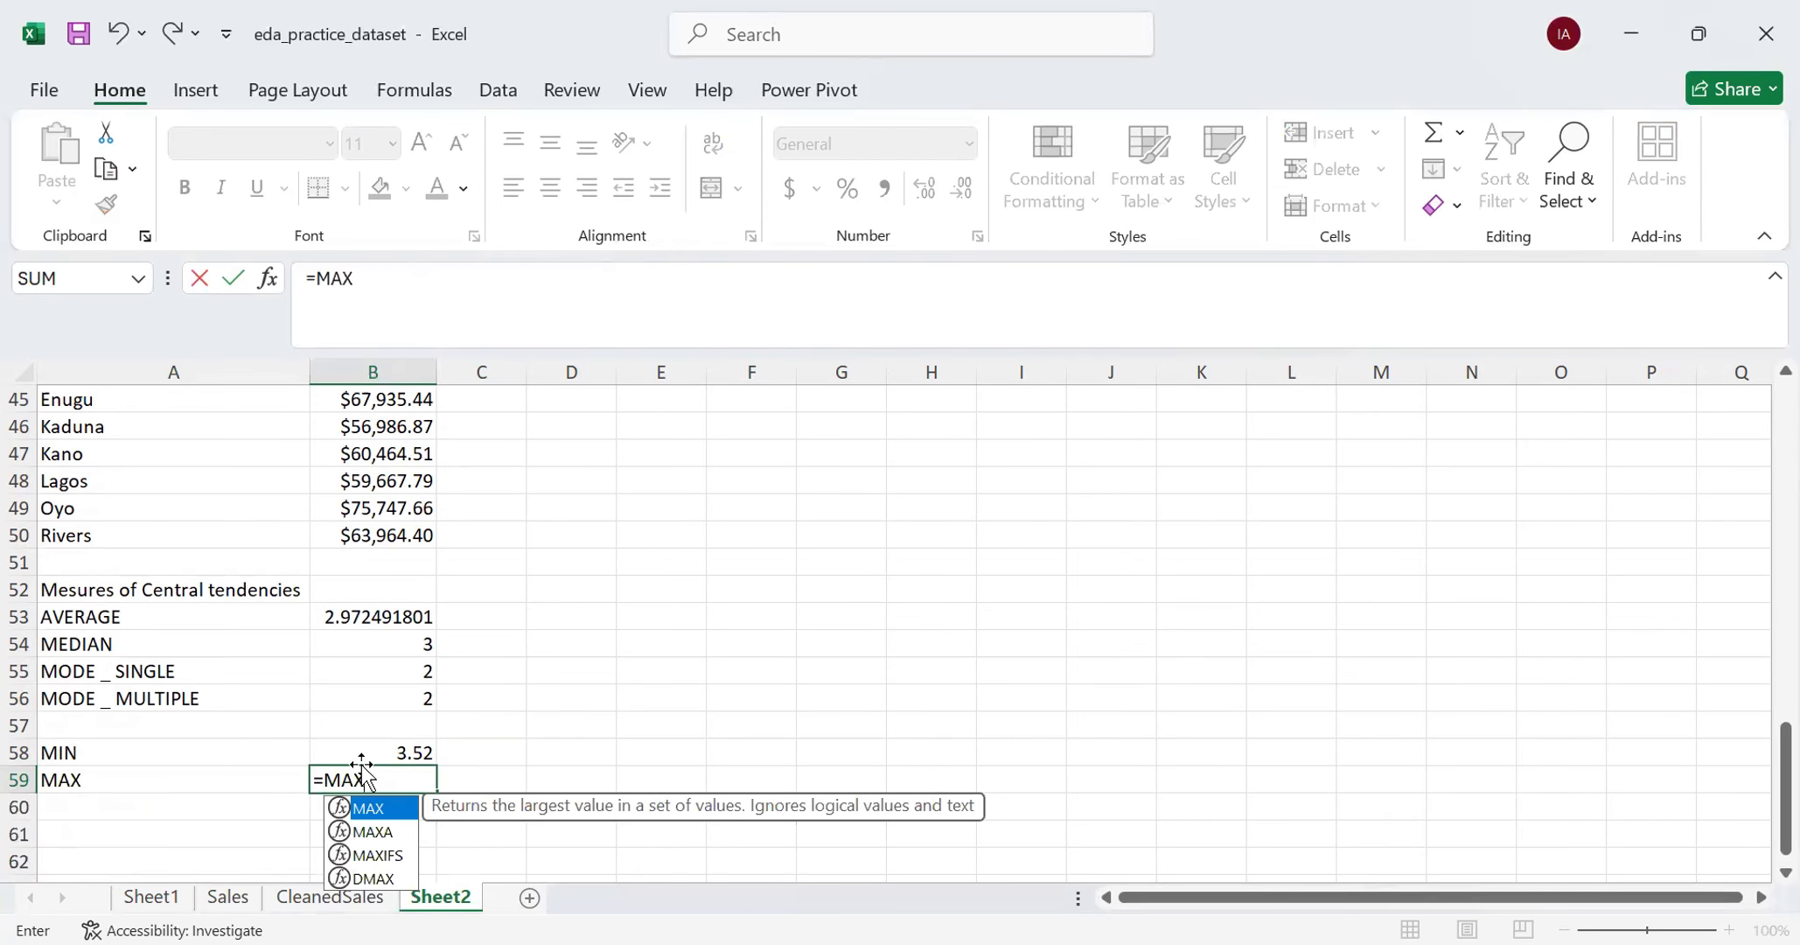
{"action": "type", "text": "("}
- Use the CleanedSales TotalSales data cells, without the header, as the MAX argument and complete the formula
{"action": "left_click", "coordinate": [338, 898]}
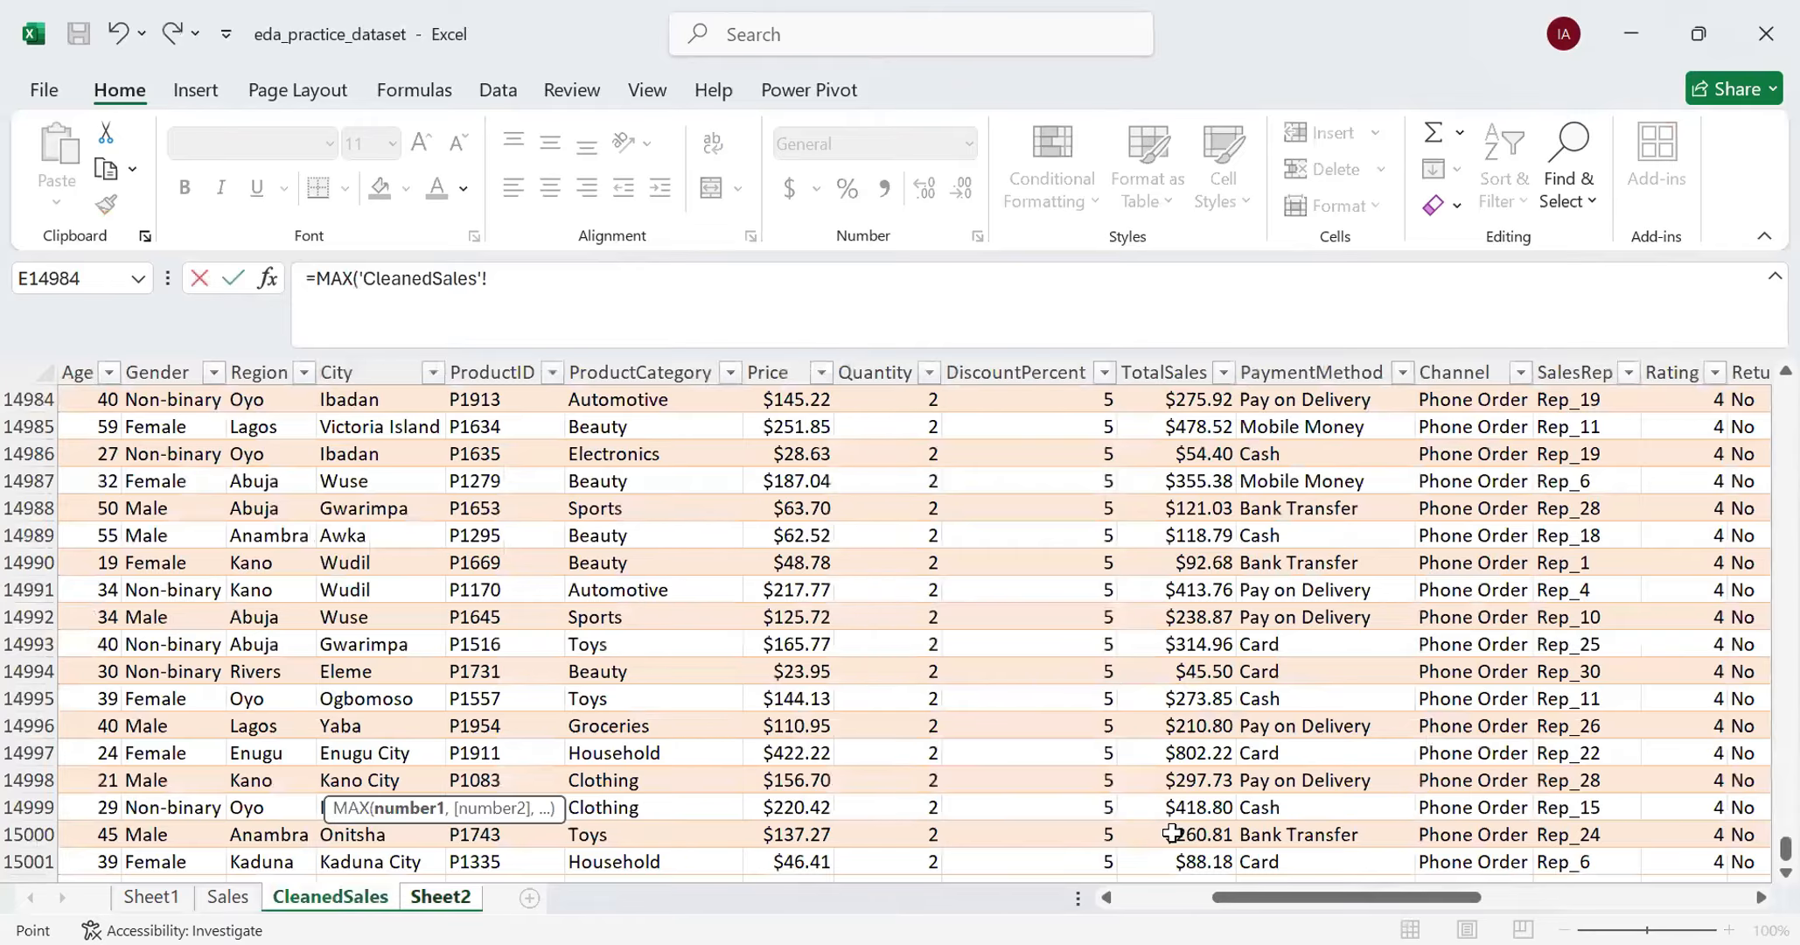
{"action": "scroll", "coordinate": [1172, 834], "scroll_direction": "down", "scroll_amount": 1}
{"action": "left_click", "coordinate": [1195, 781]}
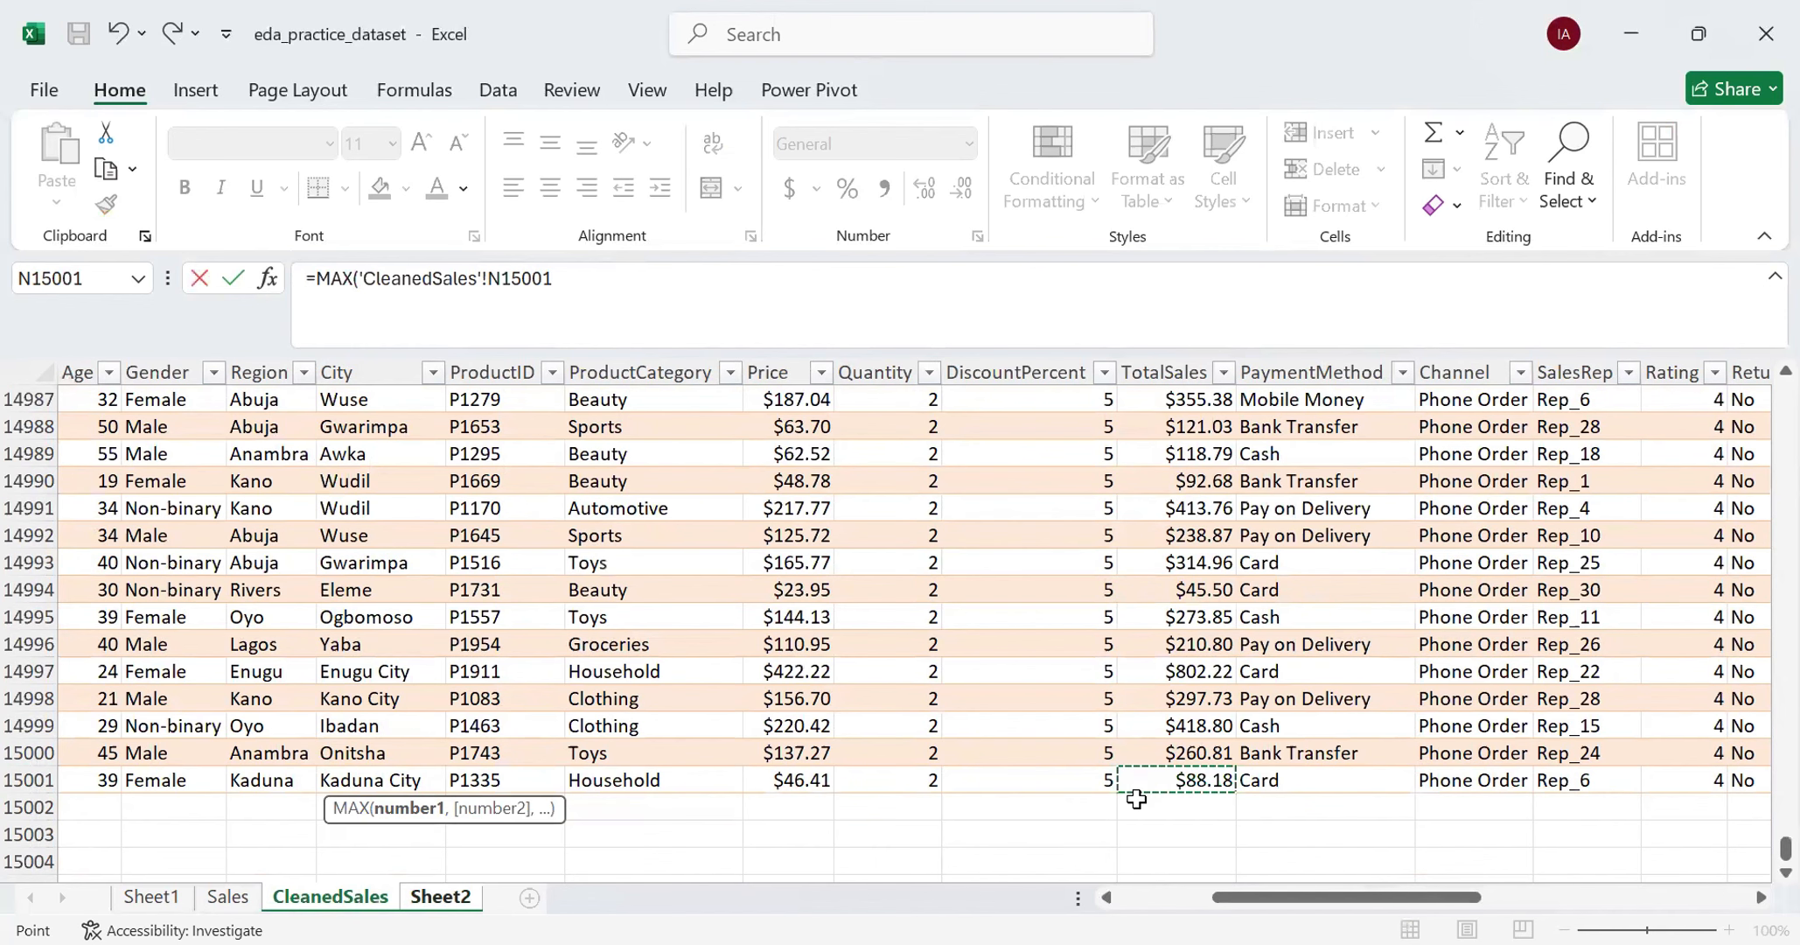
{"action": "key", "text": "ctrl+shift+Up"}
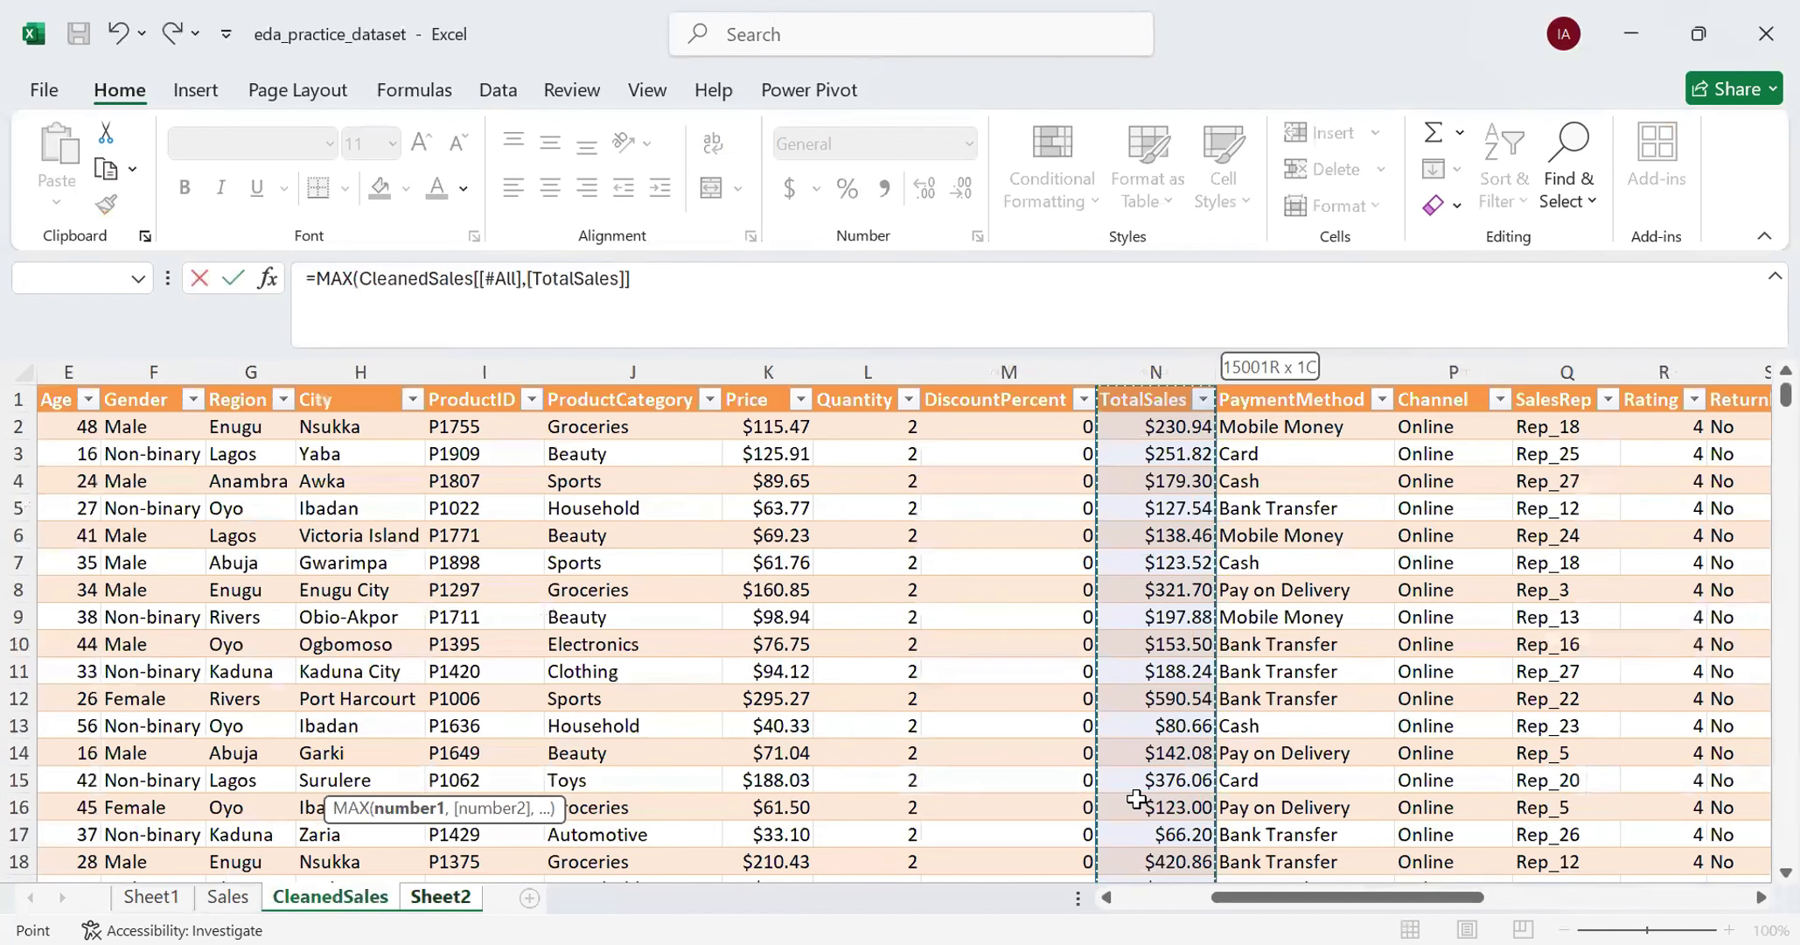
{"action": "key", "text": "shift+Down"}
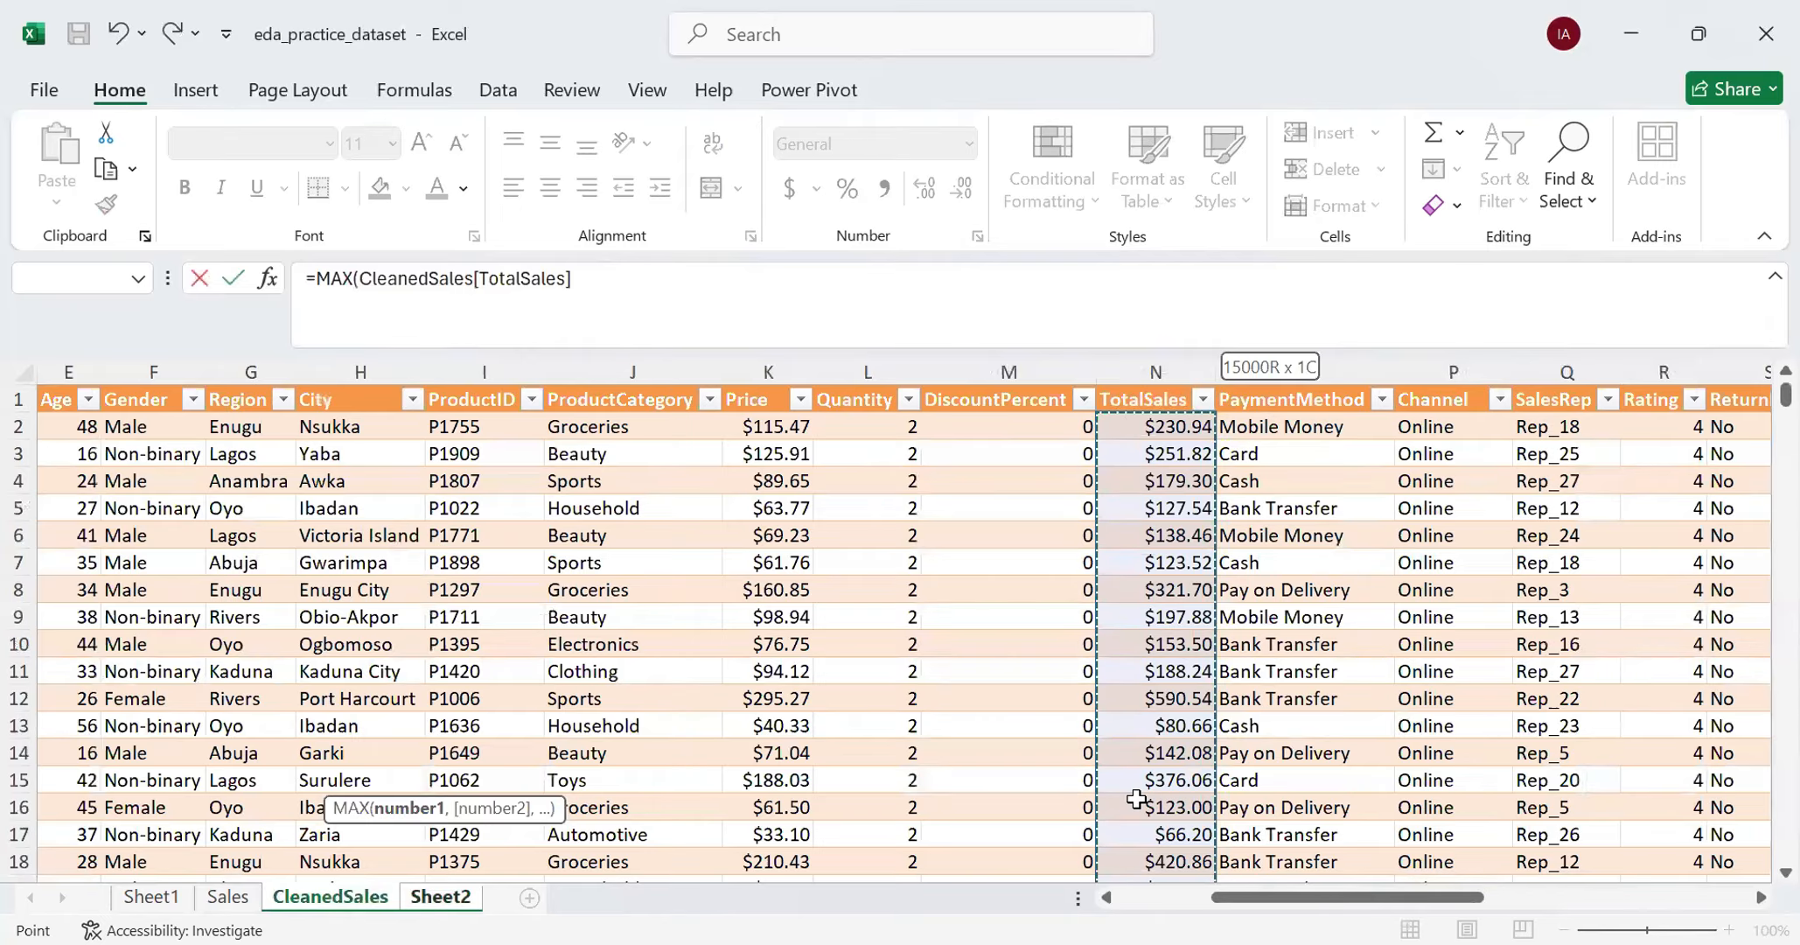
{"action": "left_click", "coordinate": [598, 279]}
{"action": "type", "text": ")"}
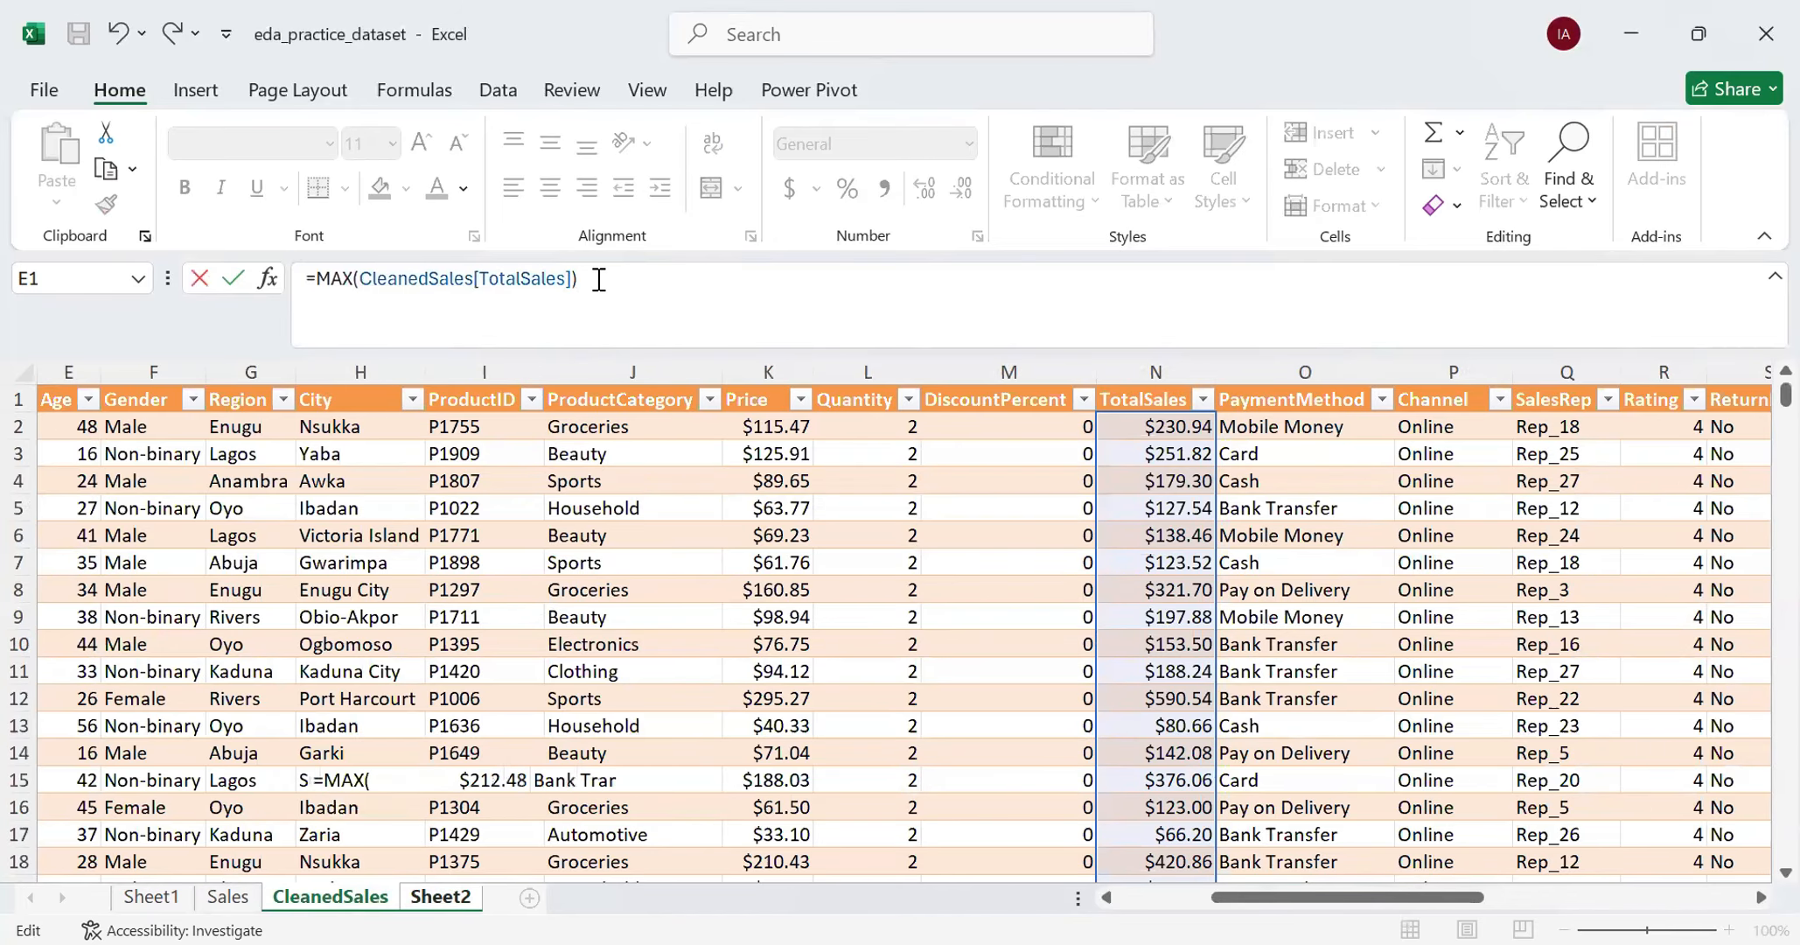
{"action": "key", "text": "Return"}
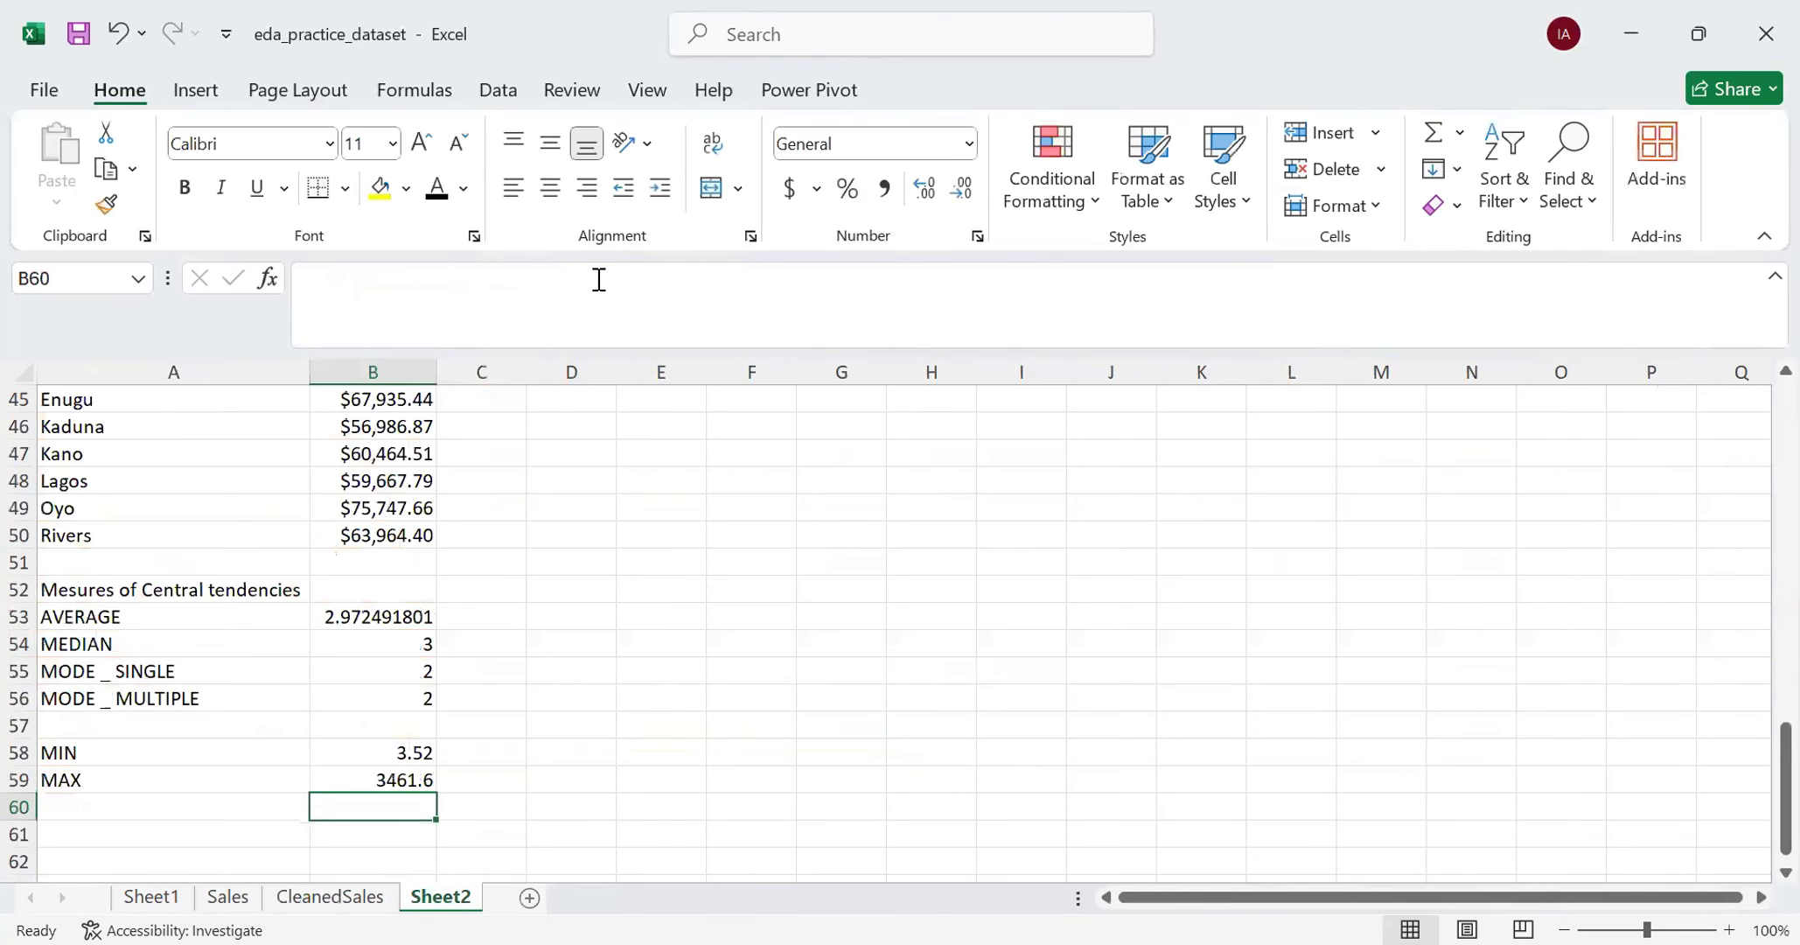
- Compare the MIN and MAX formulas and their results in B58 and B59
{"action": "left_click", "coordinate": [396, 779]}
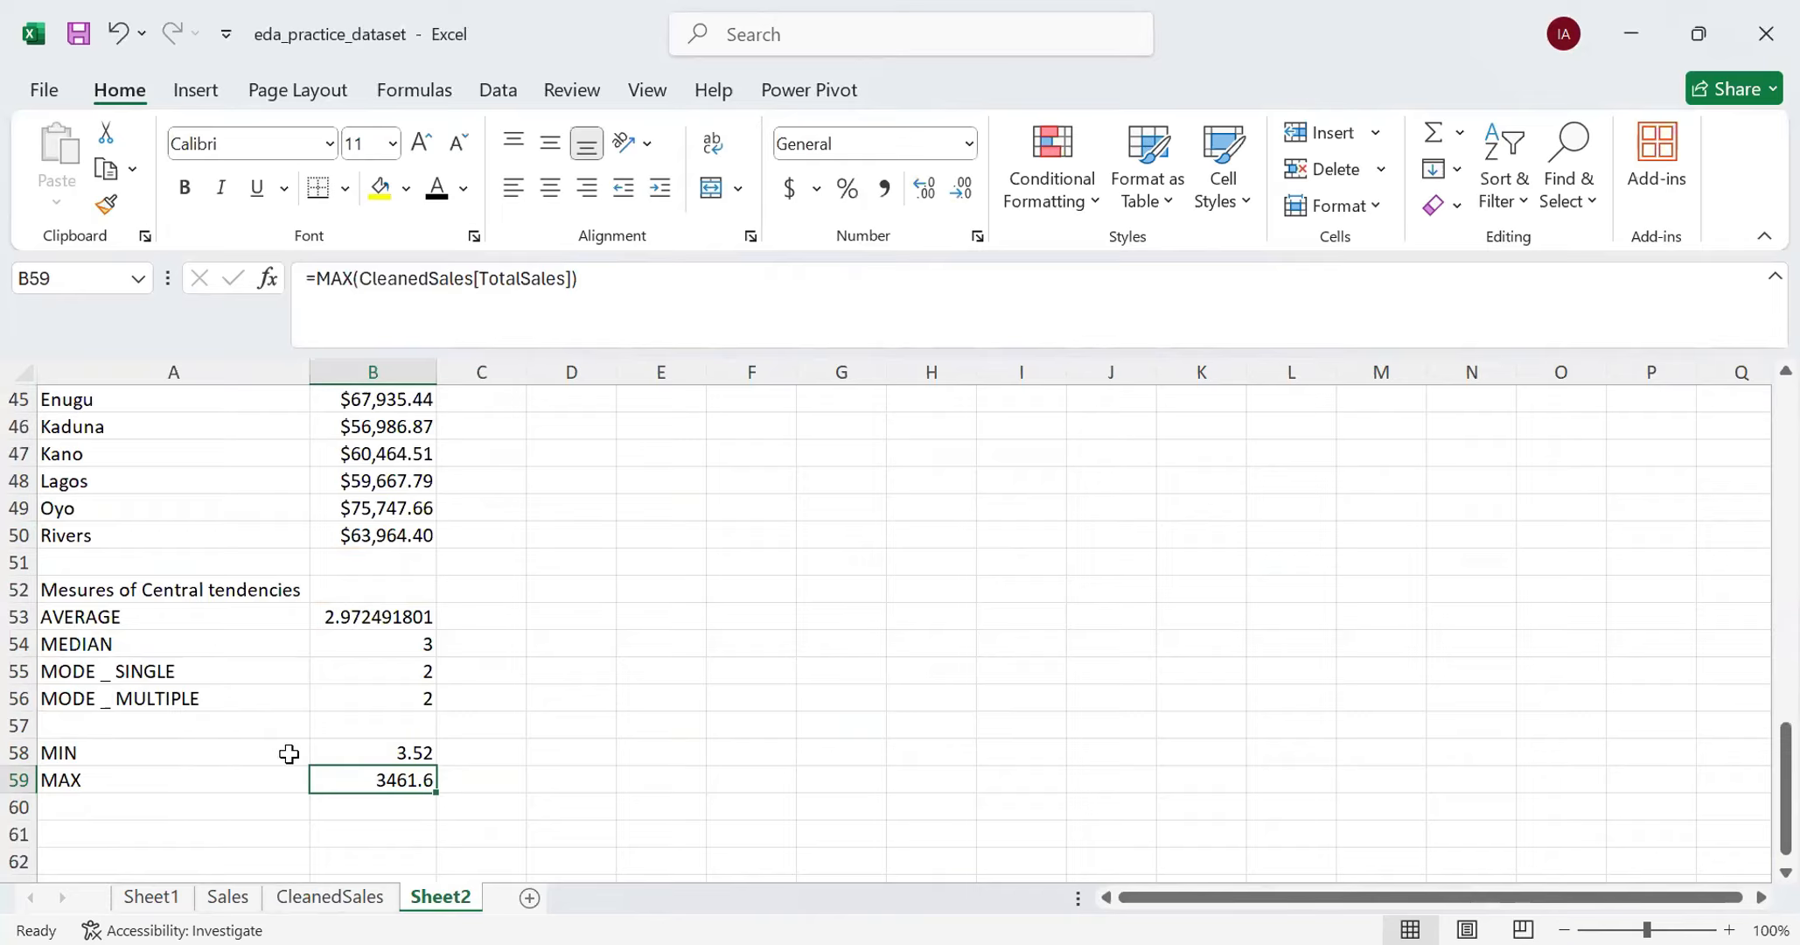
{"action": "left_click", "coordinate": [373, 756]}
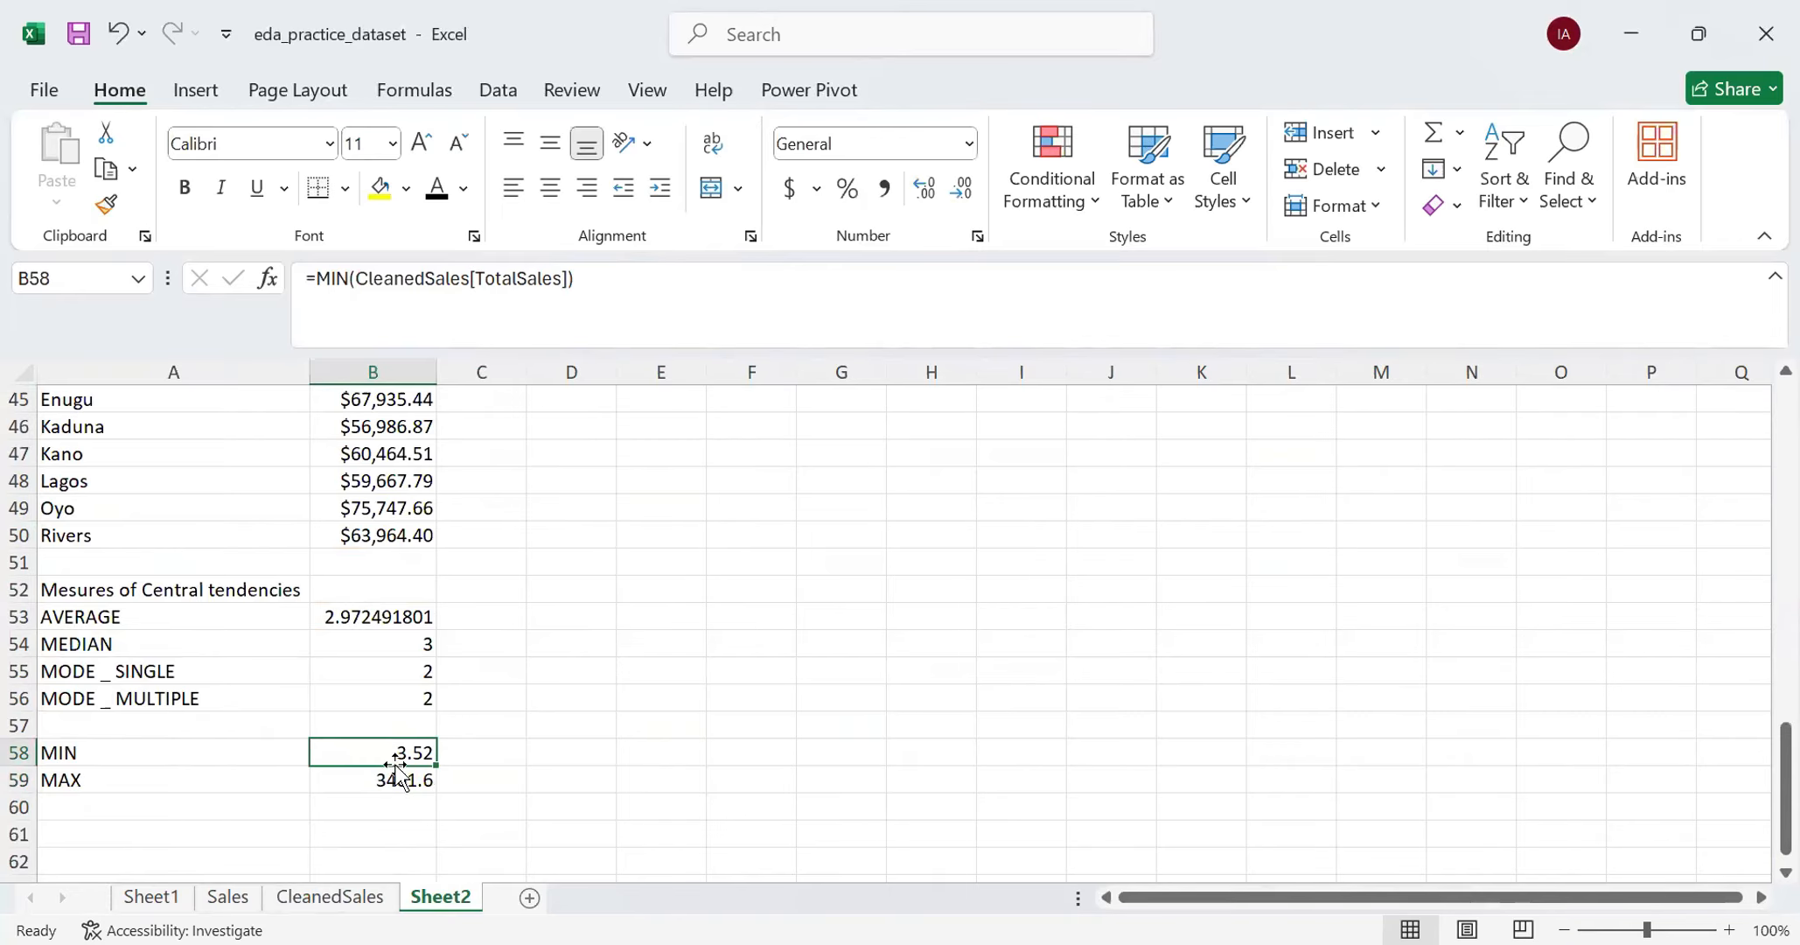
{"action": "left_click", "coordinate": [401, 787]}
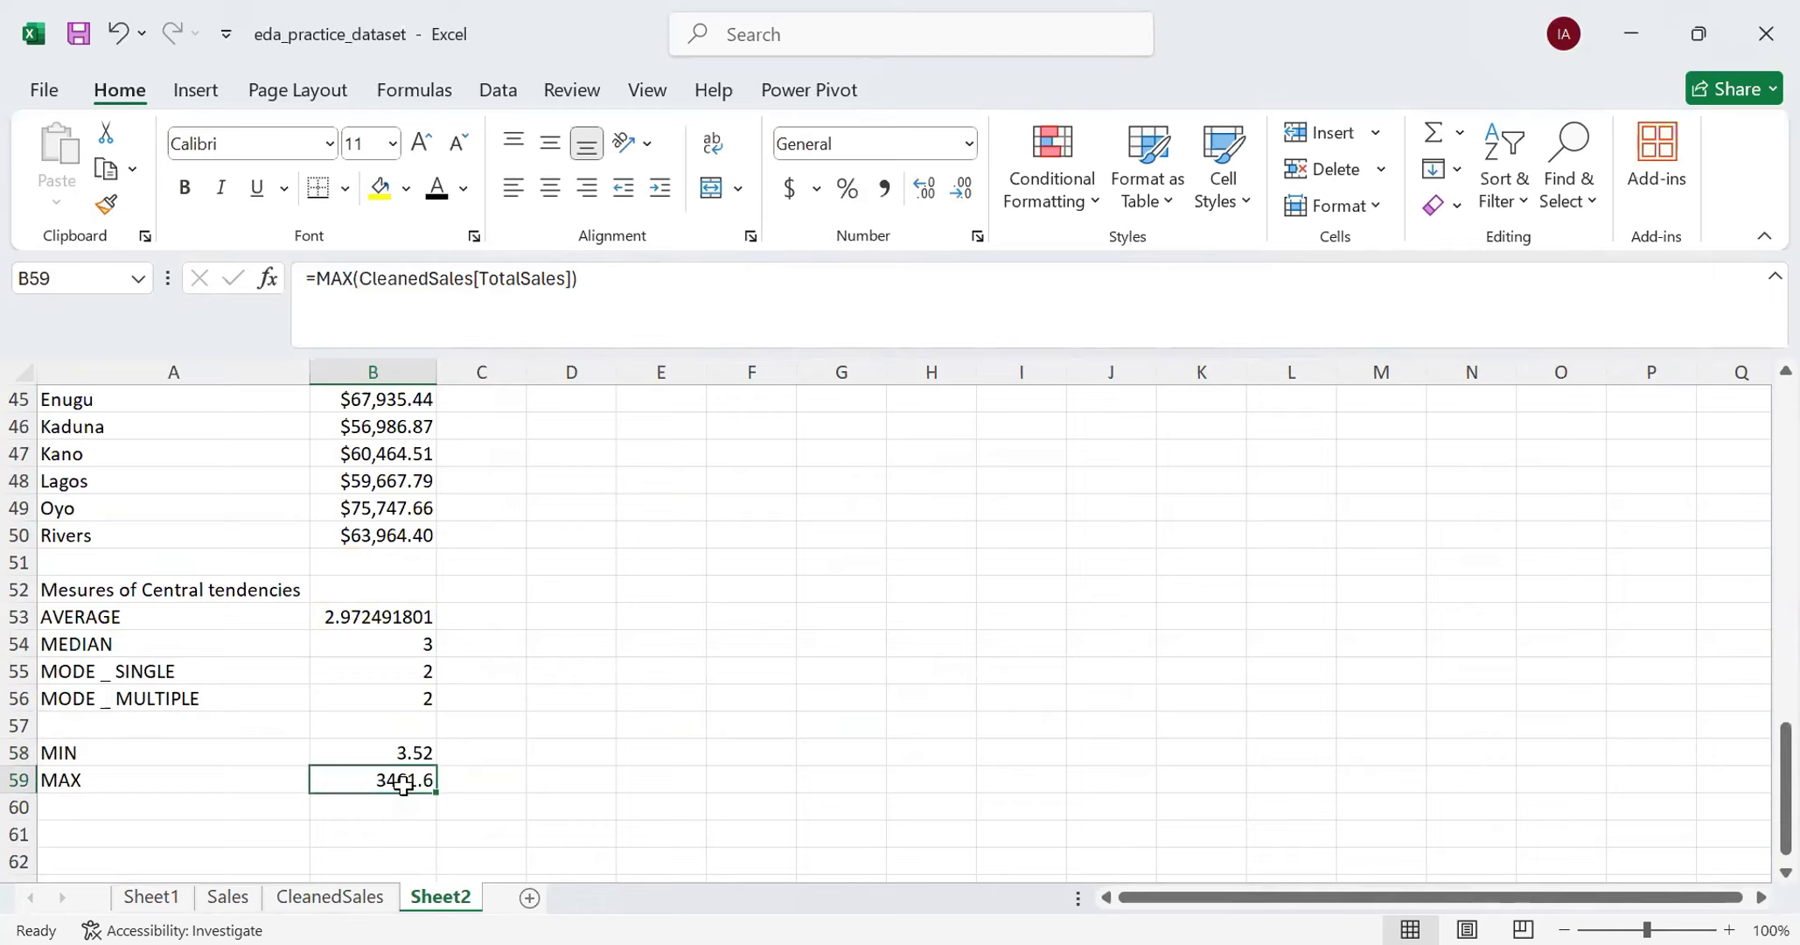
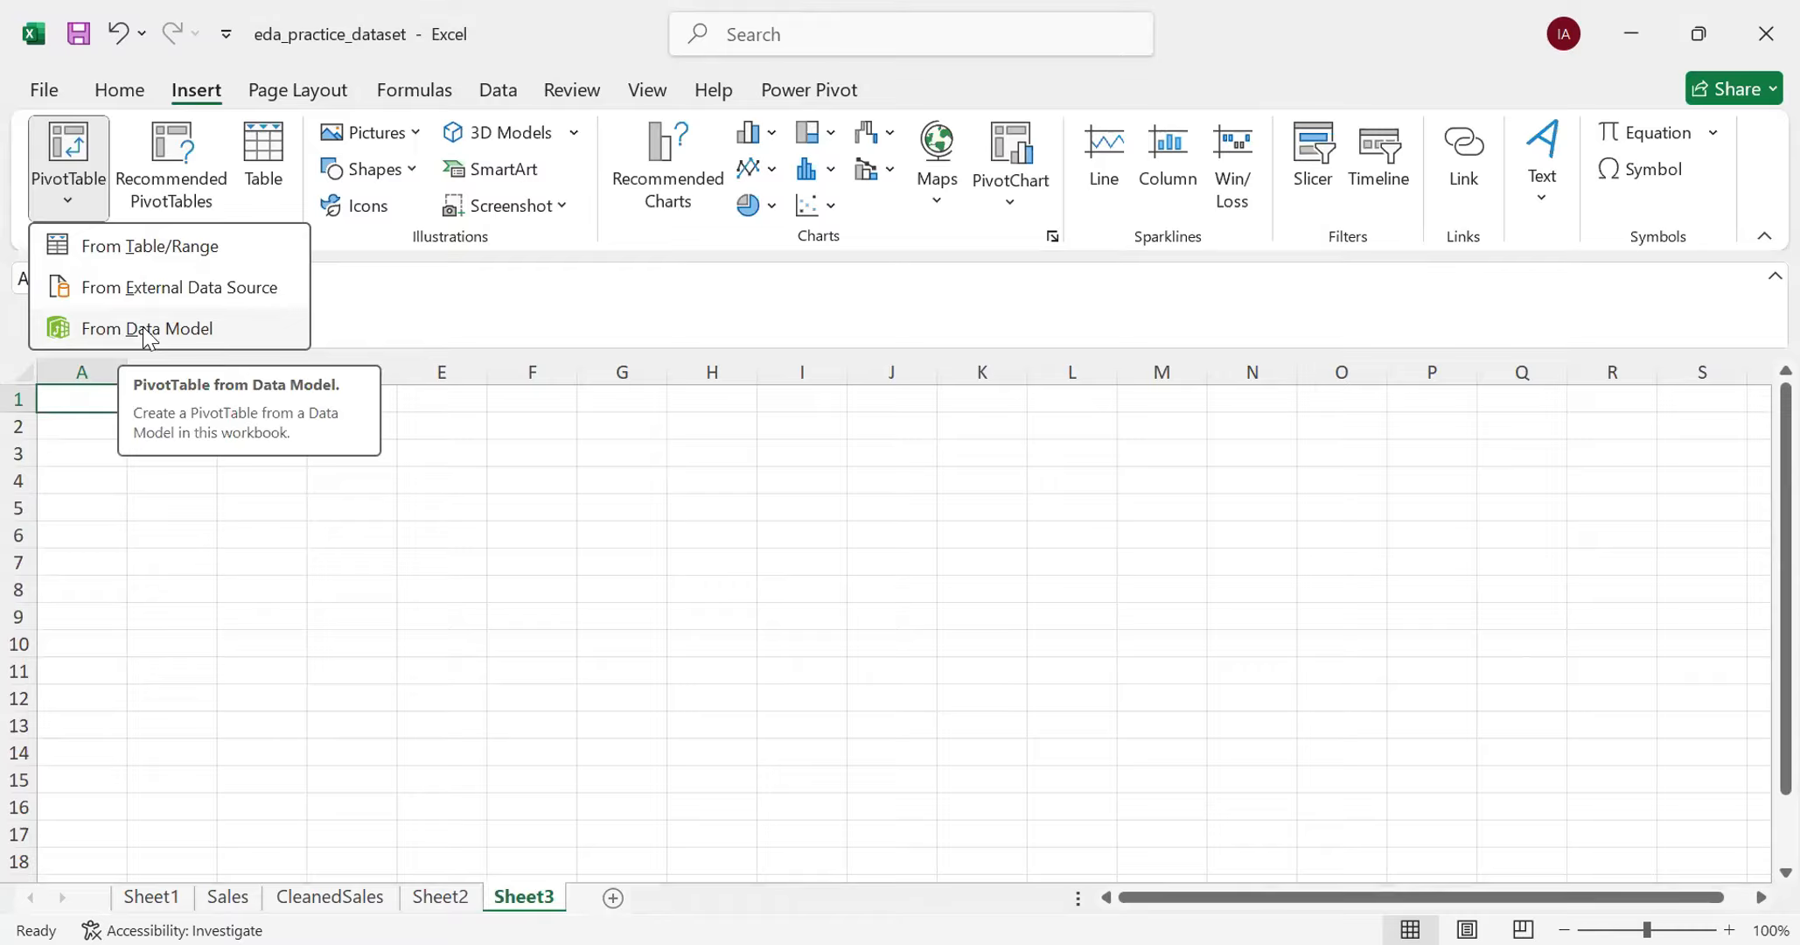
- Create a PivotTable at Sheet3 cell A1 on the existing worksheet, using the whole CleanedSales table as its source
{"action": "left_click", "coordinate": [126, 256]}
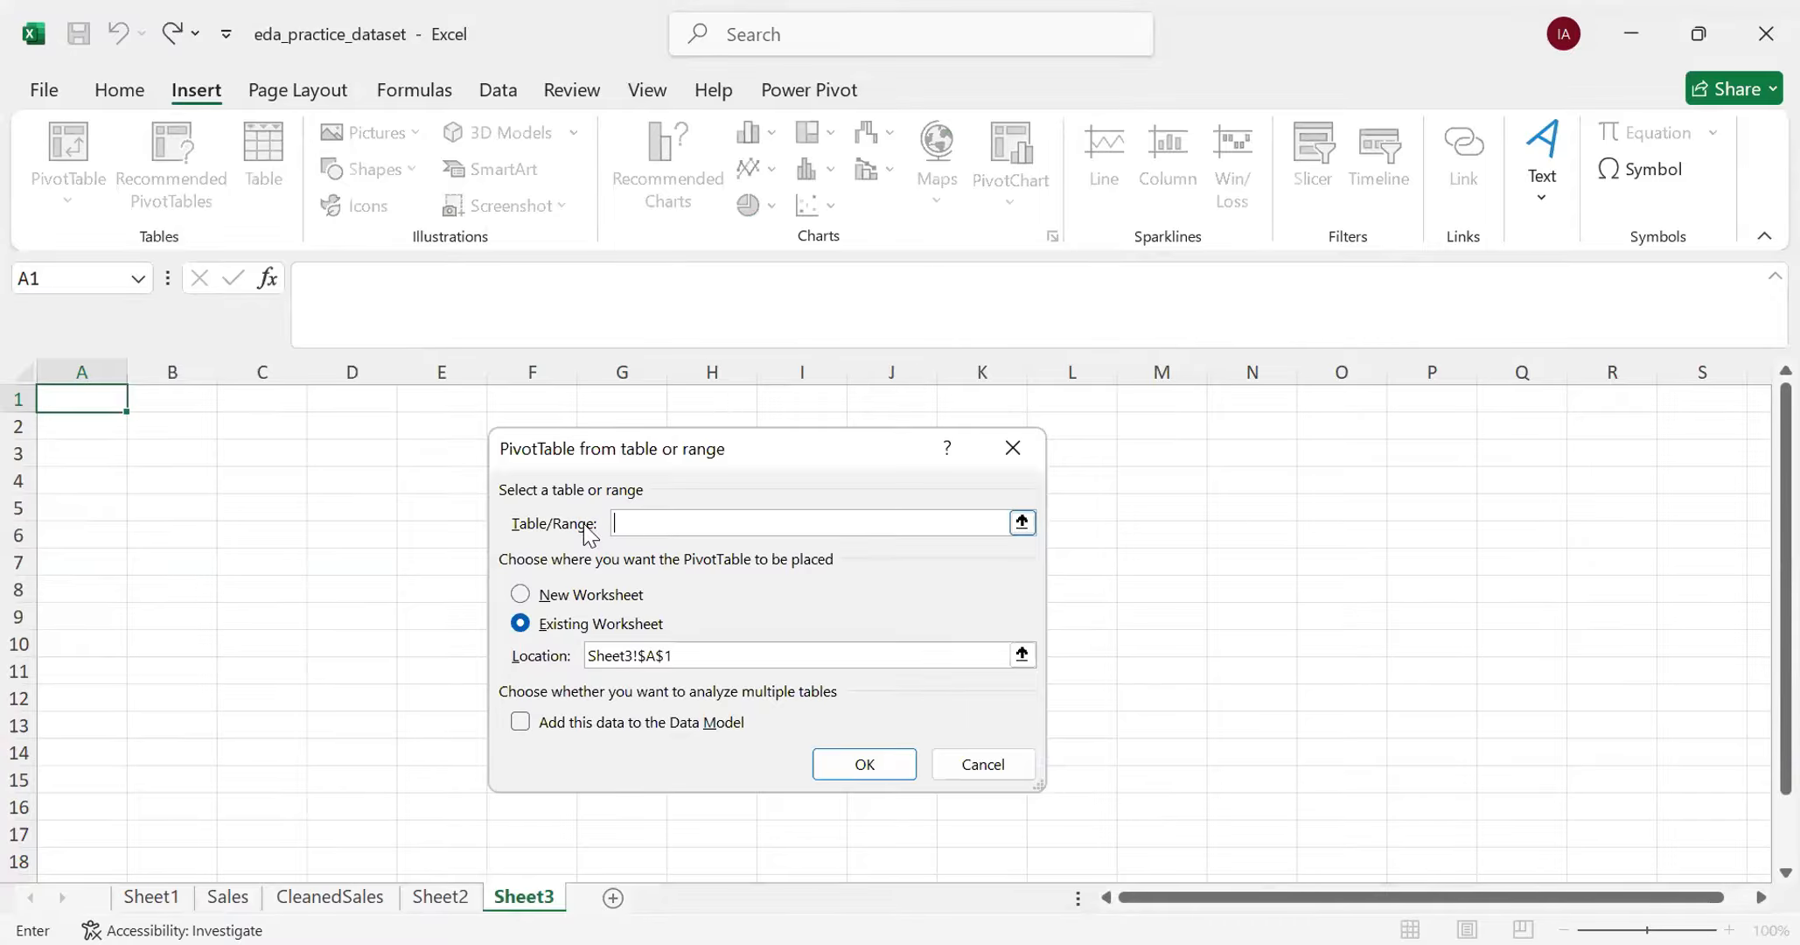
{"action": "left_click", "coordinate": [349, 905]}
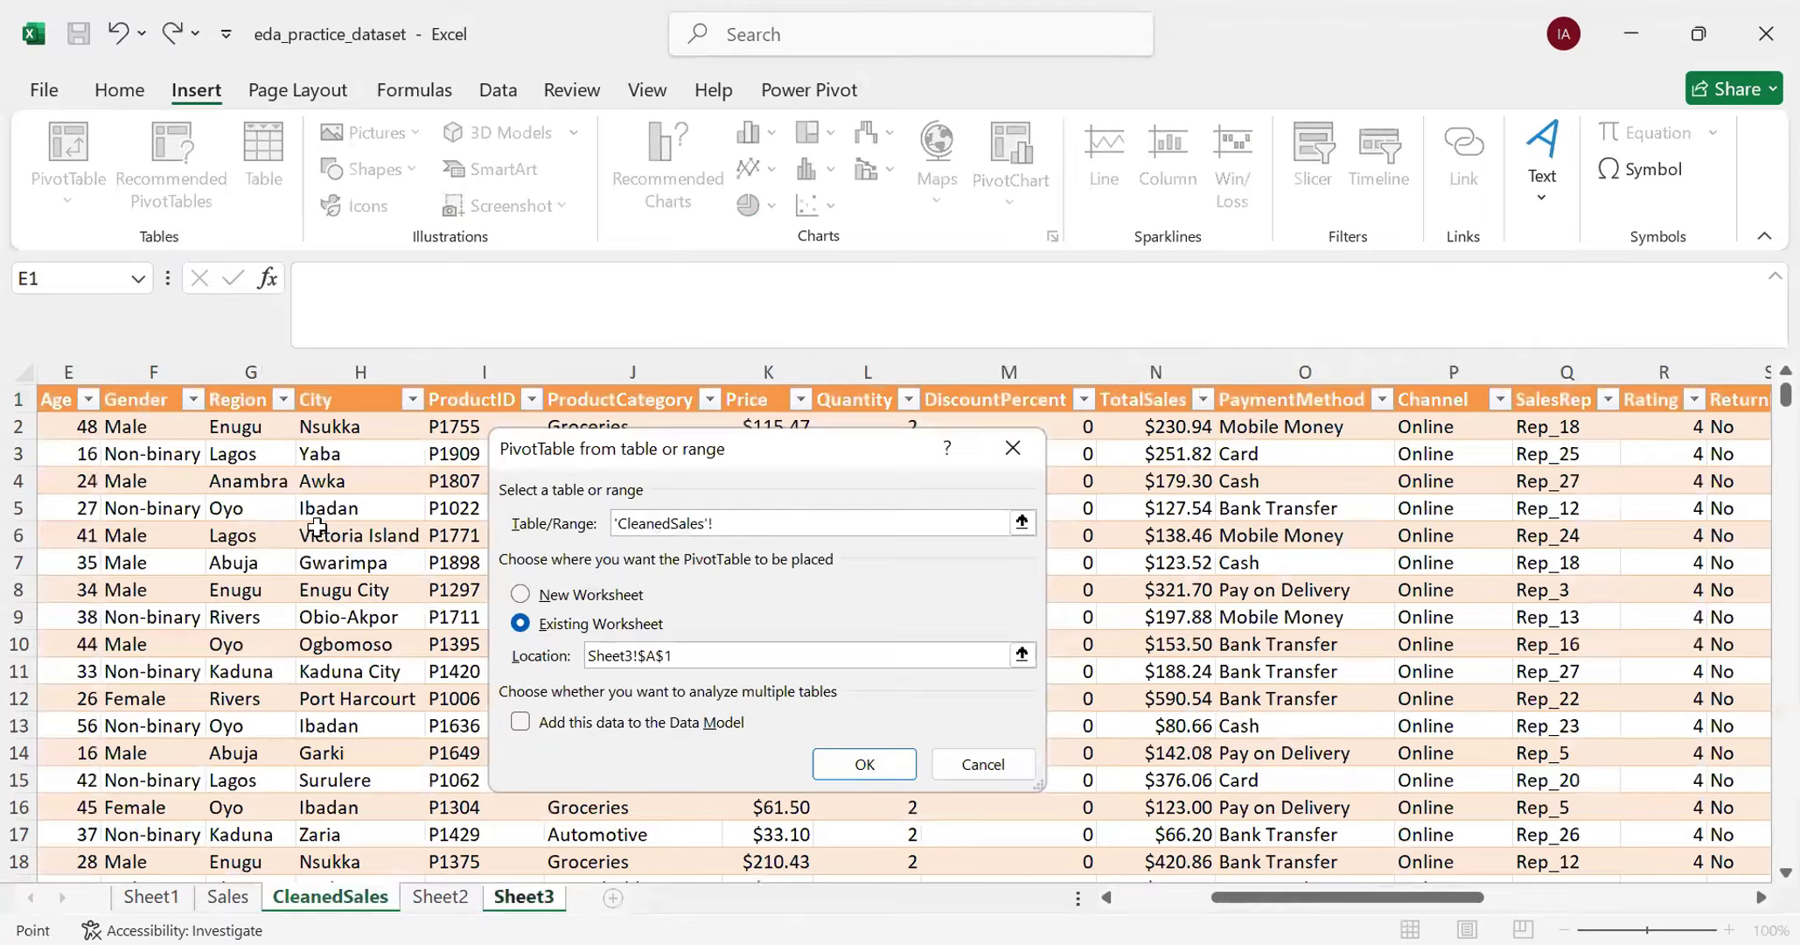
{"action": "left_click", "coordinate": [314, 532]}
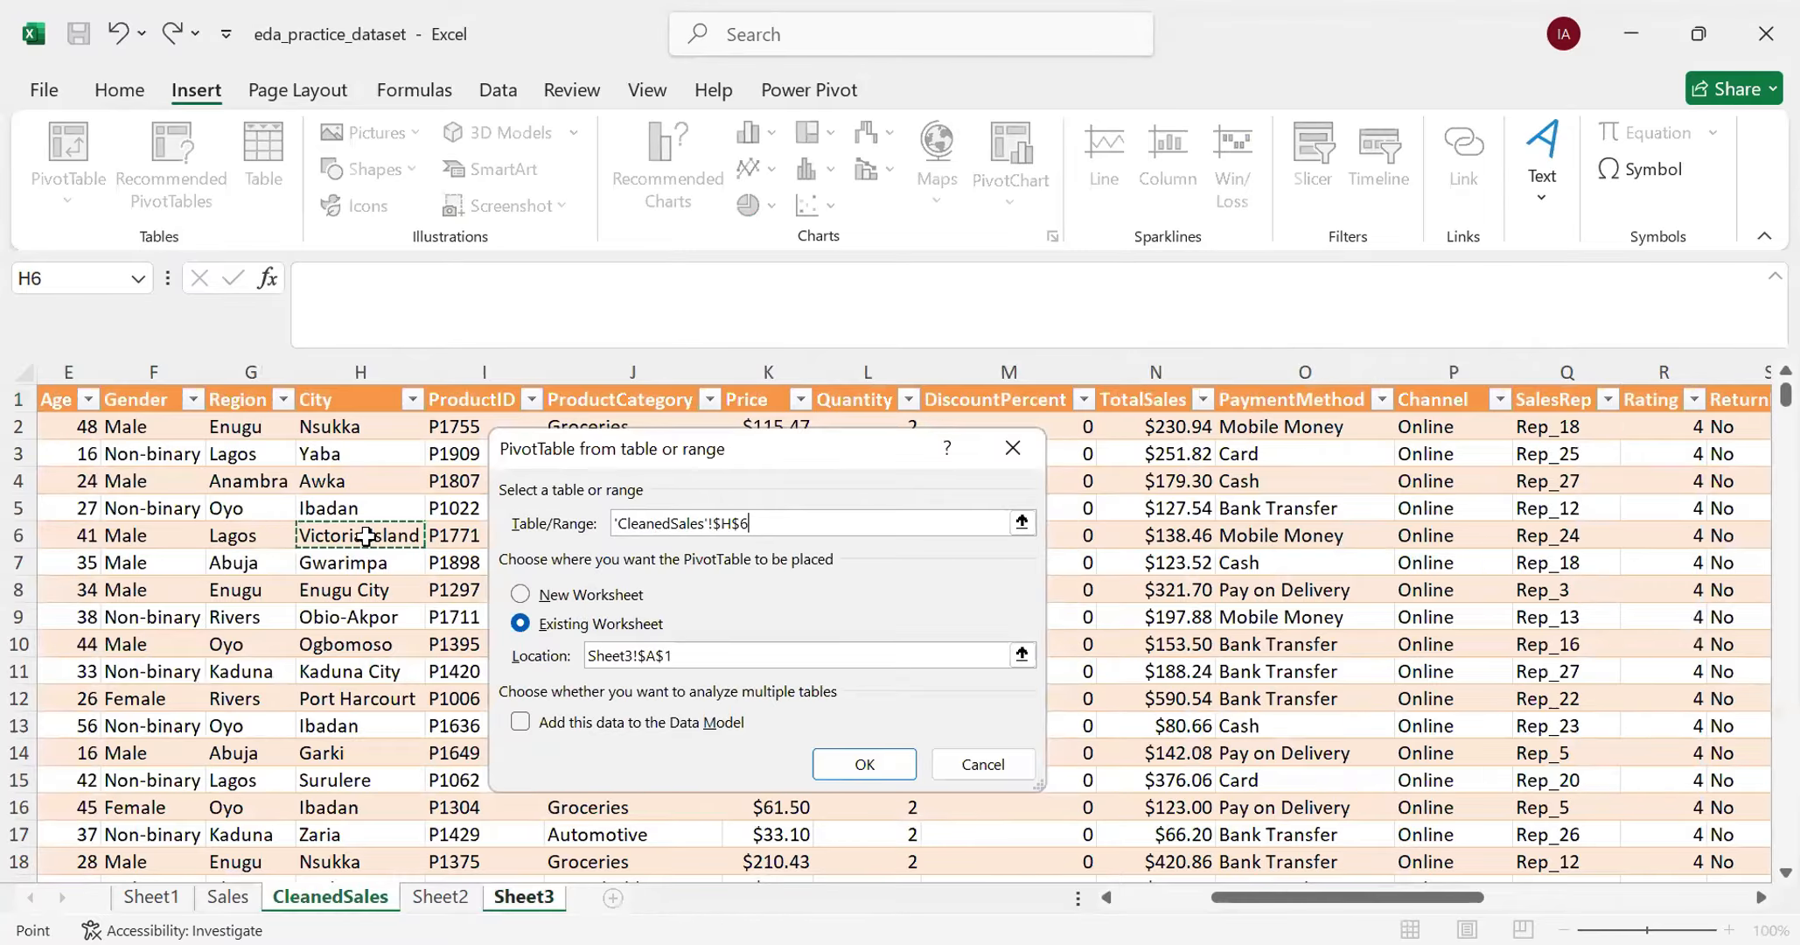
{"action": "key", "text": "ctrl+a"}
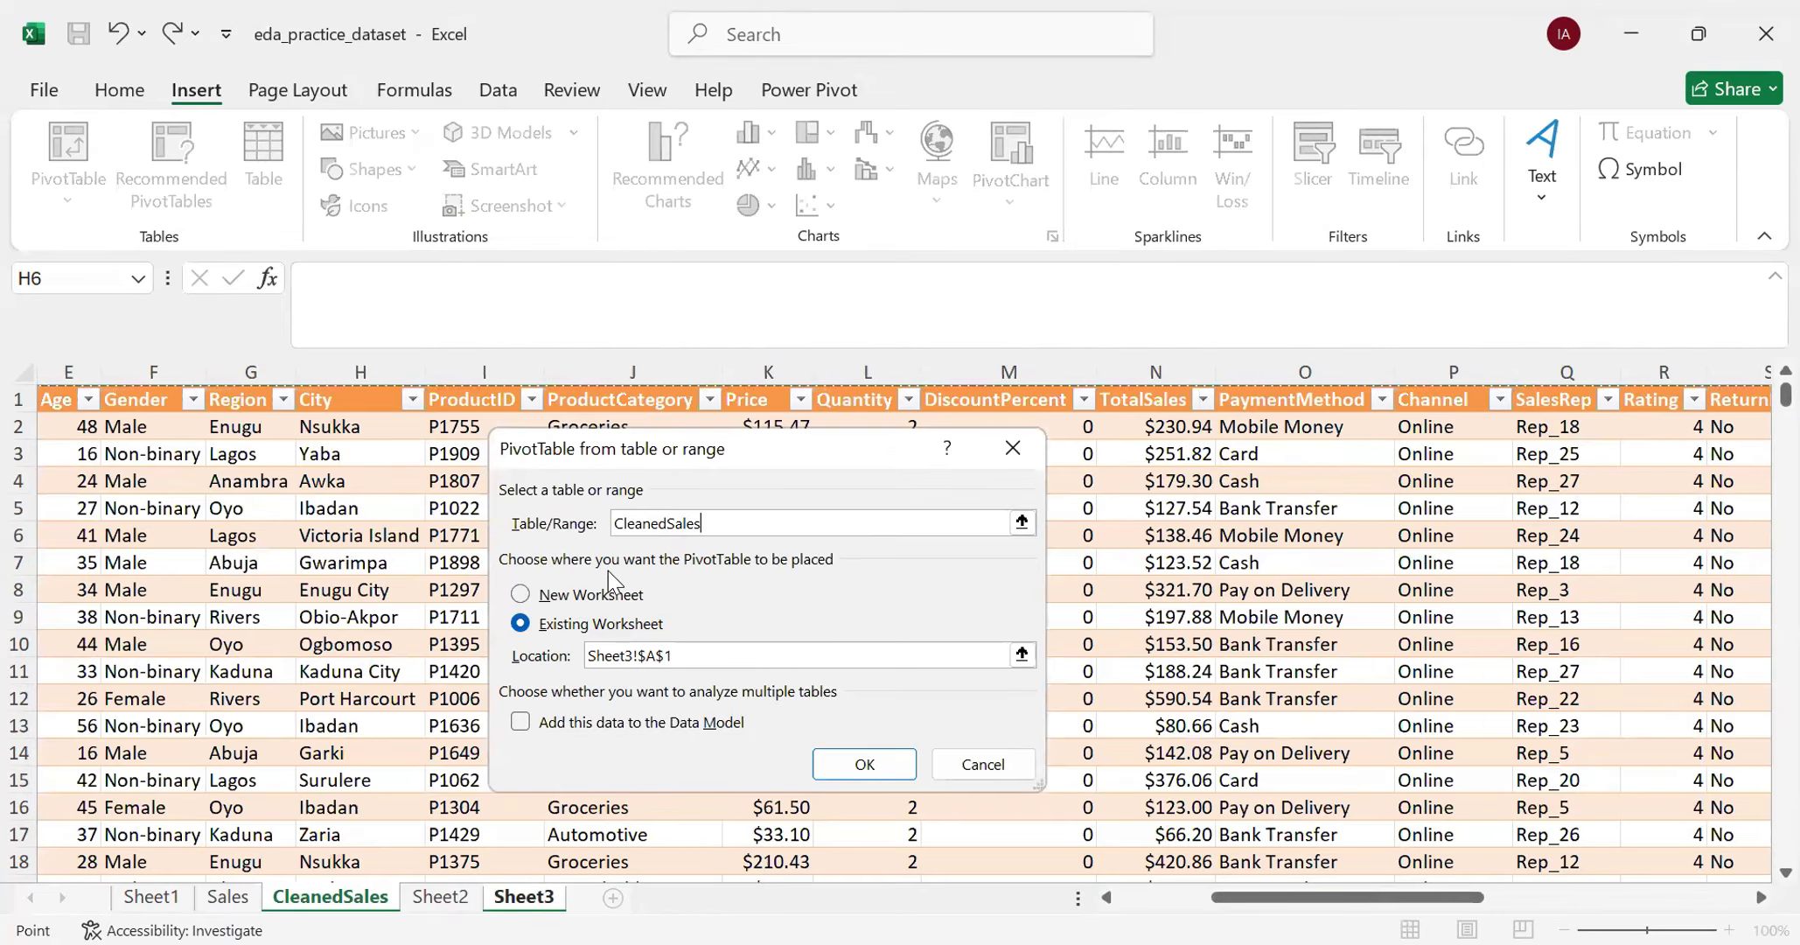
{"action": "key", "text": "Return"}
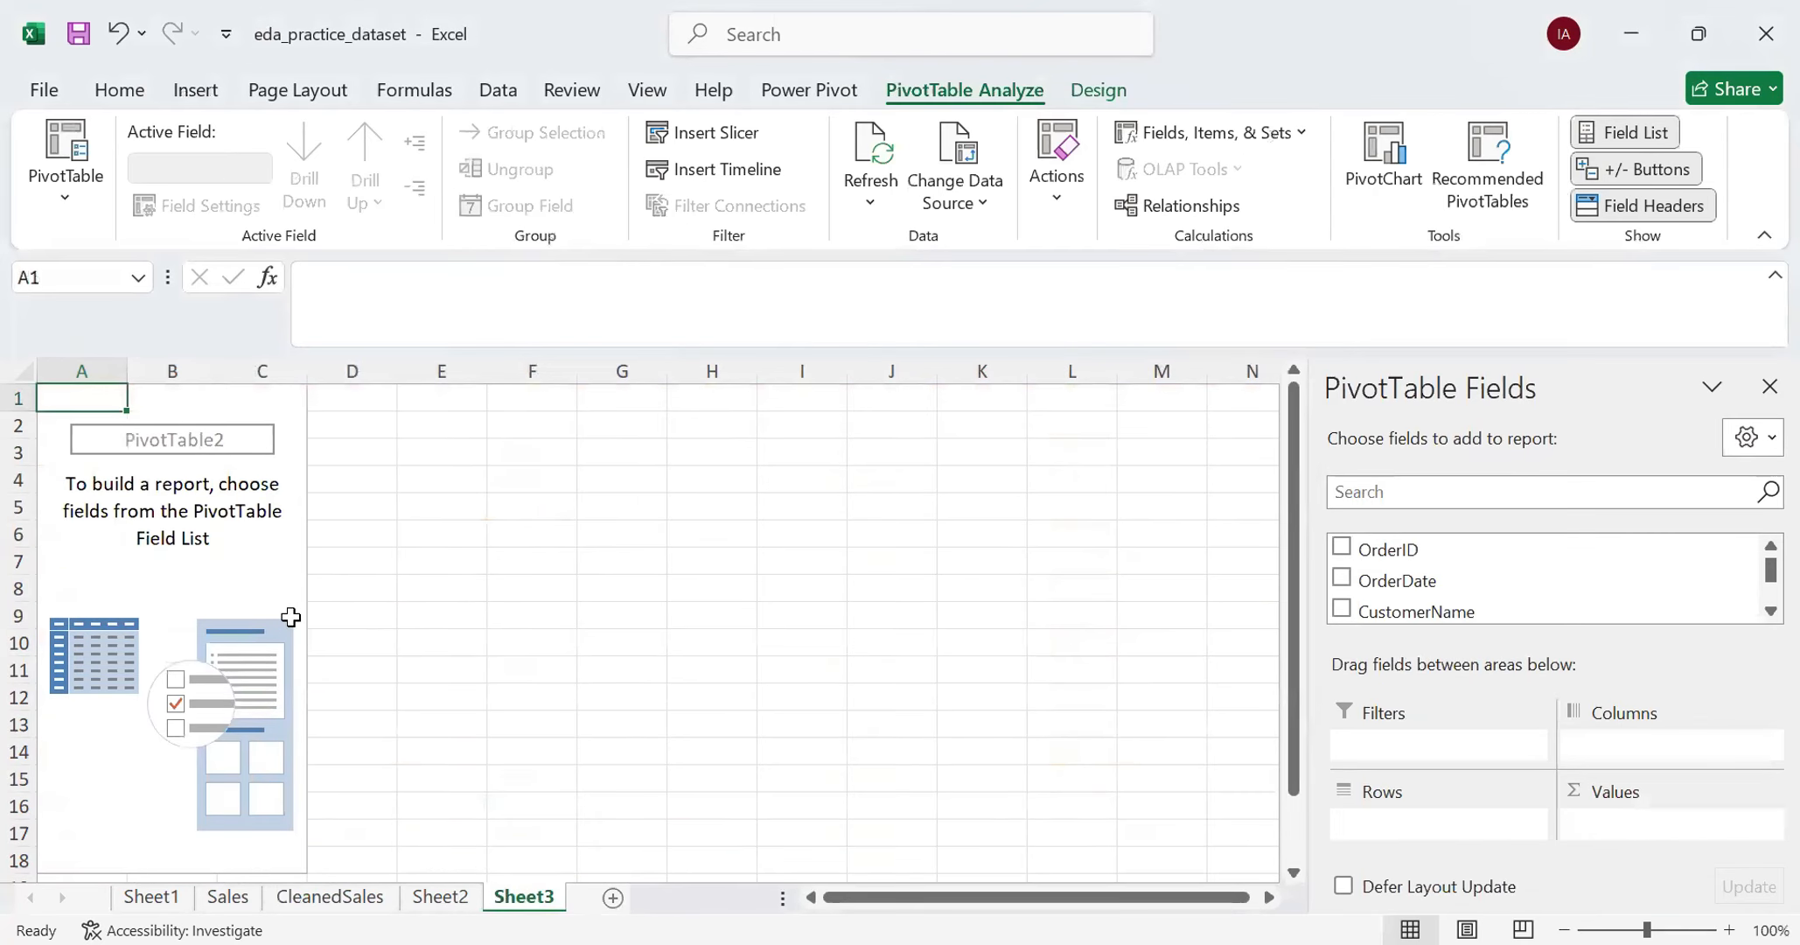
- Reduce the formula bar to a single row and look through the available PivotTable fields from OrderID to ShippingMethod
{"action": "scroll", "coordinate": [188, 619], "scroll_direction": "down", "scroll_amount": 4}
{"action": "scroll", "coordinate": [189, 635], "scroll_direction": "up", "scroll_amount": 4}
{"action": "left_click_drag", "start_coordinate": [1489, 348], "coordinate": [1490, 293]}
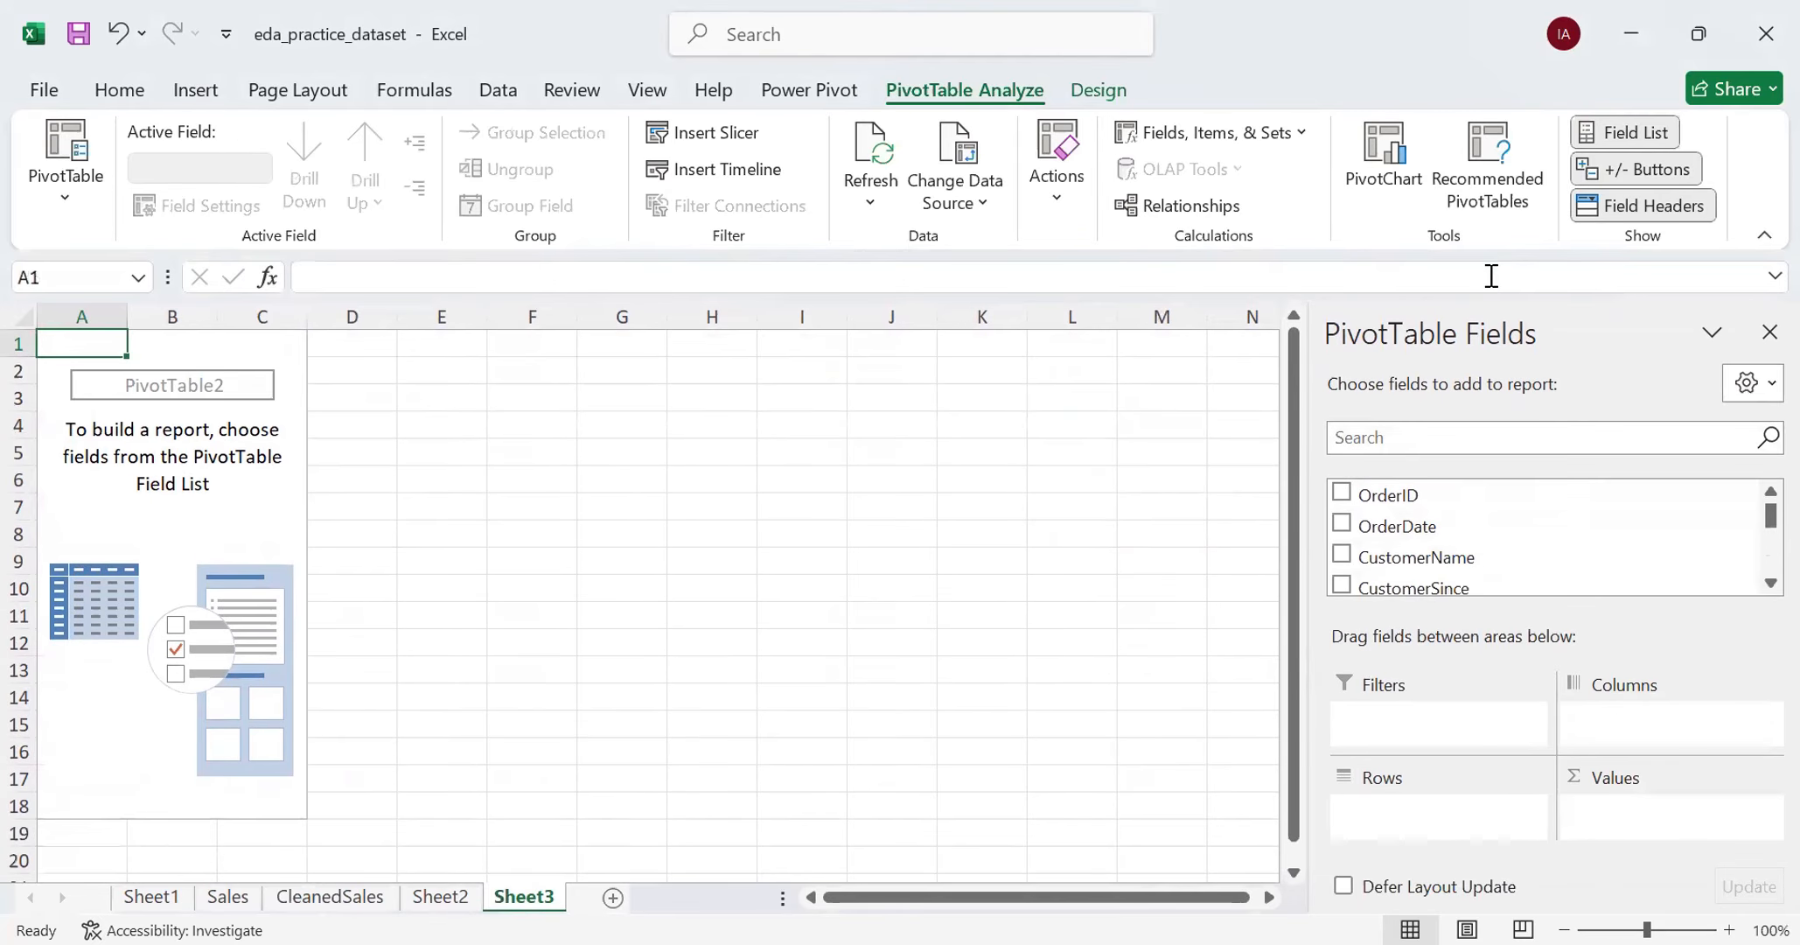
{"action": "scroll", "coordinate": [1434, 530], "scroll_direction": "down", "scroll_amount": 5}
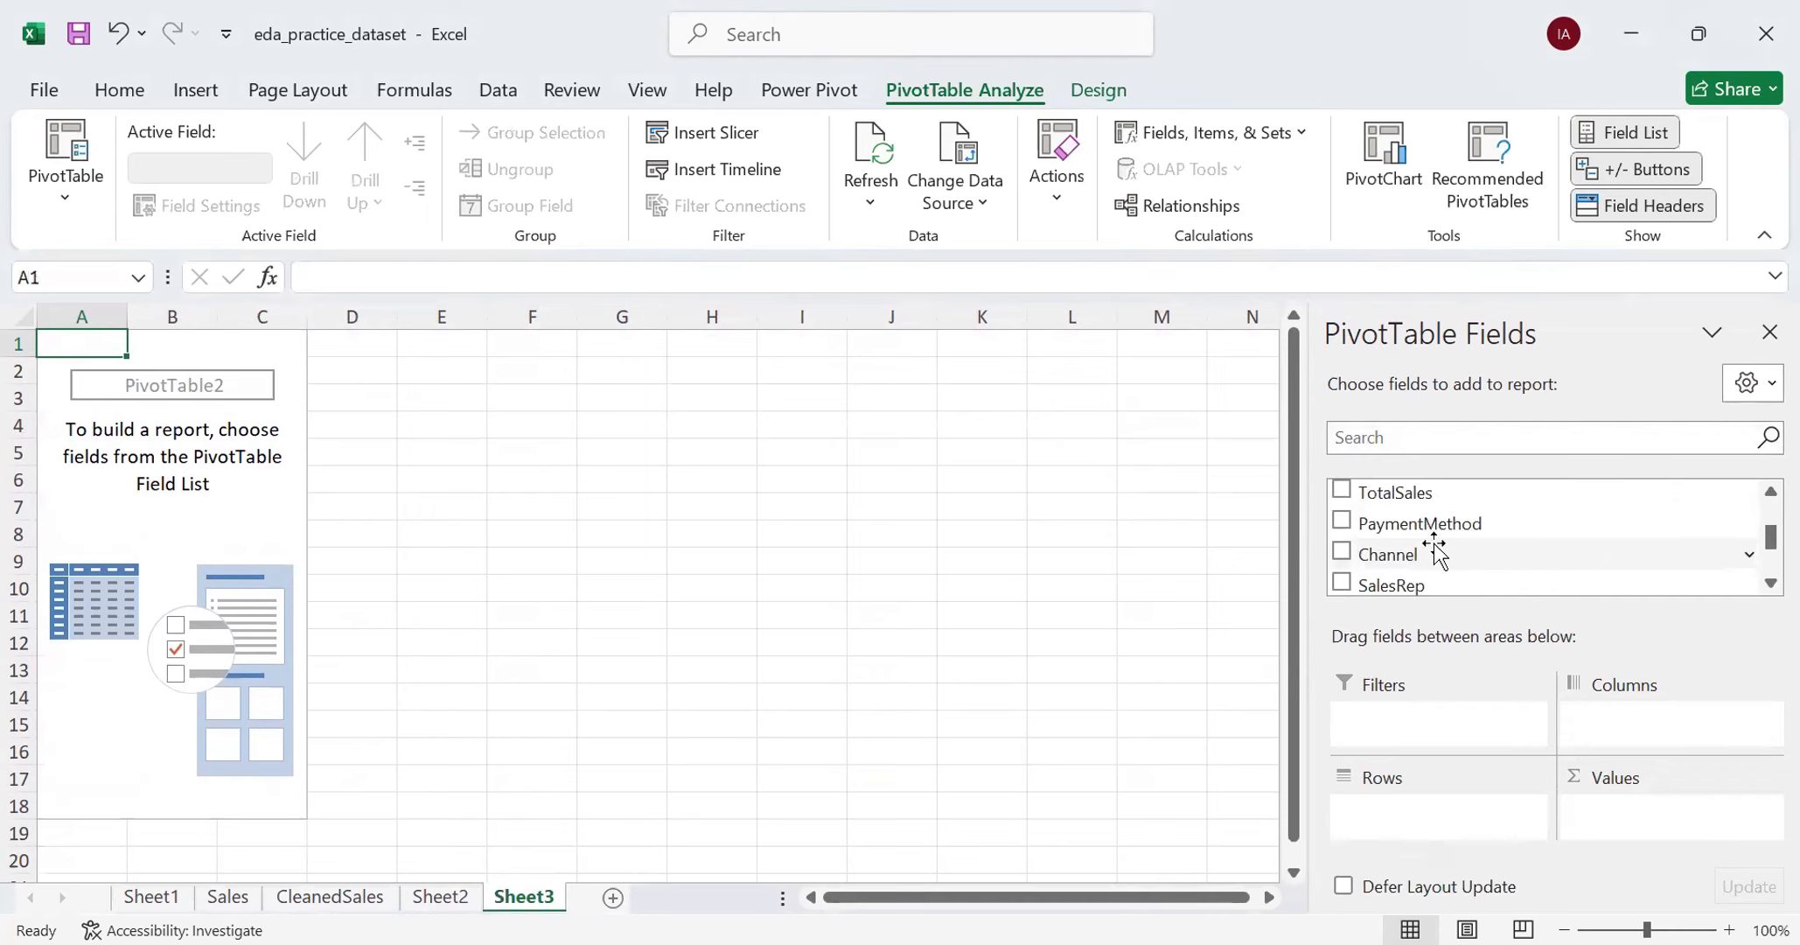
{"action": "scroll", "coordinate": [1436, 551], "scroll_direction": "down", "scroll_amount": 4}
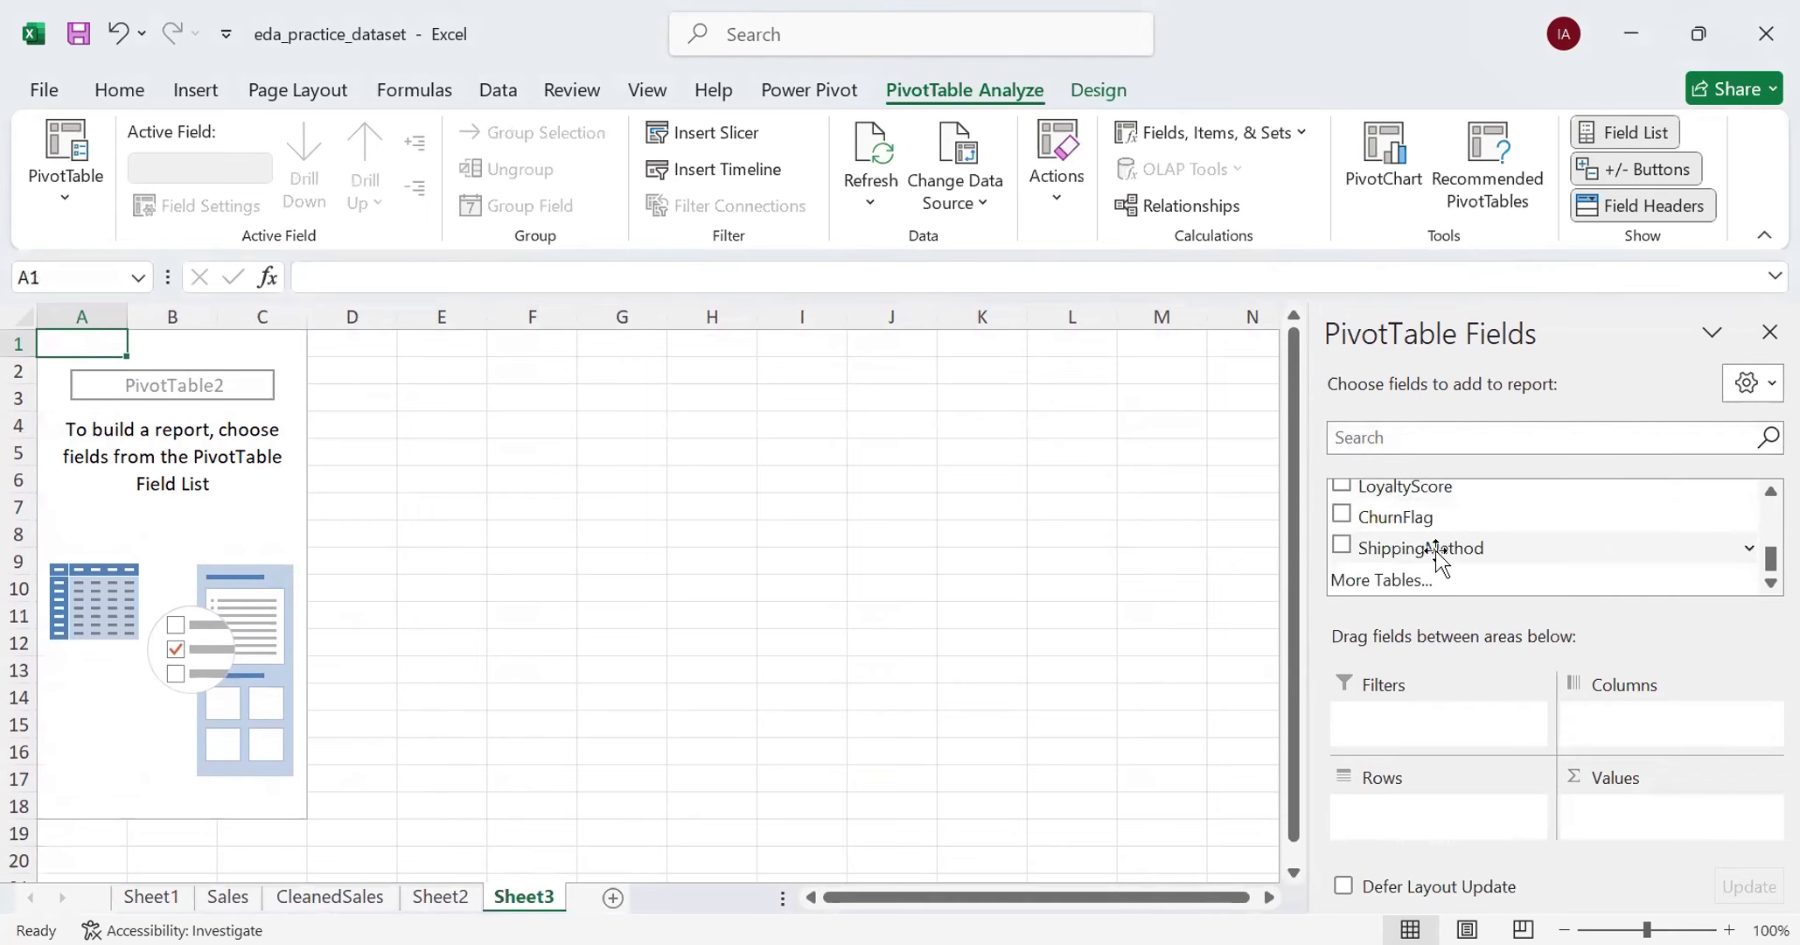
{"action": "scroll", "coordinate": [1438, 555], "scroll_direction": "up", "scroll_amount": 2}
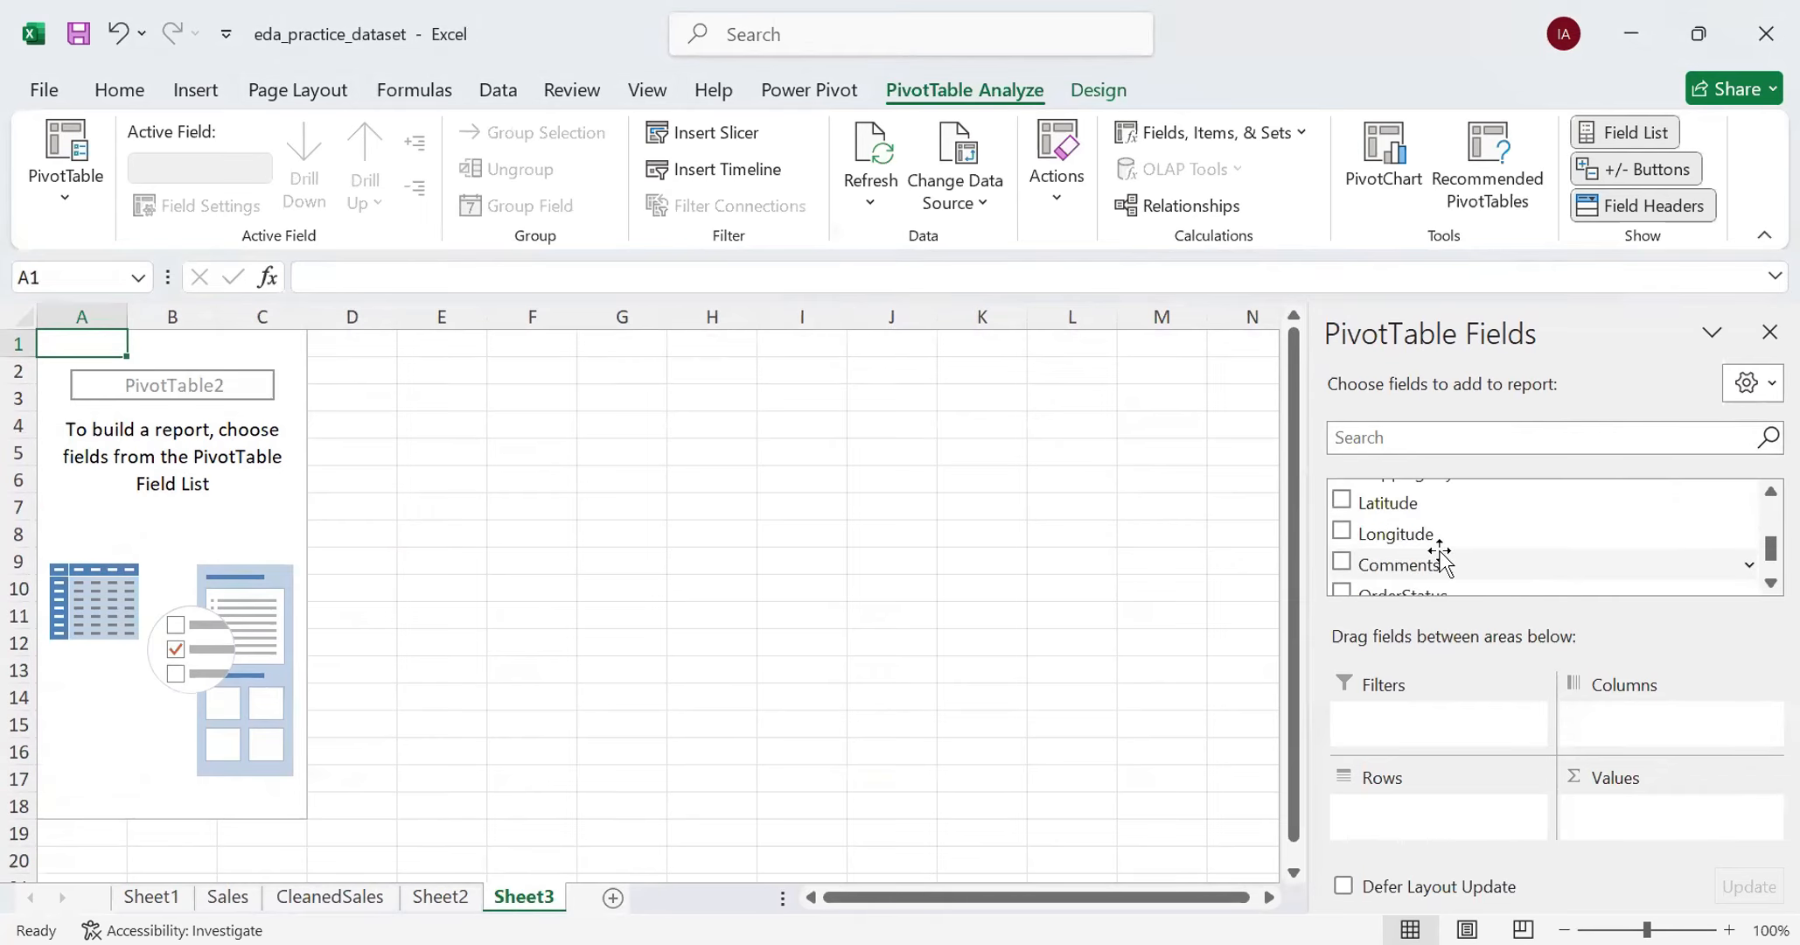
{"action": "scroll", "coordinate": [1435, 553], "scroll_direction": "up", "scroll_amount": 5}
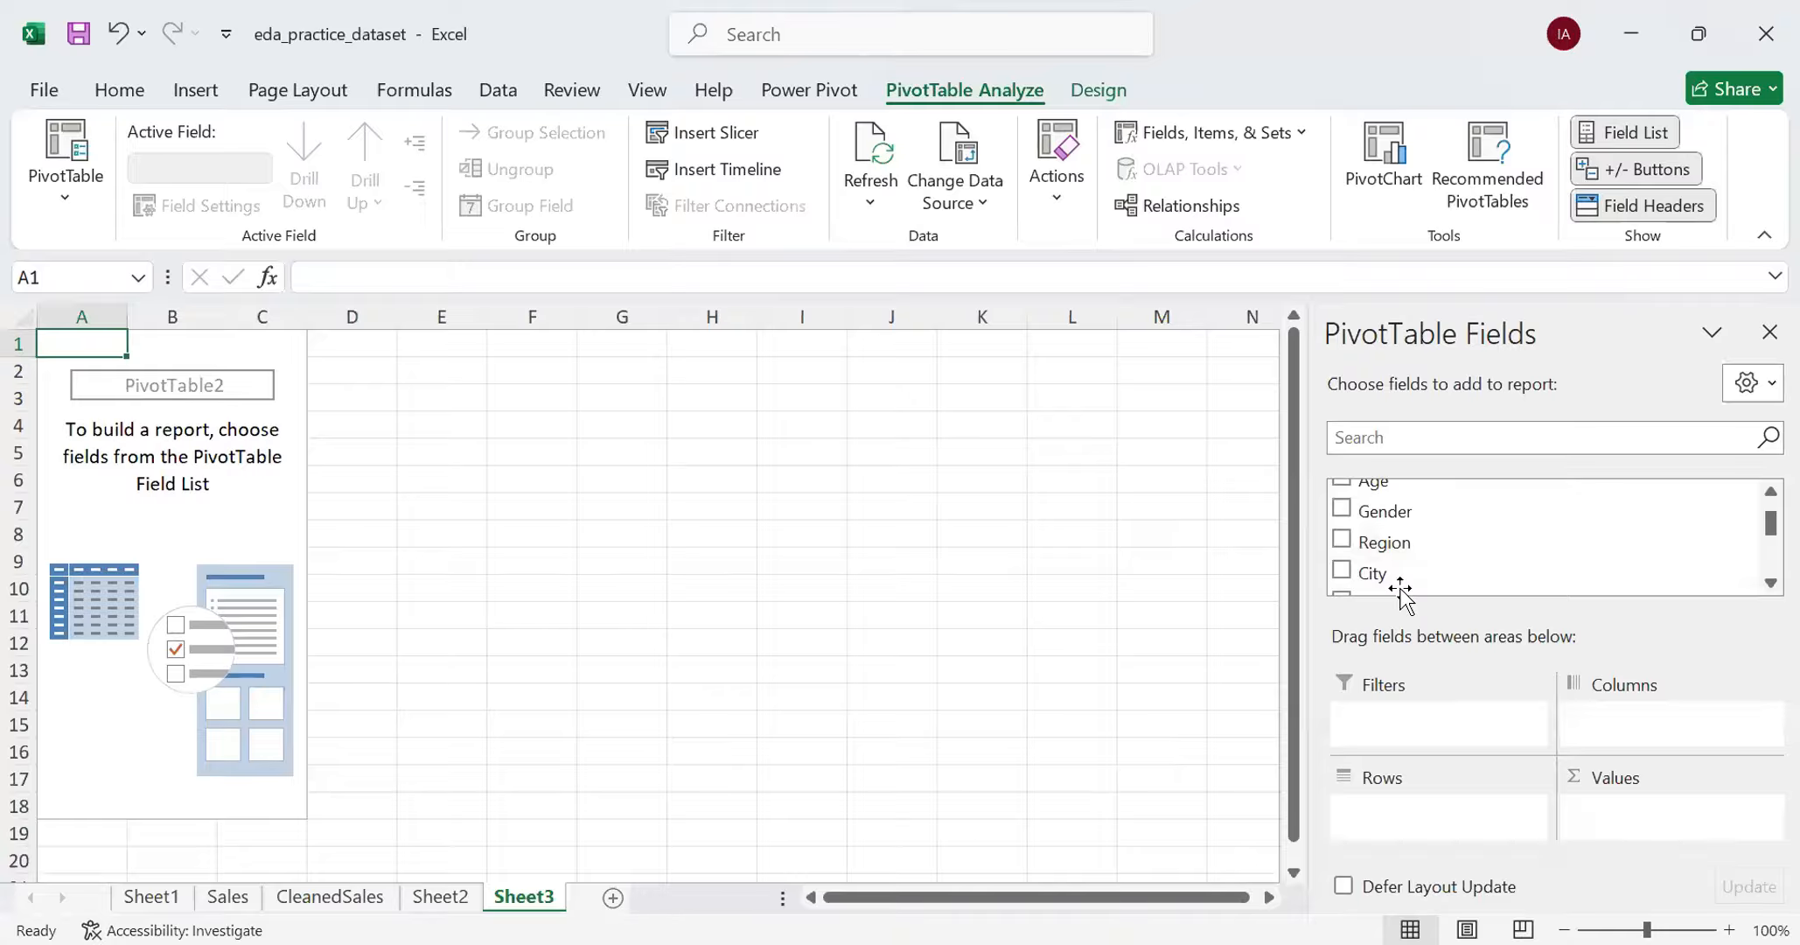
{"action": "left_click", "coordinate": [1522, 636]}
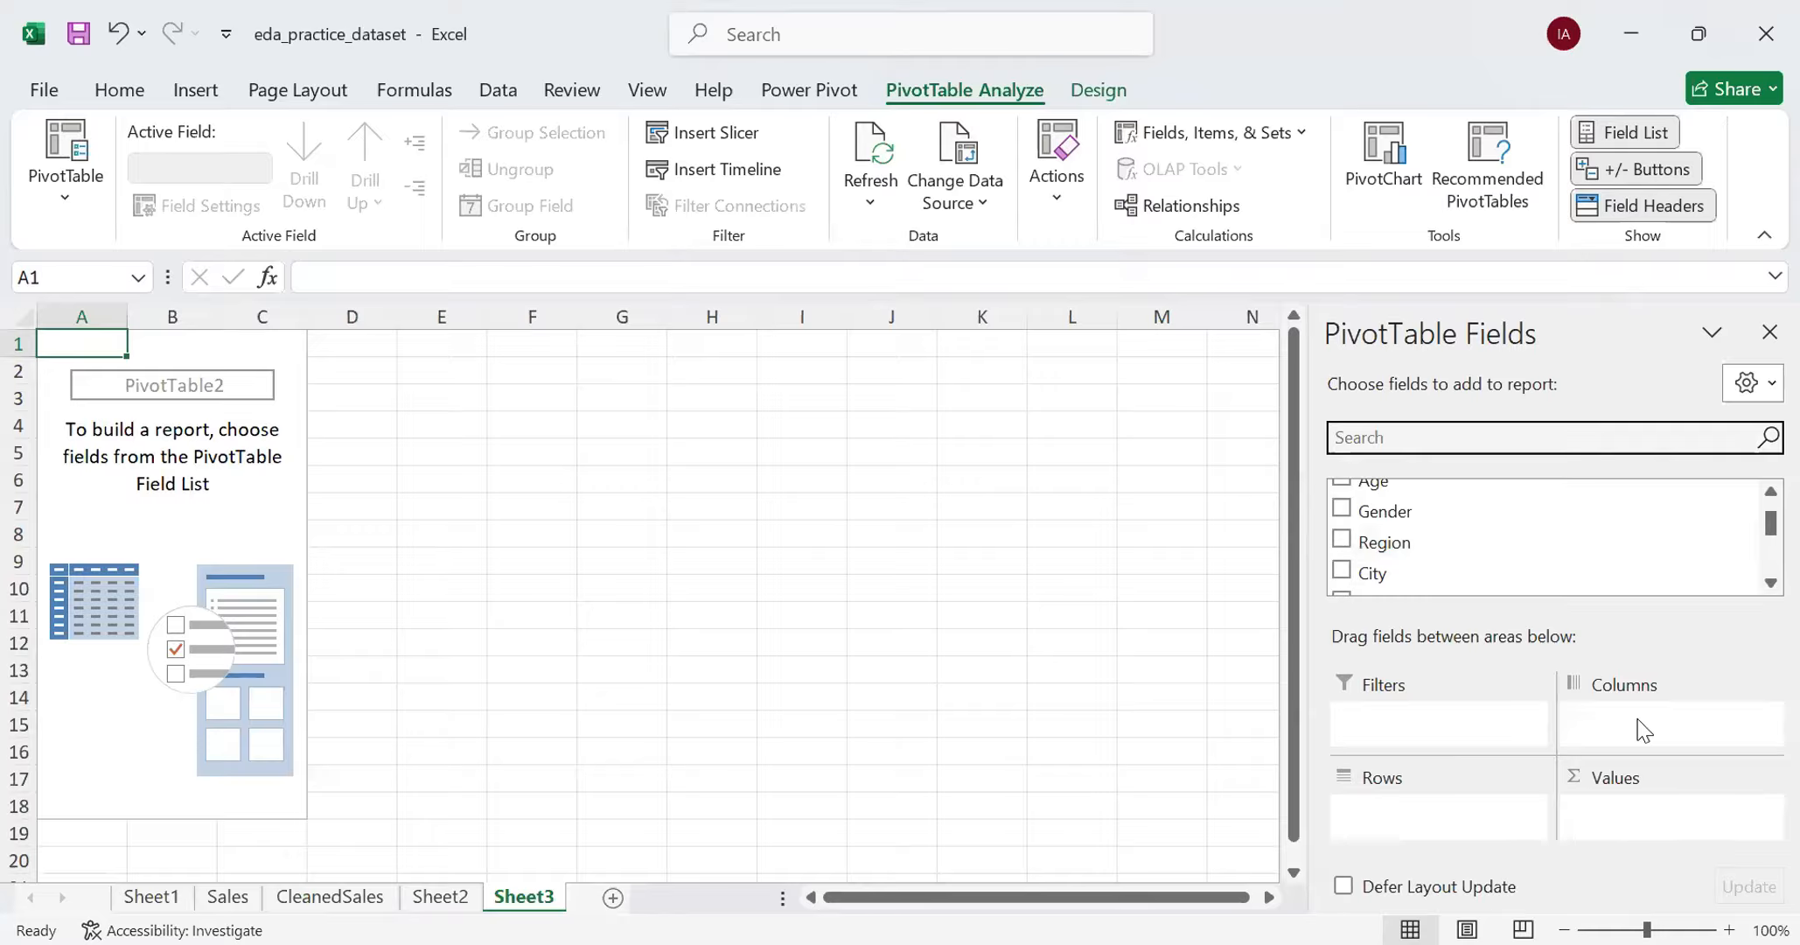
- Place the Region field in both the Rows and Values areas of the PivotTable to count records per region
{"action": "left_click", "coordinate": [1531, 553]}
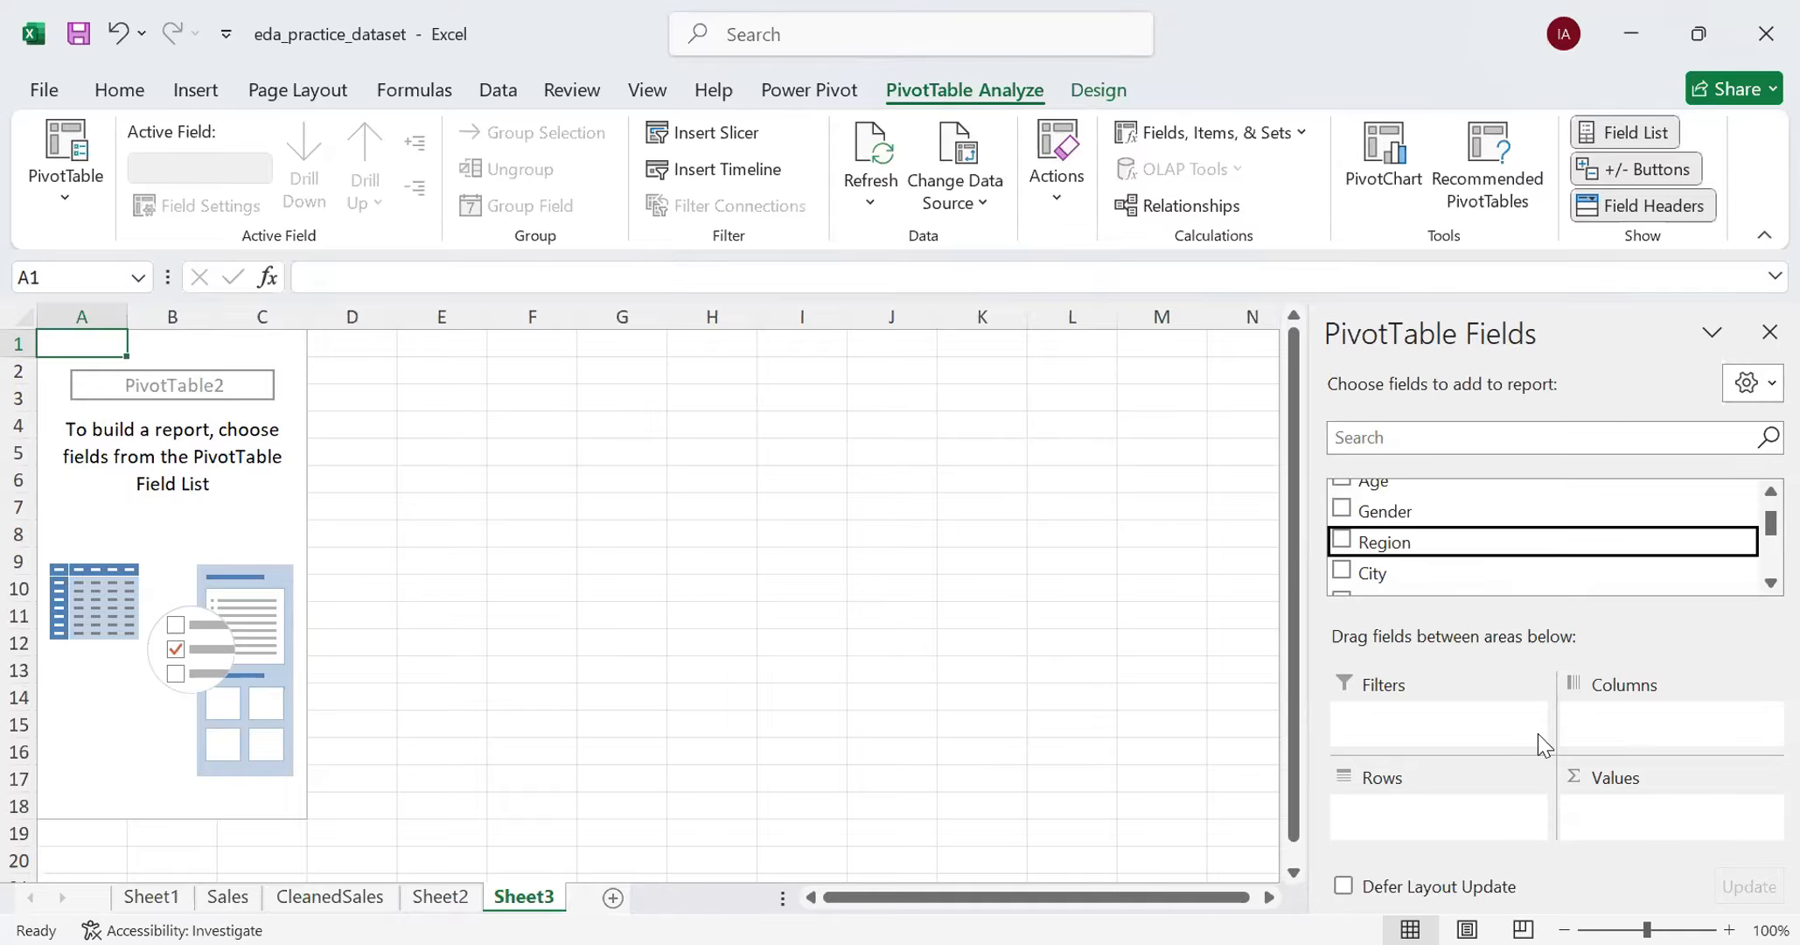
{"action": "scroll", "coordinate": [1529, 541], "scroll_direction": "up", "scroll_amount": 1}
{"action": "scroll", "coordinate": [1531, 543], "scroll_direction": "down", "scroll_amount": 1}
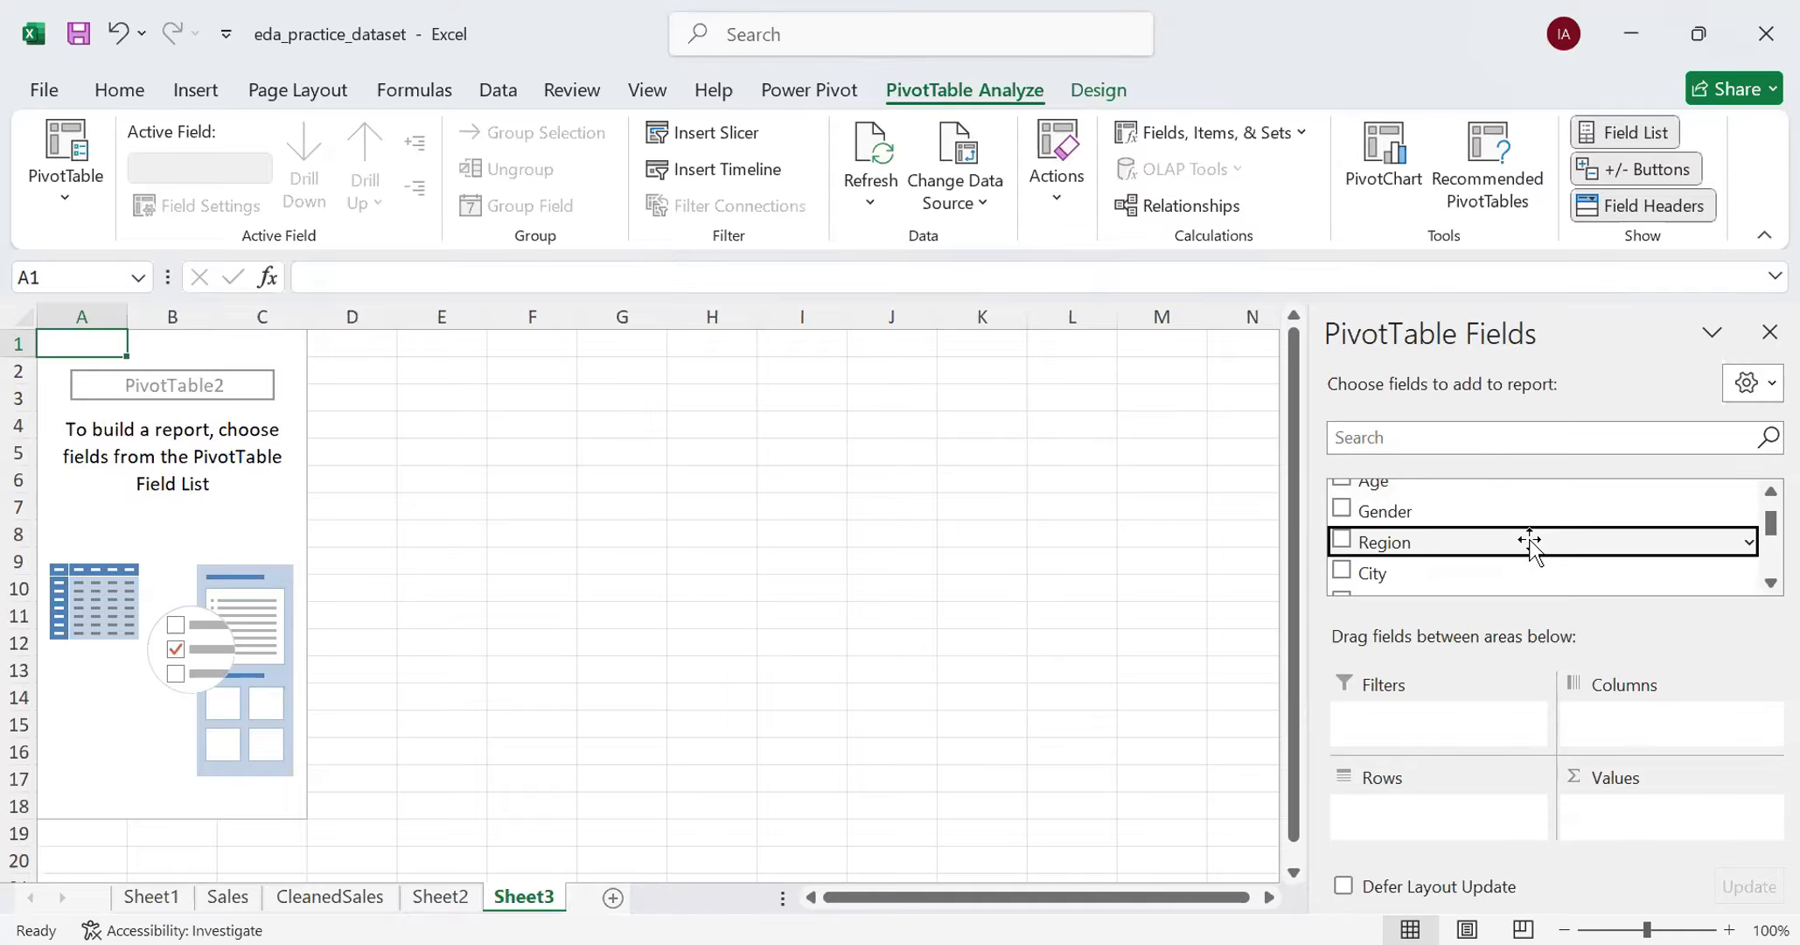
{"action": "left_click_drag", "start_coordinate": [1476, 540], "coordinate": [1420, 816]}
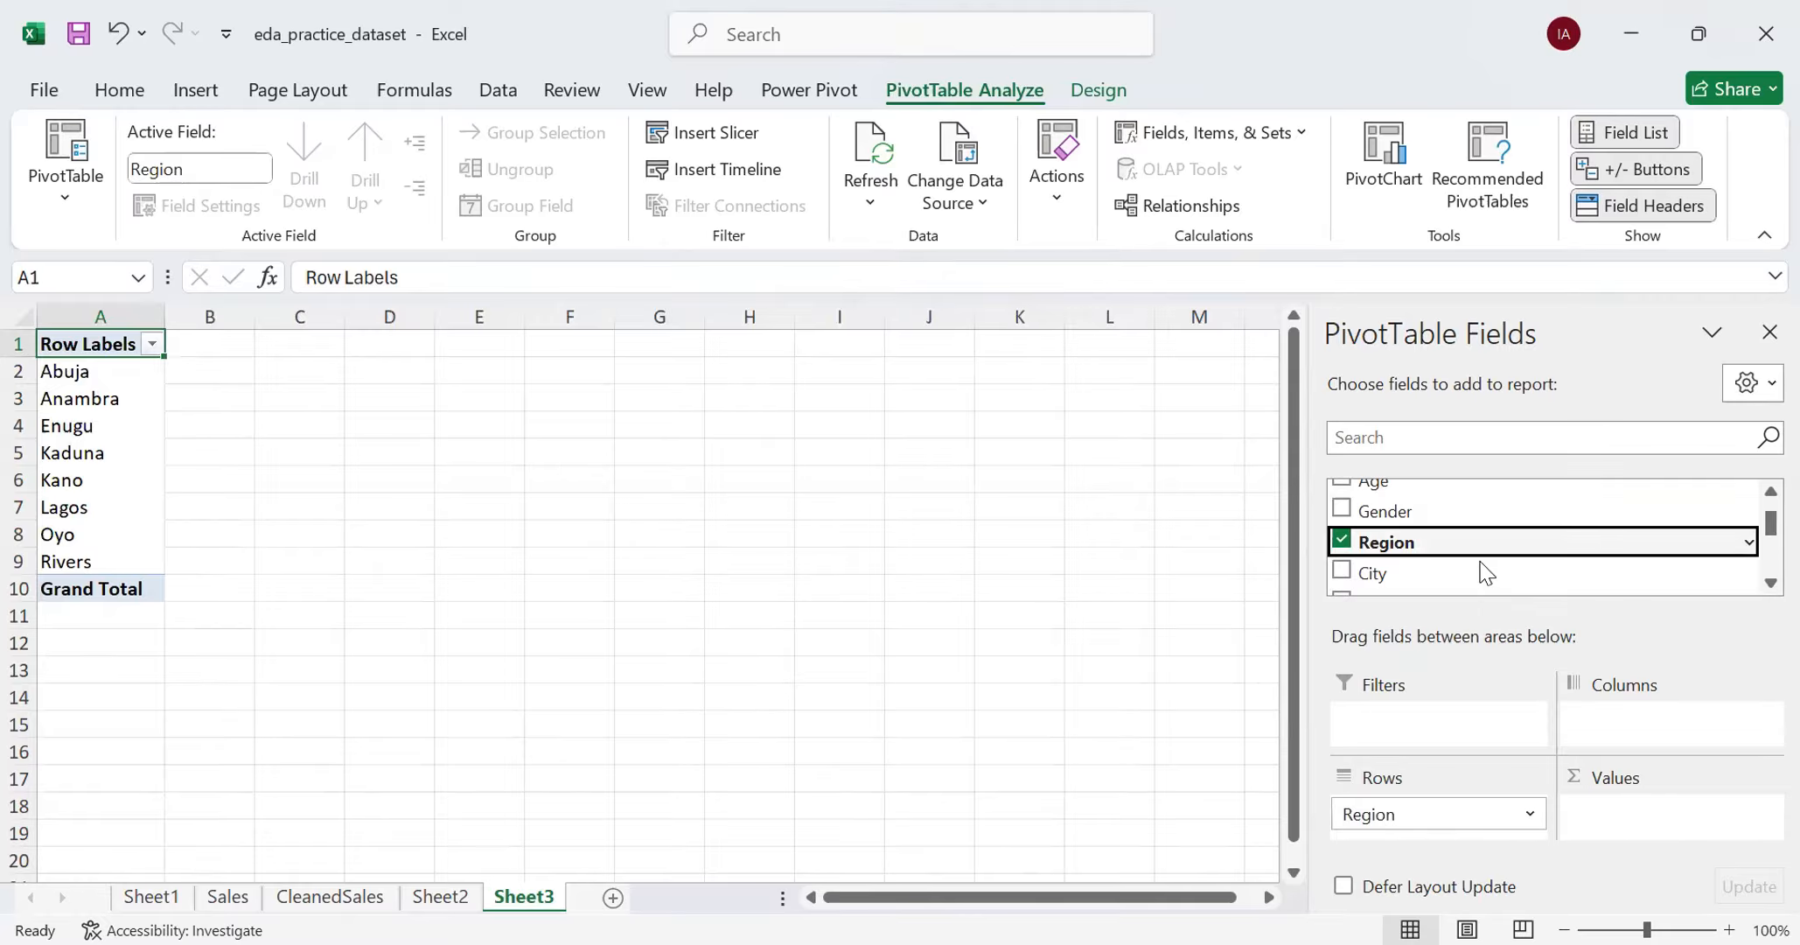
{"action": "left_click_drag", "start_coordinate": [1482, 551], "coordinate": [1659, 827]}
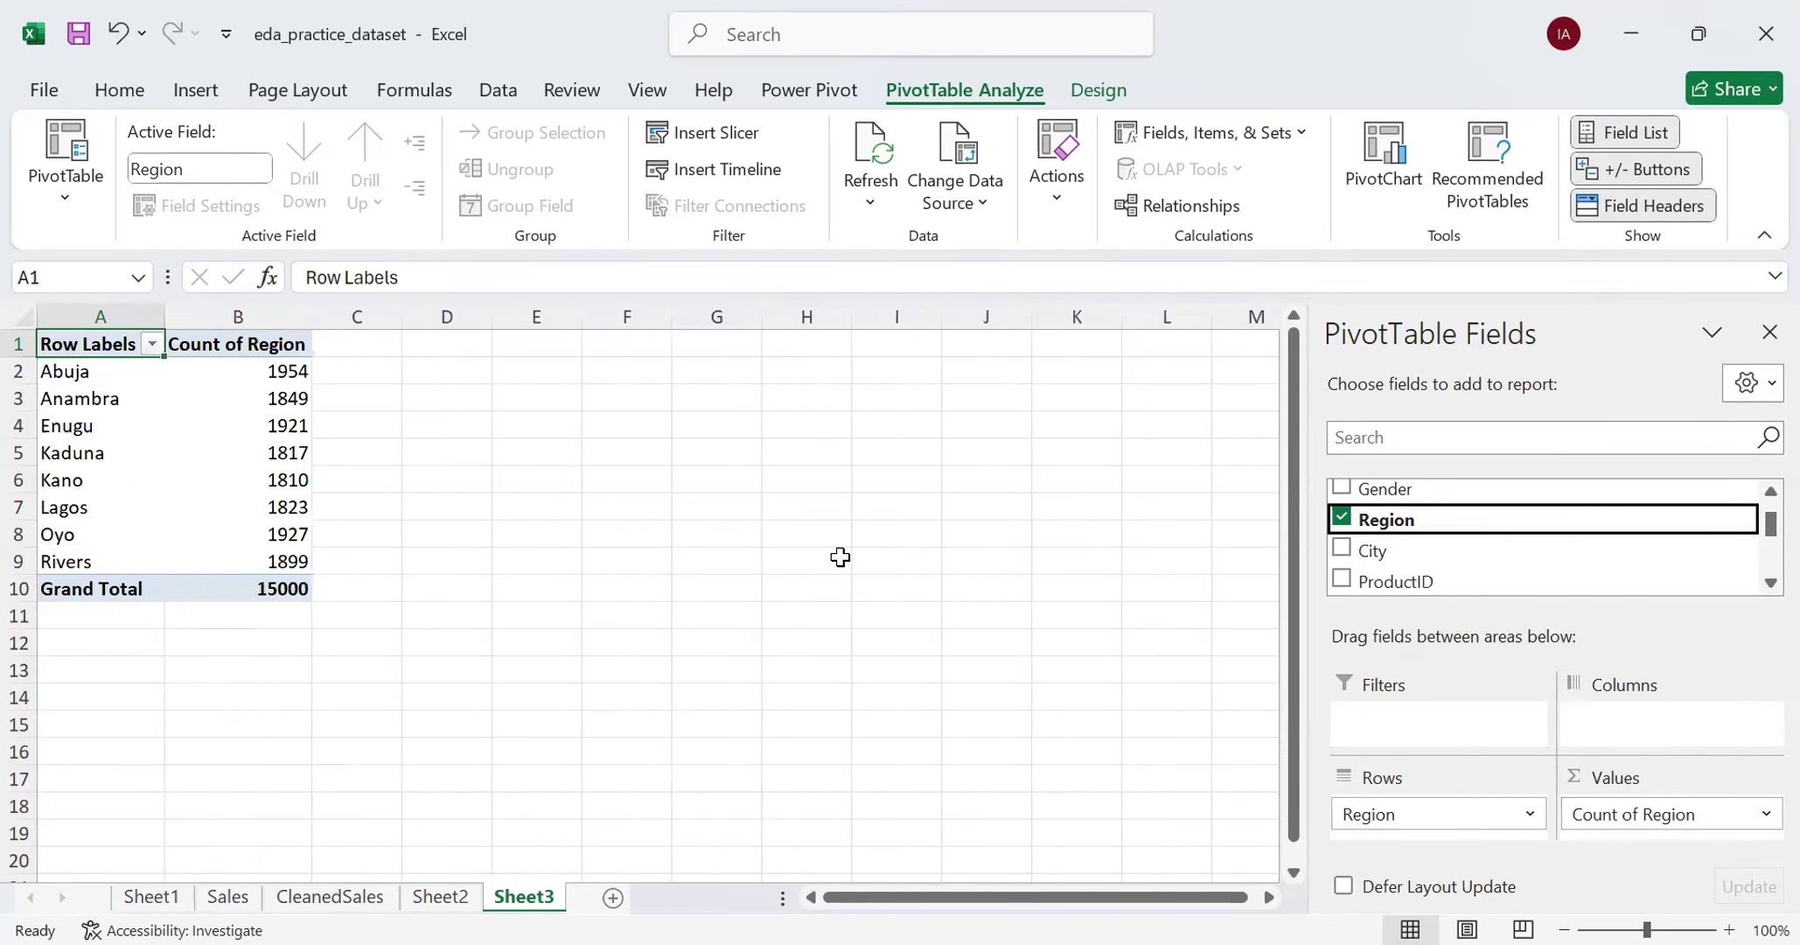
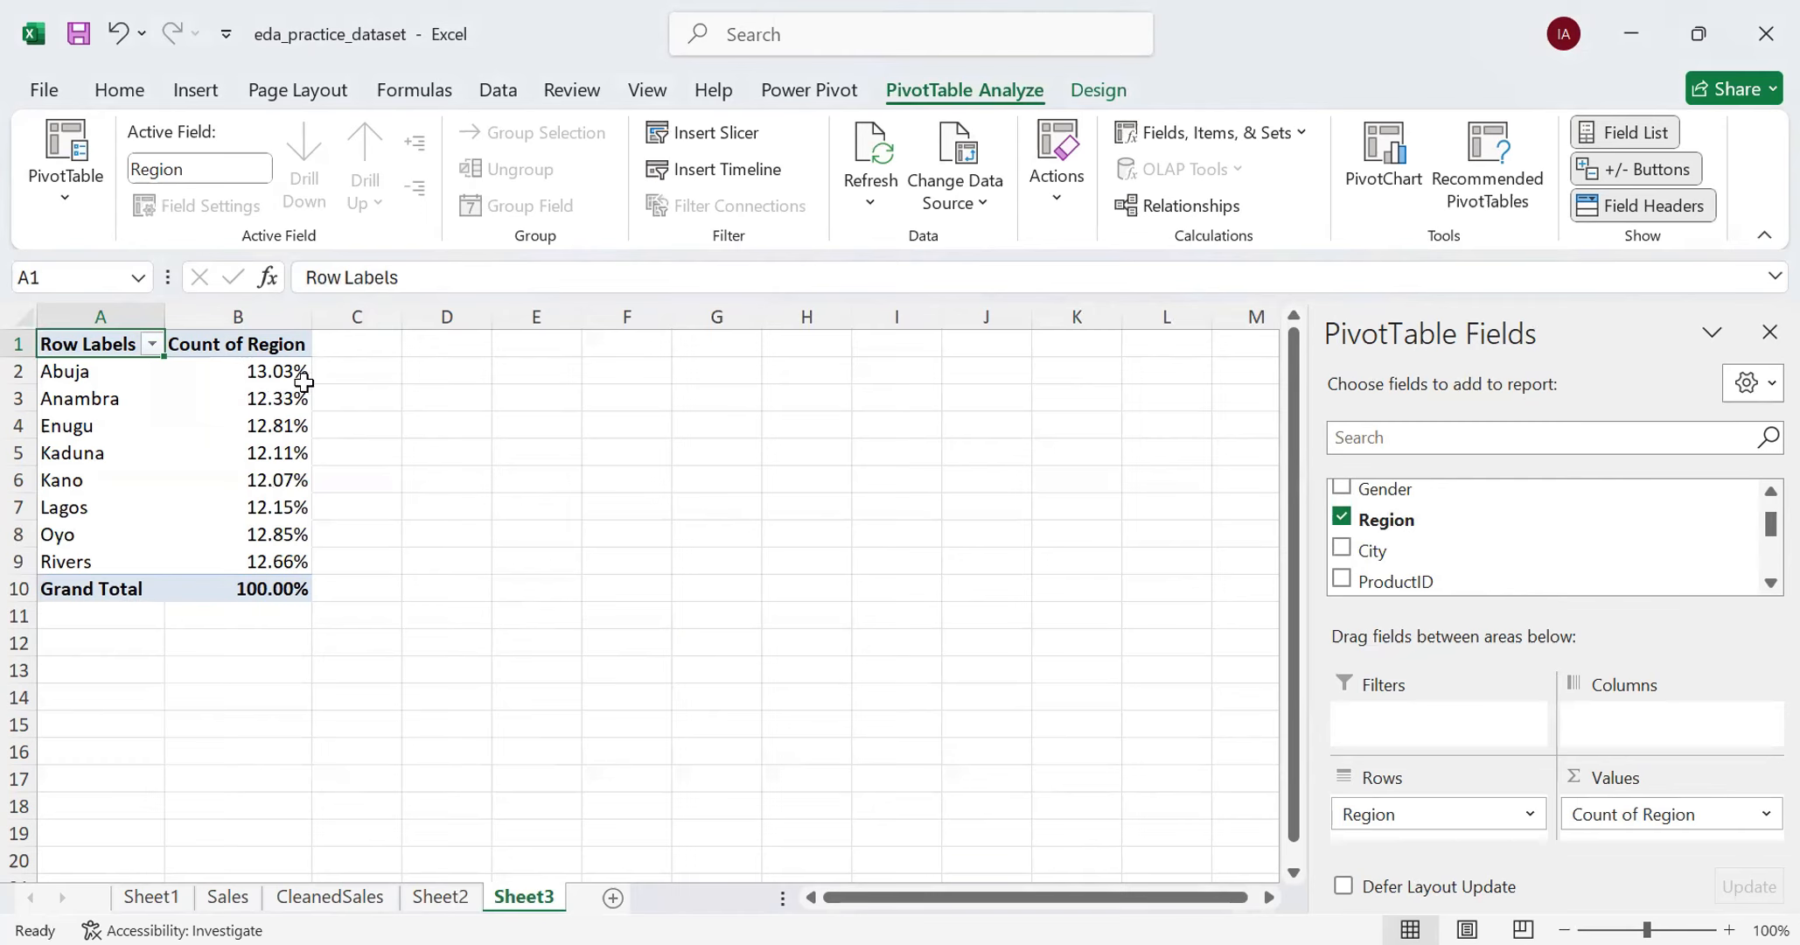
- Change the Count of Region value field to show its values with No Calculation instead of percentages
{"action": "left_click", "coordinate": [1763, 814]}
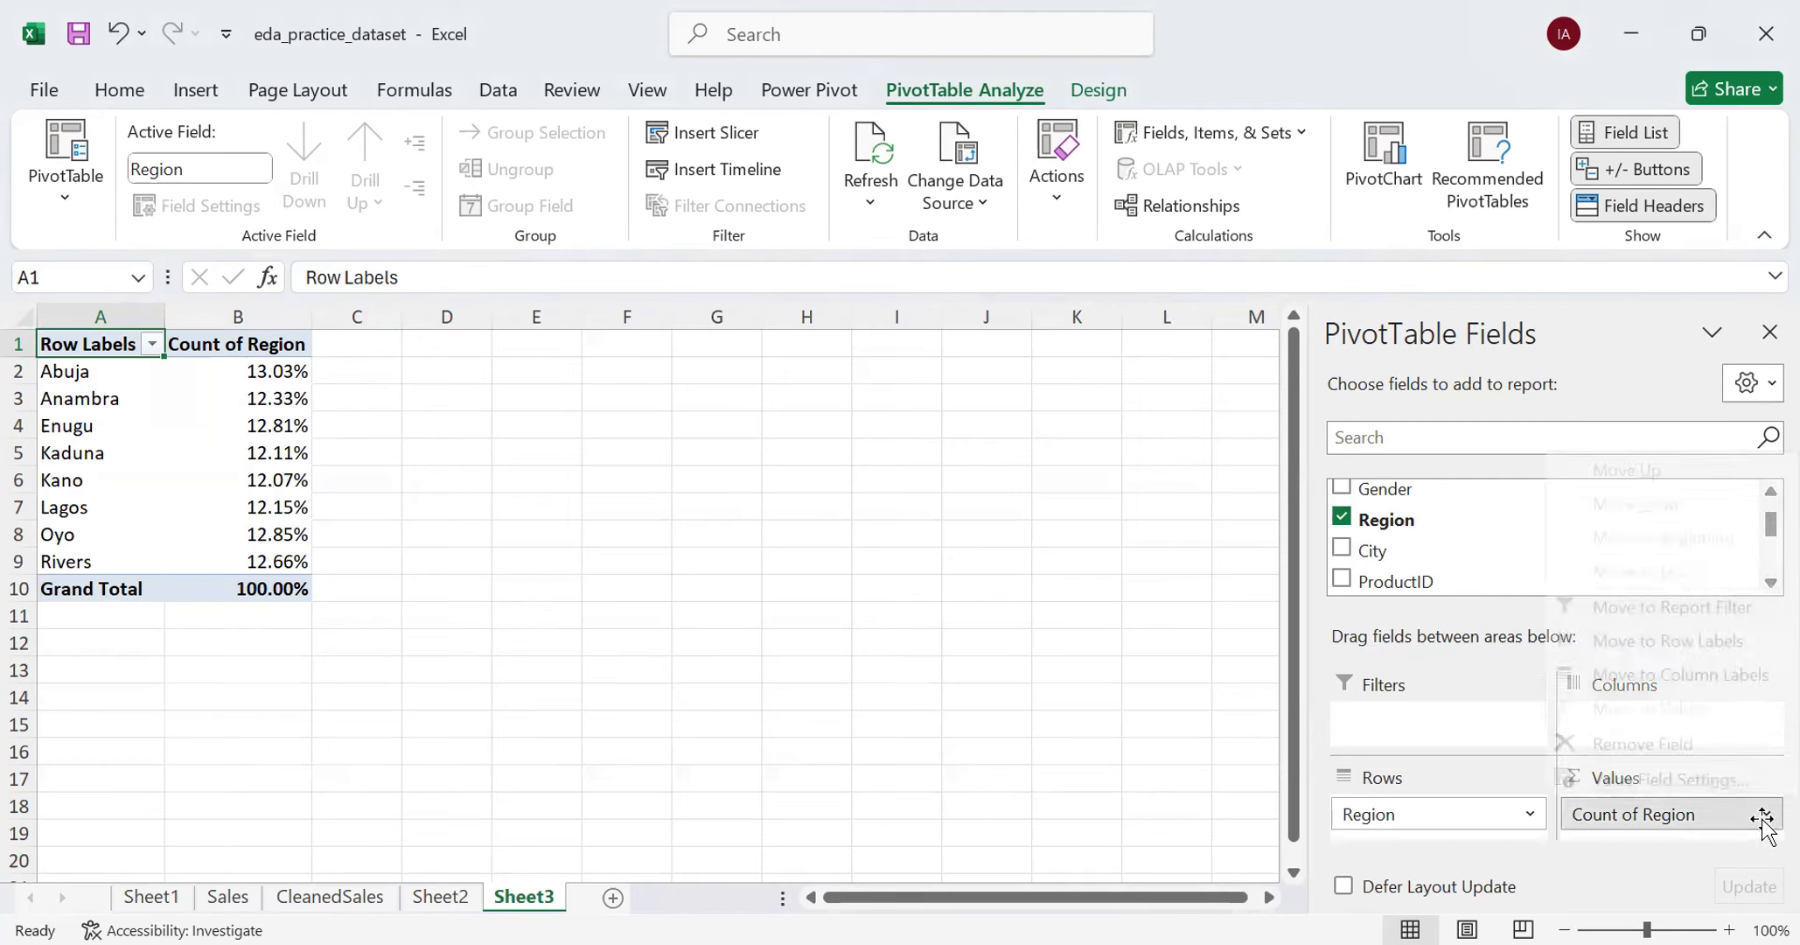
{"action": "left_click", "coordinate": [1665, 782]}
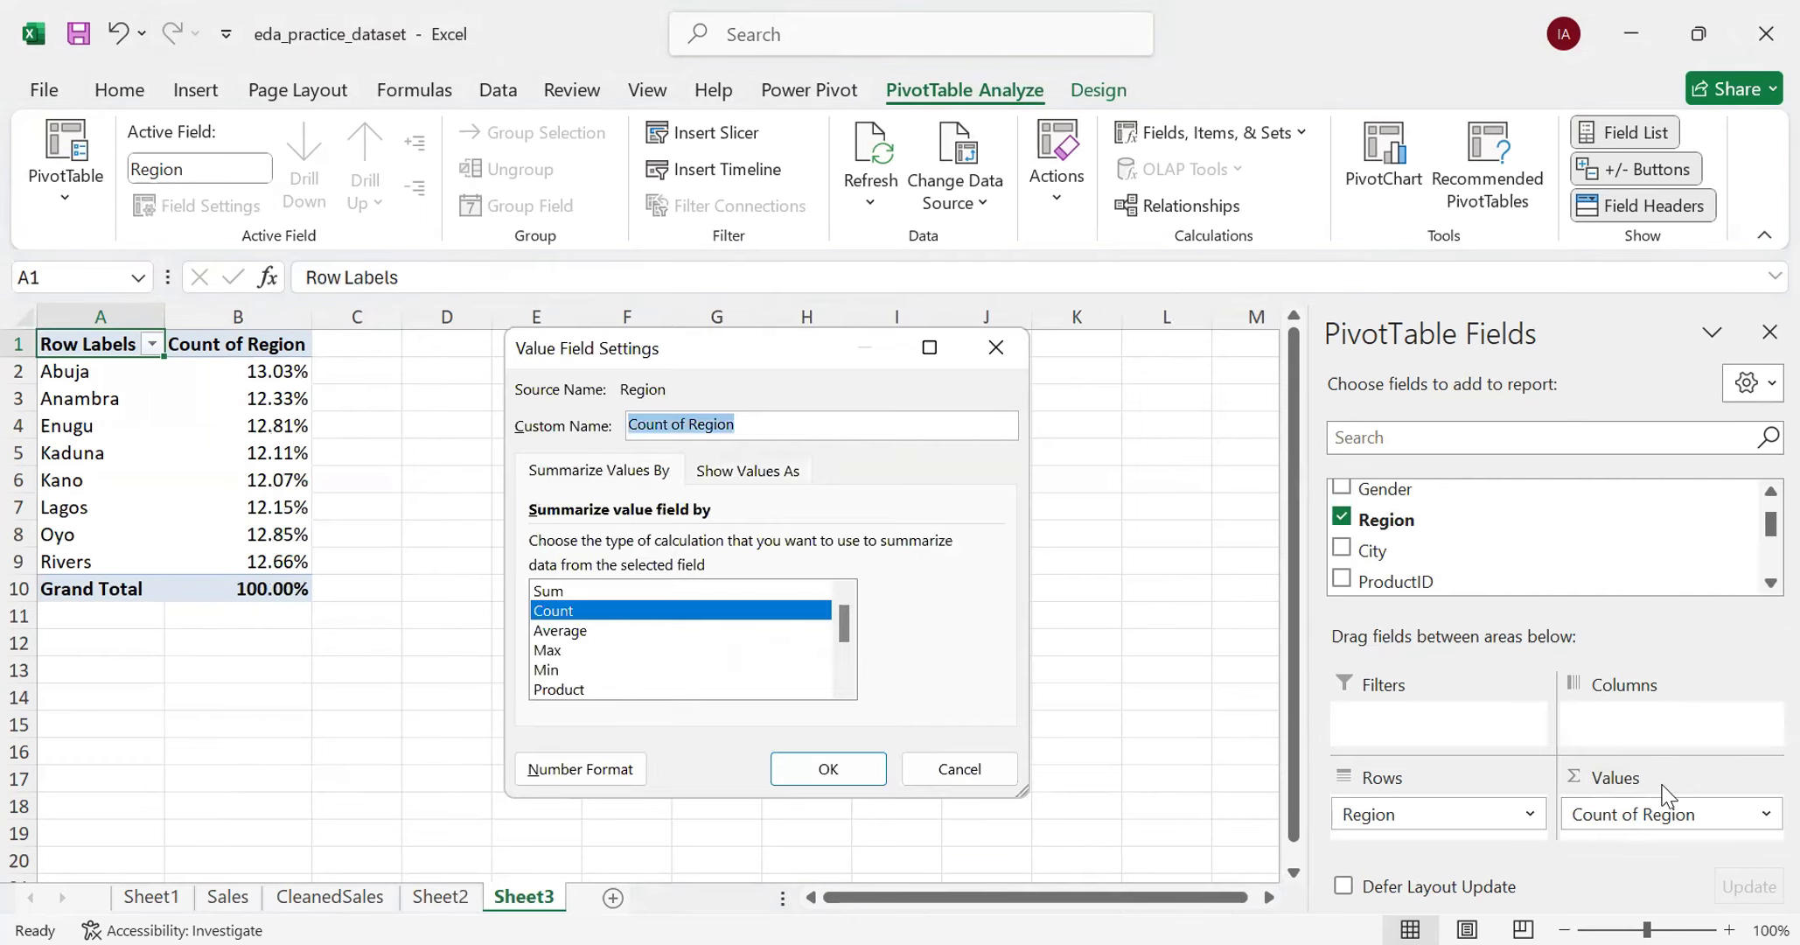
{"action": "key", "text": "ctrl+Tab"}
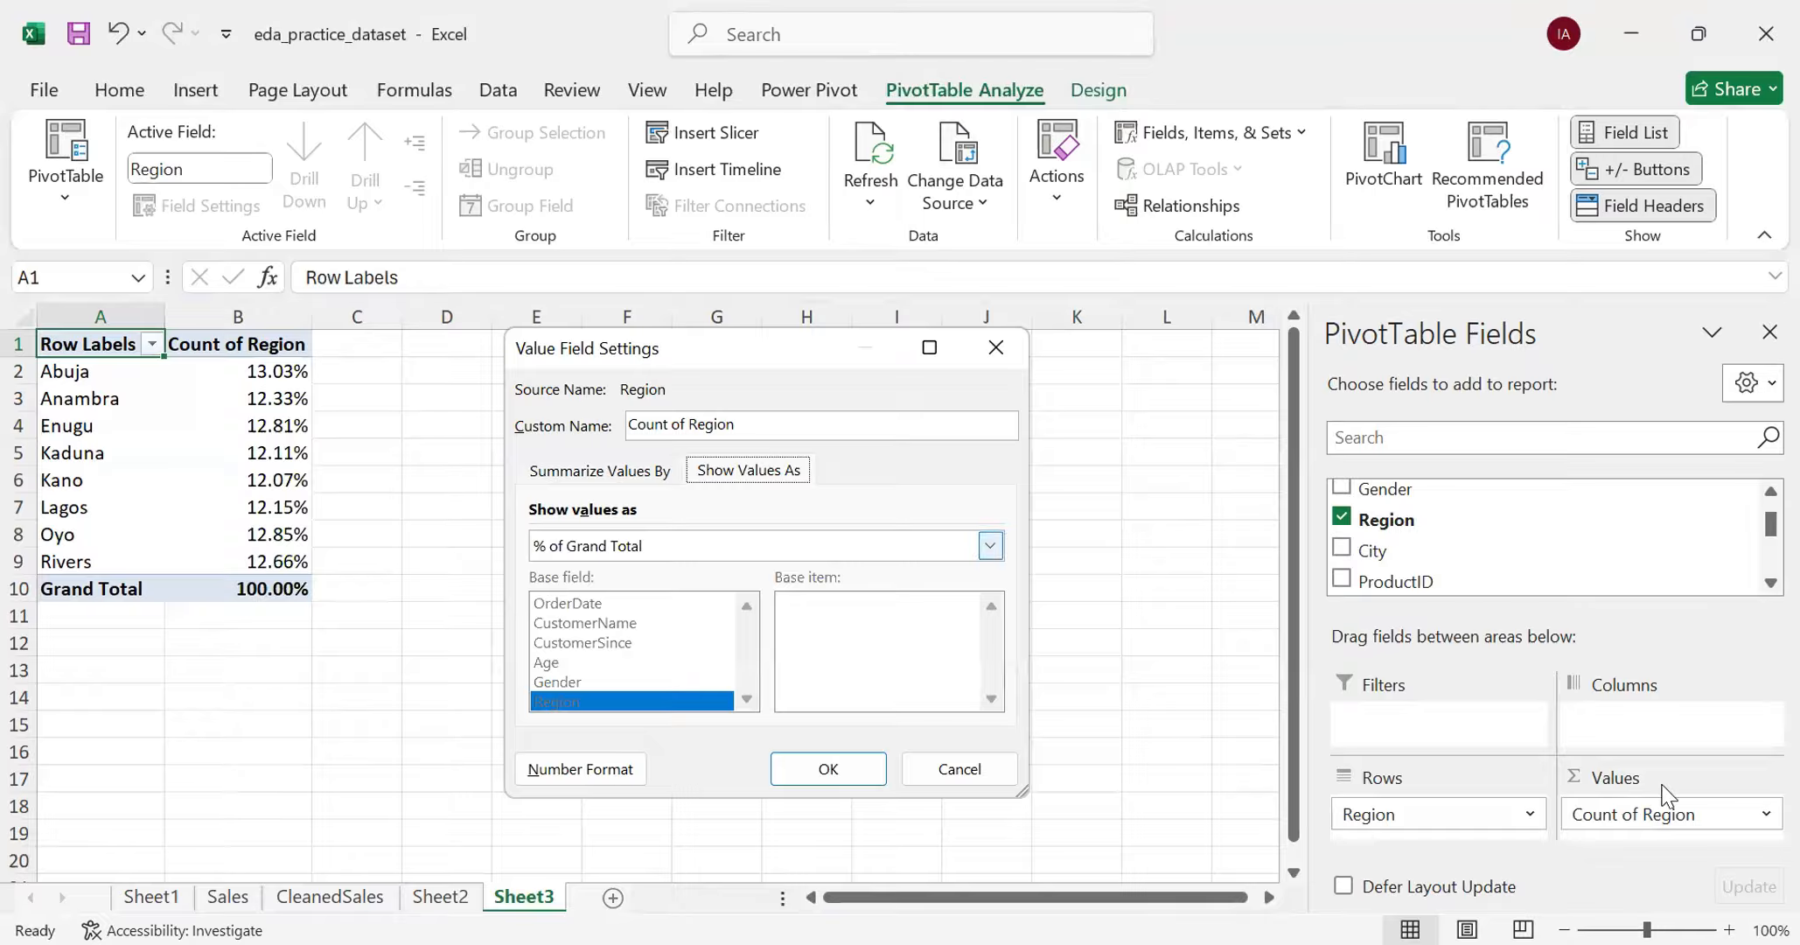
{"action": "left_click", "coordinate": [687, 545]}
{"action": "left_click", "coordinate": [686, 573]}
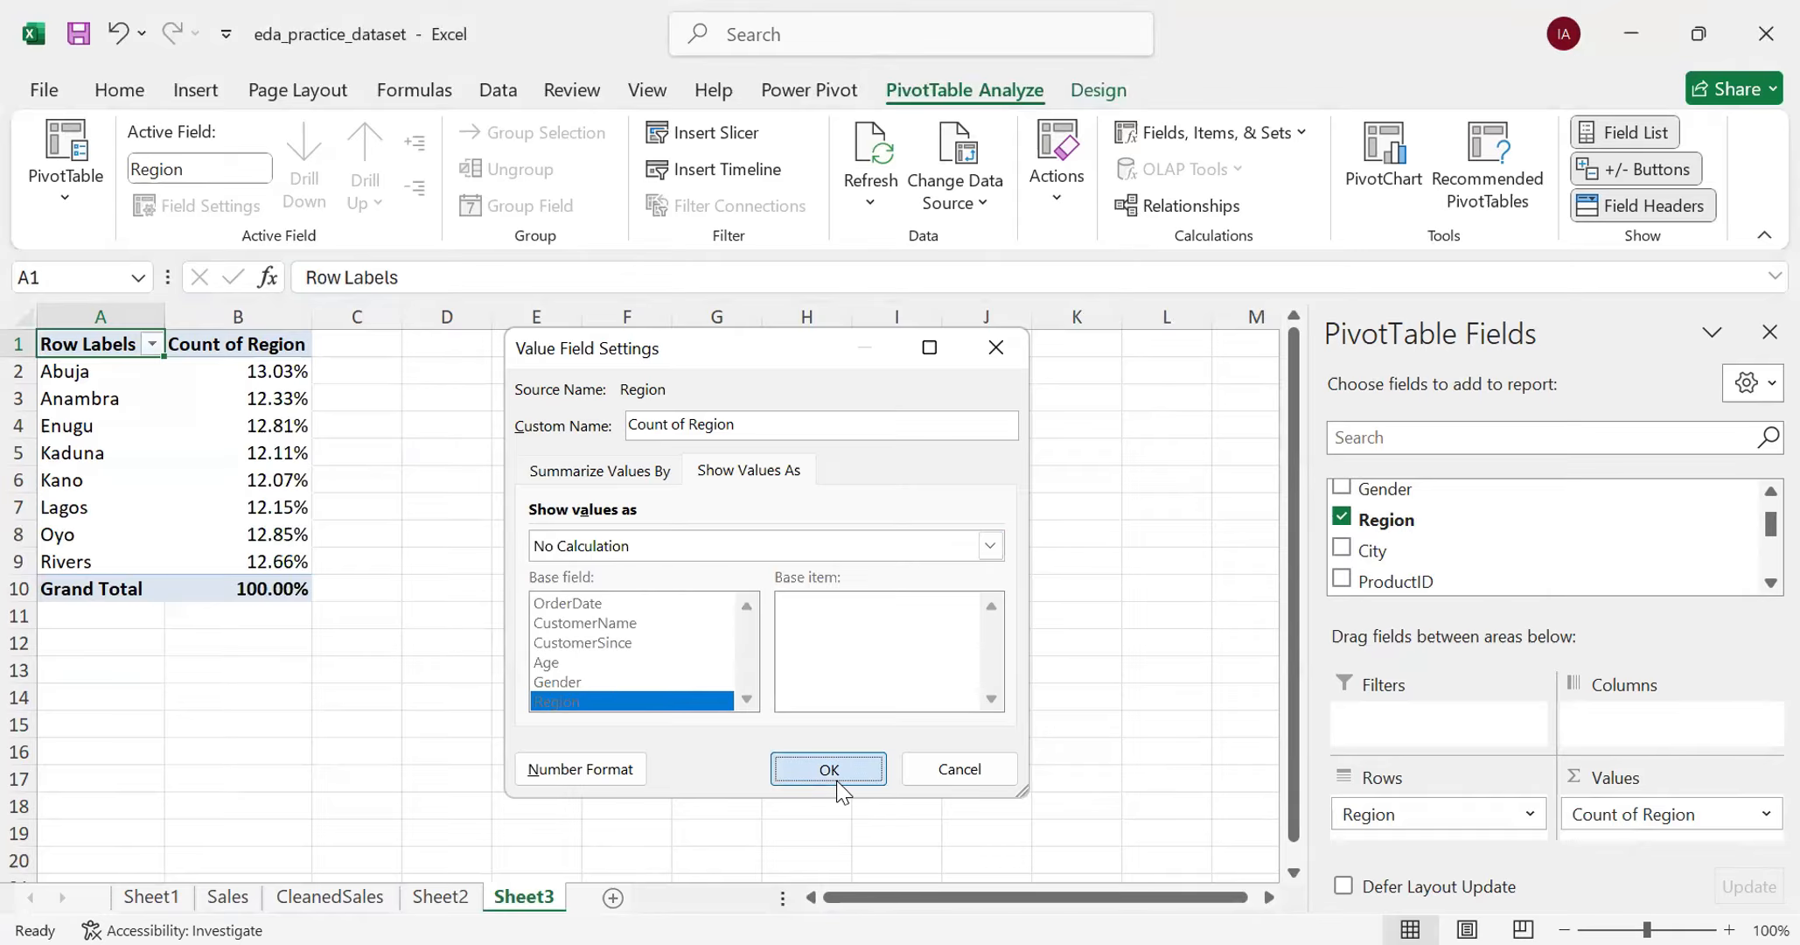
{"action": "left_click", "coordinate": [831, 771]}
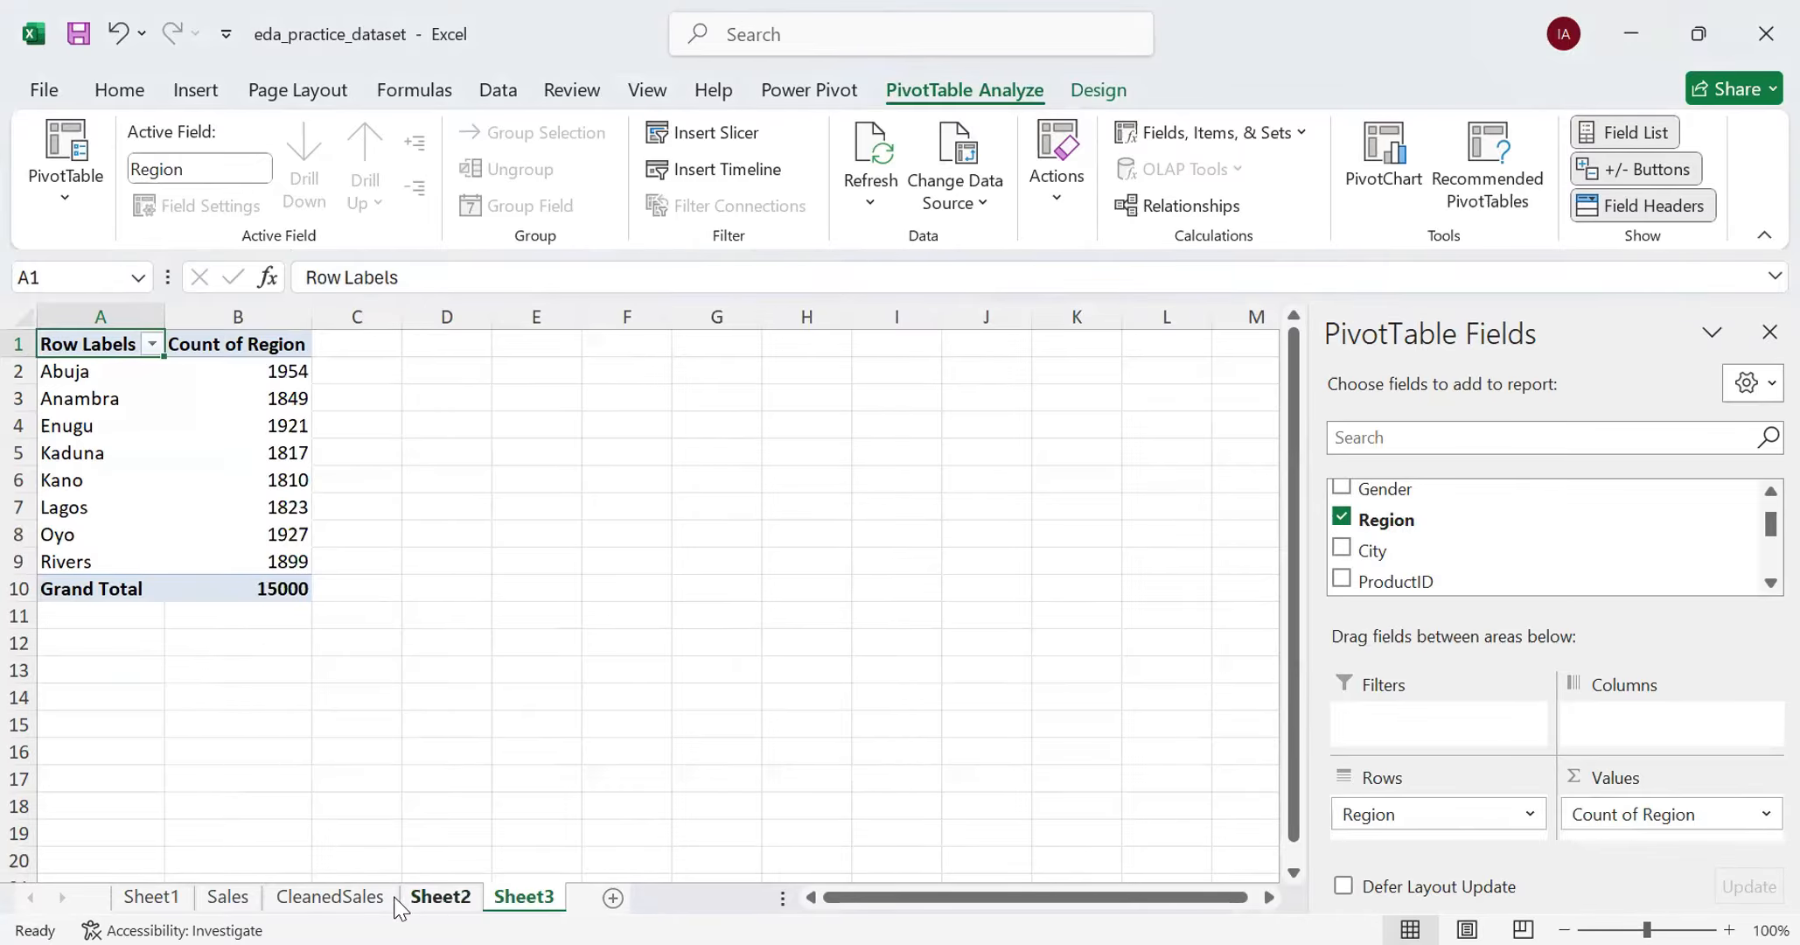
- Compare the region counts in the Sheet3 PivotTable with the COUNTIF results on Sheet2, and return to Sheet3
{"action": "left_click", "coordinate": [440, 896]}
{"action": "scroll", "coordinate": [149, 498], "scroll_direction": "up", "scroll_amount": 15}
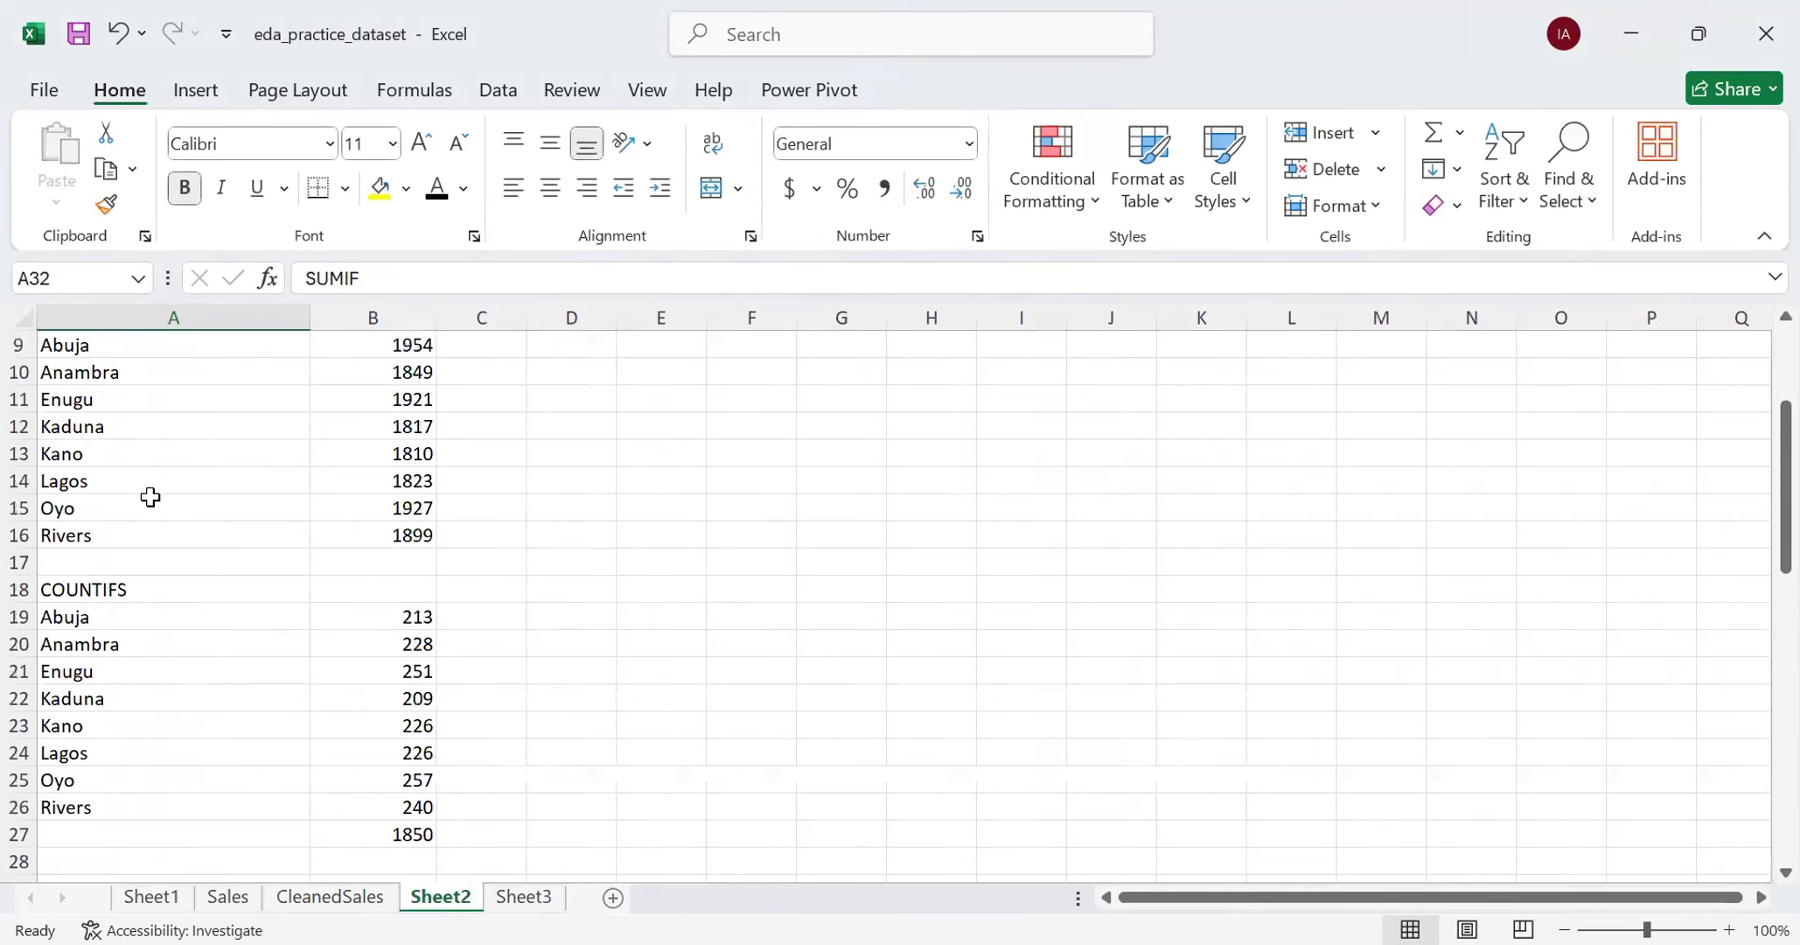
{"action": "scroll", "coordinate": [149, 553], "scroll_direction": "down", "scroll_amount": 3}
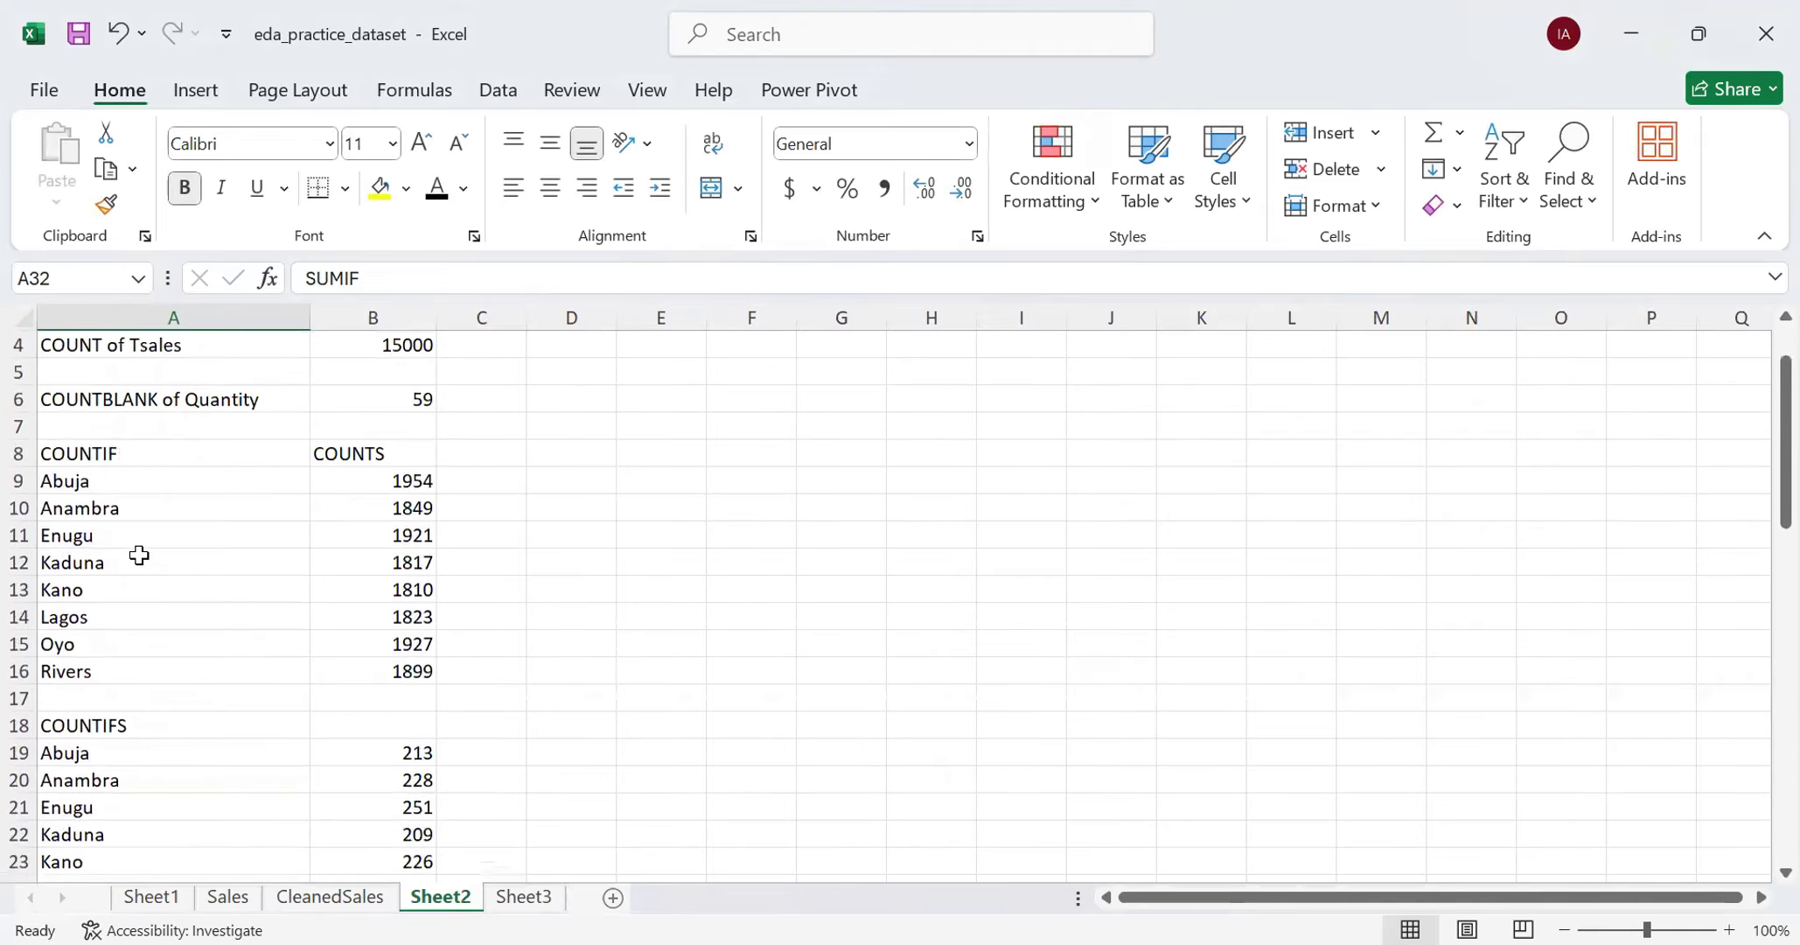
{"action": "scroll", "coordinate": [150, 593], "scroll_direction": "down", "scroll_amount": 2}
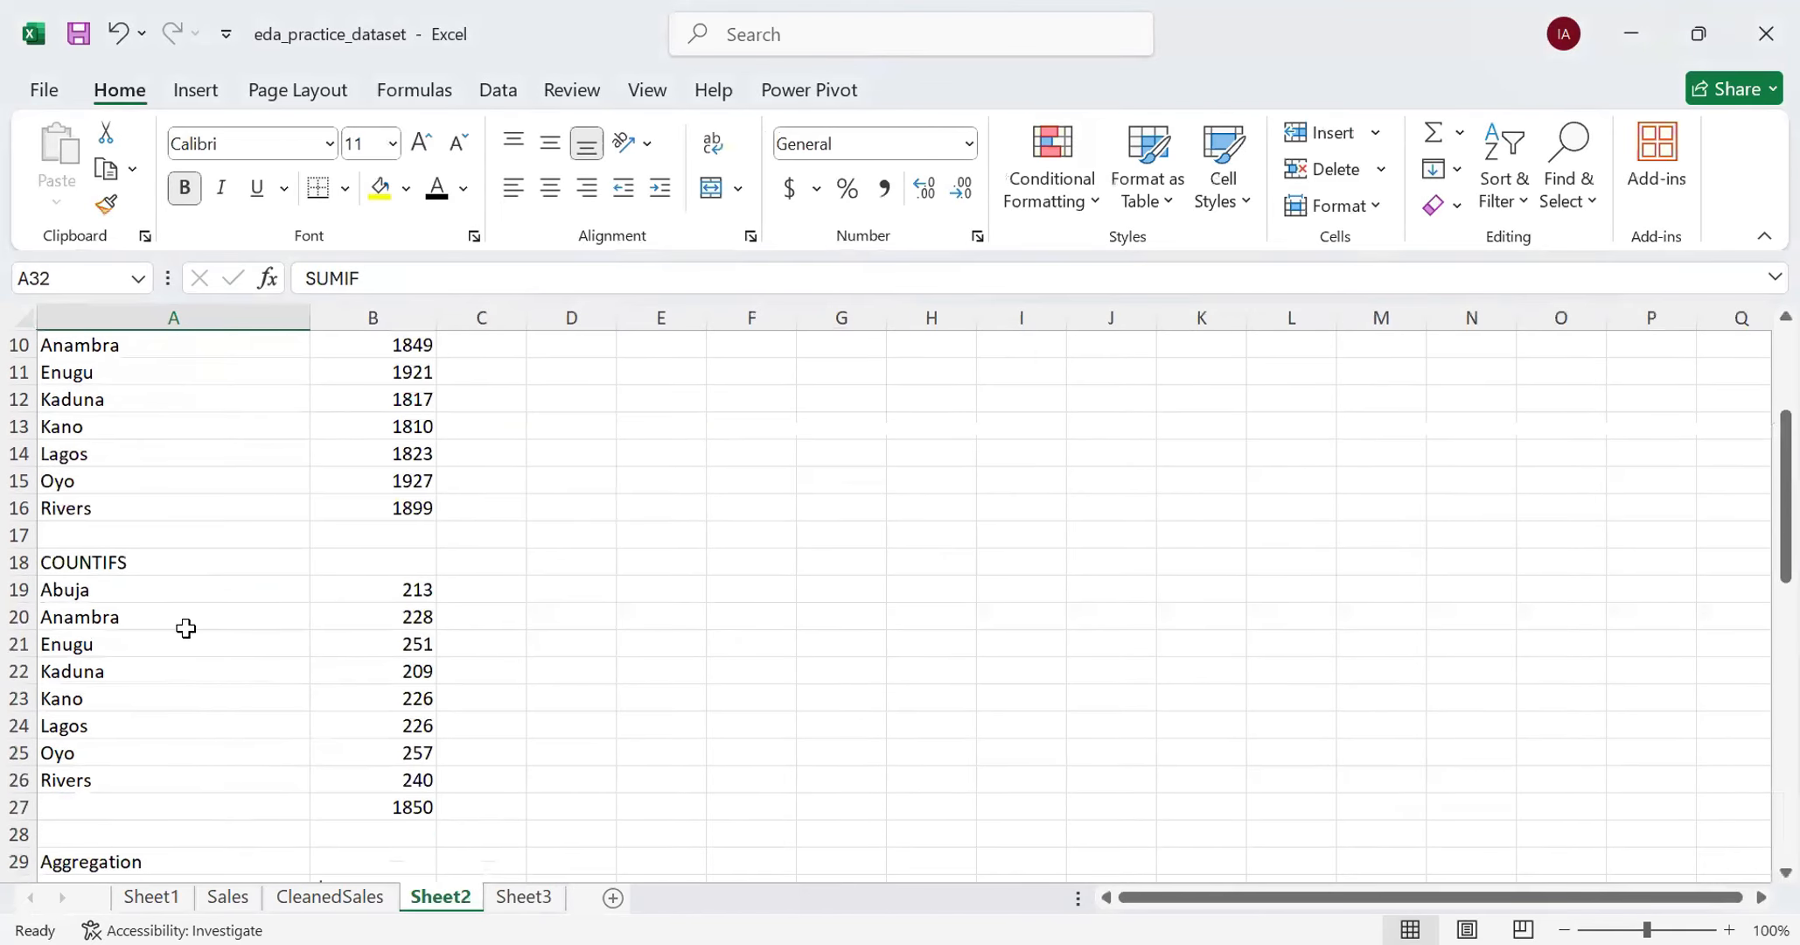
{"action": "left_click", "coordinate": [516, 899]}
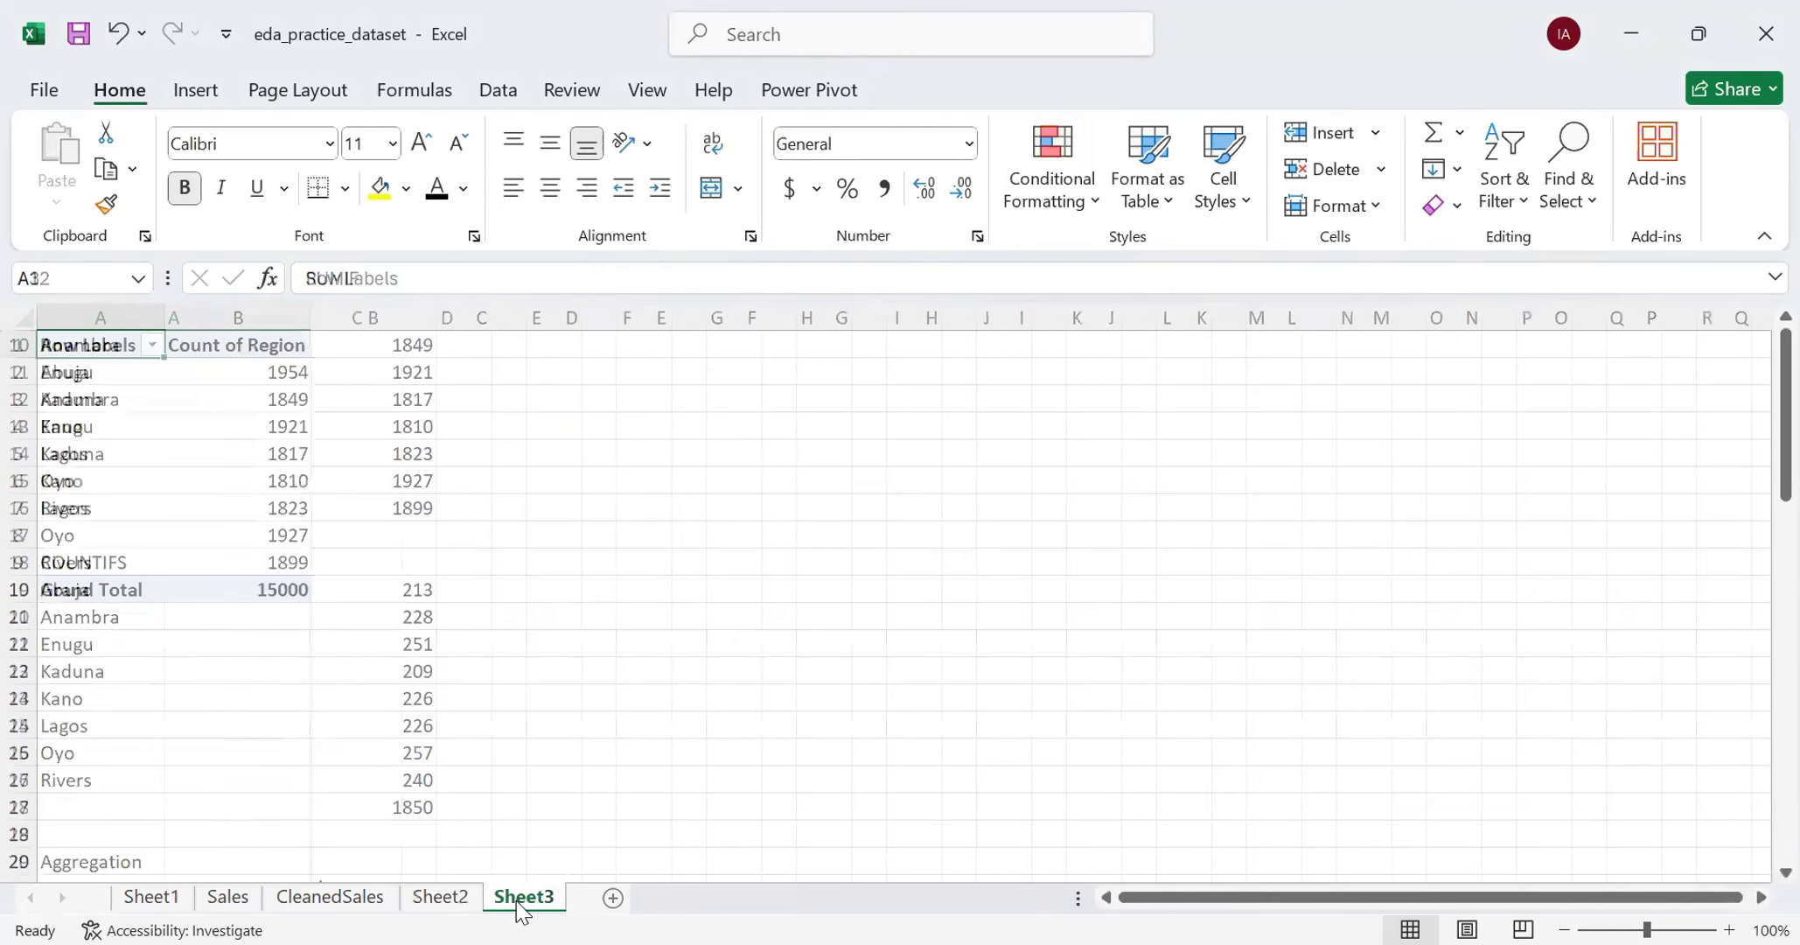
- Create a second PivotTable at Sheet3 cell A13 on the existing worksheet, using CleanedSales as its source
{"action": "left_click", "coordinate": [109, 674]}
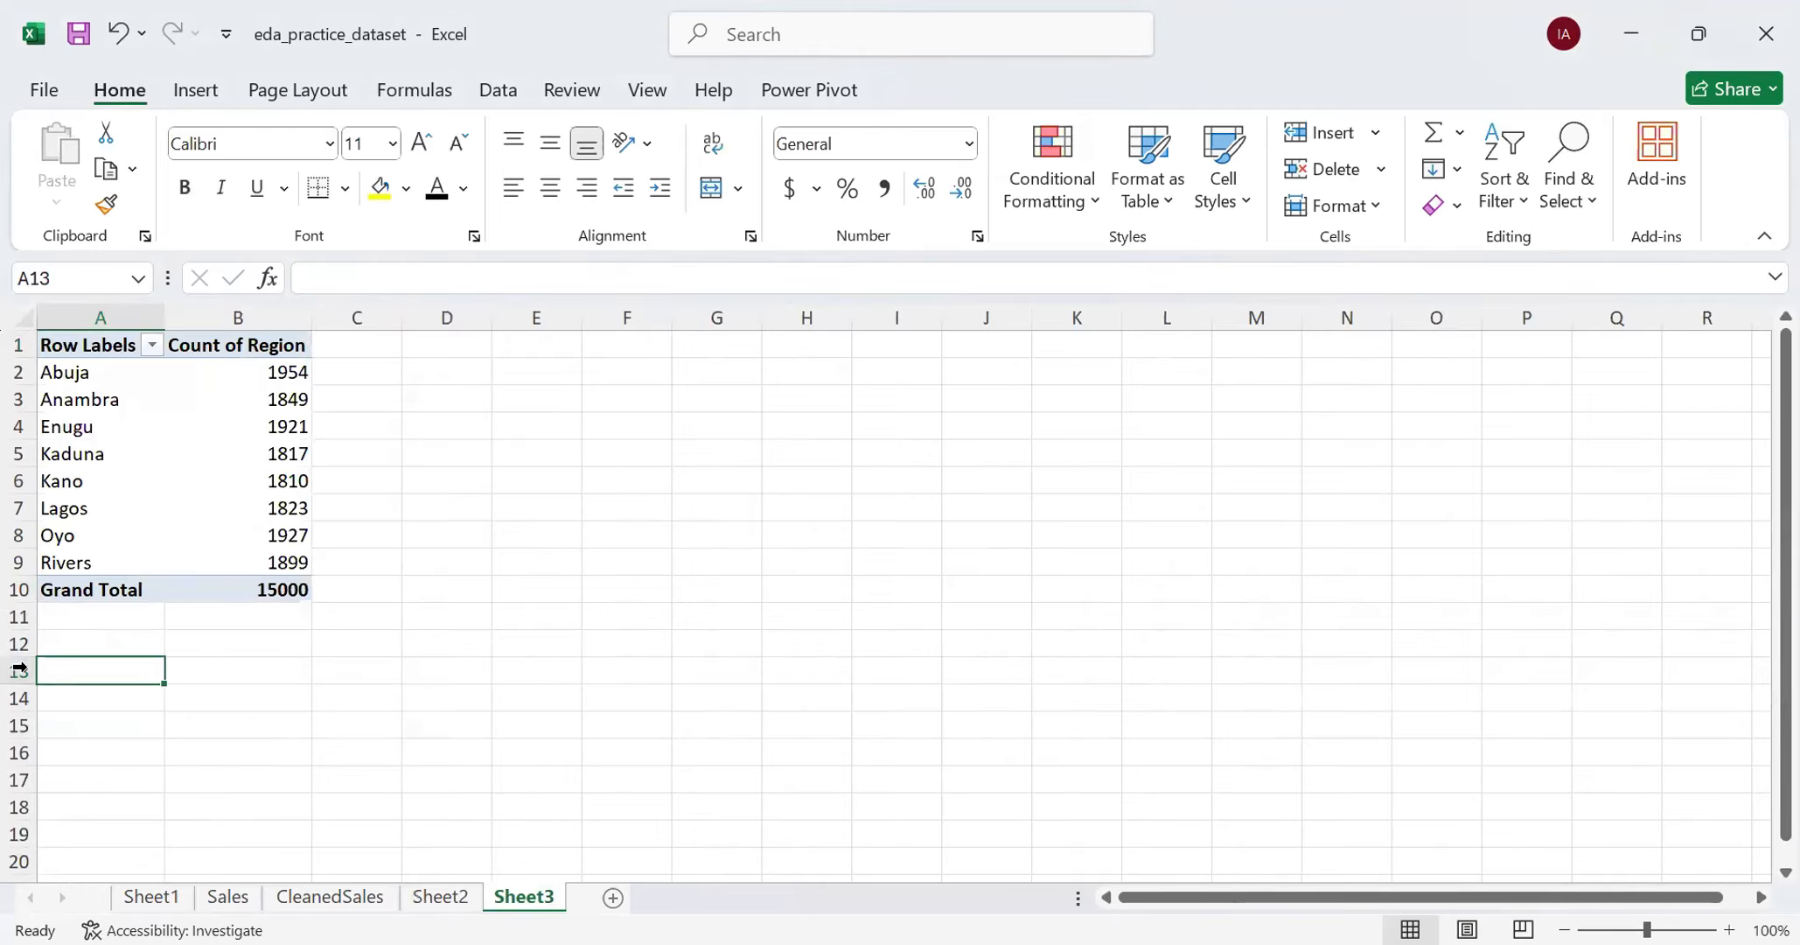
{"action": "left_click", "coordinate": [200, 93]}
{"action": "left_click", "coordinate": [65, 203]}
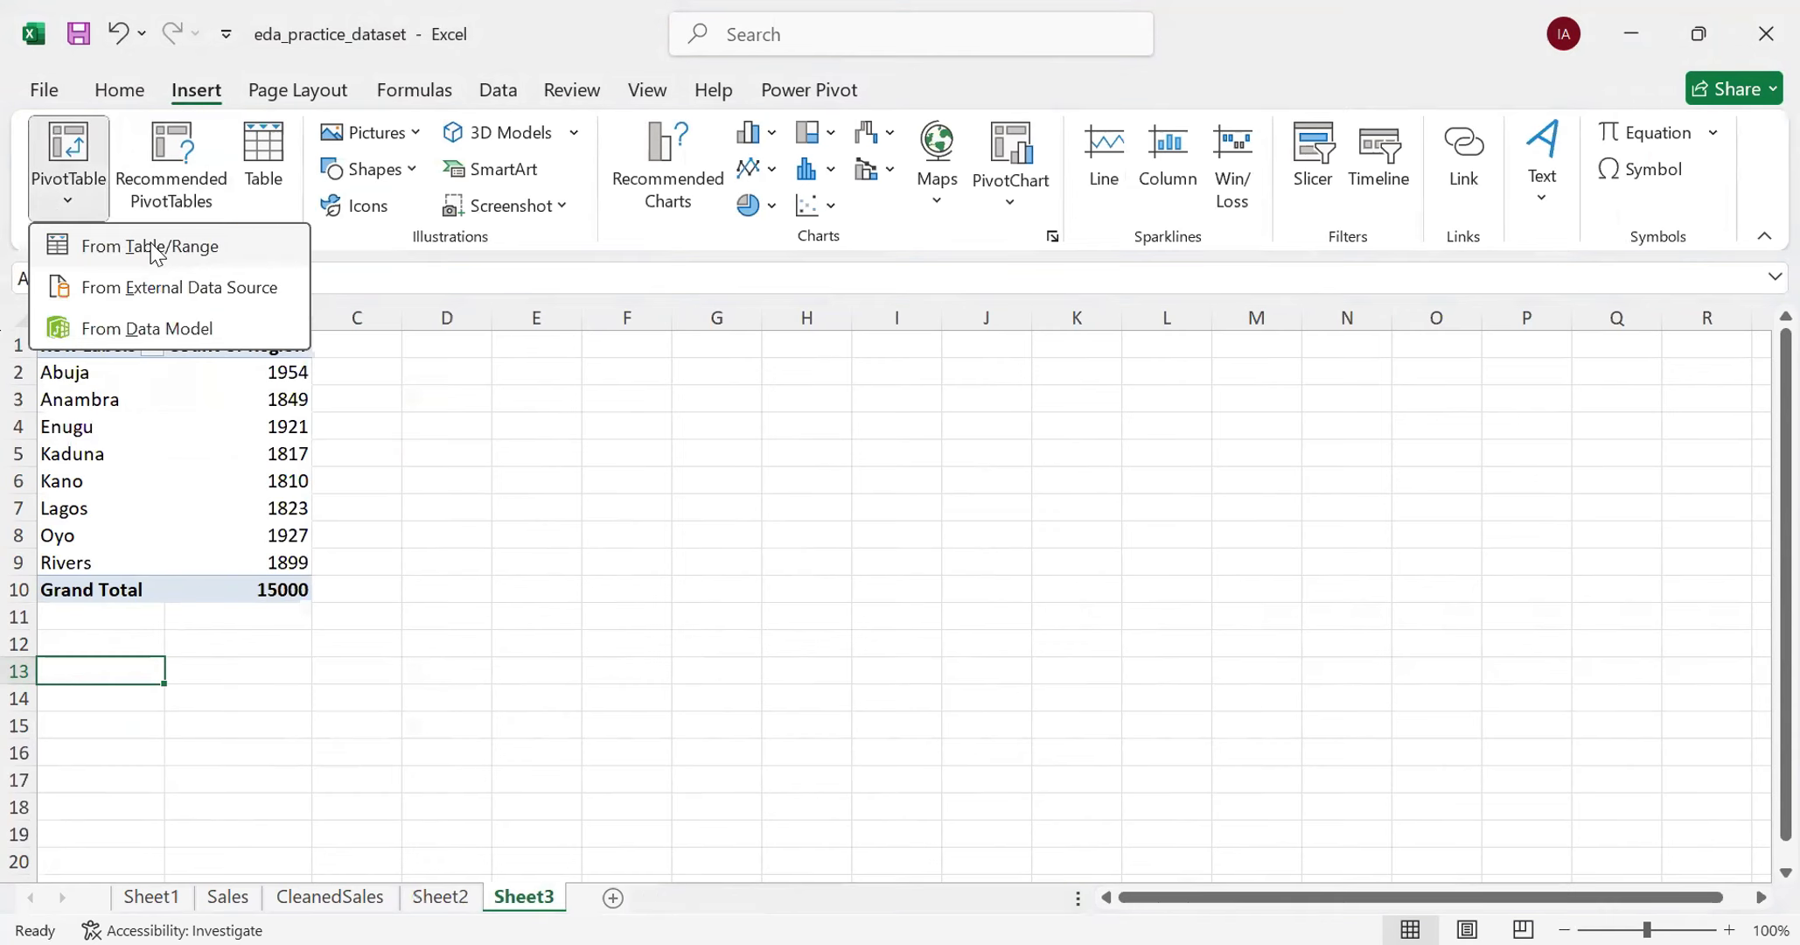
{"action": "left_click", "coordinate": [156, 249]}
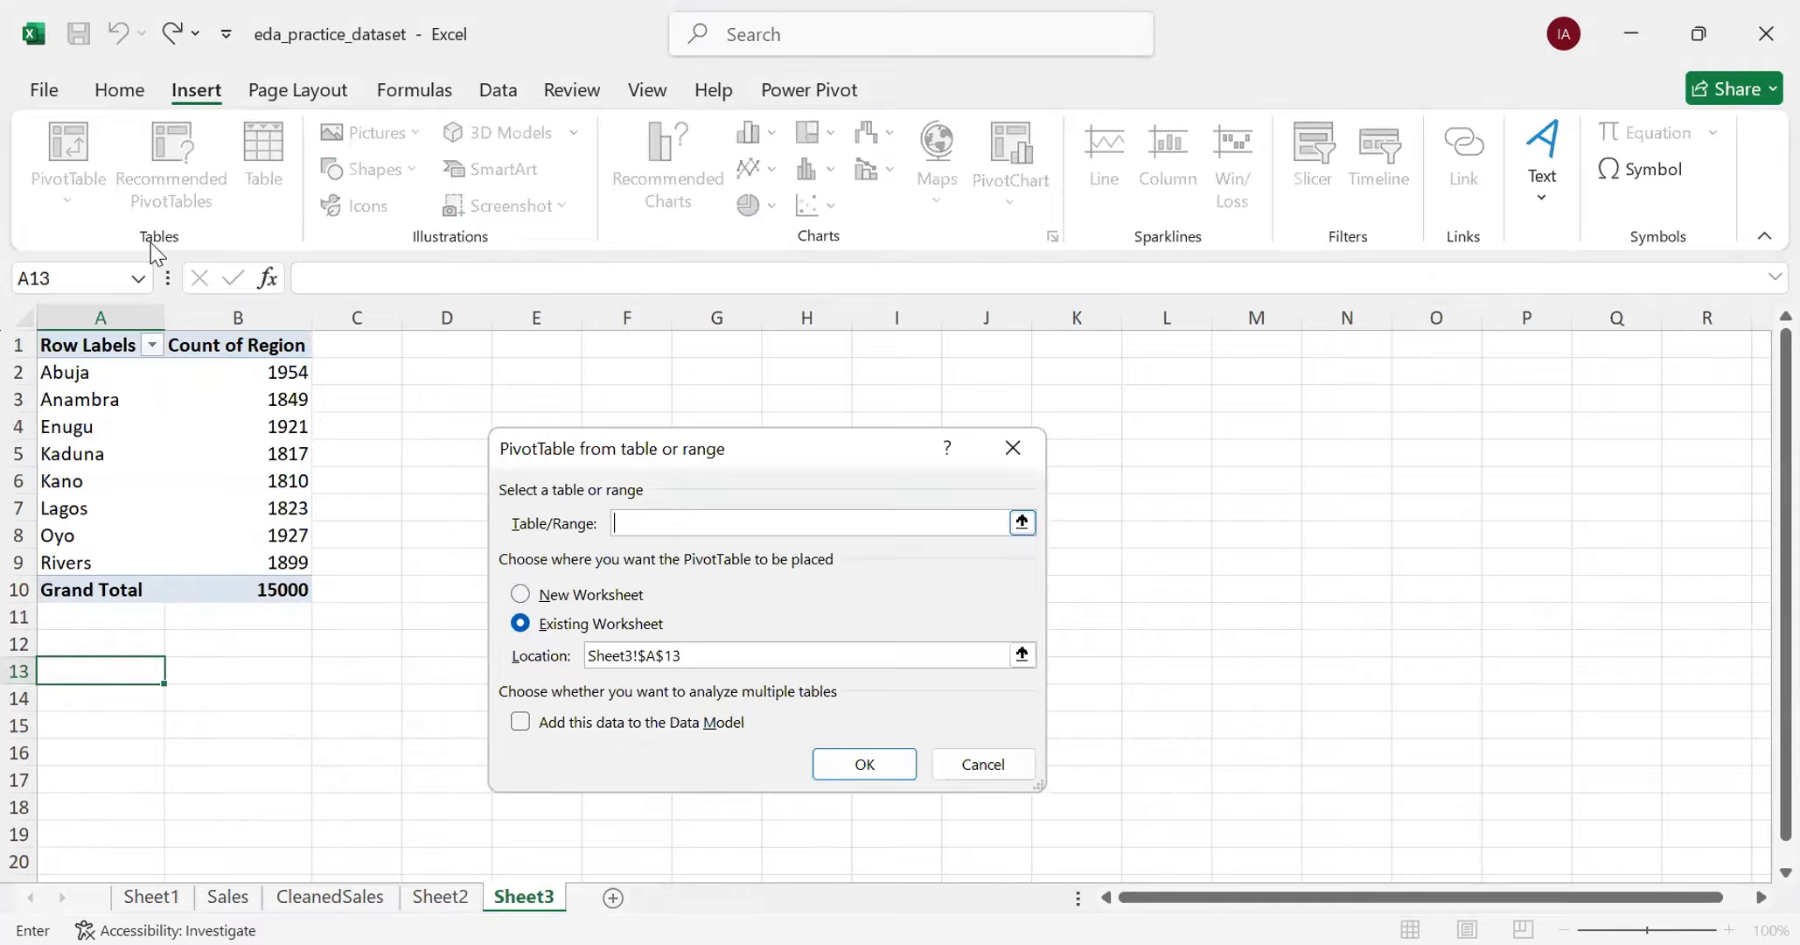
{"action": "type", "text": "CleanedSales"}
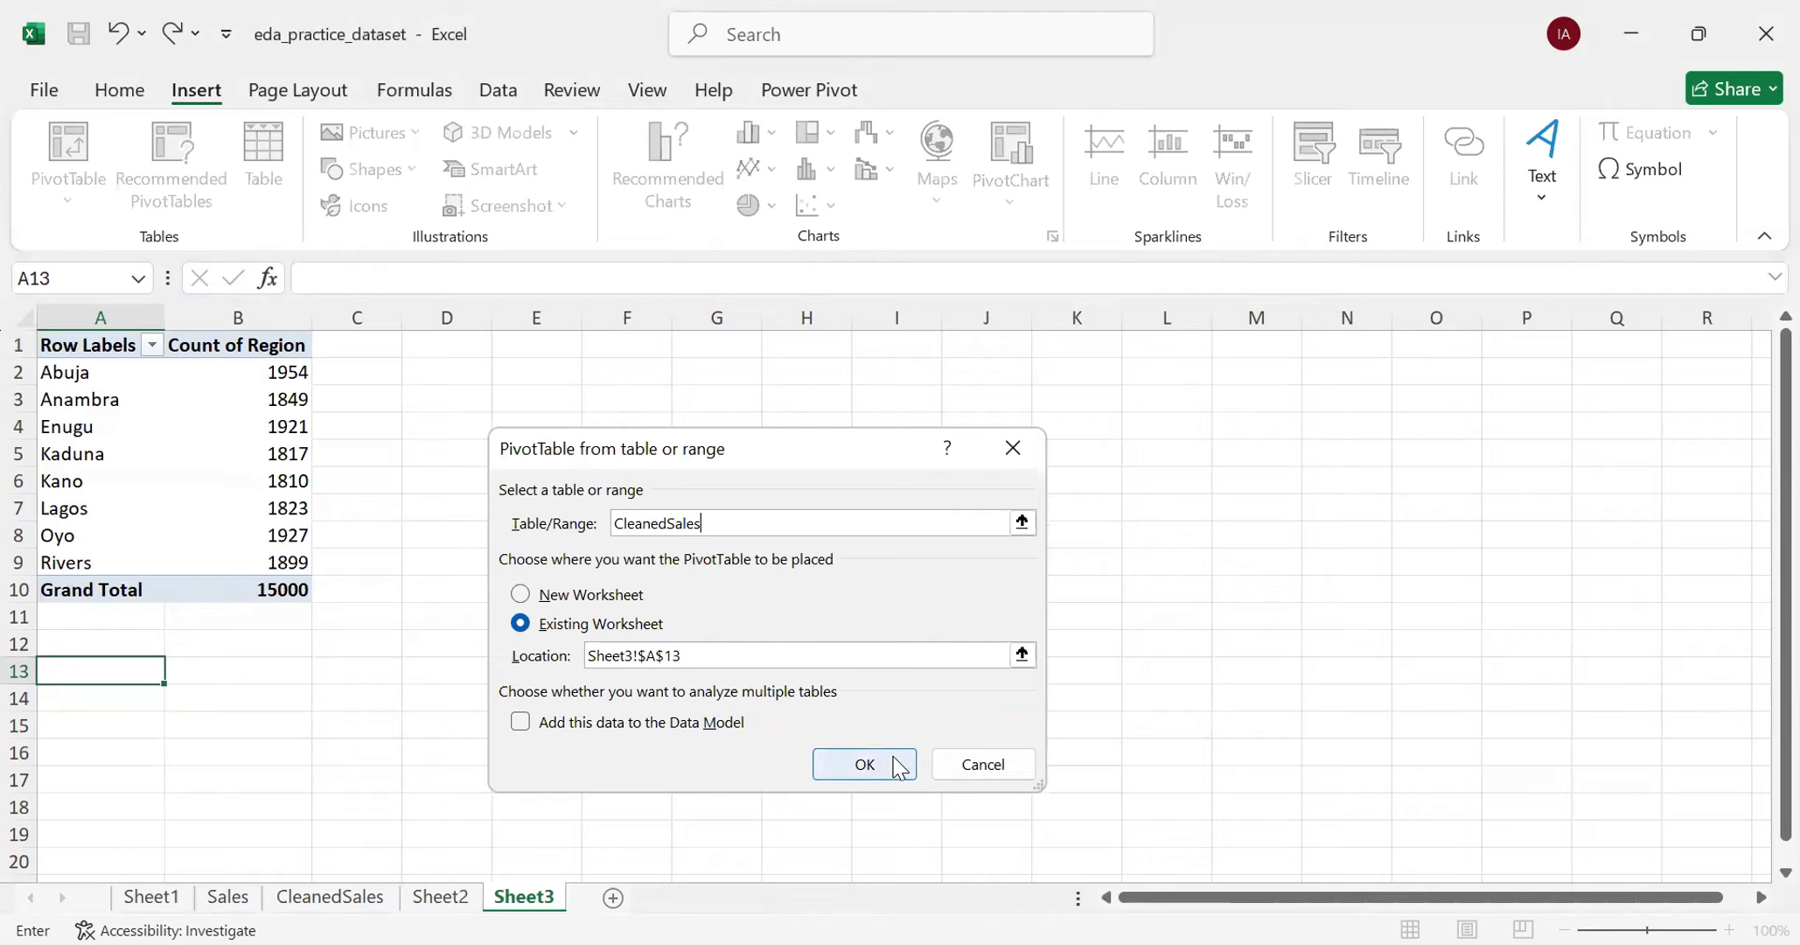
{"action": "left_click", "coordinate": [864, 763]}
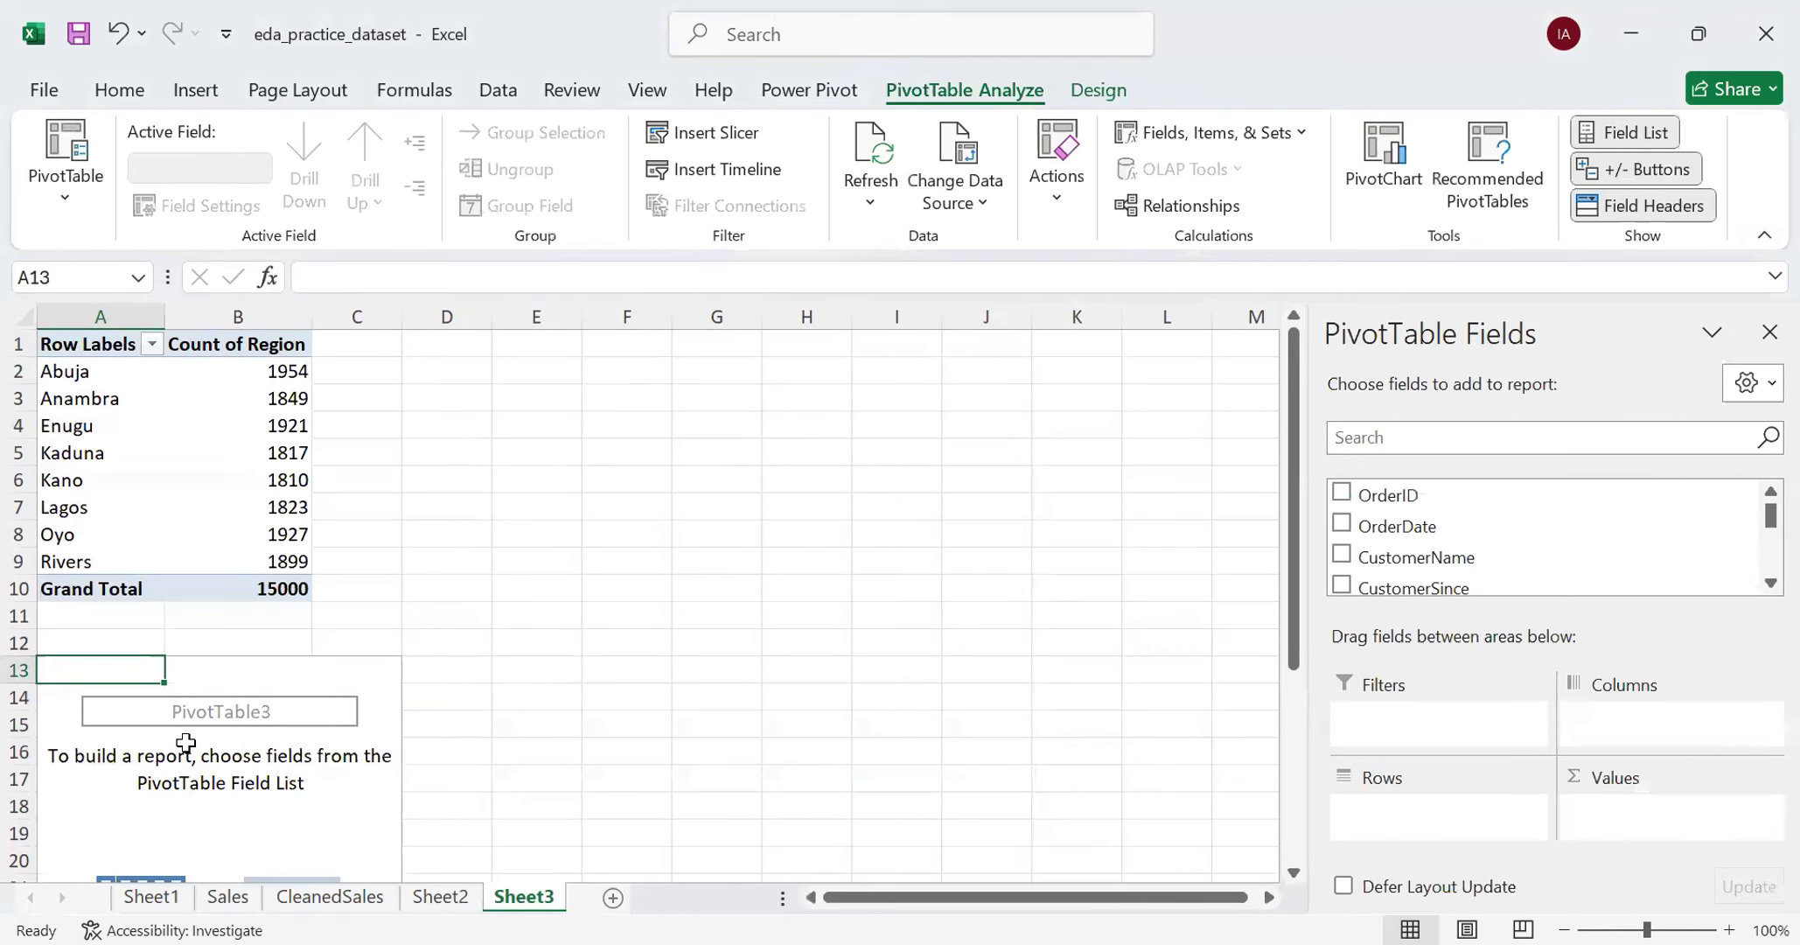
- Place Region in the Rows area and ProductCategory in the Columns area of the new PivotTable
{"action": "scroll", "coordinate": [188, 742], "scroll_direction": "down", "scroll_amount": 1}
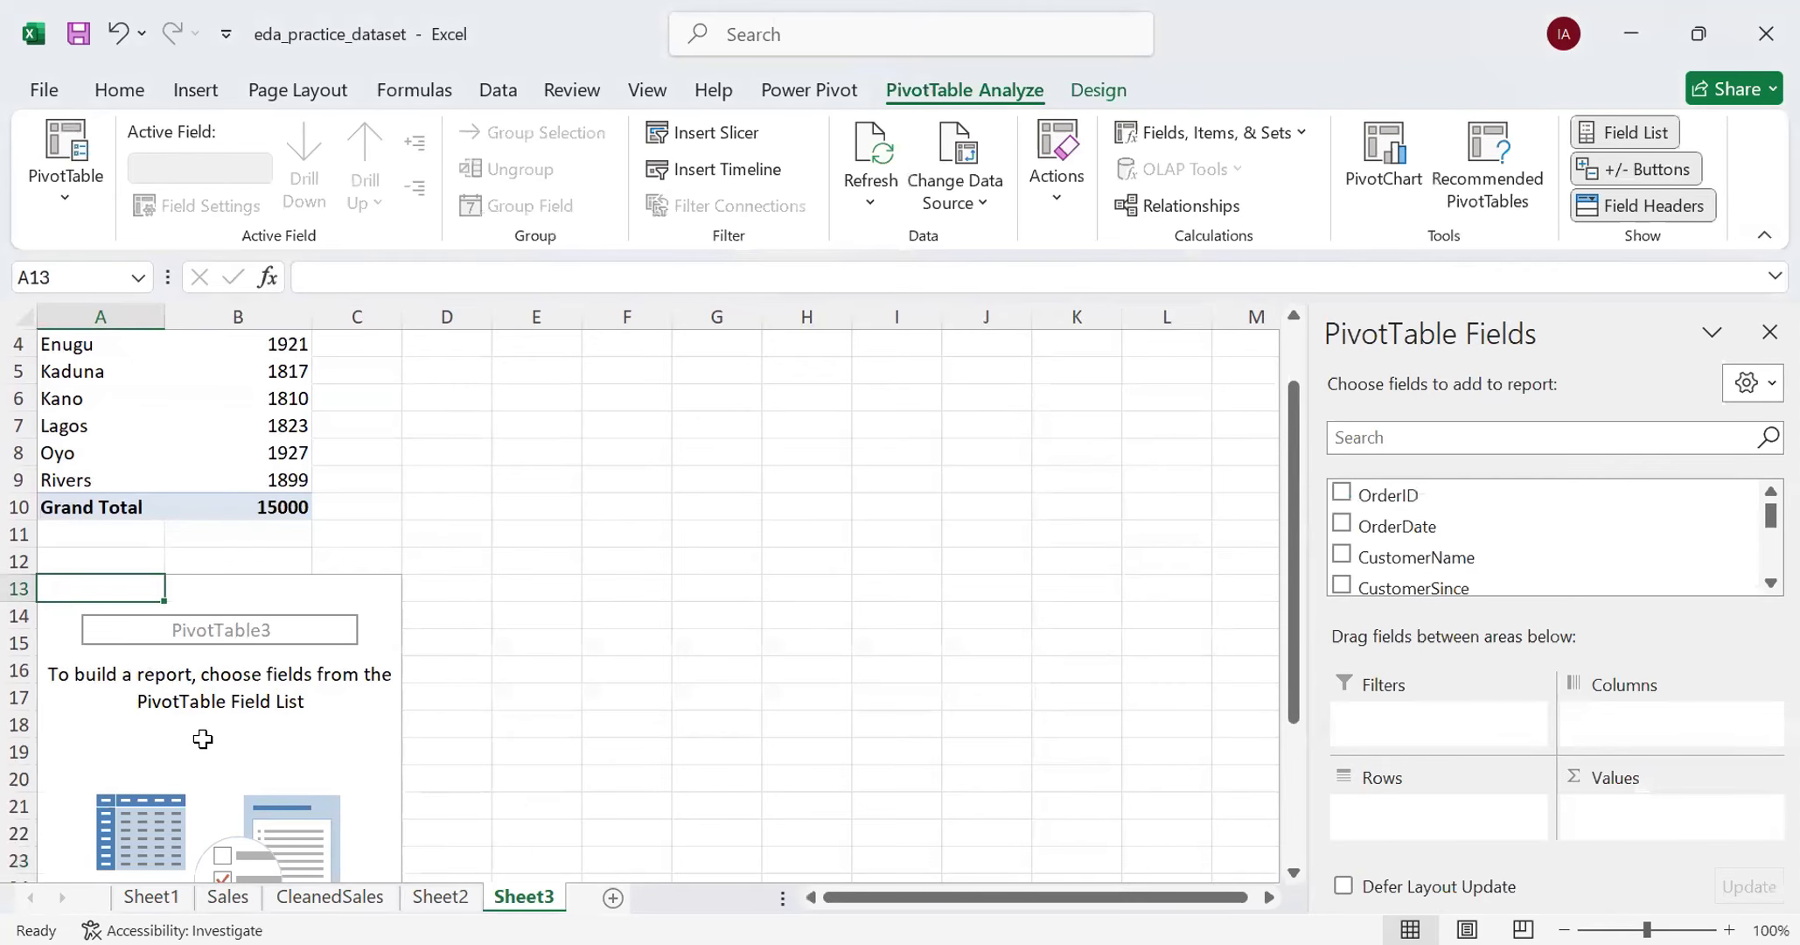
{"action": "scroll", "coordinate": [1543, 536], "scroll_direction": "down", "scroll_amount": 2}
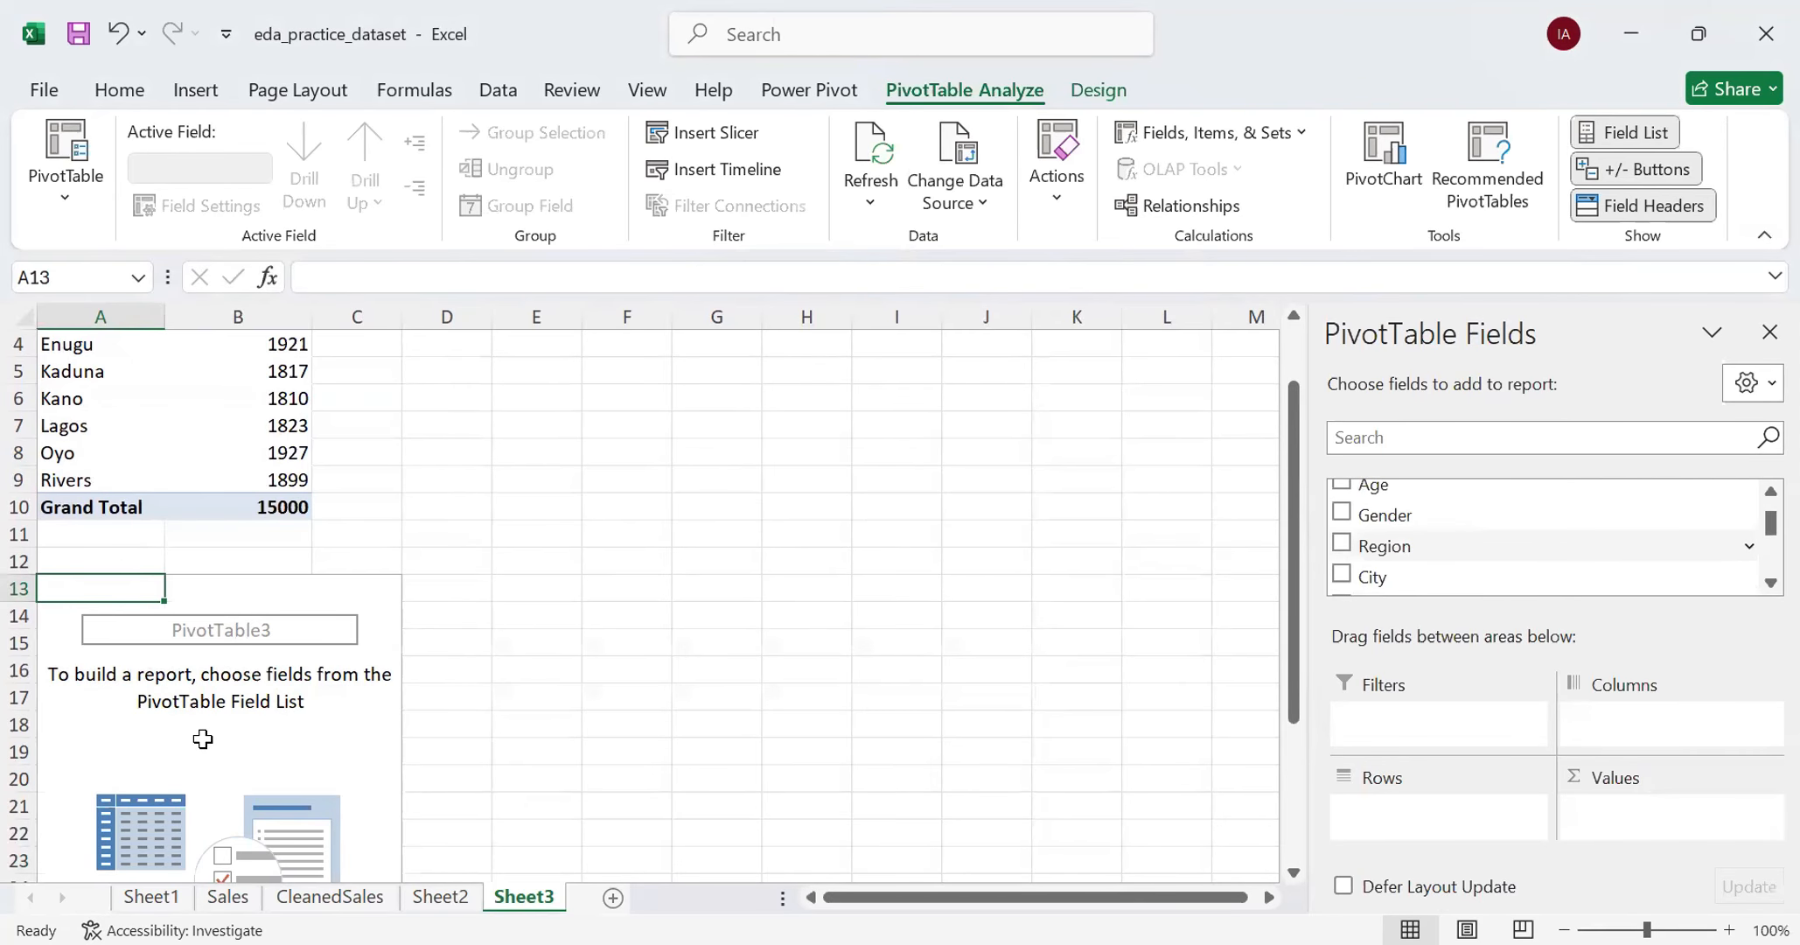
{"action": "left_click_drag", "start_coordinate": [1386, 544], "coordinate": [1439, 813]}
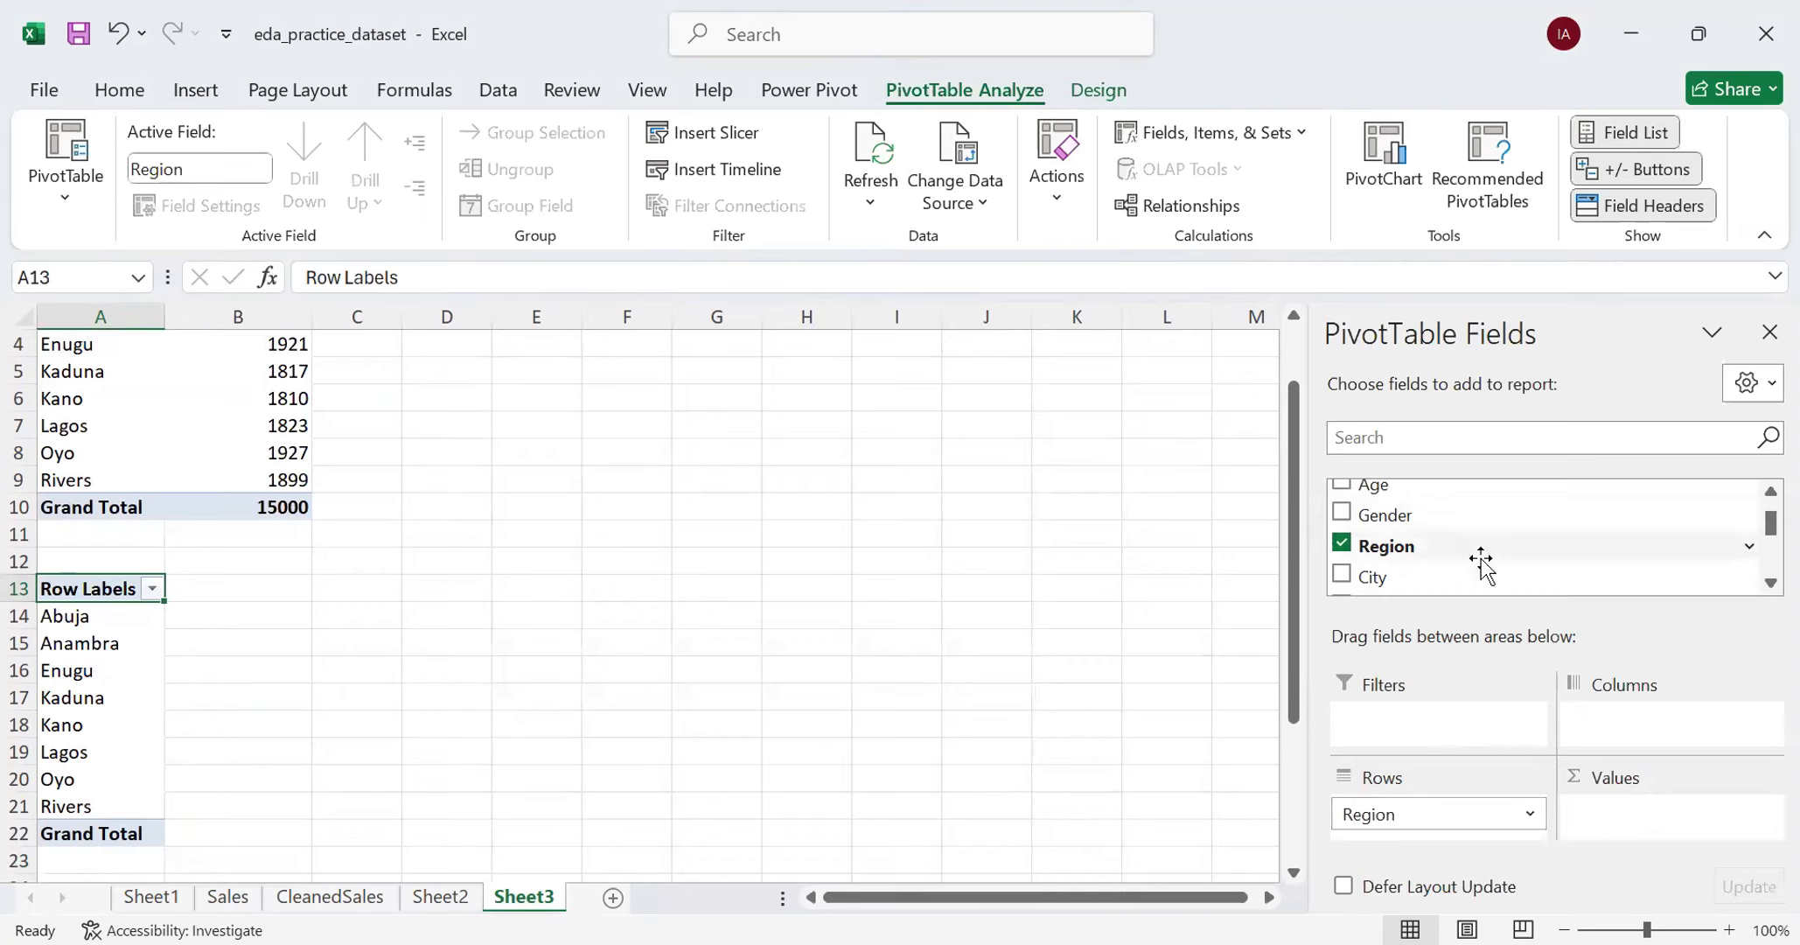
{"action": "scroll", "coordinate": [1481, 560], "scroll_direction": "up", "scroll_amount": 2}
{"action": "scroll", "coordinate": [1481, 559], "scroll_direction": "up", "scroll_amount": 2}
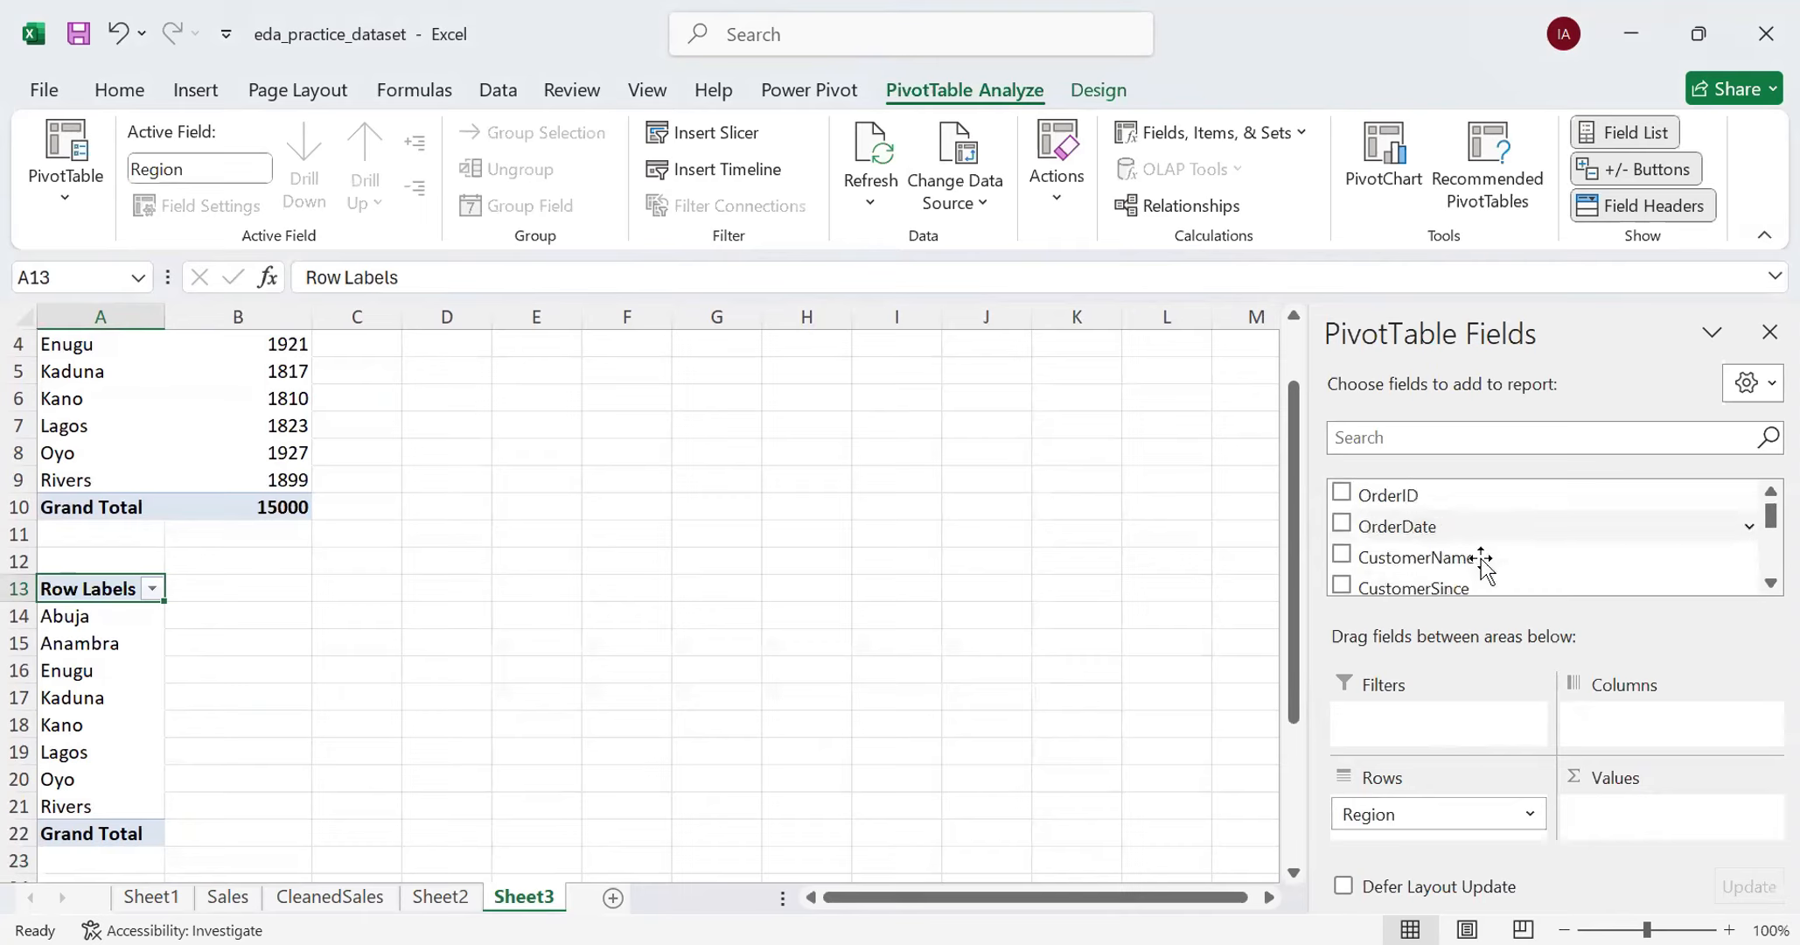
{"action": "scroll", "coordinate": [1469, 560], "scroll_direction": "down", "scroll_amount": 6}
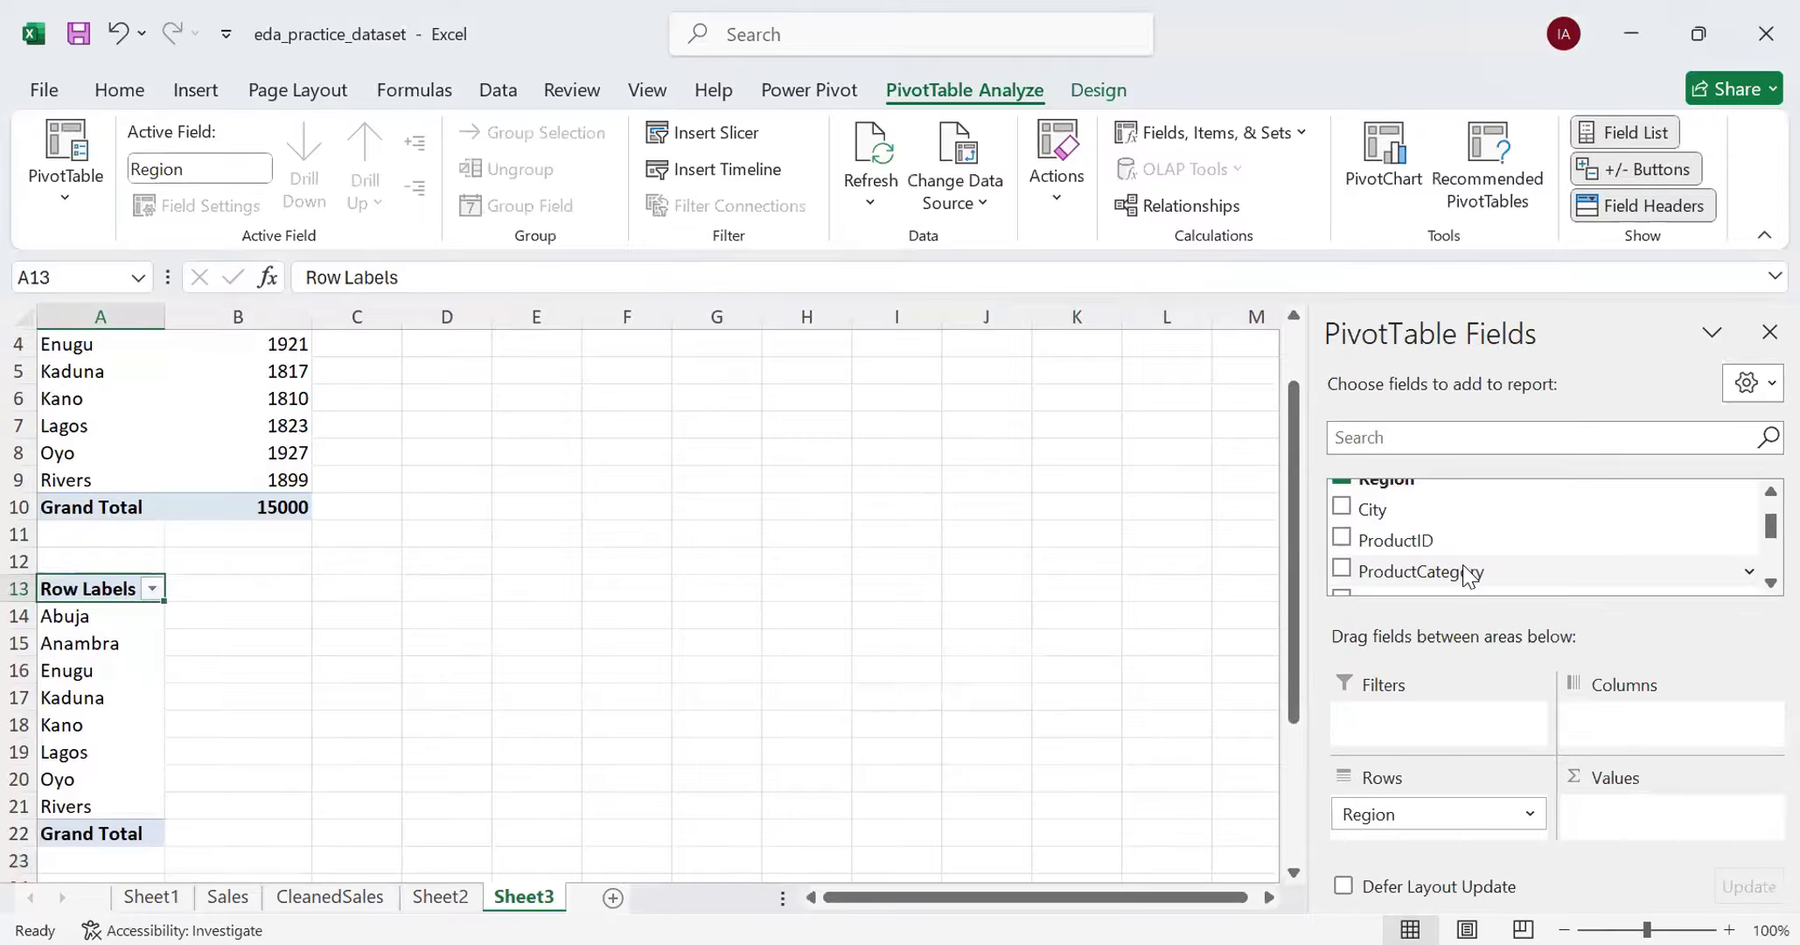
{"action": "left_click_drag", "start_coordinate": [1470, 573], "coordinate": [1656, 727]}
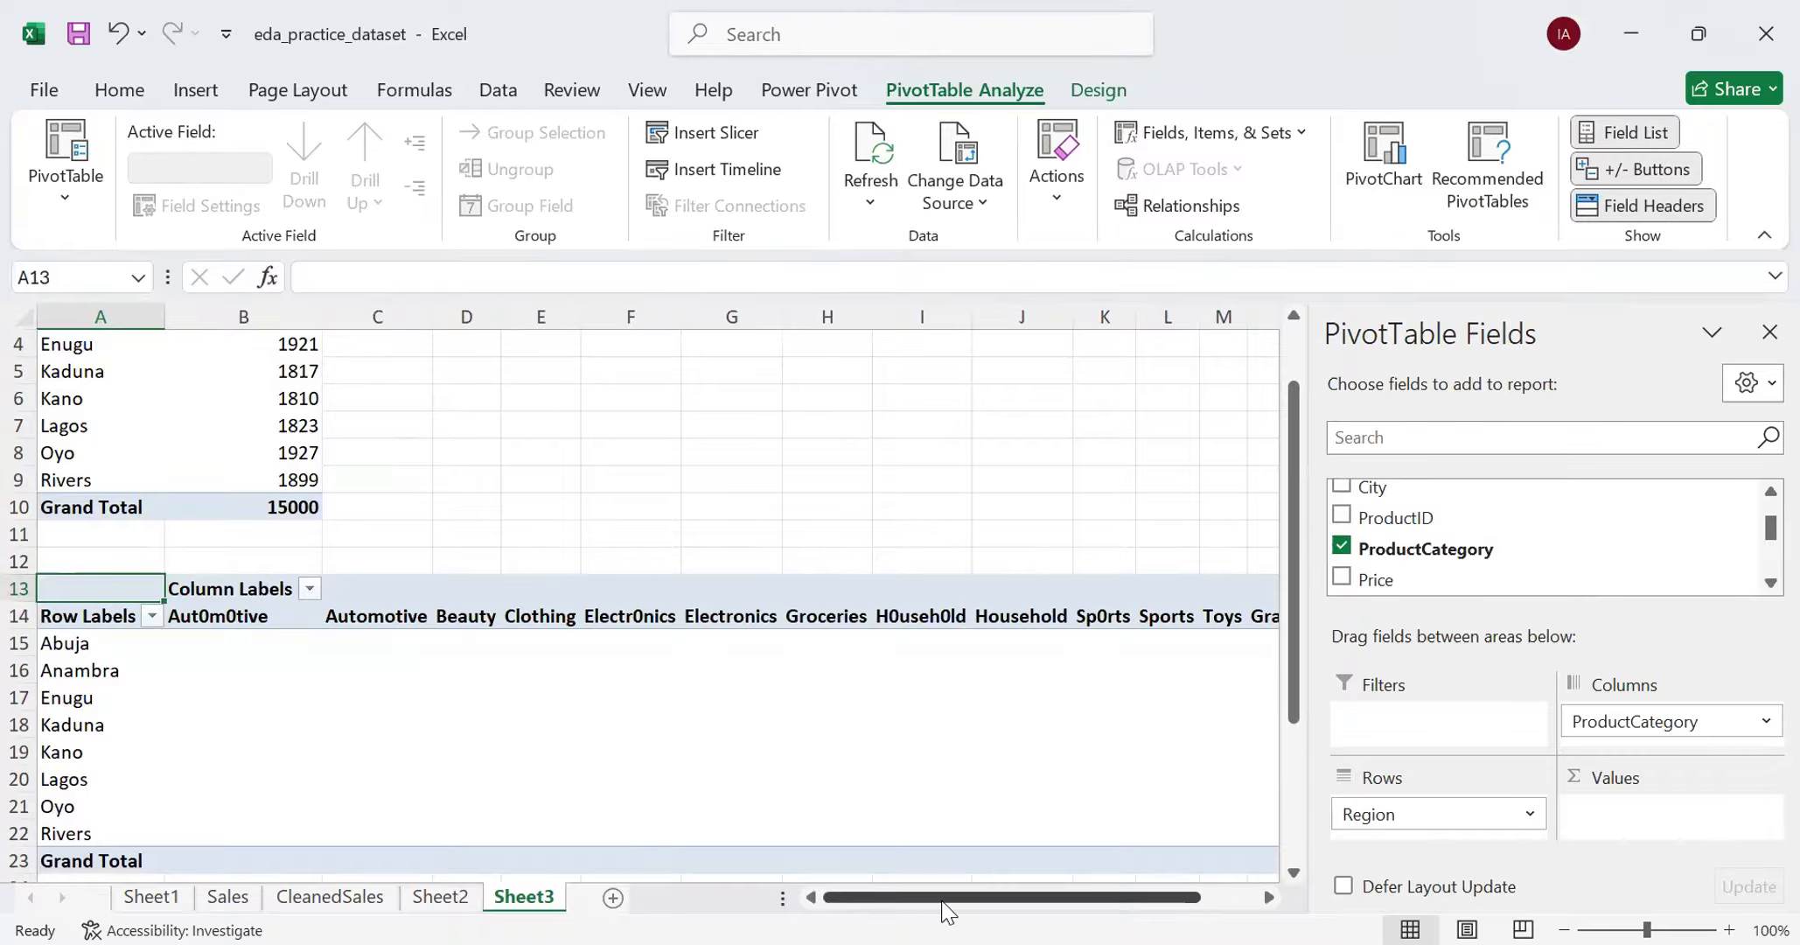
- Examine the ProductCategory column headings in the new PivotTable for misspelled duplicate categories
{"action": "mouse_move", "coordinate": [943, 901]}
{"action": "left_mouse_down"}
{"action": "mouse_move", "coordinate": [974, 903]}
{"action": "mouse_move", "coordinate": [938, 900]}
{"action": "left_mouse_up"}
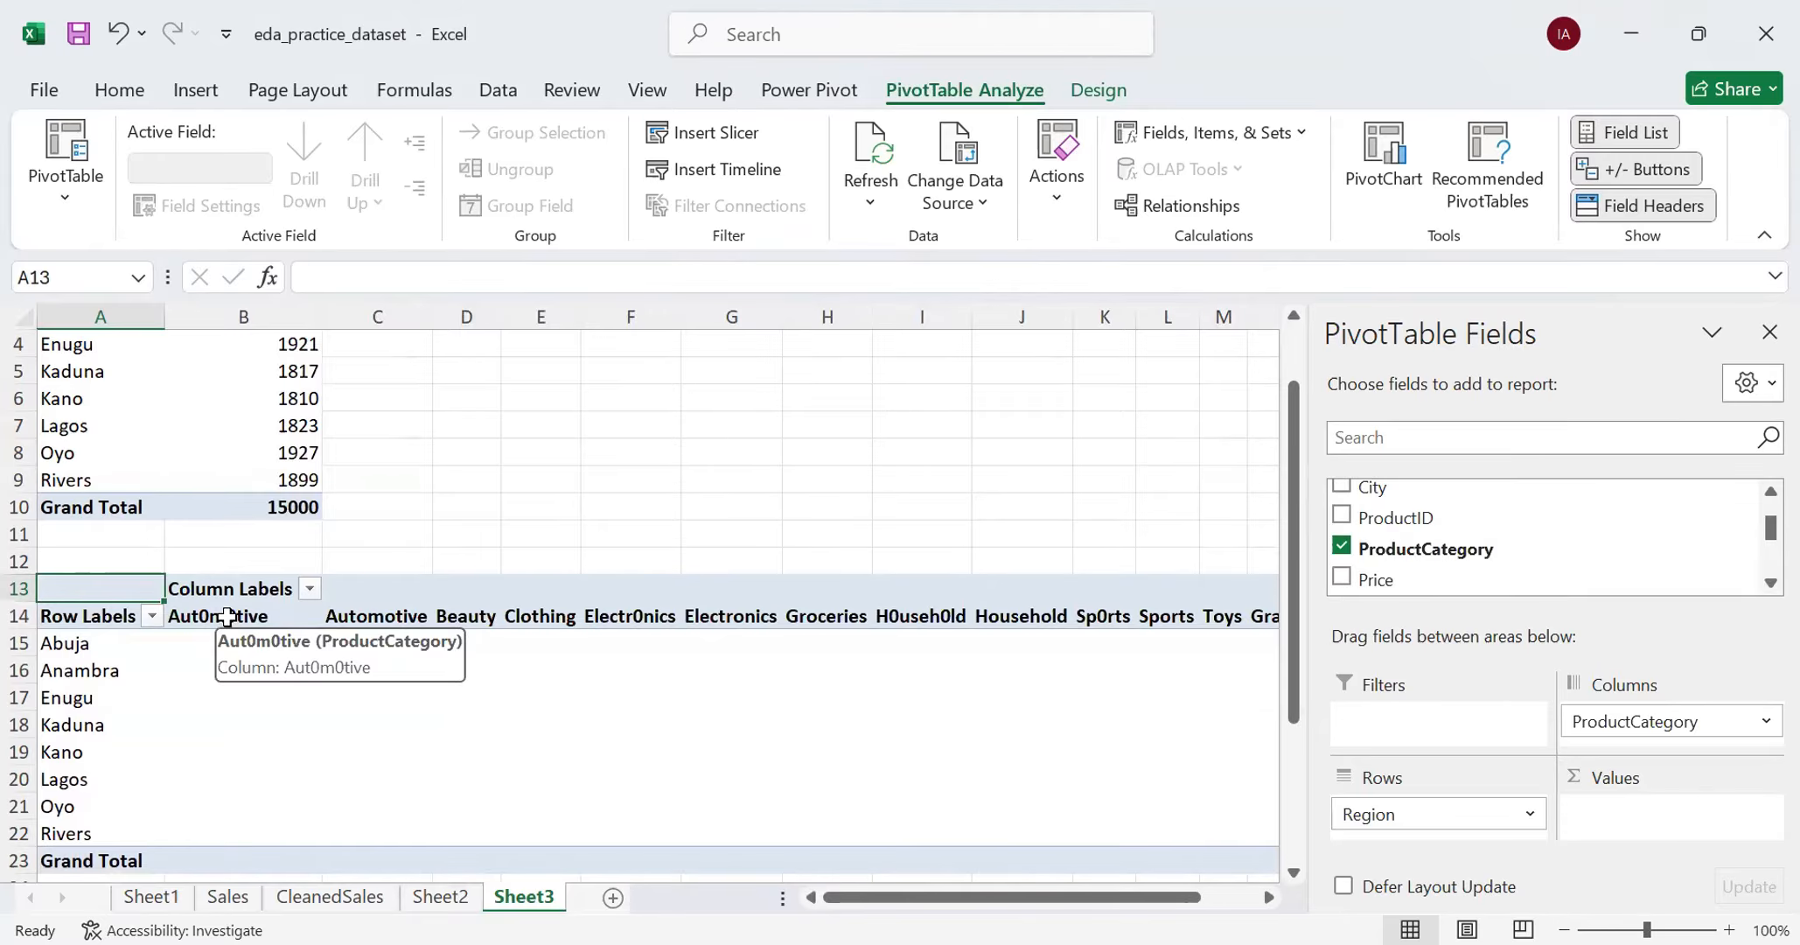
{"action": "left_click", "coordinate": [241, 615]}
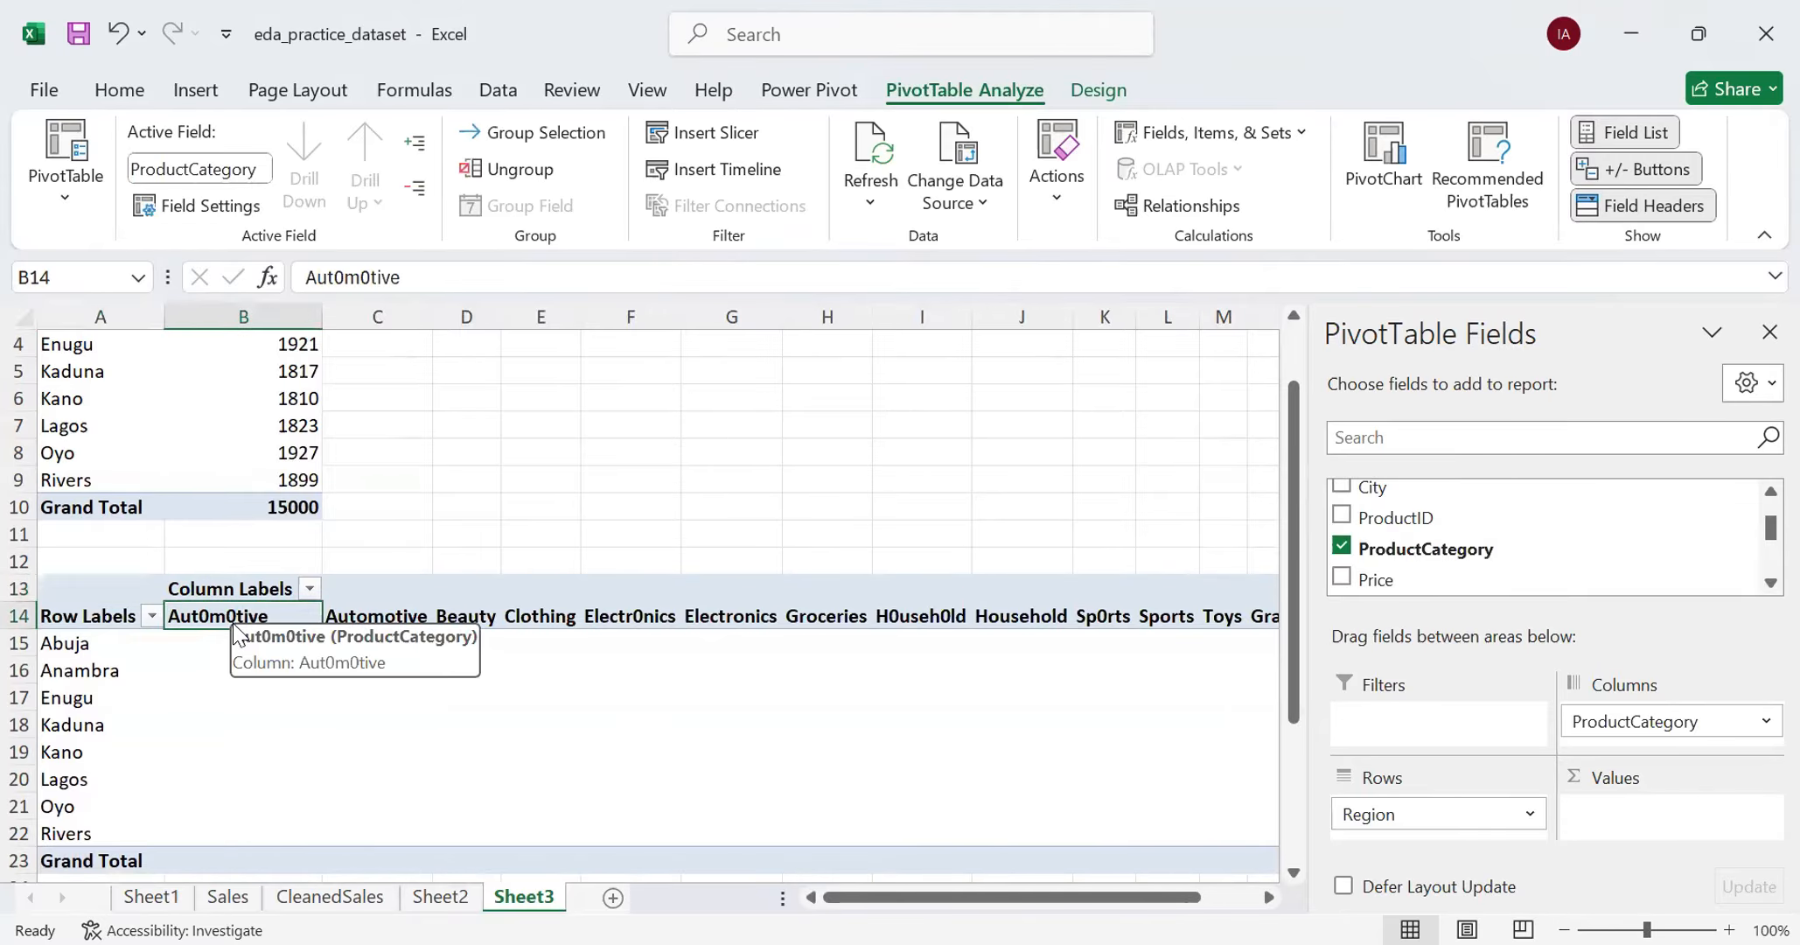
{"action": "left_click", "coordinate": [372, 618]}
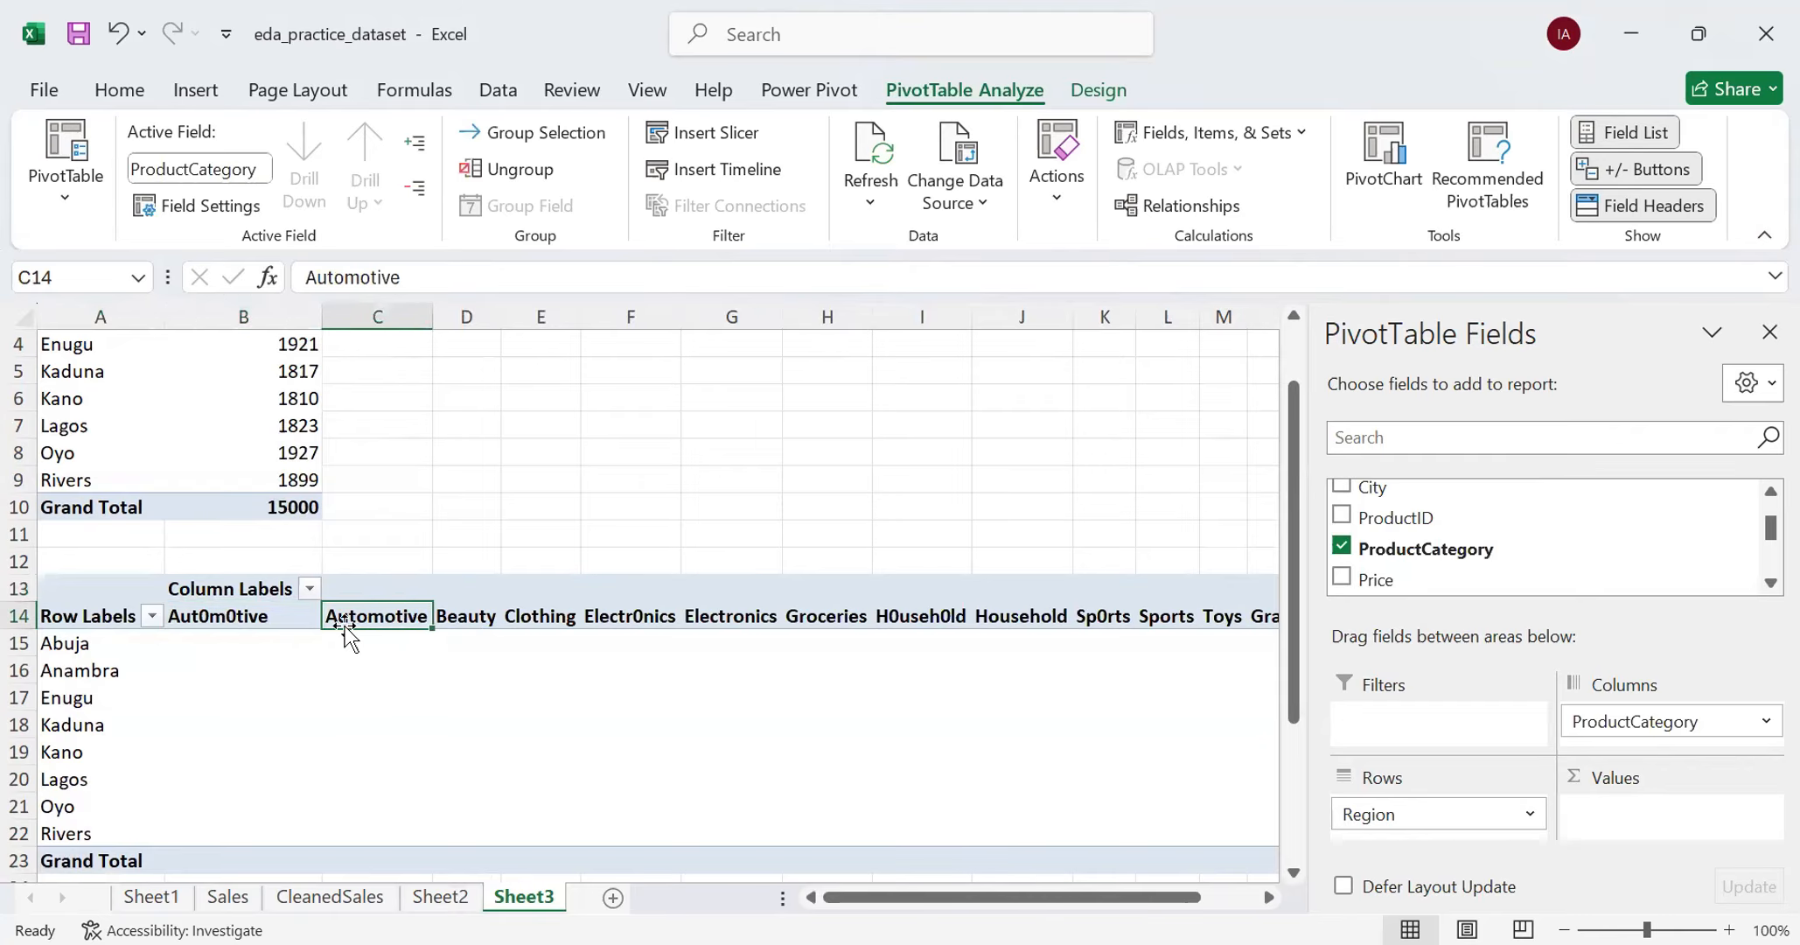
{"action": "left_click", "coordinate": [263, 614]}
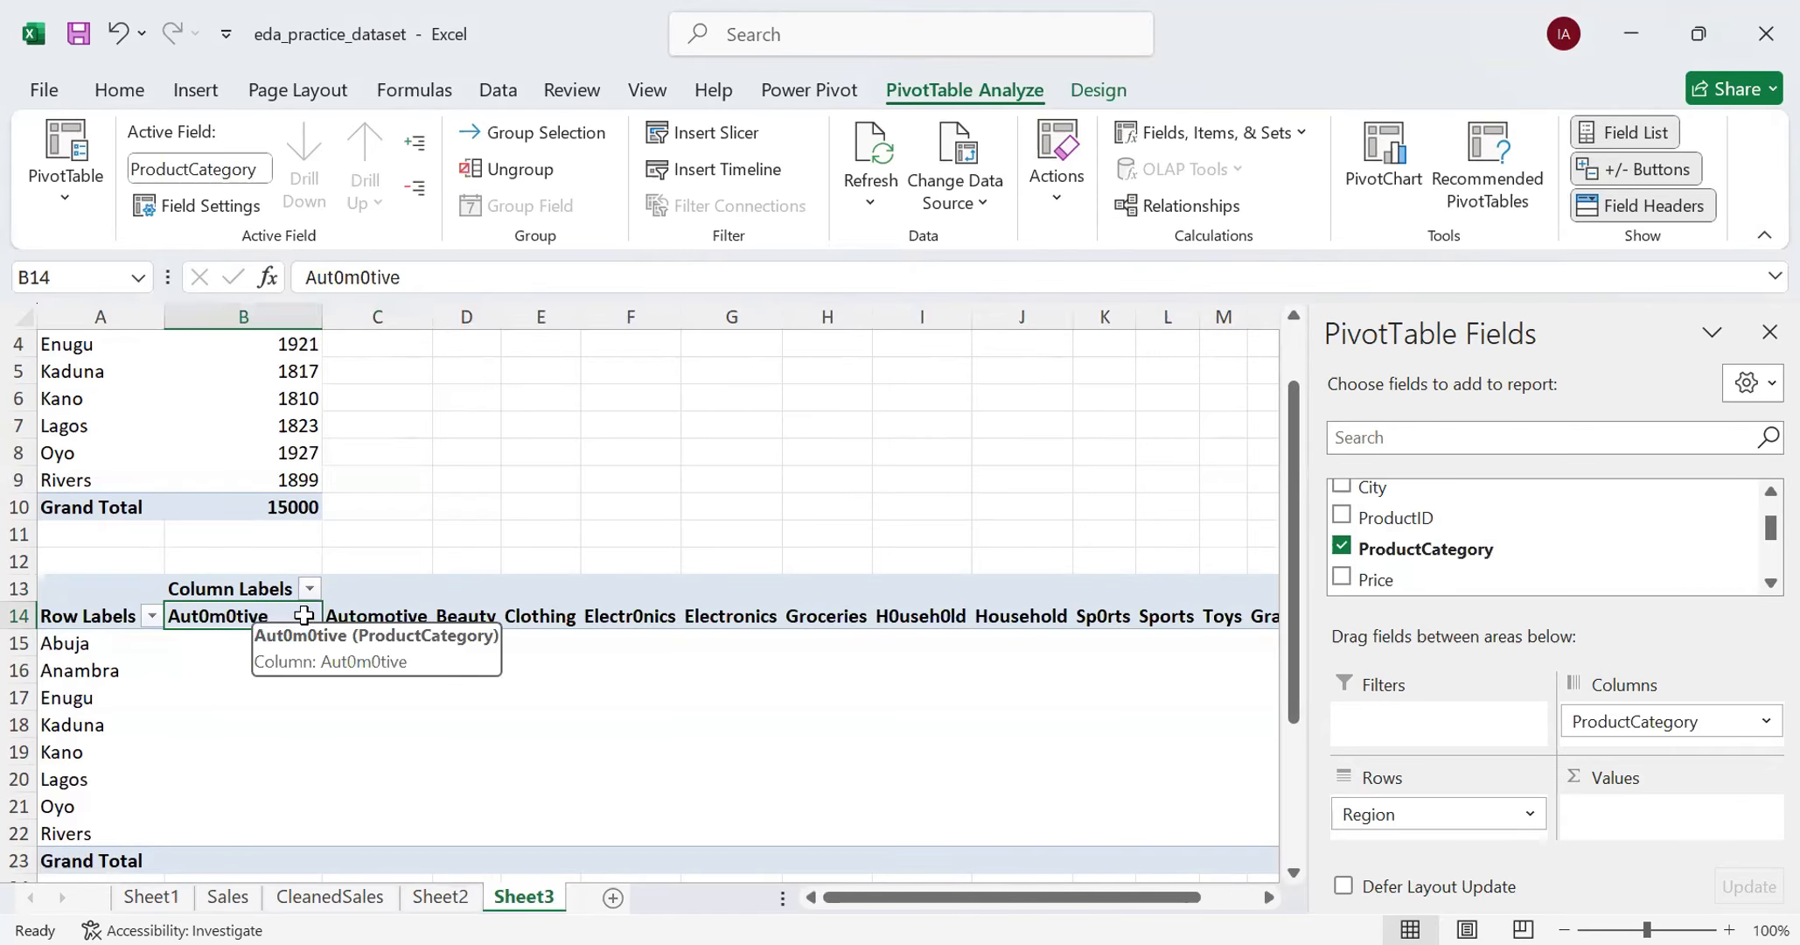
{"action": "left_click", "coordinate": [361, 616]}
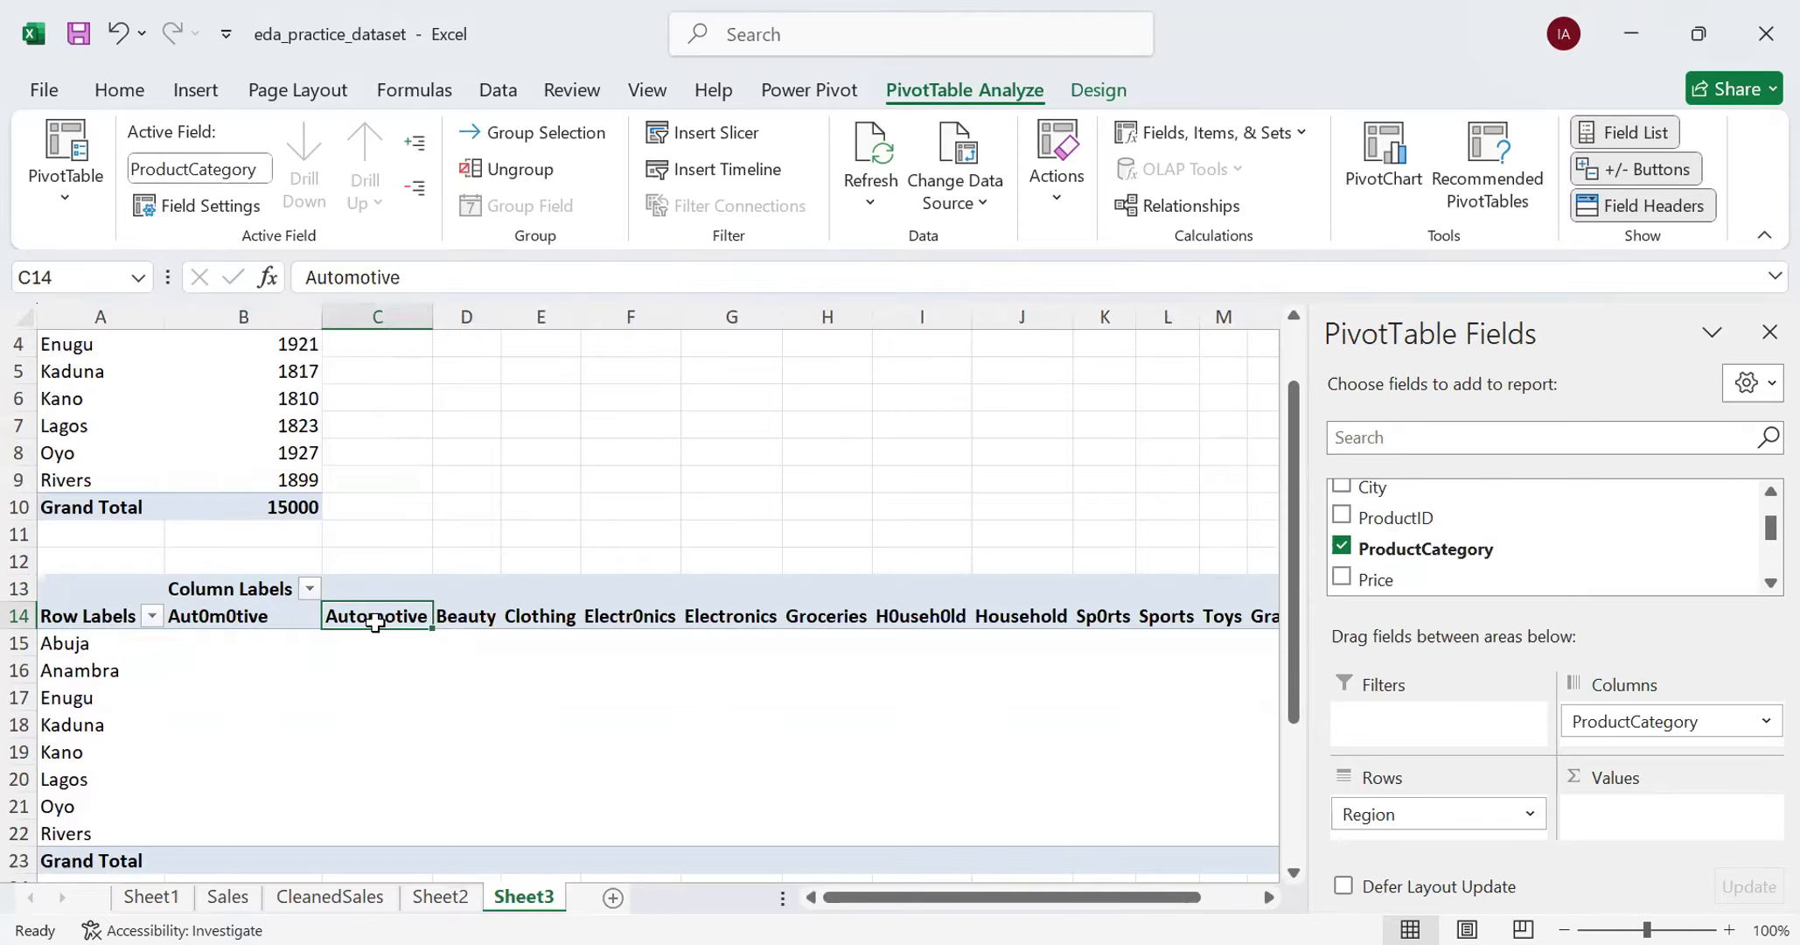
{"action": "left_click", "coordinate": [665, 616]}
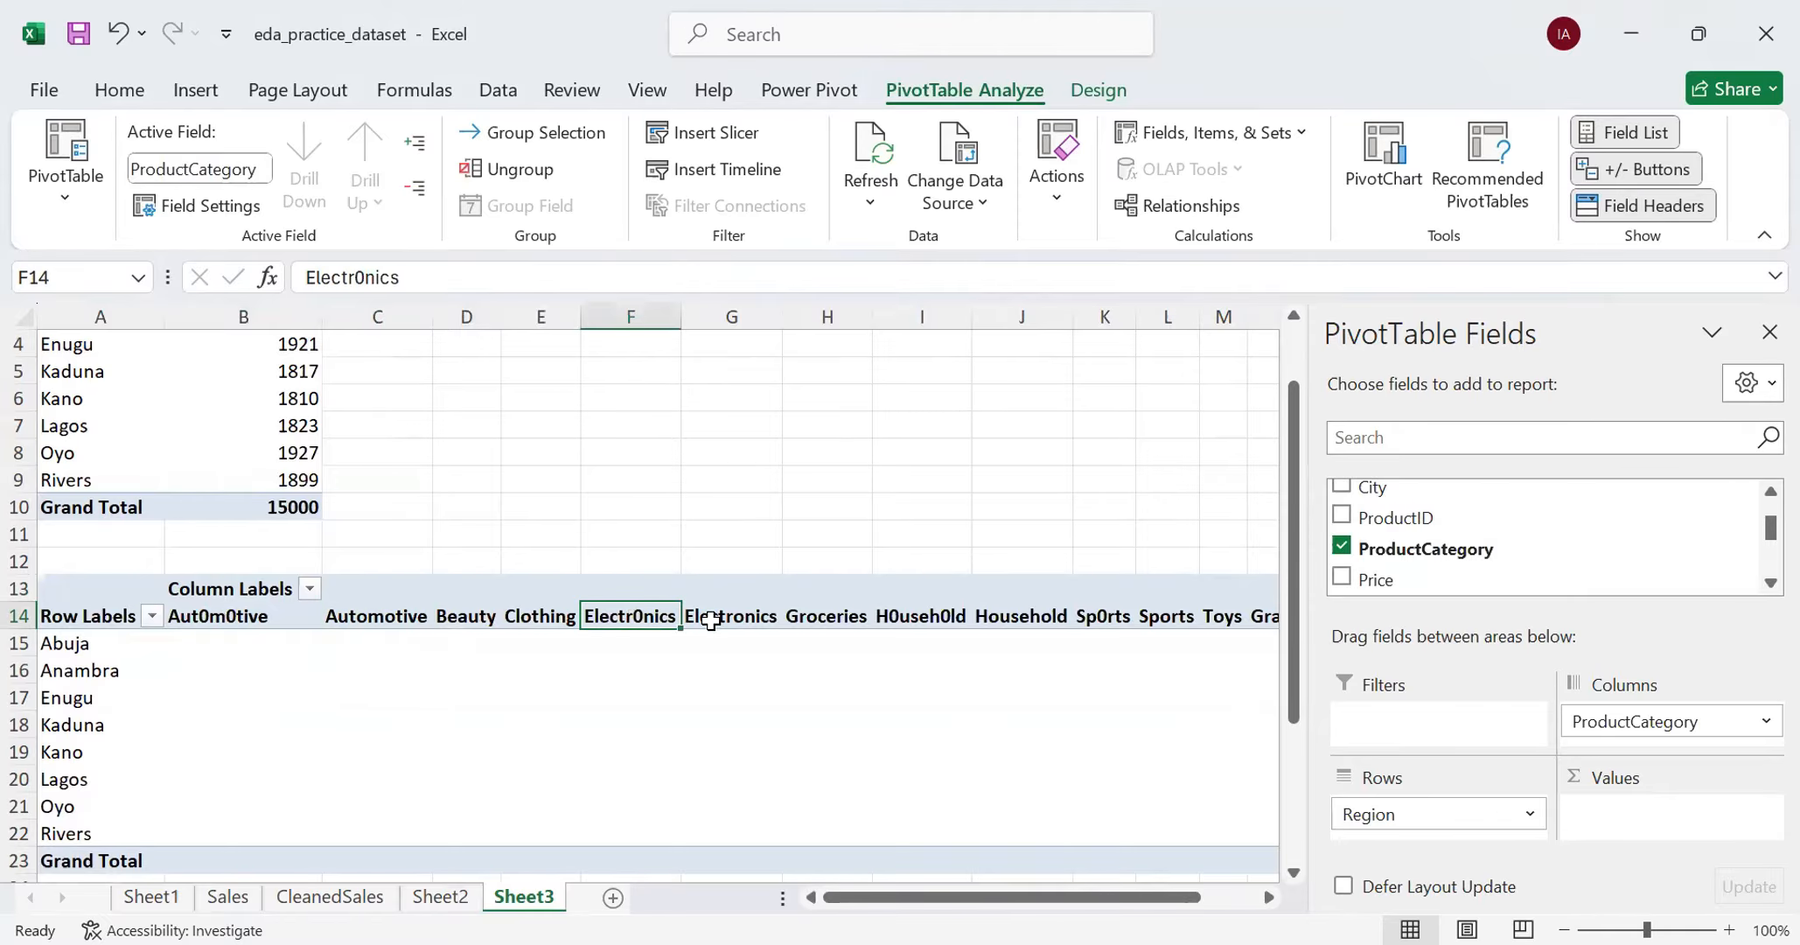
{"action": "left_click", "coordinate": [888, 616]}
{"action": "left_click", "coordinate": [1092, 616]}
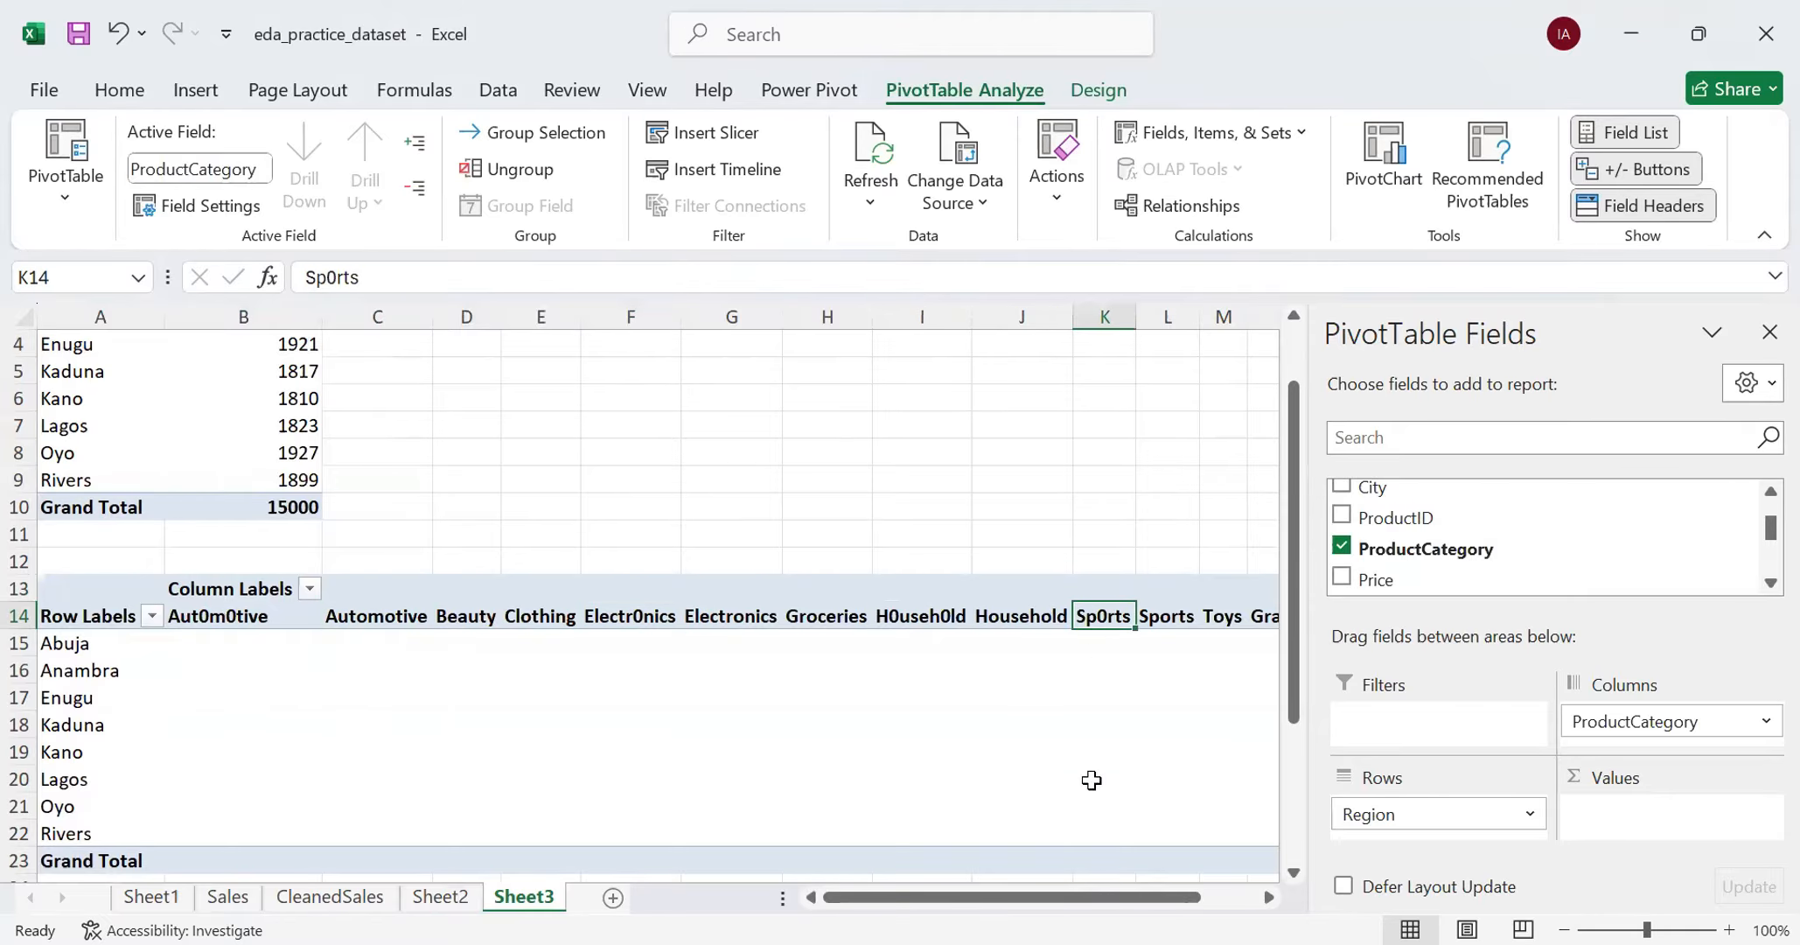
{"action": "left_click_drag", "start_coordinate": [1096, 896], "coordinate": [911, 864]}
- Review the distinct ProductCategory values in the filter list of the CleanedSales table without applying a filter
{"action": "left_click", "coordinate": [351, 900]}
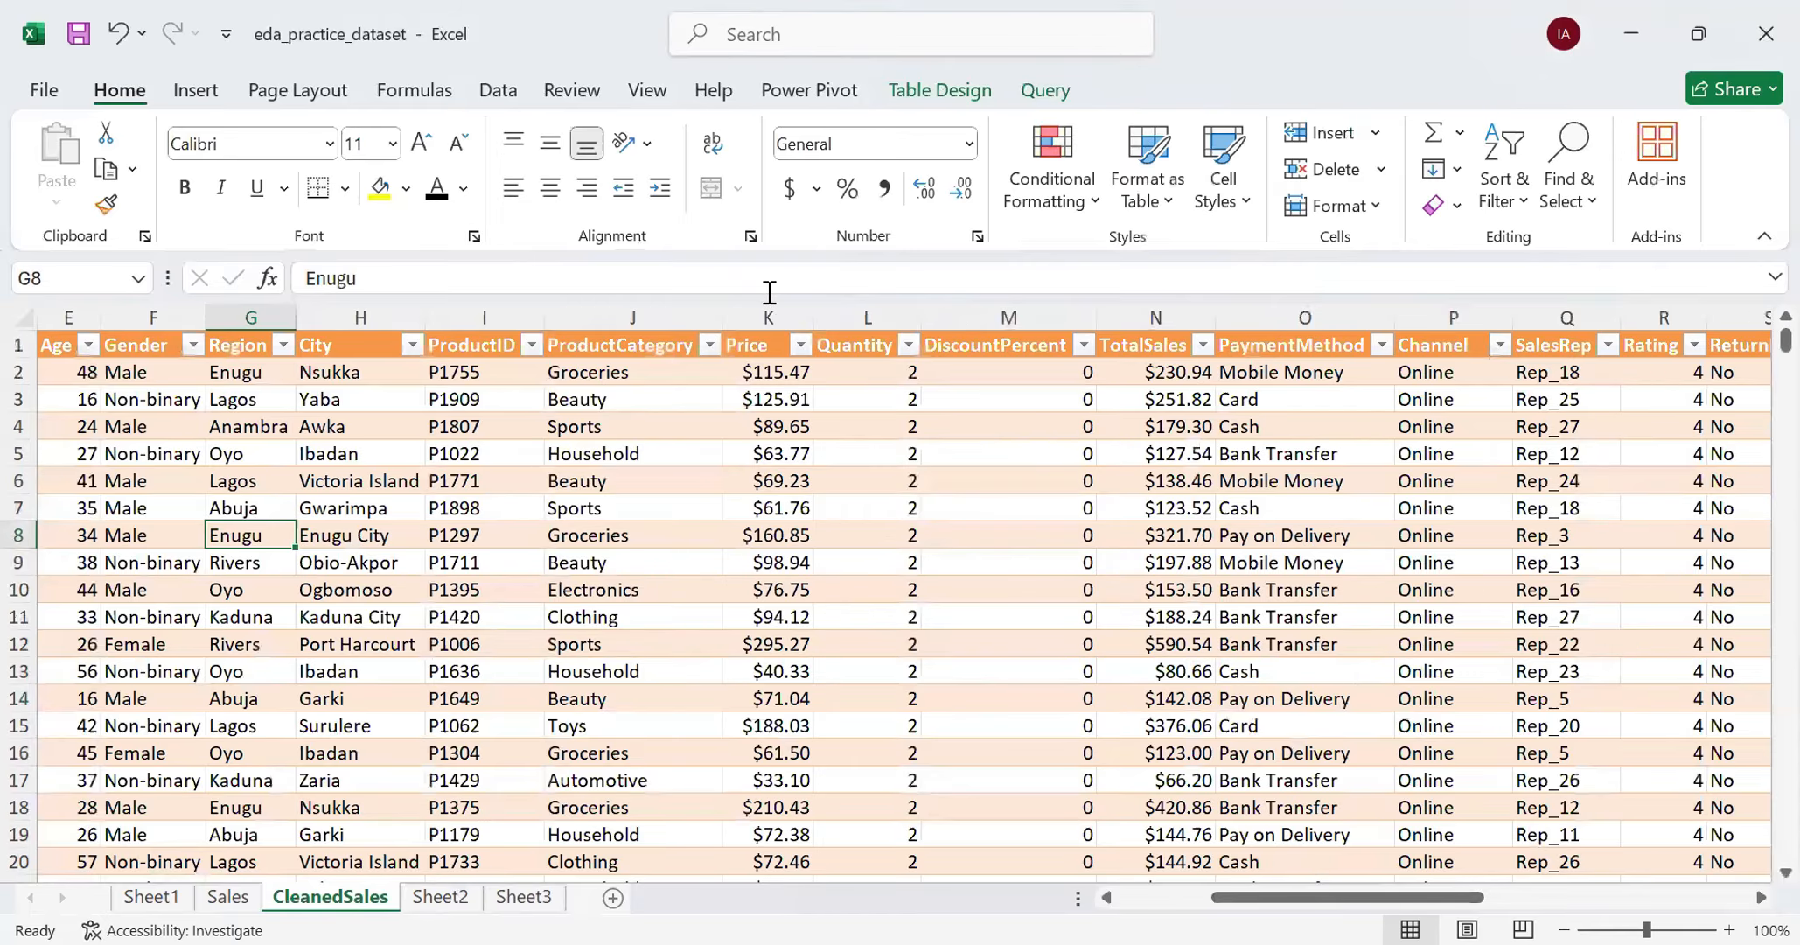
{"action": "left_click", "coordinate": [710, 345]}
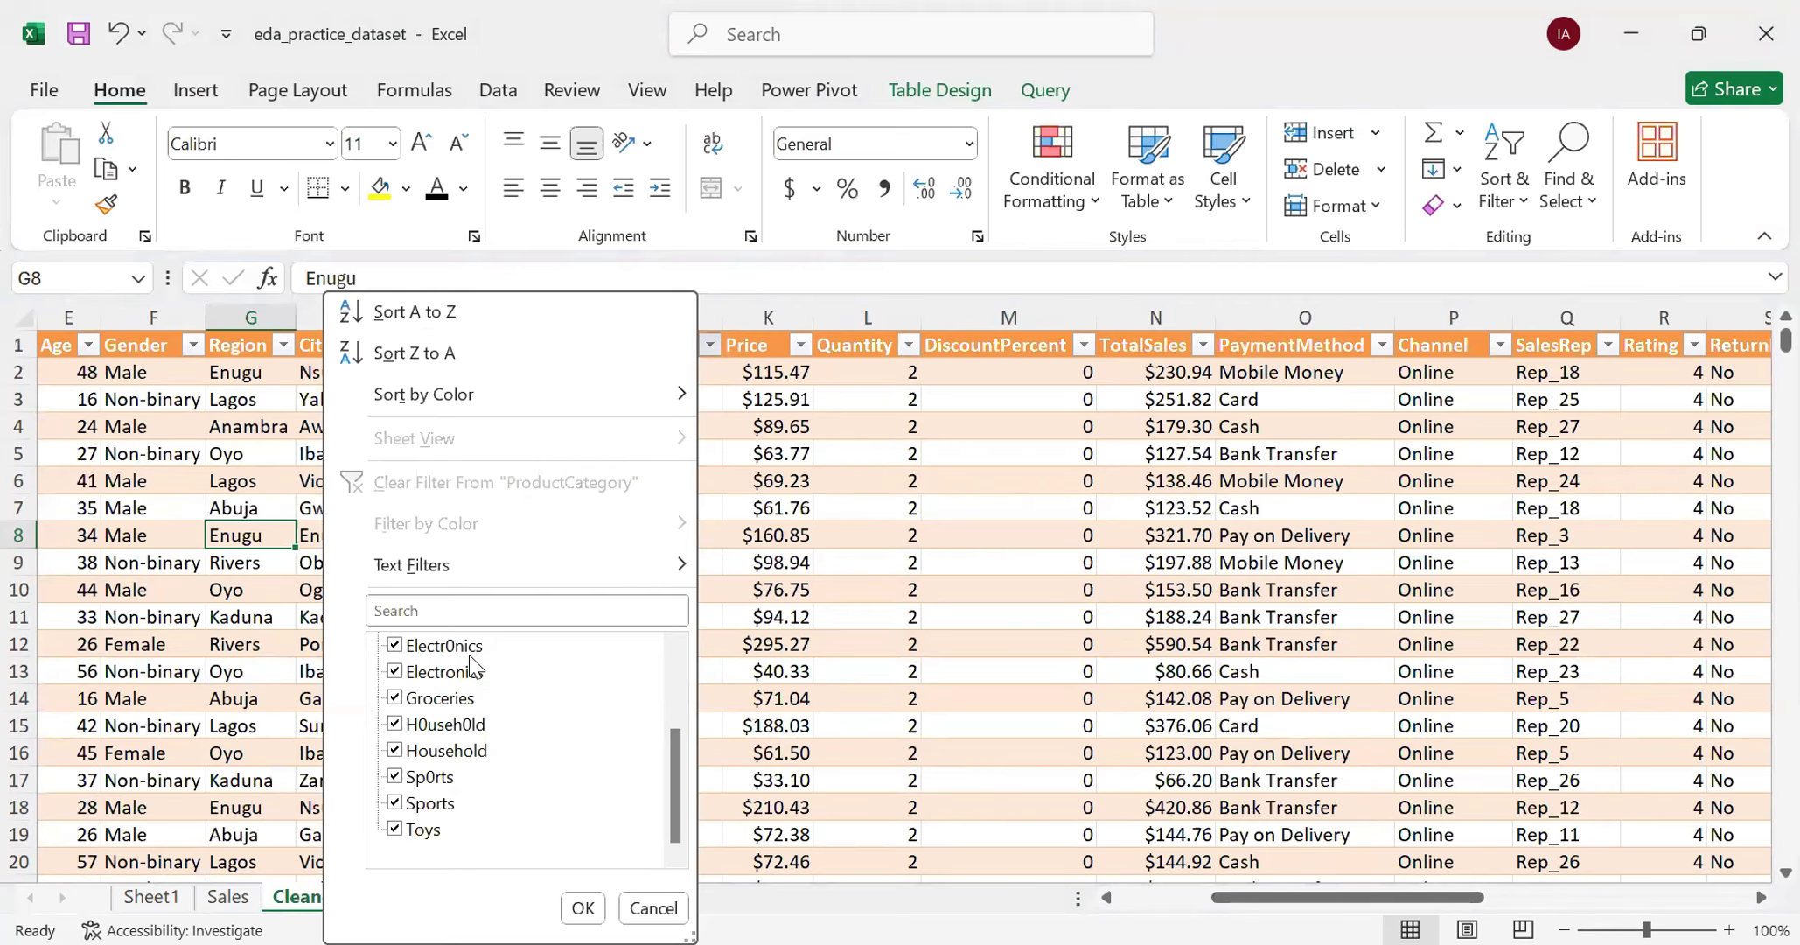
{"action": "scroll", "coordinate": [473, 672], "scroll_direction": "up", "scroll_amount": 1}
{"action": "scroll", "coordinate": [472, 672], "scroll_direction": "up", "scroll_amount": 1}
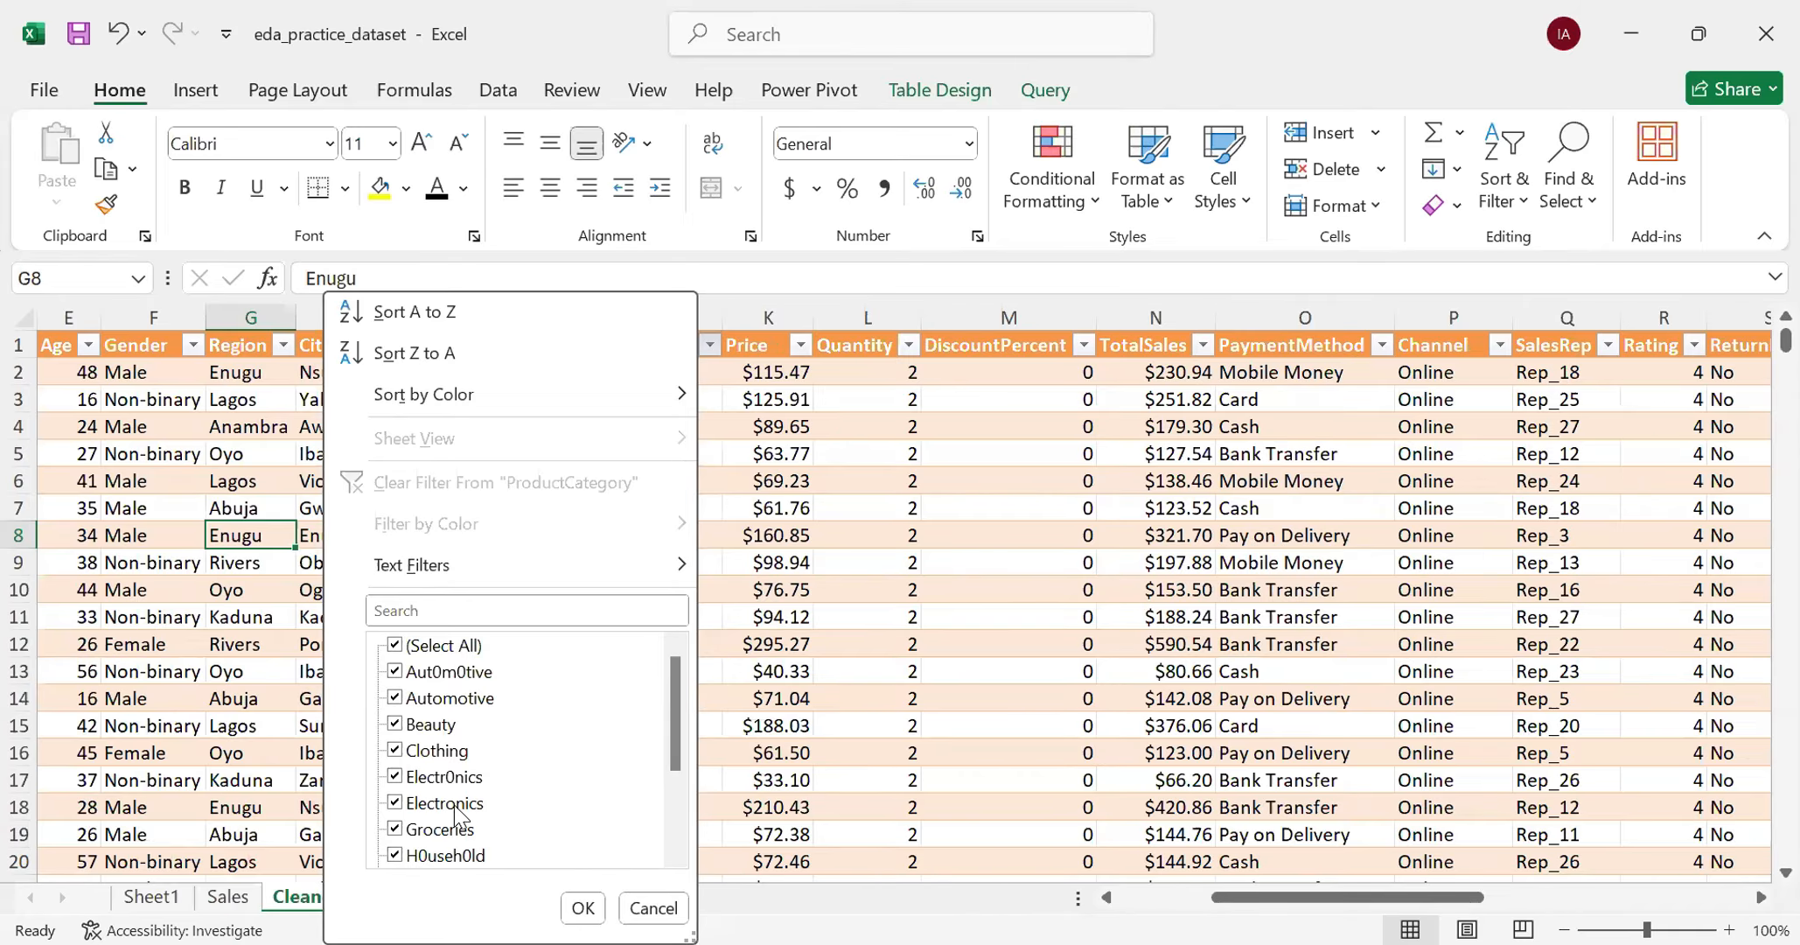
{"action": "scroll", "coordinate": [490, 829], "scroll_direction": "down", "scroll_amount": 2}
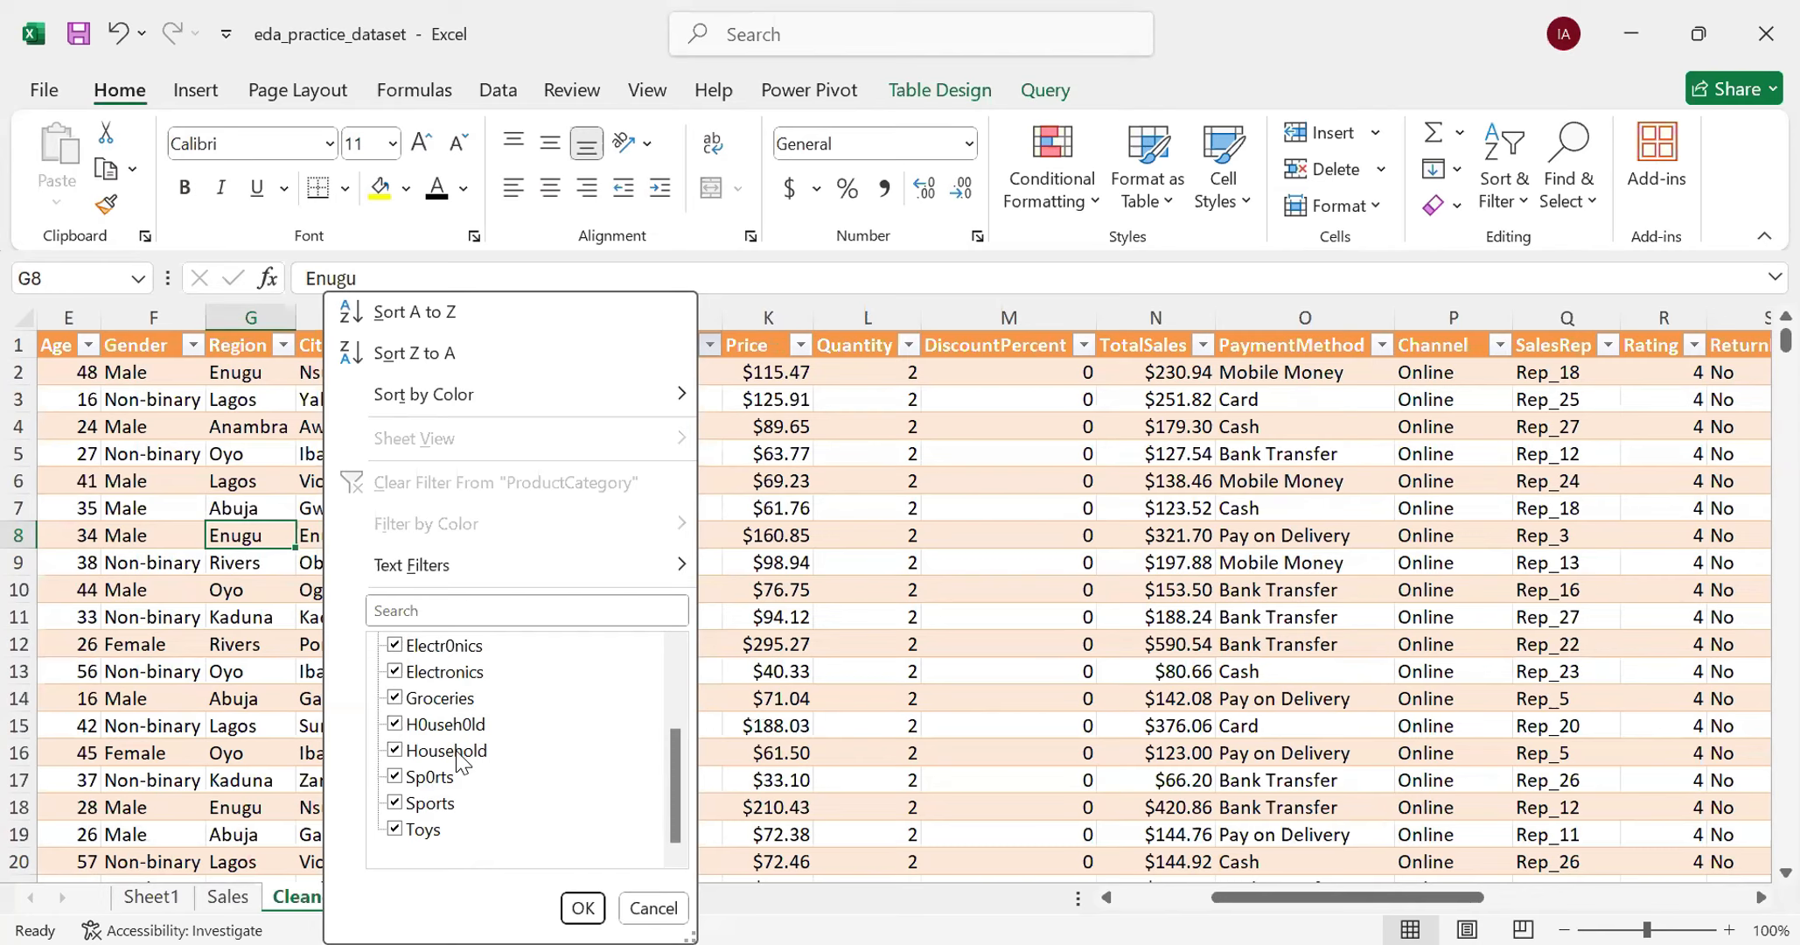
{"action": "left_click", "coordinate": [674, 910]}
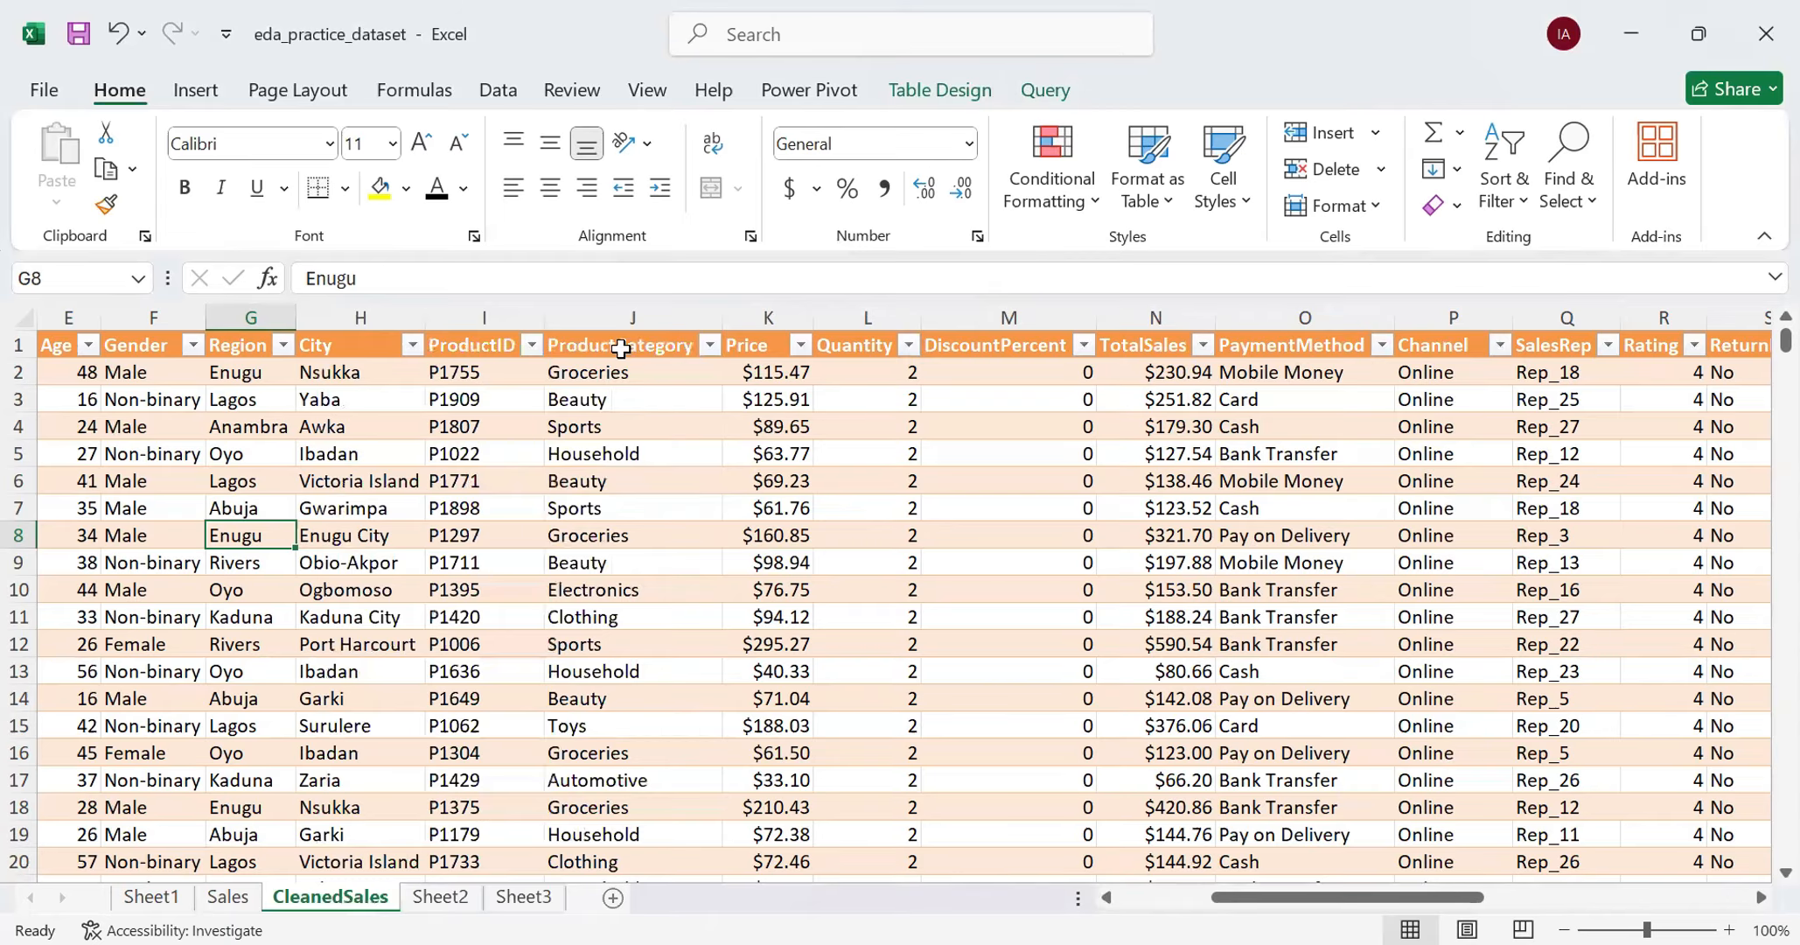
- Open Find and Replace for the entire ProductCategory column of the CleanedSales table, keeping that column in view
{"action": "left_click", "coordinate": [634, 318]}
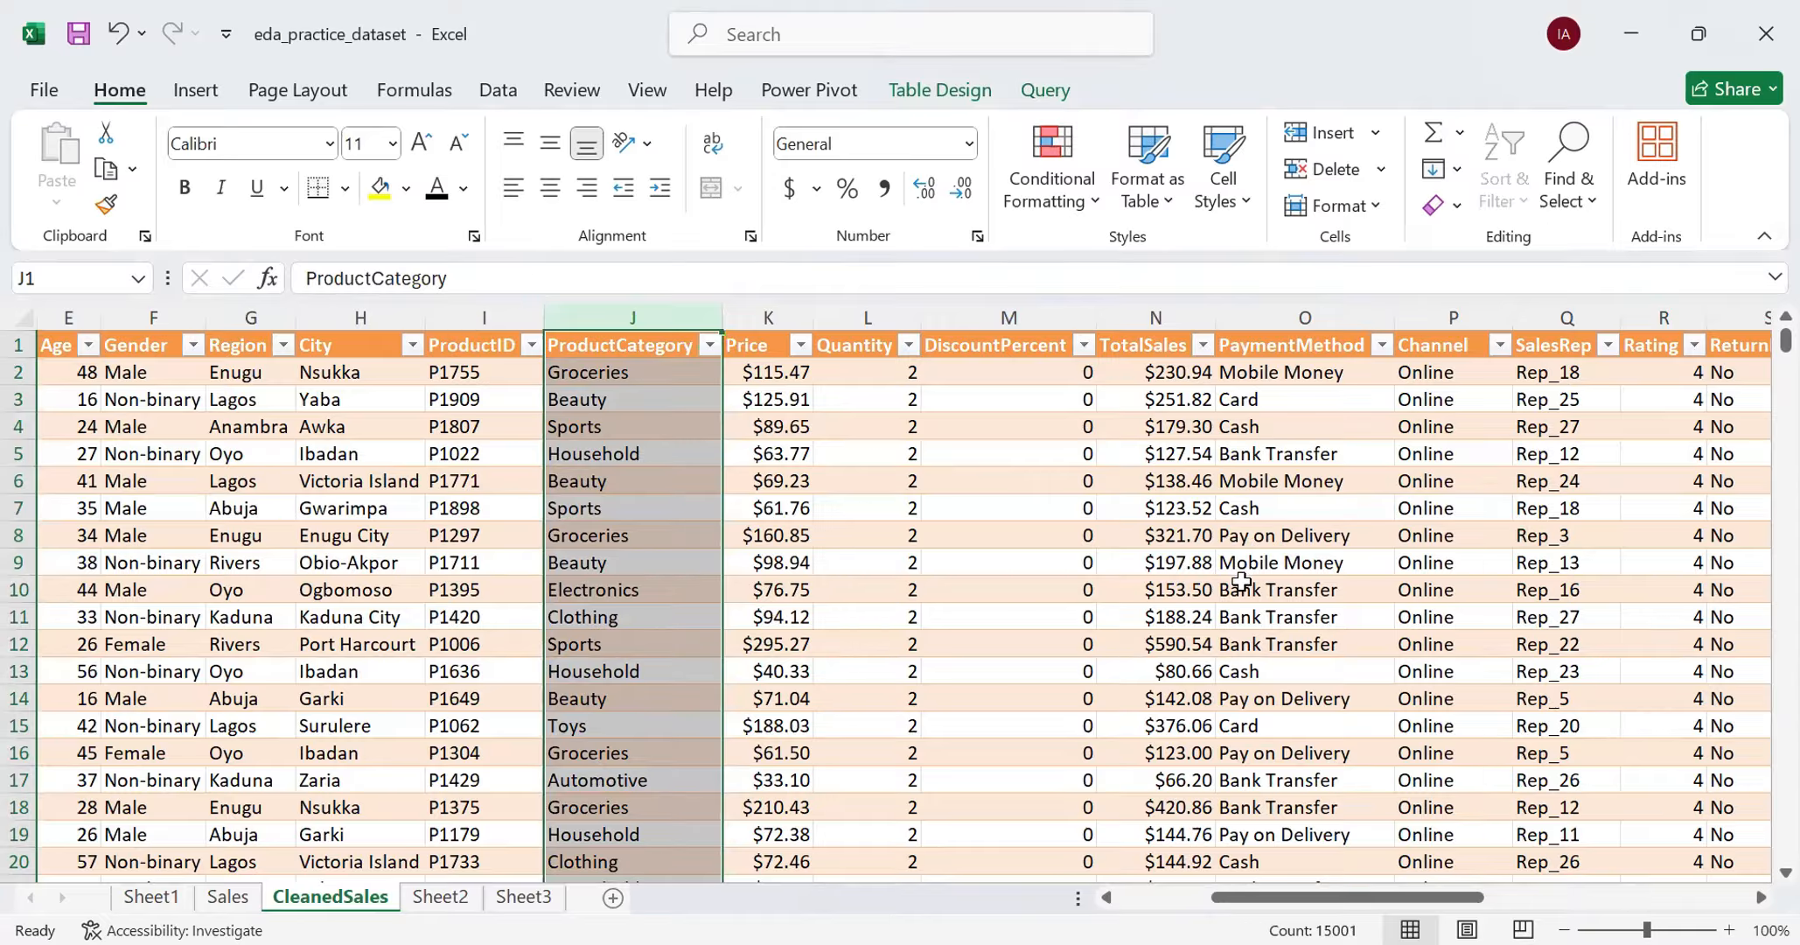
{"action": "key", "text": "ctrl+h"}
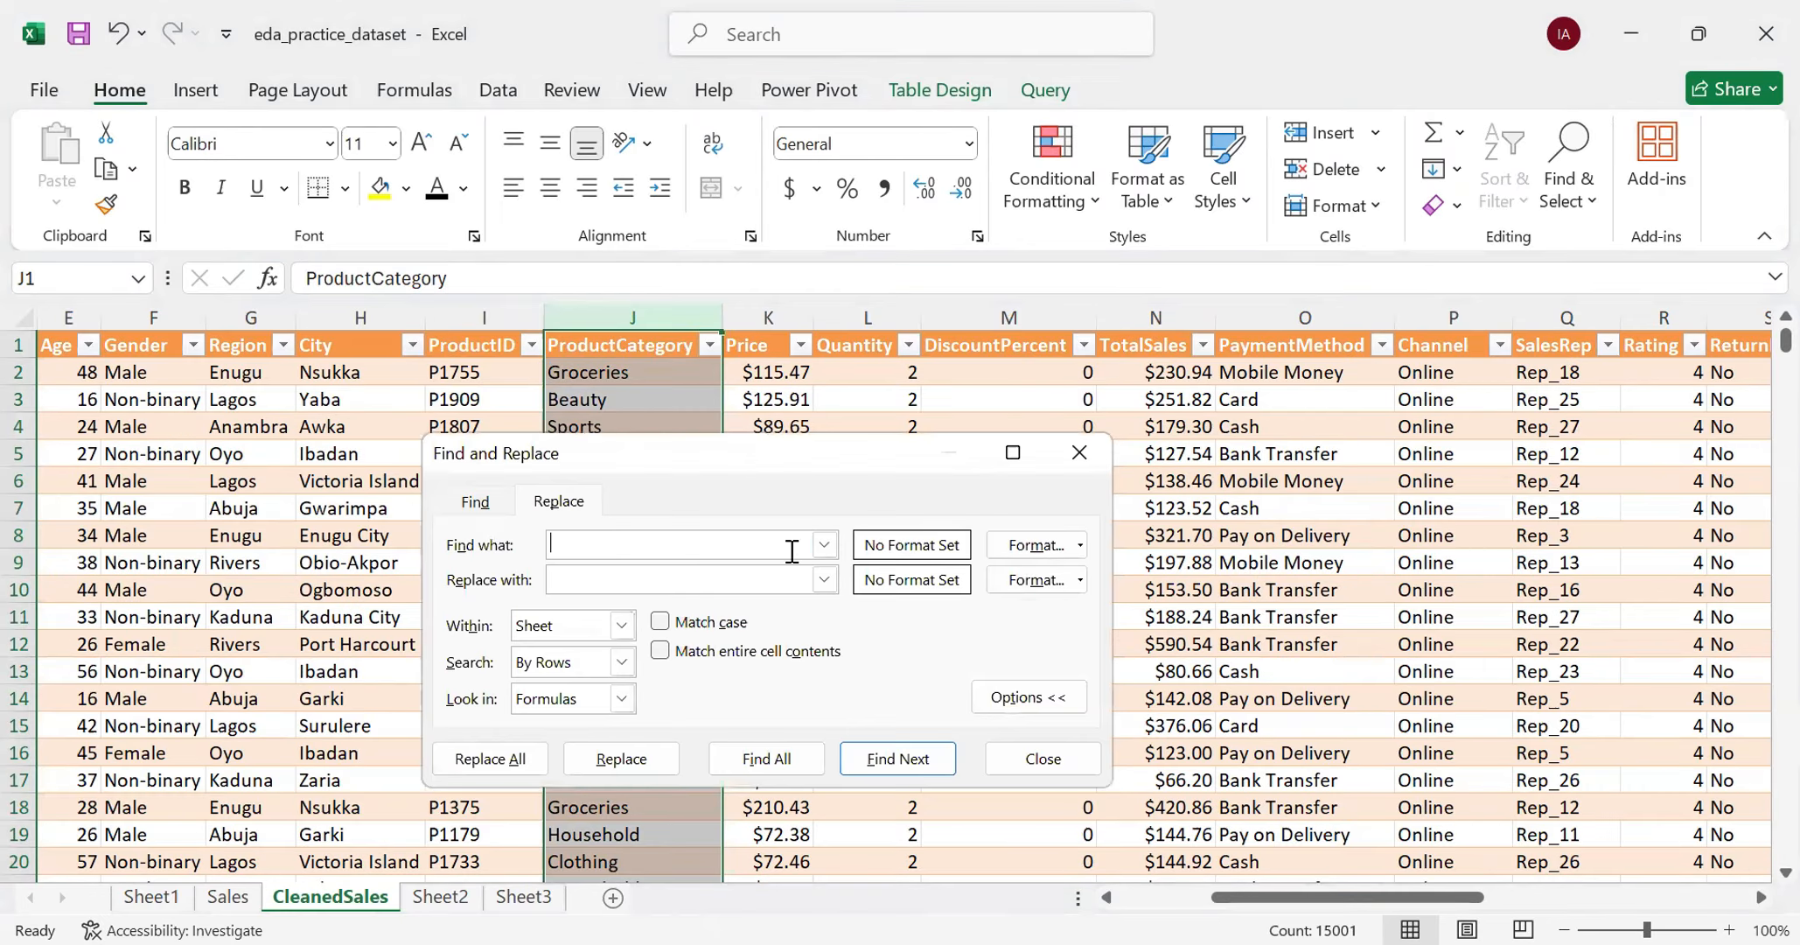
{"action": "key", "text": "Escape"}
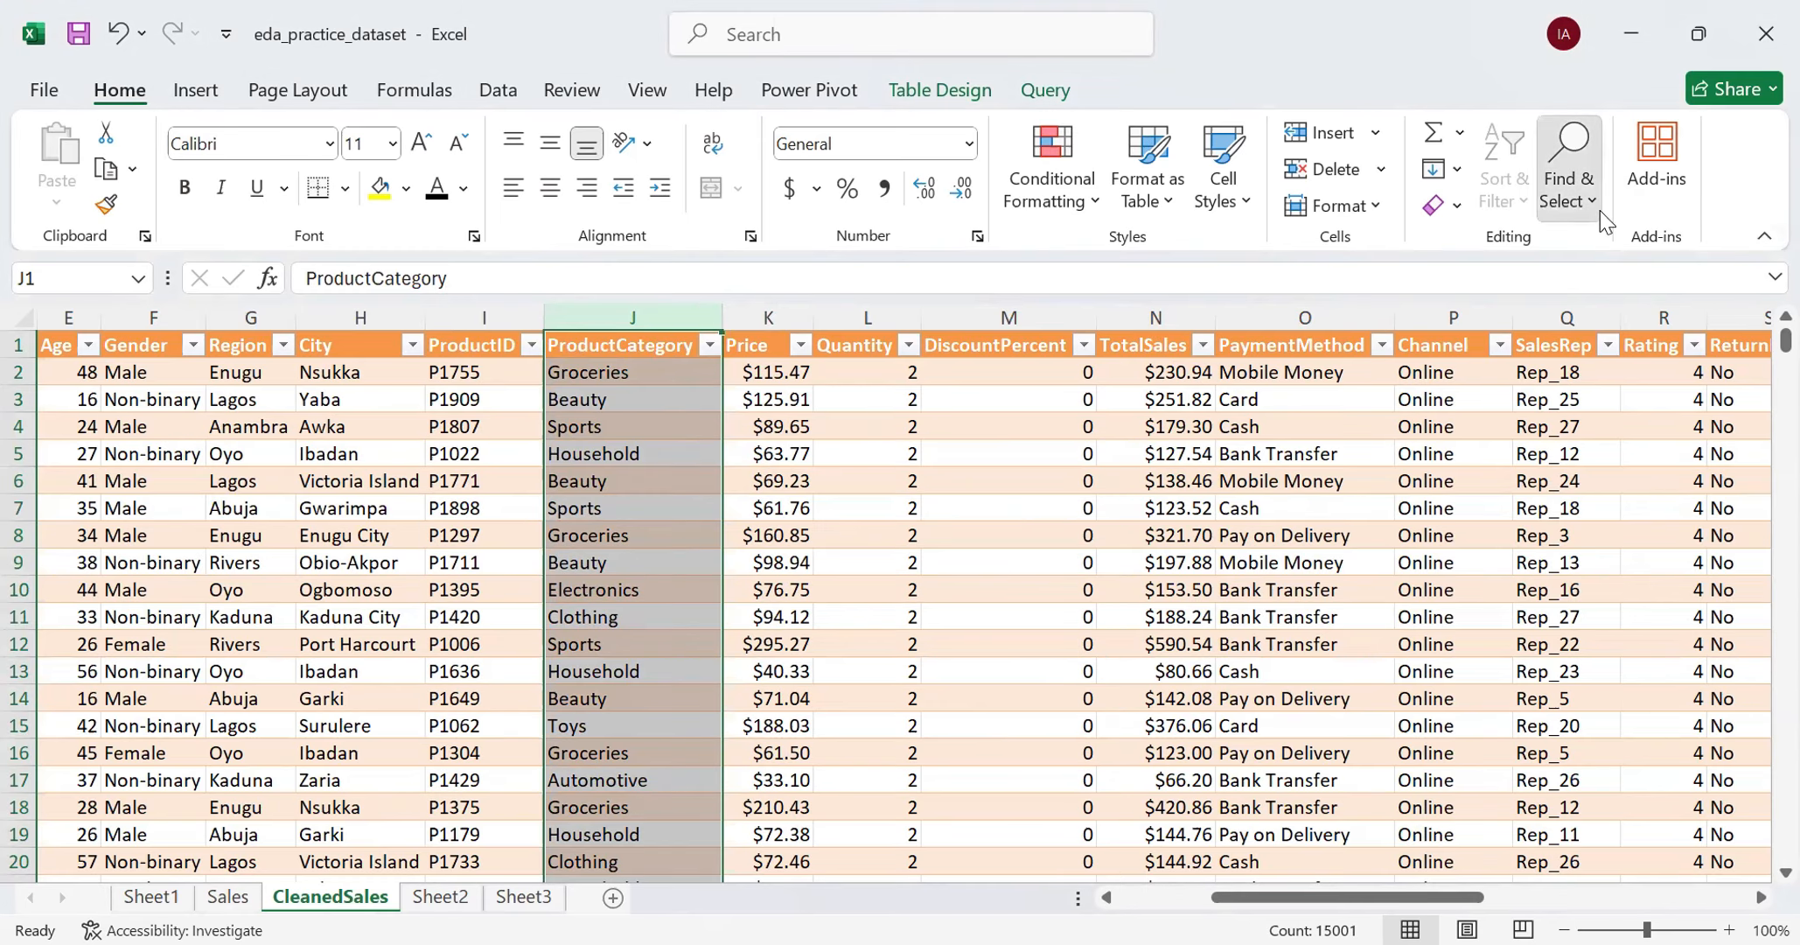
{"action": "left_click", "coordinate": [1598, 210]}
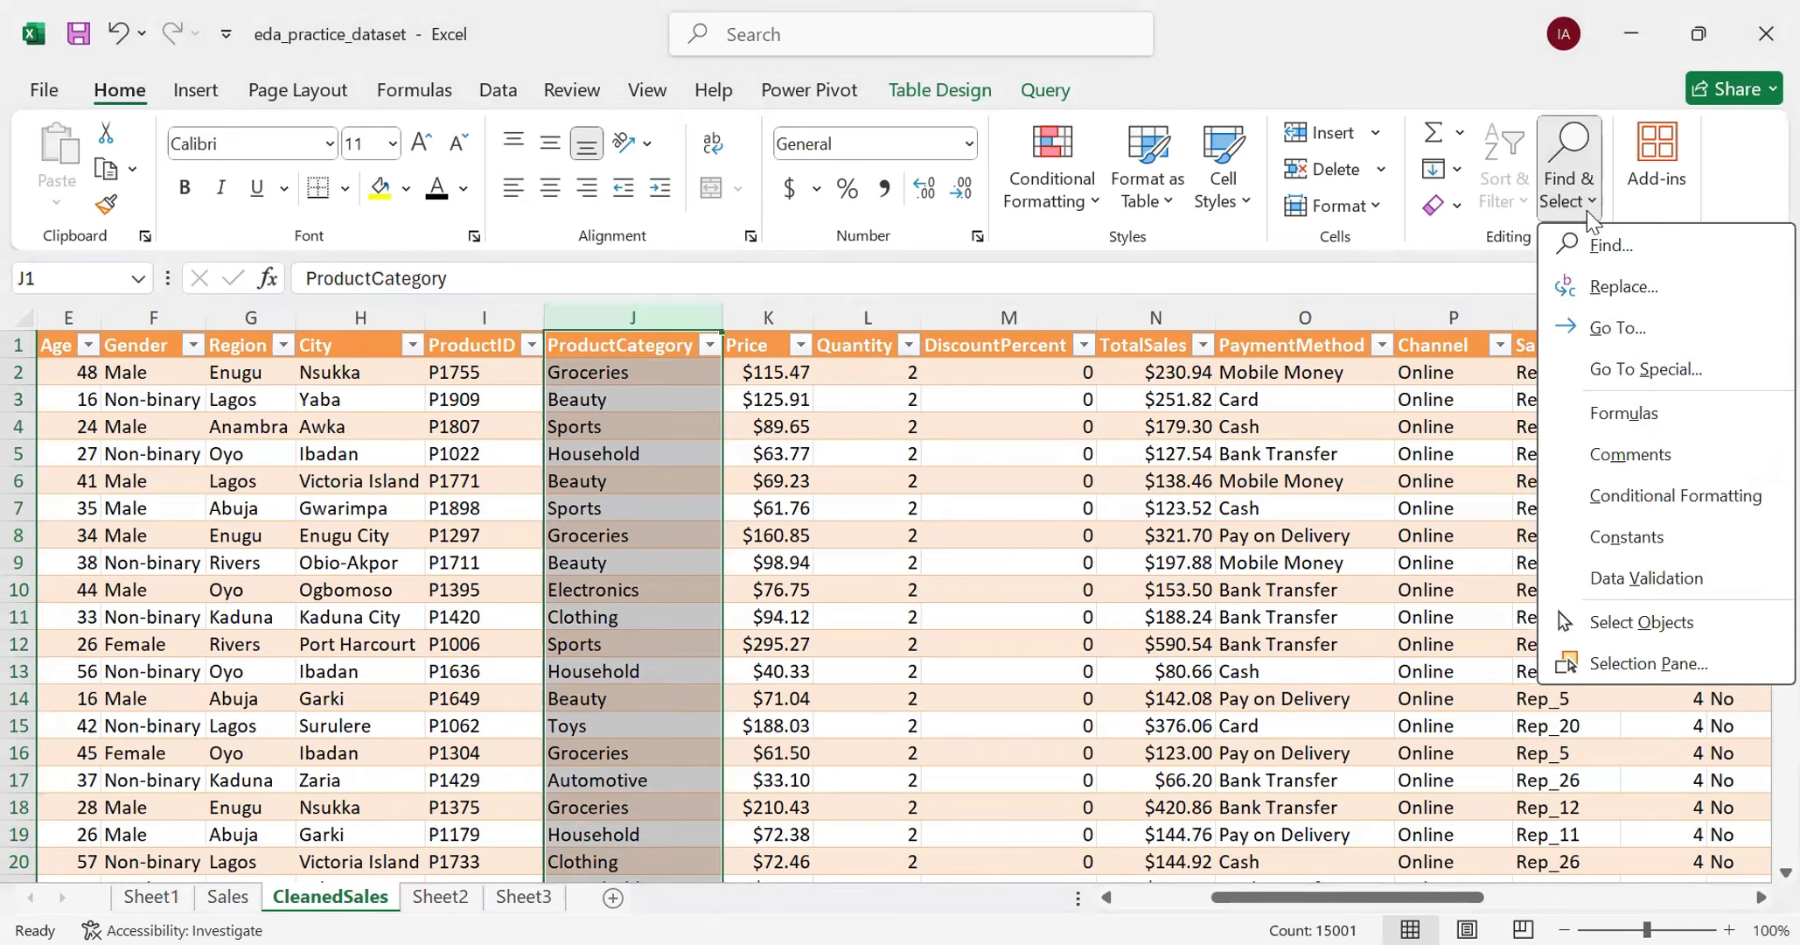
{"action": "left_click", "coordinate": [1623, 292]}
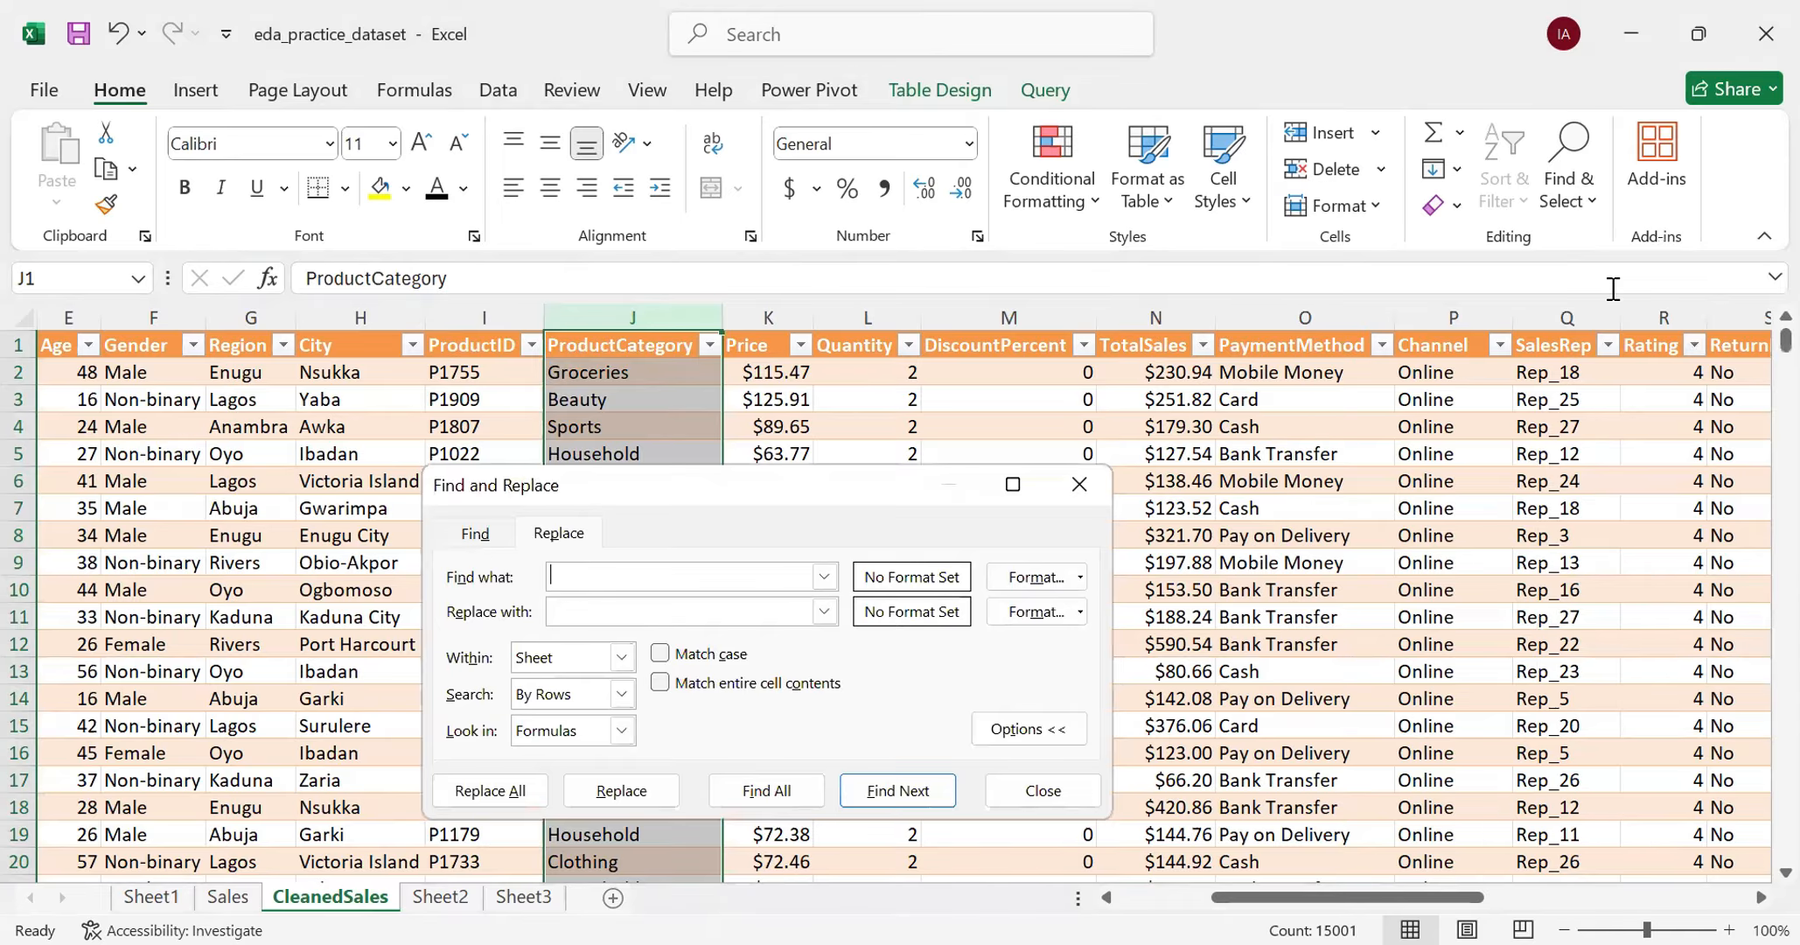
{"action": "left_click_drag", "start_coordinate": [568, 489], "coordinate": [976, 411]}
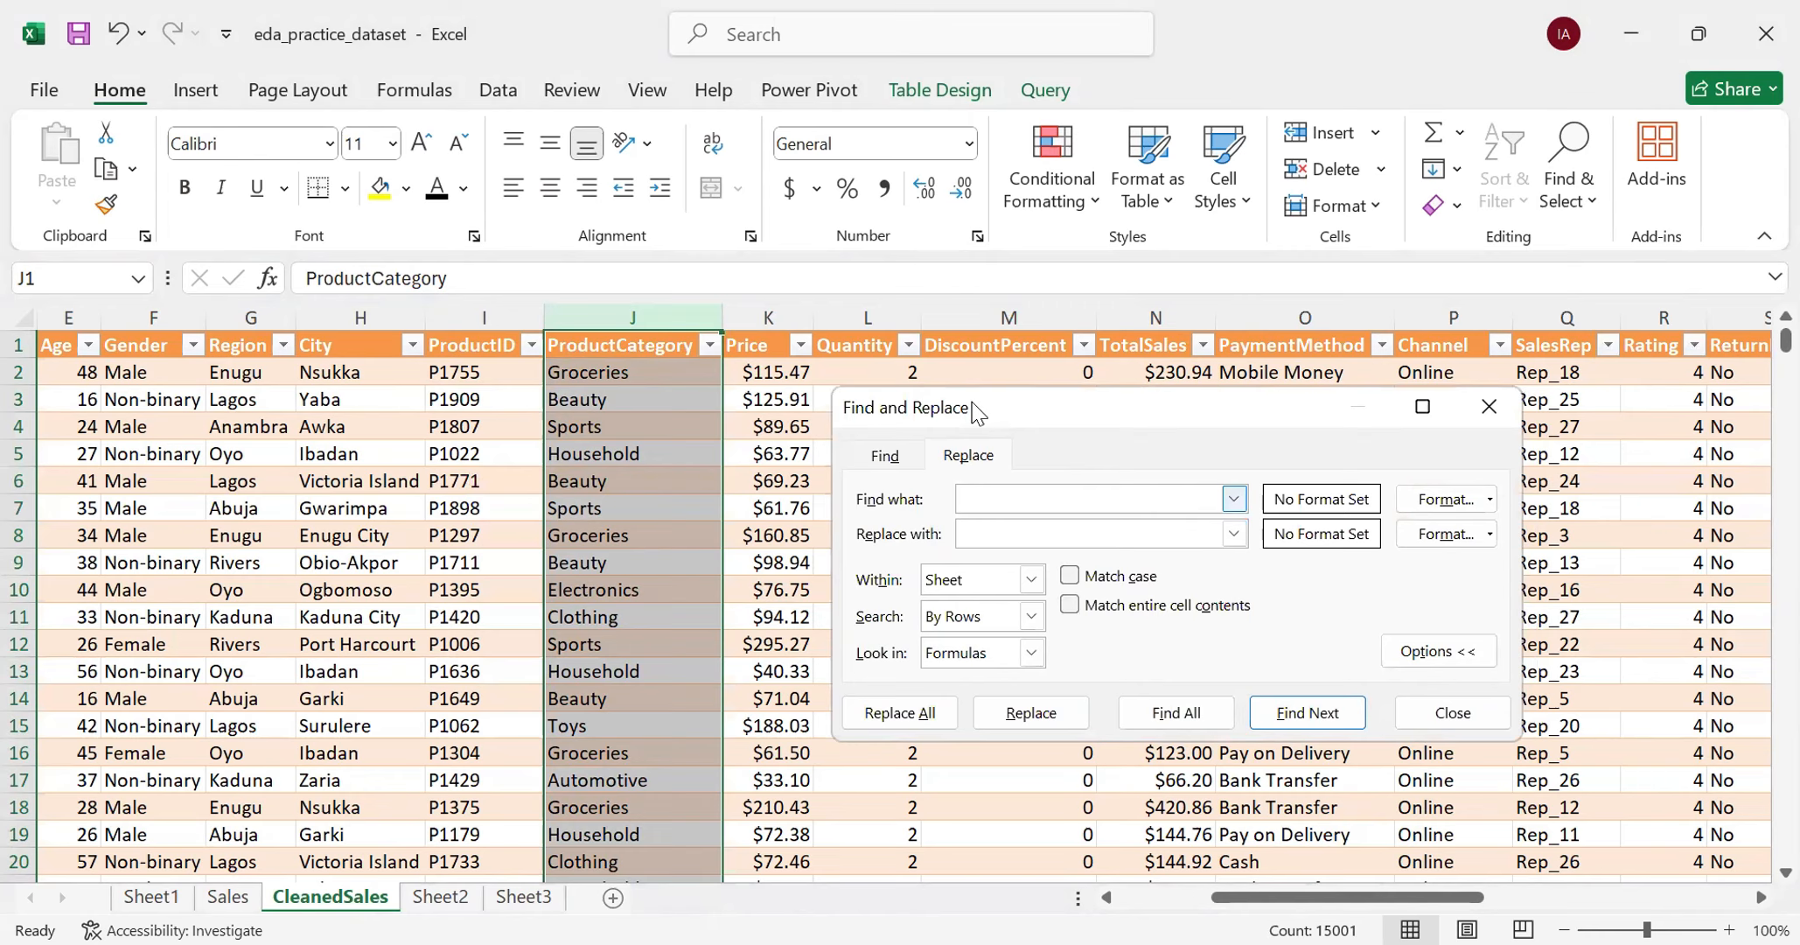
- Set the search text of the replacement to the misspelled category Aut0m0tive, spelled with zeros
{"action": "type", "text": "Aut0m)tive"}
{"action": "key", "text": "Left"}
{"action": "key", "text": "Left"}
{"action": "key", "text": "Left"}
{"action": "key", "text": "Left"}
{"action": "key", "text": "BackSpace"}
{"action": "type", "text": "0"}
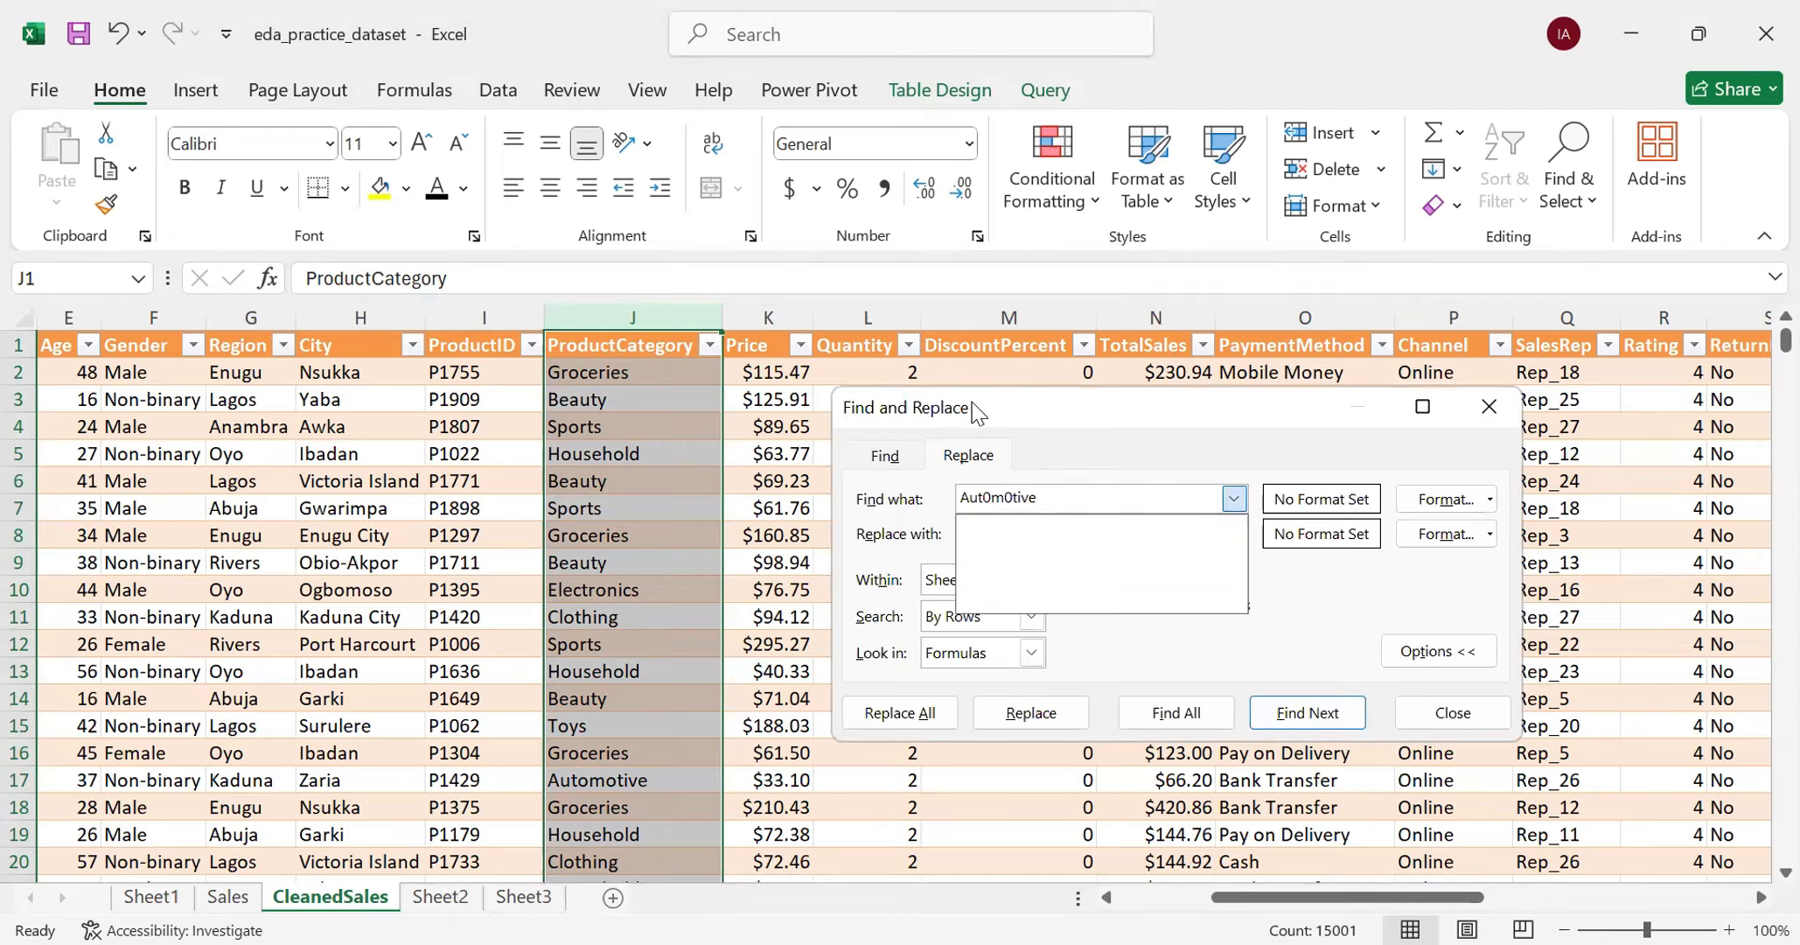
- Set the replacement text to Automotive
{"action": "key", "text": "Tab"}
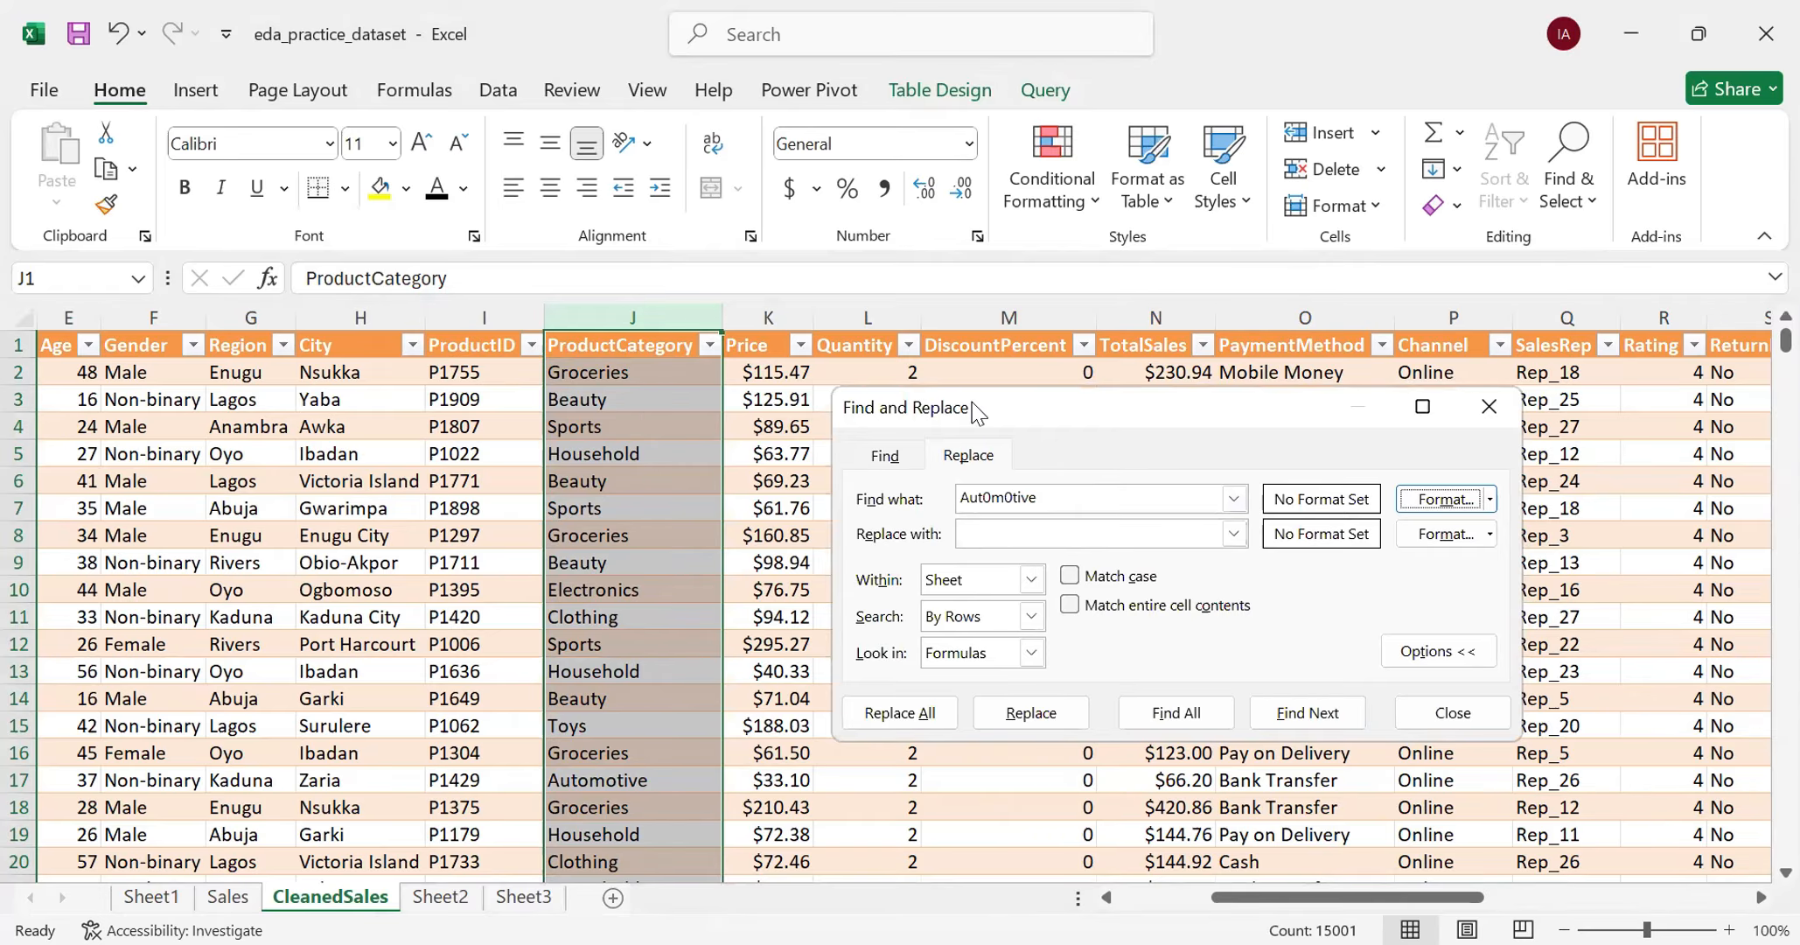
{"action": "key", "text": "Tab"}
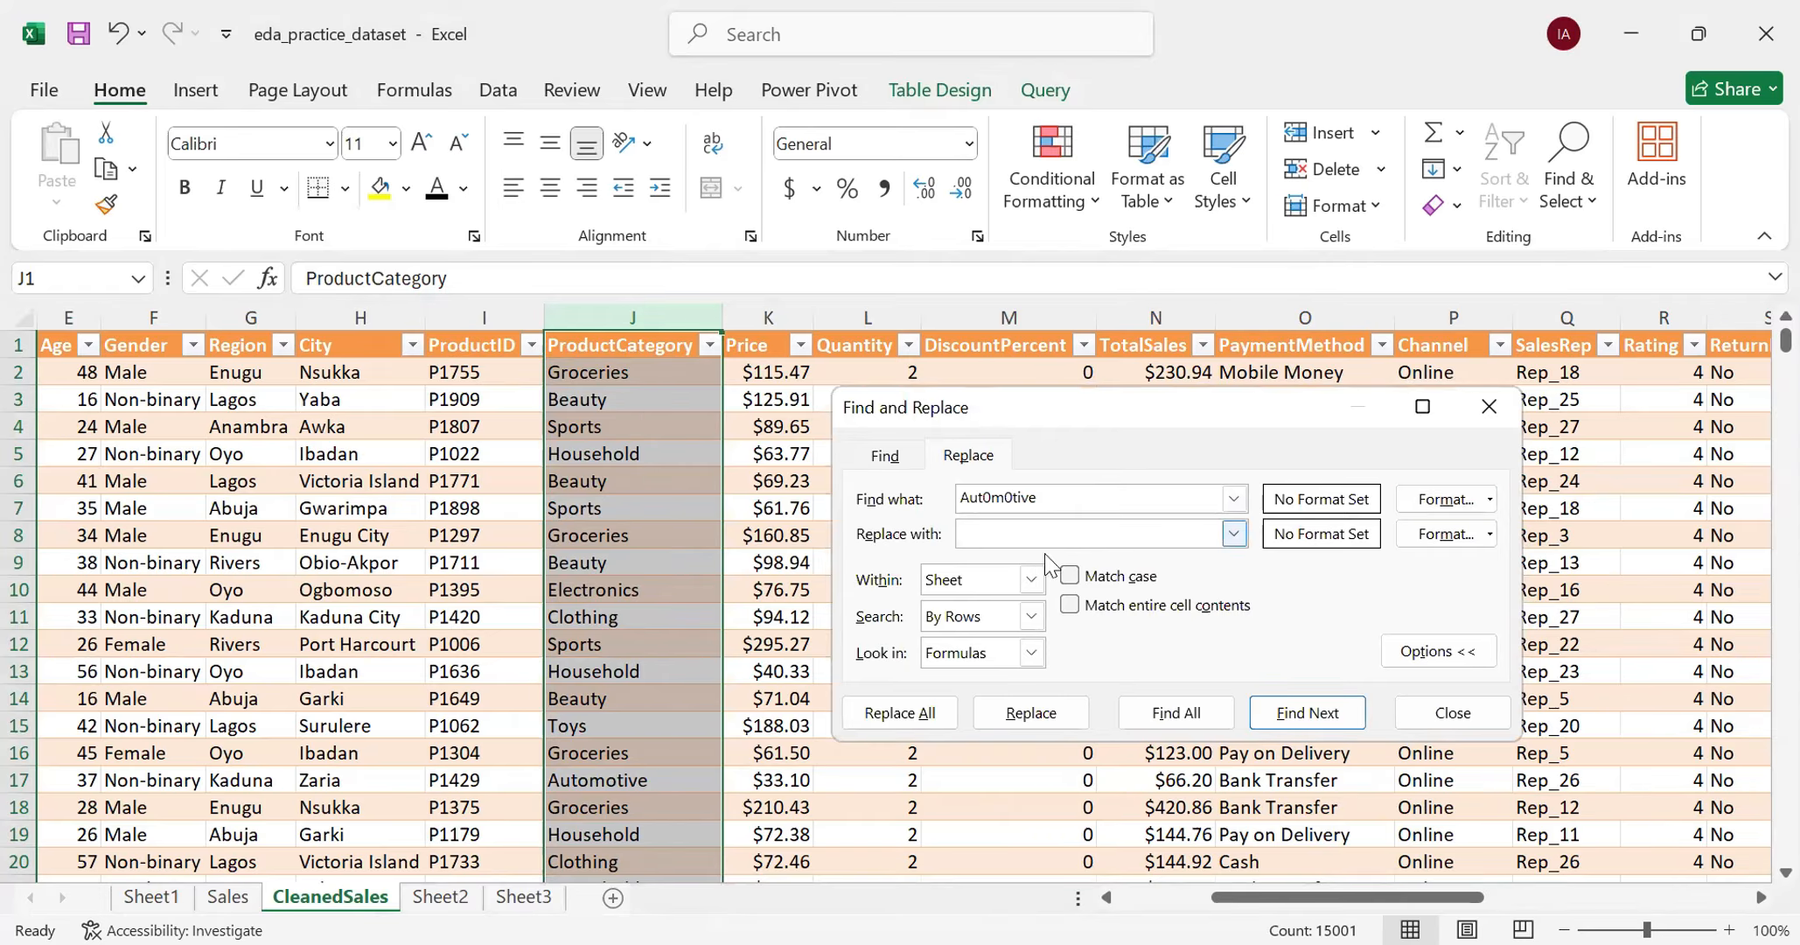
{"action": "type", "text": "Autom"}
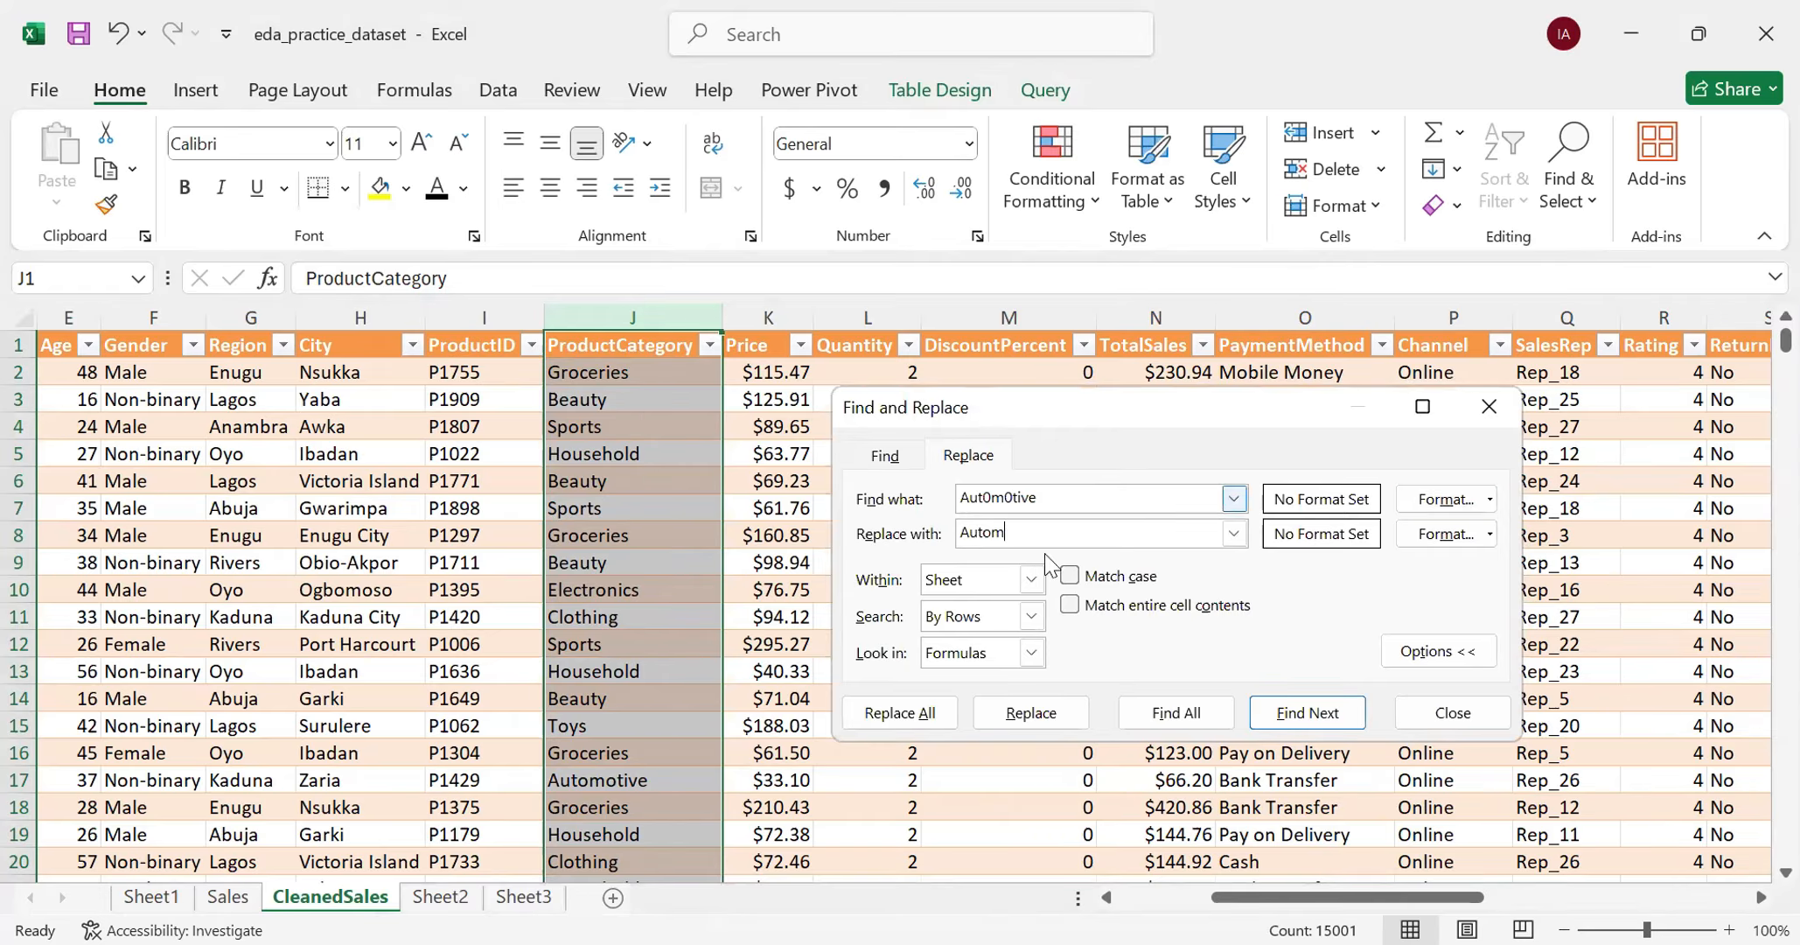
{"action": "type", "text": "otive"}
- Configure the replacement to search within the sheet by columns and match entire cell contents
{"action": "left_click", "coordinate": [1032, 579]}
{"action": "left_click", "coordinate": [1032, 600]}
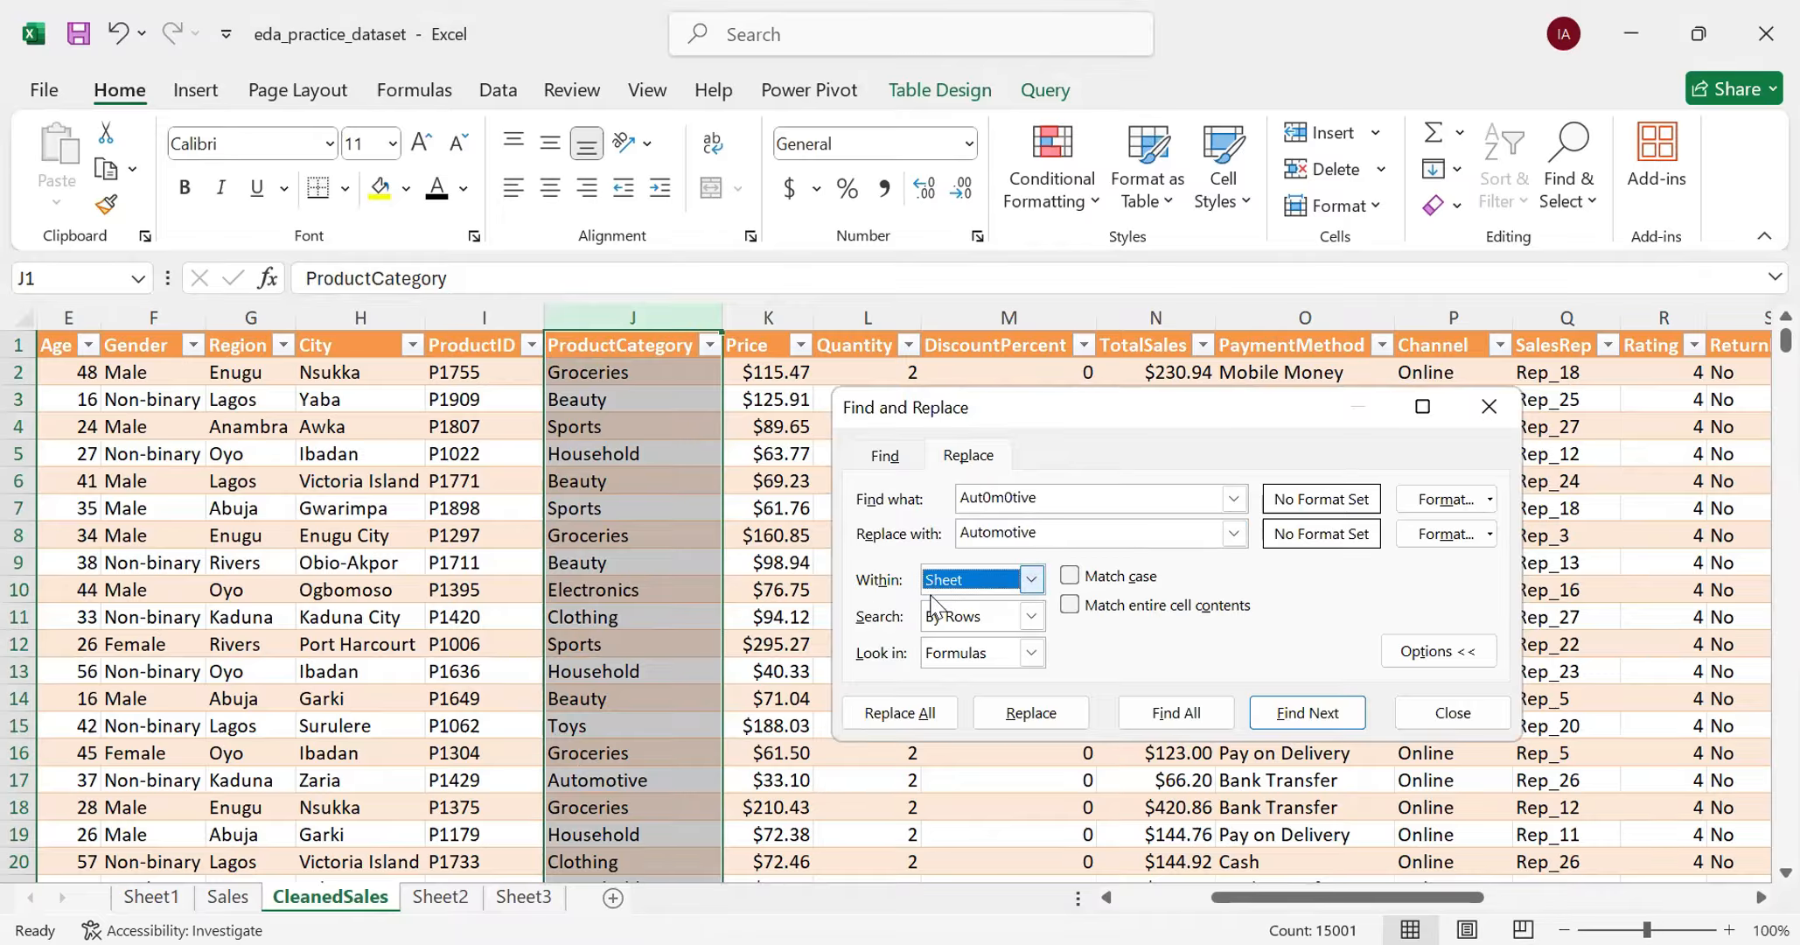
{"action": "left_click", "coordinate": [1032, 616]}
{"action": "left_click", "coordinate": [1005, 654]}
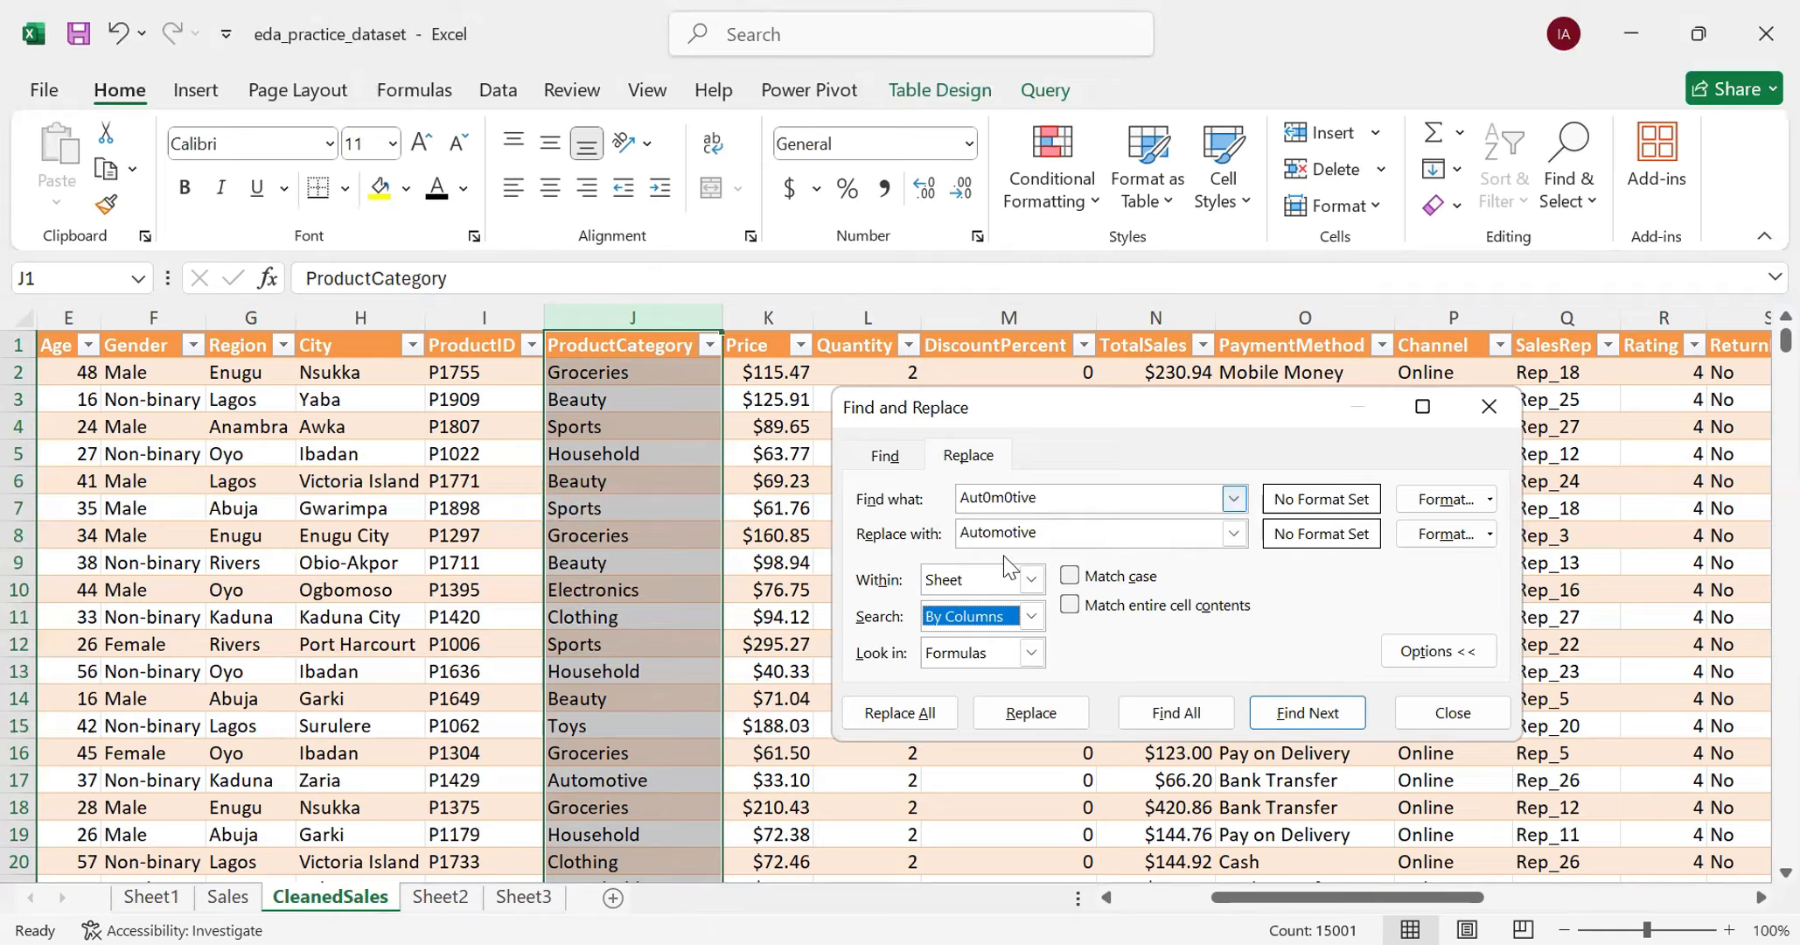
{"action": "left_click", "coordinate": [1069, 607]}
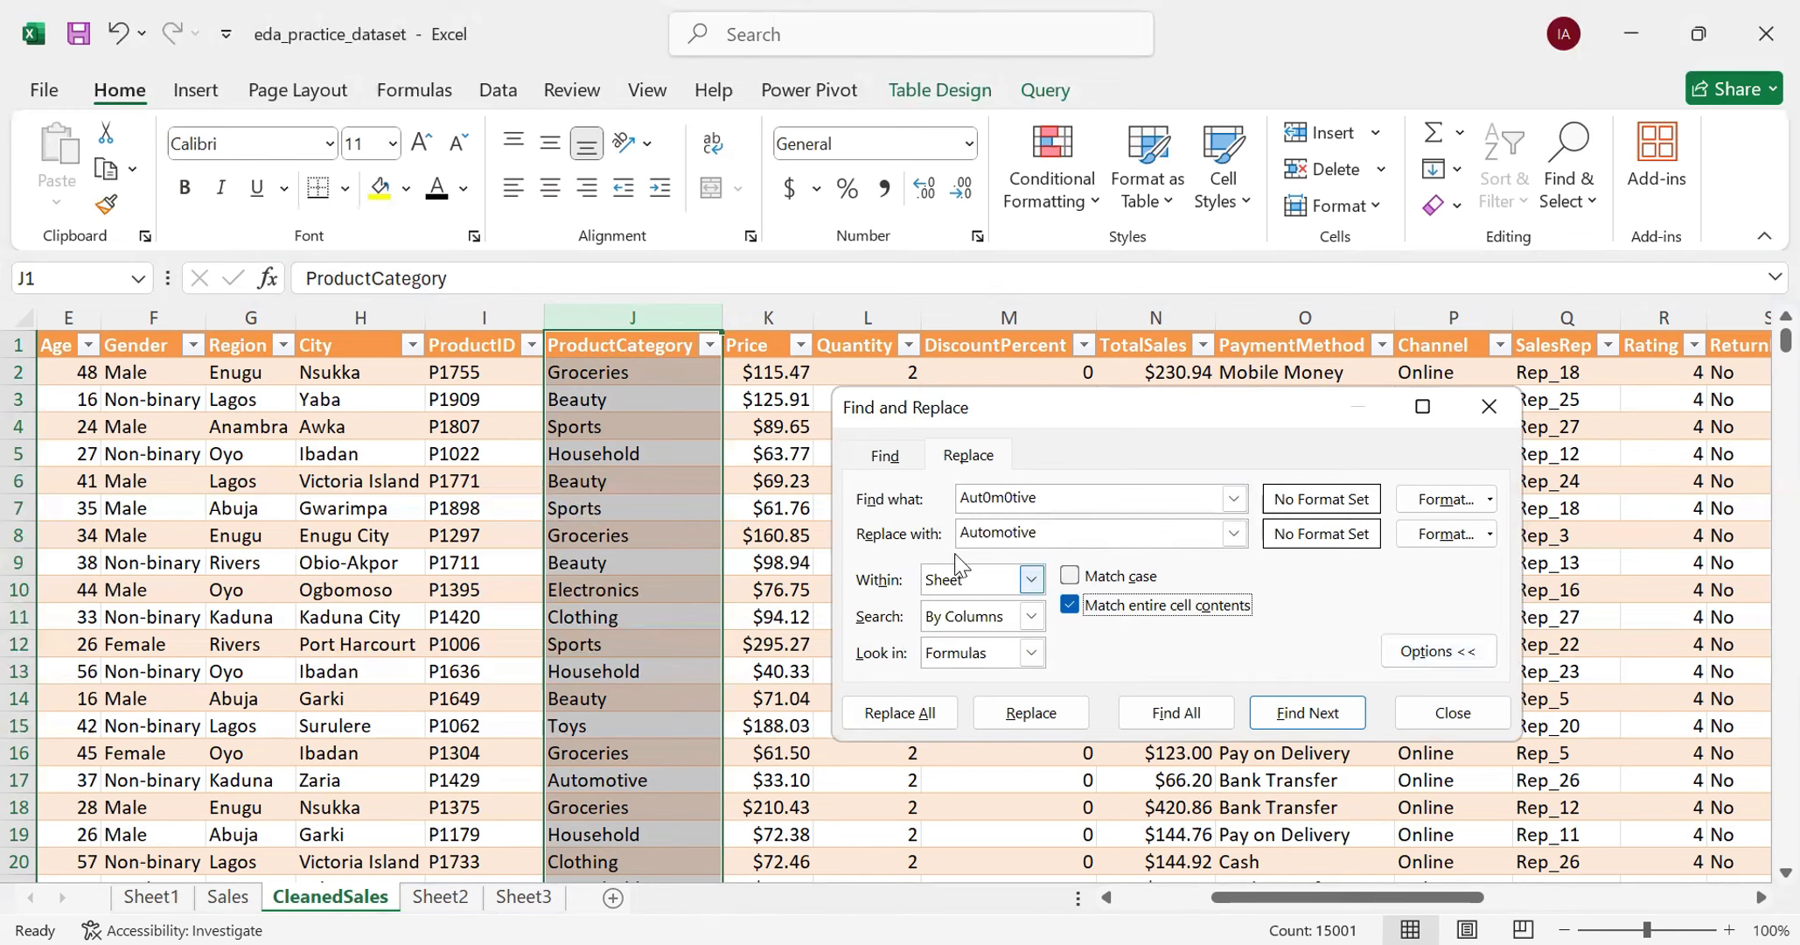
{"action": "left_click", "coordinate": [1426, 652]}
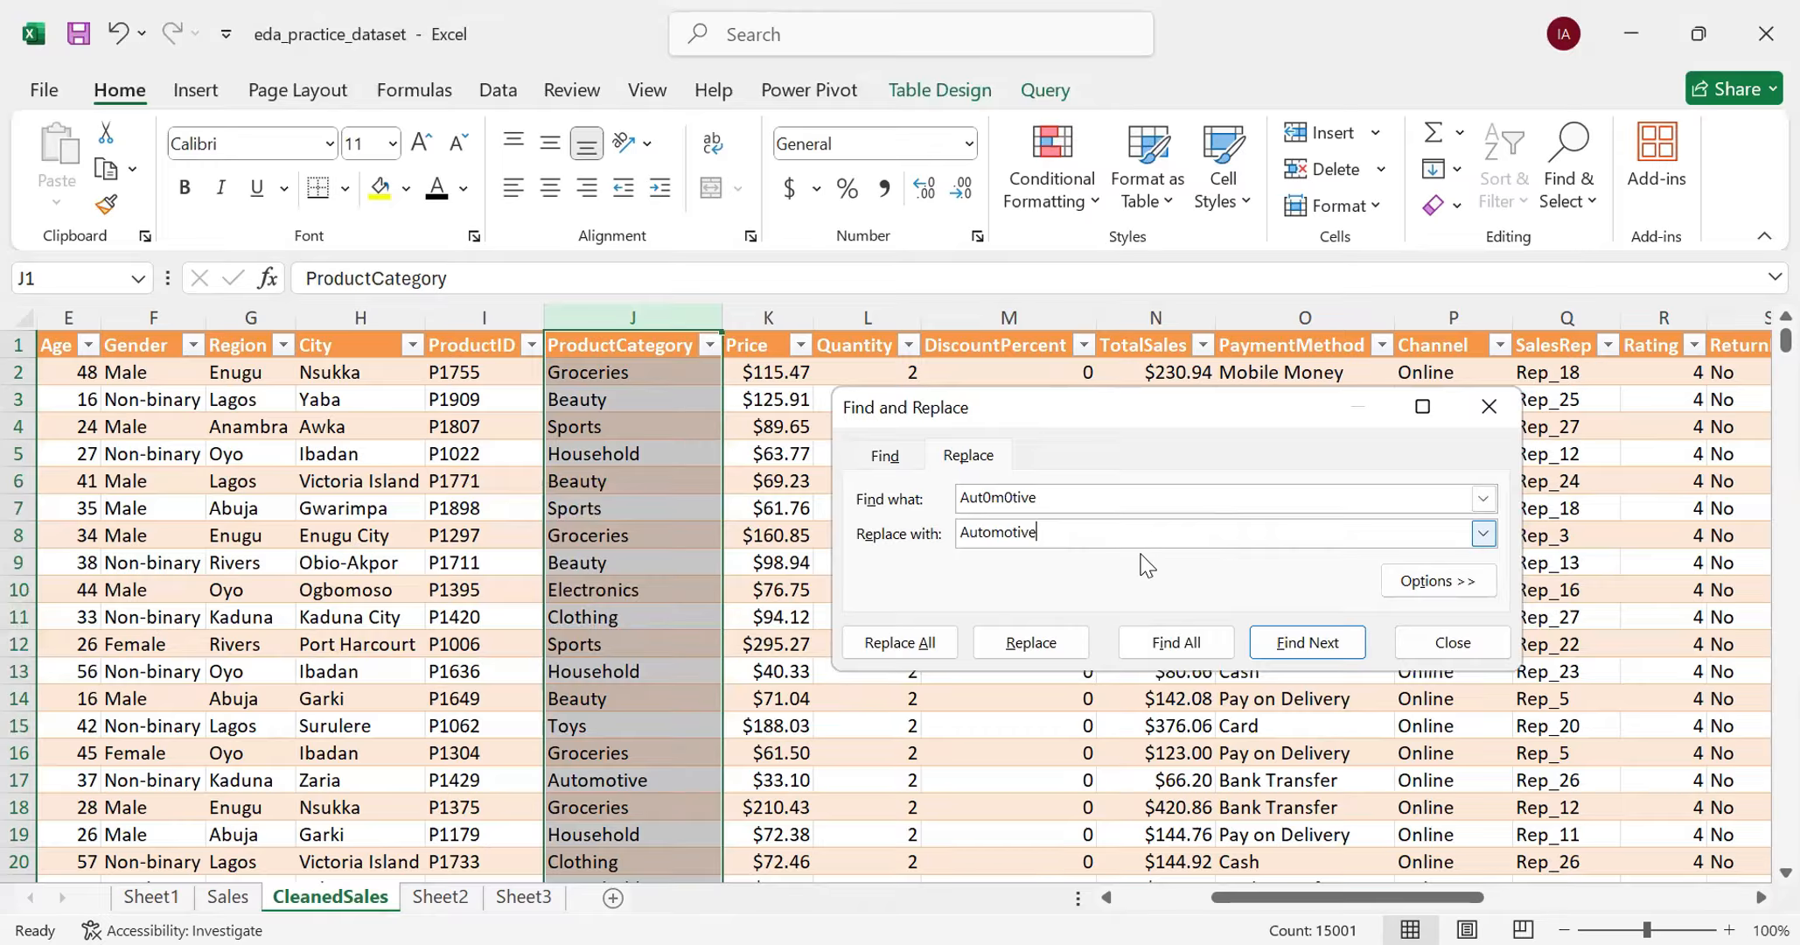
{"action": "left_click", "coordinate": [1417, 581]}
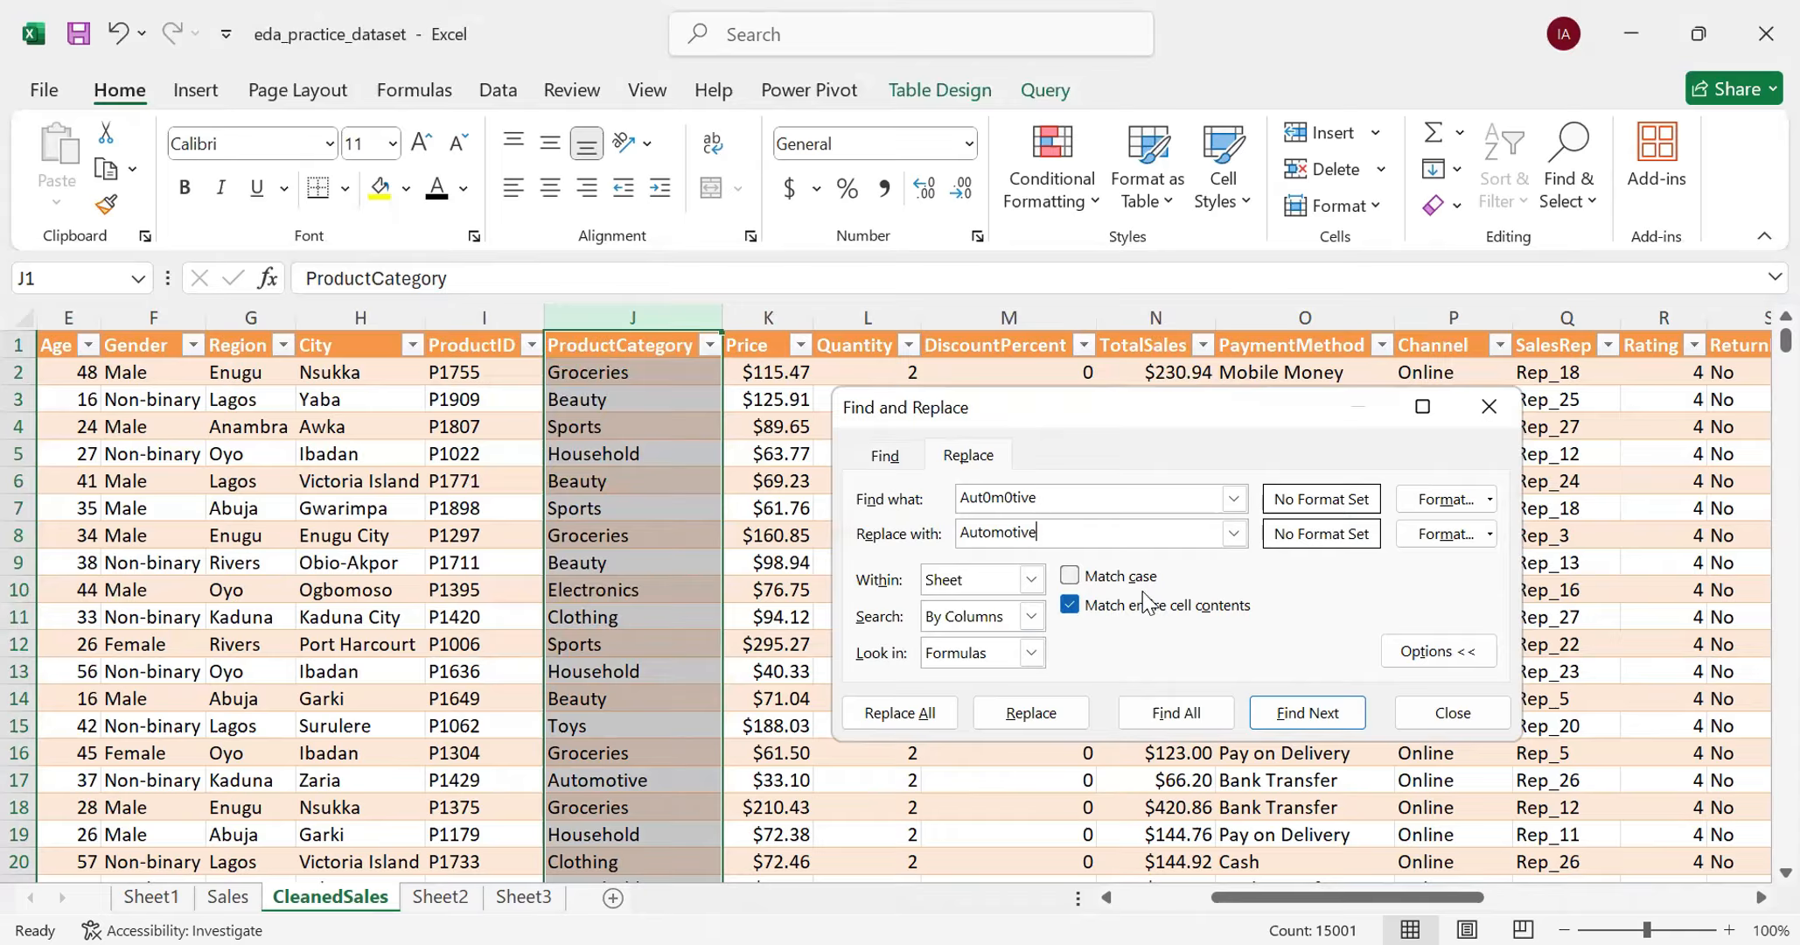
{"action": "left_click", "coordinate": [1490, 500]}
{"action": "left_click", "coordinate": [1295, 621]}
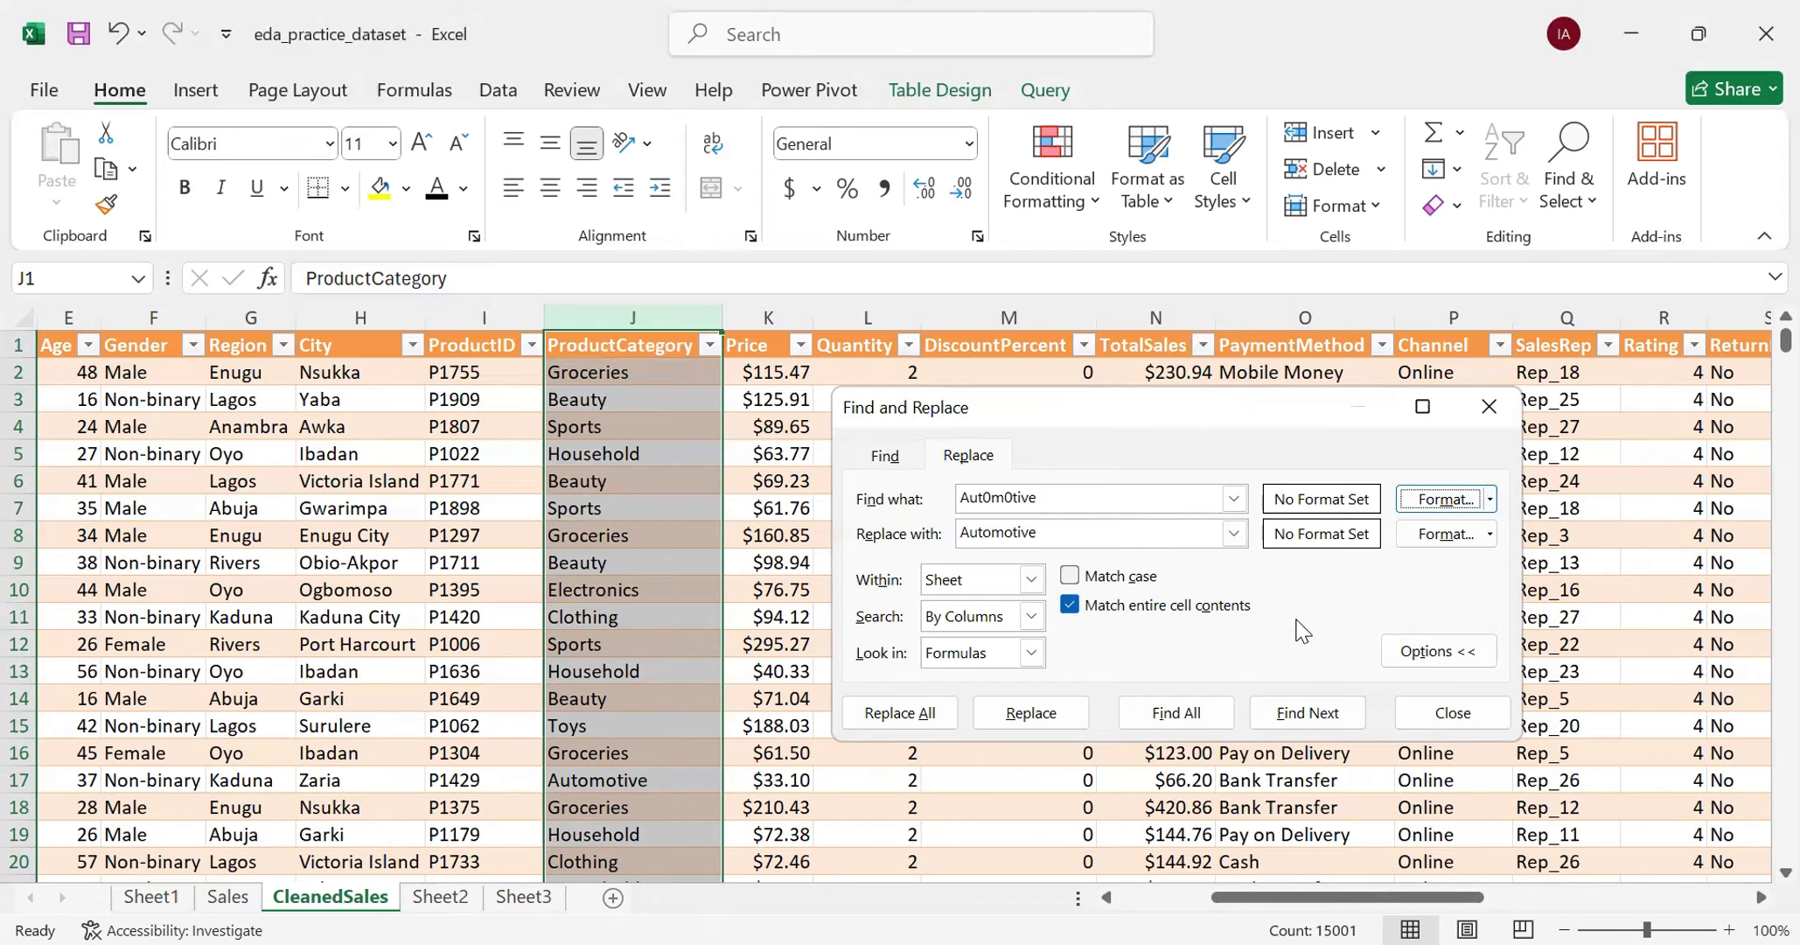
- Replace all occurrences of Aut0m0tive with Automotive and close Find and Replace
{"action": "left_click", "coordinate": [891, 715]}
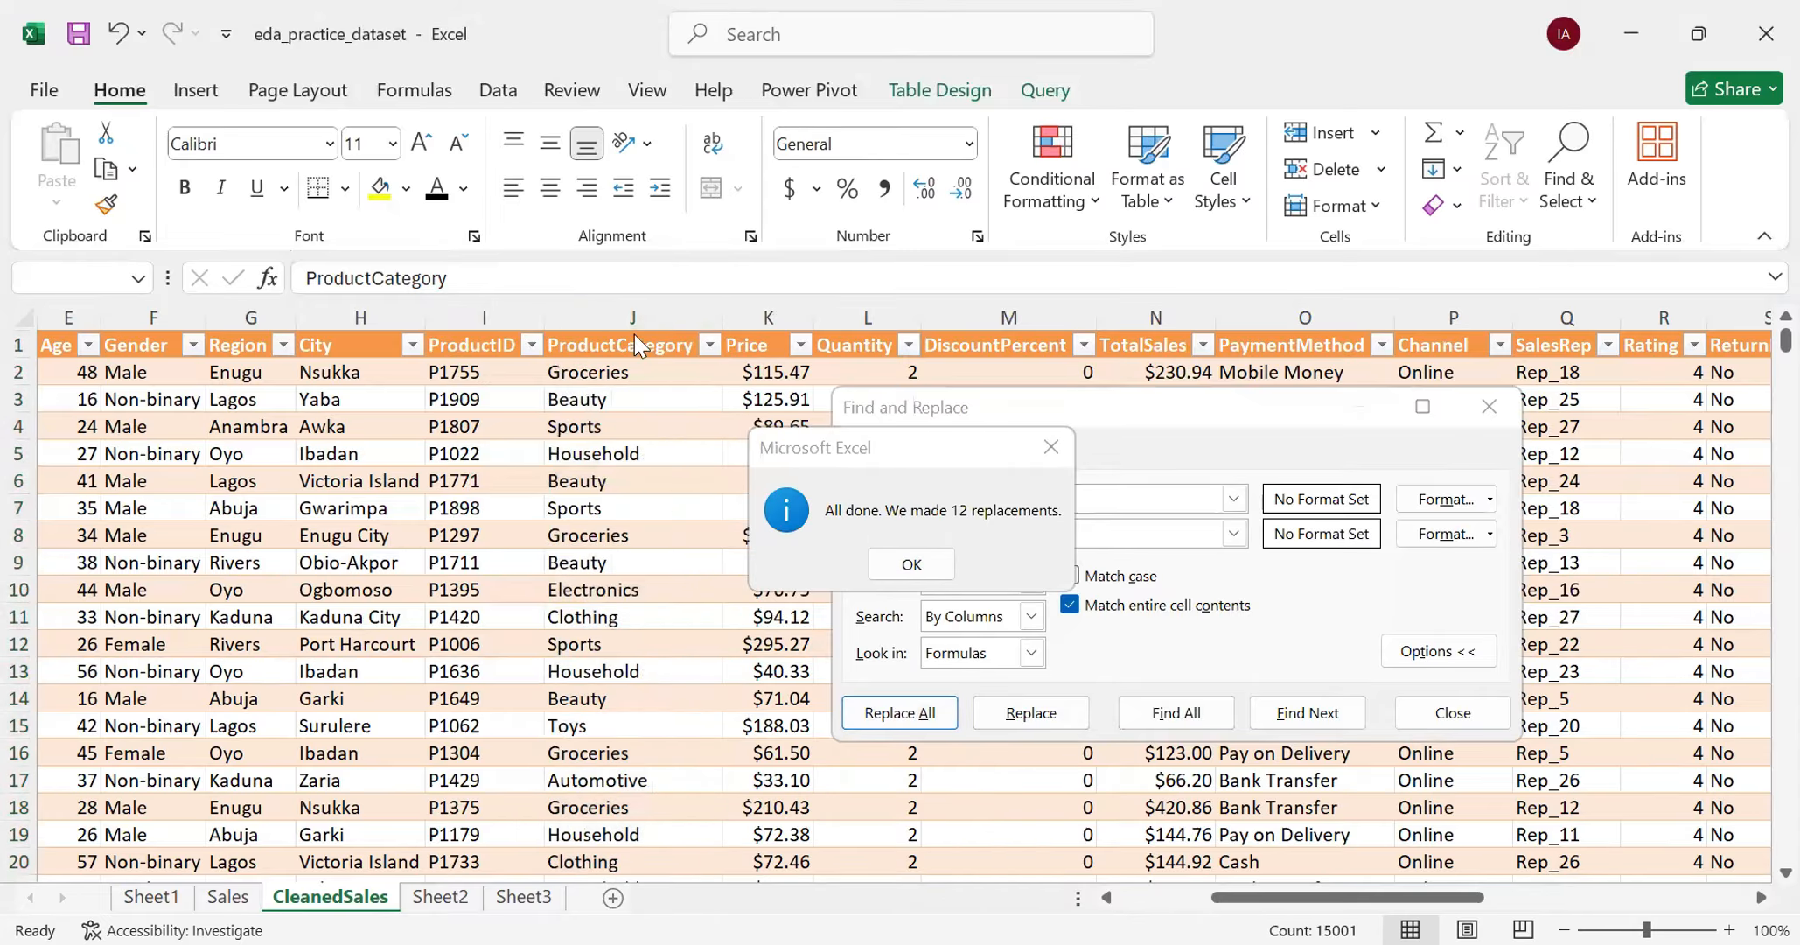
{"action": "left_click", "coordinate": [911, 564]}
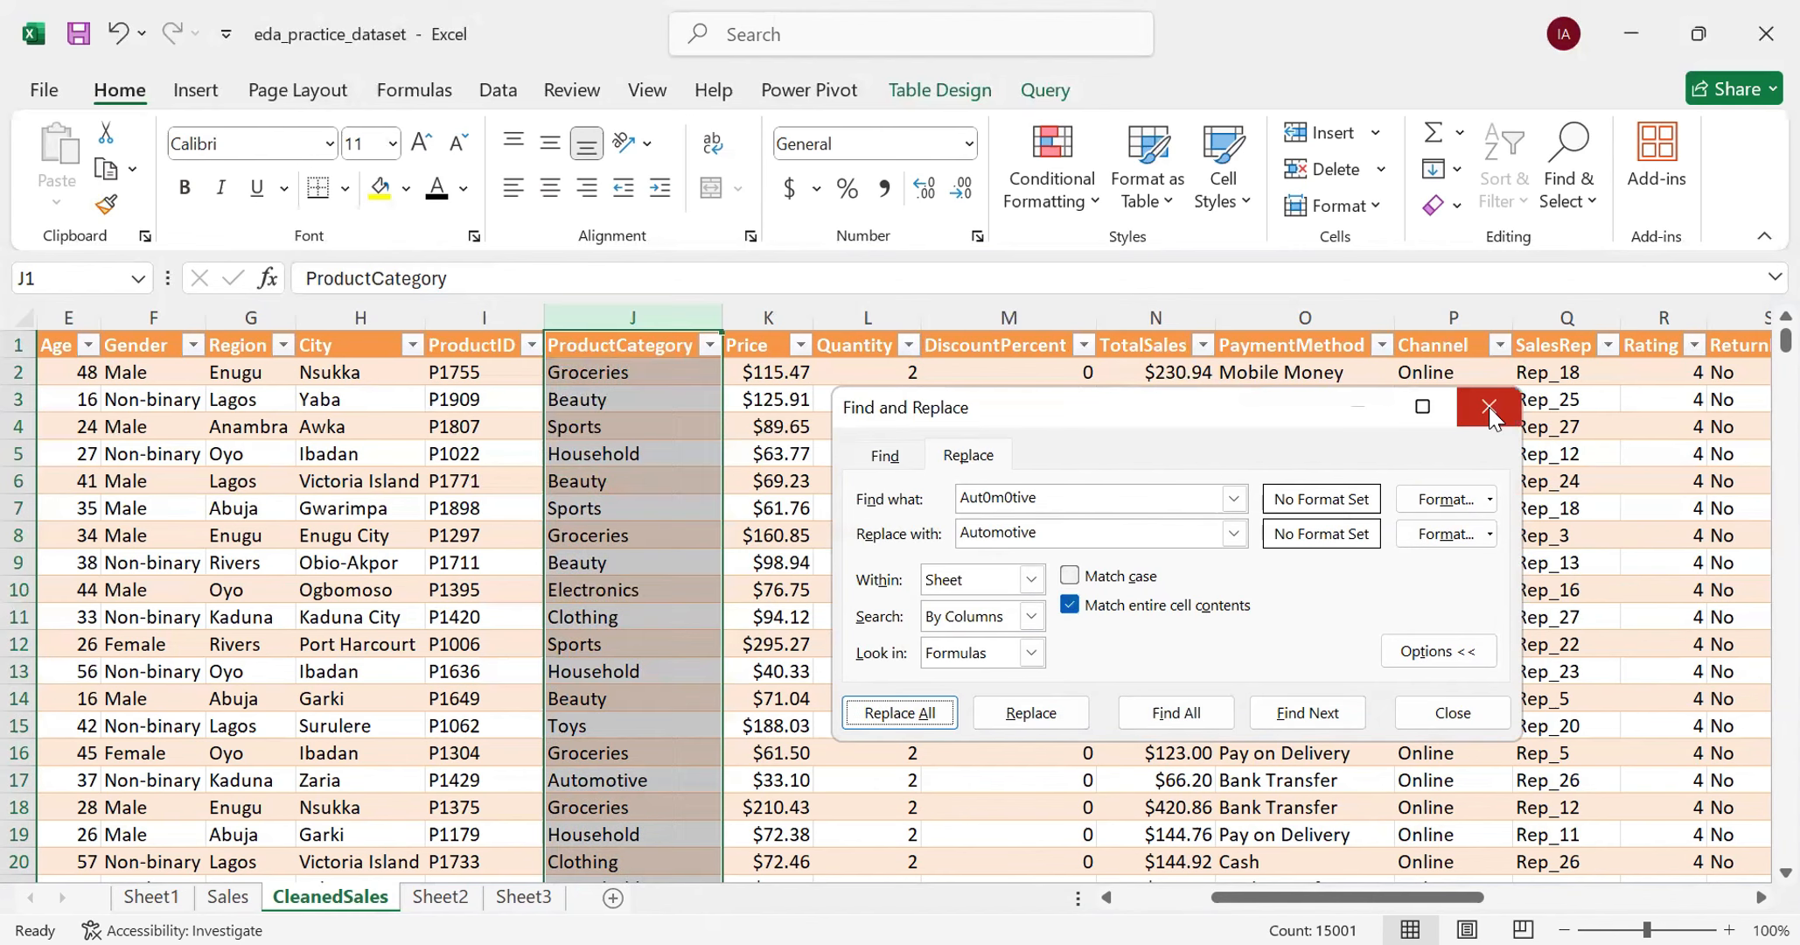
{"action": "left_click", "coordinate": [1490, 407]}
- Check the distinct ProductCategory values in the table's filter list for remaining misspellings, keeping all values selected
{"action": "left_click", "coordinate": [704, 347]}
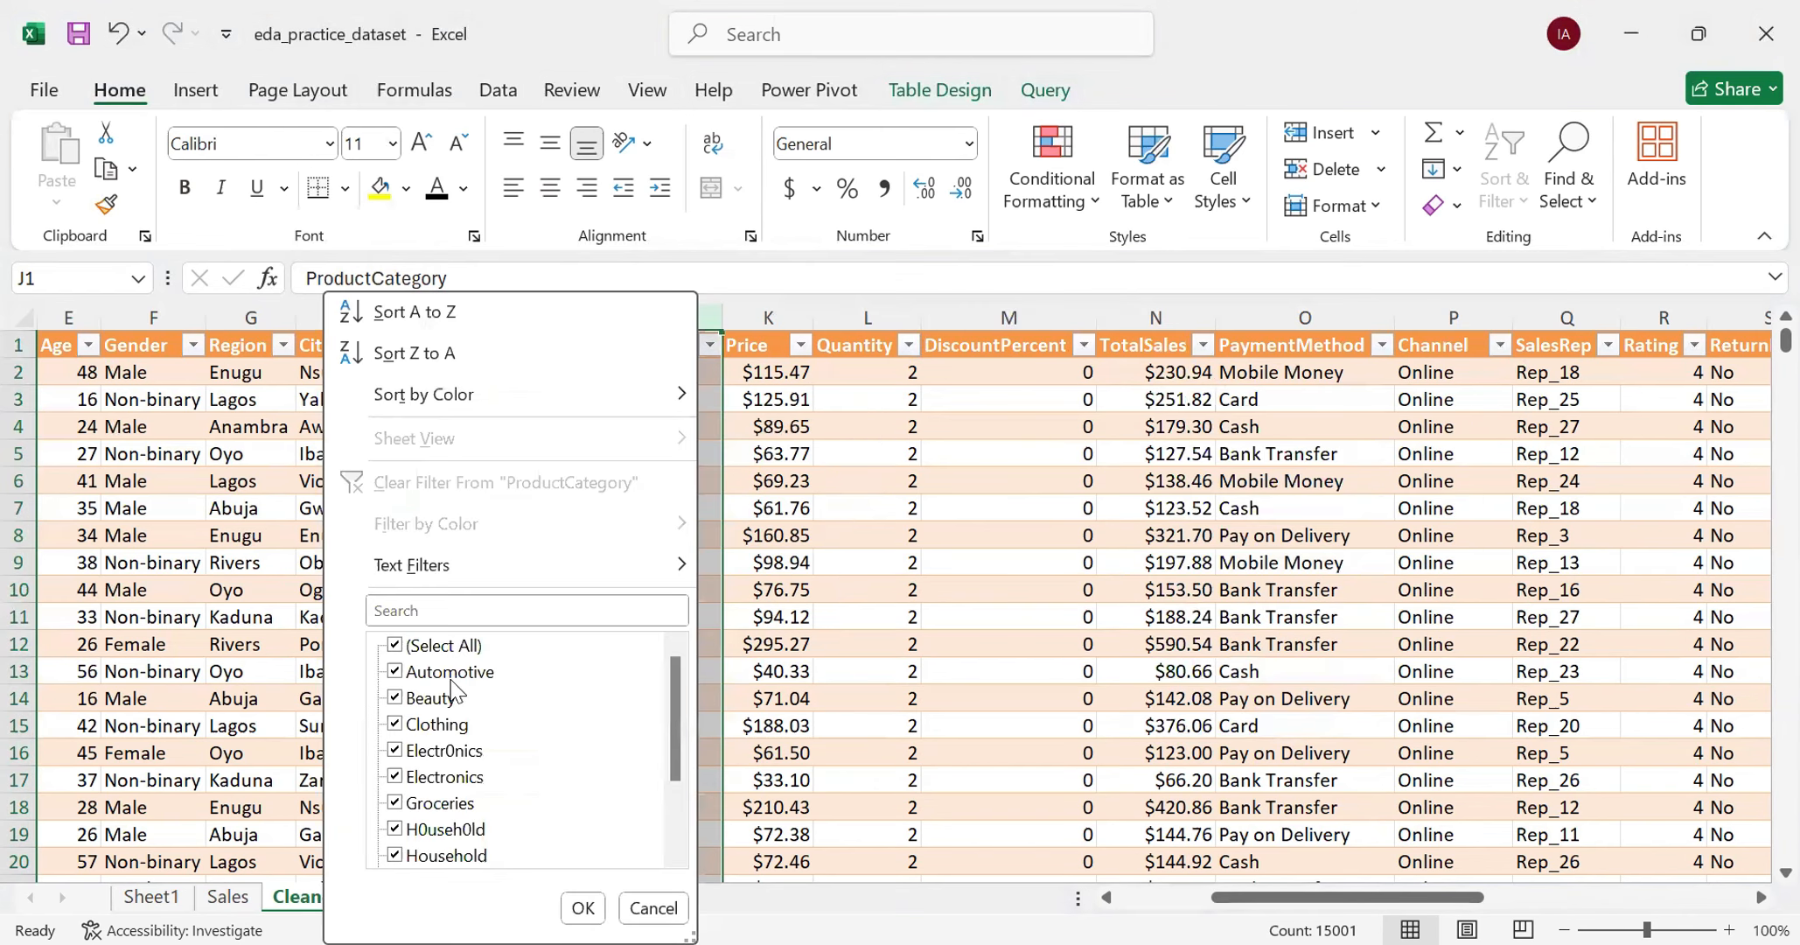
{"action": "scroll", "coordinate": [470, 700], "scroll_direction": "down", "scroll_amount": 3}
{"action": "scroll", "coordinate": [473, 704], "scroll_direction": "up", "scroll_amount": 3}
{"action": "left_click", "coordinate": [585, 908]}
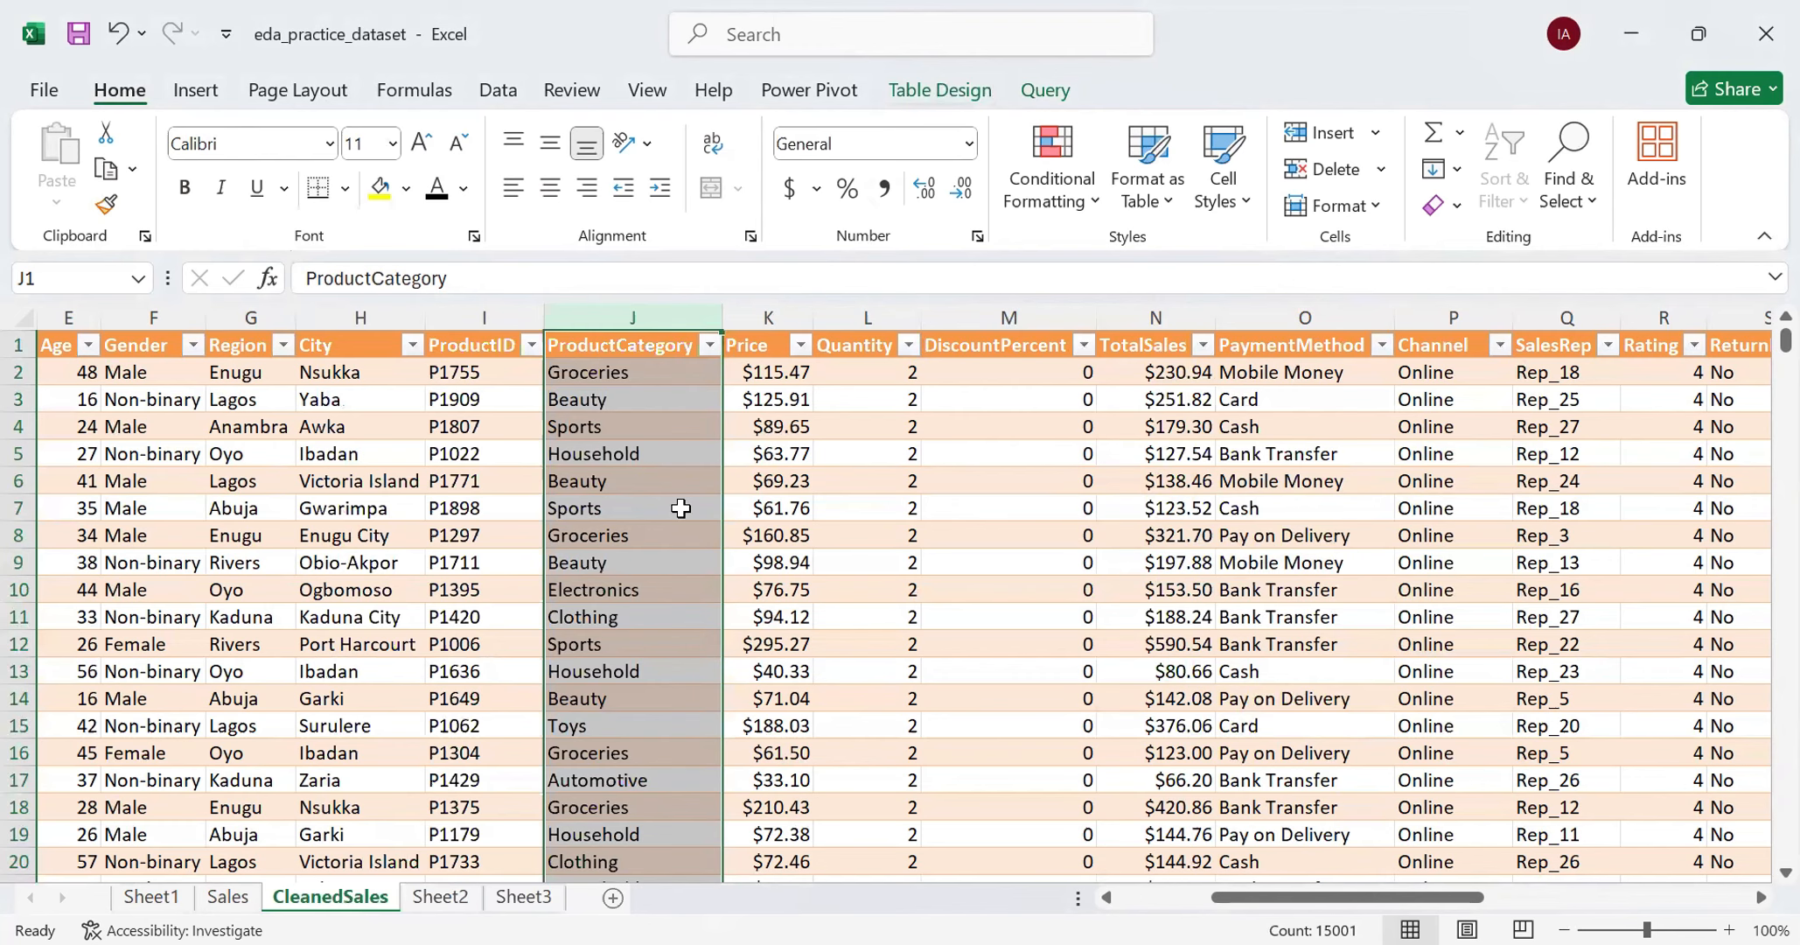
- Open the CleanedSales query in the Power Query Editor and review the distinct values of its ProductCategory column
{"action": "left_click", "coordinate": [1042, 93]}
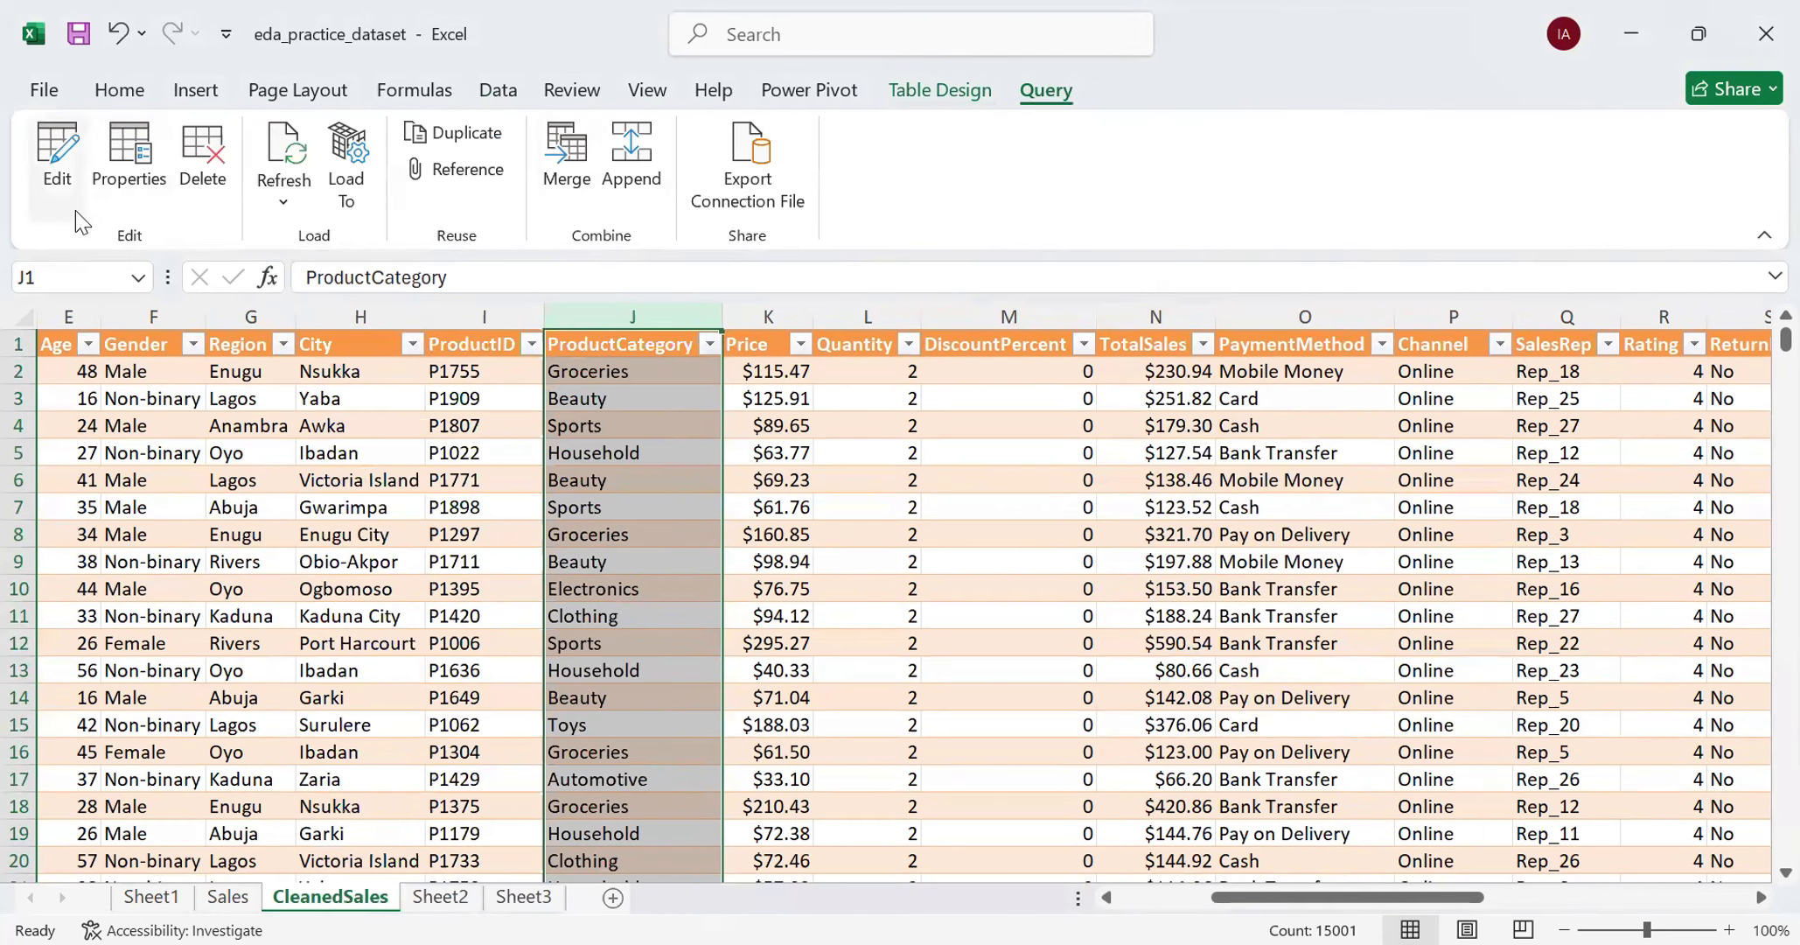
{"action": "left_click", "coordinate": [56, 161]}
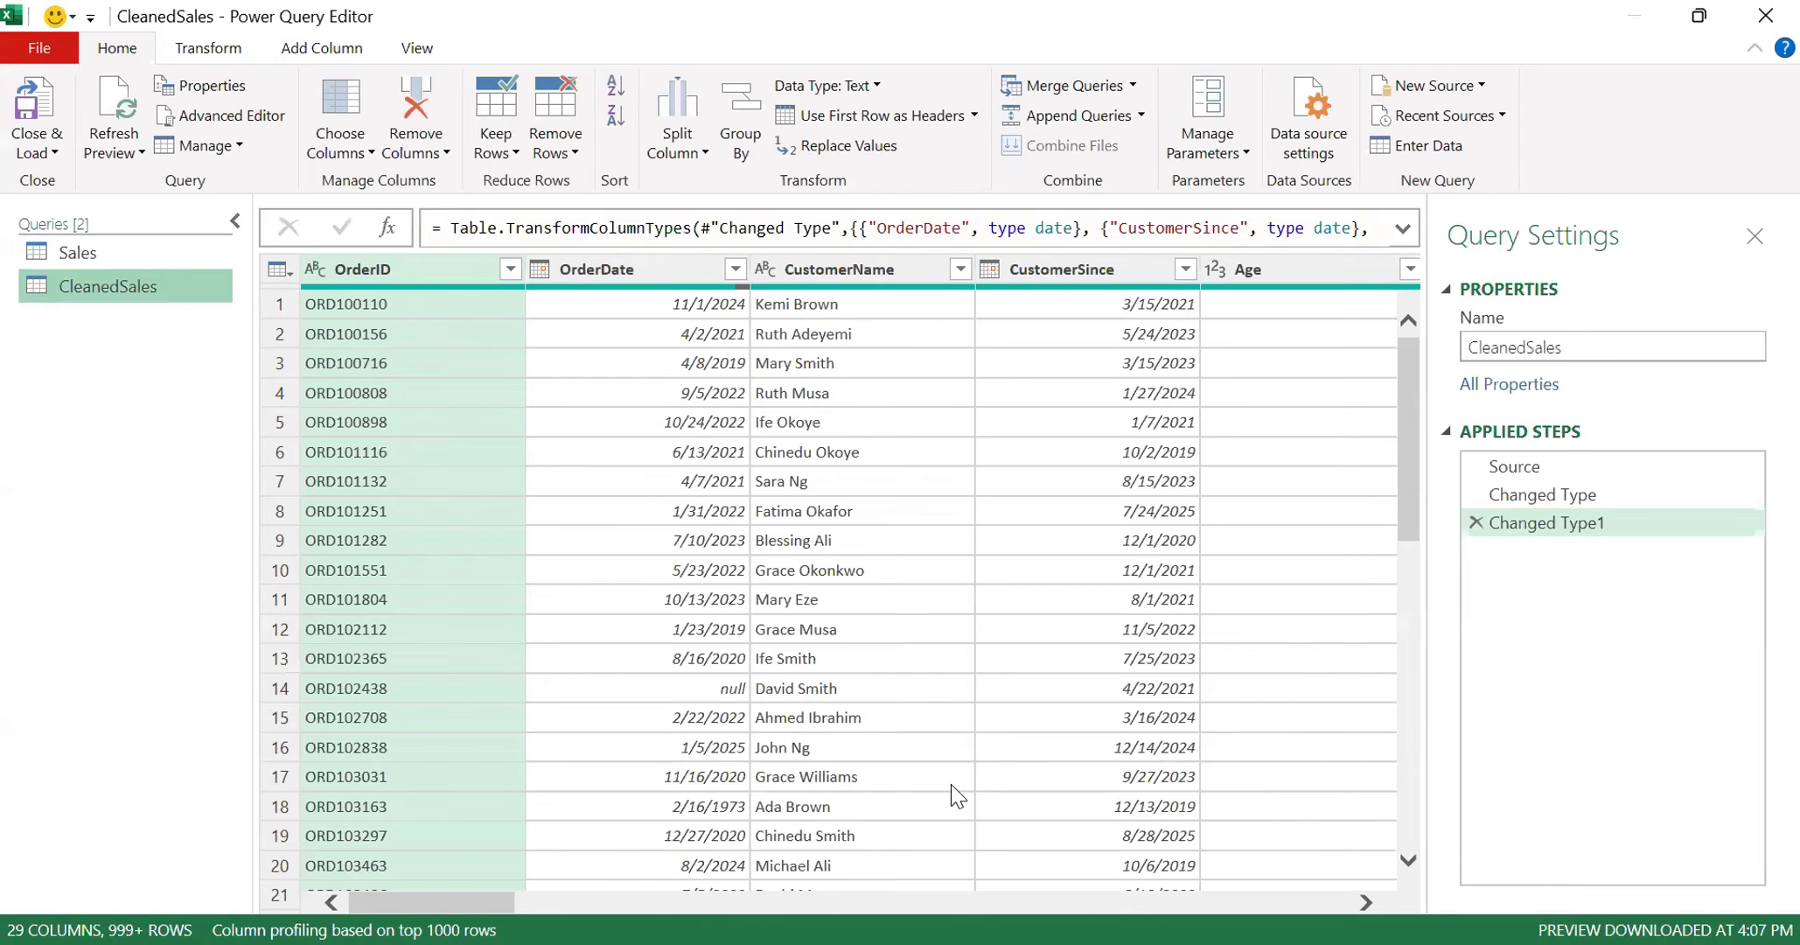
{"action": "scroll", "coordinate": [951, 784], "scroll_direction": "right", "scroll_amount": 3}
{"action": "scroll", "coordinate": [951, 783], "scroll_direction": "right", "scroll_amount": 3}
{"action": "scroll", "coordinate": [950, 784], "scroll_direction": "right", "scroll_amount": 3}
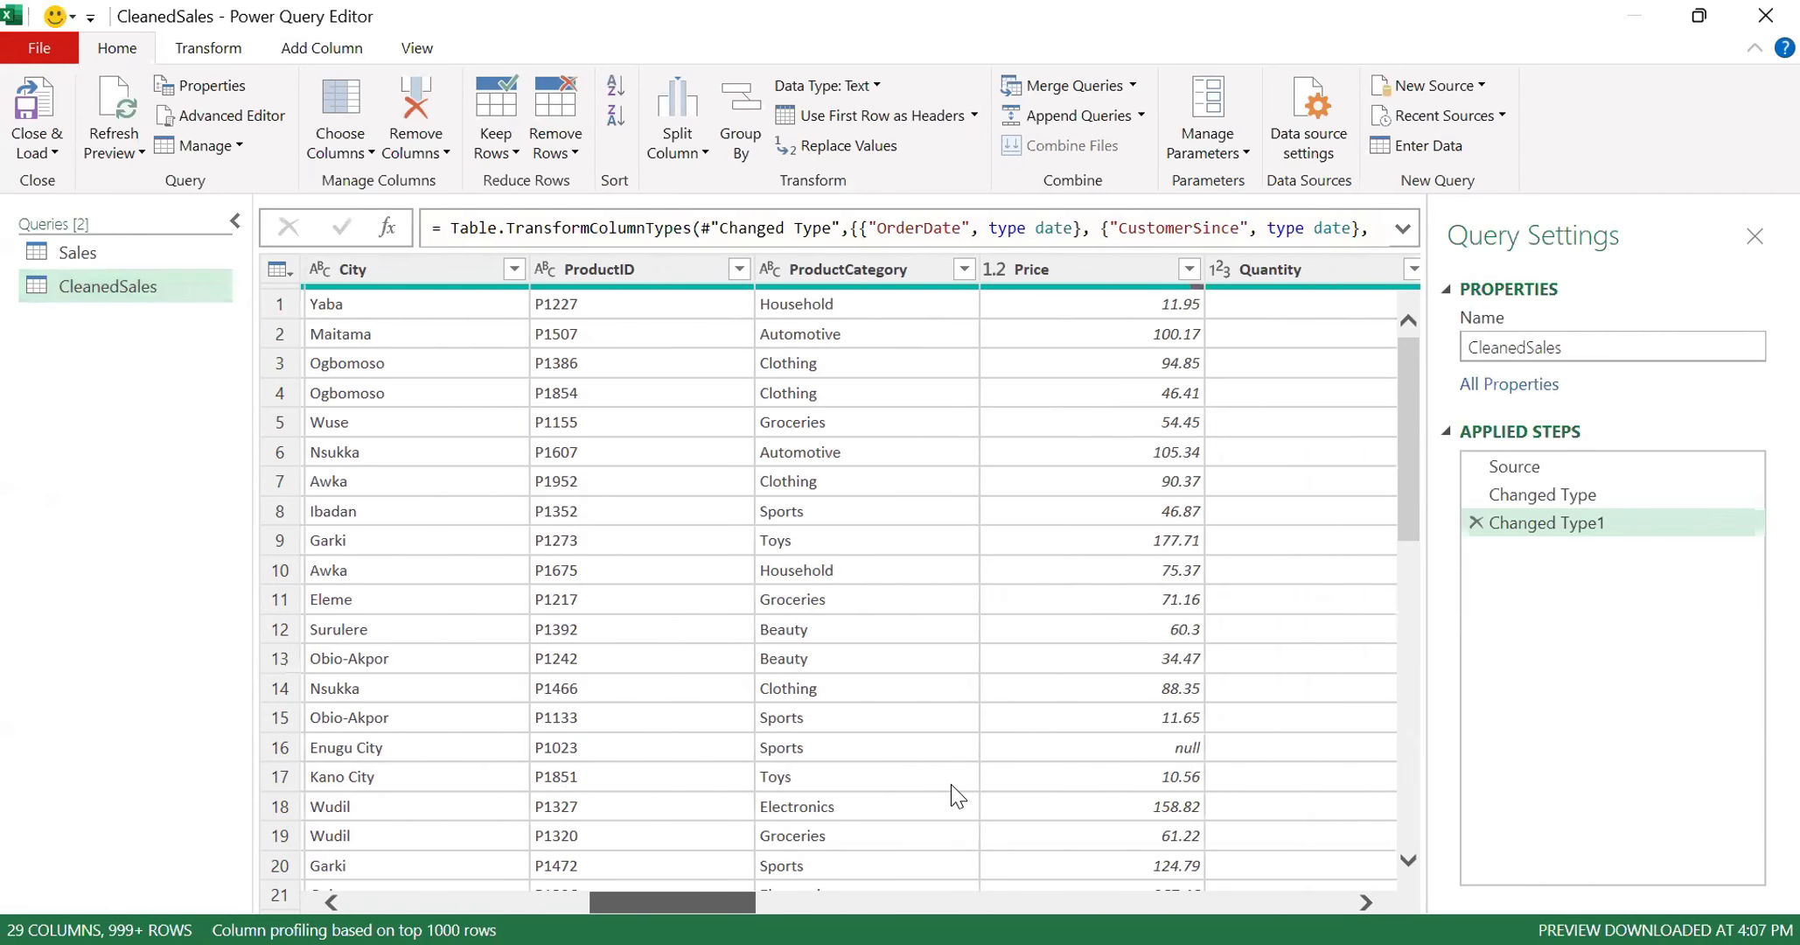
{"action": "scroll", "coordinate": [951, 783], "scroll_direction": "right", "scroll_amount": 1}
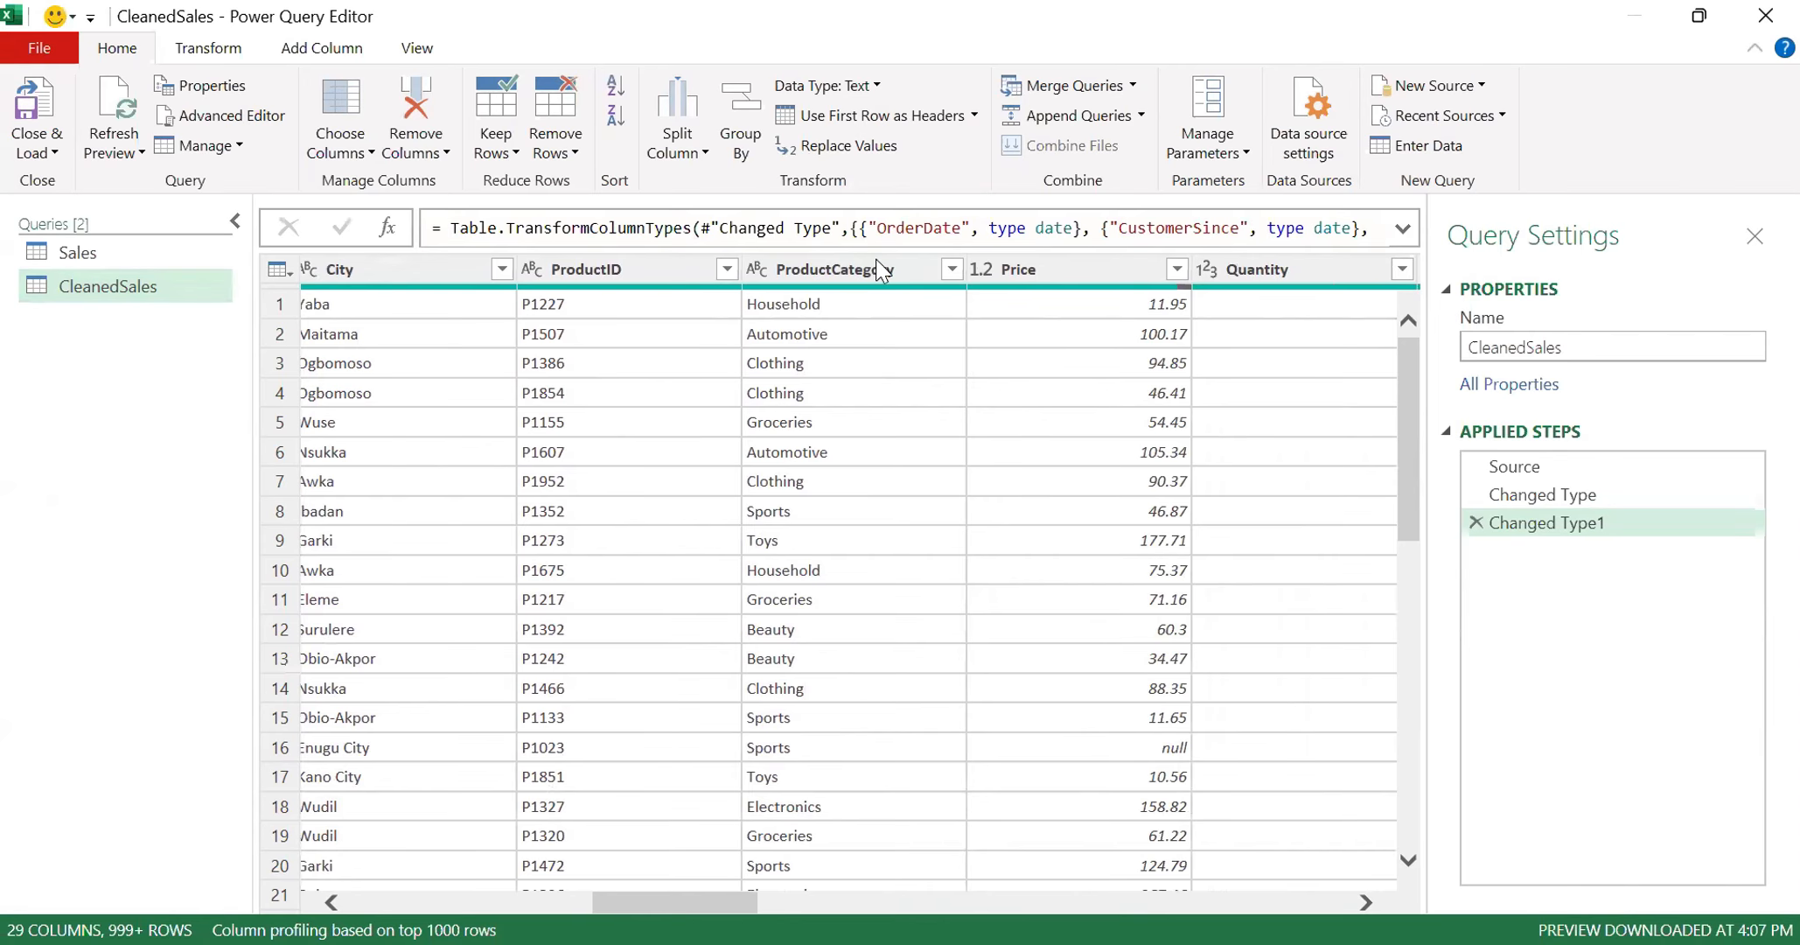
{"action": "left_click", "coordinate": [951, 269]}
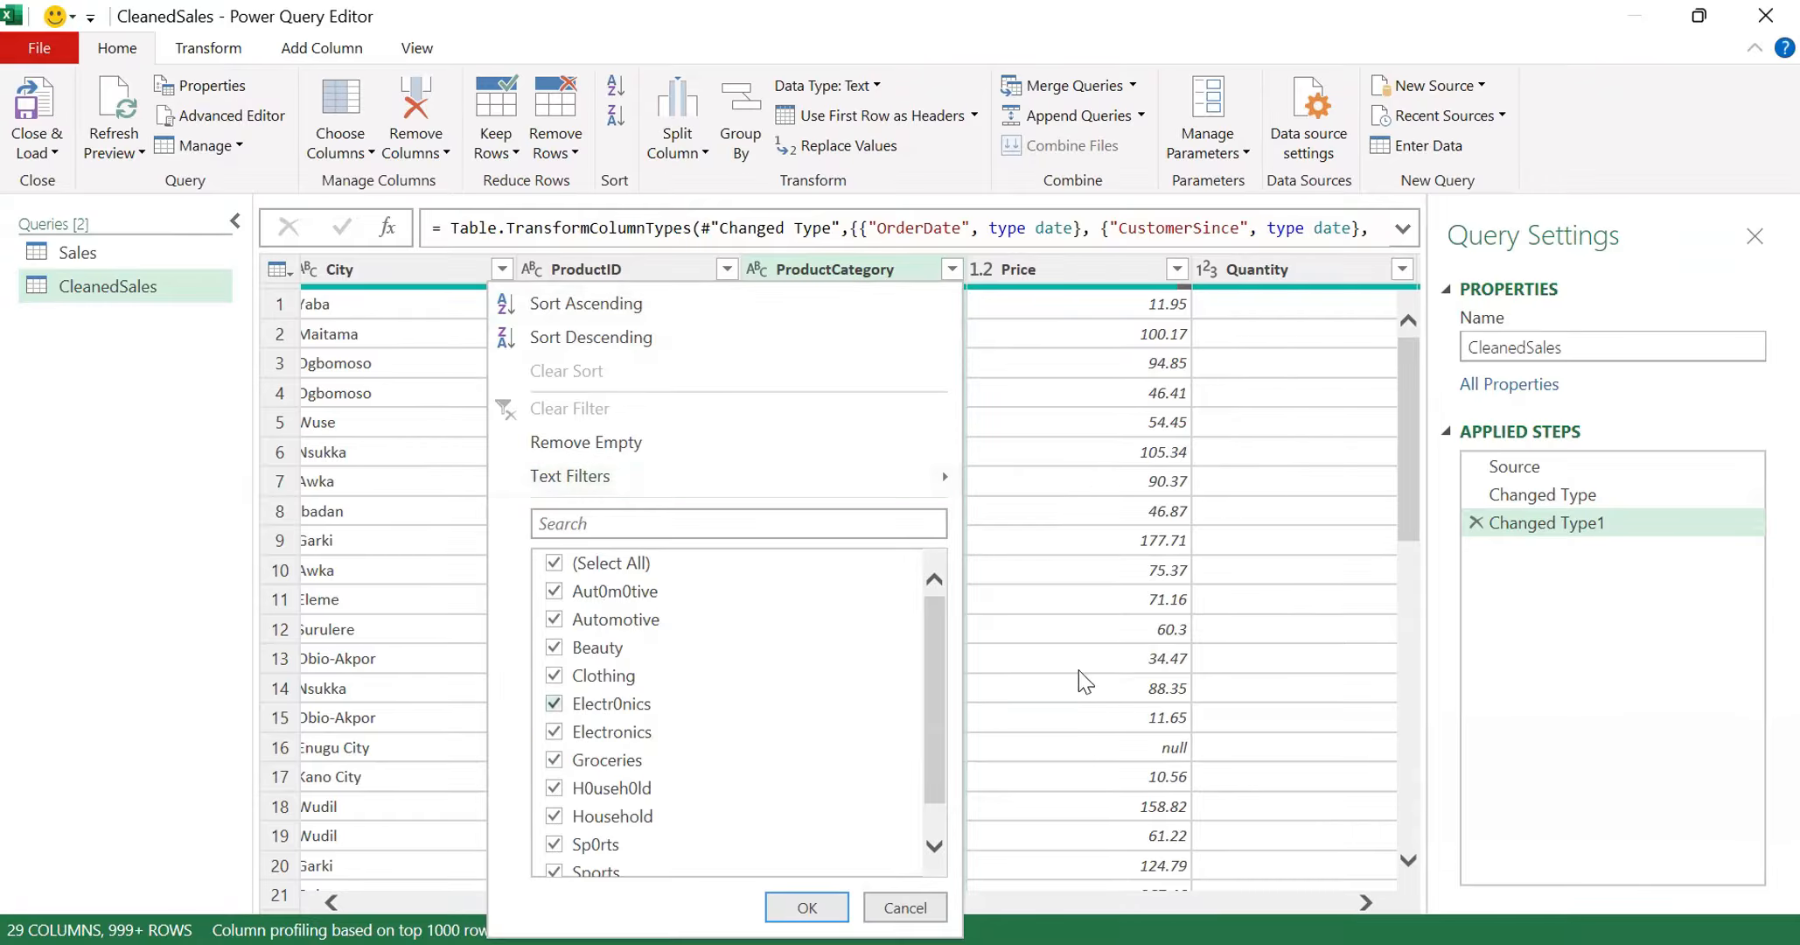
{"action": "left_click", "coordinate": [1064, 629]}
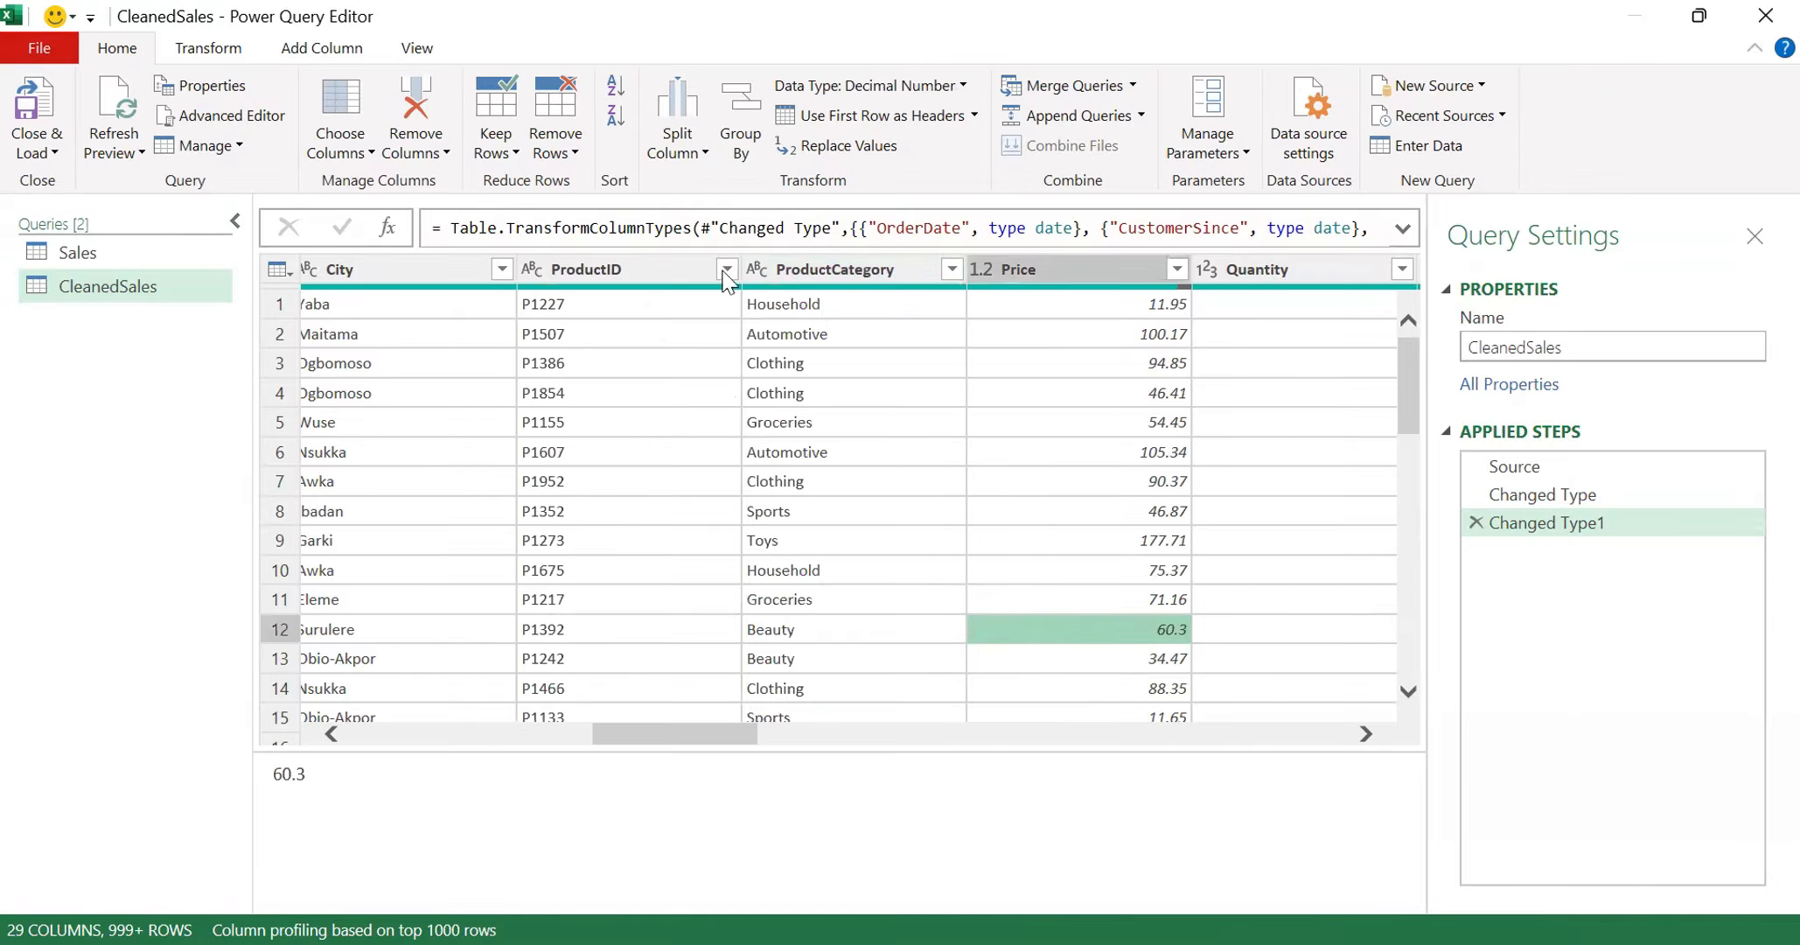
- Replace the value Aut0m0tive with Automotive in the query's ProductCategory column
{"action": "left_click", "coordinate": [838, 269]}
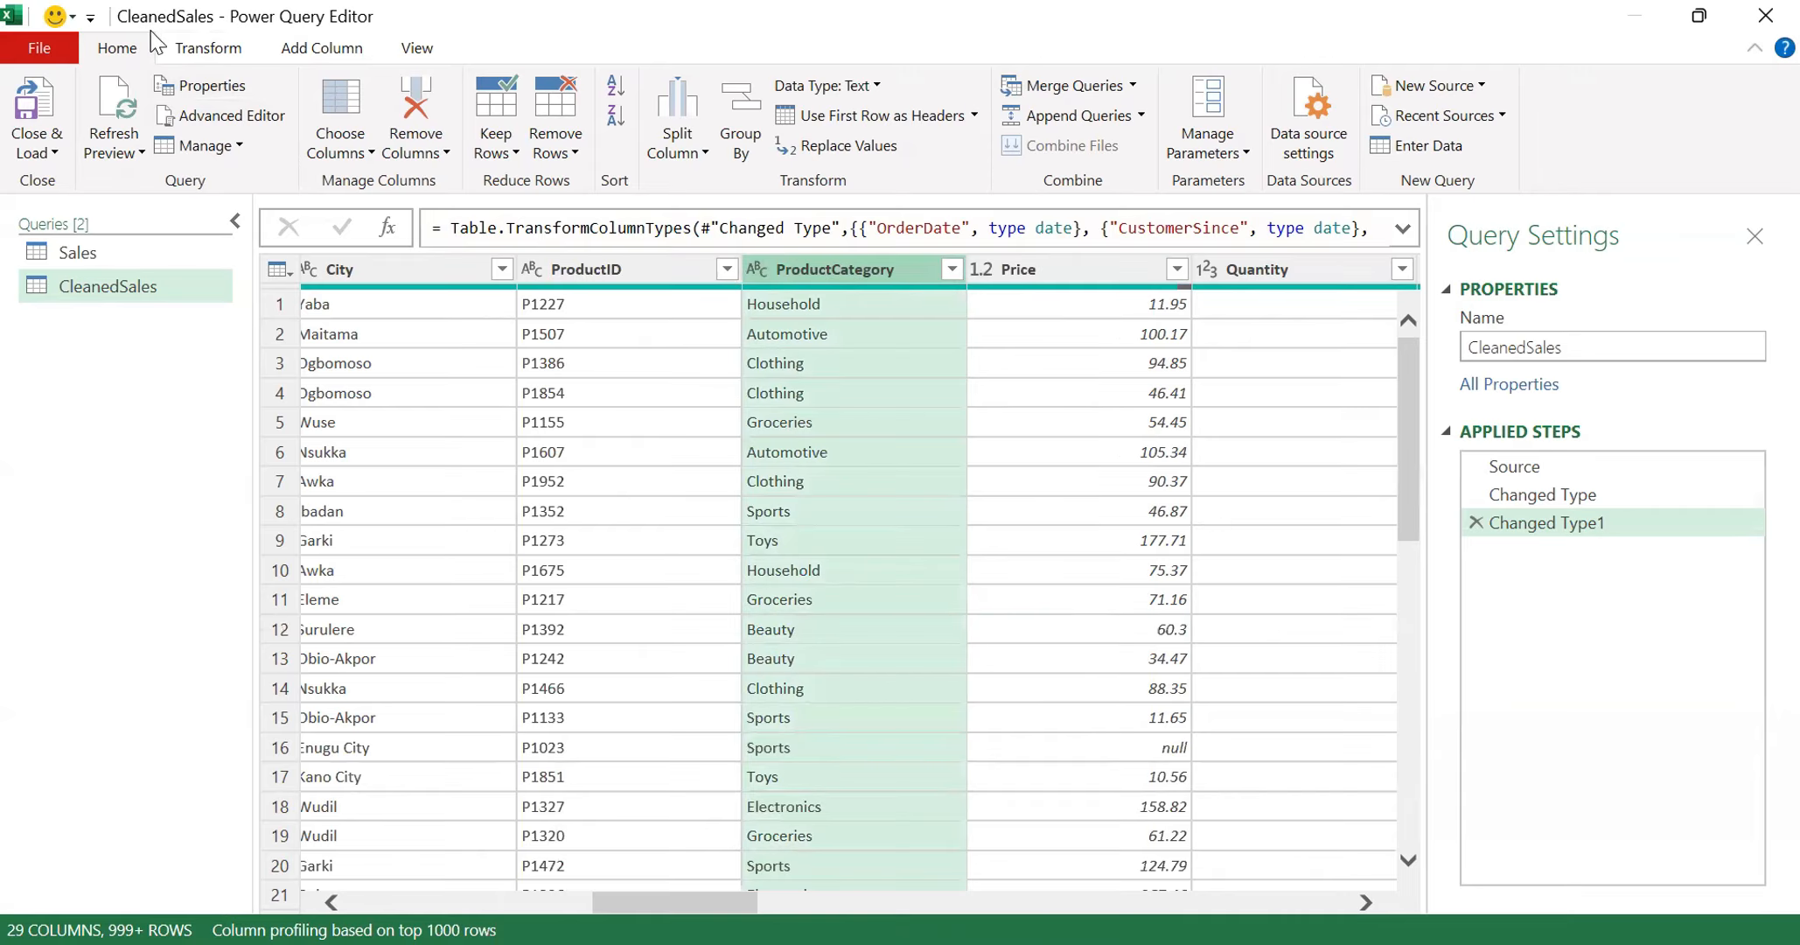
{"action": "left_click", "coordinate": [180, 50]}
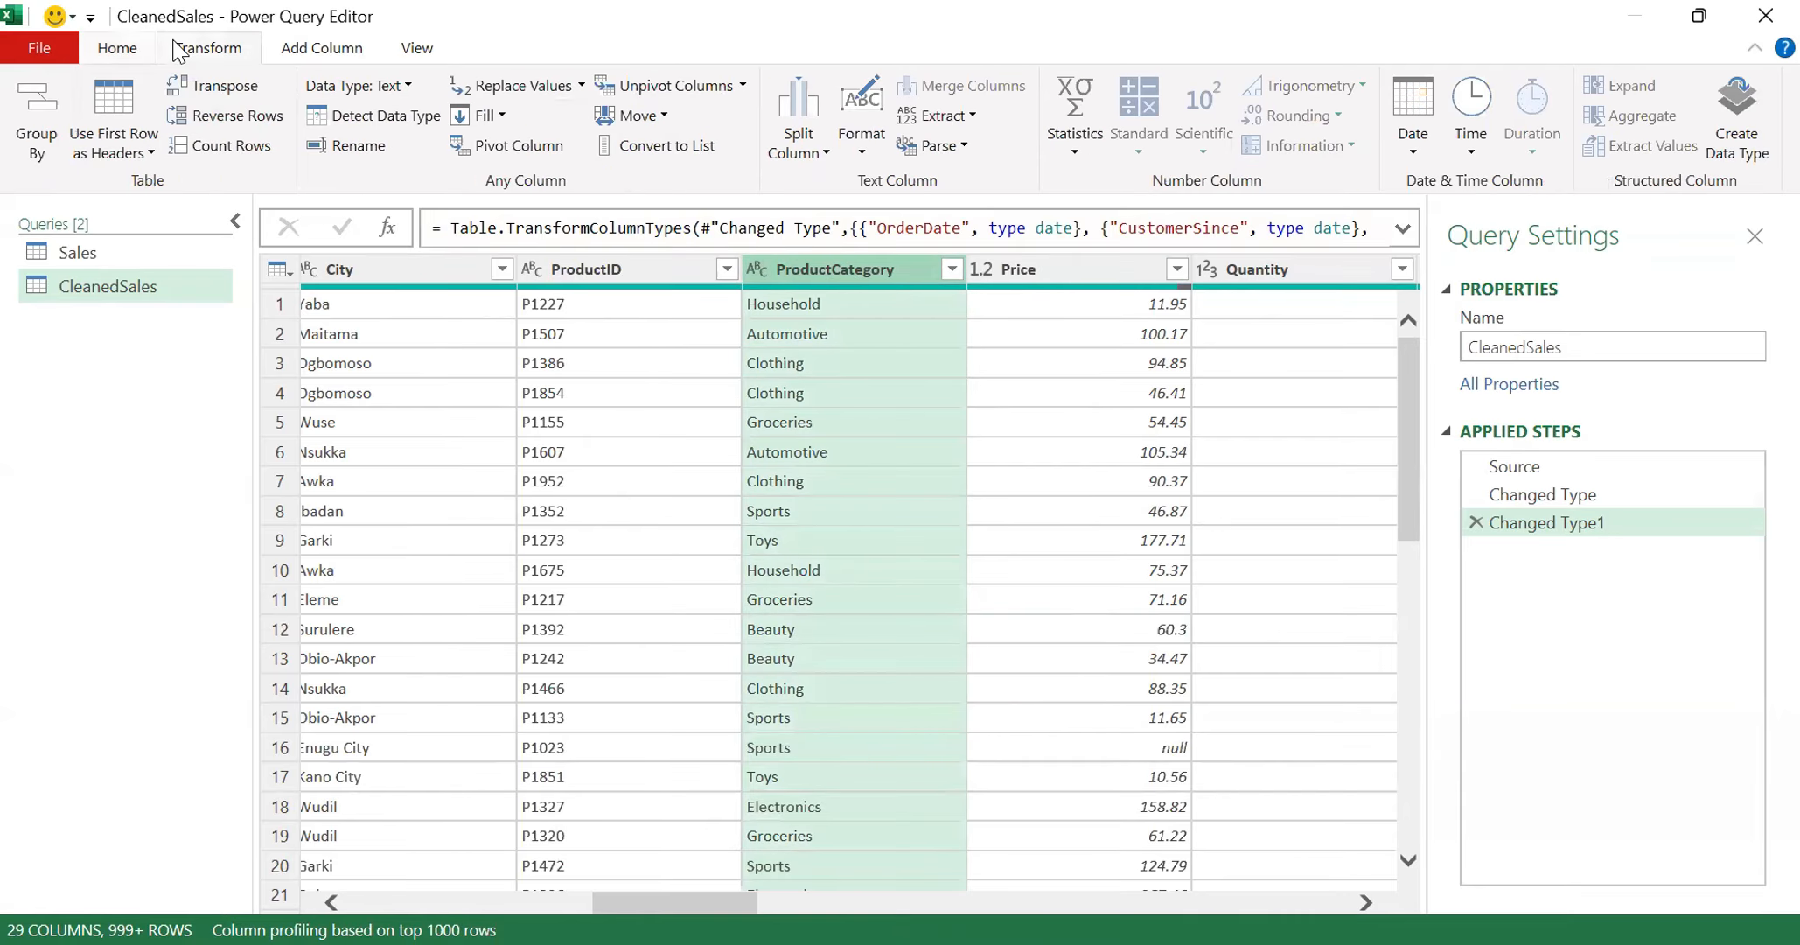
{"action": "left_click", "coordinate": [525, 88]}
{"action": "type", "text": "Aut"}
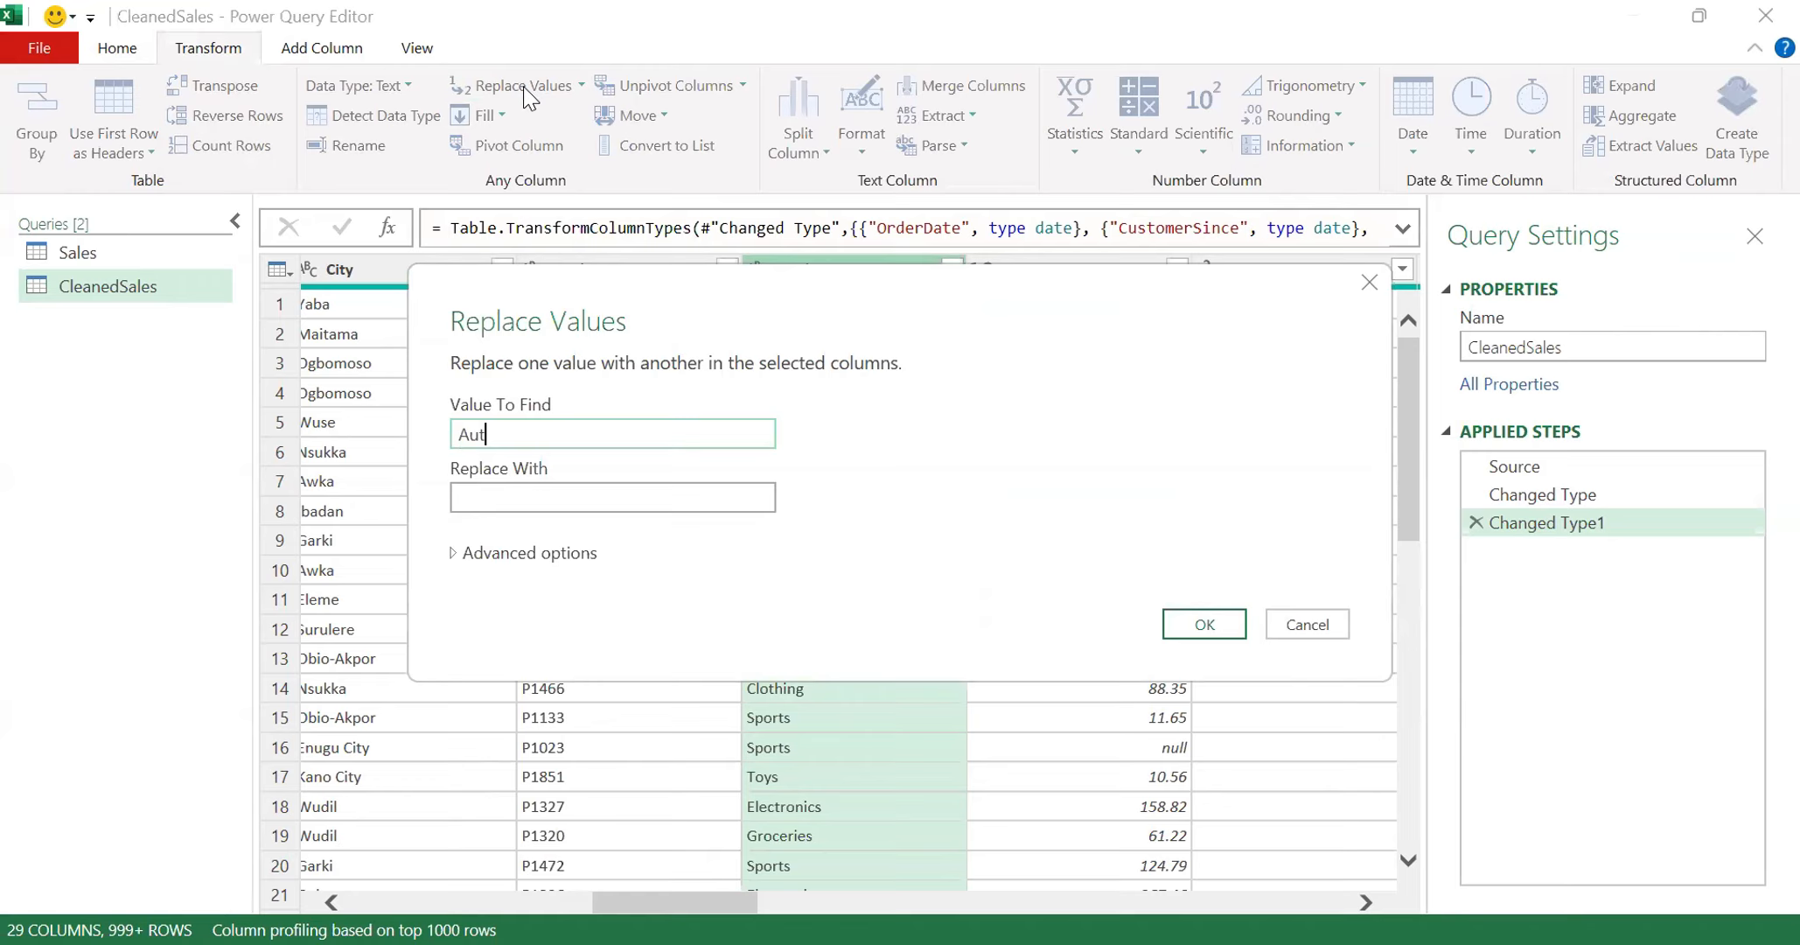
{"action": "type", "text": "0m"}
{"action": "key", "text": "BackSpace"}
{"action": "key", "text": "BackSpace"}
{"action": "type", "text": "0tive"}
{"action": "left_click", "coordinate": [520, 499]}
{"action": "type", "text": "Autom"}
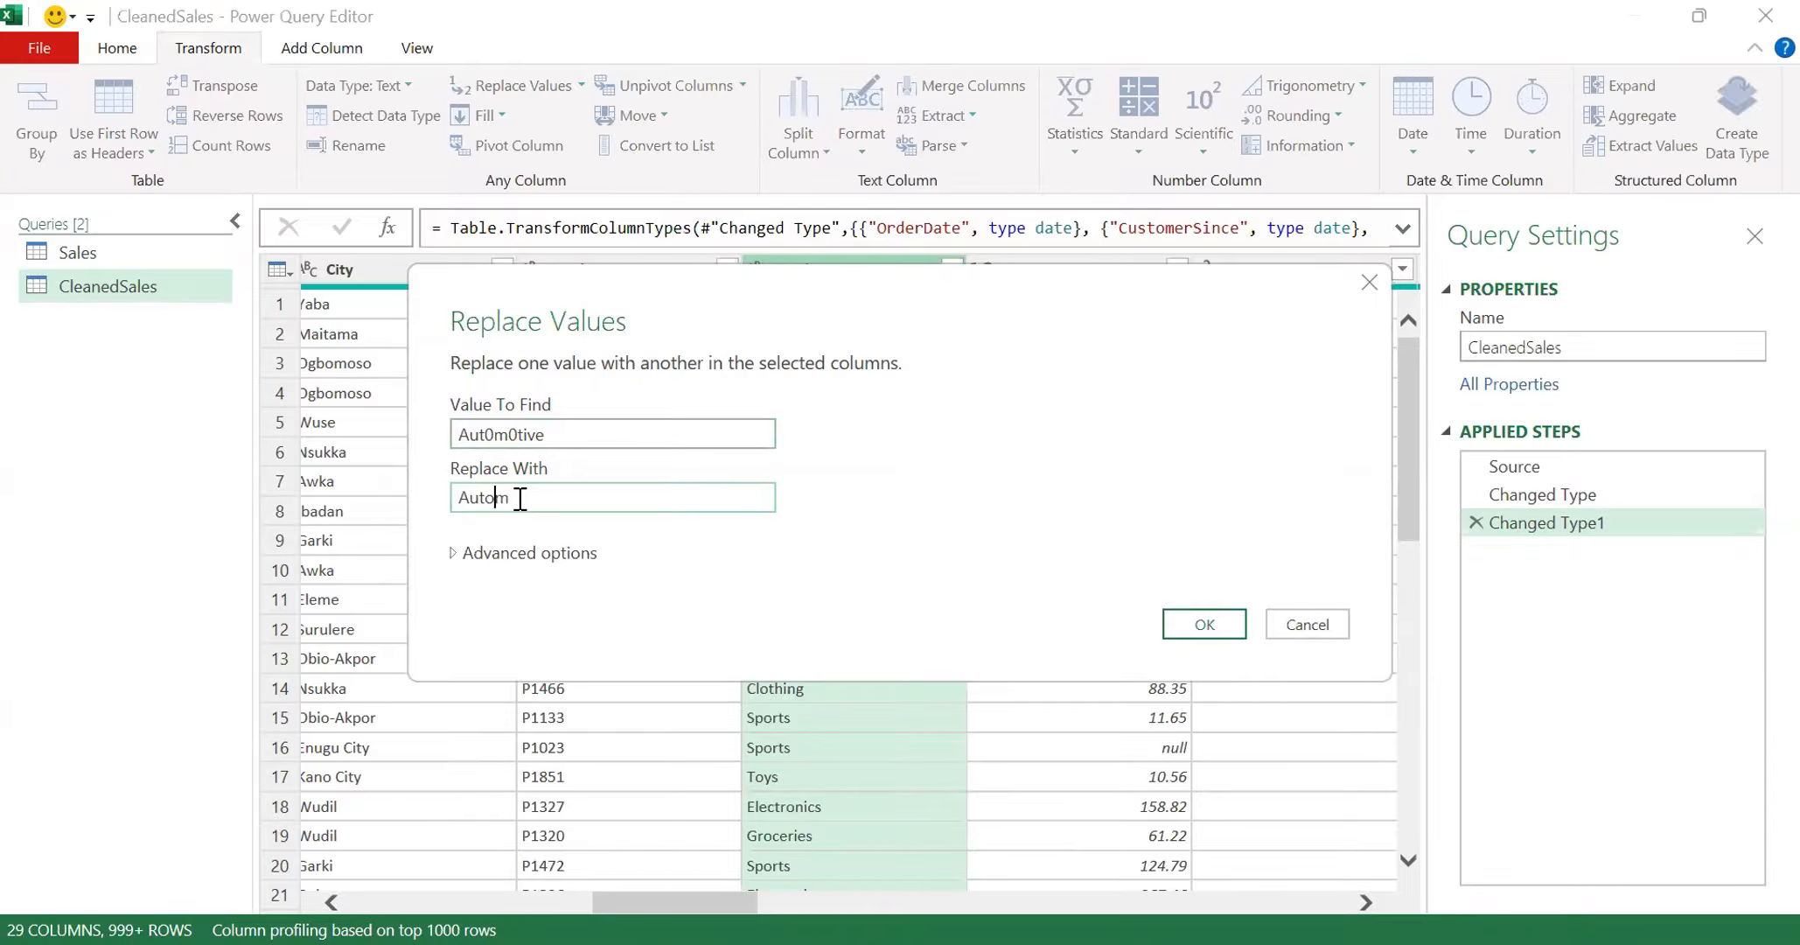
{"action": "type", "text": "otive"}
{"action": "left_click", "coordinate": [1196, 623]}
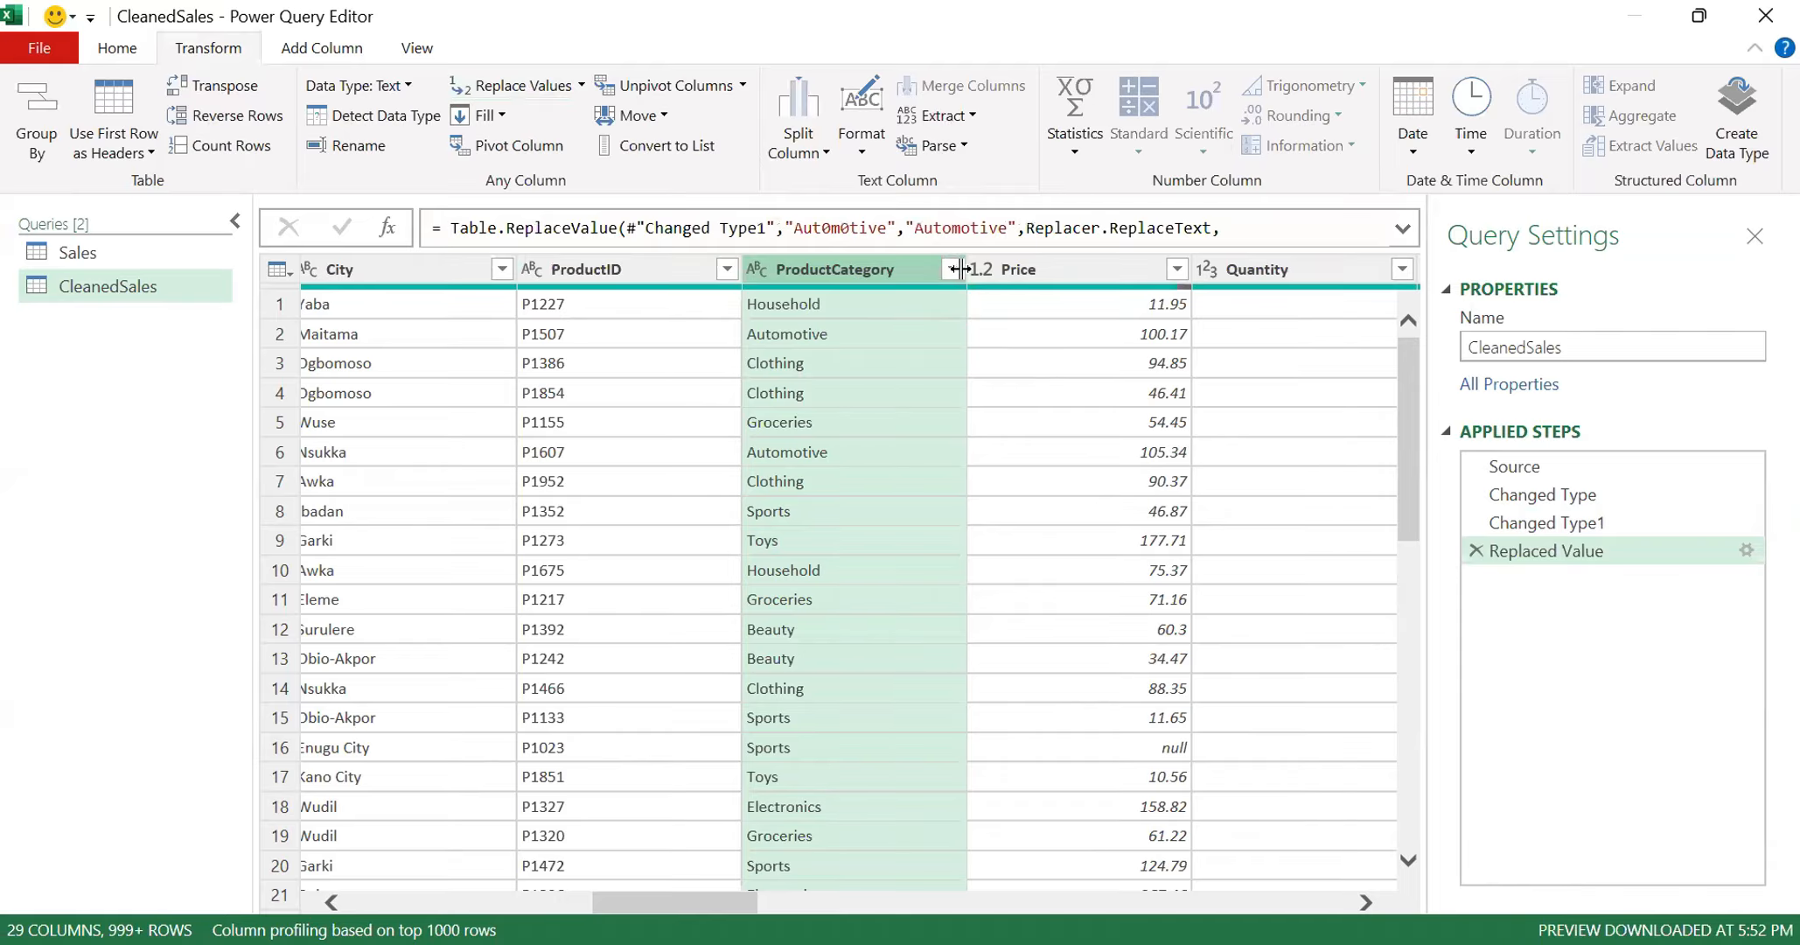
- Load the full list of distinct ProductCategory values in the query and check it for remaining misspellings
{"action": "left_click", "coordinate": [952, 270]}
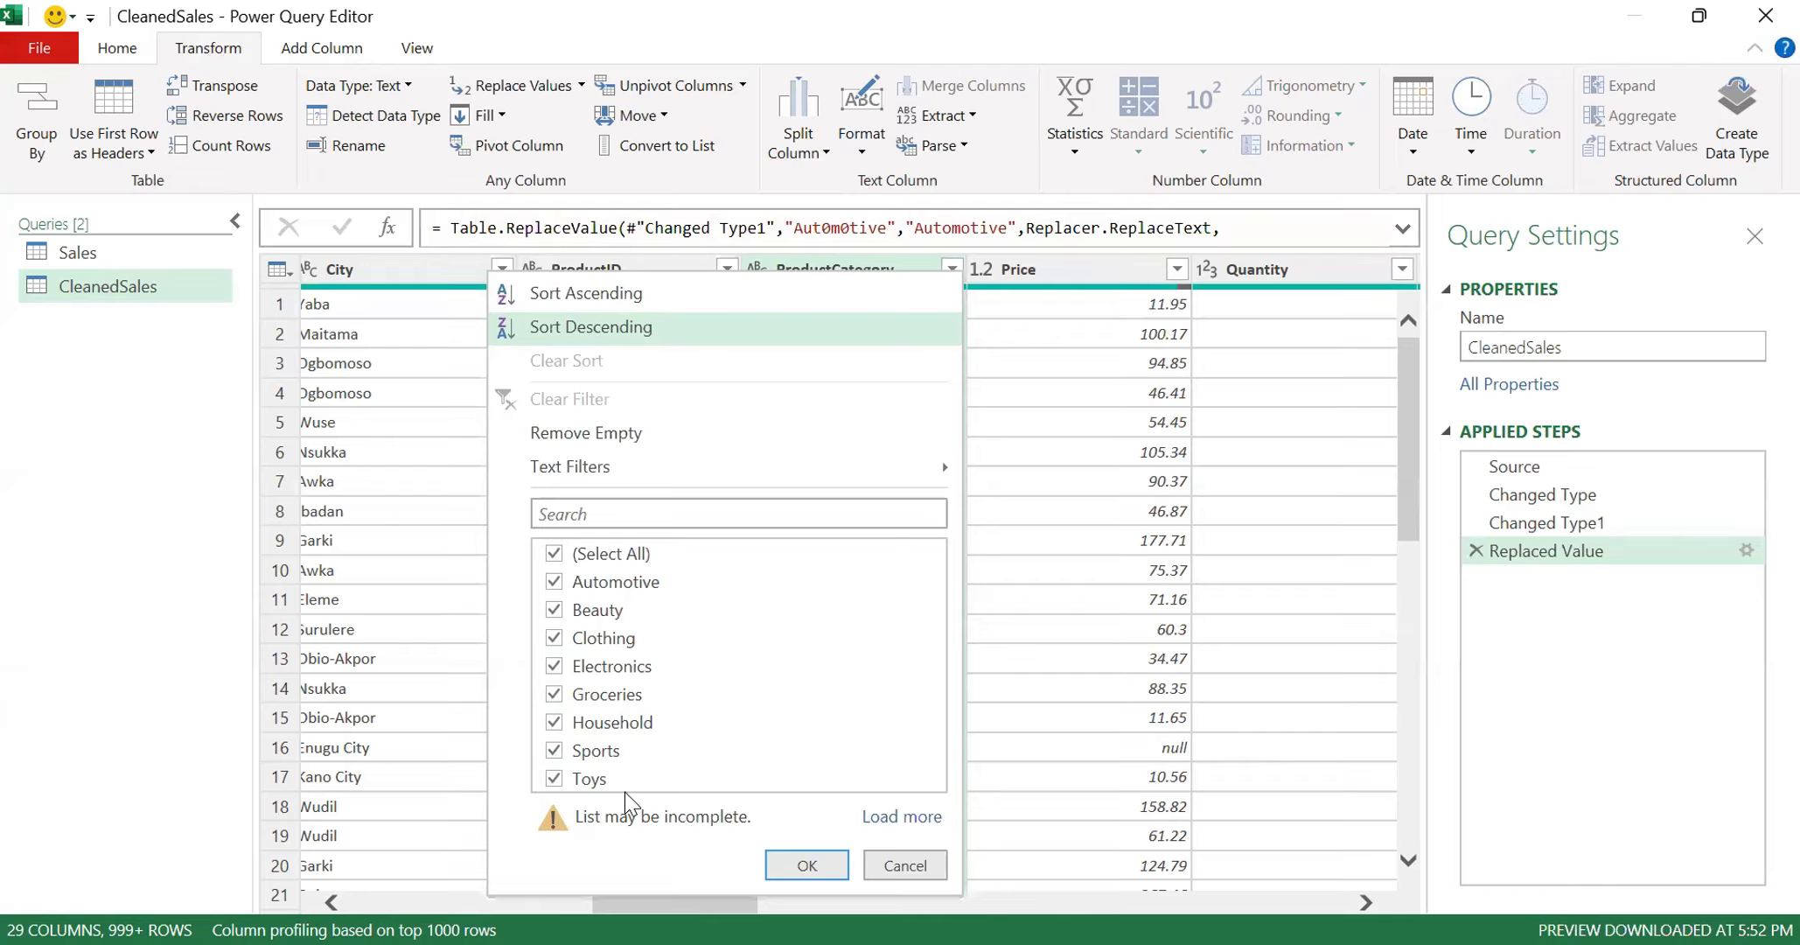
{"action": "left_click", "coordinate": [902, 815]}
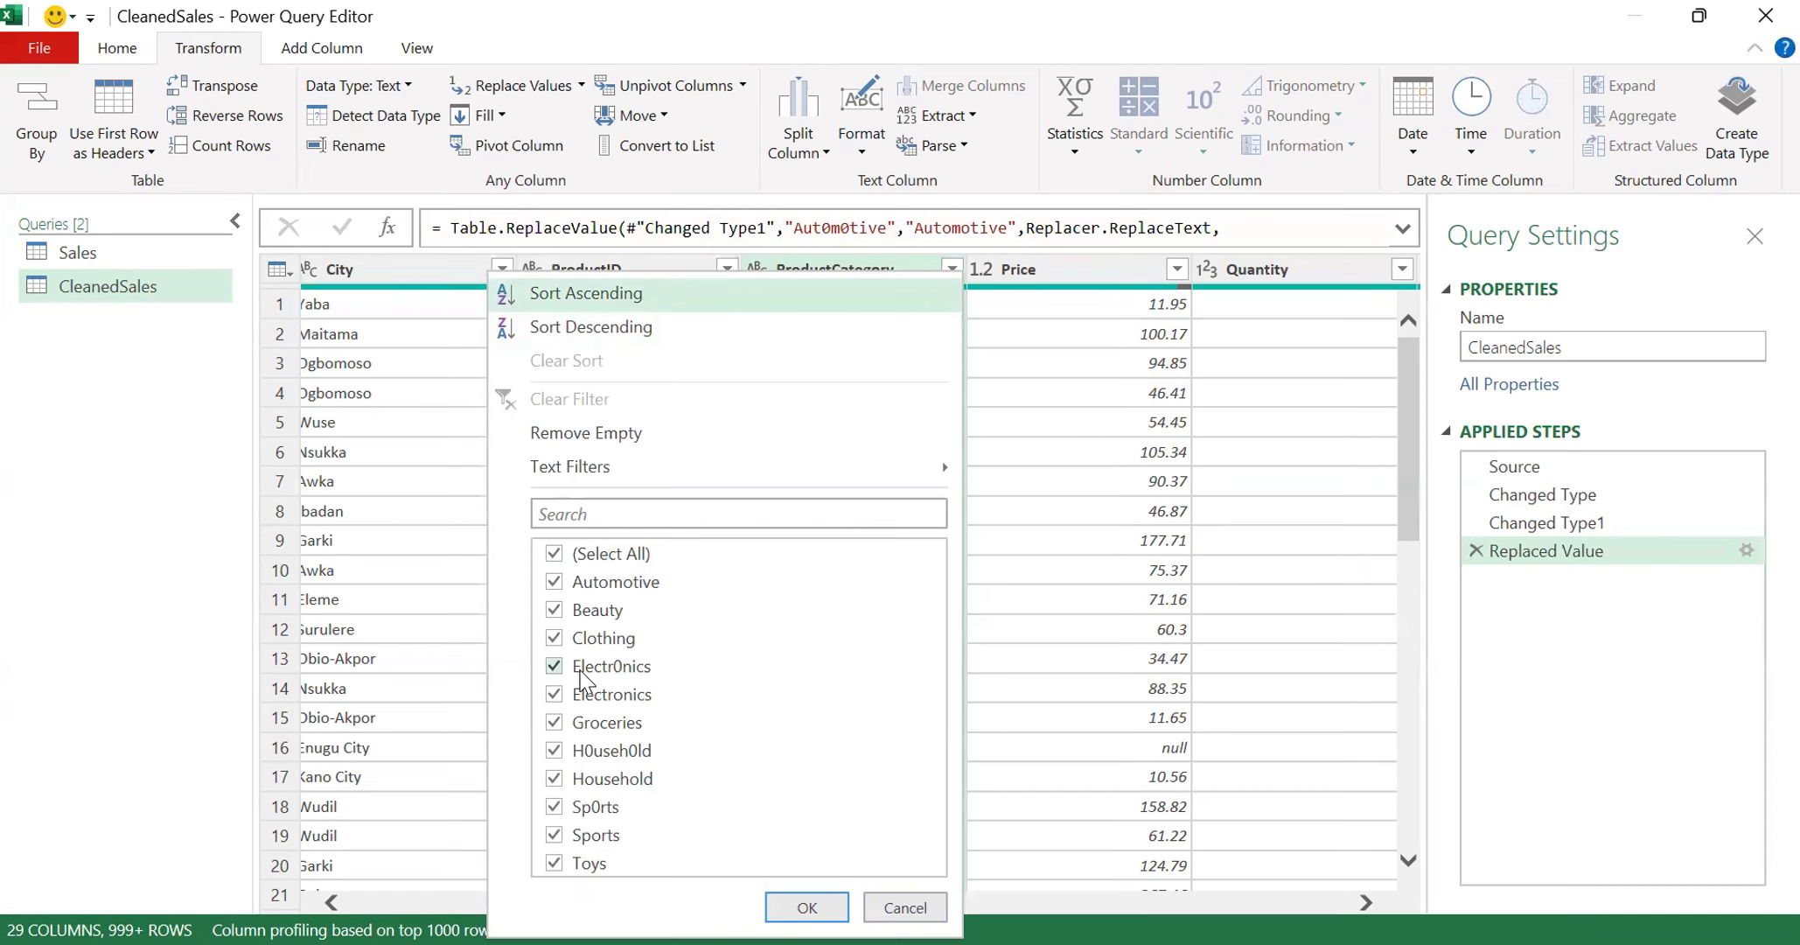
{"action": "left_click", "coordinate": [978, 751]}
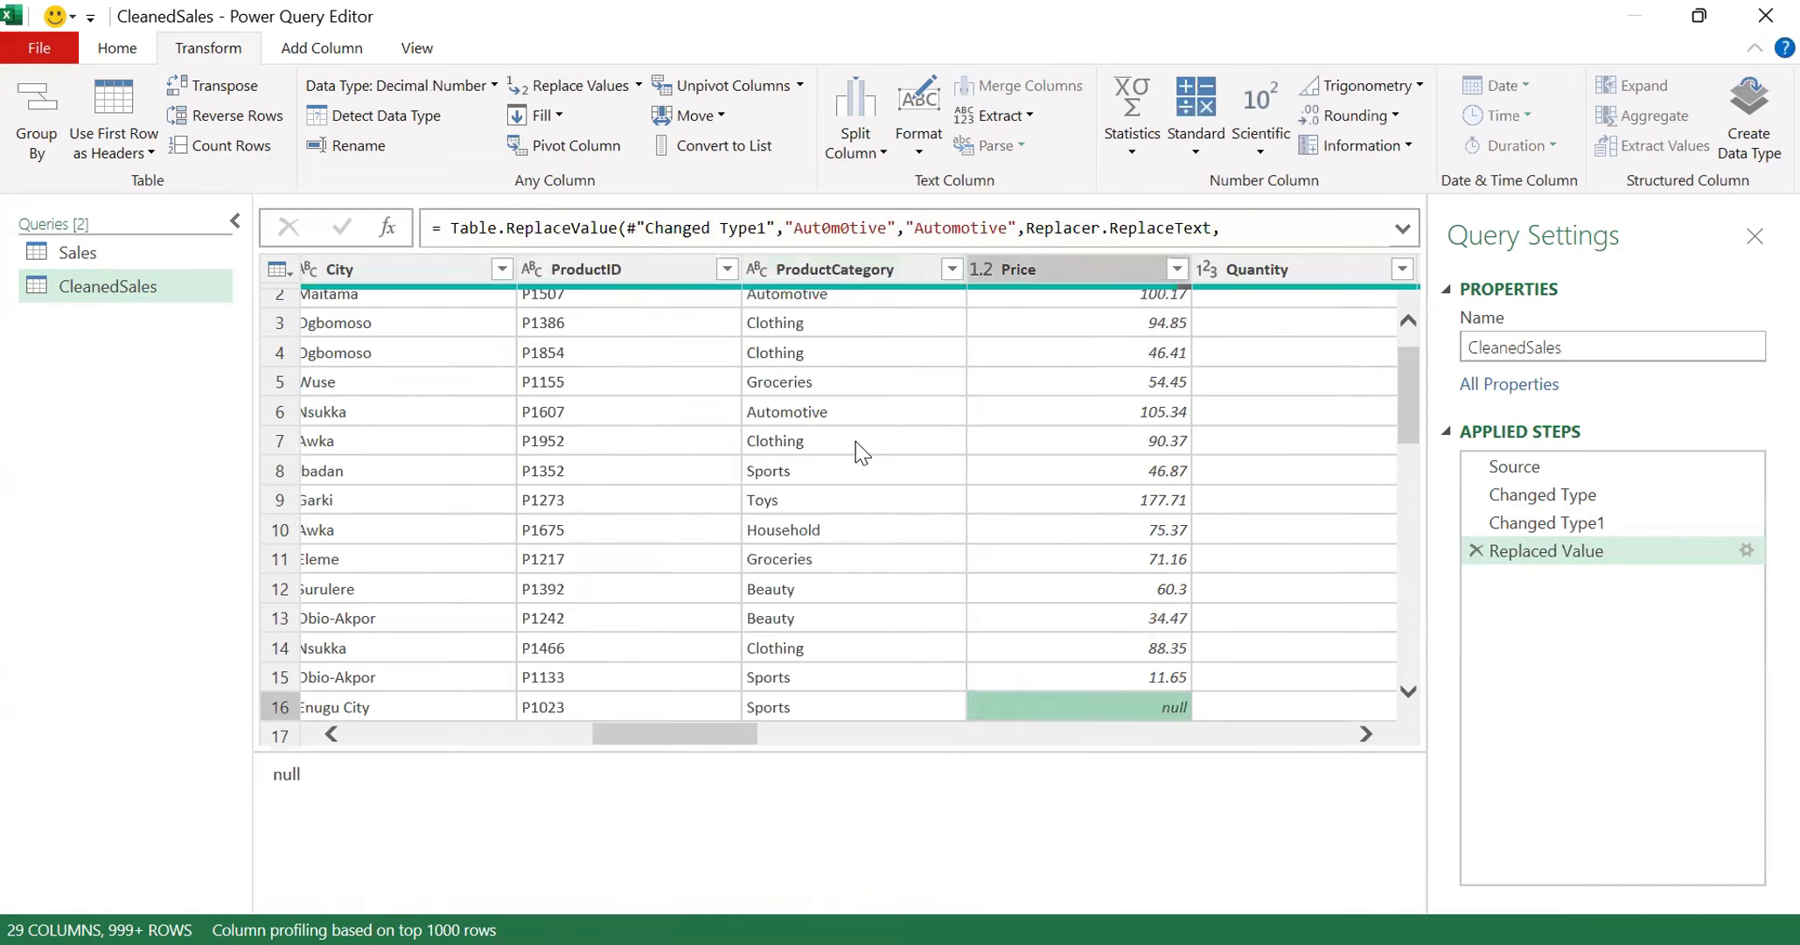
- Replace the value Electr0nics with Electronics in the query's ProductCategory column
{"action": "left_click", "coordinate": [834, 262]}
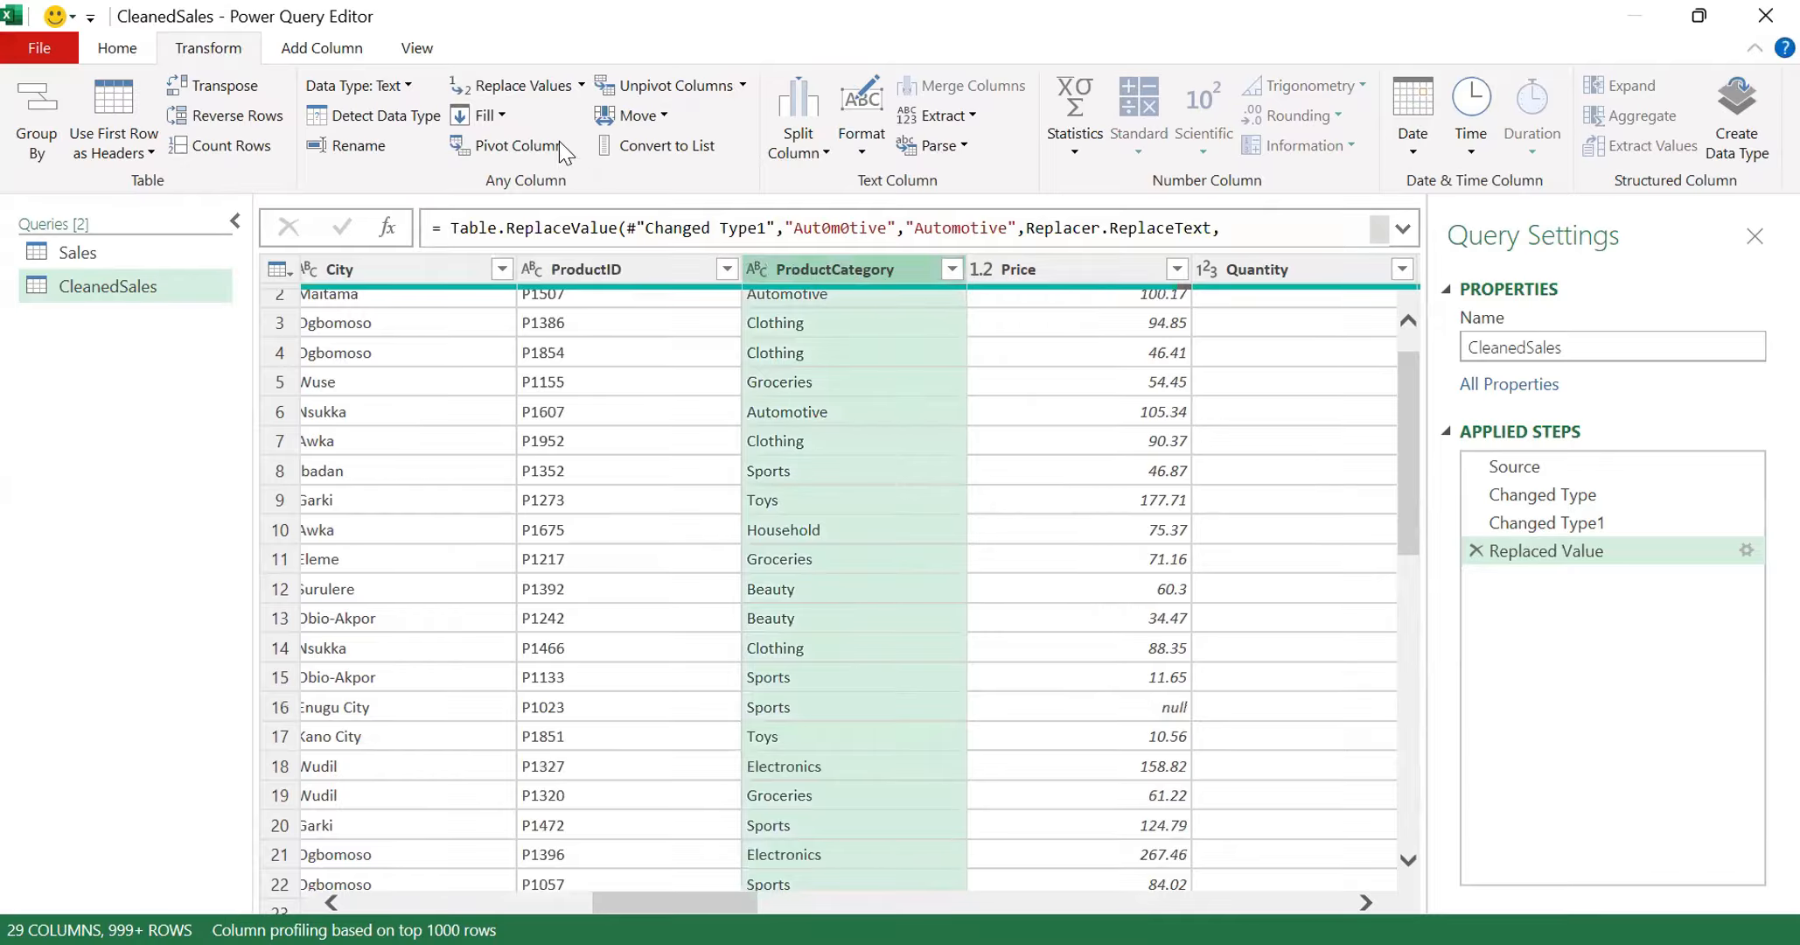
{"action": "left_click", "coordinate": [531, 88]}
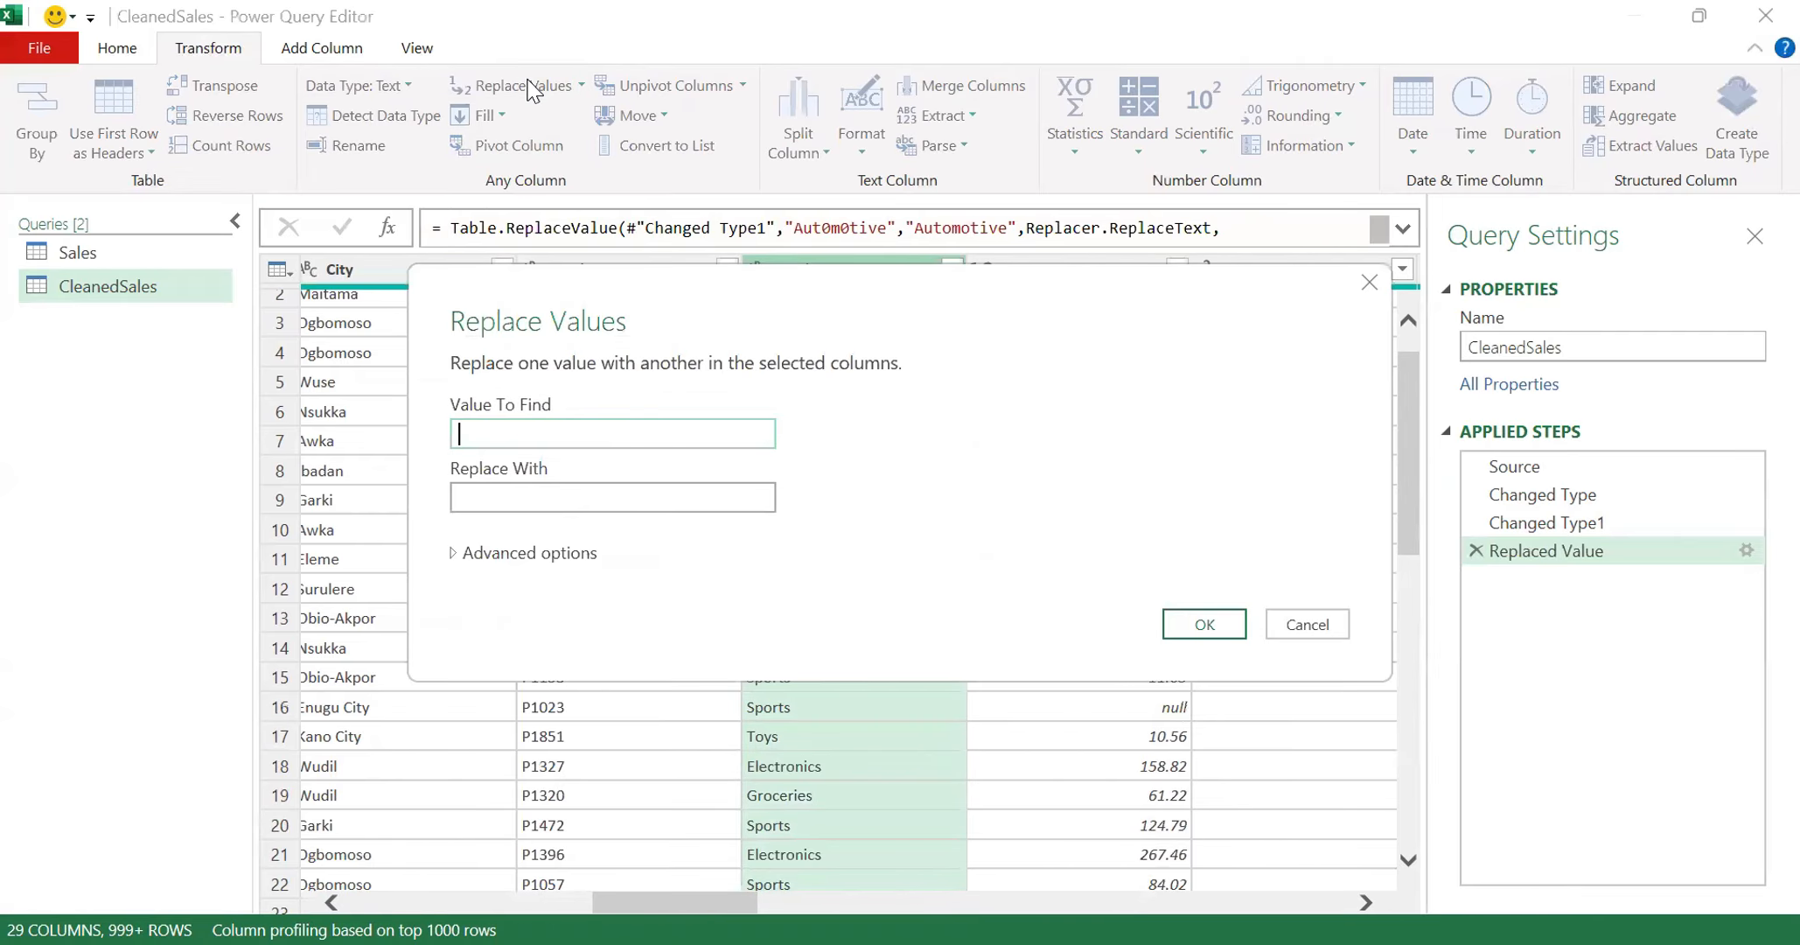
{"action": "type", "text": "Electr0nics"}
{"action": "left_click", "coordinate": [534, 497]}
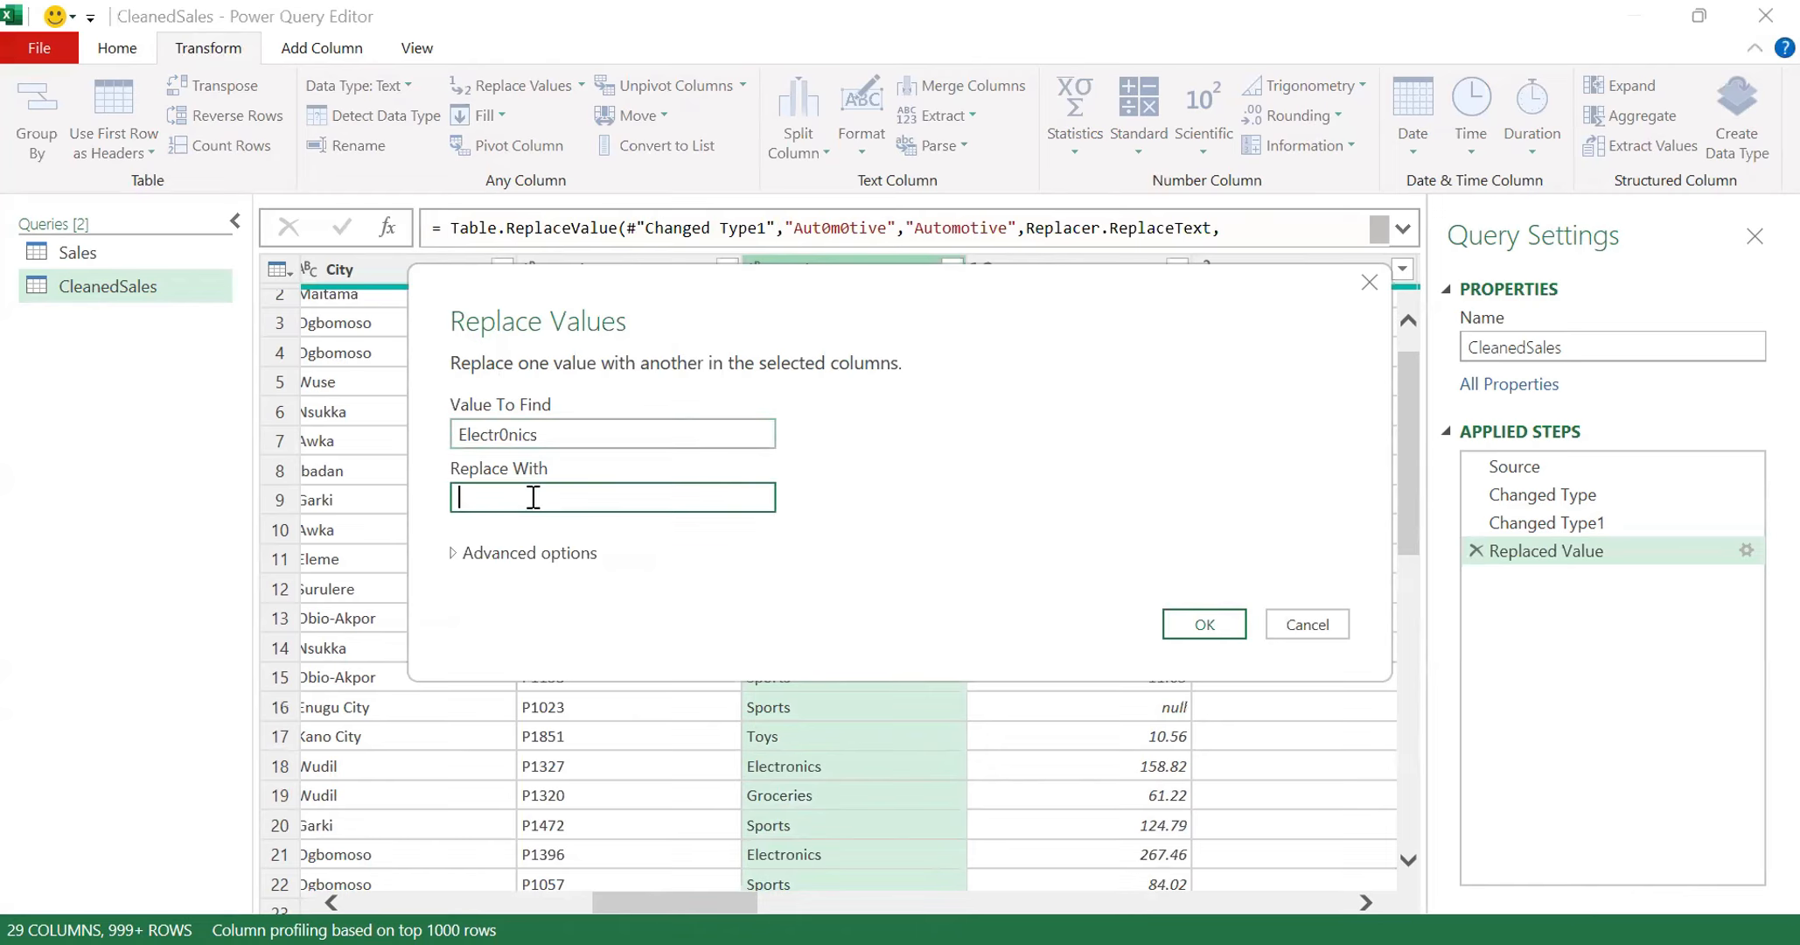
{"action": "type", "text": "Electroni"}
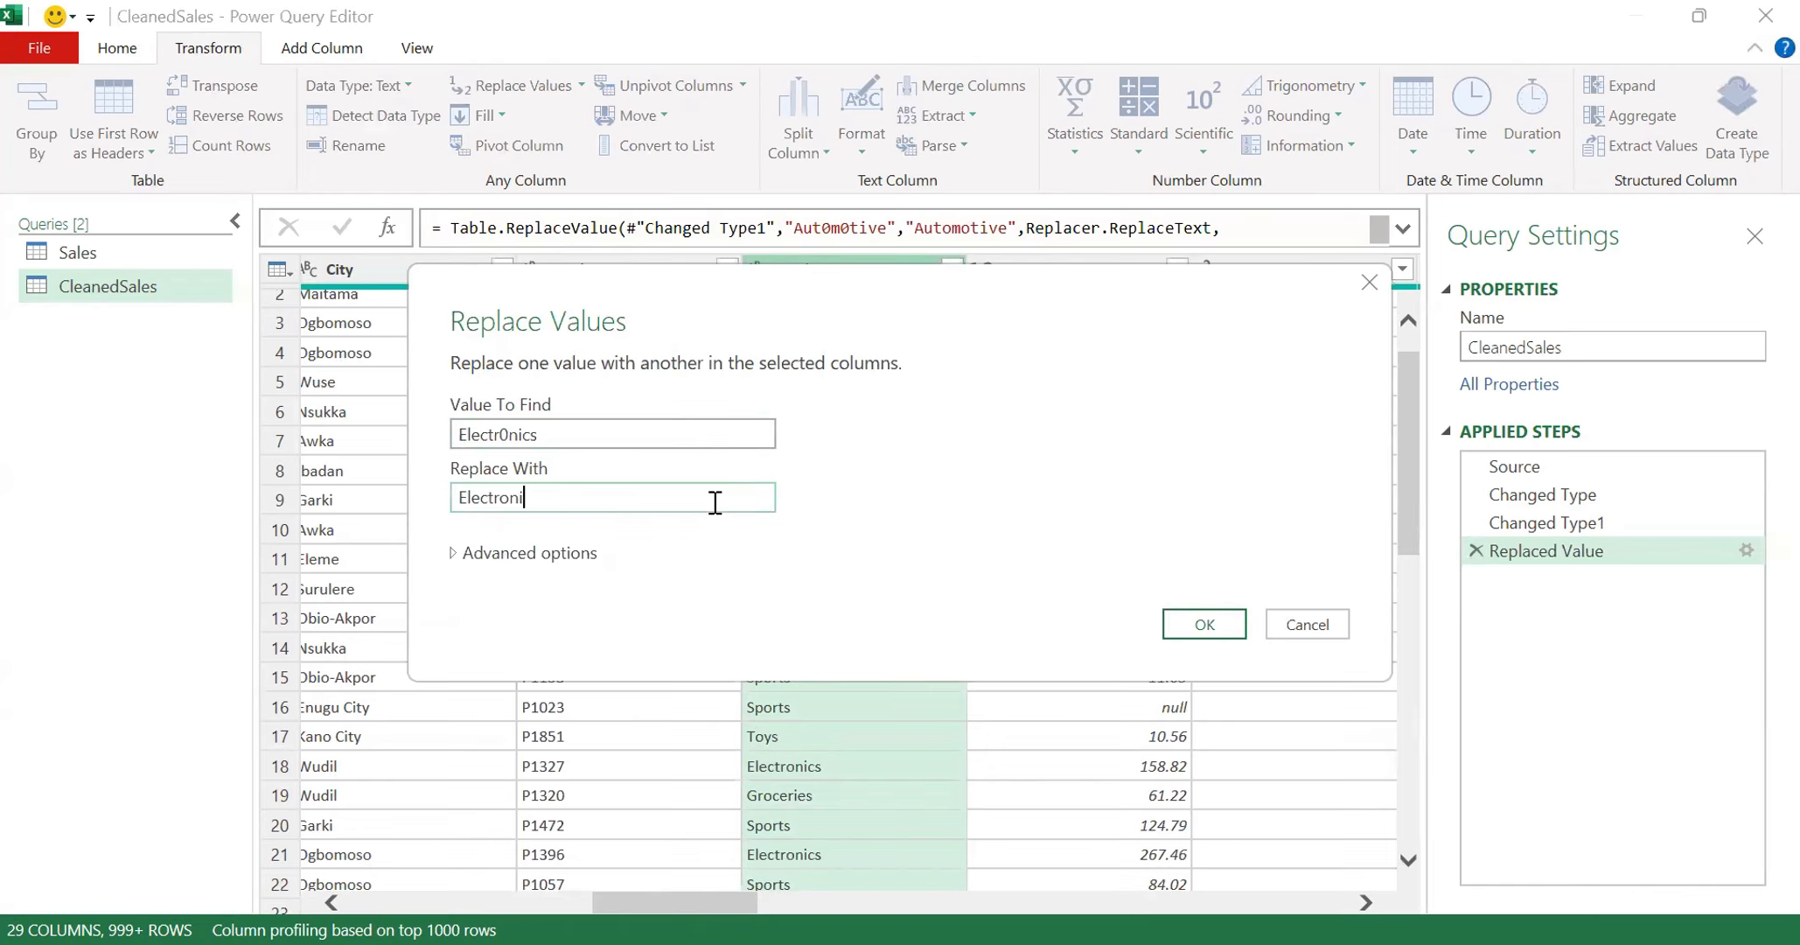
{"action": "type", "text": "cs"}
{"action": "left_click", "coordinate": [1190, 638]}
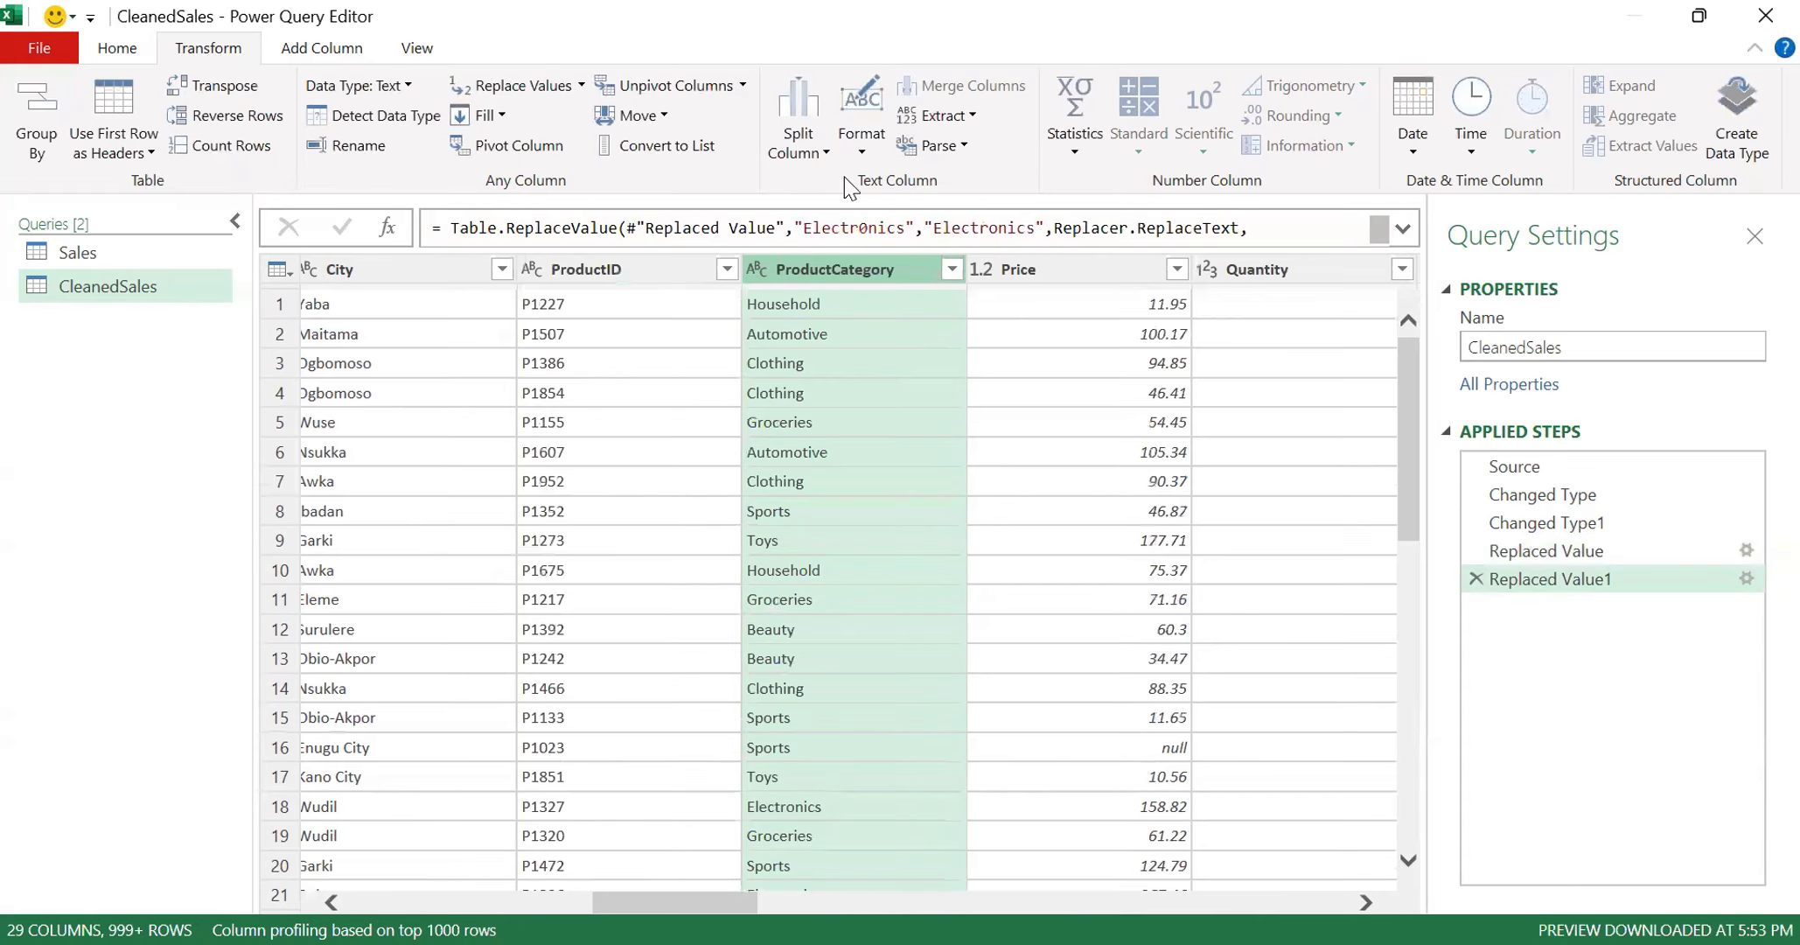
- Load the complete list of ProductCategory values and check for remaining misspellings, keeping all values selected
{"action": "left_click", "coordinate": [951, 263]}
{"action": "left_click", "coordinate": [897, 804]}
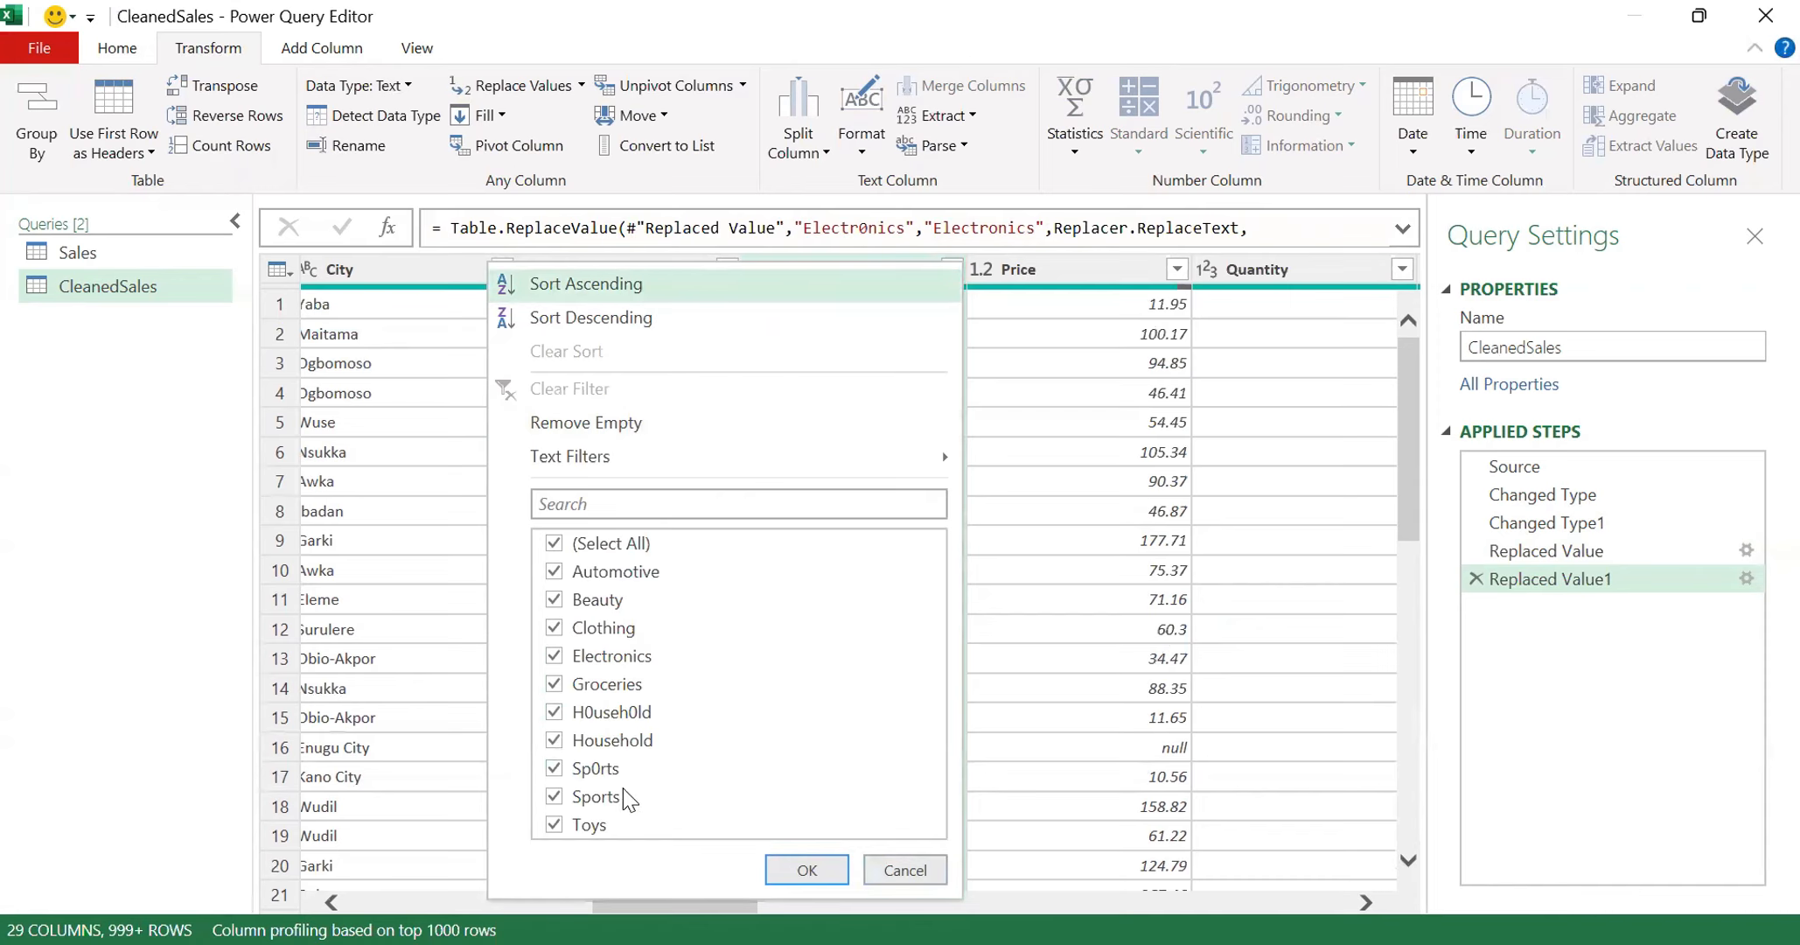
{"action": "key", "text": "Return"}
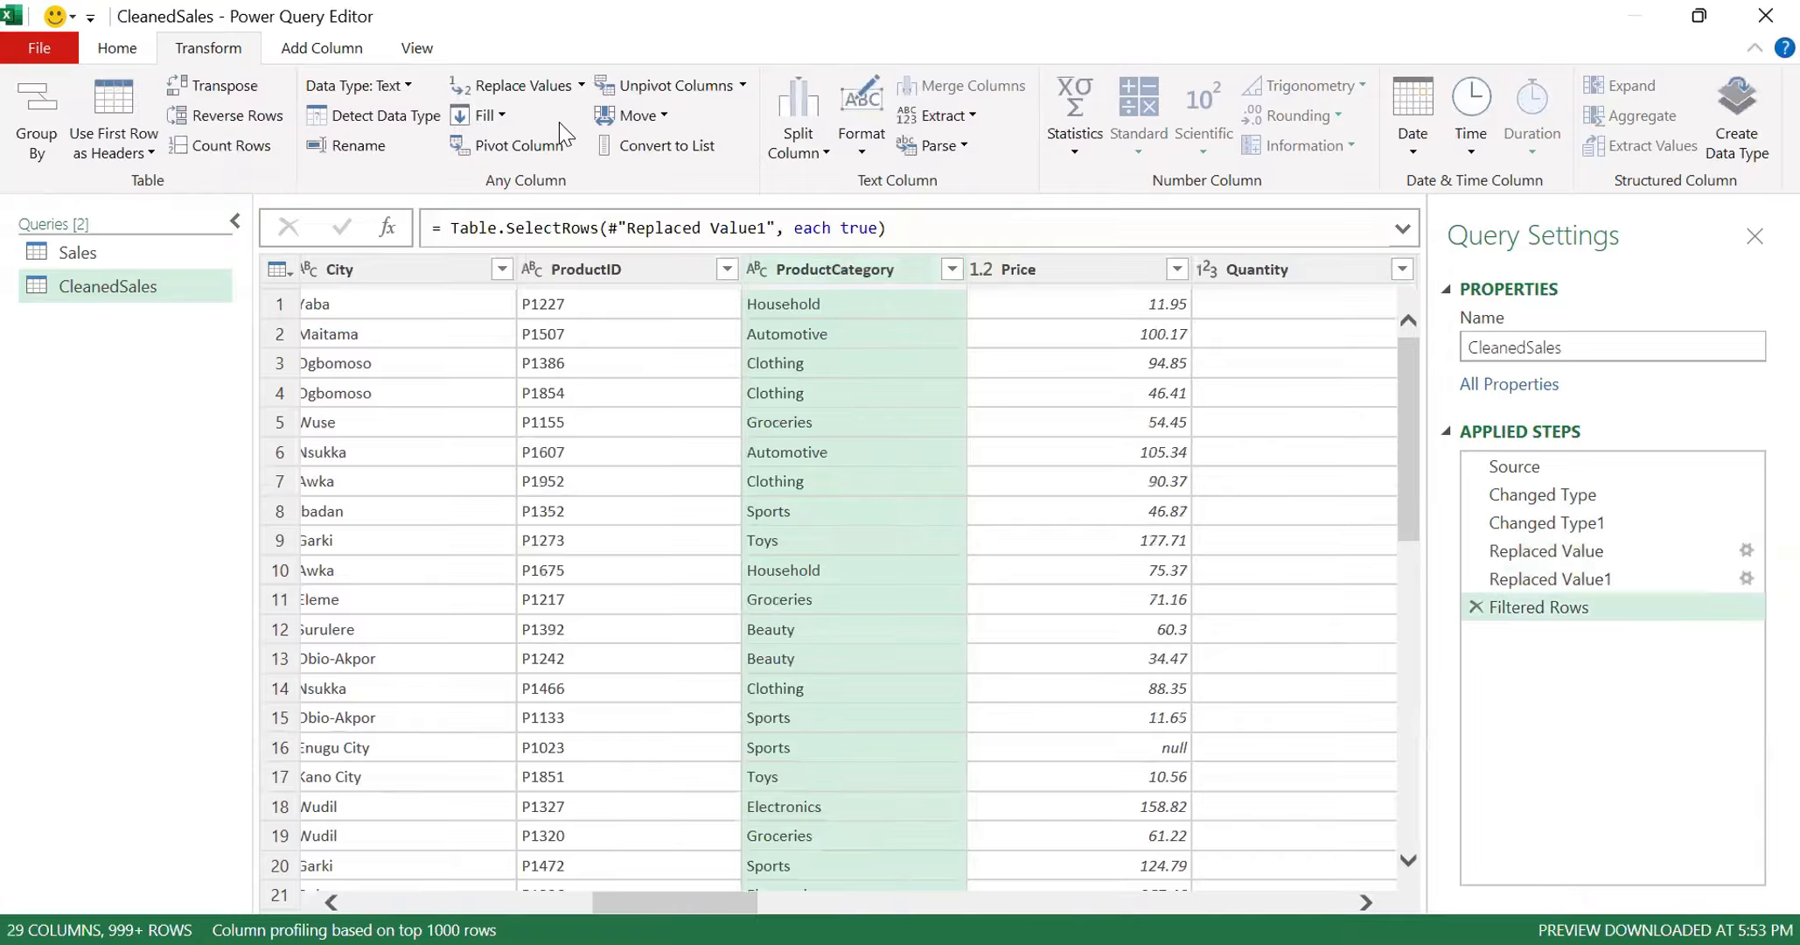
- Replace the text Sp0rt with Sport in the query's ProductCategory column
{"action": "left_click", "coordinate": [539, 91]}
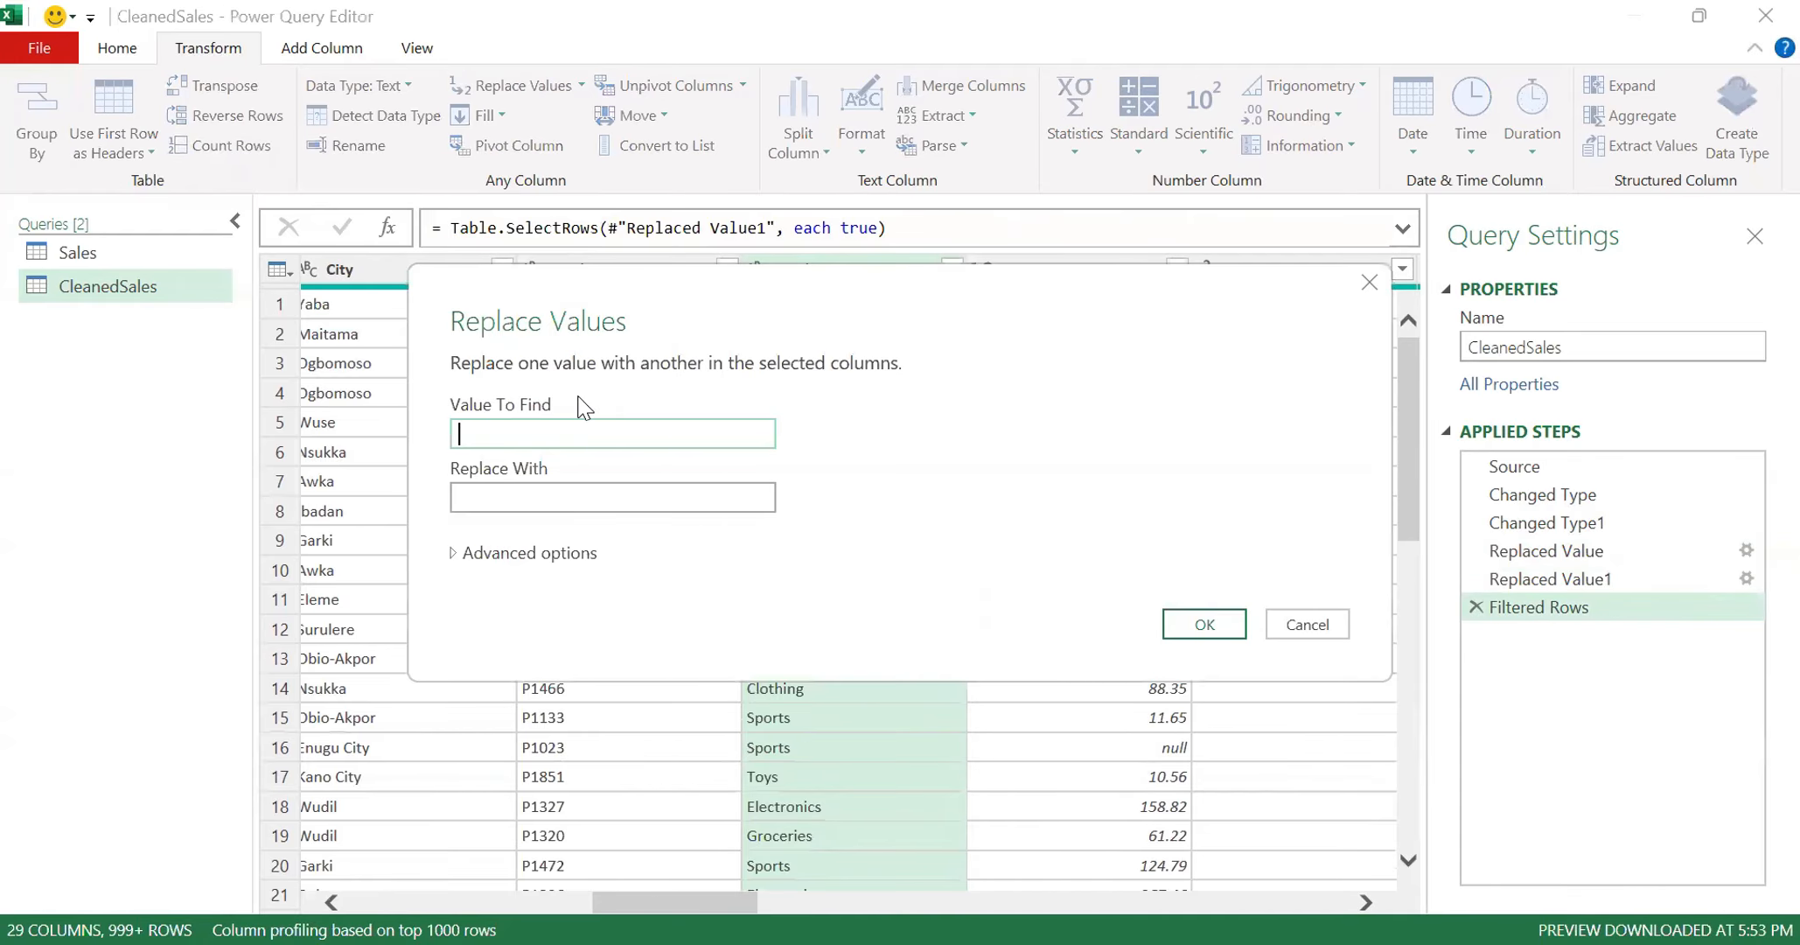
{"action": "type", "text": "Sp0rt"}
{"action": "left_click", "coordinate": [582, 499]}
{"action": "type", "text": "Spor"}
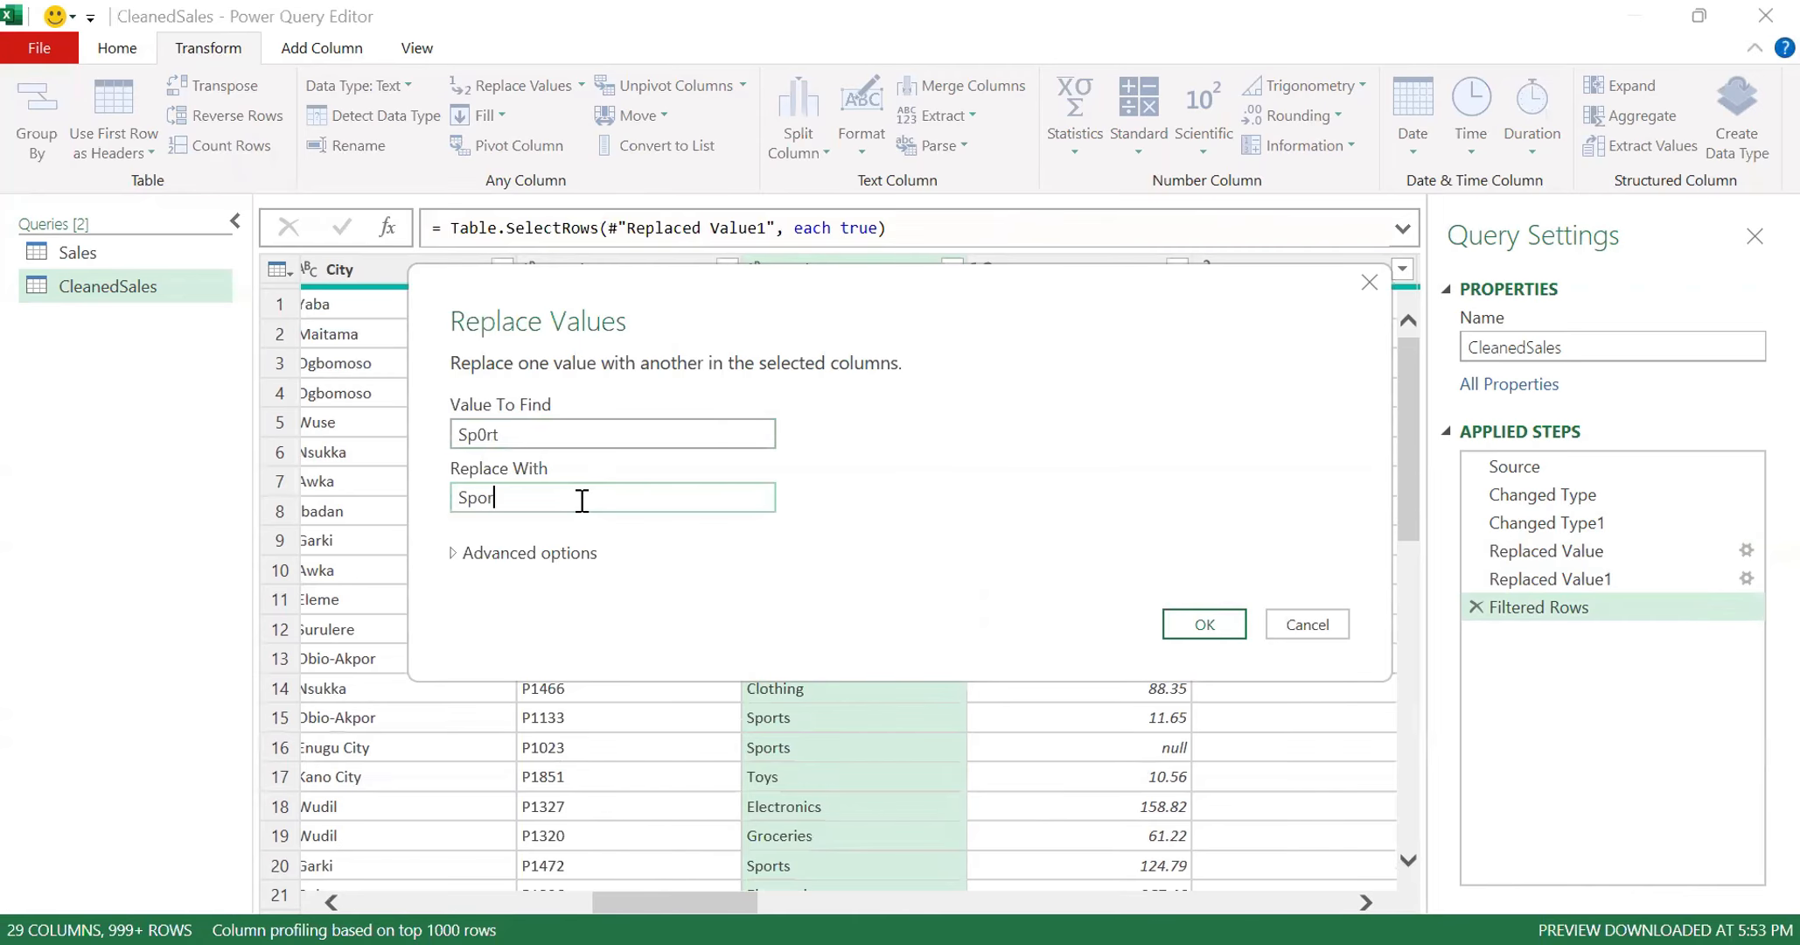
{"action": "left_click", "coordinate": [1200, 629]}
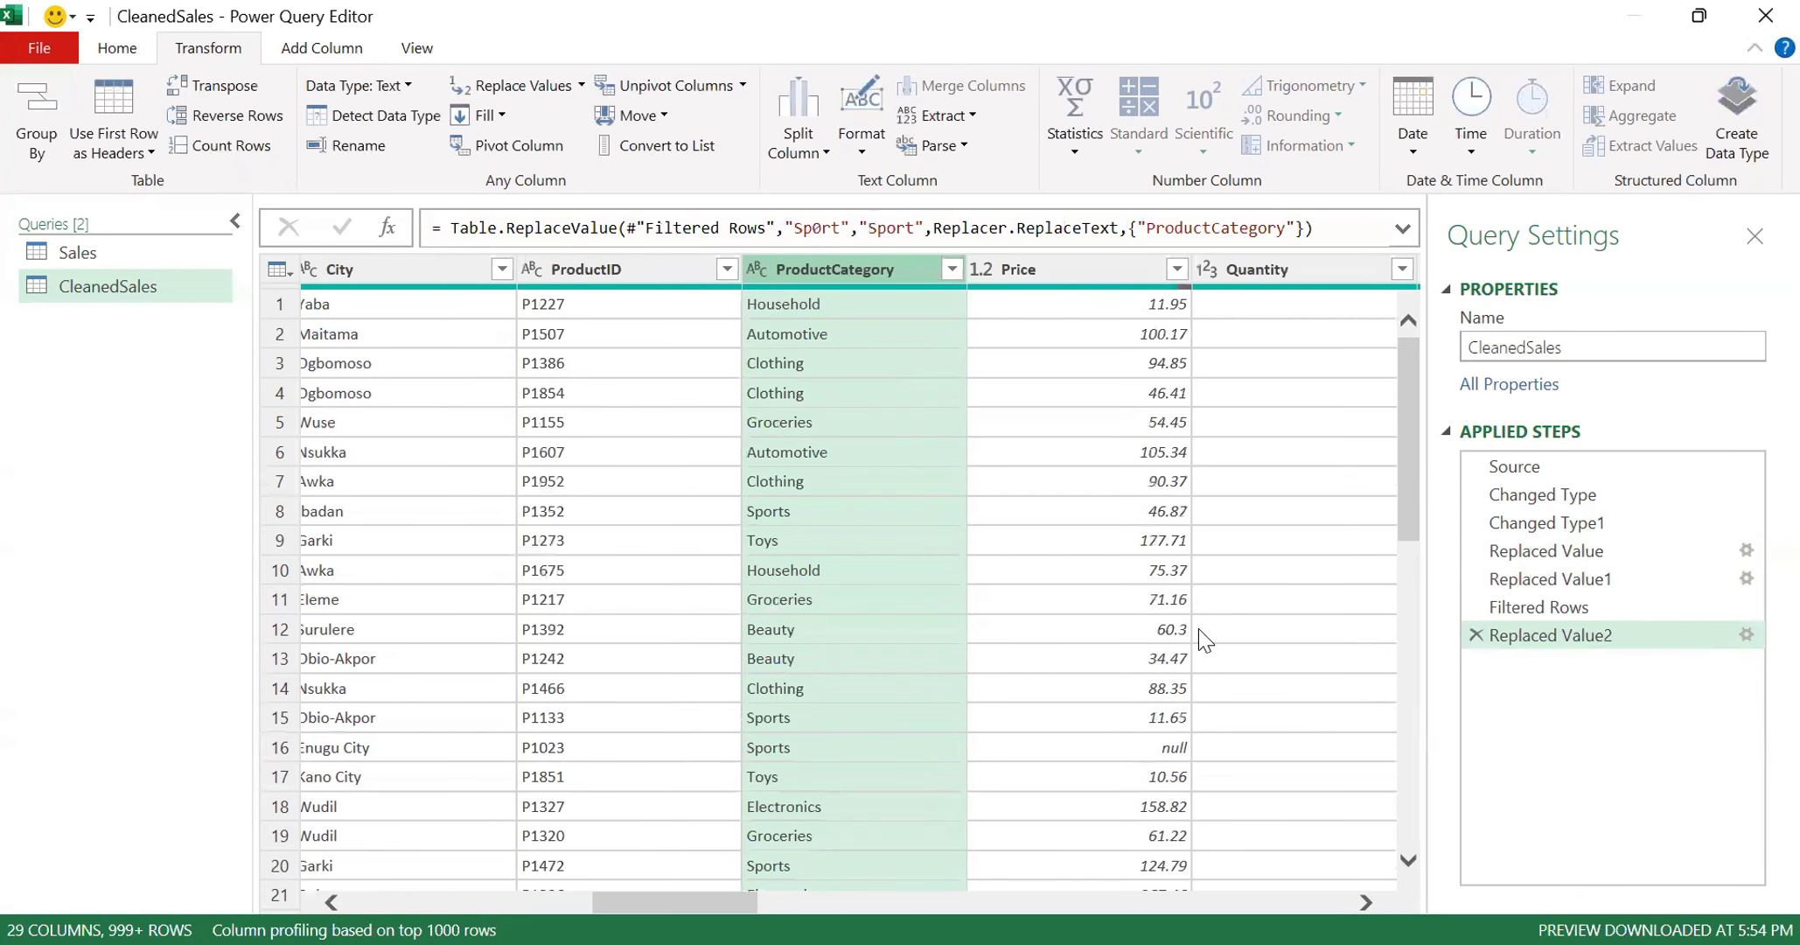
{"action": "left_click", "coordinate": [506, 88]}
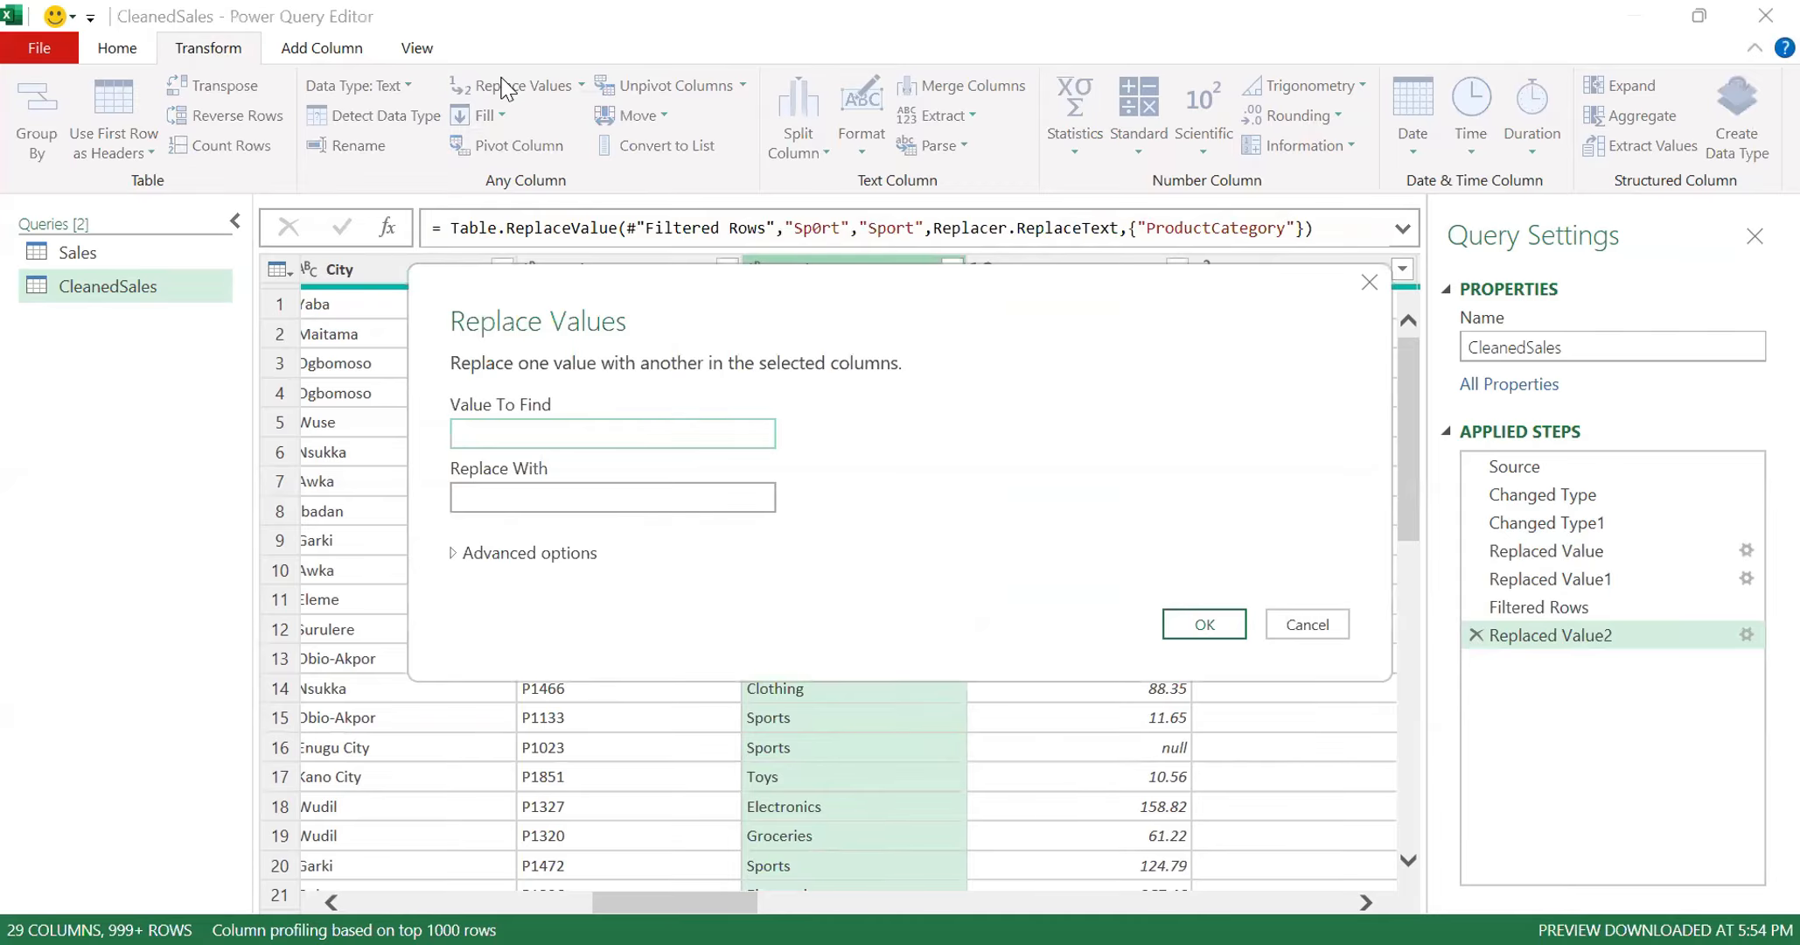
{"action": "type", "text": "H0"}
{"action": "left_click", "coordinate": [1307, 625]}
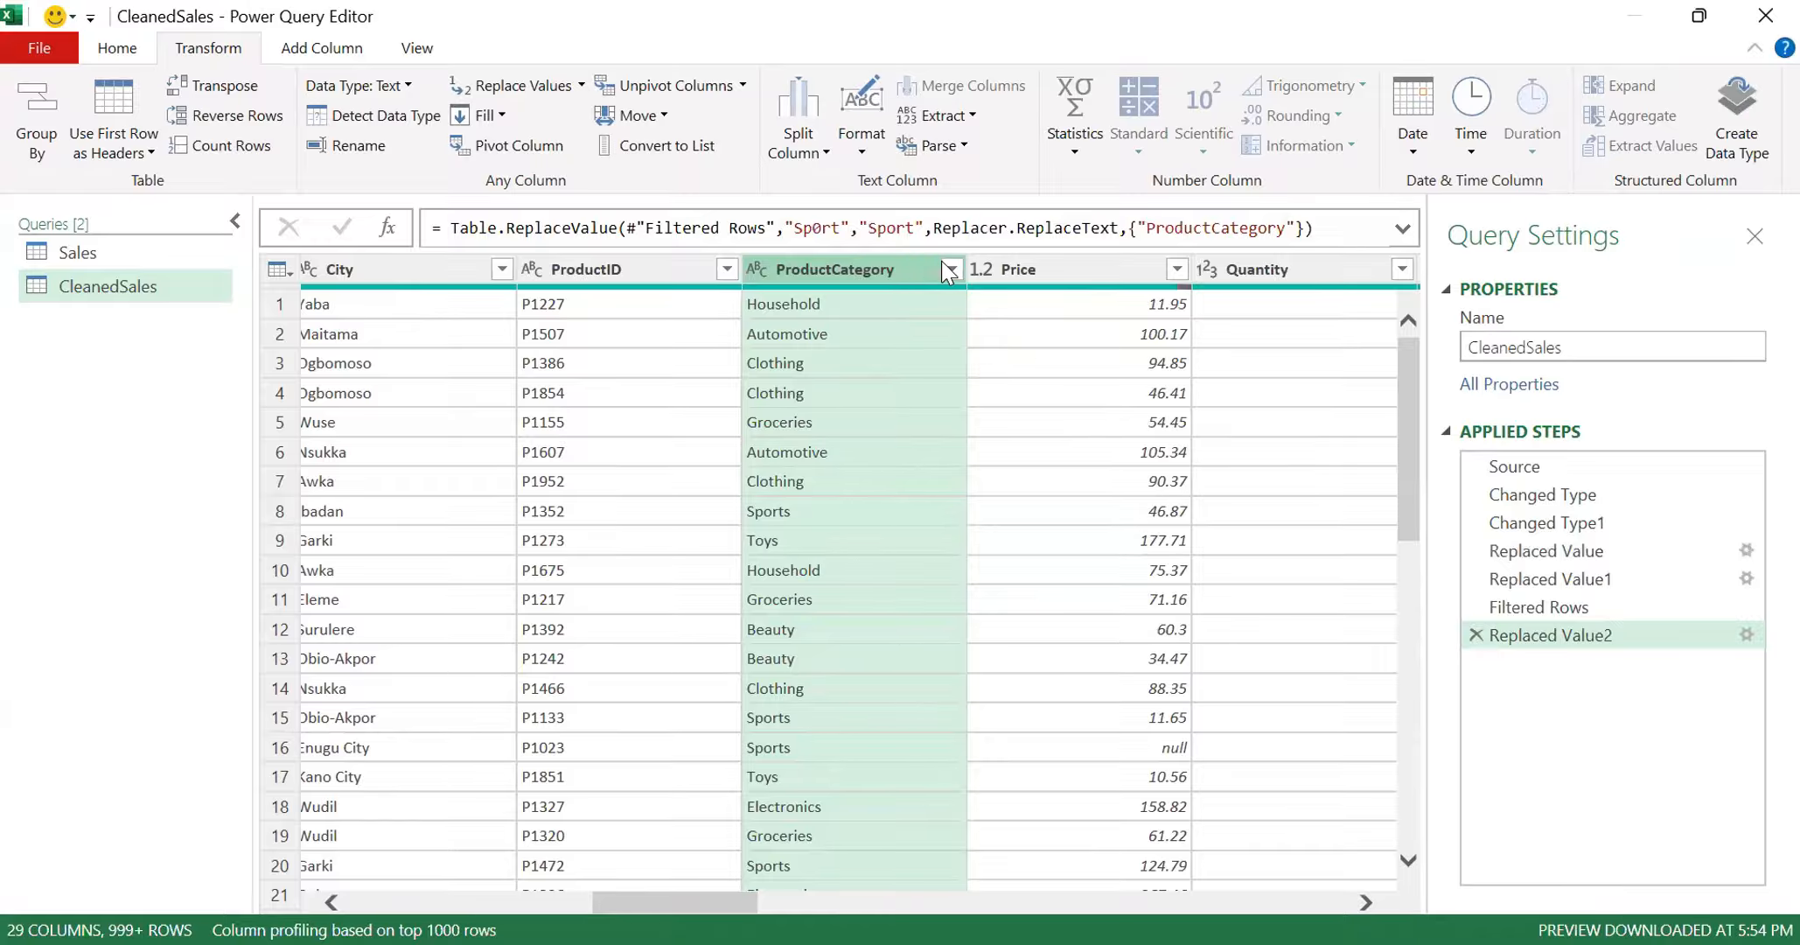
- Recheck the full list of ProductCategory values for the exact spelling of the remaining wrong entry, keeping all values selected
{"action": "left_click", "coordinate": [951, 268]}
{"action": "left_click", "coordinate": [901, 827]}
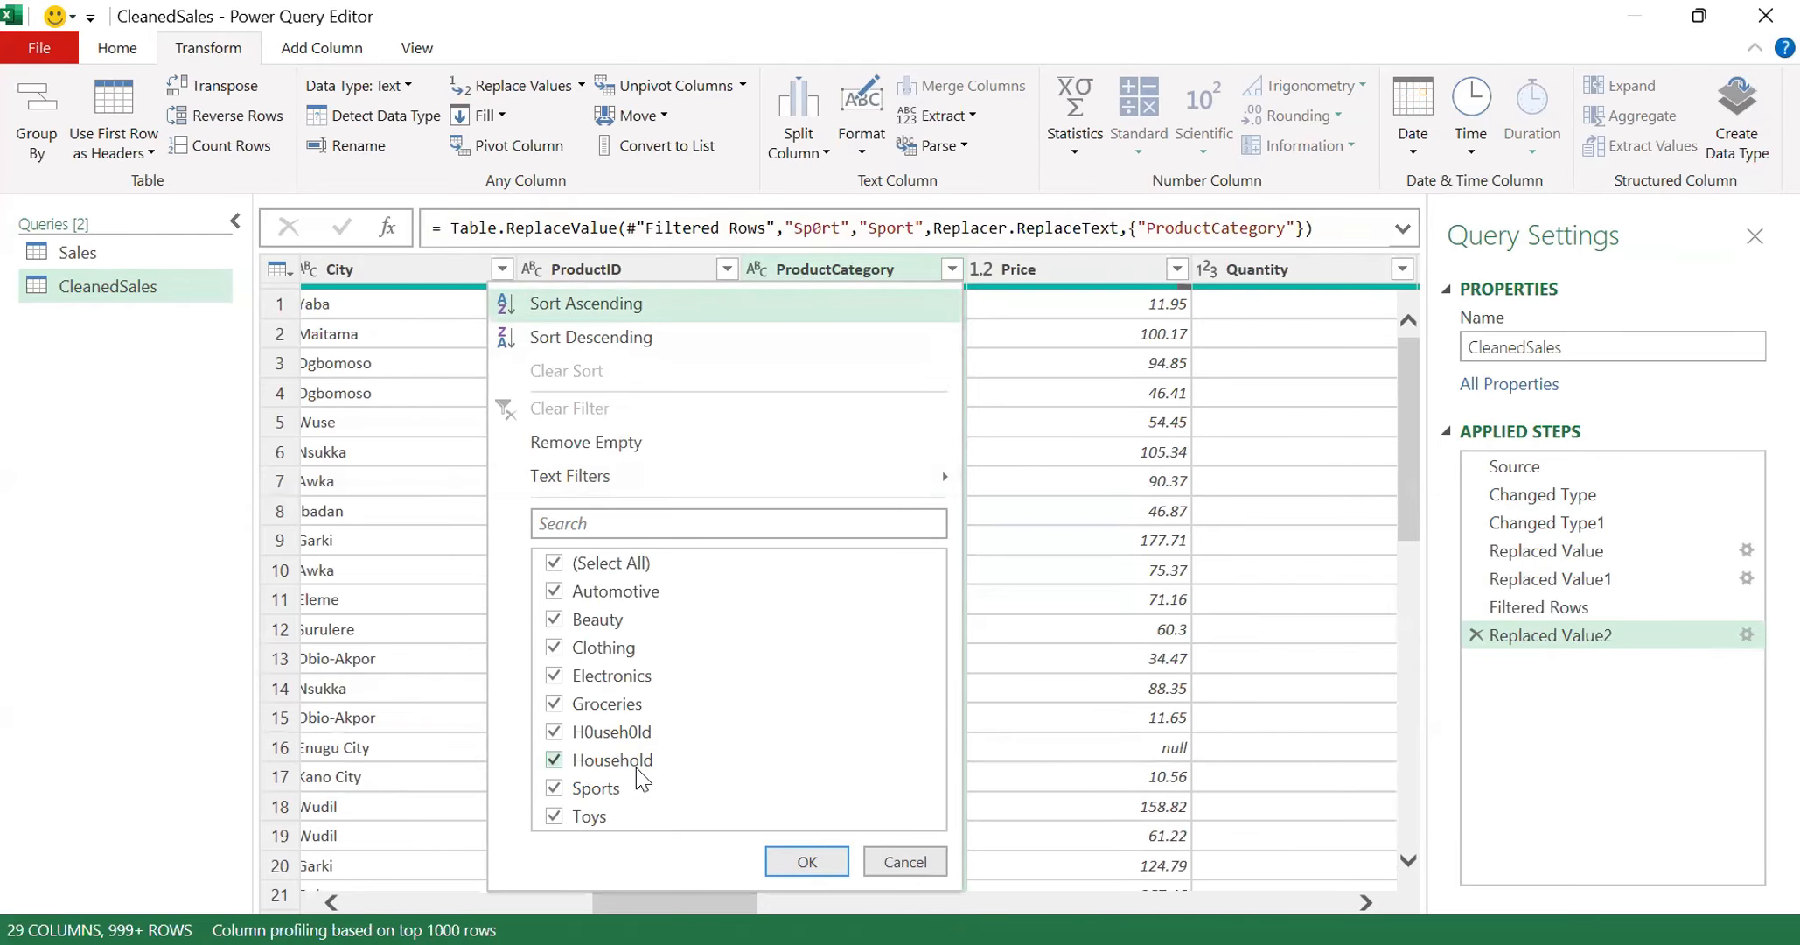
{"action": "left_click", "coordinate": [807, 860]}
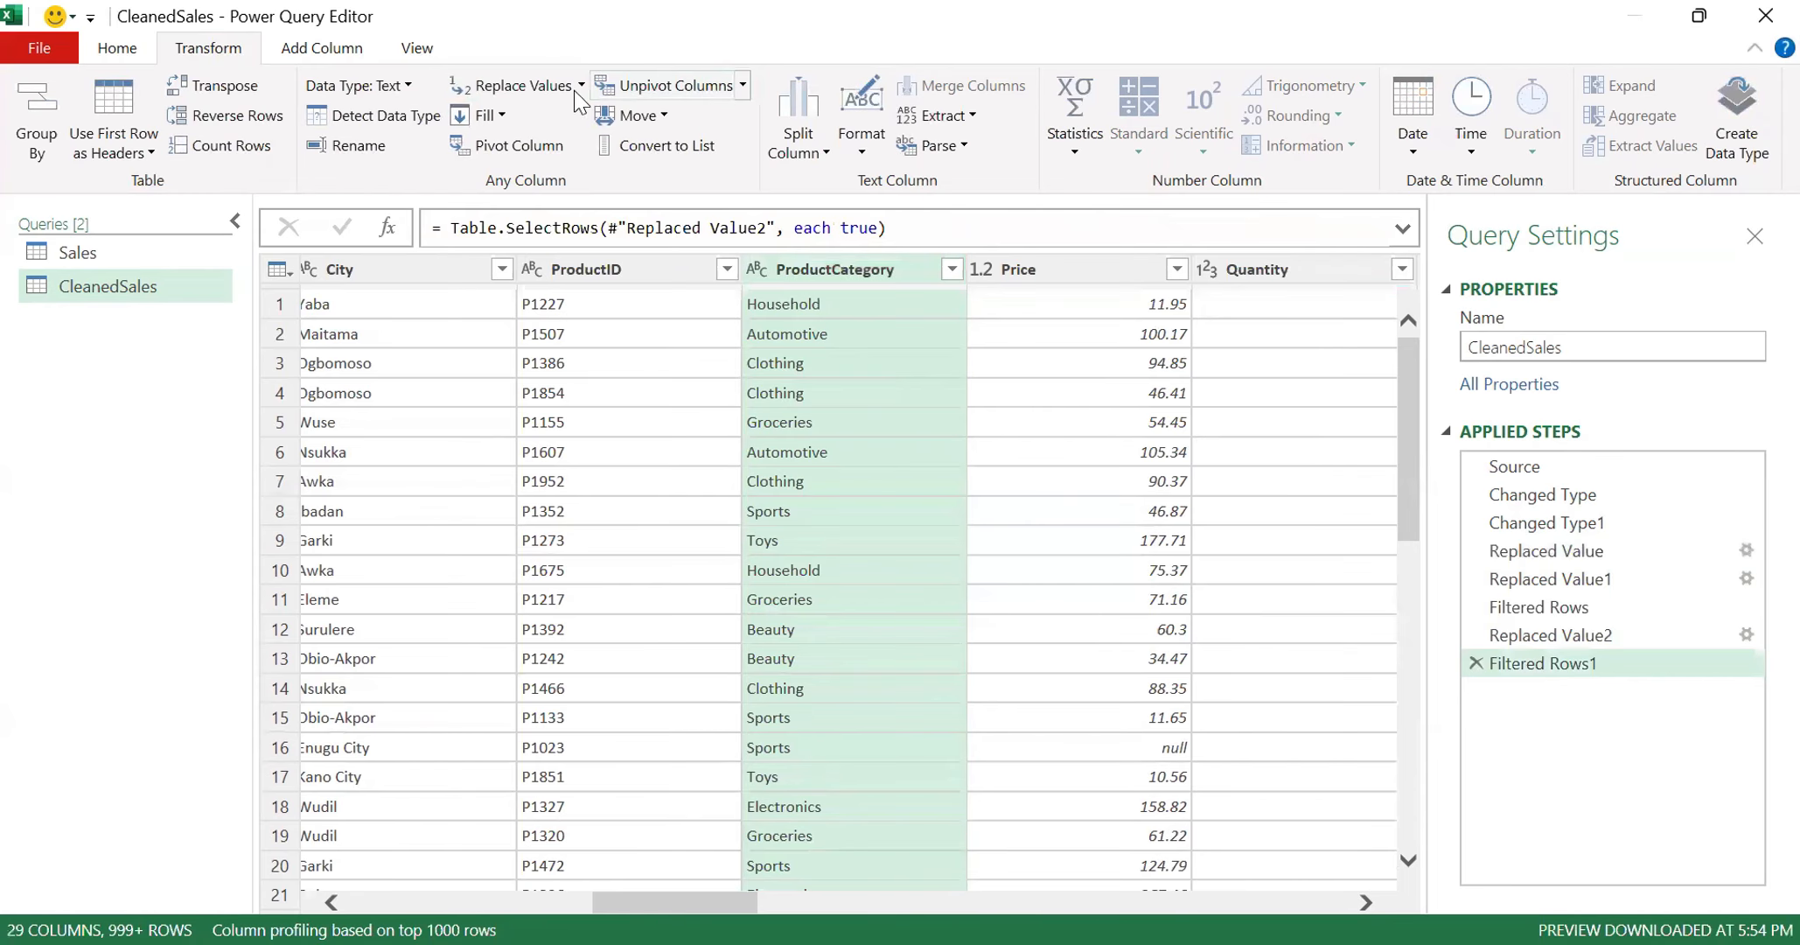
- Replace the value H0useh0ld with Household in the query's ProductCategory column
{"action": "left_click", "coordinate": [529, 87]}
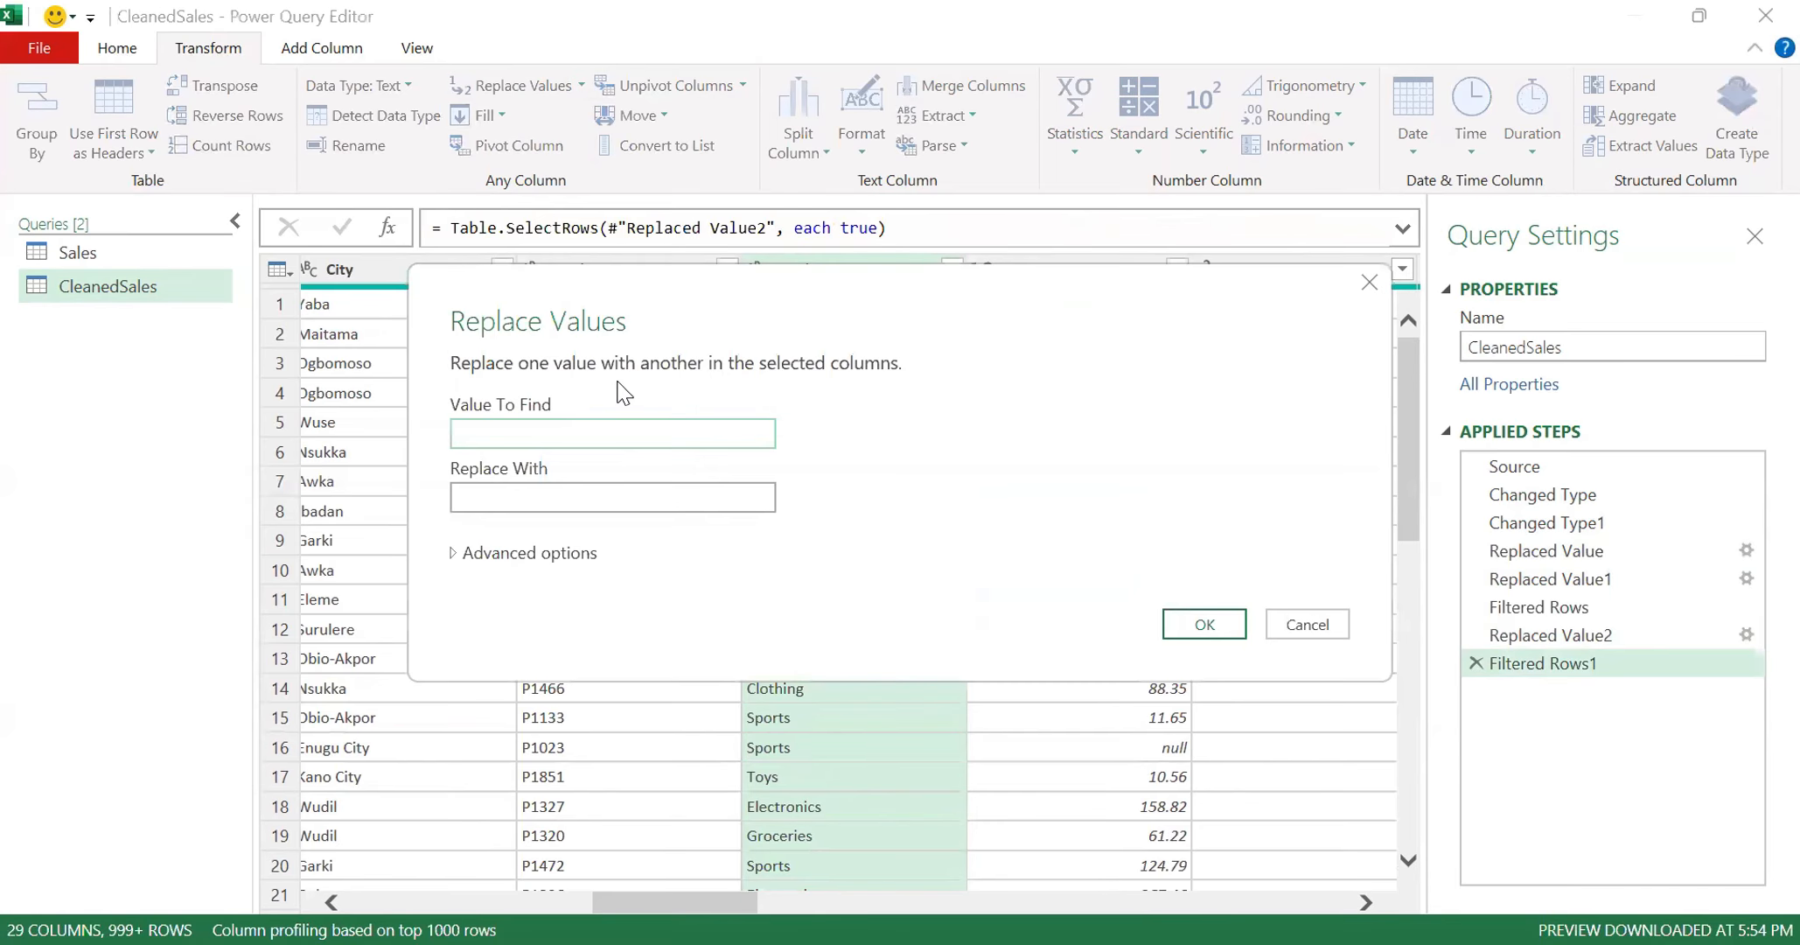
{"action": "type", "text": "H0useh0ld"}
{"action": "left_click", "coordinate": [634, 500]}
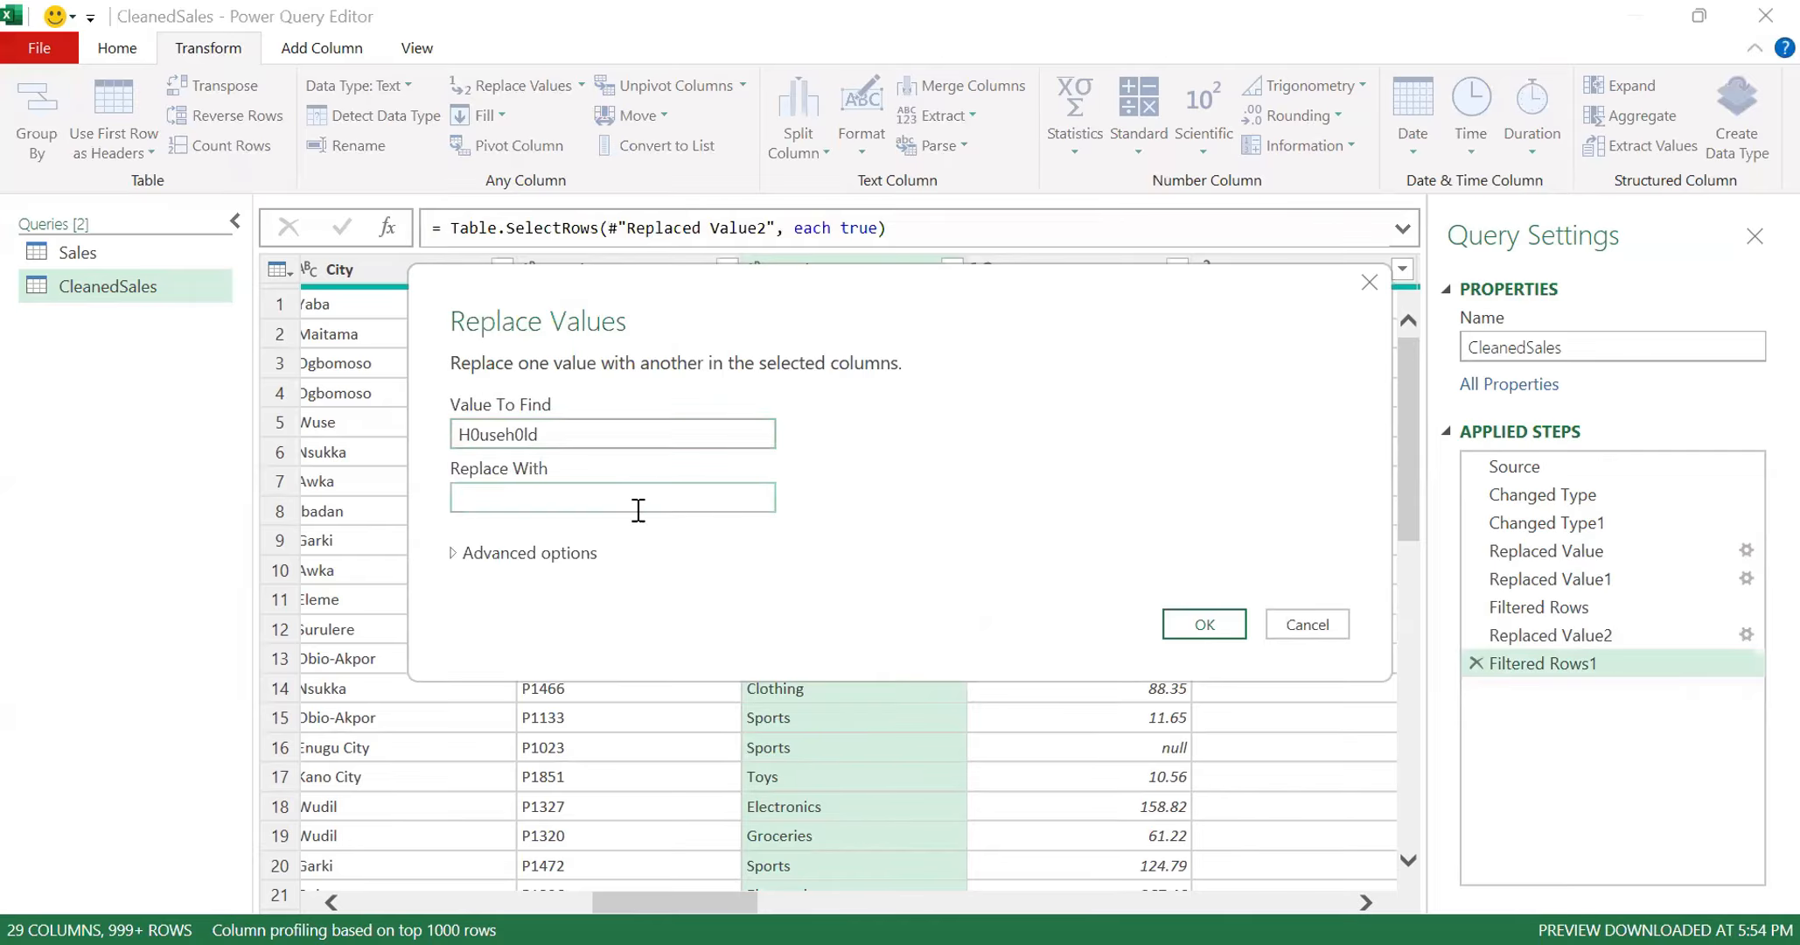
{"action": "type", "text": "Household"}
{"action": "left_click", "coordinate": [1204, 624]}
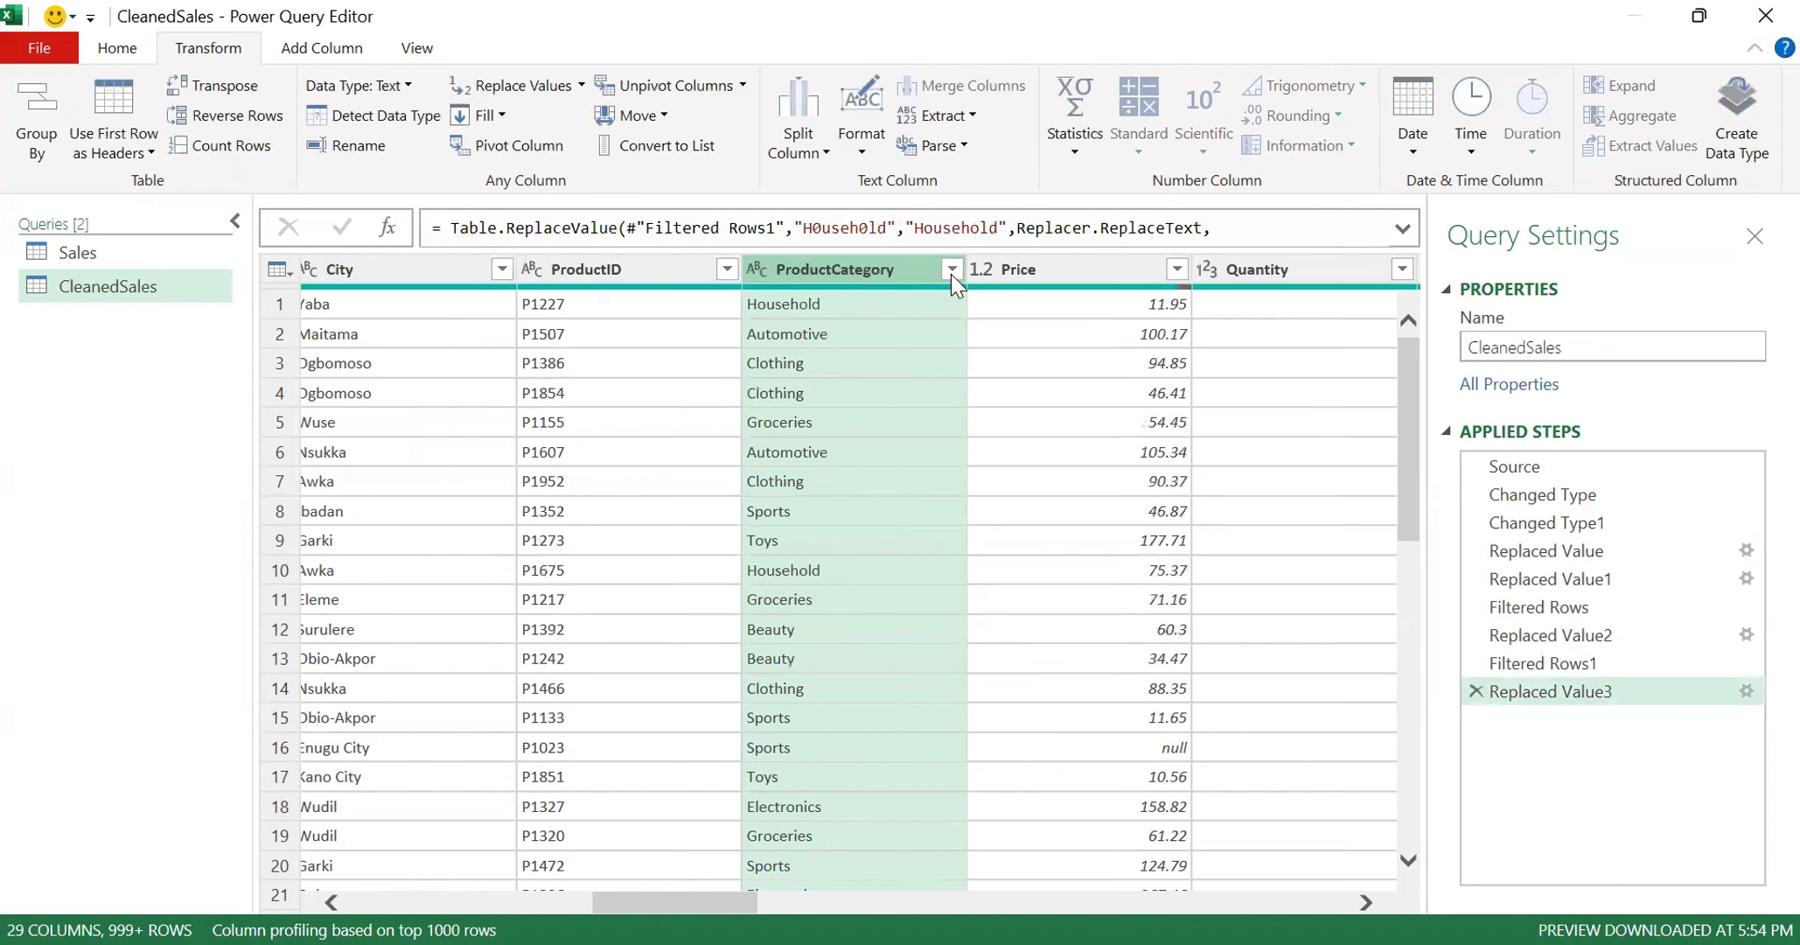
- Verify the fully loaded list of ProductCategory values in the query, keeping all values selected
{"action": "left_click", "coordinate": [951, 271]}
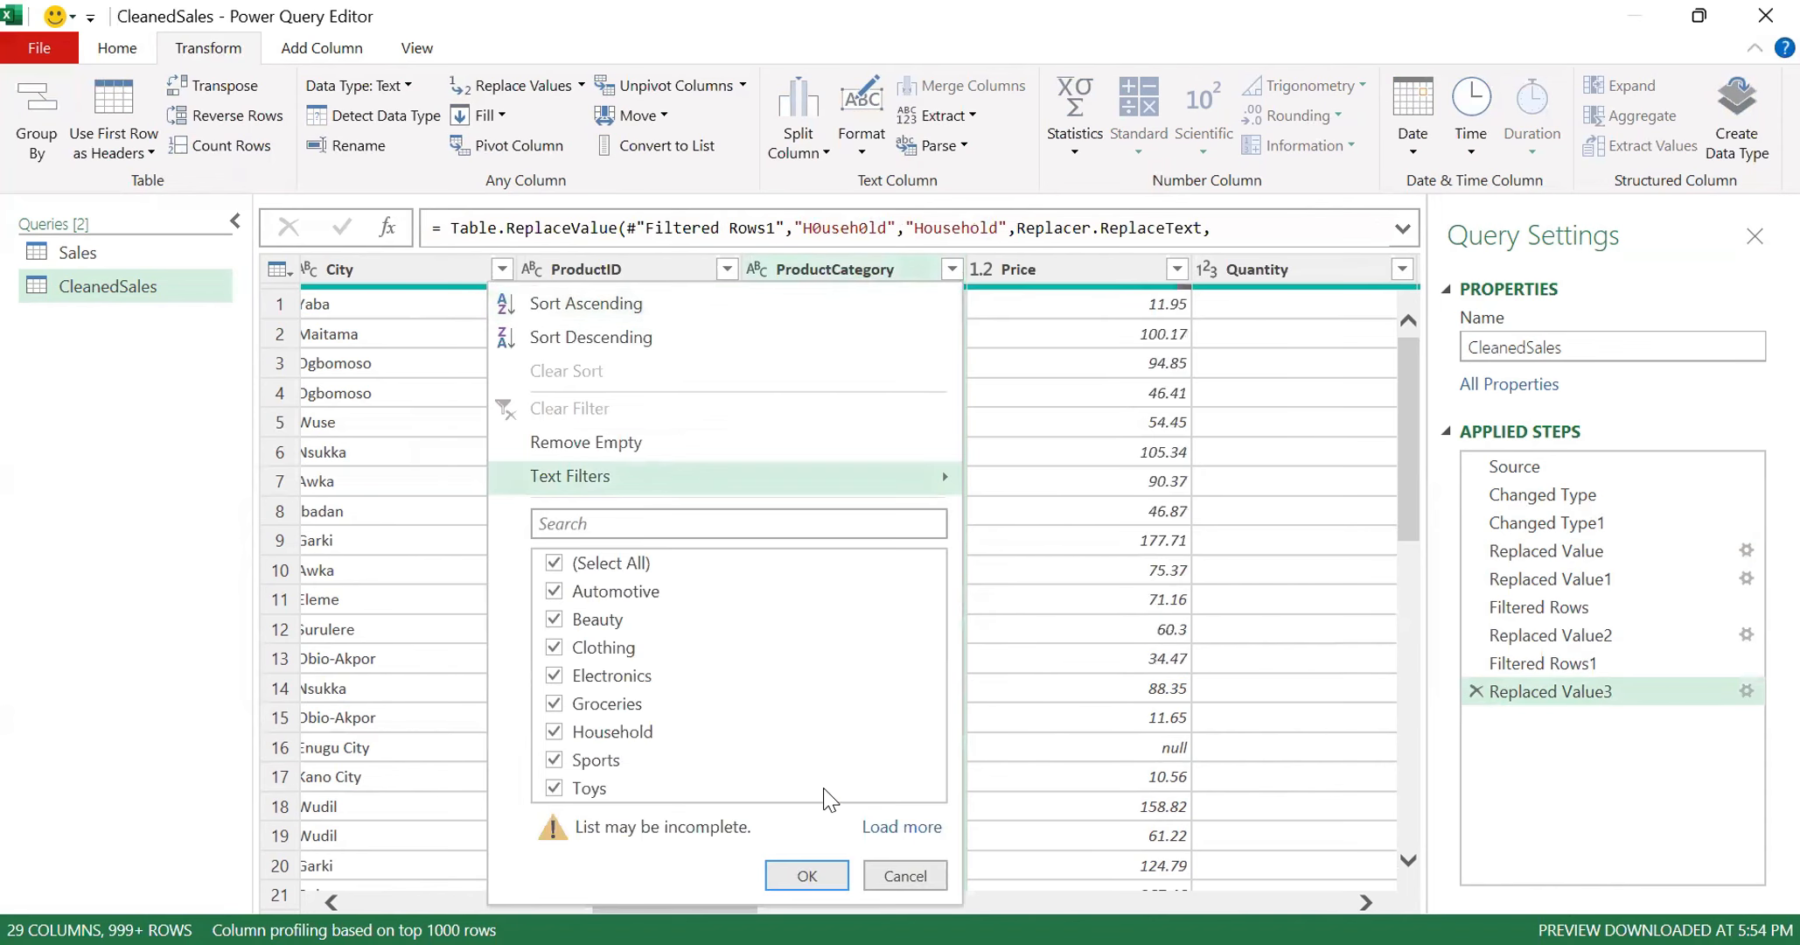
{"action": "left_click", "coordinate": [902, 827]}
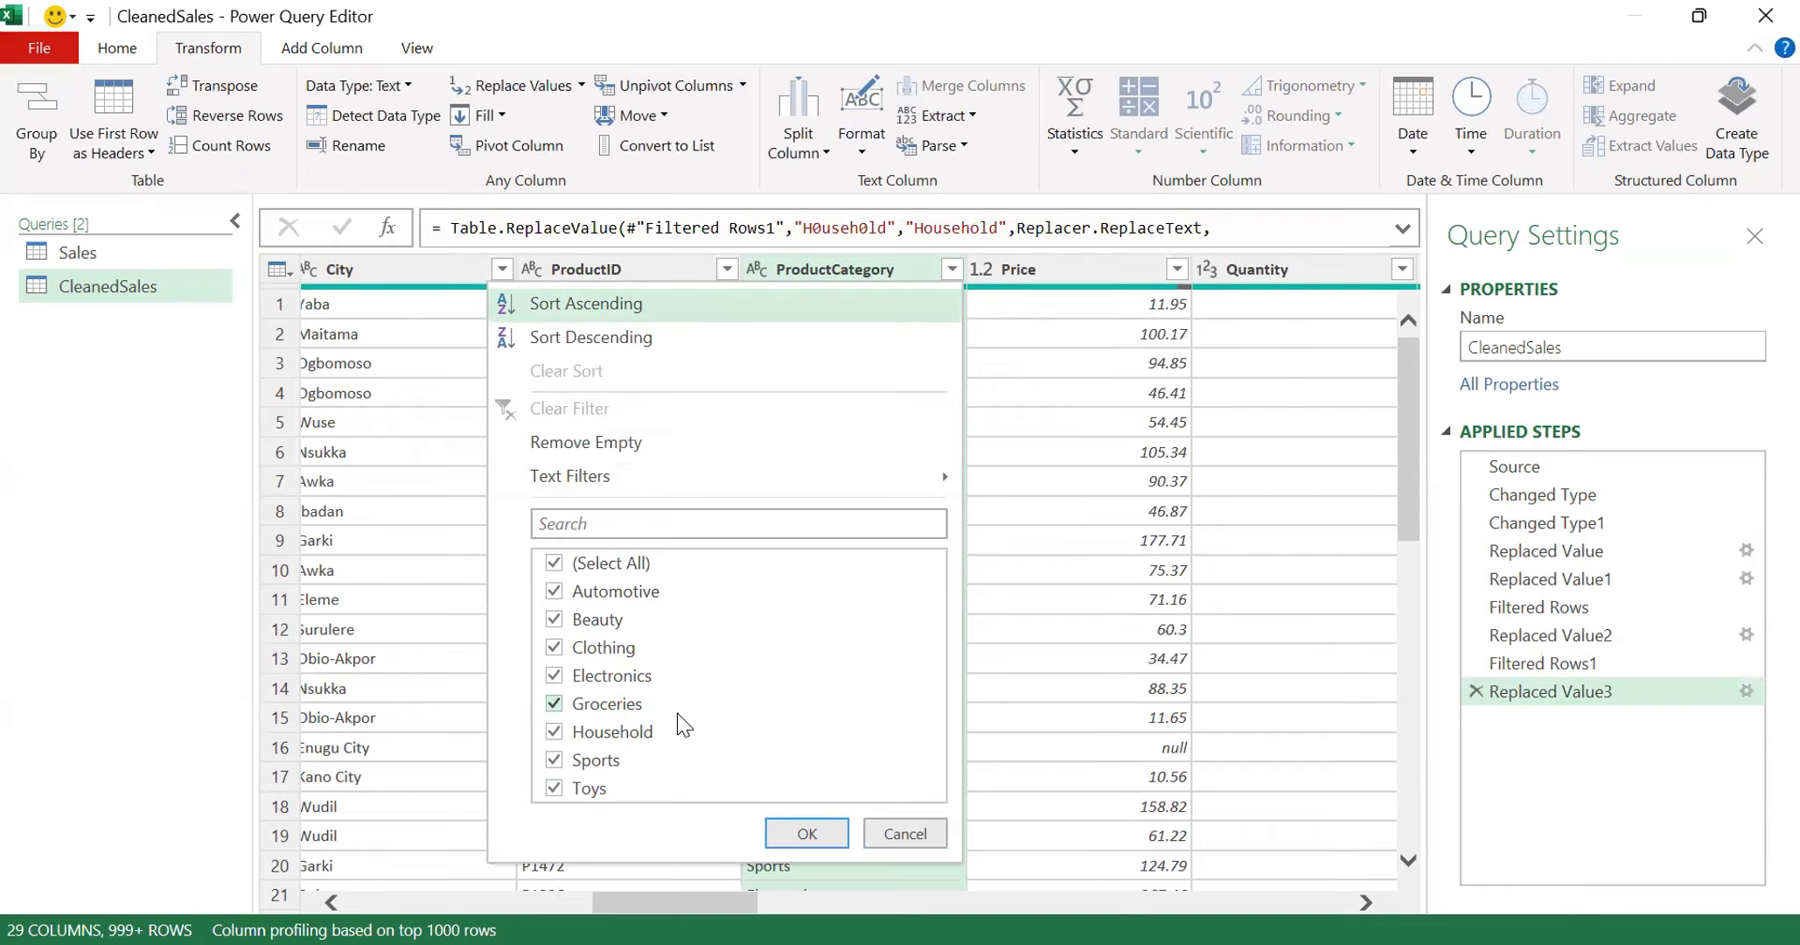
{"action": "key", "text": "Return"}
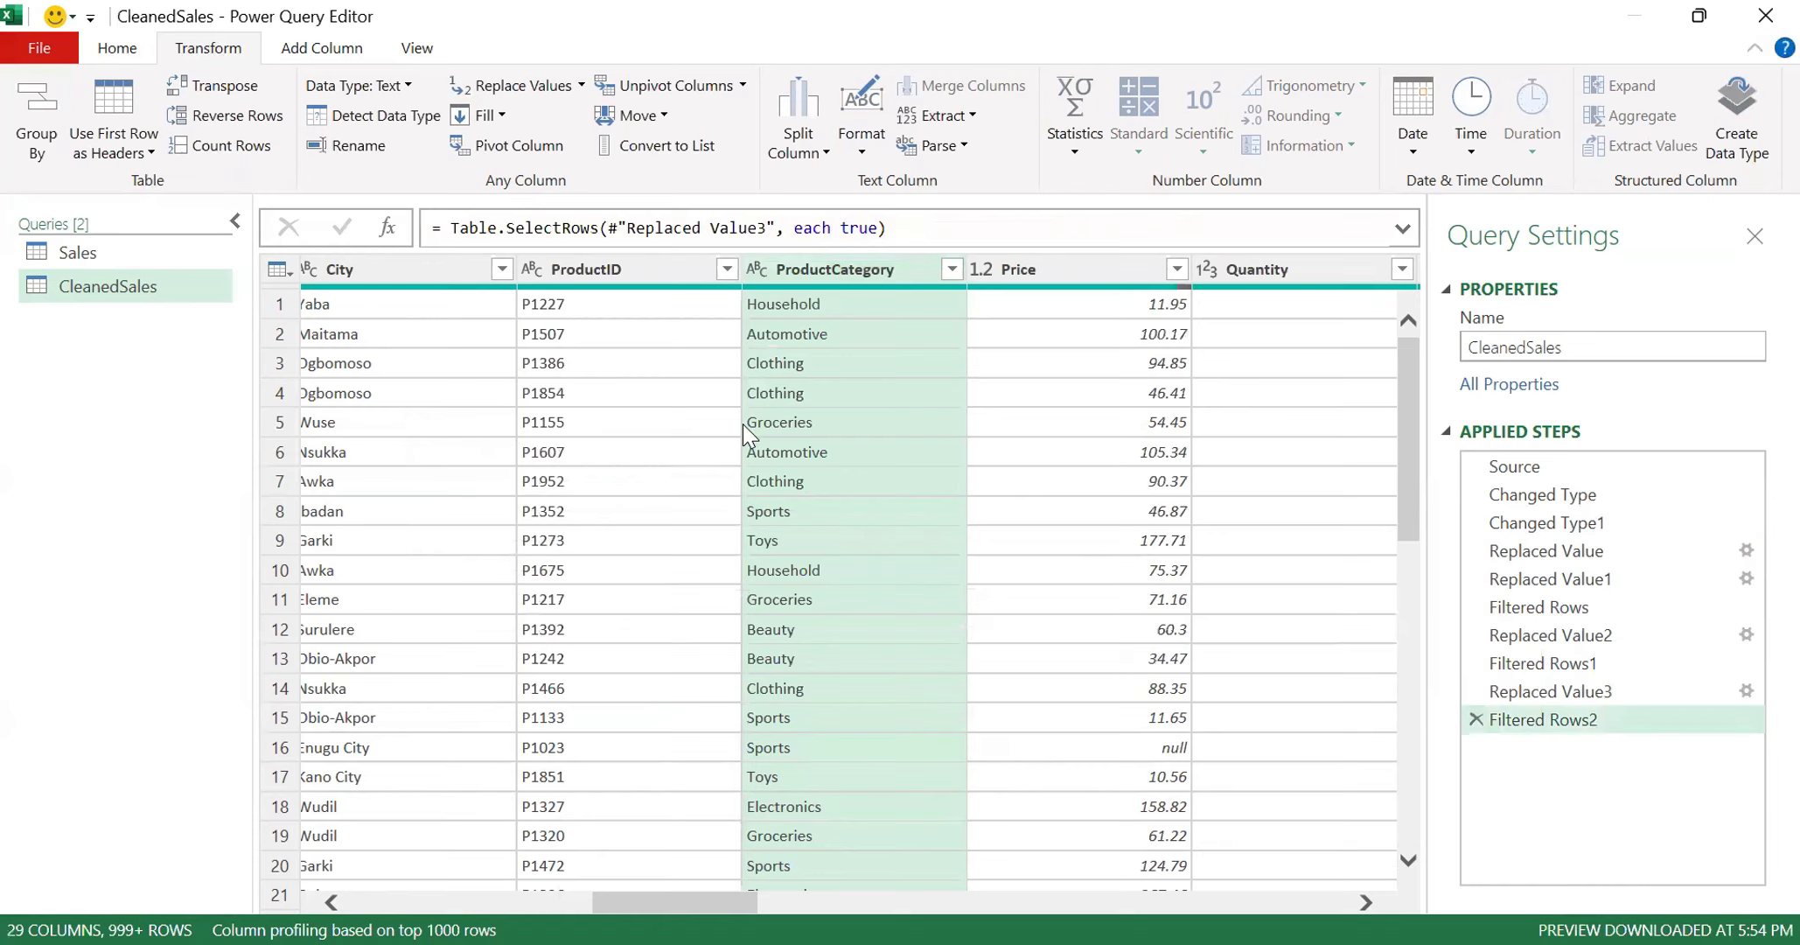
- Close the Power Query Editor and keep the changes made to the CleanedSales query
{"action": "left_click", "coordinate": [111, 289]}
{"action": "left_click", "coordinate": [107, 45]}
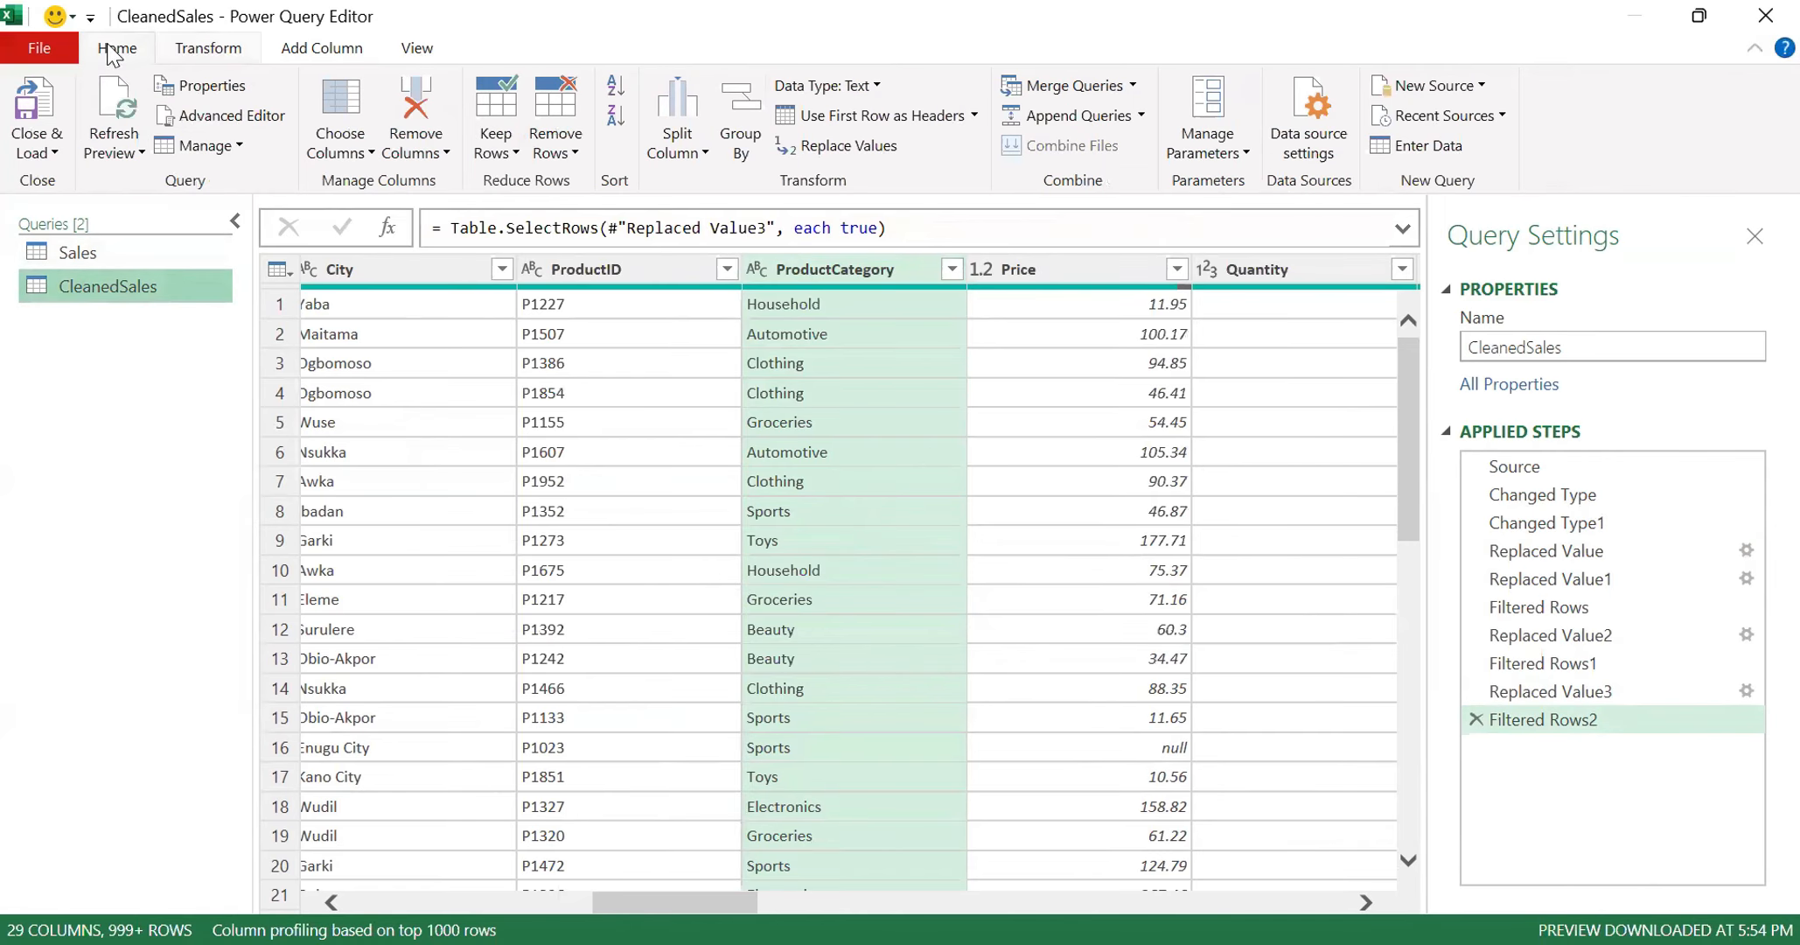
{"action": "left_click", "coordinate": [61, 151]}
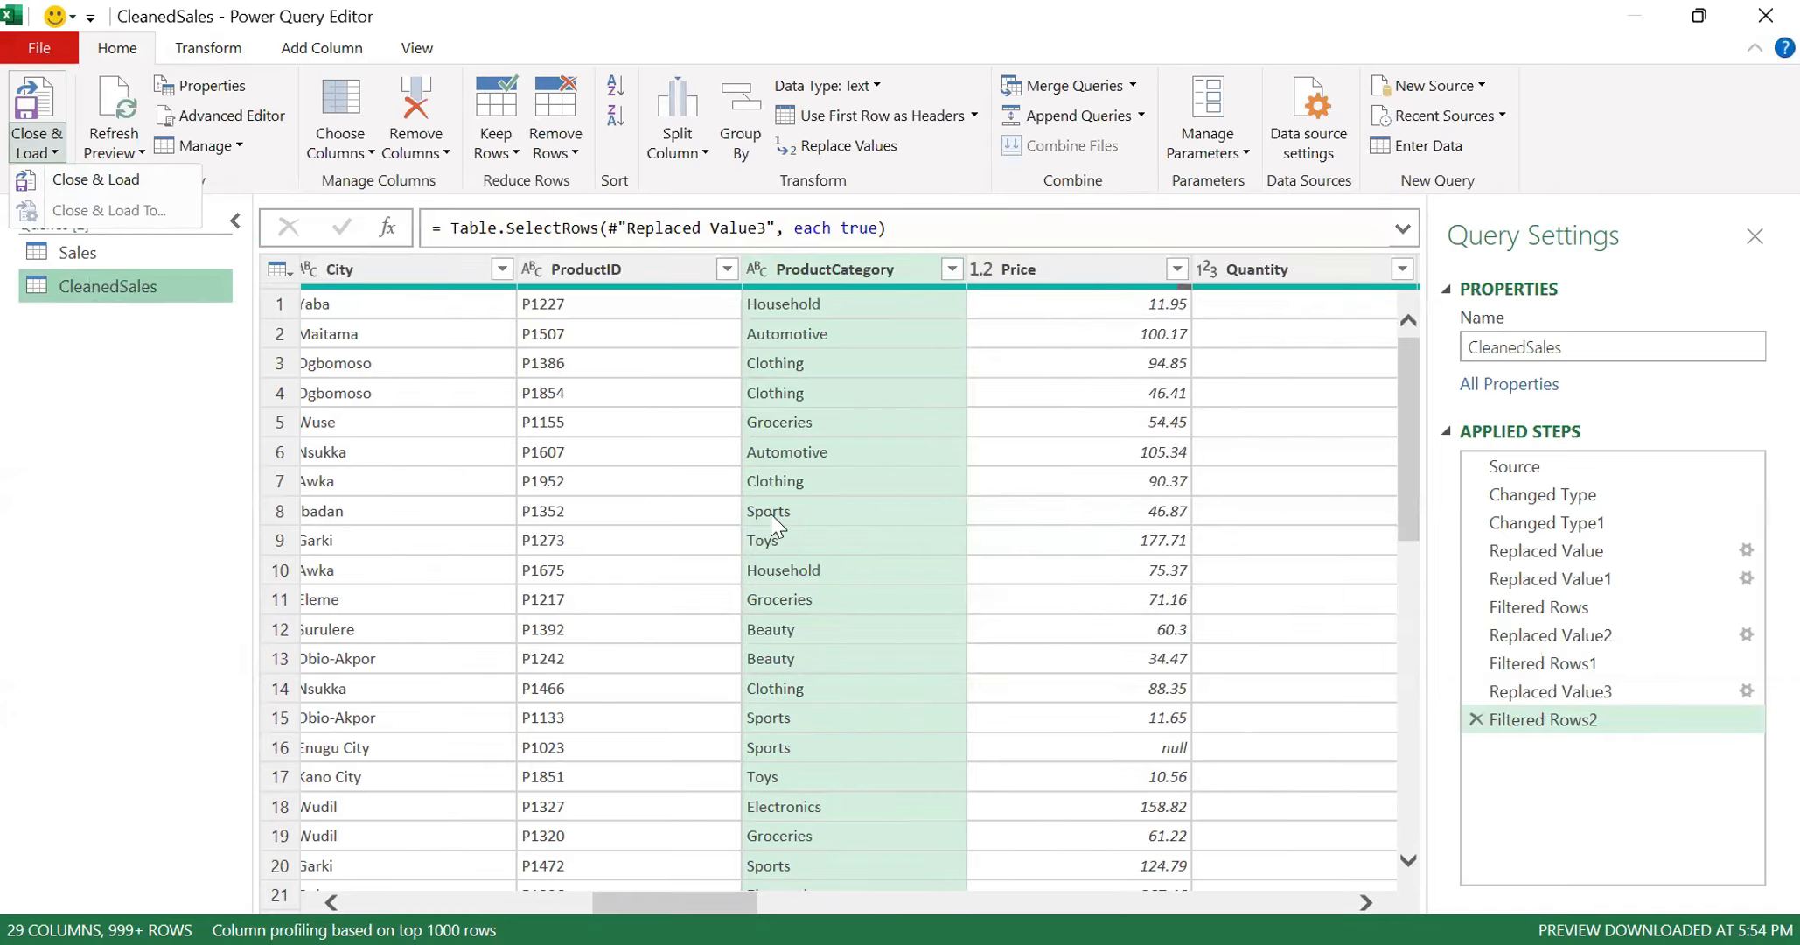
{"action": "left_click", "coordinate": [1762, 17]}
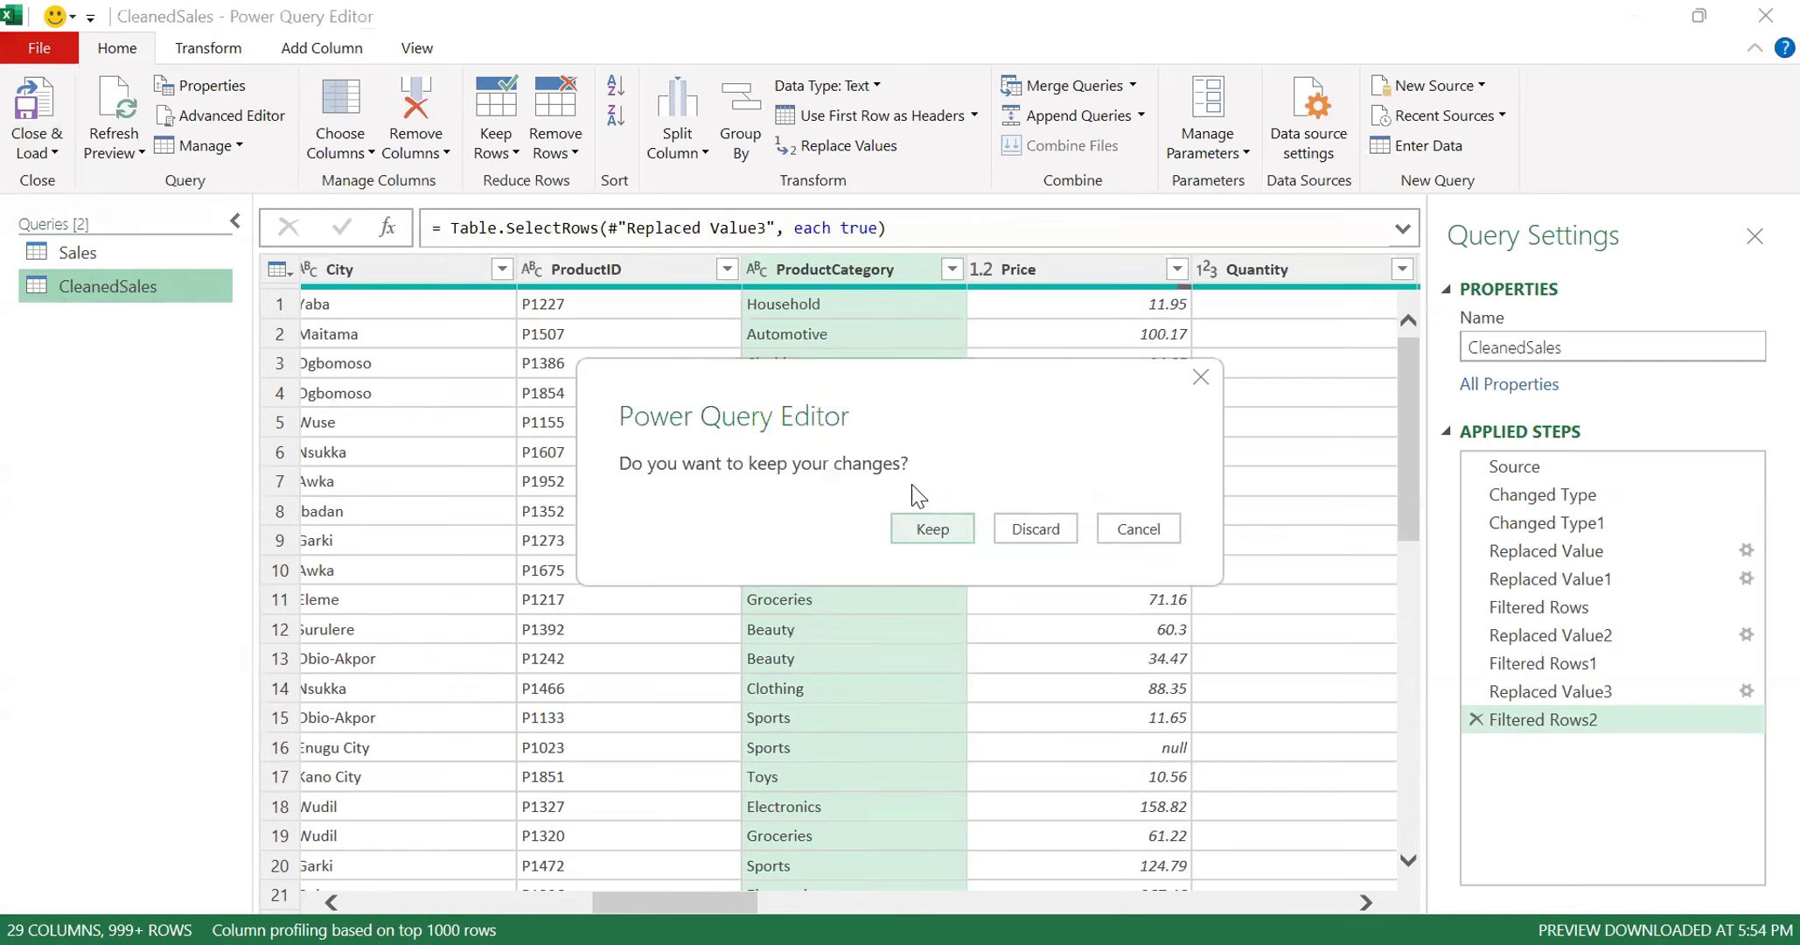
{"action": "left_click", "coordinate": [941, 533]}
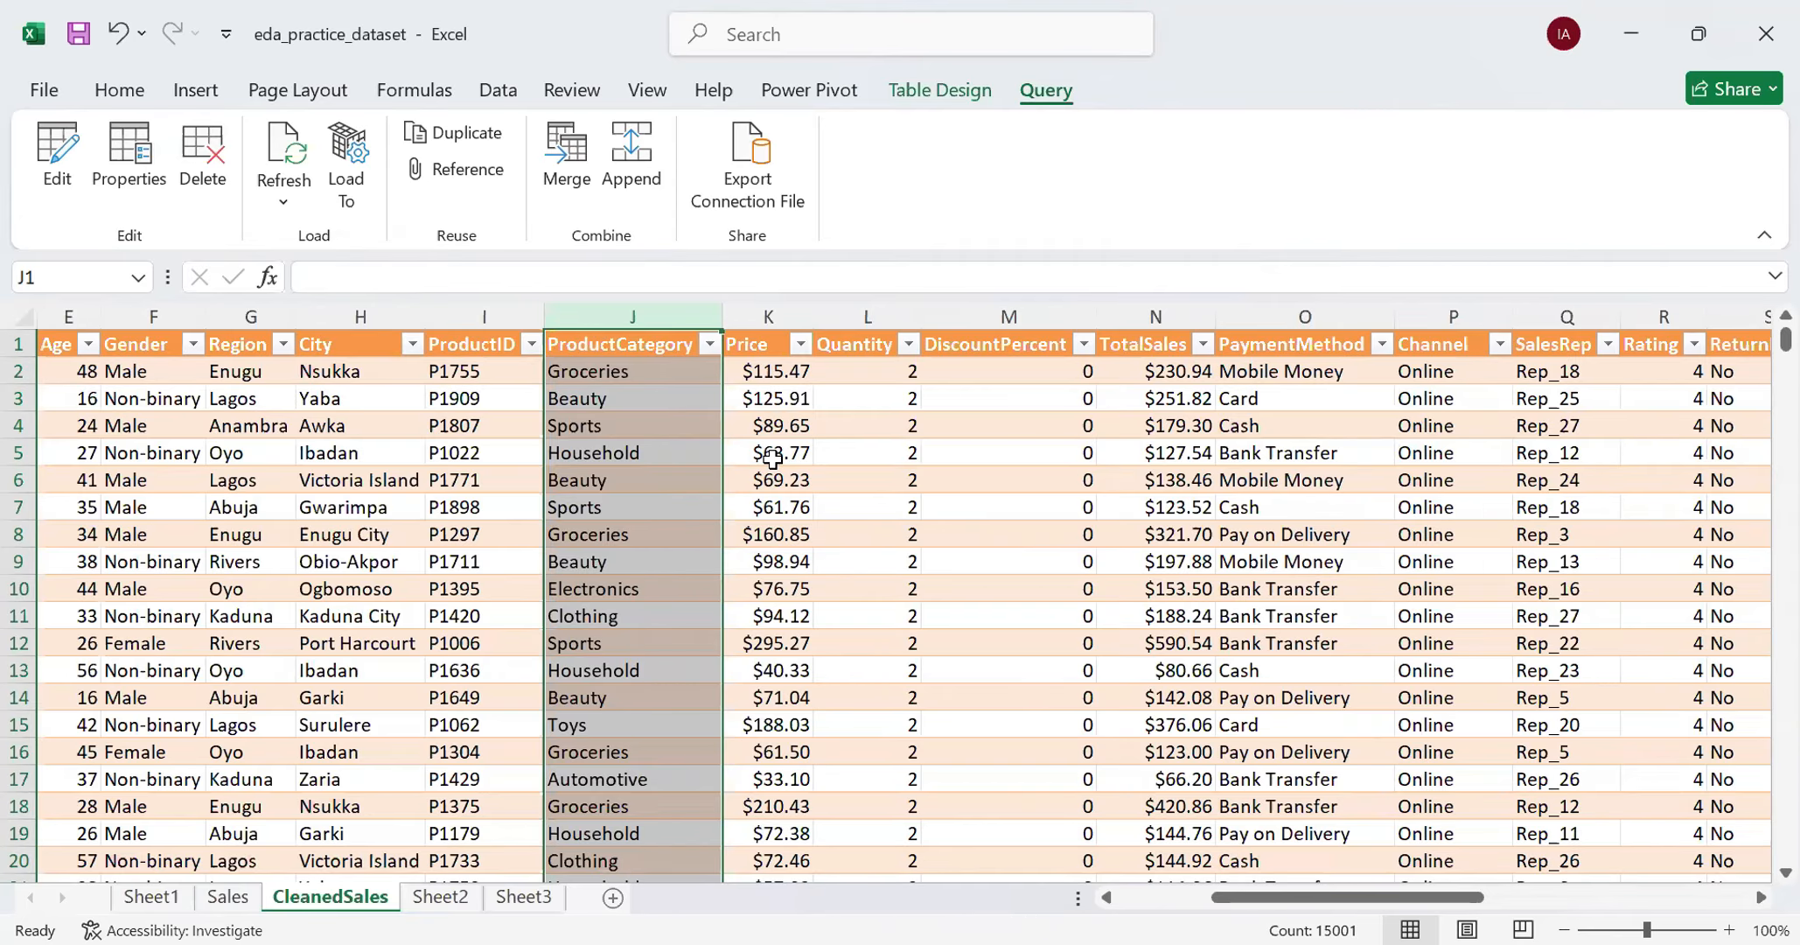
- Refresh the CleanedSales query so the worksheet table takes over the corrected values
{"action": "left_click", "coordinate": [284, 194]}
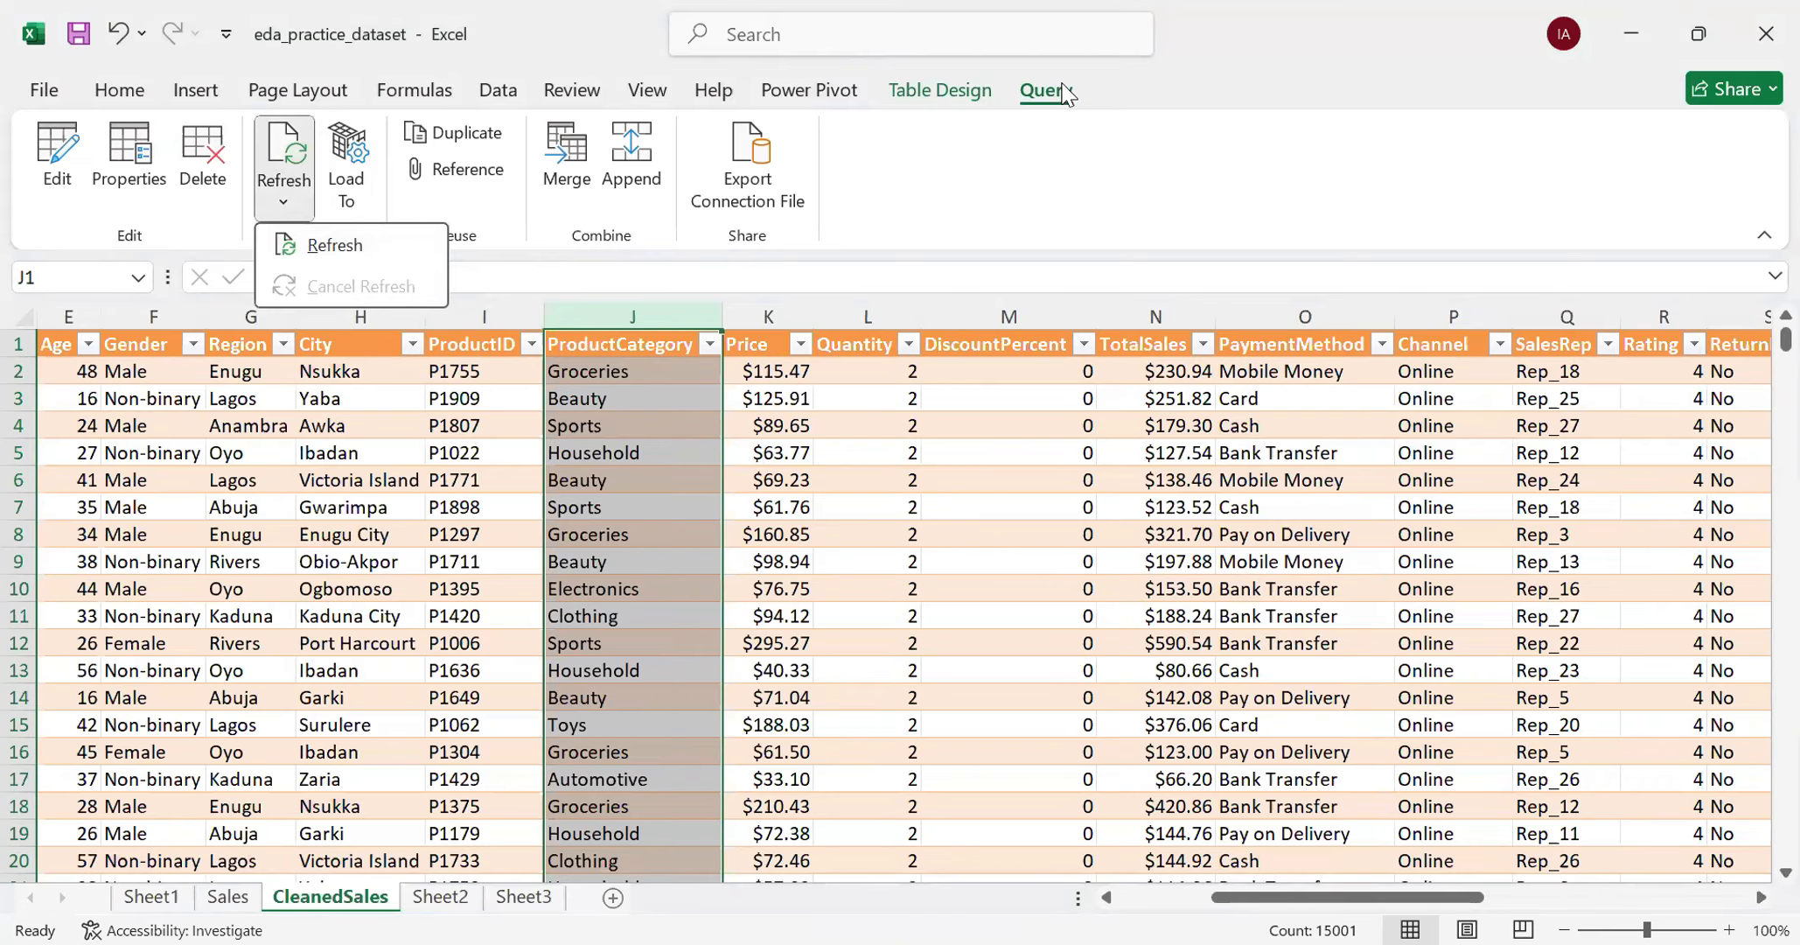
{"action": "left_click", "coordinate": [297, 194]}
{"action": "left_click", "coordinate": [298, 194]}
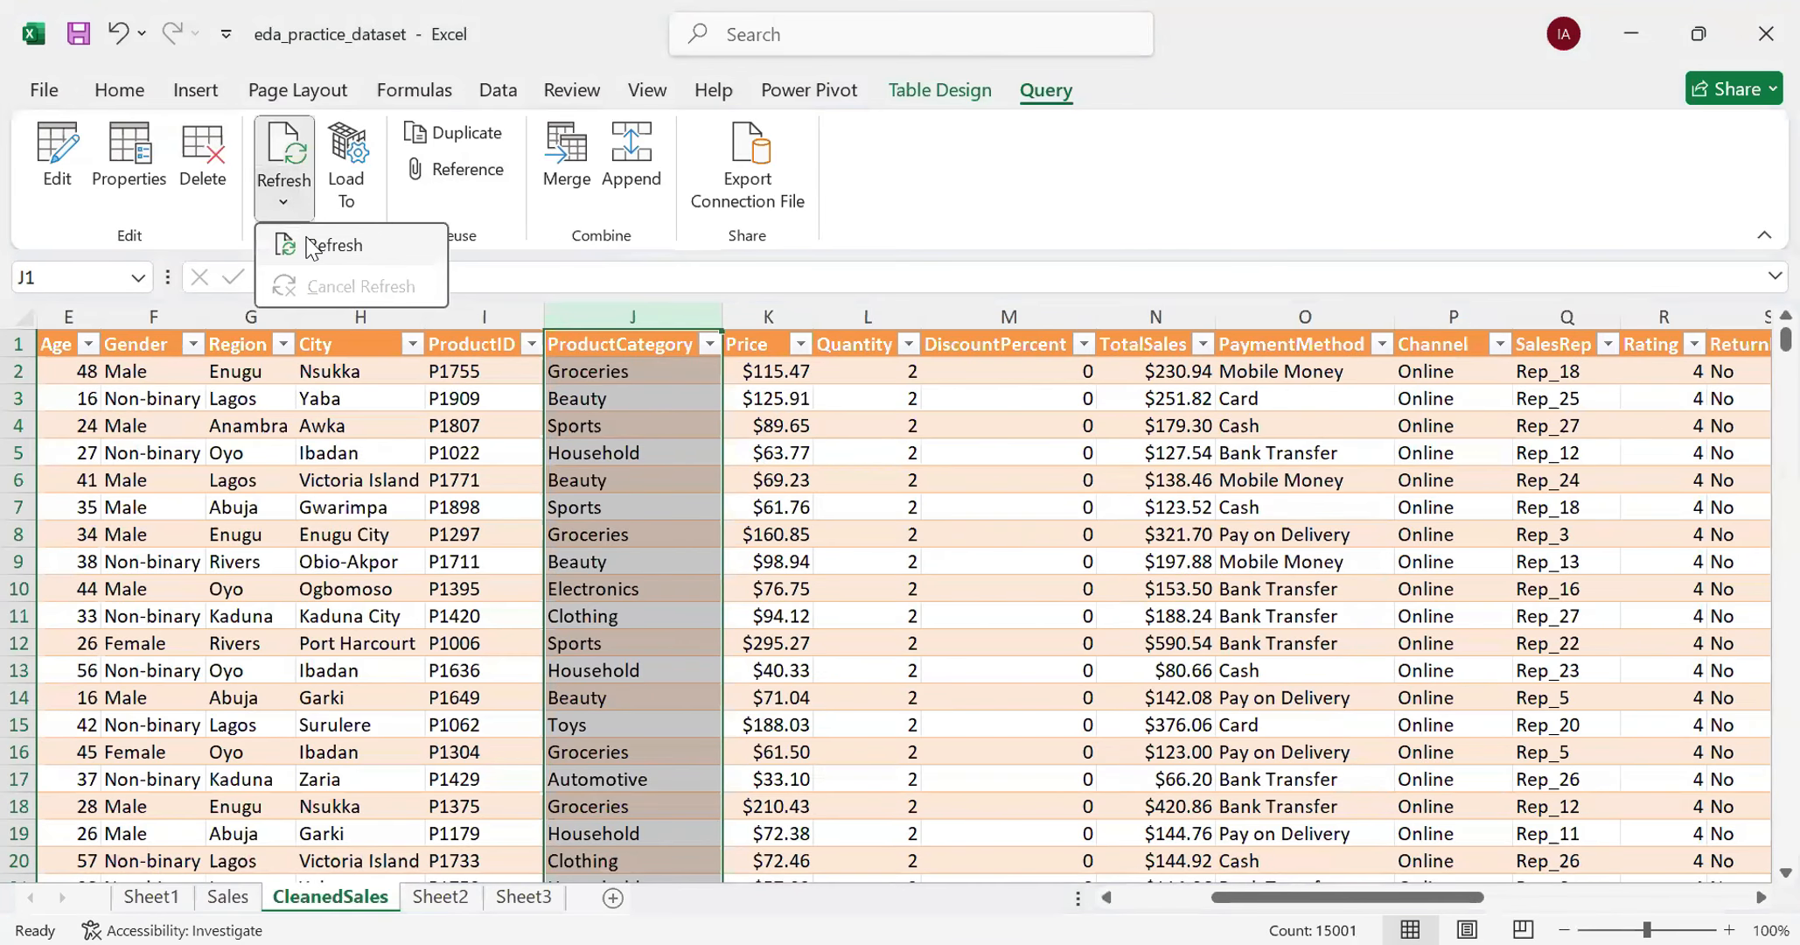
{"action": "left_click", "coordinate": [306, 237]}
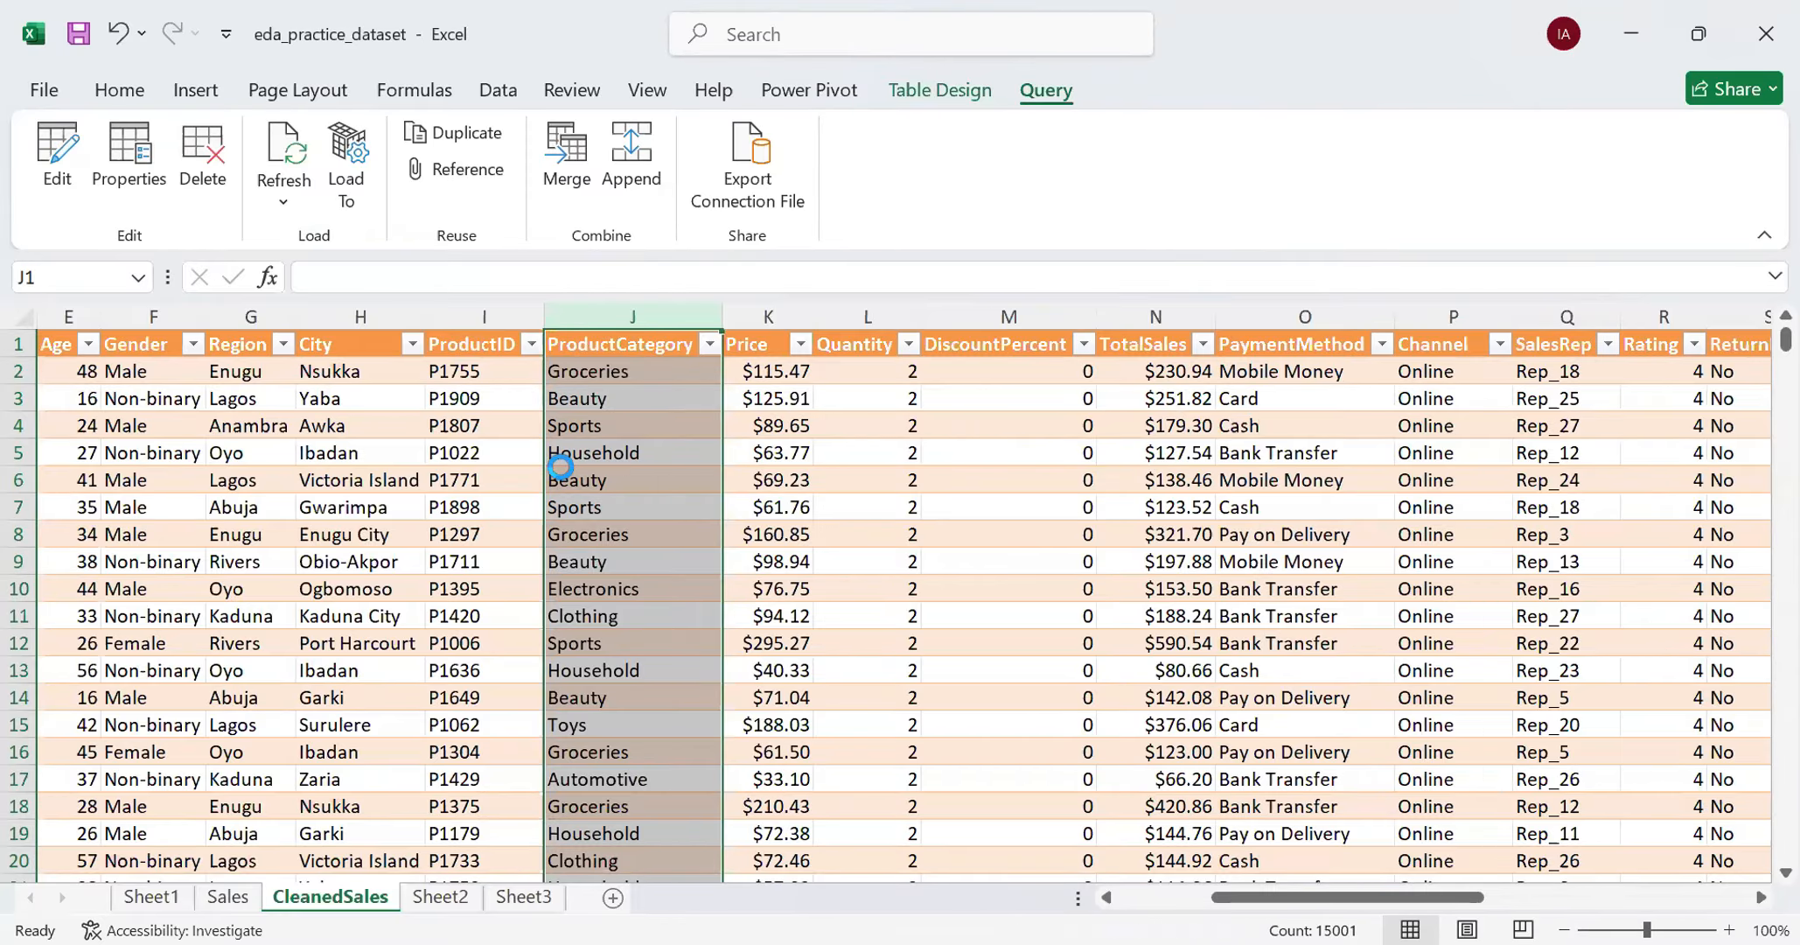
- Review the distinct ProductCategory values in the CleanedSales table's filter list, keeping all values selected
{"action": "left_click", "coordinate": [705, 345]}
{"action": "scroll", "coordinate": [521, 796], "scroll_direction": "down", "scroll_amount": 1}
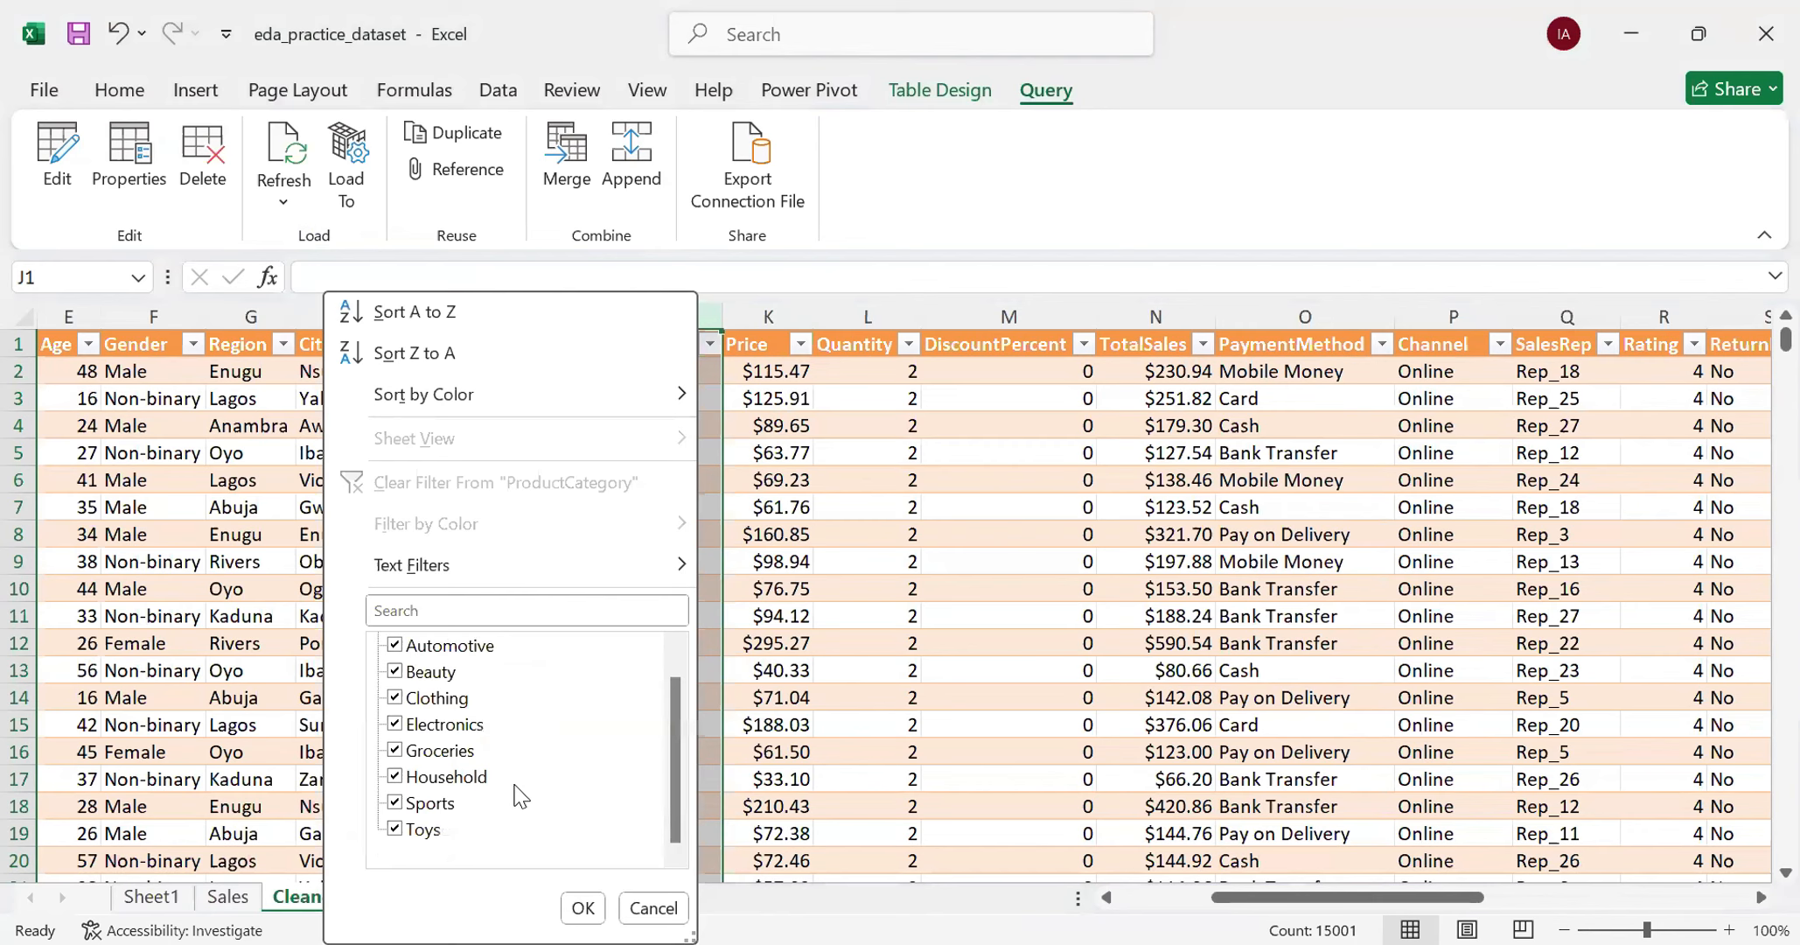
{"action": "scroll", "coordinate": [521, 797], "scroll_direction": "up", "scroll_amount": 1}
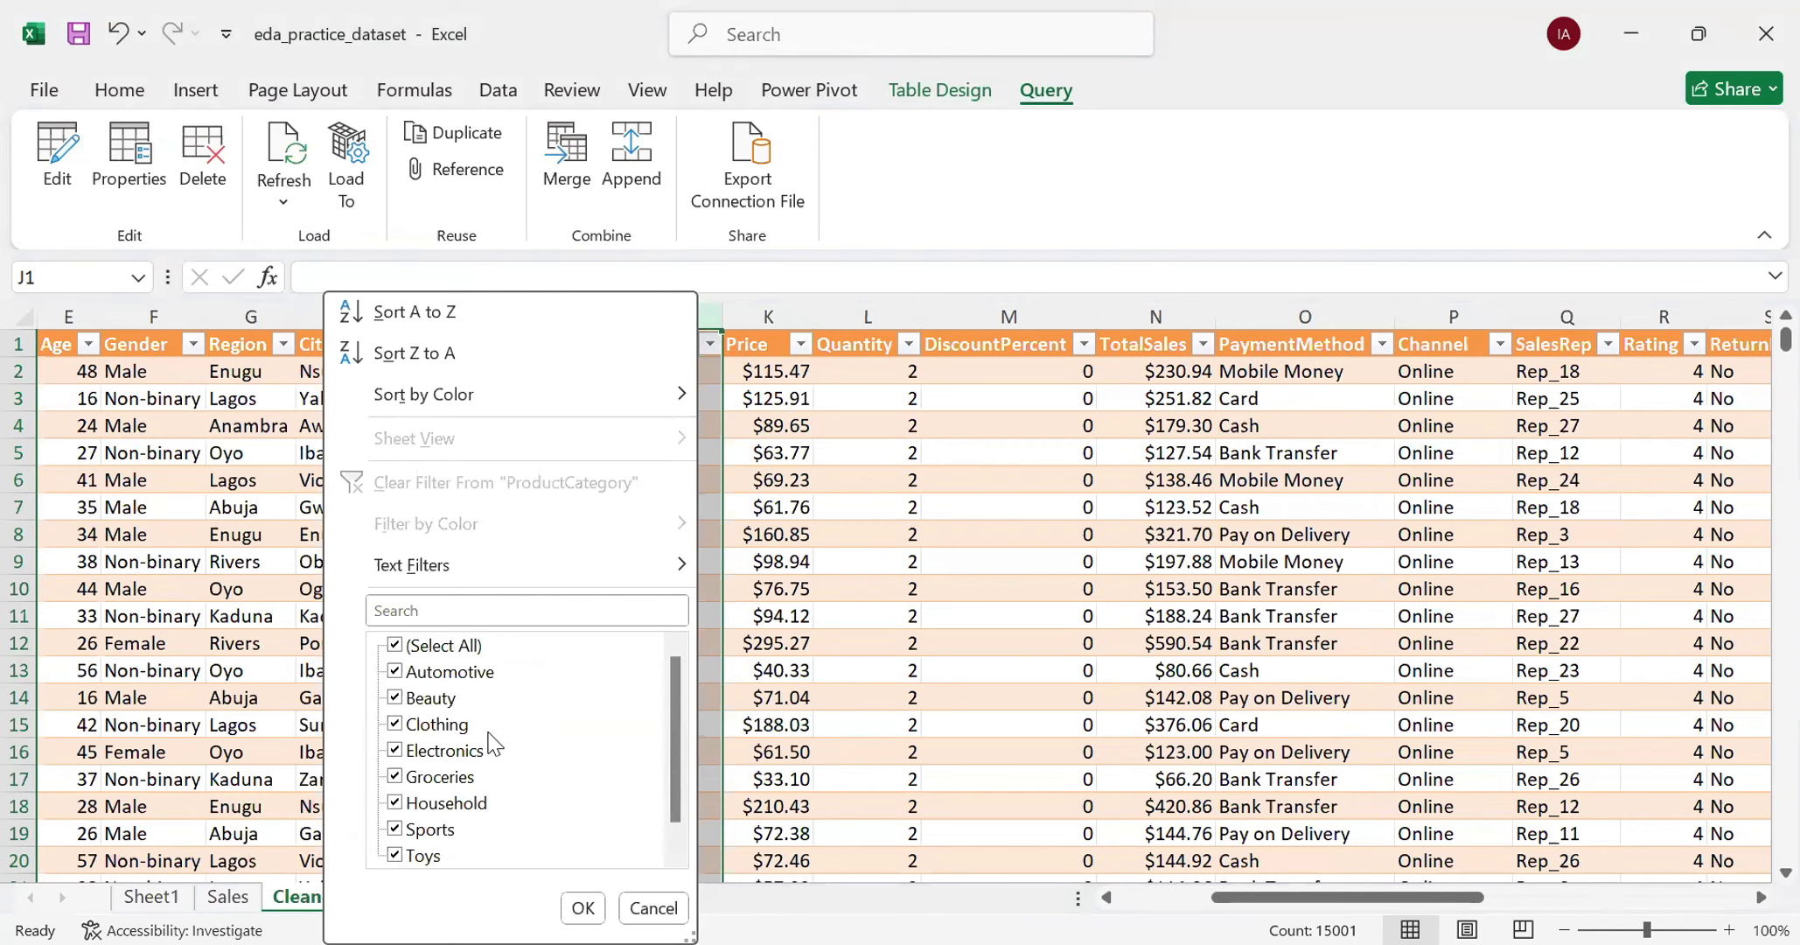
{"action": "left_click", "coordinate": [584, 908]}
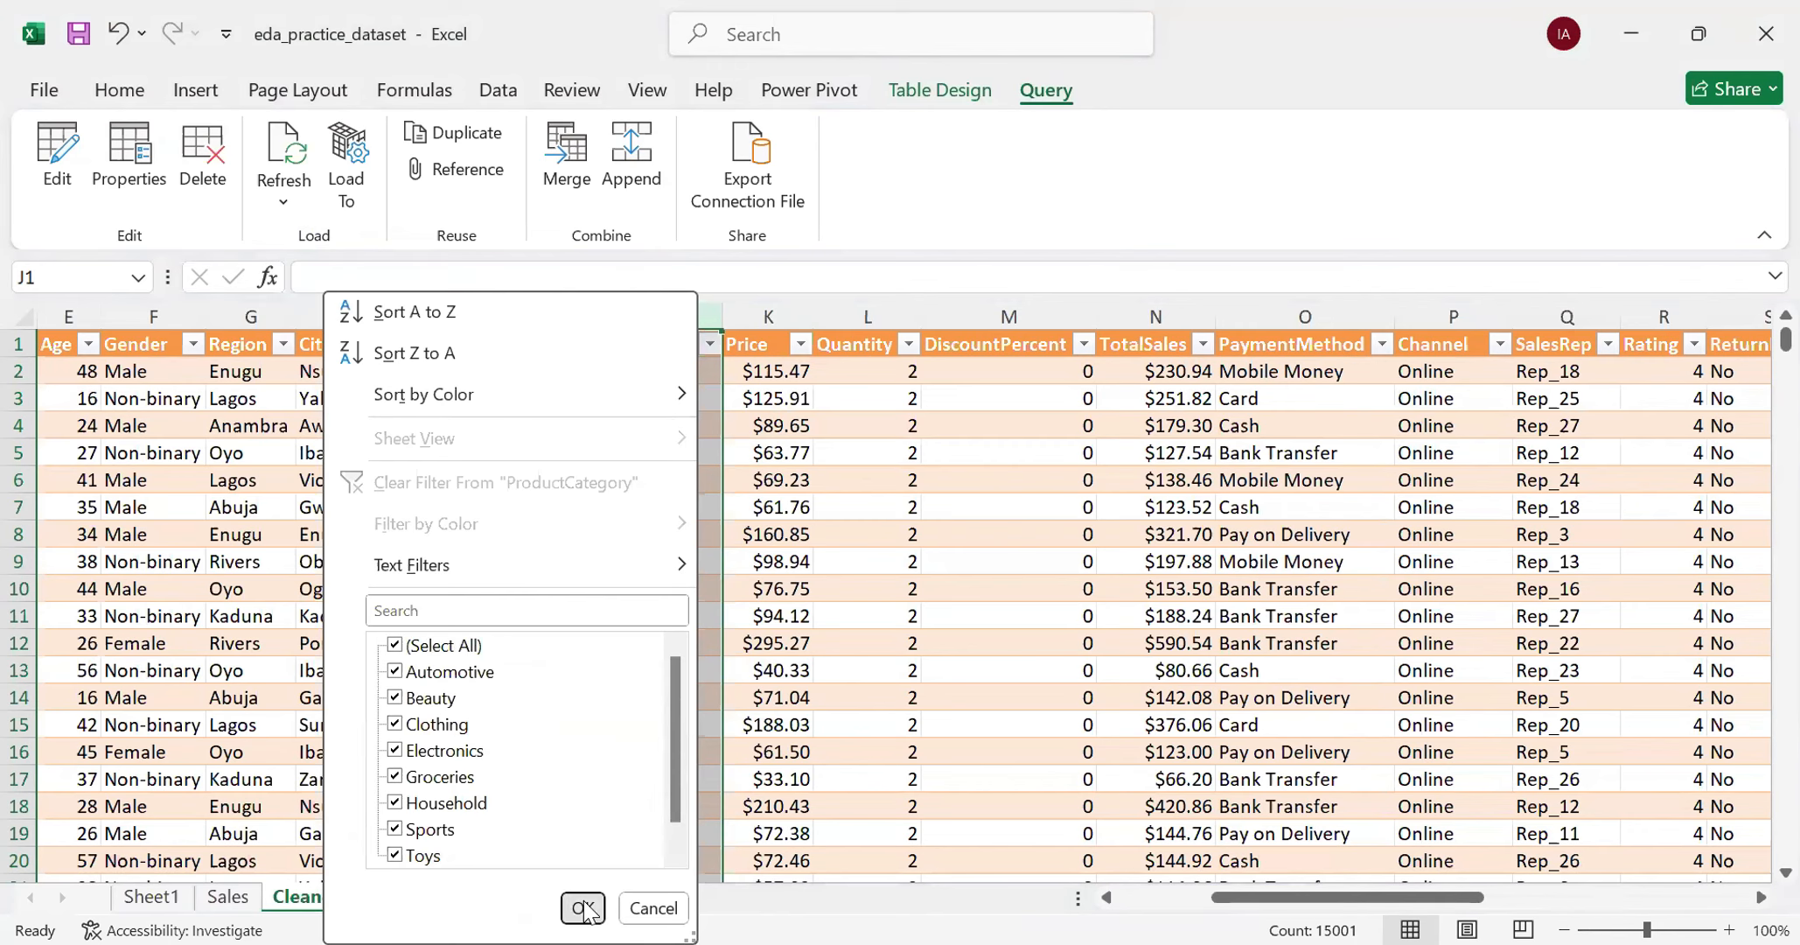
{"action": "left_click", "coordinate": [579, 902]}
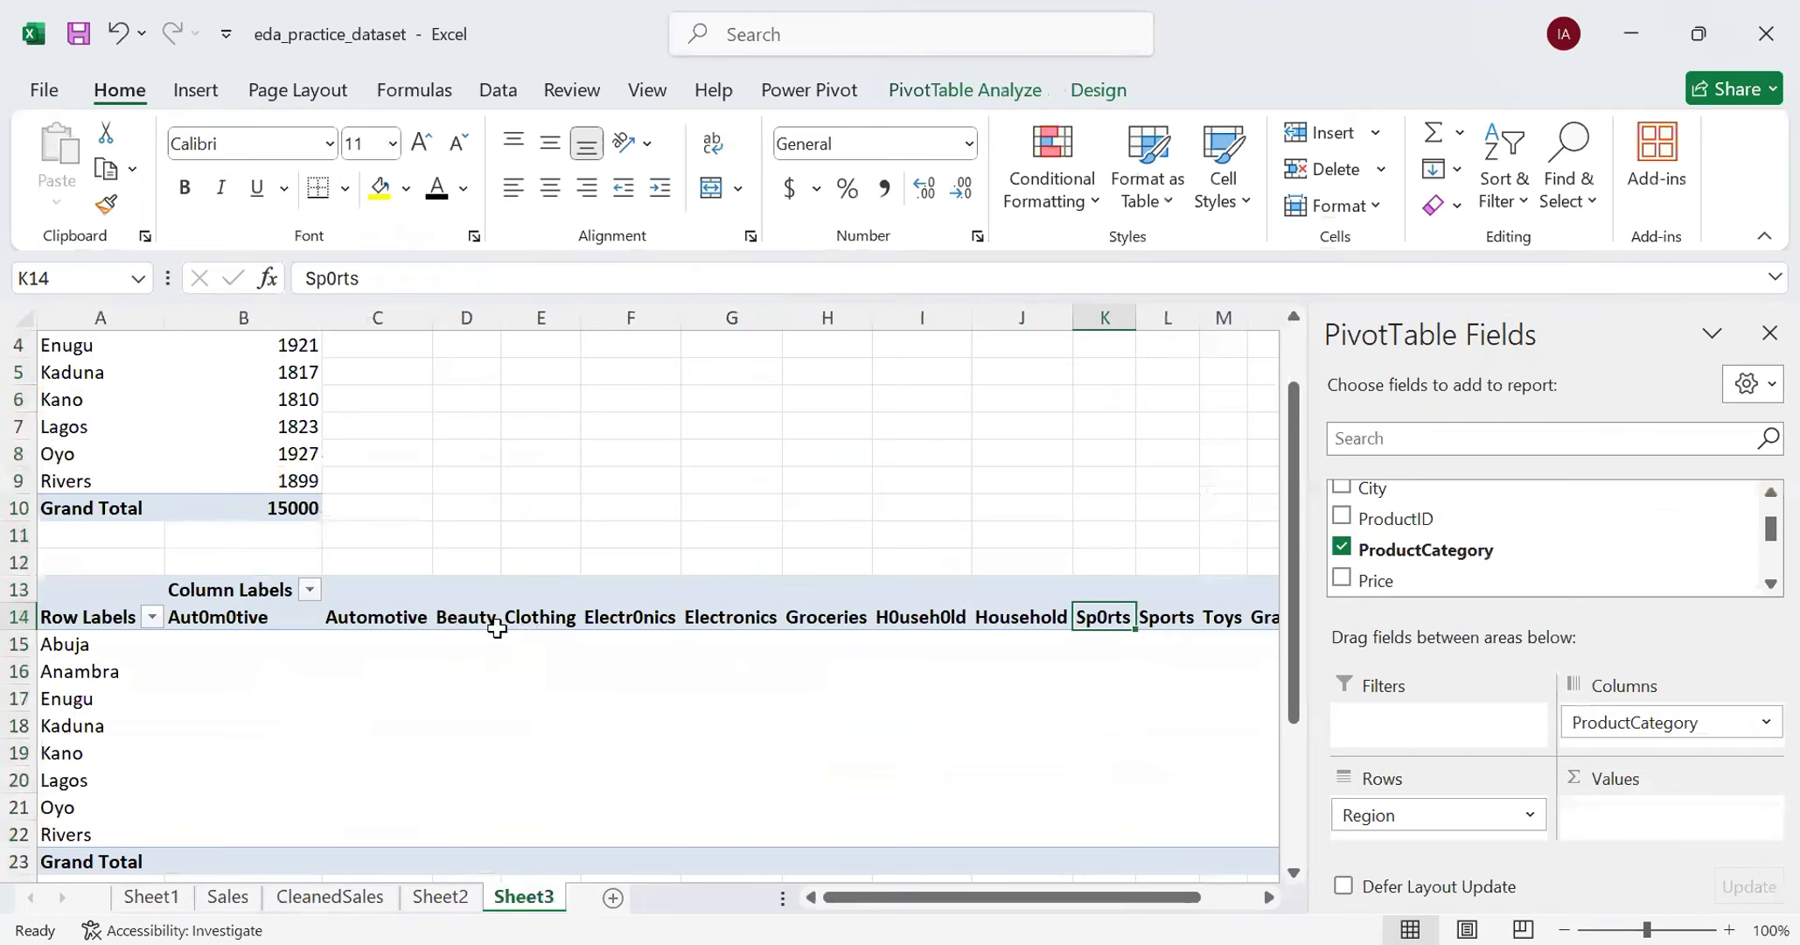
- Refresh the region-by-ProductCategory PivotTable on Sheet3 so its column labels use the corrected source data
{"action": "left_click", "coordinate": [105, 601]}
{"action": "left_click", "coordinate": [98, 614]}
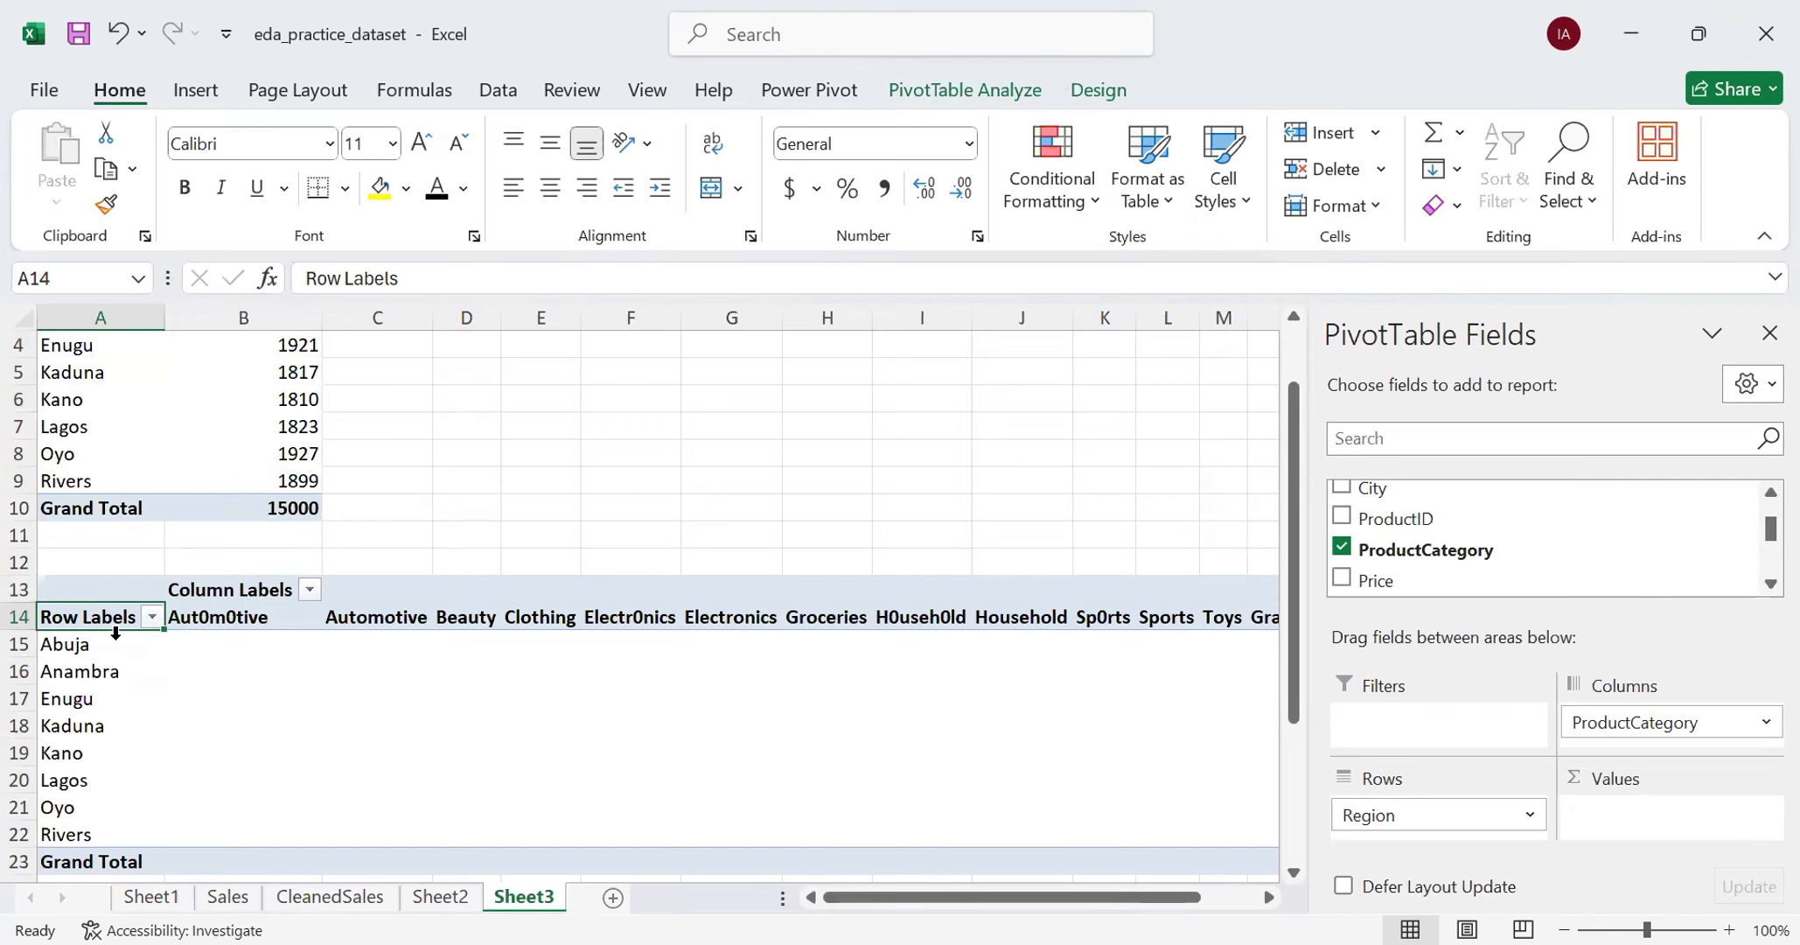
{"action": "left_click", "coordinate": [962, 94]}
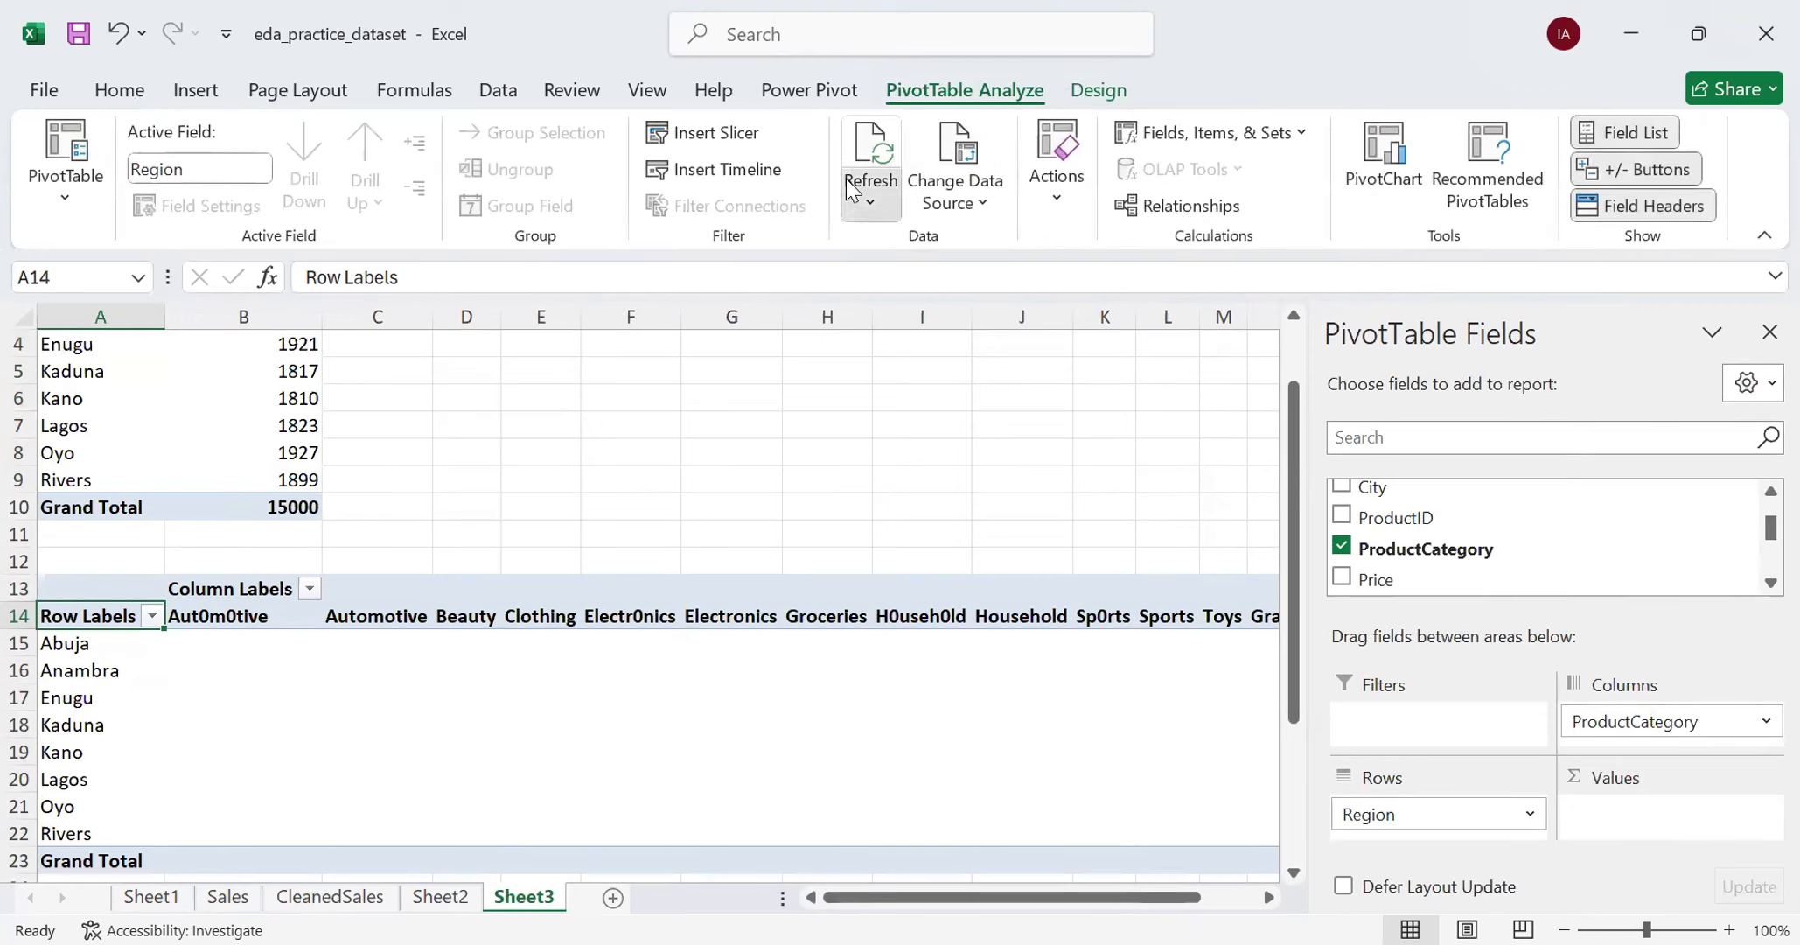
{"action": "left_click", "coordinate": [850, 191]}
{"action": "left_click", "coordinate": [908, 288]}
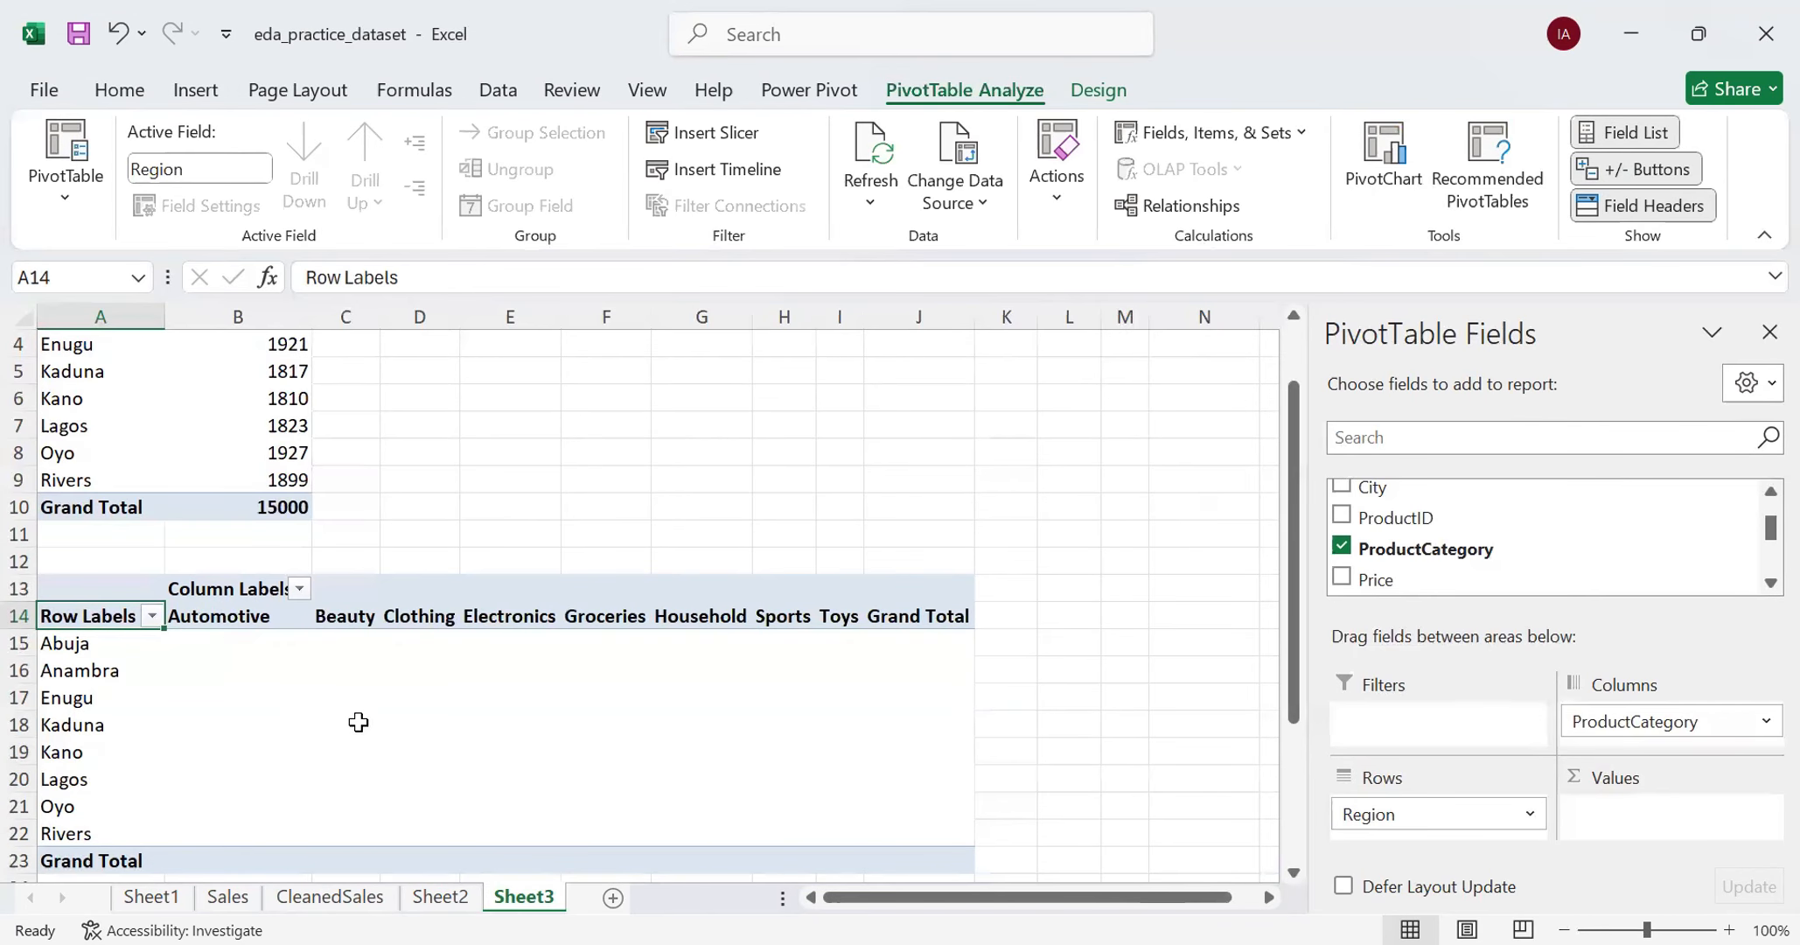
{"action": "scroll", "coordinate": [354, 721], "scroll_direction": "down", "scroll_amount": 1}
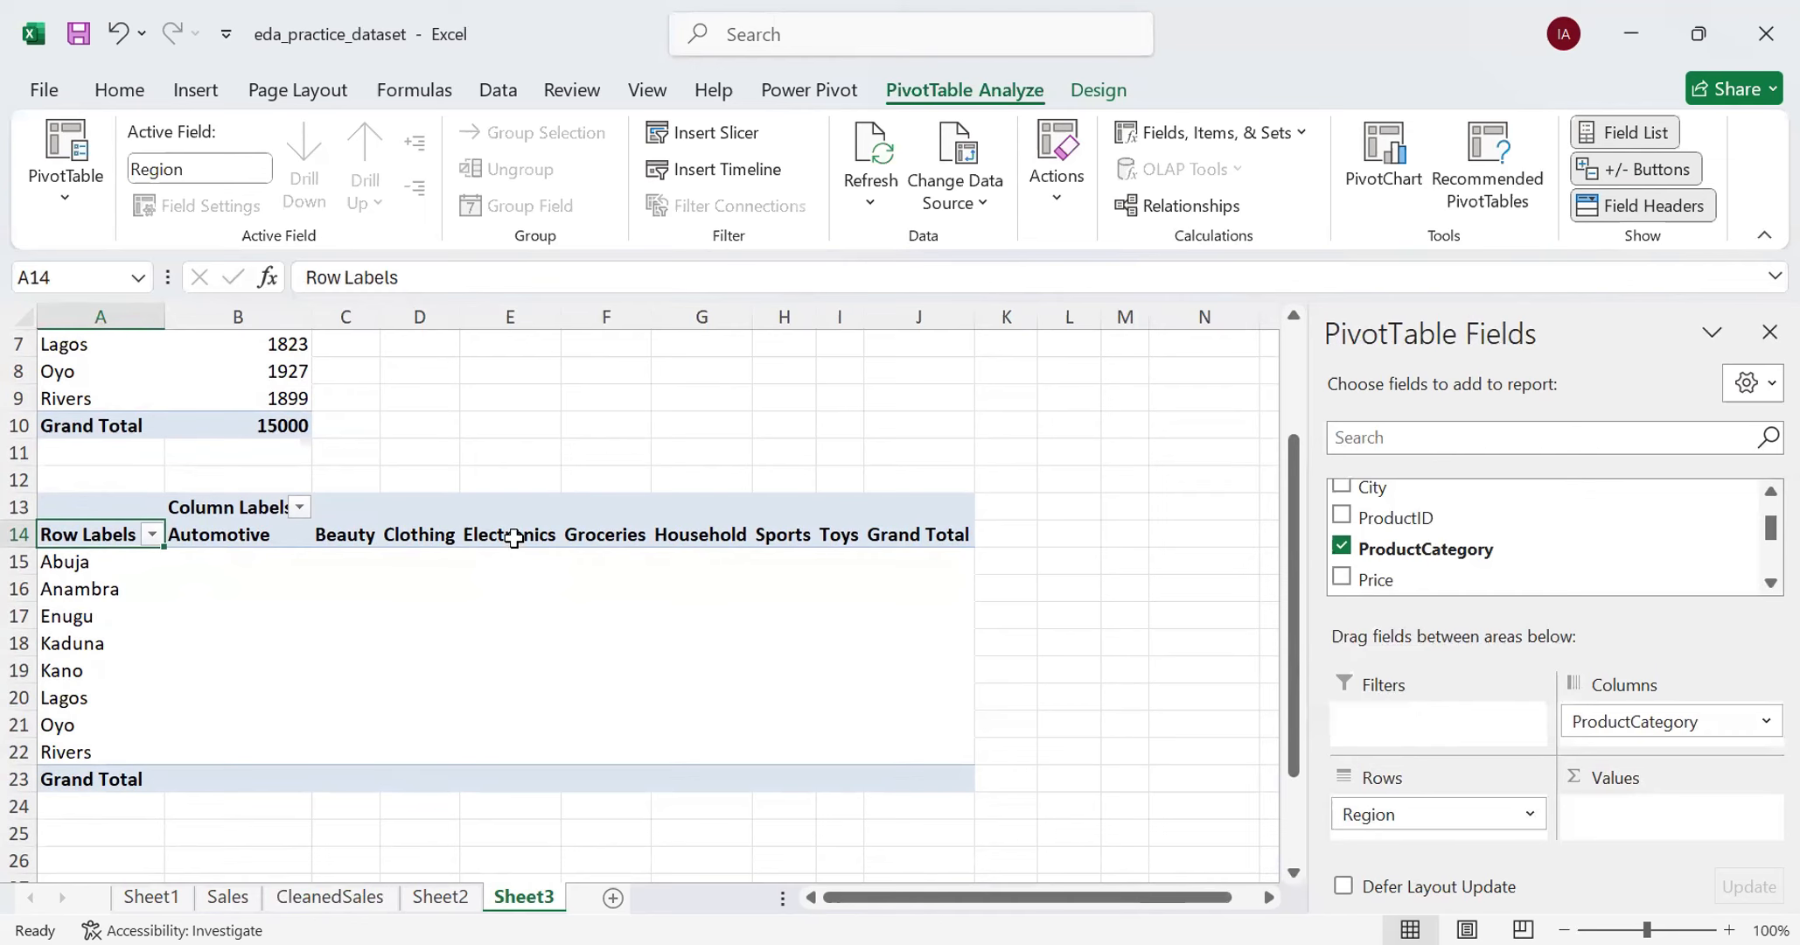
- Review the COUNTIF formula for Anambra and the COUNTIFS formula for Abuja on Sheet2
{"action": "key", "text": "ctrl+Page_Up"}
{"action": "scroll", "coordinate": [382, 655], "scroll_direction": "up", "scroll_amount": 3}
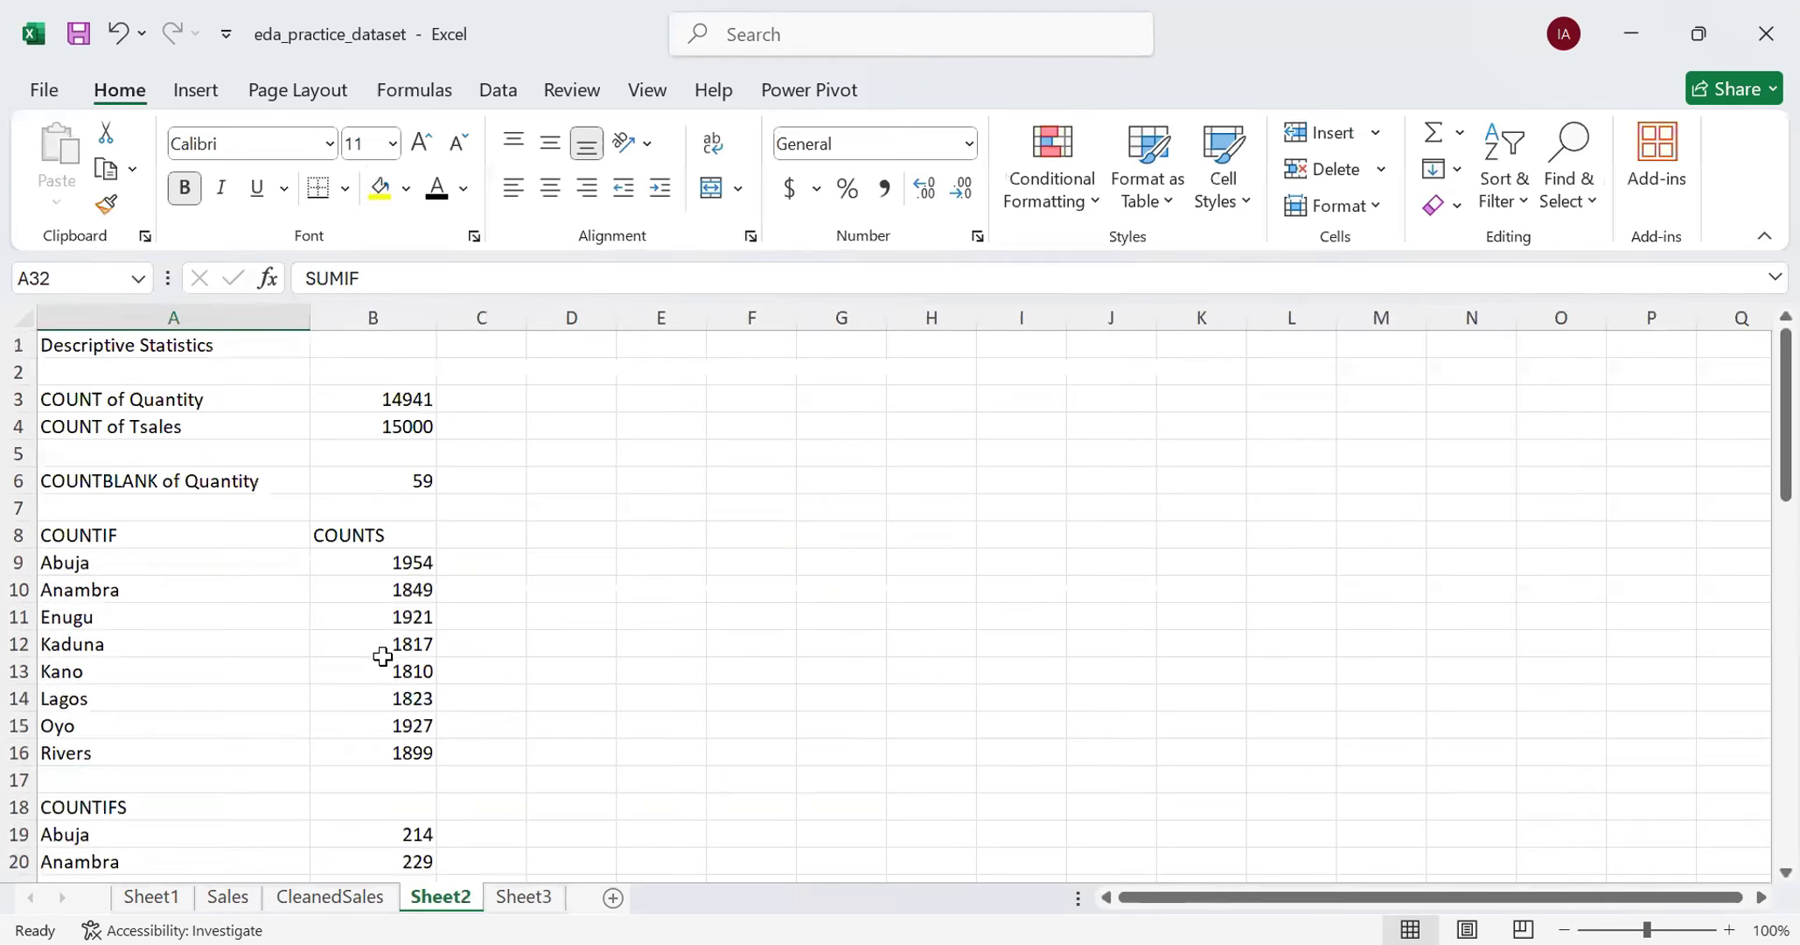
{"action": "left_click", "coordinate": [414, 591]}
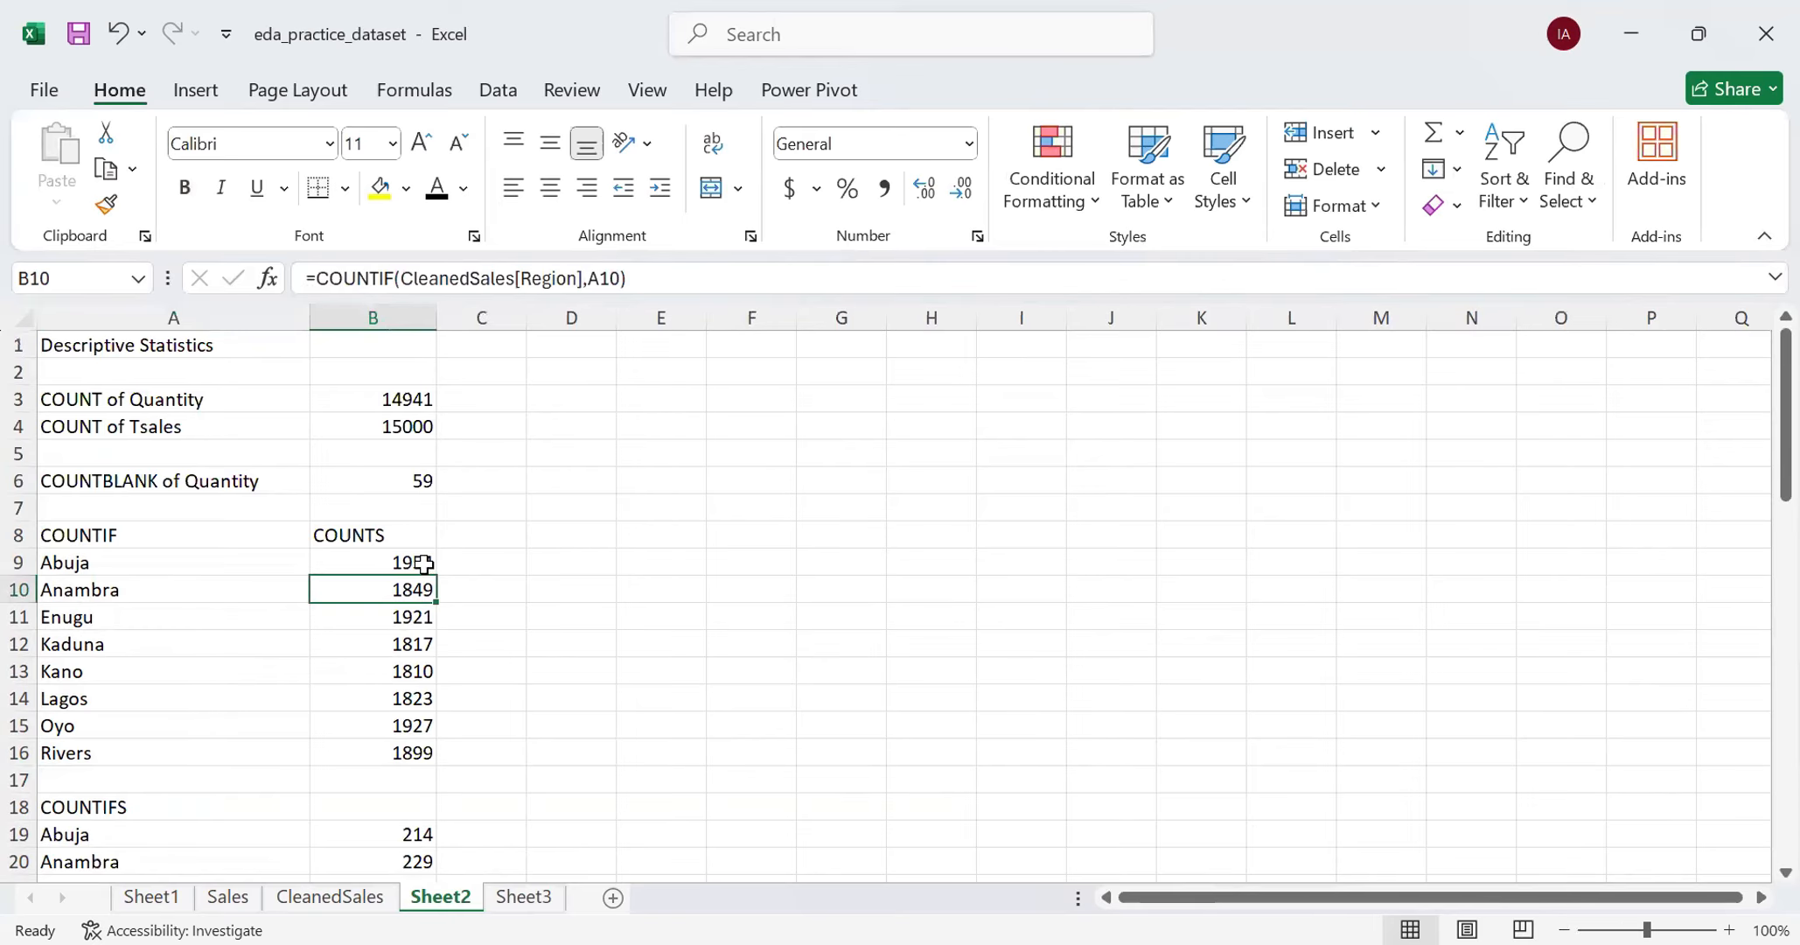
{"action": "scroll", "coordinate": [415, 603], "scroll_direction": "down", "scroll_amount": 2}
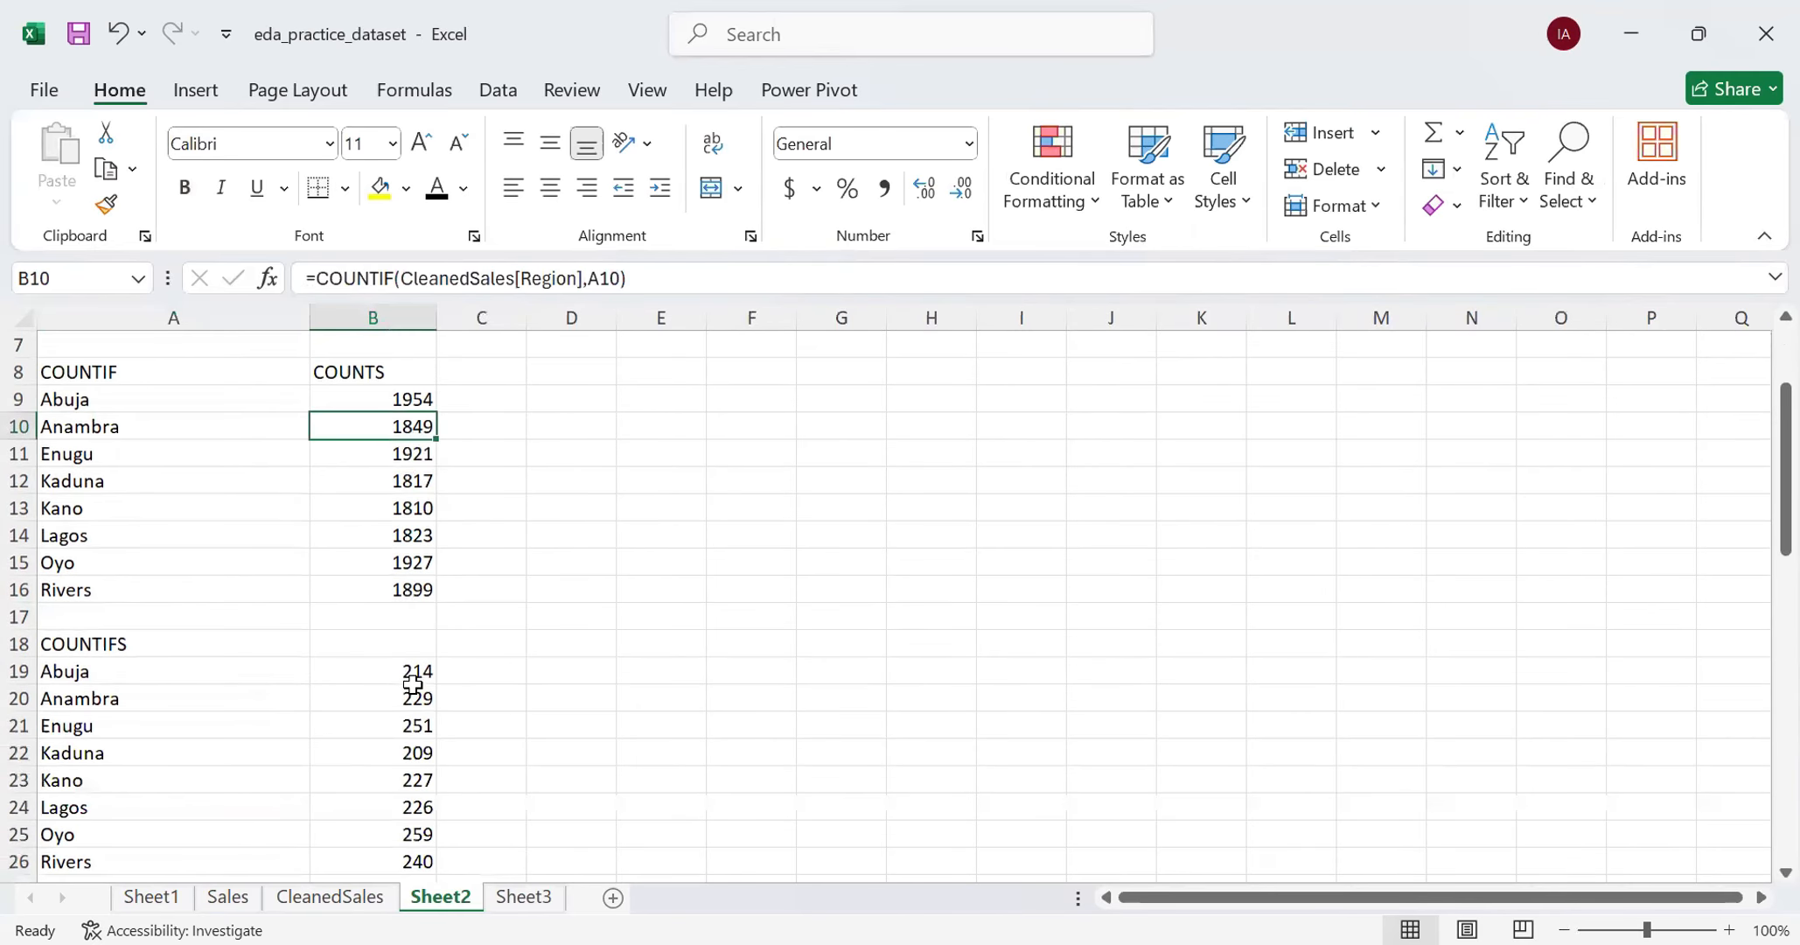
{"action": "left_click", "coordinate": [413, 671]}
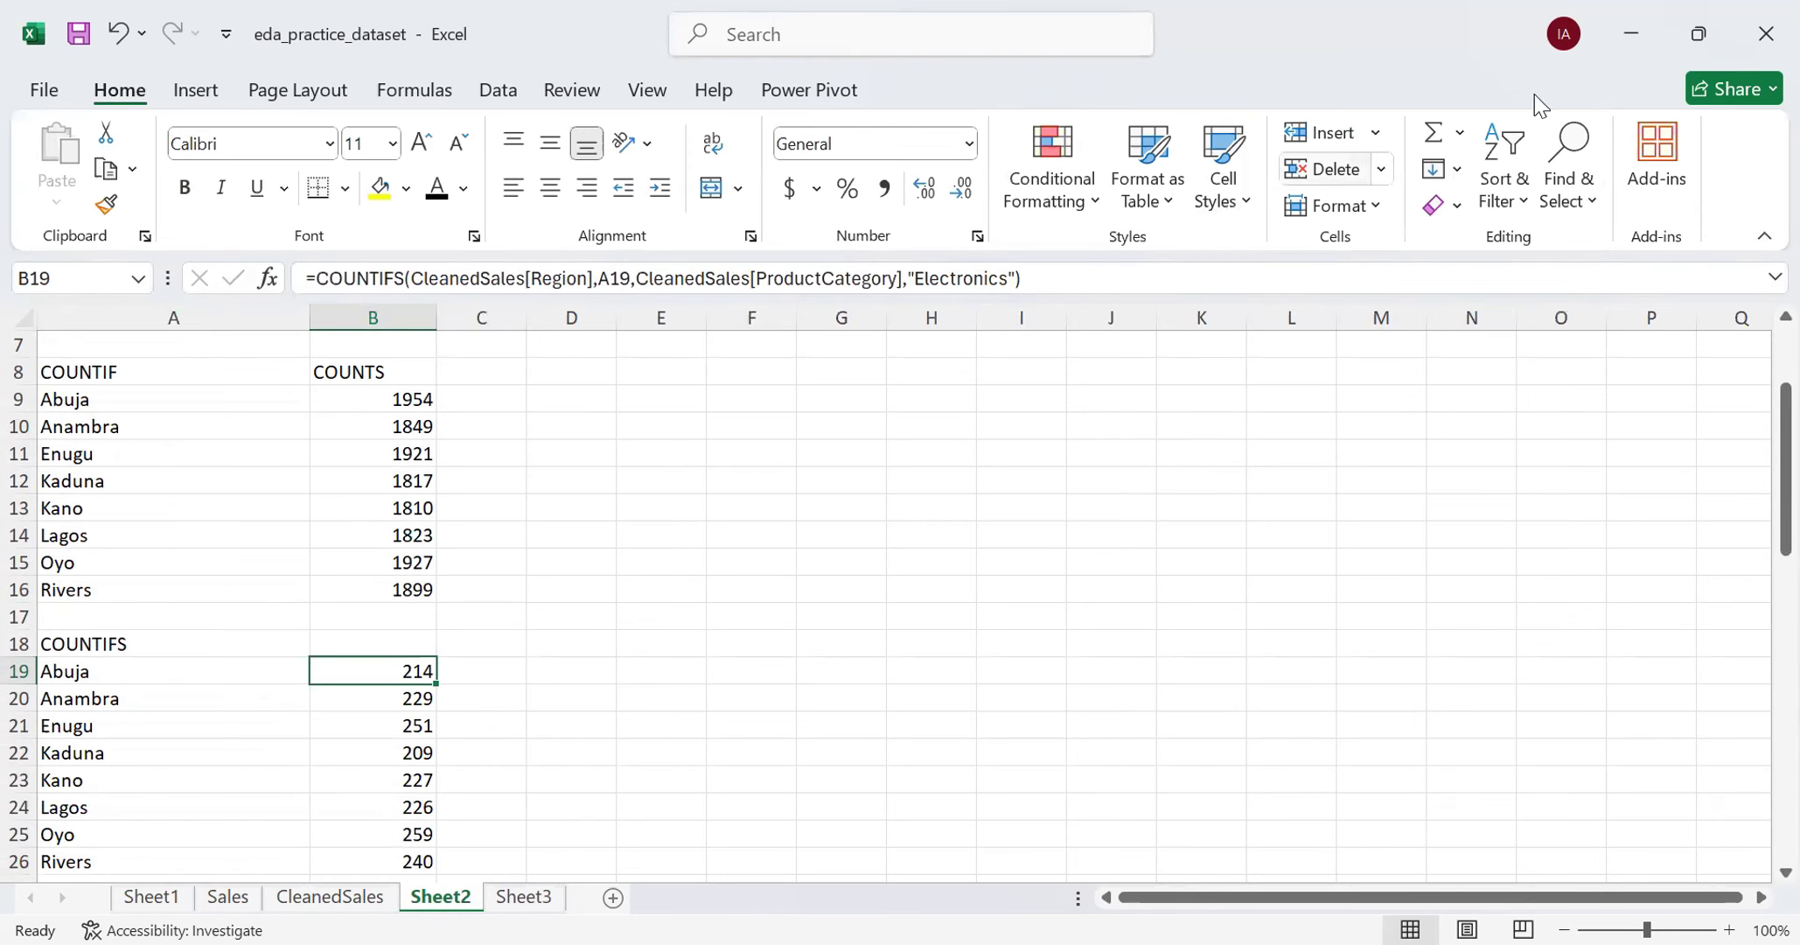
- Add TotalSales as the summed value field of the region-by-ProductCategory PivotTable on Sheet3
{"action": "left_click", "coordinate": [523, 896]}
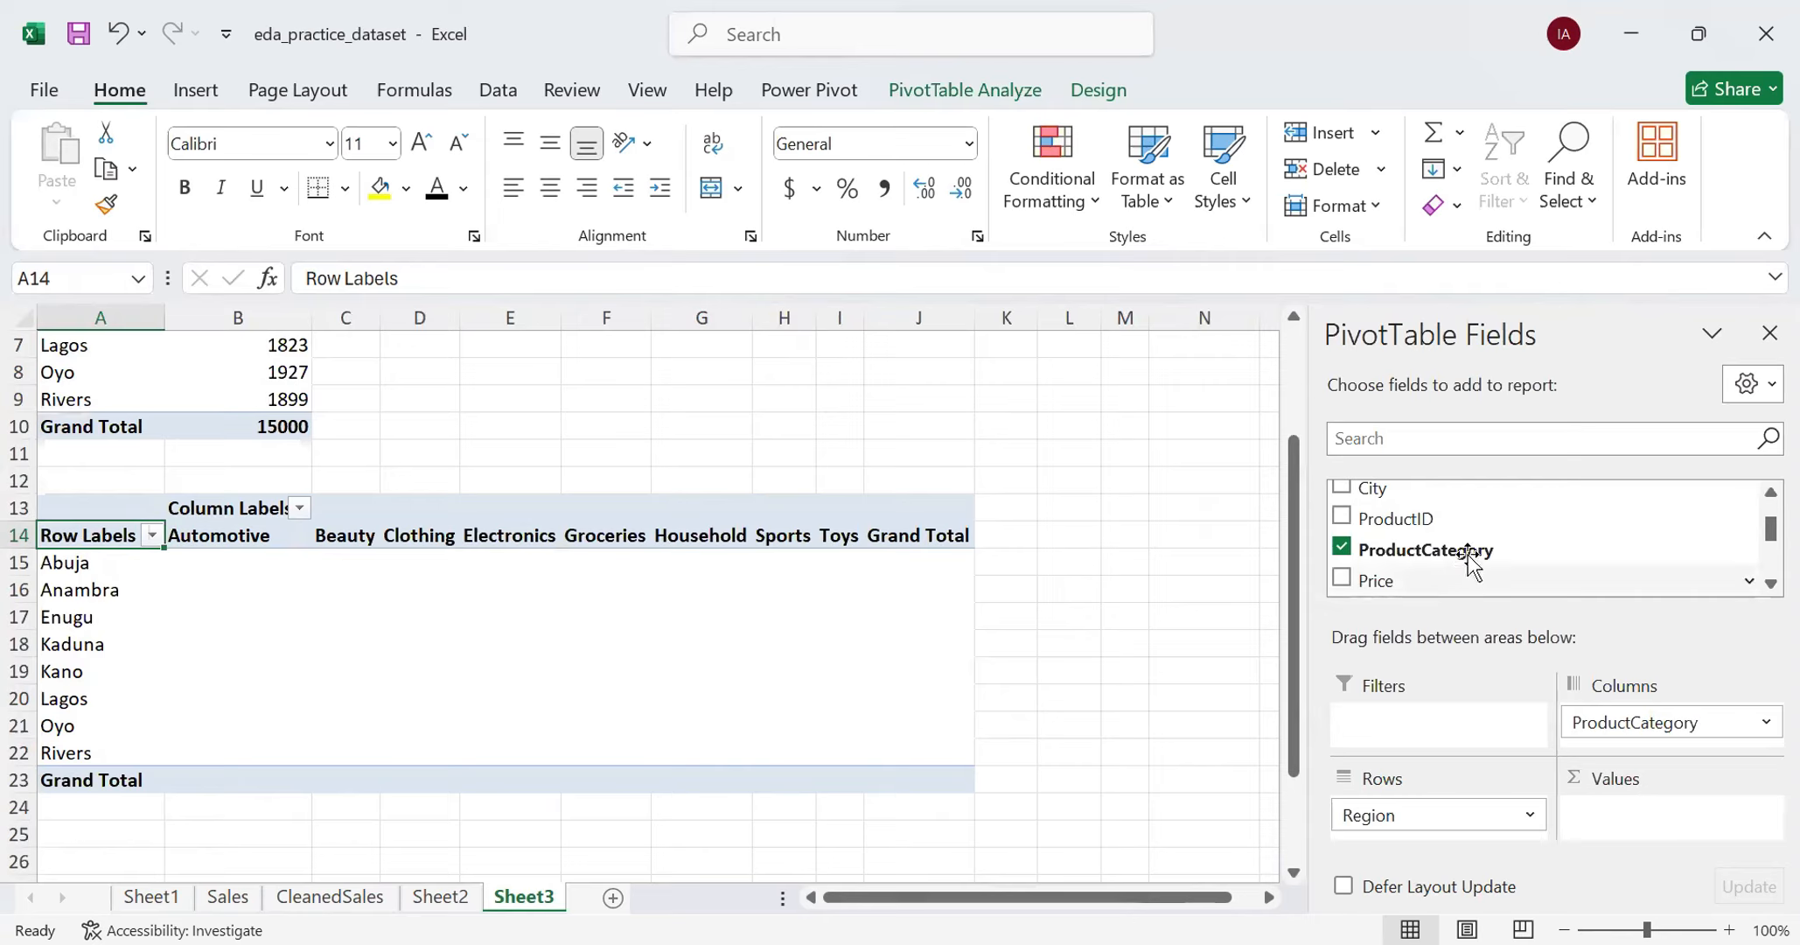
{"action": "scroll", "coordinate": [1470, 564], "scroll_direction": "down", "scroll_amount": 2}
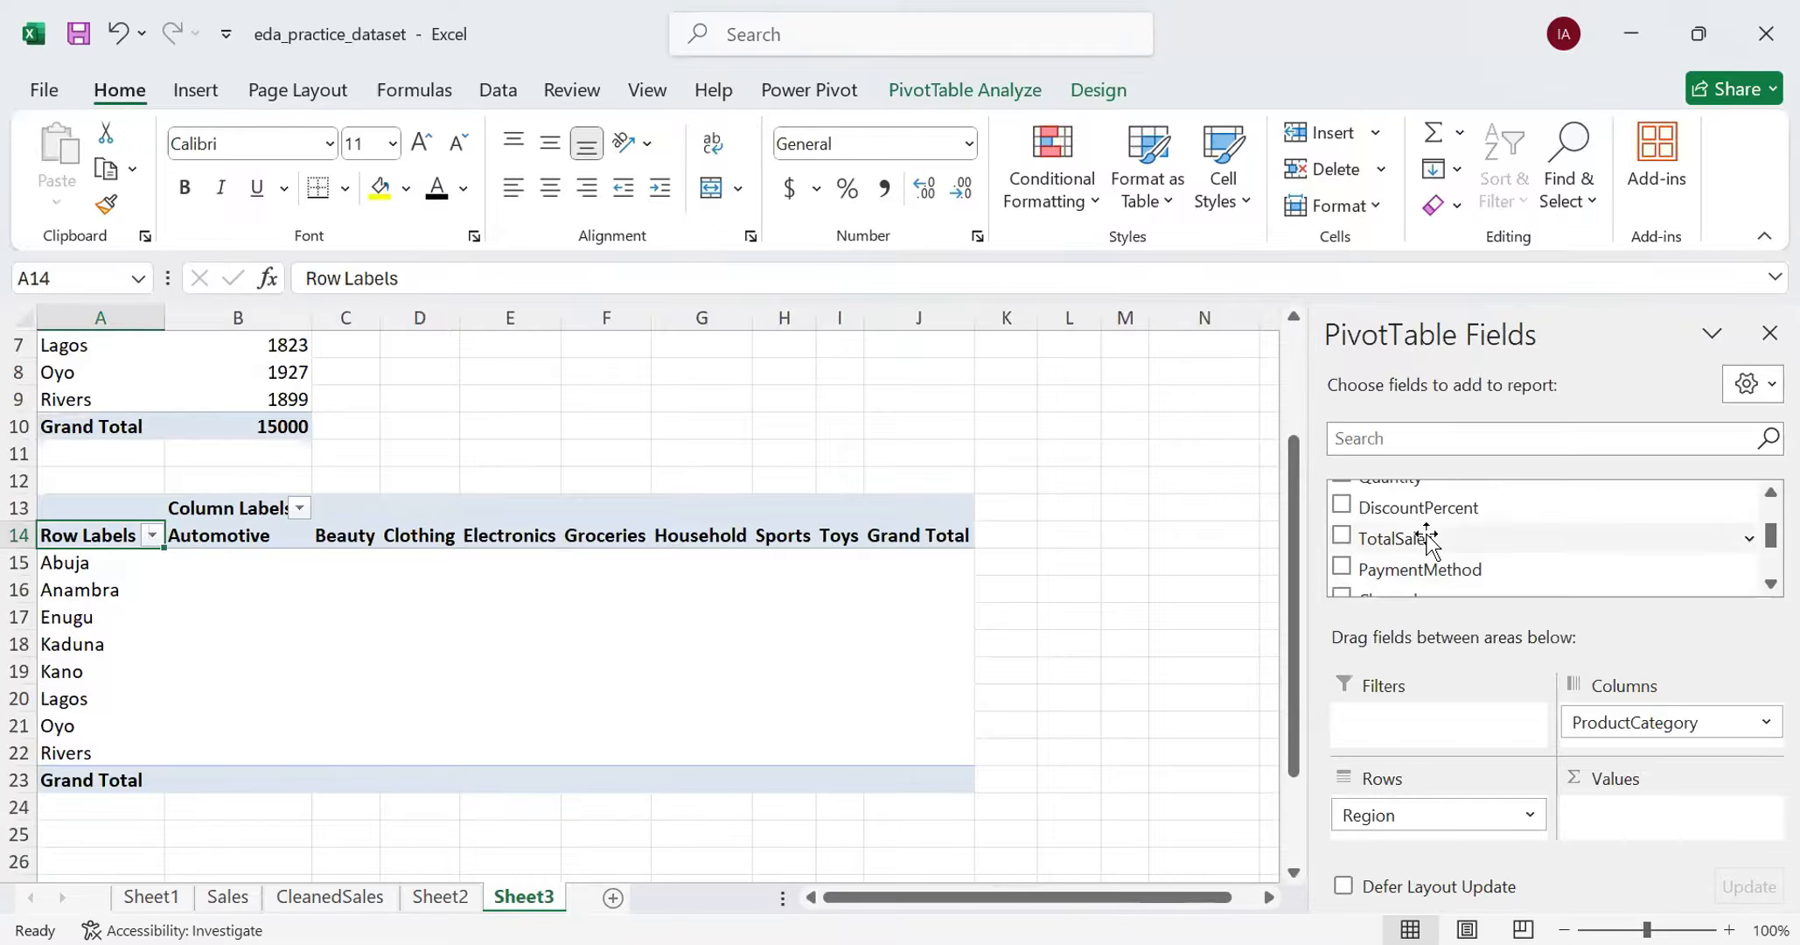
{"action": "left_click_drag", "start_coordinate": [1427, 540], "coordinate": [1632, 822]}
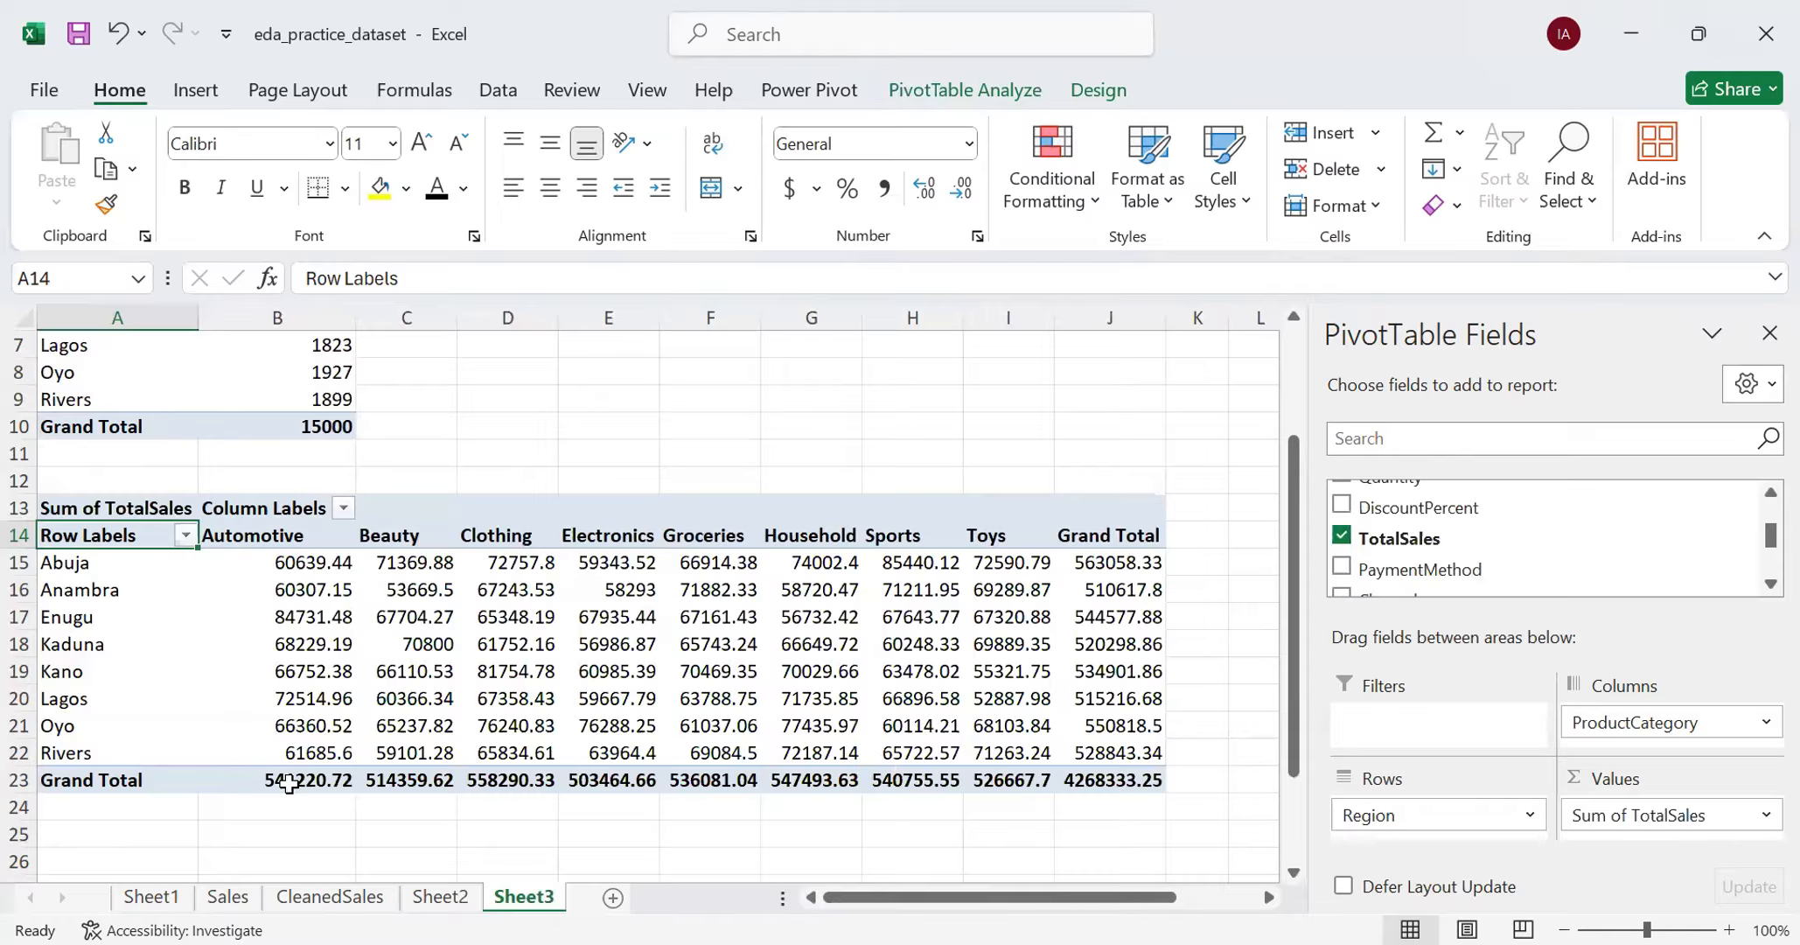
- Examine the PivotTable's grand totals of TotalSales per product category and per region
{"action": "left_click_drag", "start_coordinate": [289, 779], "coordinate": [1054, 794]}
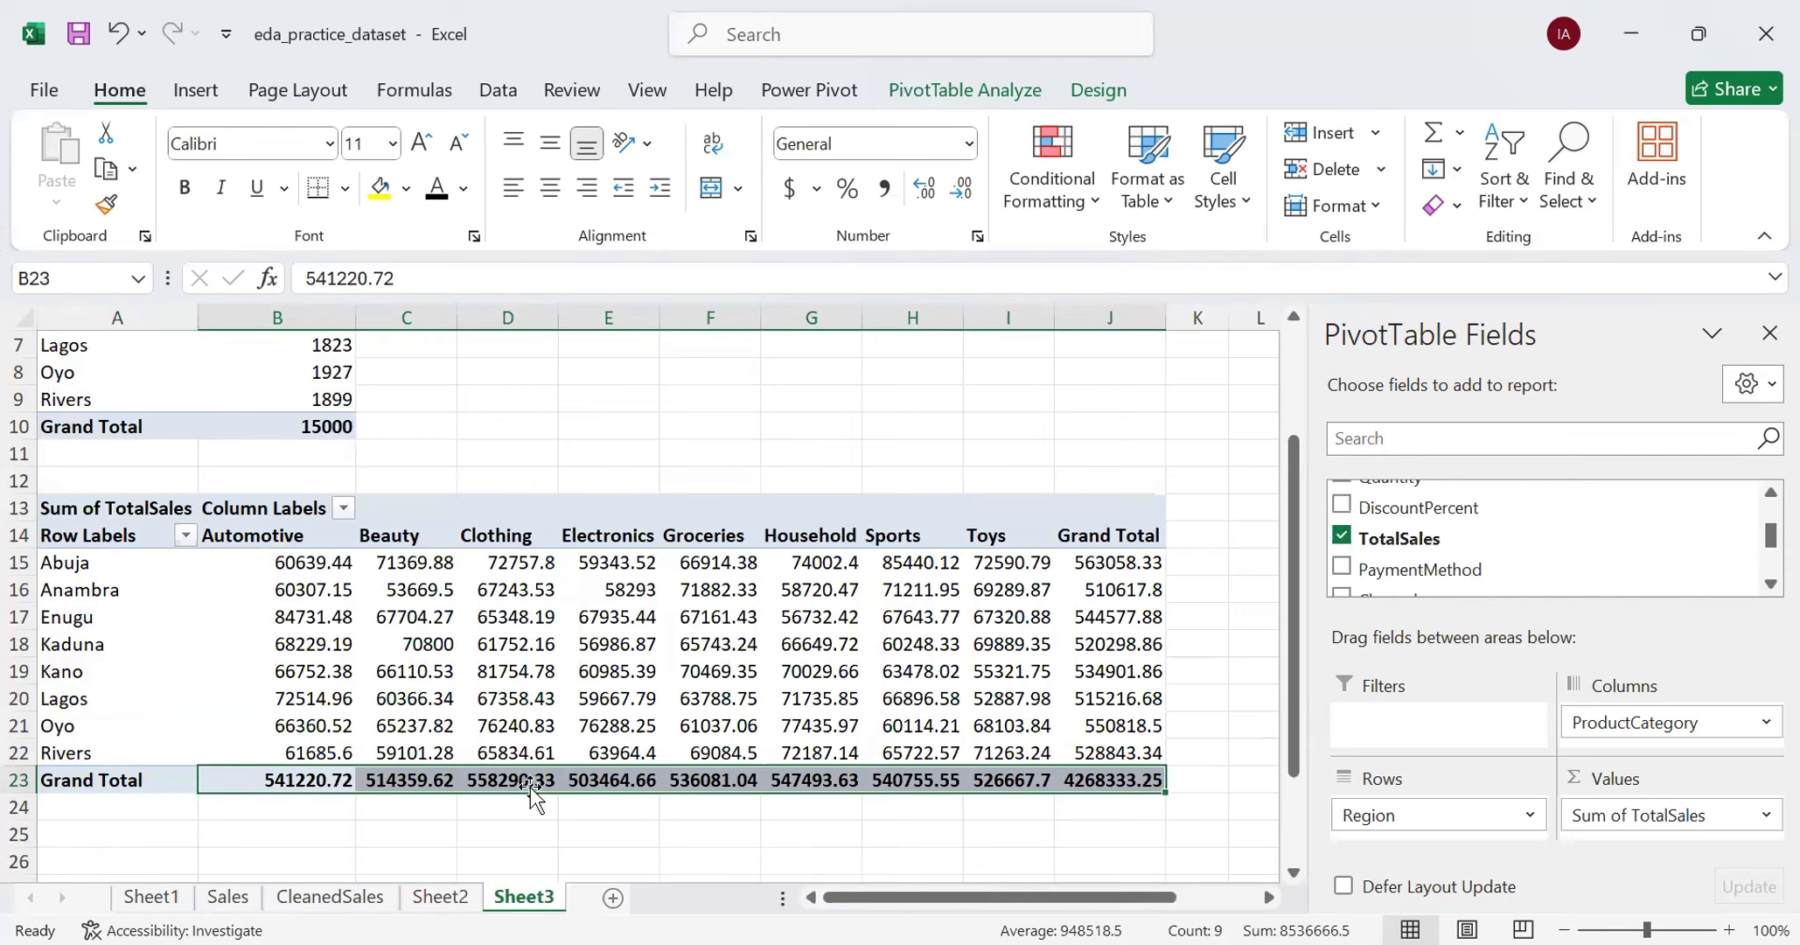
{"action": "left_click", "coordinate": [1108, 565]}
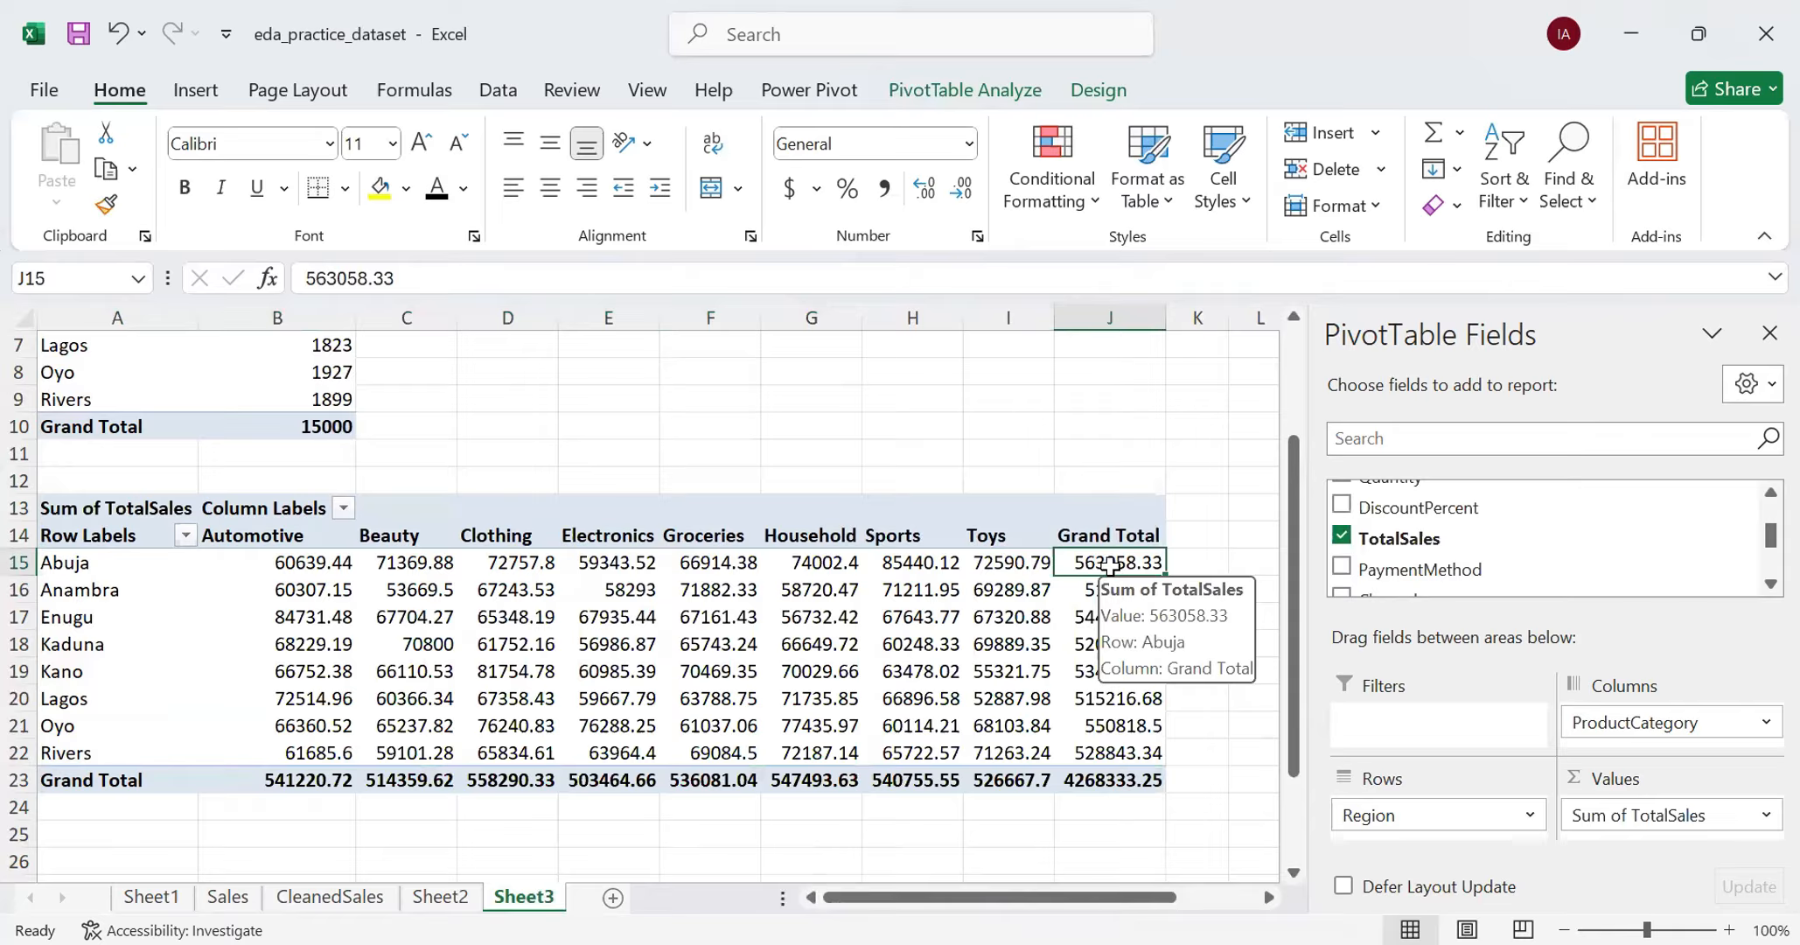
{"action": "left_click_drag", "start_coordinate": [1108, 565], "coordinate": [1135, 743]}
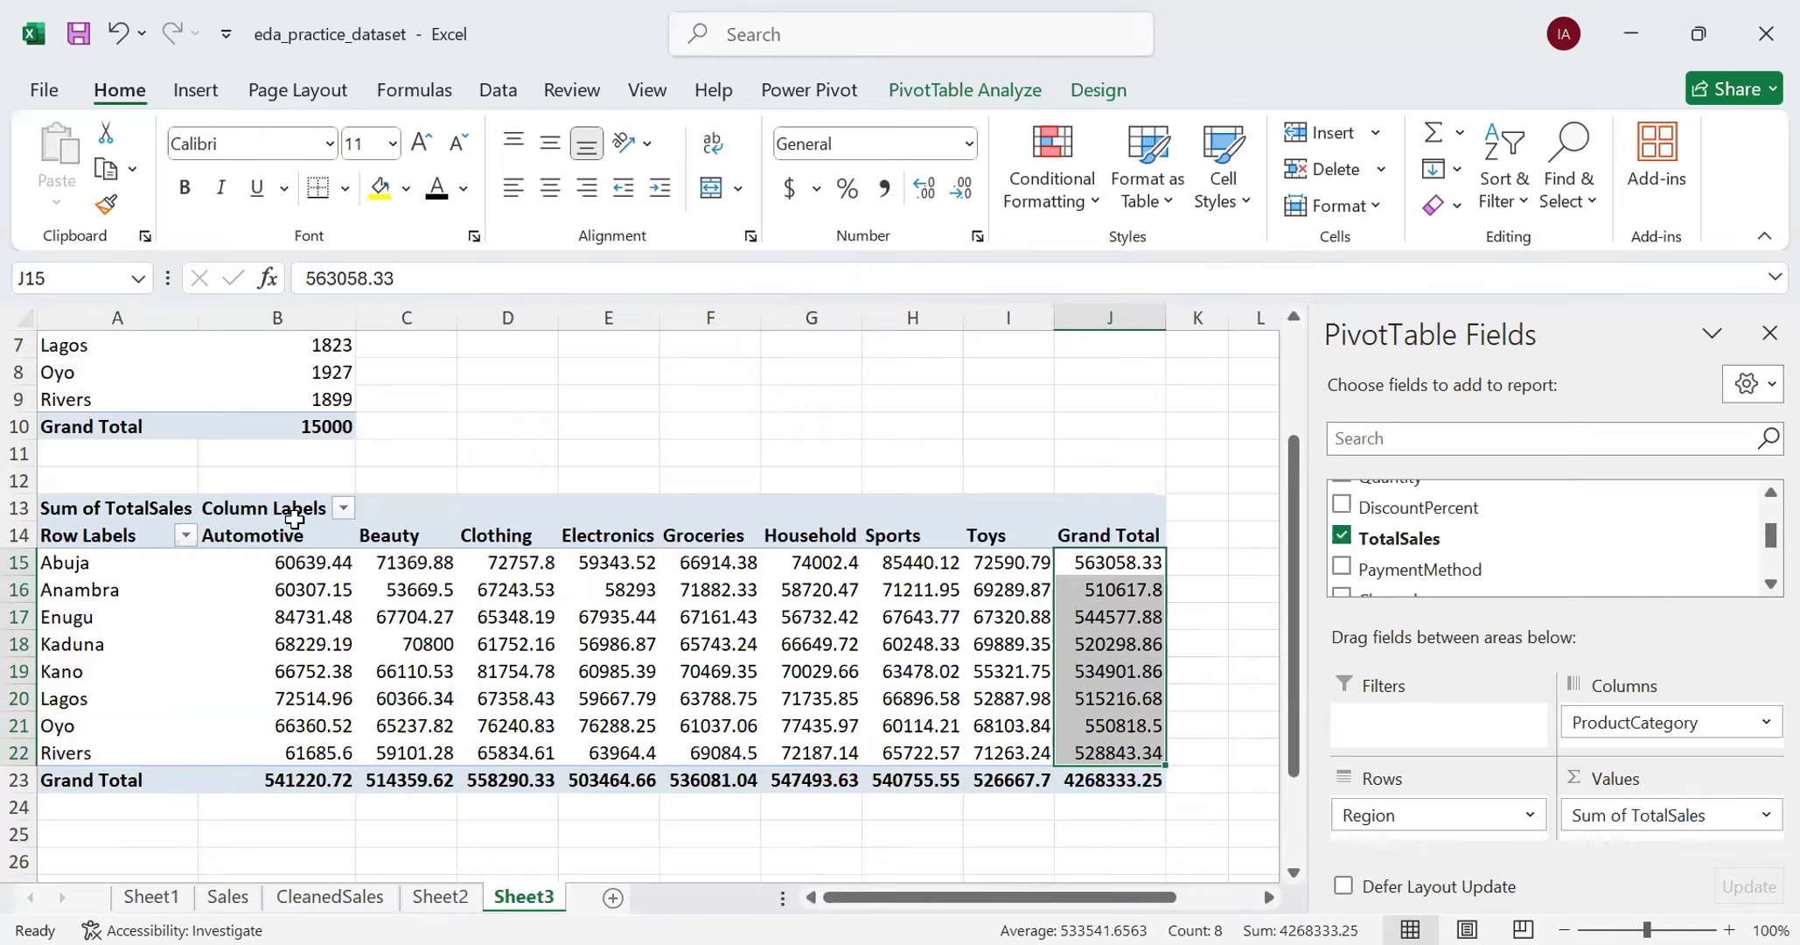
{"action": "left_click", "coordinate": [322, 781]}
{"action": "left_click_drag", "start_coordinate": [322, 783], "coordinate": [1092, 778]}
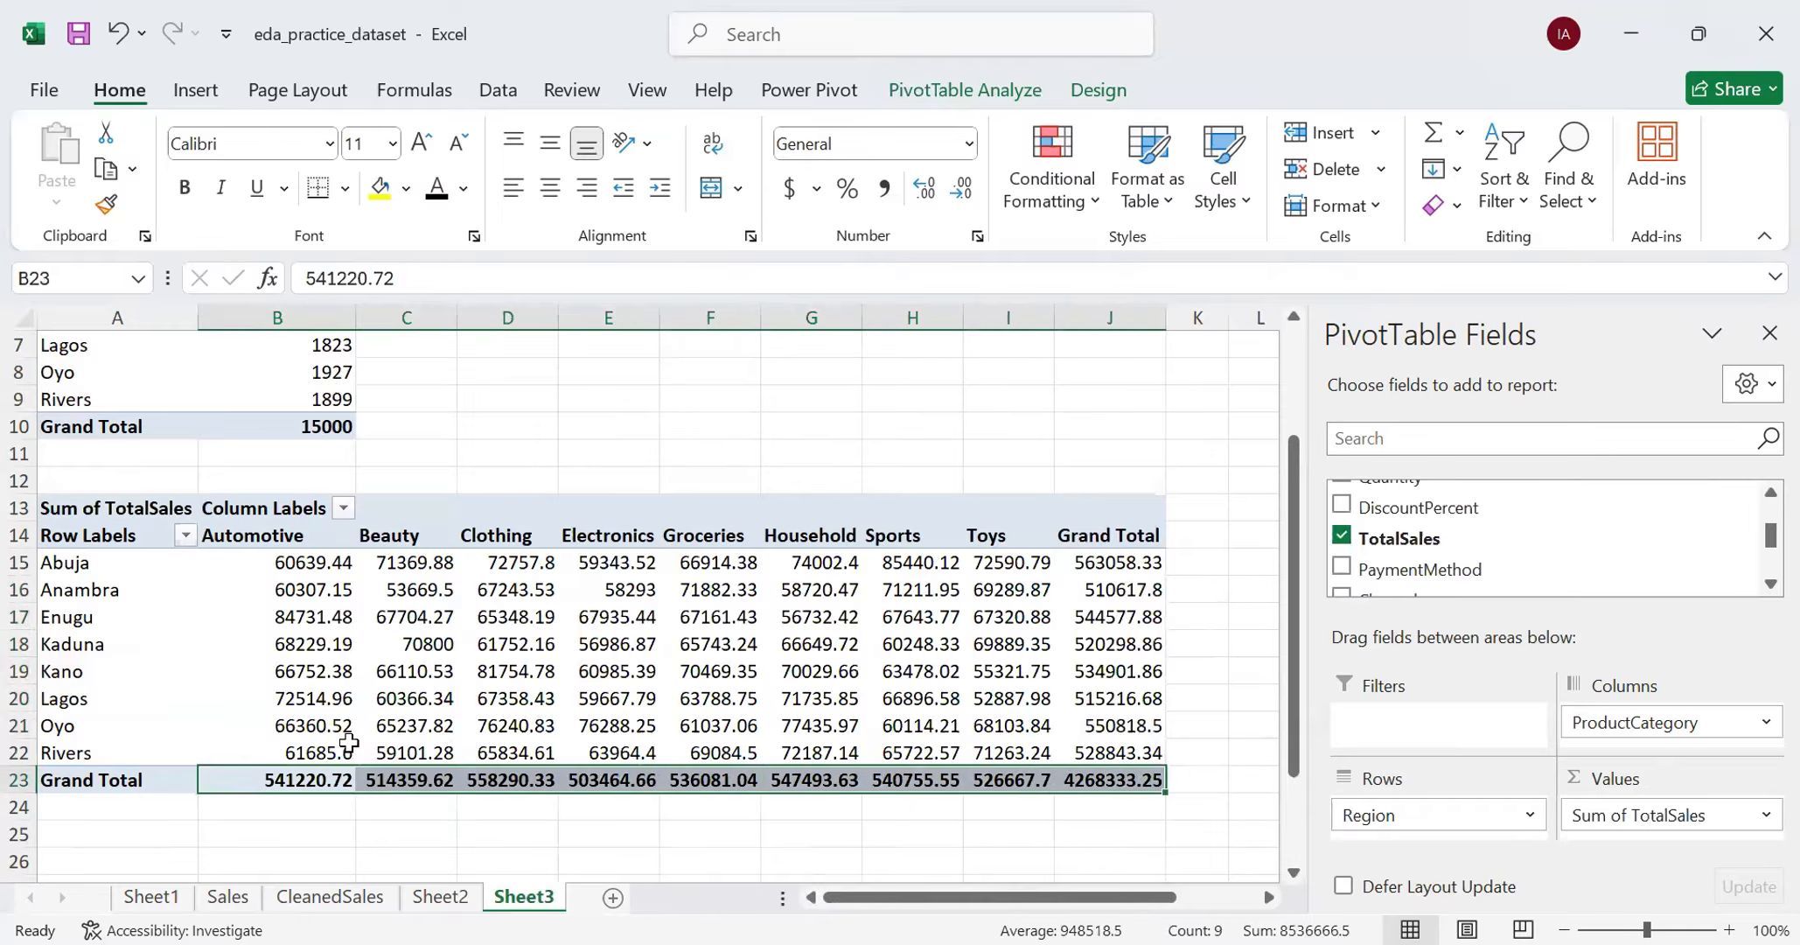
- Format all TotalSales values in the PivotTable, including the grand totals, as Currency
{"action": "left_click_drag", "start_coordinate": [285, 562], "coordinate": [1083, 770]}
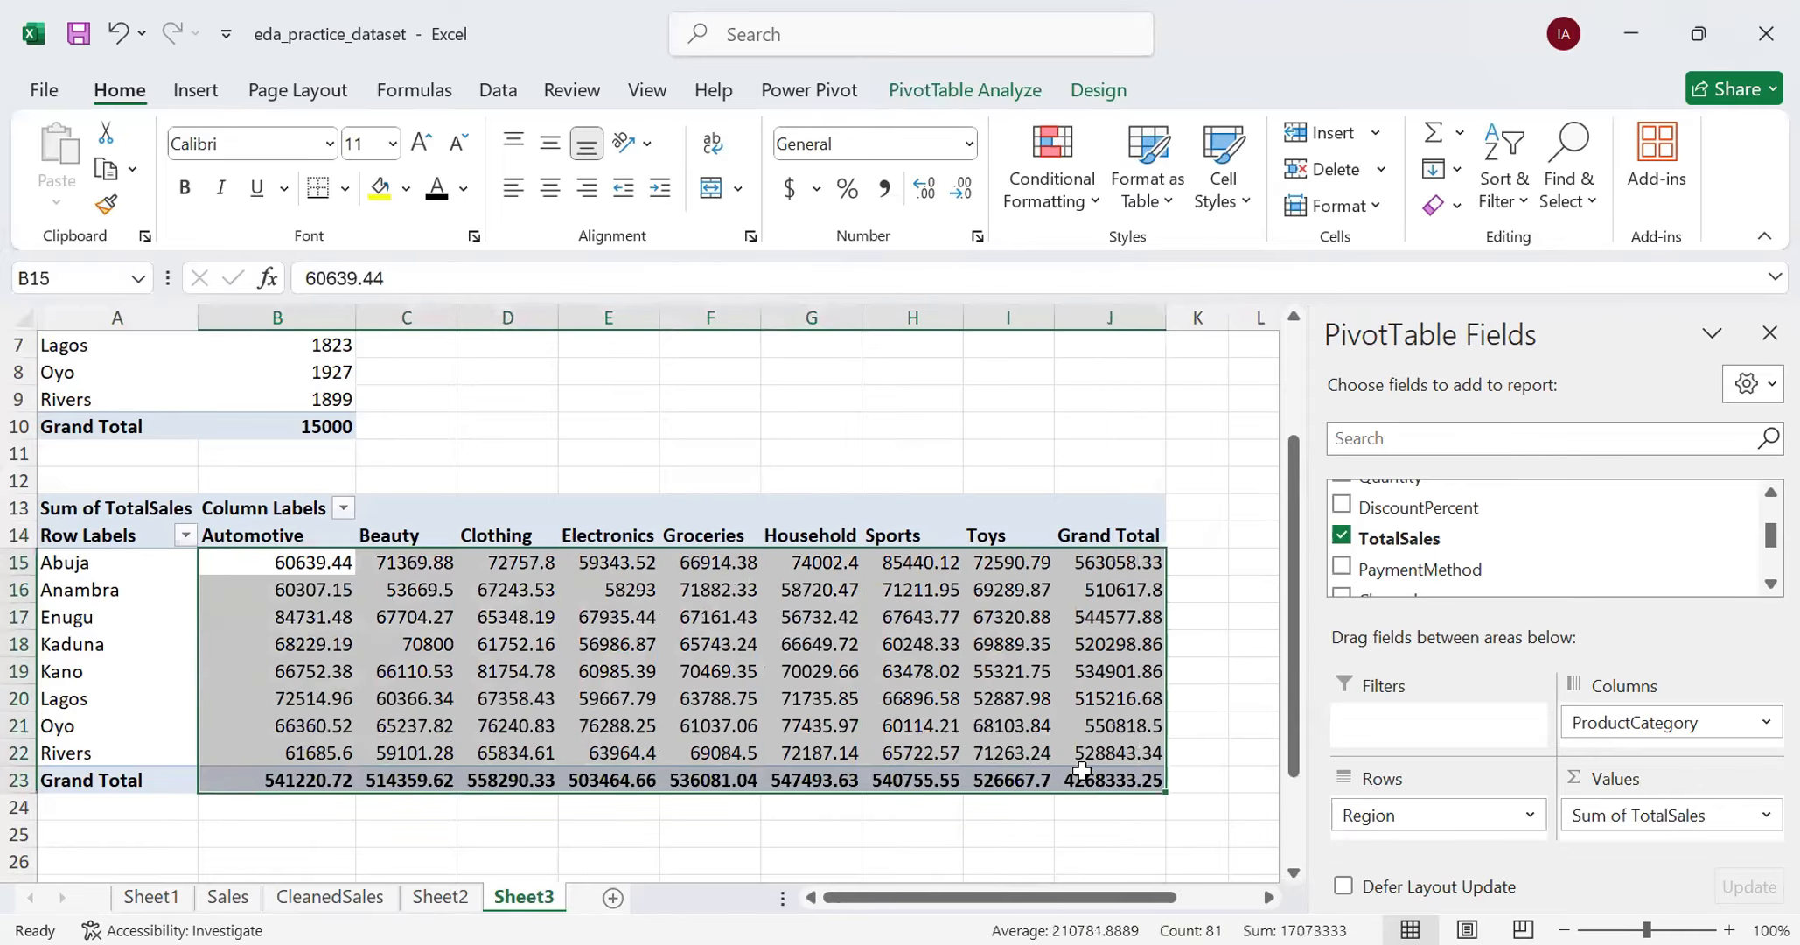
{"action": "left_click", "coordinate": [966, 145]}
{"action": "left_click", "coordinate": [925, 343]}
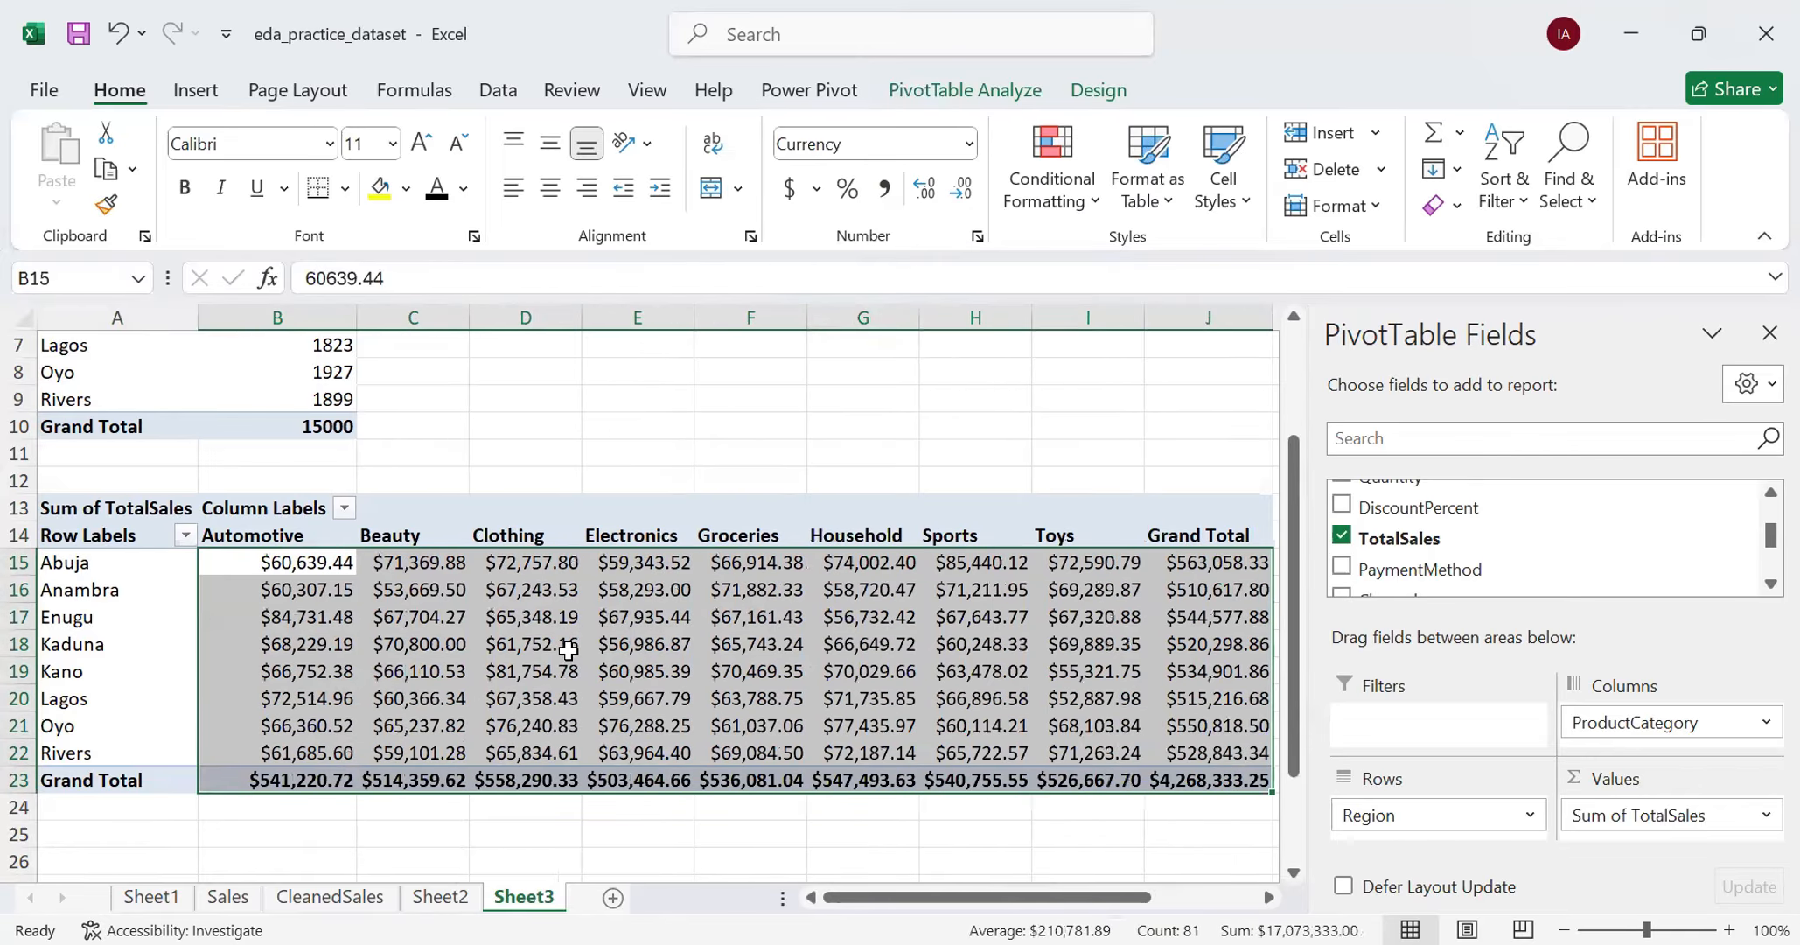
{"action": "left_click", "coordinate": [441, 796]}
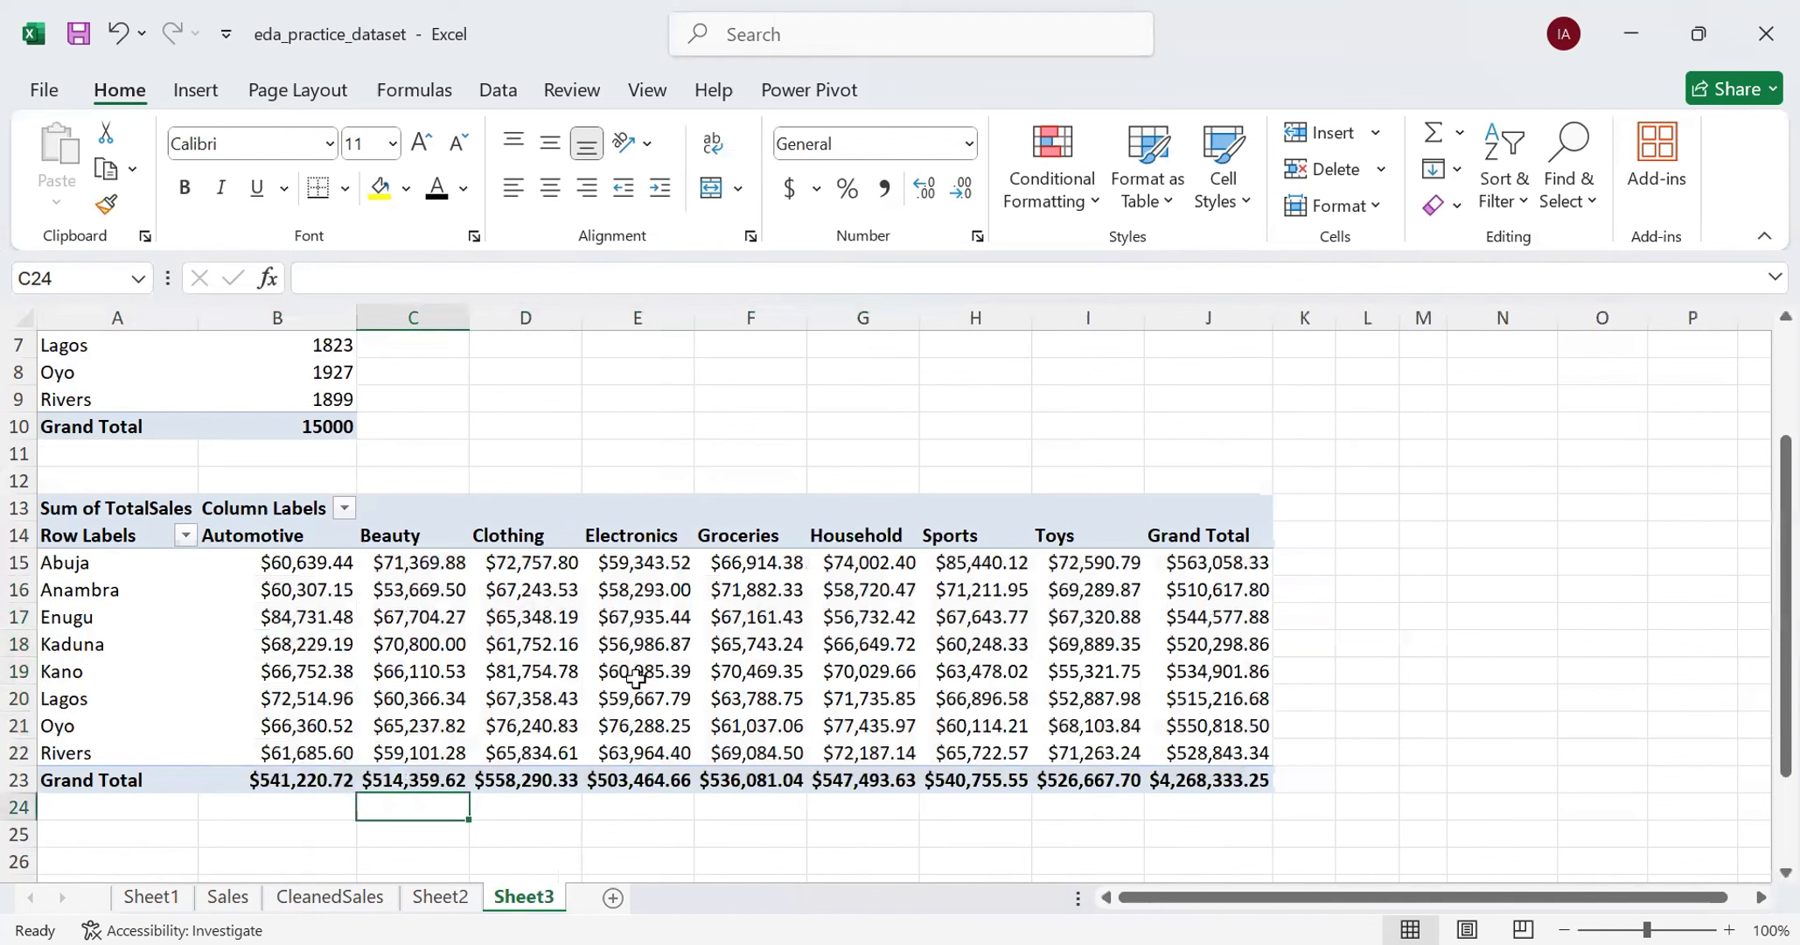
- Look through the available PivotTable fields for one suitable as a report filter
{"action": "left_click", "coordinate": [395, 638]}
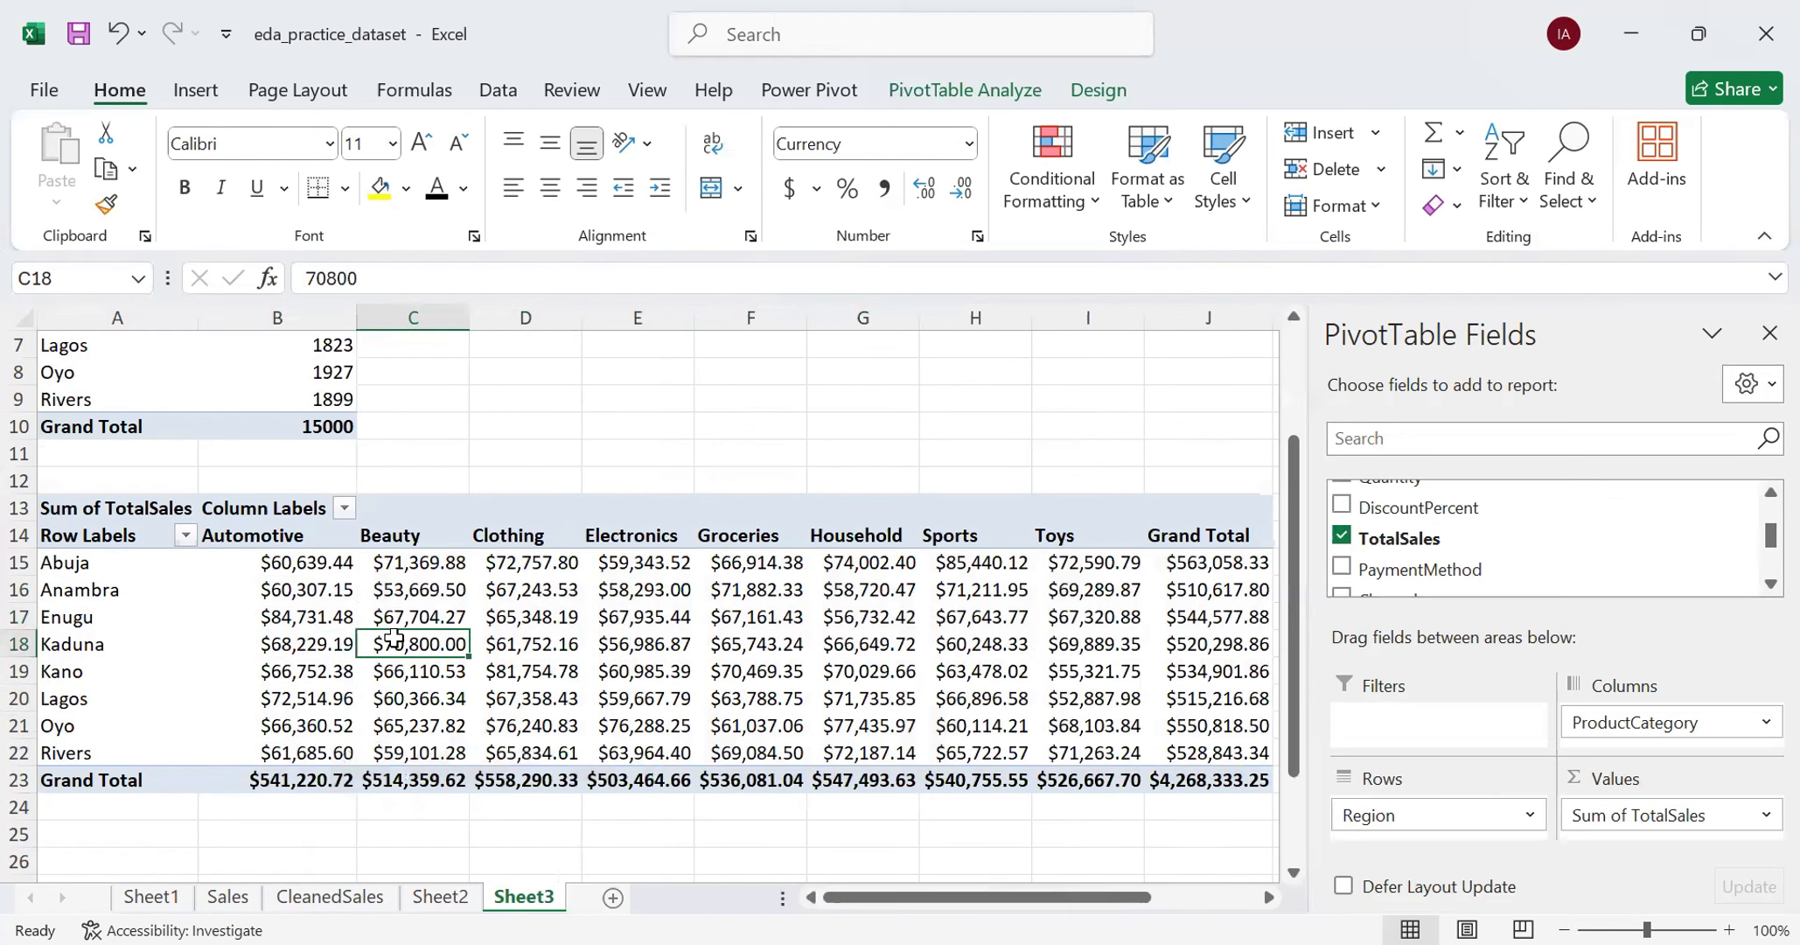
{"action": "left_click", "coordinate": [1392, 739]}
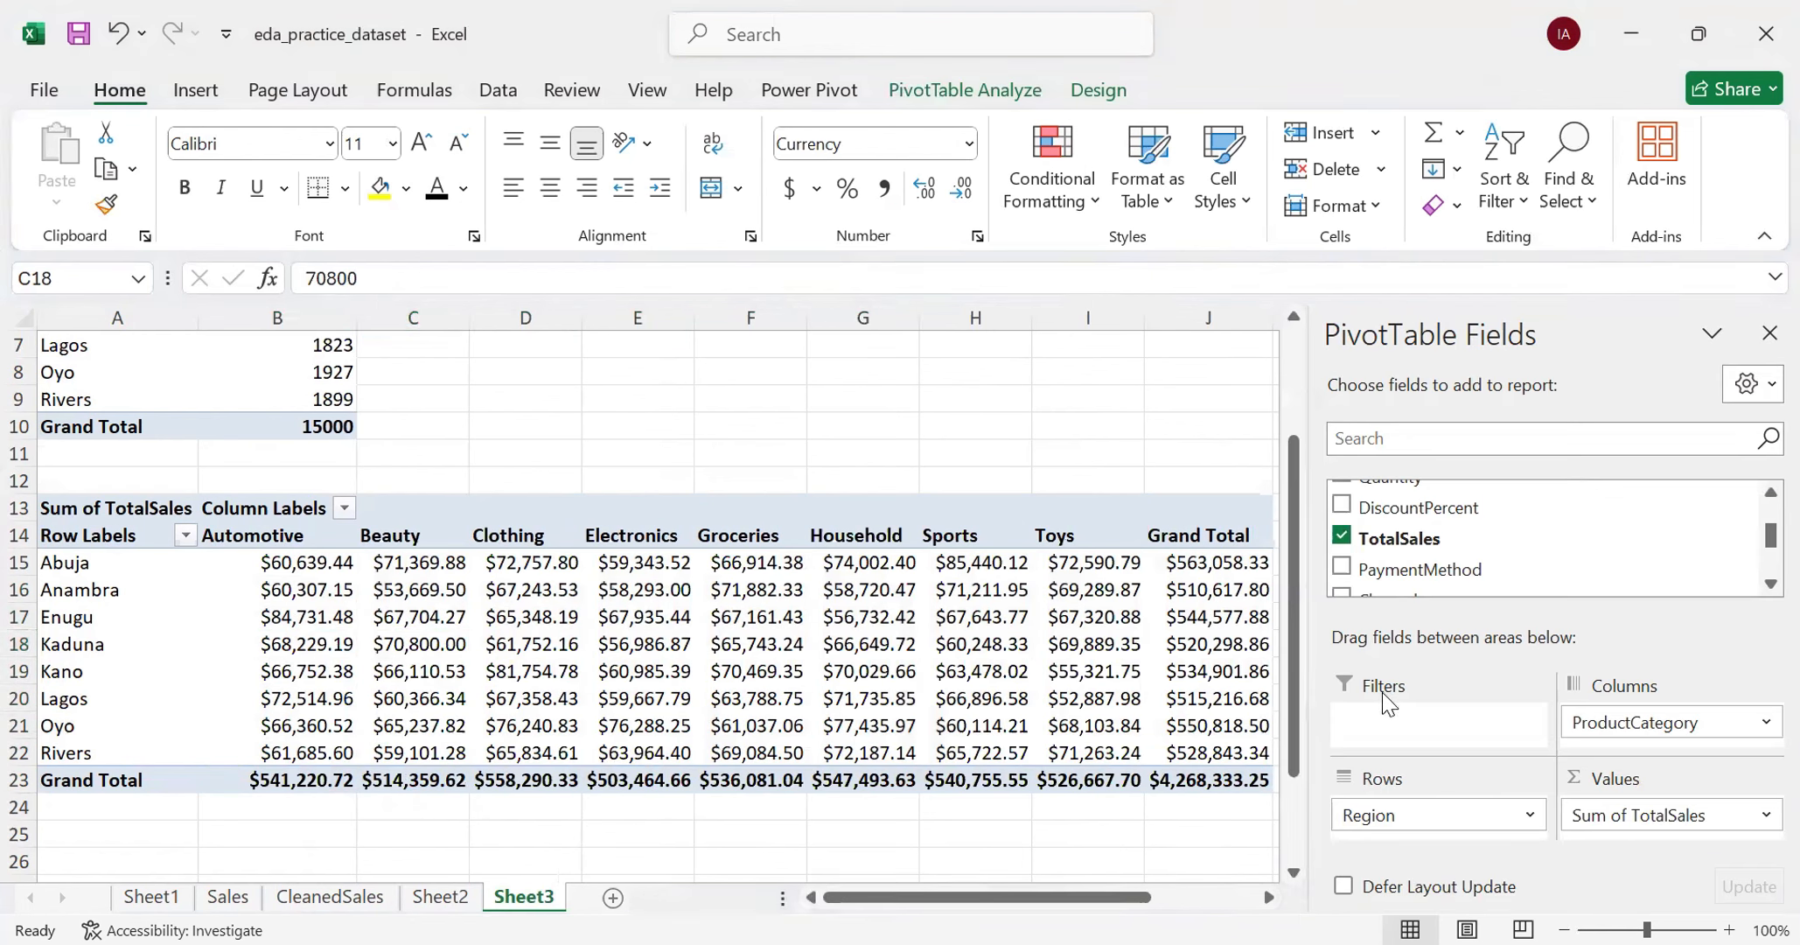
{"action": "left_click", "coordinate": [1371, 725]}
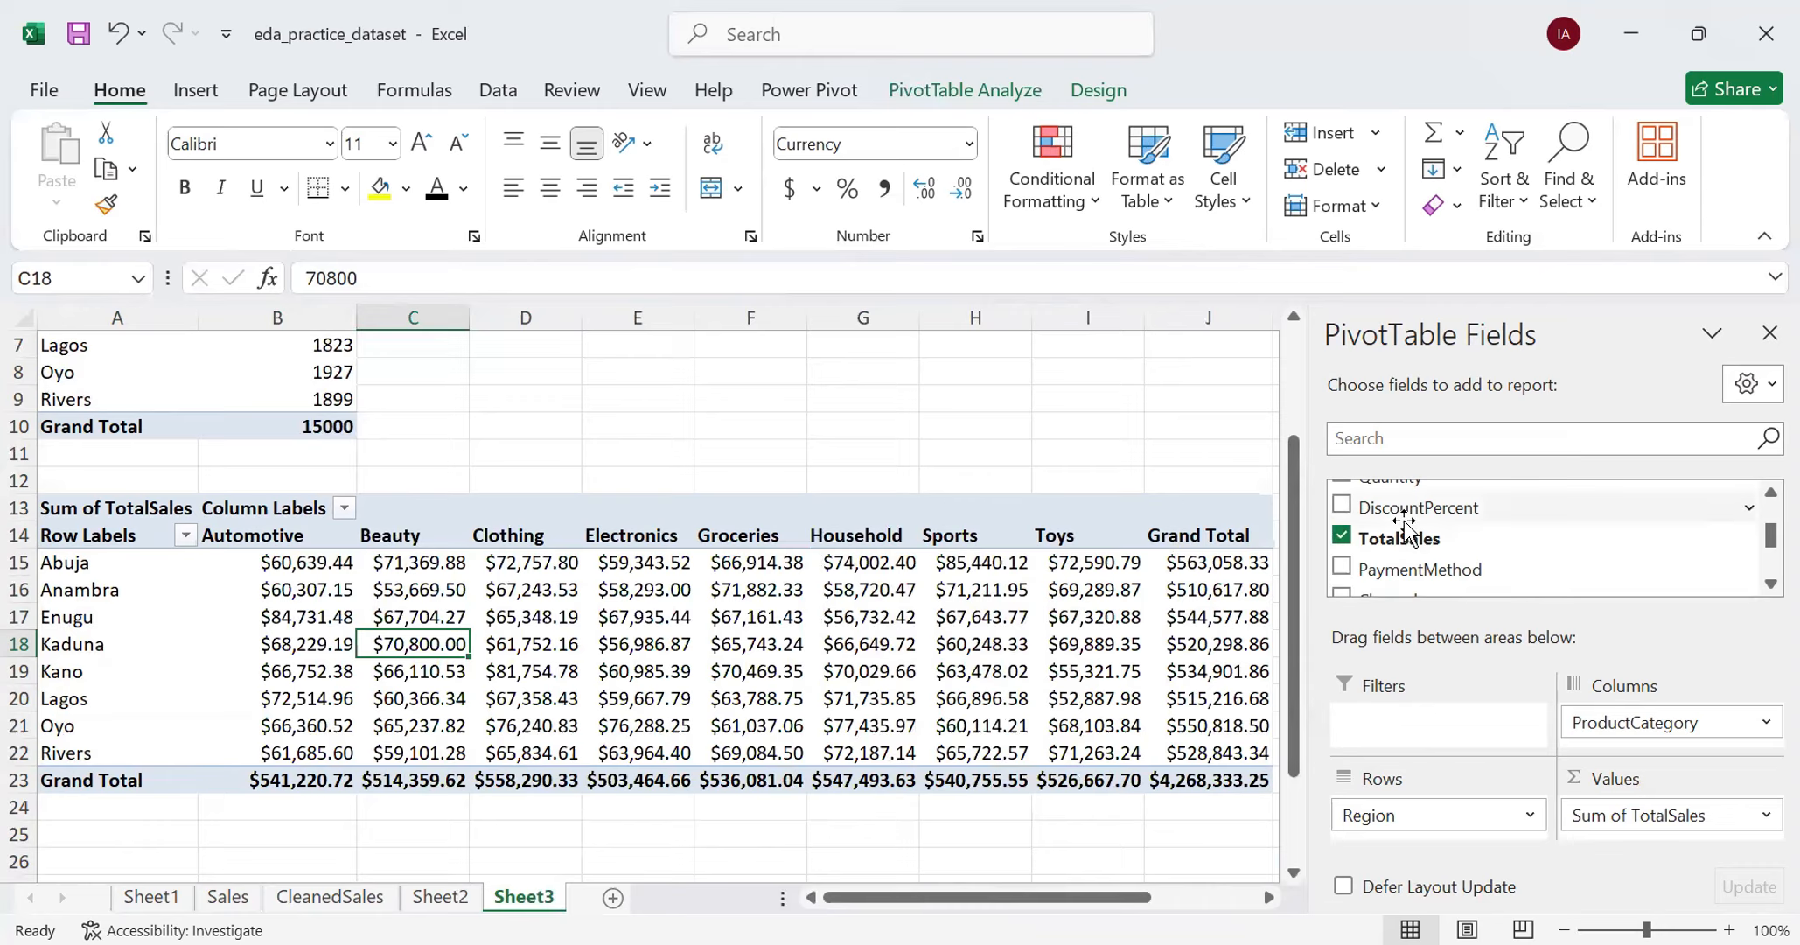
{"action": "scroll", "coordinate": [1408, 533], "scroll_direction": "up", "scroll_amount": 3}
{"action": "scroll", "coordinate": [1406, 529], "scroll_direction": "up", "scroll_amount": 1}
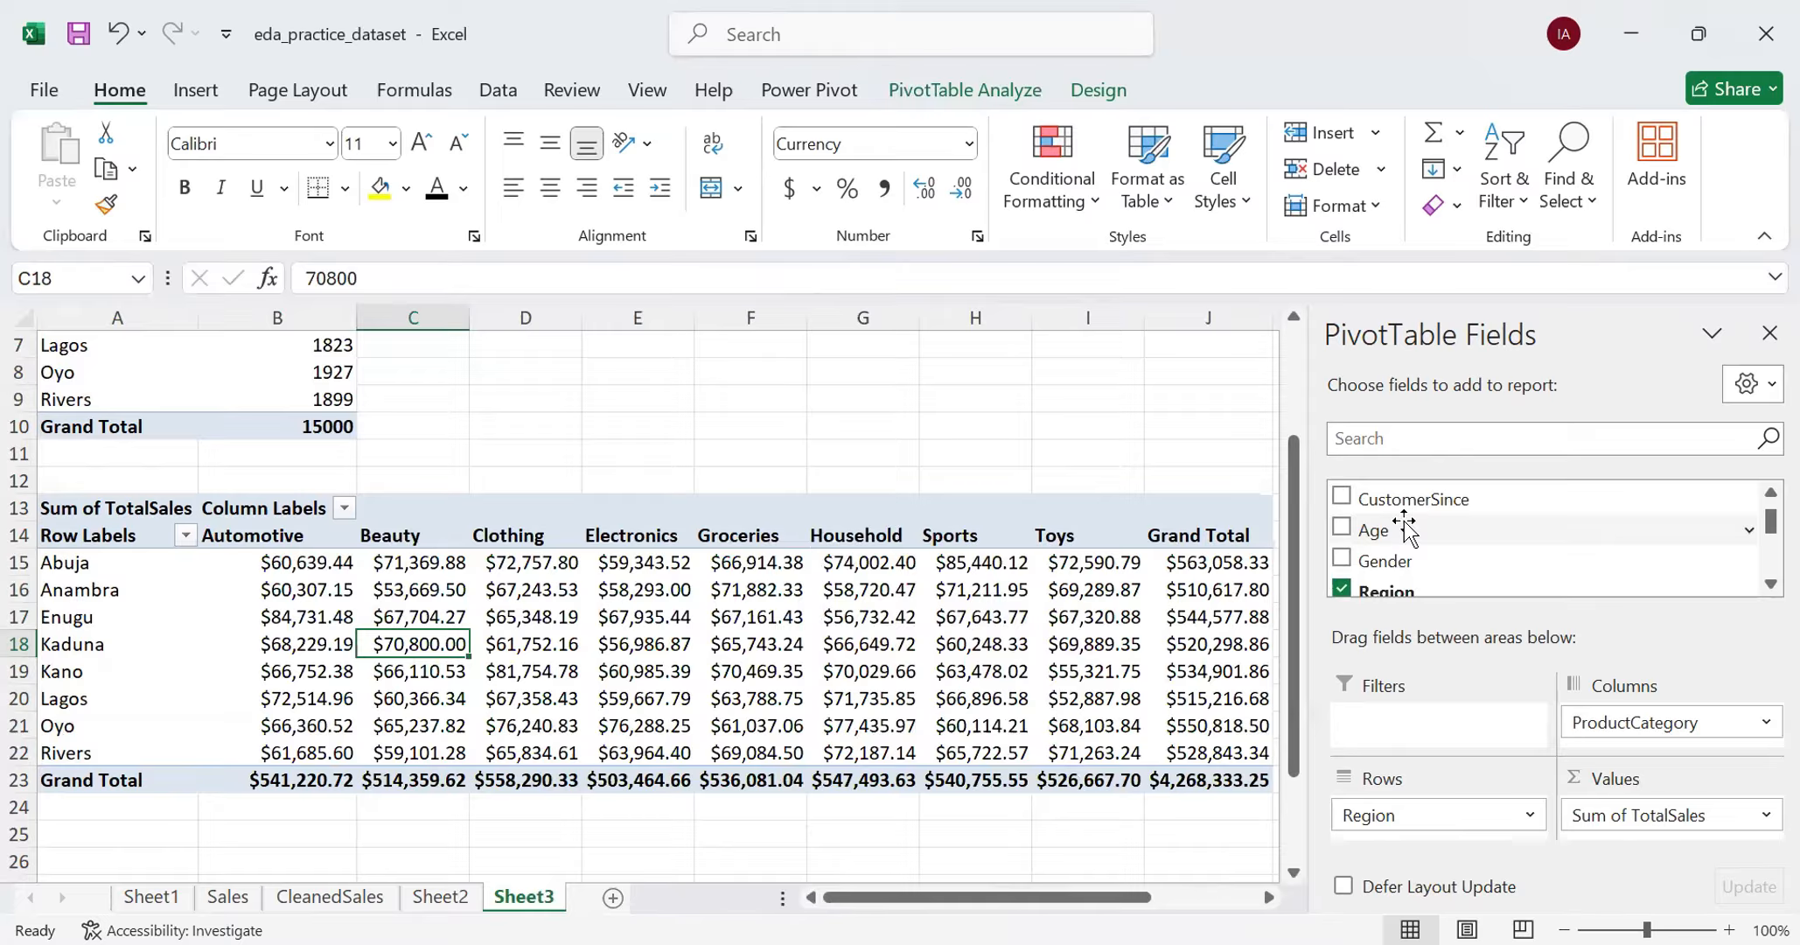
{"action": "scroll", "coordinate": [1405, 529], "scroll_direction": "up", "scroll_amount": 2}
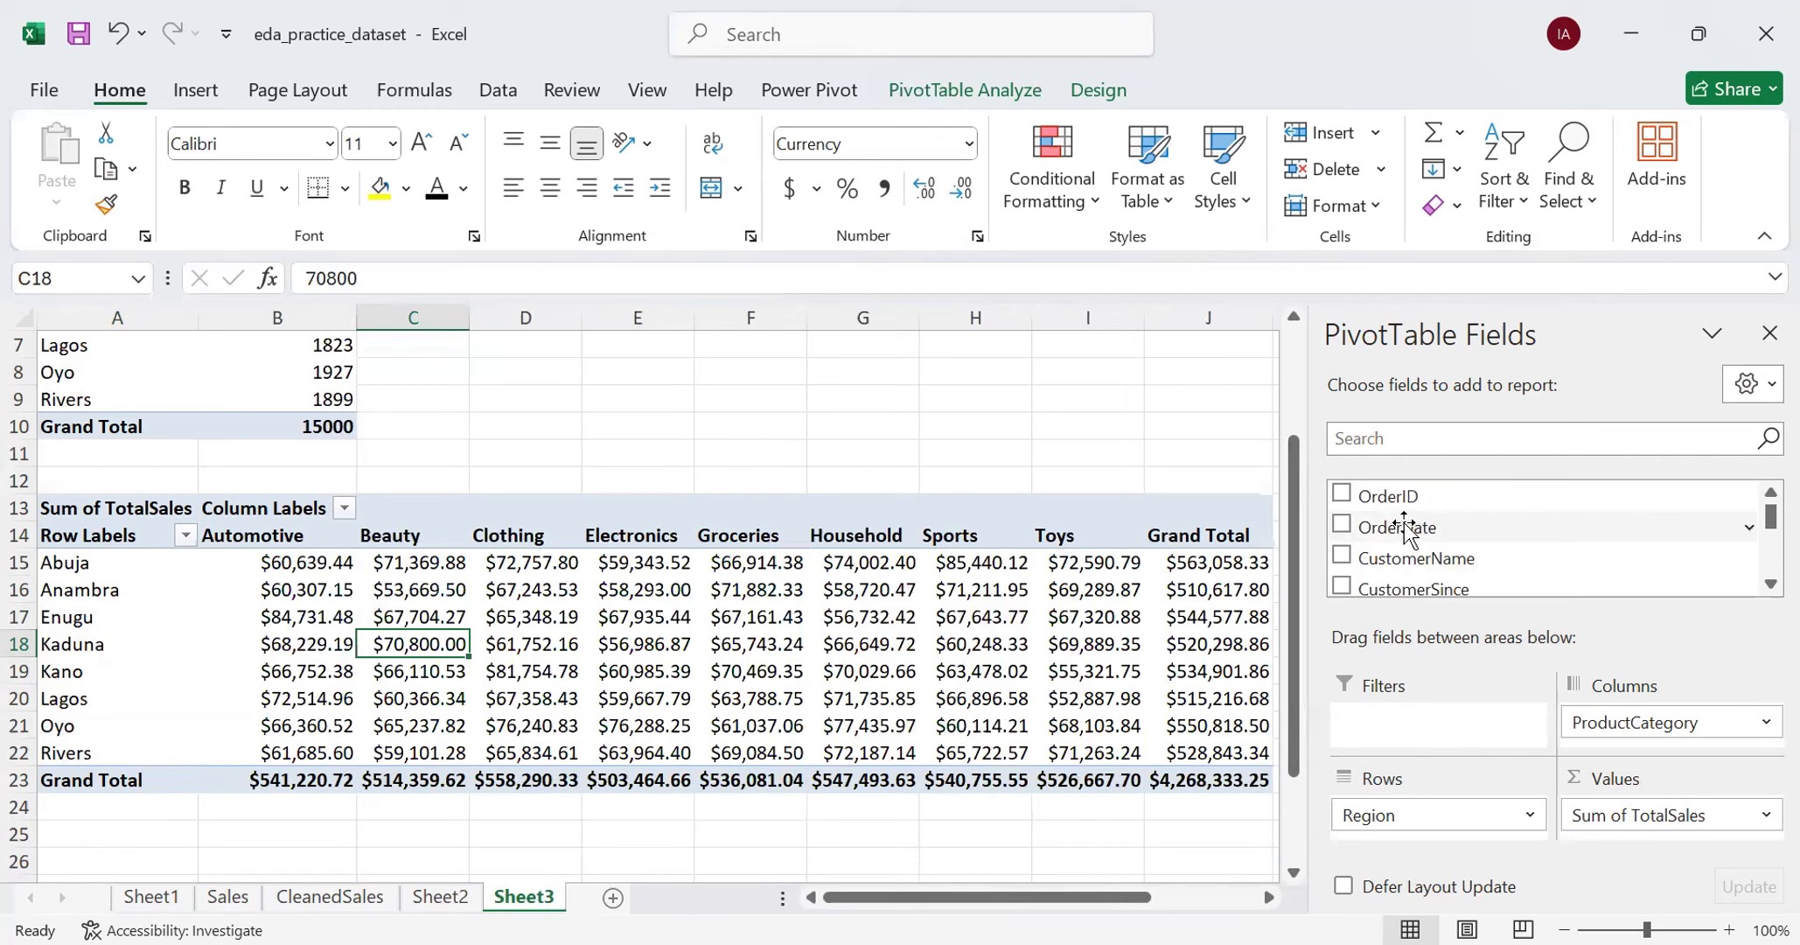
{"action": "scroll", "coordinate": [1405, 529], "scroll_direction": "down", "scroll_amount": 2}
{"action": "scroll", "coordinate": [1404, 529], "scroll_direction": "down", "scroll_amount": 2}
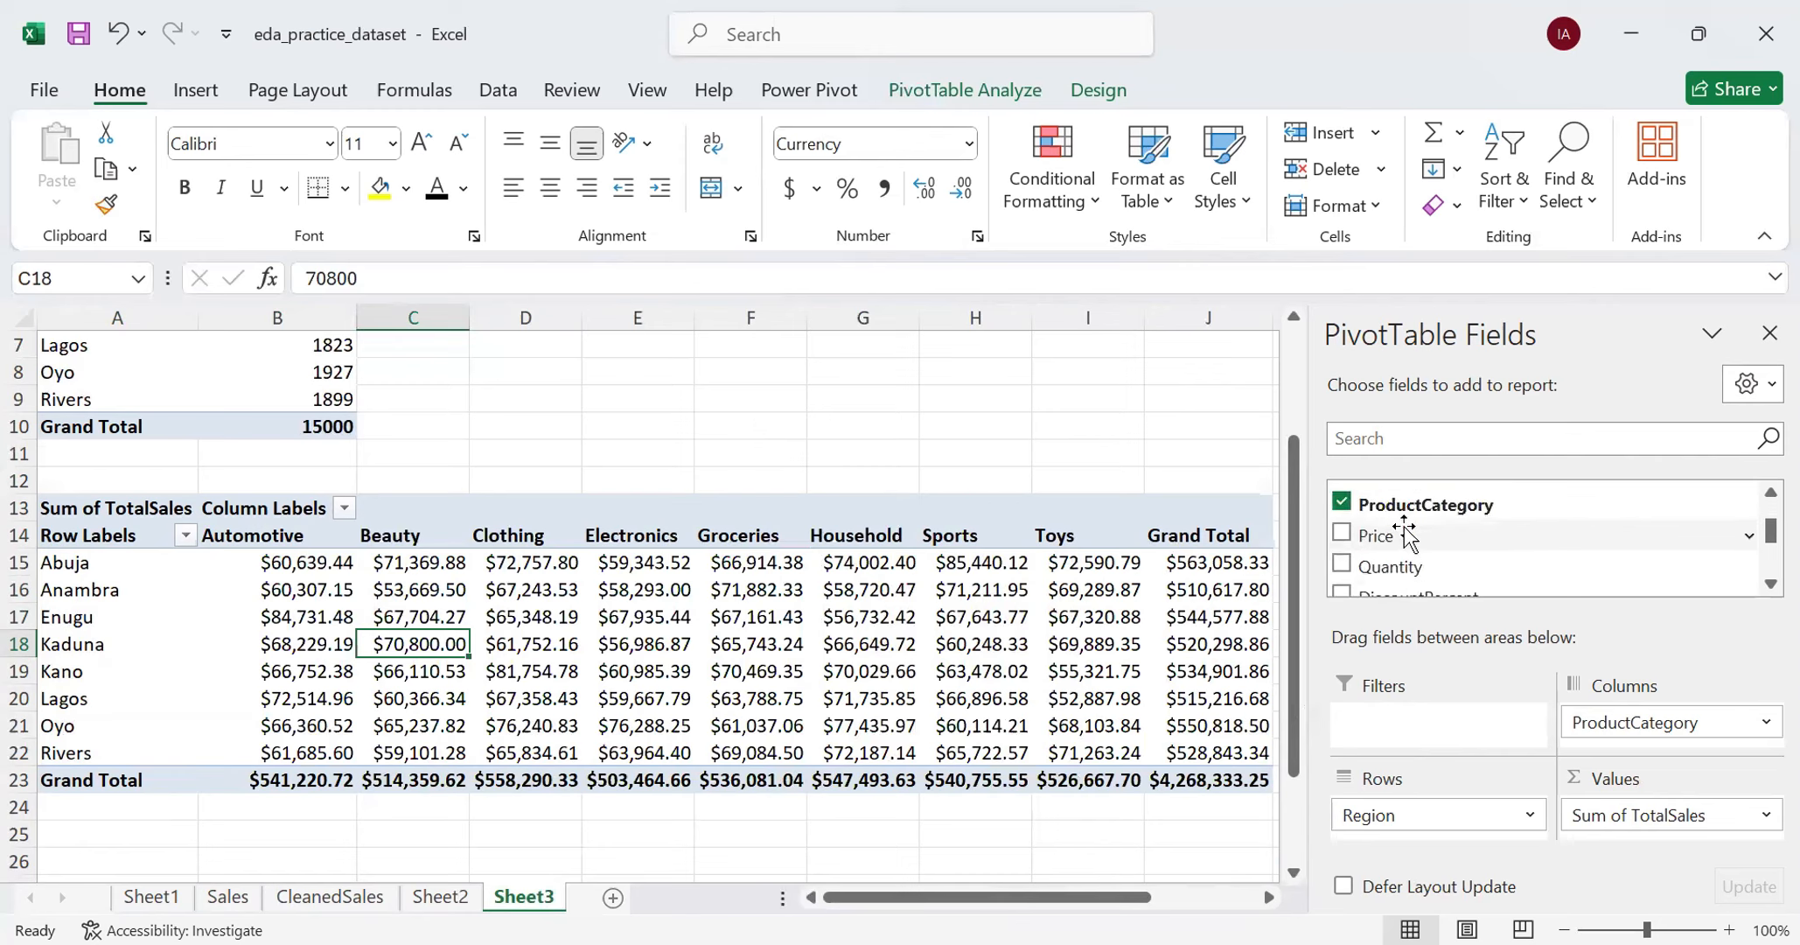
{"action": "scroll", "coordinate": [1405, 529], "scroll_direction": "down", "scroll_amount": 3}
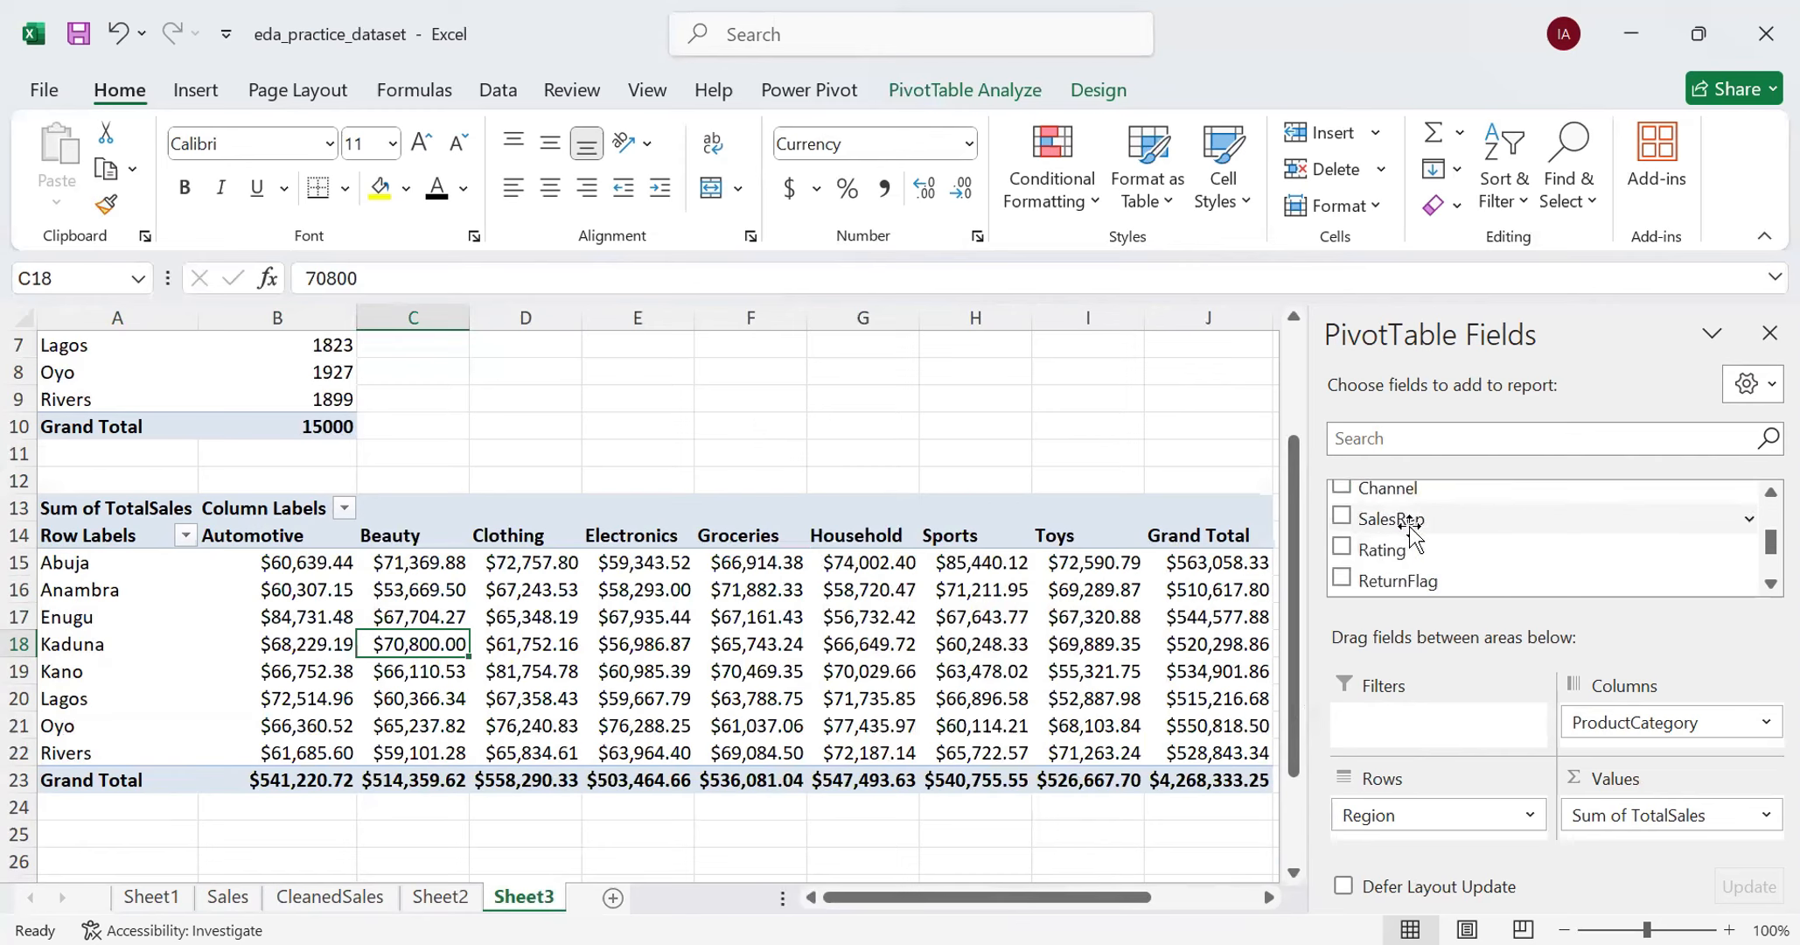
{"action": "scroll", "coordinate": [1408, 531], "scroll_direction": "up", "scroll_amount": 1}
{"action": "scroll", "coordinate": [1410, 530], "scroll_direction": "up", "scroll_amount": 10}
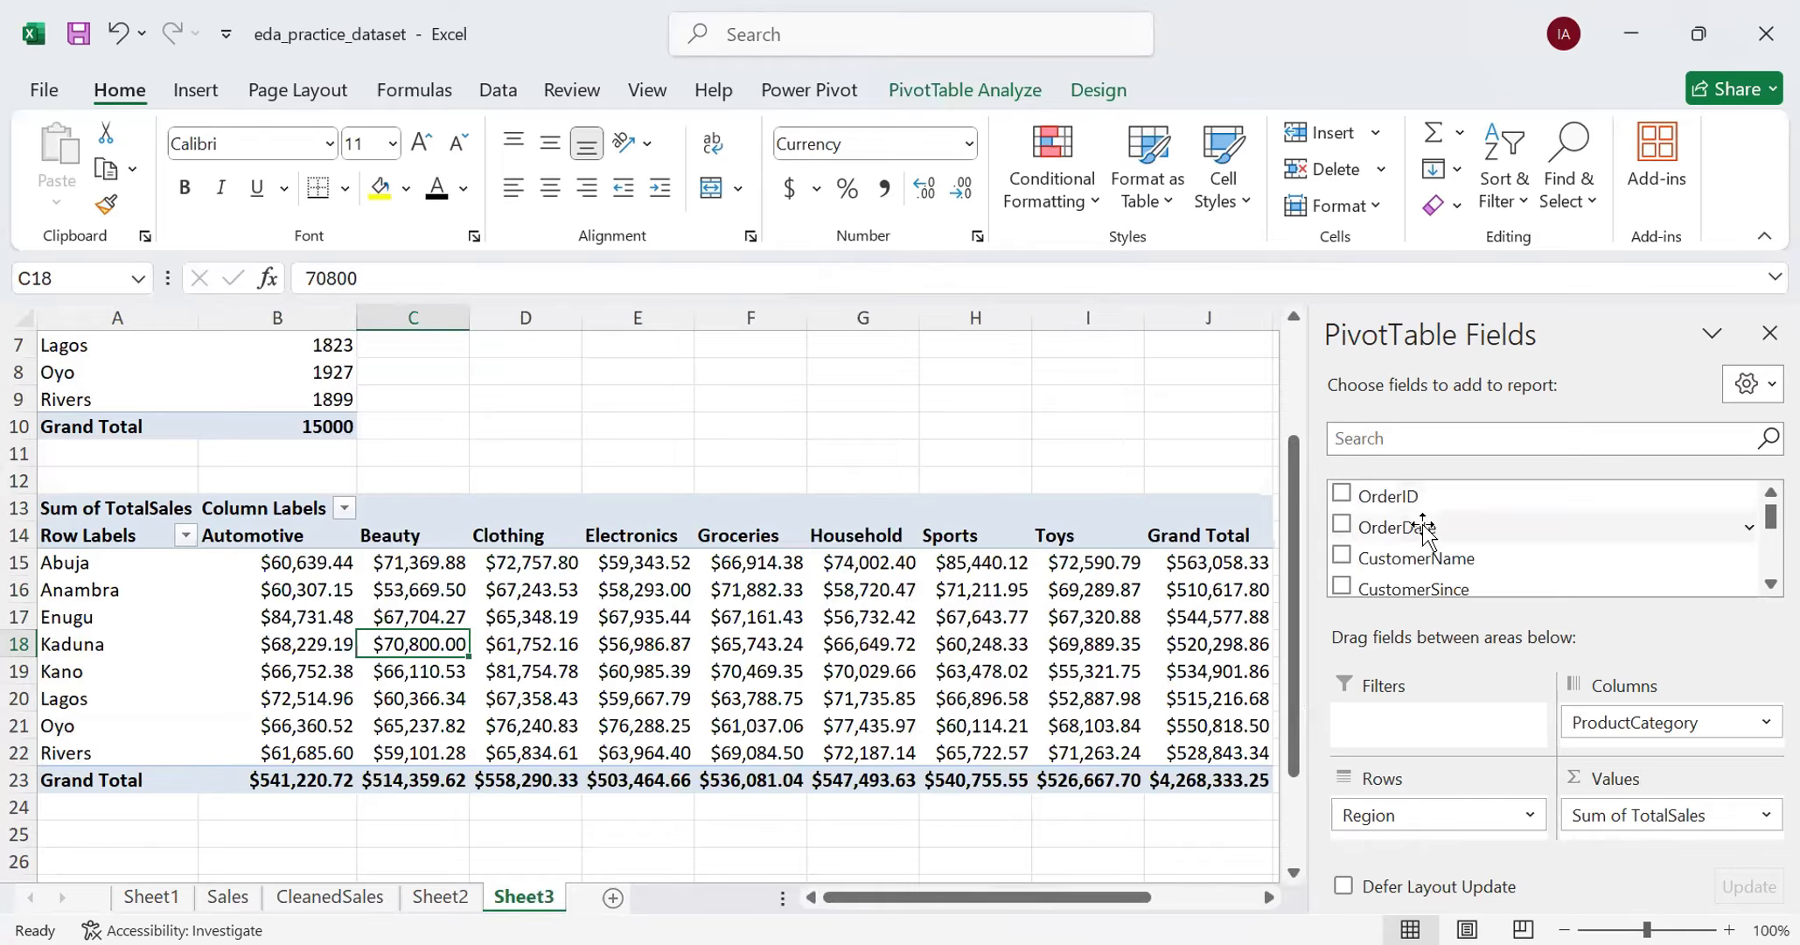
{"action": "left_click_drag", "start_coordinate": [1423, 528], "coordinate": [1424, 719]}
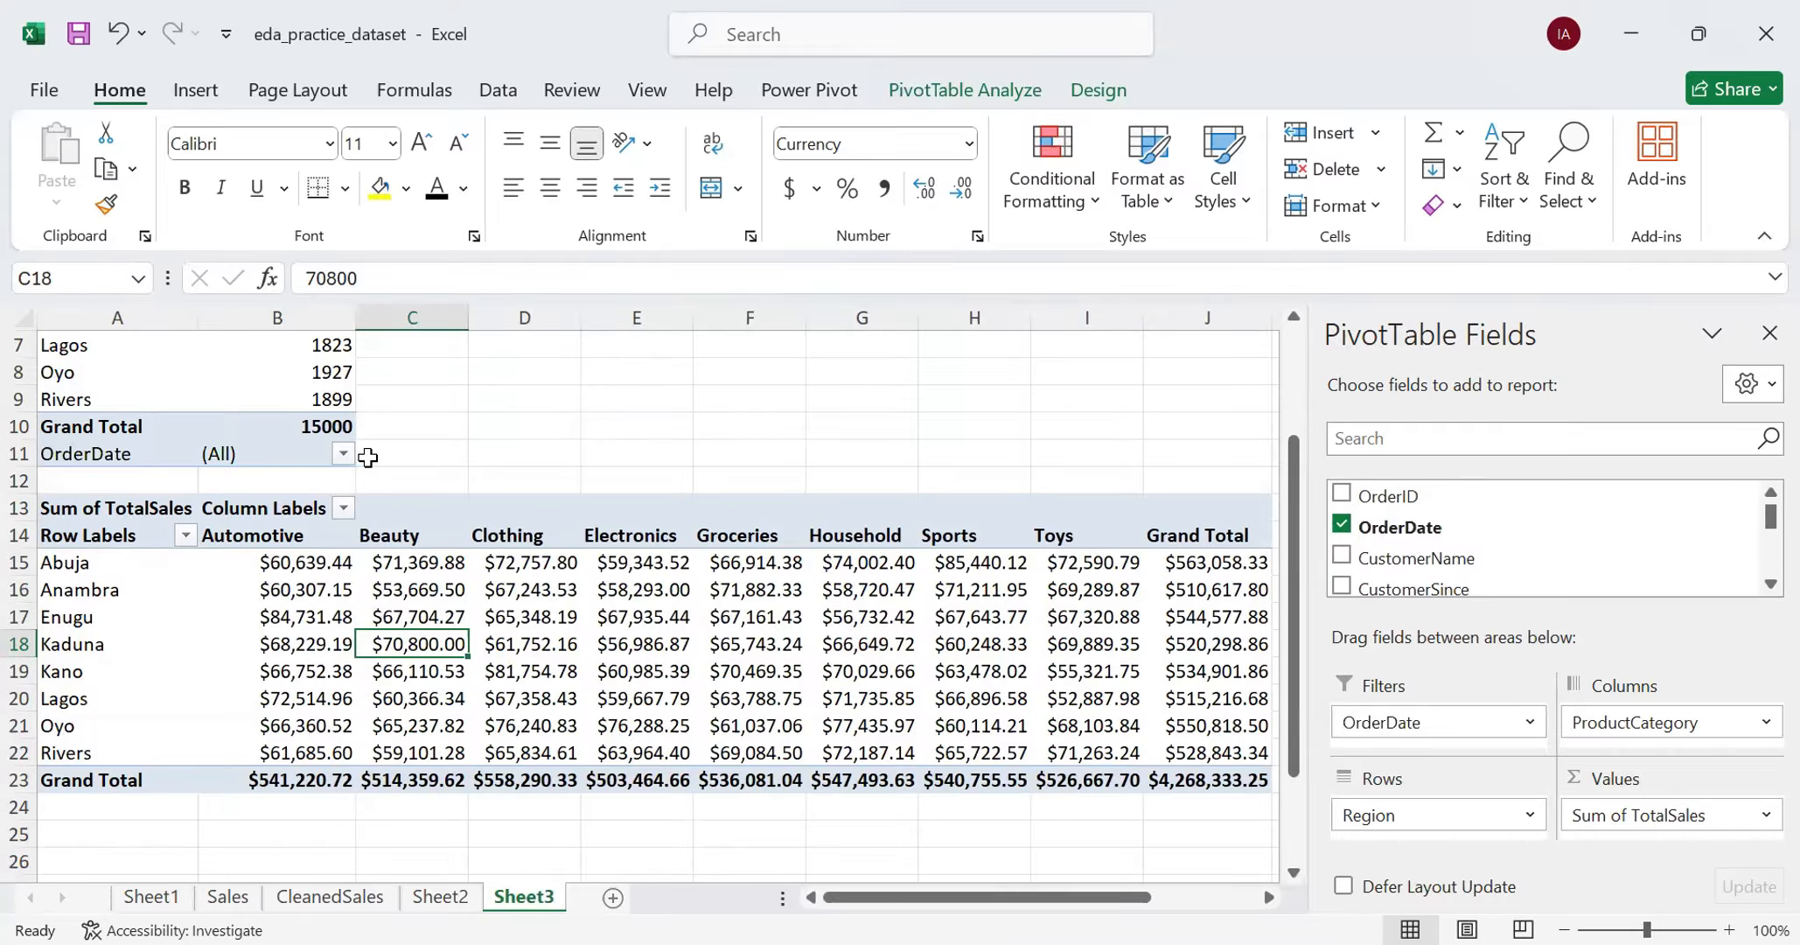
{"action": "left_click", "coordinate": [1519, 721]}
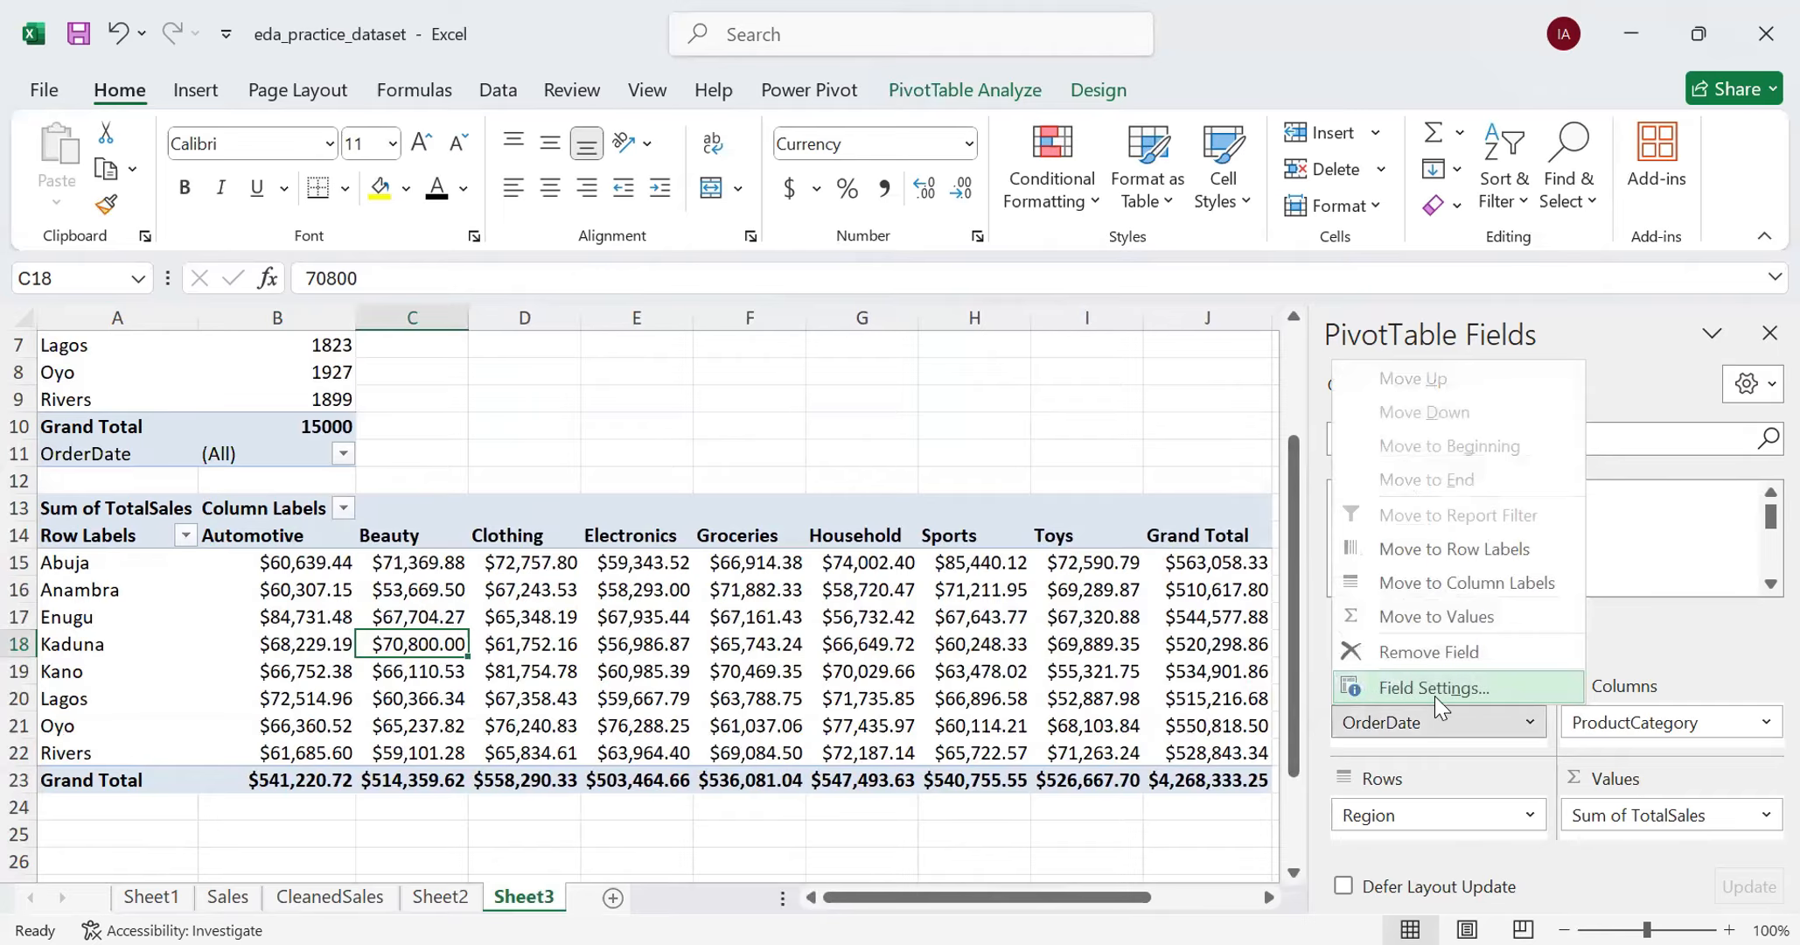
{"action": "left_click", "coordinate": [1417, 656]}
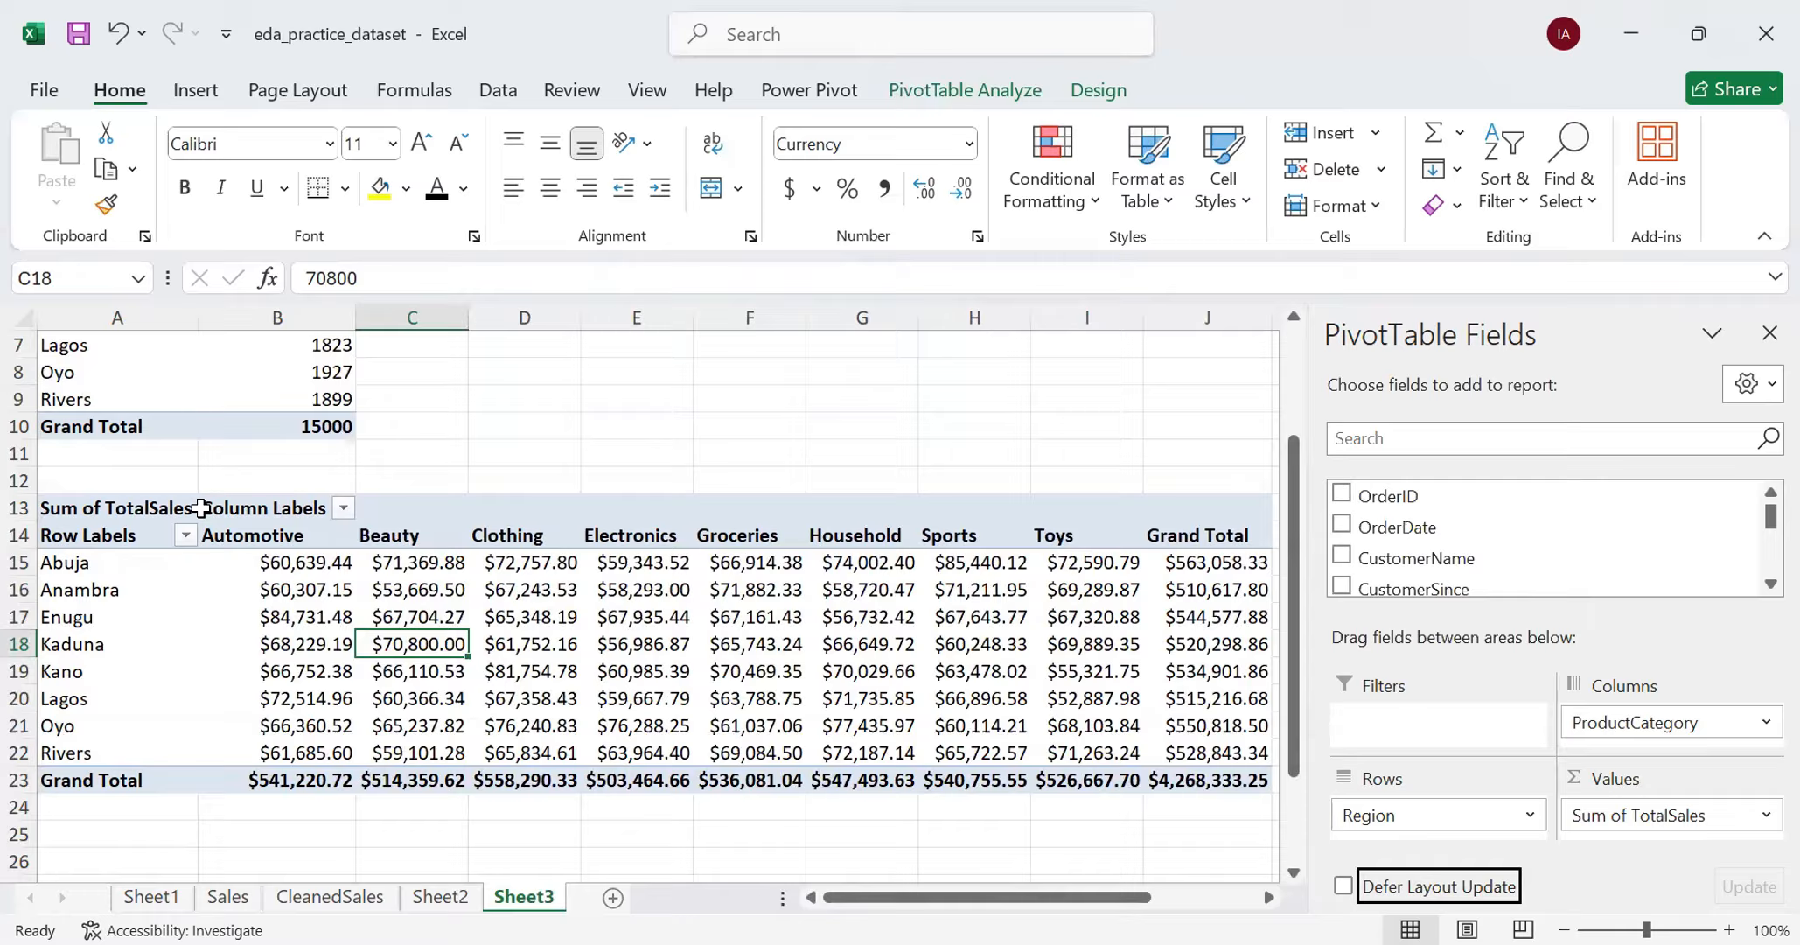
- Insert two blank rows at row 12 between the two PivotTables, and select the lower PivotTable's Row Labels cell
{"action": "right_click", "coordinate": [19, 479]}
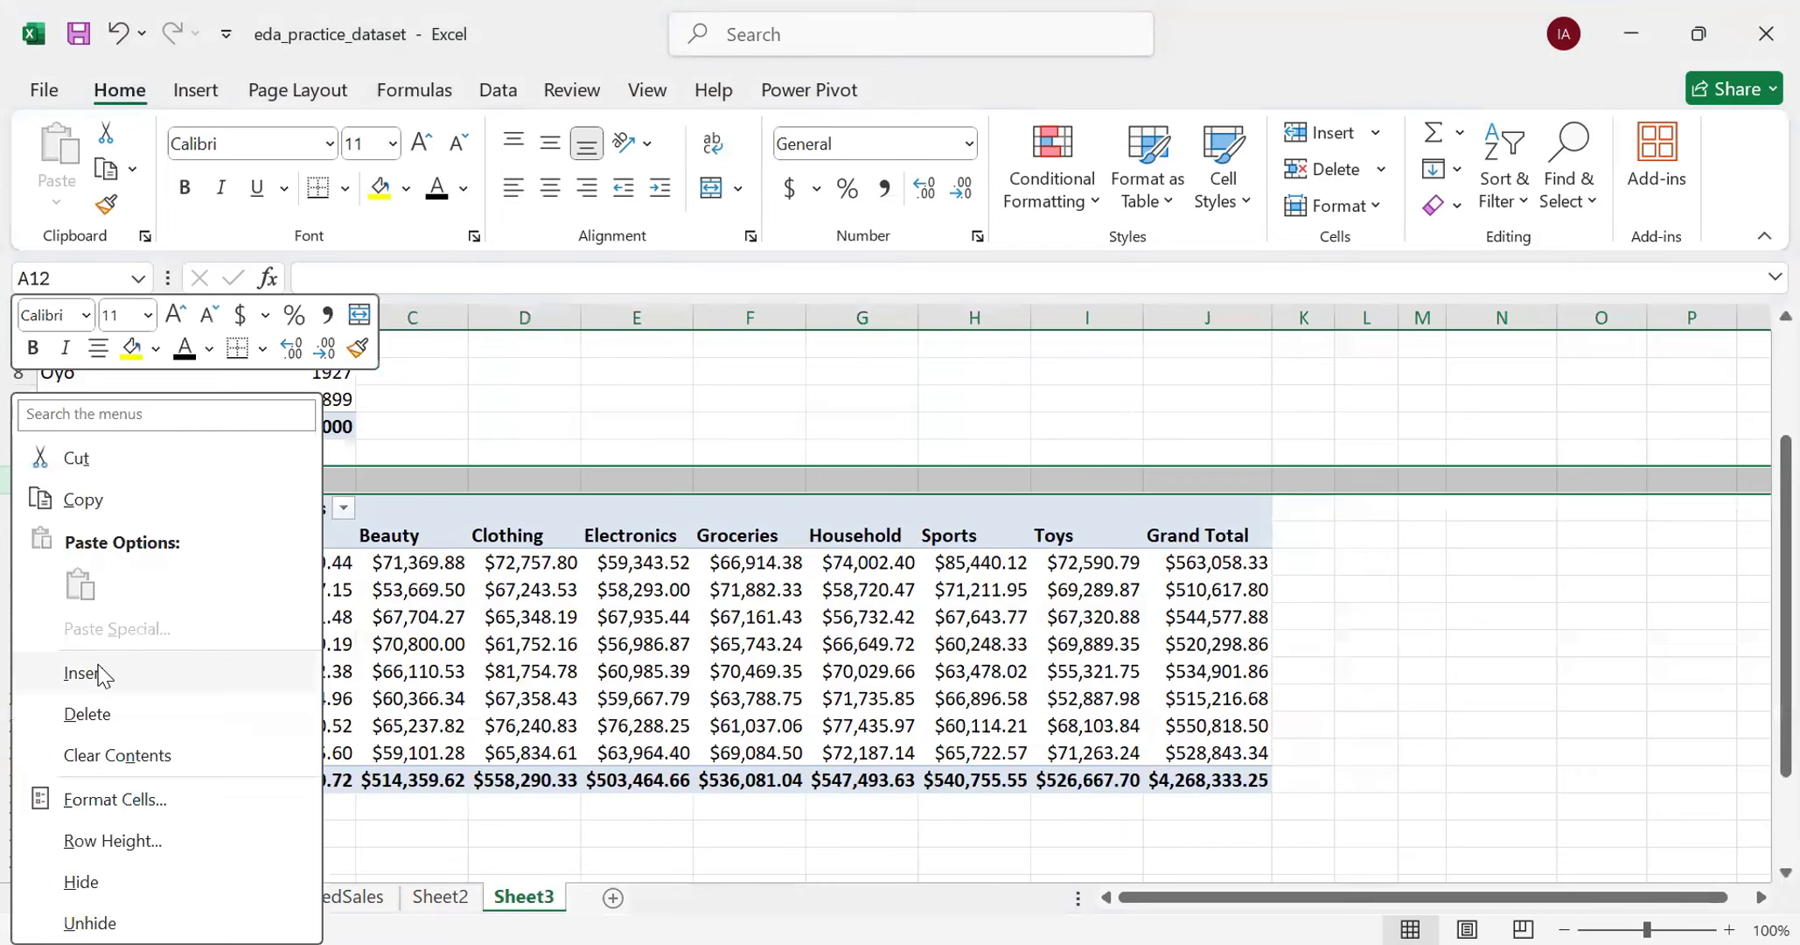
{"action": "left_click", "coordinate": [103, 673]}
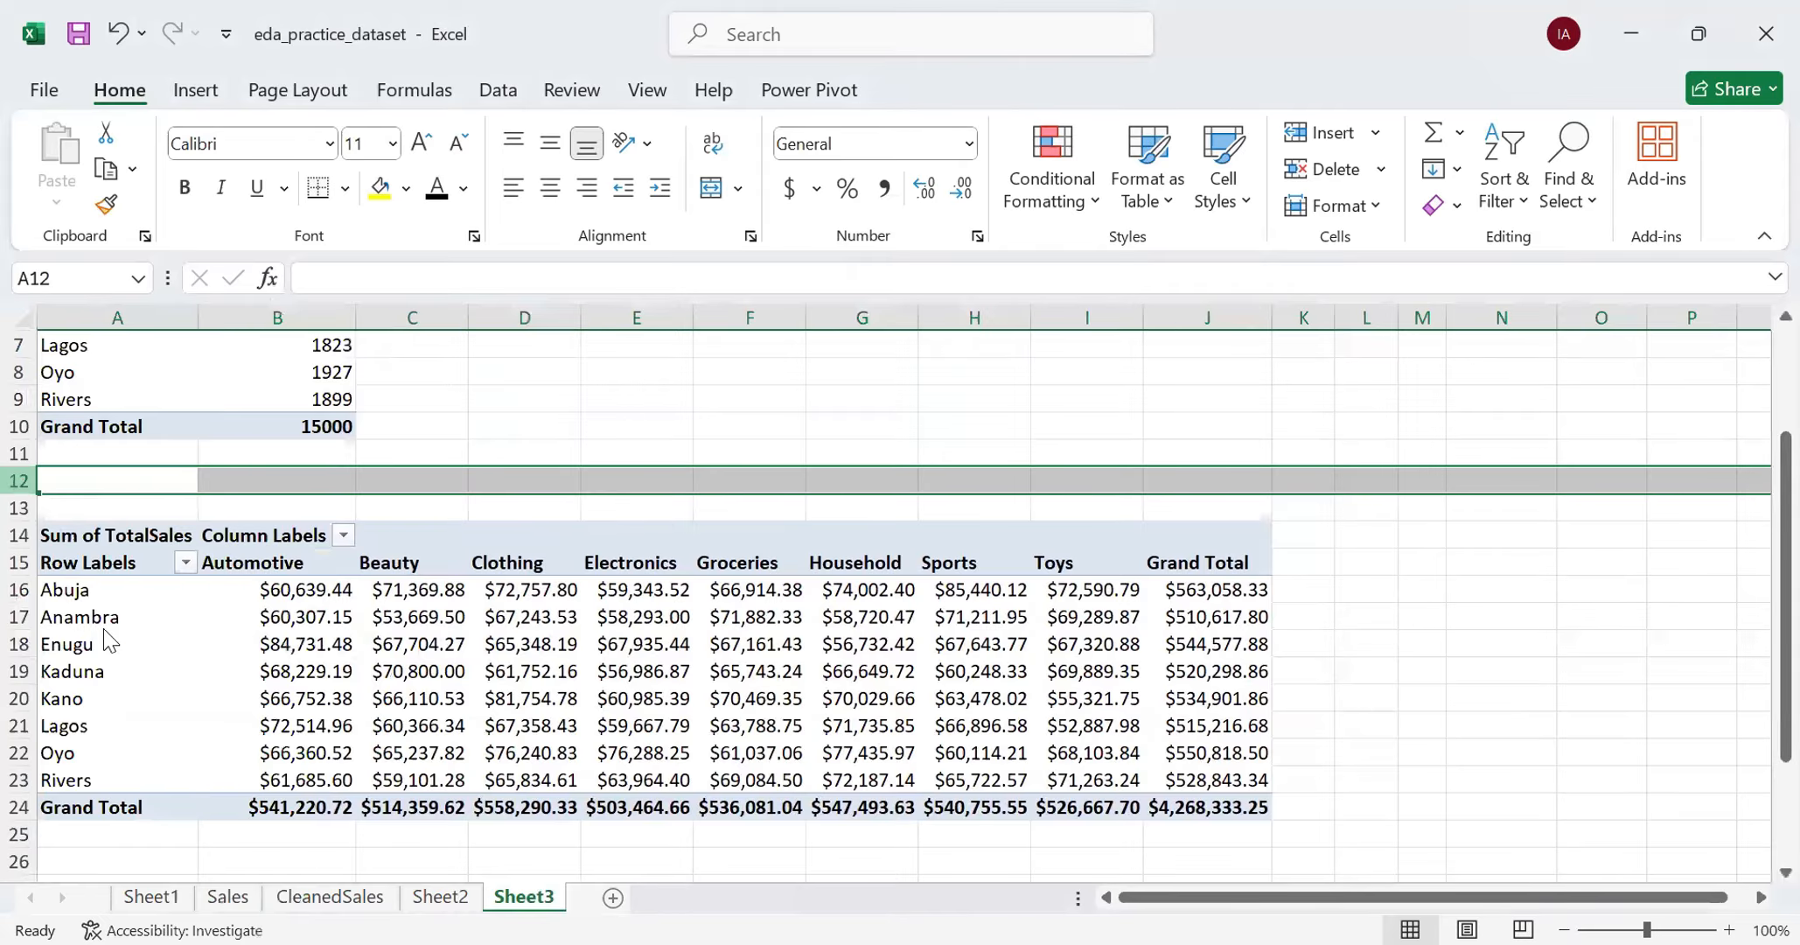
{"action": "right_click", "coordinate": [20, 478]}
{"action": "left_click", "coordinate": [102, 674]}
{"action": "left_click", "coordinate": [102, 590]}
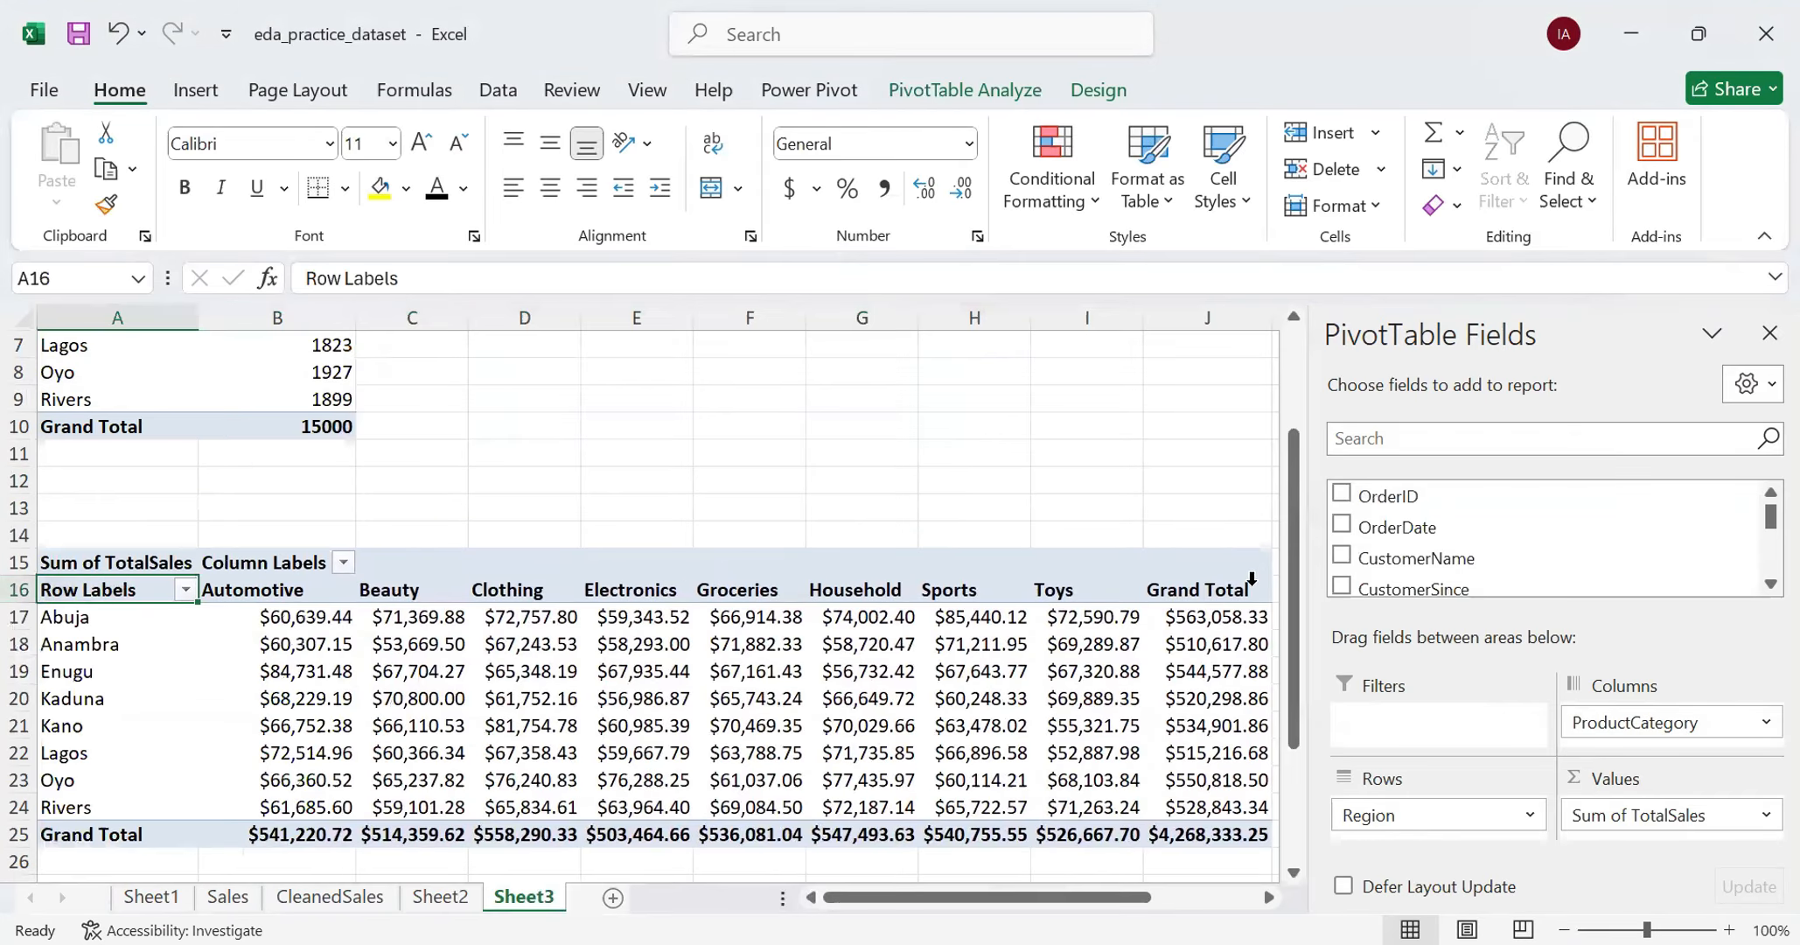
- Add OrderDate as a report filter of the region-by-ProductCategory PivotTable
{"action": "scroll", "coordinate": [1449, 542], "scroll_direction": "down", "scroll_amount": 5}
{"action": "scroll", "coordinate": [1449, 540], "scroll_direction": "up", "scroll_amount": 5}
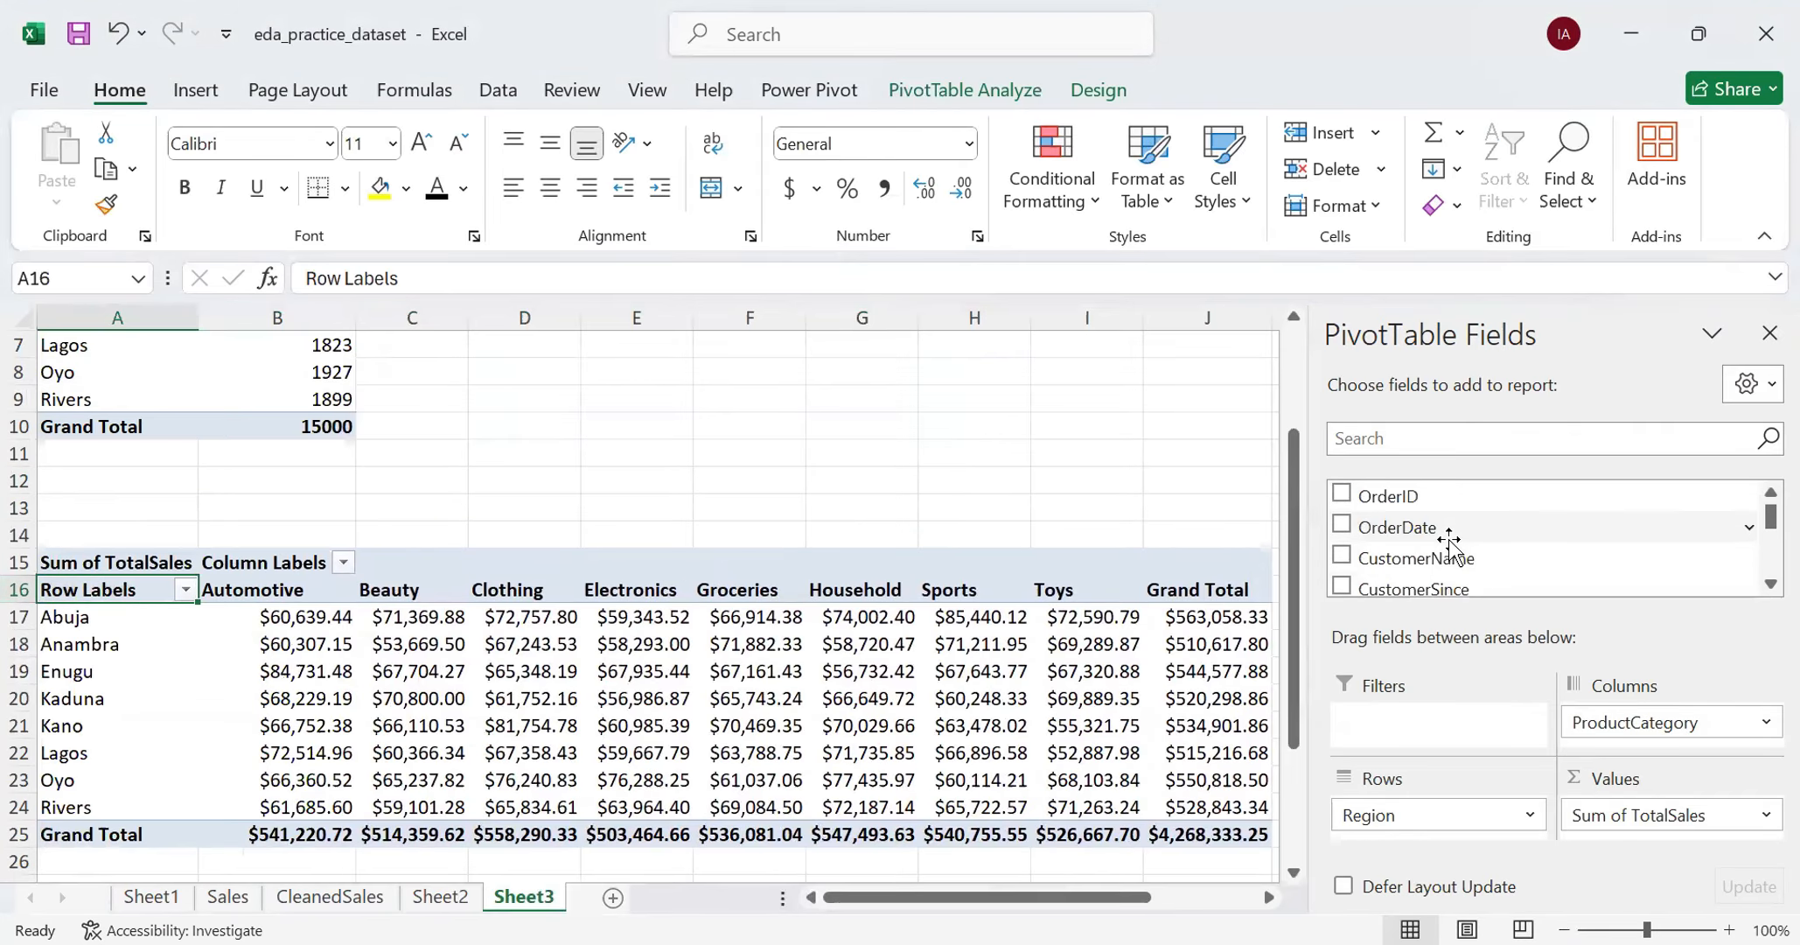
{"action": "left_click_drag", "start_coordinate": [1448, 529], "coordinate": [1457, 733]}
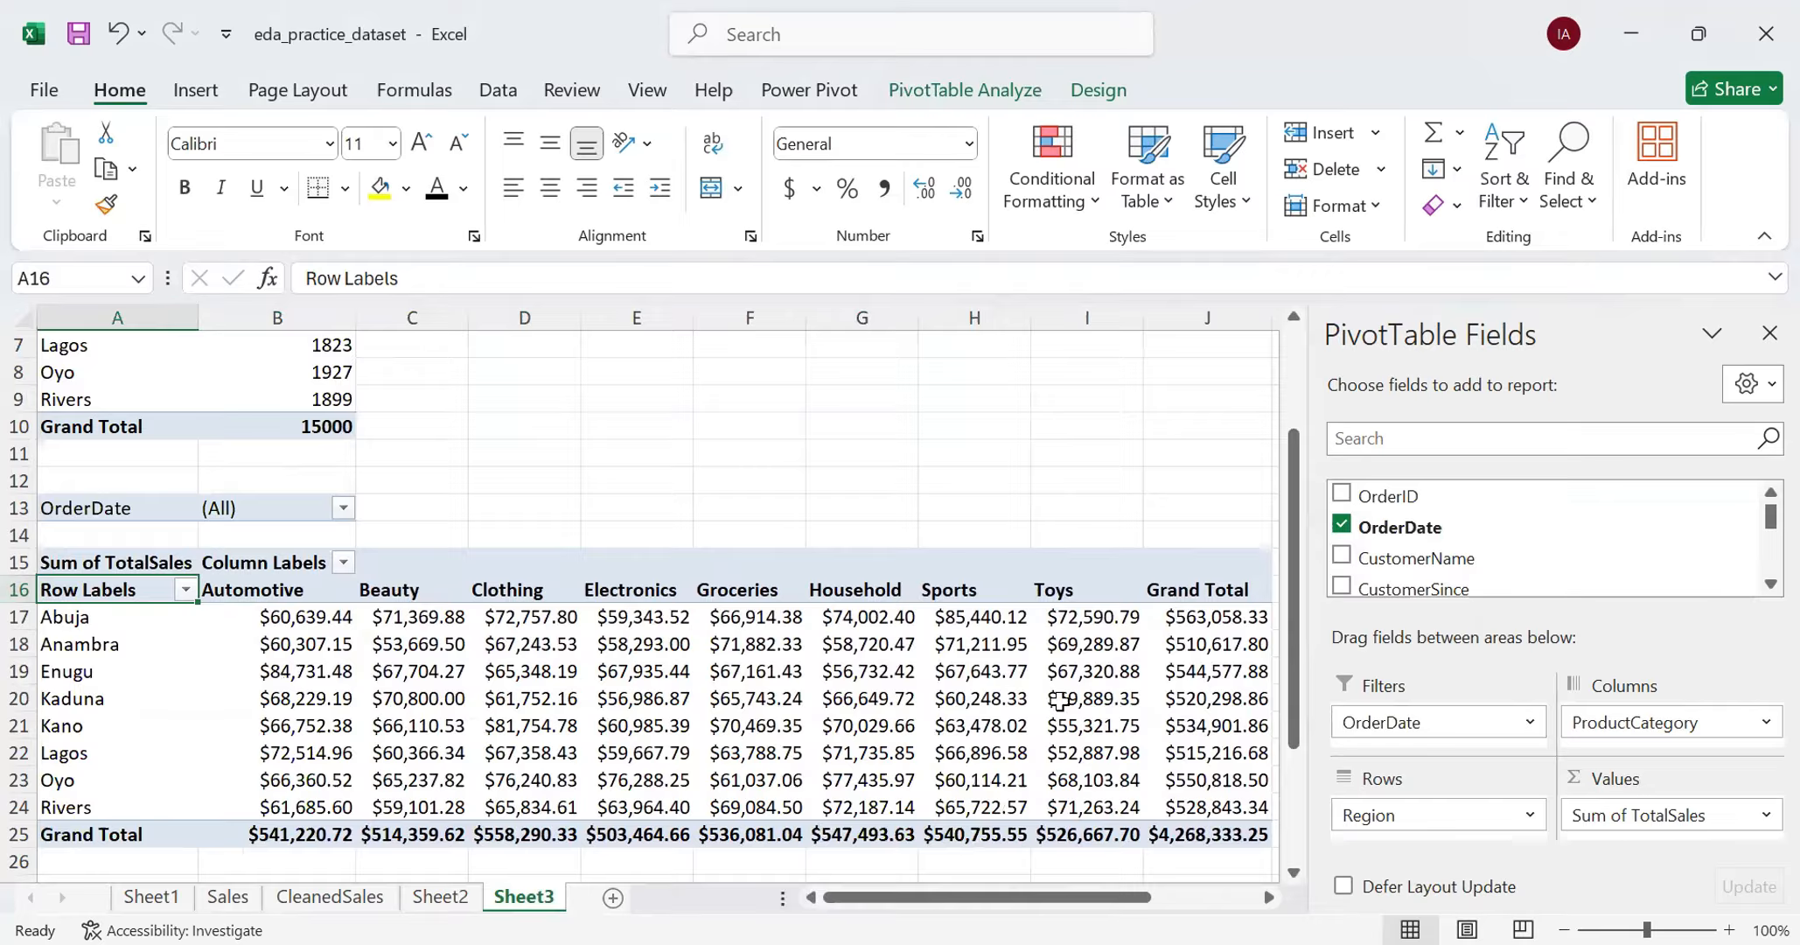
- Allow multiple items in the OrderDate report filter and limit the PivotTable to 8/15/1930 only
{"action": "mouse_move", "coordinate": [1016, 669]}
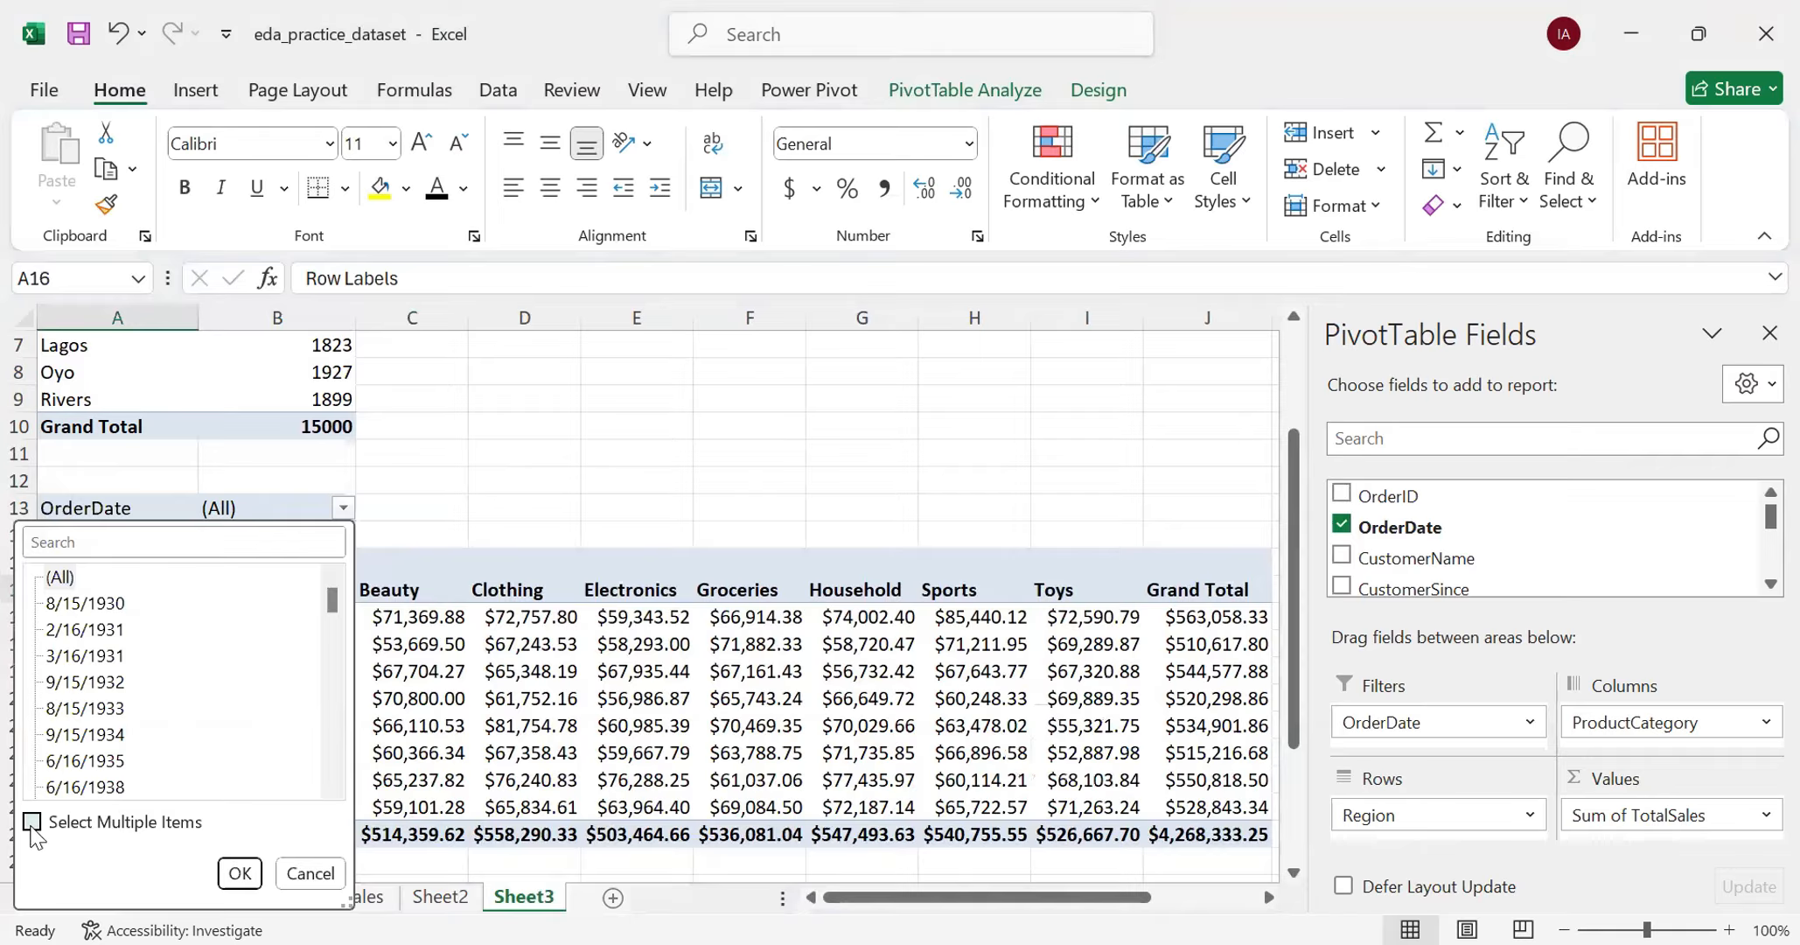
{"action": "left_click", "coordinate": [31, 827]}
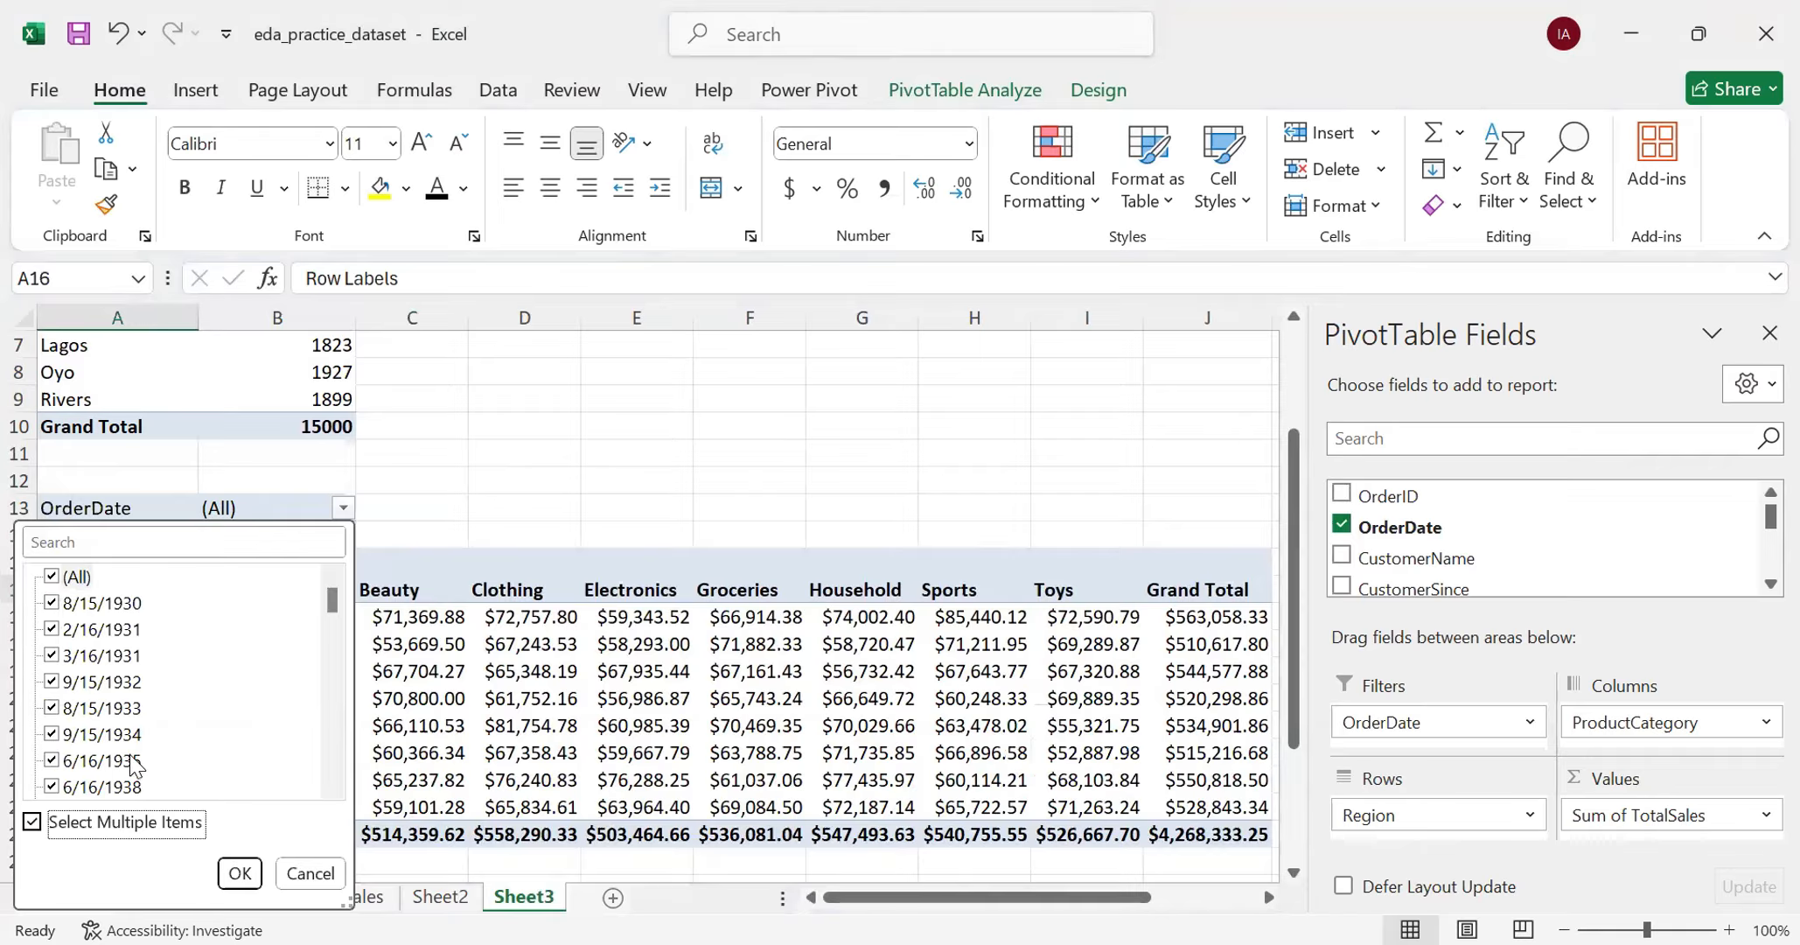
{"action": "scroll", "coordinate": [129, 753], "scroll_direction": "down", "scroll_amount": 5}
{"action": "scroll", "coordinate": [132, 735], "scroll_direction": "up", "scroll_amount": 5}
{"action": "left_click", "coordinate": [52, 576]}
{"action": "left_click", "coordinate": [52, 603]}
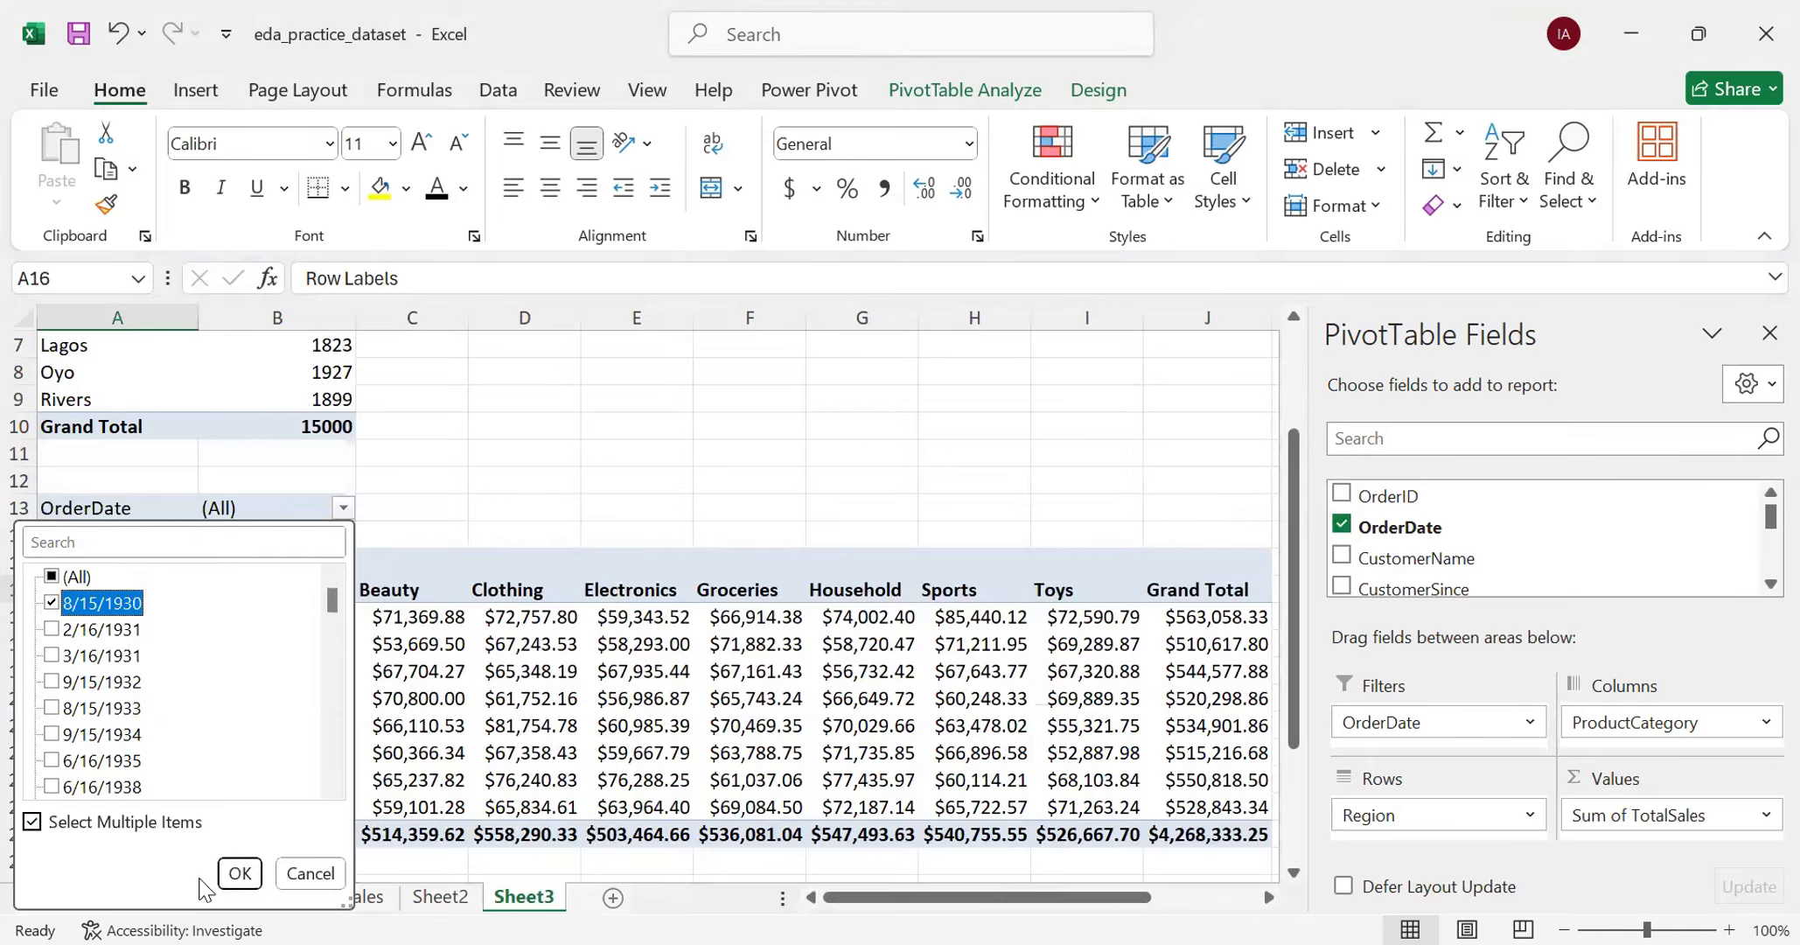
{"action": "left_click", "coordinate": [241, 874]}
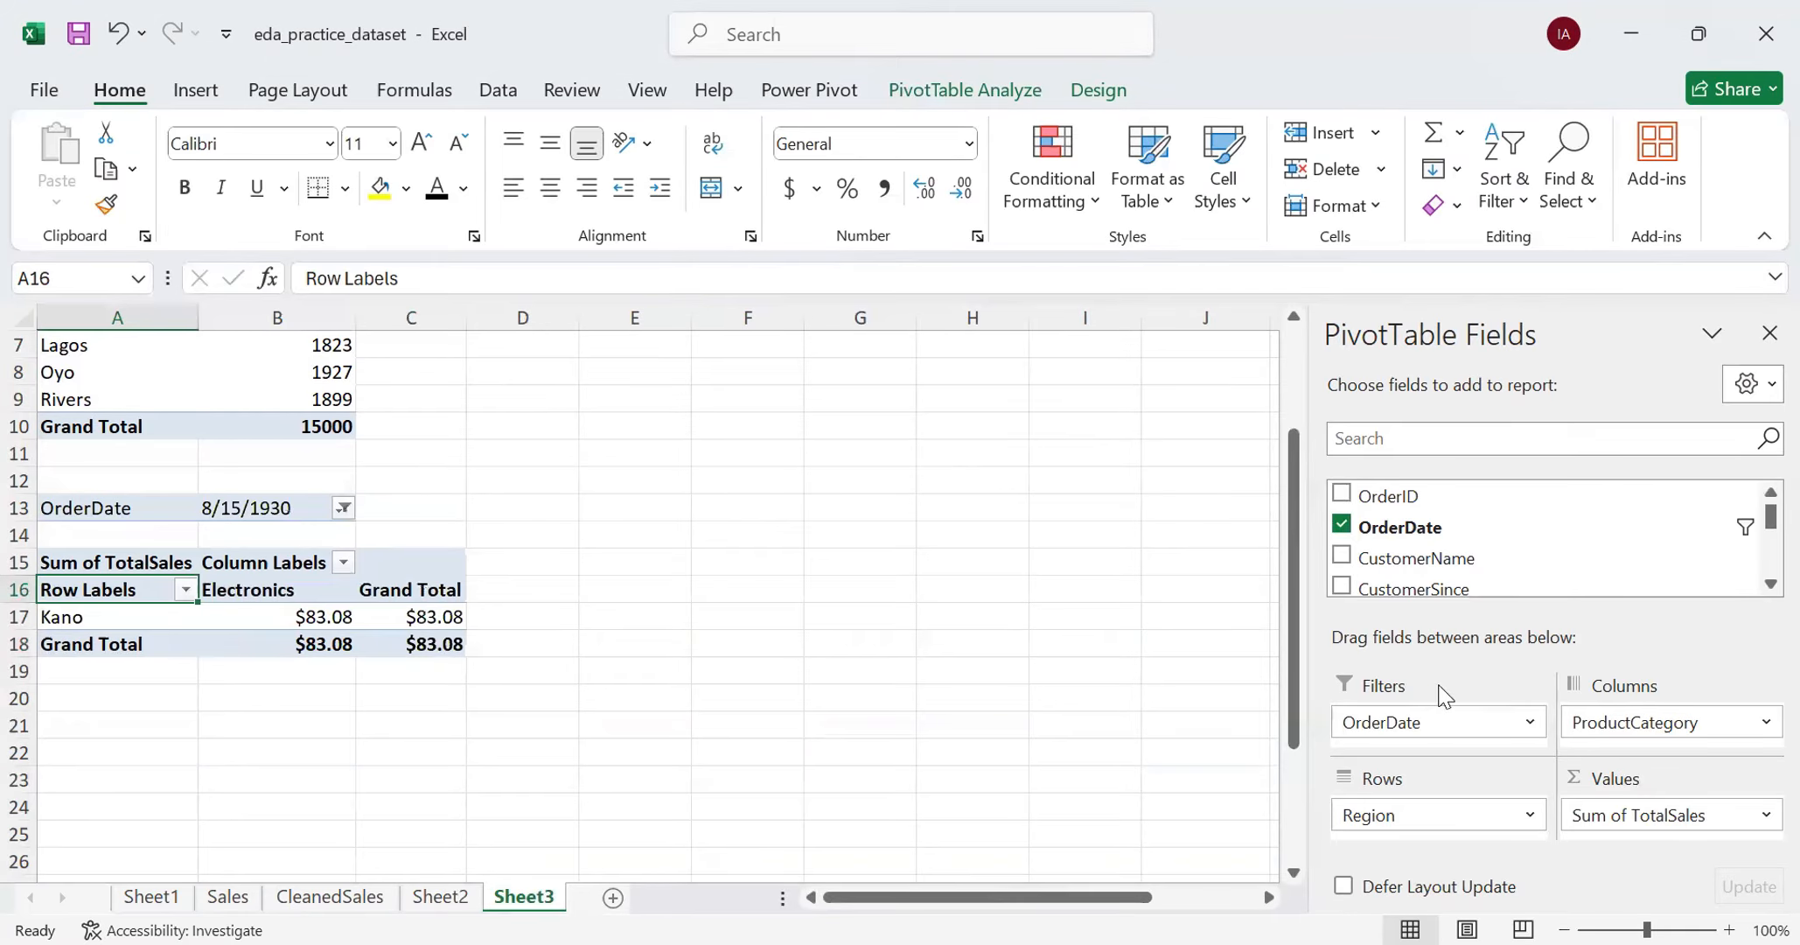
- Remove OrderDate from the region-by-ProductCategory PivotTable's report filters and add Gender as its report filter instead
{"action": "left_click", "coordinate": [1527, 720]}
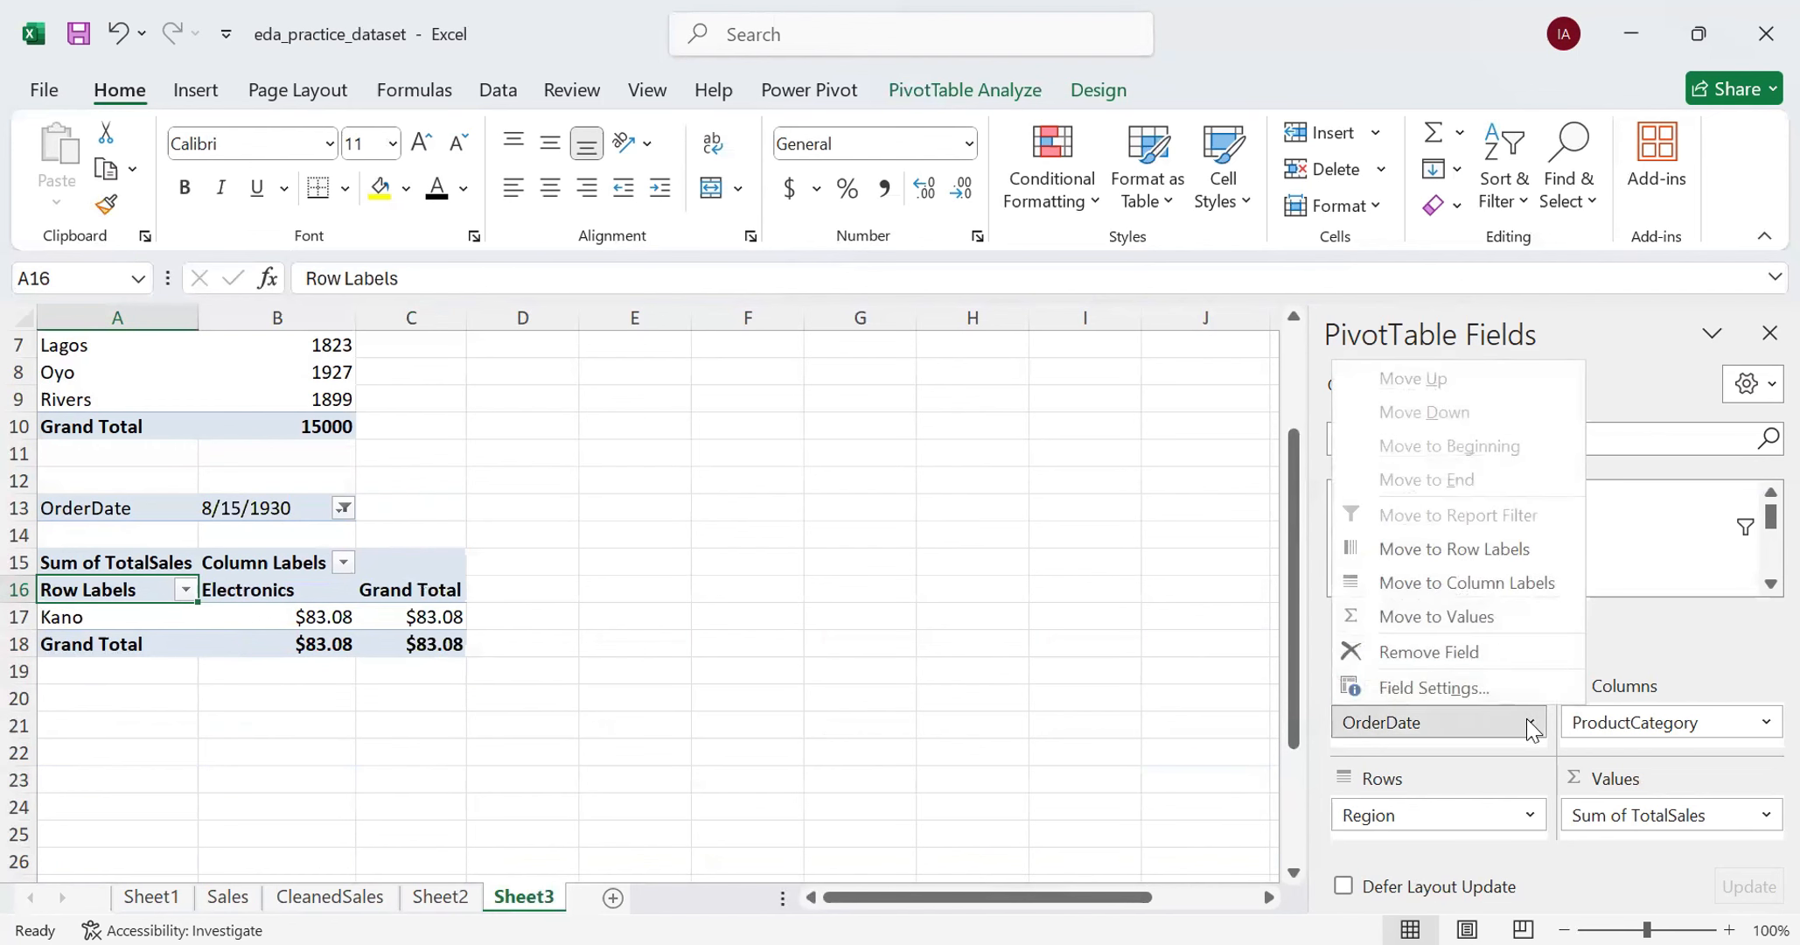
{"action": "left_click", "coordinate": [1442, 652]}
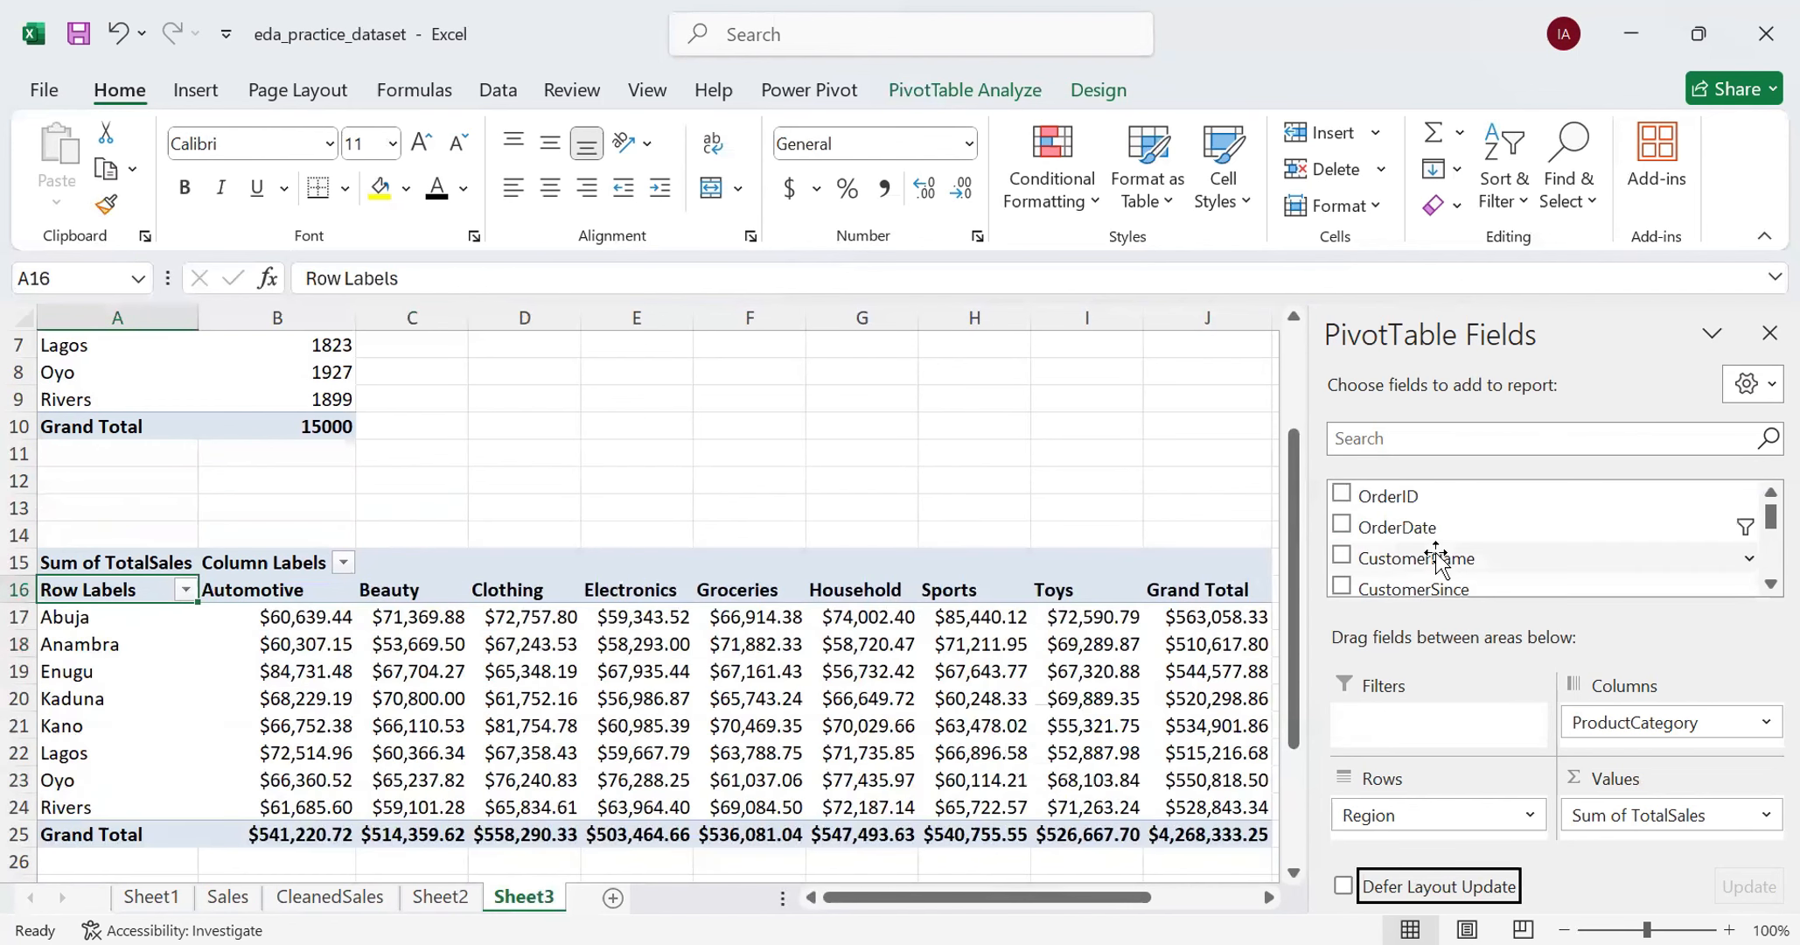
{"action": "scroll", "coordinate": [1439, 555], "scroll_direction": "down", "scroll_amount": 3}
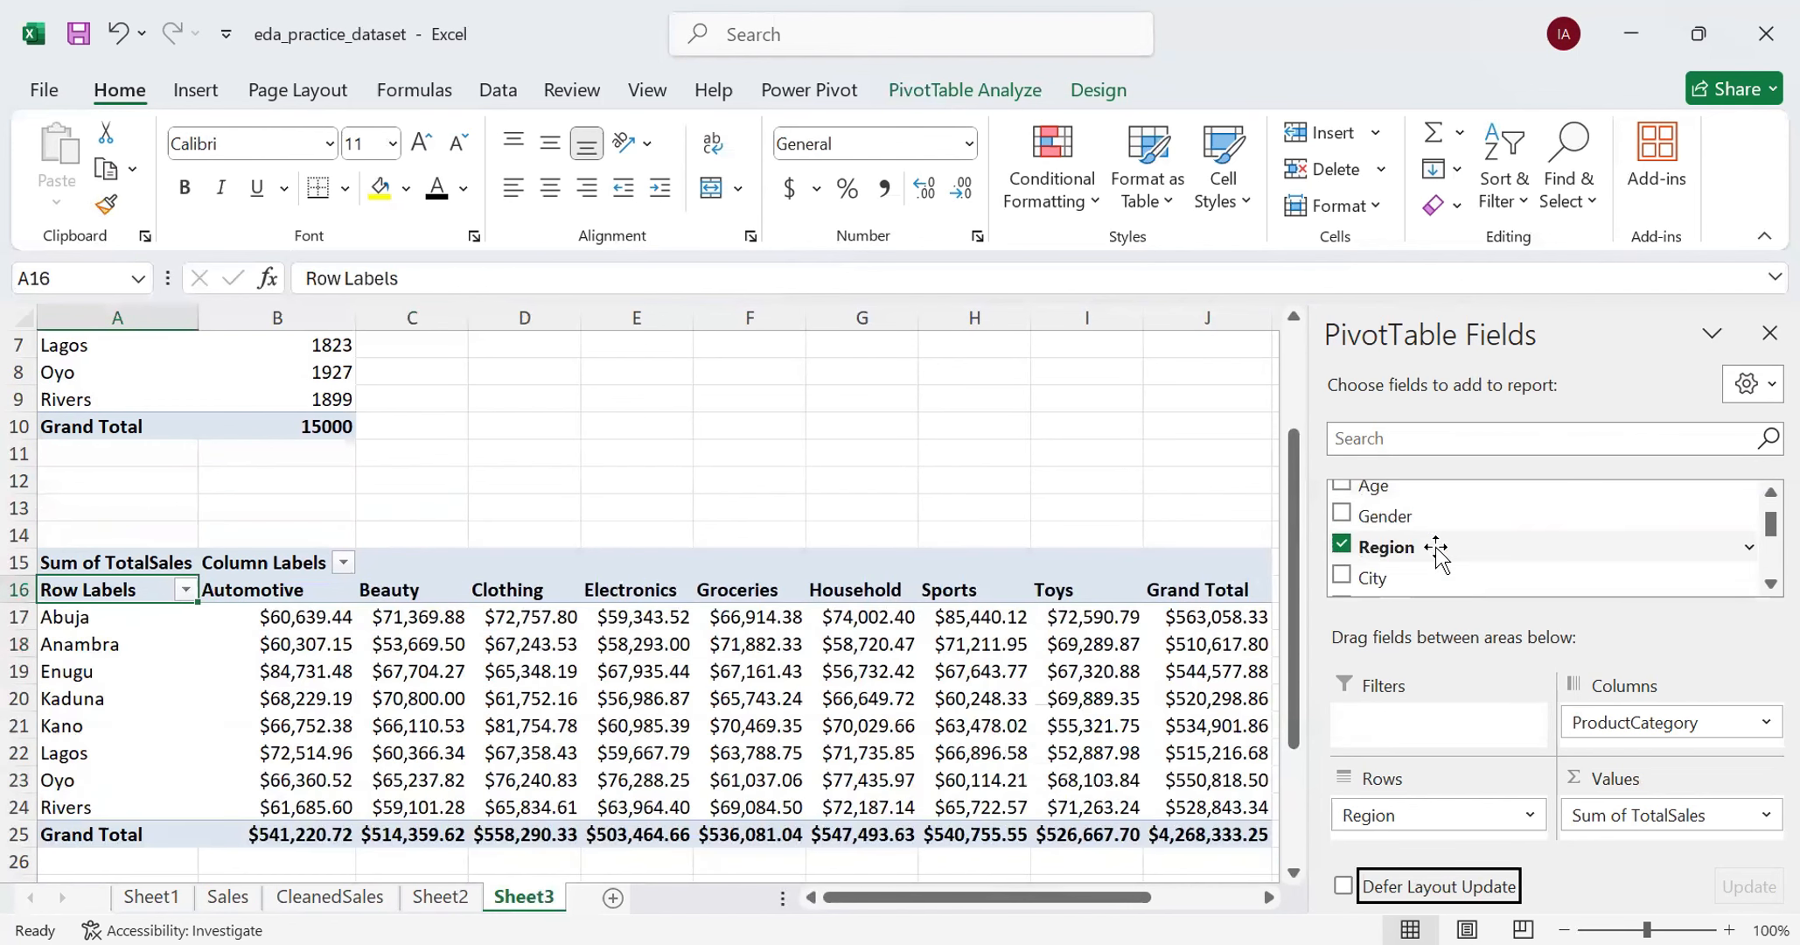
{"action": "left_click_drag", "start_coordinate": [1419, 514], "coordinate": [1434, 726]}
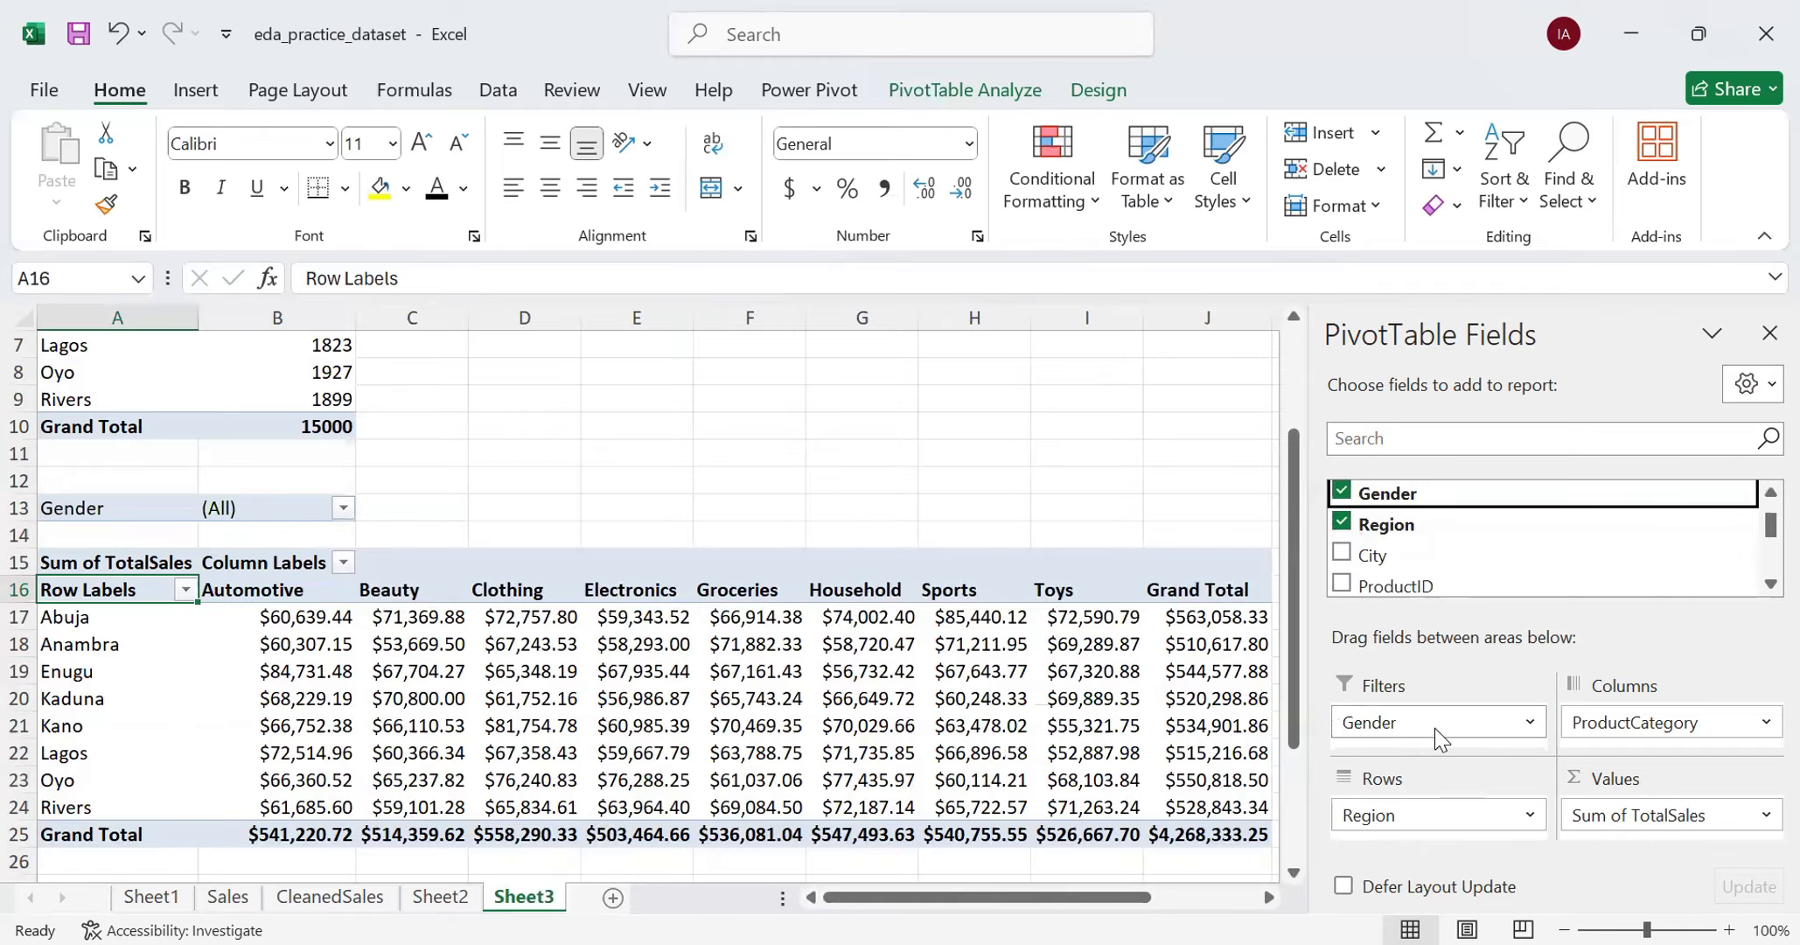
- Allow multiple items in the Gender report filter and limit the PivotTable to Female only
{"action": "left_click", "coordinate": [344, 508]}
{"action": "left_click", "coordinate": [39, 822]}
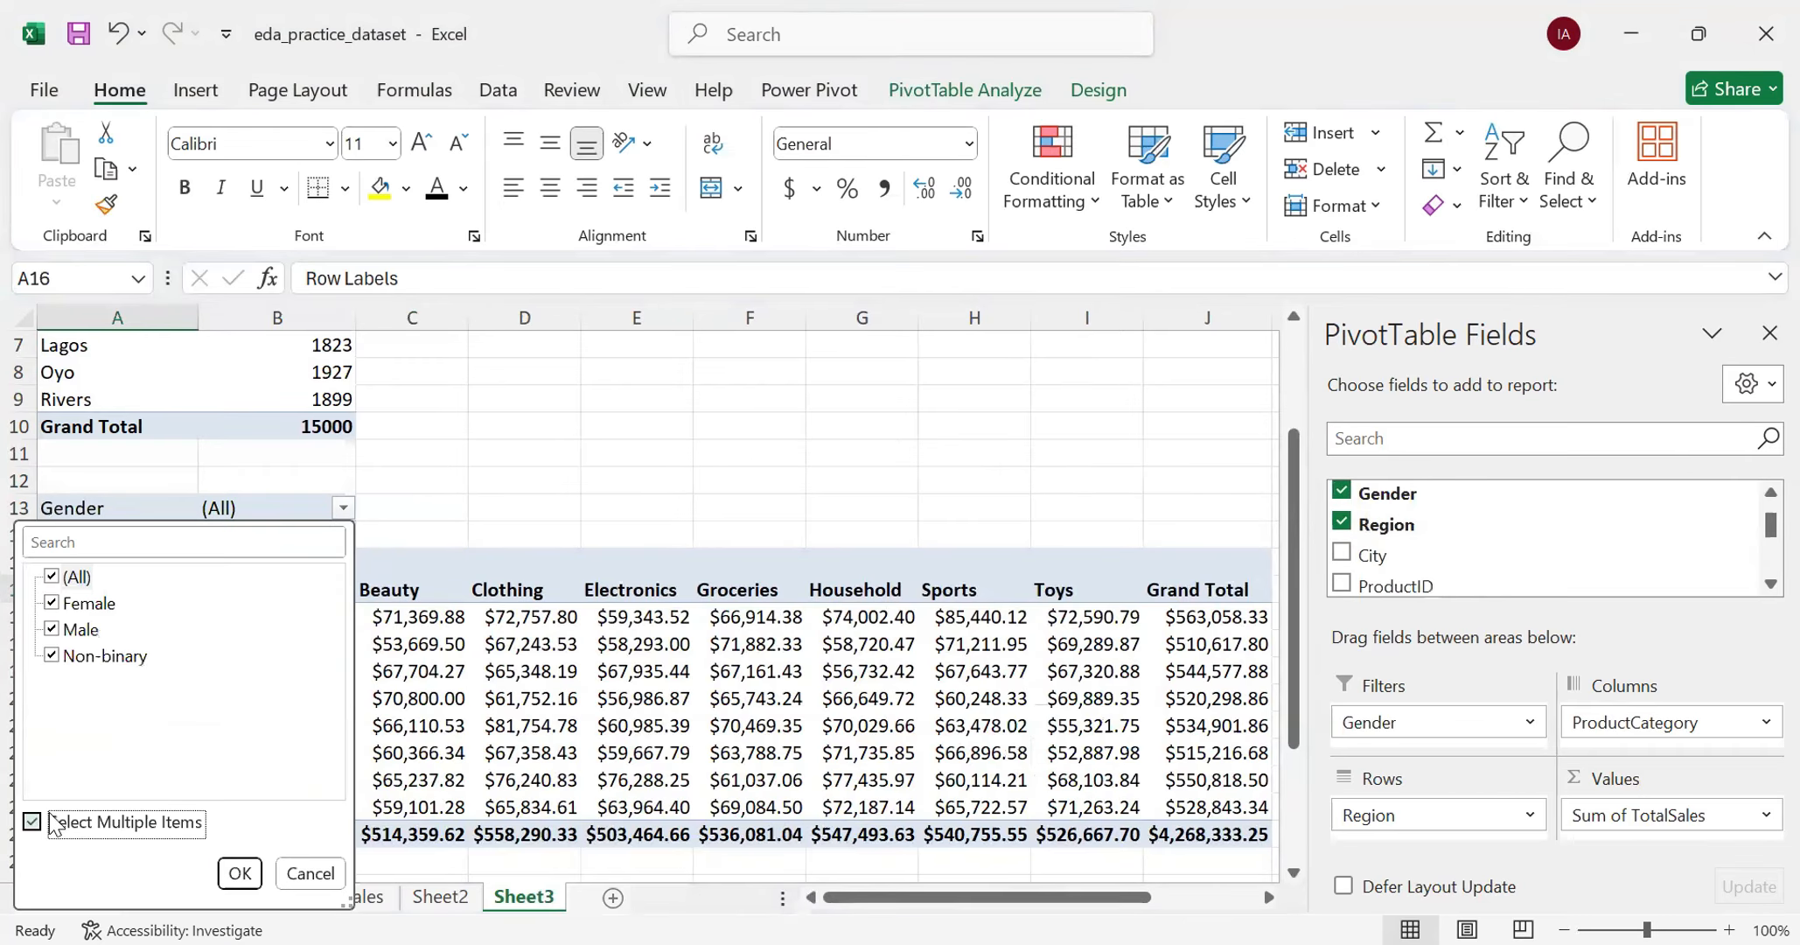
{"action": "left_click", "coordinate": [55, 576]}
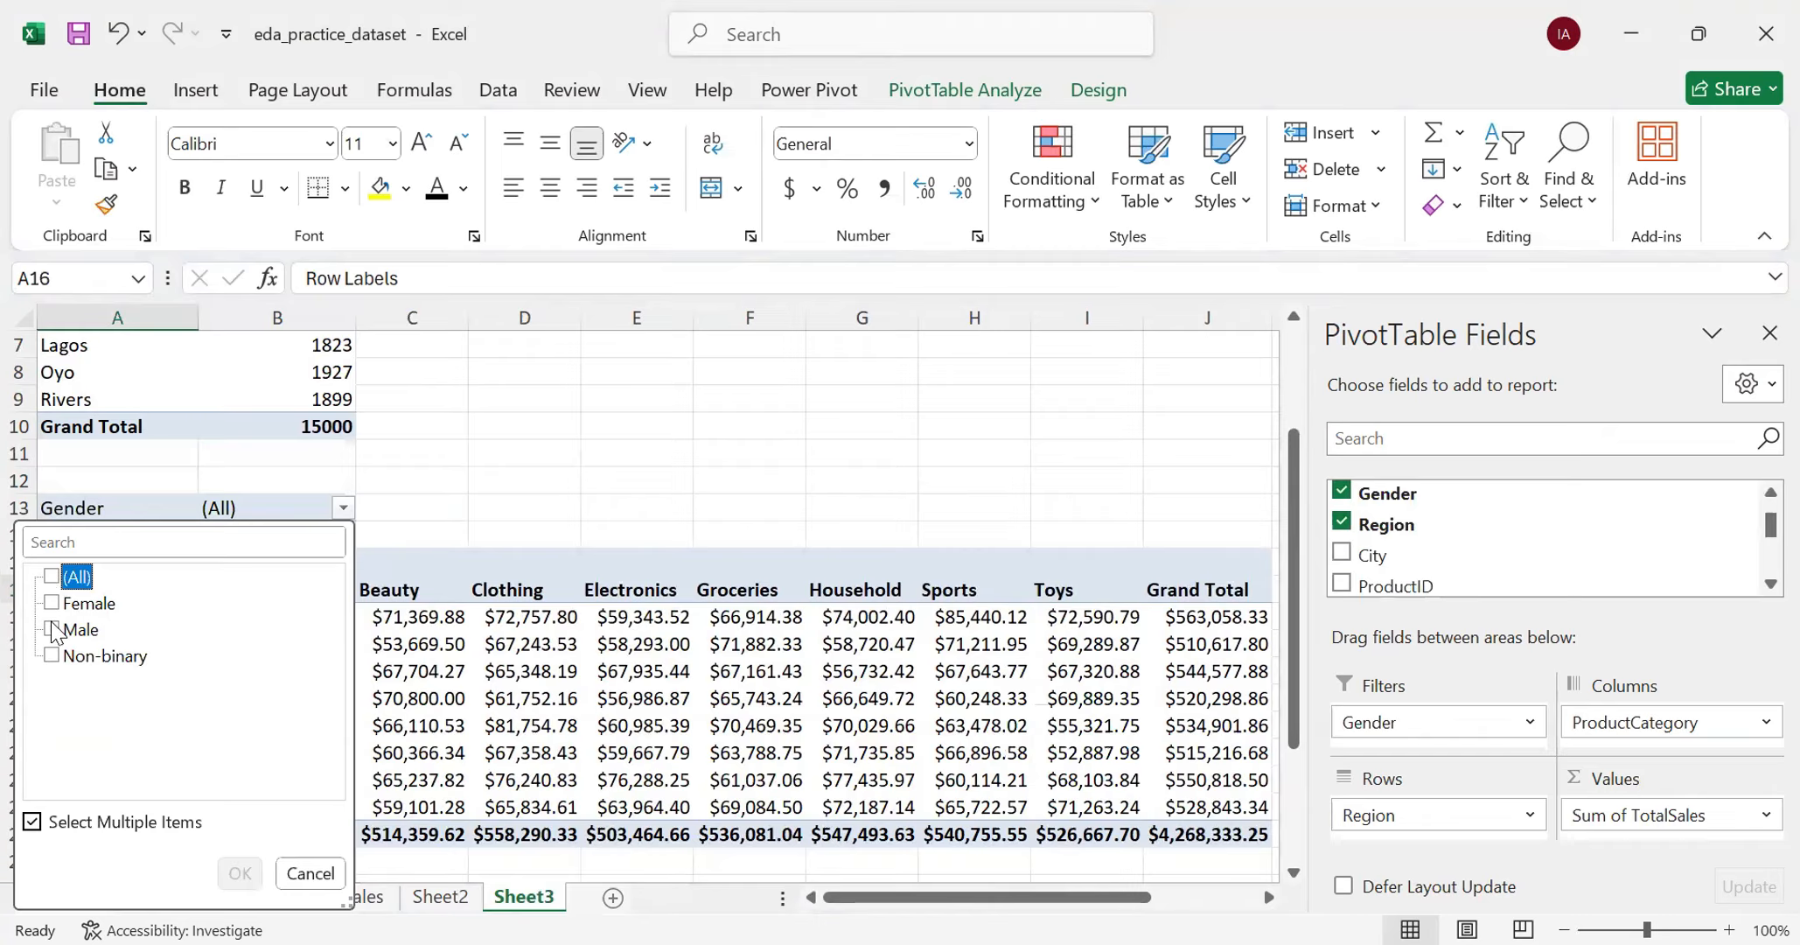
{"action": "left_click", "coordinate": [58, 605]}
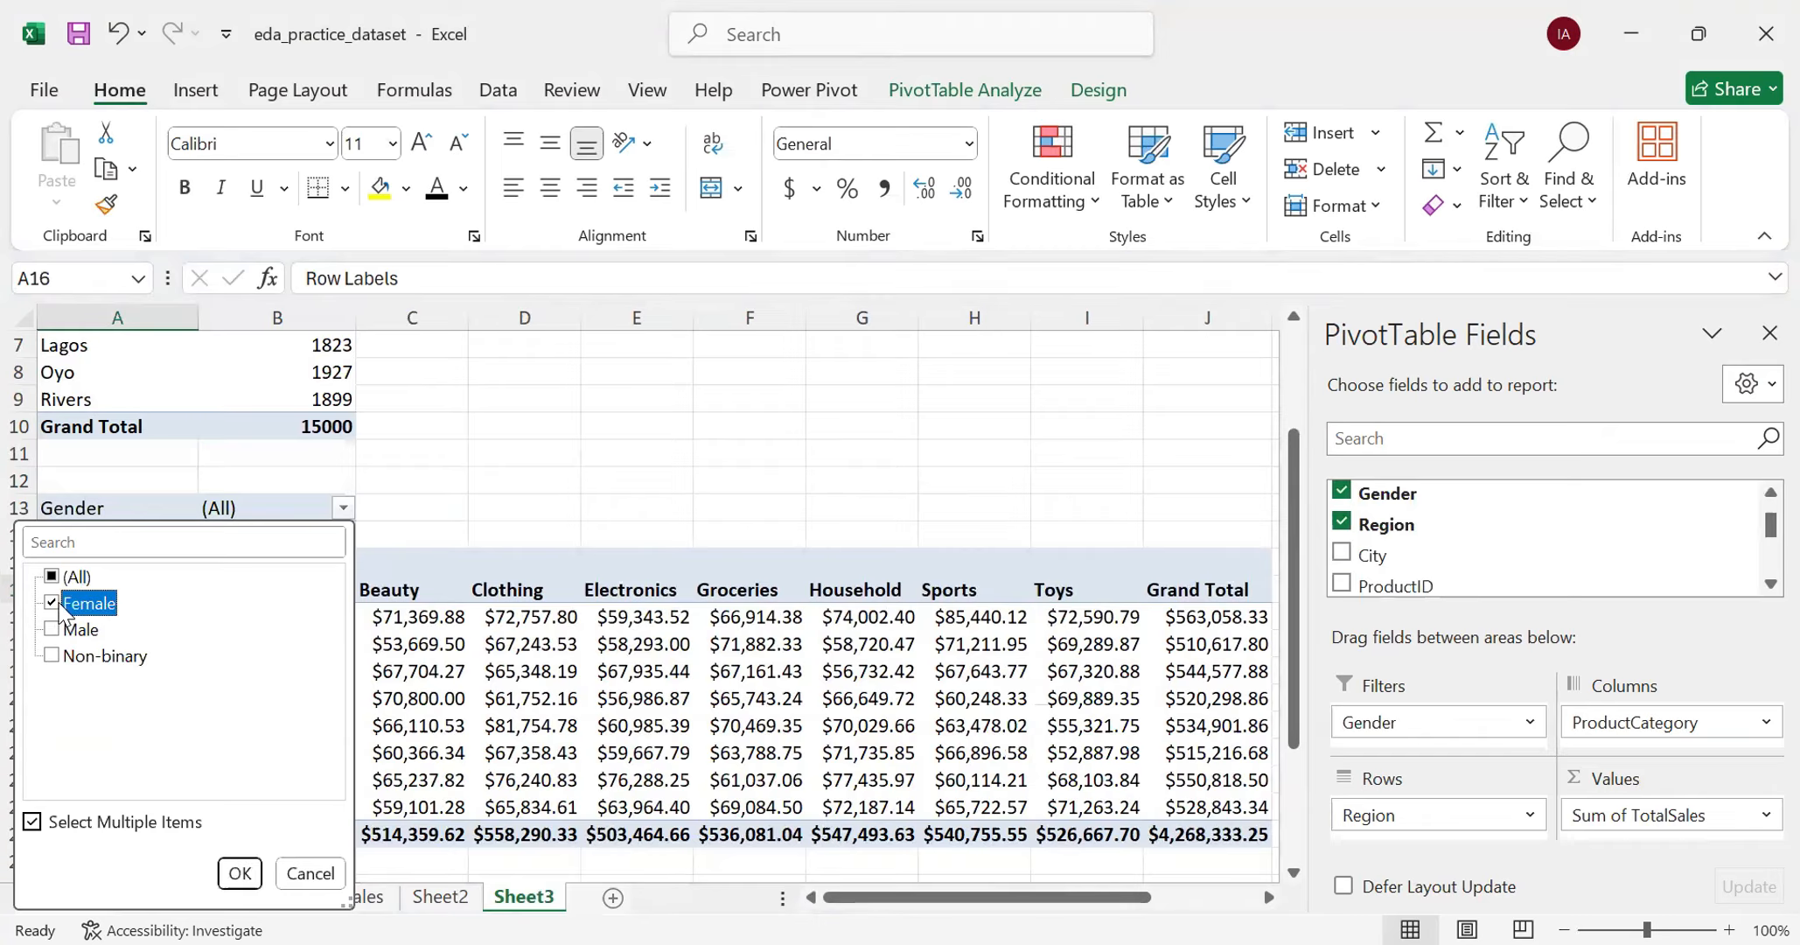
{"action": "left_click", "coordinate": [236, 872]}
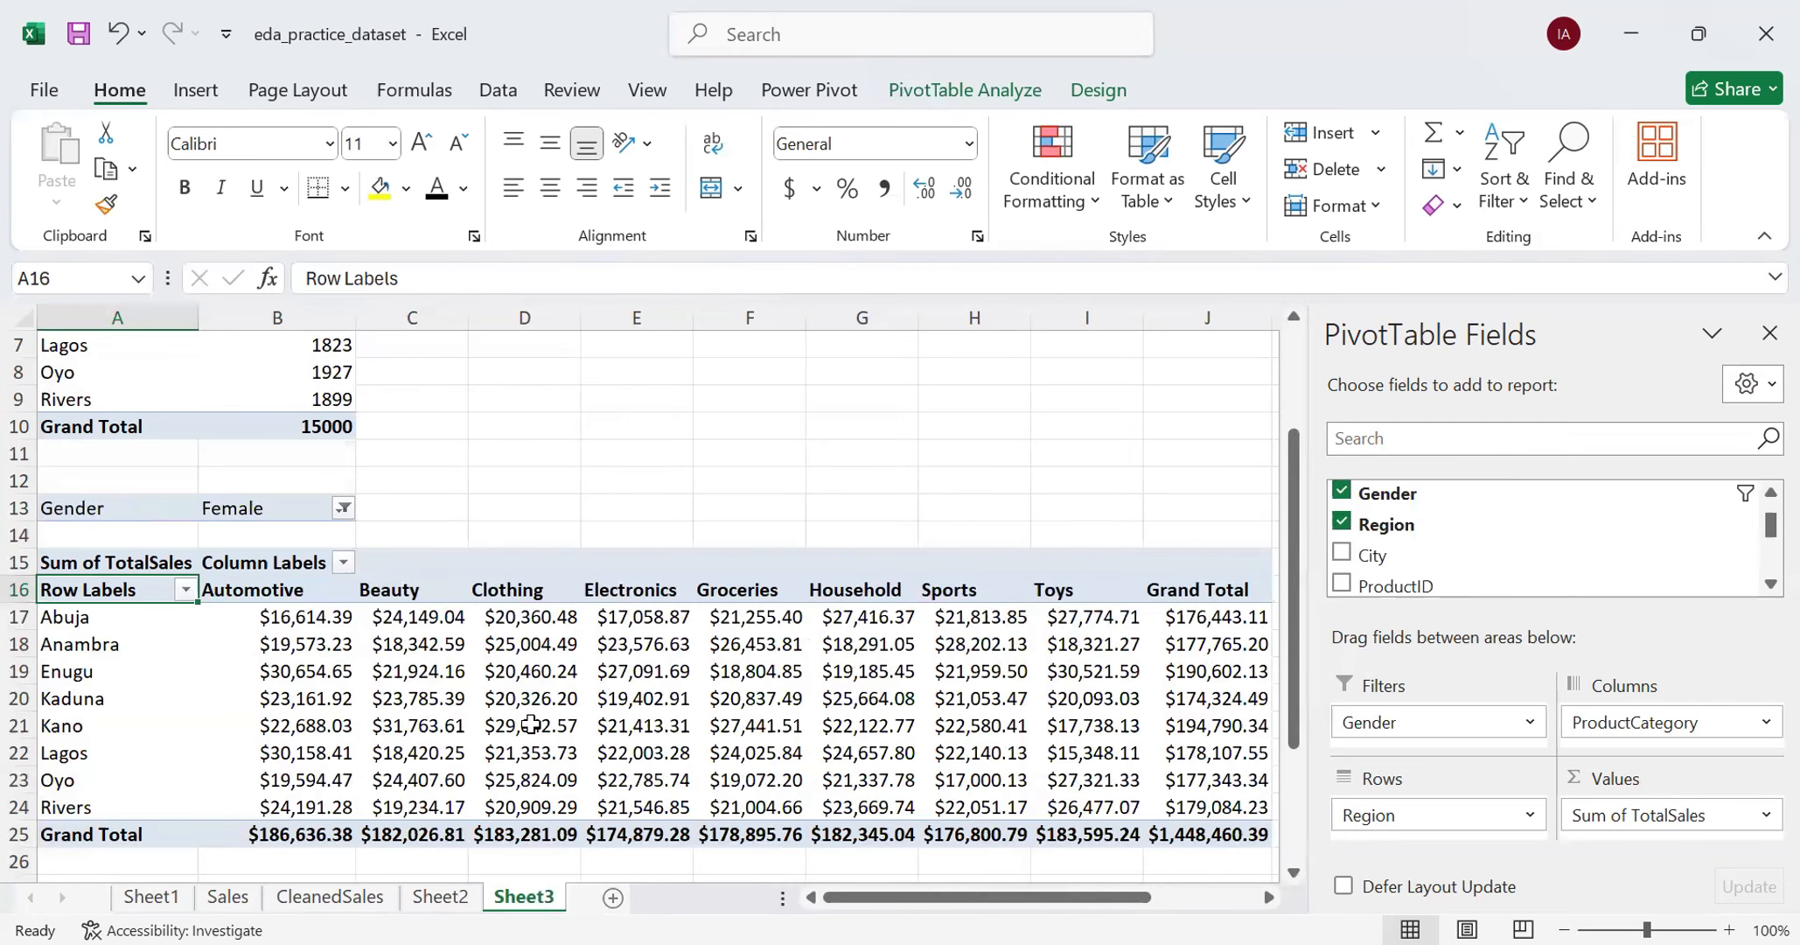
- Insert a new PivotTable from the CleanedSales table at cell A28 of Sheet3, below the region-by-ProductCategory PivotTable
{"action": "scroll", "coordinate": [525, 691], "scroll_direction": "down", "scroll_amount": 2}
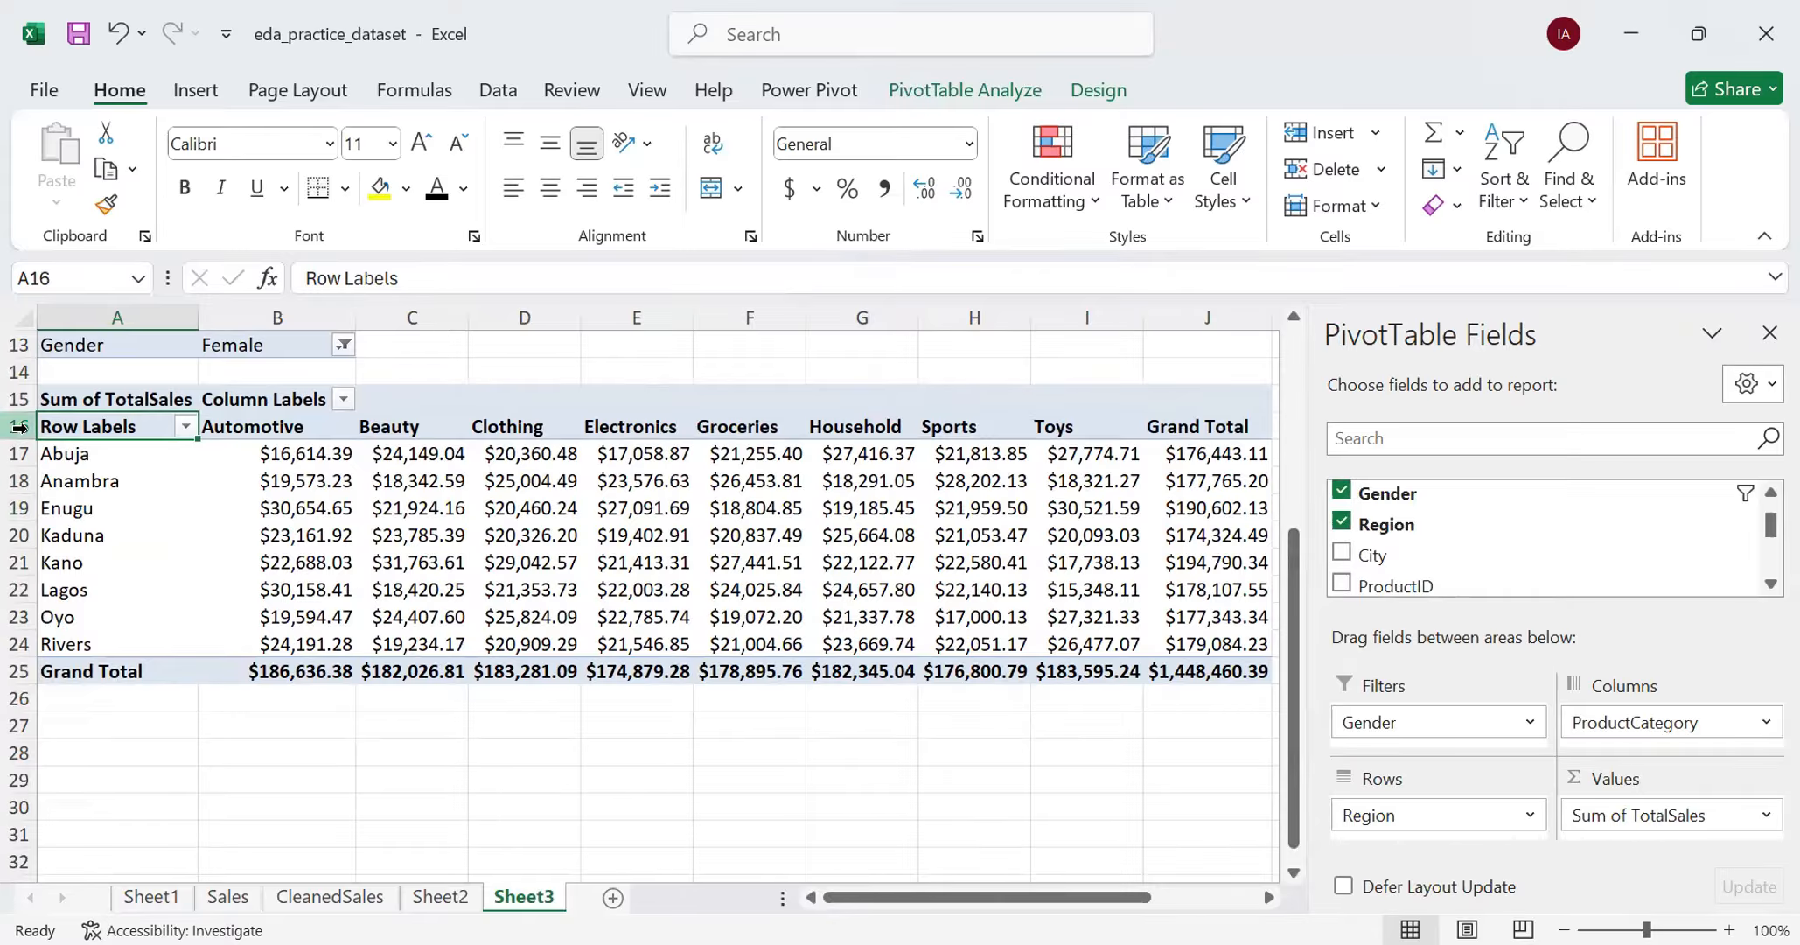
{"action": "left_click", "coordinate": [133, 753]}
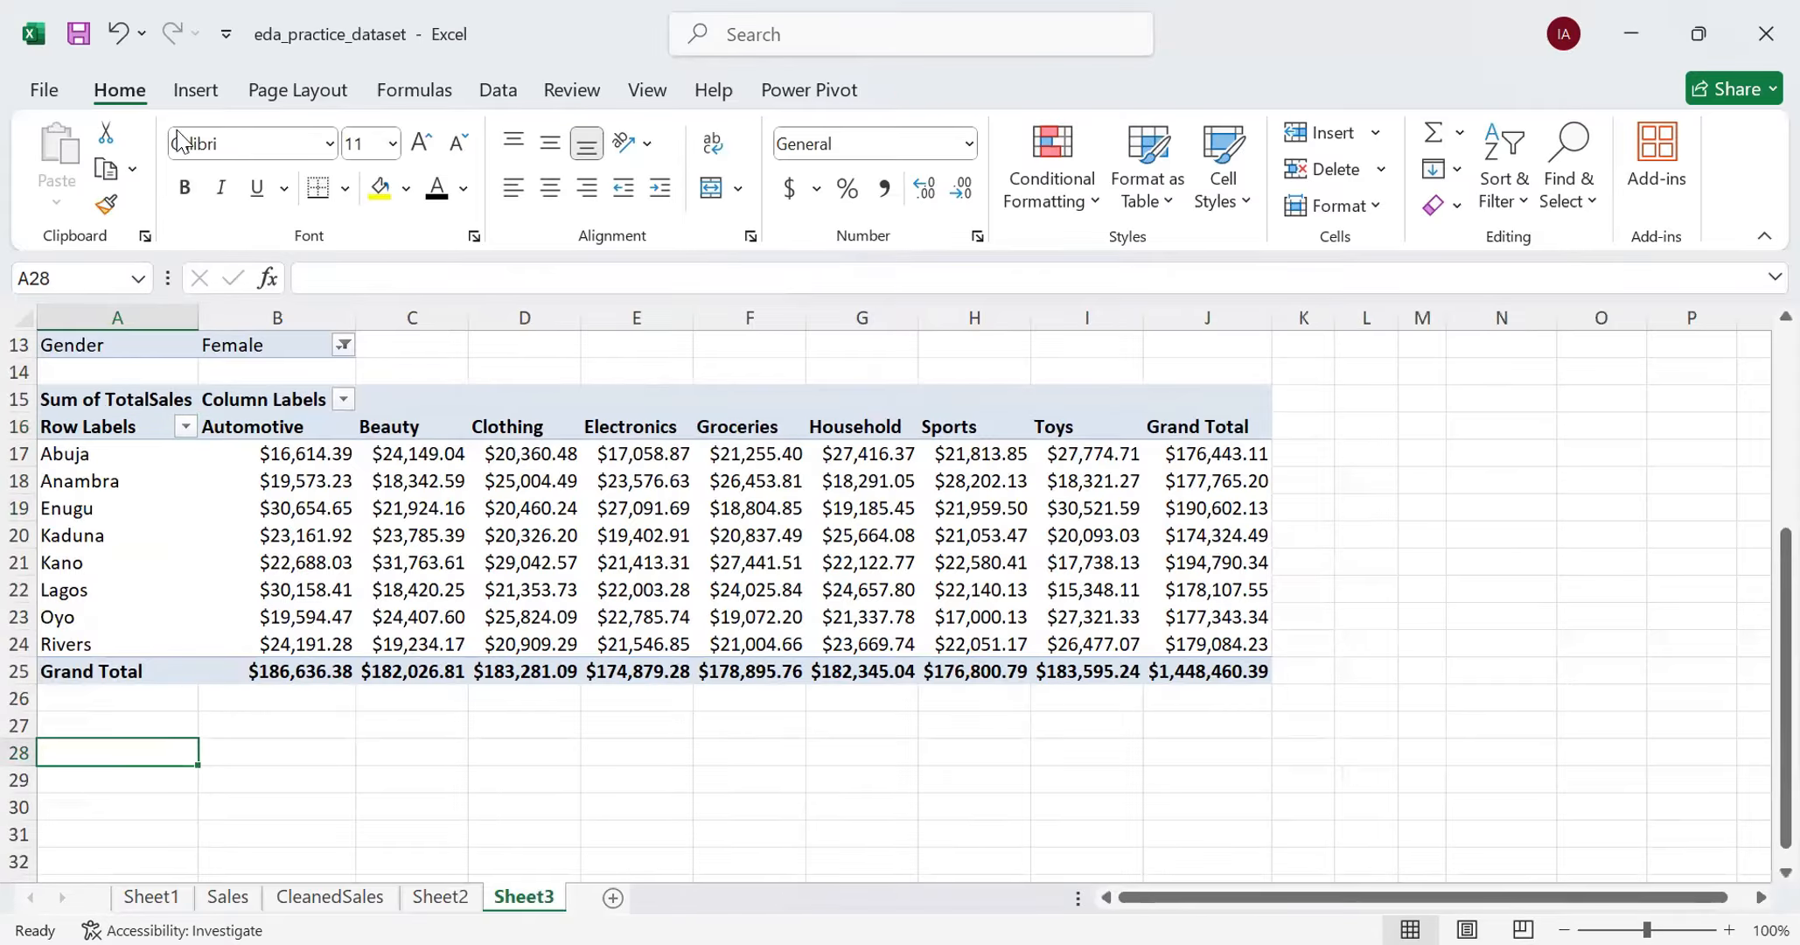
{"action": "left_click", "coordinate": [194, 93]}
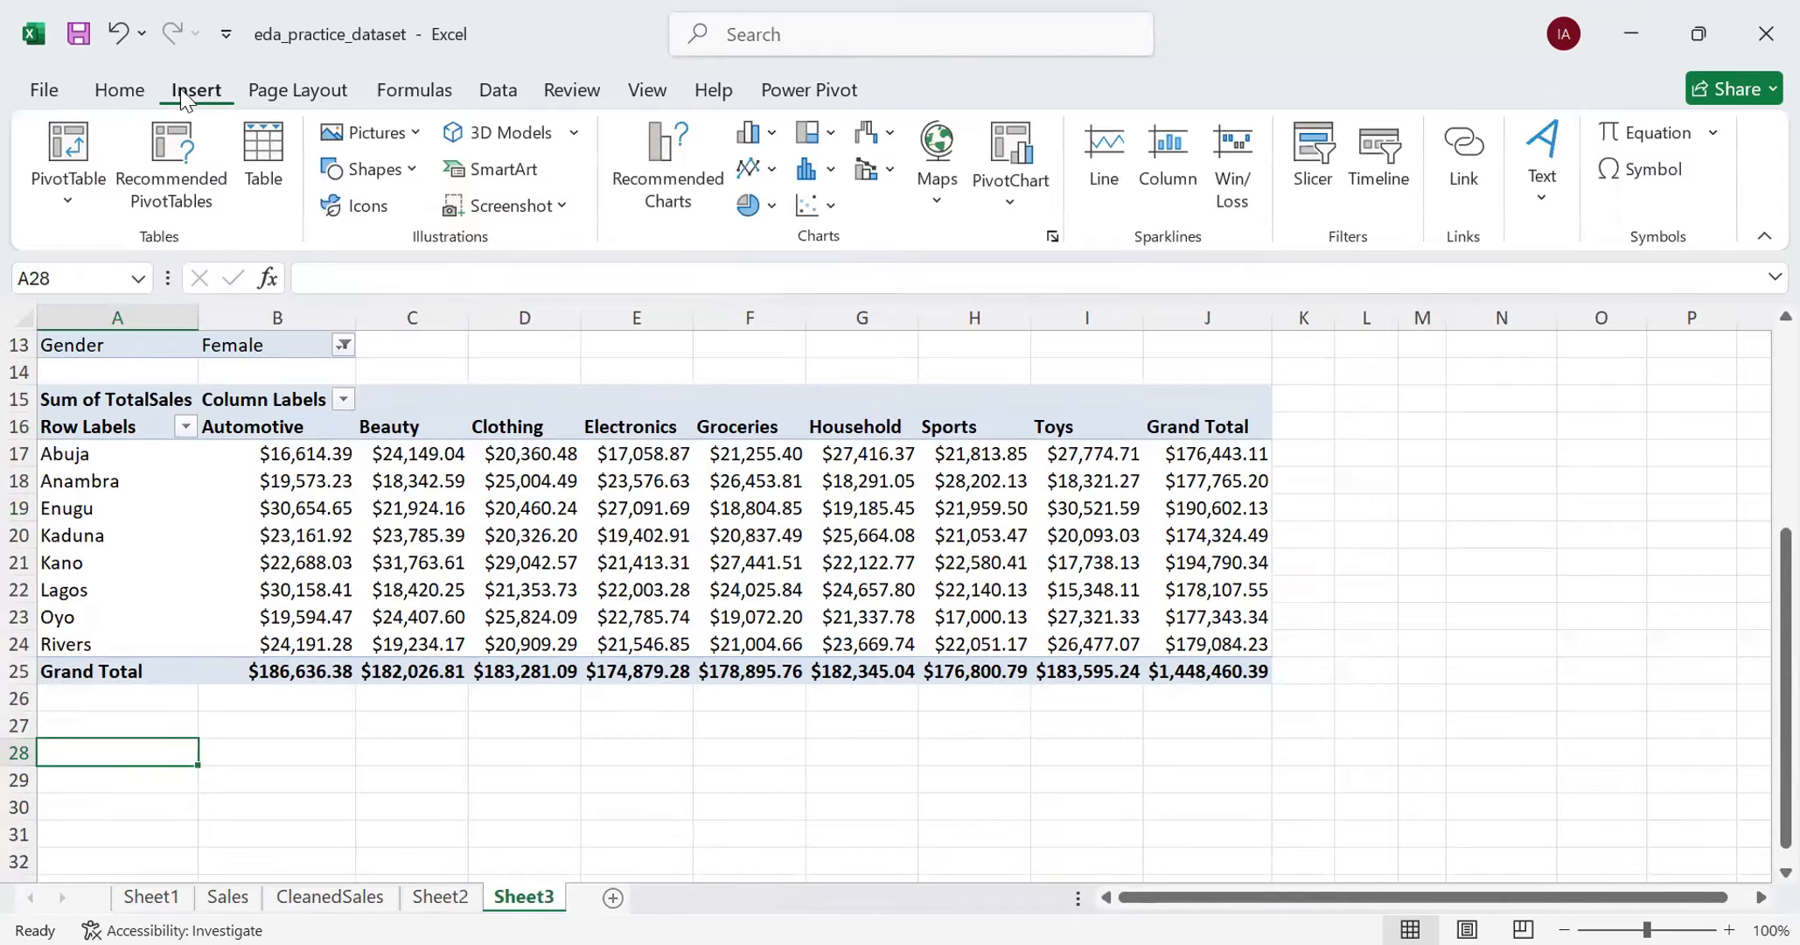
{"action": "left_click", "coordinate": [68, 188]}
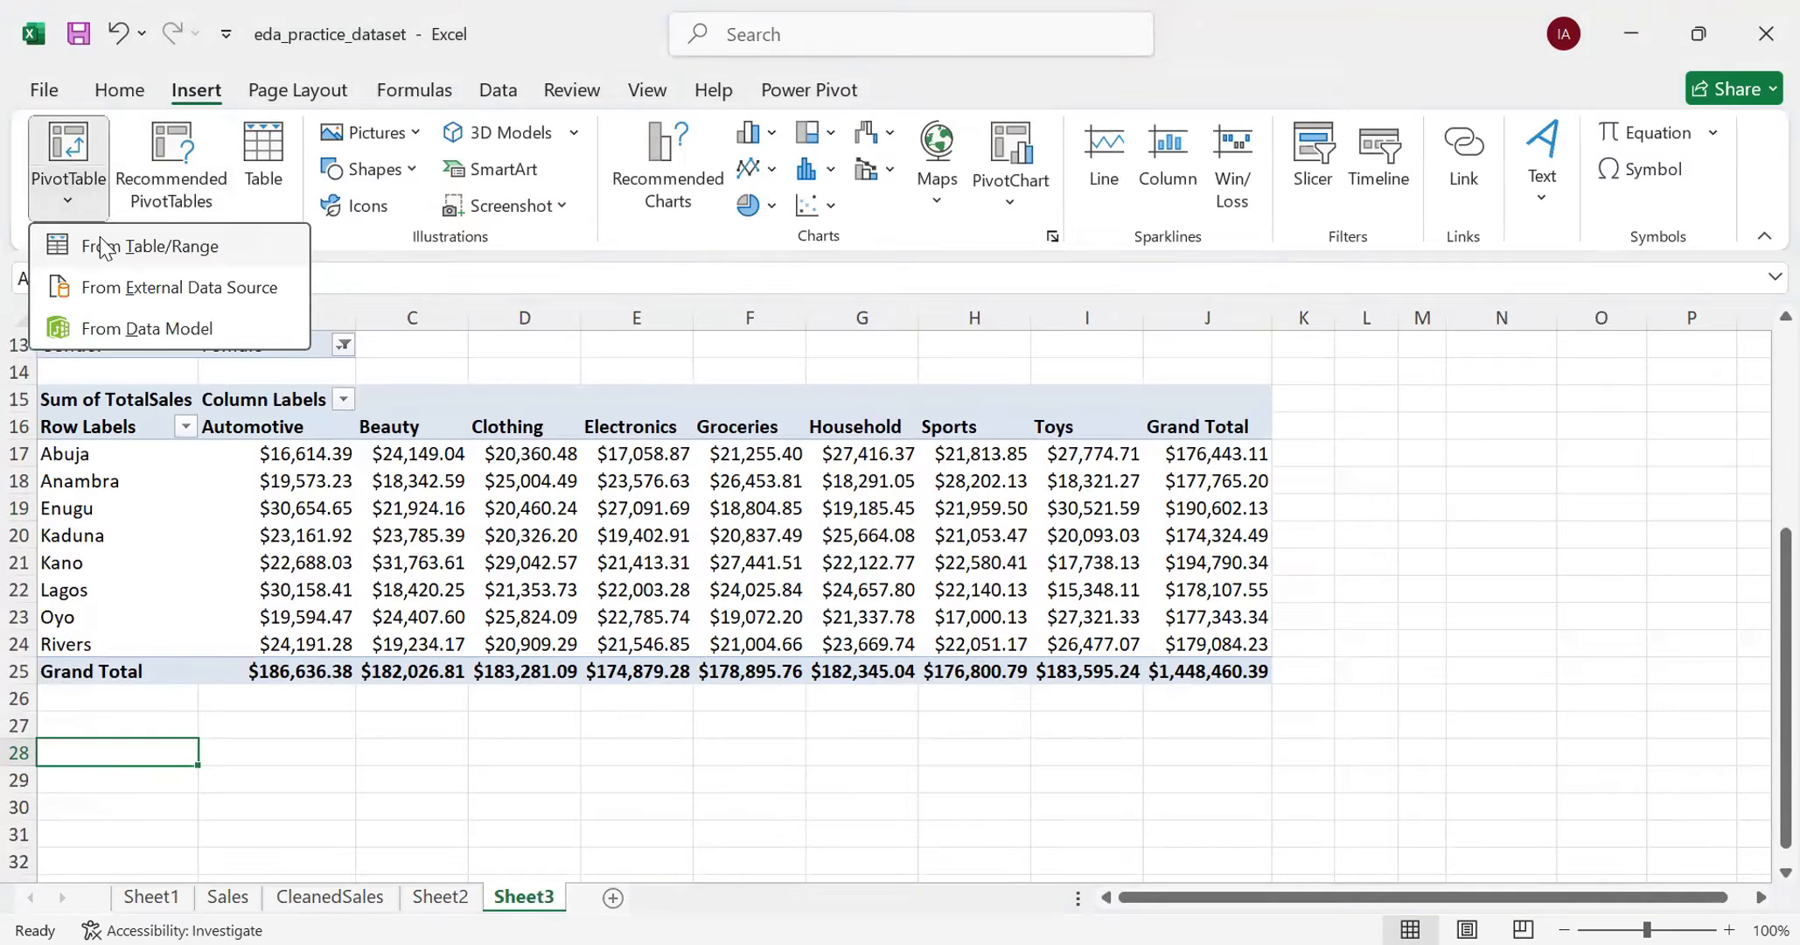
{"action": "left_click", "coordinate": [103, 247]}
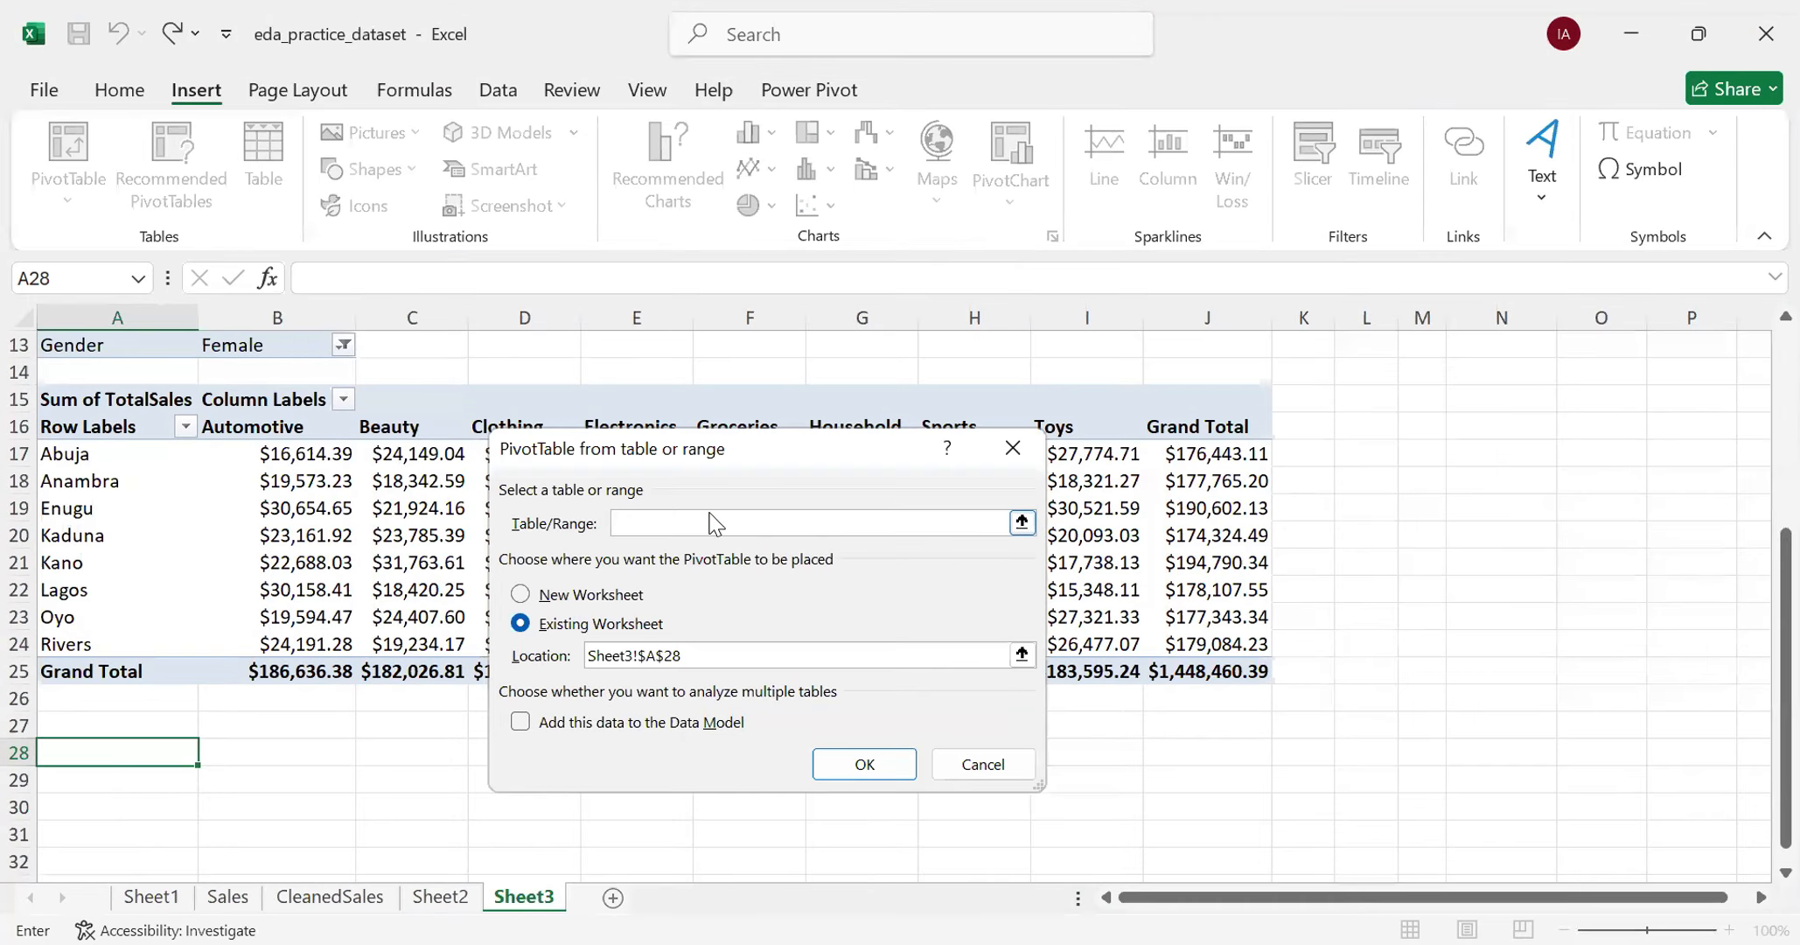
{"action": "type", "text": "Cleaned"}
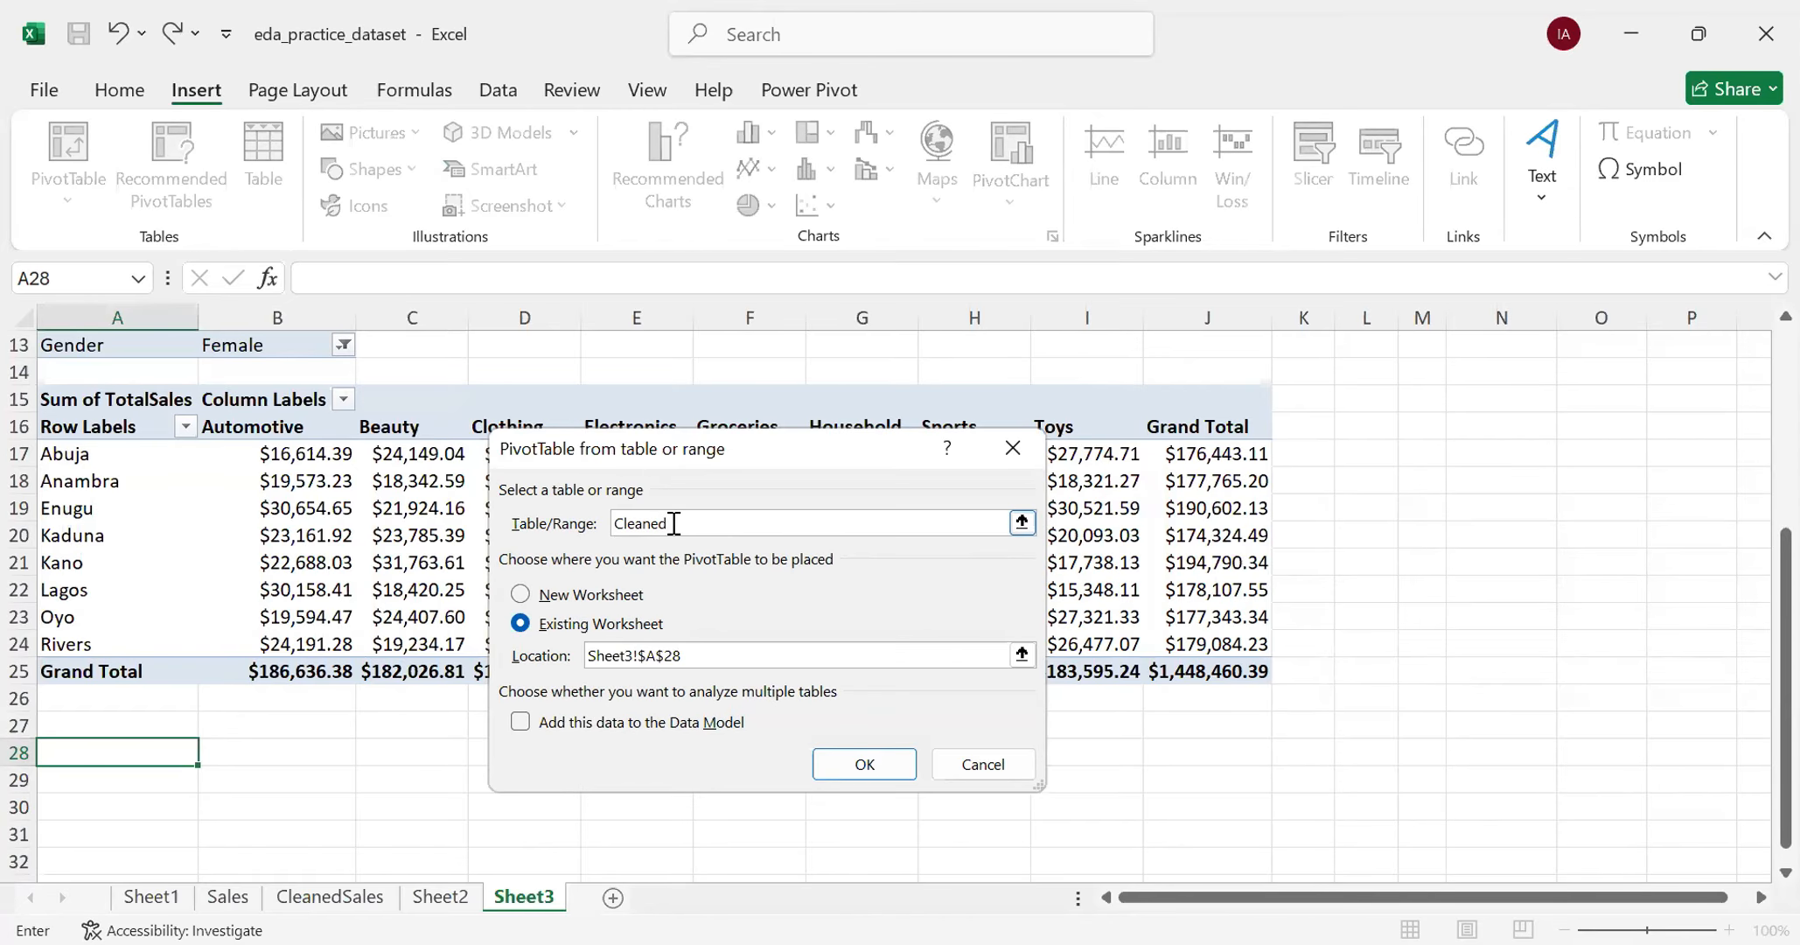
{"action": "type", "text": "Sales"}
{"action": "left_click", "coordinate": [831, 767]}
- Add the Age field to the rows of the new PivotTable
{"action": "scroll", "coordinate": [377, 768], "scroll_direction": "down", "scroll_amount": 1}
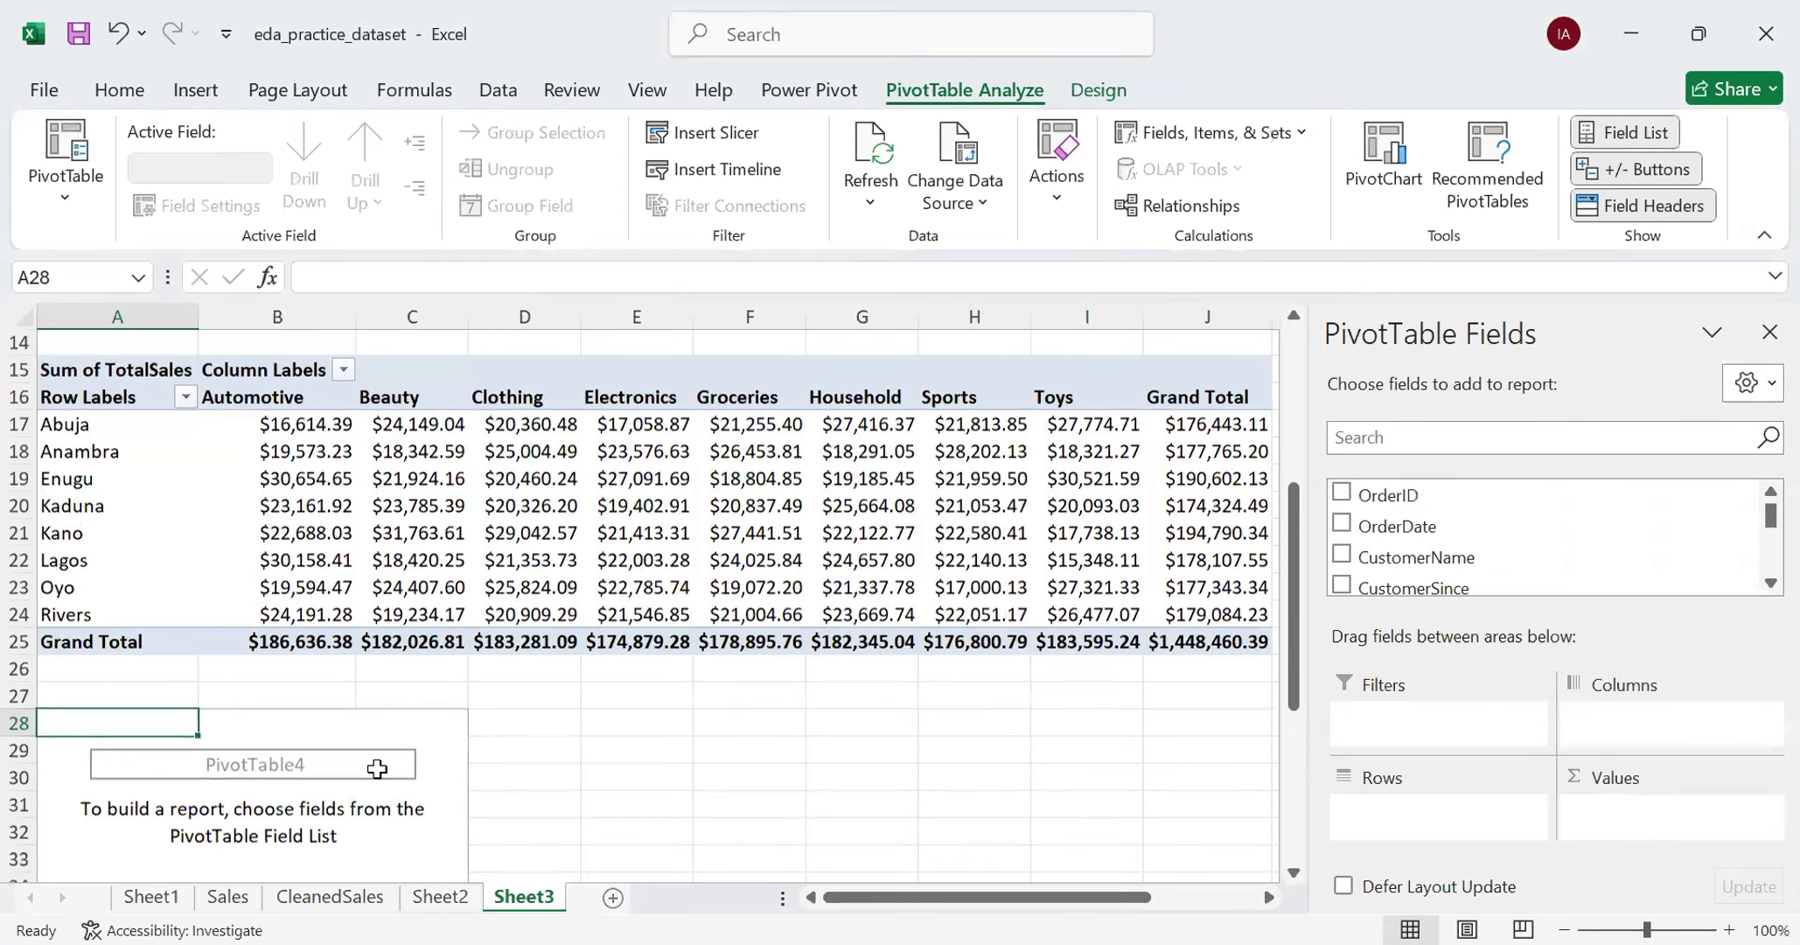
{"action": "scroll", "coordinate": [377, 768], "scroll_direction": "down", "scroll_amount": 2}
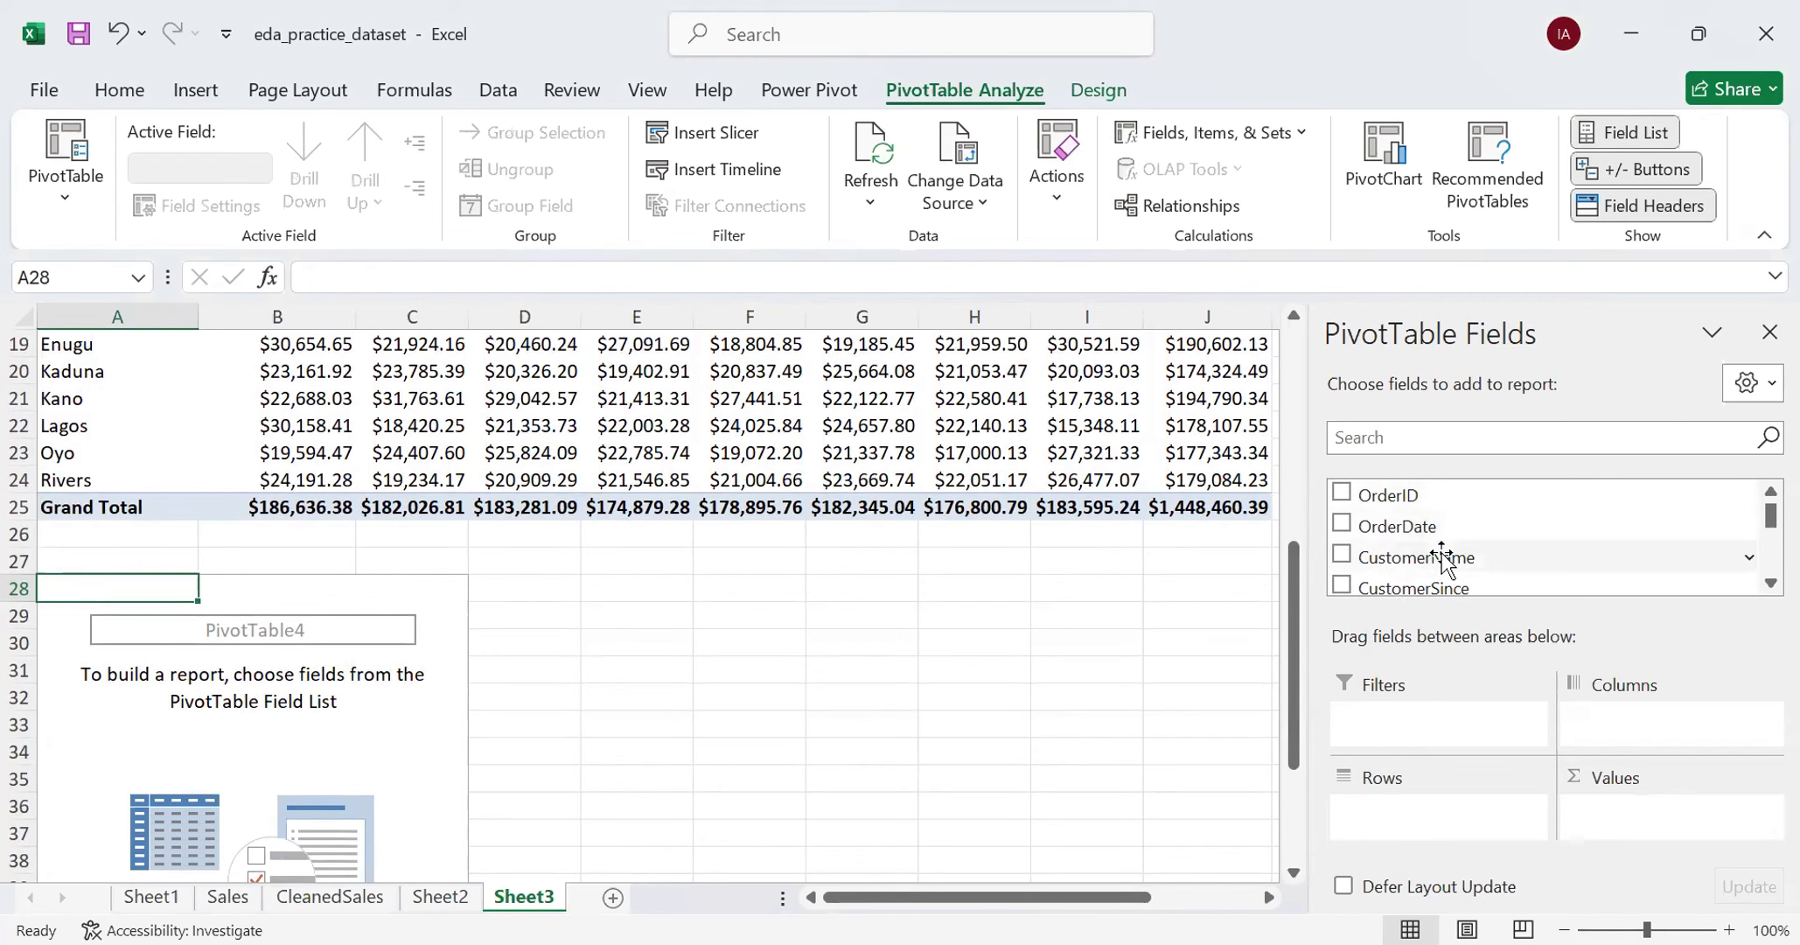
{"action": "scroll", "coordinate": [1443, 559], "scroll_direction": "down", "scroll_amount": 1}
{"action": "left_click_drag", "start_coordinate": [1441, 555], "coordinate": [1435, 777]}
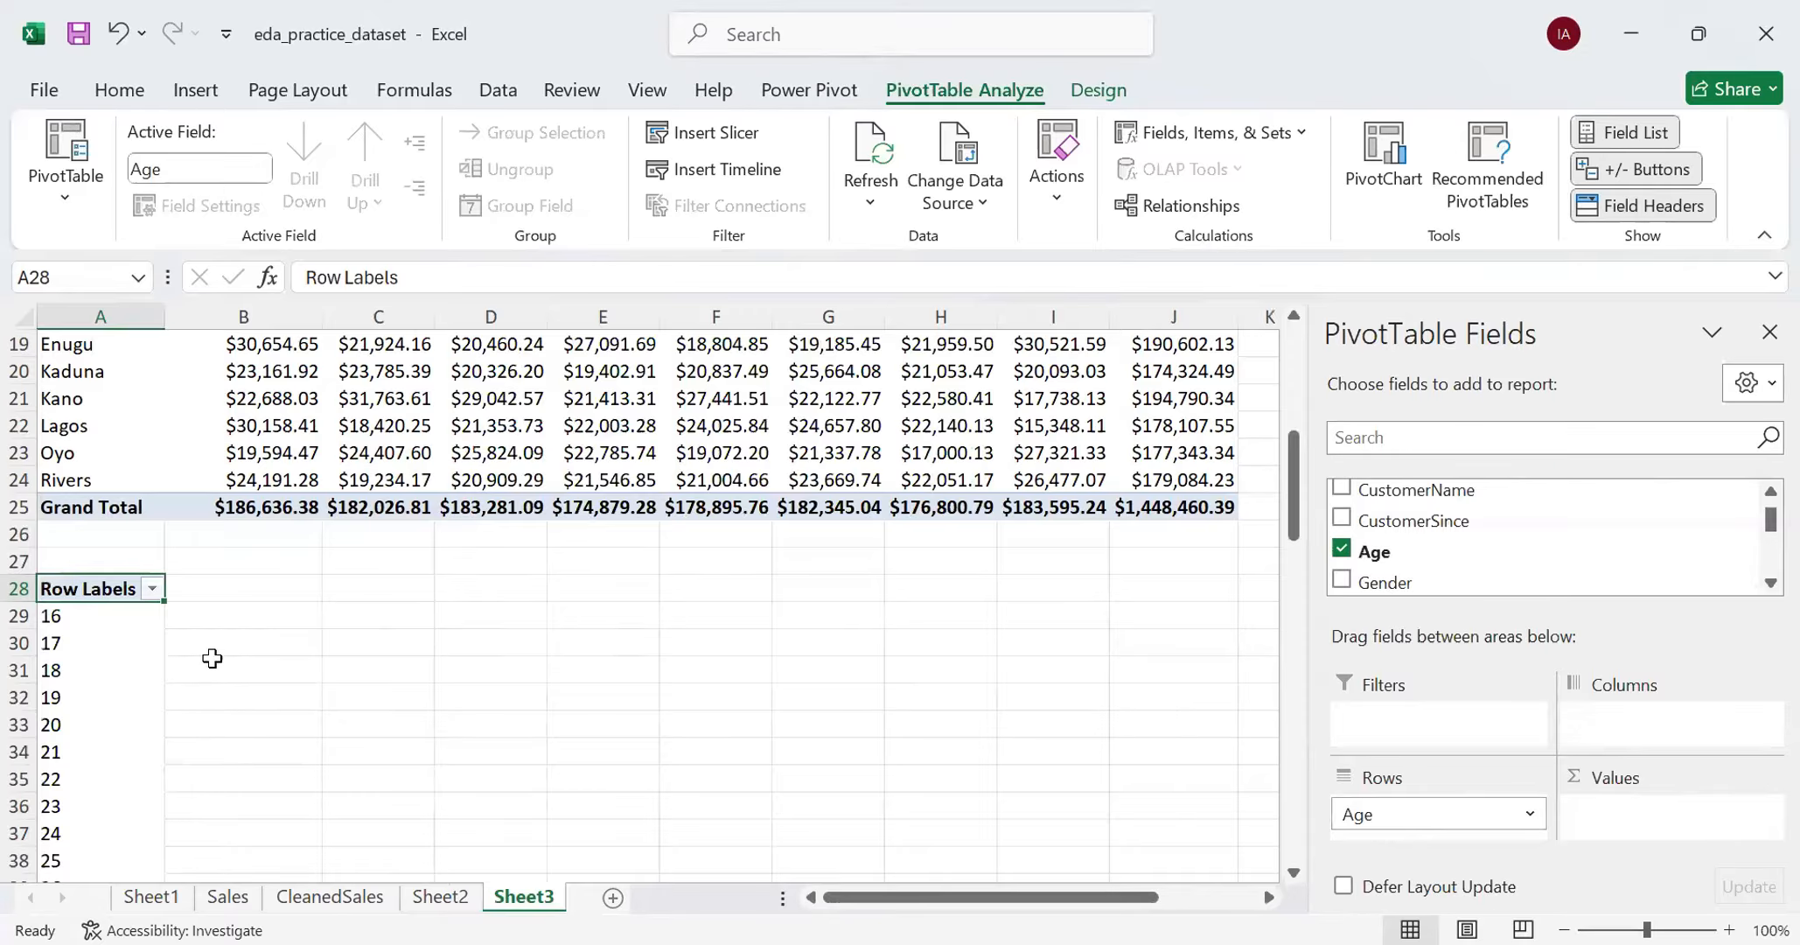
- Examine the full list of individual ages in the new PivotTable's row labels
{"action": "scroll", "coordinate": [221, 665], "scroll_direction": "down", "scroll_amount": 13}
{"action": "scroll", "coordinate": [238, 639], "scroll_direction": "down", "scroll_amount": 9}
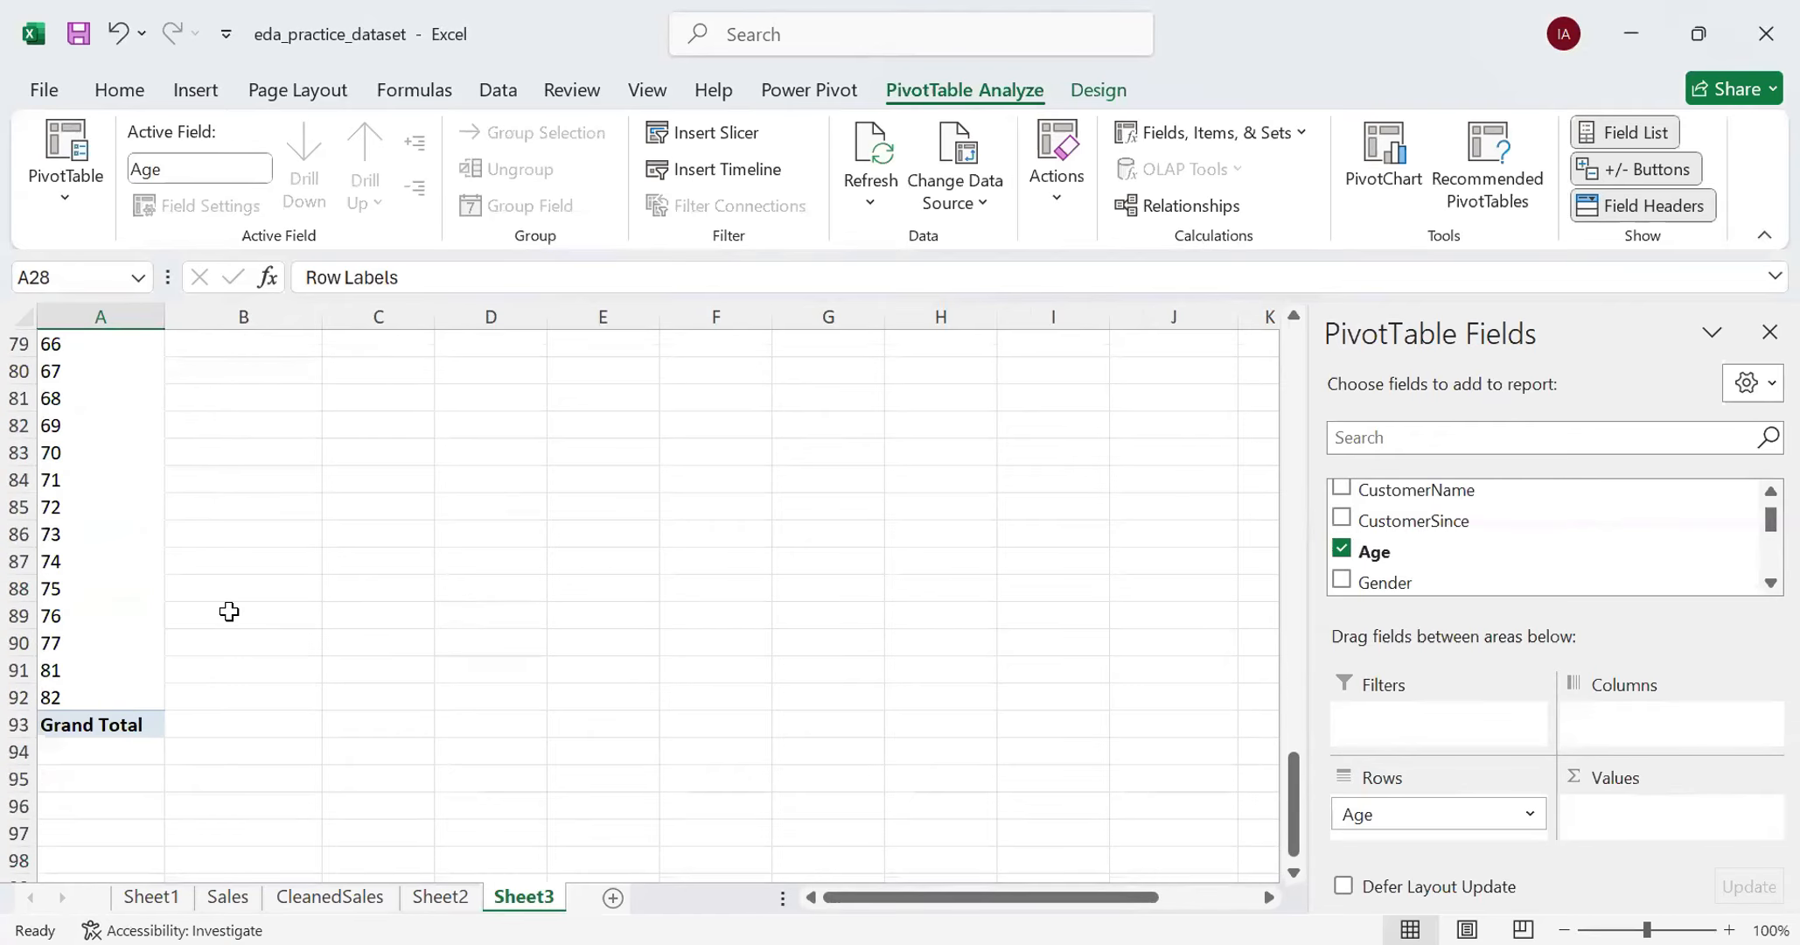
{"action": "scroll", "coordinate": [229, 610], "scroll_direction": "up", "scroll_amount": 14}
{"action": "scroll", "coordinate": [229, 600], "scroll_direction": "up", "scroll_amount": 9}
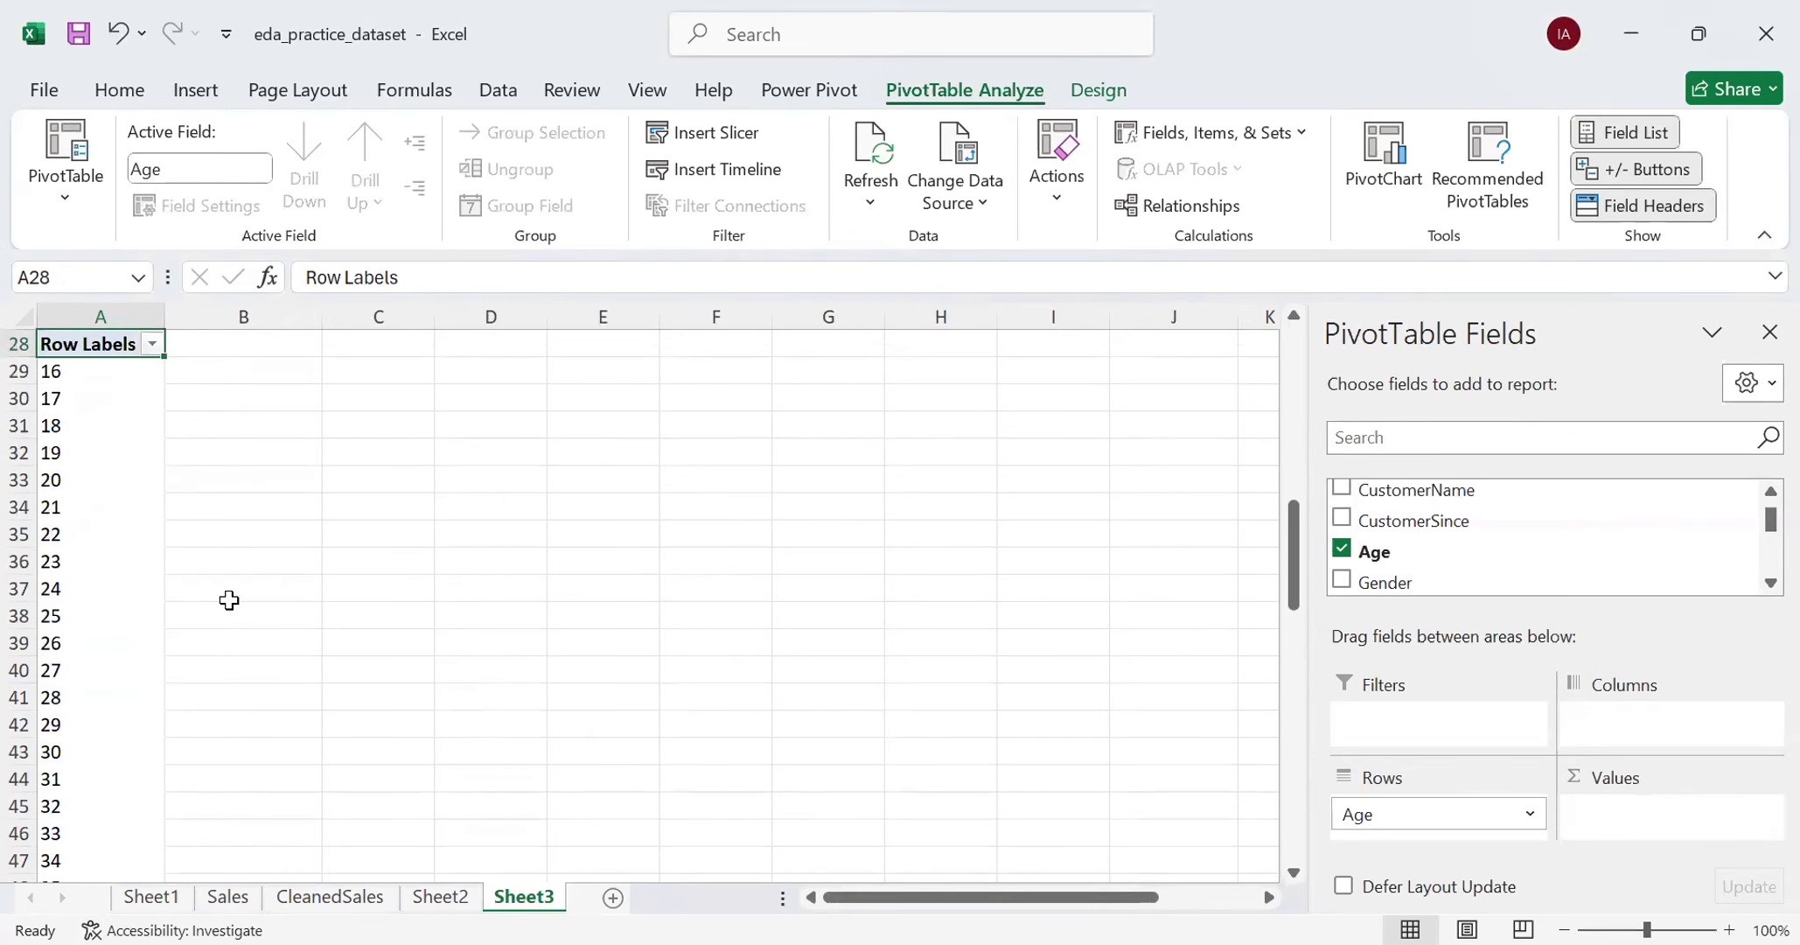
{"action": "scroll", "coordinate": [229, 600], "scroll_direction": "down", "scroll_amount": 2}
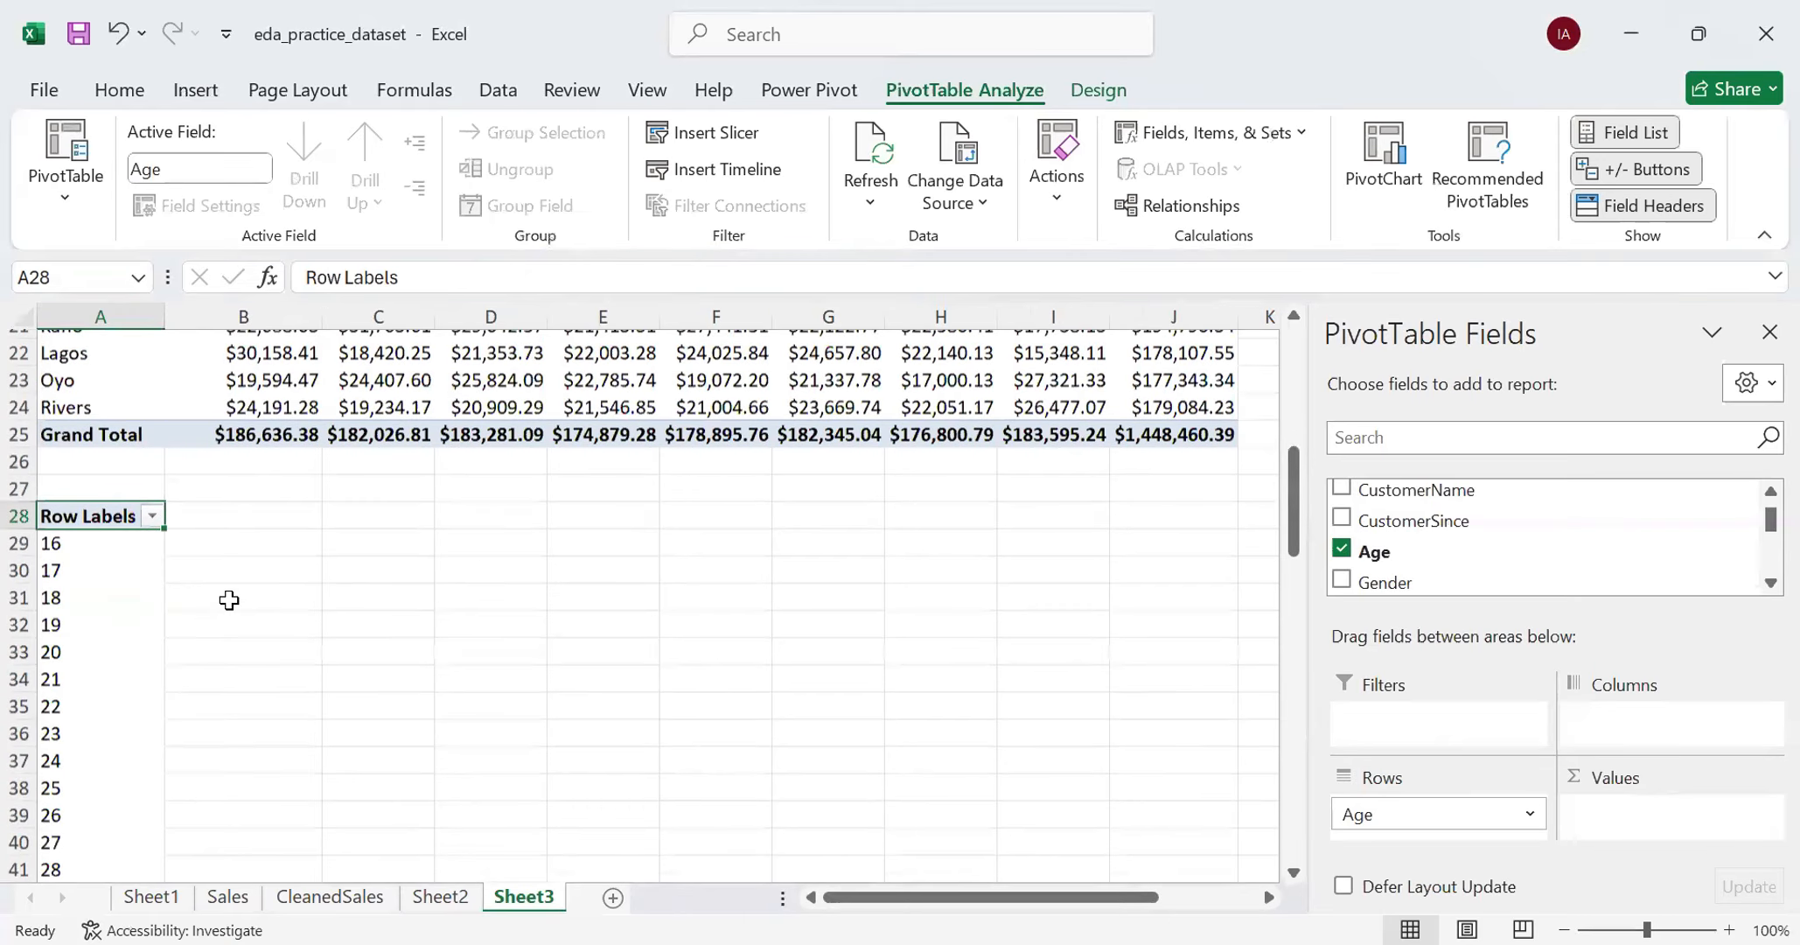
{"action": "scroll", "coordinate": [231, 600], "scroll_direction": "down", "scroll_amount": 6}
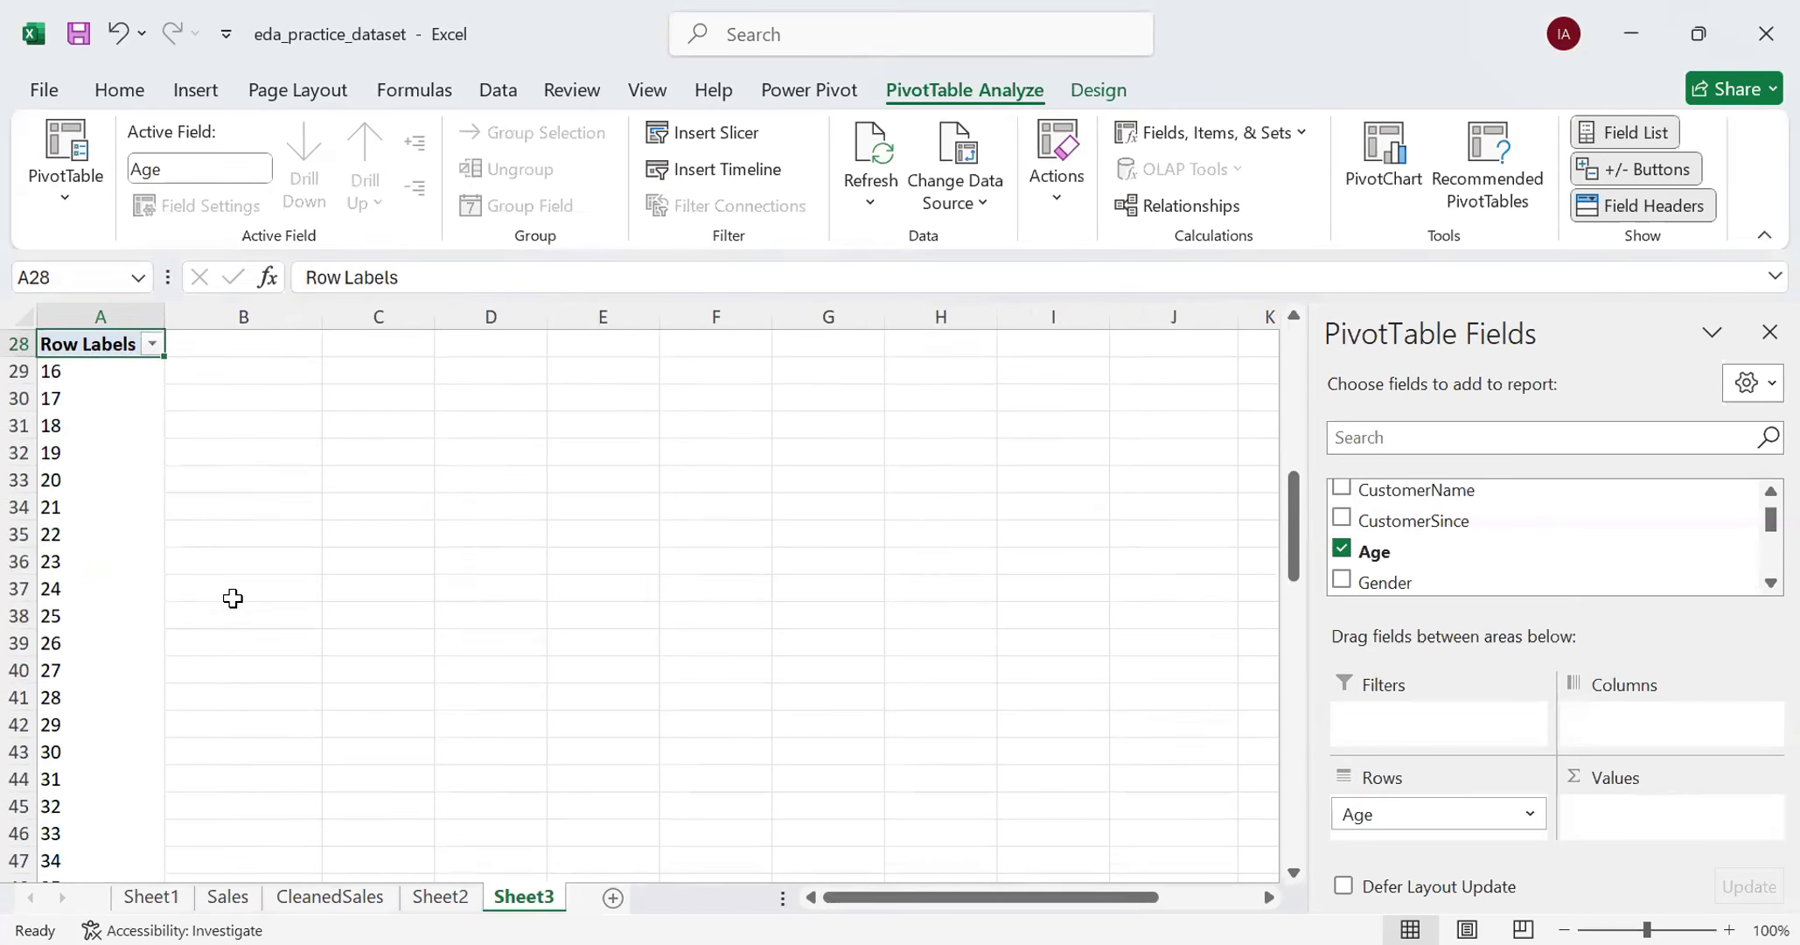
{"action": "scroll", "coordinate": [240, 591], "scroll_direction": "up", "scroll_amount": 5}
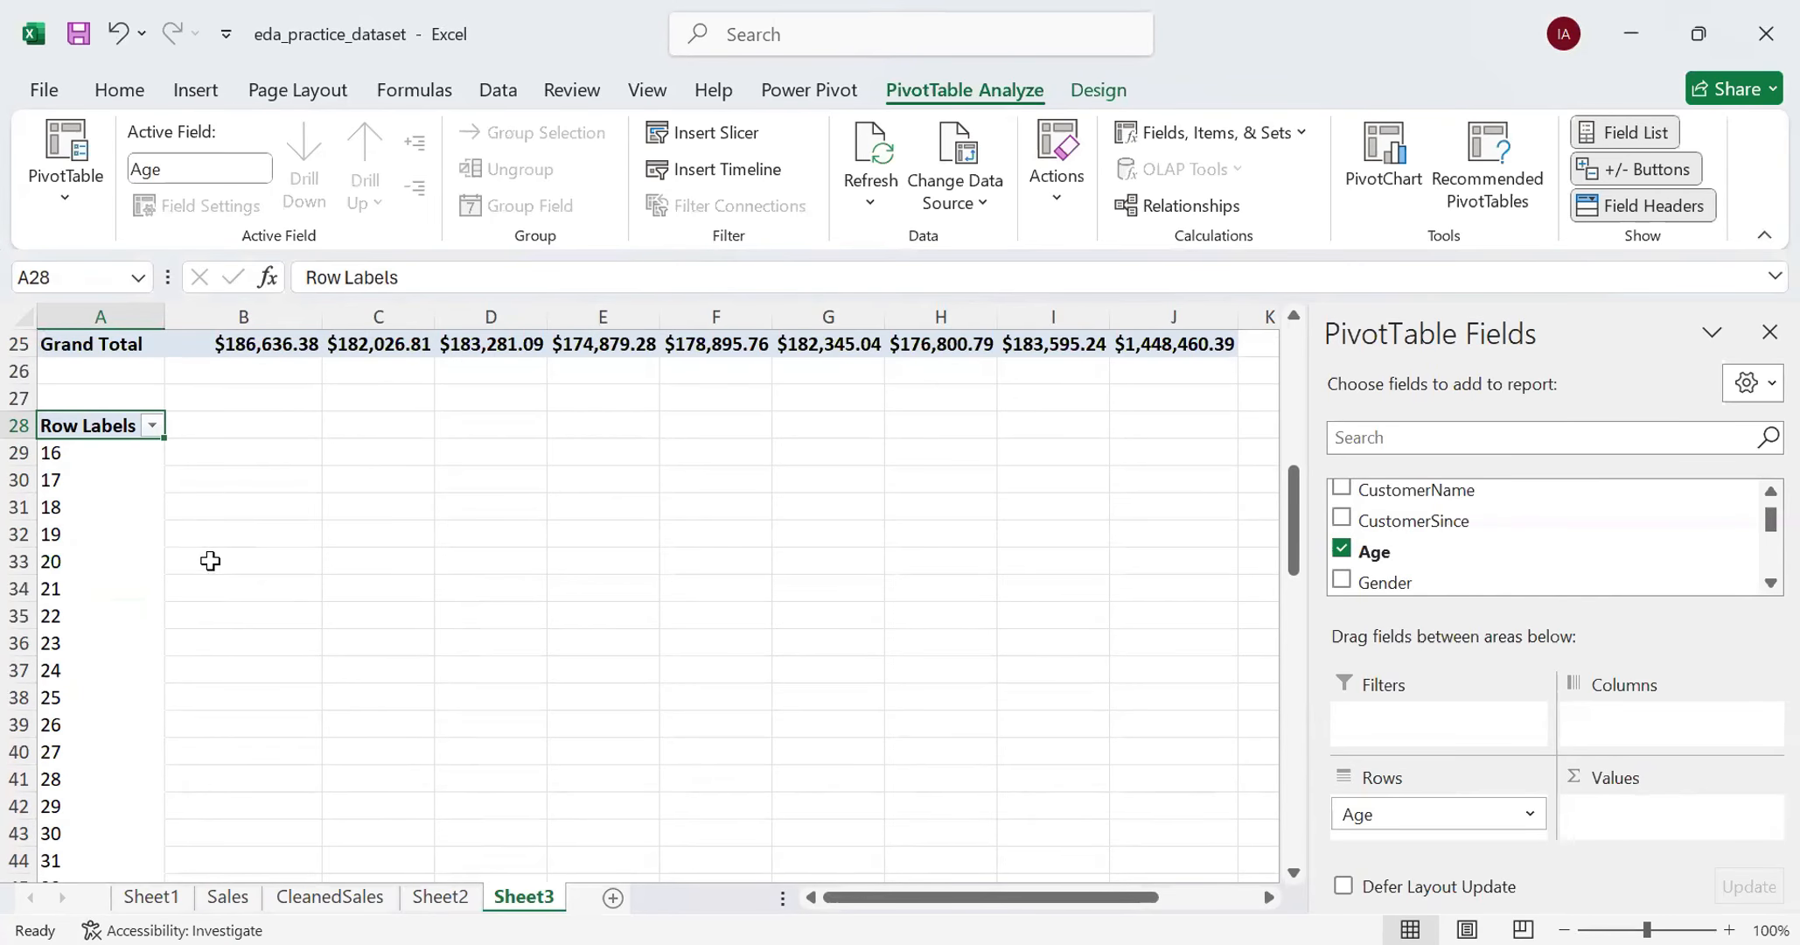
{"action": "left_click", "coordinate": [94, 540]}
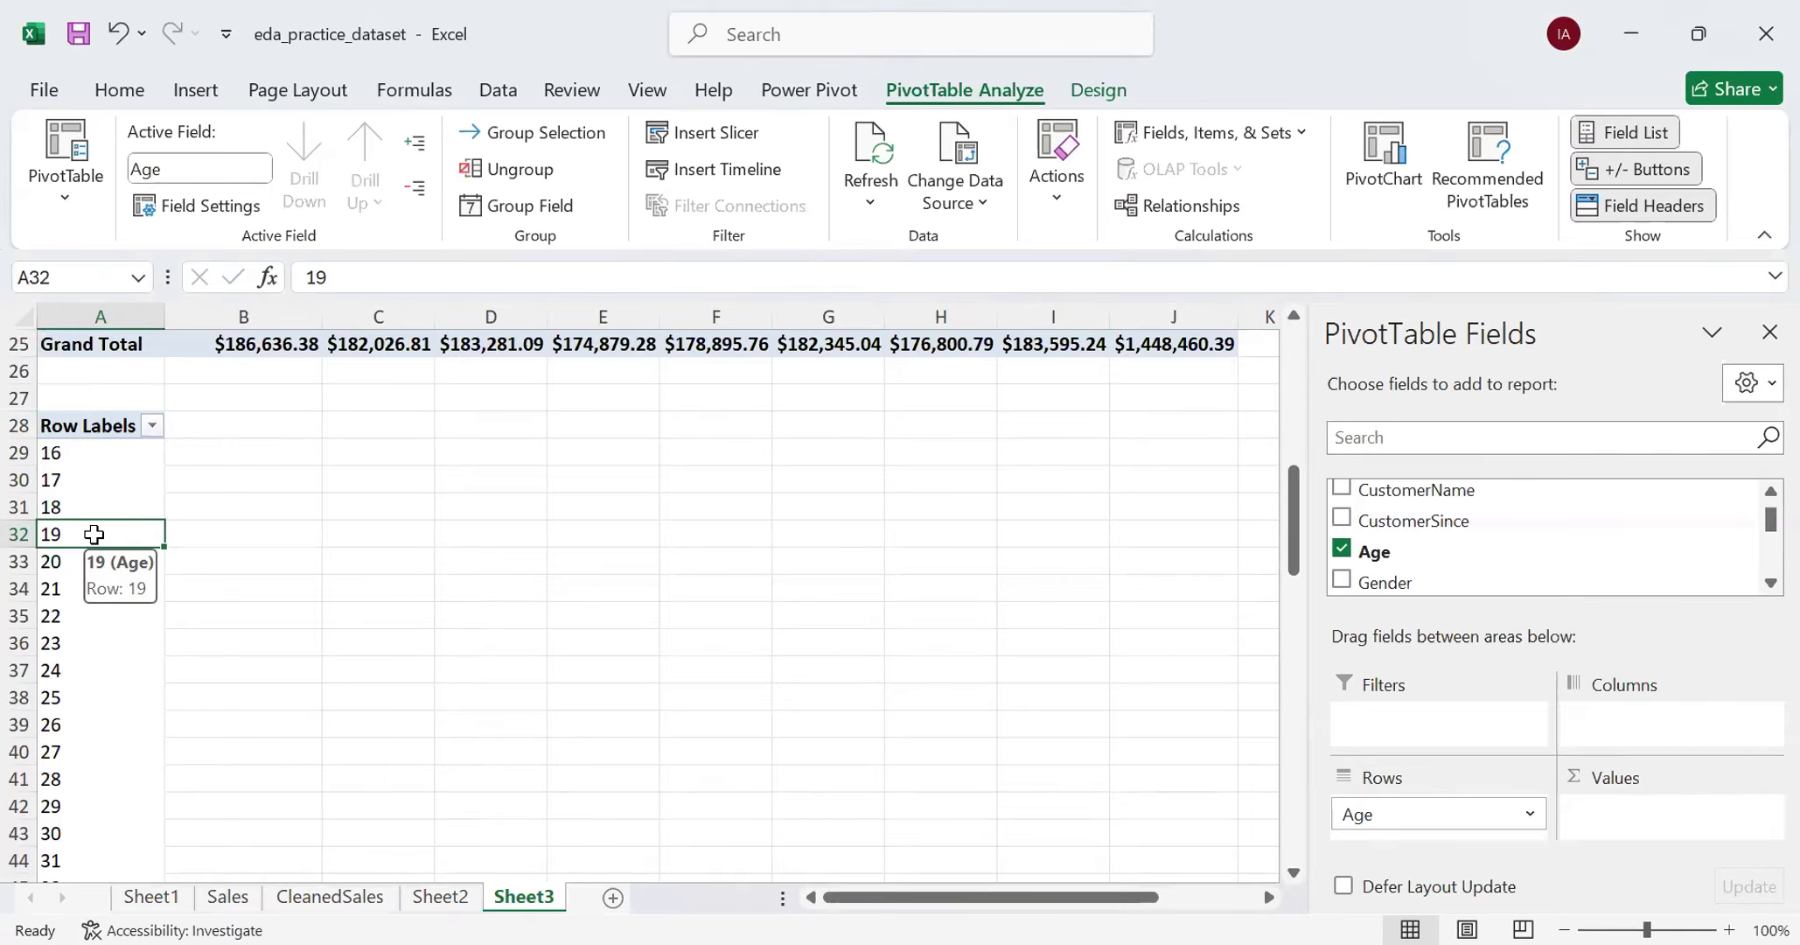
{"action": "right_click", "coordinate": [96, 543]}
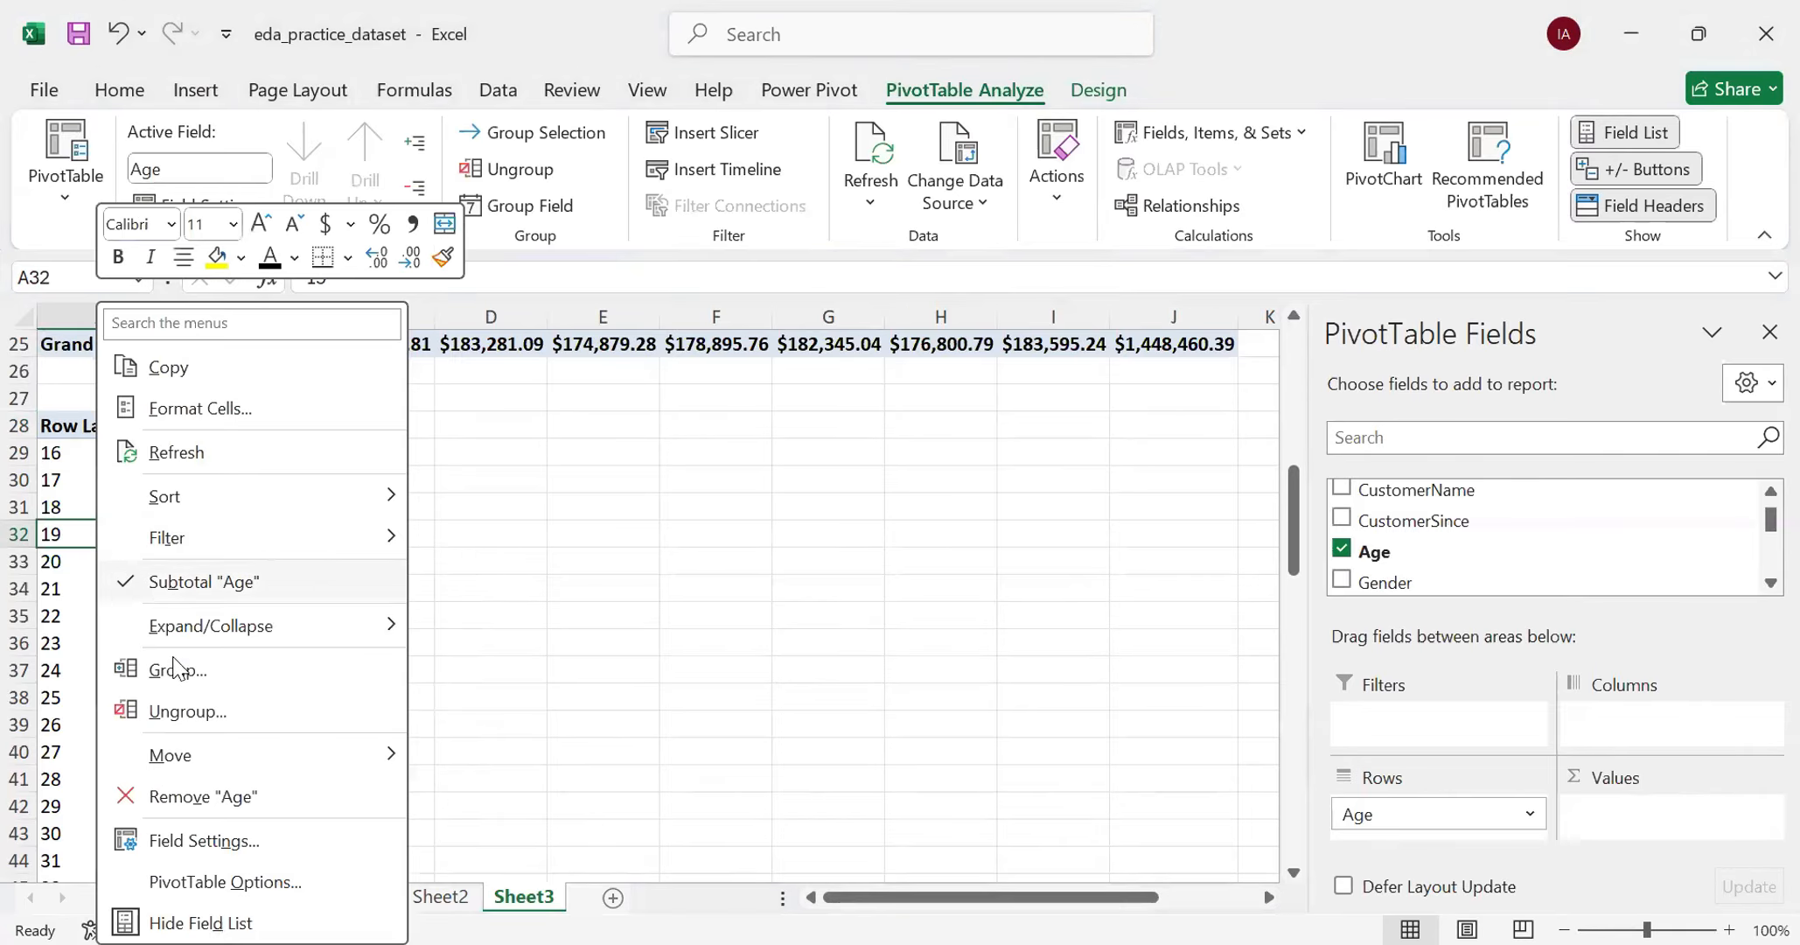
{"action": "left_click", "coordinate": [178, 670]}
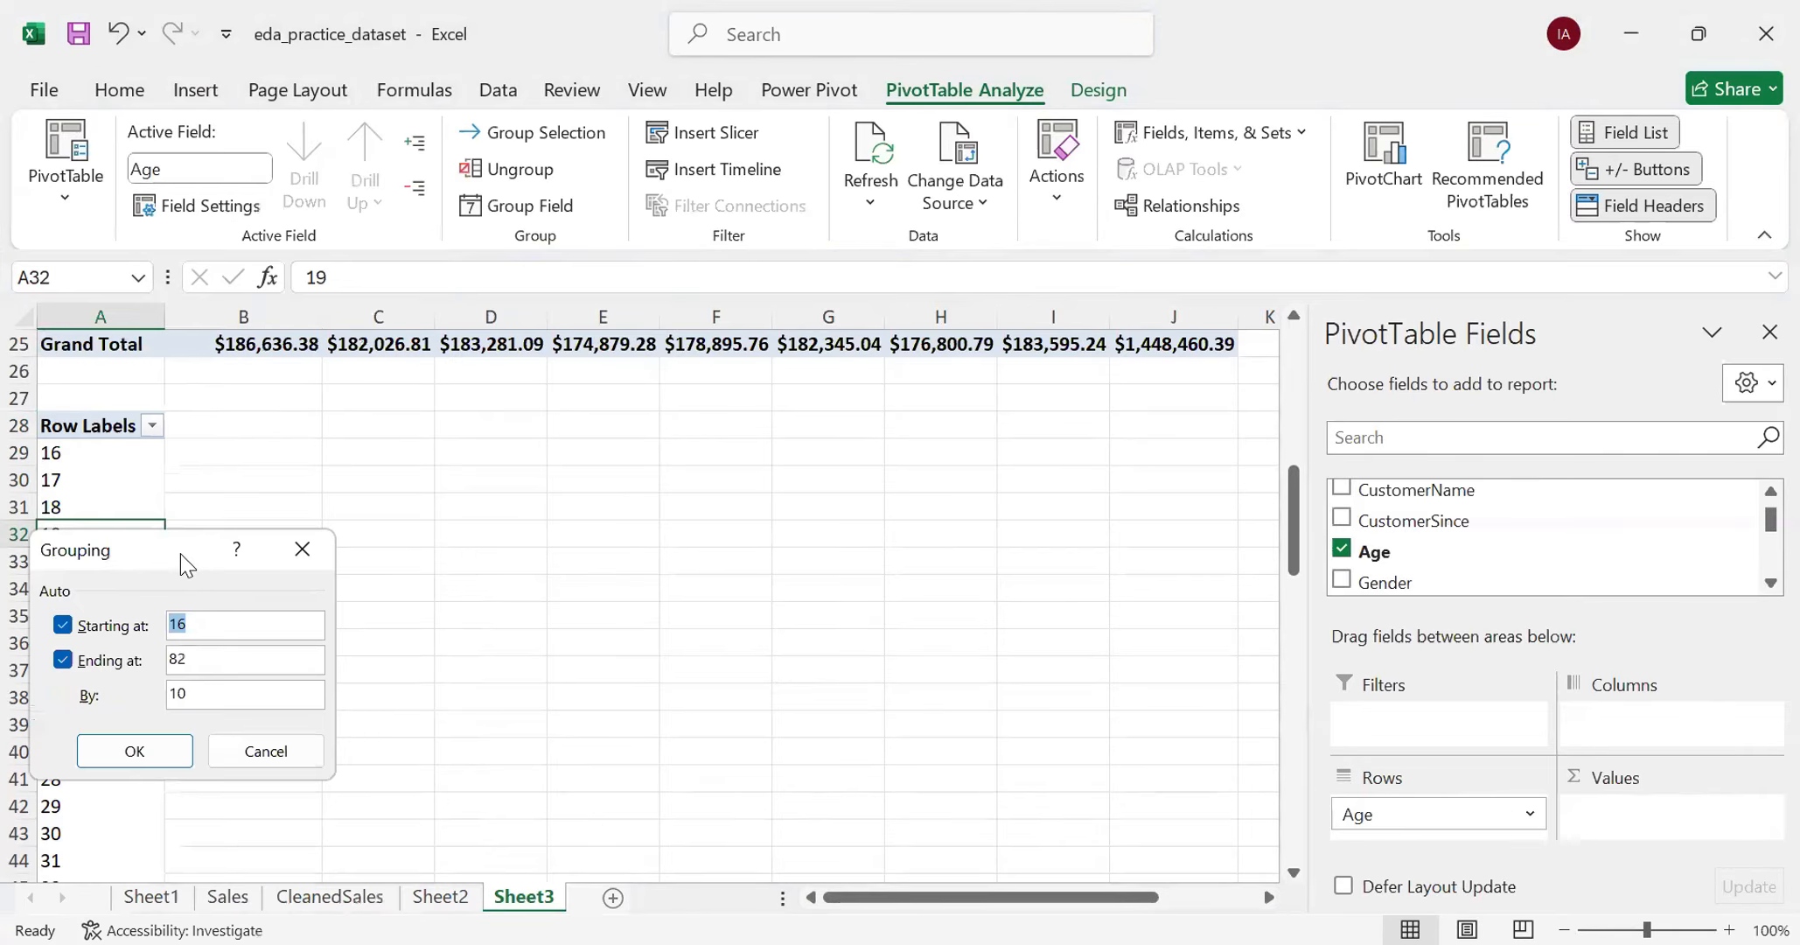
{"action": "left_click_drag", "start_coordinate": [186, 564], "coordinate": [449, 534]}
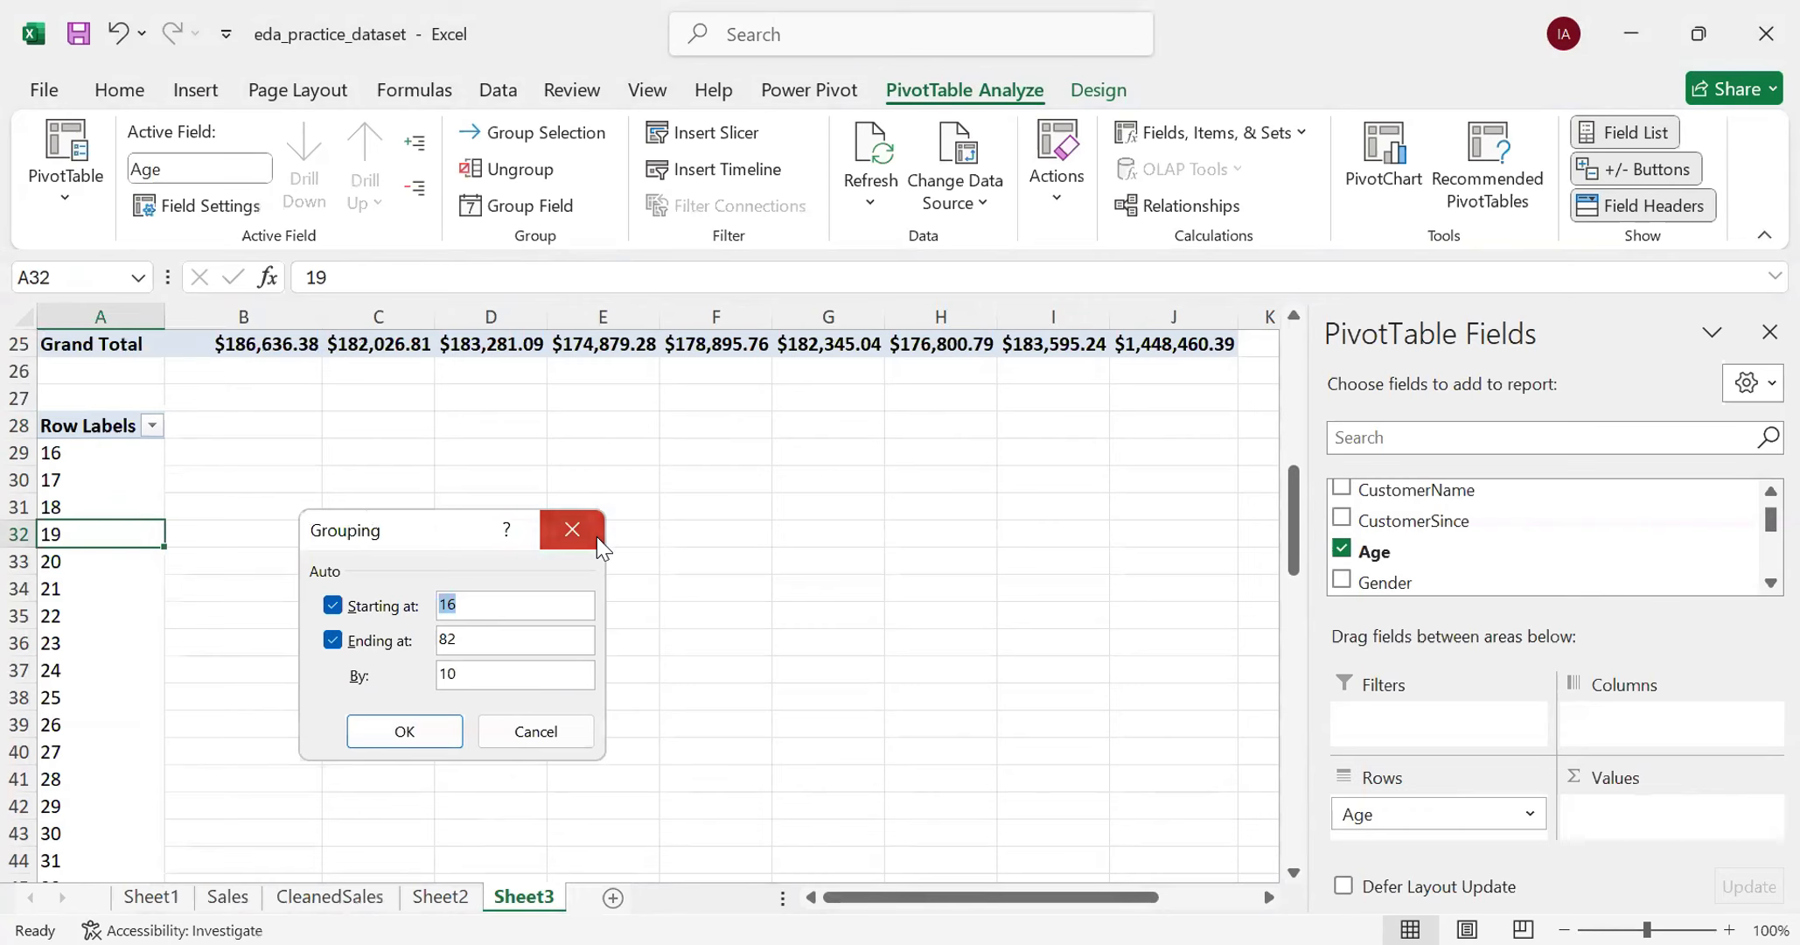
{"action": "left_click", "coordinate": [595, 535]}
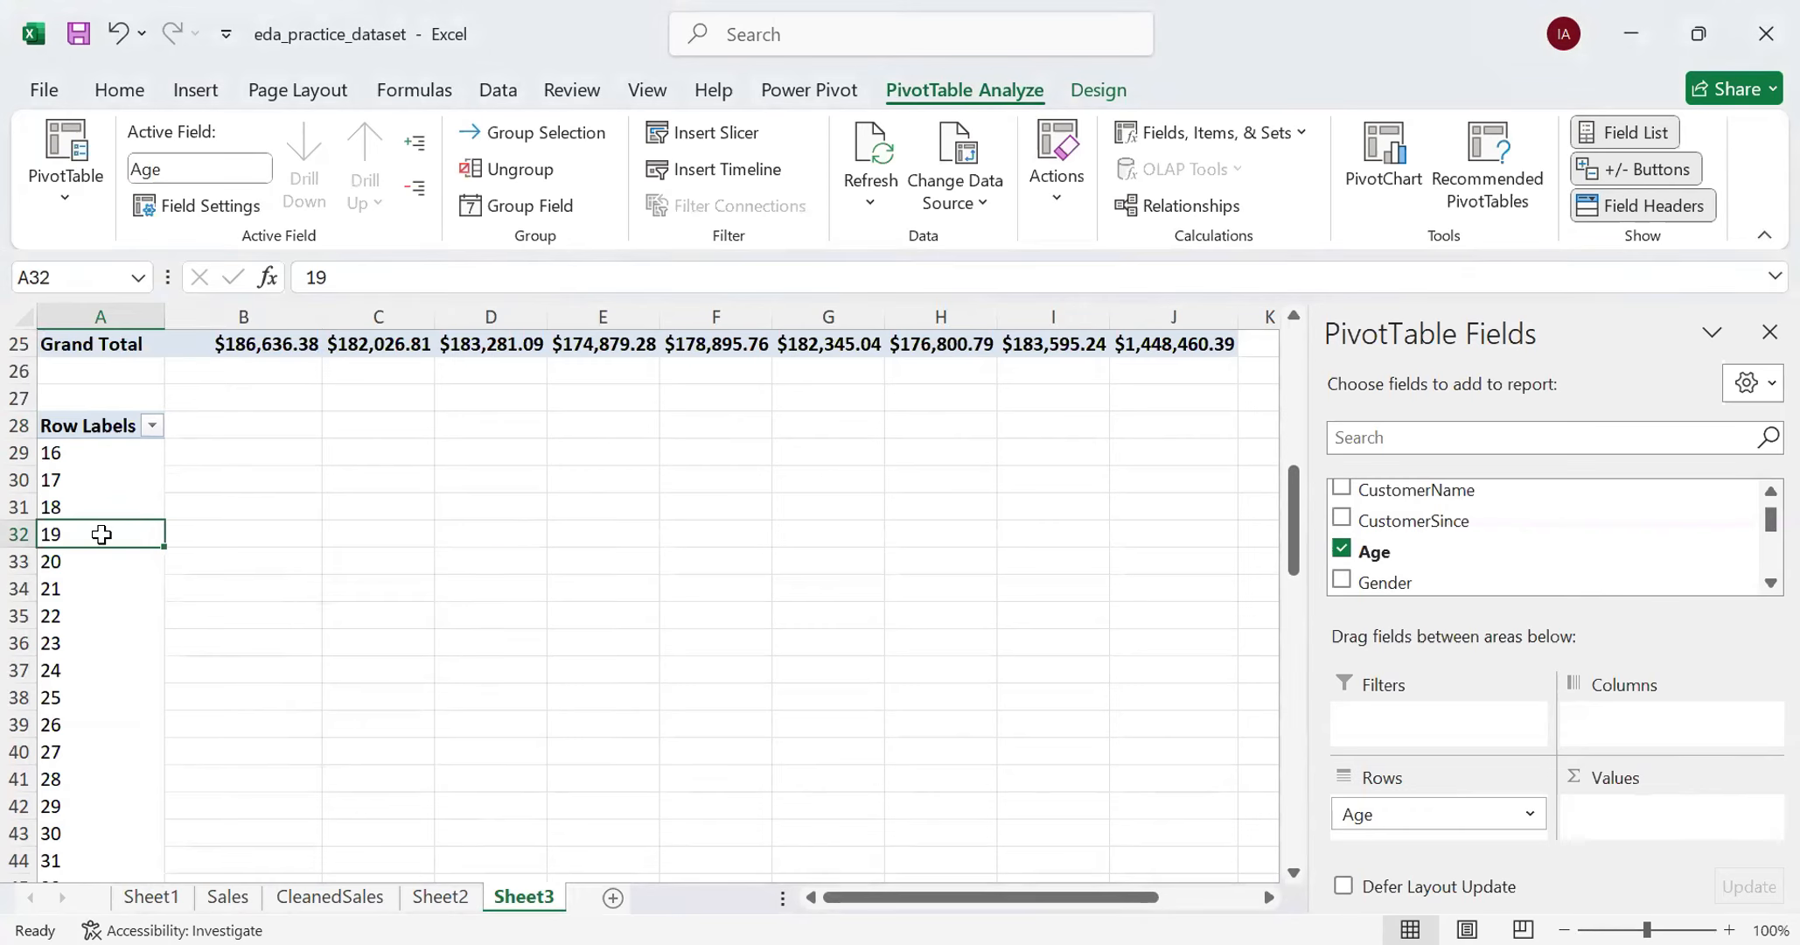
- Group the Age row labels starting at 16 and ending at 82 in intervals of 10
{"action": "right_click", "coordinate": [102, 534]}
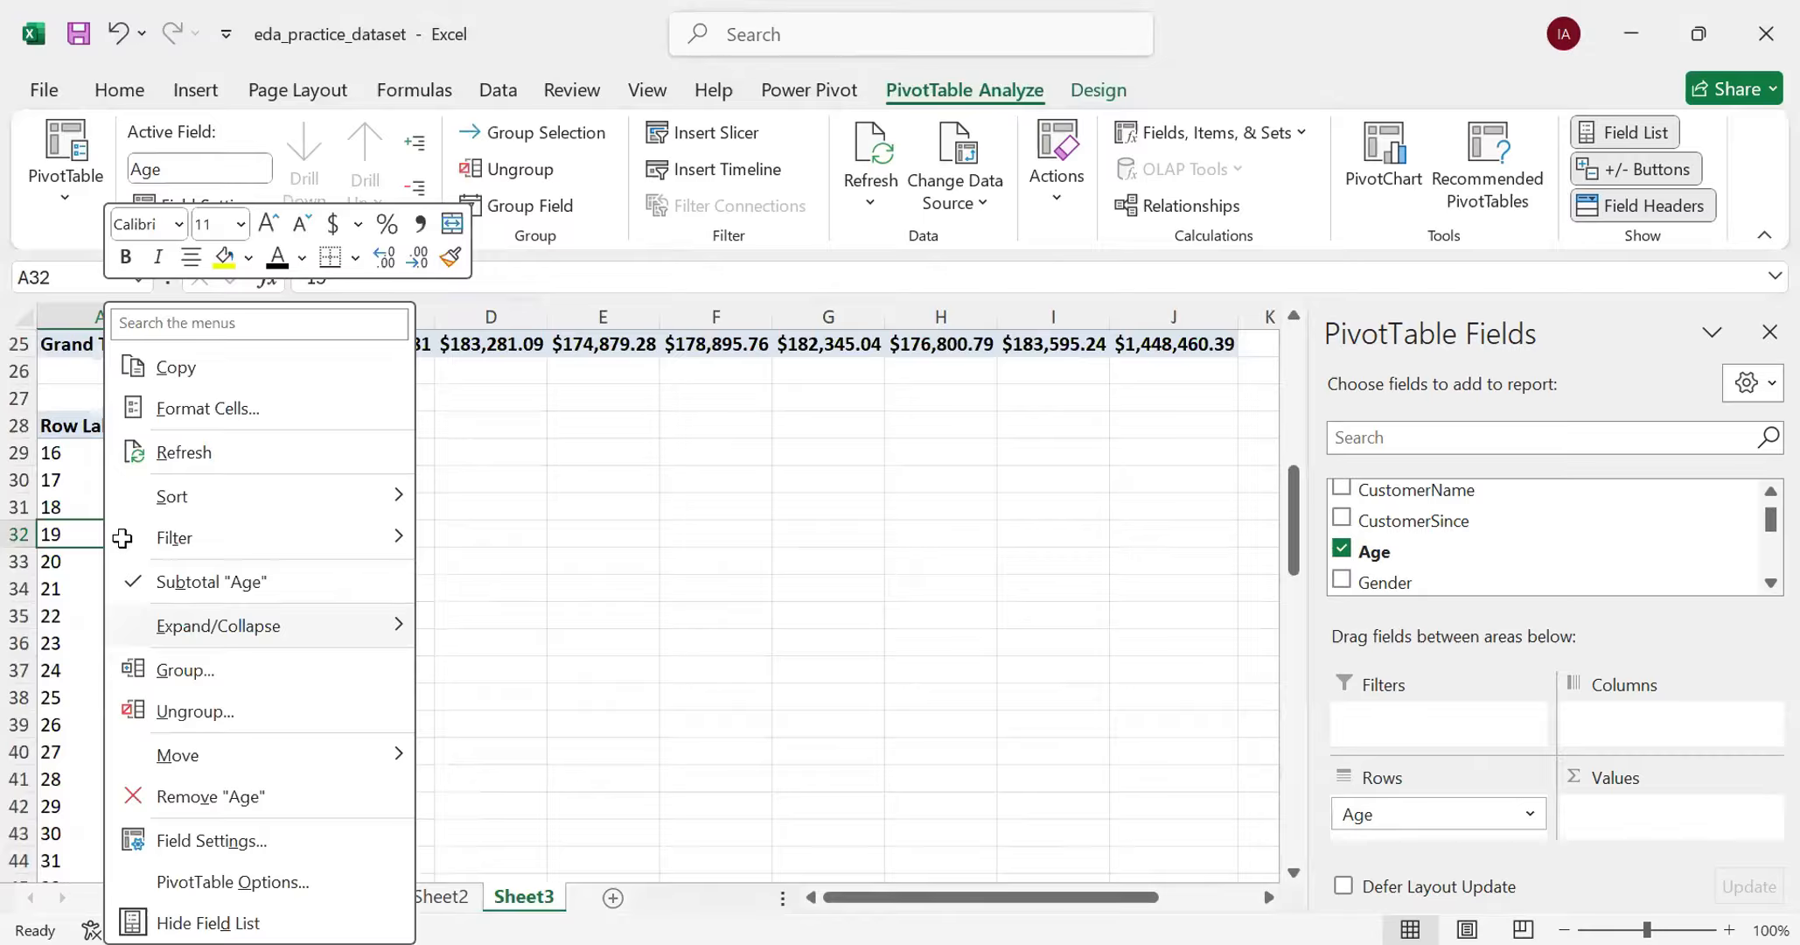
{"action": "right_click", "coordinate": [122, 538]}
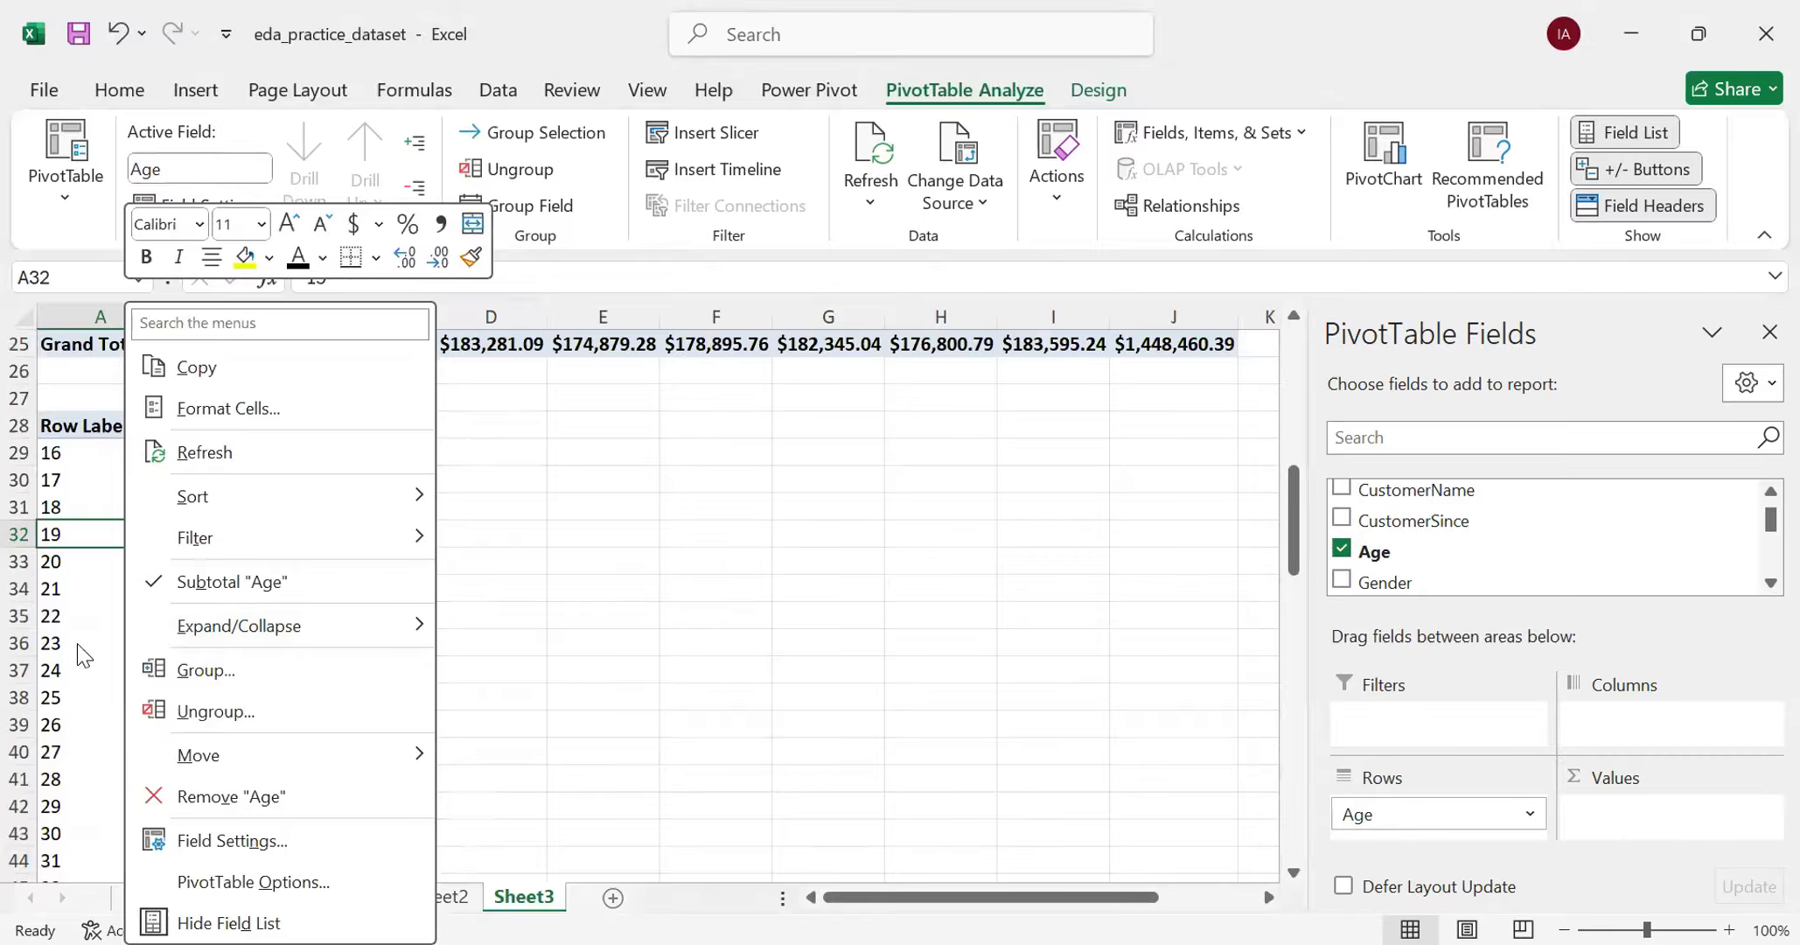
{"action": "left_click", "coordinate": [216, 671]}
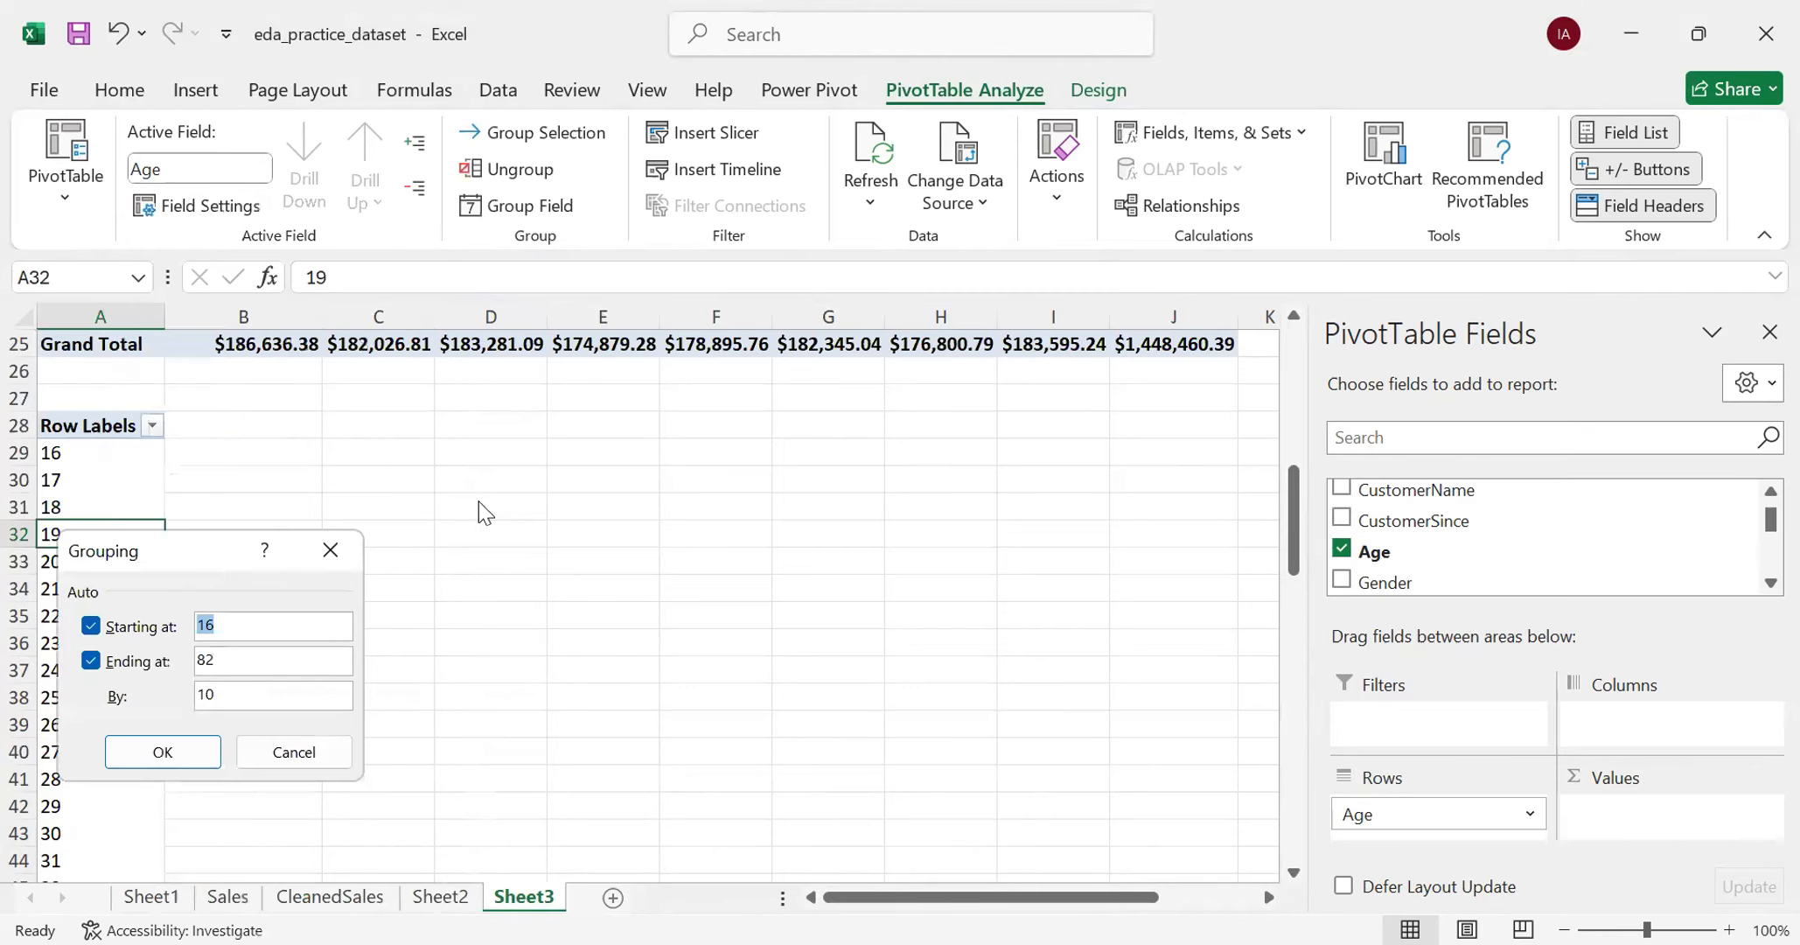
{"action": "left_click_drag", "start_coordinate": [197, 555], "coordinate": [478, 501]}
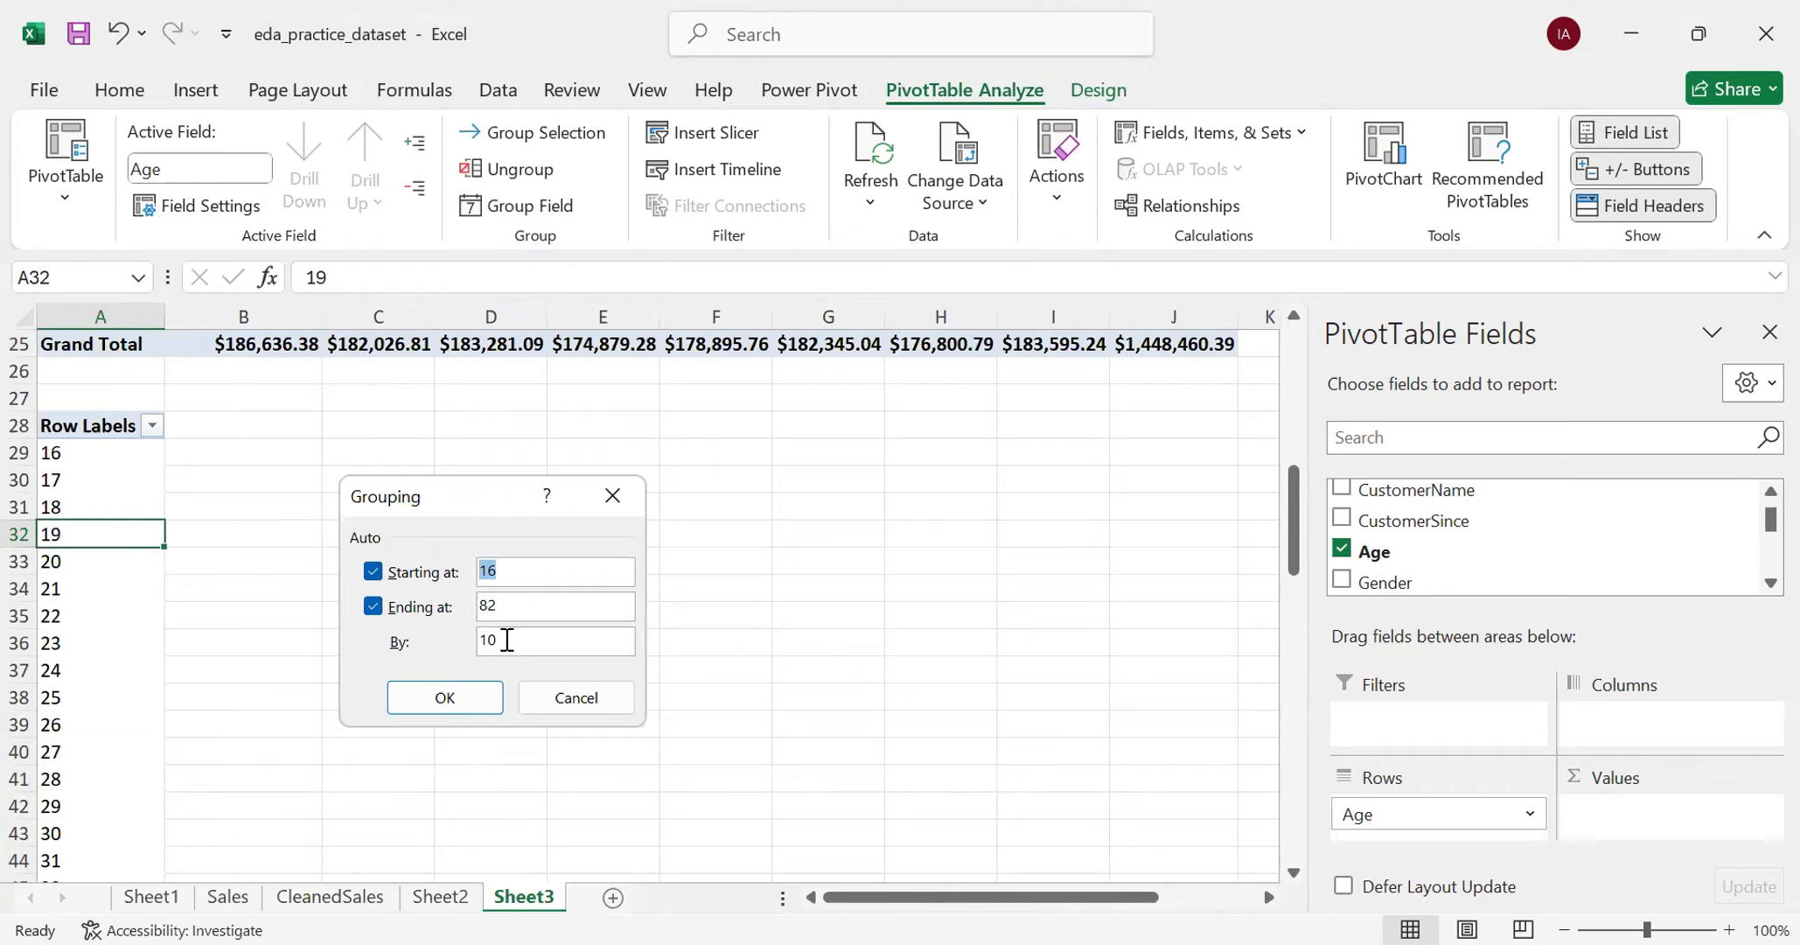
{"action": "left_click", "coordinate": [528, 632]}
{"action": "key", "text": "BackSpace"}
{"action": "key", "text": "BackSpace"}
{"action": "type", "text": "5"}
{"action": "key", "text": "BackSpace"}
{"action": "type", "text": "10"}
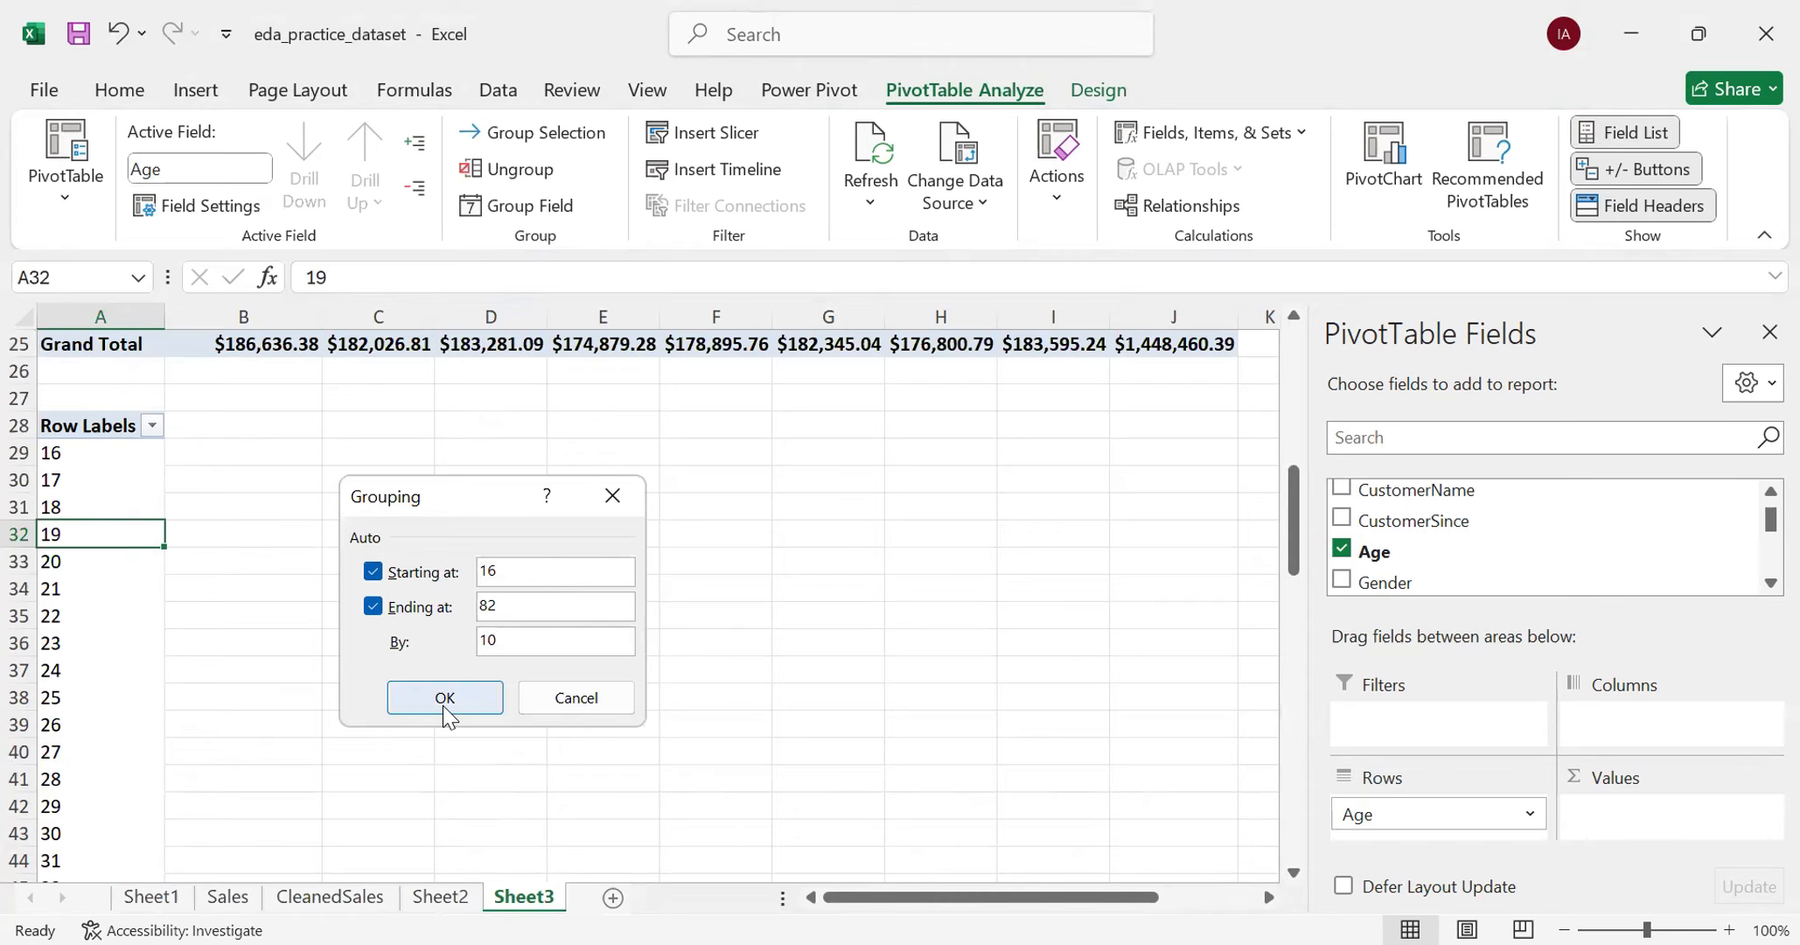
{"action": "left_click", "coordinate": [421, 697]}
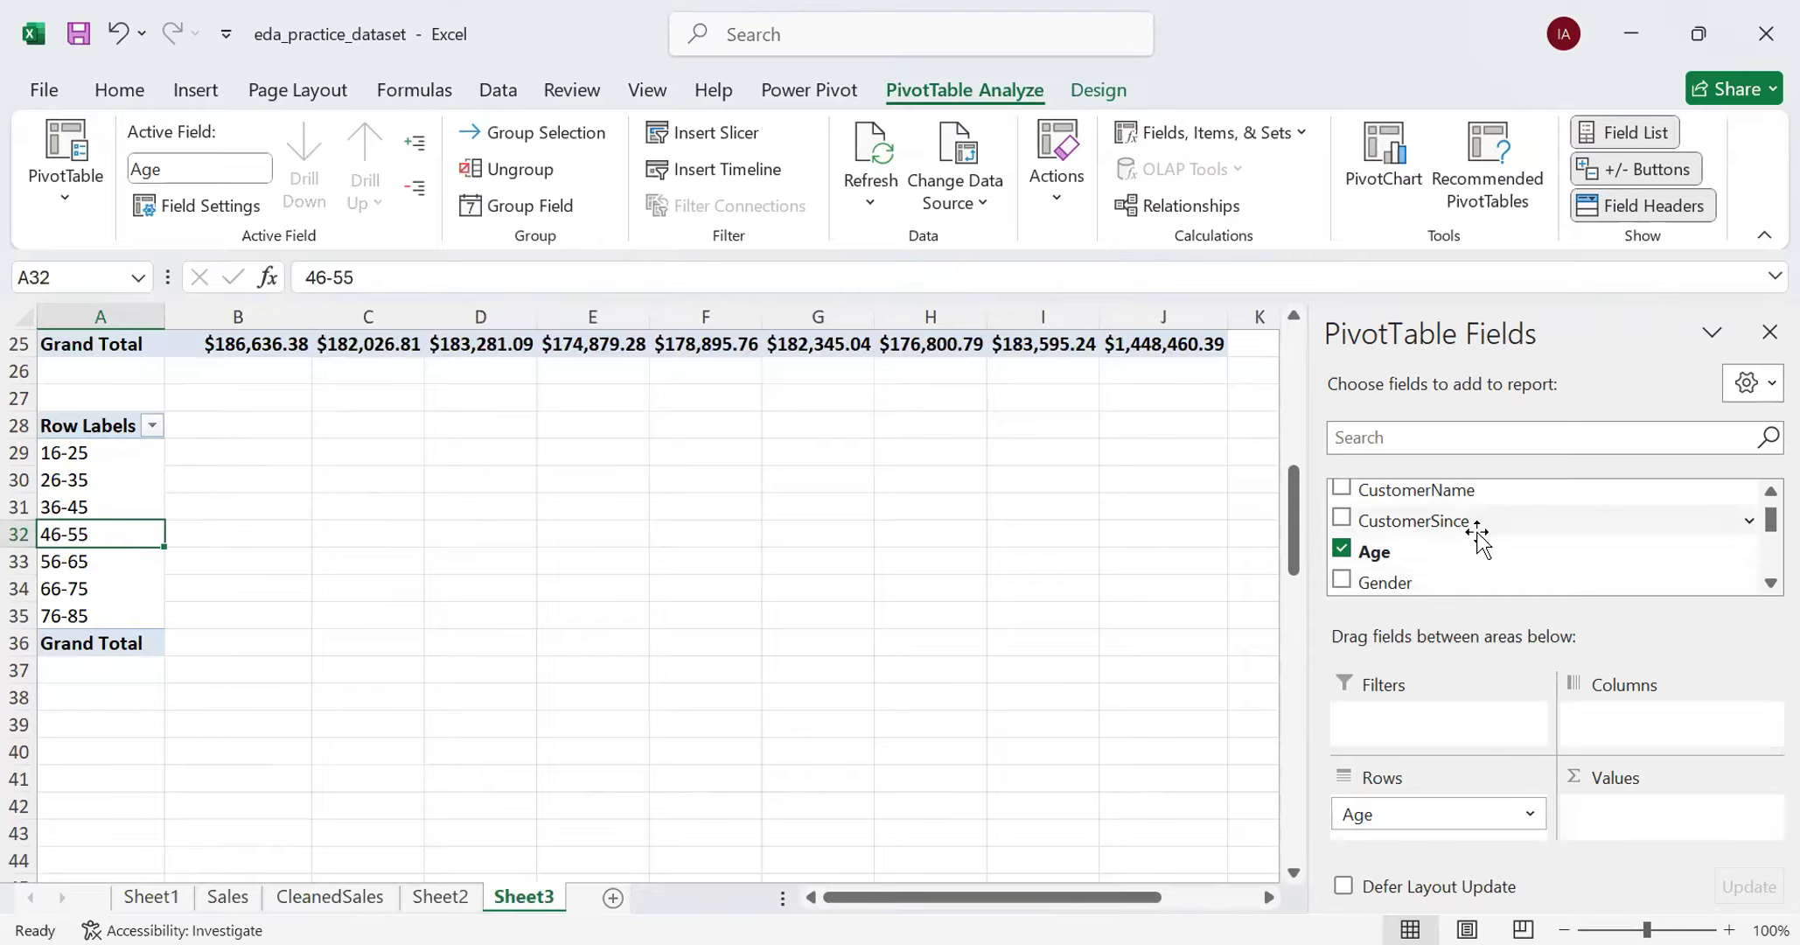
- Add the TotalSales field as a sum to the values of the age-group PivotTable
{"action": "scroll", "coordinate": [1476, 535], "scroll_direction": "up", "scroll_amount": 1}
{"action": "scroll", "coordinate": [1476, 535], "scroll_direction": "down", "scroll_amount": 3}
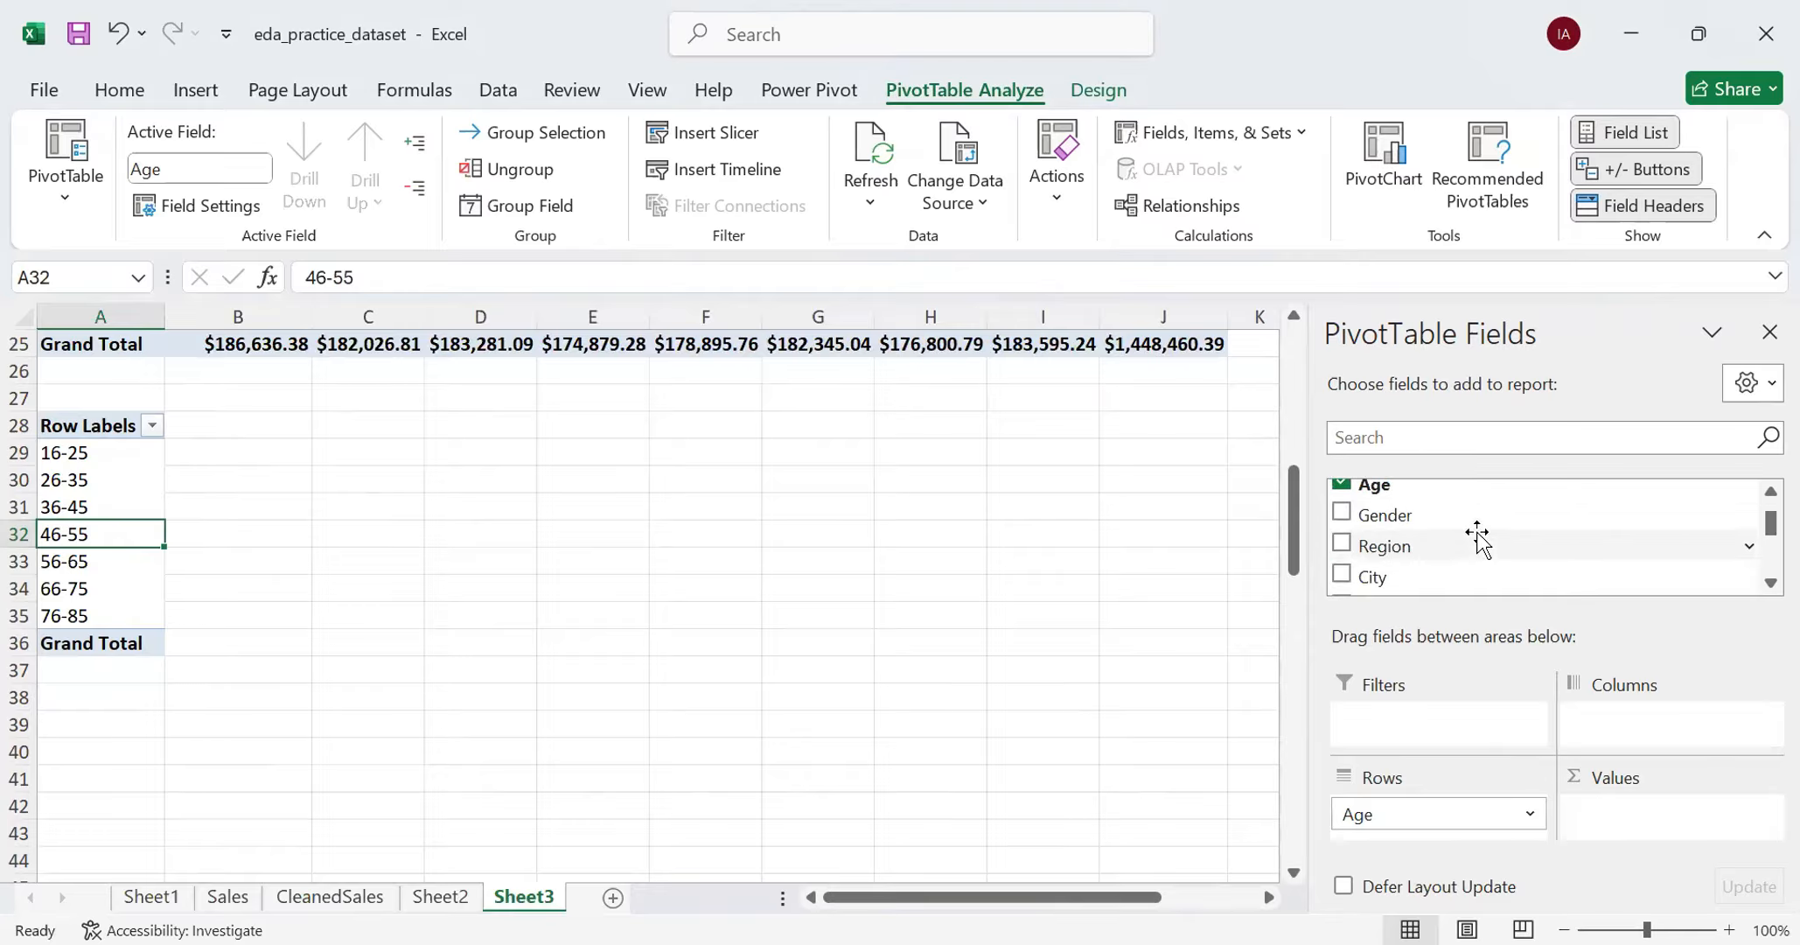
{"action": "scroll", "coordinate": [1476, 536], "scroll_direction": "down", "scroll_amount": 1}
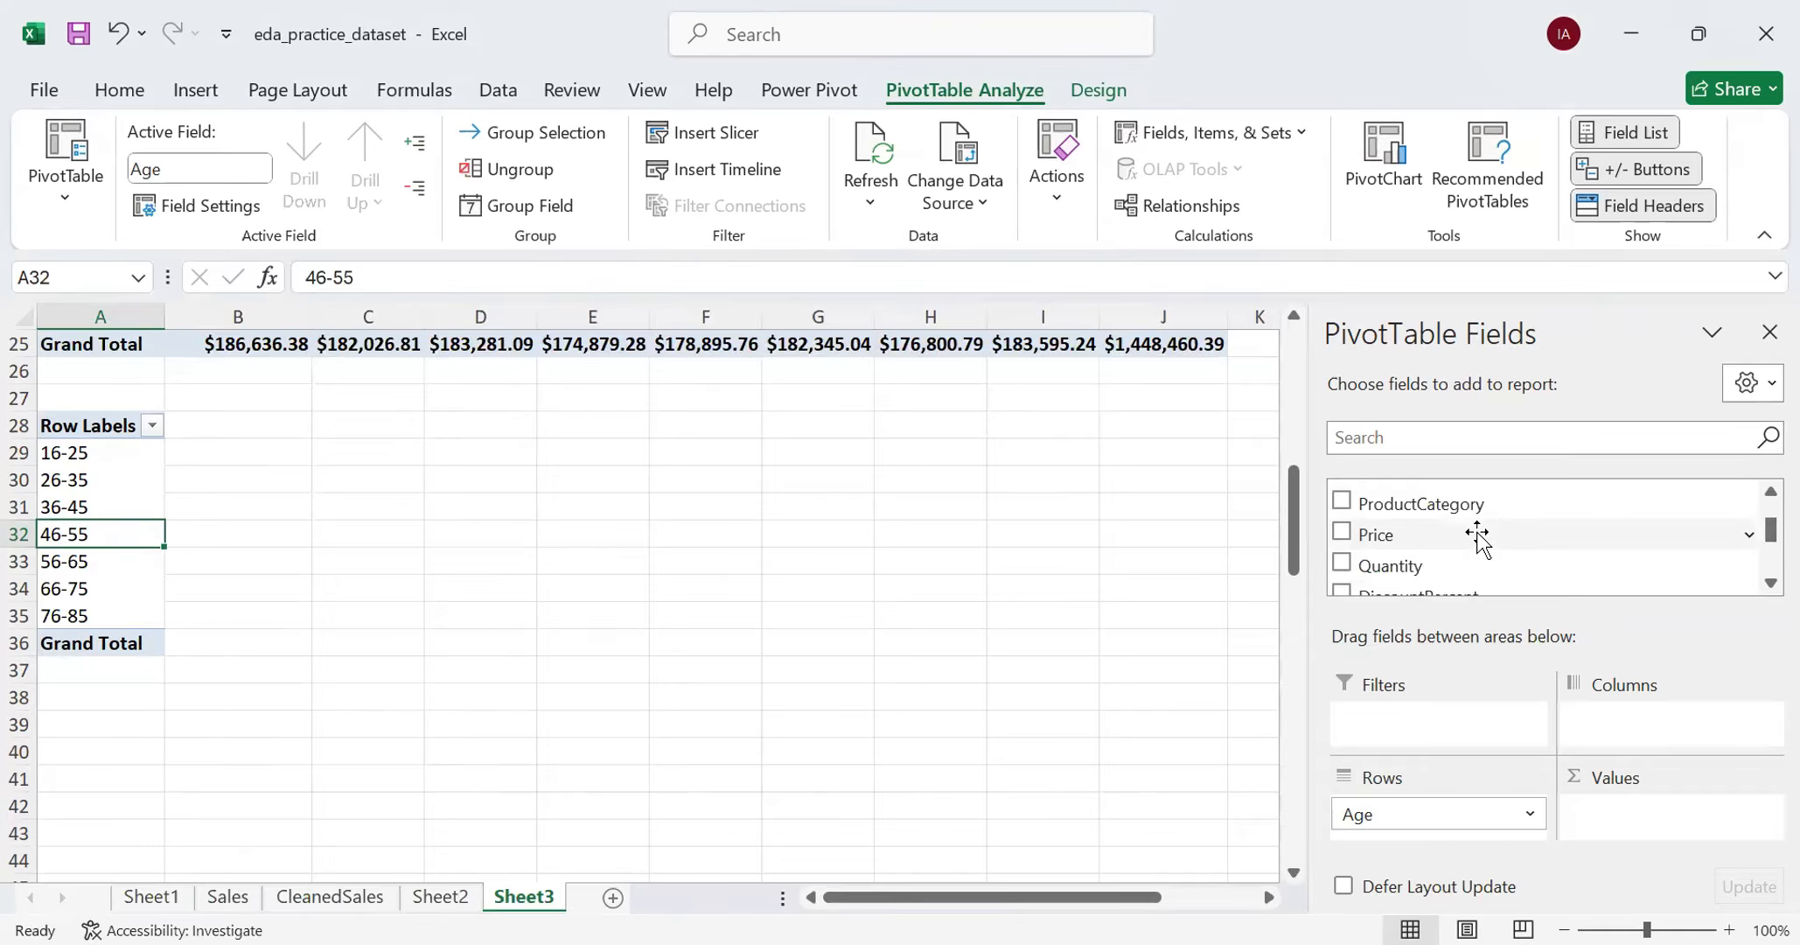
{"action": "scroll", "coordinate": [1478, 540], "scroll_direction": "down", "scroll_amount": 1}
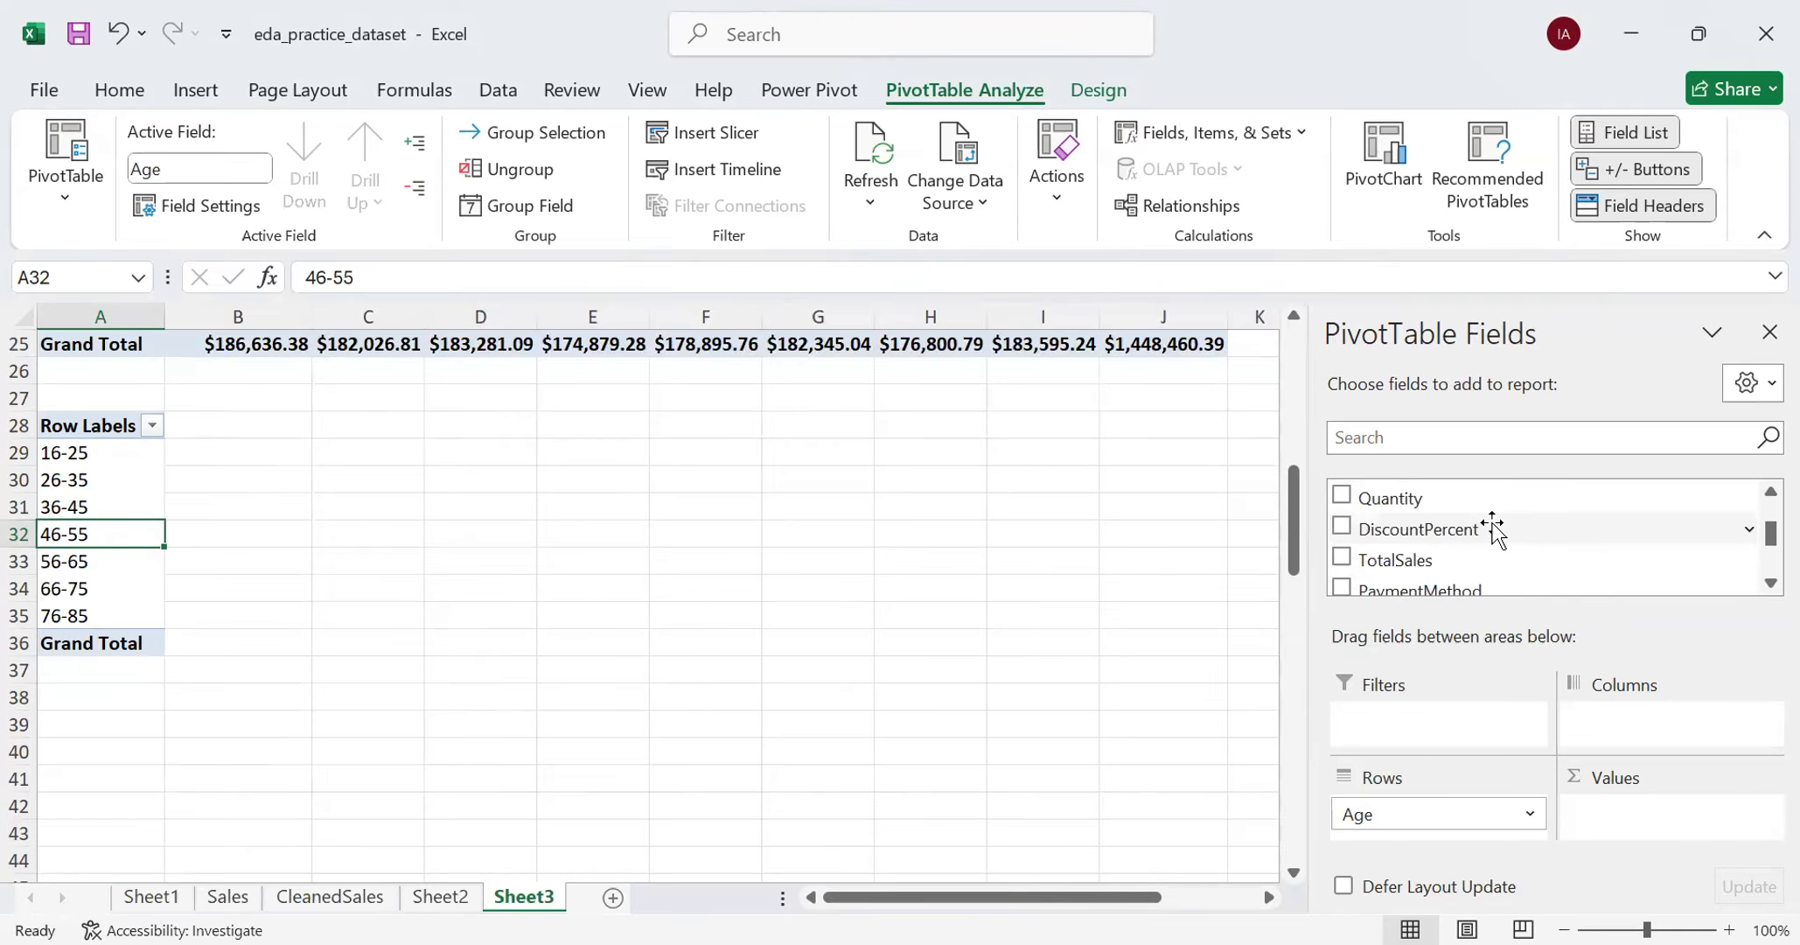
{"action": "left_click_drag", "start_coordinate": [1469, 564], "coordinate": [1642, 829]}
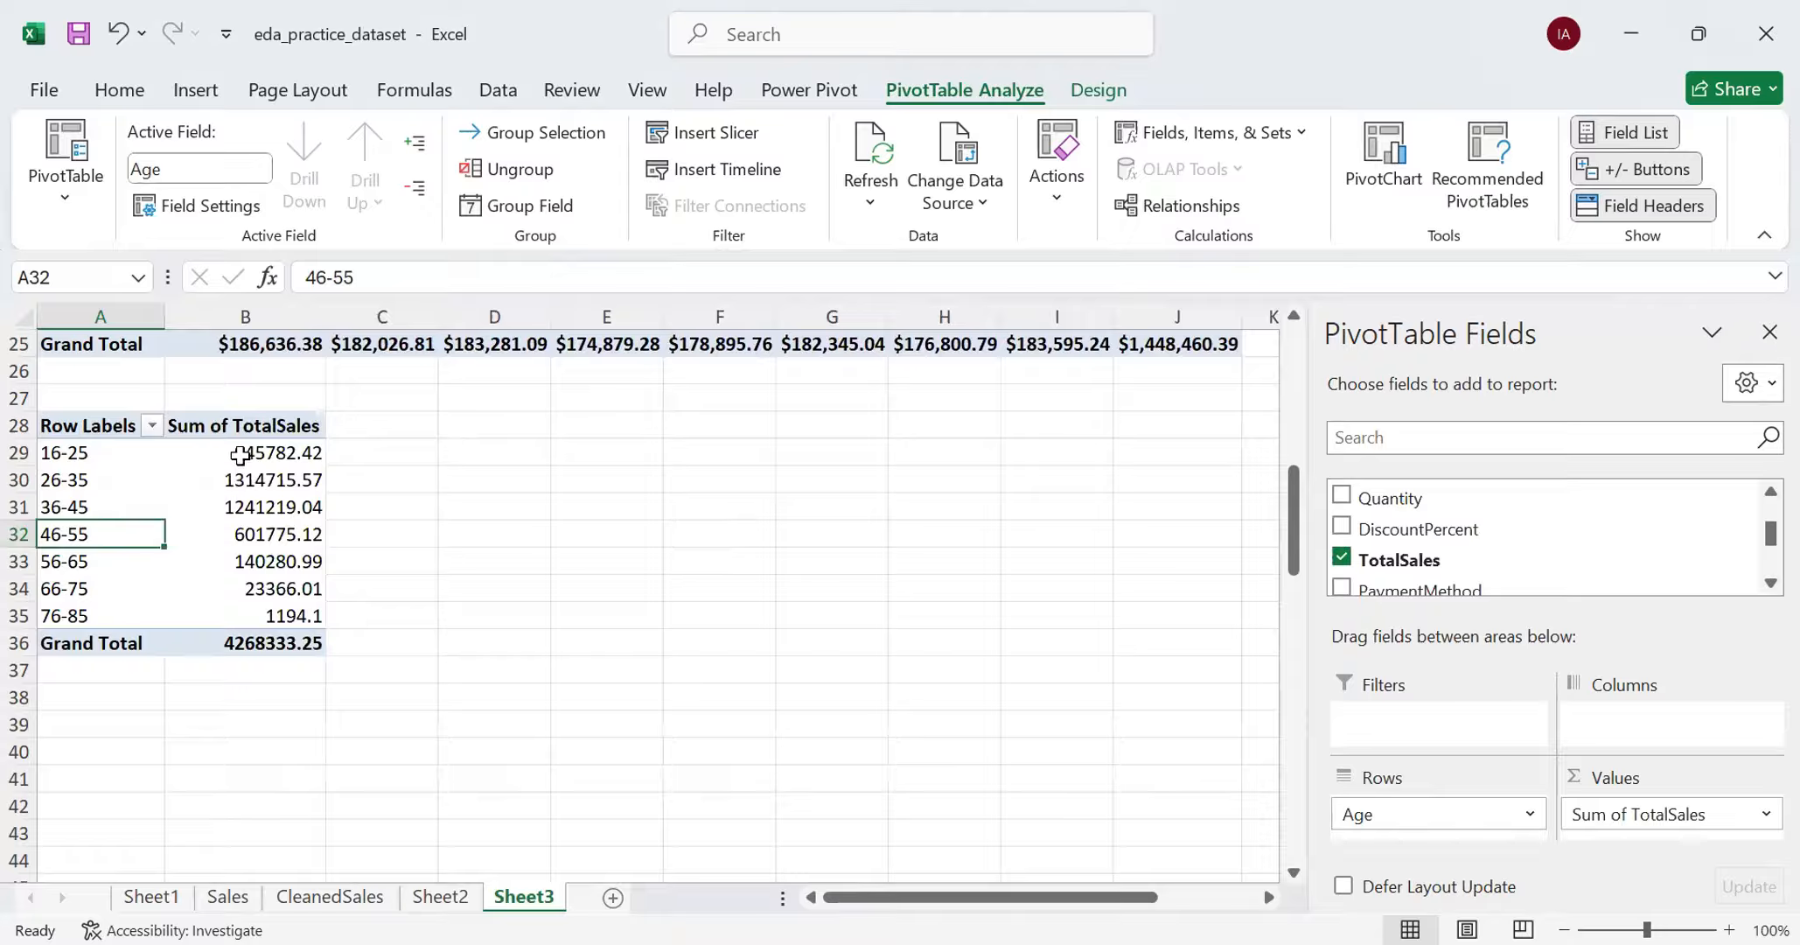
- Format the age-group PivotTable's Sum of TotalSales values, including the grand total, as Currency
{"action": "left_click_drag", "start_coordinate": [241, 453], "coordinate": [230, 639]}
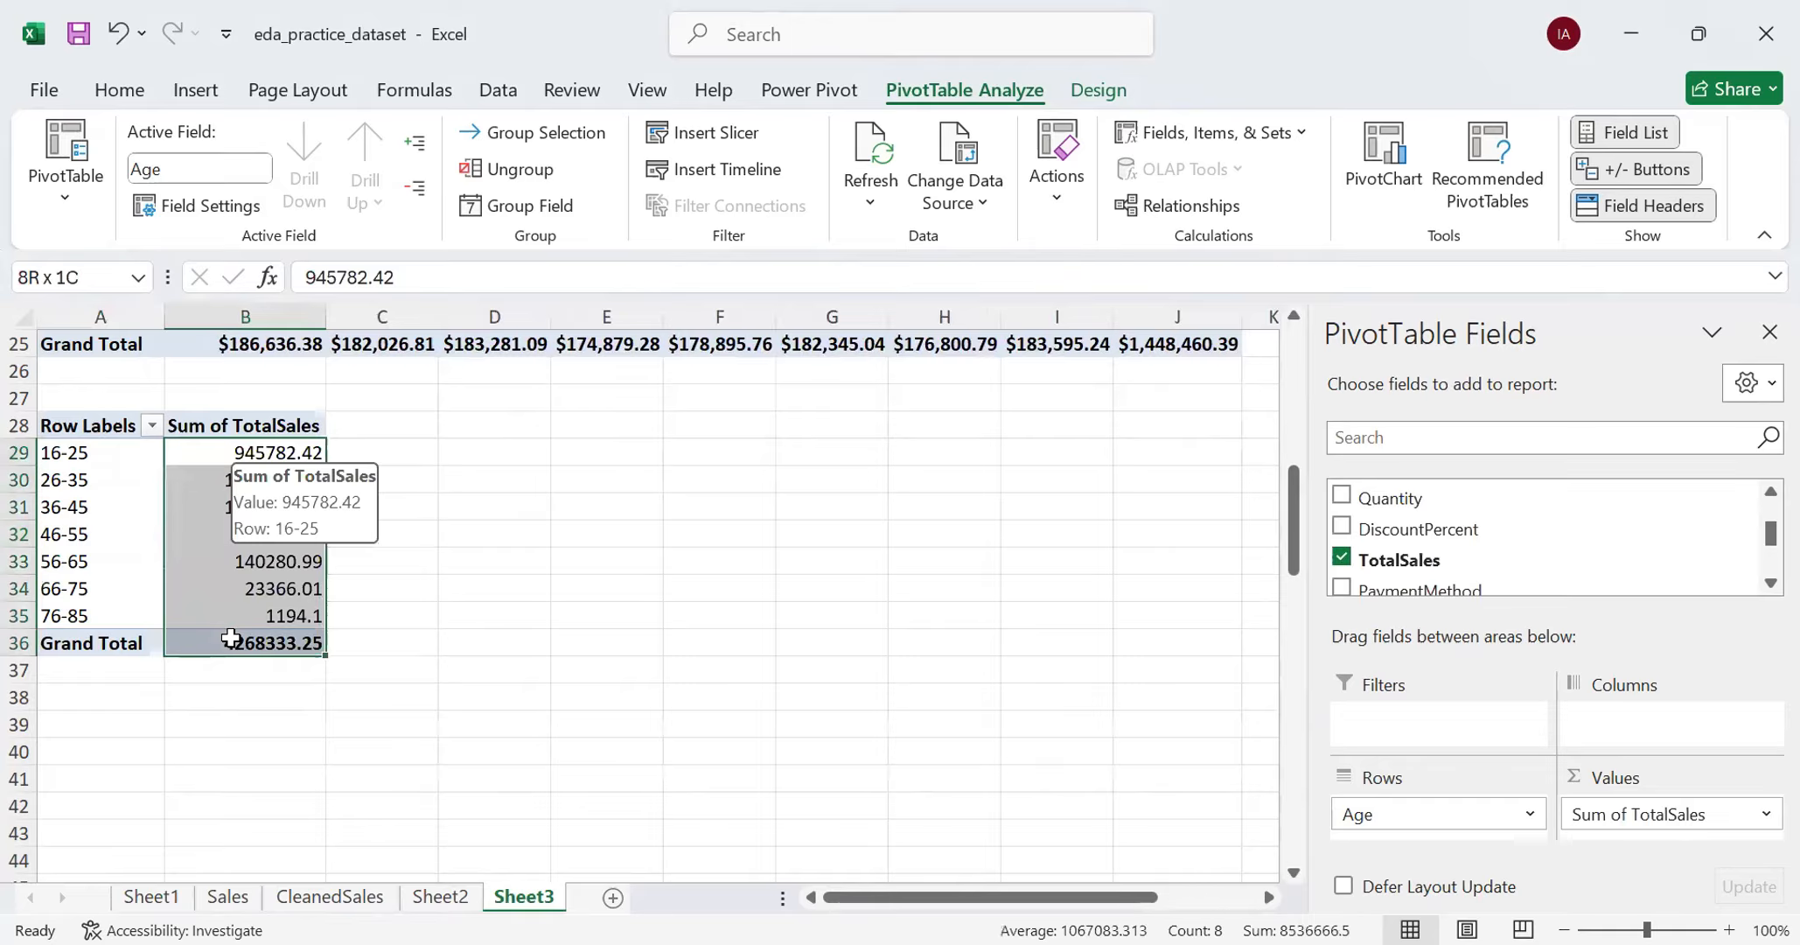
{"action": "left_click", "coordinate": [119, 89]}
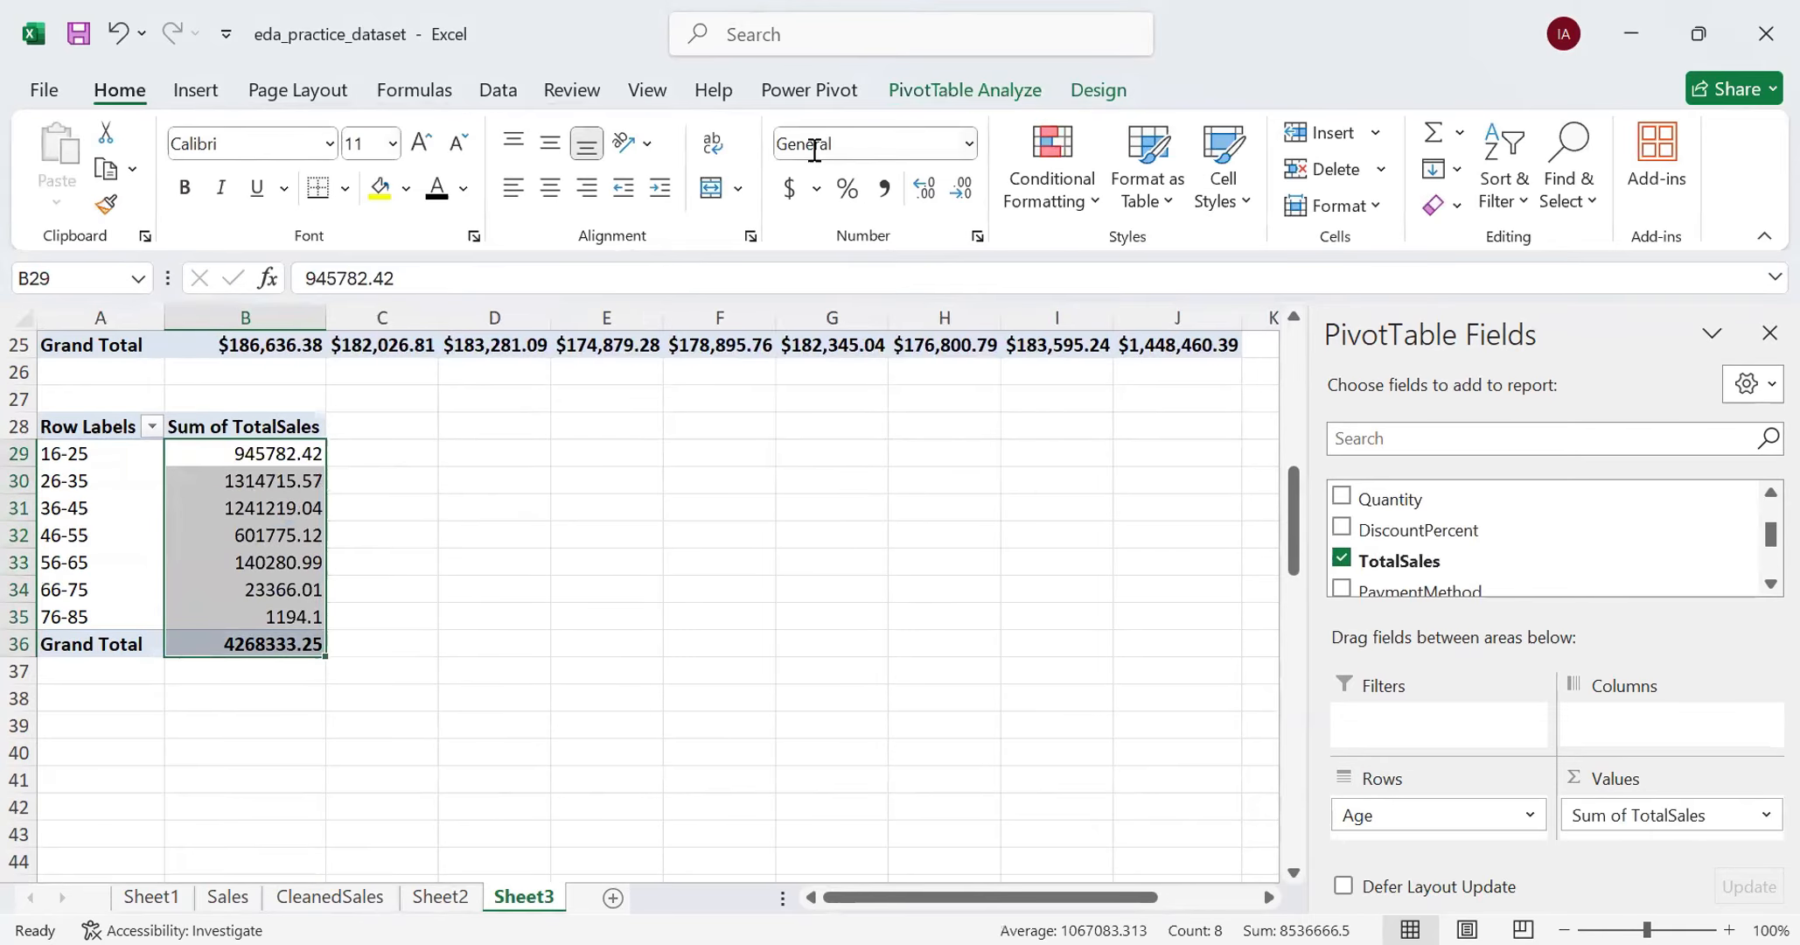
{"action": "left_click", "coordinate": [968, 143]}
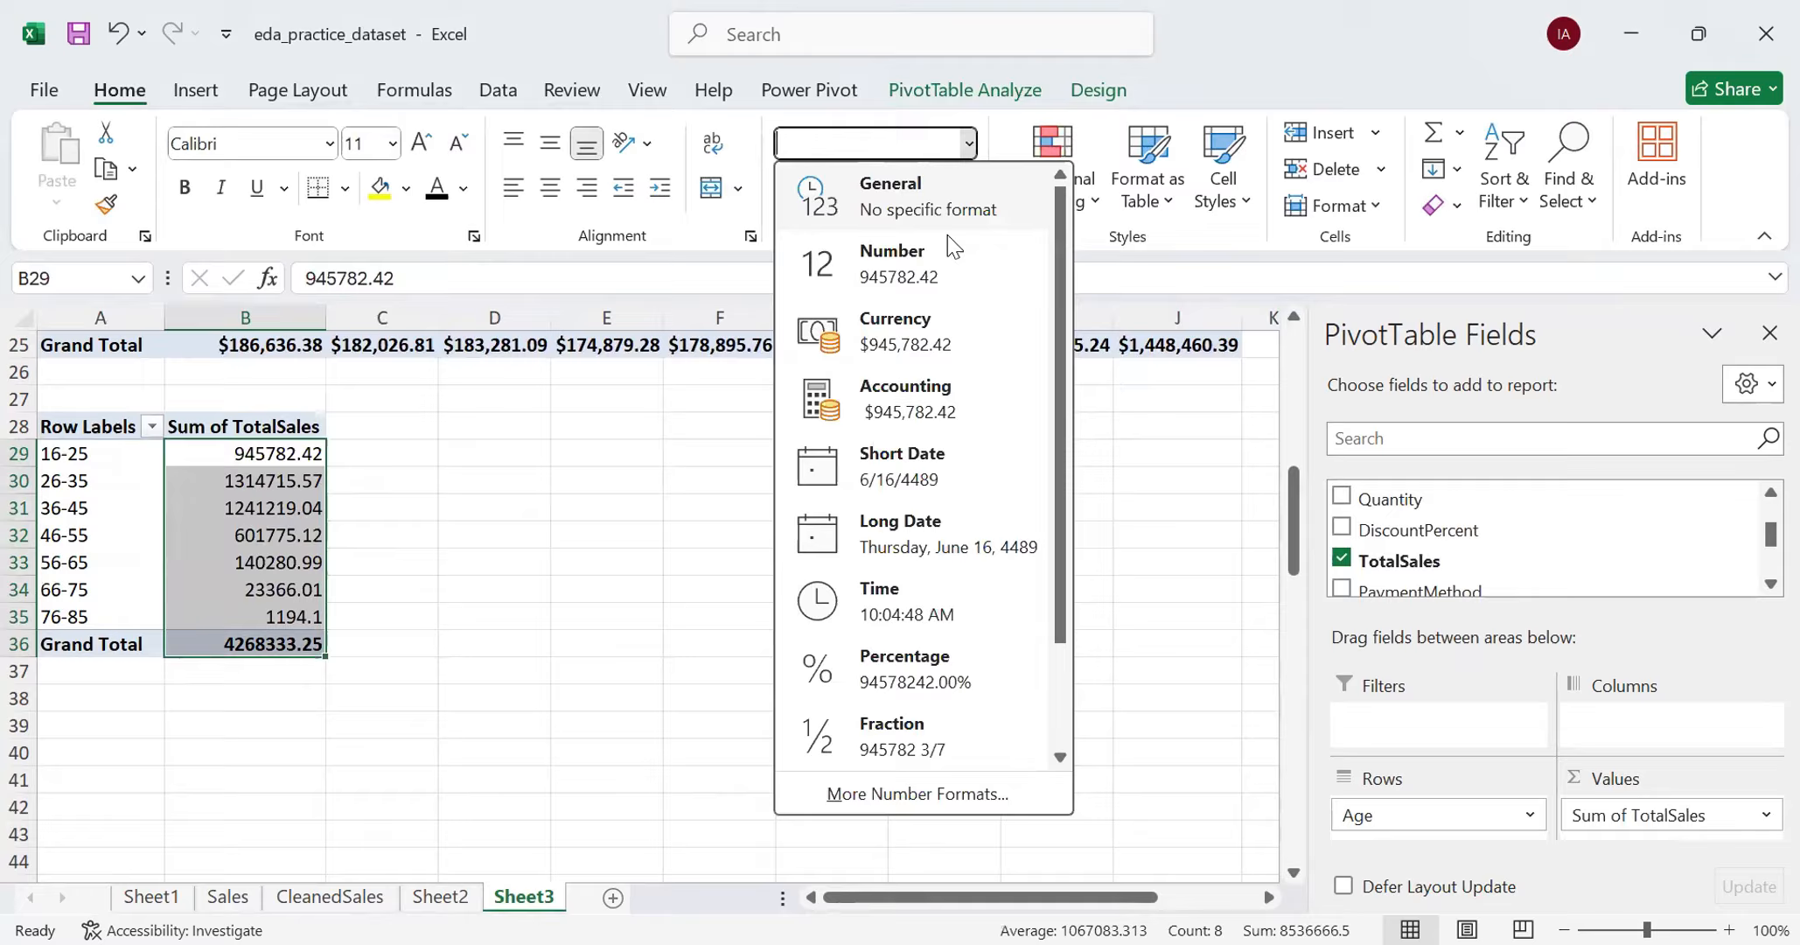
{"action": "left_click", "coordinate": [912, 332]}
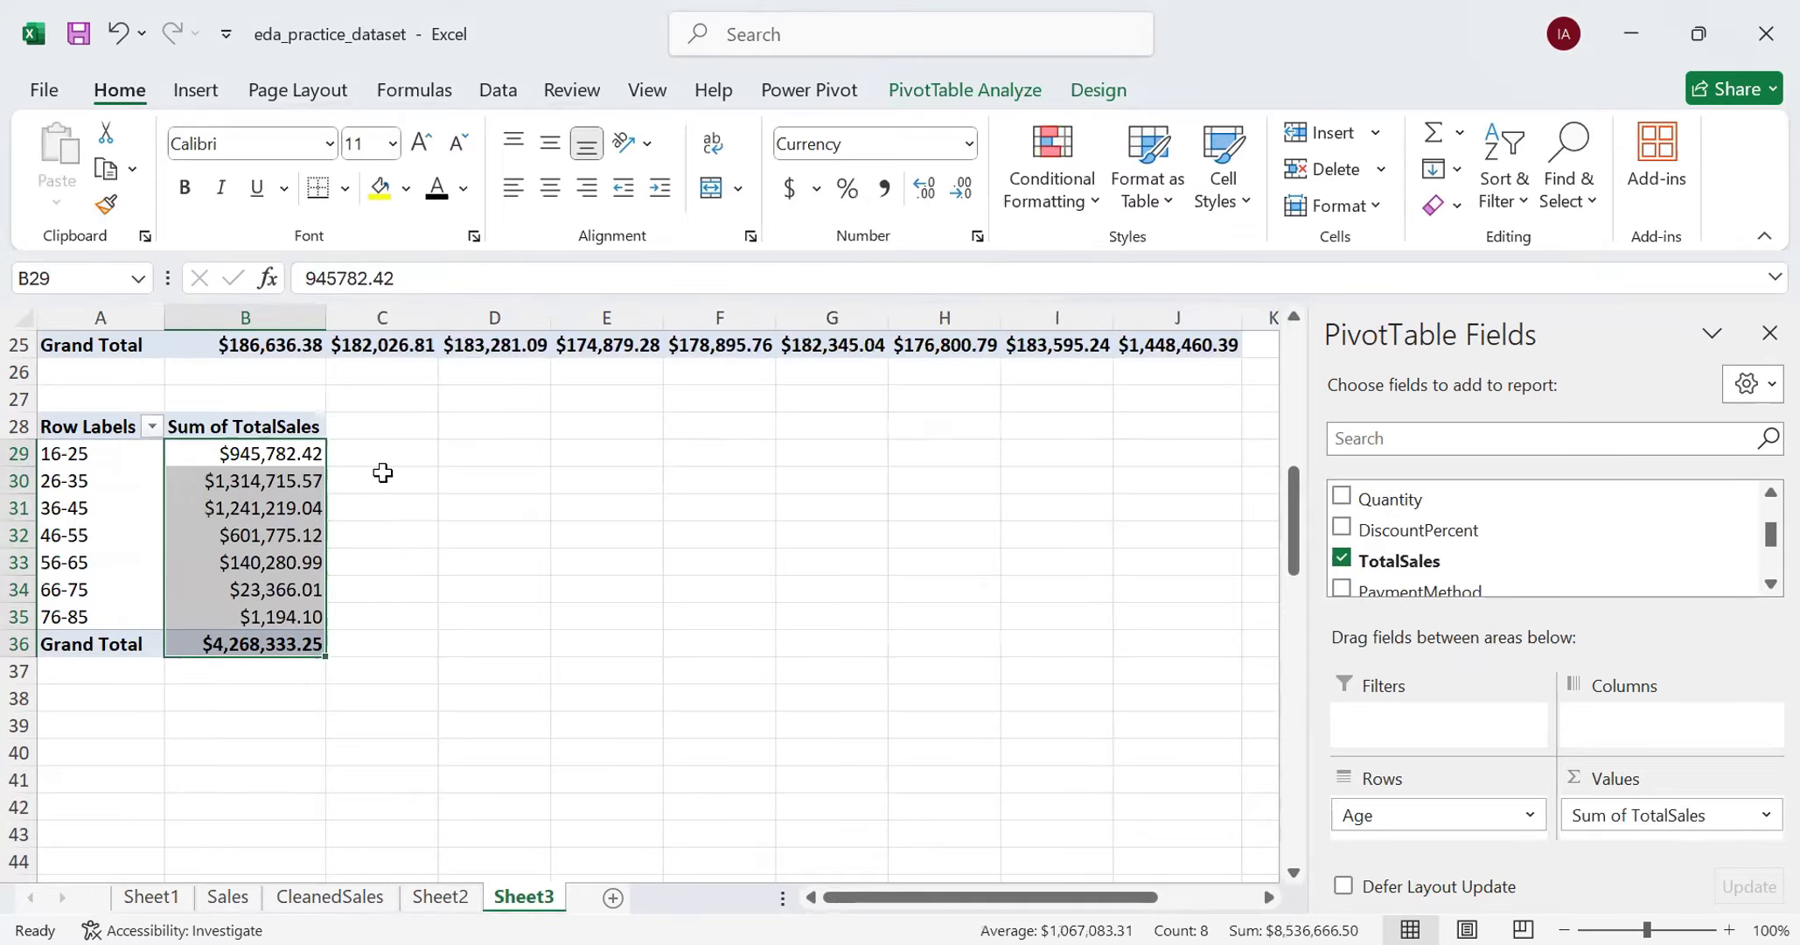
- Insert a Clustered Column PivotChart based on the age-group PivotTable
{"action": "left_click", "coordinate": [71, 431]}
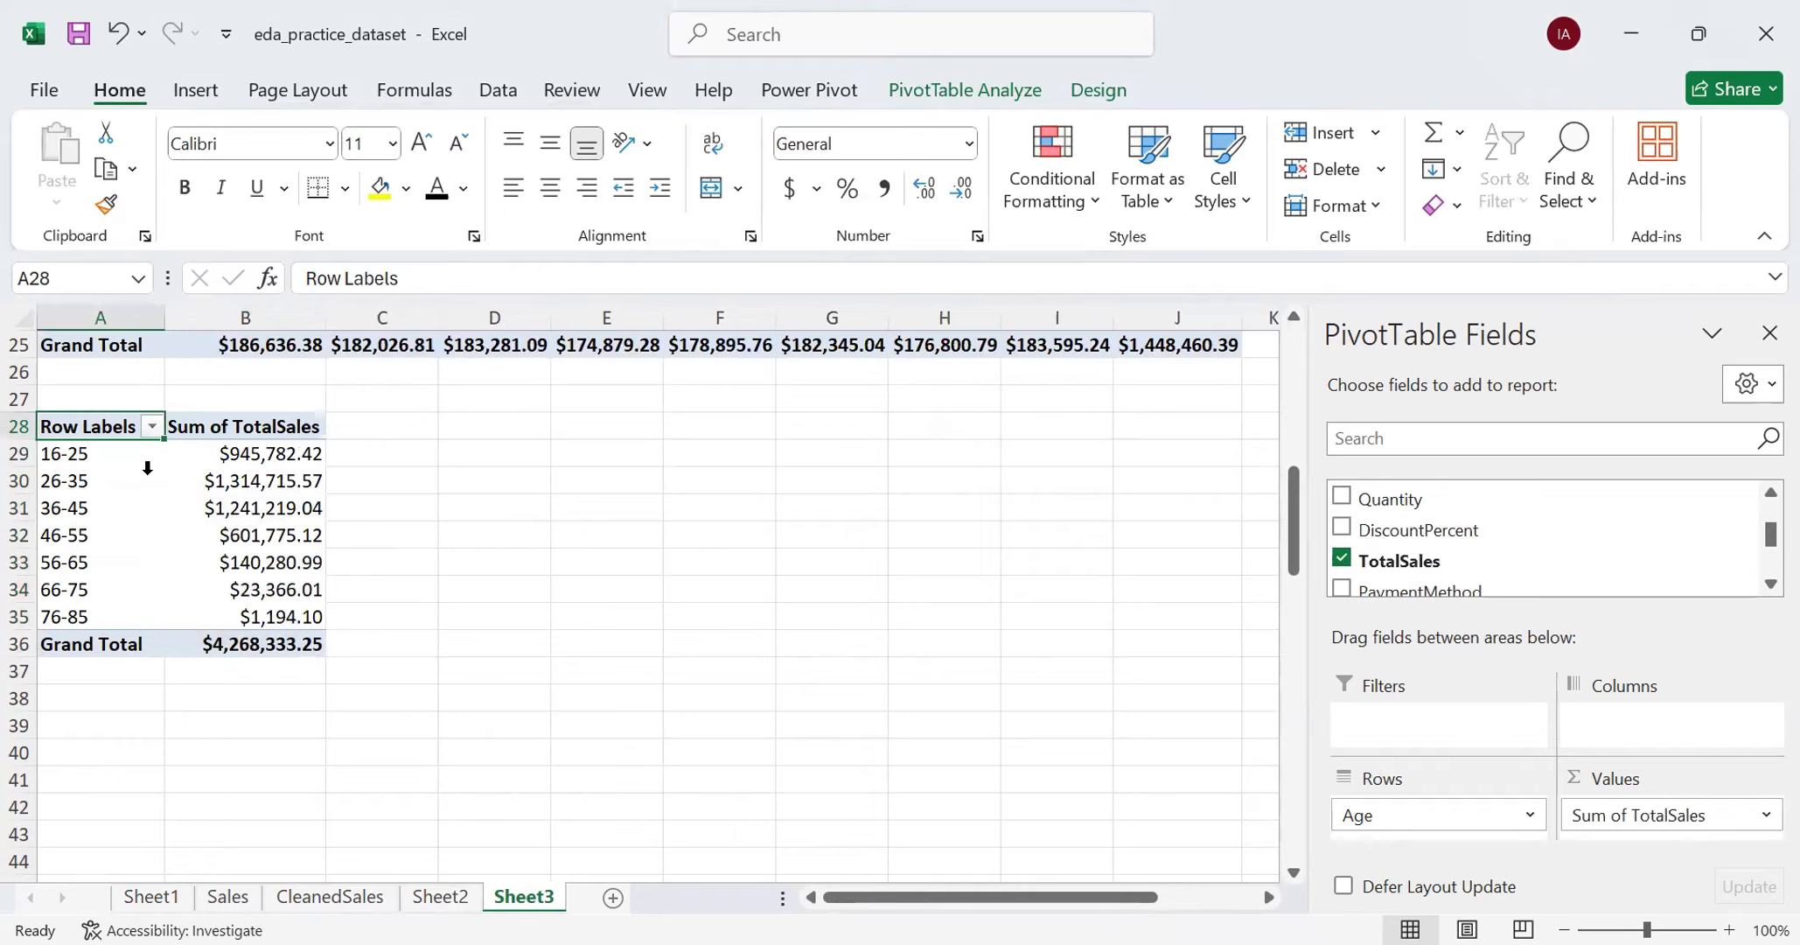
{"action": "left_click", "coordinate": [196, 93]}
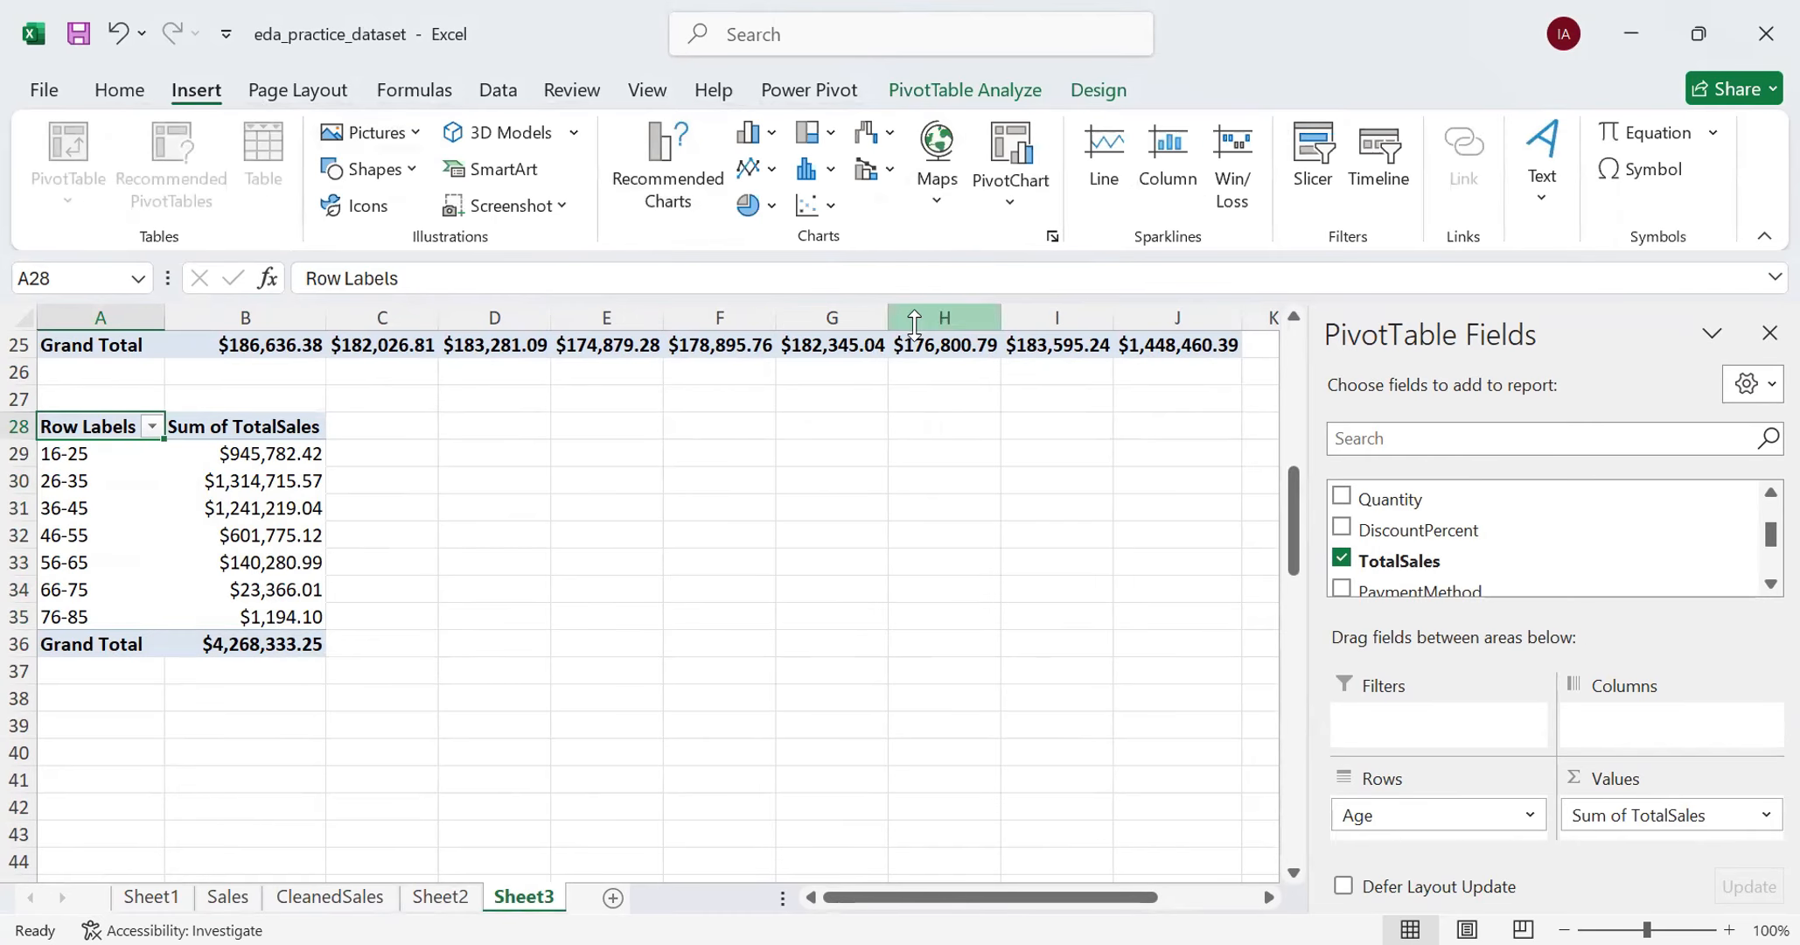
{"action": "left_click", "coordinate": [1006, 194]}
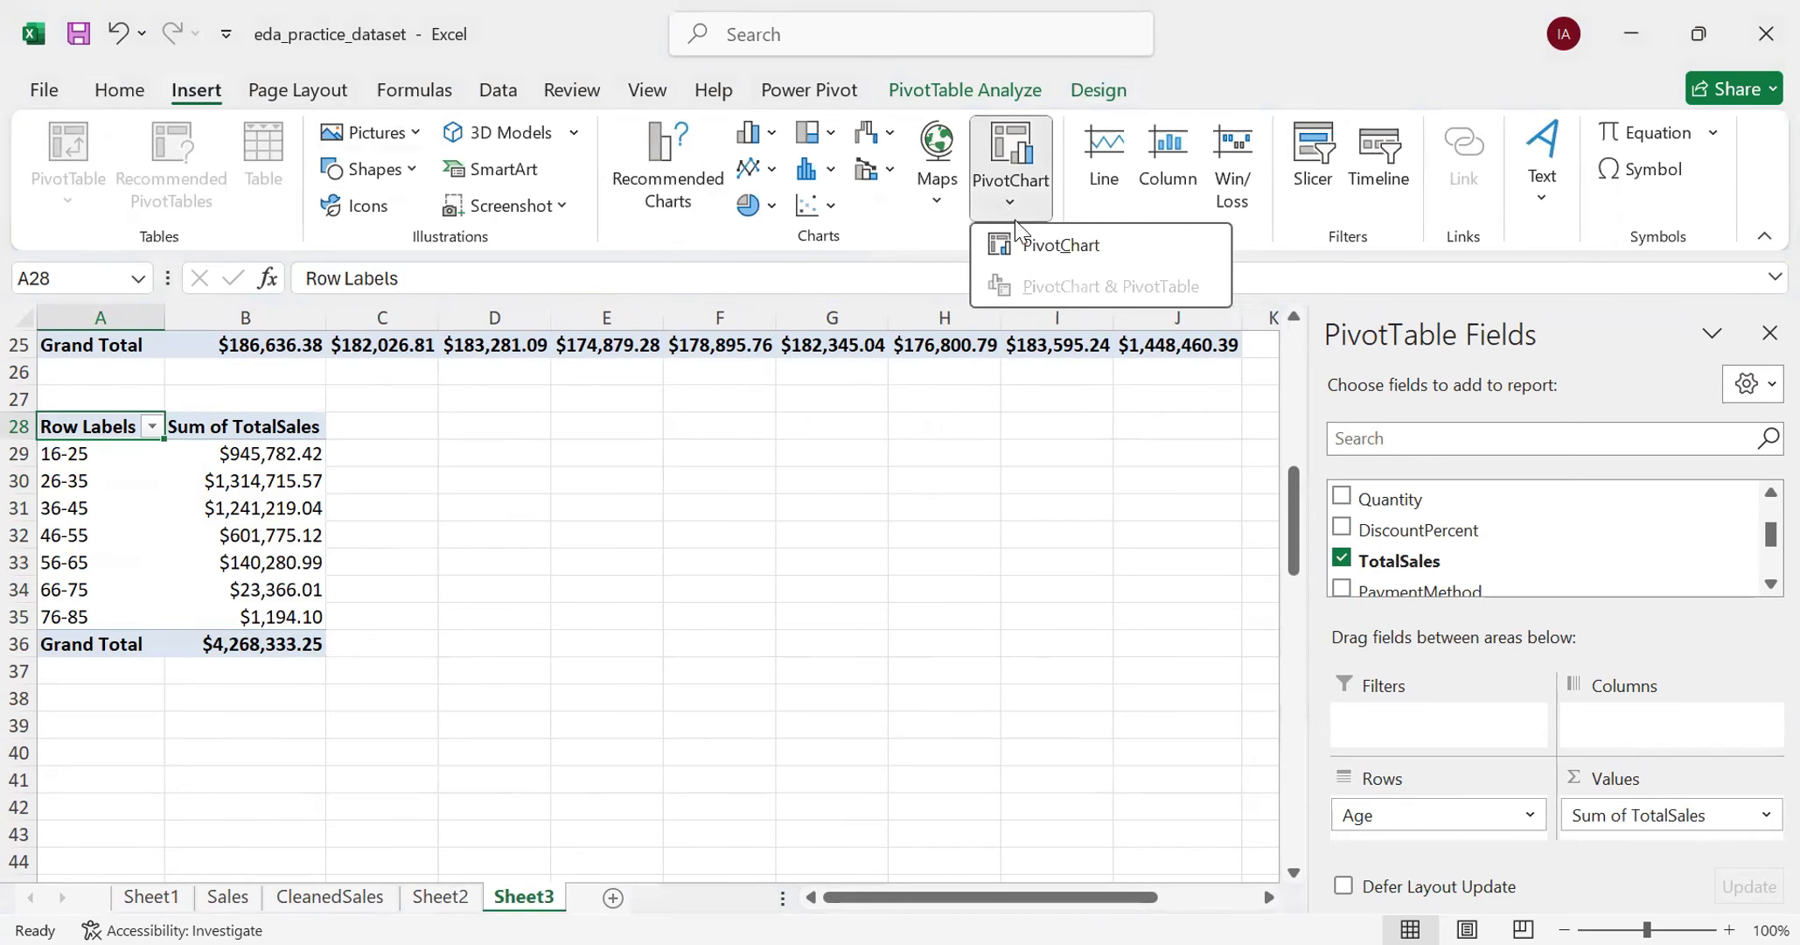
{"action": "left_click", "coordinate": [1028, 251]}
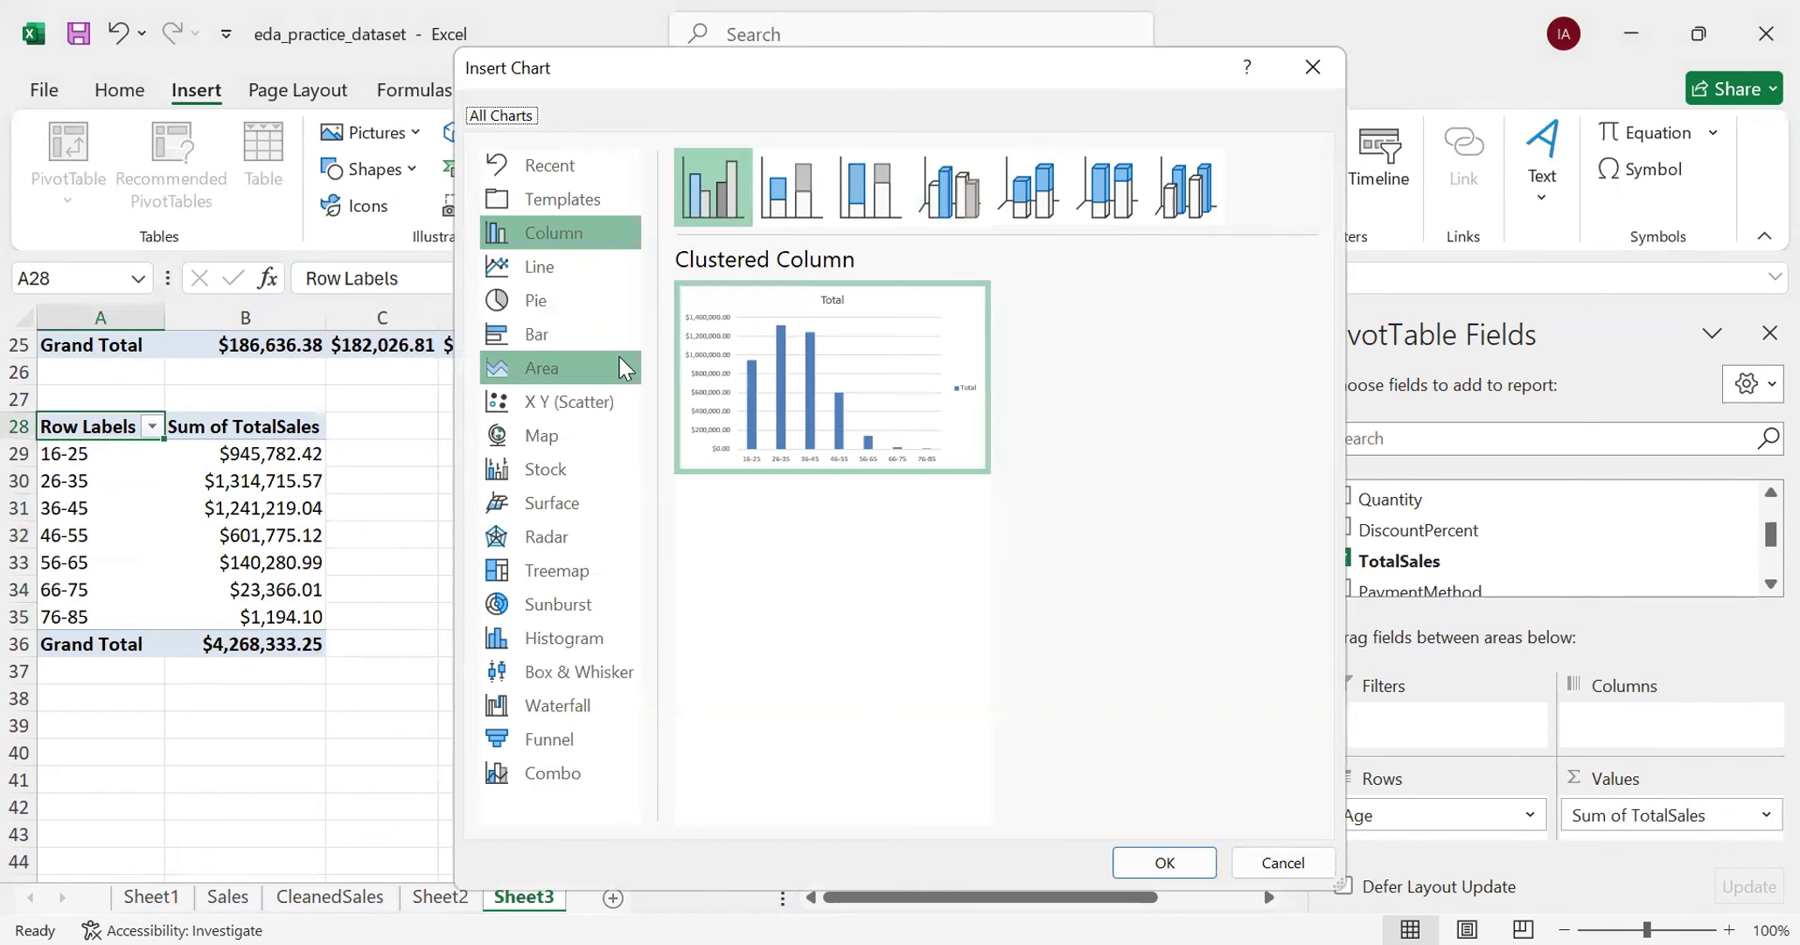
{"action": "double_click", "coordinate": [805, 406]}
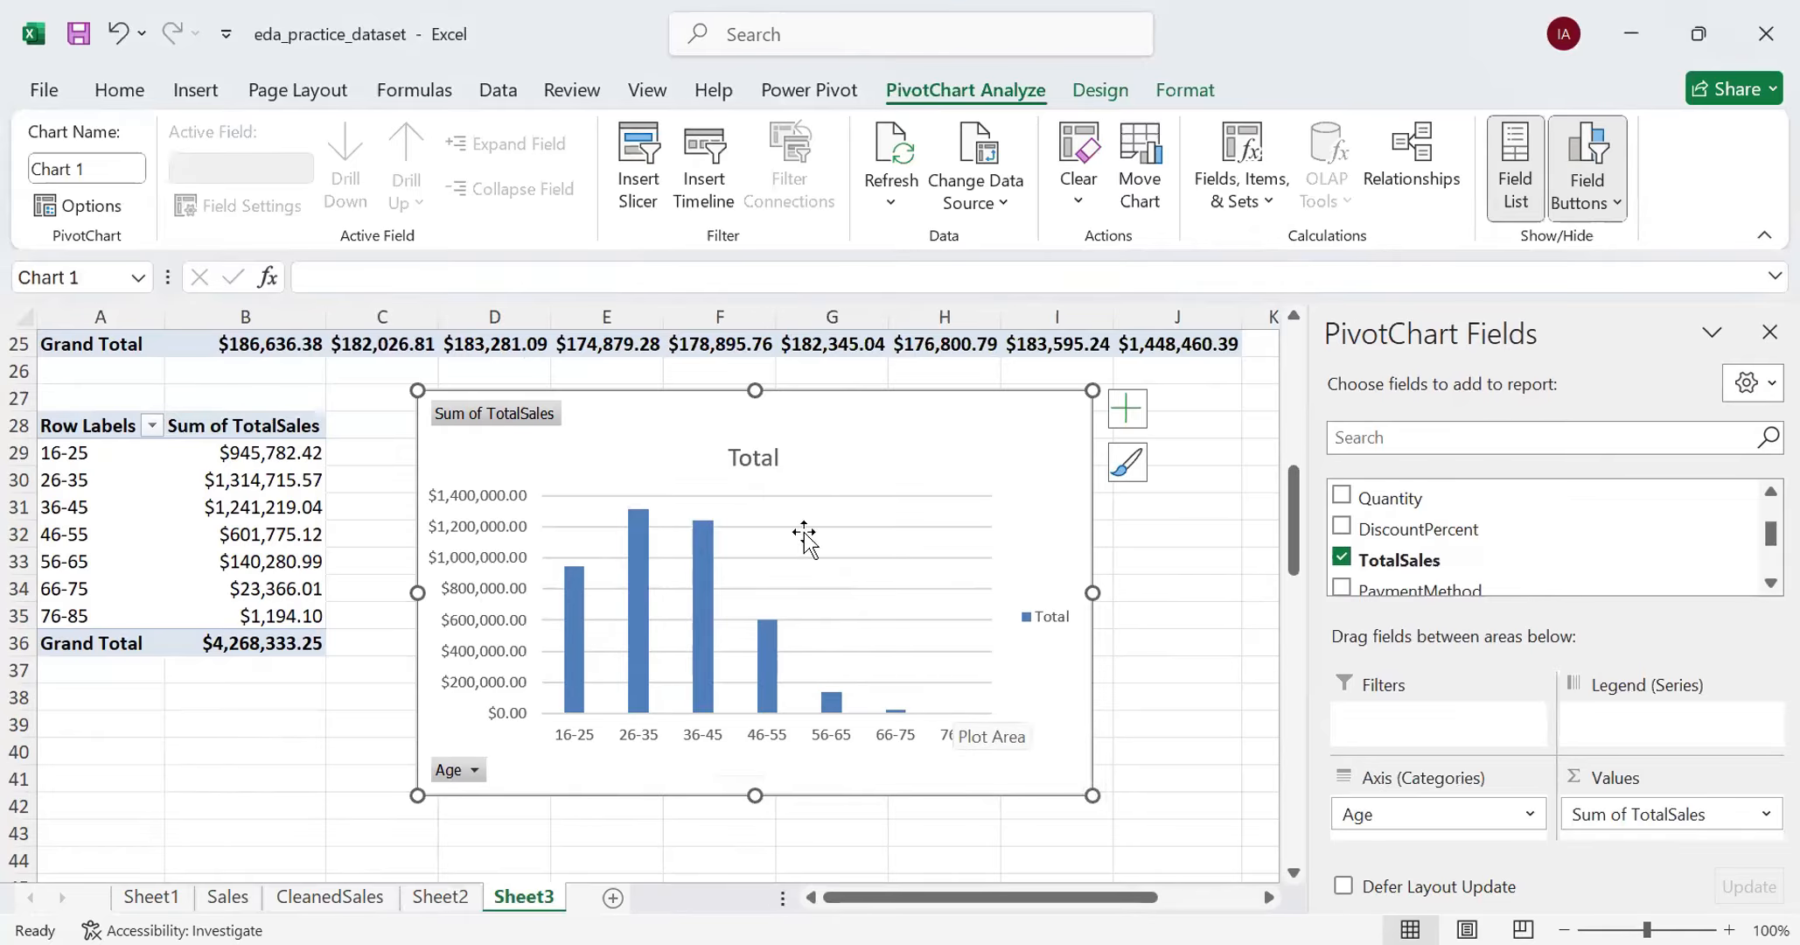
- Delete the title and the legend from the age-group PivotChart
{"action": "left_click", "coordinate": [763, 466]}
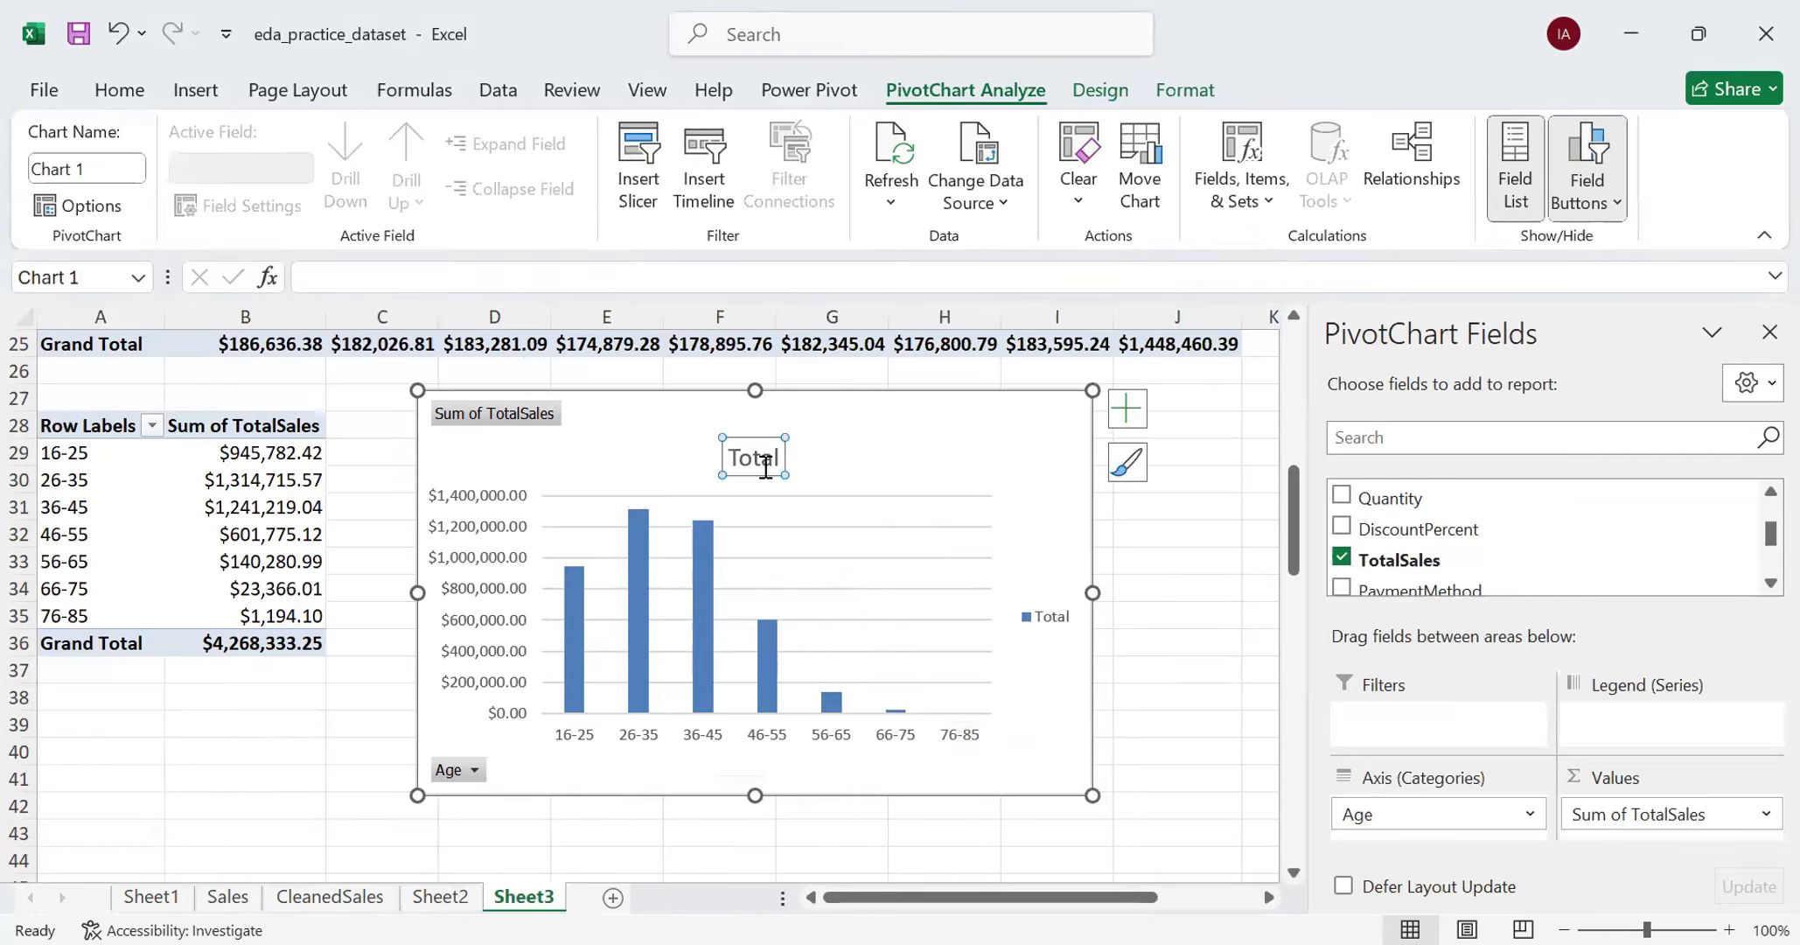
{"action": "key", "text": "Delete"}
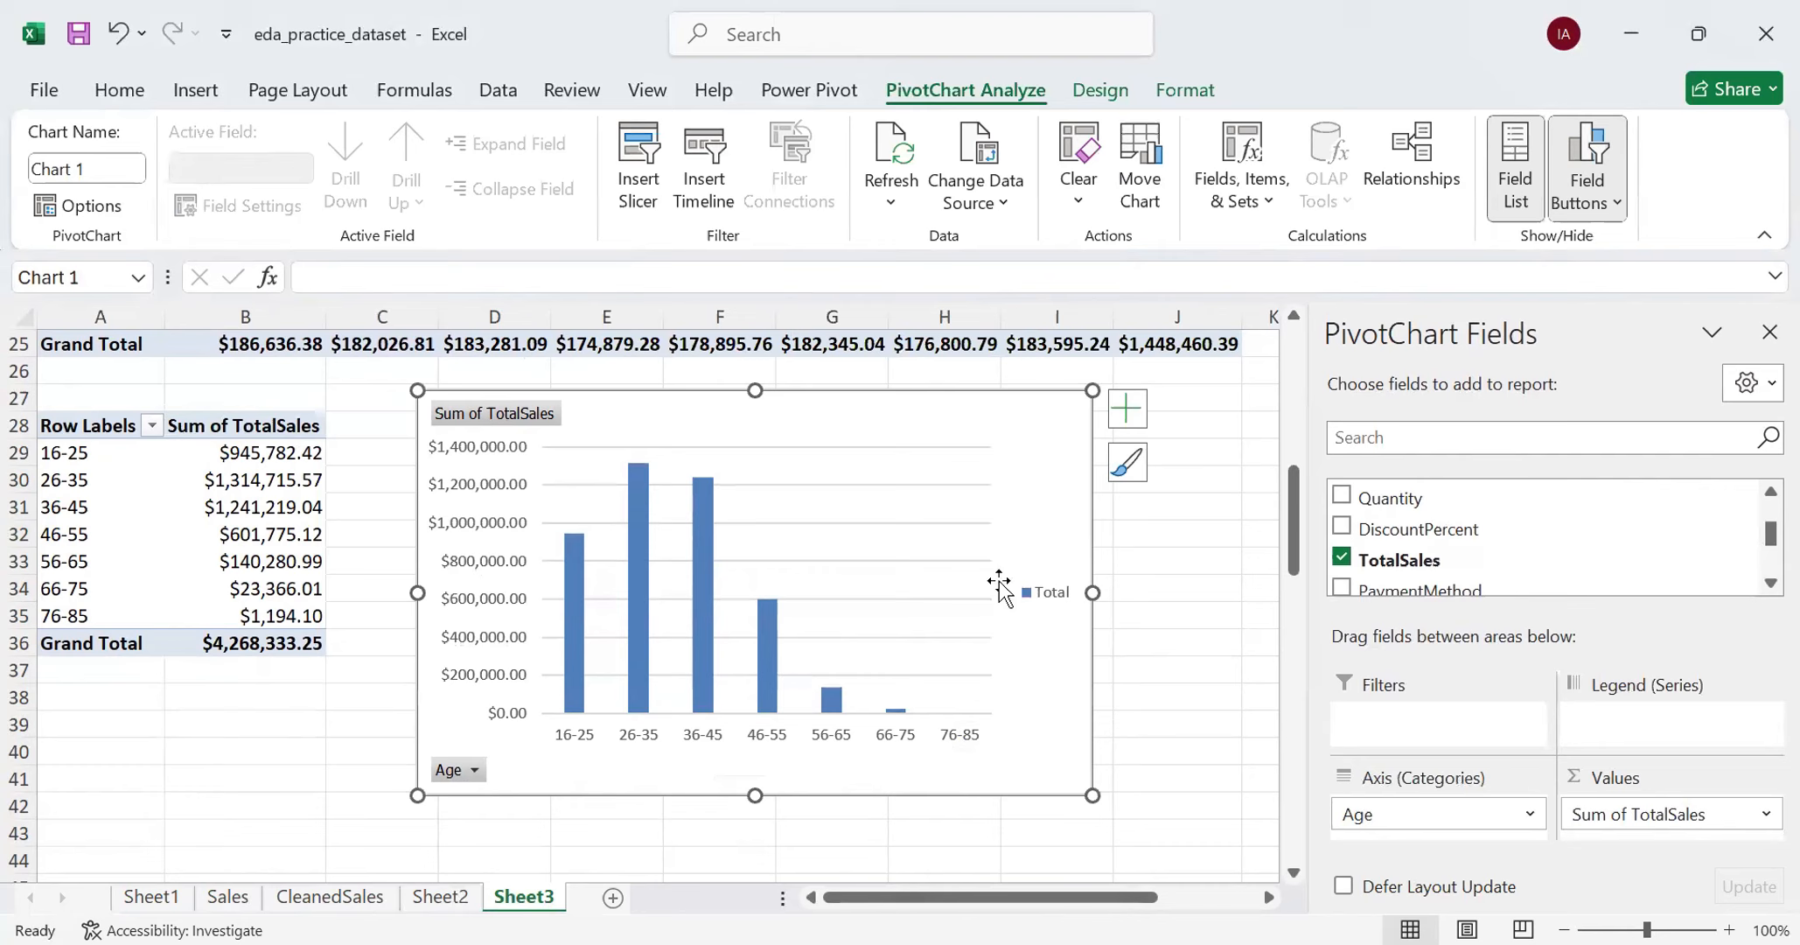
{"action": "left_click", "coordinate": [1047, 602]}
{"action": "key", "text": "Delete"}
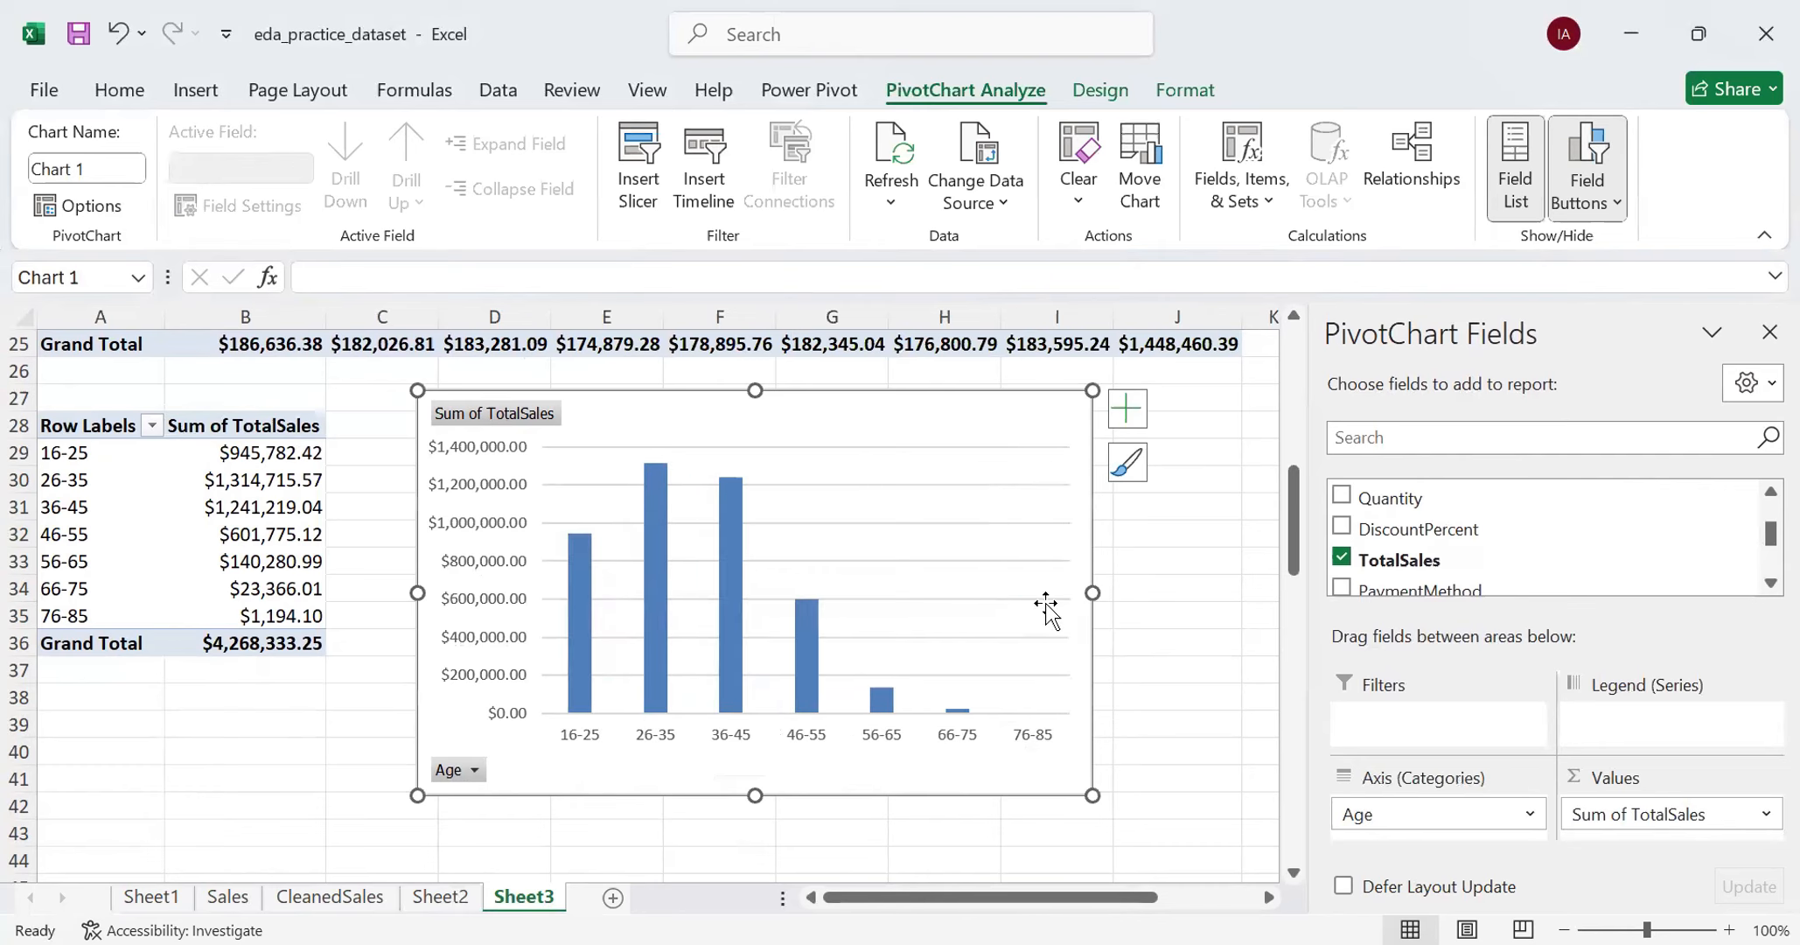
- Reduce the gap width of the TotalSales columns in the age-group PivotChart to 19%
{"action": "left_click", "coordinate": [581, 695]}
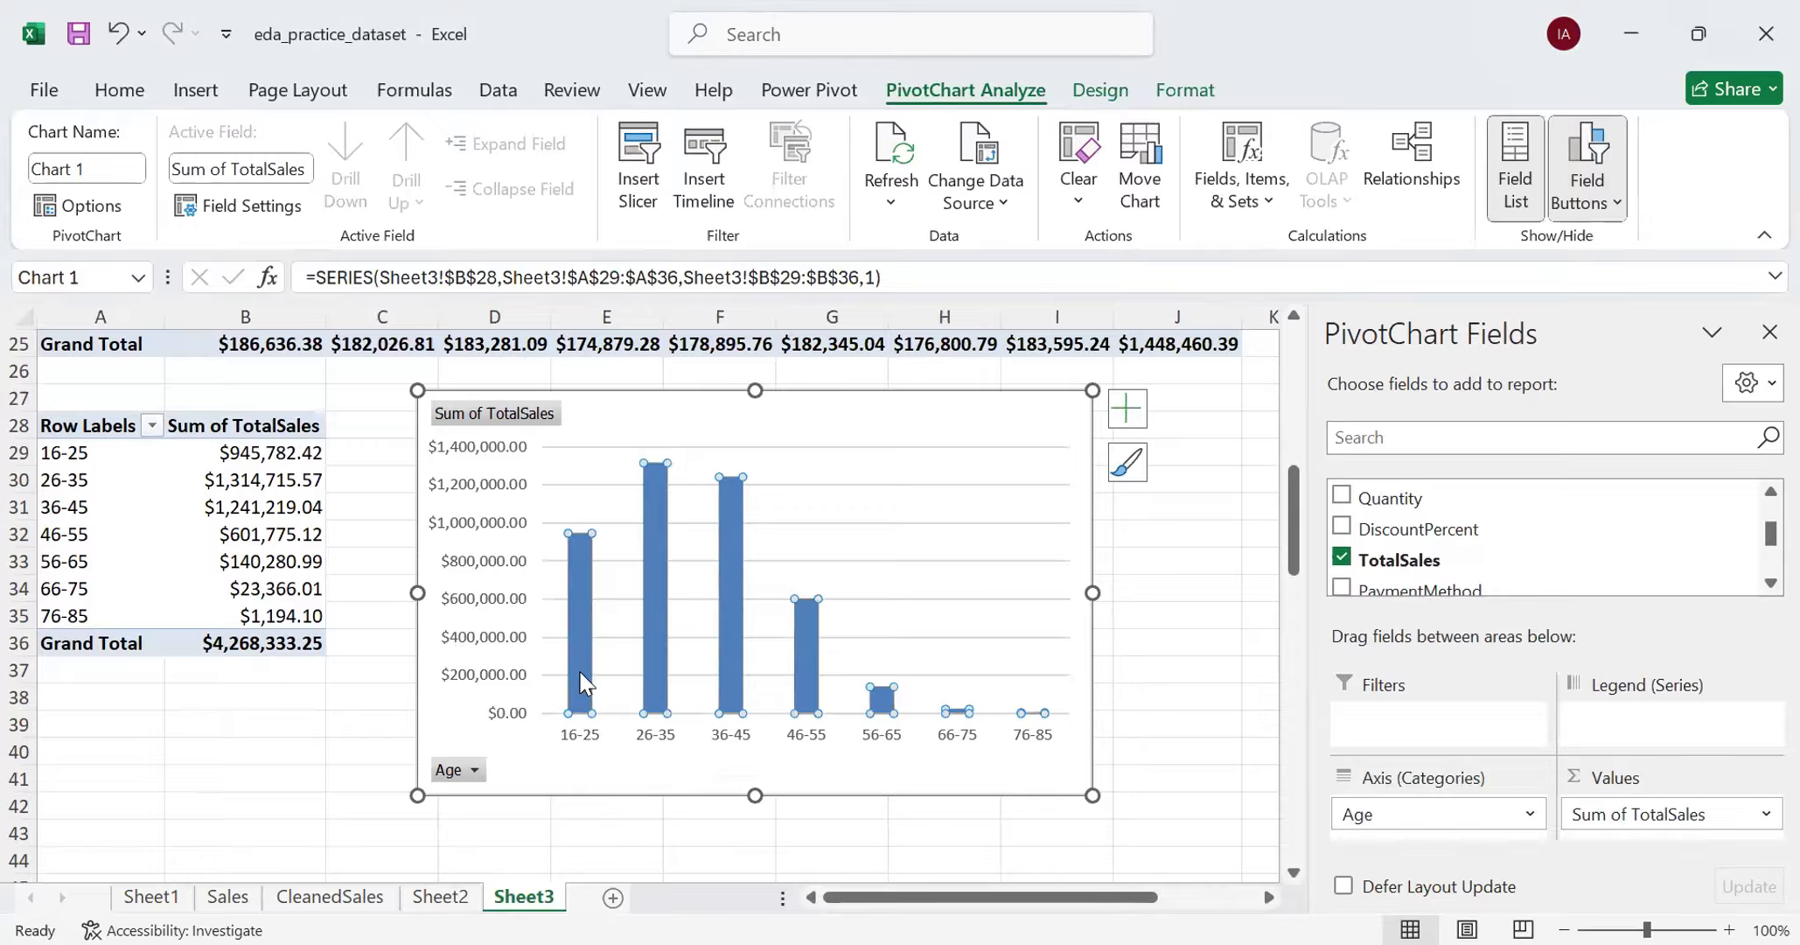
{"action": "right_click", "coordinate": [580, 682]}
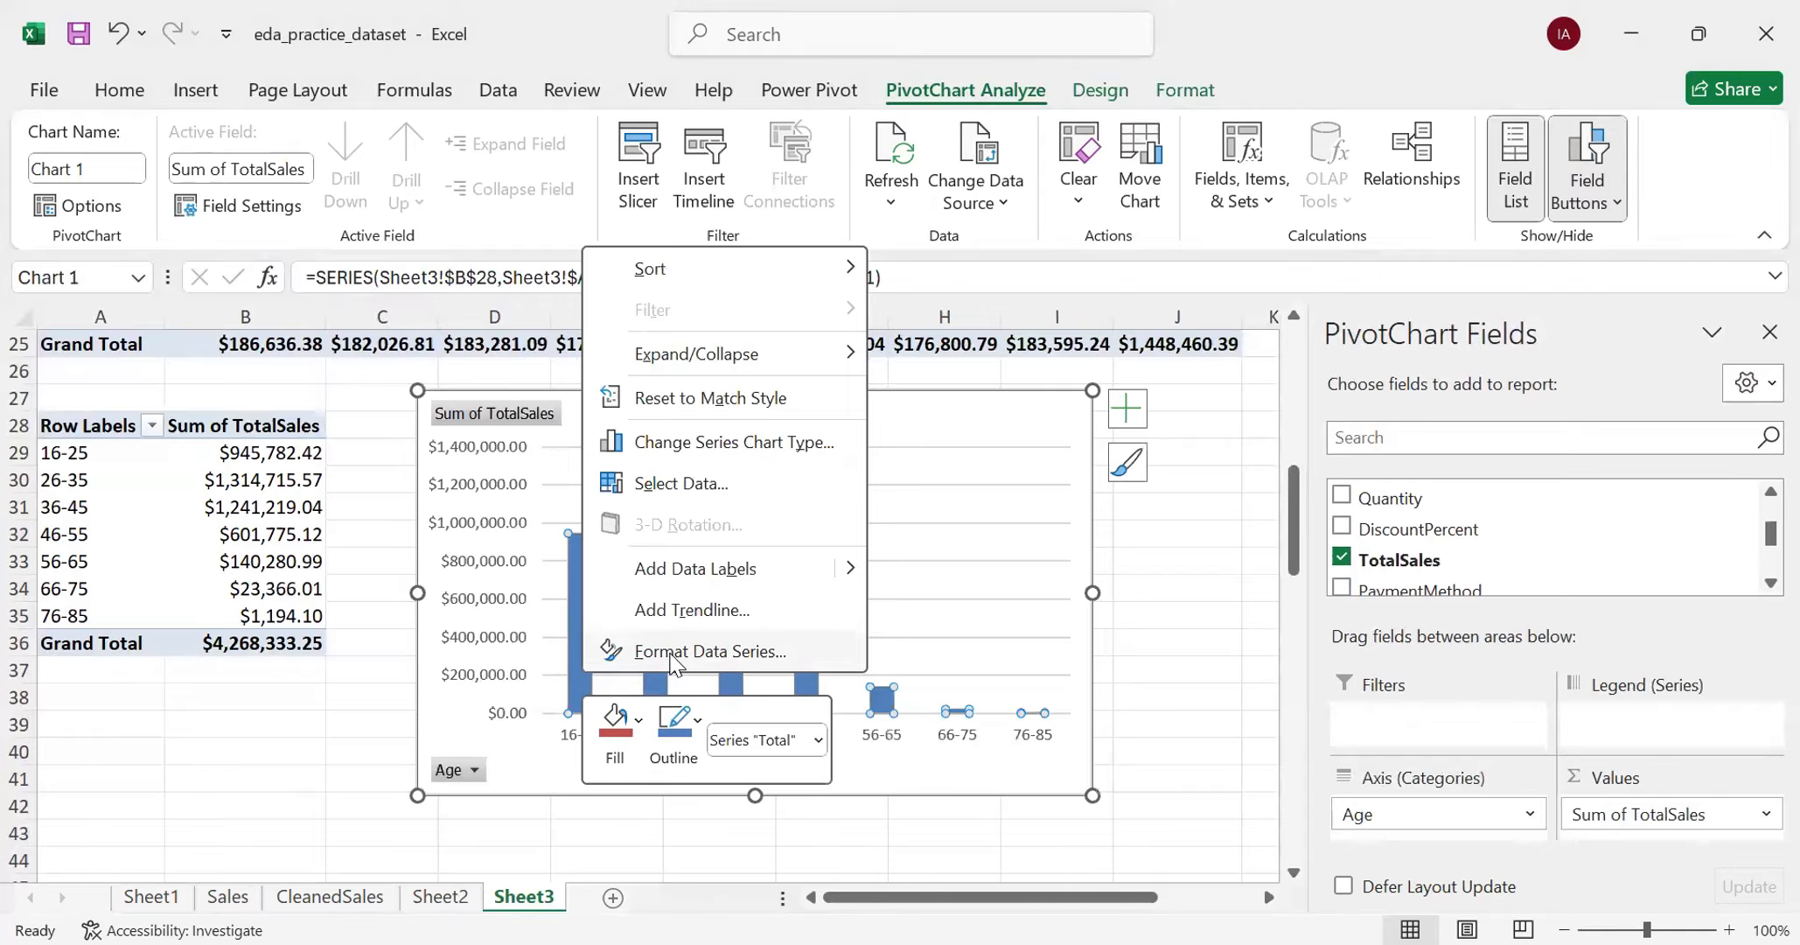
{"action": "left_click", "coordinate": [708, 650]}
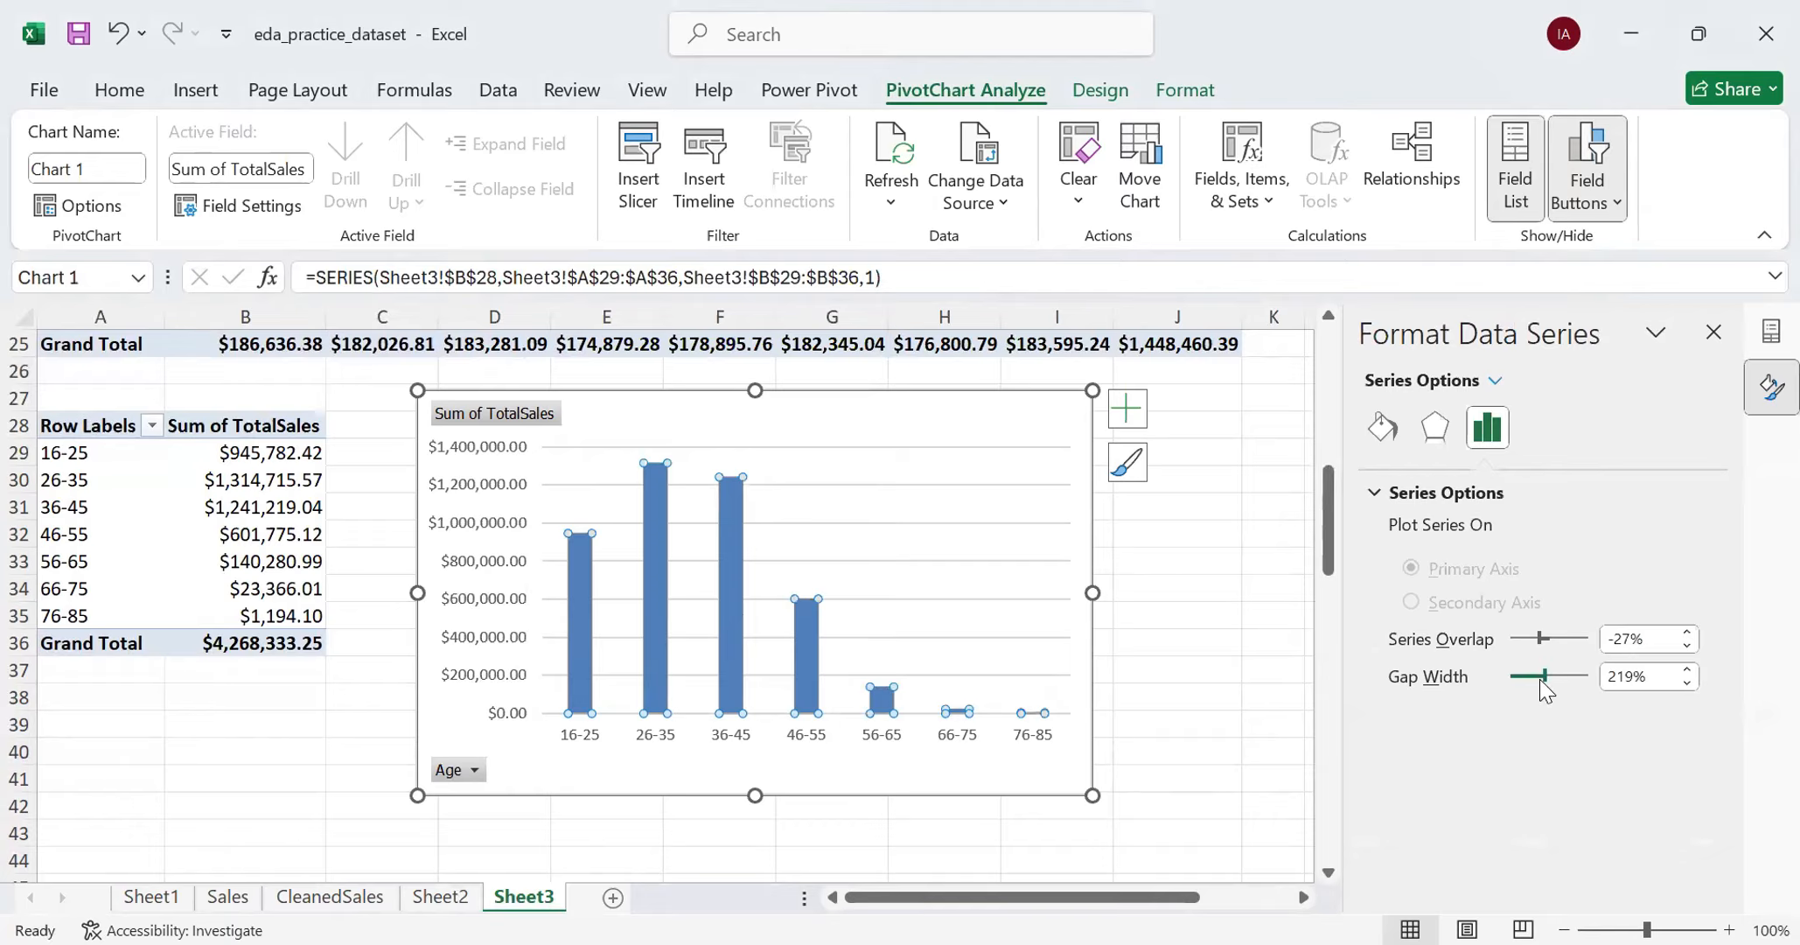
{"action": "left_click_drag", "start_coordinate": [1543, 677], "coordinate": [1514, 684]}
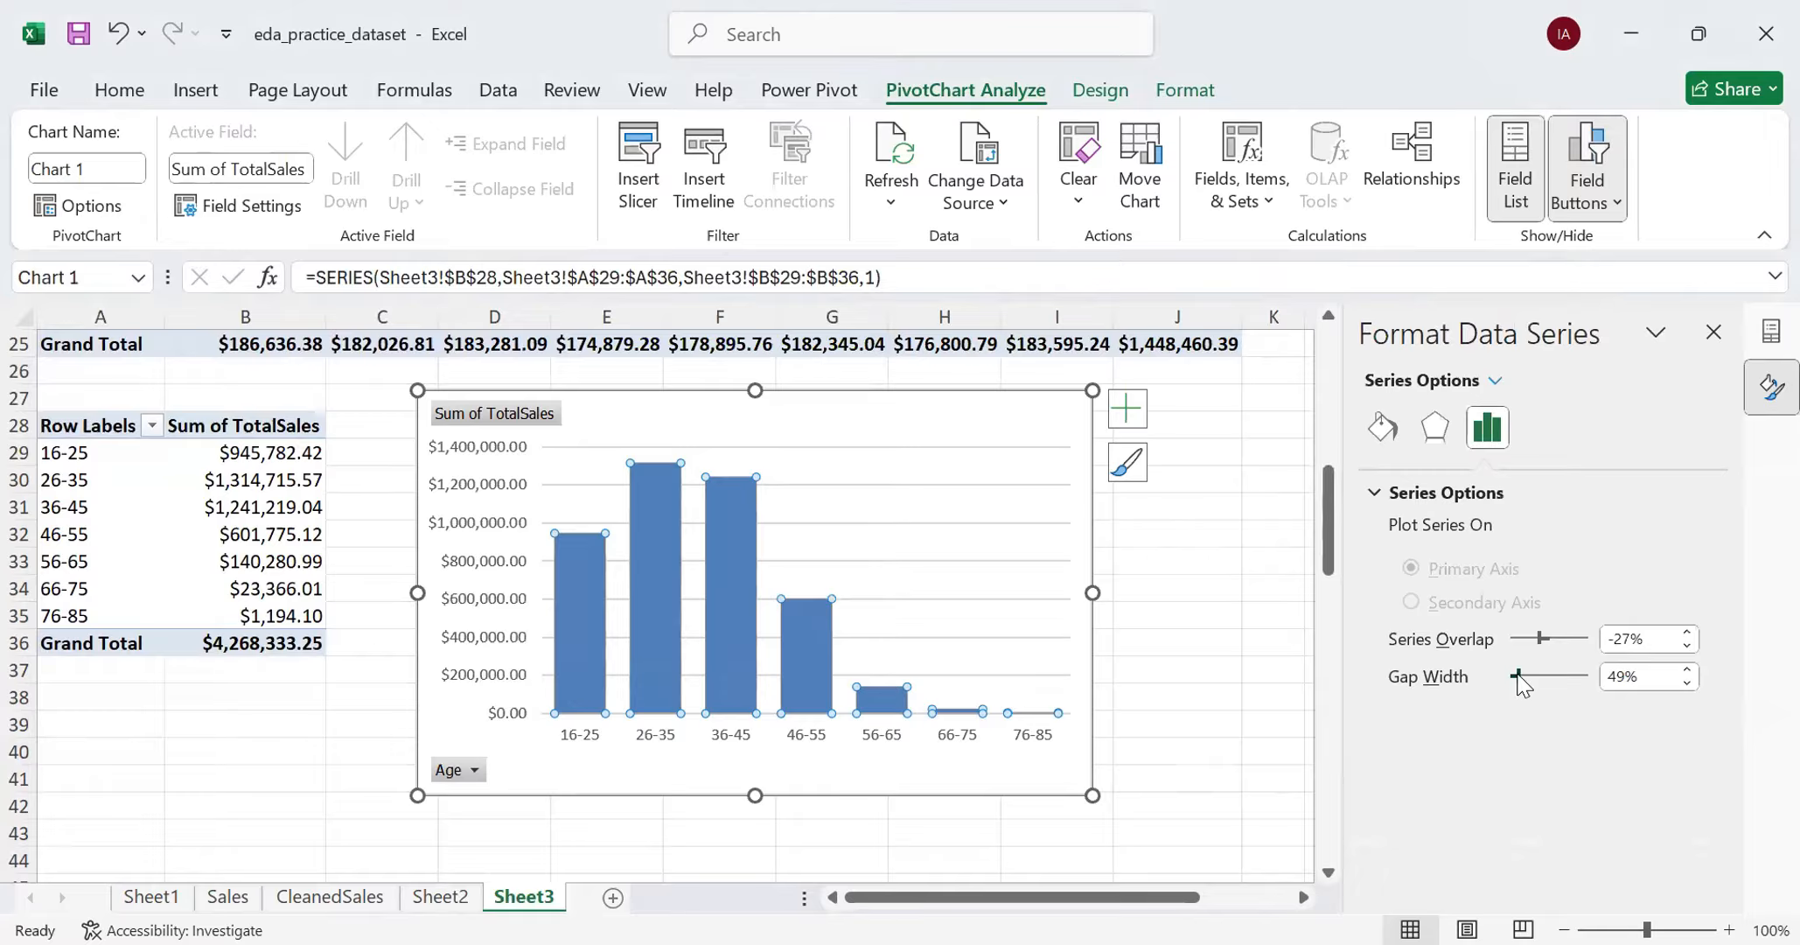
{"action": "left_click_drag", "start_coordinate": [1519, 678], "coordinate": [1514, 680]}
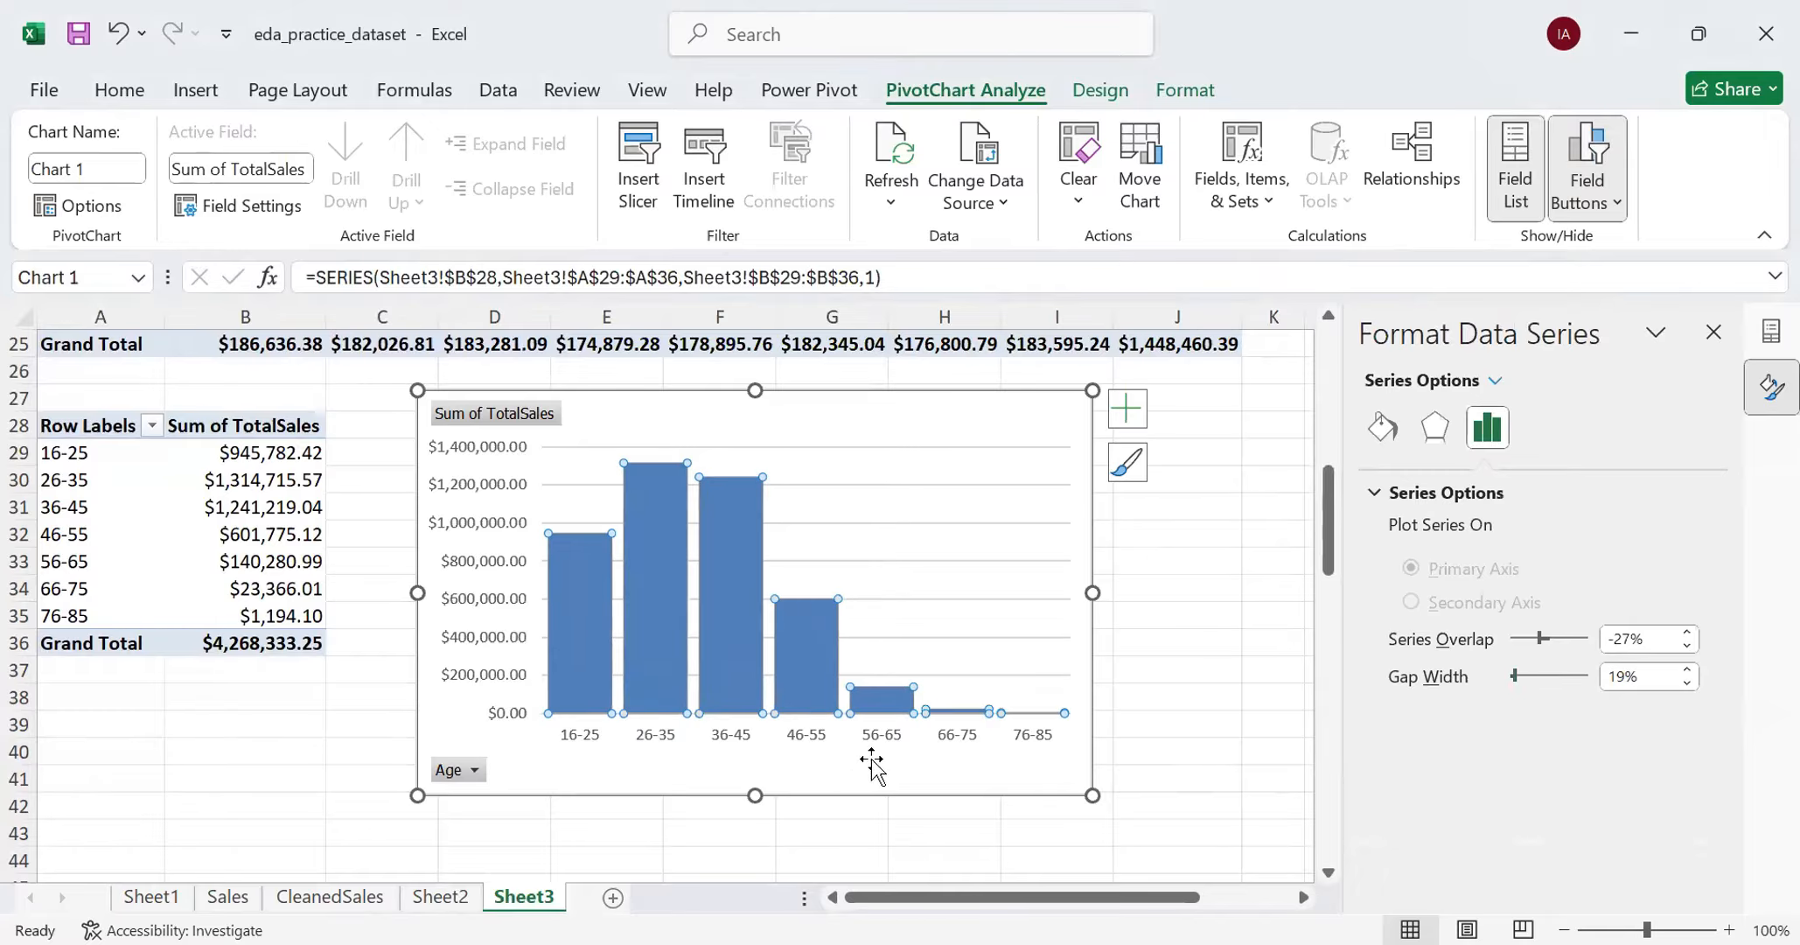
{"action": "left_click", "coordinate": [1092, 766]}
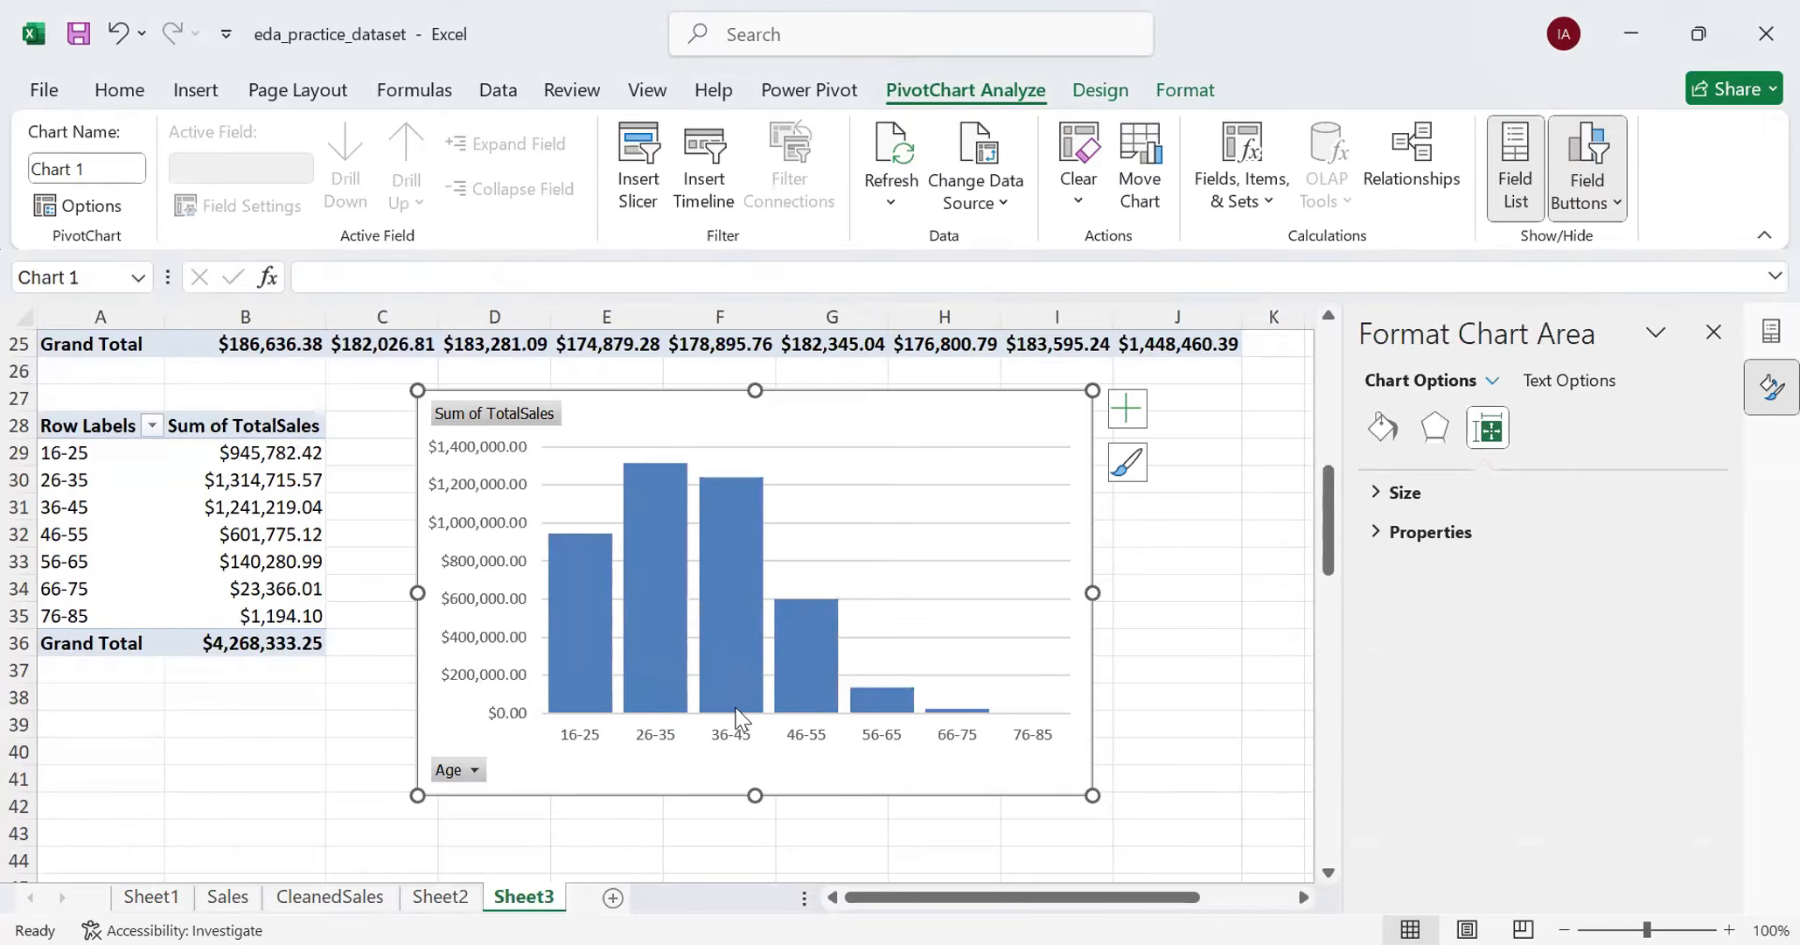
{"action": "mouse_move", "coordinate": [791, 673]}
{"action": "mouse_move", "coordinate": [630, 654]}
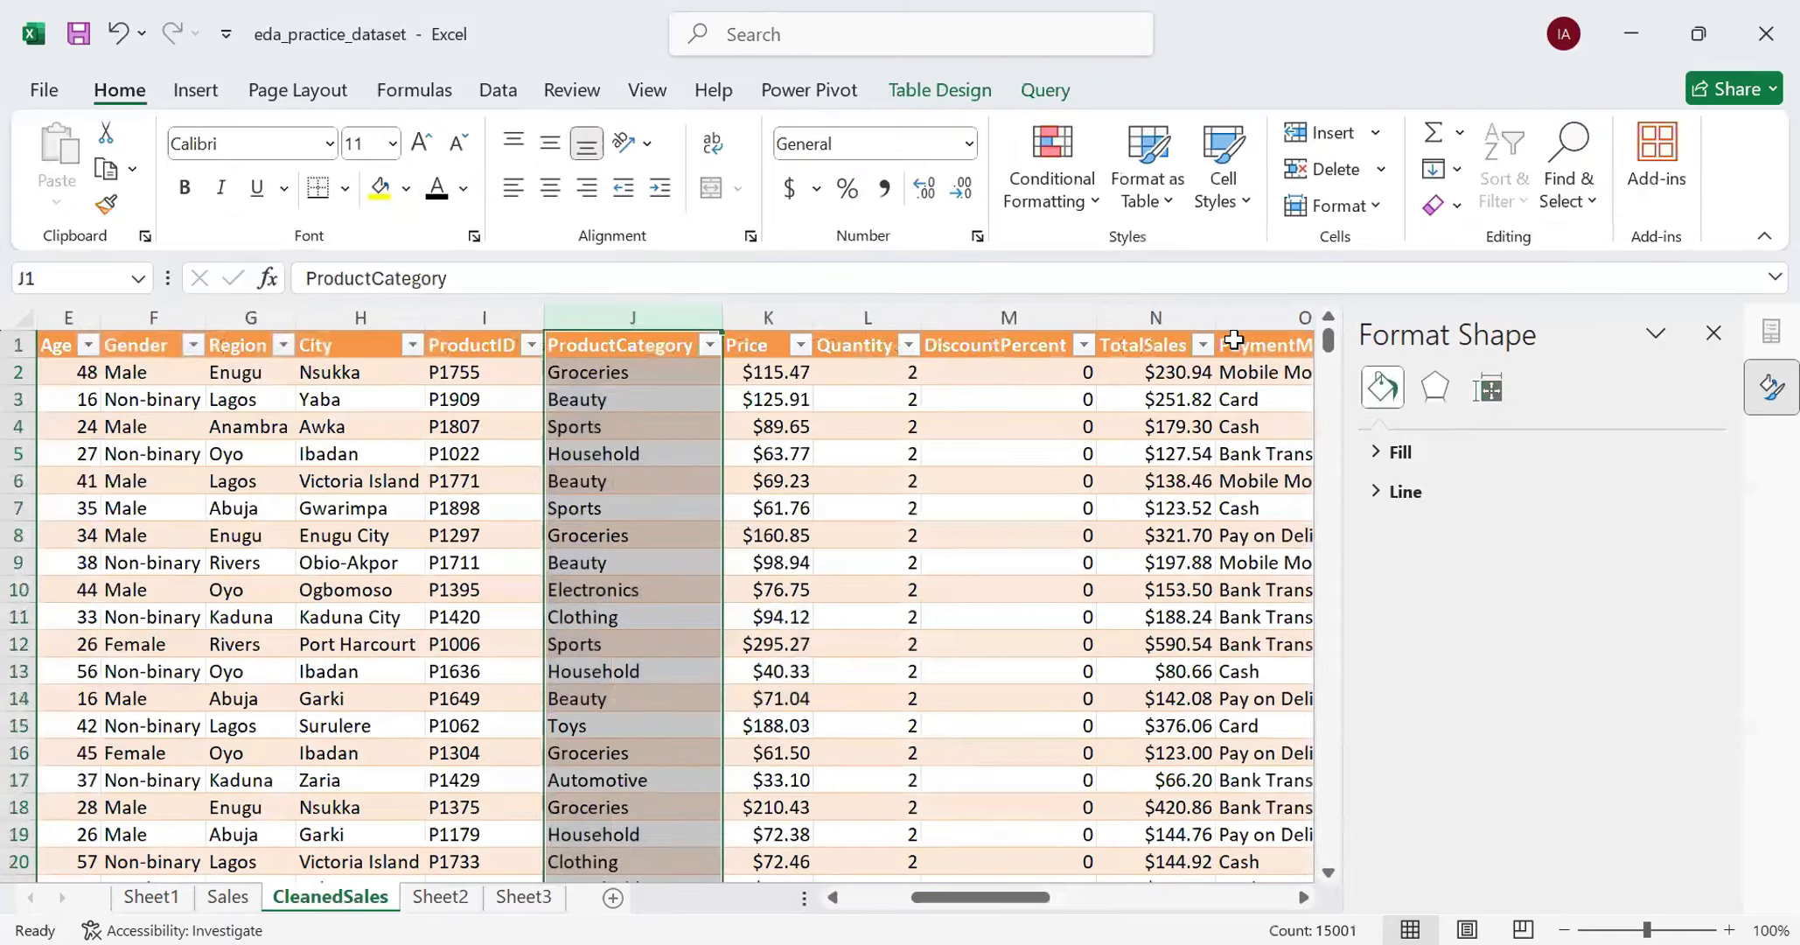
- Examine the columns of the CleanedSales table from PaymentMethod and Channel through to CouponApplied
{"action": "left_click", "coordinate": [1235, 341]}
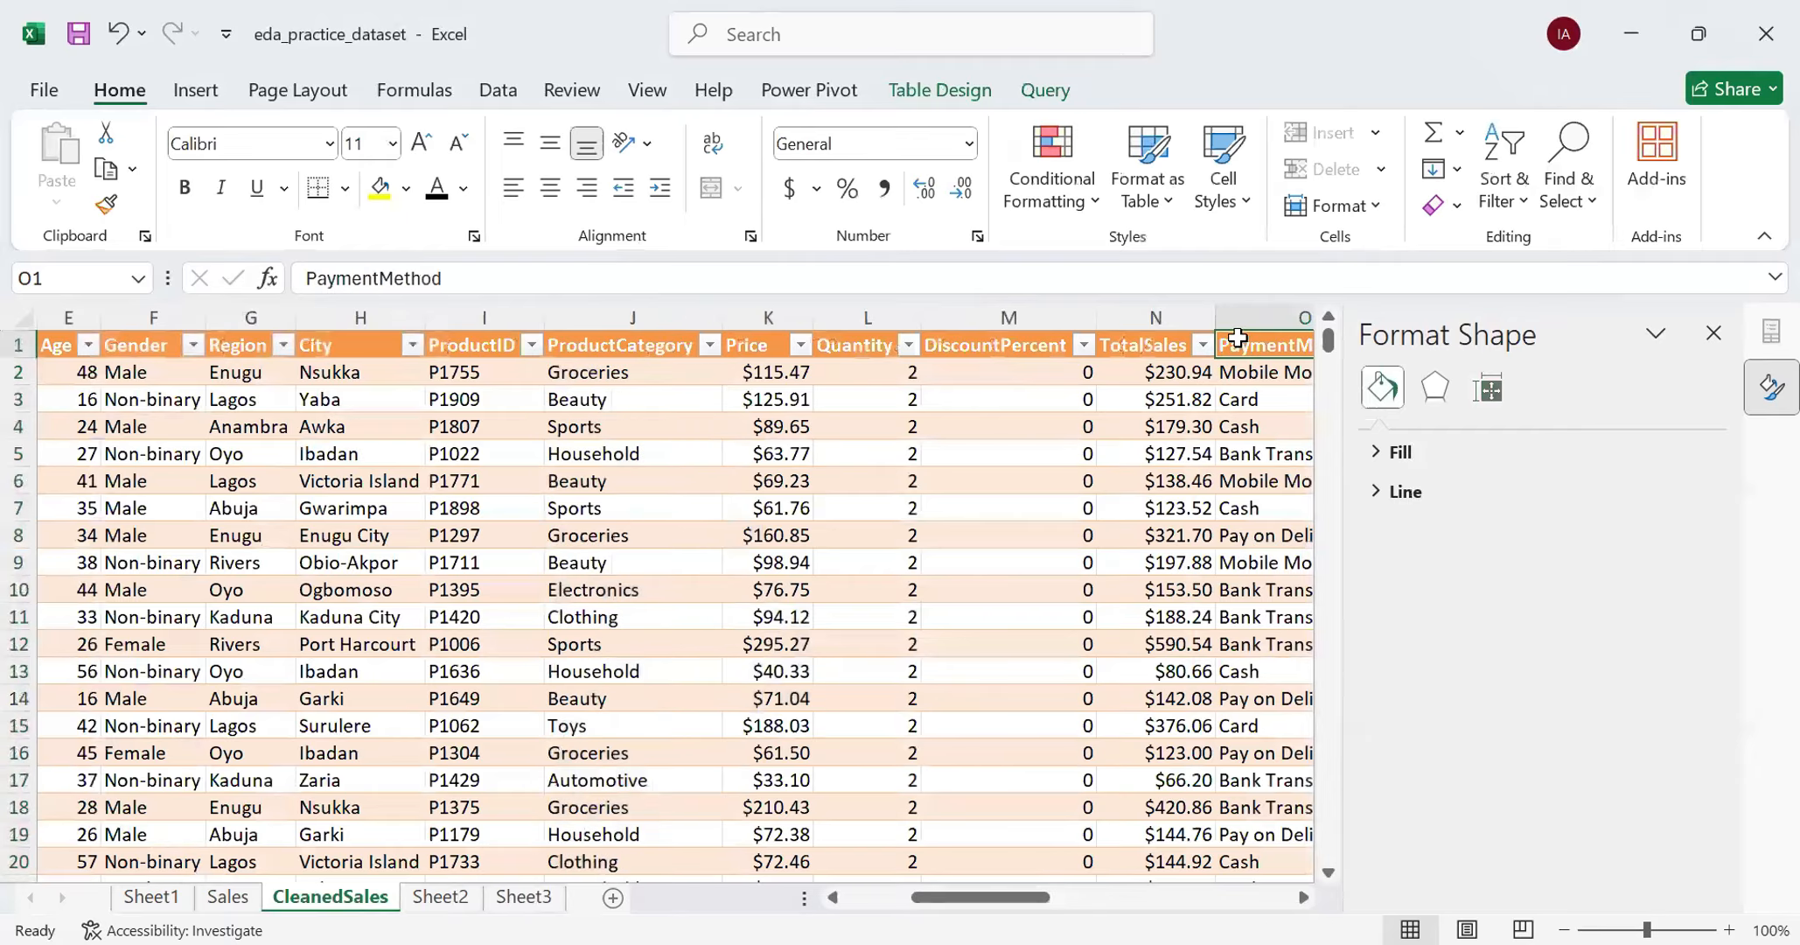
{"action": "left_click", "coordinate": [1234, 333]}
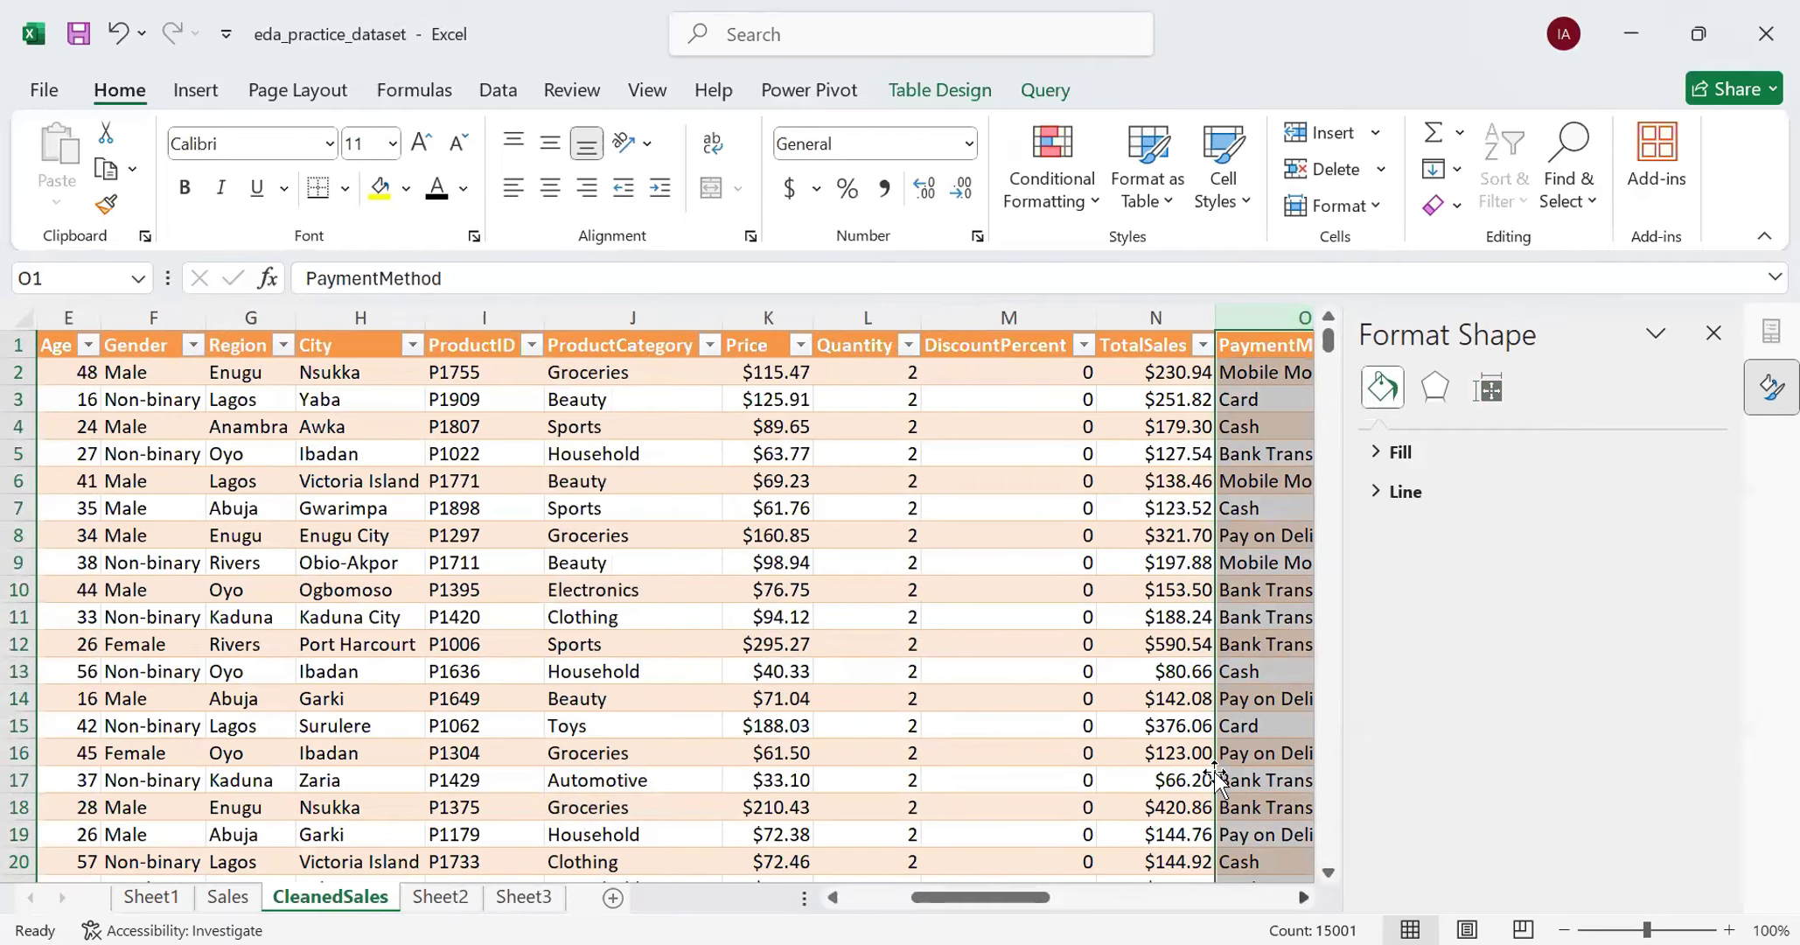
{"action": "scroll", "coordinate": [1215, 774], "scroll_direction": "right", "scroll_amount": 4}
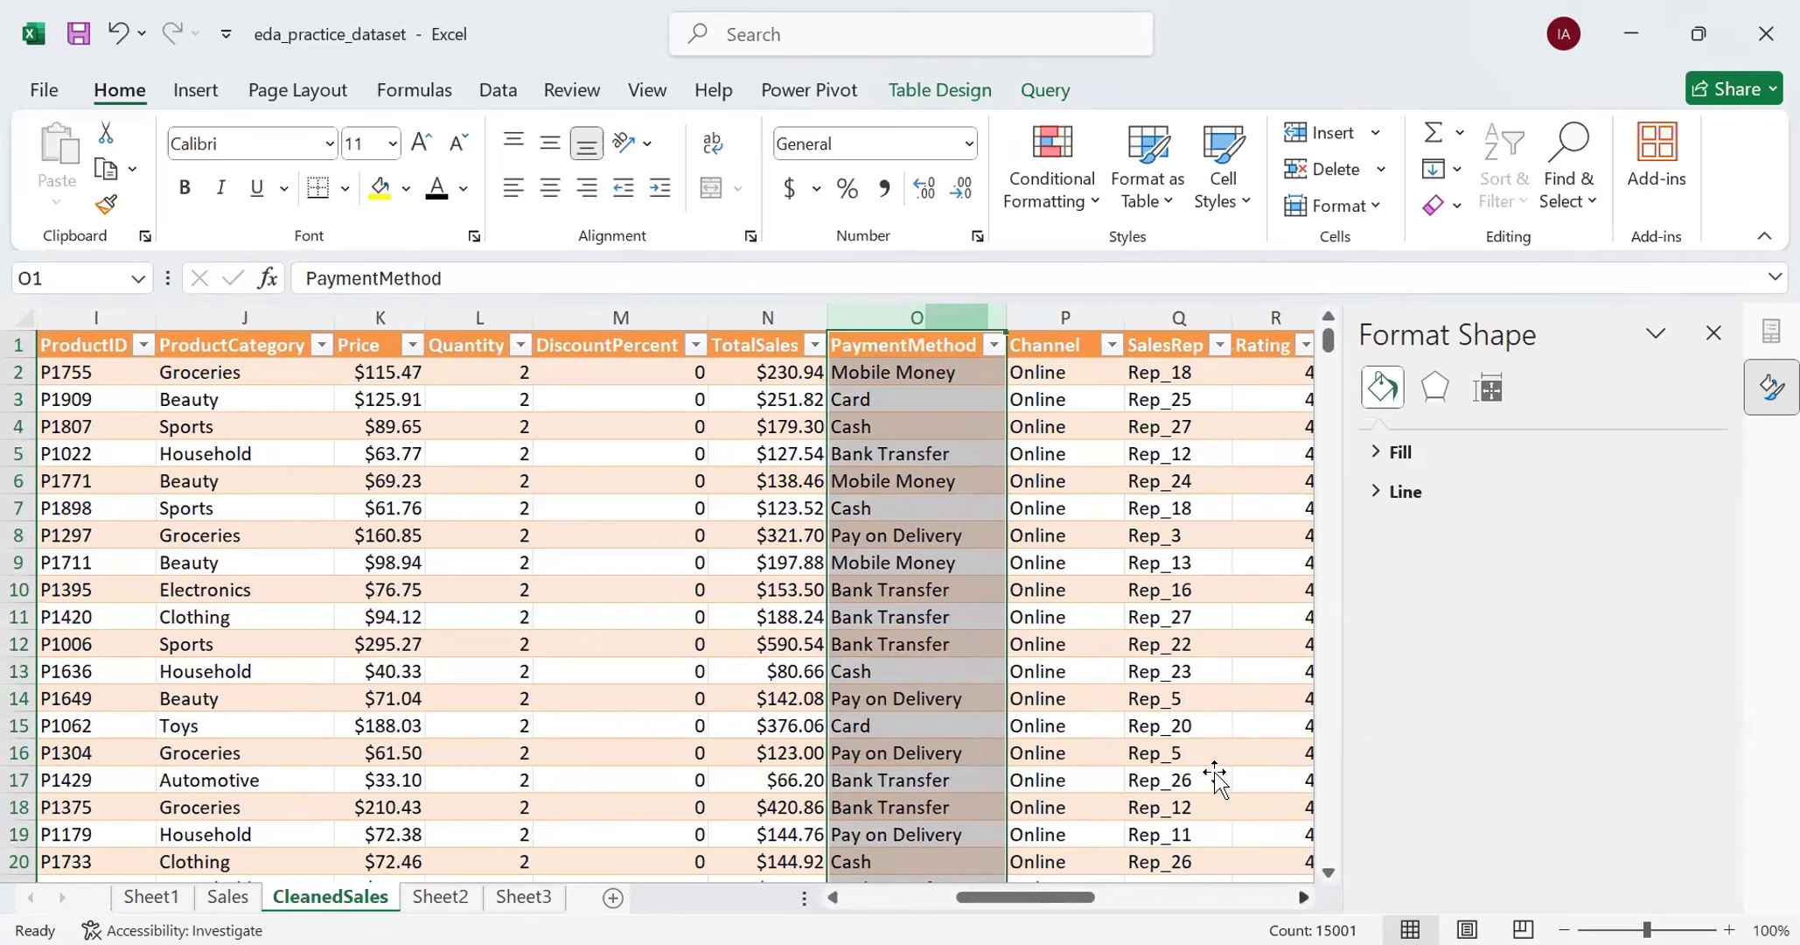
{"action": "left_click", "coordinate": [1058, 319]}
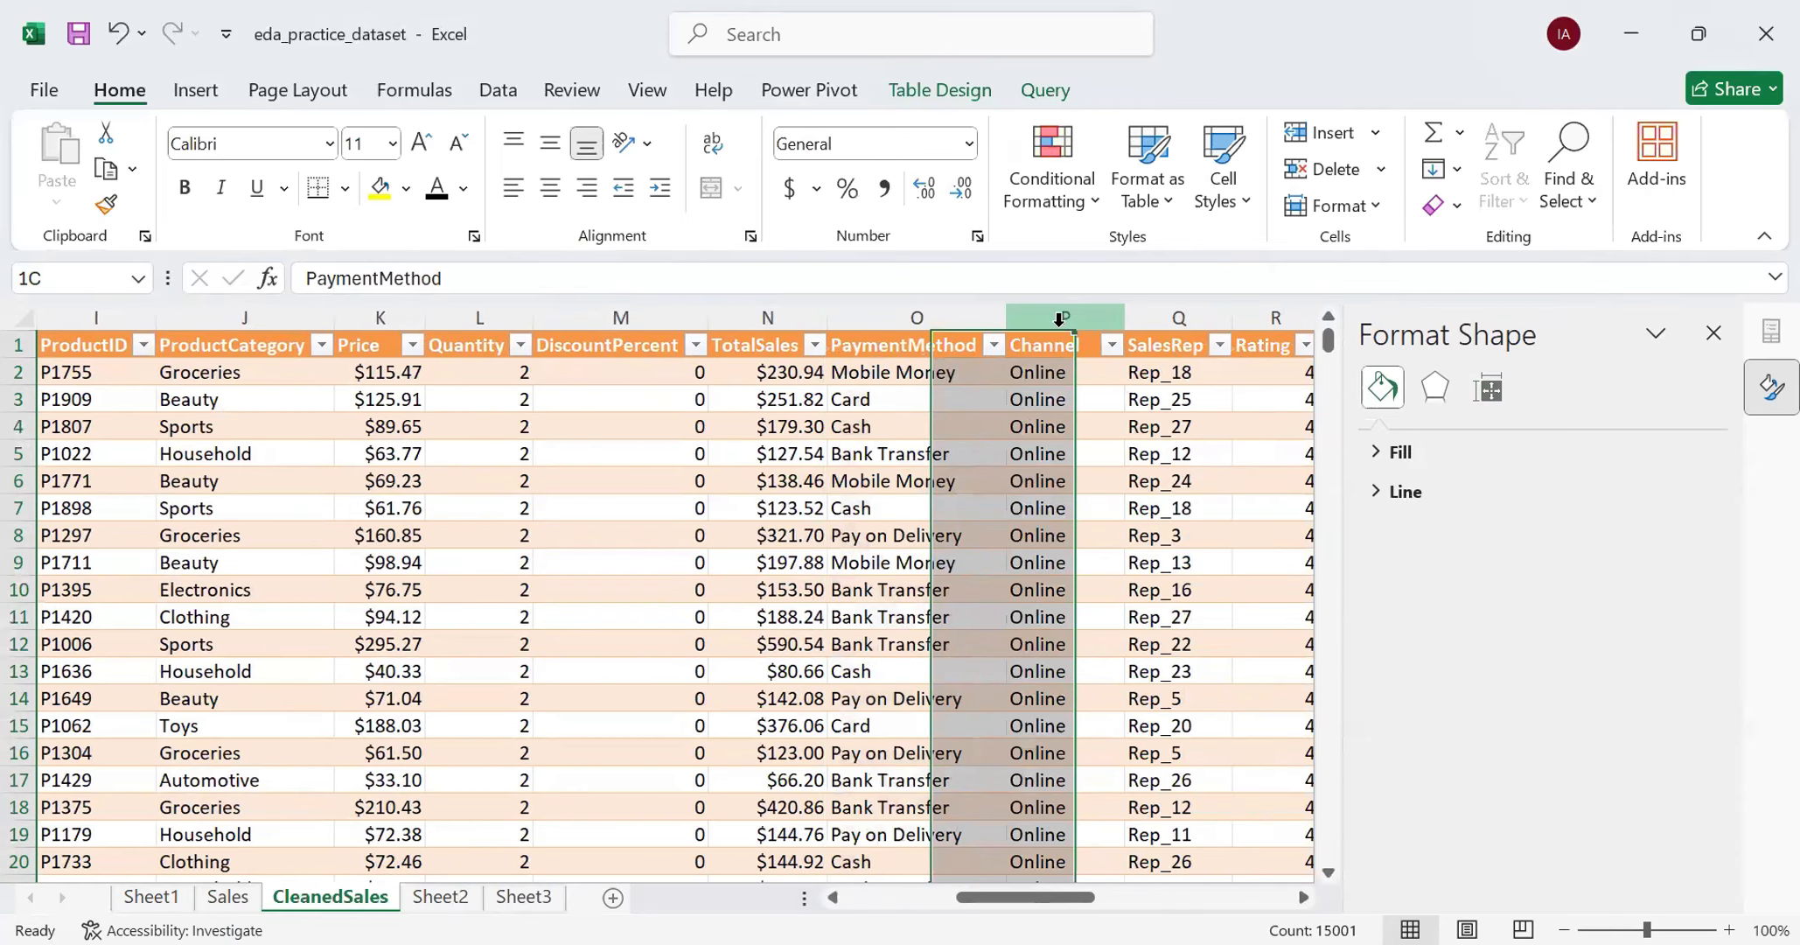
{"action": "scroll", "coordinate": [1233, 779], "scroll_direction": "right", "scroll_amount": 1}
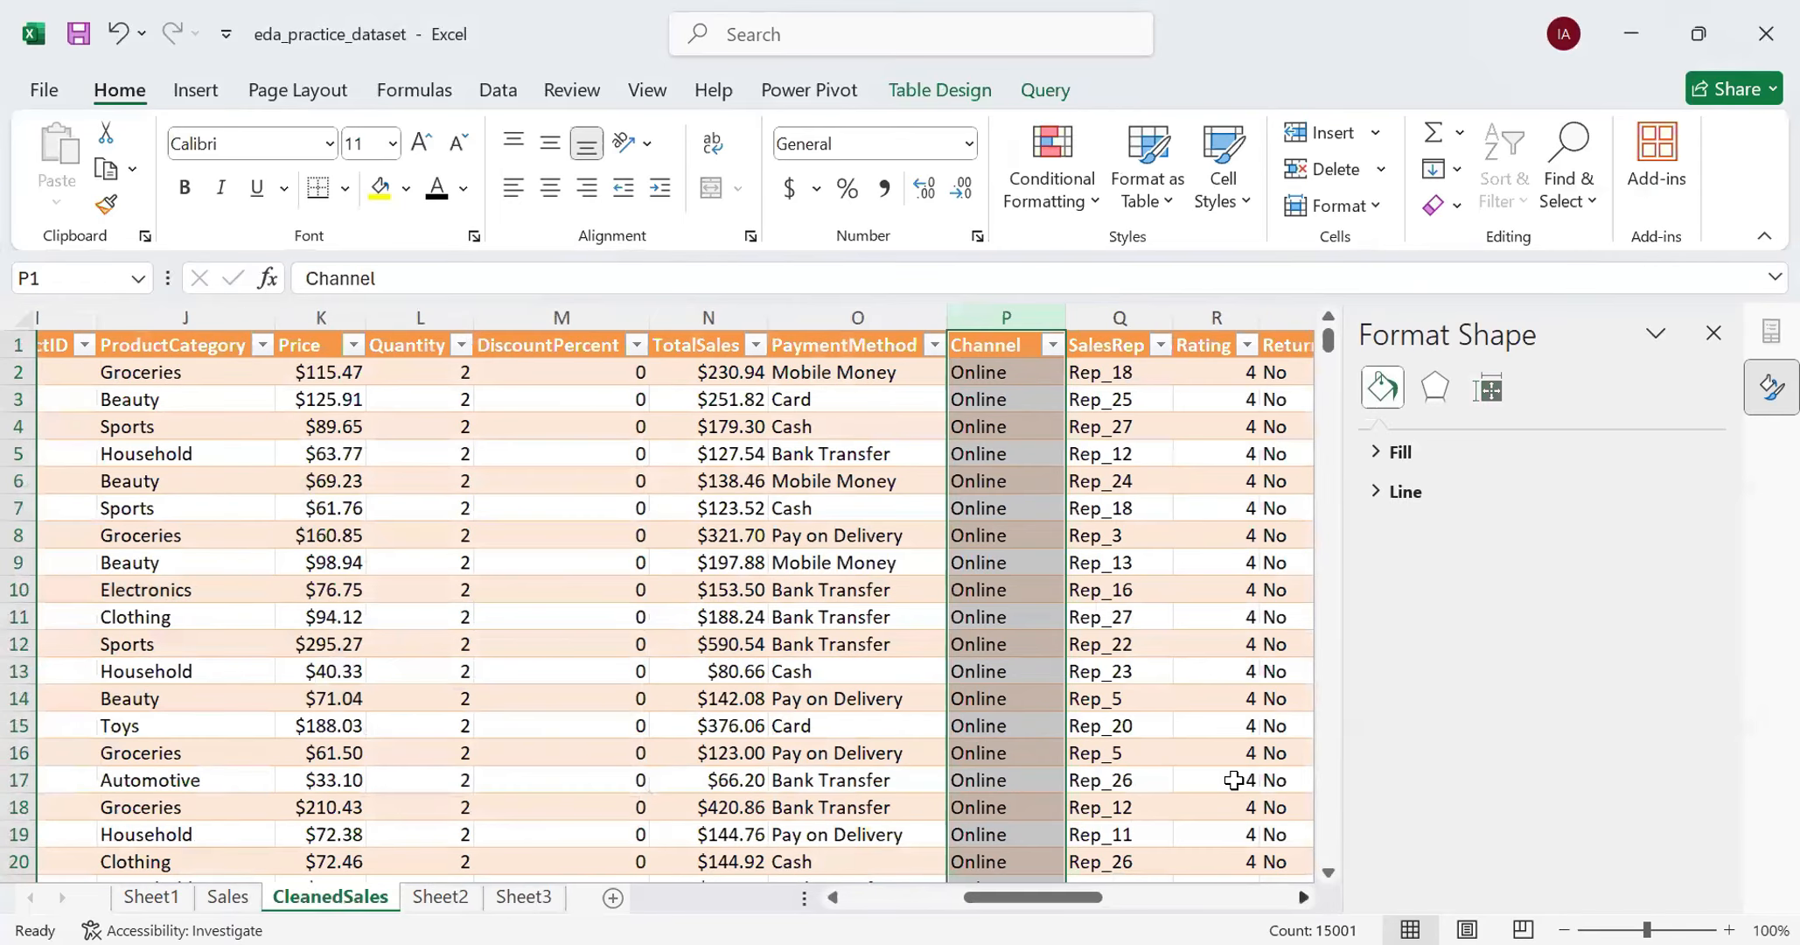
{"action": "scroll", "coordinate": [1233, 780], "scroll_direction": "right", "scroll_amount": 7}
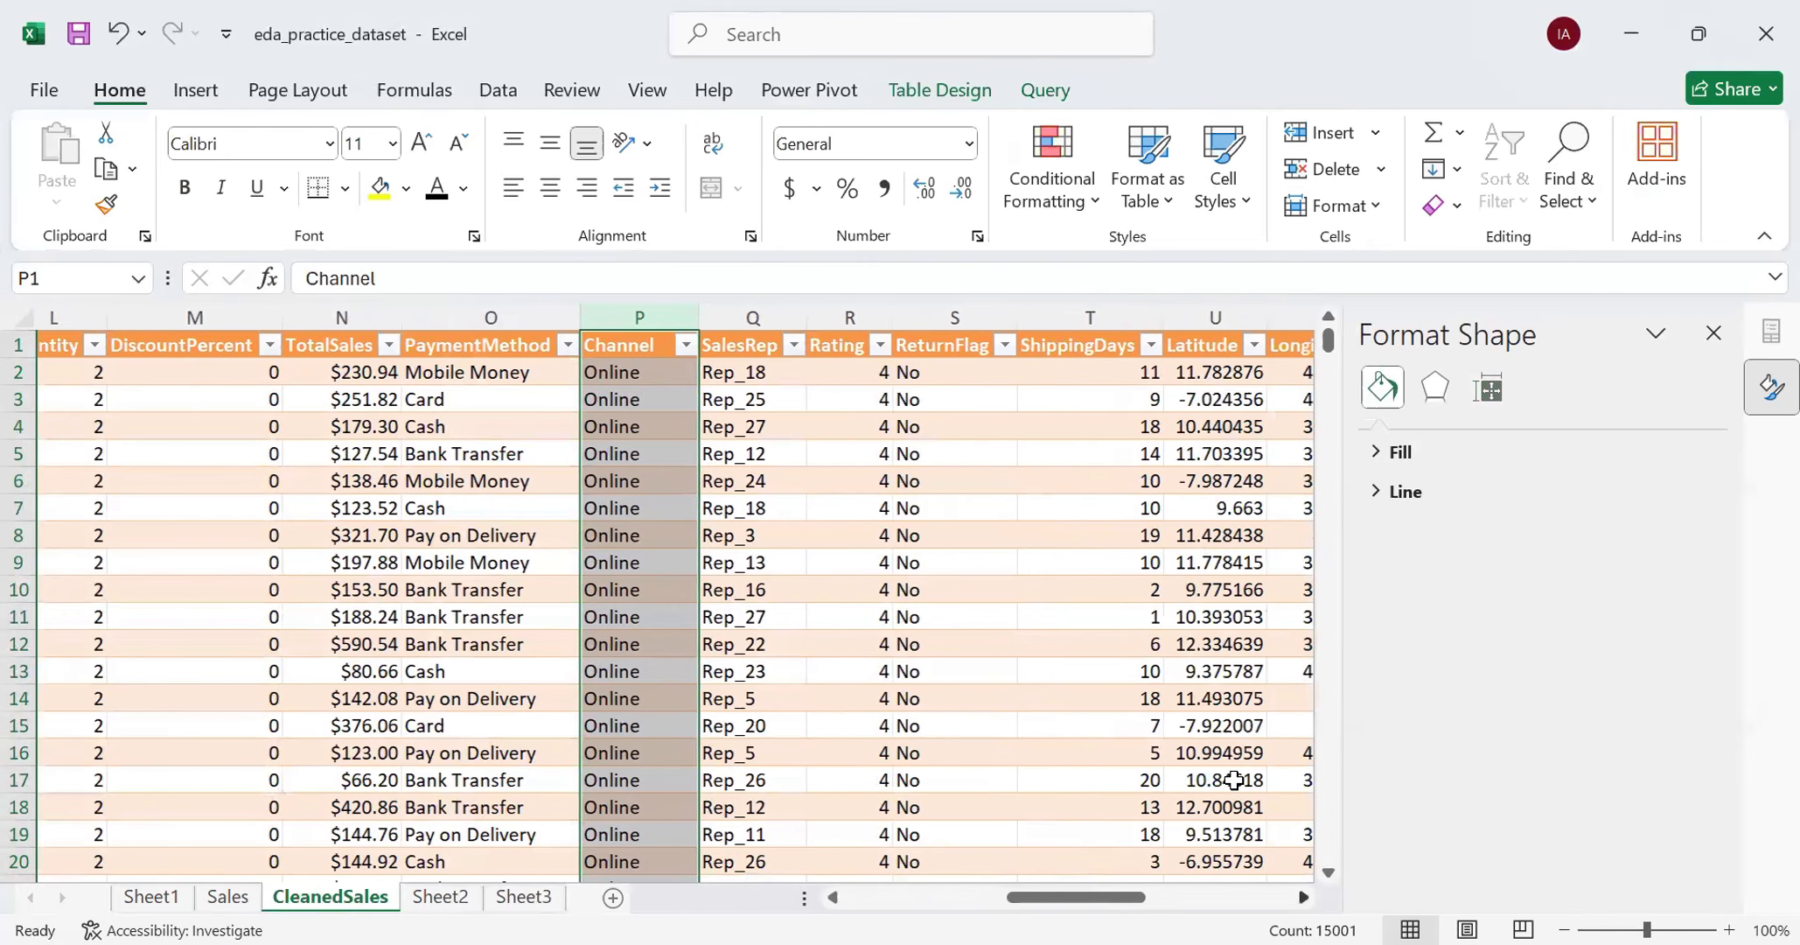
{"action": "scroll", "coordinate": [1233, 779], "scroll_direction": "right", "scroll_amount": 5}
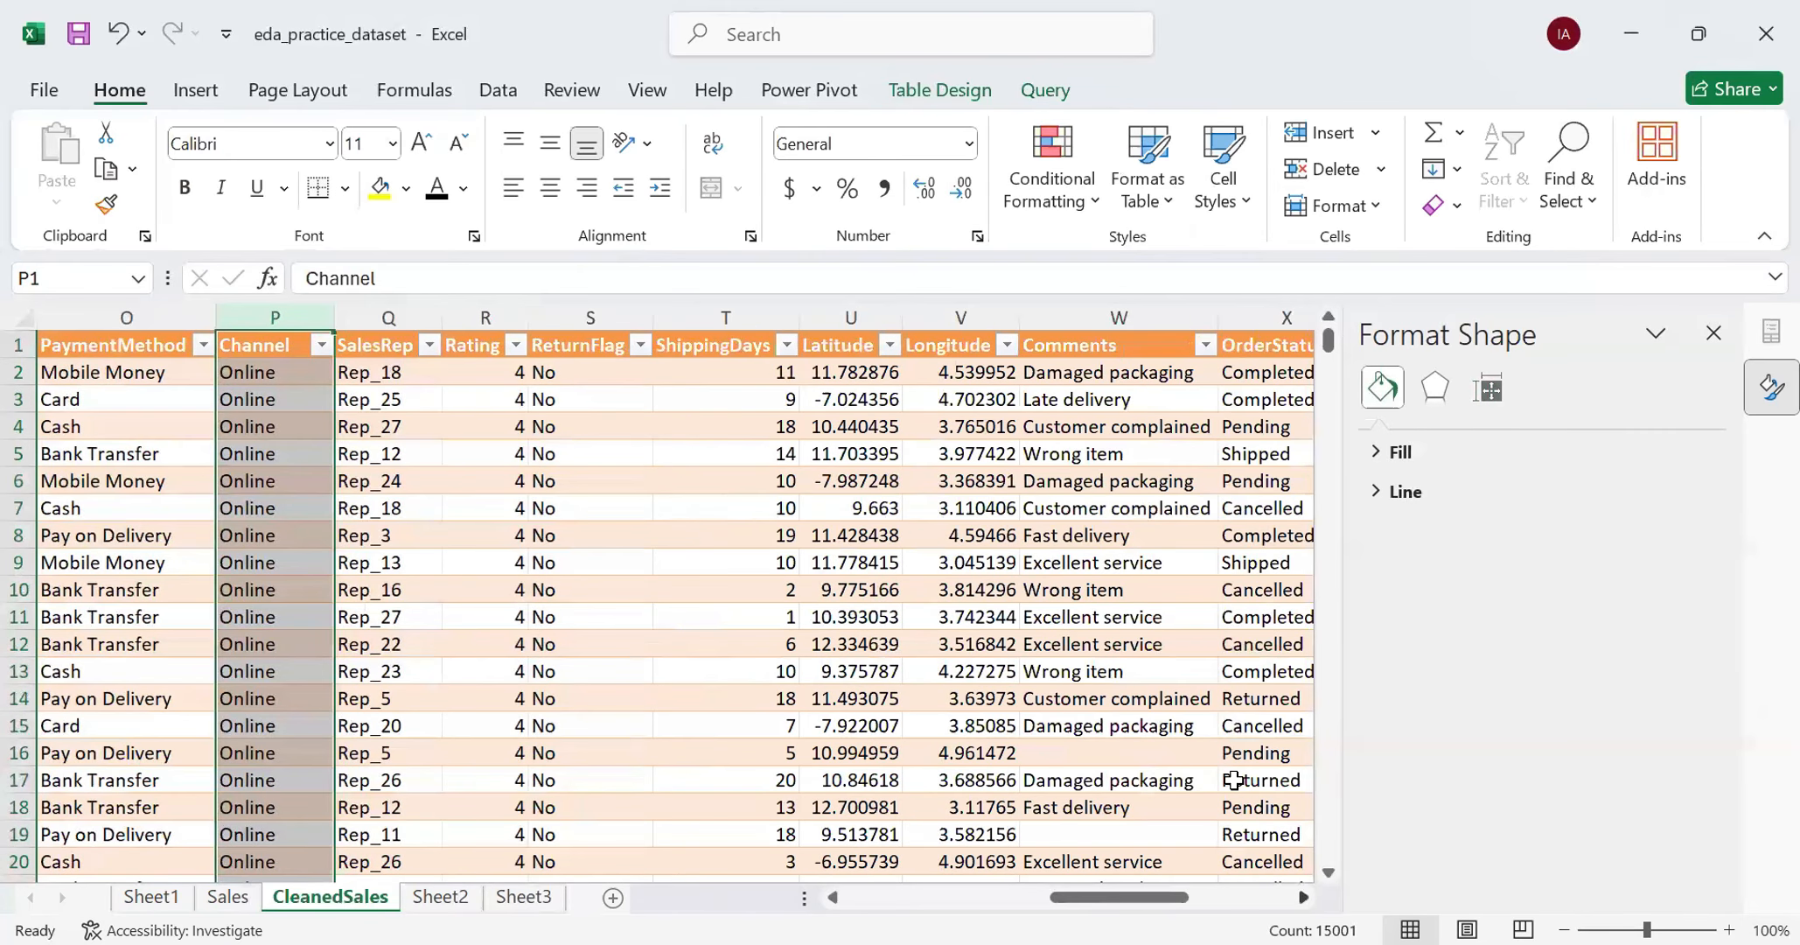
{"action": "scroll", "coordinate": [1233, 779], "scroll_direction": "right", "scroll_amount": 10}
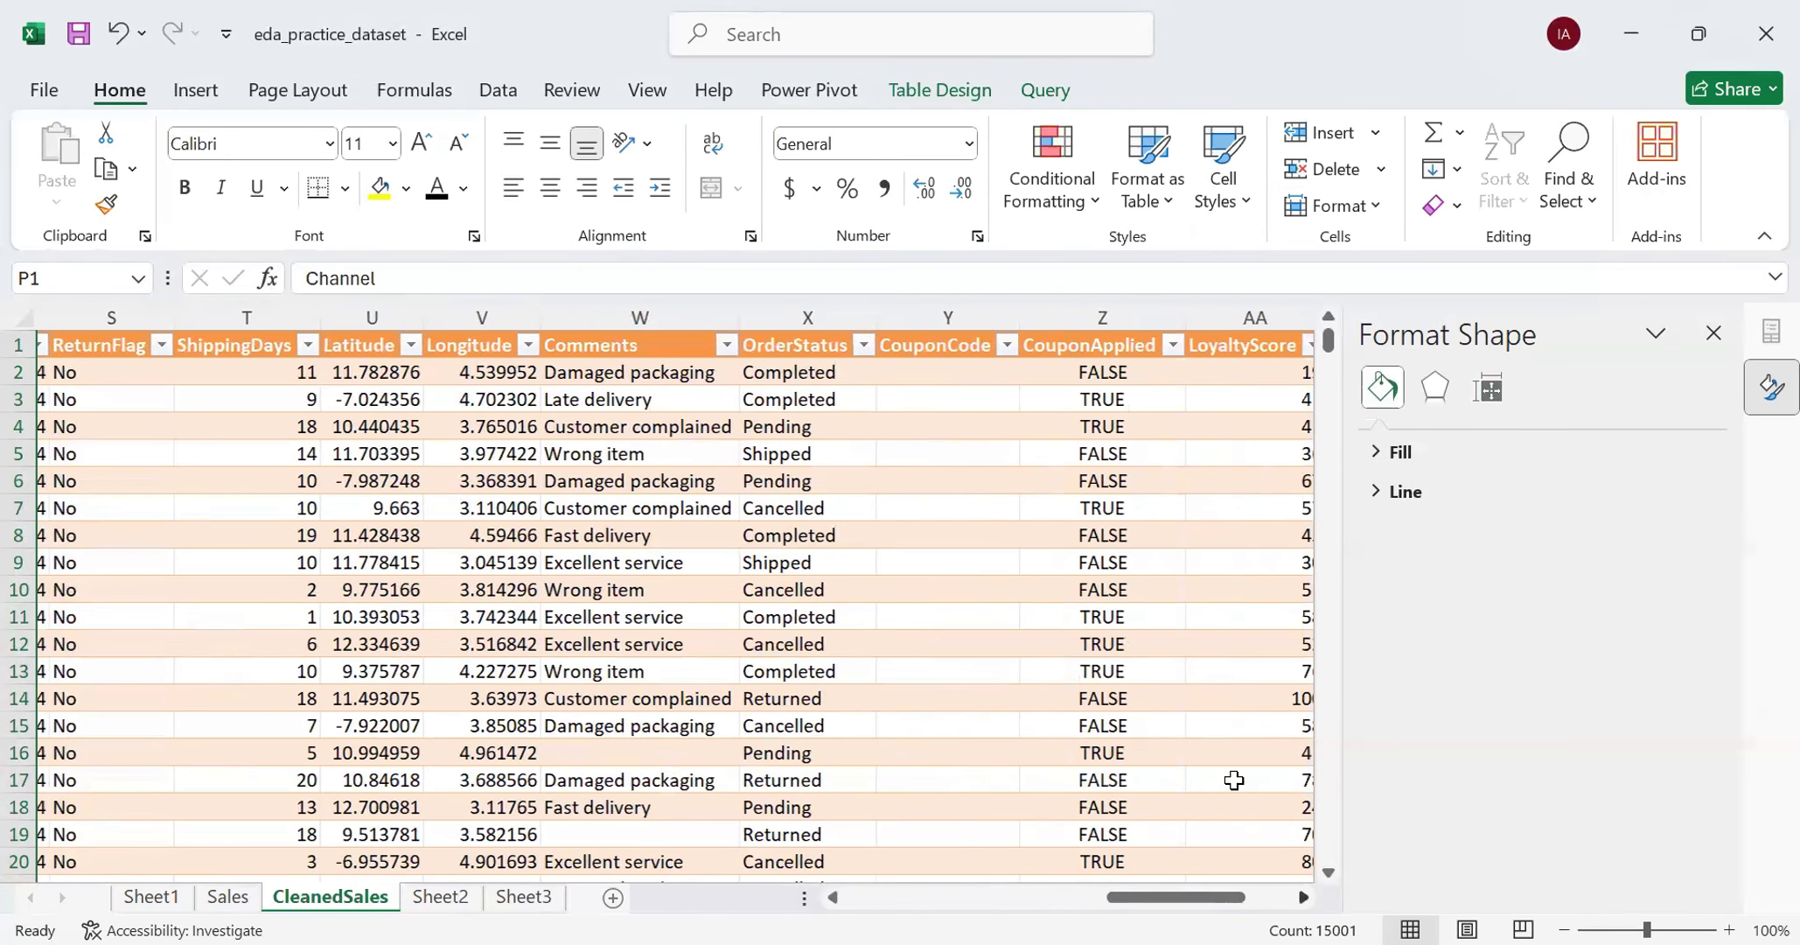
{"action": "left_click", "coordinate": [962, 318]}
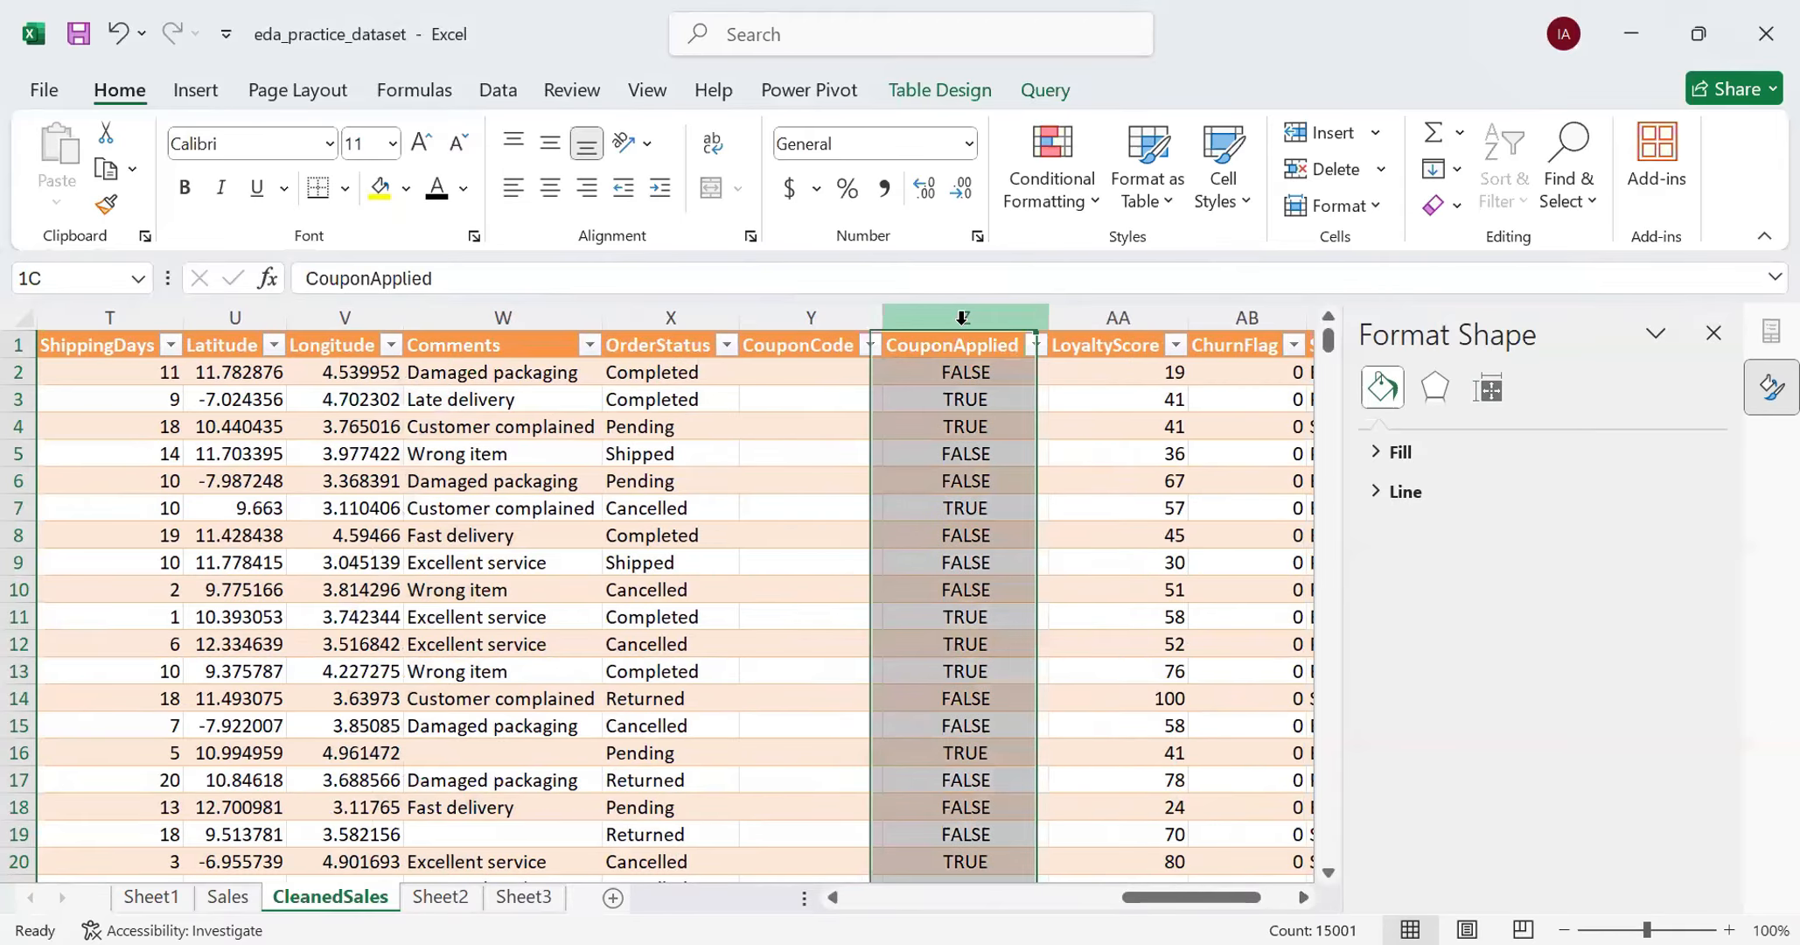